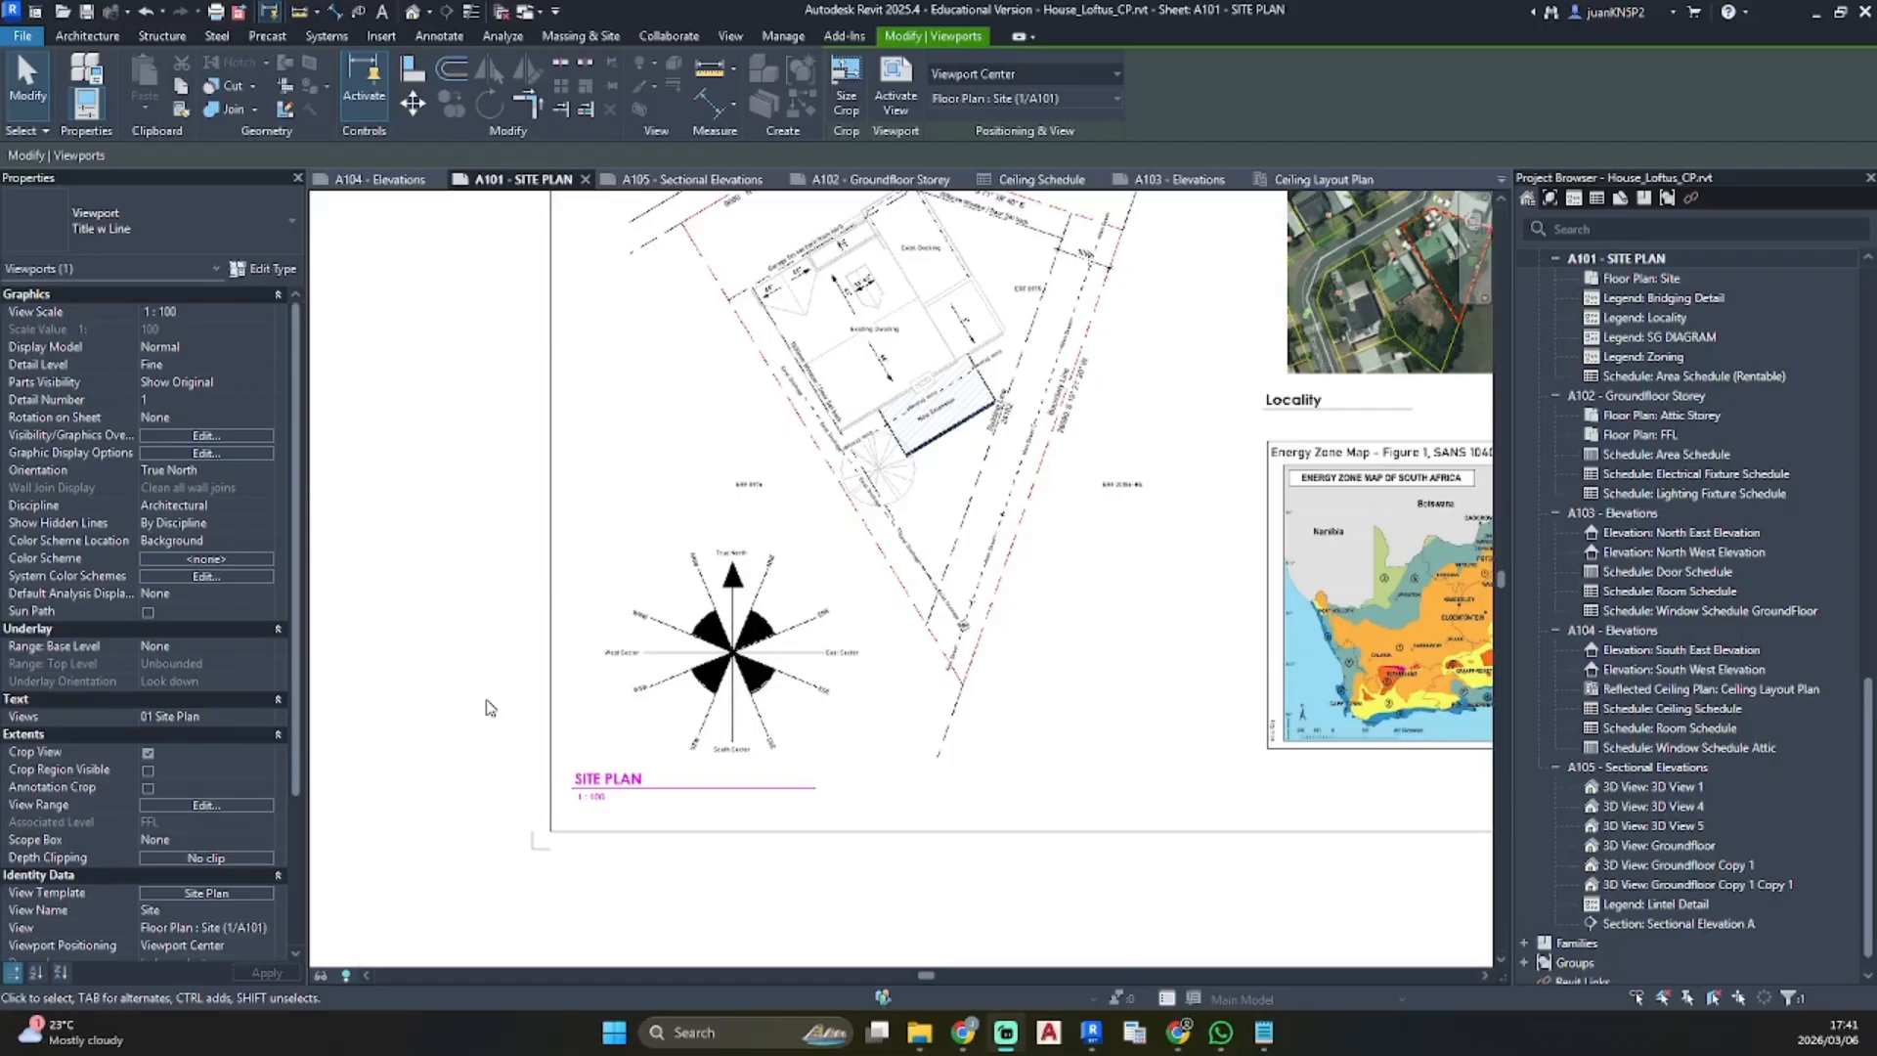
# Open sheet A102 - Groundfloor Storey and activate its ground floor plan viewport to inspect the new addition
pyautogui.scroll(-5, 840, 586)
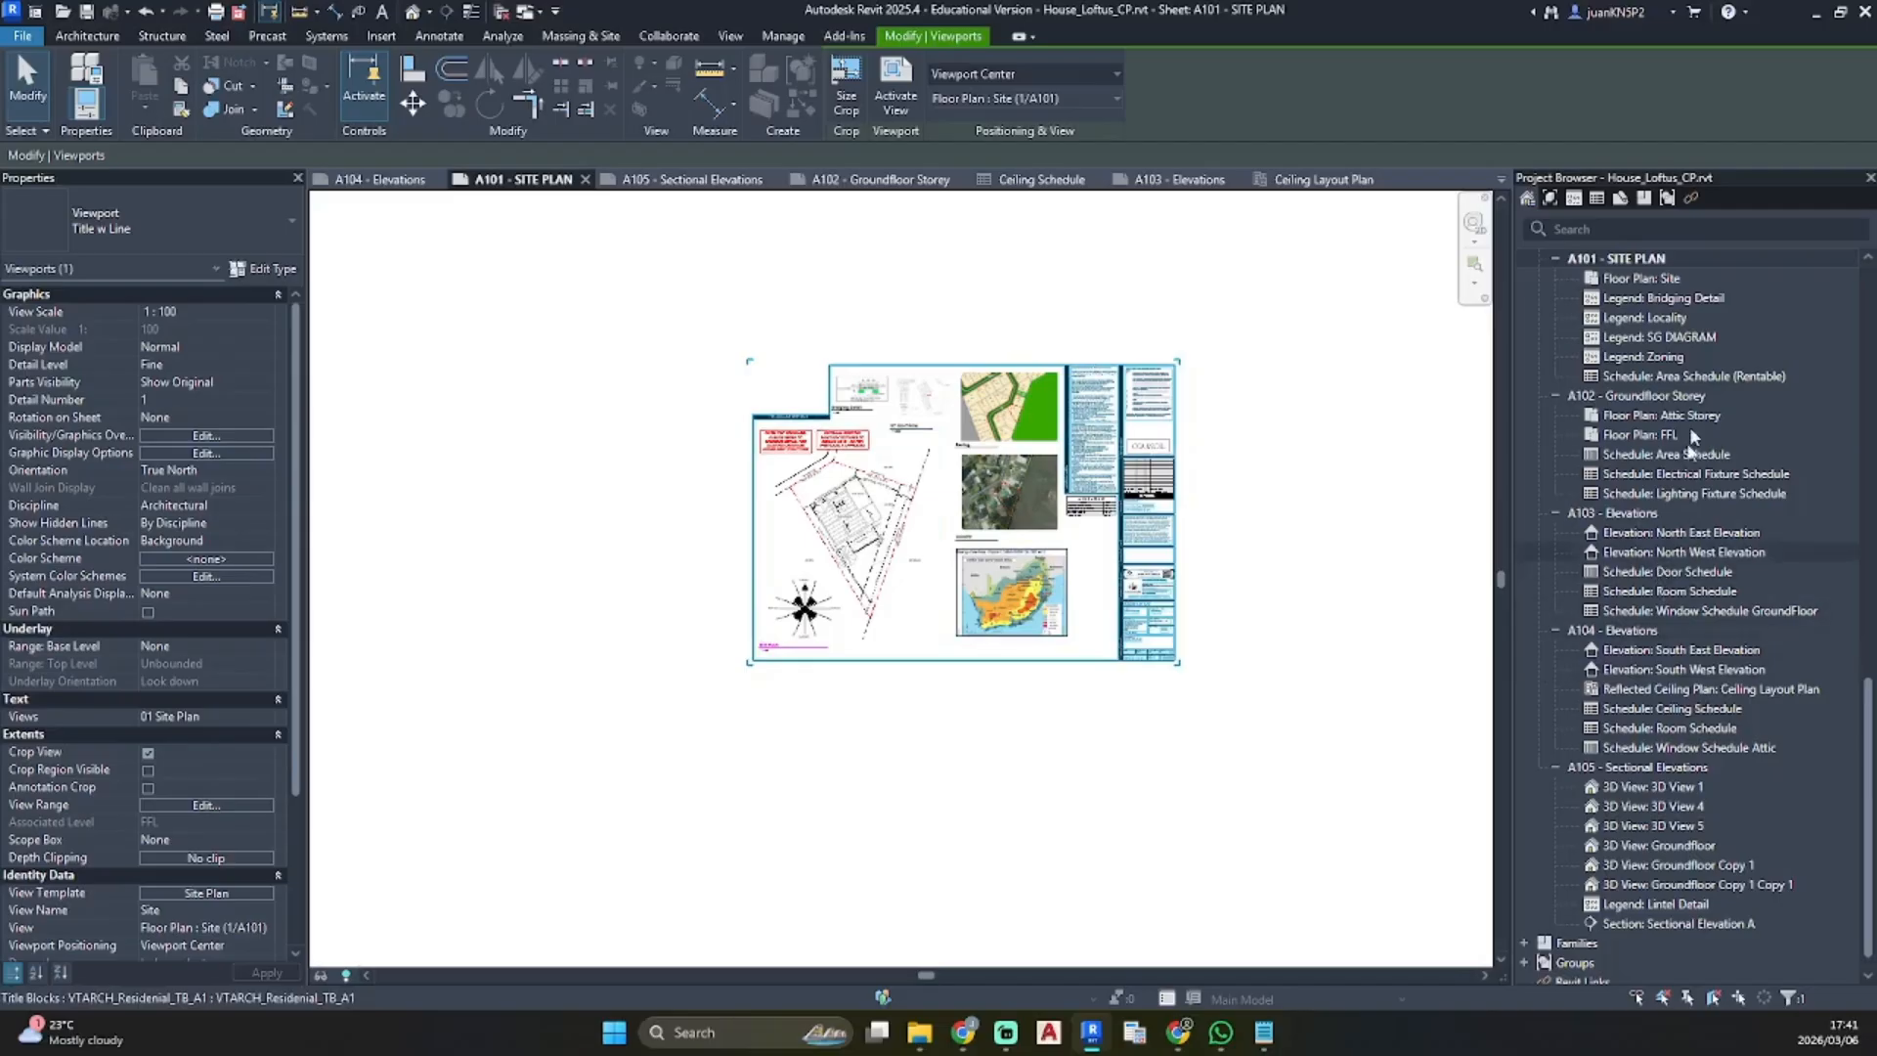
pyautogui.doubleClick(1661, 395)
pyautogui.scroll(2, 716, 577)
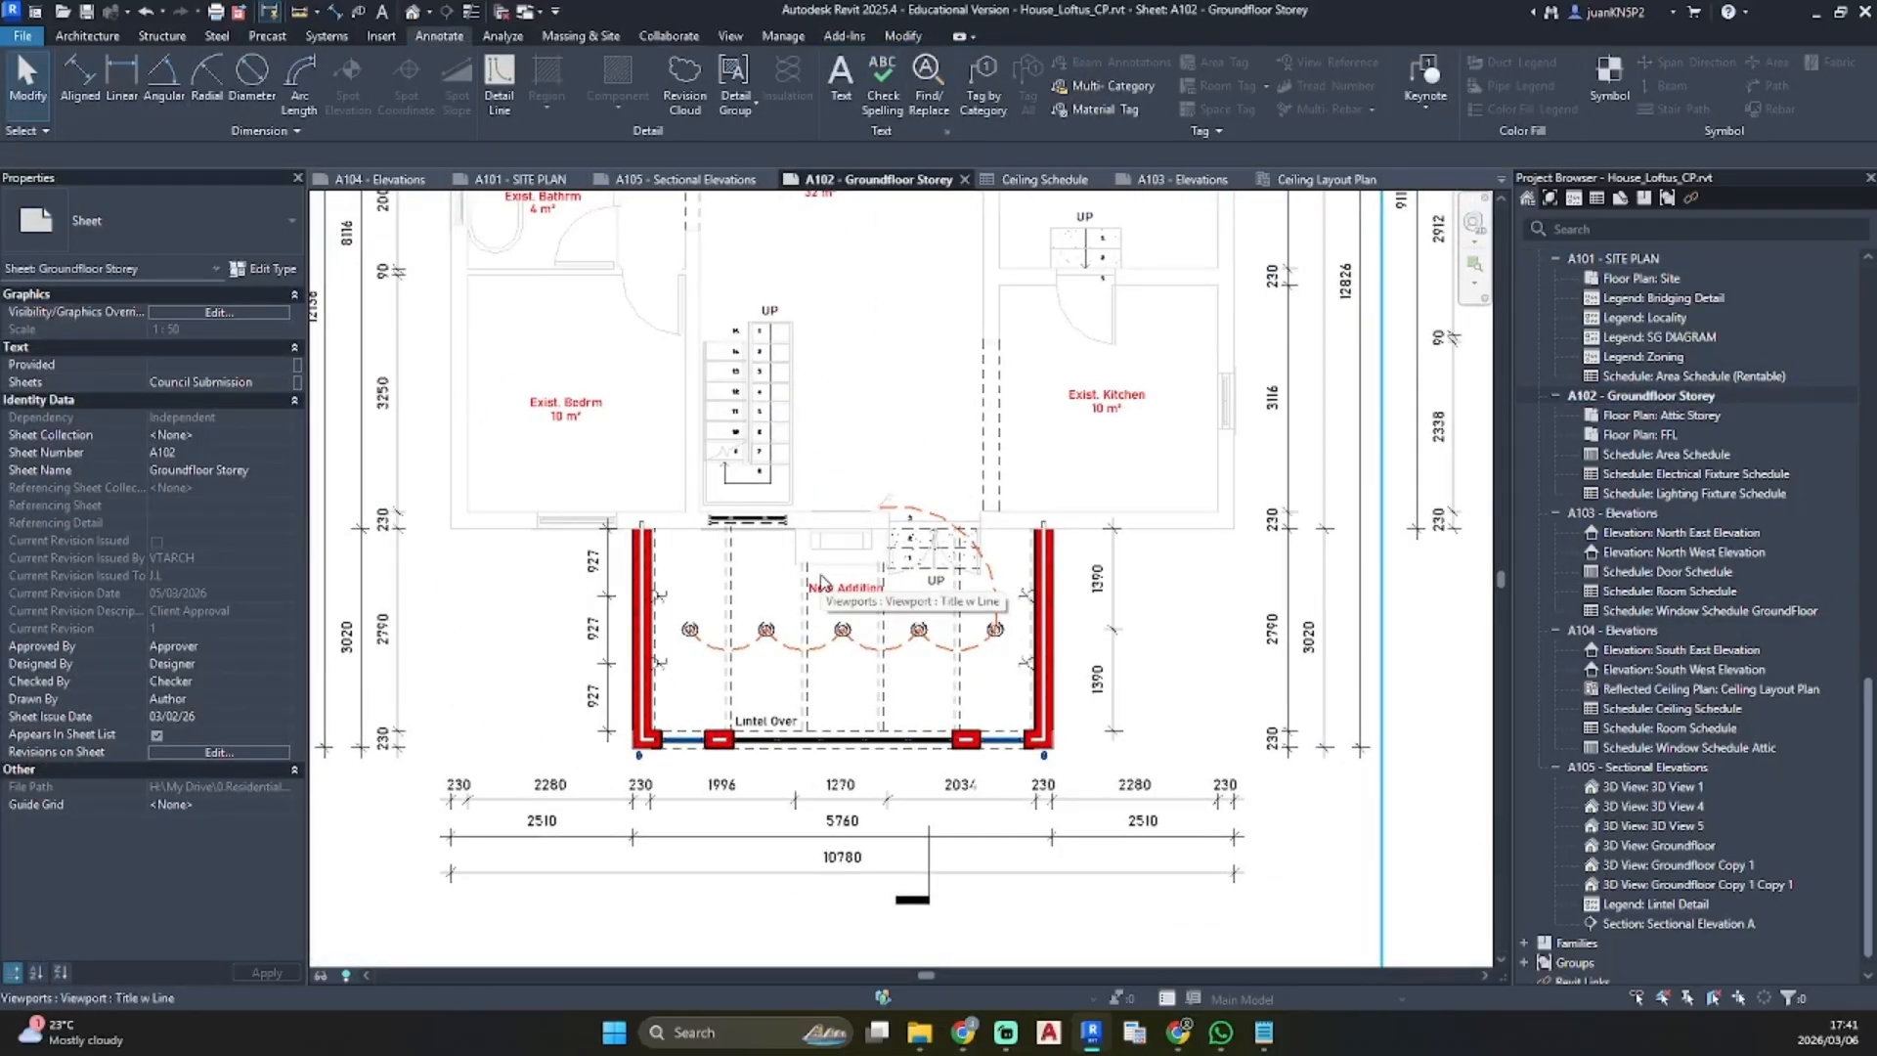
pyautogui.scroll(-2, 821, 581)
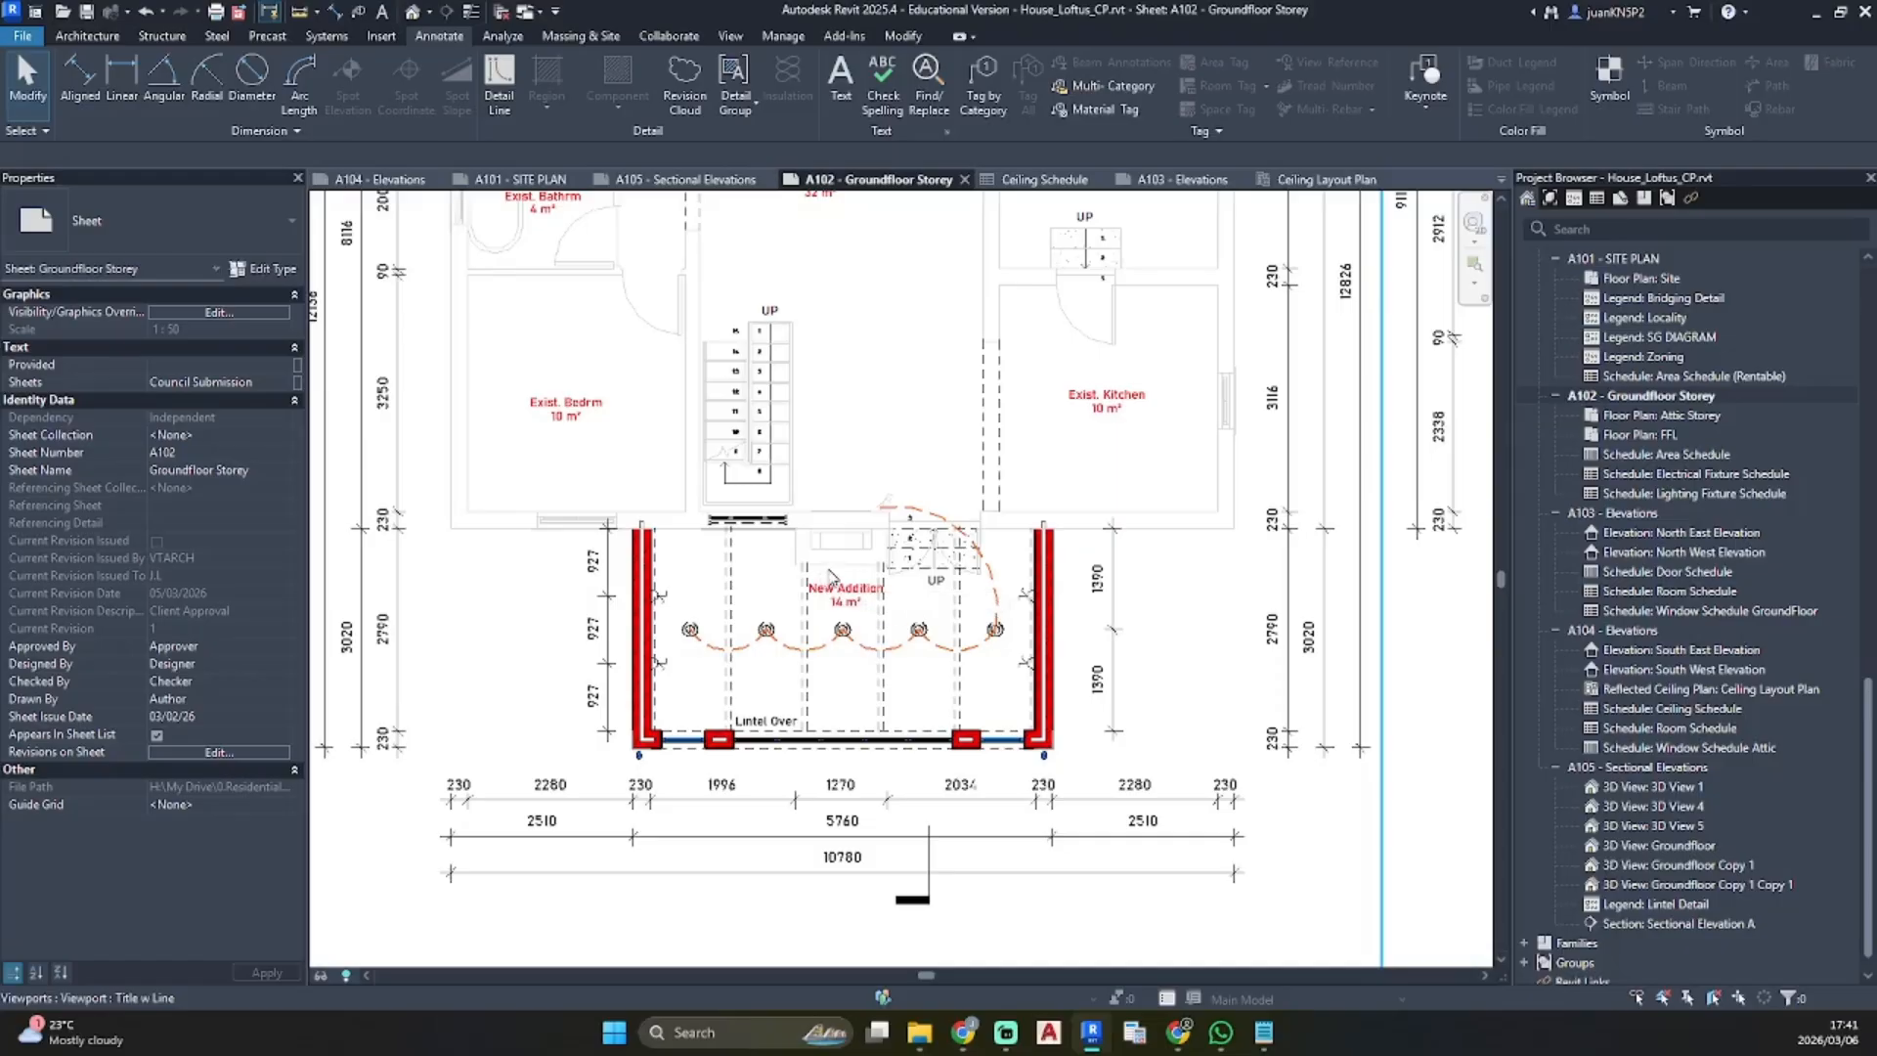
pyautogui.doubleClick(1163, 632)
pyautogui.moveTo(1163, 632); pyautogui.dragTo(1099, 638, button='middle')
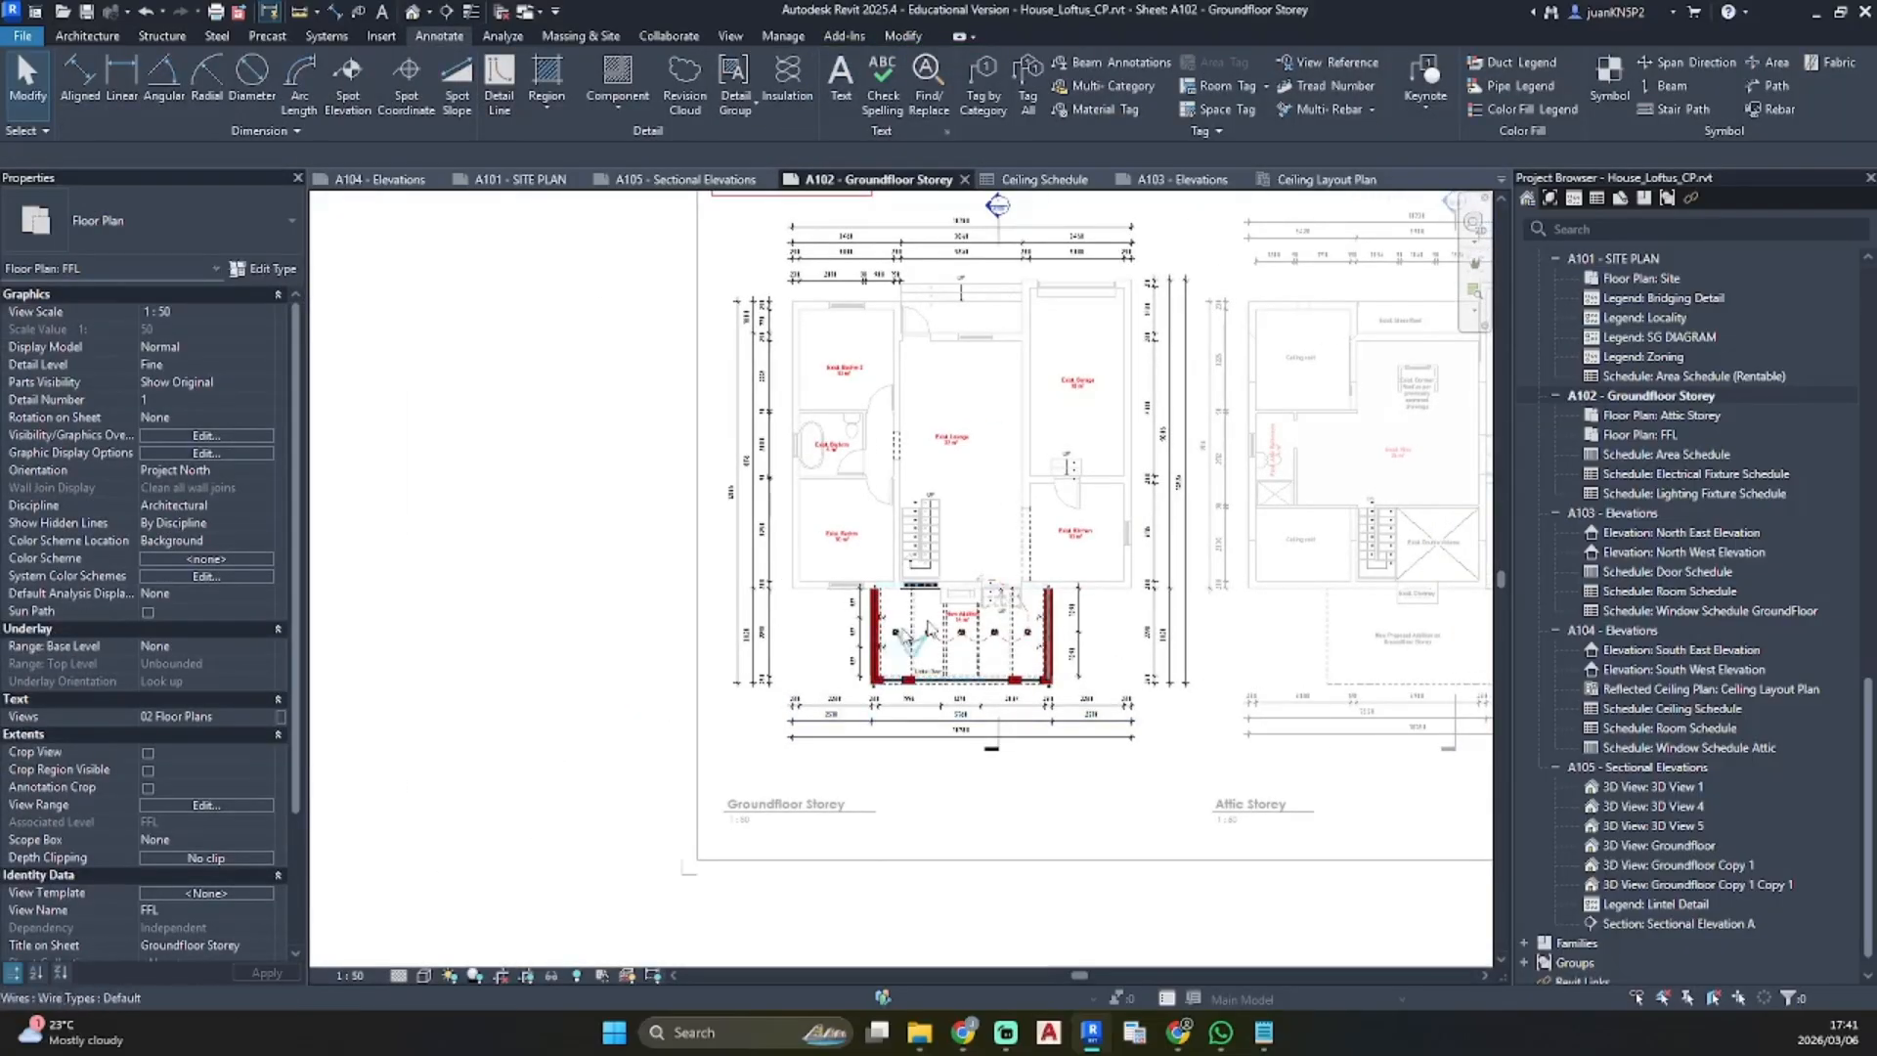
pyautogui.scroll(2, 848, 772)
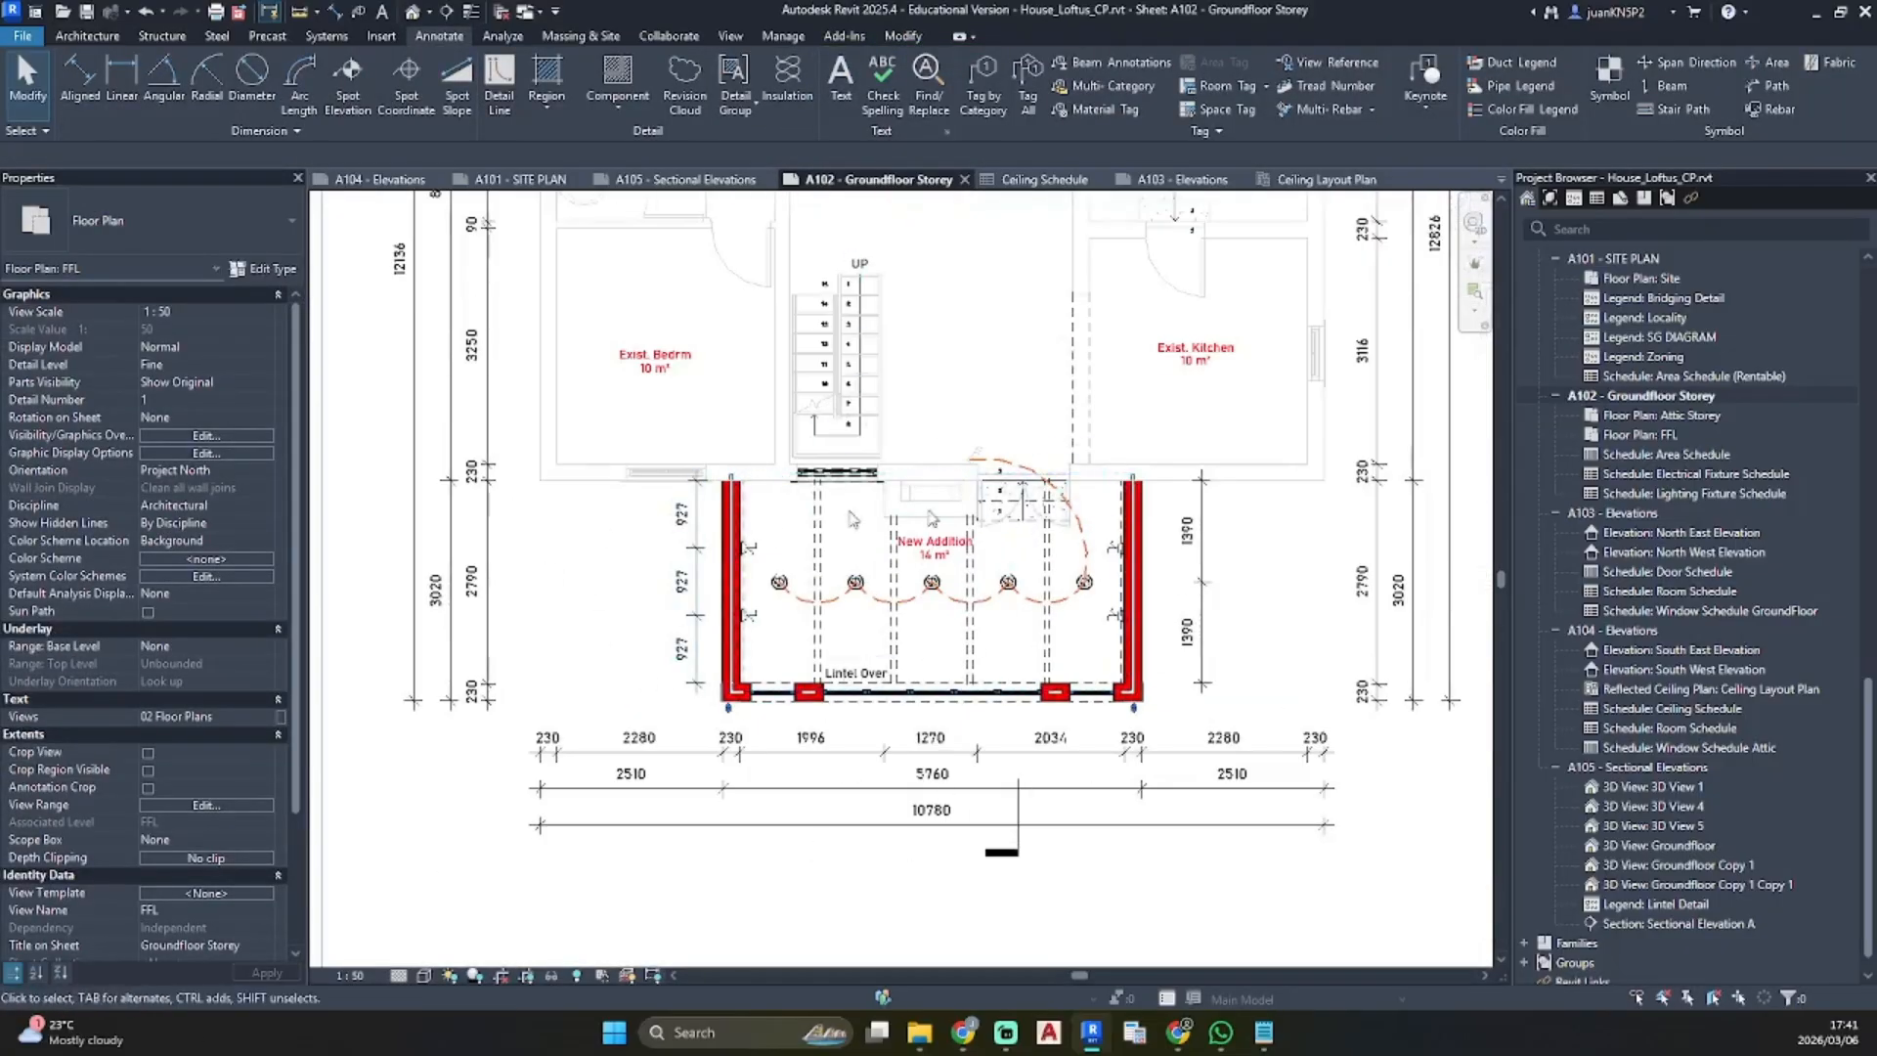
pyautogui.scroll(1, 1727, 448)
# Open the KEYNOTES TEXT legend and delete the red instruction note above the keynote text
pyautogui.scroll(10, 1727, 448)
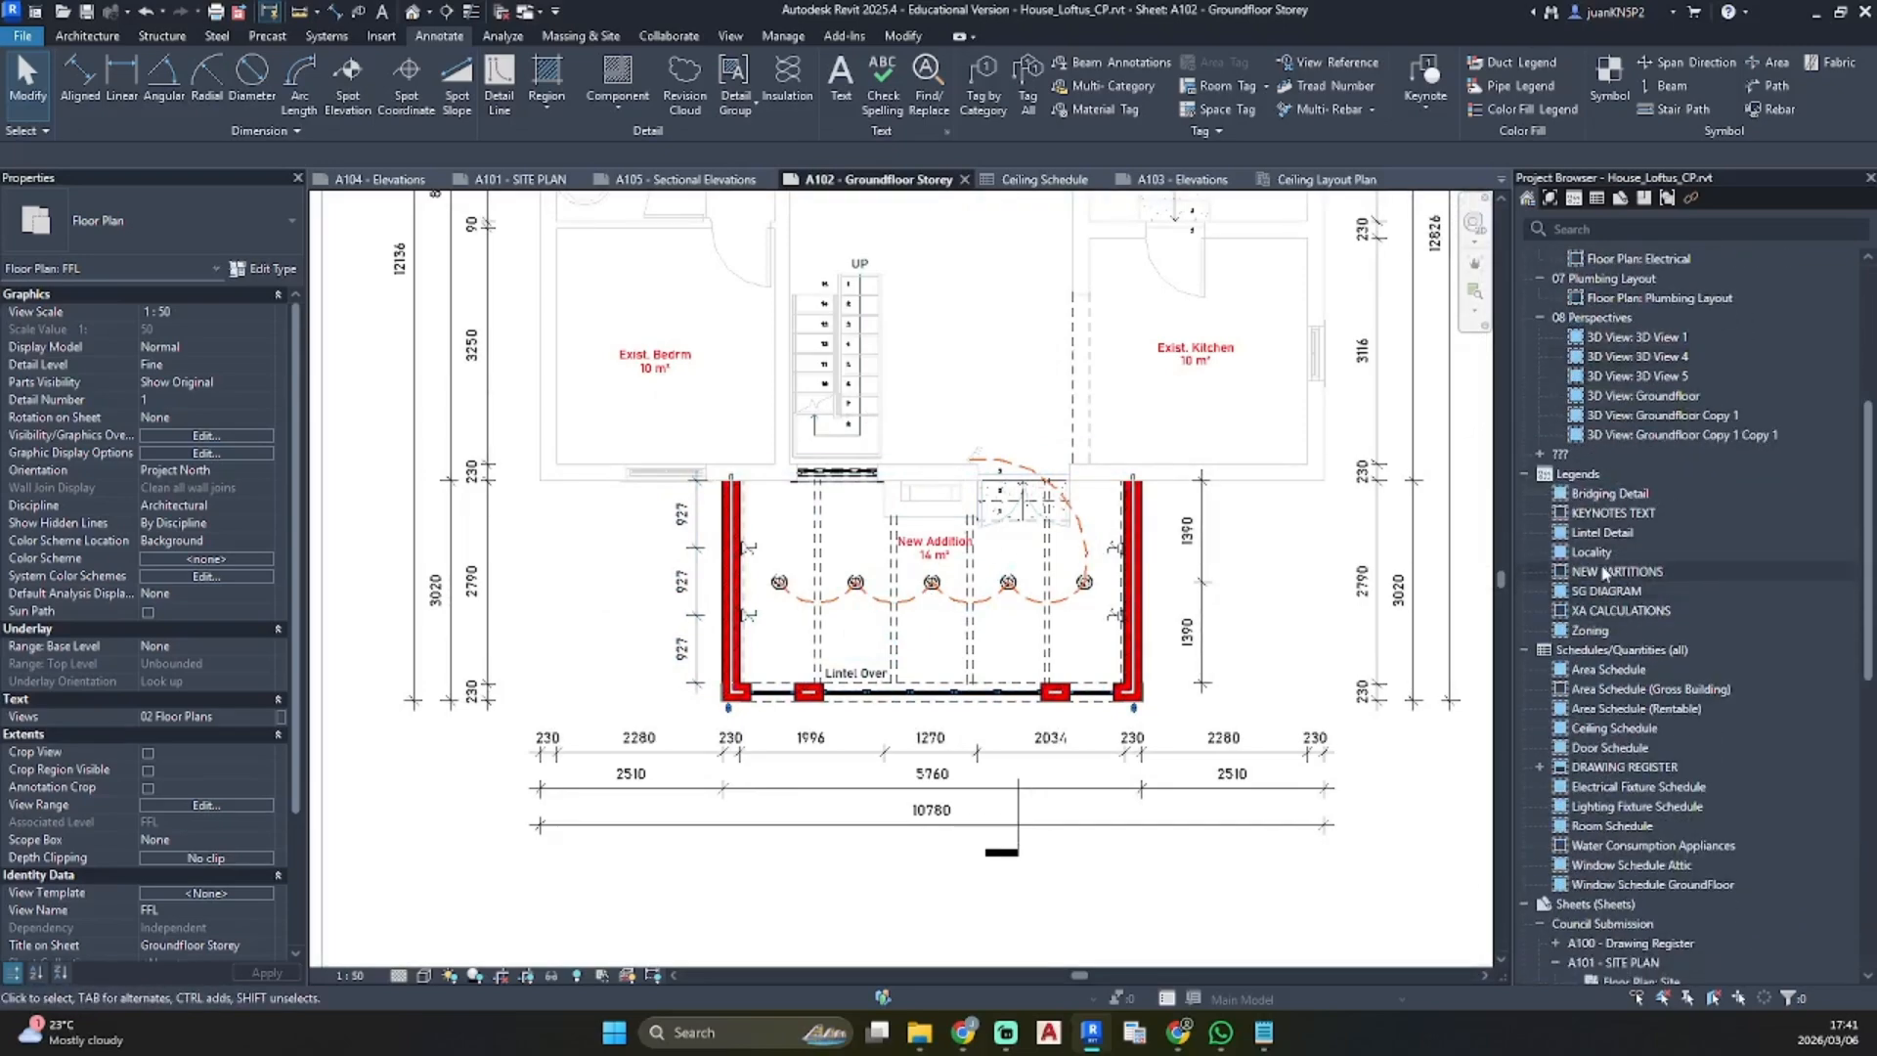
pyautogui.doubleClick(1601, 513)
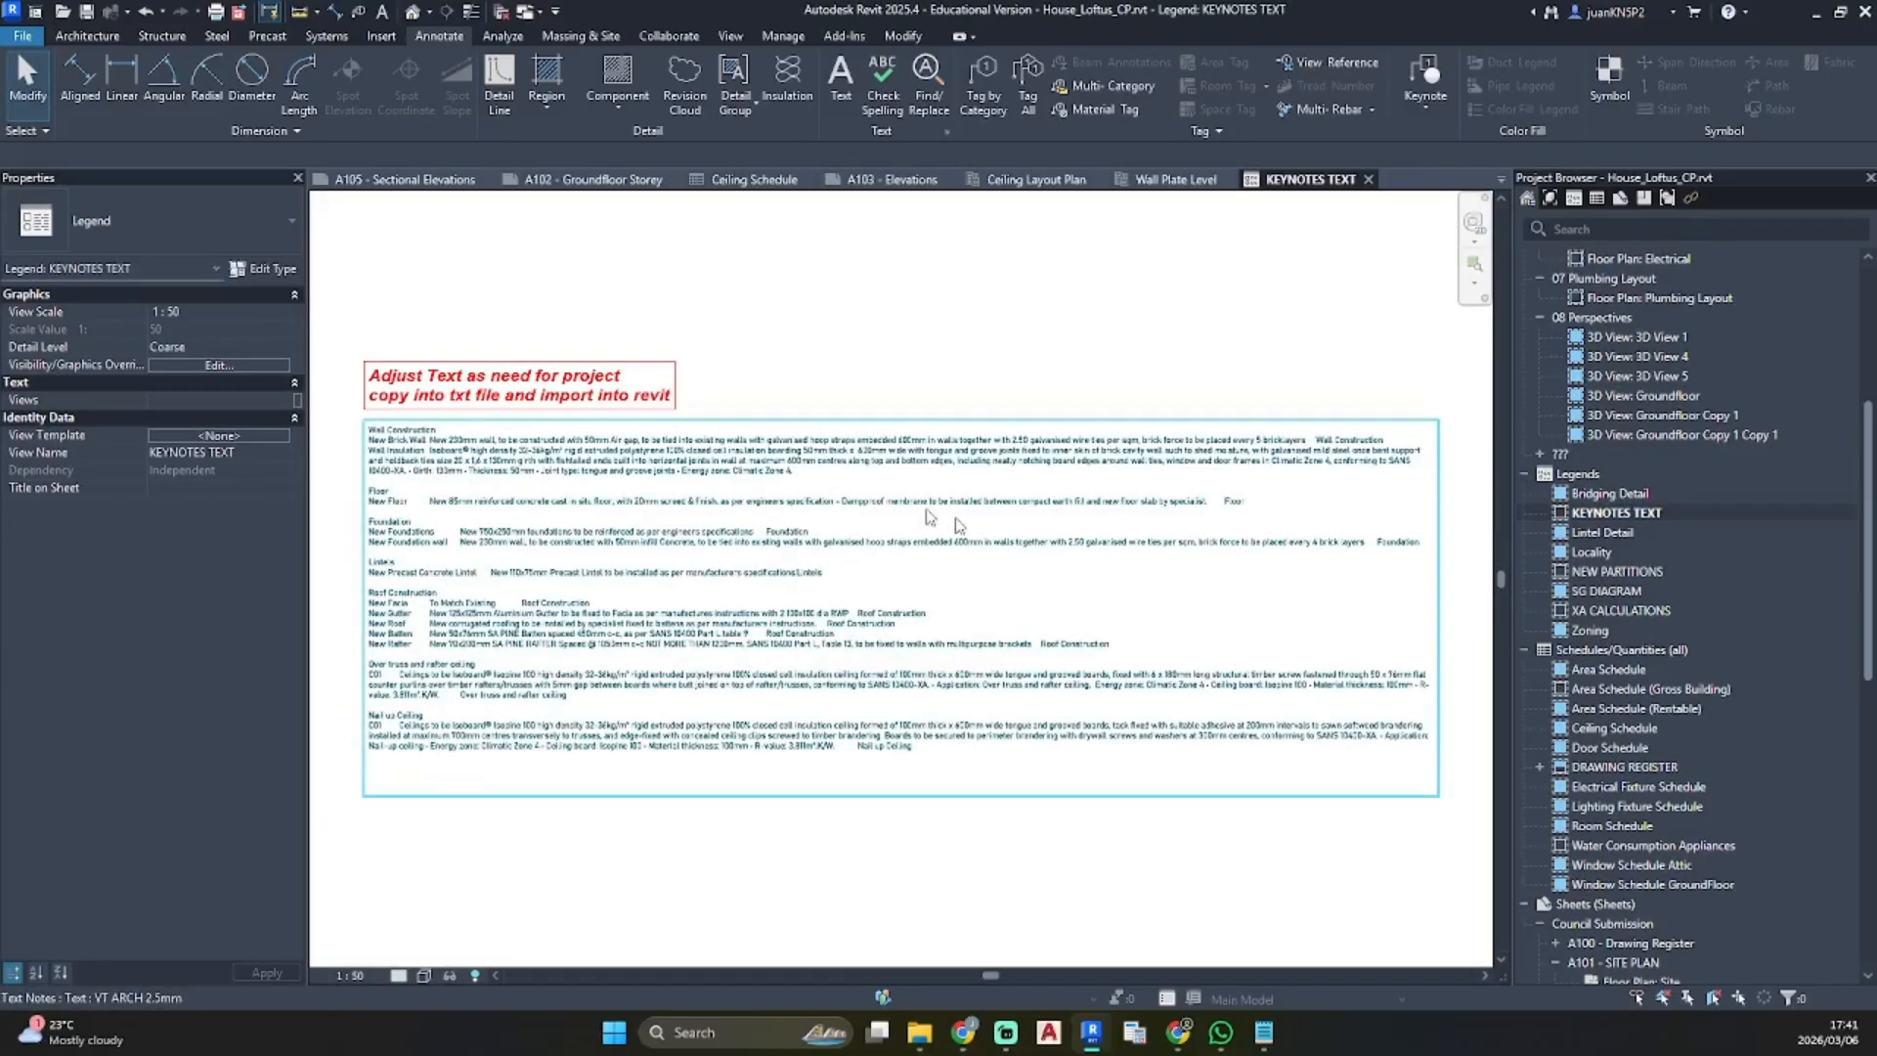
pyautogui.scroll(1, 371, 448)
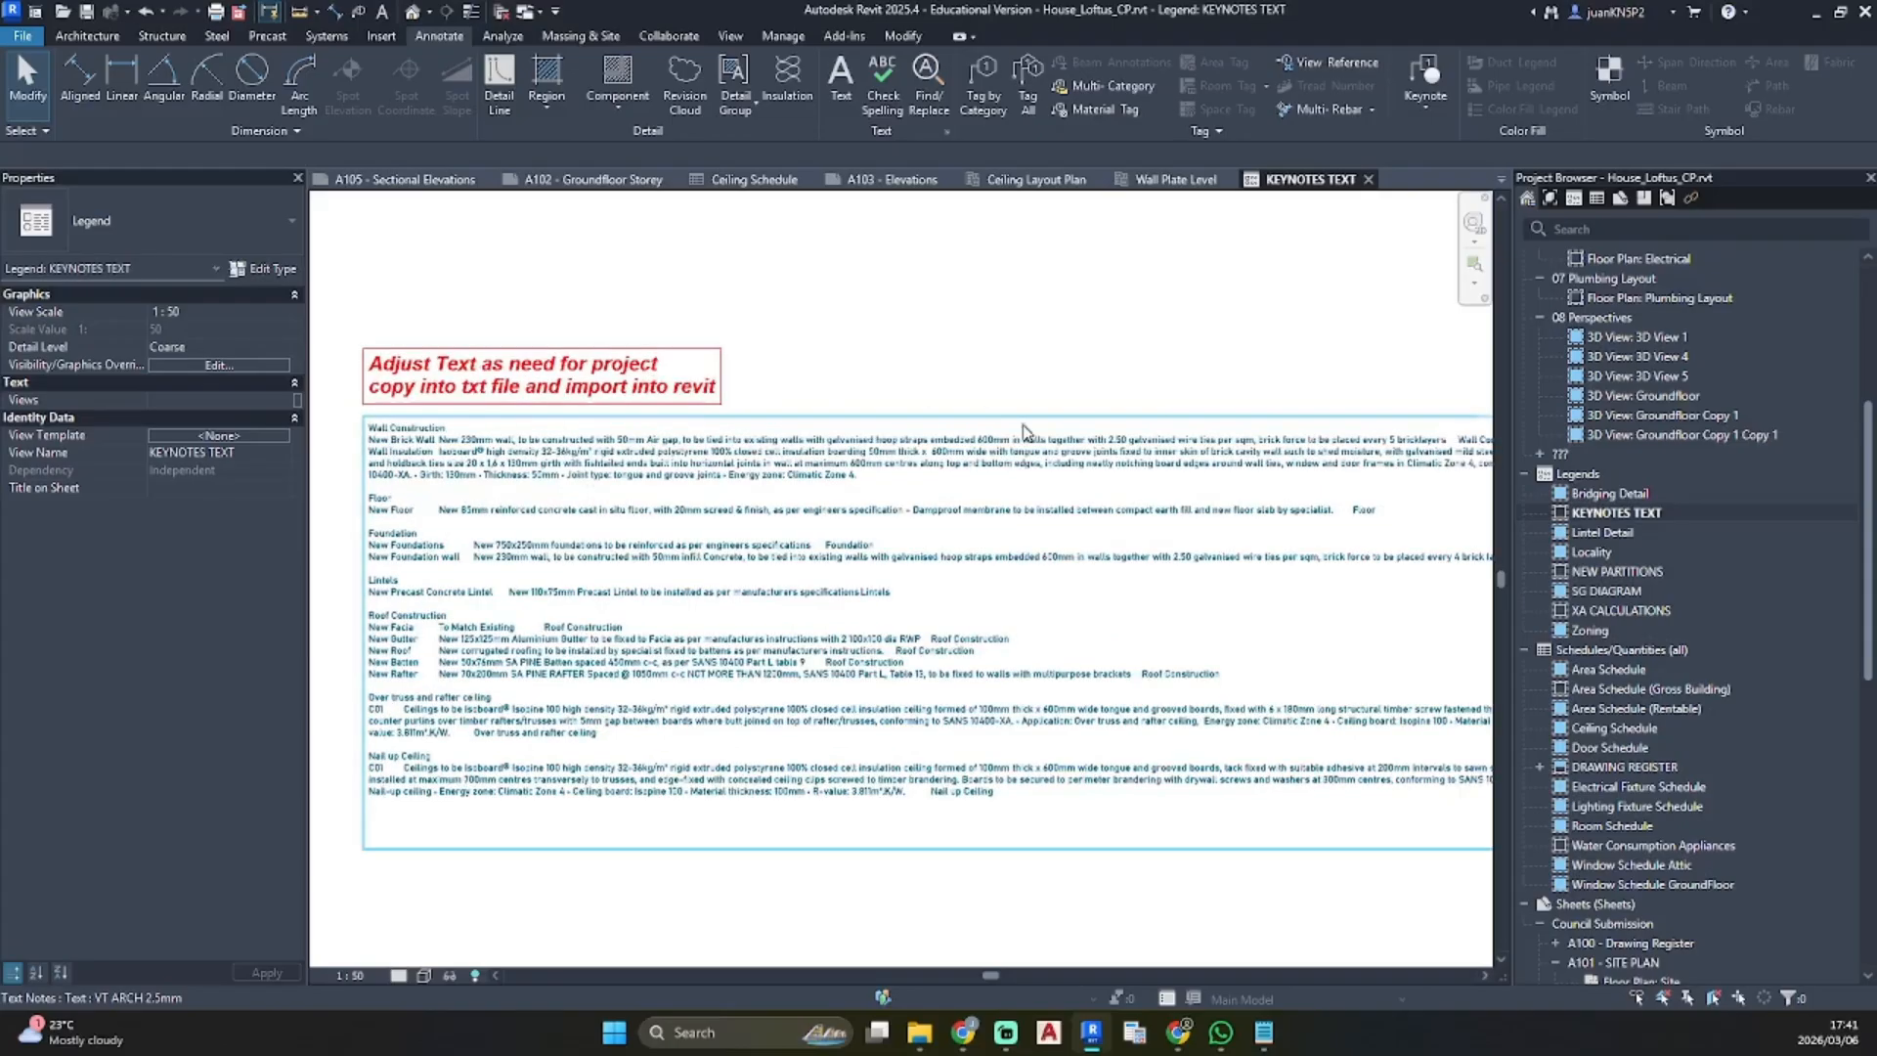
pyautogui.scroll(-2, 858, 499)
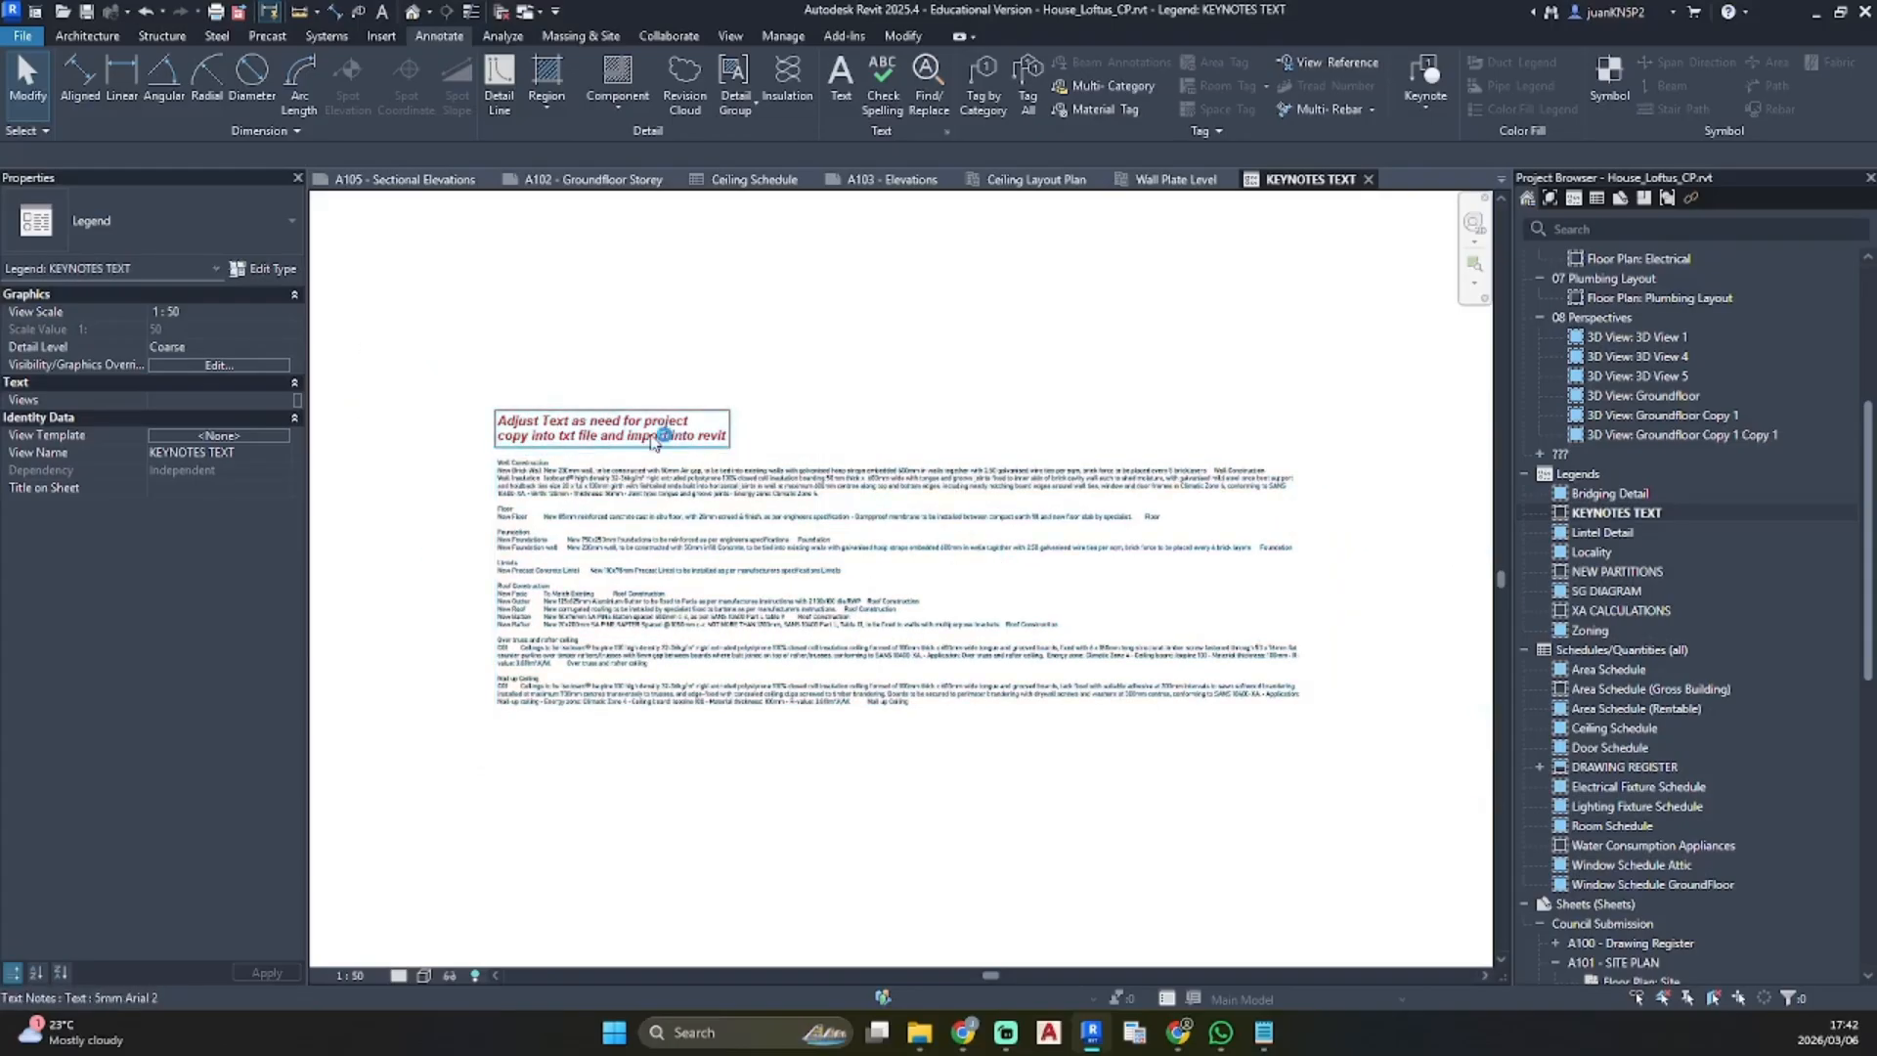
pyautogui.click(654, 442)
pyautogui.press('Delete')
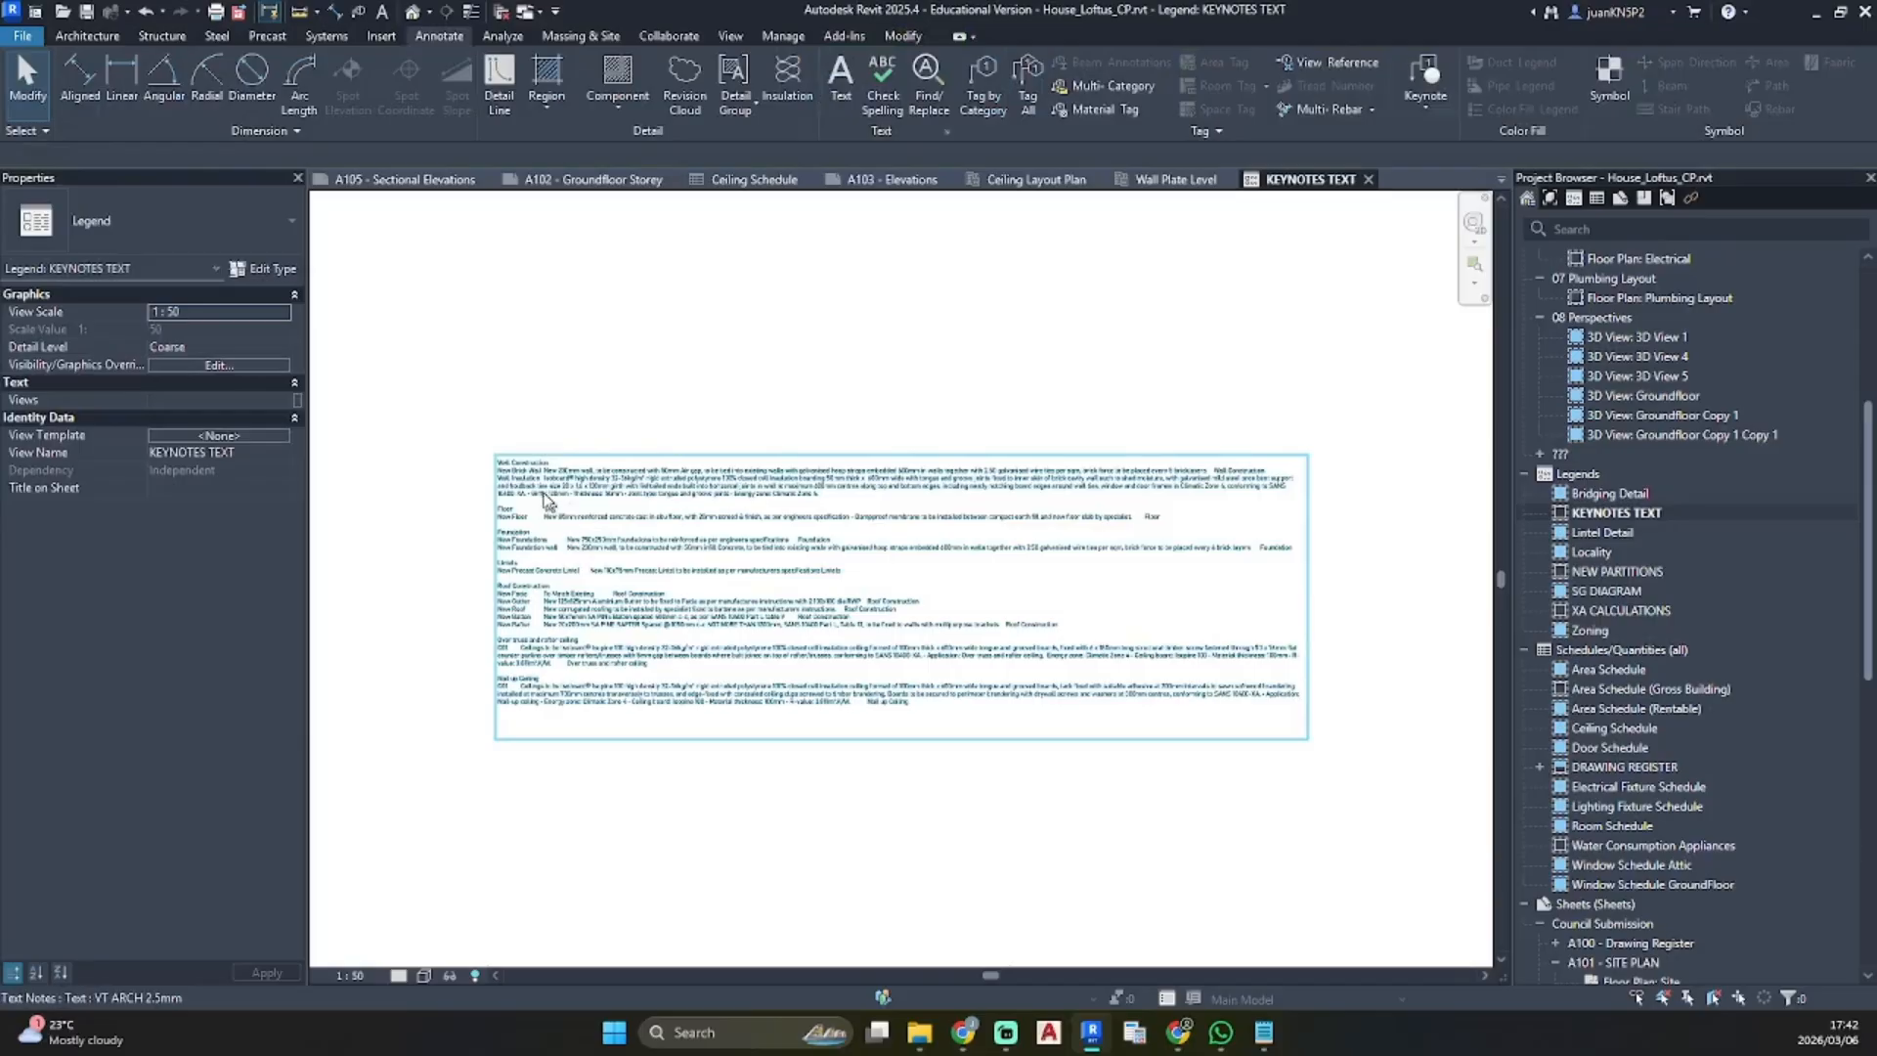
# Examine the keynote text by category, from wall construction and foundations to roof construction and ceilings
pyautogui.scroll(4, 504, 657)
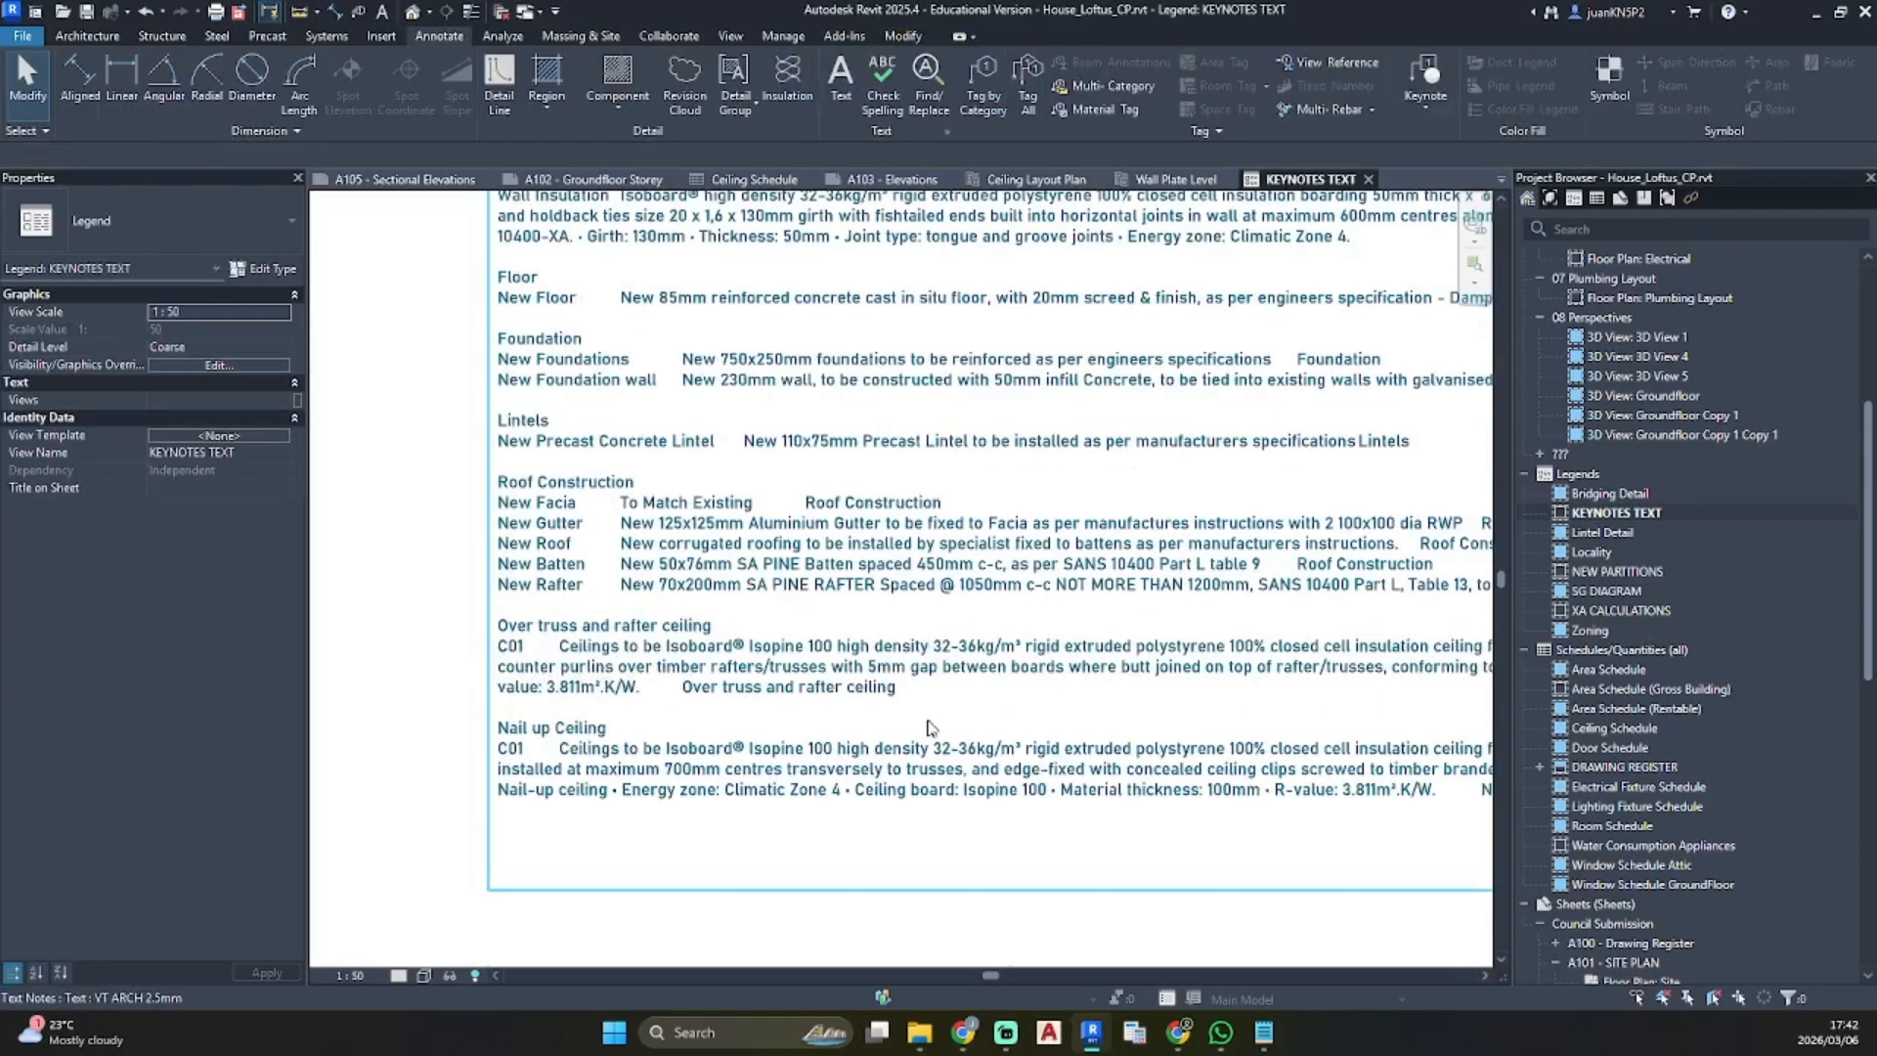
pyautogui.moveTo(700, 738); pyautogui.dragTo(984, 659, button='middle')
pyautogui.scroll(2, 675, 620)
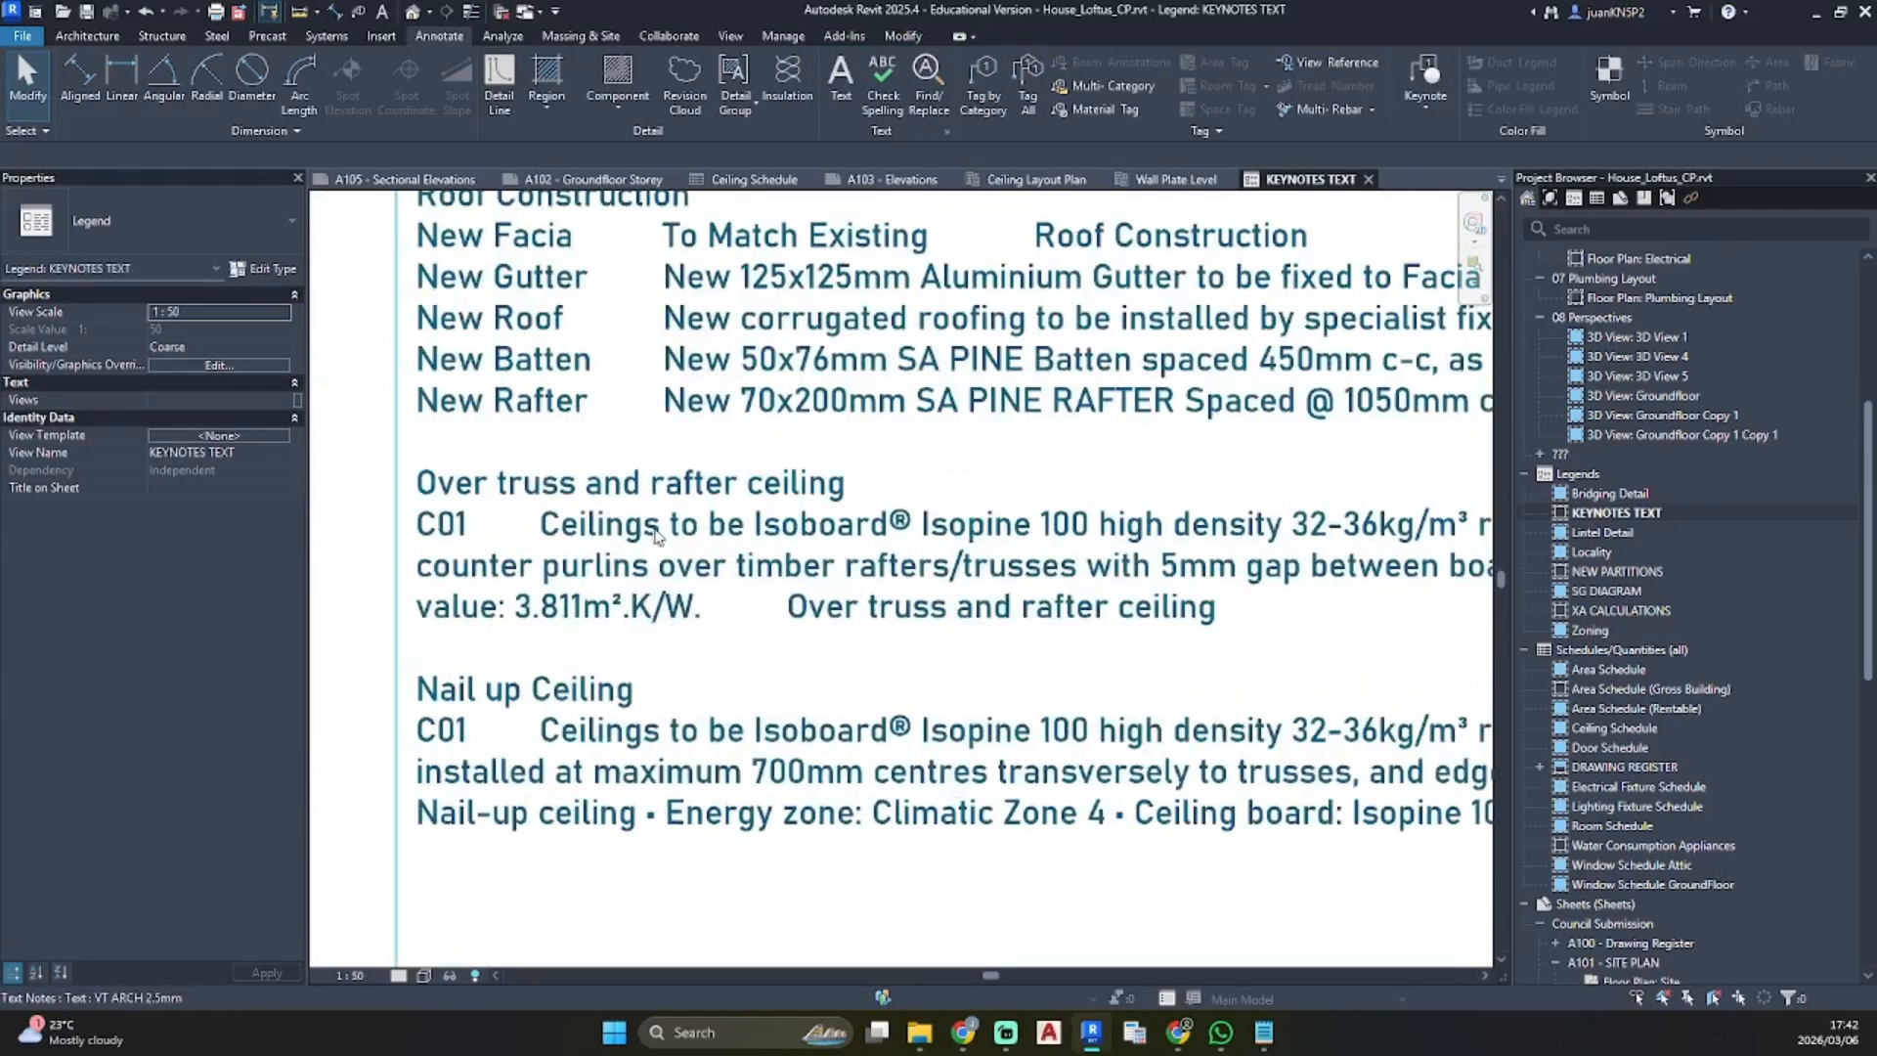
pyautogui.scroll(-1, 1246, 539)
pyautogui.moveTo(858, 665); pyautogui.dragTo(575, 694, button='middle')
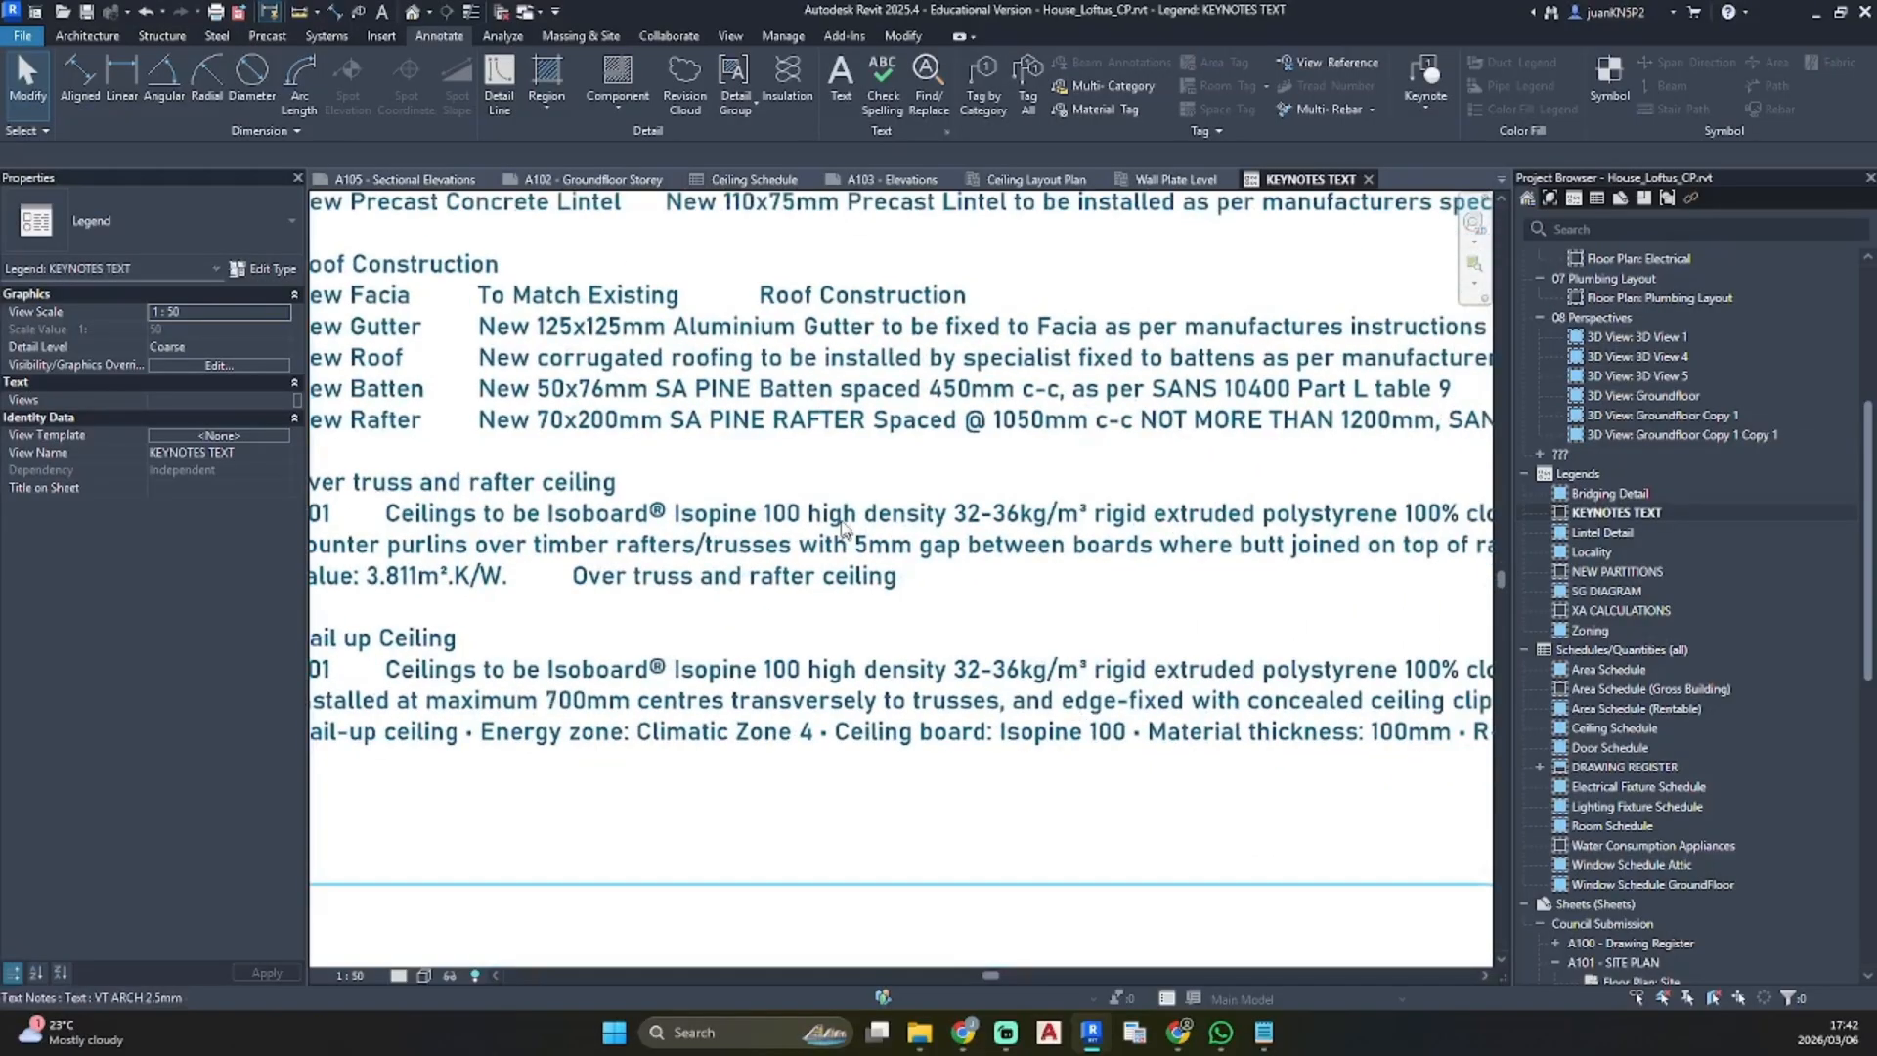
pyautogui.scroll(-2, 813, 448)
pyautogui.moveTo(824, 451); pyautogui.dragTo(685, 611, button='middle')
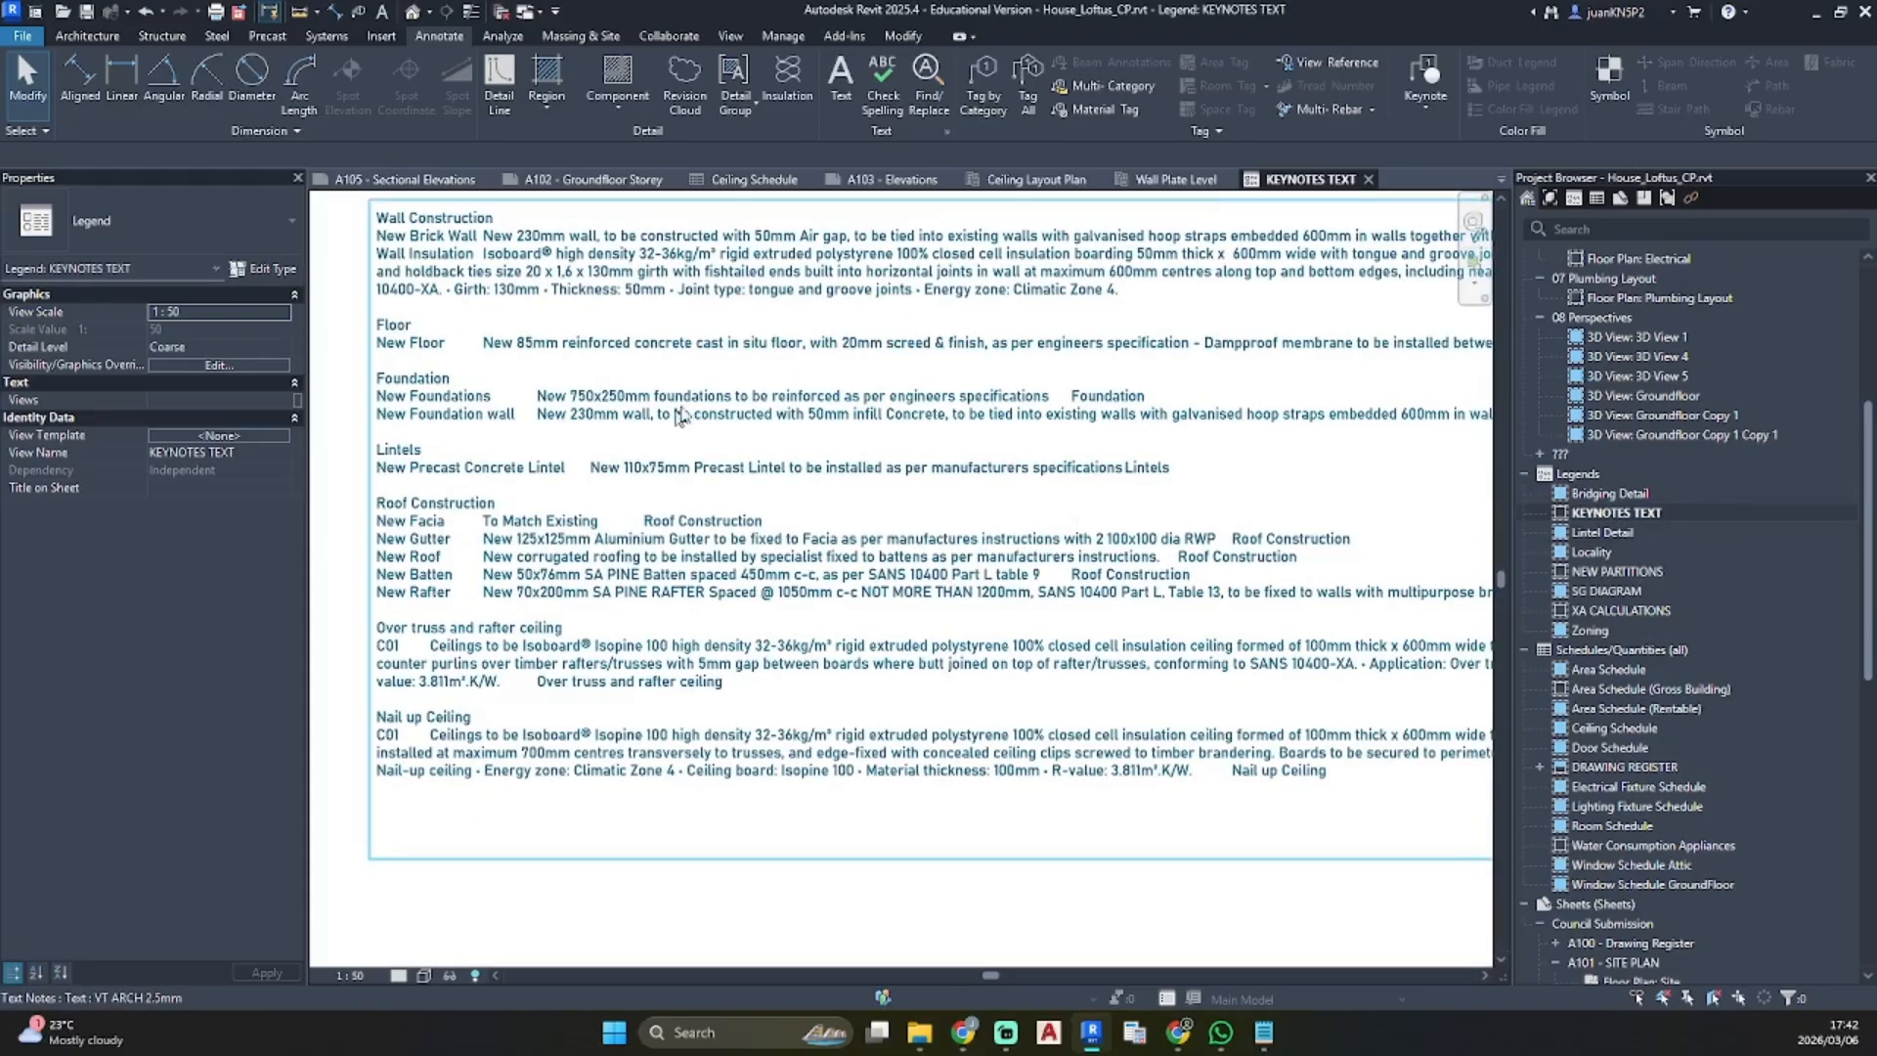
pyautogui.scroll(-2, 702, 451)
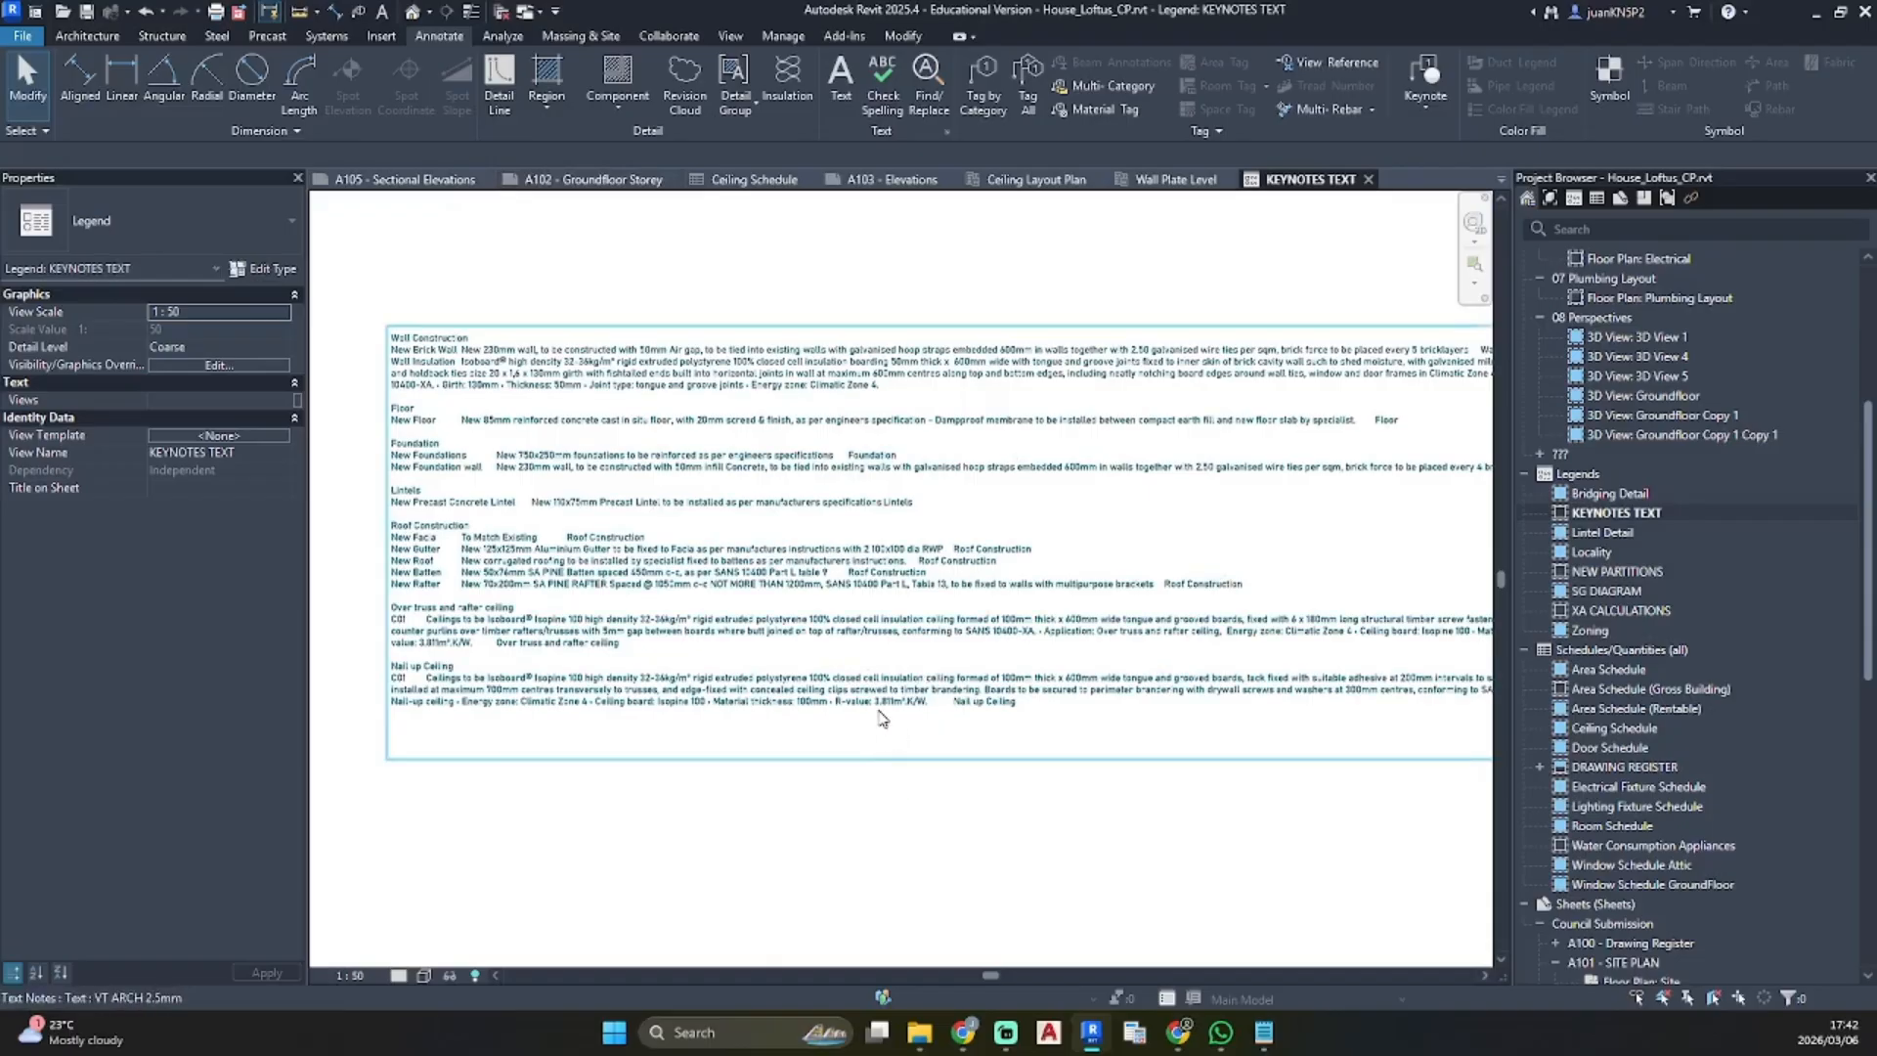
# Check the keynotes.txt file in Notepad, then copy the entire keynote text from the legend's text note
pyautogui.click(1264, 1031)
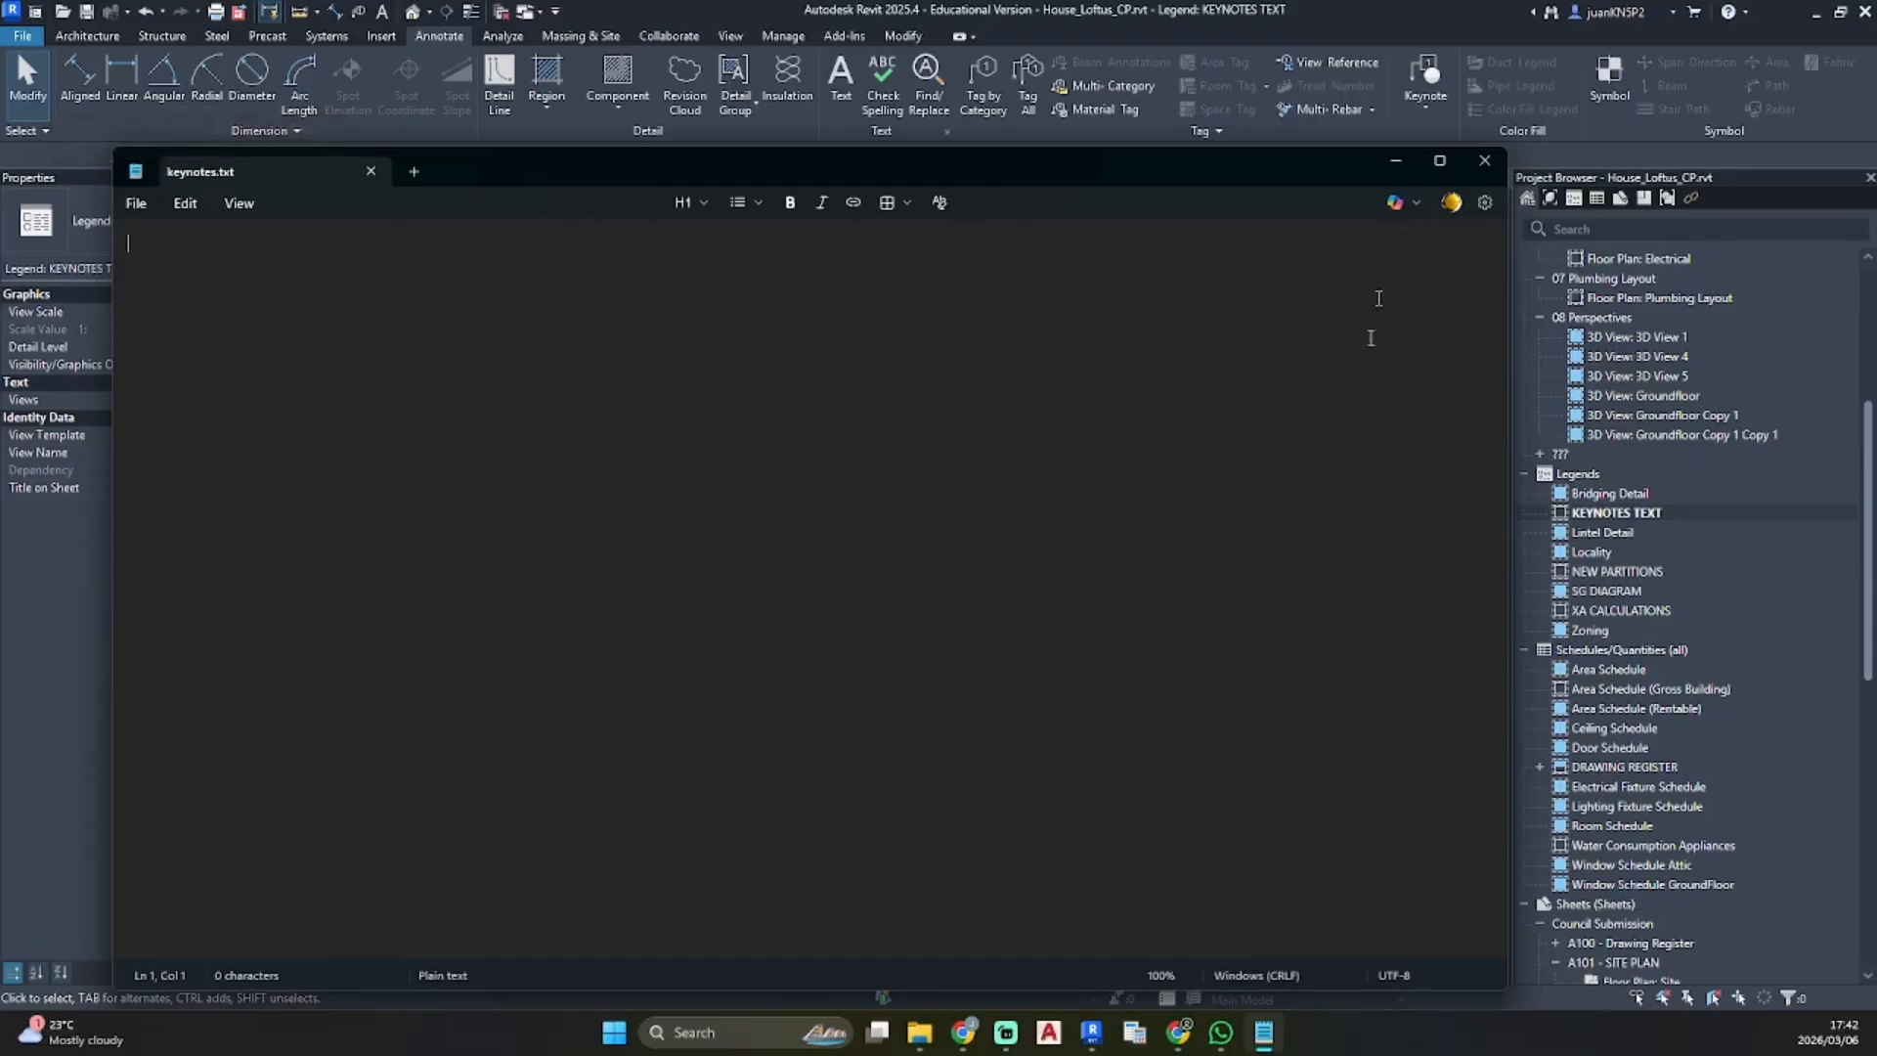
pyautogui.click(1395, 160)
pyautogui.doubleClick(1033, 710)
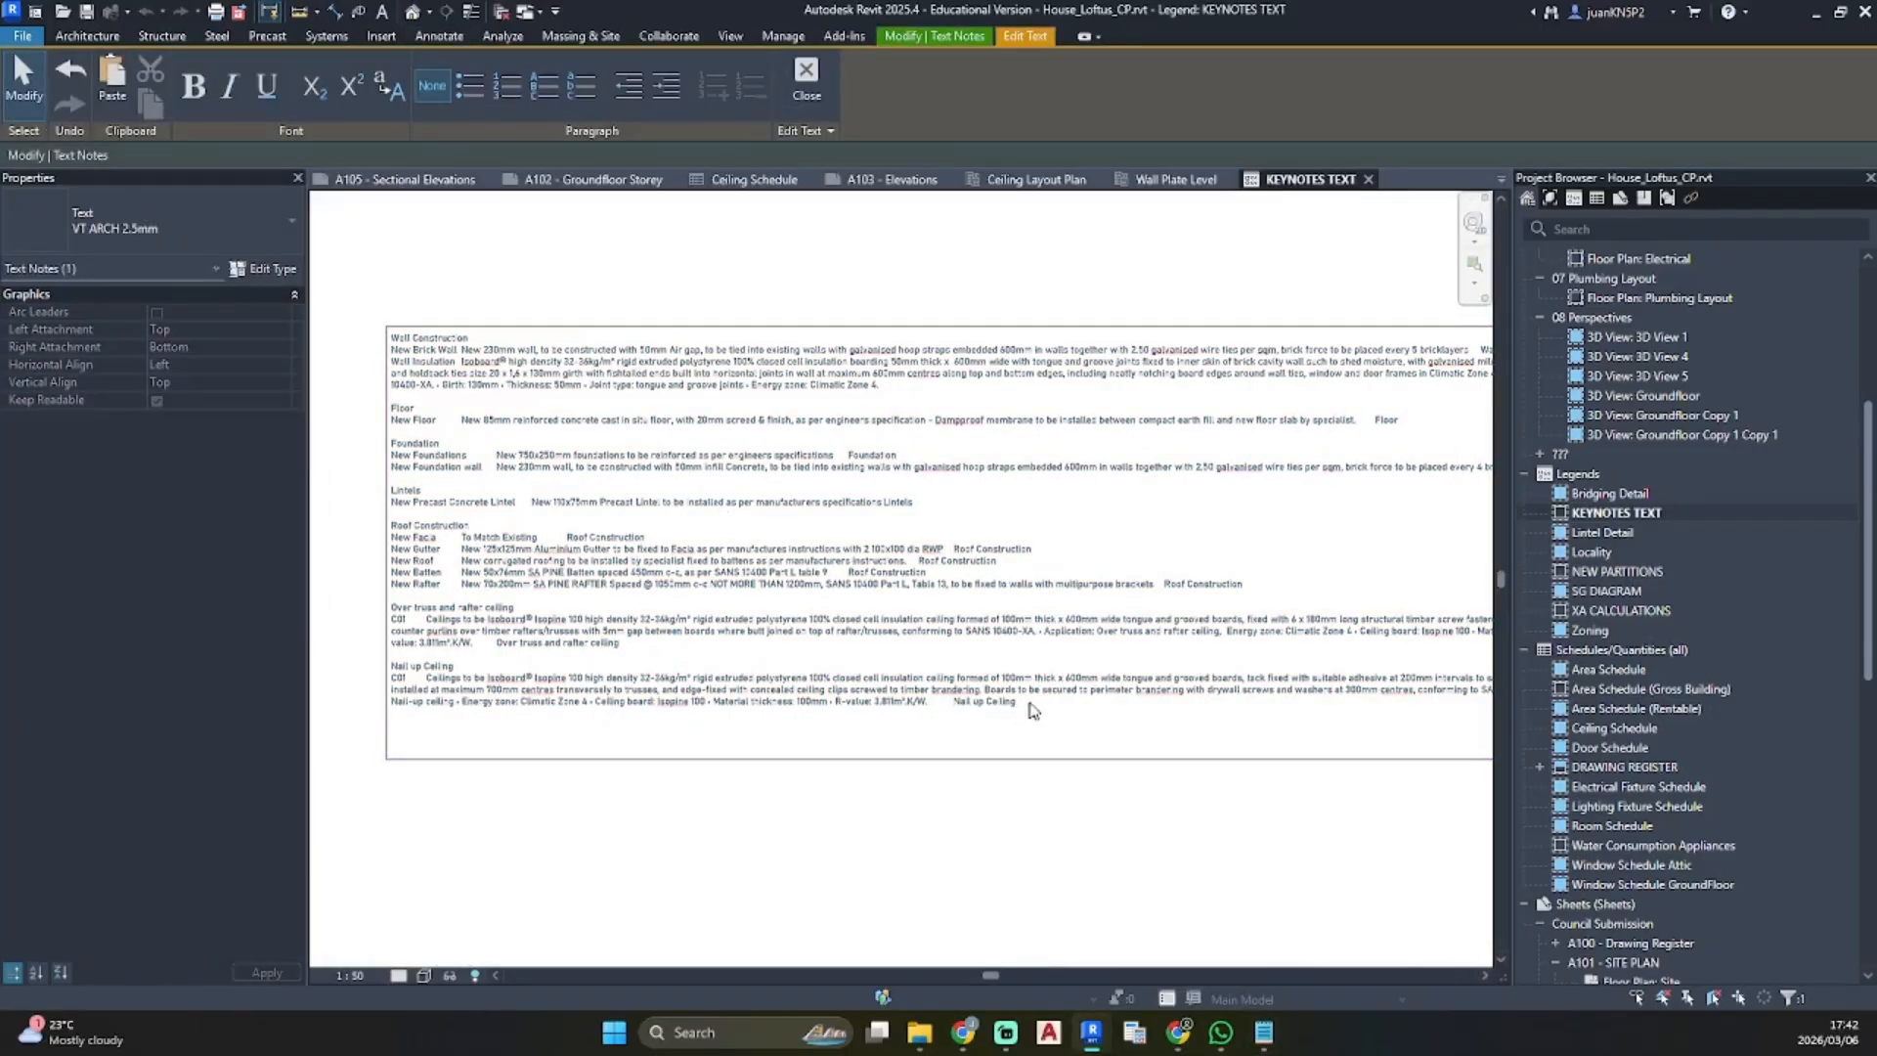
pyautogui.moveTo(1034, 711); pyautogui.dragTo(383, 332)
pyautogui.hotkey('ctrl', 'c')
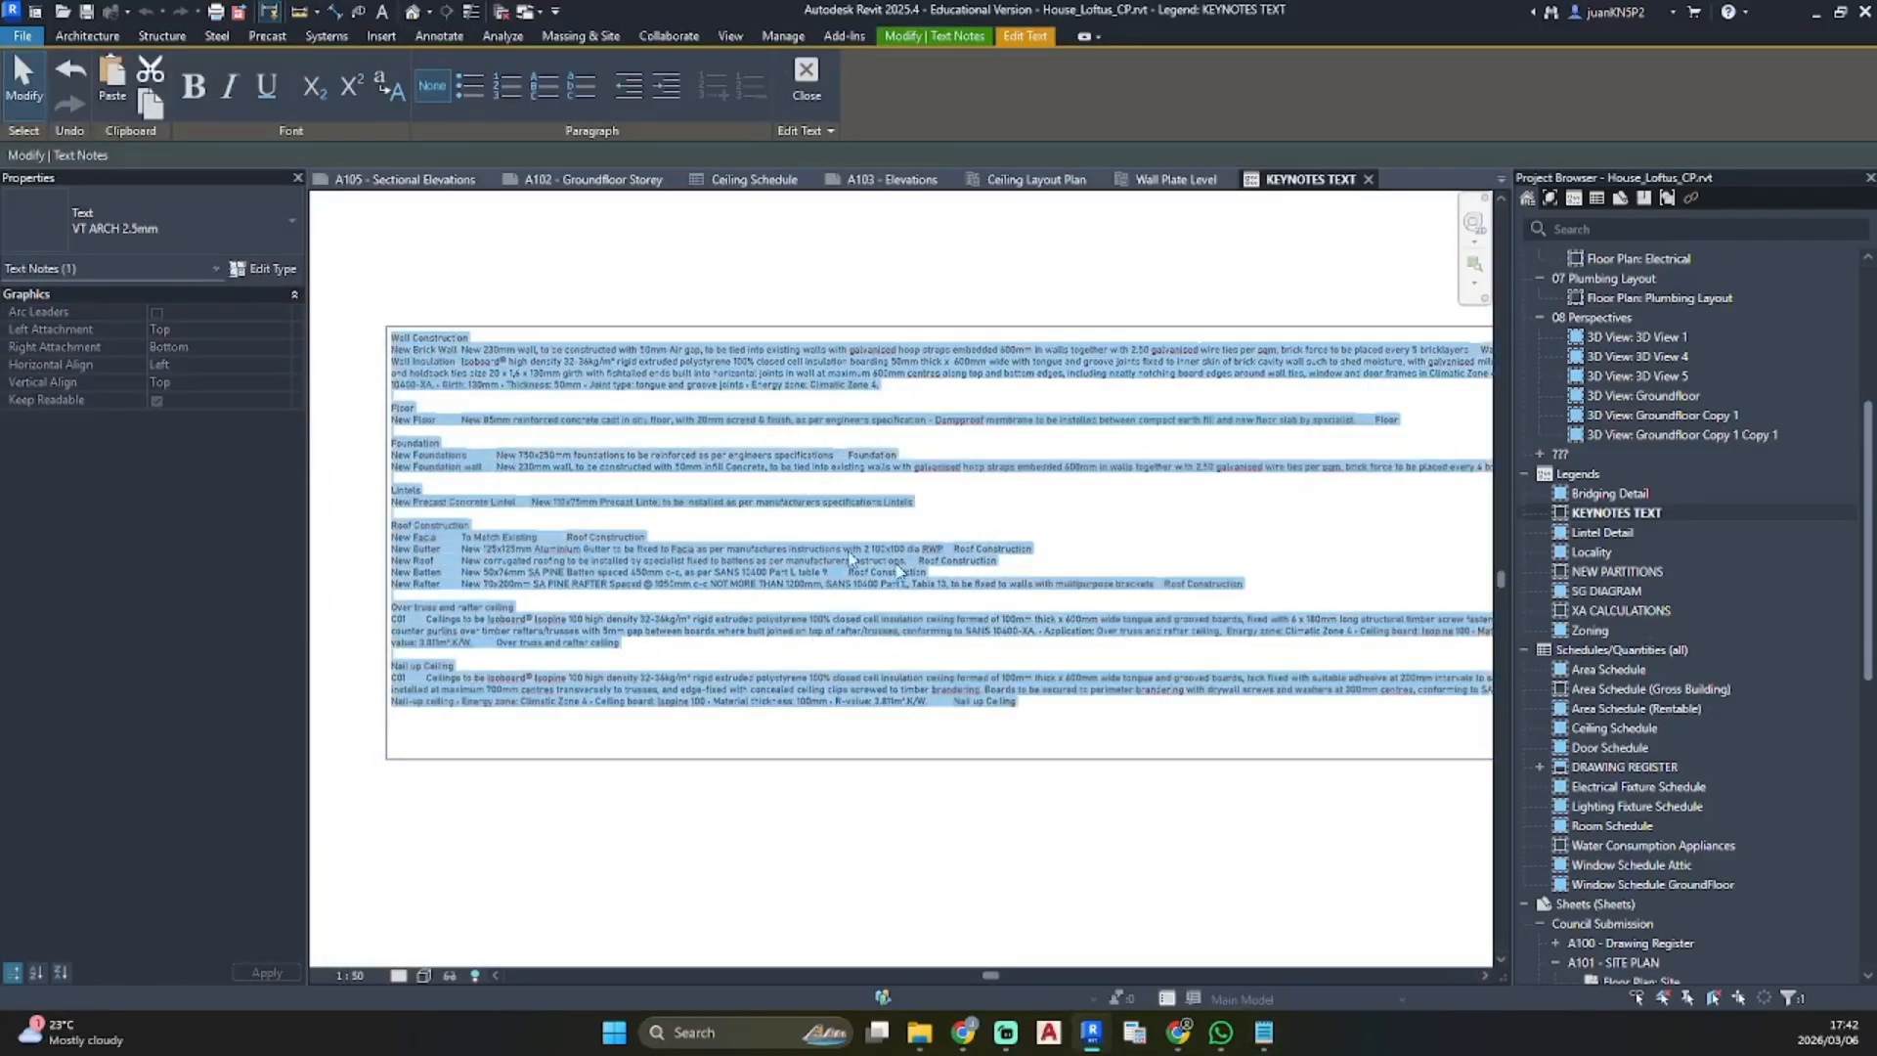
# Switch to Notepad, paste the copied keynote text into keynotes.txt and save the file
pyautogui.click(1264, 1032)
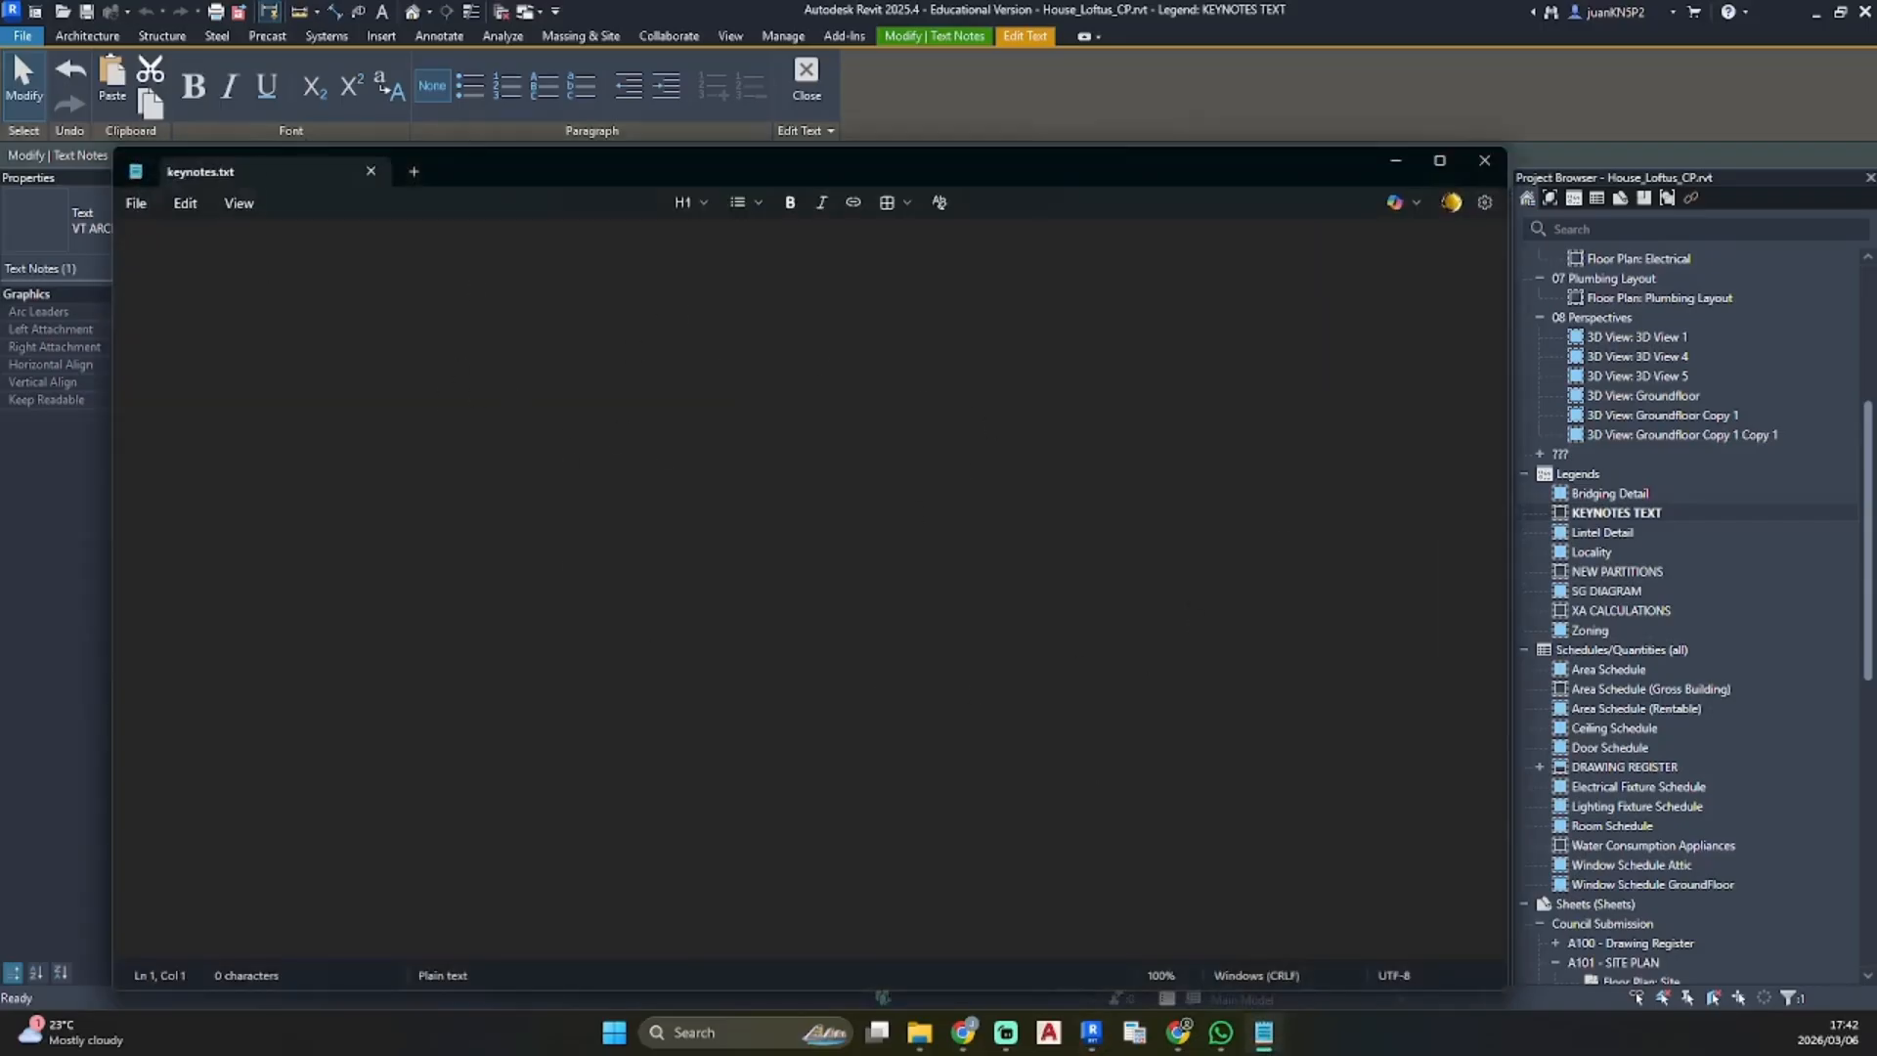
pyautogui.hotkey('ctrl', 'v')
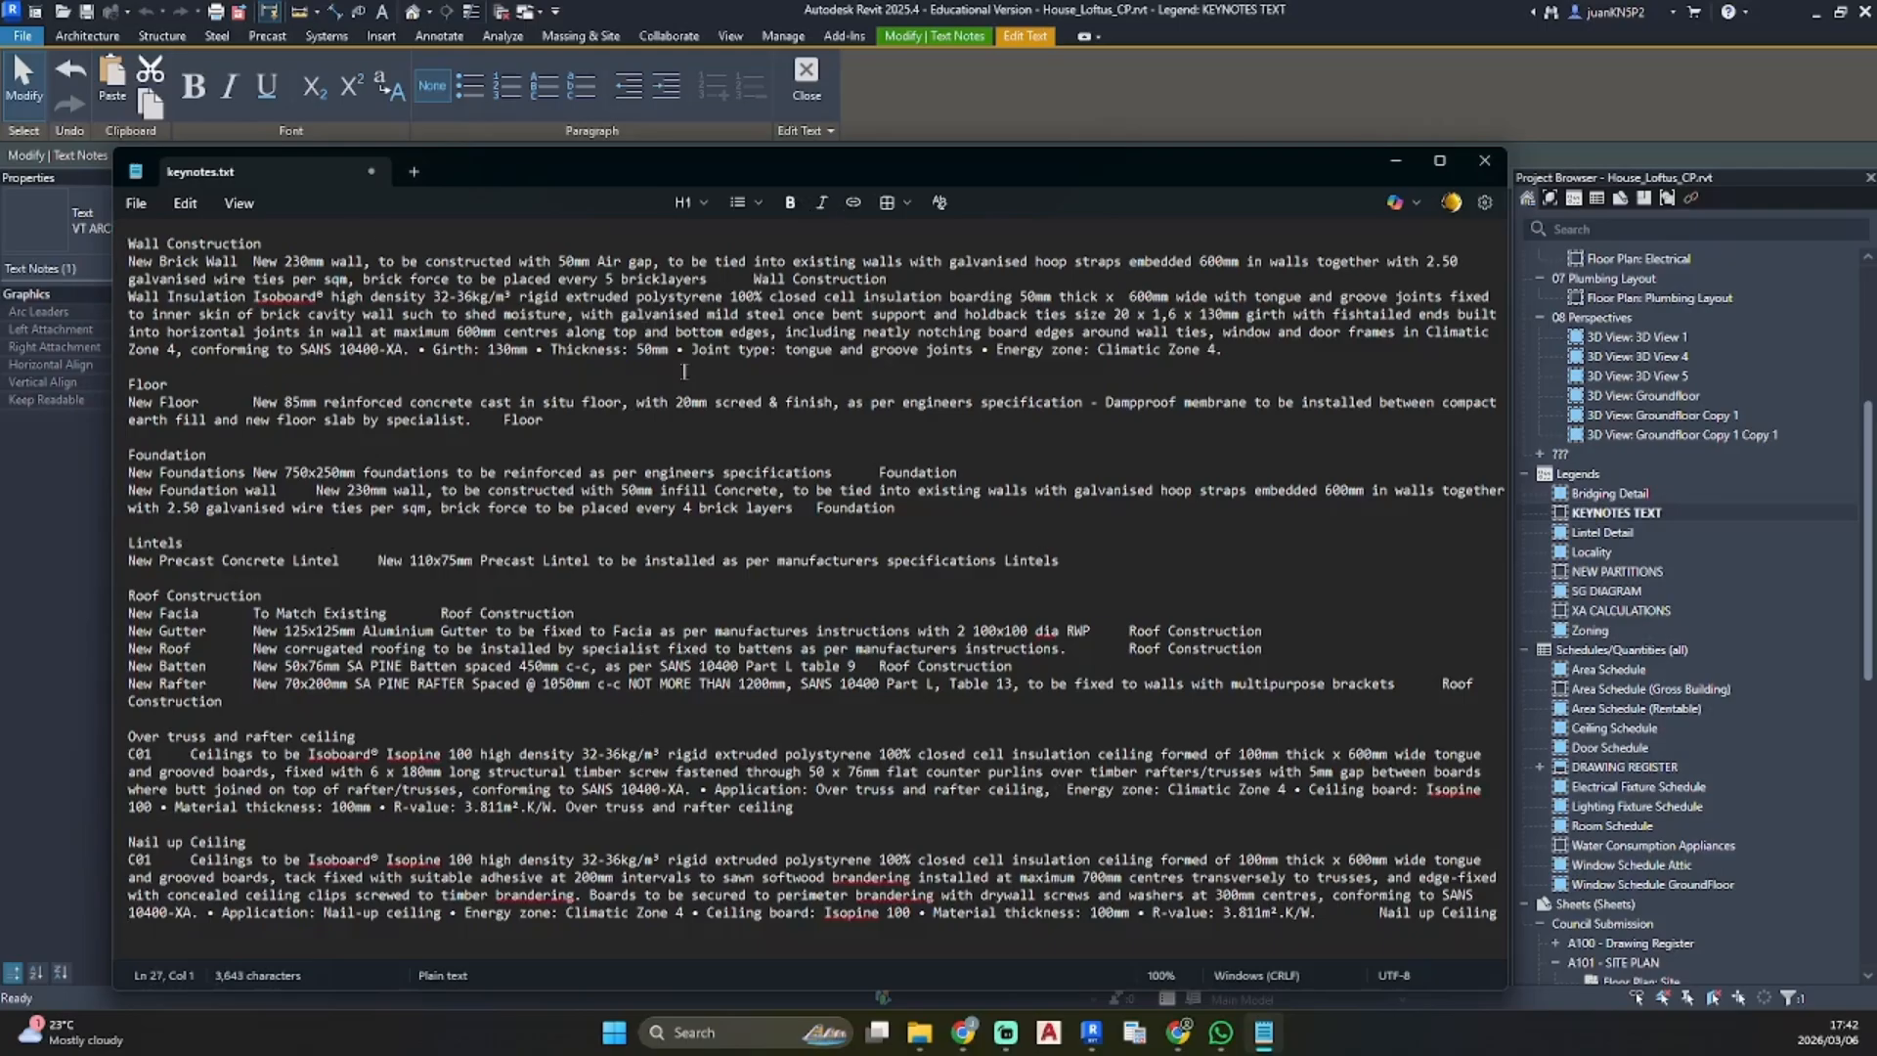
pyautogui.click(136, 203)
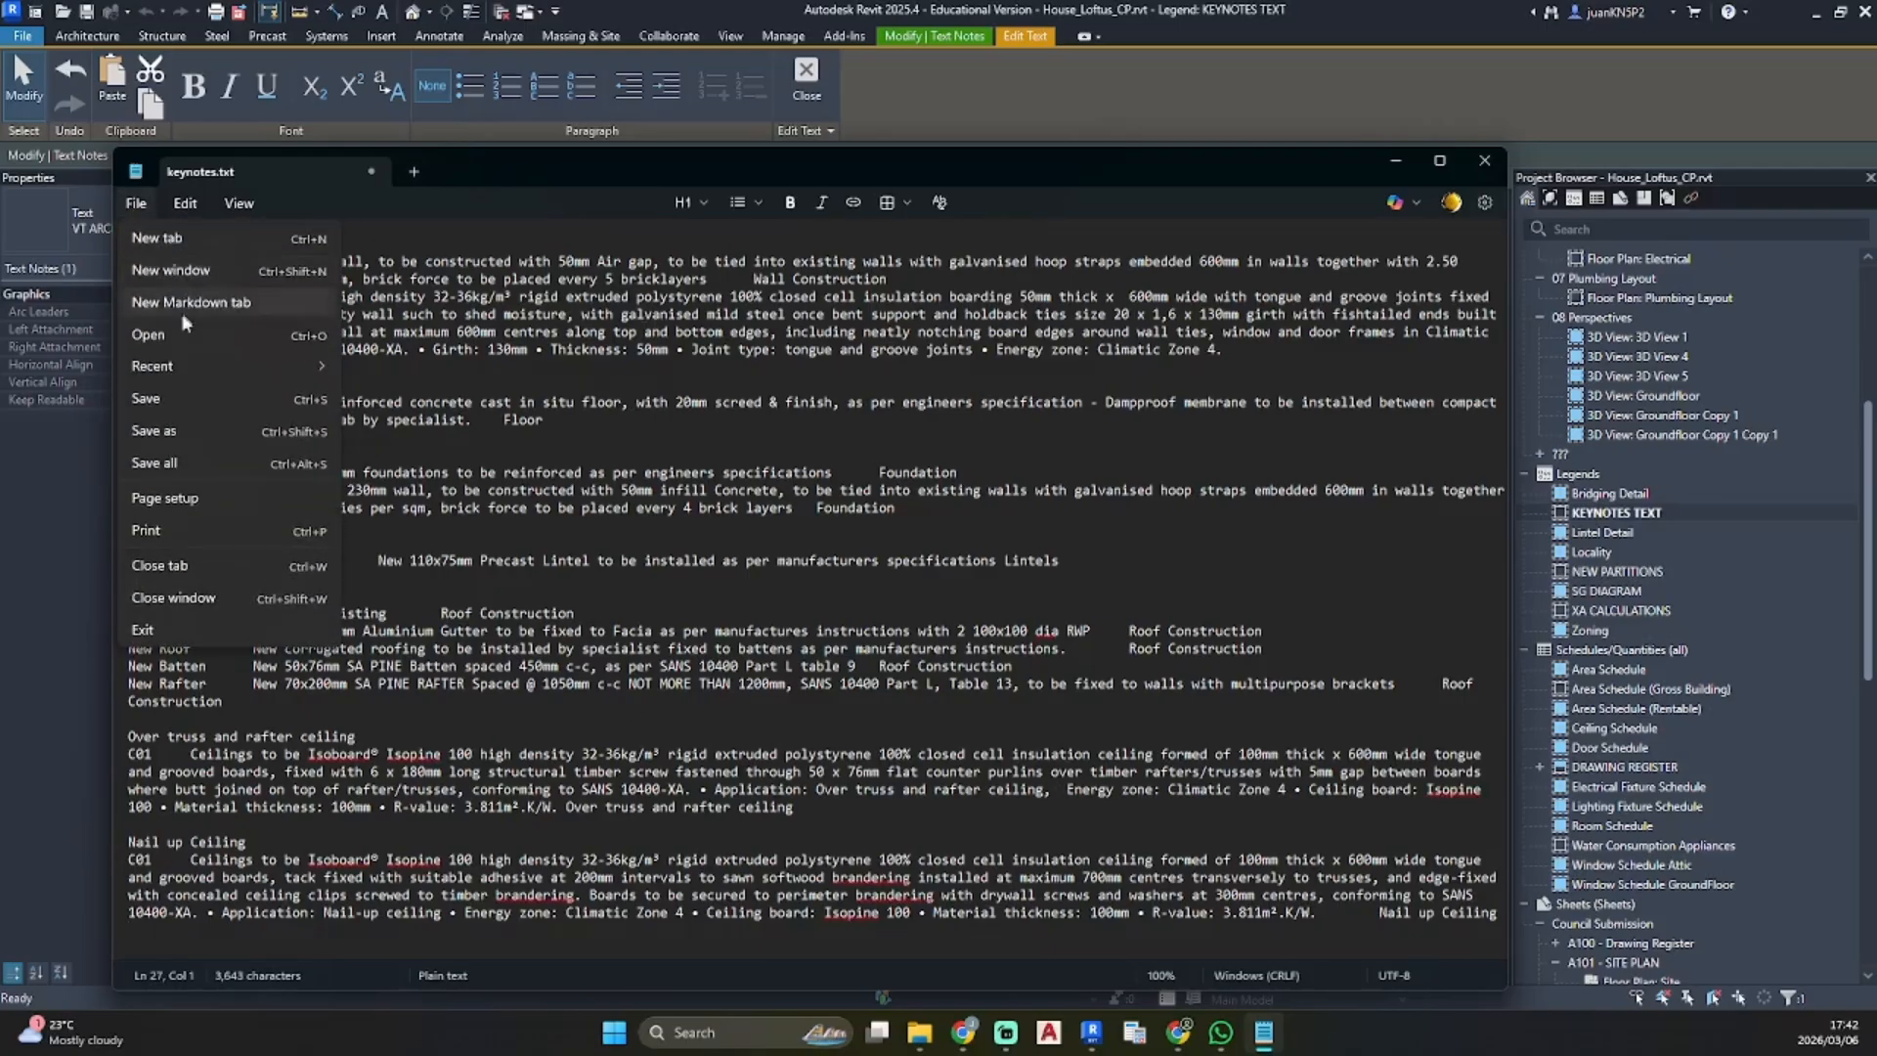
pyautogui.click(182, 398)
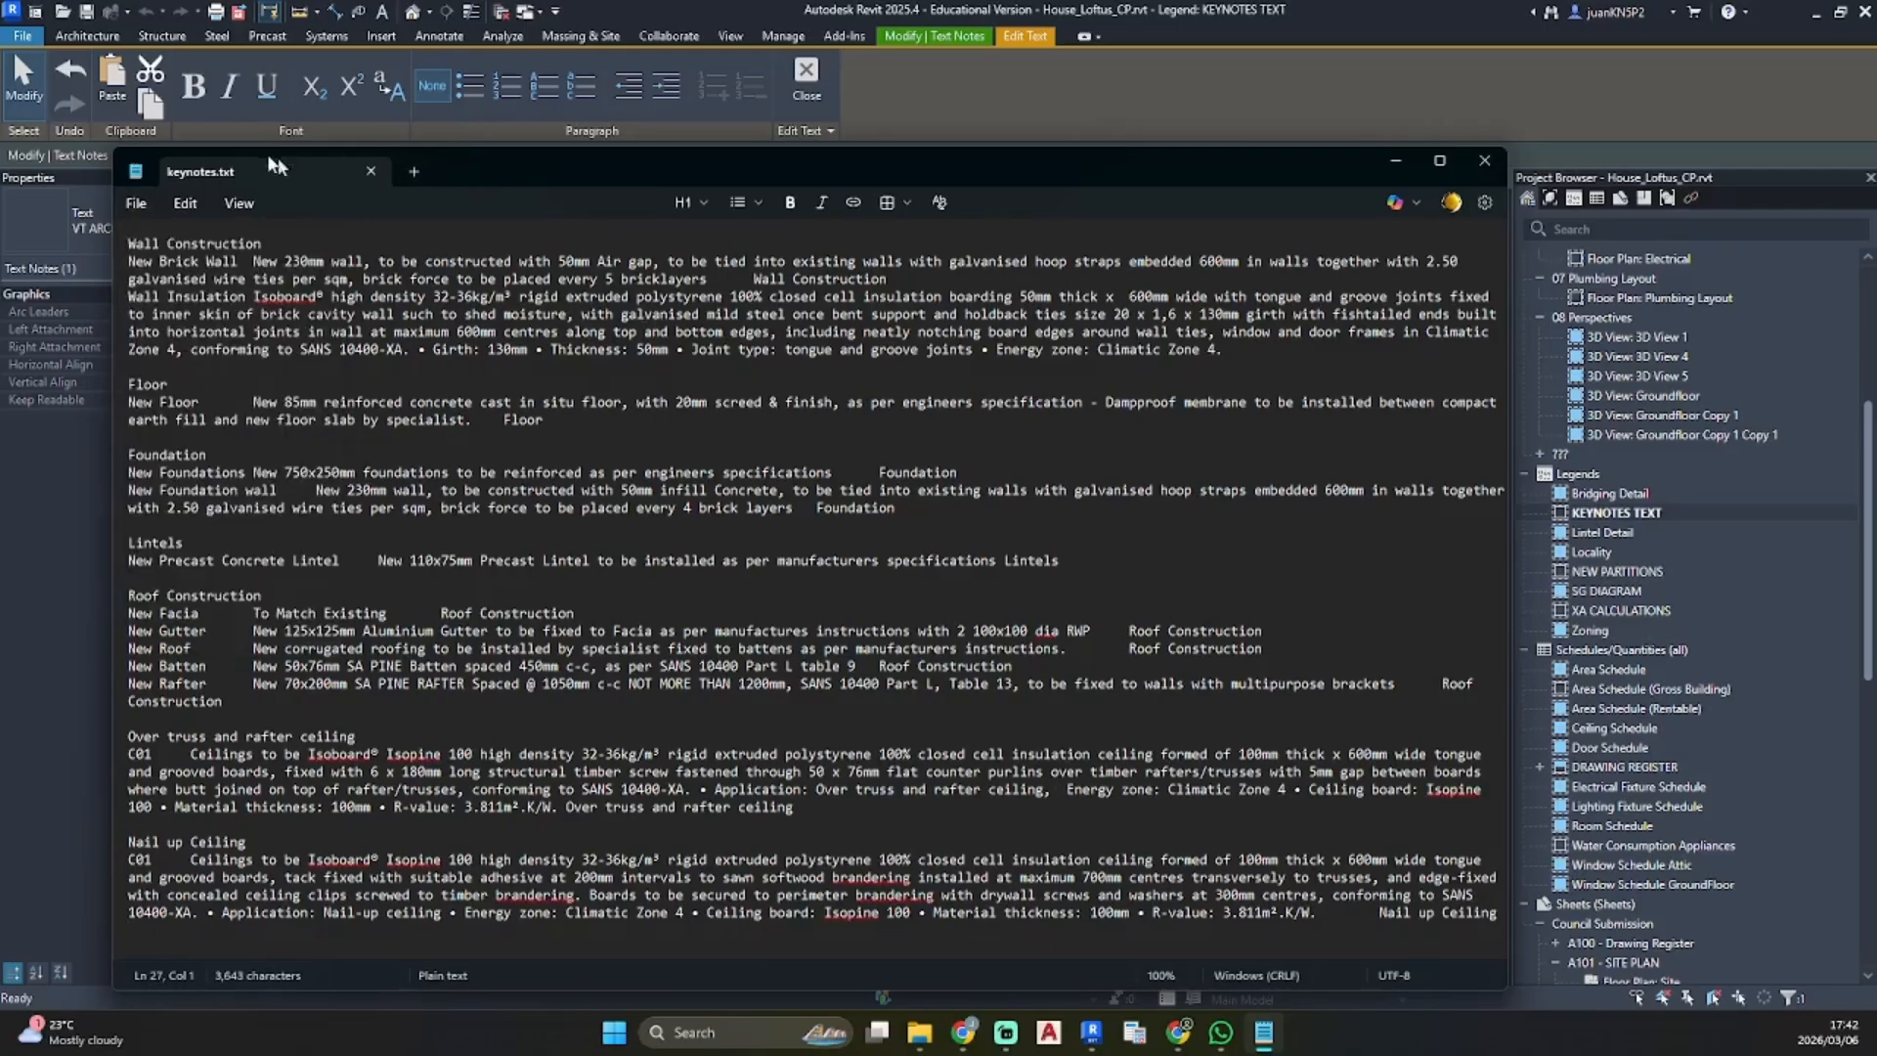
pyautogui.click(1396, 160)
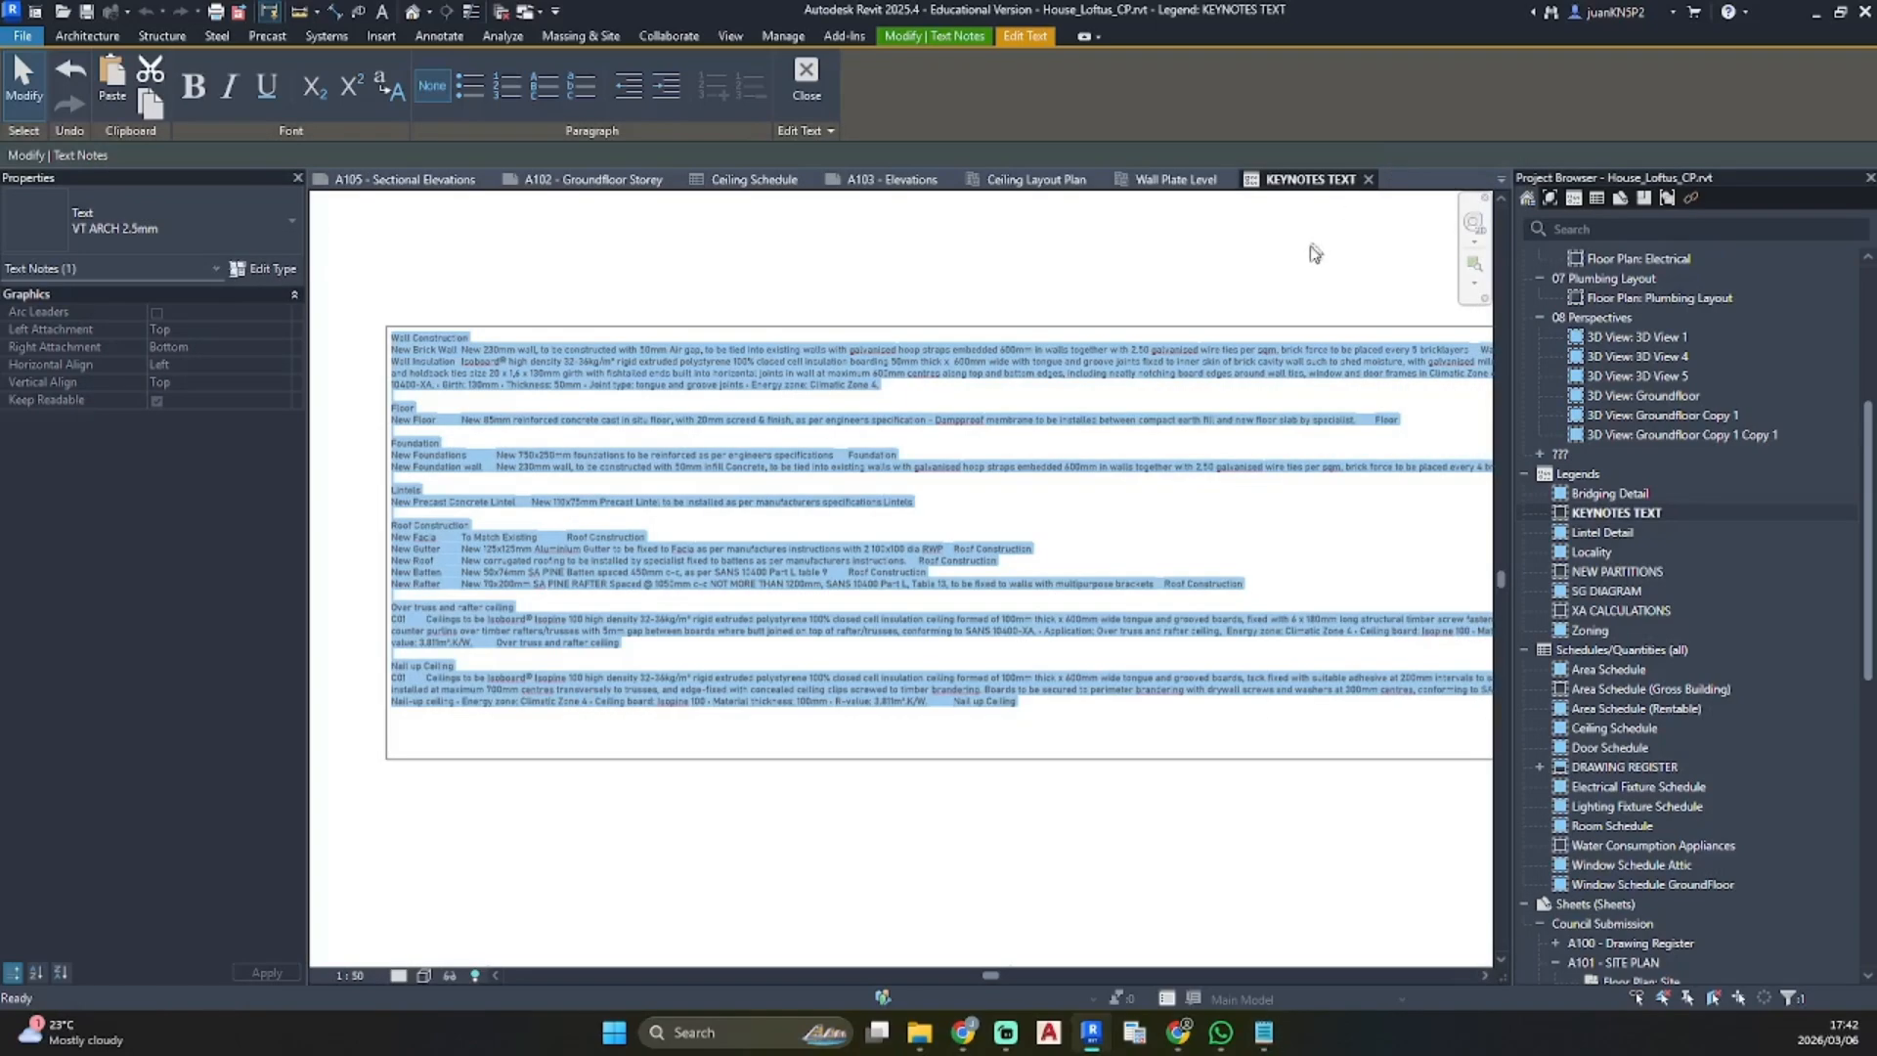
# Finish editing the legend text, return to sheet A102 - Groundfloor Storey and activate the ground floor plan viewport
pyautogui.click(1315, 253)
pyautogui.scroll(-9, 1668, 625)
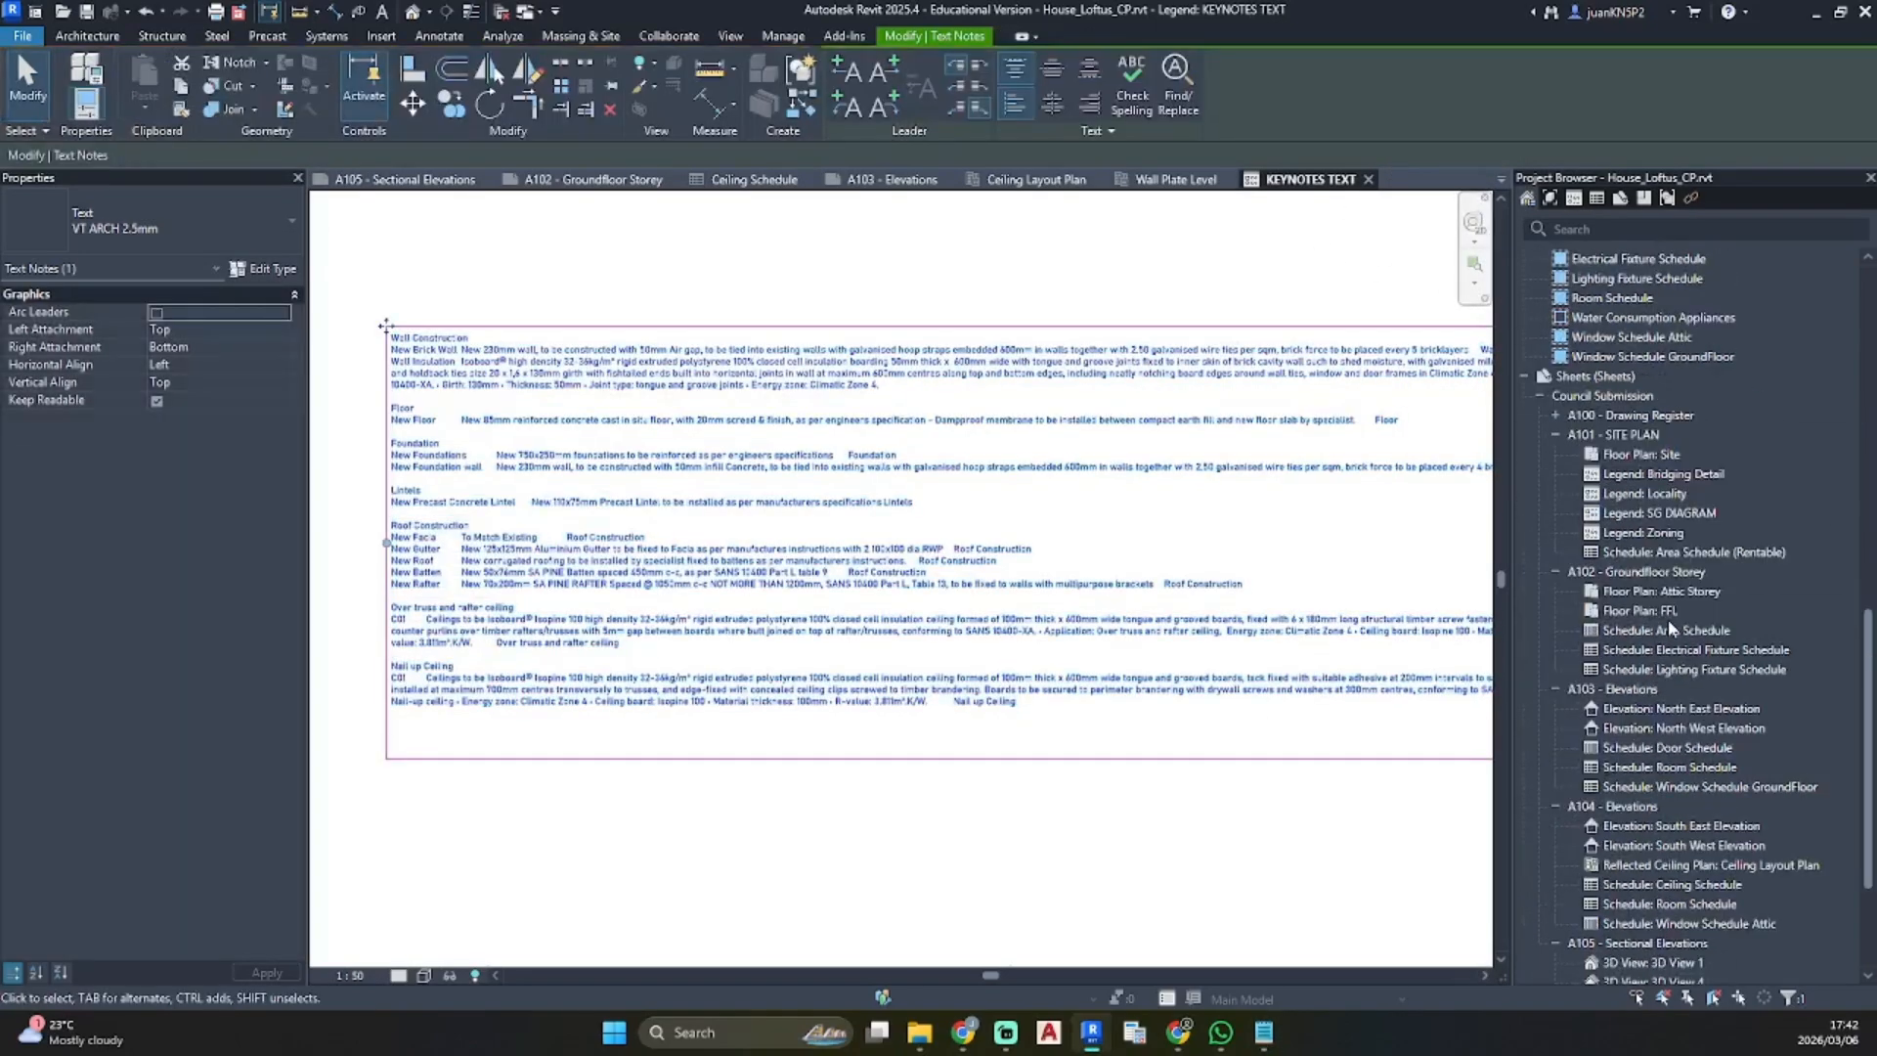
pyautogui.scroll(-3, 1668, 627)
pyautogui.doubleClick(1640, 389)
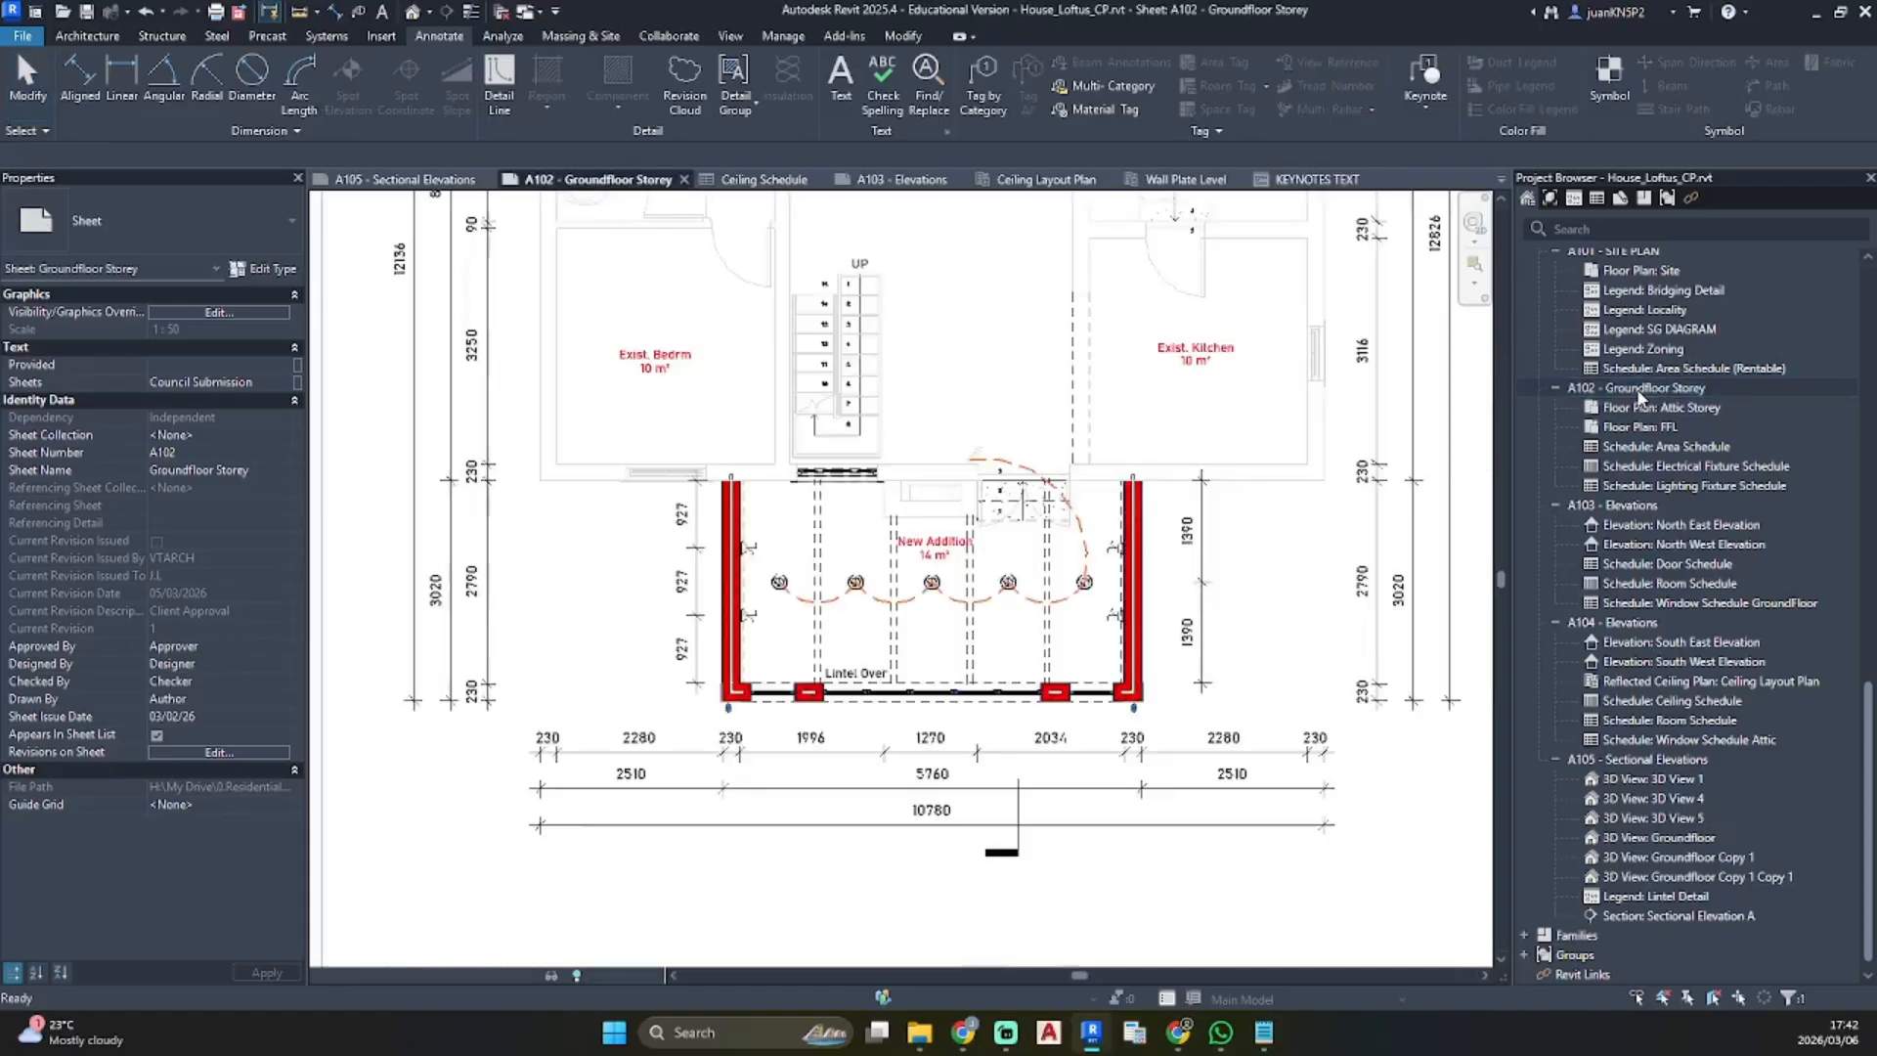
pyautogui.doubleClick(599, 590)
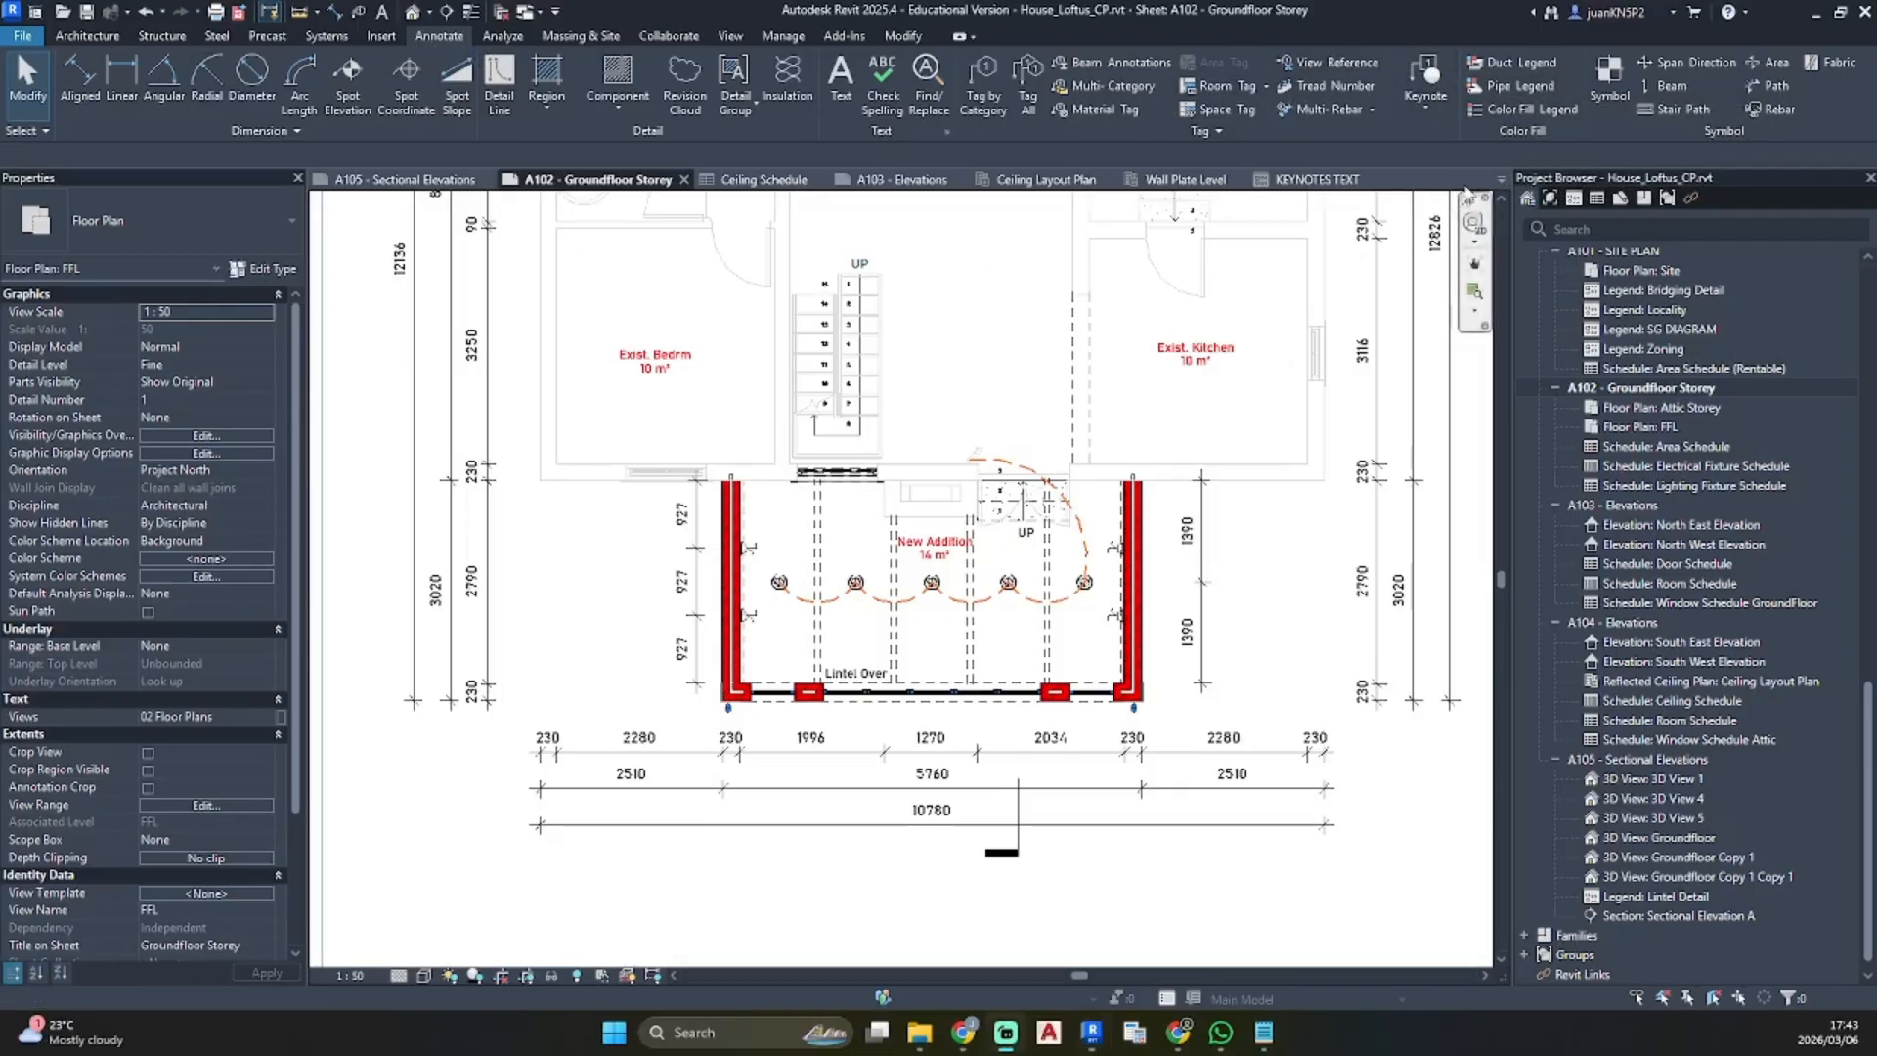
# Load keynotes.txt from the 3. Drawing Files folder as the project's keynote table in Keynoting Settings
pyautogui.click(1452, 101)
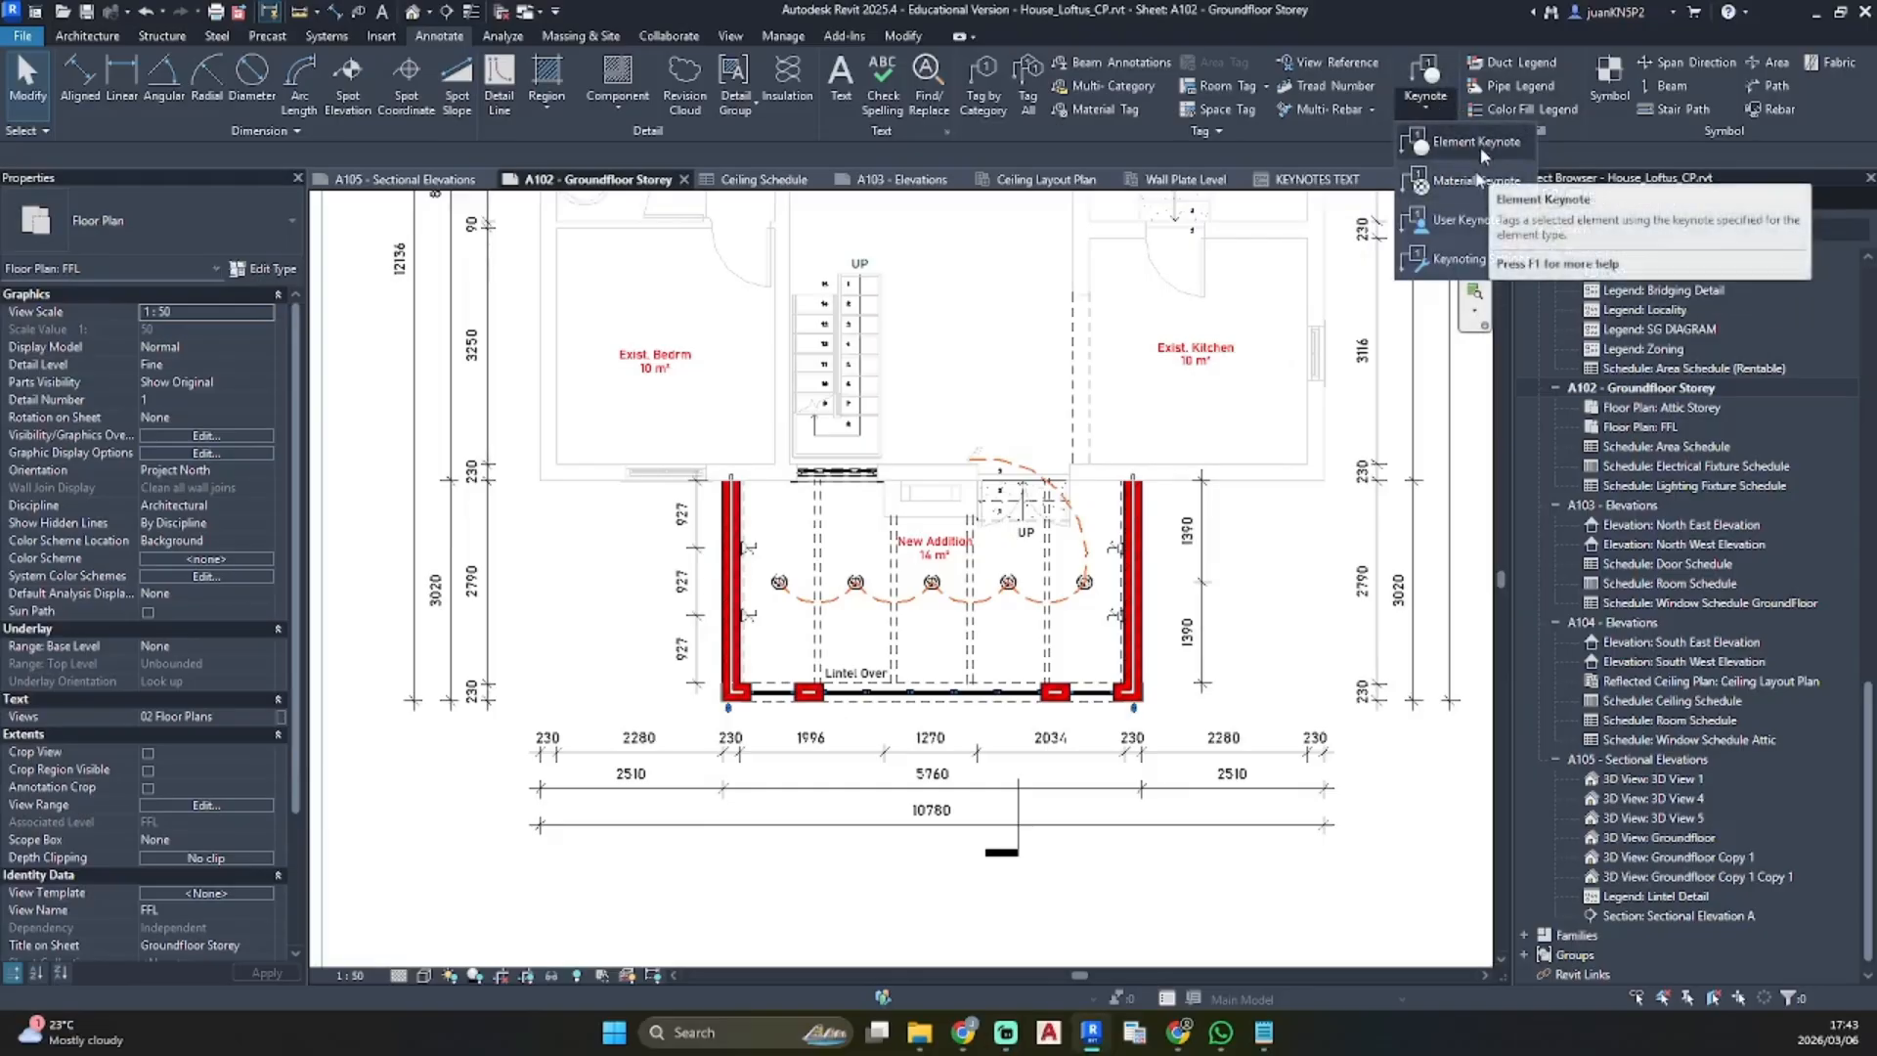
pyautogui.click(1458, 268)
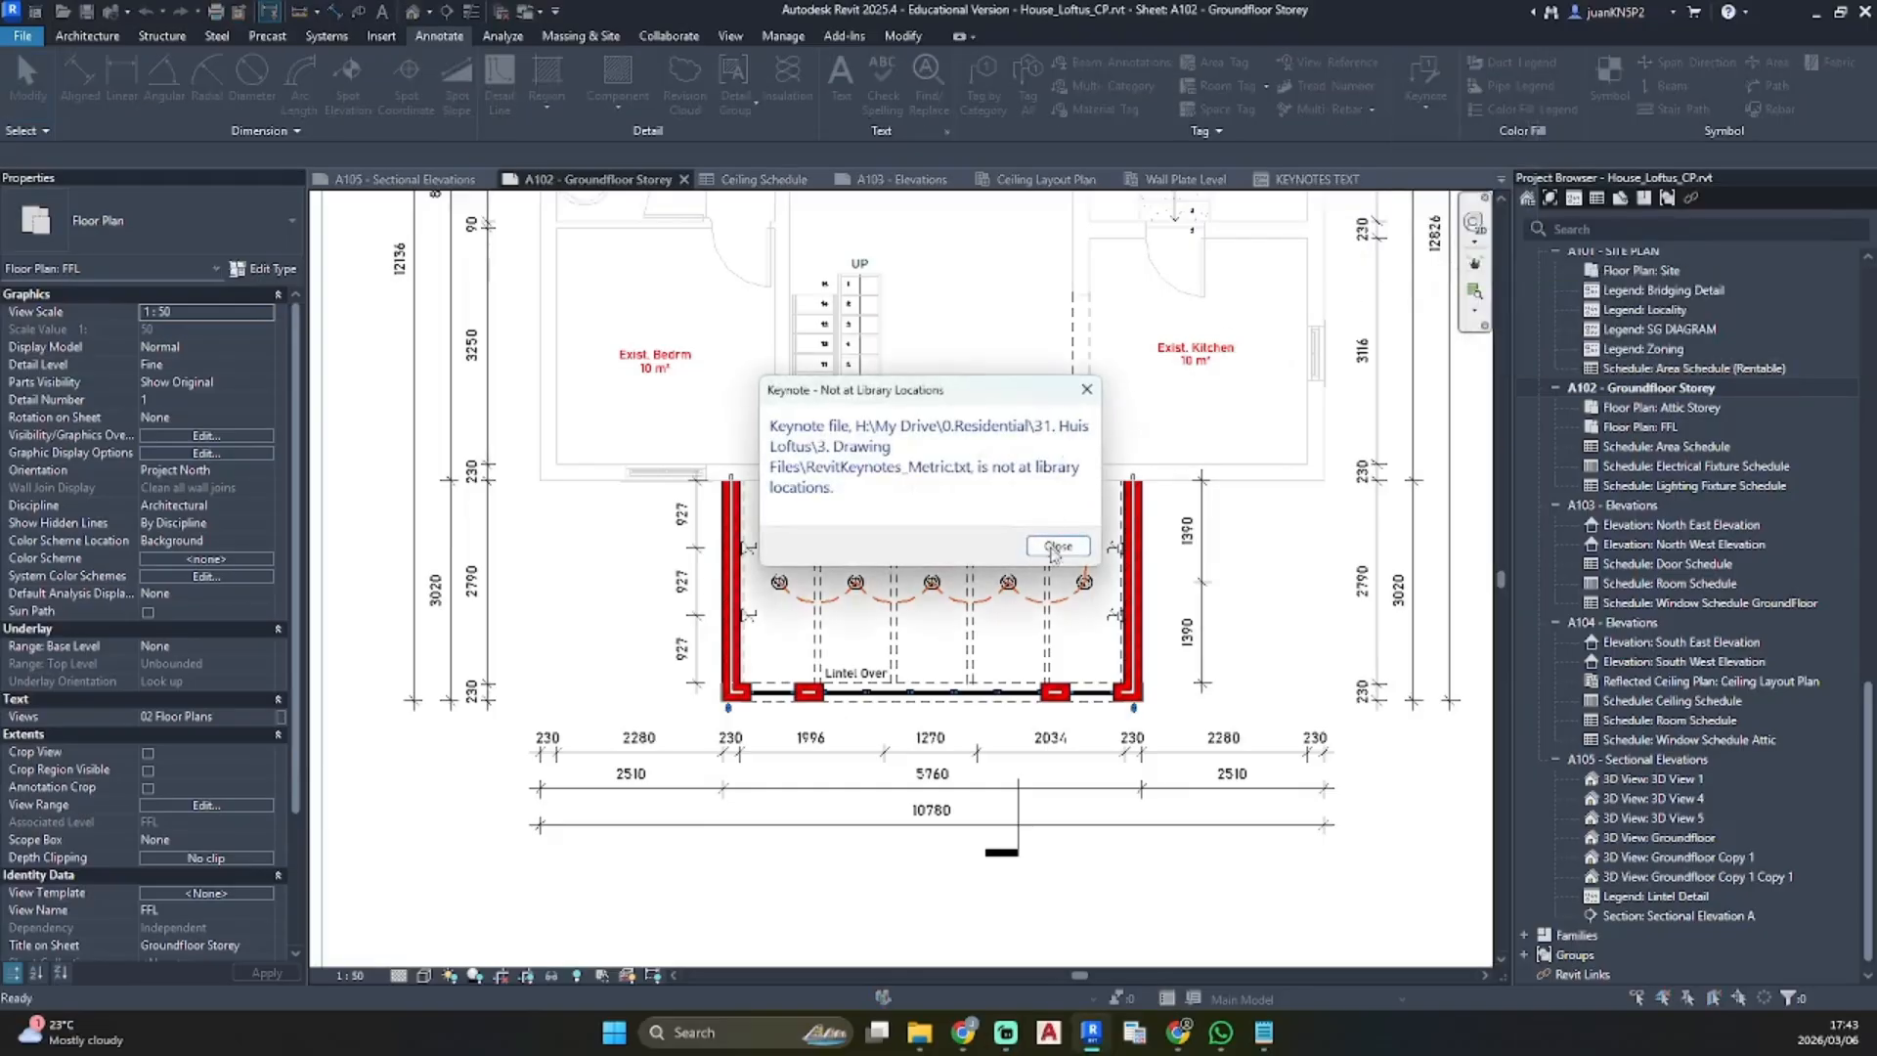
pyautogui.click(1055, 552)
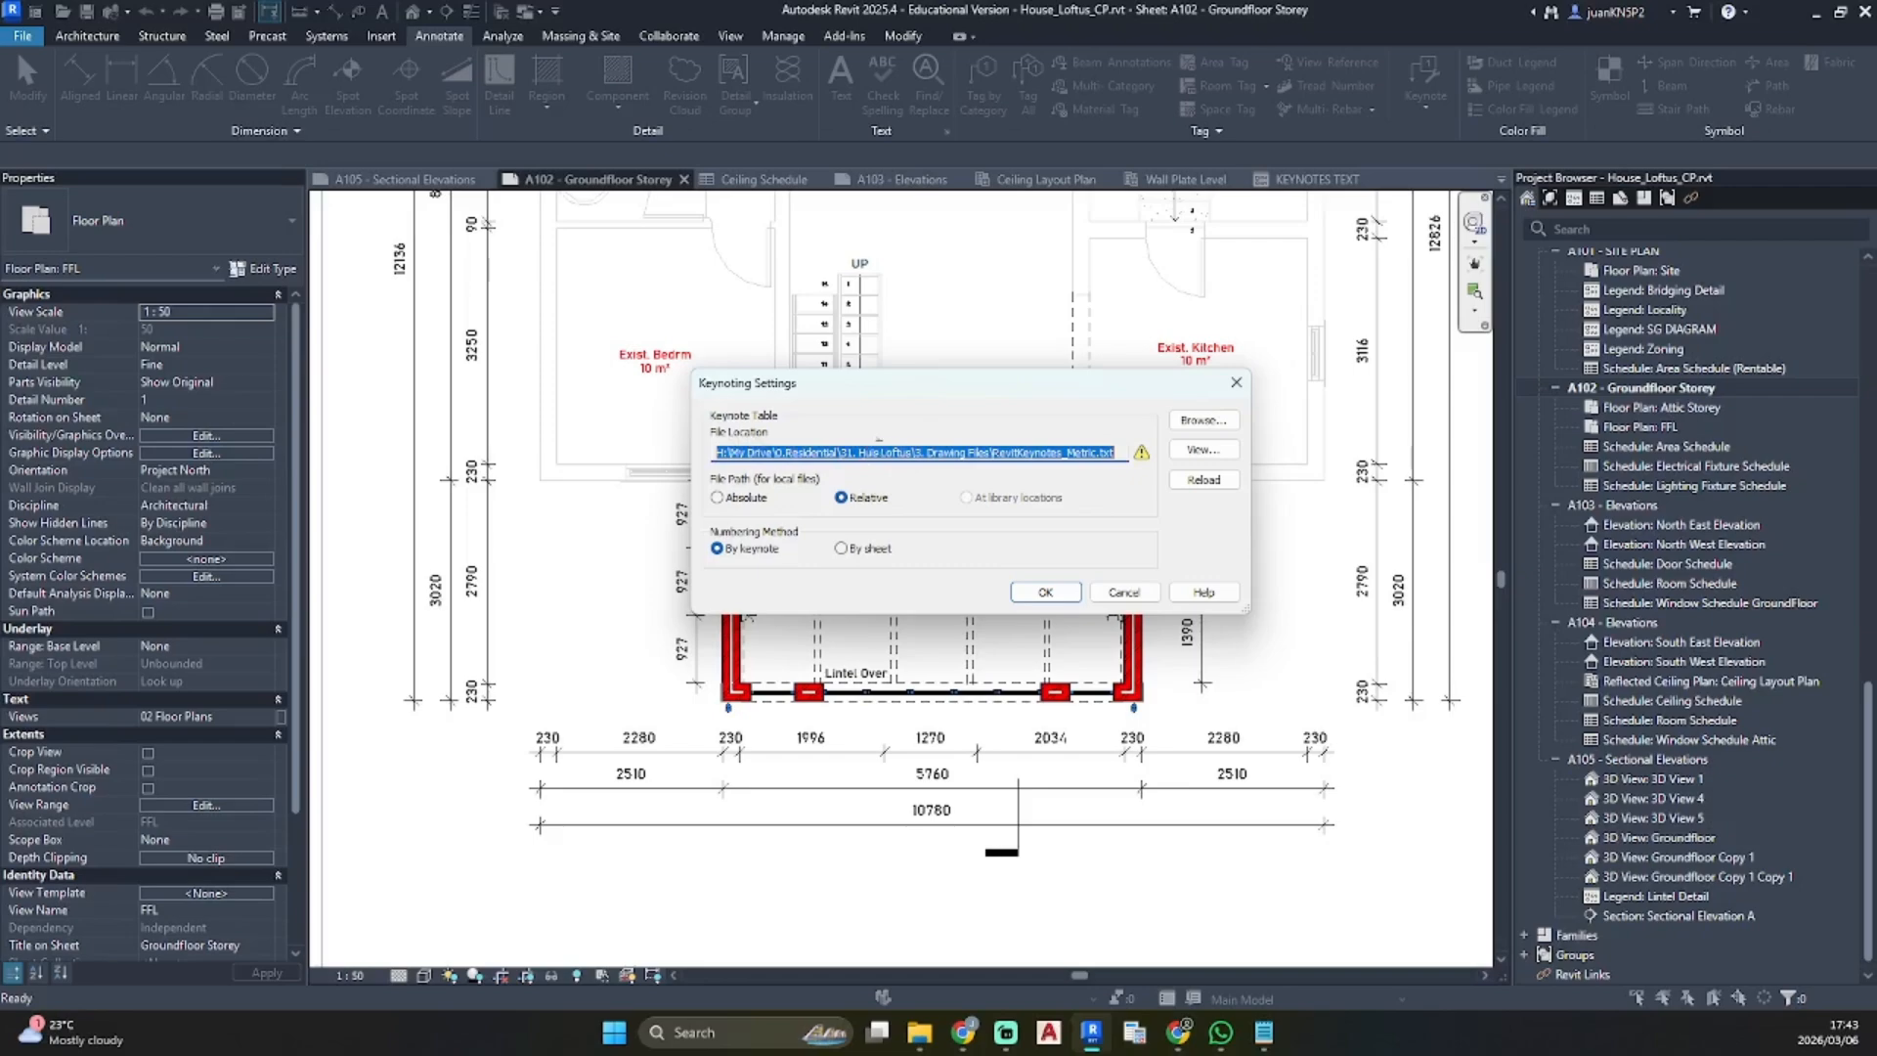
pyautogui.click(1187, 422)
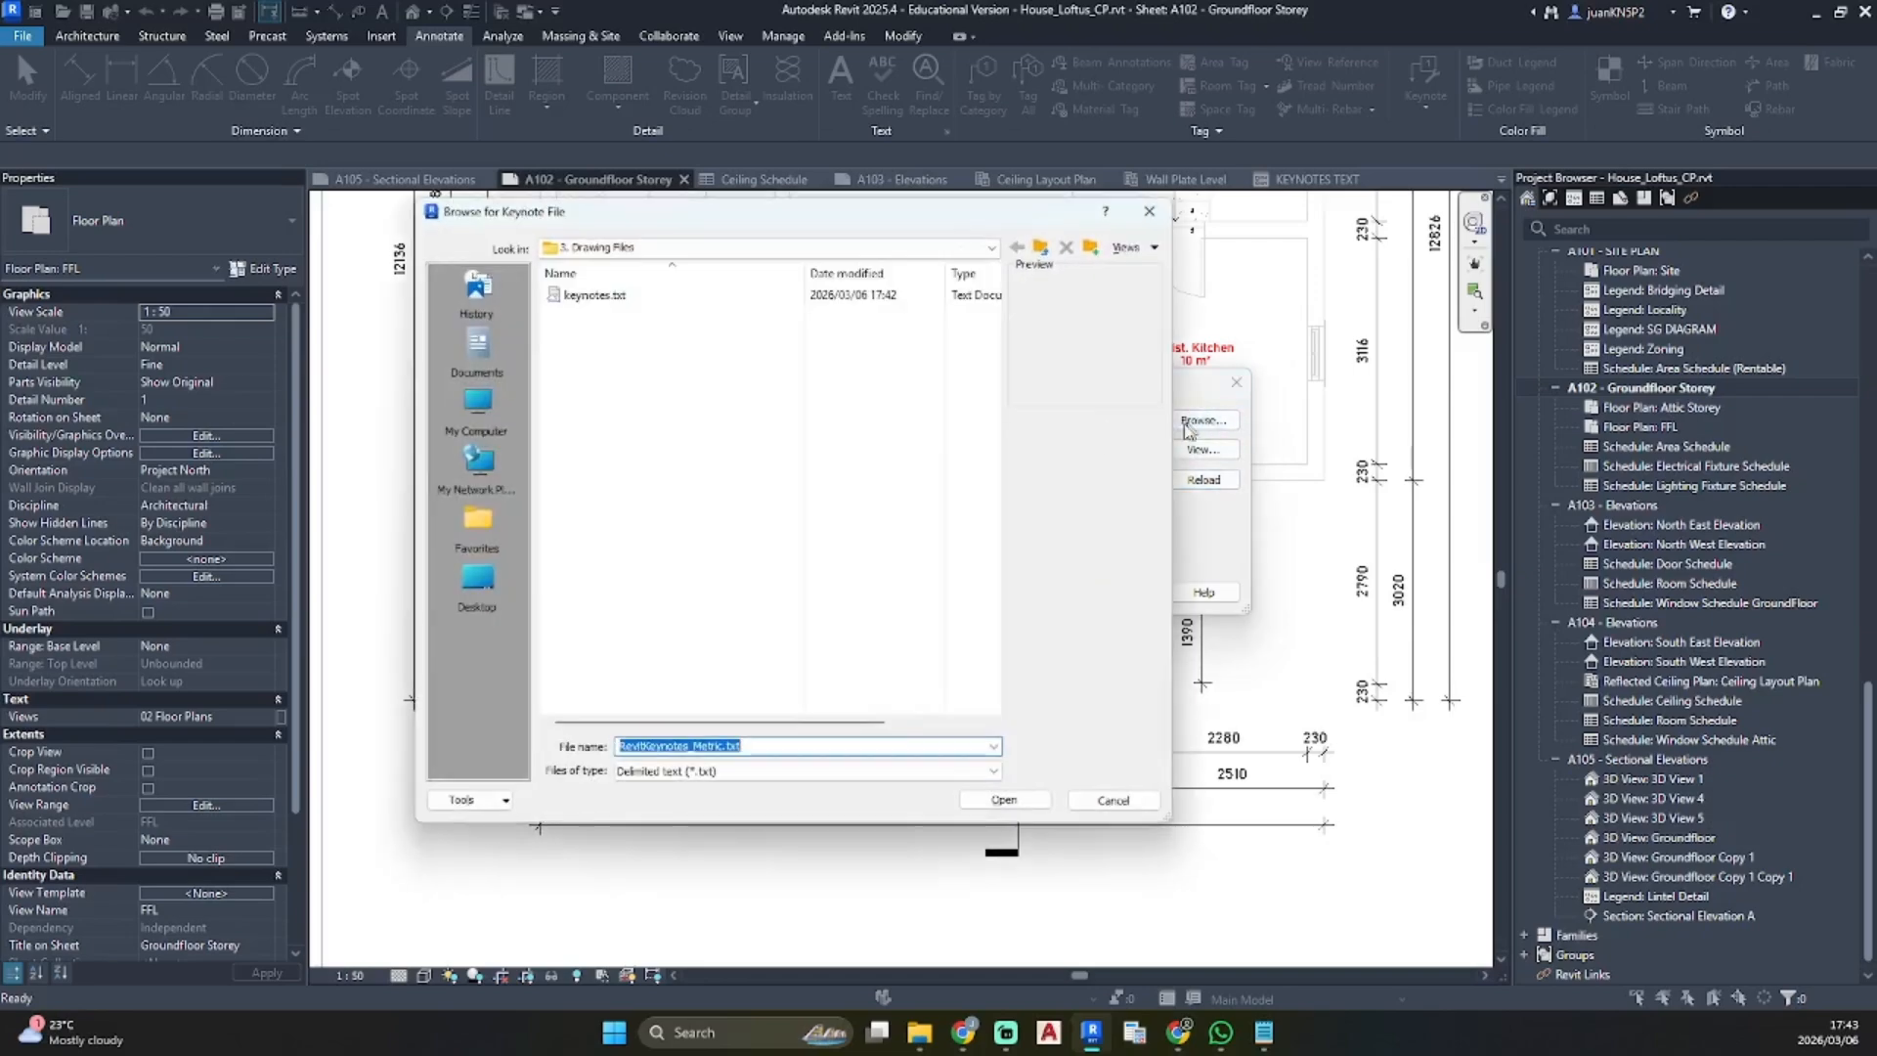
pyautogui.moveTo(739, 215); pyautogui.dragTo(549, 205)
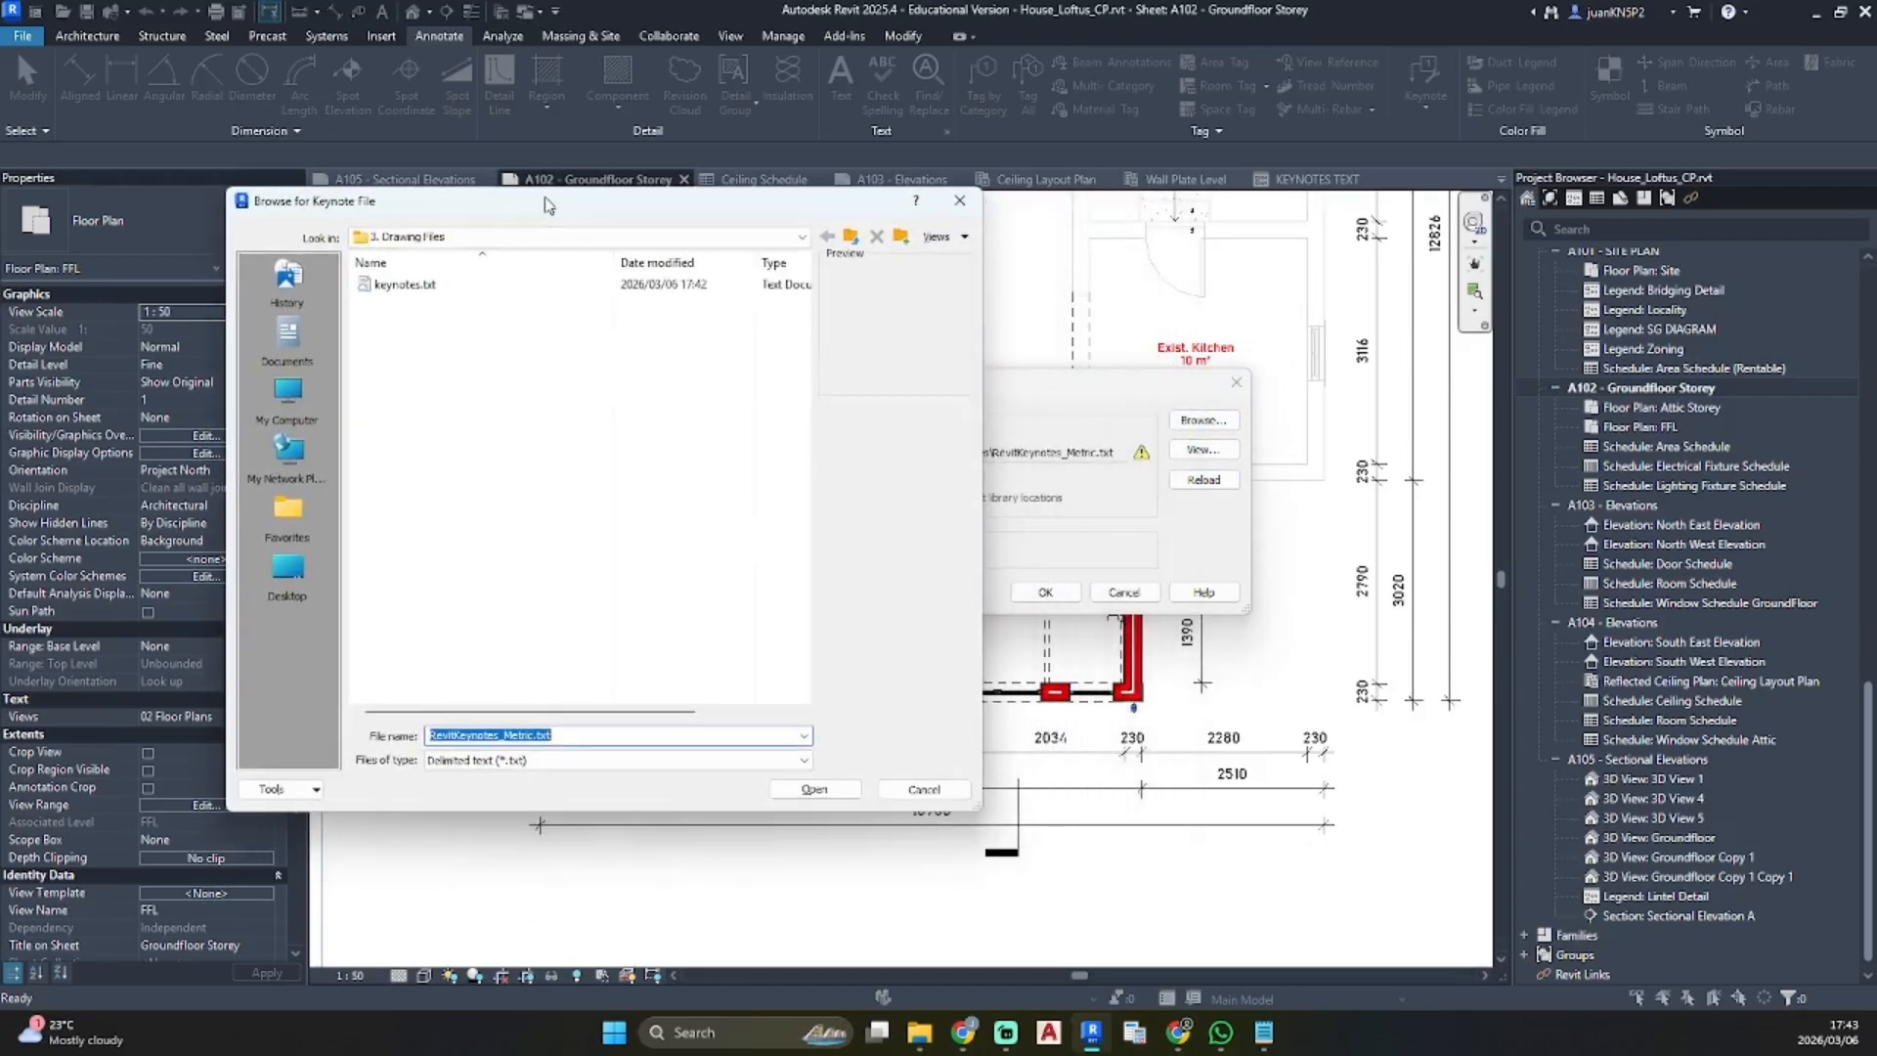
pyautogui.click(486, 238)
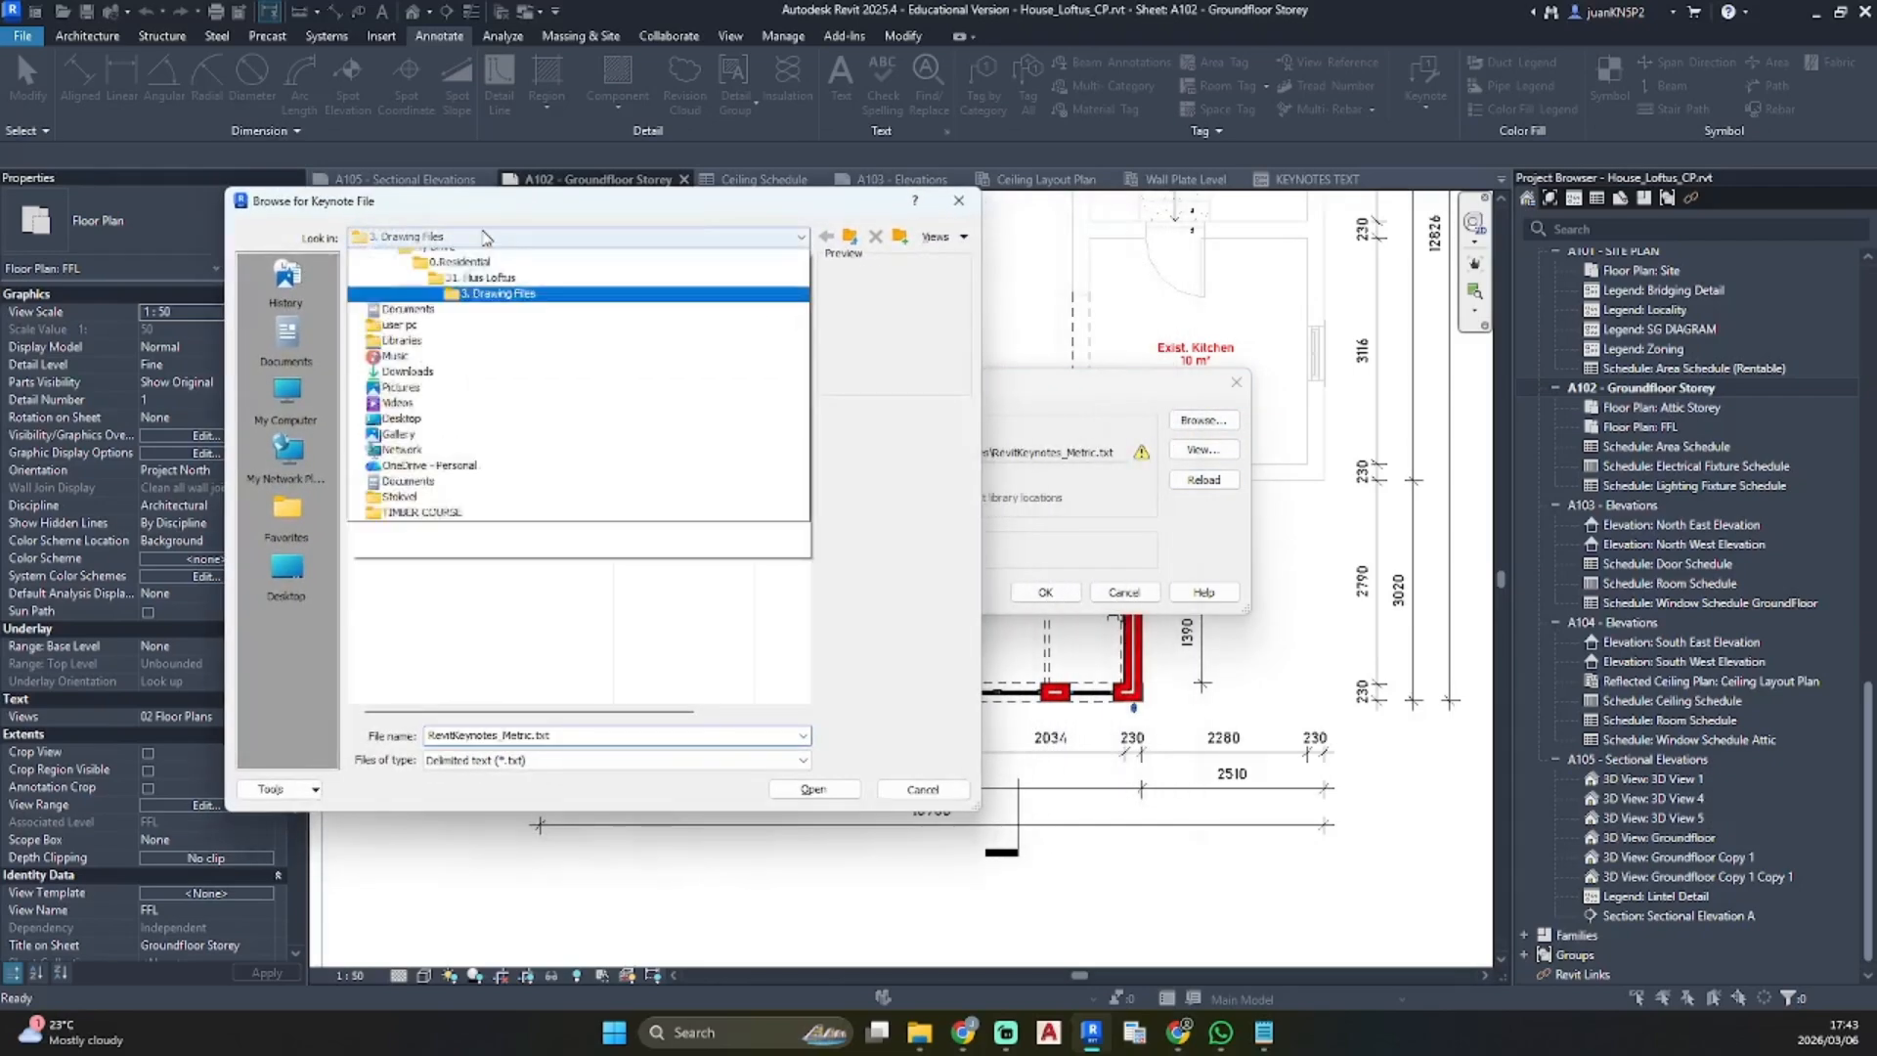
pyautogui.click(711, 242)
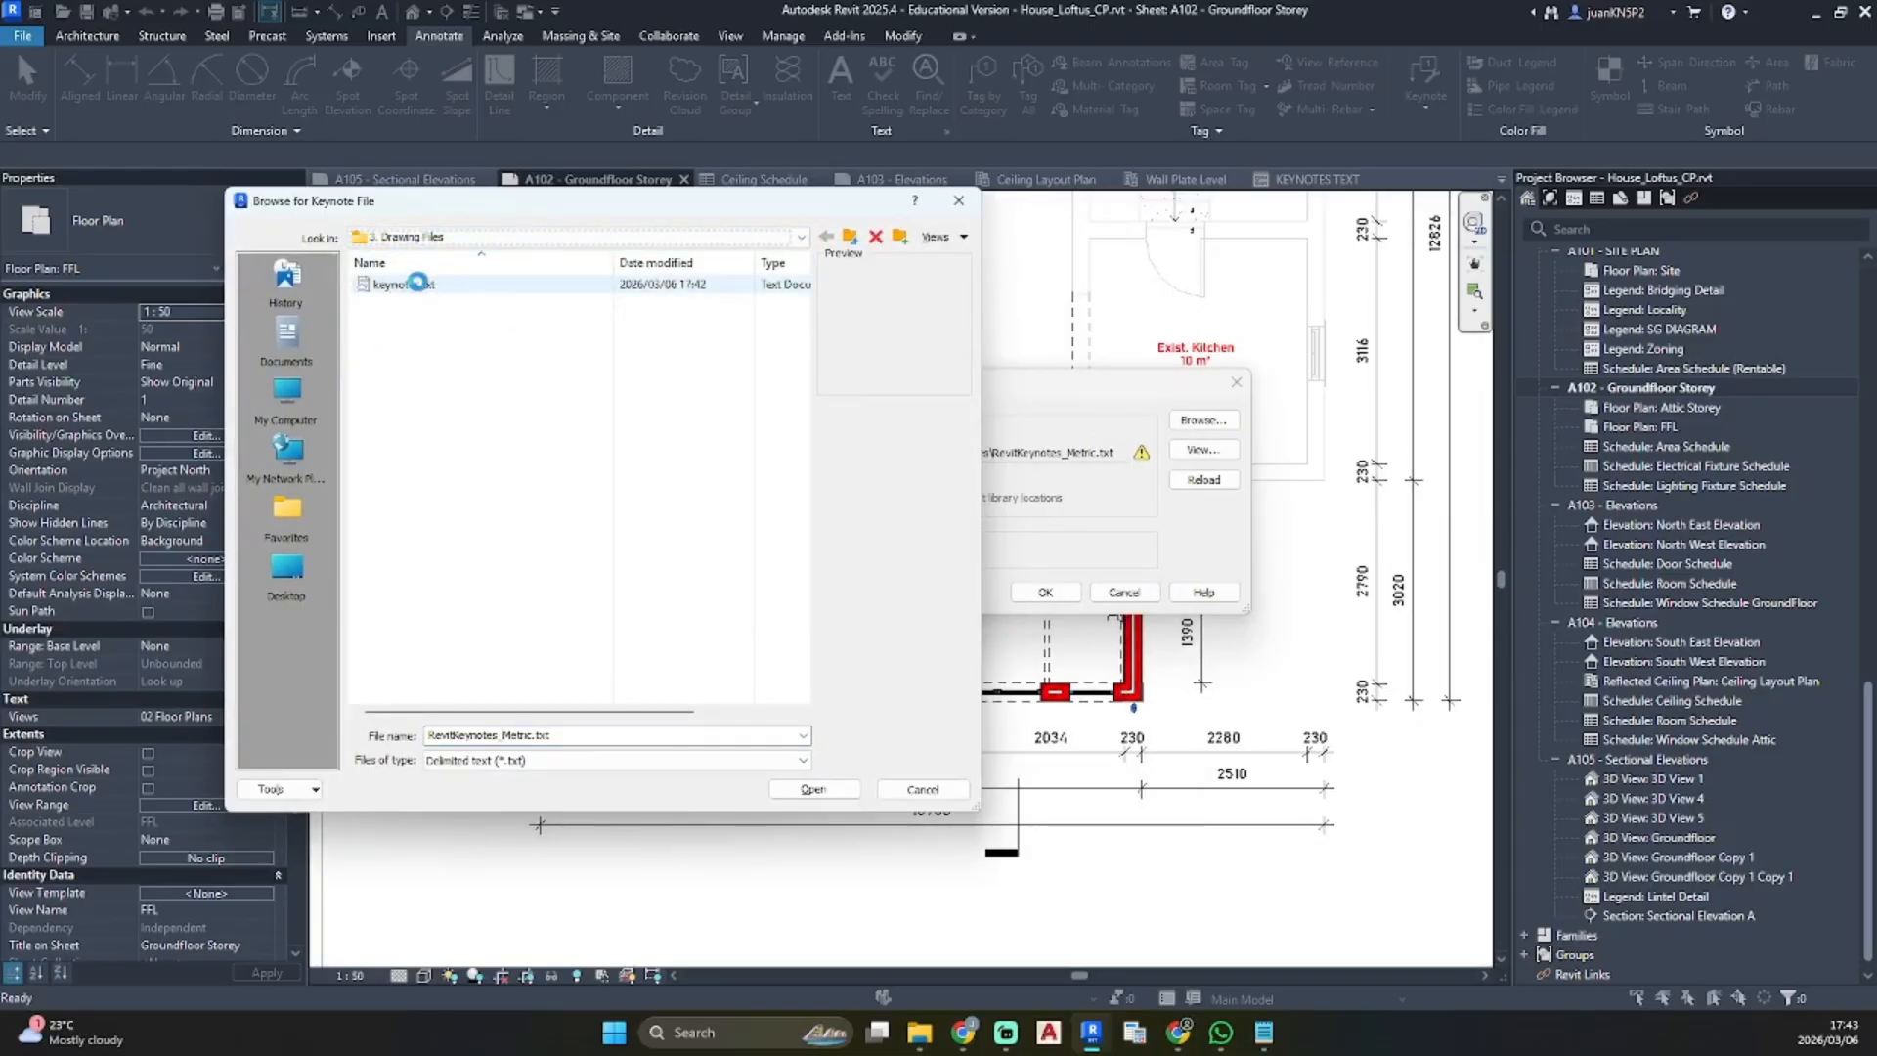
pyautogui.click(391, 286)
pyautogui.click(811, 790)
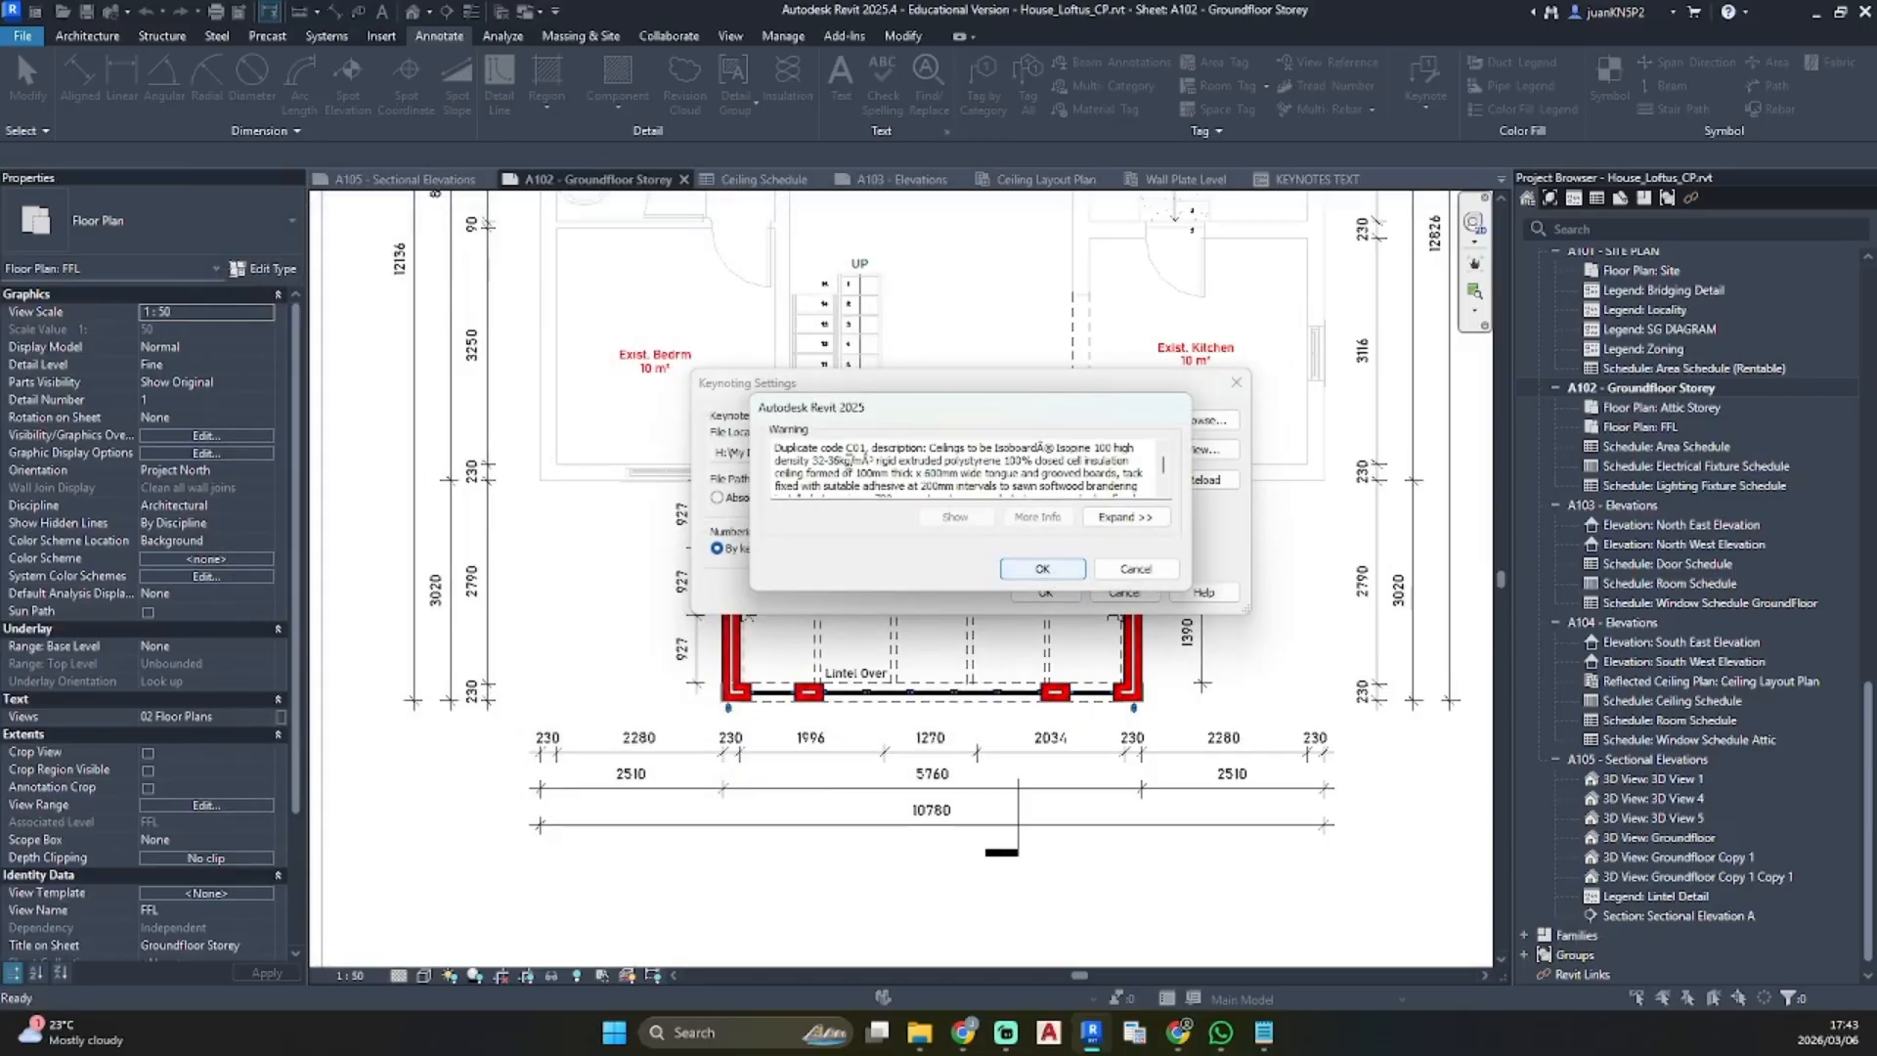
pyautogui.click(1044, 569)
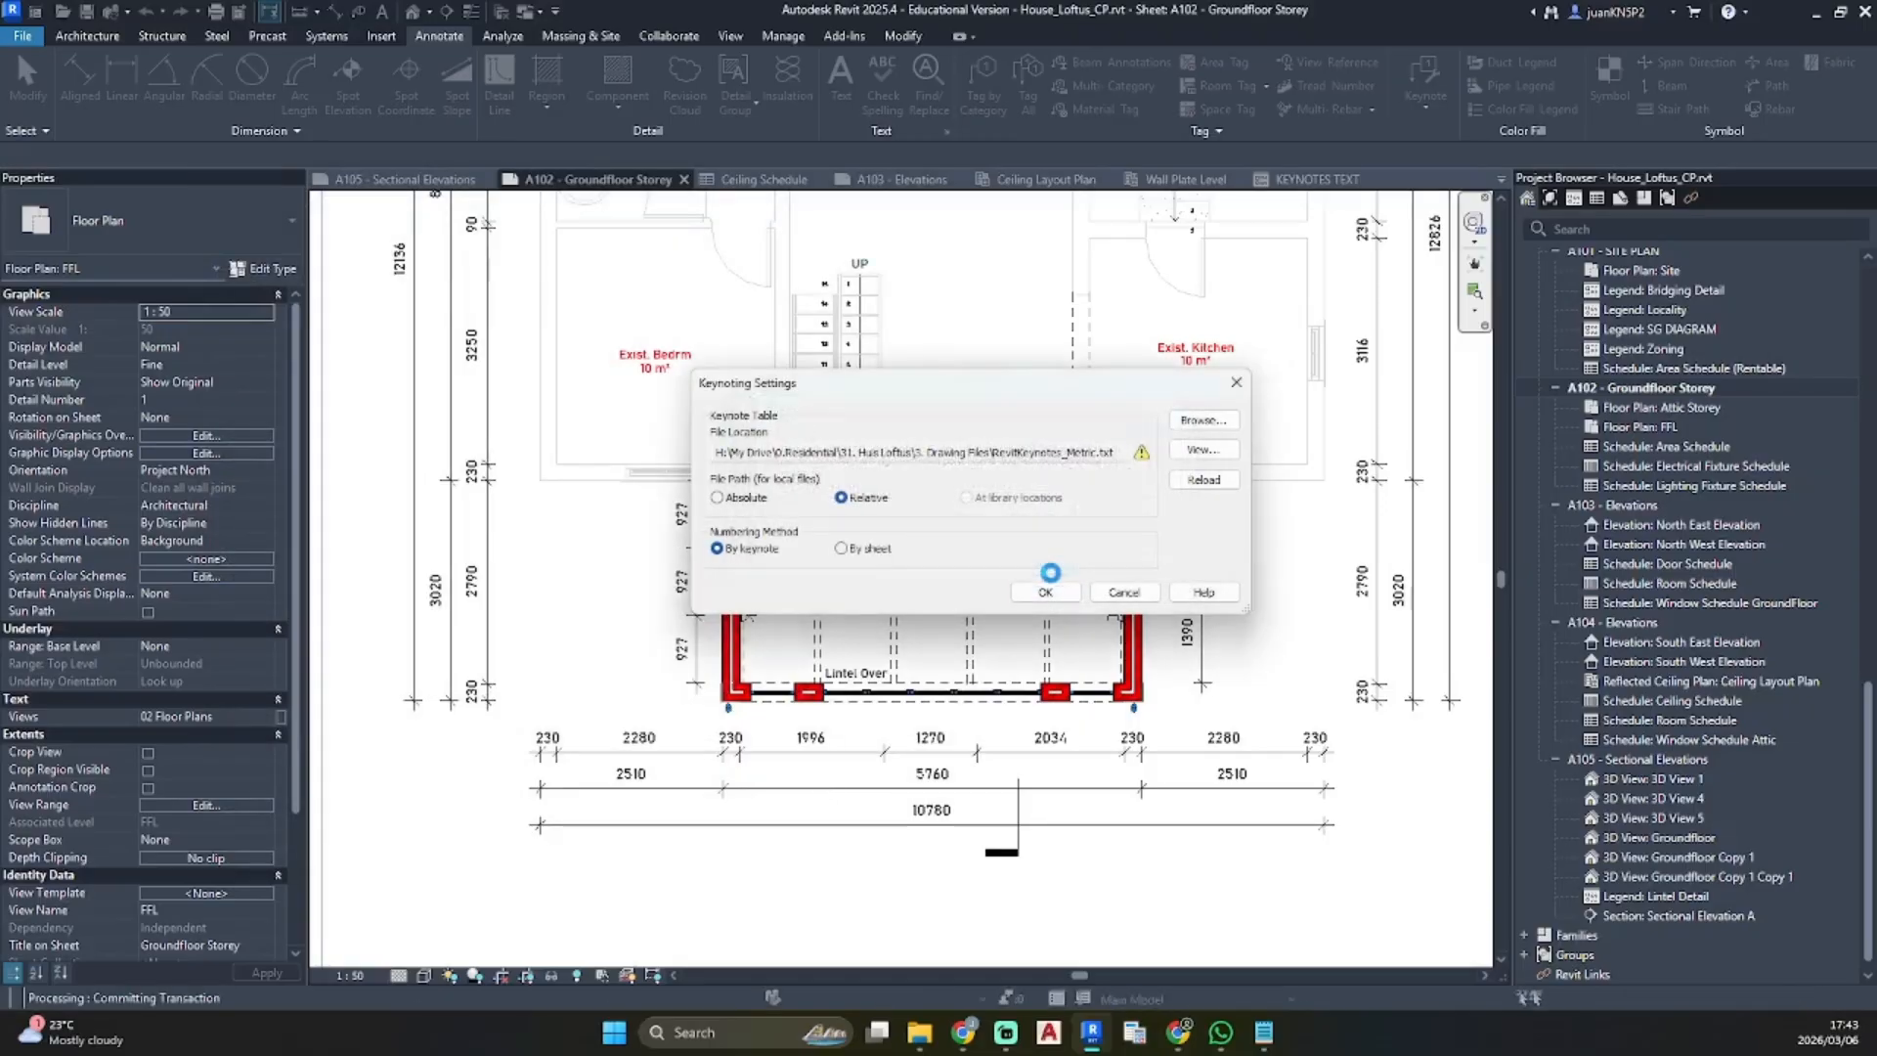
# Review the categories of the loaded keynote table and accept the keynoting settings
pyautogui.click(1210, 455)
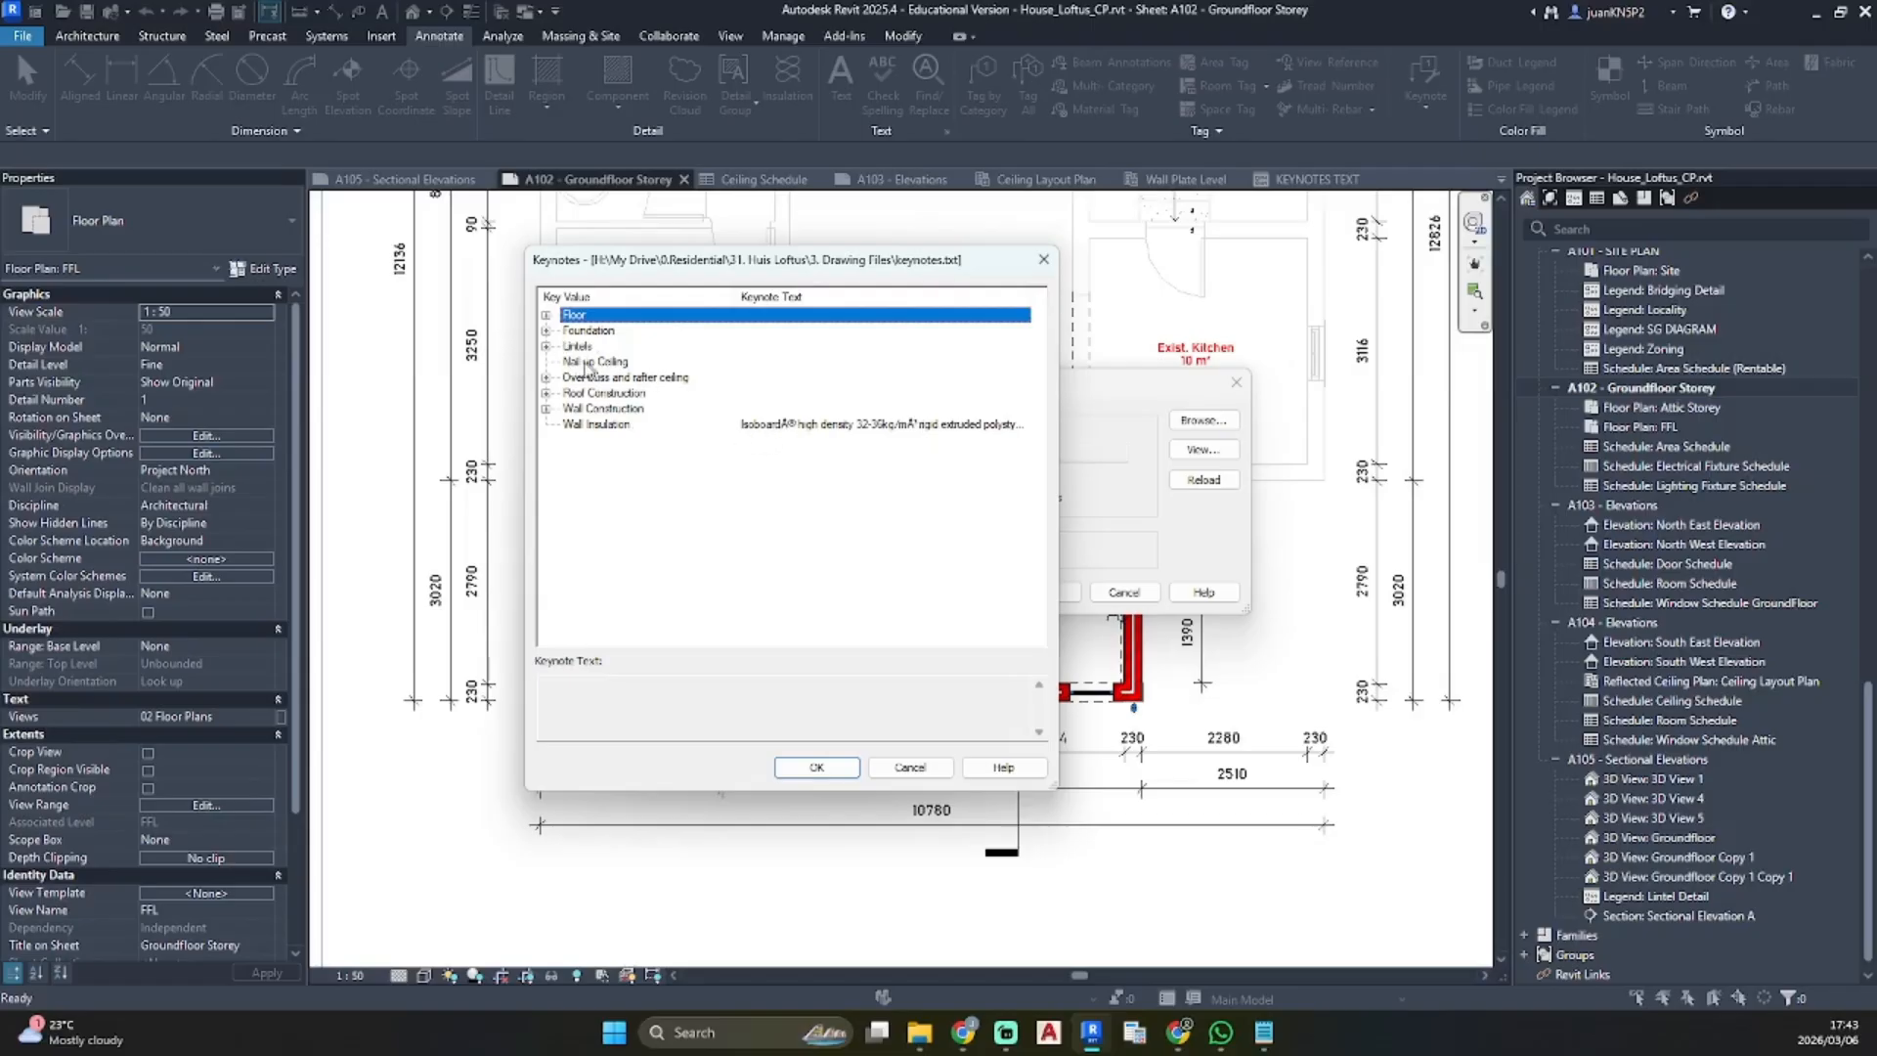
pyautogui.click(826, 768)
pyautogui.click(1045, 592)
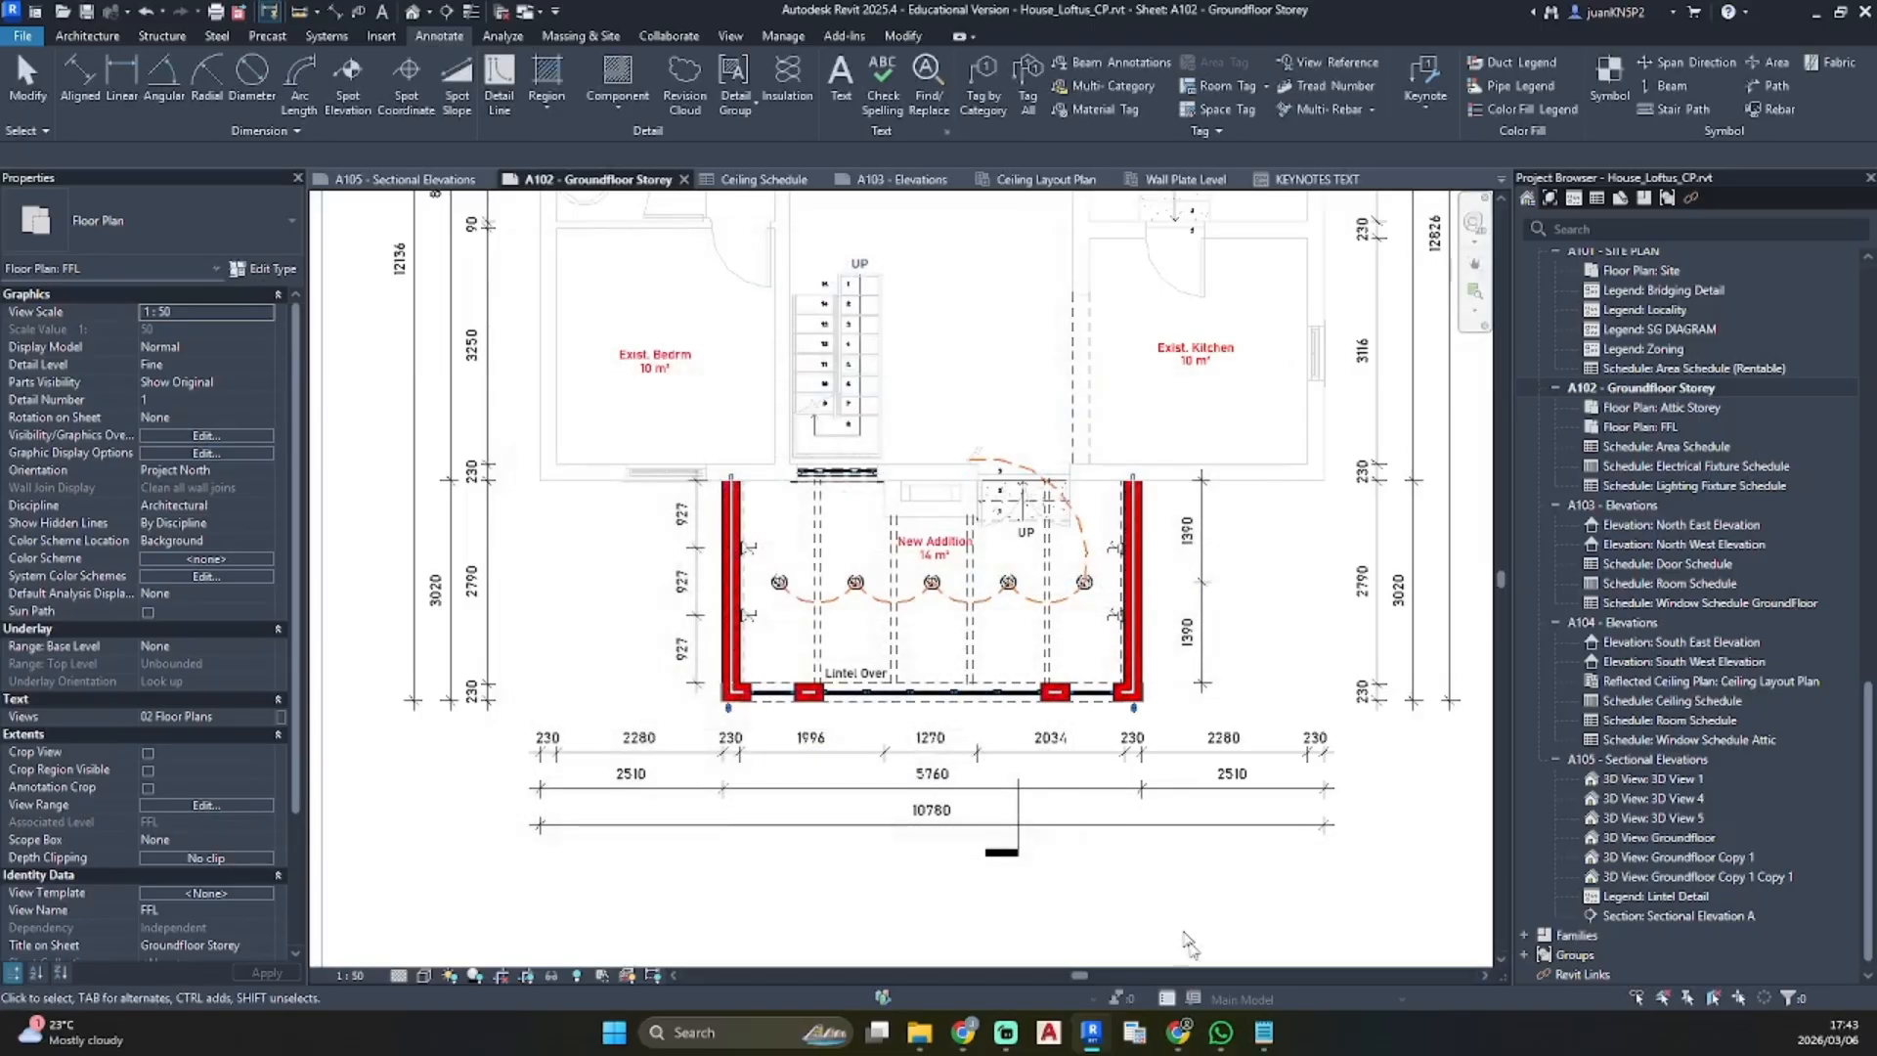
# Switch to keynotes.txt in Notepad and copy the category heading "Wall Construction"
pyautogui.click(1264, 1031)
pyautogui.click(1439, 161)
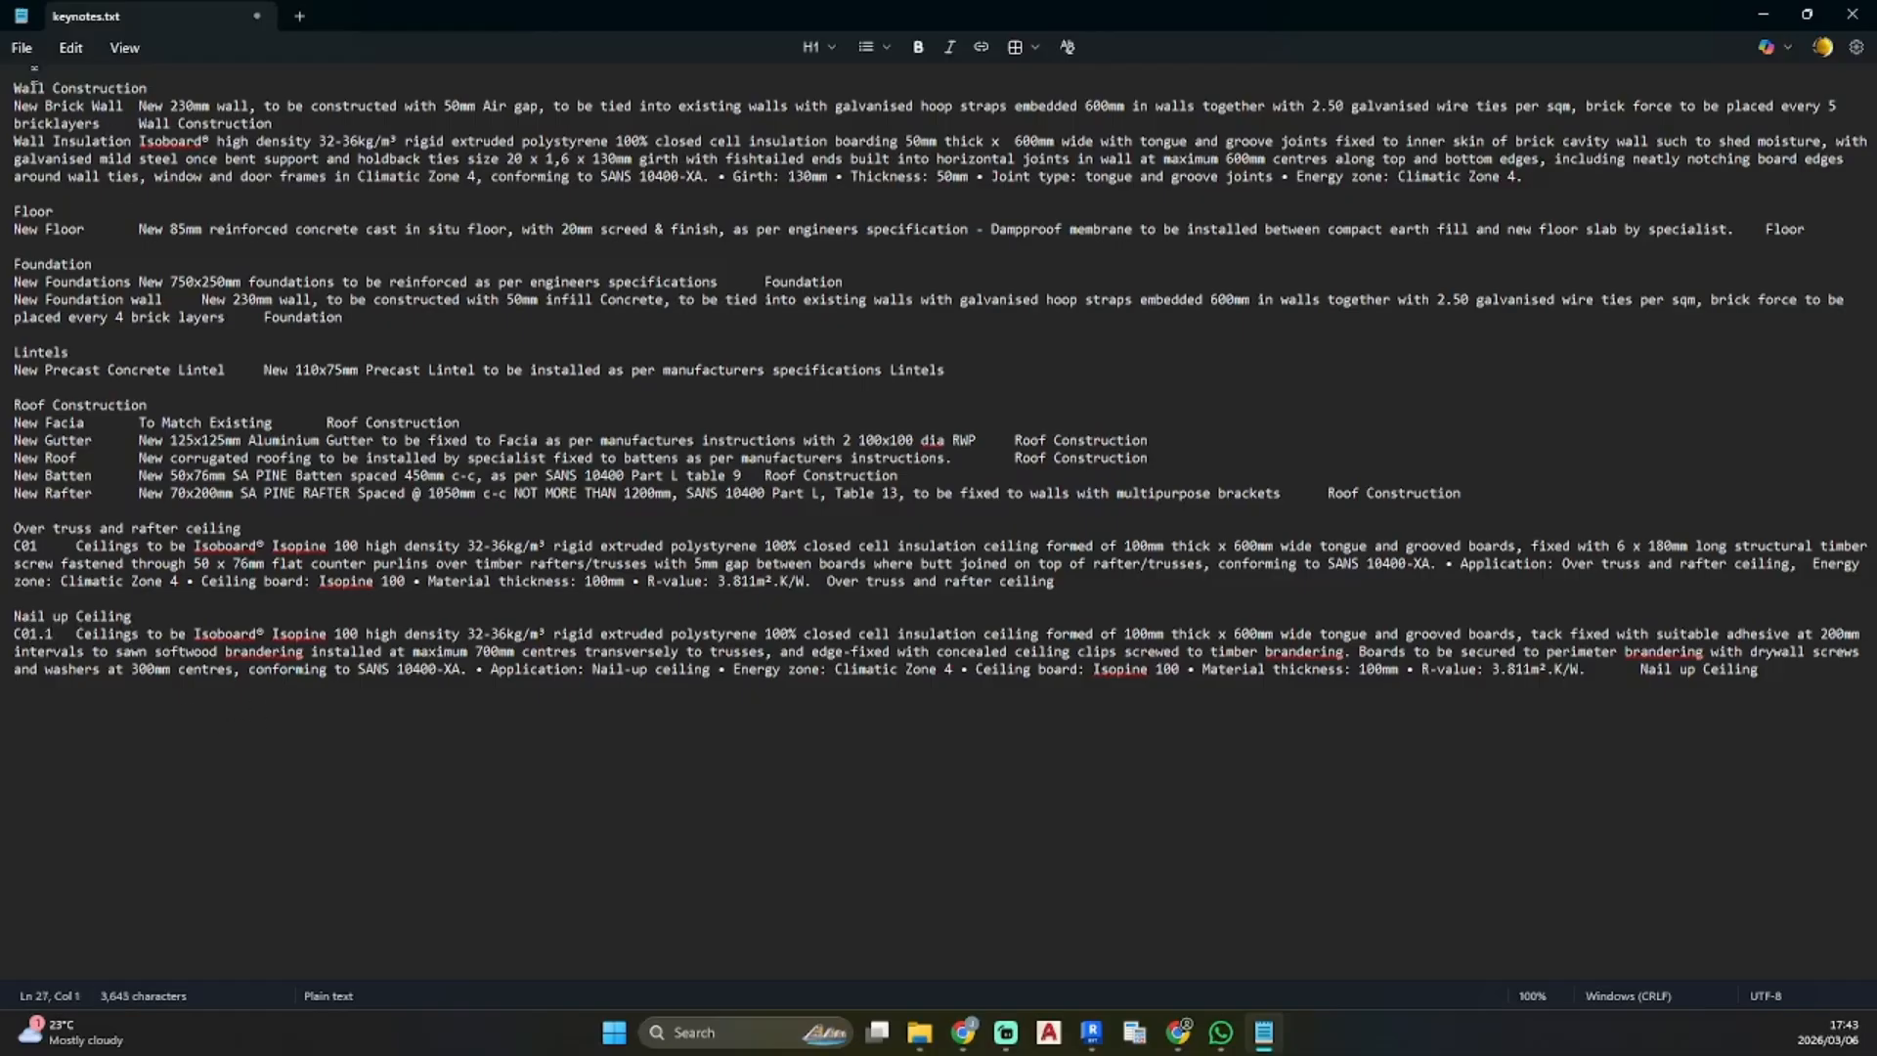
pyautogui.click(21, 47)
pyautogui.click(68, 247)
pyautogui.press('Delete')
pyautogui.click(1547, 177)
pyautogui.moveTo(148, 88); pyautogui.dragTo(14, 88)
pyautogui.hotkey('ctrl', 'c')
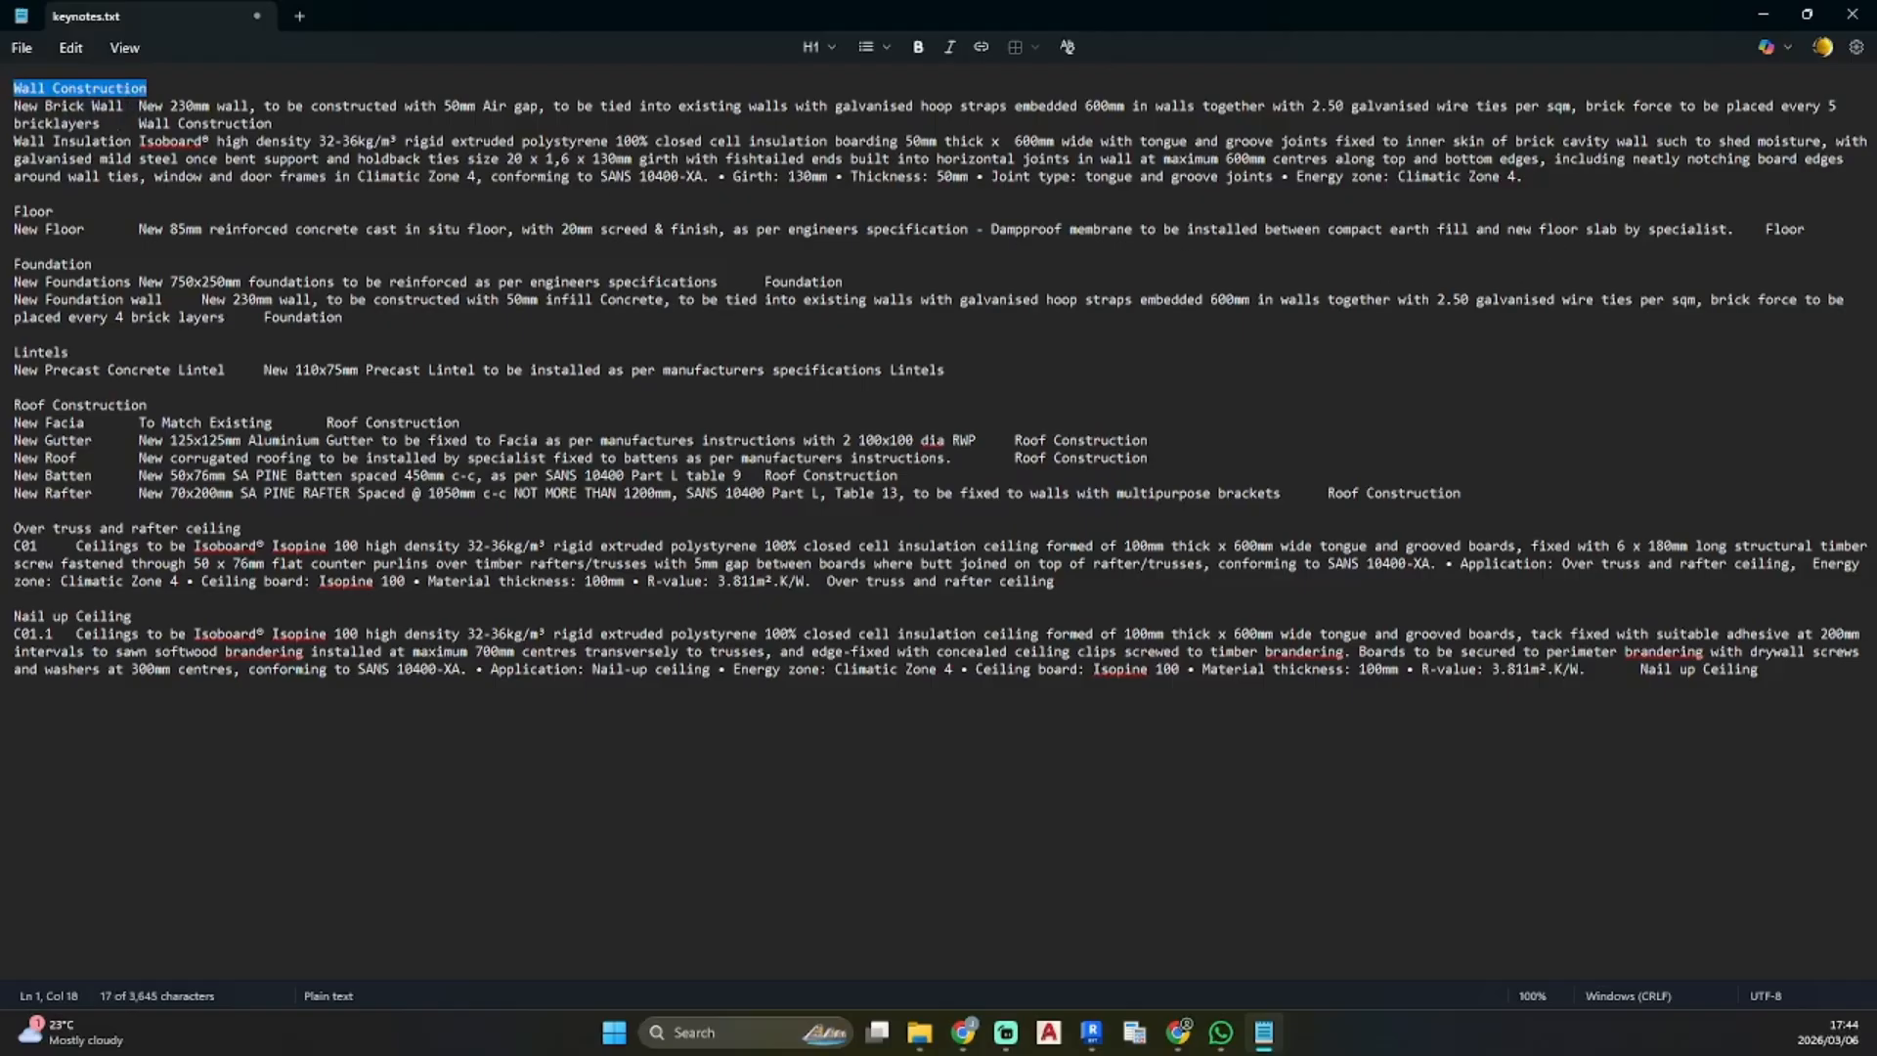
# Append "Wall Construction" as the parent category to the end of the Wall Insulation entry, save keynotes.txt and return to Revit
pyautogui.click(1525, 177)
pyautogui.press('Delete')
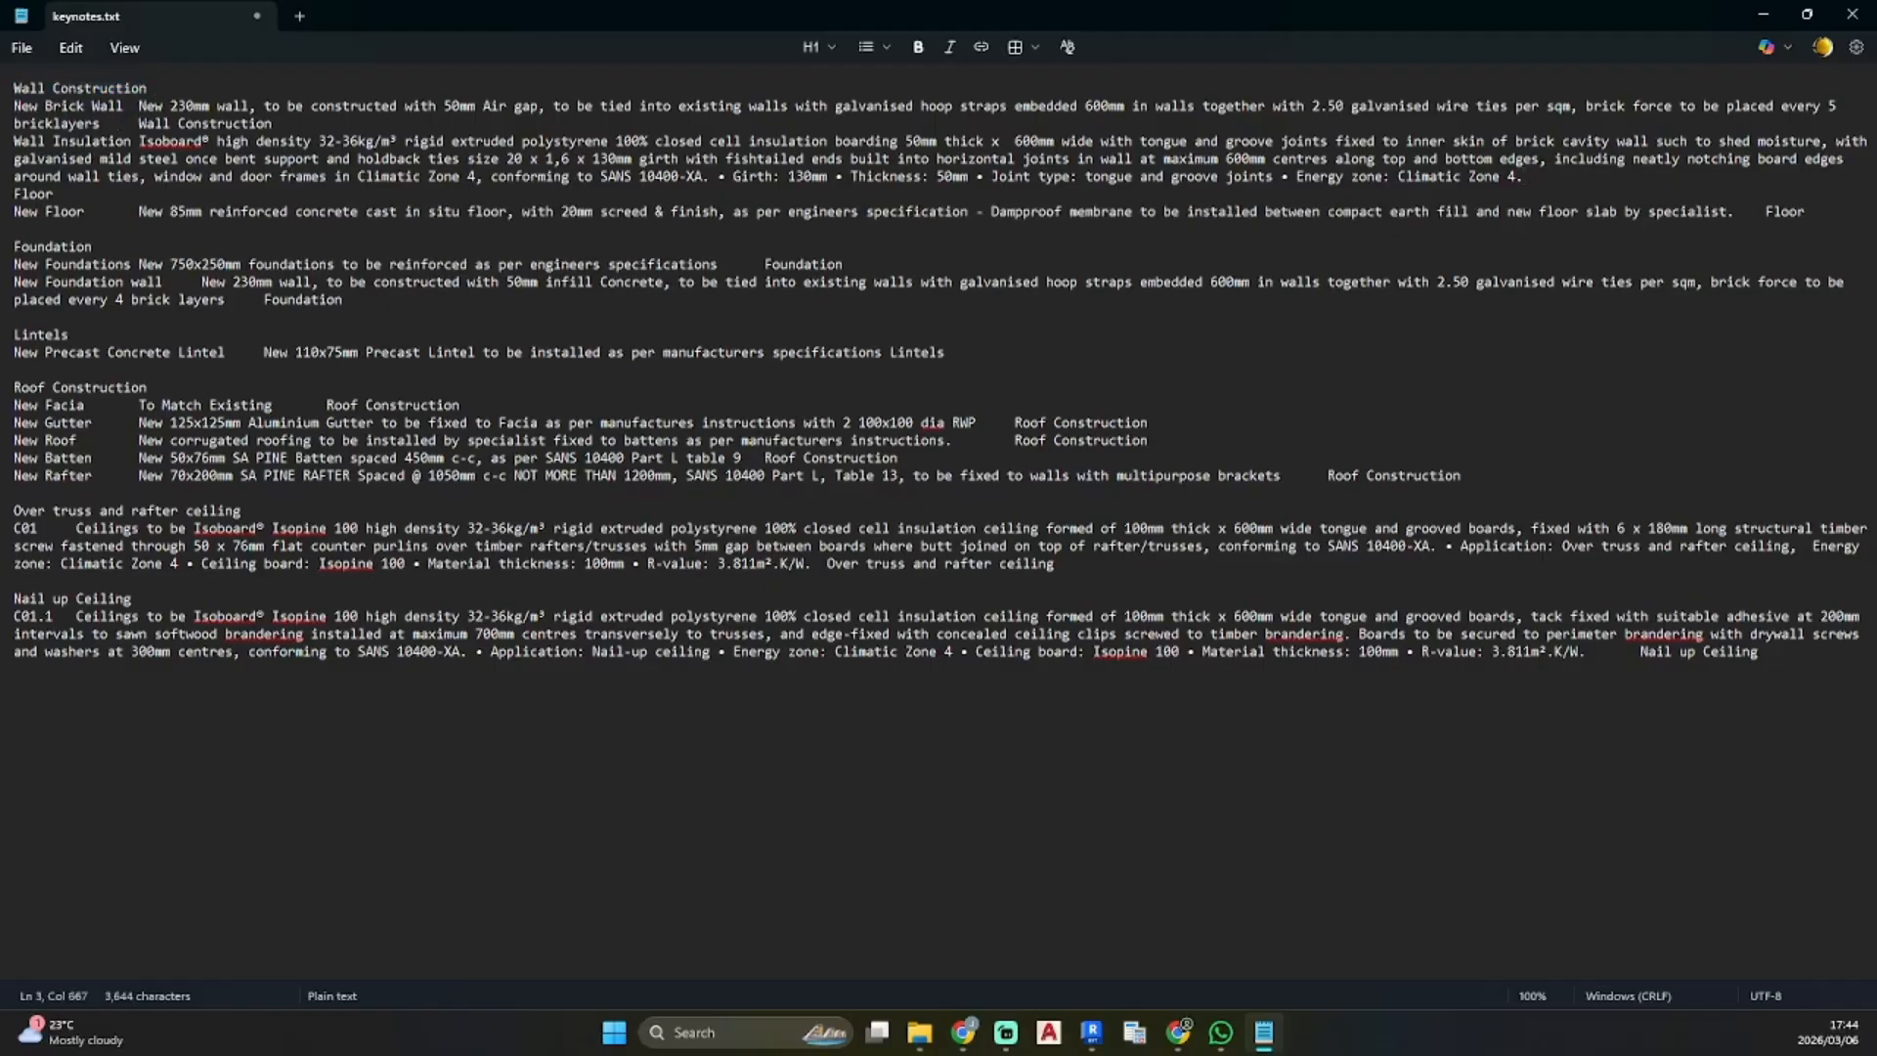
pyautogui.press('Return')
pyautogui.press('Left')
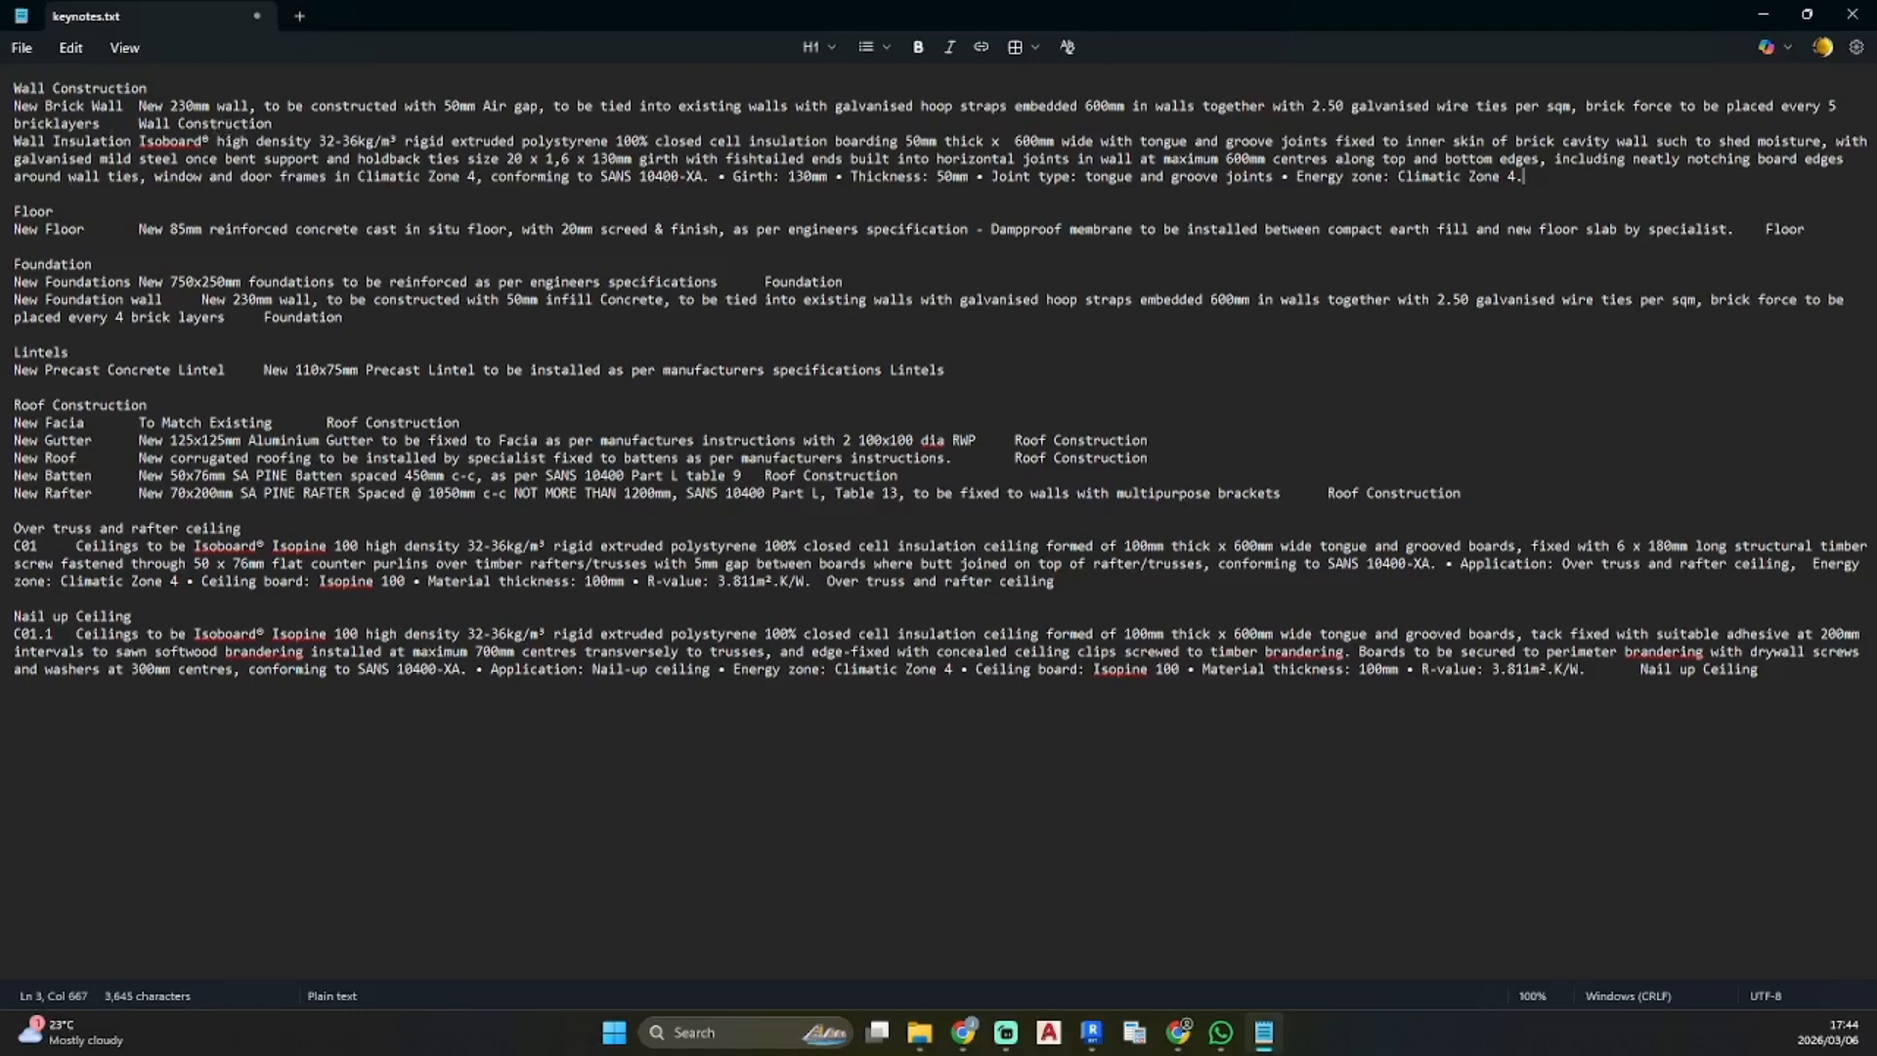
pyautogui.hotkey('ctrl', 'v')
pyautogui.click(21, 47)
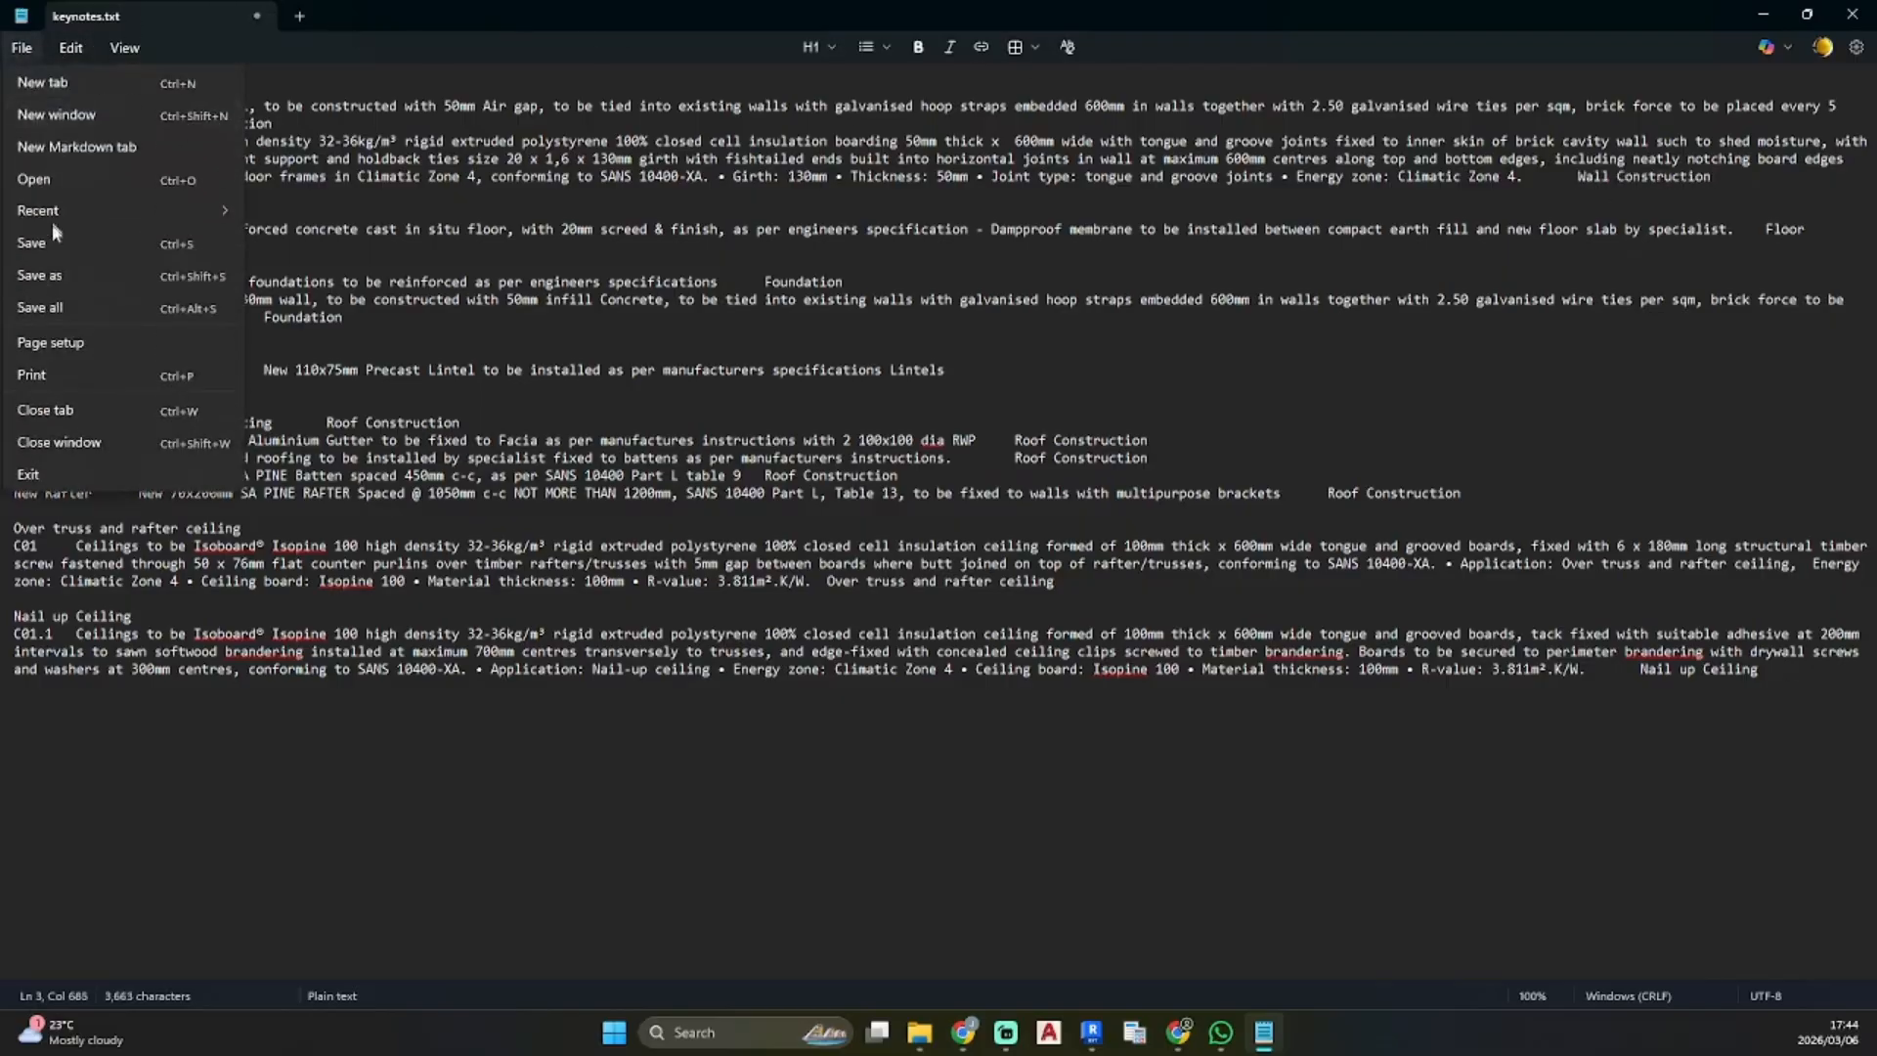
pyautogui.click(59, 242)
pyautogui.click(1761, 21)
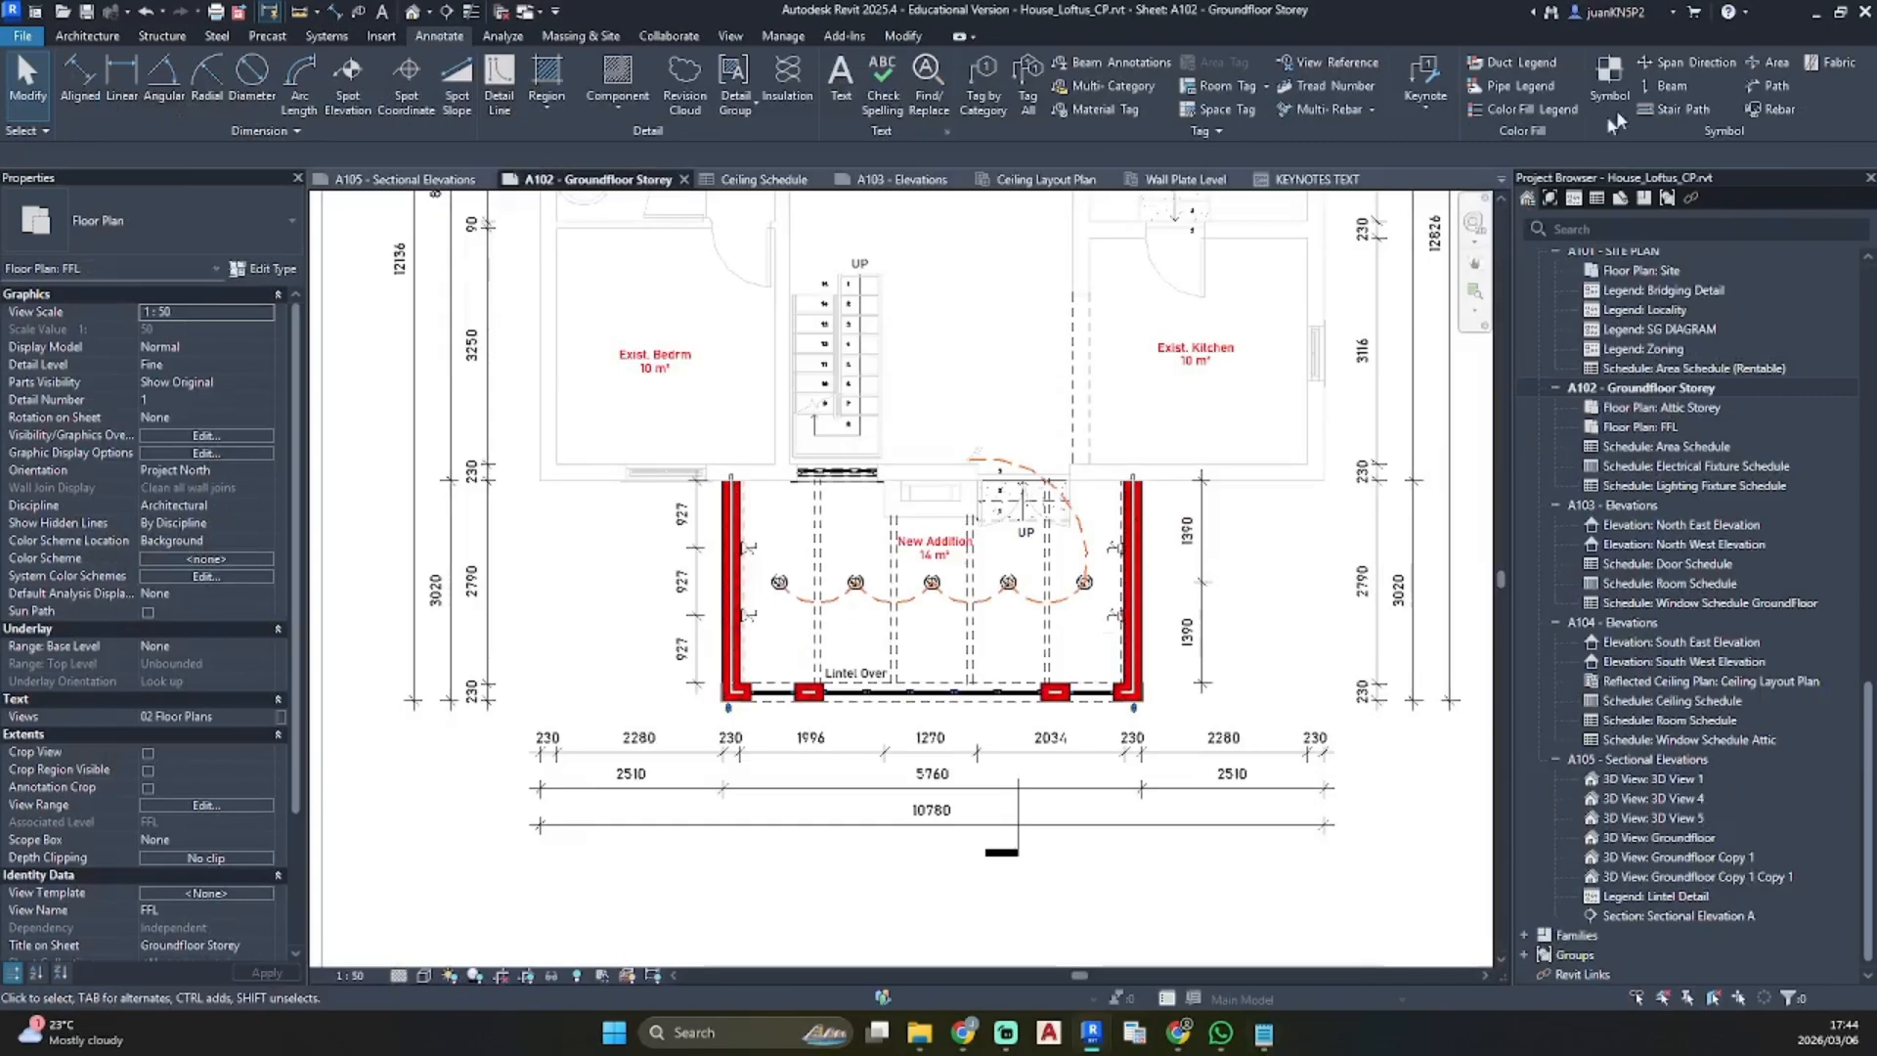
# Reload the edited keynotes.txt file through Keynoting Settings
pyautogui.click(1427, 103)
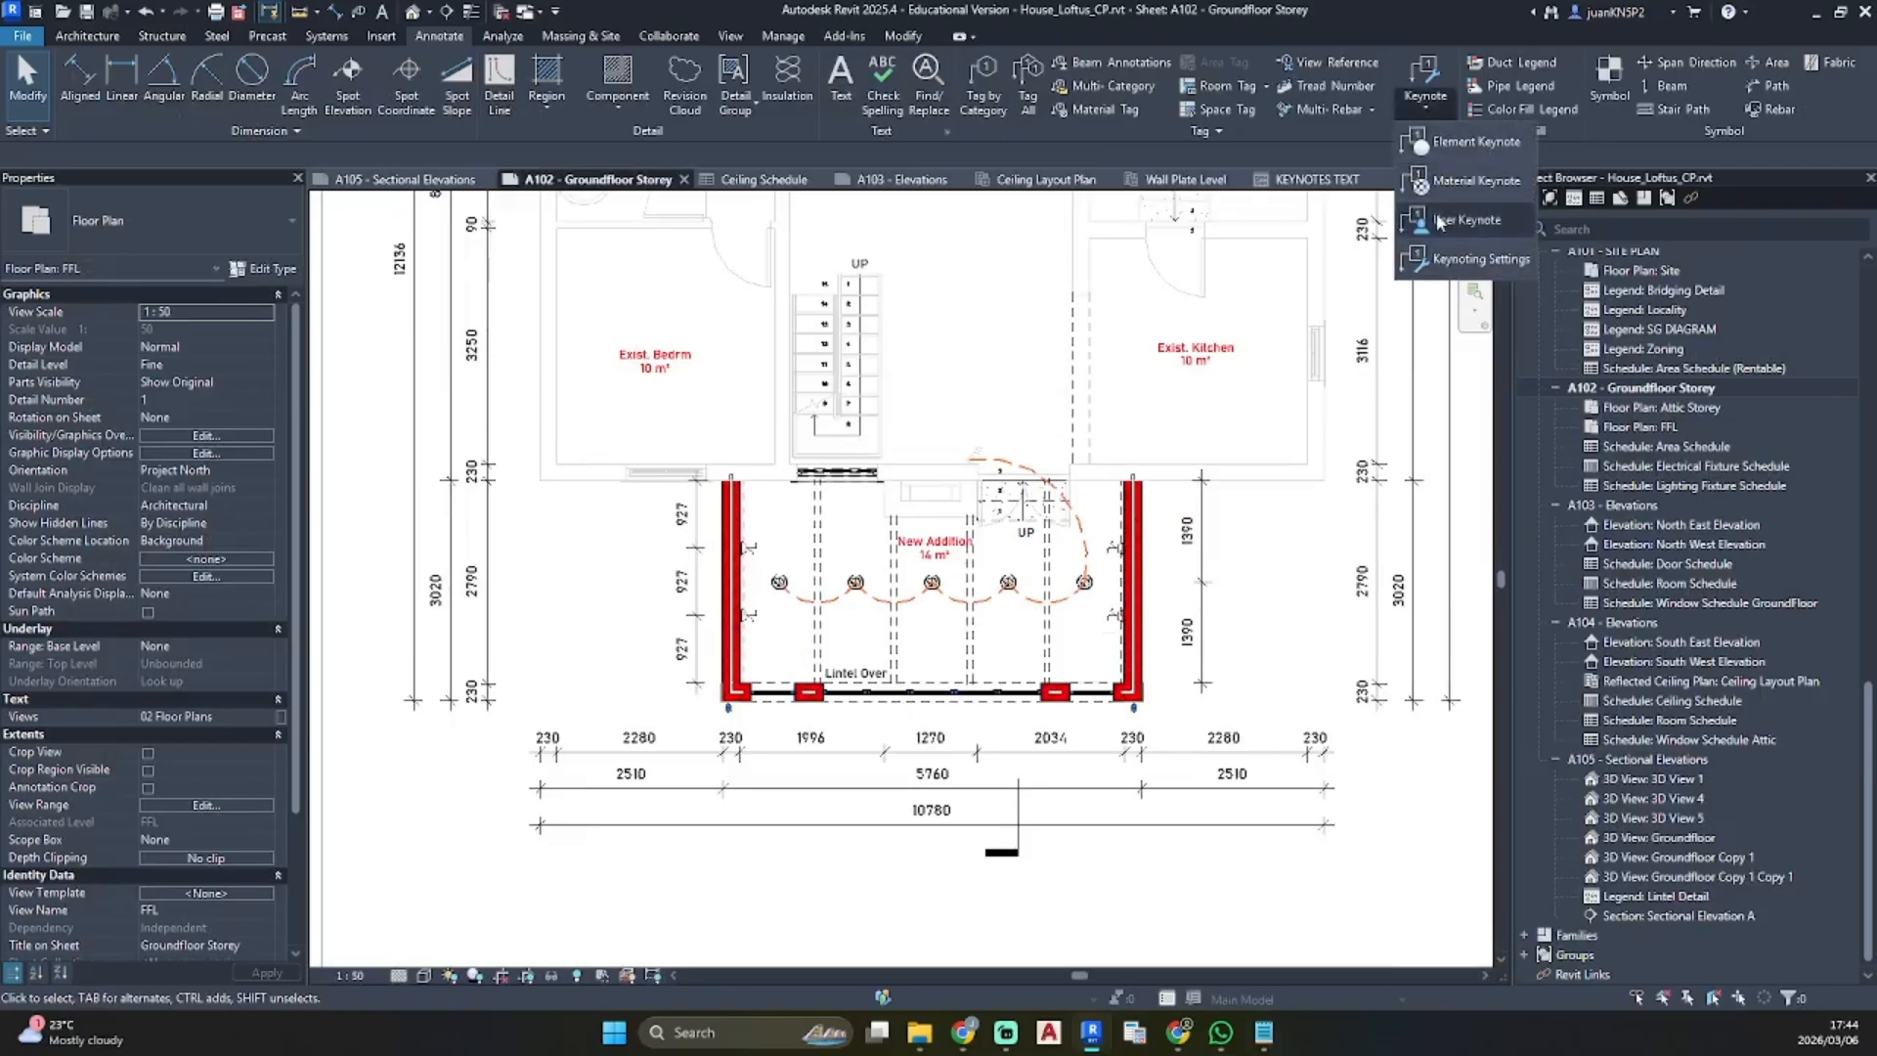
pyautogui.click(1459, 262)
pyautogui.click(1203, 479)
pyautogui.click(1065, 512)
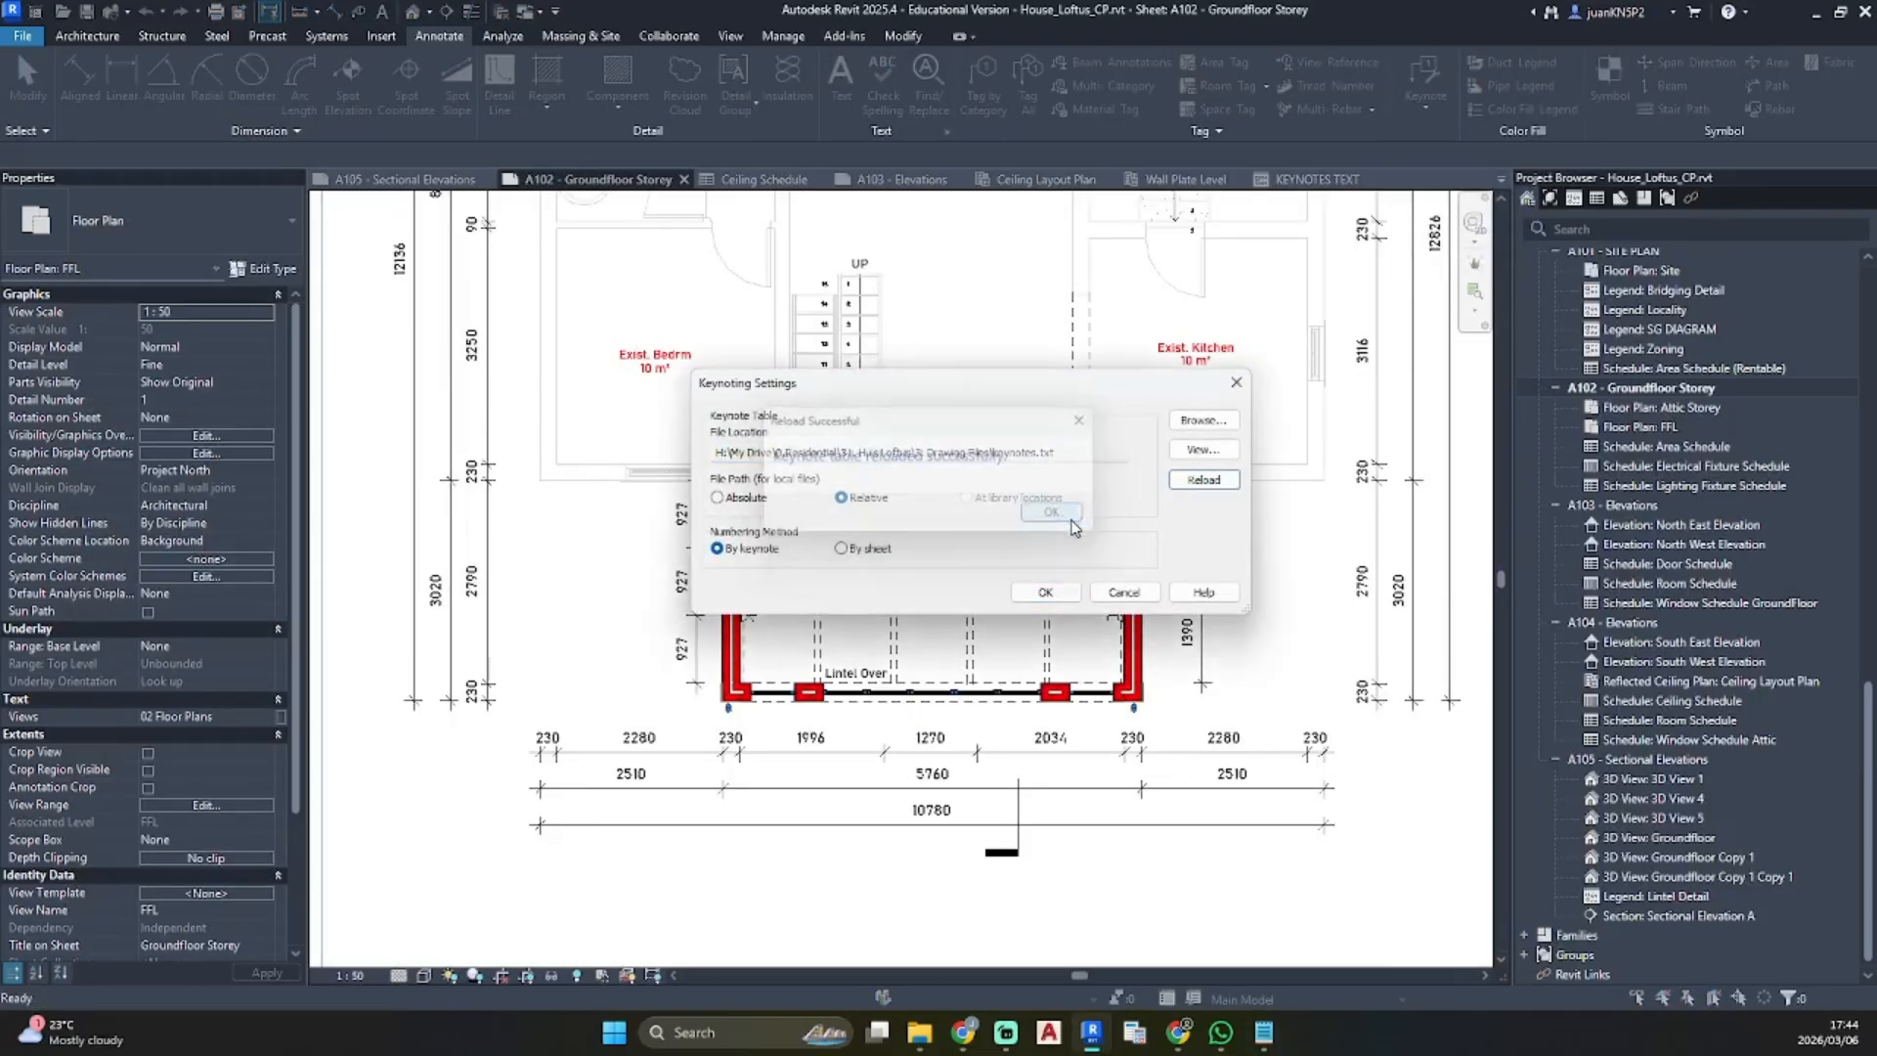
# Check the reloaded entries under Wall Construction and the roof categories, then accept the keynoting settings
pyautogui.click(1202, 450)
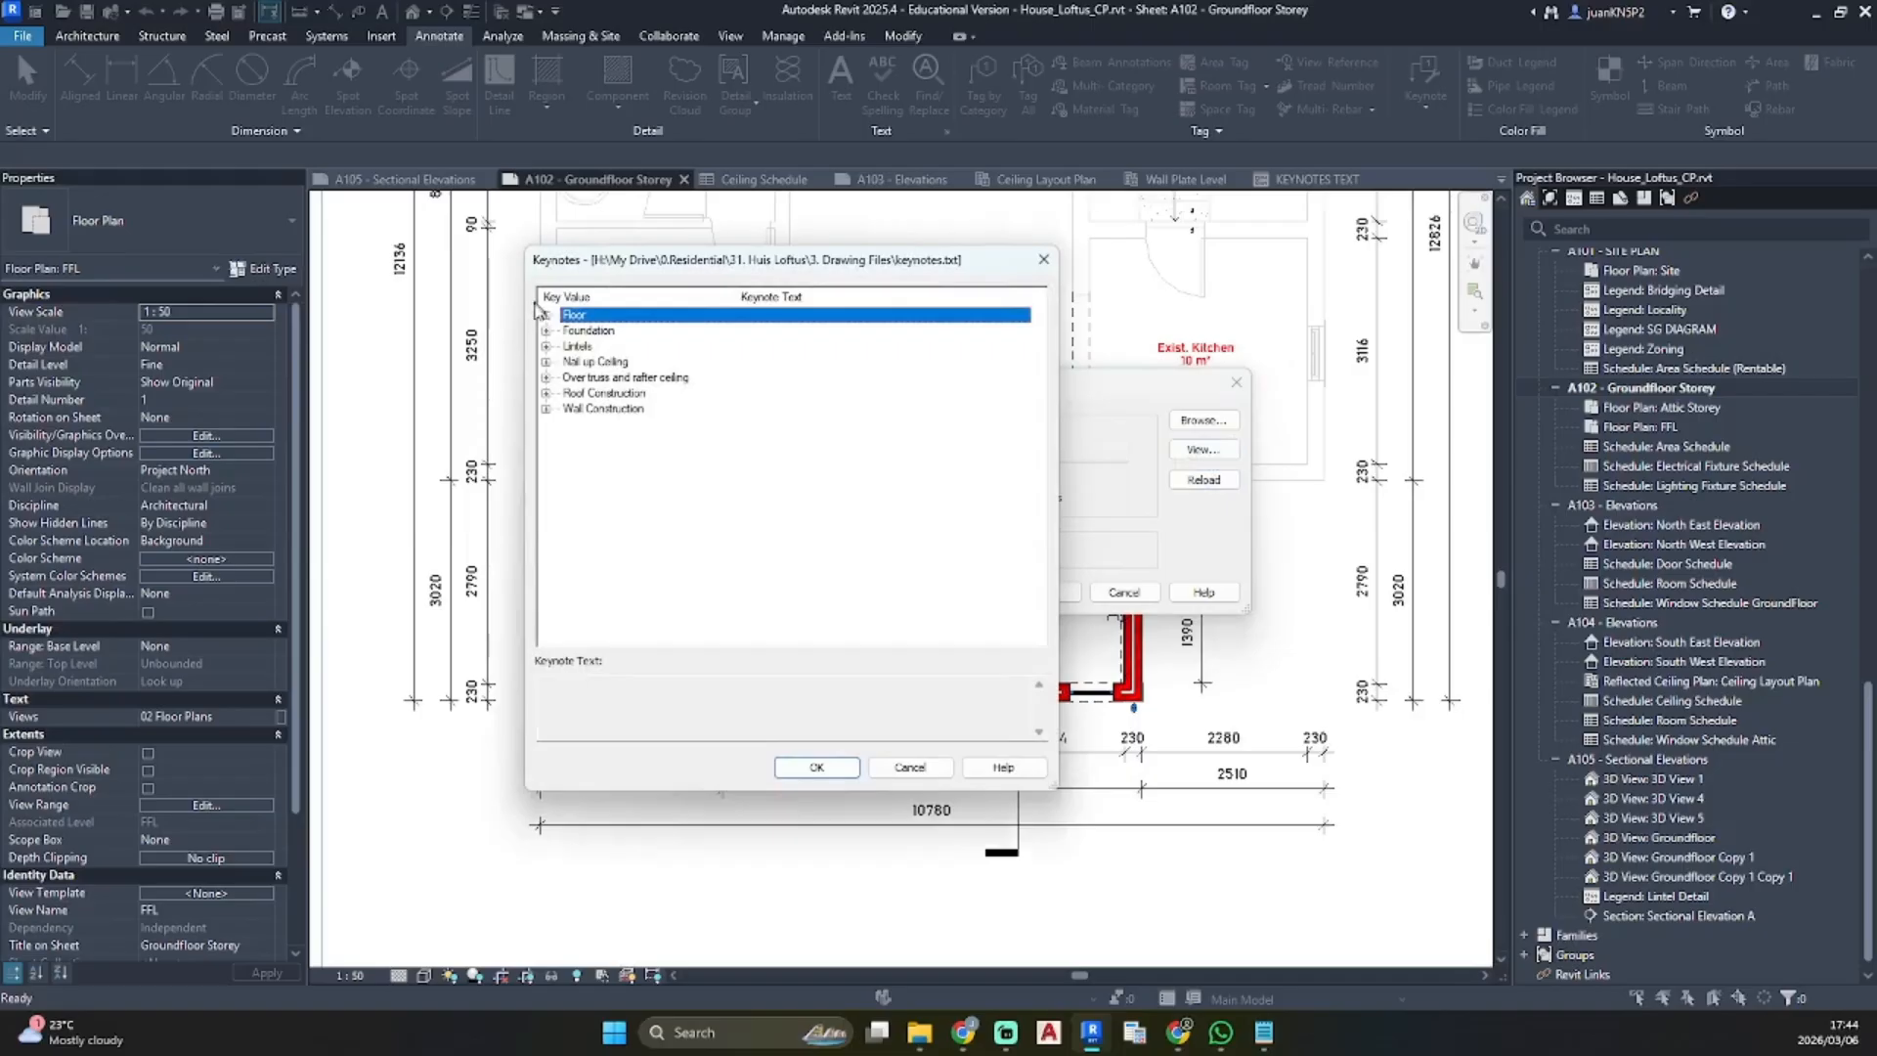
pyautogui.click(546, 409)
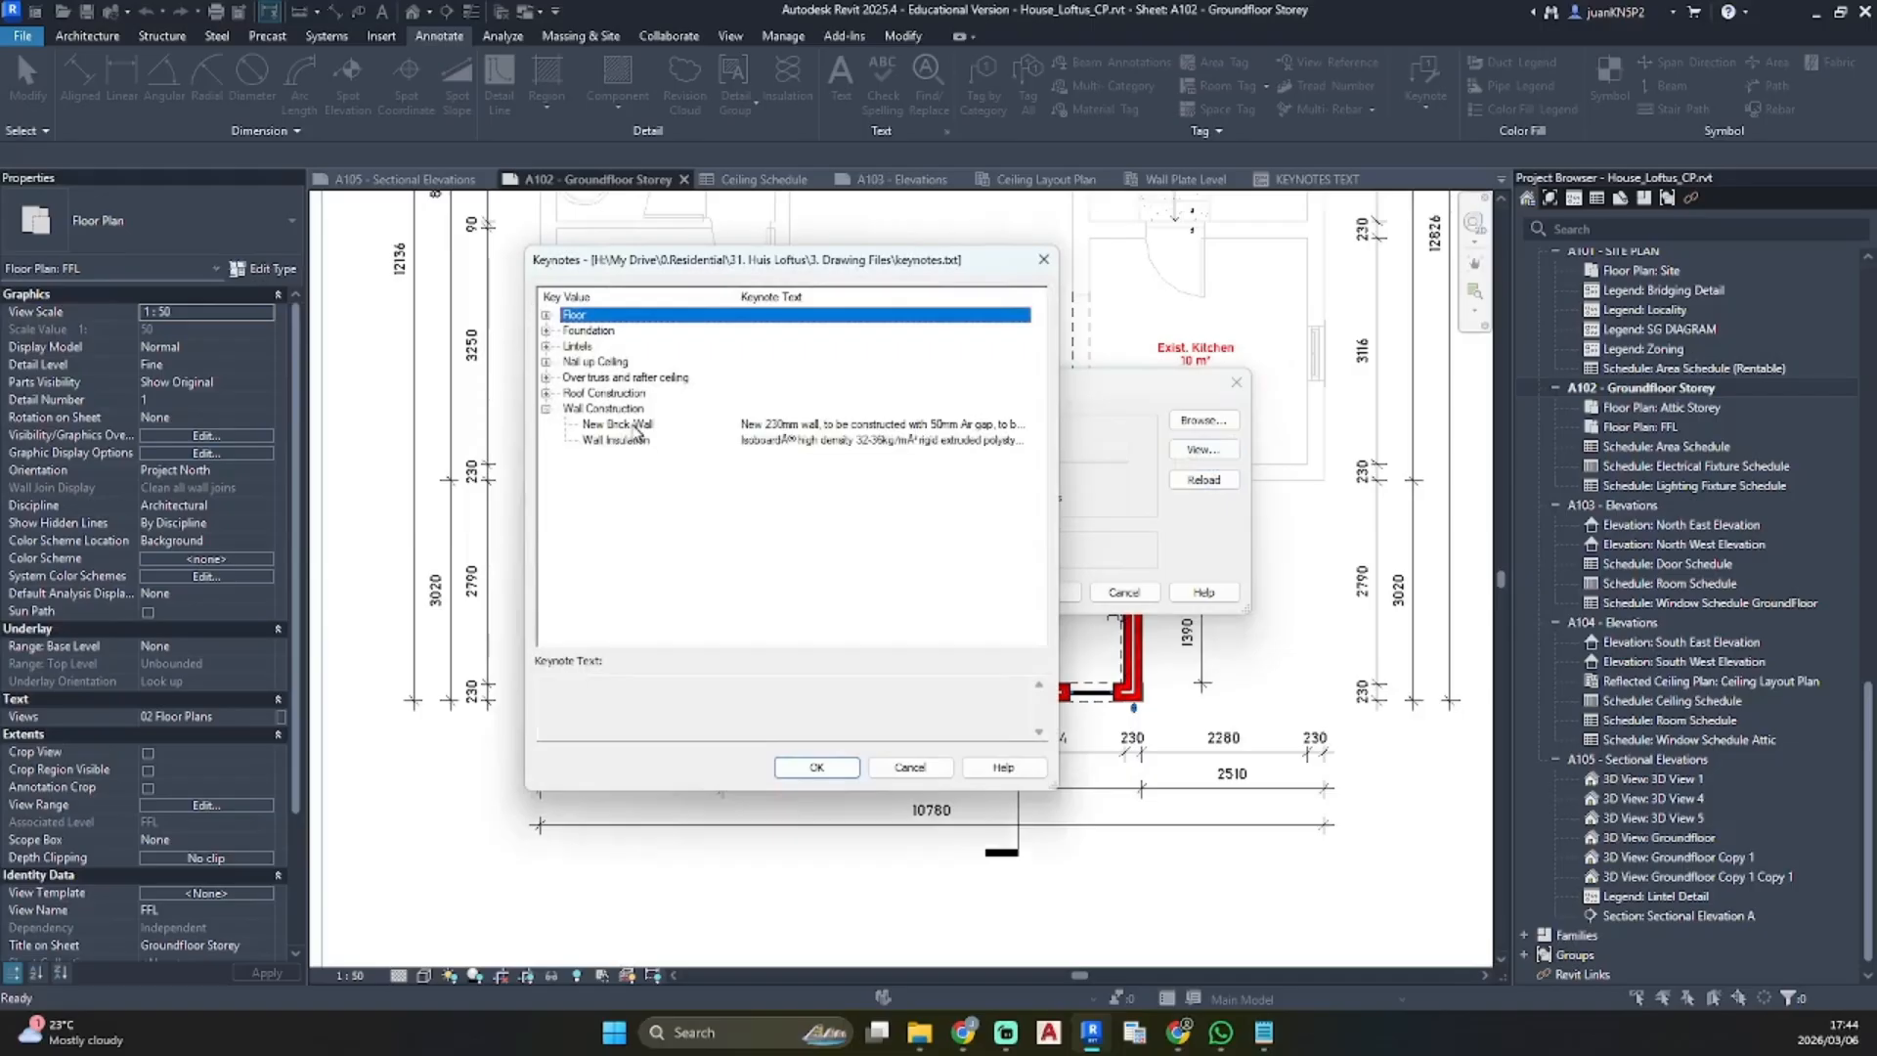
pyautogui.click(547, 393)
pyautogui.click(559, 377)
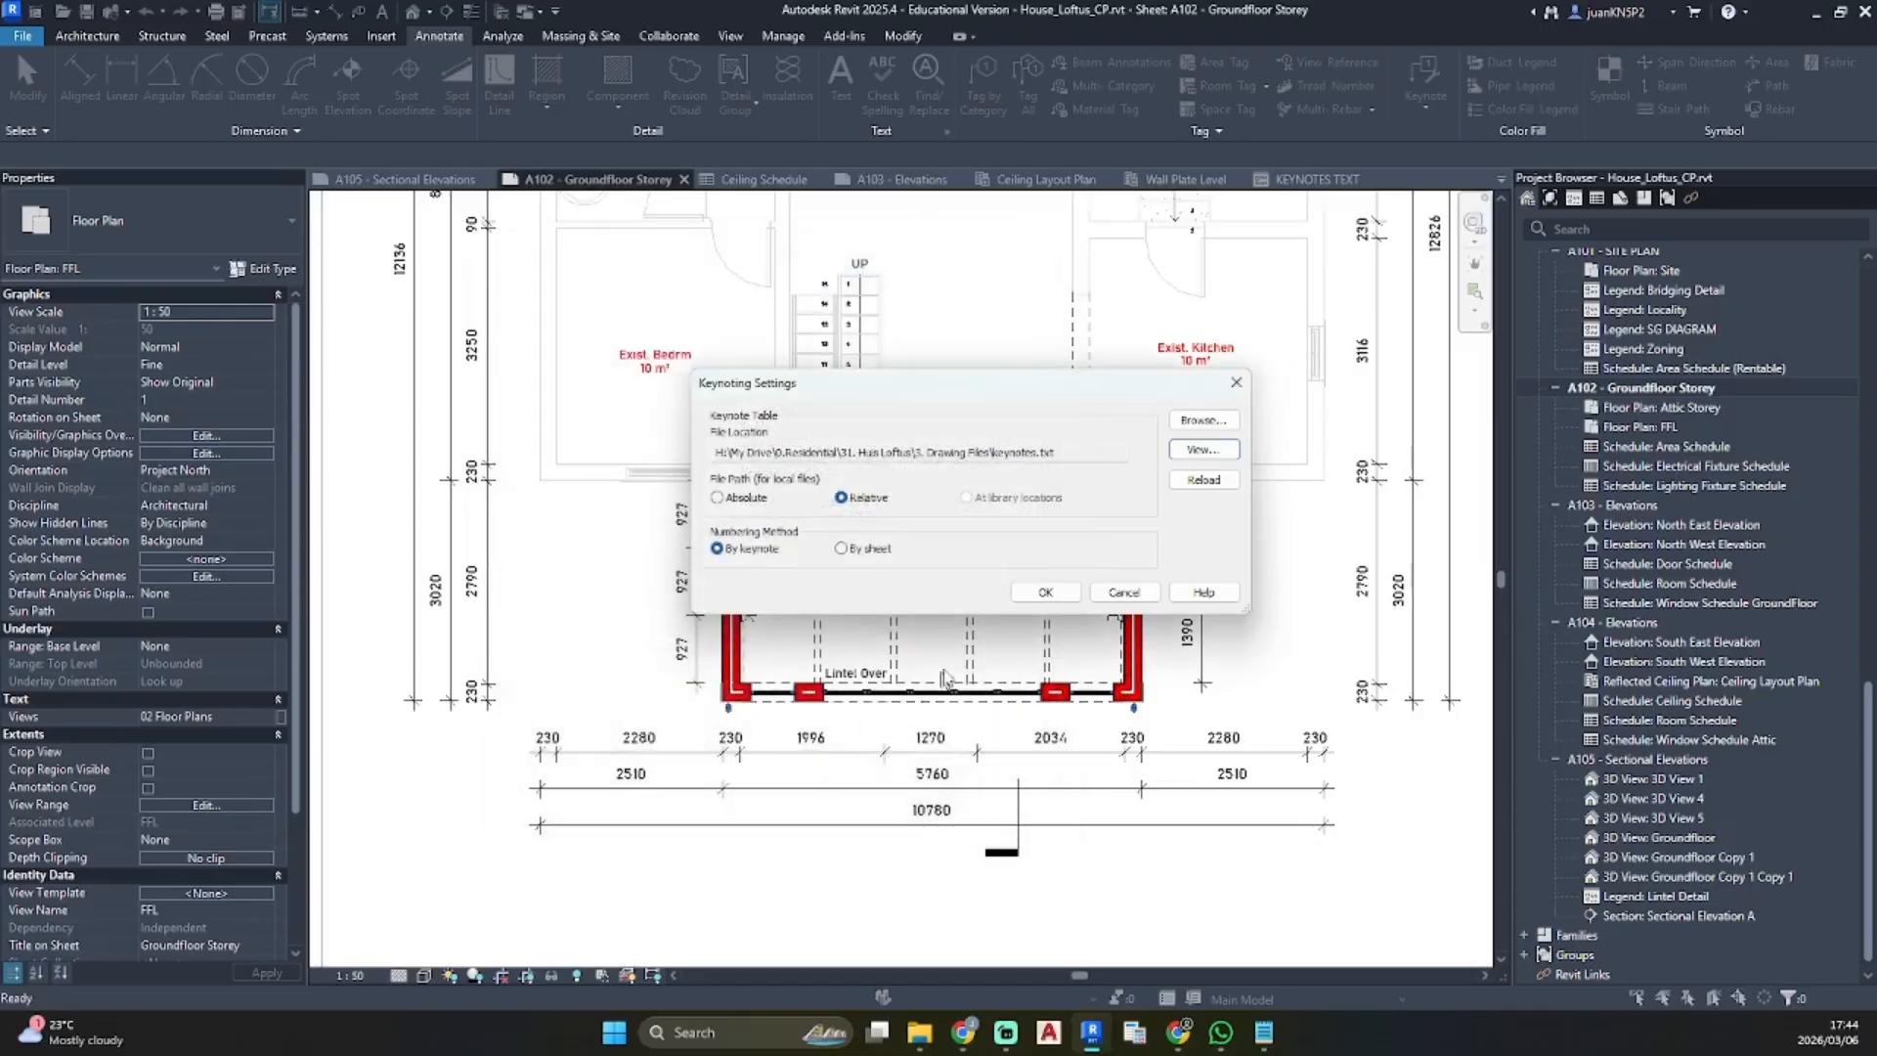
pyautogui.click(1045, 591)
pyautogui.click(1445, 107)
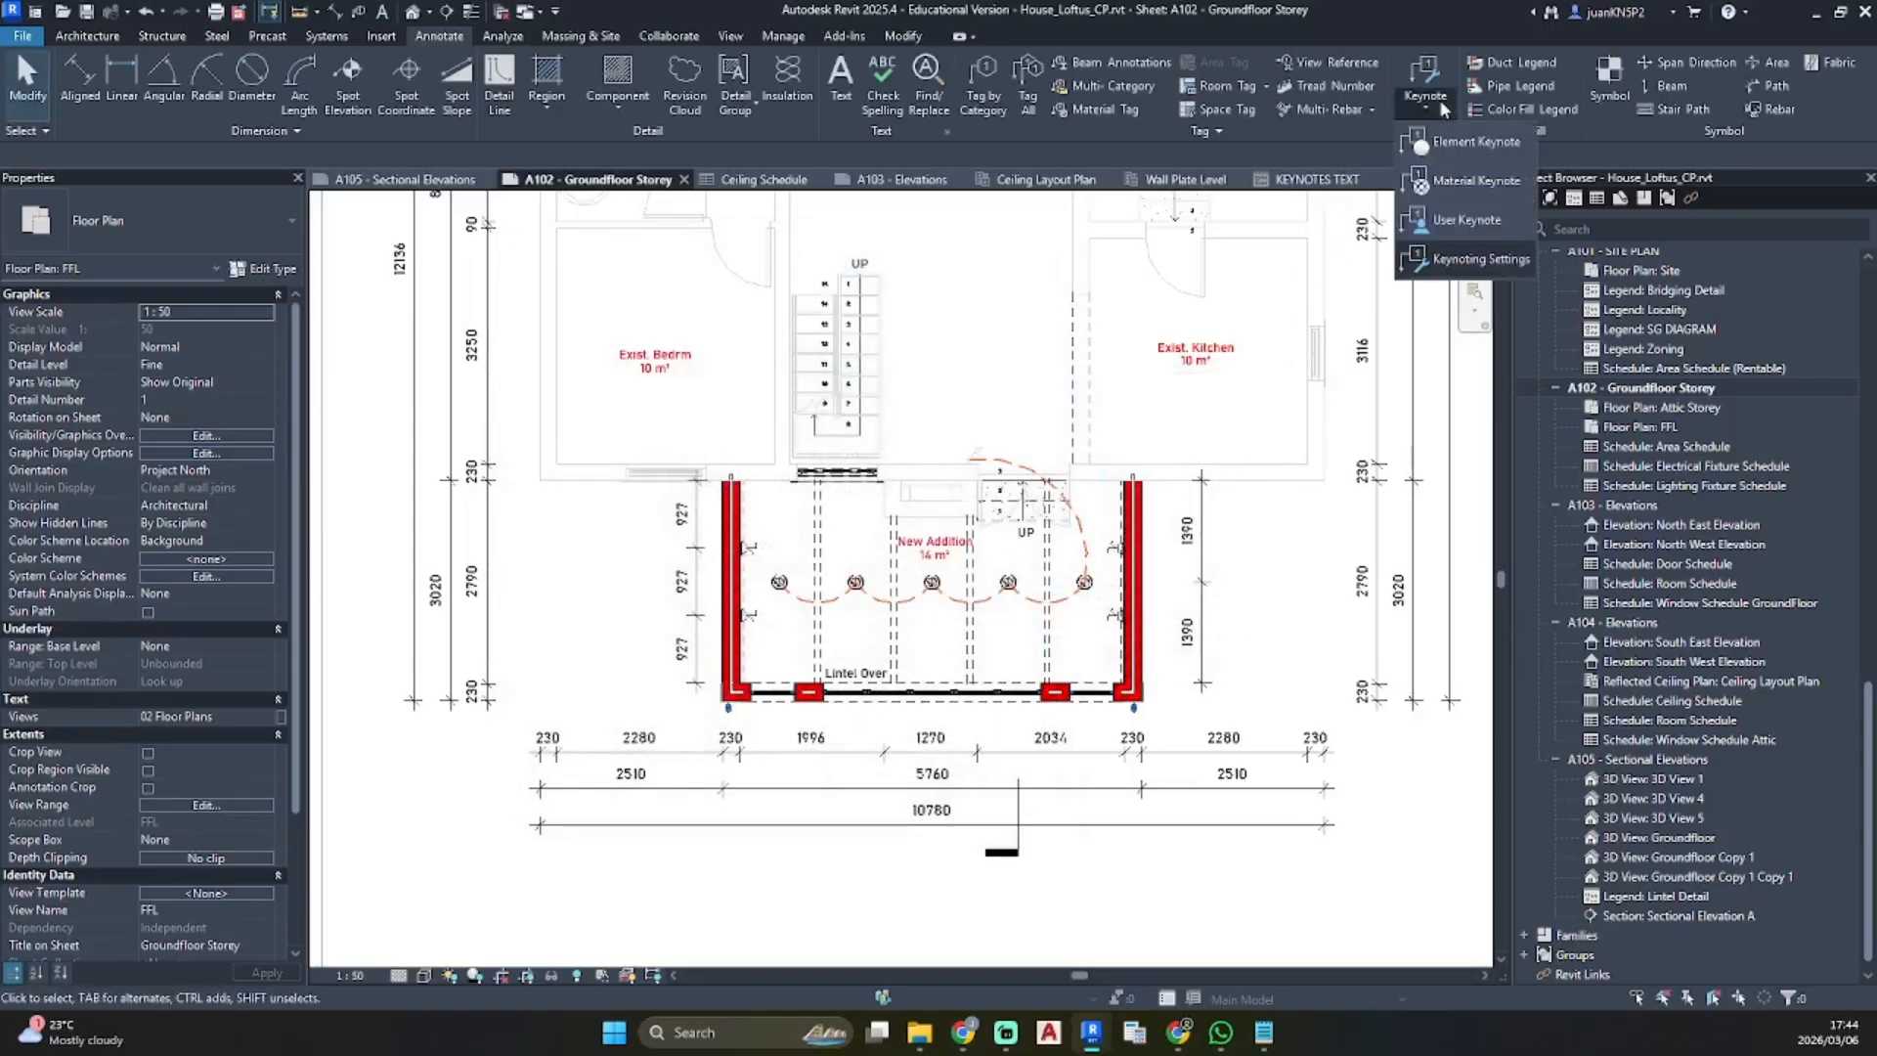
pyautogui.click(1473, 144)
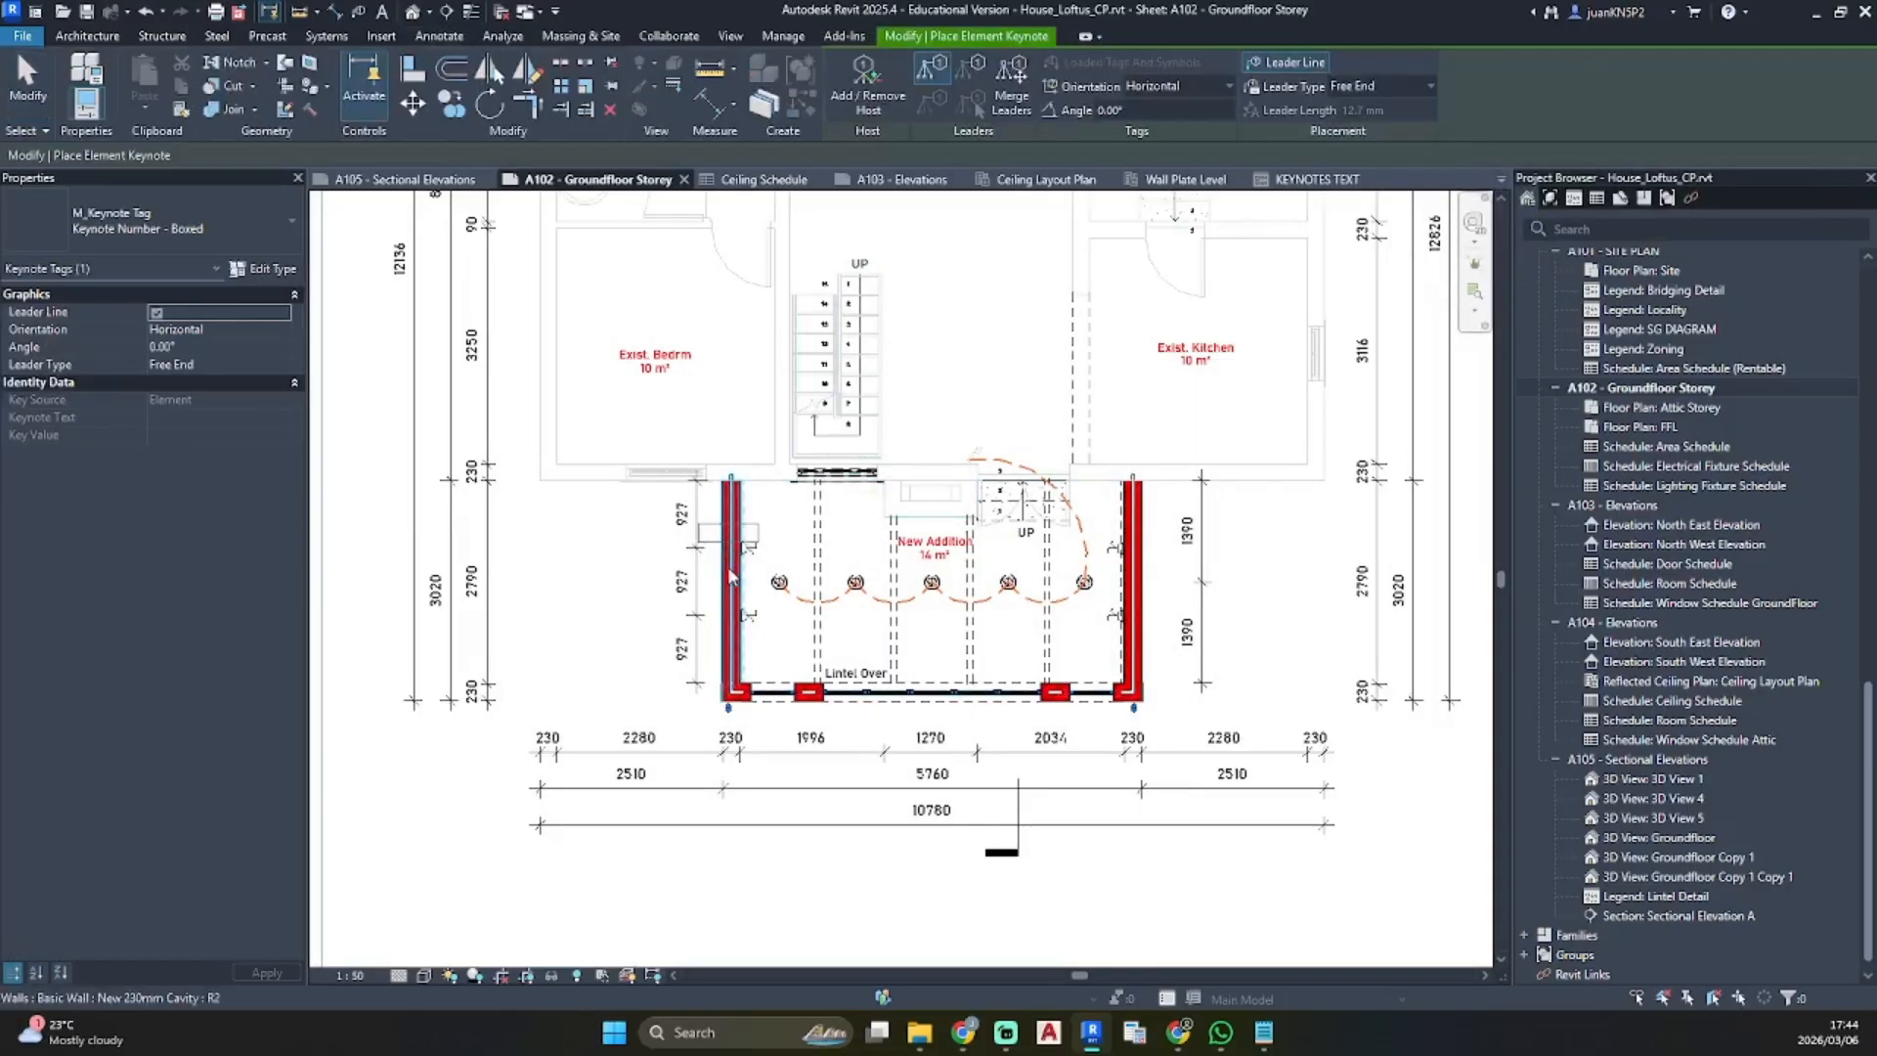
pyautogui.click(732, 576)
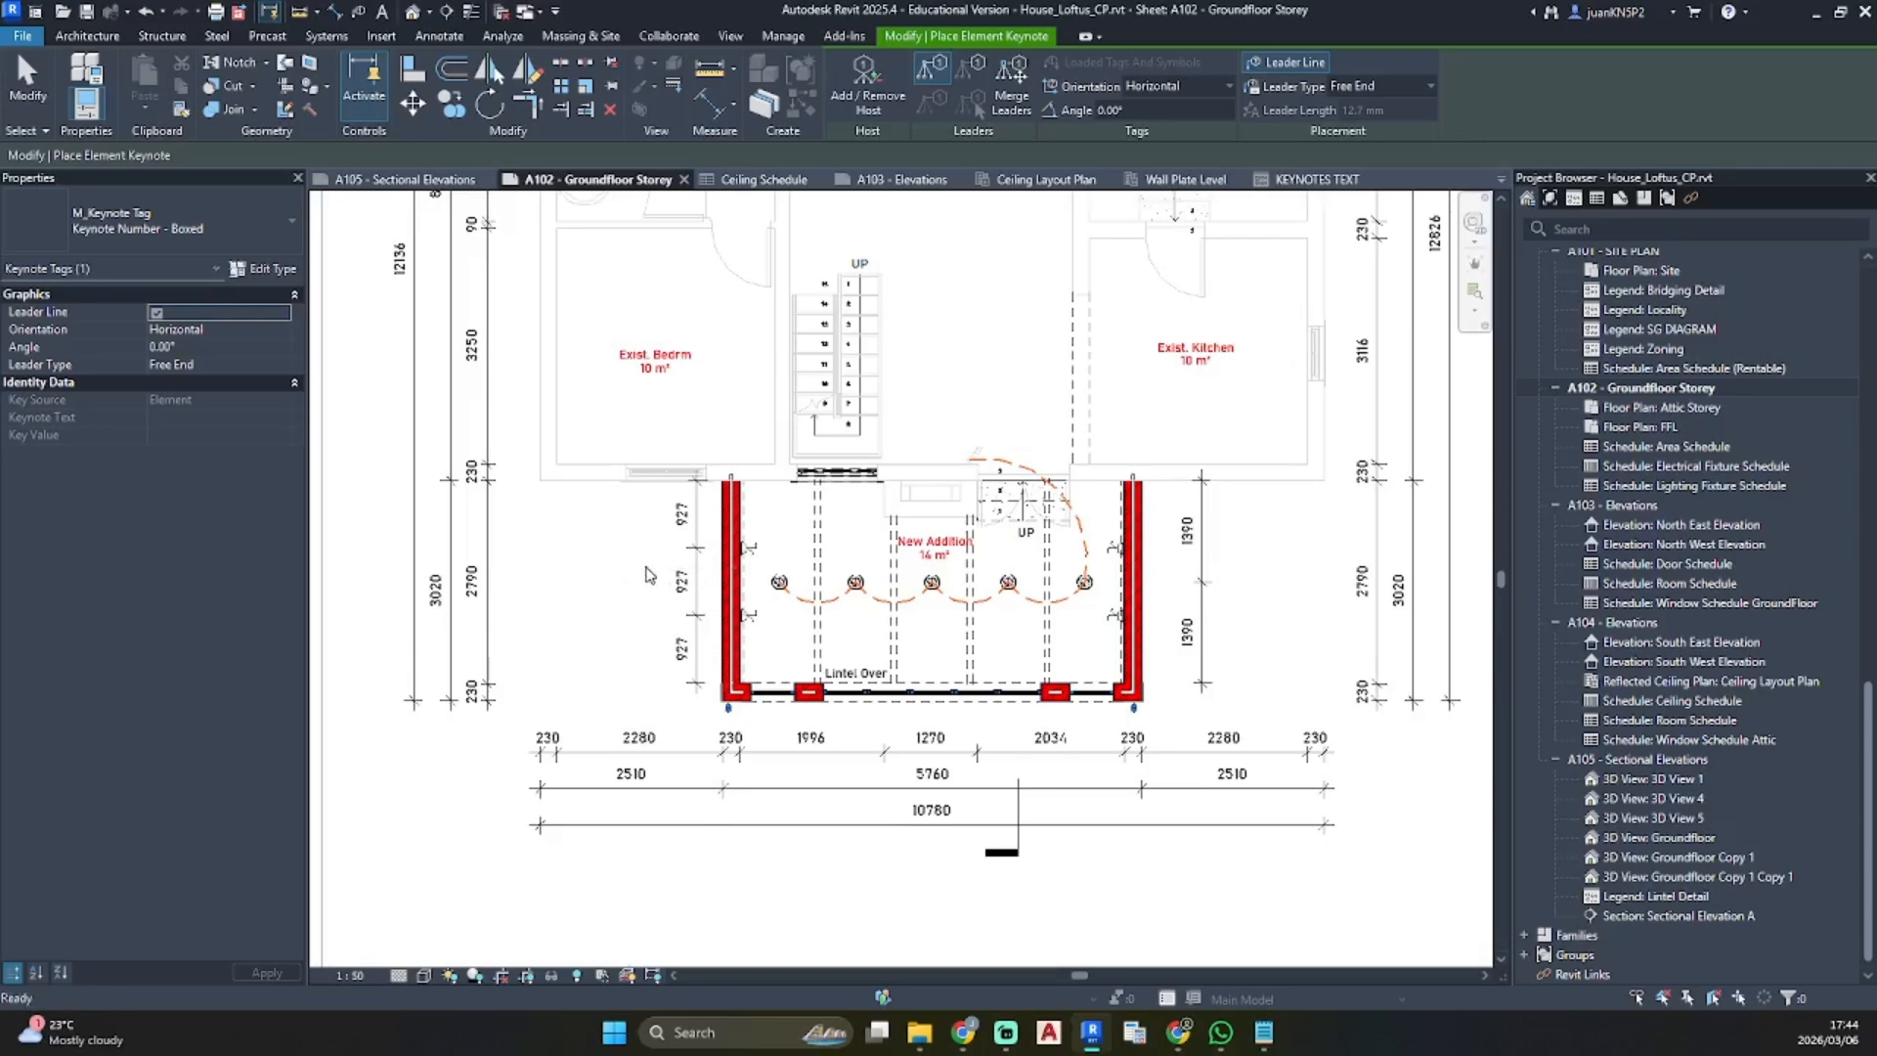
pyautogui.press('Escape')
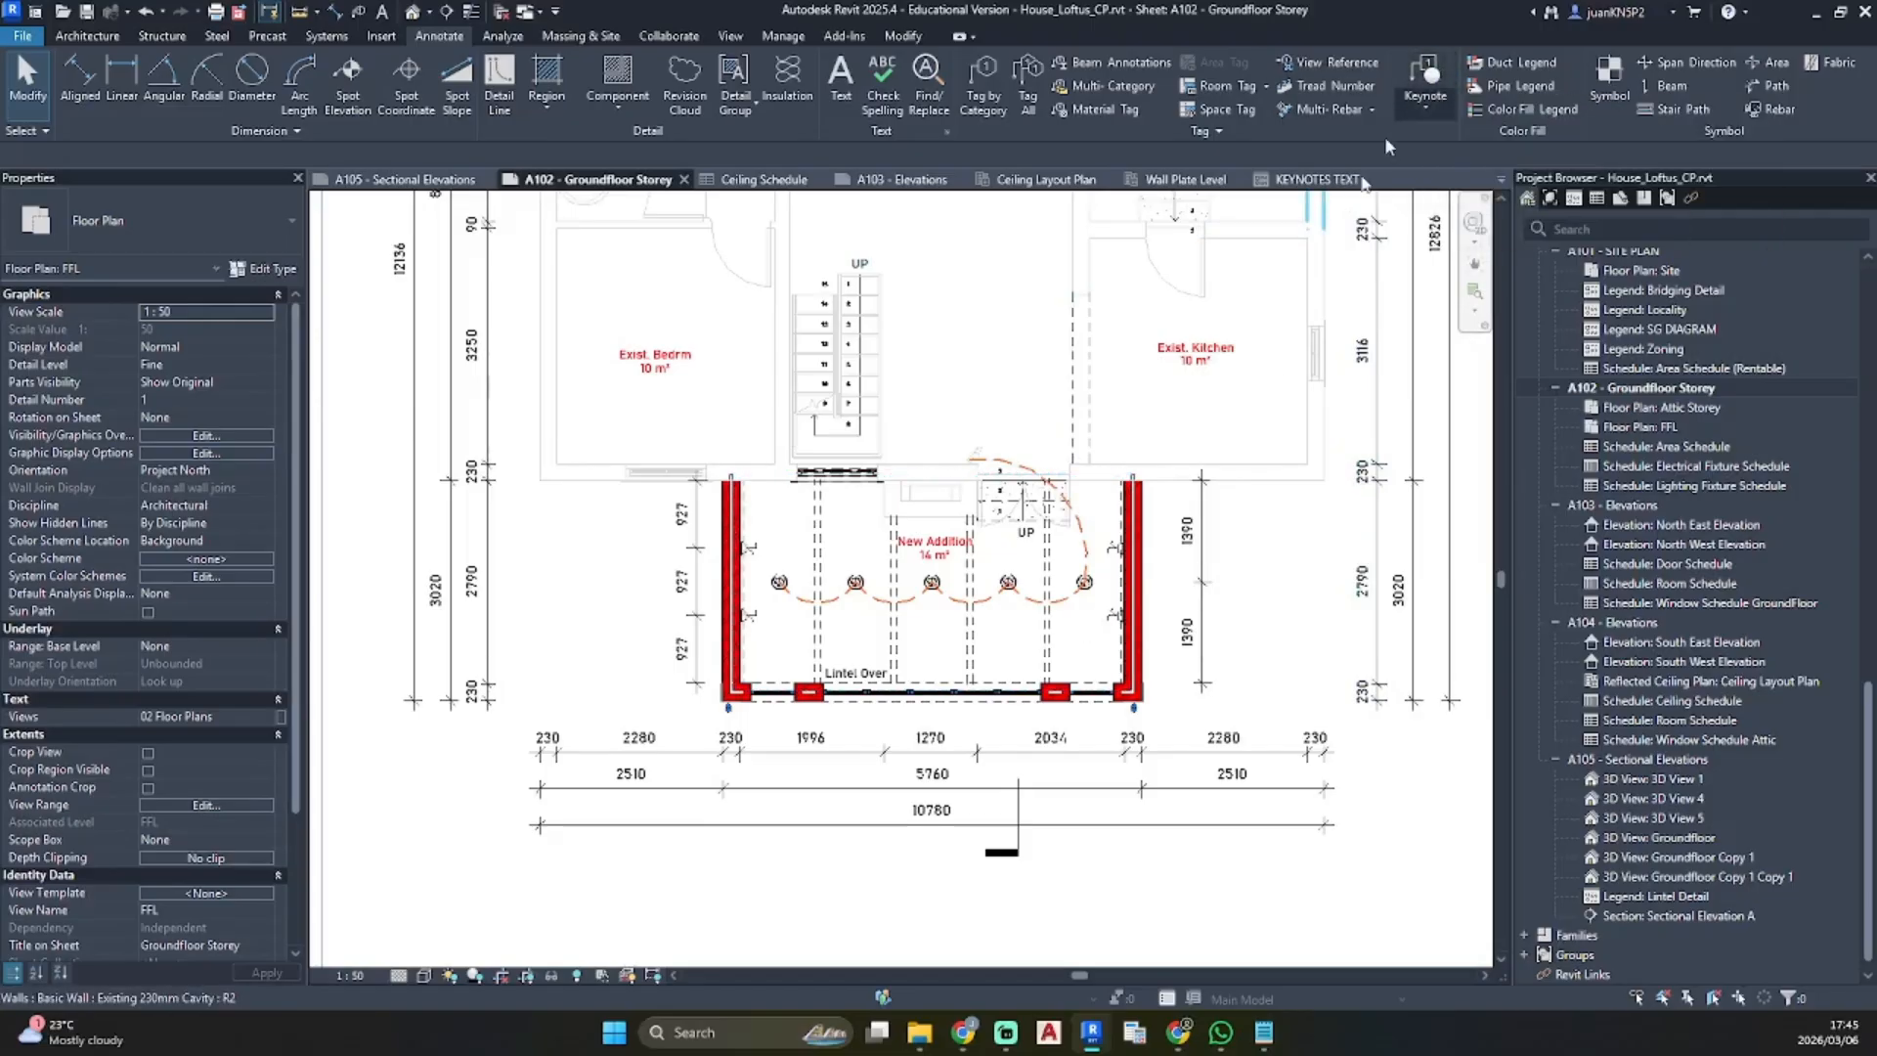
# Start an Element Keynote and choose the Keynote Text type of the Keynote Tag_RHS_Text family
pyautogui.click(1444, 90)
pyautogui.click(1495, 136)
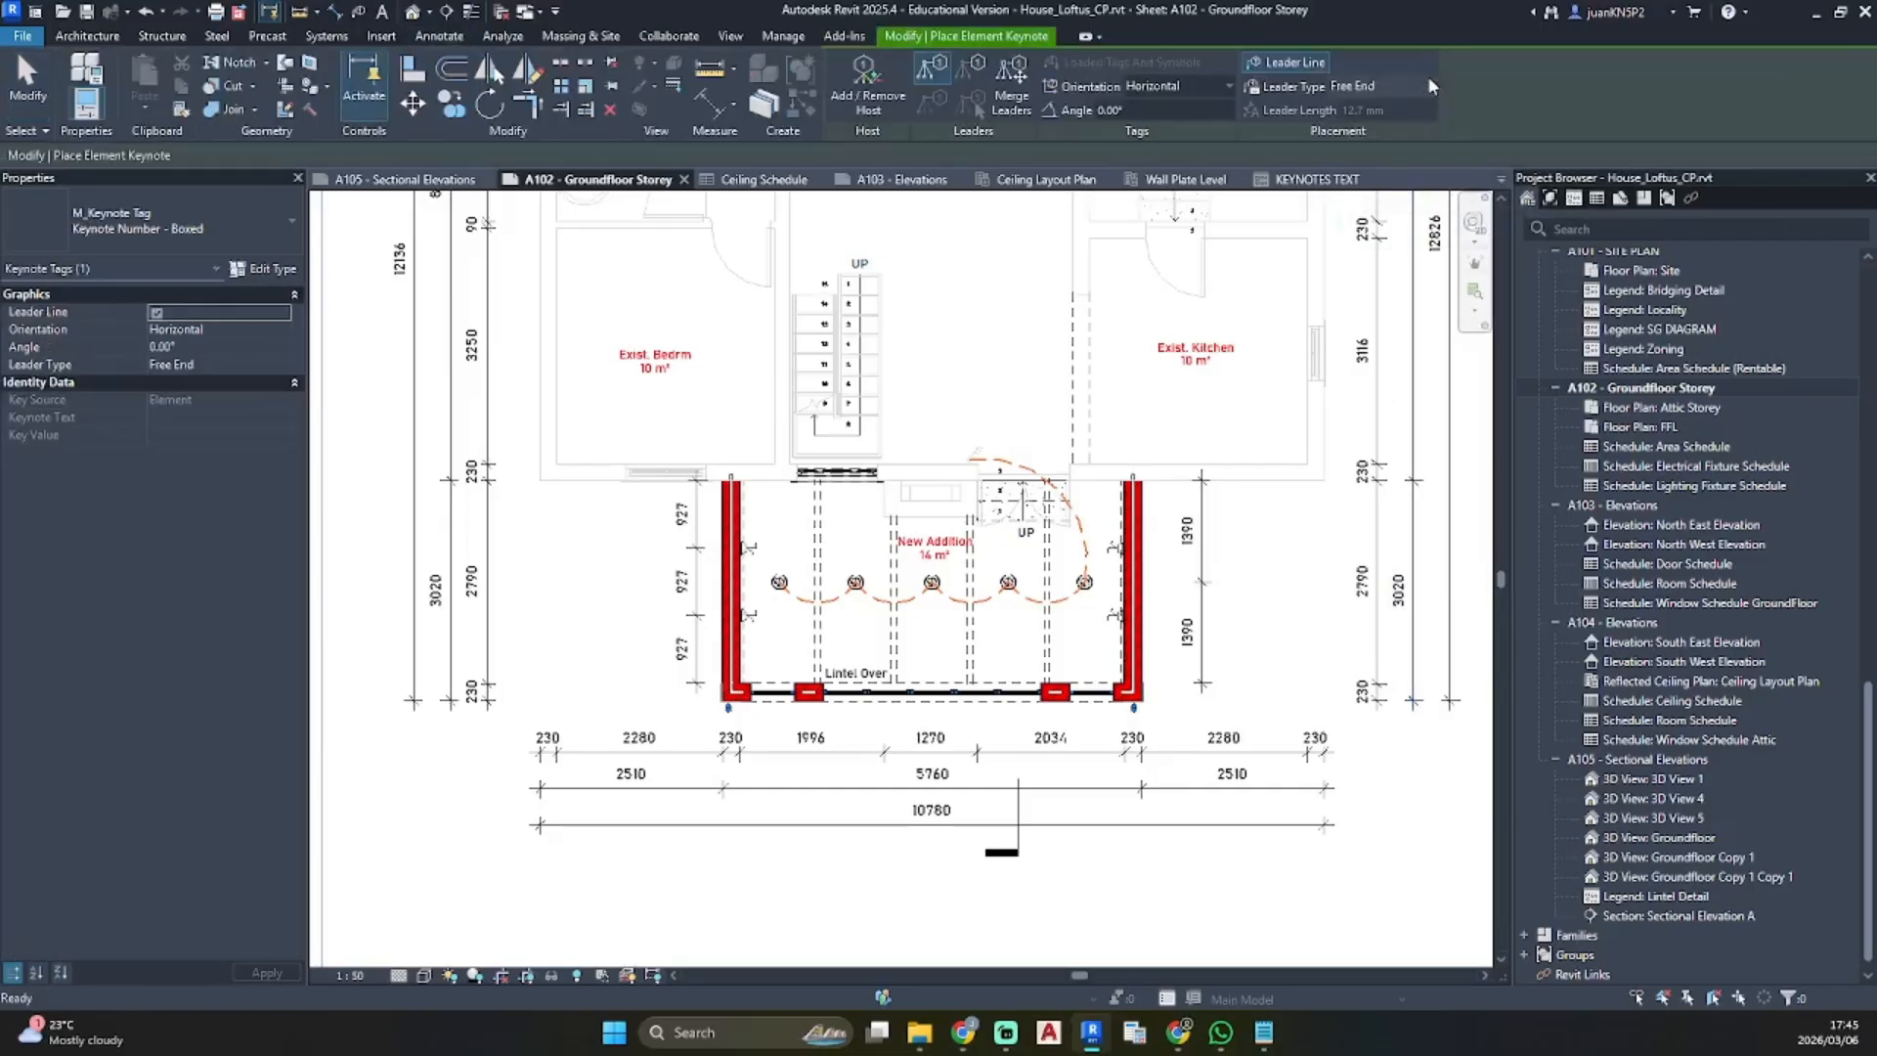
pyautogui.click(217, 230)
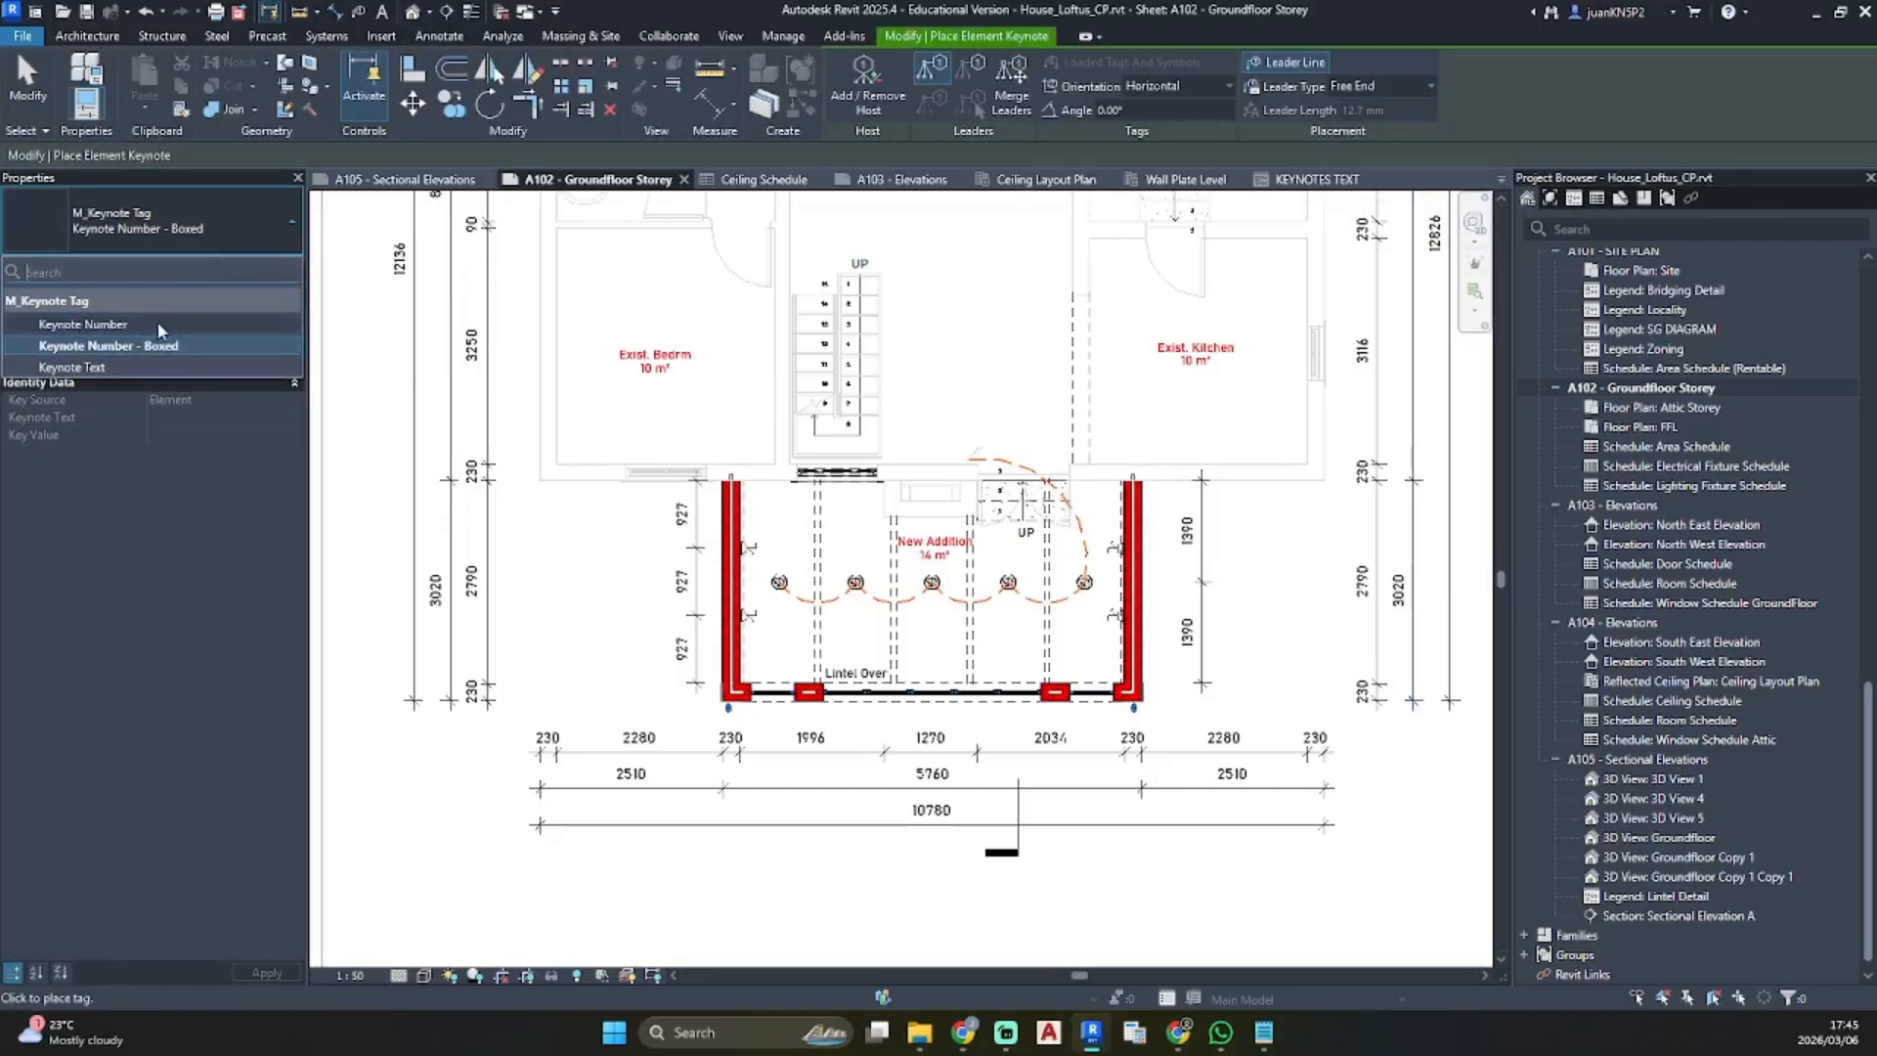
pyautogui.click(103, 433)
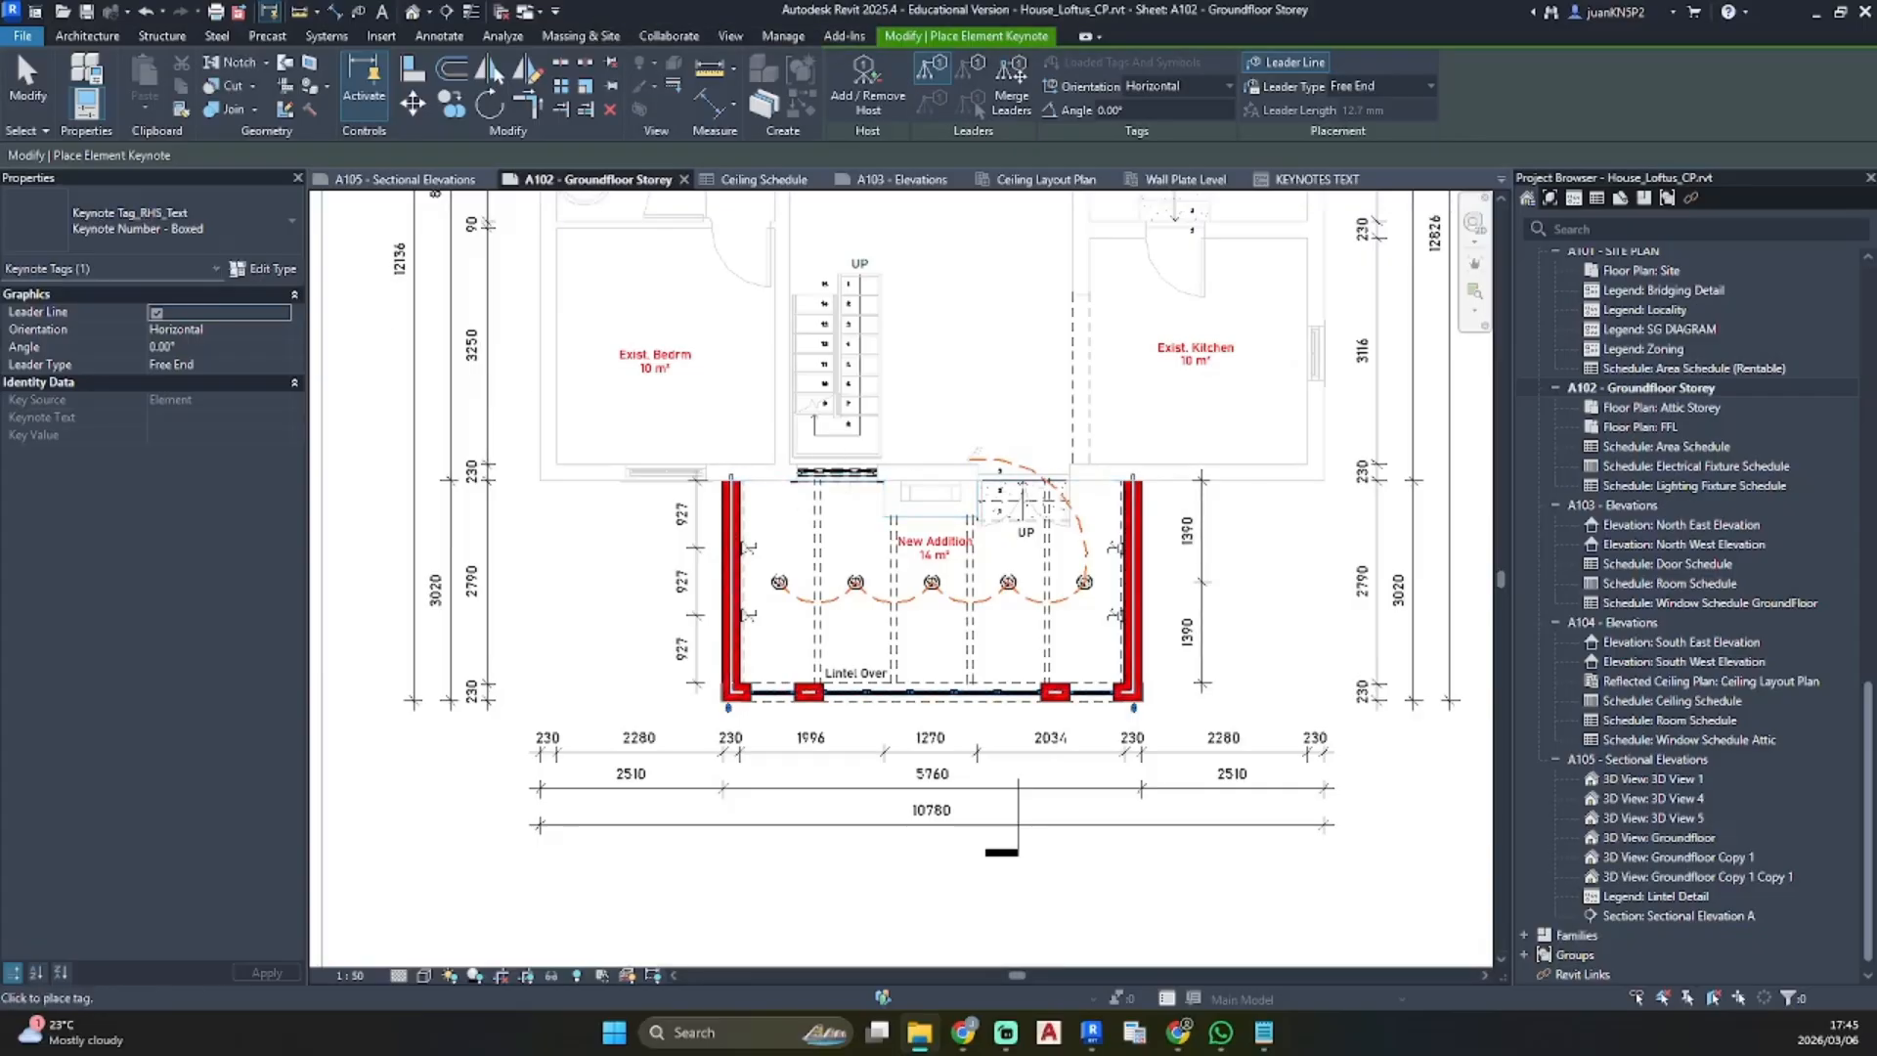
pyautogui.press('Escape')
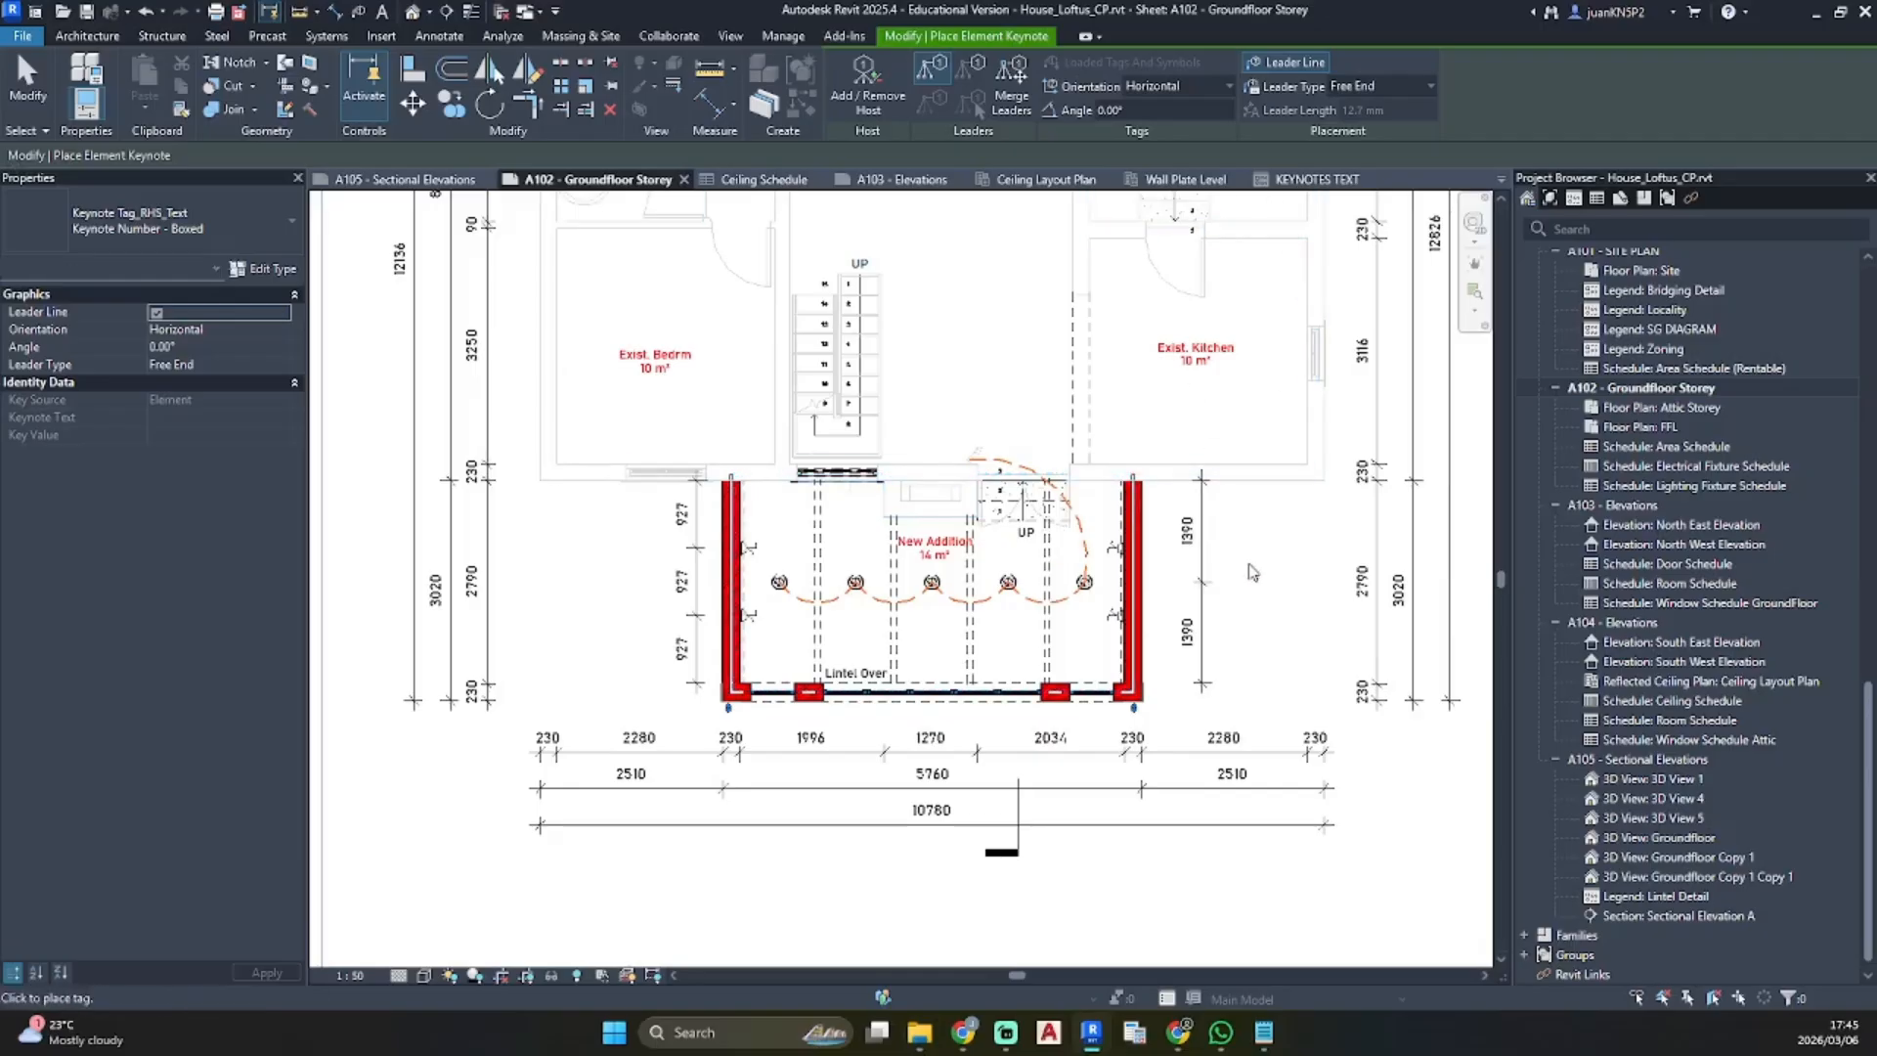
pyautogui.click(1423, 84)
pyautogui.click(283, 221)
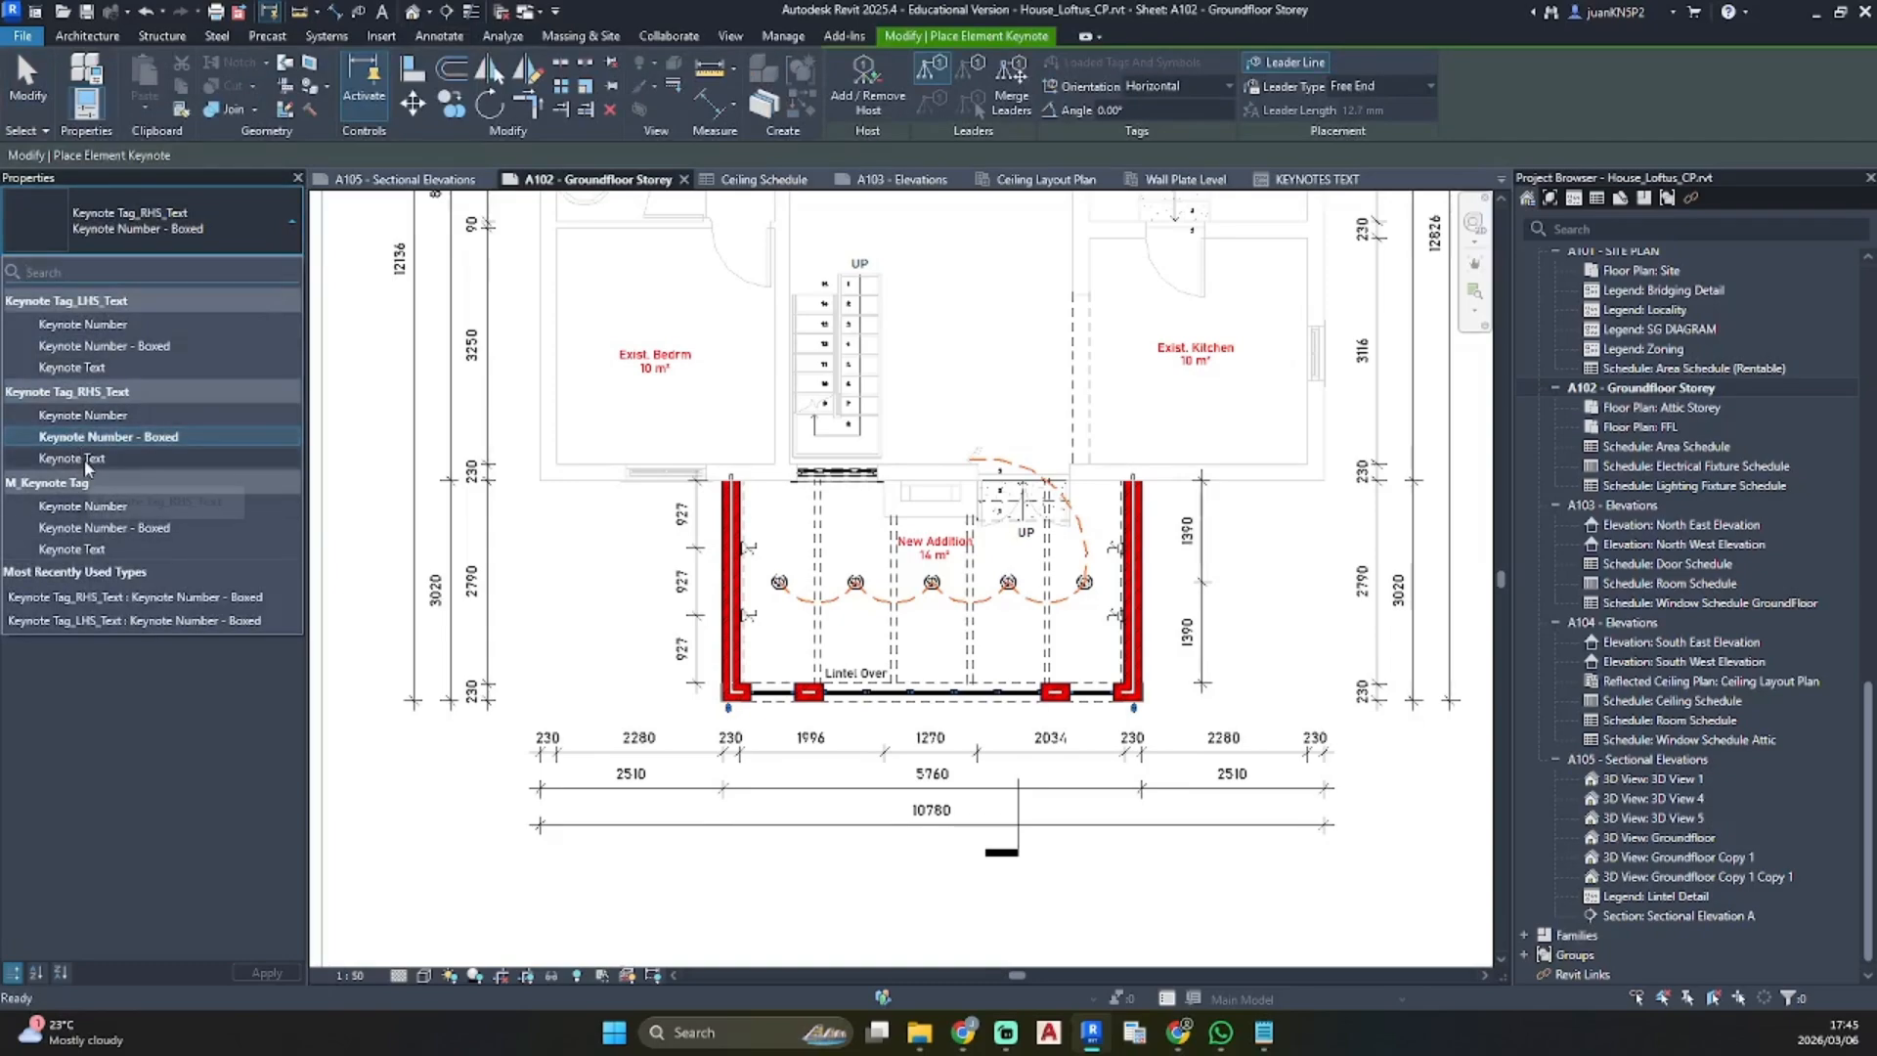
pyautogui.click(84, 460)
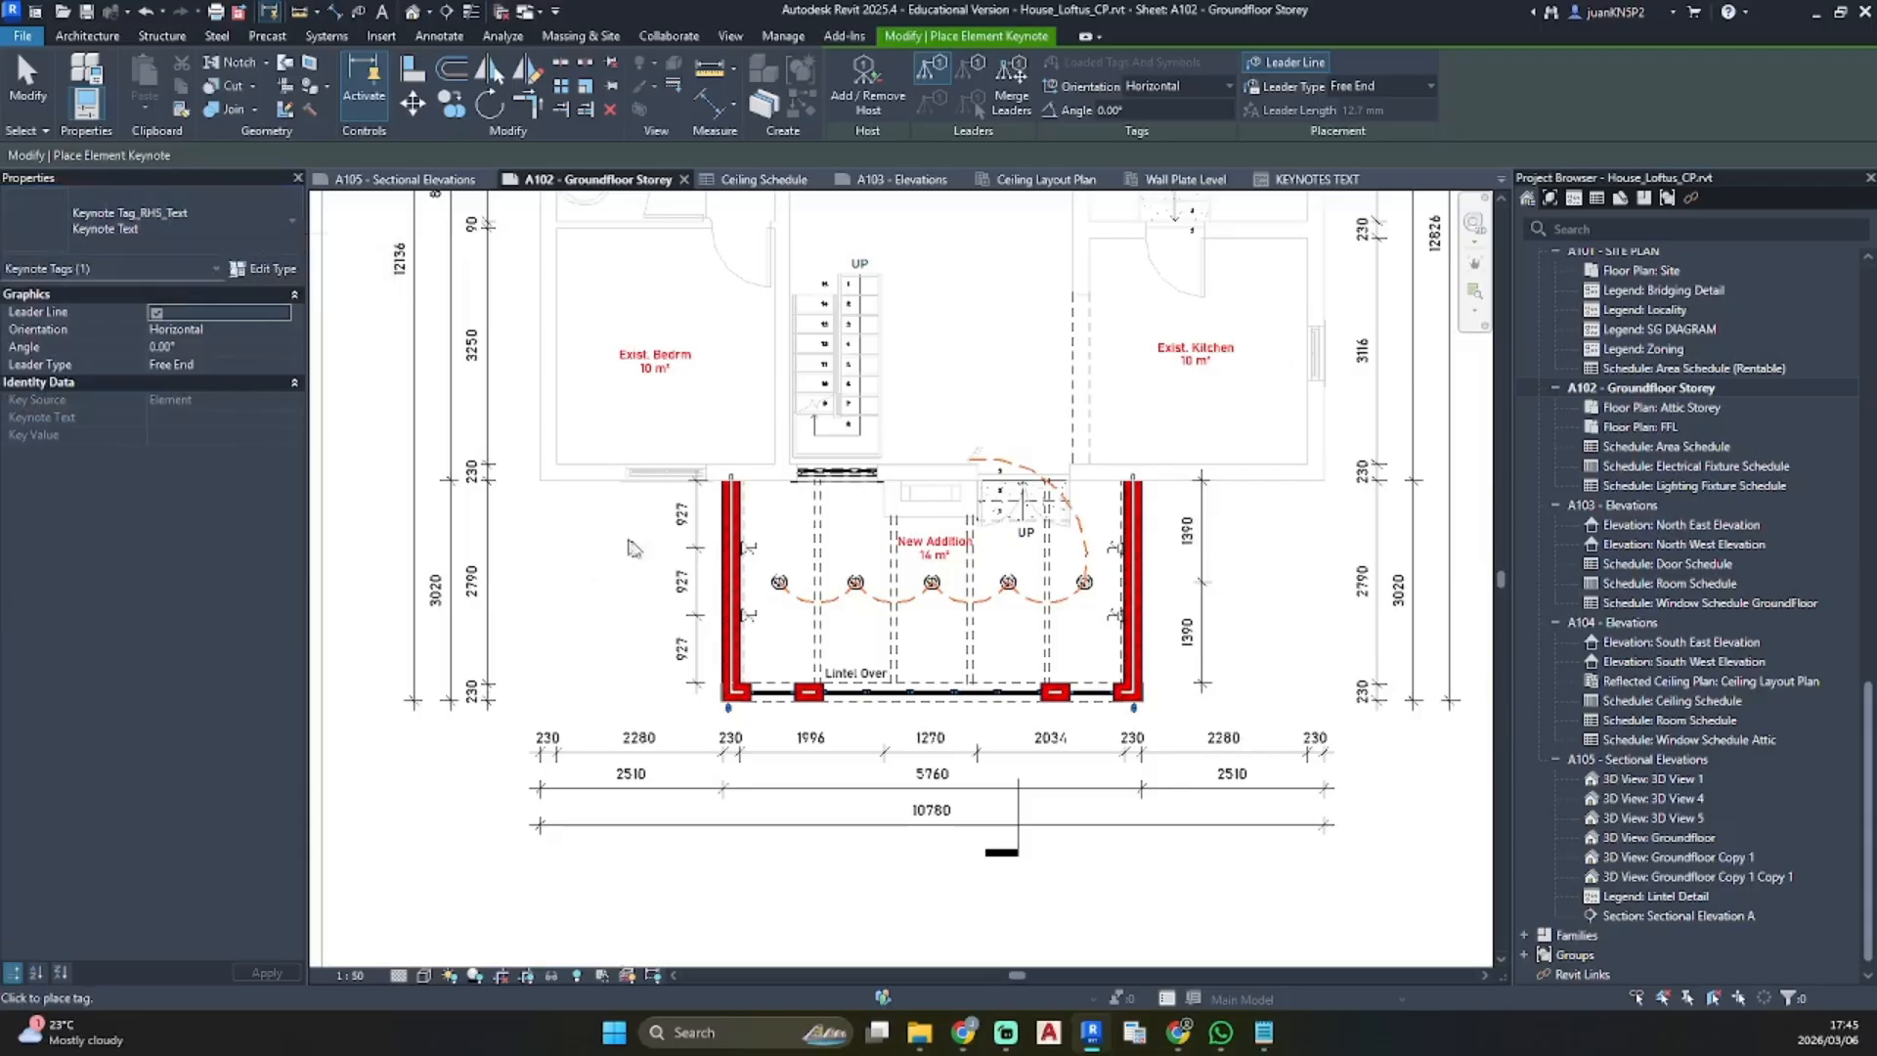
# Set the leader arrowhead of the Keynote Tag_RHS_Text Keynote Text type to Arrow Filled 30 Degree
pyautogui.click(726, 596)
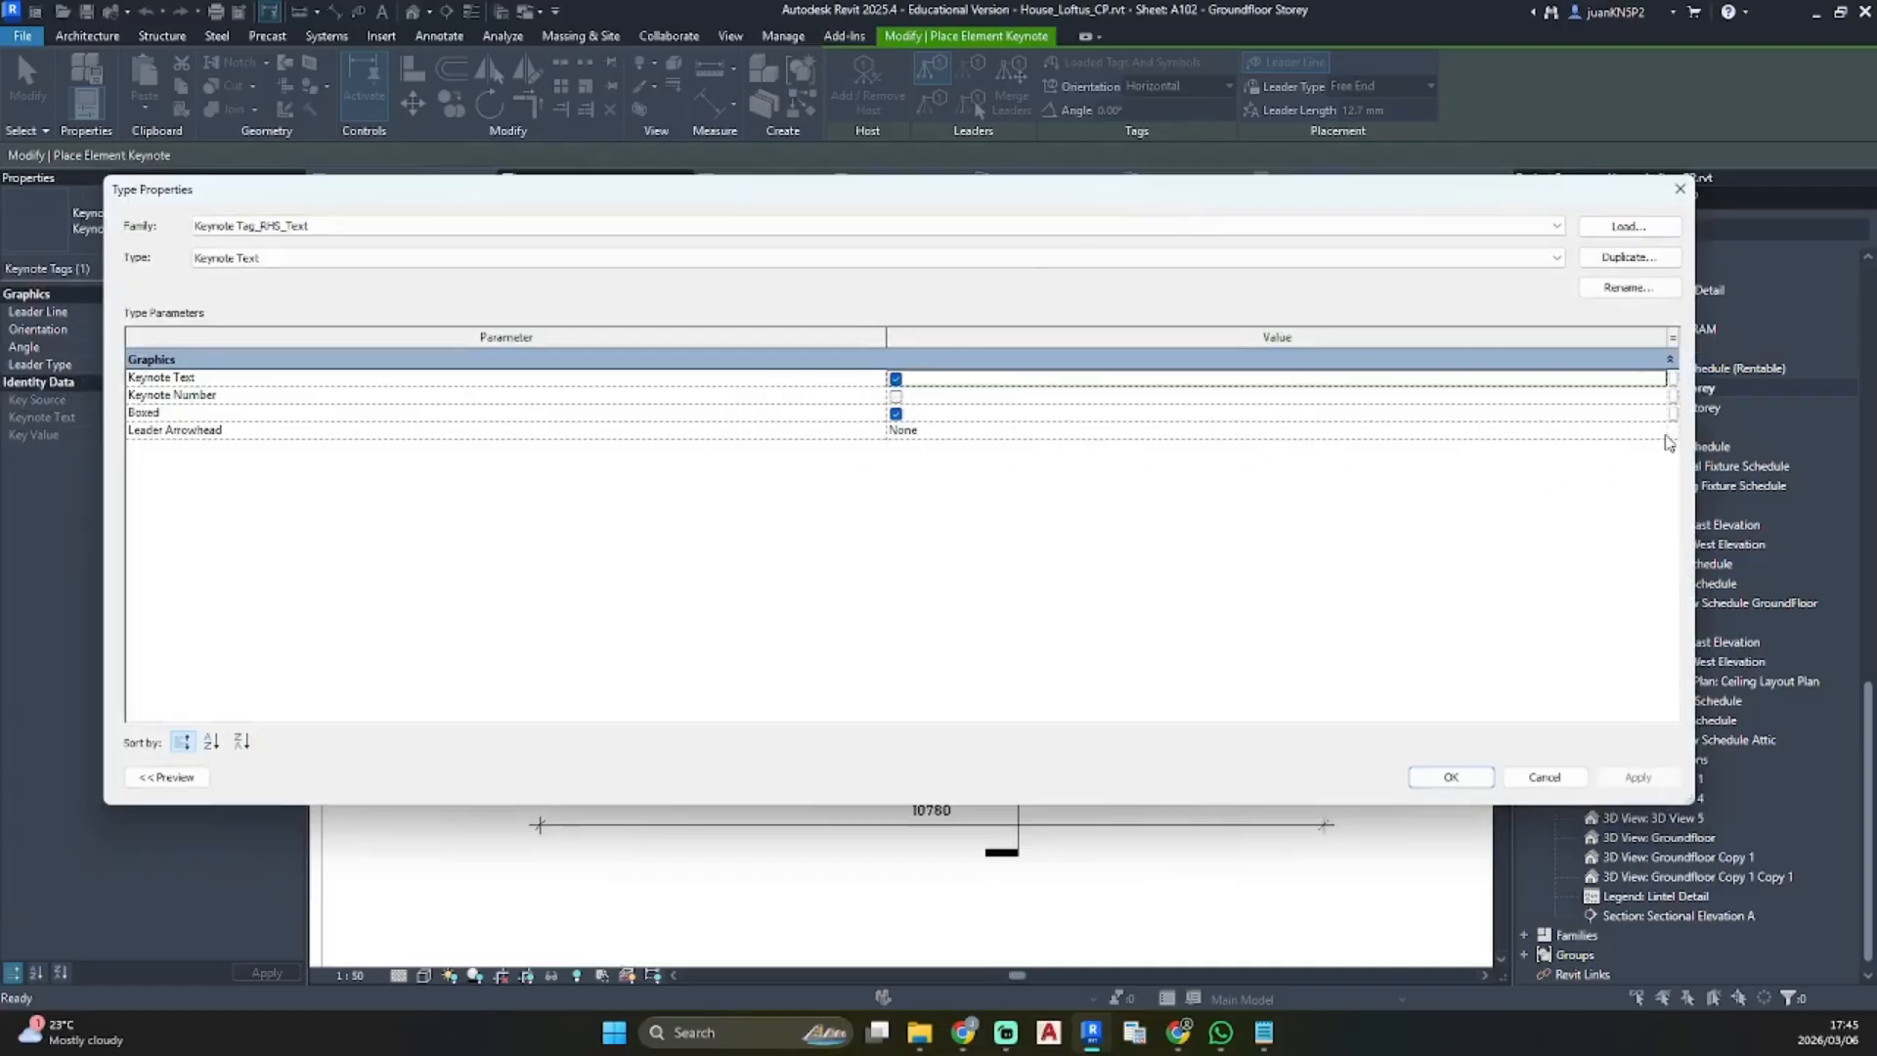
pyautogui.click(1667, 435)
pyautogui.click(988, 506)
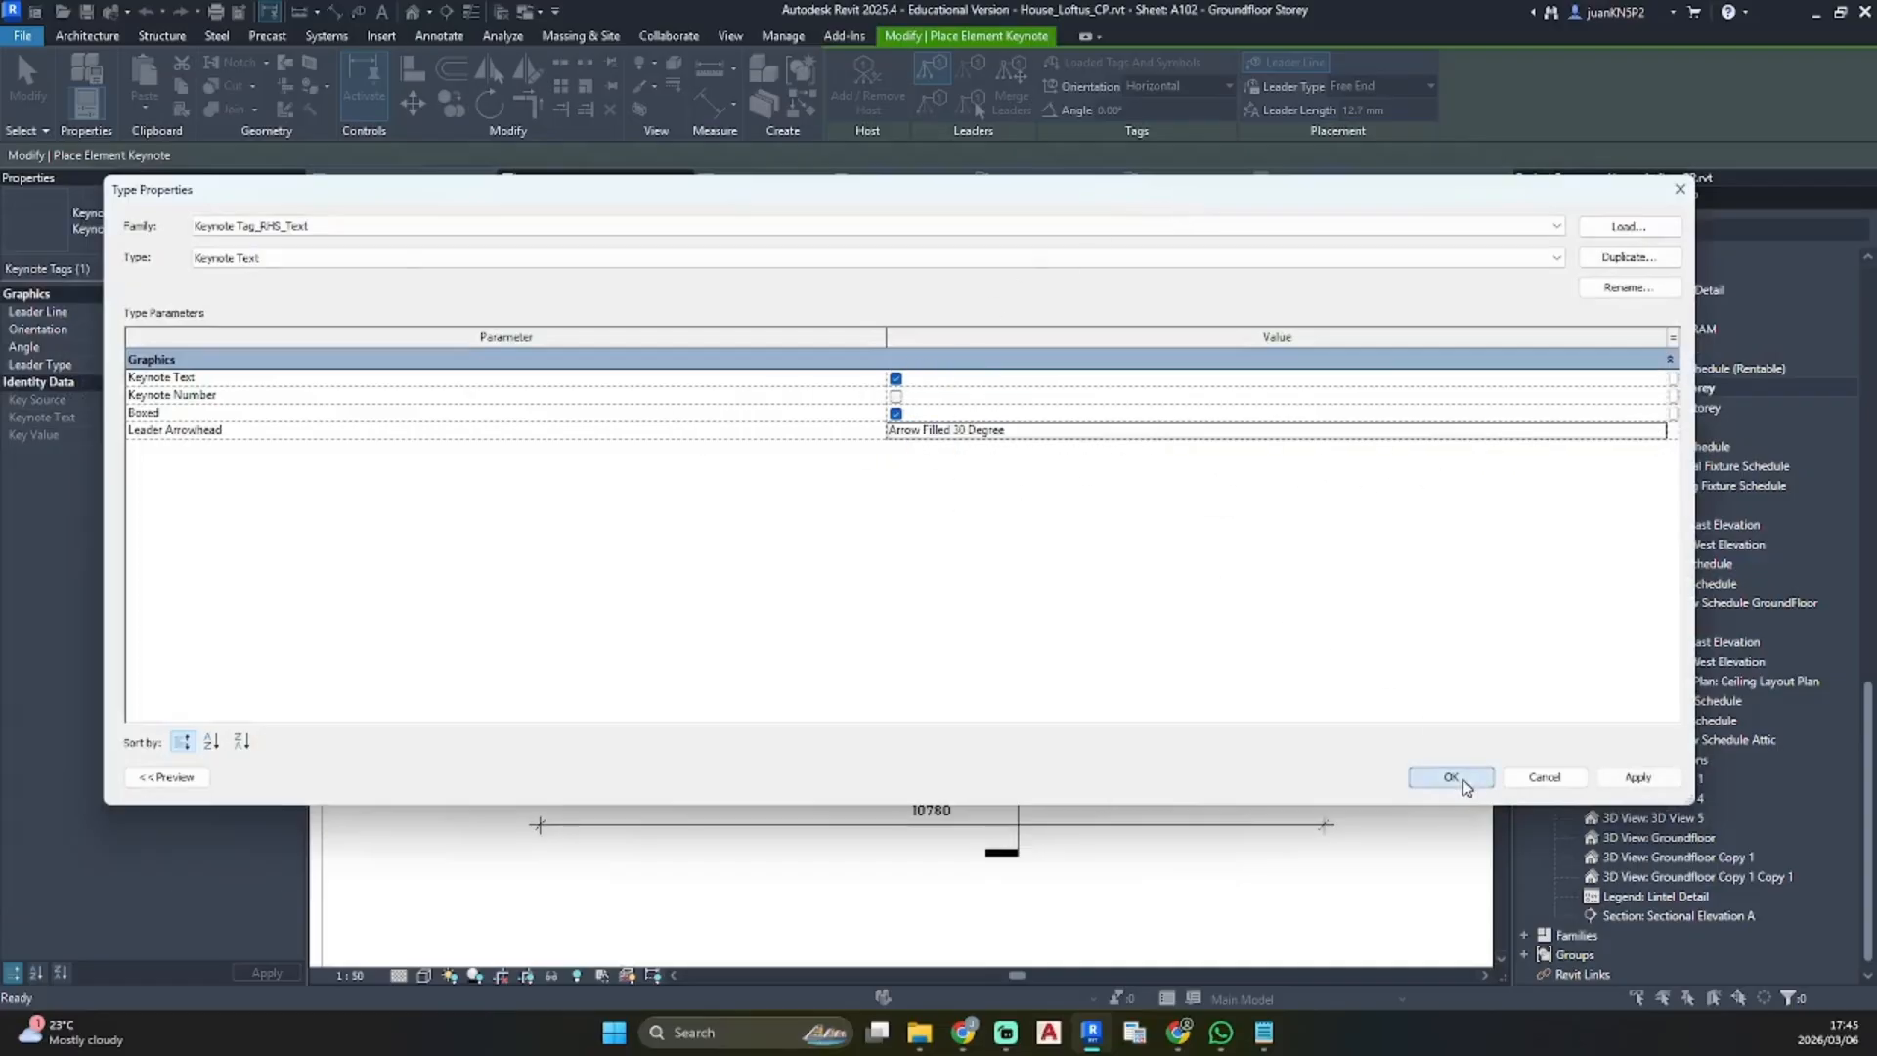
pyautogui.click(1451, 776)
# Tag the new addition's left wall with the New Brick Wall keynote from Wall Construction, placing the text outside the wall
pyautogui.click(733, 586)
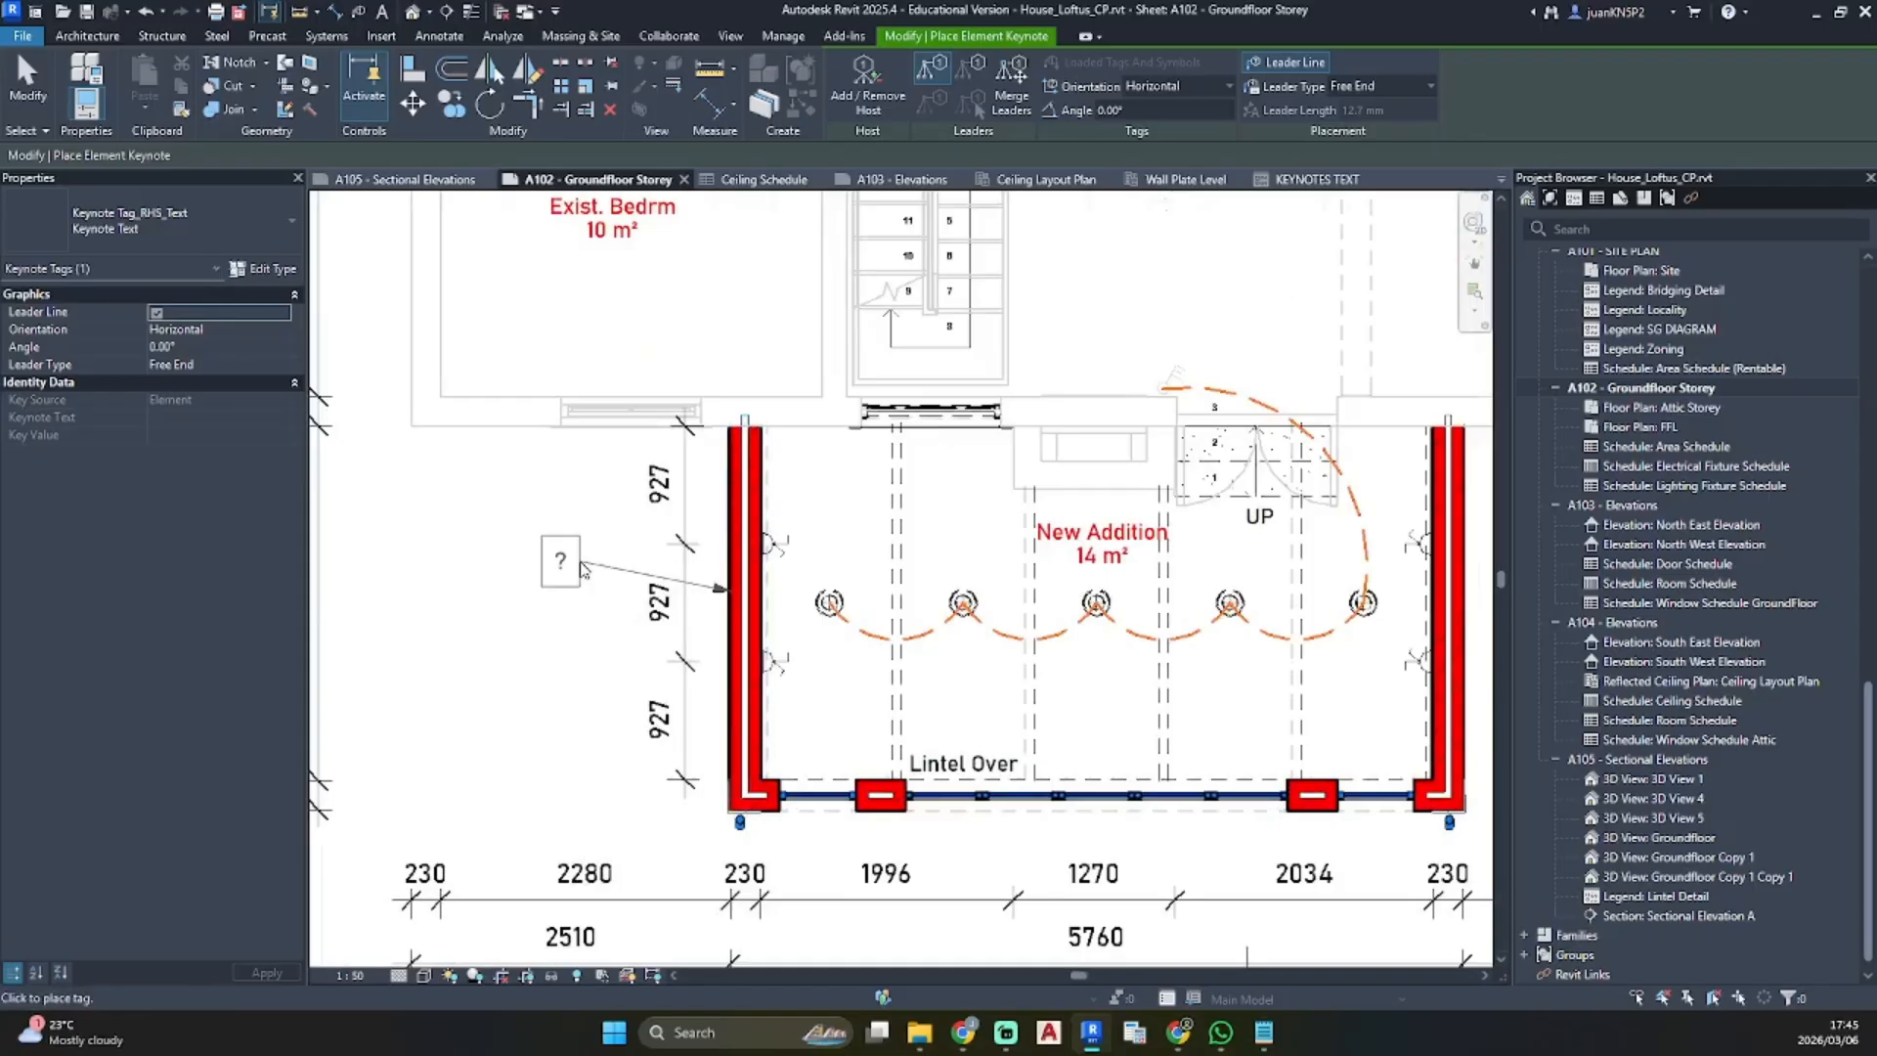
pyautogui.click(585, 565)
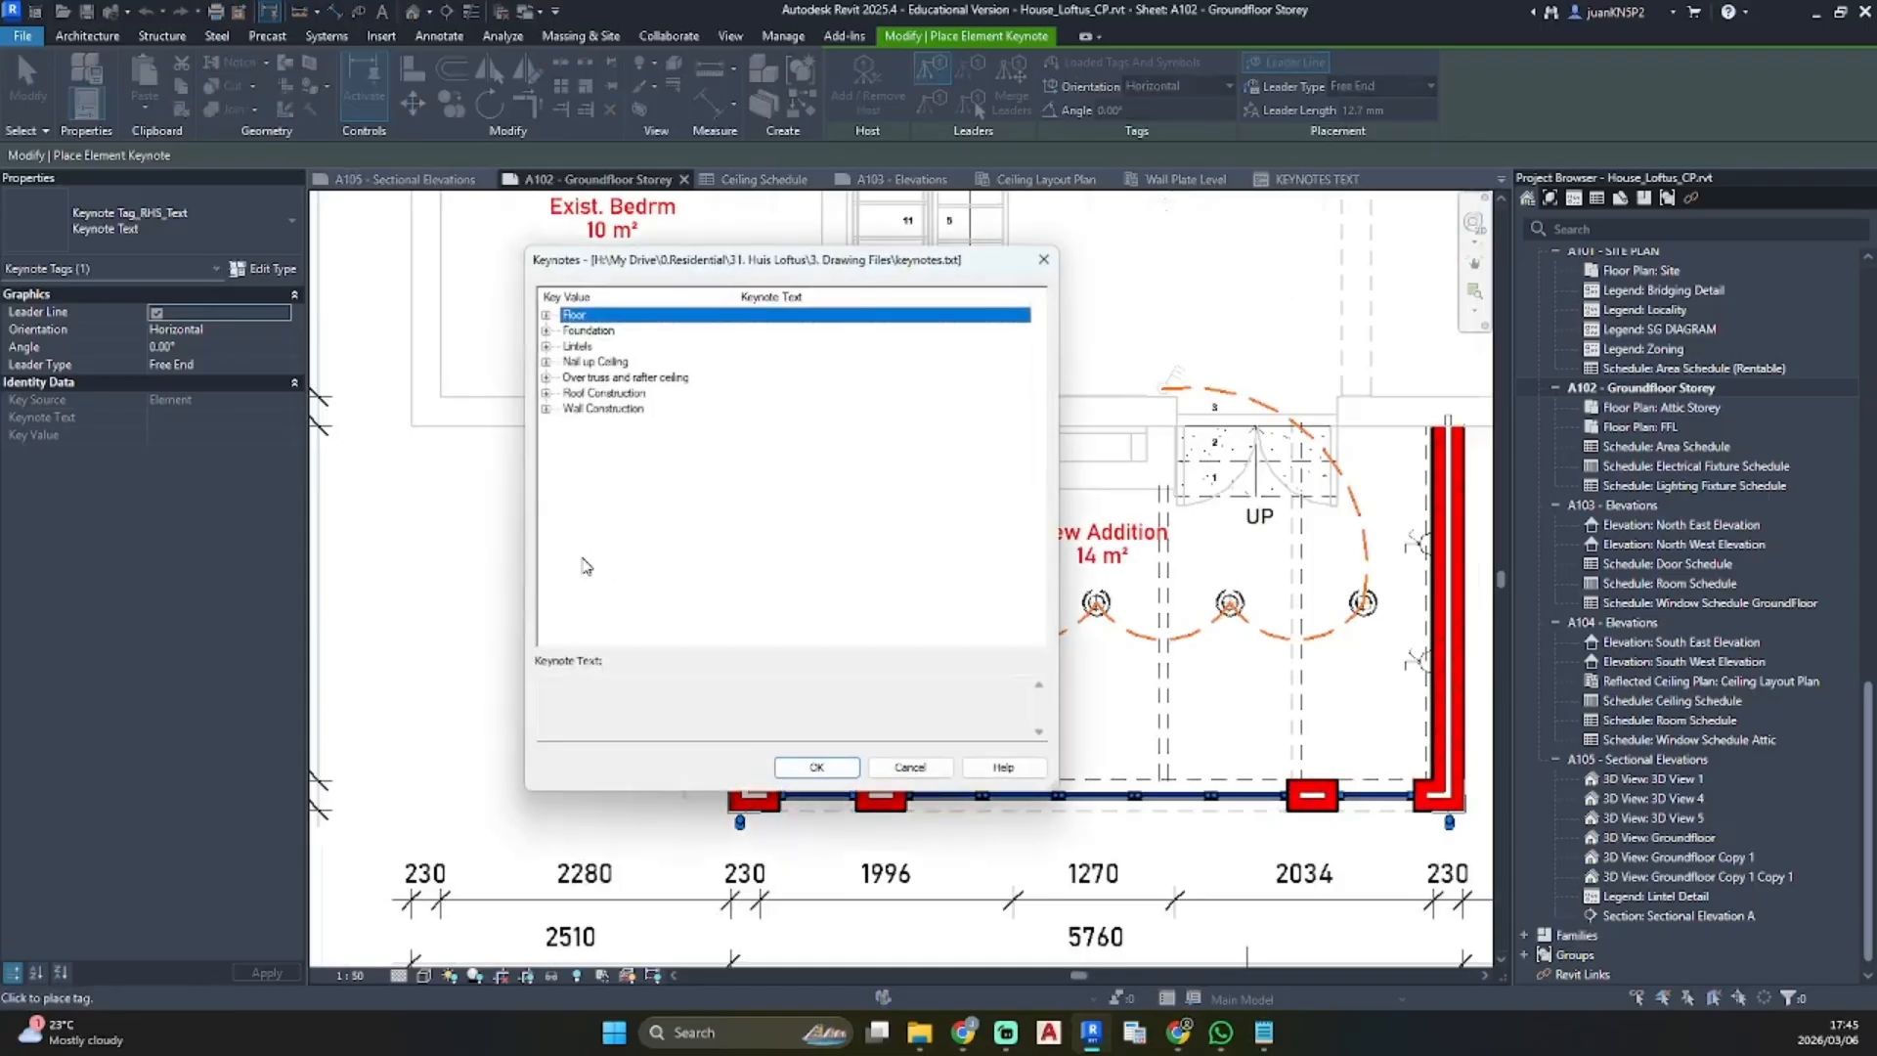
pyautogui.click(547, 409)
pyautogui.click(645, 424)
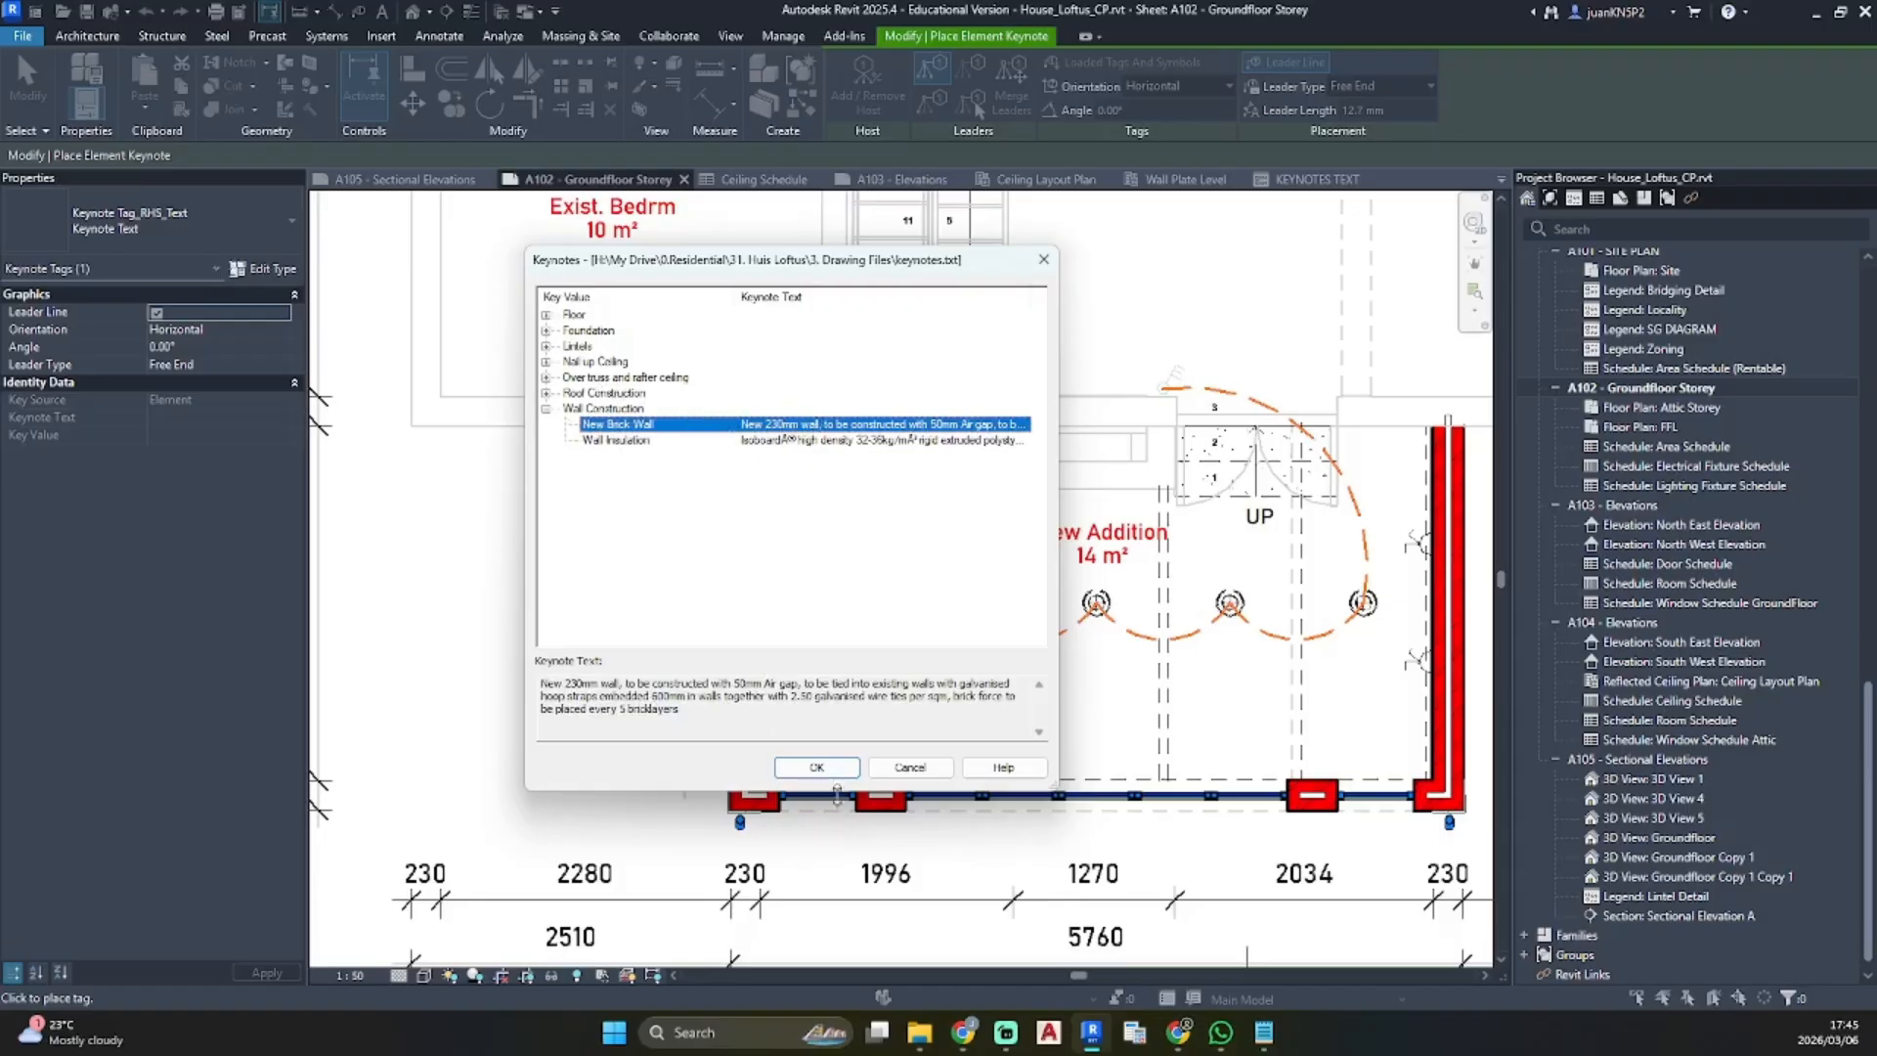
pyautogui.click(816, 767)
pyautogui.scroll(-3, 837, 543)
pyautogui.scroll(2, 837, 544)
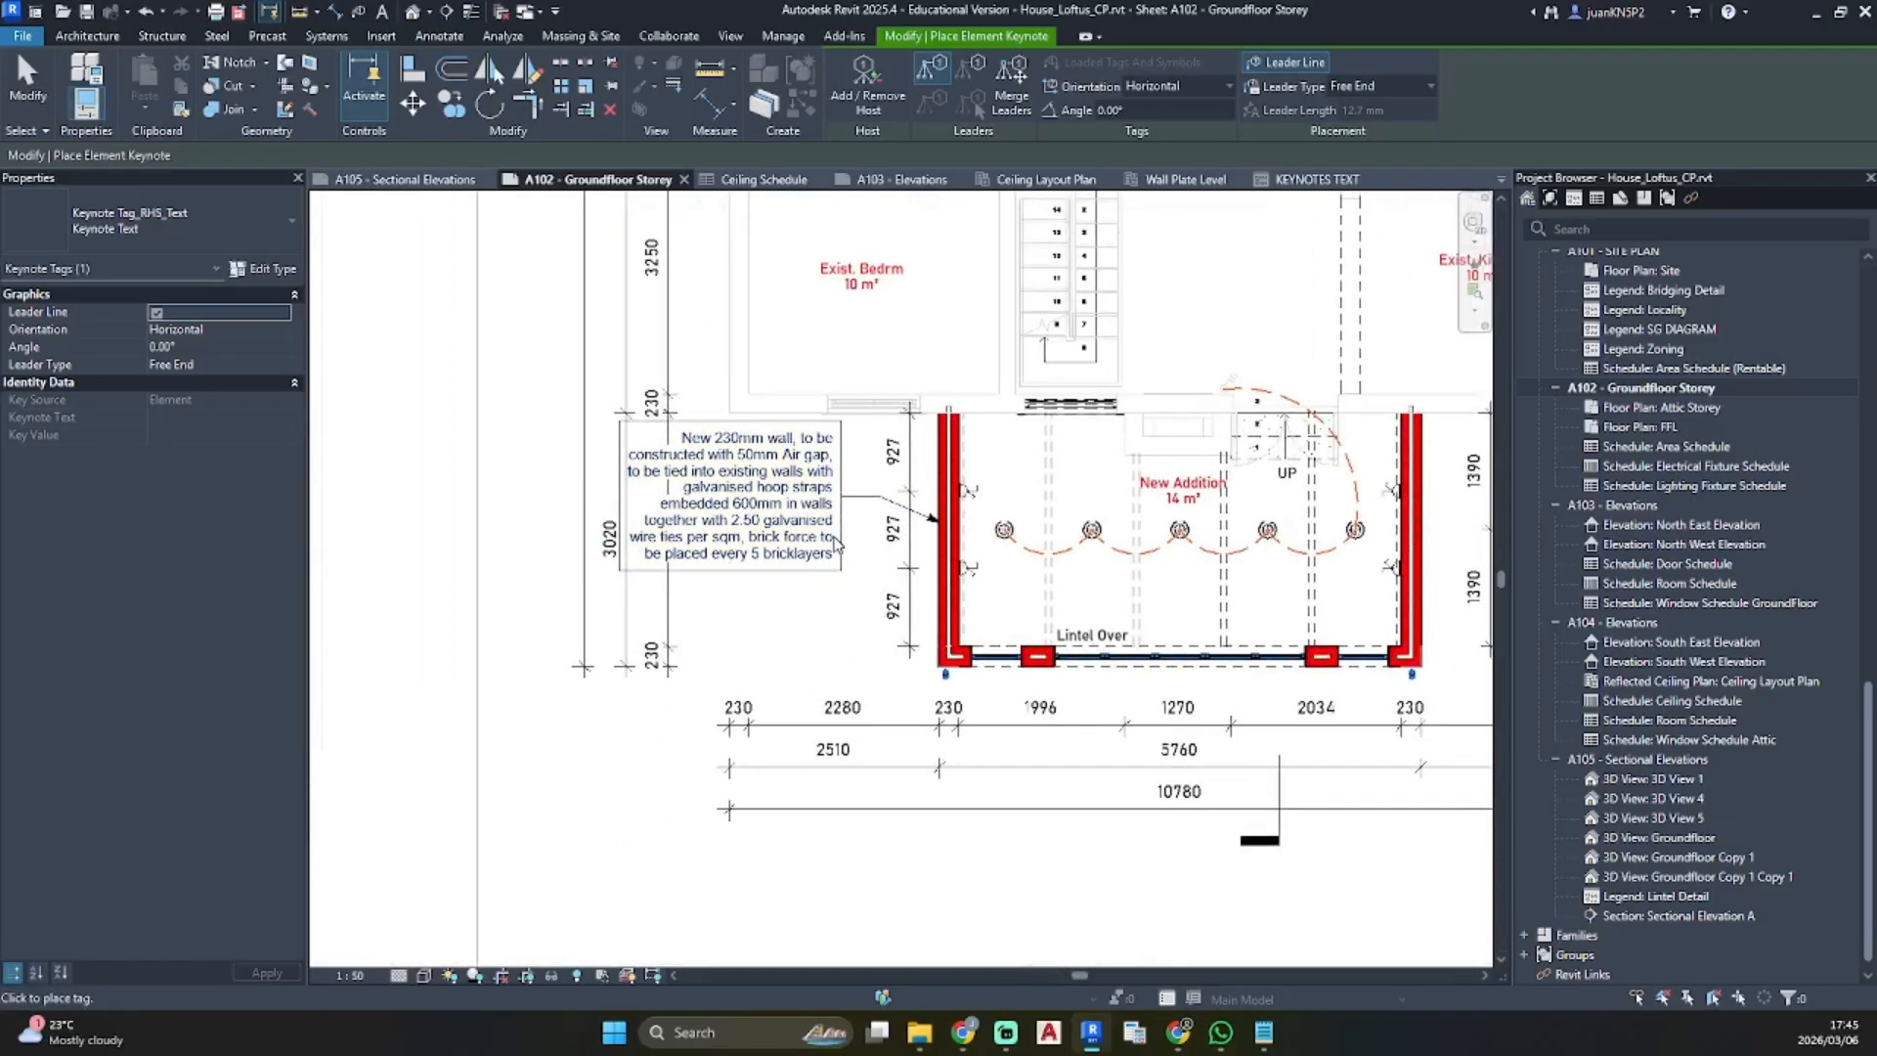
pyautogui.press('Escape')
# Switch the new wall's keynote tag to the Keynote Number type of Keynote Tag_RHS_Text
pyautogui.scroll(-5, 837, 544)
pyautogui.moveTo(600, 634); pyautogui.dragTo(603, 669, button='middle')
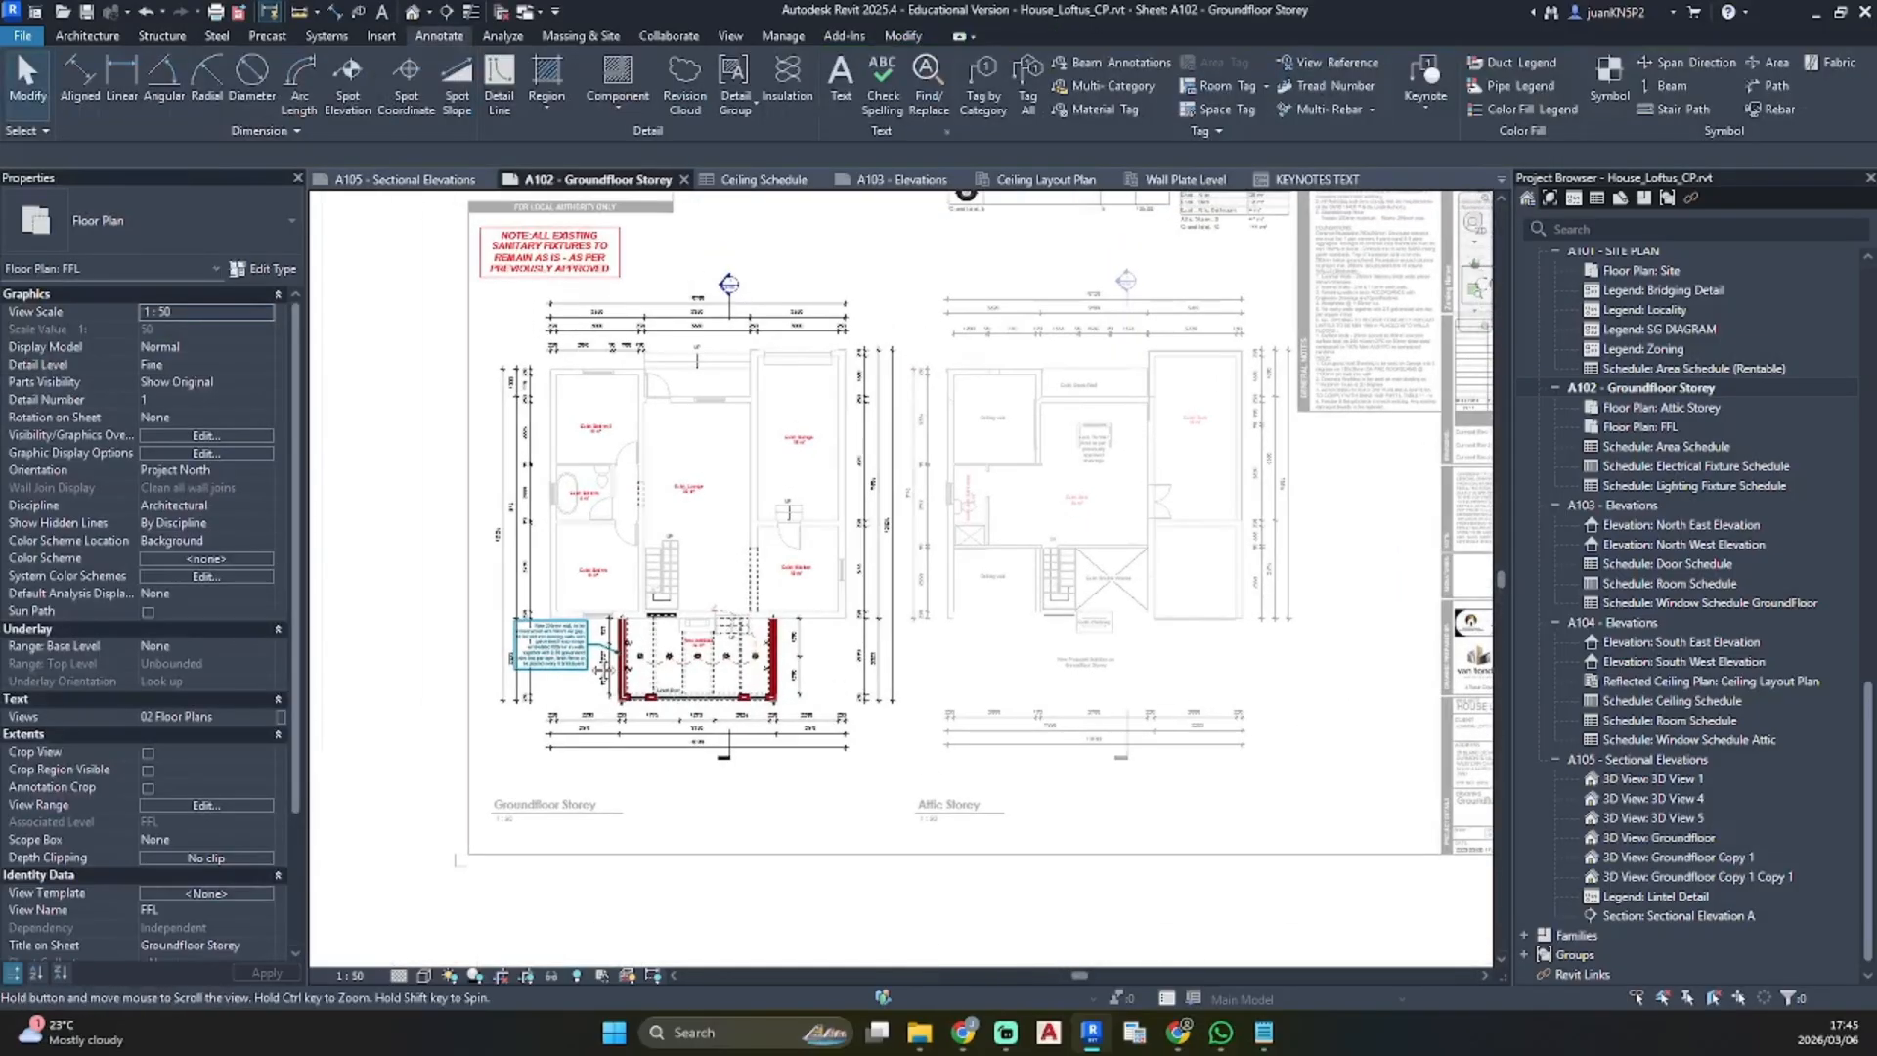
pyautogui.scroll(2, 518, 684)
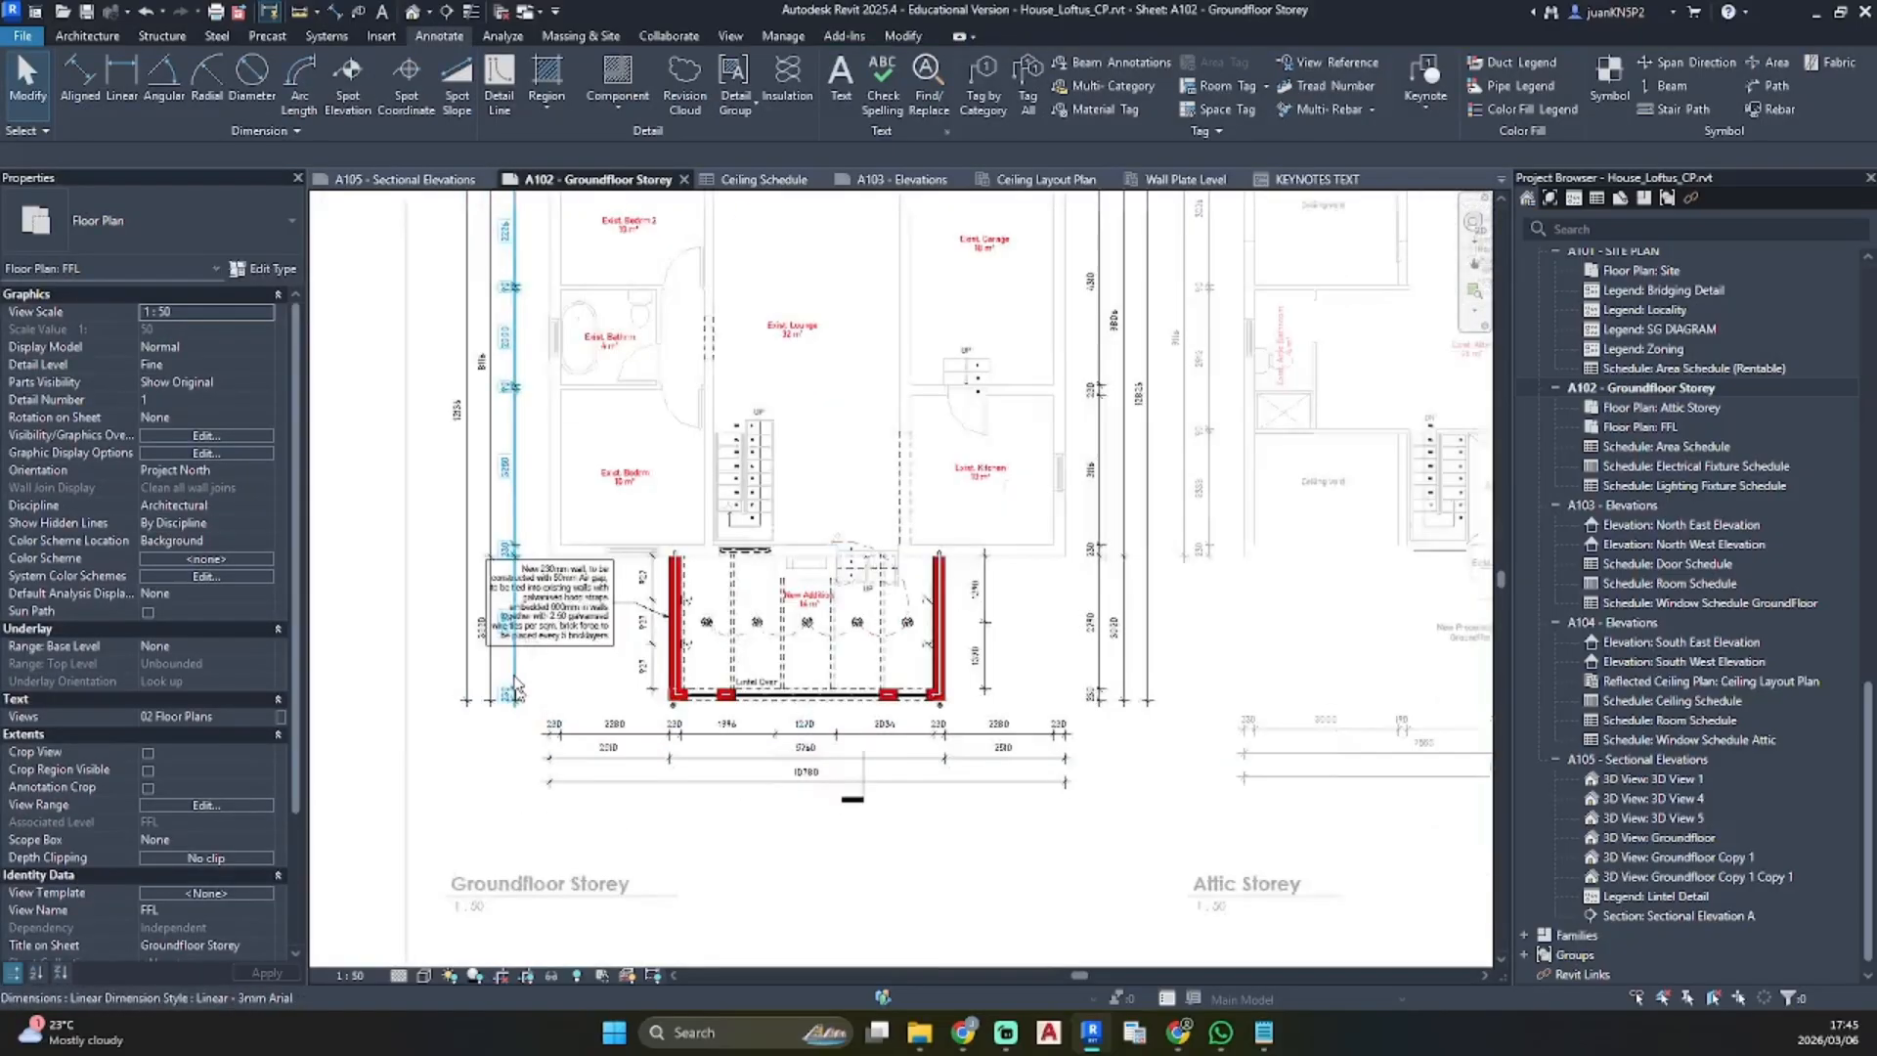
pyautogui.scroll(3, 526, 636)
pyautogui.click(583, 665)
pyautogui.moveTo(583, 664)
pyautogui.mouseDown()
pyautogui.moveTo(650, 688)
pyautogui.moveTo(580, 661)
pyautogui.mouseUp()
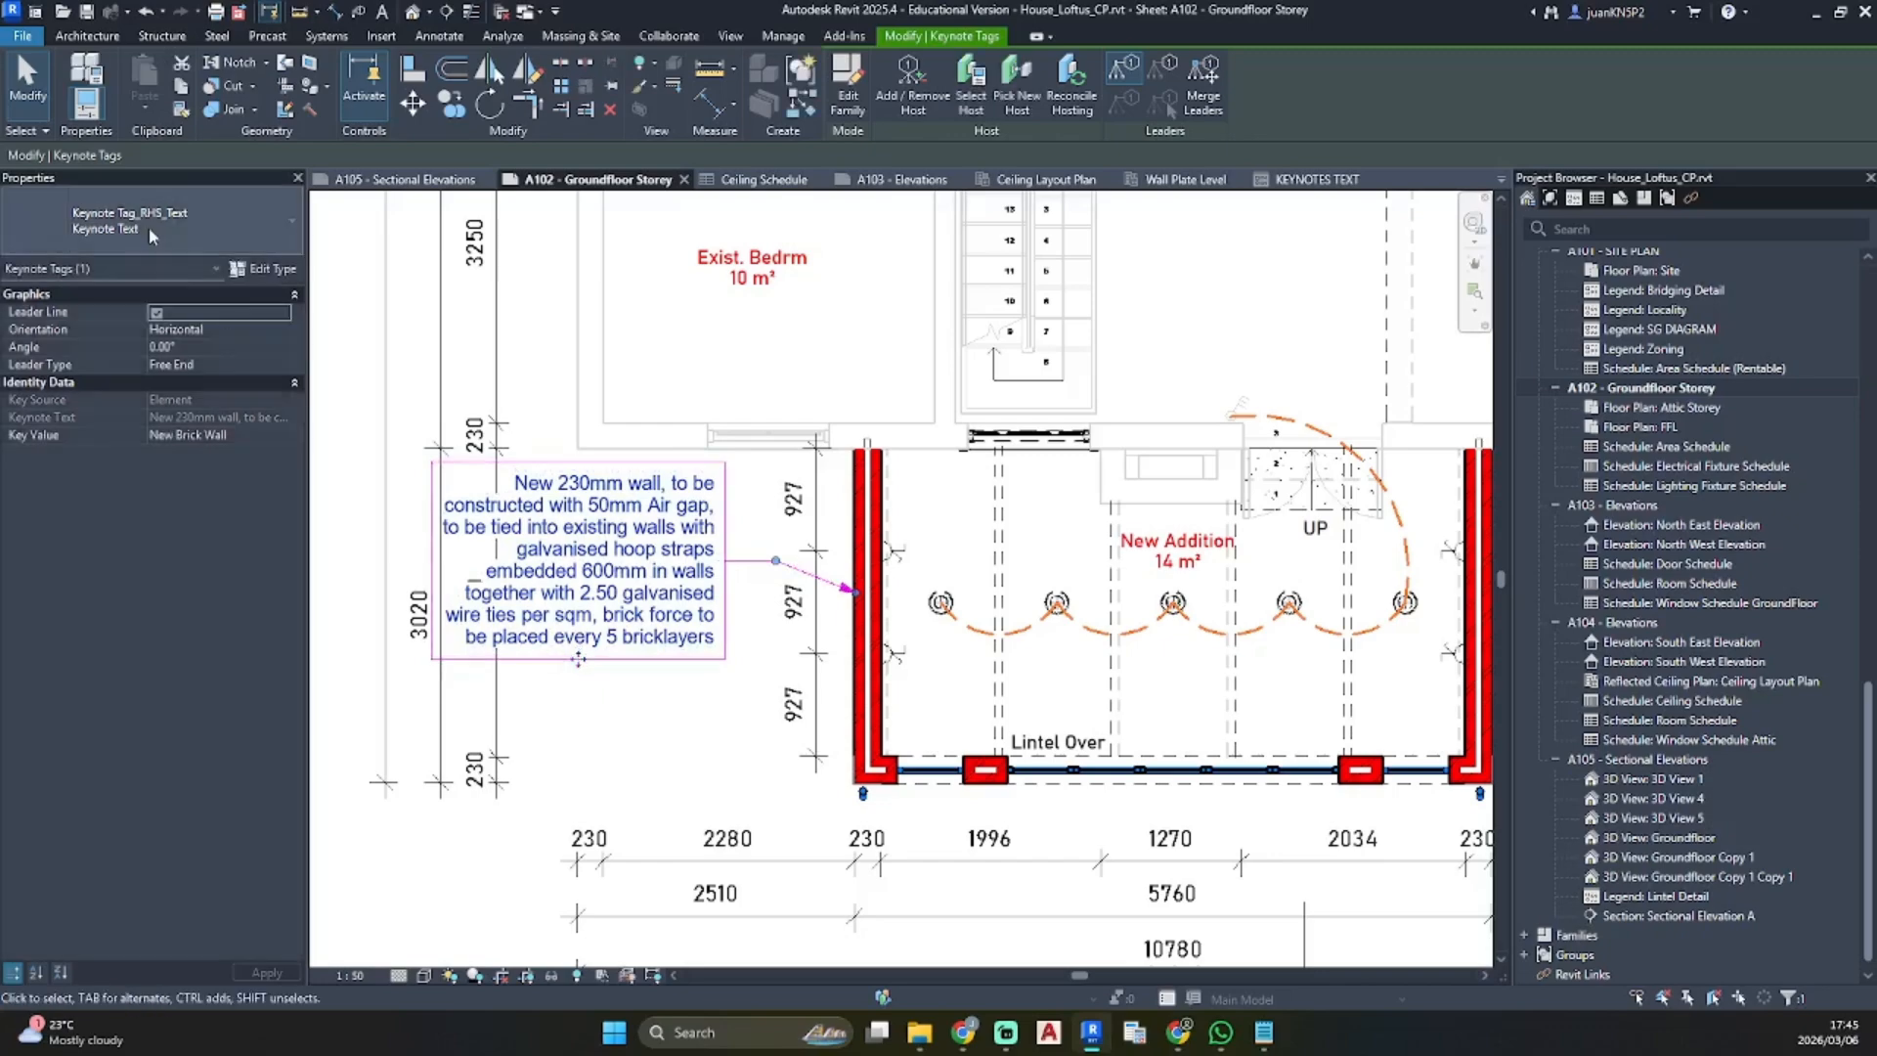
pyautogui.click(148, 227)
pyautogui.click(87, 419)
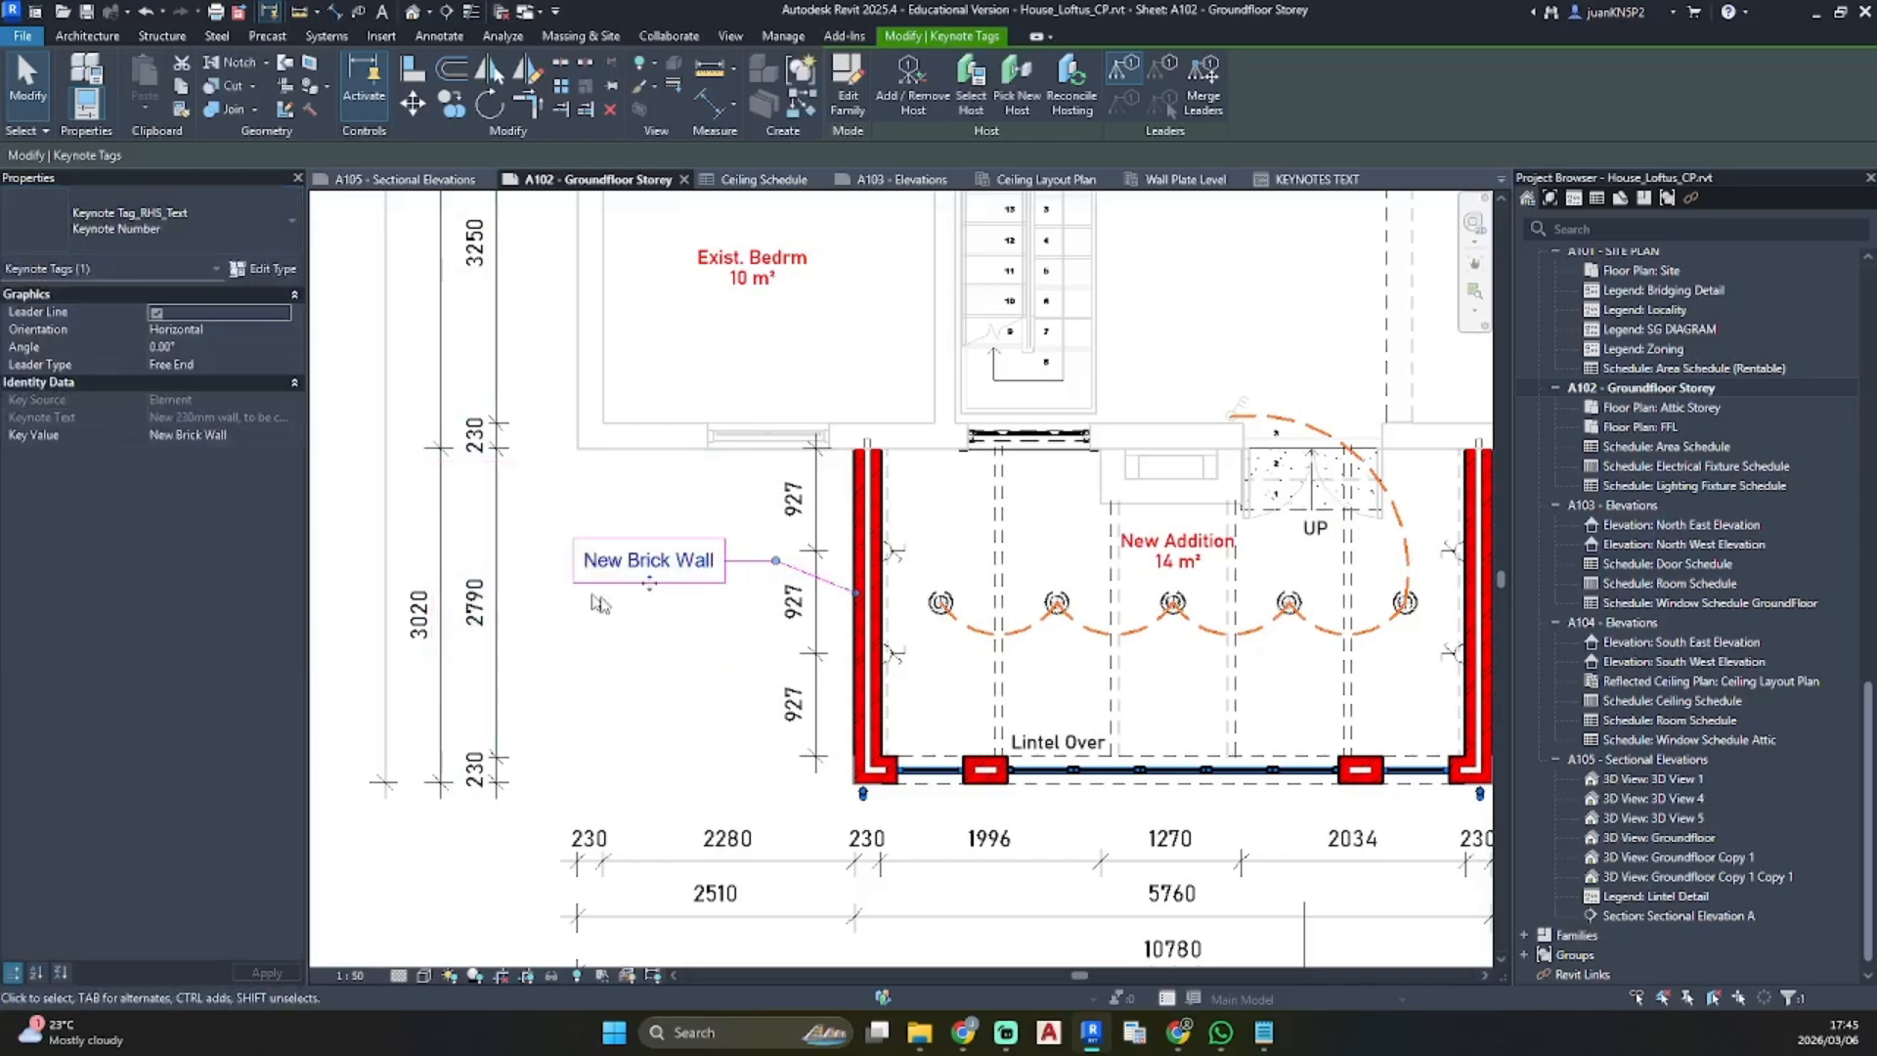
# Set the leader arrowhead of the Keynote Number type to Arrow Filled 30 Degree
pyautogui.click(262, 268)
pyautogui.click(1653, 431)
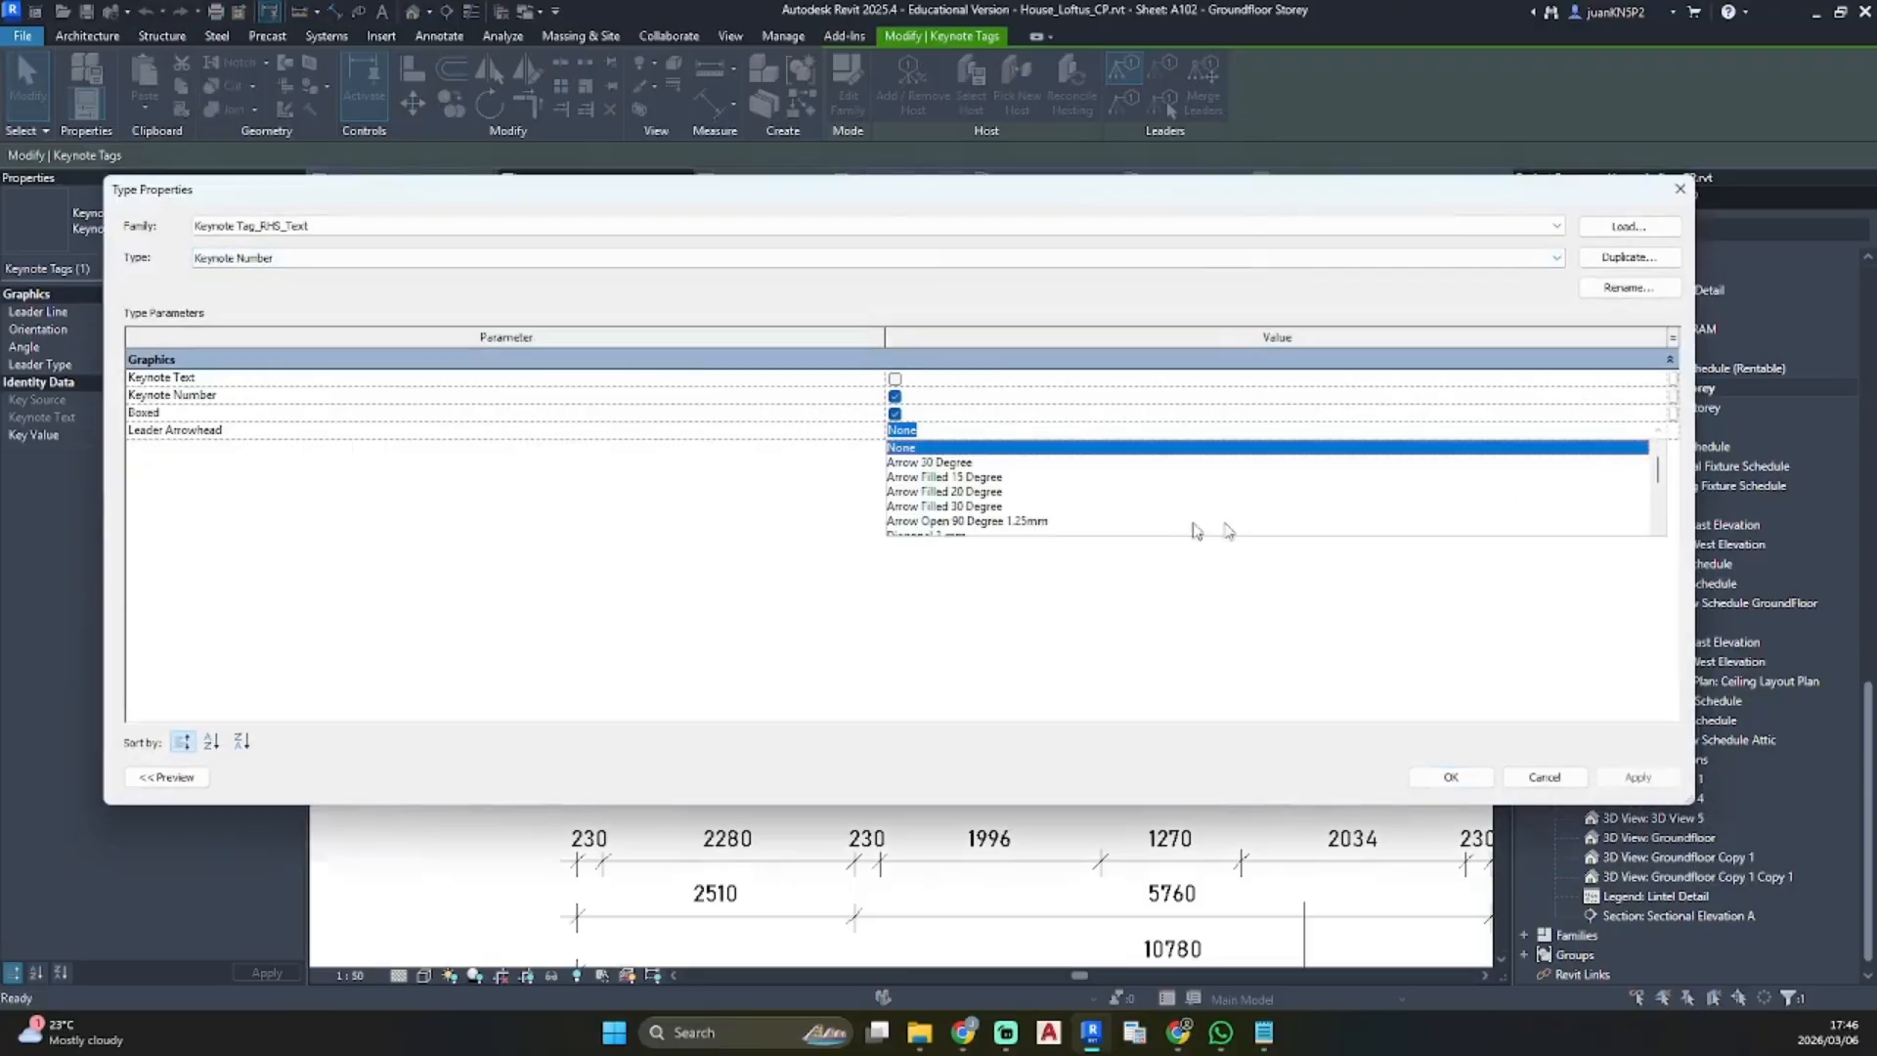
pyautogui.click(986, 508)
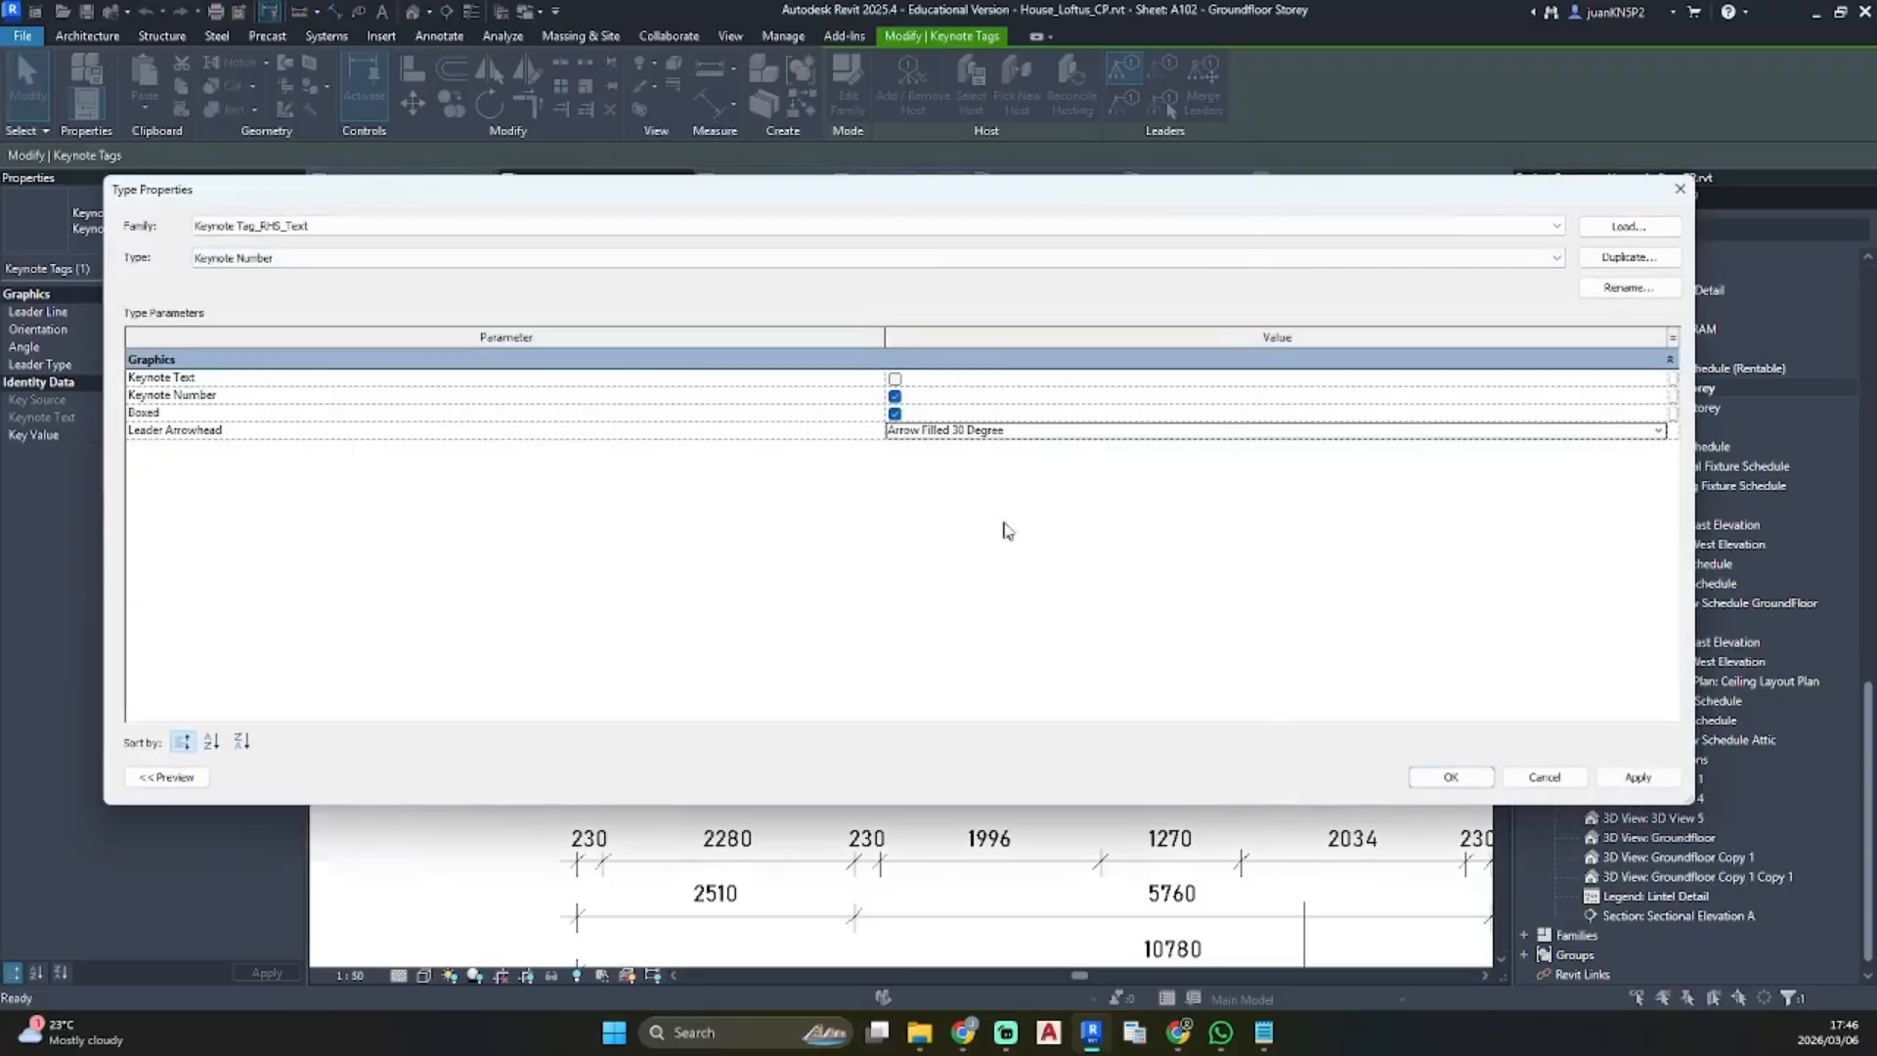
pyautogui.click(1450, 777)
pyautogui.click(648, 645)
pyautogui.scroll(-2, 648, 645)
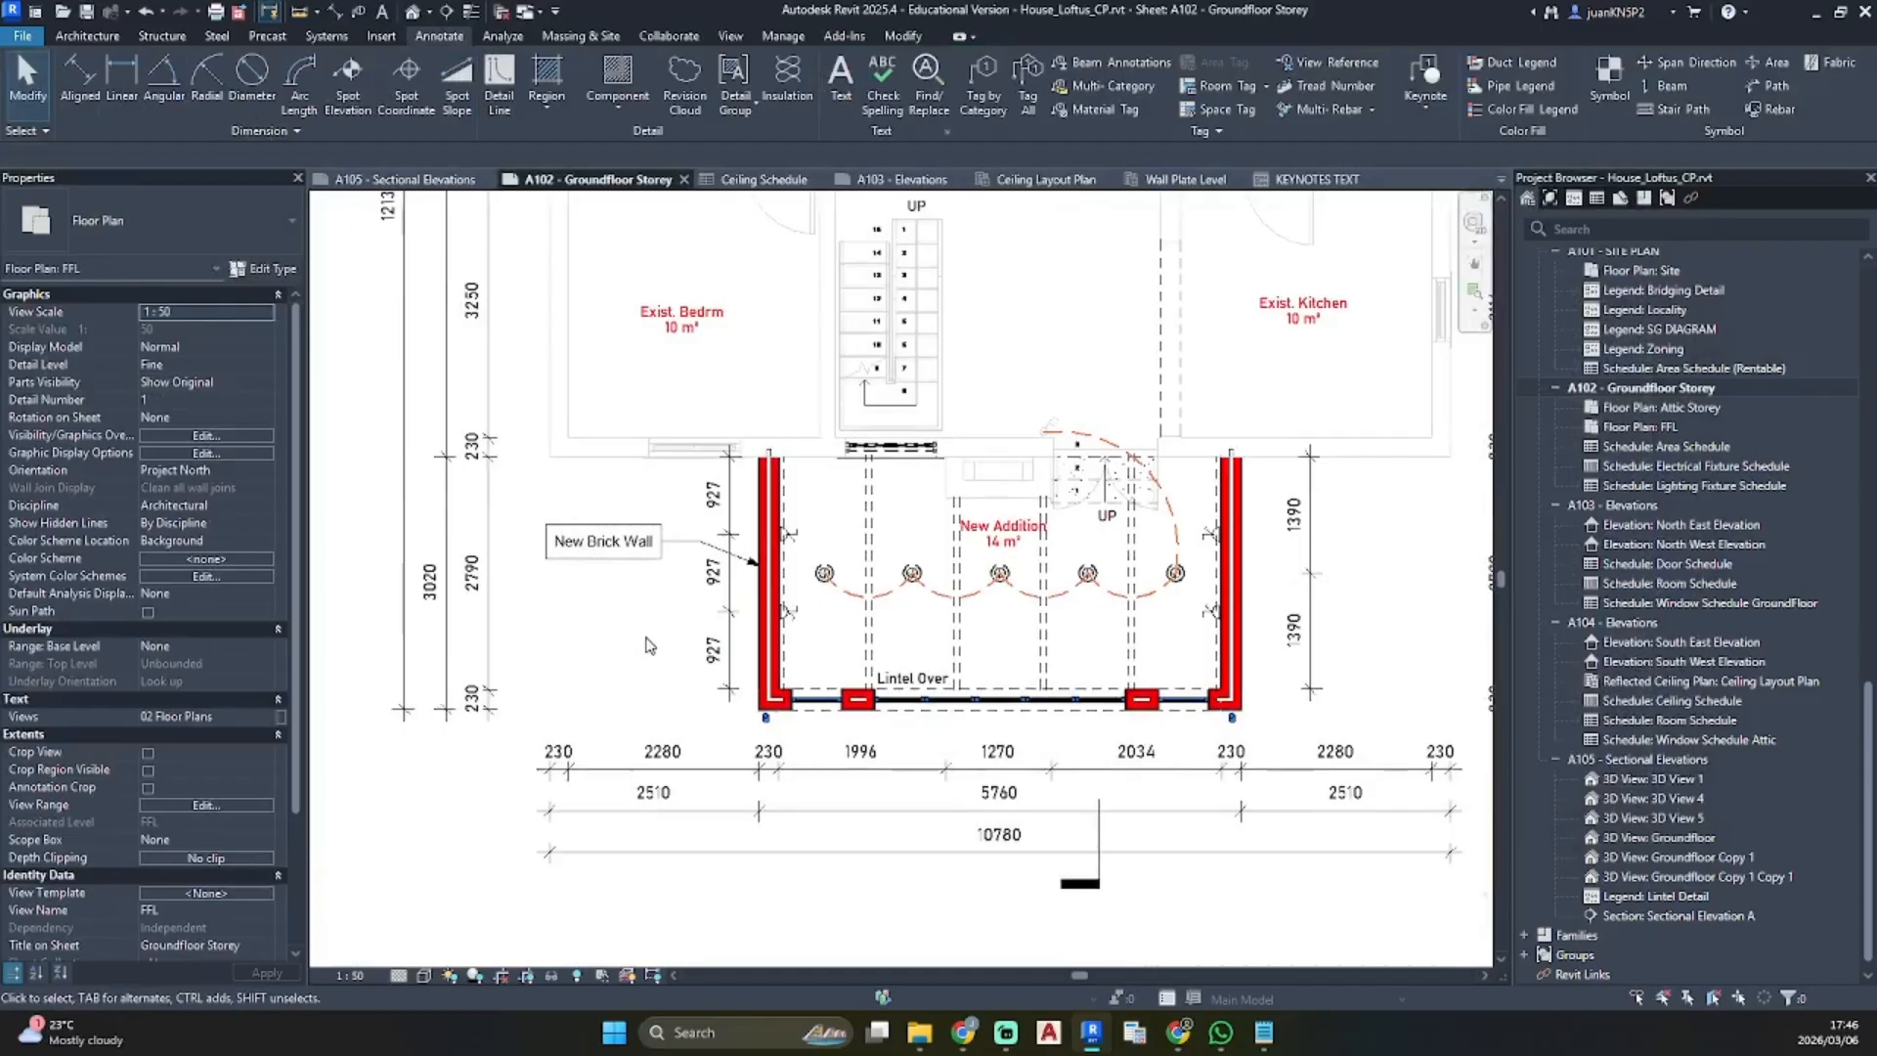
# Tag the two windows and the door in the new addition's front wall by category, with attached leaders
pyautogui.click(865, 697)
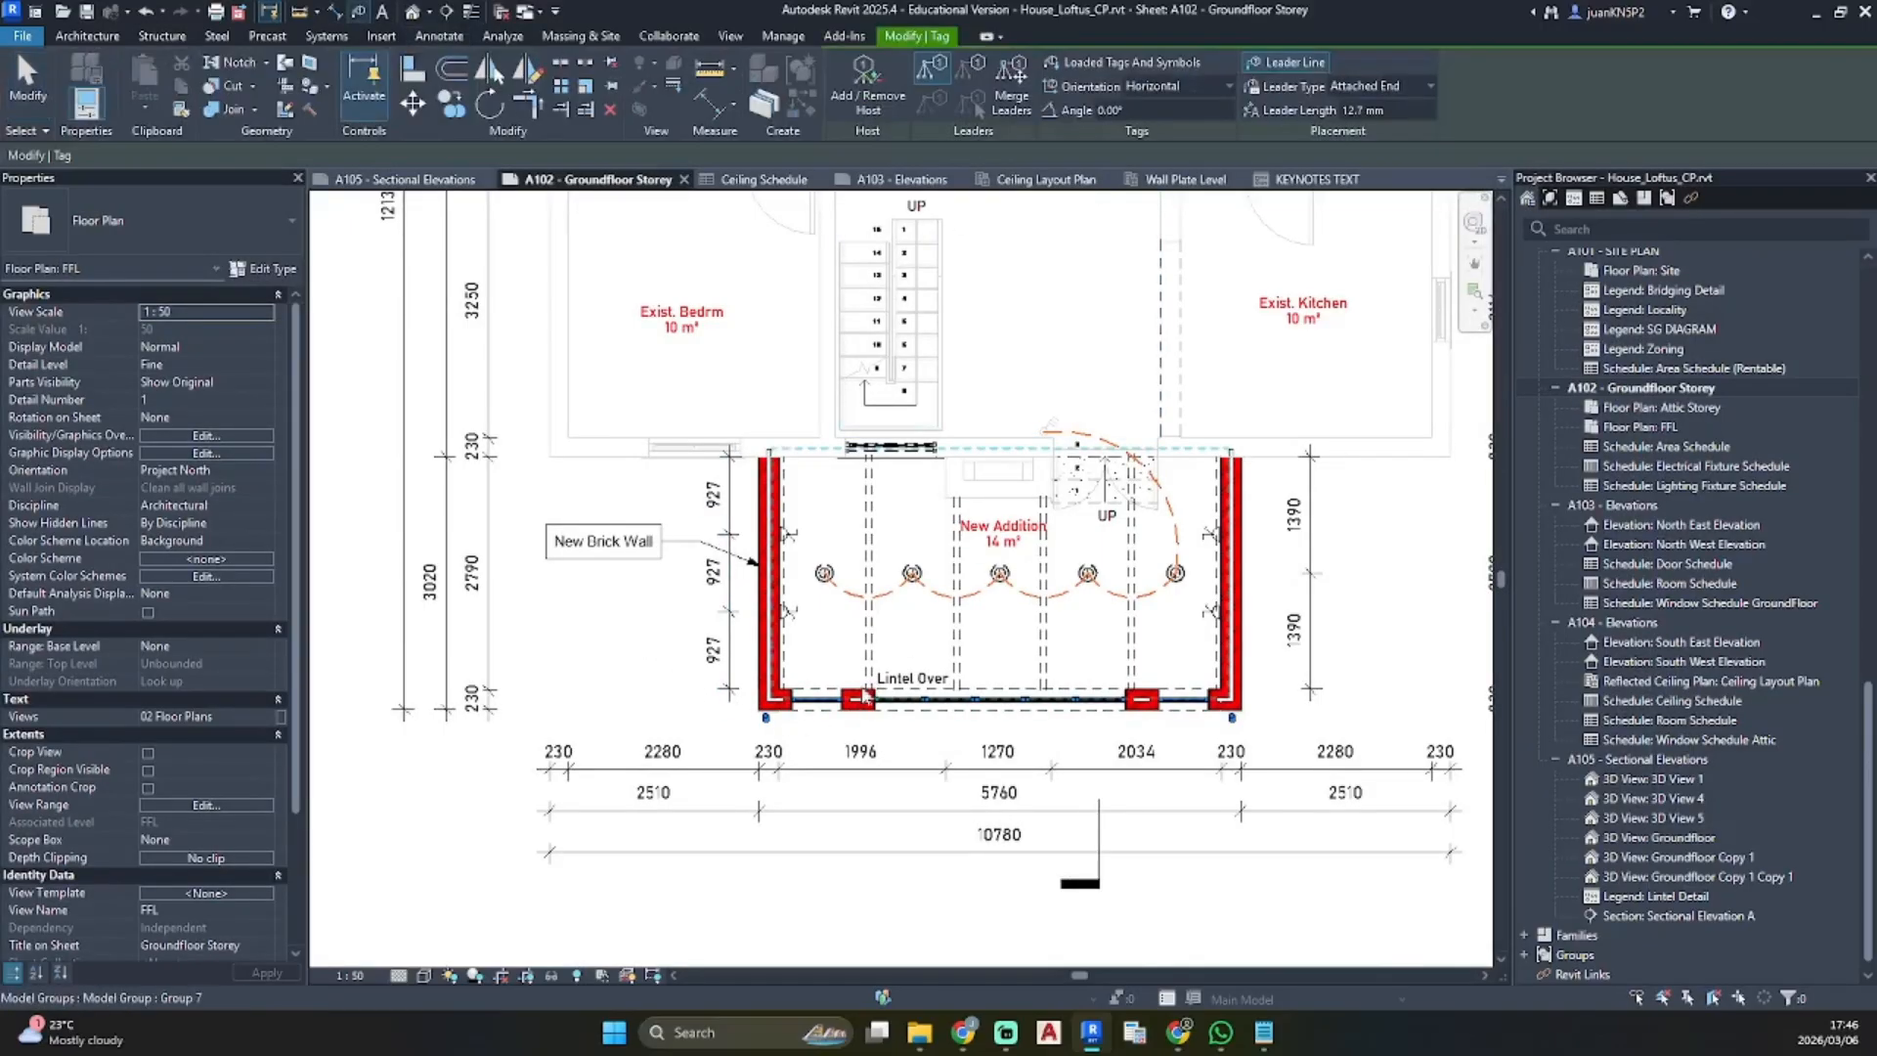
pyautogui.scroll(3, 817, 701)
pyautogui.click(816, 699)
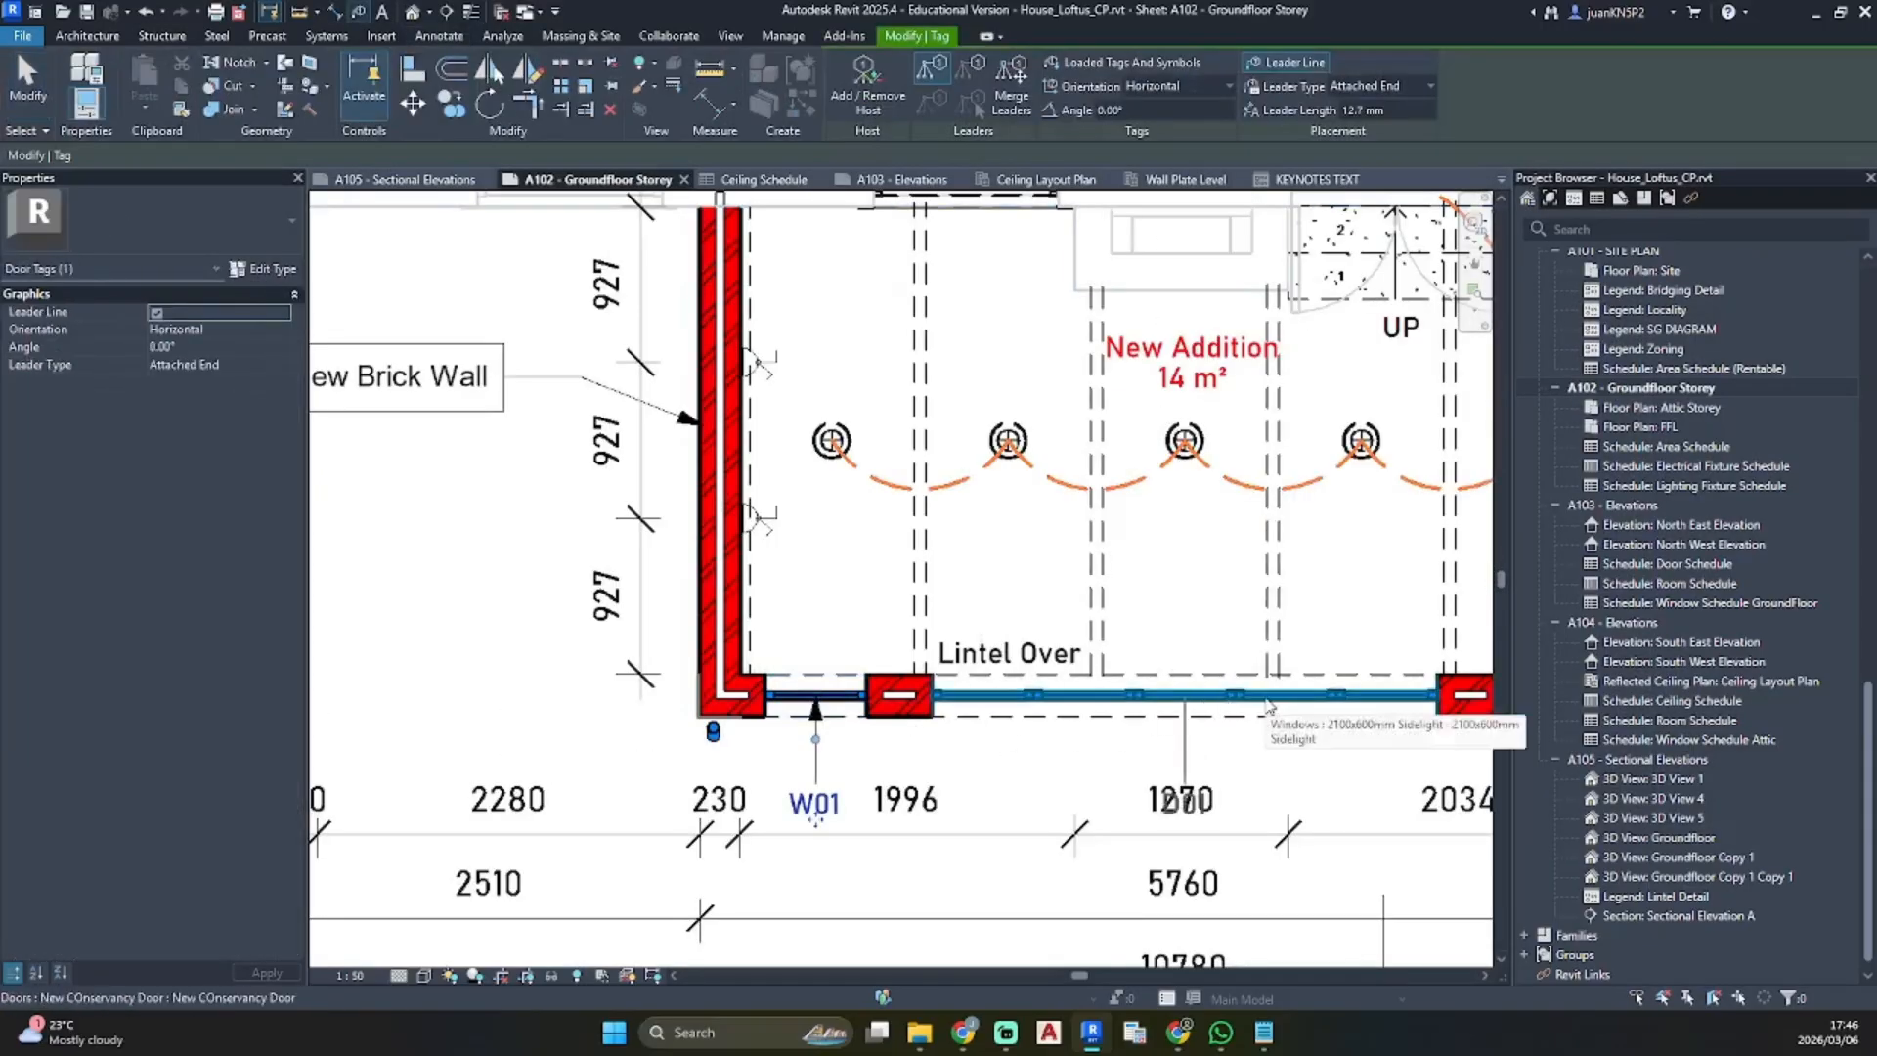
pyautogui.moveTo(1268, 704); pyautogui.dragTo(912, 626, button='middle')
pyautogui.click(1188, 625)
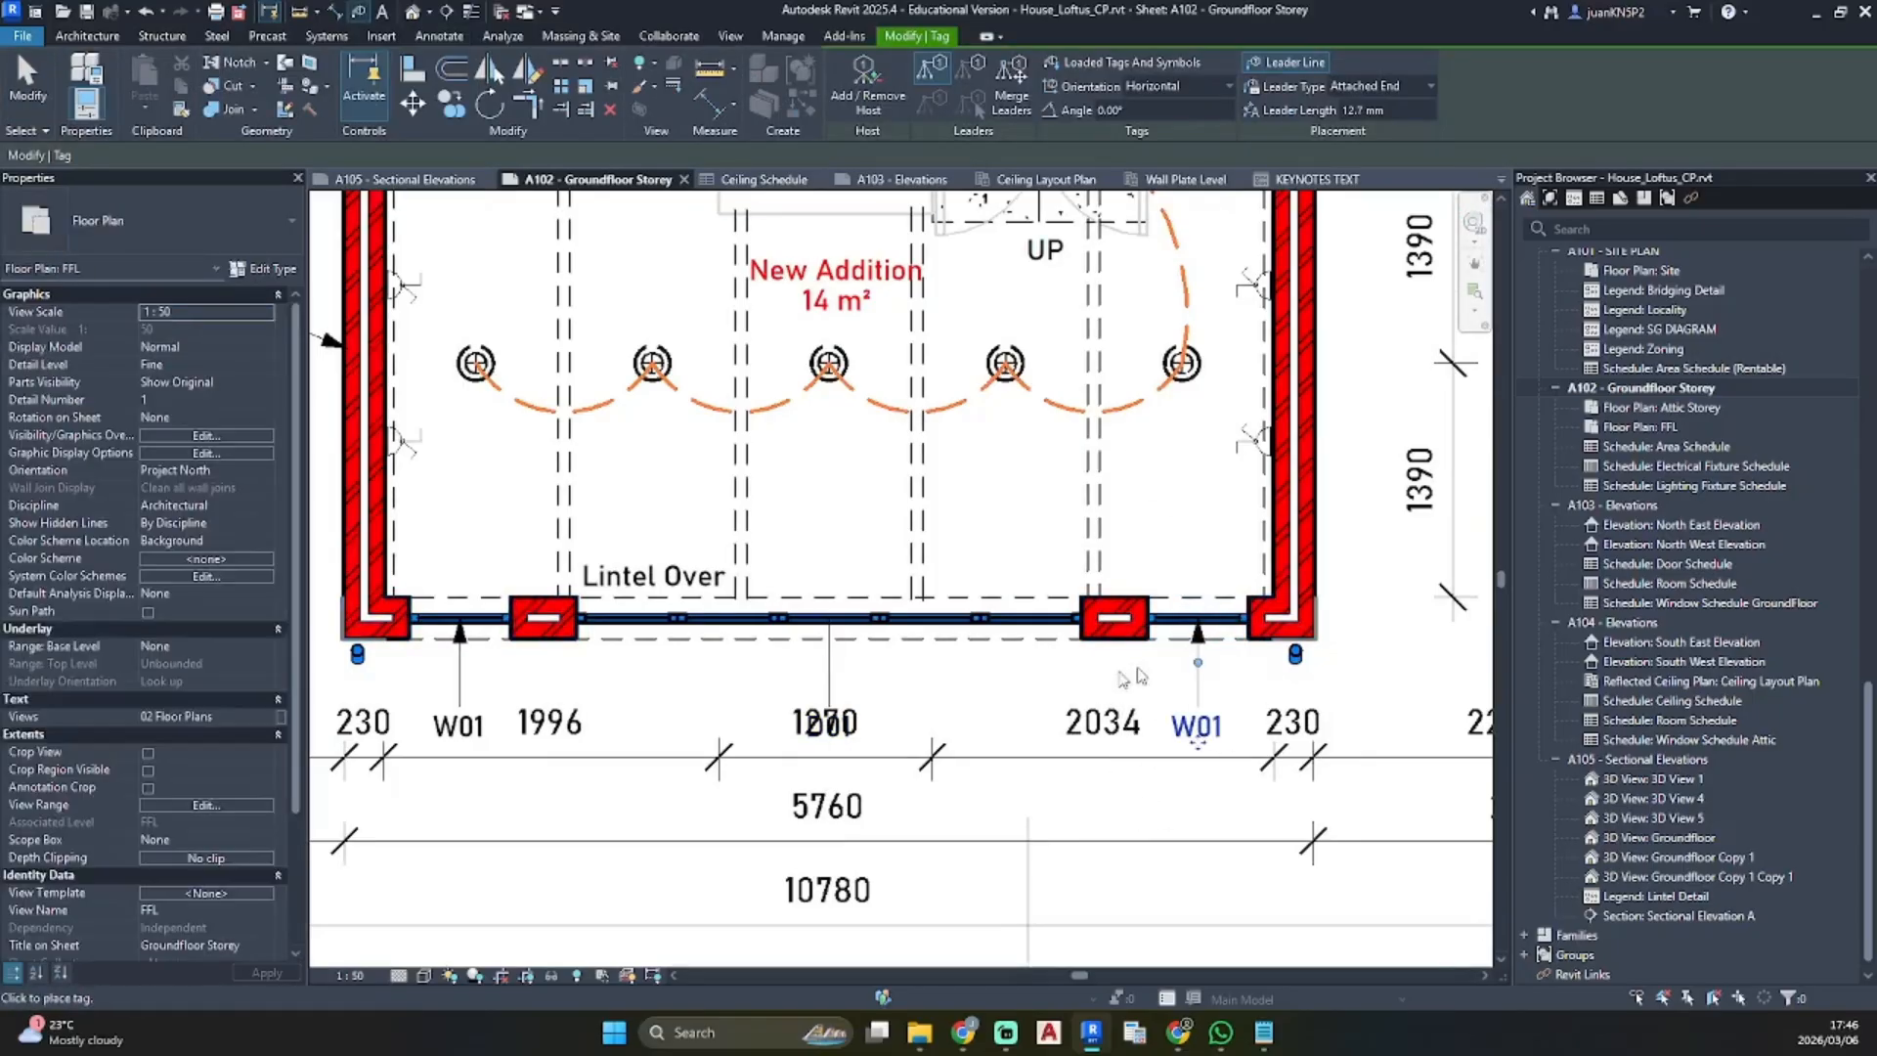
# Move the door tag closer to the wall and set the M_Door Tag leader arrowhead to Arrow Filled 30 Degree
pyautogui.click(828, 683)
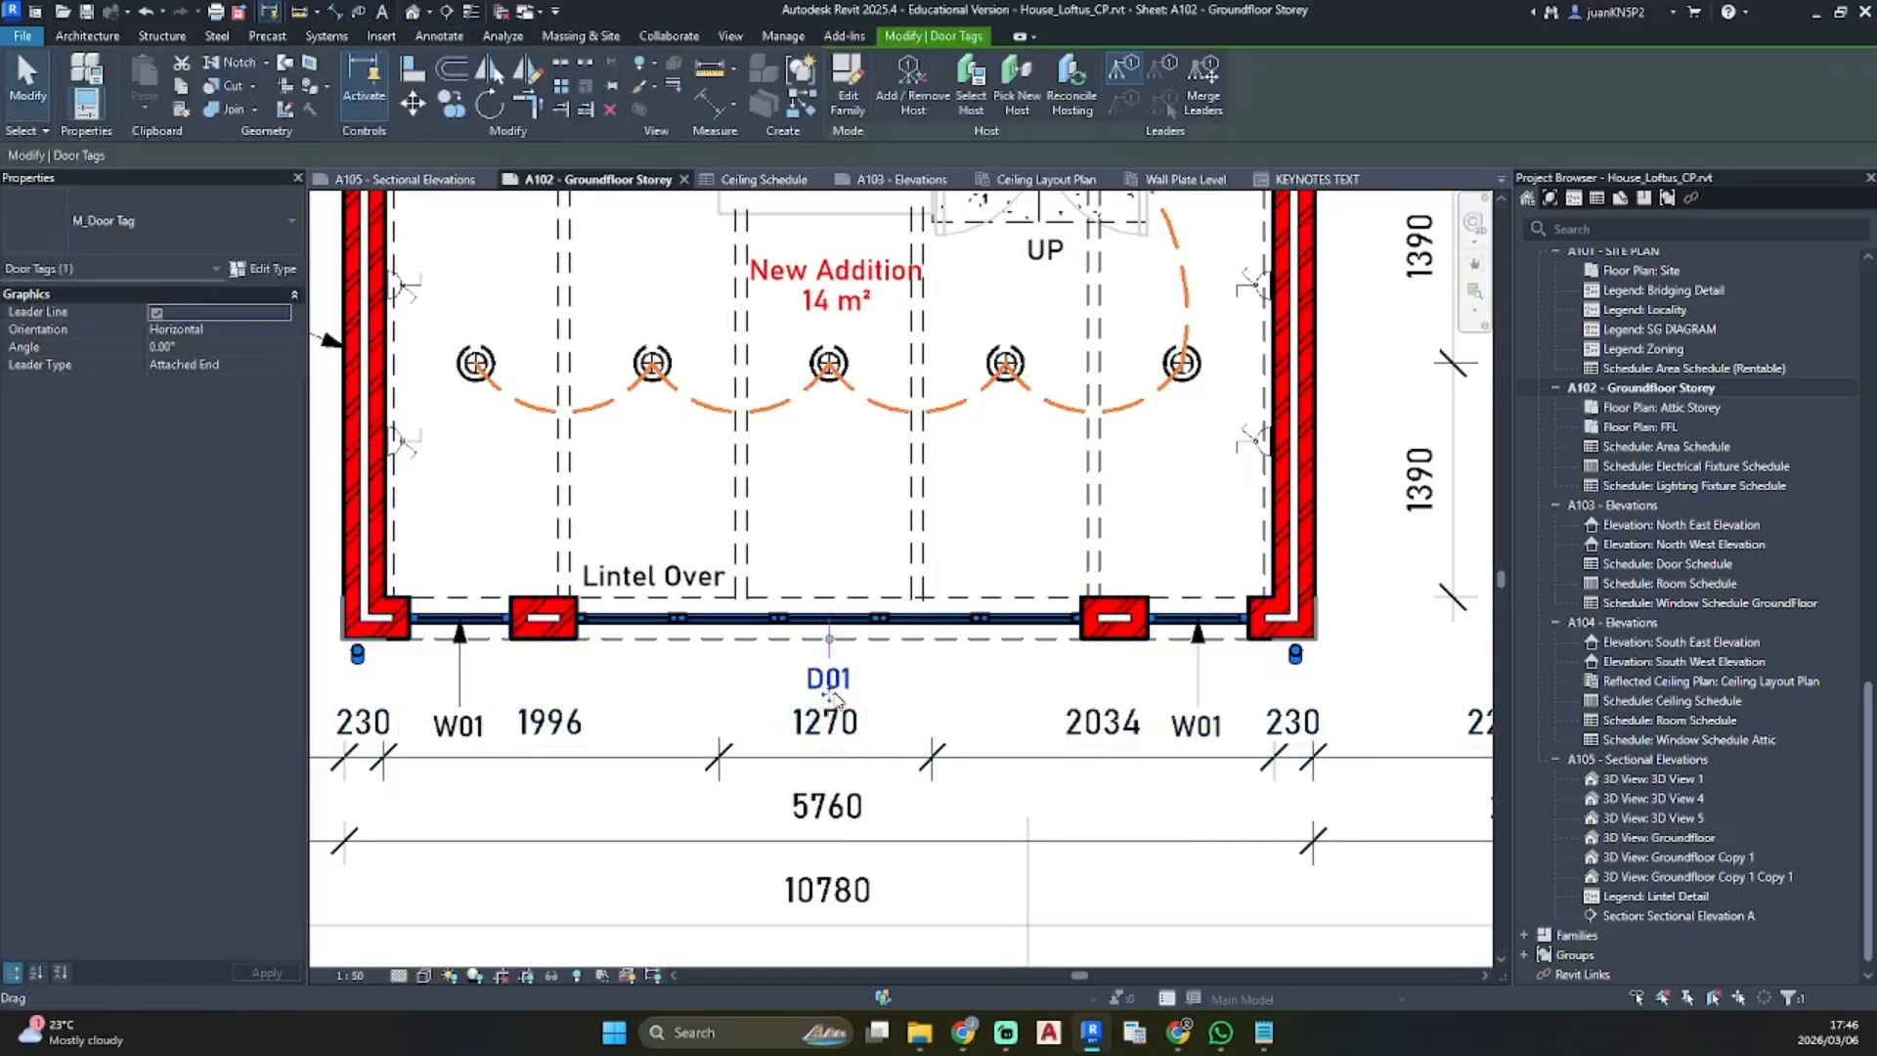
pyautogui.click(266, 270)
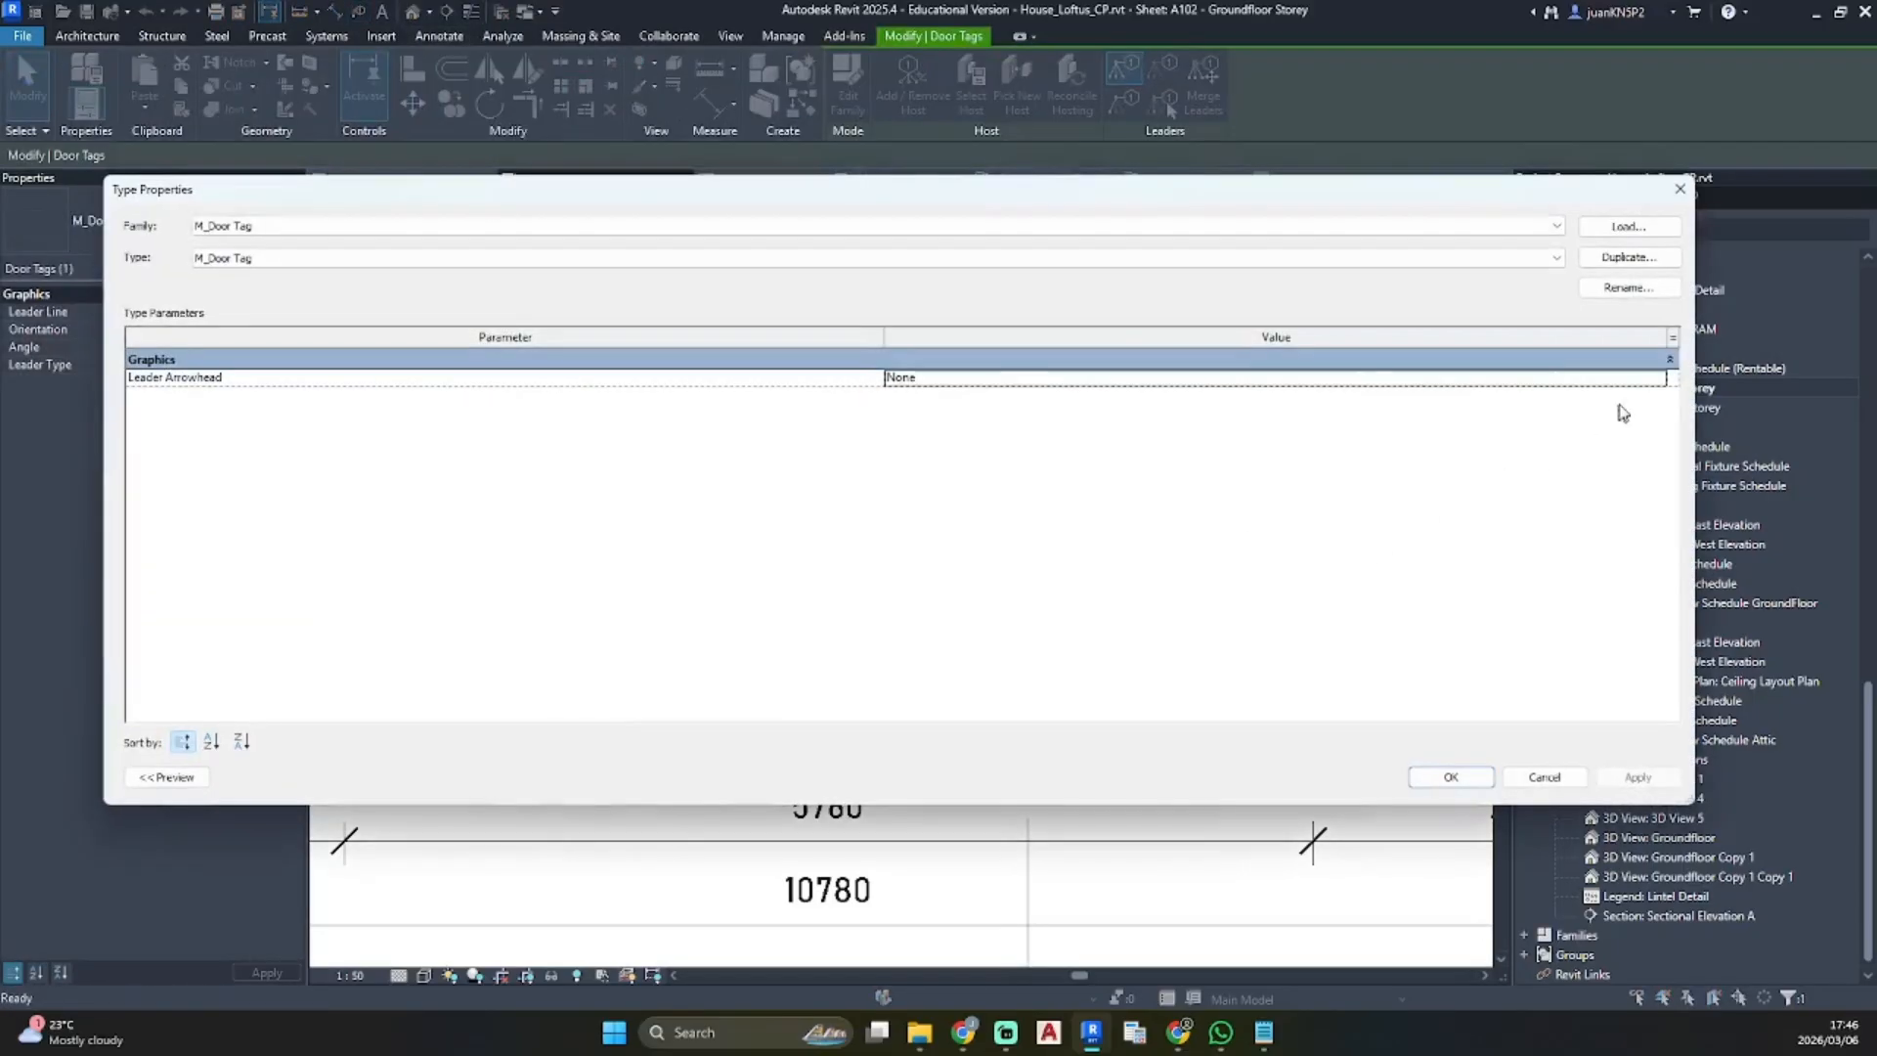
pyautogui.click(1642, 379)
pyautogui.click(1658, 379)
pyautogui.click(954, 453)
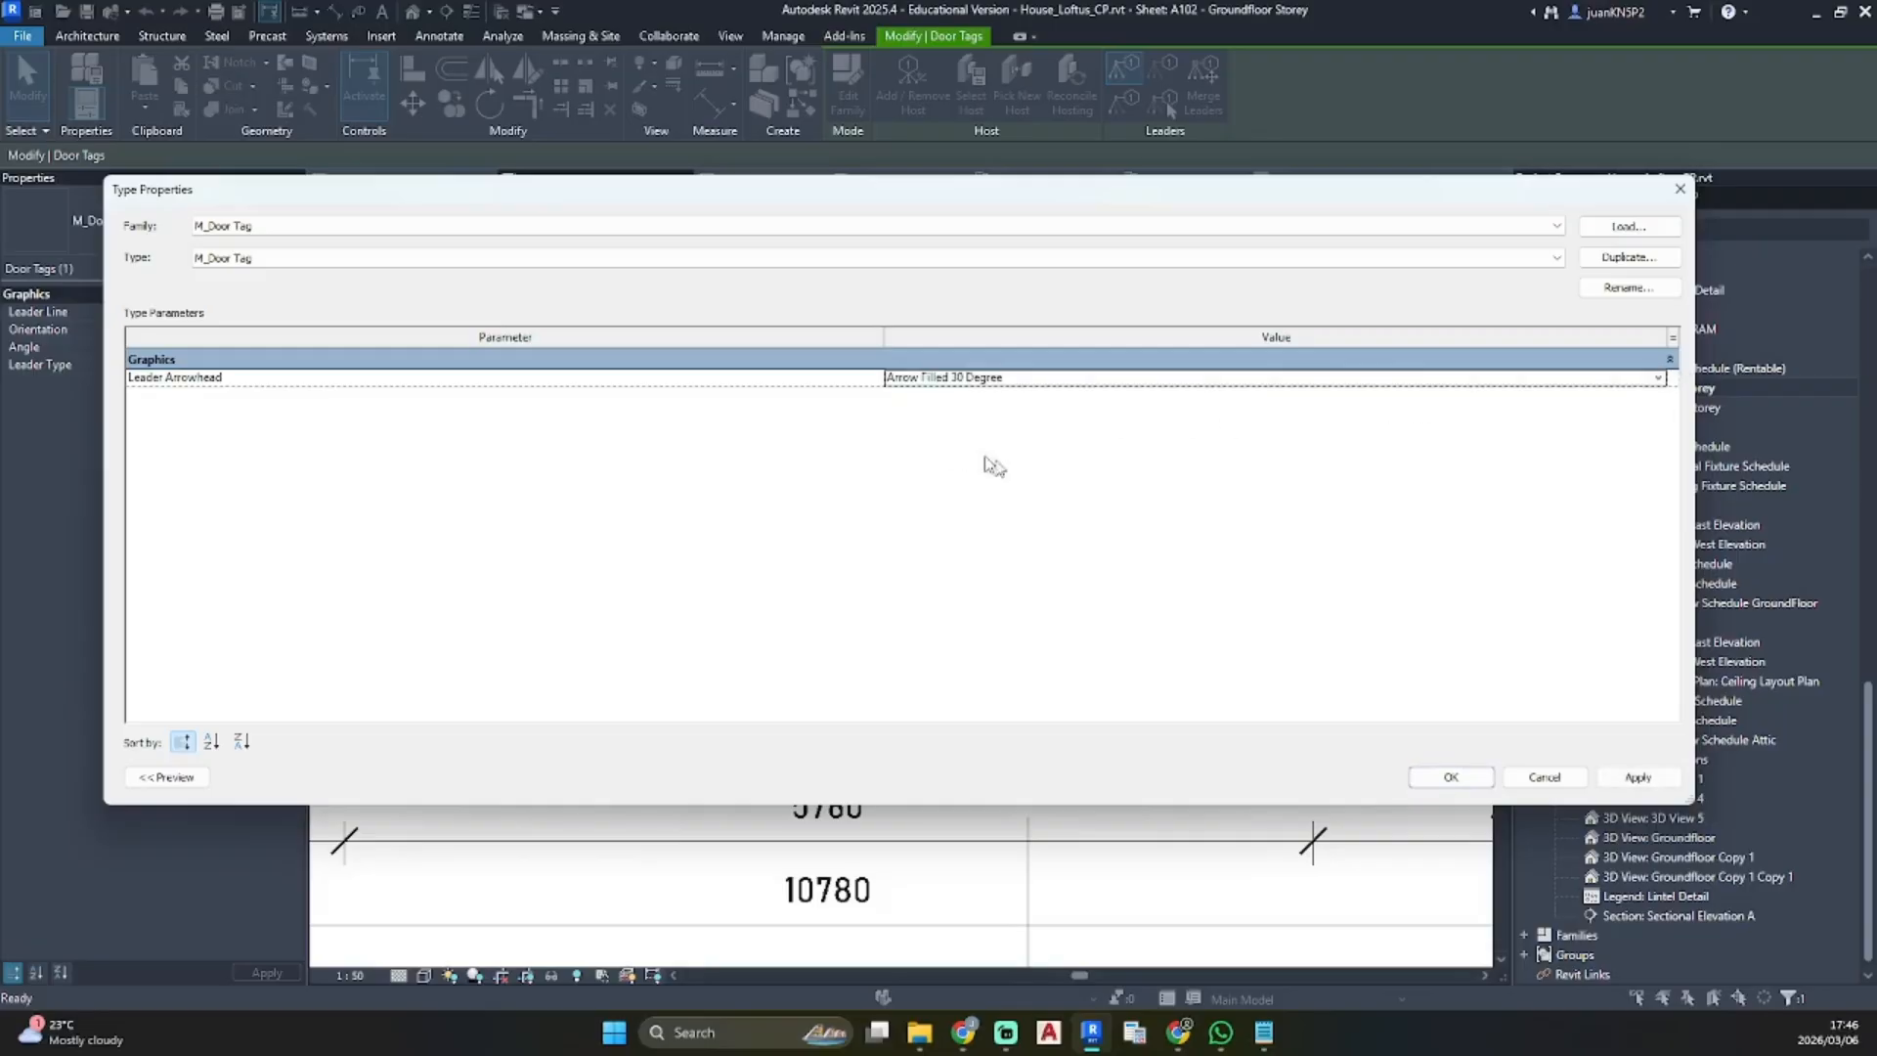
pyautogui.click(1483, 777)
pyautogui.press('Escape')
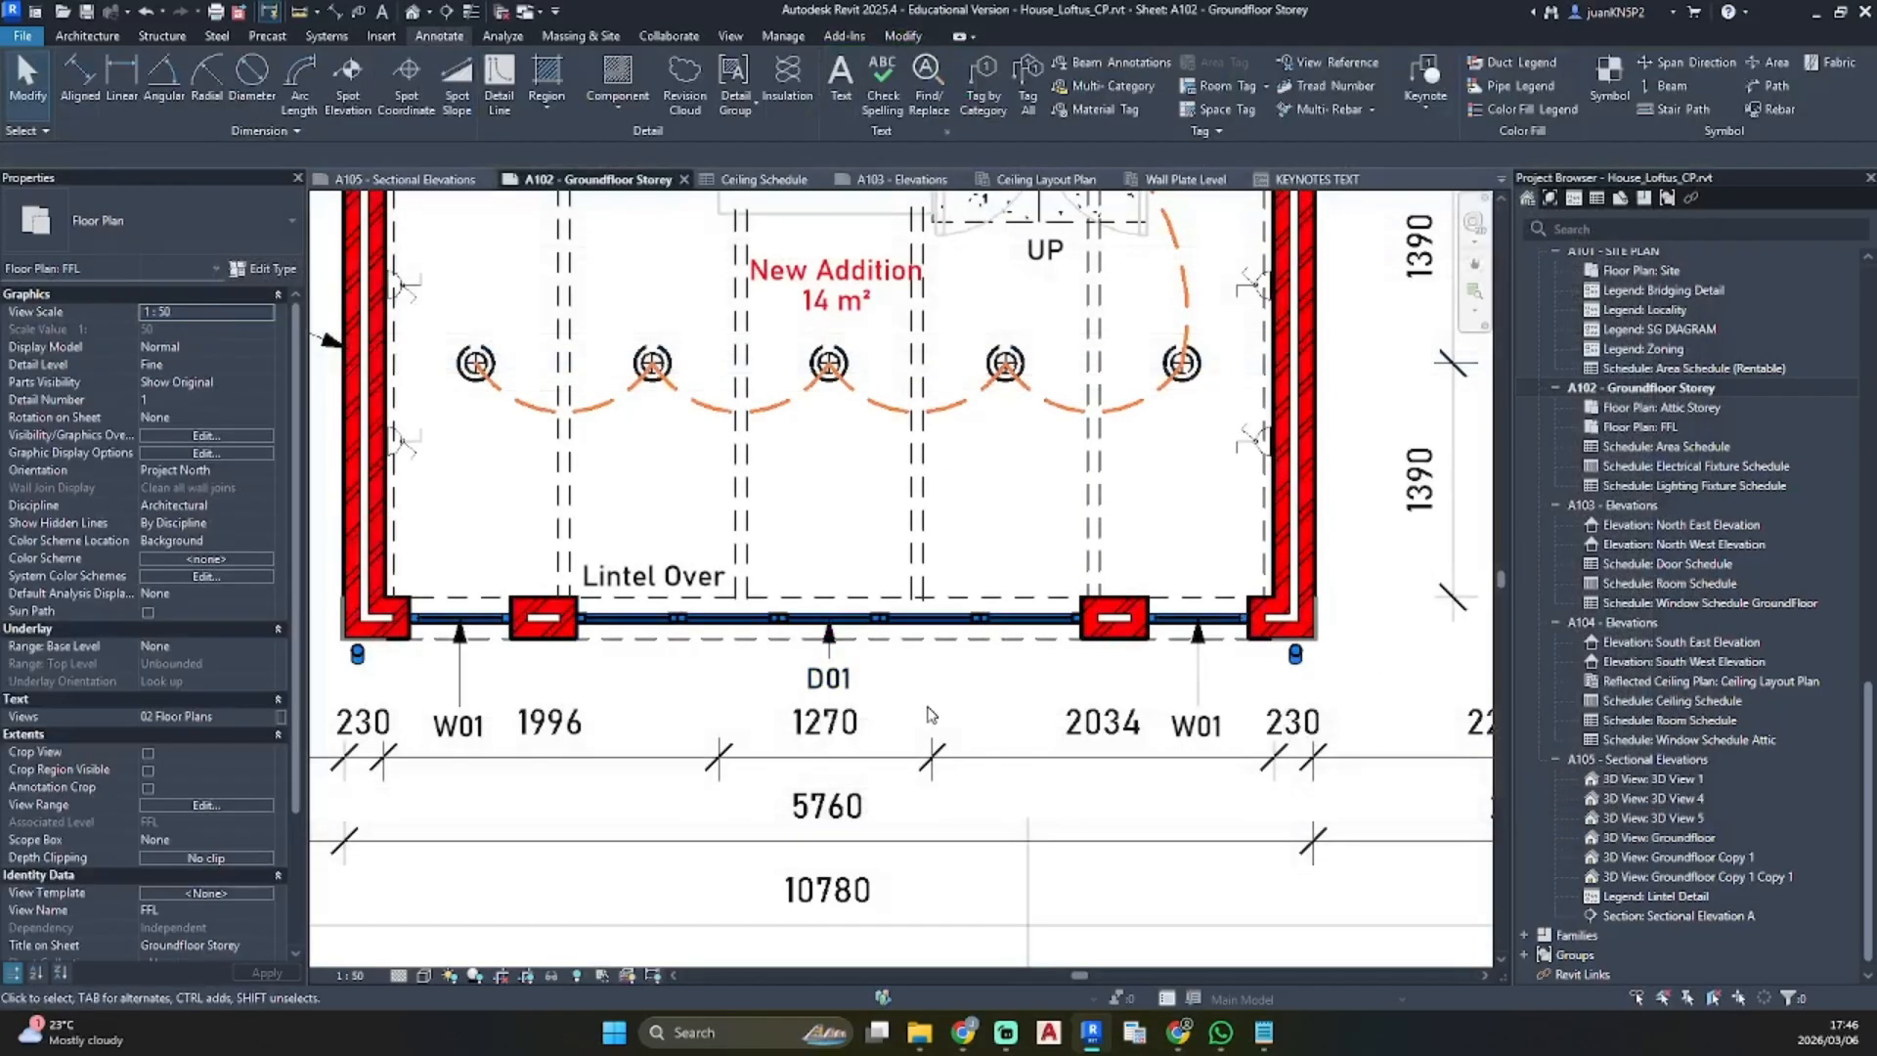
# Move both W01 window tags closer to the wall, in line with the door tag and clear of the dimensions
pyautogui.click(446, 745)
pyautogui.moveTo(446, 745); pyautogui.dragTo(447, 697)
pyautogui.click(1200, 725)
pyautogui.moveTo(1200, 725); pyautogui.dragTo(1198, 679)
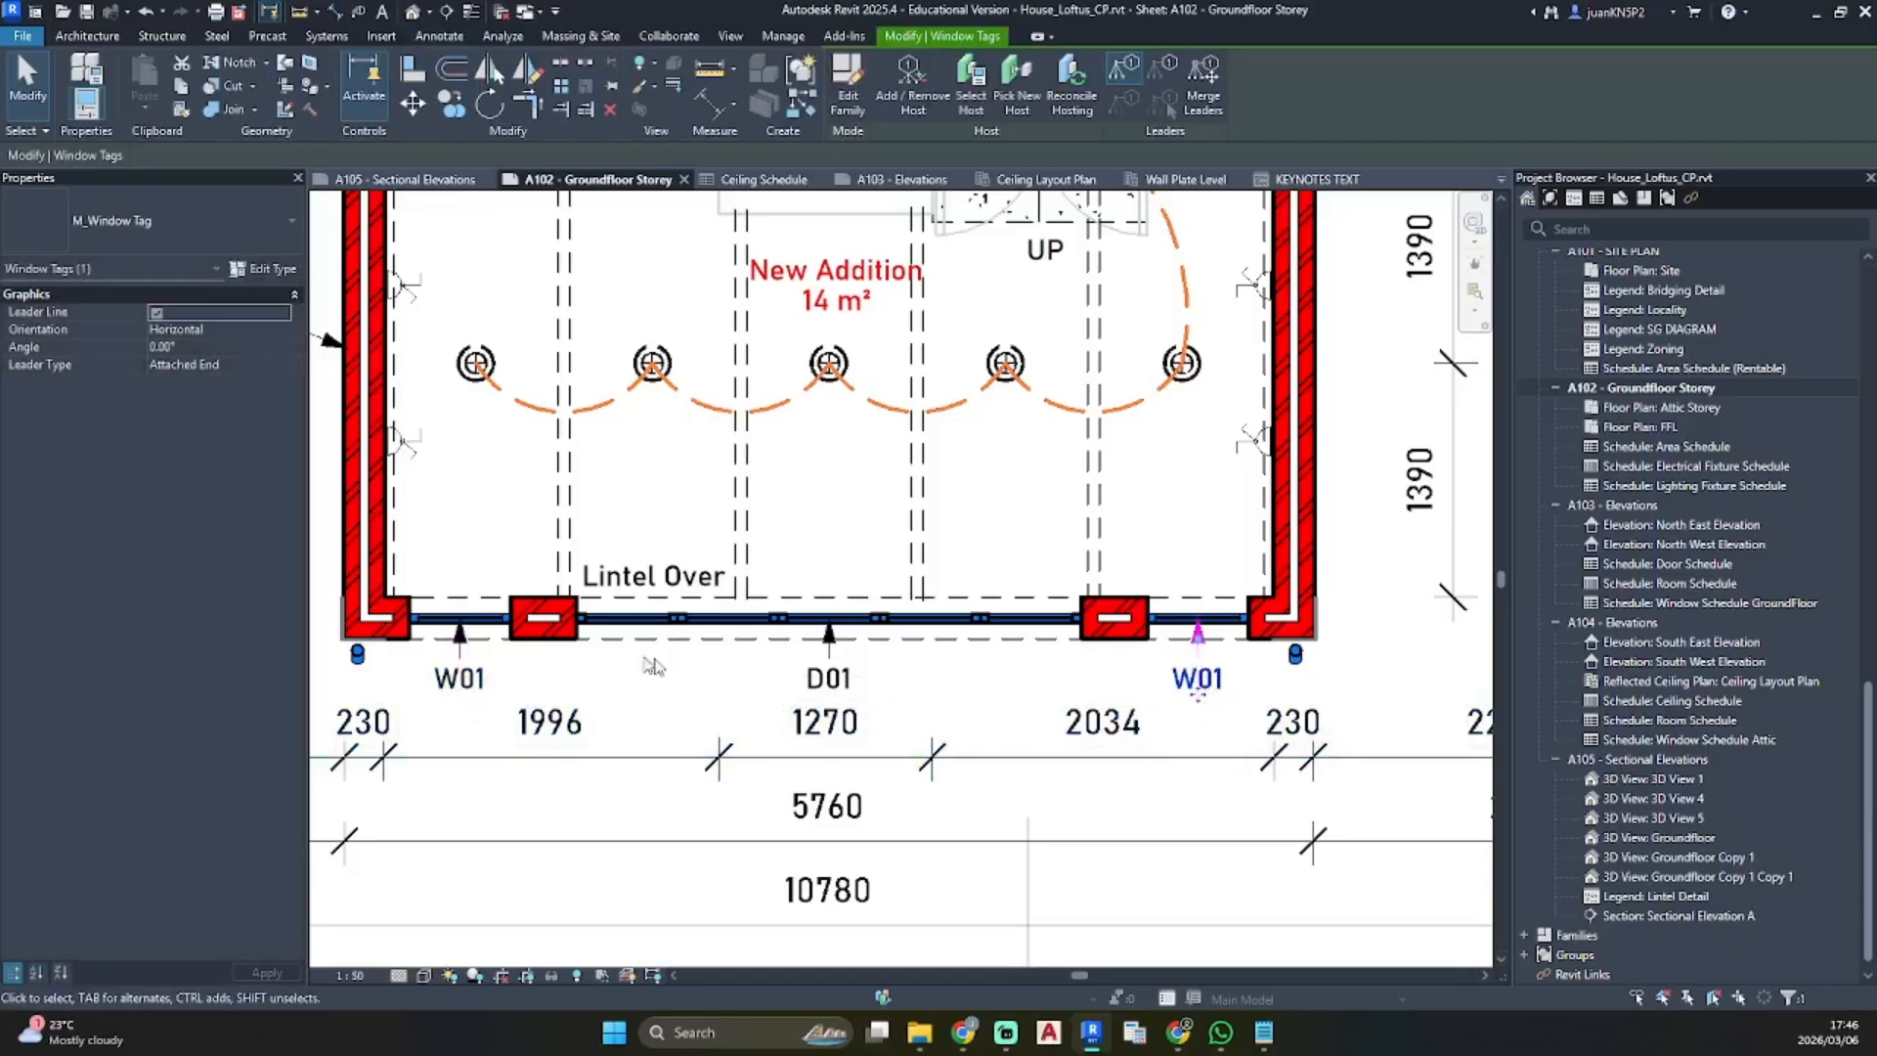
# Place a Keynote Number tag on the RWP at the addition's lower-left corner and try the New Gutter entry under Roof Construction
pyautogui.scroll(-2, 971, 657)
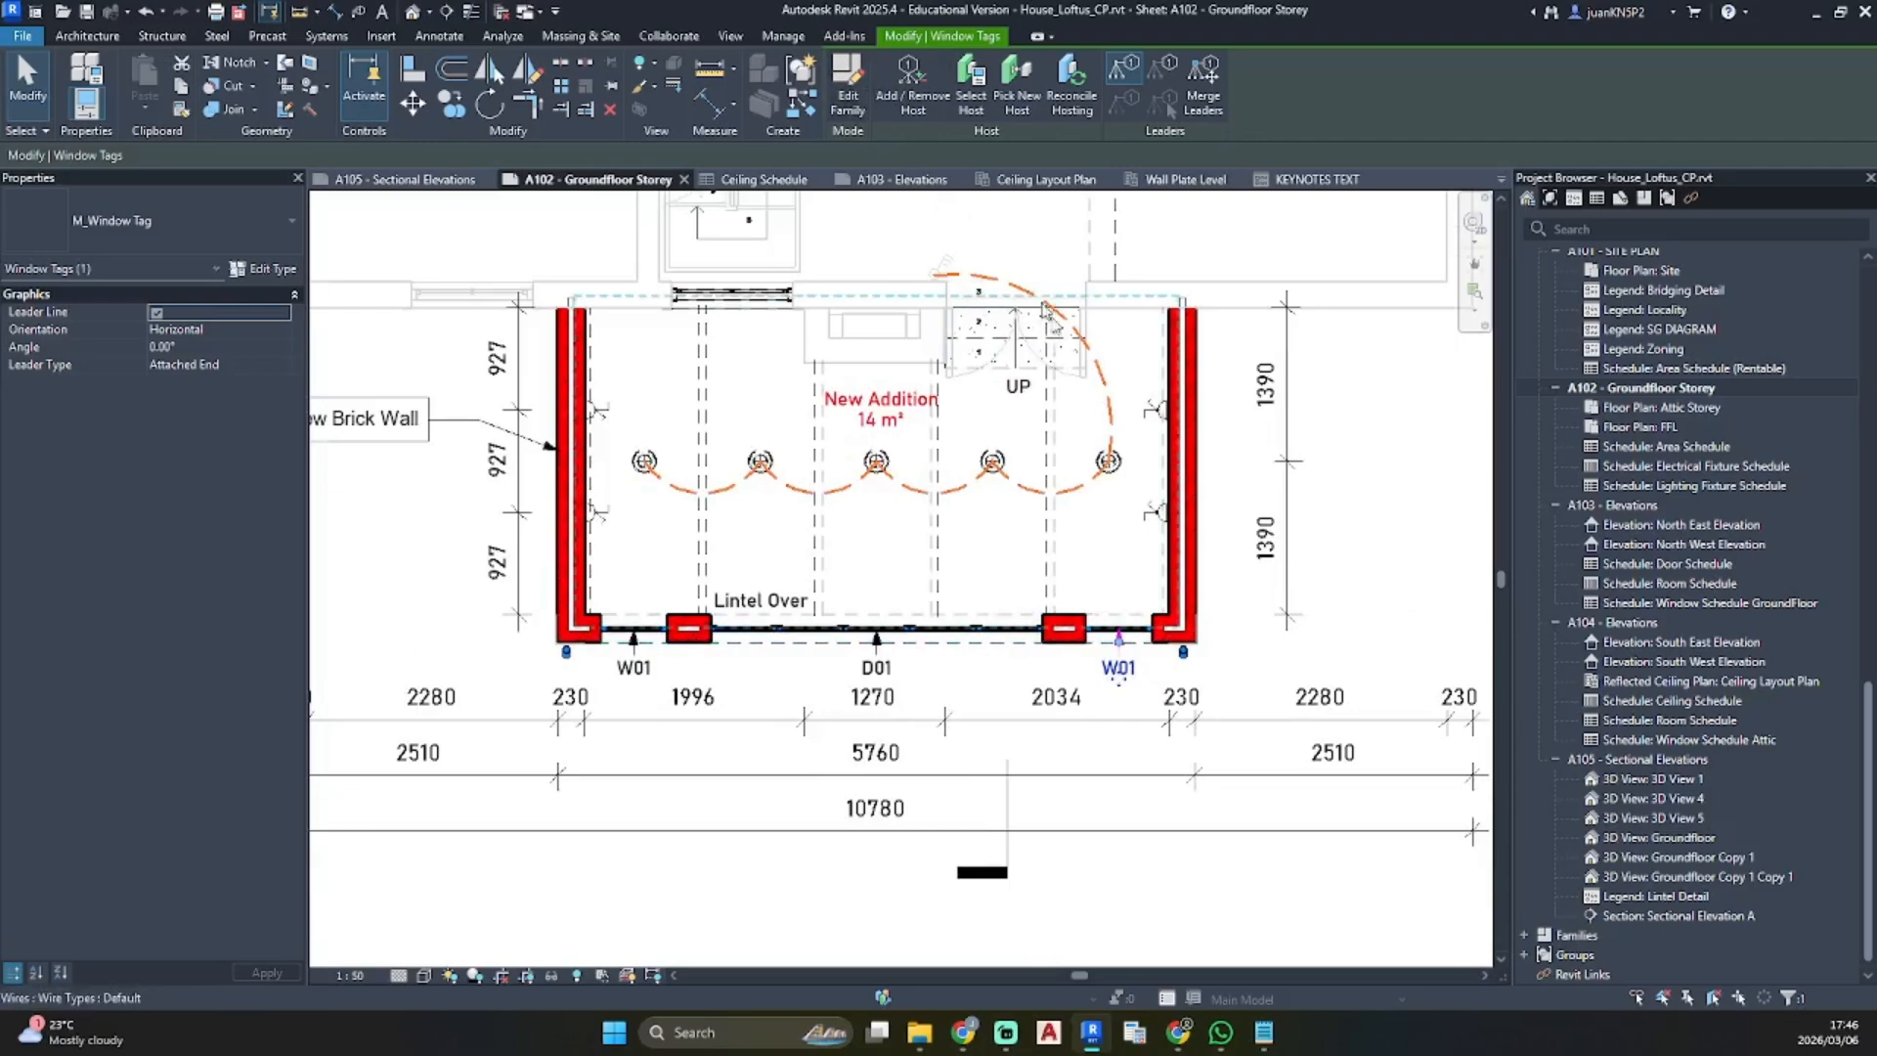
pyautogui.scroll(-1, 1066, 354)
pyautogui.moveTo(1066, 354); pyautogui.dragTo(1092, 398, button='middle')
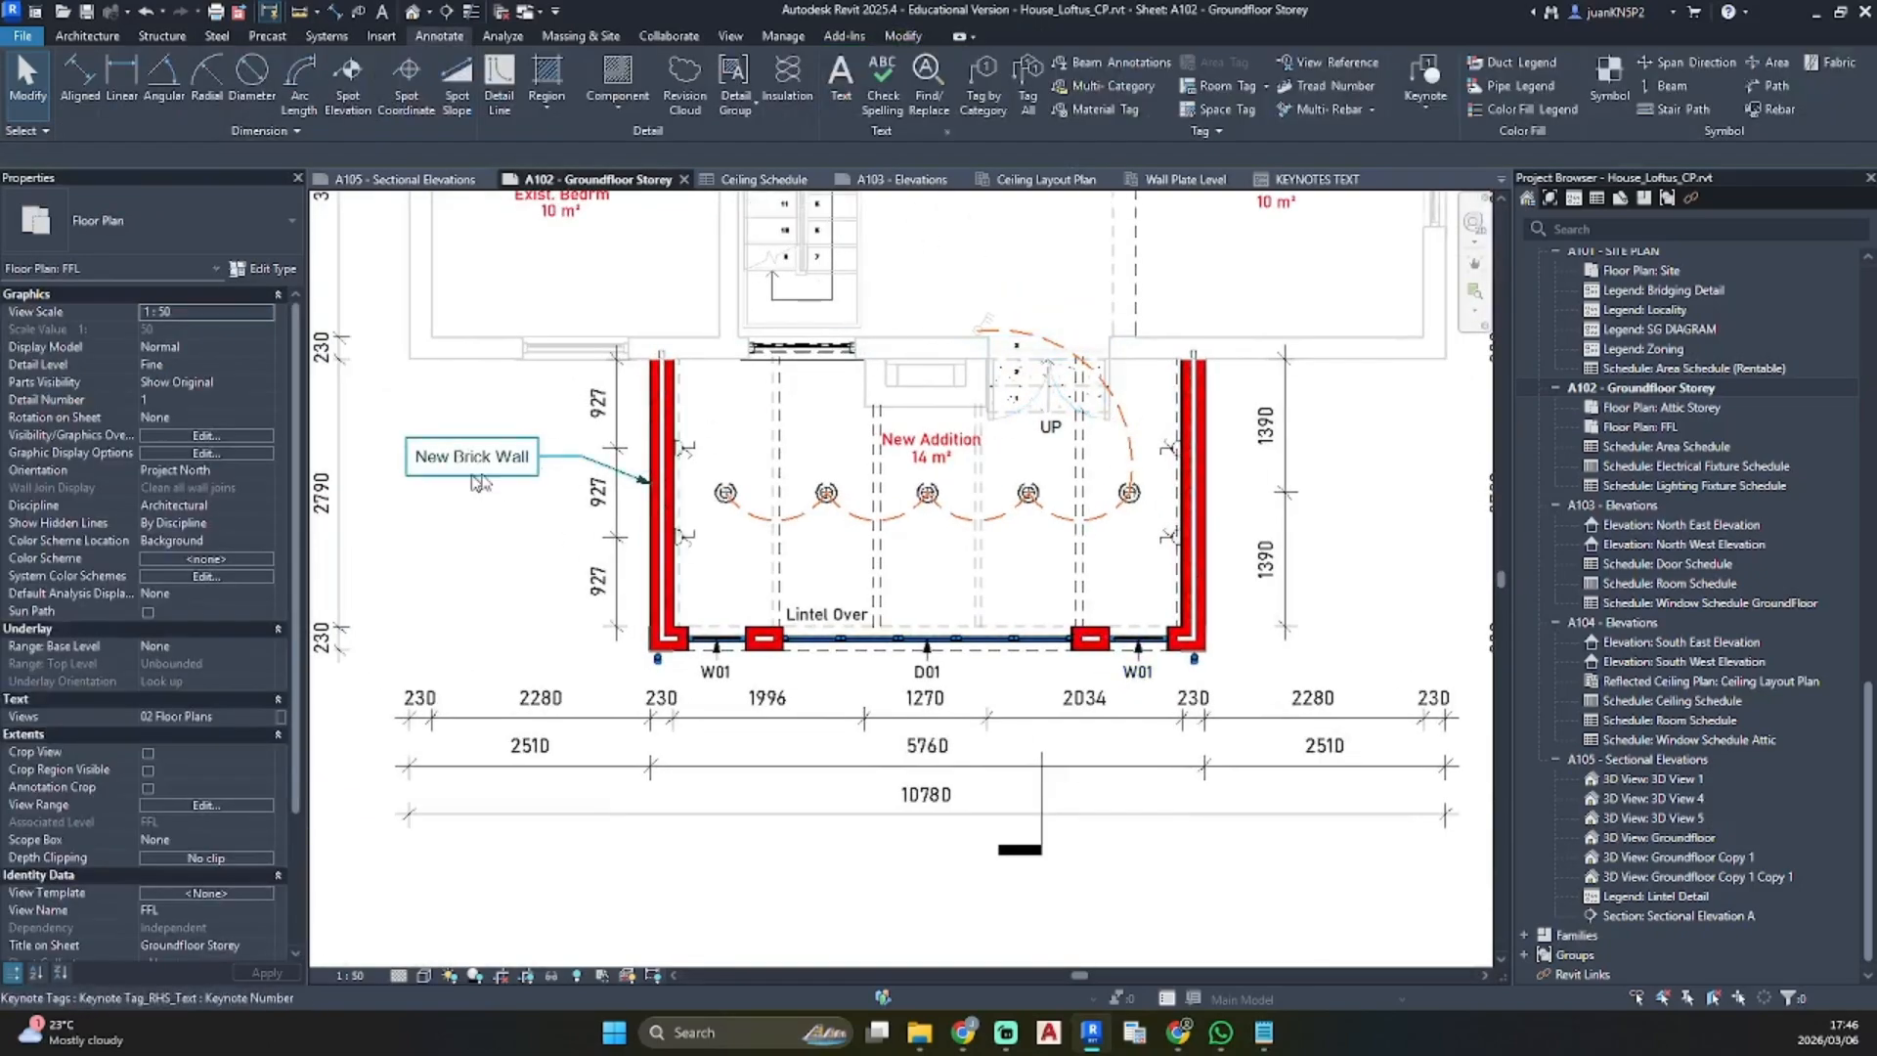
pyautogui.click(477, 461)
pyautogui.press('c')
pyautogui.press('s')
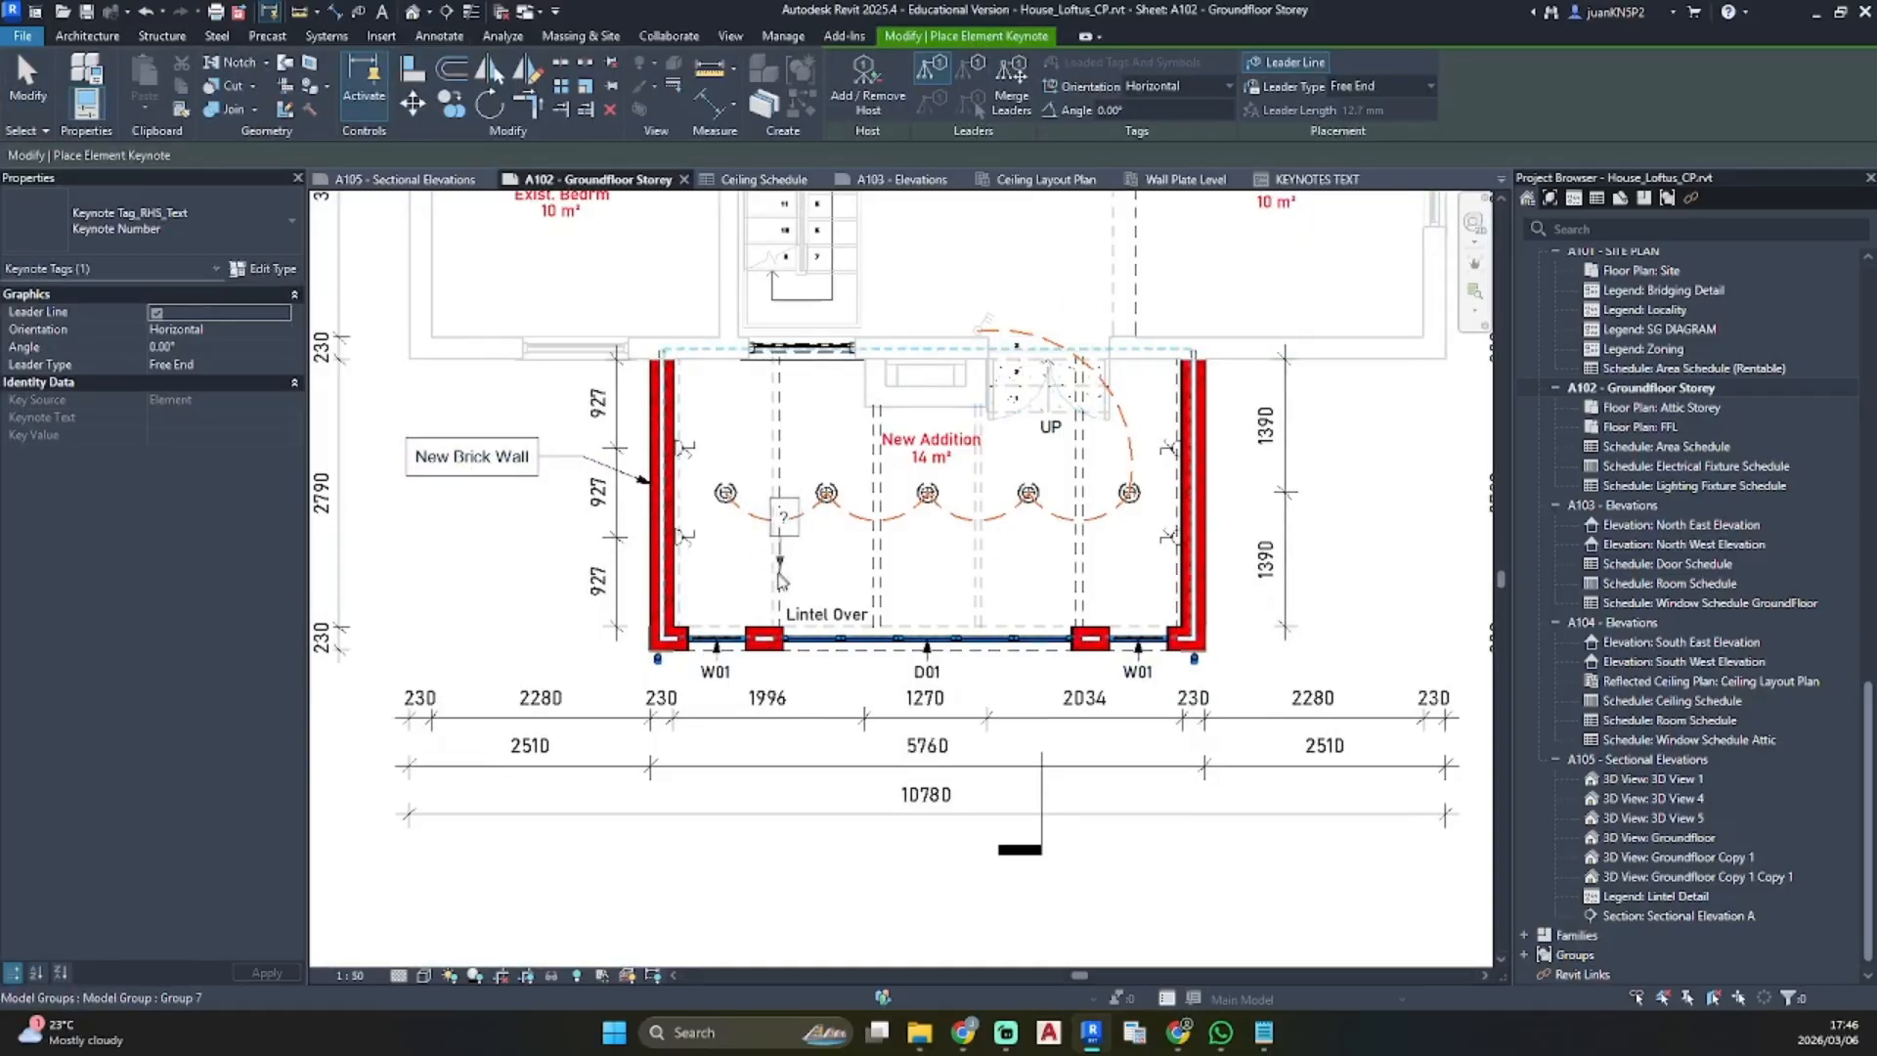
pyautogui.scroll(3, 658, 655)
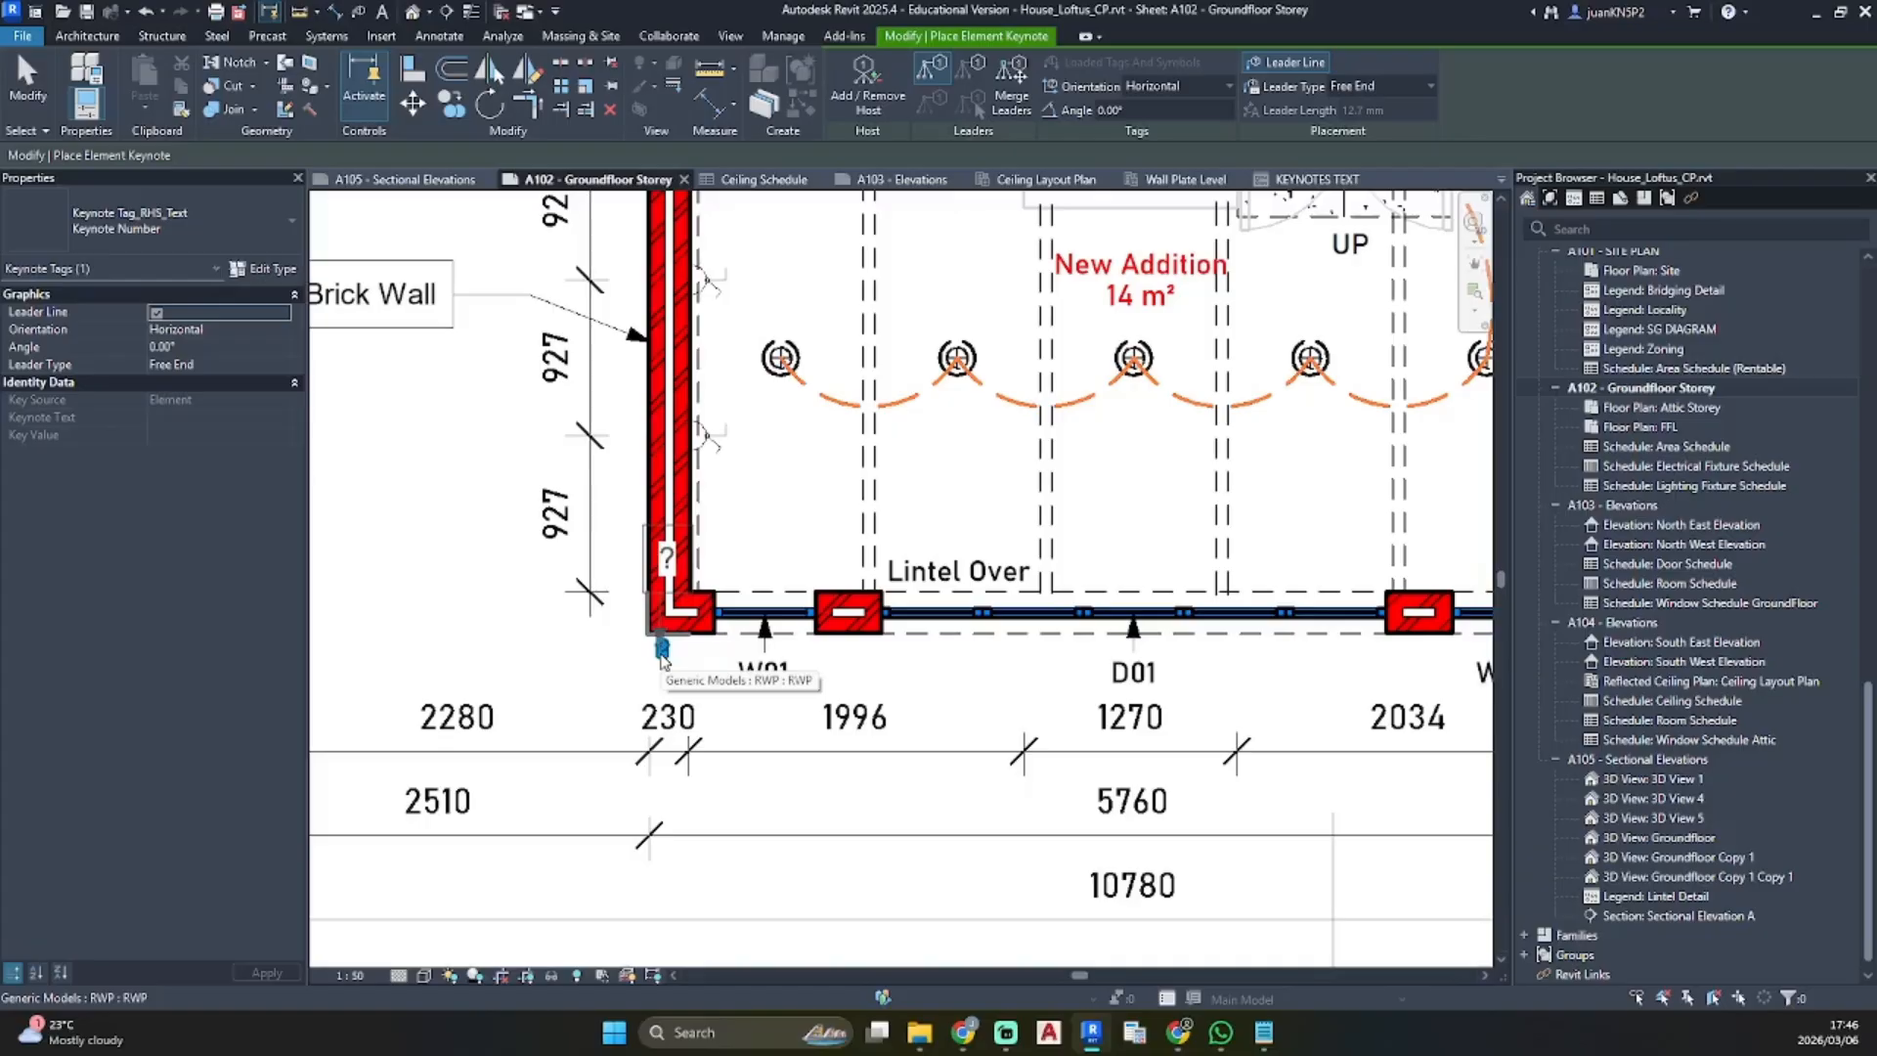
pyautogui.click(661, 649)
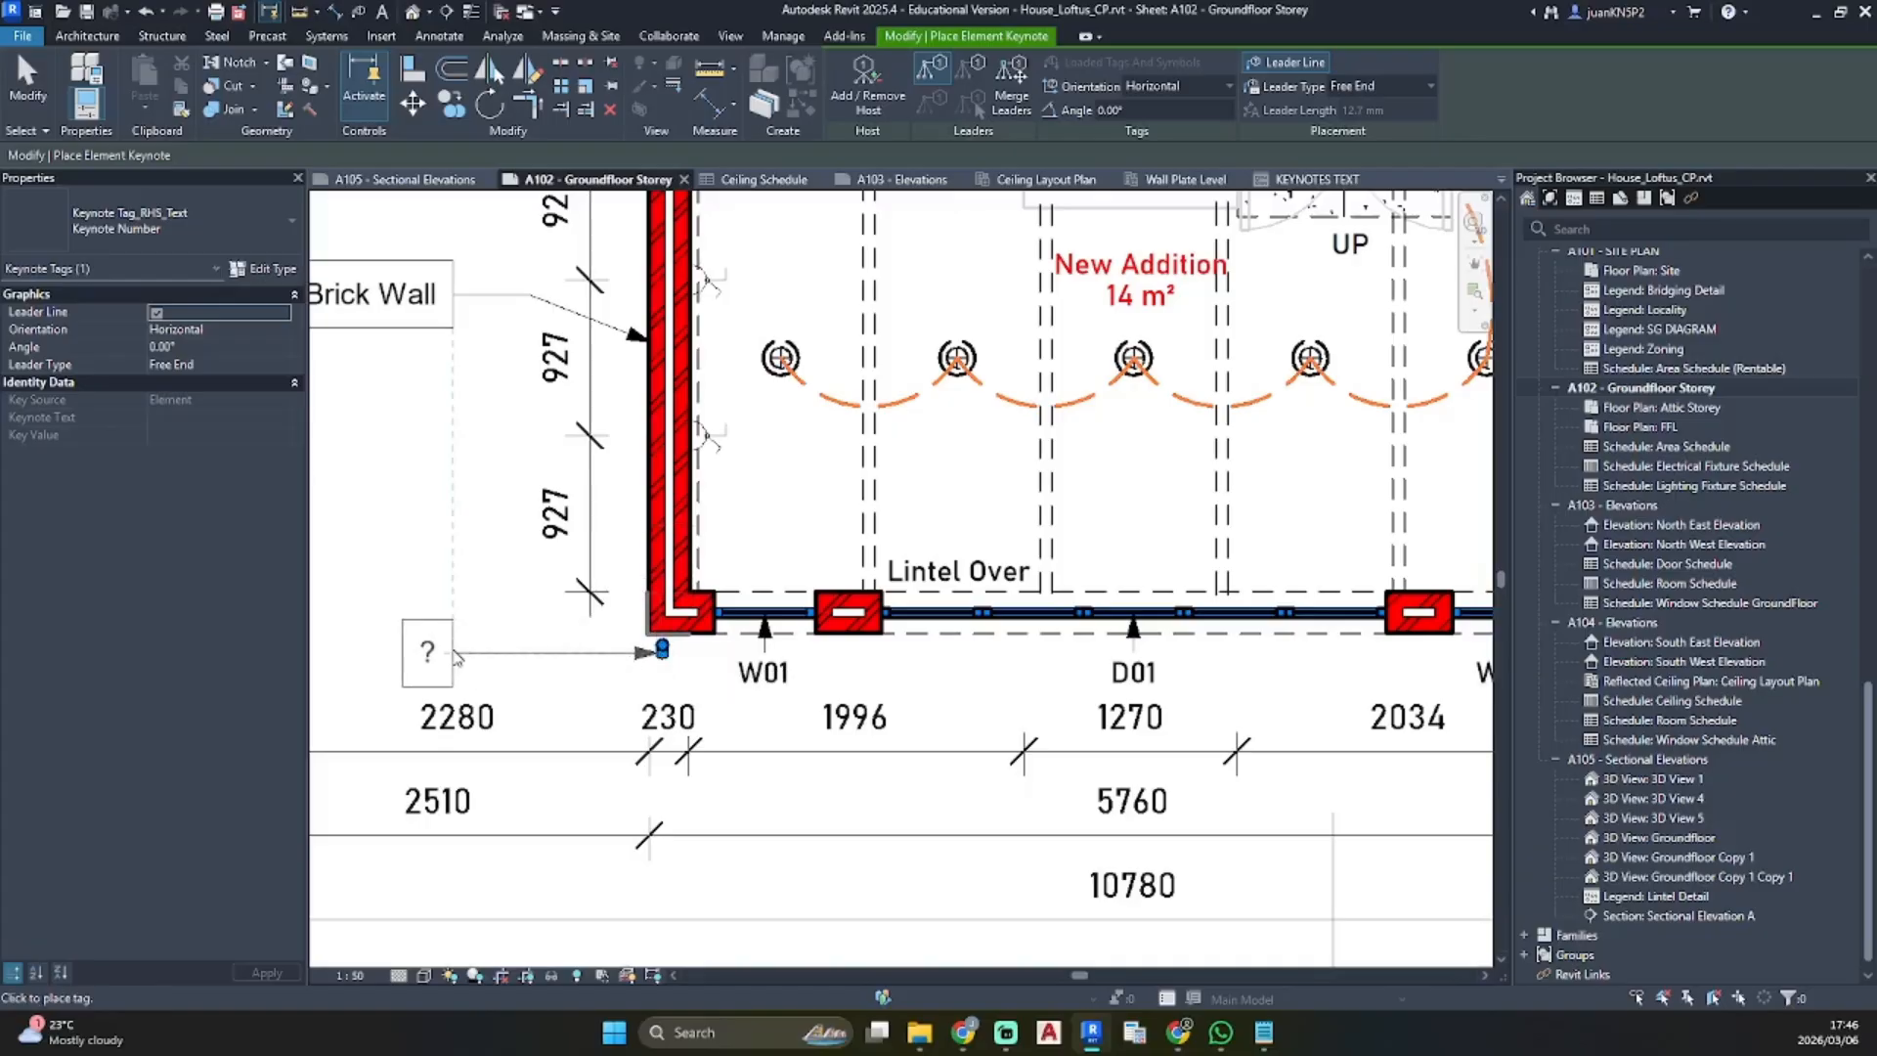
pyautogui.click(455, 656)
pyautogui.click(547, 393)
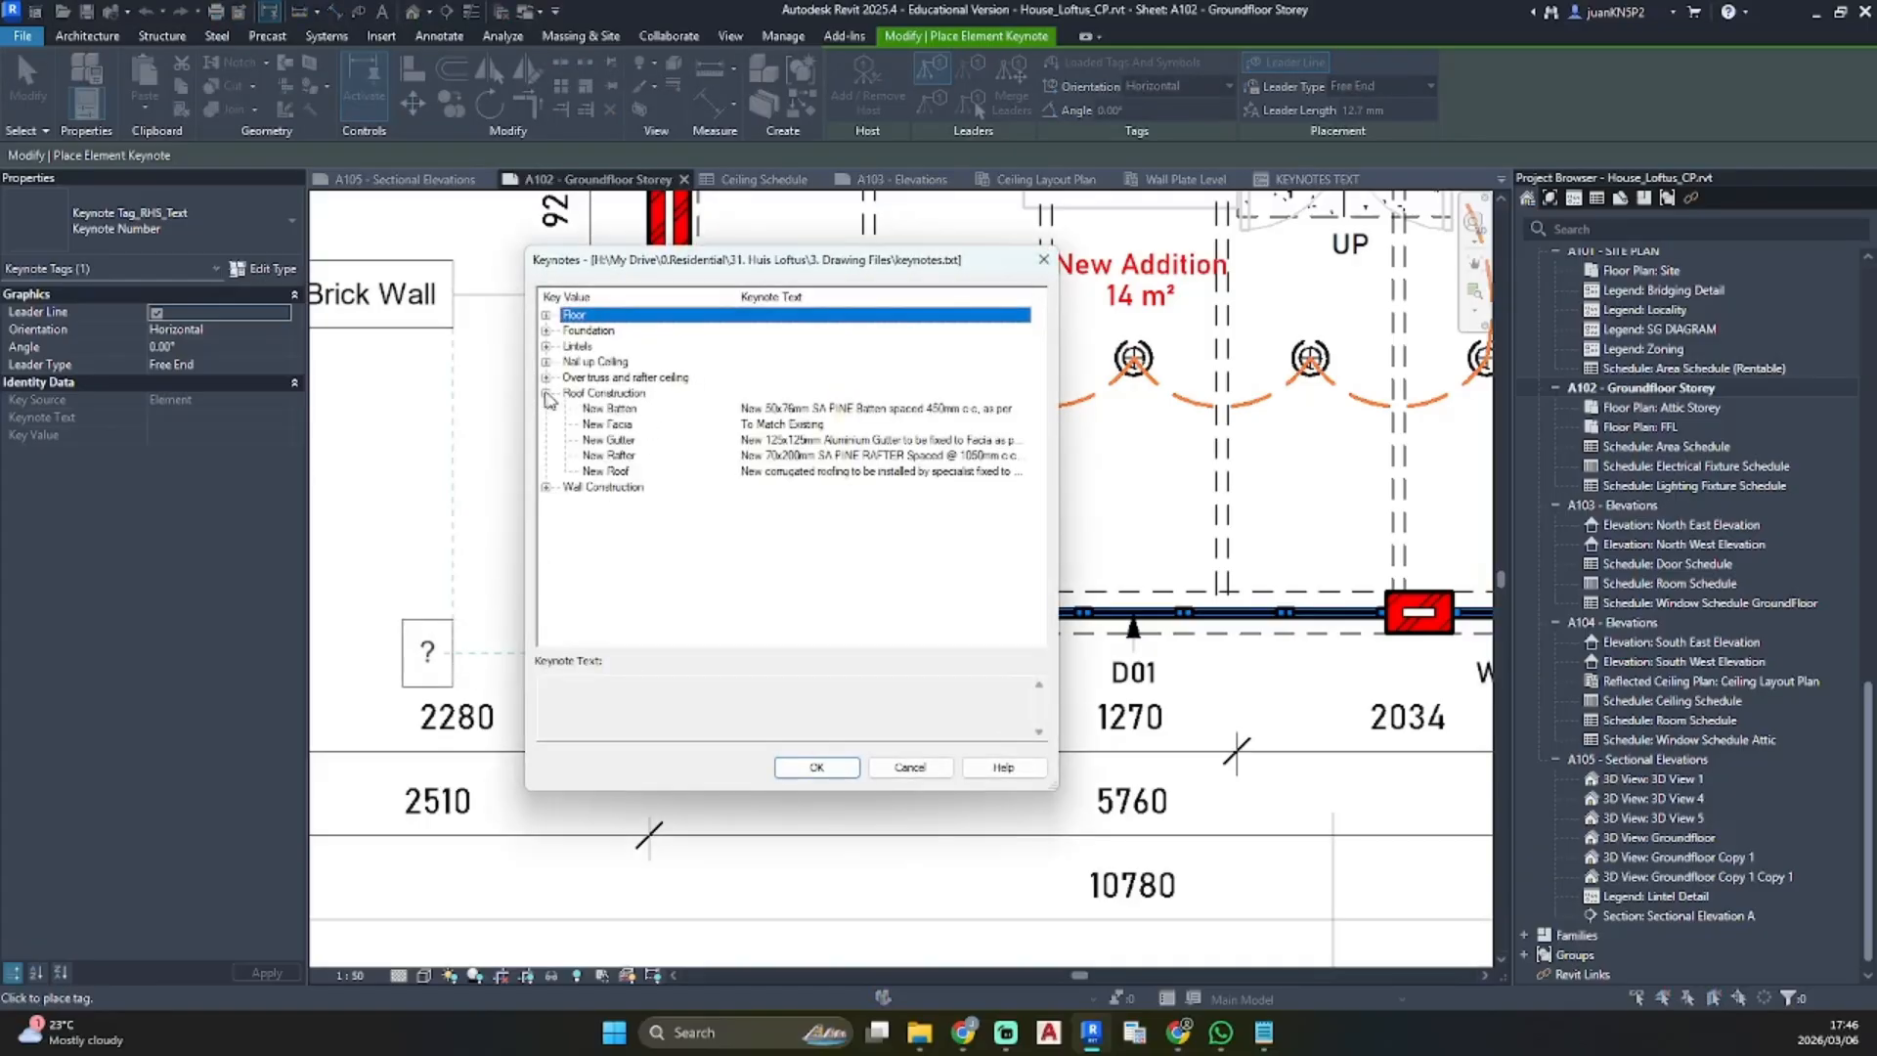
pyautogui.doubleClick(635, 439)
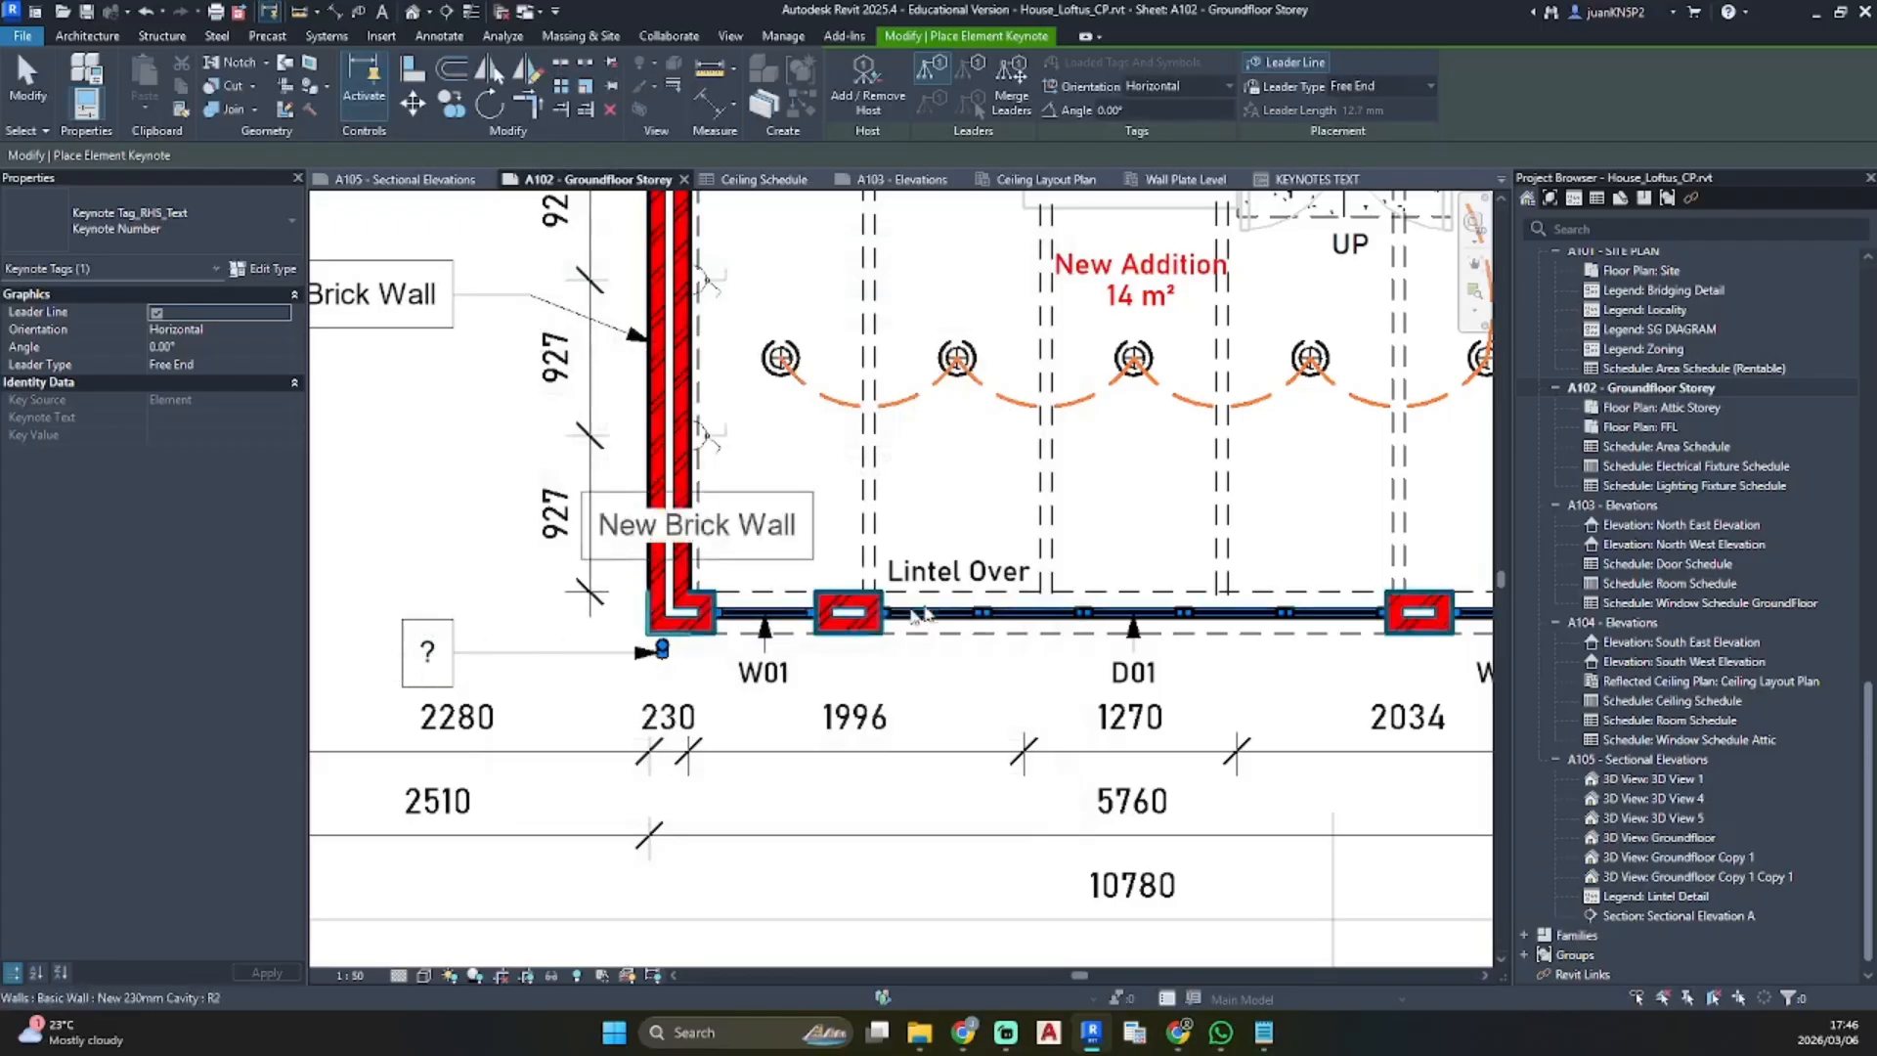
pyautogui.scroll(-3, 712, 623)
pyautogui.press('Escape')
pyautogui.press('Escape')
# Add an "Exist. Chimney" text note in VT ARCH 2.5mm over the chimney above the New Addition label
pyautogui.scroll(-1, 963, 468)
pyautogui.moveTo(962, 468); pyautogui.dragTo(876, 545, button='middle')
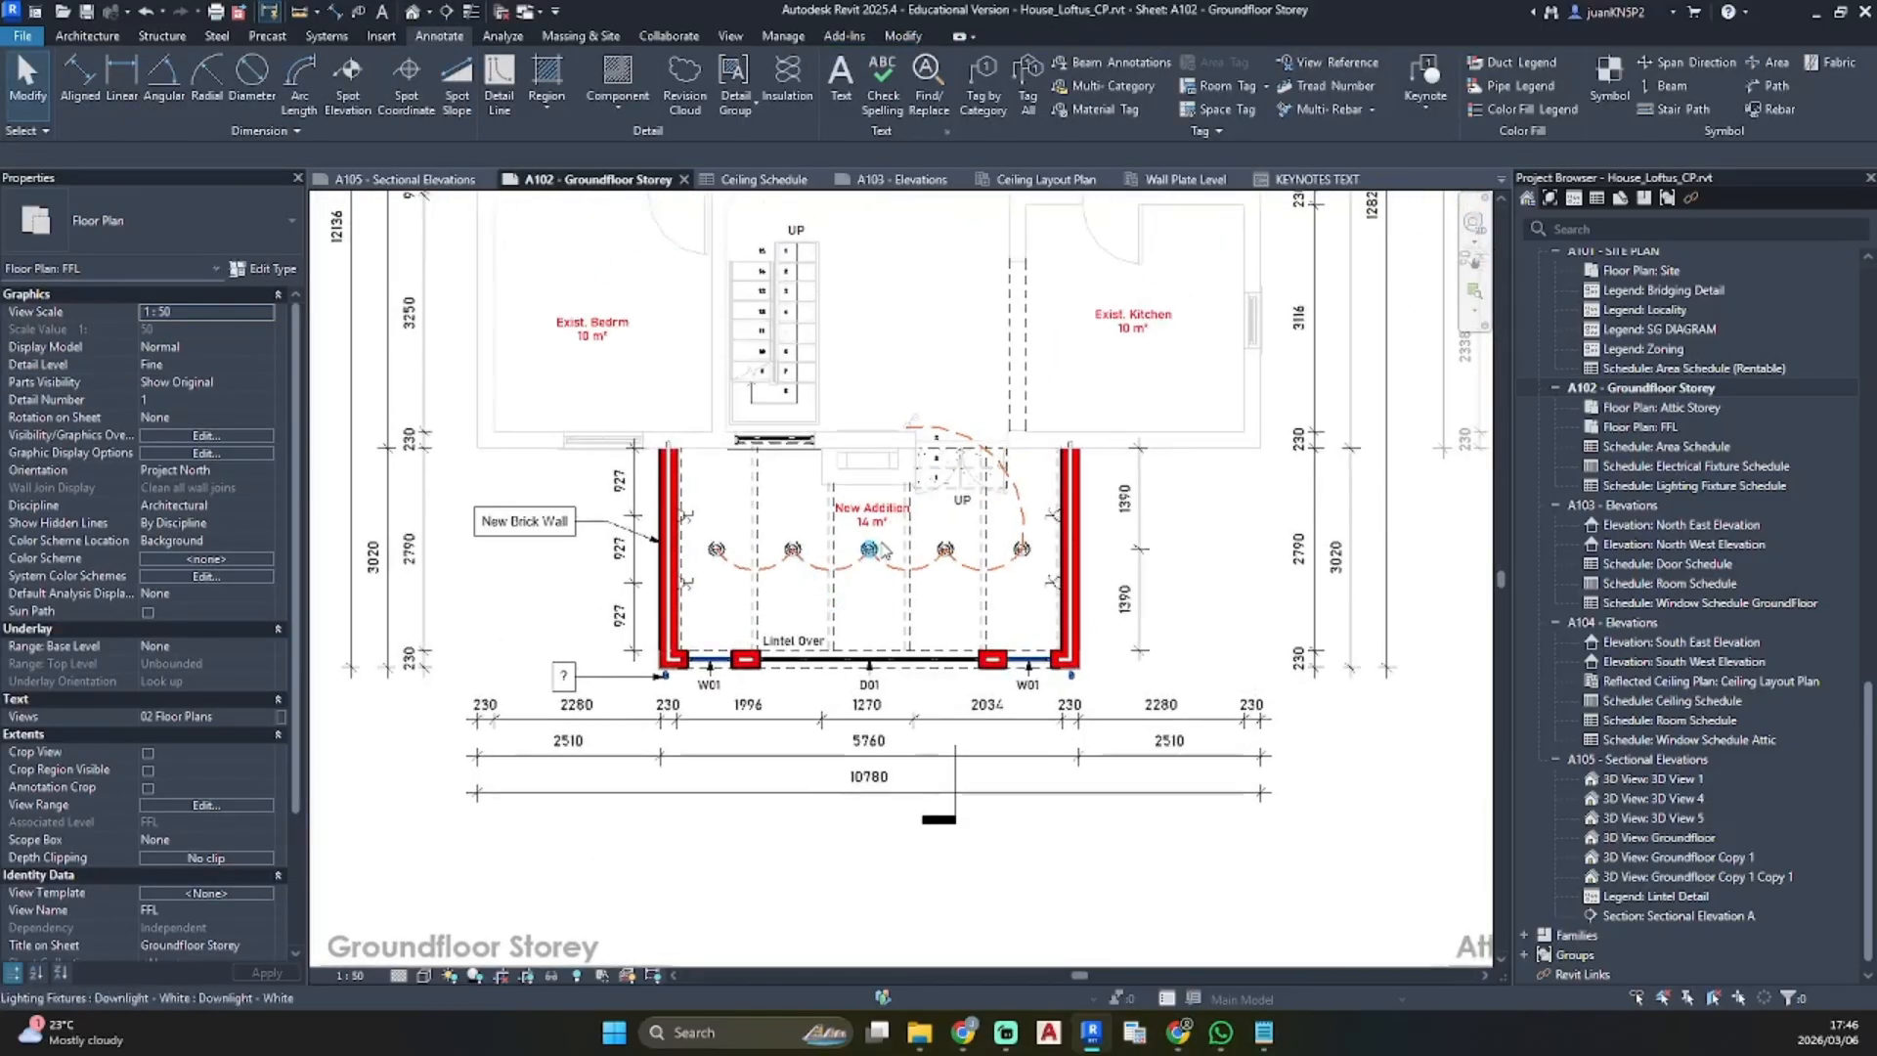
pyautogui.press('t')
pyautogui.press('x')
pyautogui.scroll(3, 890, 434)
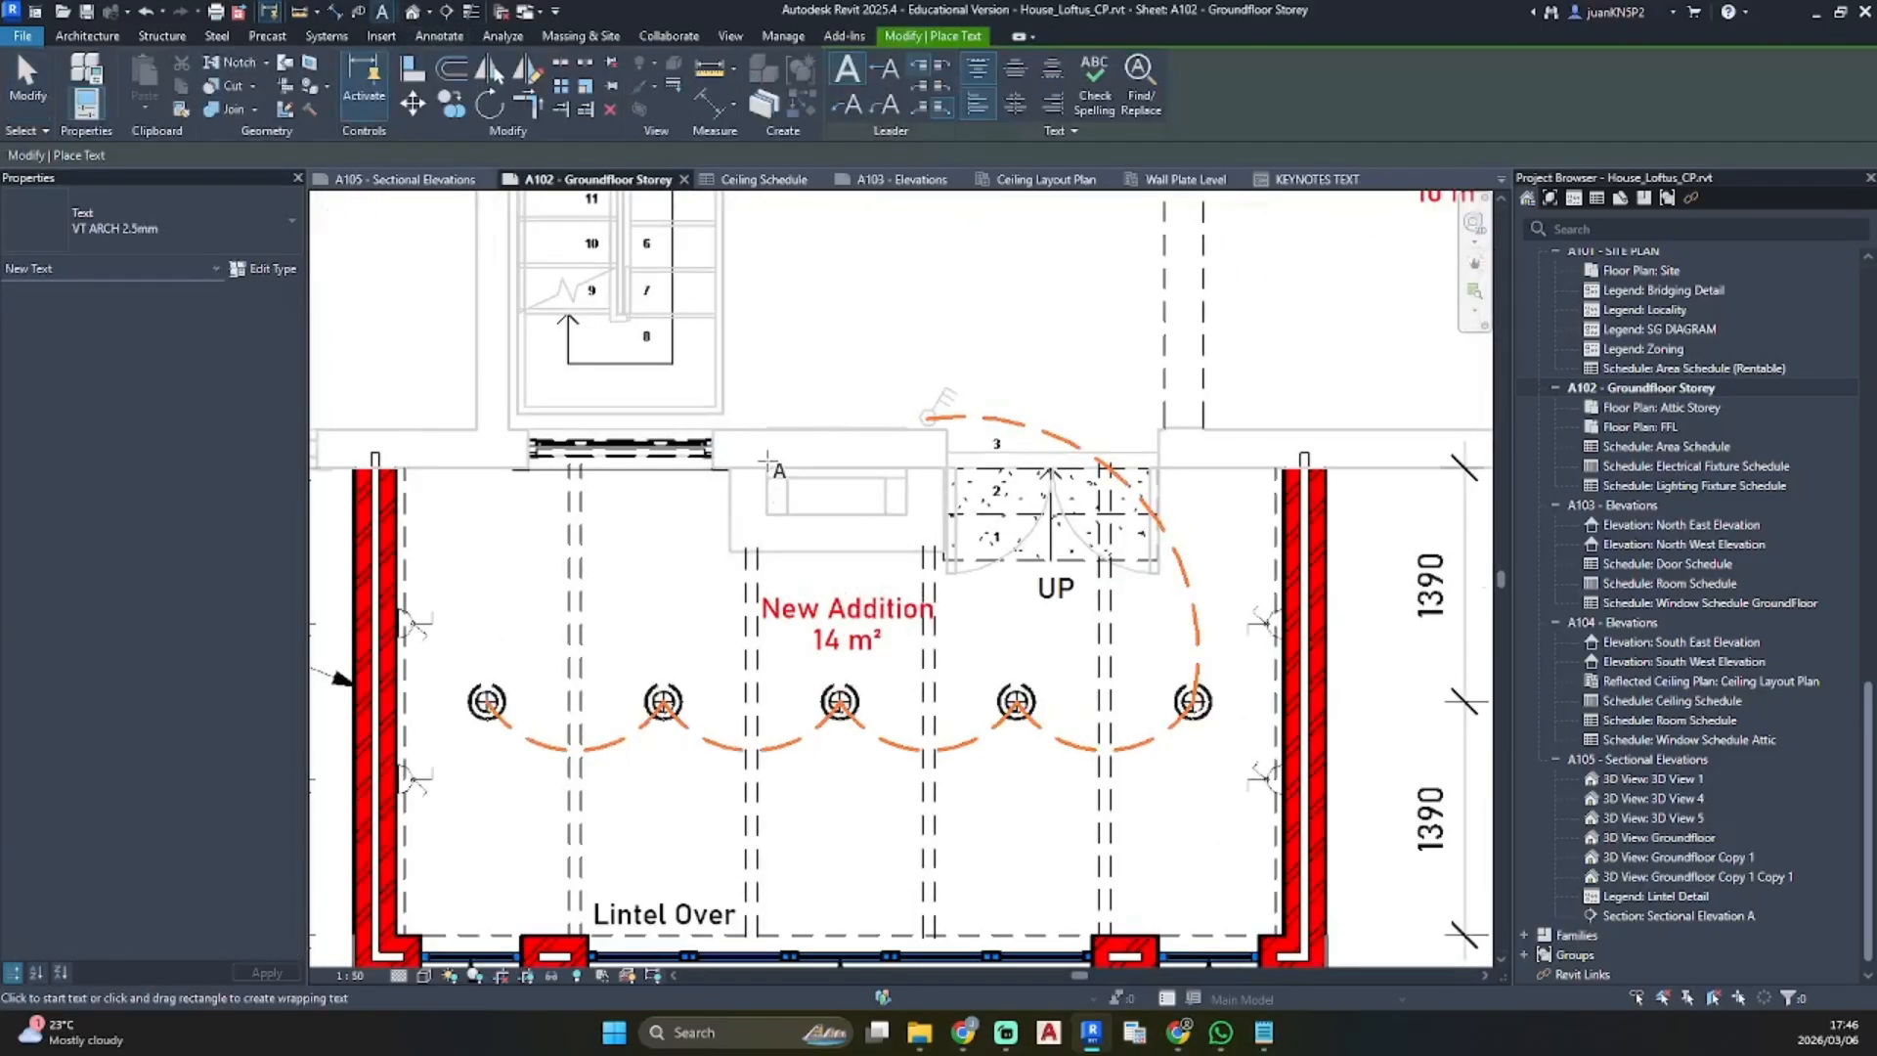
pyautogui.click(771, 457)
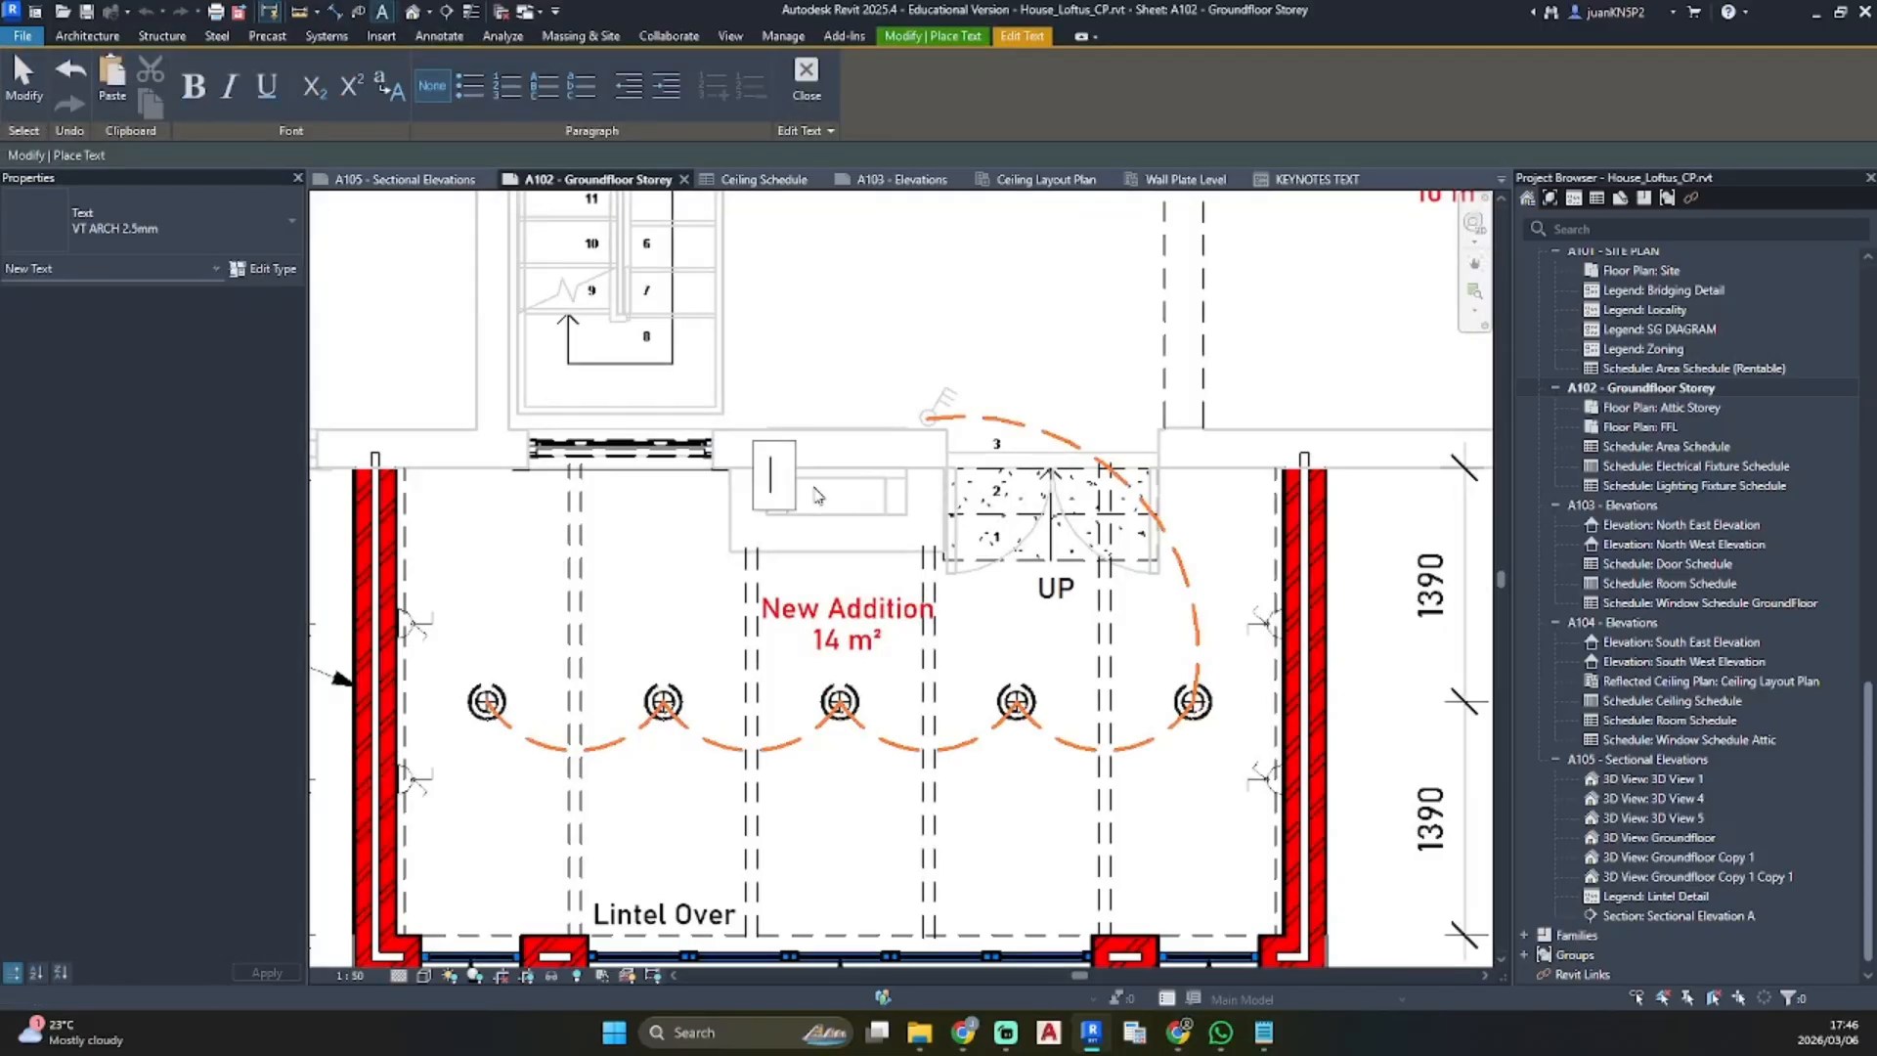
pyautogui.write('Exist. Chimney')
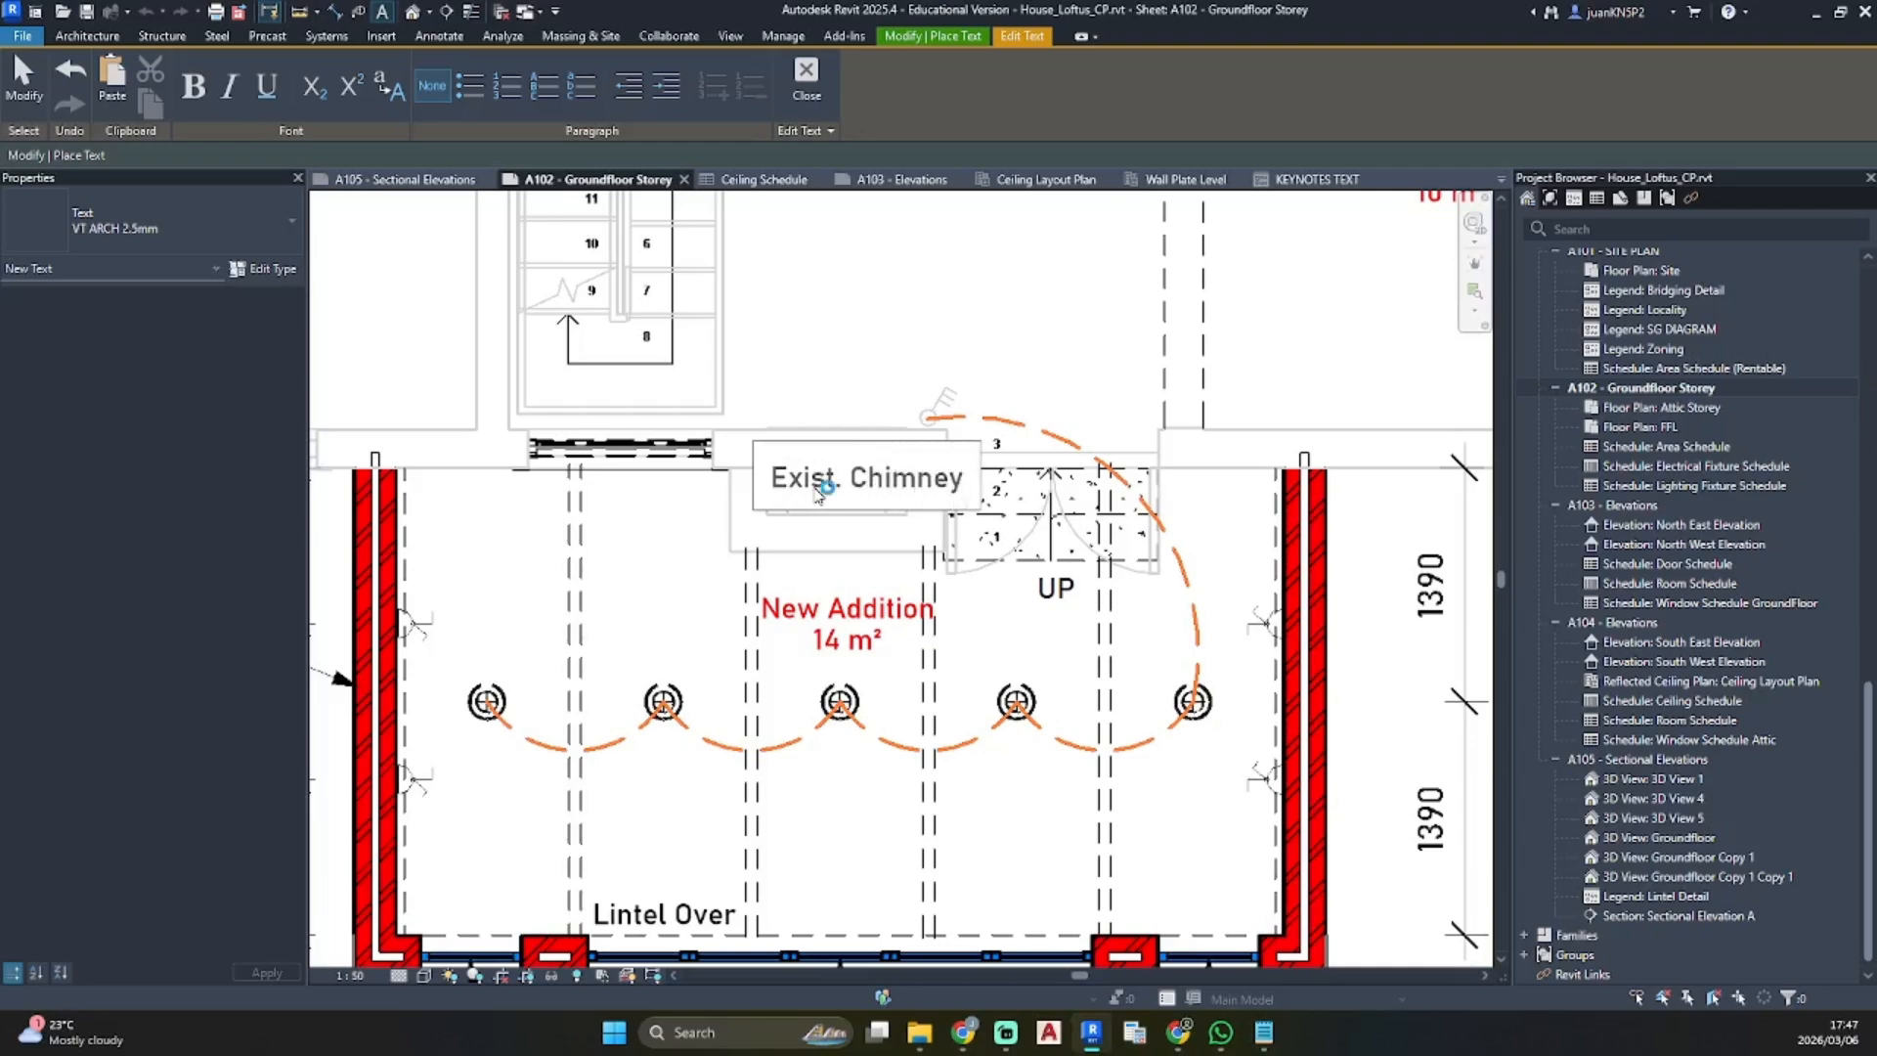
pyautogui.click(902, 289)
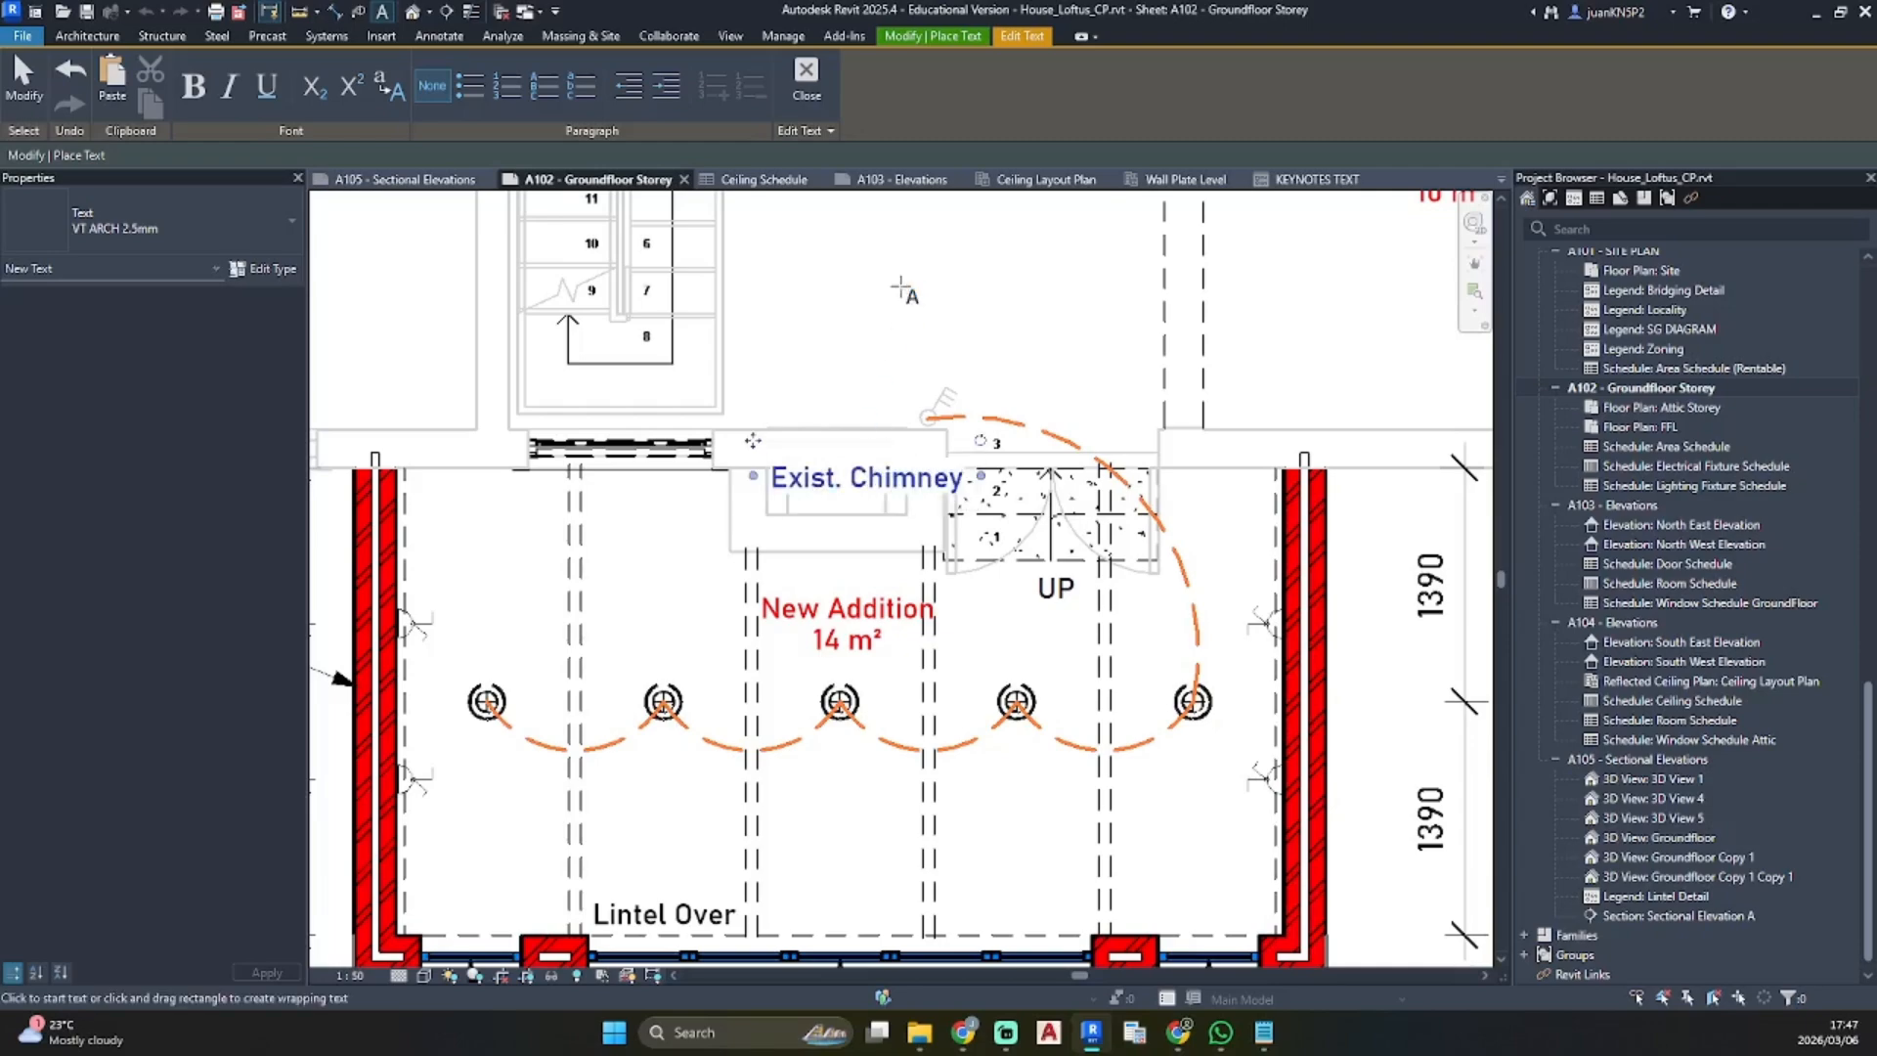
pyautogui.press('Escape')
pyautogui.press('Escape')
pyautogui.click(812, 471)
pyautogui.press('Escape')
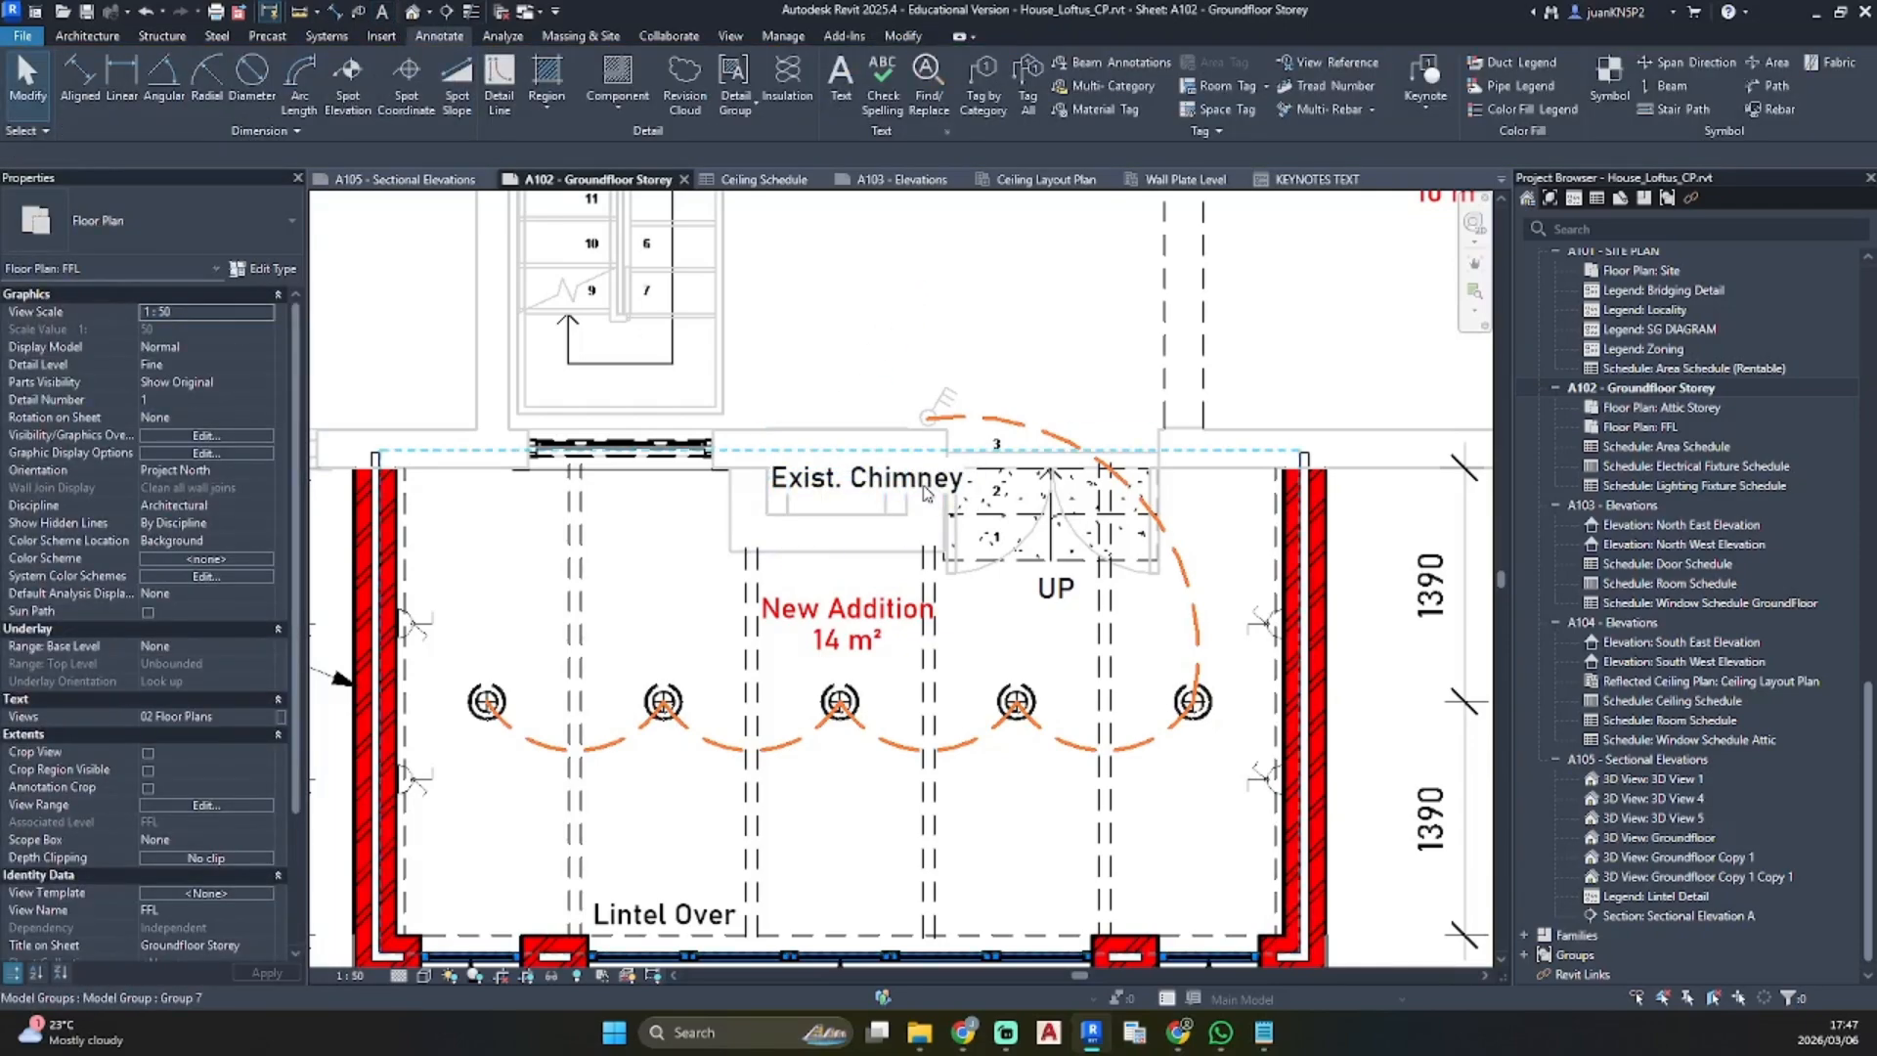
# Move the Exist. Chimney note down and left so it sits within the chimney outline, clear of the steps
pyautogui.click(921, 495)
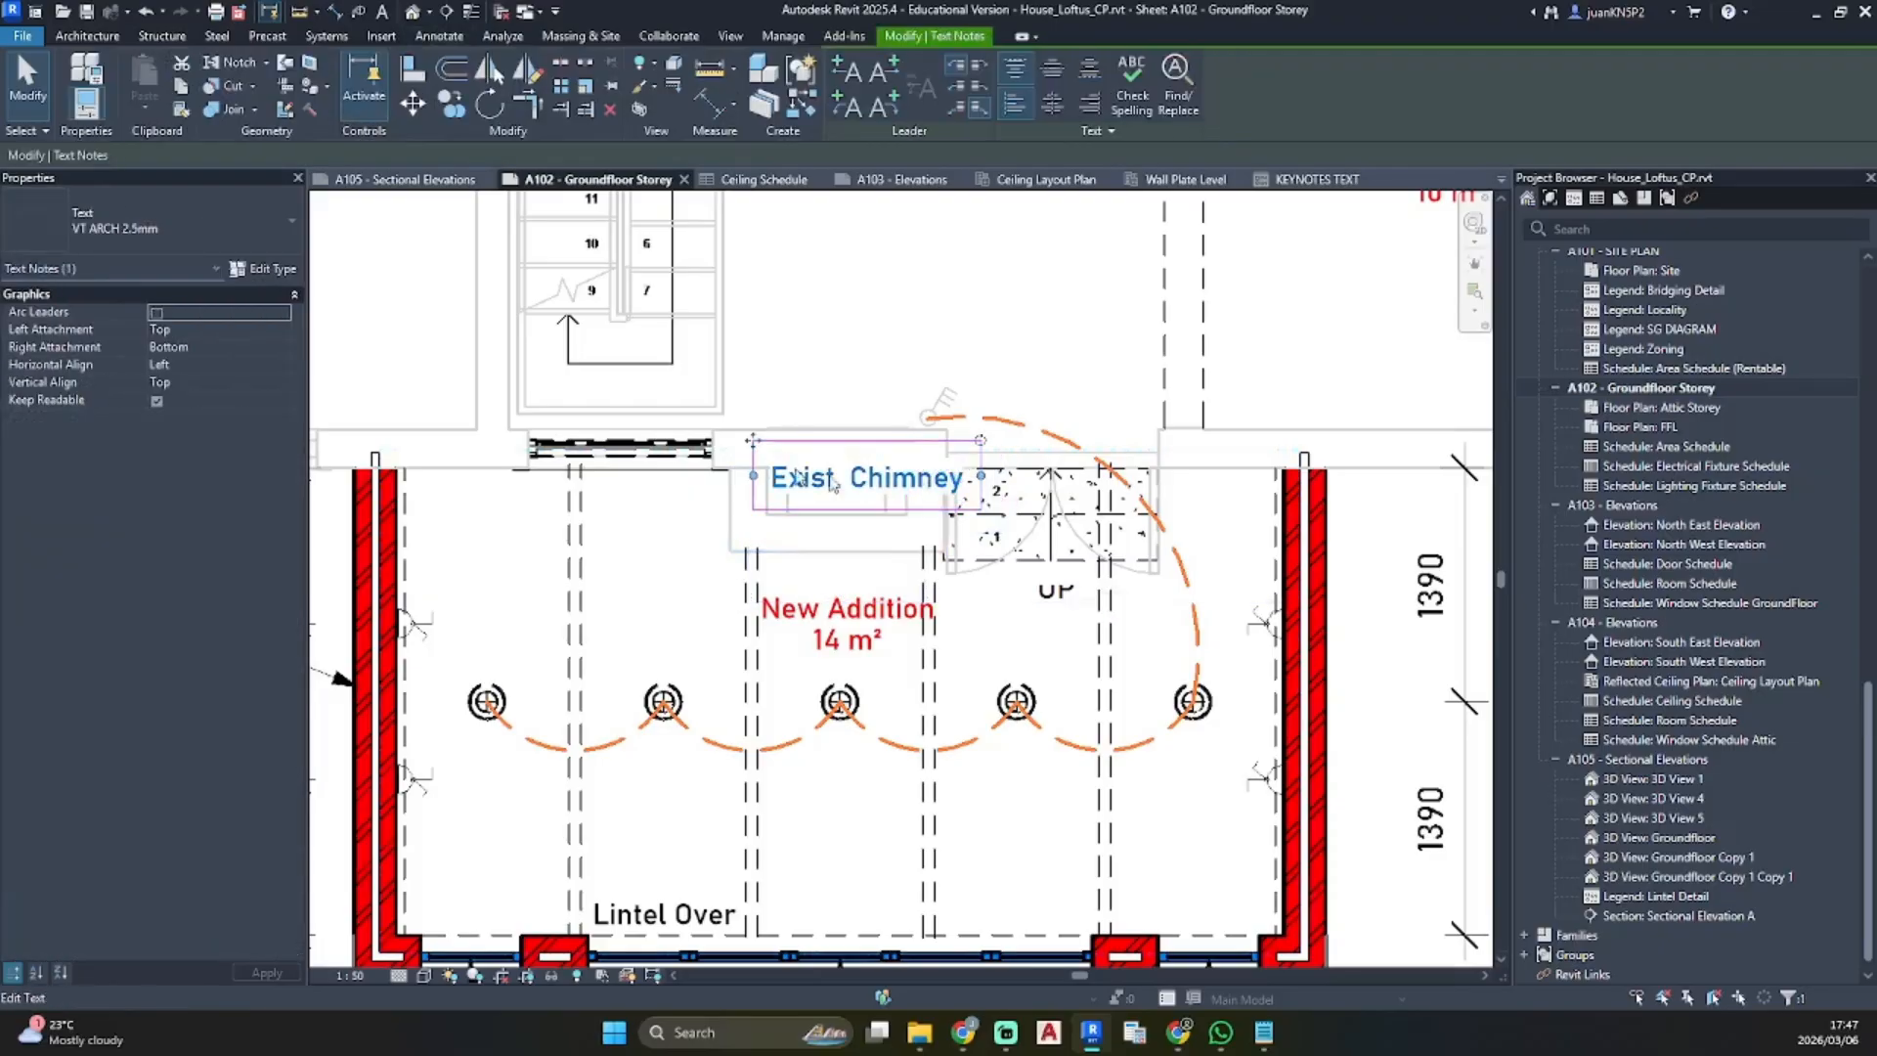
pyautogui.moveTo(760, 447); pyautogui.dragTo(724, 467)
pyautogui.press('Escape')
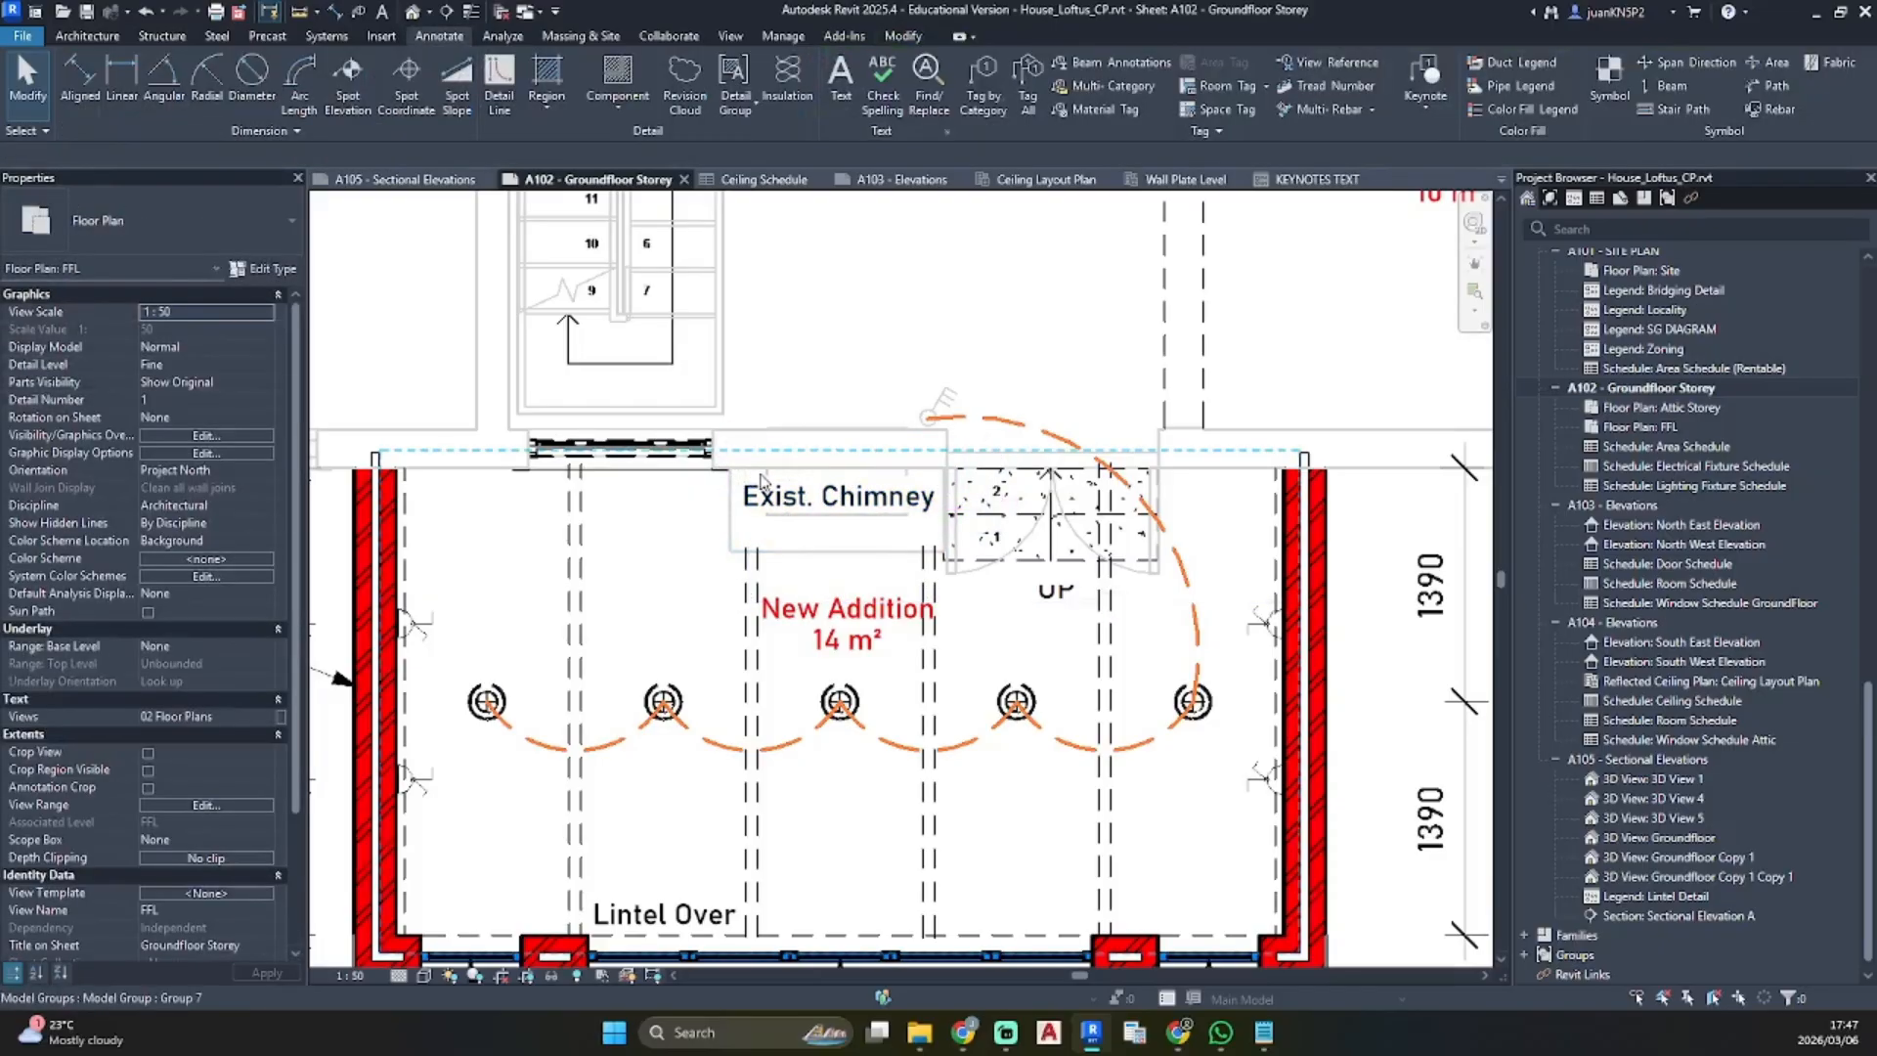
pyautogui.scroll(-6, 1173, 625)
pyautogui.scroll(4, 1162, 618)
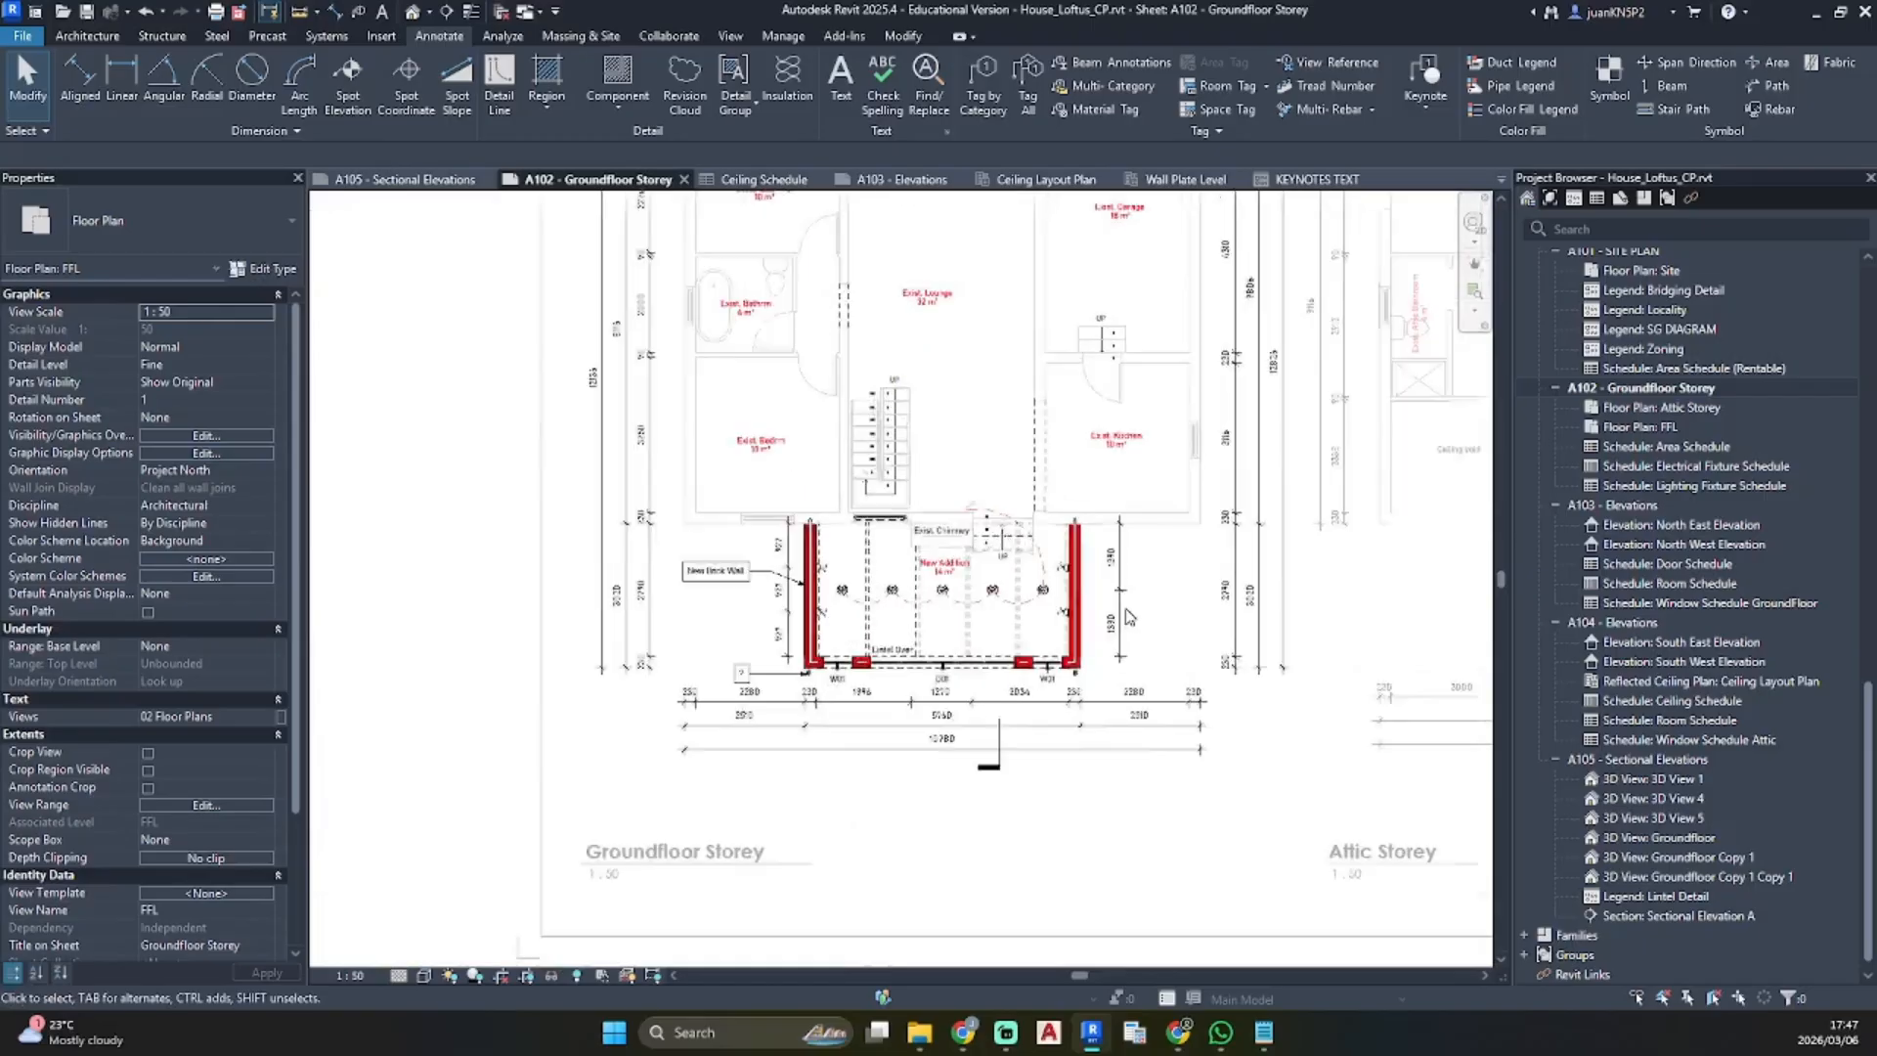
# Start an element keynote using the Keynote Tag_LHS_Text Keynote Number type and set its leader arrowhead to Arrow Filled 30 Degree
pyautogui.moveTo(1115, 606); pyautogui.dragTo(1088, 609)
pyautogui.press('Escape')
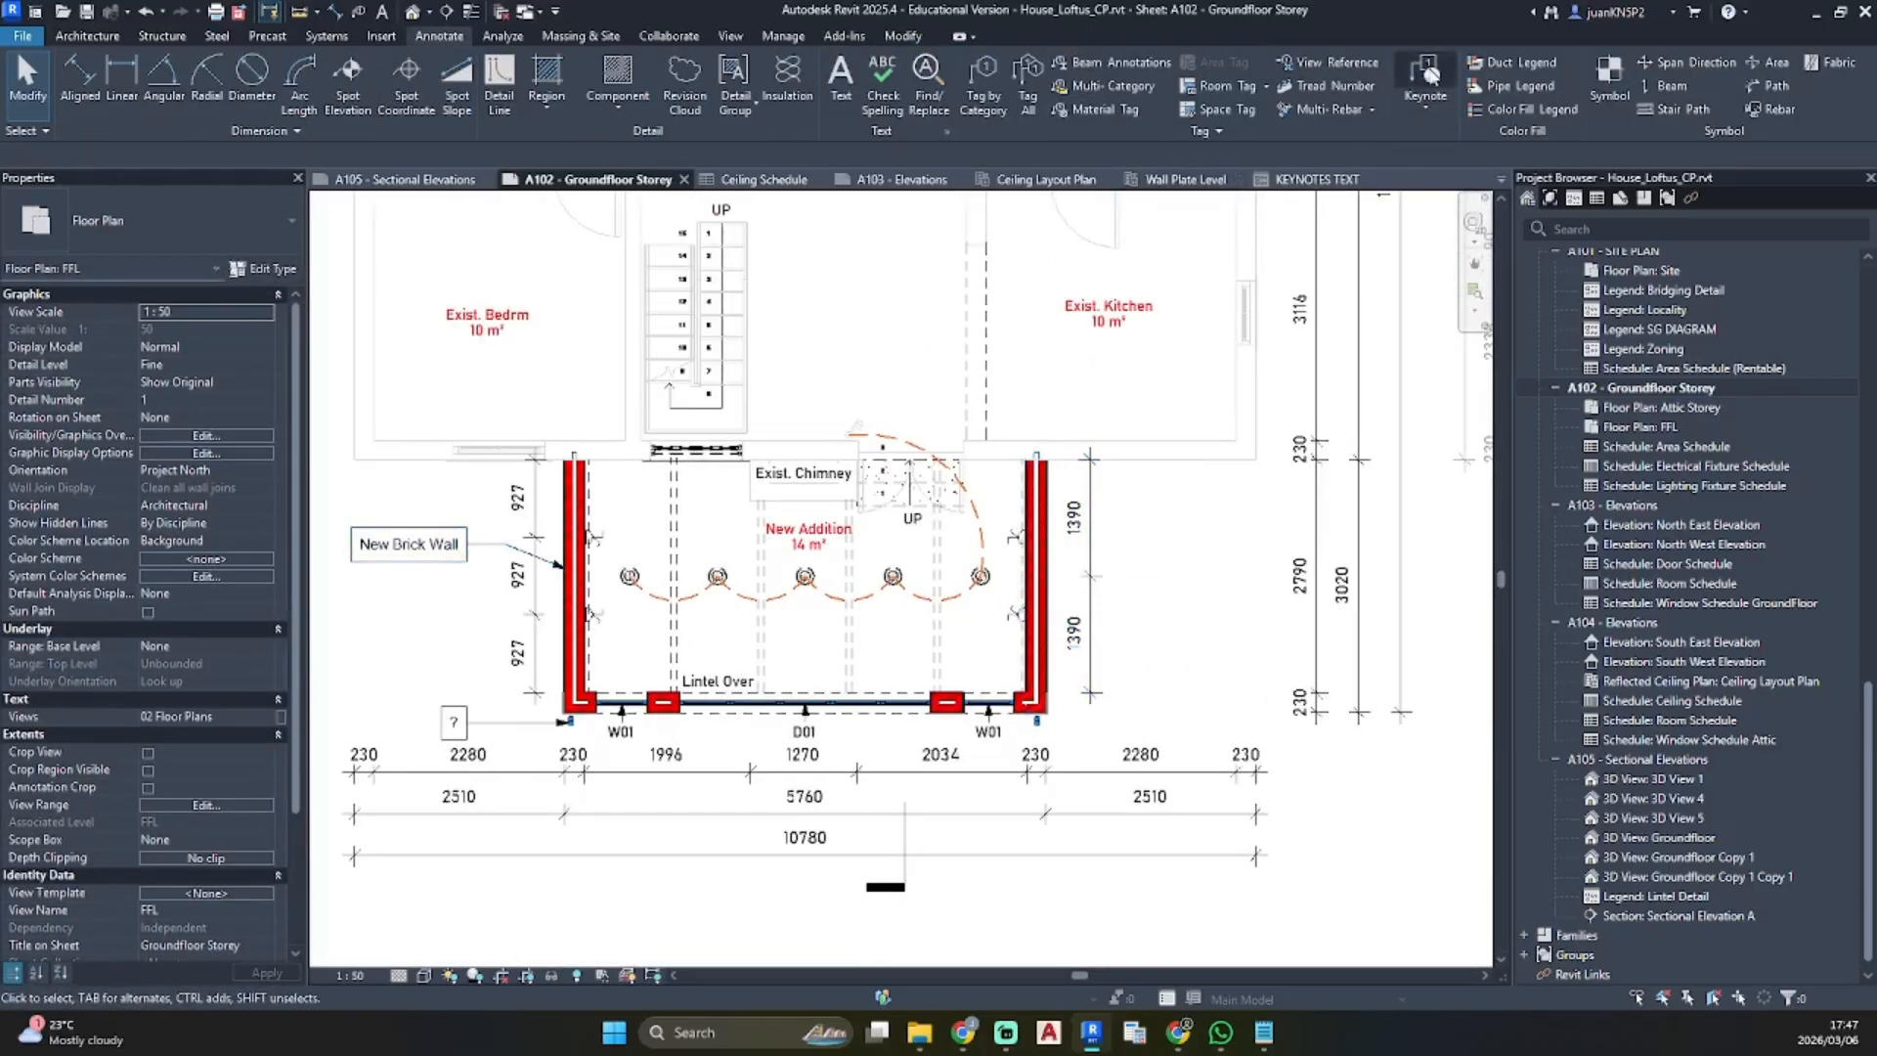
pyautogui.click(1425, 76)
pyautogui.click(176, 221)
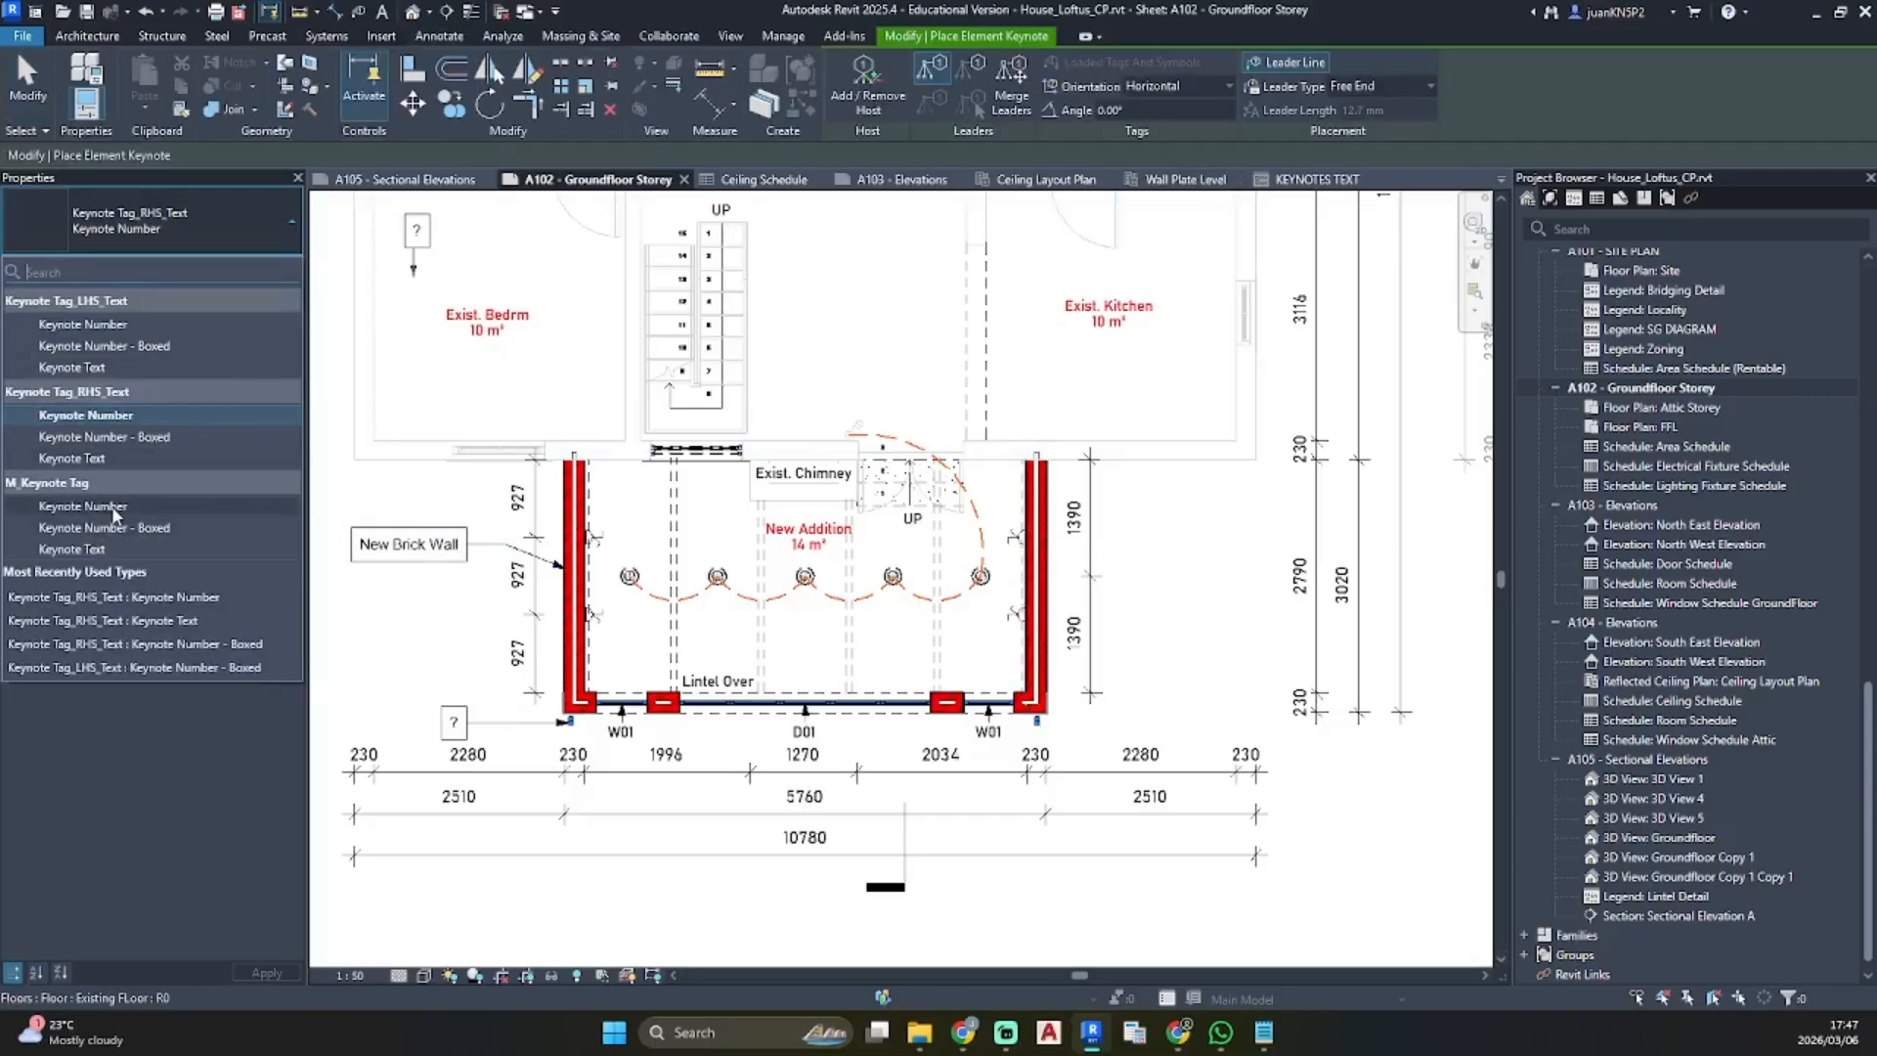
pyautogui.click(107, 333)
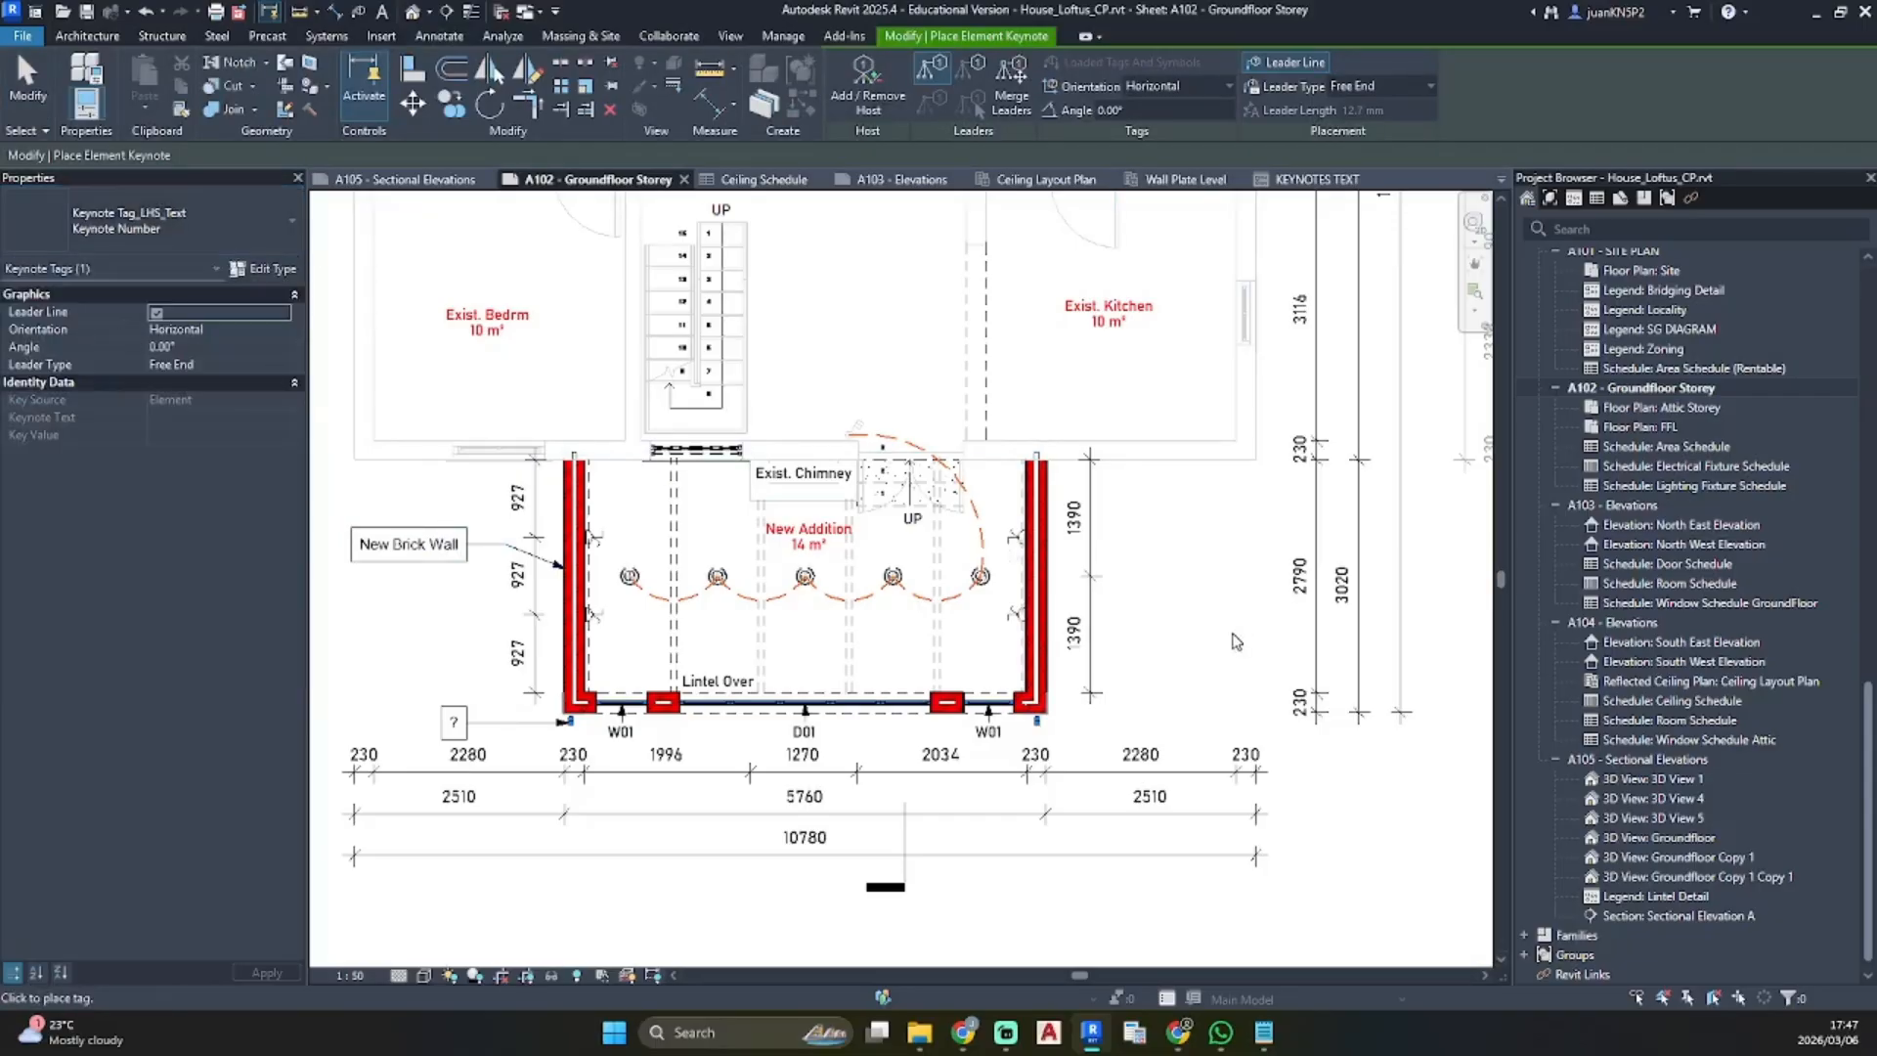
pyautogui.scroll(2, 1194, 643)
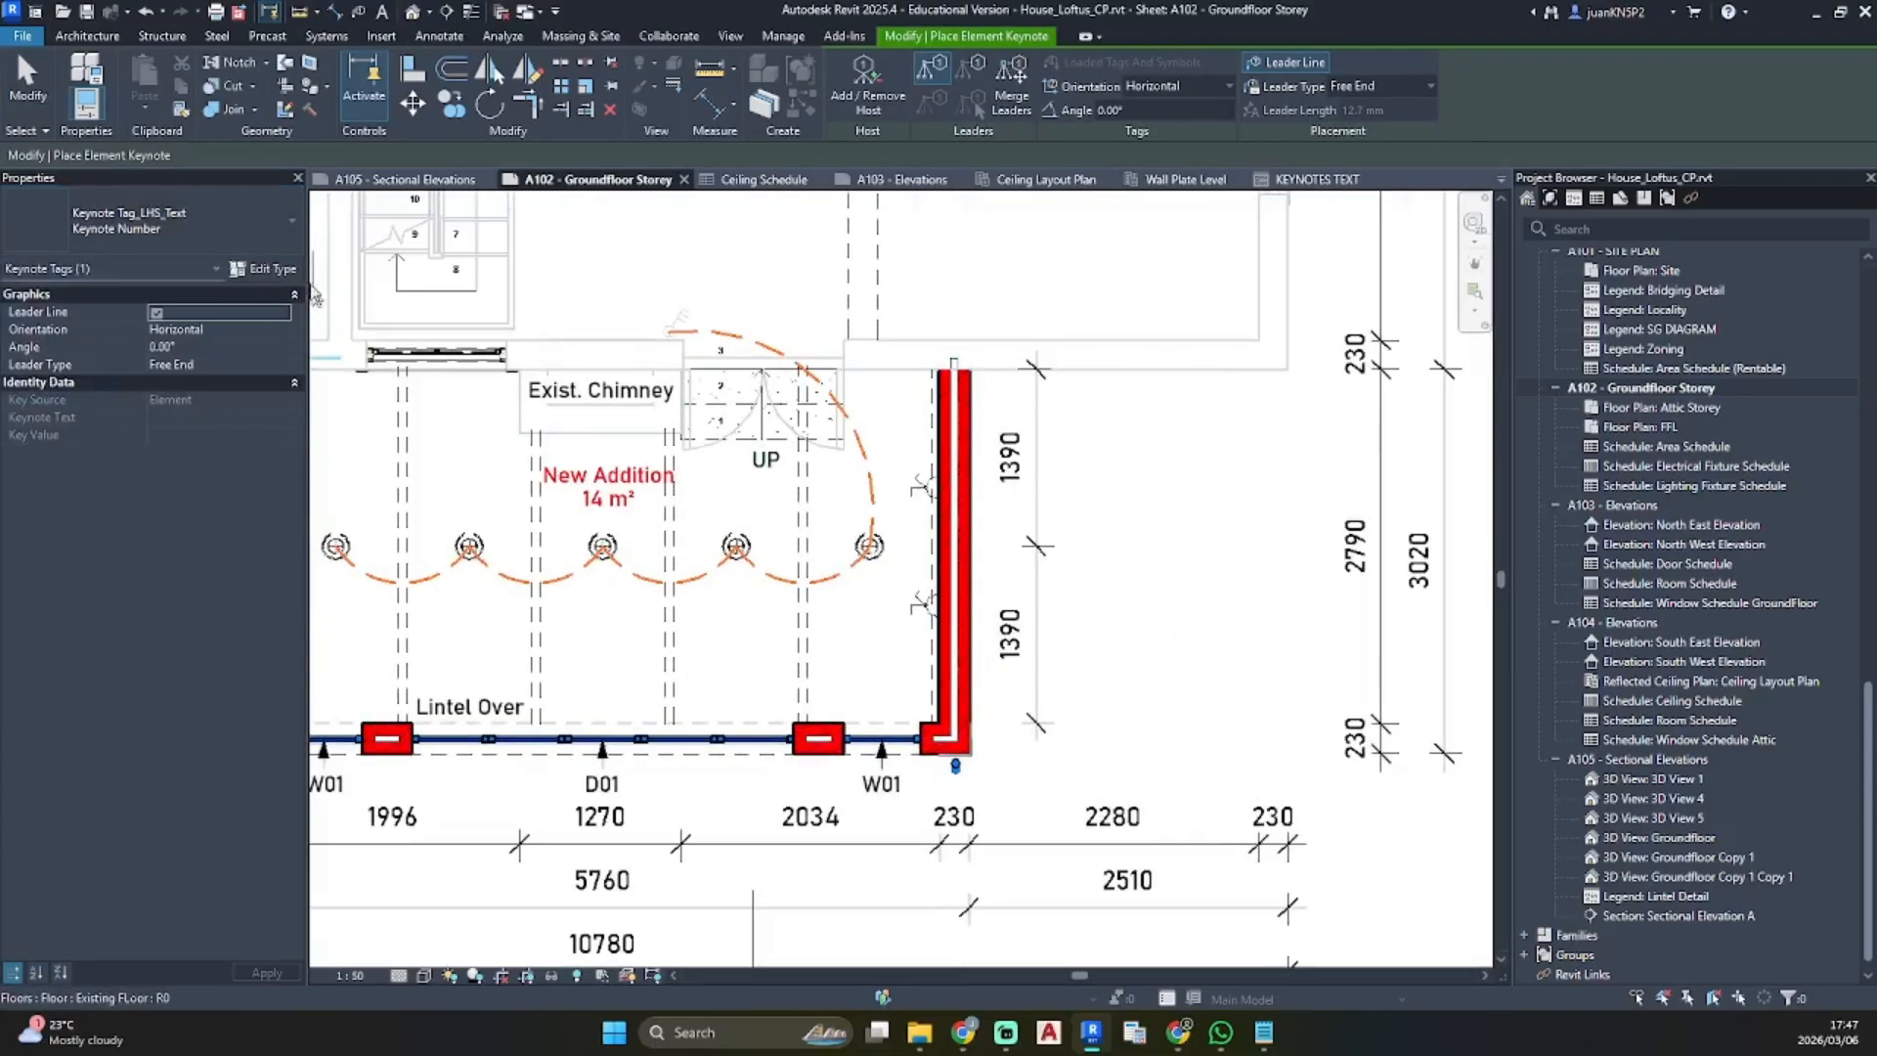
pyautogui.click(262, 268)
pyautogui.click(1665, 437)
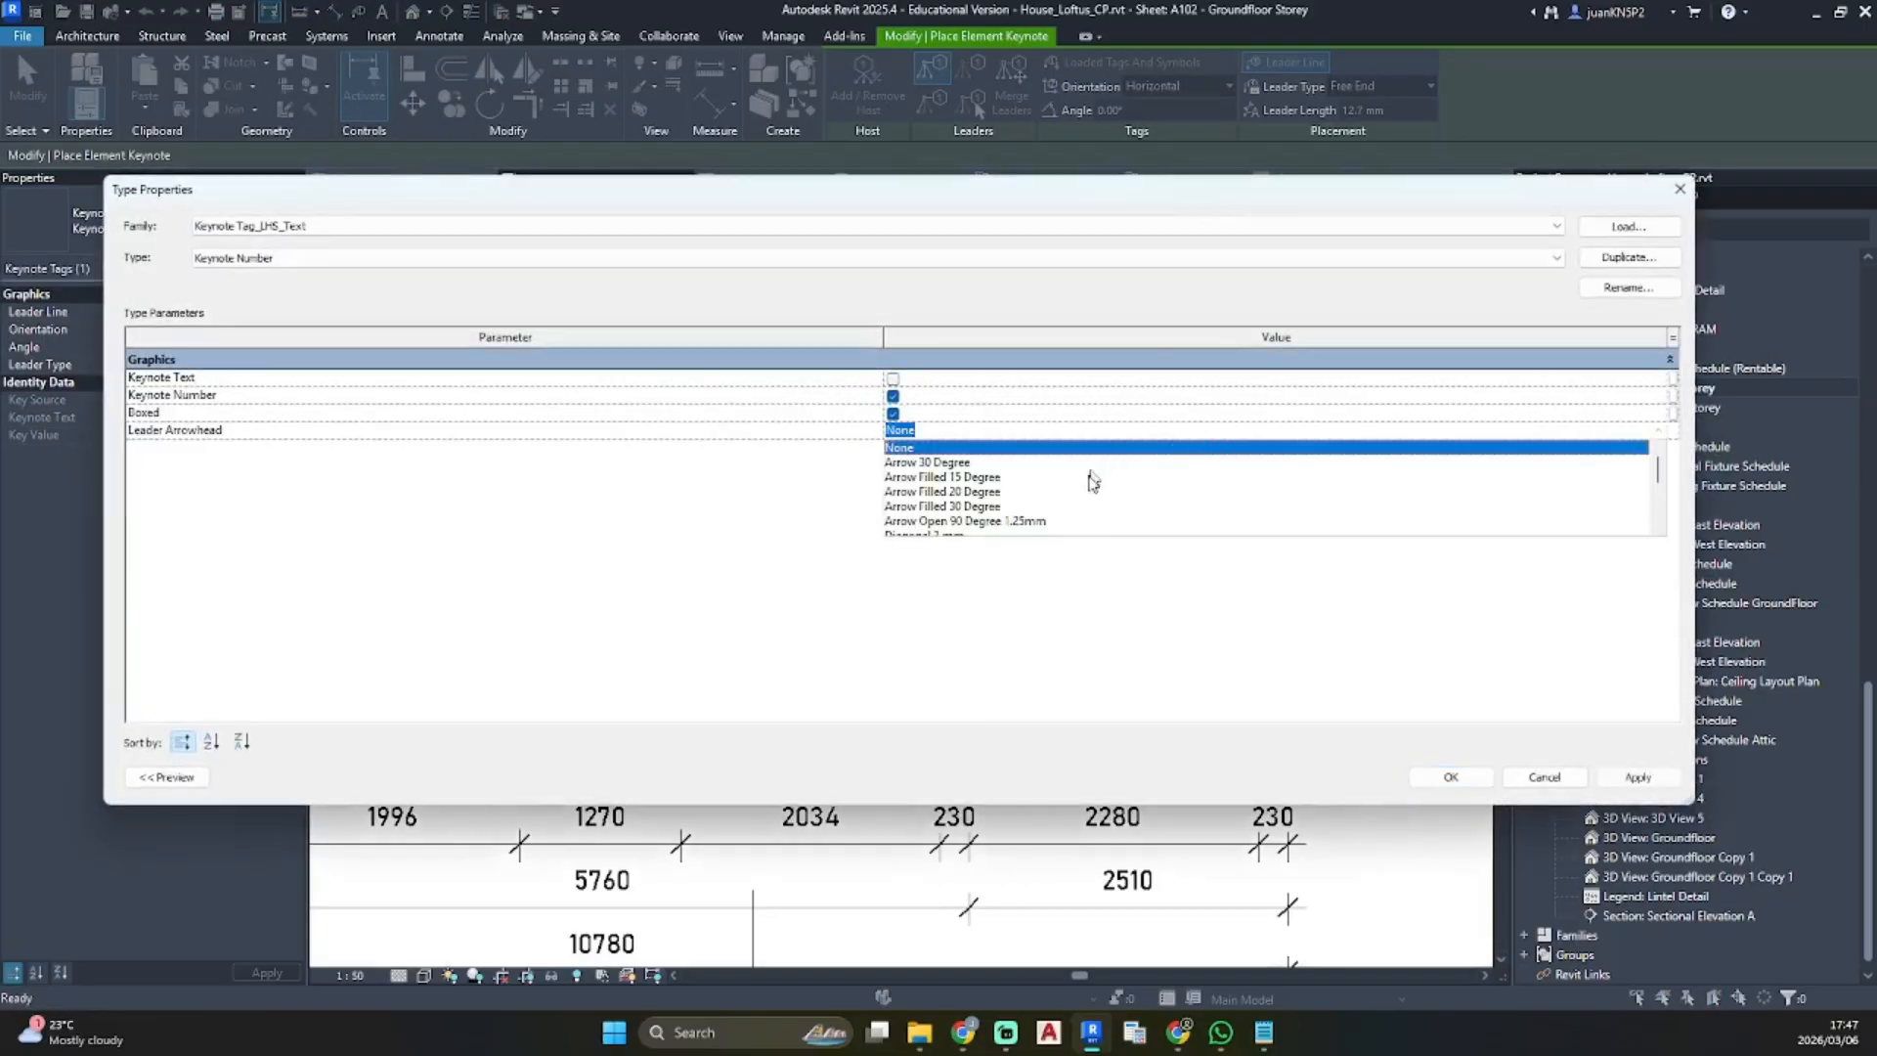
pyautogui.click(1041, 512)
pyautogui.click(1465, 775)
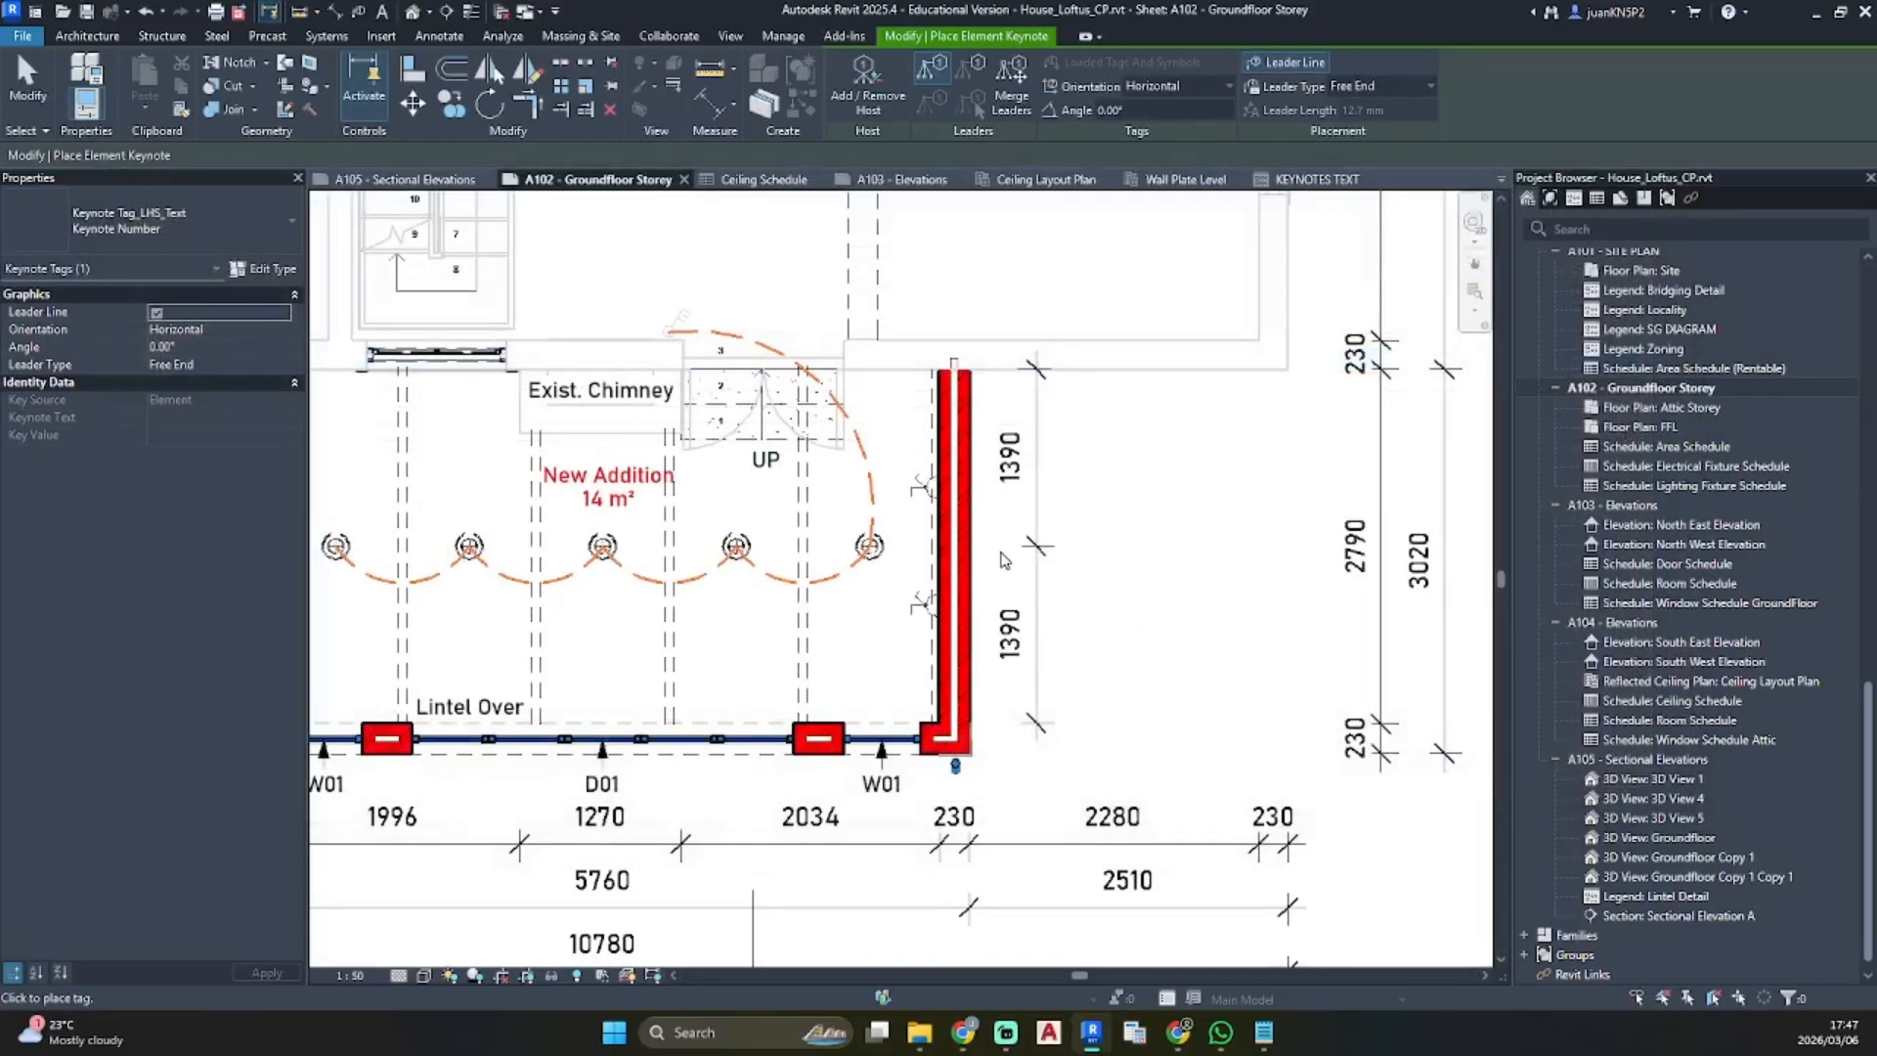
# Place a New Brick Wall keynote on the addition's right-hand wall, with the tag outside the 1390 dimensions
pyautogui.click(979, 562)
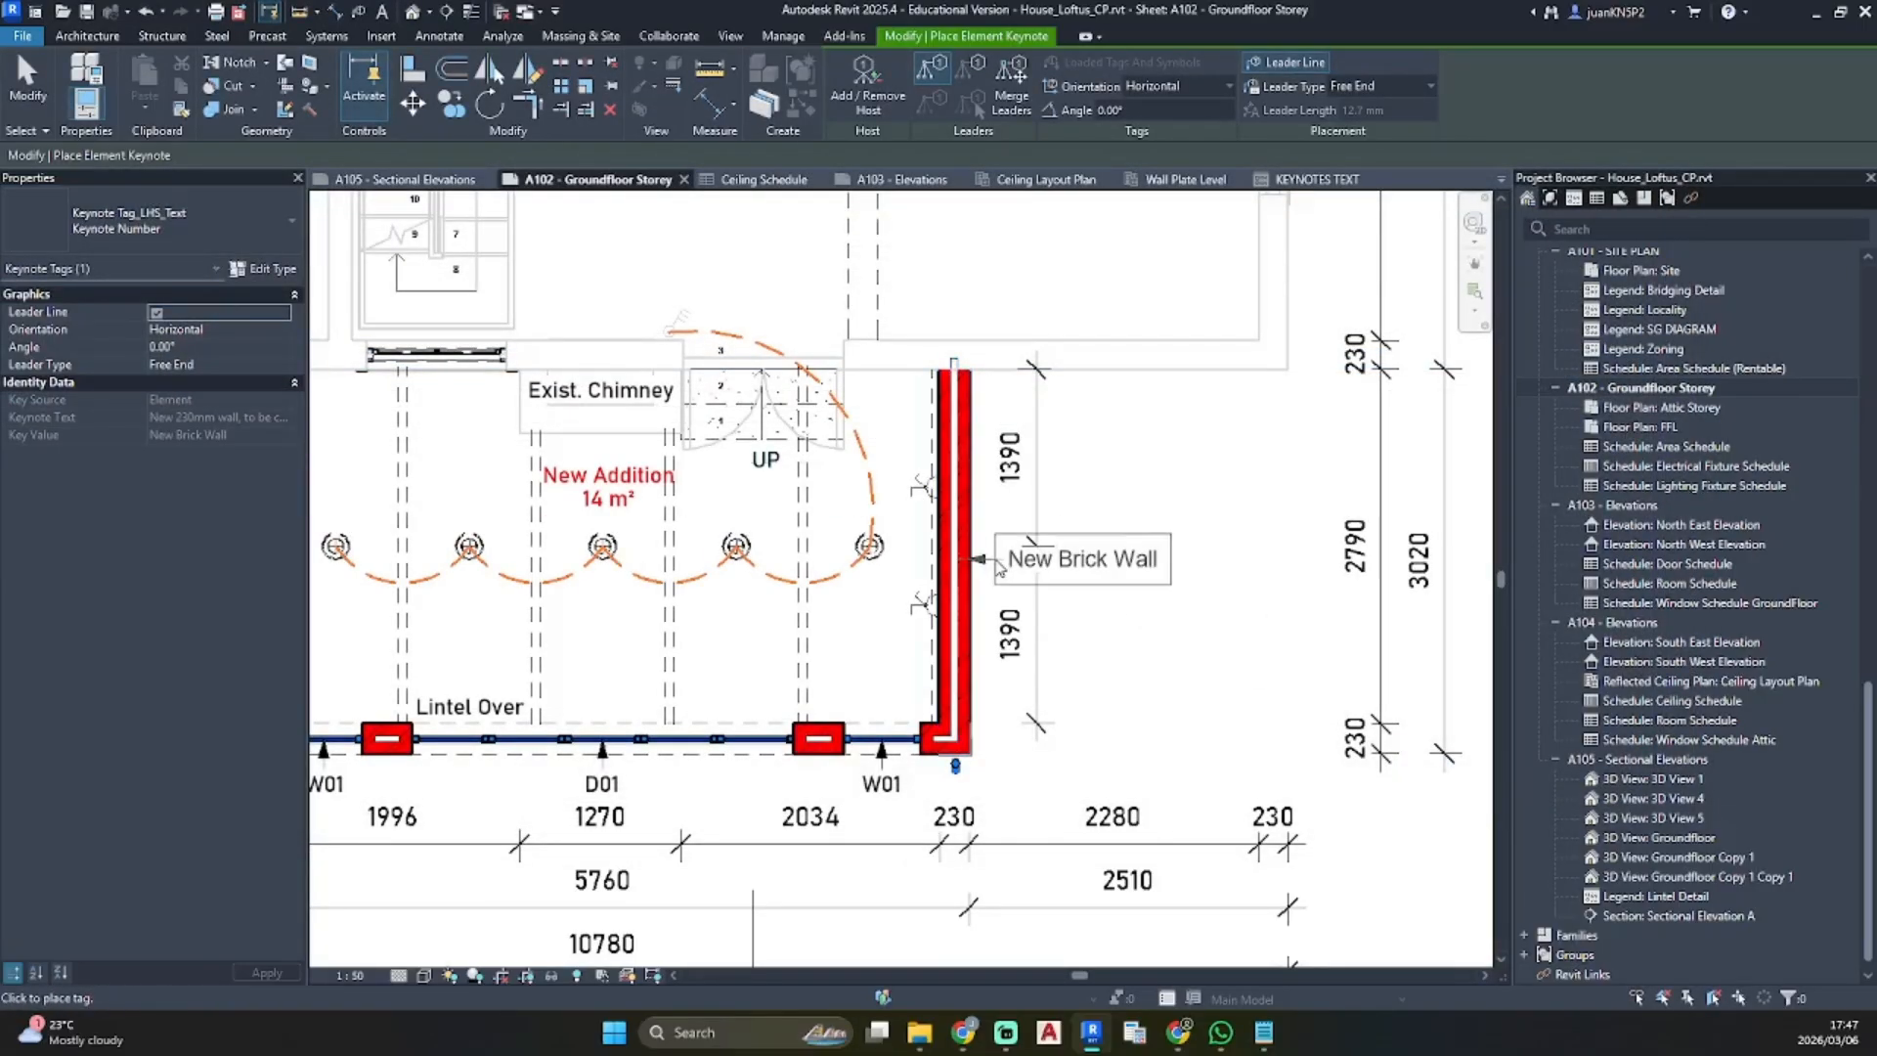
pyautogui.click(1105, 567)
pyautogui.scroll(-3, 1016, 711)
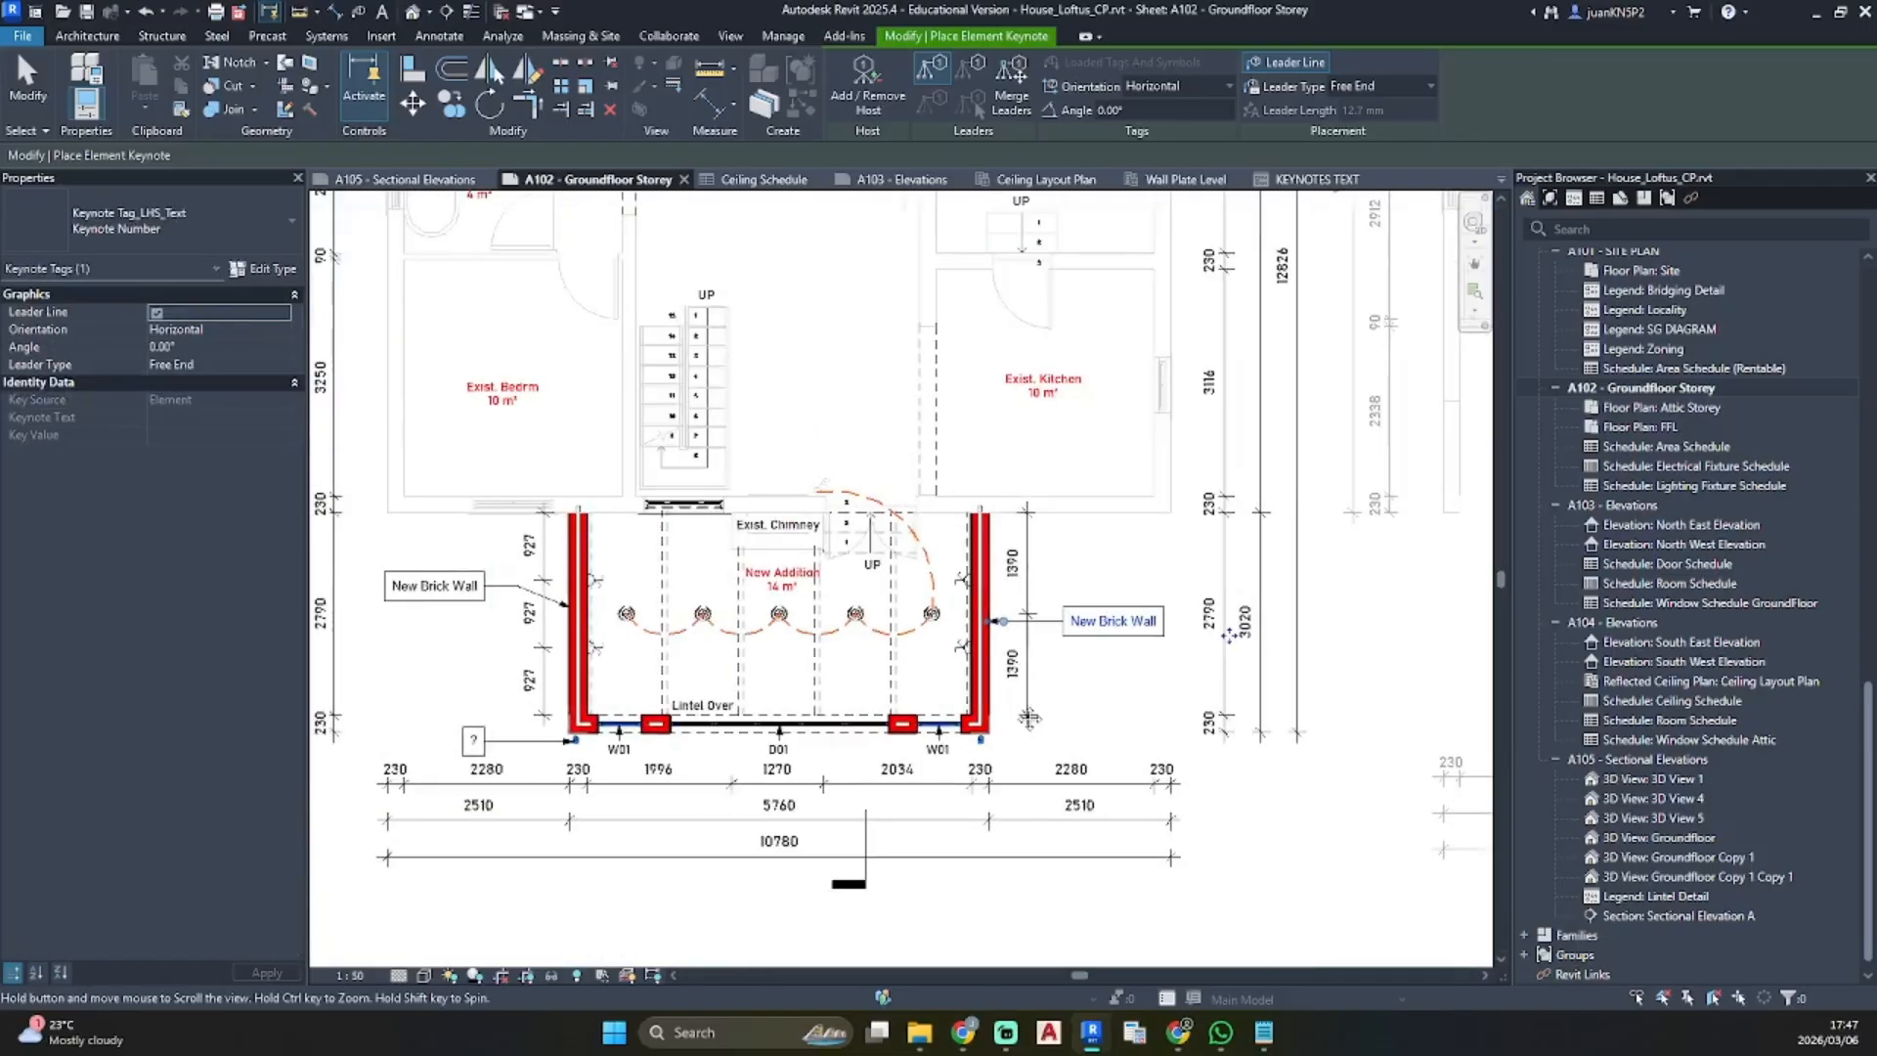
pyautogui.press('Escape')
pyautogui.press('Escape')
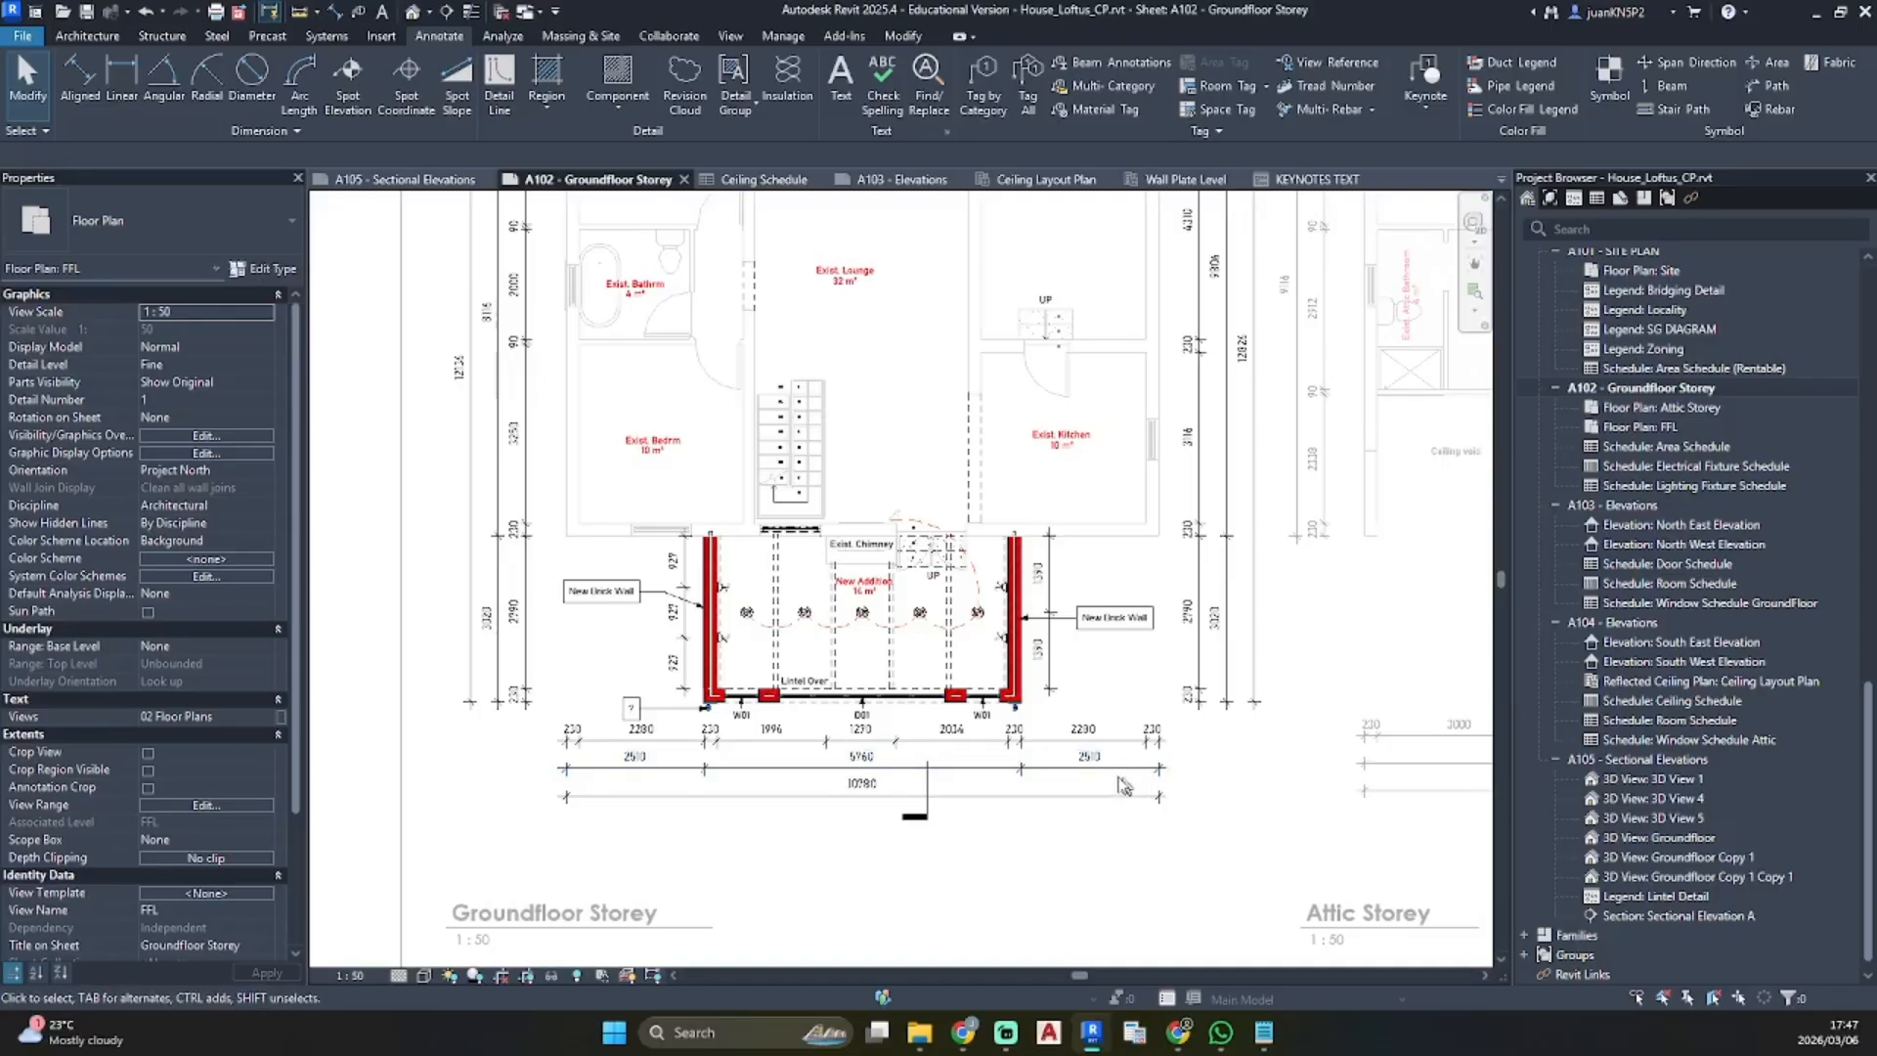
pyautogui.scroll(3, 1031, 717)
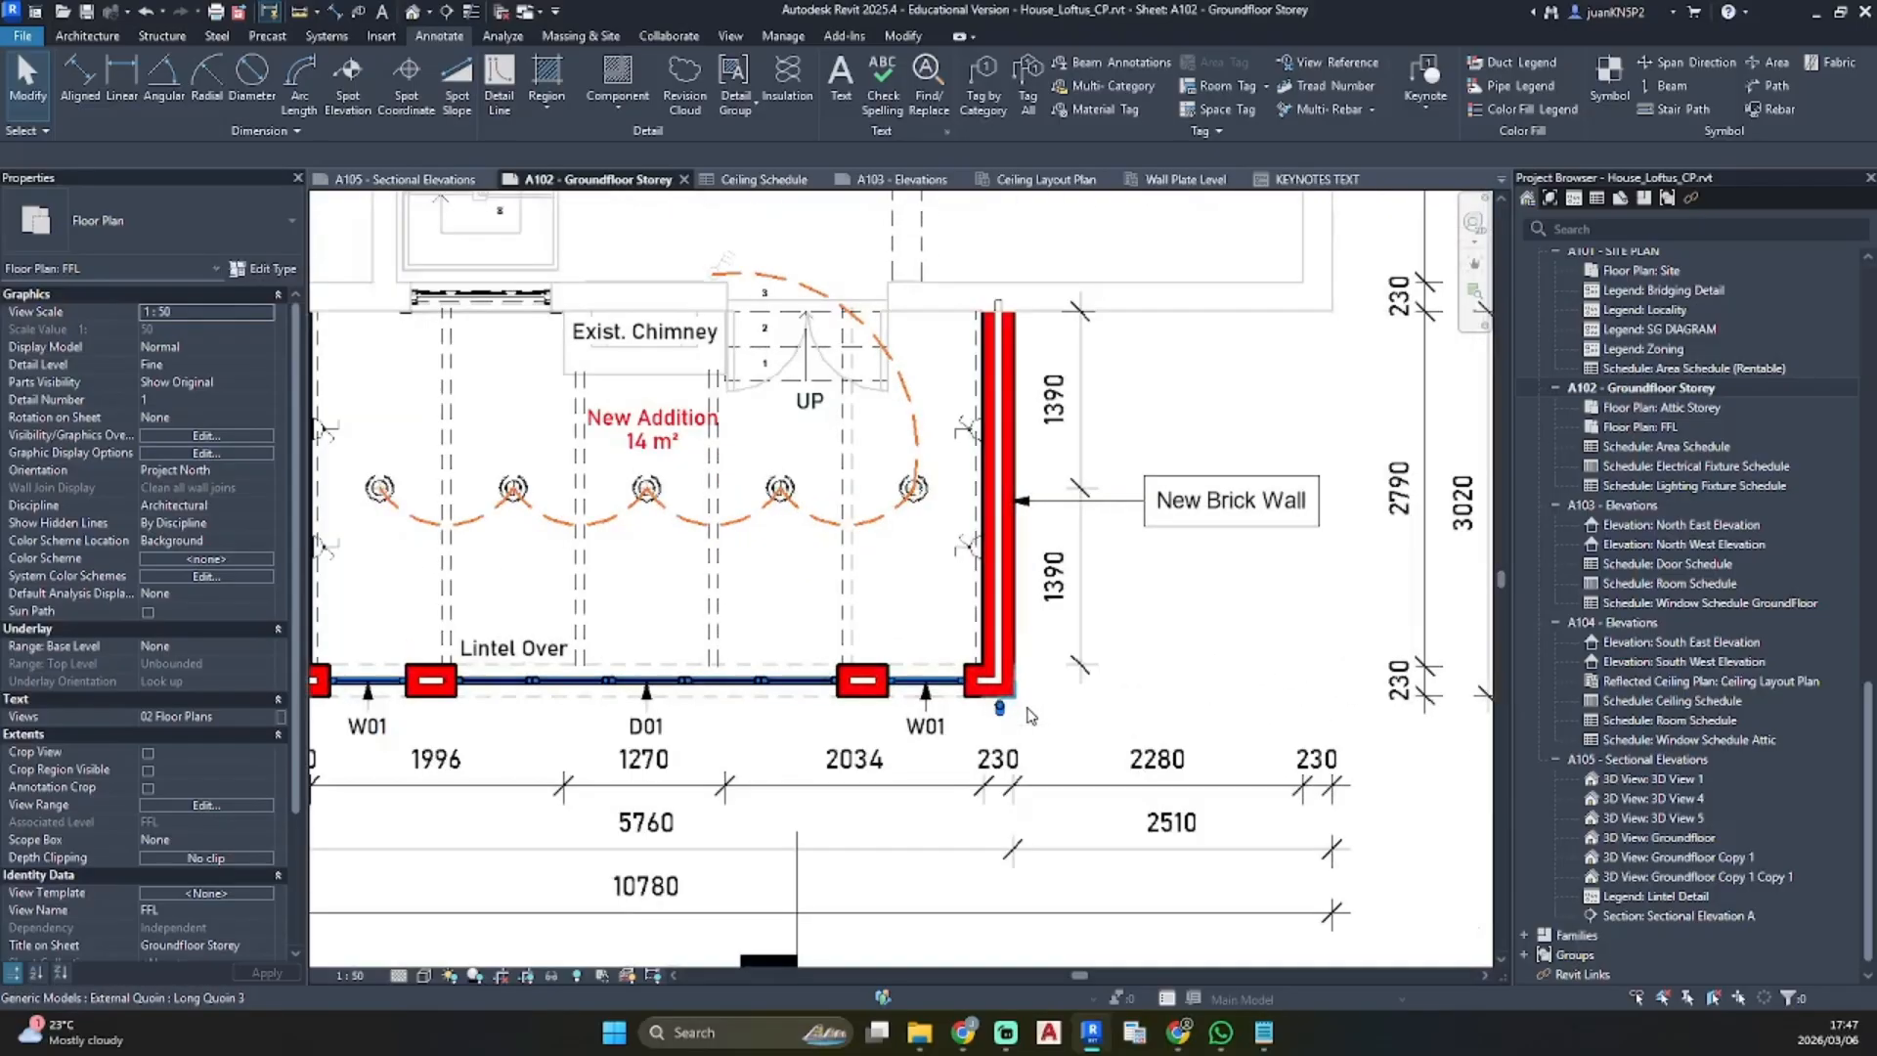
pyautogui.scroll(5, 1021, 709)
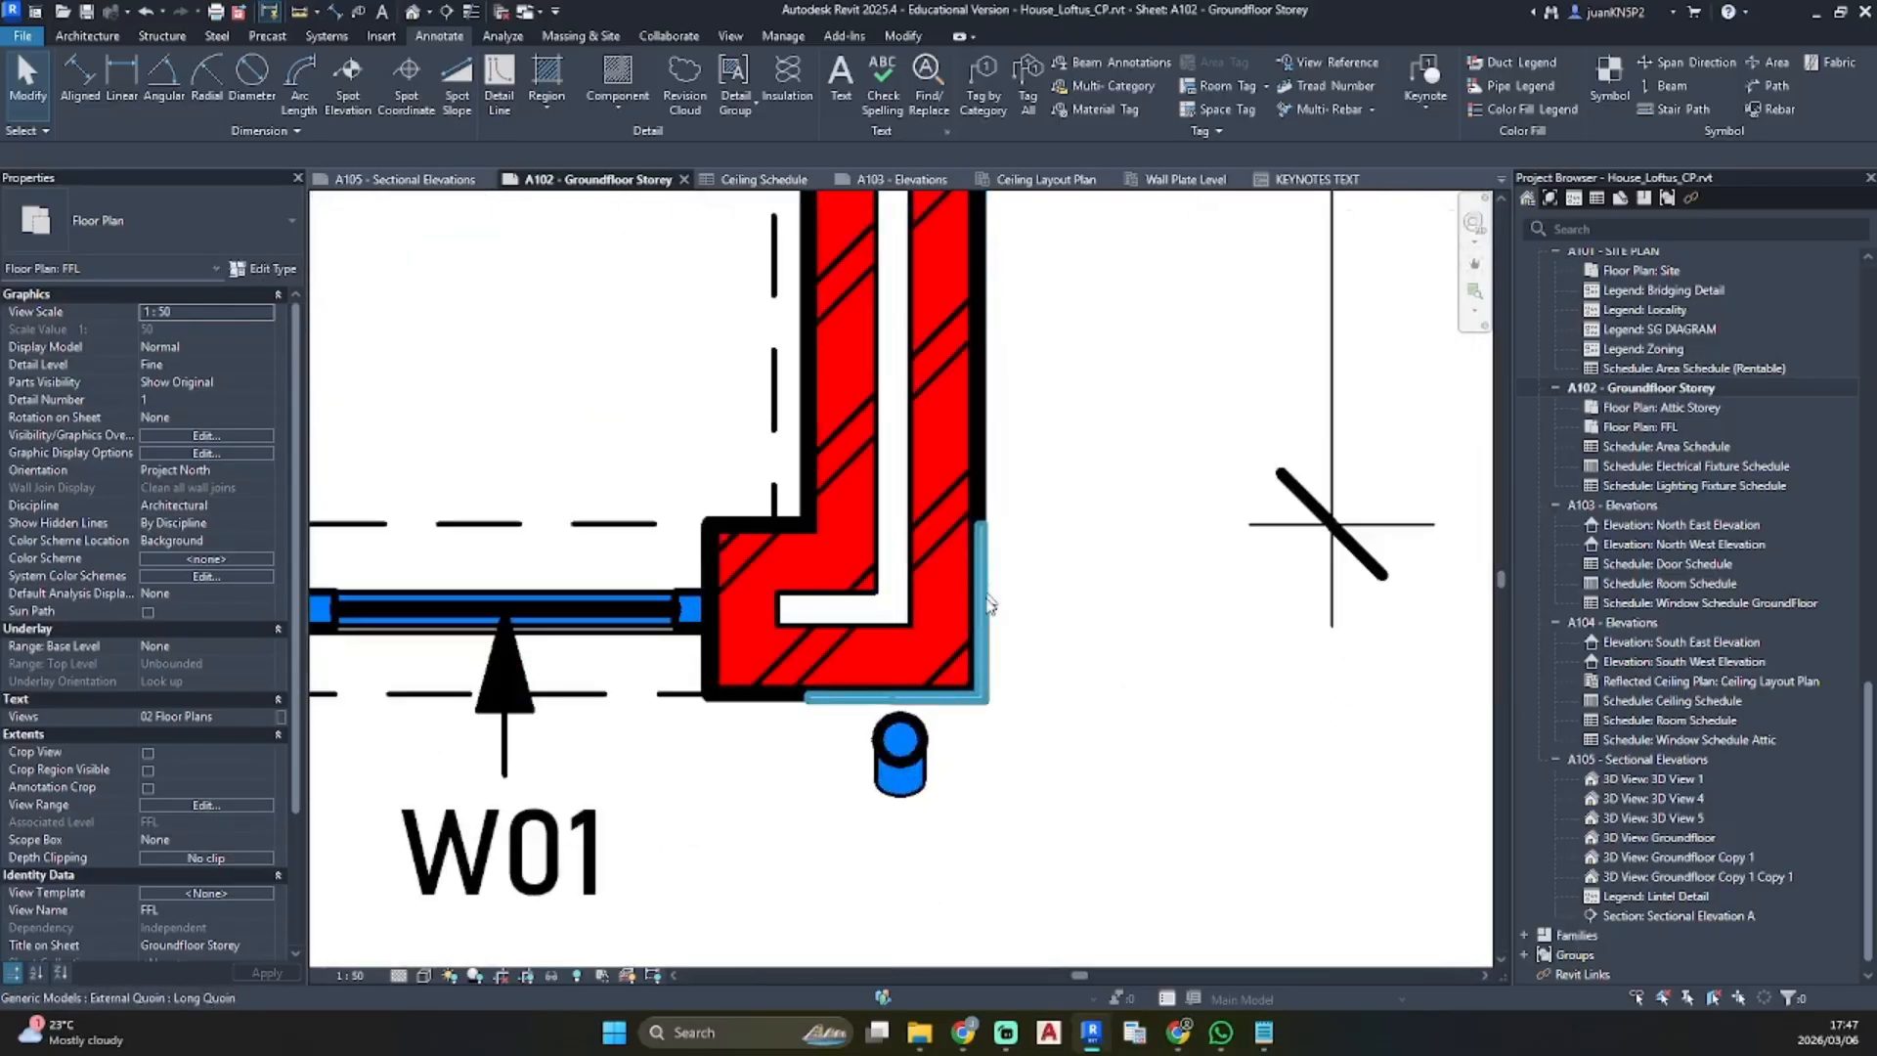
pyautogui.click(990, 604)
pyautogui.click(1276, 956)
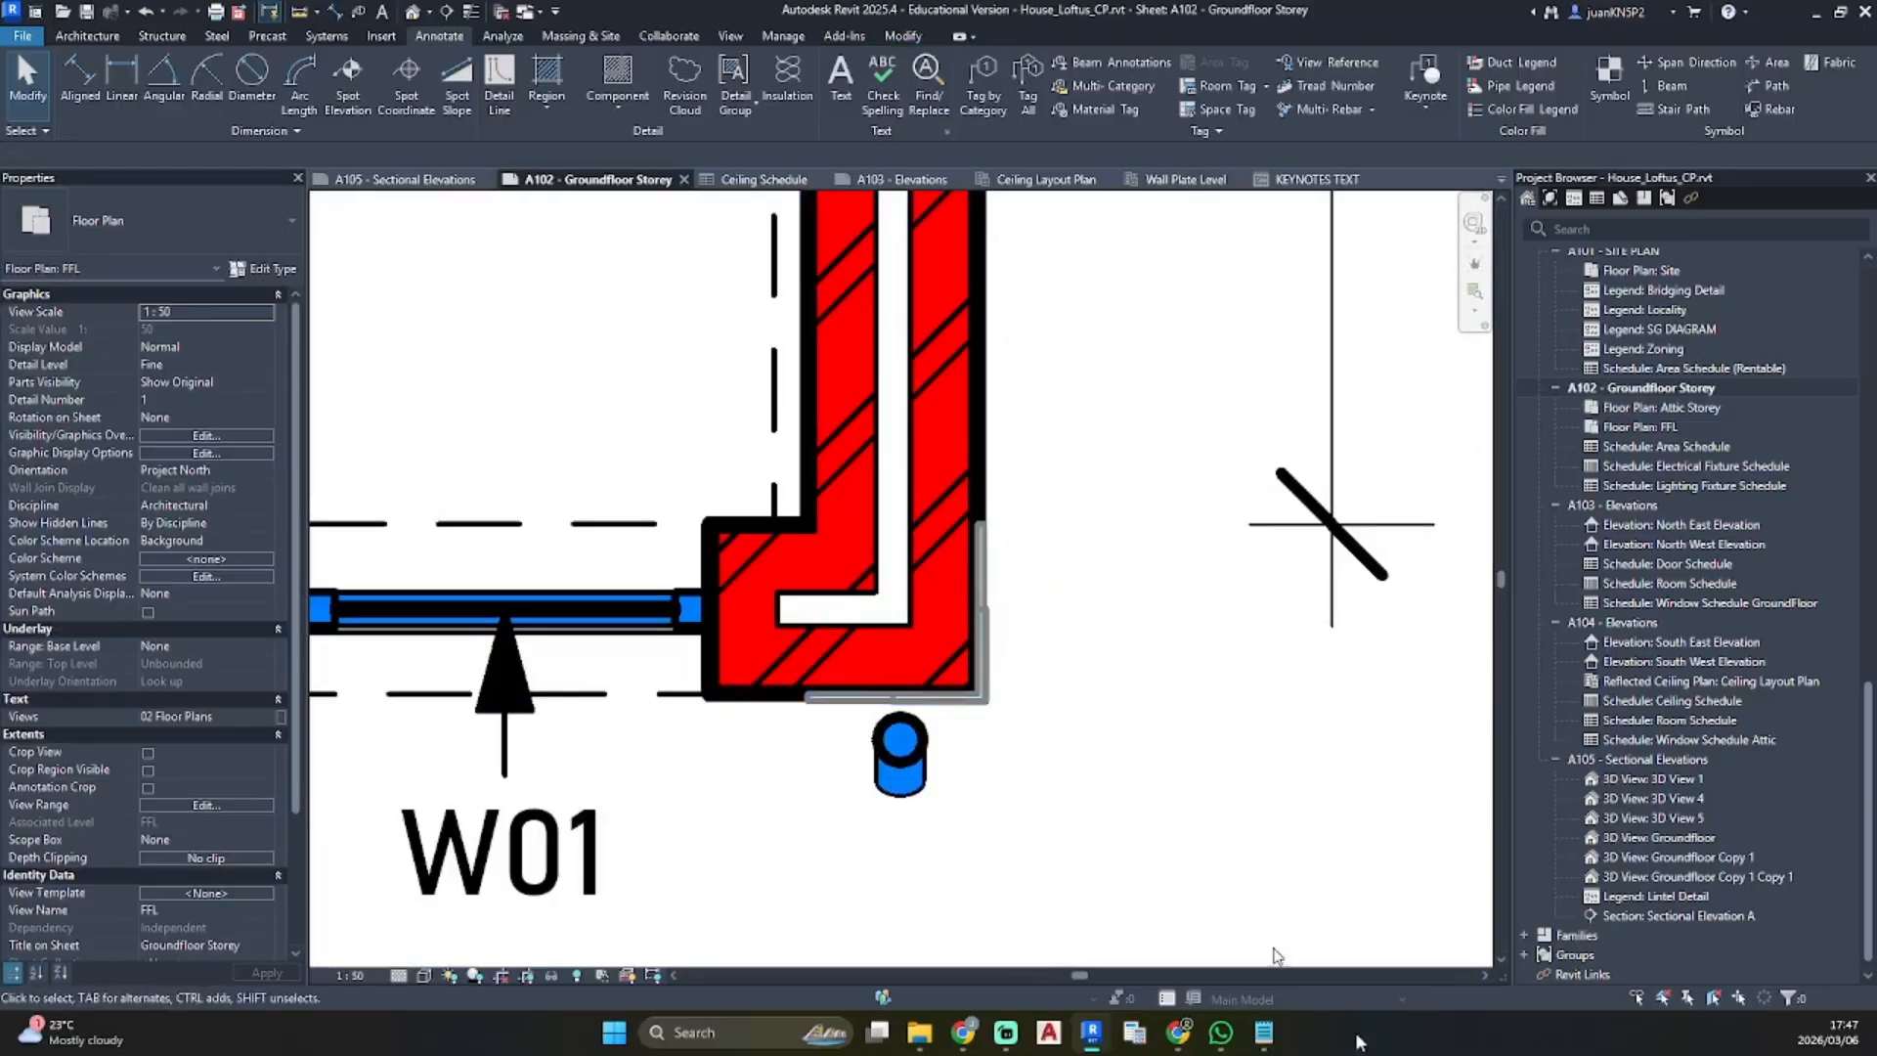
# Switch to keynotes.txt in Notepad and add a Plaster Finish entry, "New Plaster corner finish to match Existing", with Wall Construction as its parent
pyautogui.click(1261, 1029)
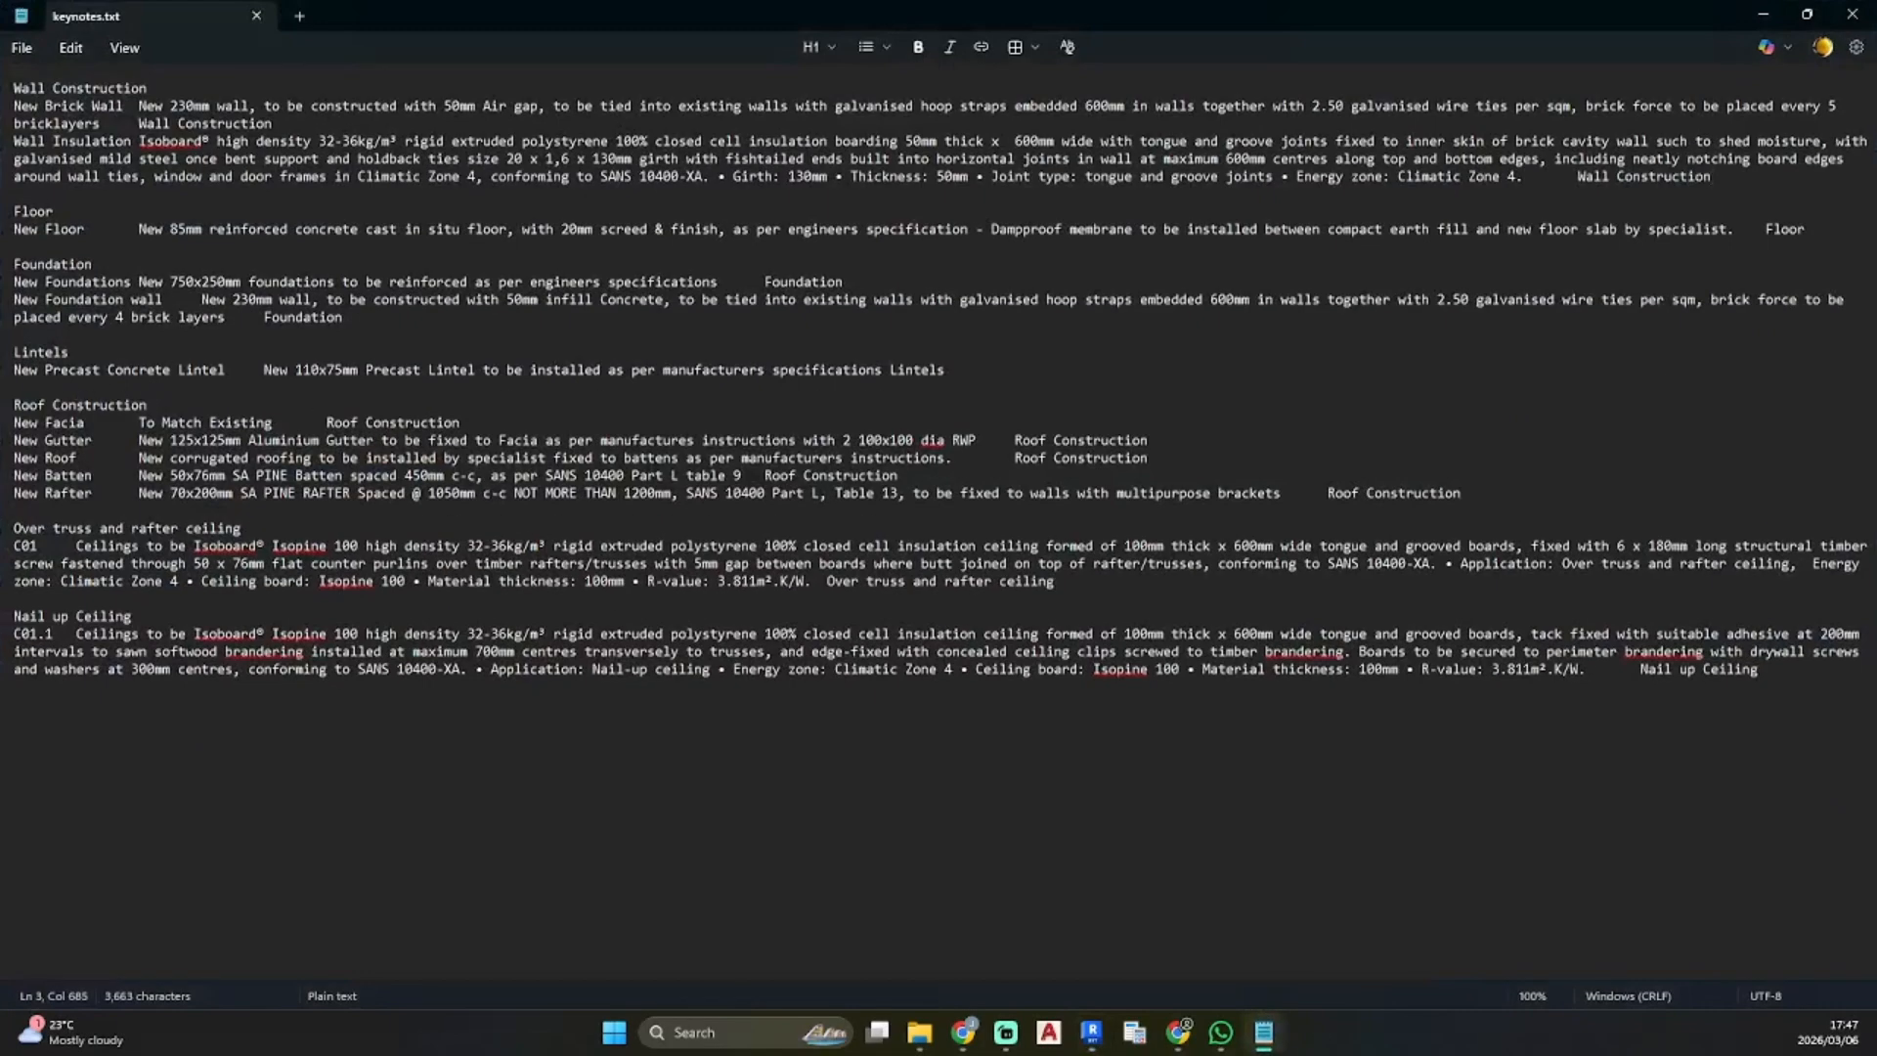
pyautogui.hotkey('shift', 'Left')
pyautogui.hotkey('shift', 'Left')
pyautogui.hotkey('shift', 'Left')
pyautogui.hotkey('shift', 'Left')
pyautogui.hotkey('shift', 'Left')
pyautogui.hotkey('shift', 'Left')
pyautogui.hotkey('shift', 'Left')
pyautogui.hotkey('shift', 'Left')
pyautogui.hotkey('shift', 'Left')
pyautogui.hotkey('shift', 'Left')
pyautogui.hotkey('shift', 'Left')
pyautogui.hotkey('shift', 'Left')
pyautogui.hotkey('shift', 'Left')
pyautogui.hotkey('shift', 'Left')
pyautogui.hotkey('shift', 'Left')
pyautogui.hotkey('shift', 'Left')
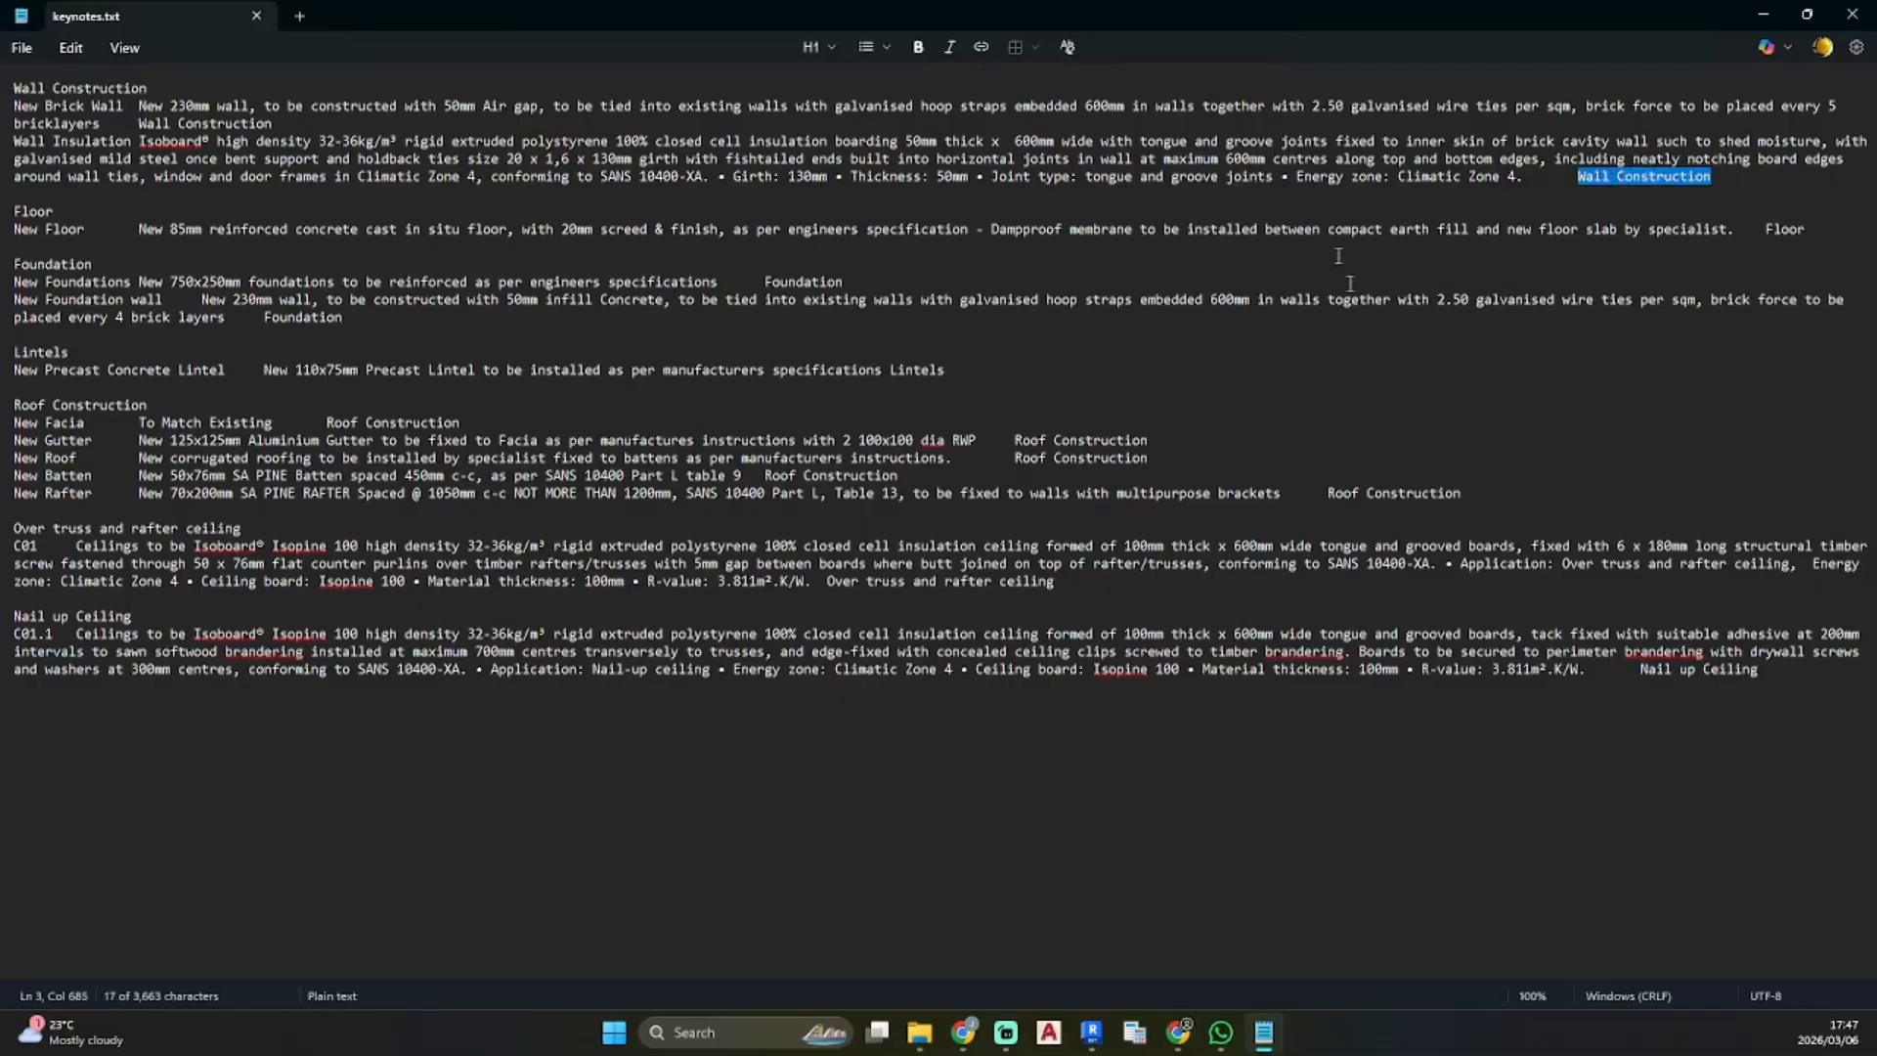
pyautogui.press('Right')
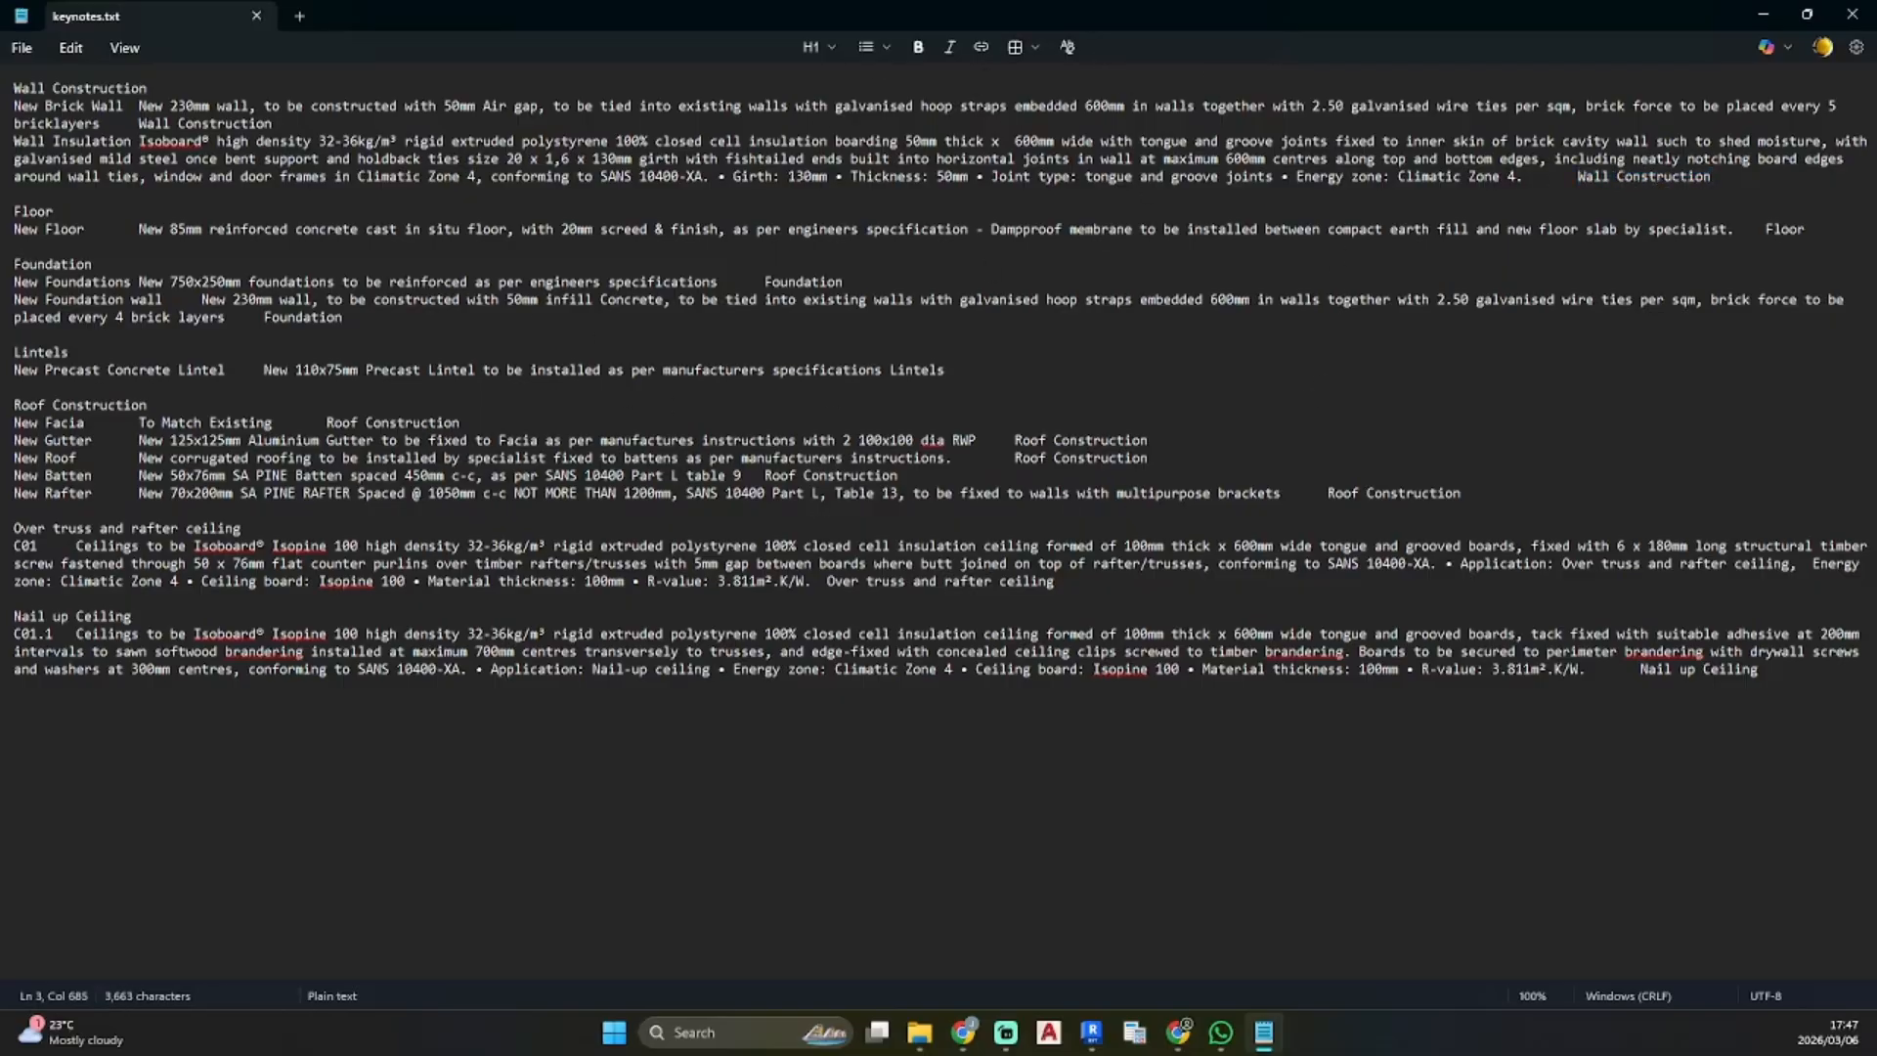
pyautogui.press('Return')
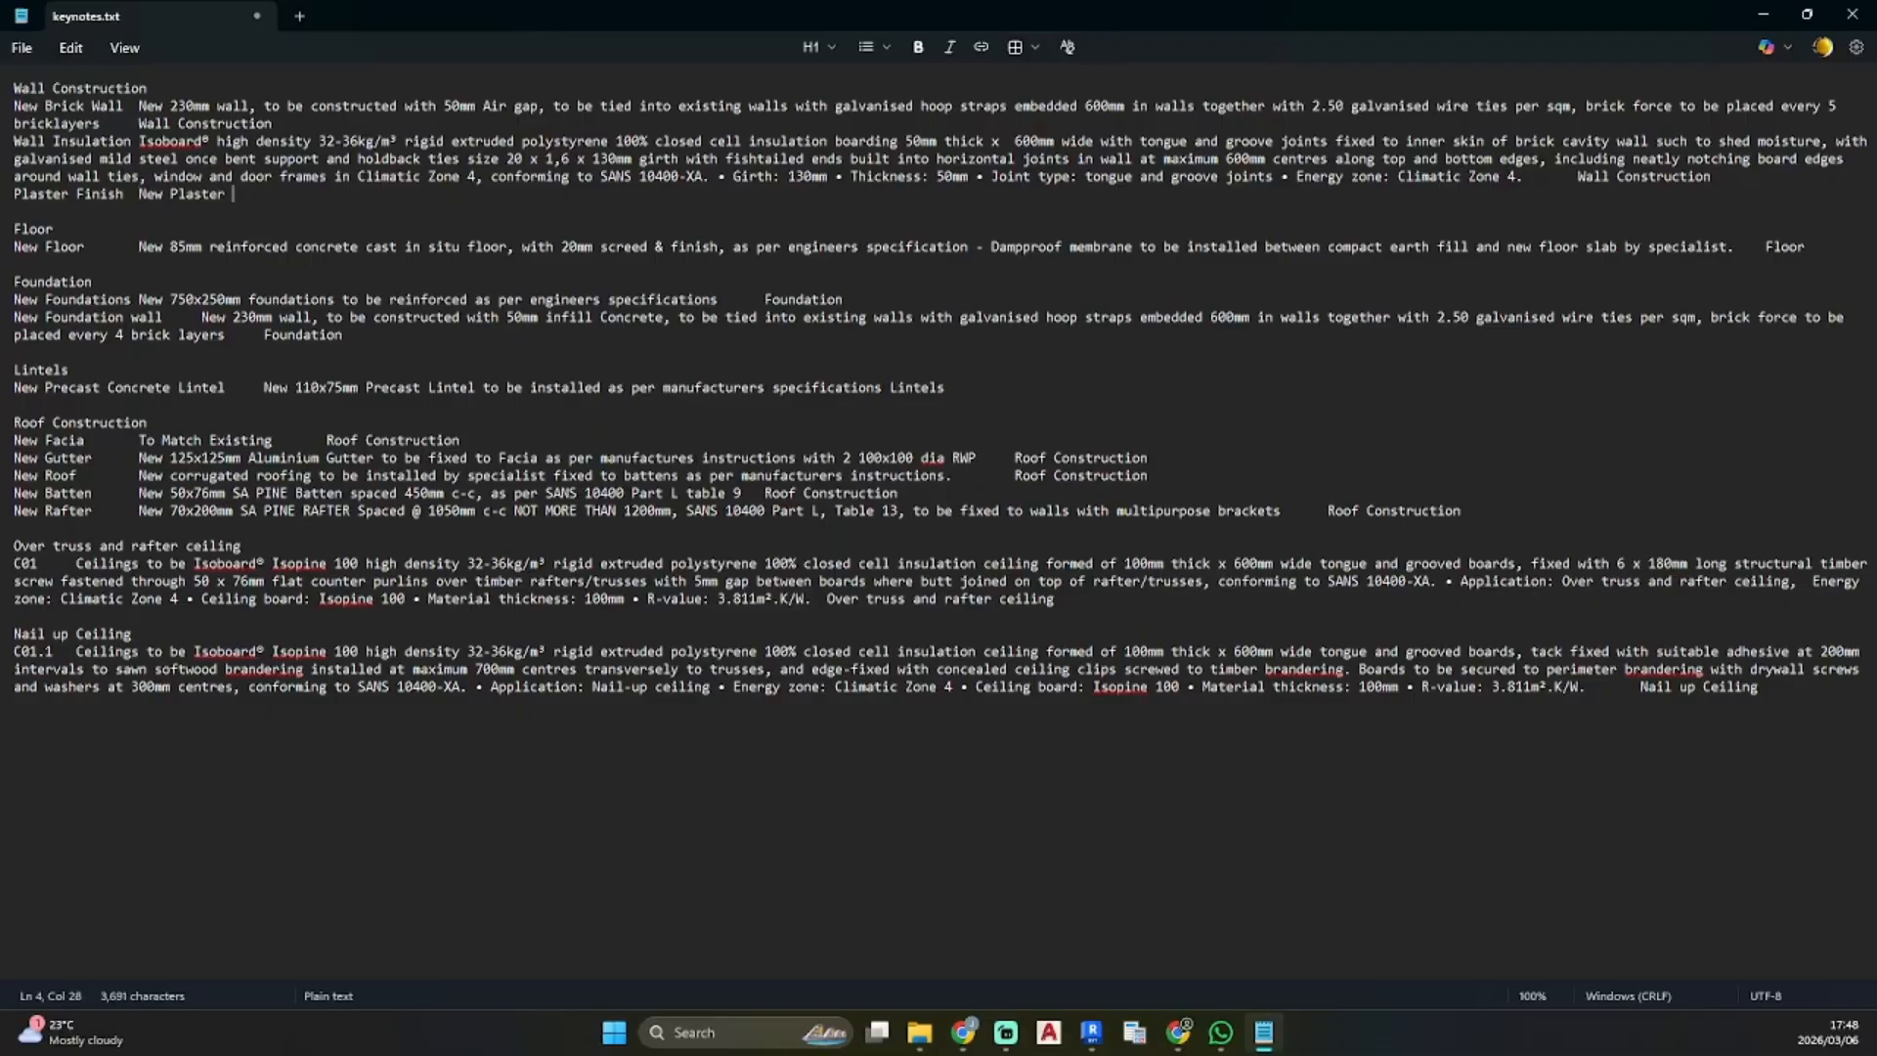
pyautogui.write('finsi')
pyautogui.write(' to match Existing')
pyautogui.write('Wall Construction')
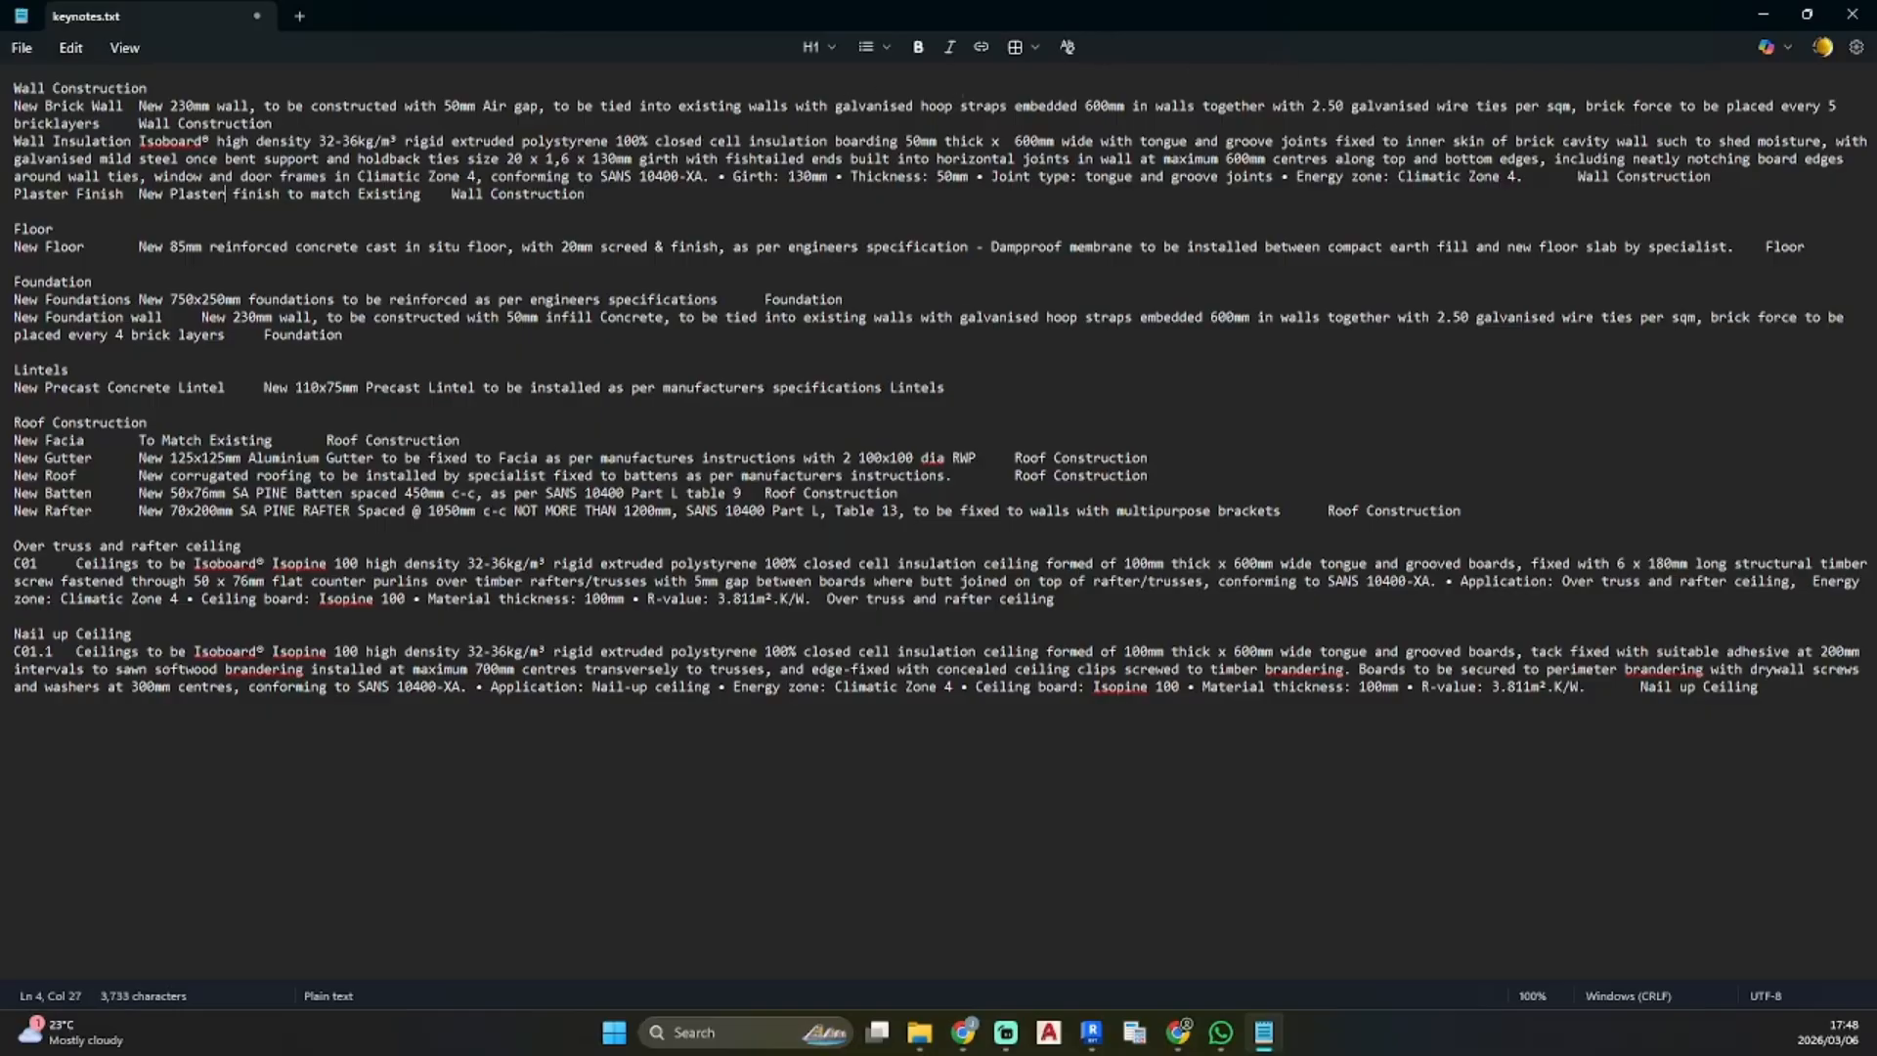
pyautogui.write('corner')
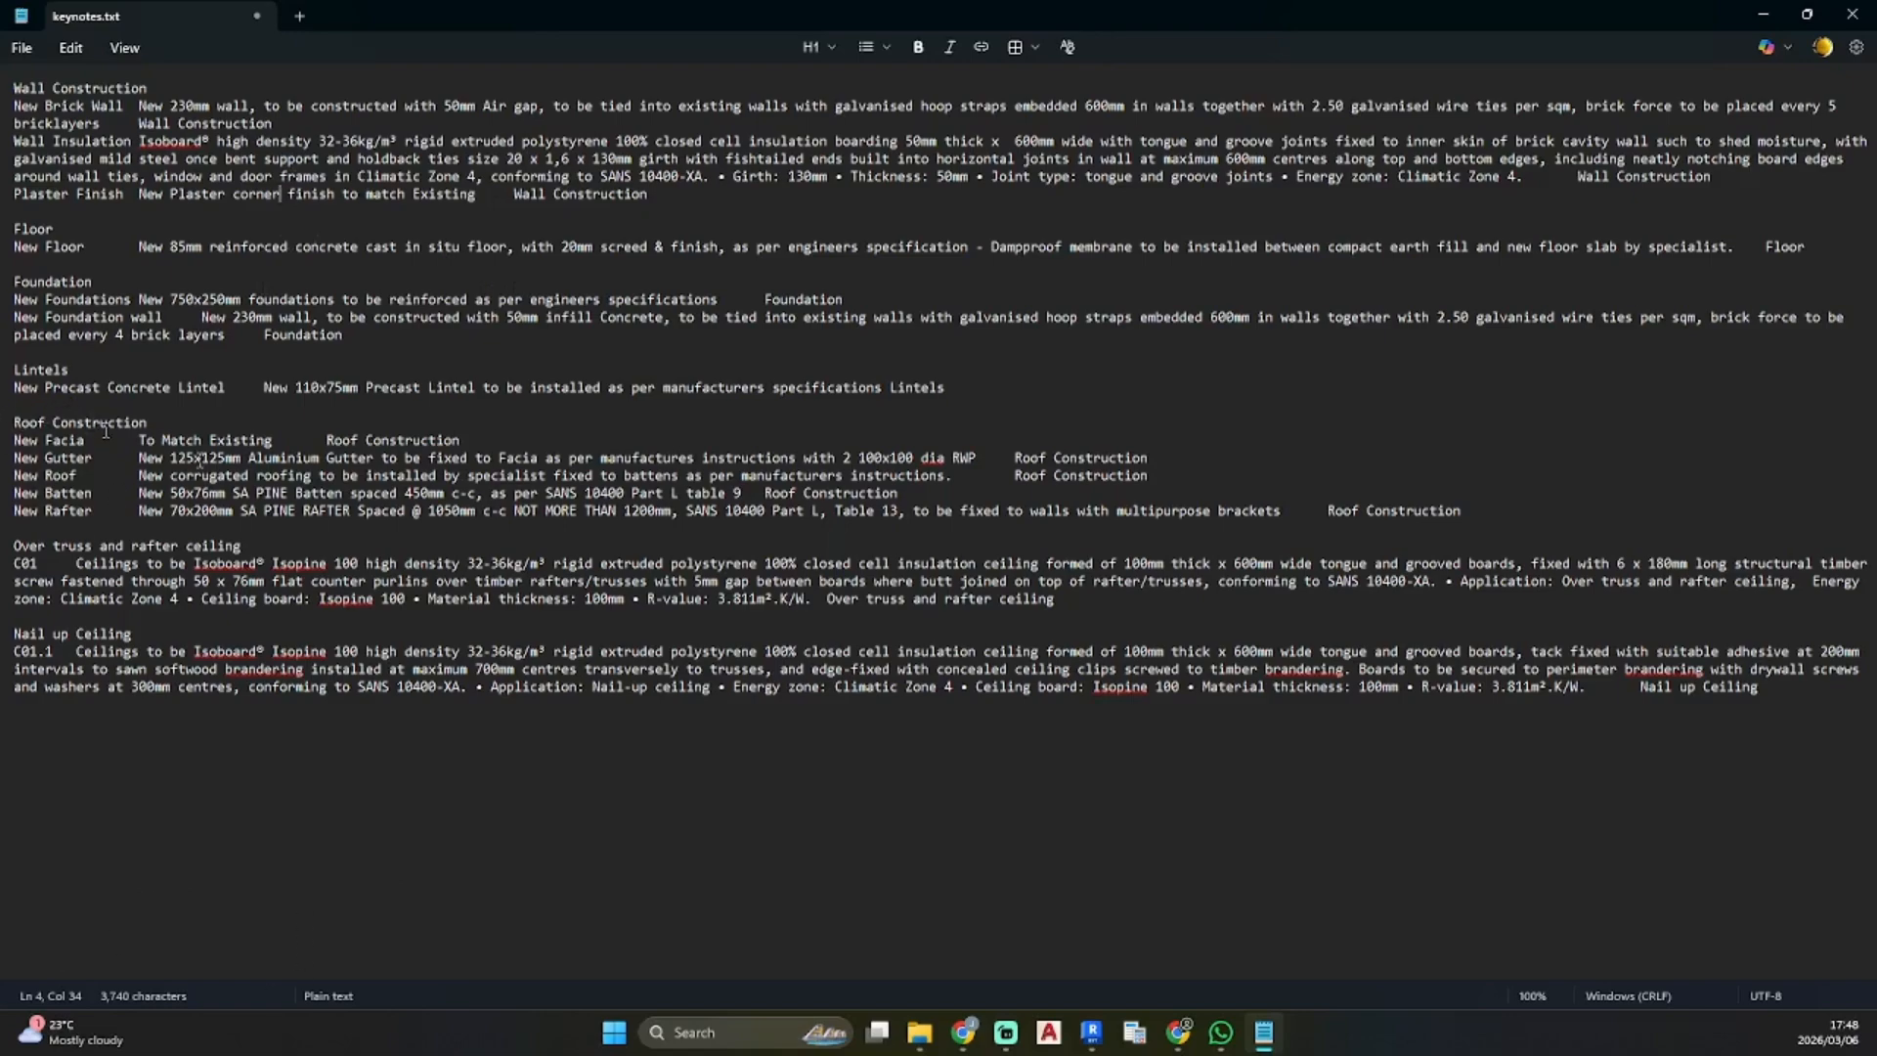
# Add a New RWP entry after New Rafter, "New RWP to be 80dia aluminium downpipe to be installed by specialist", with Roof Construction as its parent
pyautogui.click(1461, 528)
pyautogui.moveTo(1465, 516); pyautogui.dragTo(1344, 511)
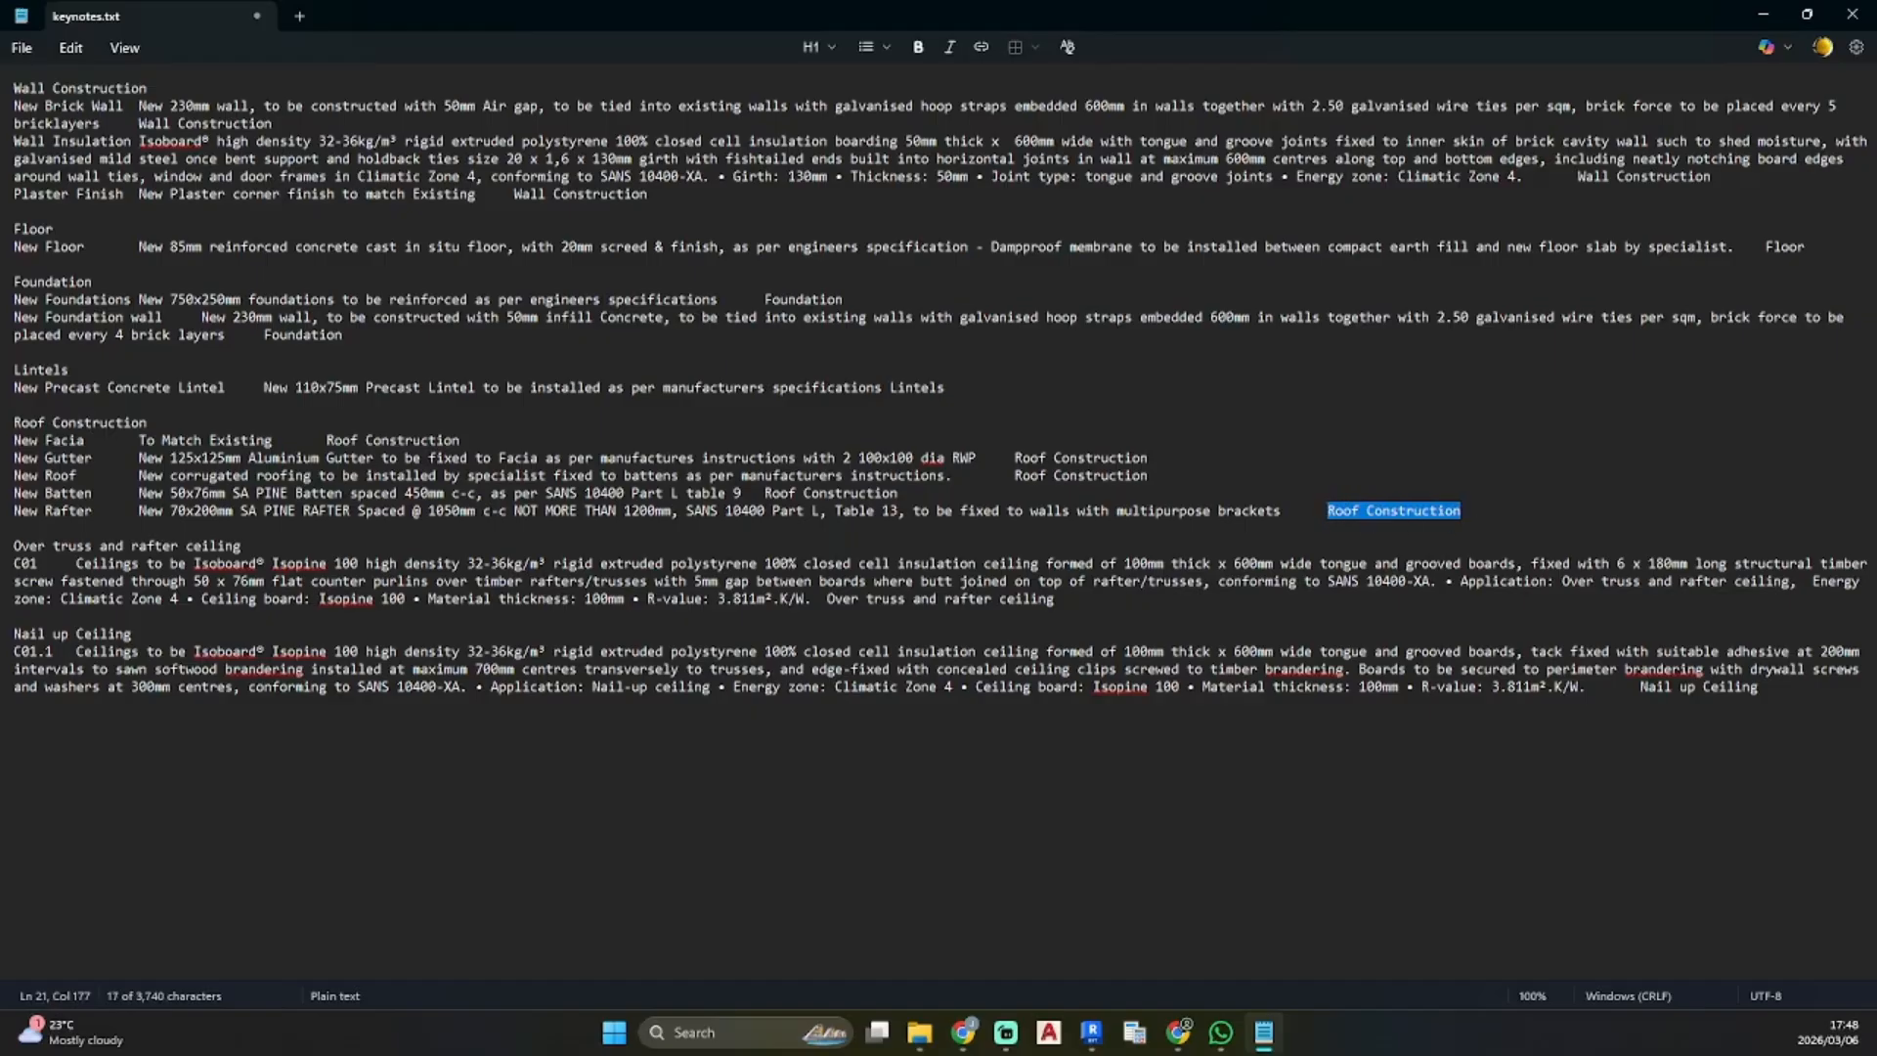
pyautogui.click(1462, 511)
pyautogui.press('Return')
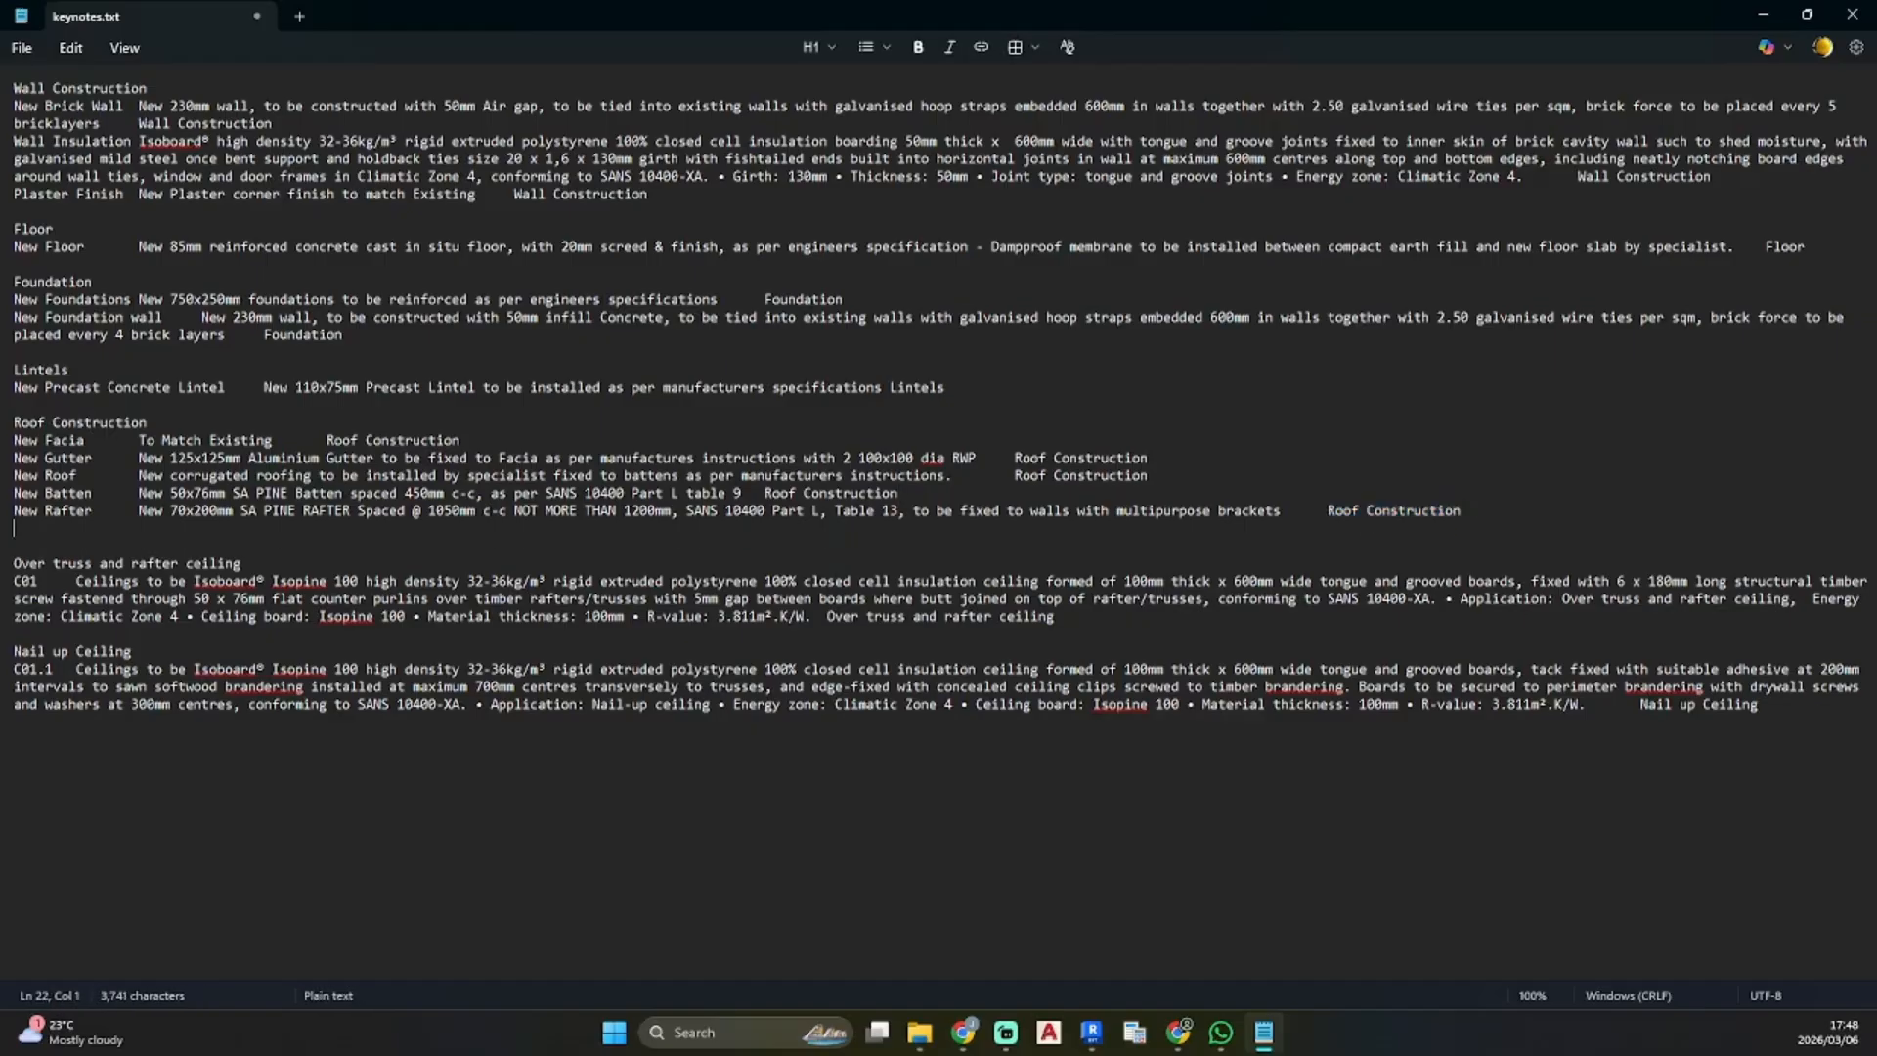
pyautogui.write('New RWP New RWP to be 80dia to be installed by speciali')
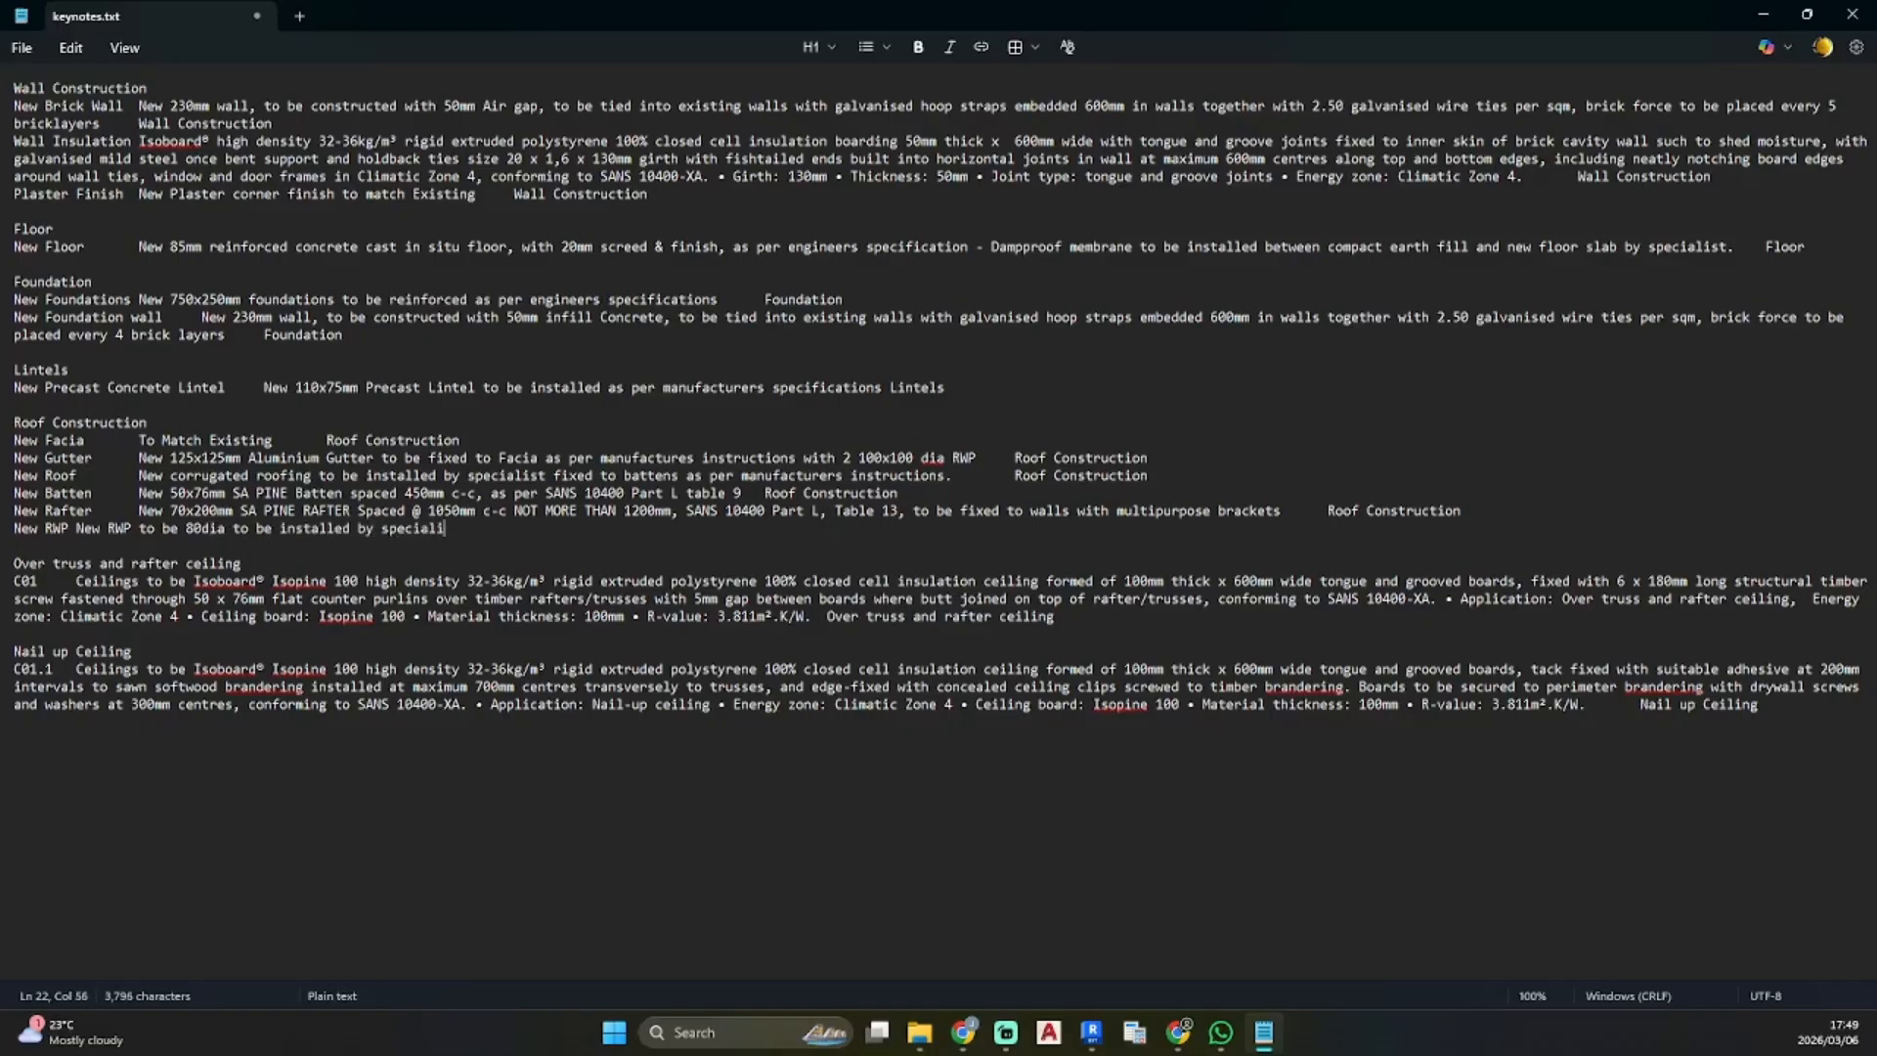
pyautogui.write('to mat')
pyautogui.hotkey('ctrl', 'BackSpace')
pyautogui.hotkey('ctrl', 'BackSpace')
pyautogui.hotkey('ctrl', 'BackSpace')
pyautogui.hotkey('ctrl', 'BackSpace')
pyautogui.hotkey('ctrl', 'BackSpace')
pyautogui.write('alumi')
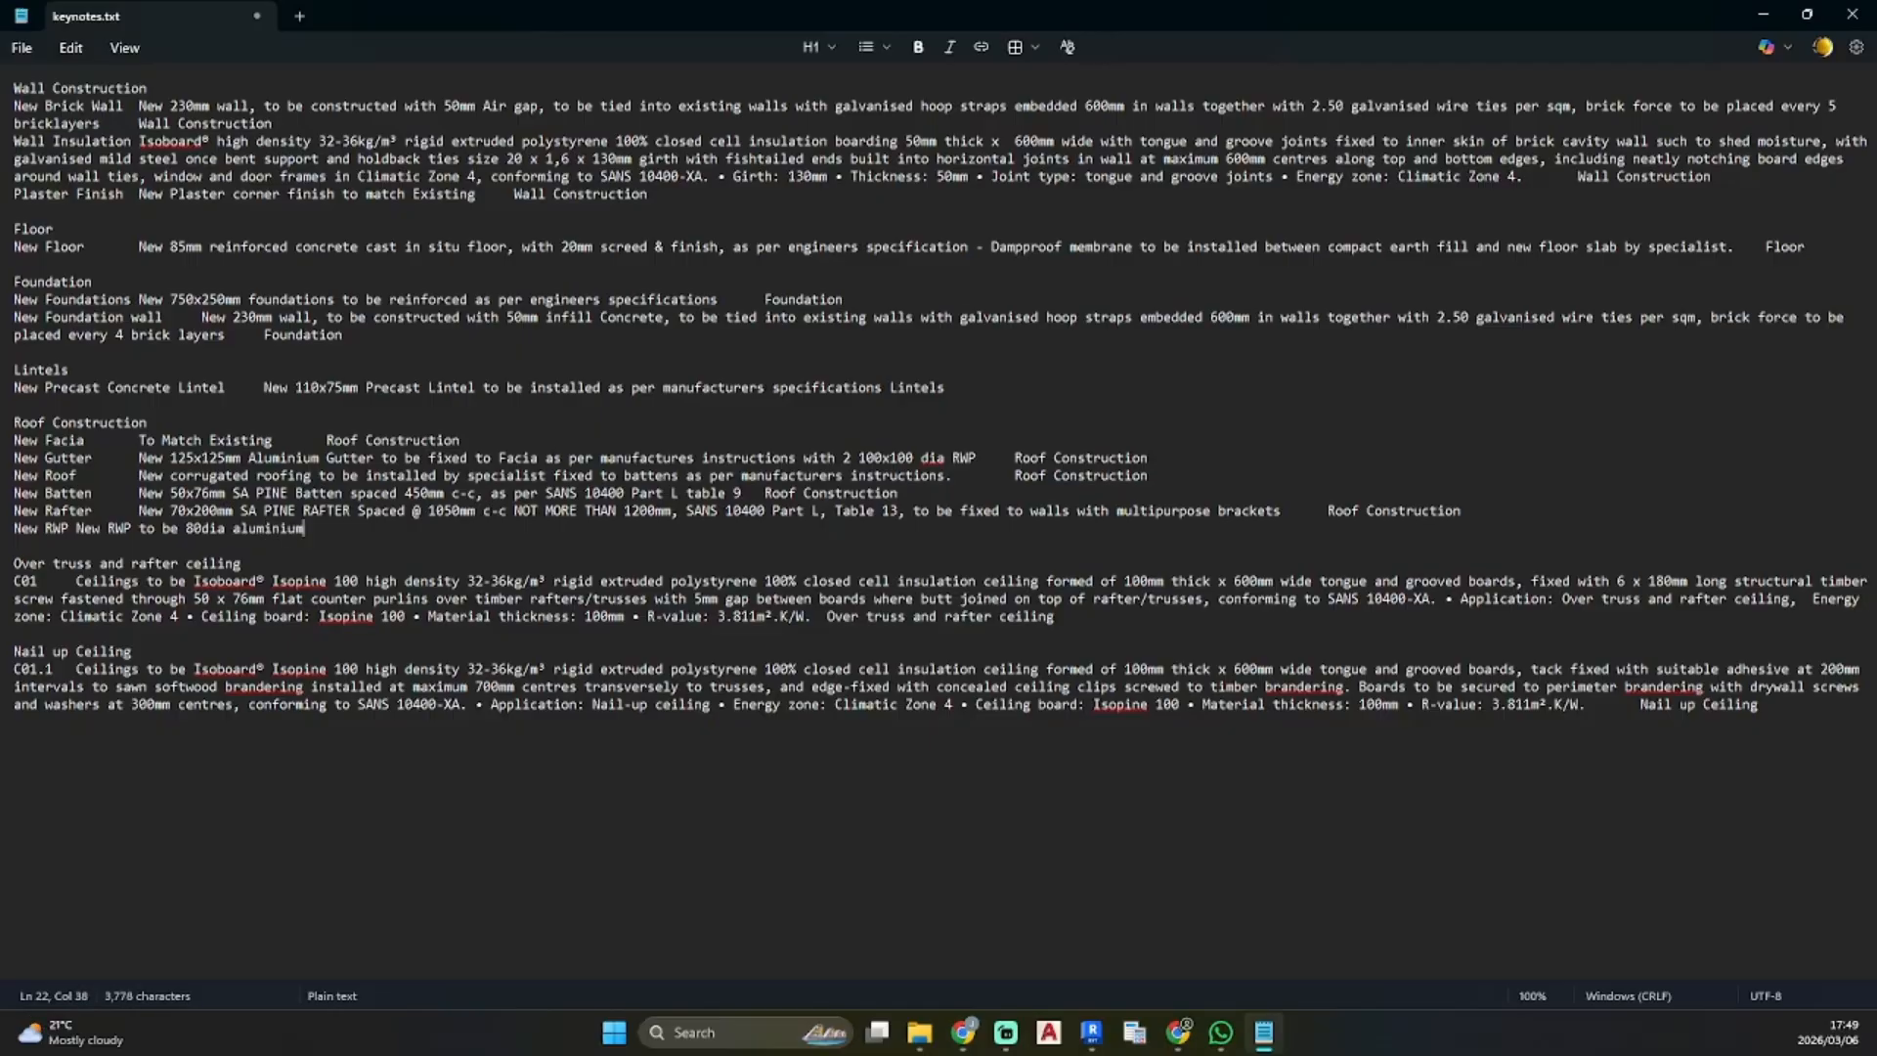
pyautogui.write('nium downpipe to be installed by speci')
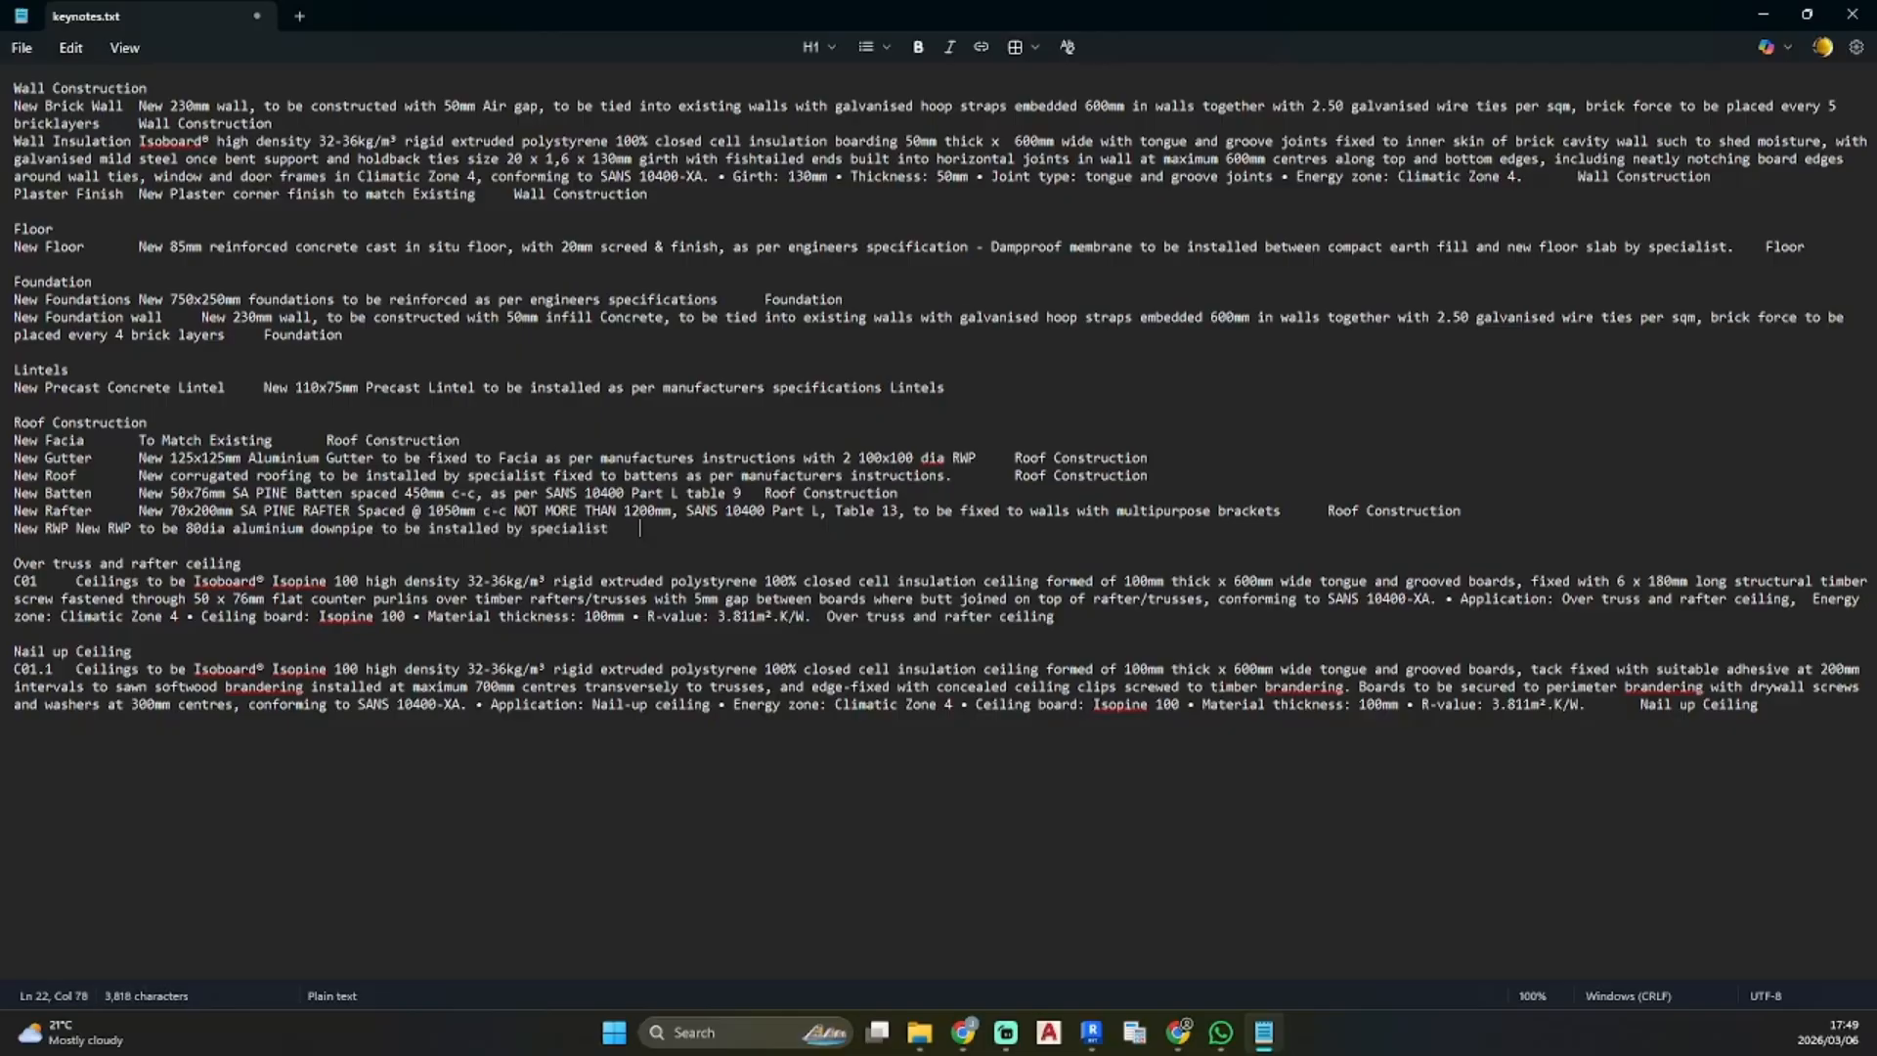
pyautogui.write('alist')
pyautogui.write('Roof Construction')
# Save keynotes.txt, switch back to Revit and reload the keynote table in the keynoting settings
pyautogui.click(22, 47)
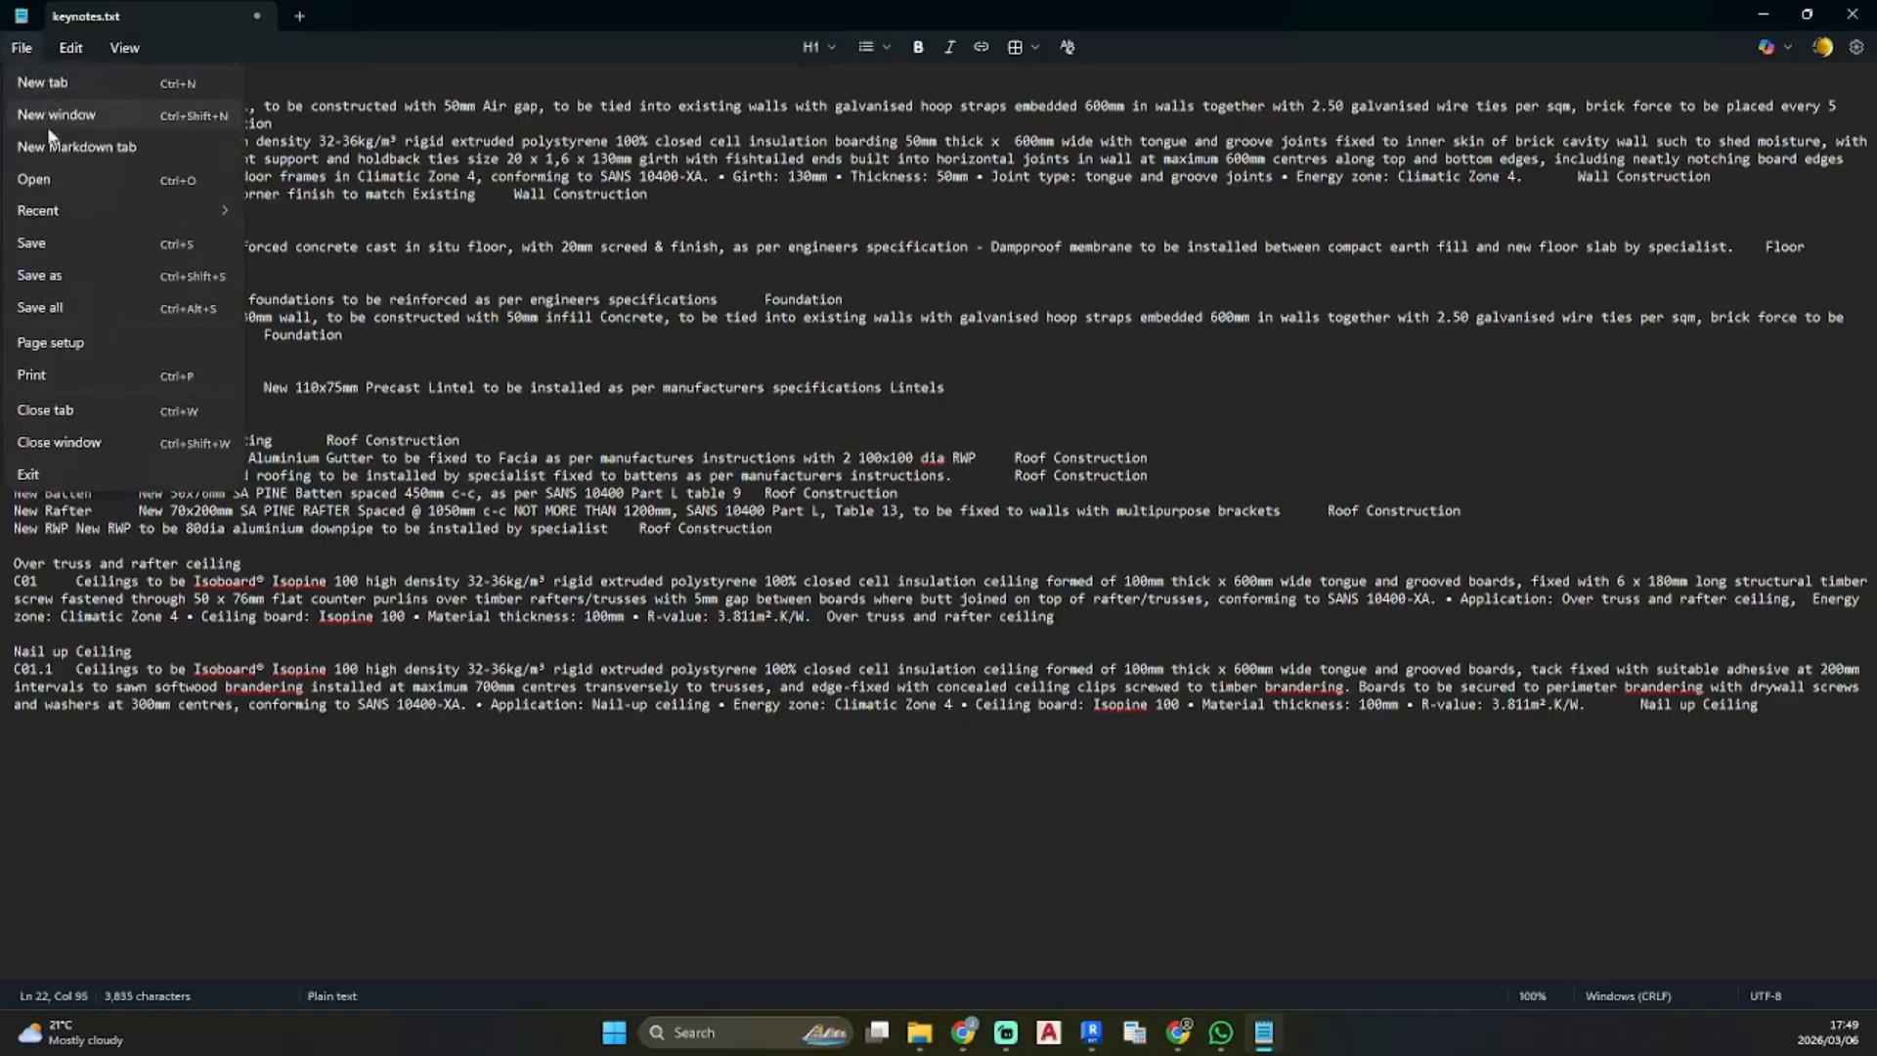
pyautogui.click(45, 238)
pyautogui.moveTo(1394, 23); pyautogui.dragTo(0, 313)
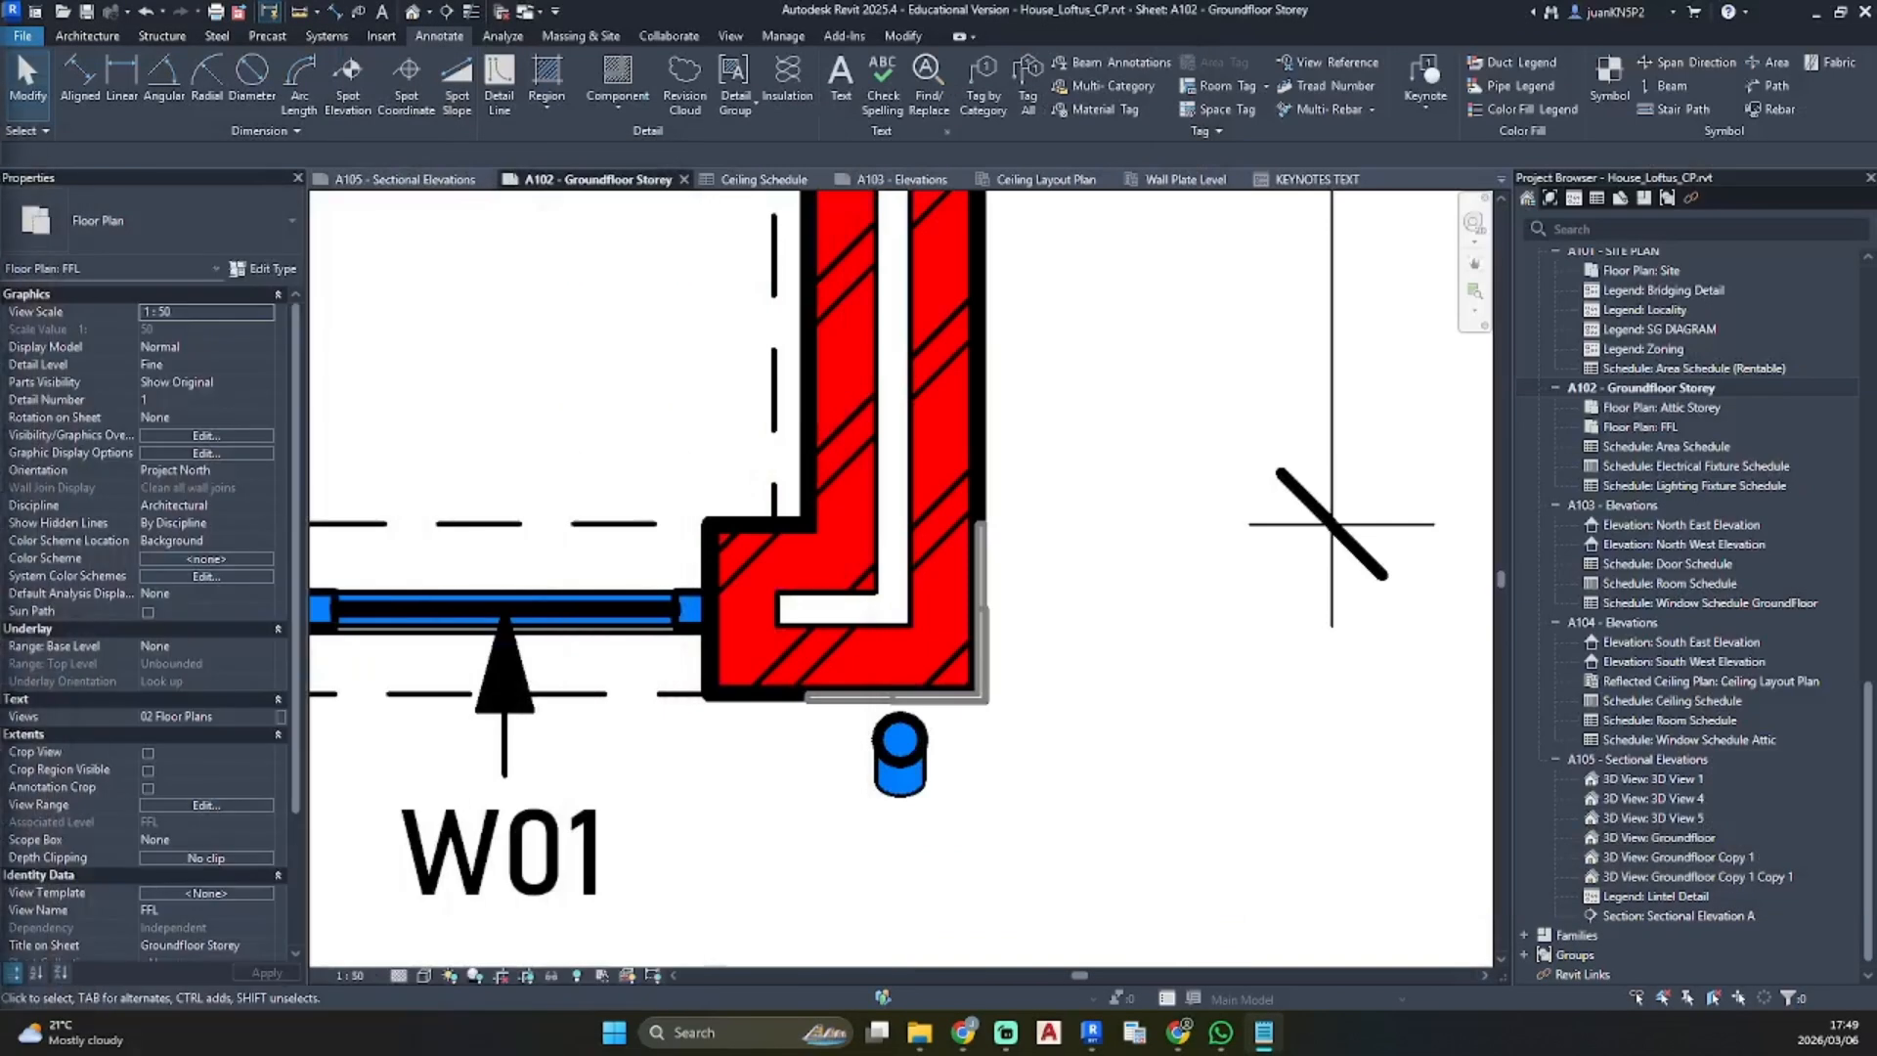
pyautogui.click(1447, 127)
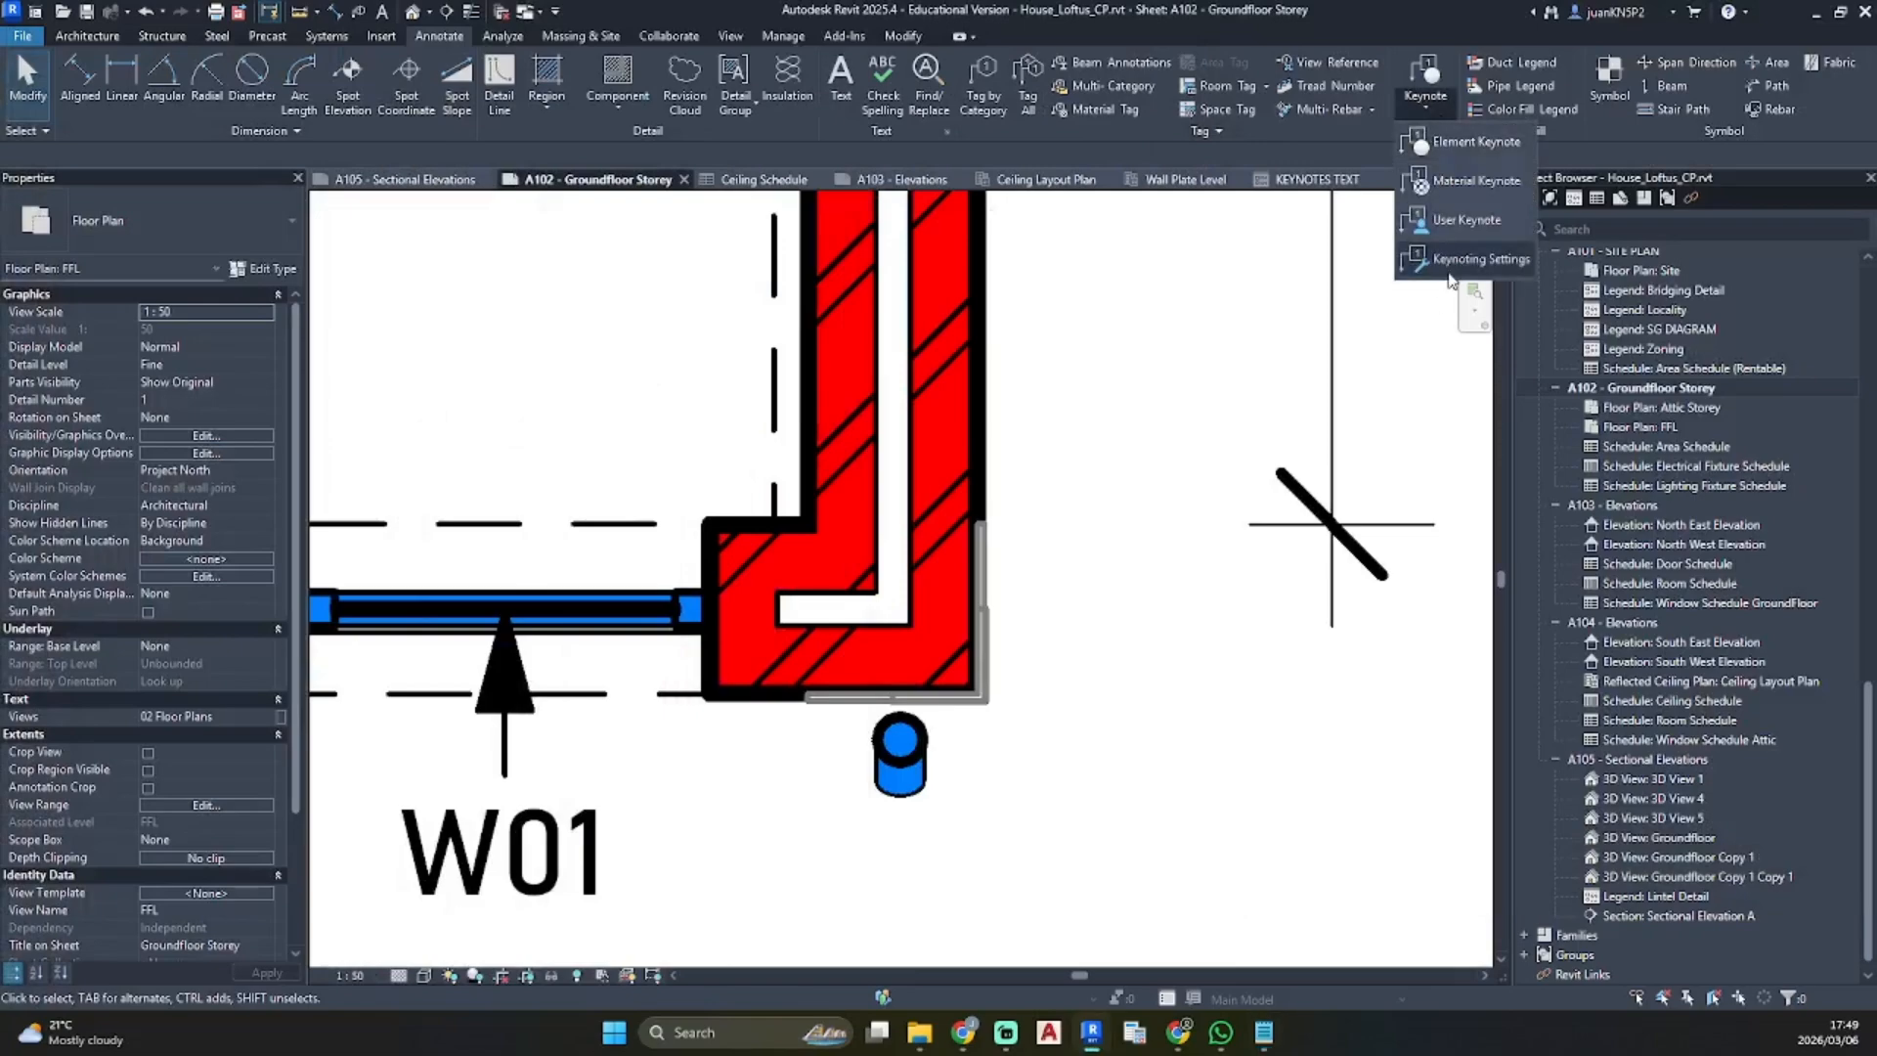
pyautogui.click(1457, 269)
pyautogui.click(1200, 479)
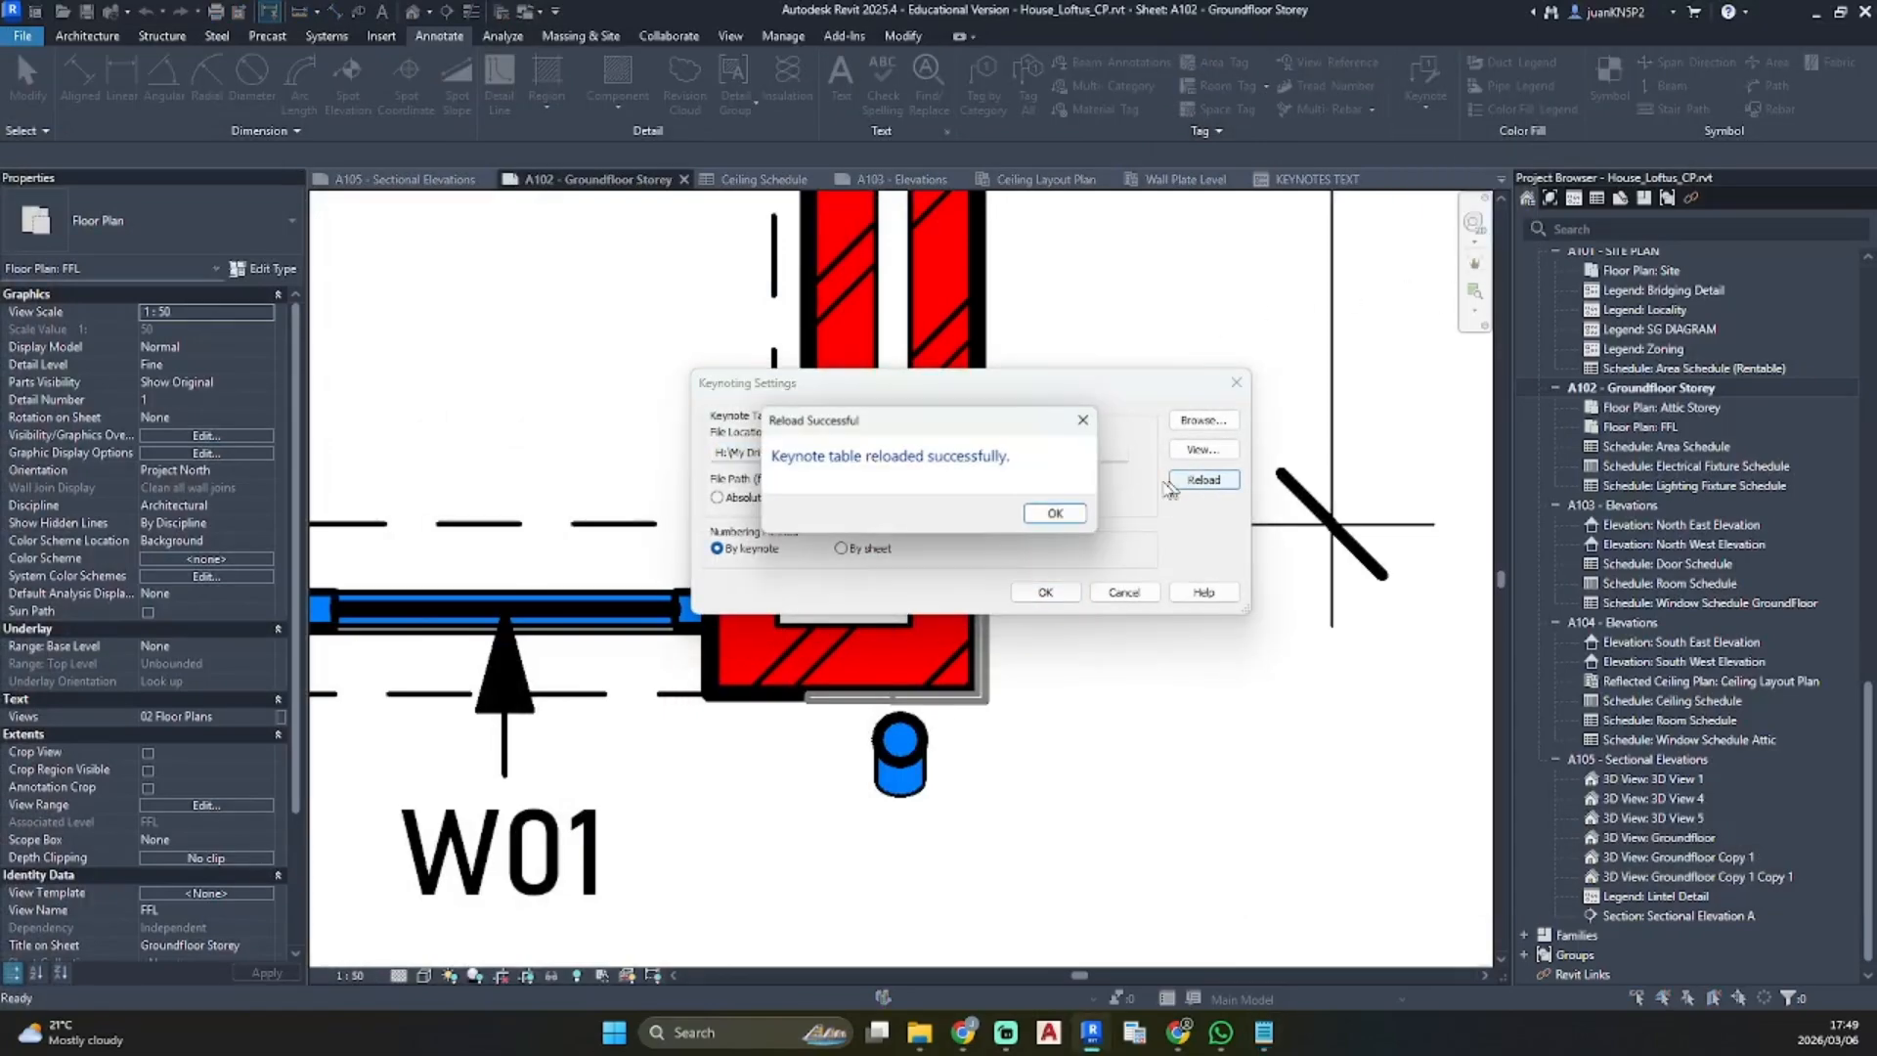
pyautogui.click(1053, 515)
# Check the Wall Construction and Roof Construction entries in the keynote table and accept the keynoting settings
pyautogui.click(1202, 449)
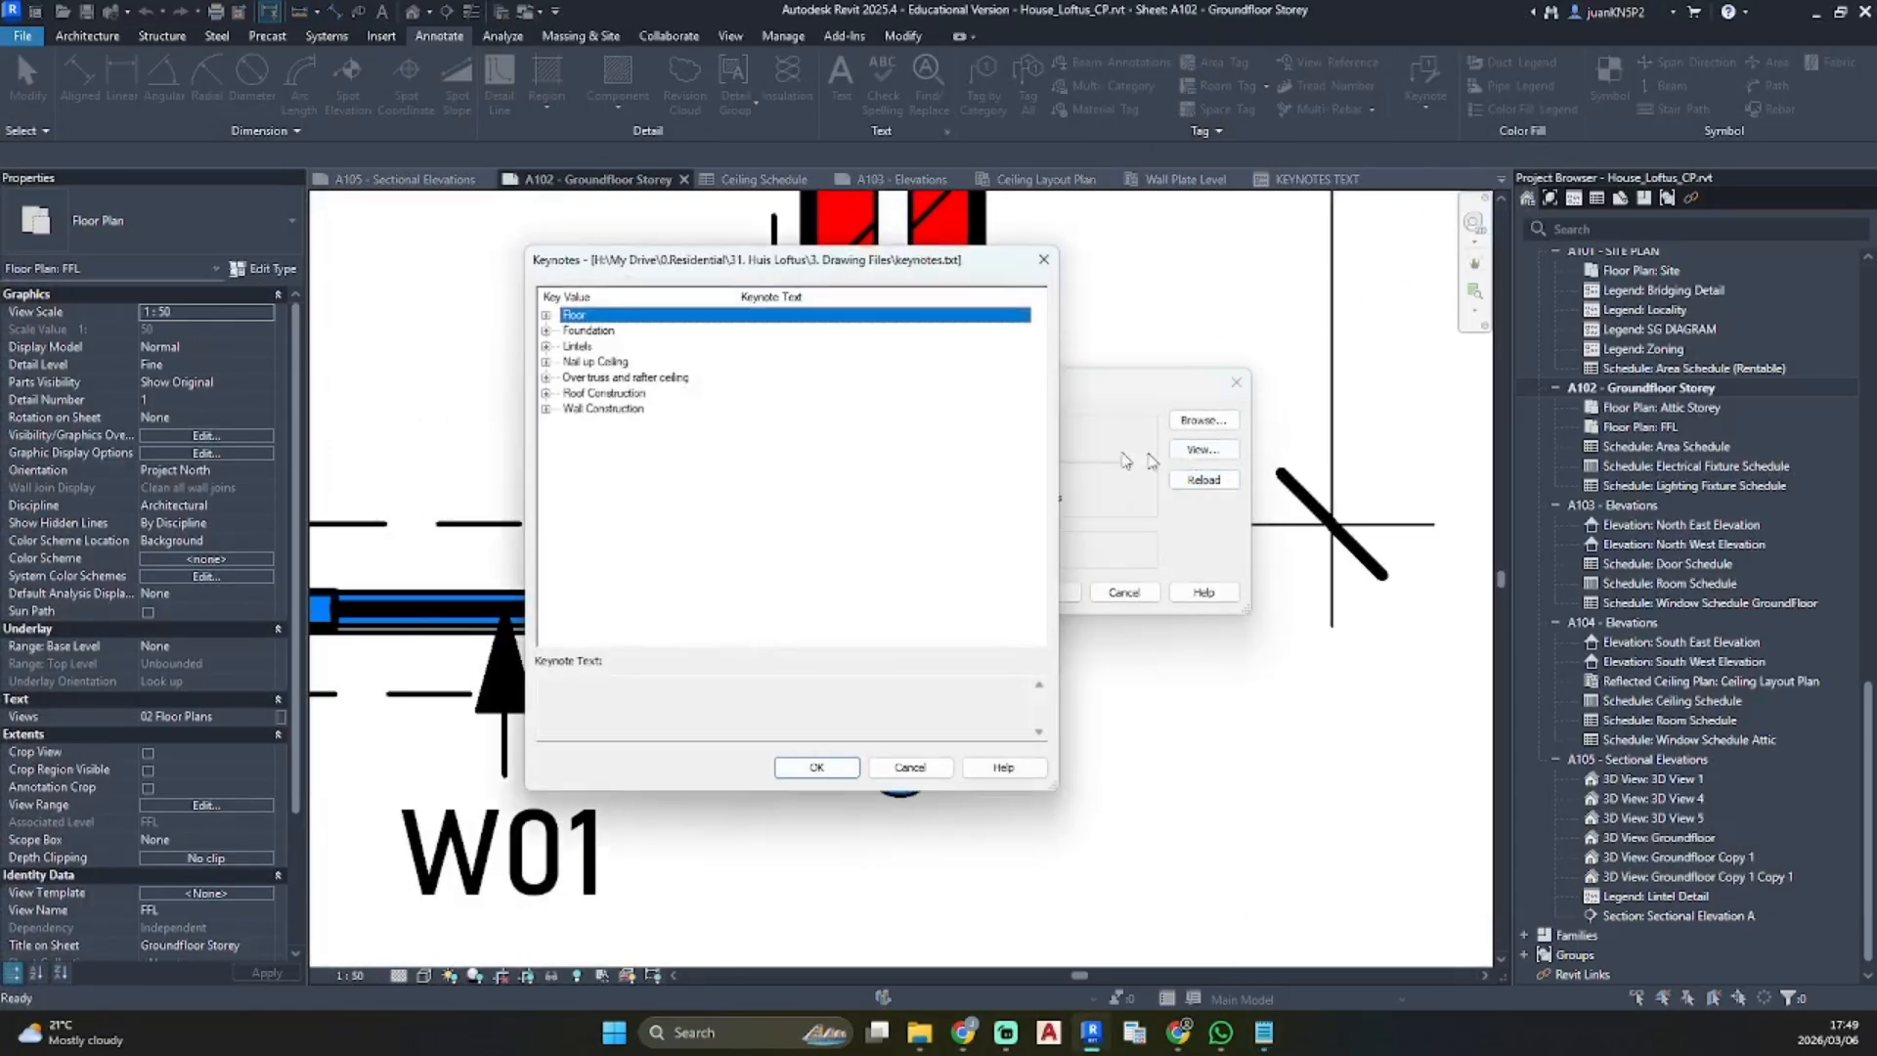
pyautogui.click(545, 407)
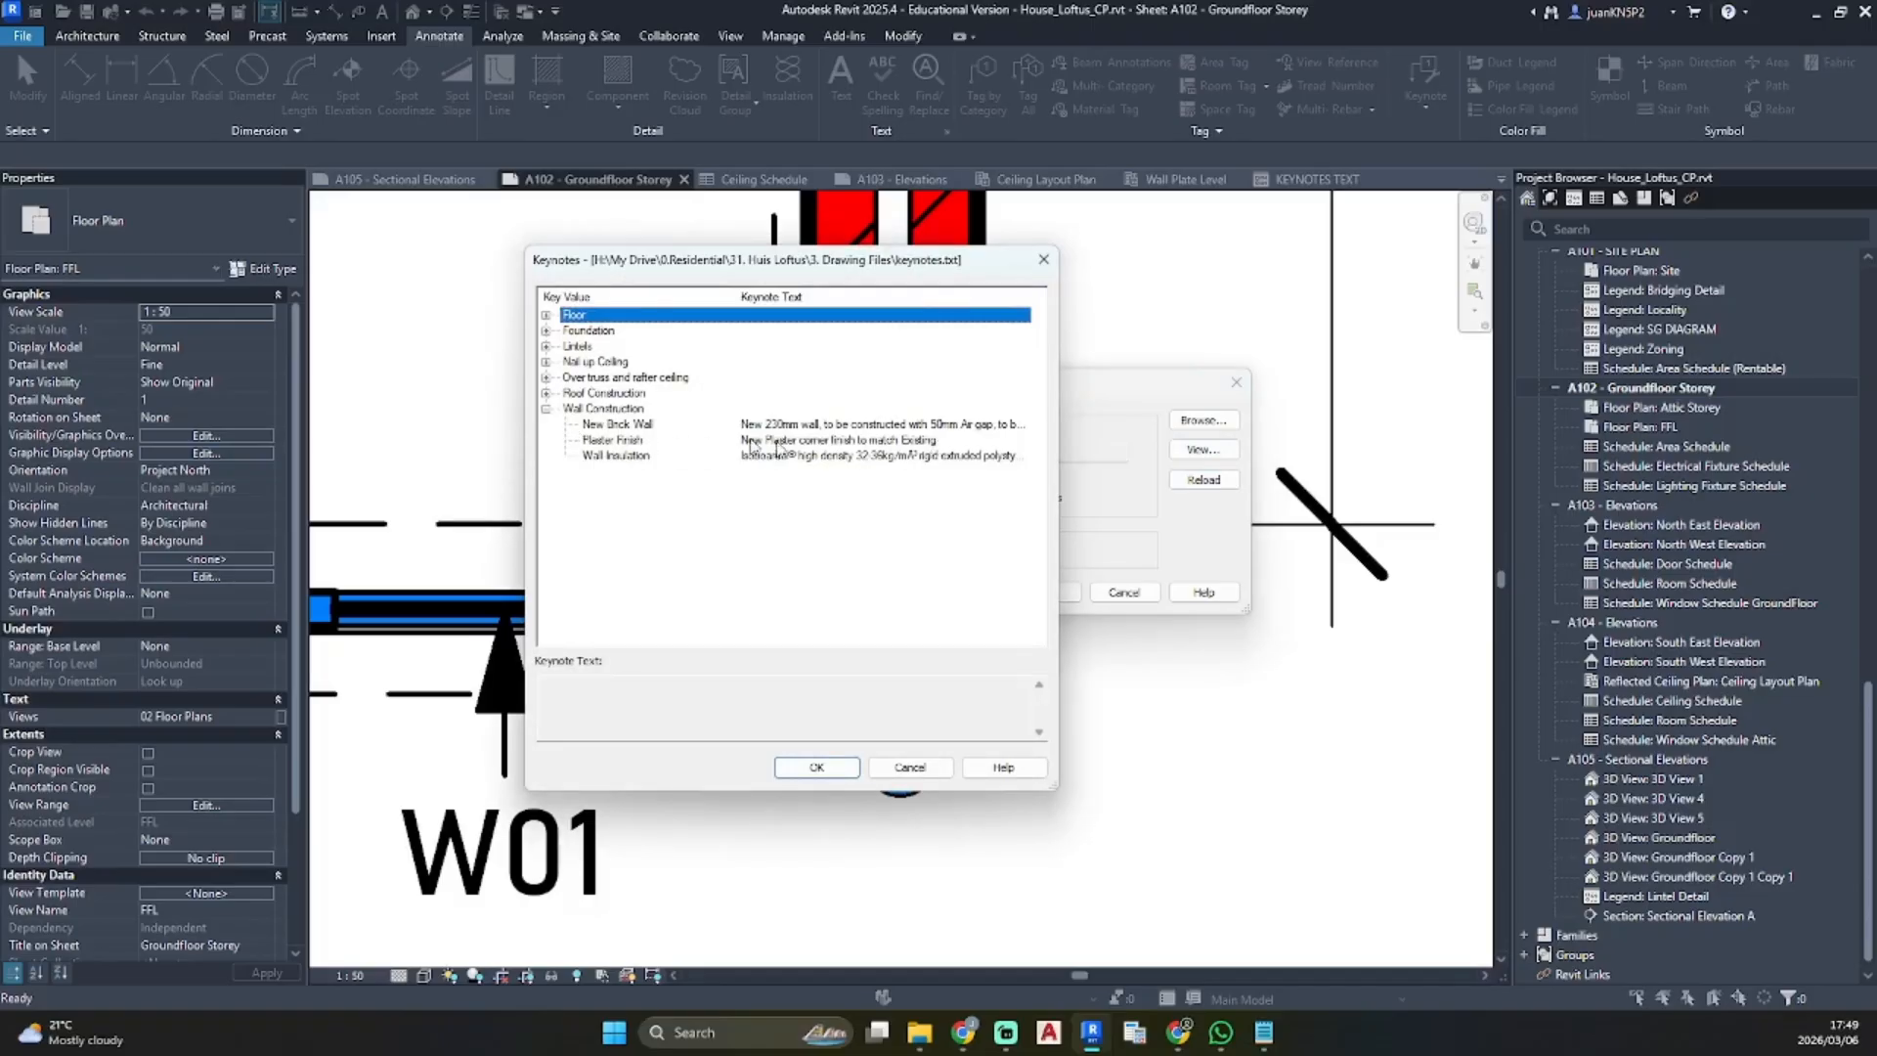
pyautogui.click(545, 392)
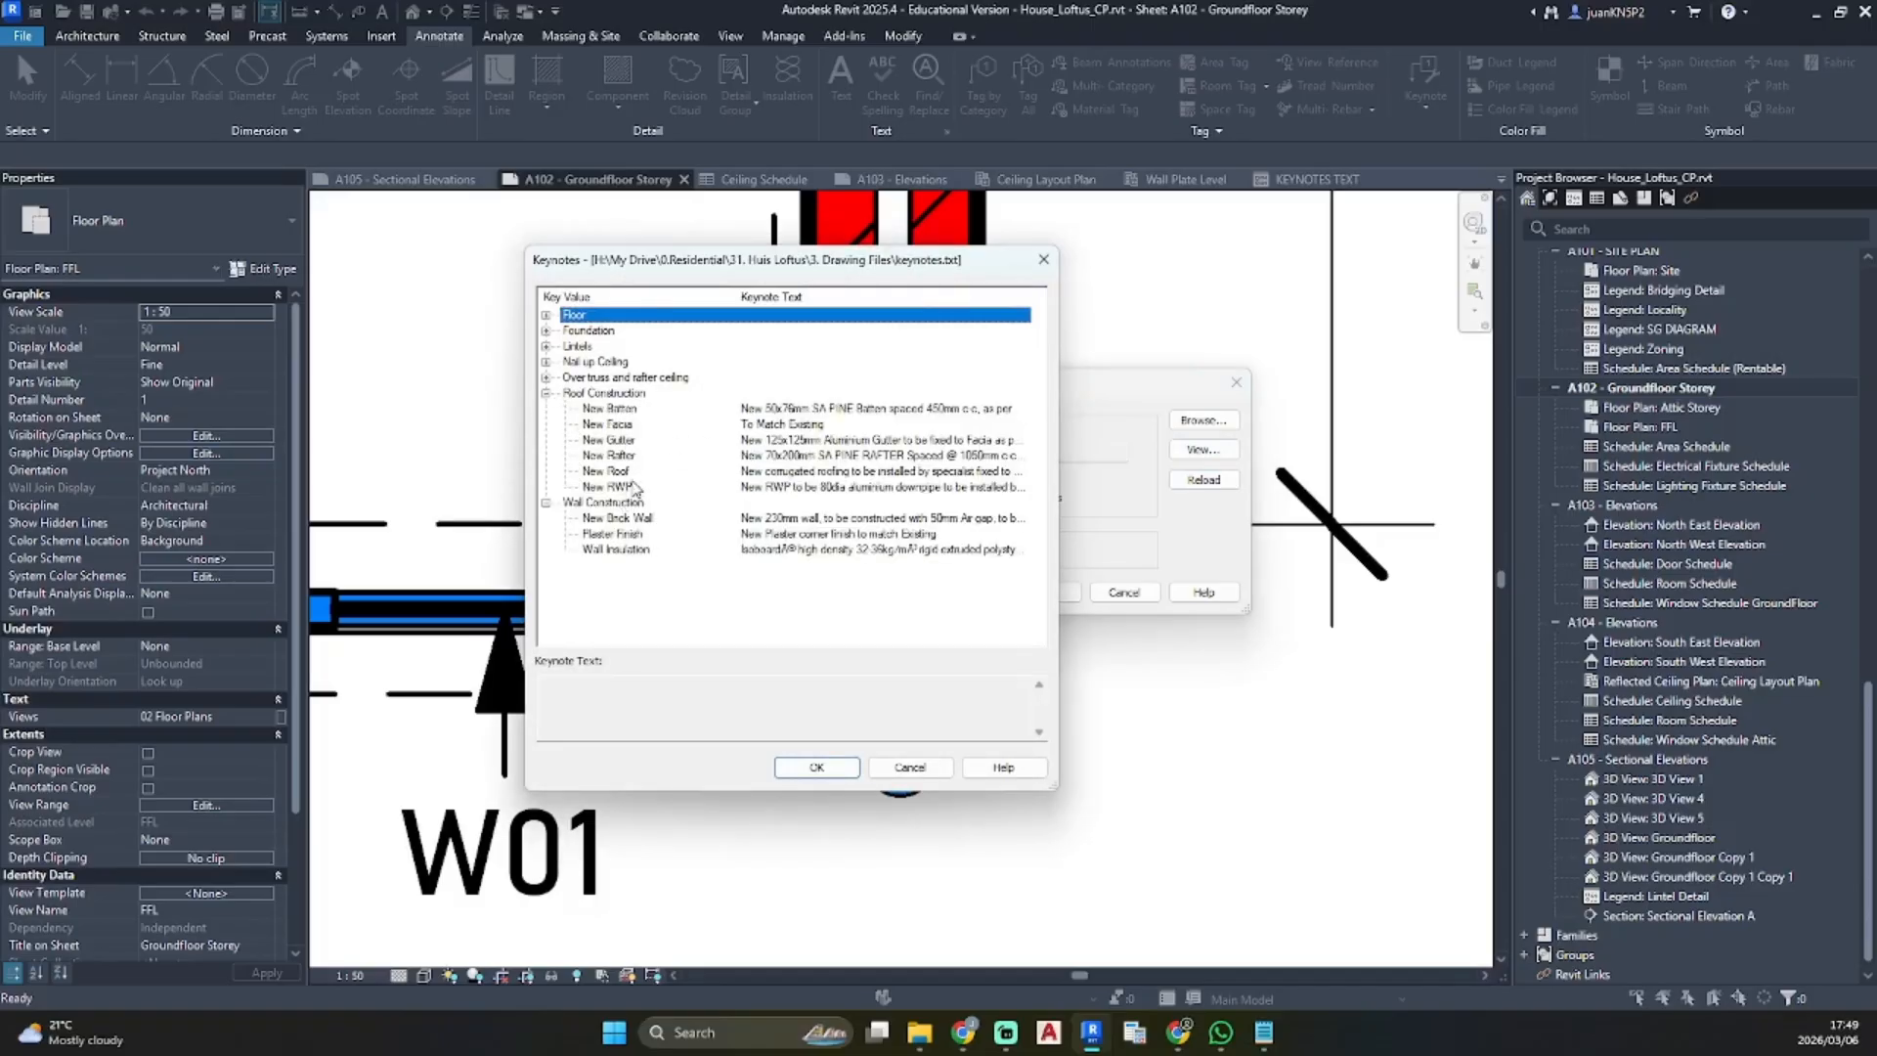
pyautogui.click(816, 767)
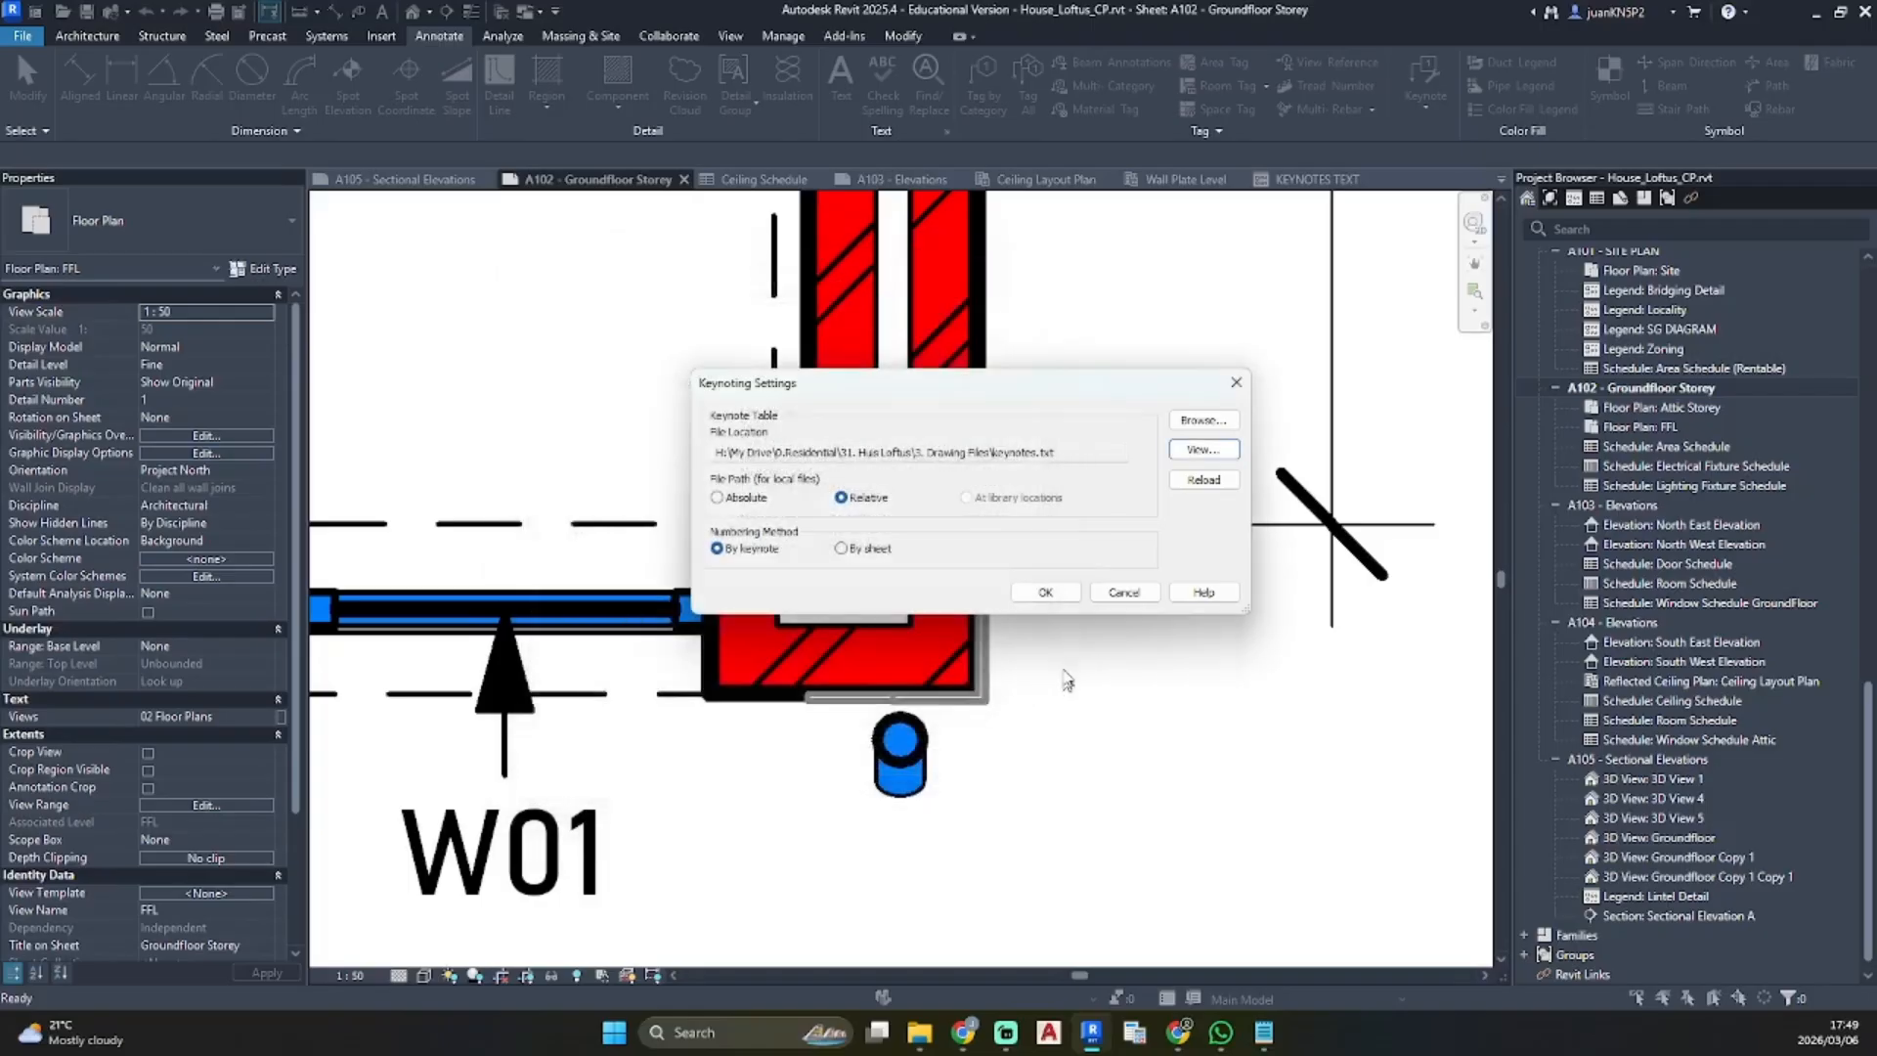
pyautogui.click(1042, 588)
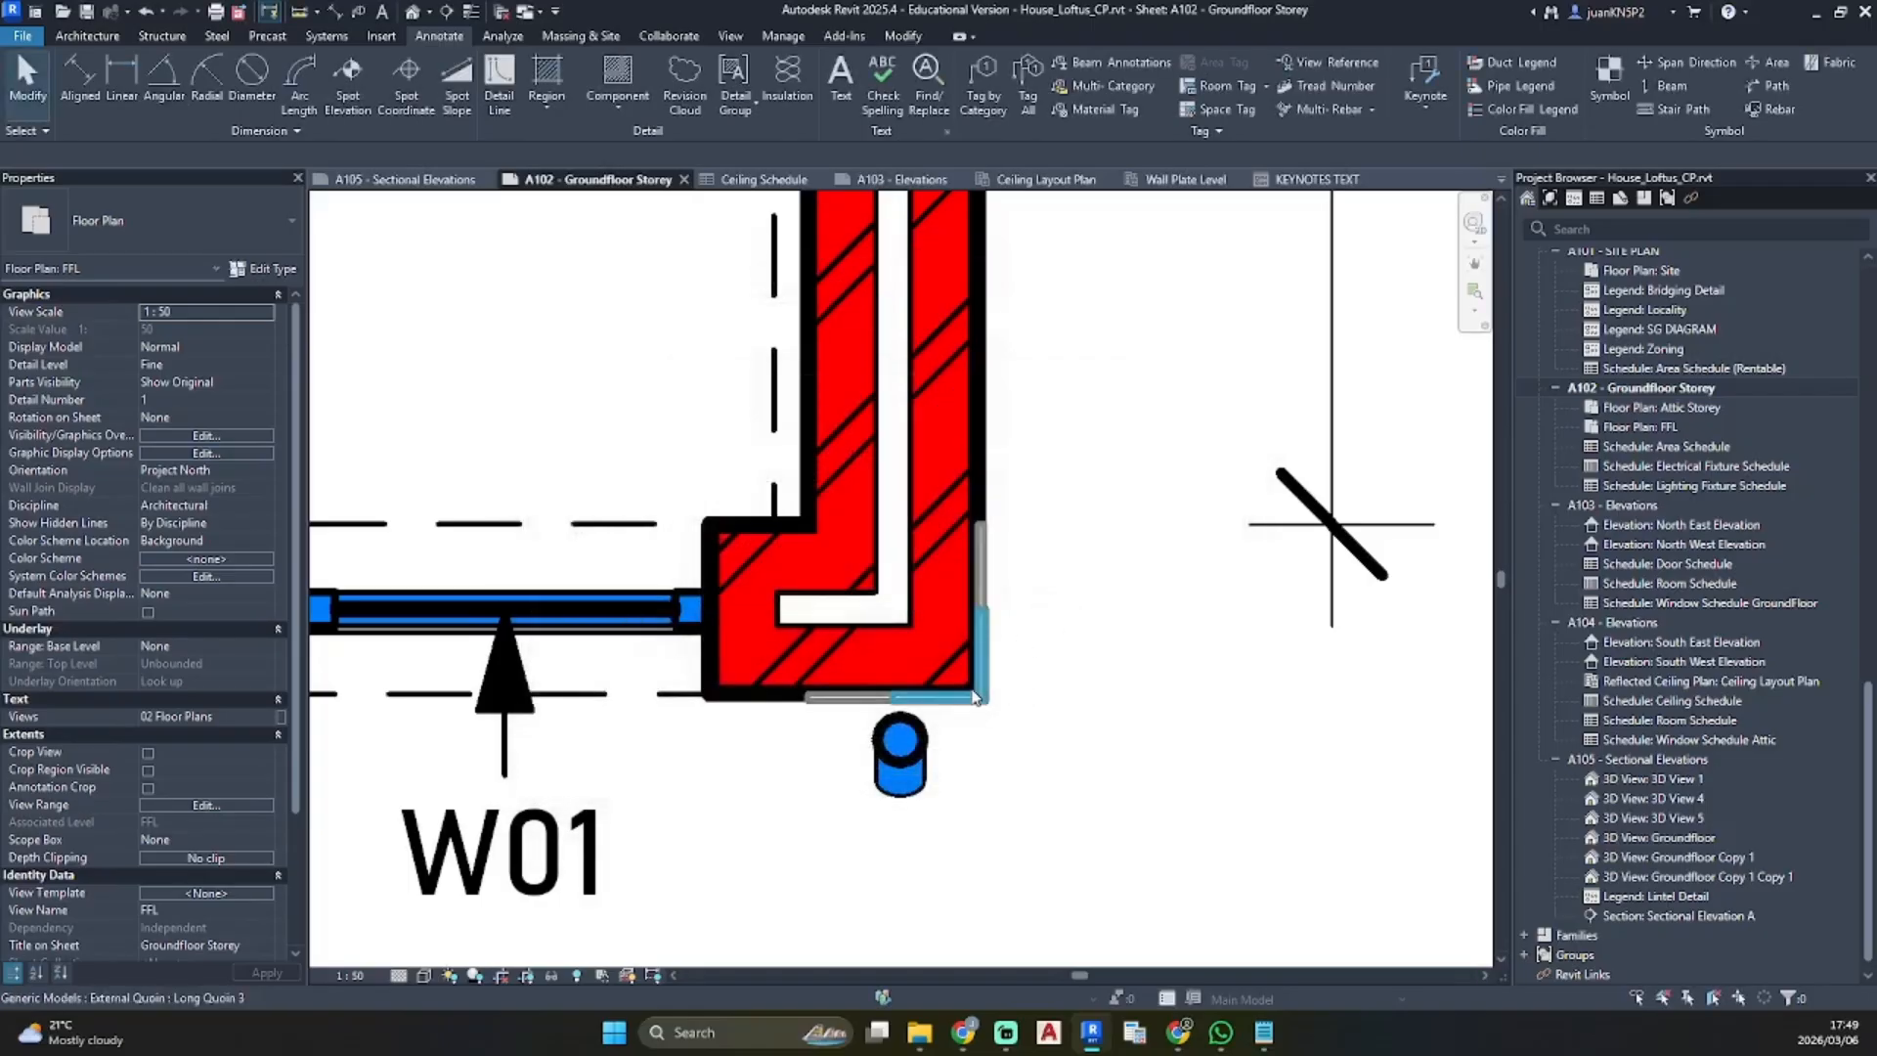
# Place an element keynote tag on the external quoin at the New Addition's lower right corner, using New RWP from Roof Construction
pyautogui.scroll(-5, 1188, 455)
pyautogui.click(1208, 401)
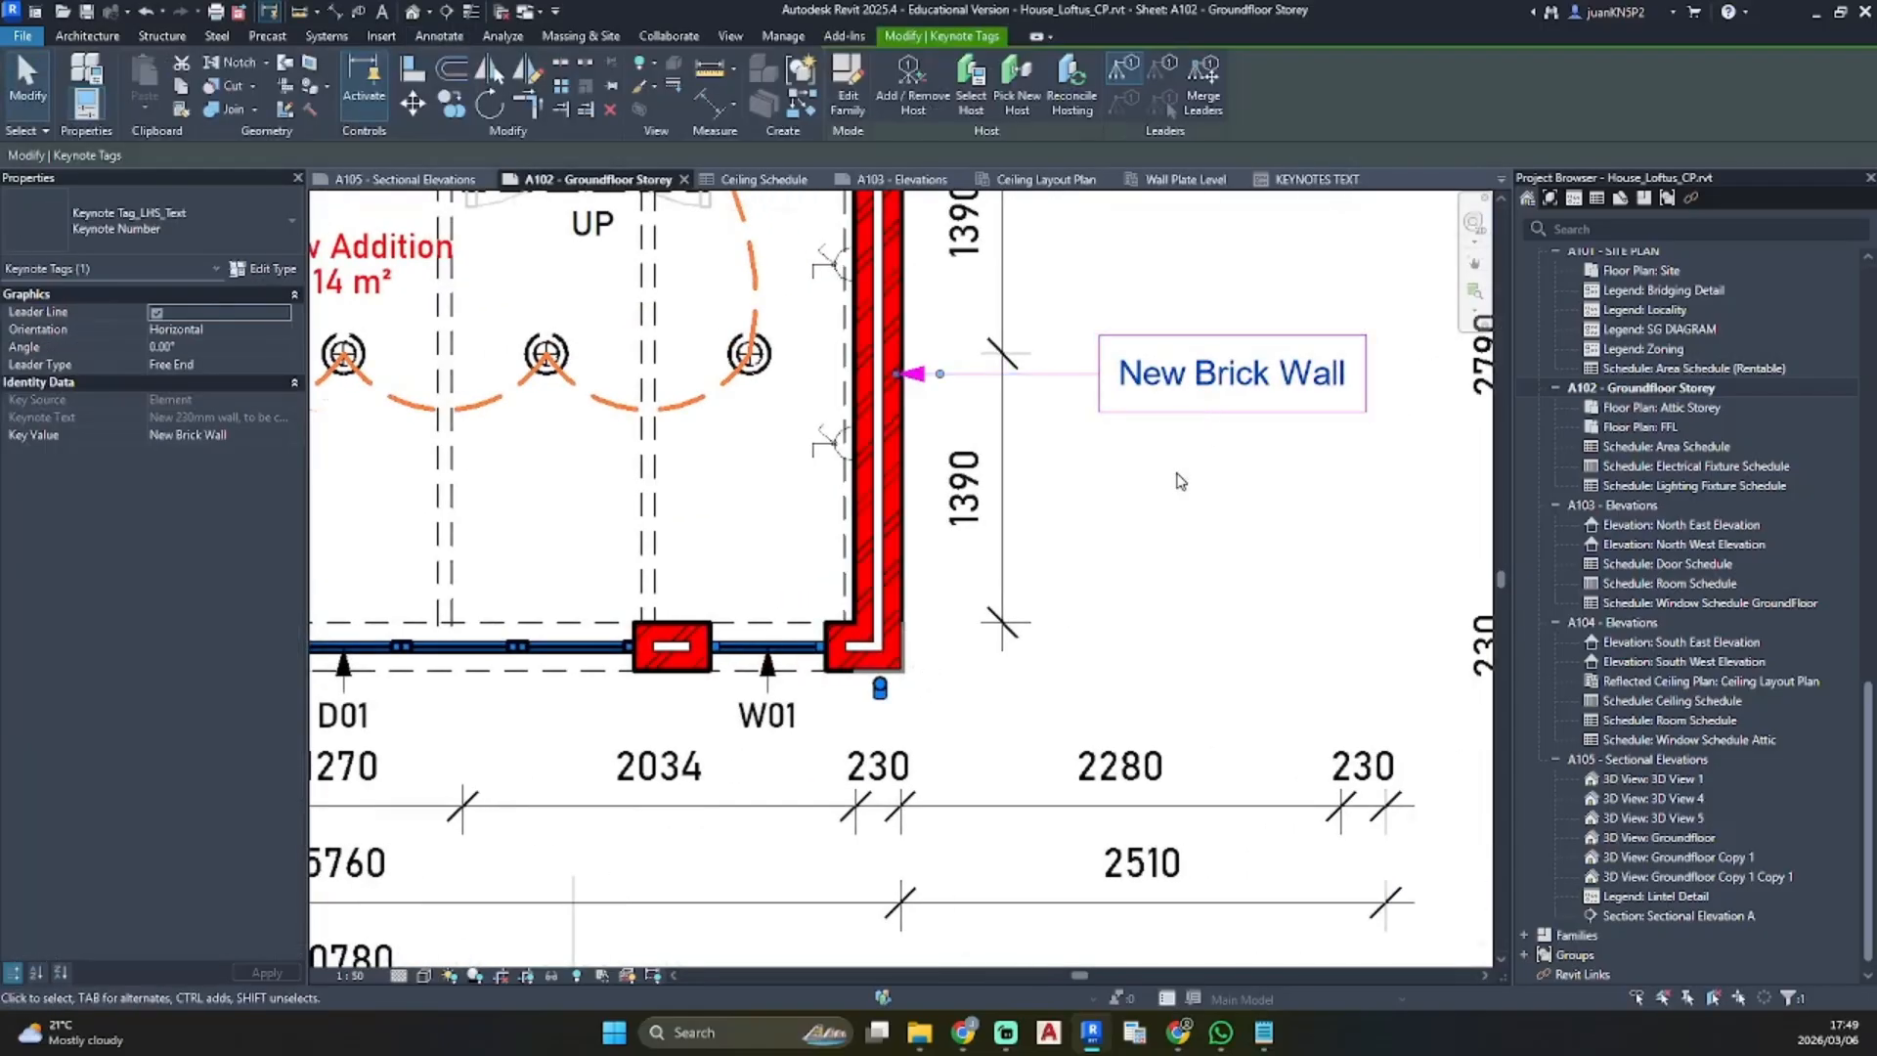
pyautogui.press('c')
pyautogui.press('s')
pyautogui.scroll(3, 913, 706)
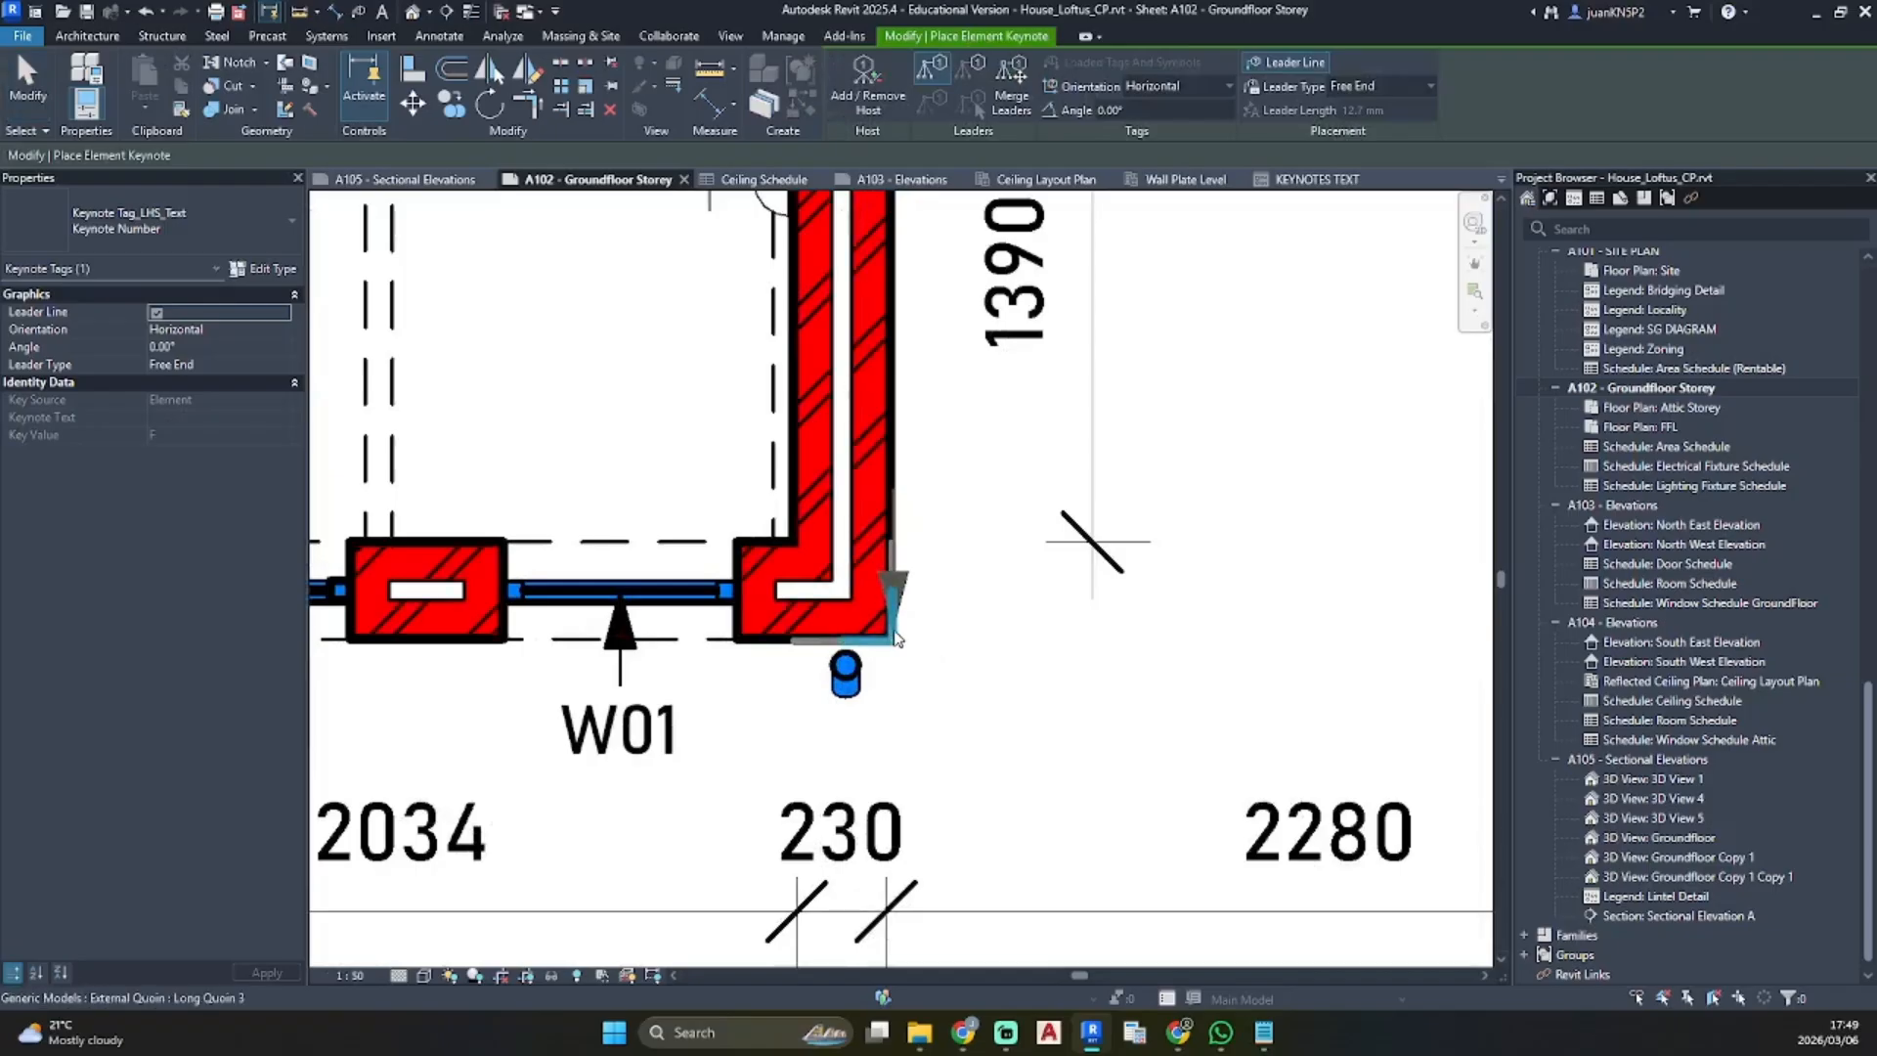
pyautogui.scroll(-3, 958, 638)
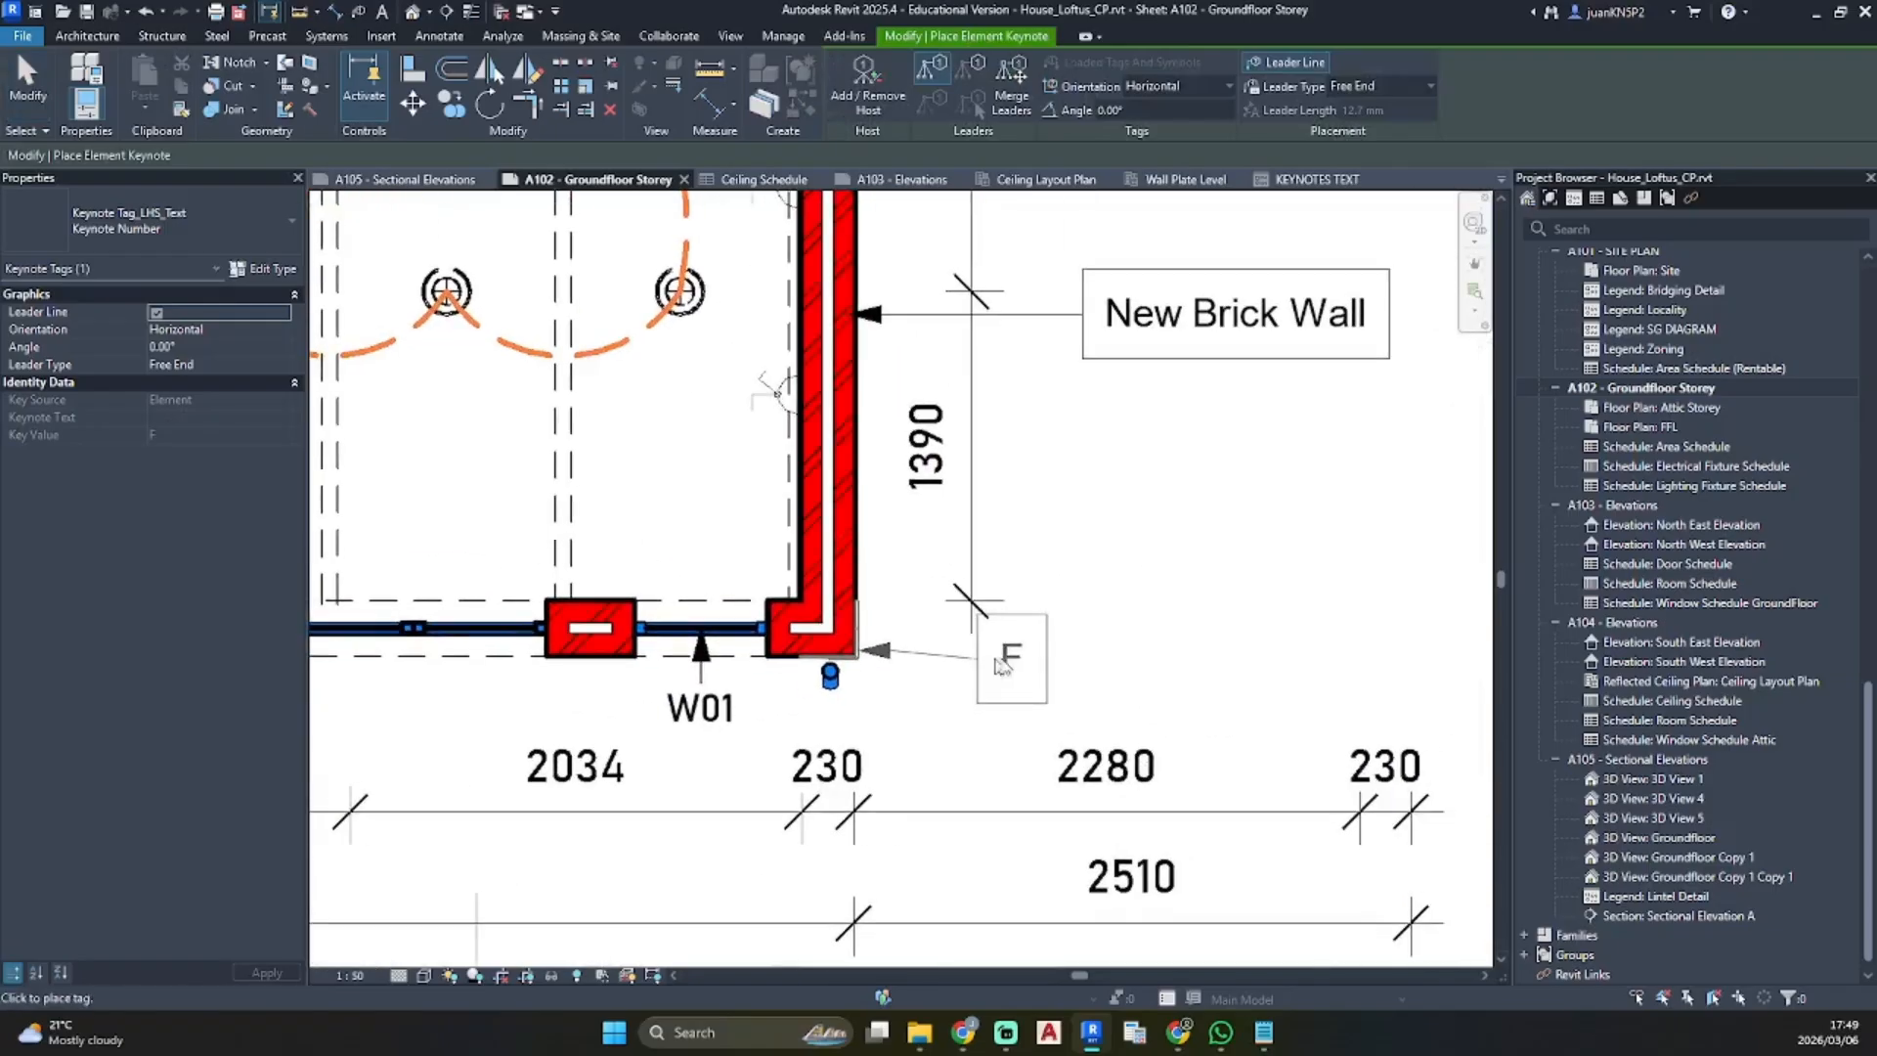
pyautogui.click(1085, 660)
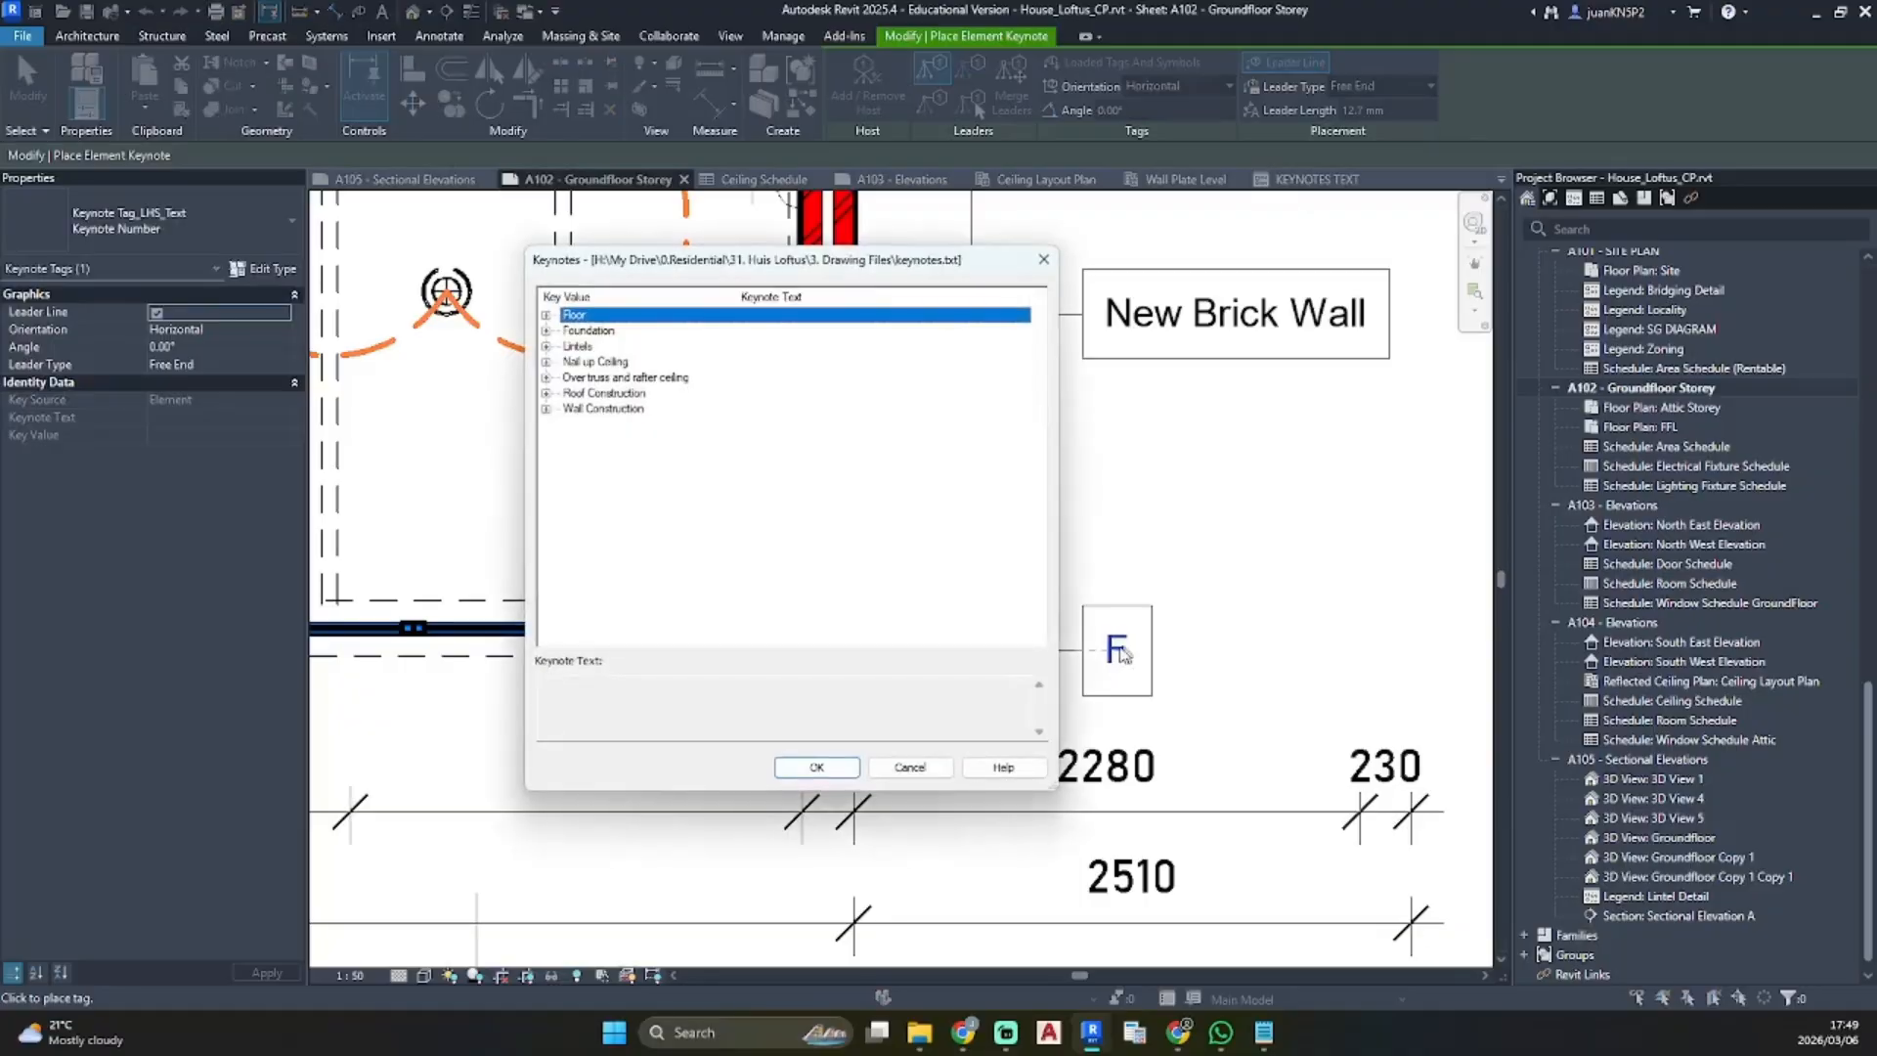
pyautogui.click(545, 393)
pyautogui.click(608, 487)
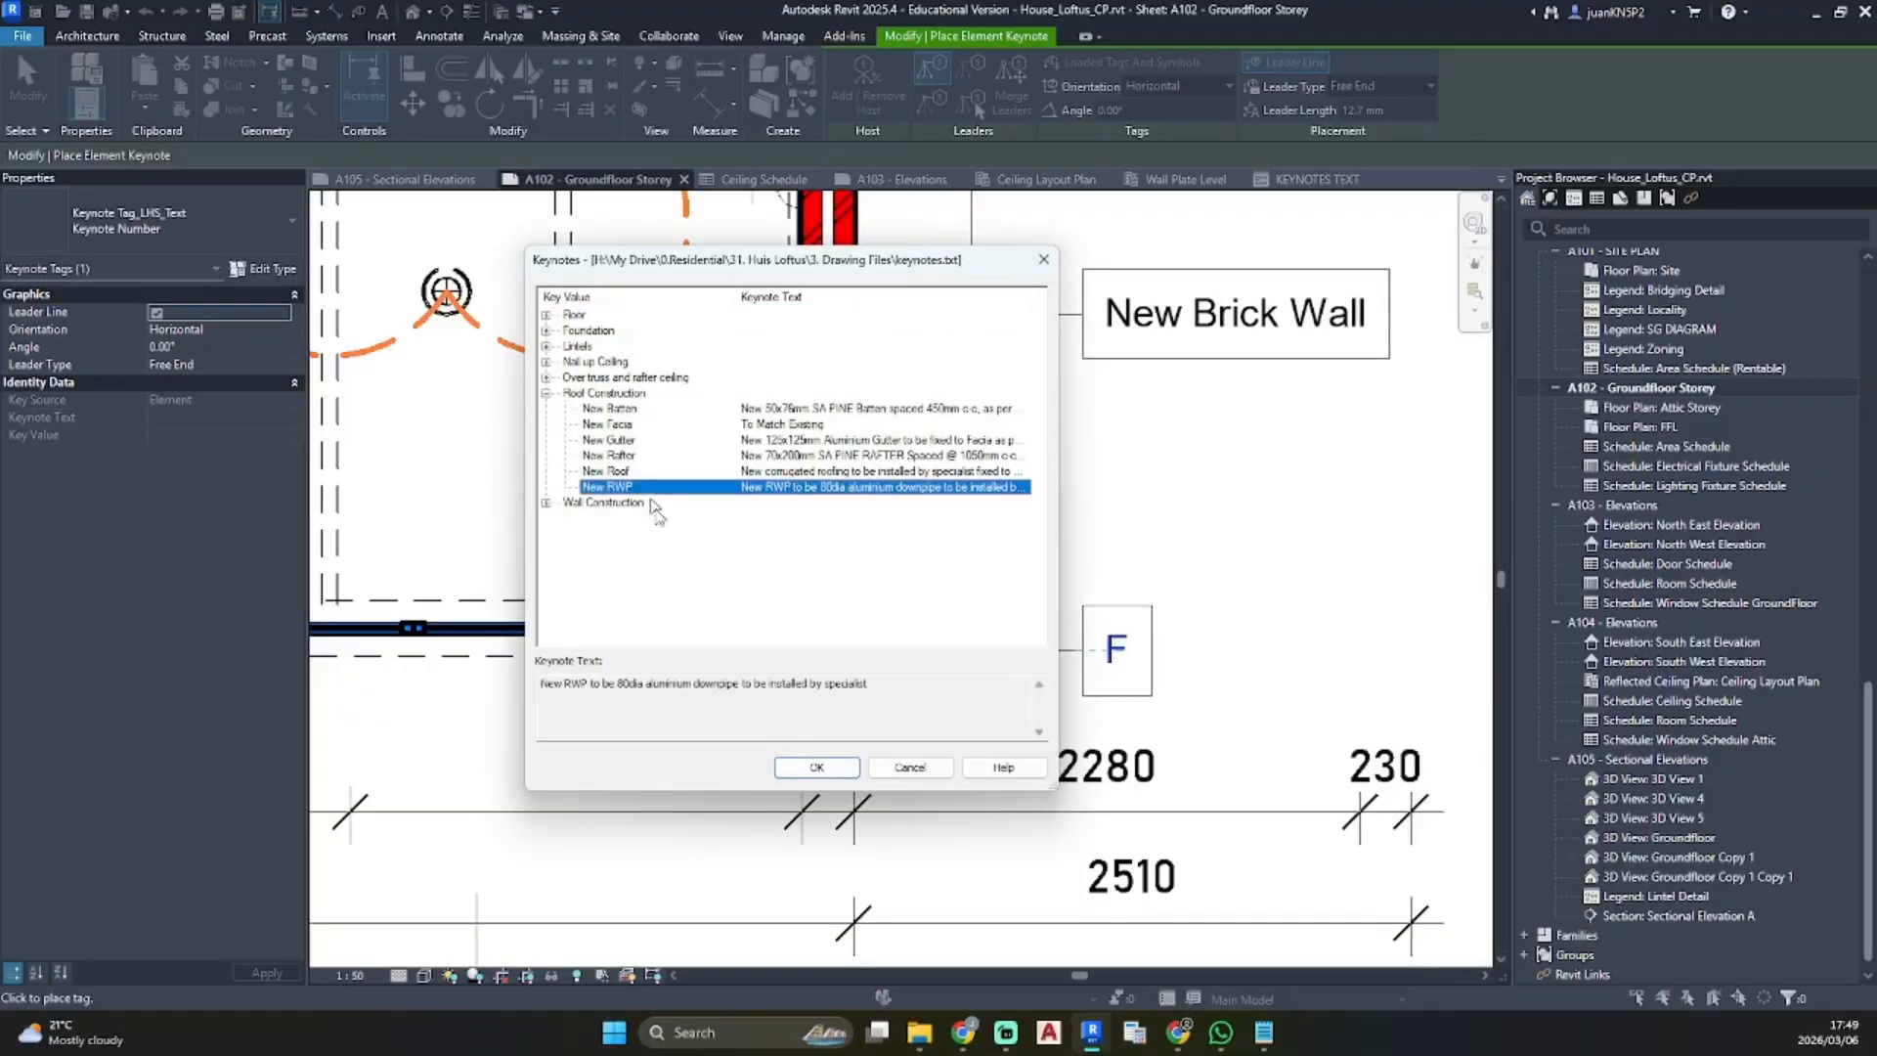
pyautogui.click(794, 767)
pyautogui.scroll(-3, 819, 716)
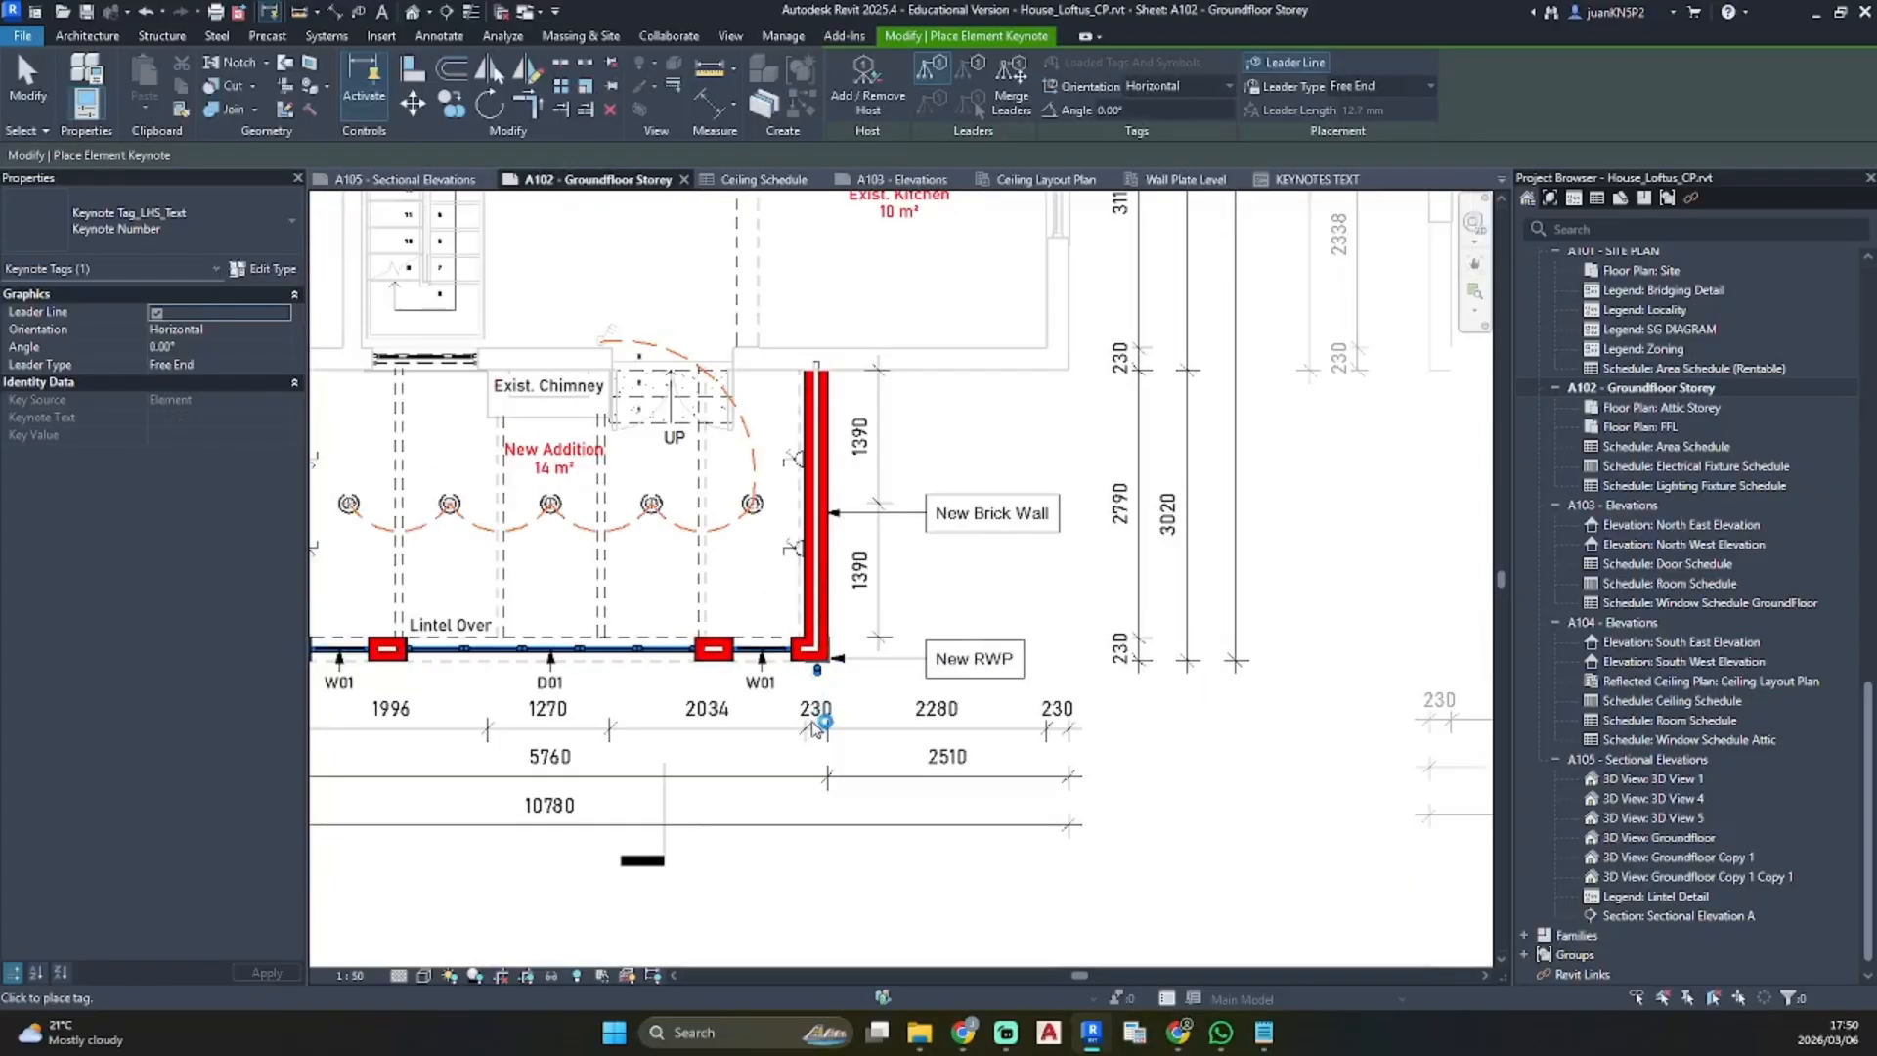
pyautogui.press('Escape')
# Change the keynote of the tag on the lower right corner quoin to Plaster Finish under Wall Construction
pyautogui.scroll(1, 866, 670)
pyautogui.click(1066, 649)
pyautogui.click(1066, 649)
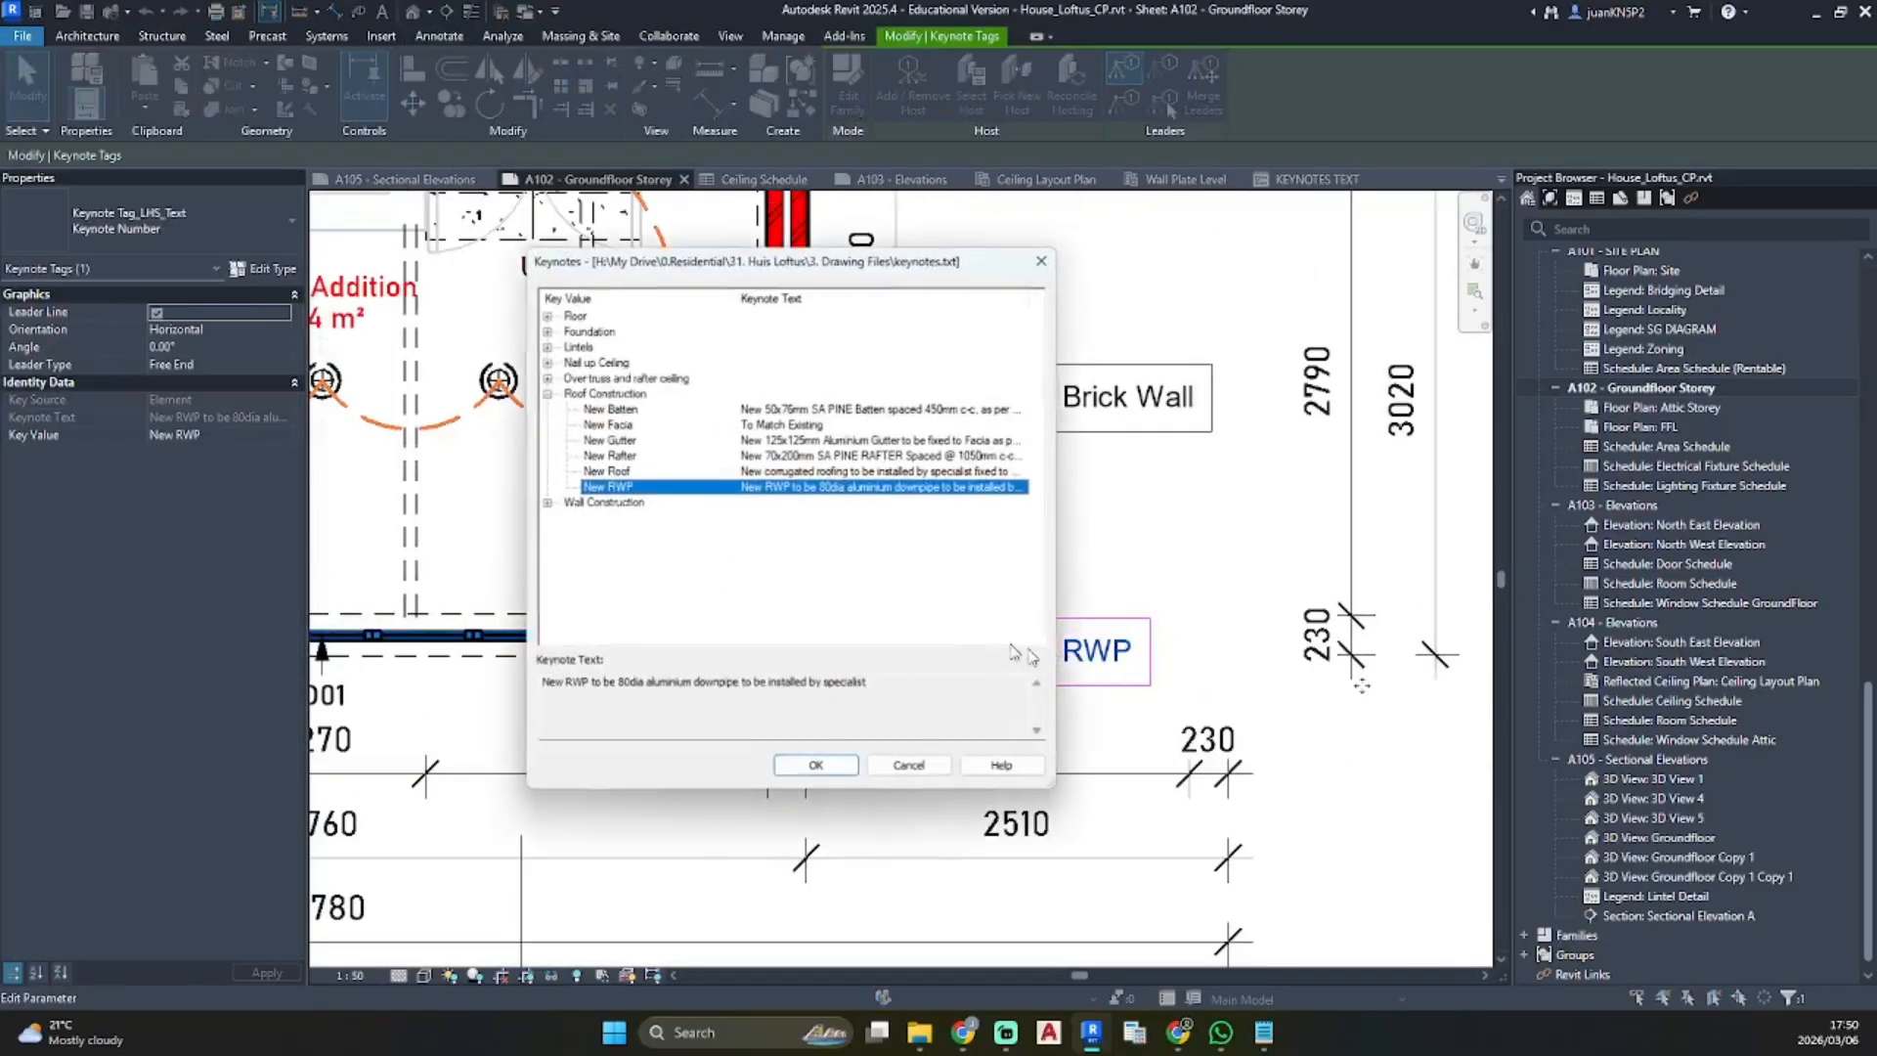
pyautogui.click(547, 504)
pyautogui.click(626, 534)
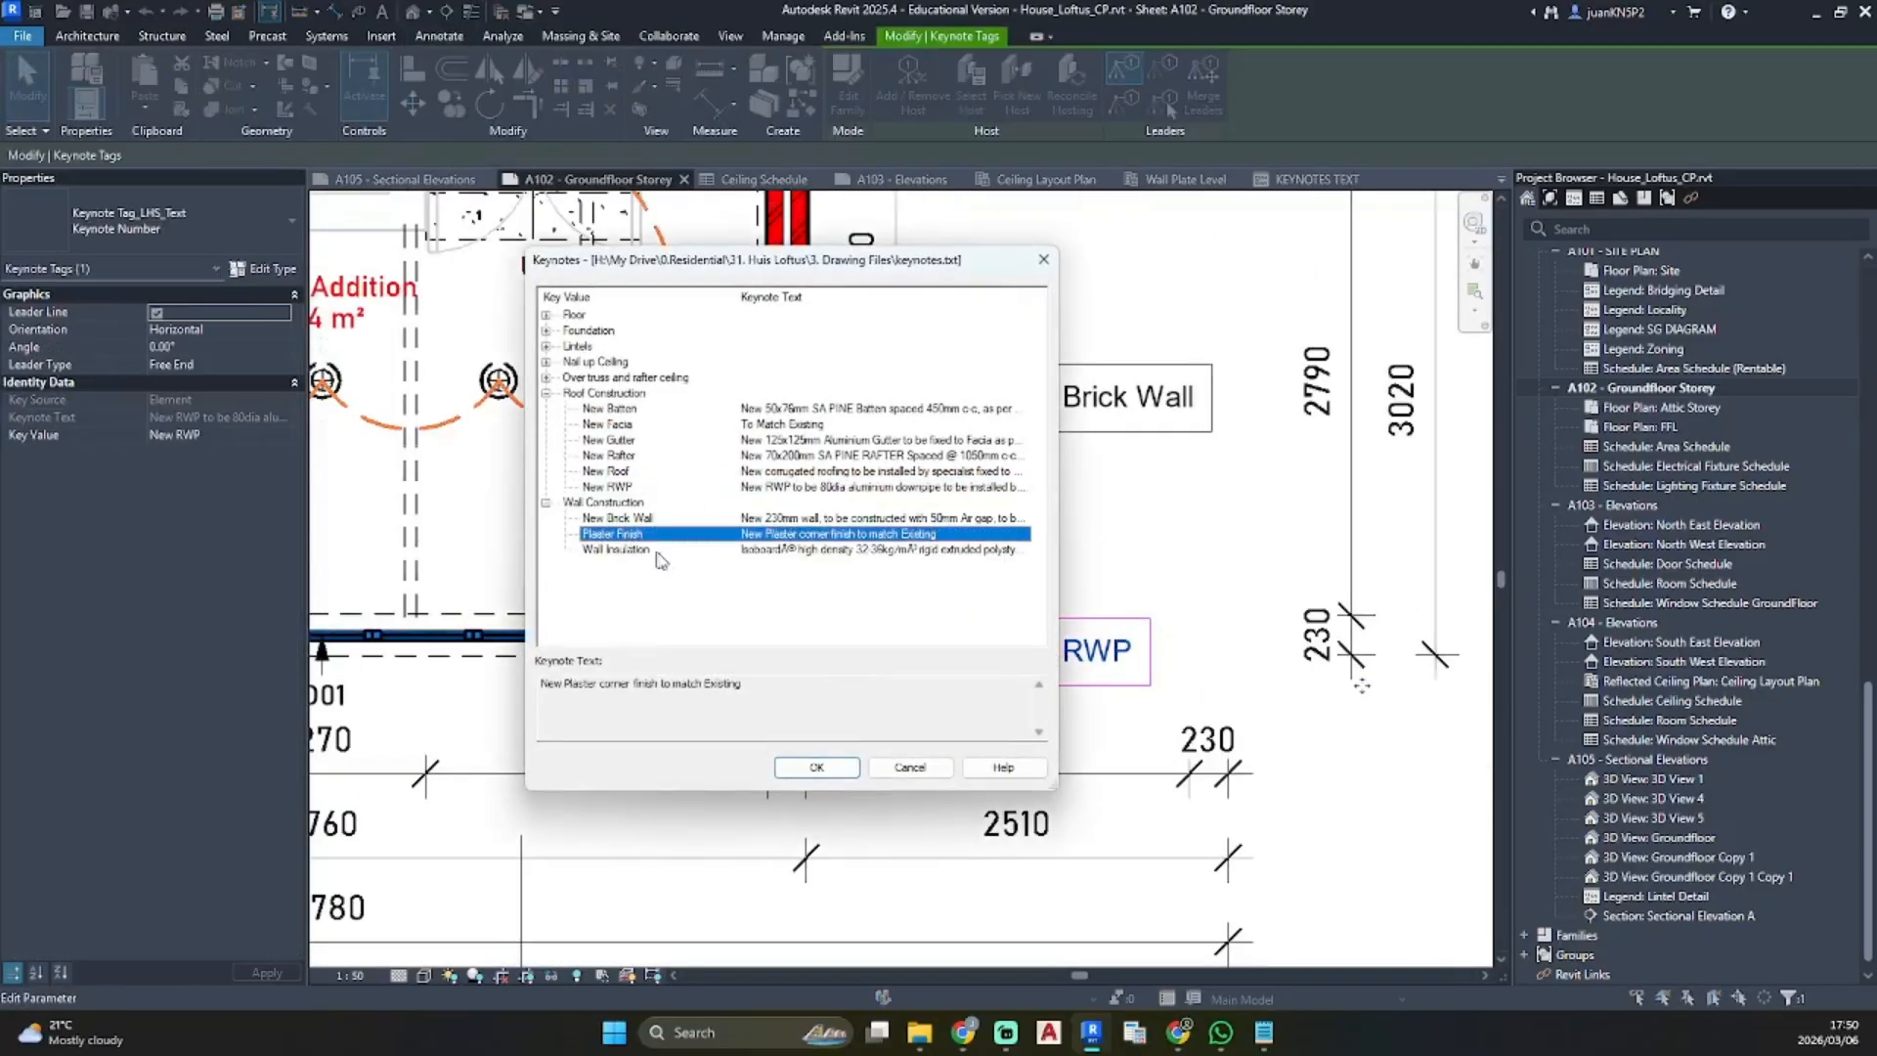
pyautogui.click(811, 768)
pyautogui.click(1038, 559)
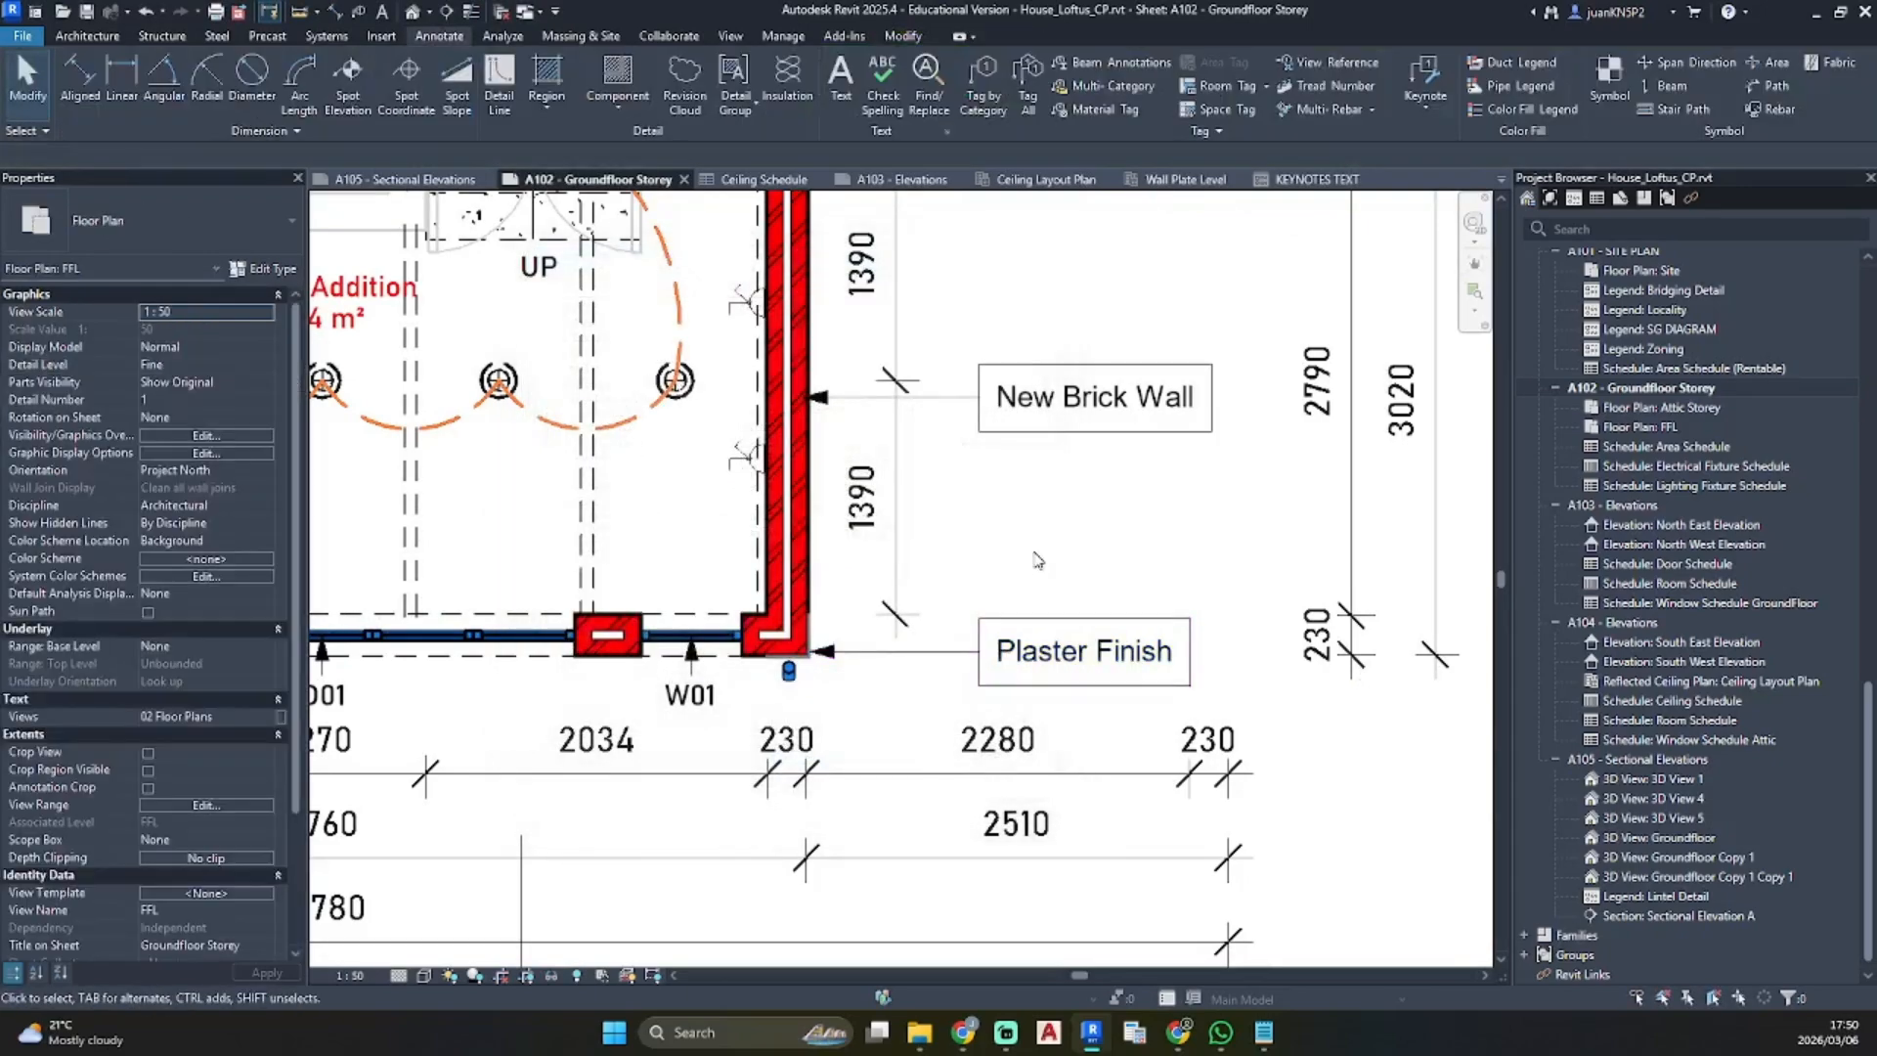
# Move the Plaster Finish tag up, clear of the dimension line, keeping its leader on the wall corner
pyautogui.scroll(-2, 1038, 559)
pyautogui.scroll(-1, 1039, 559)
pyautogui.click(1083, 628)
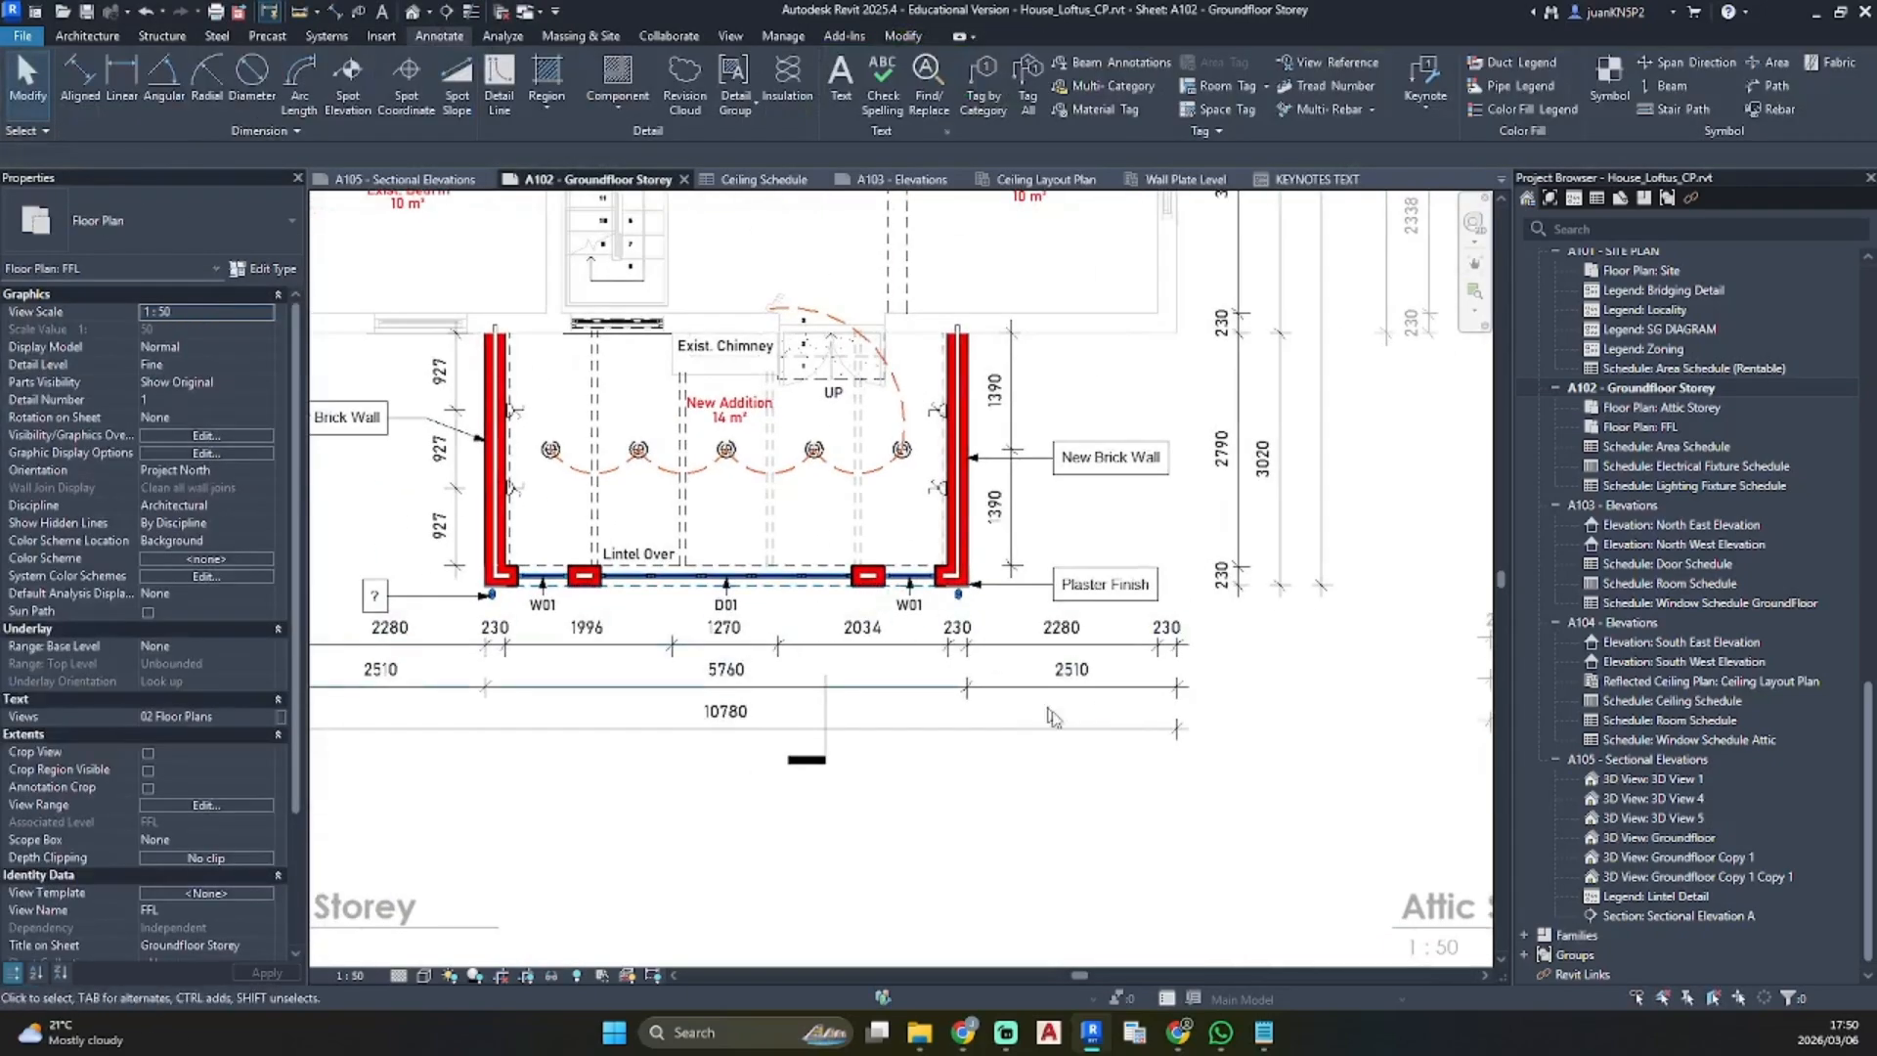
pyautogui.scroll(2, 1080, 621)
pyautogui.click(1120, 574)
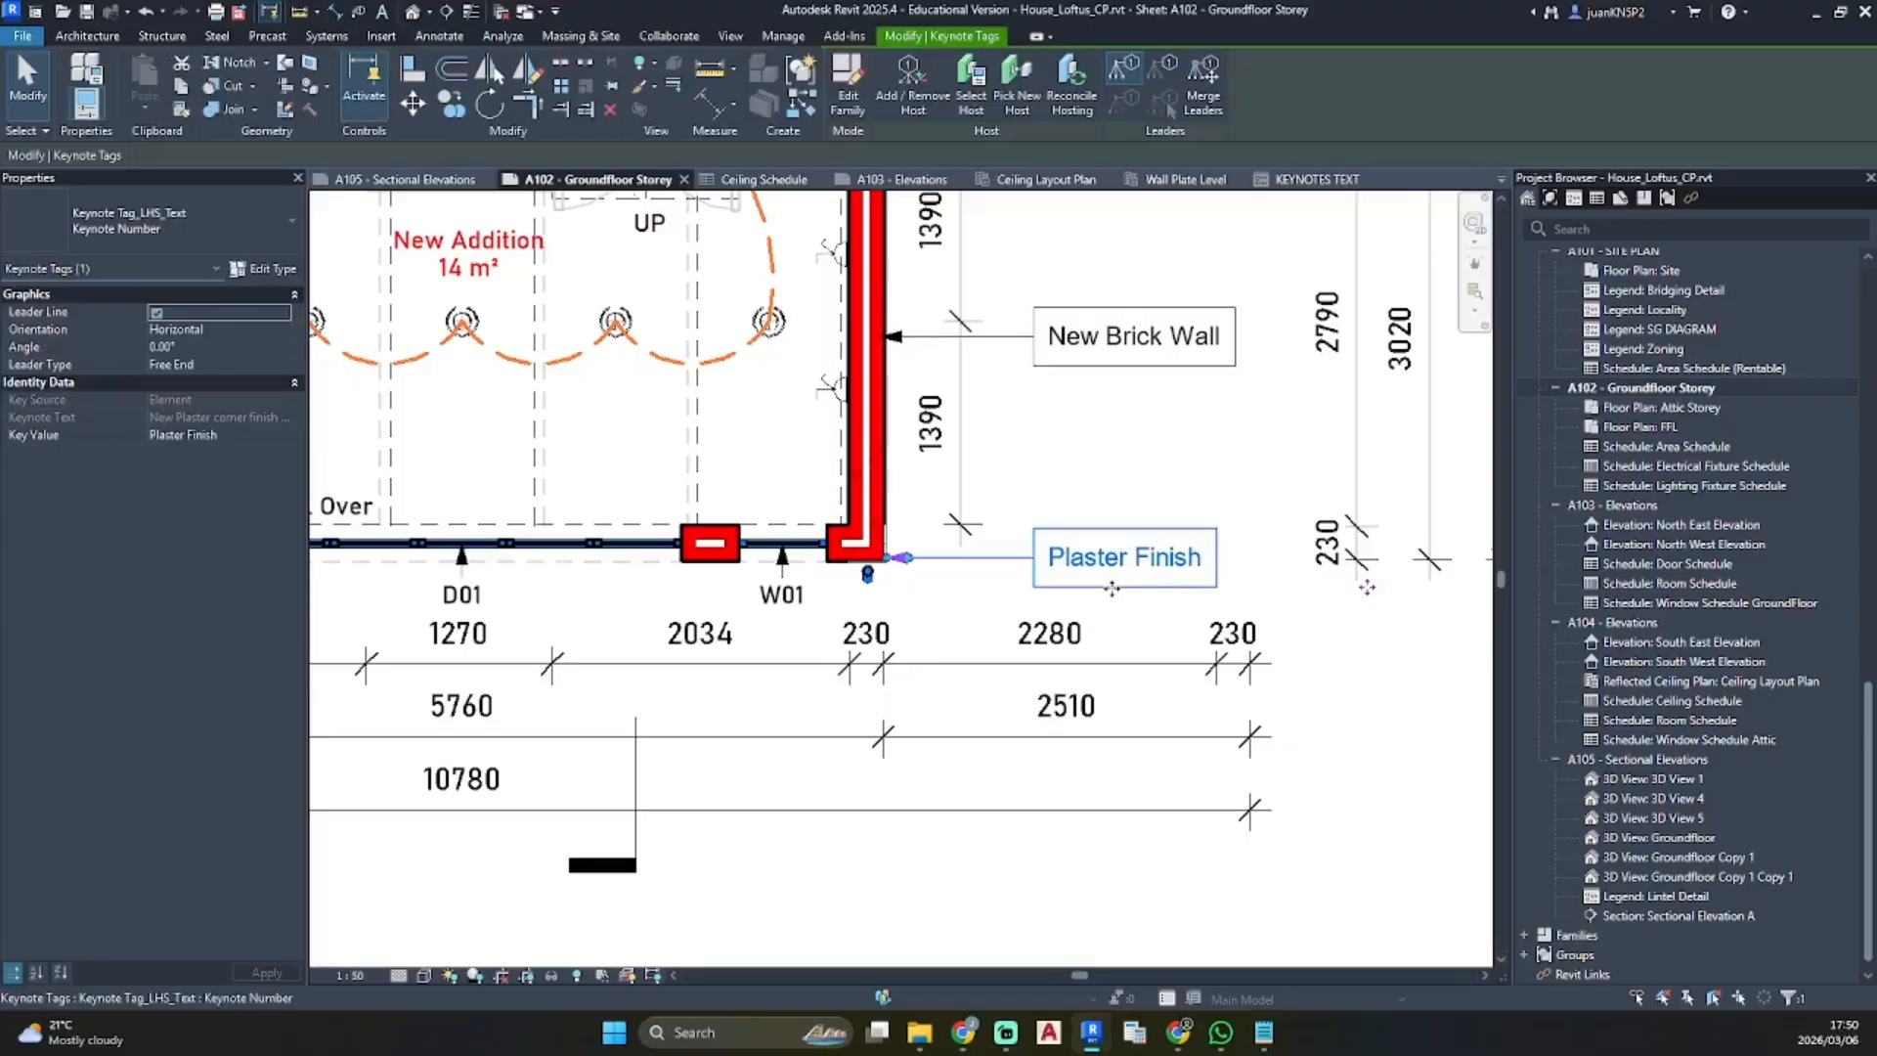
pyautogui.scroll(-3, 1101, 626)
pyautogui.scroll(3, 1102, 628)
pyautogui.click(1157, 575)
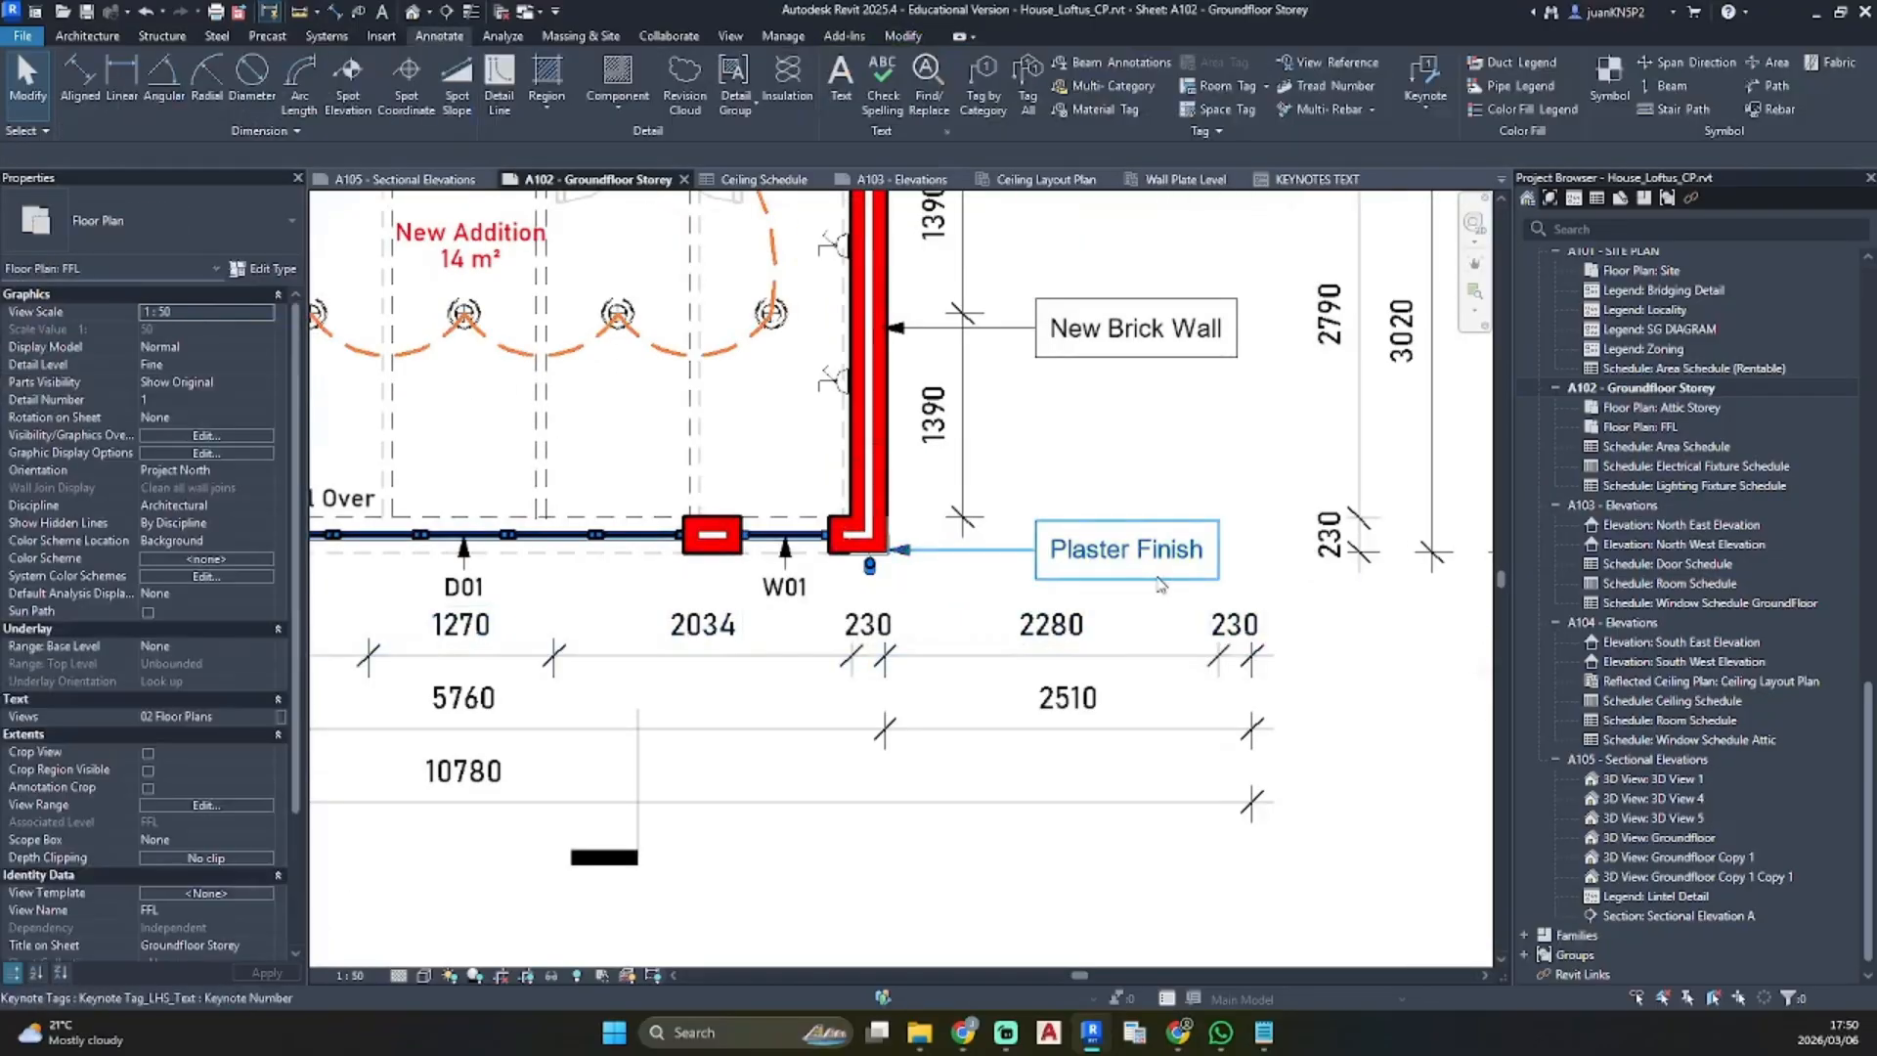
pyautogui.click(1155, 570)
pyautogui.moveTo(1195, 576); pyautogui.dragTo(1195, 513)
pyautogui.click(1042, 572)
# Place a similar keynote tag on the right-hand downpipe, below the Plaster Finish tag, using New RWP from Roof Construction
pyautogui.click(1096, 496)
pyautogui.press('c')
pyautogui.press('s')
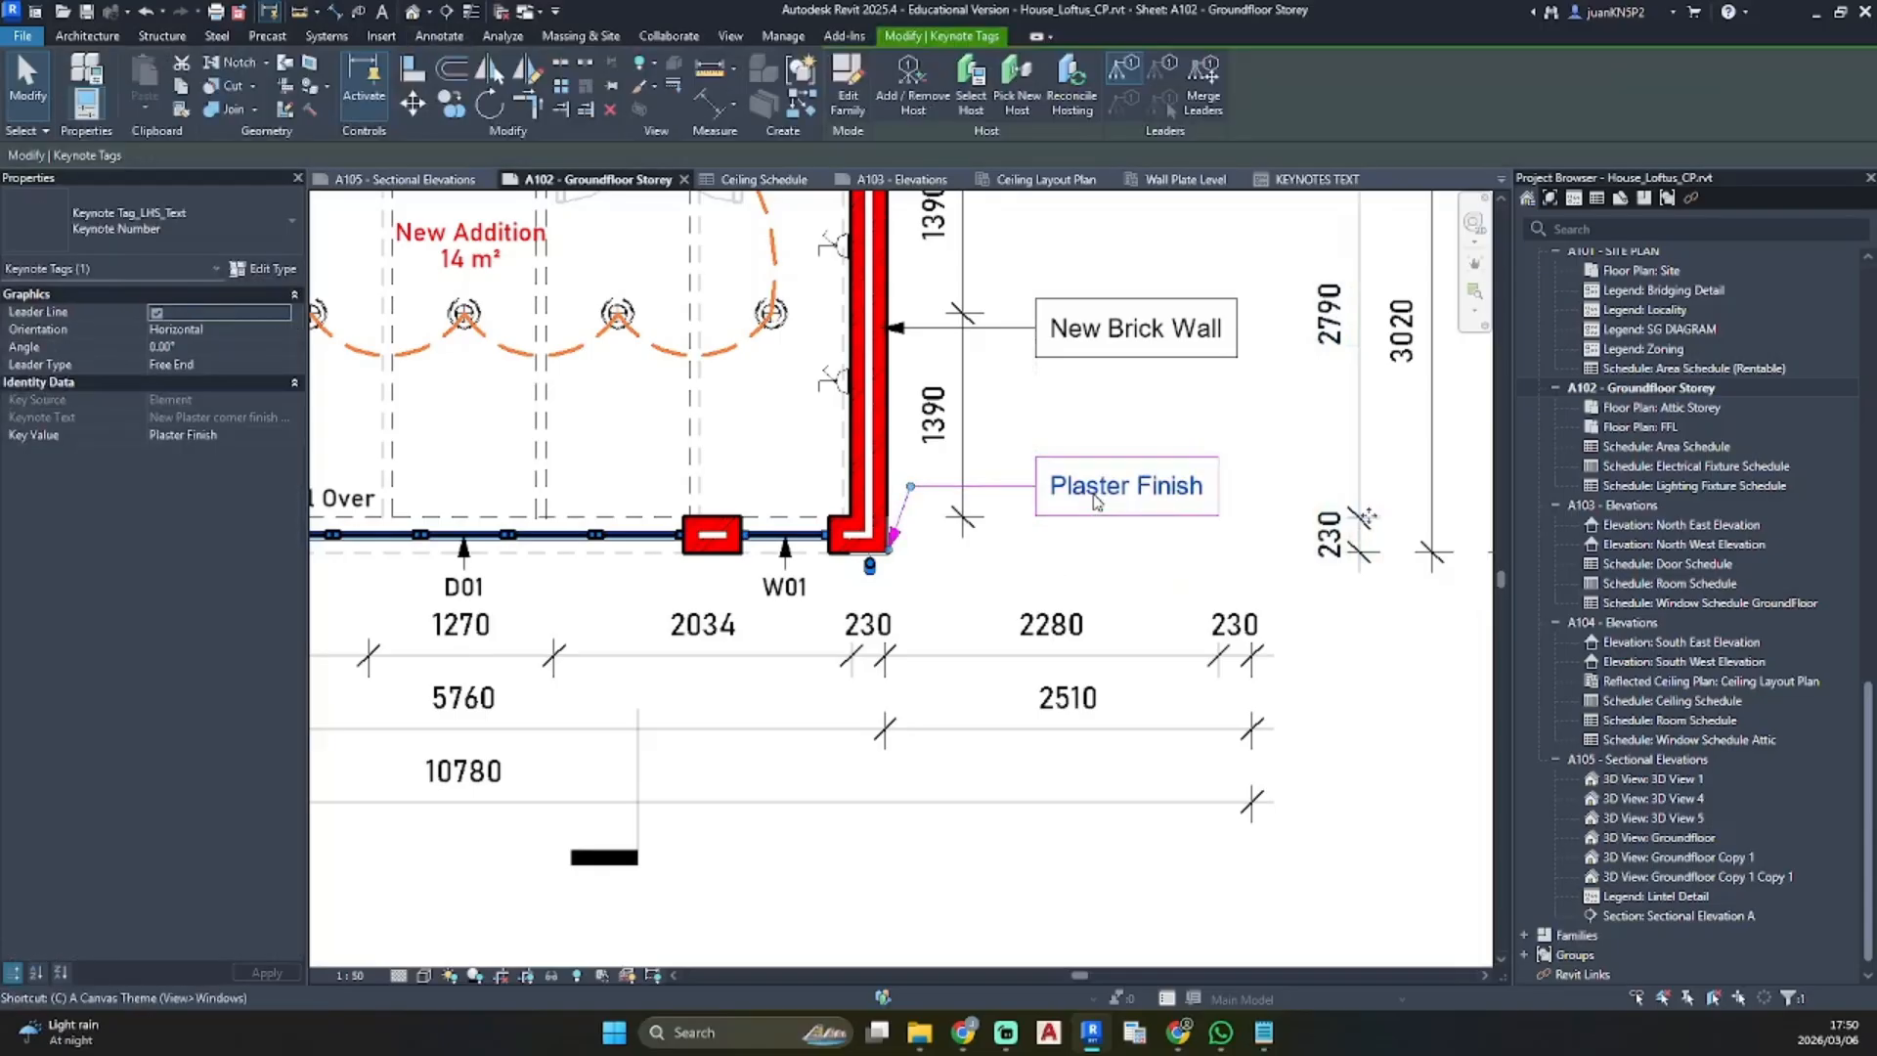
pyautogui.scroll(3, 821, 587)
pyautogui.click(948, 568)
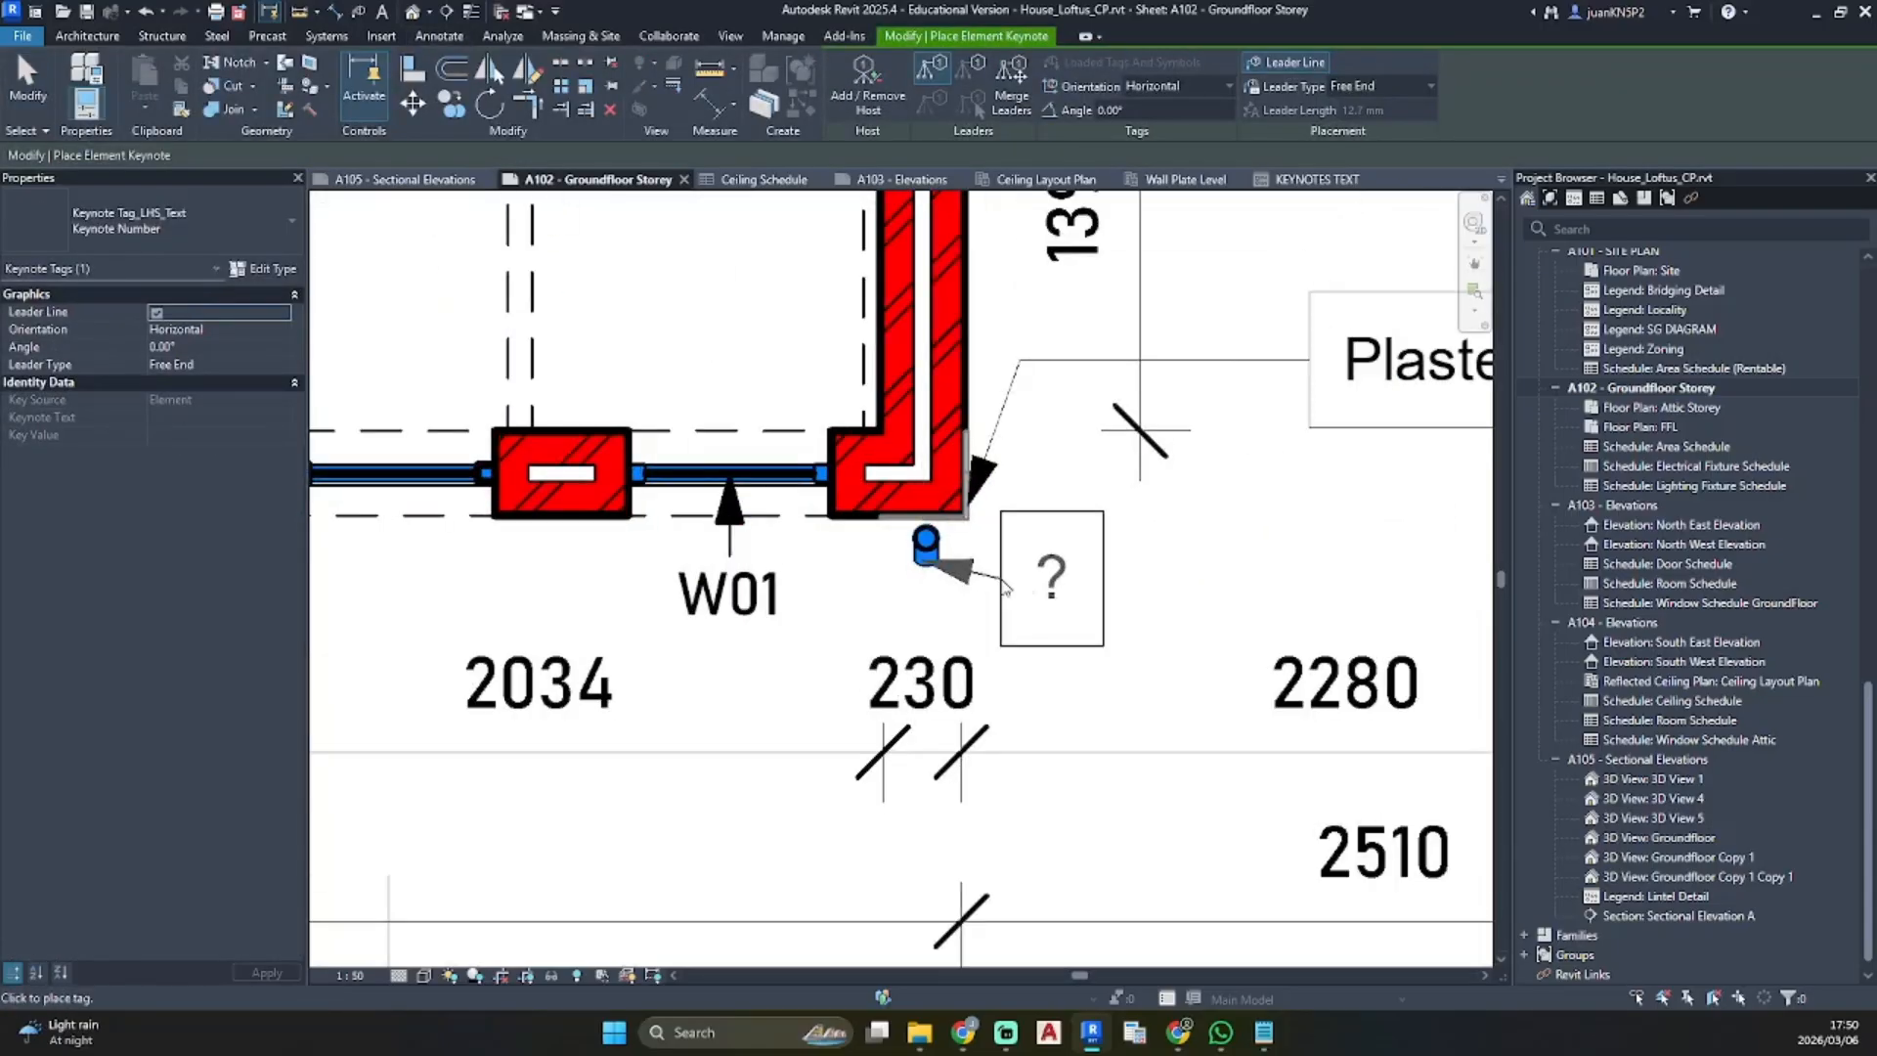
pyautogui.click(1338, 577)
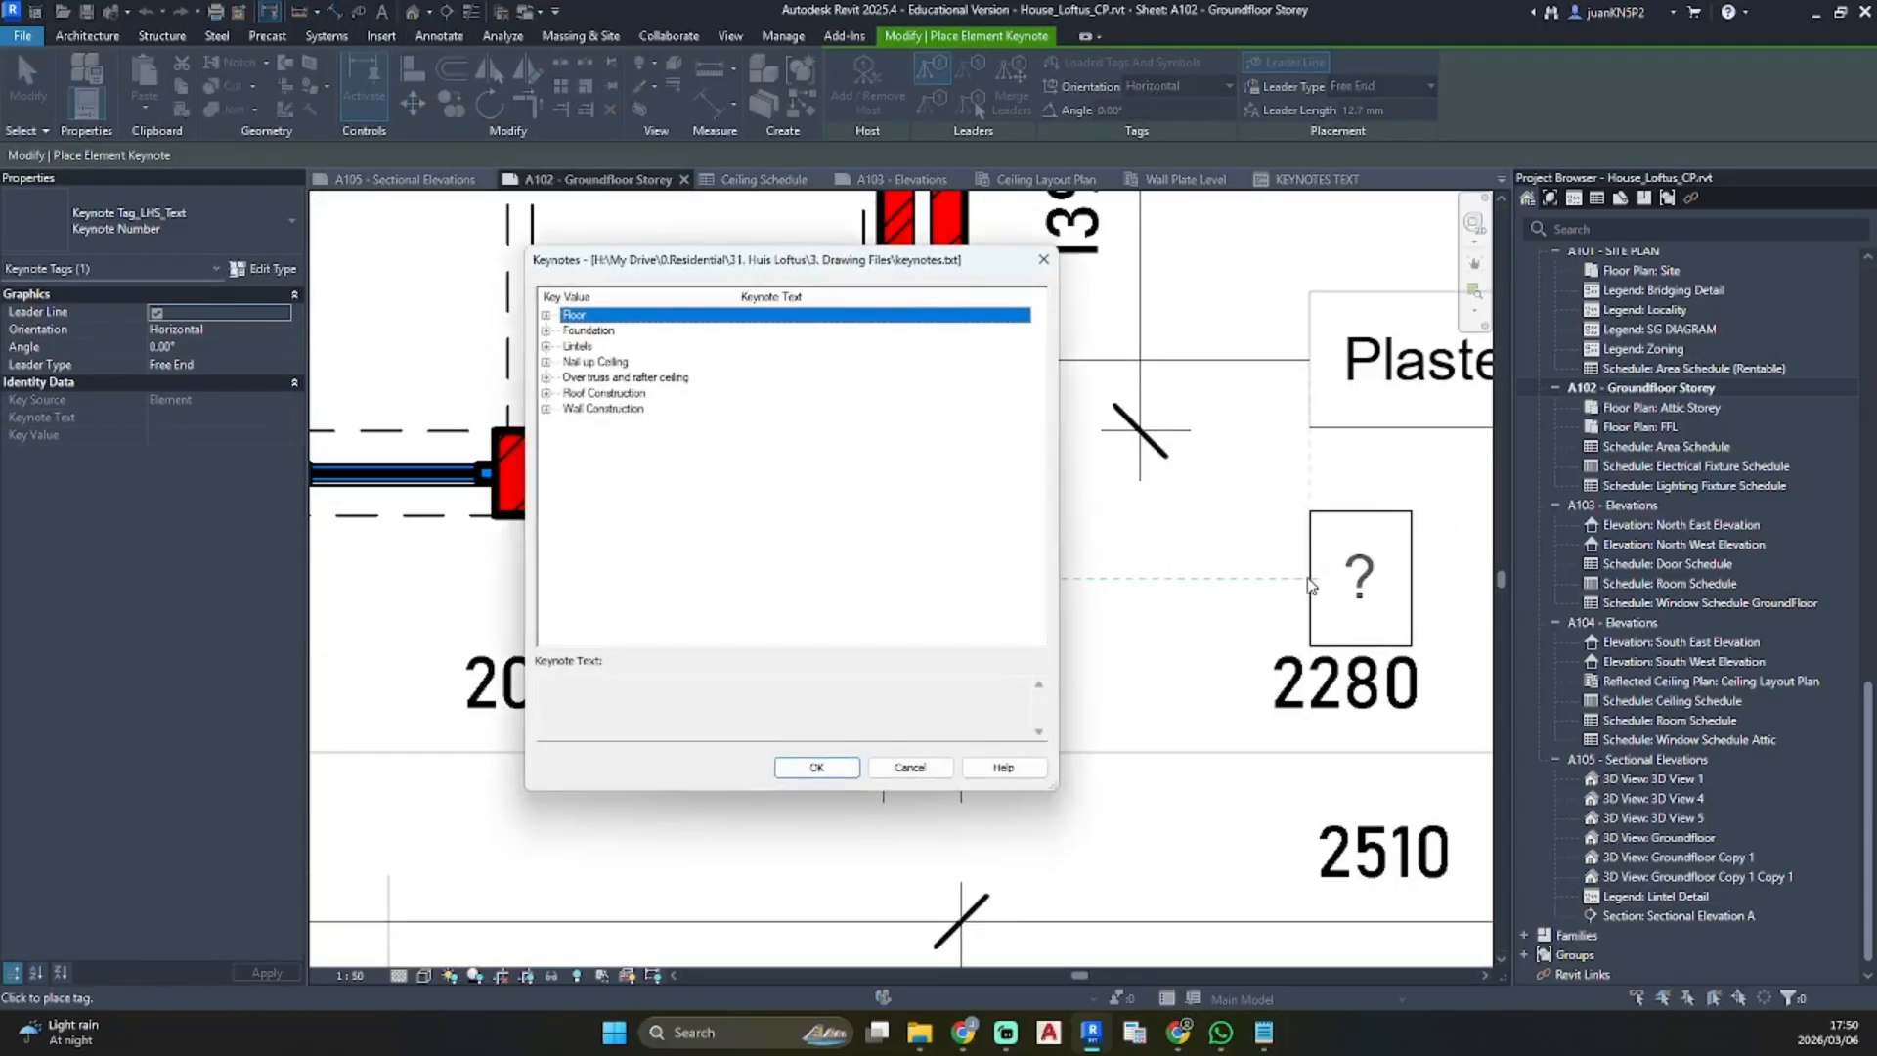
pyautogui.click(547, 392)
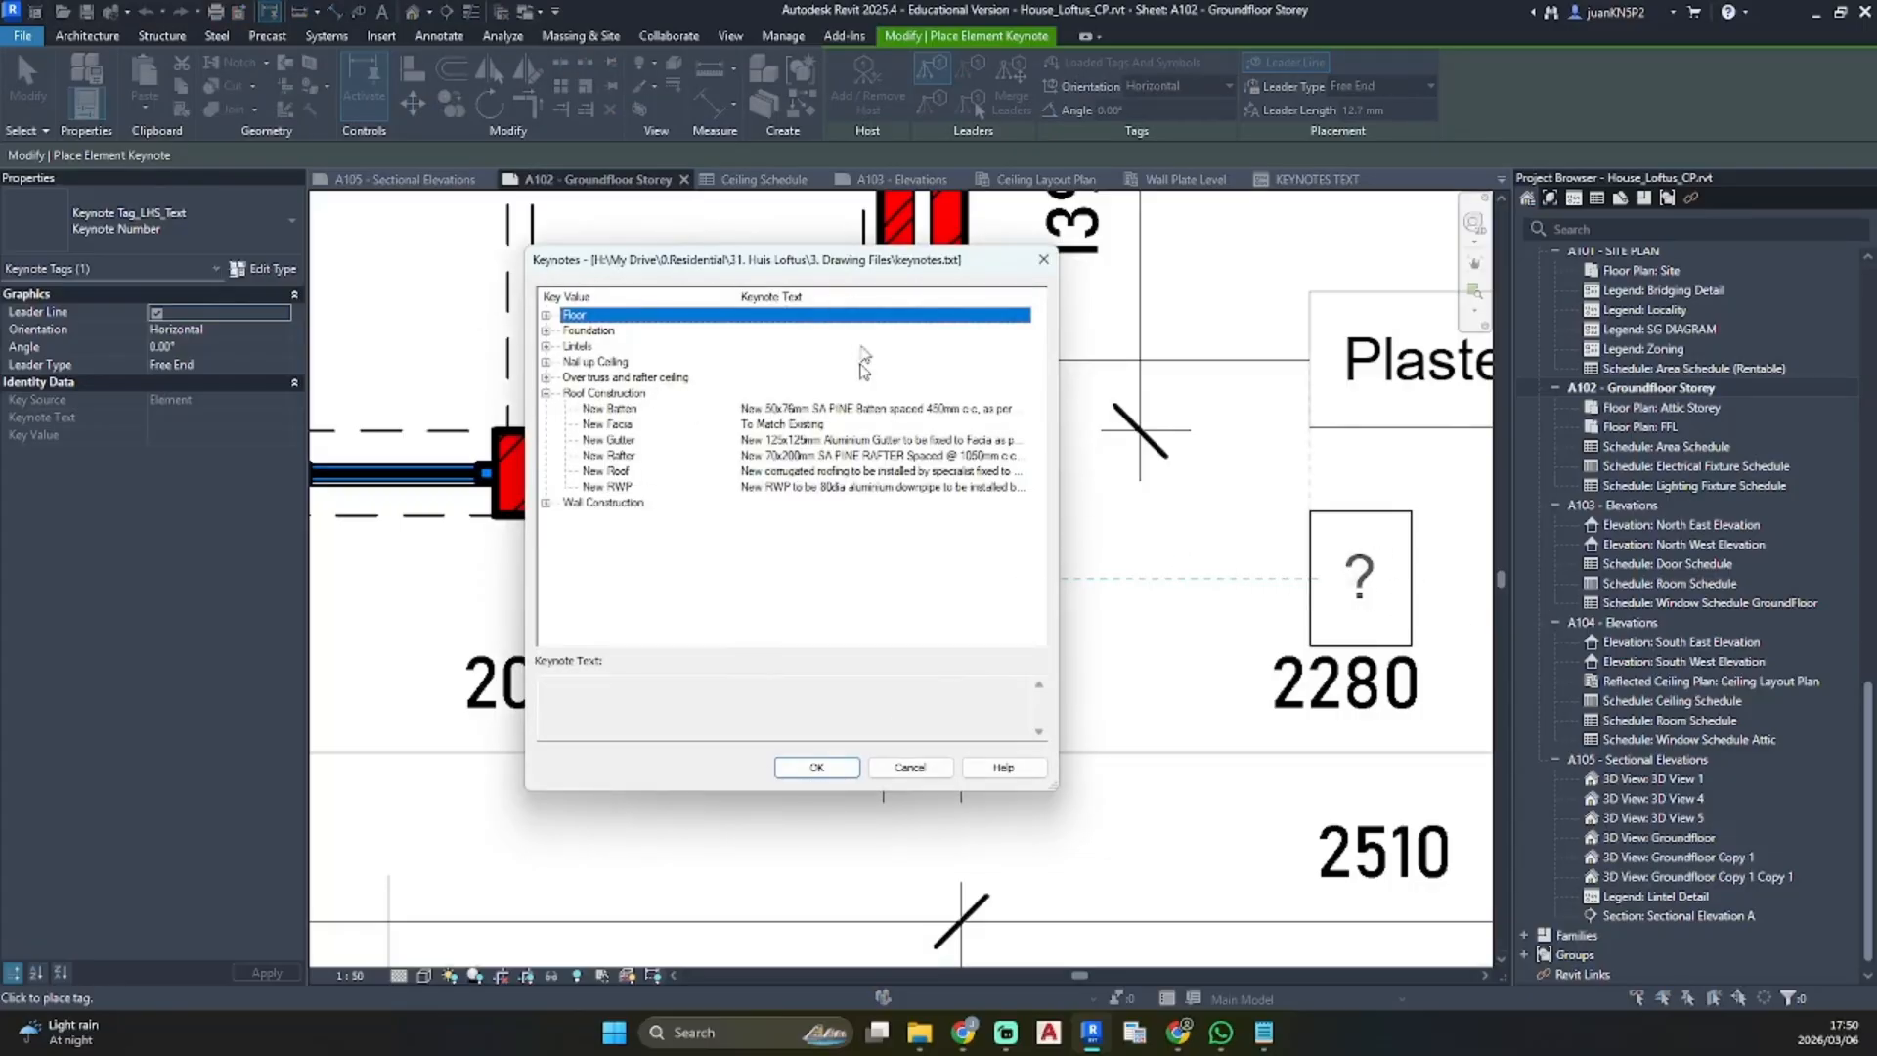
pyautogui.click(802, 487)
pyautogui.click(816, 767)
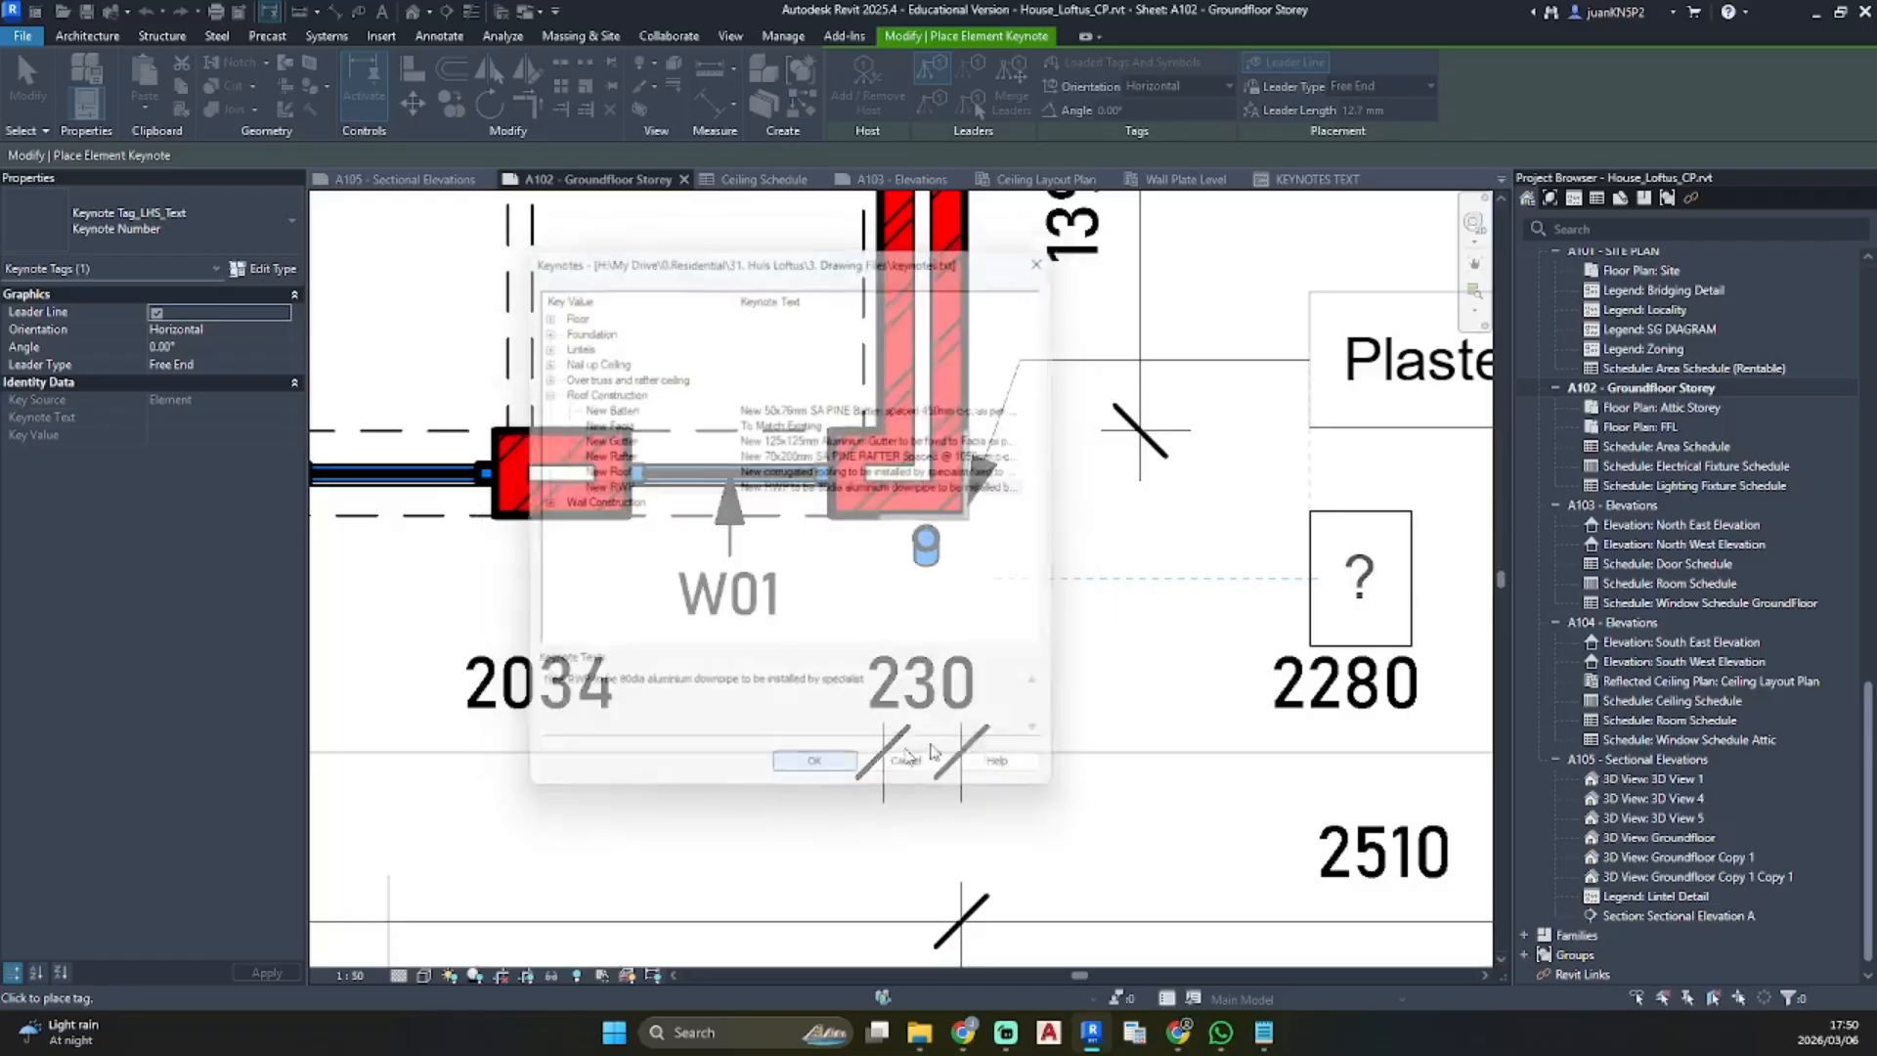
pyautogui.moveTo(1372, 536); pyautogui.dragTo(941, 475, button='middle')
pyautogui.press('Escape')
# Nudge the New RWP tag up so its leader runs straight to the right-hand downpipe
pyautogui.click(1123, 568)
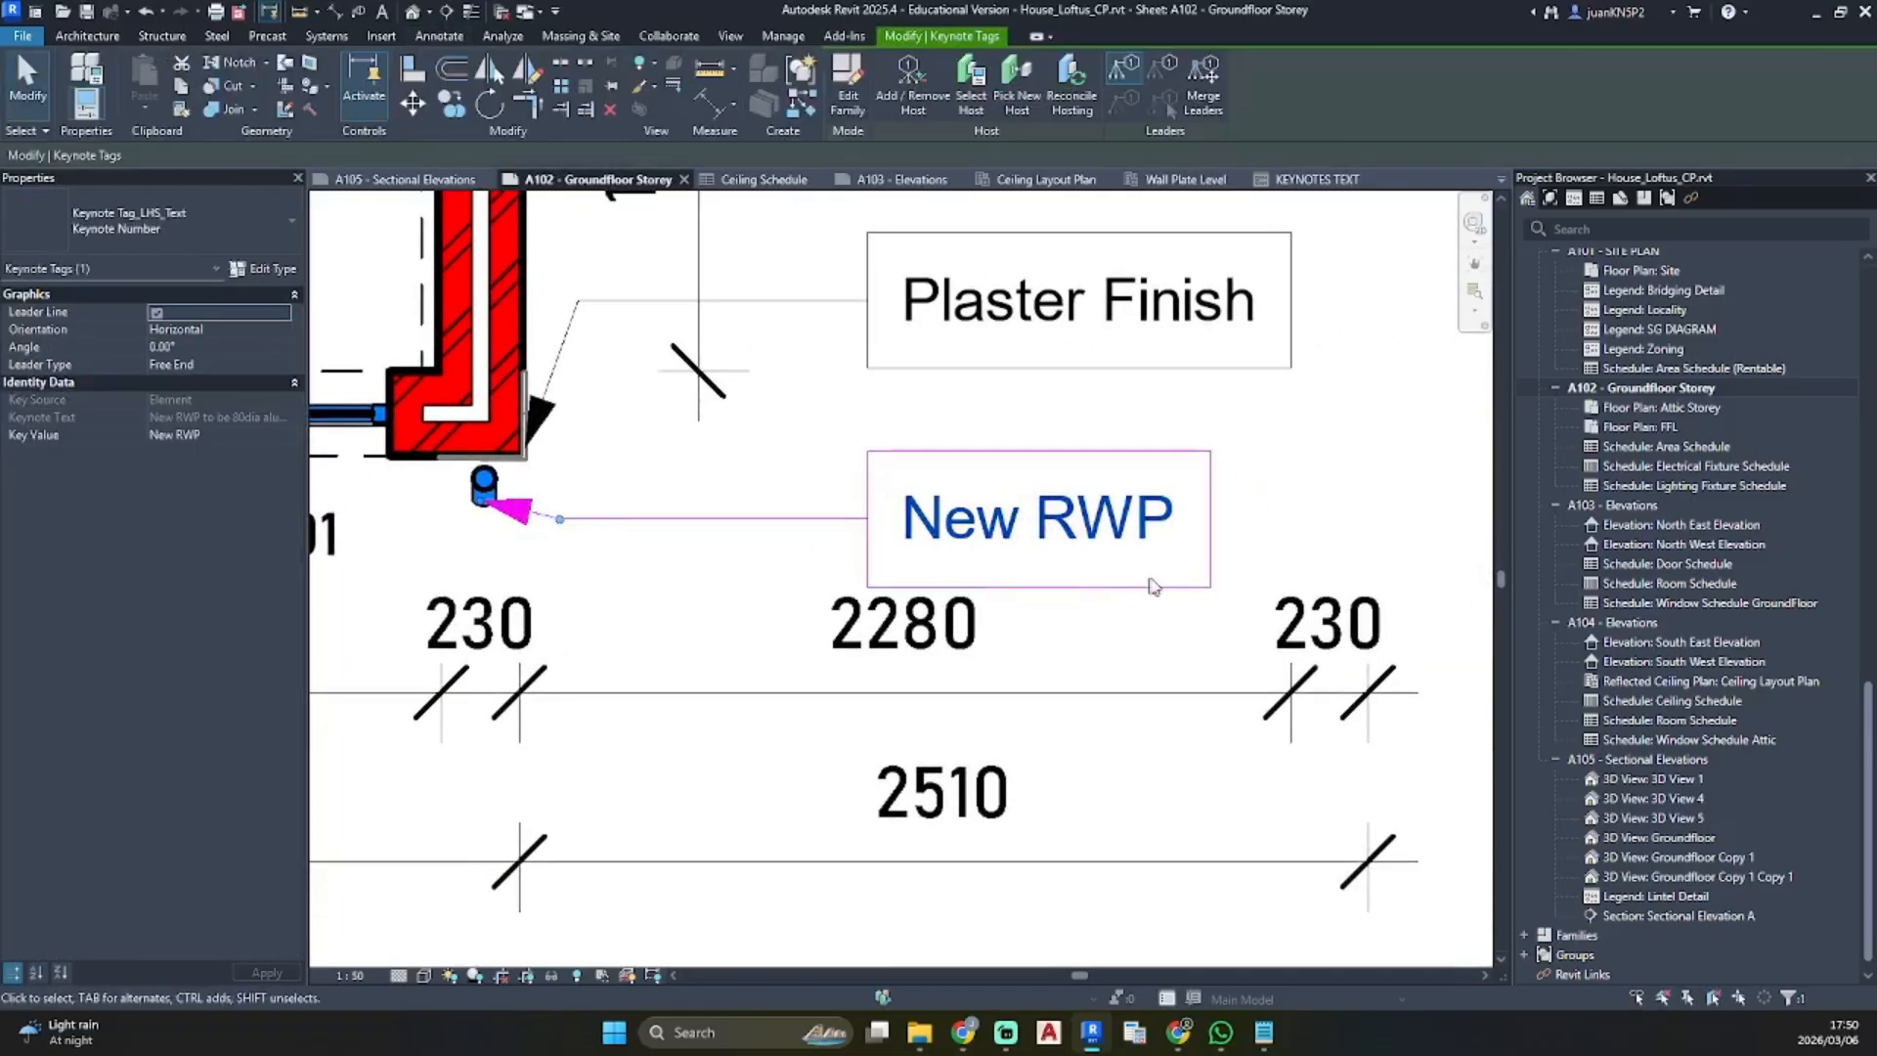
pyautogui.scroll(-2, 1123, 543)
pyautogui.moveTo(1351, 564); pyautogui.dragTo(1215, 562, button='middle')
pyautogui.moveTo(1281, 565); pyautogui.dragTo(1281, 553)
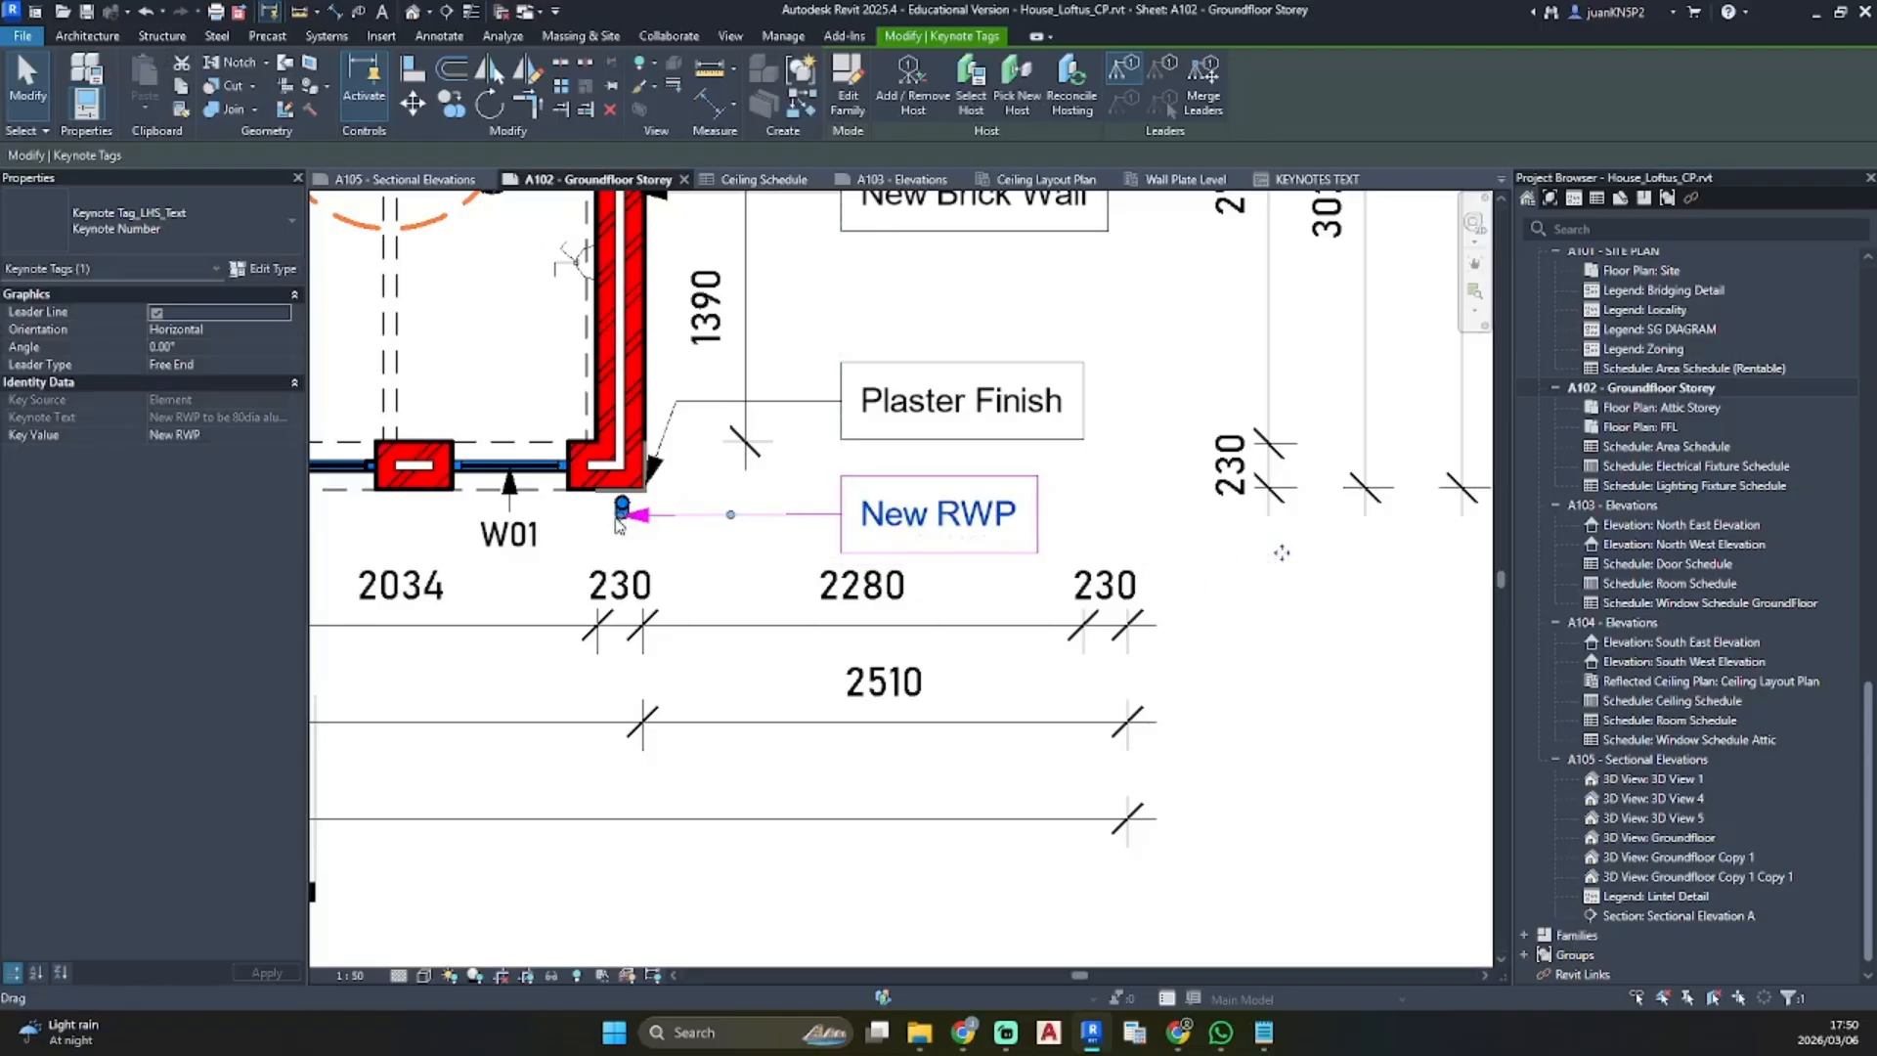
pyautogui.scroll(-4, 762, 531)
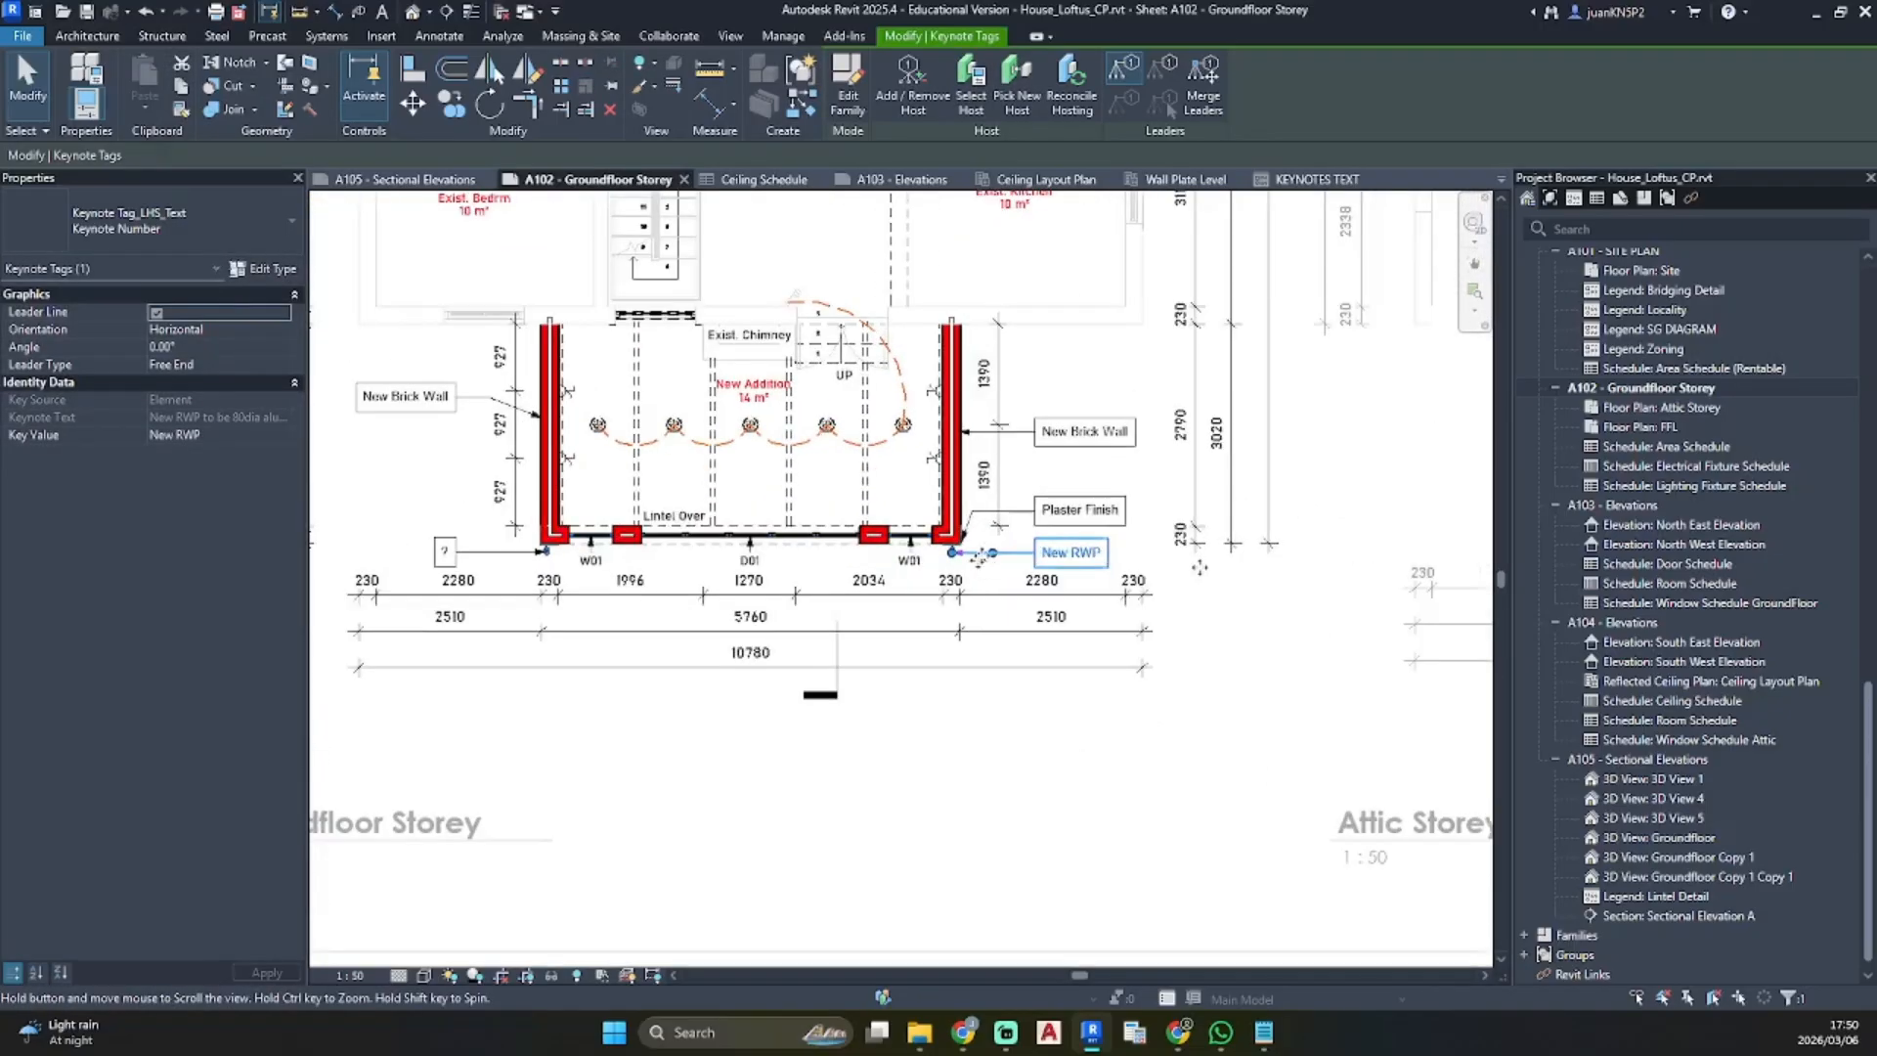
pyautogui.press('Escape')
# Assign the New RWP keynote from Roof Construction to the unassigned tag at the left-hand downpipe
pyautogui.moveTo(606, 533); pyautogui.dragTo(939, 539, button='middle')
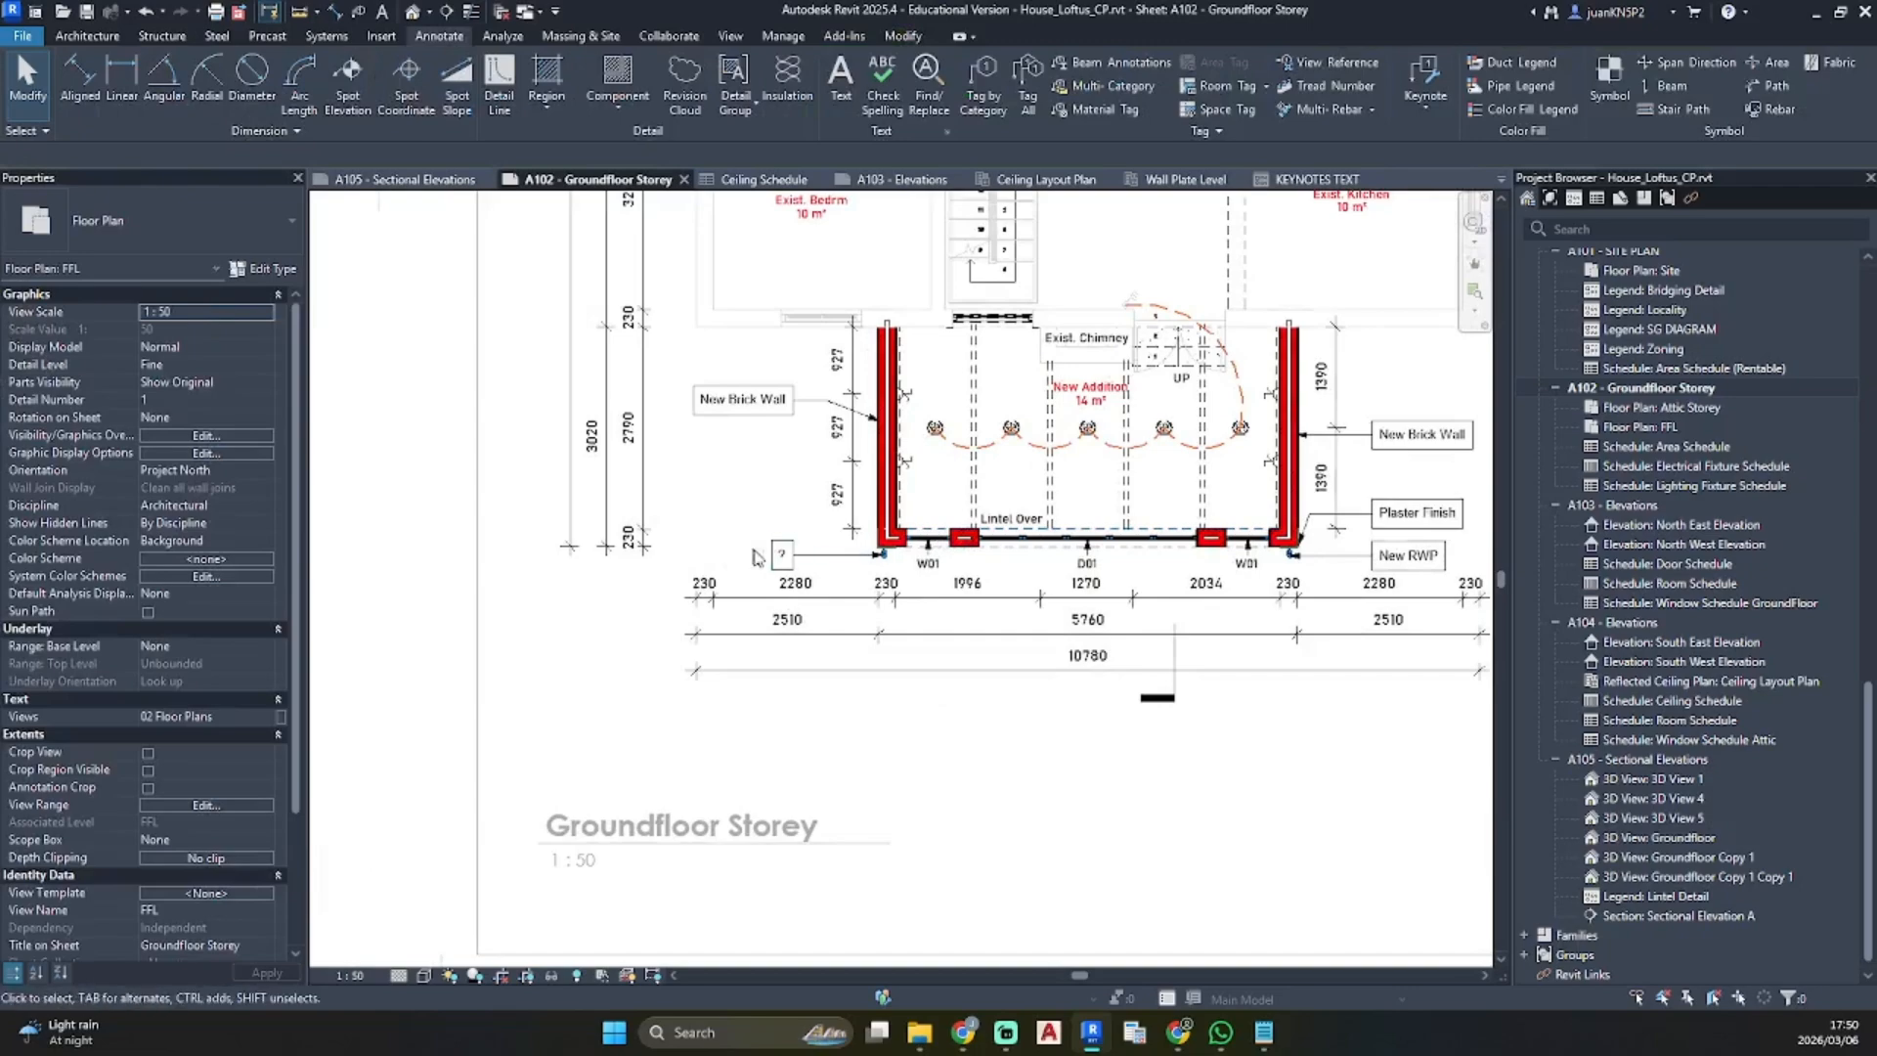
pyautogui.scroll(4, 771, 555)
pyautogui.doubleClick(785, 562)
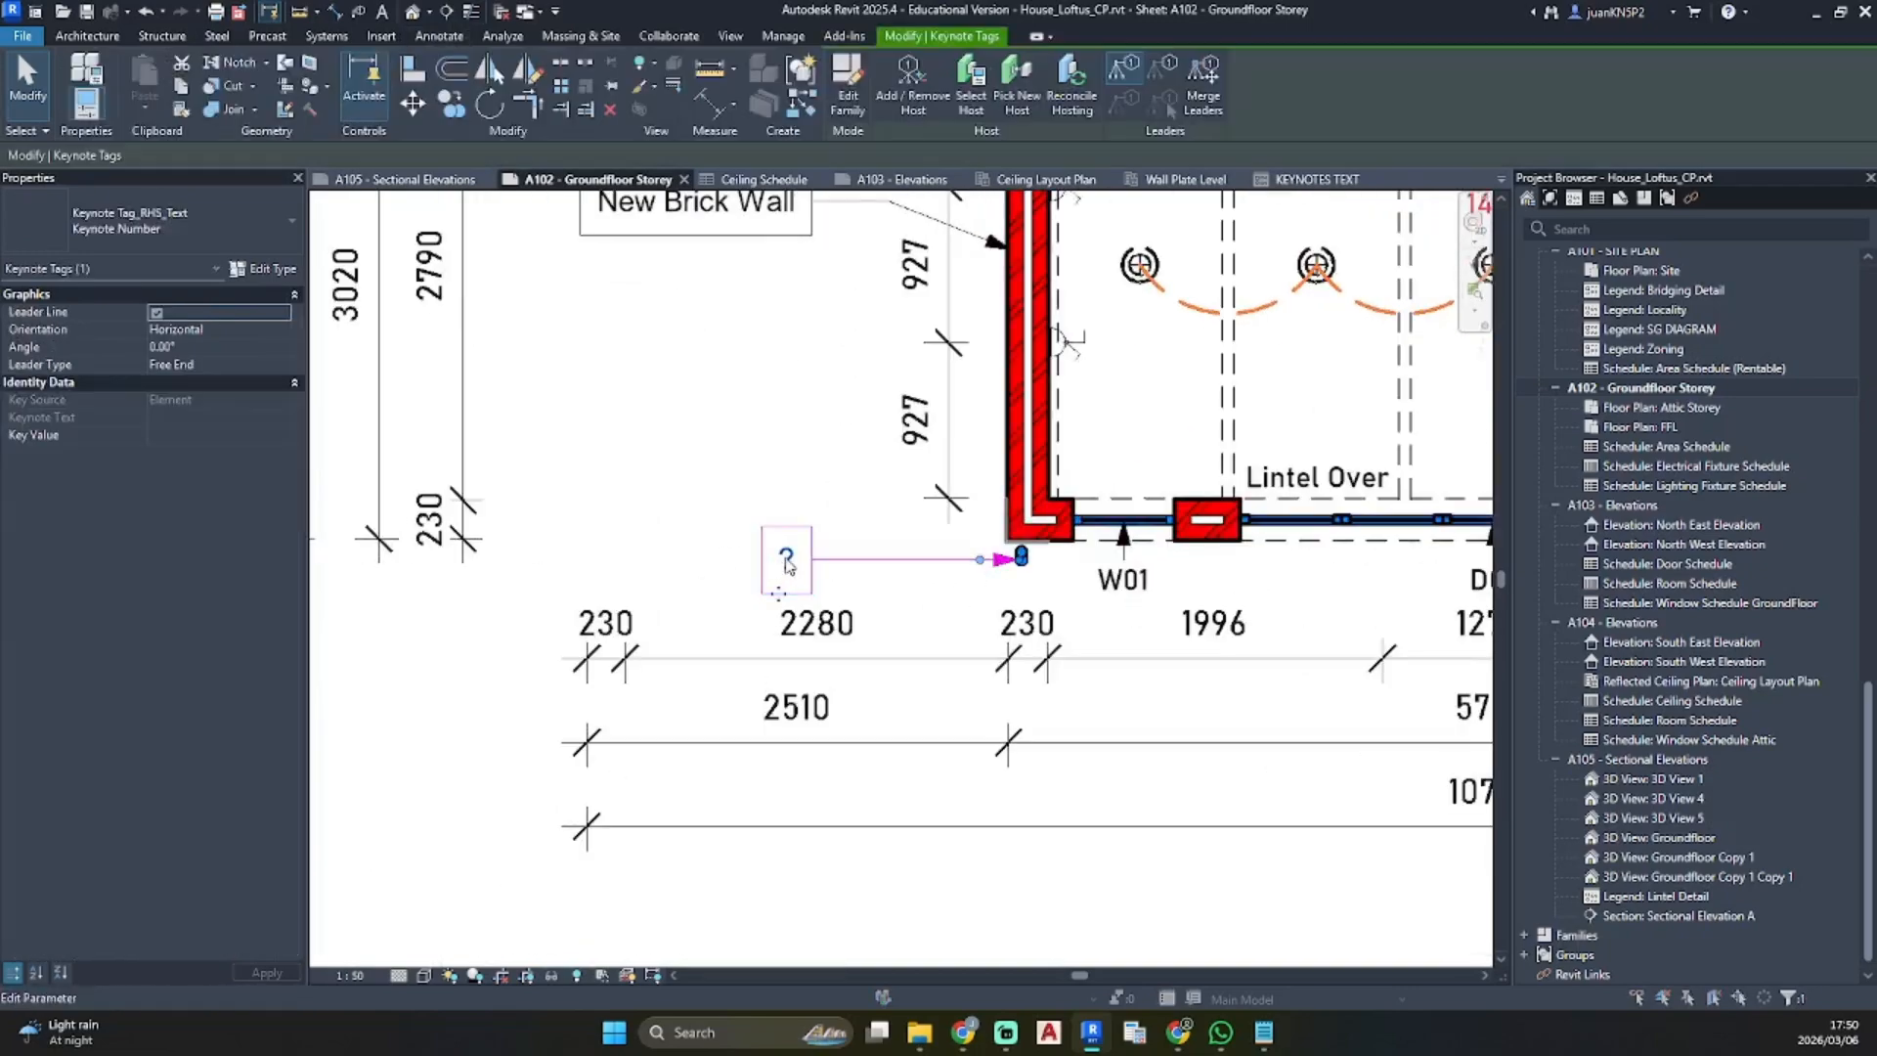
pyautogui.click(545, 393)
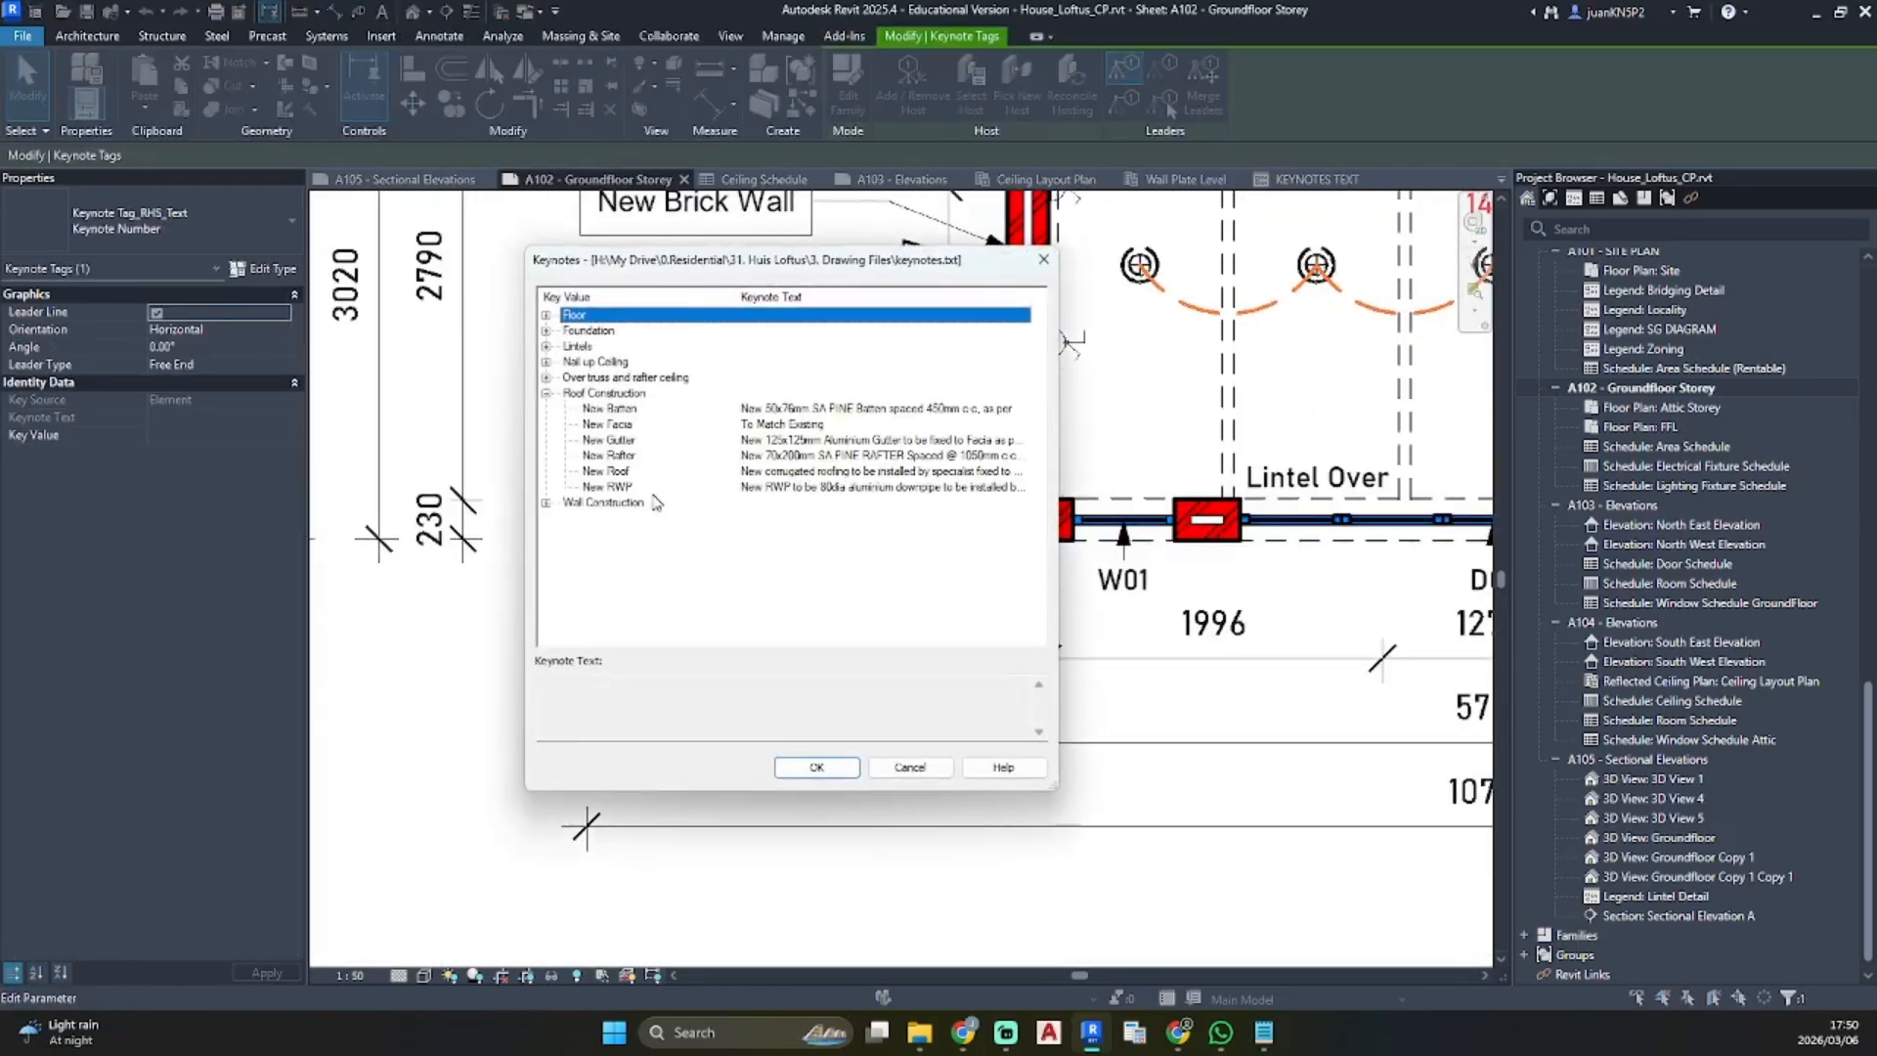
pyautogui.click(652, 491)
pyautogui.click(813, 770)
pyautogui.click(762, 431)
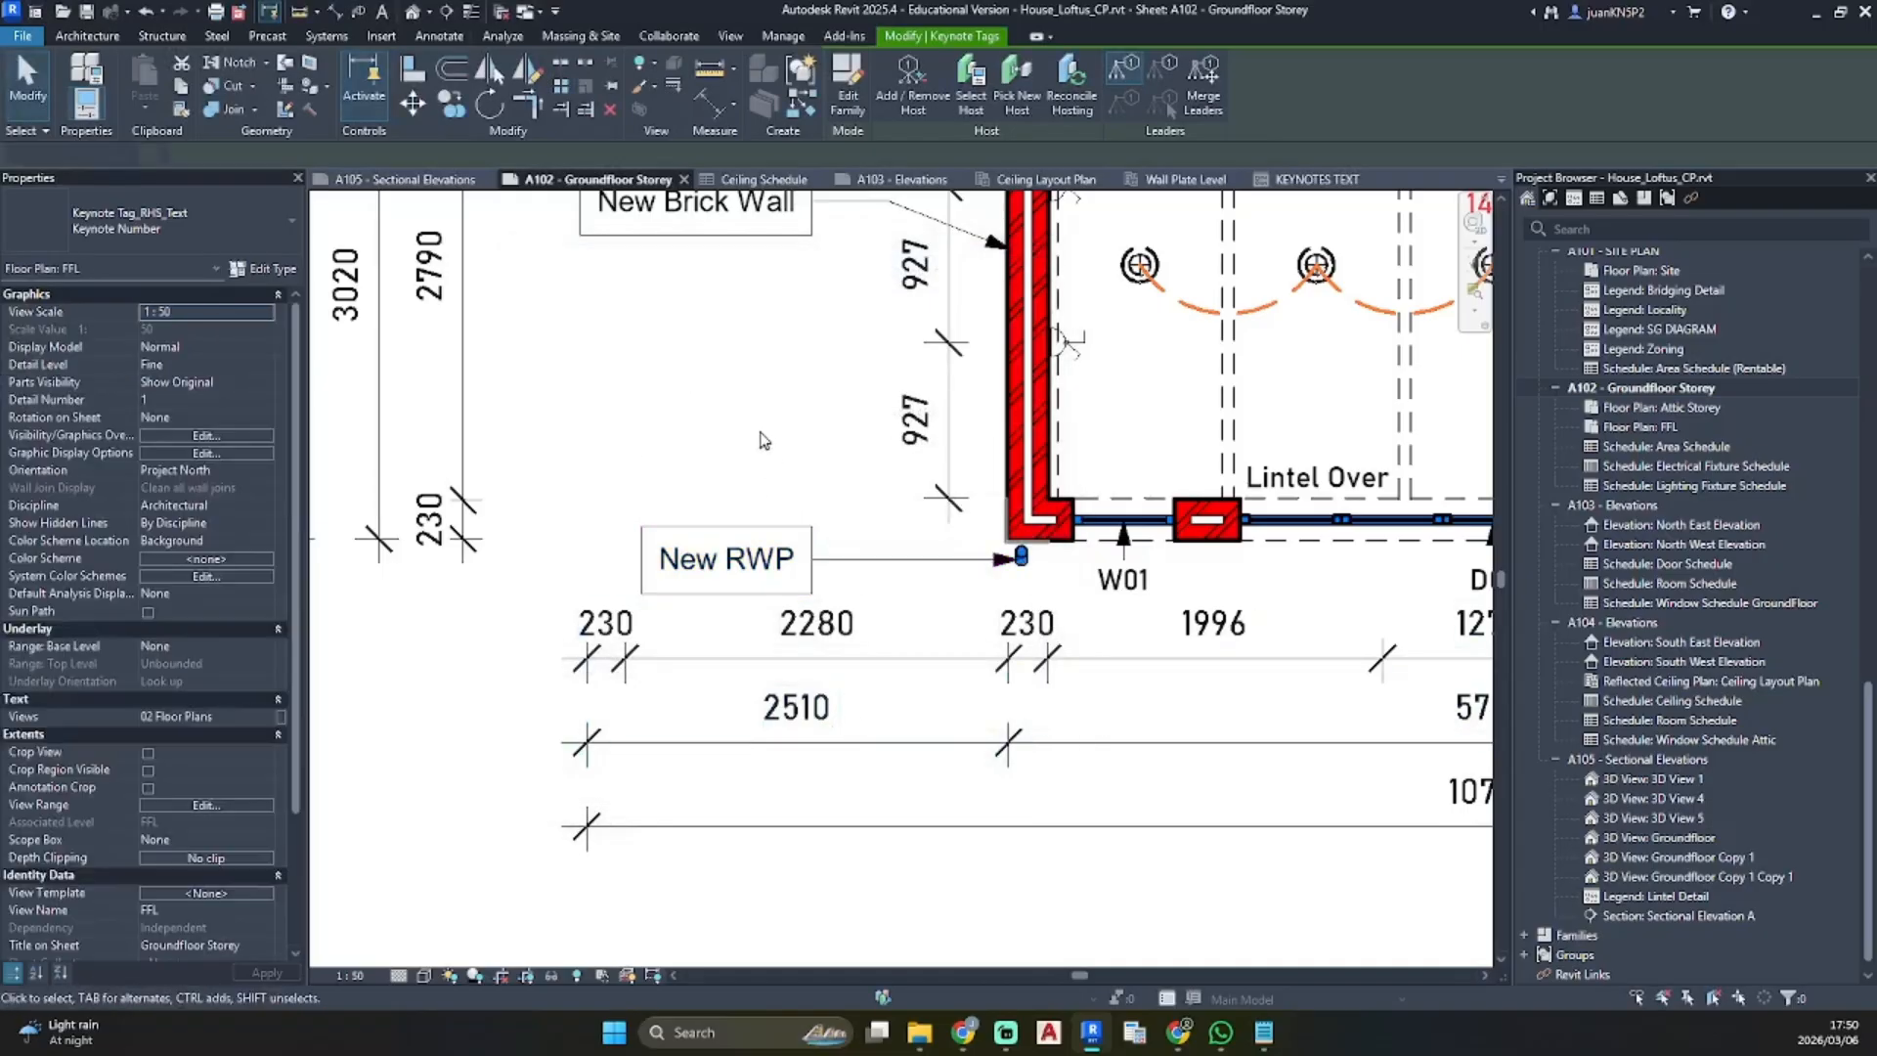
# Place a Plaster Finish keynote tag on the lower left corner quoin, aligned above the New RWP tag, by creating a similar tag
pyautogui.click(644, 238)
pyautogui.press('c')
pyautogui.press('s')
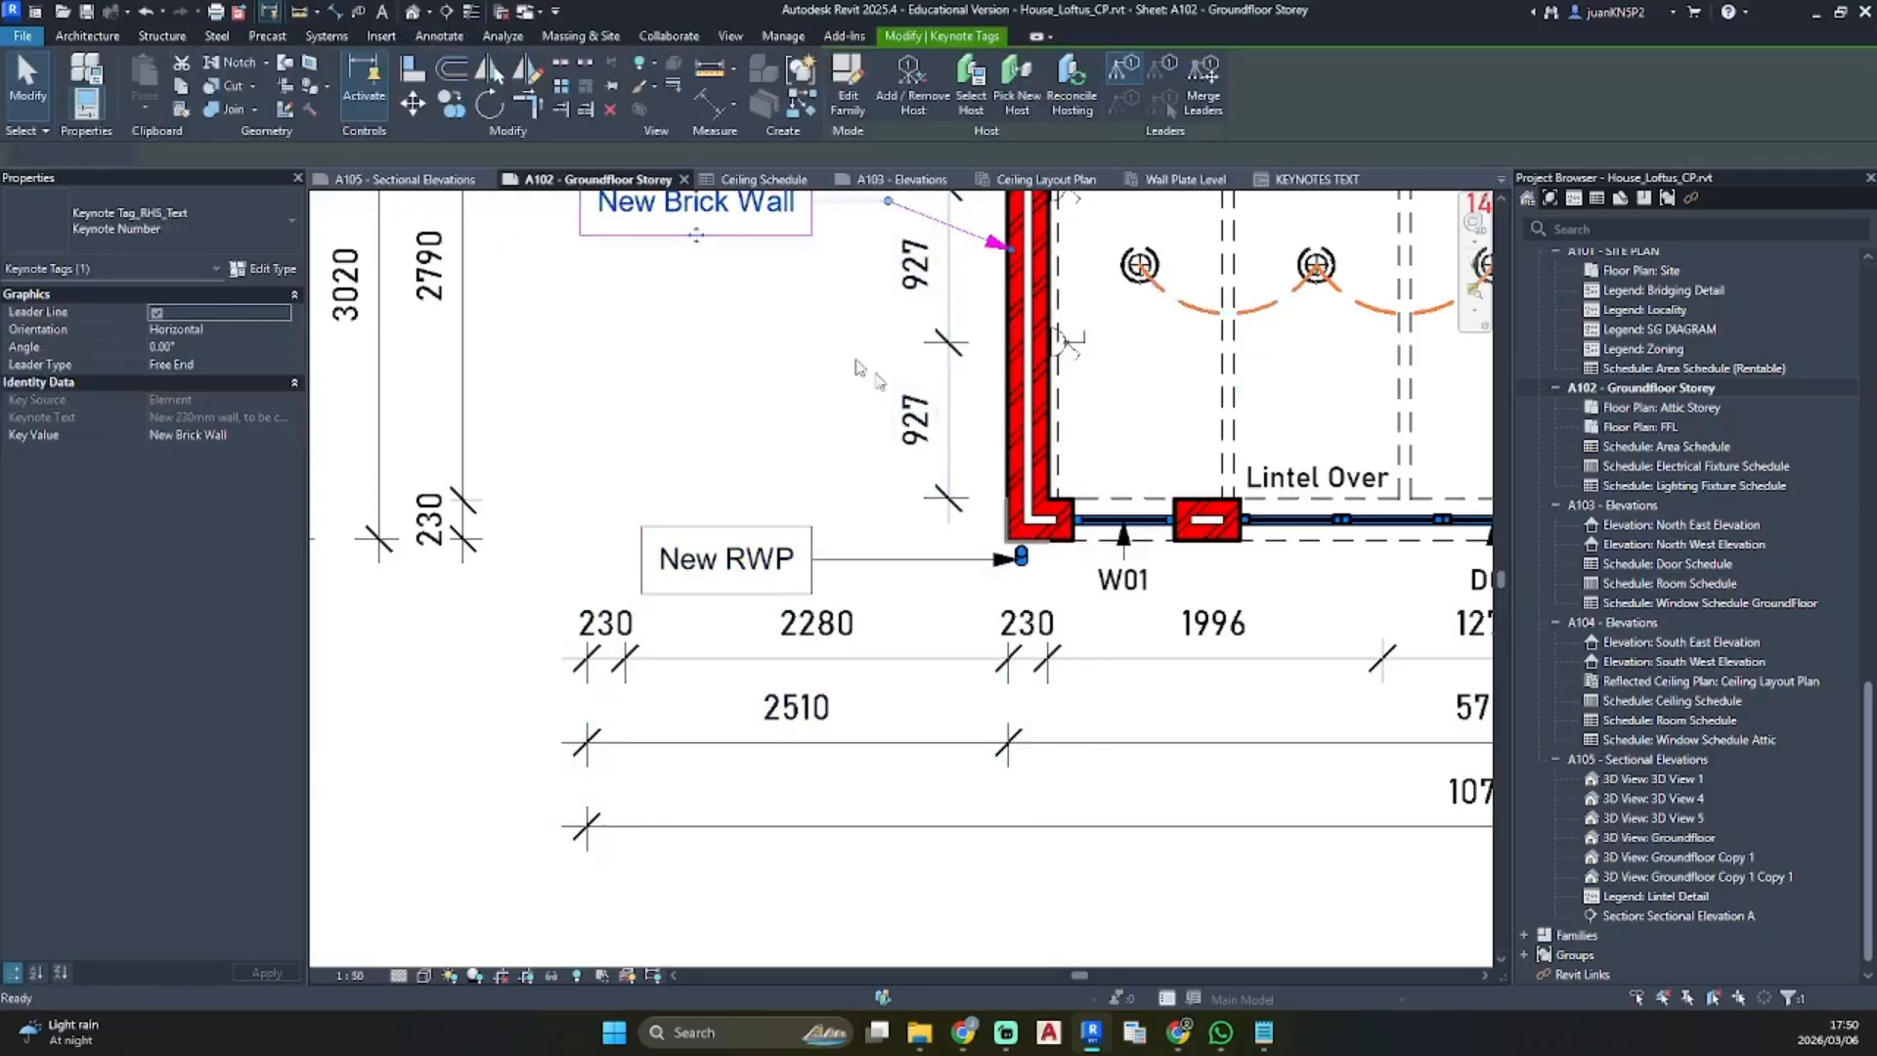
pyautogui.scroll(2, 1007, 538)
pyautogui.click(1034, 509)
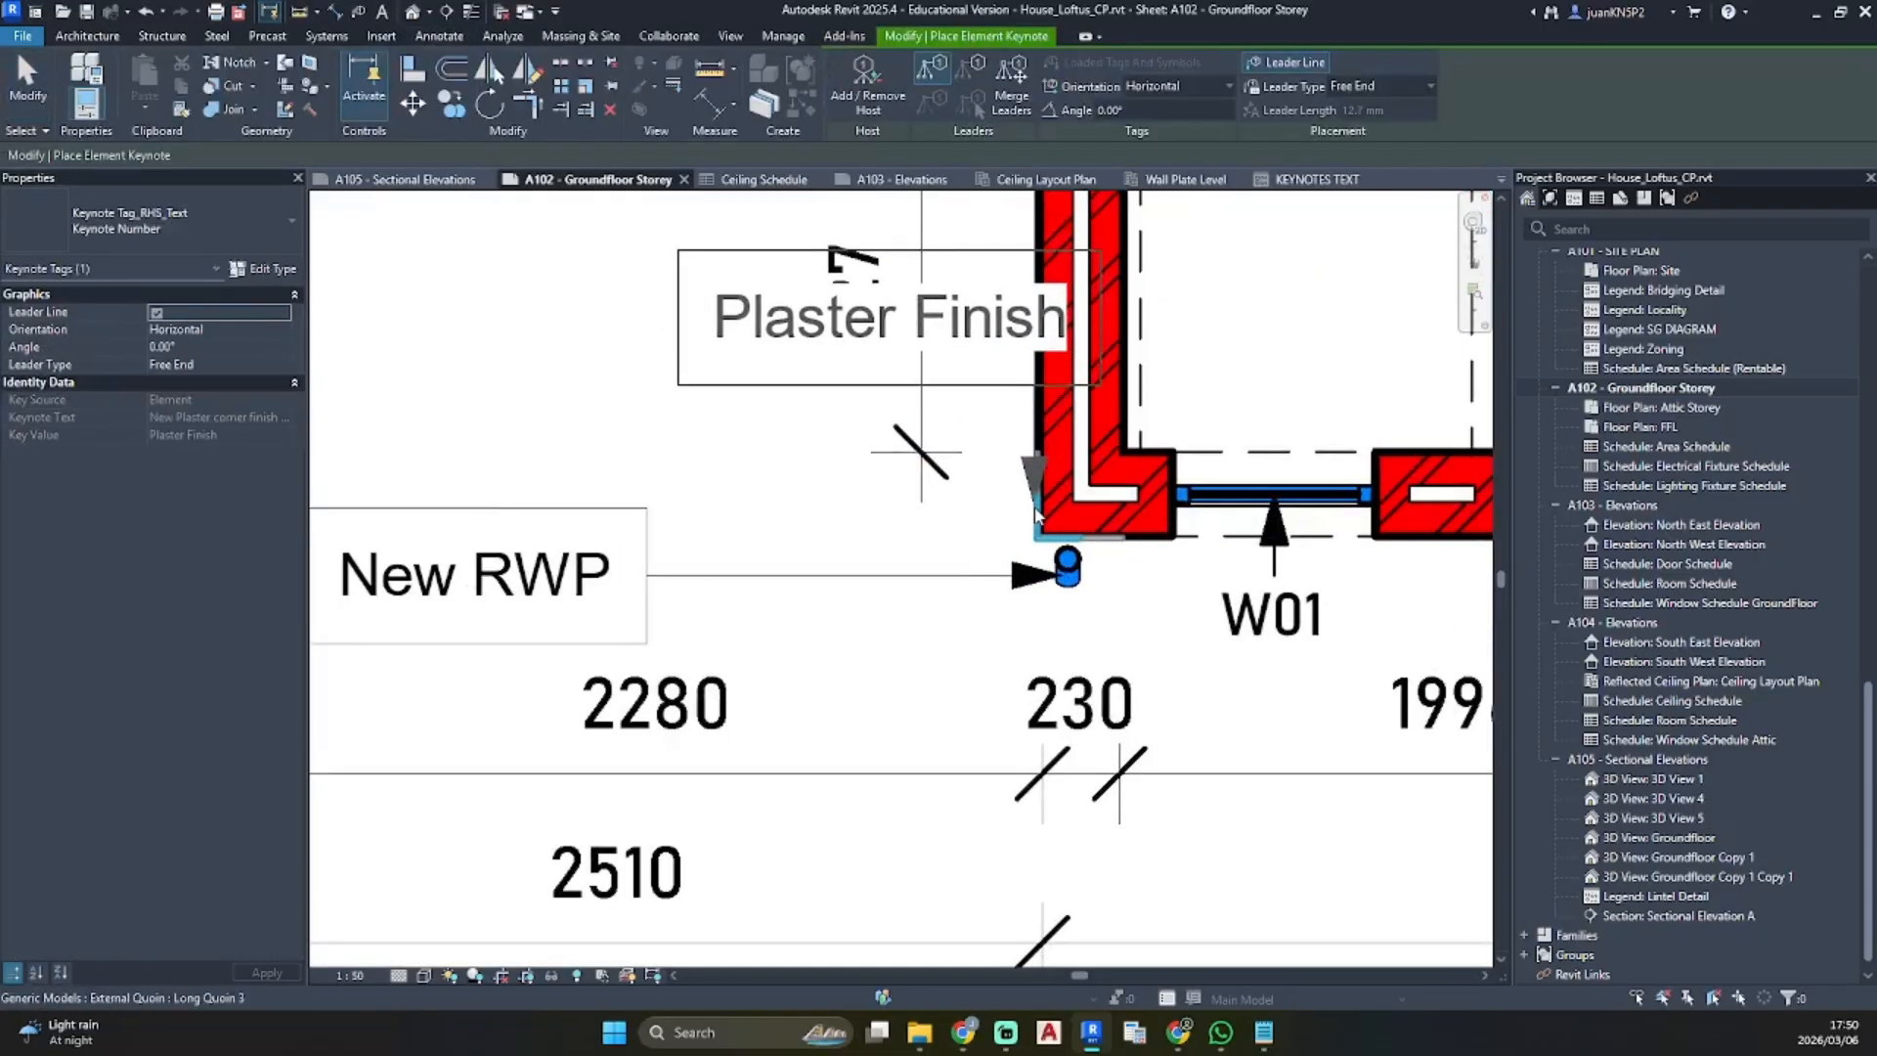
pyautogui.click(944, 387)
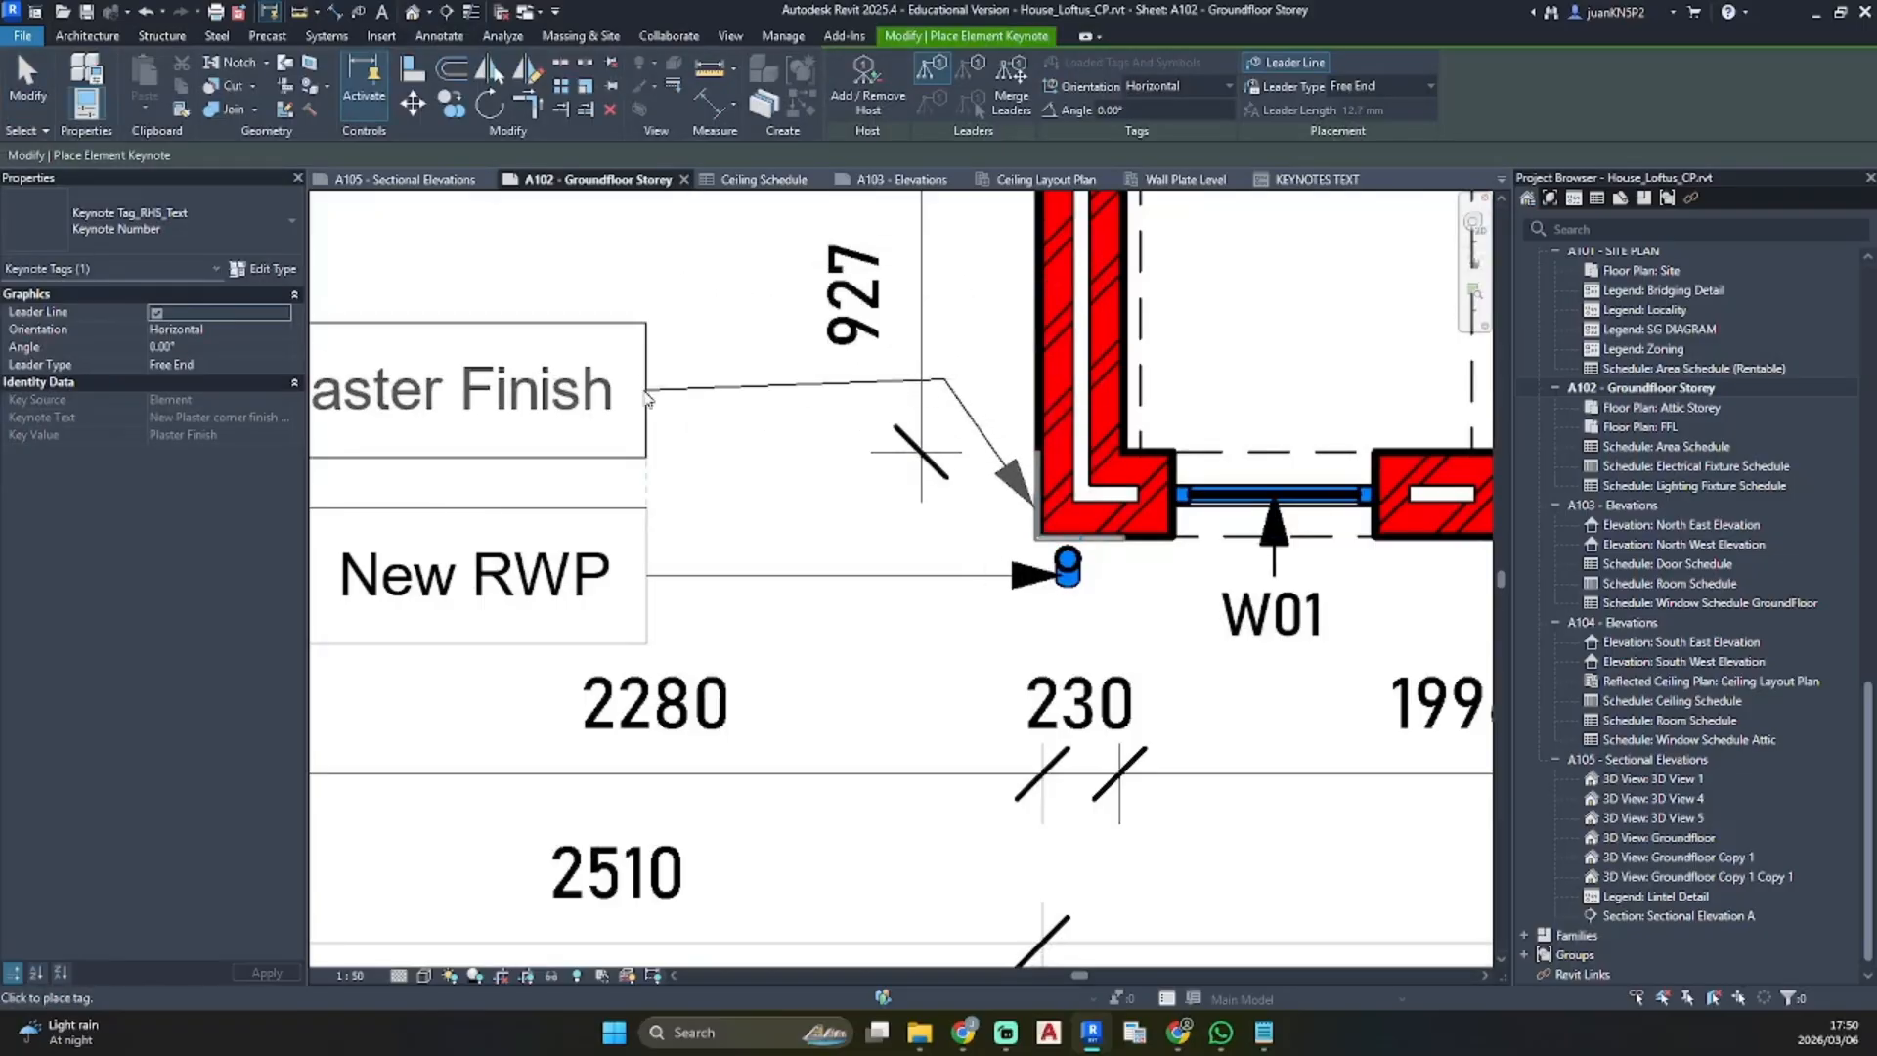
pyautogui.press('Escape')
# Examine the keynote tags around the New Addition and the overall layout of the Groundfloor Storey sheet
pyautogui.scroll(-3, 720, 485)
pyautogui.scroll(-3, 802, 515)
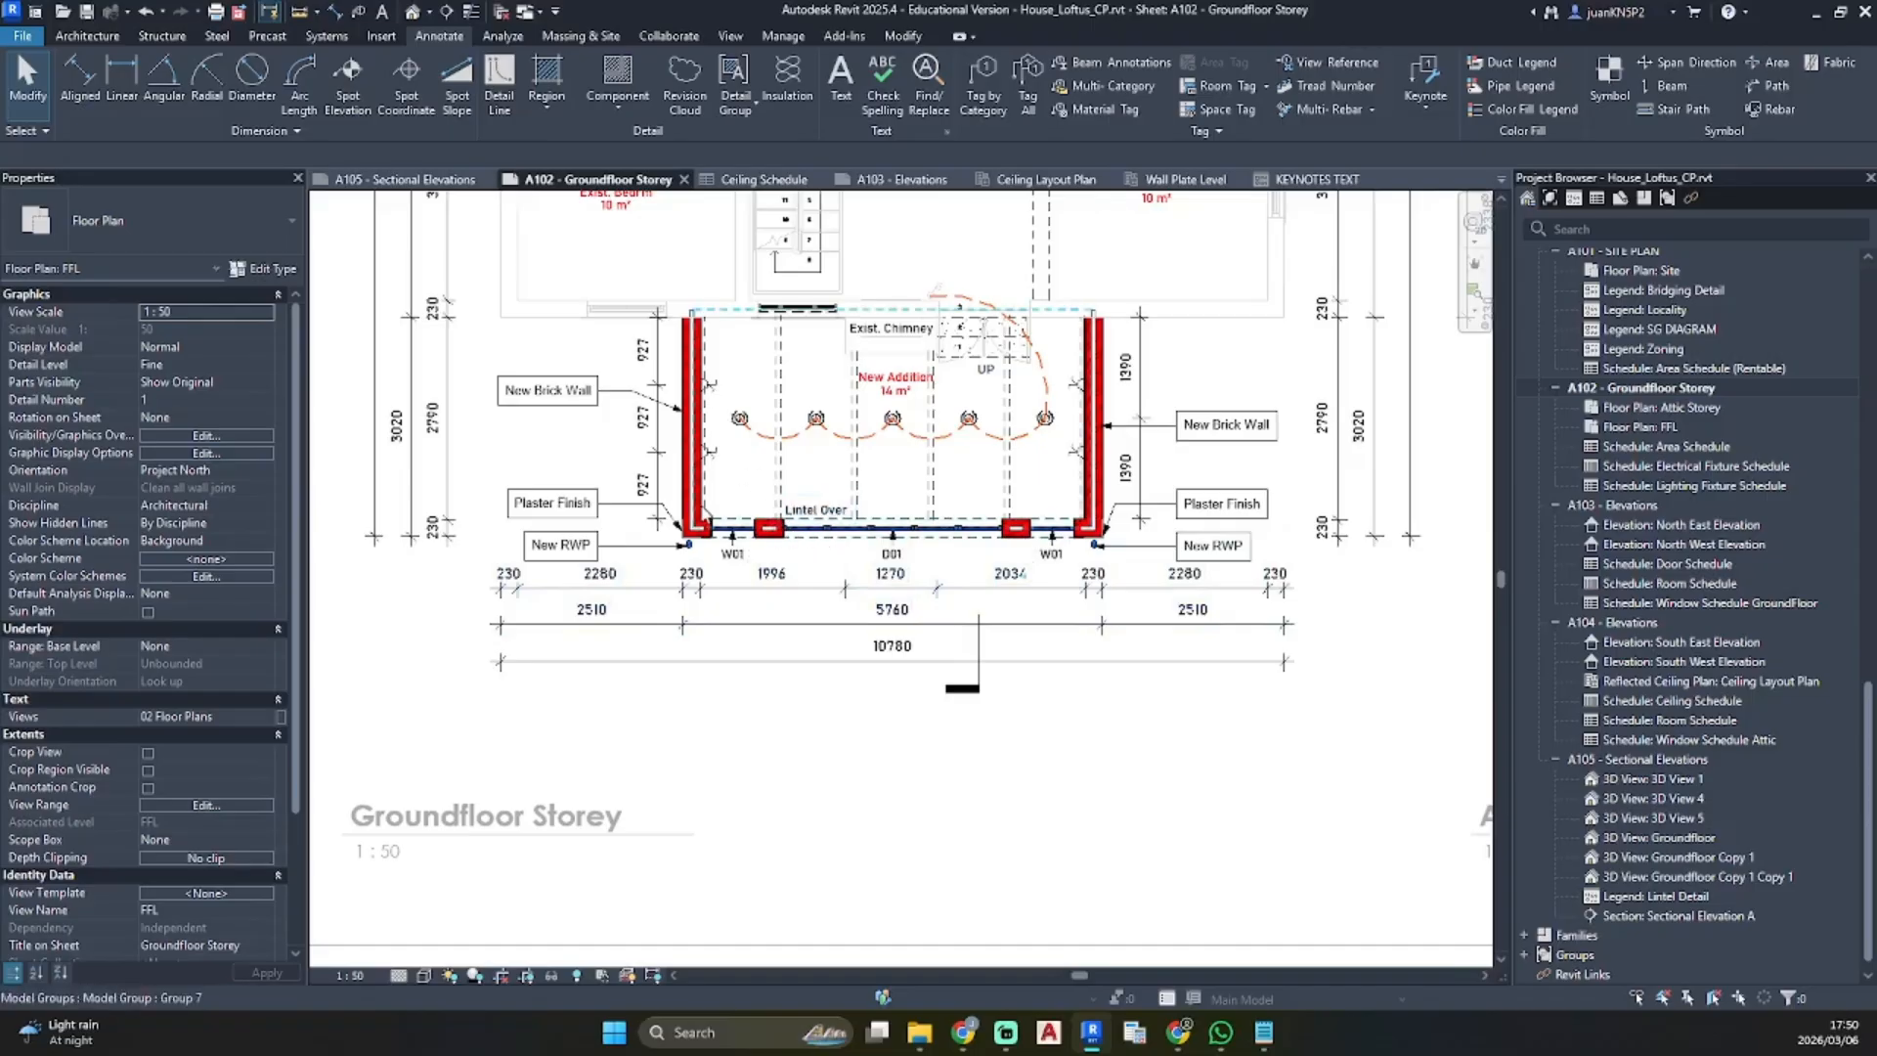
pyautogui.scroll(-3, 1021, 684)
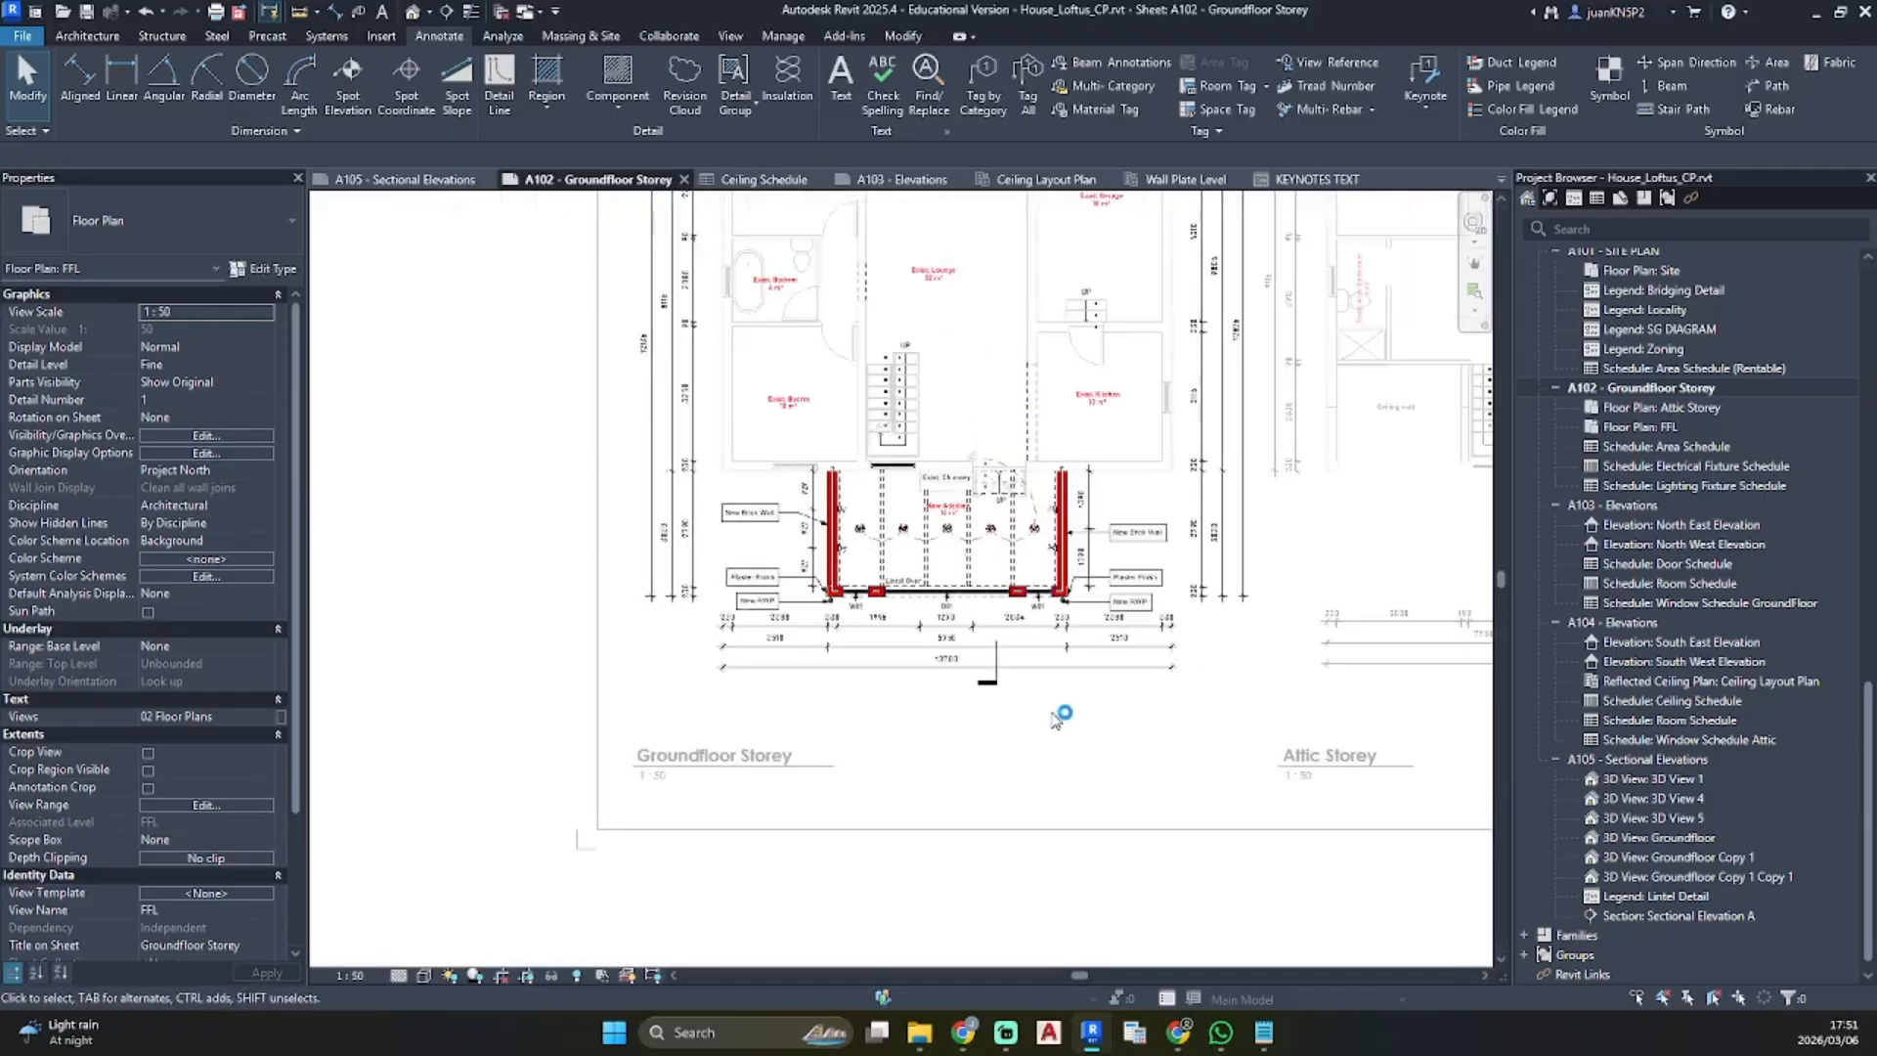
pyautogui.scroll(-2, 1056, 718)
pyautogui.scroll(5, 977, 684)
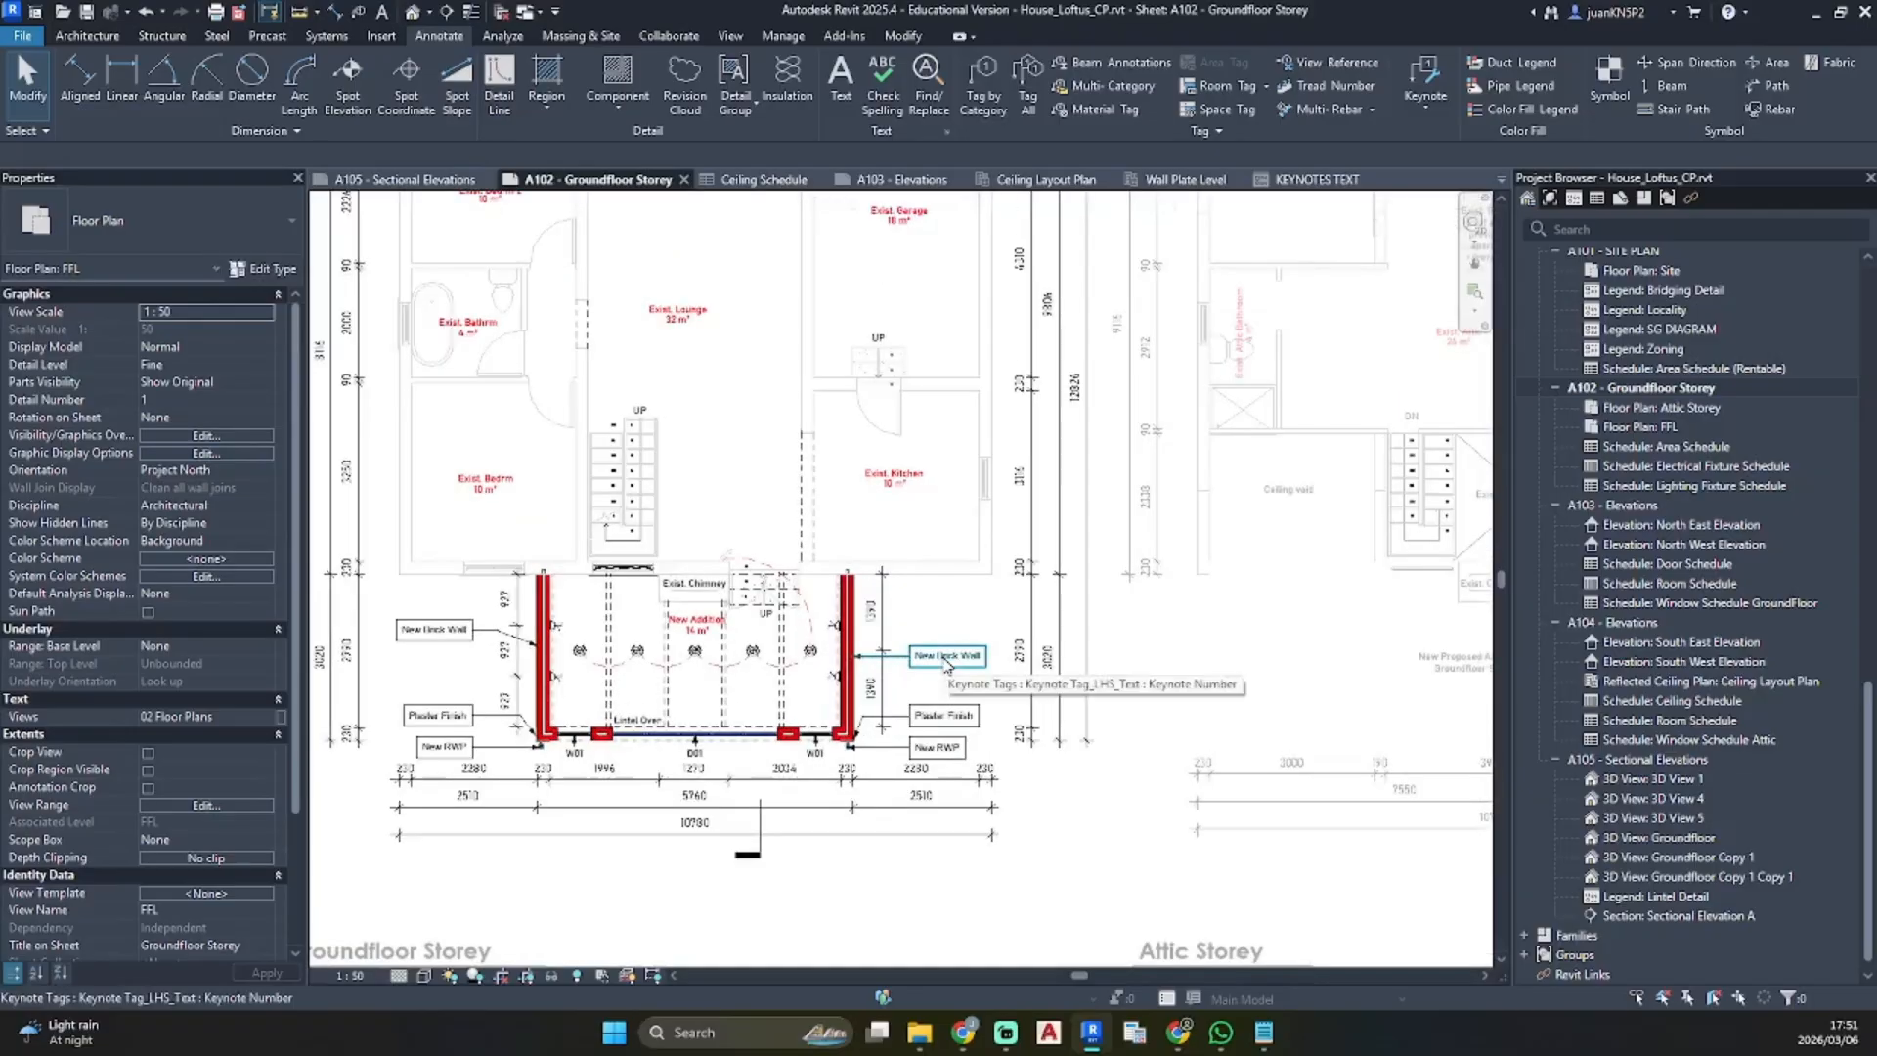
pyautogui.scroll(-1, 946, 665)
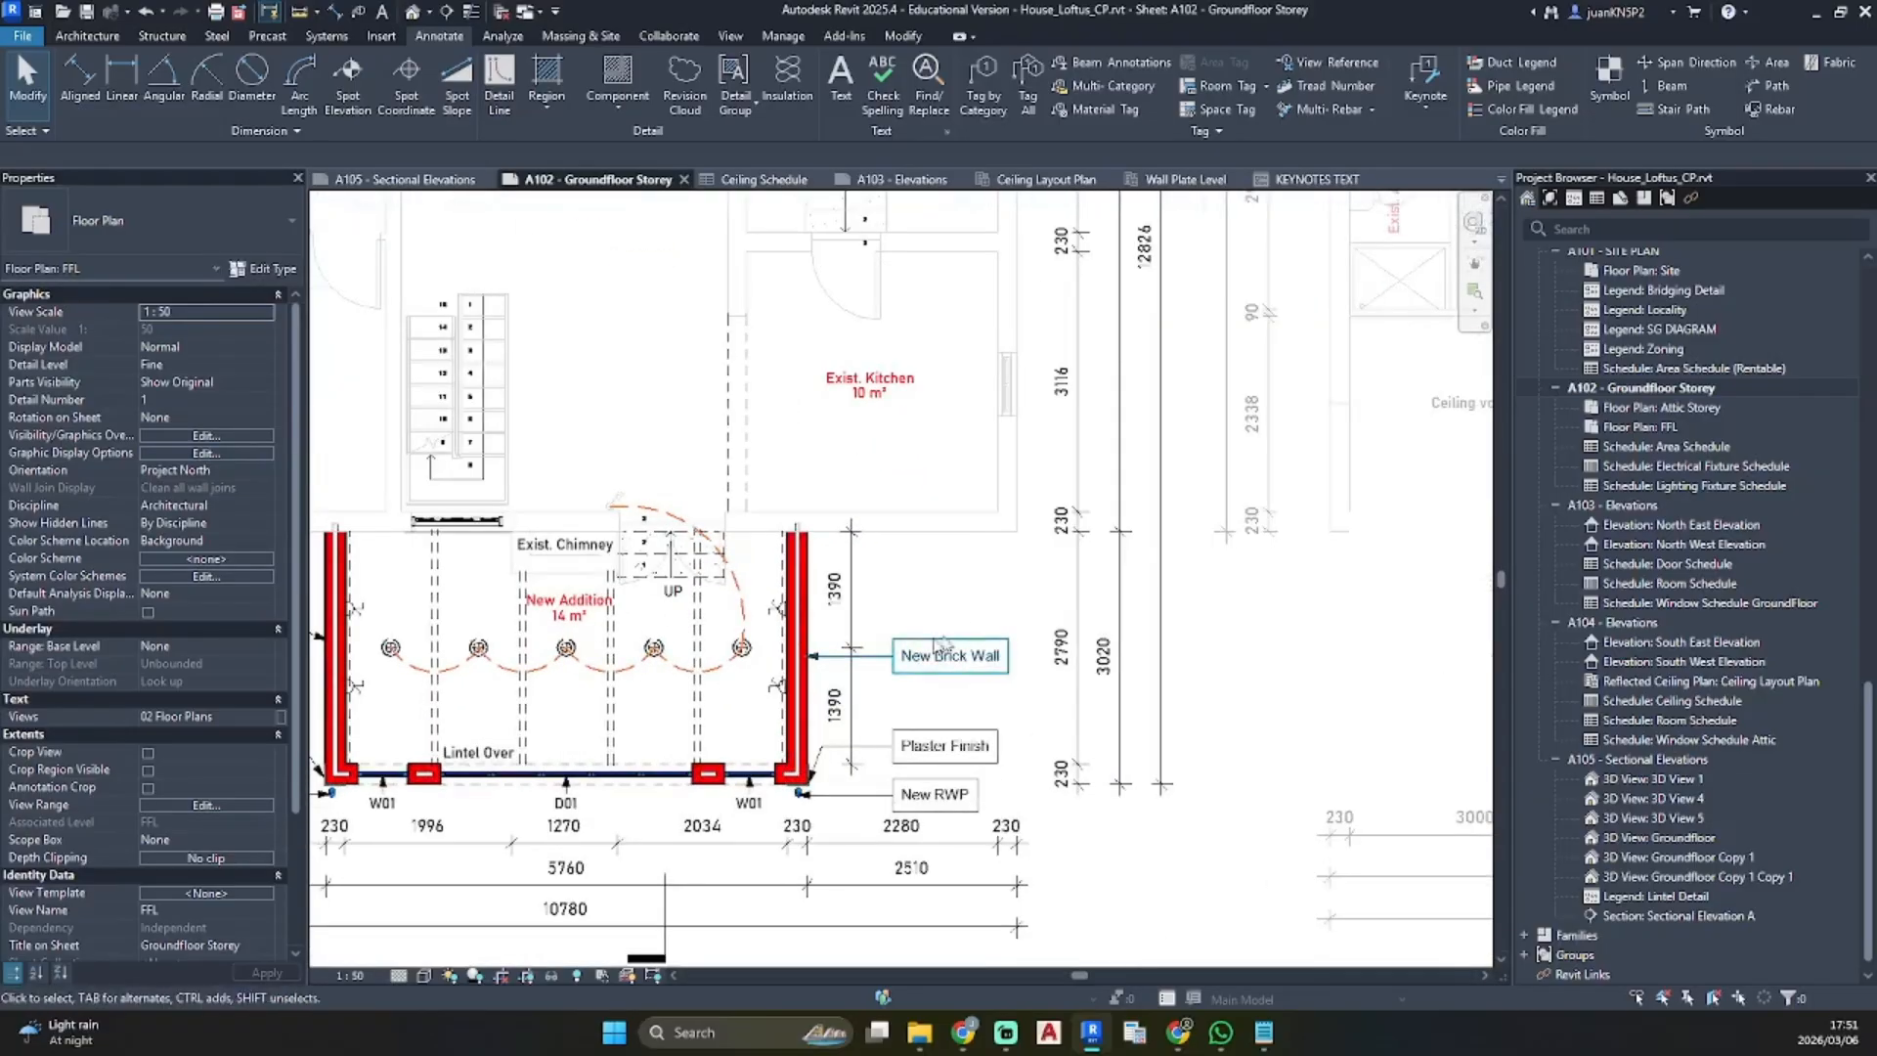
pyautogui.scroll(-3, 982, 657)
pyautogui.scroll(-2, 990, 657)
pyautogui.moveTo(989, 657); pyautogui.dragTo(807, 617, button='middle')
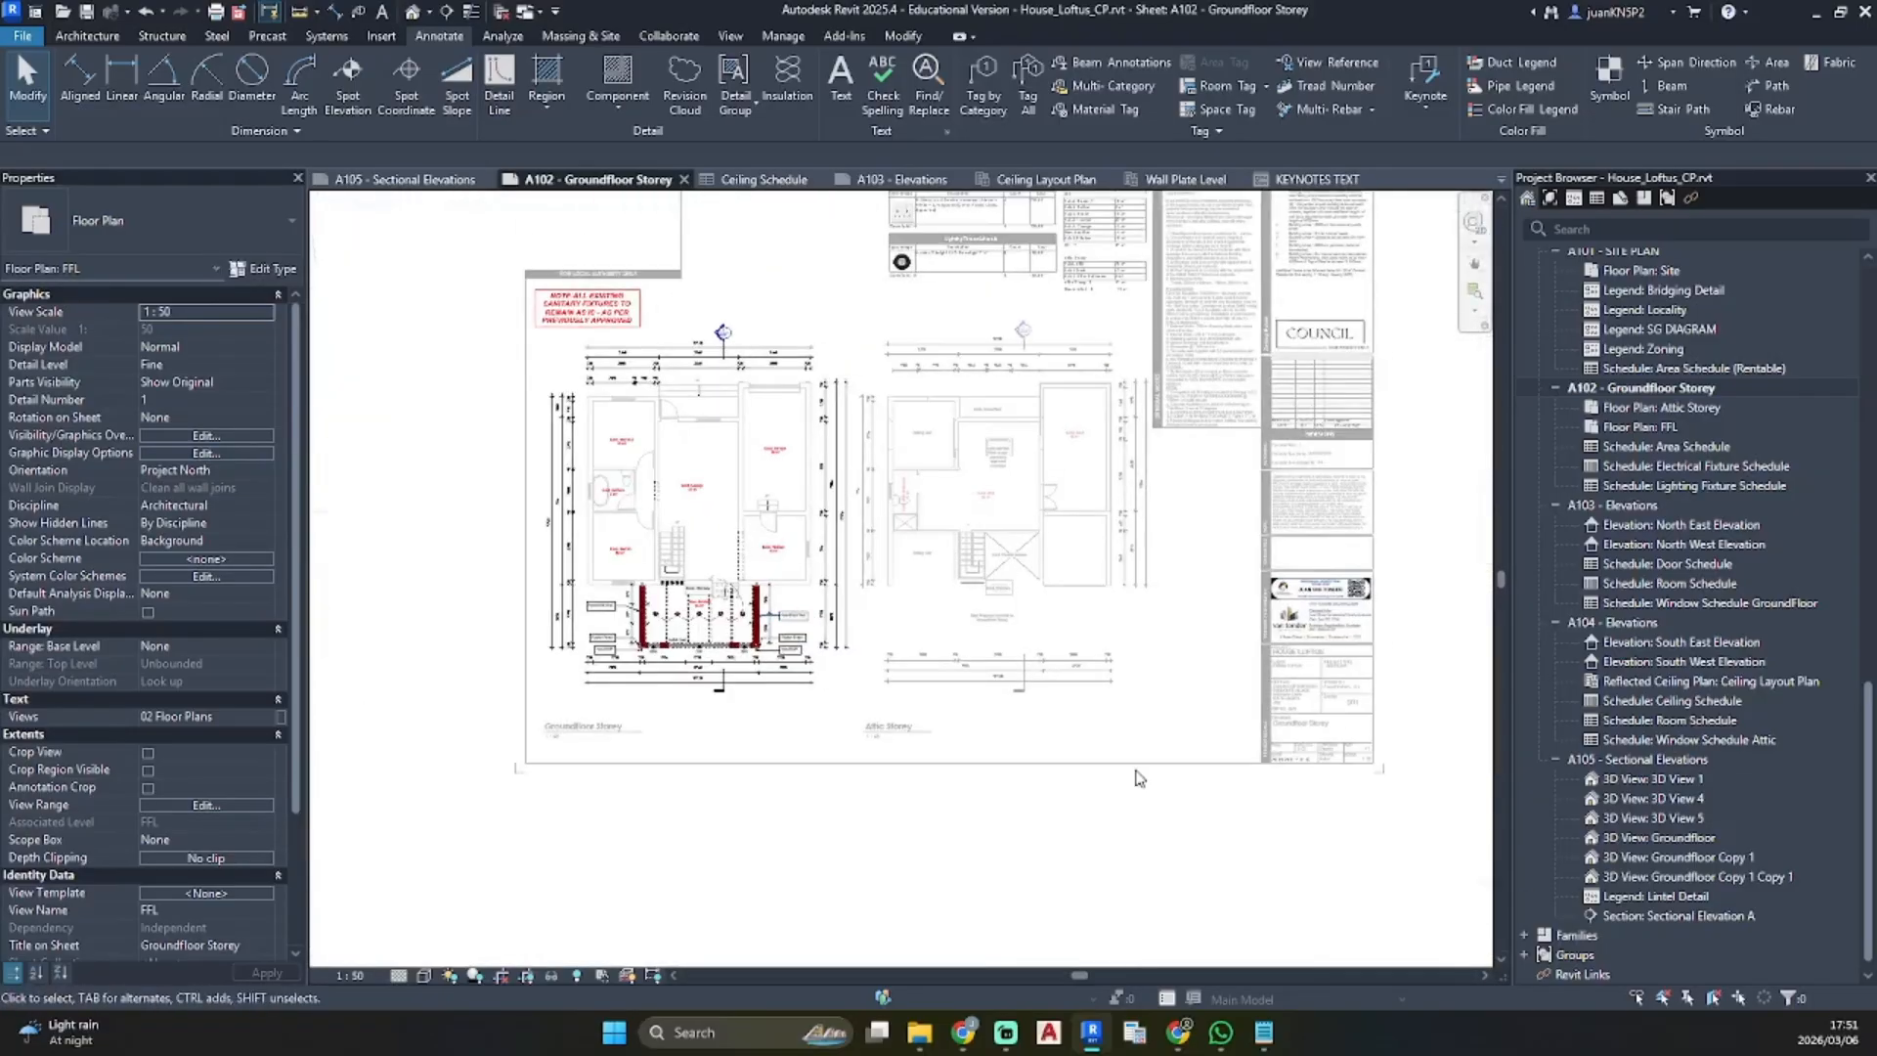
# Deactivate the Groundfloor Storey floor plan viewport to return to the A102 sheet
pyautogui.doubleClick(1136, 776)
pyautogui.moveTo(863, 356); pyautogui.dragTo(889, 536, button='middle')
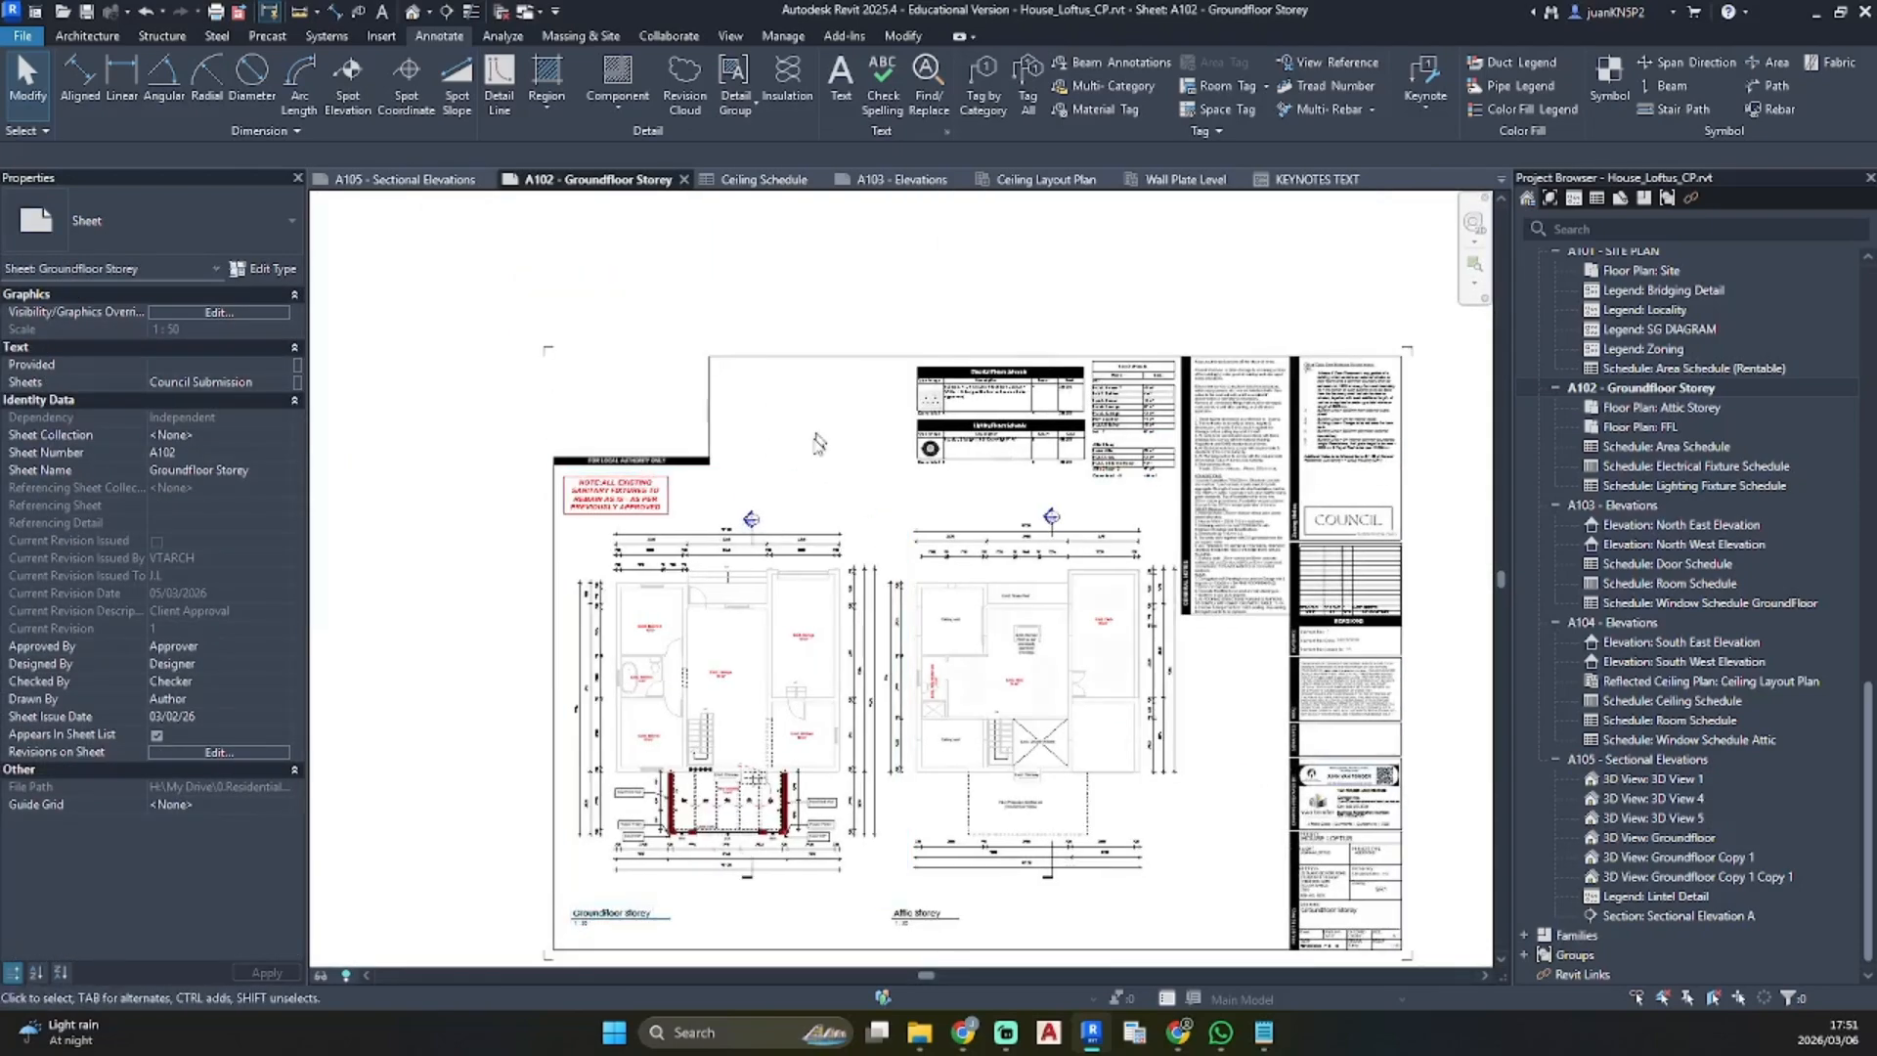
pyautogui.scroll(-2, 856, 423)
pyautogui.moveTo(860, 427); pyautogui.dragTo(728, 330, button='middle')
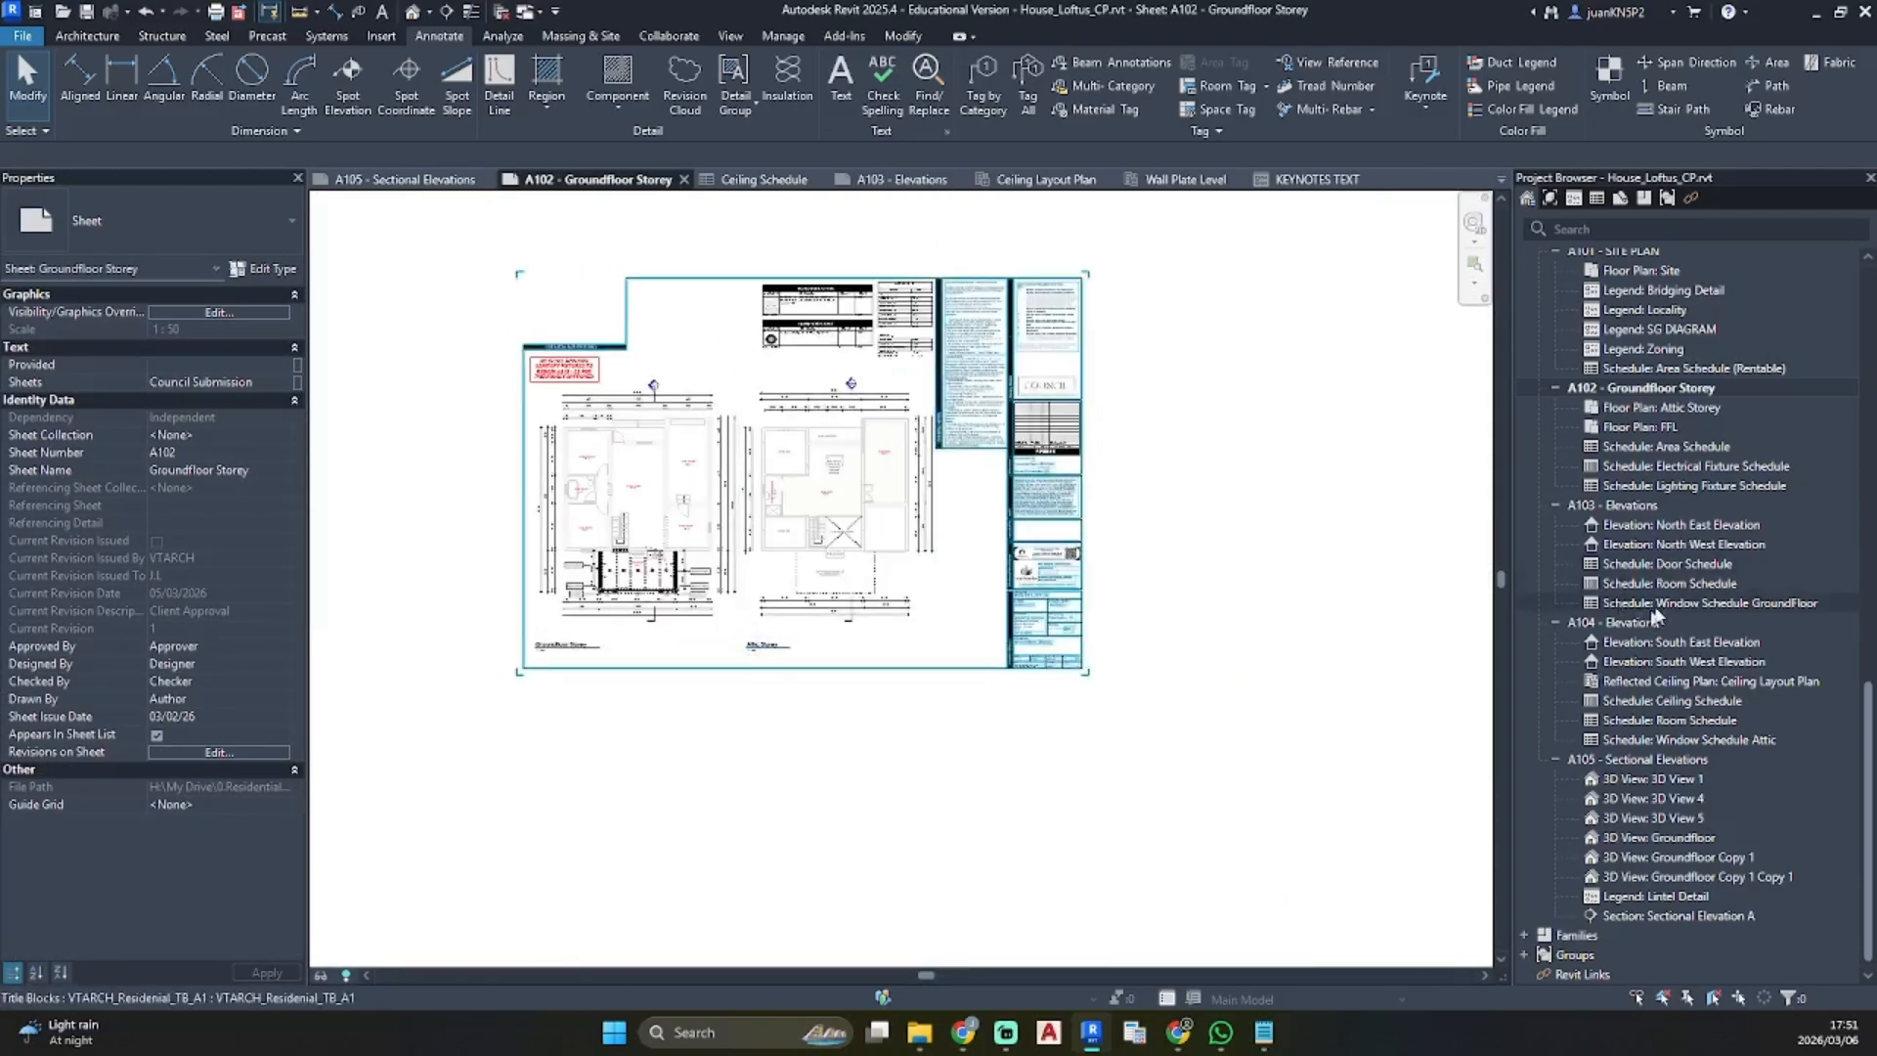
pyautogui.scroll(8, 1590, 427)
pyautogui.click(1592, 418)
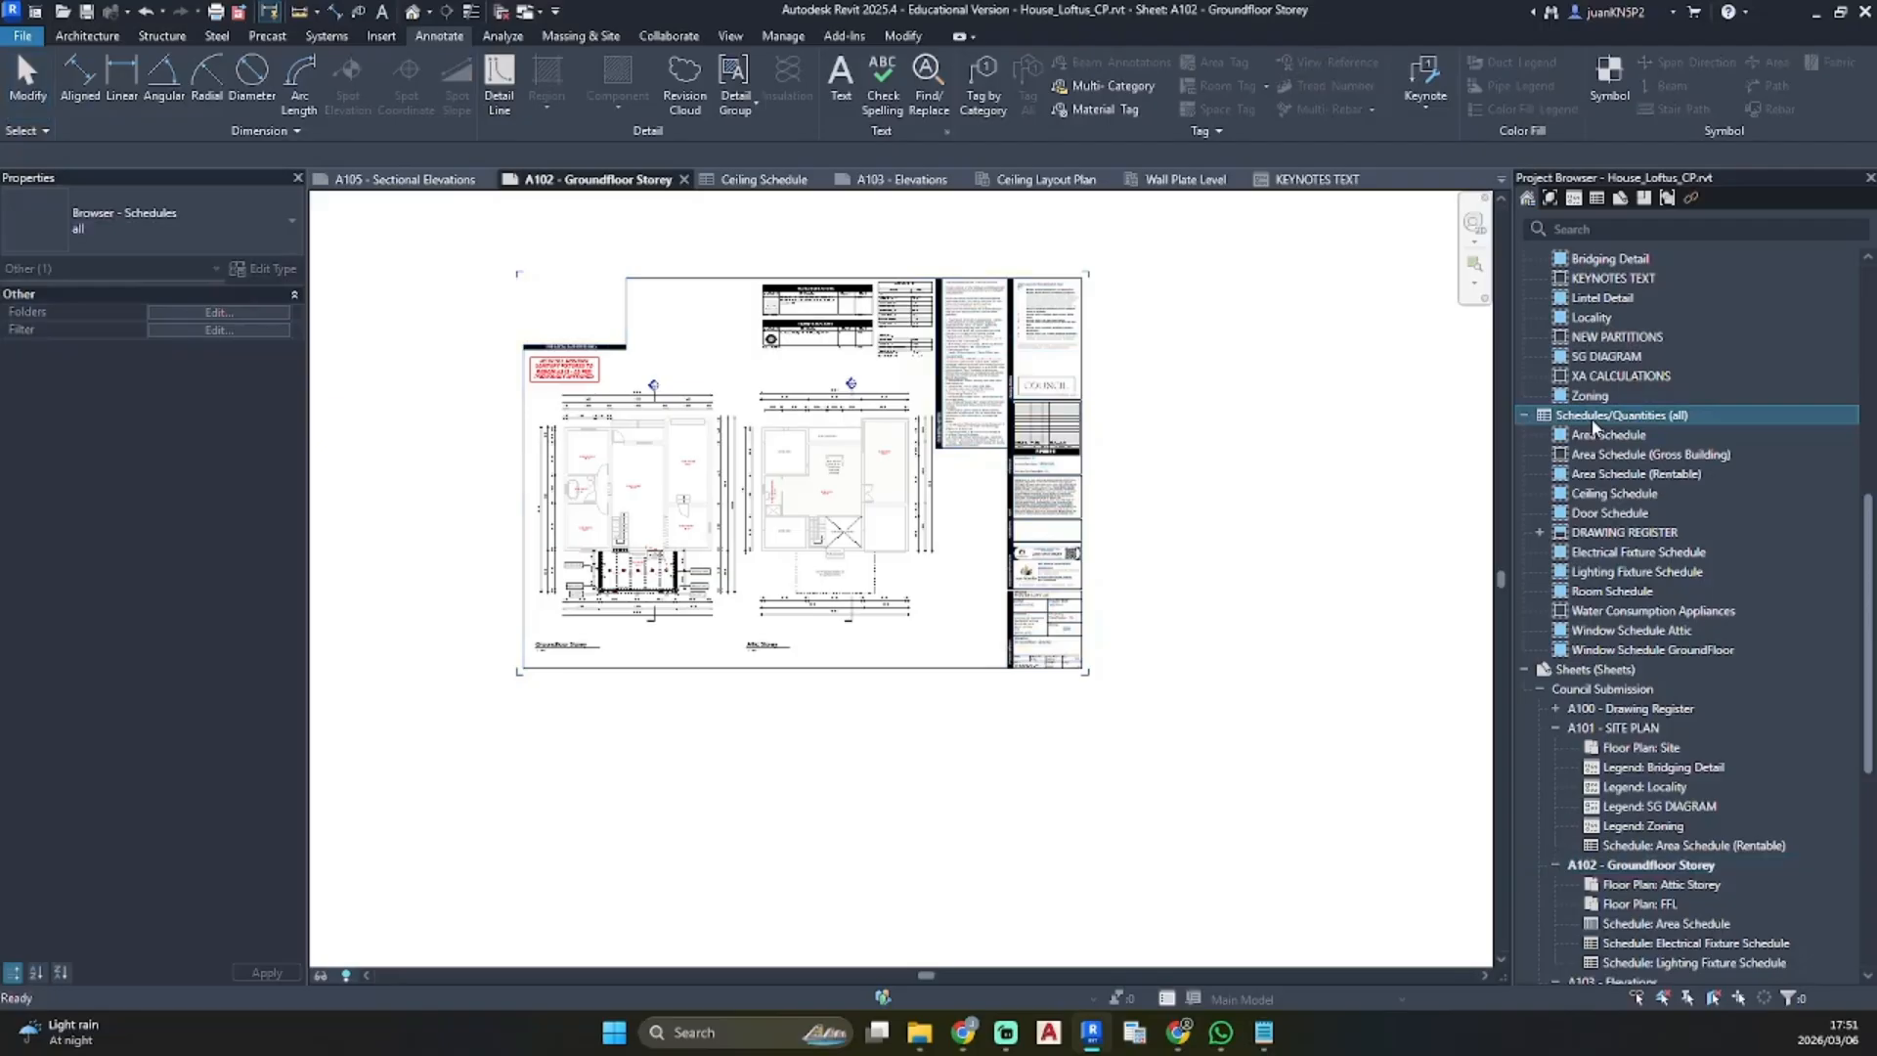
pyautogui.rightClick(1592, 427)
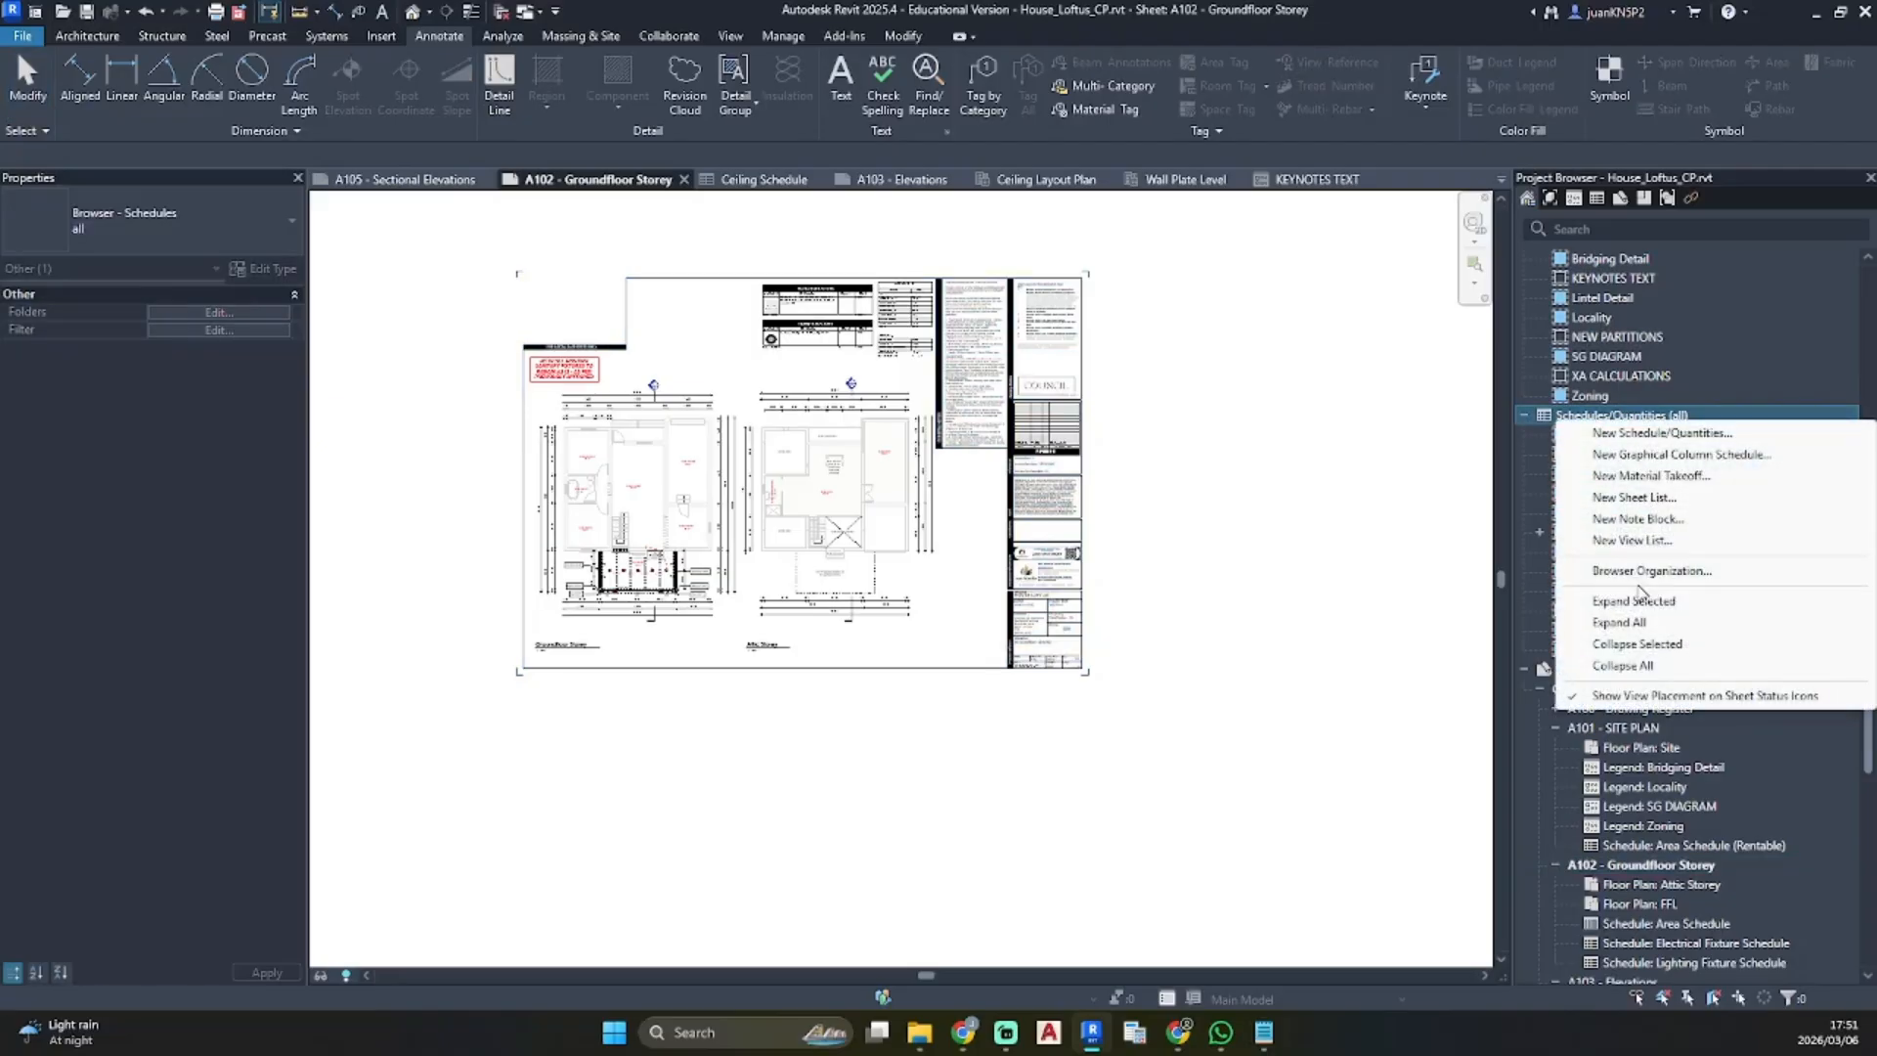
pyautogui.press('Escape')
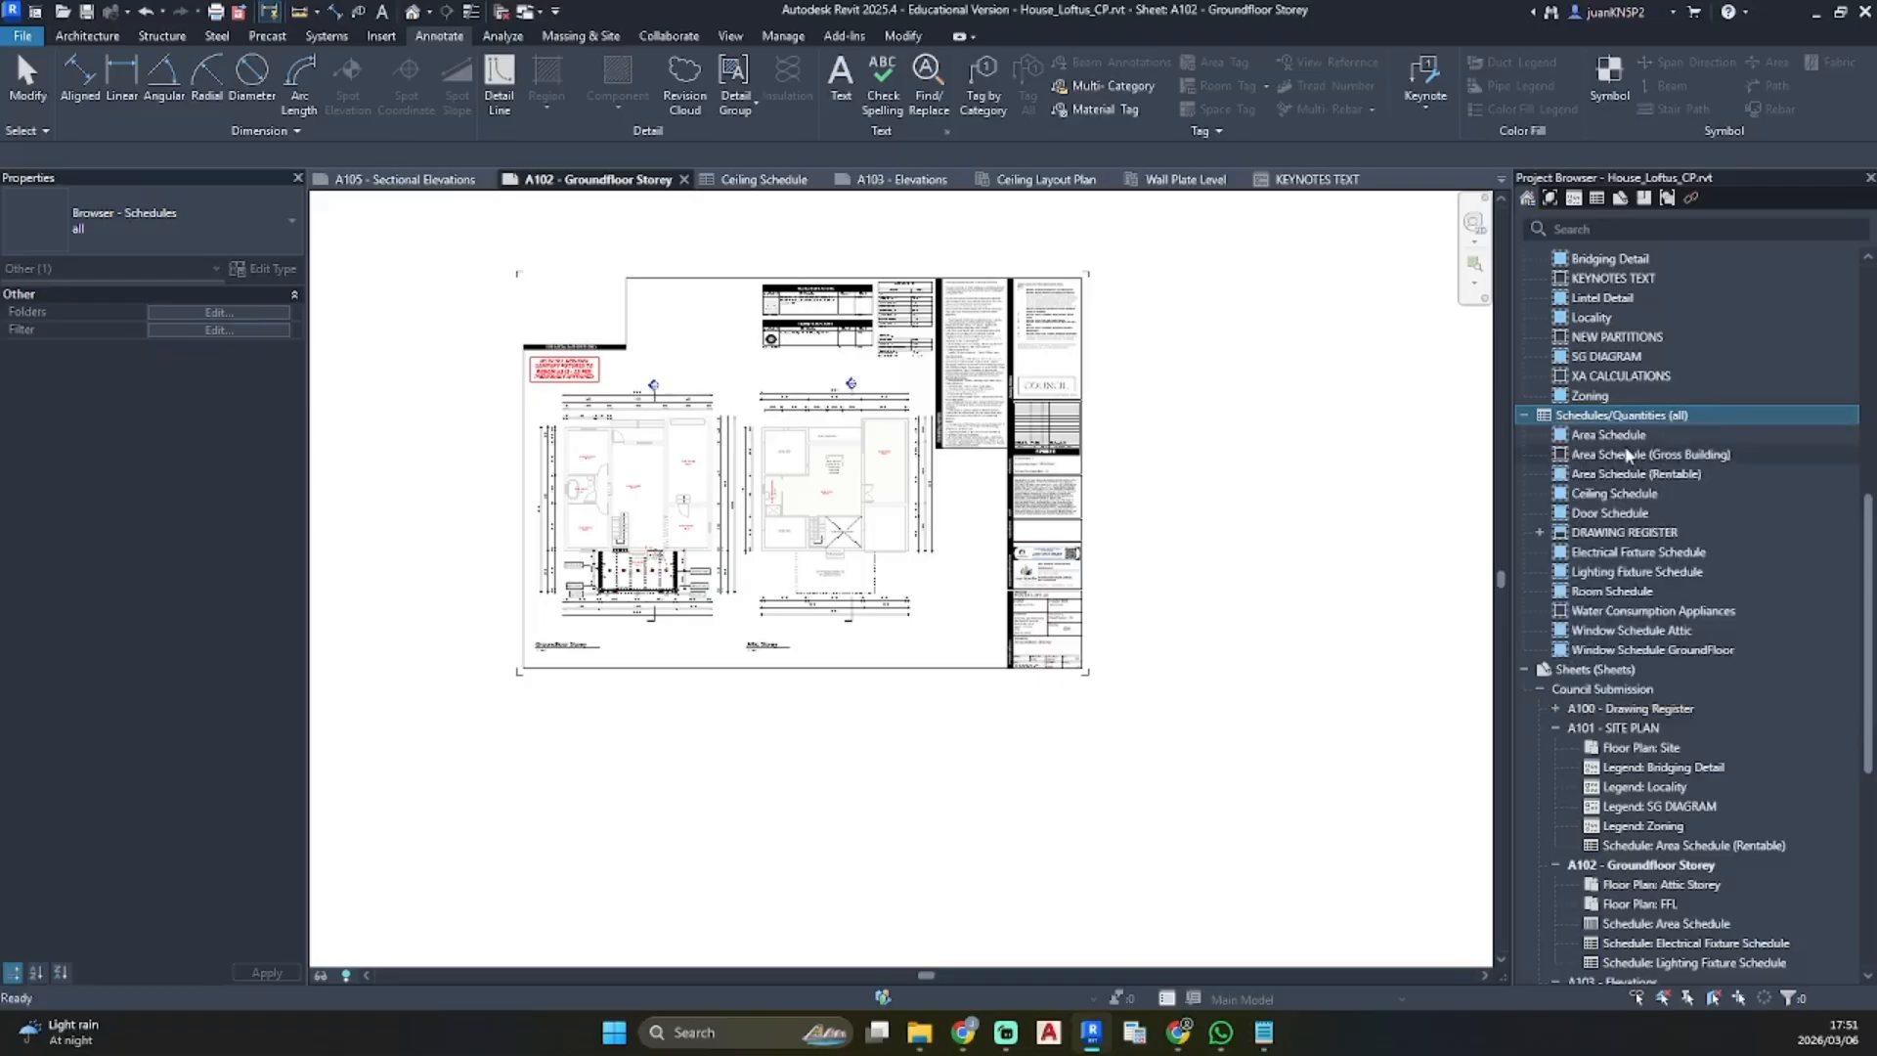
# Create a new keynote legend named Keynote Legend with the Key Value and Keynote Text fields
pyautogui.scroll(2, 1624, 455)
pyautogui.rightClick(1559, 315)
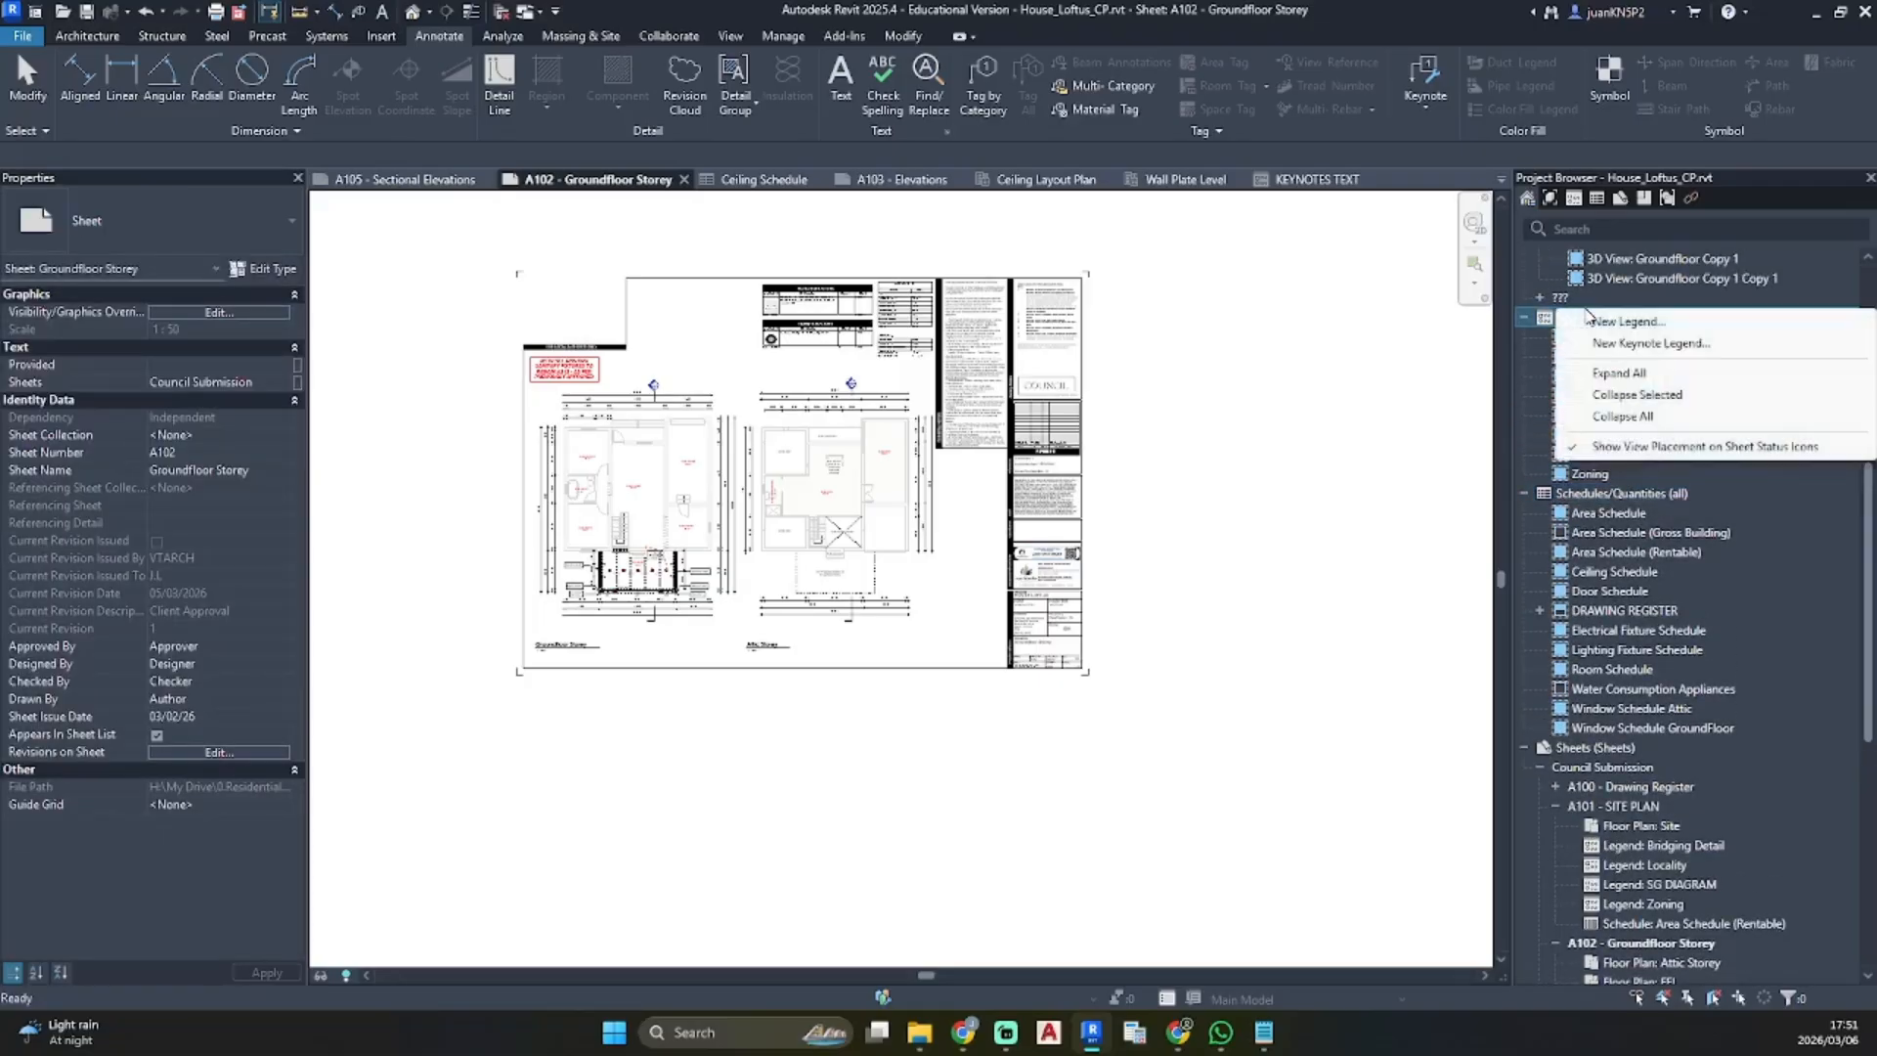
pyautogui.click(1649, 344)
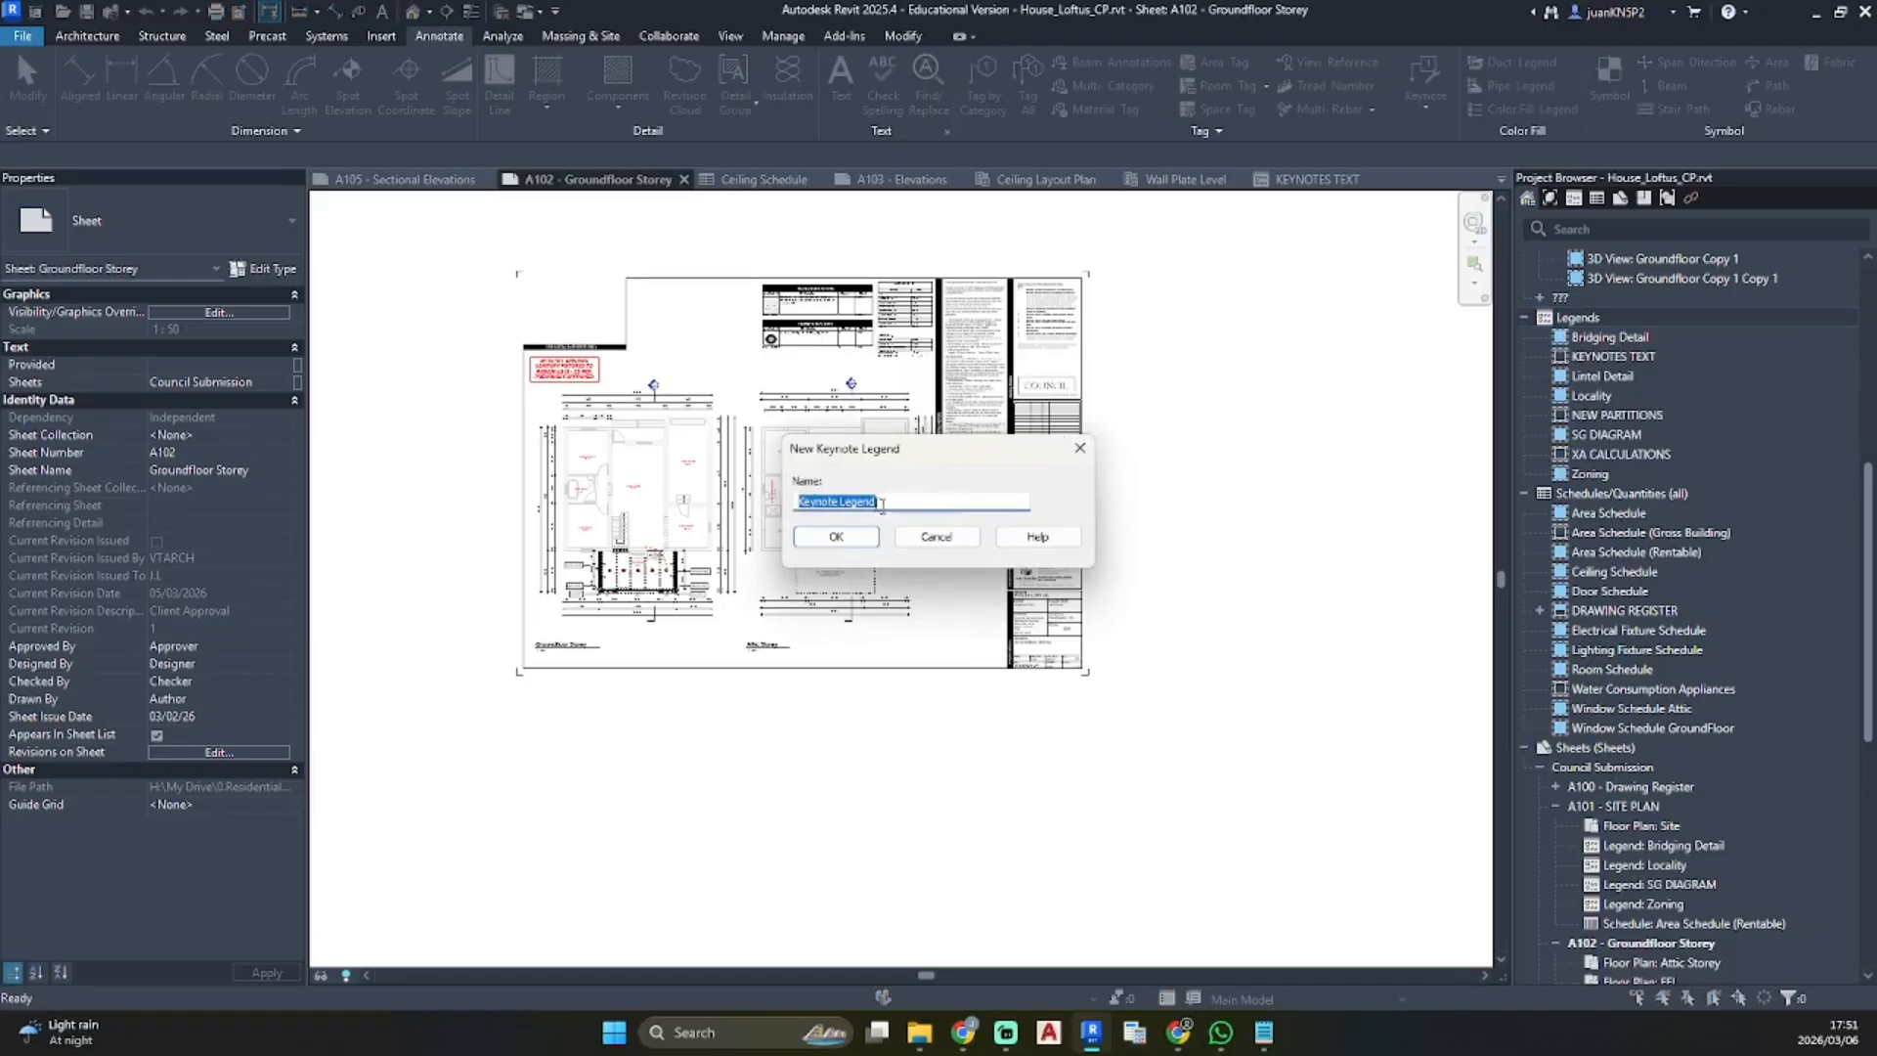
pyautogui.click(847, 540)
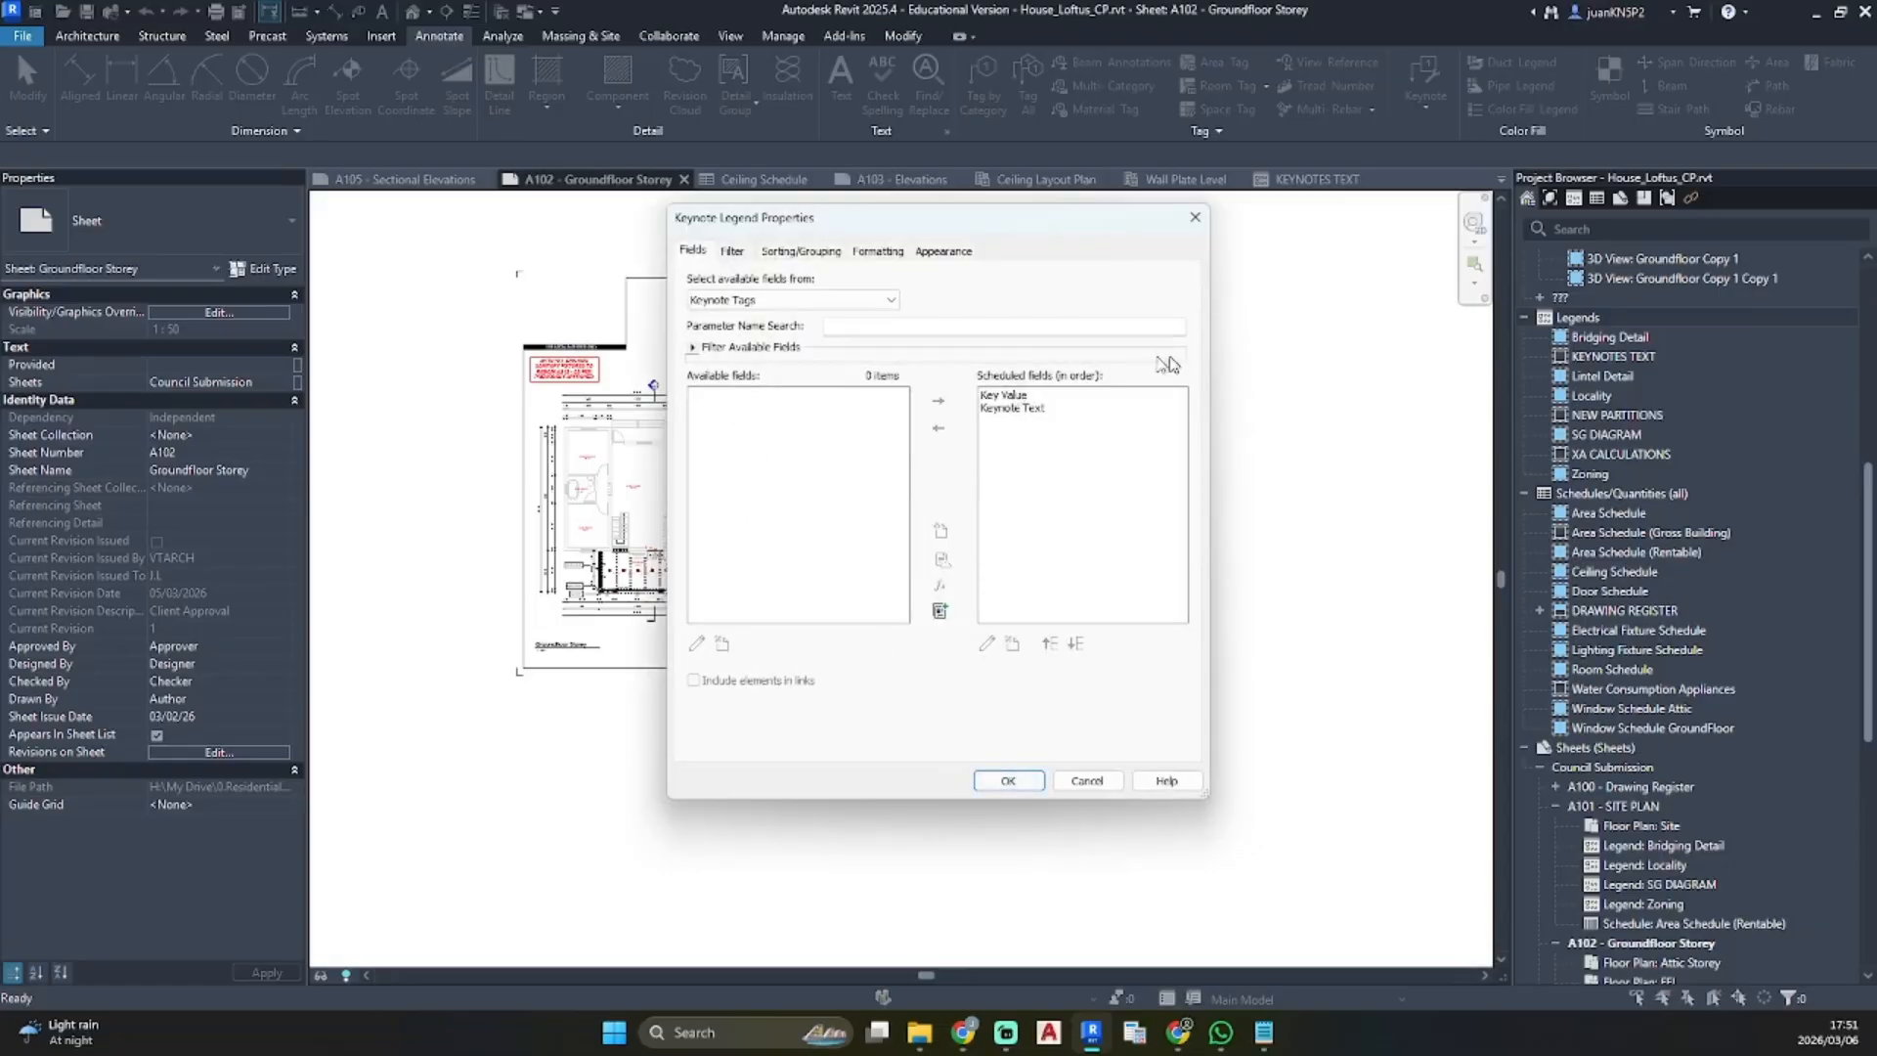
pyautogui.click(1009, 781)
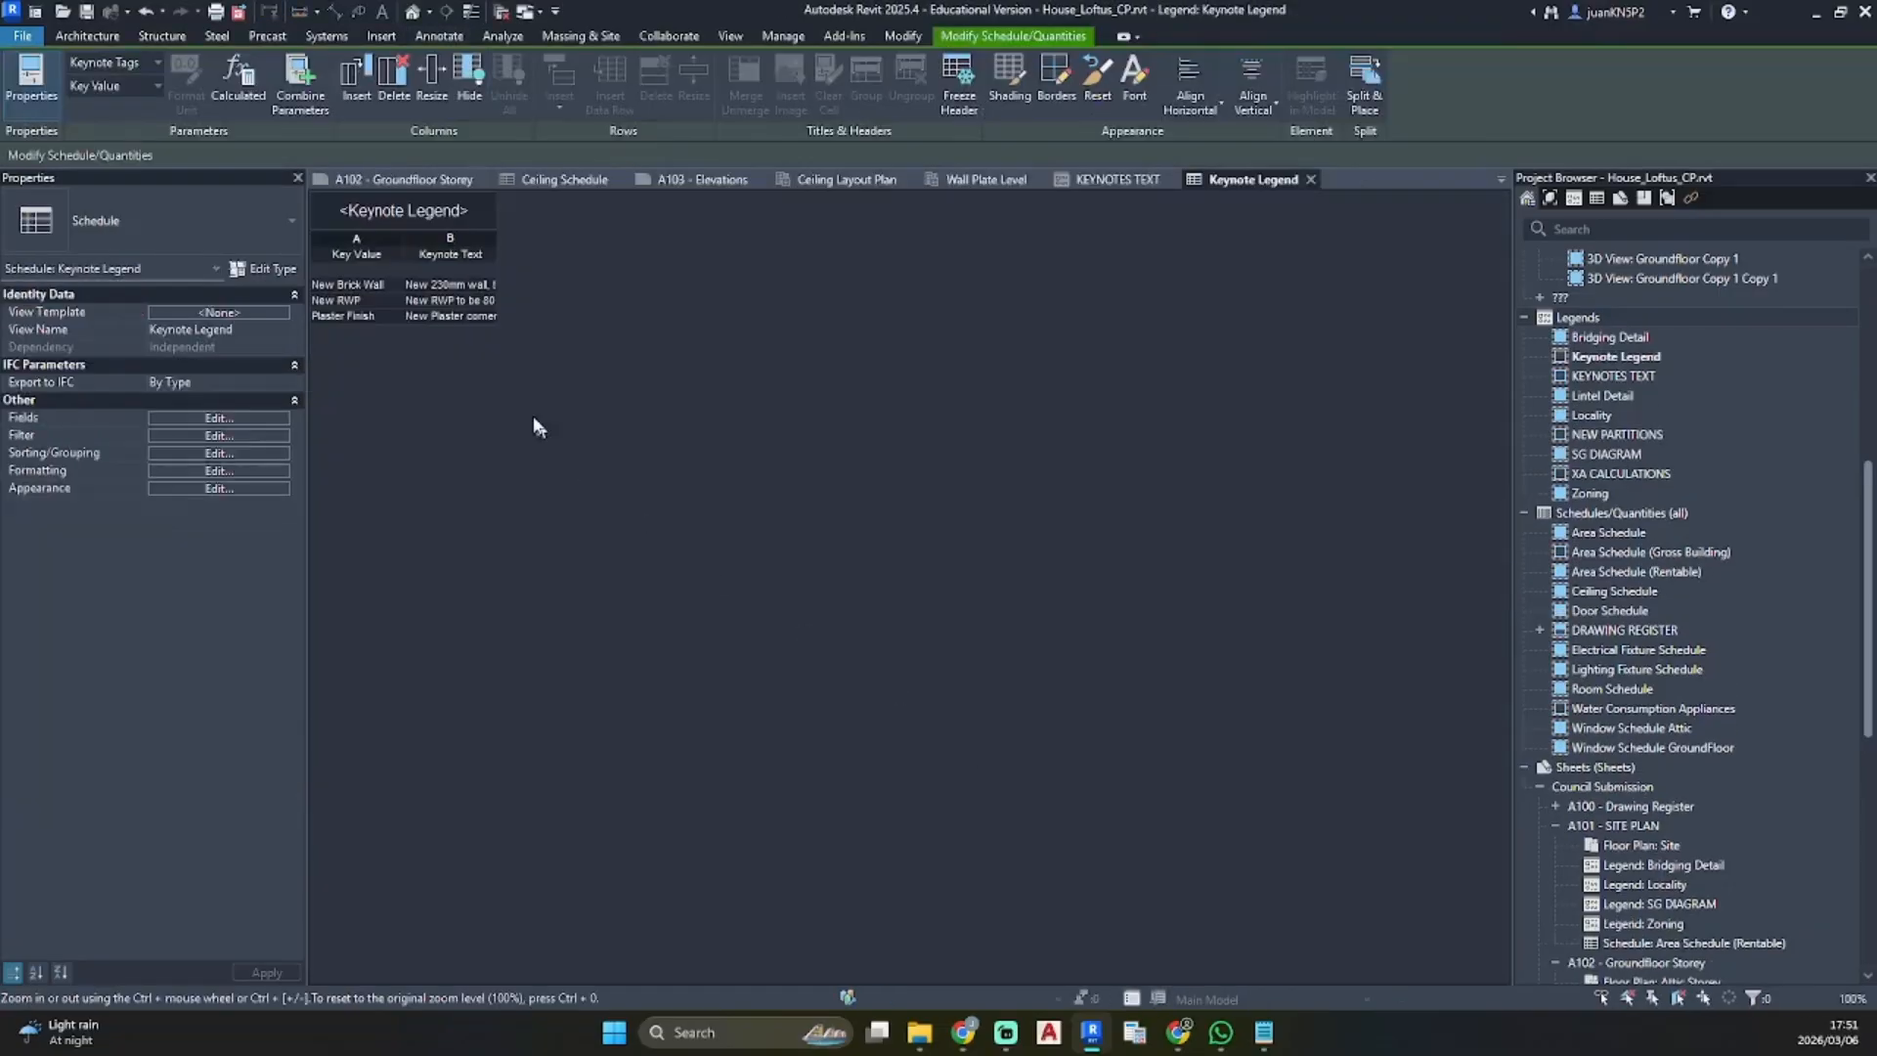
# Remove the blank row before the data in the keynote legend's appearance settings
pyautogui.click(219, 488)
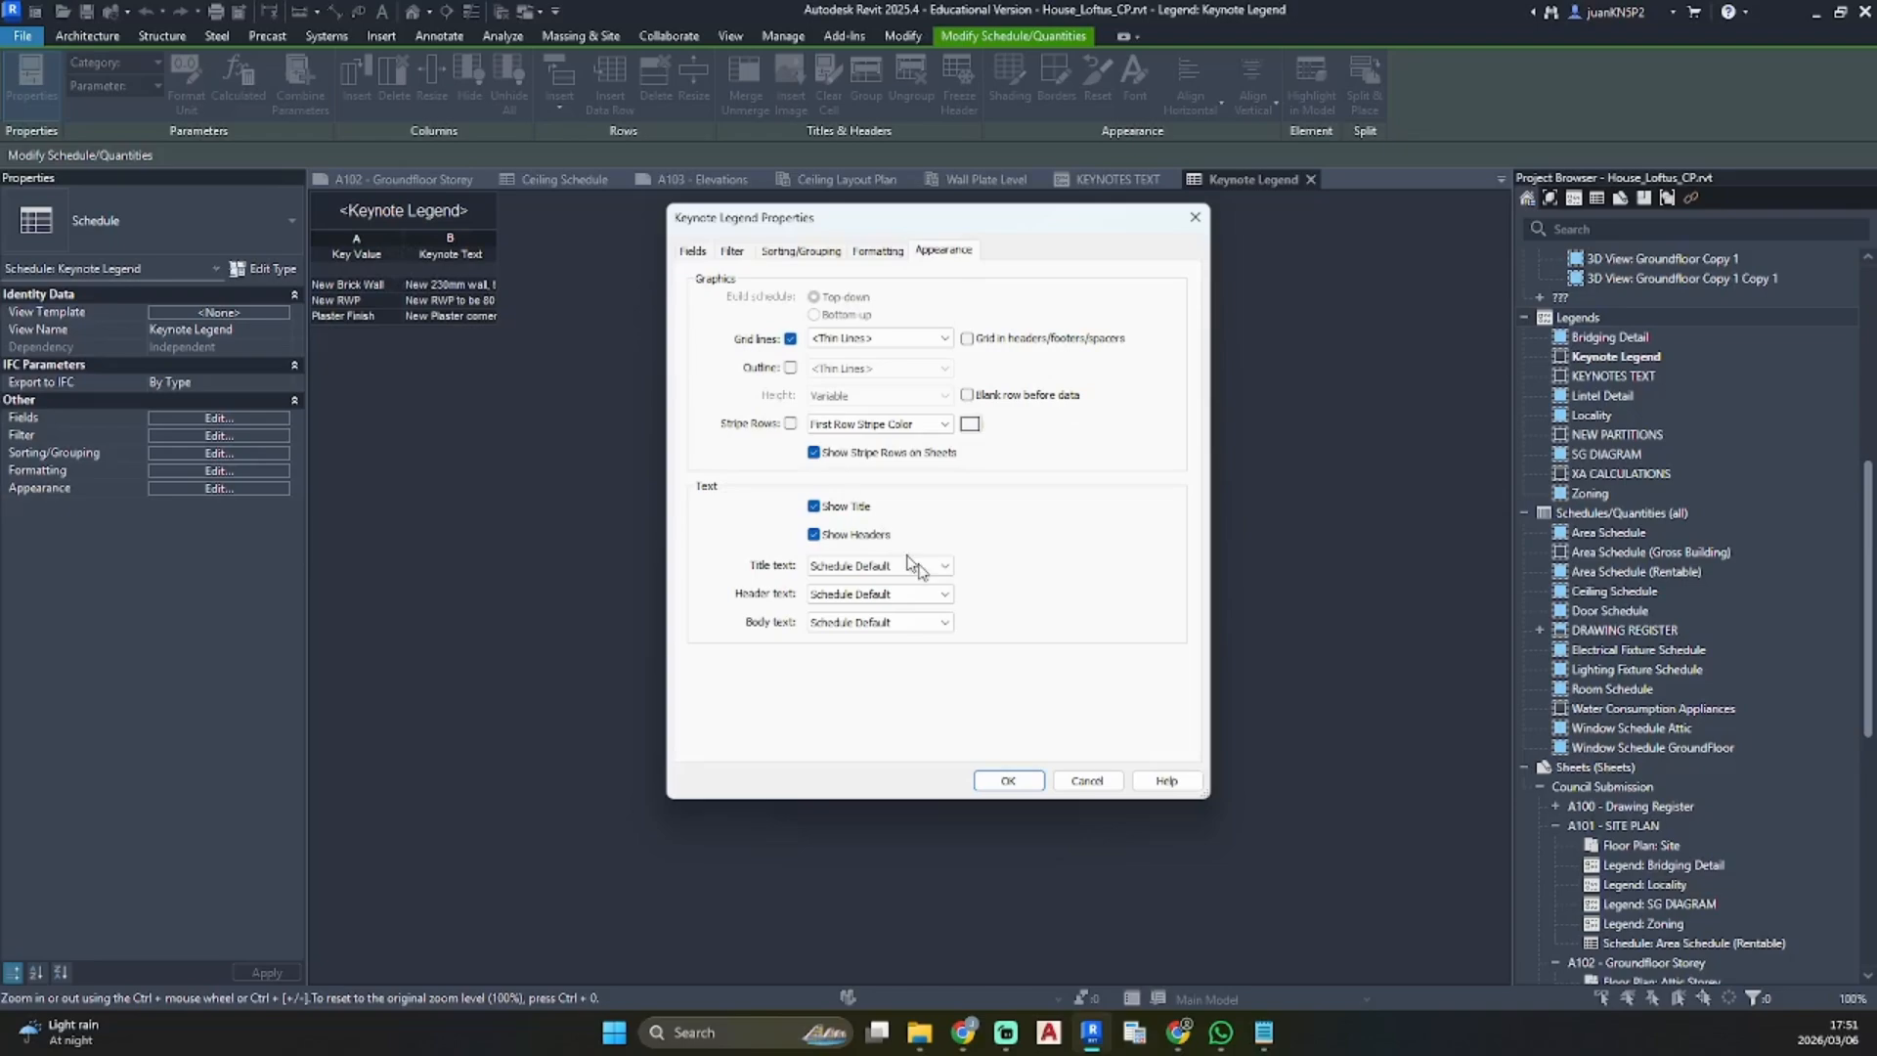
pyautogui.click(870, 252)
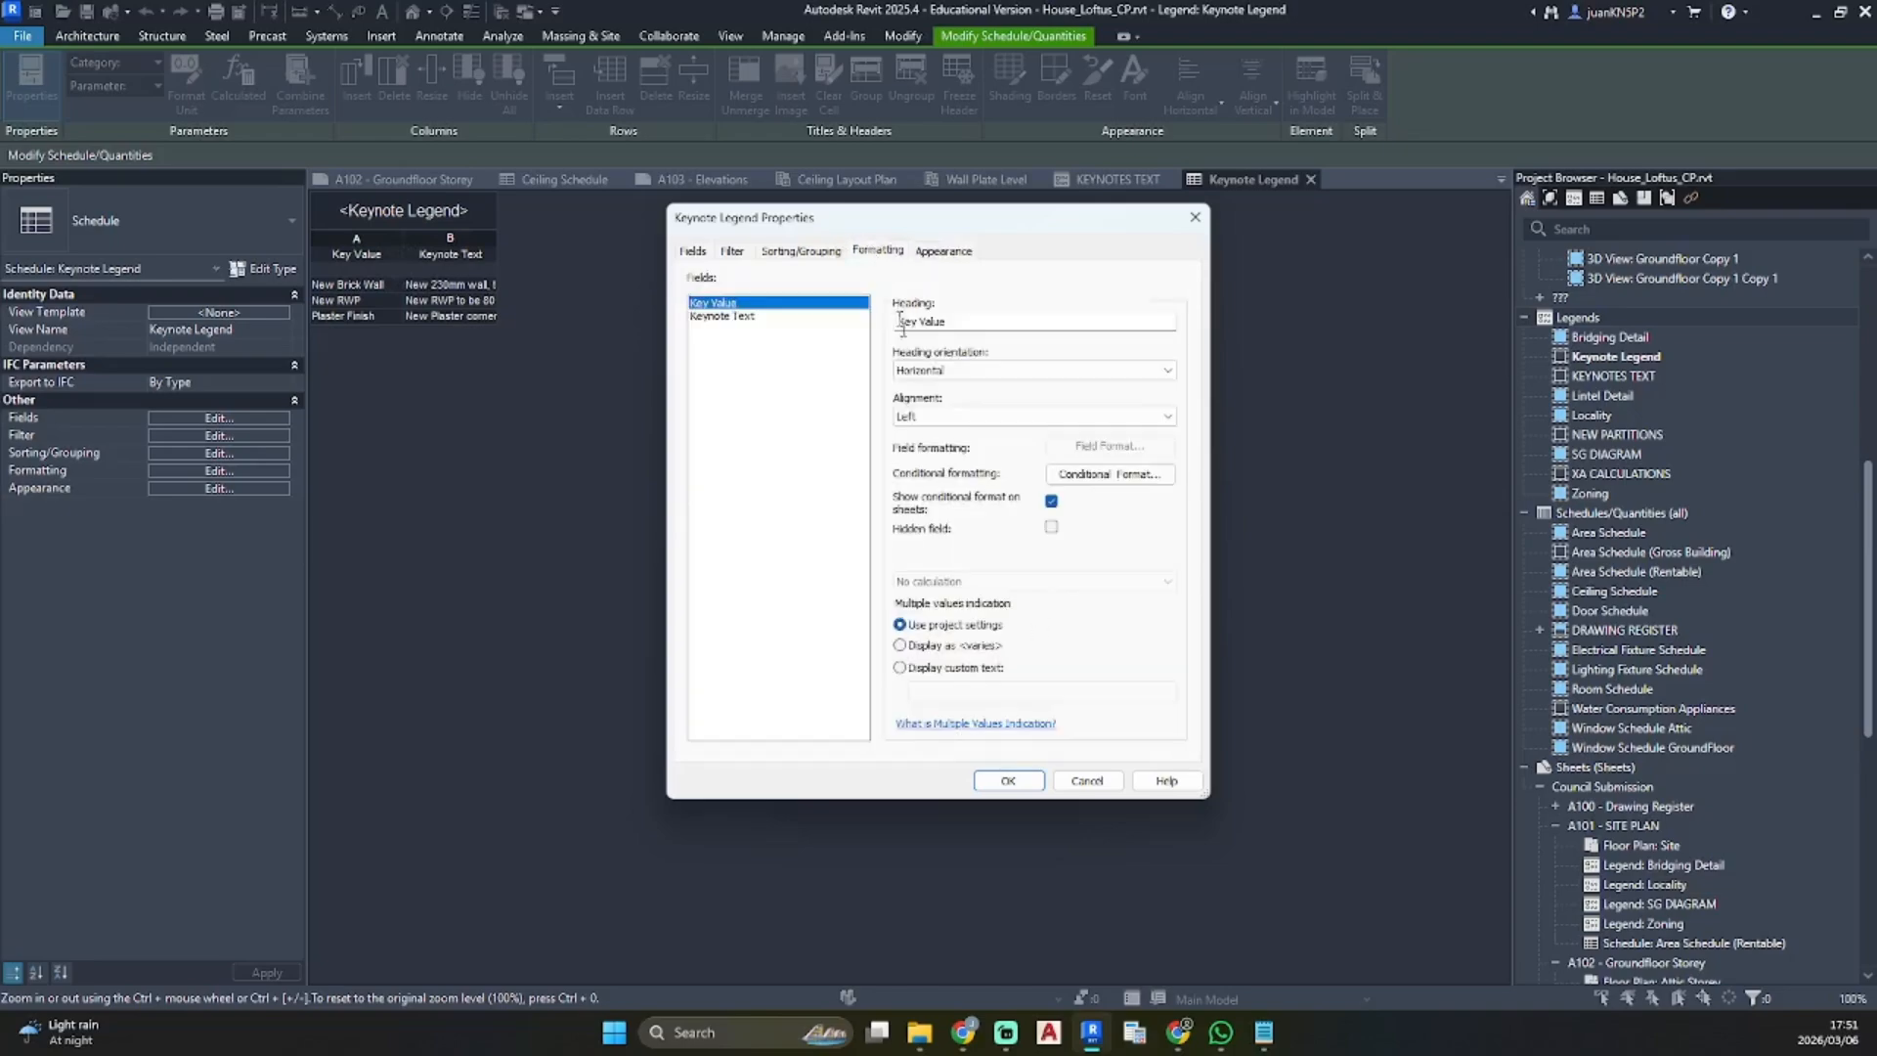
pyautogui.click(1011, 781)
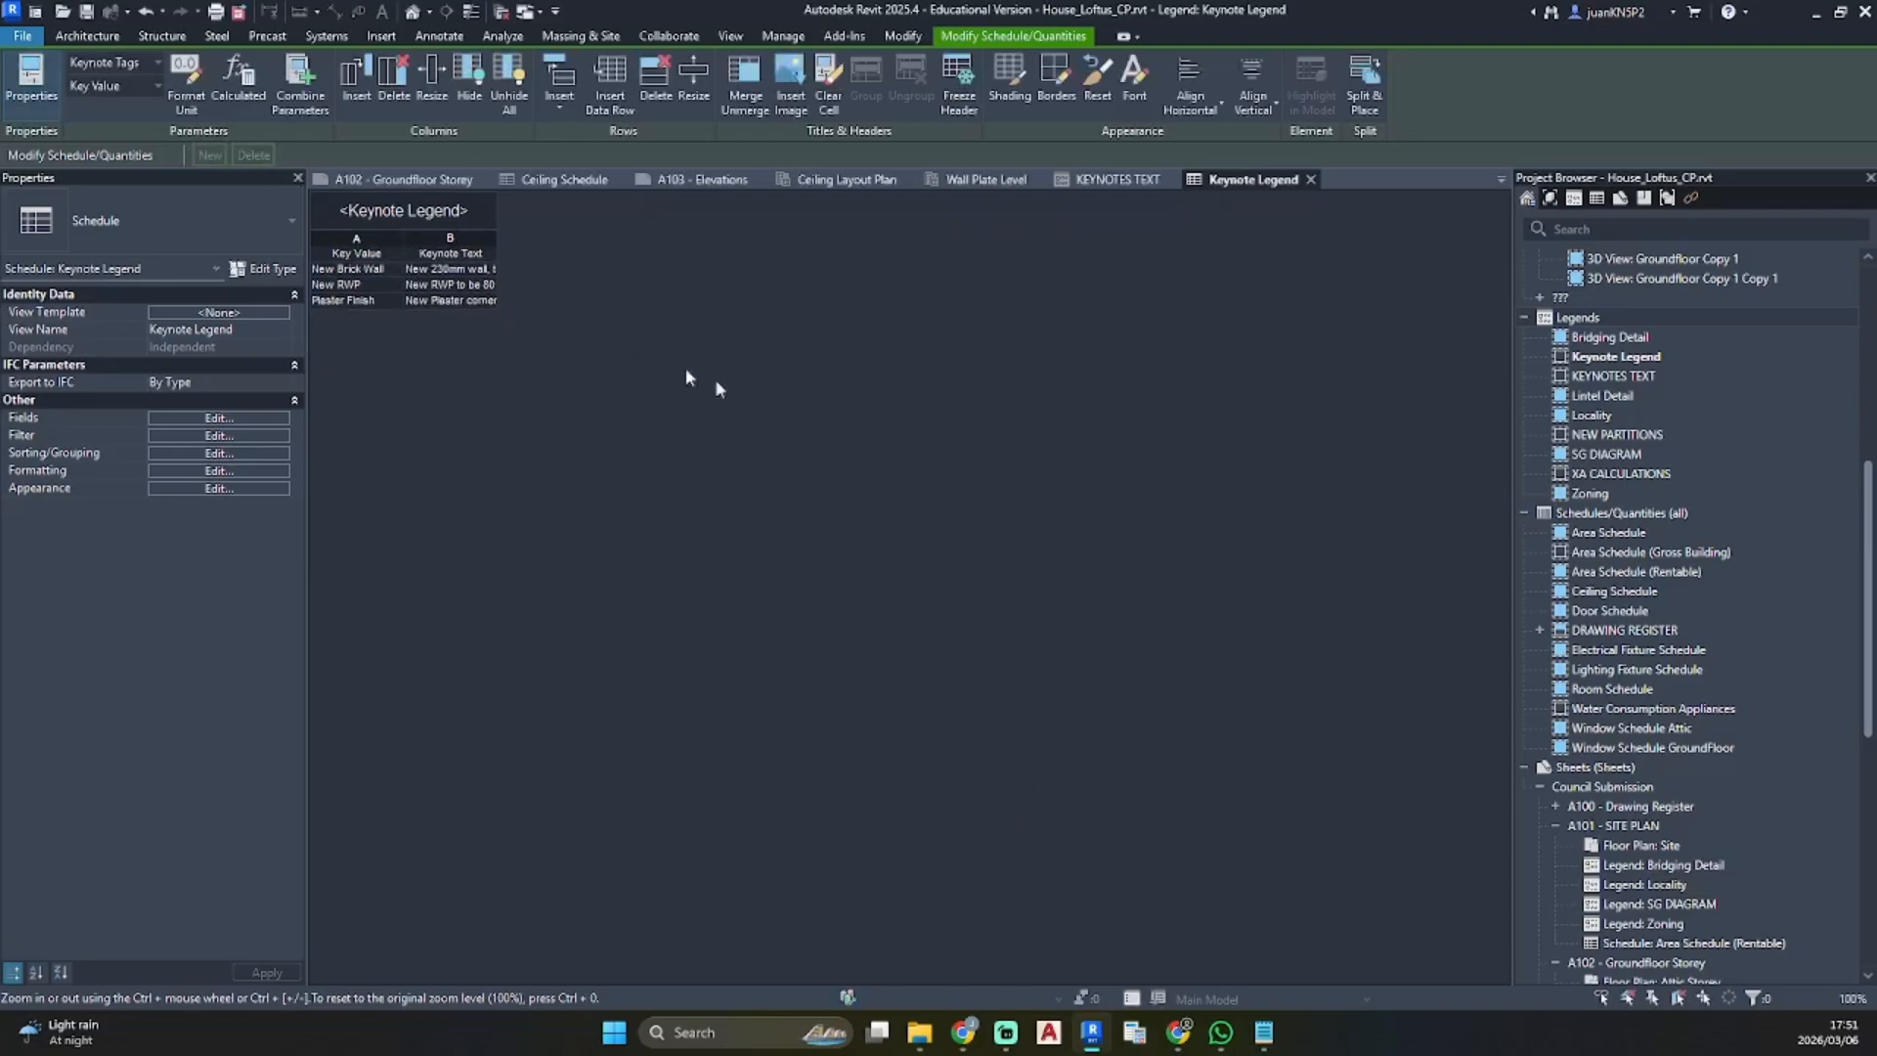
# Set the keynote legend's title font to Bahnschrift with the near-white colour RGB 245-245-245
pyautogui.click(469, 200)
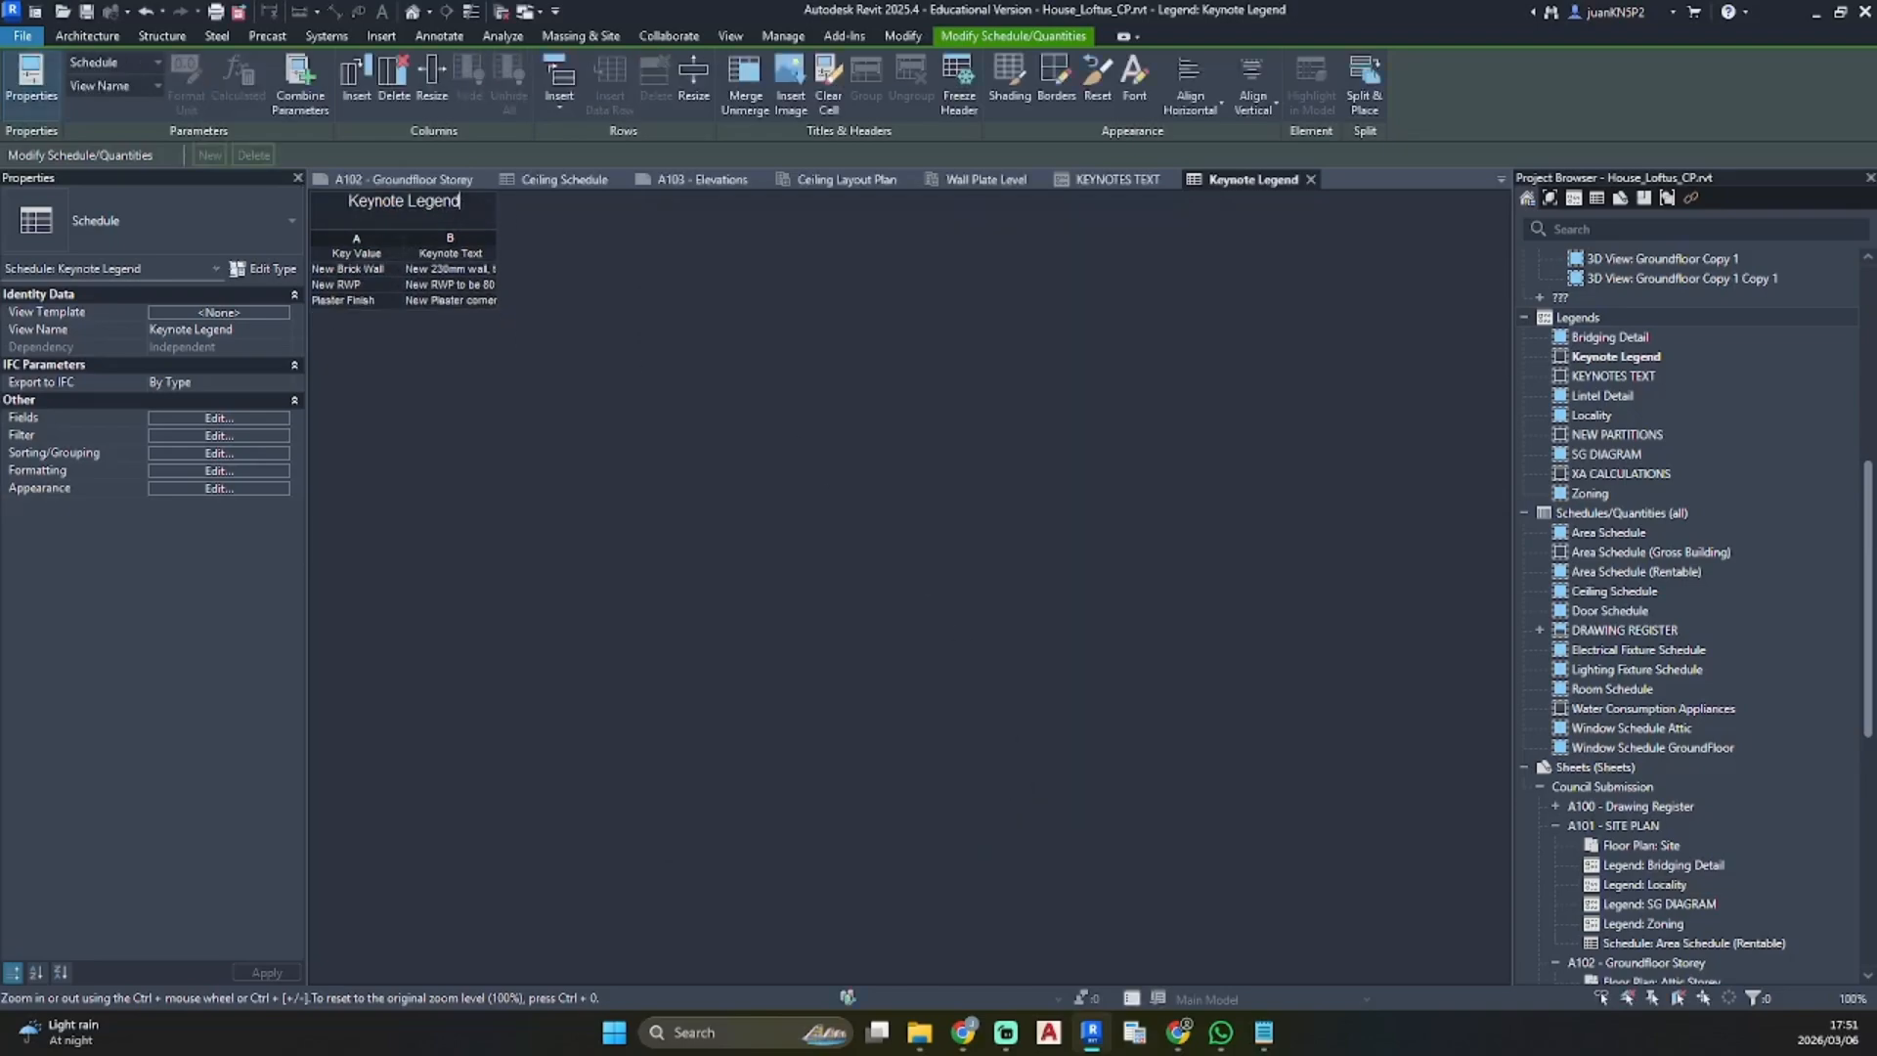
pyautogui.click(1133, 78)
pyautogui.click(904, 422)
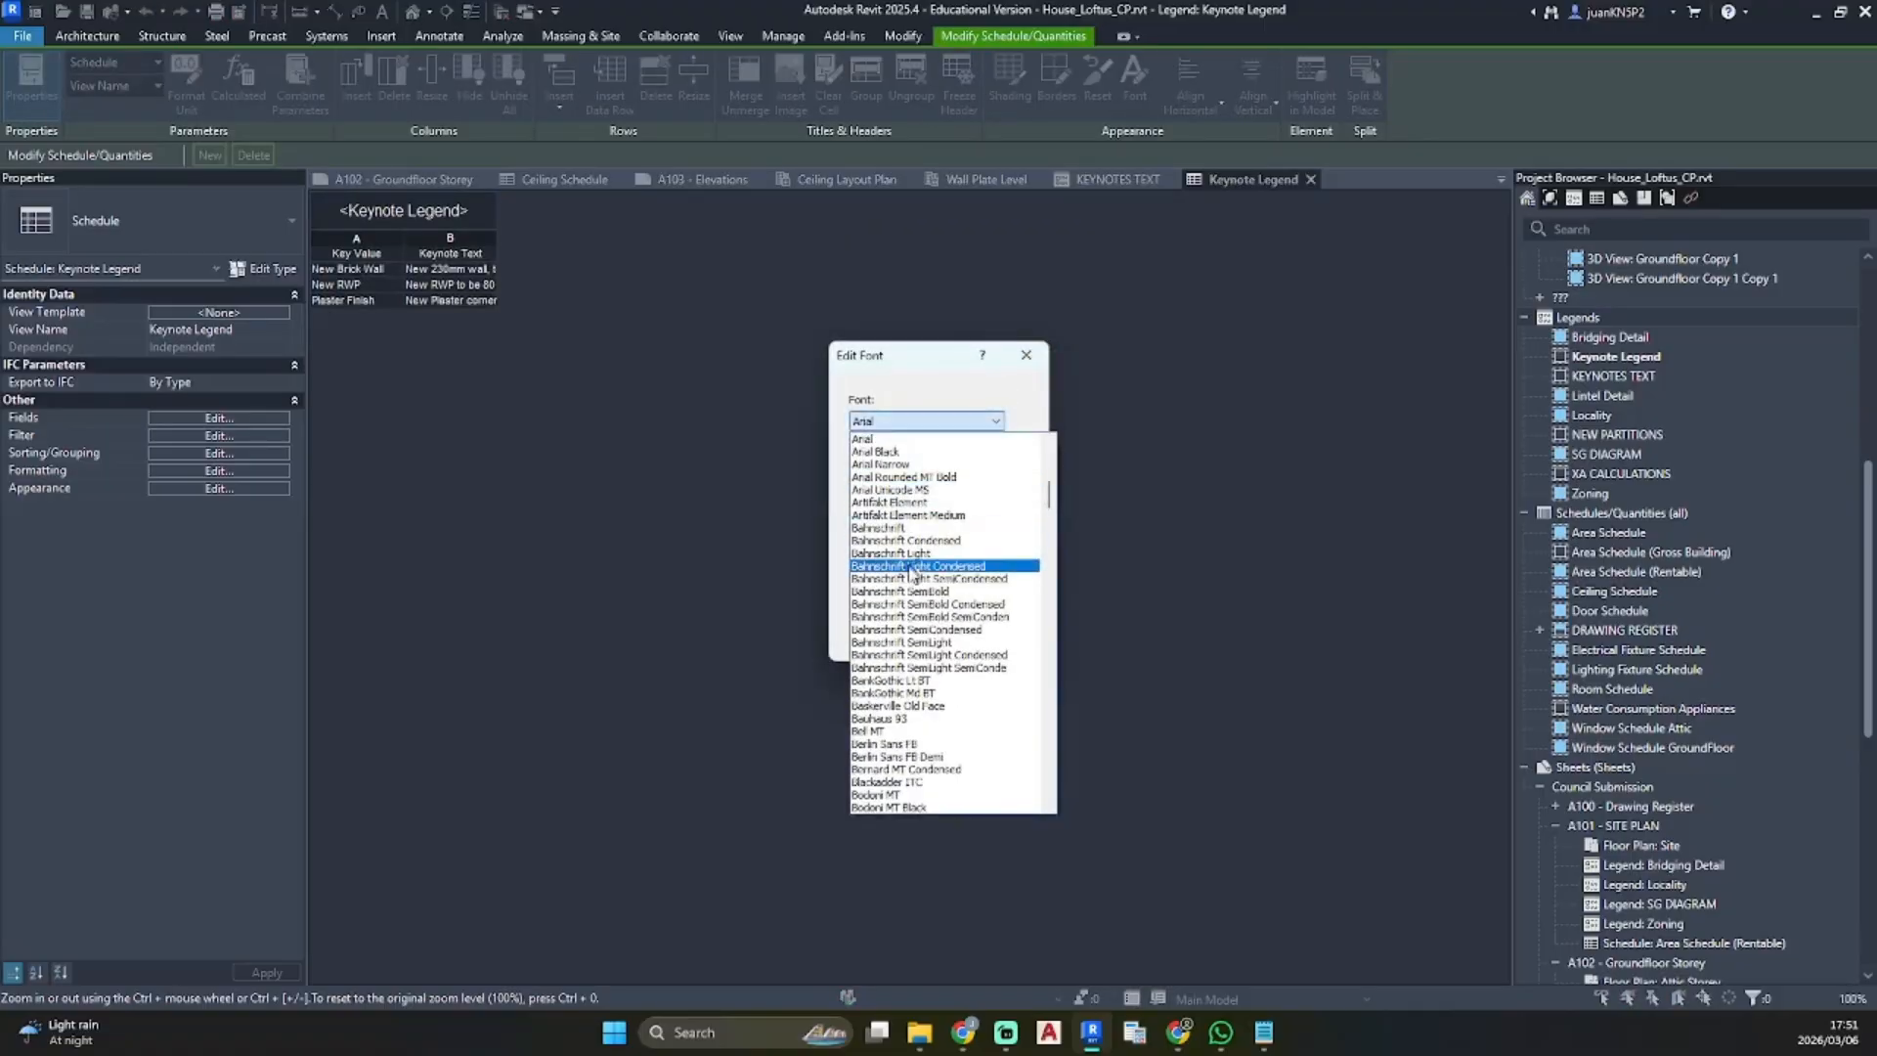
pyautogui.click(879, 525)
pyautogui.click(864, 606)
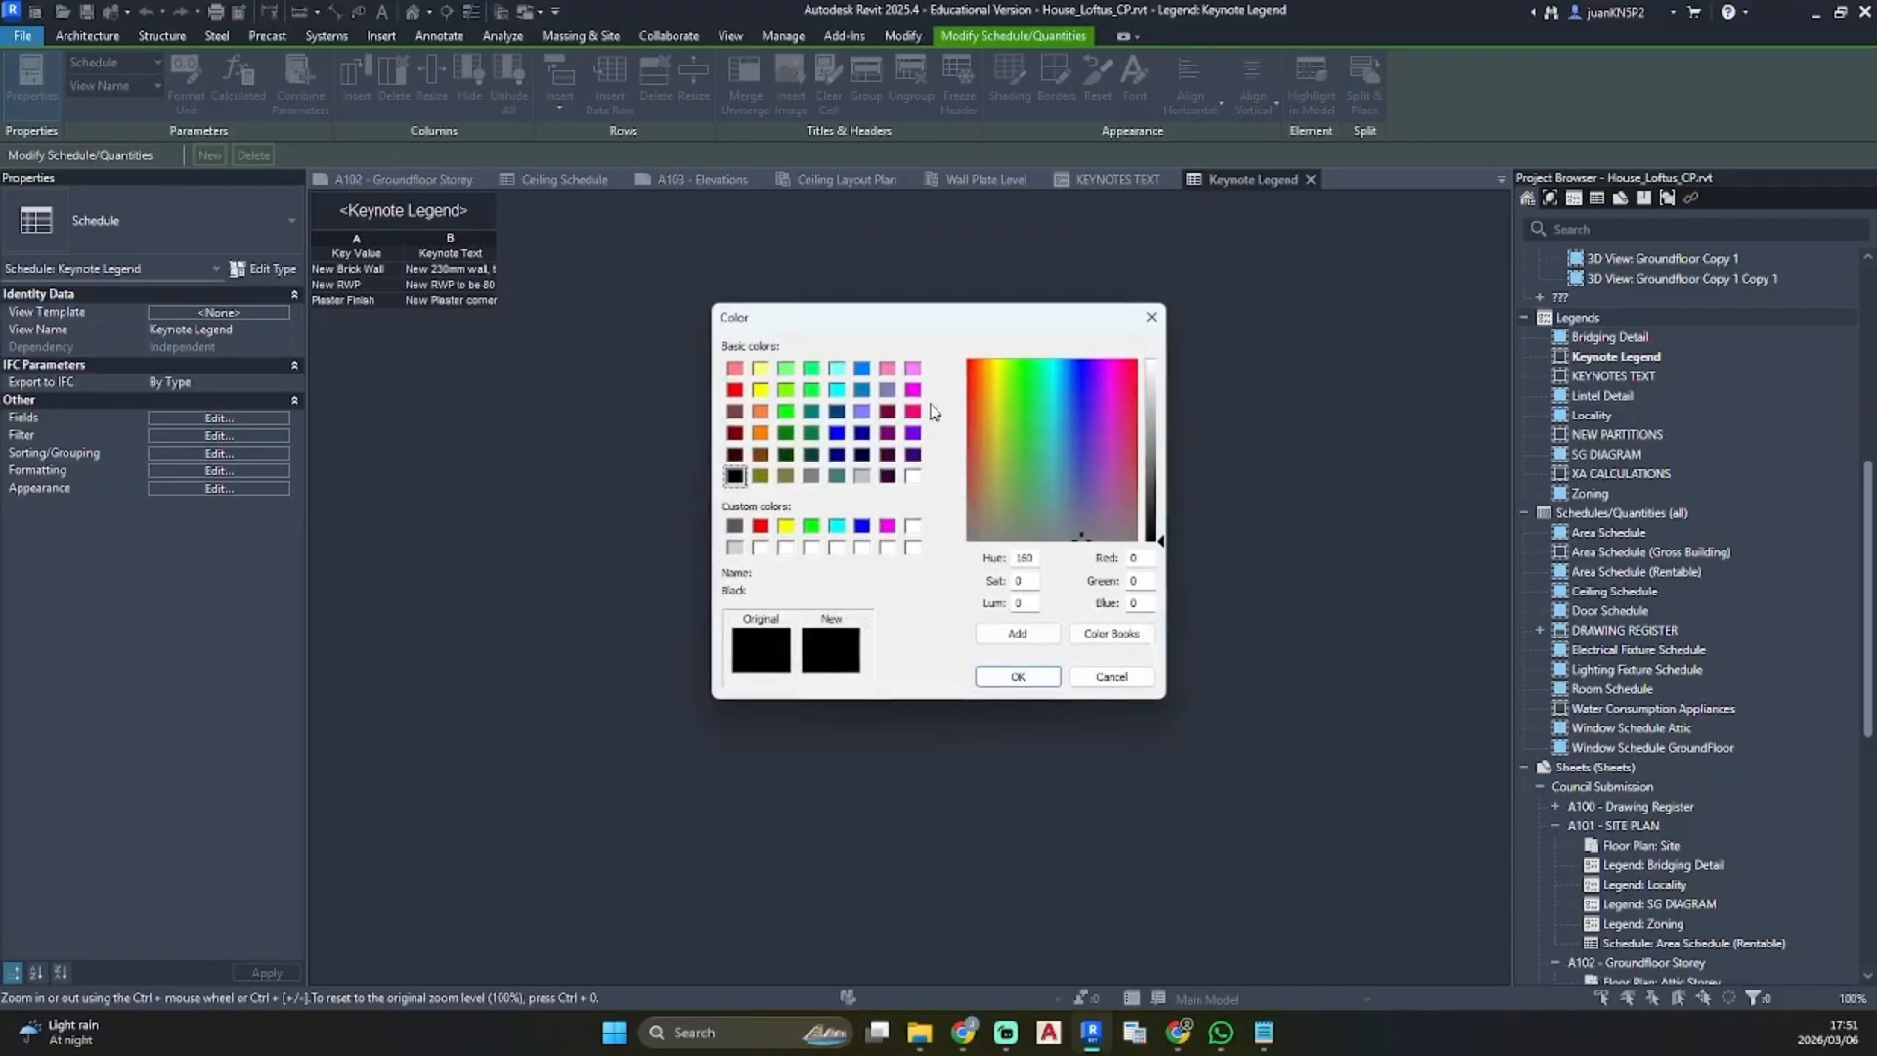
pyautogui.click(1155, 369)
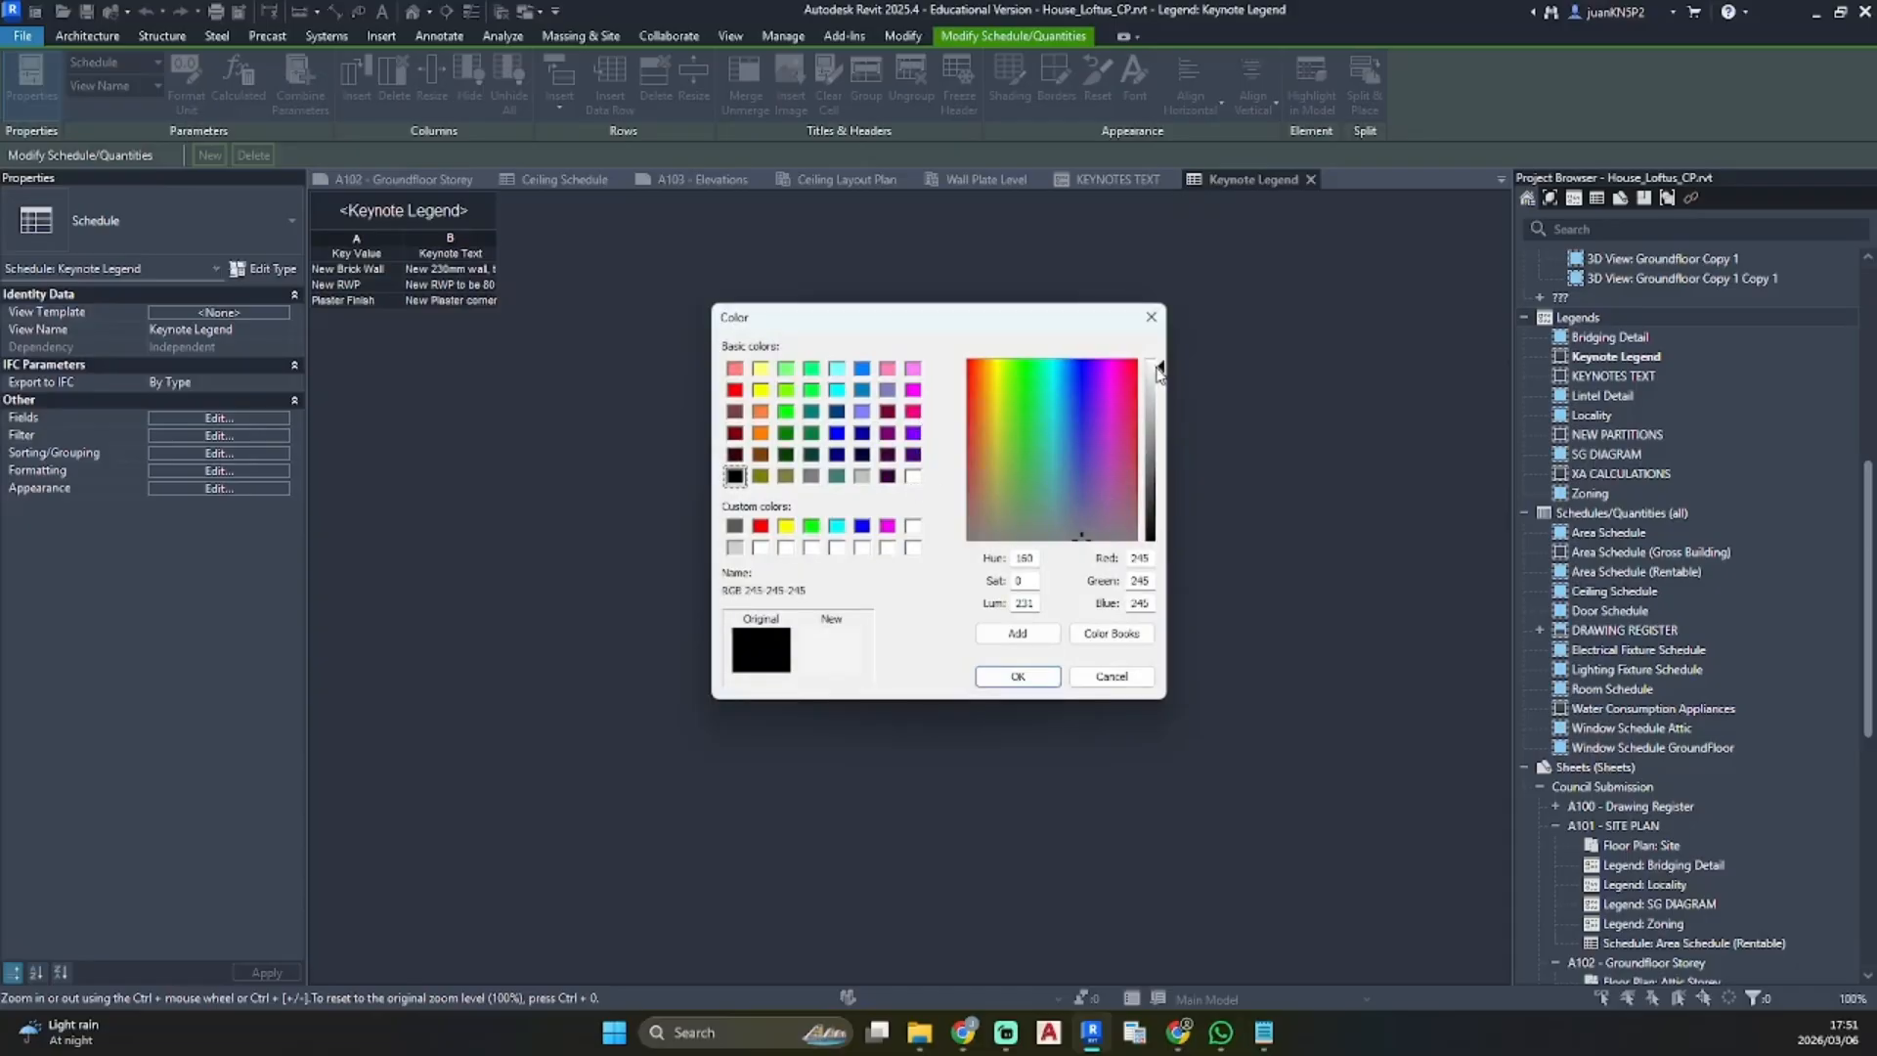
pyautogui.click(1042, 678)
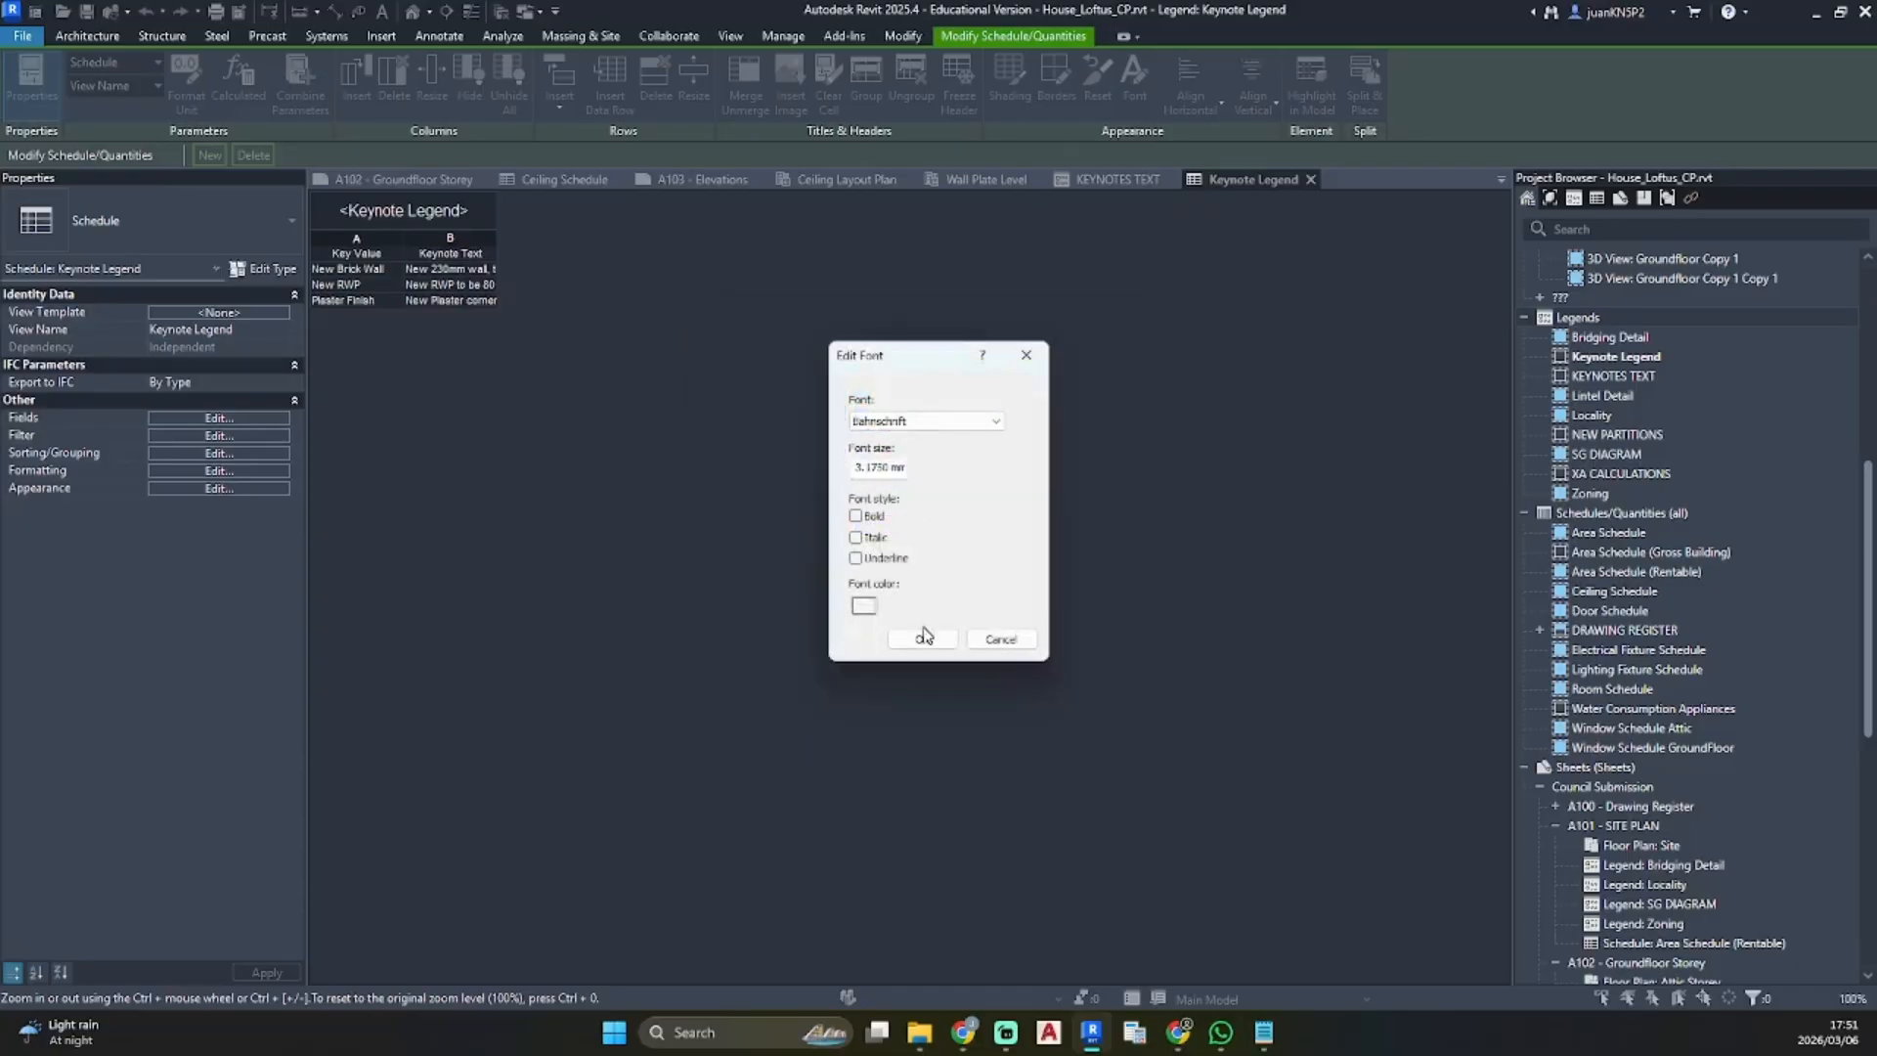
pyautogui.click(922, 637)
# Shade the keynote legend's title row black
pyautogui.click(1009, 79)
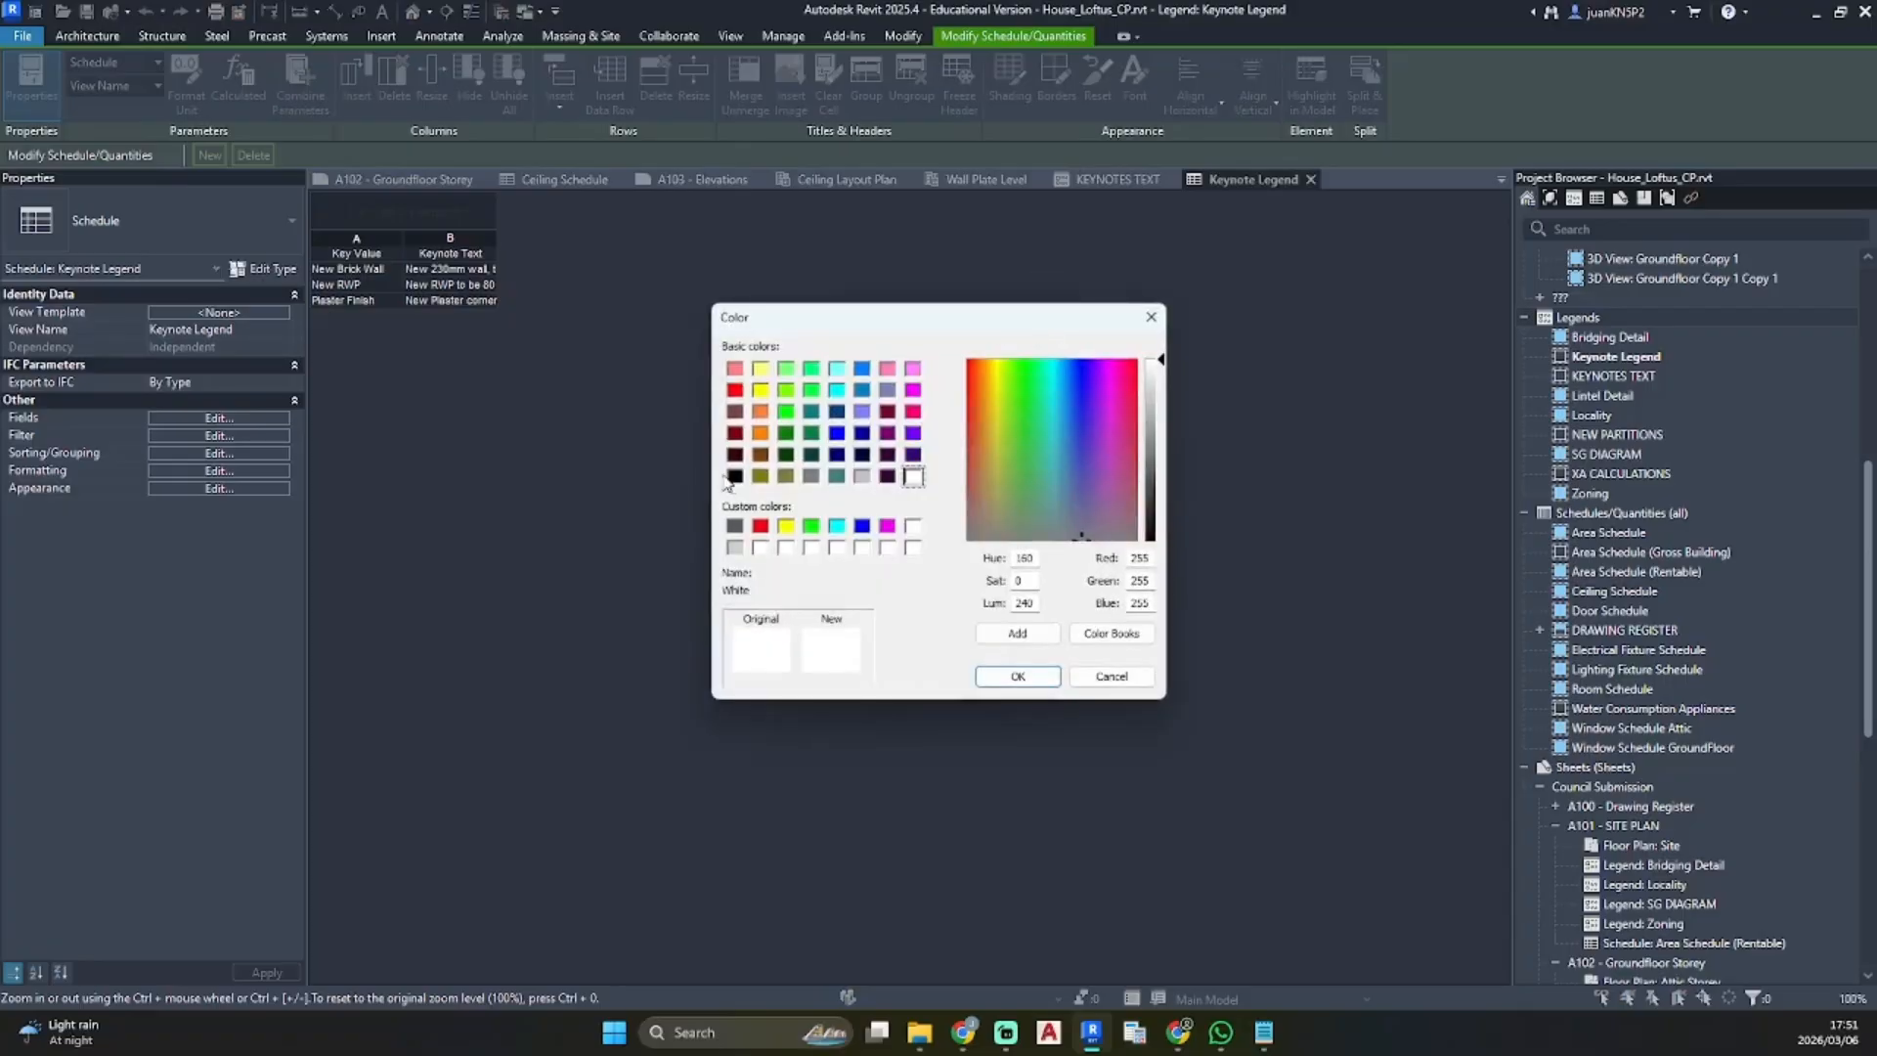
pyautogui.click(734, 476)
pyautogui.click(1016, 677)
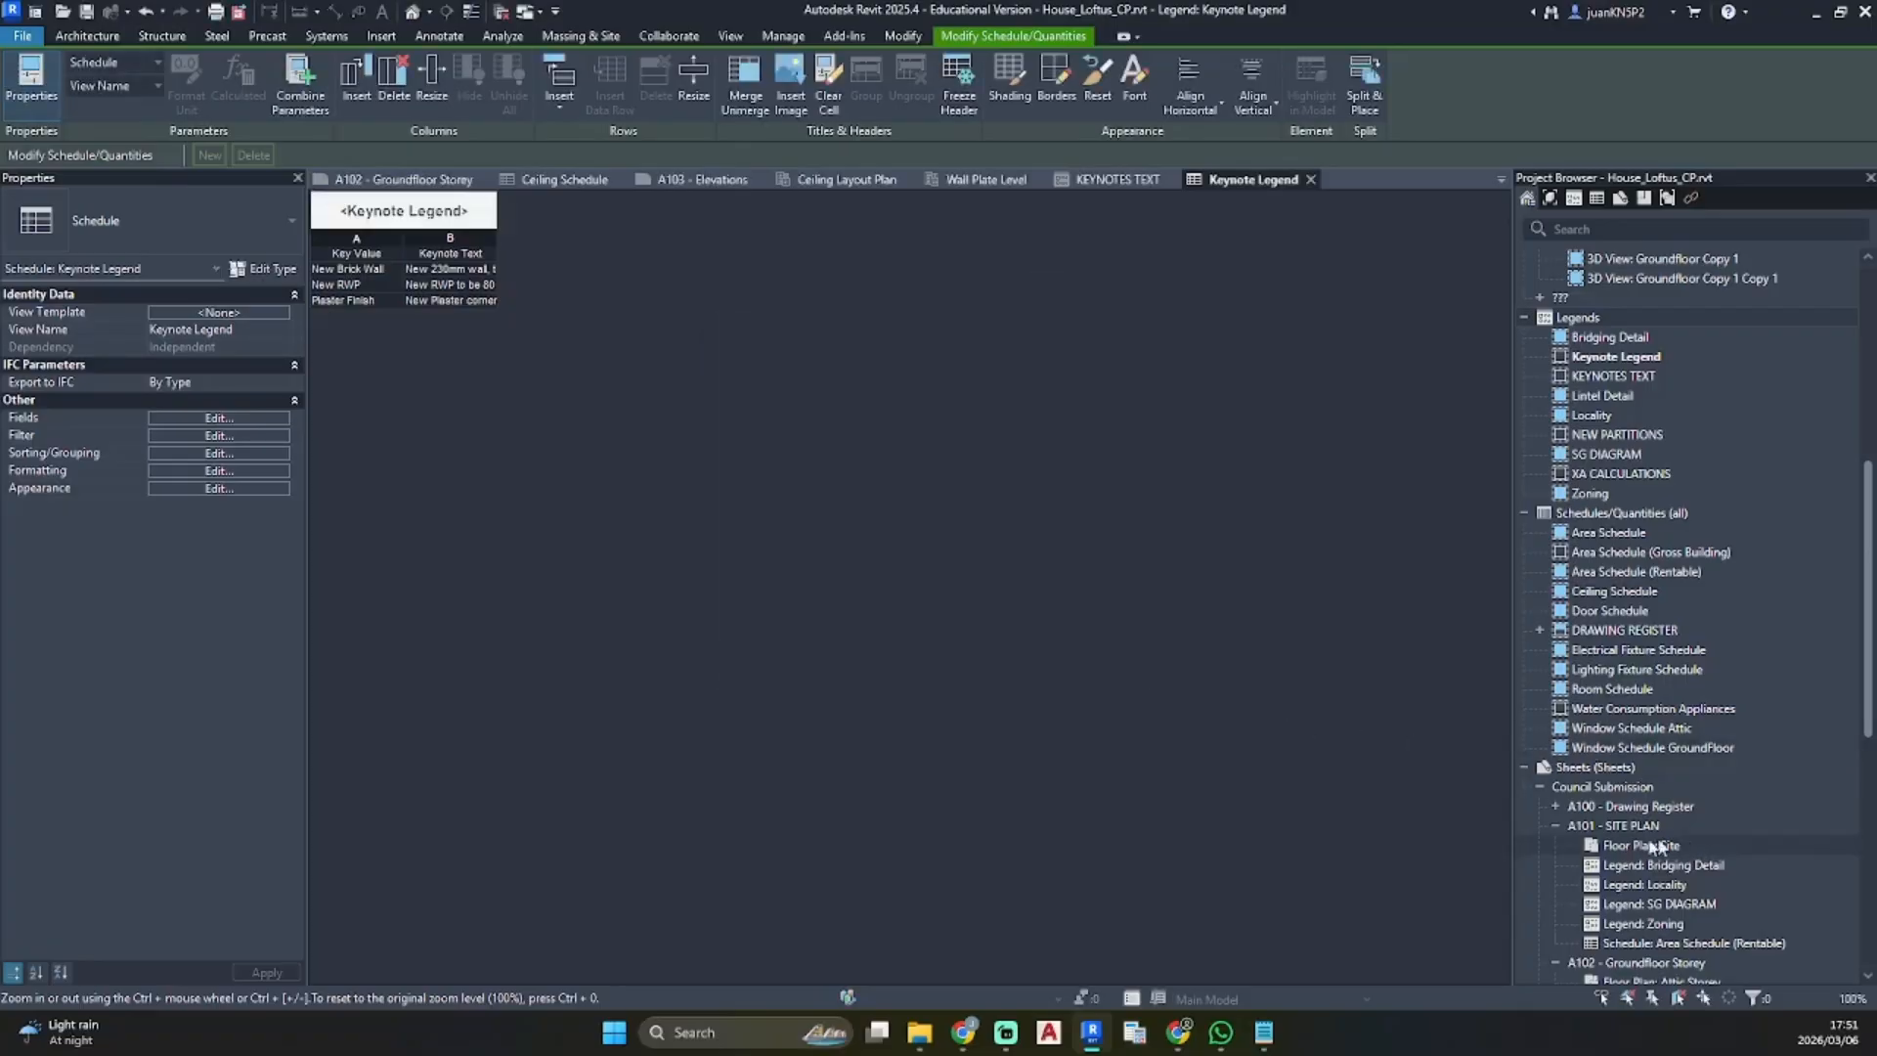
# Place the Keynote Legend on sheet A102 above the ground floor plan, level with and beside the Electrical Fixture Schedule
pyautogui.scroll(-6, 1631, 840)
pyautogui.doubleClick(1627, 612)
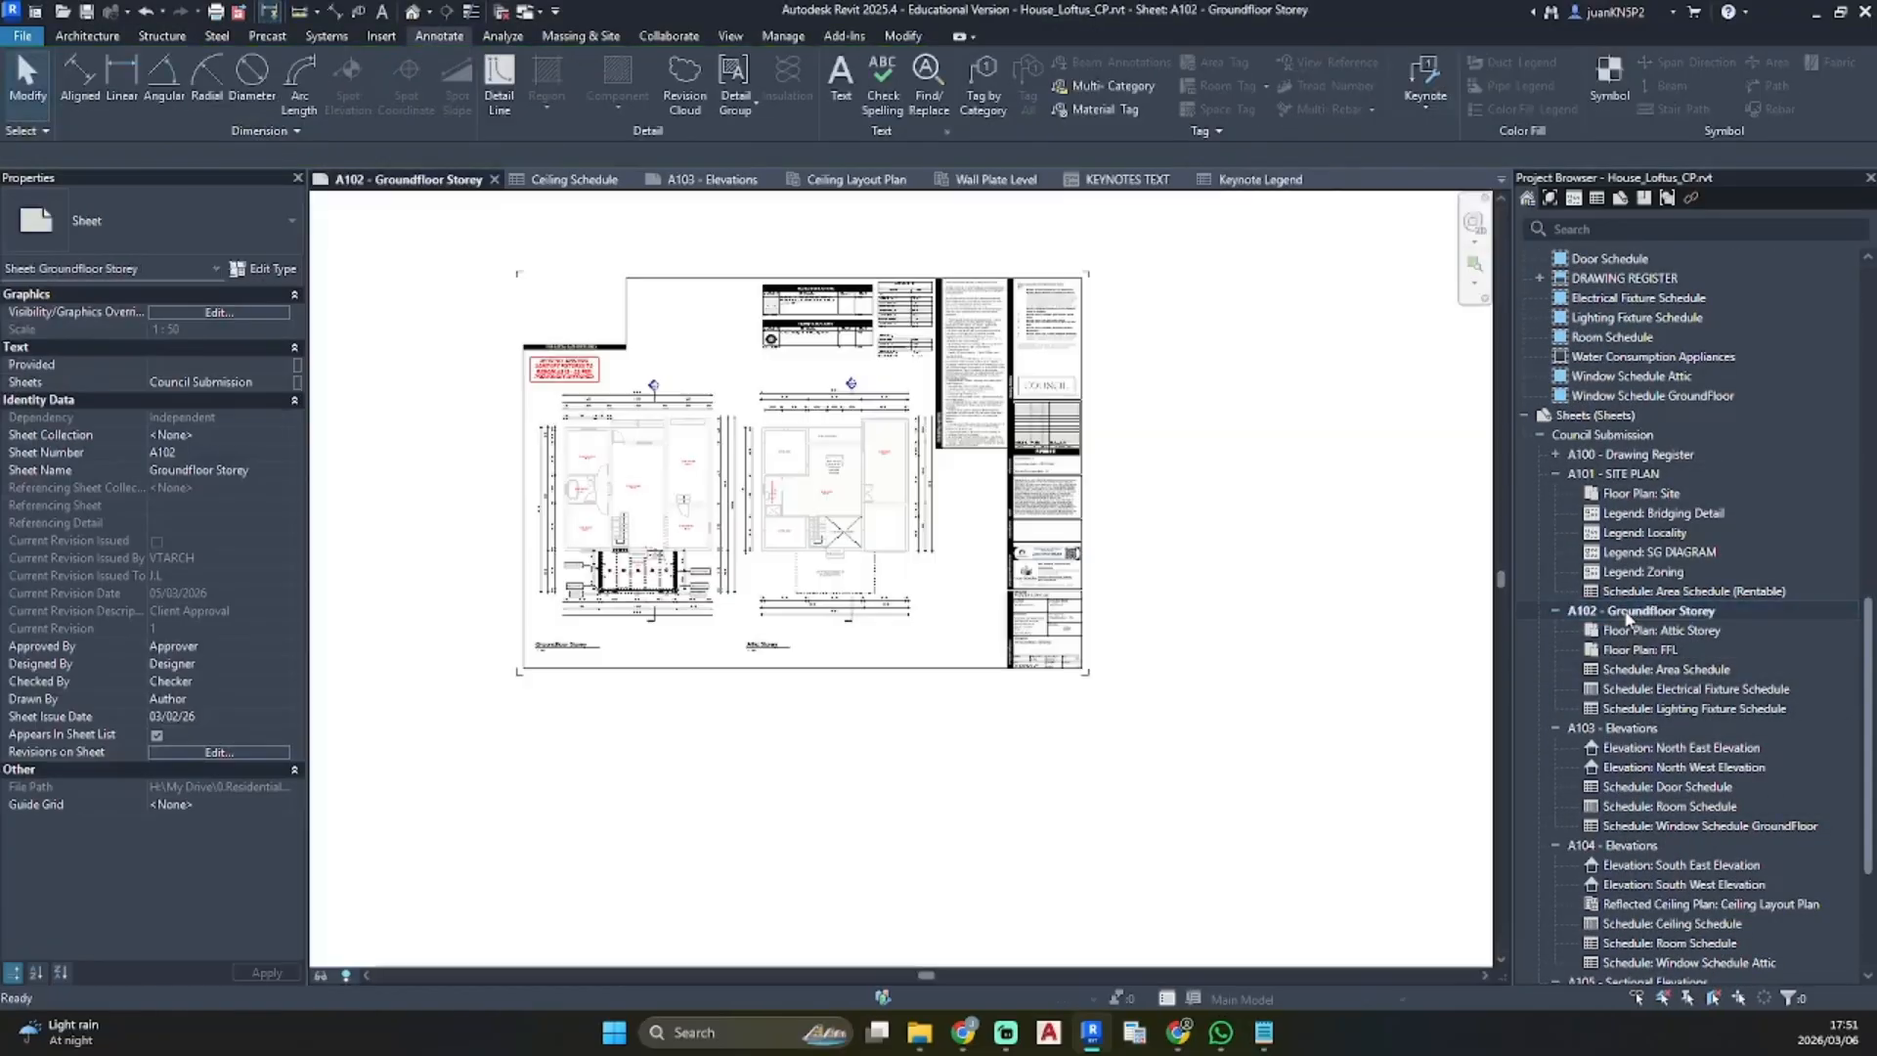
pyautogui.scroll(7, 1622, 440)
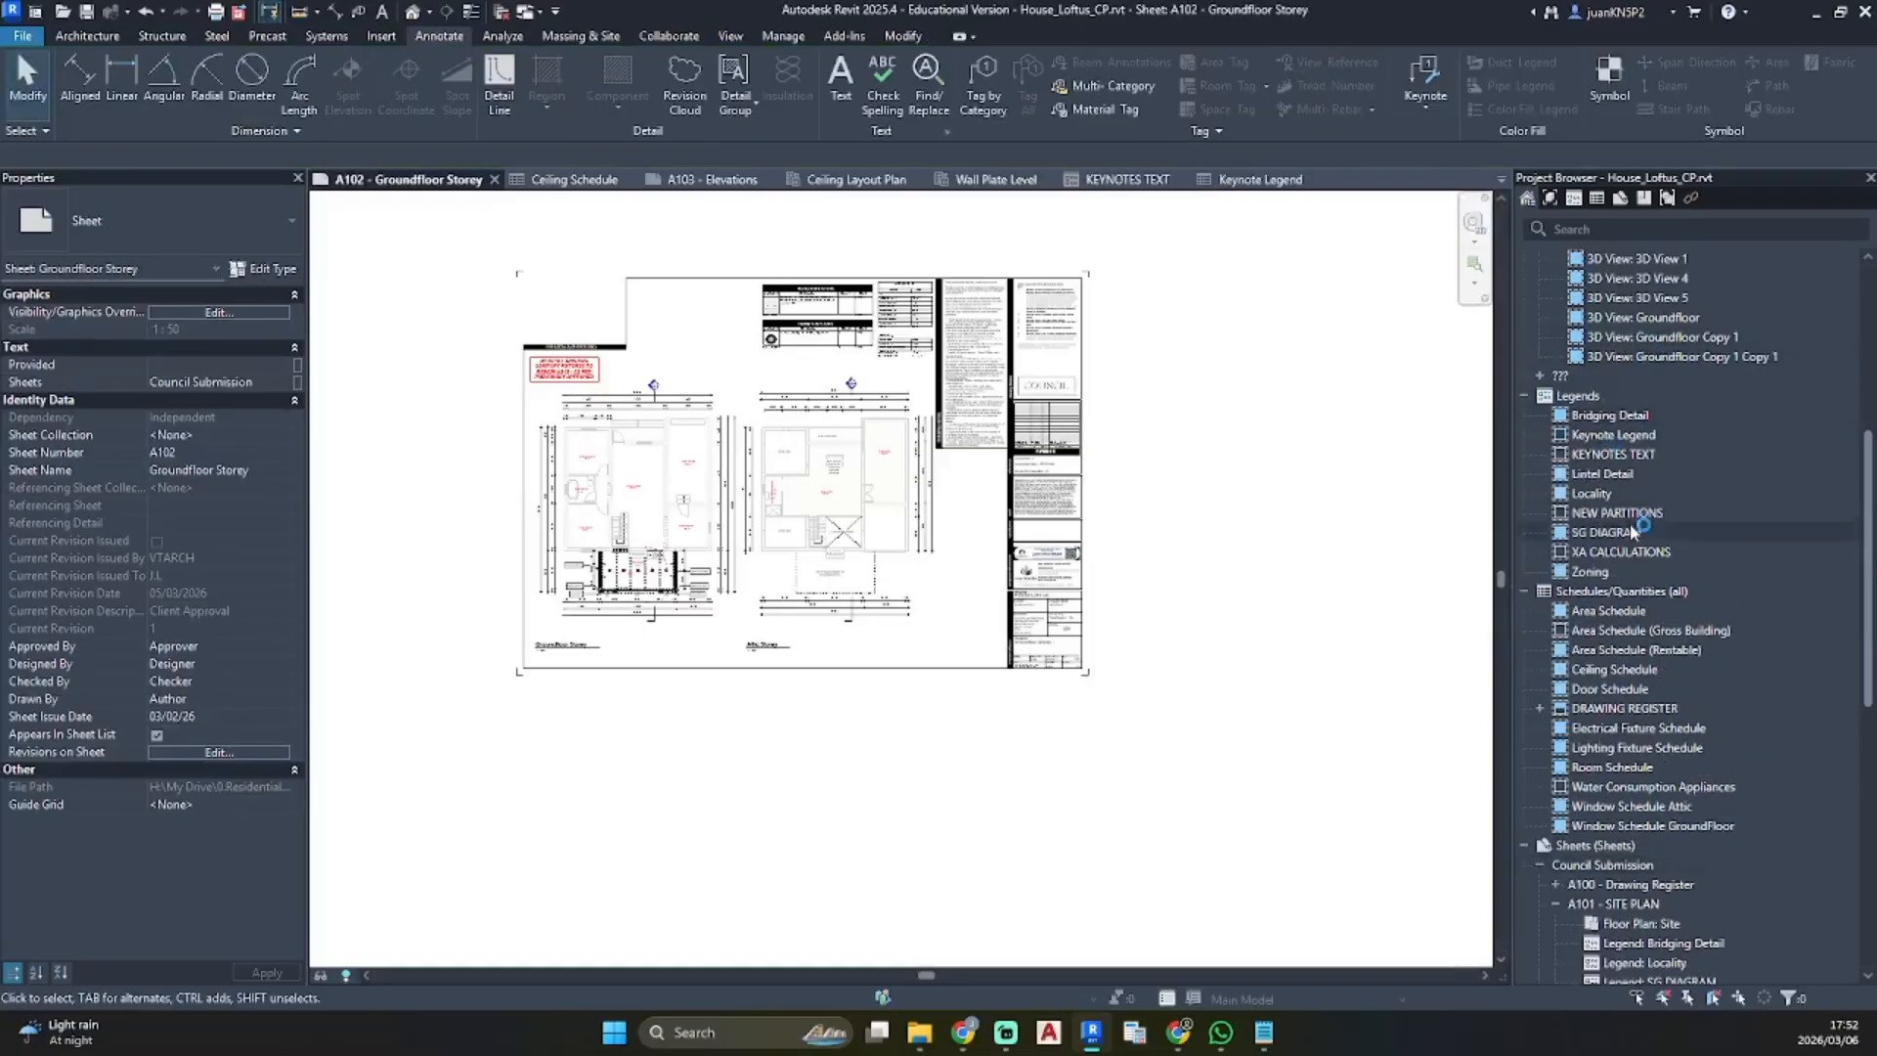
pyautogui.click(1642, 436)
pyautogui.click(797, 354)
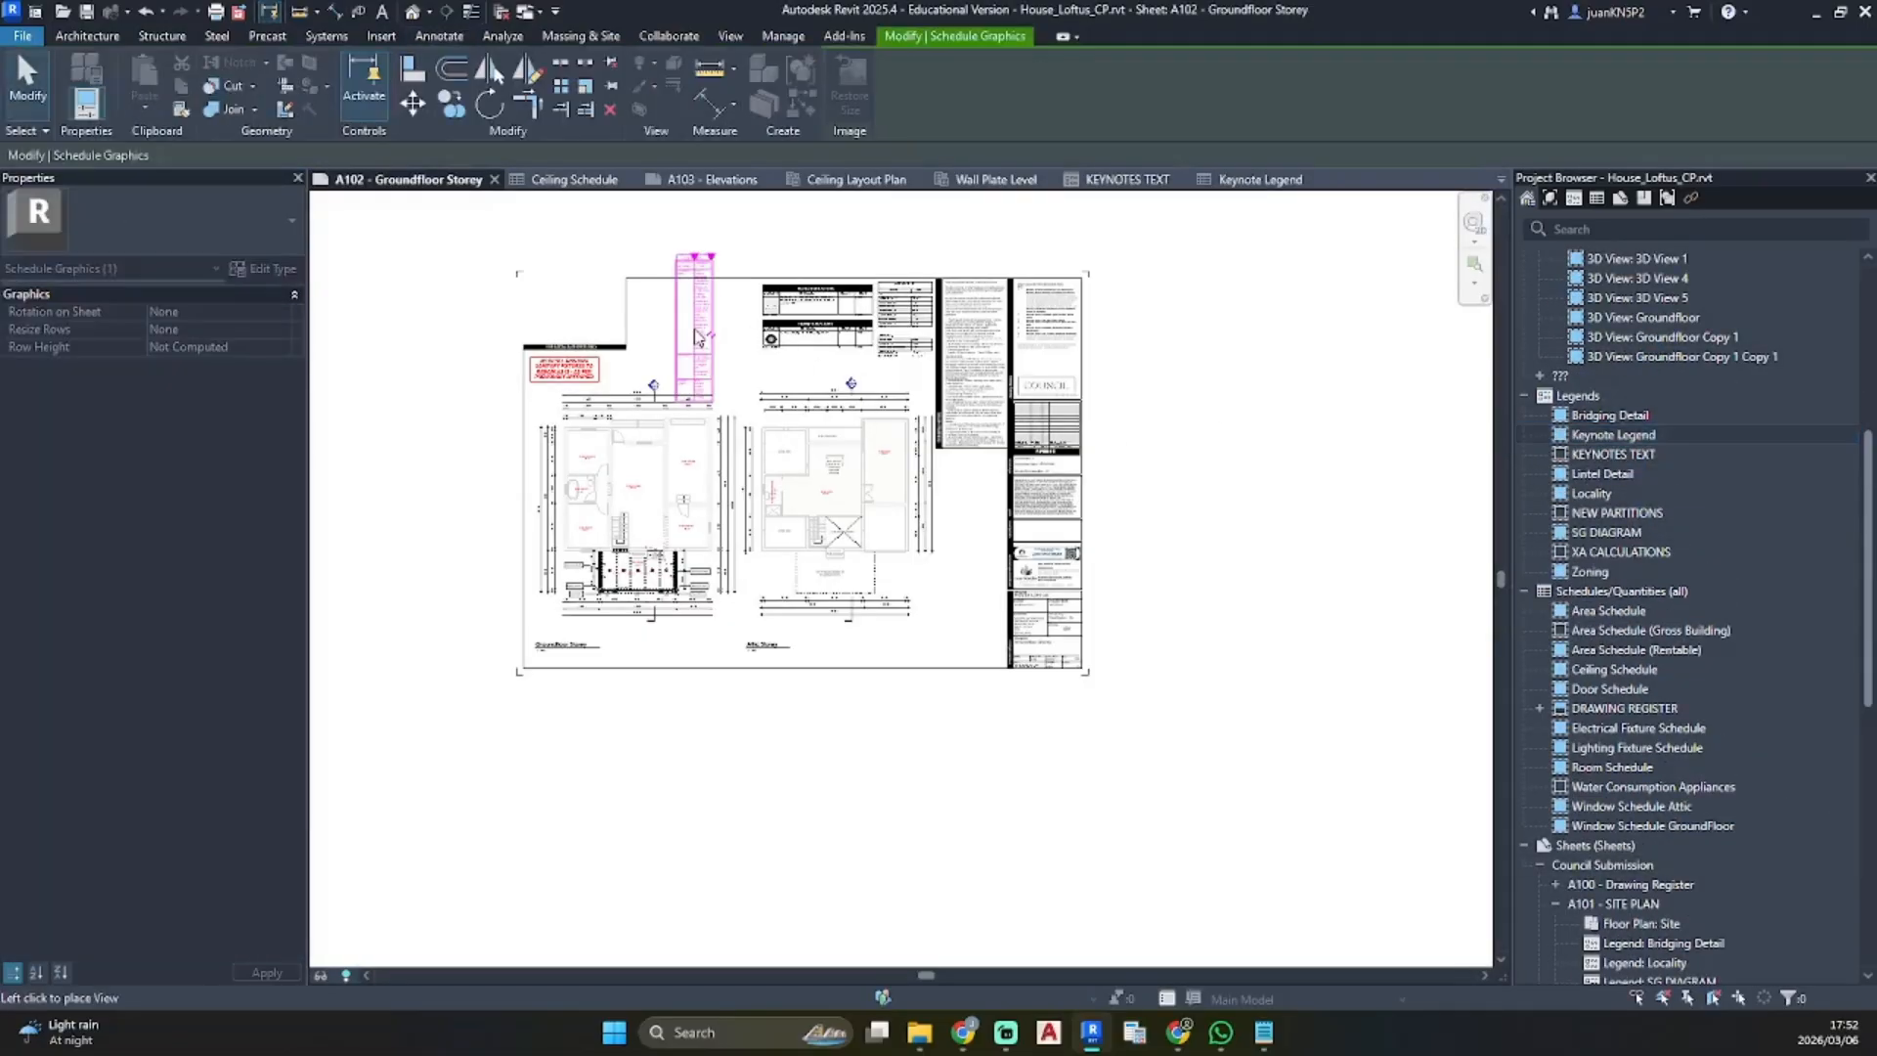
pyautogui.scroll(5, 797, 353)
pyautogui.moveTo(743, 262); pyautogui.dragTo(907, 259)
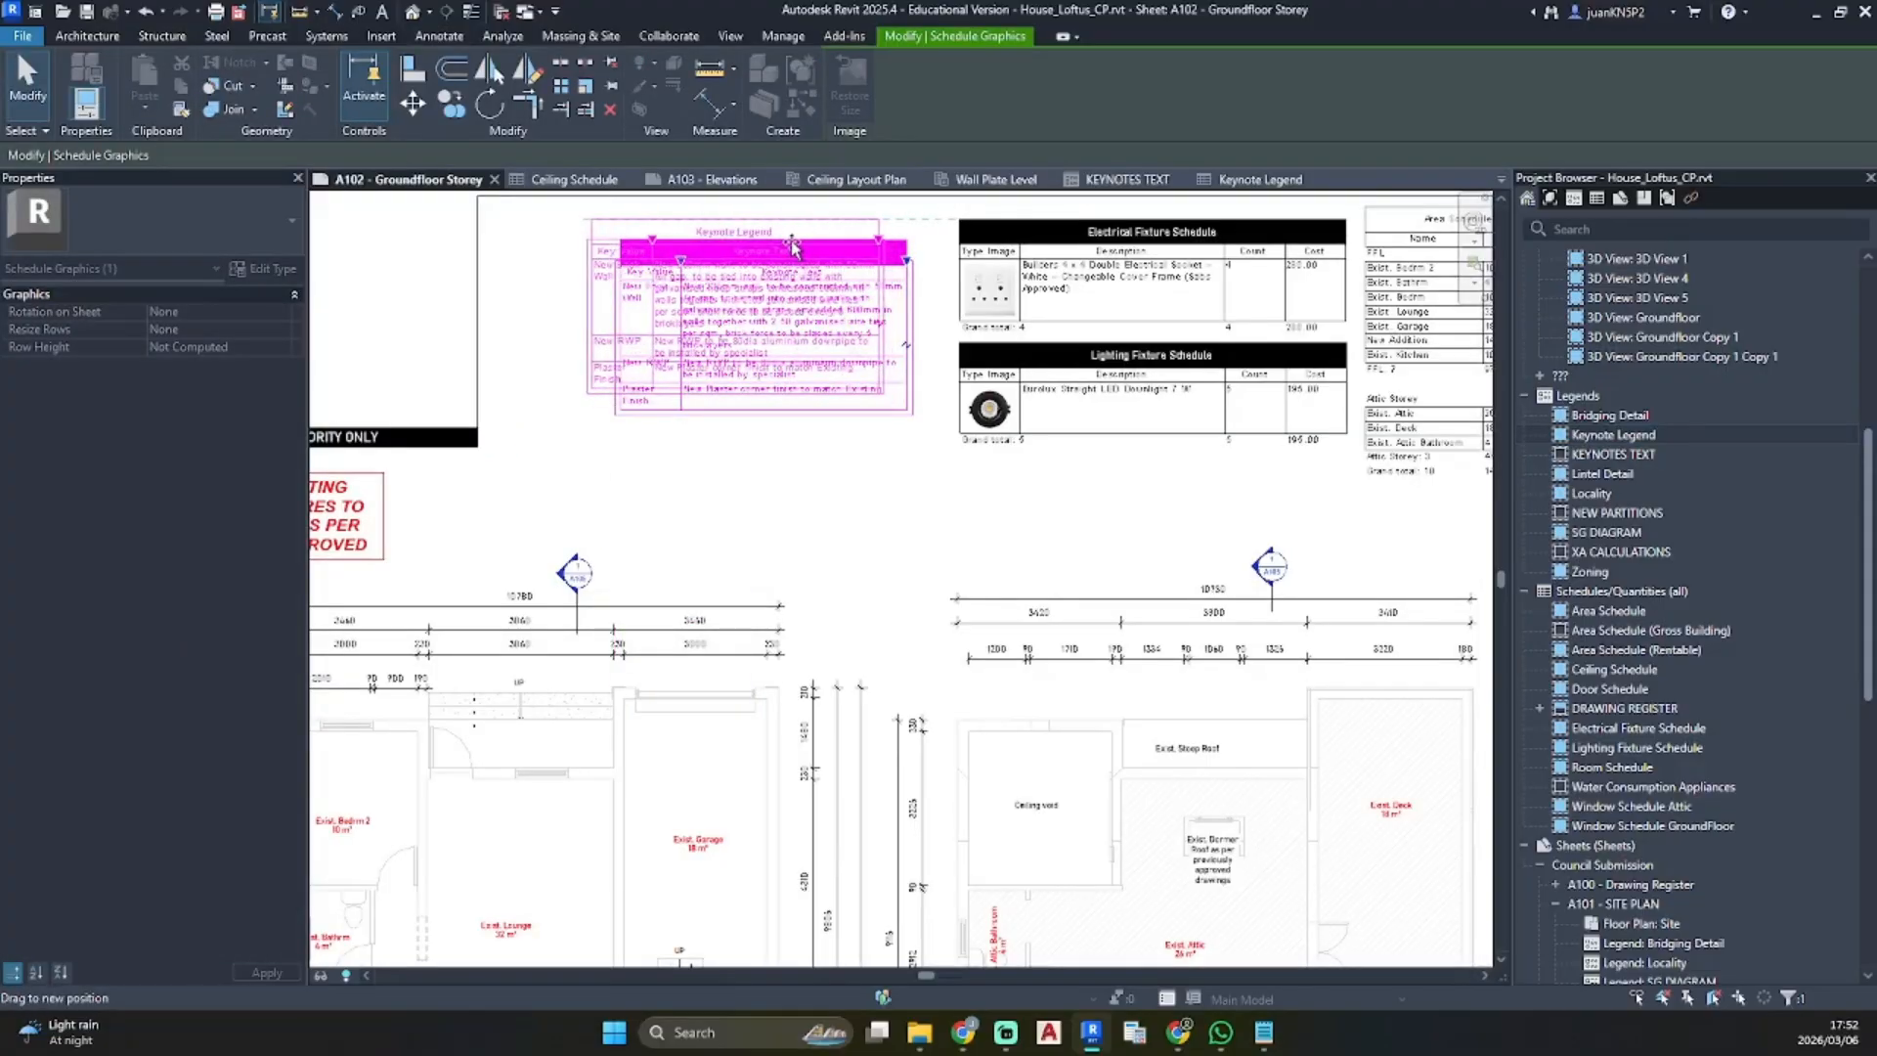
pyautogui.click(782, 418)
# Review the Keynote Legend's entries on the sheet and the keynote definitions in keynotes.txt
pyautogui.scroll(4, 718, 320)
pyautogui.moveTo(718, 320); pyautogui.dragTo(761, 467, button='middle')
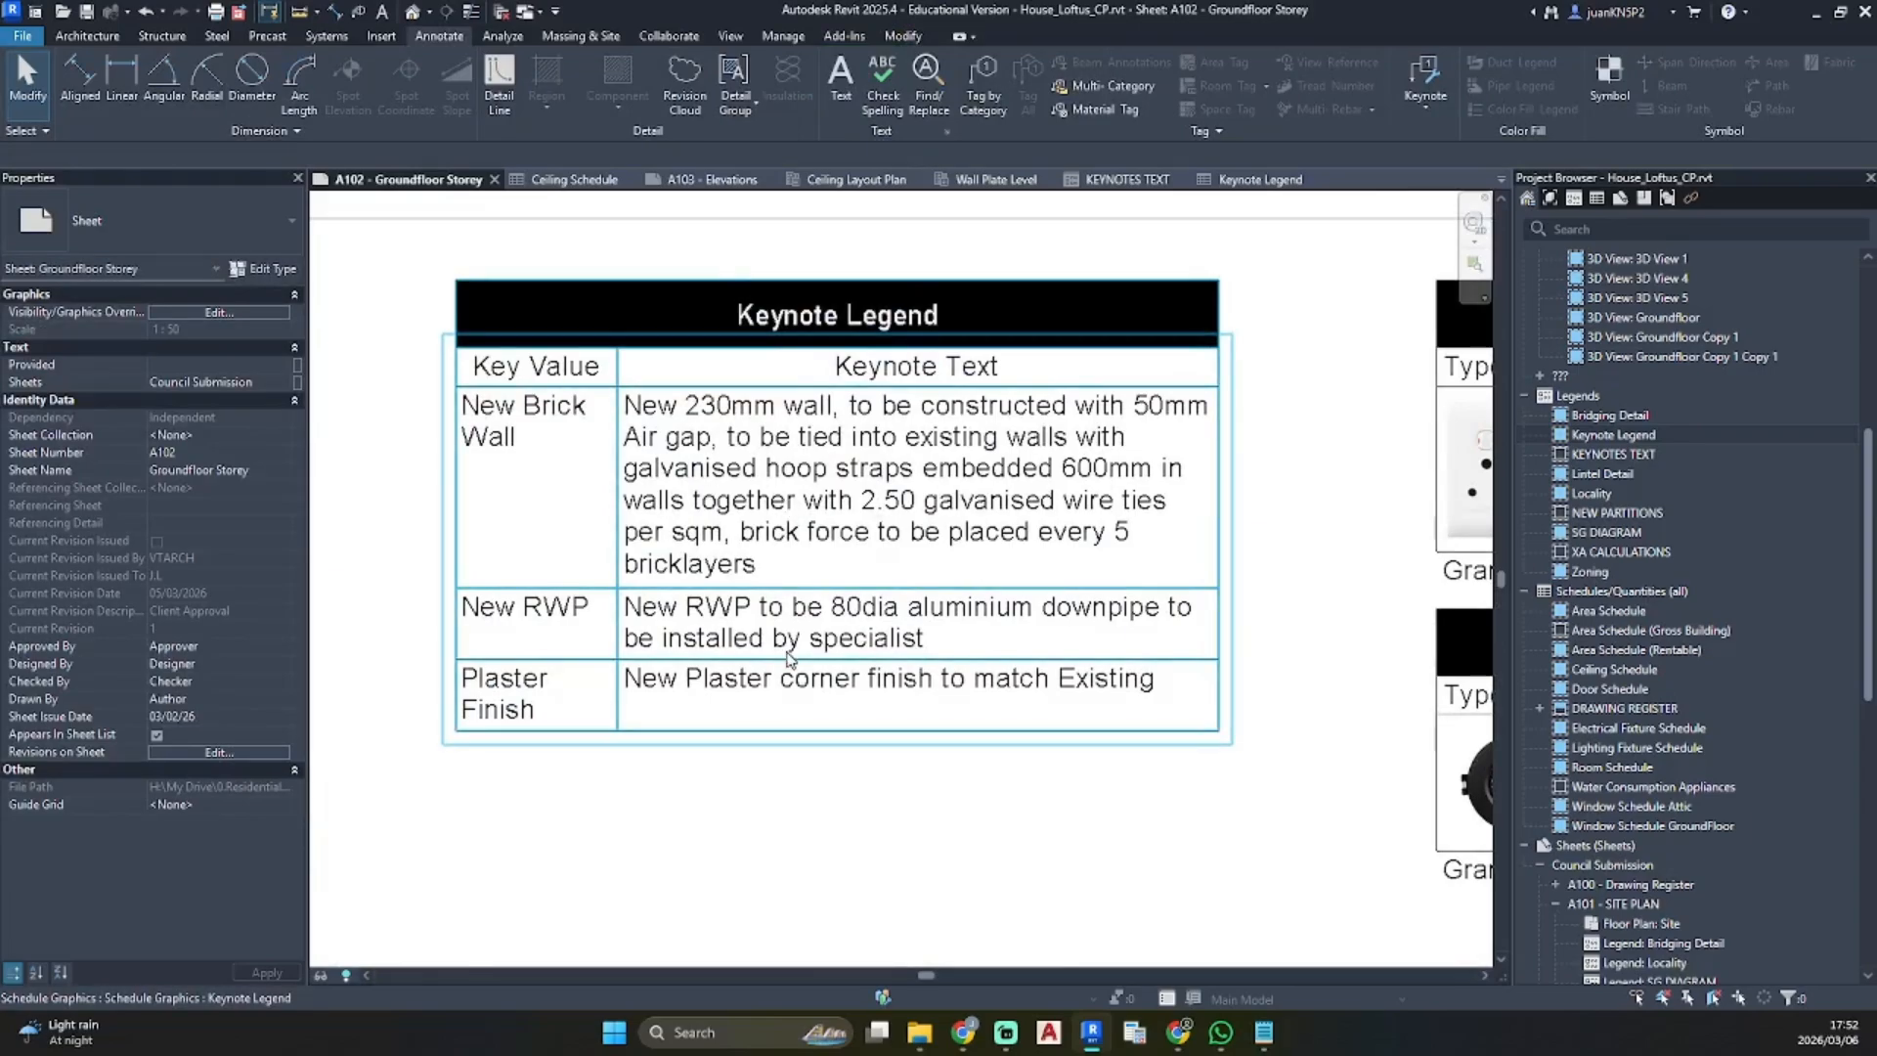
pyautogui.scroll(-6, 560, 594)
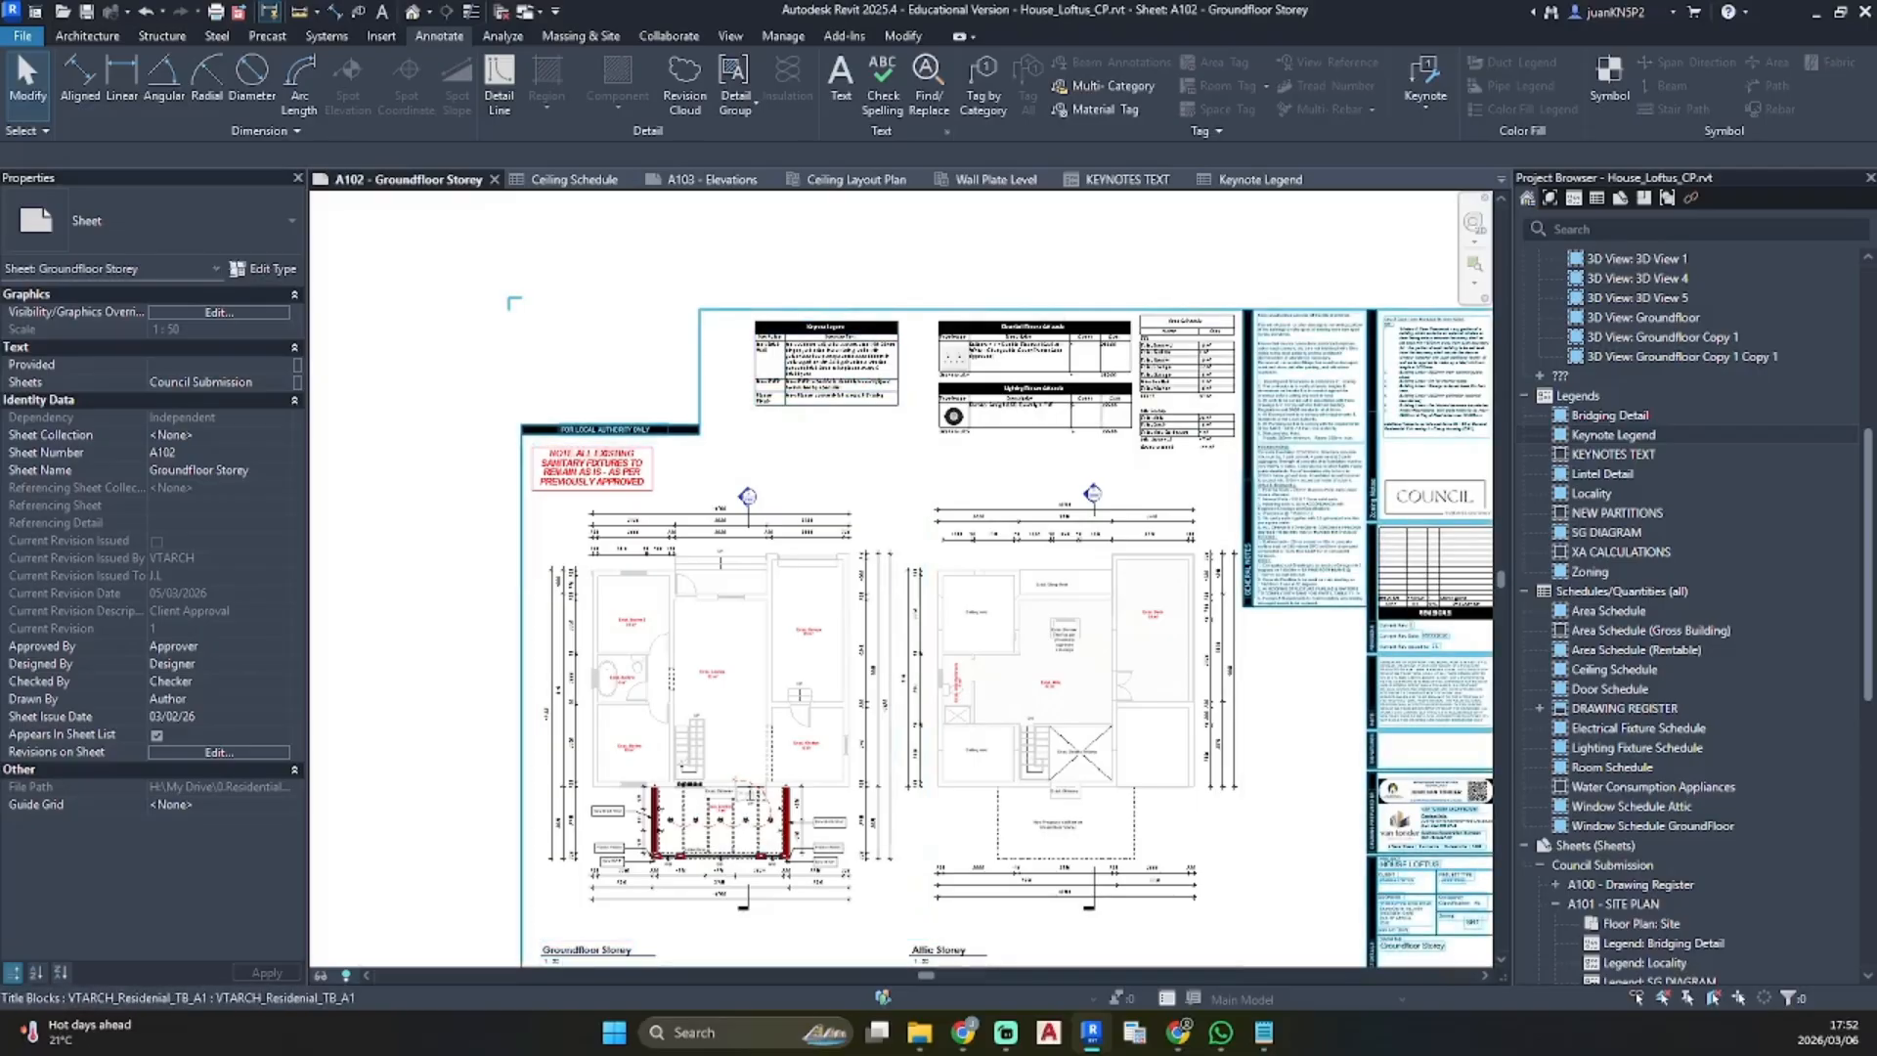
pyautogui.moveTo(690, 0); pyautogui.dragTo(689, 1)
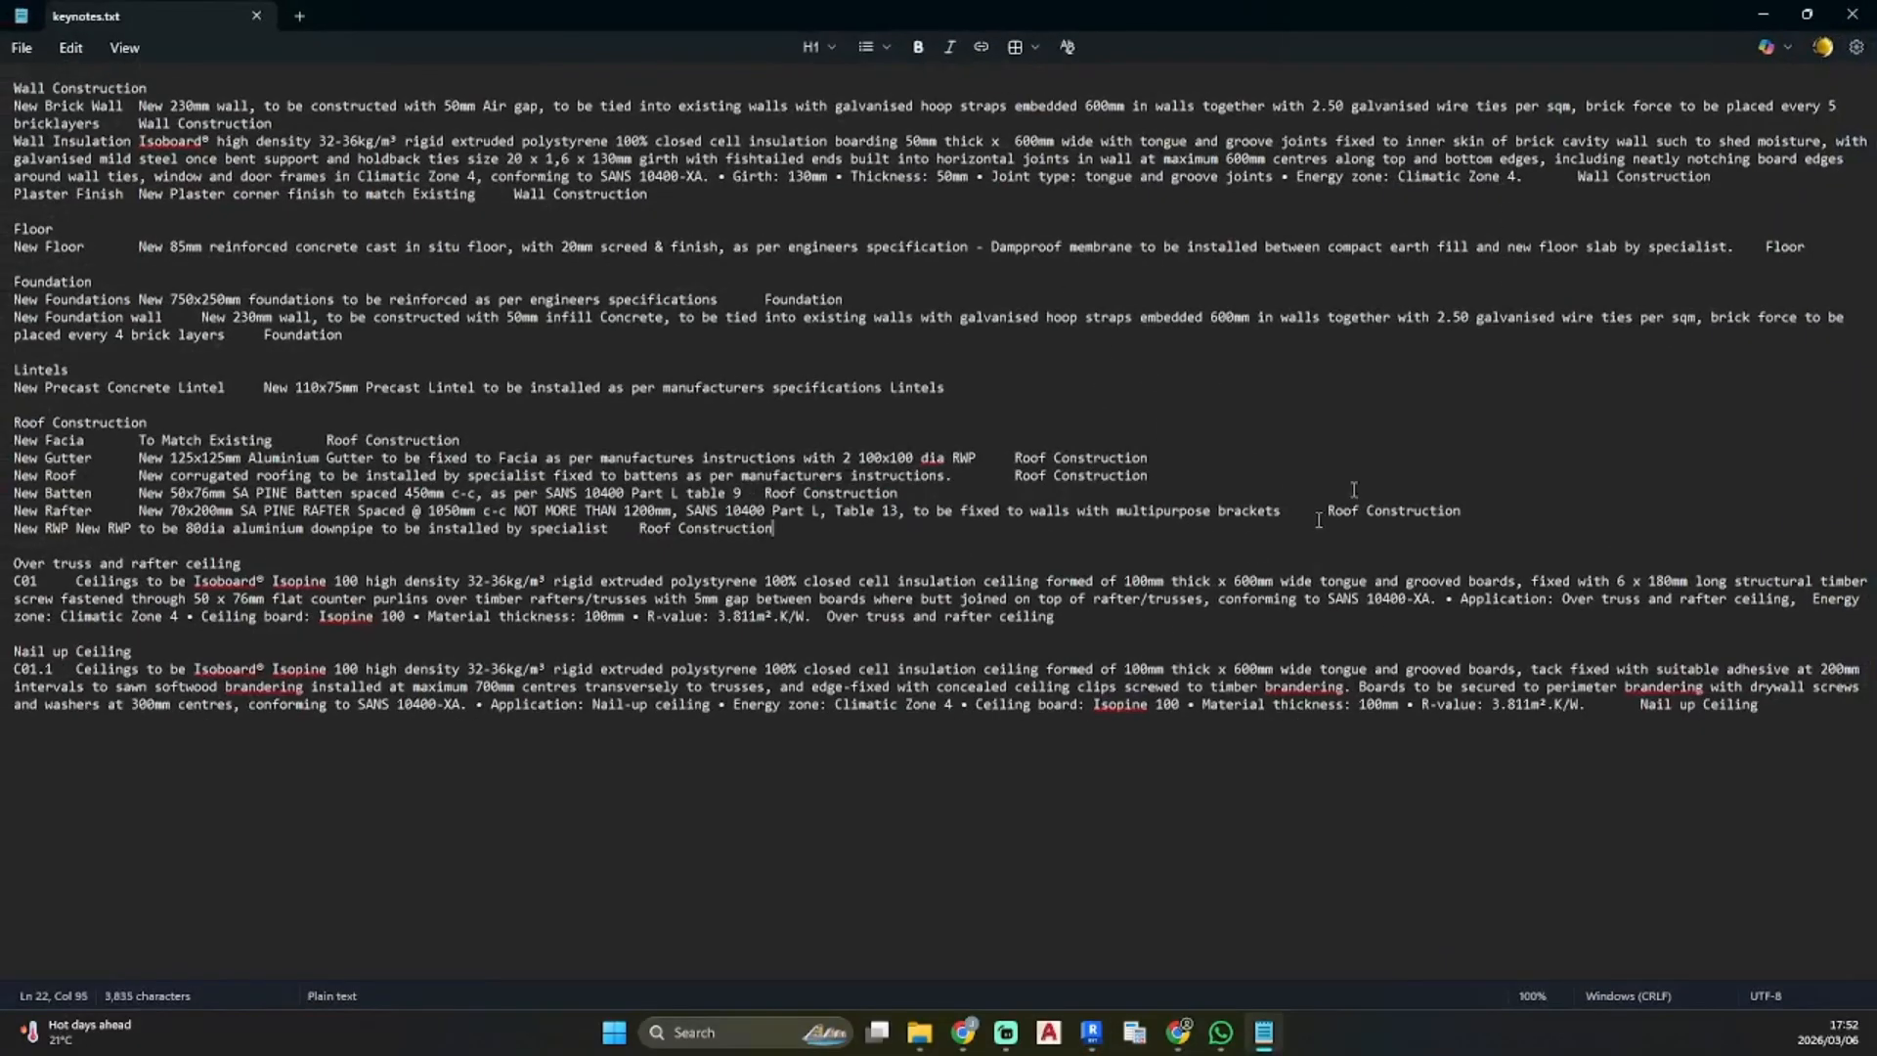
pyautogui.click(1762, 14)
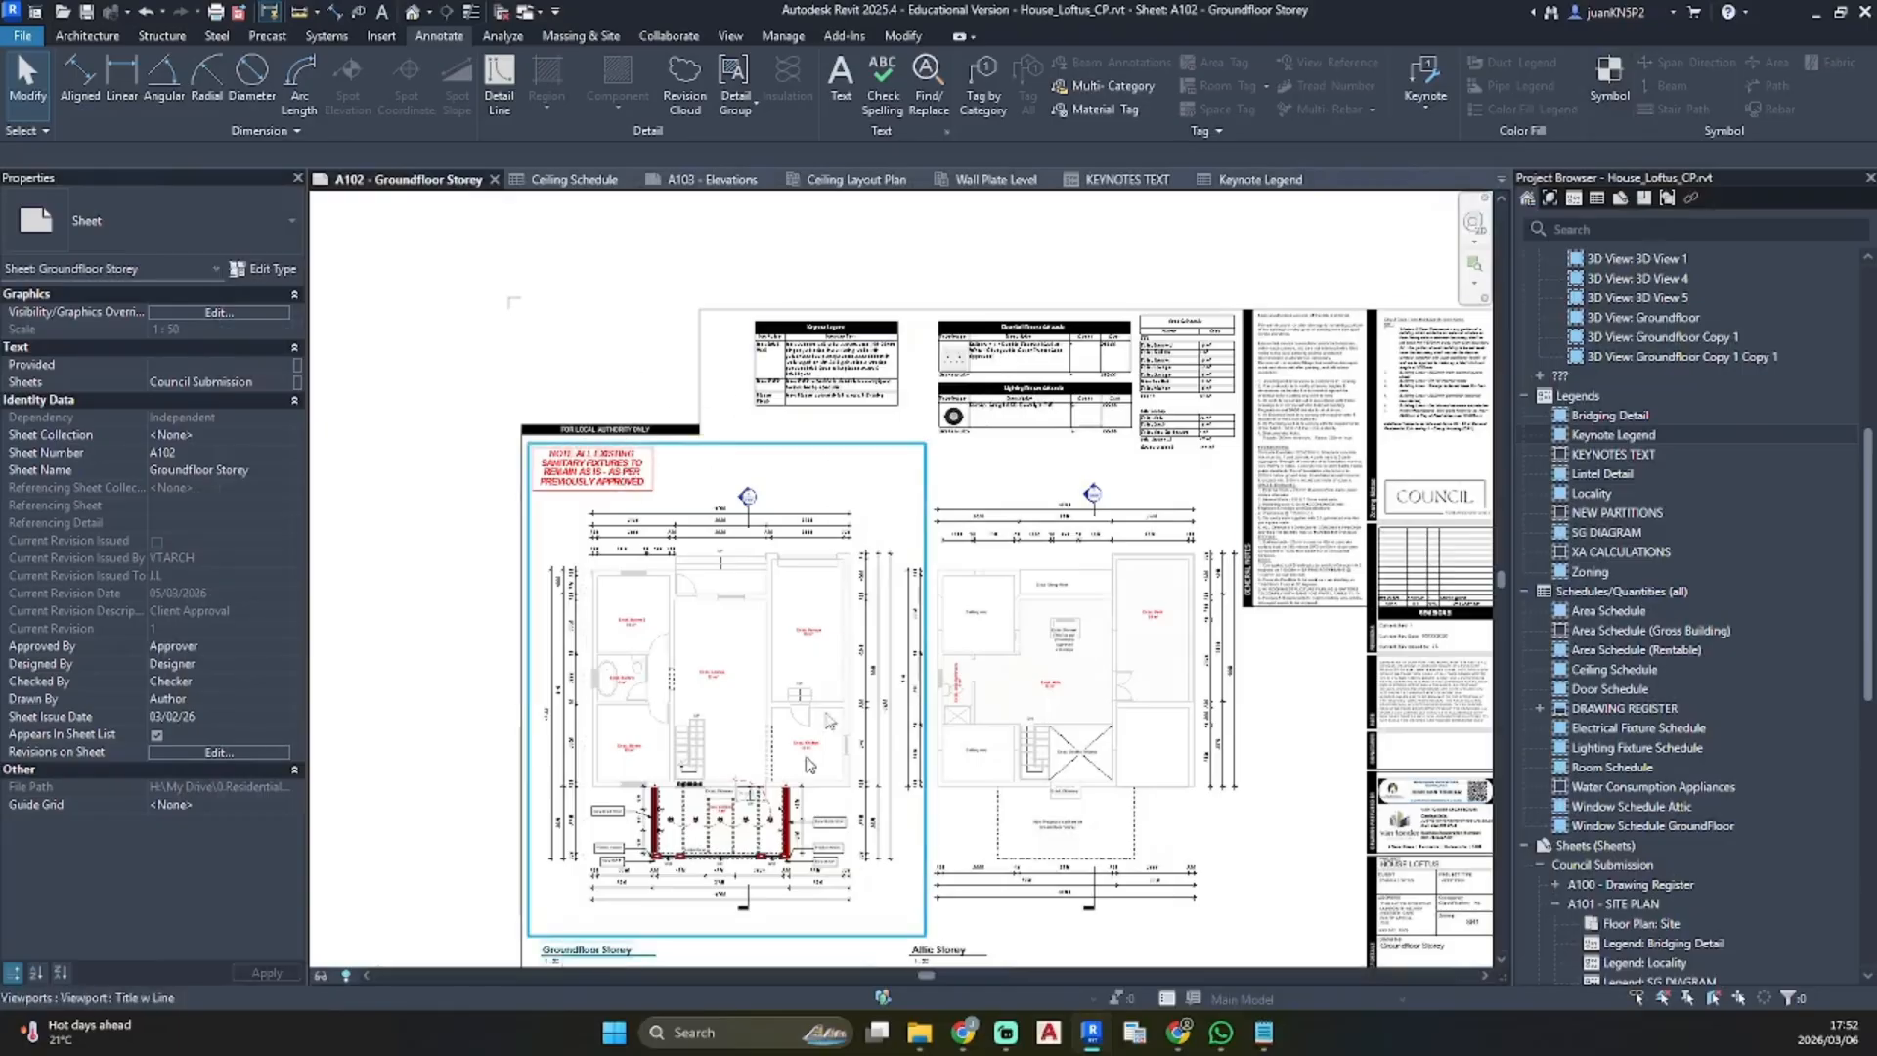
# Open sheet A103 - Elevations and activate the North East Elevation viewport
pyautogui.scroll(-10, 1708, 764)
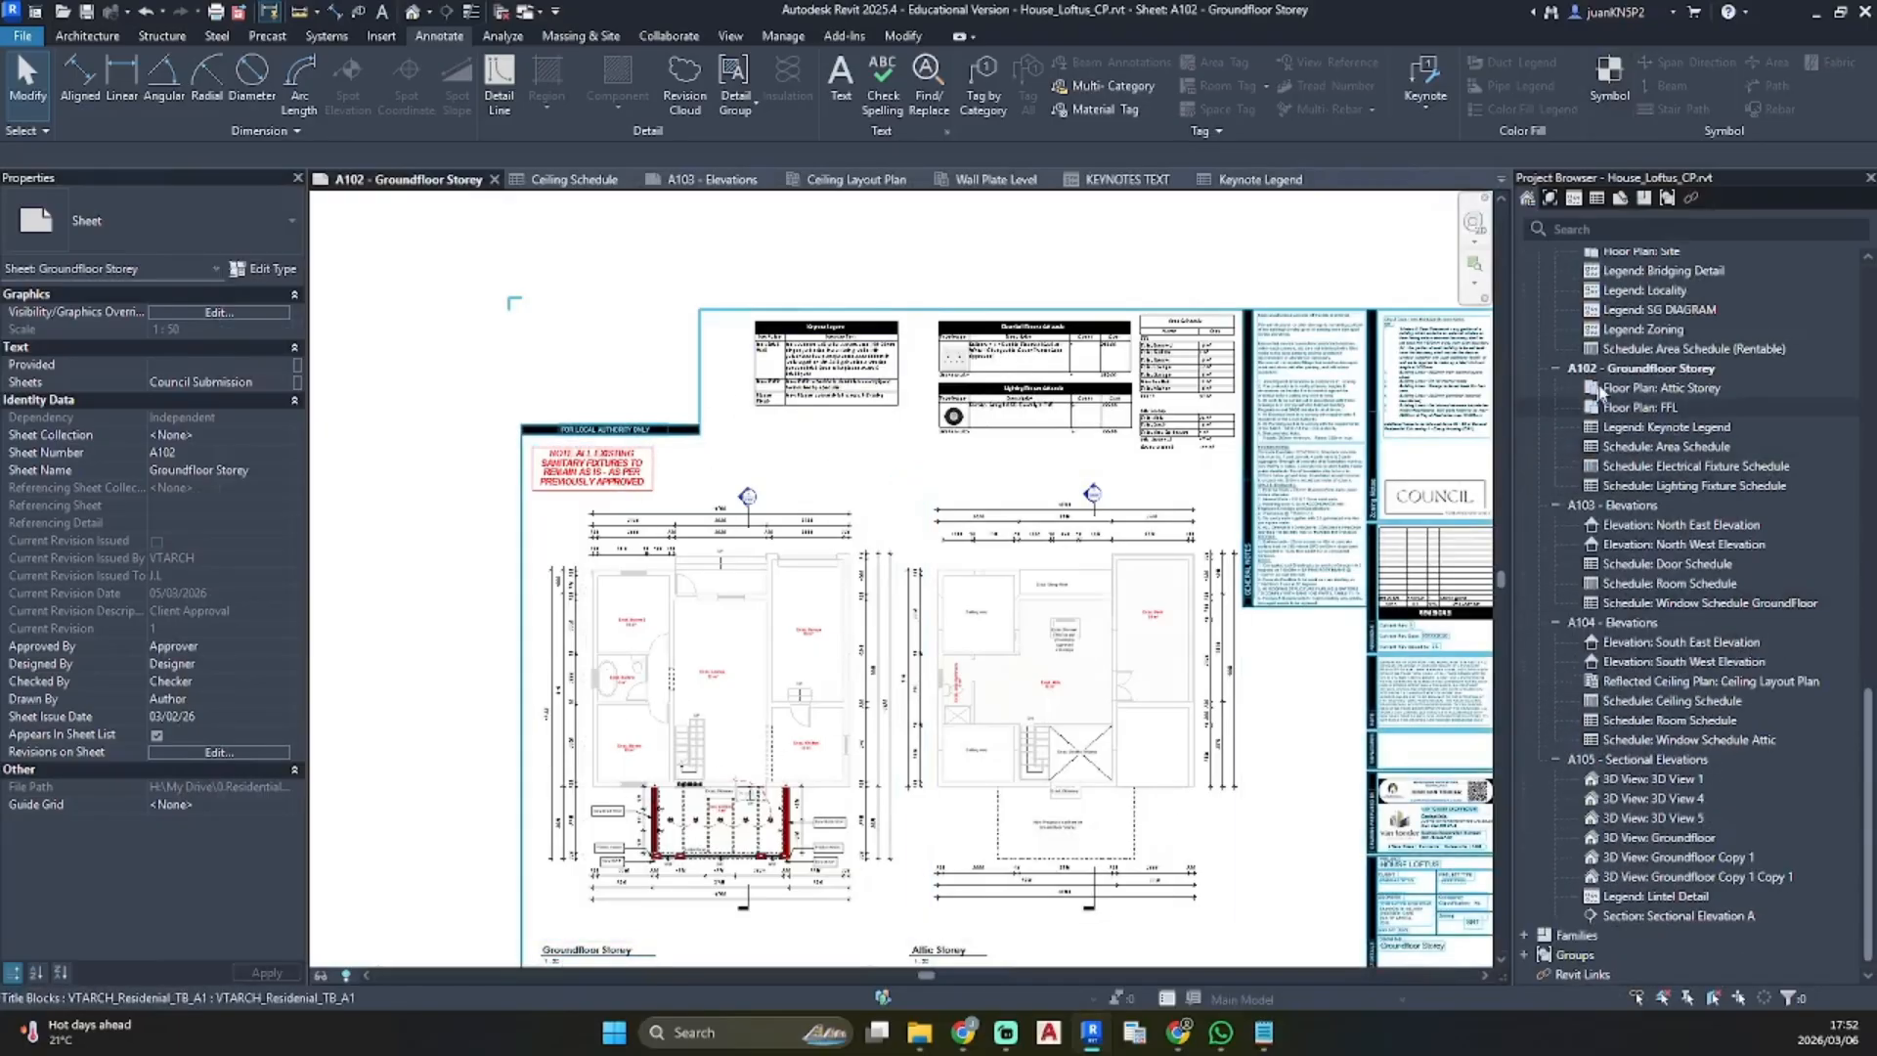
pyautogui.doubleClick(1615, 506)
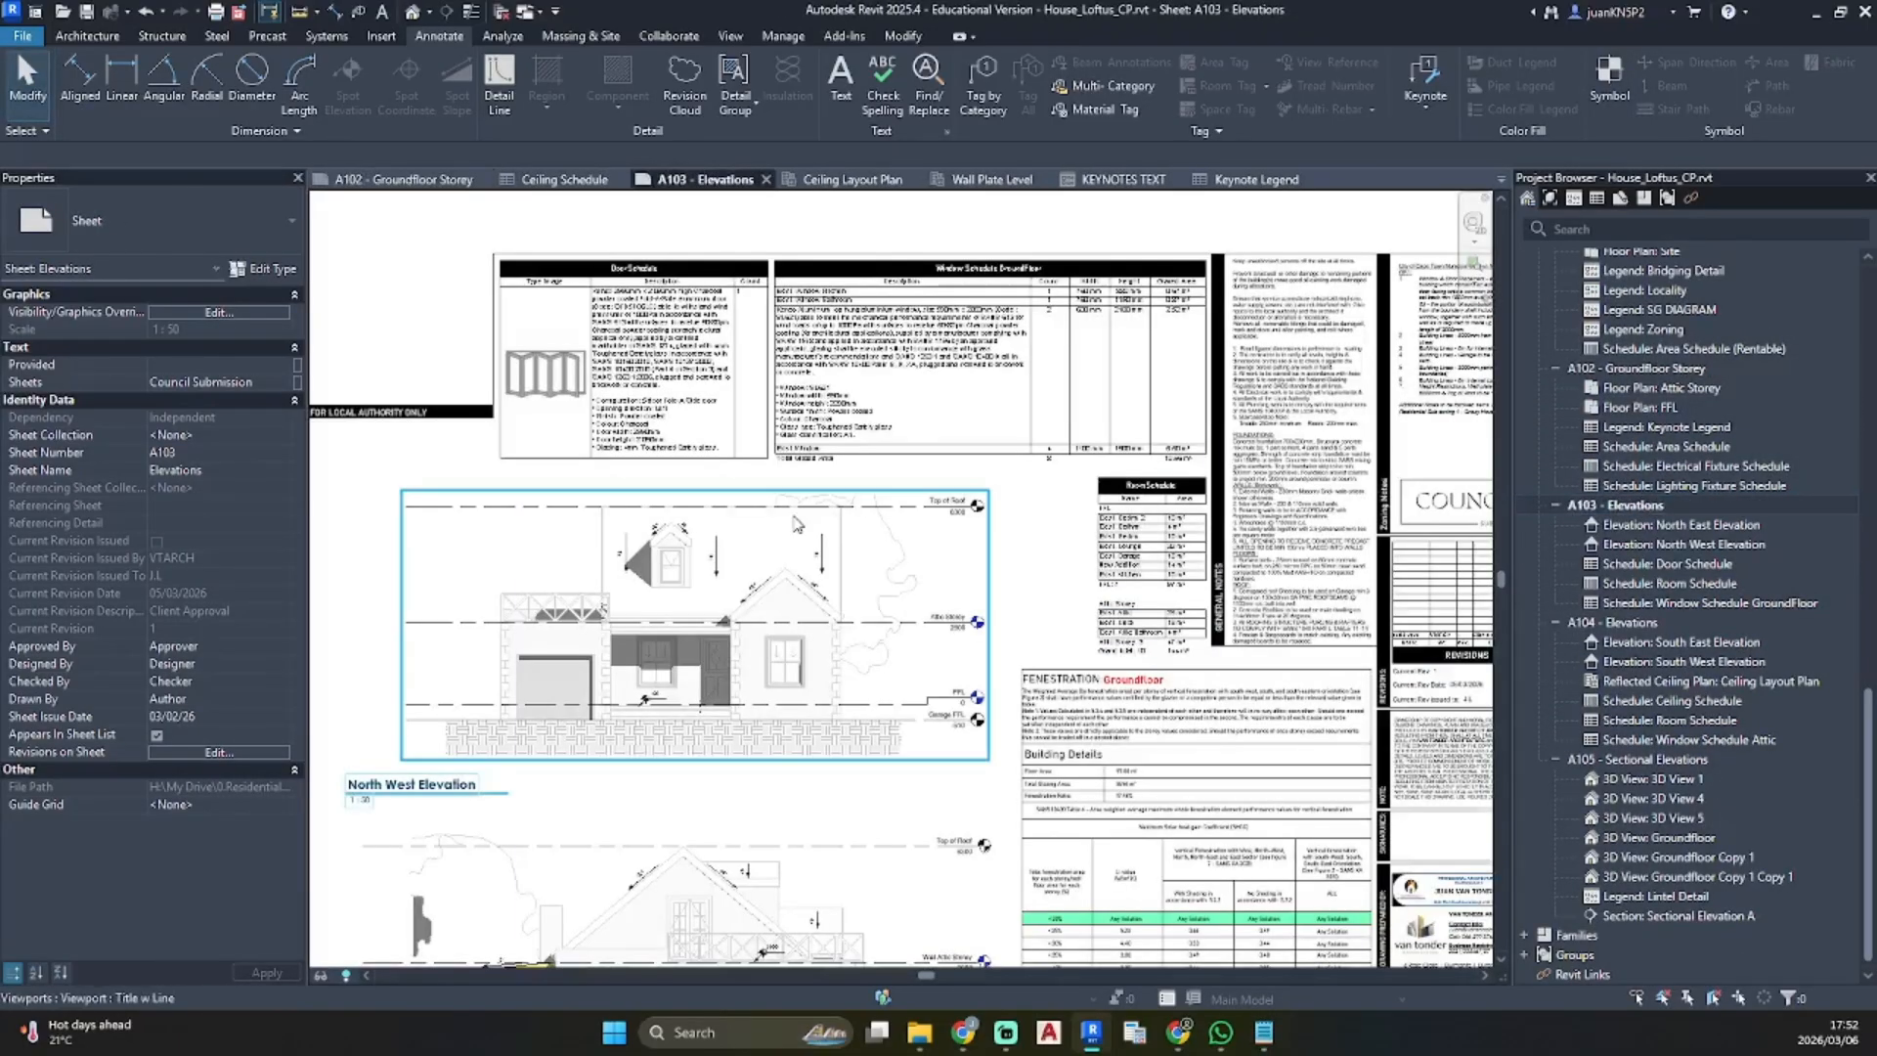
pyautogui.scroll(-3, 794, 524)
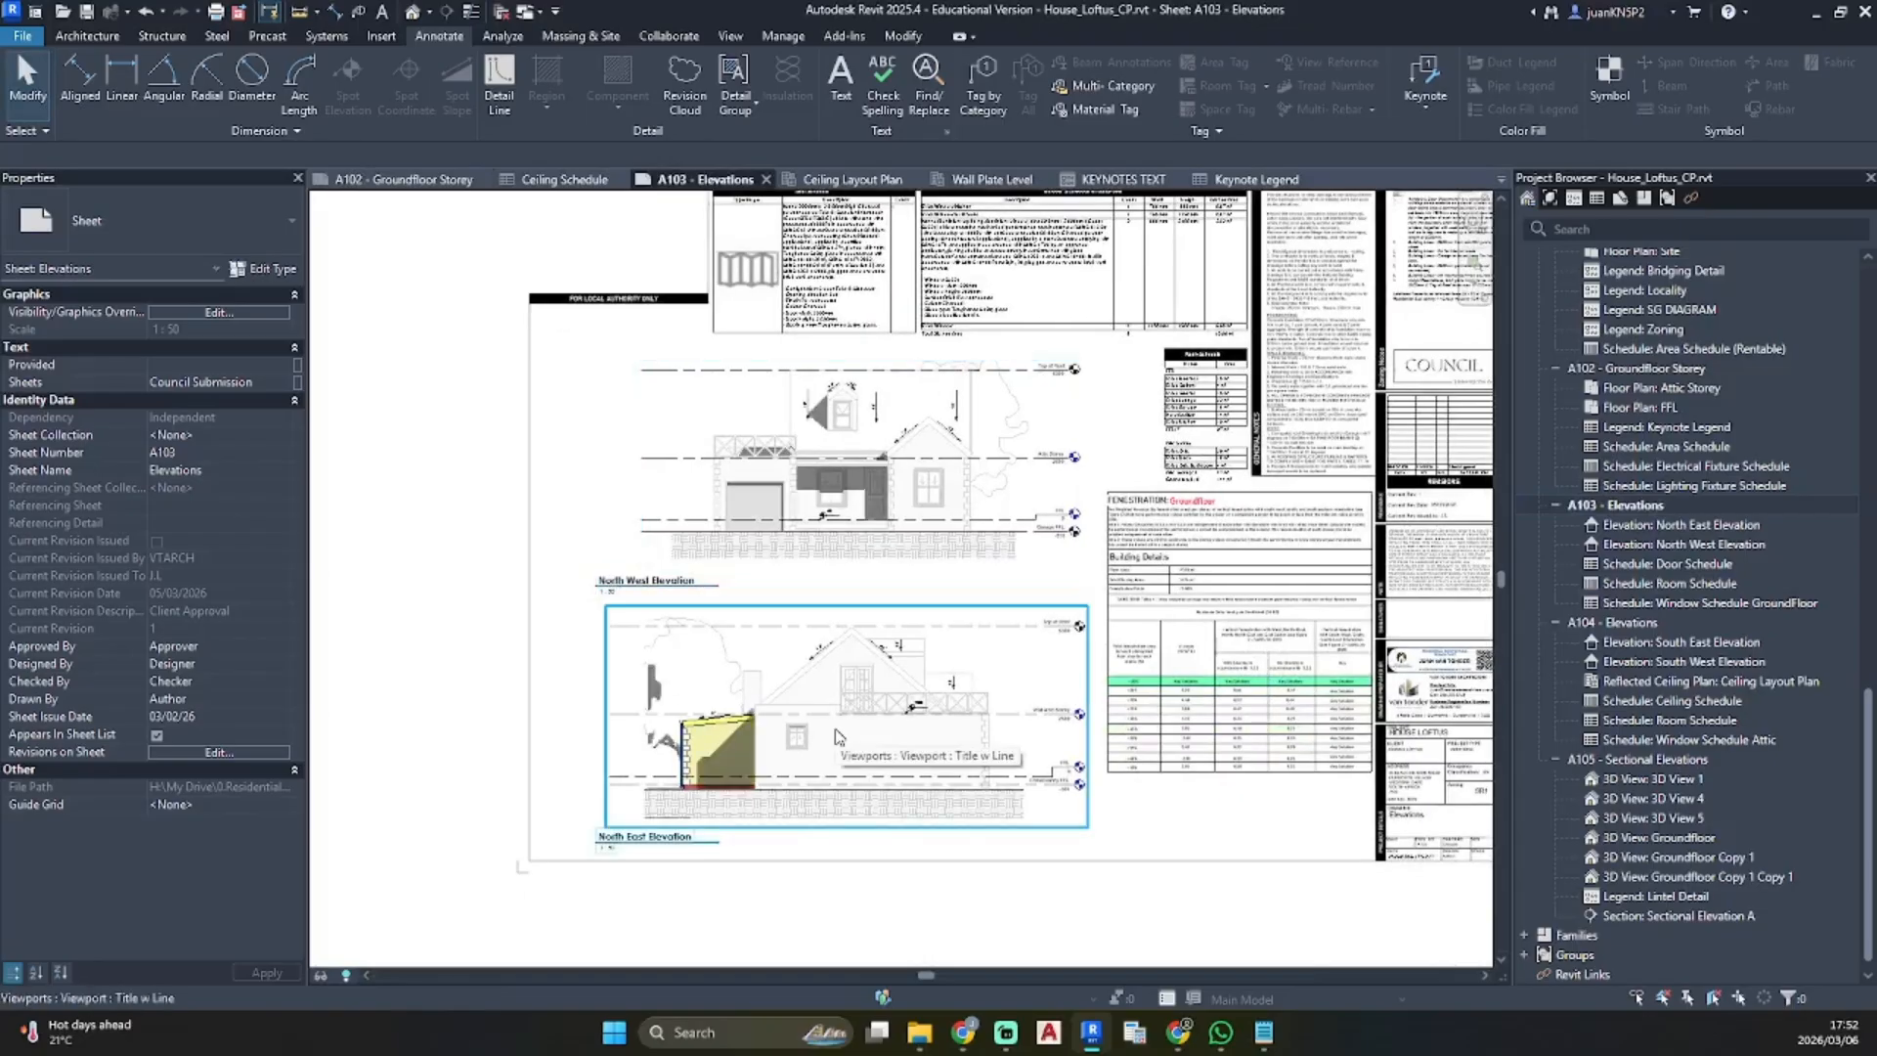
pyautogui.scroll(5, 786, 732)
pyautogui.moveTo(786, 732); pyautogui.dragTo(916, 602, button='middle')
pyautogui.doubleClick(821, 648)
pyautogui.scroll(1, 639, 663)
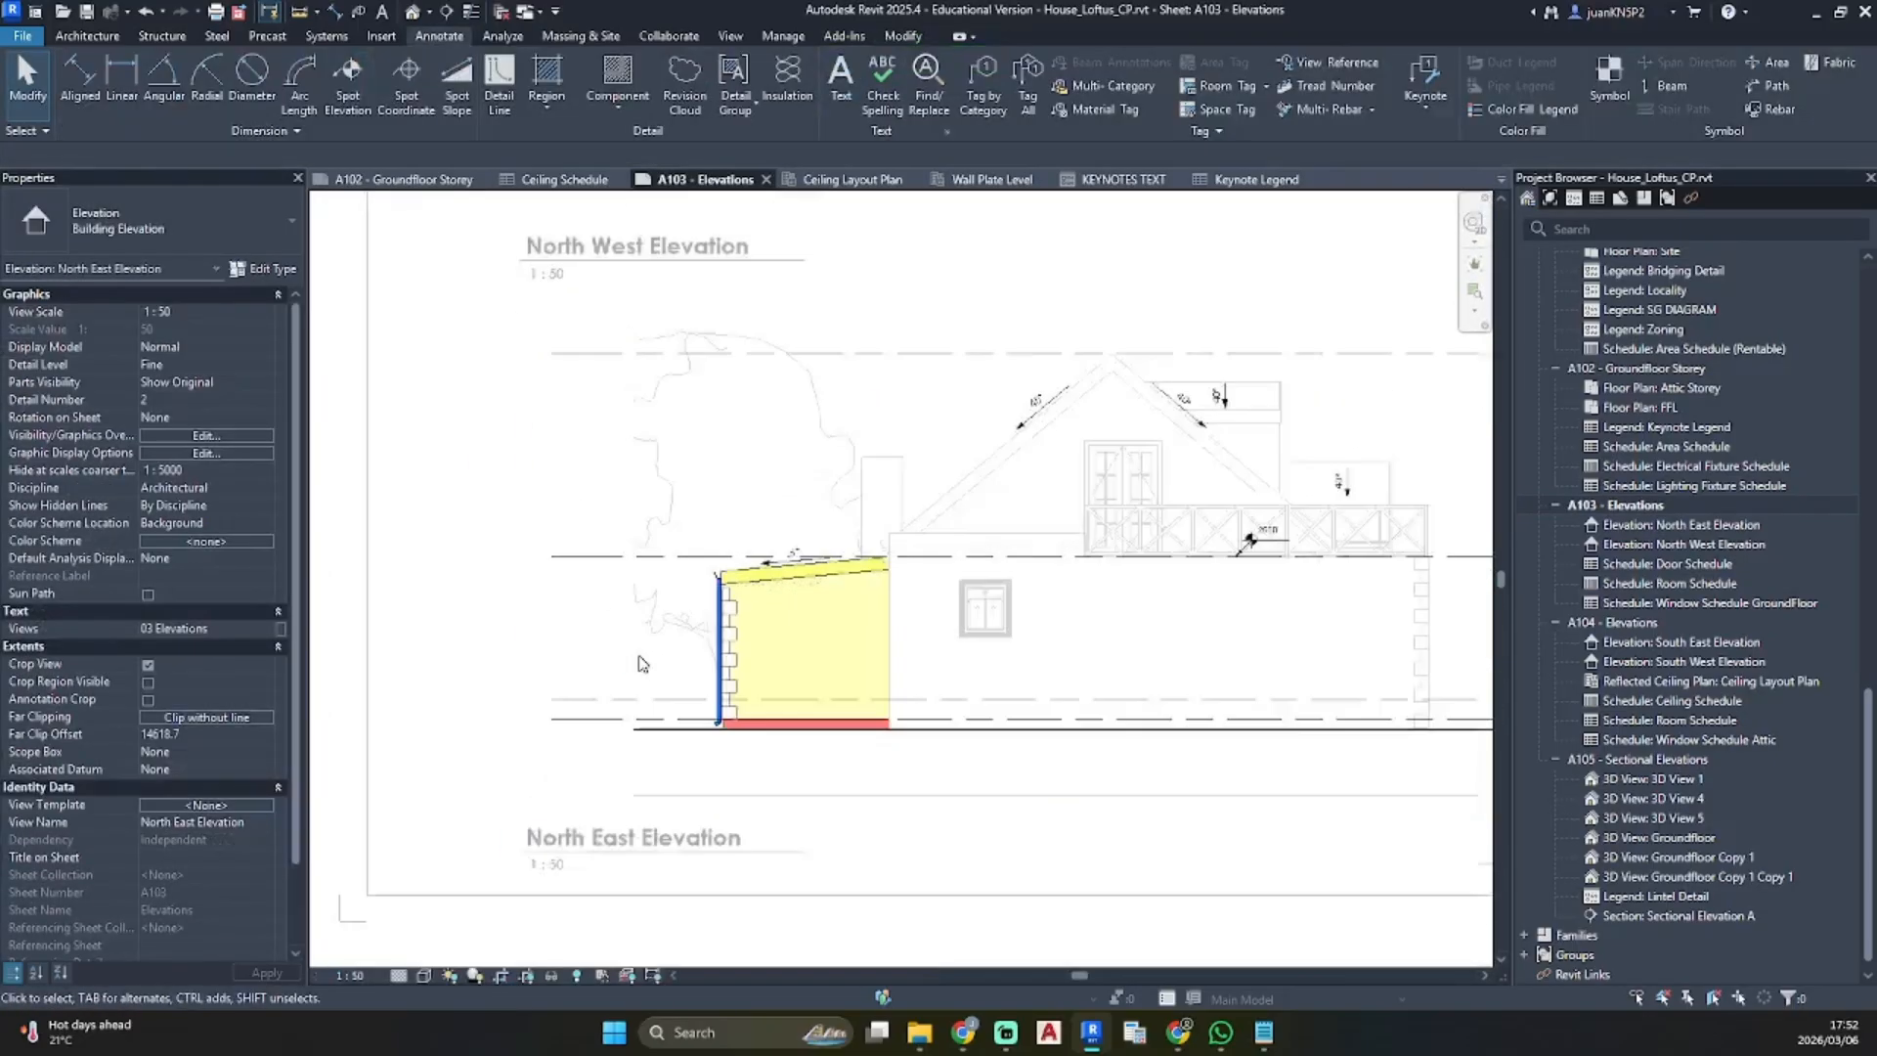
# Place a New Brick Wall element keynote tag on the yellow addition wall, with its text outside the building beyond the downpipe
pyautogui.scroll(2, 643, 663)
pyautogui.click(1425, 100)
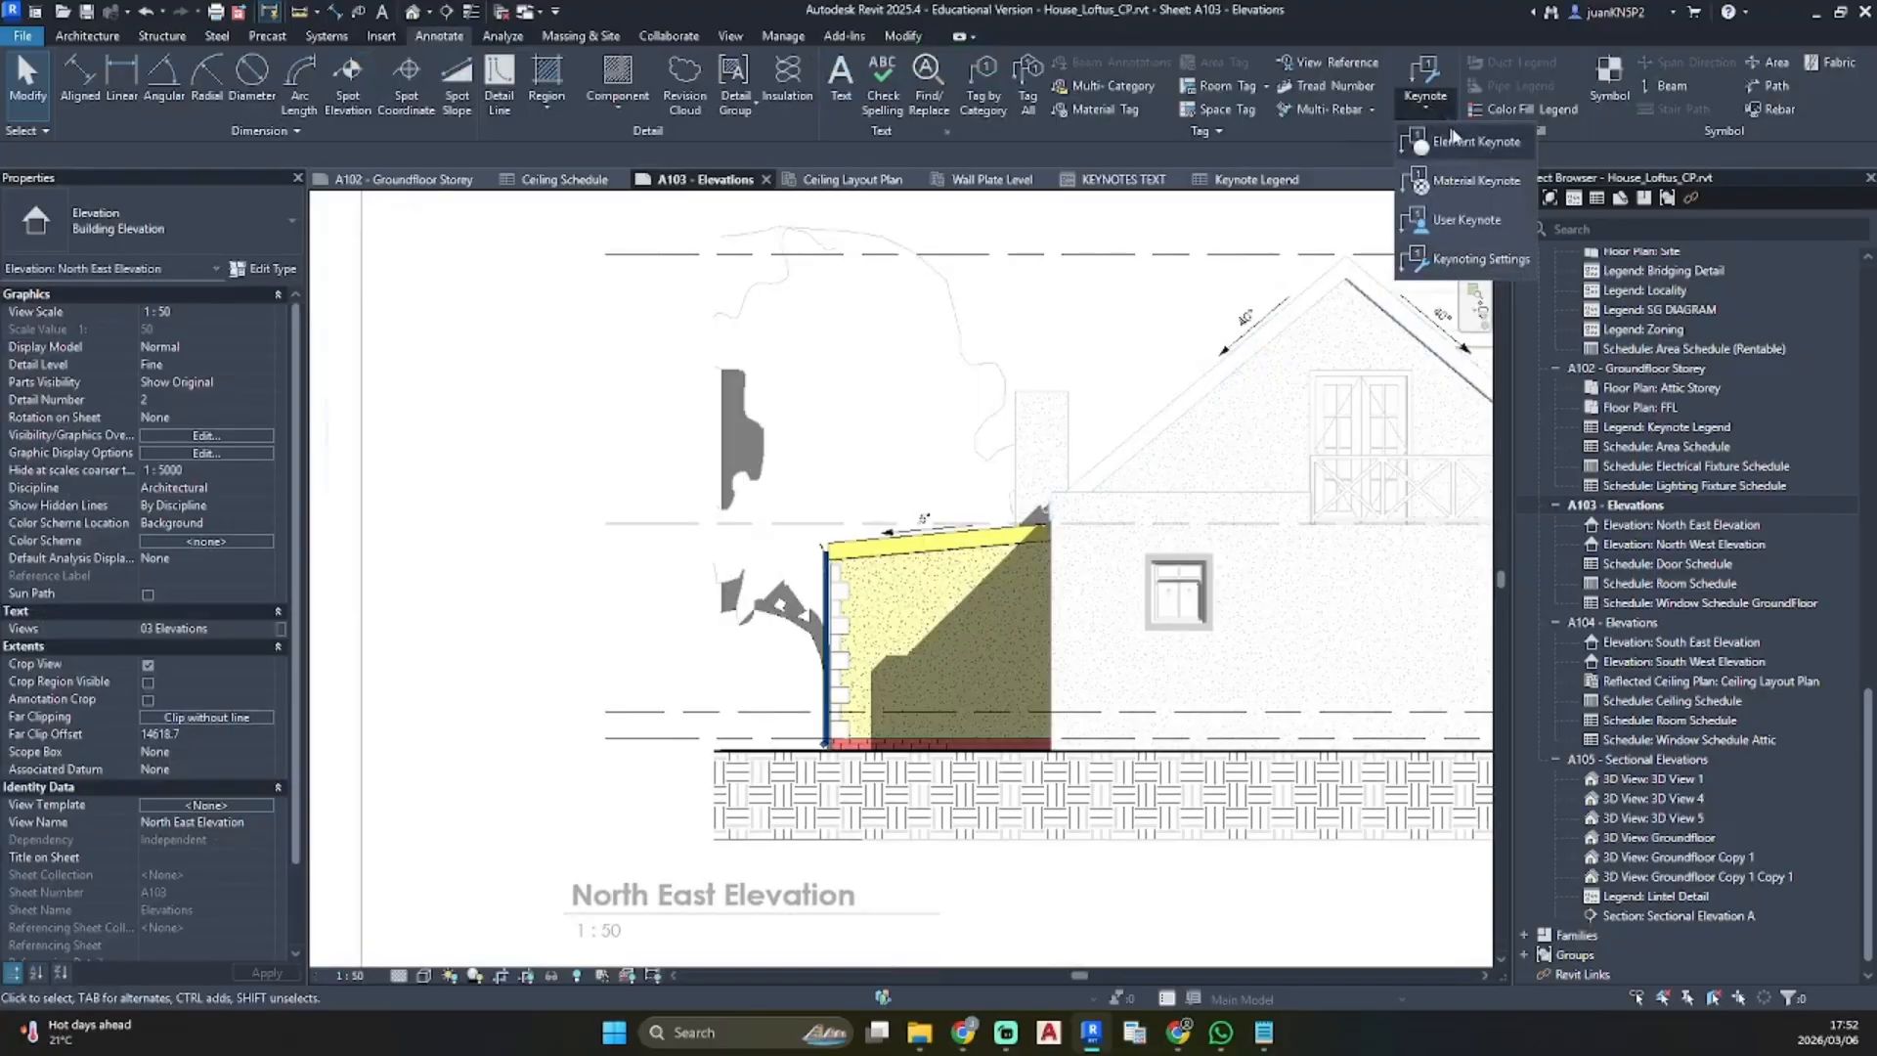
pyautogui.click(1467, 142)
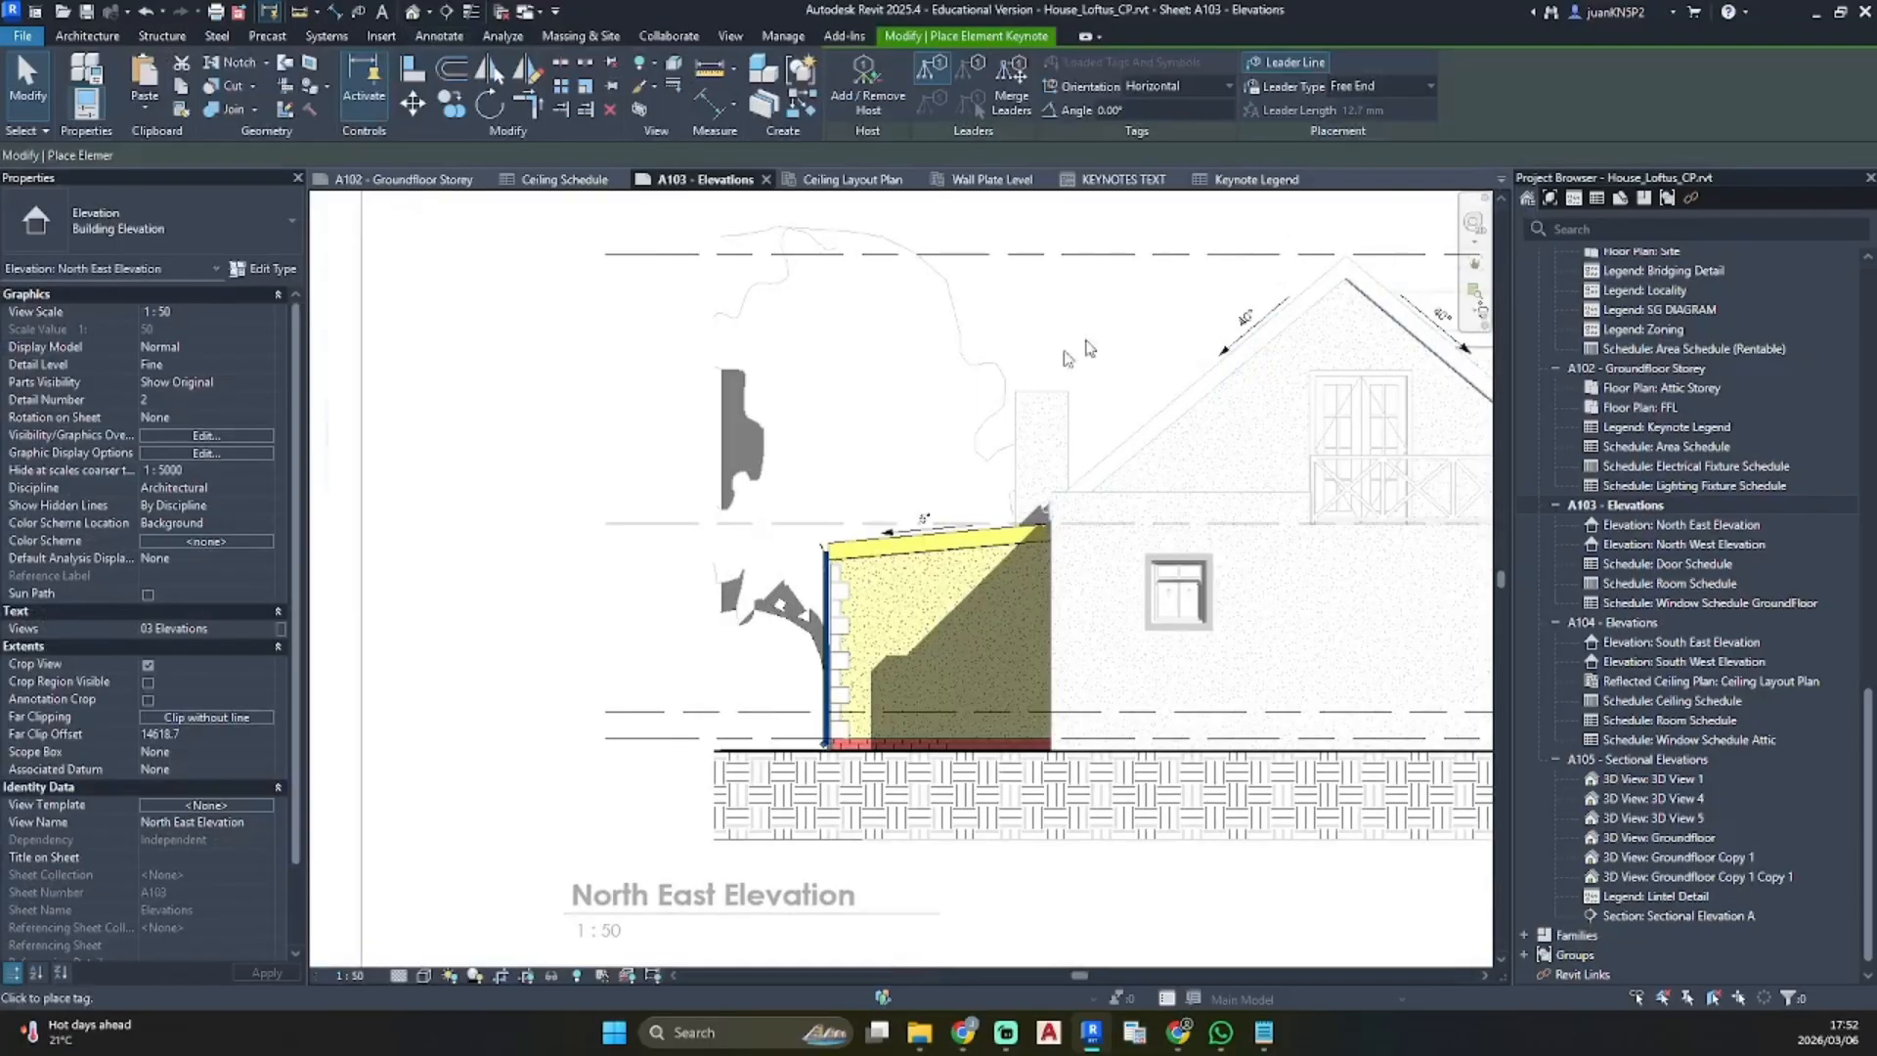
pyautogui.click(898, 682)
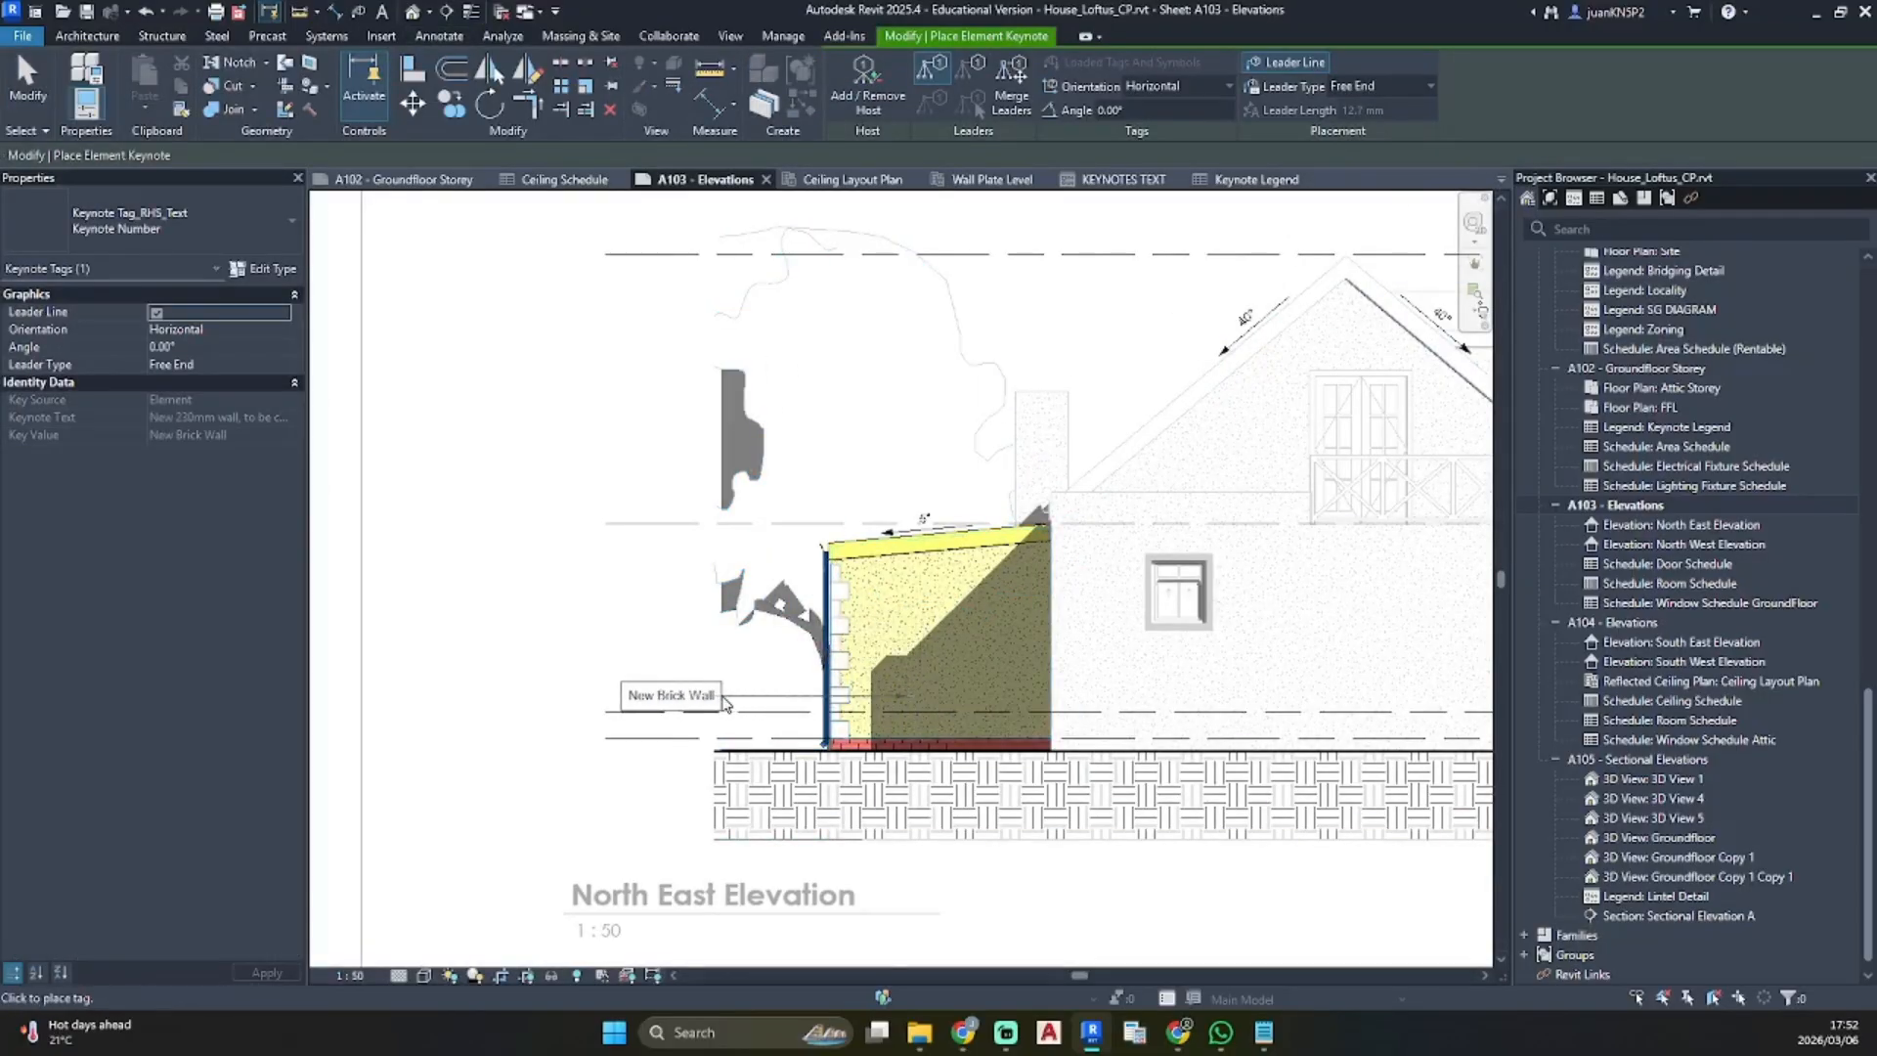
pyautogui.click(581, 702)
pyautogui.scroll(3, 826, 636)
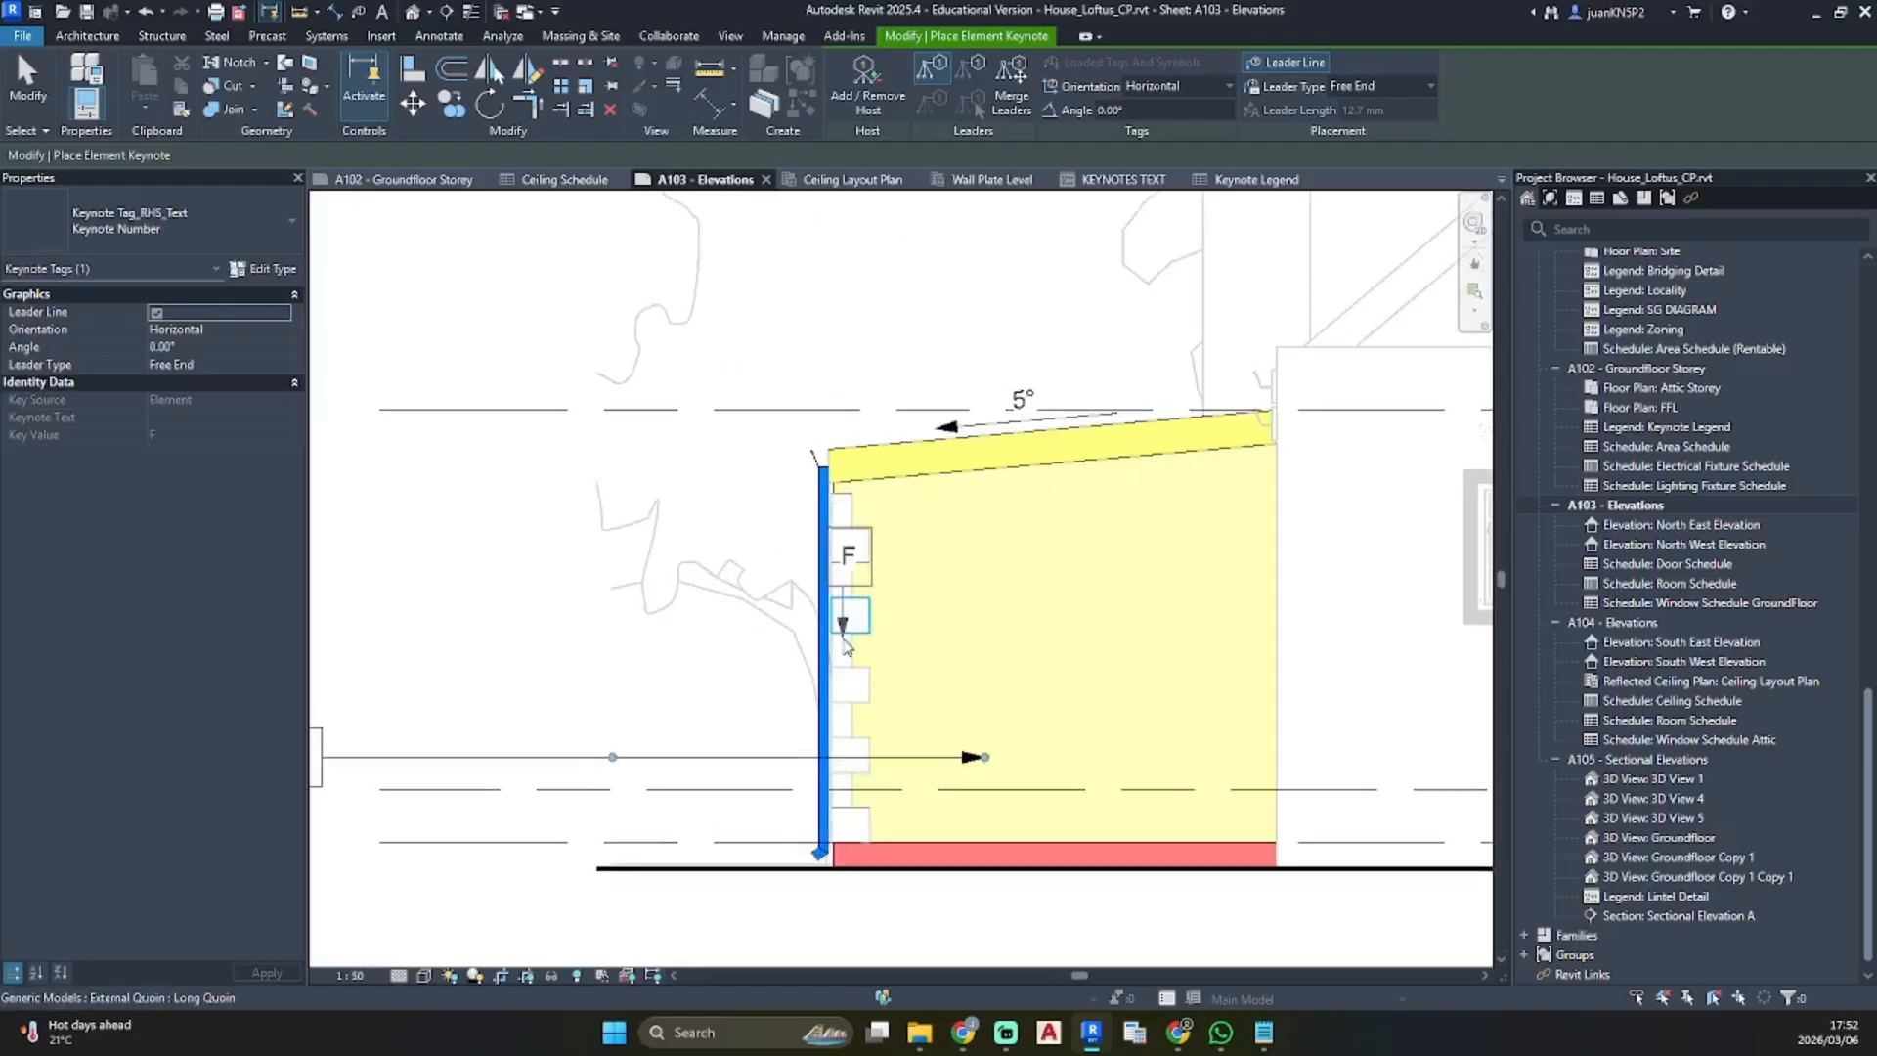
# Place a New RWP element keynote tag on the blue downpipe, with its text aligned above the New Brick Wall tag
pyautogui.click(817, 502)
pyautogui.click(789, 496)
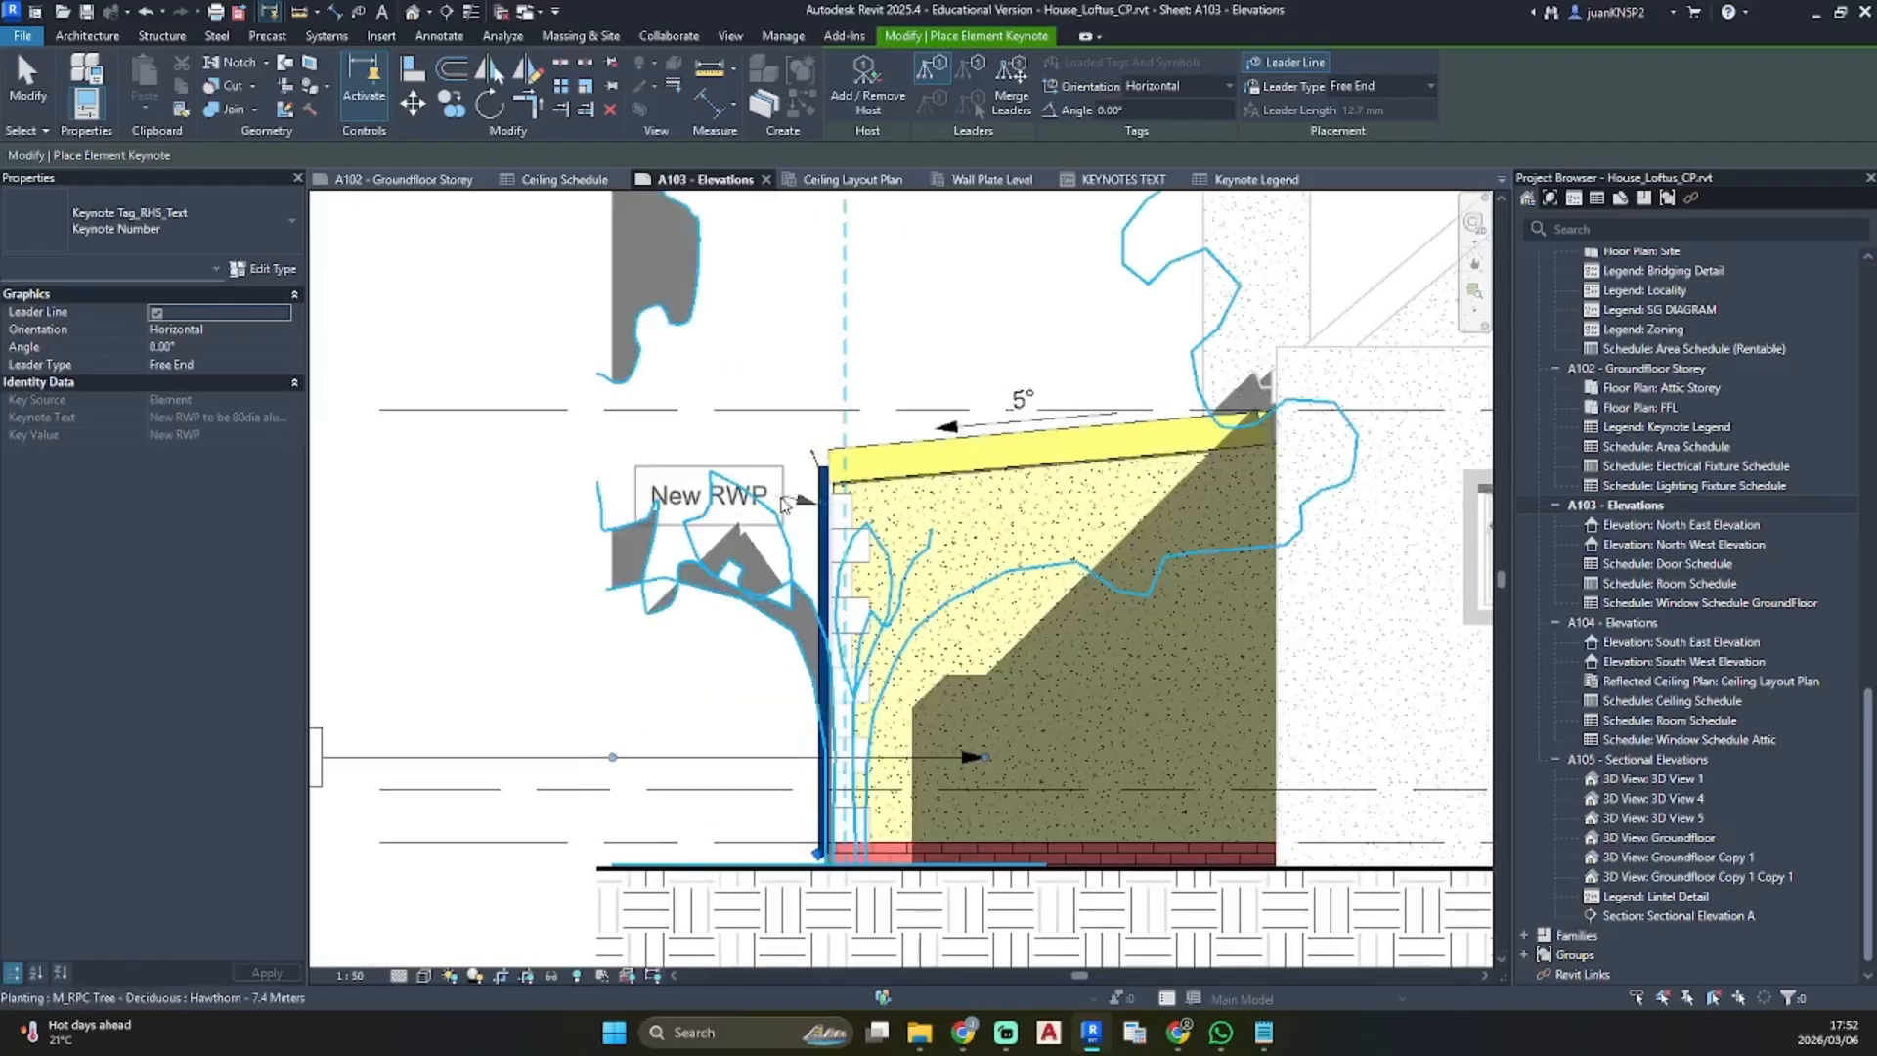
pyautogui.moveTo(406, 506); pyautogui.dragTo(742, 509, button='middle')
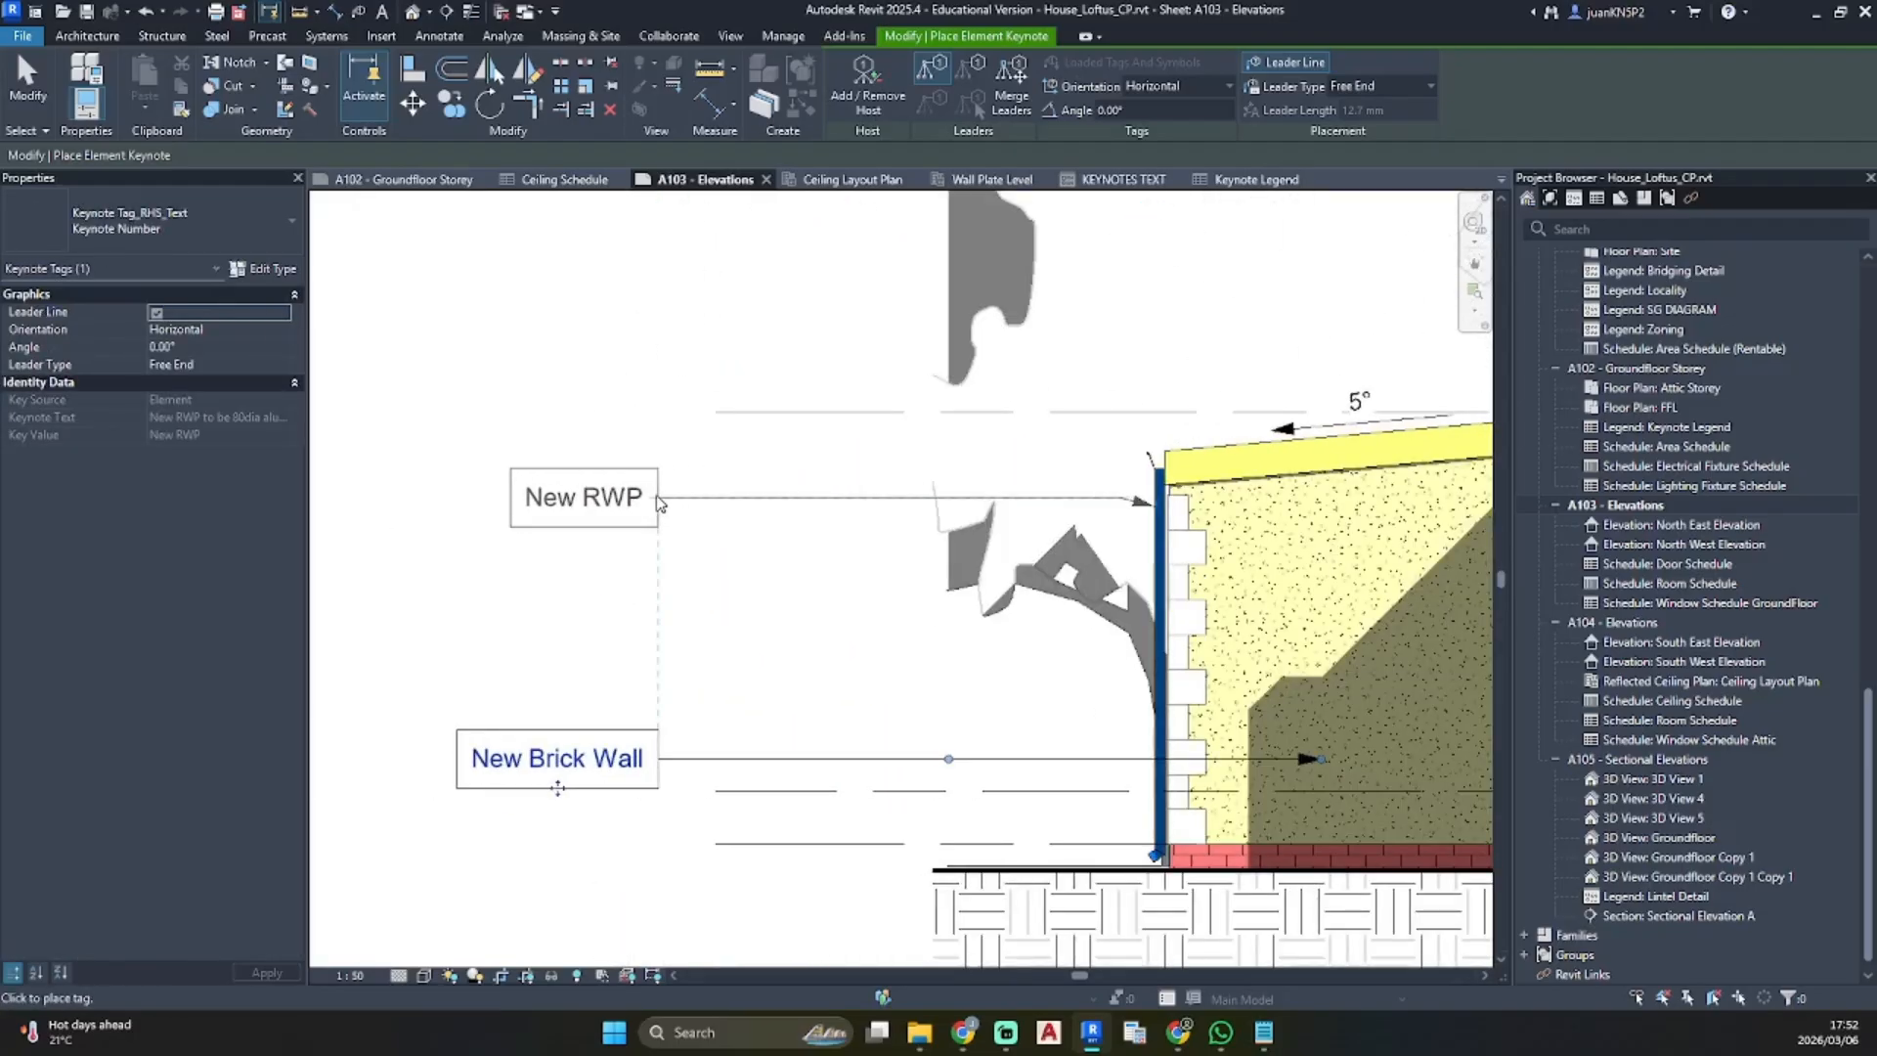
pyautogui.click(657, 503)
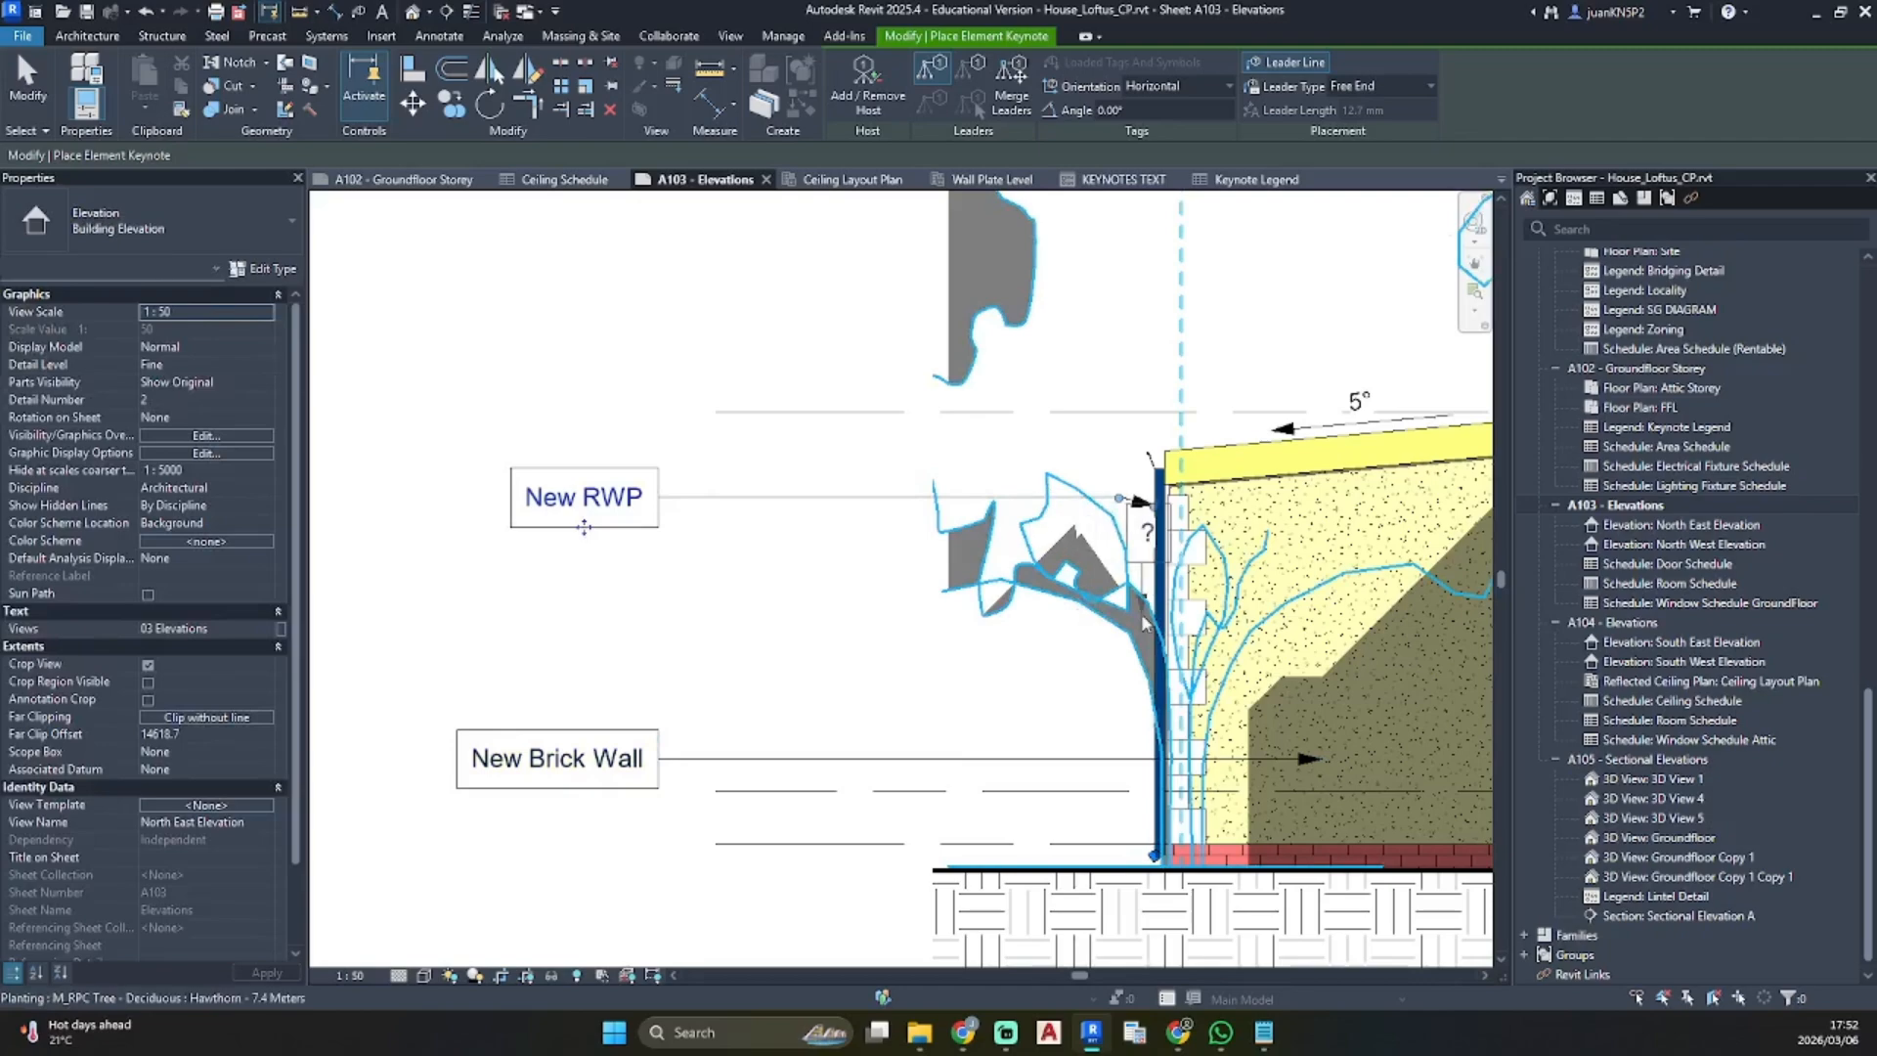
# Tag the corner quoins with the Plaster Finish keynote from Wall Construction, placing the text between the New RWP and New Brick Wall tags
pyautogui.click(974, 599)
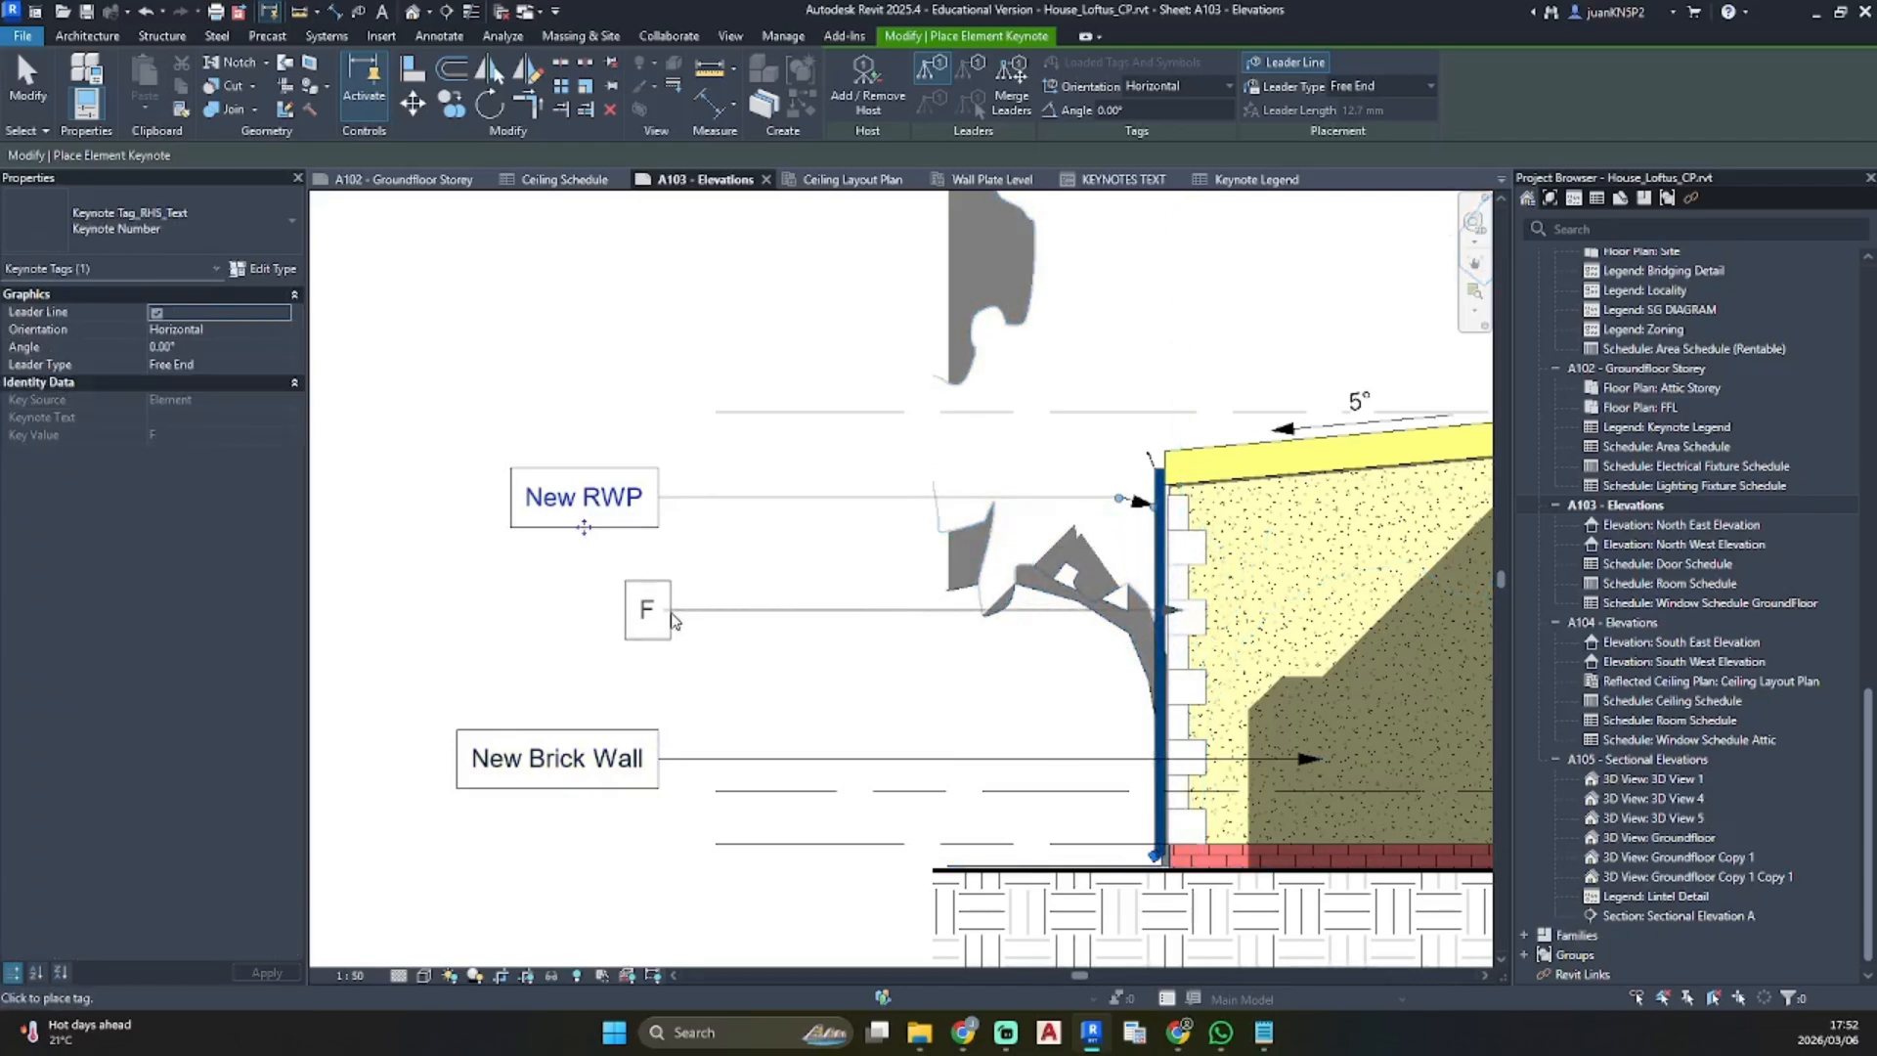
pyautogui.click(669, 619)
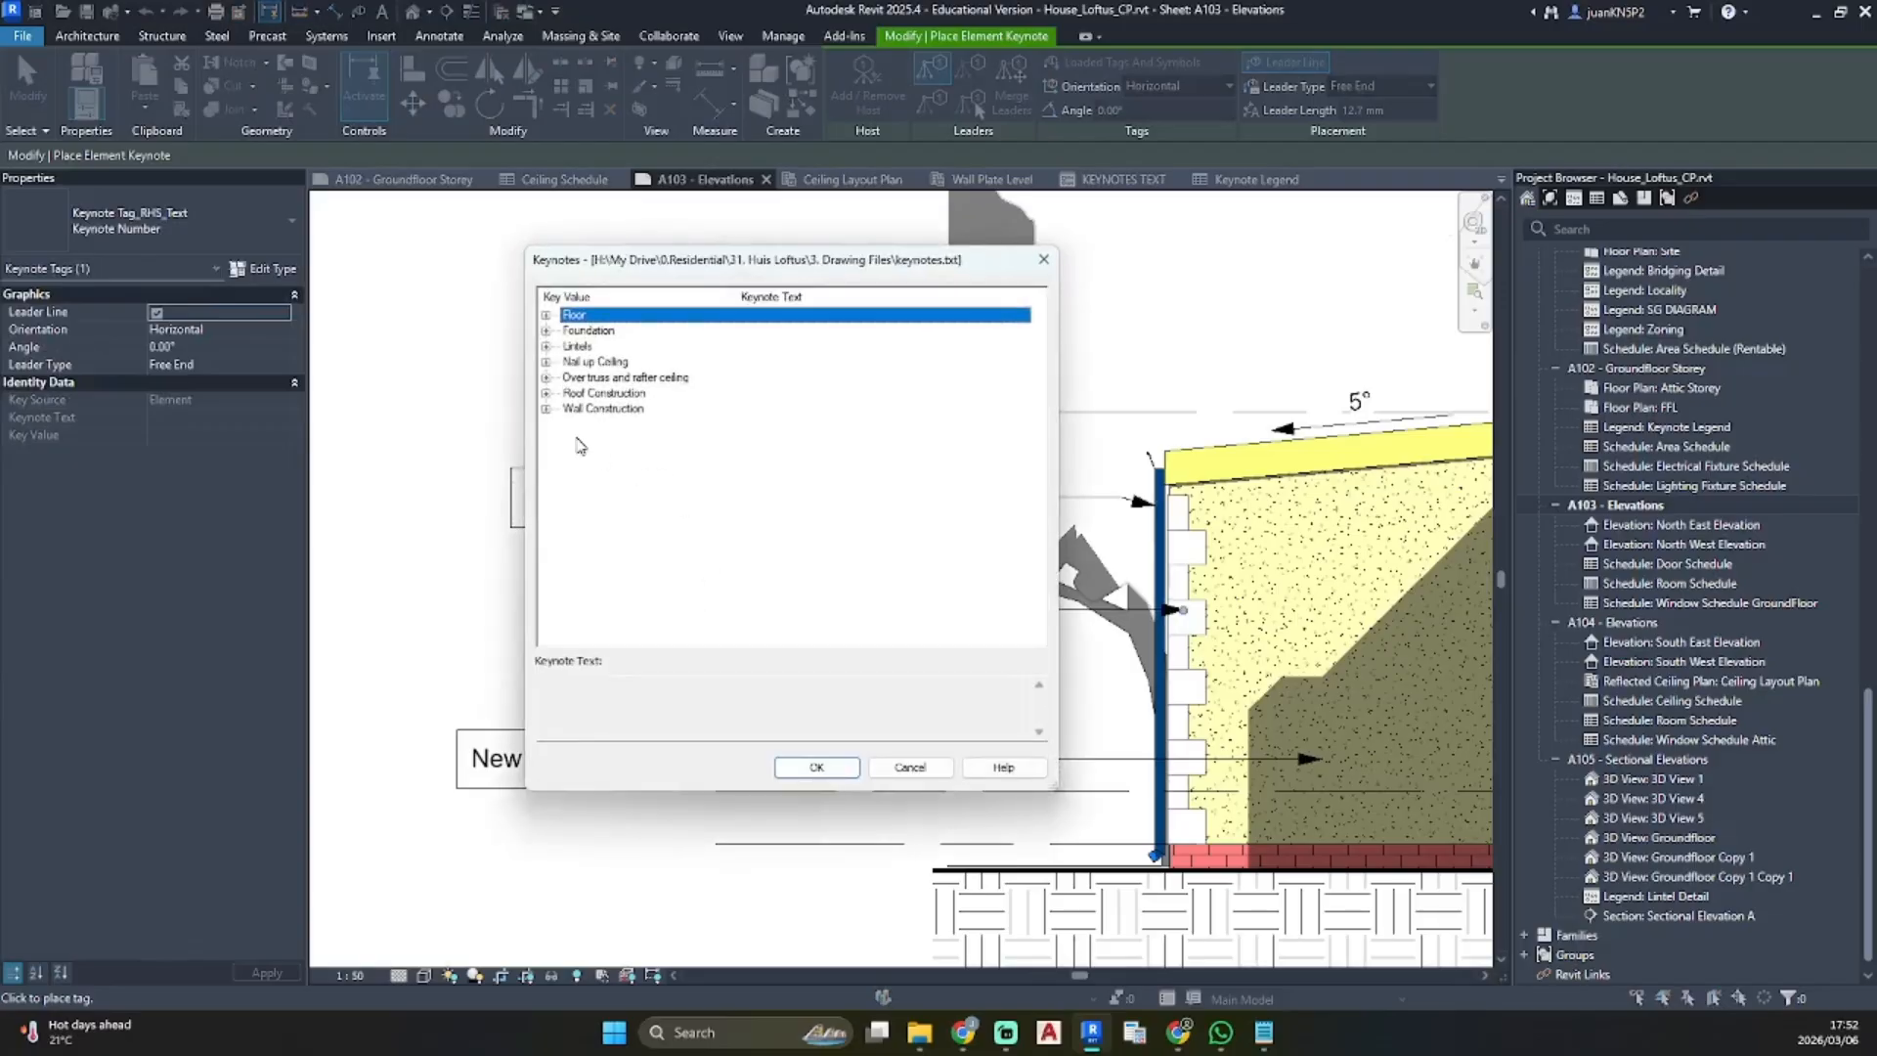
pyautogui.click(546, 409)
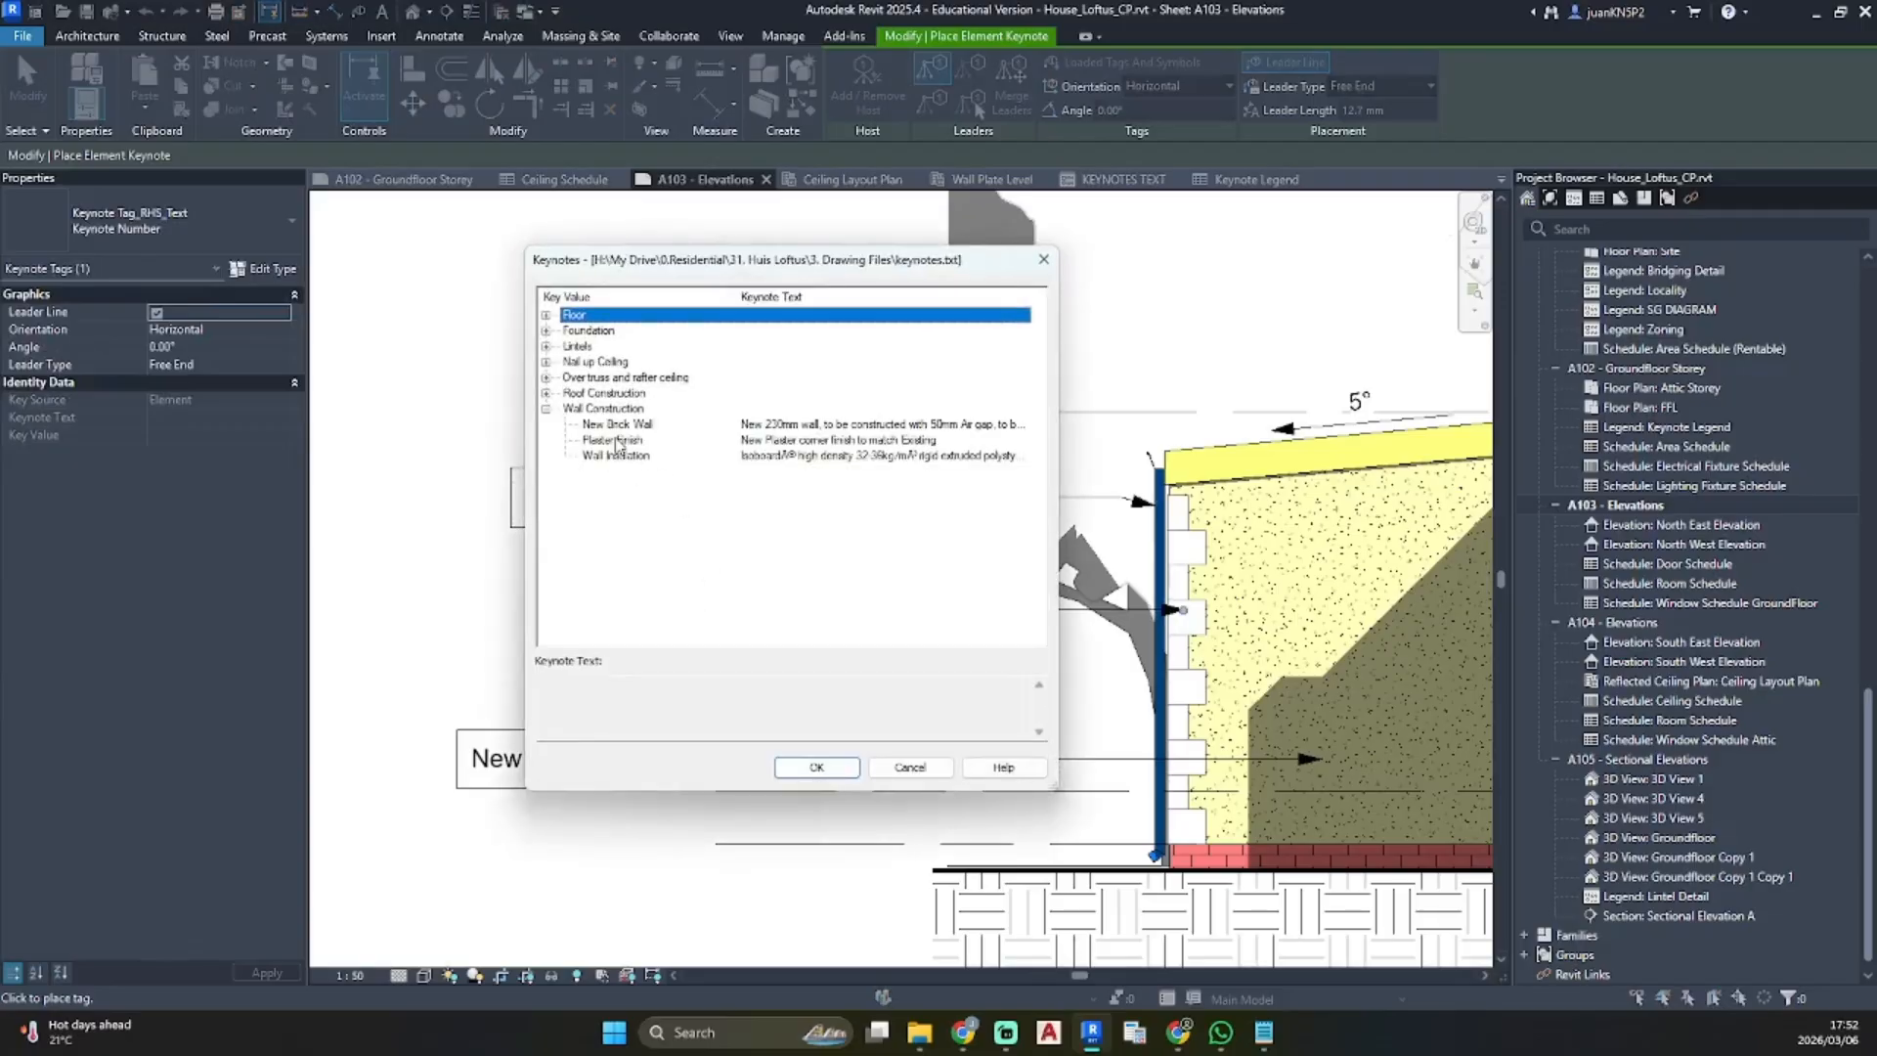
pyautogui.click(613, 443)
pyautogui.click(838, 770)
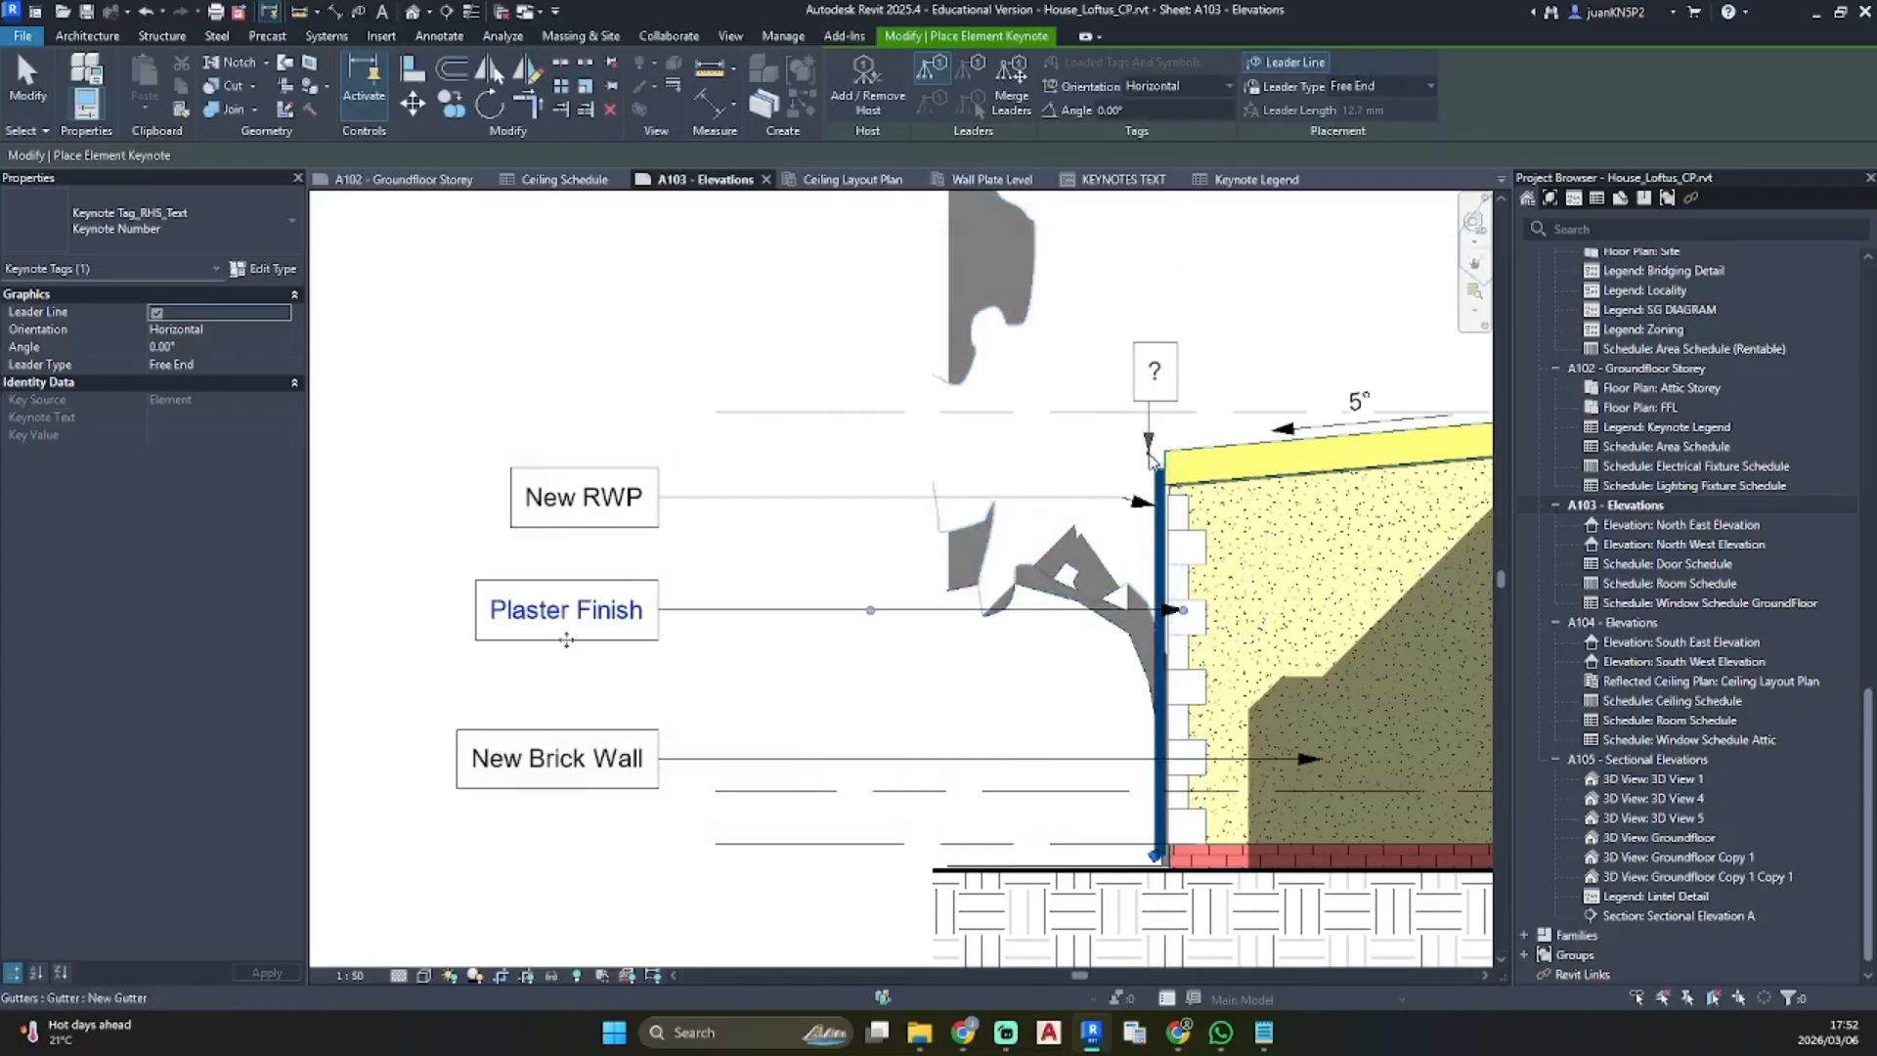
# Tag the gutter at the low roof edge with the New Gutter keynote from Roof Construction, placing the text above the New RWP tag
pyautogui.click(1096, 428)
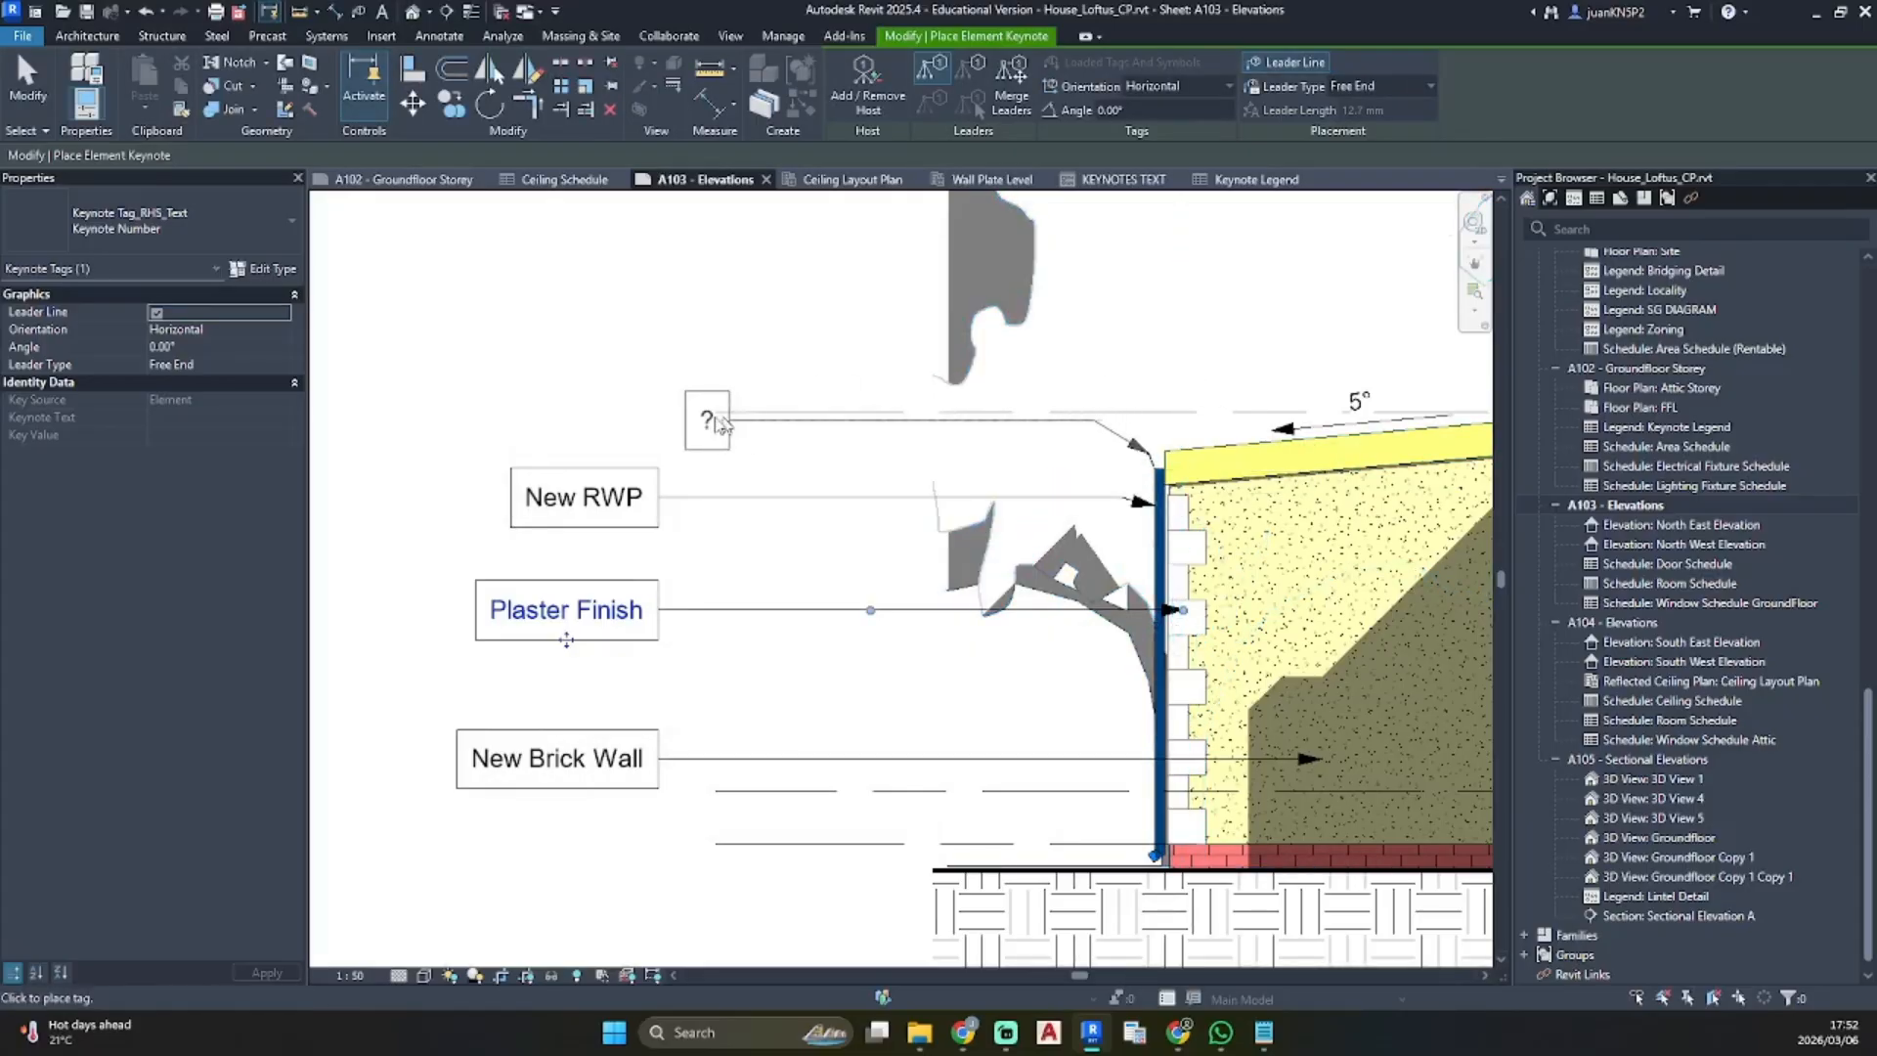
pyautogui.click(662, 428)
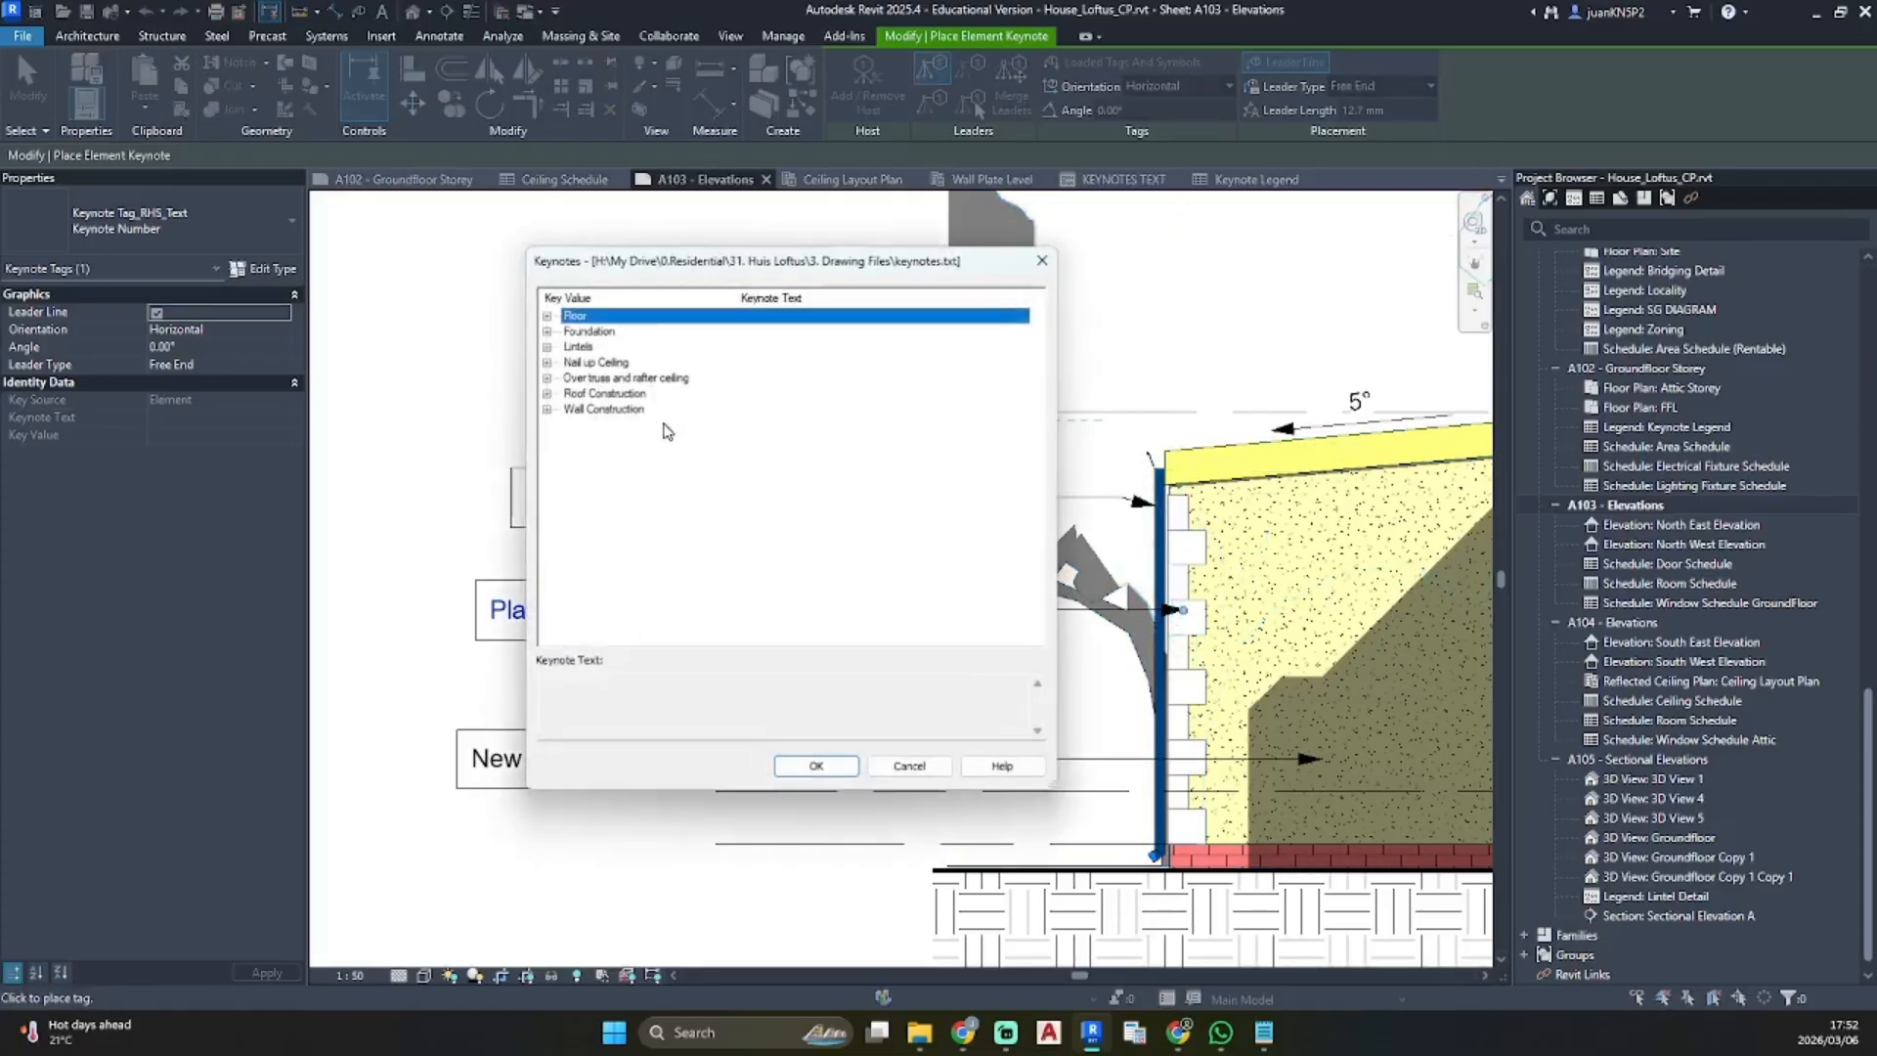
pyautogui.click(545, 393)
pyautogui.click(635, 442)
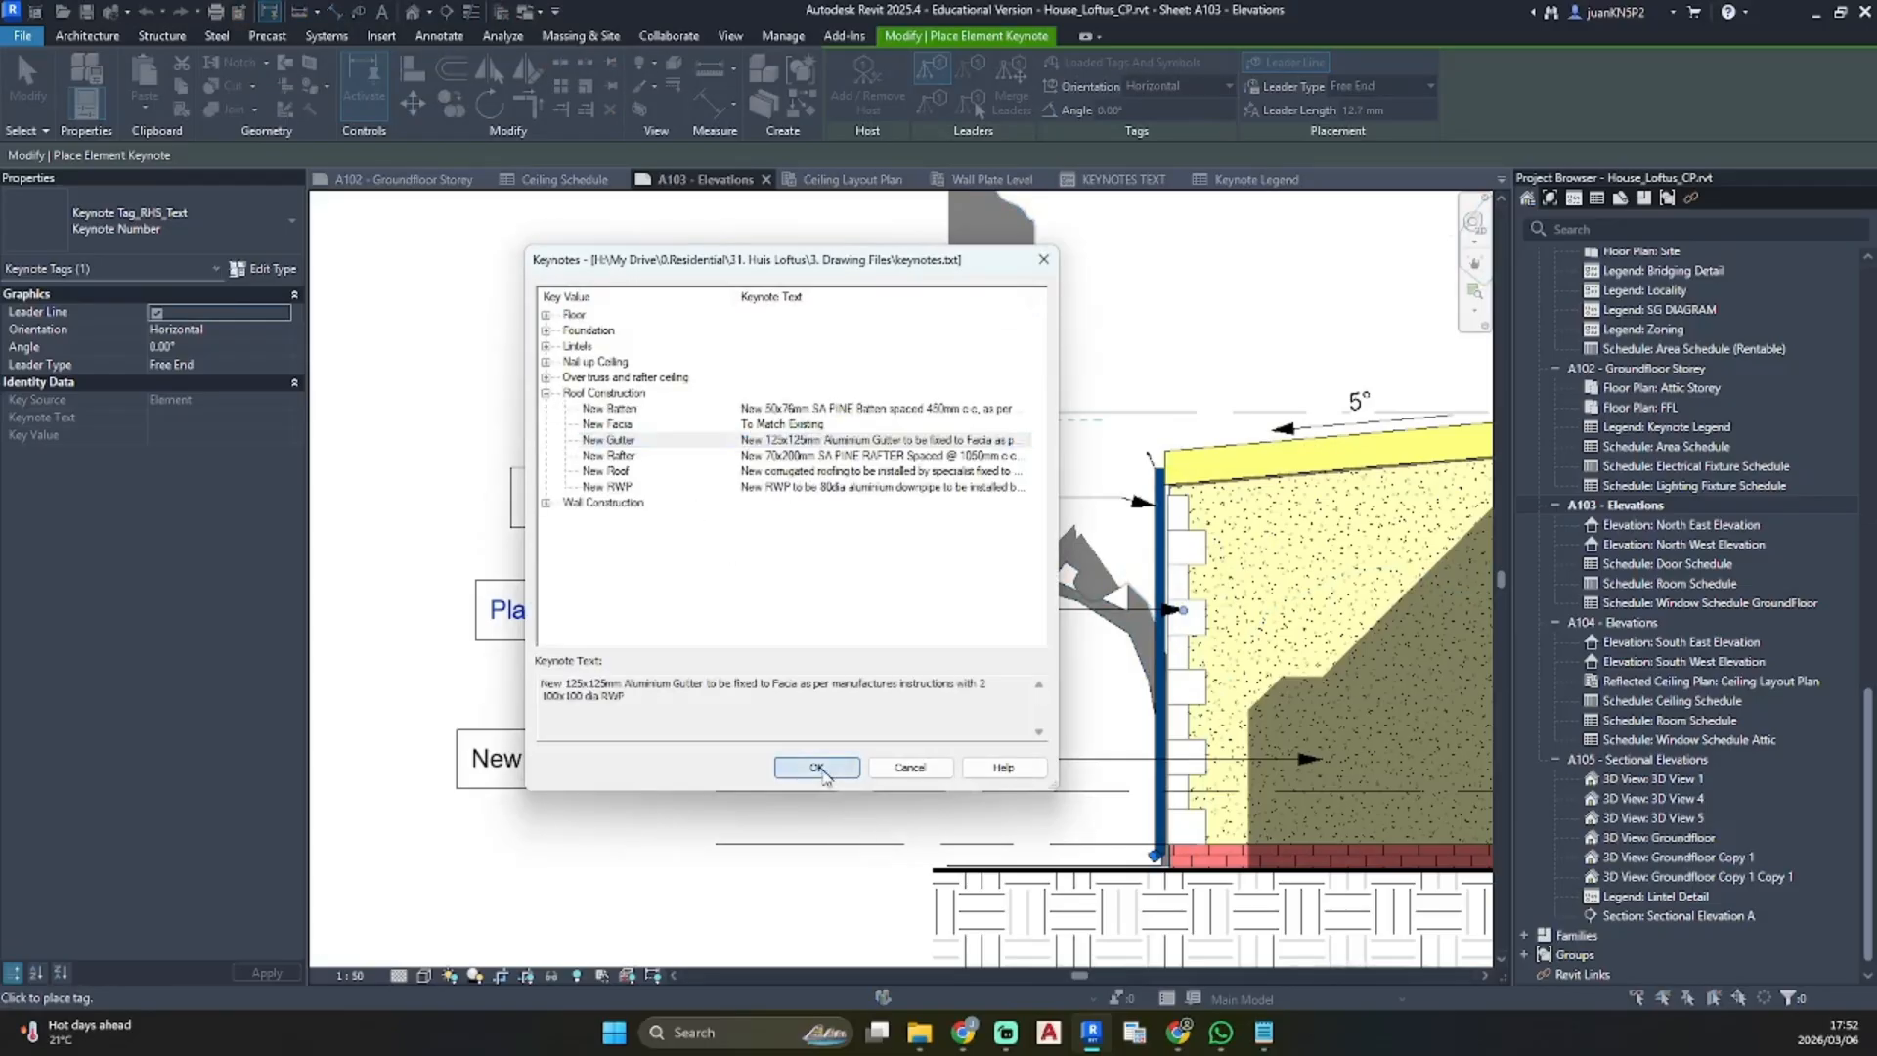
pyautogui.click(816, 768)
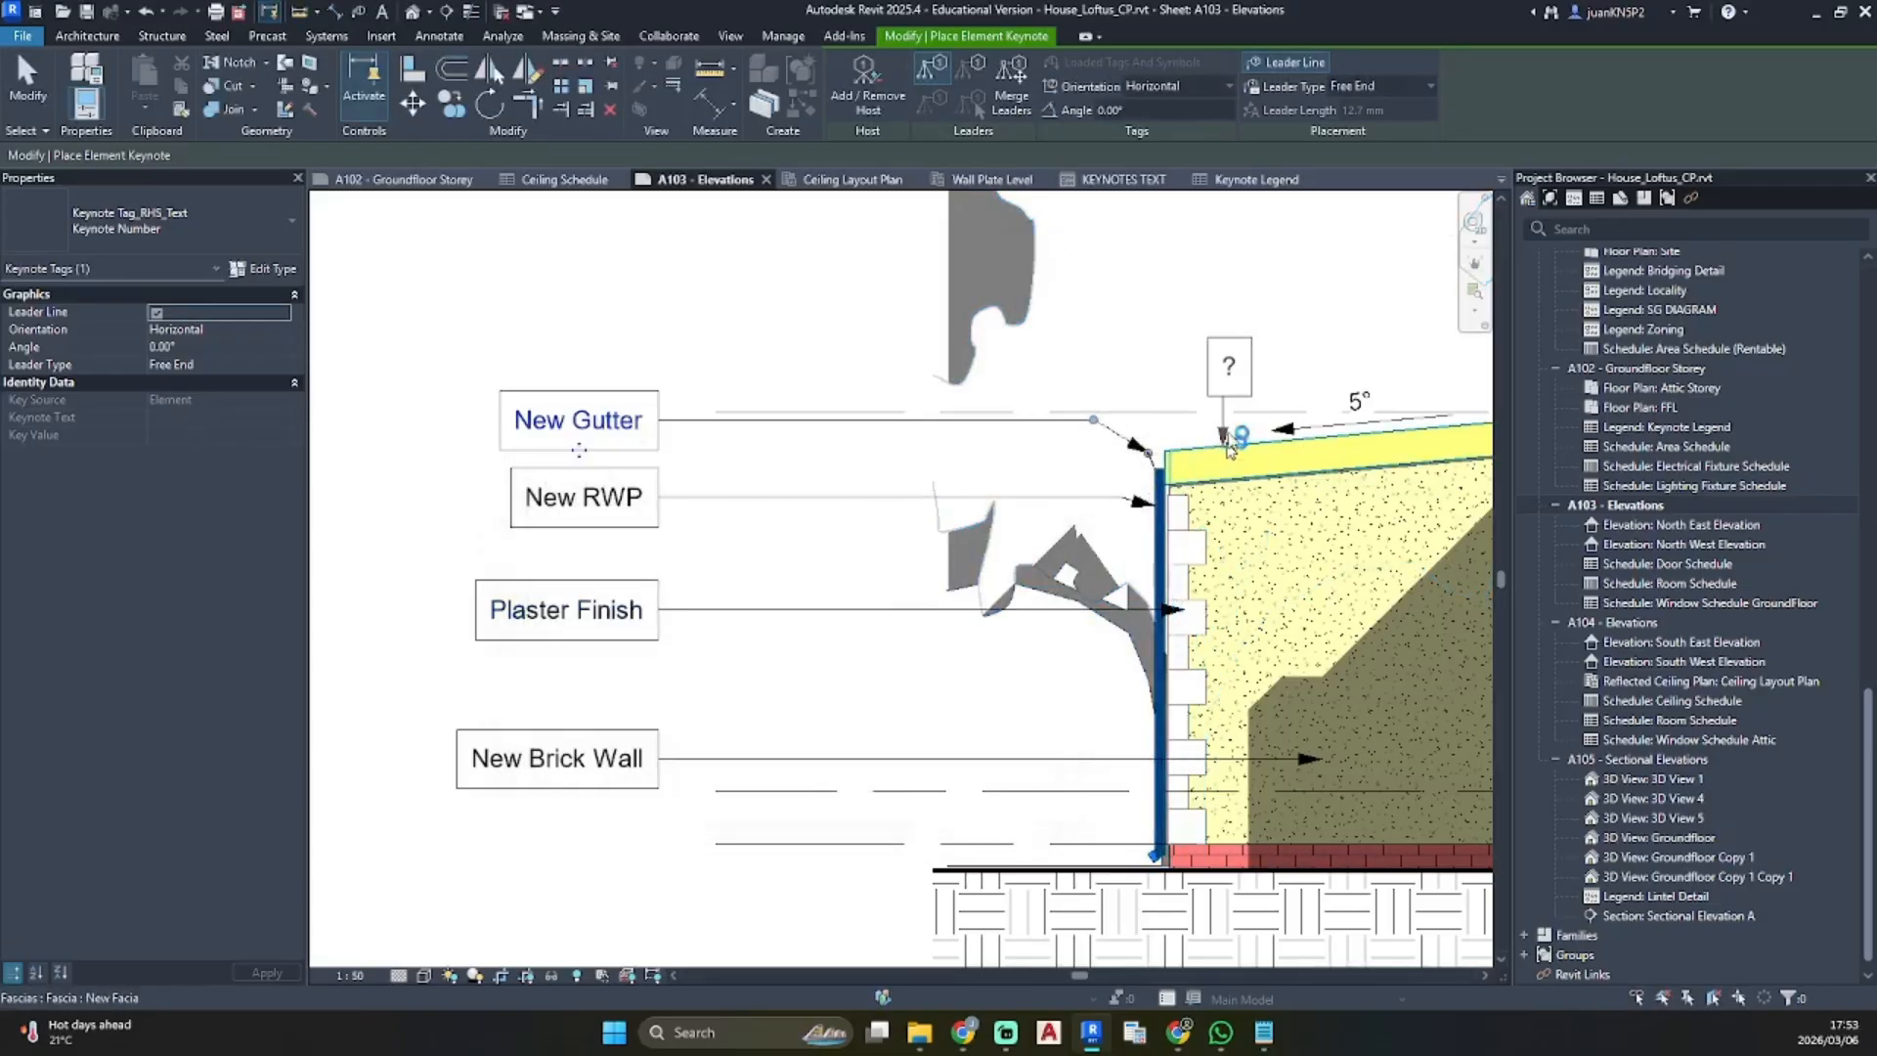
# Tag the addition's fascia with the New Facia keynote from Roof Construction, placing the text above the New Gutter tag
pyautogui.scroll(-2, 1229, 445)
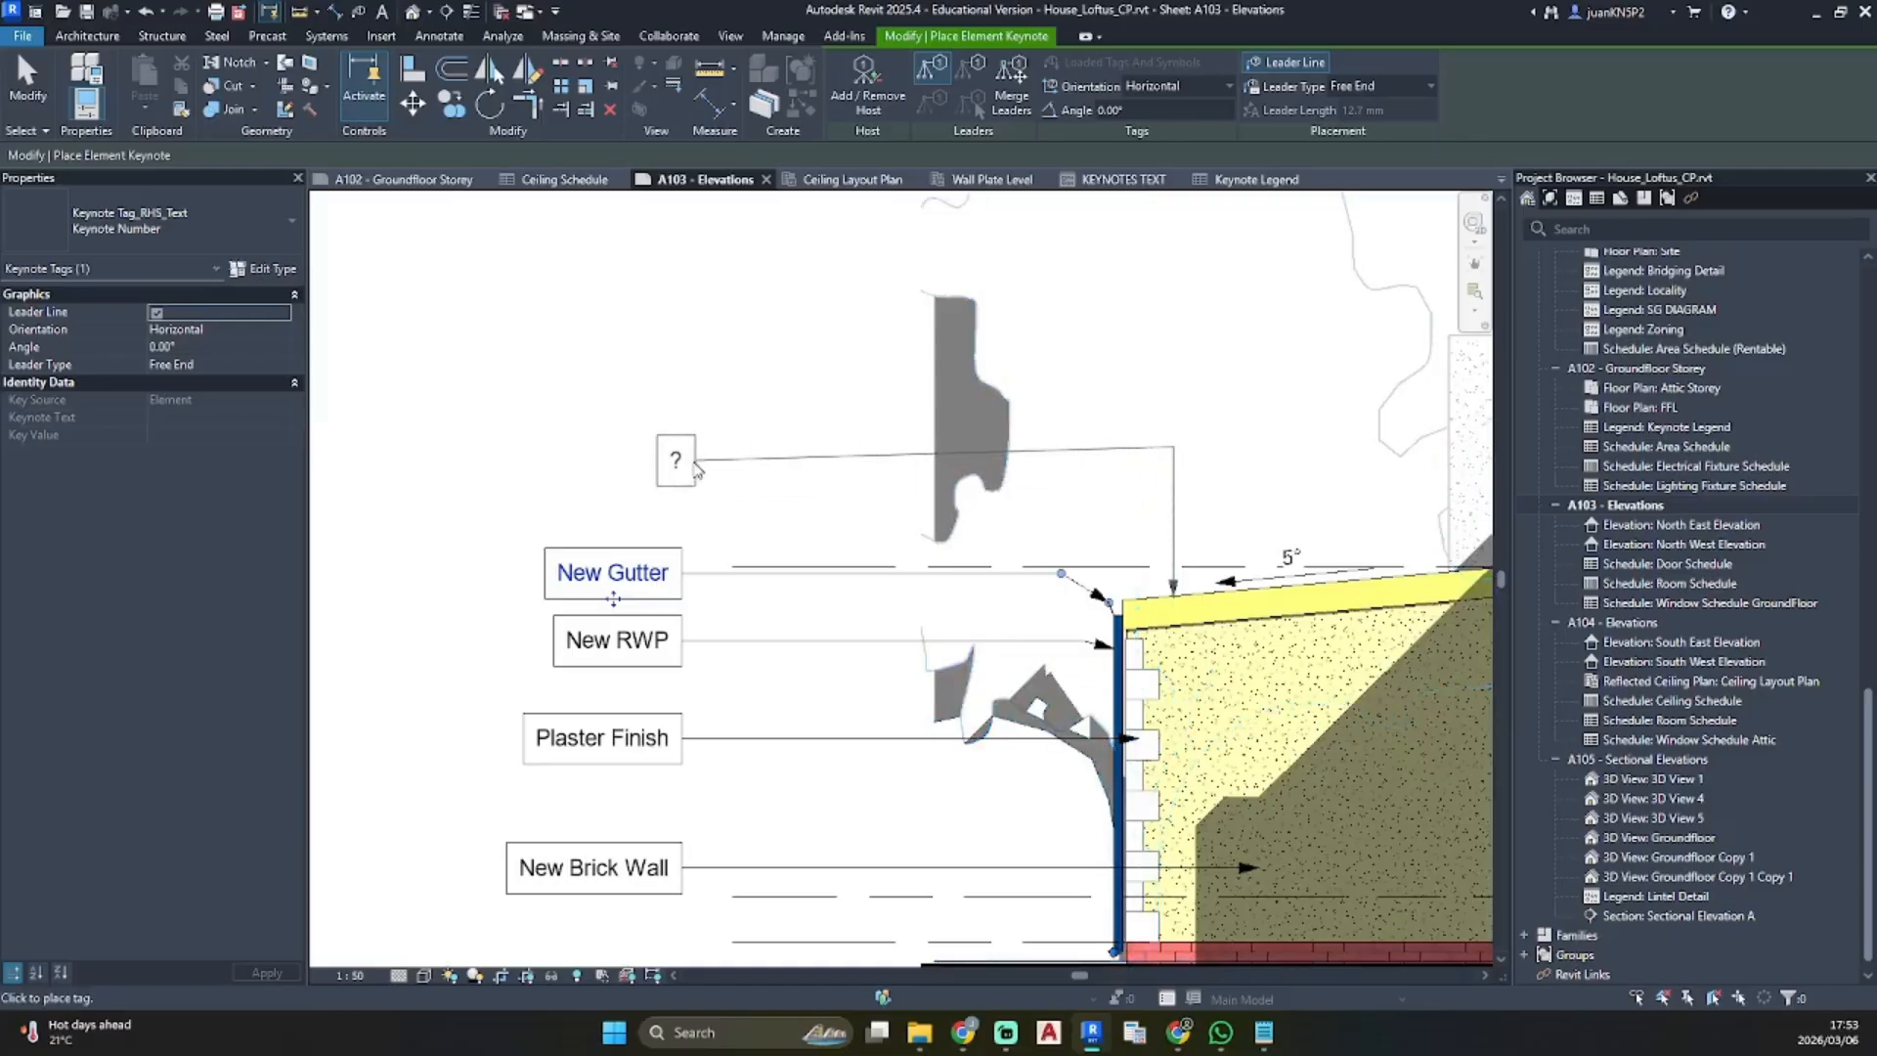
pyautogui.click(615, 425)
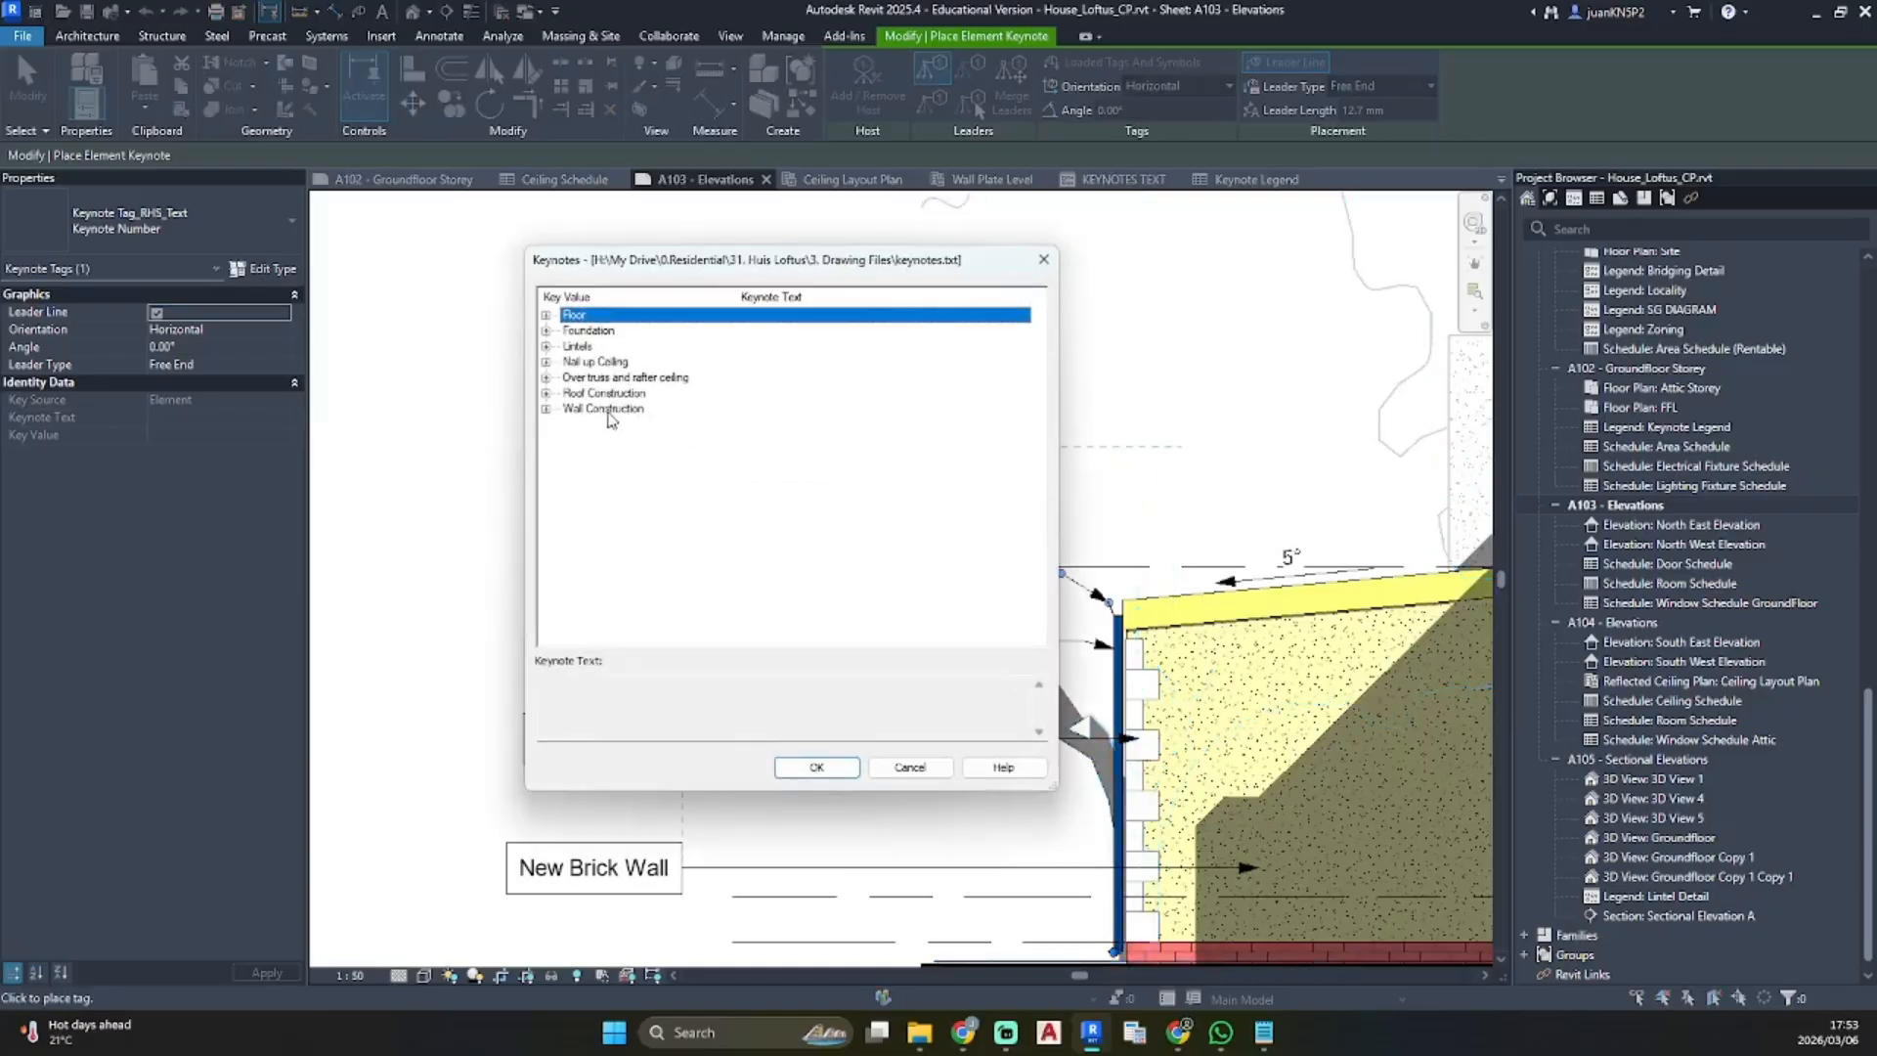
pyautogui.click(547, 394)
pyautogui.click(665, 424)
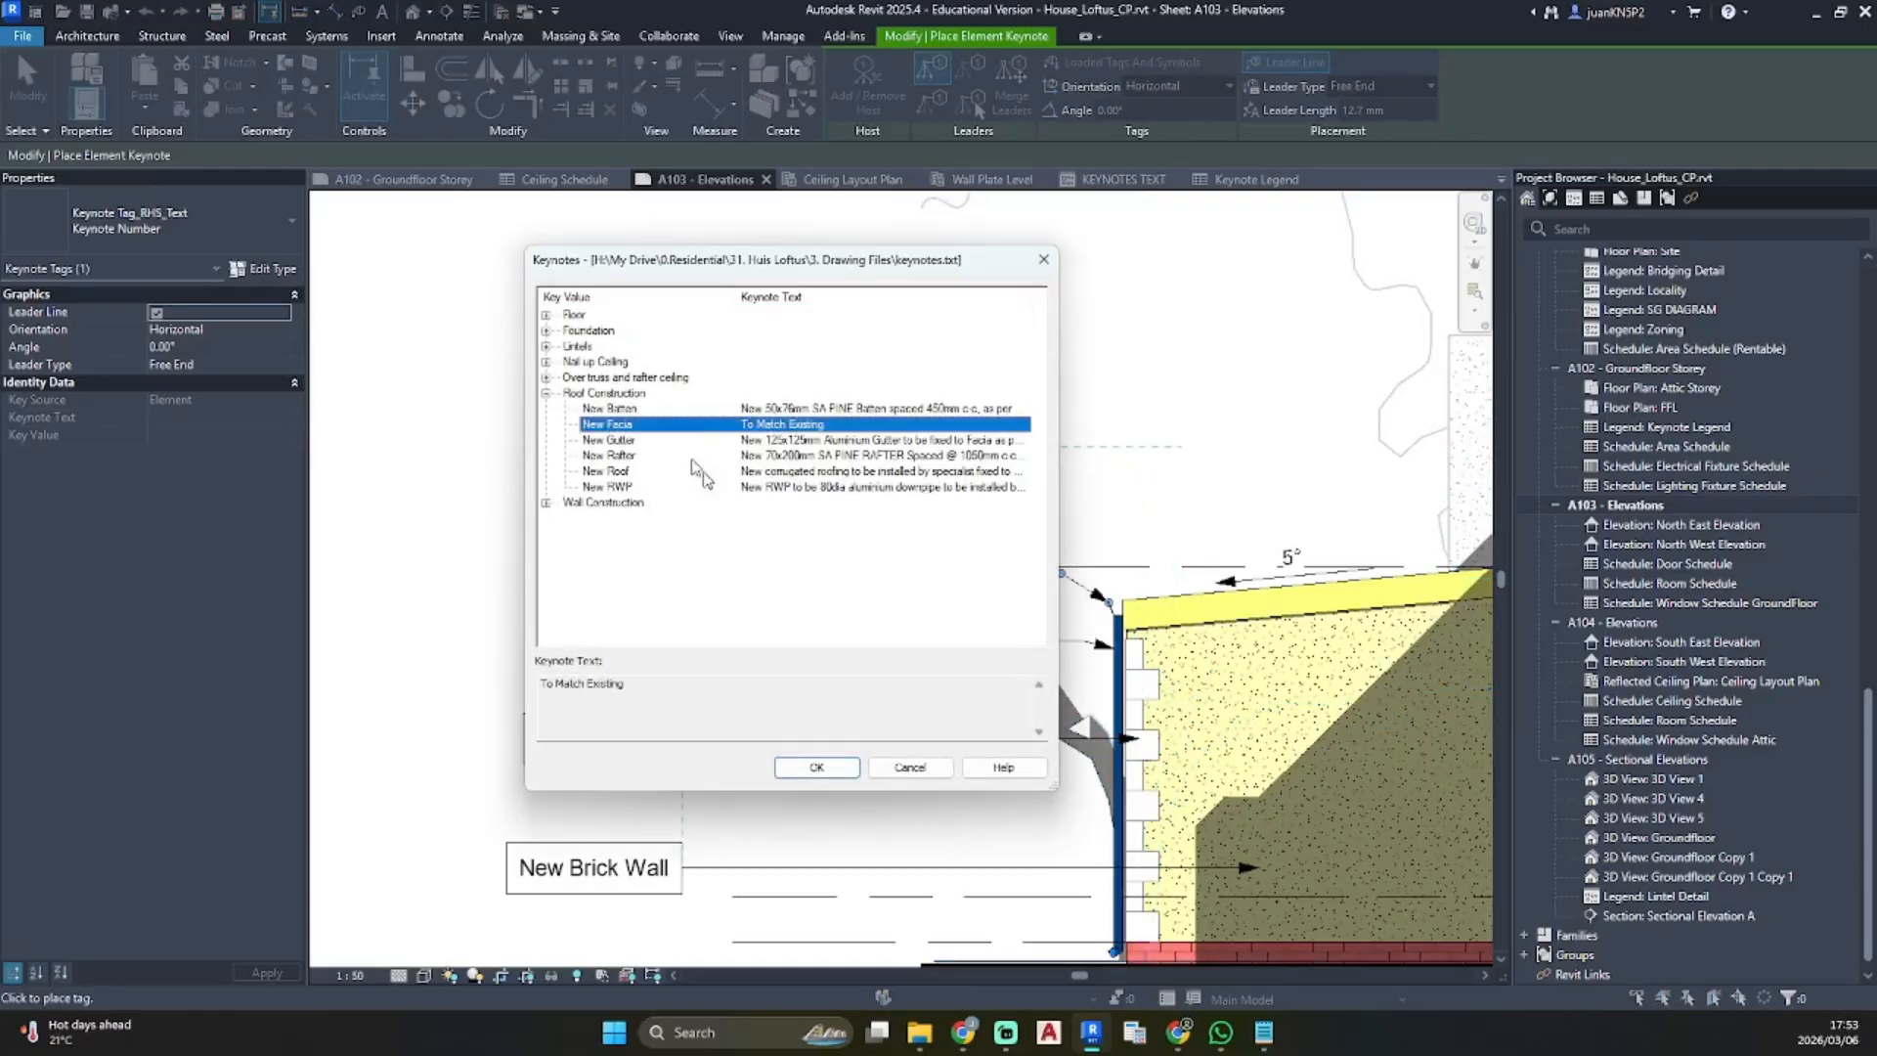
pyautogui.click(815, 766)
# Tag the red foundation wall with the New Foundation wall keynote from Foundation, aligning the text below the New Brick Wall tag, and end tagging
pyautogui.scroll(-3, 829, 723)
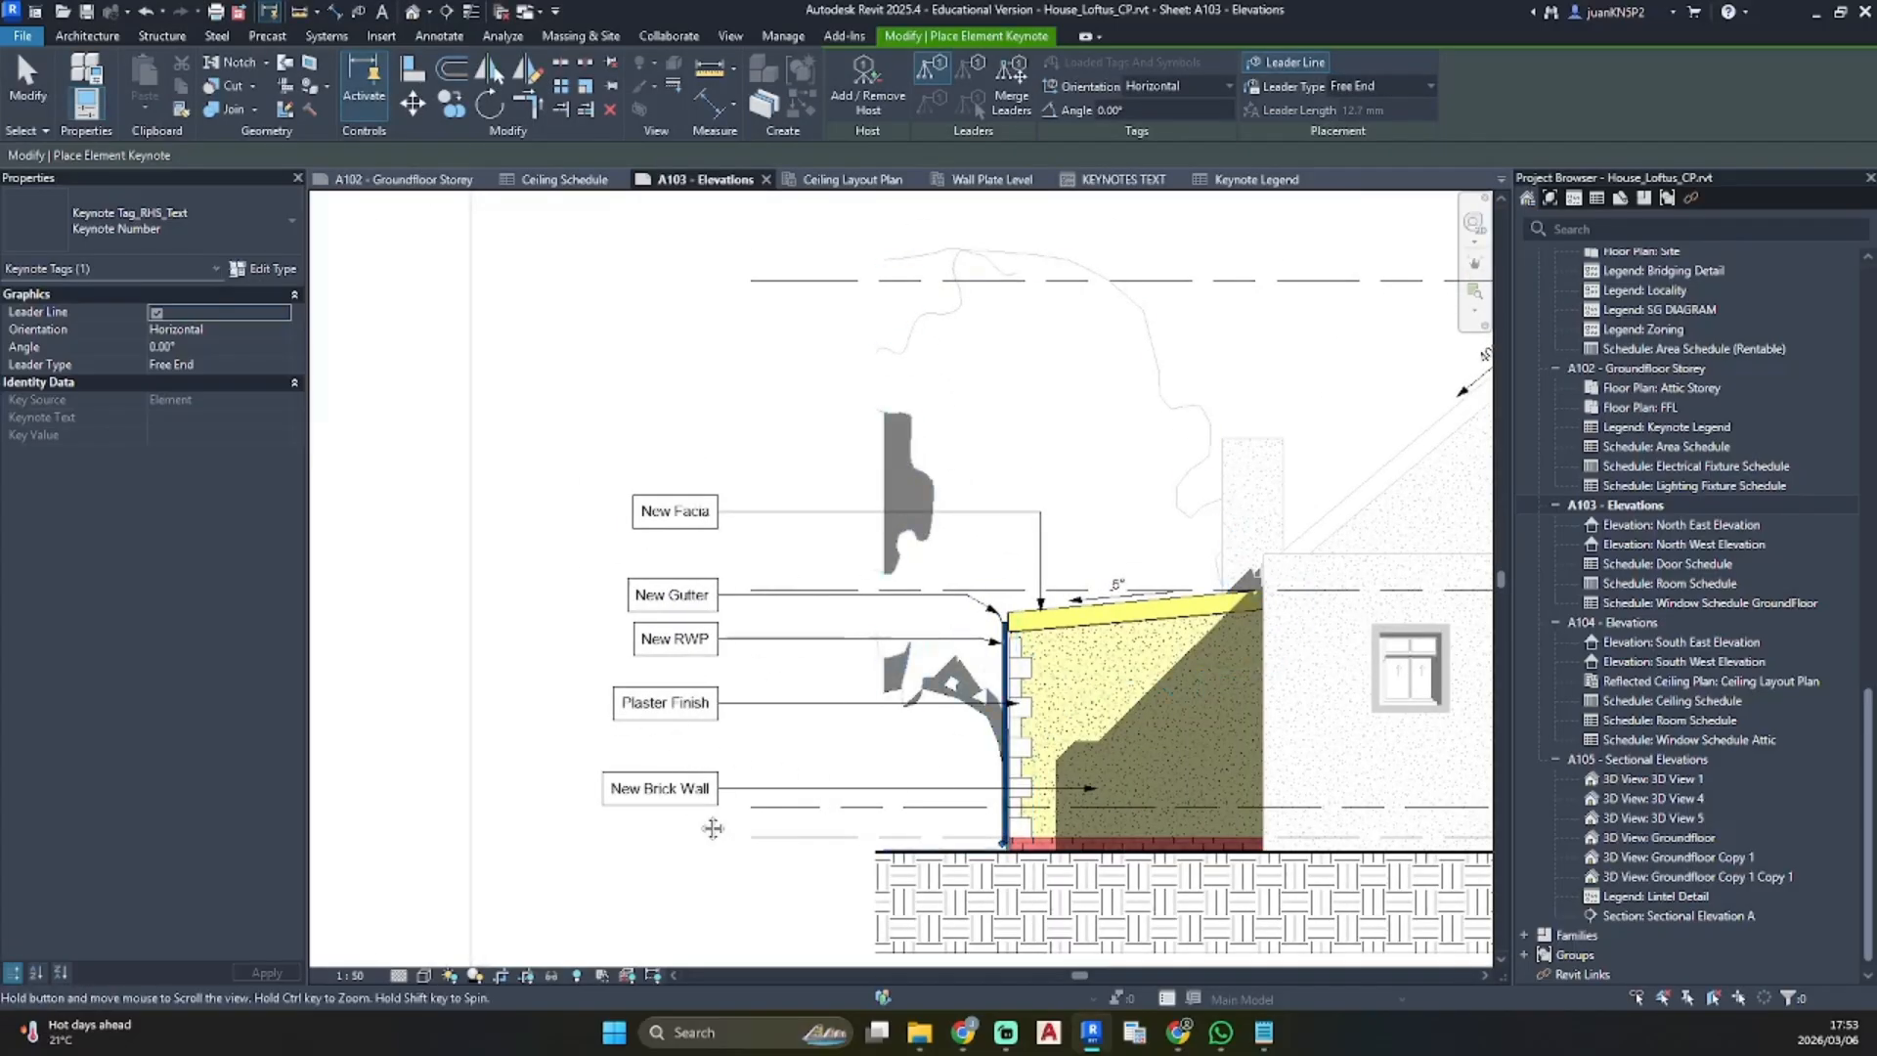
pyautogui.scroll(4, 1041, 743)
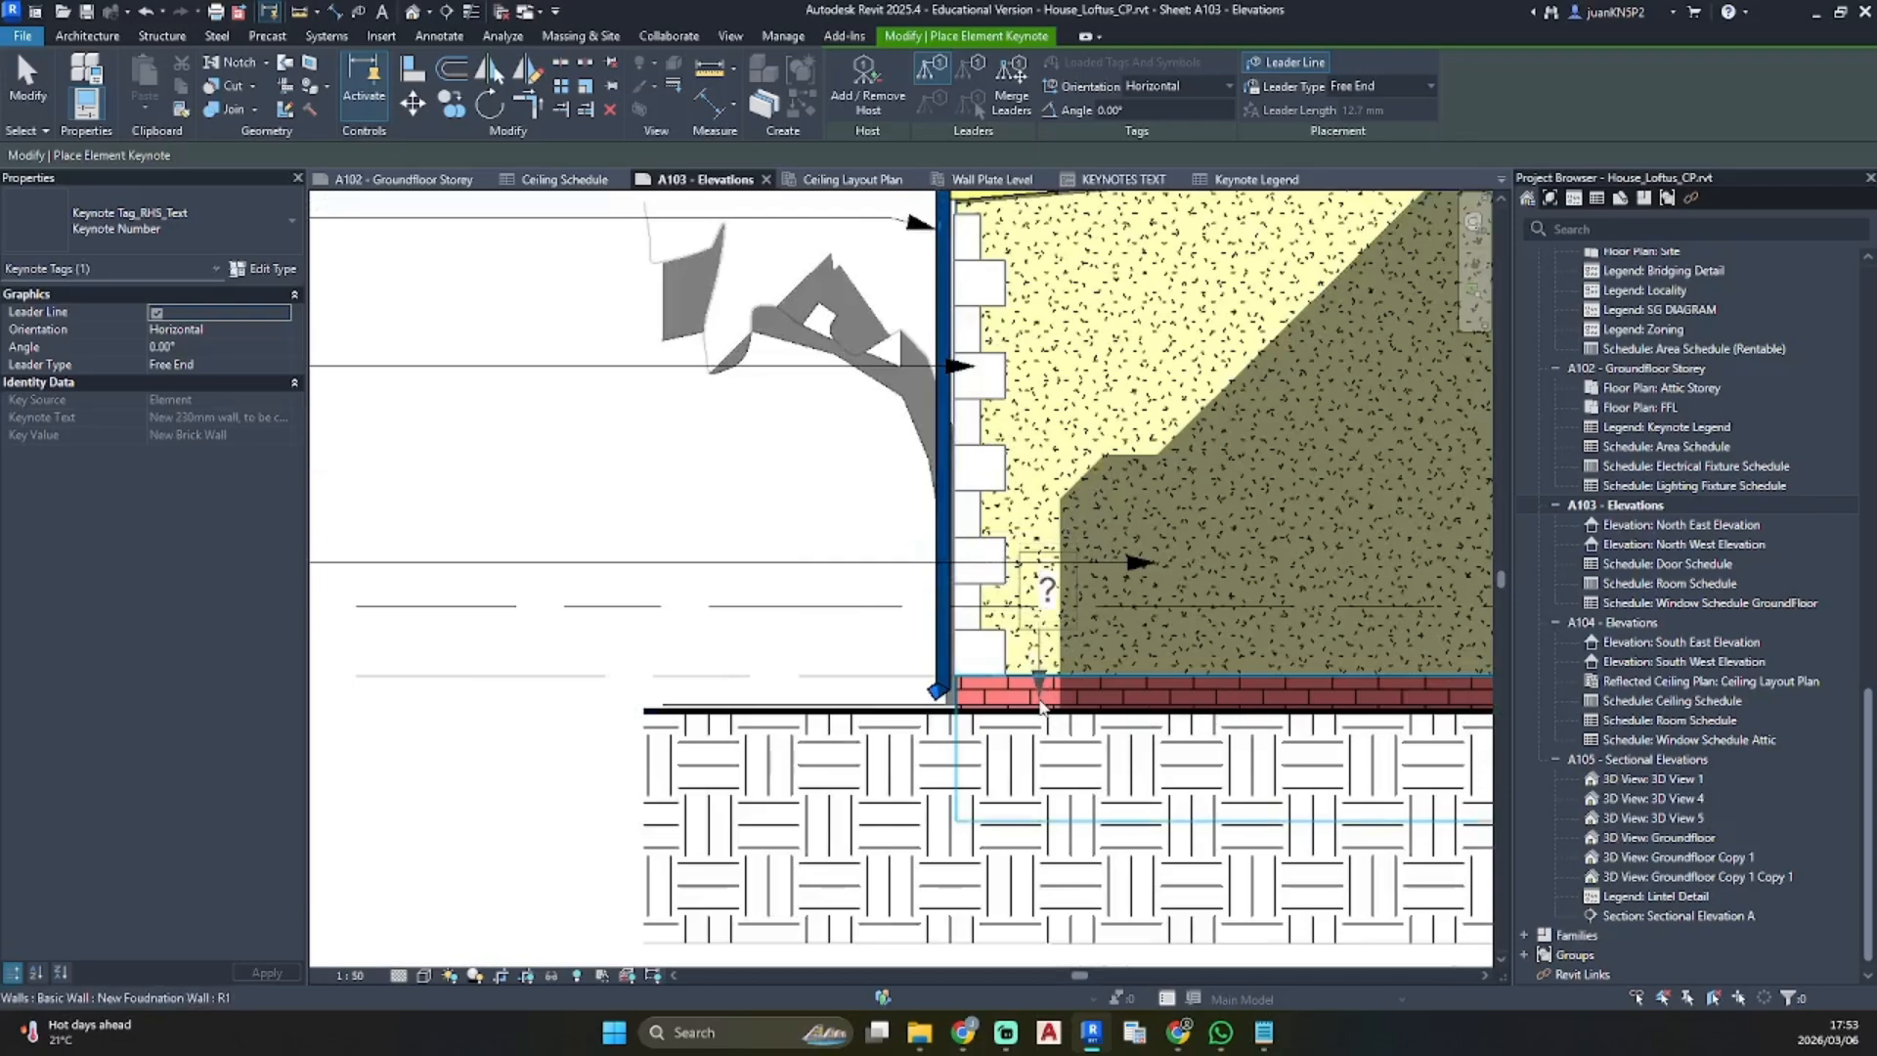
pyautogui.click(1041, 703)
pyautogui.moveTo(643, 713); pyautogui.dragTo(948, 748, button='middle')
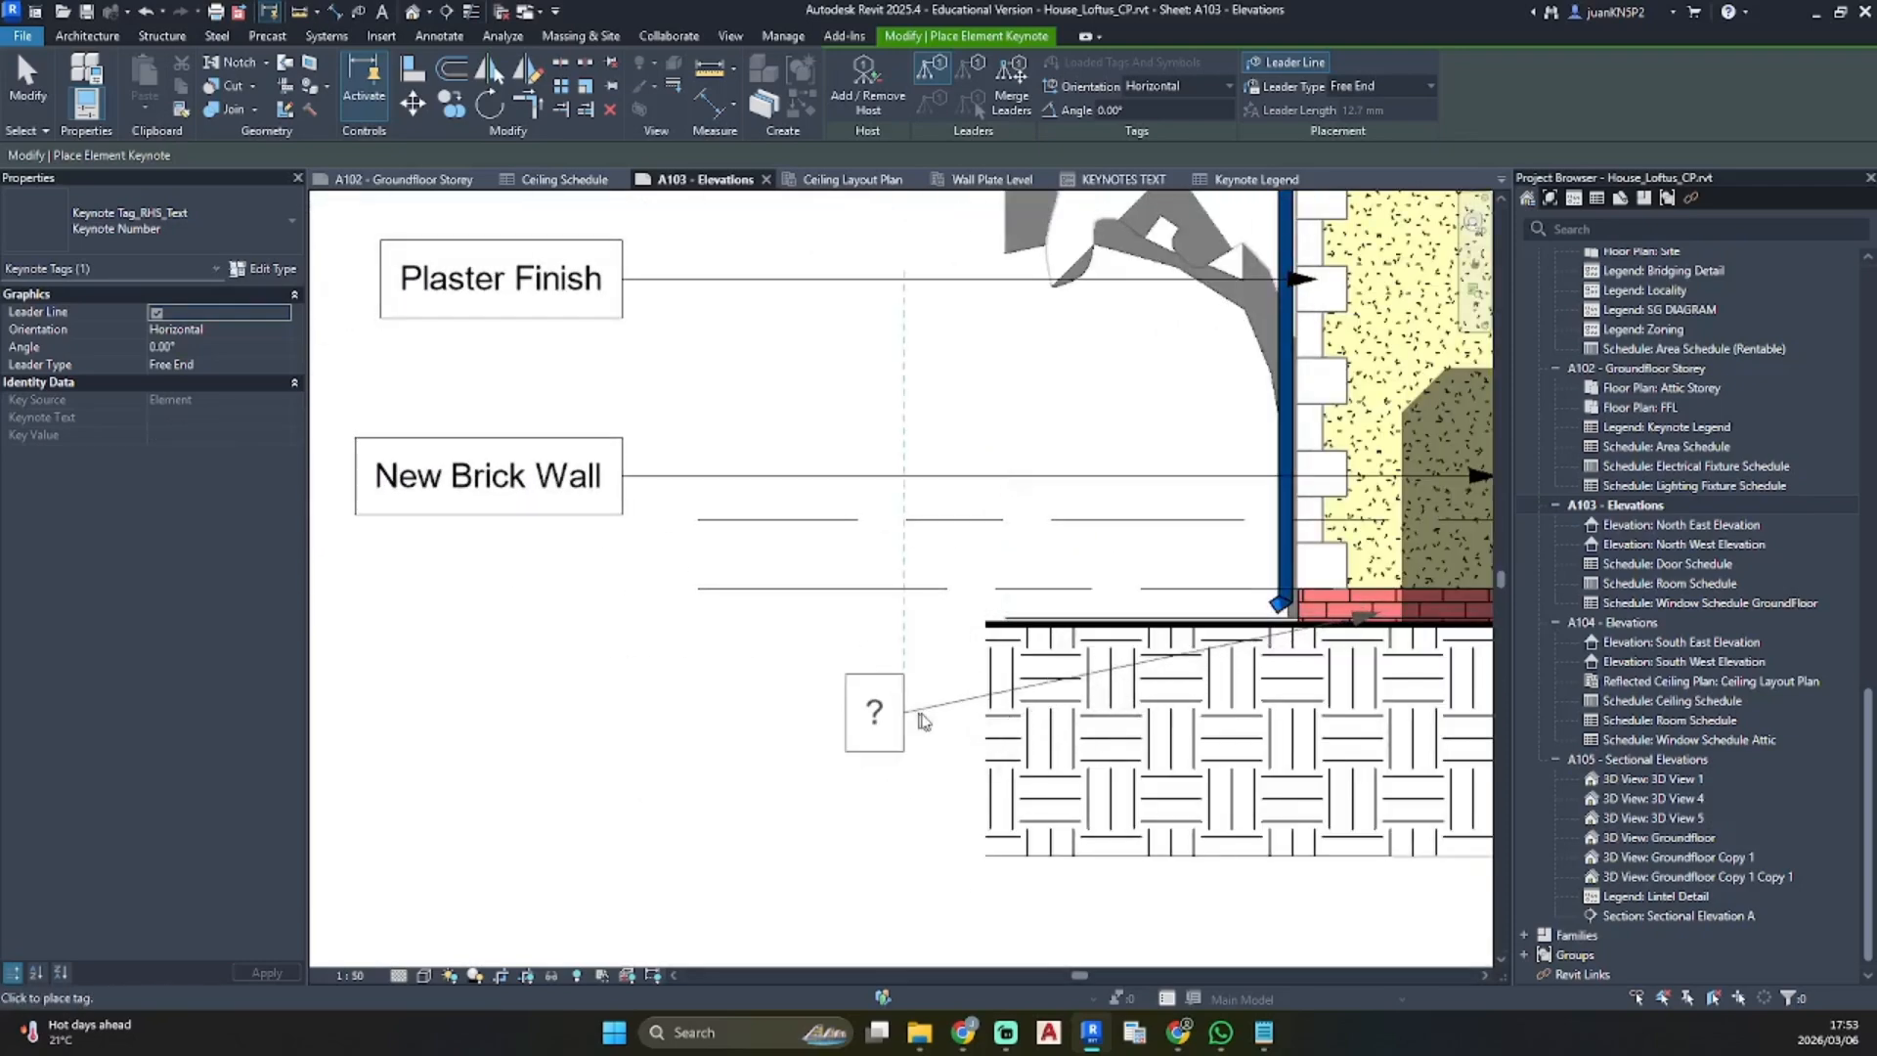
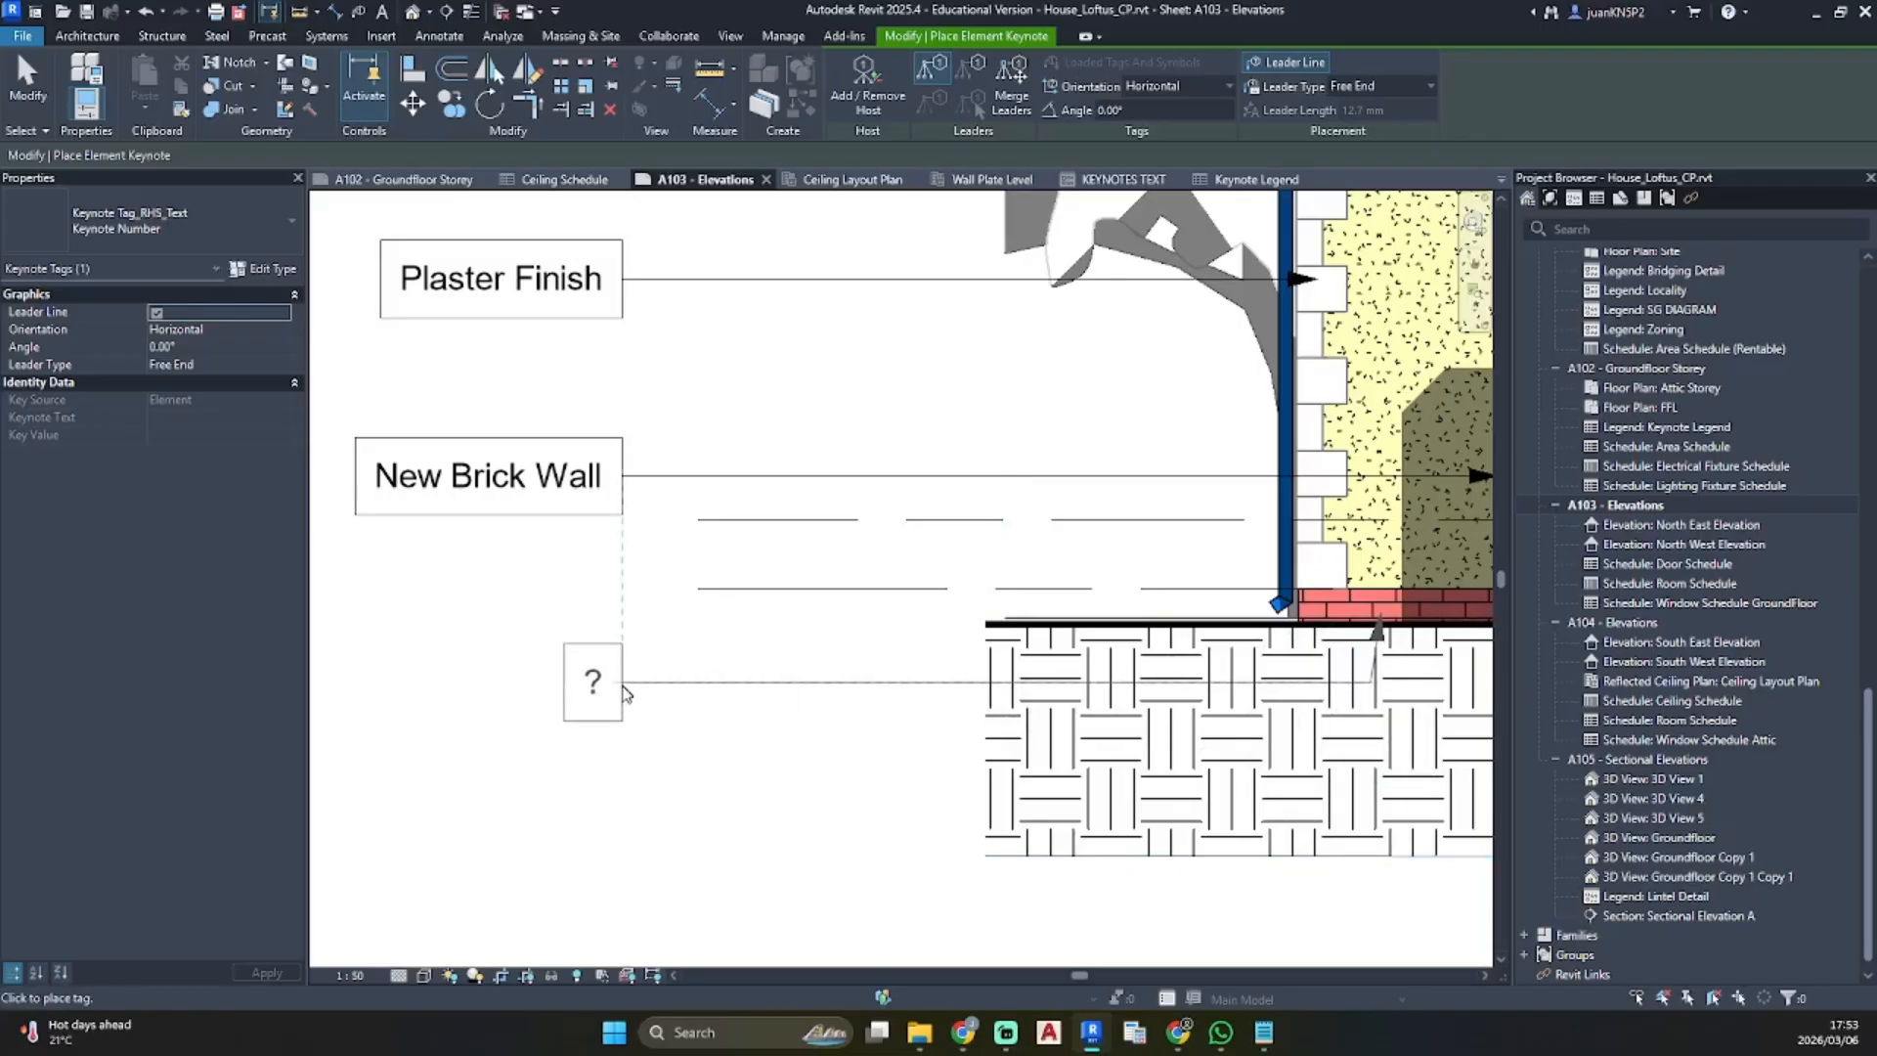
pyautogui.click(625, 696)
pyautogui.click(546, 409)
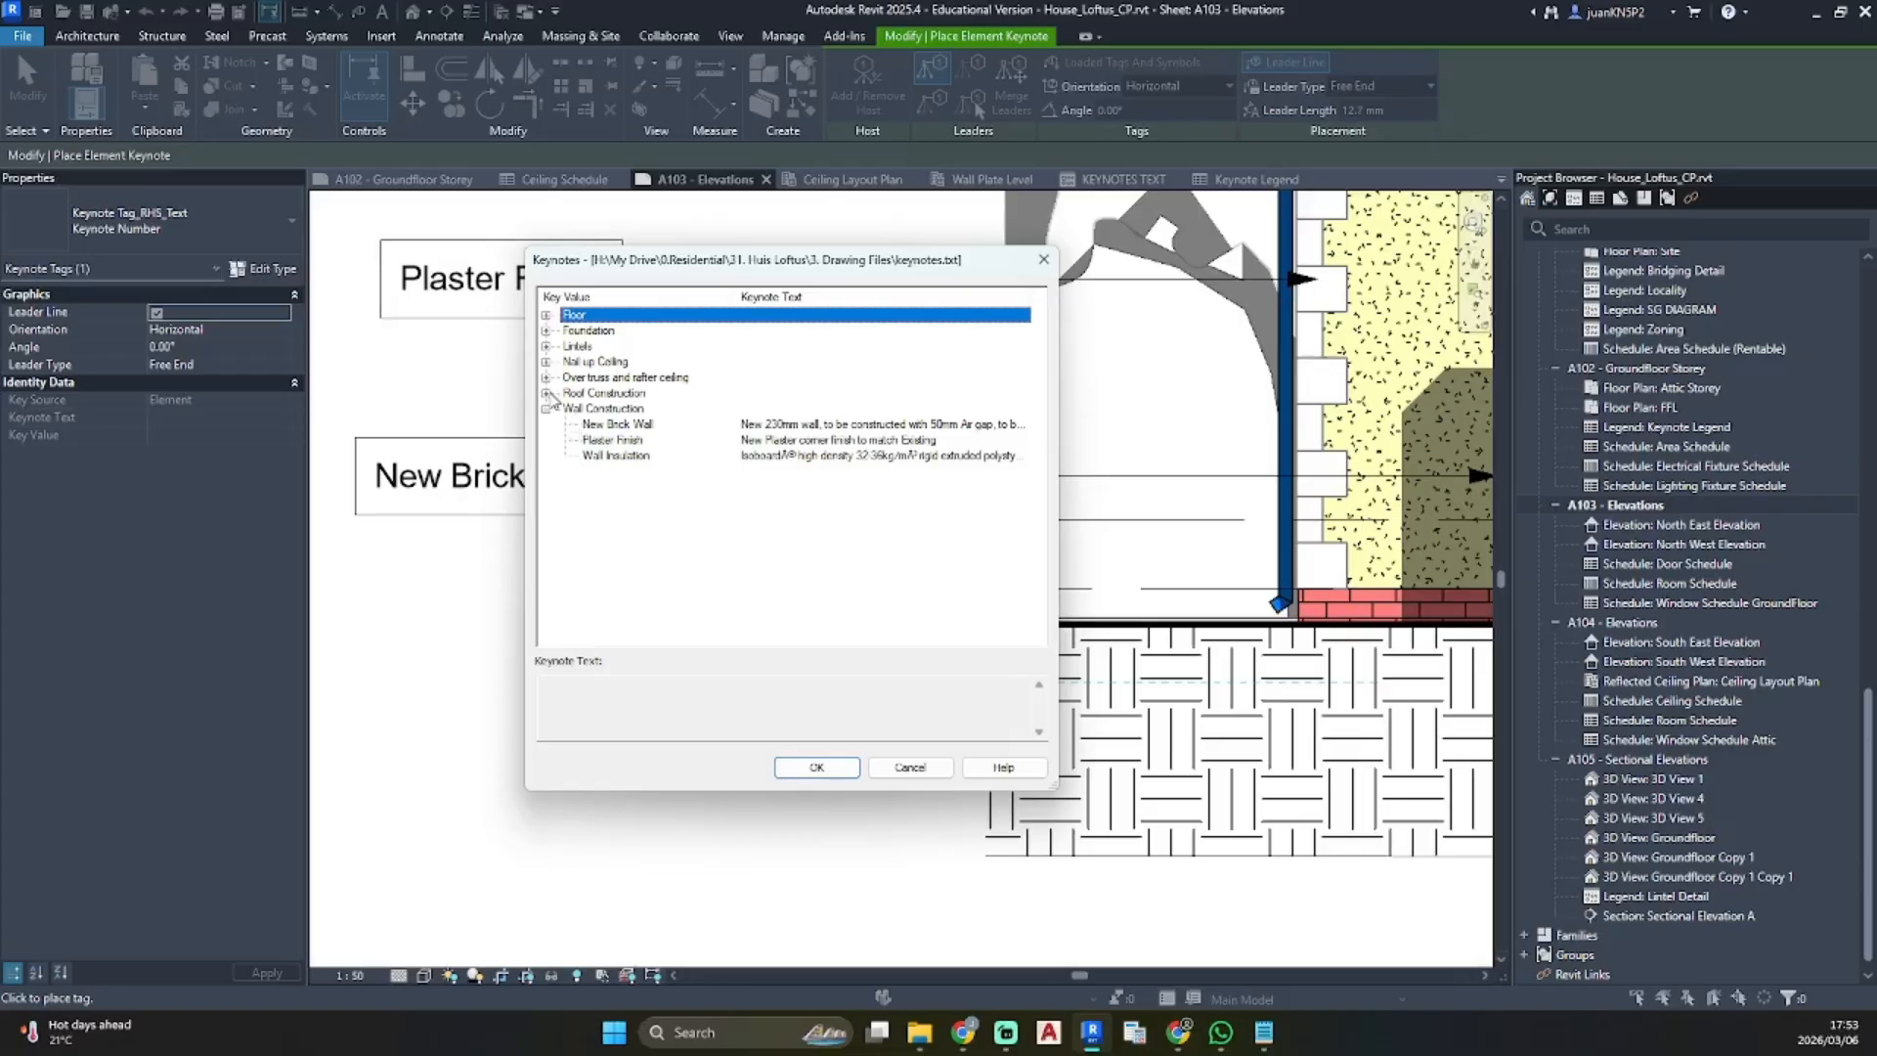
pyautogui.click(546, 330)
pyautogui.click(652, 347)
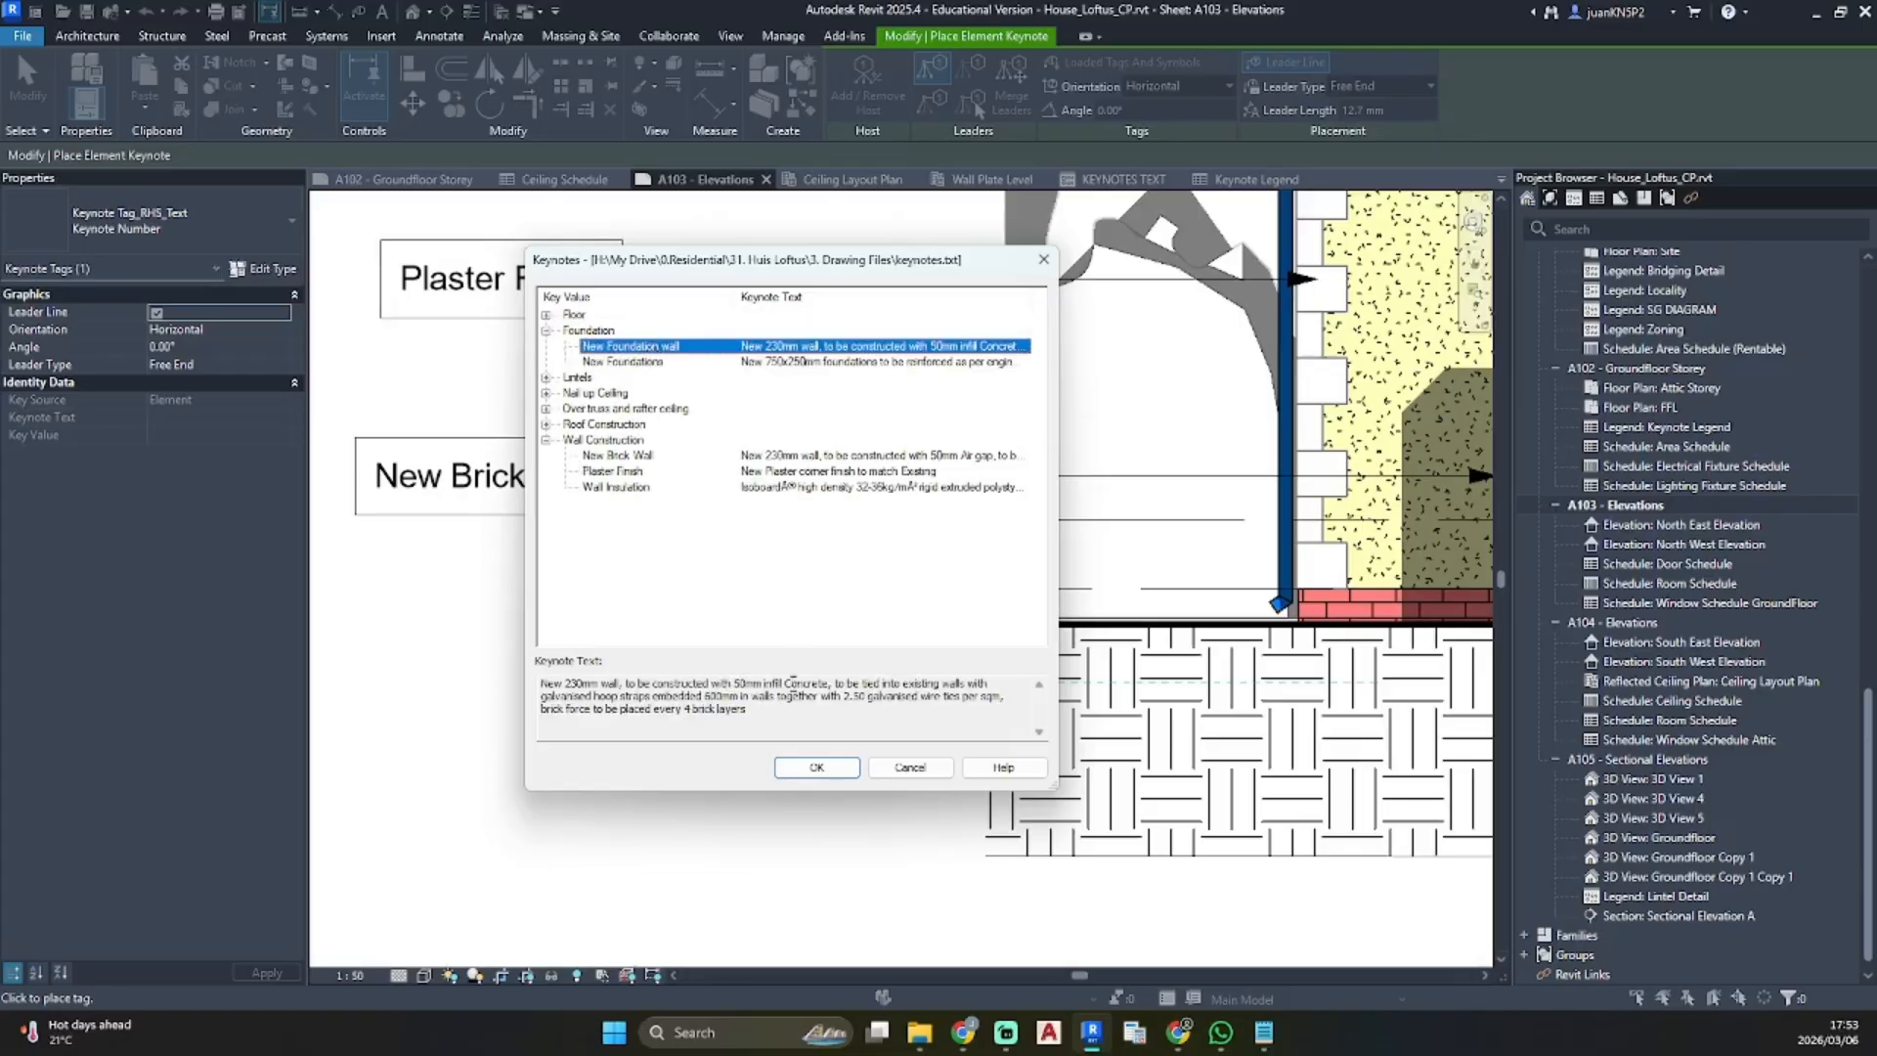
pyautogui.click(815, 768)
pyautogui.scroll(-5, 808, 779)
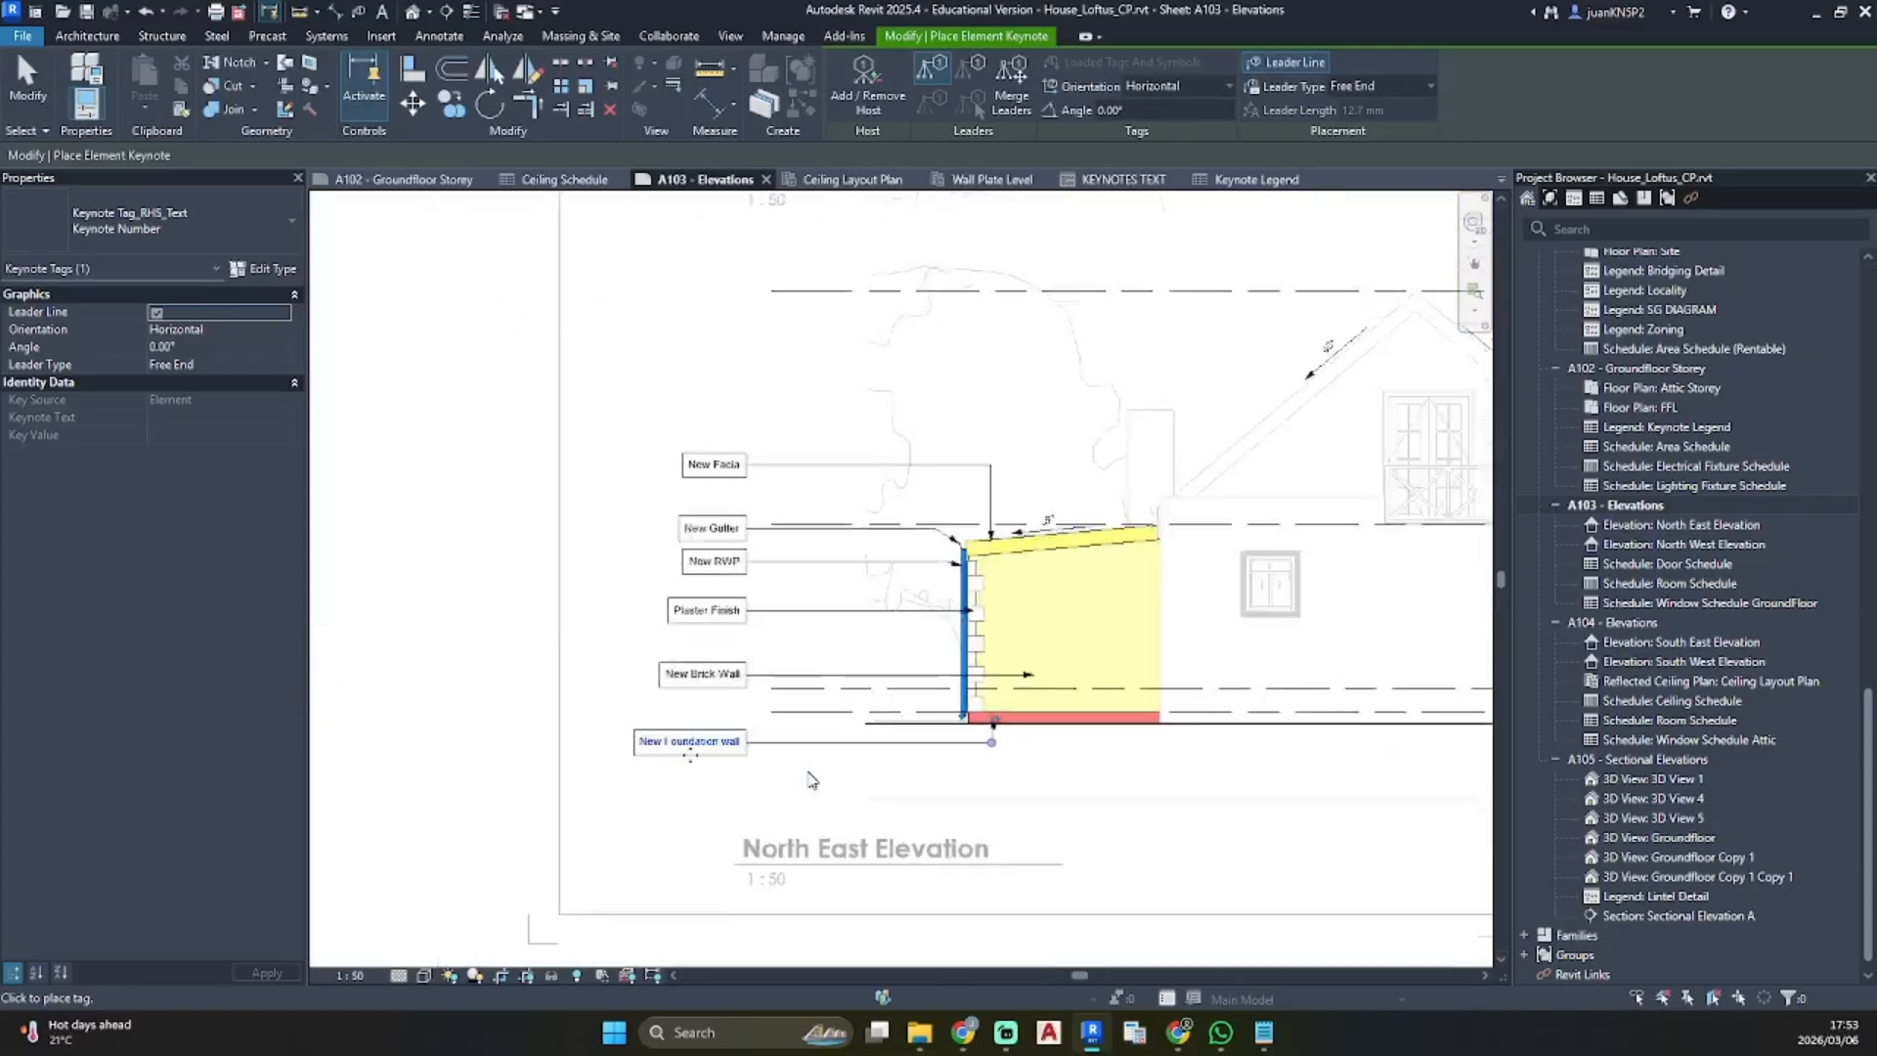
pyautogui.press('Escape')
pyautogui.press('Escape')
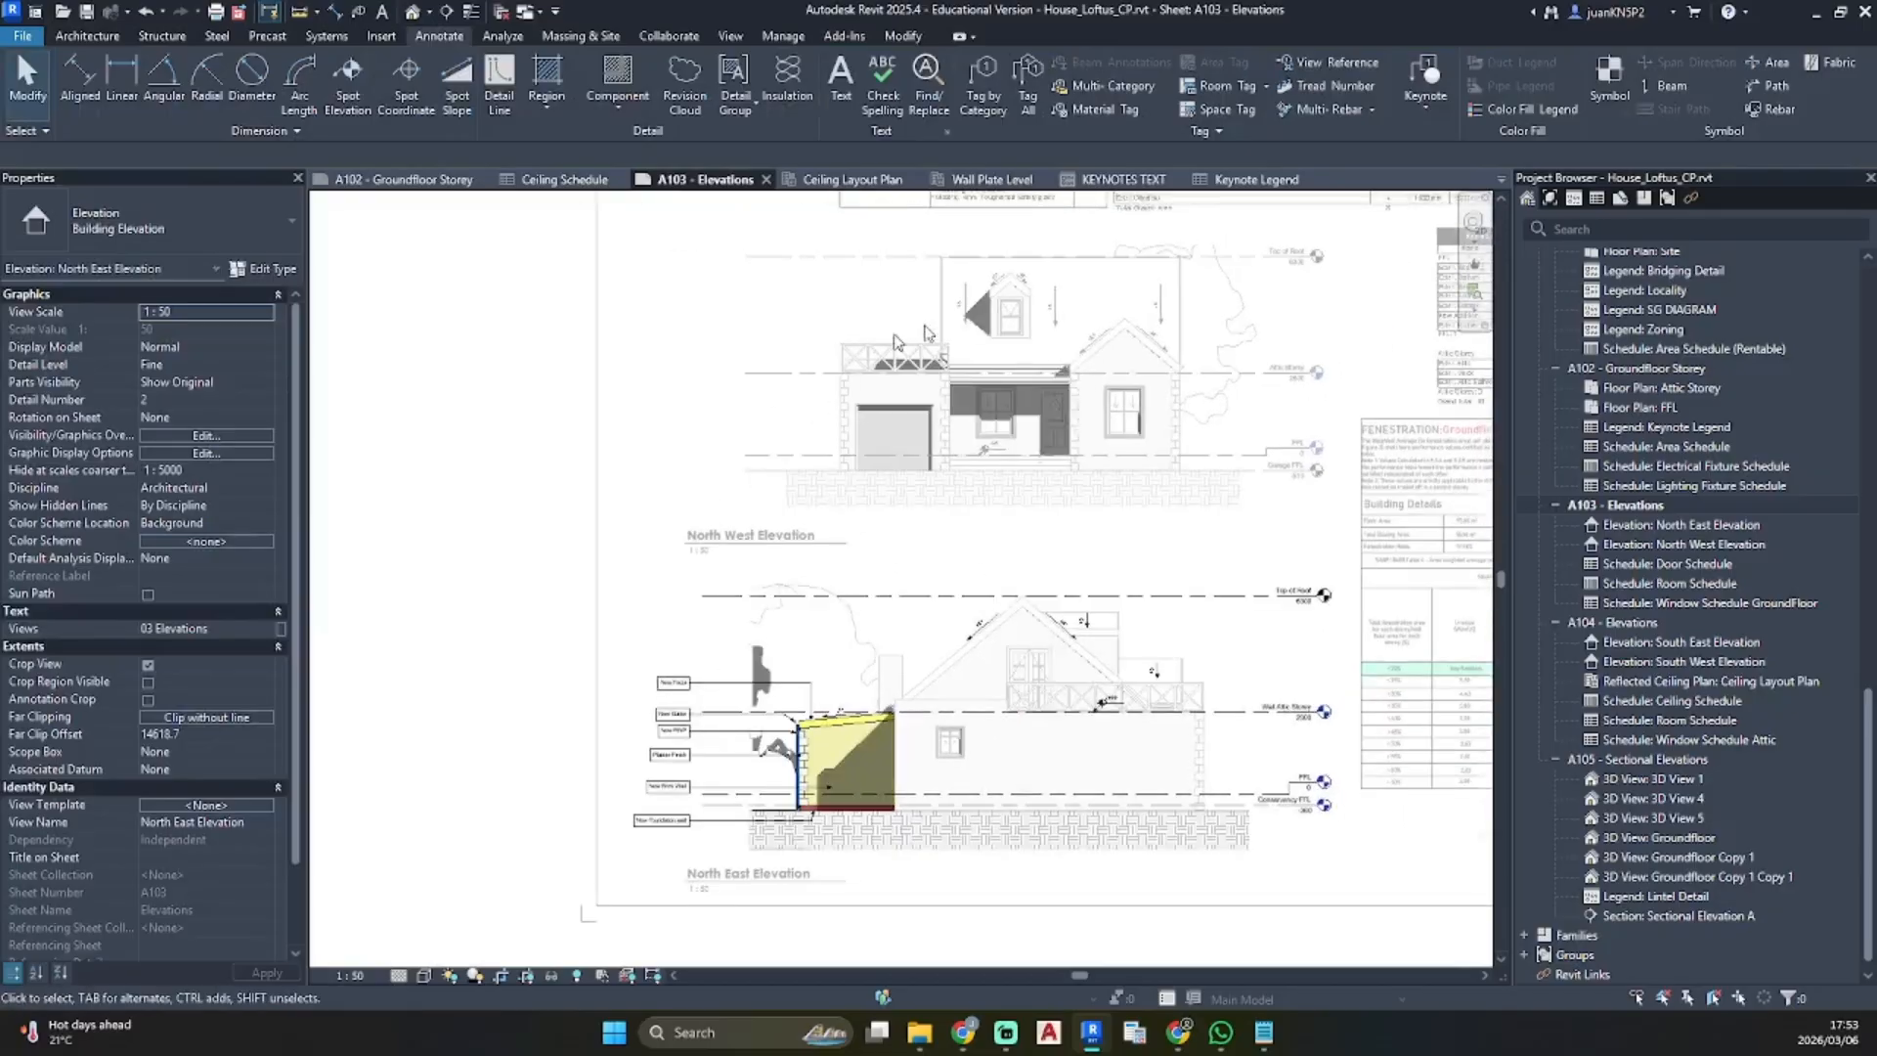
# Deactivate the North East Elevation viewport and nudge both elevation viewports slightly to the right together on the sheet
pyautogui.doubleClick(721, 366)
pyautogui.scroll(-1, 807, 393)
pyautogui.moveTo(807, 393); pyautogui.dragTo(706, 575, button='middle')
pyautogui.scroll(1, 706, 575)
pyautogui.scroll(-1, 719, 575)
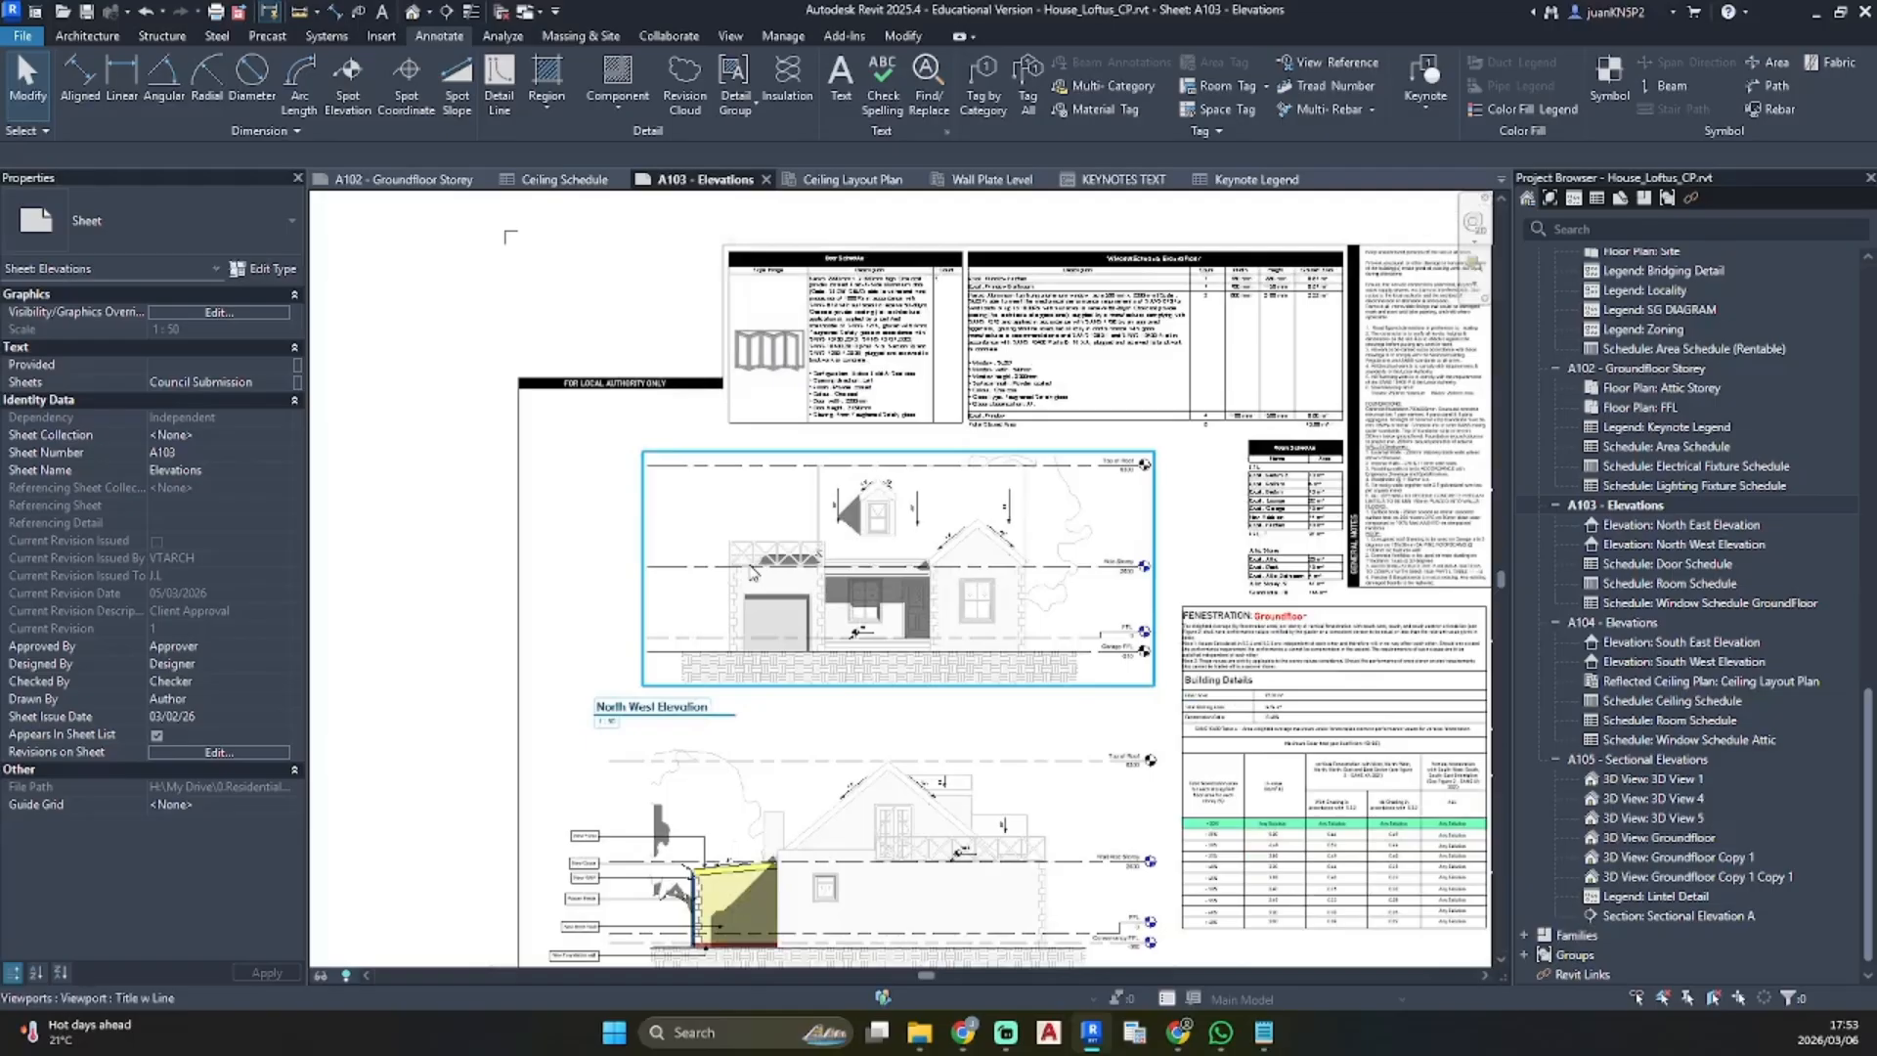
pyautogui.click(751, 572)
pyautogui.keyDown('ctrl'); pyautogui.click(831, 758); pyautogui.keyUp('ctrl')
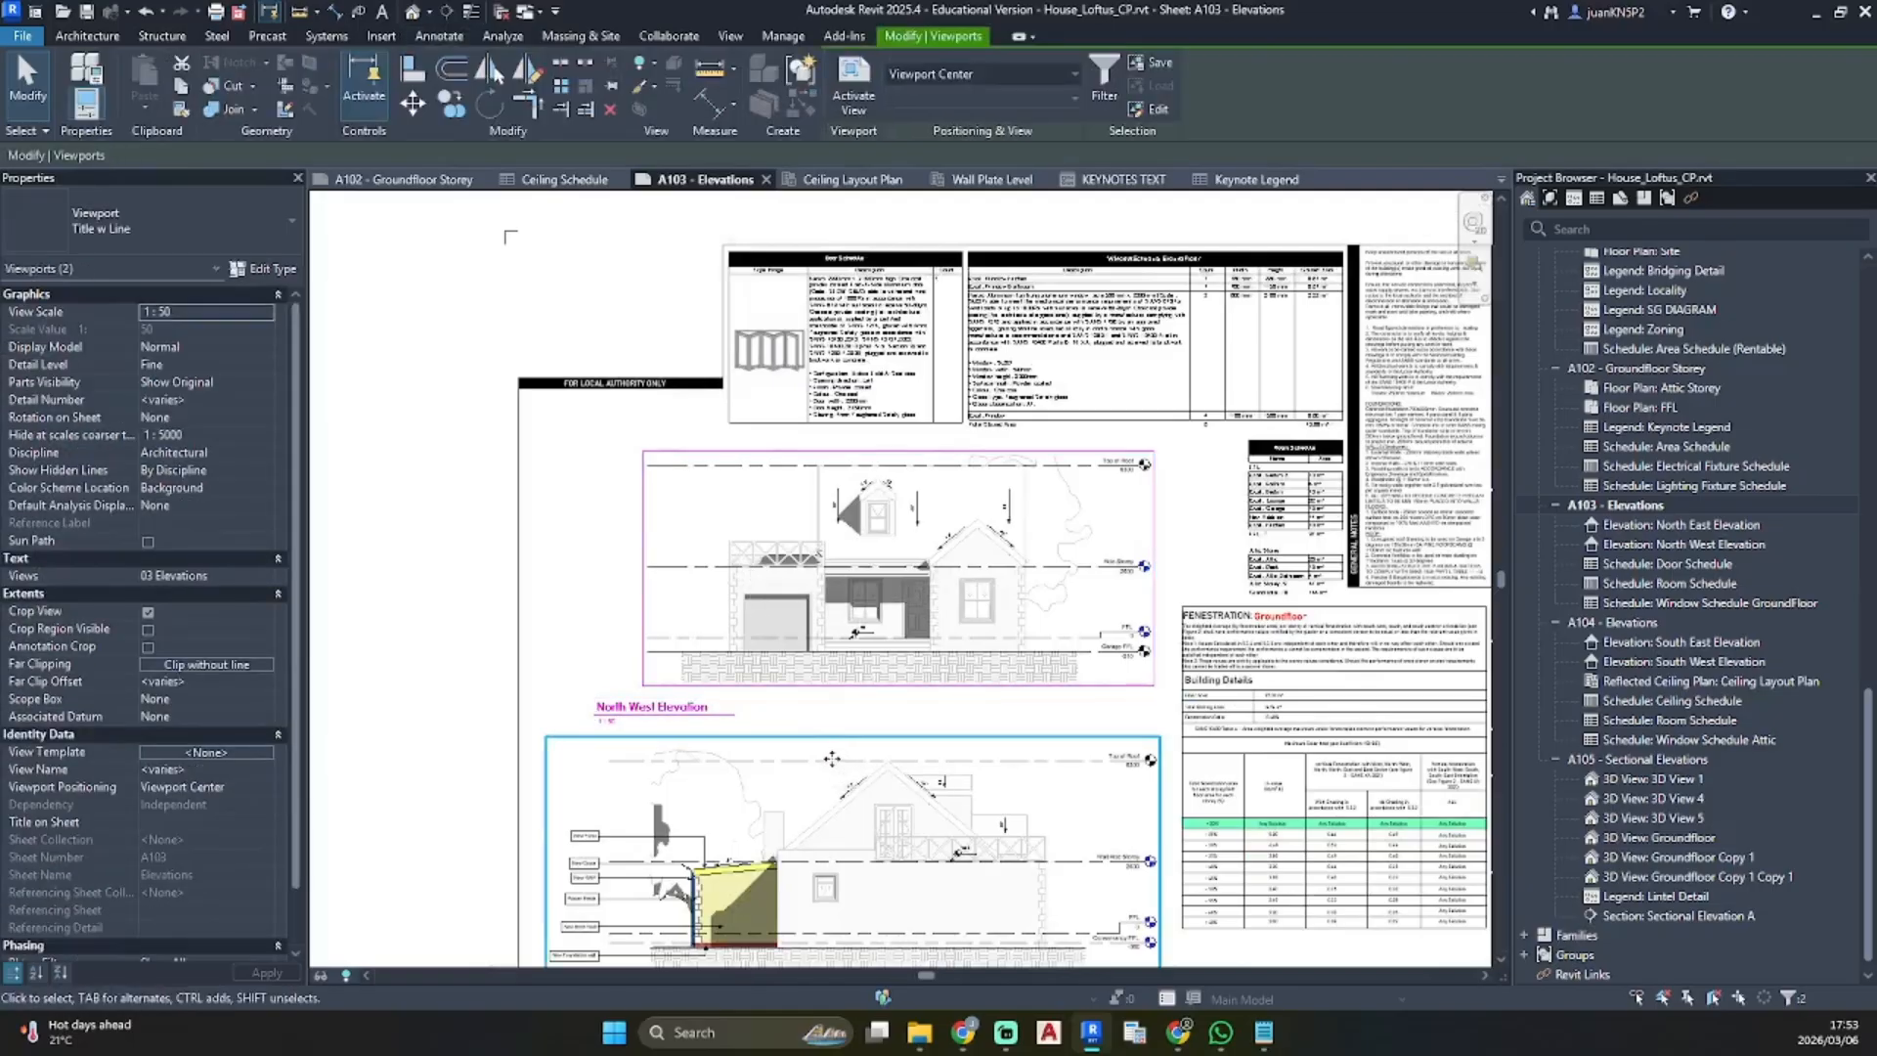
pyautogui.press('Right')
pyautogui.press('Right')
pyautogui.press('Right')
pyautogui.press('Right')
pyautogui.press('Right')
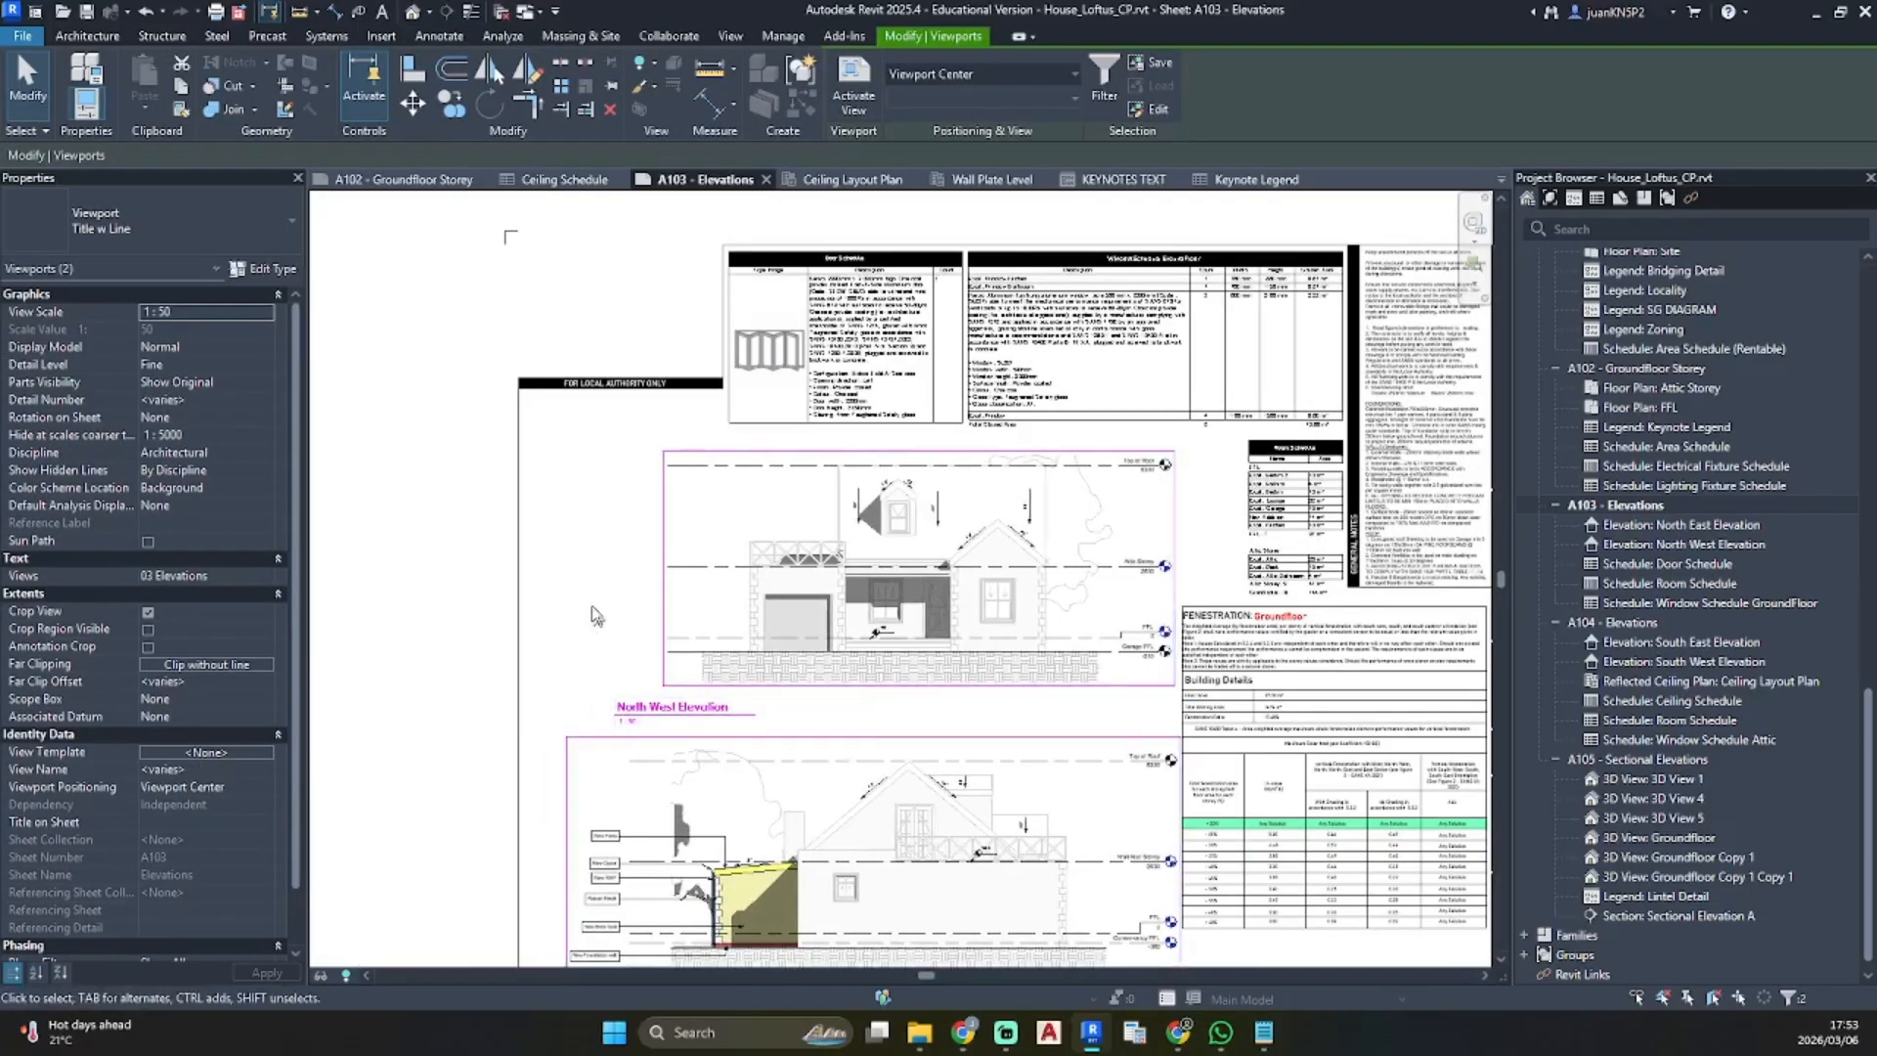
pyautogui.click(594, 614)
# Place the Keynote Legend on sheet A103 beneath the FOR LOCAL AUTHORITY ONLY heading, beside the North West Elevation
pyautogui.scroll(6, 1696, 391)
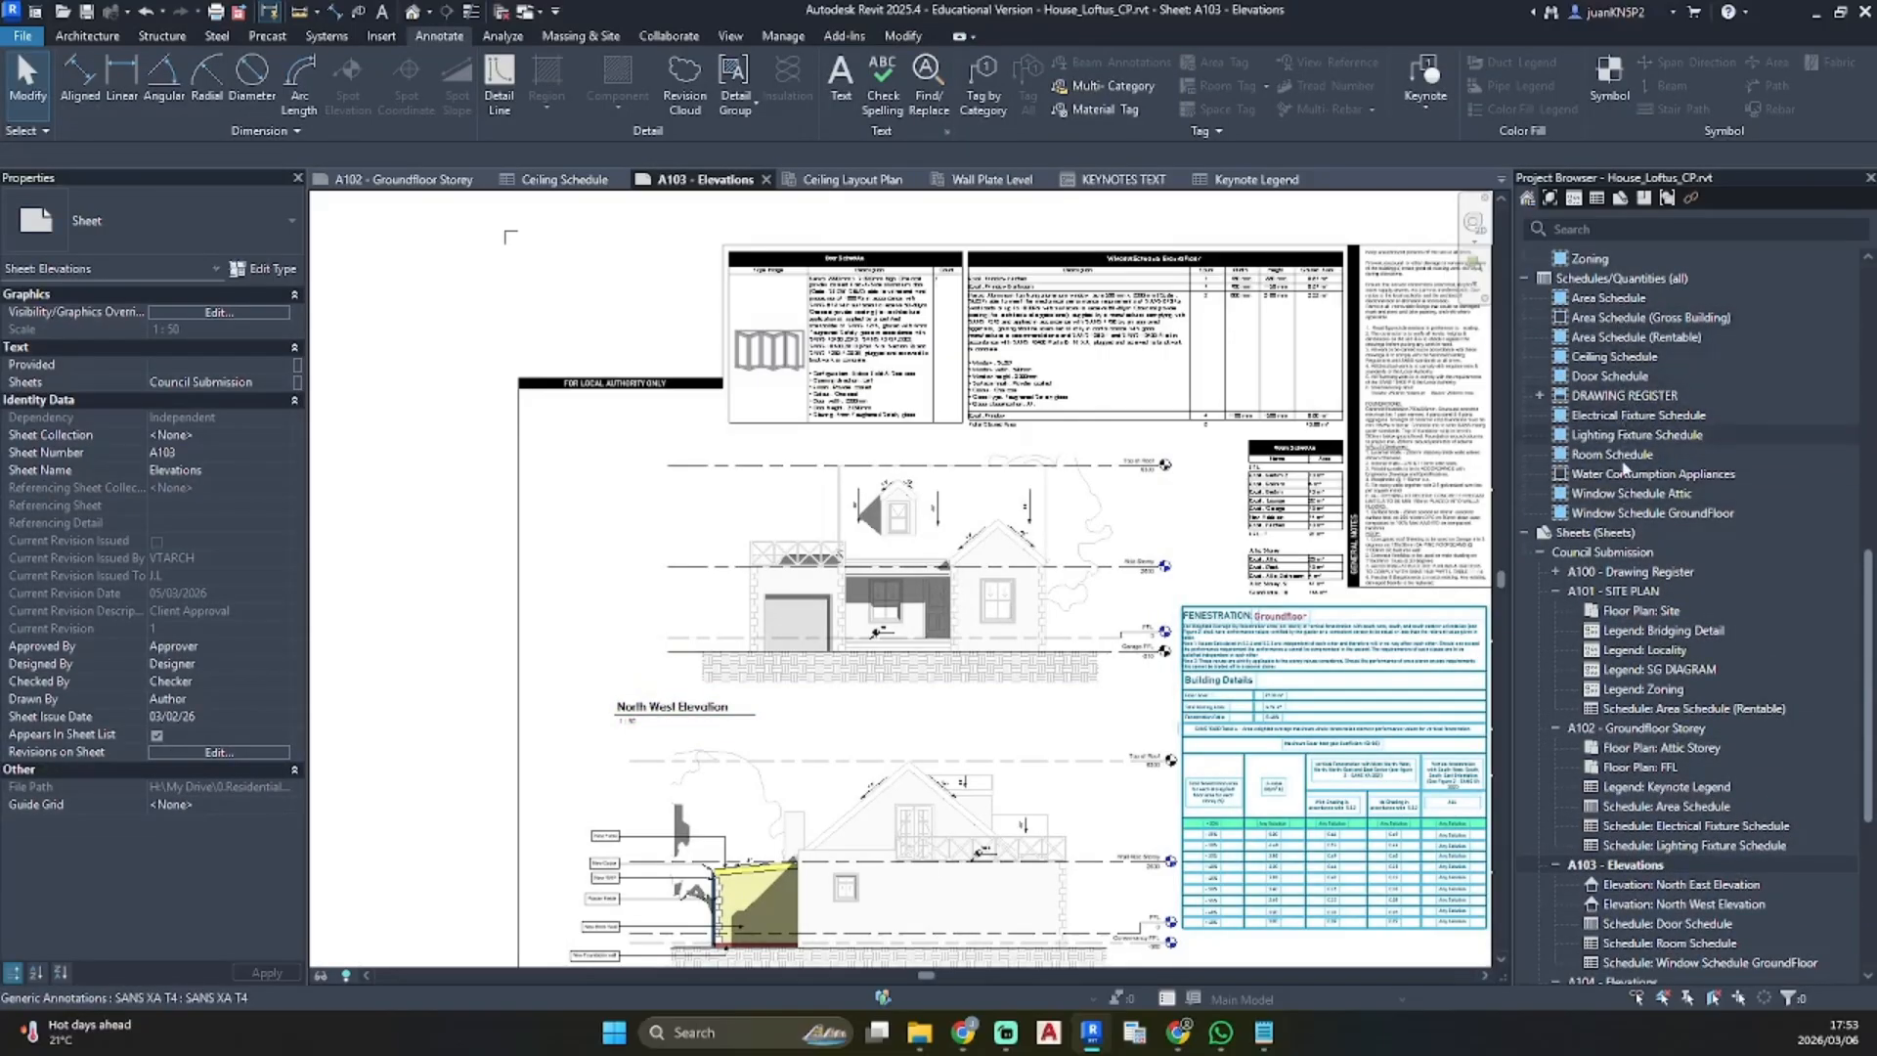
pyautogui.click(1525, 277)
pyautogui.scroll(4, 1527, 489)
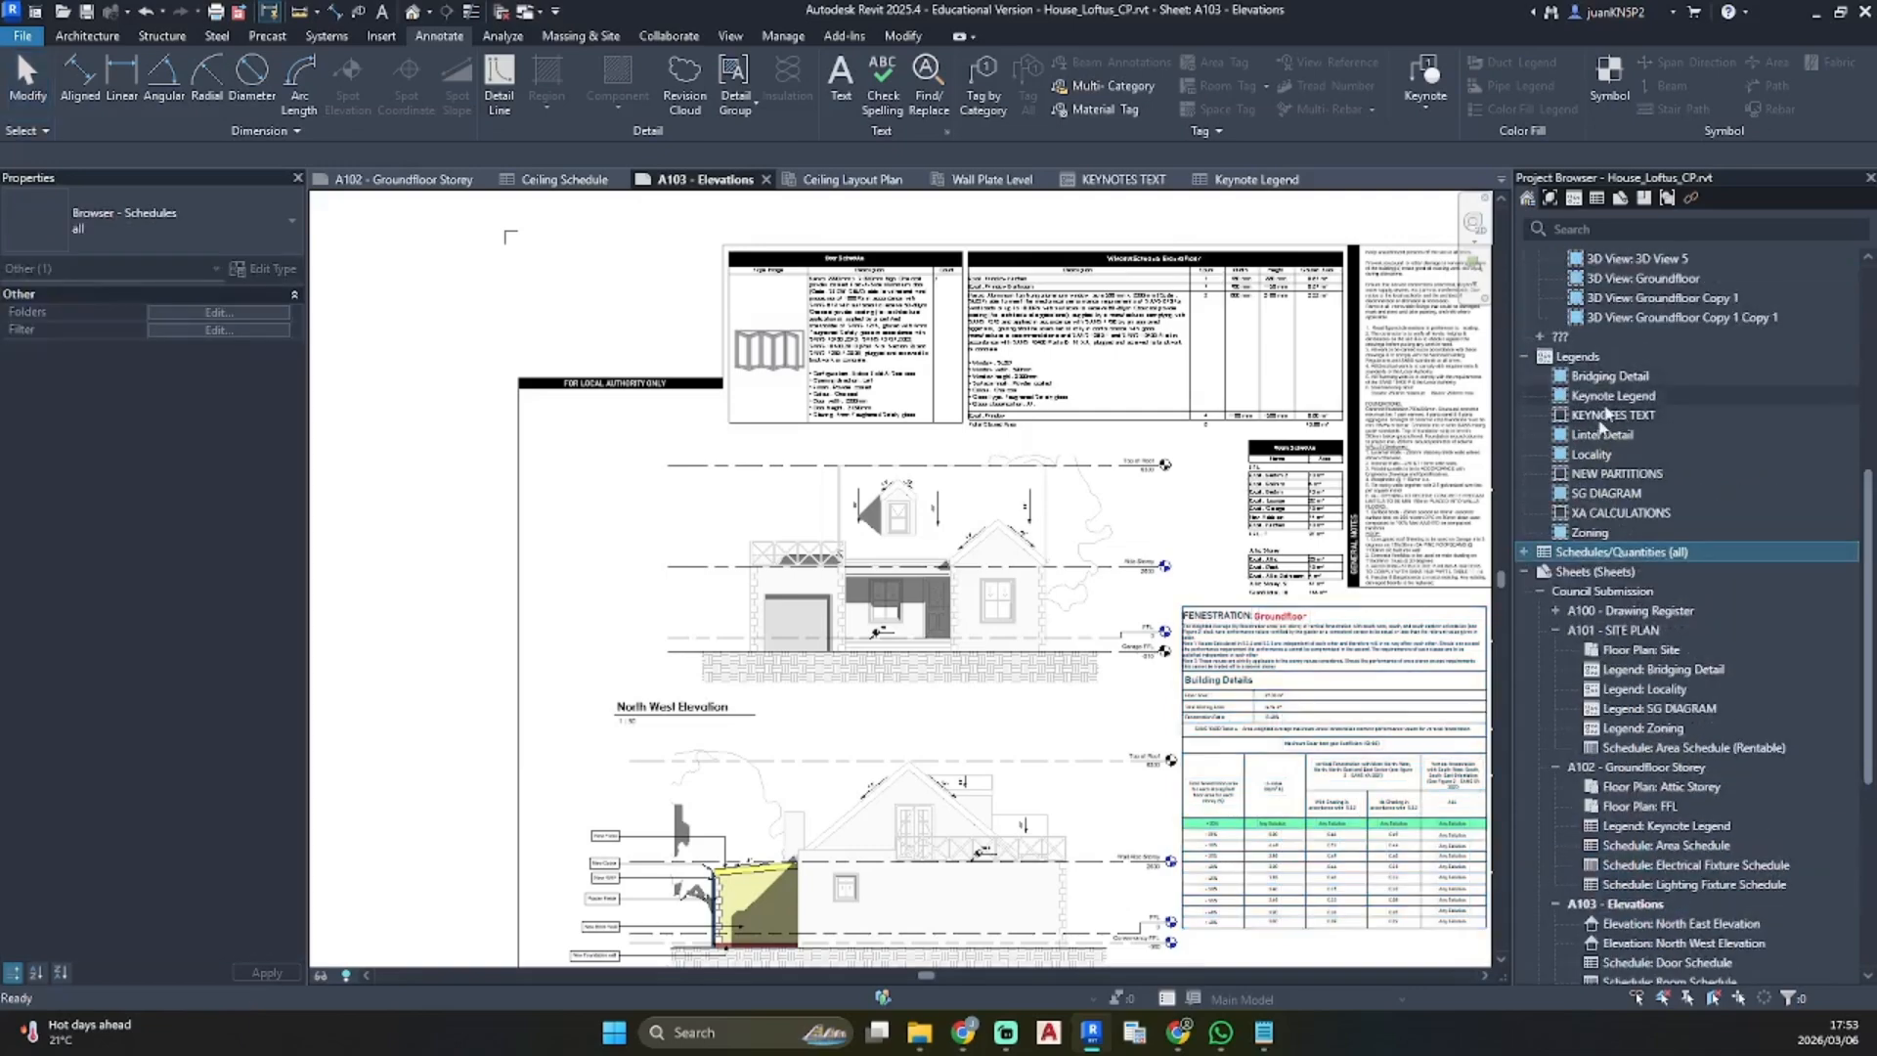
pyautogui.click(1615, 397)
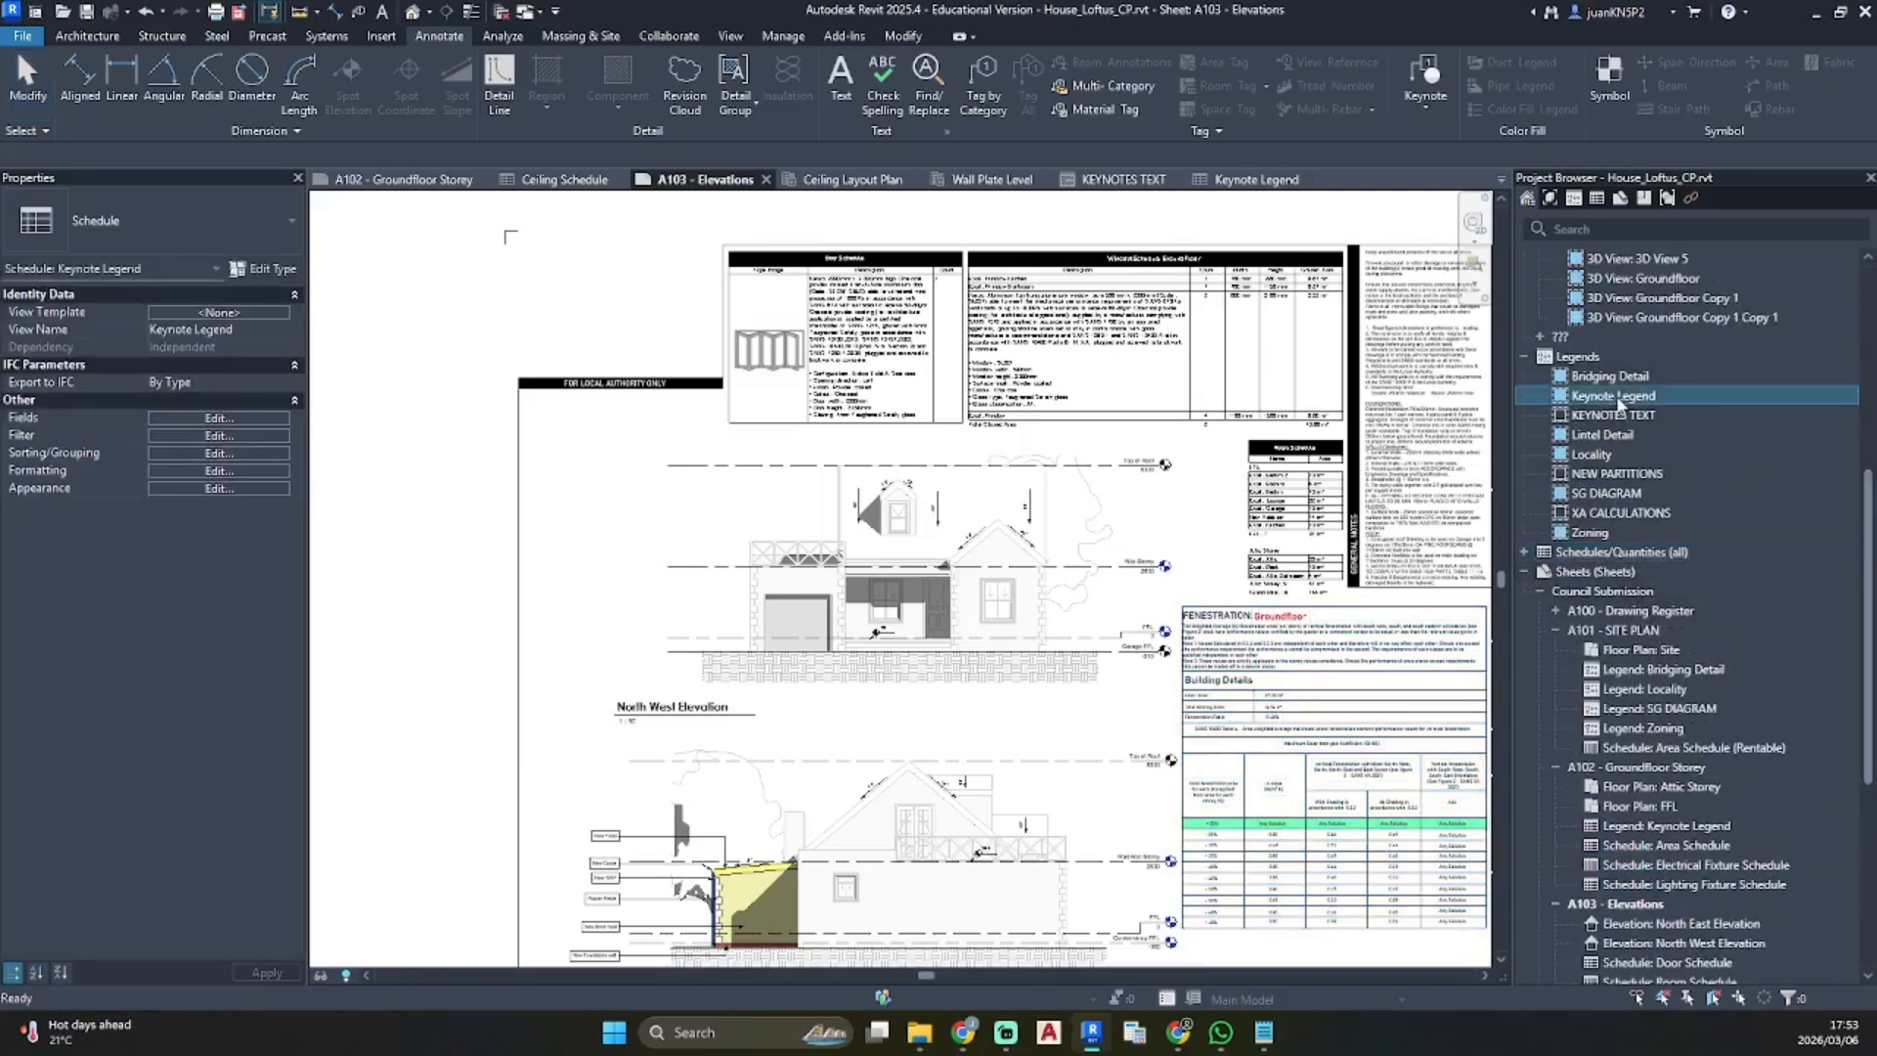
pyautogui.rightClick(1591, 360)
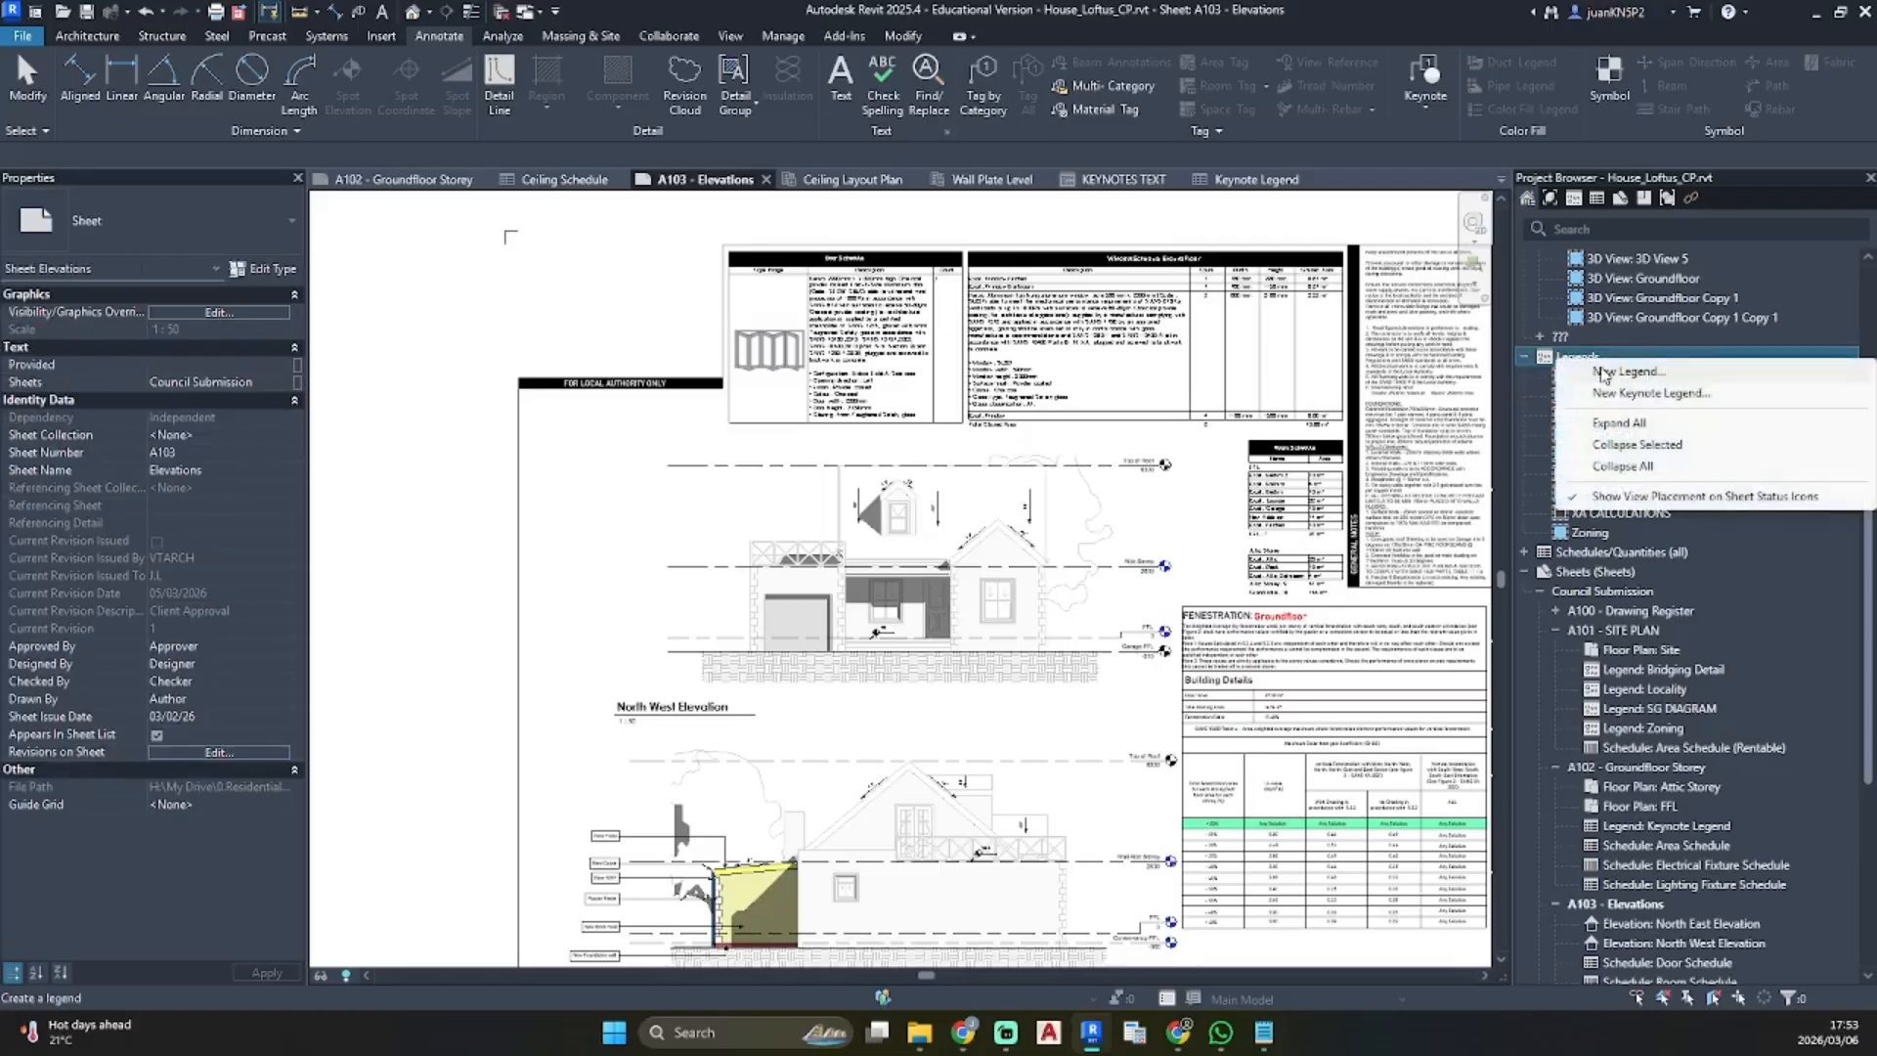
pyautogui.press('Escape')
pyautogui.click(1639, 399)
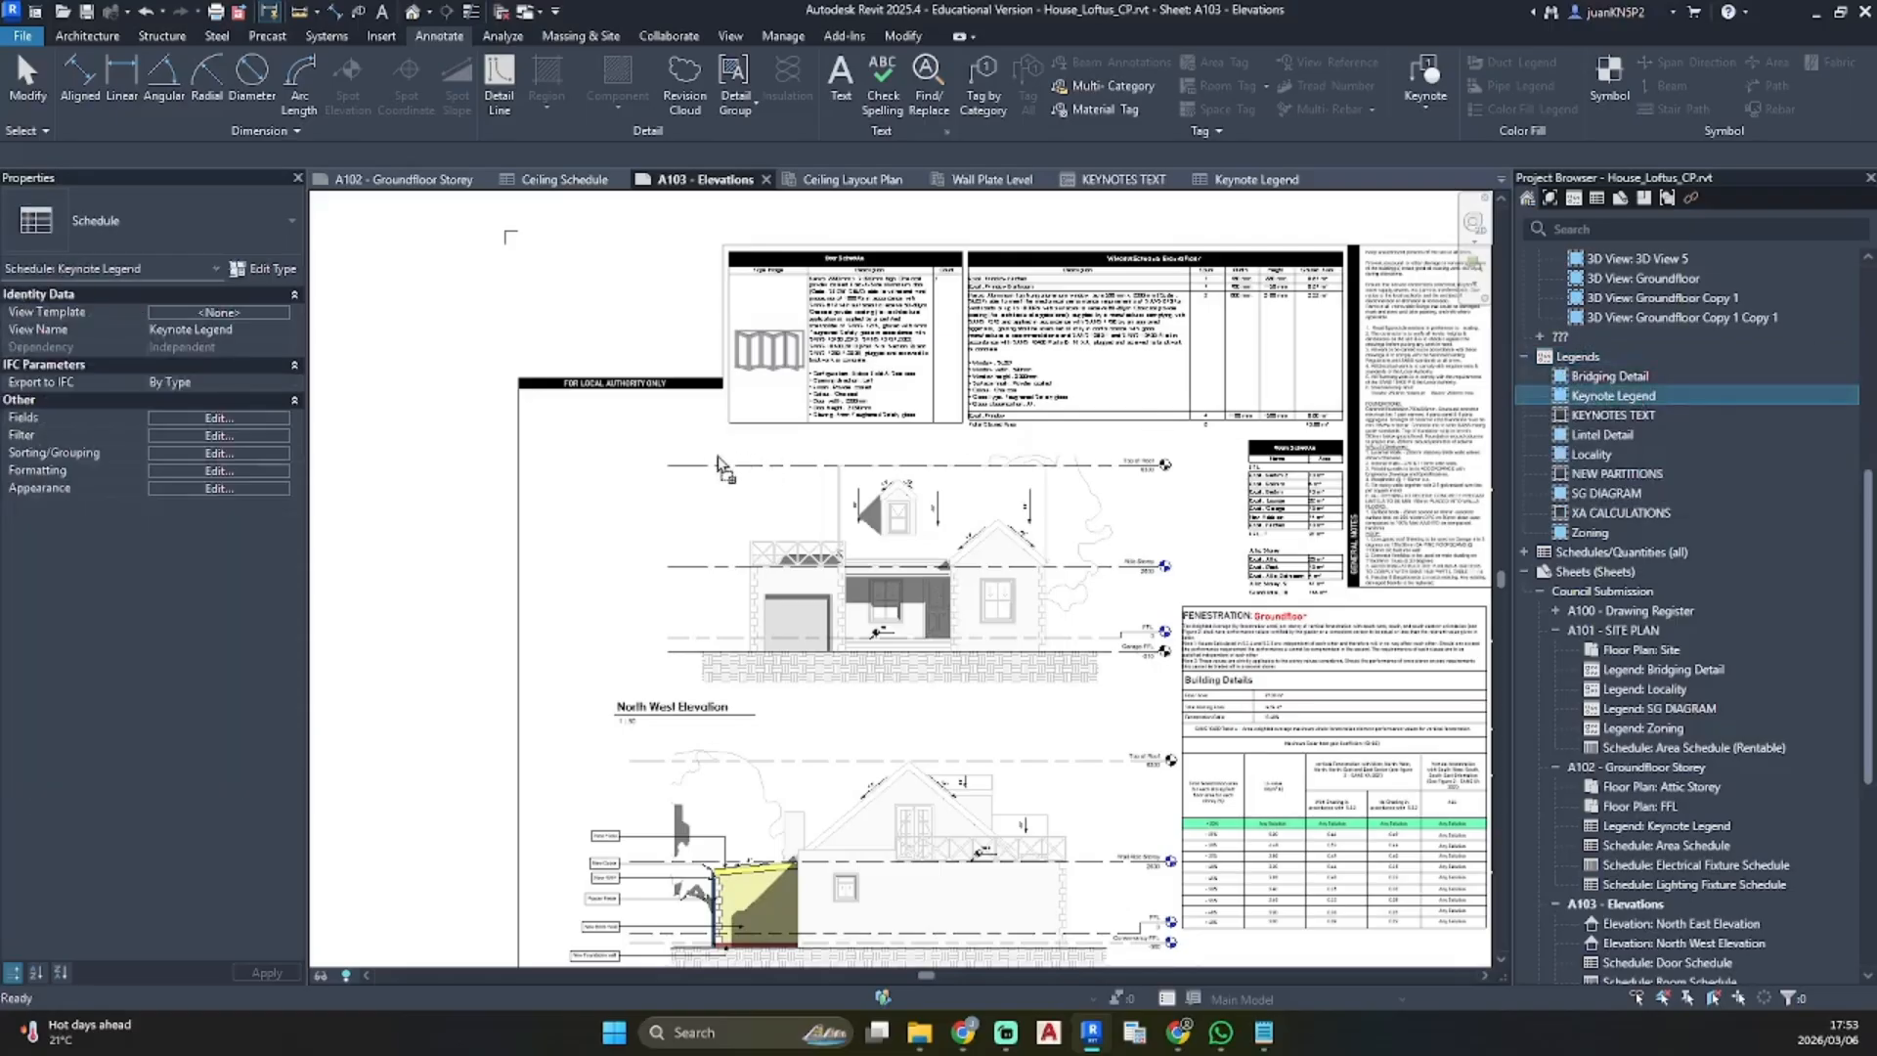
pyautogui.moveTo(718, 464); pyautogui.dragTo(690, 474)
pyautogui.click(616, 499)
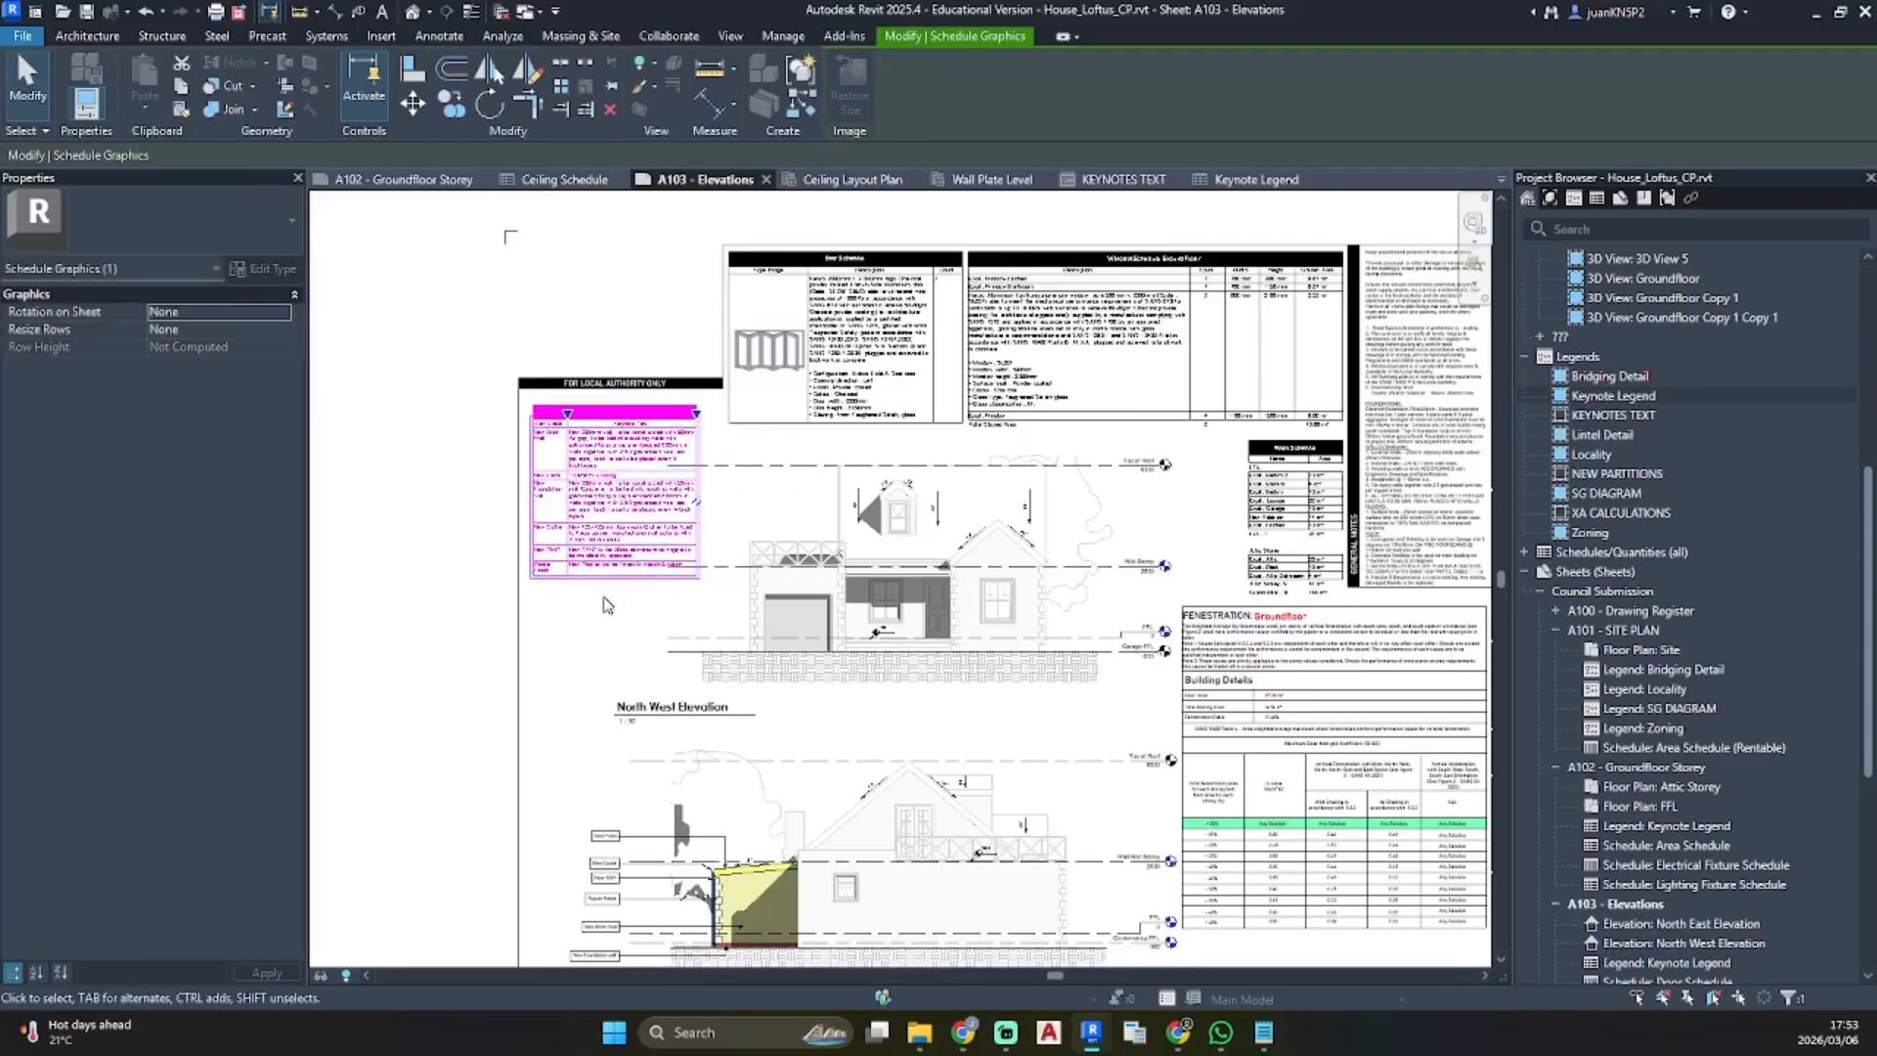
# Open the placed Keynote Legend, set it to filter by sheet, and return to sheet A103
pyautogui.scroll(3, 579, 516)
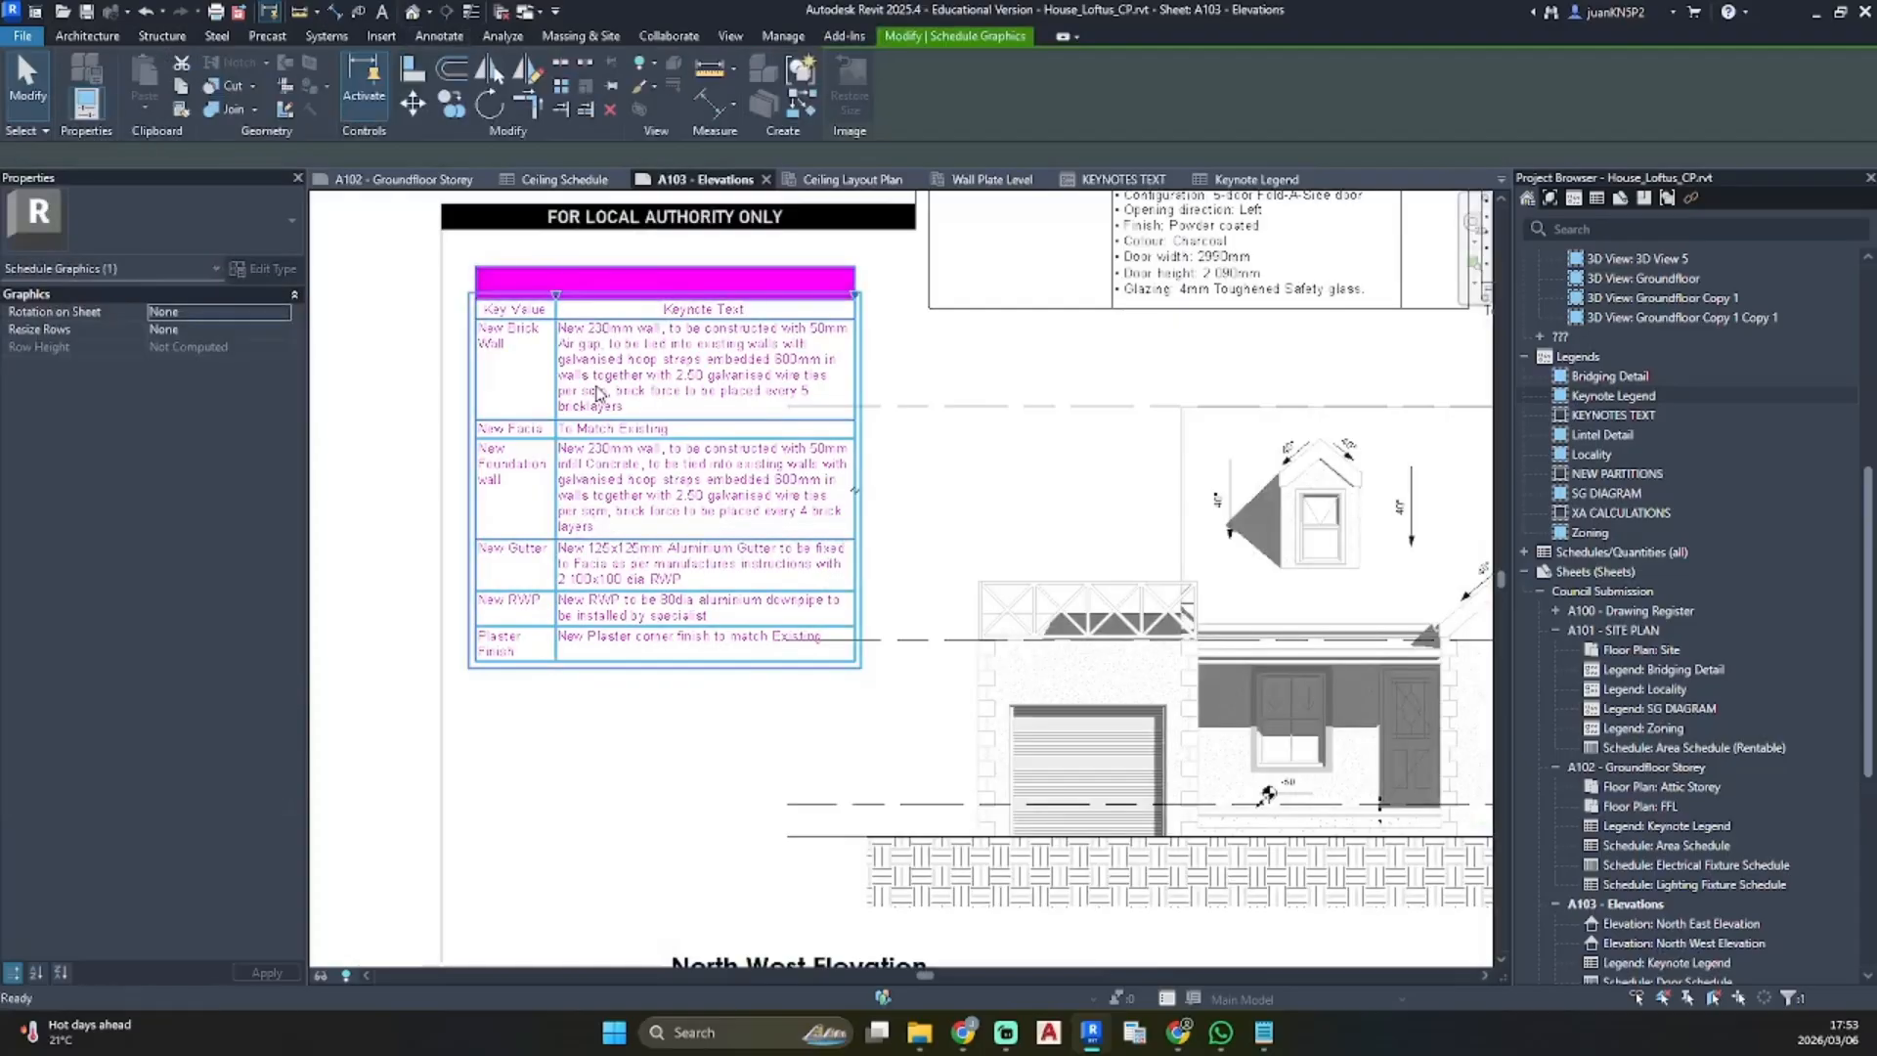
pyautogui.doubleClick(598, 394)
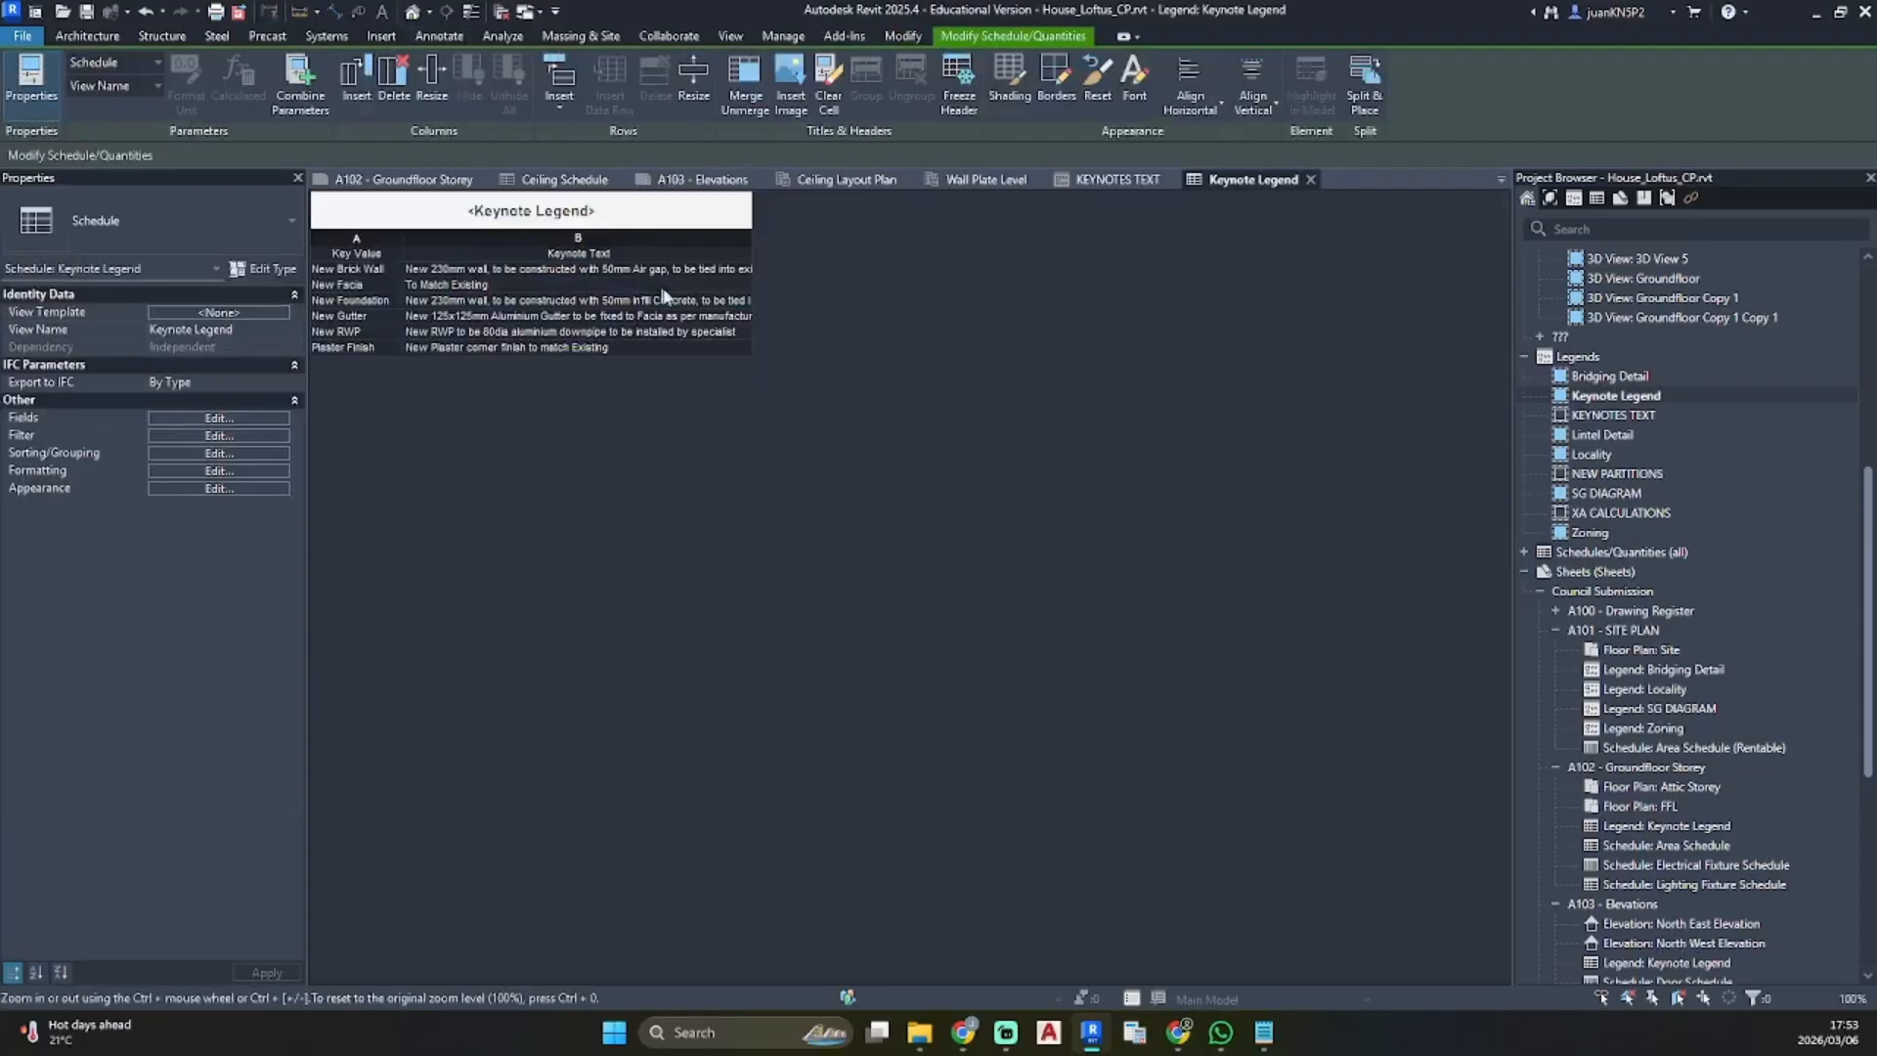
pyautogui.click(192, 435)
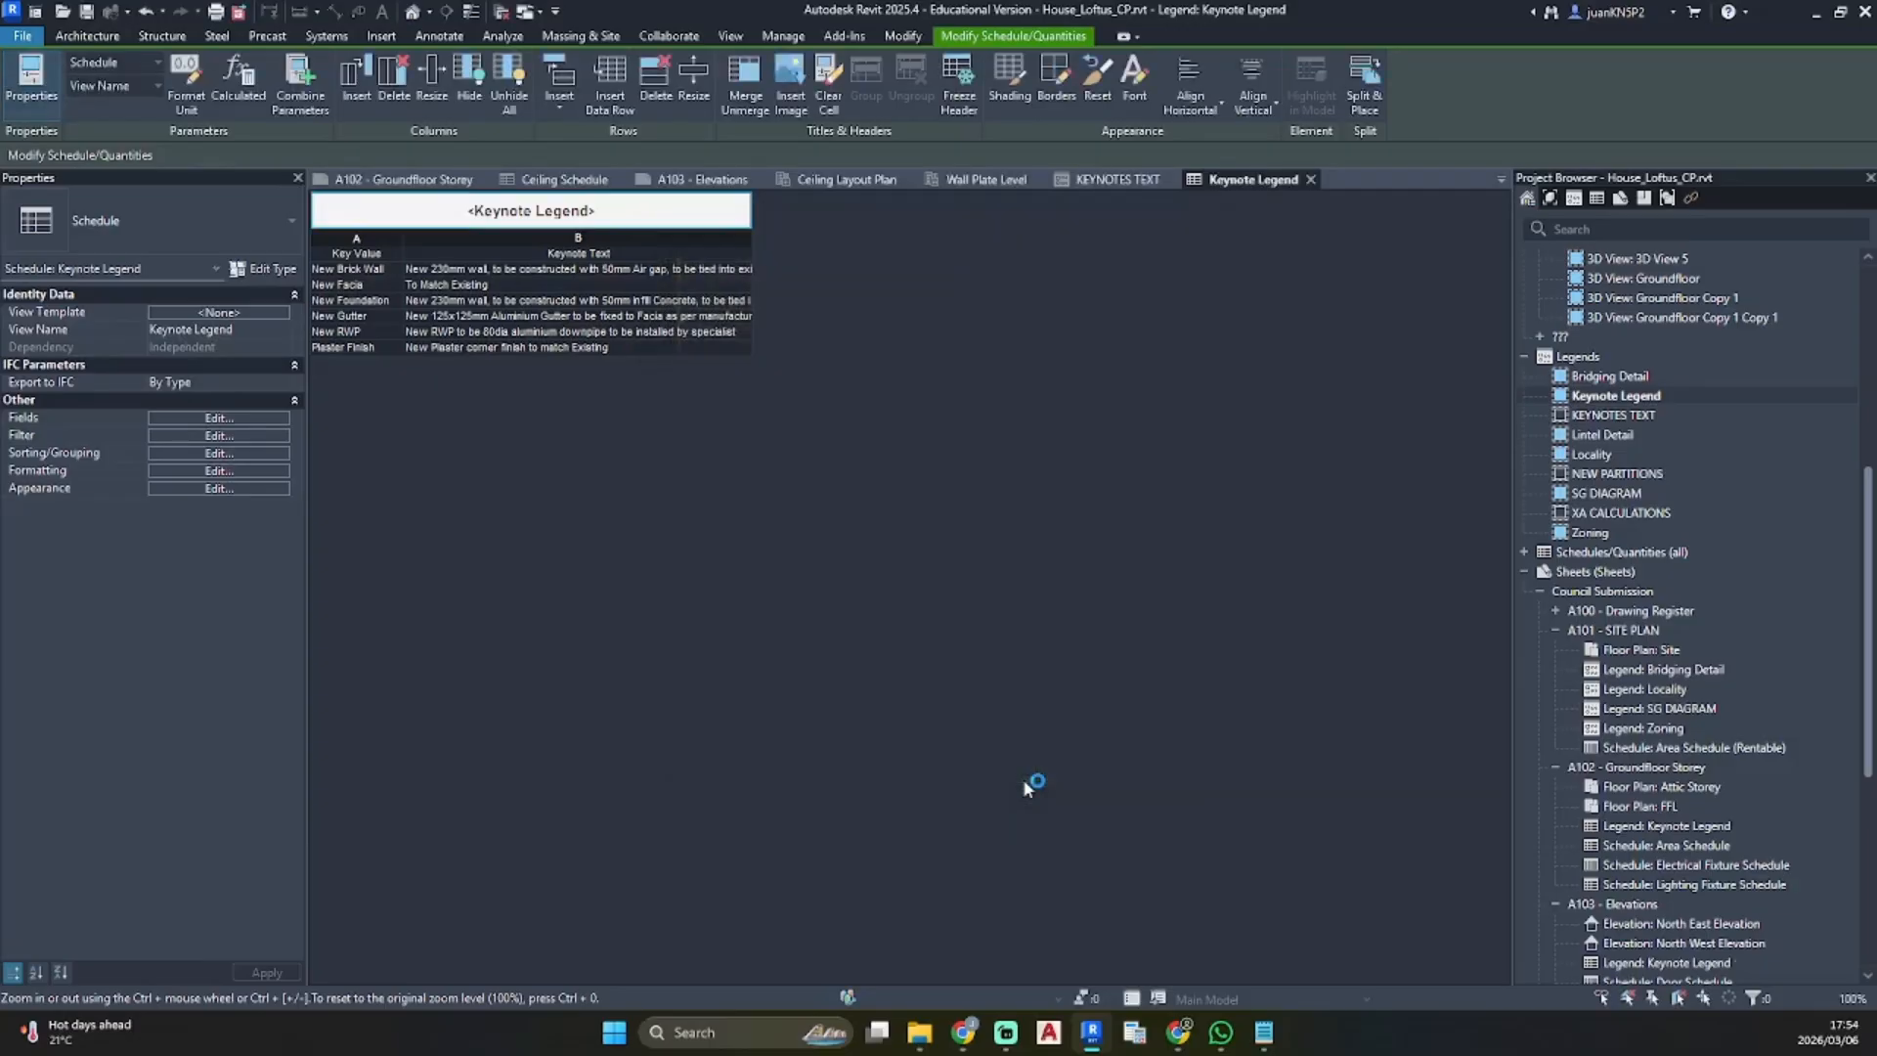
pyautogui.doubleClick(1628, 904)
pyautogui.scroll(-3, 809, 396)
pyautogui.moveTo(809, 396); pyautogui.dragTo(885, 162, button='middle')
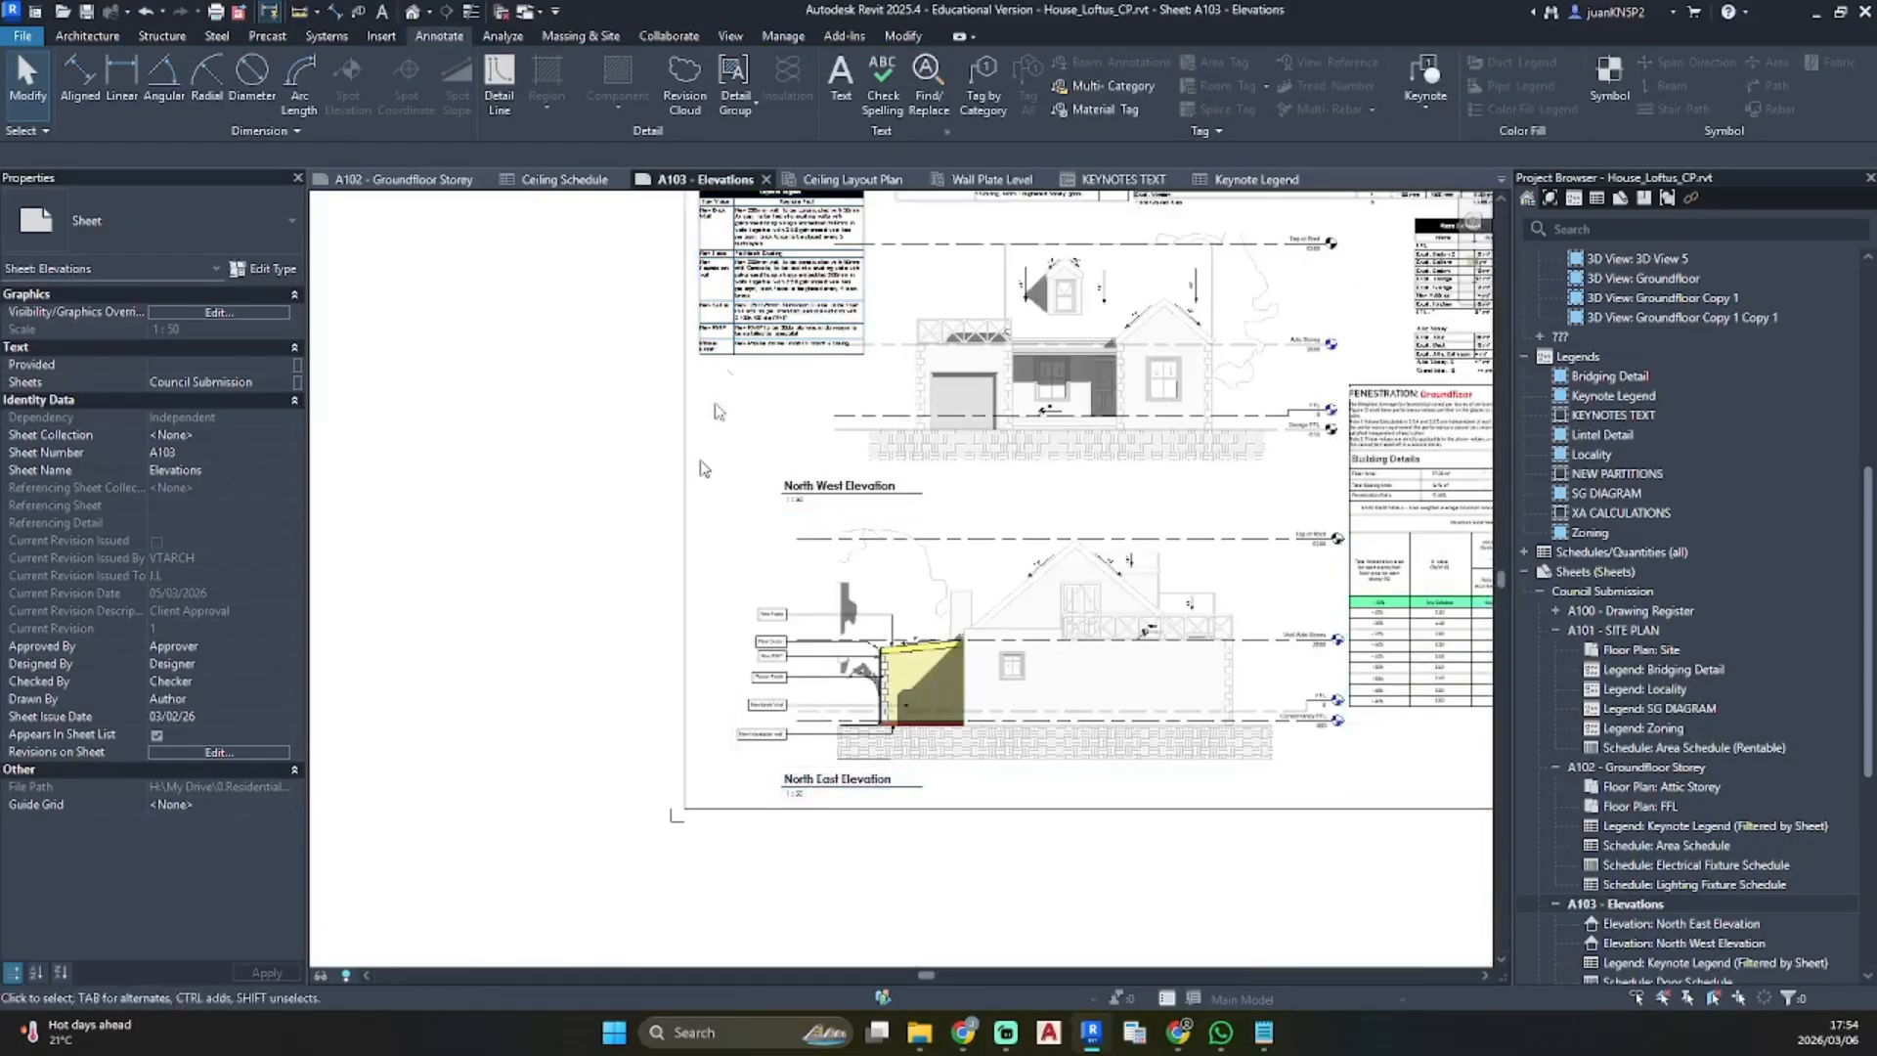
# Examine the entries of the Keynote Legend on sheet A103 and its placement against the North West Elevation viewport
pyautogui.scroll(-2, 987, 479)
pyautogui.moveTo(978, 497); pyautogui.dragTo(899, 674, button='middle')
pyautogui.scroll(5, 562, 532)
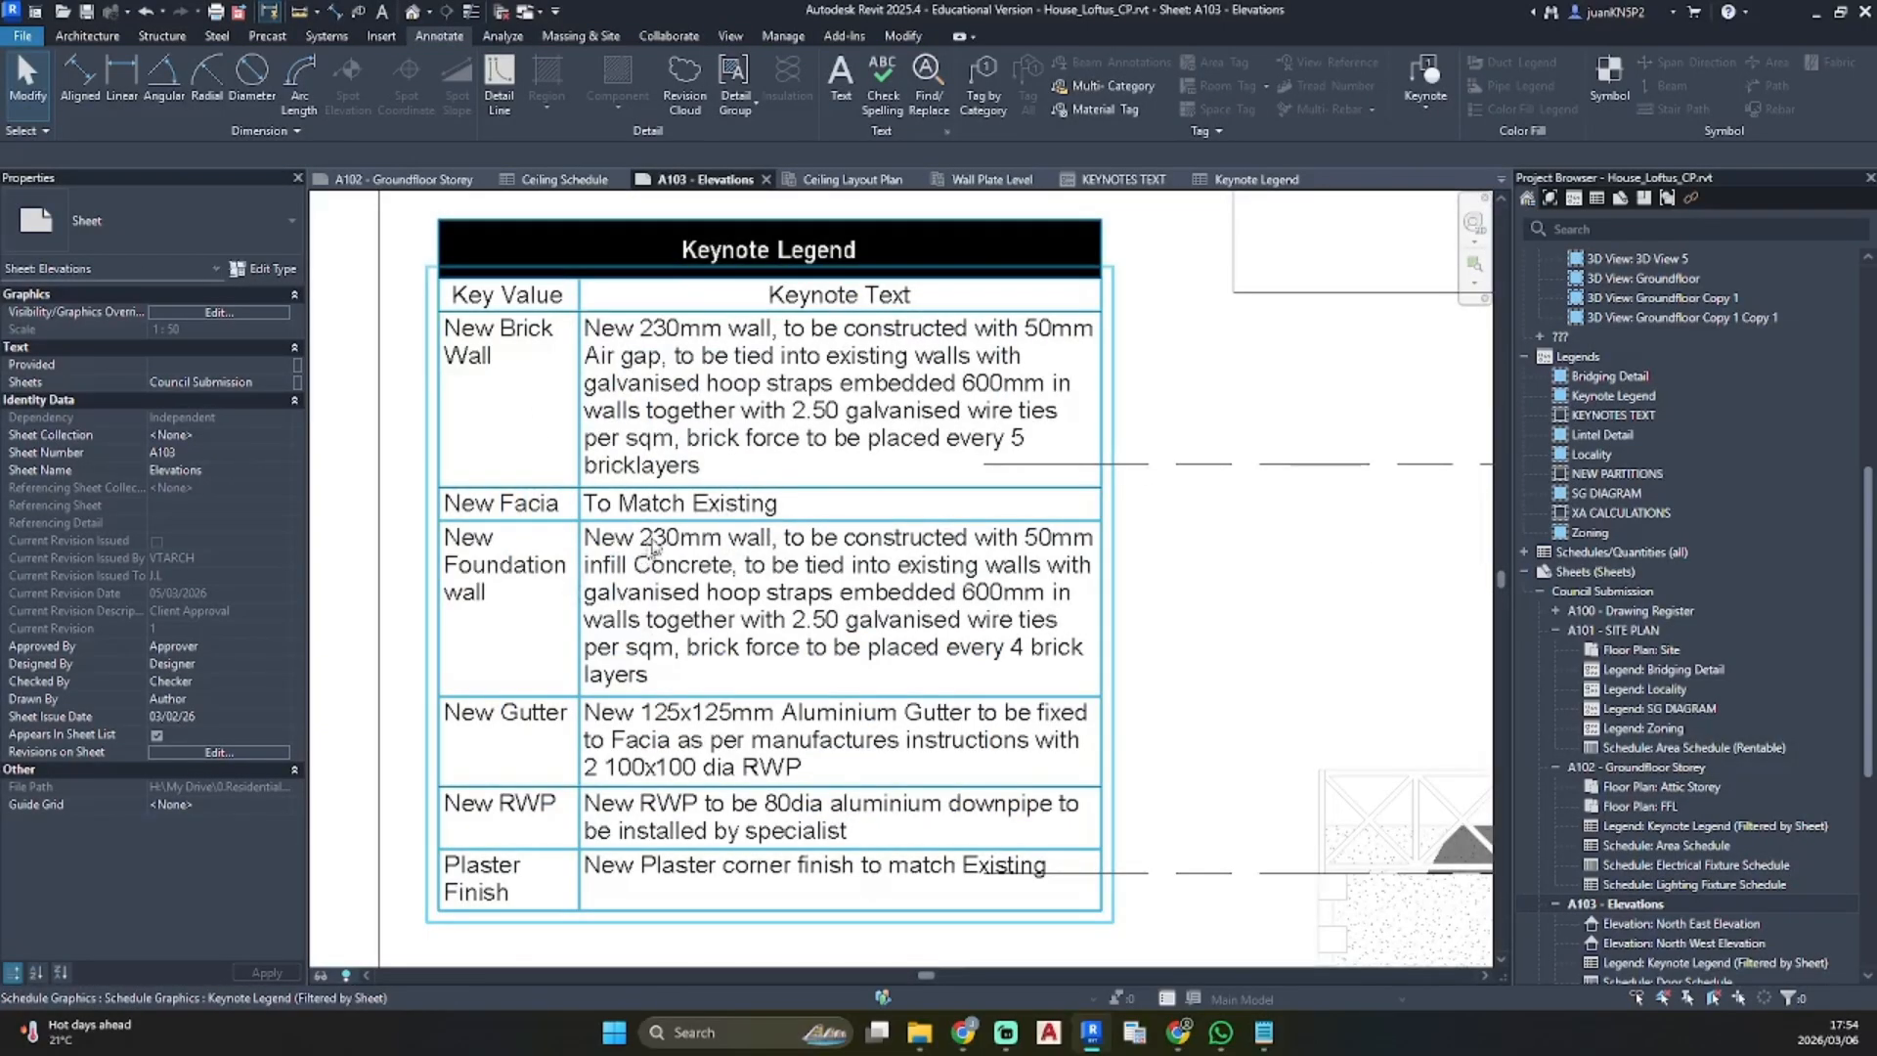
pyautogui.scroll(-3, 710, 584)
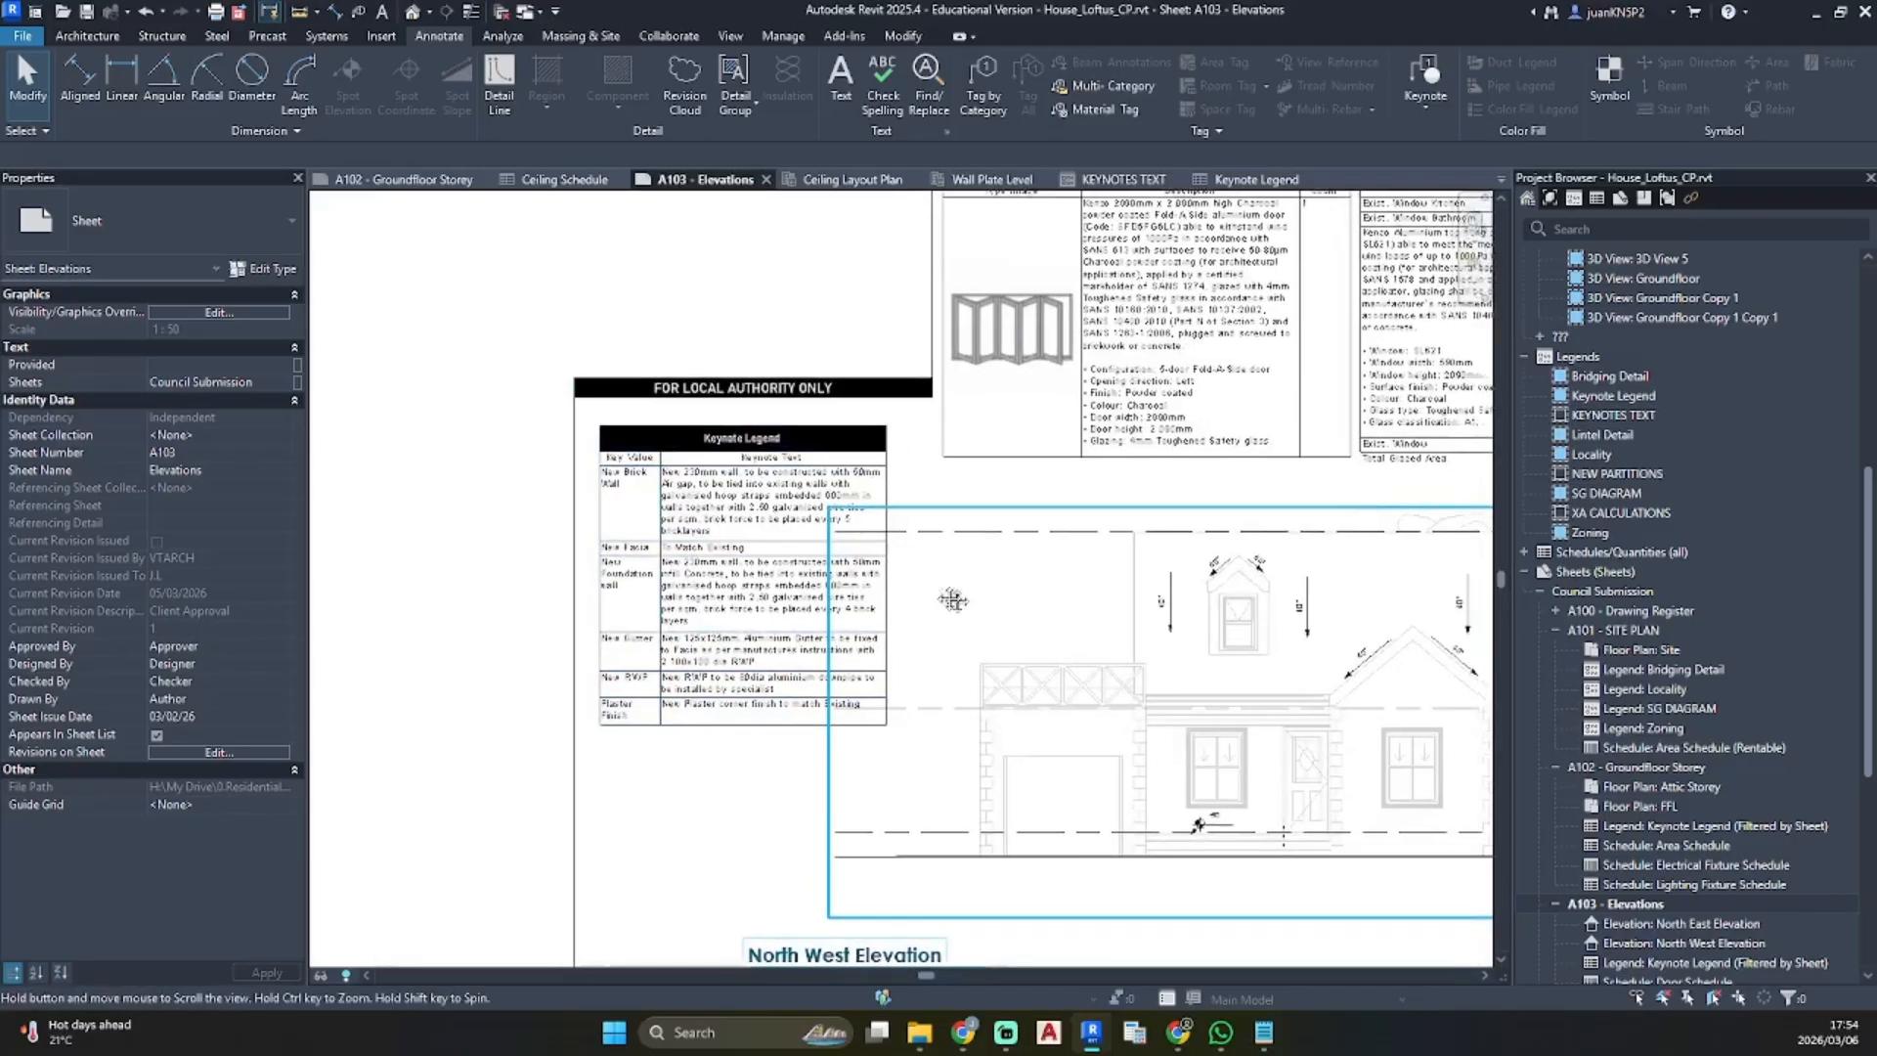
pyautogui.moveTo(953, 600); pyautogui.dragTo(792, 469, button='middle')
pyautogui.scroll(-2, 792, 469)
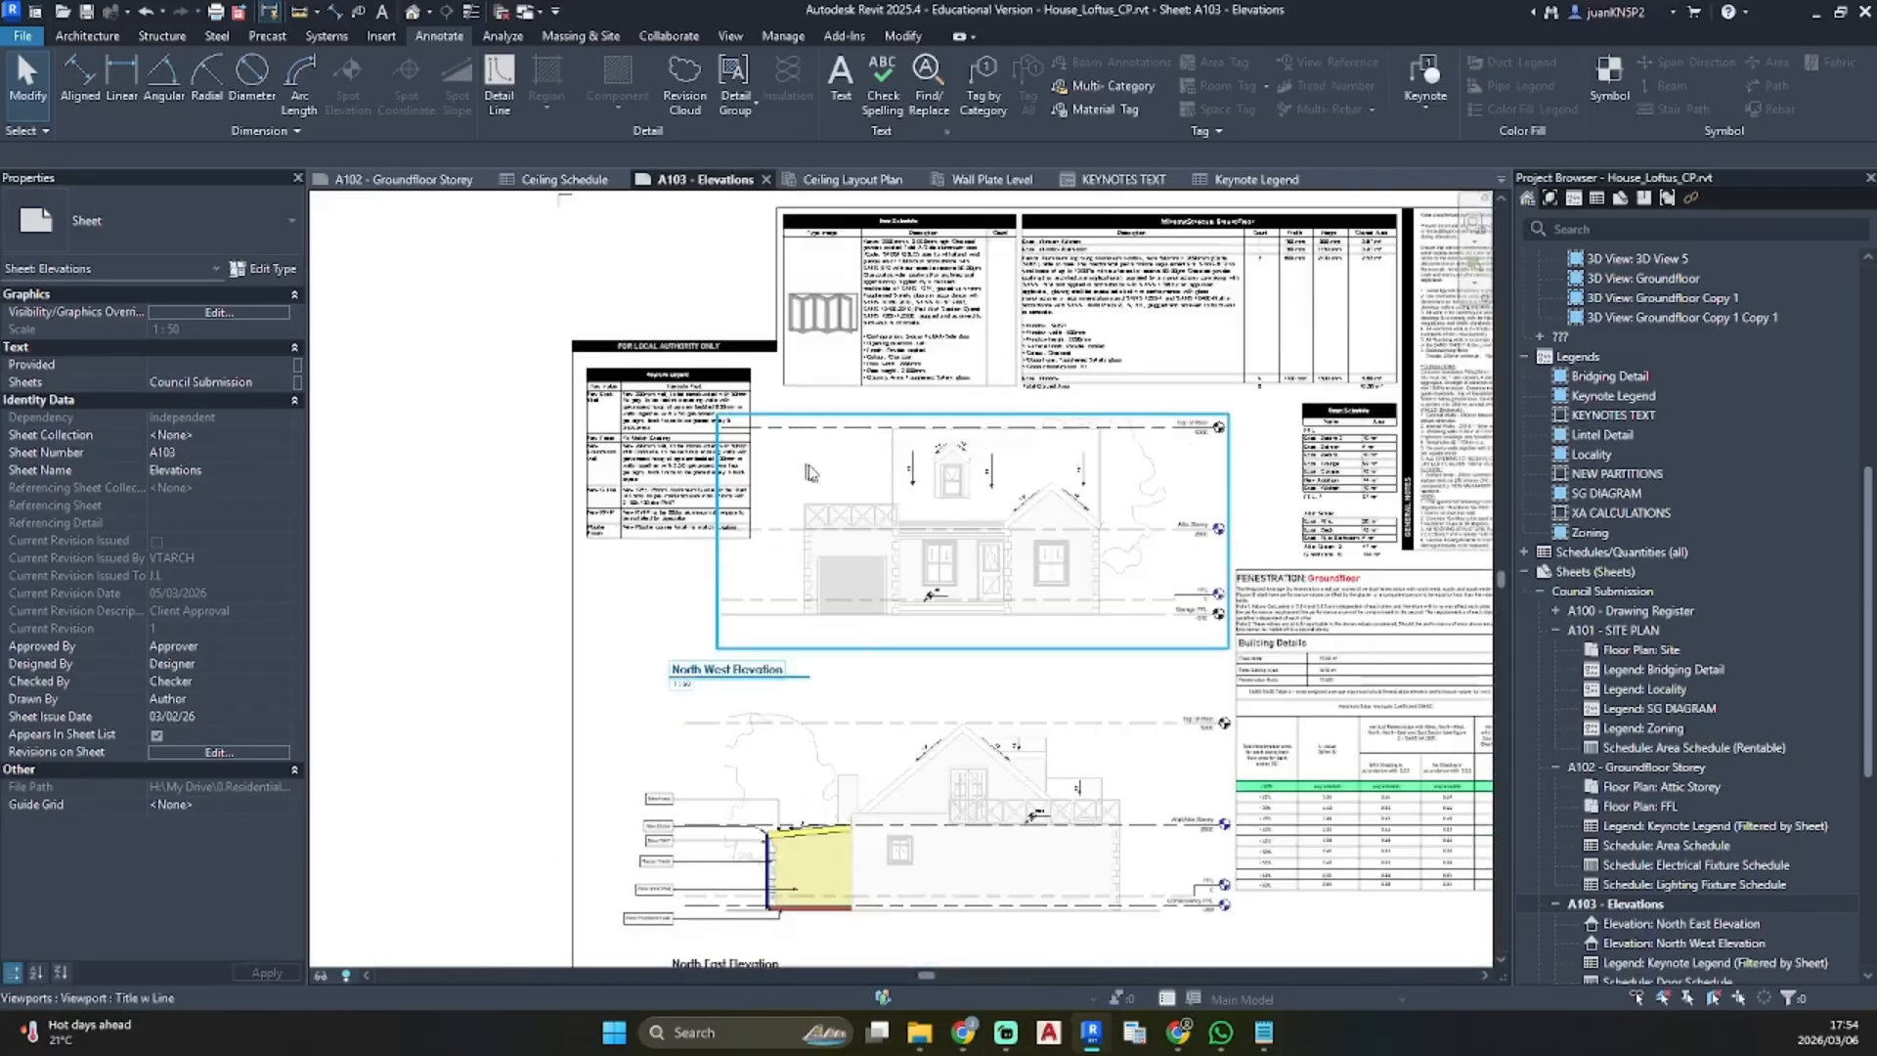
pyautogui.click(909, 717)
pyautogui.keyDown('ctrl'); pyautogui.click(950, 616); pyautogui.keyUp('ctrl')
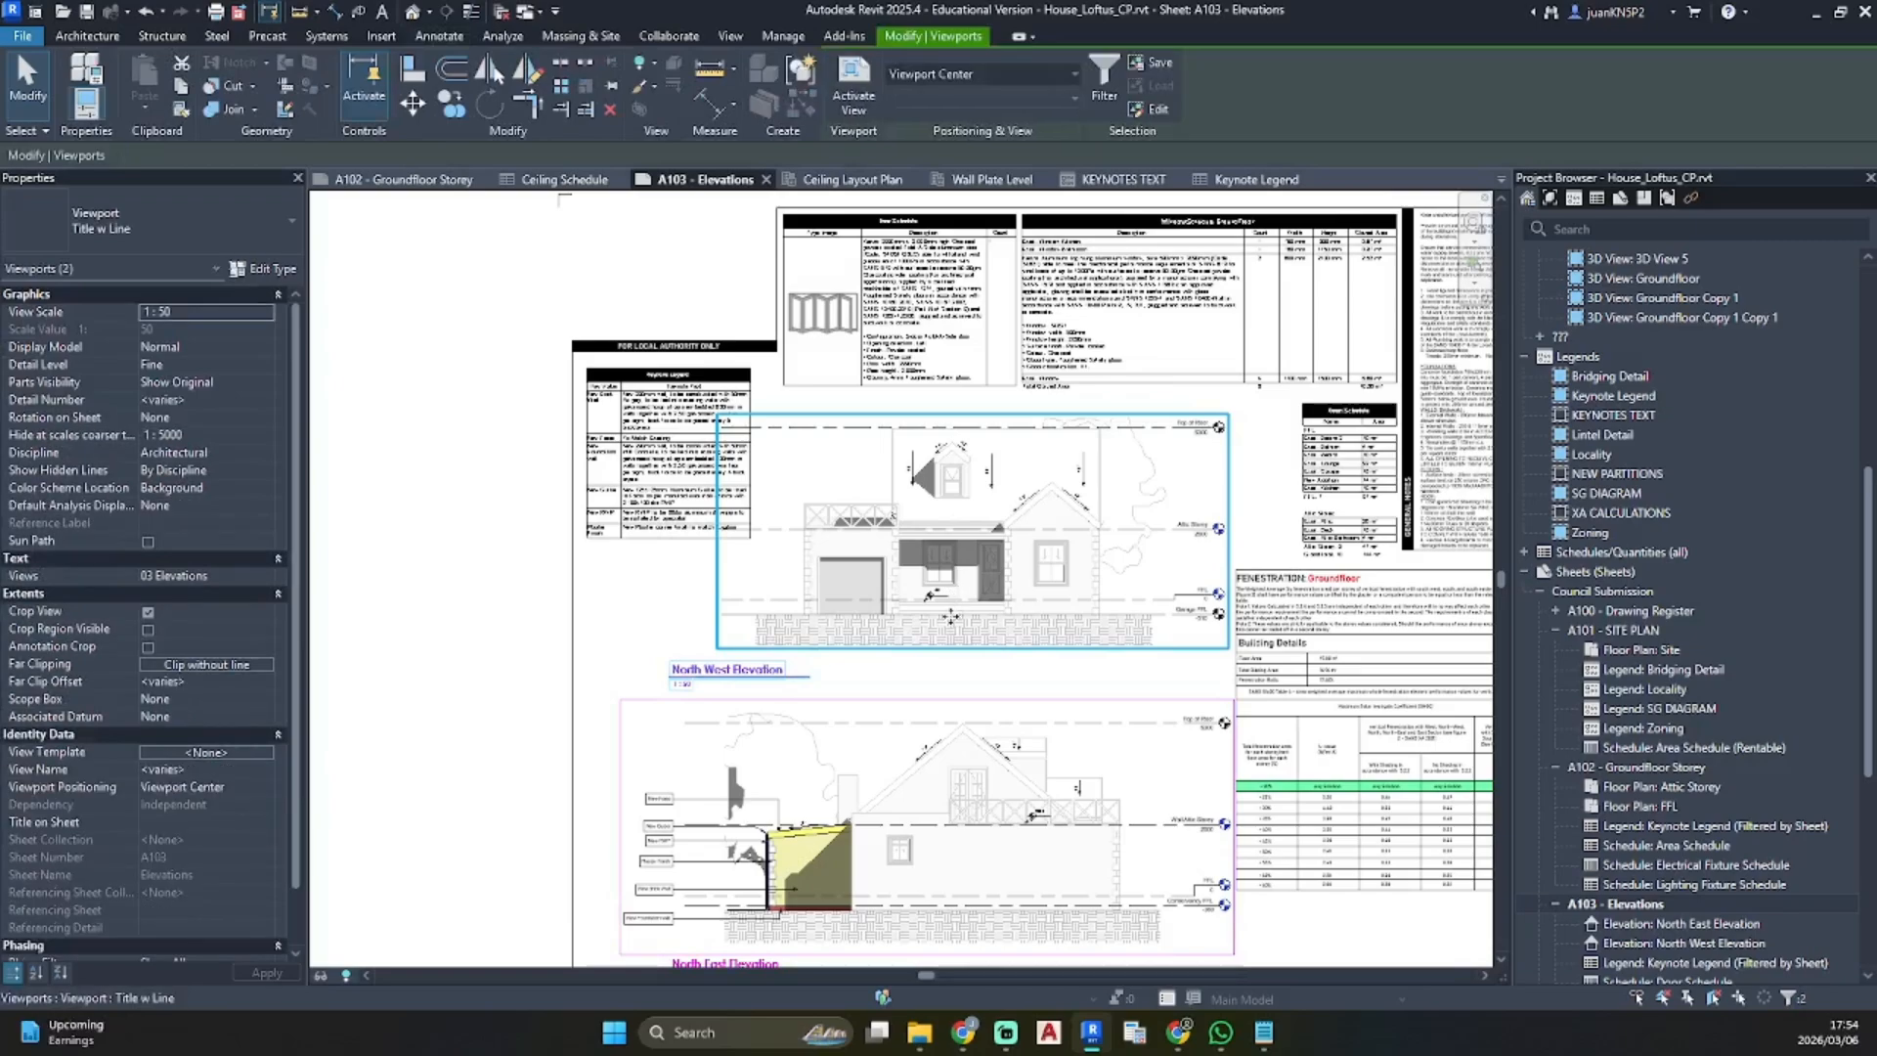
pyautogui.scroll(-2, 978, 618)
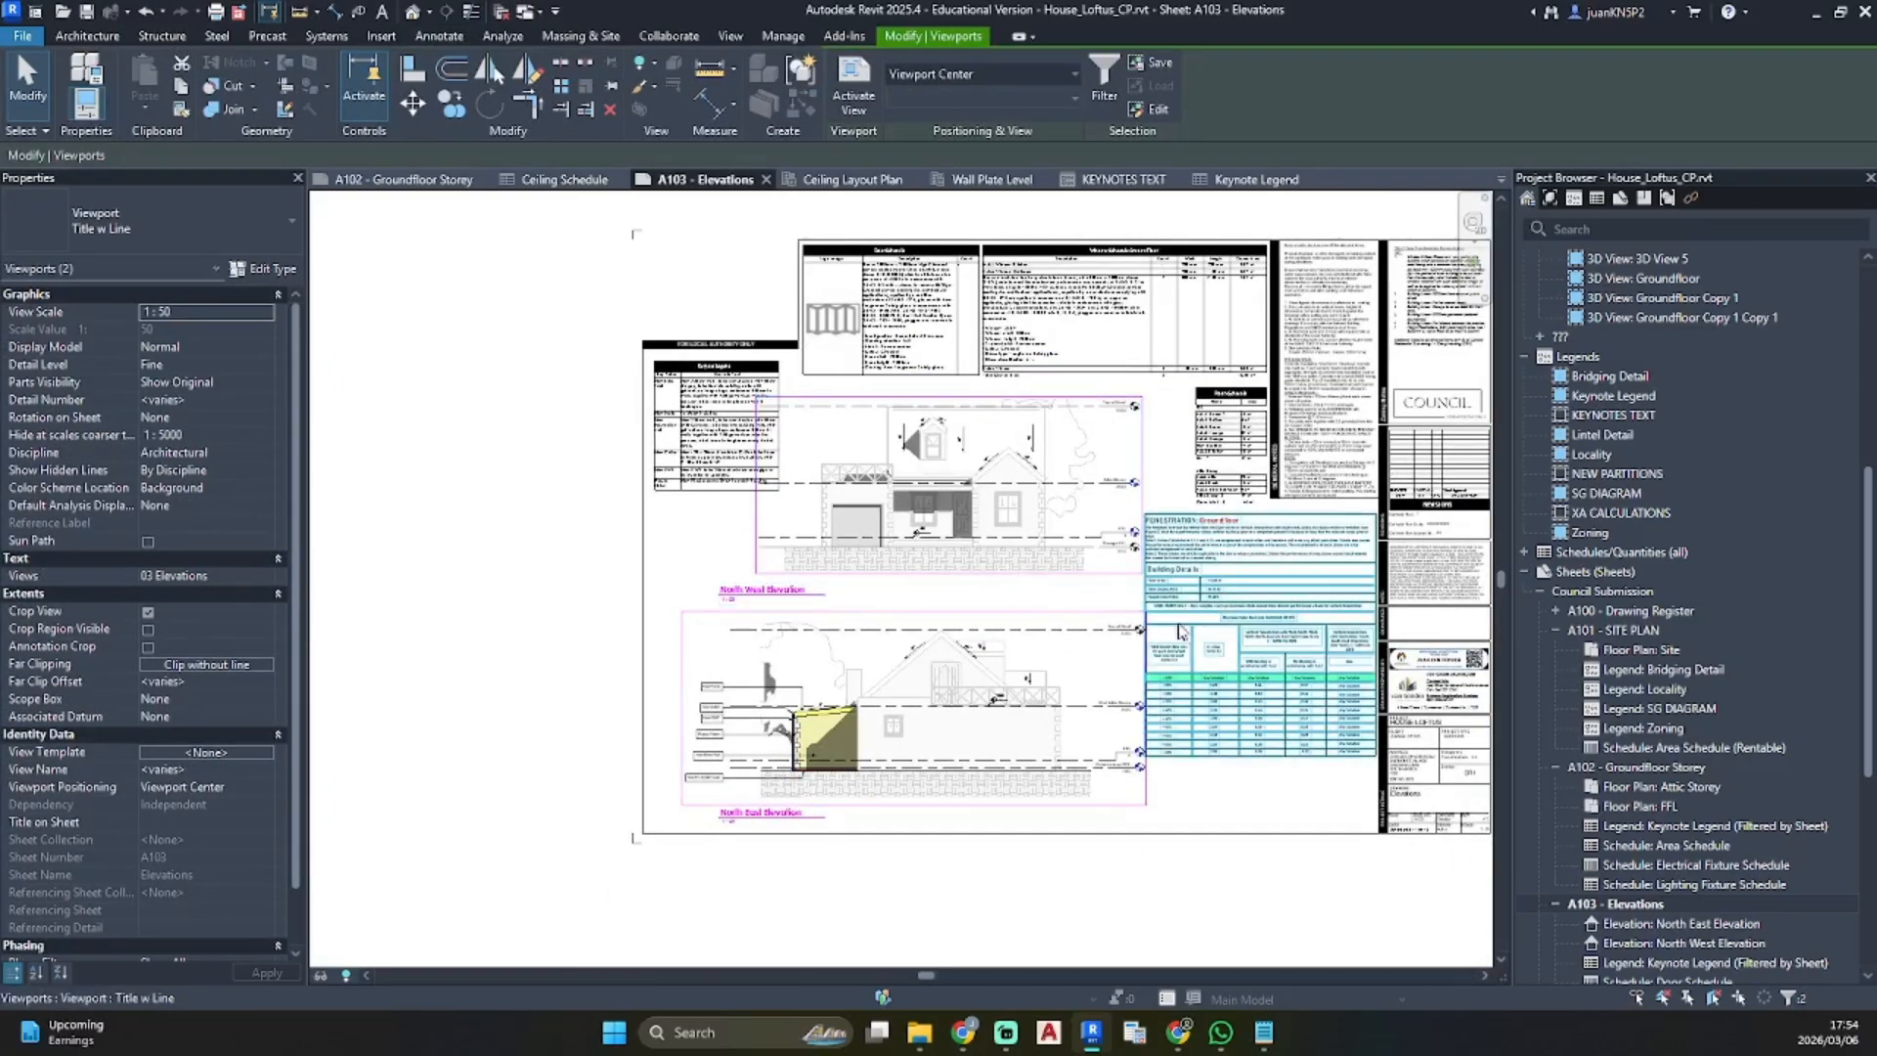
pyautogui.press('Escape')
# Activate the North West Elevation viewport, shorten the Top of Roof level line so it clears the Keynote Legend, and deactivate the viewport
pyautogui.scroll(2, 734, 430)
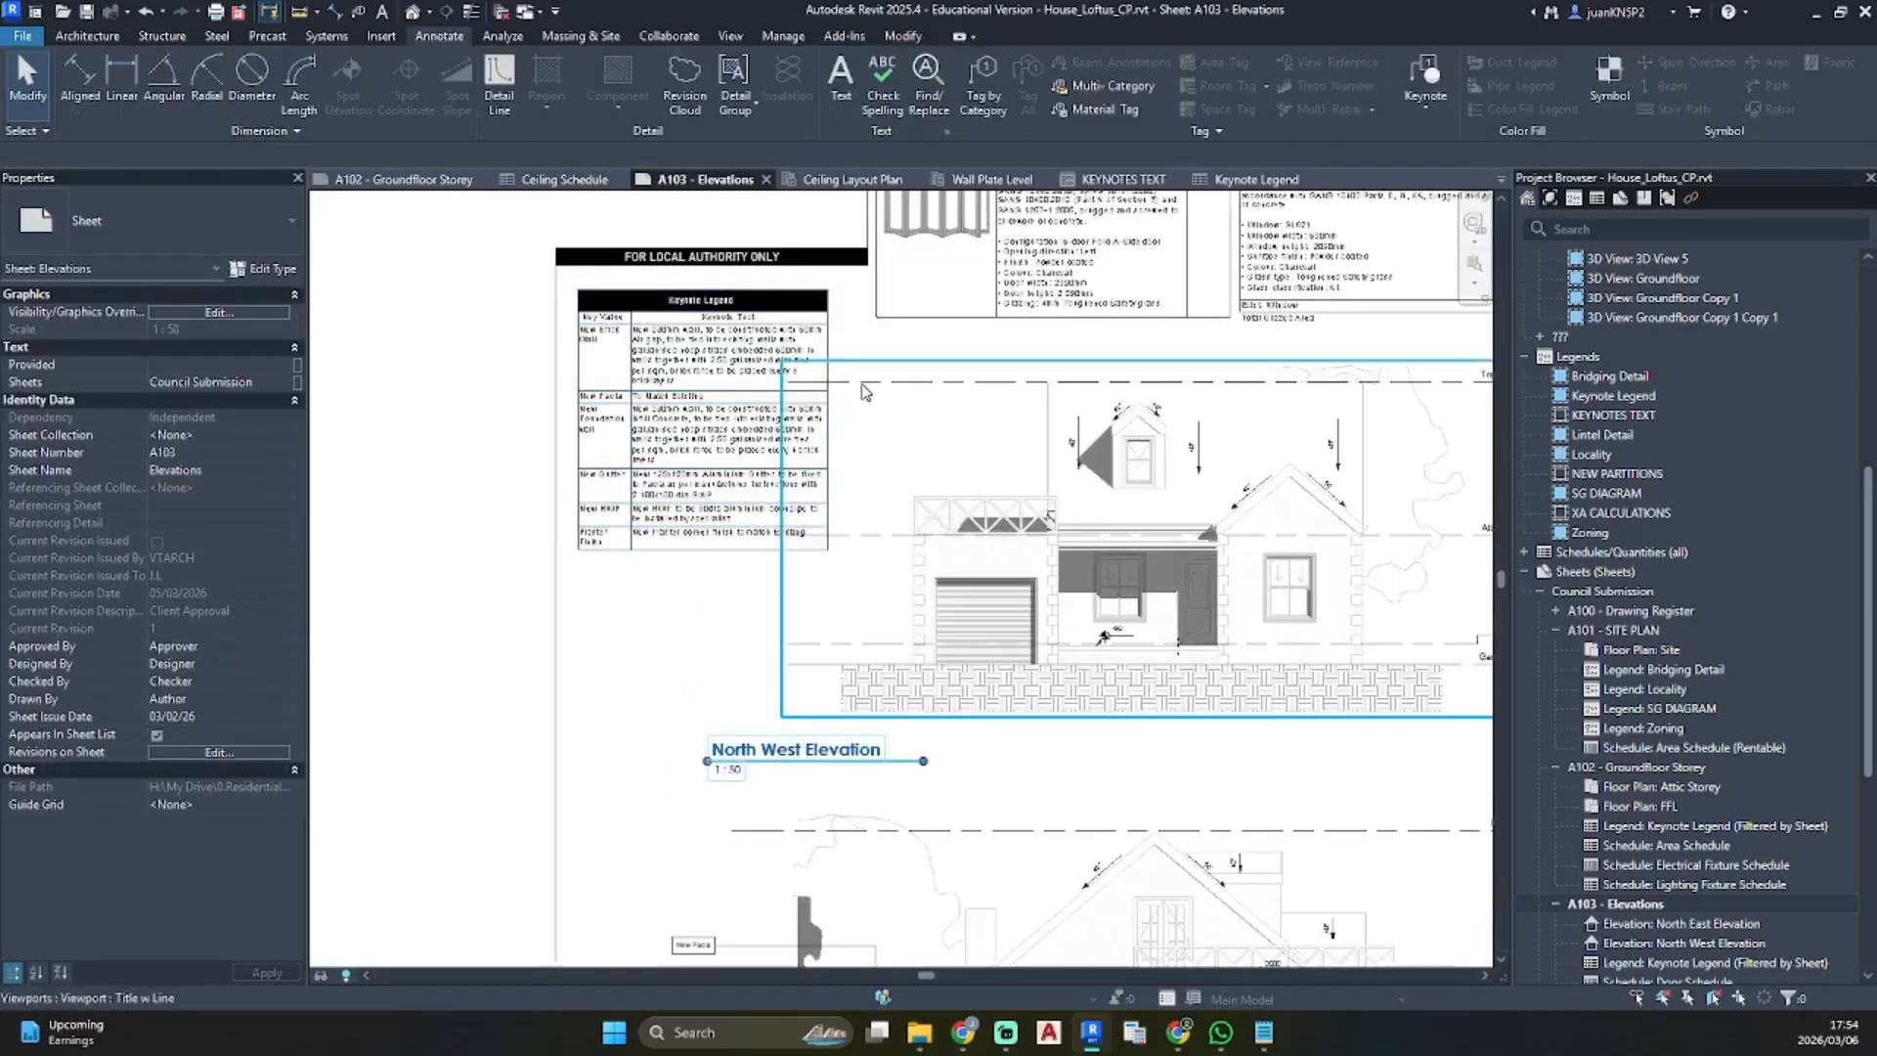
pyautogui.doubleClick(861, 391)
pyautogui.click(795, 384)
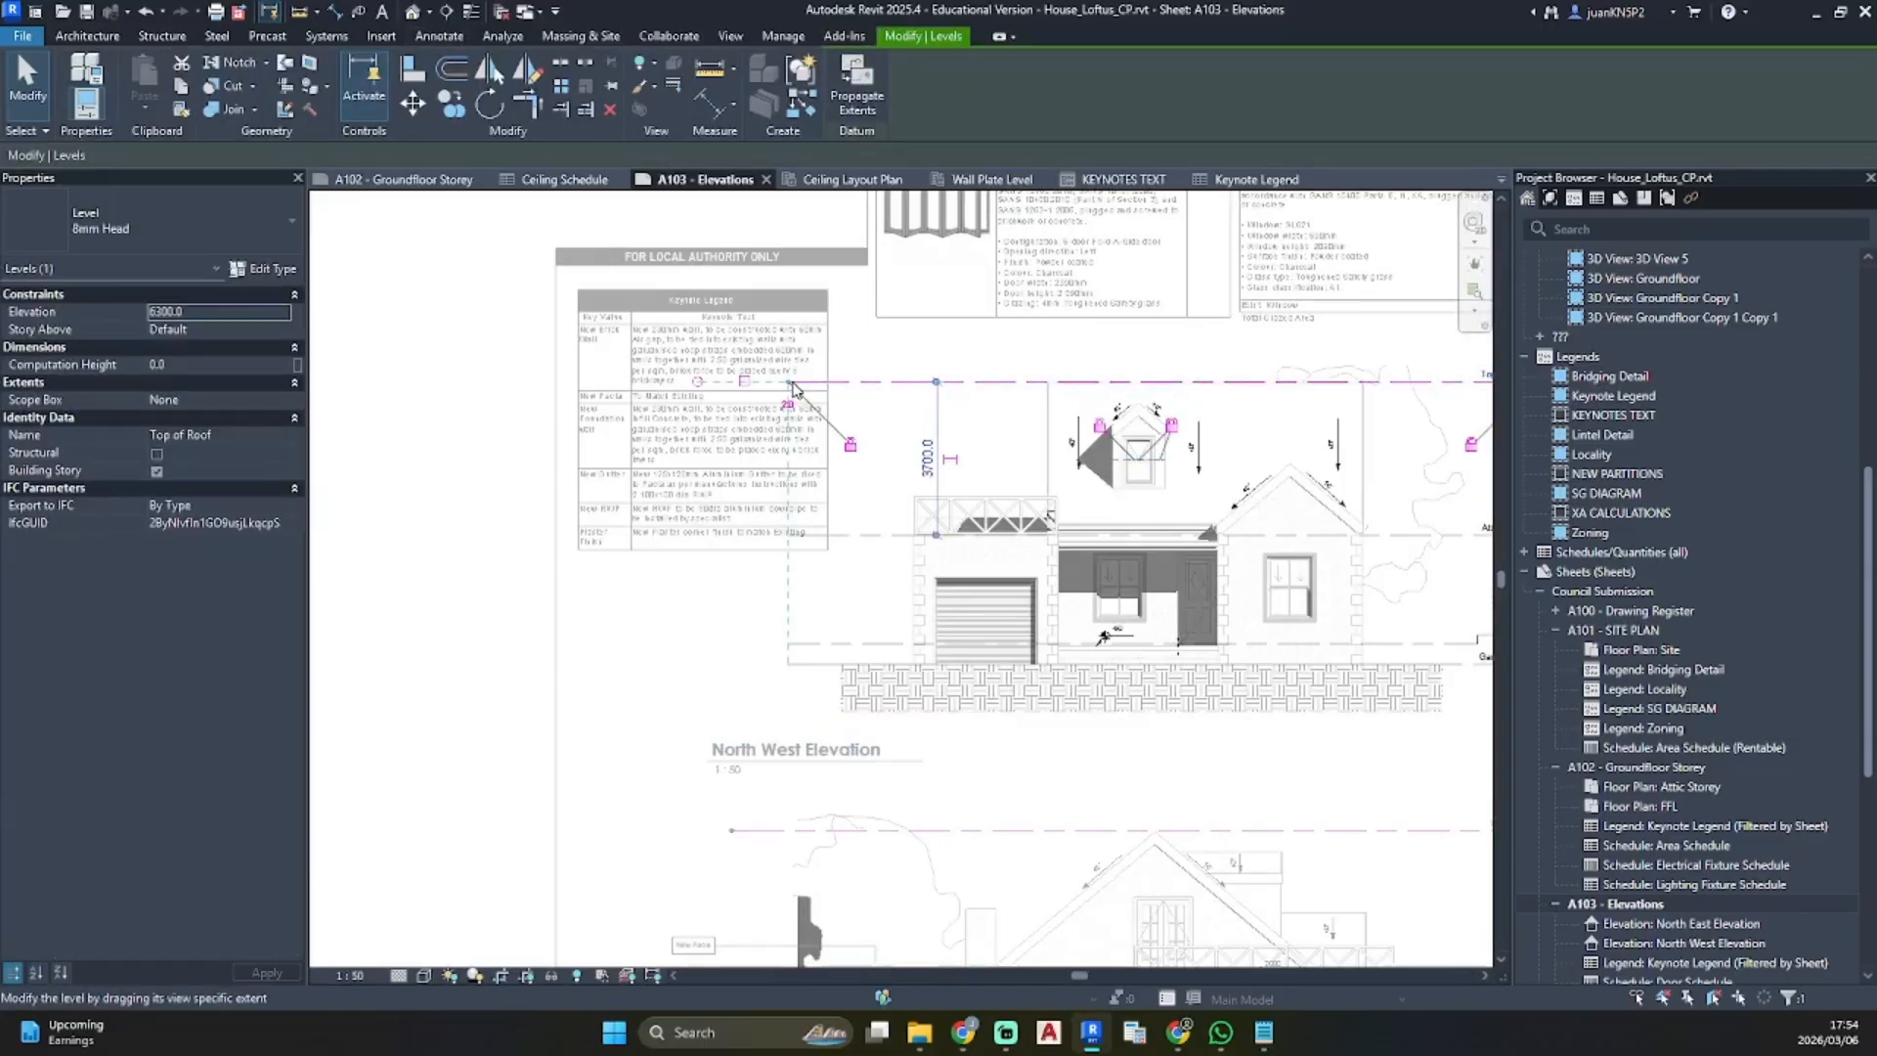
pyautogui.moveTo(789, 382); pyautogui.dragTo(844, 382)
pyautogui.click(758, 674)
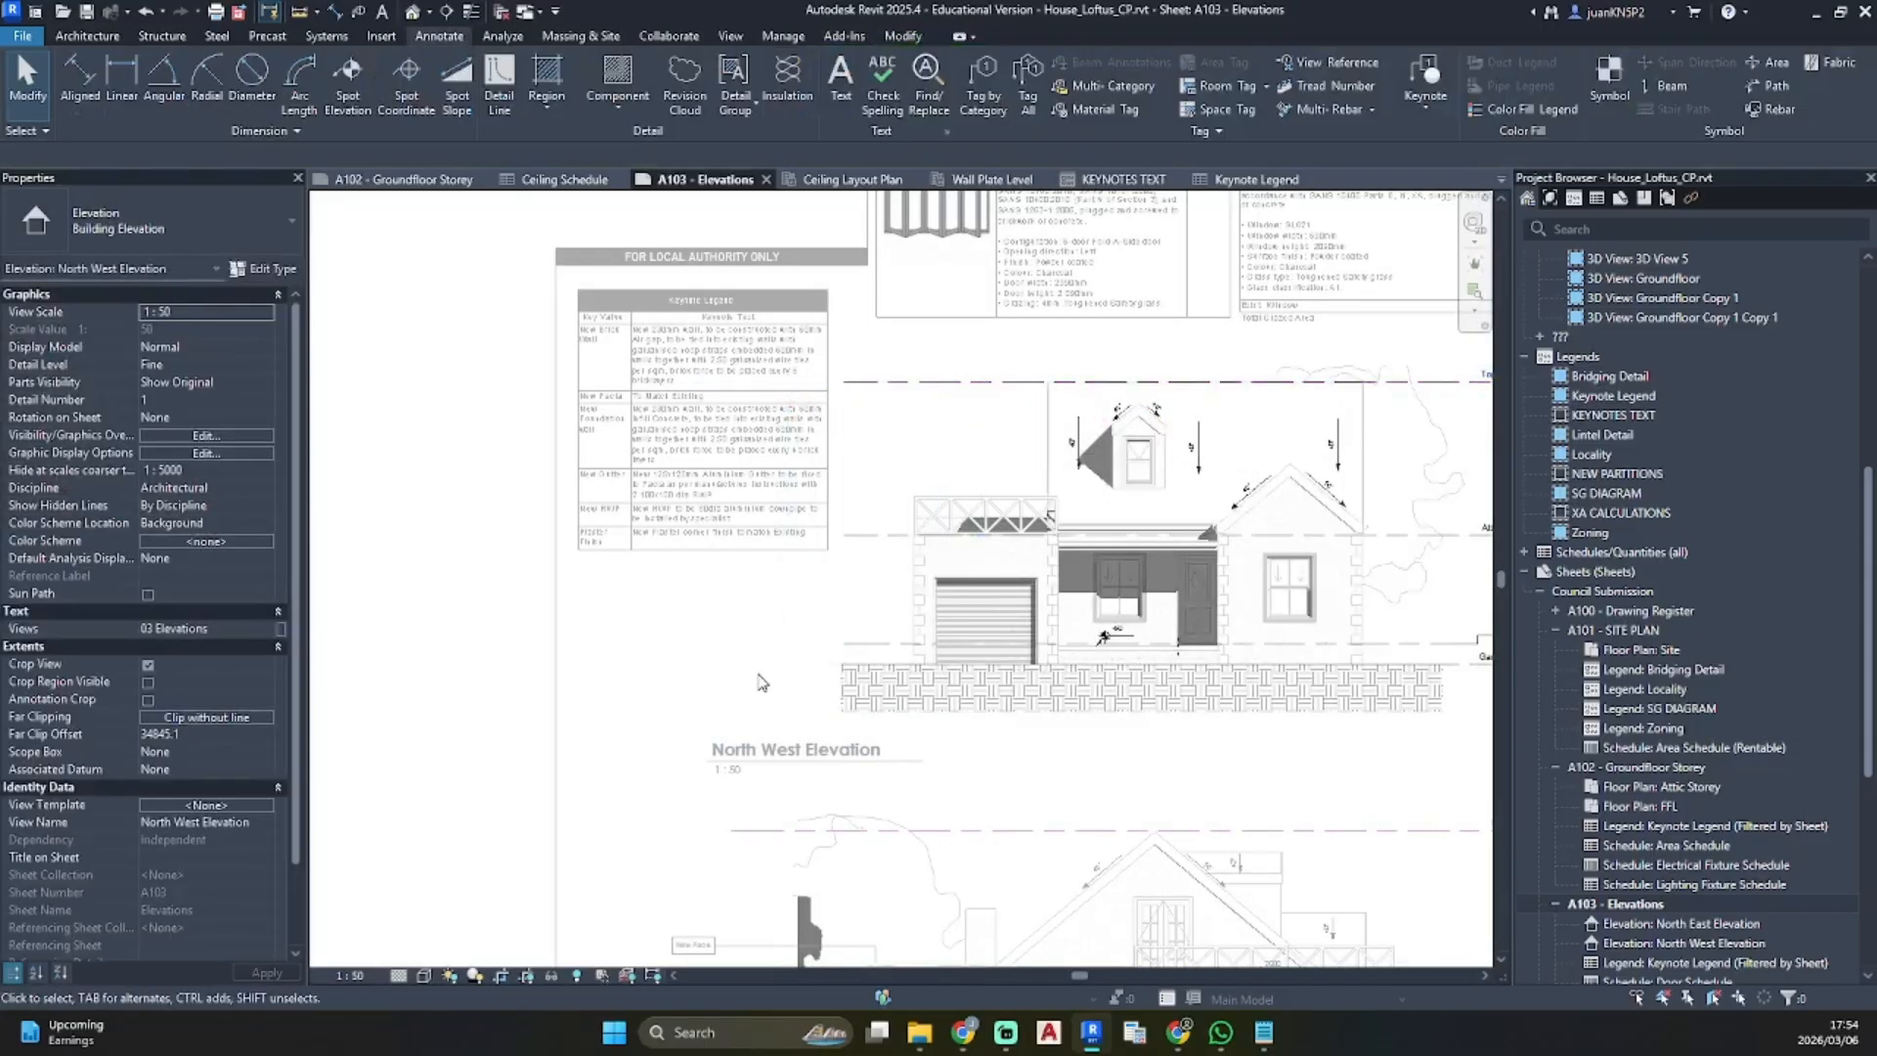
pyautogui.doubleClick(760, 681)
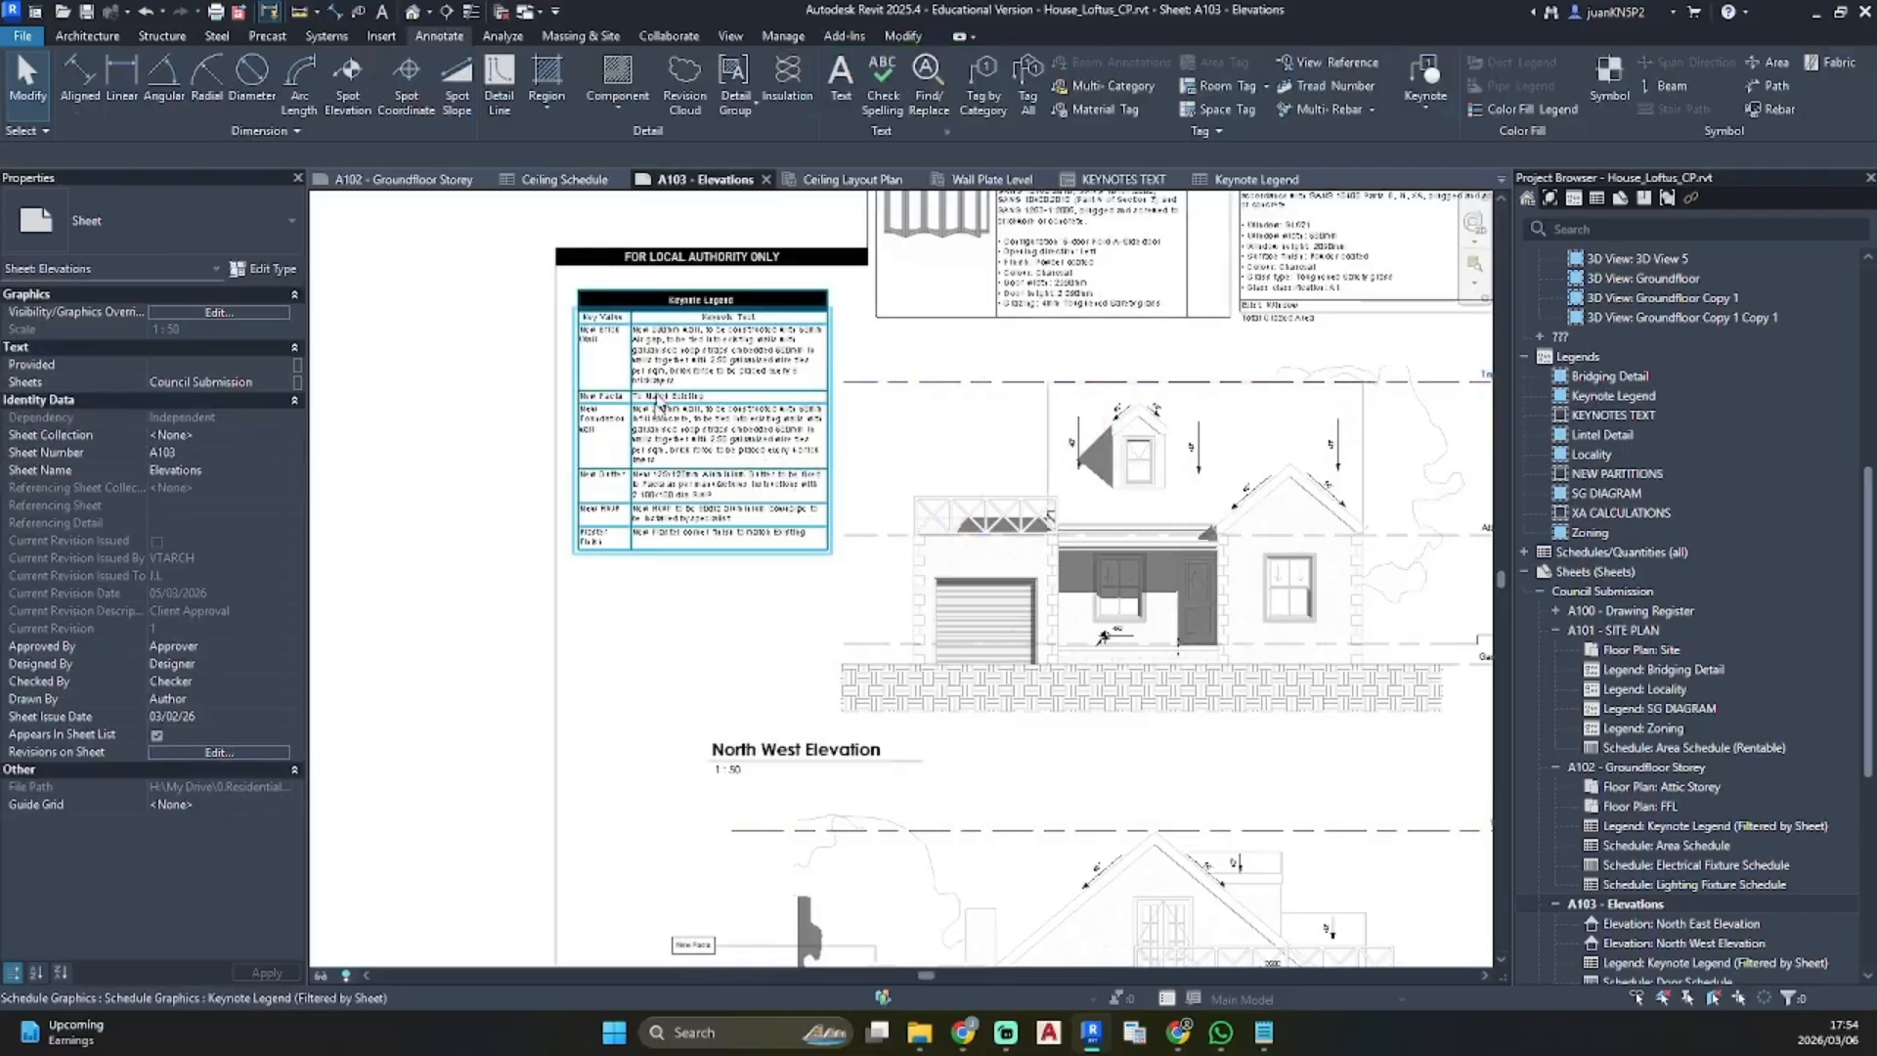
# Recheck the Keynote Legend on A103, open sheet A104 - Elevations, and activate its South East Elevation viewport
pyautogui.scroll(3, 676, 408)
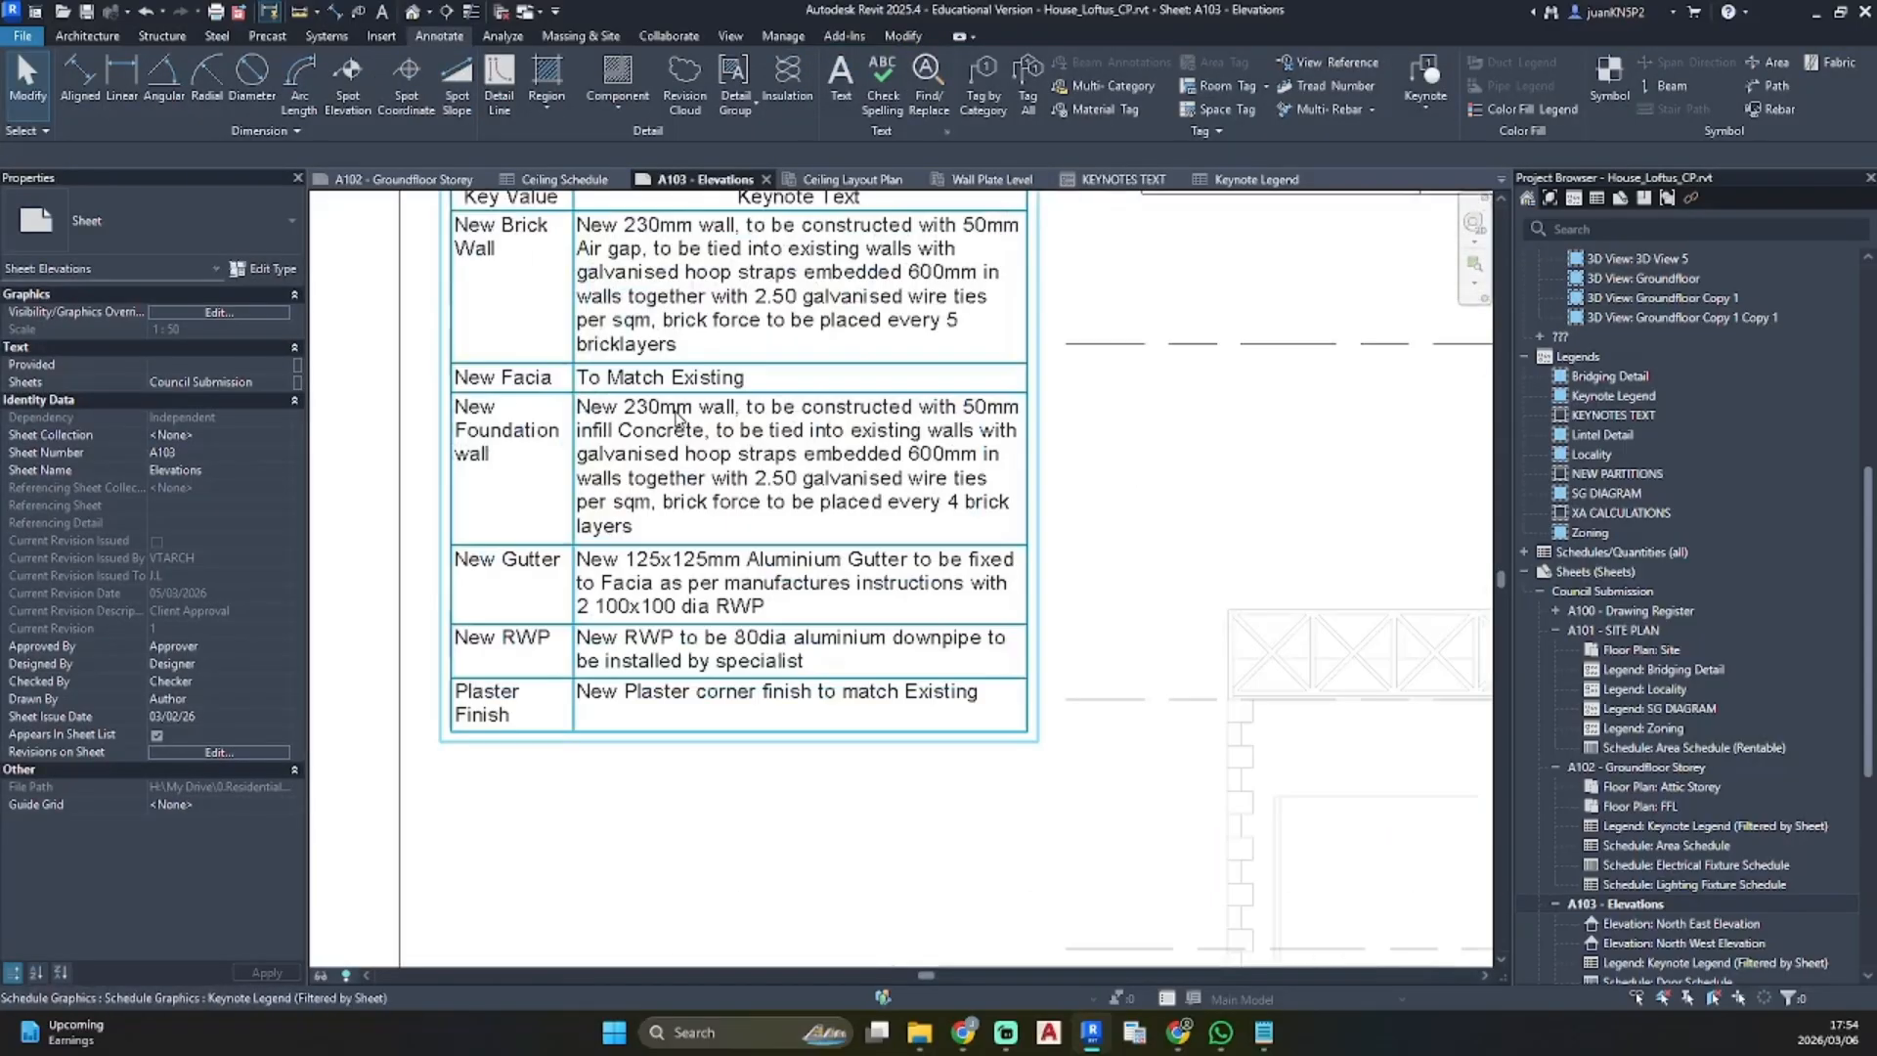
pyautogui.scroll(-5, 677, 415)
pyautogui.moveTo(883, 614); pyautogui.dragTo(809, 552, button='middle')
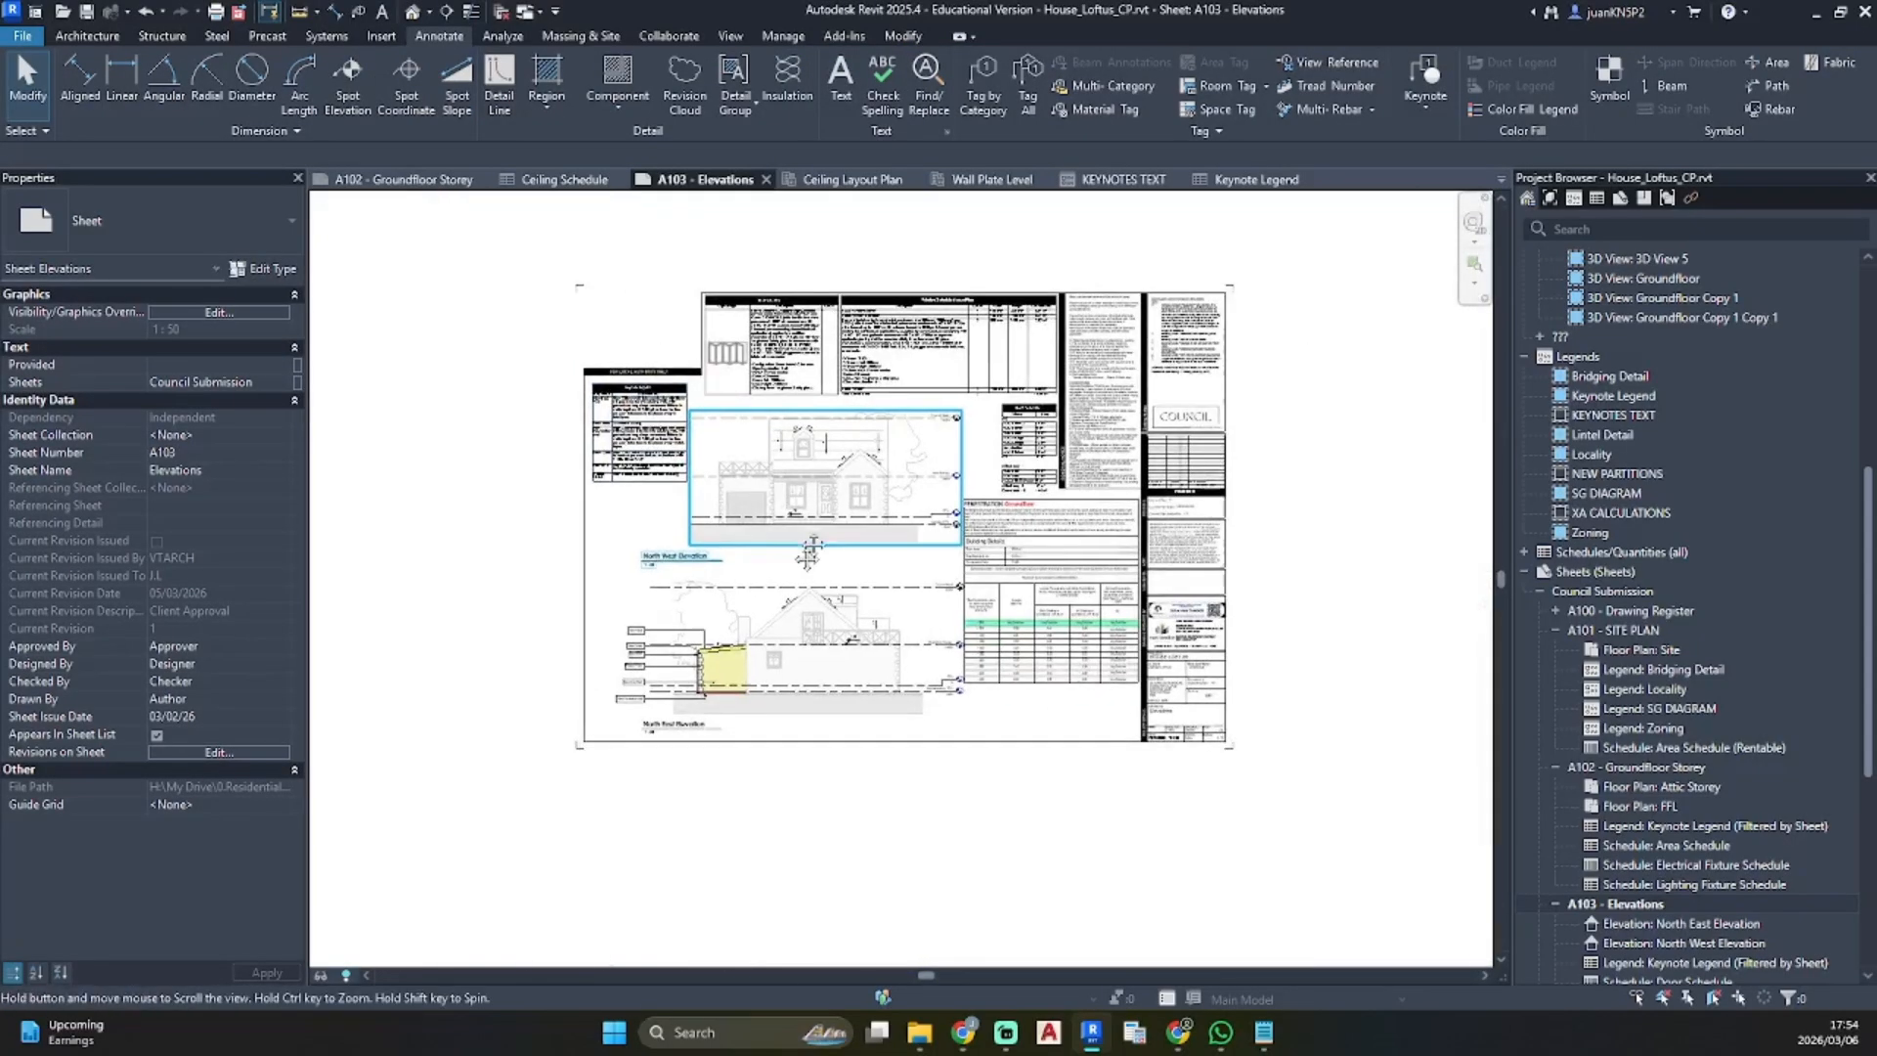
pyautogui.scroll(-5, 1682, 814)
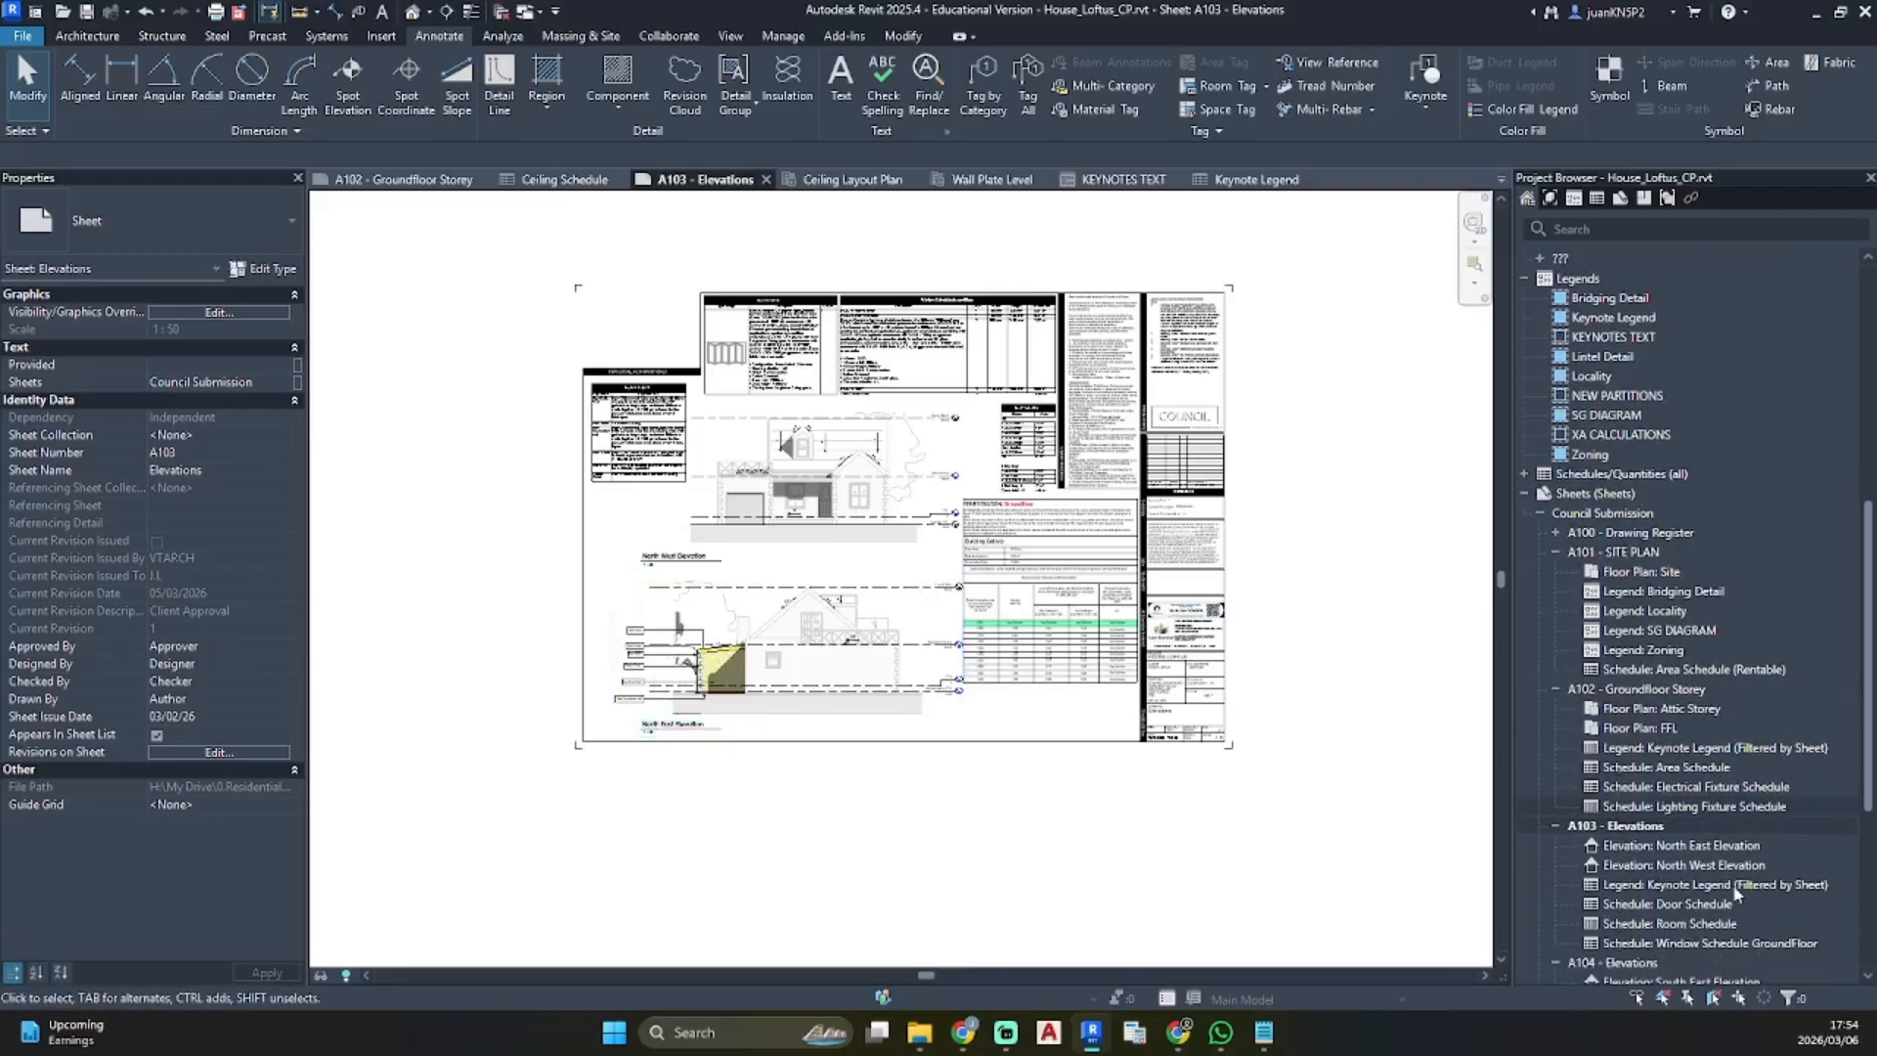
pyautogui.doubleClick(1631, 708)
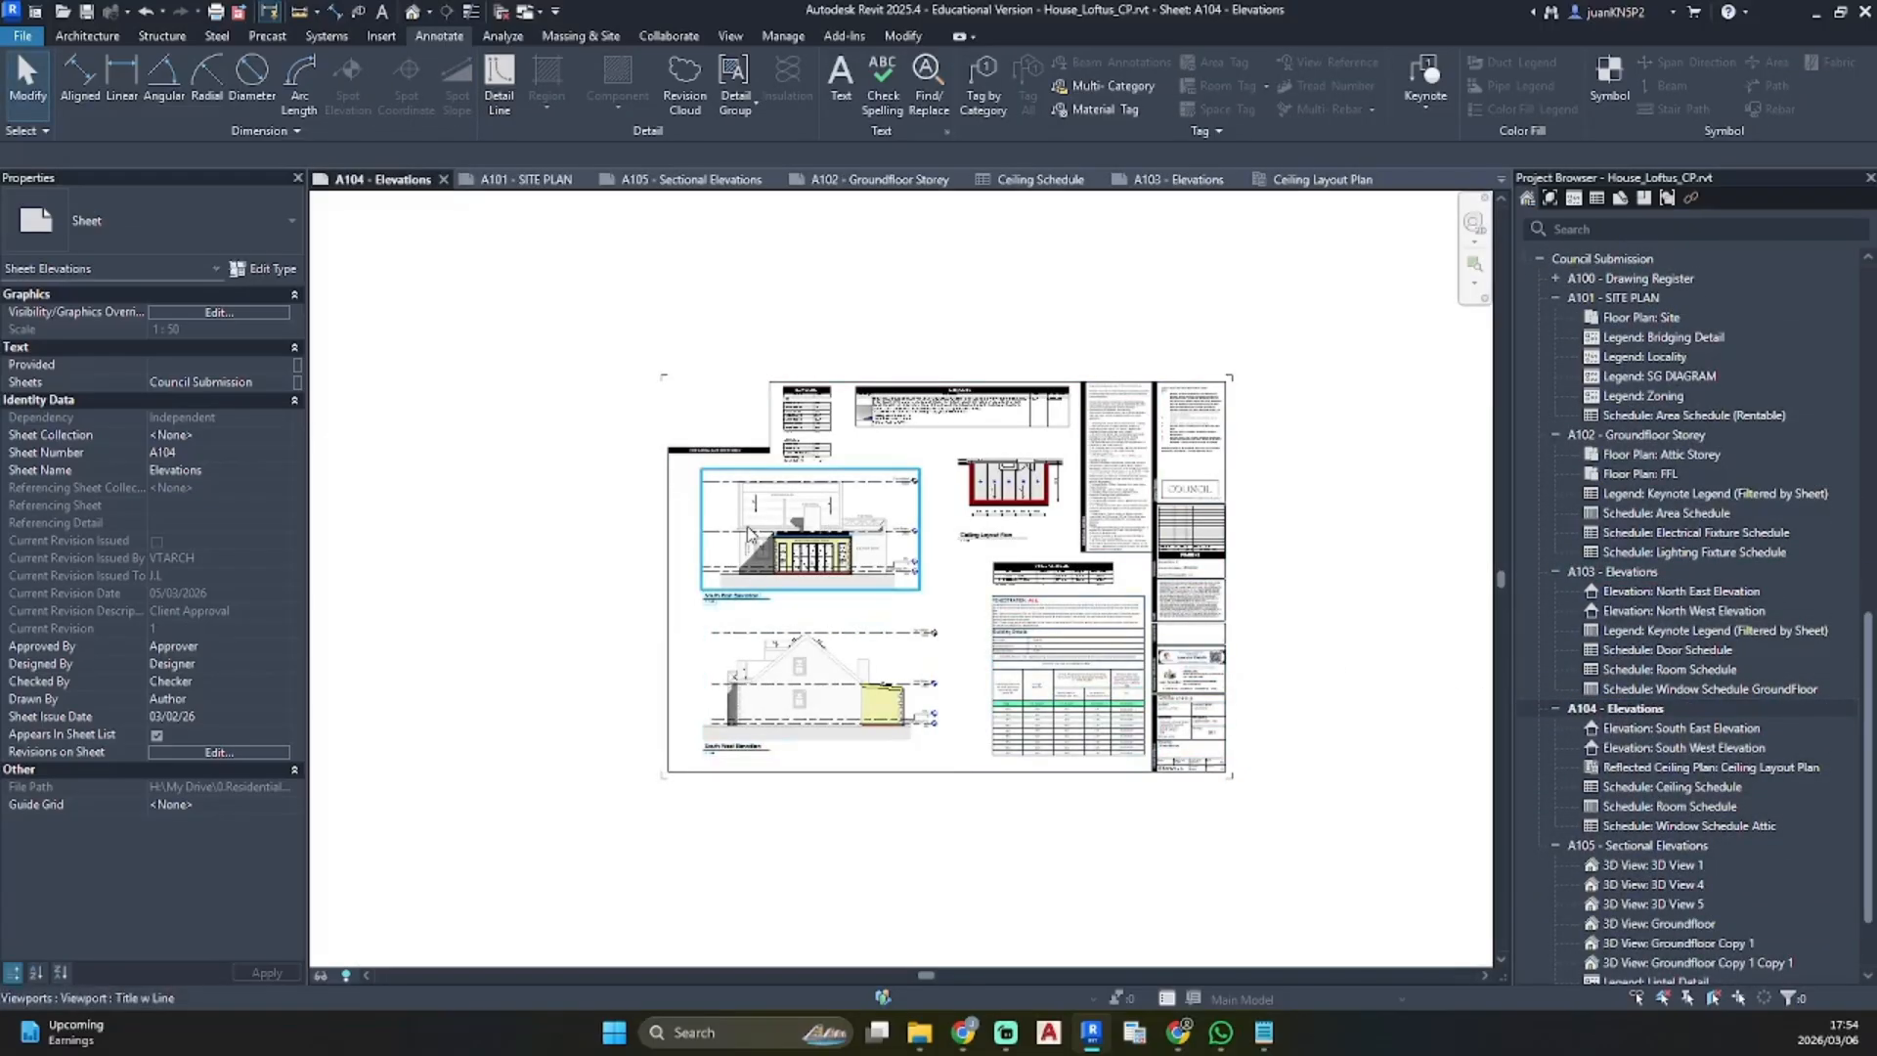
pyautogui.scroll(8, 998, 529)
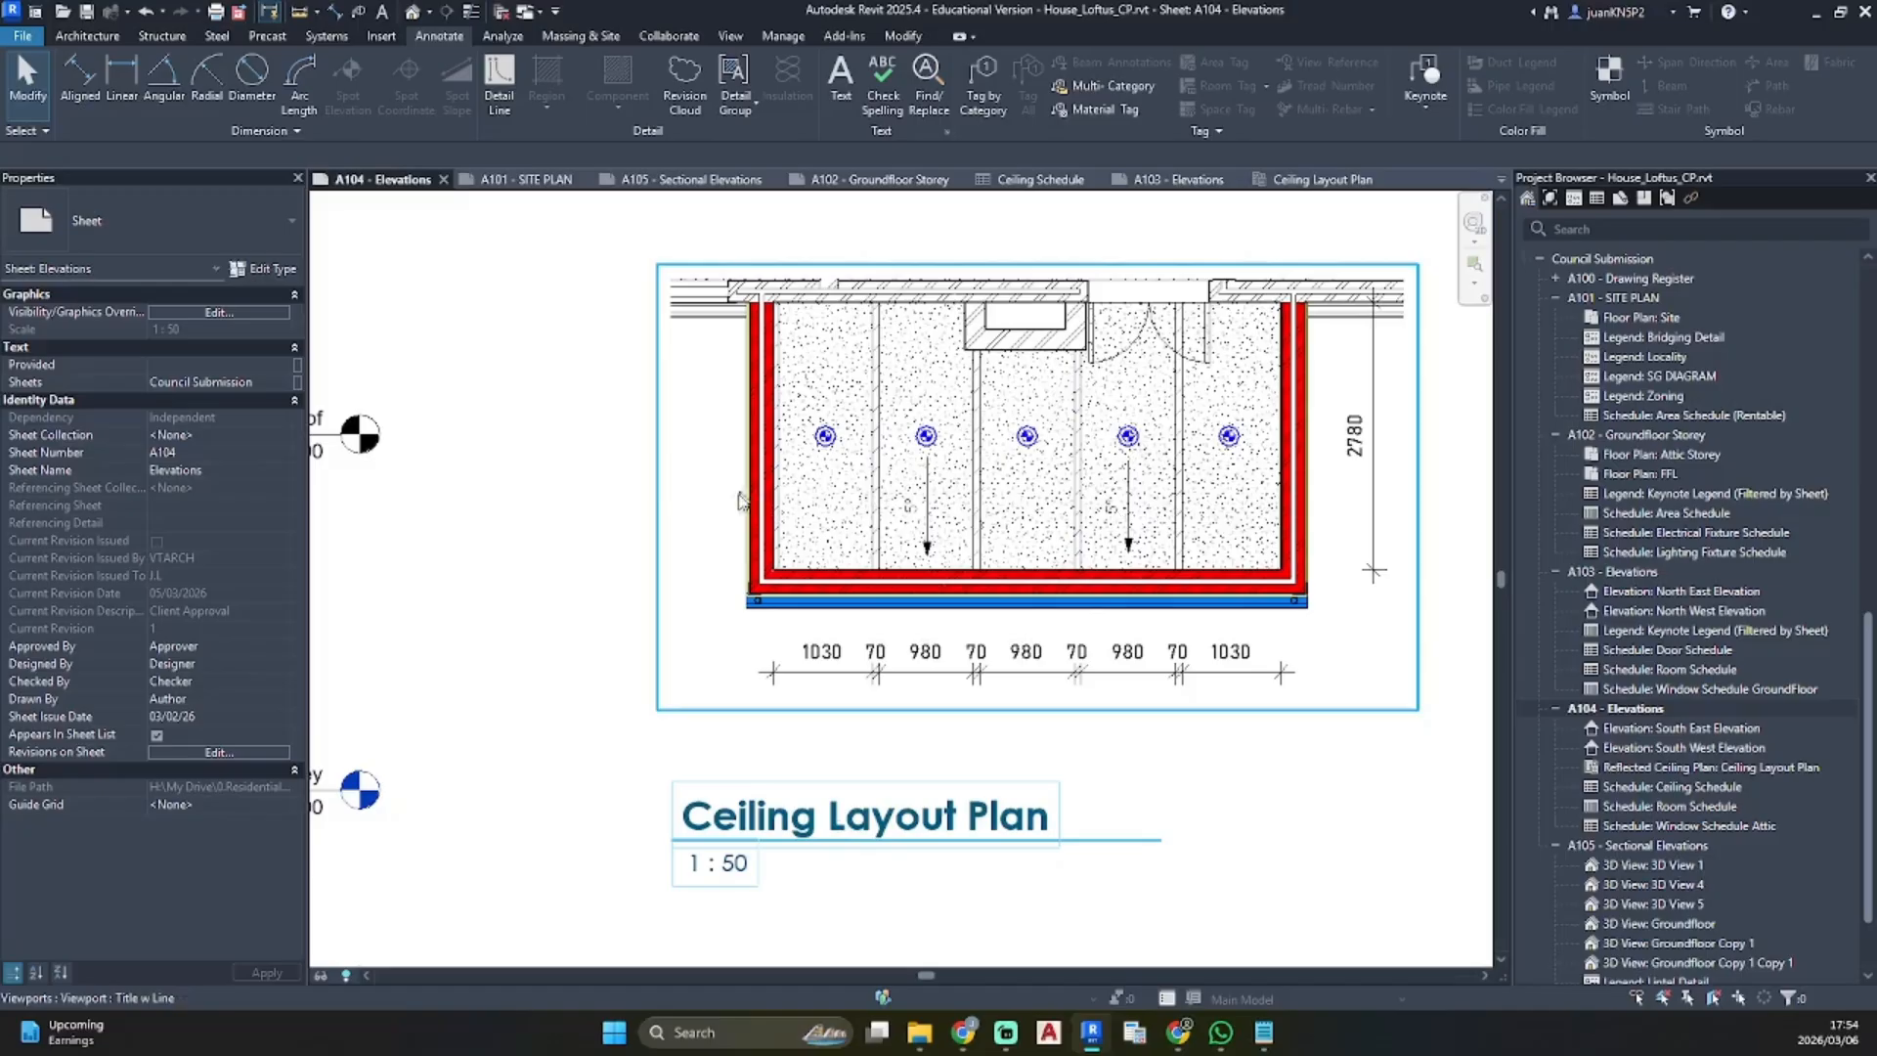
pyautogui.scroll(-5, 740, 500)
pyautogui.scroll(6, 742, 503)
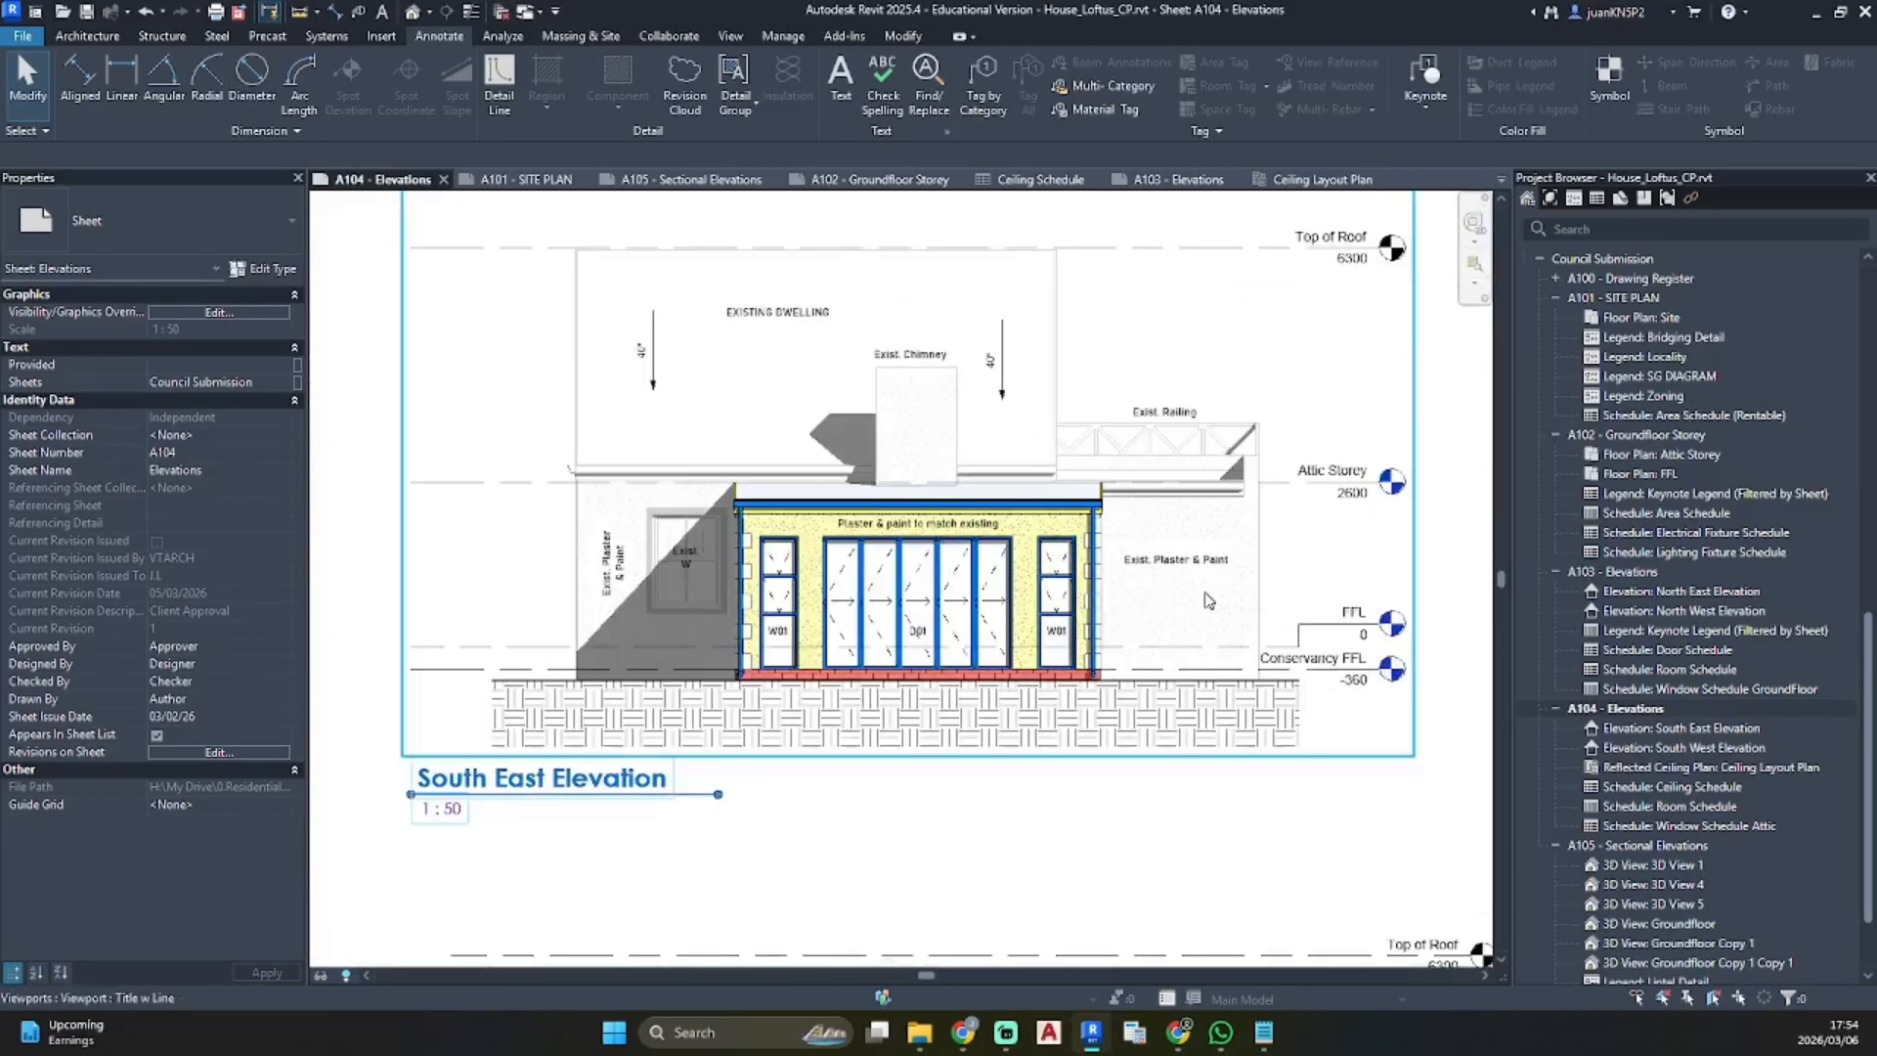
pyautogui.doubleClick(1209, 601)
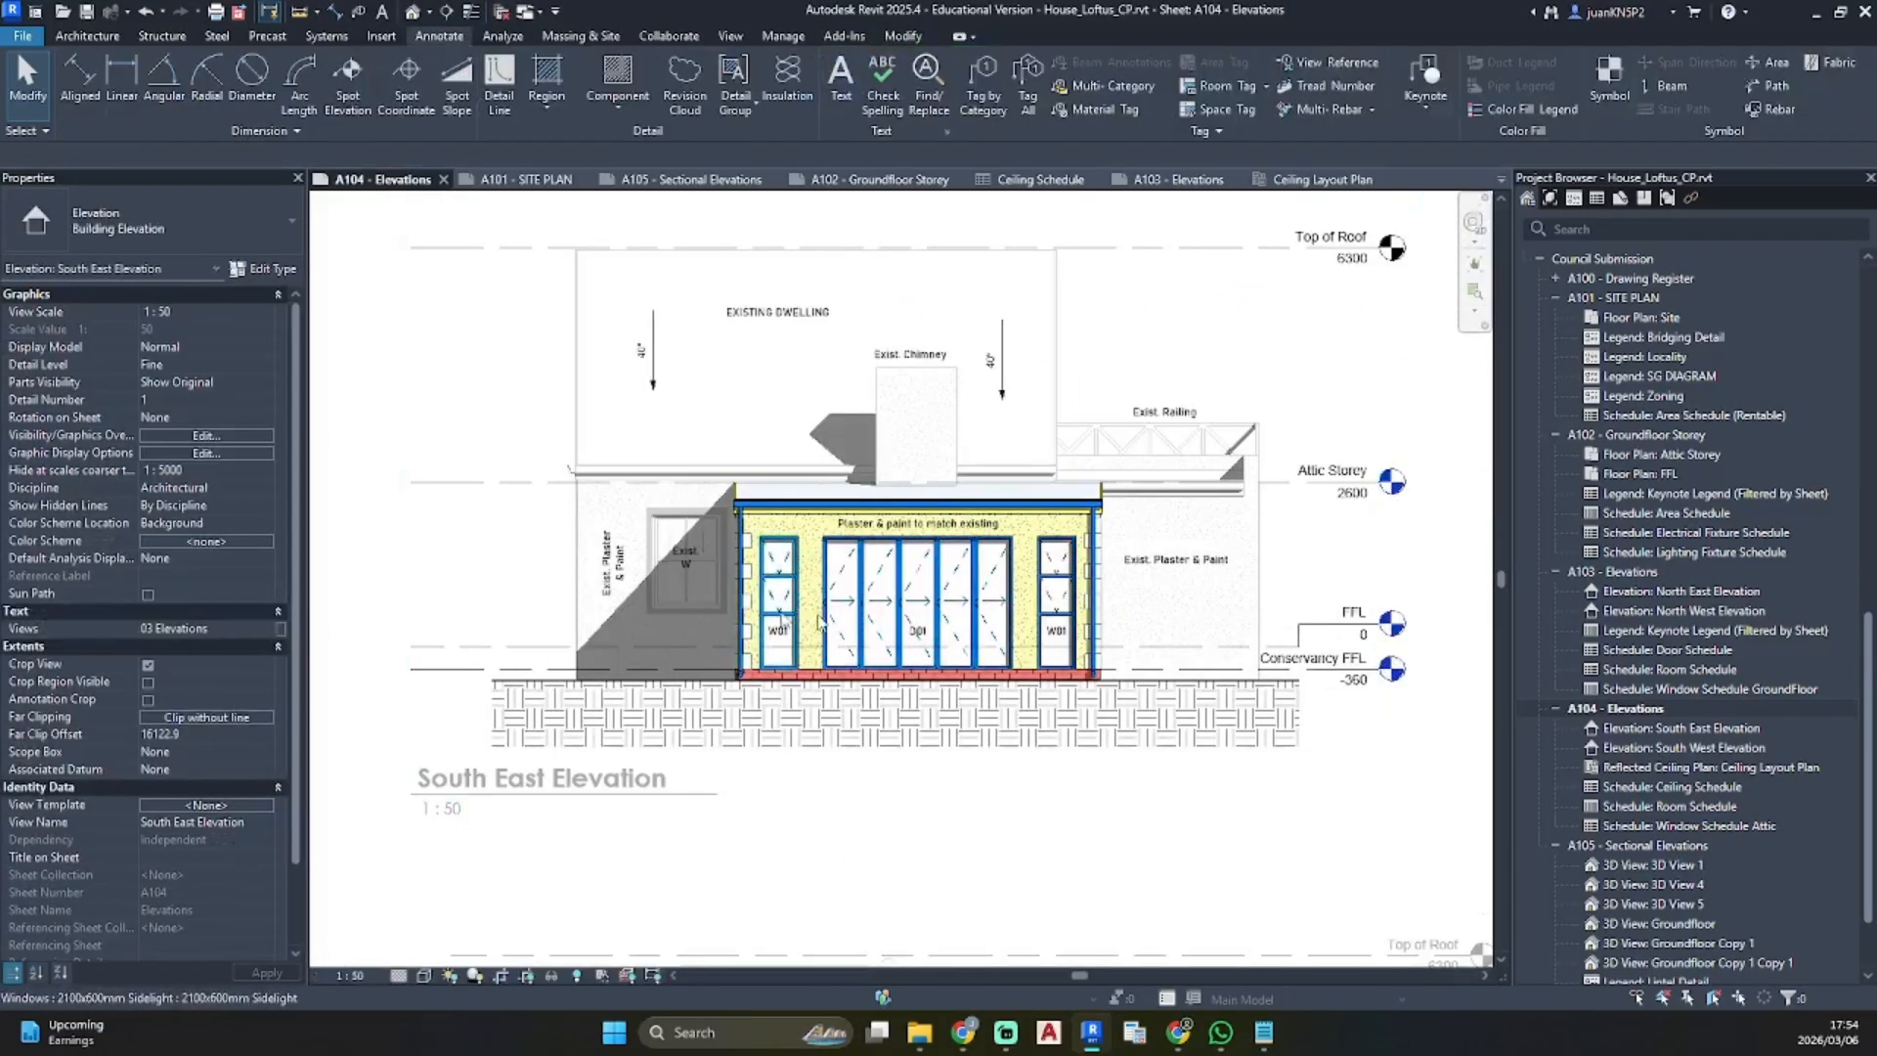
# Tag the addition's left plaster corner with the Plaster Finish element keynote, placing the text outside the building to the left
pyautogui.click(1423, 78)
pyautogui.scroll(3, 1104, 577)
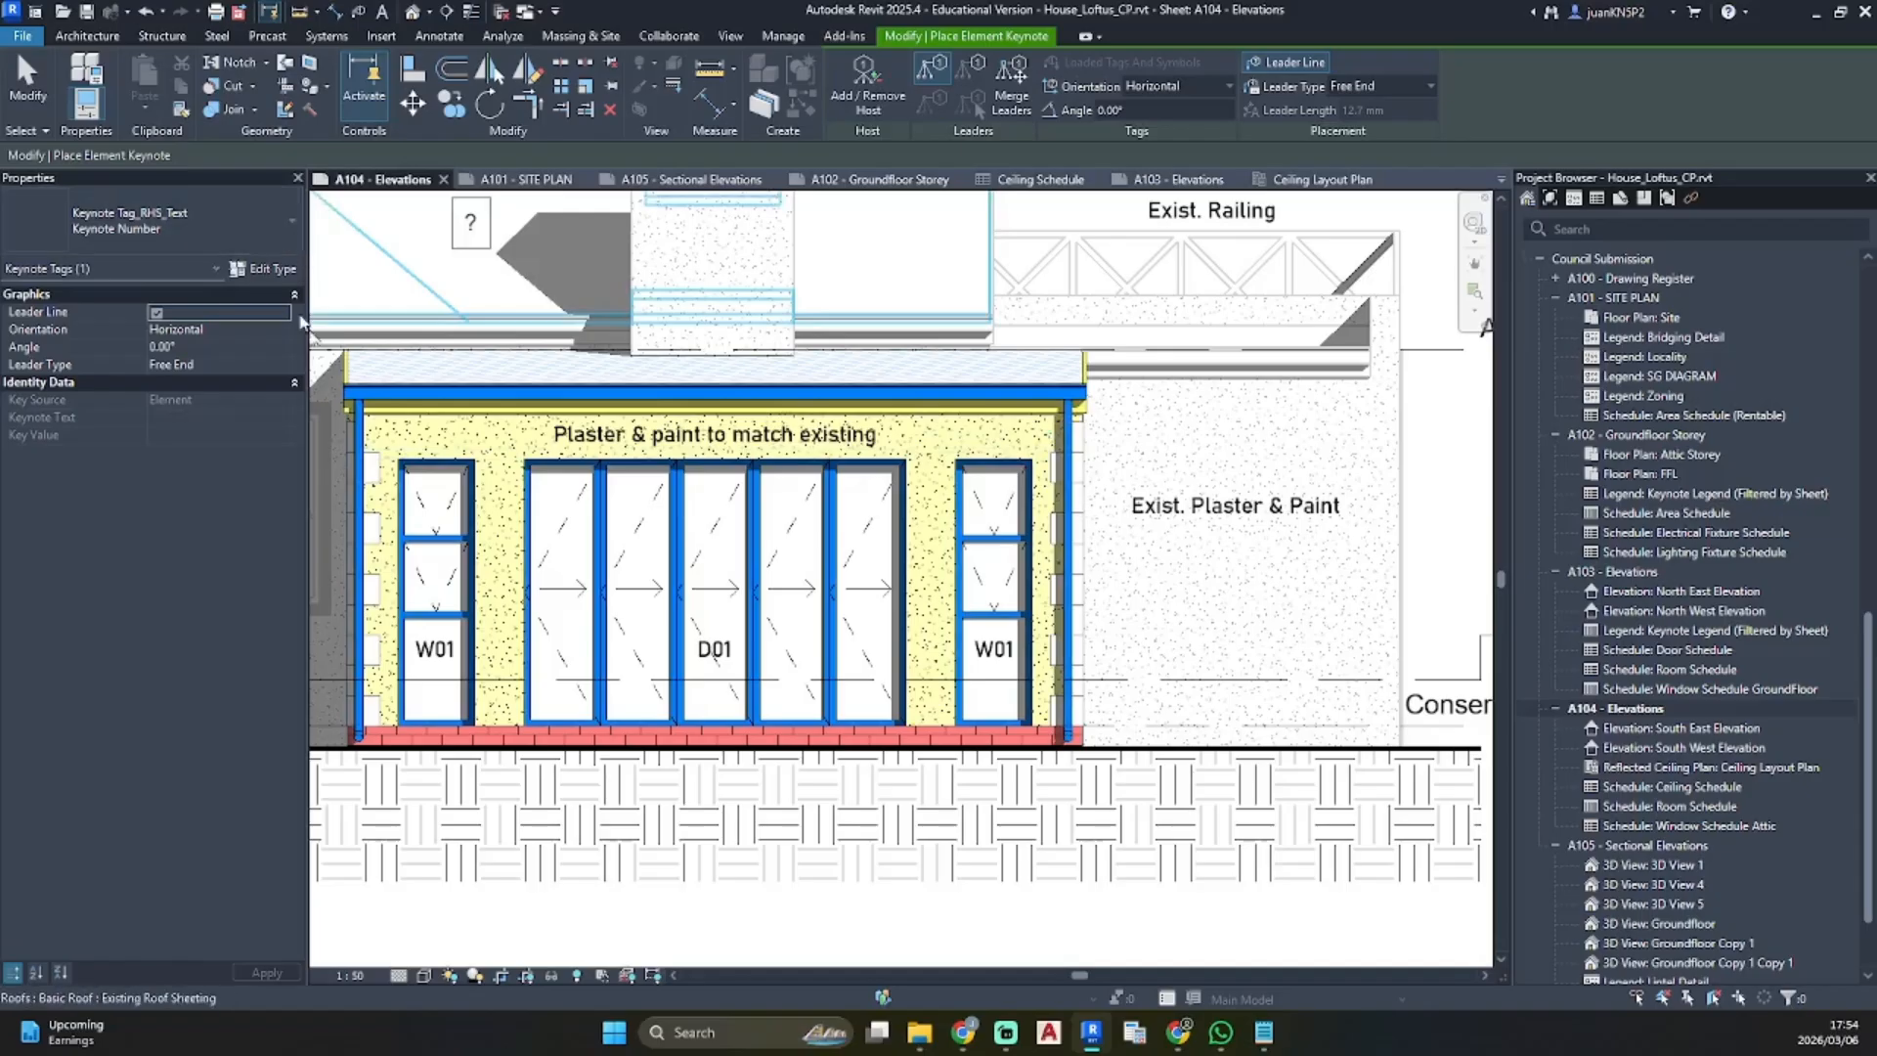
pyautogui.moveTo(516, 559); pyautogui.dragTo(1066, 524, button='middle')
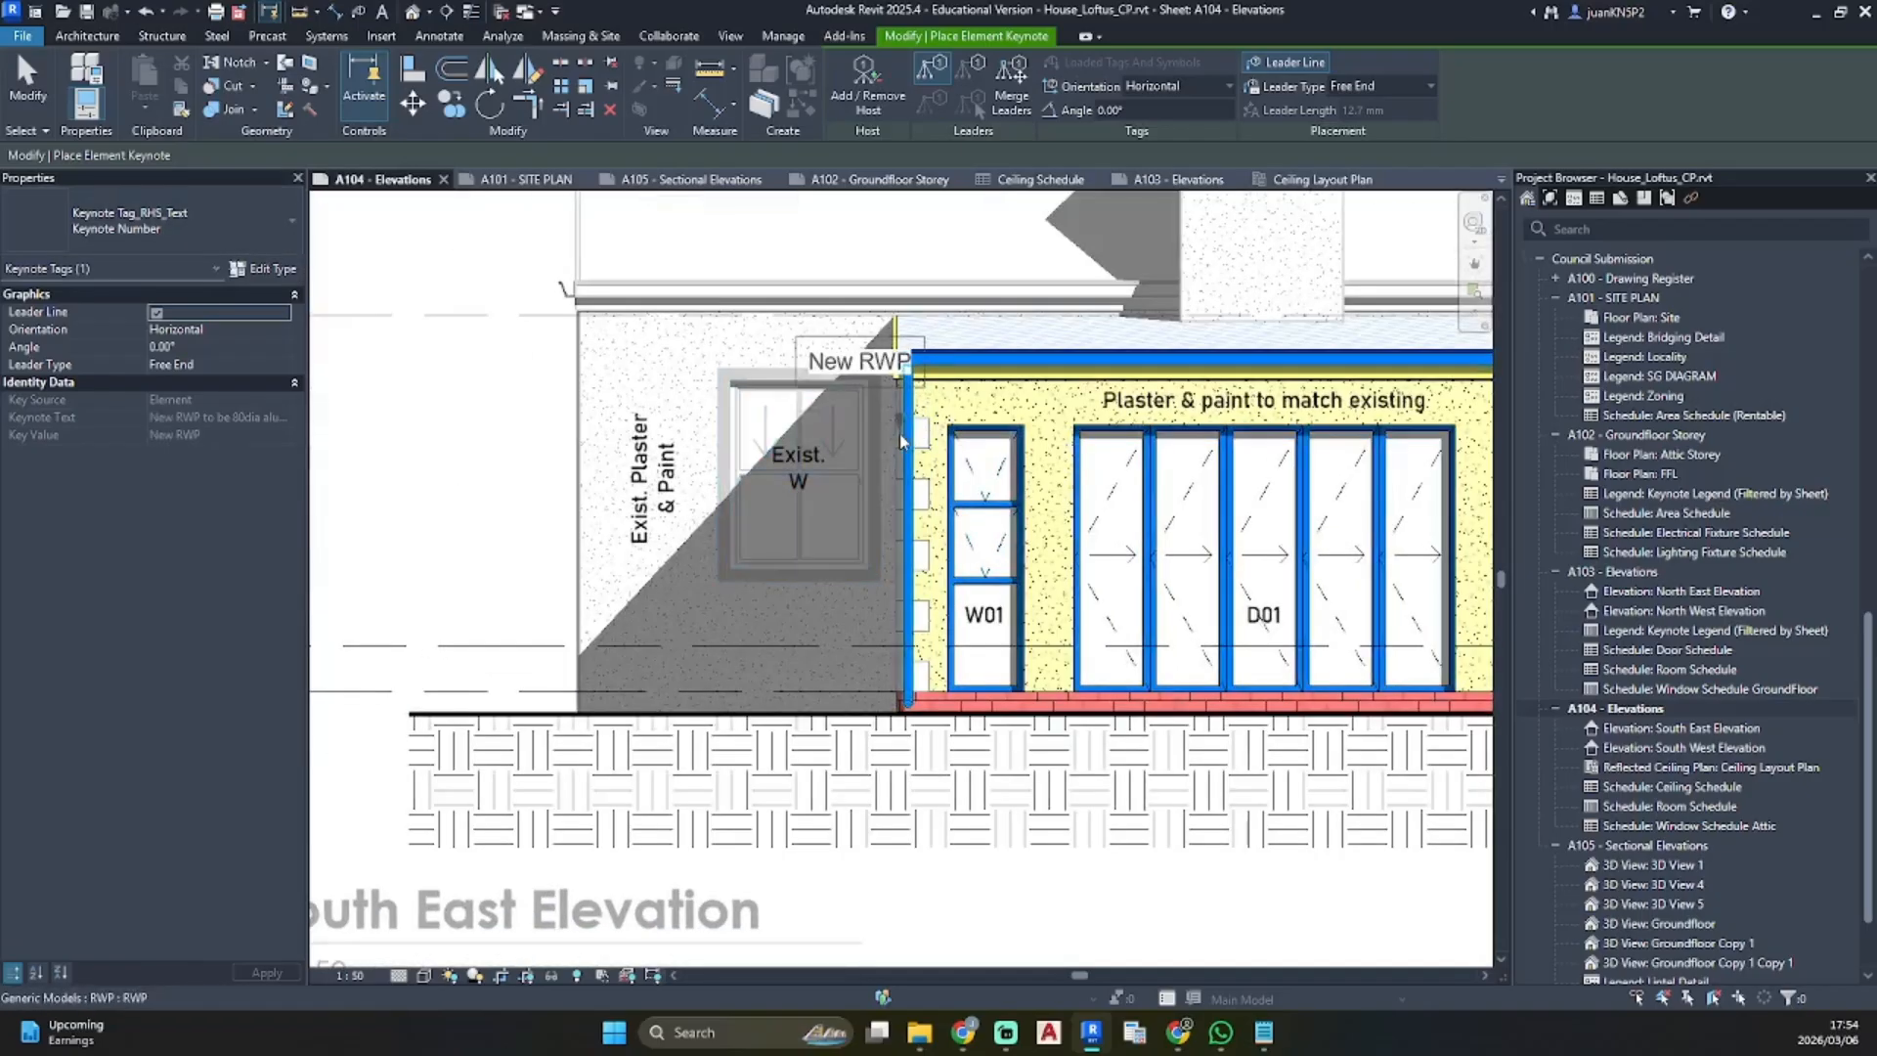
pyautogui.scroll(2, 900, 442)
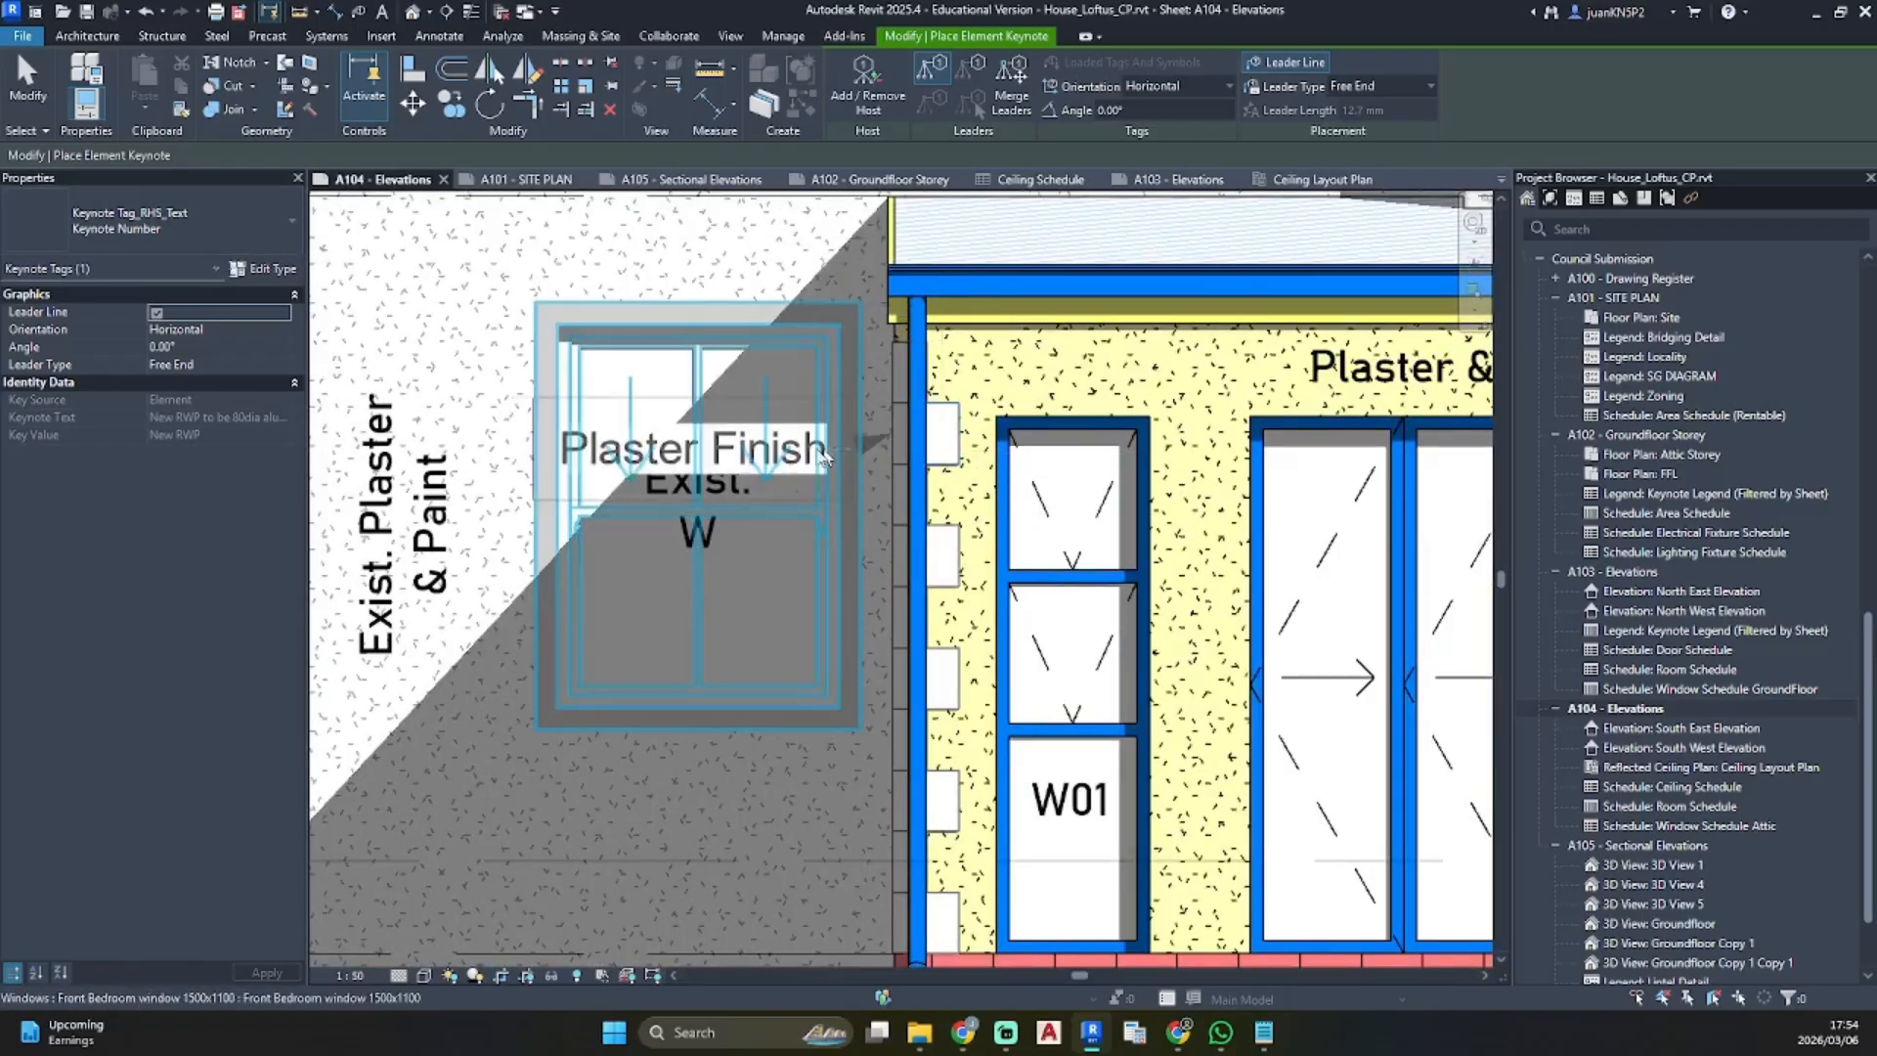
pyautogui.scroll(-3, 720, 447)
pyautogui.moveTo(484, 447); pyautogui.dragTo(870, 456, button='middle')
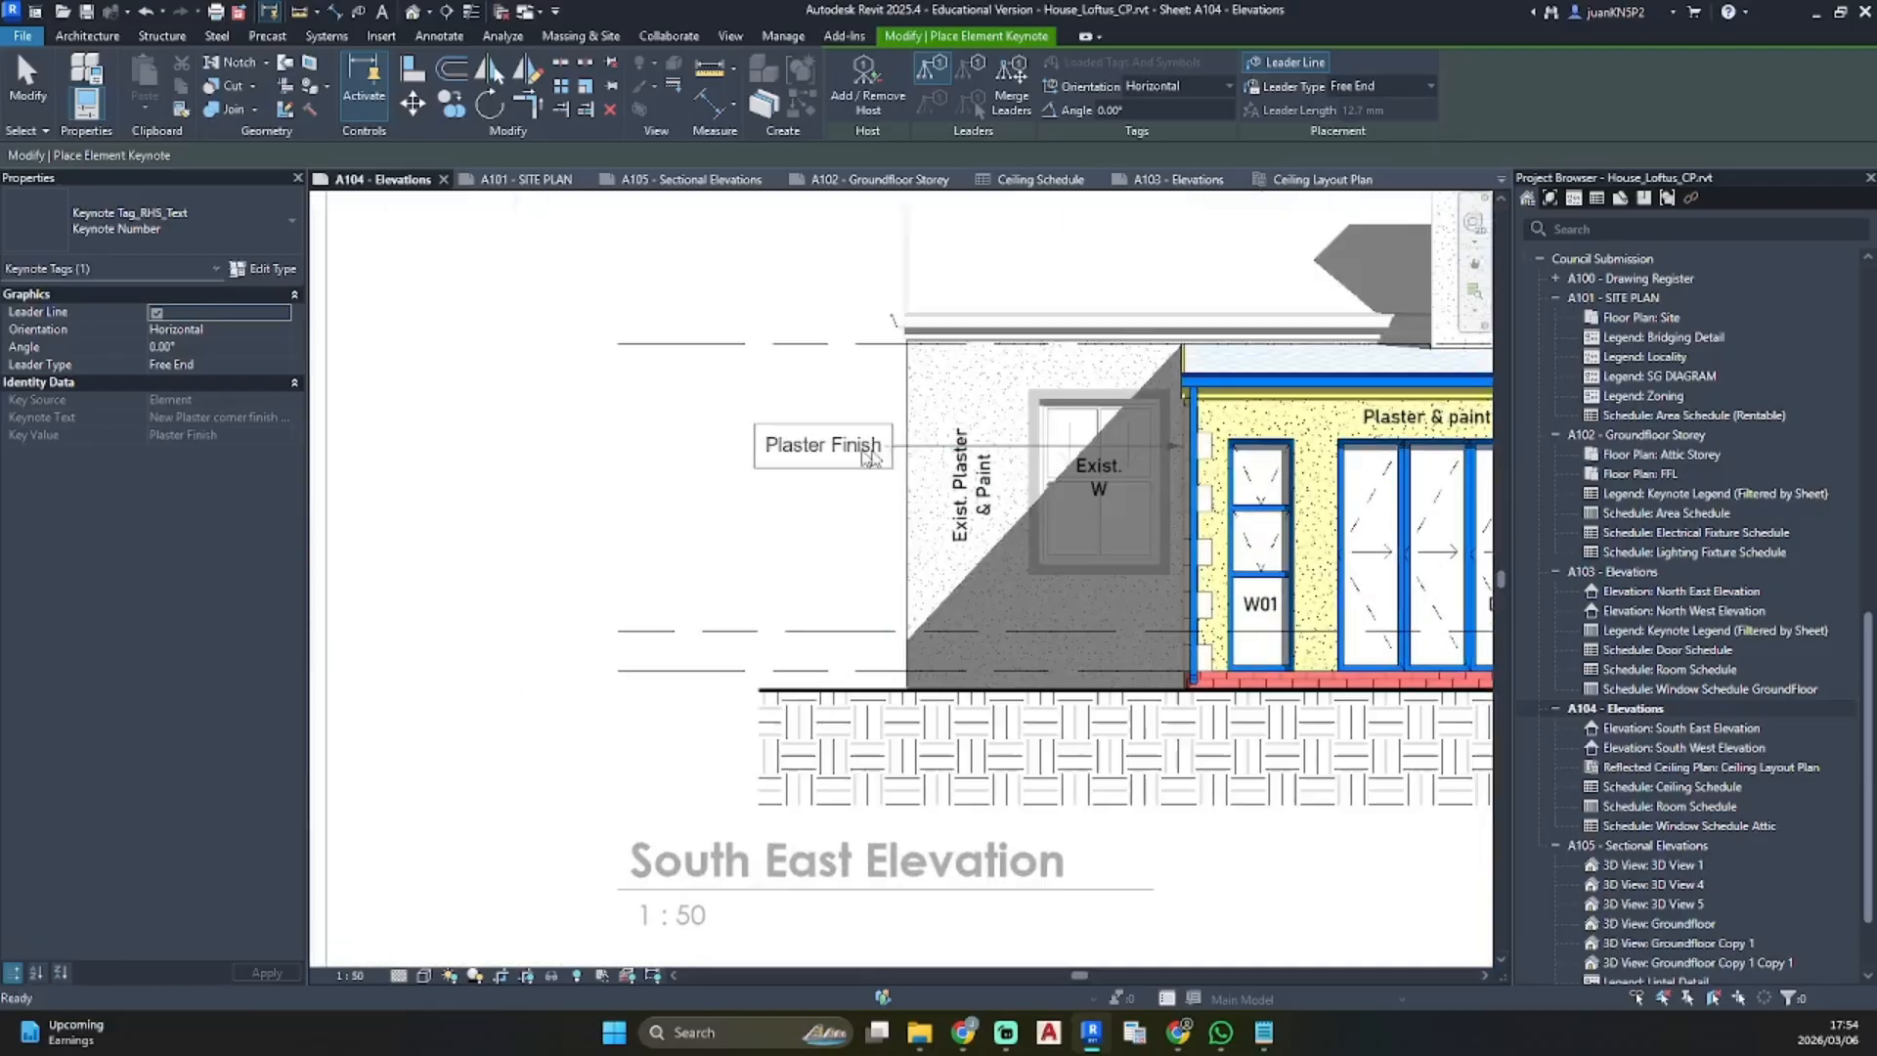
pyautogui.click(585, 458)
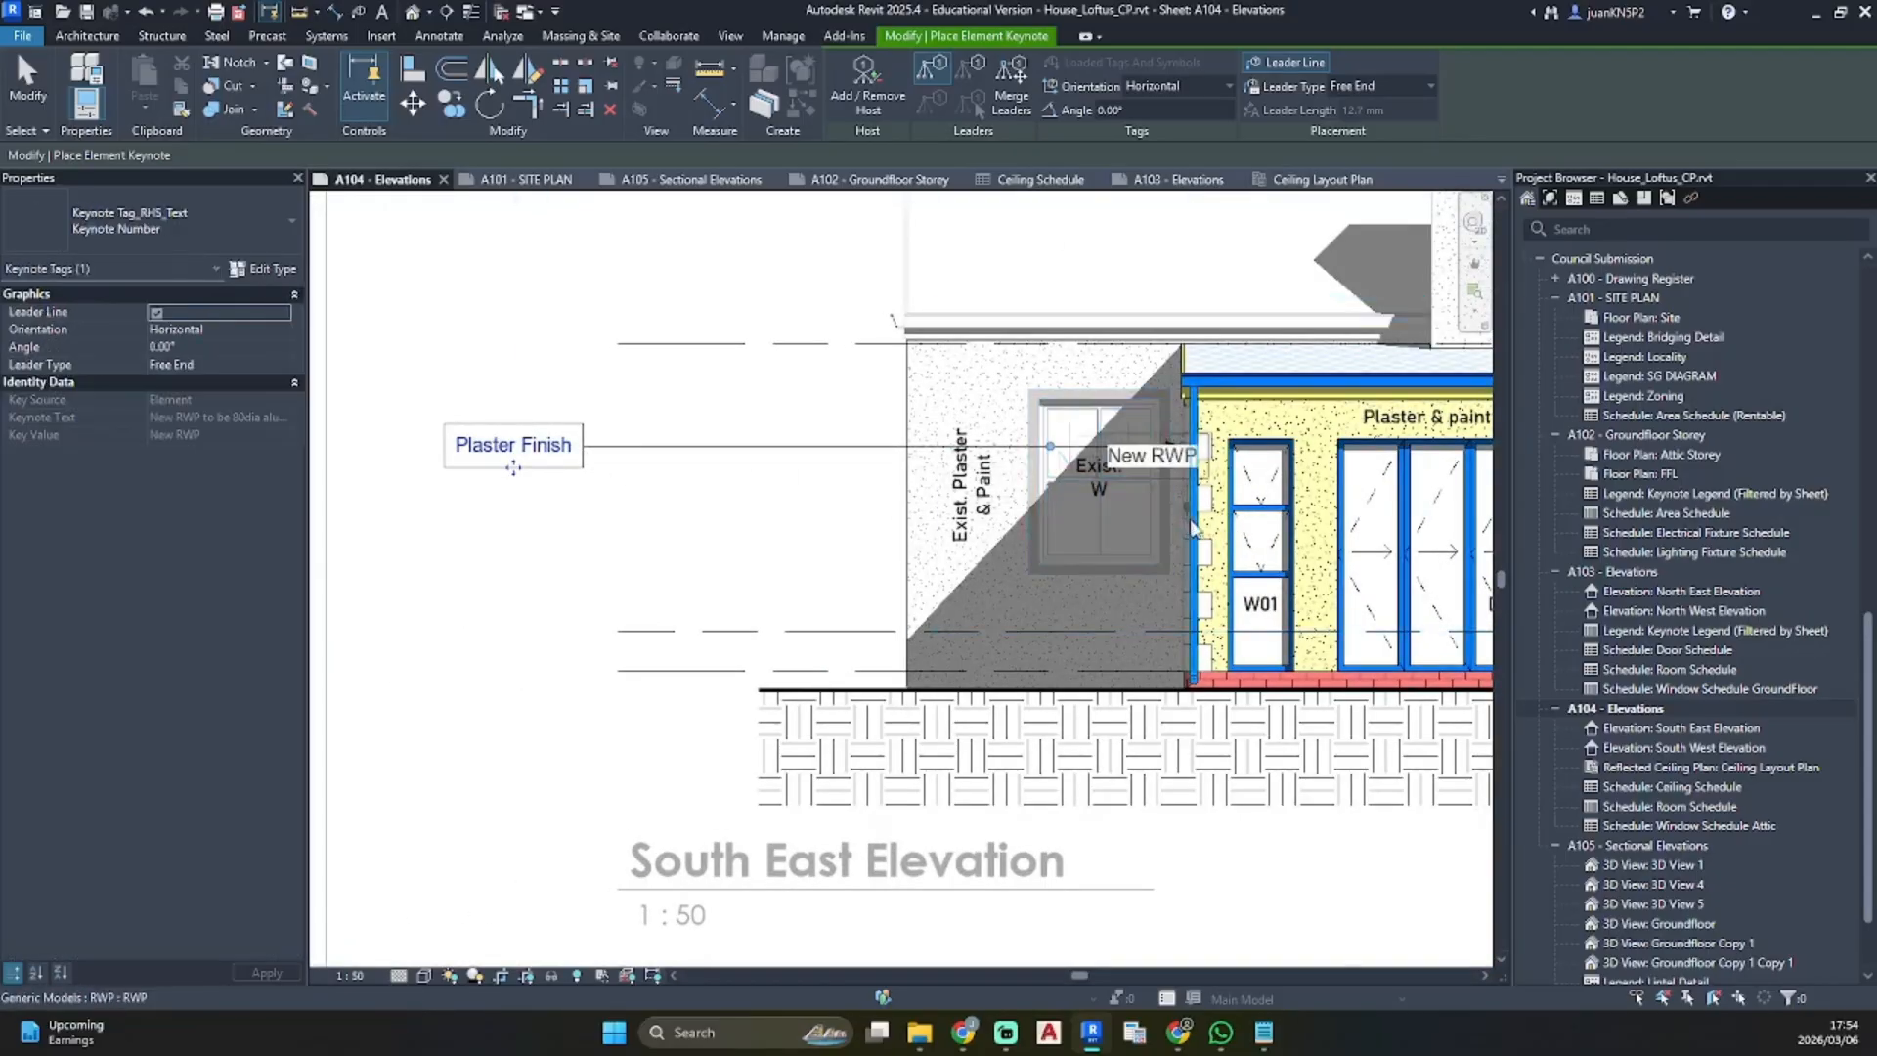
# Tag the addition's left downpipe with the New RWP keynote, aligning the text below the Plaster Finish tag
pyautogui.scroll(3, 1198, 523)
pyautogui.click(1183, 531)
pyautogui.scroll(-5, 1183, 531)
pyautogui.scroll(3, 861, 528)
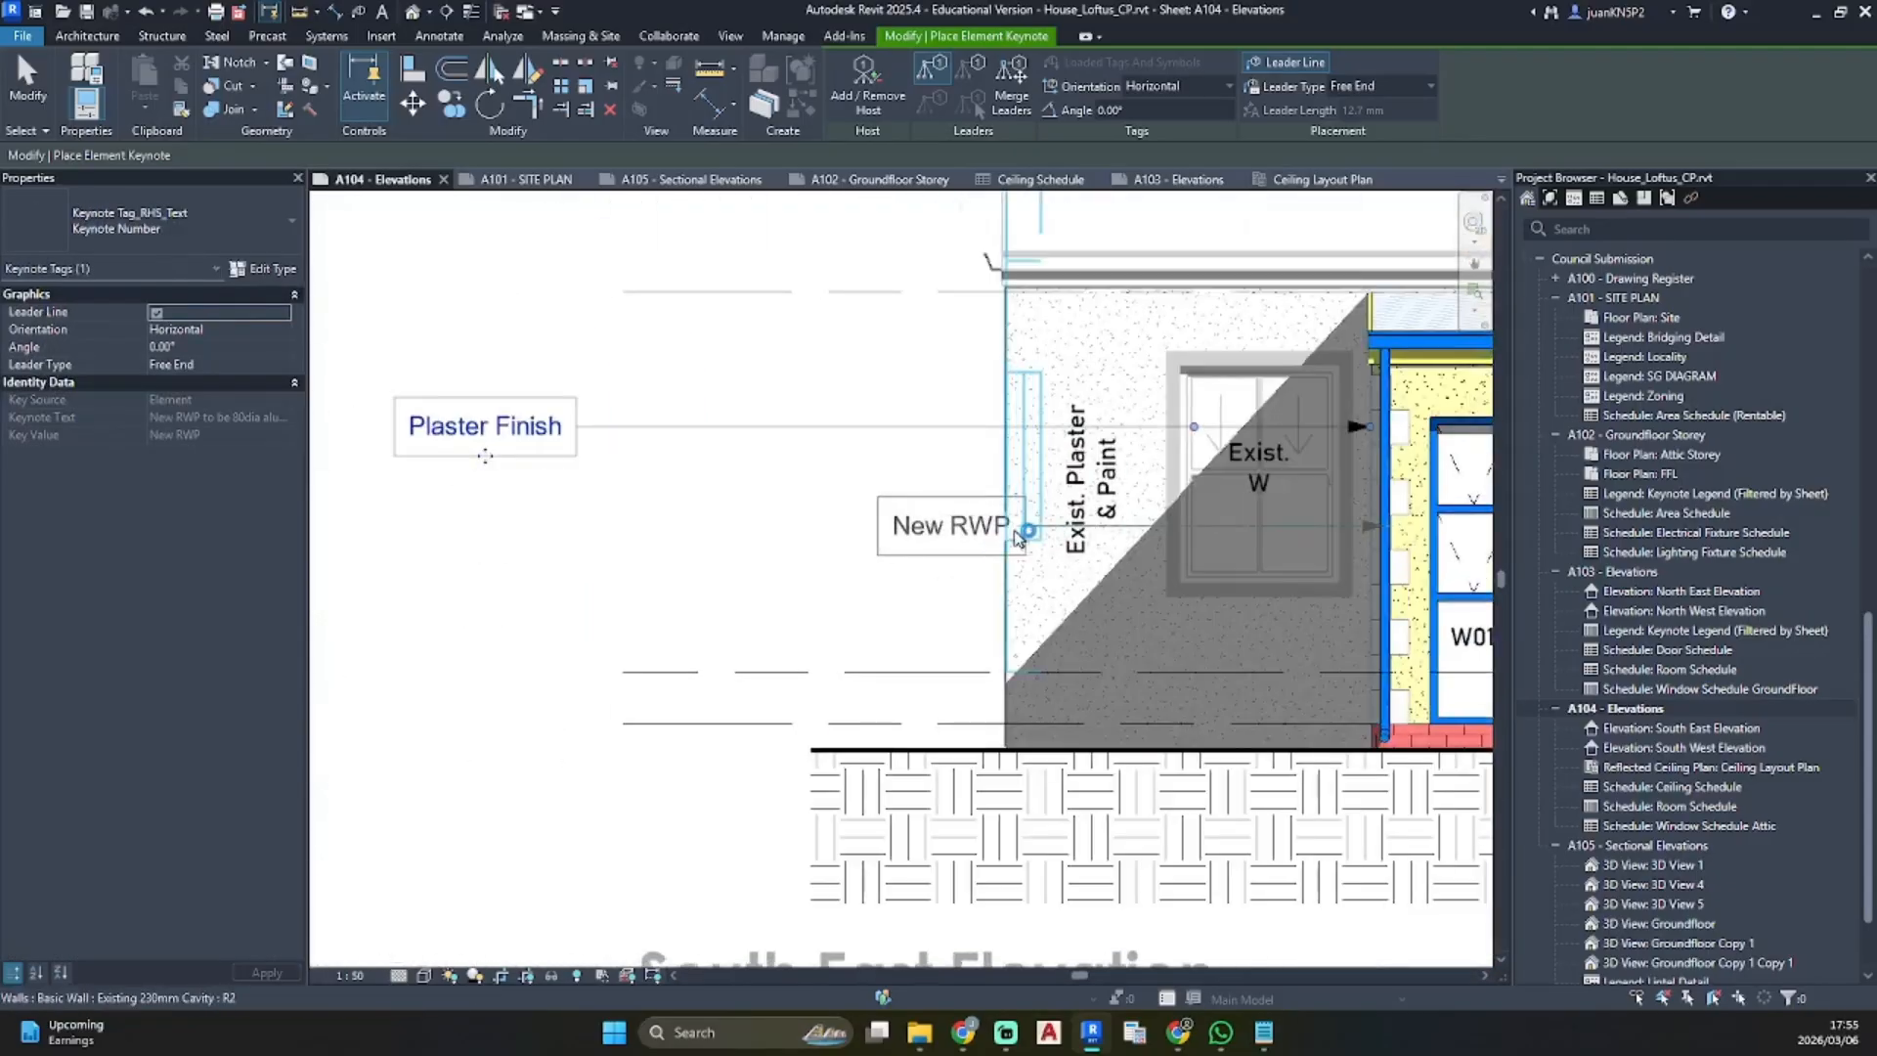
pyautogui.click(579, 528)
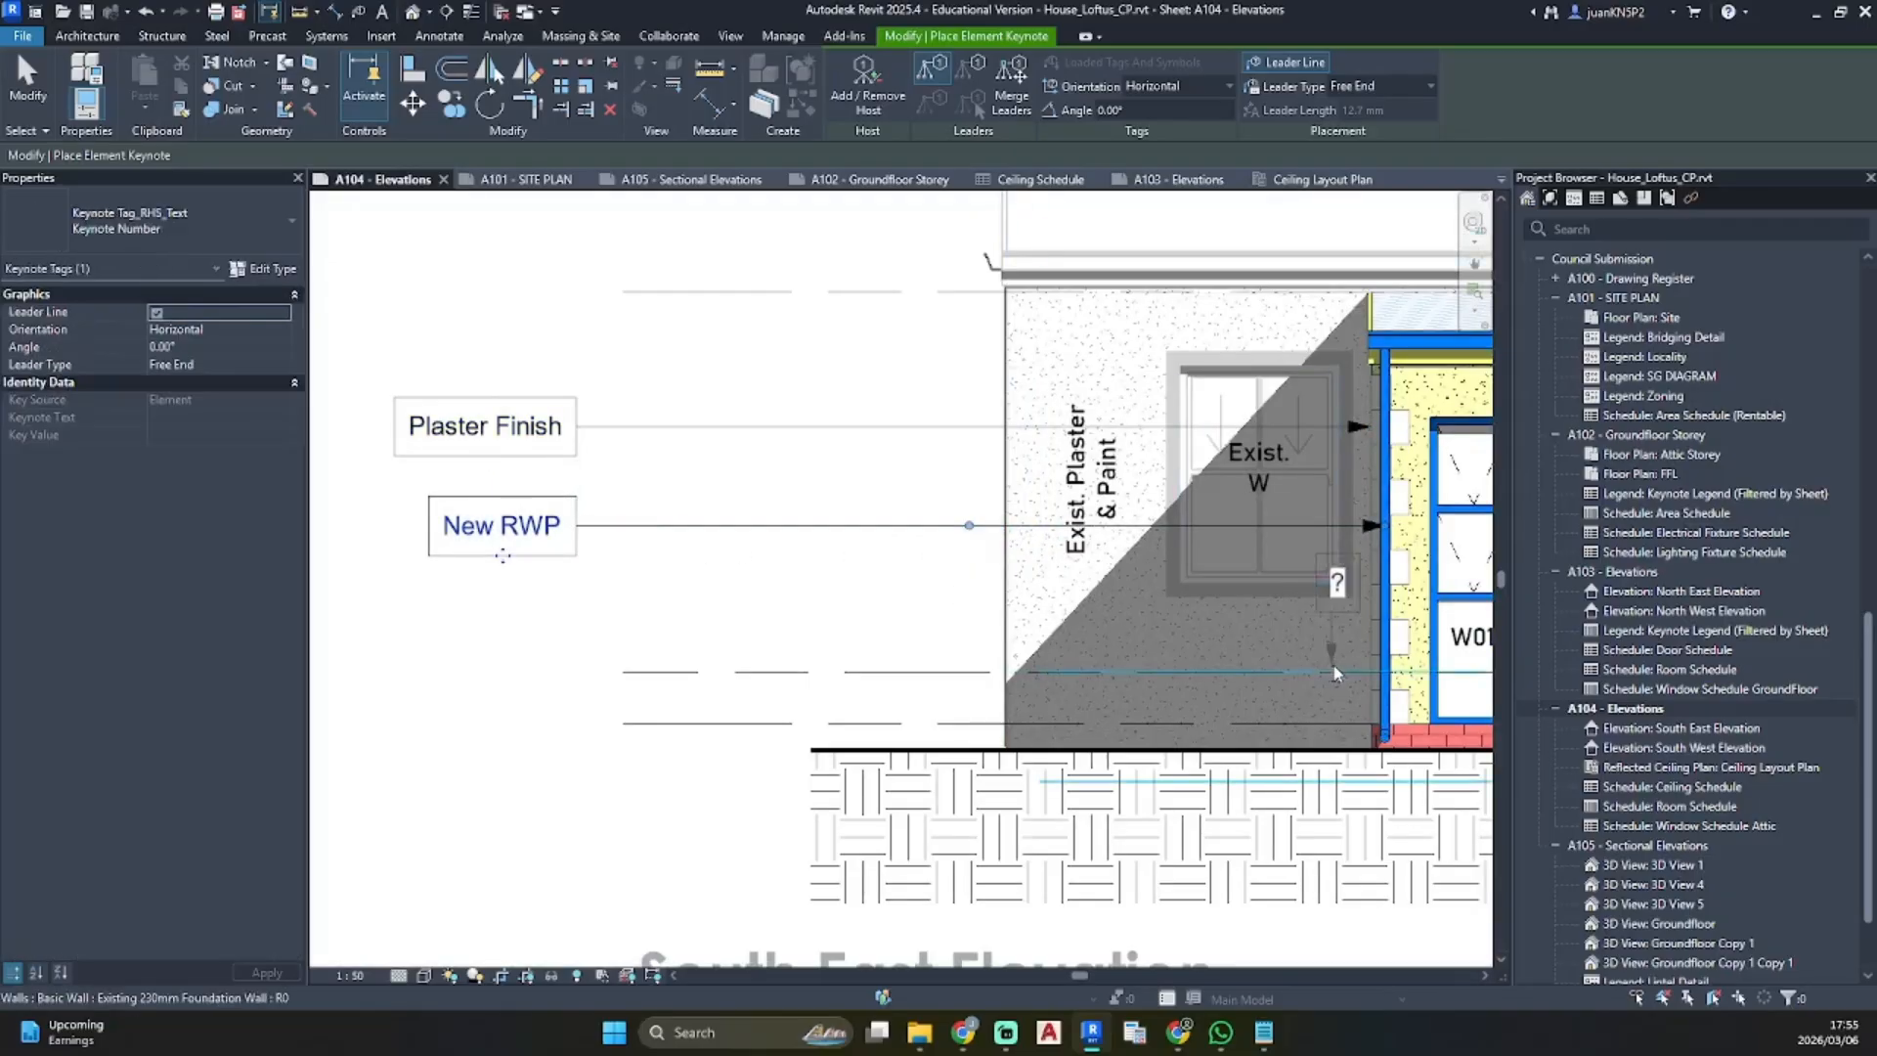
# Tag the red foundation wall in the South East Elevation with the New Foundation wall keynote, aligning the text below the New RWP tag
pyautogui.scroll(3, 1388, 743)
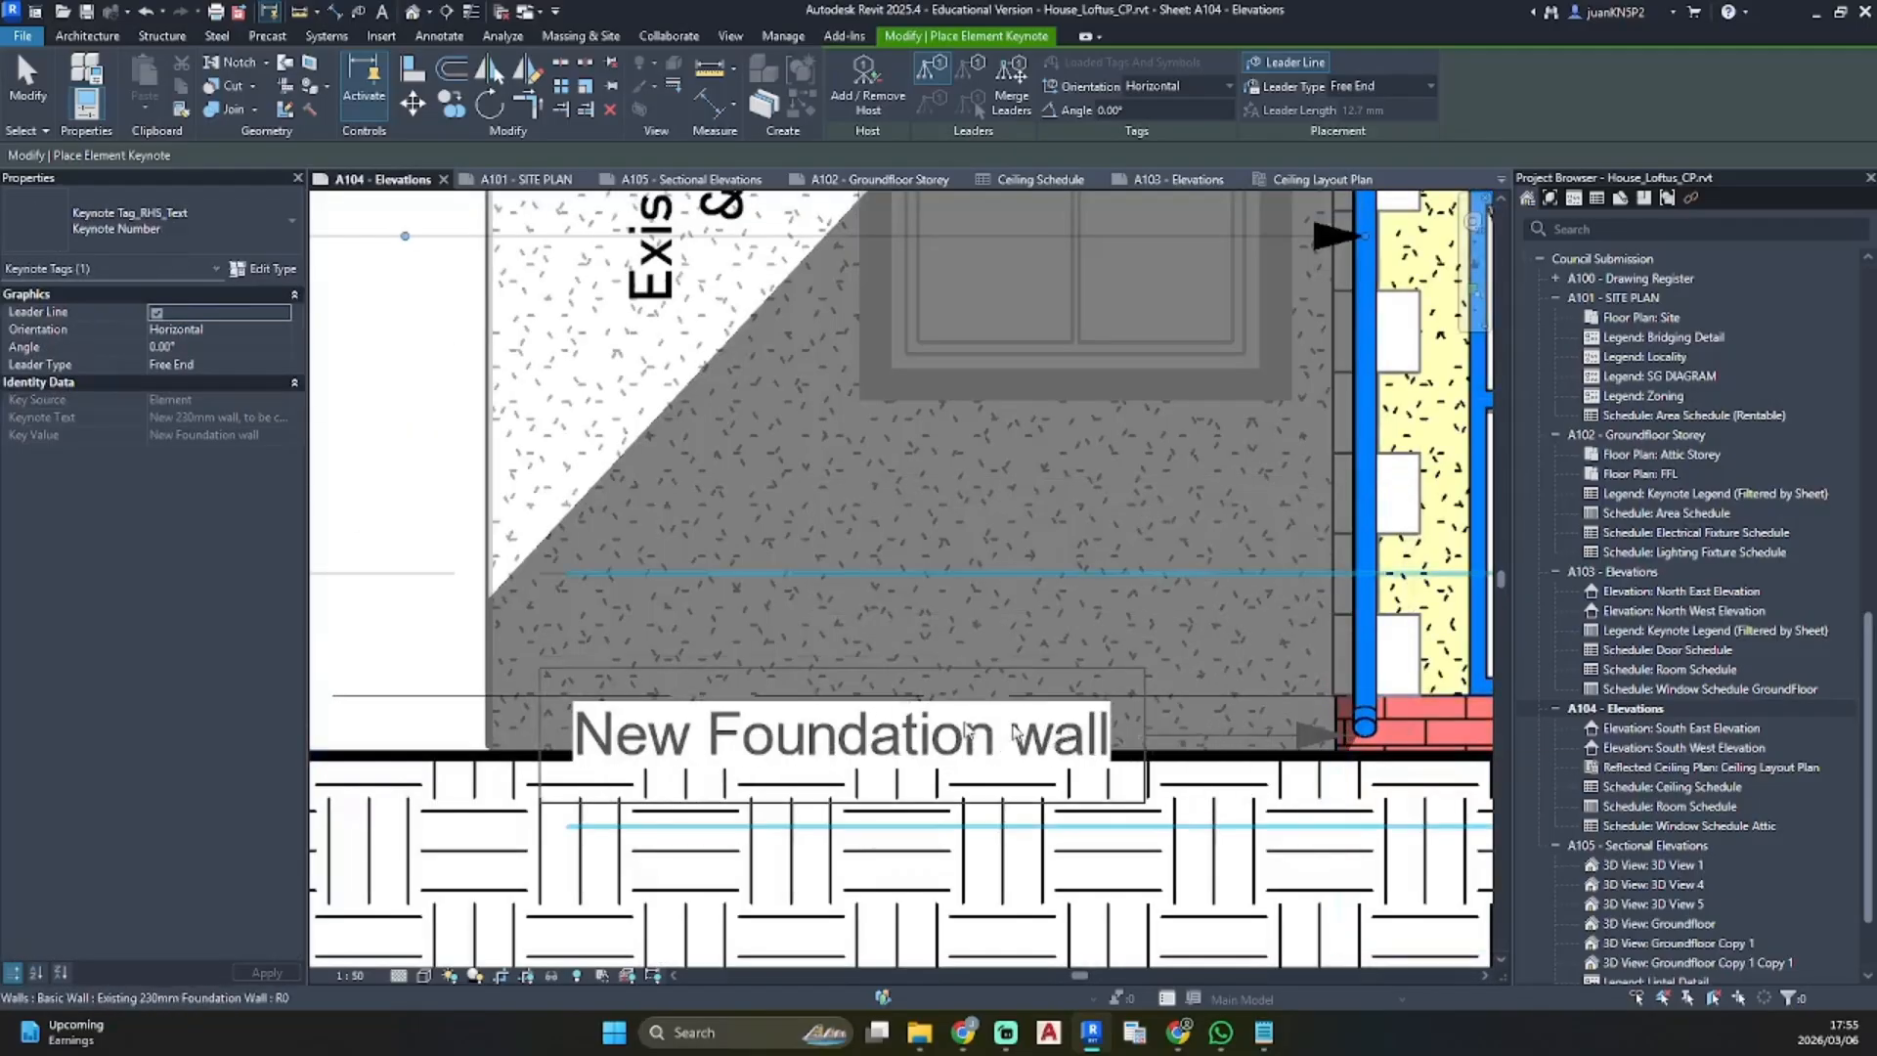
pyautogui.scroll(-2, 689, 726)
pyautogui.moveTo(689, 725); pyautogui.dragTo(1149, 690, button='middle')
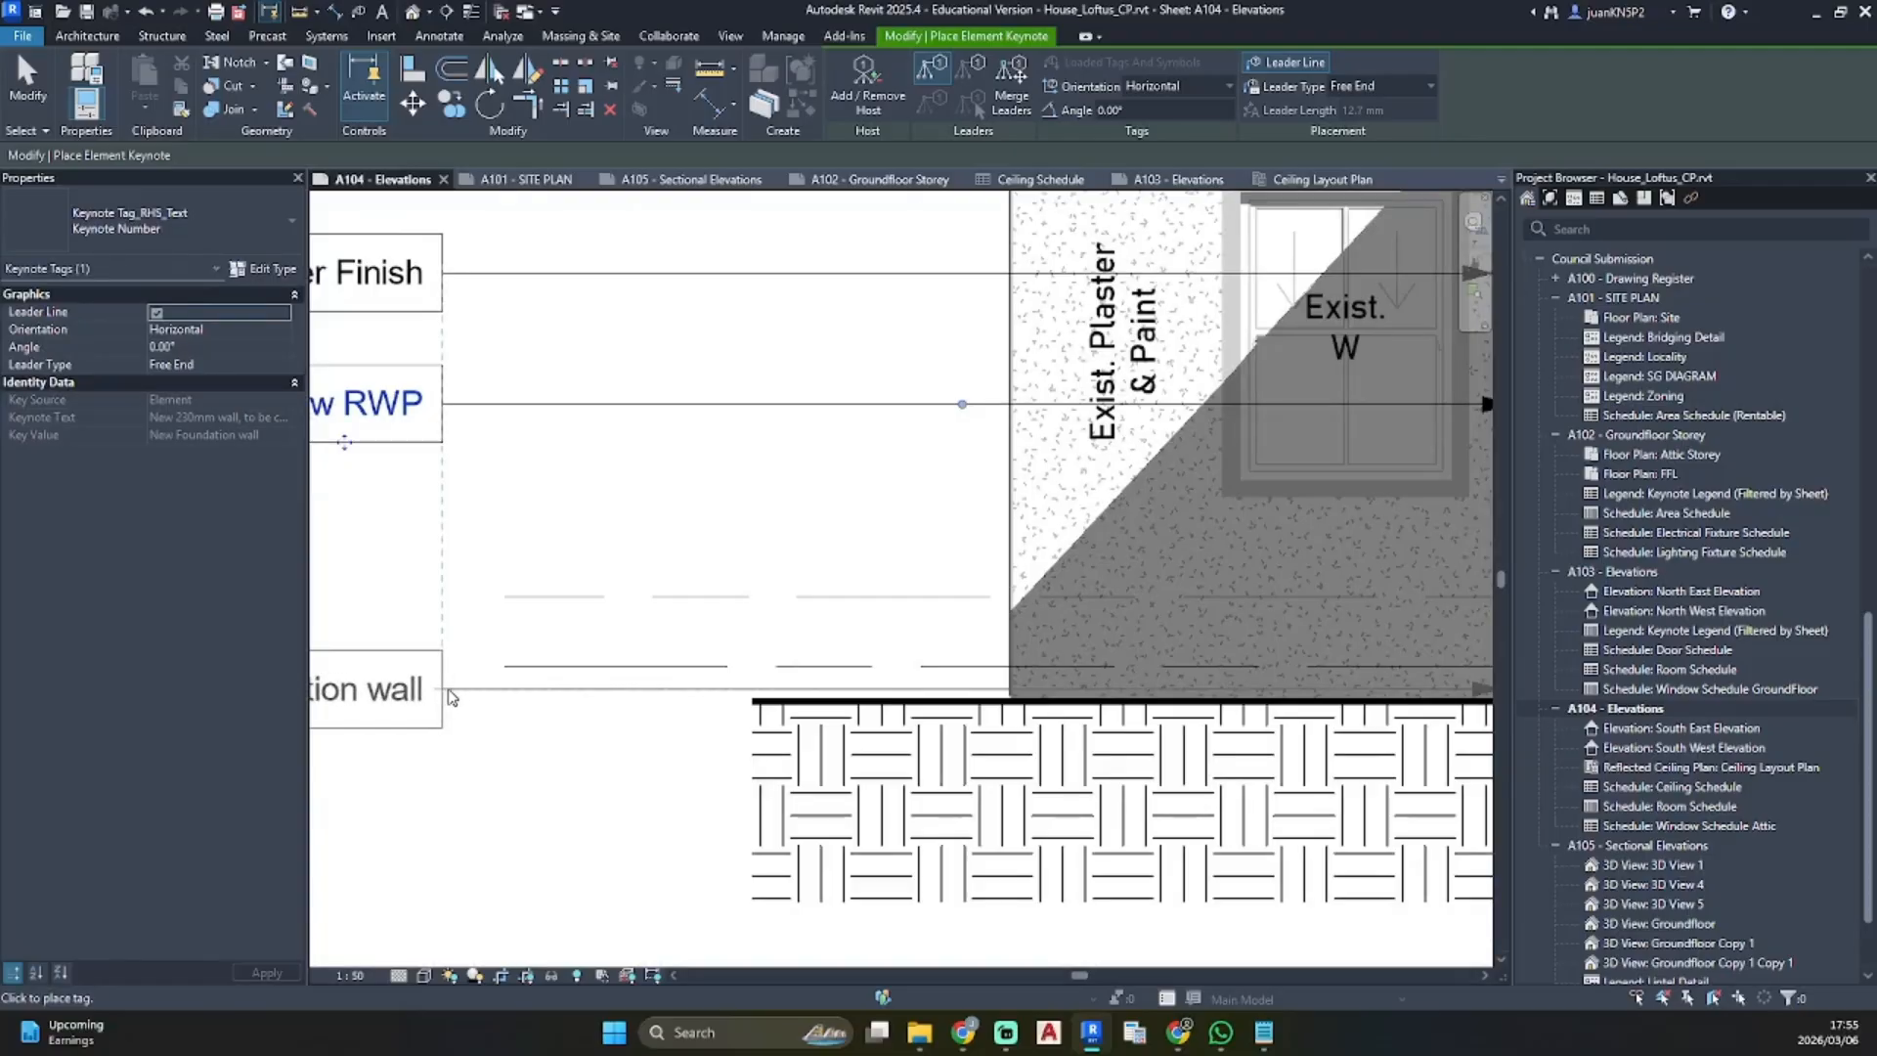
pyautogui.click(452, 696)
pyautogui.scroll(-2, 452, 696)
# Tag the yellow facia at the left end of the addition's roof with the New Facia keynote, aligning the text above the Plaster Finish tag
pyautogui.scroll(4, 1205, 379)
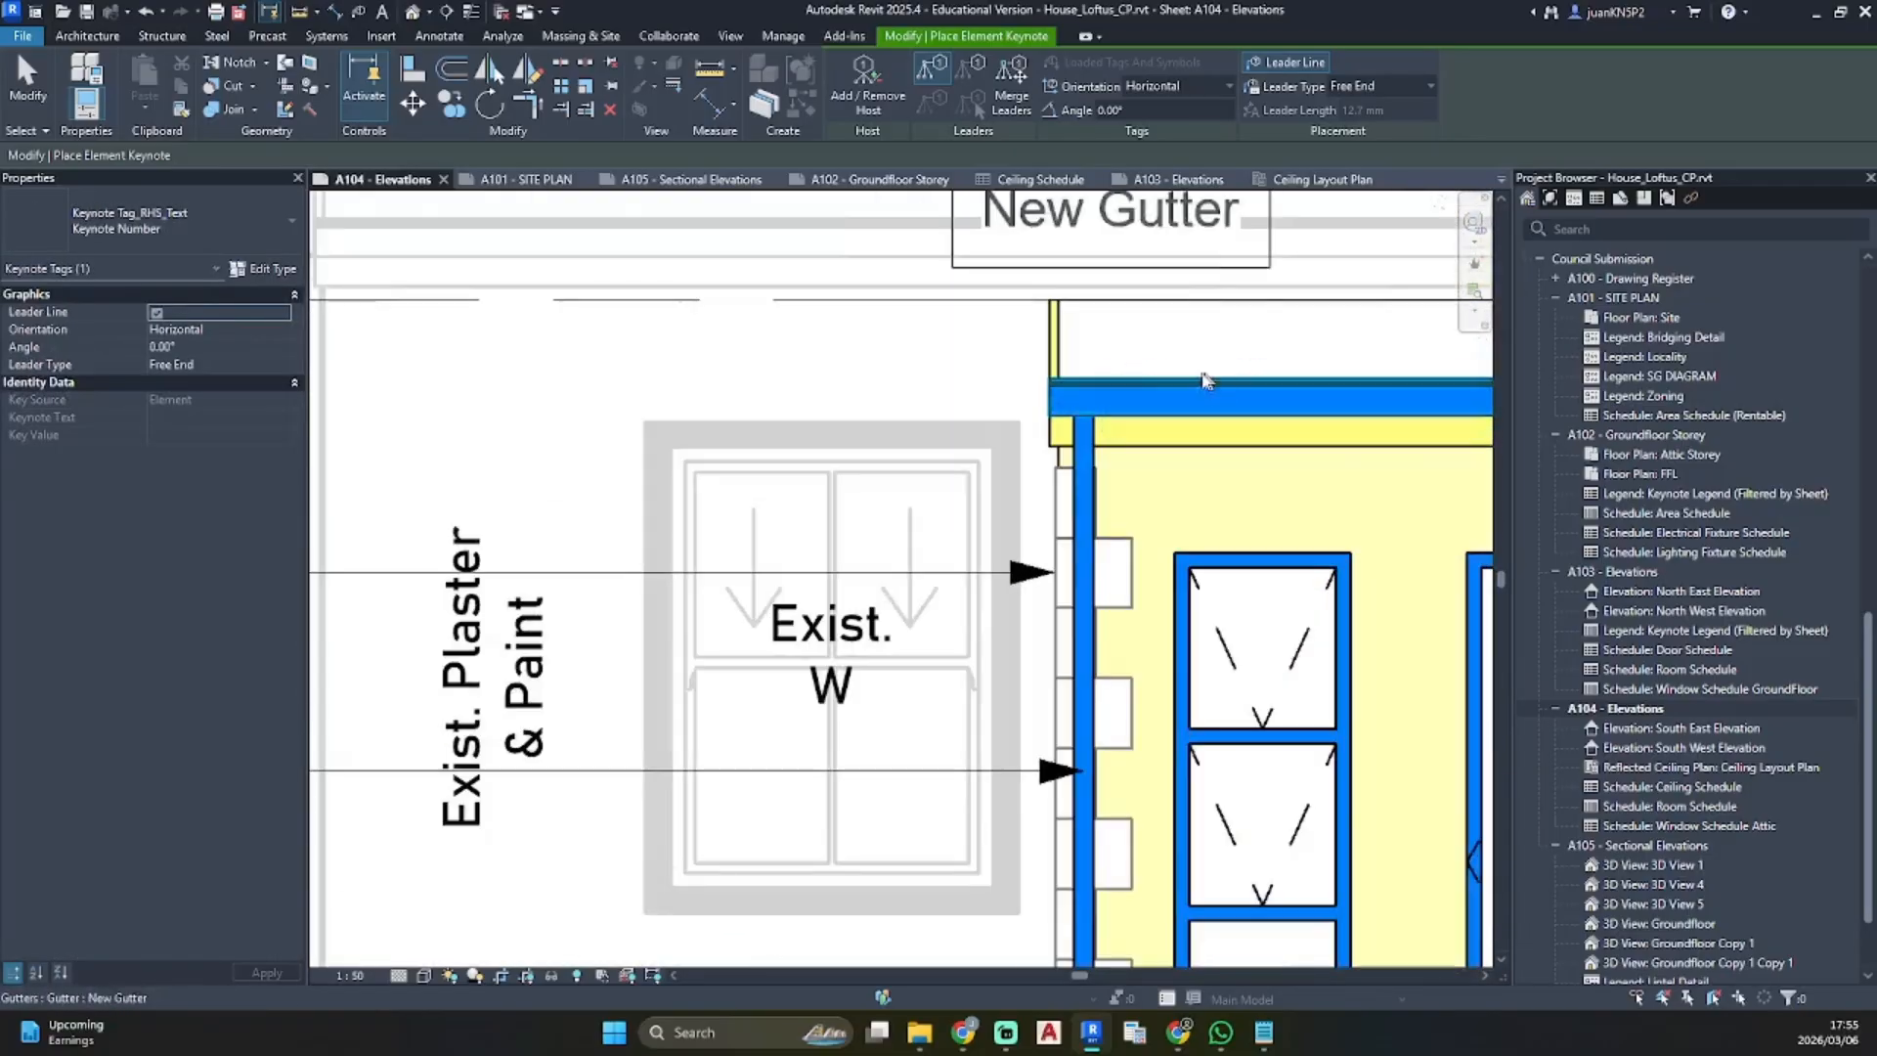
pyautogui.scroll(2, 1050, 344)
pyautogui.click(1050, 342)
pyautogui.scroll(-2, 860, 359)
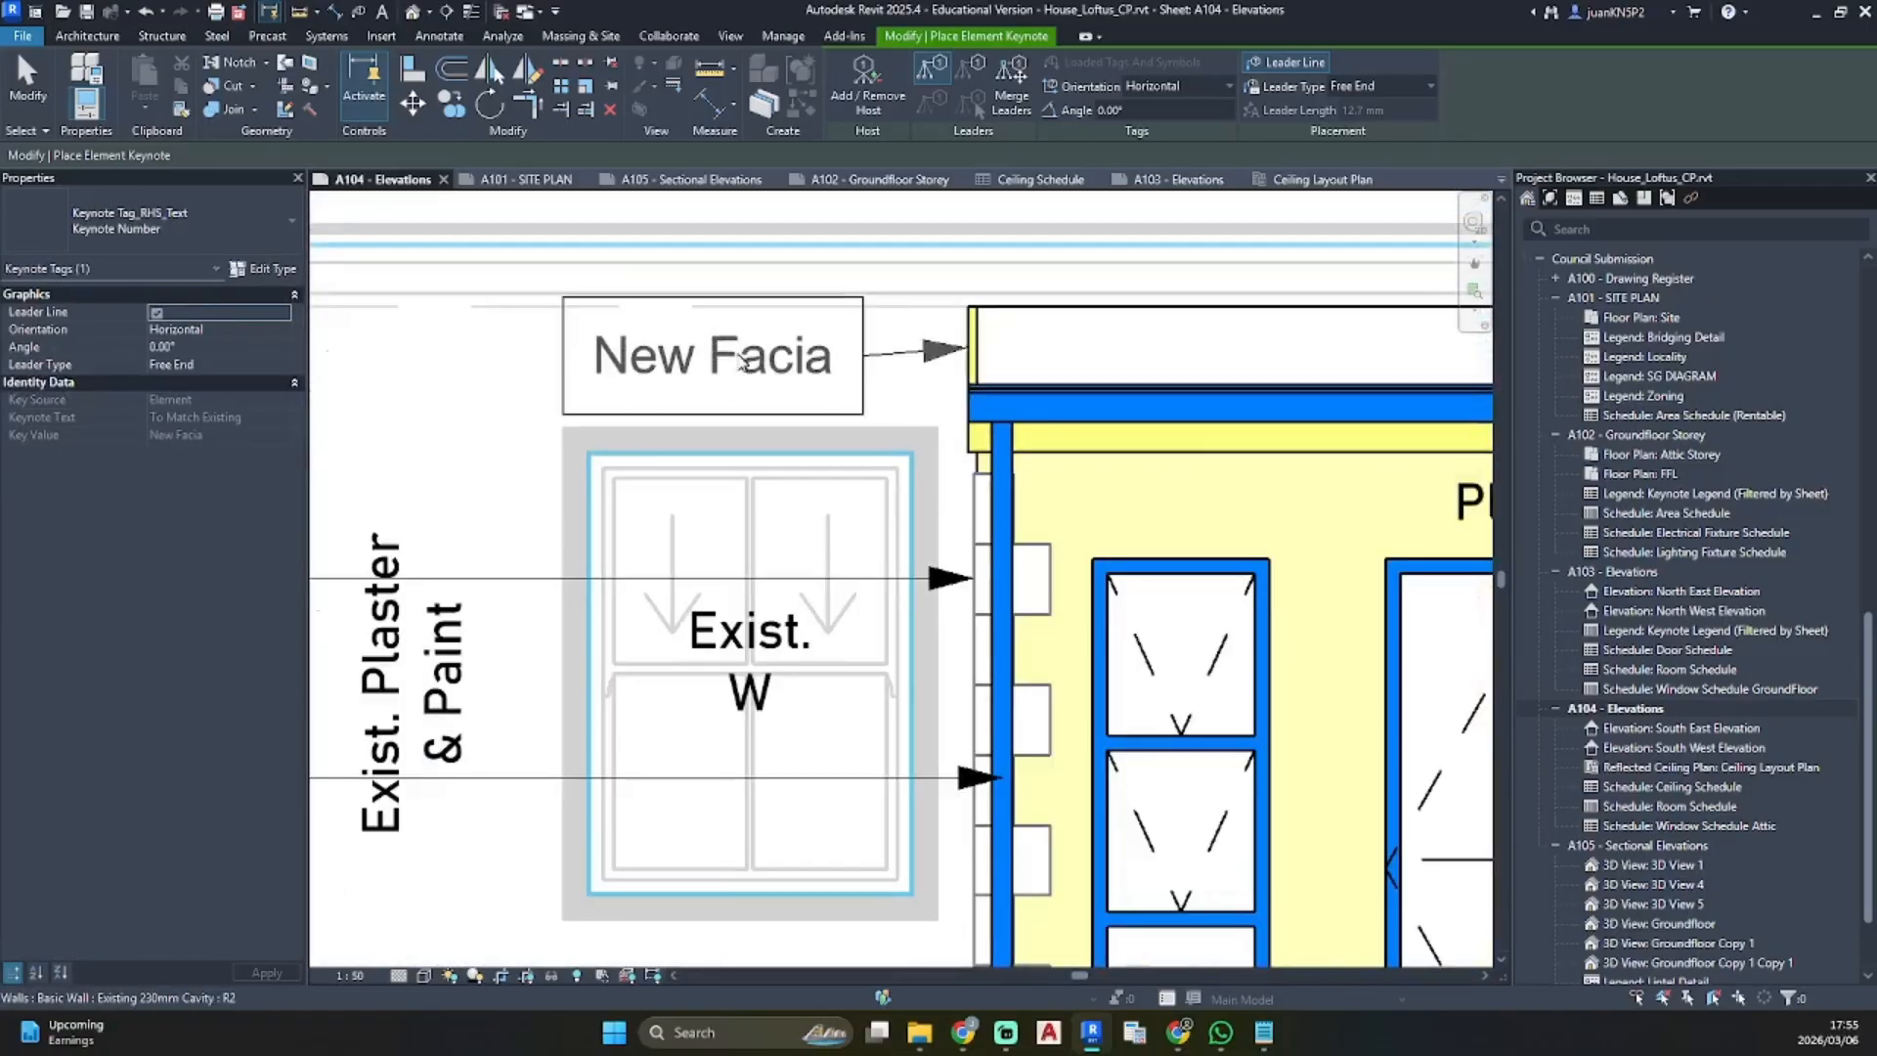
pyautogui.scroll(-3, 748, 364)
pyautogui.scroll(2, 658, 366)
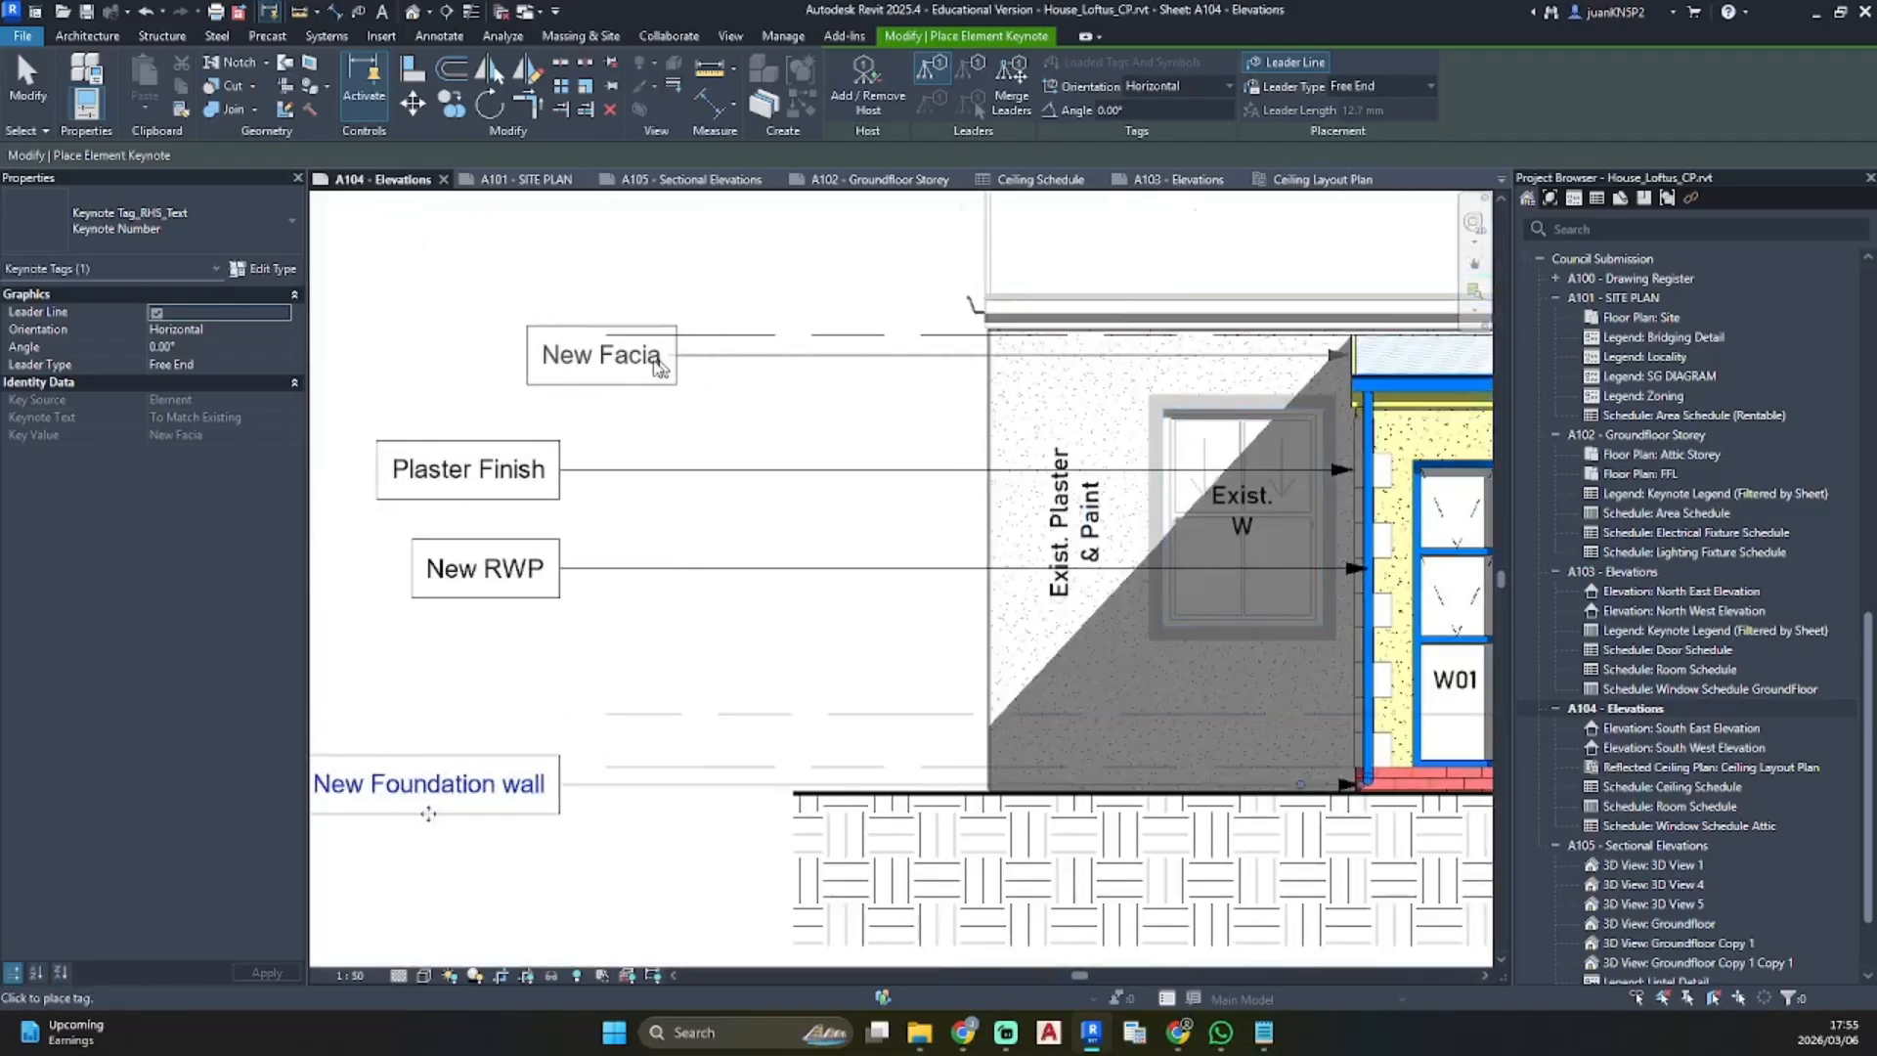
# Tag the top edge of the addition's roof with the New Roof element keynote, aligning the text above the New Facia tag
pyautogui.scroll(3, 1374, 342)
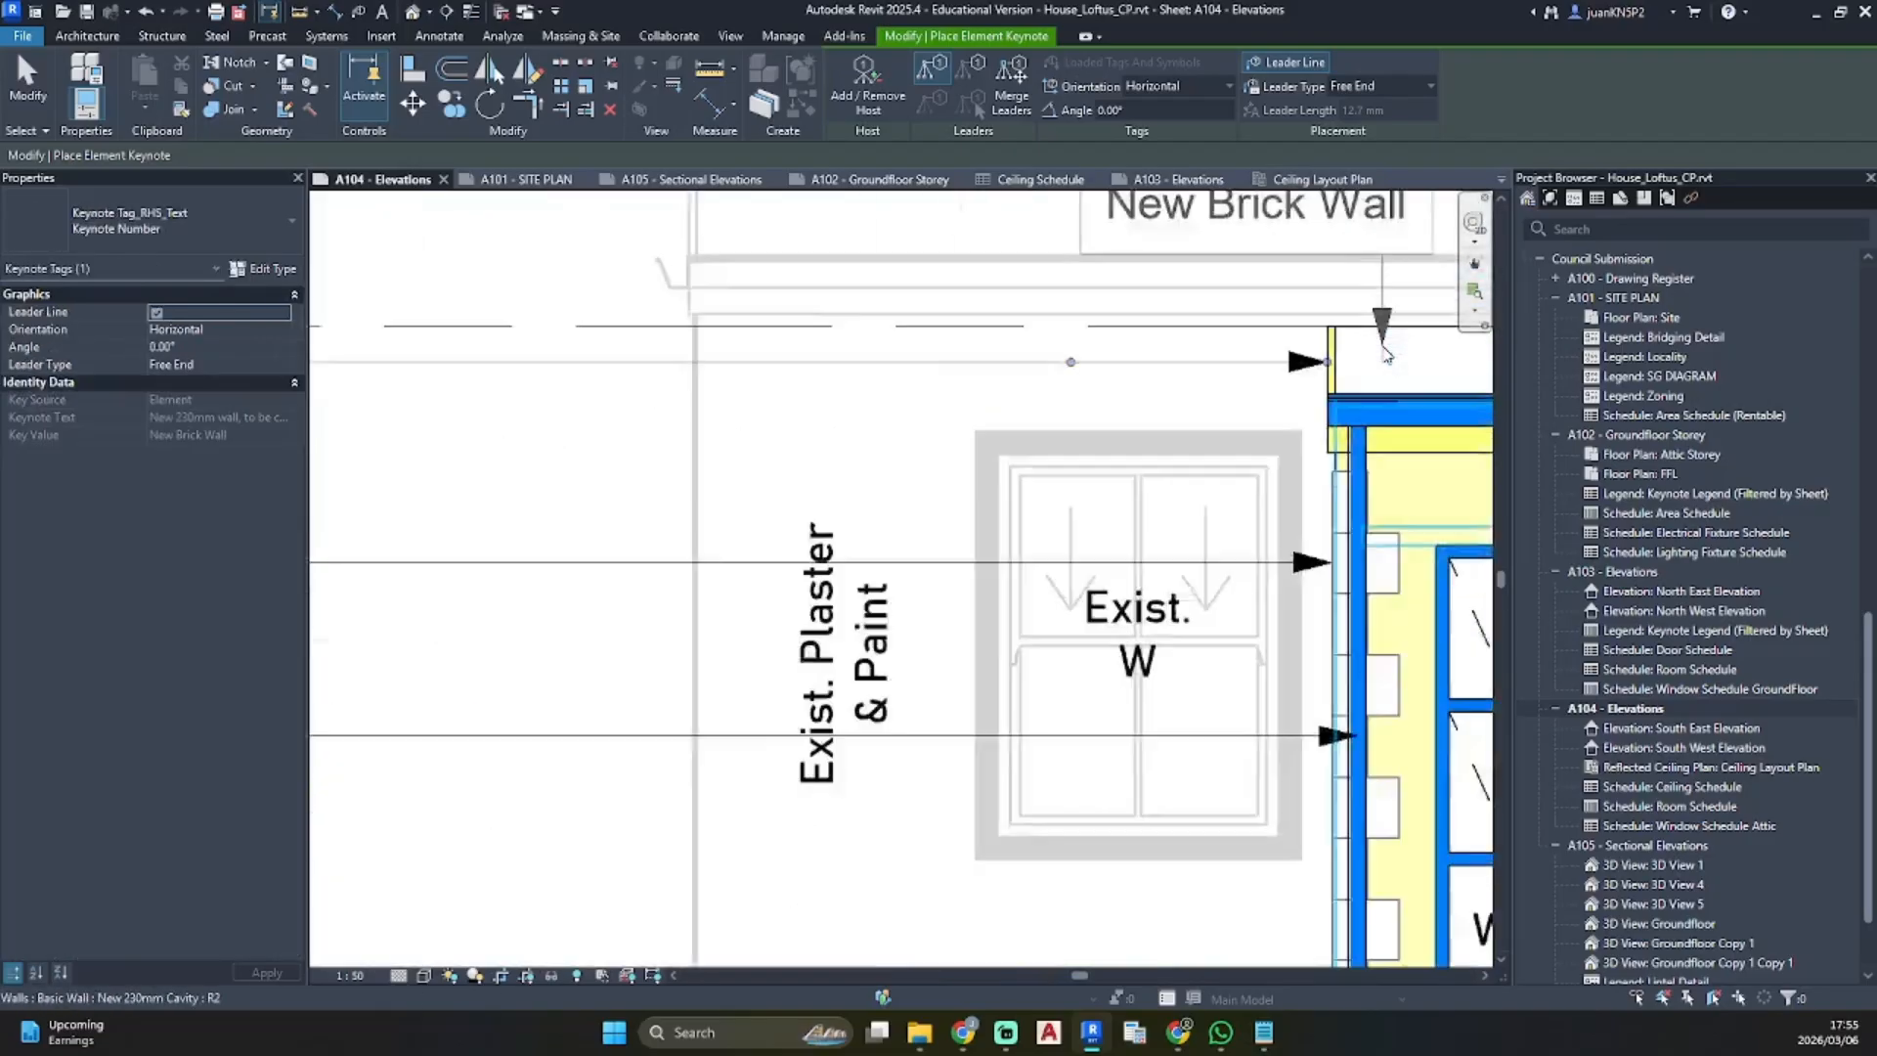
pyautogui.moveTo(1385, 382); pyautogui.dragTo(925, 488, button='middle')
pyautogui.scroll(3, 935, 437)
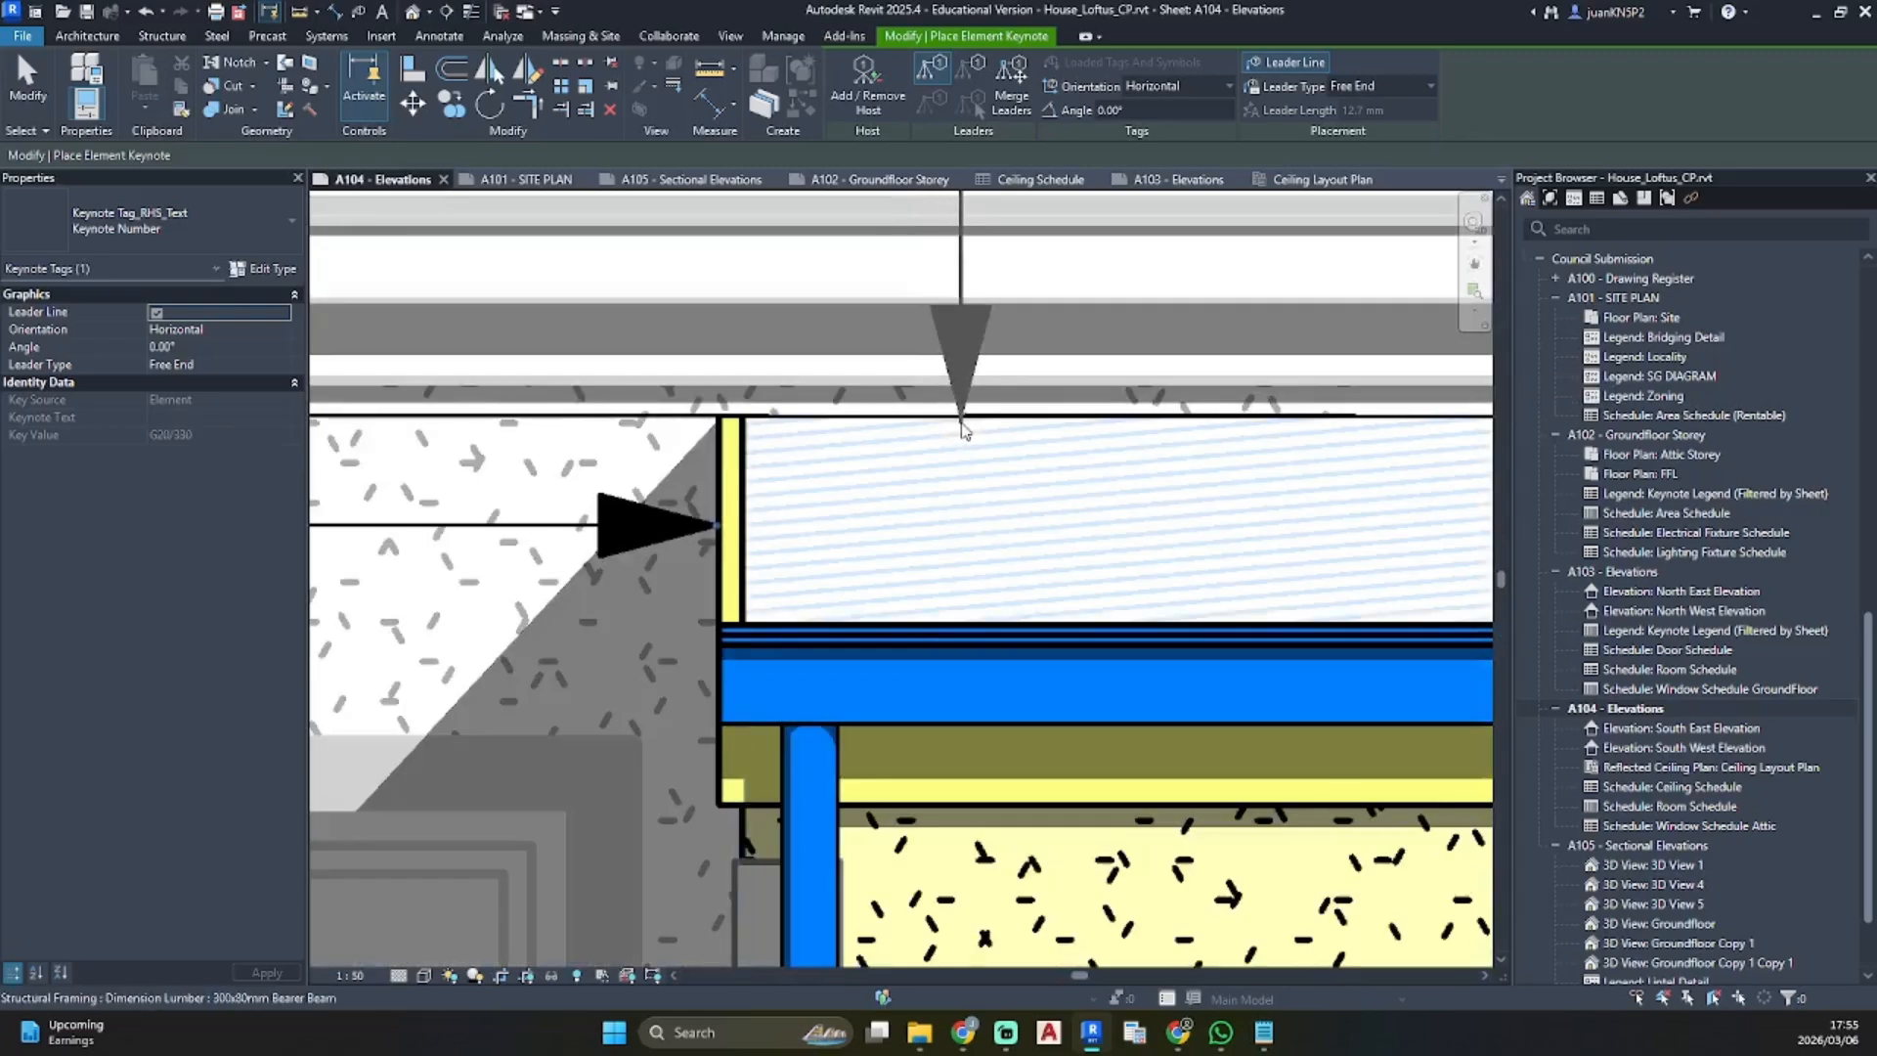
pyautogui.scroll(-5, 980, 423)
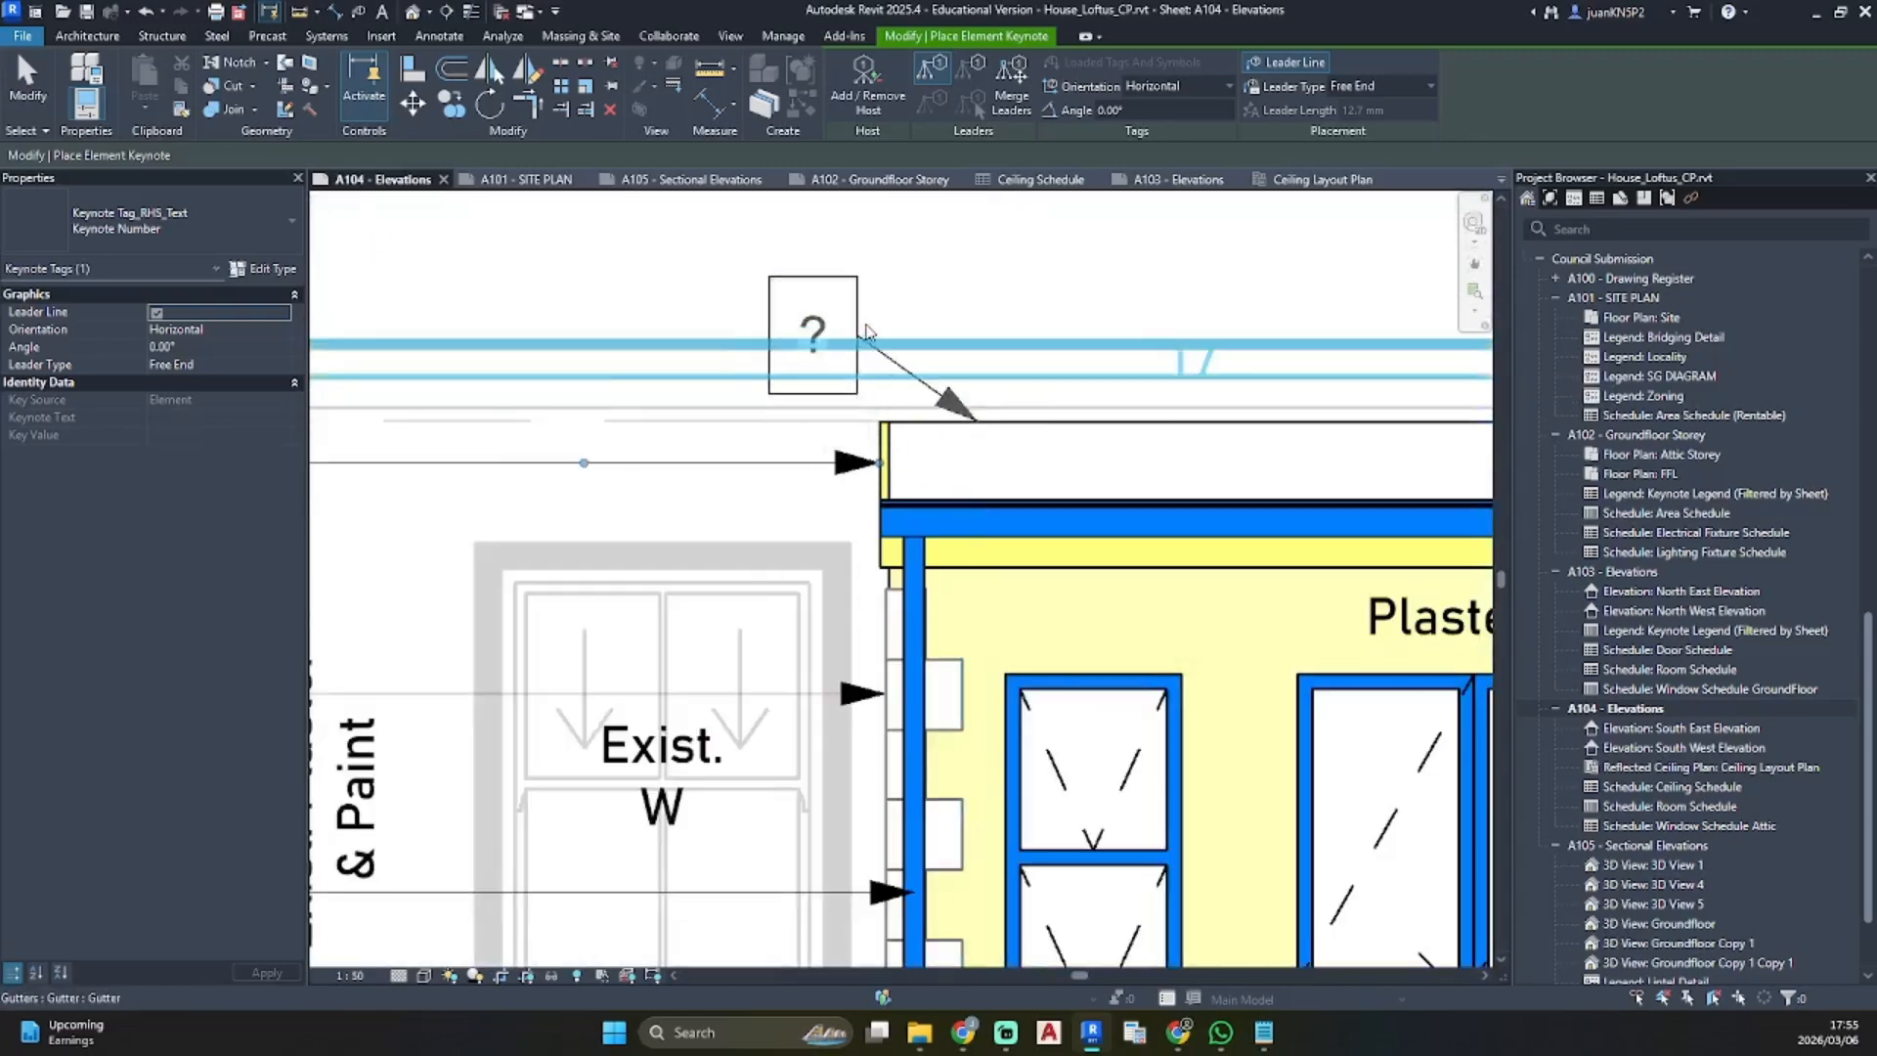
pyautogui.scroll(-5, 919, 288)
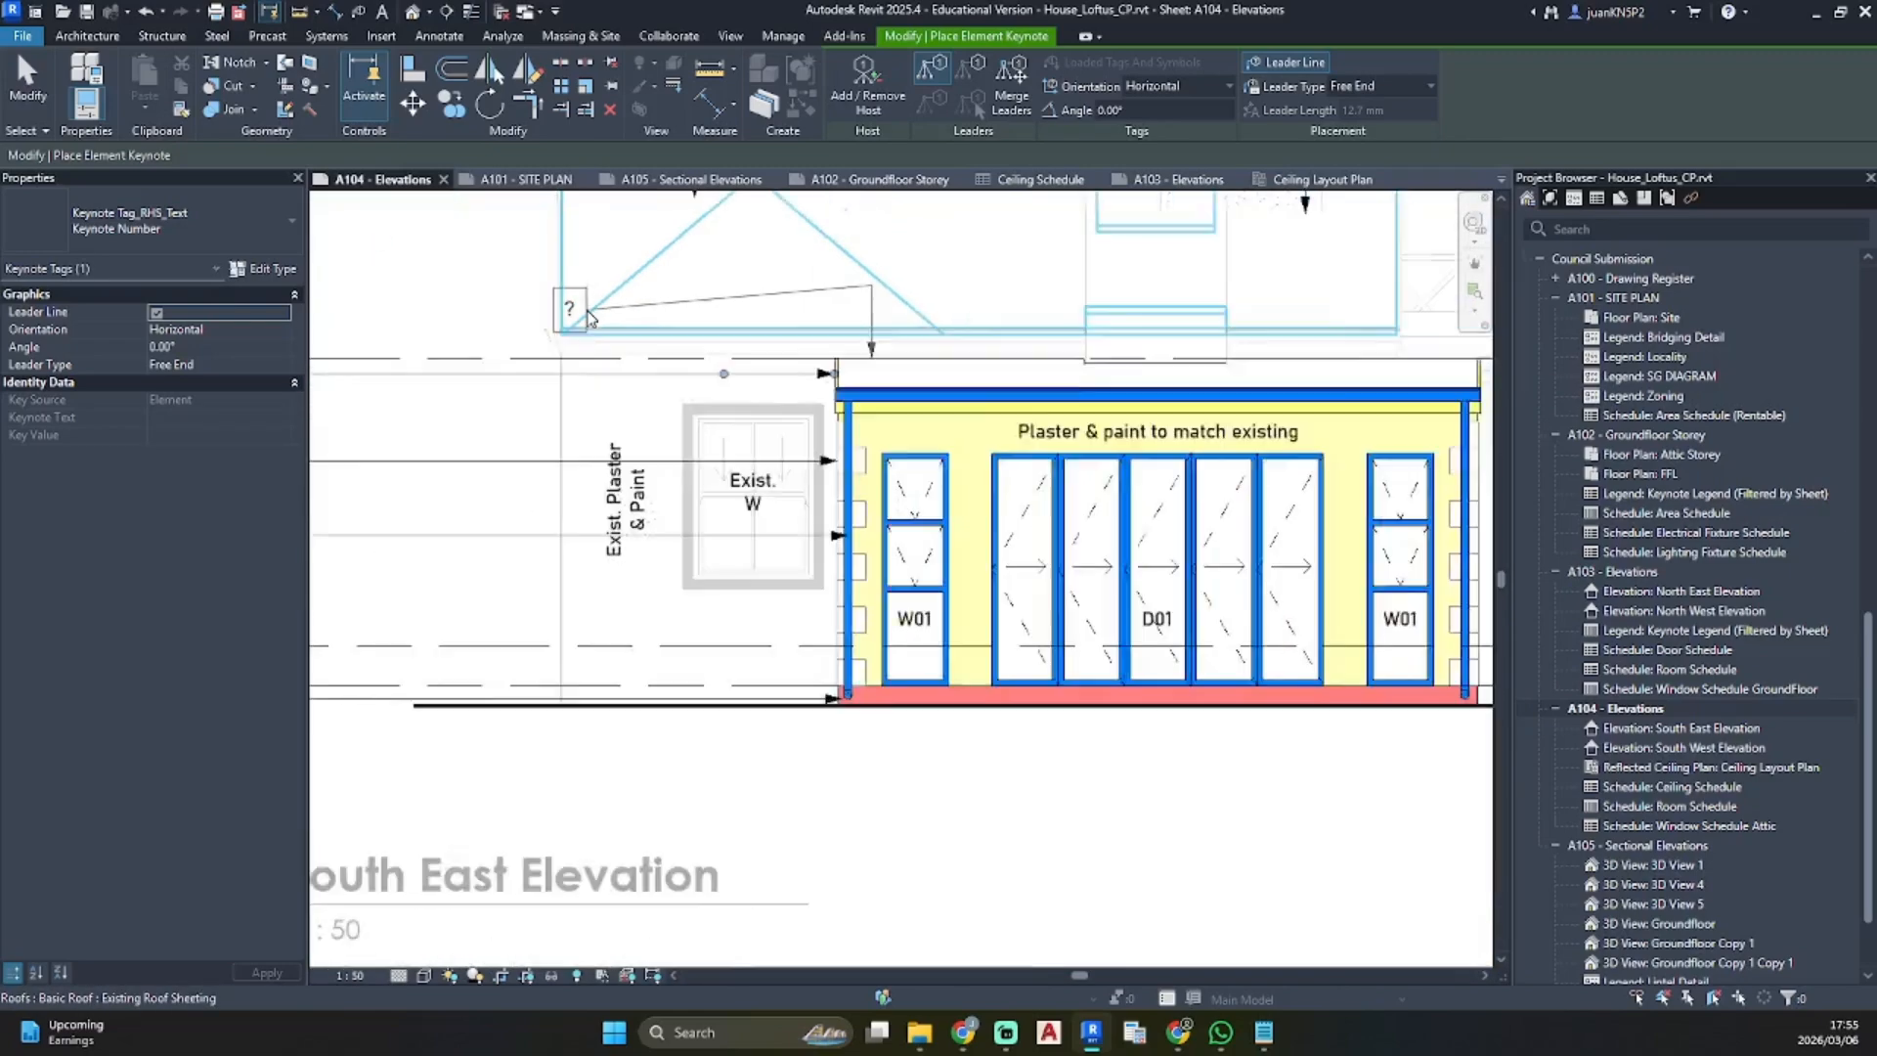
pyautogui.click(860, 424)
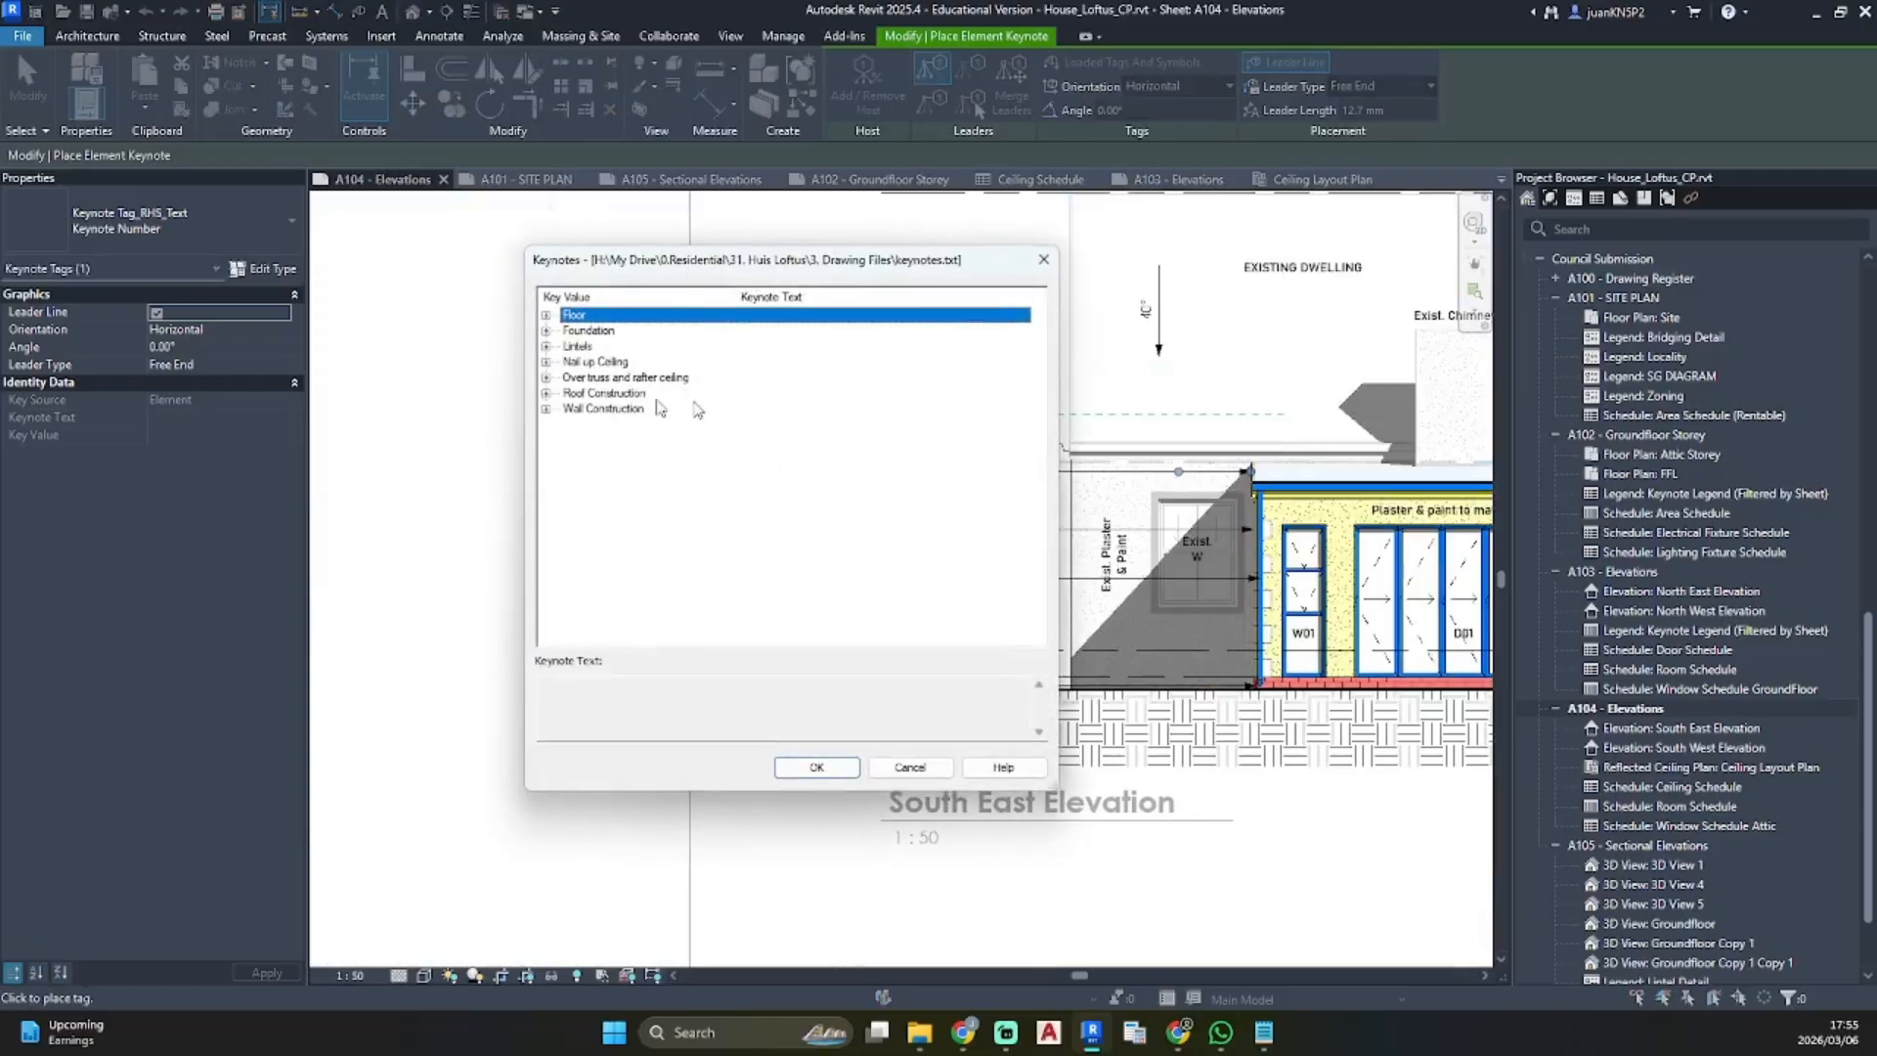
pyautogui.click(546, 393)
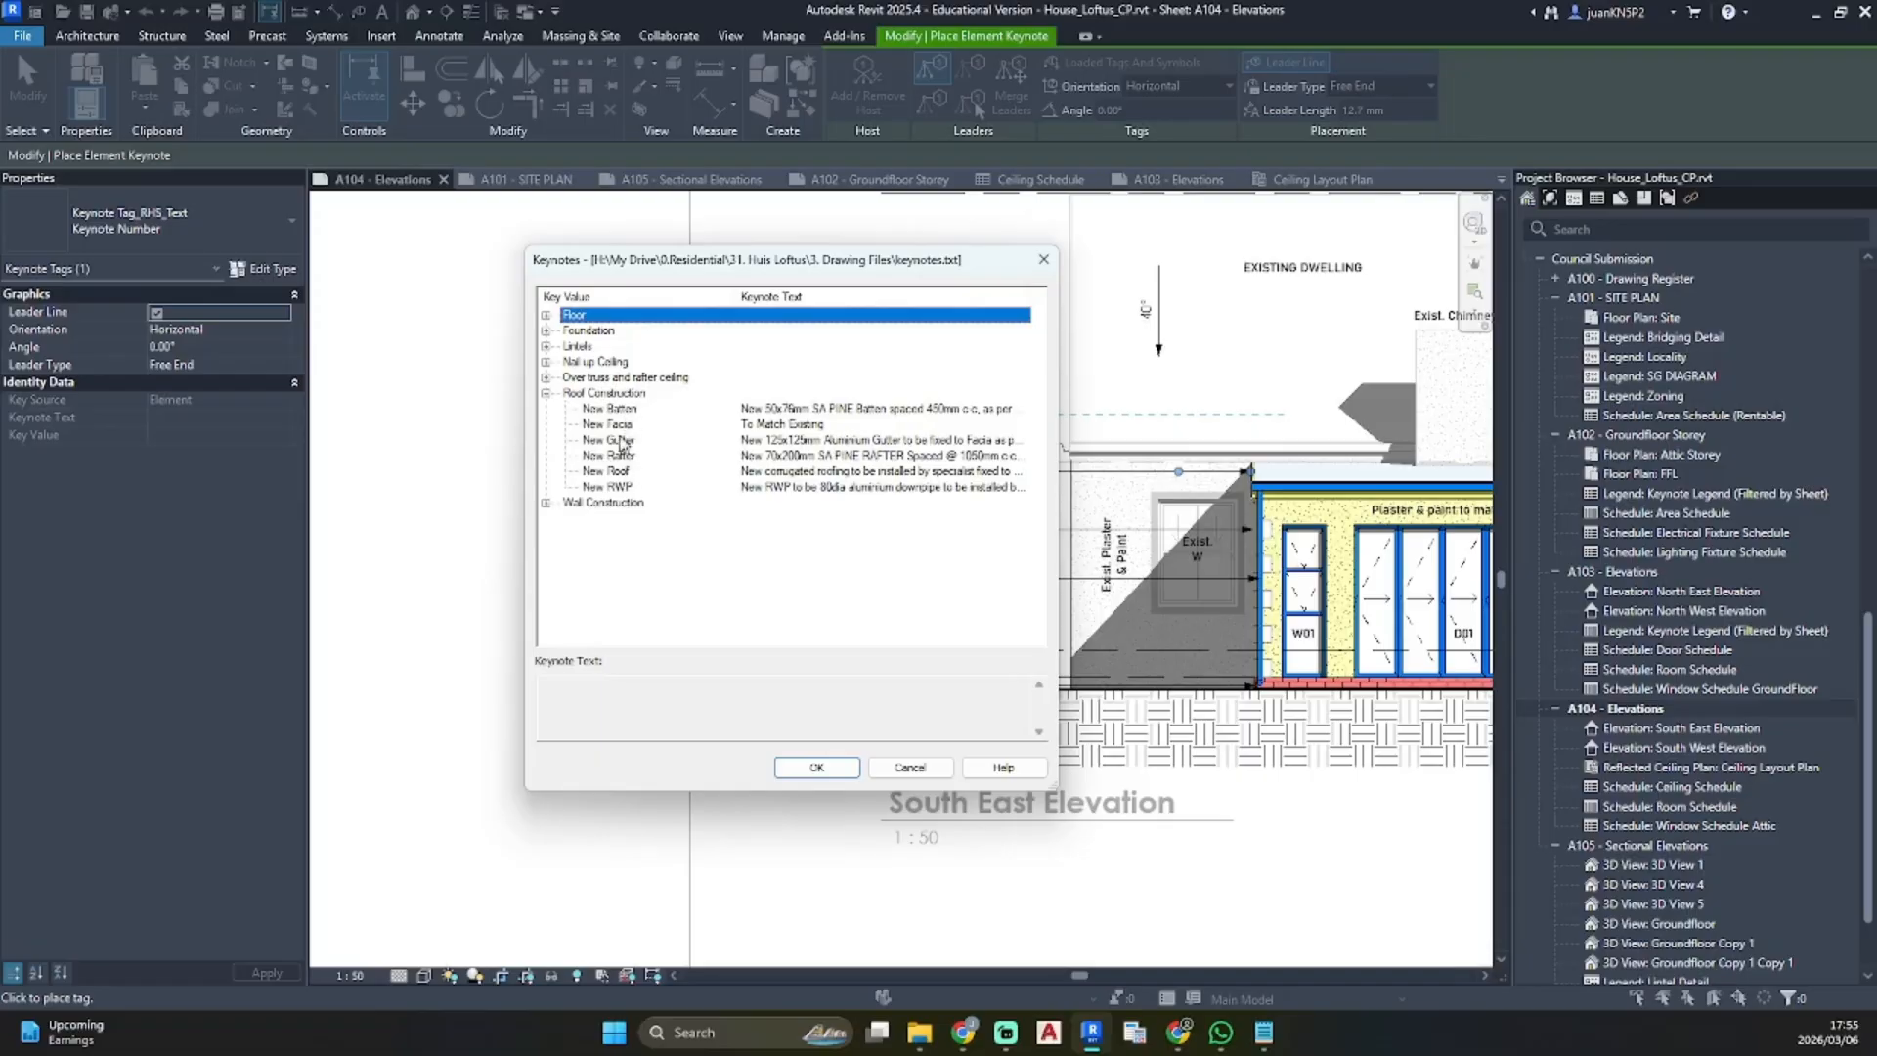
pyautogui.click(626, 473)
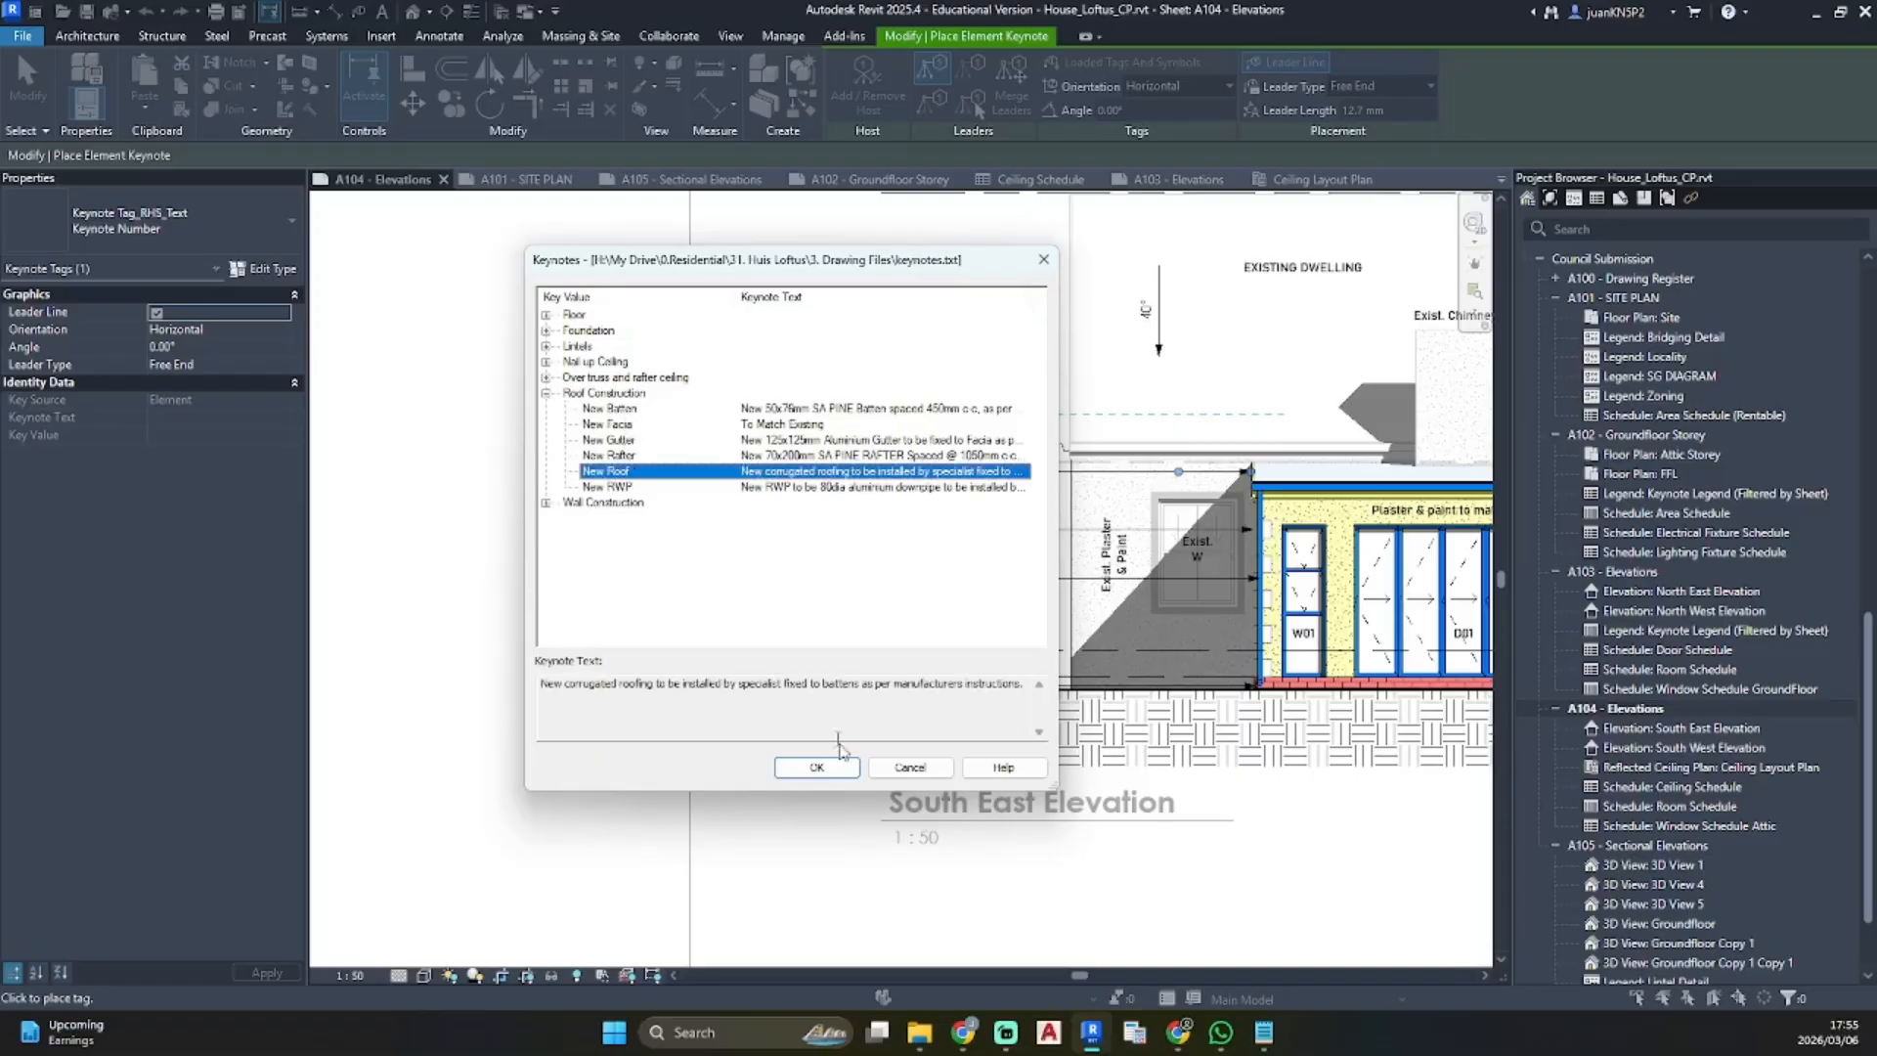
pyautogui.click(817, 768)
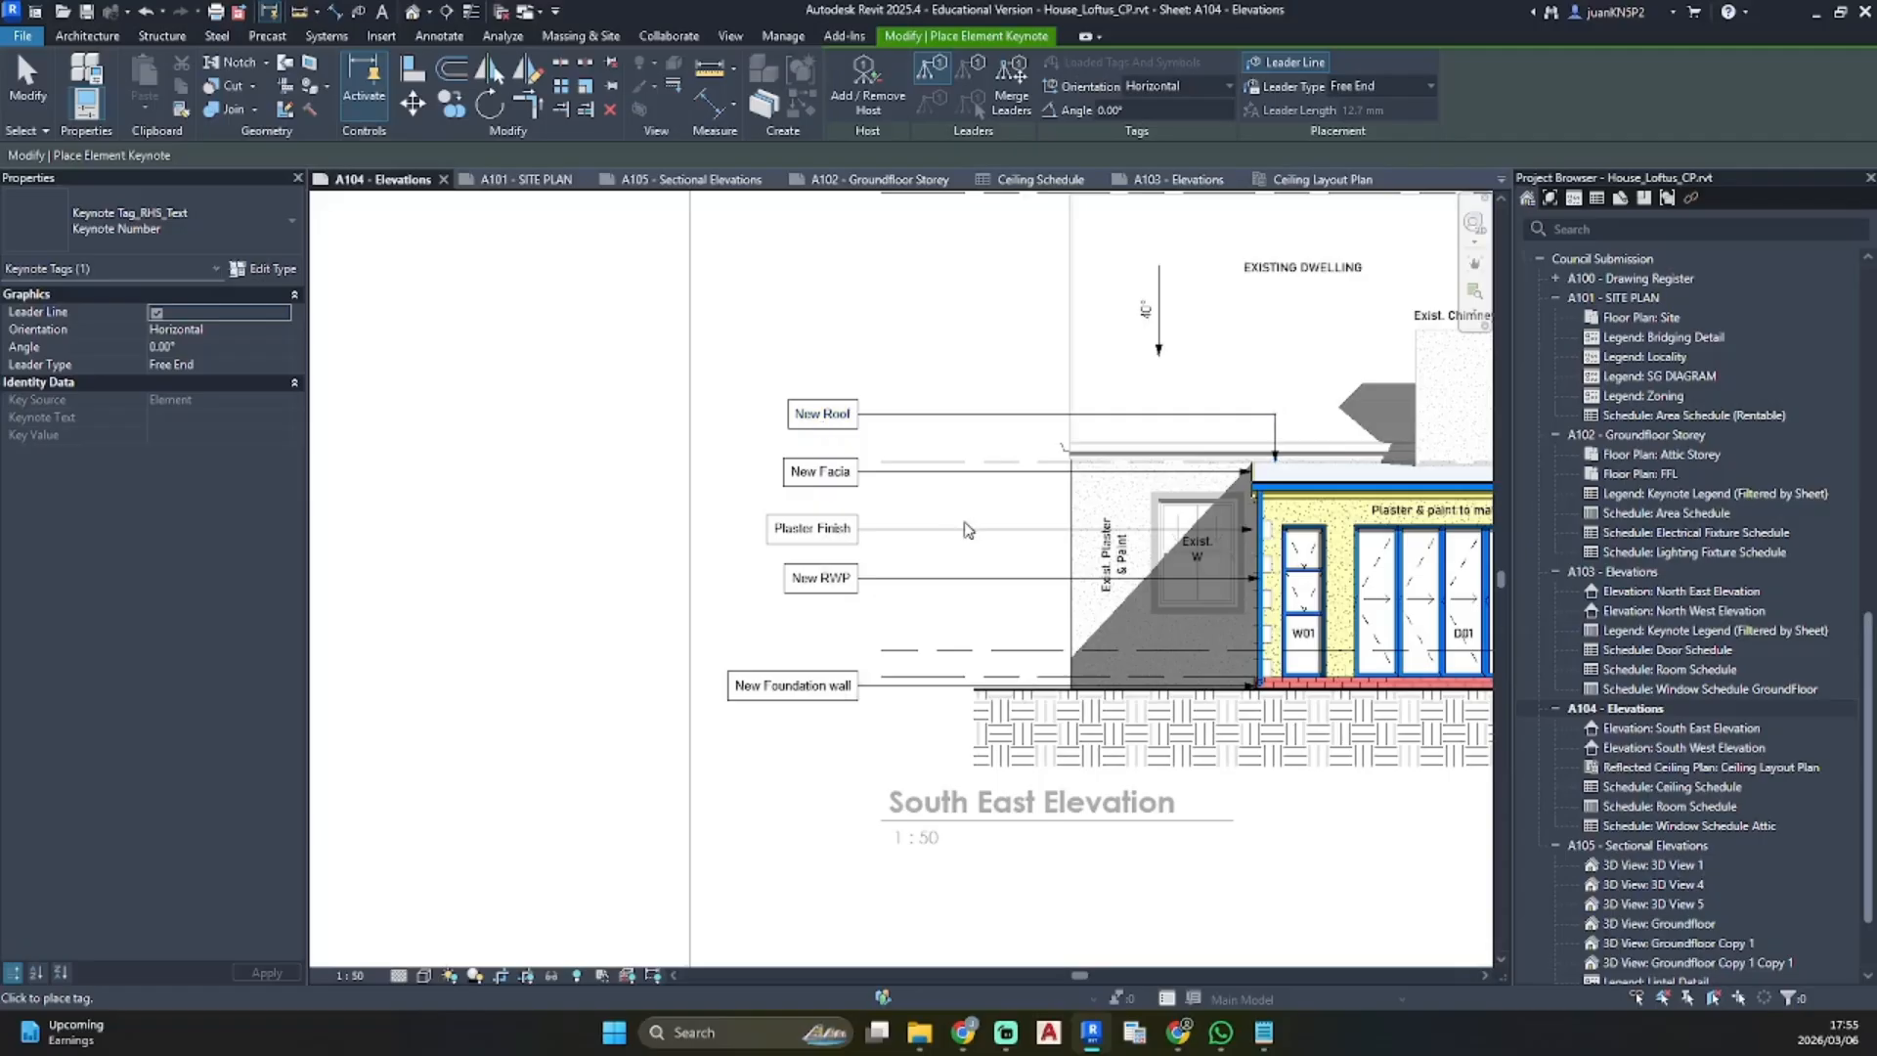
# Using the Keynote Tag_LHS_Text Keynote Number type, tag the addition's right plaster corner with the Plaster Finish keynote, placing the text beyond the level heads
pyautogui.moveTo(1261, 546); pyautogui.dragTo(498, 479, button='middle')
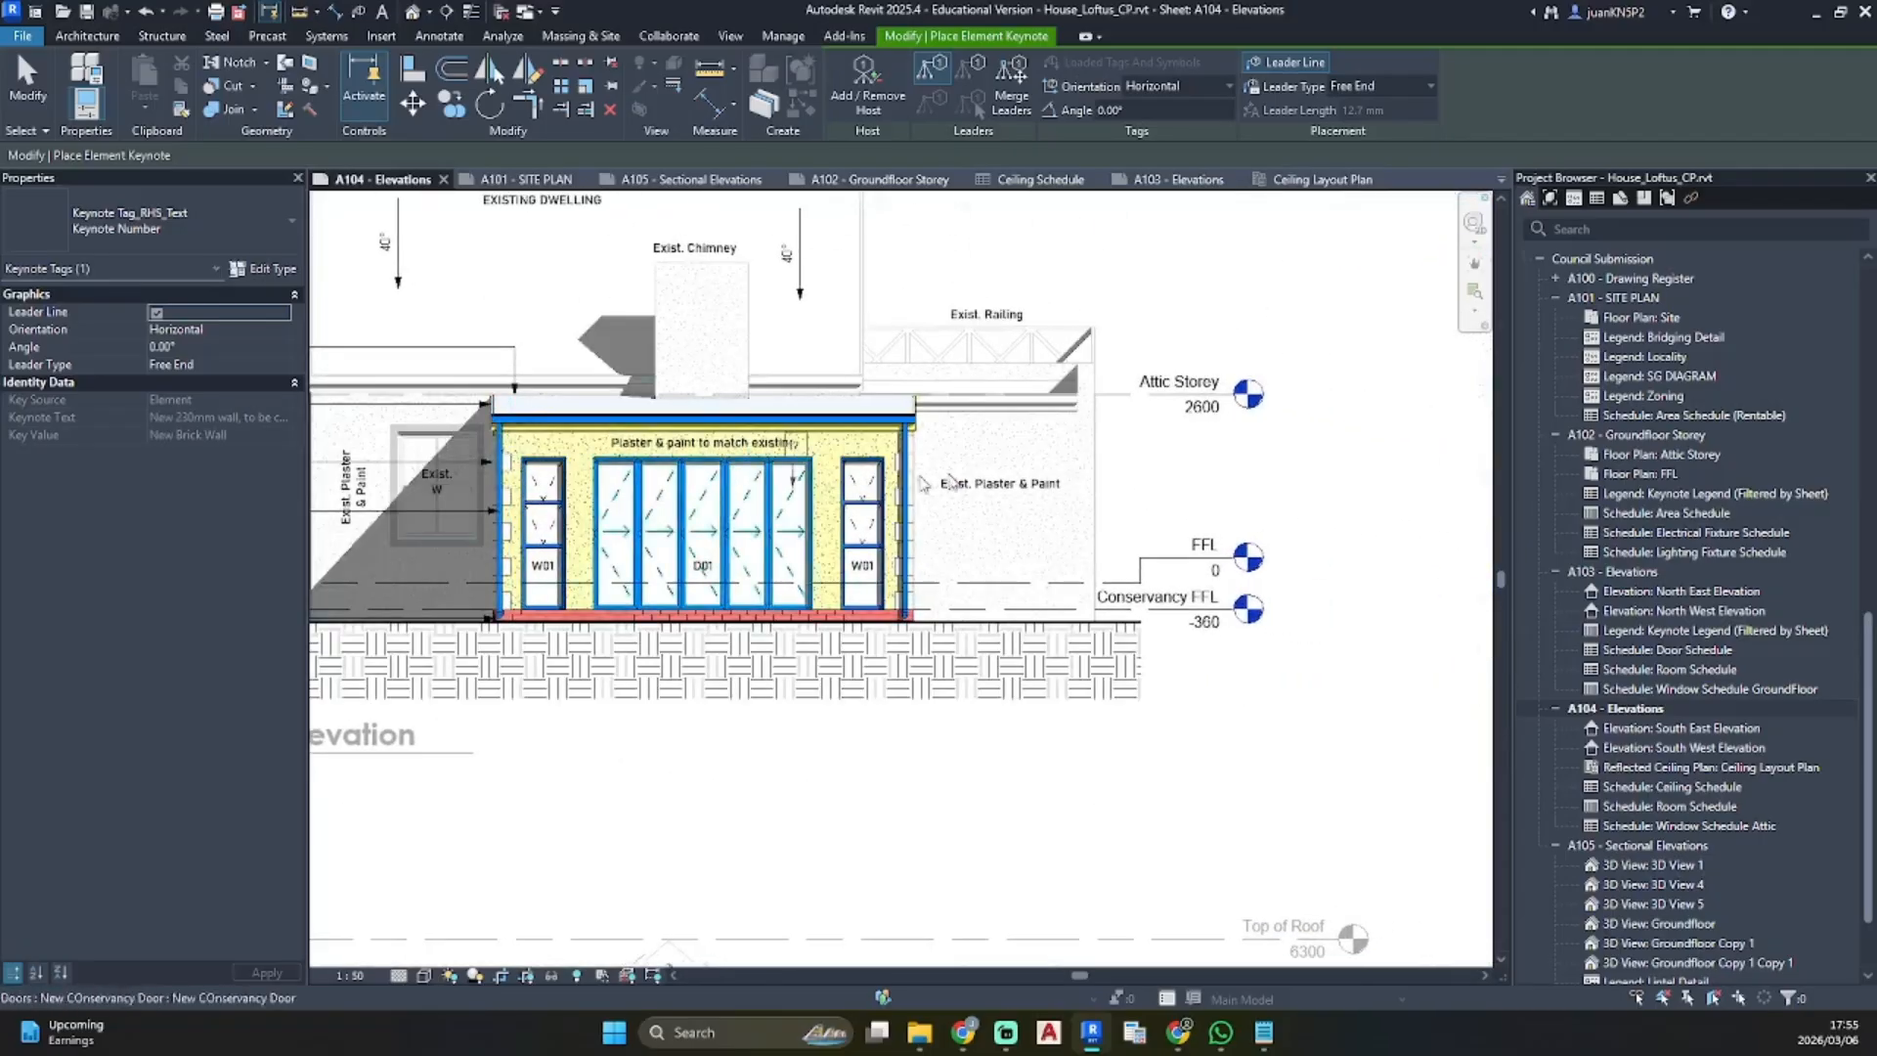
pyautogui.scroll(2, 1041, 491)
pyautogui.click(157, 221)
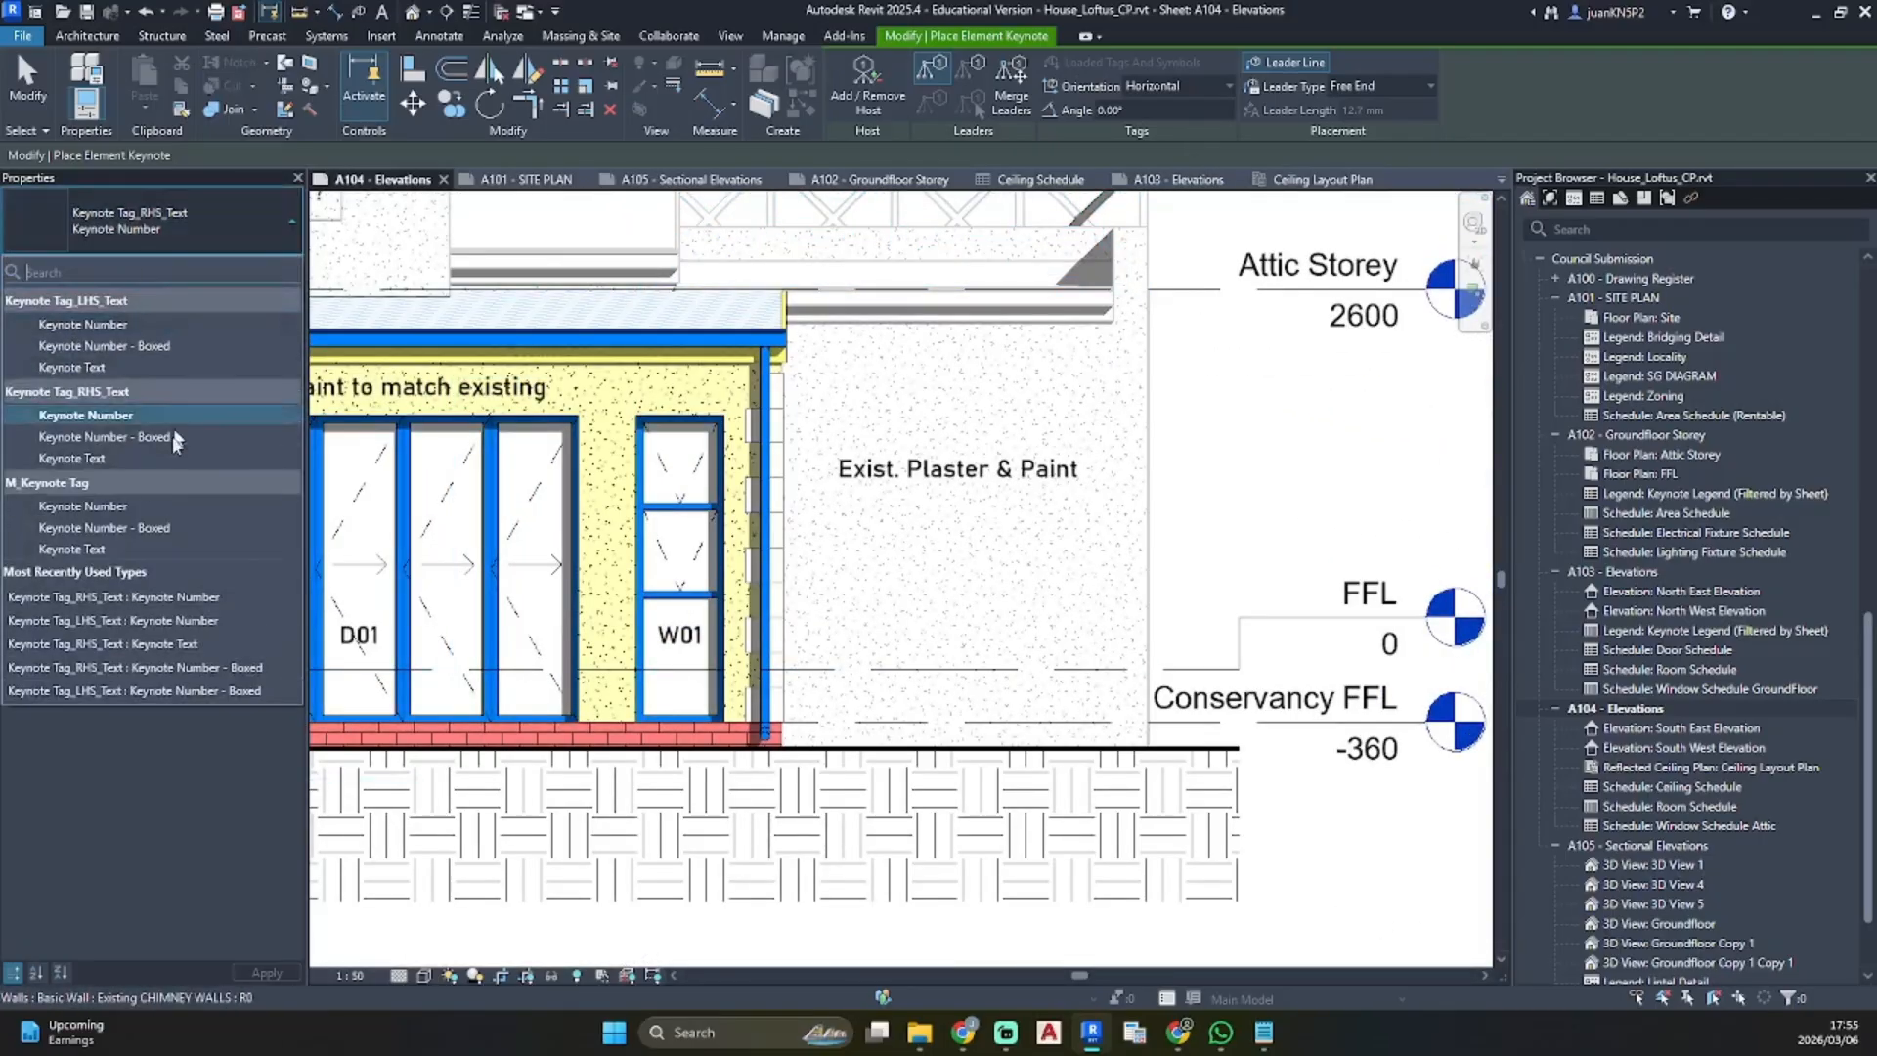
pyautogui.click(106, 325)
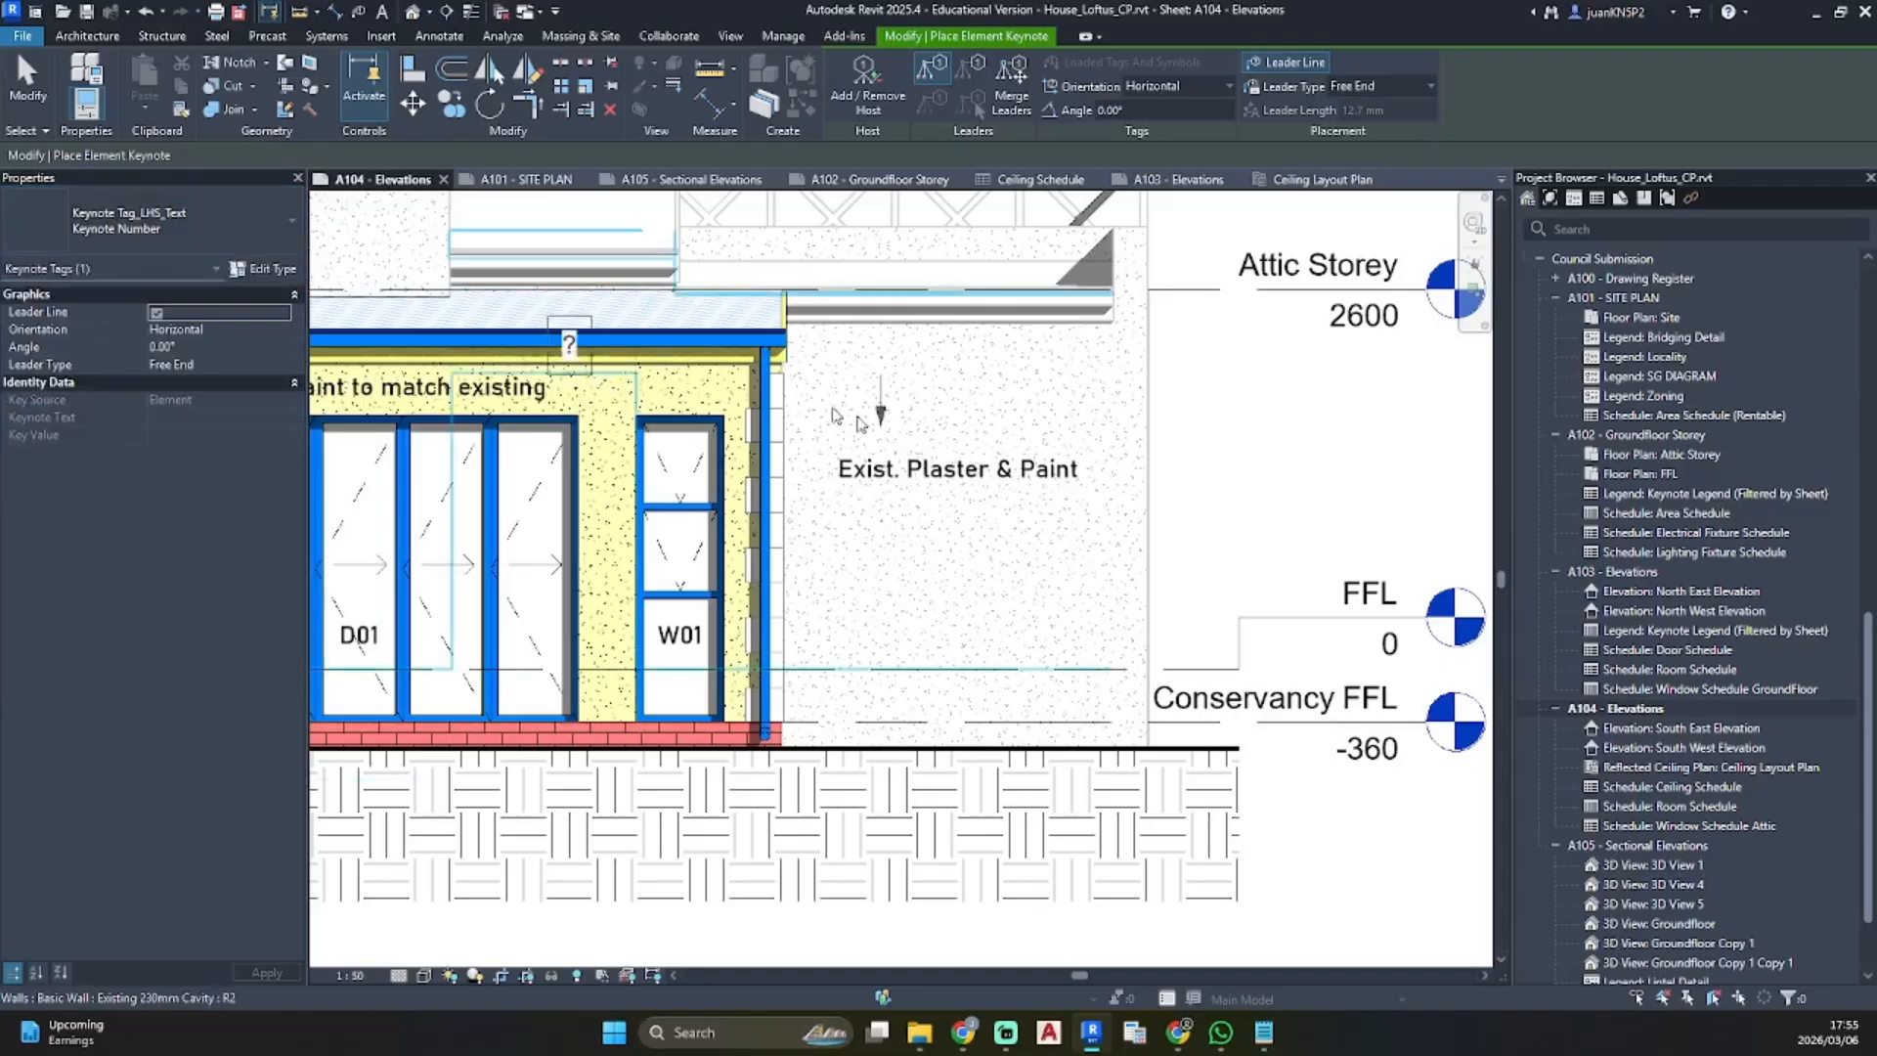
pyautogui.scroll(2, 816, 403)
pyautogui.click(745, 397)
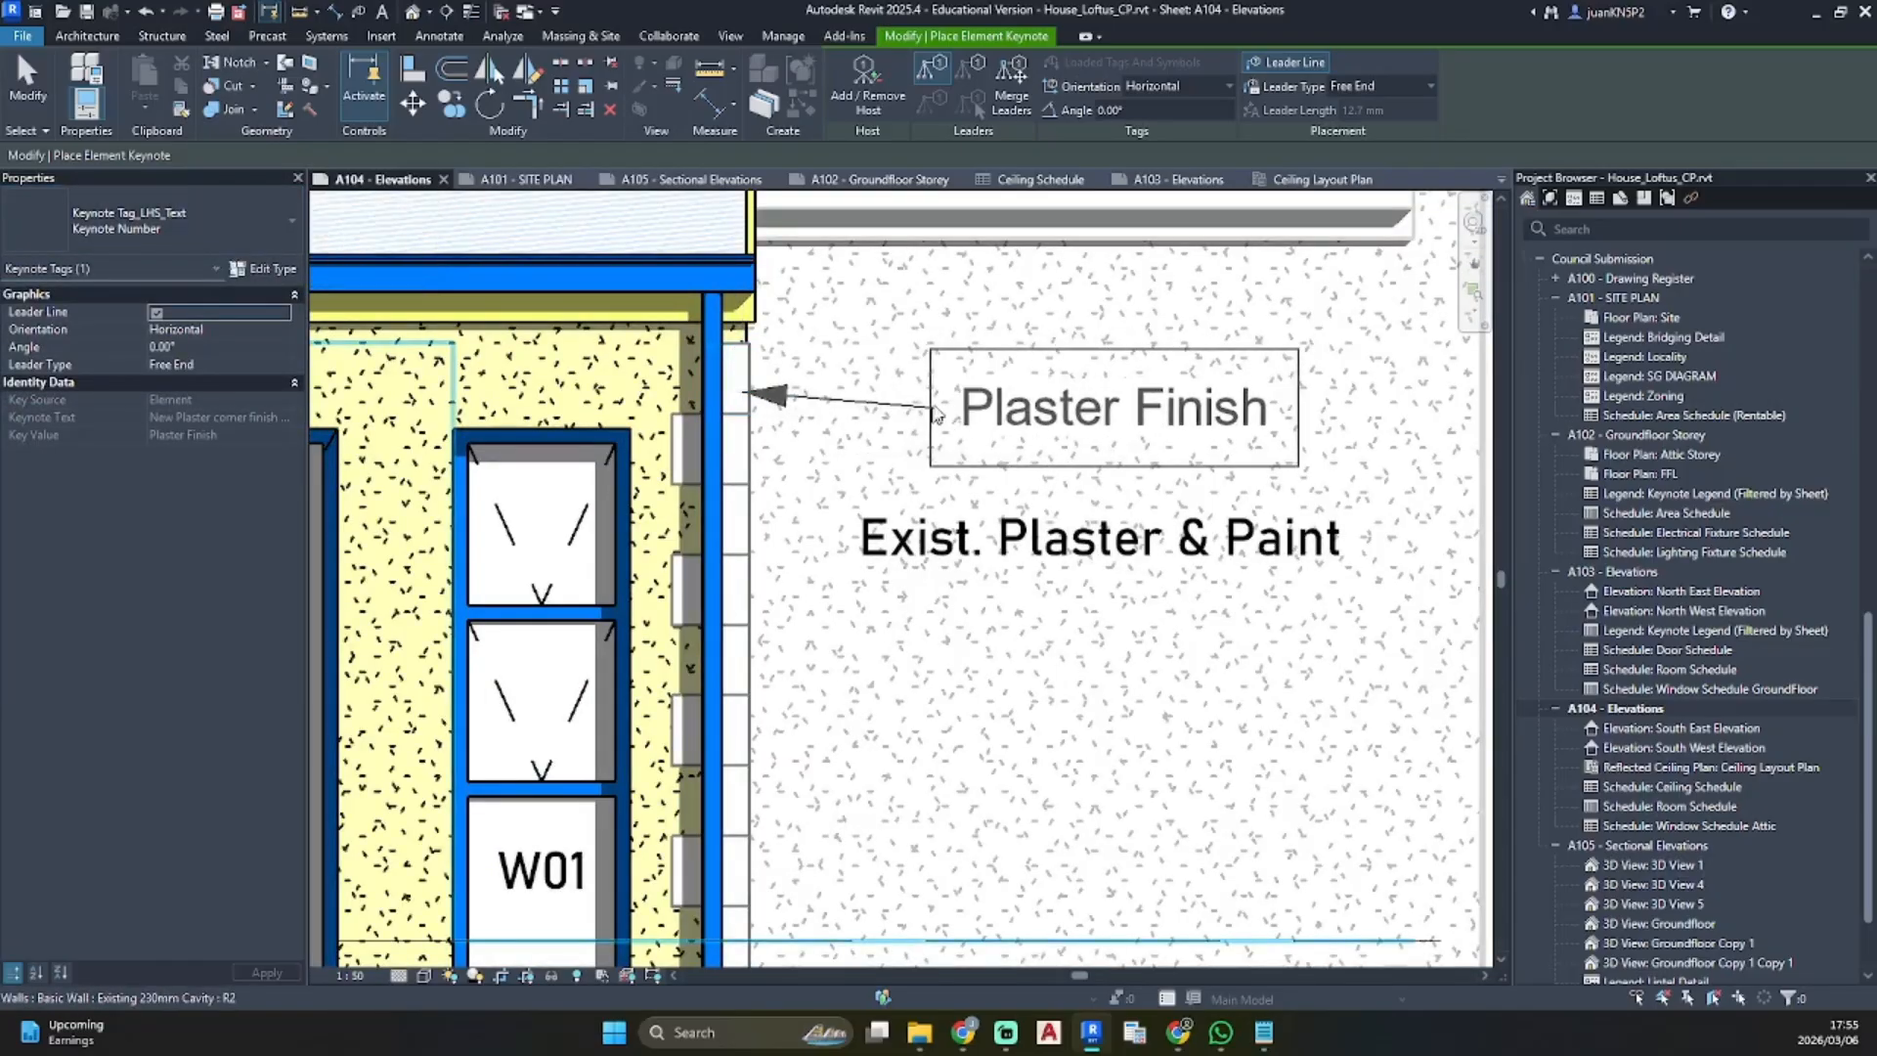
pyautogui.scroll(-3, 941, 395)
pyautogui.moveTo(948, 400); pyautogui.dragTo(821, 411, button='middle')
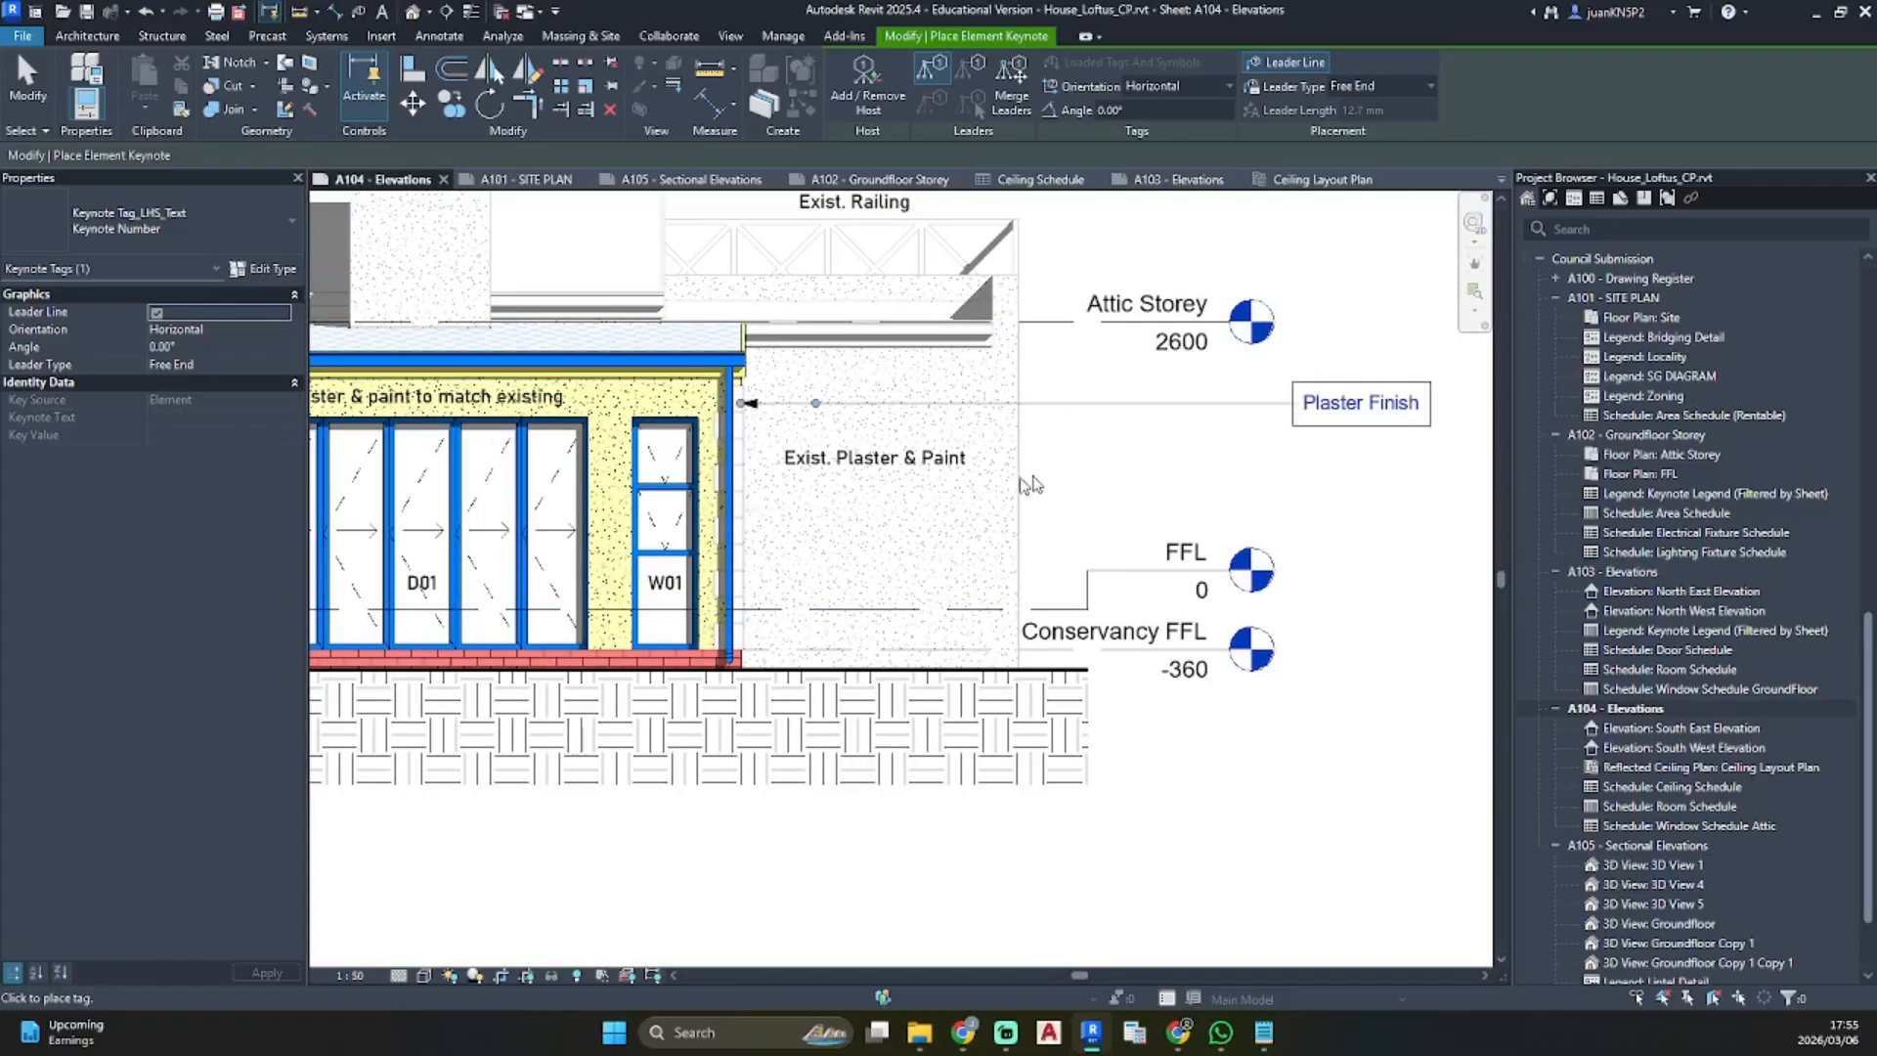
# Tag the right end of the red foundation wall with the New Foundation wall keynote, aligning the text below the Plaster Finish tag
pyautogui.scroll(3, 760, 561)
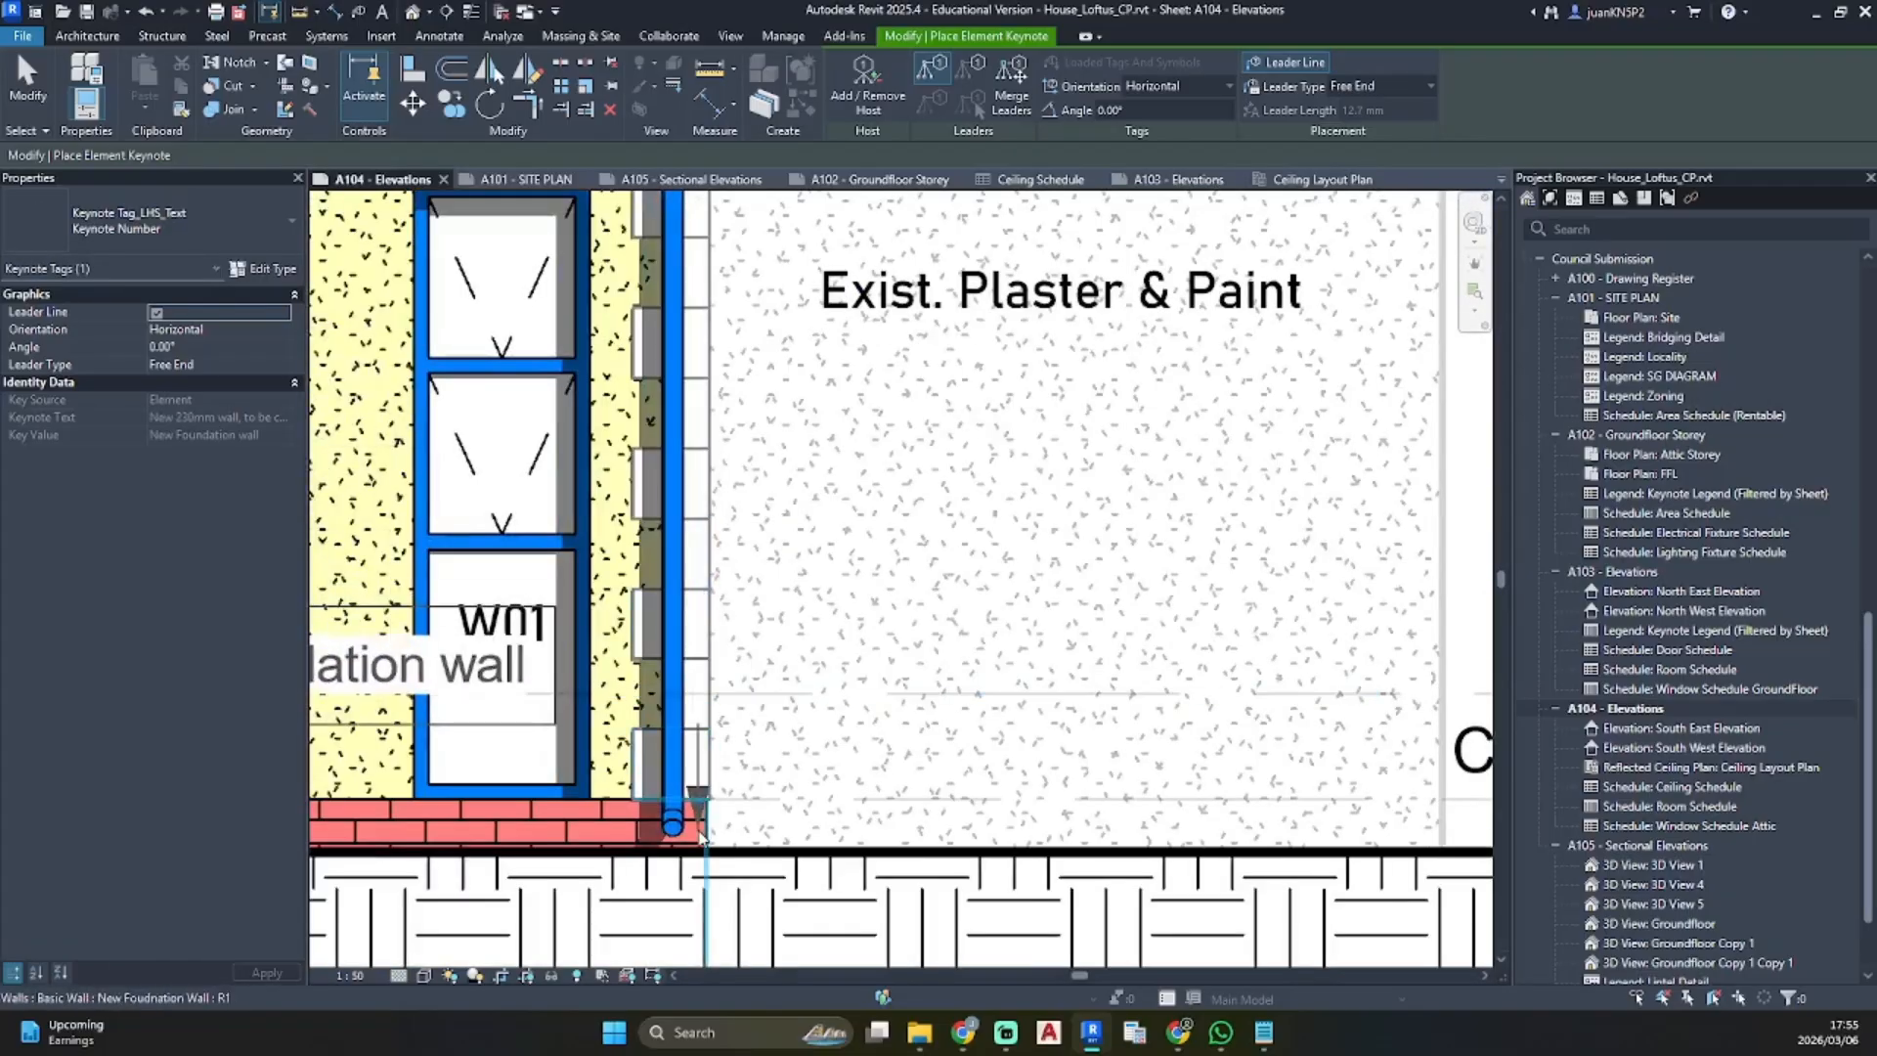
pyautogui.click(700, 824)
pyautogui.scroll(-3, 950, 823)
pyautogui.moveTo(953, 826); pyautogui.dragTo(616, 762, button='middle')
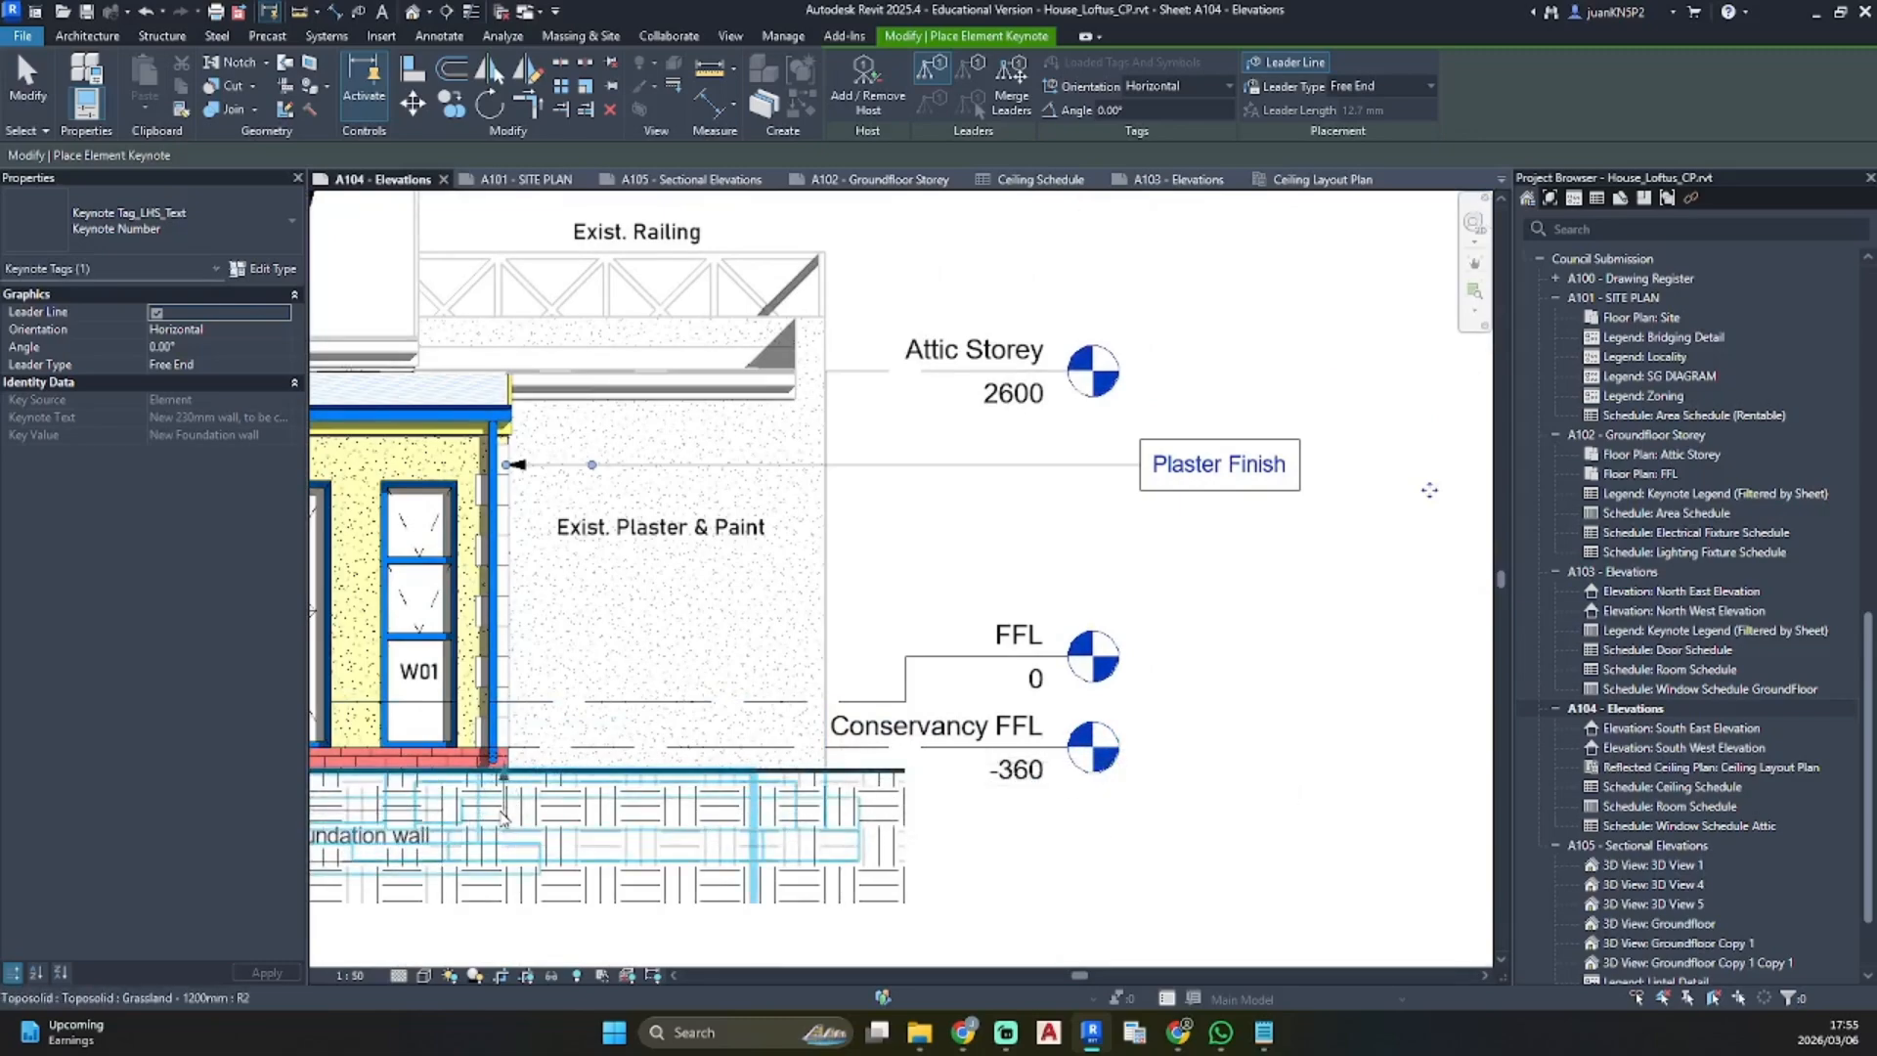
pyautogui.click(502, 817)
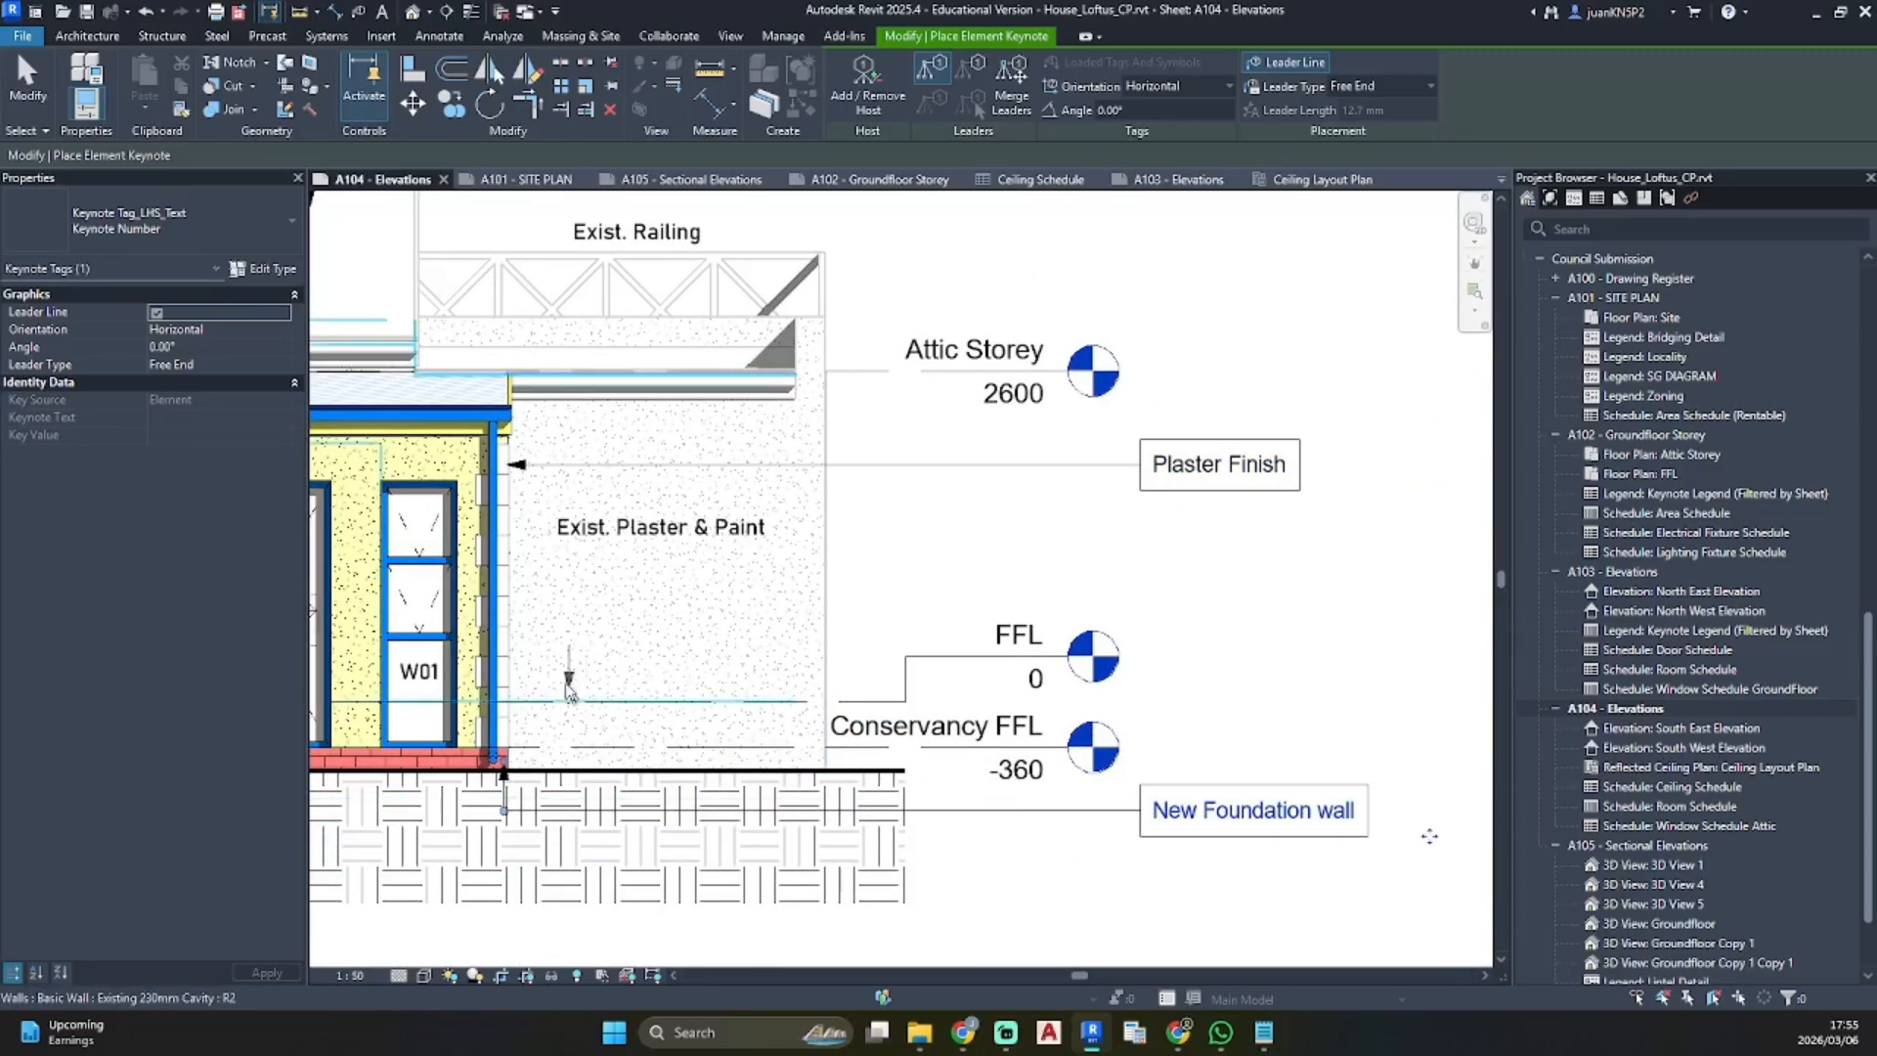
pyautogui.click(501, 608)
pyautogui.scroll(3, 504, 616)
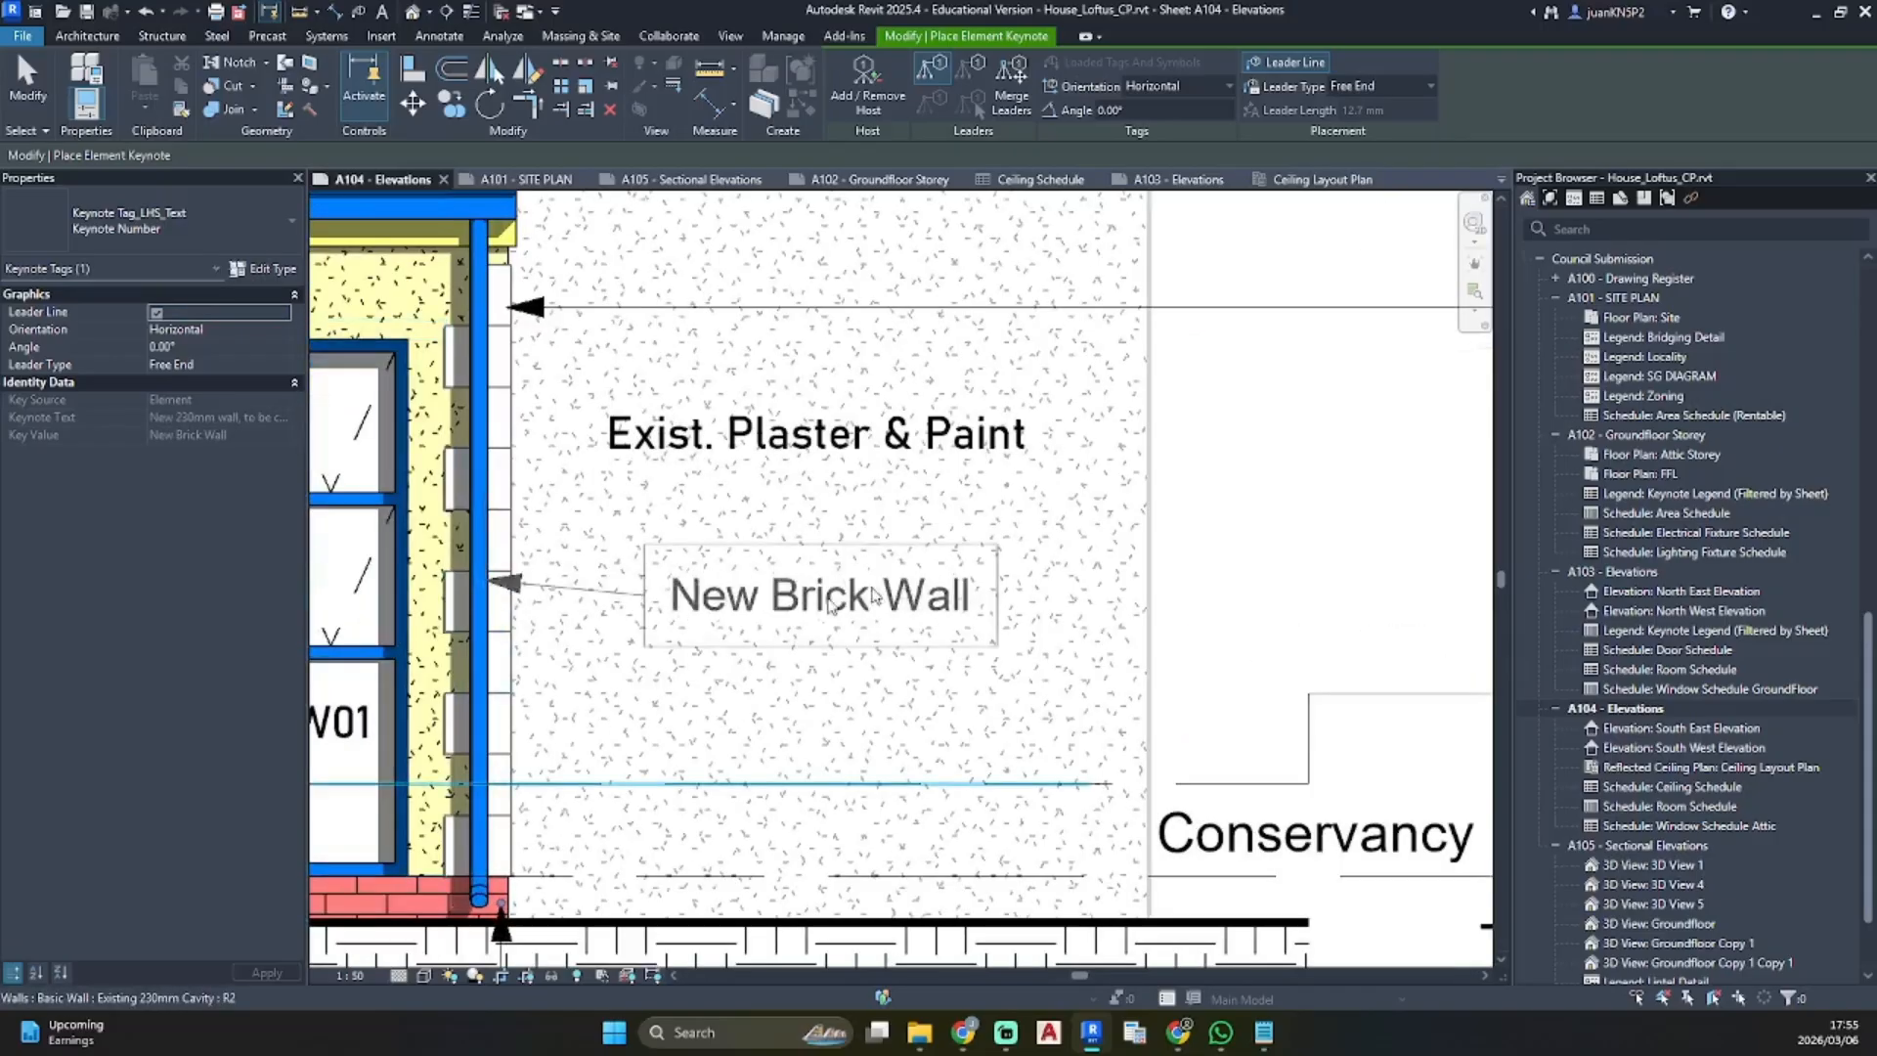
pyautogui.press('Escape')
pyautogui.press('Escape')
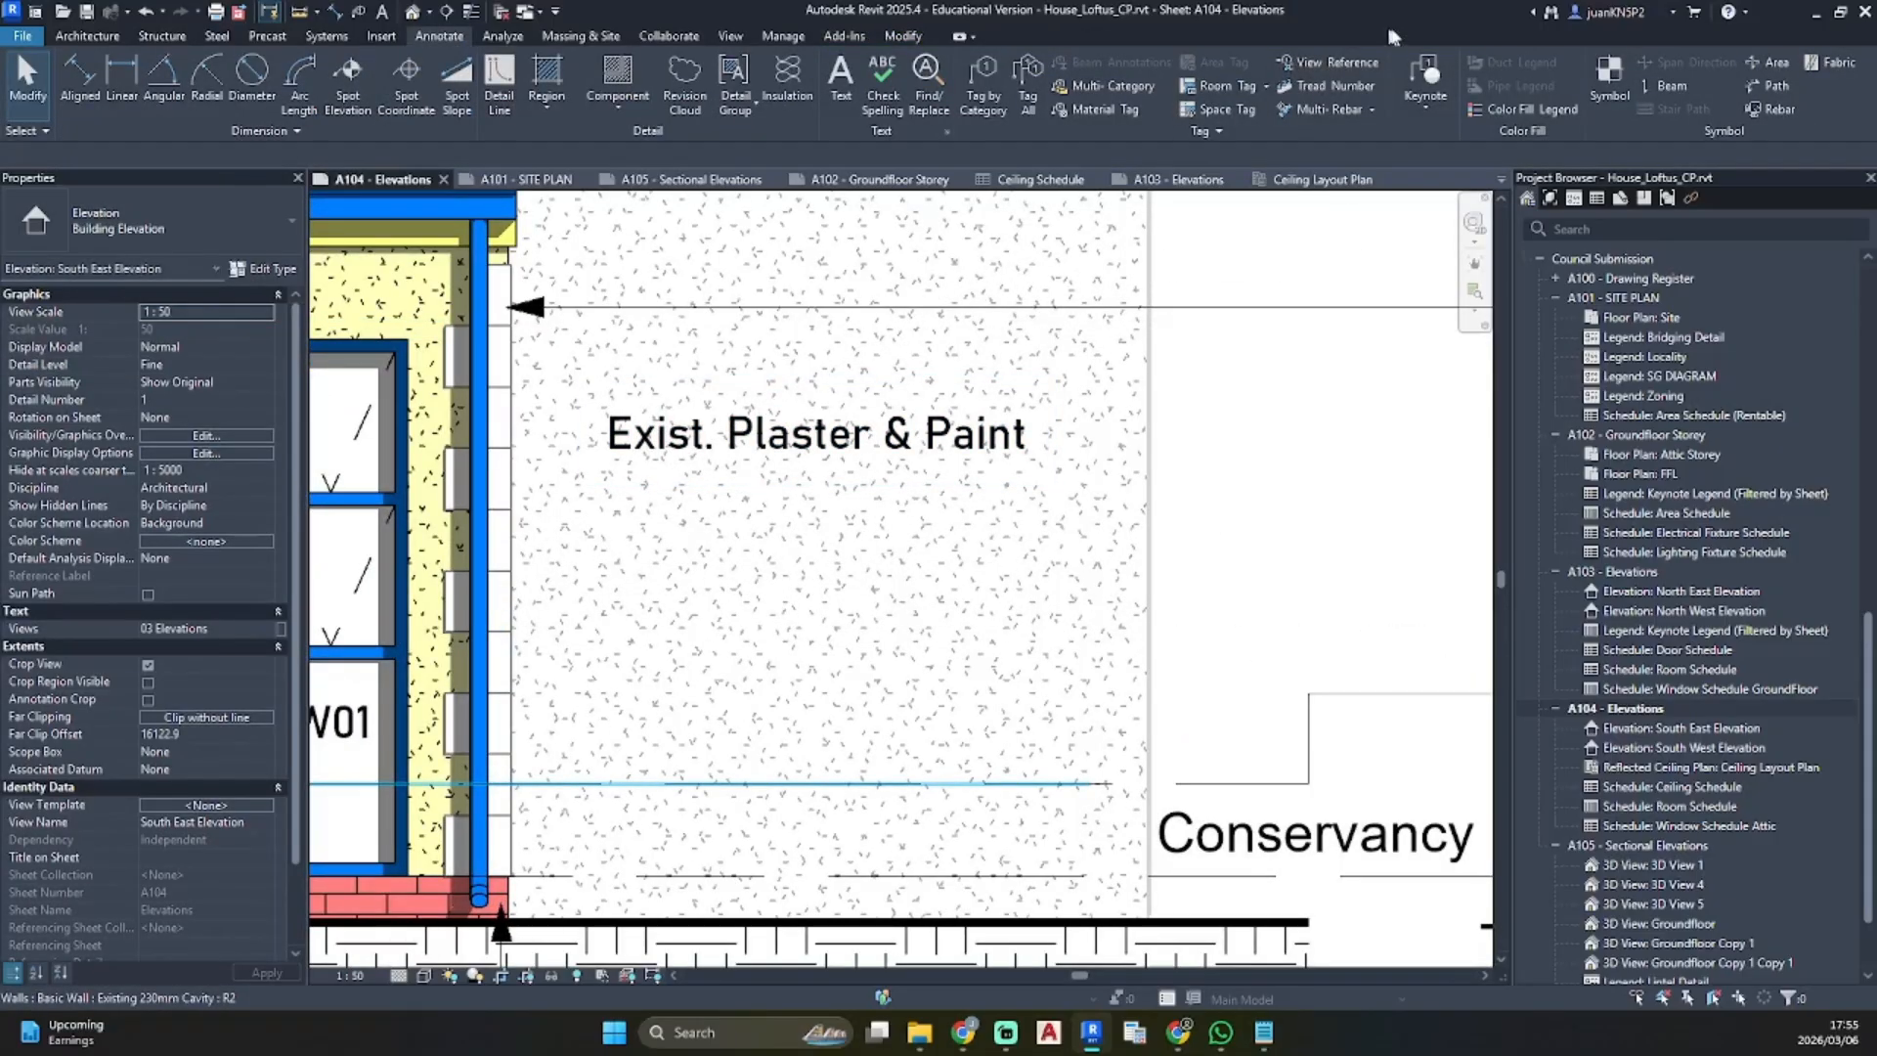
# Tag the addition's right downpipe with the New RWP element keynote, aligning the text between the Plaster Finish and New Foundation wall tags
pyautogui.click(1425, 78)
pyautogui.scroll(2, 469, 665)
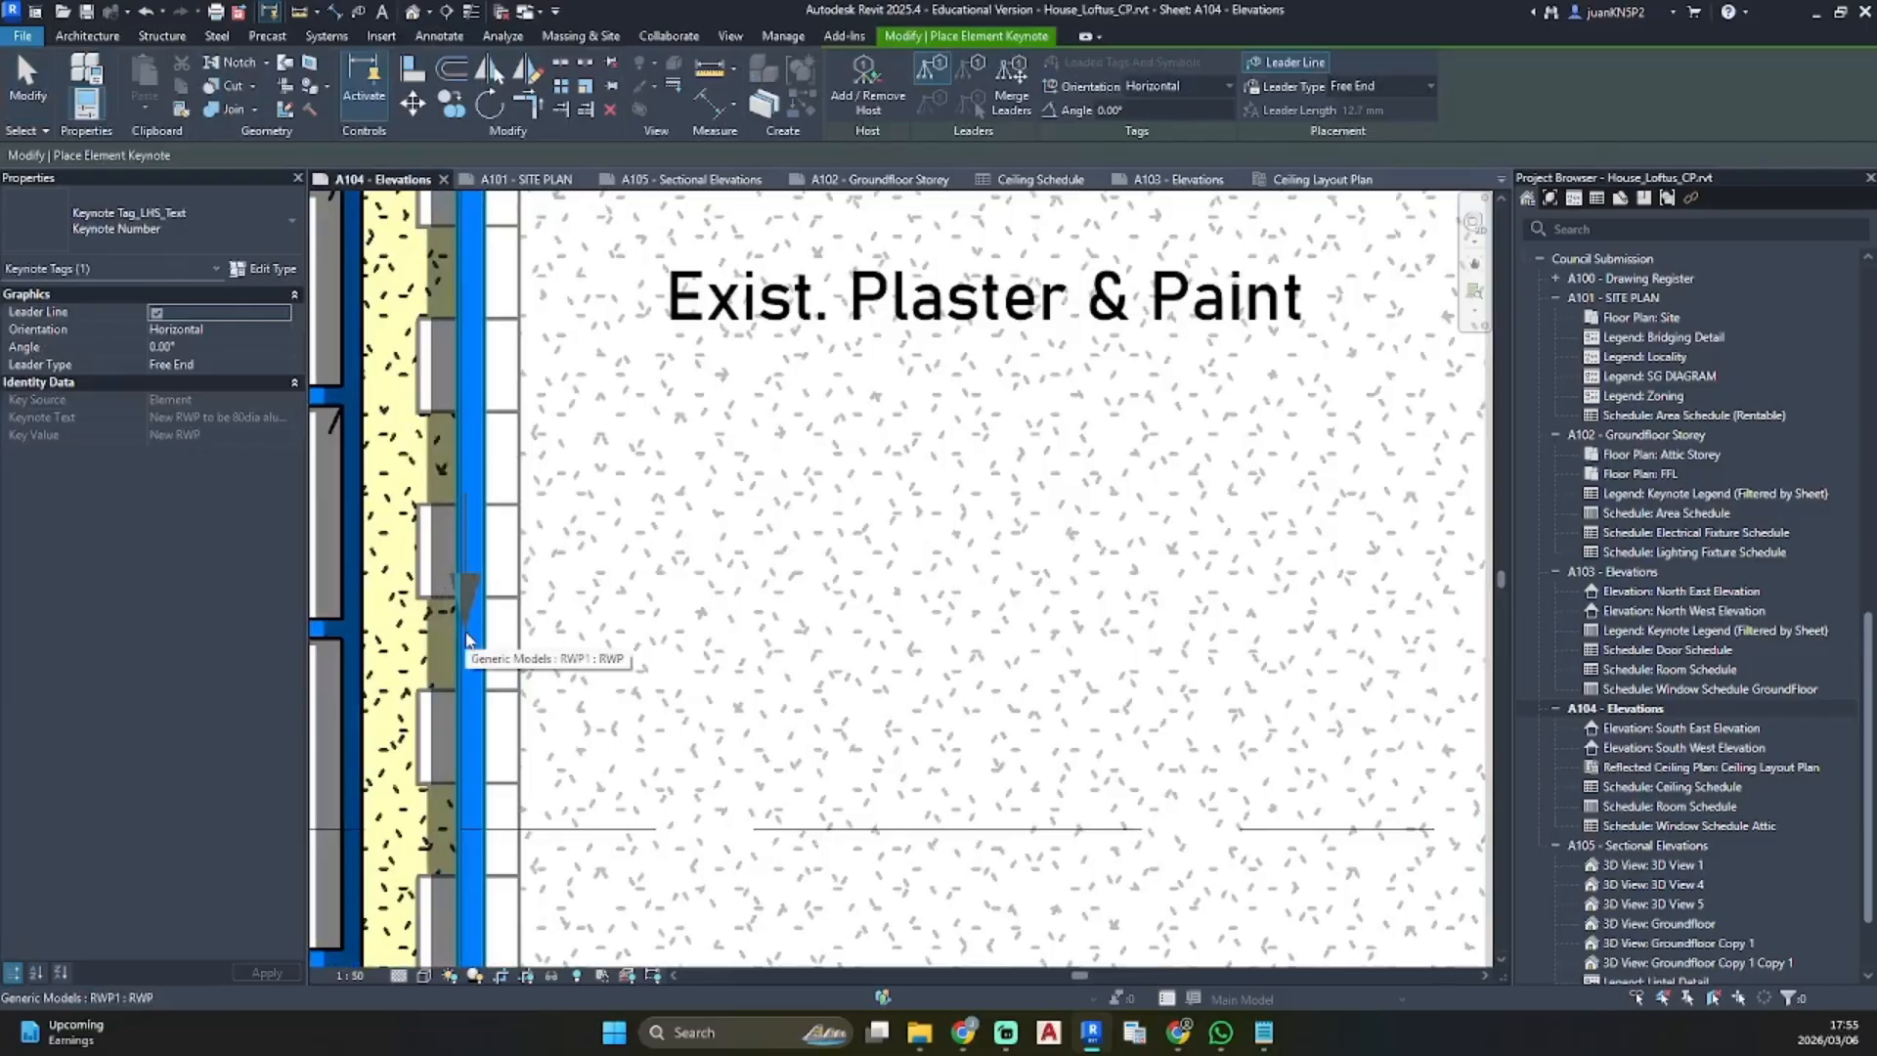
pyautogui.click(464, 634)
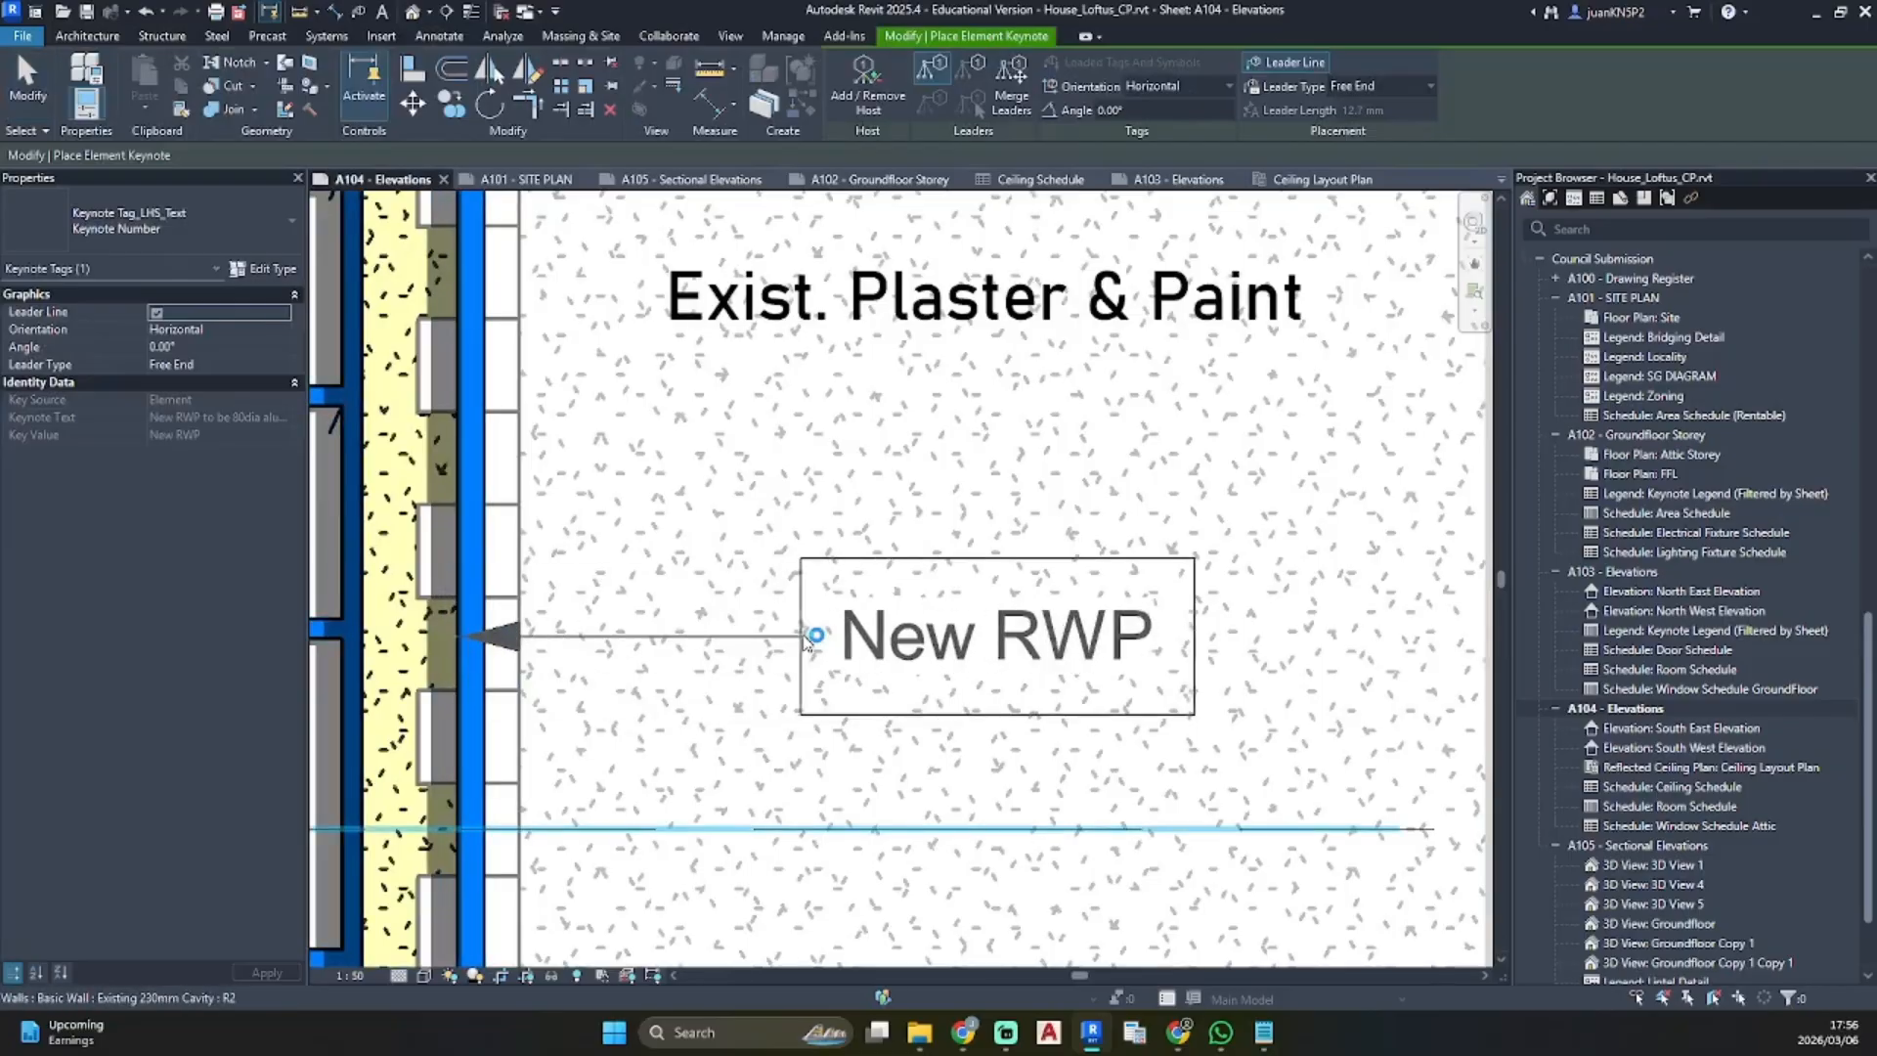
pyautogui.scroll(-5, 860, 650)
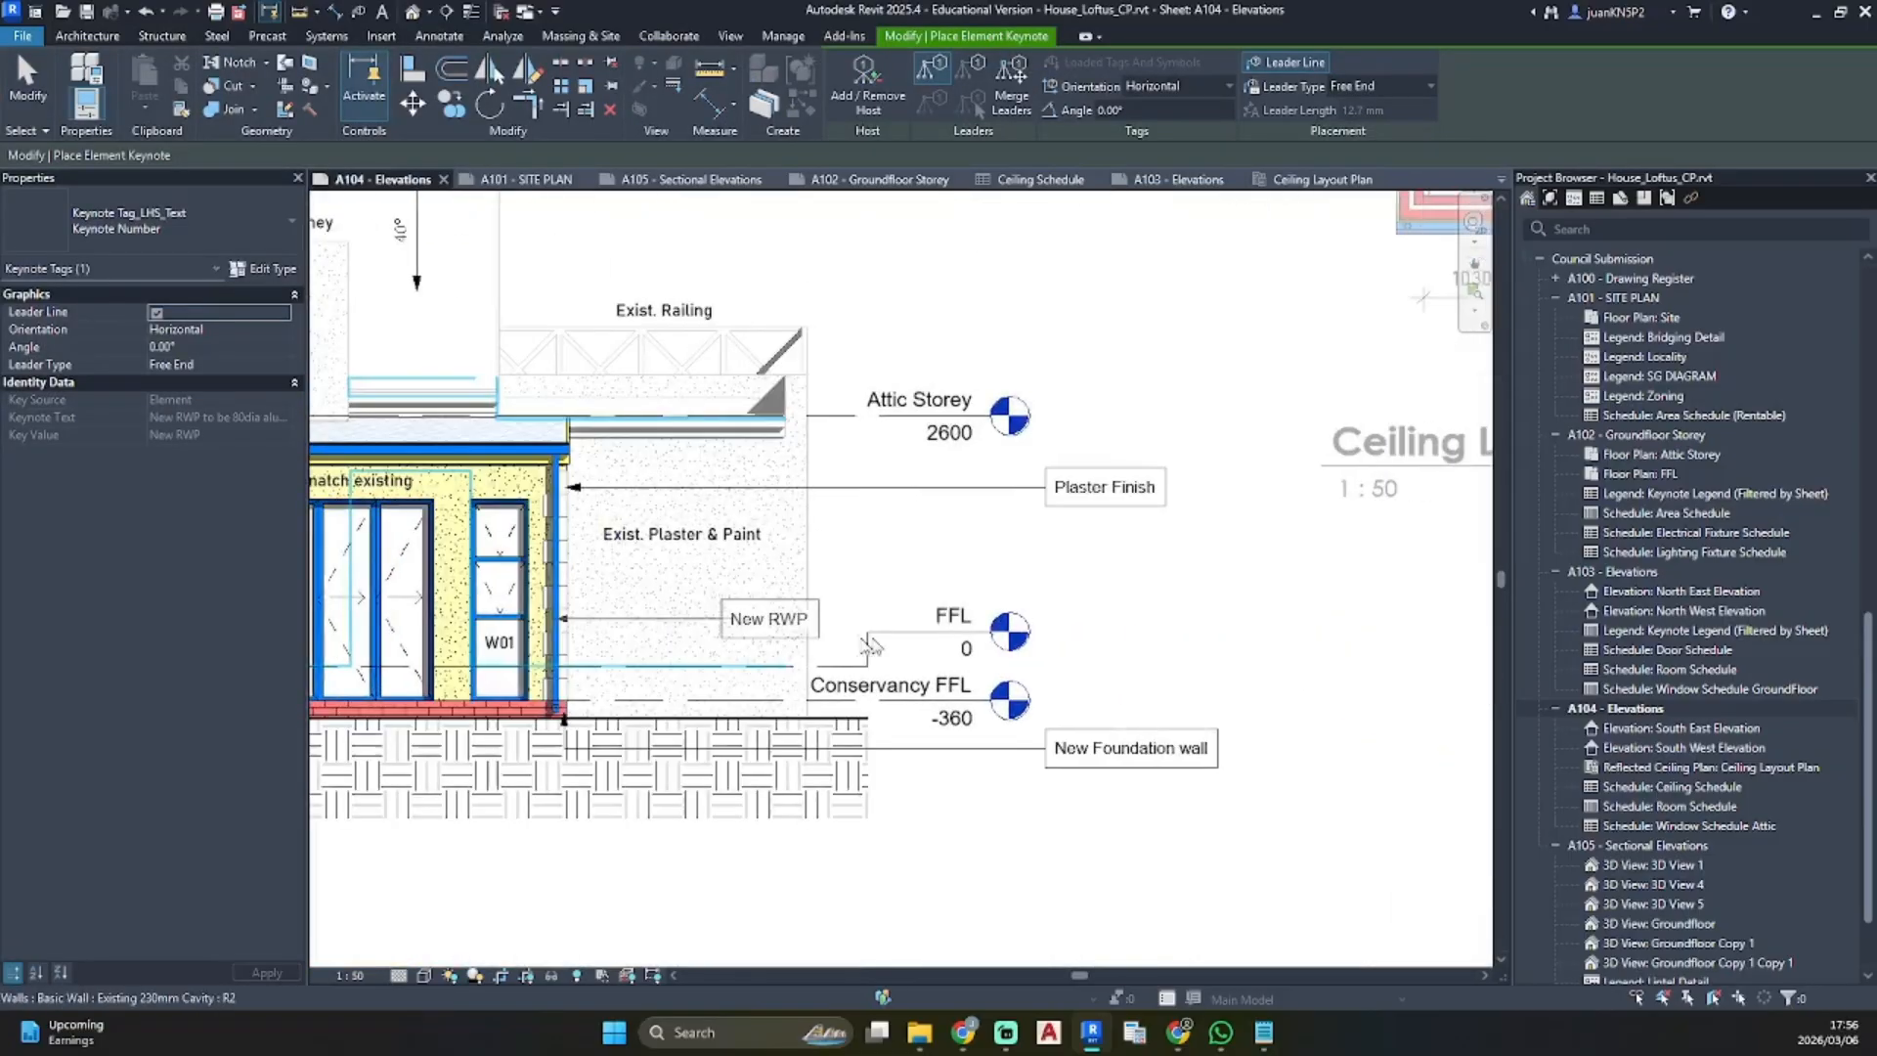
pyautogui.click(997, 631)
# Adjust the height of the right New RWP tag so its leader sits just above the FFL level text
pyautogui.moveTo(556, 627); pyautogui.dragTo(556, 610)
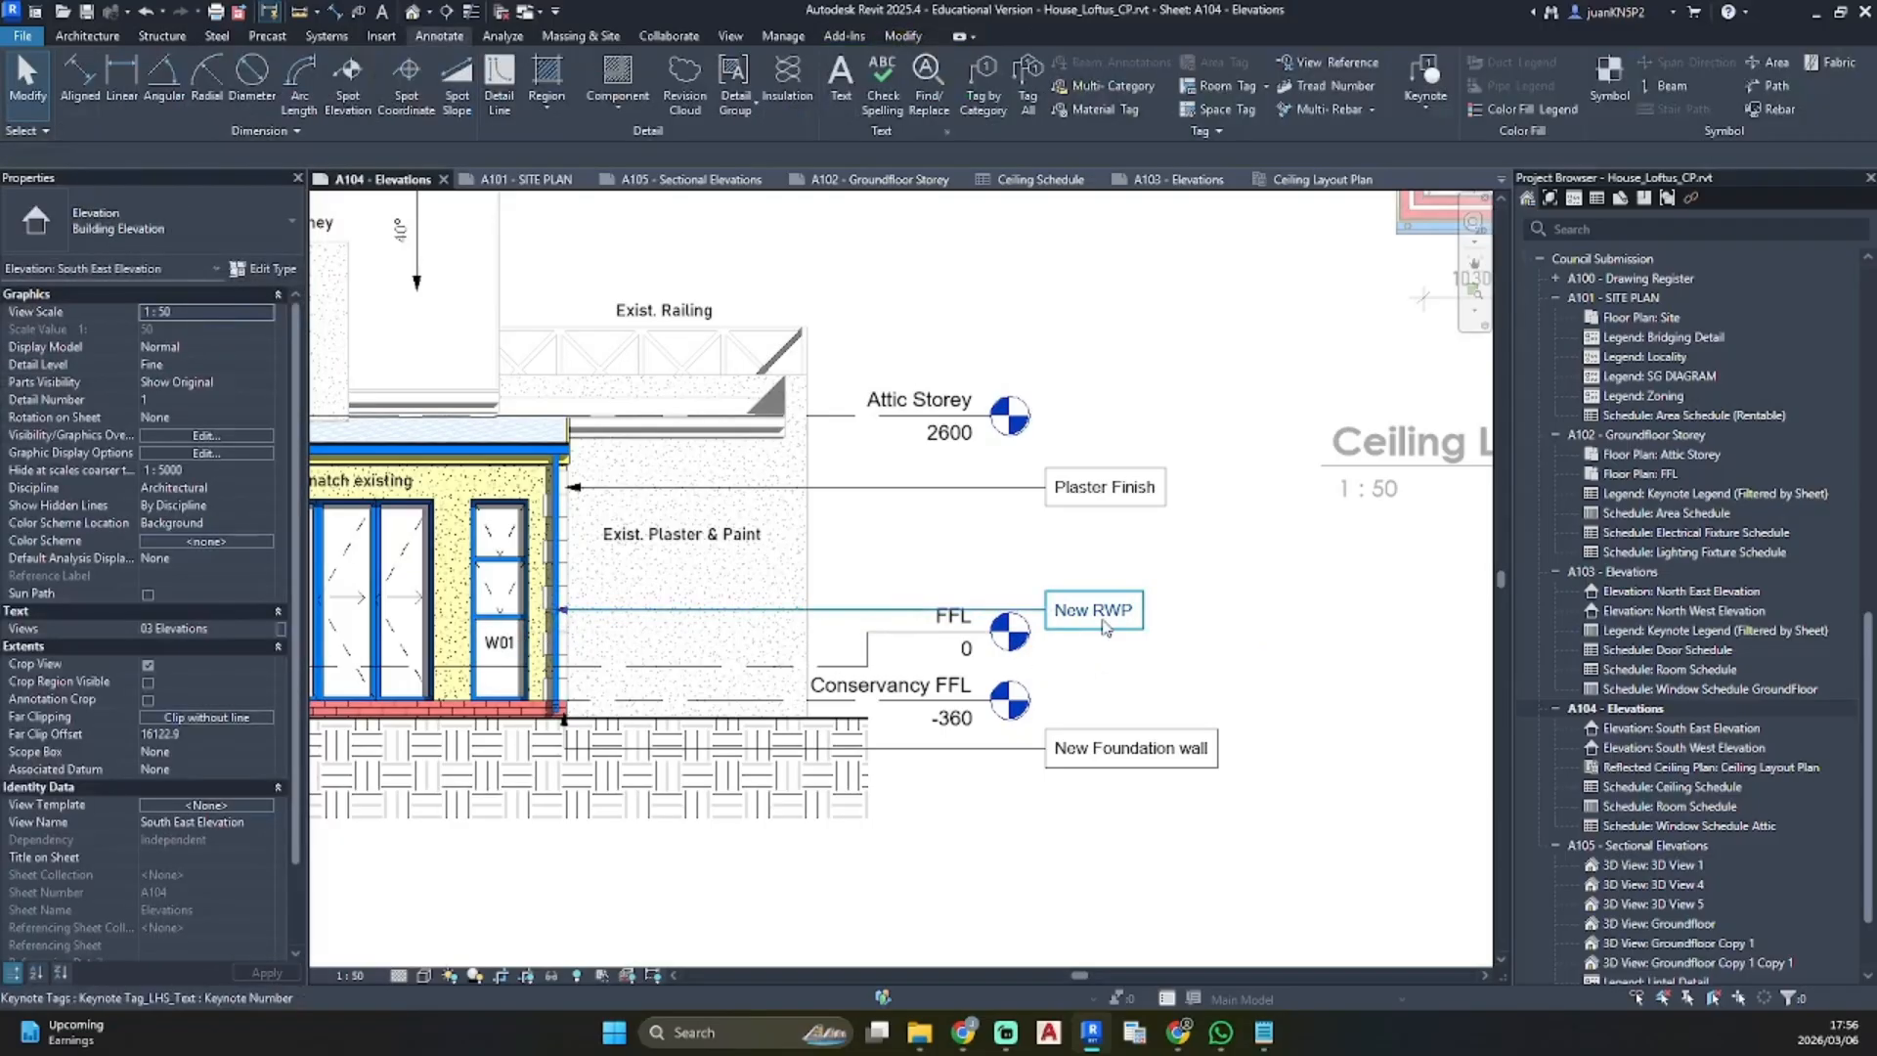
pyautogui.click(876, 632)
pyautogui.scroll(3, 874, 631)
pyautogui.moveTo(861, 635); pyautogui.dragTo(875, 640)
pyautogui.scroll(-3, 888, 638)
pyautogui.click(1163, 599)
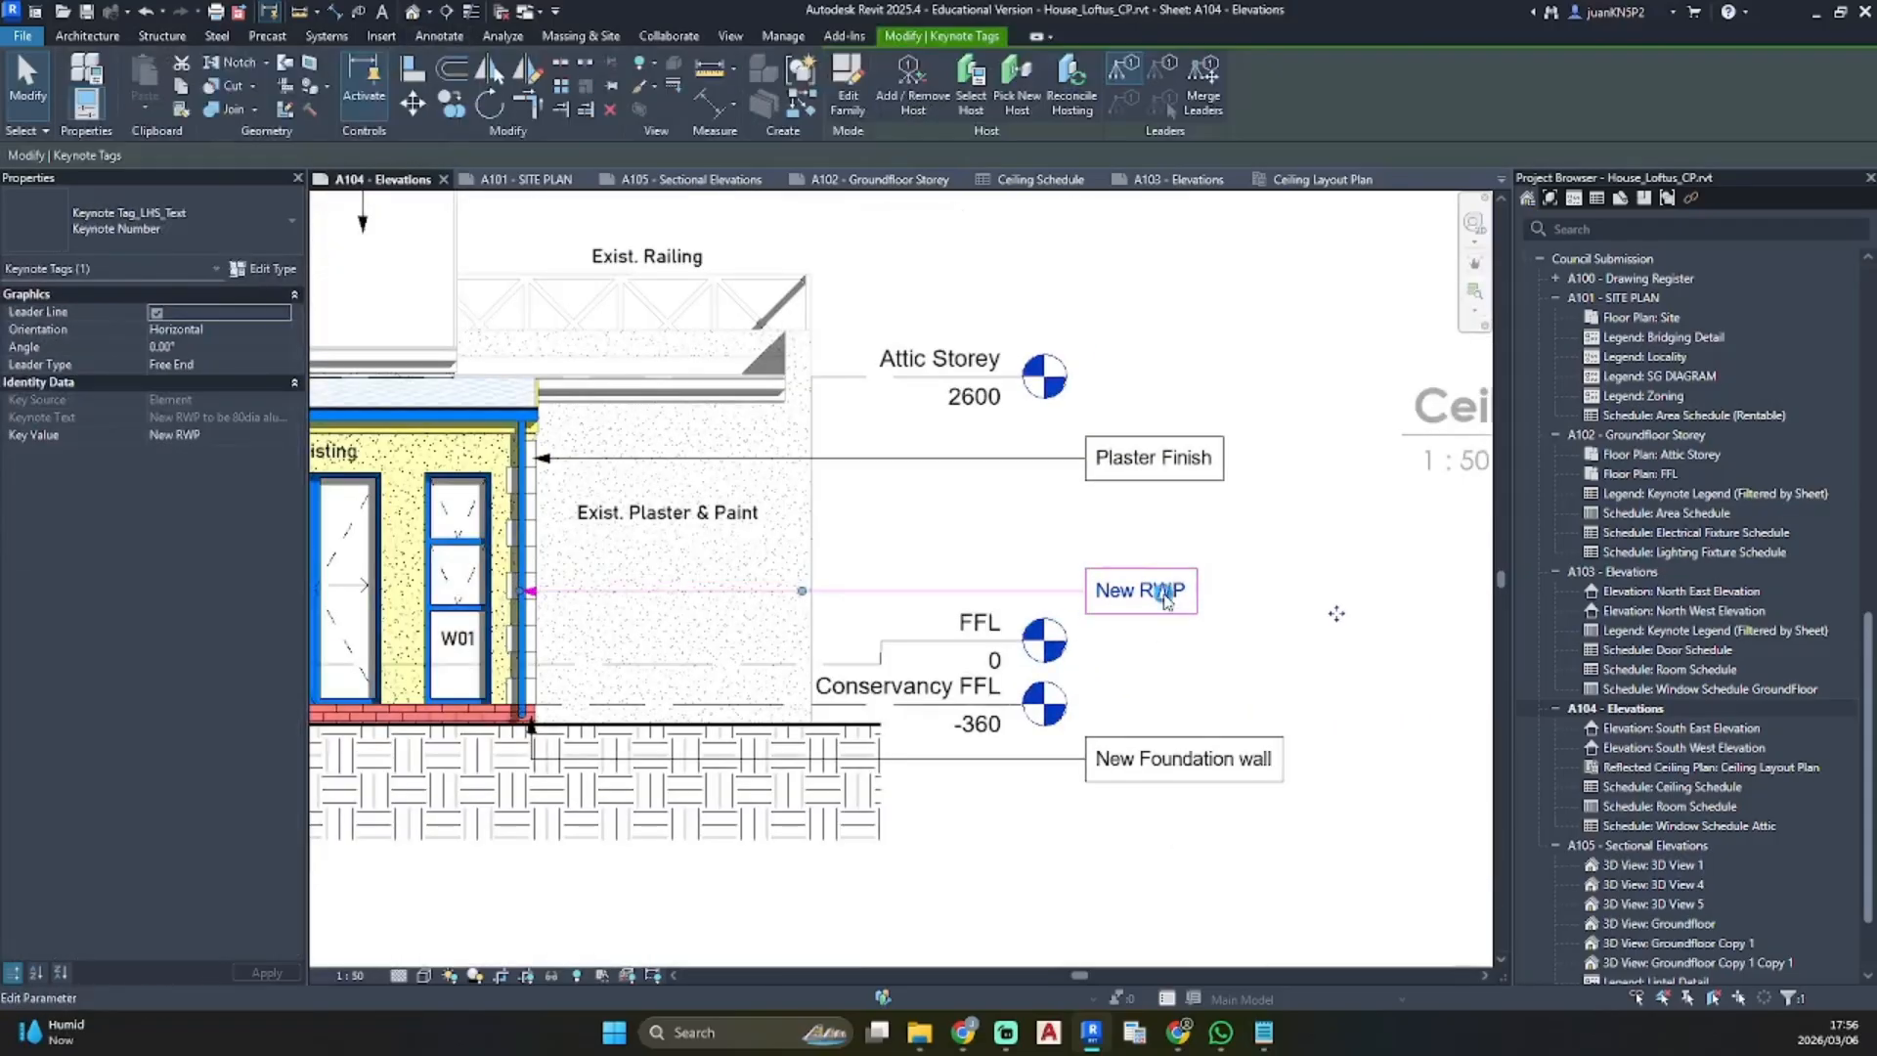
pyautogui.moveTo(1166, 598); pyautogui.dragTo(1165, 610)
pyautogui.click(1281, 575)
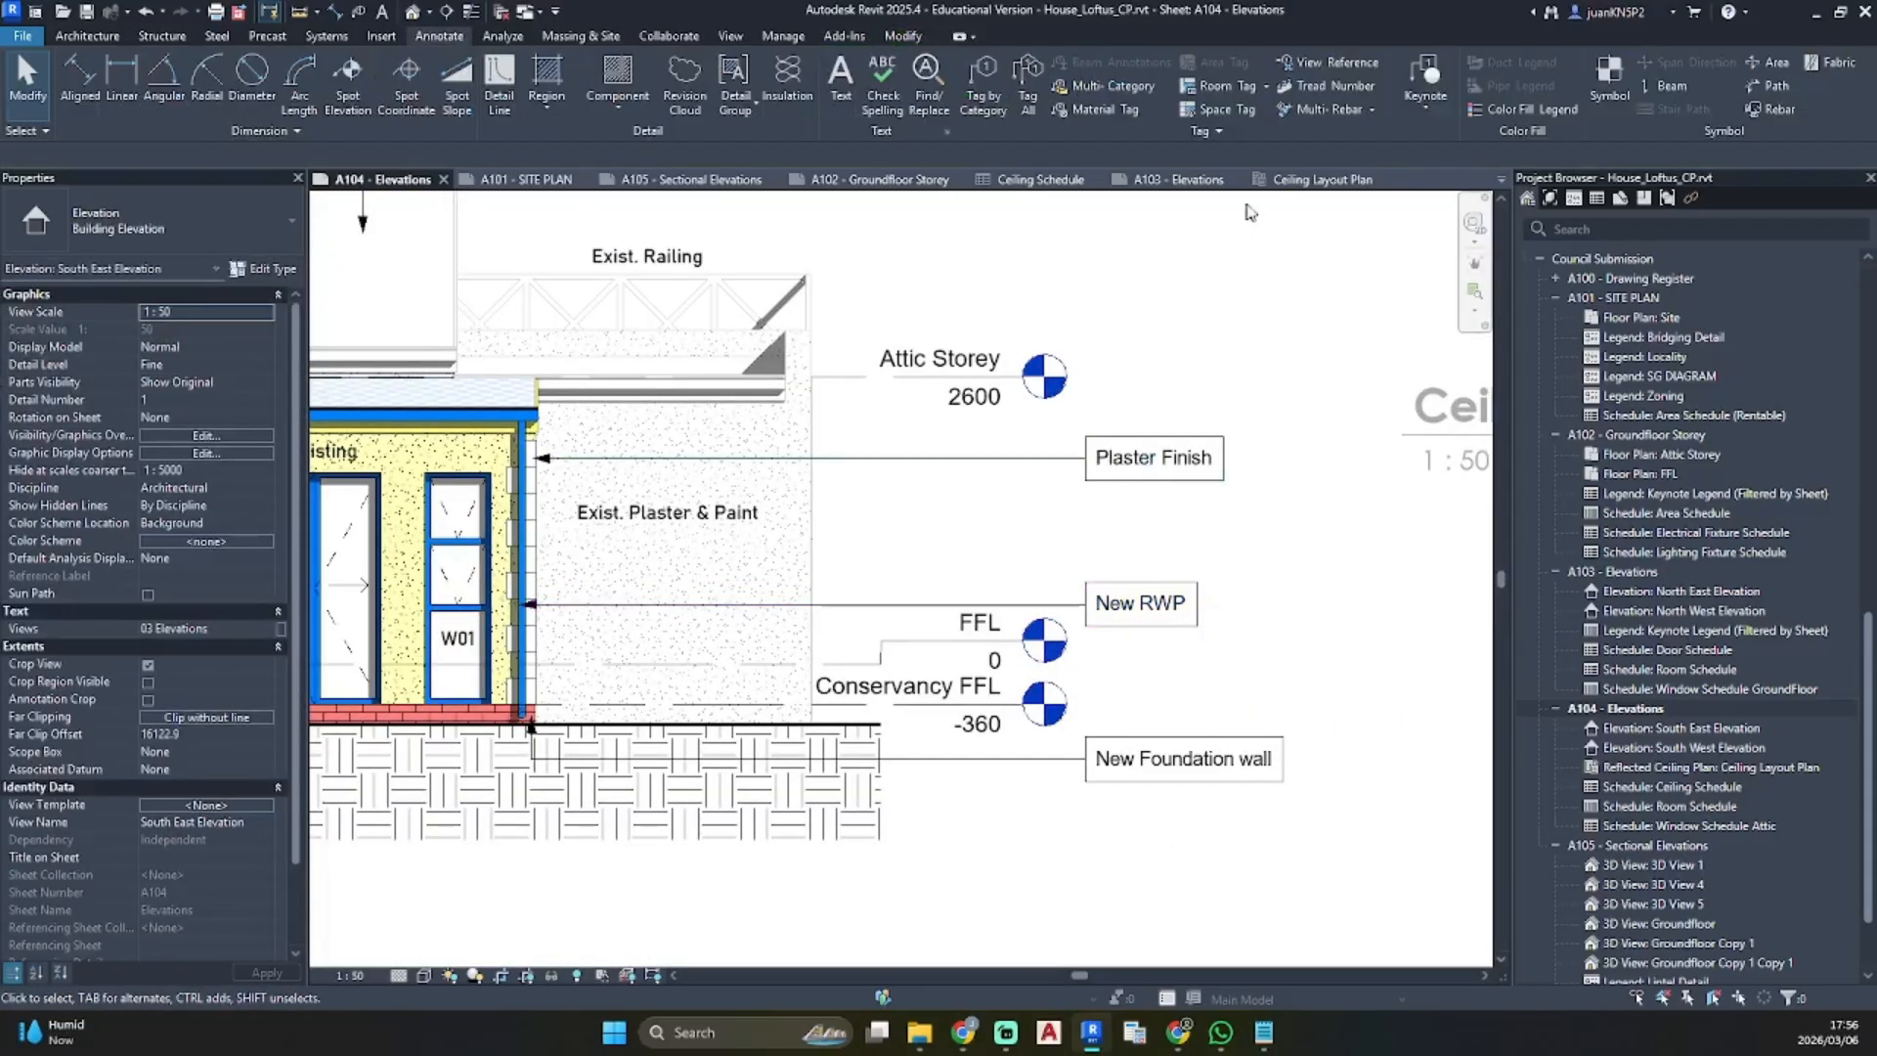
# Tag the new wall beside the right downpipe with the New Brick Wall keynote, aligning the text just above the New RWP tag with a small gap
pyautogui.click(1417, 93)
pyautogui.scroll(4, 528, 557)
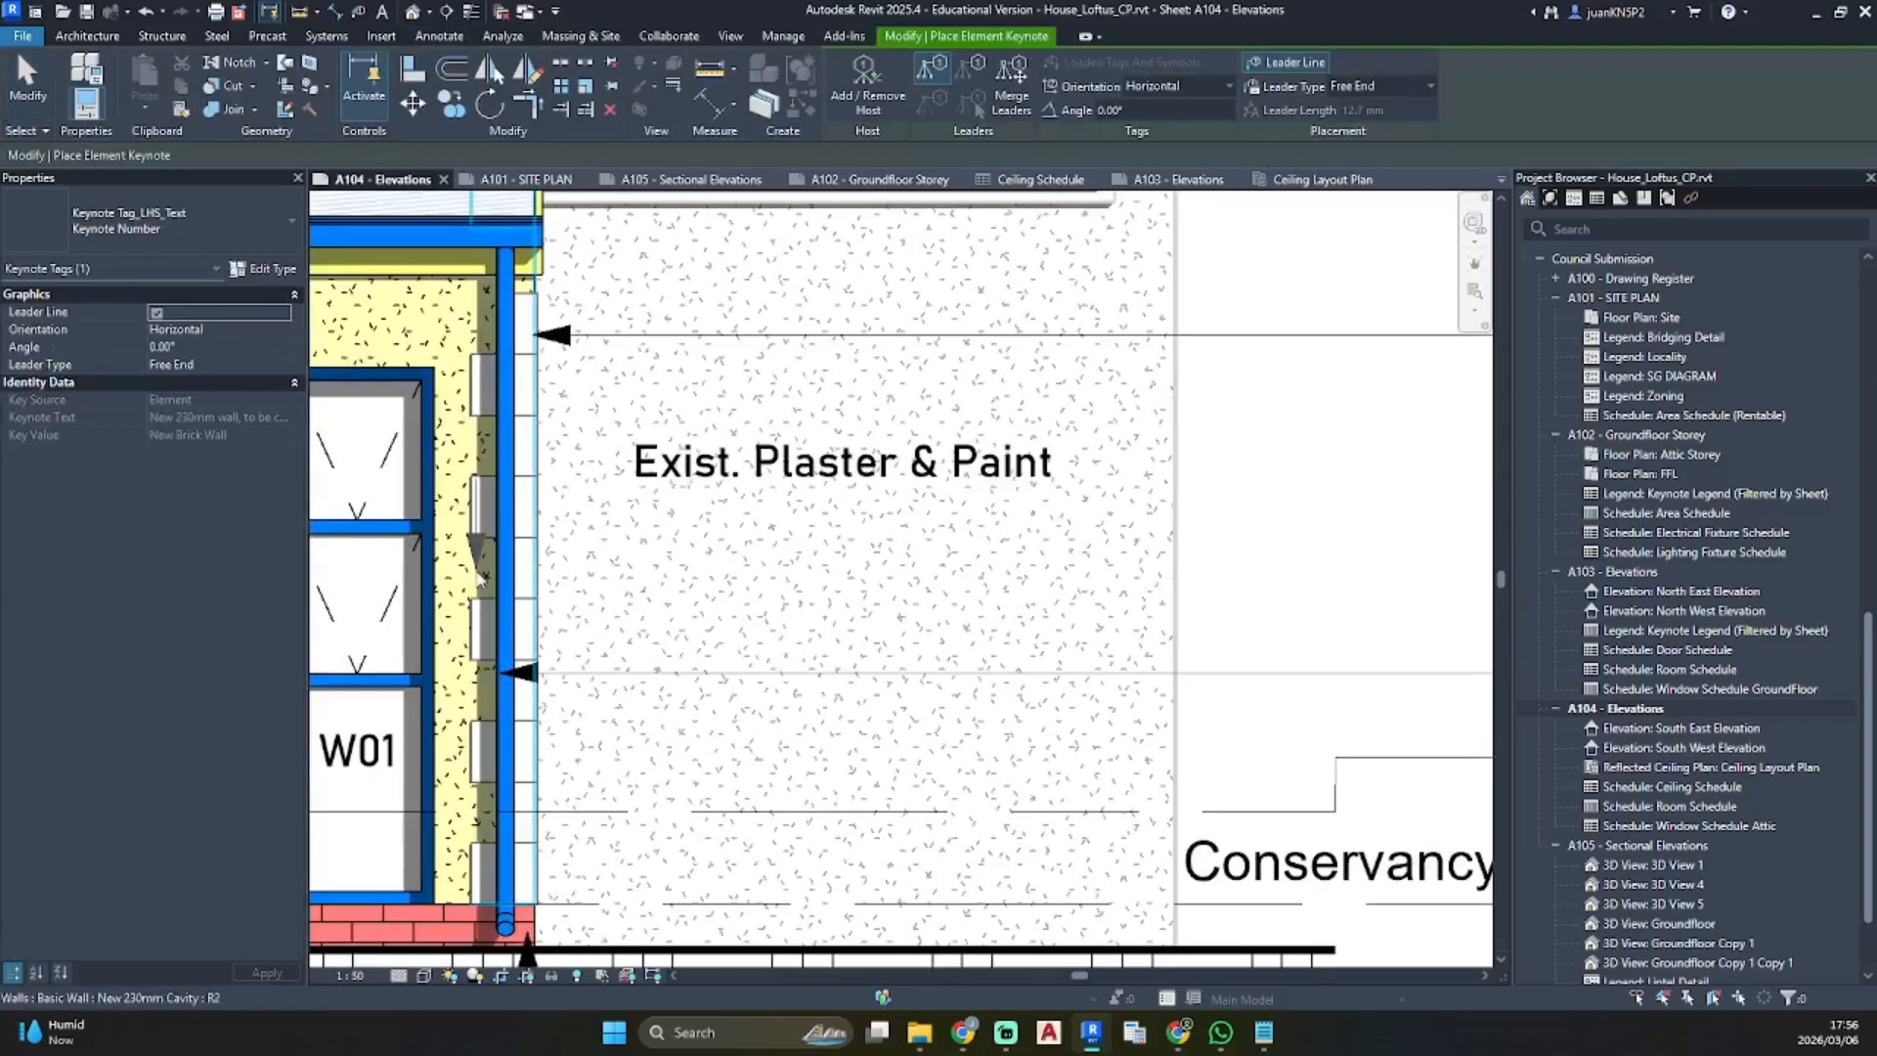
pyautogui.click(479, 577)
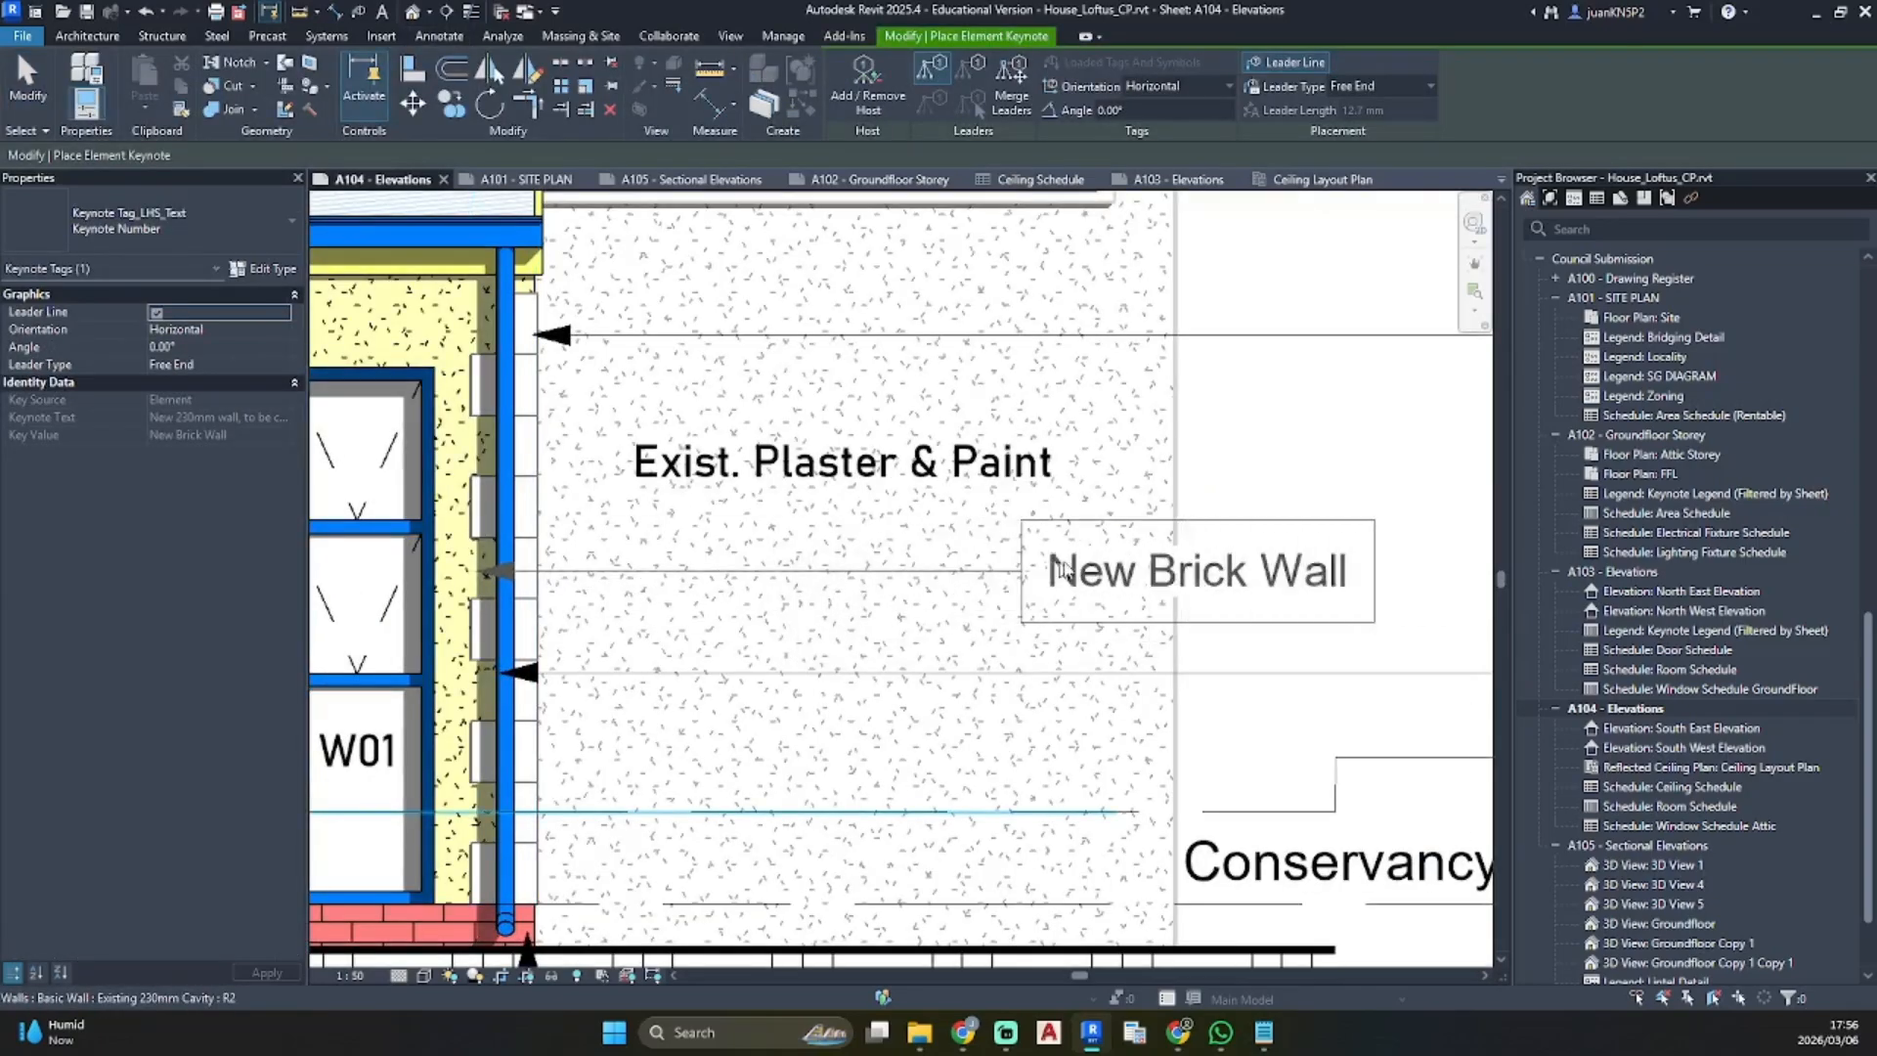
pyautogui.scroll(-3, 856, 564)
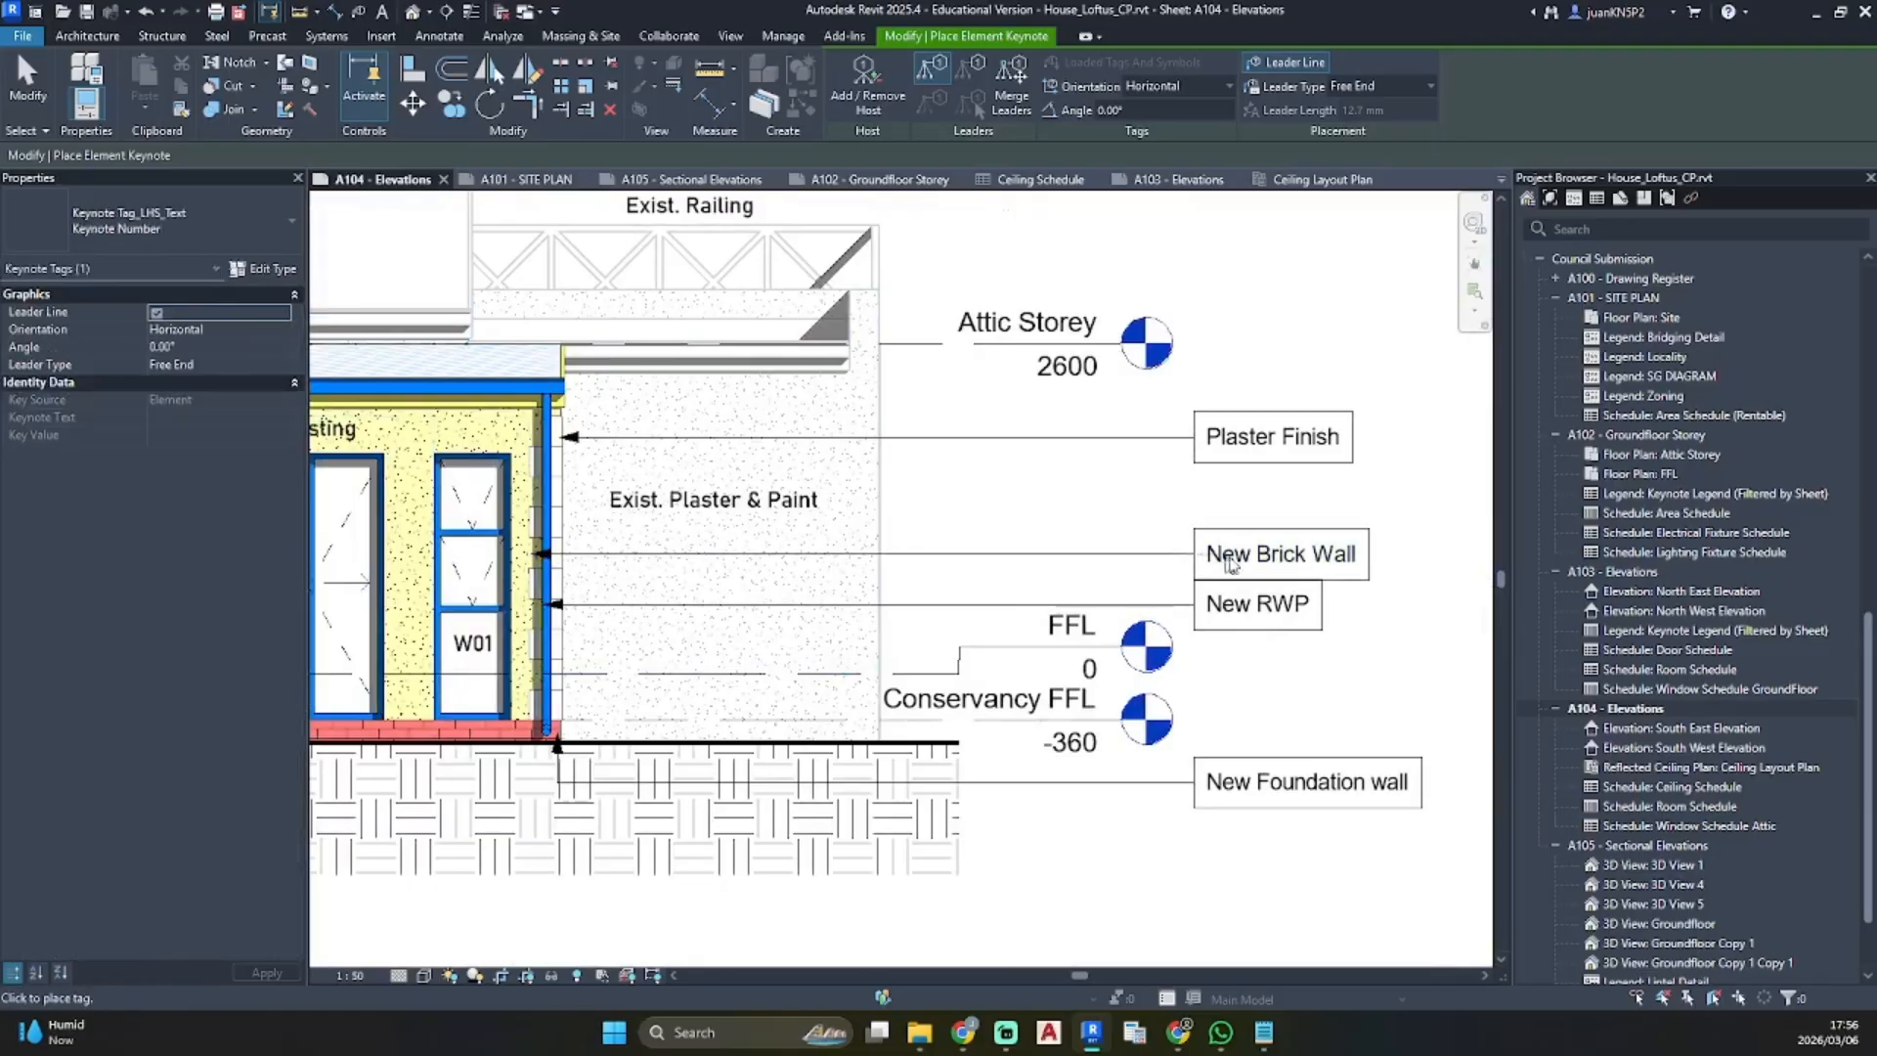
pyautogui.click(1229, 564)
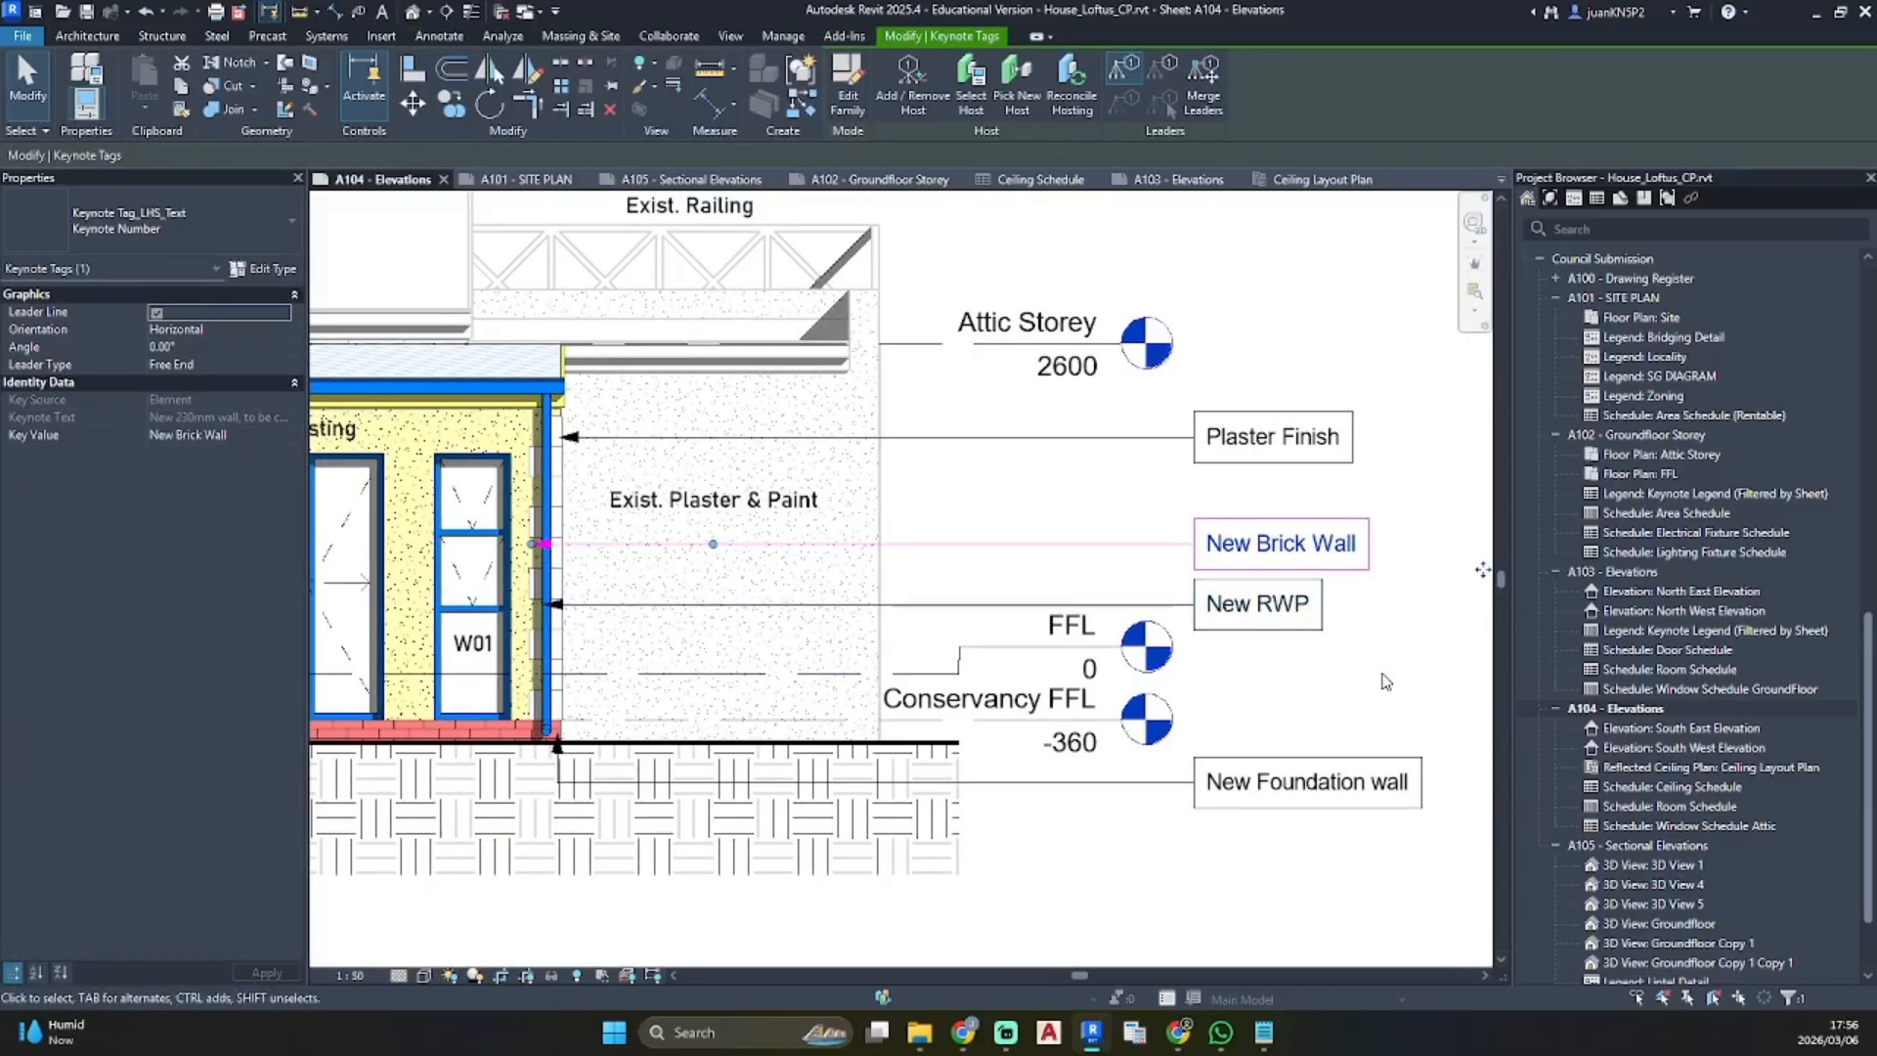
pyautogui.click(1310, 678)
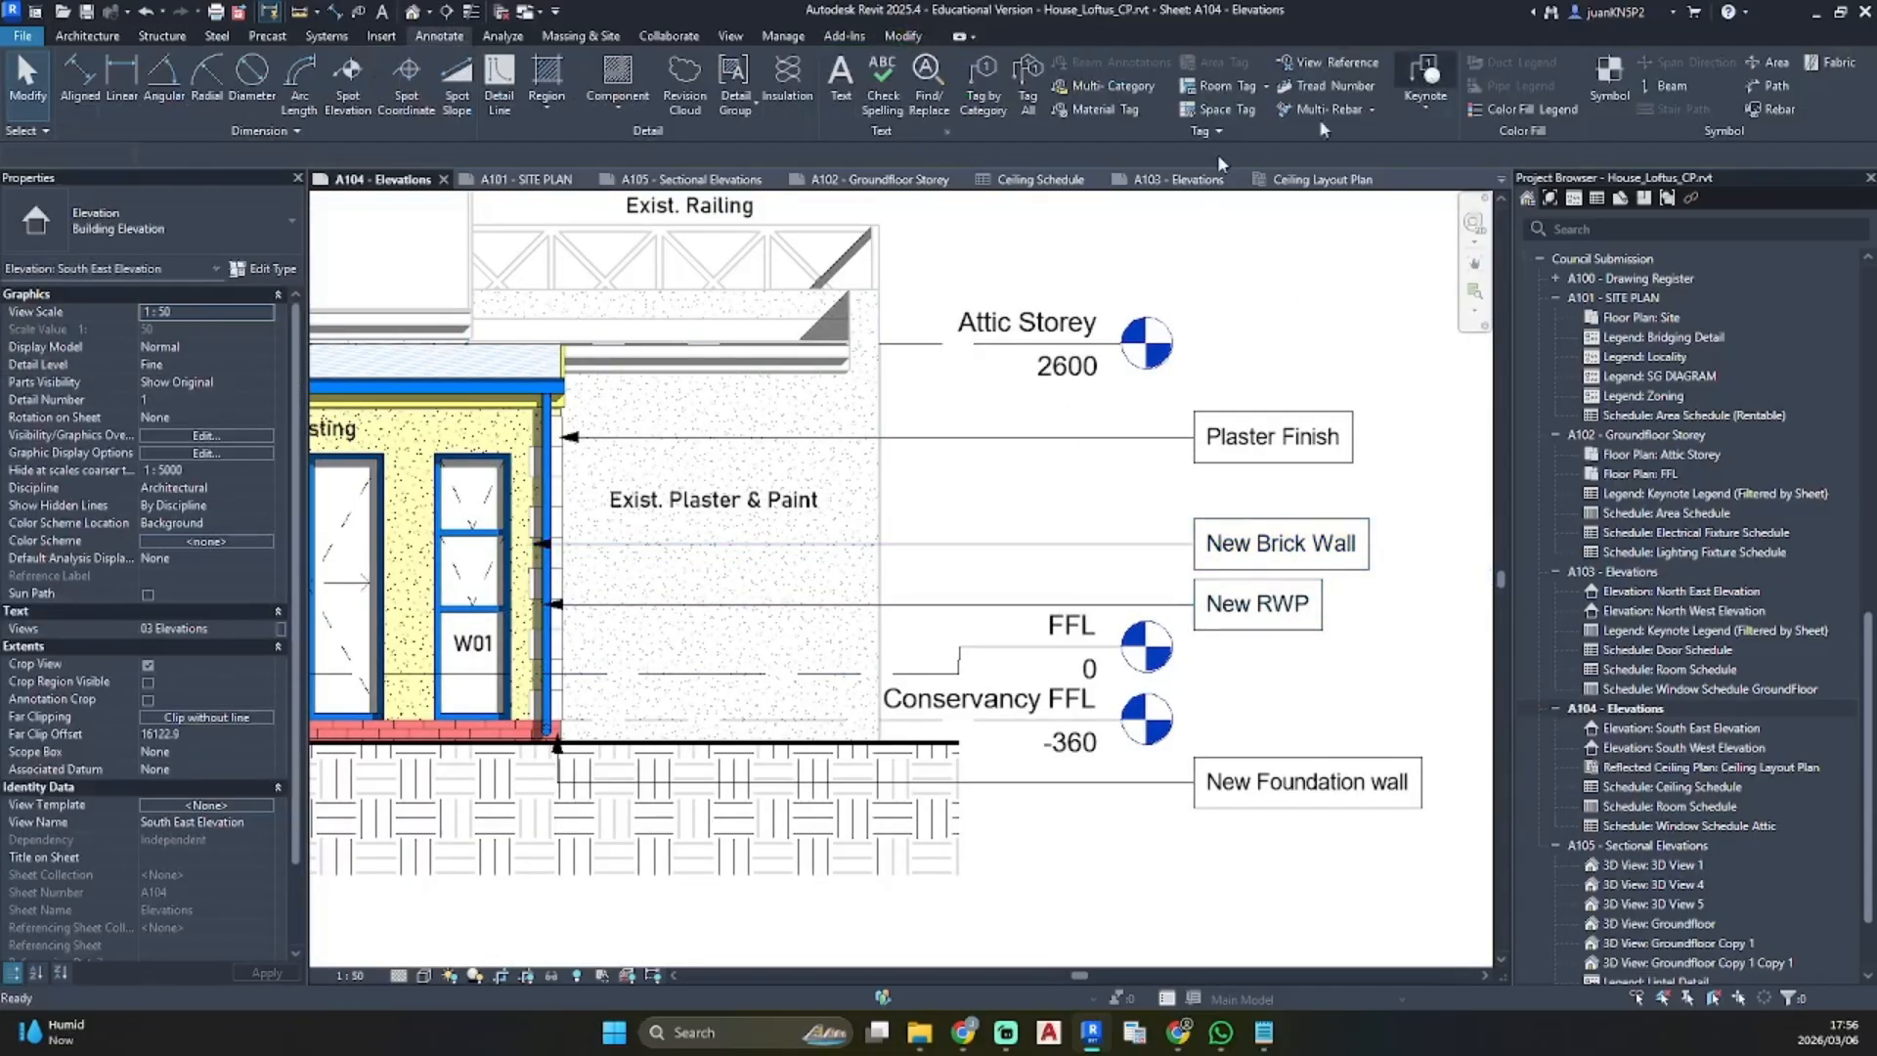
# Tag the gutter's right end with the New Gutter keynote above the Plaster Finish tag, and nudge the Plaster Finish tag down slightly
pyautogui.click(1425, 78)
pyautogui.scroll(3, 549, 361)
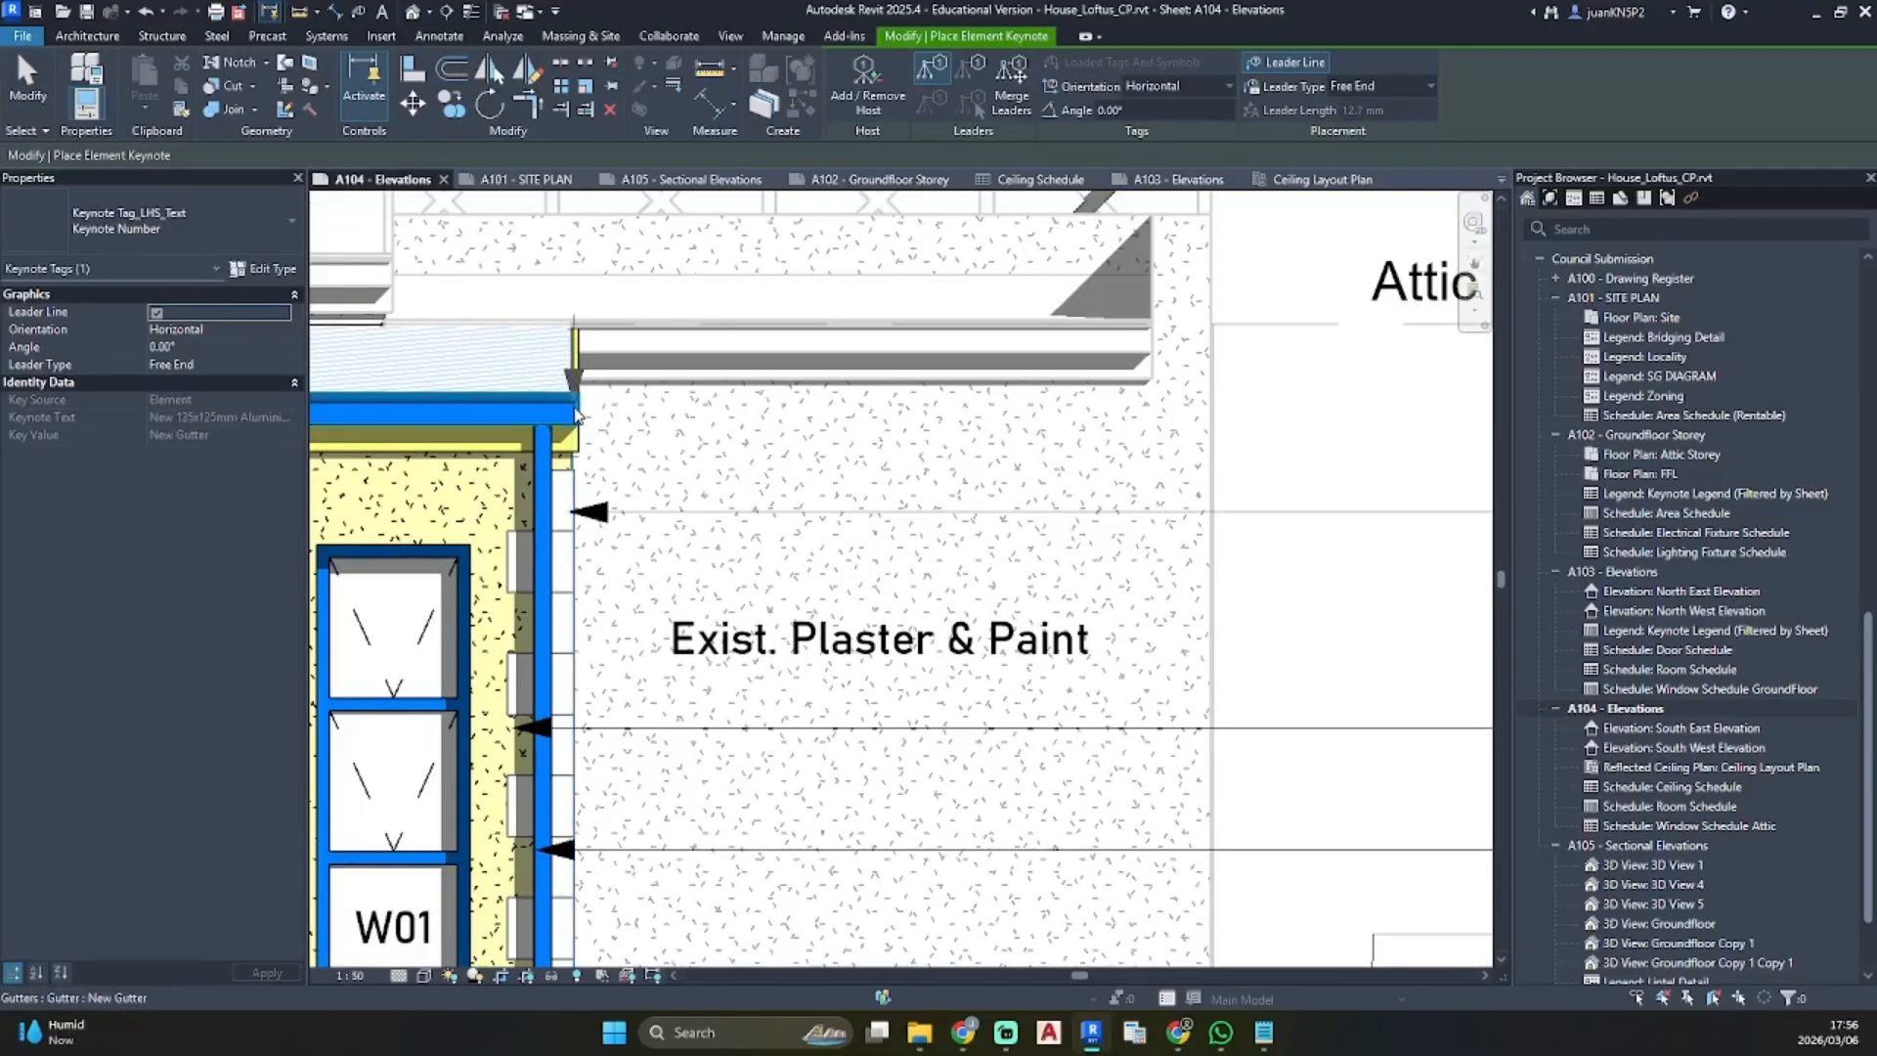
pyautogui.click(577, 415)
pyautogui.scroll(-4, 977, 425)
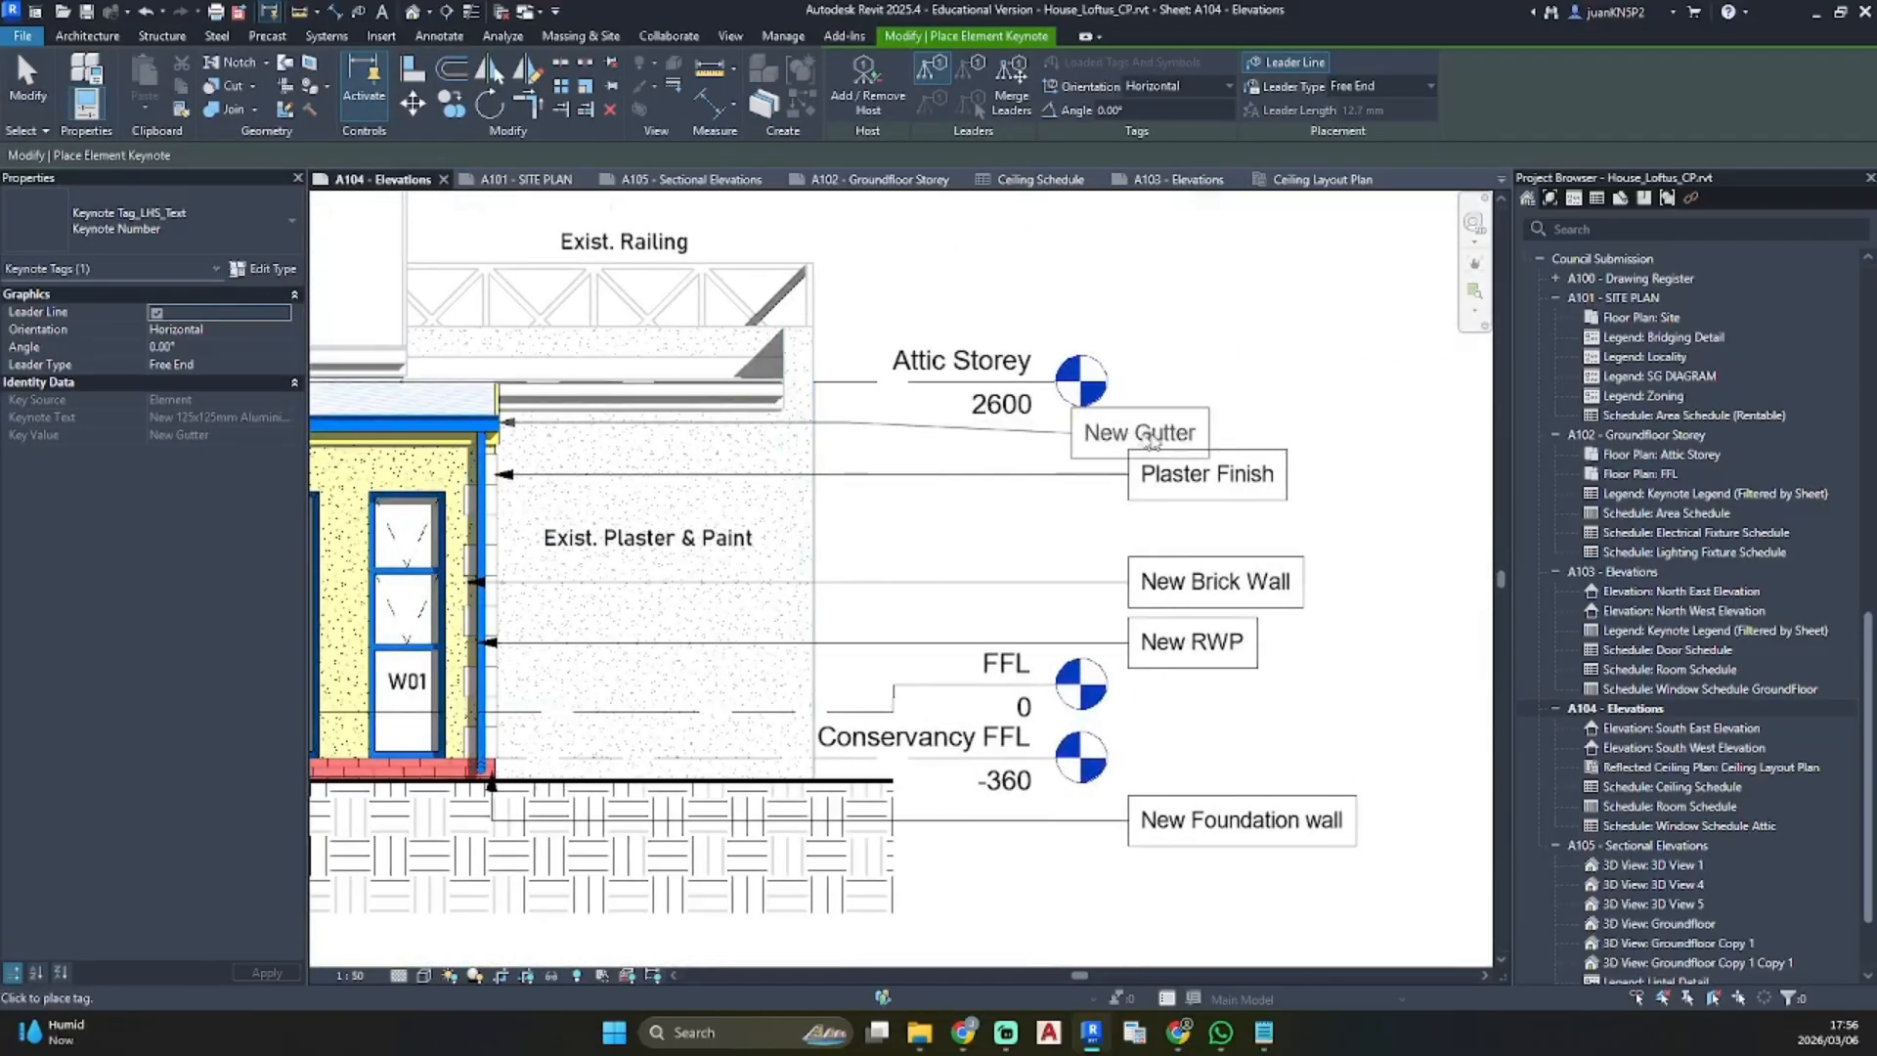
pyautogui.click(1137, 430)
pyautogui.press('Escape')
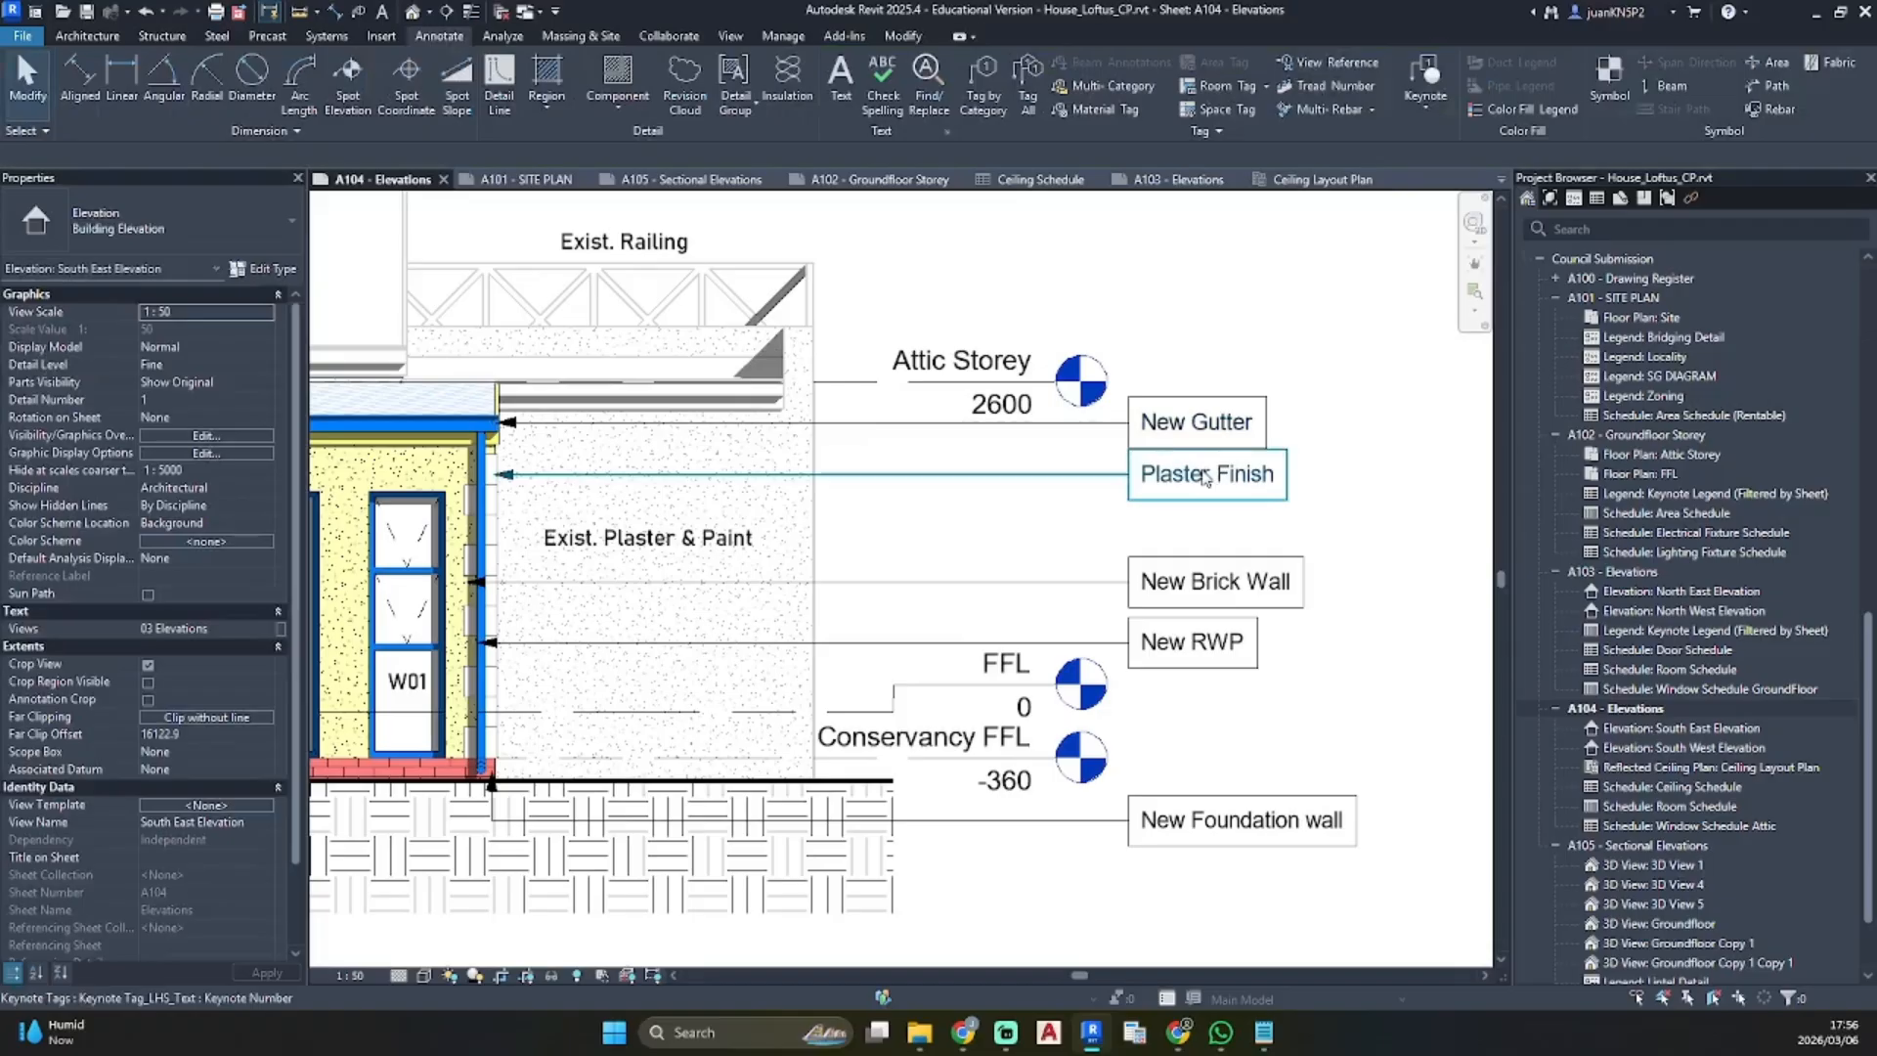
pyautogui.click(1204, 472)
pyautogui.click(1357, 436)
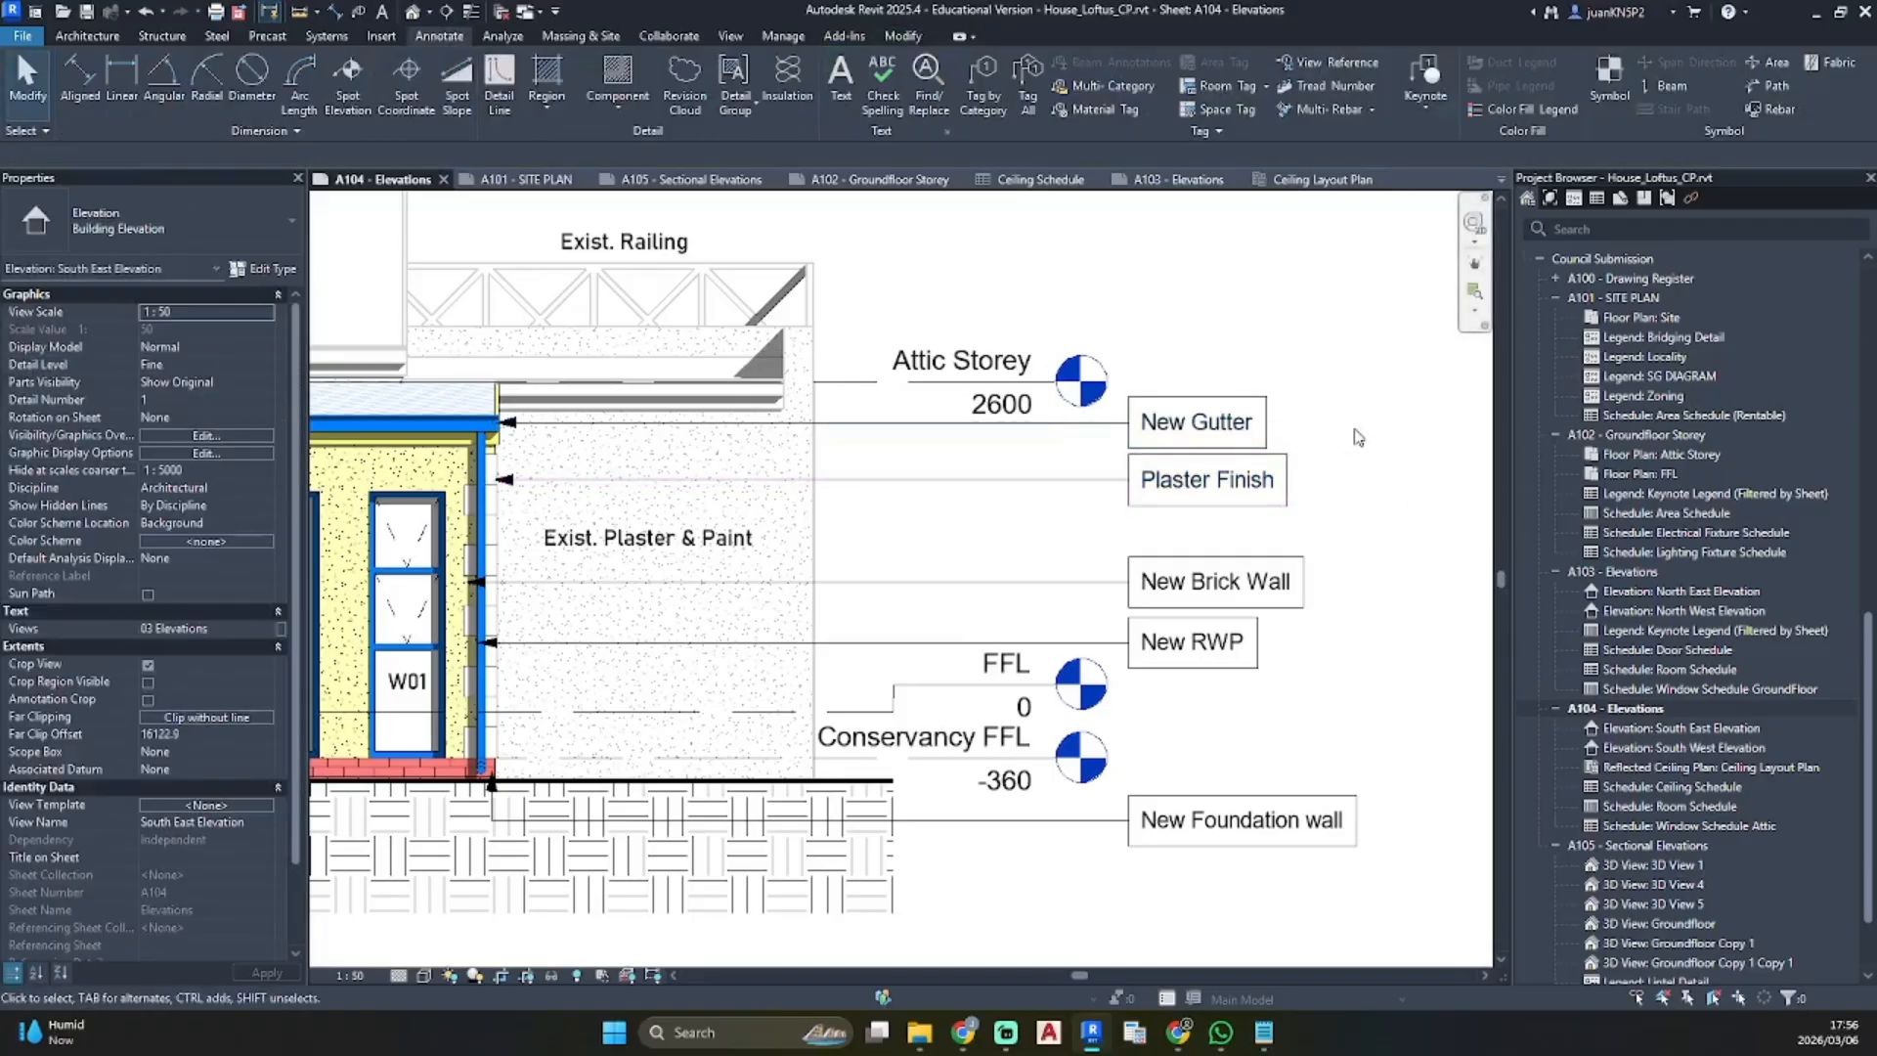
# Tag the addition's new roof with the New Roof element keynote, aligning the text above the New Gutter tag at the railing's upper side
pyautogui.scroll(-2, 1033, 404)
pyautogui.moveTo(1033, 404); pyautogui.dragTo(1137, 443, button='middle')
pyautogui.click(1425, 76)
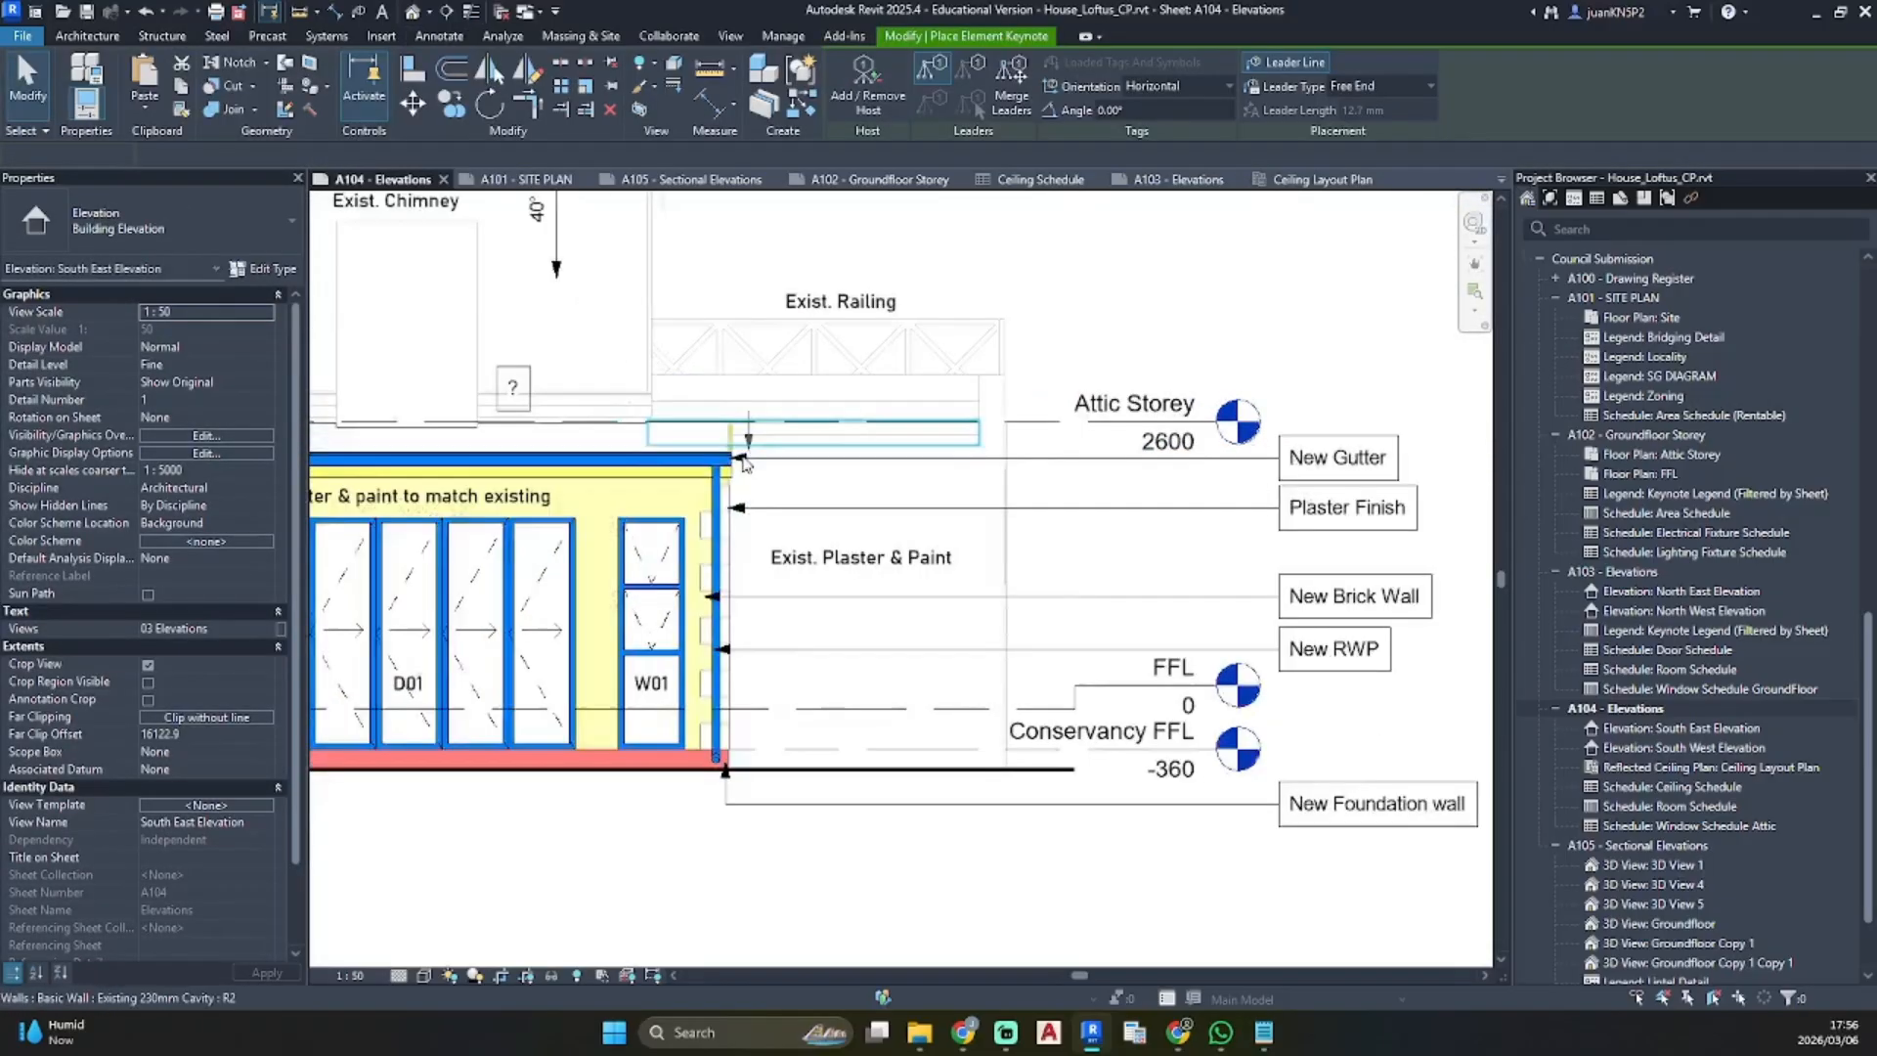
pyautogui.scroll(4, 744, 451)
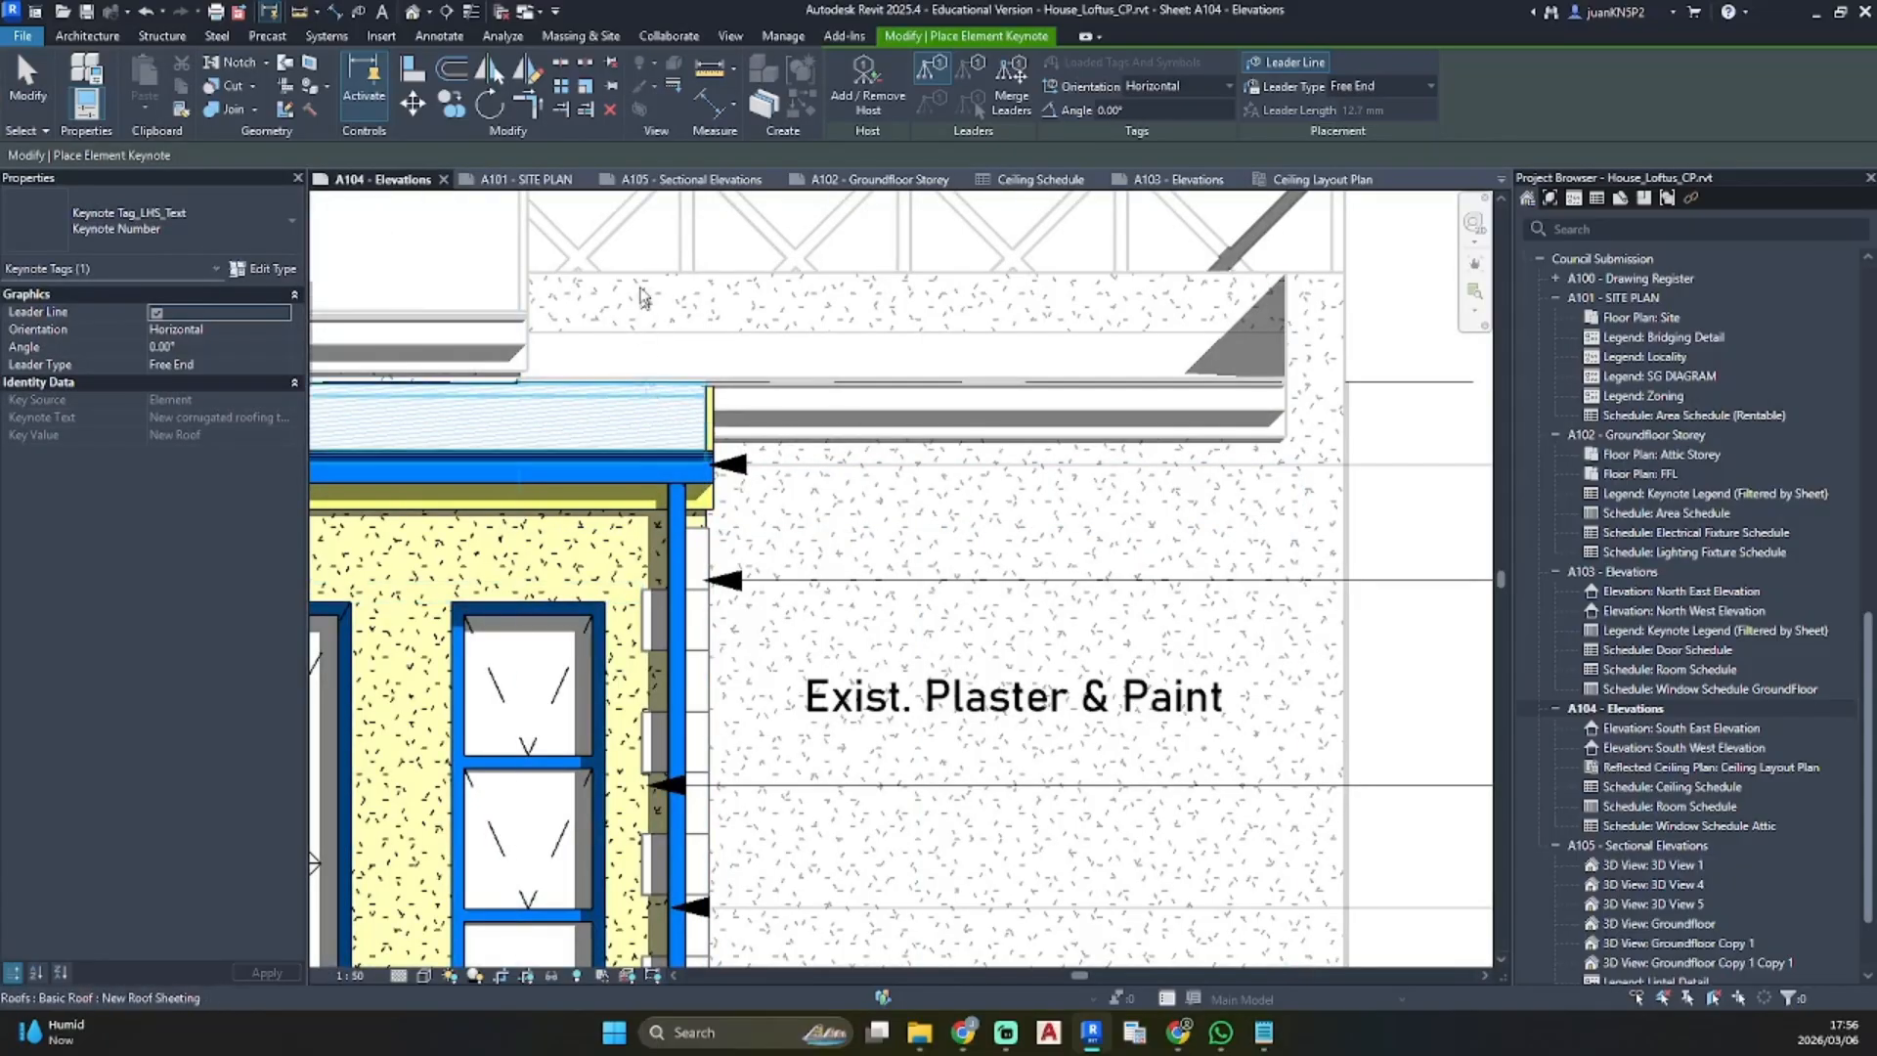
pyautogui.scroll(-3, 626, 313)
pyautogui.scroll(1, 583, 355)
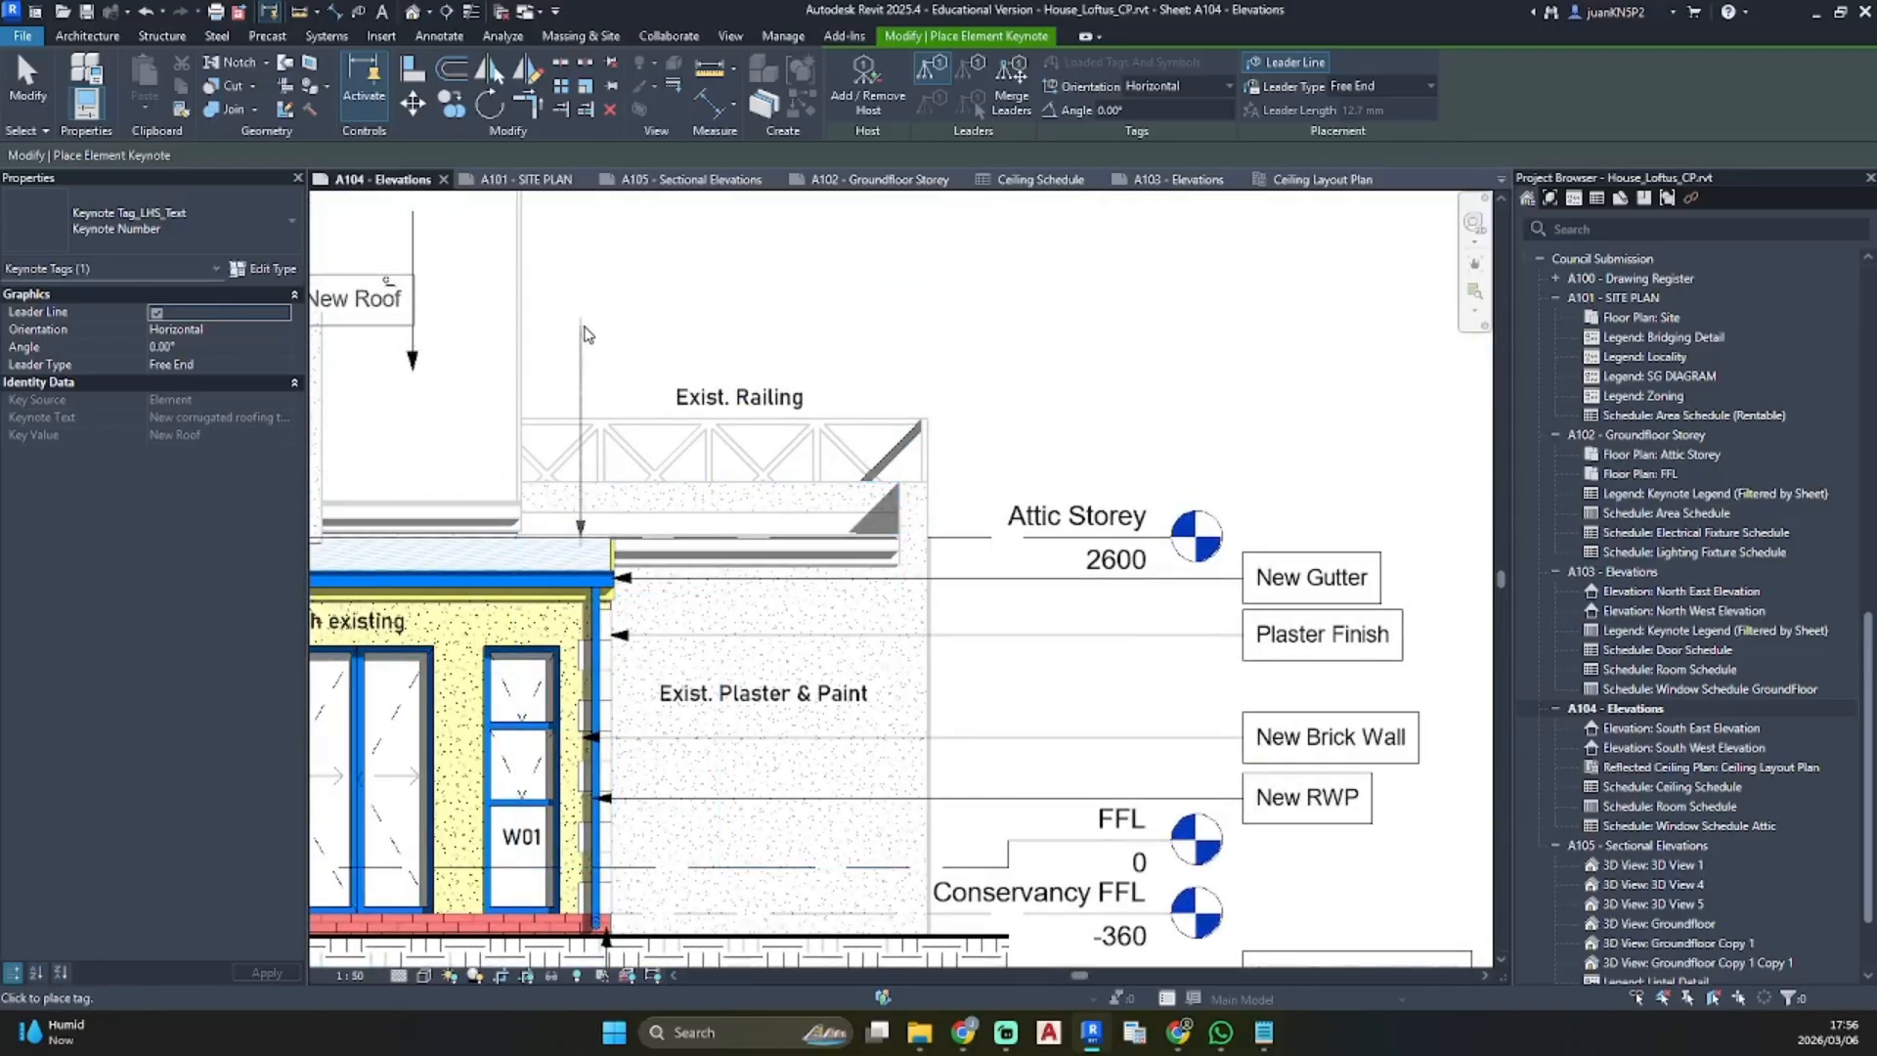
pyautogui.click(1249, 328)
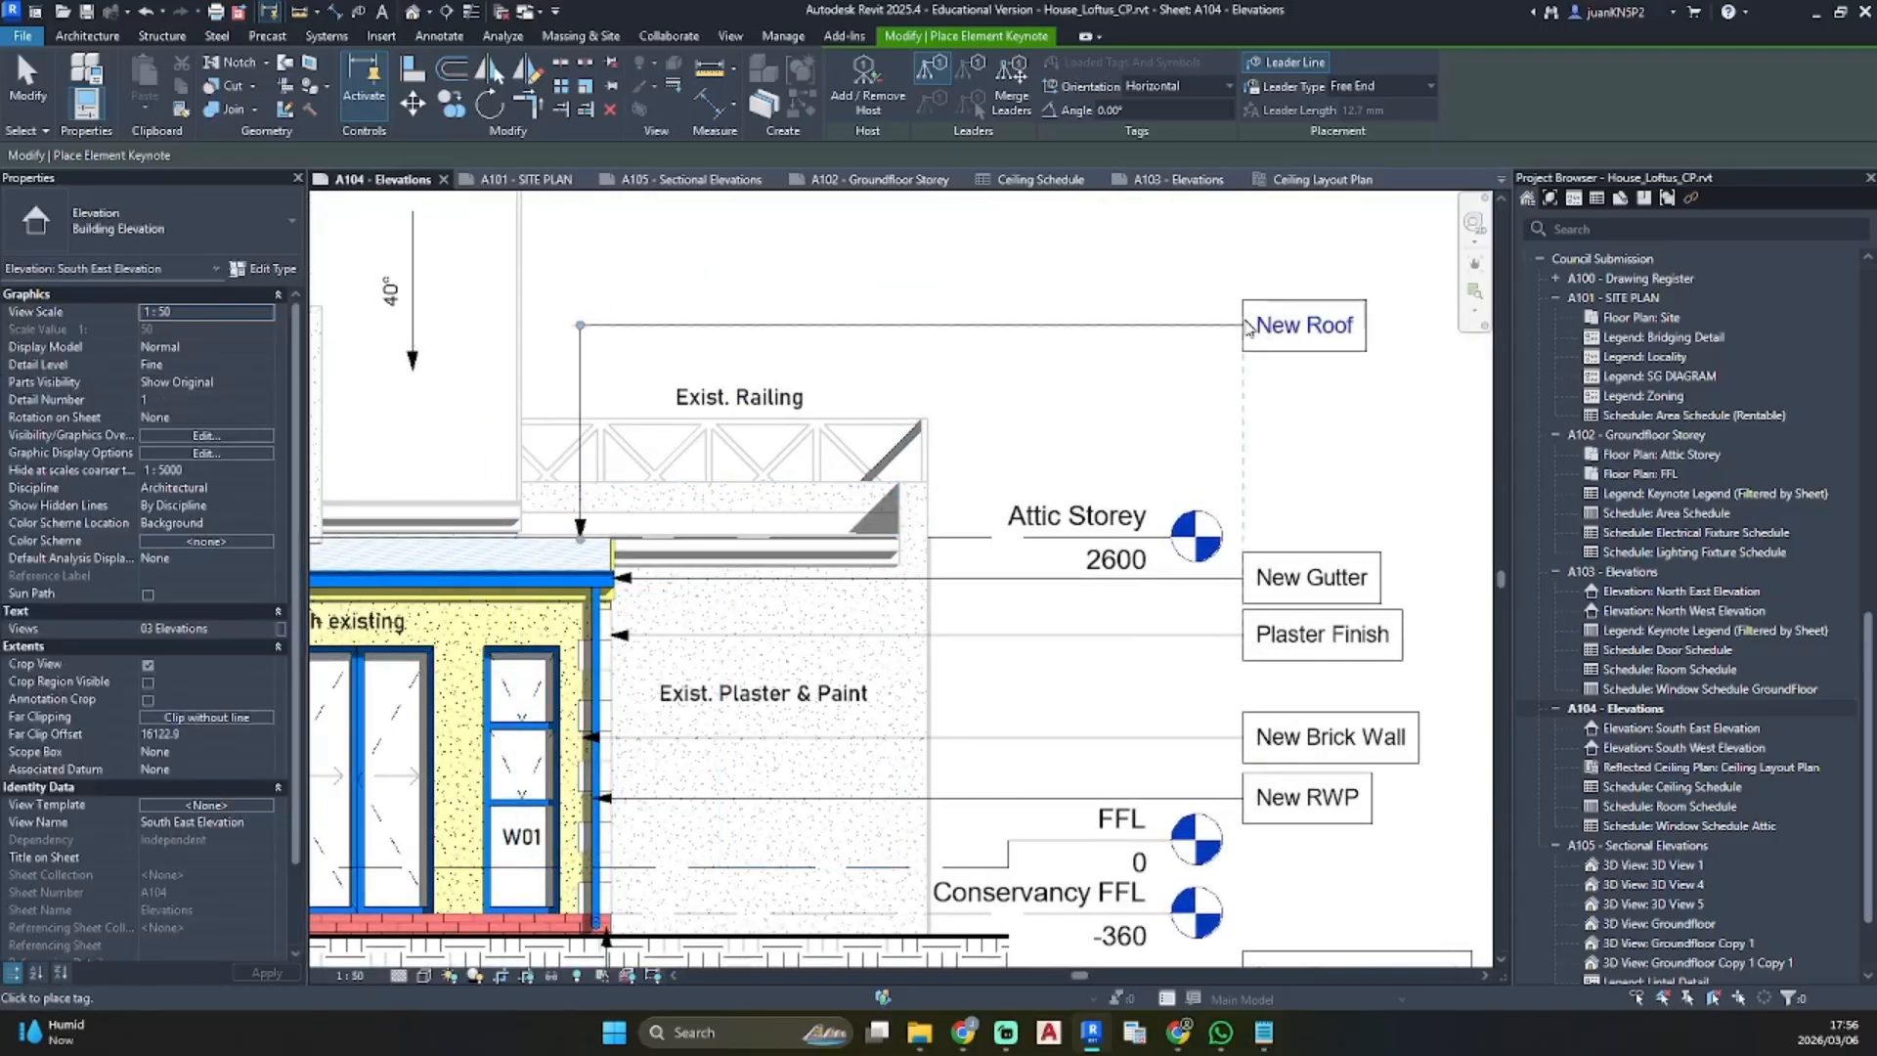
# Tag the fascia below the addition's roof edge with the New Facia keynote, aligning the text above the New Roof tag
pyautogui.scroll(4, 561, 593)
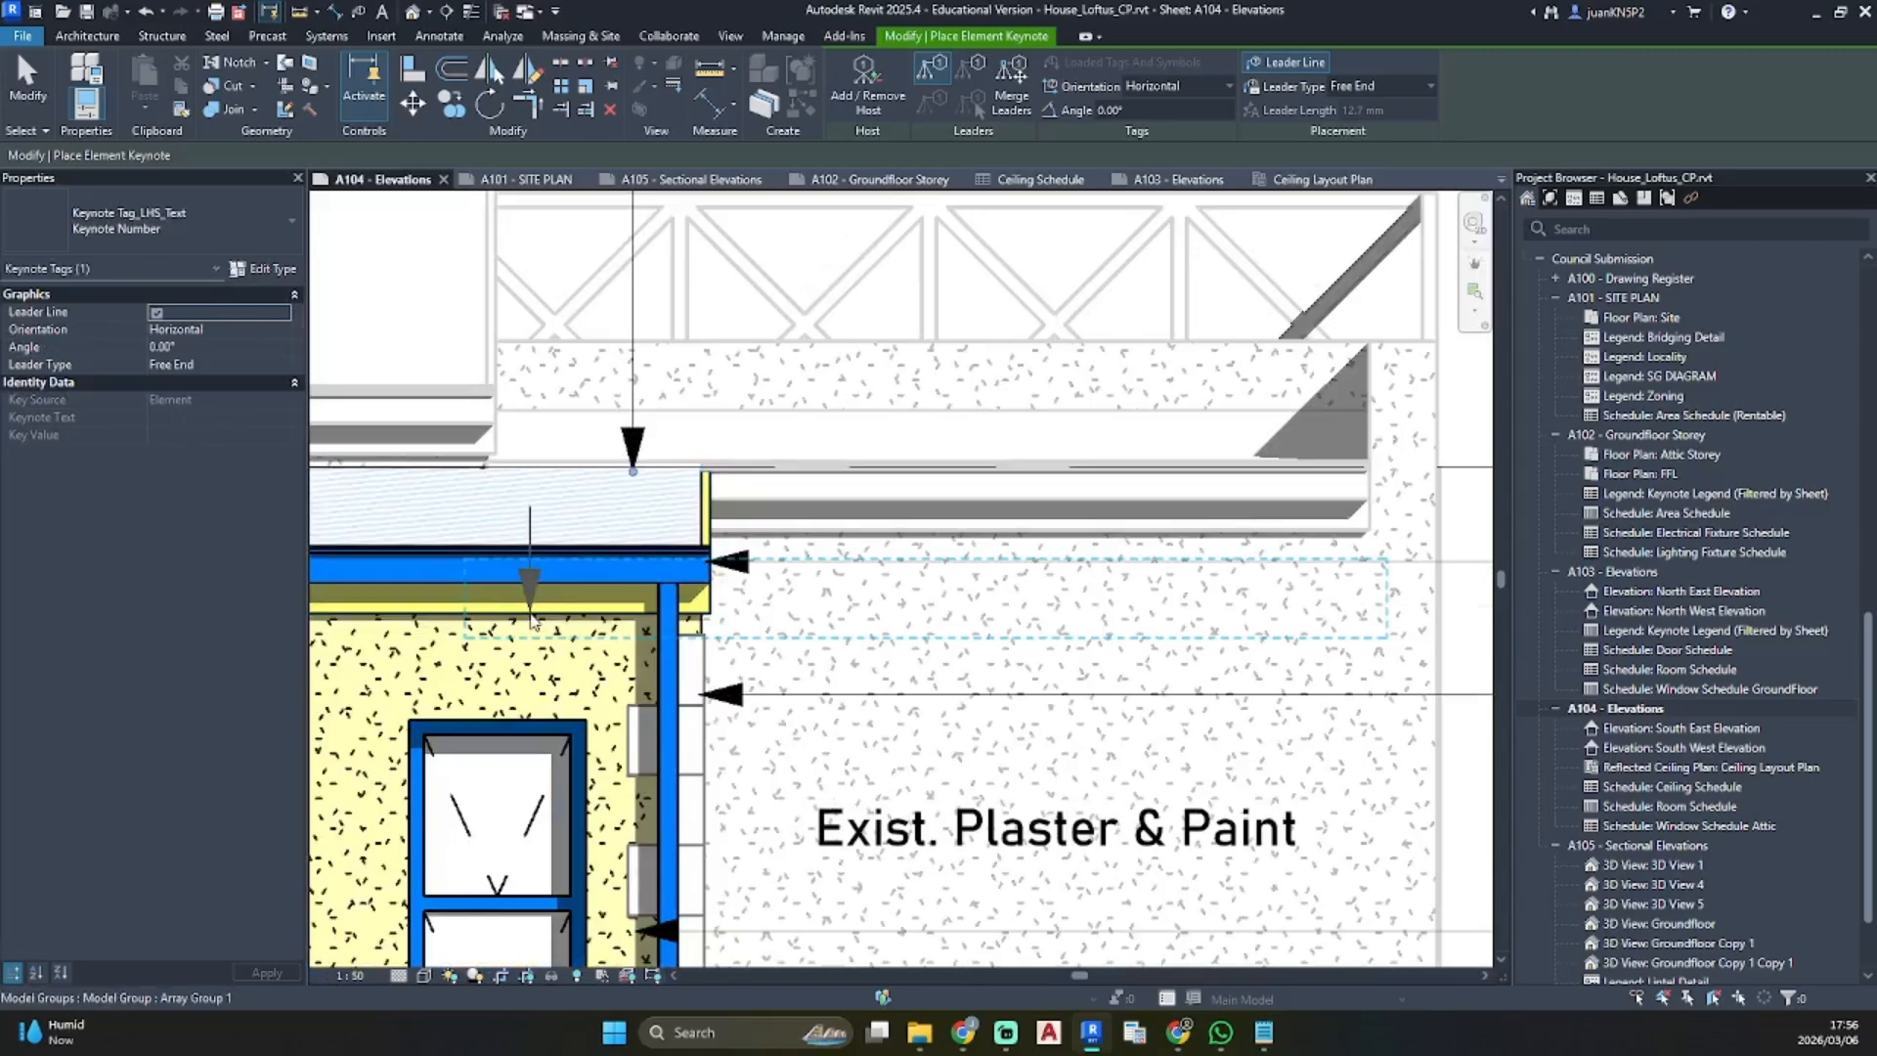
pyautogui.scroll(-4, 532, 415)
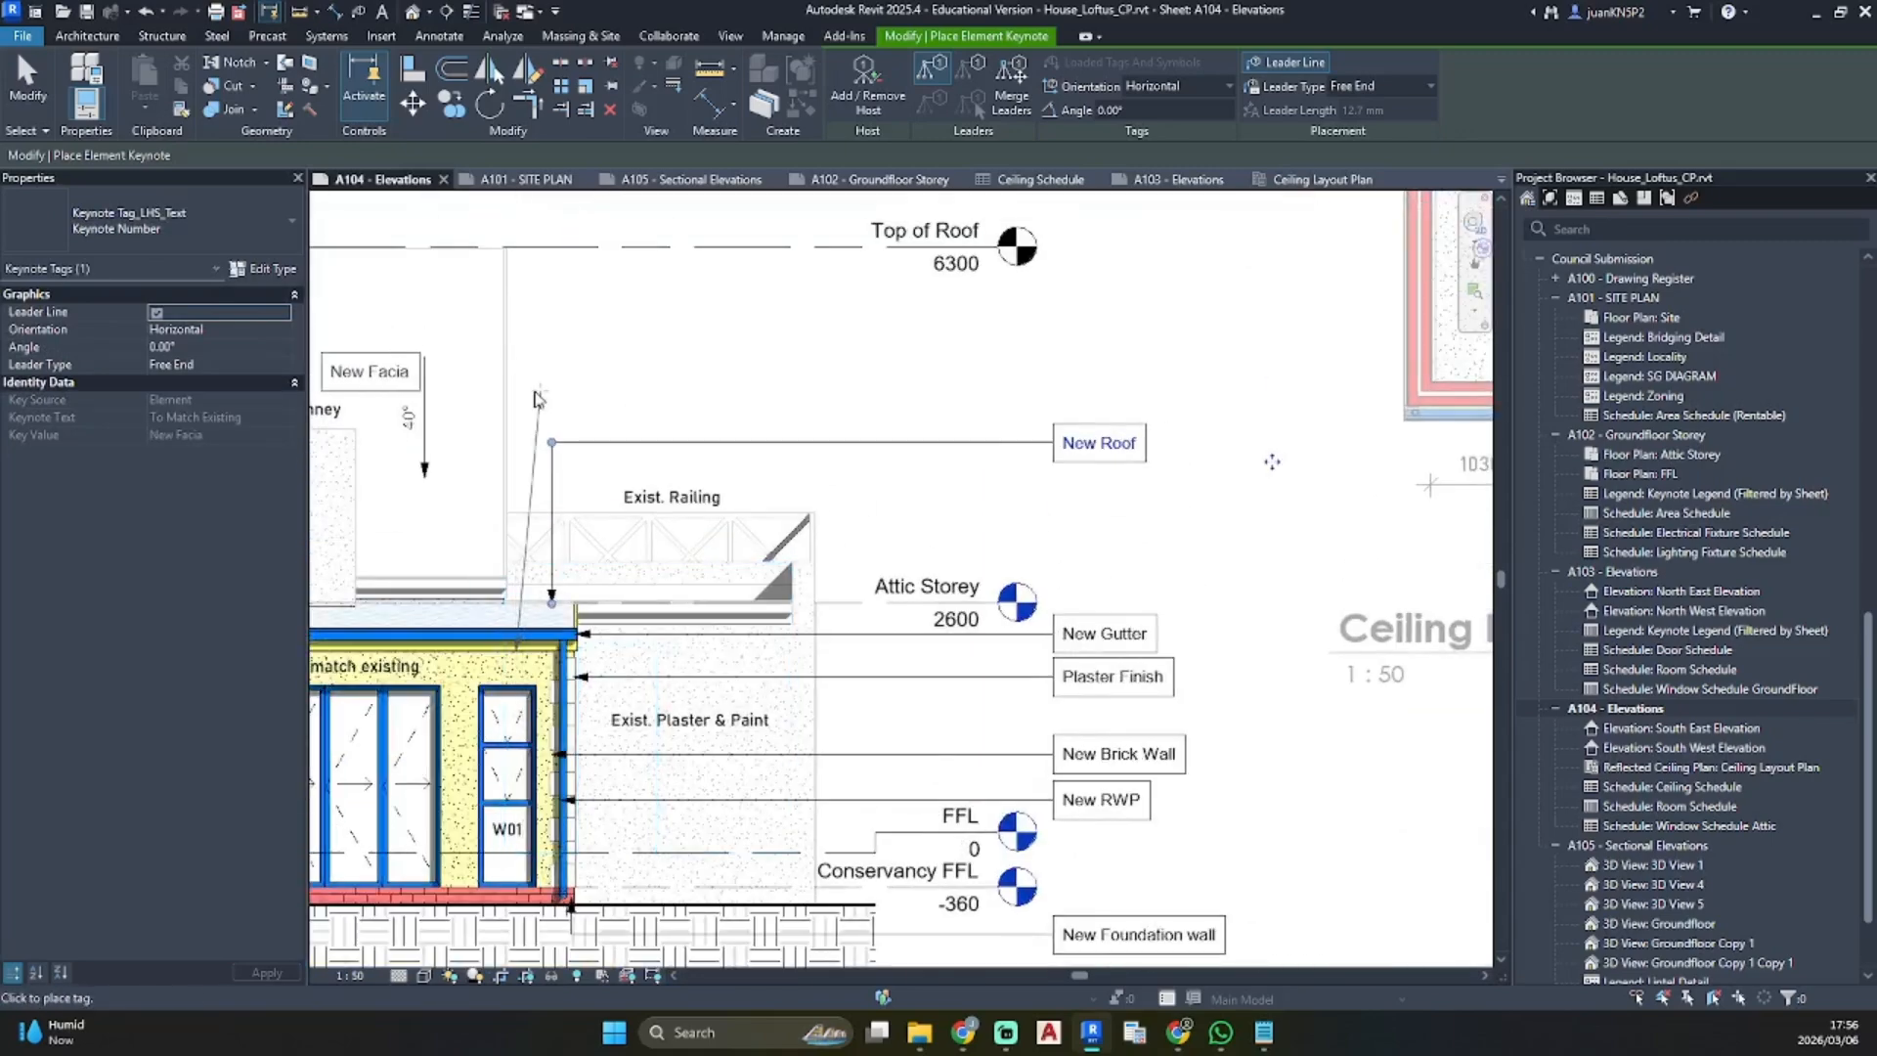
pyautogui.press('Escape')
# Lower the right New Roof and New Facia tags slightly and straighten the New Facia leader so it drops vertically to the fascia
pyautogui.click(1130, 459)
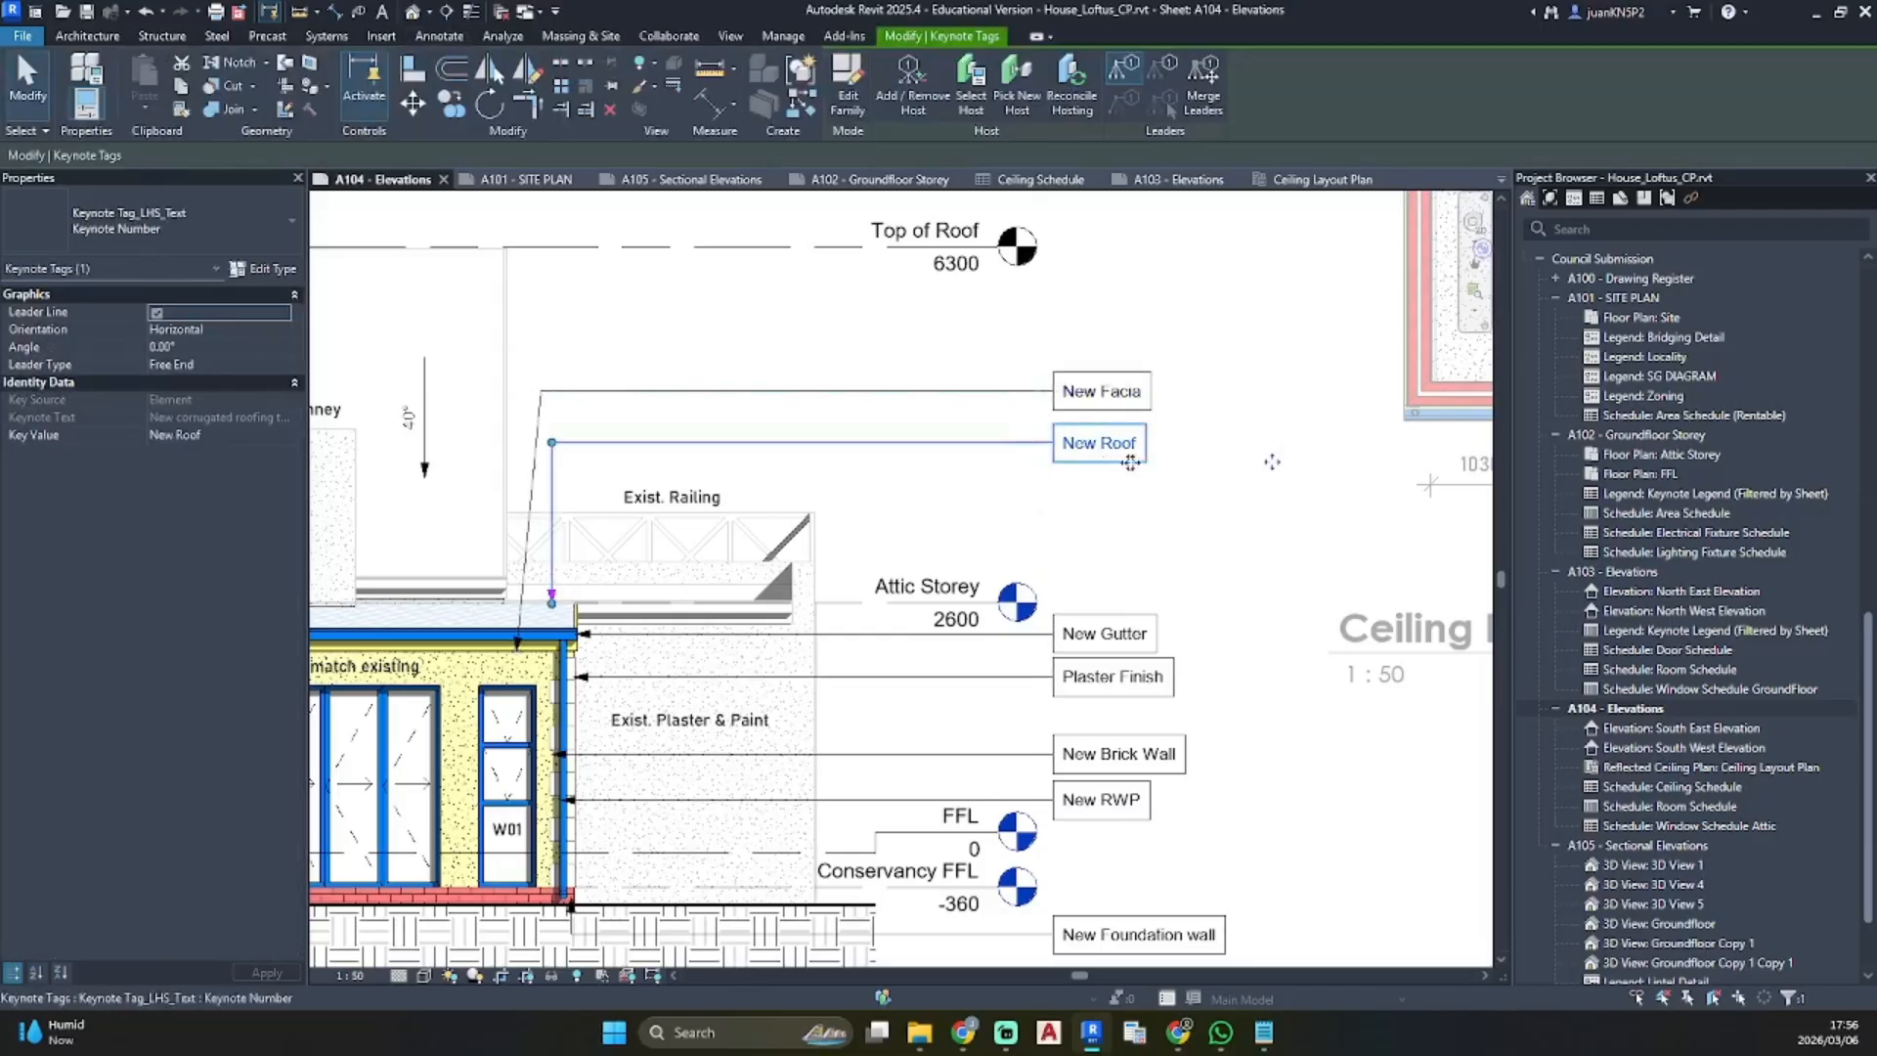
pyautogui.keyDown('ctrl'); pyautogui.moveTo(1276, 462); pyautogui.dragTo(1276, 498); pyautogui.keyUp('ctrl')
pyautogui.click(1230, 439)
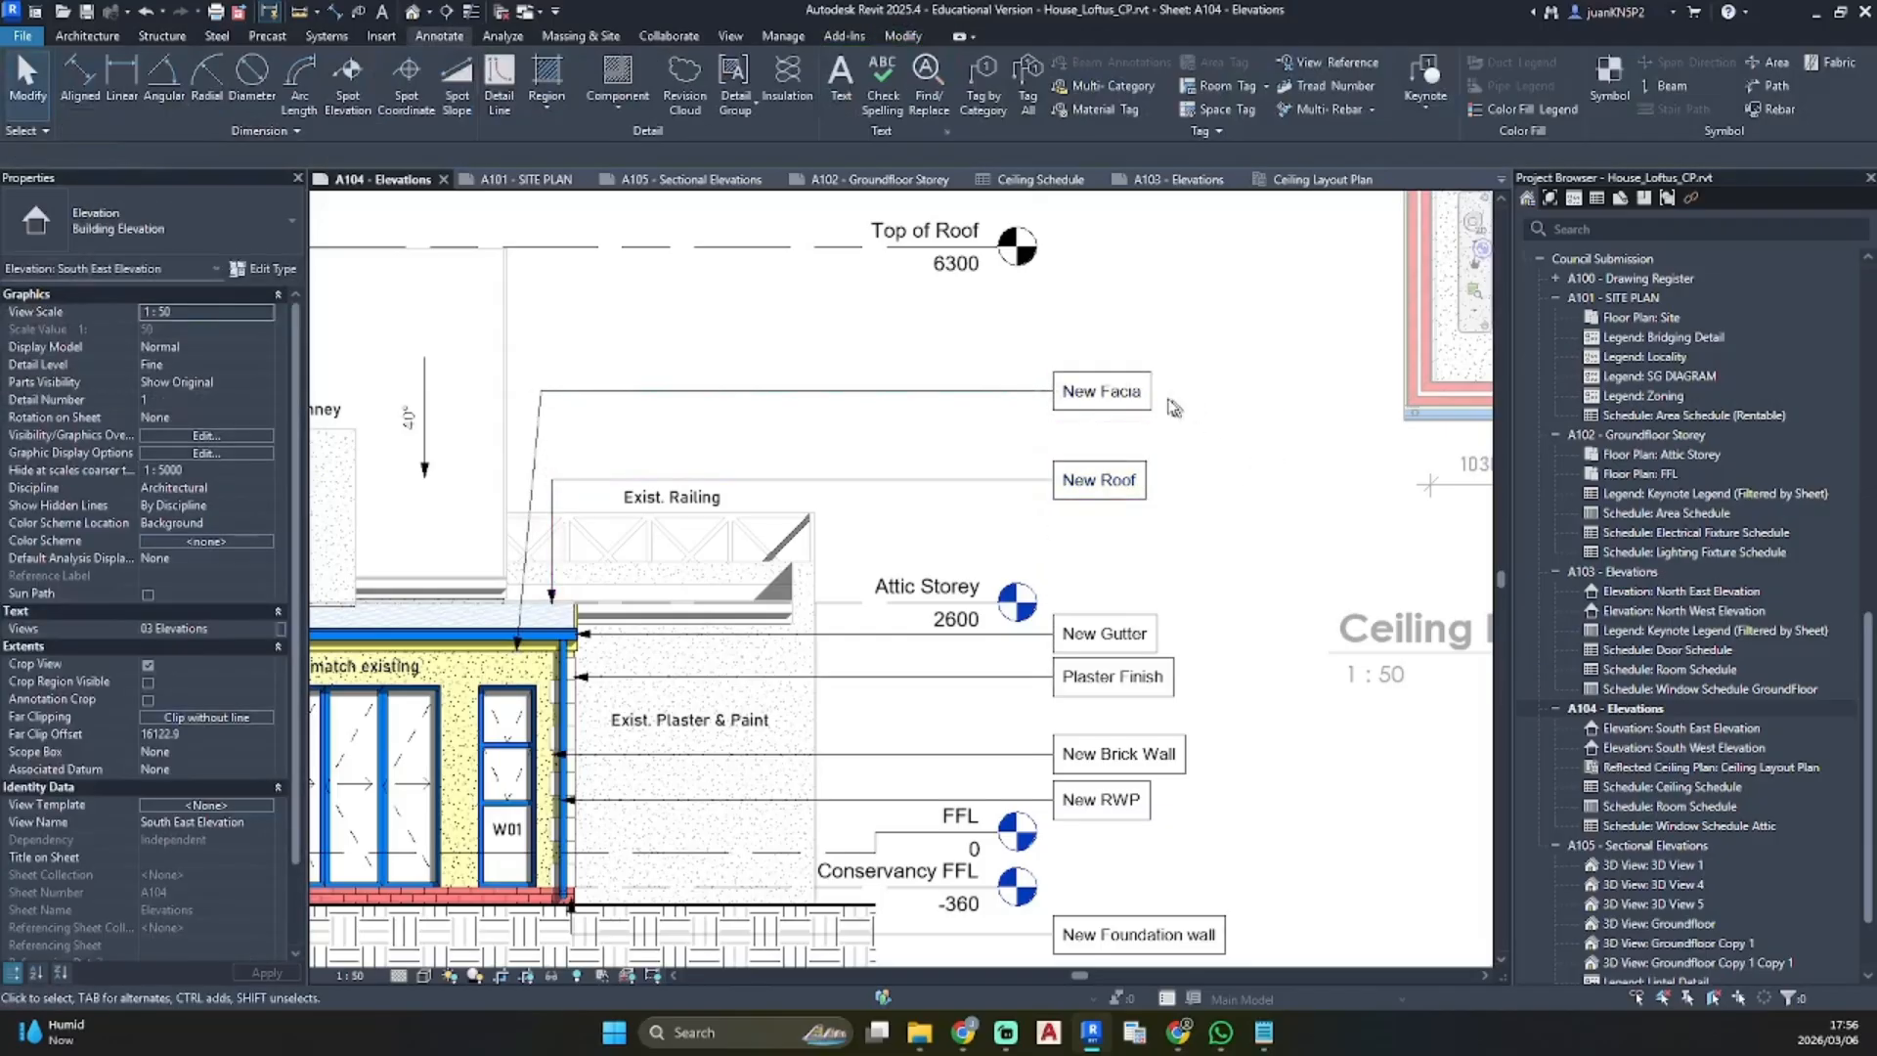
pyautogui.click(1146, 394)
pyautogui.moveTo(1270, 411); pyautogui.dragTo(1271, 447)
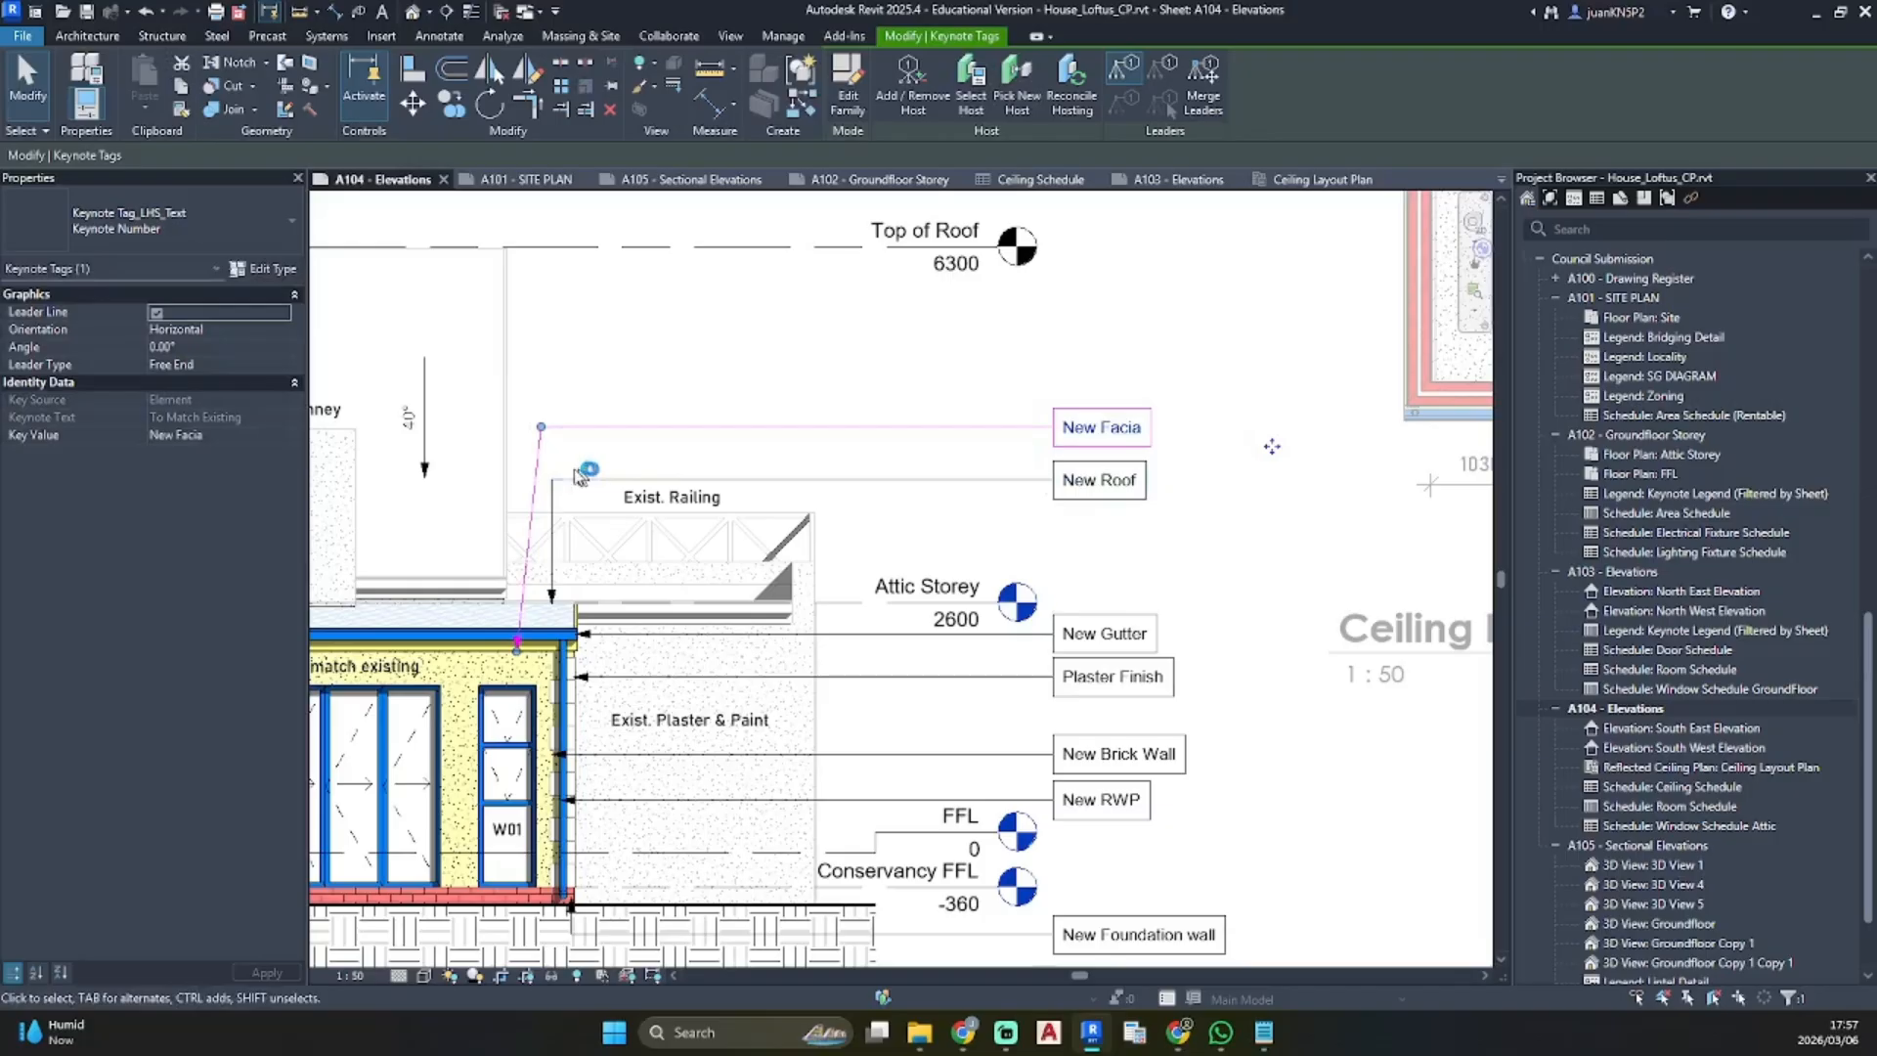
pyautogui.moveTo(544, 435); pyautogui.dragTo(516, 436)
pyautogui.click(864, 501)
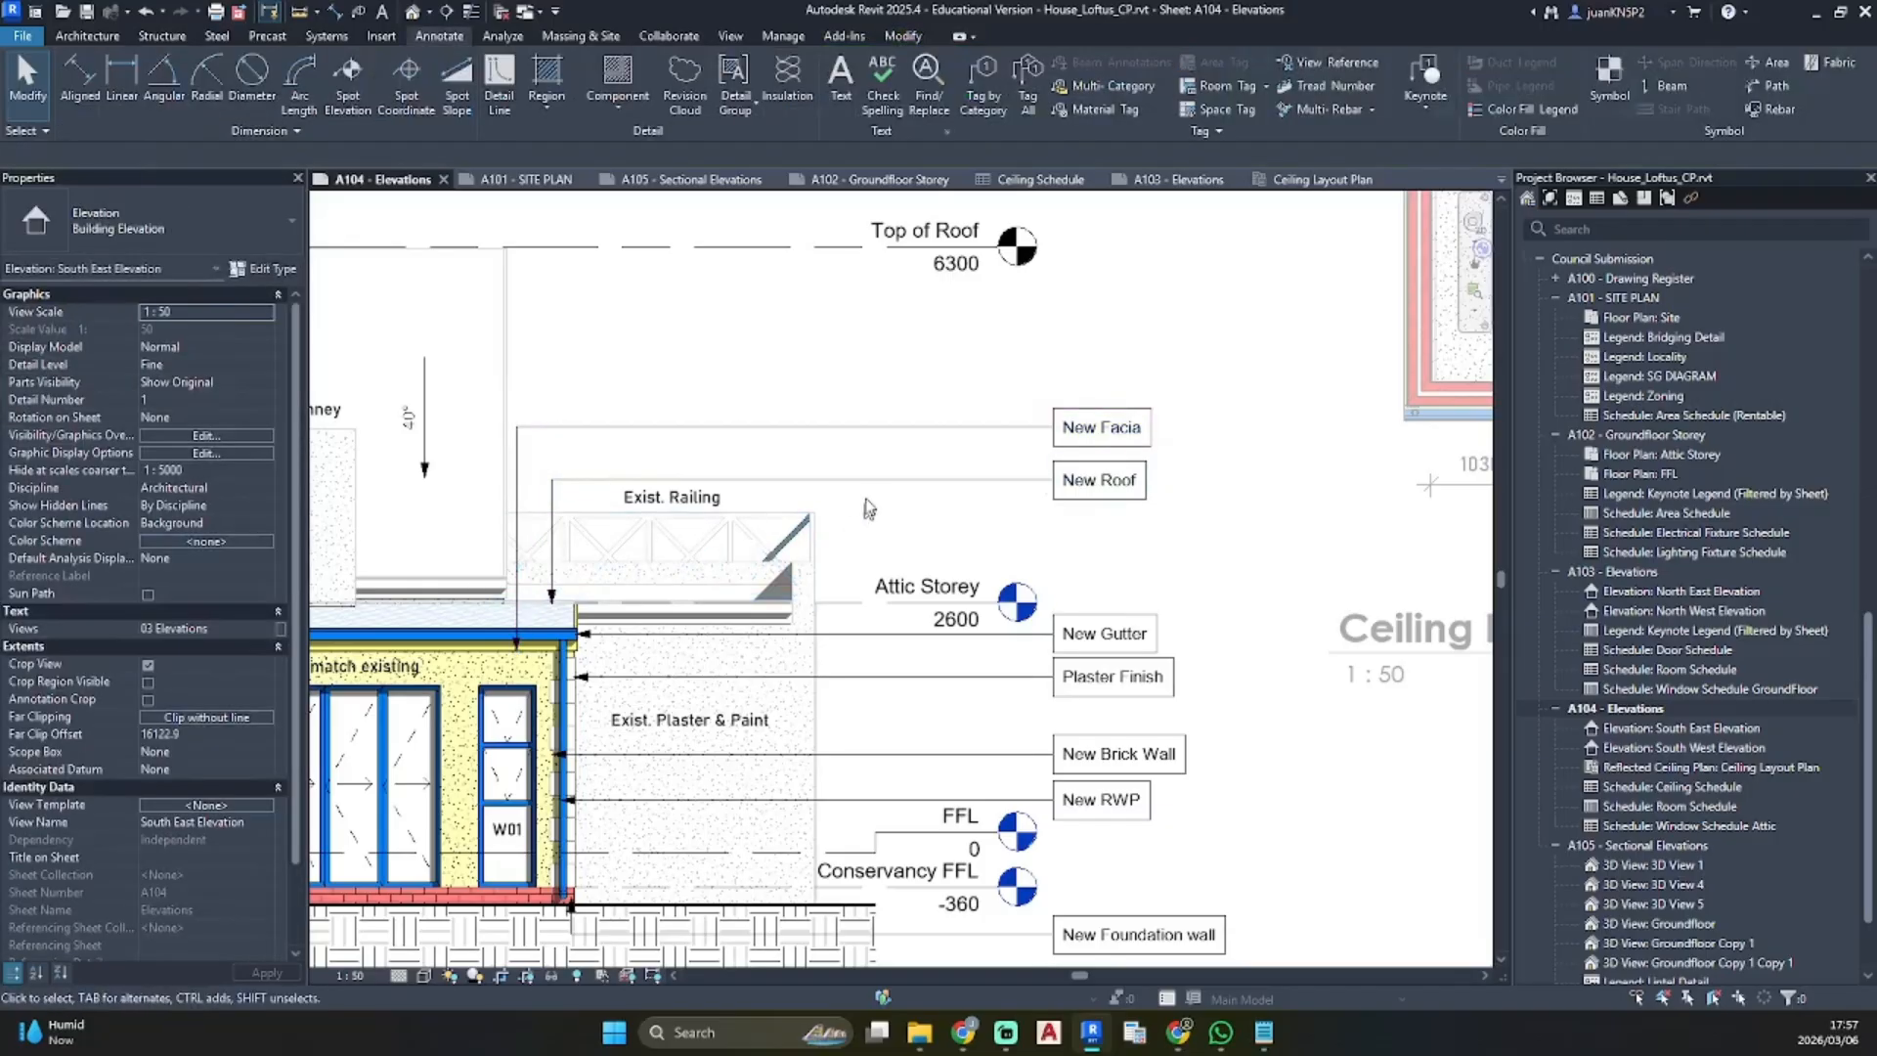
# Deactivate the South East Elevation view and place the Keynote Legend on sheet A104 near the Ceiling Layout Plan
pyautogui.scroll(-3, 864, 500)
pyautogui.moveTo(854, 506); pyautogui.dragTo(1115, 488, button='middle')
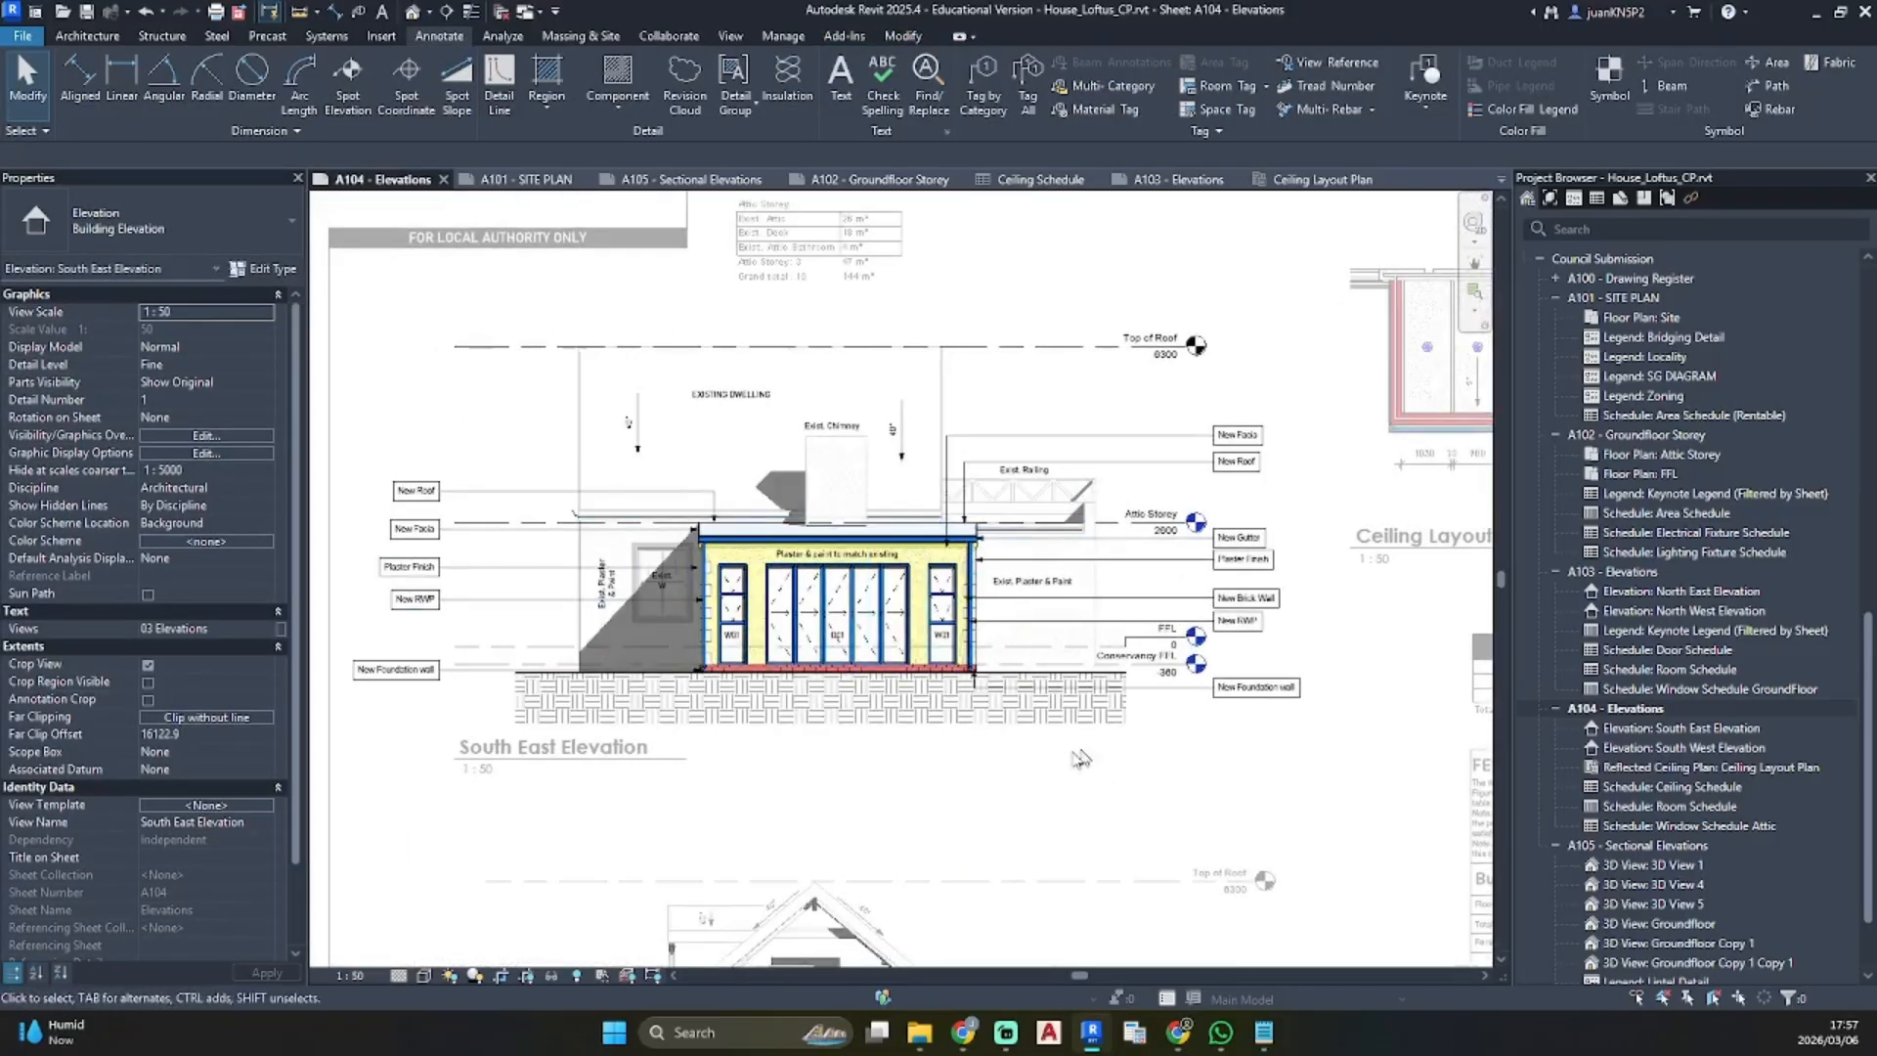
pyautogui.scroll(-4, 1079, 759)
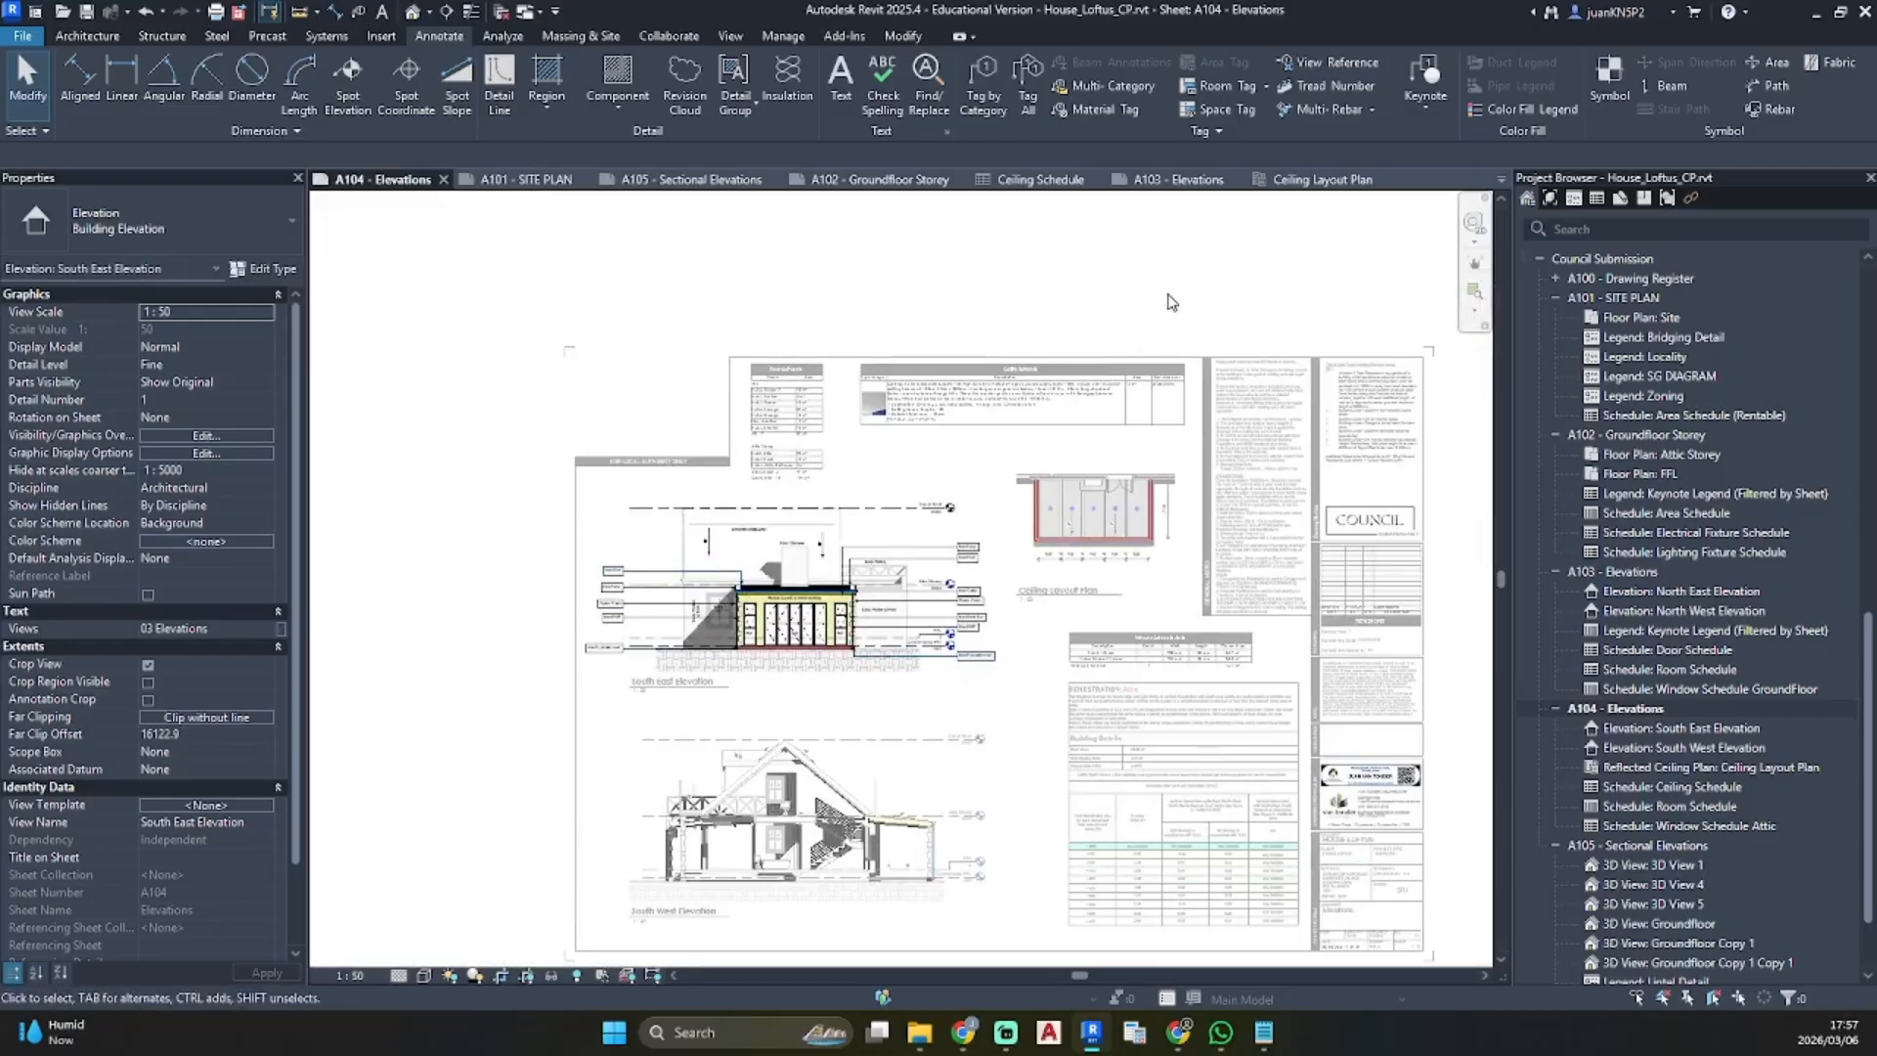
pyautogui.doubleClick(1171, 301)
pyautogui.scroll(8, 1636, 448)
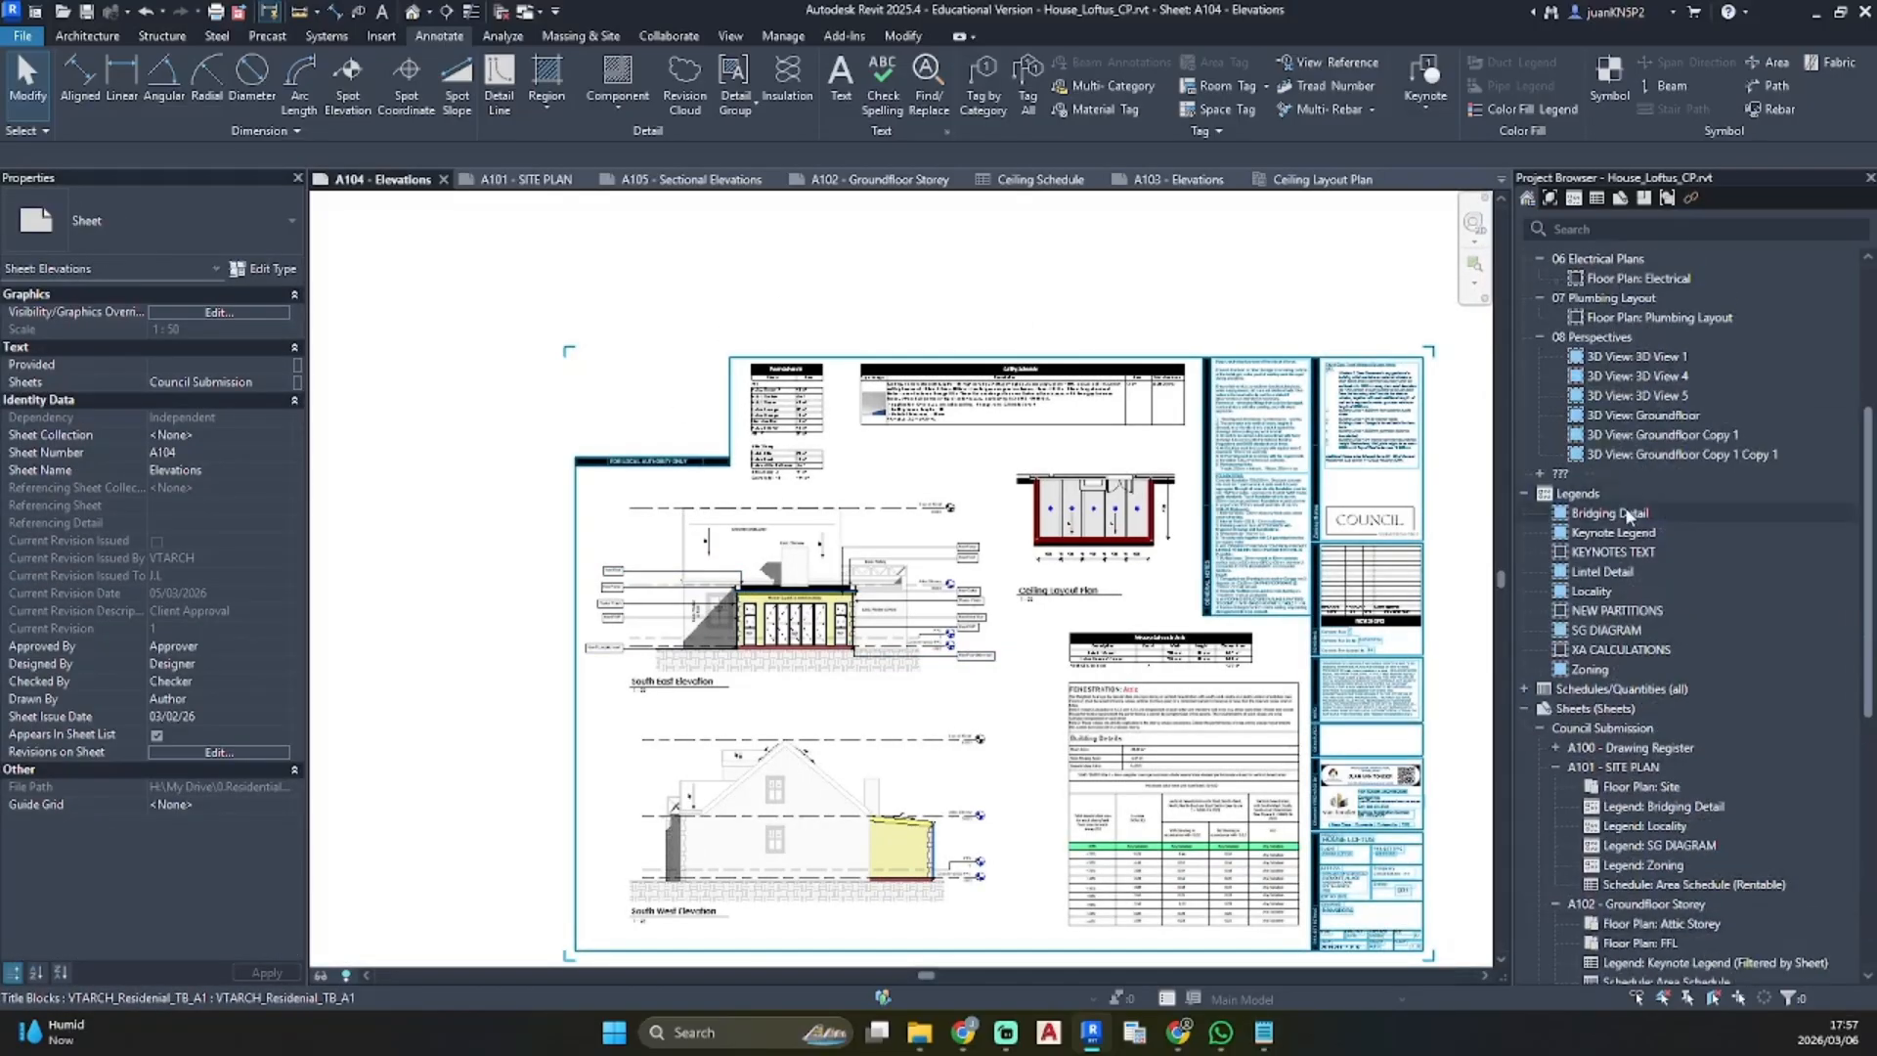
pyautogui.moveTo(1615, 532); pyautogui.dragTo(645, 367)
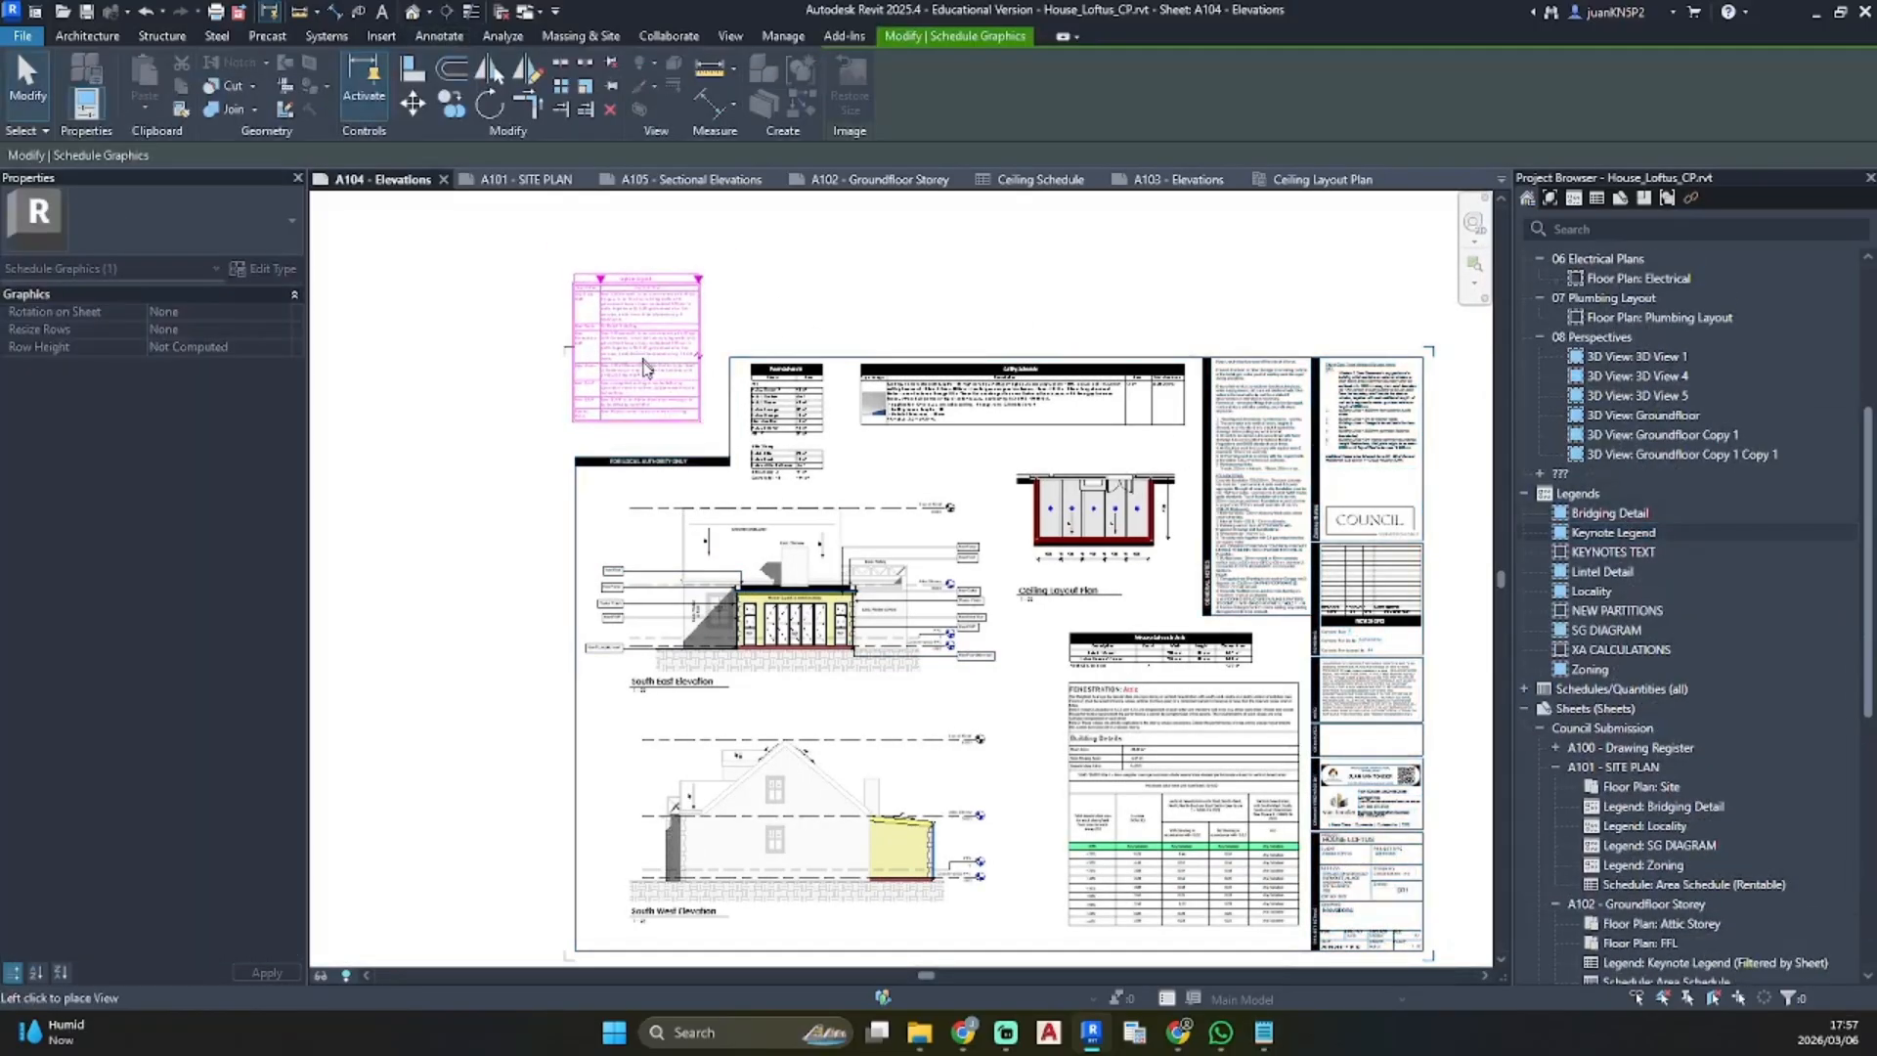
pyautogui.moveTo(1140, 550)
pyautogui.mouseDown(button='middle')
pyautogui.moveTo(1126, 532)
pyautogui.moveTo(1145, 557)
pyautogui.mouseUp(button='middle')
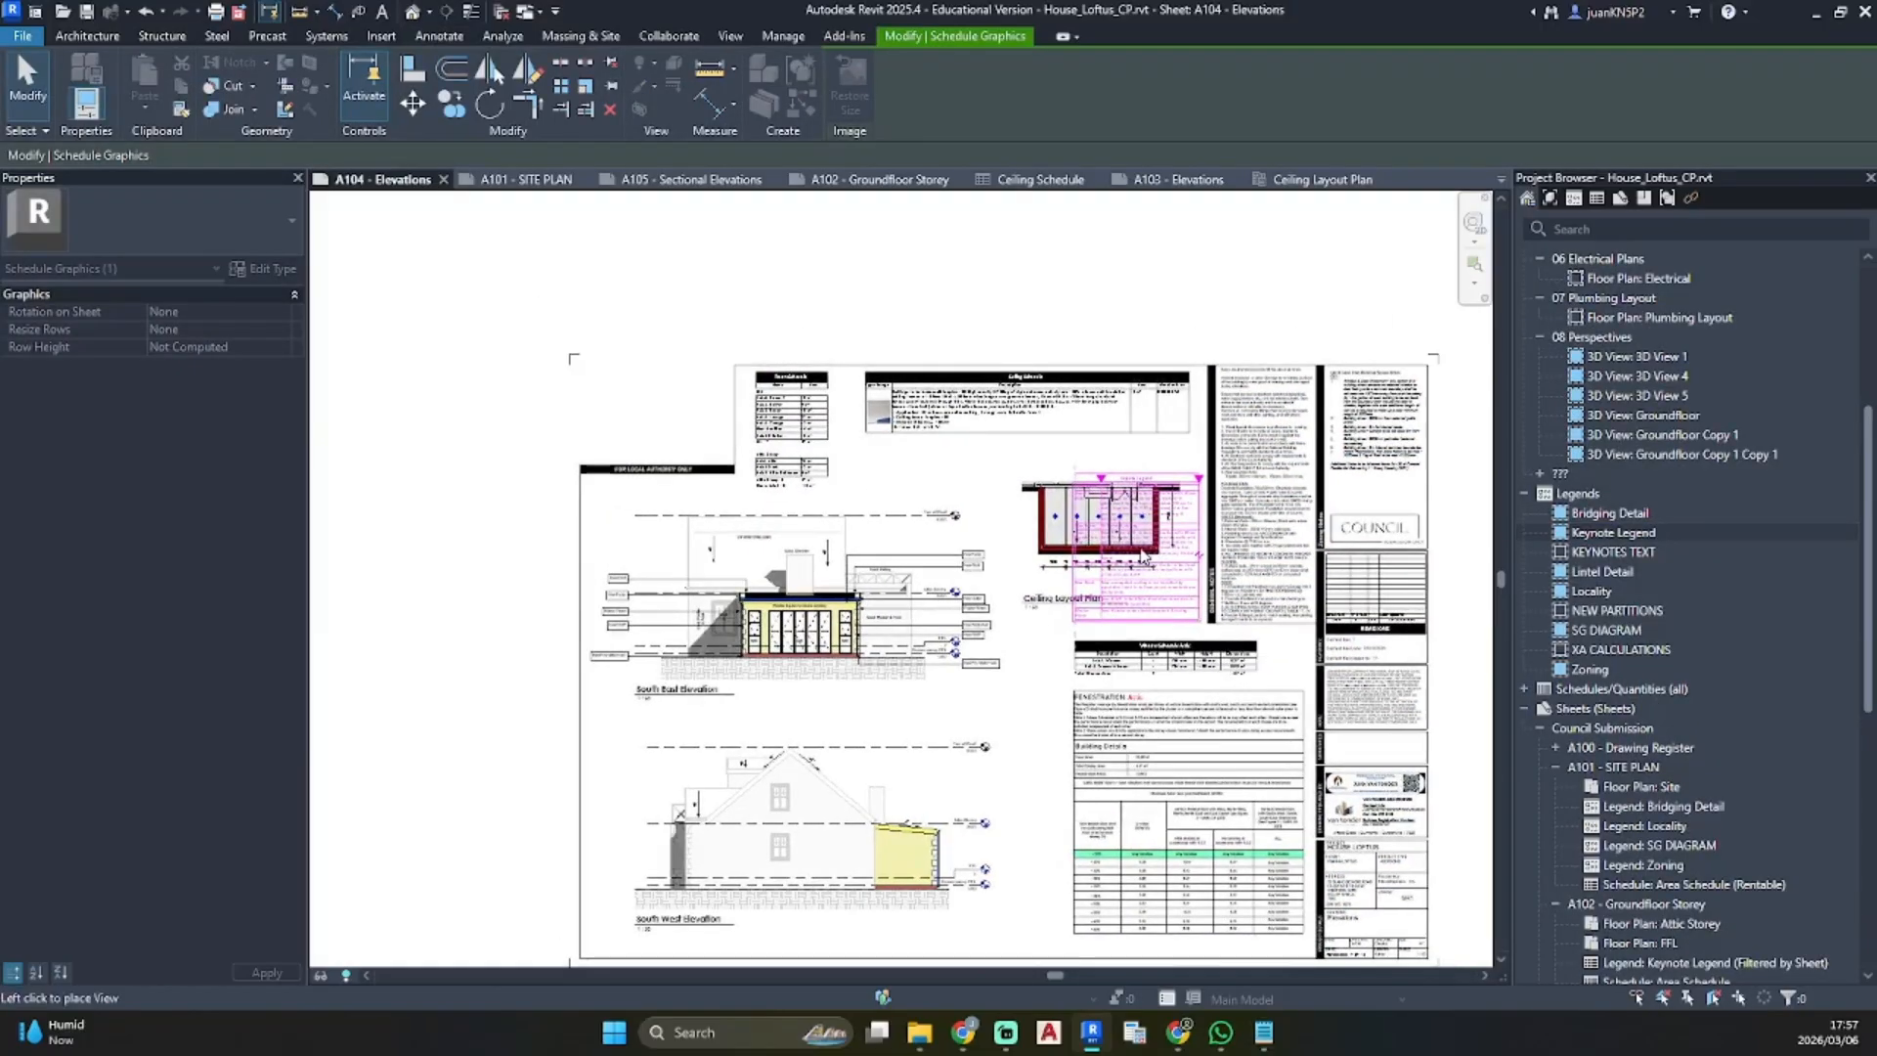
pyautogui.scroll(2, 1141, 552)
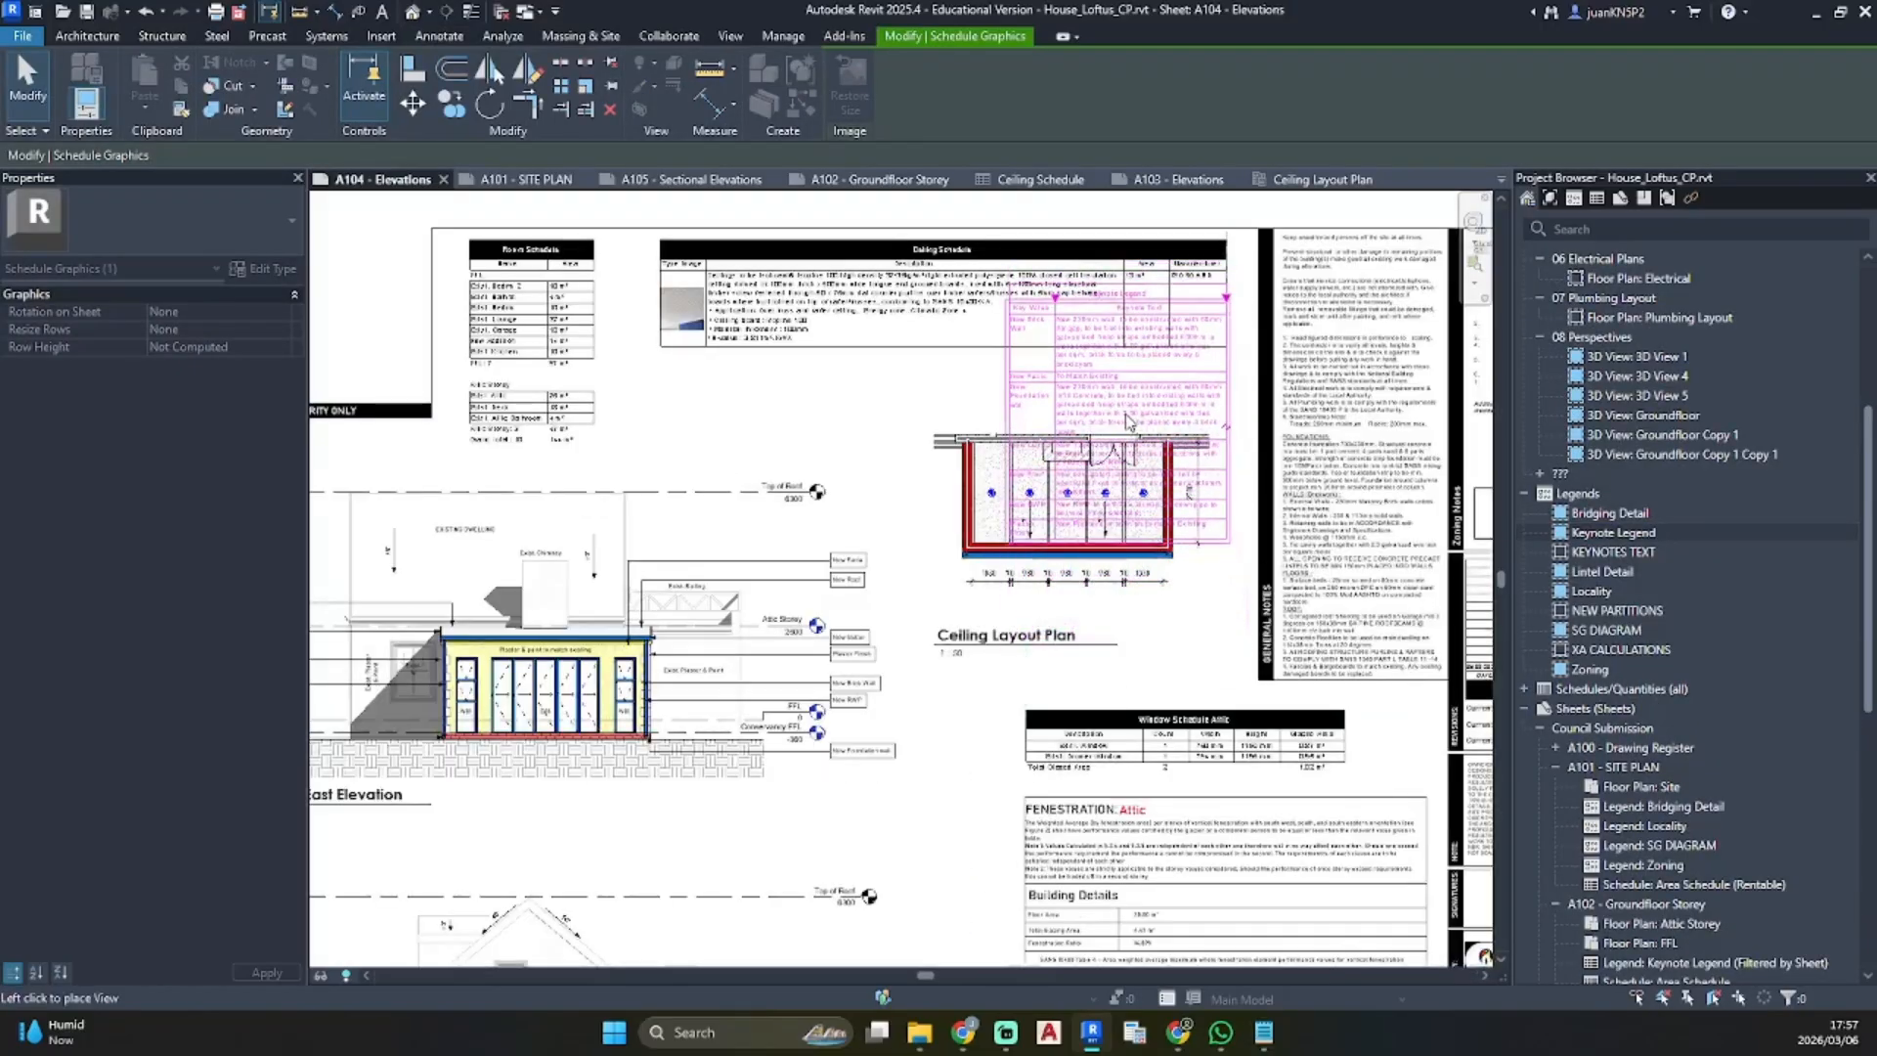
pyautogui.click(1148, 523)
# Move the Ceiling Schedule beside the Room Schedule with a narrower Description column, and place the Keynote Legend along the sheet's upper edge beside the General Notes
pyautogui.click(1108, 252)
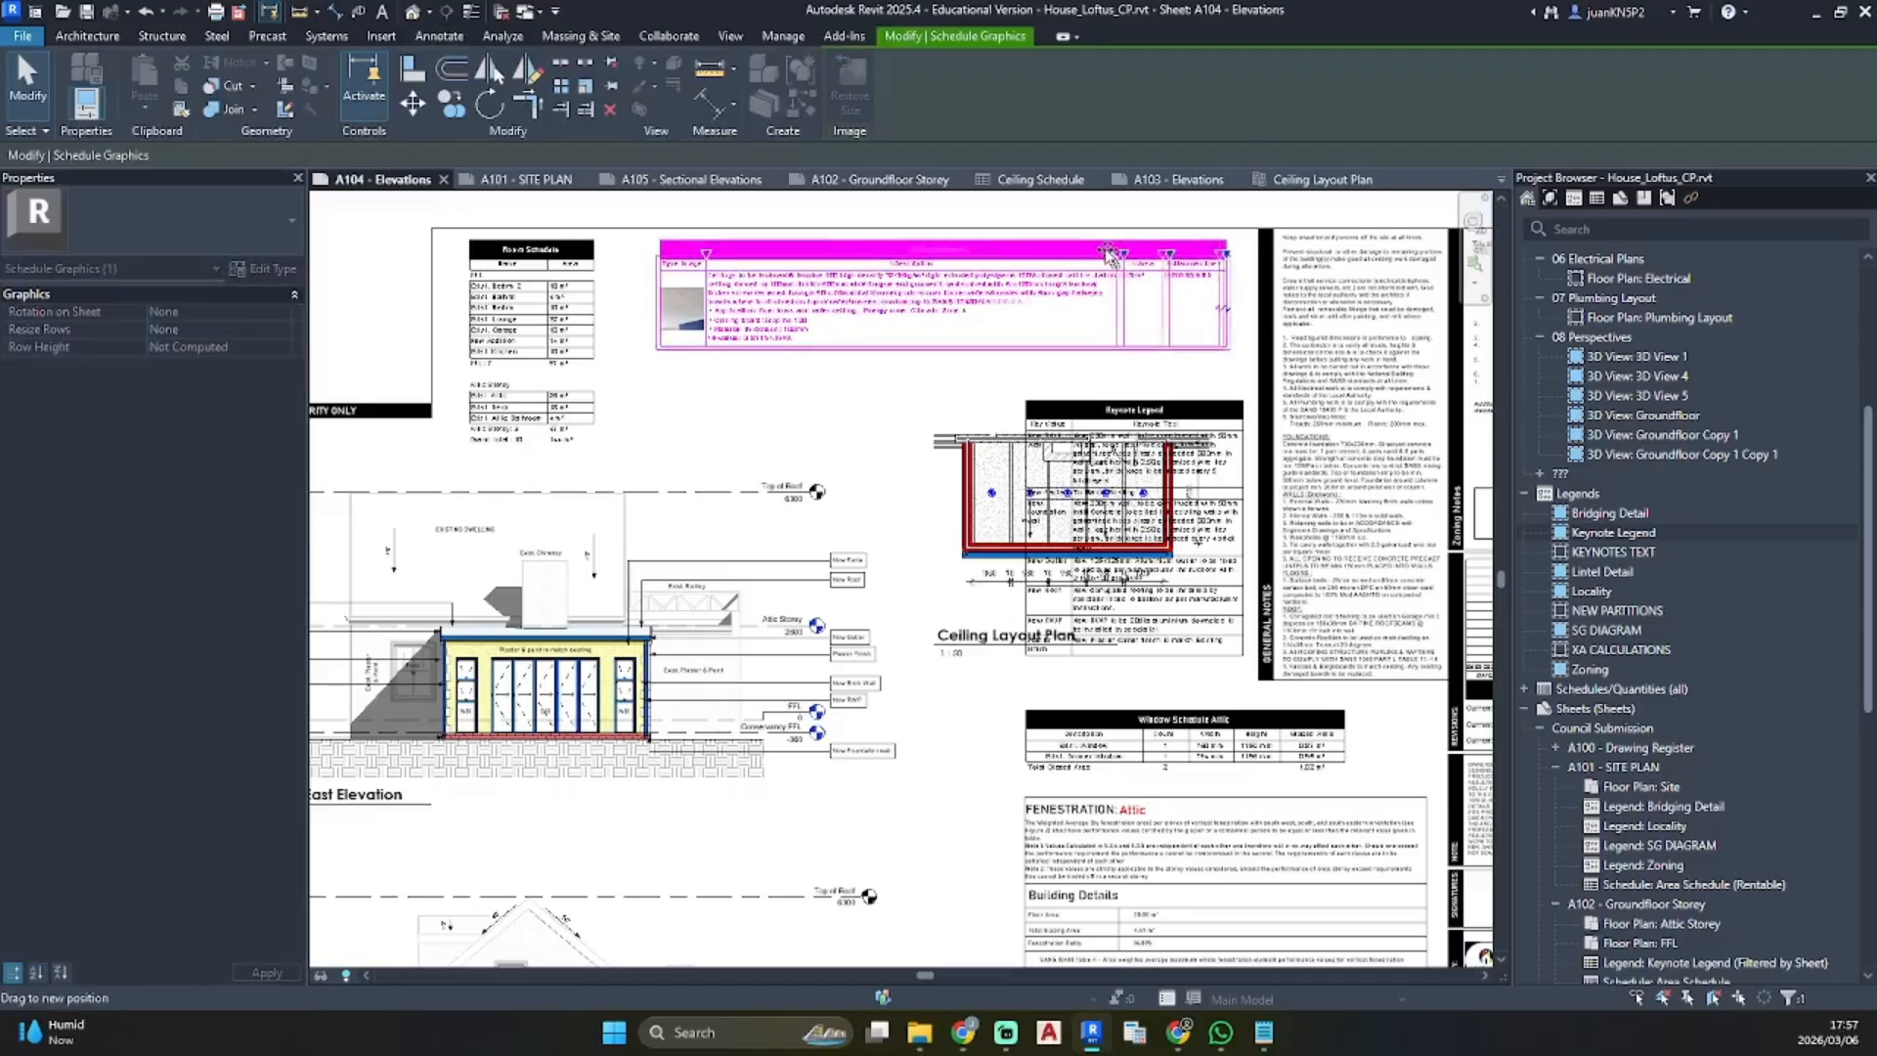
pyautogui.moveTo(1108, 252); pyautogui.dragTo(727, 251)
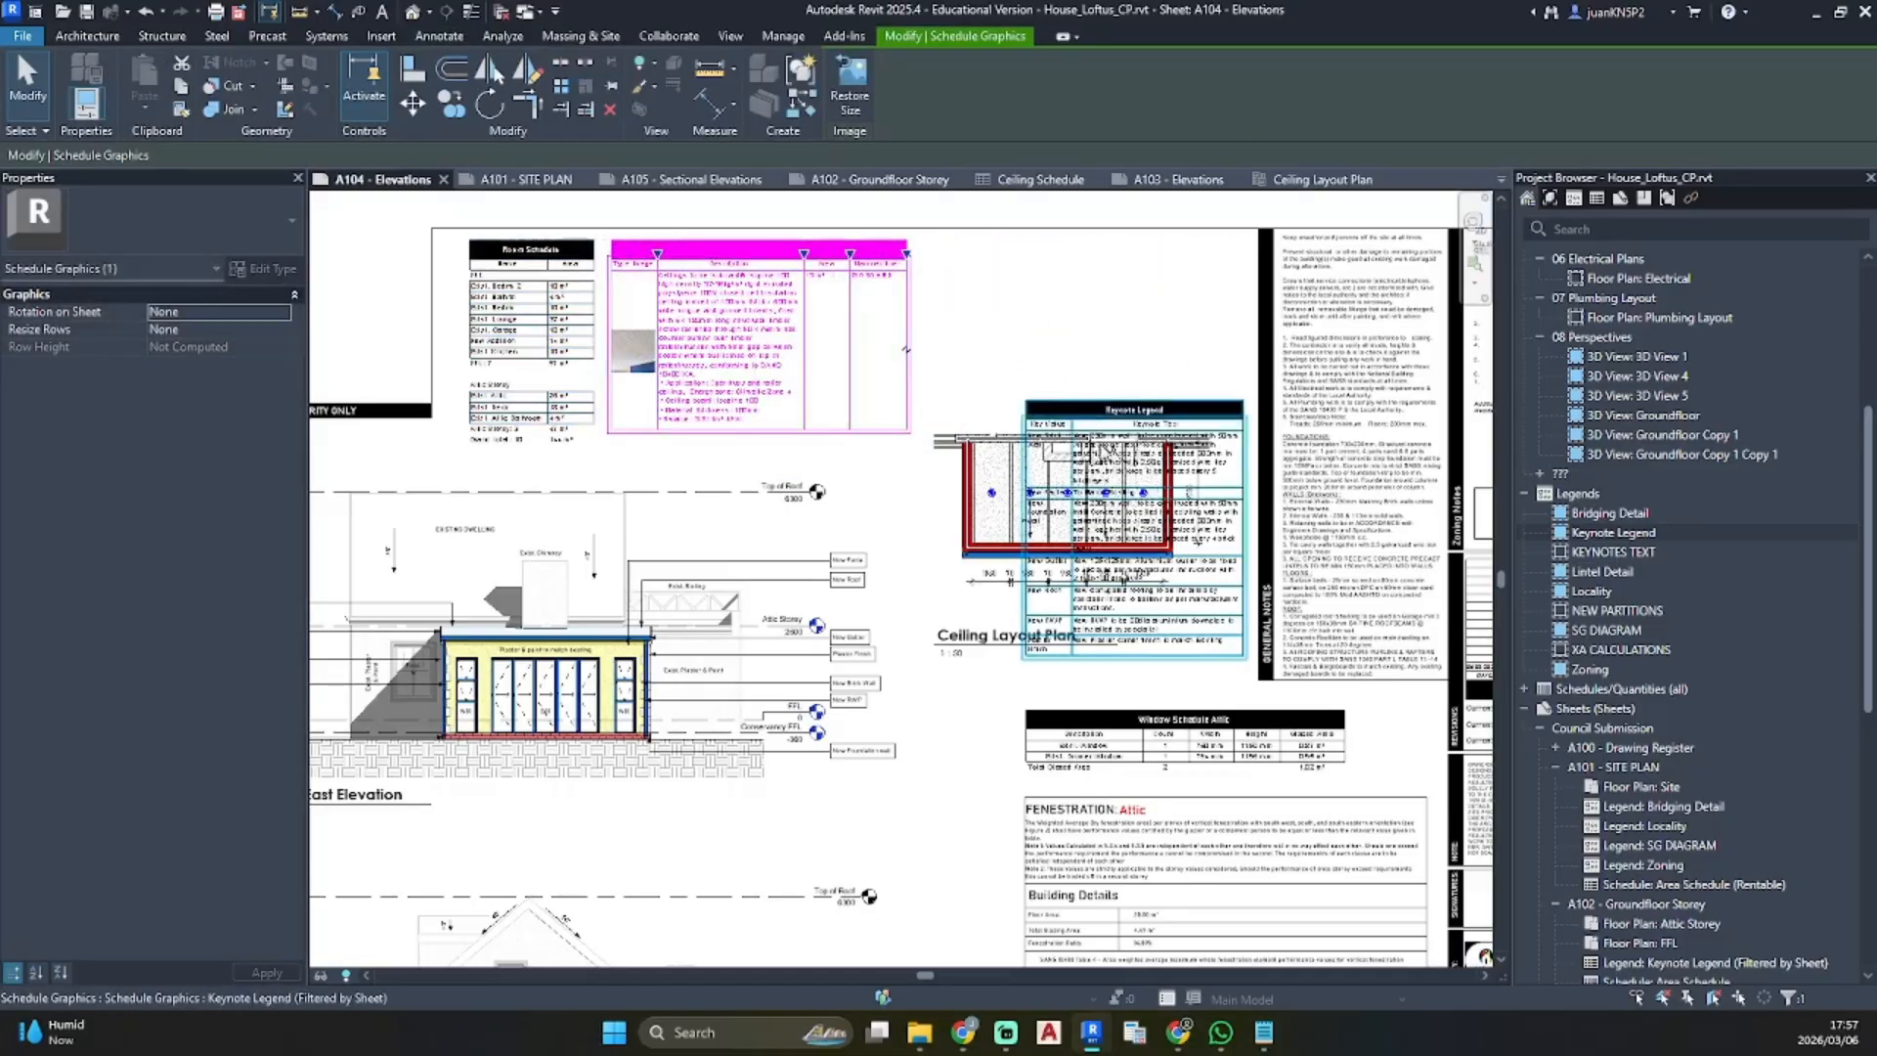
pyautogui.moveTo(1124, 426); pyautogui.dragTo(1124, 266)
# Move the Ceiling Layout Plan and its title down so they sit between the Keynote Legend and the Window Schedule Attic
pyautogui.moveTo(1008, 528); pyautogui.dragTo(1008, 631)
pyautogui.click(971, 755)
pyautogui.scroll(3, 970, 755)
pyautogui.click(999, 674)
pyautogui.press('Escape')
pyautogui.press('Escape')
pyautogui.scroll(-4, 1173, 489)
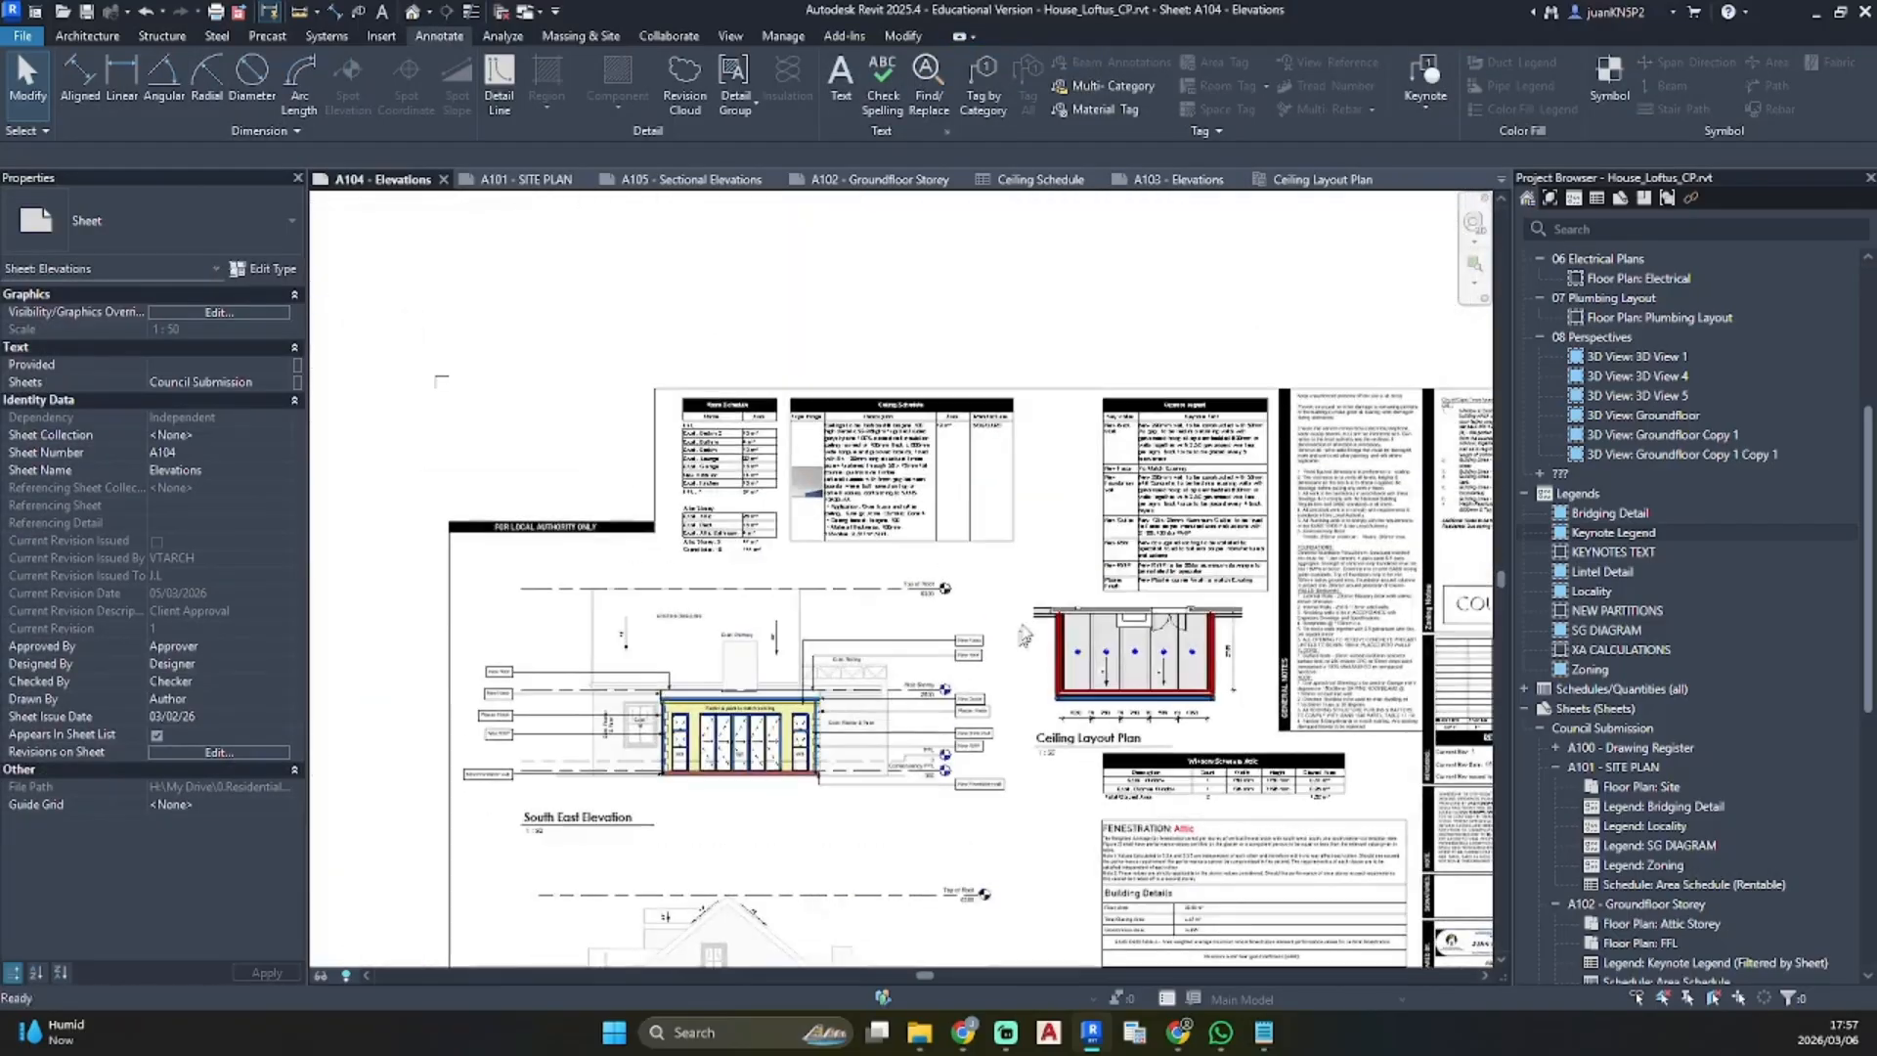
# Widen the Ceiling Schedule's Description column so the table extends almost to the Keynote Legend
pyautogui.click(1256, 406)
pyautogui.scroll(2, 1257, 406)
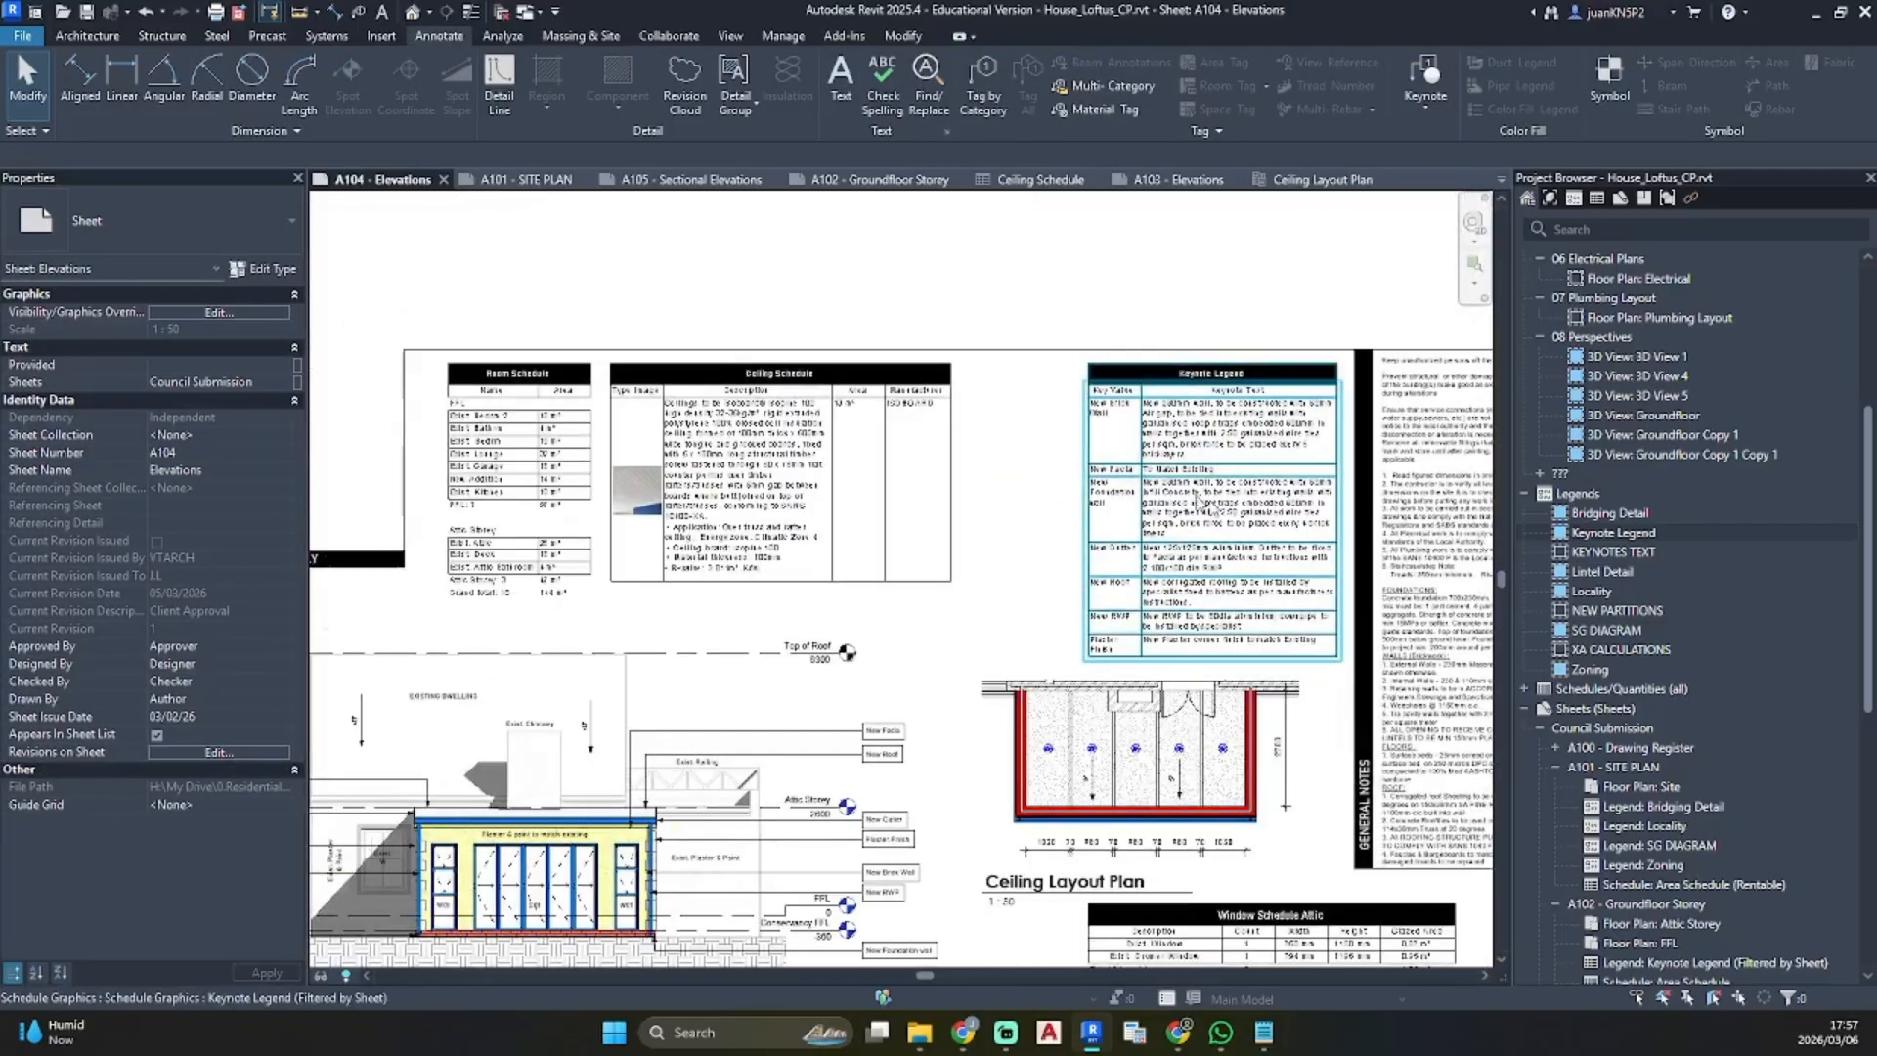
pyautogui.moveTo(837, 389); pyautogui.dragTo(941, 391)
pyautogui.press('Escape')
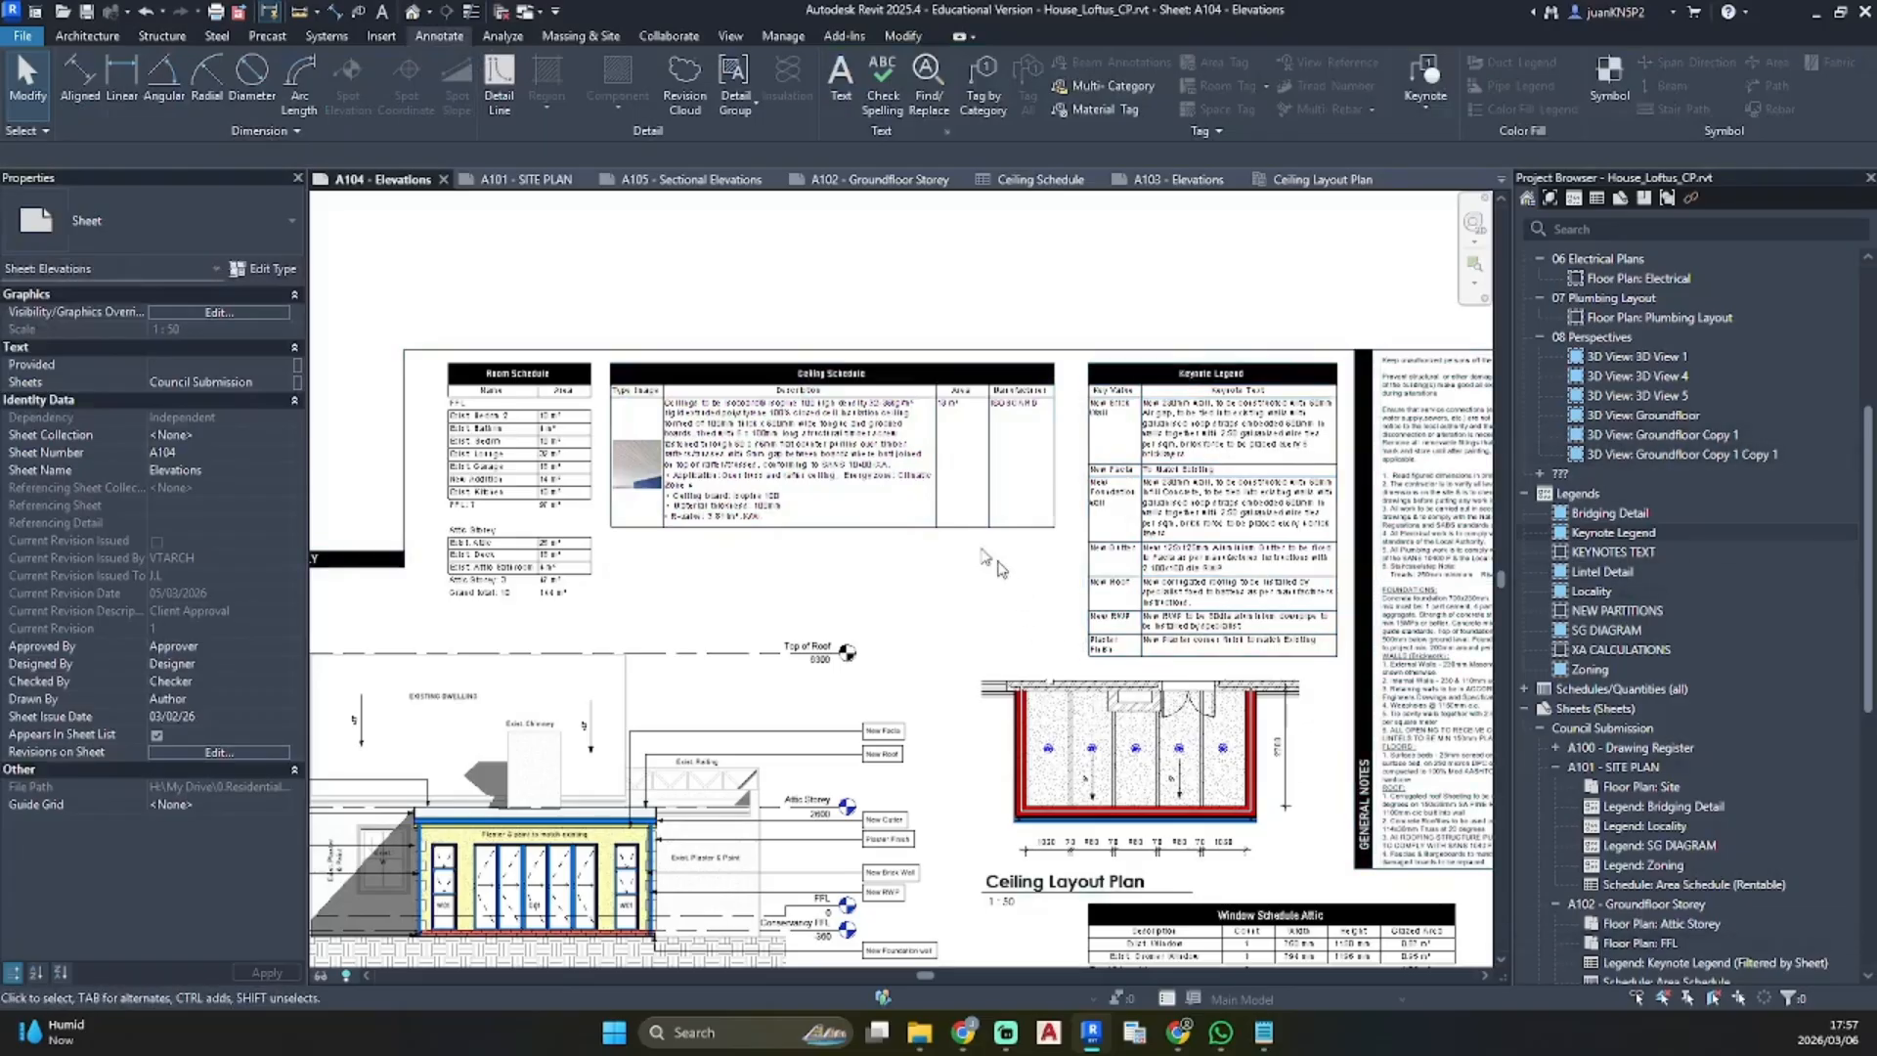
pyautogui.click(1009, 374)
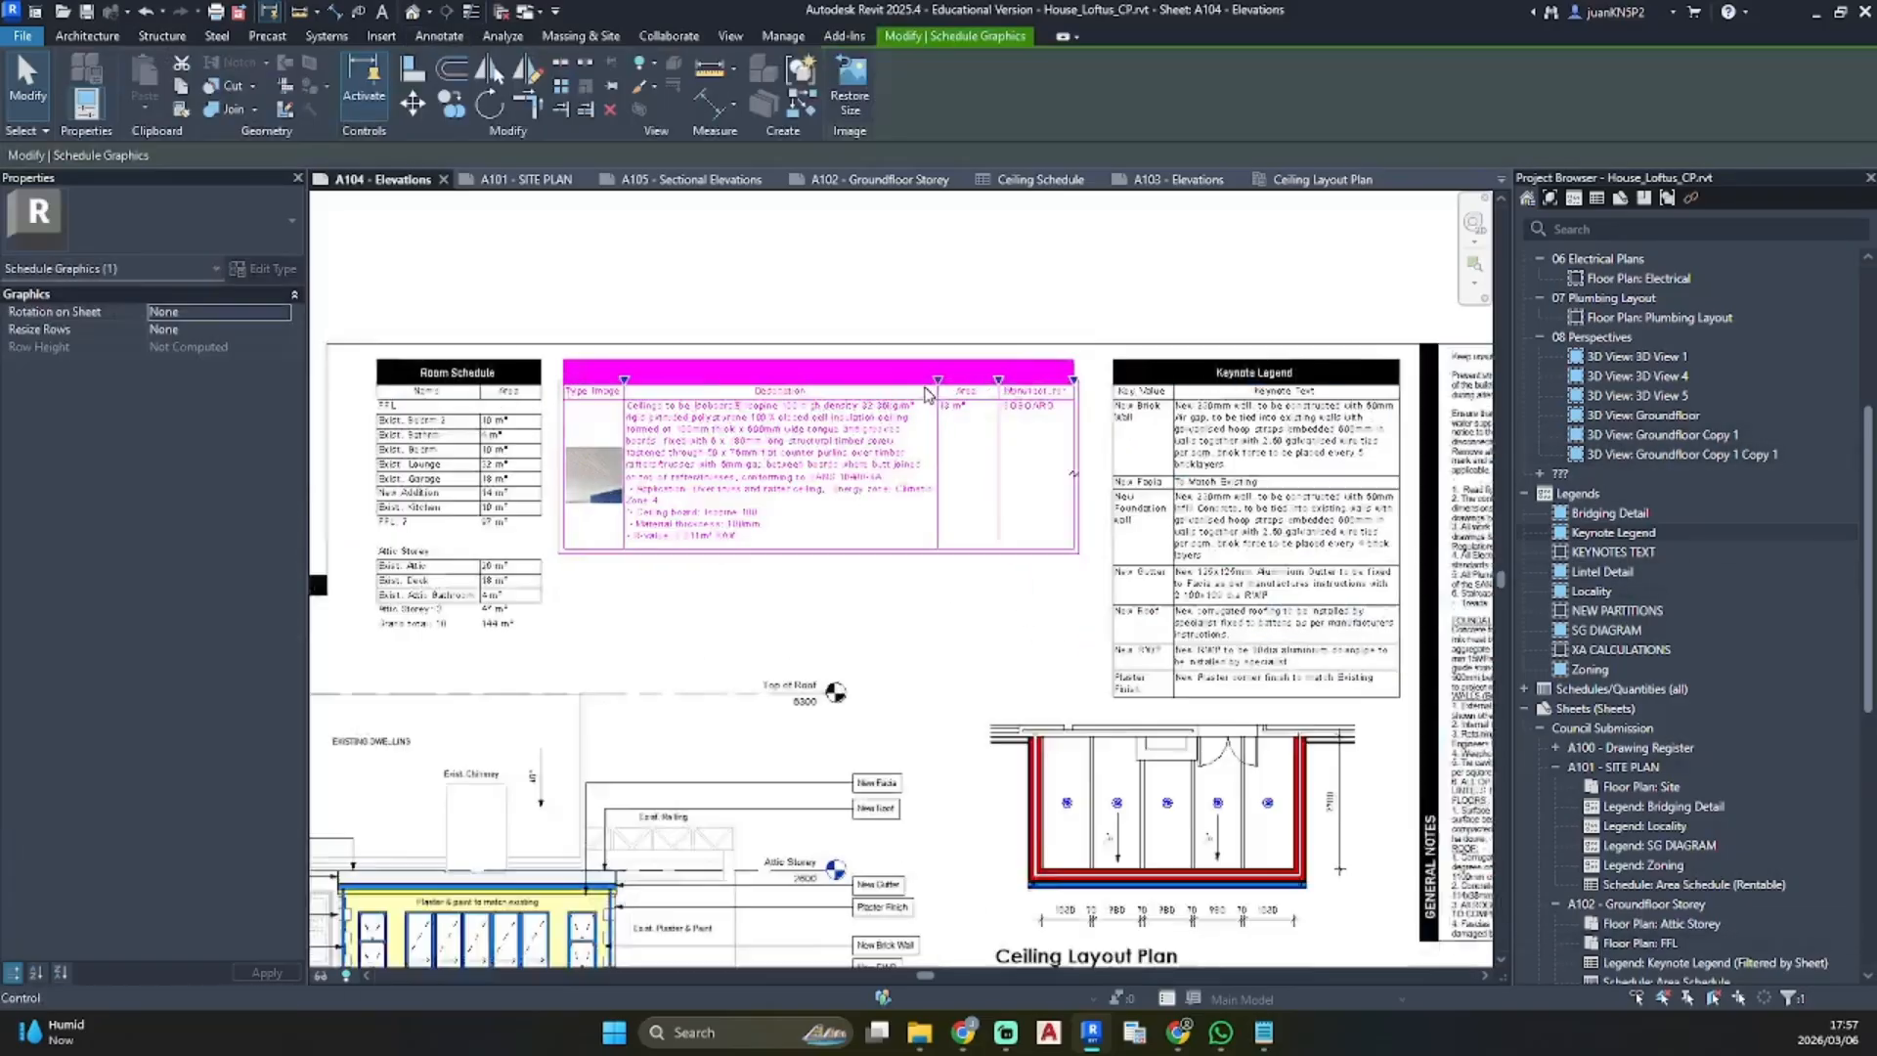
pyautogui.scroll(3, 900, 388)
pyautogui.press('Escape')
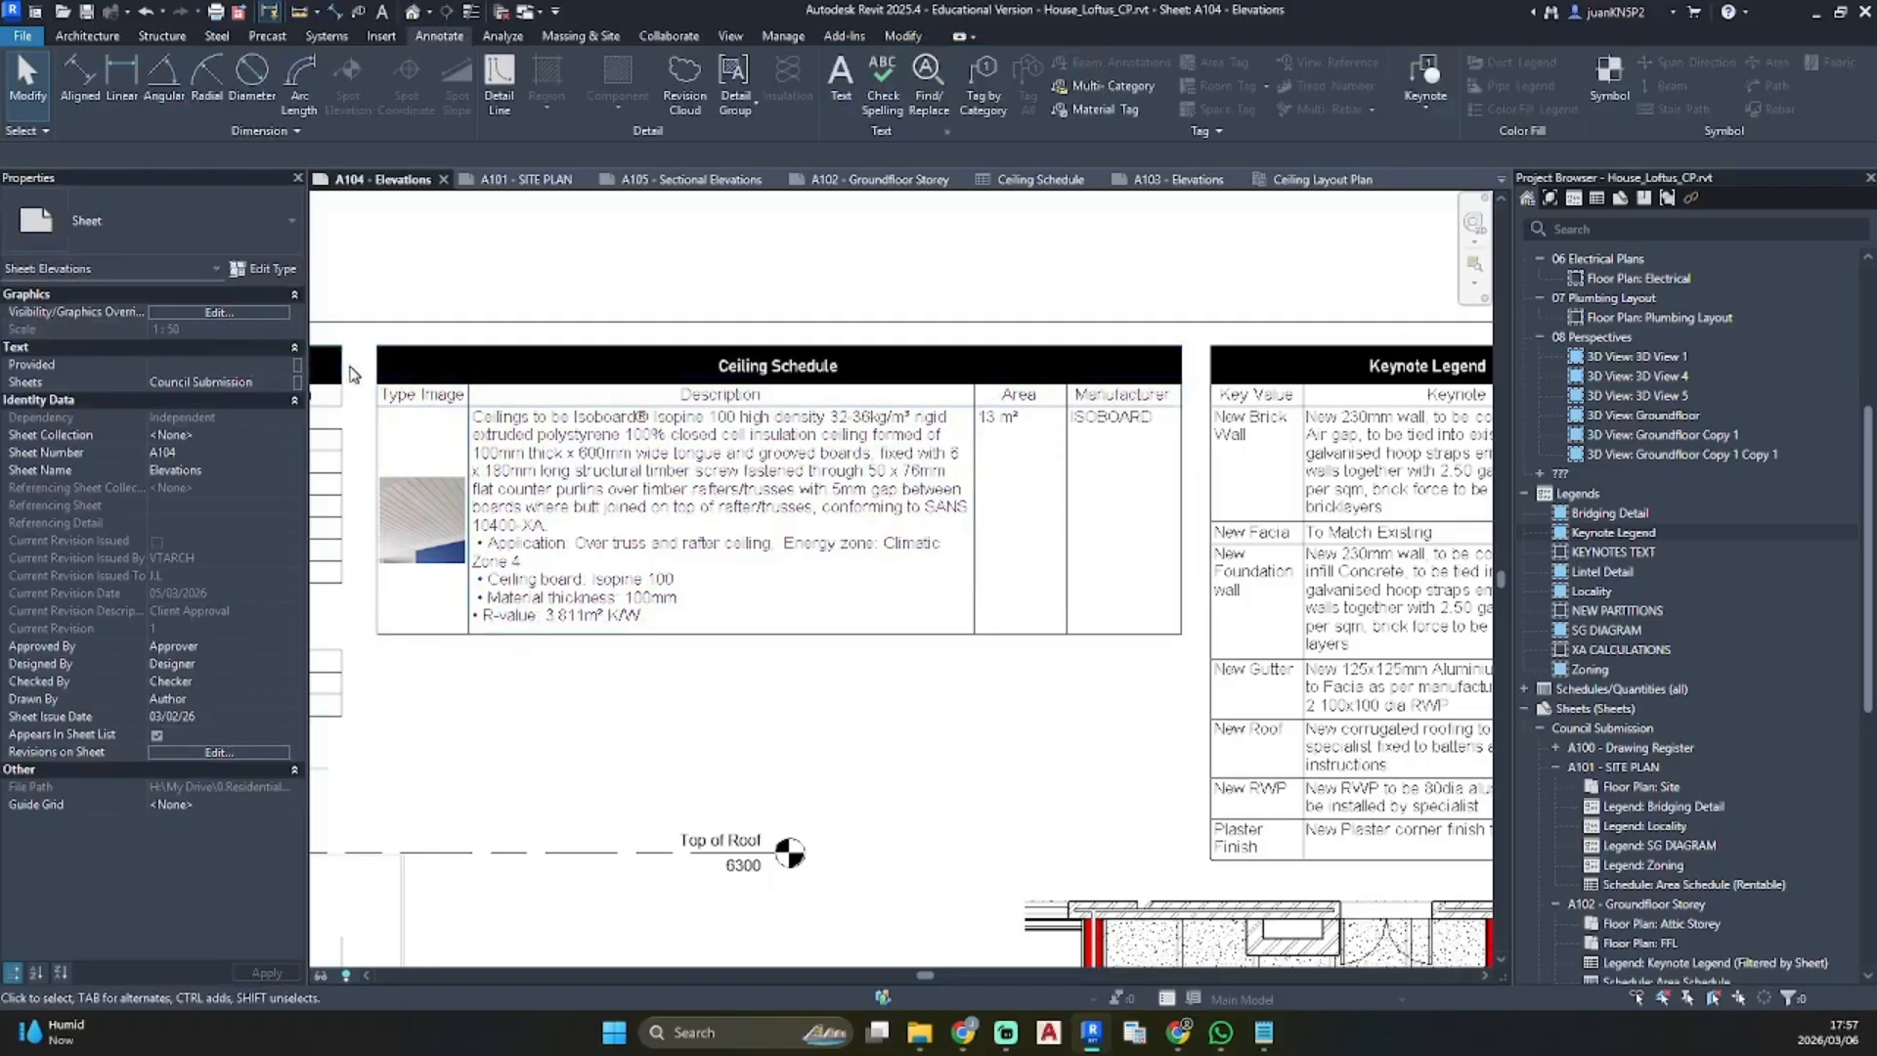
# Activate the South West Elevation and tag the addition's foundation wall with the New Foundation wall element keynote, placing the text below and beyond the level heads
pyautogui.scroll(-5, 941, 406)
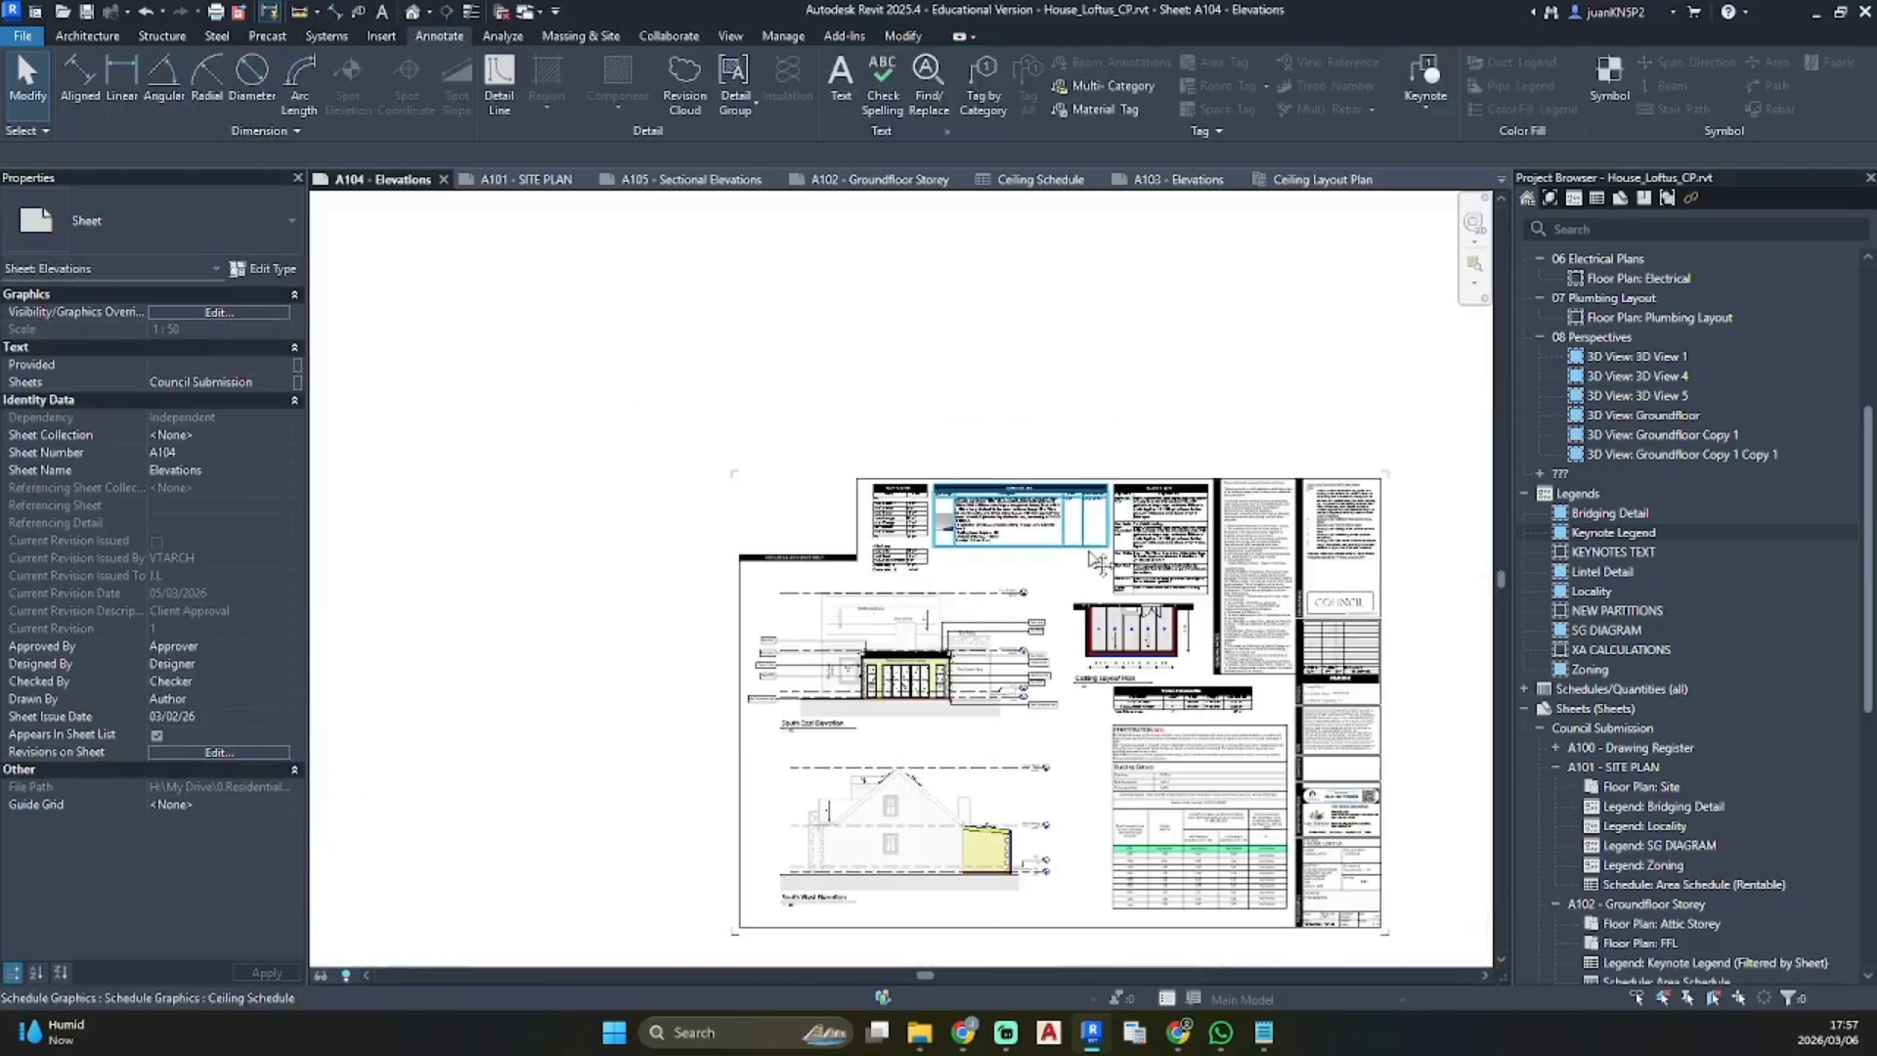
pyautogui.scroll(4, 896, 679)
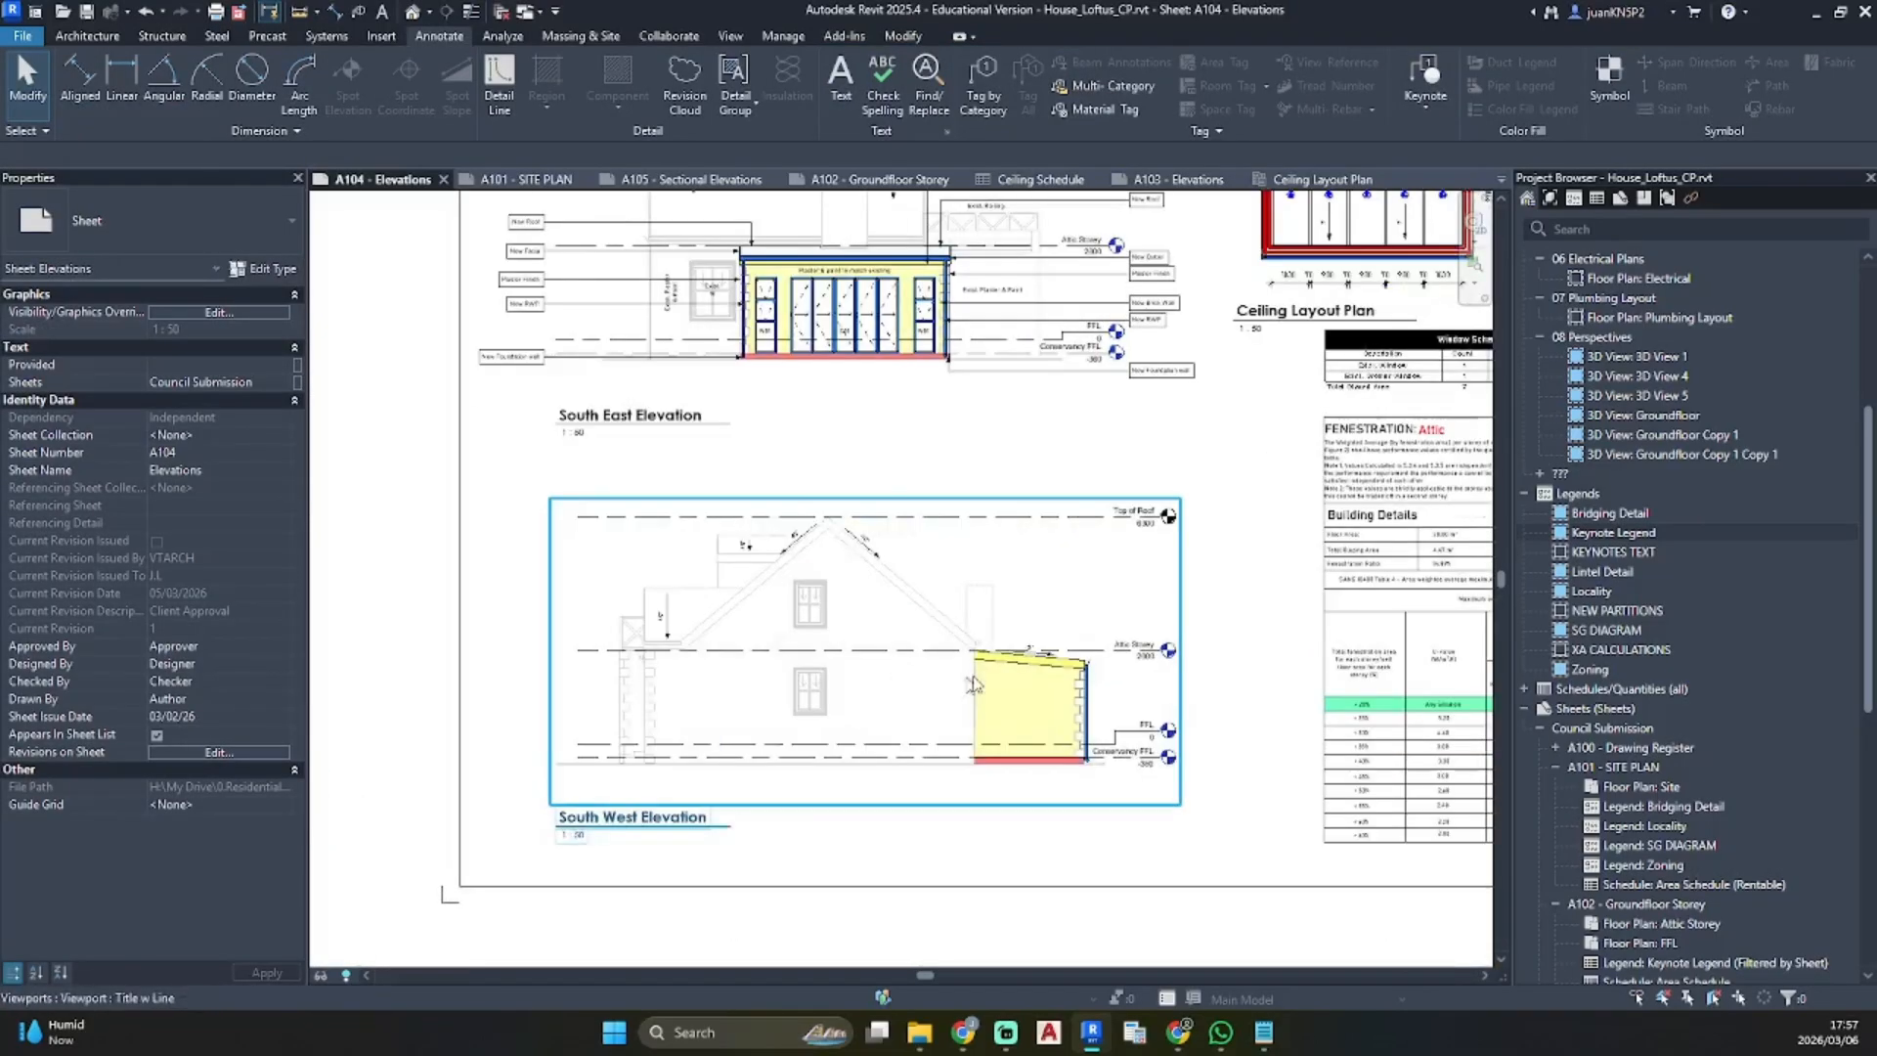
pyautogui.doubleClick(1080, 782)
pyautogui.scroll(4, 1080, 782)
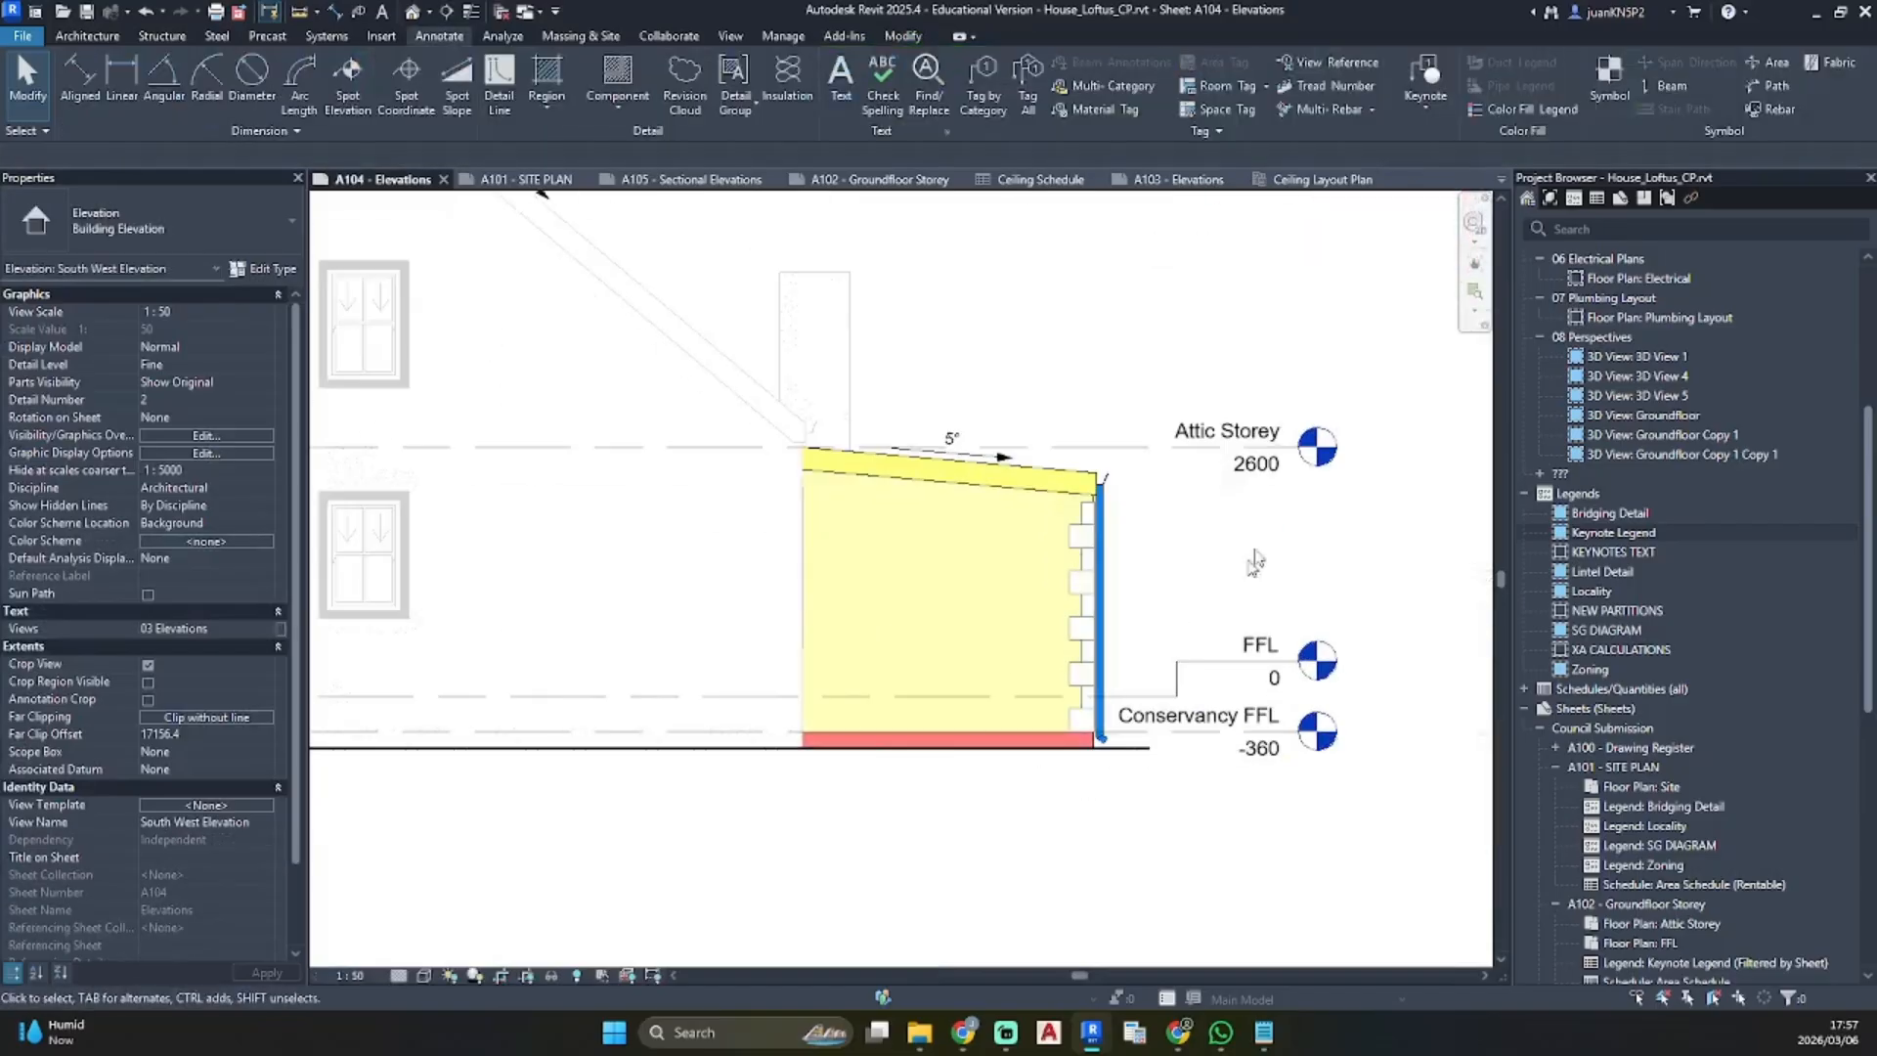
pyautogui.click(1425, 78)
pyautogui.moveTo(1112, 609); pyautogui.dragTo(875, 556, button='middle')
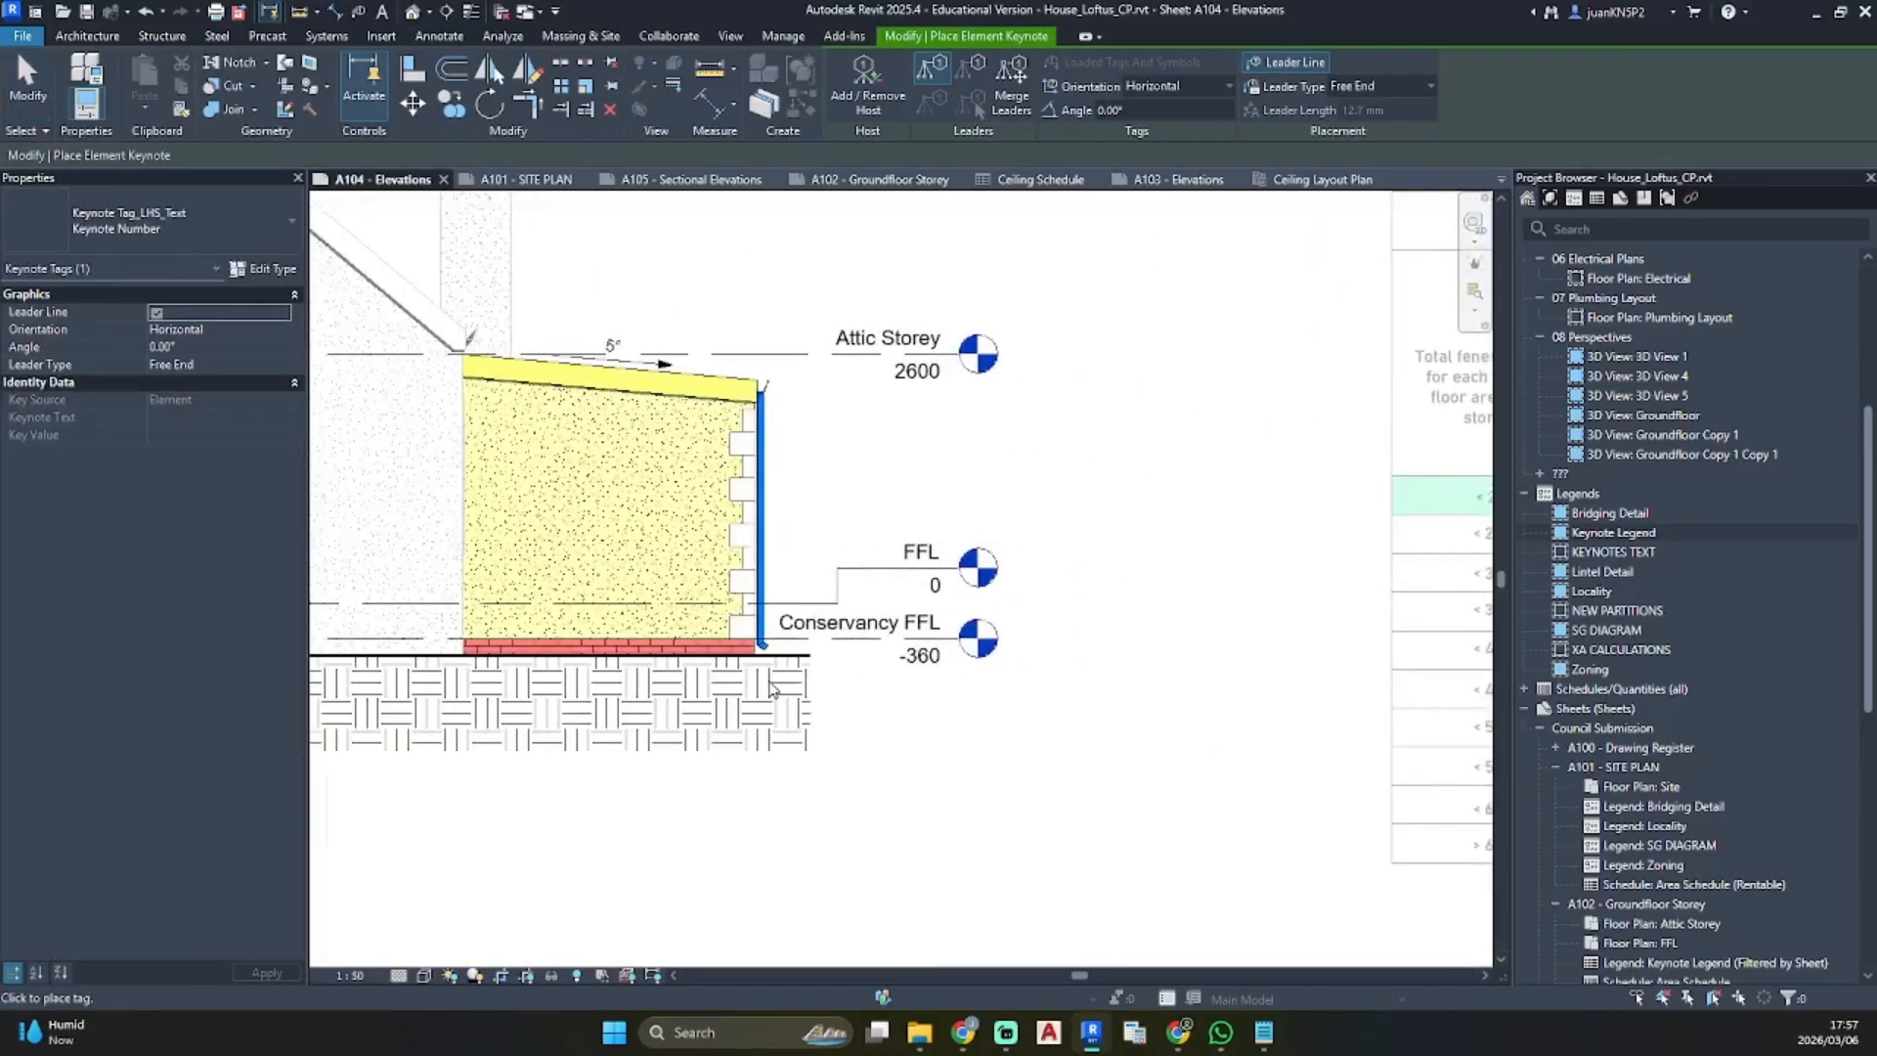
pyautogui.scroll(3, 772, 690)
pyautogui.click(157, 223)
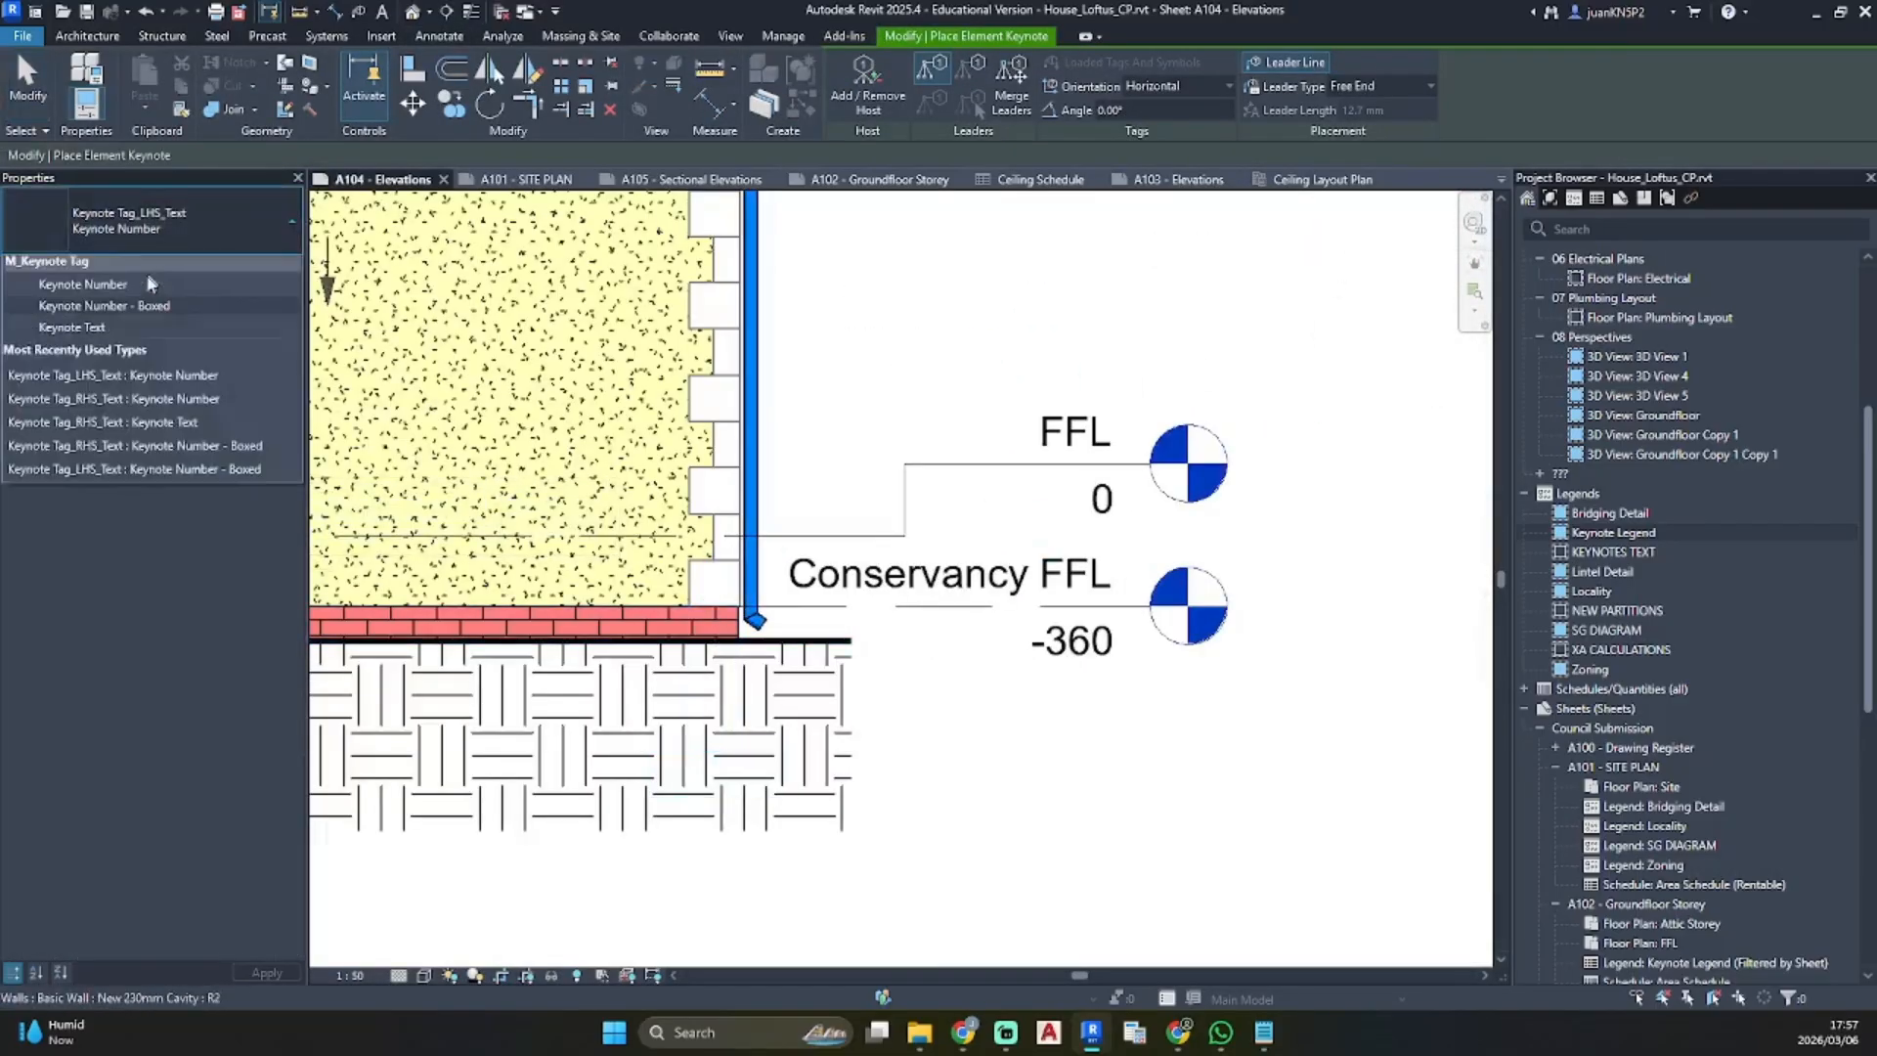
pyautogui.click(161, 208)
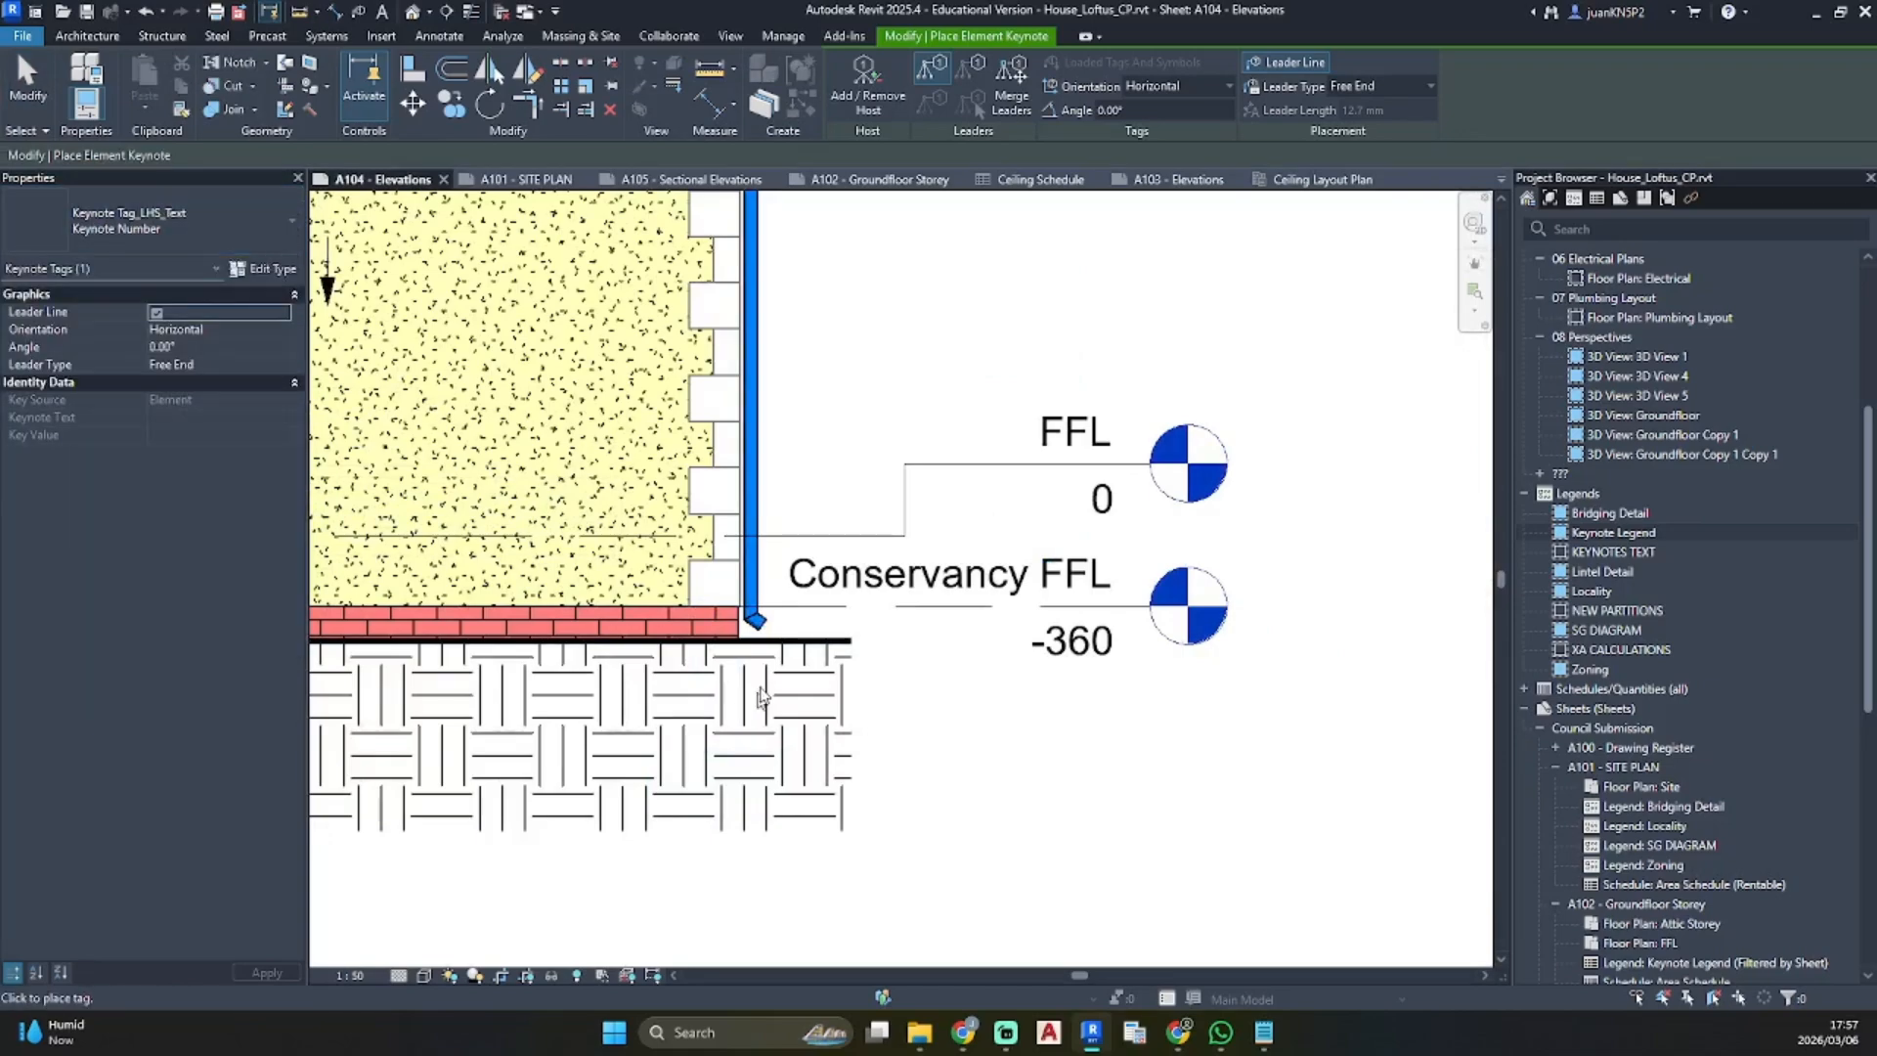
pyautogui.click(704, 644)
pyautogui.click(706, 886)
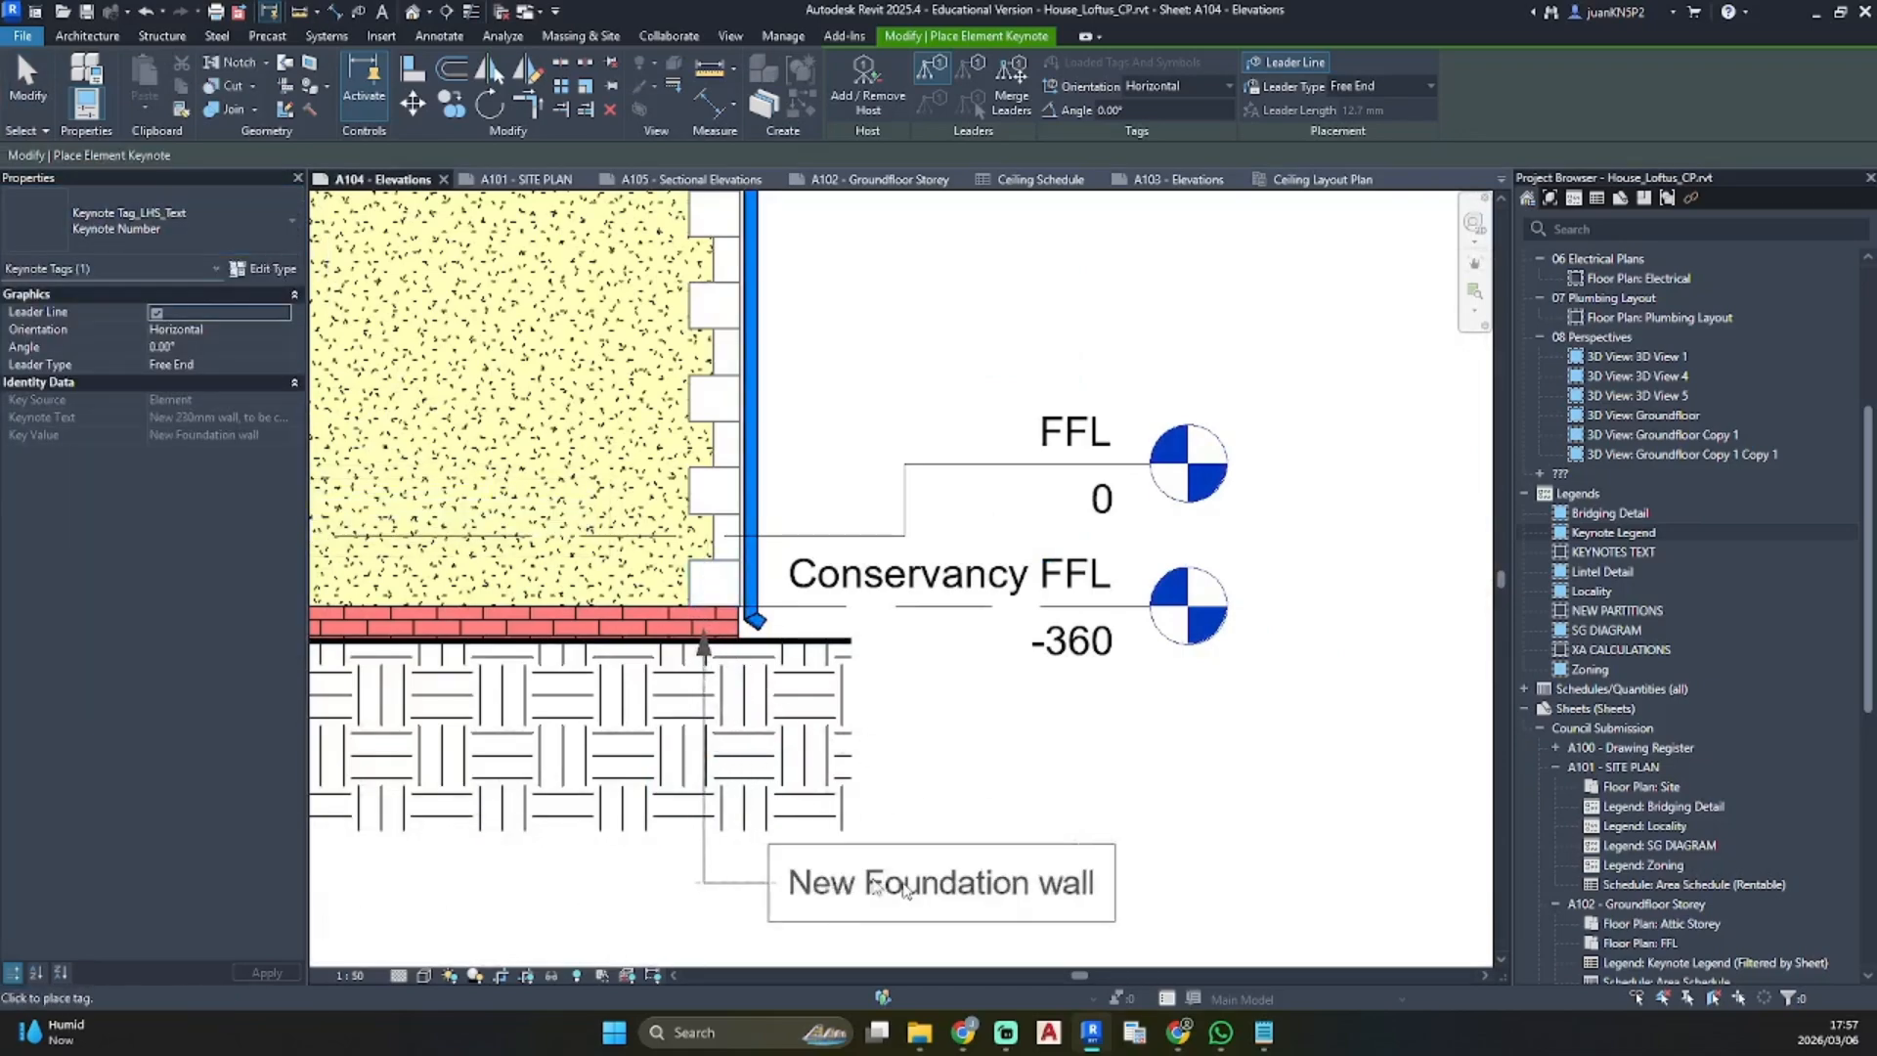
pyautogui.click(1281, 886)
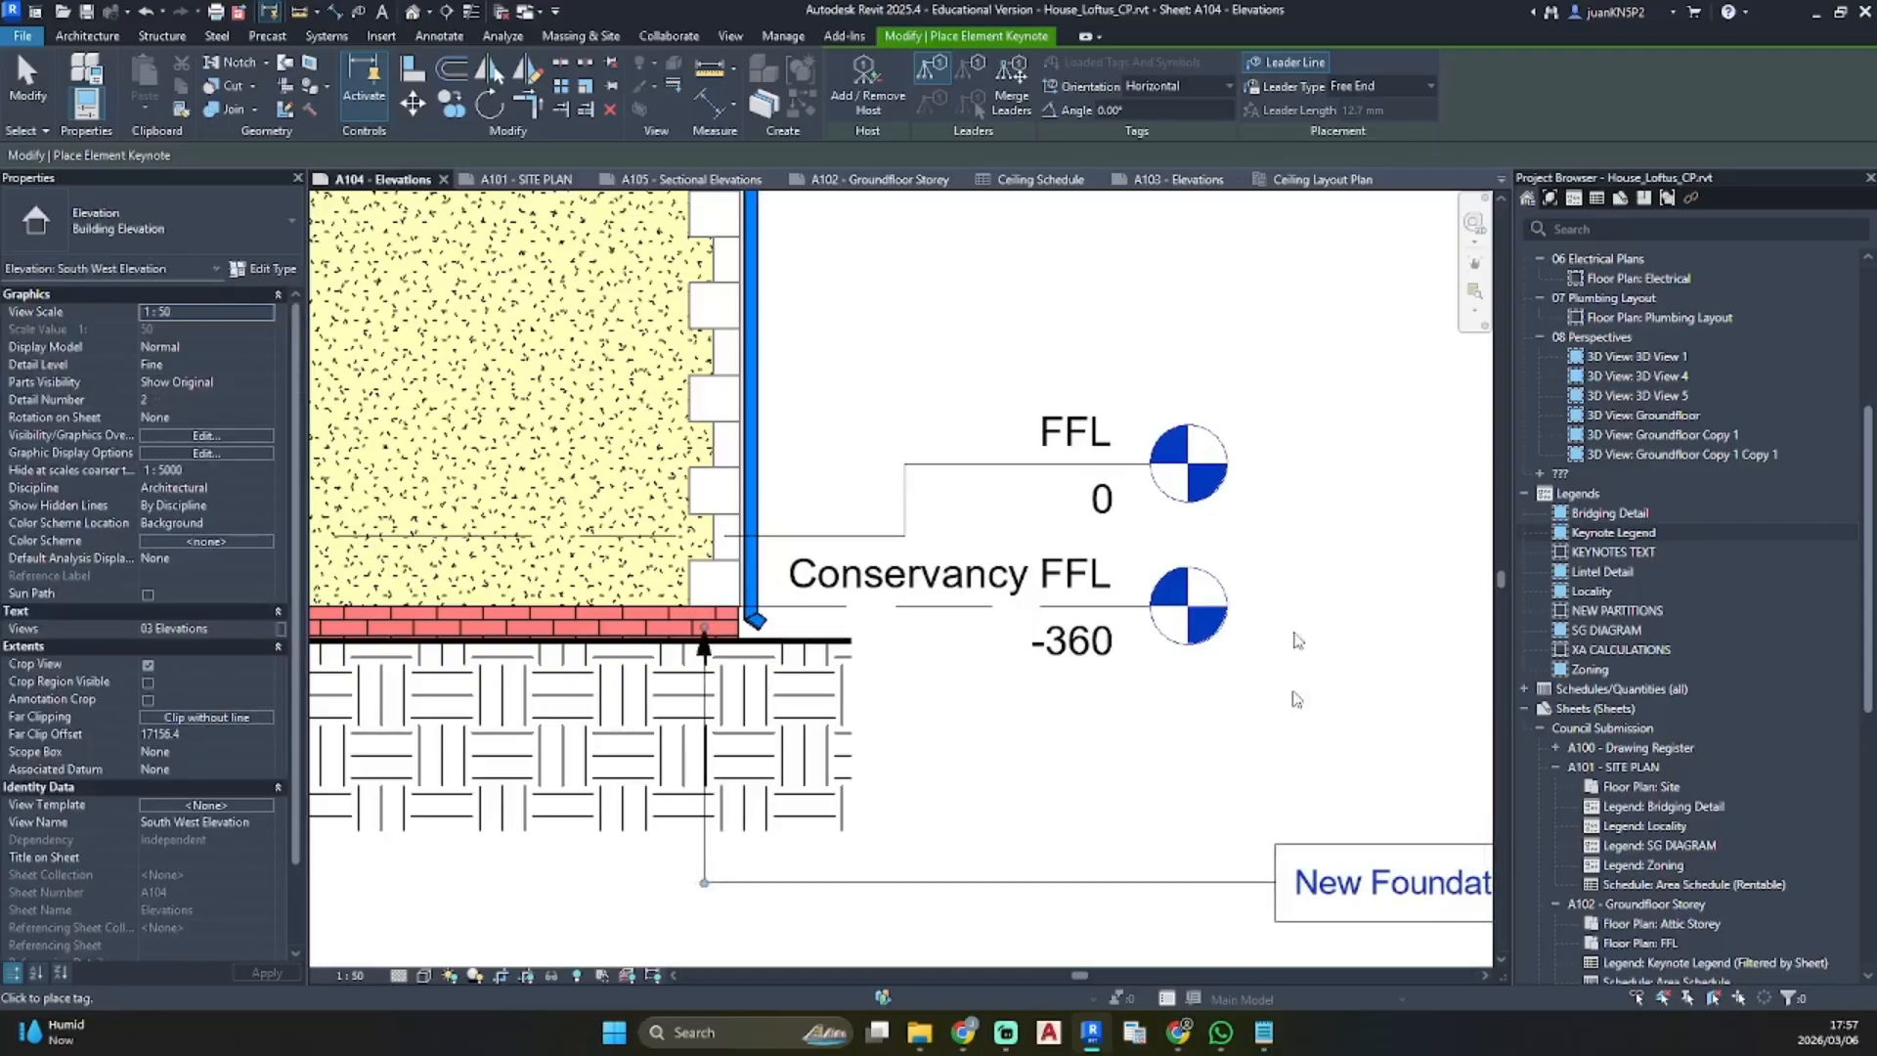
# Tag the downpipe with the New RWP keynote just above the FFL level, aligned with the New Foundation wall tag, and straighten its leader horizontally
pyautogui.scroll(-3, 817, 544)
pyautogui.scroll(3, 796, 541)
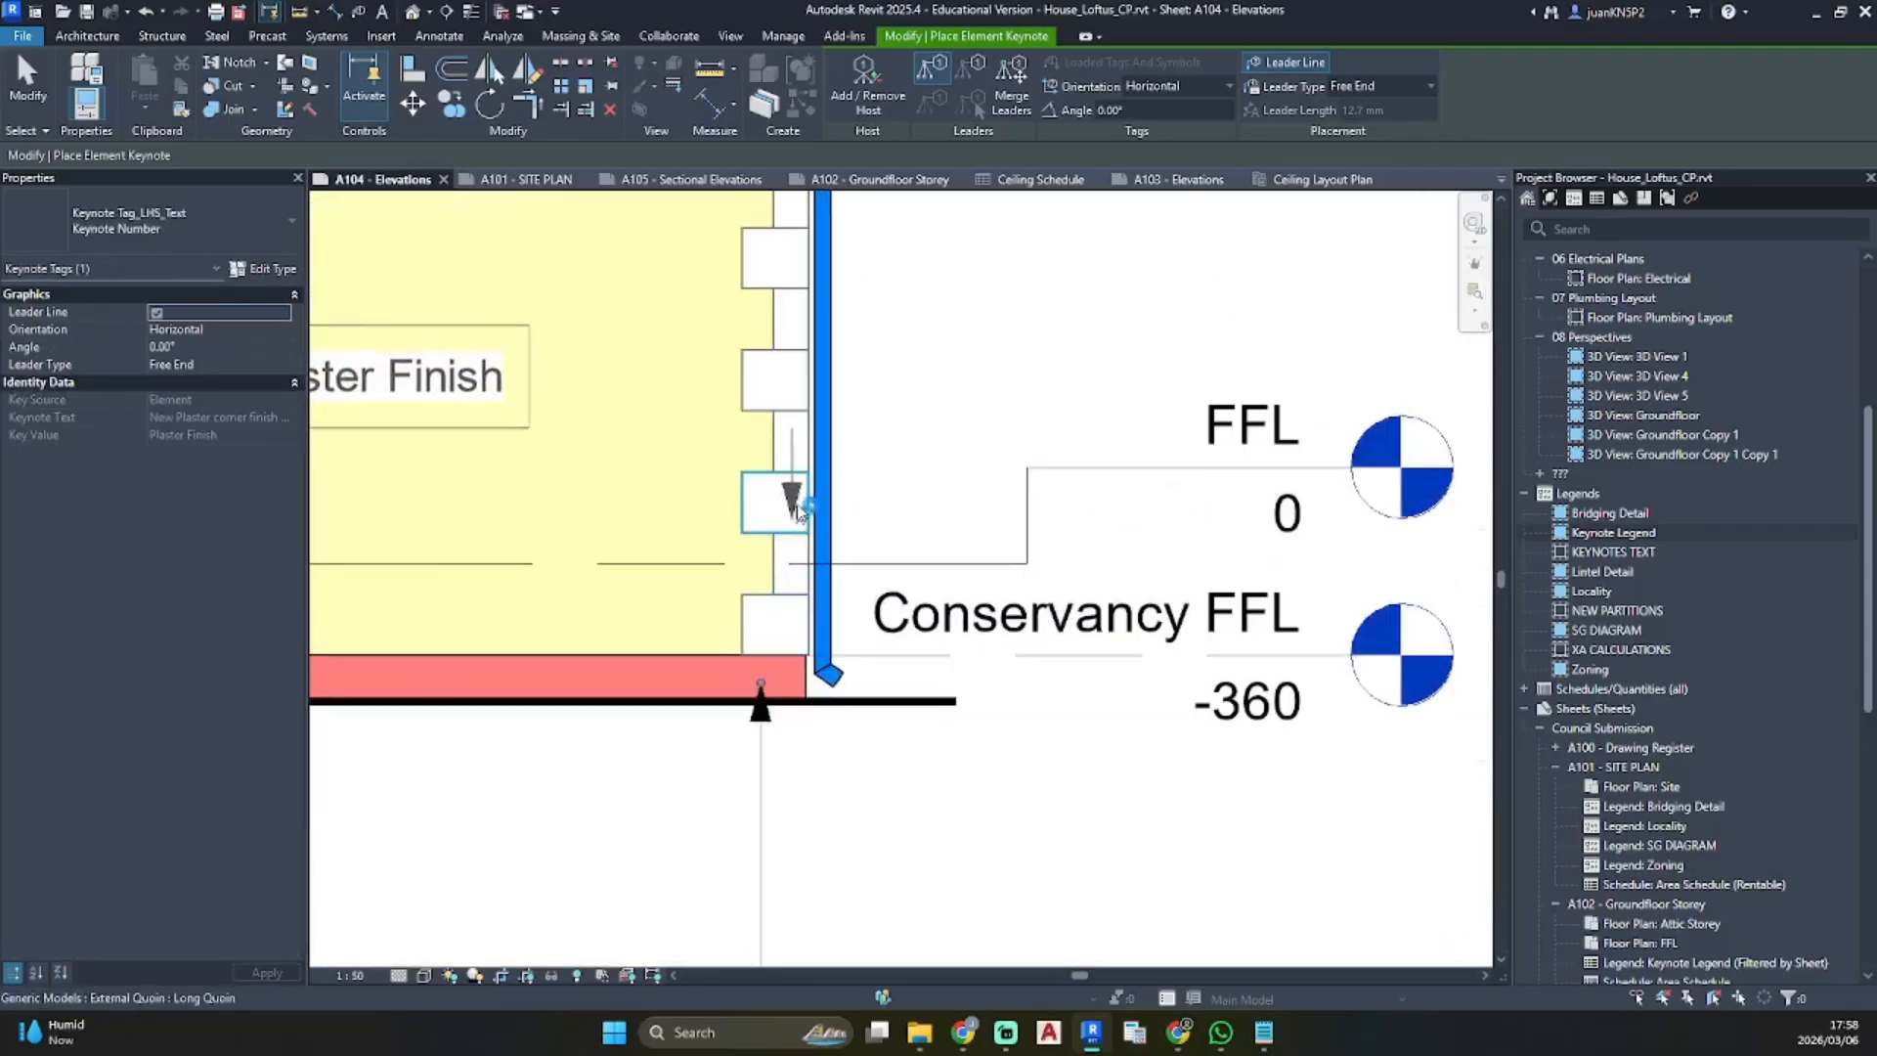
pyautogui.click(833, 367)
pyautogui.scroll(-2, 1176, 378)
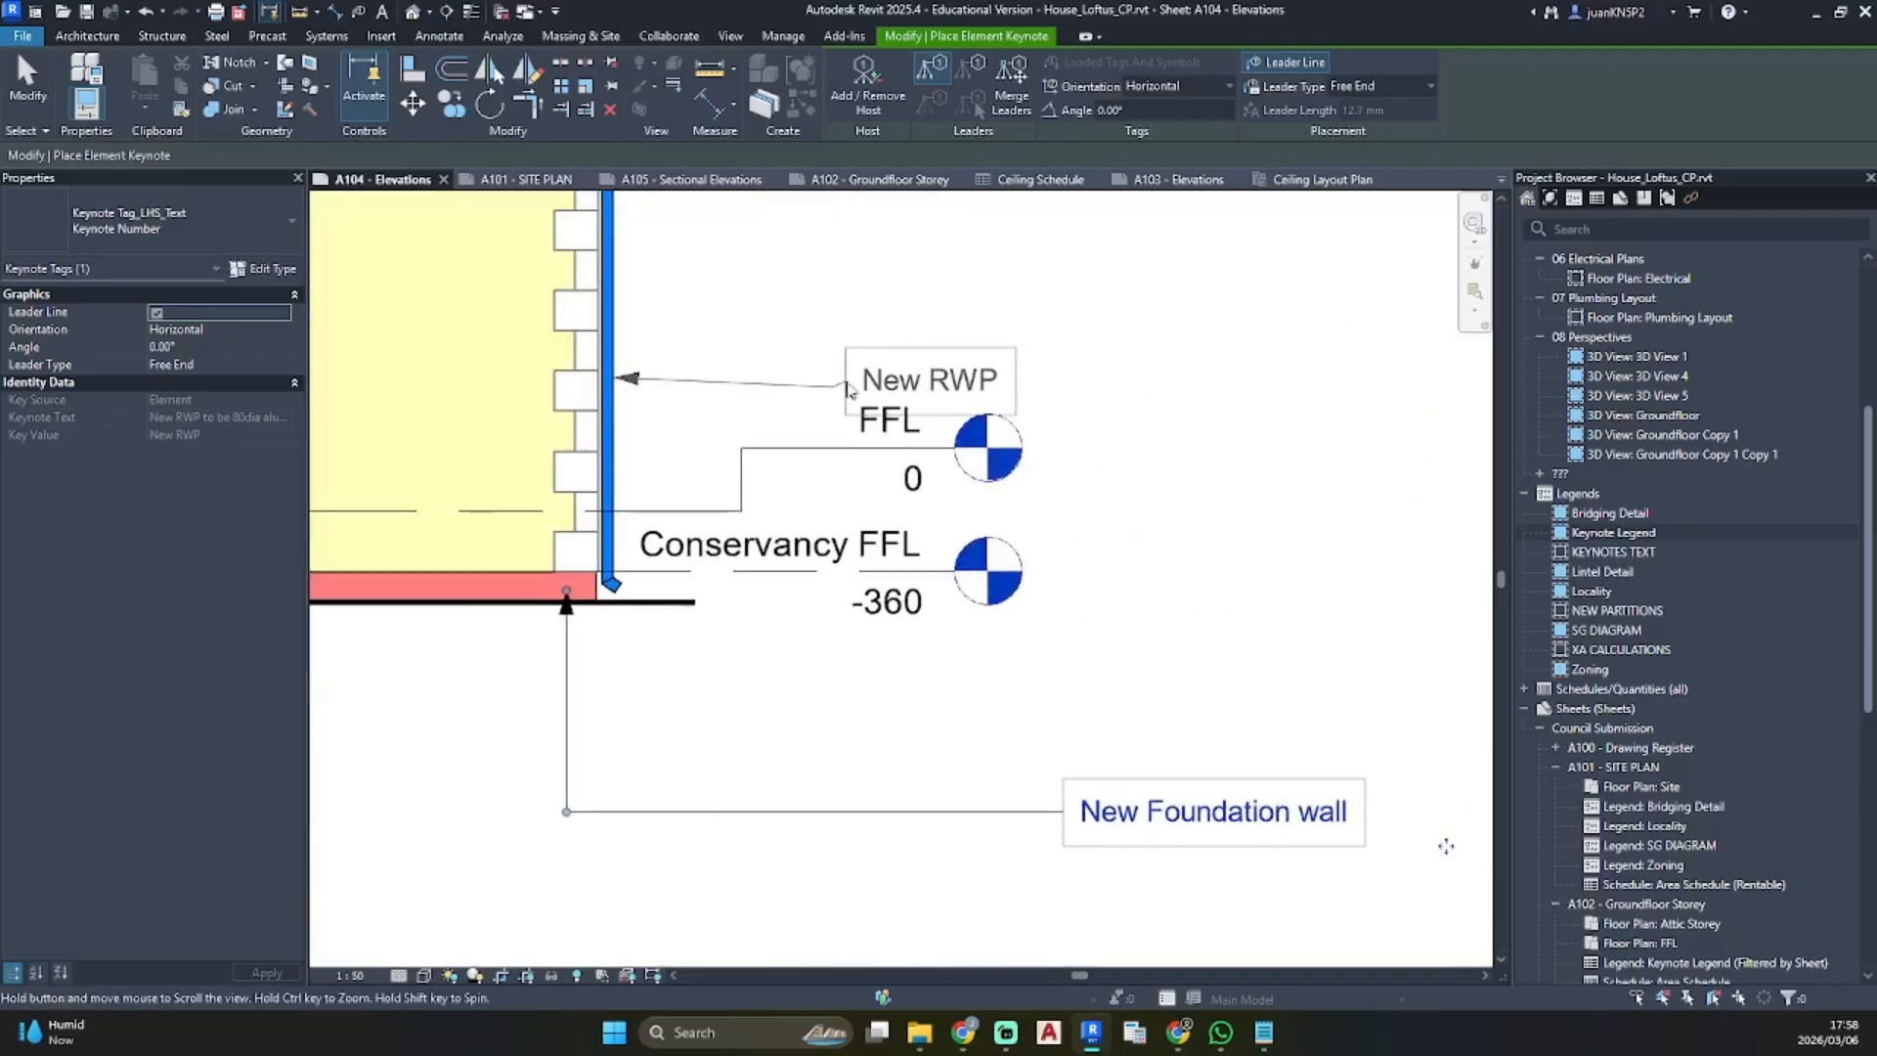
pyautogui.click(1052, 391)
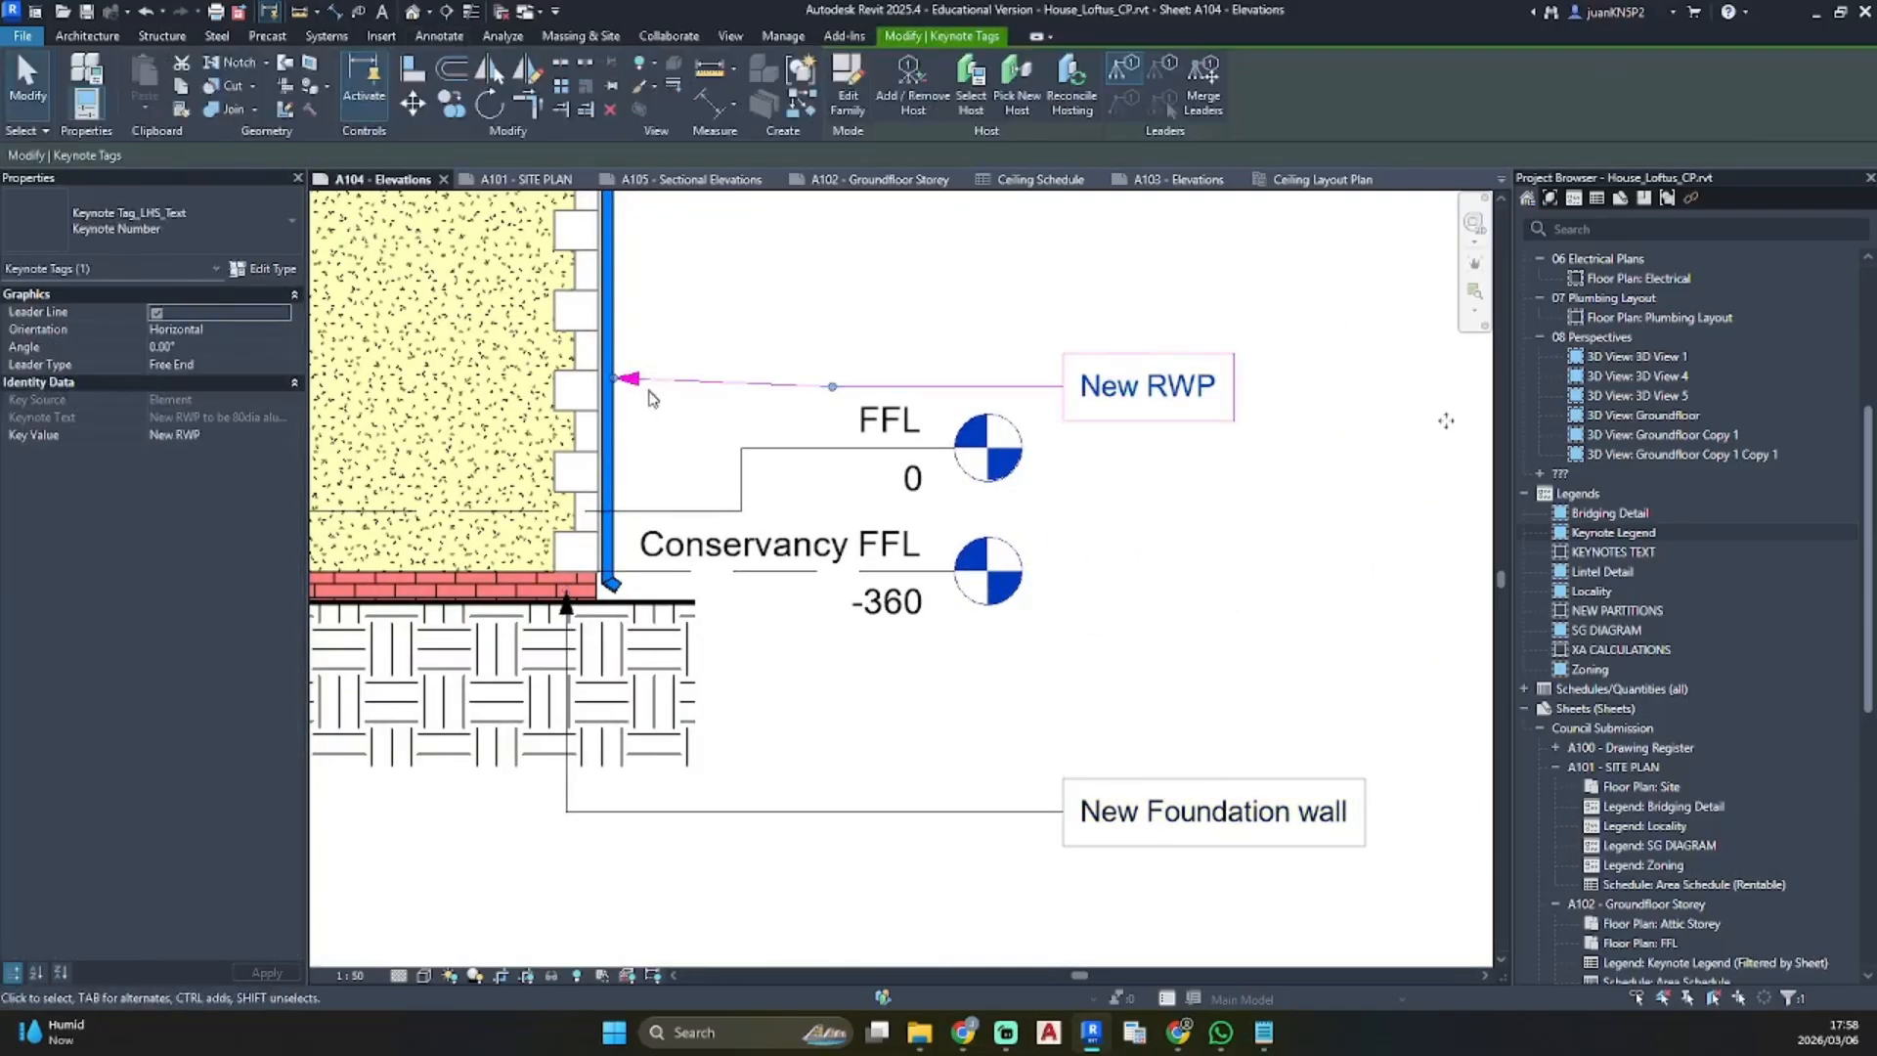
pyautogui.moveTo(615, 377); pyautogui.dragTo(601, 390)
pyautogui.press('Escape')
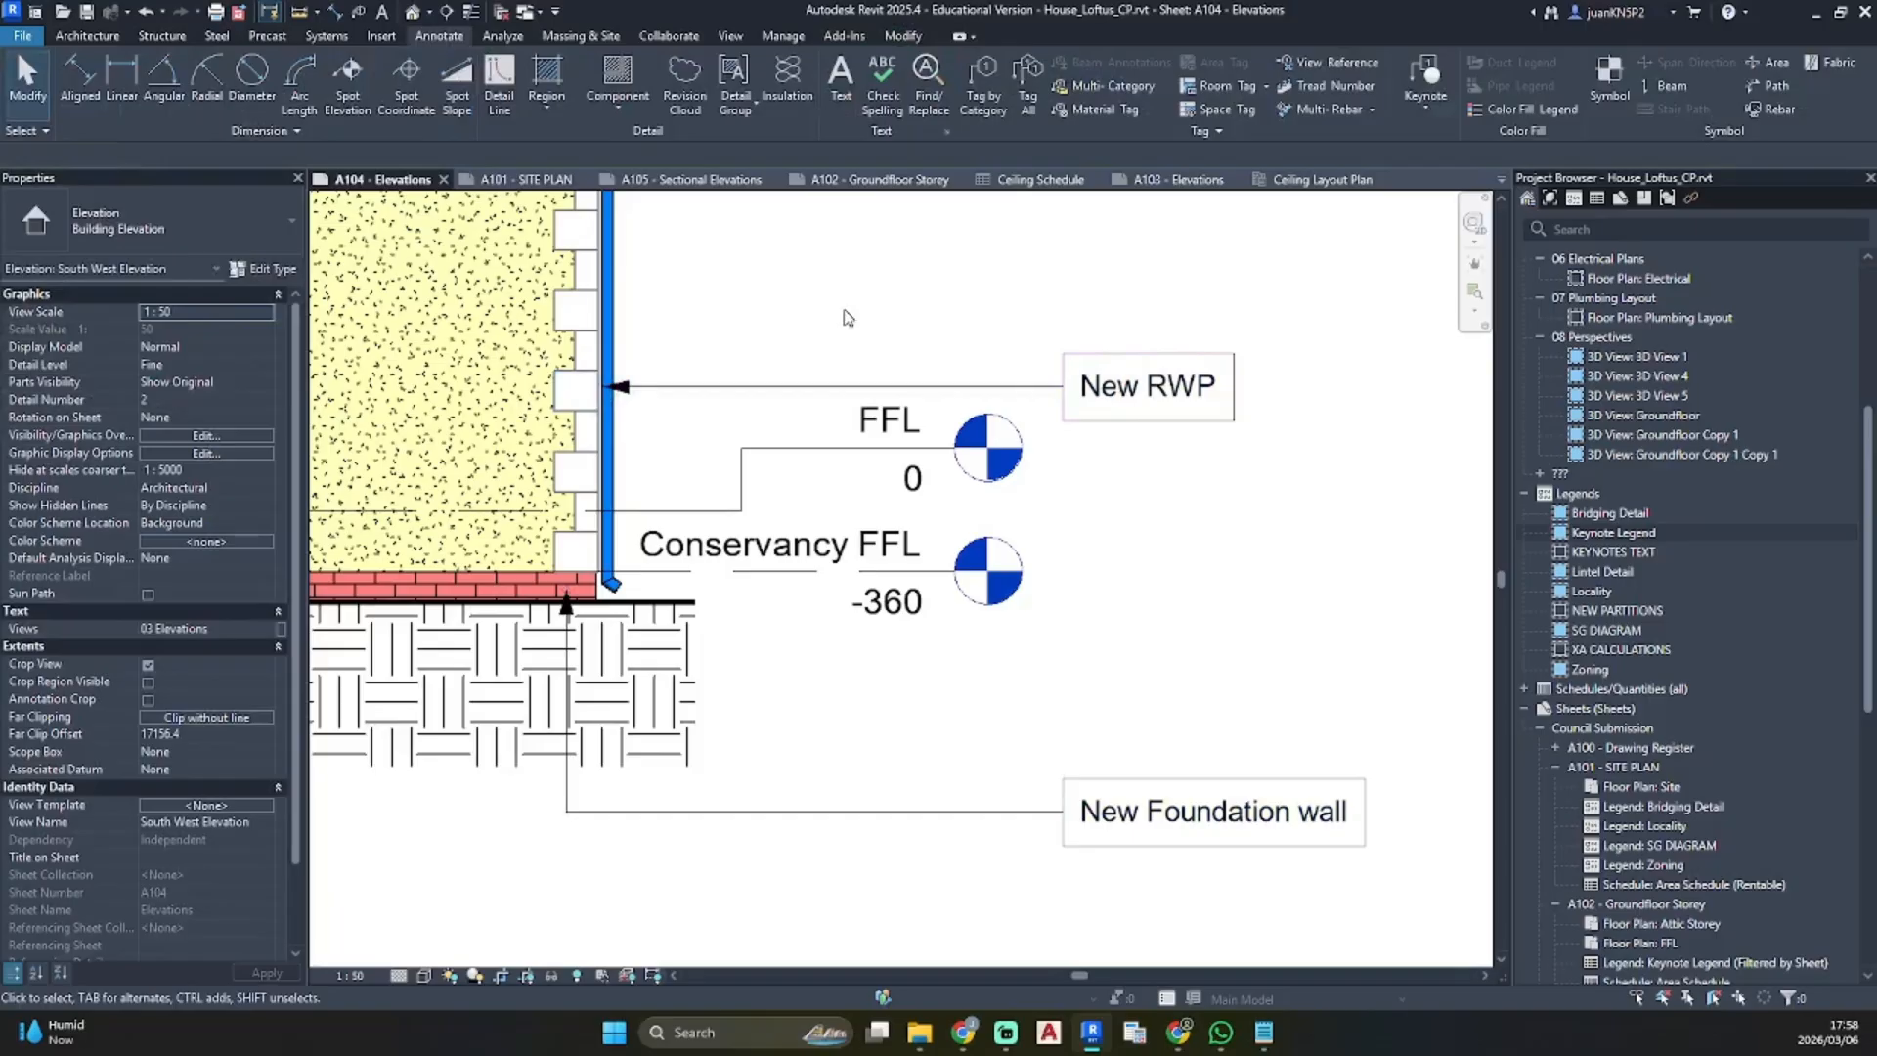
pyautogui.click(1183, 394)
pyautogui.press('c')
pyautogui.press('s')
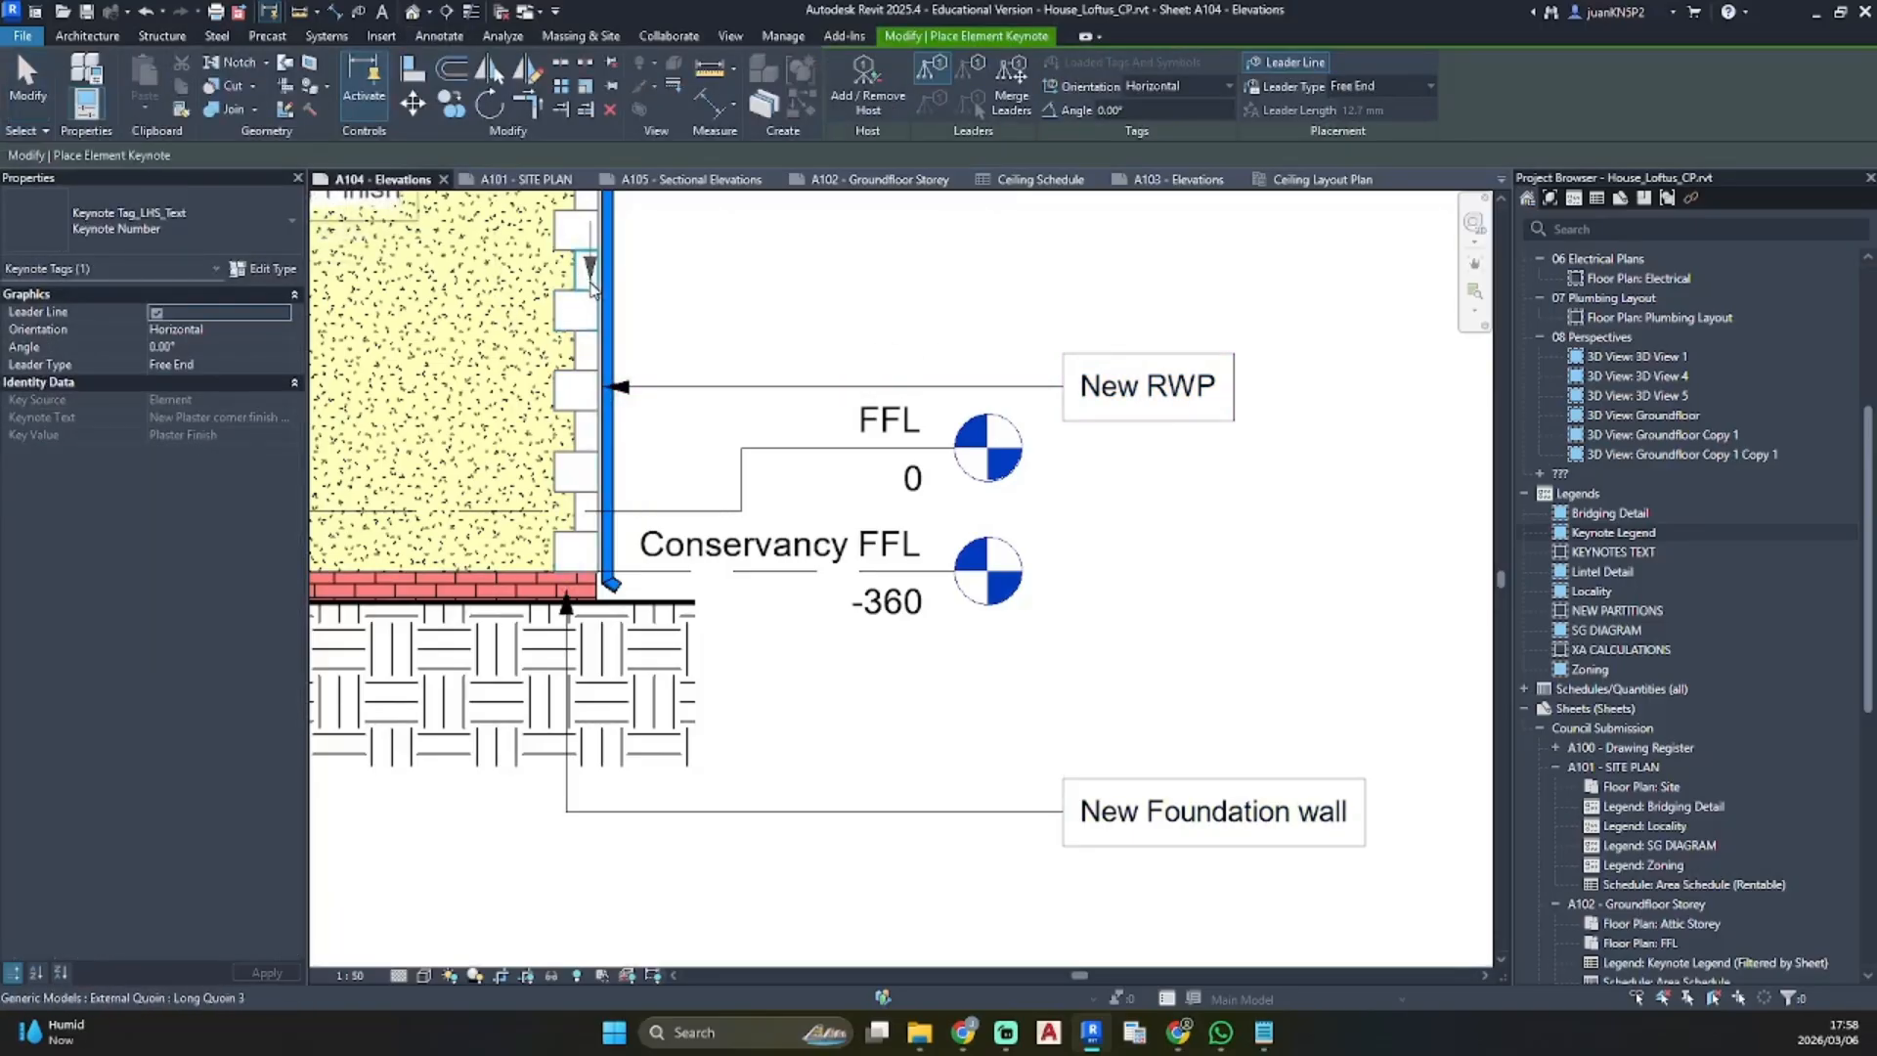
pyautogui.scroll(-3, 860, 502)
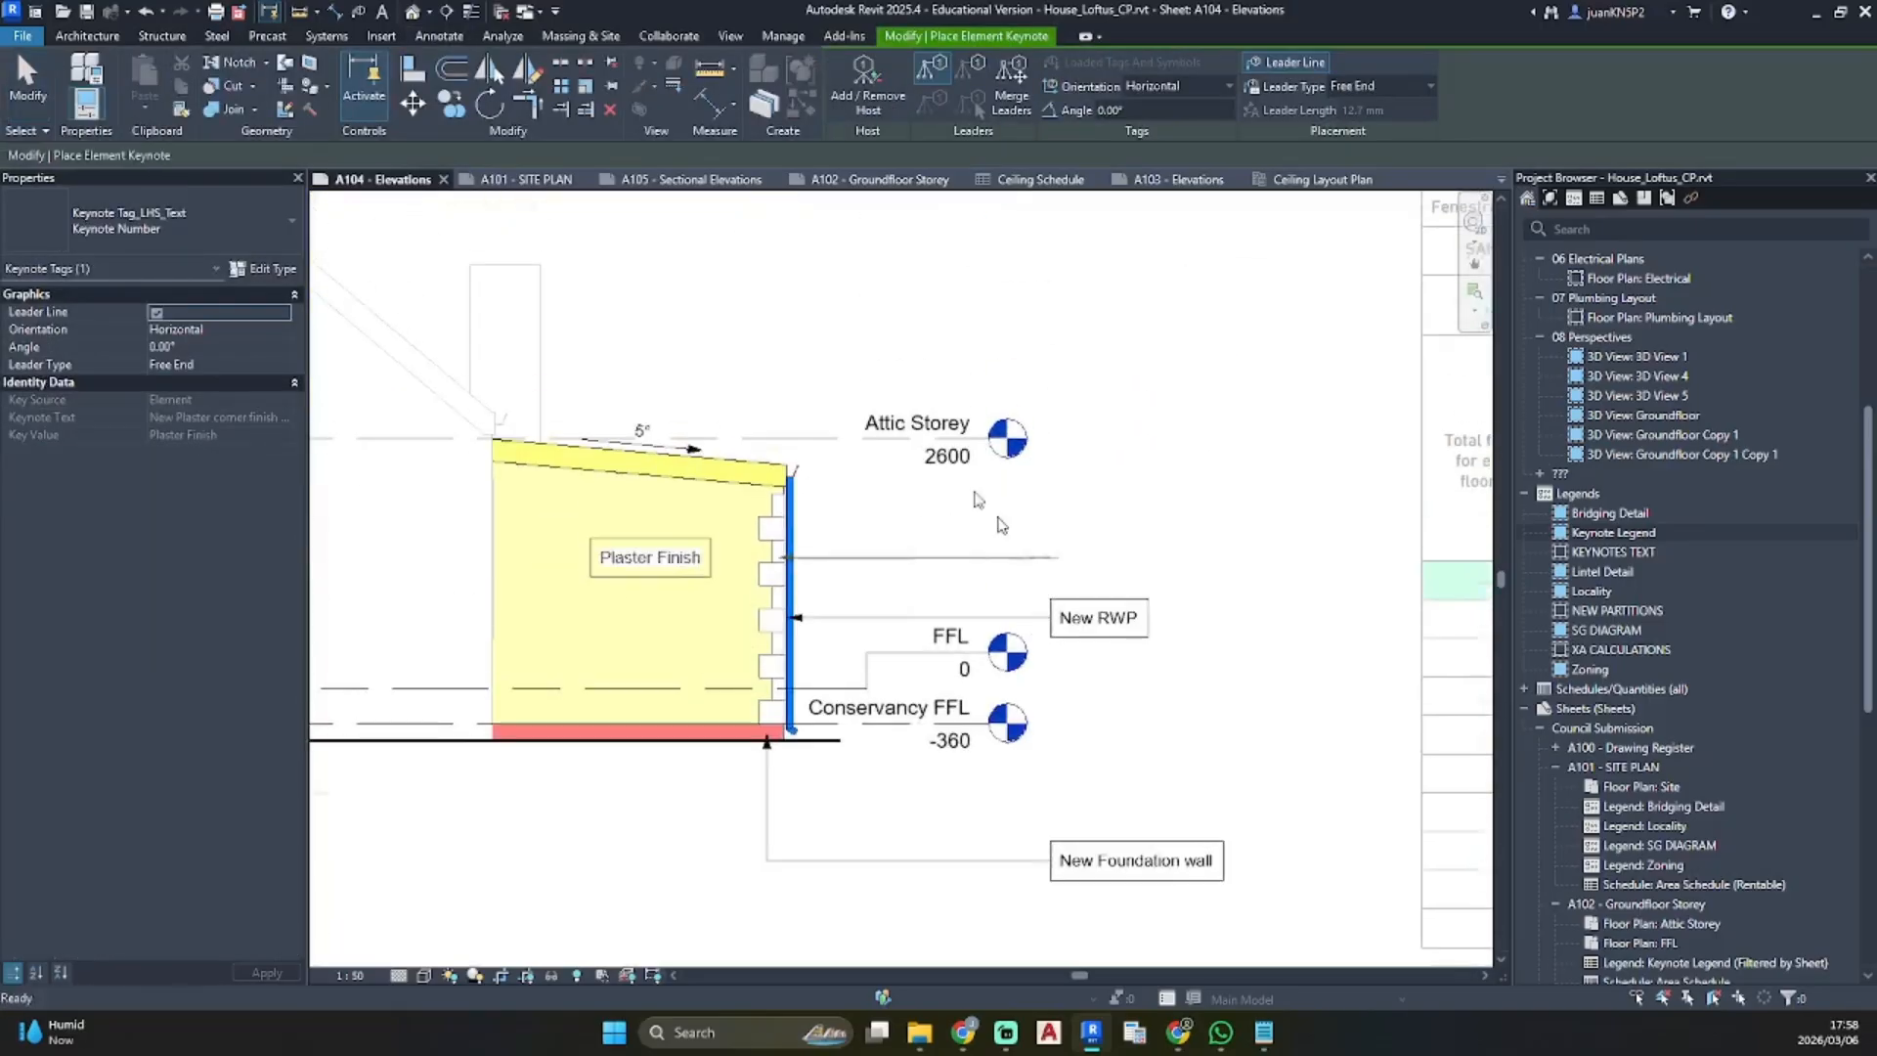
pyautogui.scroll(4, 775, 537)
pyautogui.press('Escape')
pyautogui.press('Escape')
# Tag the addition's corner quoins with the Plaster Finish element keynote, placing the text directly above the New RWP tag and aligned with it
pyautogui.scroll(-2, 803, 556)
pyautogui.moveTo(803, 556); pyautogui.dragTo(548, 402, button='middle')
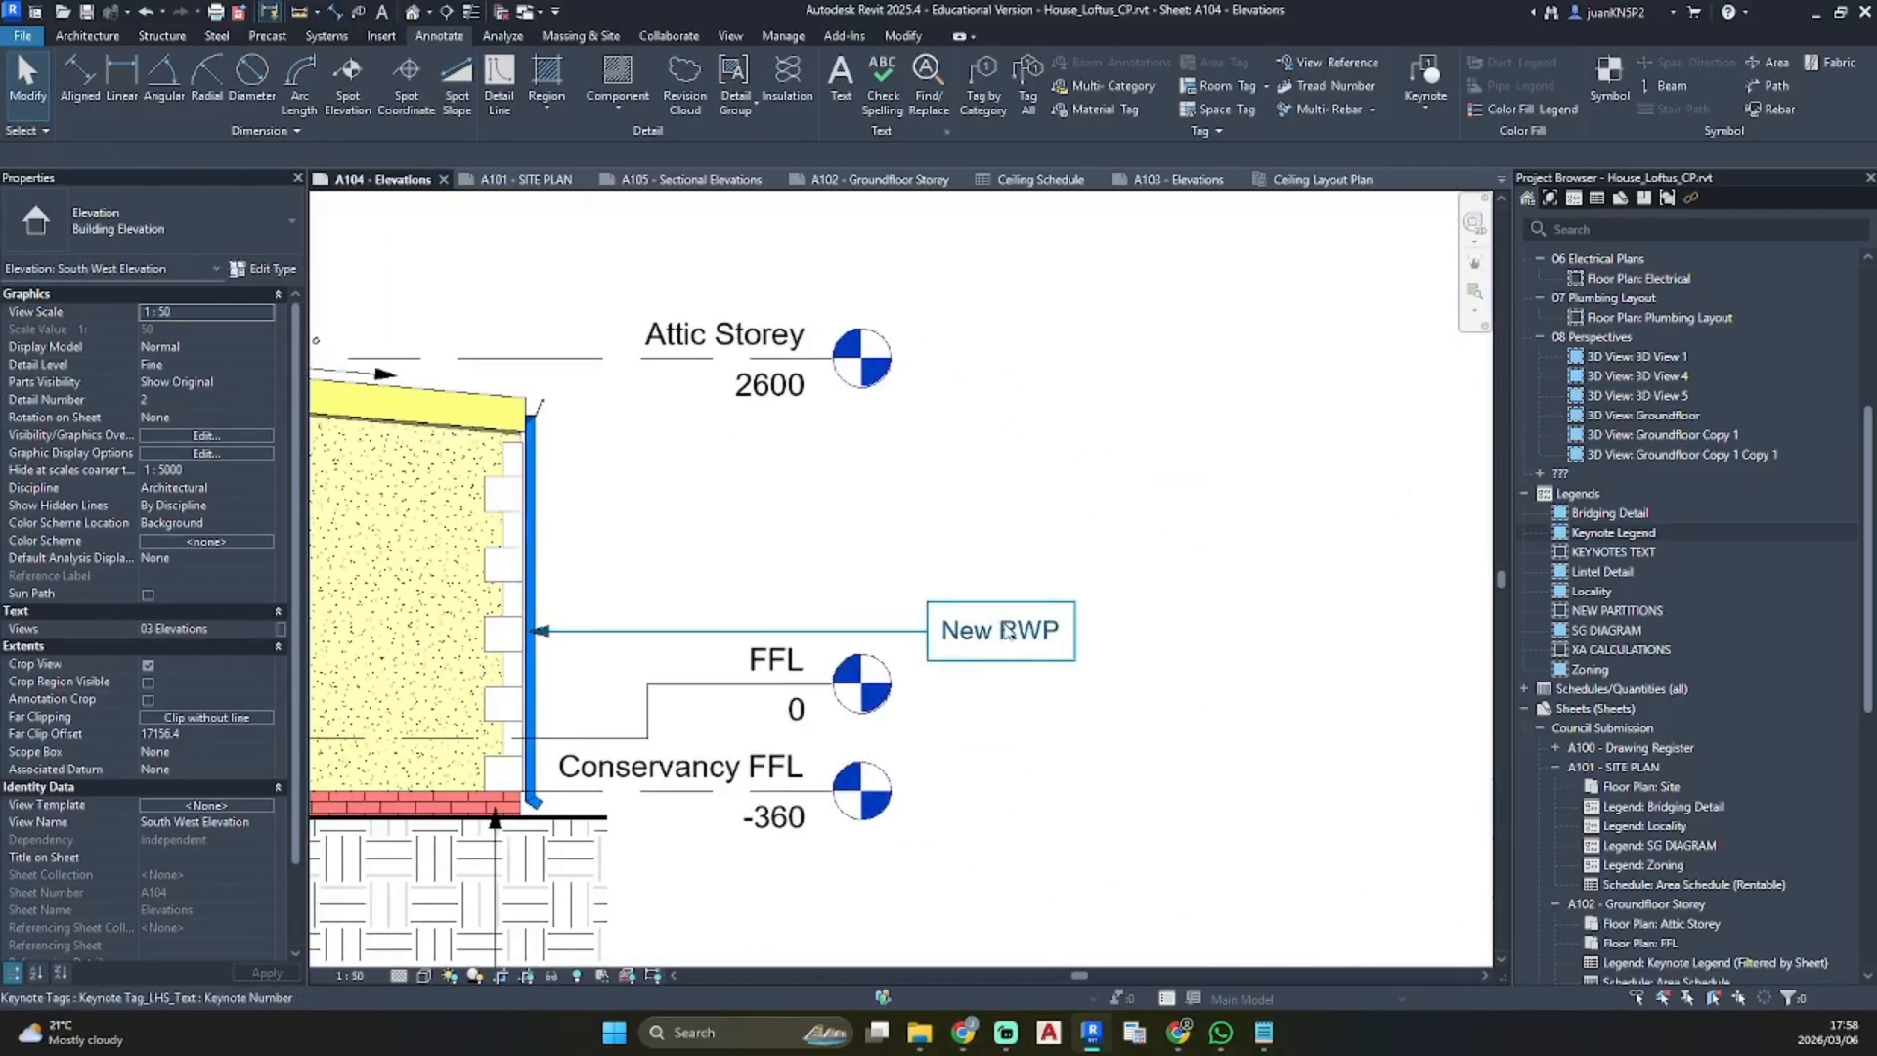
pyautogui.click(991, 636)
pyautogui.press('c')
pyautogui.press('s')
pyautogui.click(512, 584)
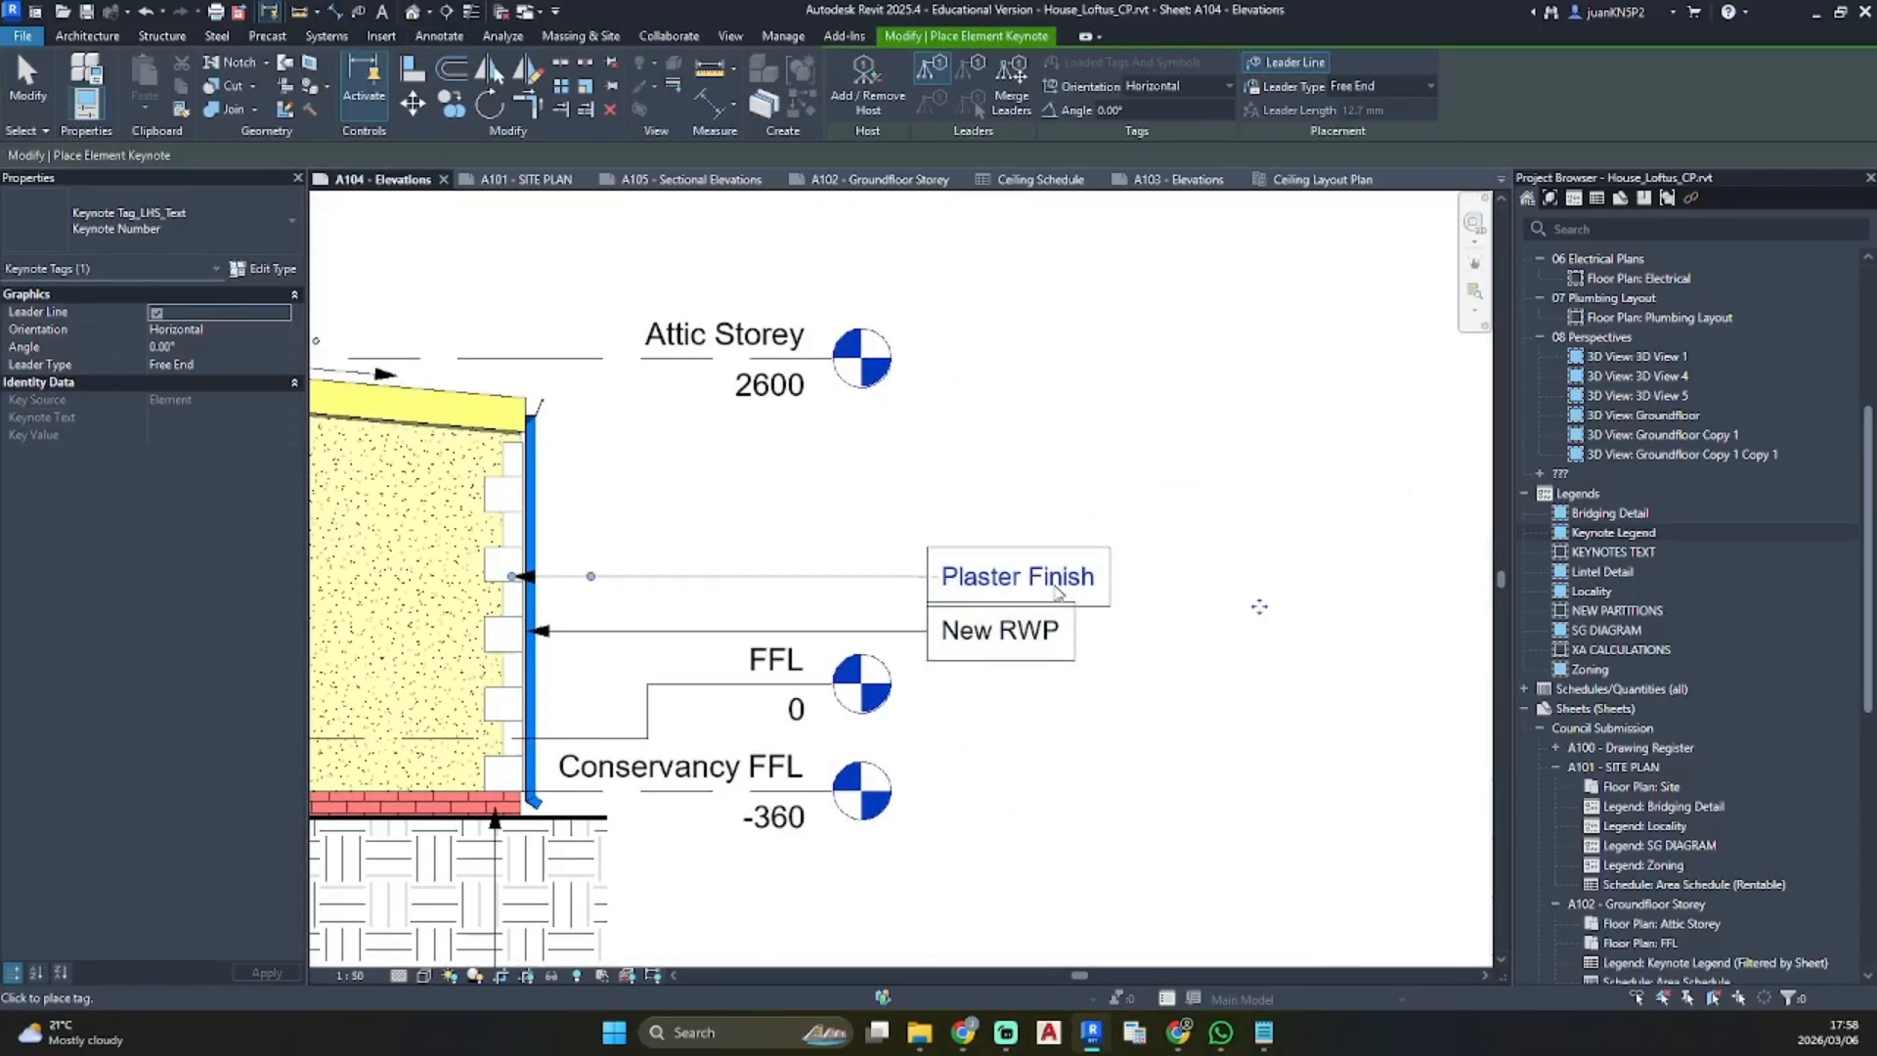
pyautogui.press('Escape')
pyautogui.press('Escape')
# Nudge the Plaster Finish tag slightly upward to leave a gap between it and the New RWP tag
pyautogui.click(1058, 578)
pyautogui.press('Up')
pyautogui.press('Up')
pyautogui.press('Up')
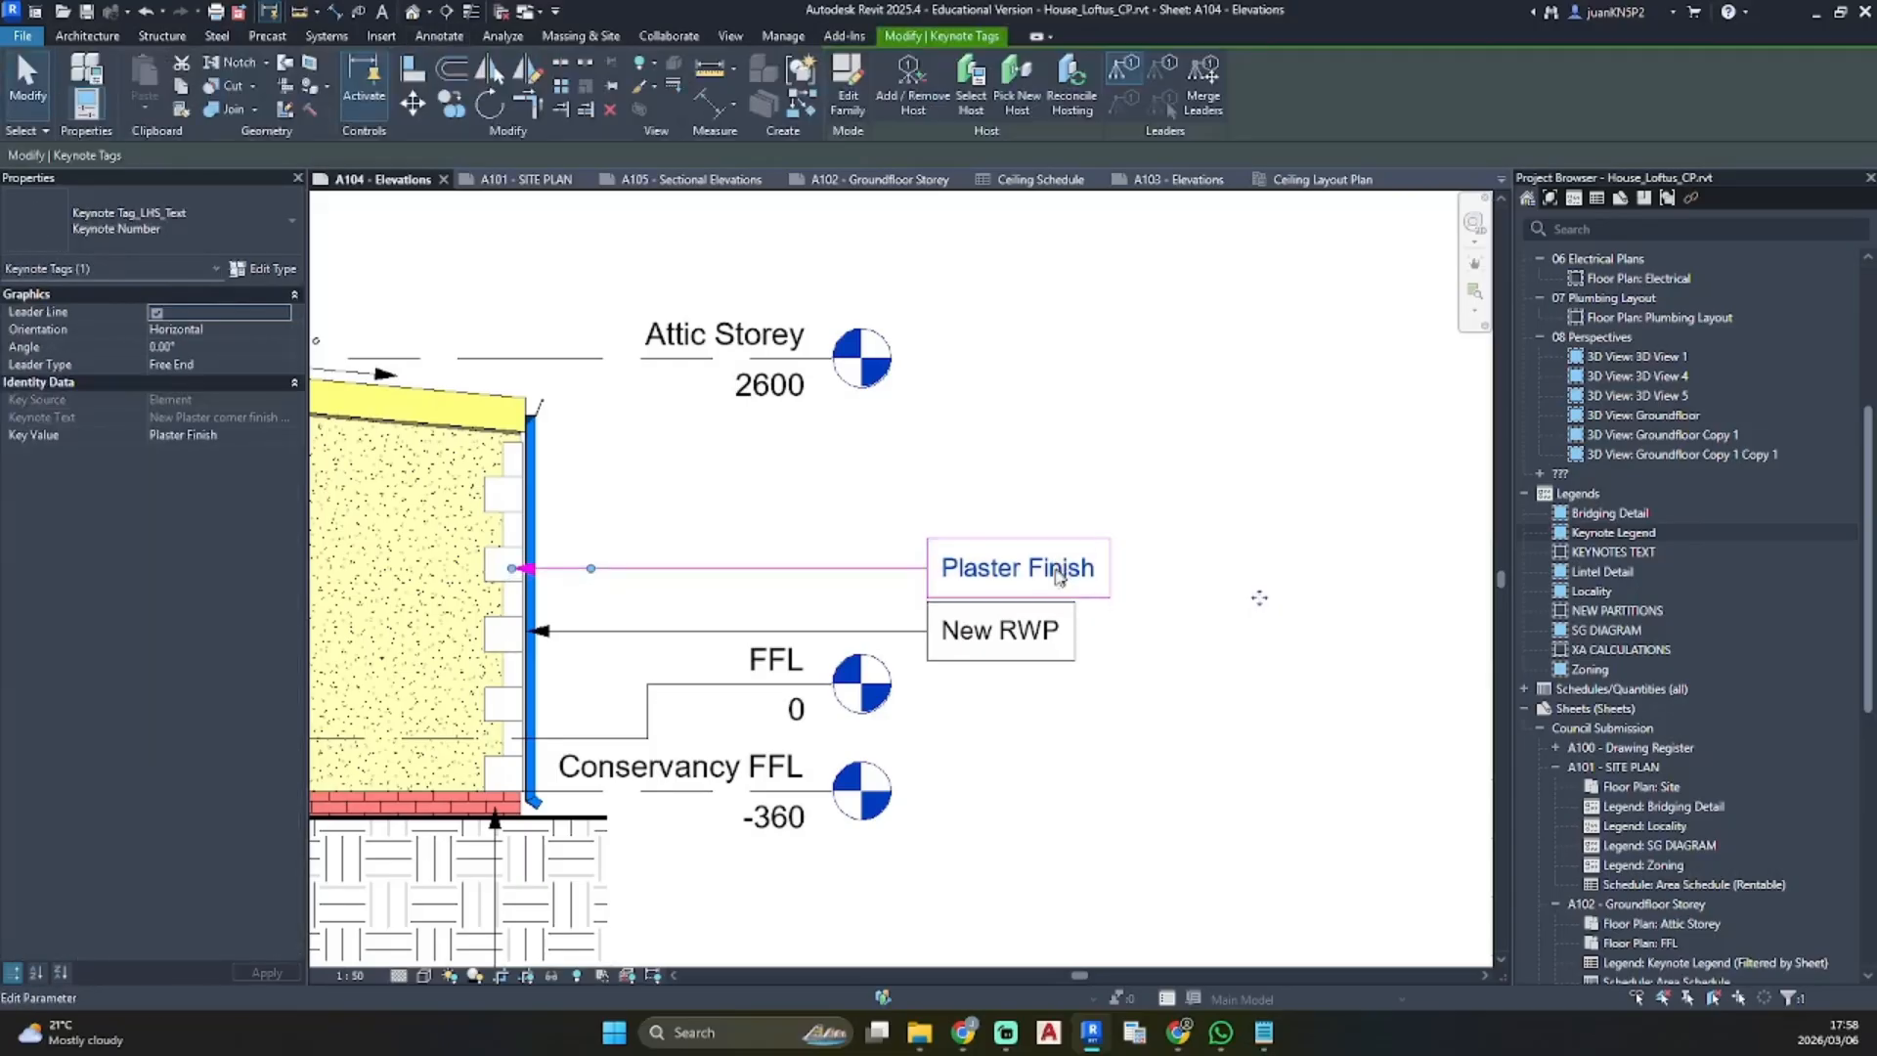
pyautogui.press('Up')
pyautogui.click(1151, 572)
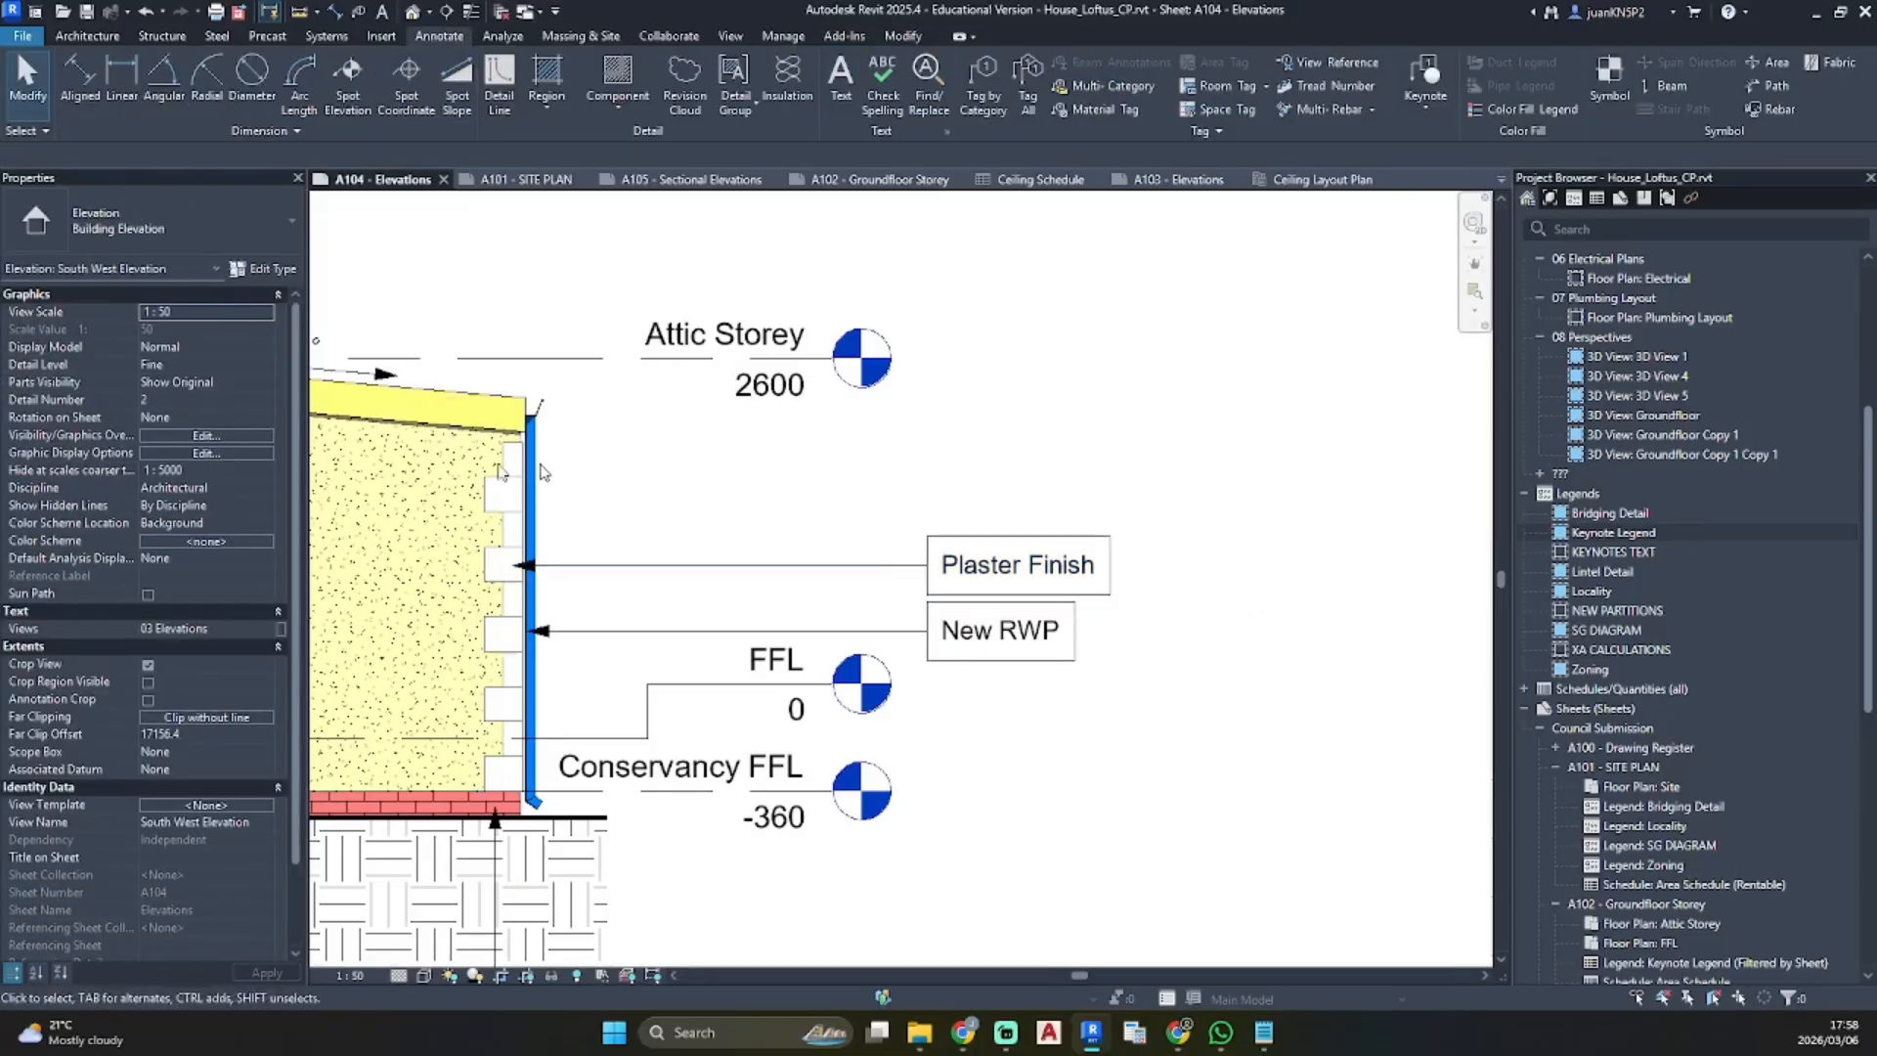
# Tag the gutter at the roof edge with the New Gutter keynote, placing the text above the Plaster Finish tag and aligned with it
pyautogui.scroll(2, 459, 489)
pyautogui.click(691, 618)
pyautogui.press('c')
pyautogui.press('s')
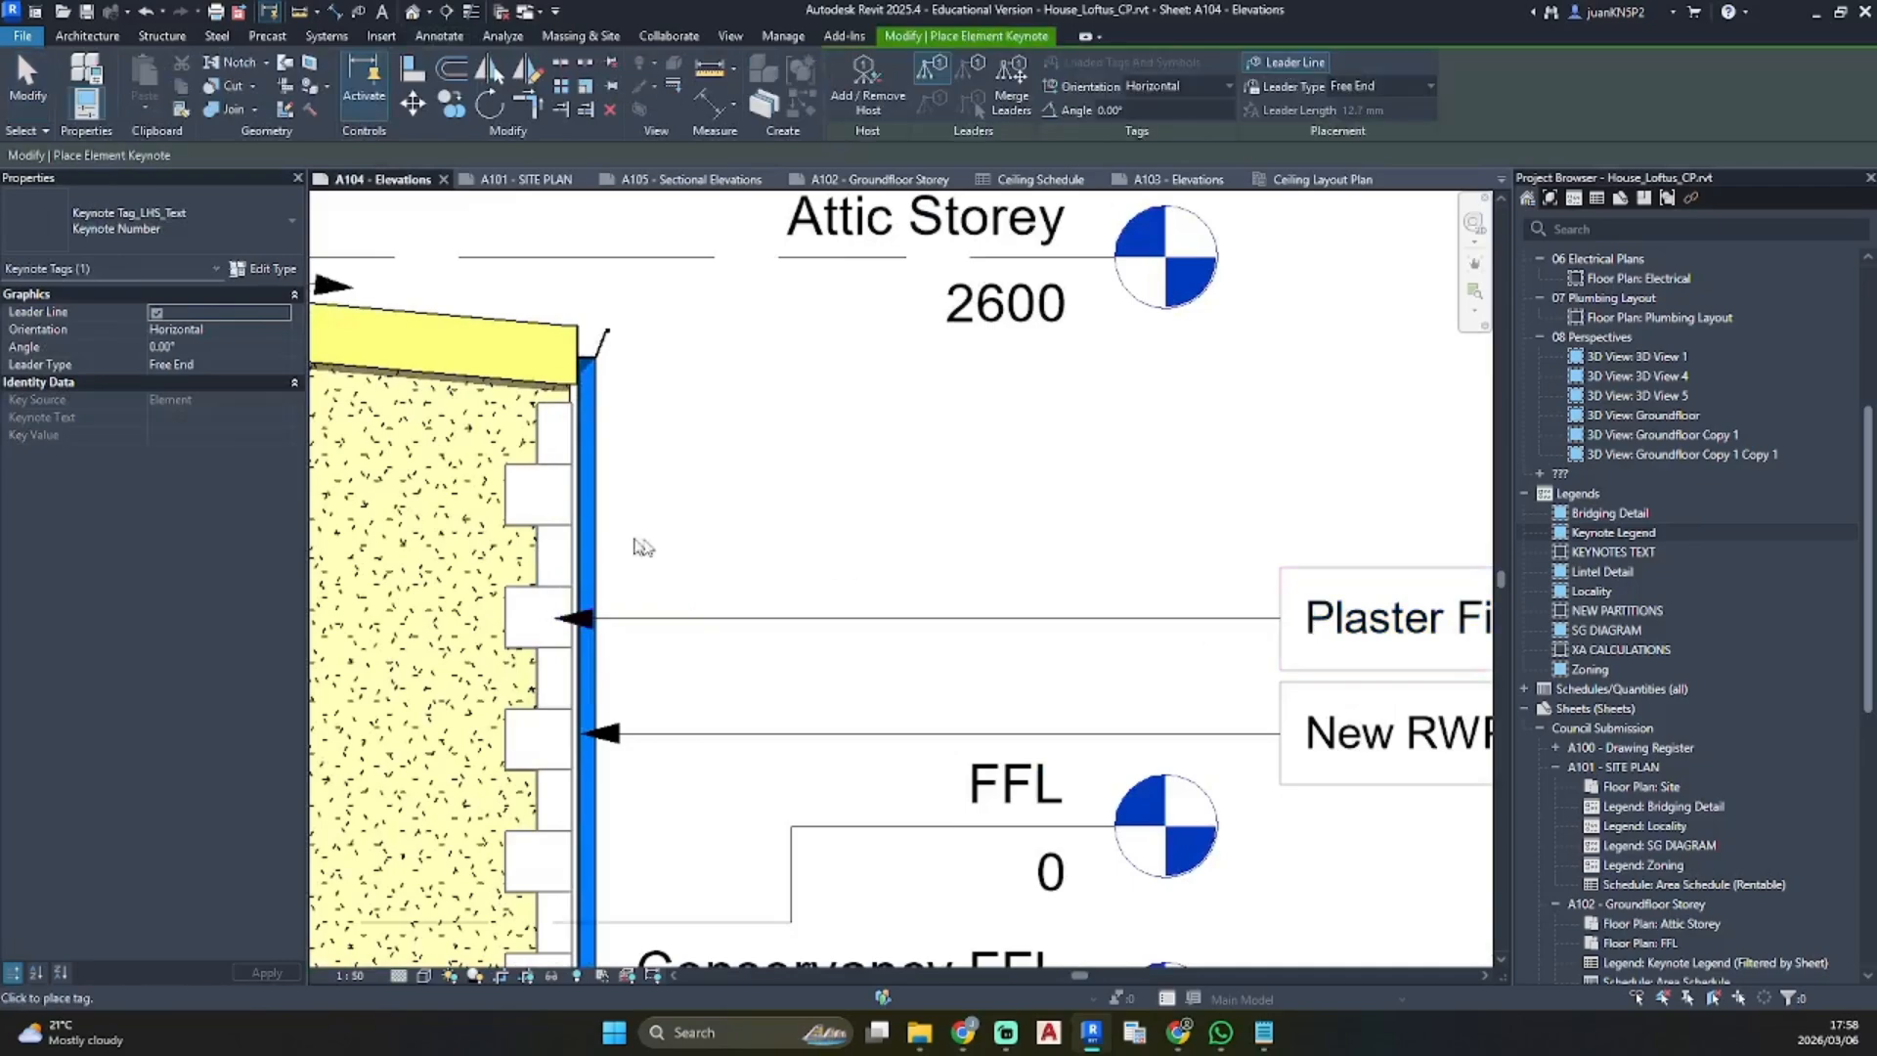
pyautogui.click(644, 486)
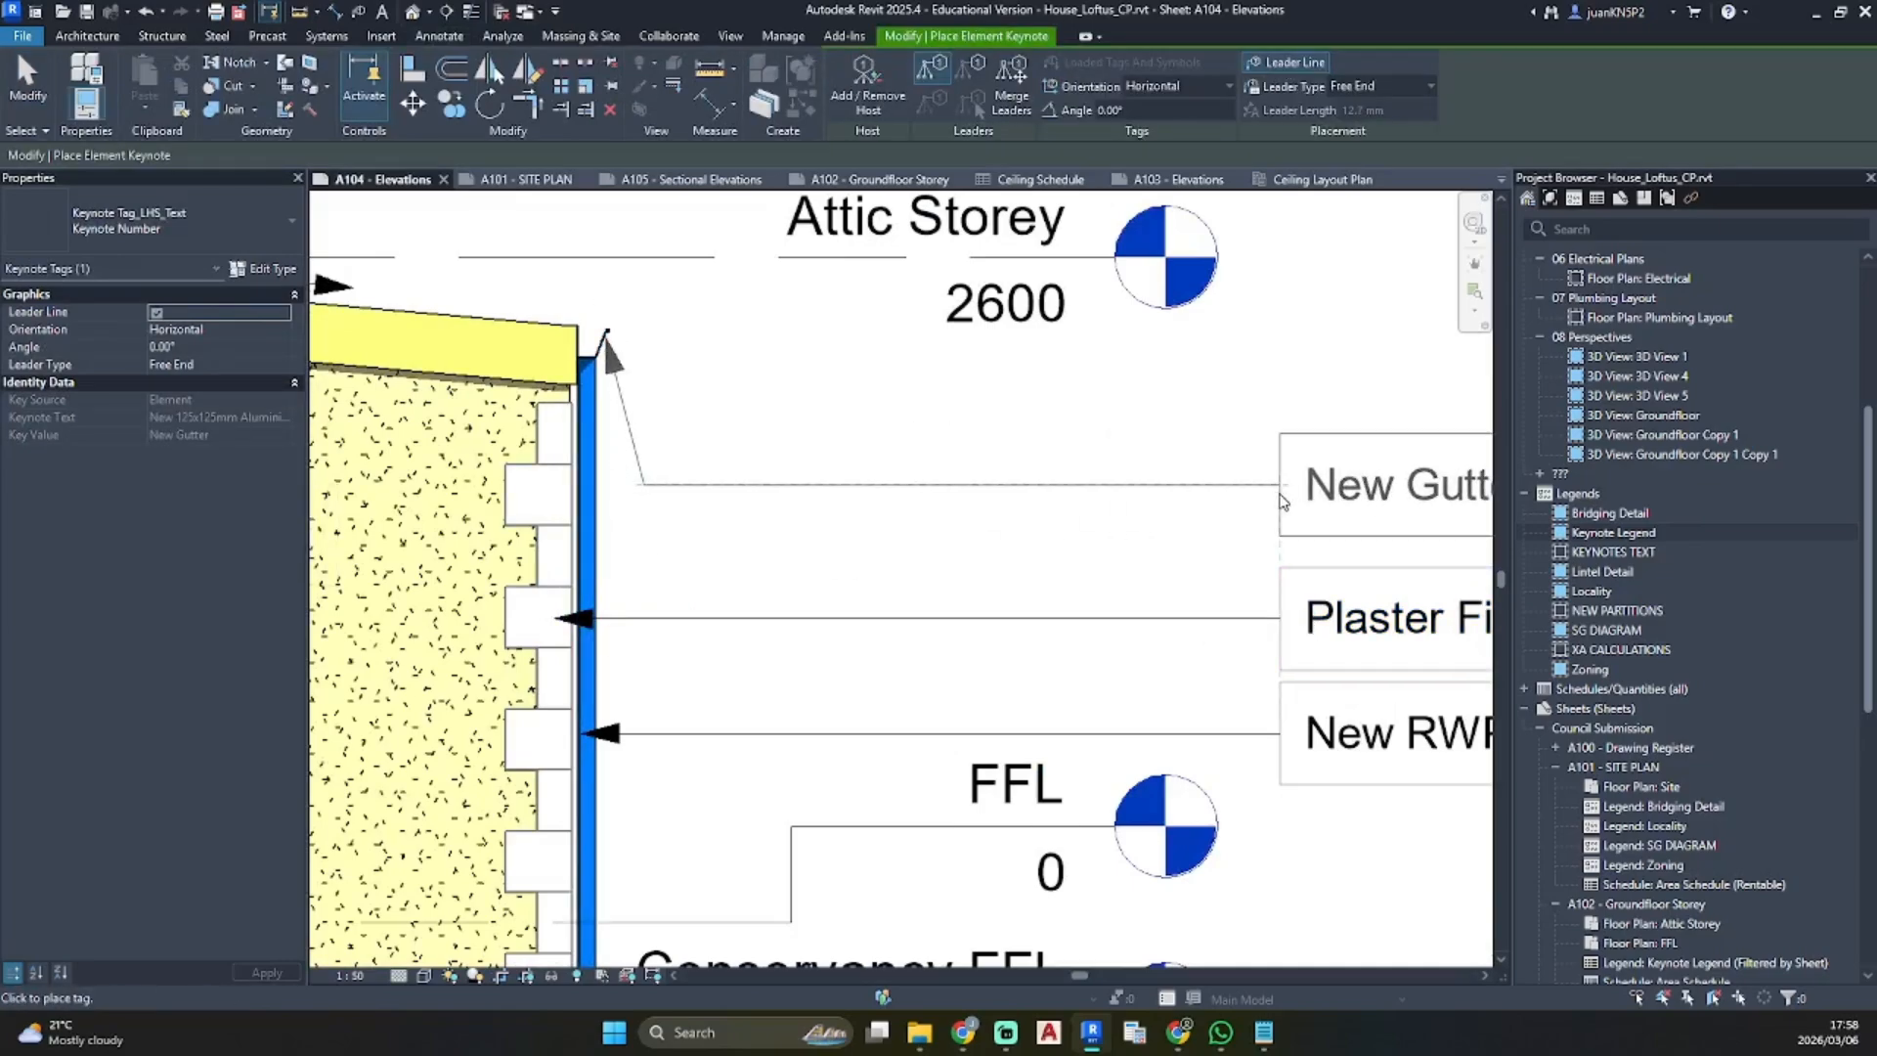
pyautogui.click(1283, 501)
# Tag the roof's fascia with the New Facia keynote, placing the text above the Attic Storey level and aligned with the other tags
pyautogui.scroll(-4, 494, 327)
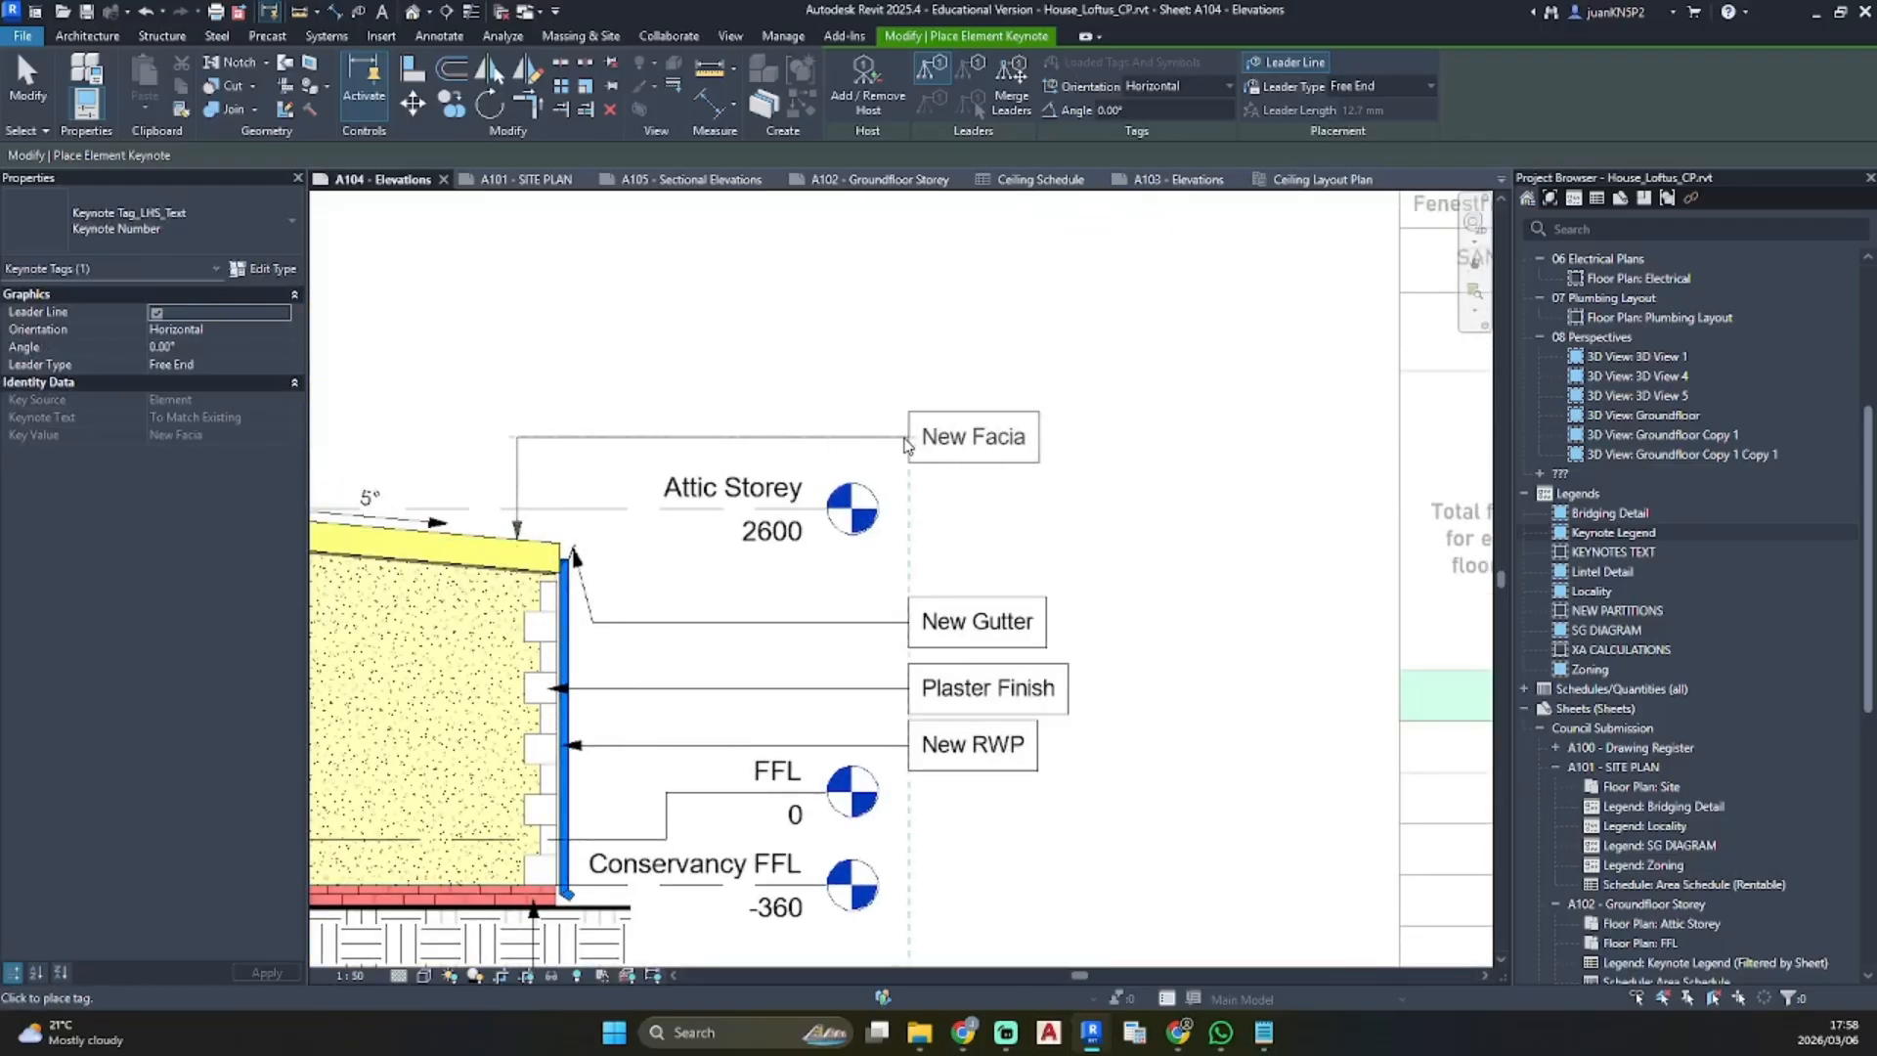
pyautogui.click(905, 444)
pyautogui.press('Escape')
pyautogui.press('Escape')
pyautogui.scroll(-2, 953, 406)
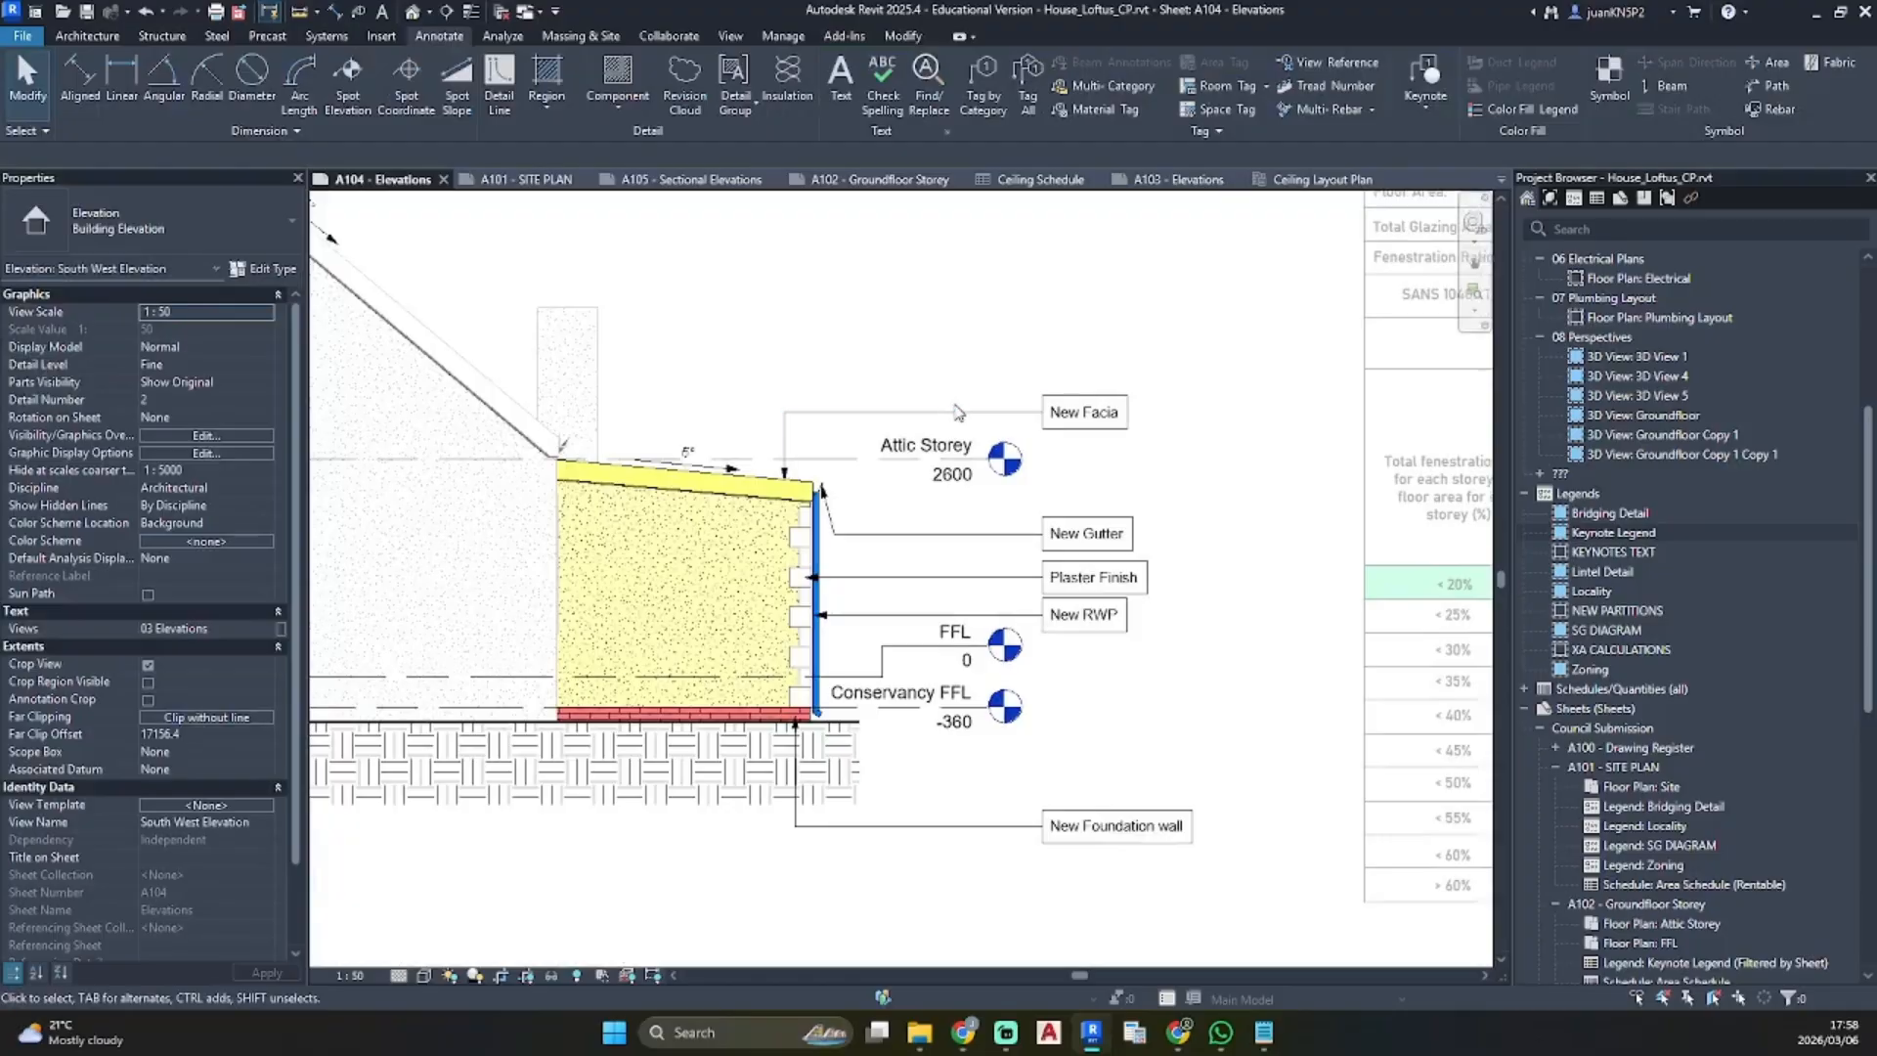
# Open sheet A105 - Sectional Elevations and activate its Sectional Elevation A view for editing
pyautogui.scroll(-6, 979, 410)
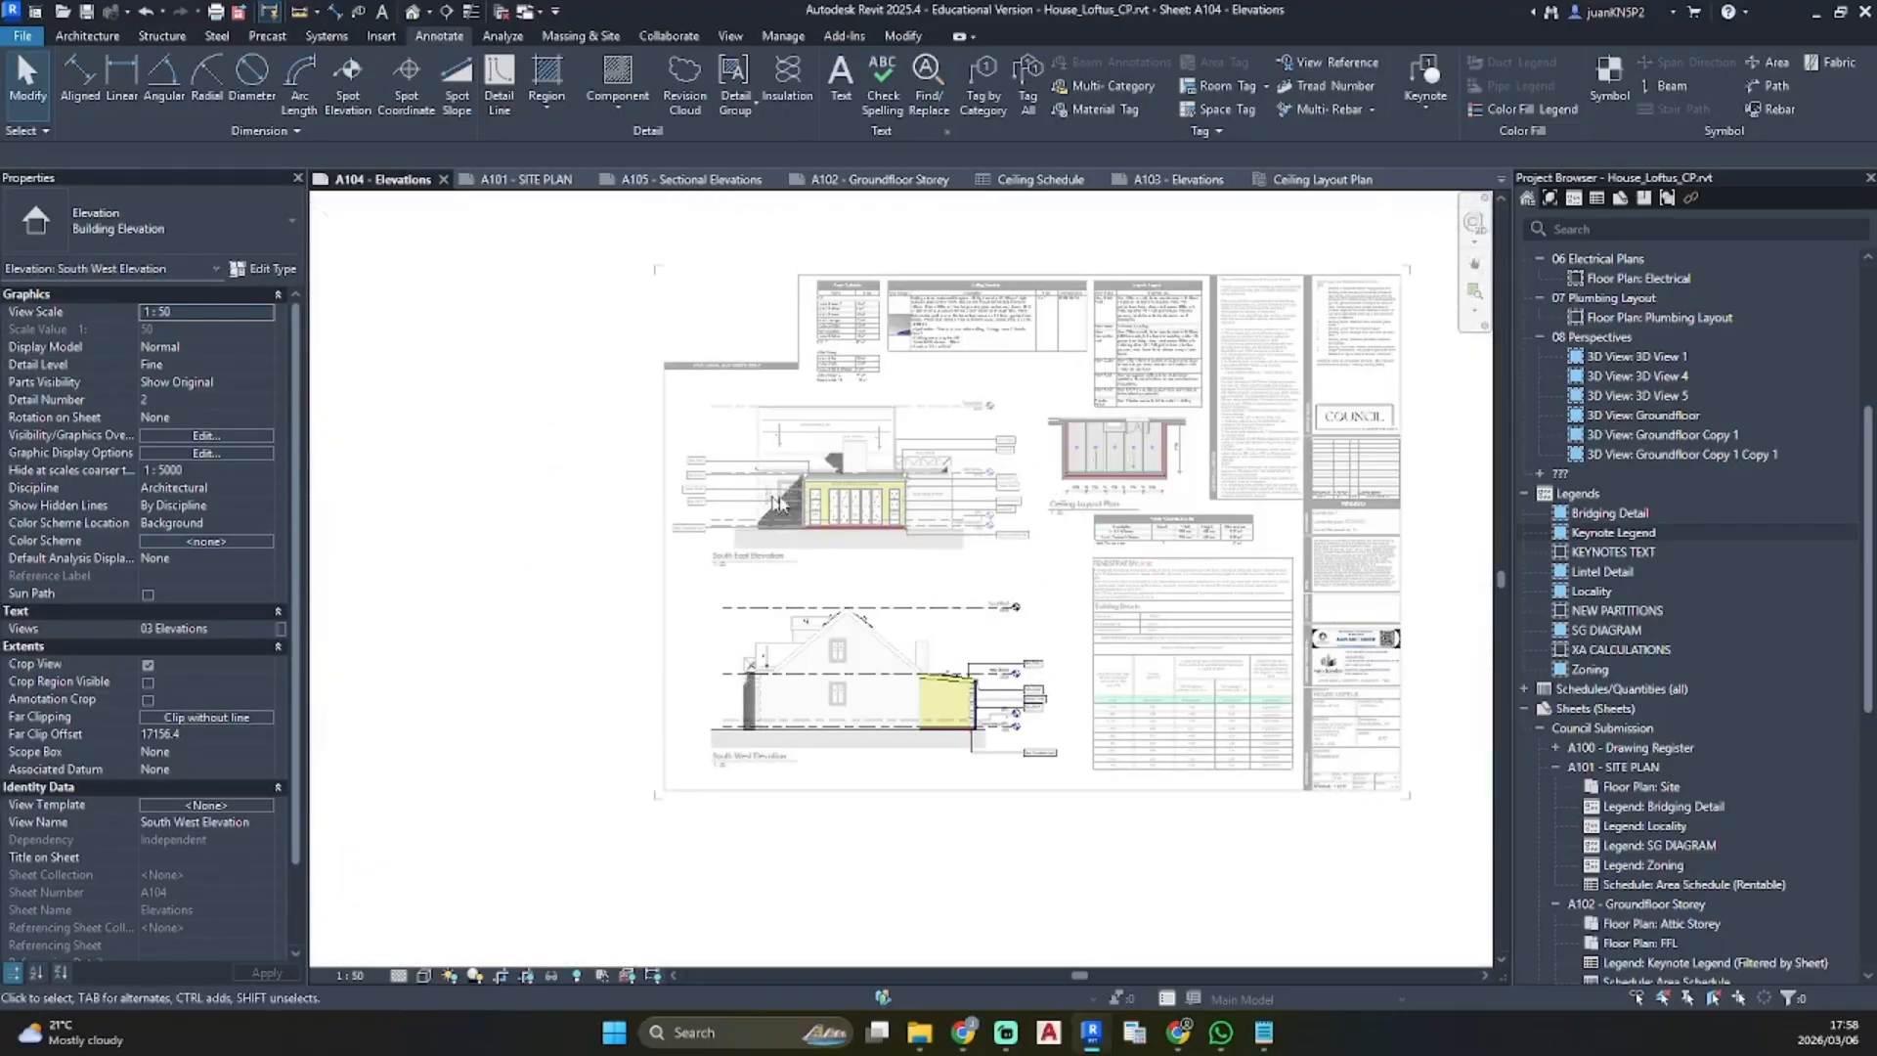
pyautogui.doubleClick(1069, 899)
pyautogui.scroll(-9, 1626, 824)
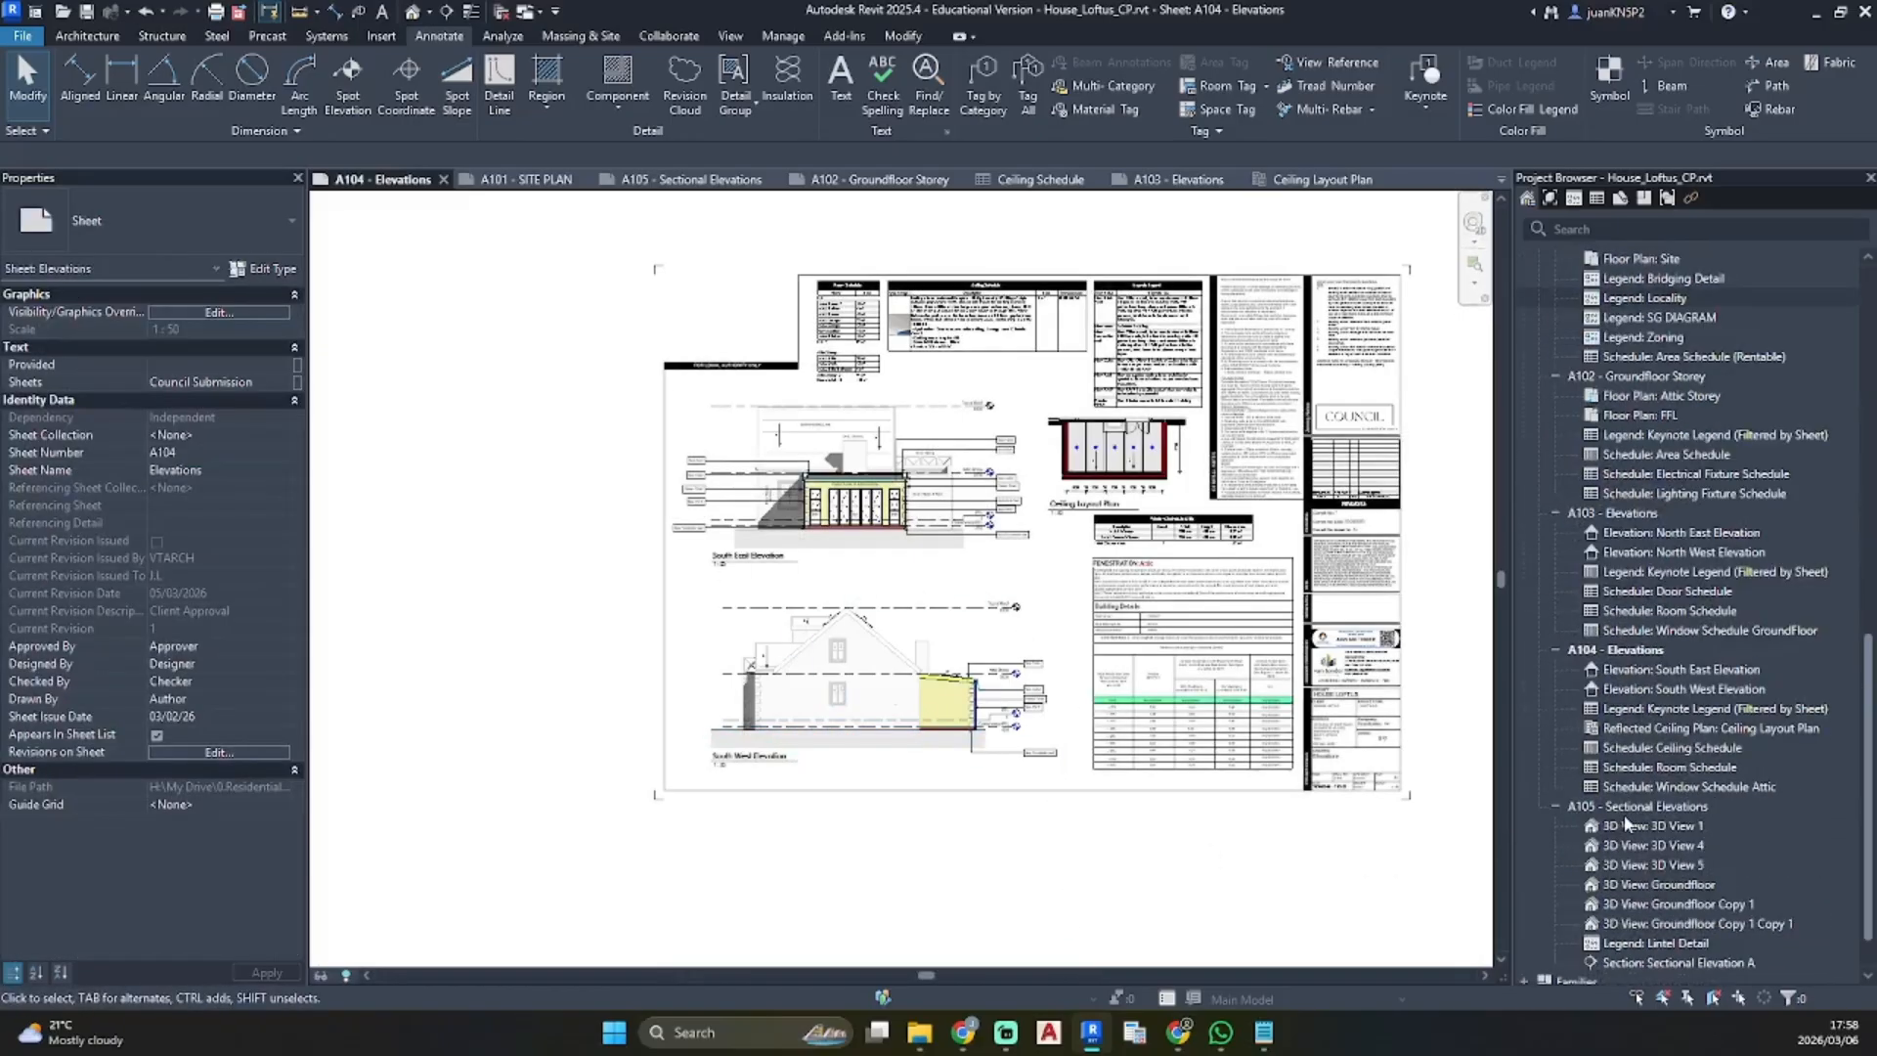
pyautogui.doubleClick(1675, 812)
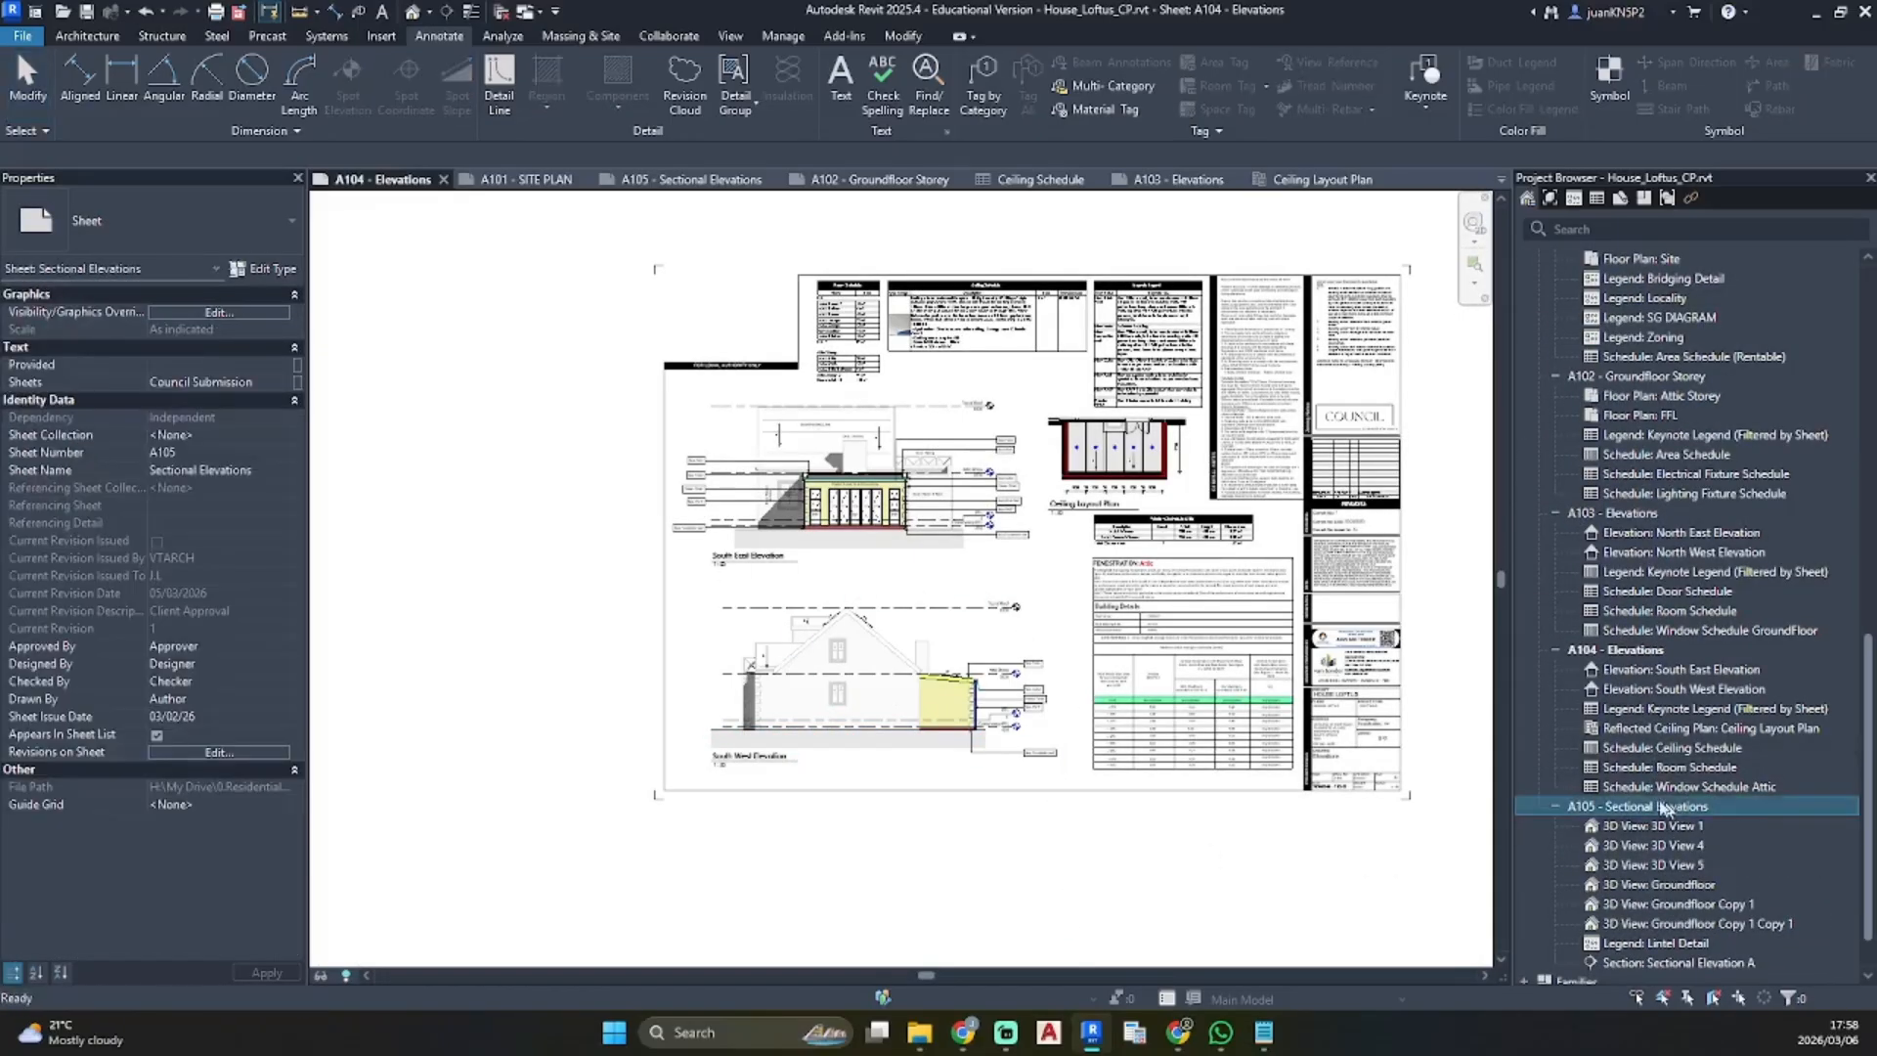
pyautogui.scroll(5, 671, 384)
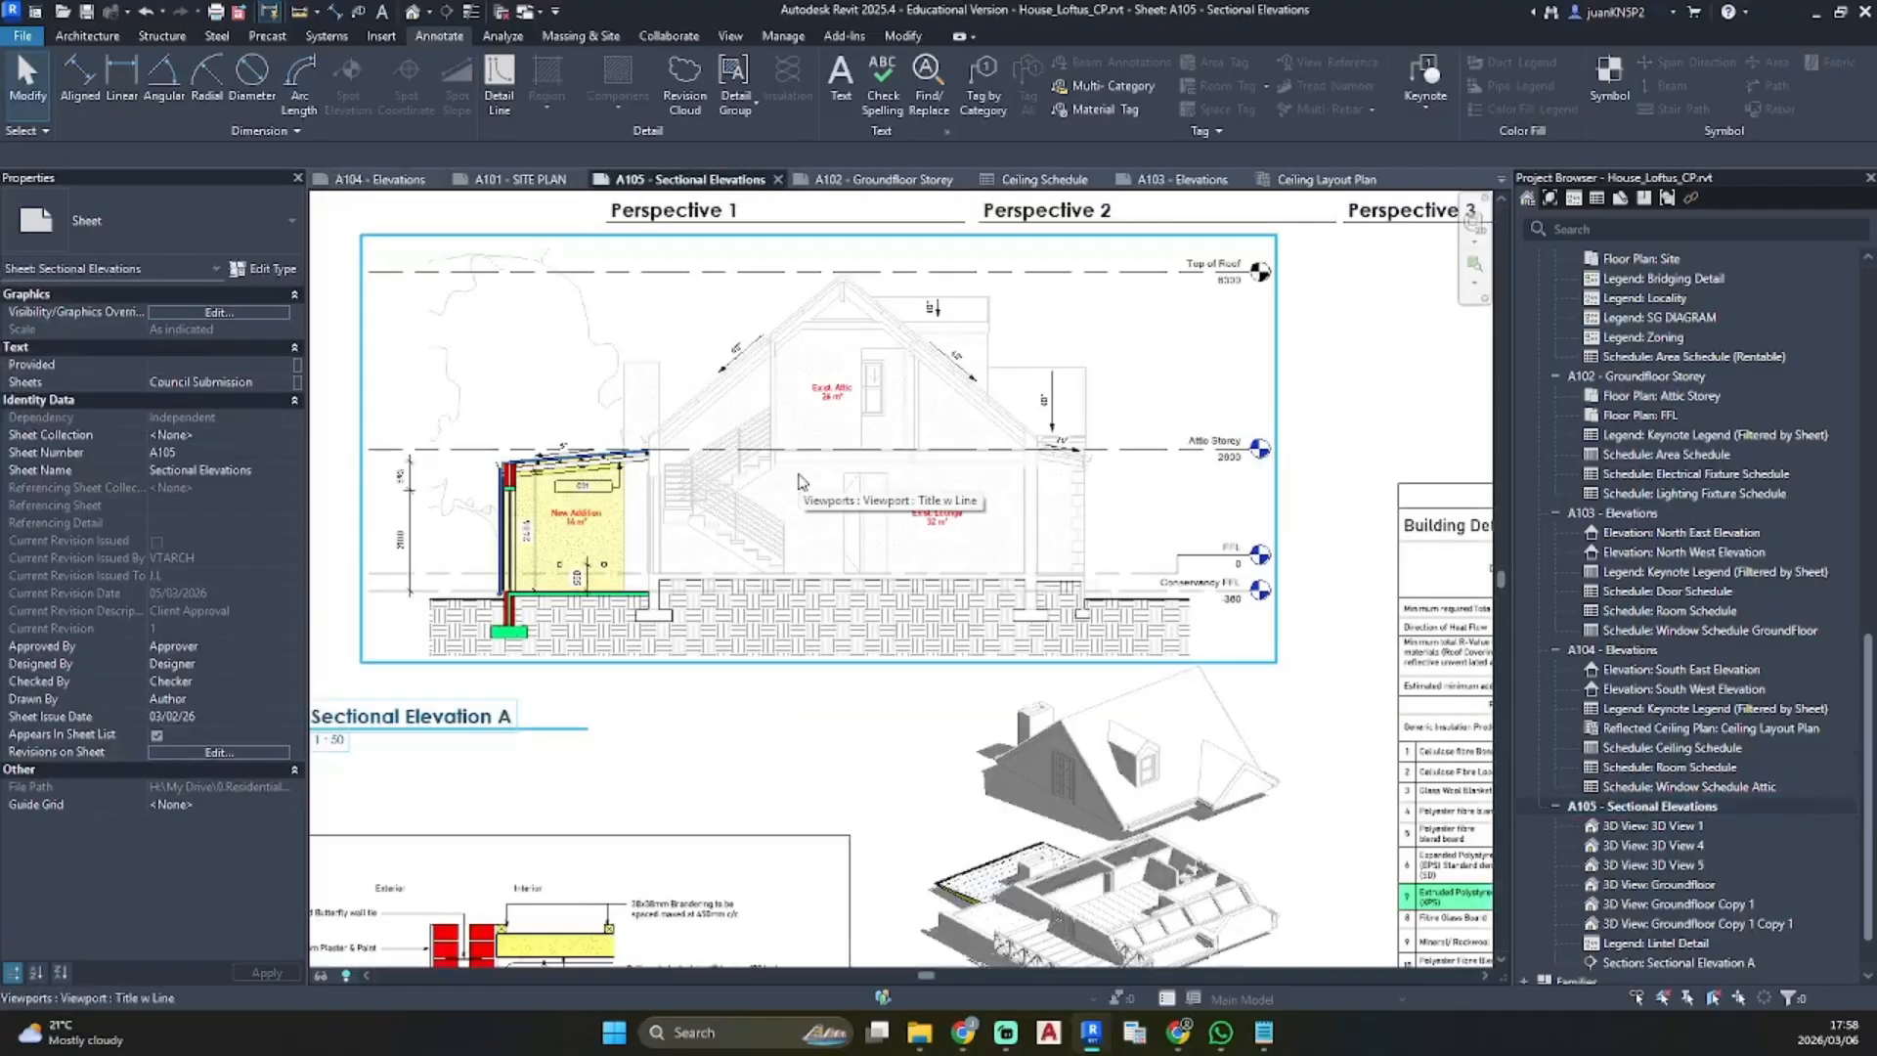
pyautogui.scroll(-2, 791, 474)
pyautogui.moveTo(853, 471)
pyautogui.mouseDown(button='middle')
pyautogui.moveTo(771, 540)
pyautogui.moveTo(786, 556)
pyautogui.mouseUp(button='middle')
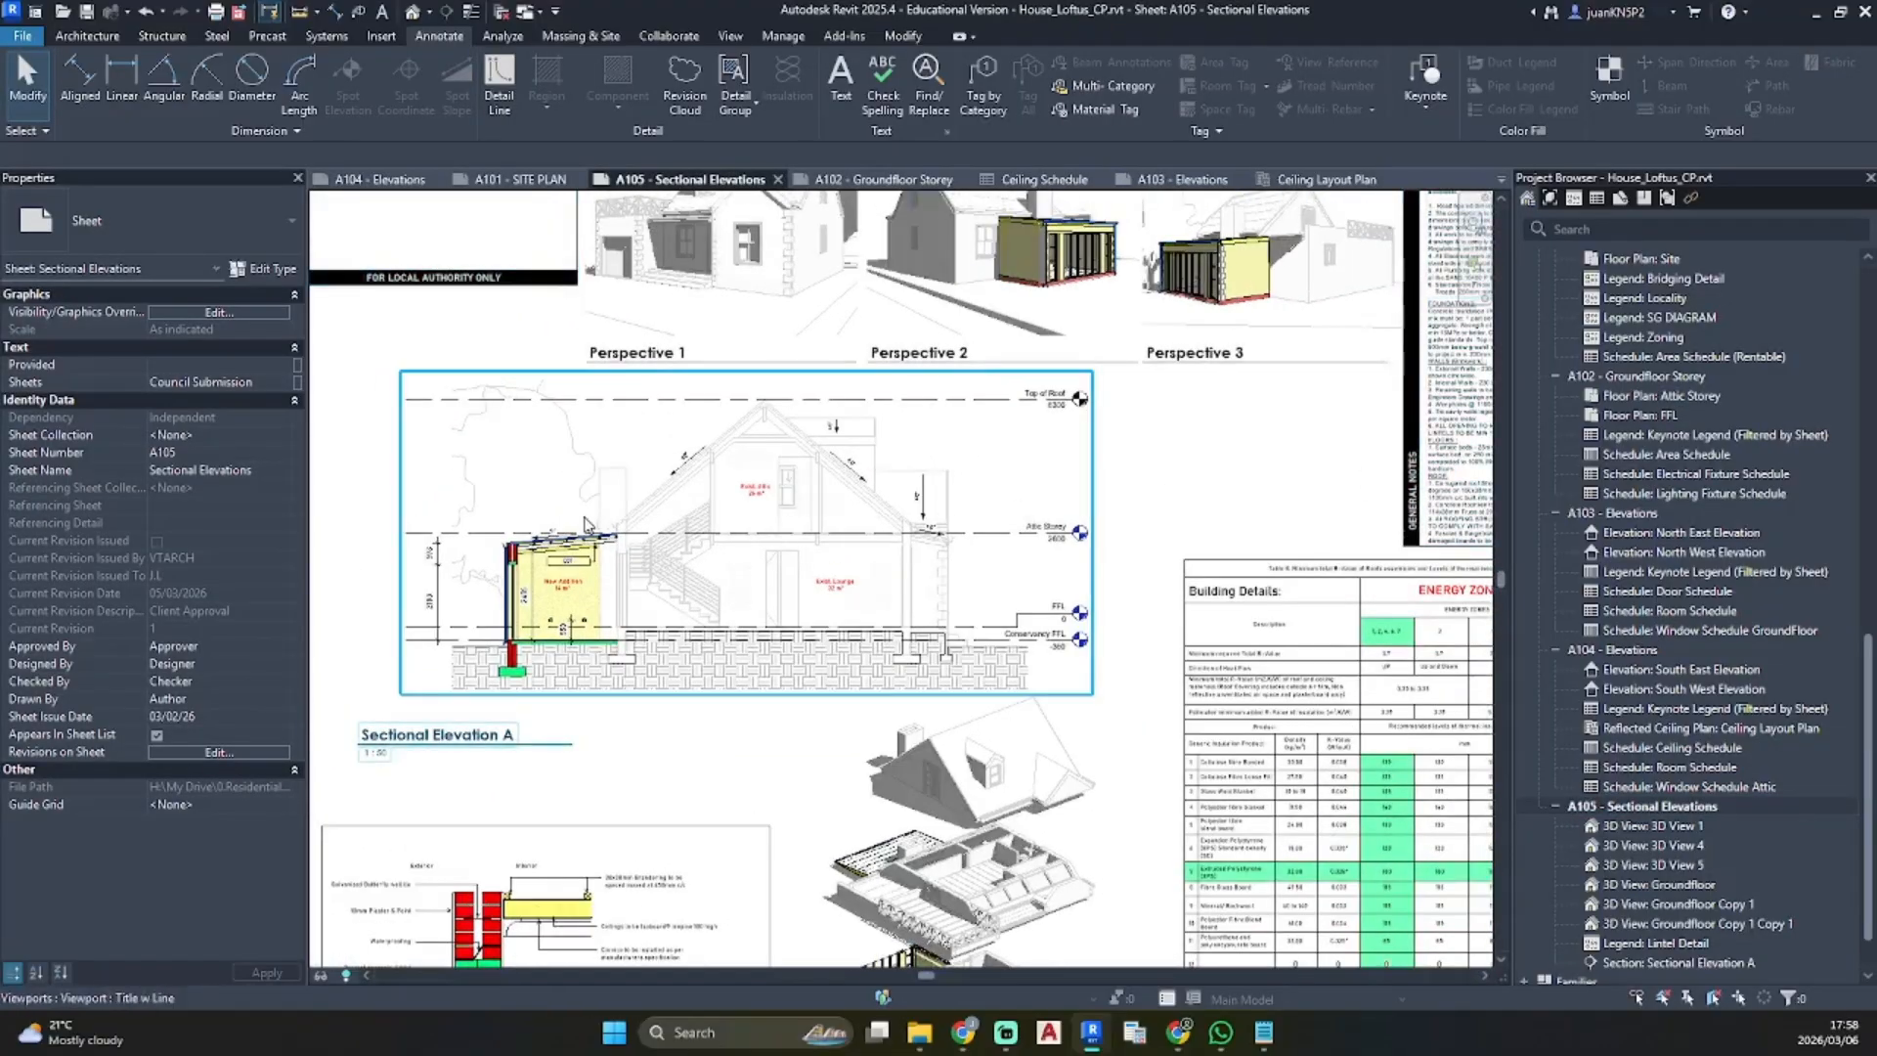
pyautogui.doubleClick(568, 491)
# Place an element keynote of type Keynote Tag_RHS_Text on the new cavity brick wall, with its tag left of the section
pyautogui.click(1424, 78)
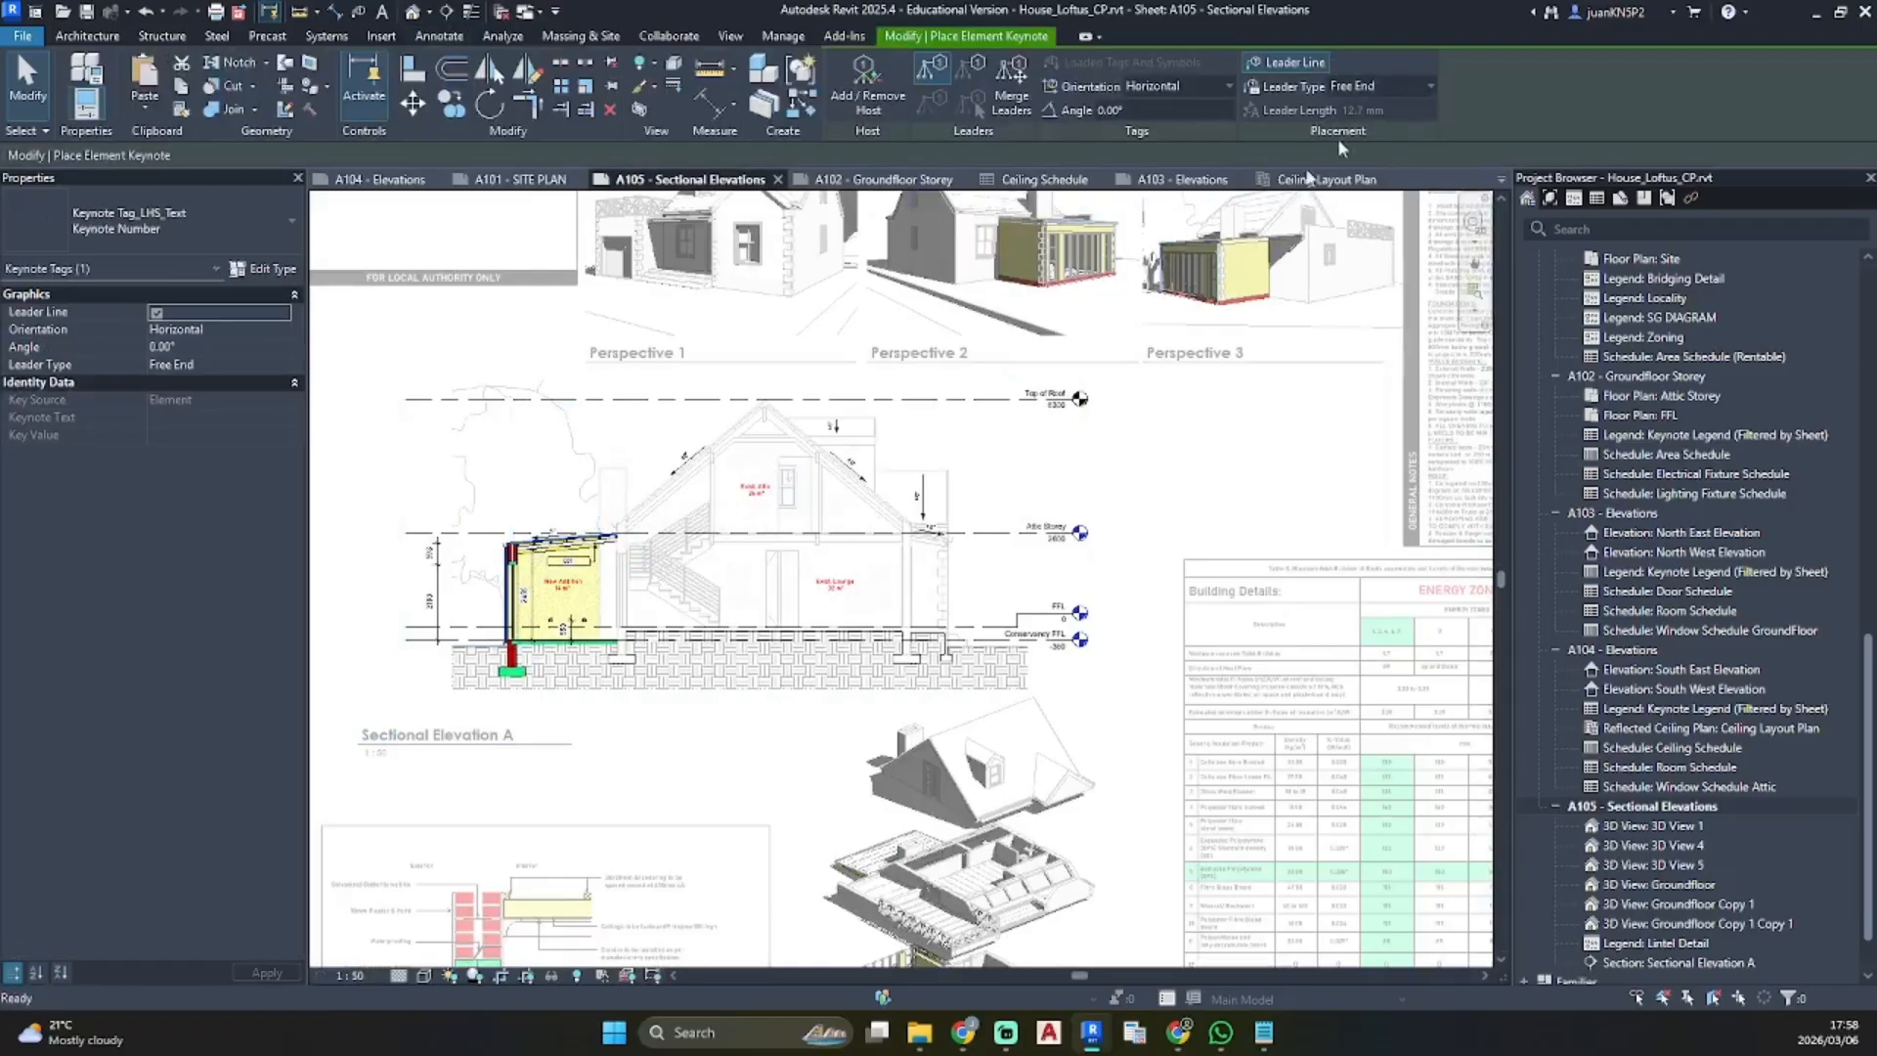
pyautogui.moveTo(529, 510); pyautogui.dragTo(713, 469, button='middle')
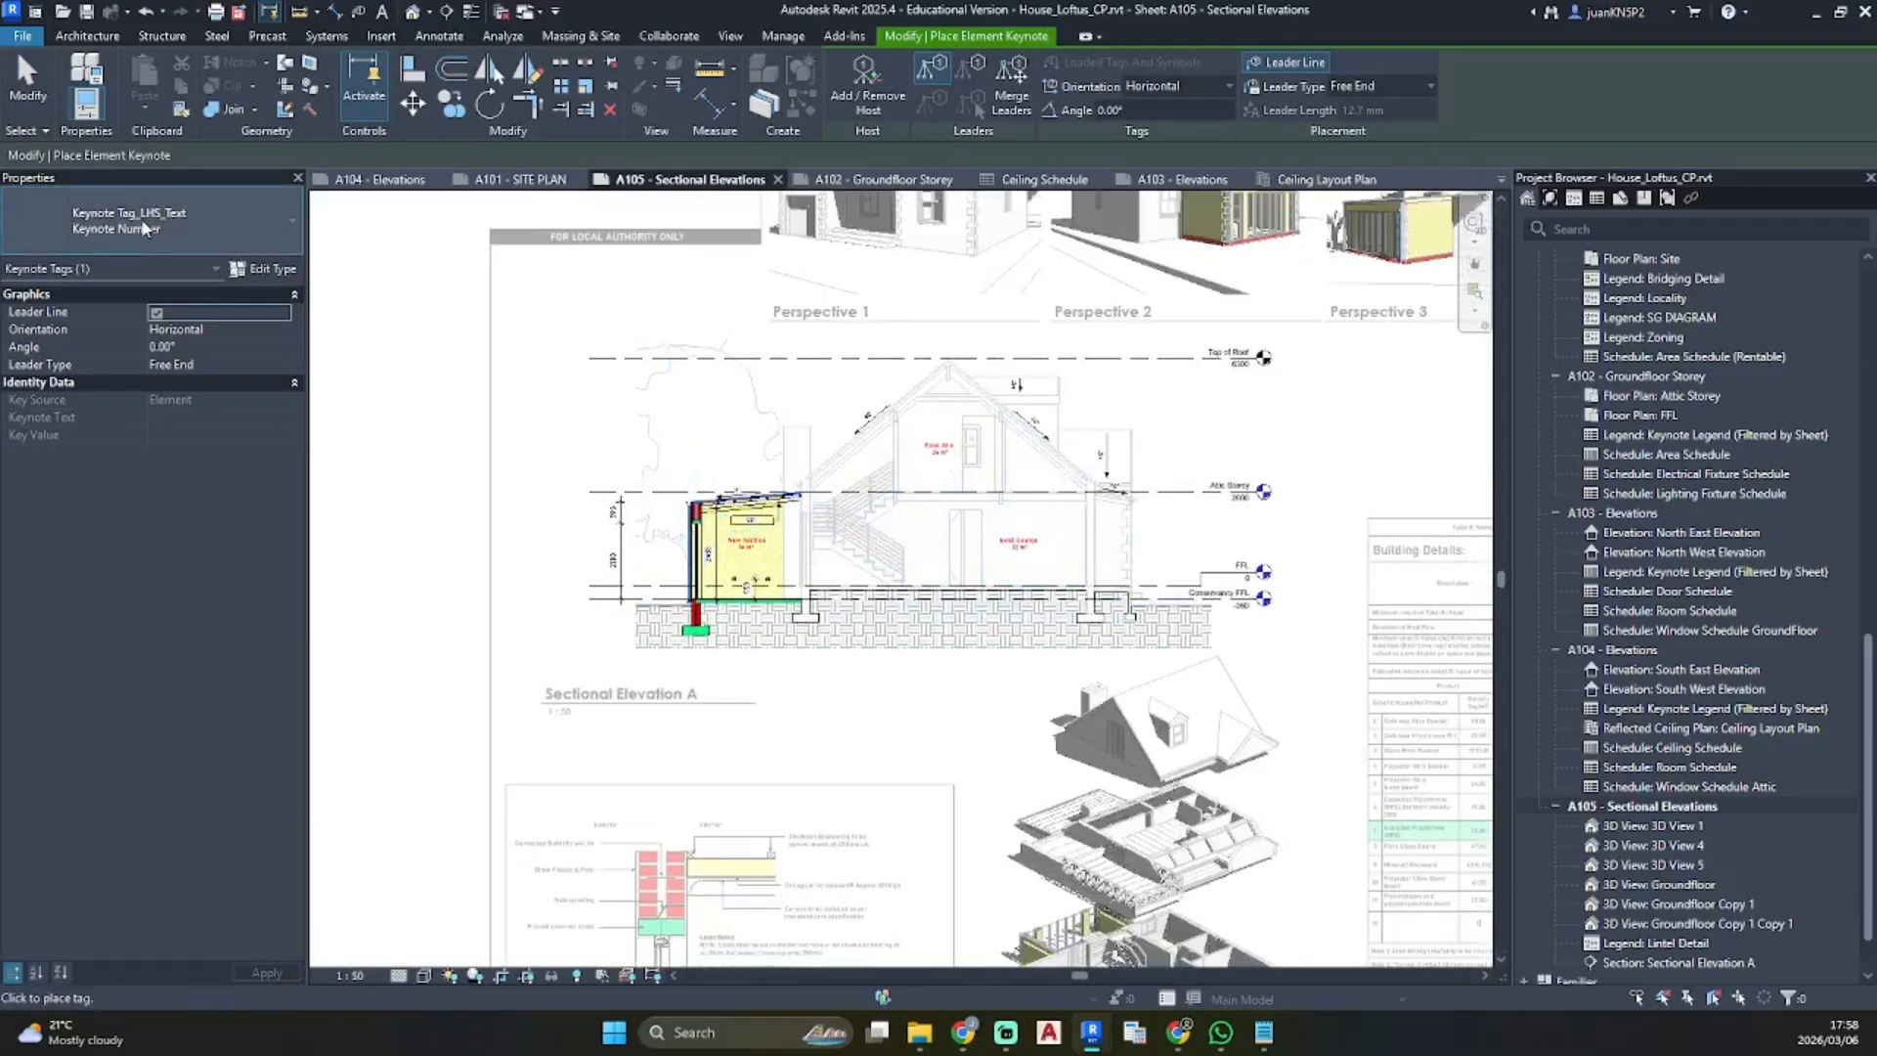
pyautogui.click(167, 221)
pyautogui.click(115, 415)
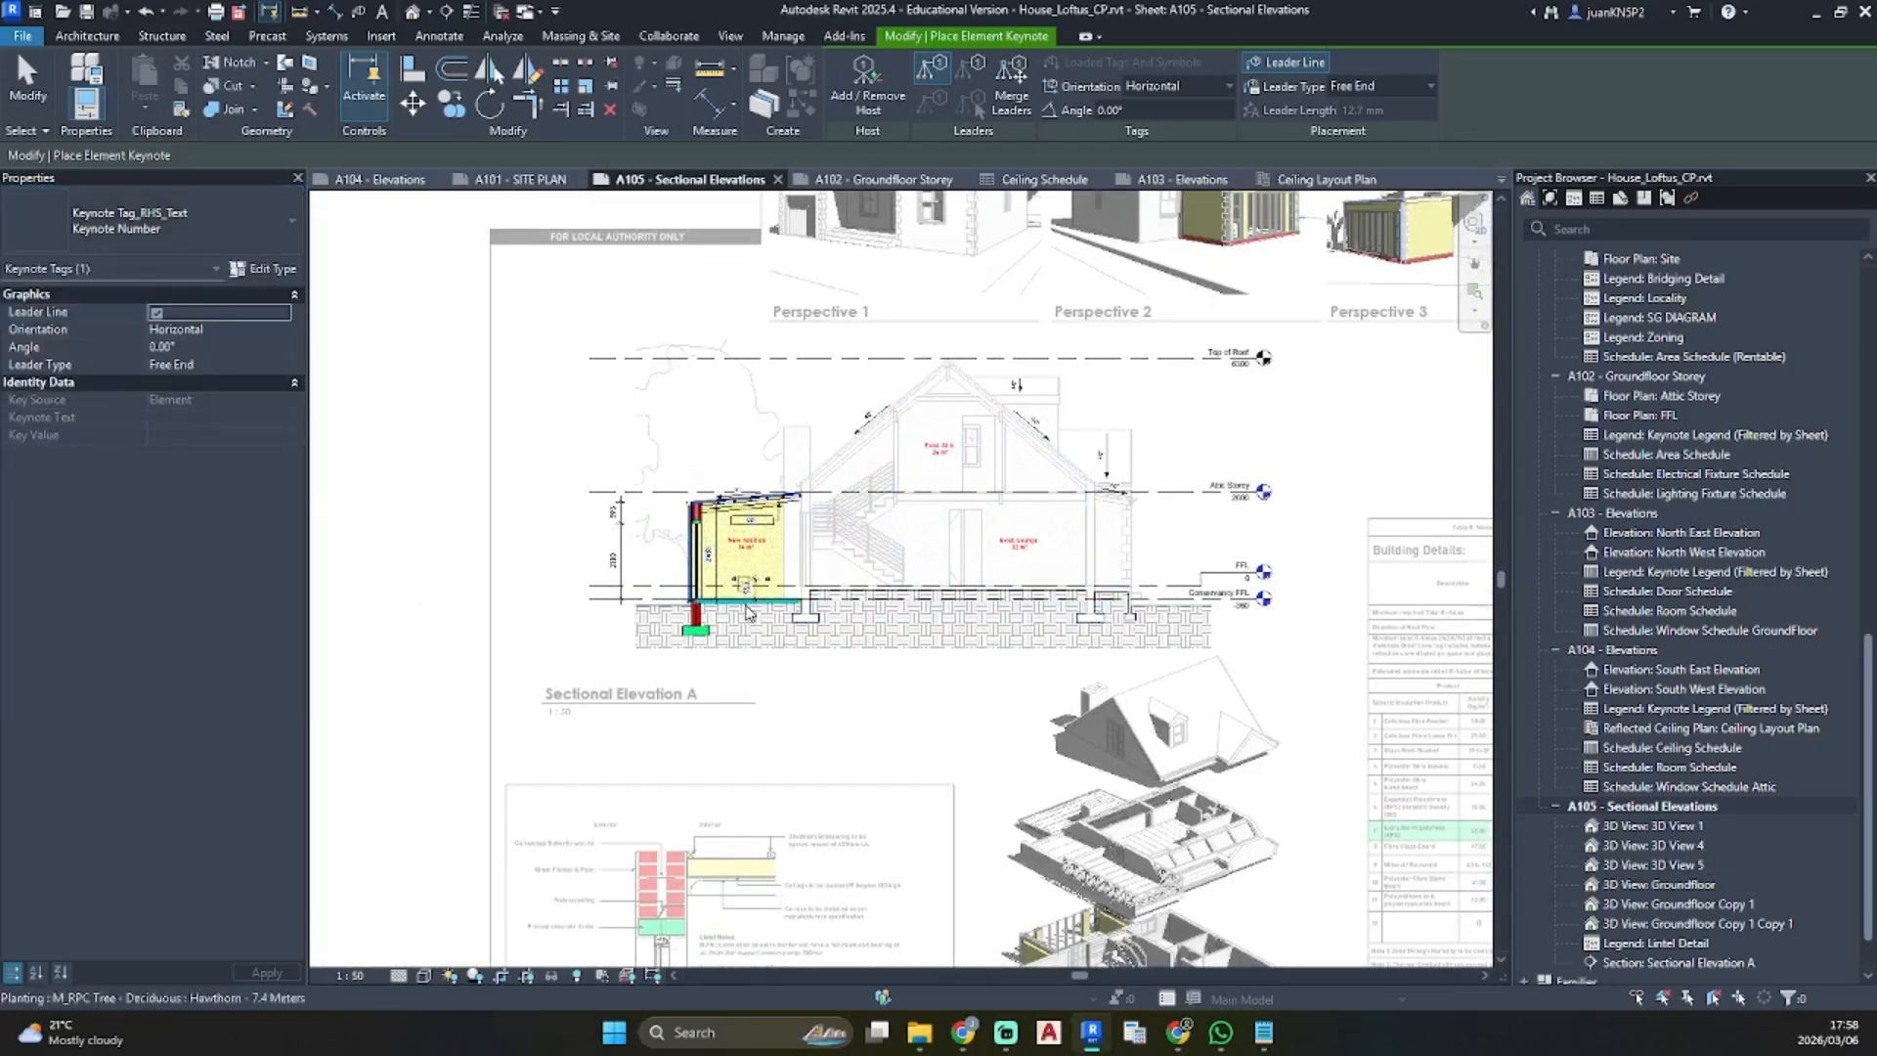
pyautogui.scroll(8, 1024, 431)
pyautogui.click(1025, 430)
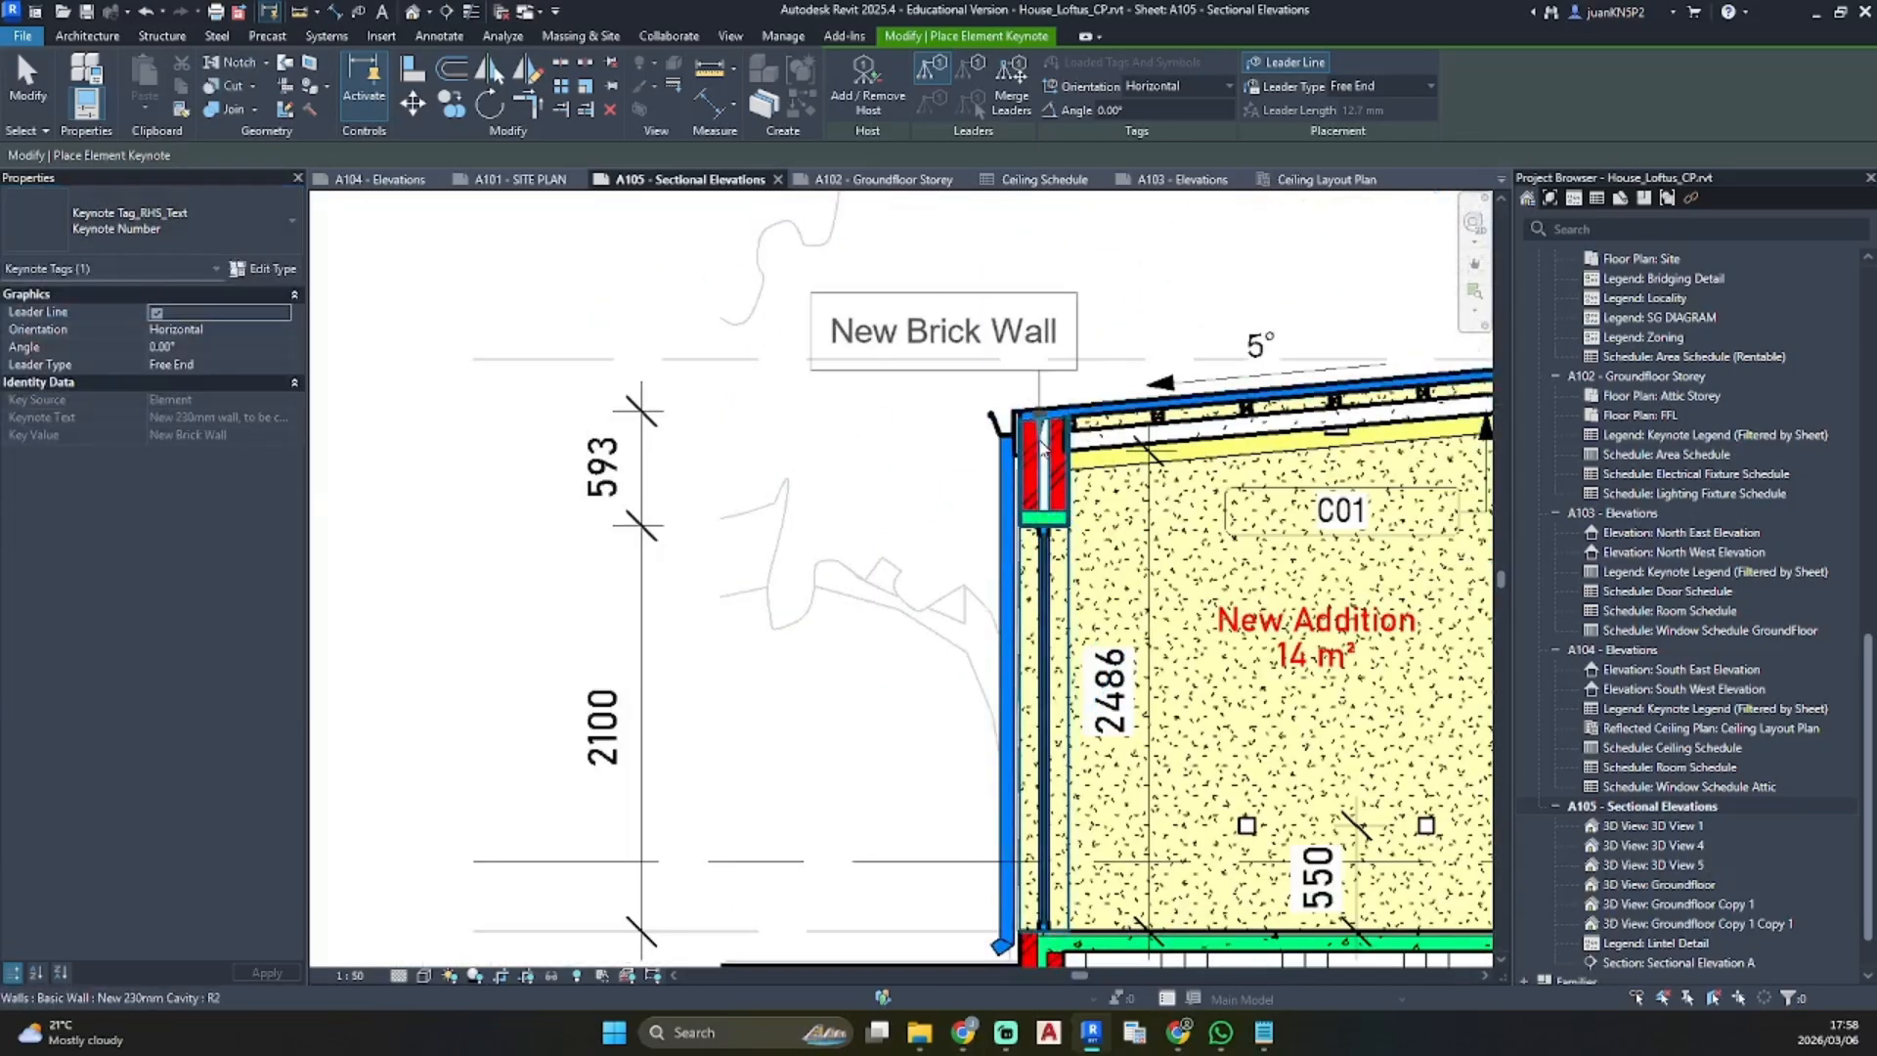
pyautogui.click(1039, 441)
pyautogui.click(739, 301)
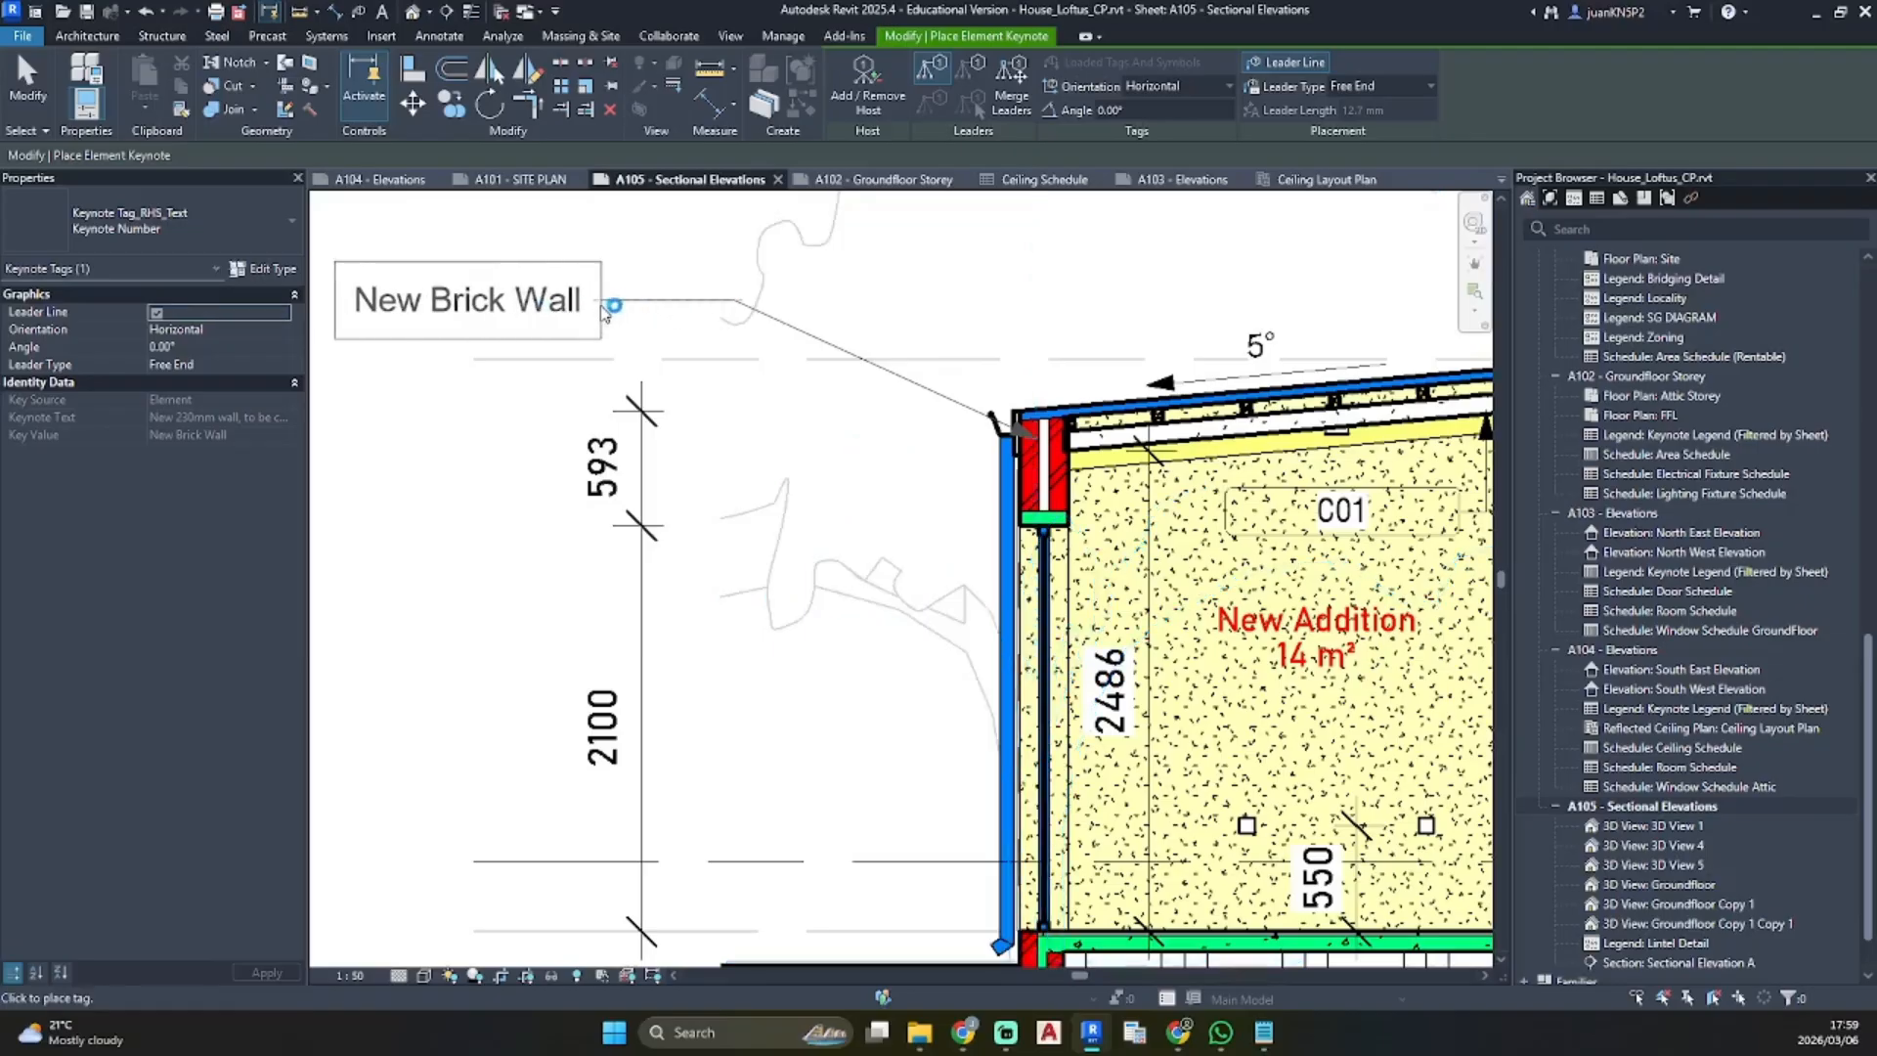
pyautogui.click(569, 305)
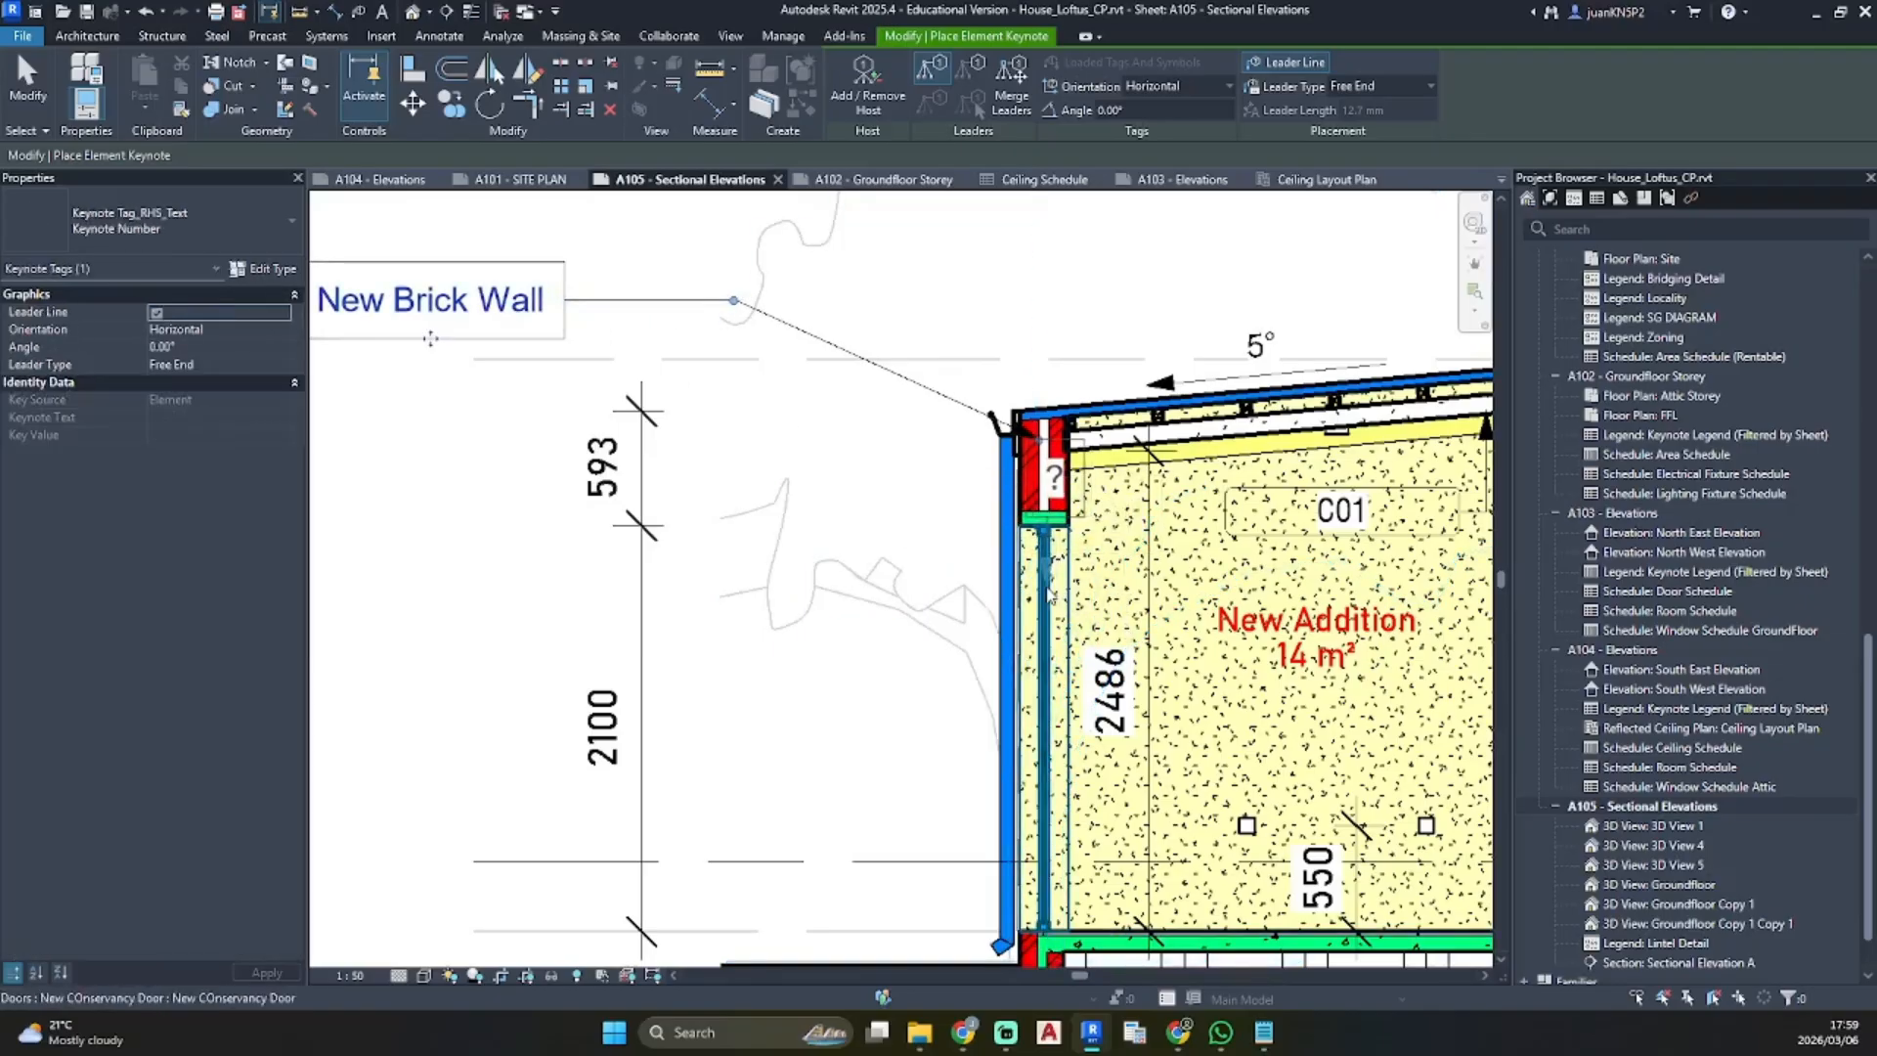
# Tag the rainwater downpipe and the foundation wall with element keynotes, aligning both tags under the New Brick Wall tag
pyautogui.click(1003, 515)
pyautogui.click(940, 516)
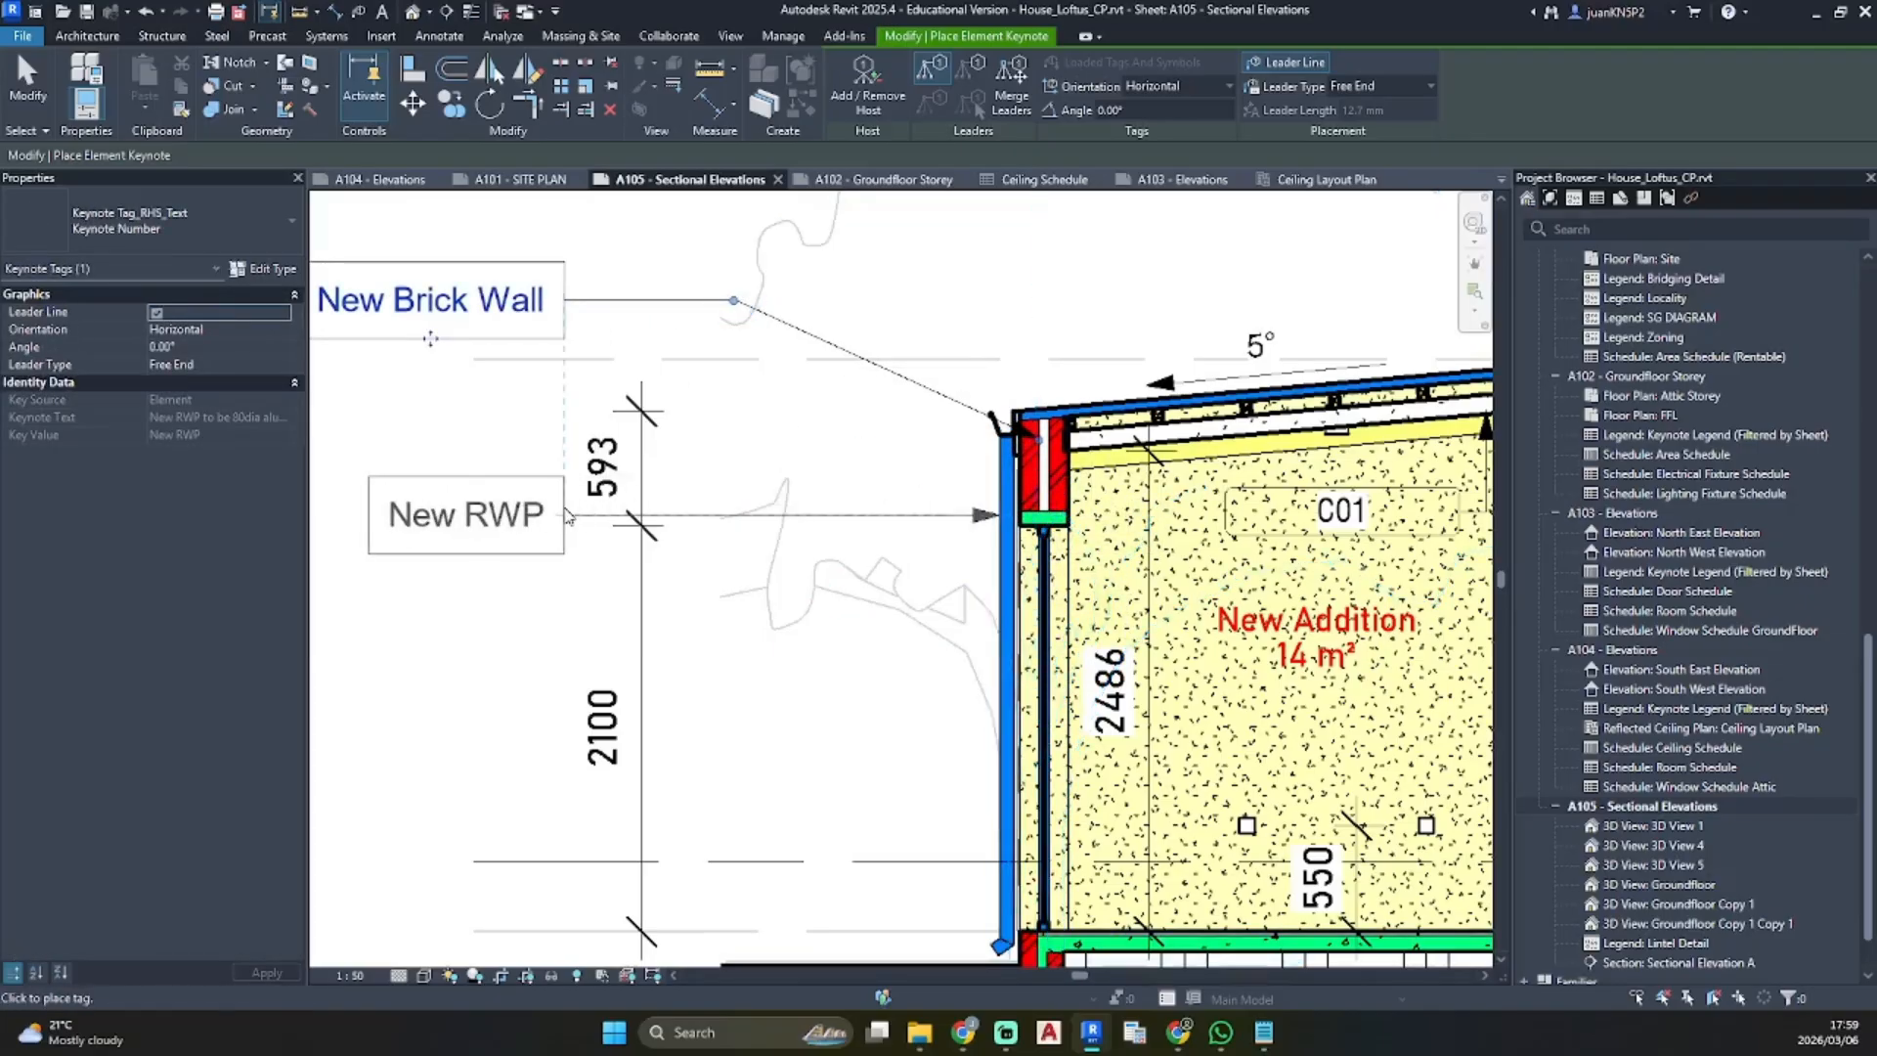
pyautogui.click(569, 516)
pyautogui.moveTo(878, 812); pyautogui.dragTo(947, 532, button='middle')
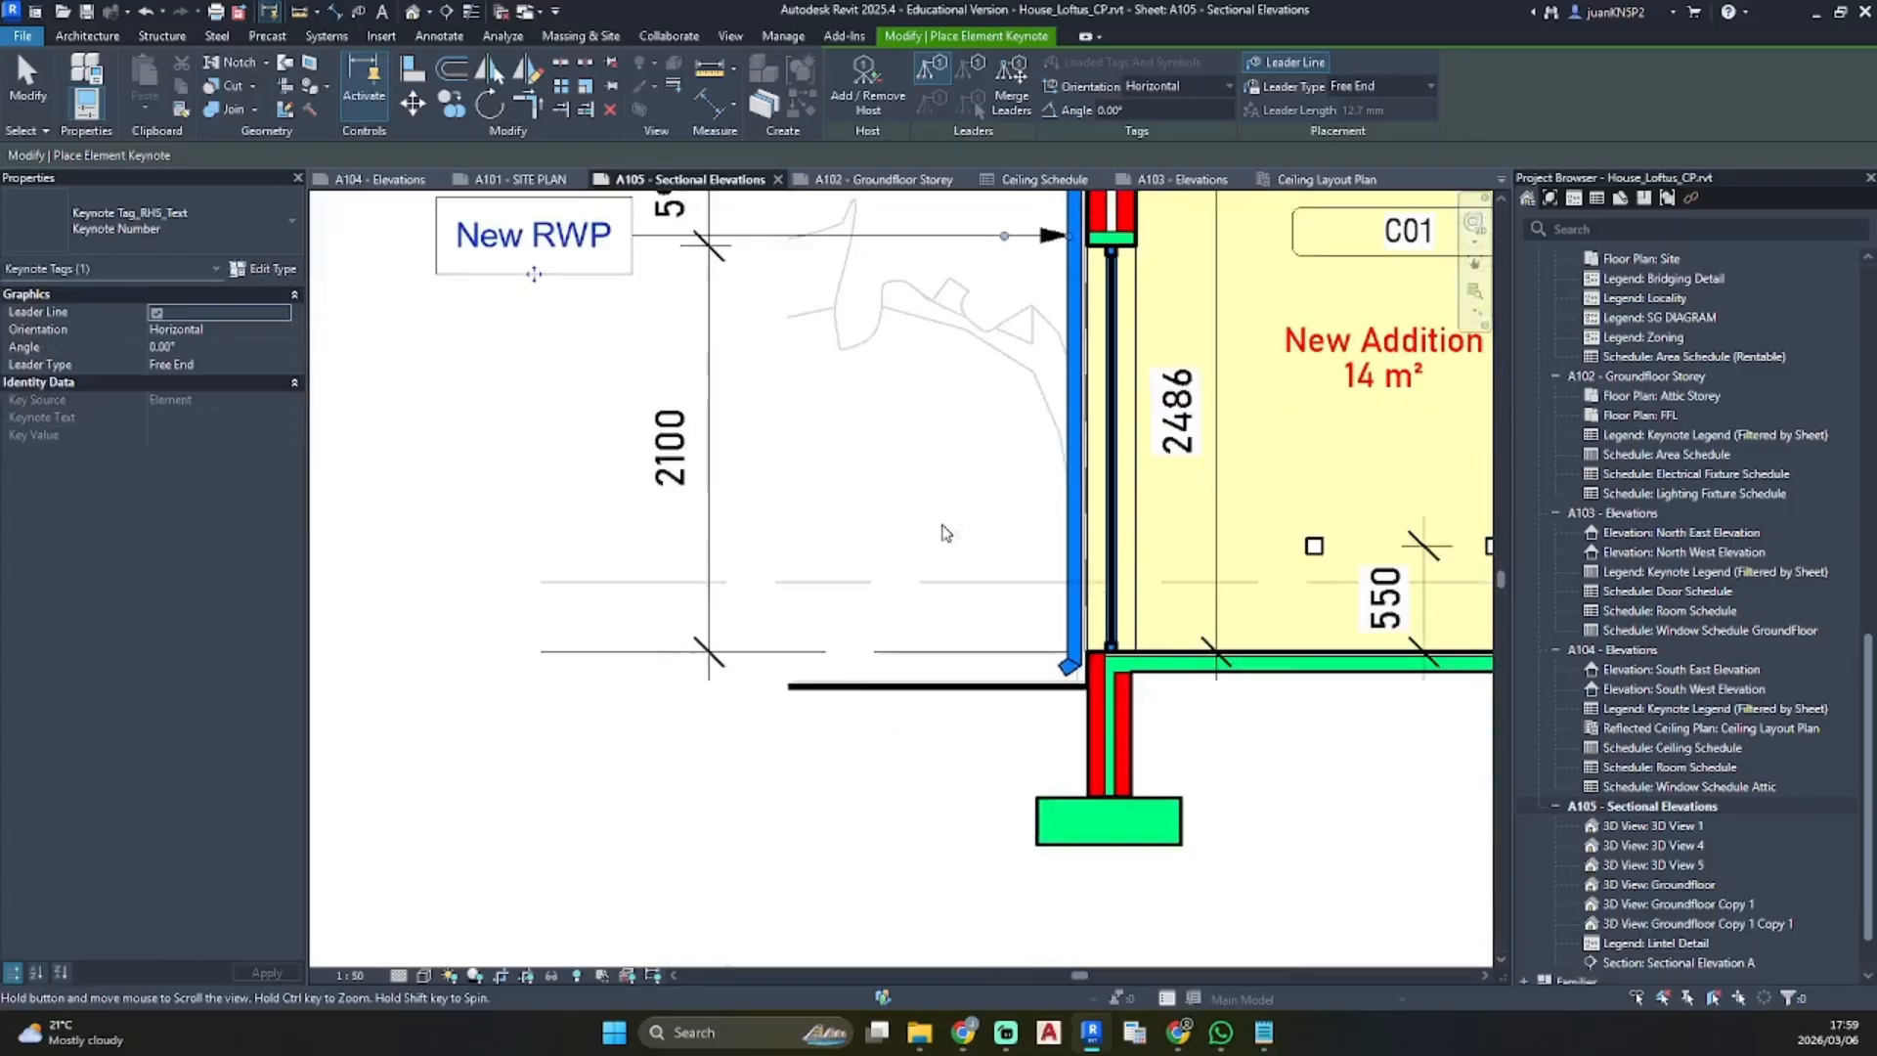
pyautogui.click(1085, 735)
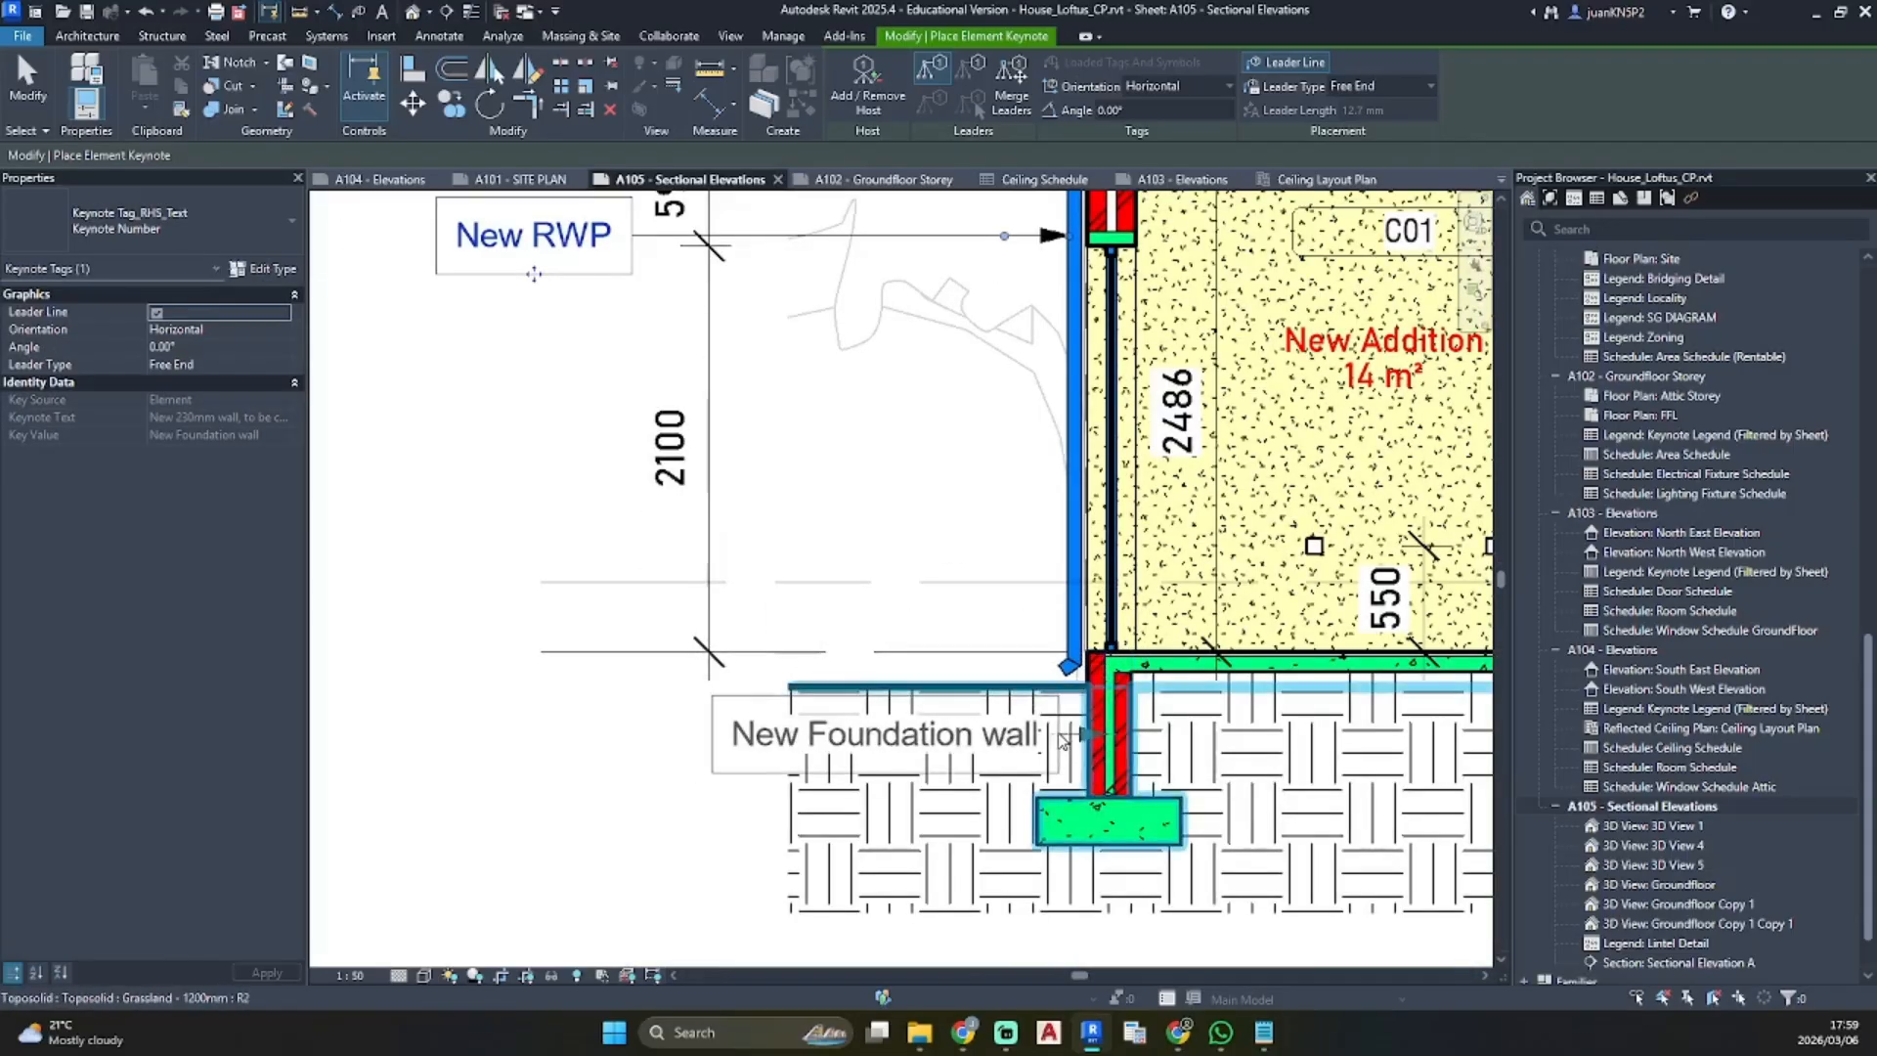
pyautogui.click(639, 745)
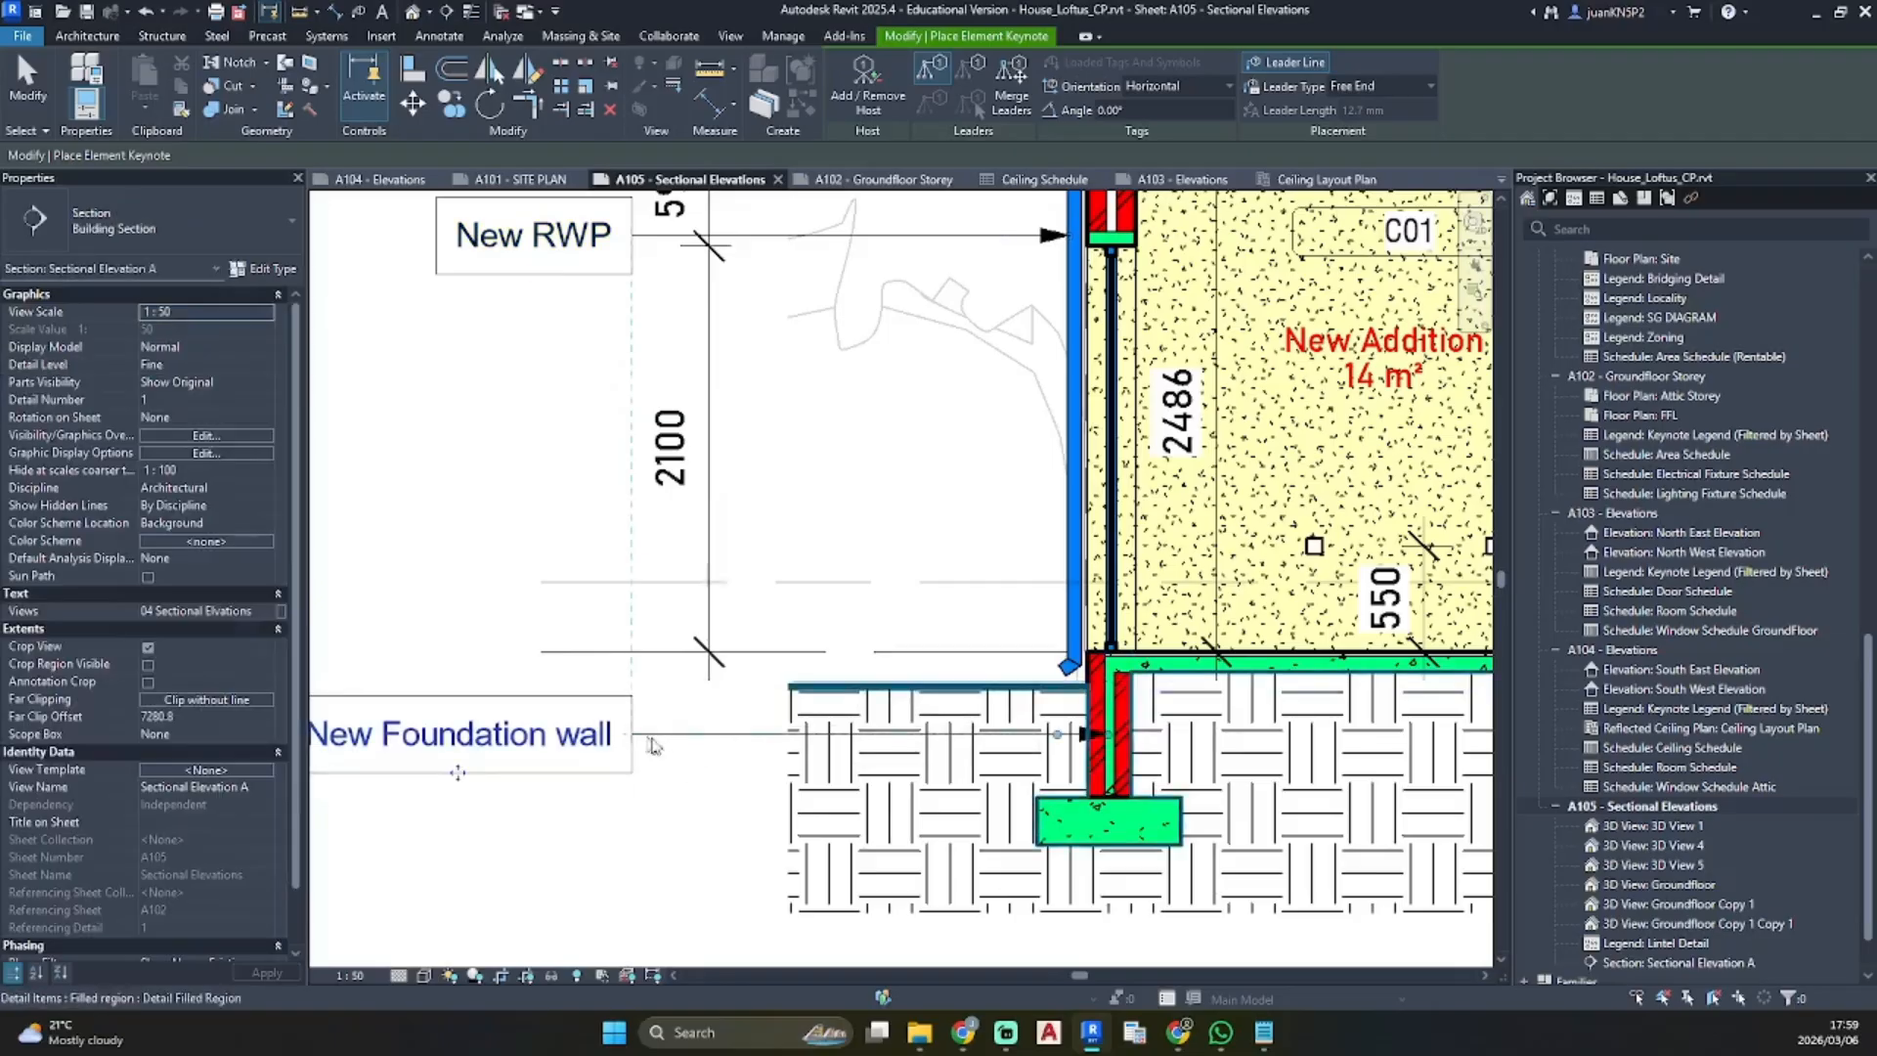
# Place an element keynote on the green footing below the foundation wall and assign it the New Foundations key
pyautogui.click(1091, 847)
pyautogui.moveTo(1100, 965); pyautogui.dragTo(1122, 753, button='middle')
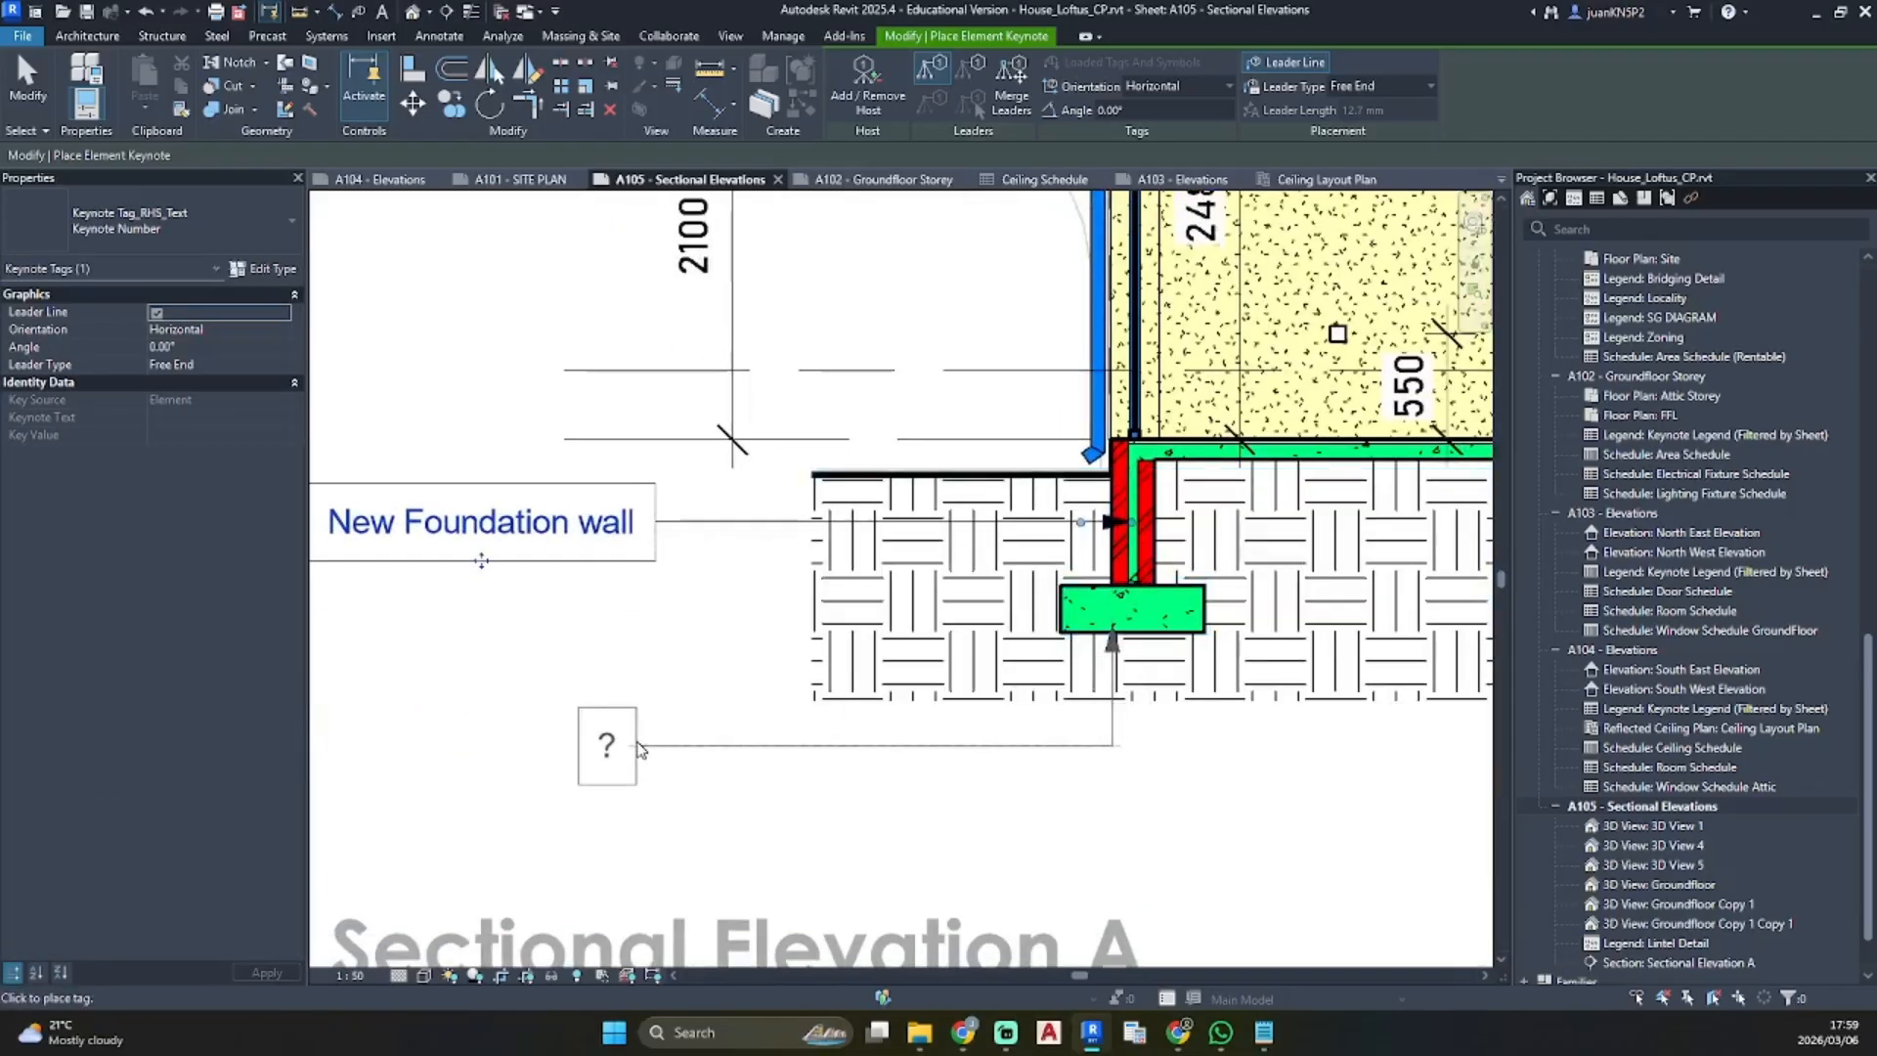
pyautogui.click(657, 754)
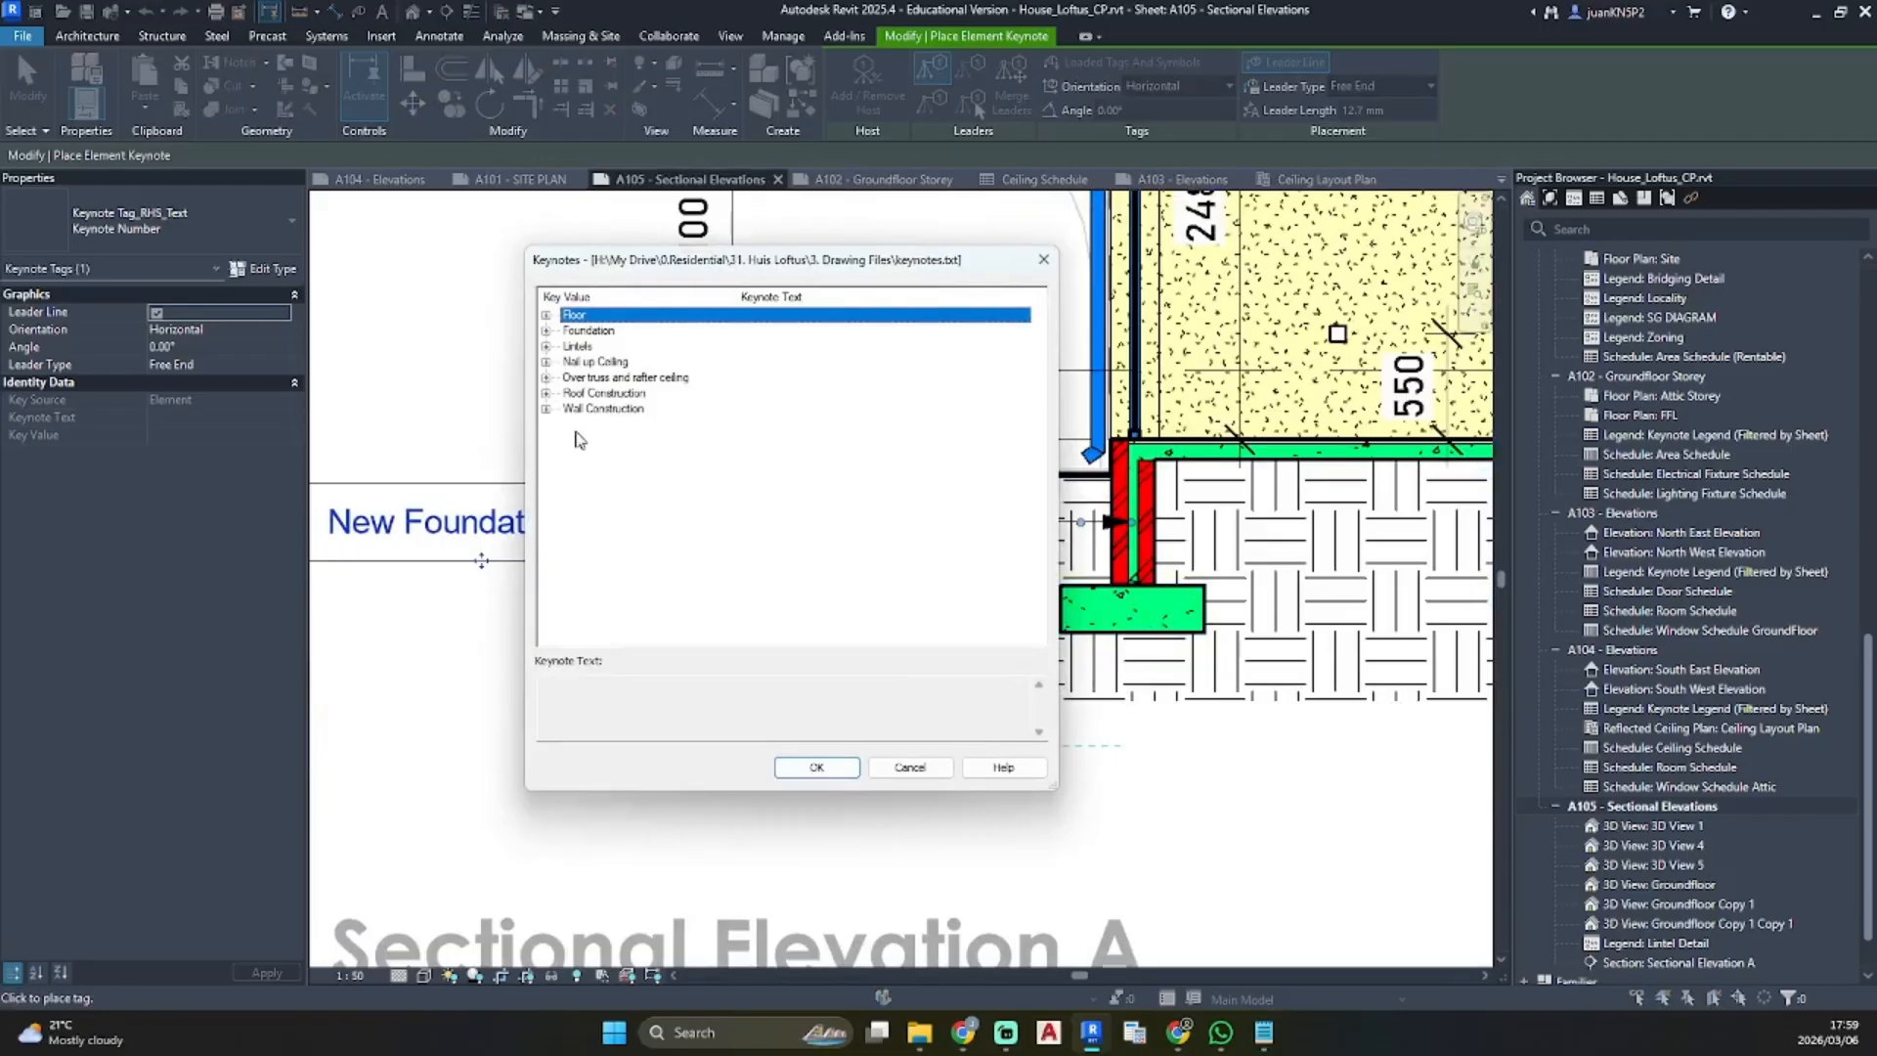
pyautogui.click(547, 330)
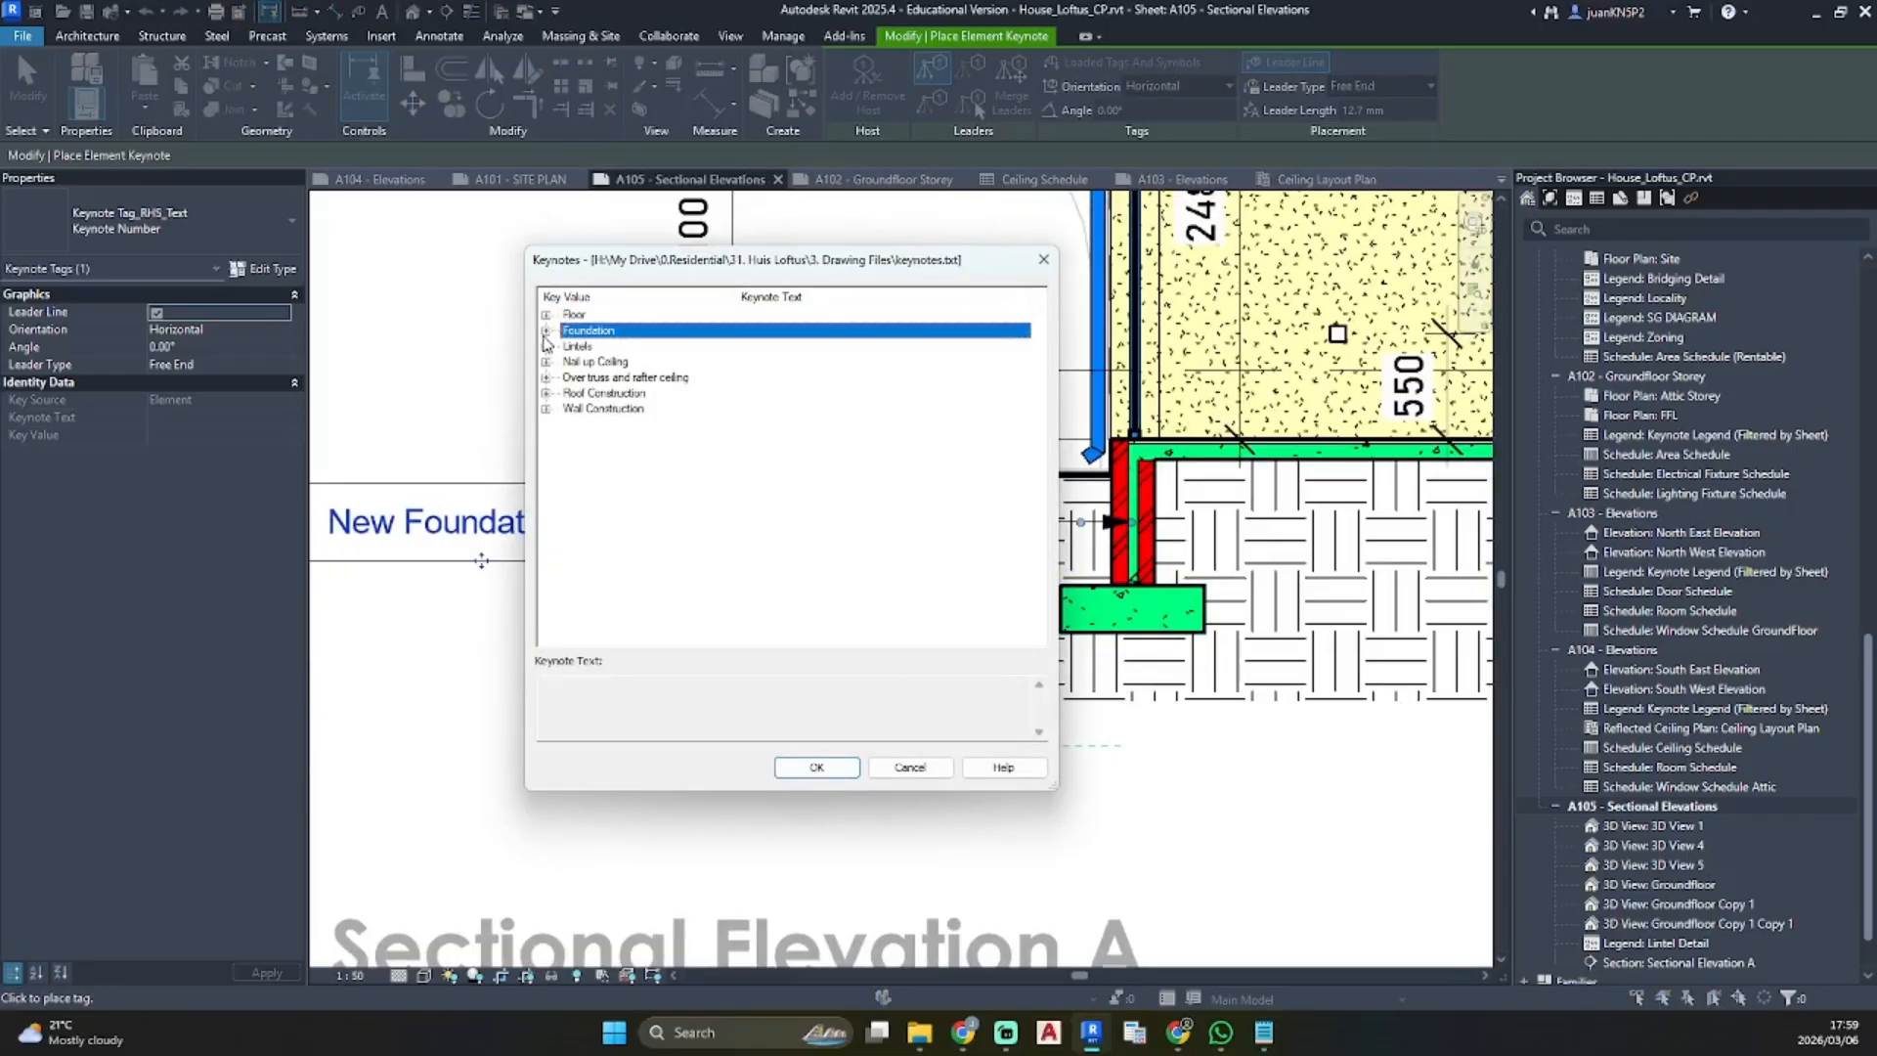
pyautogui.click(547, 331)
pyautogui.click(696, 363)
pyautogui.click(837, 771)
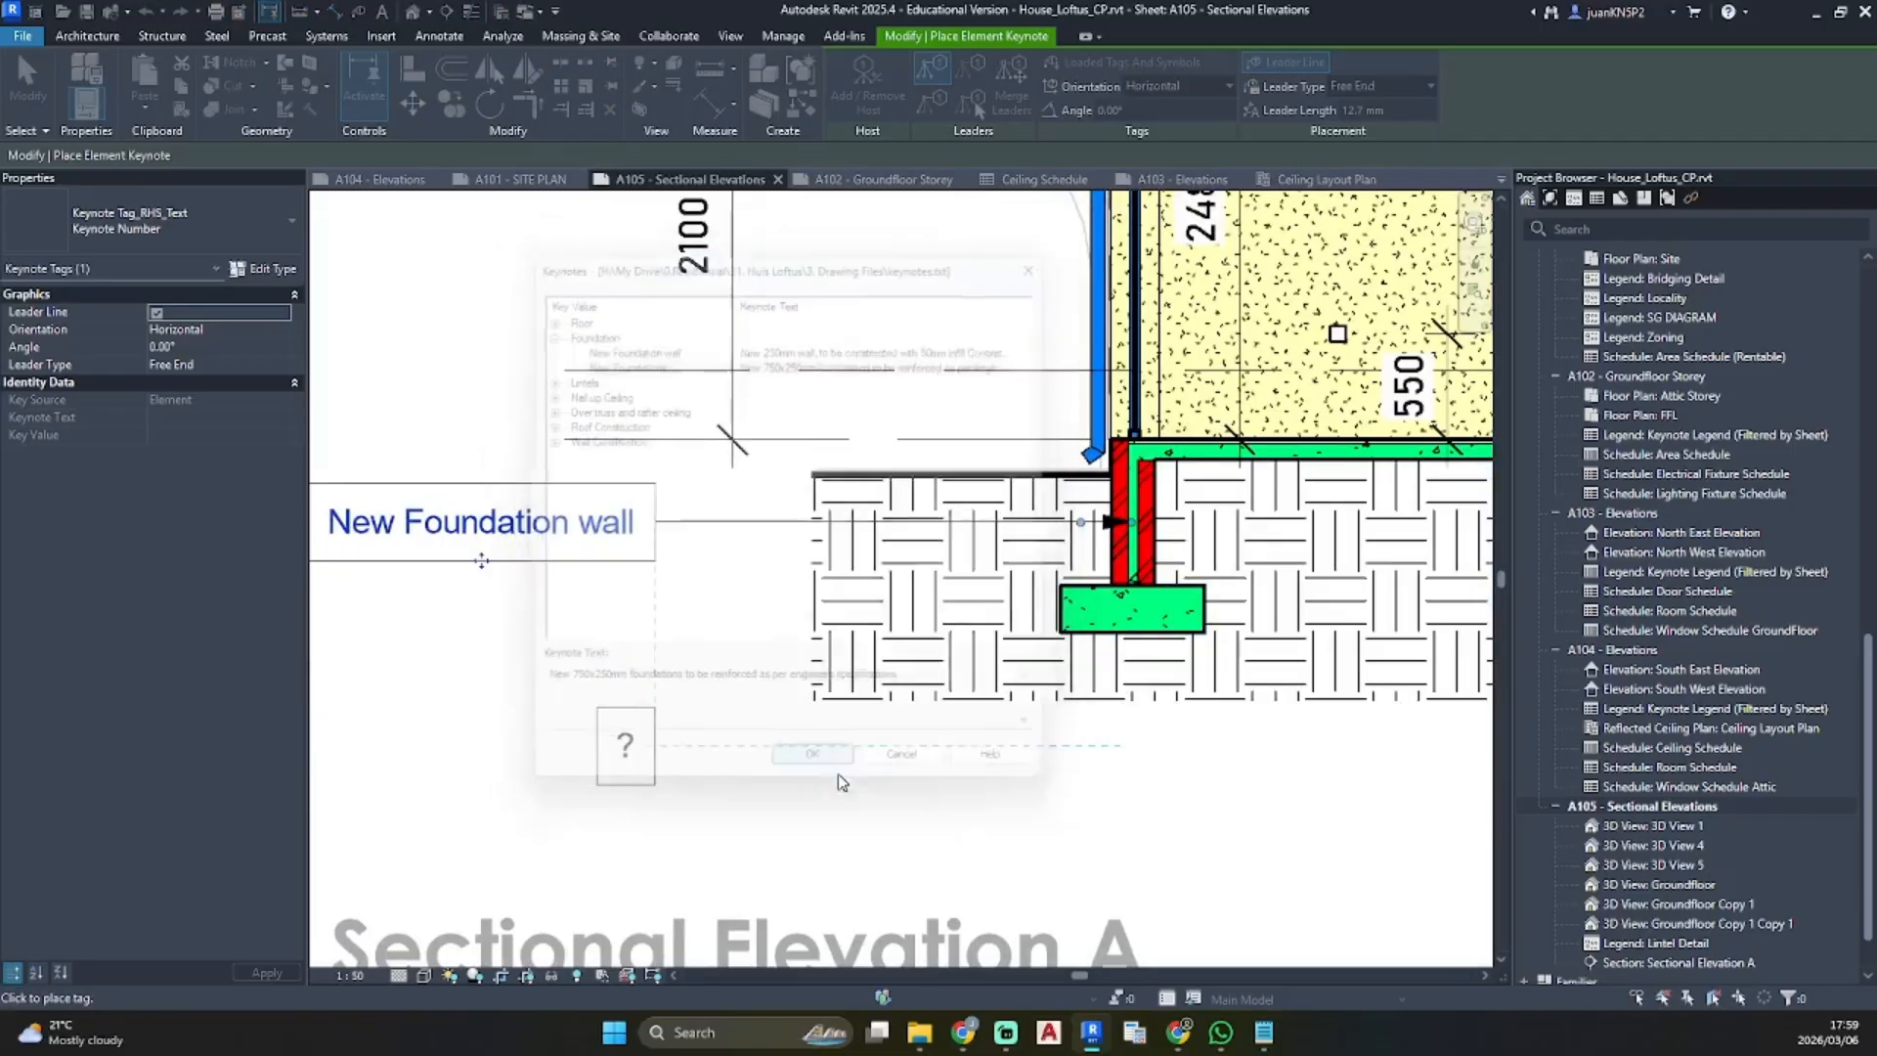
# Place an element keynote on the floor slab, aligned with the other tags, and assign it the New Floor key
pyautogui.scroll(-2, 860, 784)
pyautogui.scroll(5, 1085, 590)
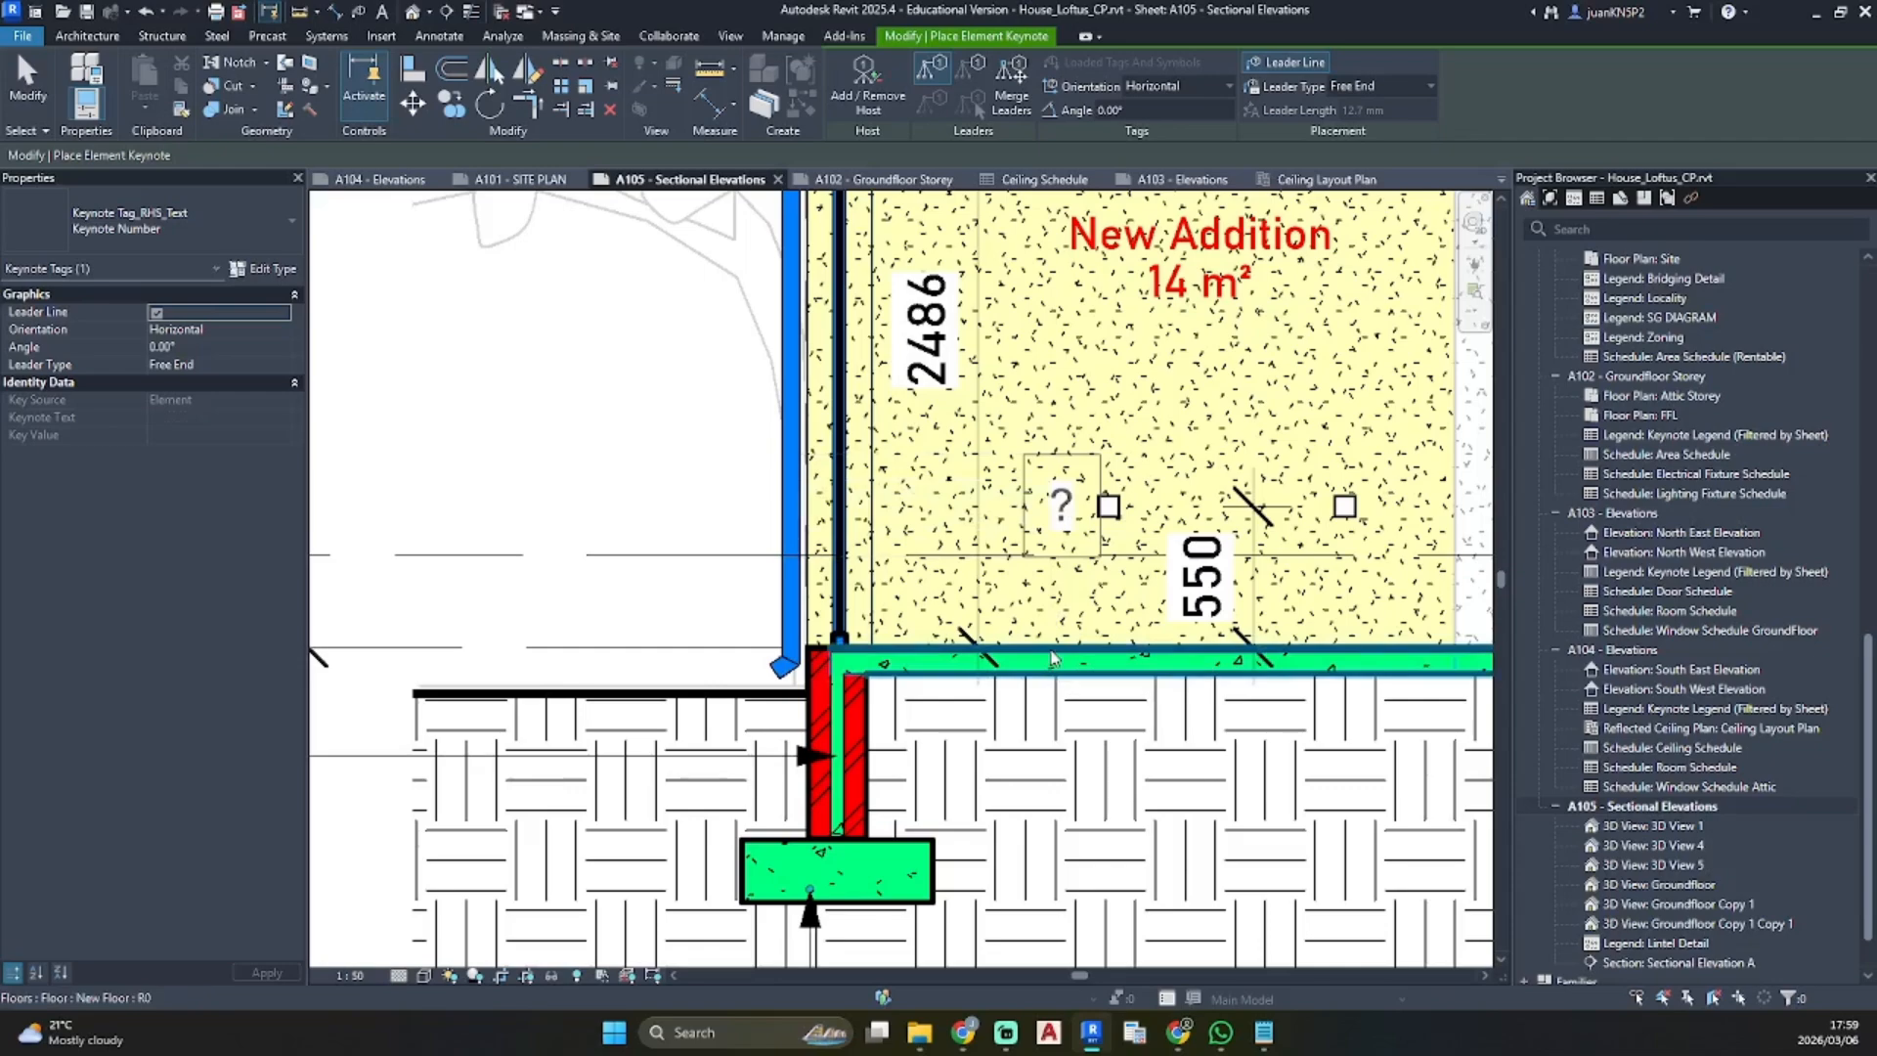
pyautogui.click(1051, 652)
pyautogui.click(1051, 512)
pyautogui.scroll(-3, 635, 500)
pyautogui.moveTo(635, 502); pyautogui.dragTo(1023, 539, button='middle')
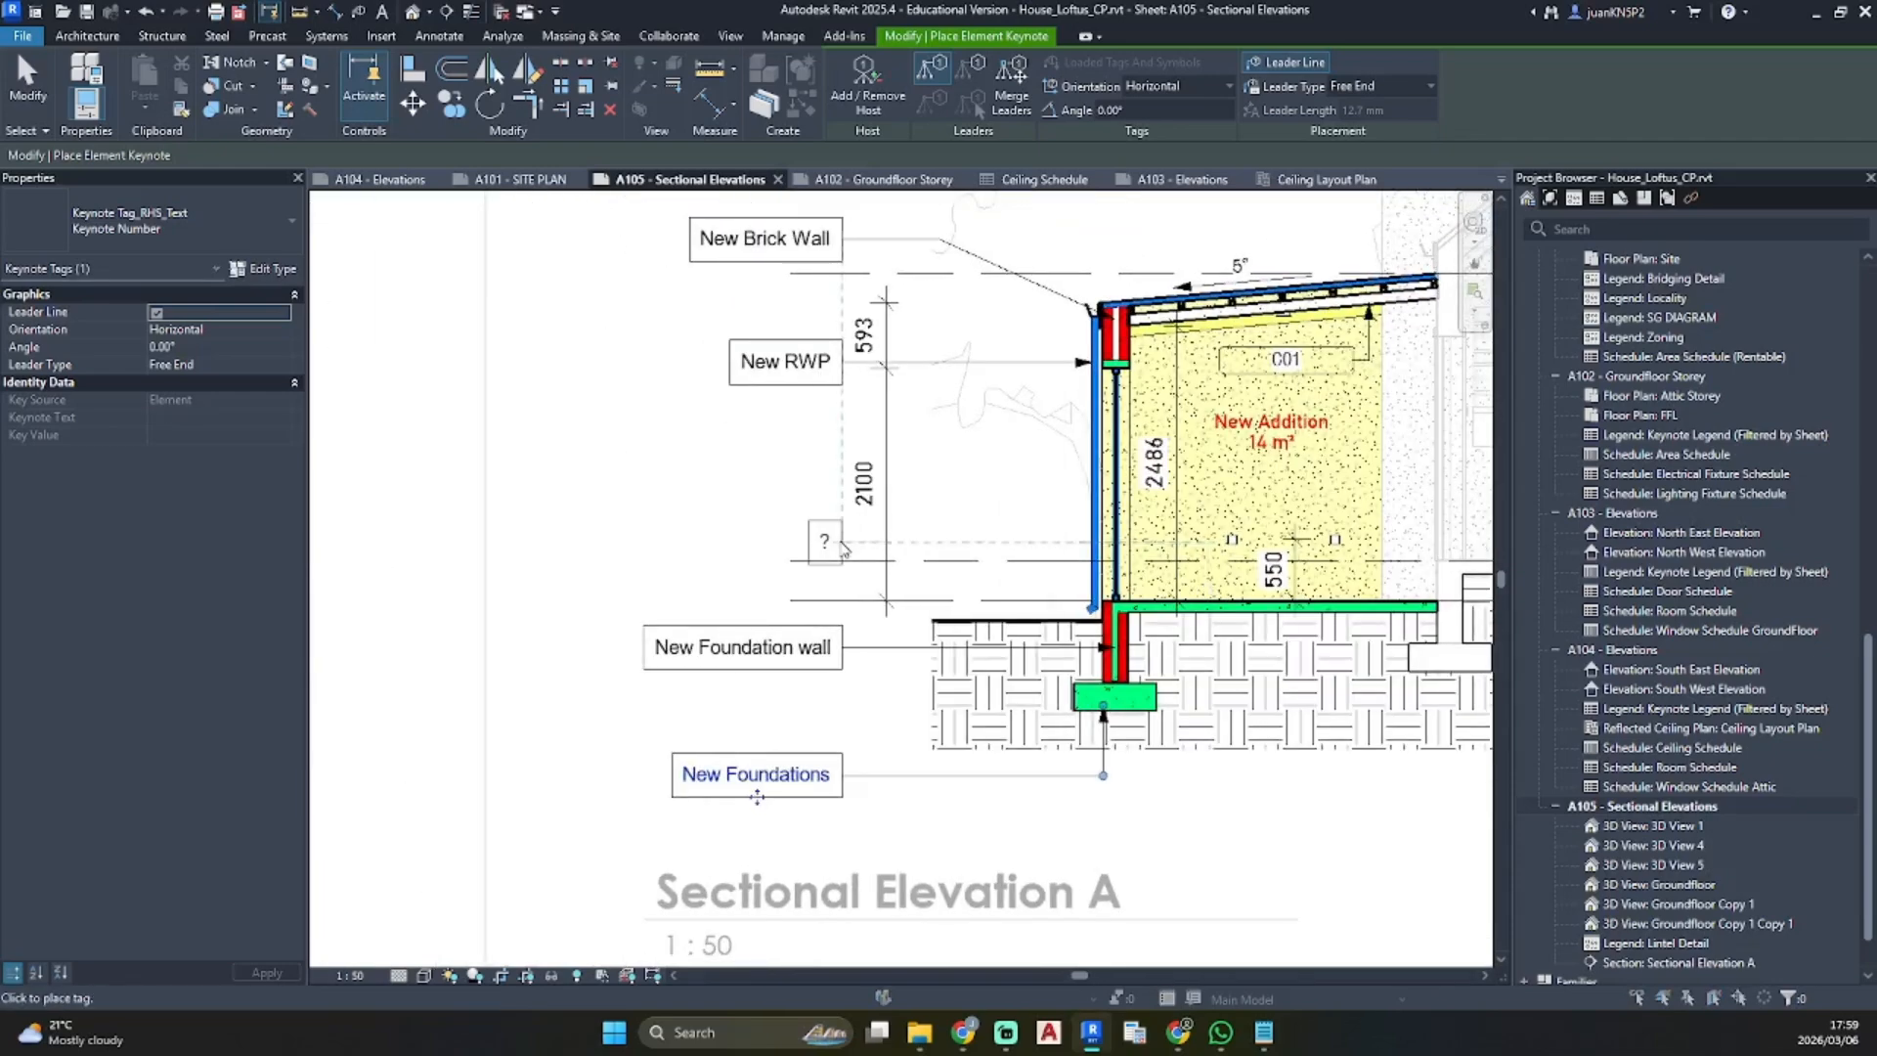
pyautogui.click(843, 549)
pyautogui.click(548, 316)
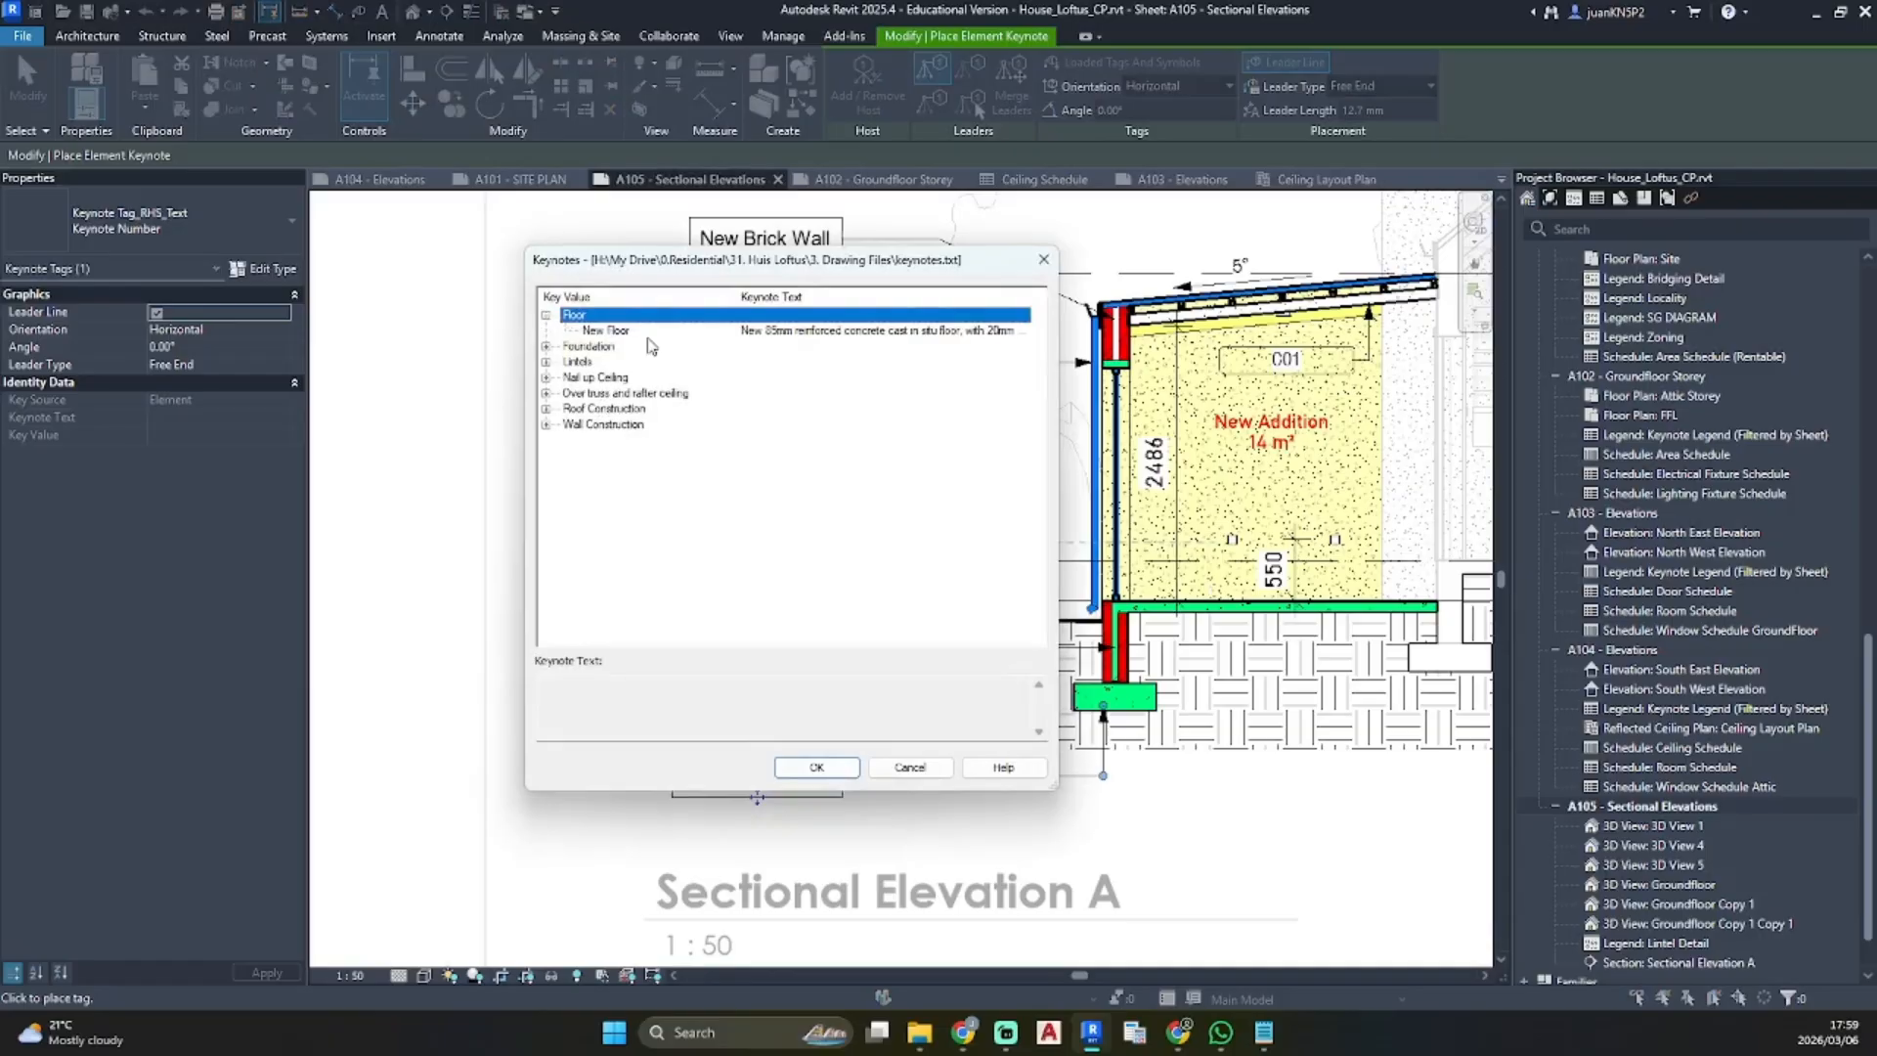
pyautogui.click(646, 332)
pyautogui.click(809, 771)
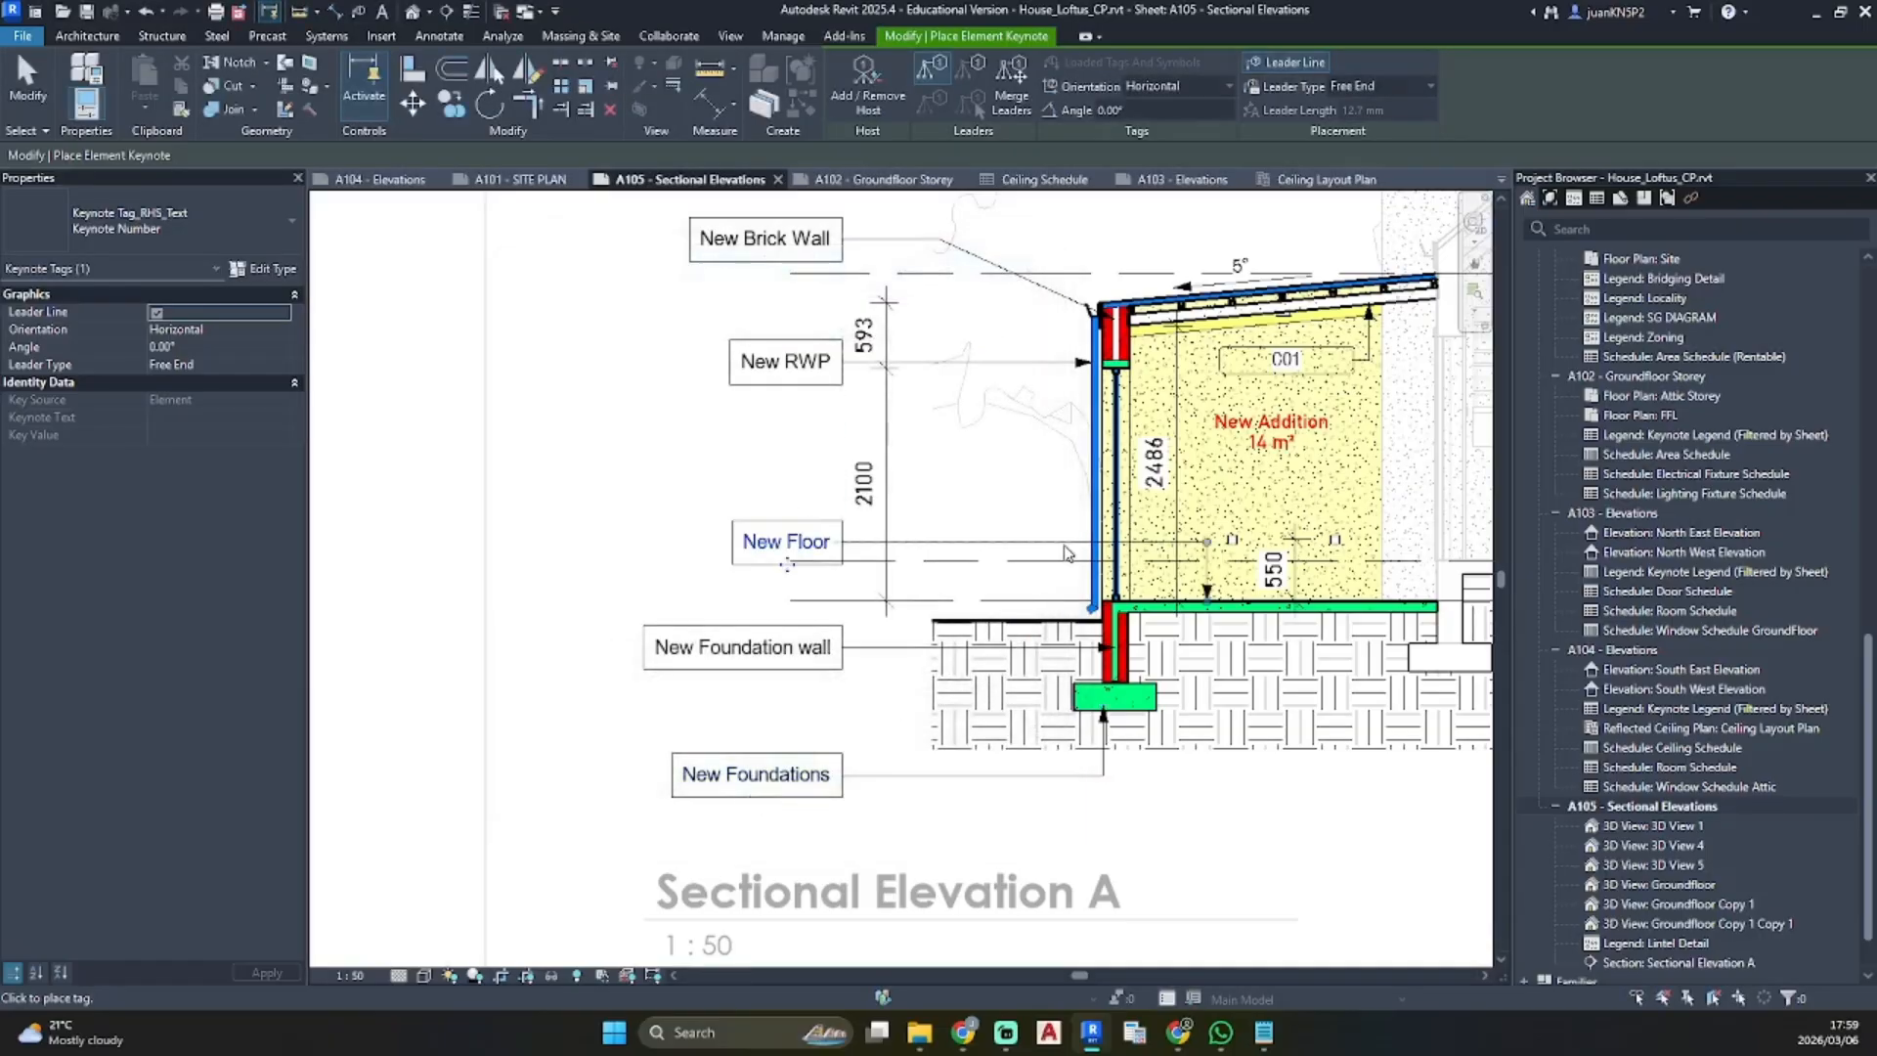
# Place an element keynote on the new roof, with its tag above the New Brick Wall tag
pyautogui.moveTo(1047, 570); pyautogui.dragTo(882, 648, button='middle')
pyautogui.scroll(1, 1054, 393)
pyautogui.scroll(2, 1053, 391)
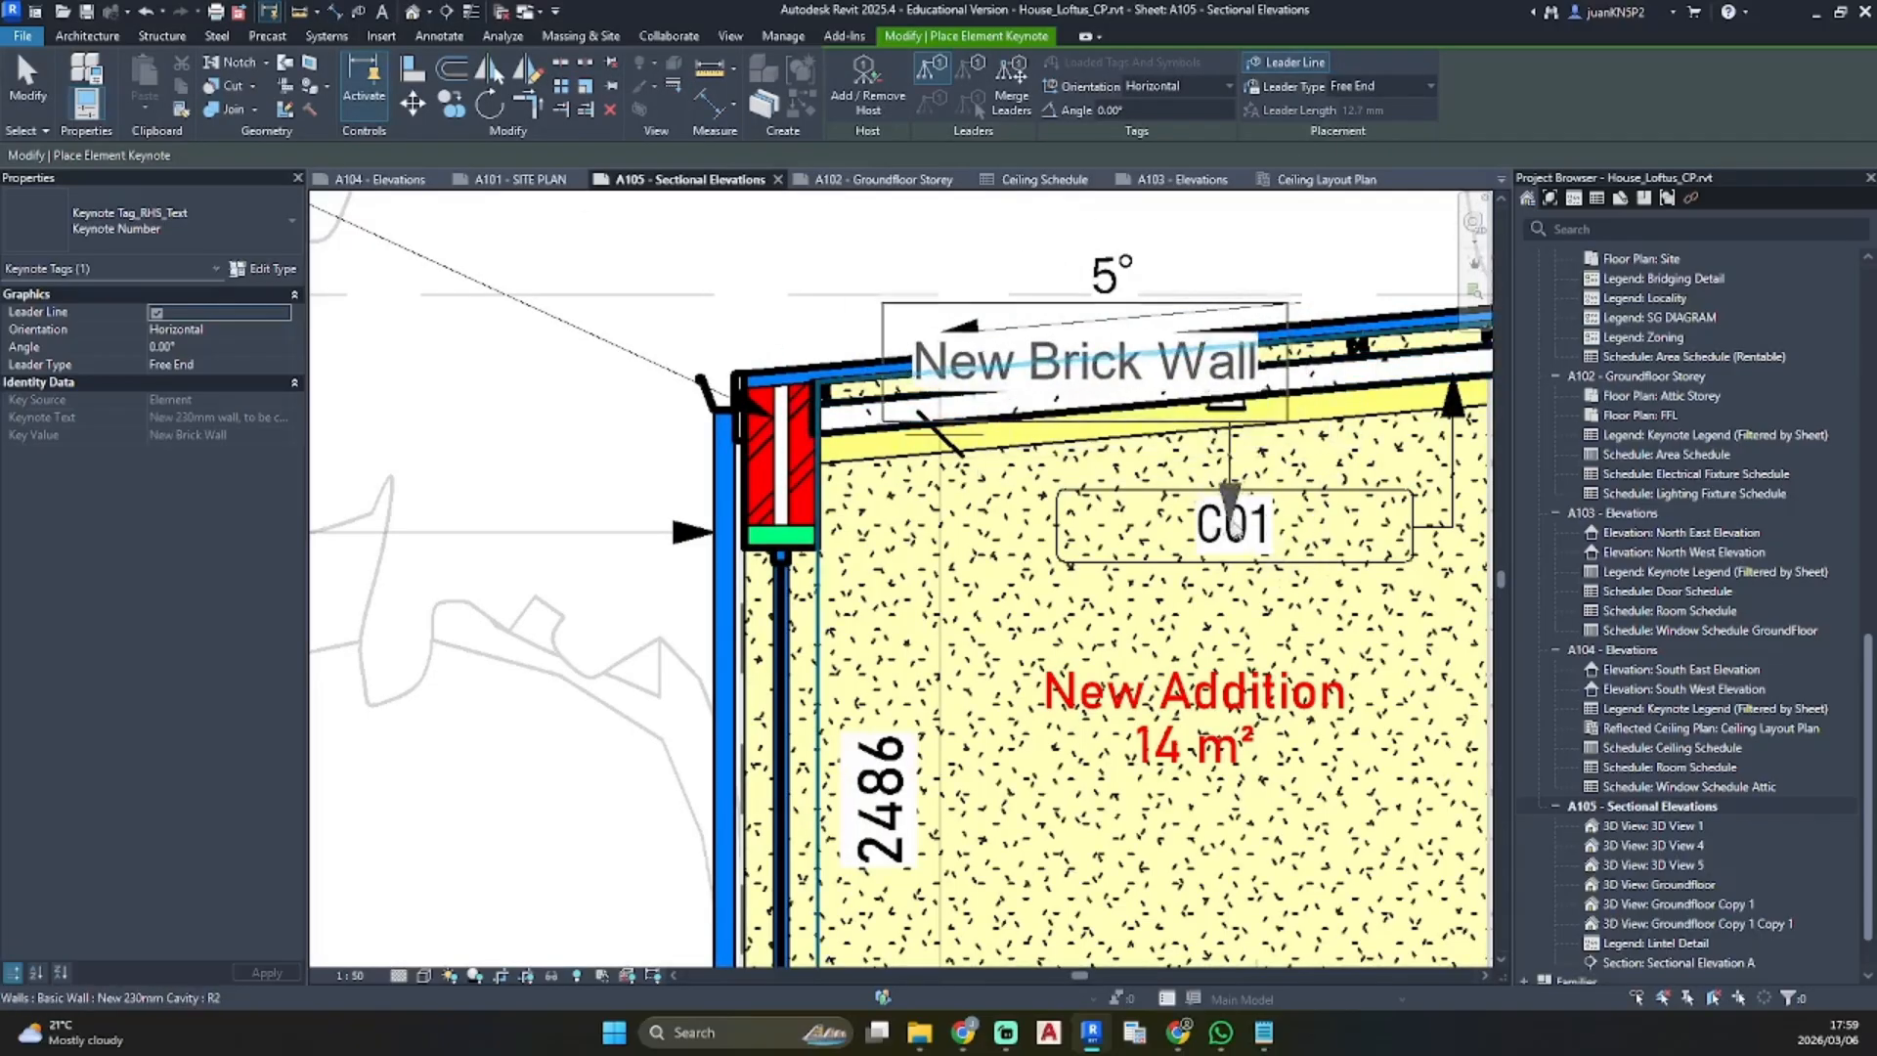
pyautogui.click(1044, 445)
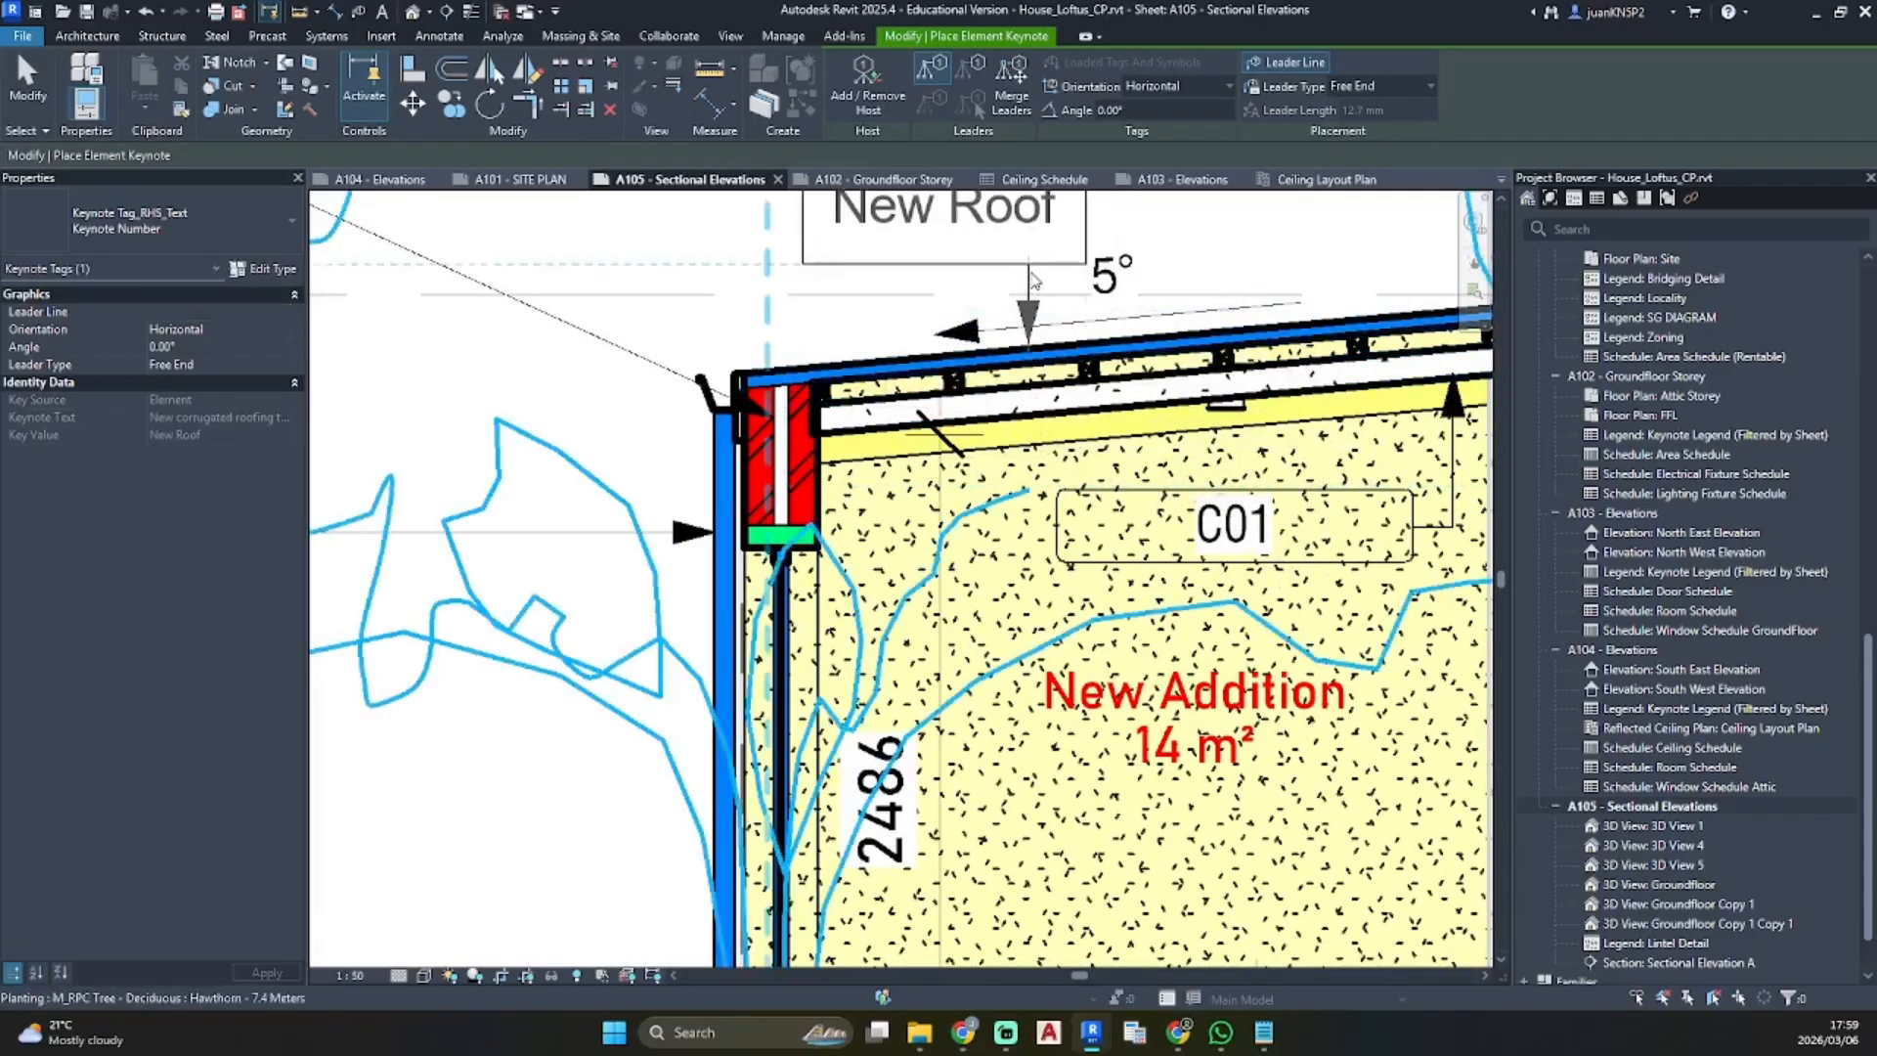
pyautogui.scroll(-2, 1048, 459)
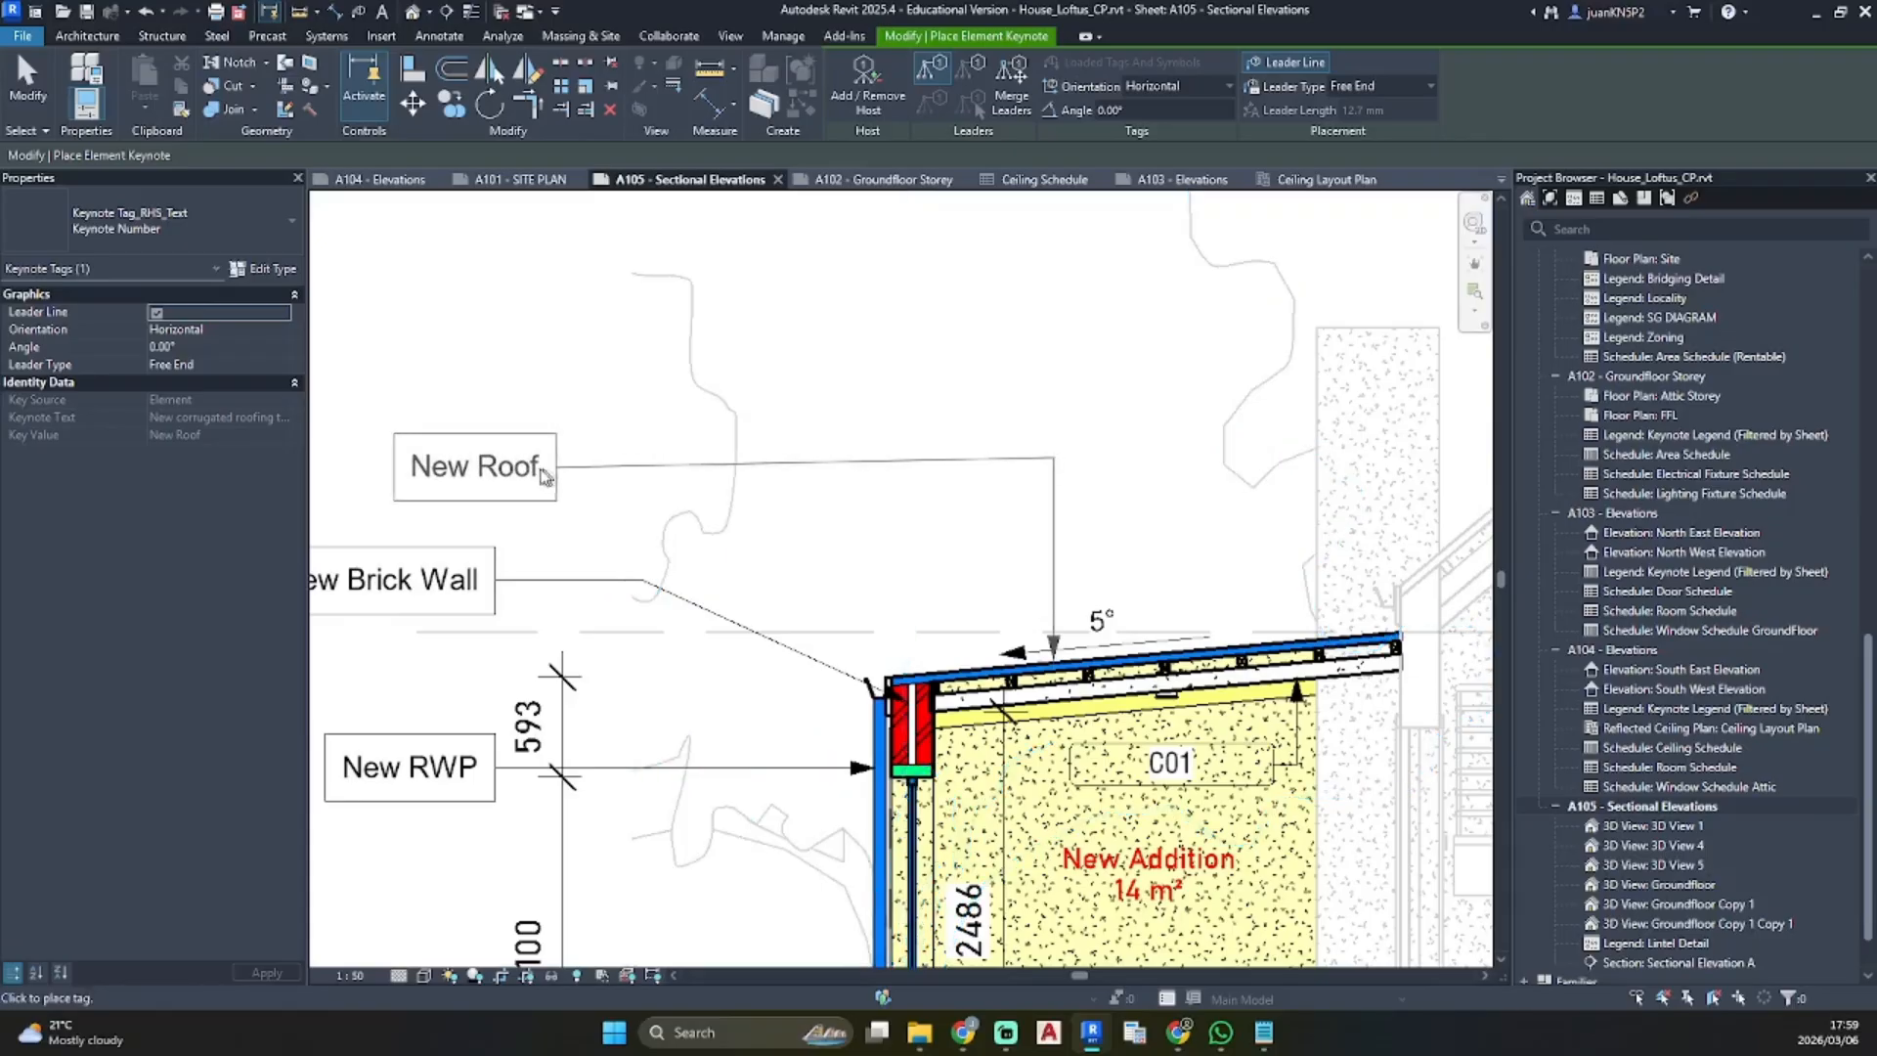
pyautogui.click(414, 457)
# Place an element keynote on a roof purlin, with its tag above New Roof, and assign it the New Batten key
pyautogui.scroll(6, 1159, 684)
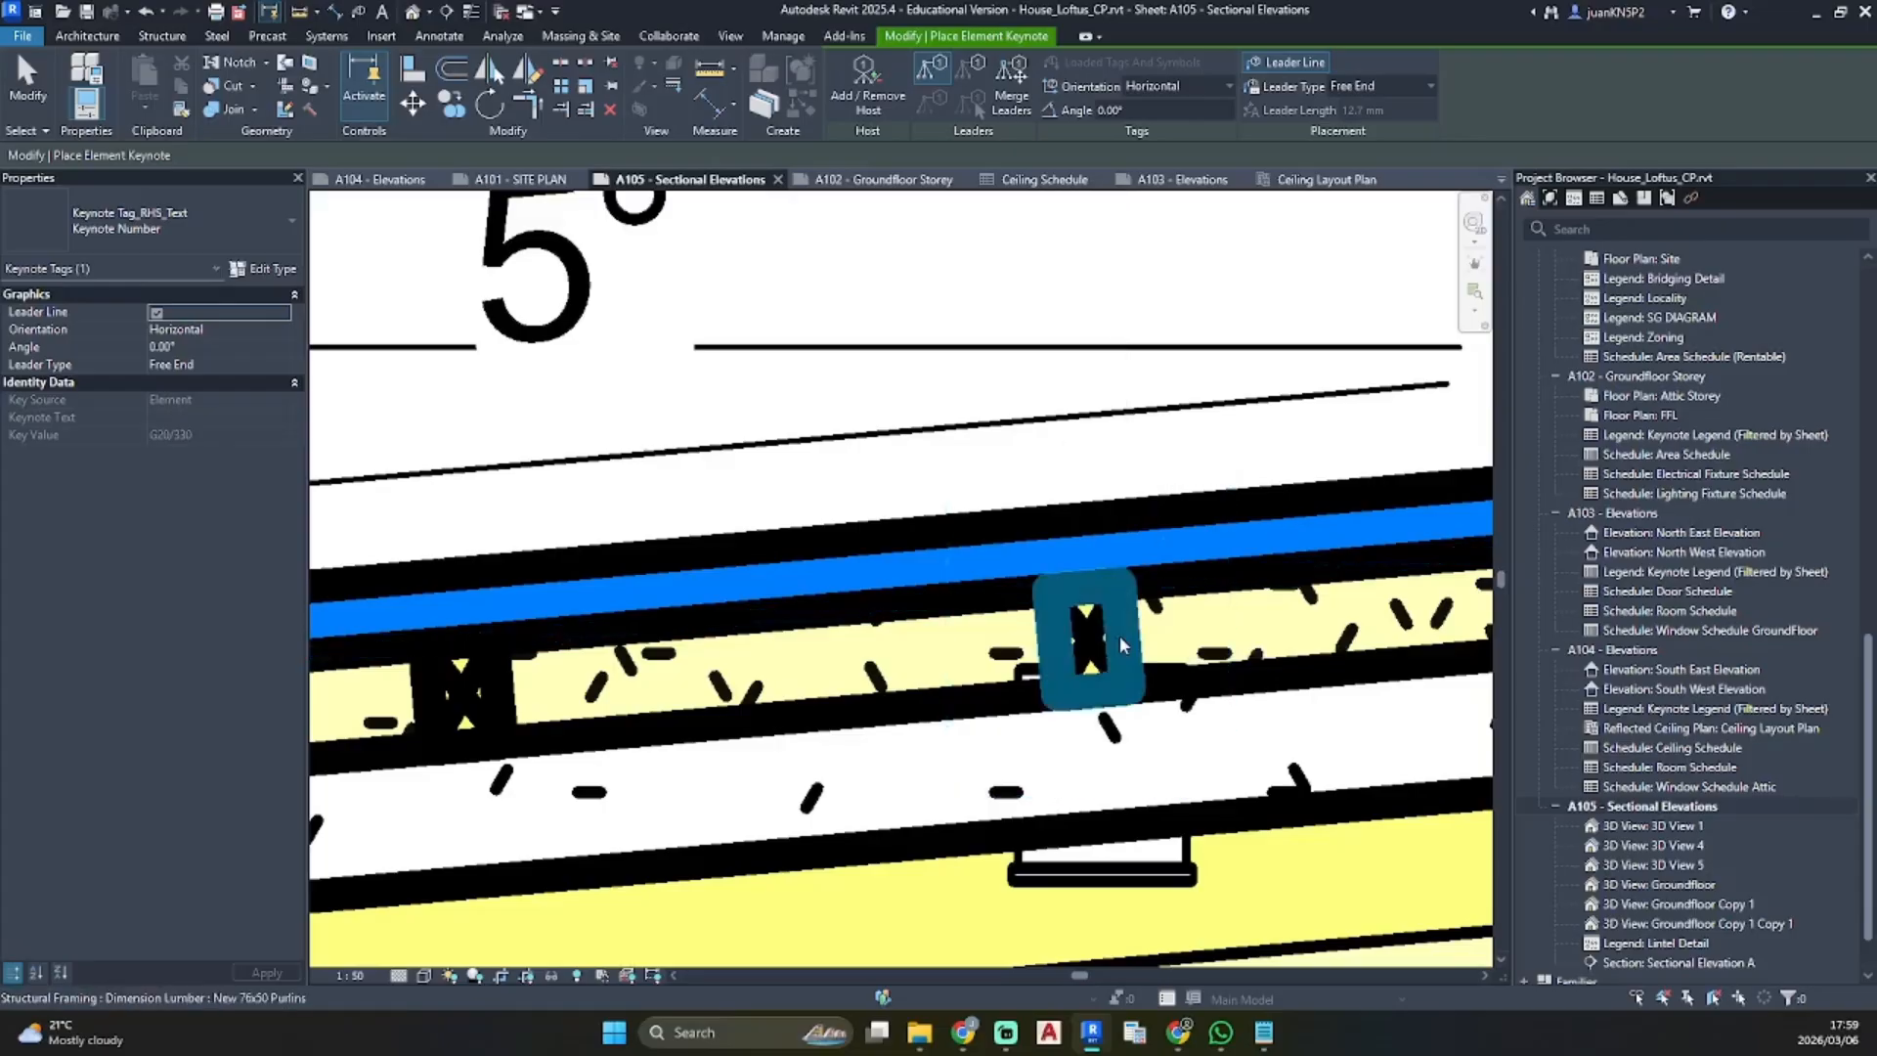
pyautogui.click(1118, 635)
pyautogui.scroll(-5, 1109, 547)
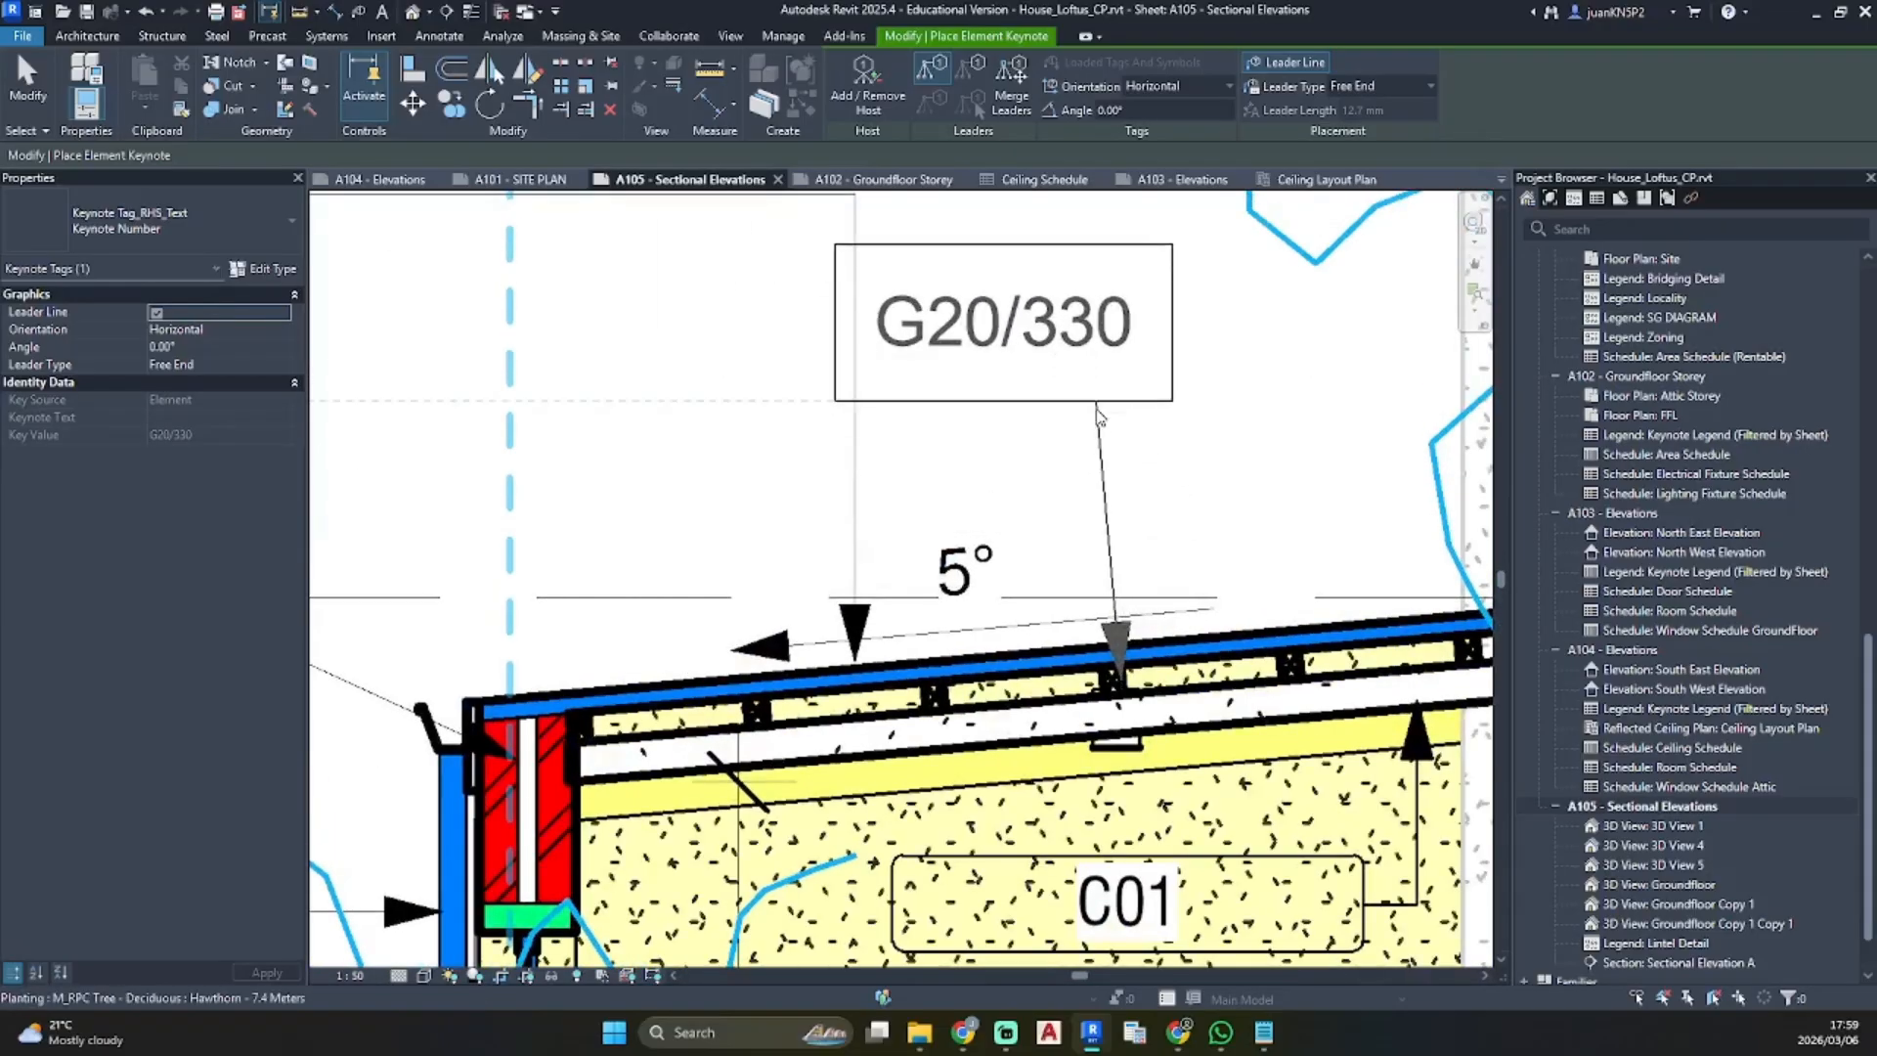
pyautogui.scroll(-5, 1105, 411)
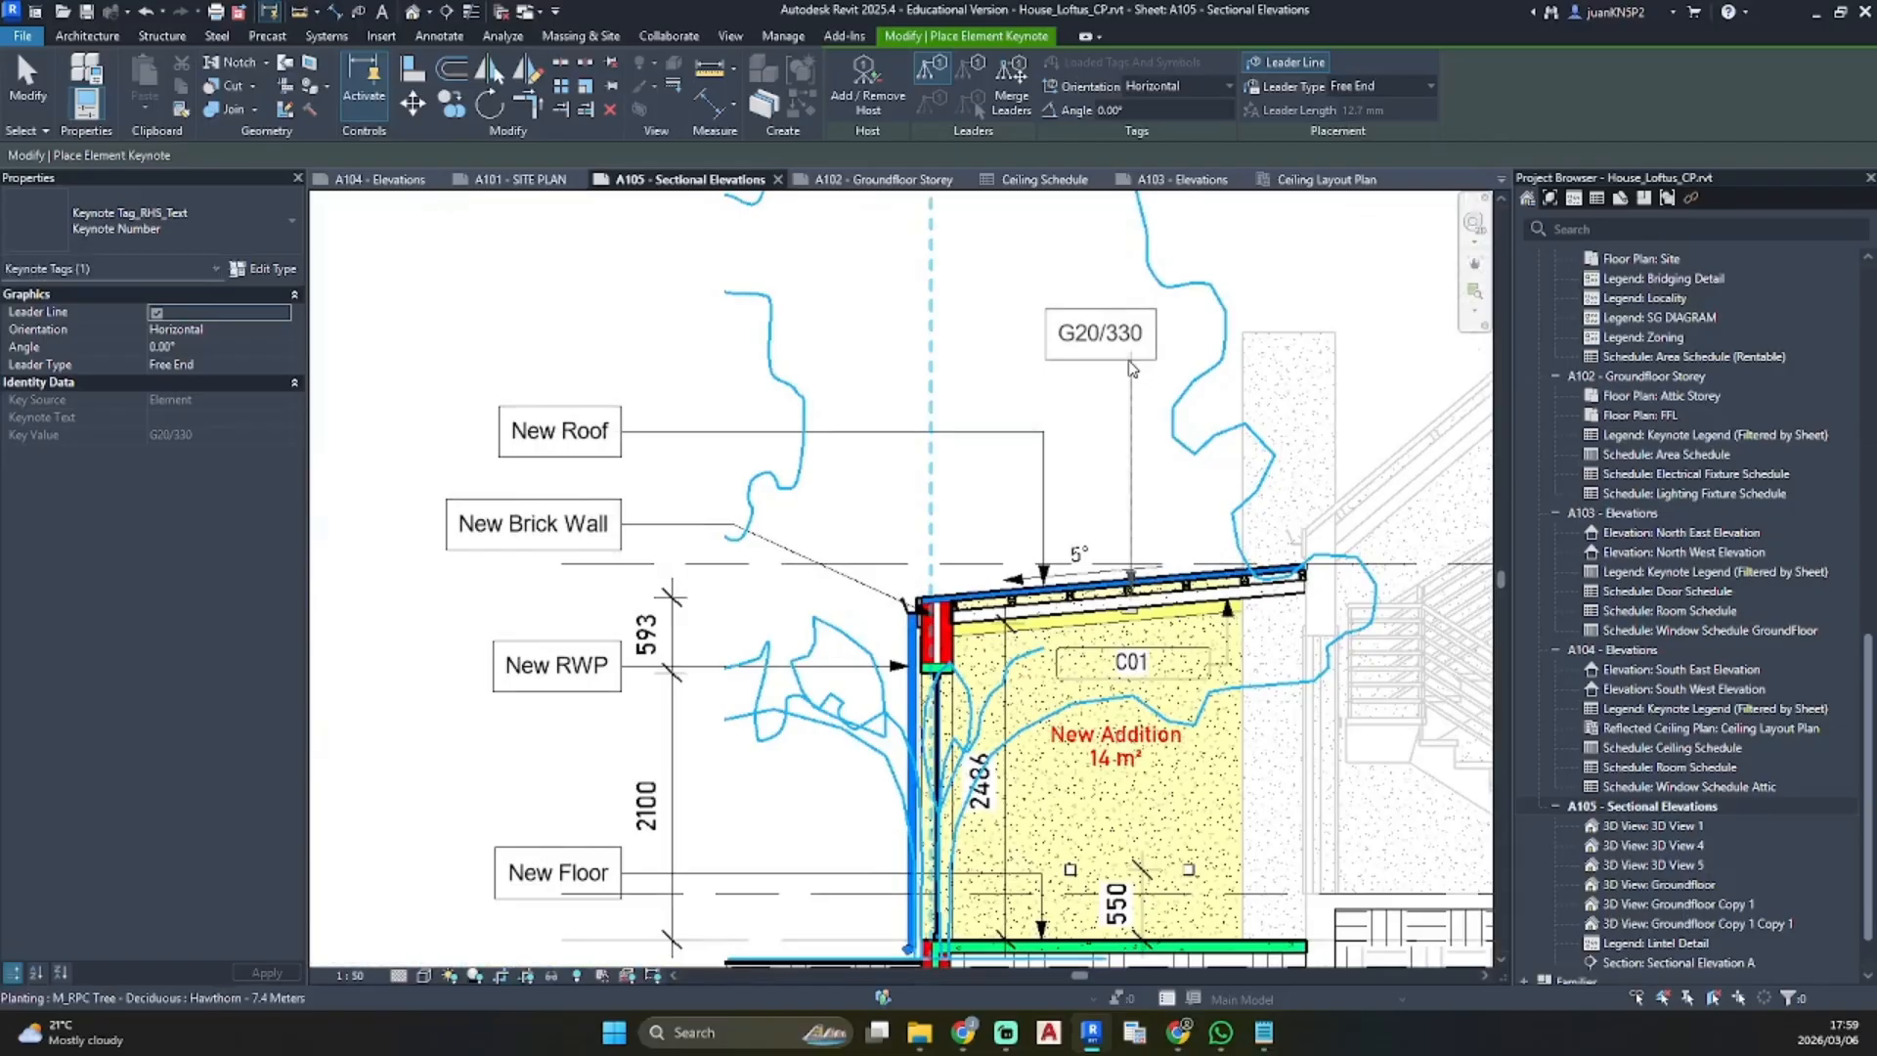
pyautogui.click(1131, 347)
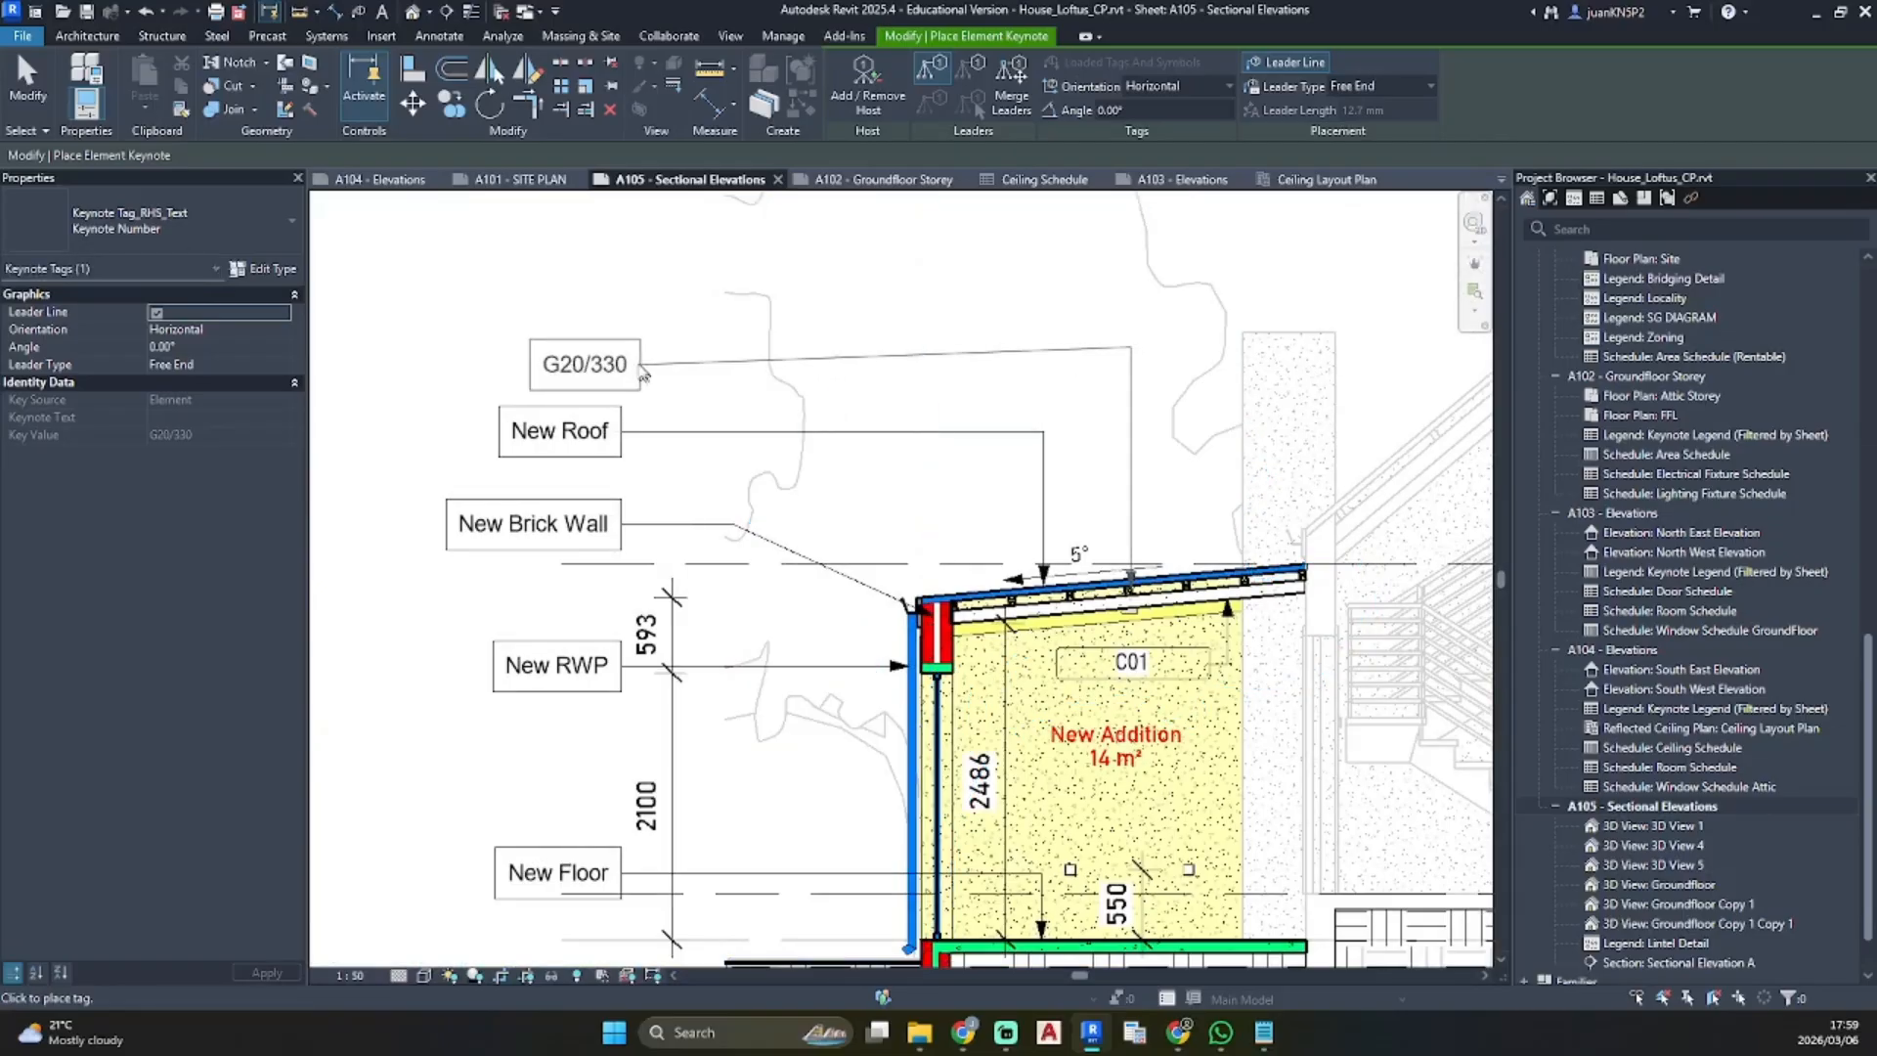
pyautogui.click(553, 349)
pyautogui.click(546, 392)
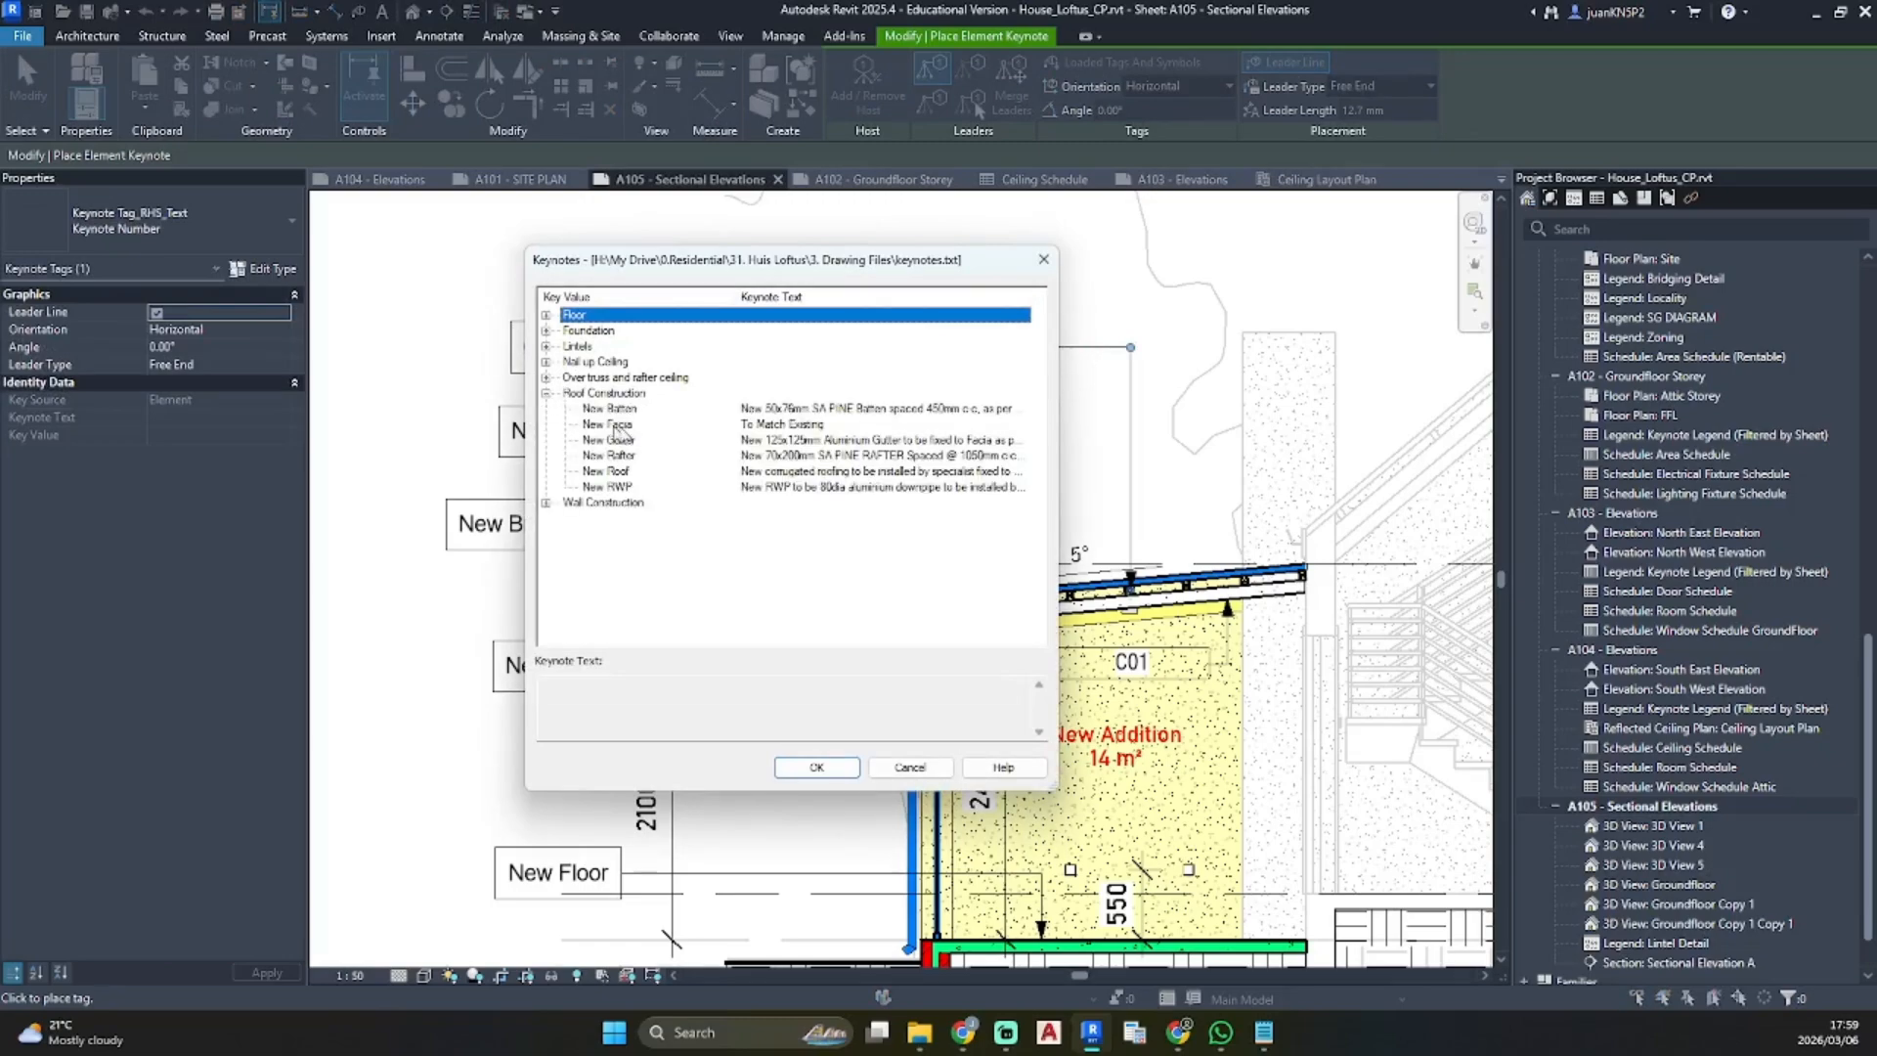
pyautogui.click(768, 410)
pyautogui.click(831, 770)
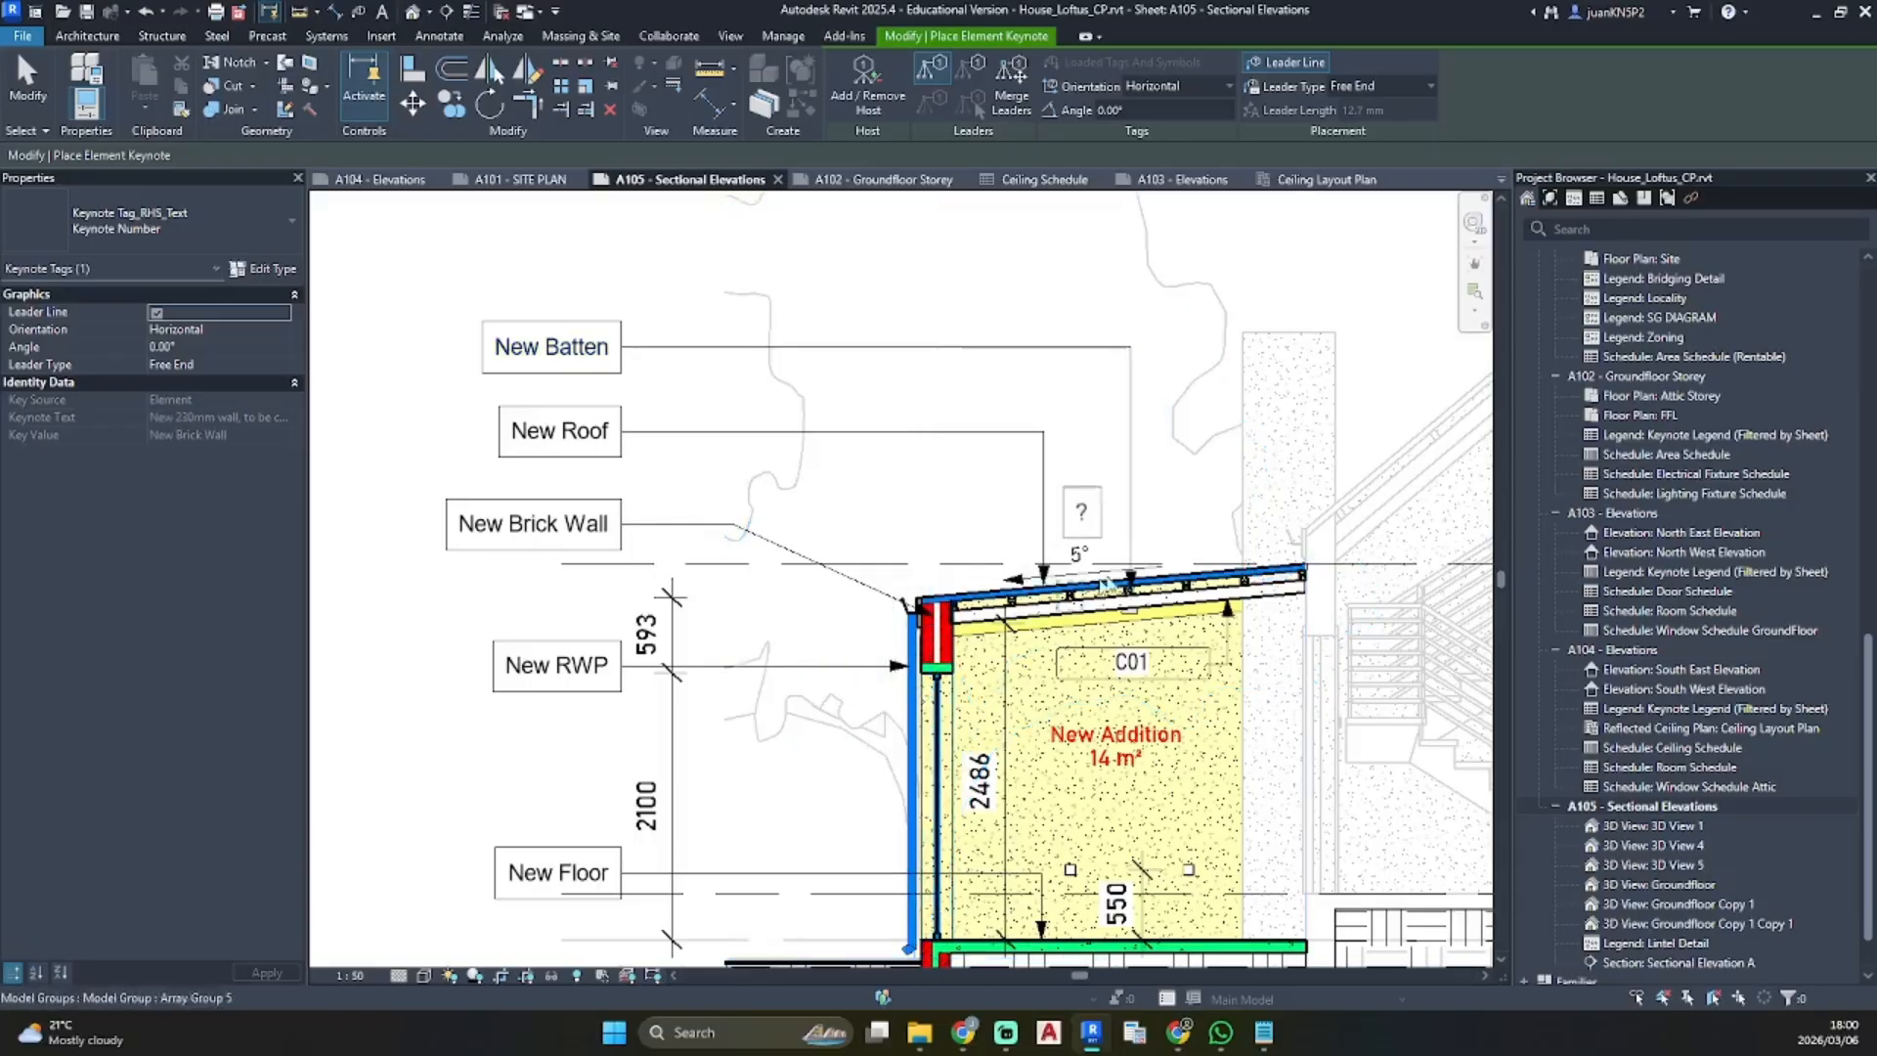
# Place an element keynote on the gutter, with its tag aligned between New Brick Wall and New RWP
pyautogui.scroll(5, 903, 611)
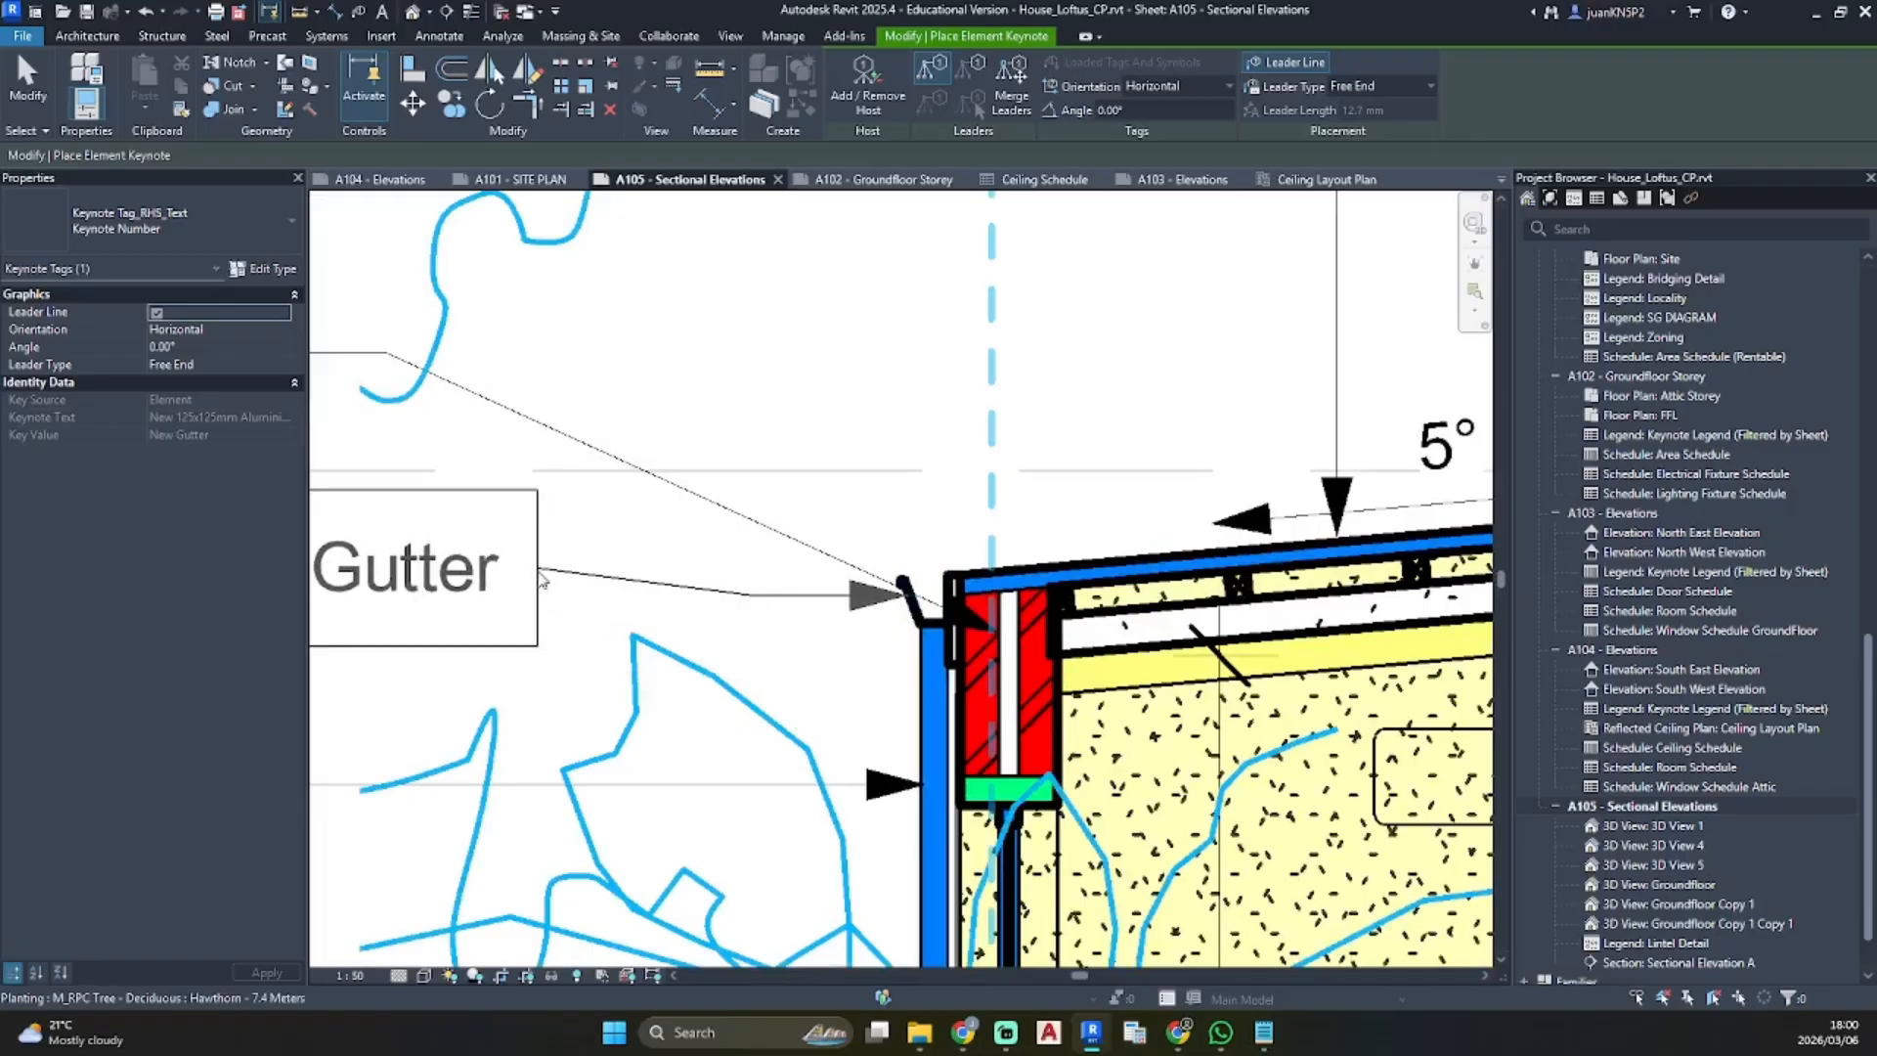
pyautogui.scroll(-3, 831, 547)
pyautogui.scroll(1, 839, 548)
pyautogui.click(837, 548)
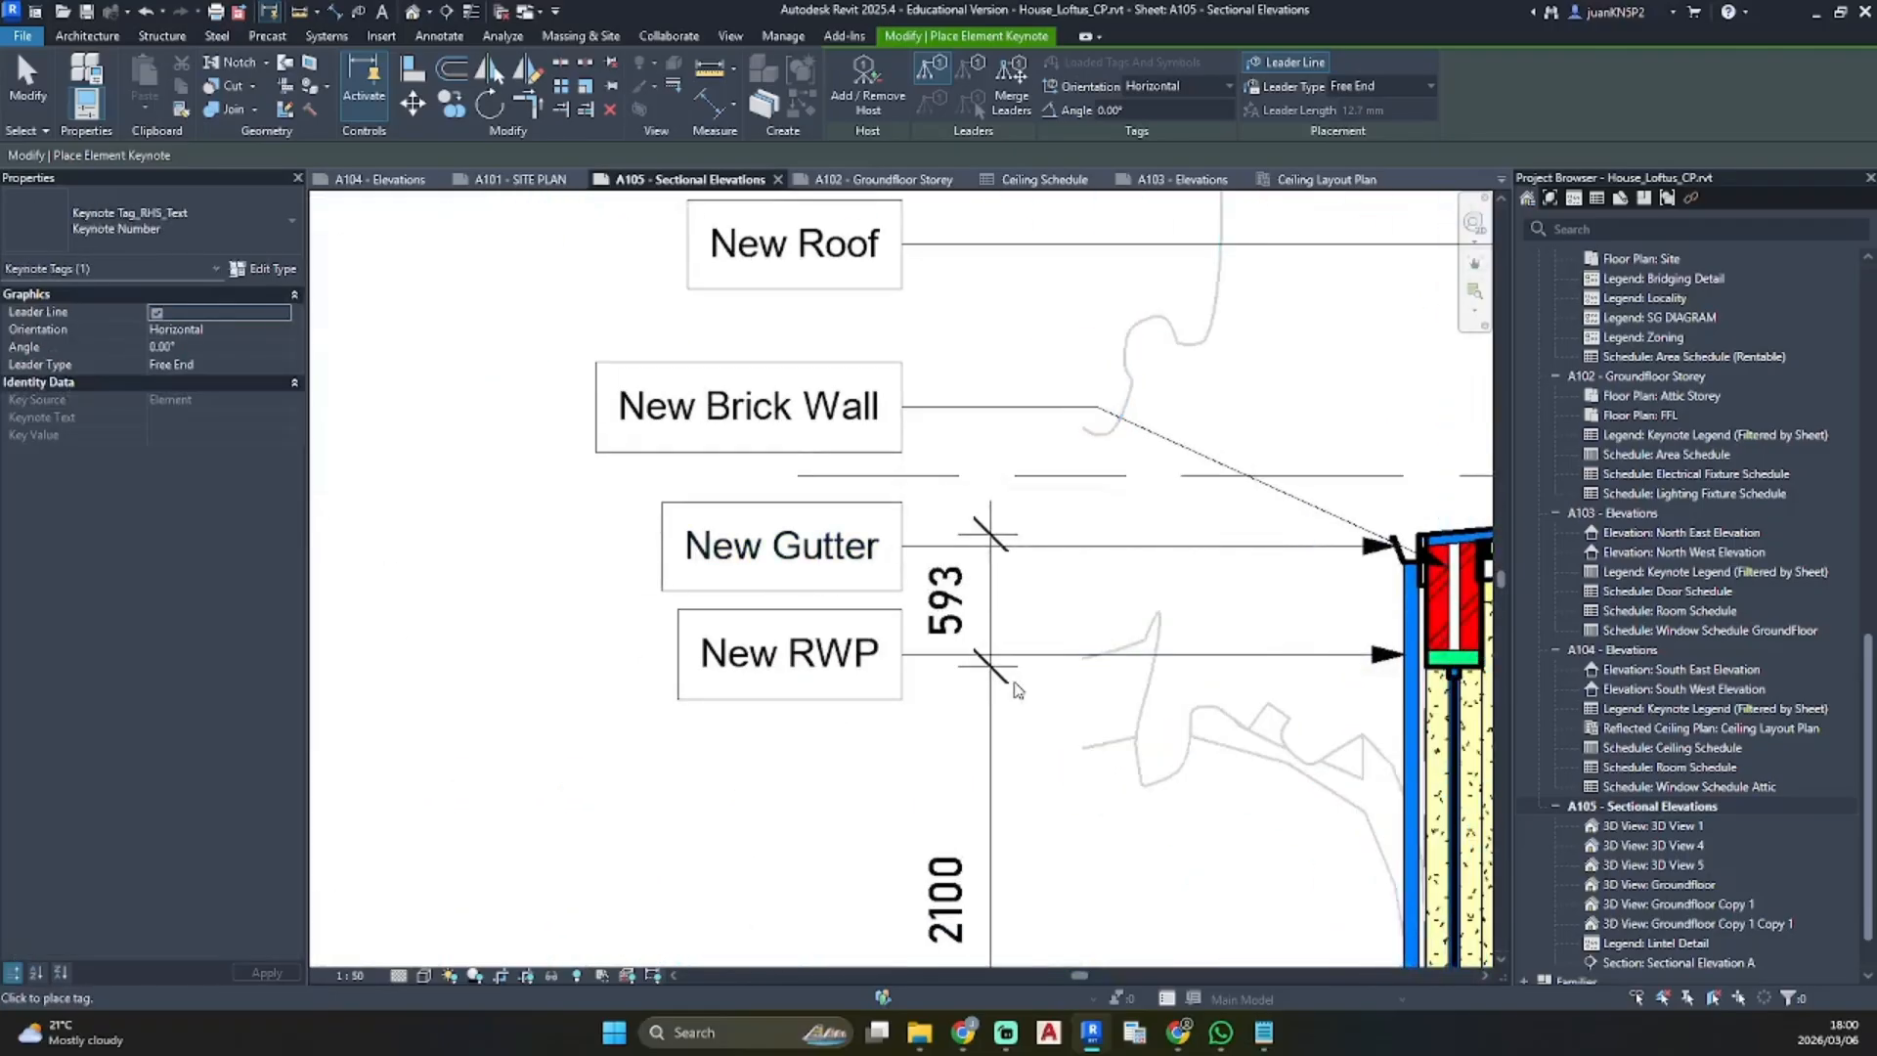
pyautogui.press('Escape')
# Reshape the New Brick Wall tag's leader so it runs horizontally from the tag and drops vertically onto the top of the wall
pyautogui.scroll(-2, 845, 482)
pyautogui.moveTo(845, 482); pyautogui.dragTo(1024, 381)
pyautogui.click(894, 286)
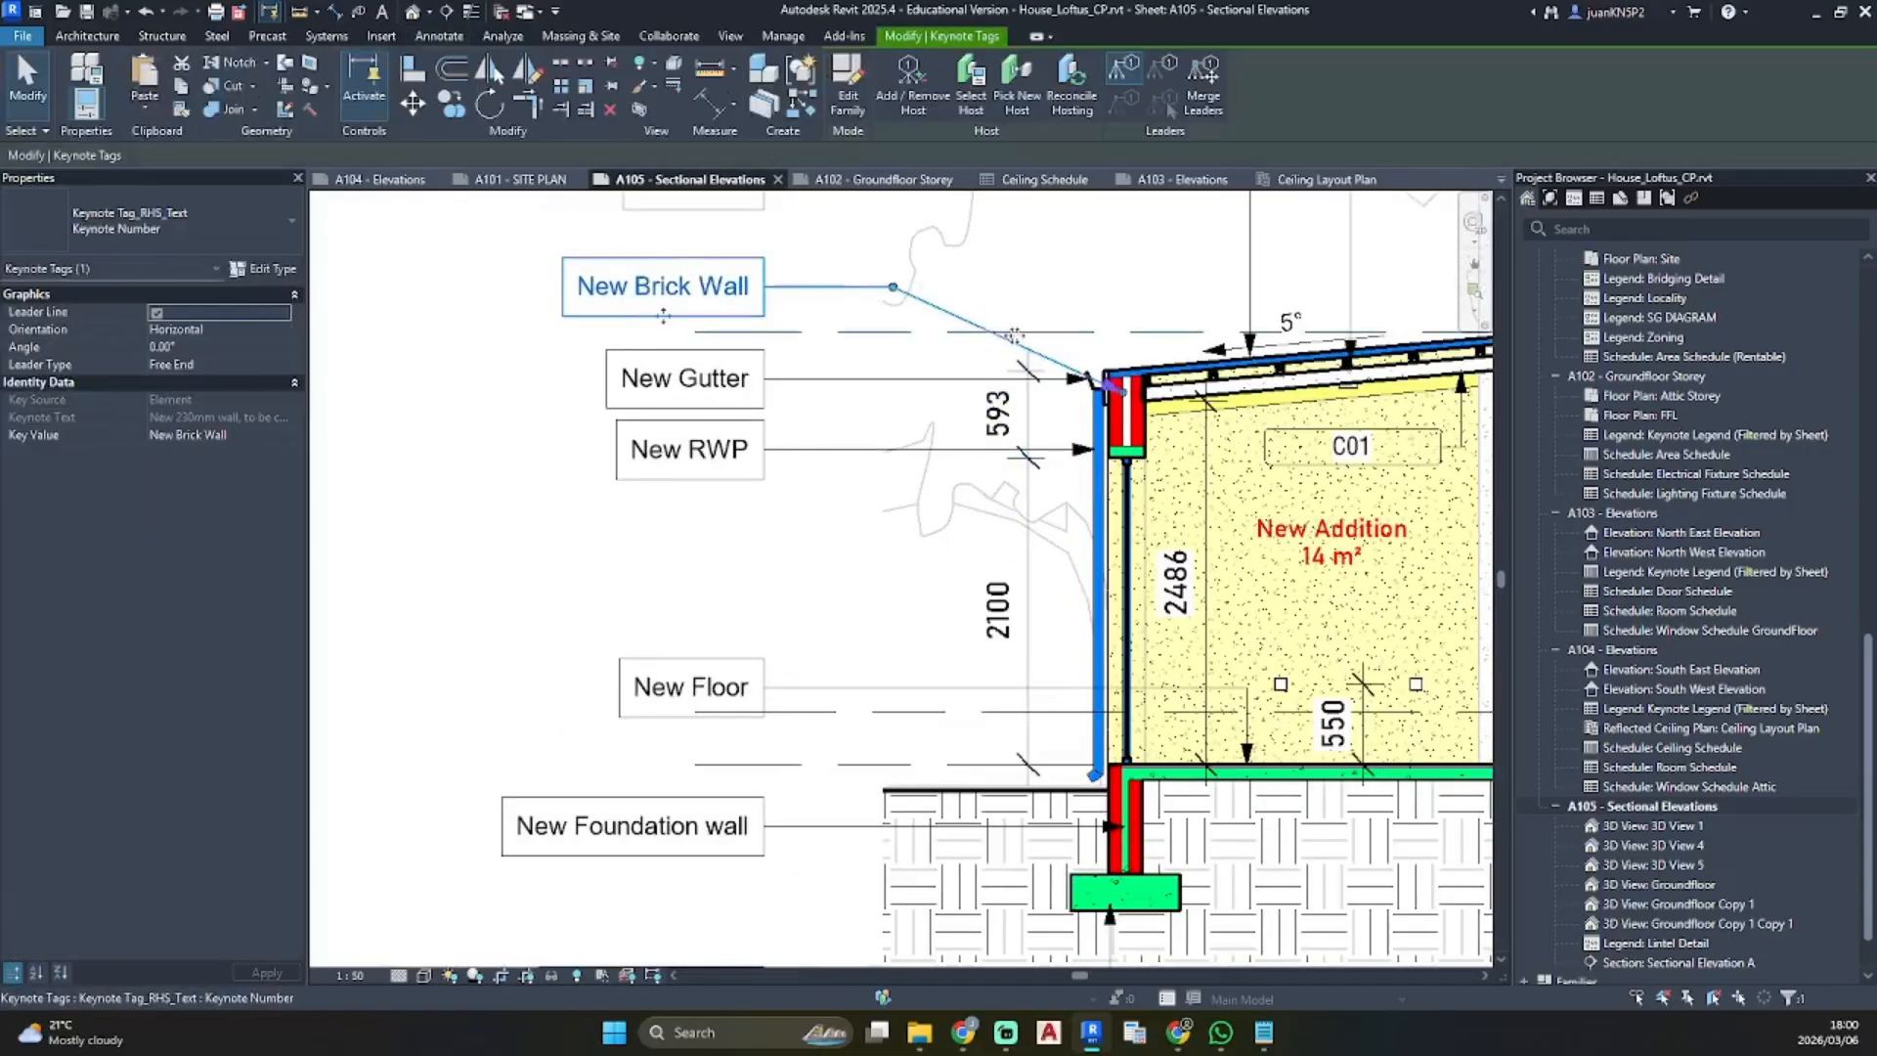
pyautogui.scroll(4, 909, 289)
pyautogui.moveTo(708, 223); pyautogui.dragTo(1222, 235)
pyautogui.moveTo(1221, 459)
pyautogui.mouseDown()
pyautogui.moveTo(1221, 487)
pyautogui.moveTo(1219, 427)
pyautogui.mouseUp()
pyautogui.click(673, 641)
pyautogui.scroll(-3, 669, 642)
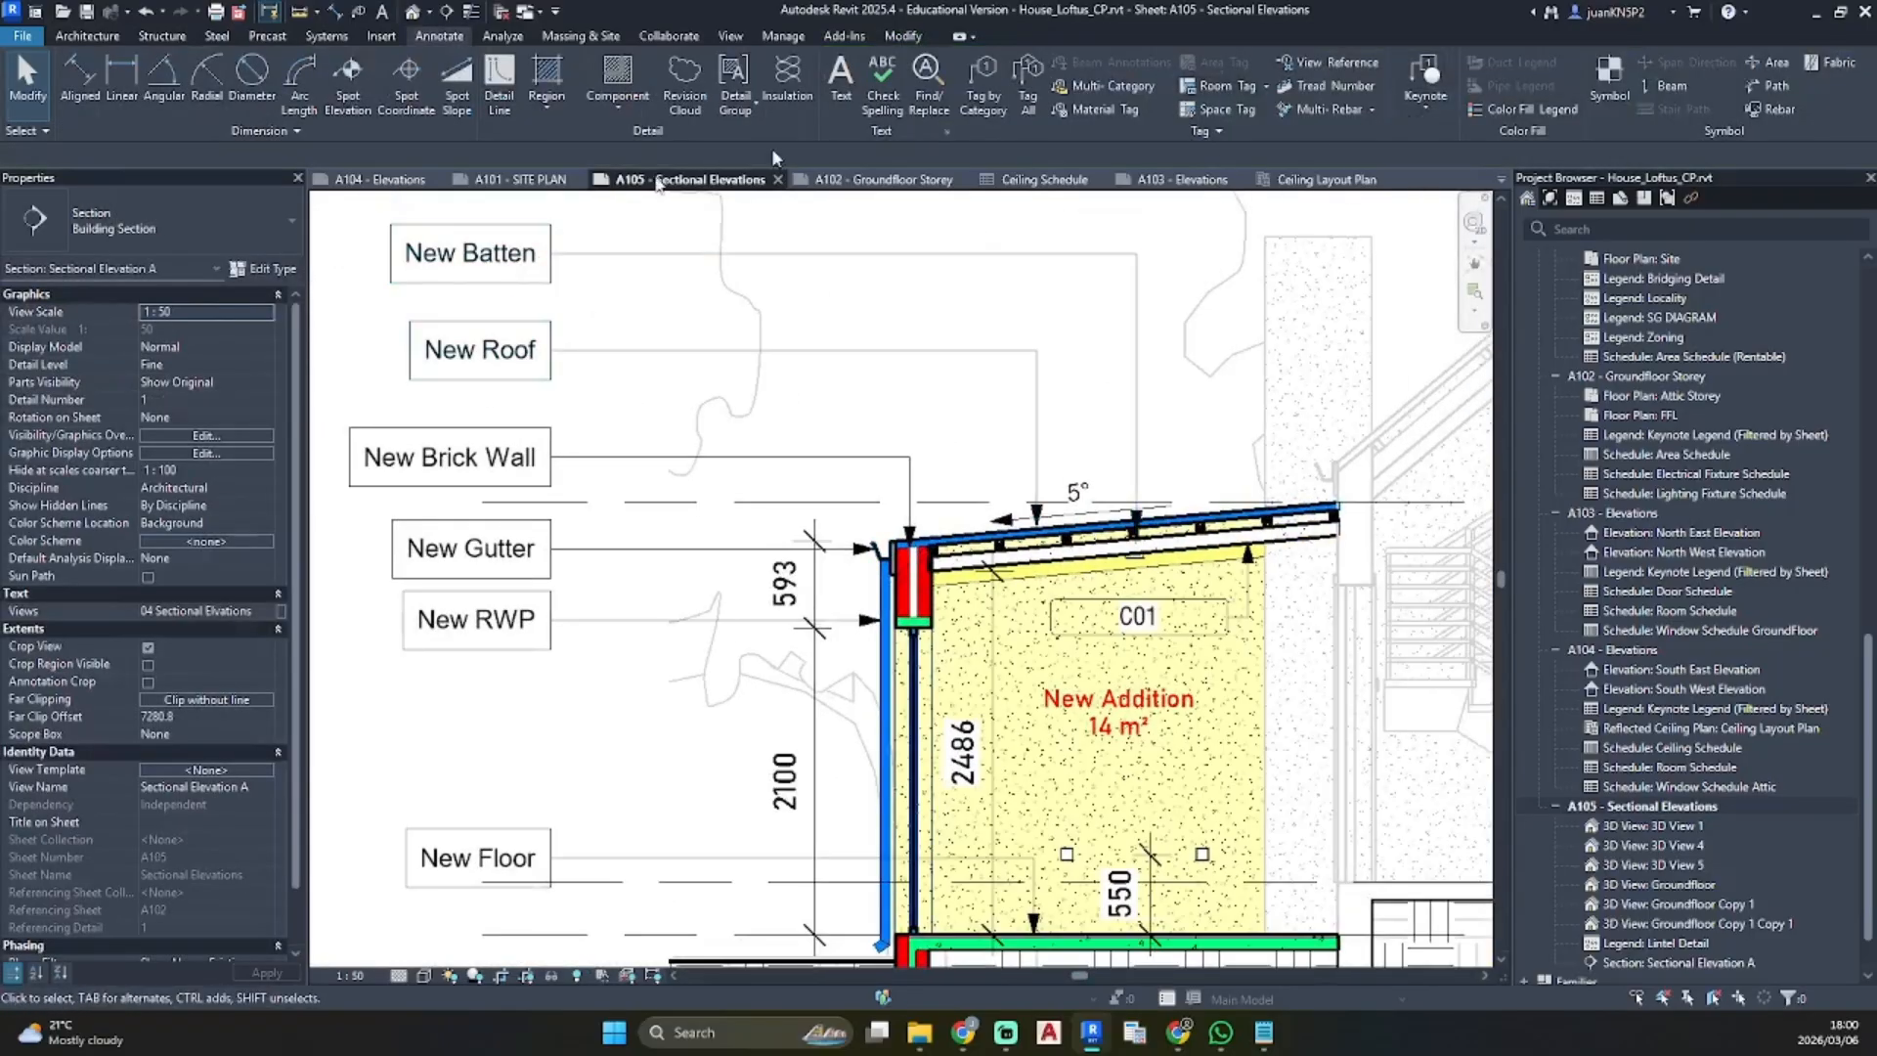
# Place an element keynote on the roof rafter, with its tag above New Batten, and assign it the New Rafter key
pyautogui.click(470, 282)
pyautogui.press('s')
pyautogui.scroll(3, 1157, 486)
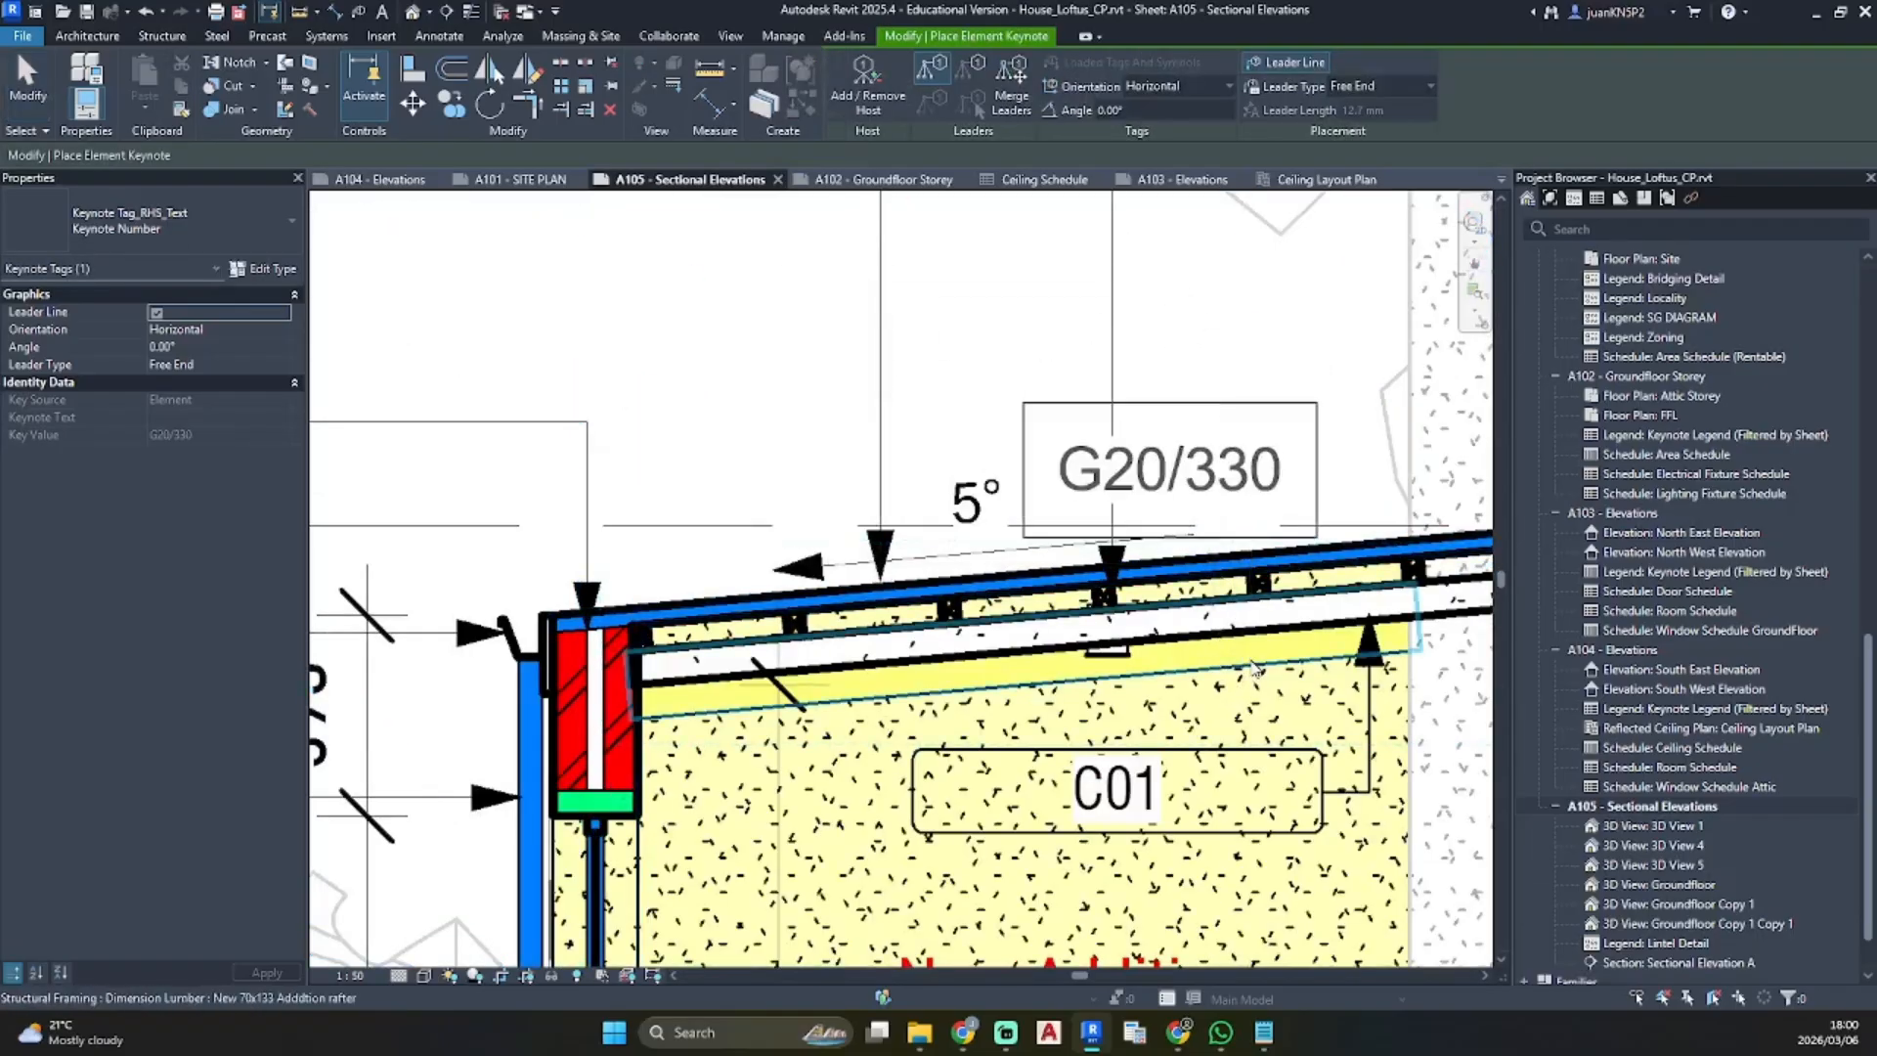
pyautogui.scroll(-4, 1185, 735)
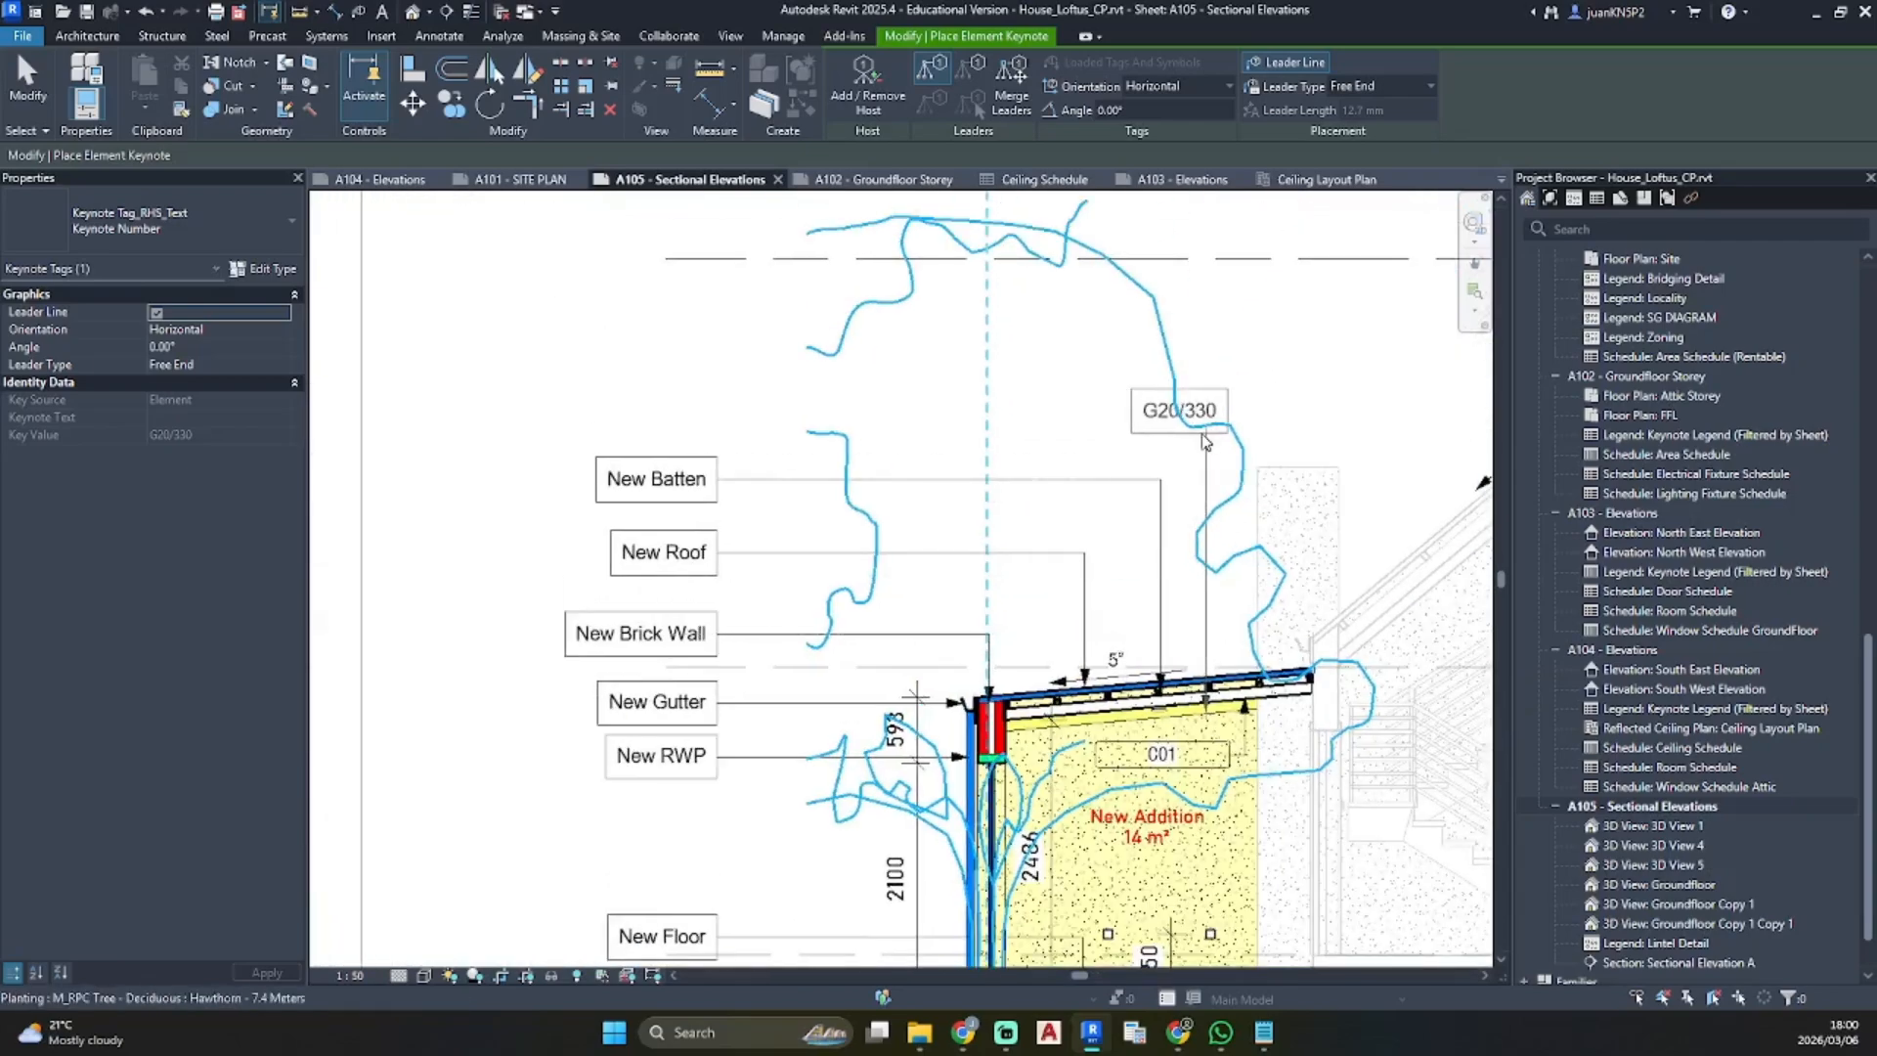
pyautogui.click(713, 432)
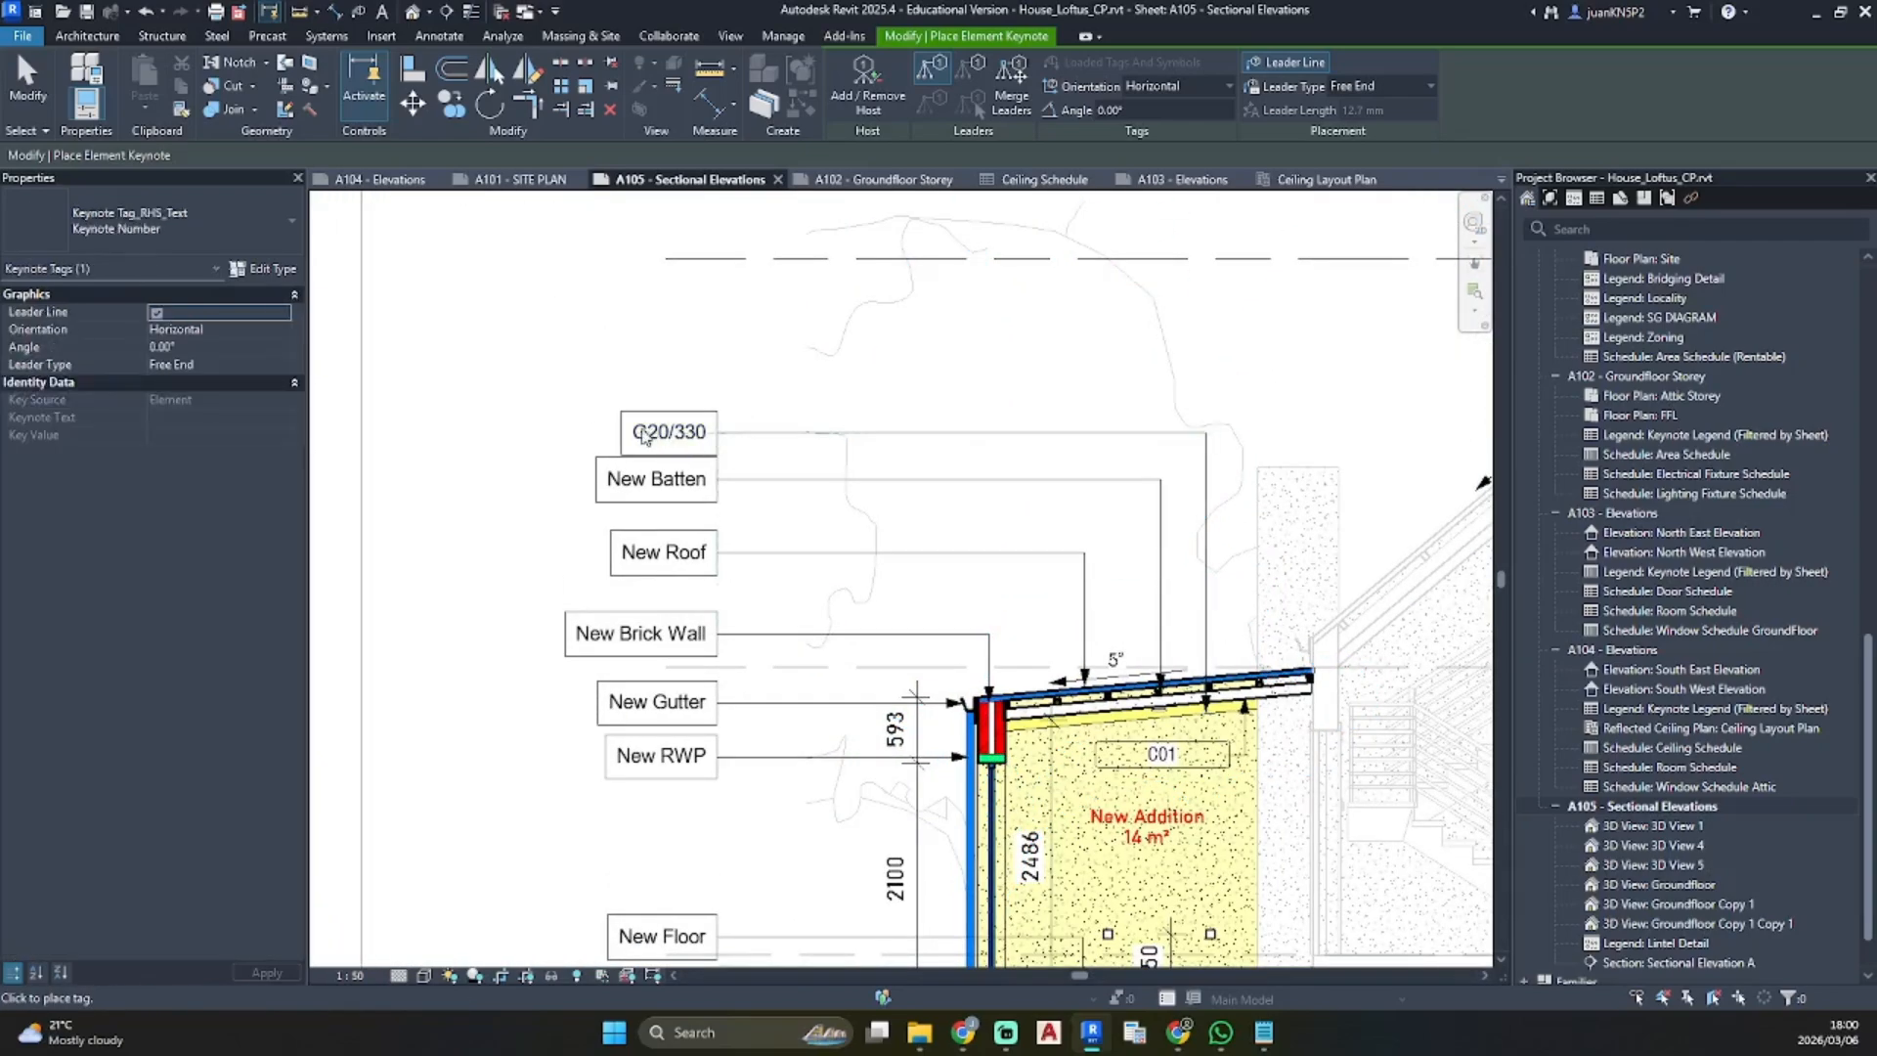
pyautogui.press('Escape')
pyautogui.click(653, 434)
pyautogui.click(653, 434)
pyautogui.click(546, 393)
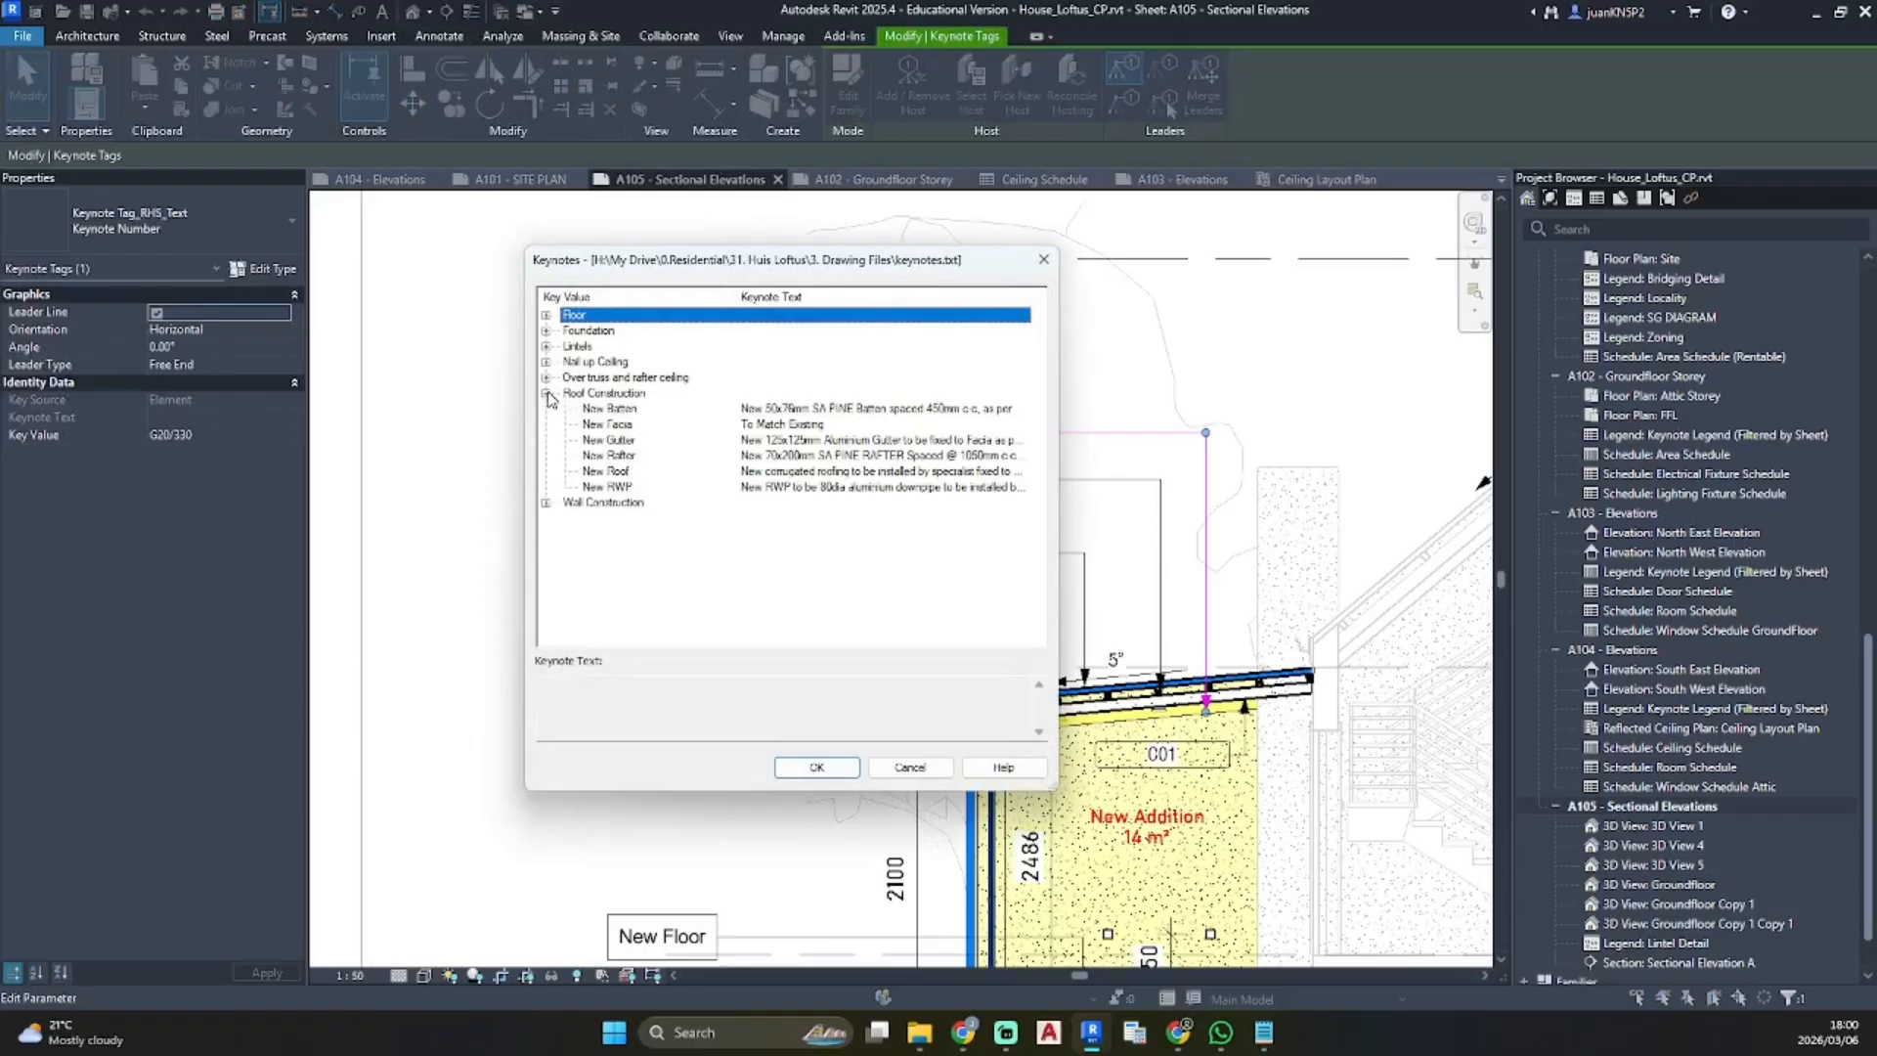
pyautogui.click(608, 456)
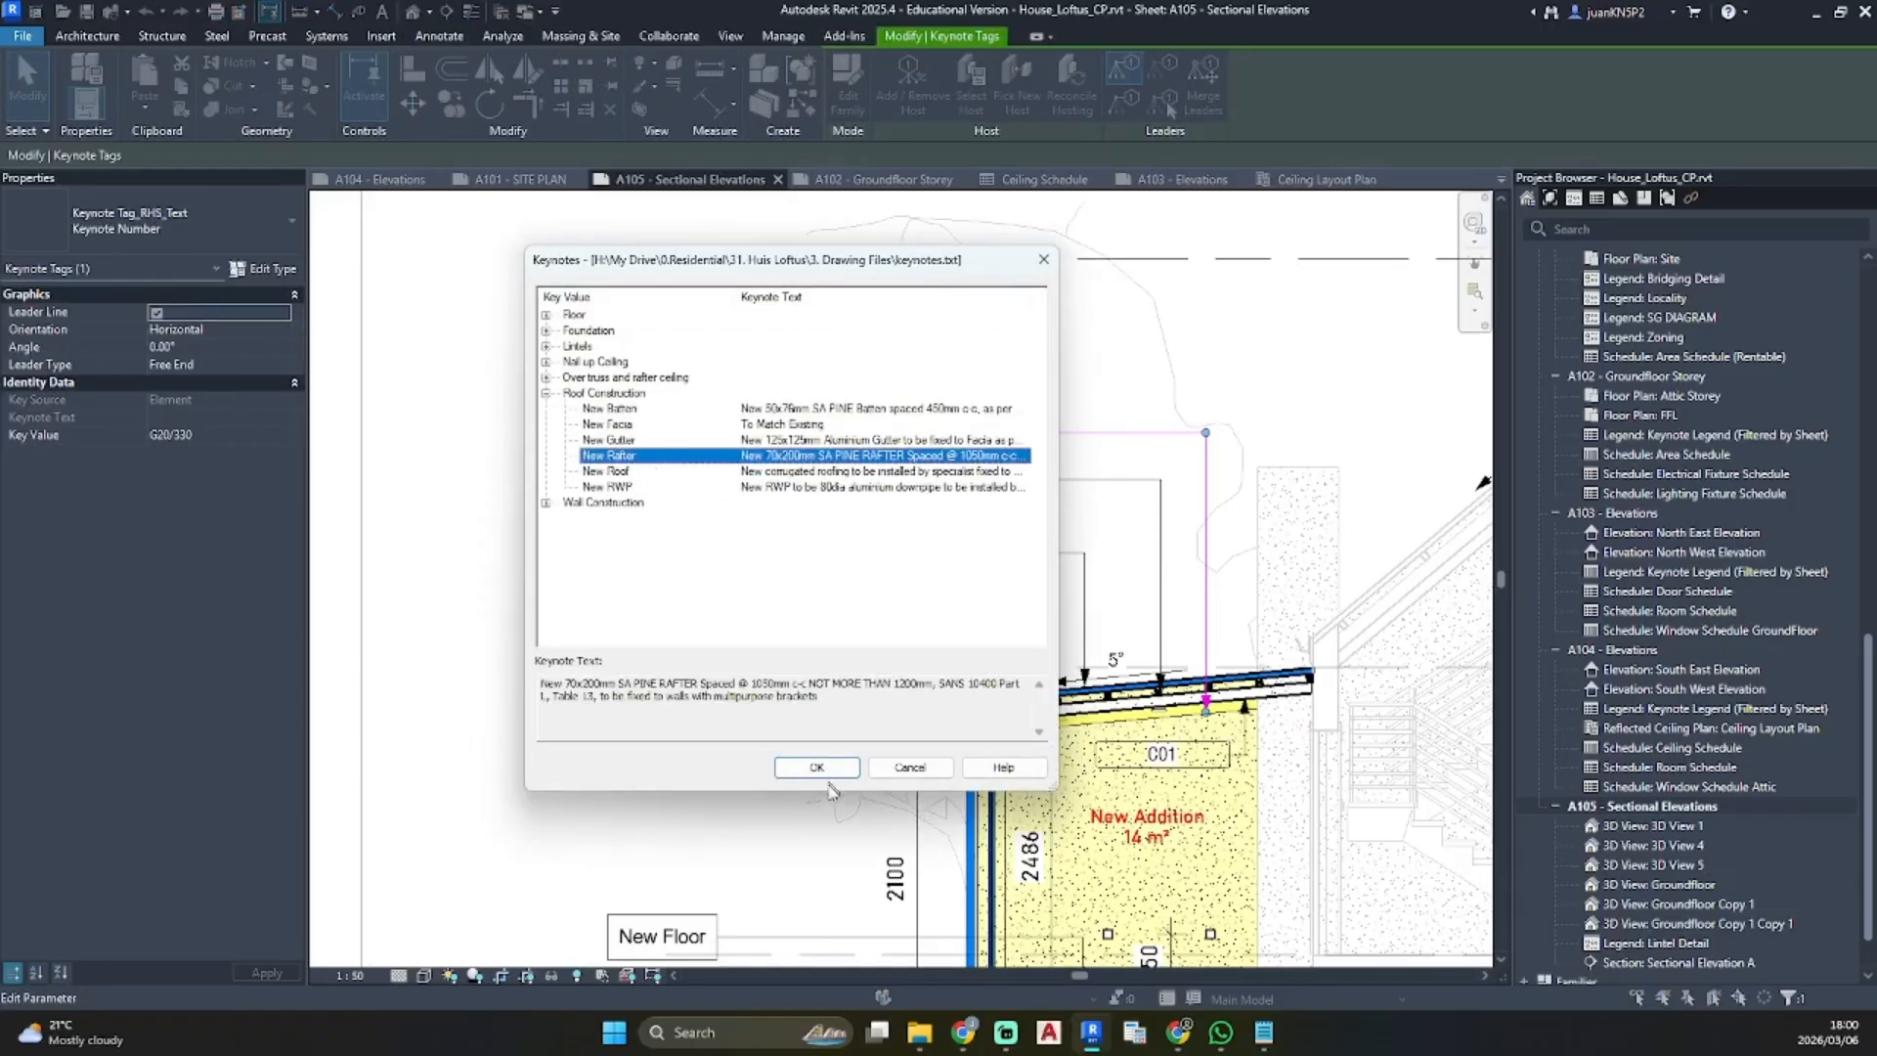
pyautogui.click(818, 767)
pyautogui.press('Escape')
# Move the New Rafter tag slightly up to leave a gap above New Batten
pyautogui.click(647, 453)
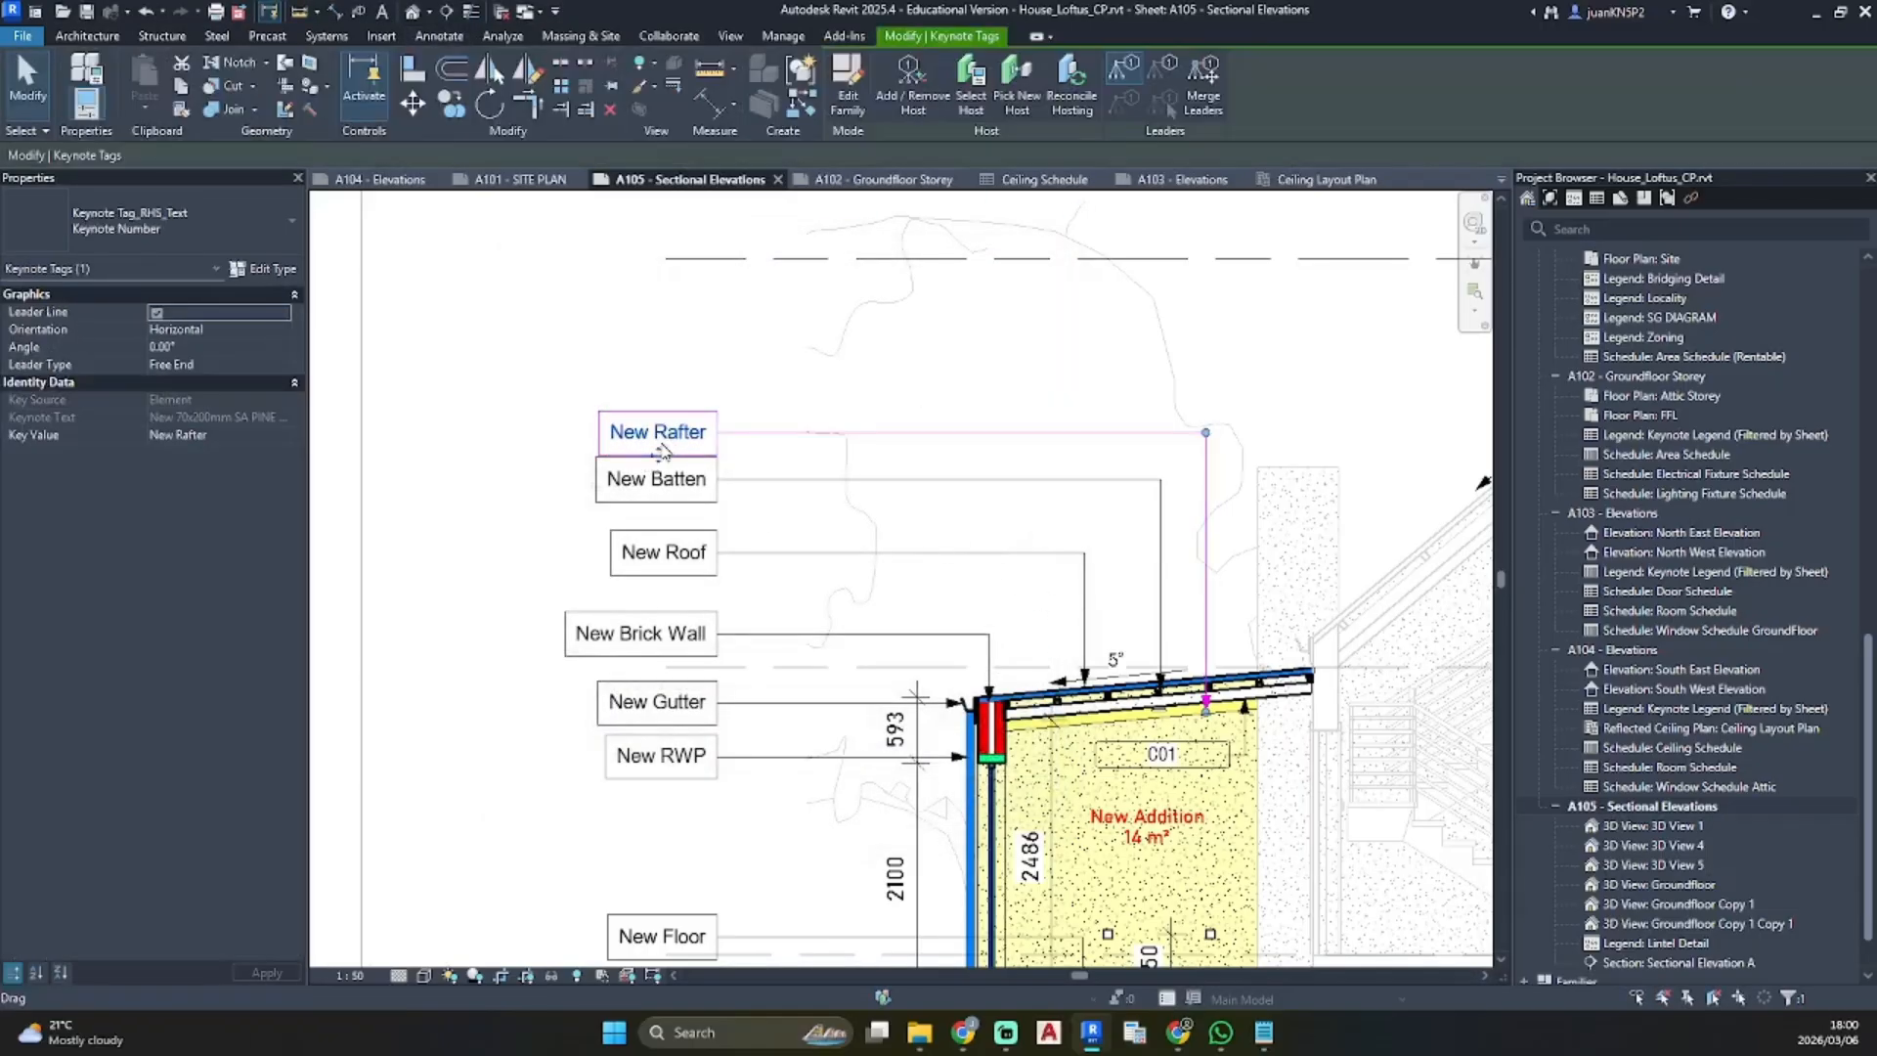
pyautogui.scroll(5, 657, 448)
pyautogui.moveTo(653, 469); pyautogui.dragTo(655, 451)
pyautogui.press('Escape')
pyautogui.scroll(-6, 784, 528)
pyautogui.moveTo(983, 617); pyautogui.dragTo(938, 485, button='middle')
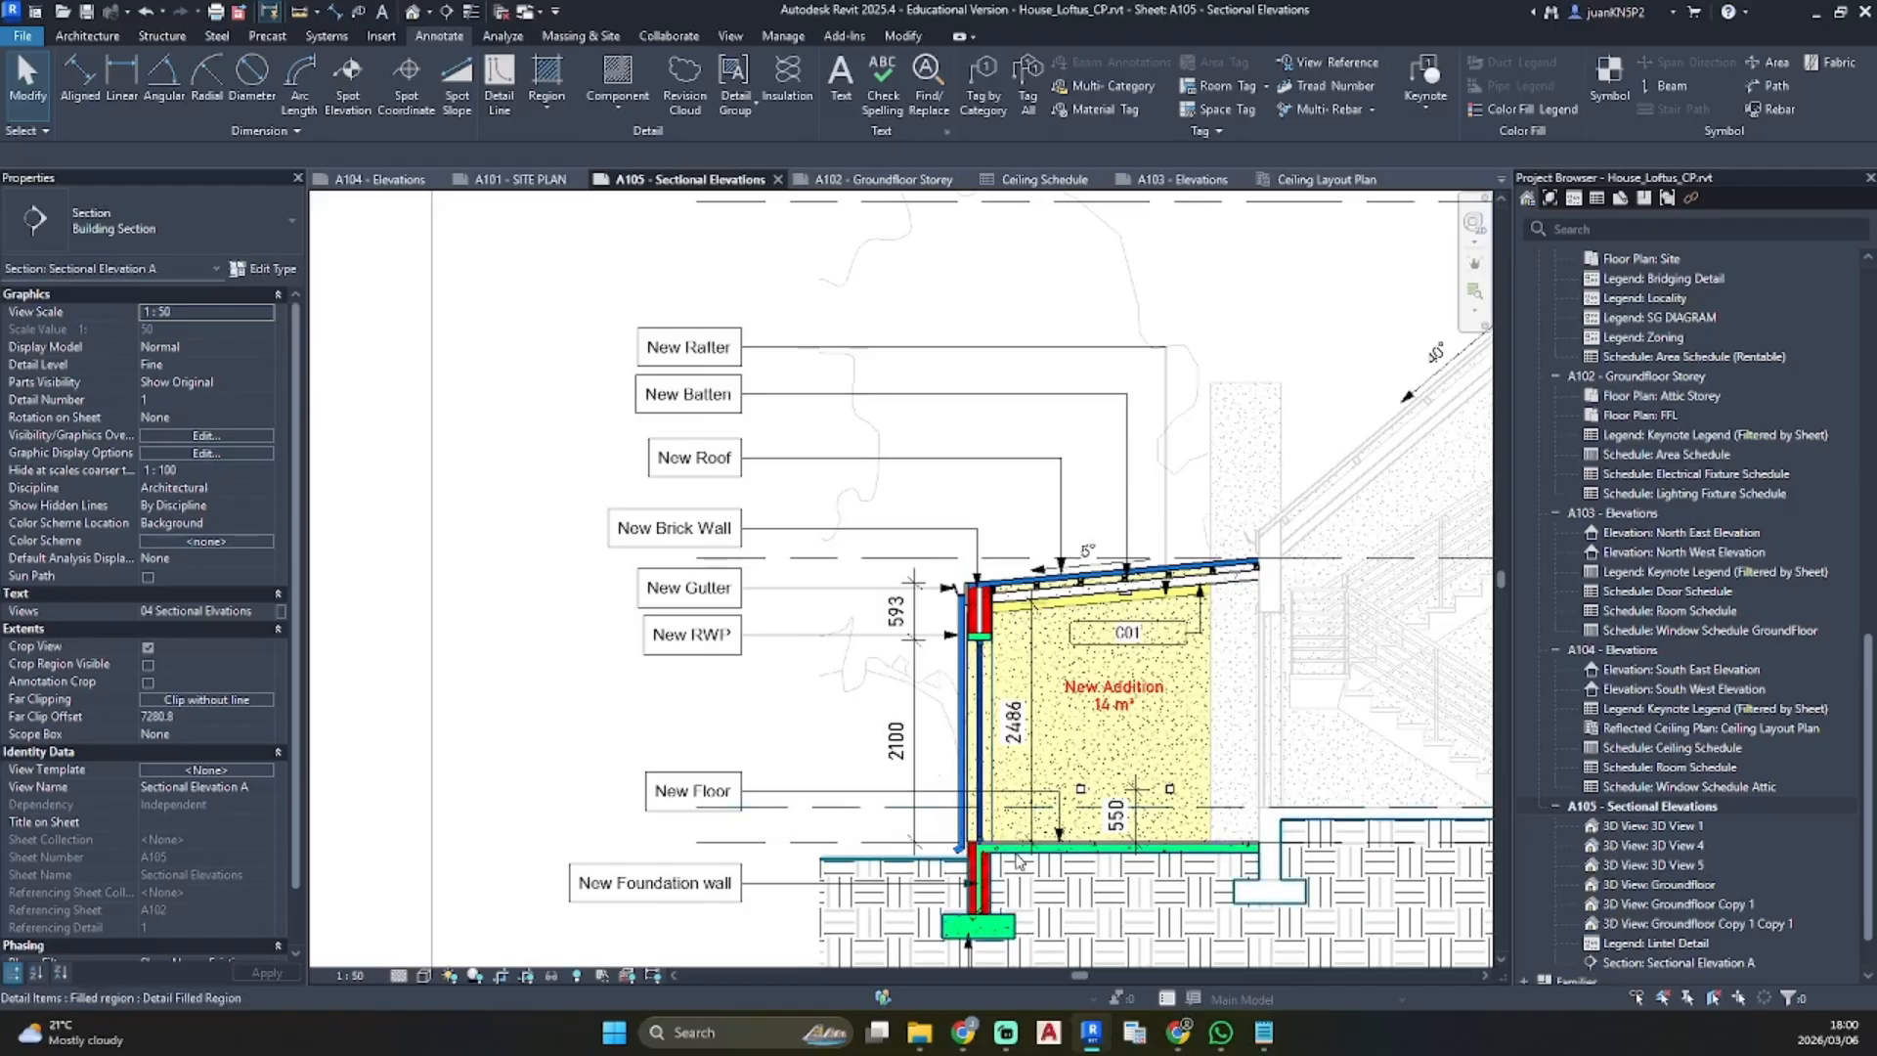
# Move the New Brick Wall tag up towards New Roof to make room above New Gutter
pyautogui.scroll(3, 968, 635)
pyautogui.click(459, 455)
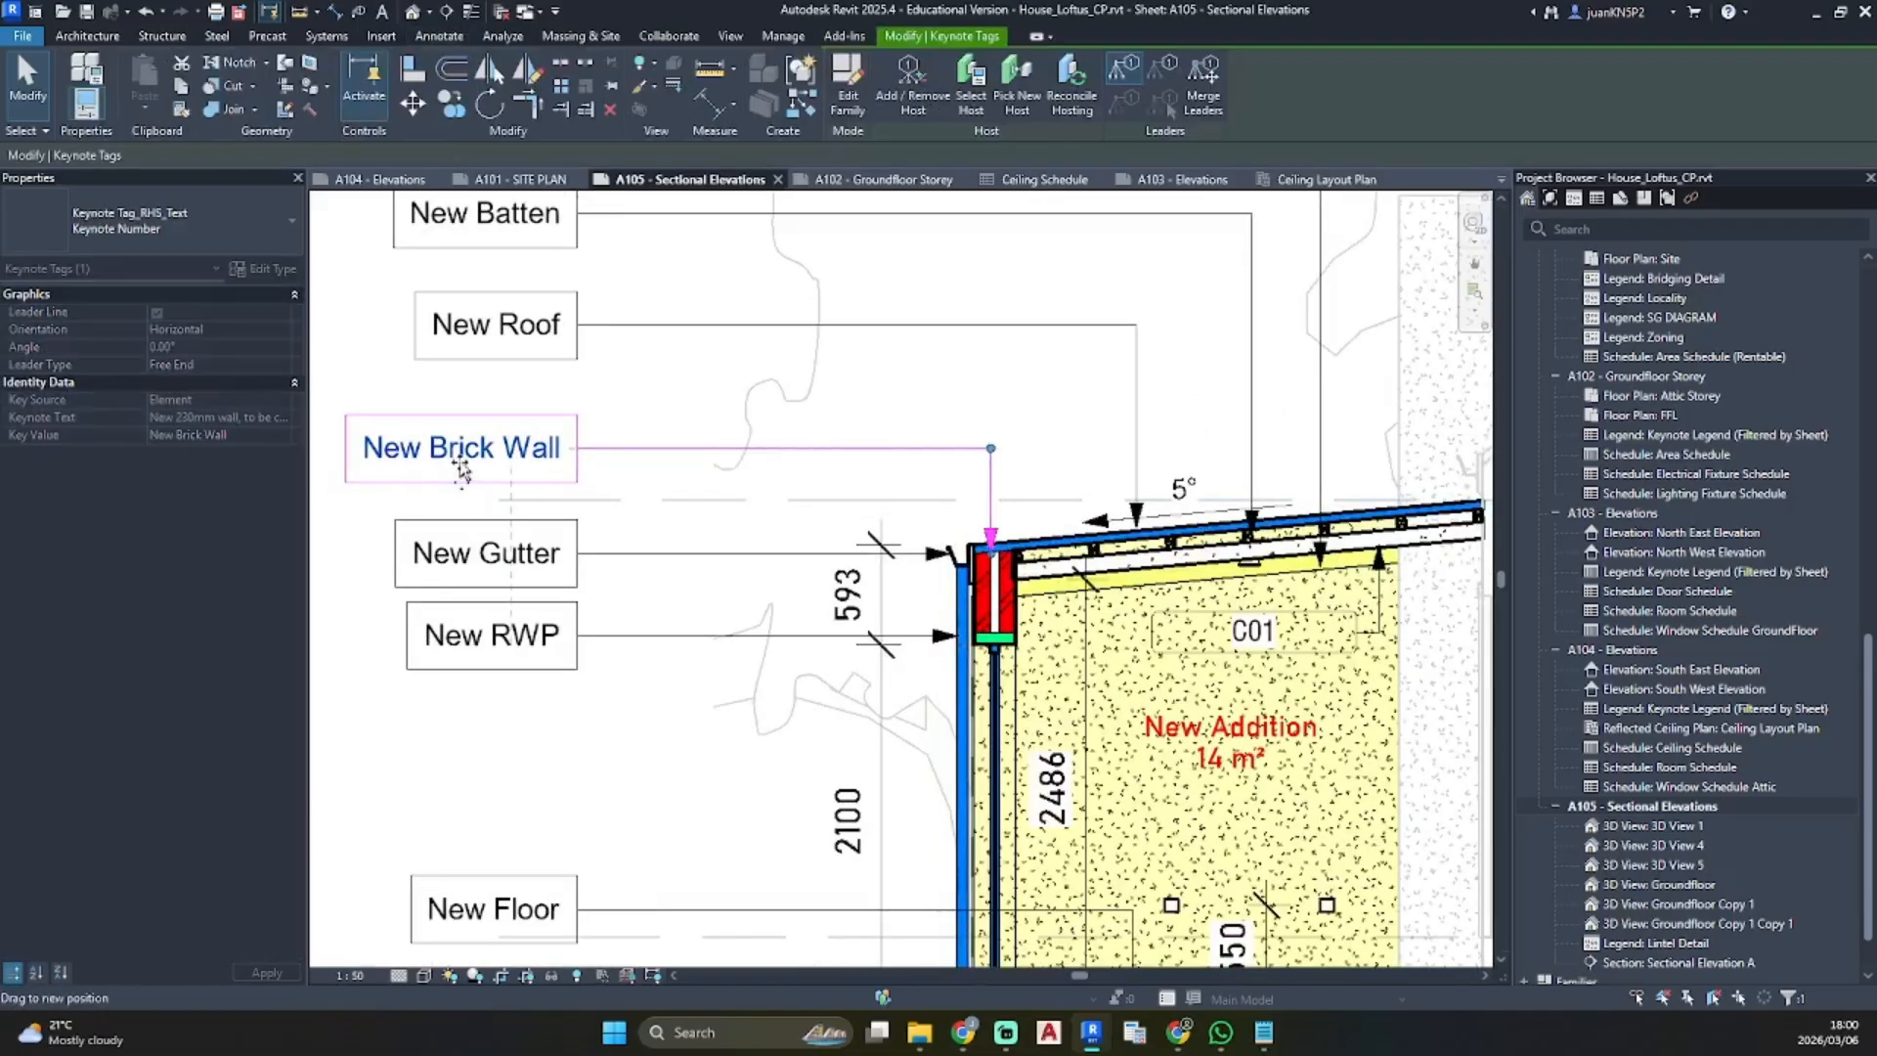
pyautogui.moveTo(461, 469); pyautogui.dragTo(461, 426)
# Place an element keynote on the fascia, with its tag between New Brick Wall and New Gutter
pyautogui.click(520, 567)
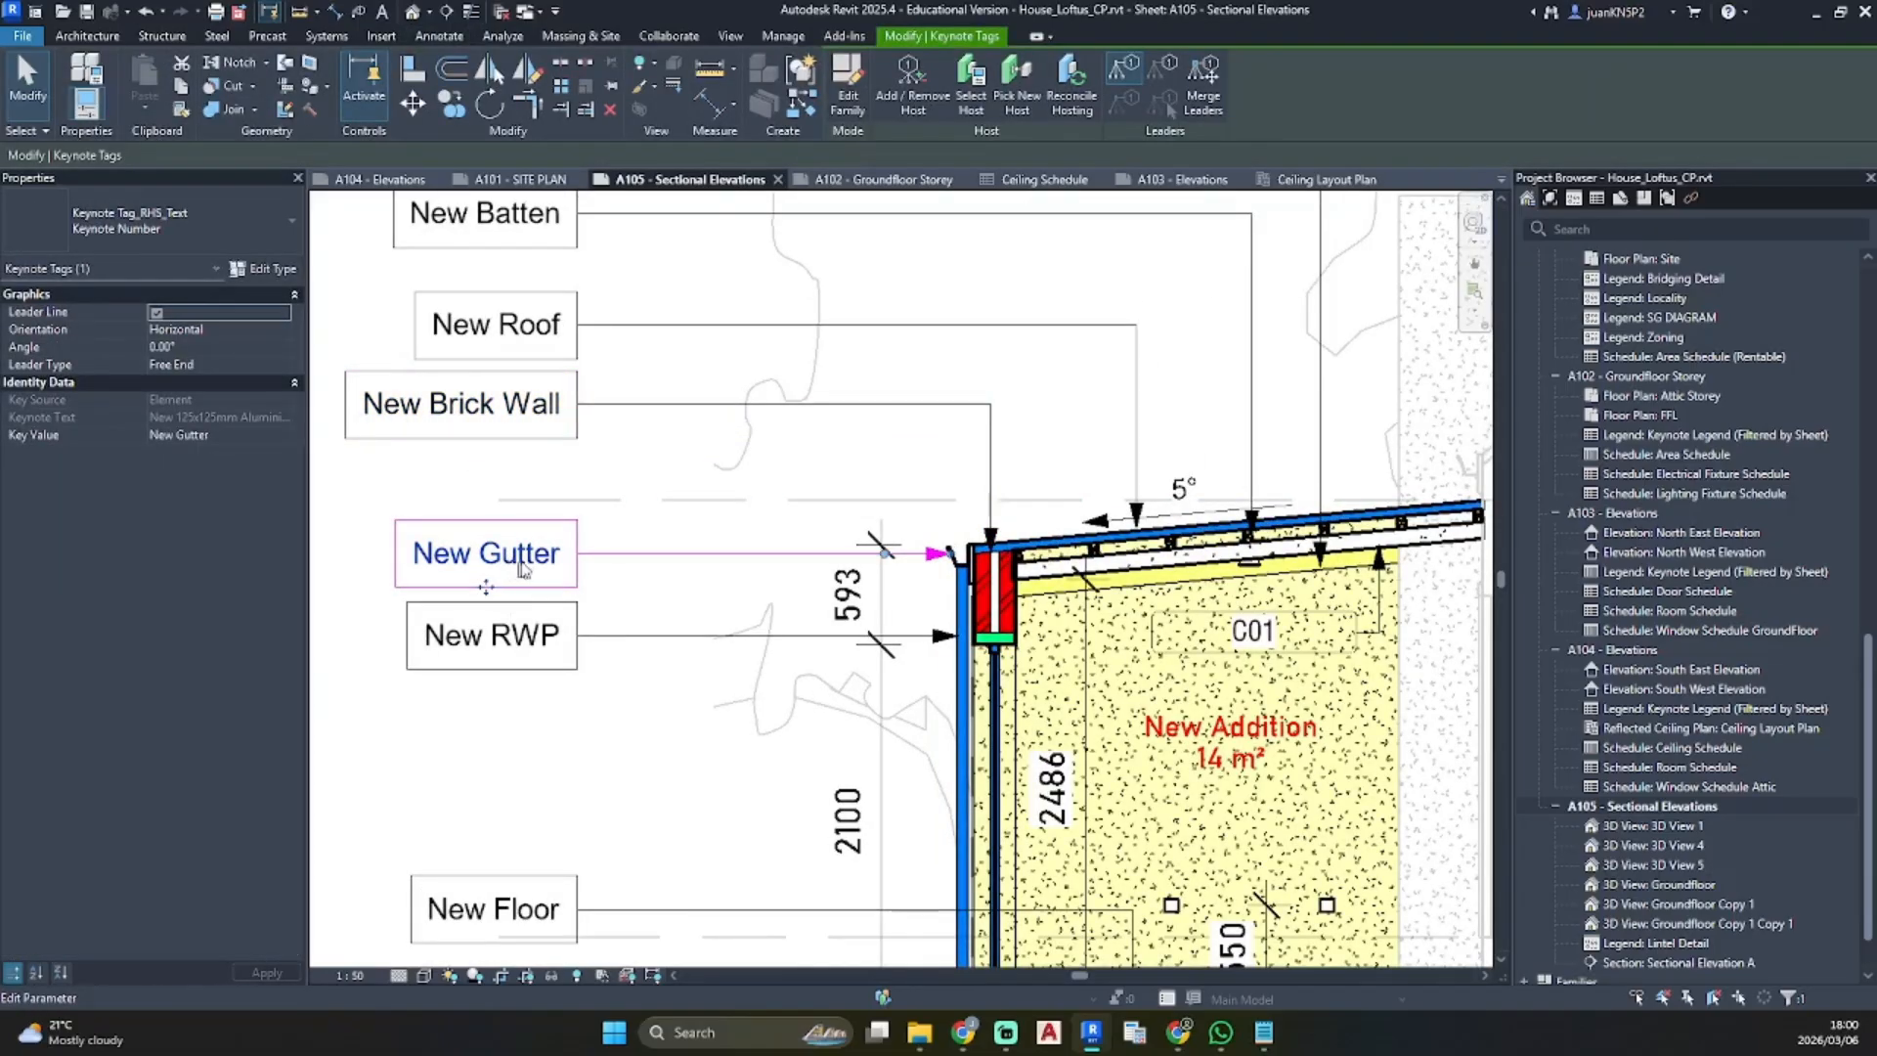
pyautogui.press('c')
pyautogui.press('s')
pyautogui.scroll(6, 970, 551)
pyautogui.click(976, 513)
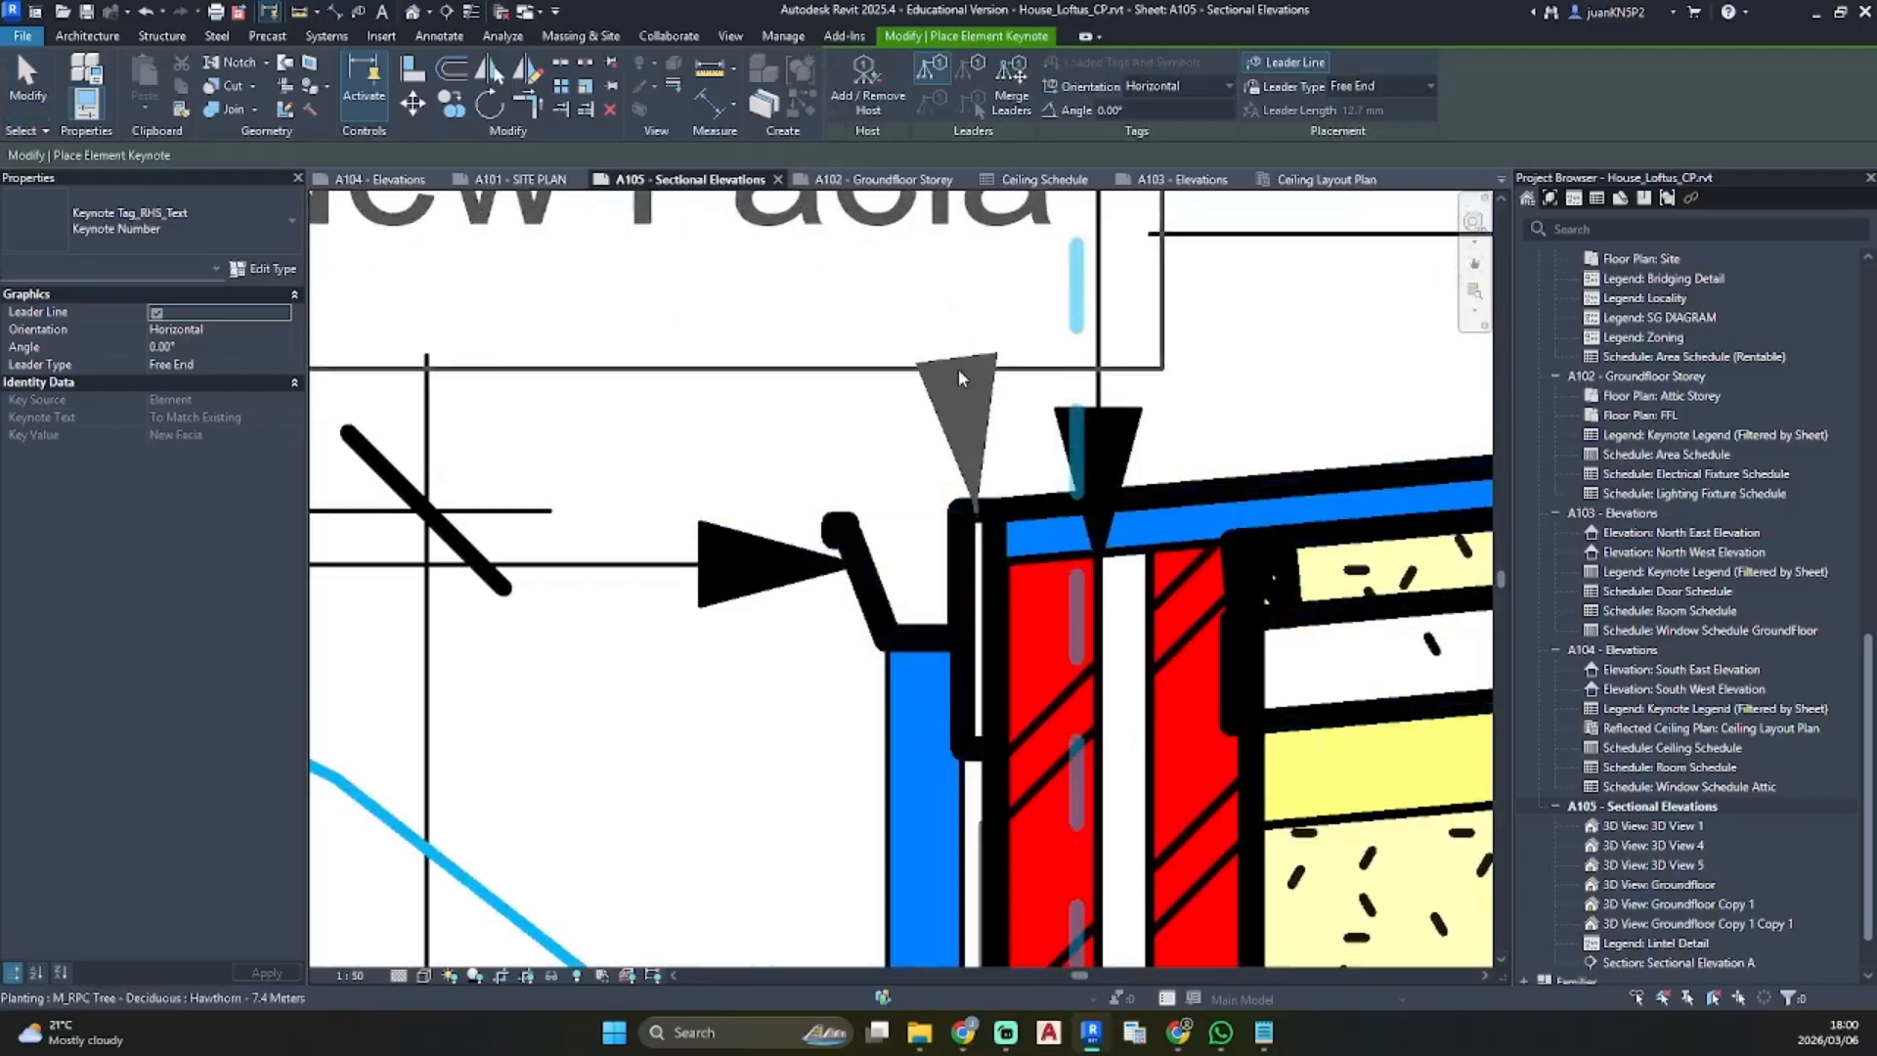
pyautogui.scroll(-5, 958, 367)
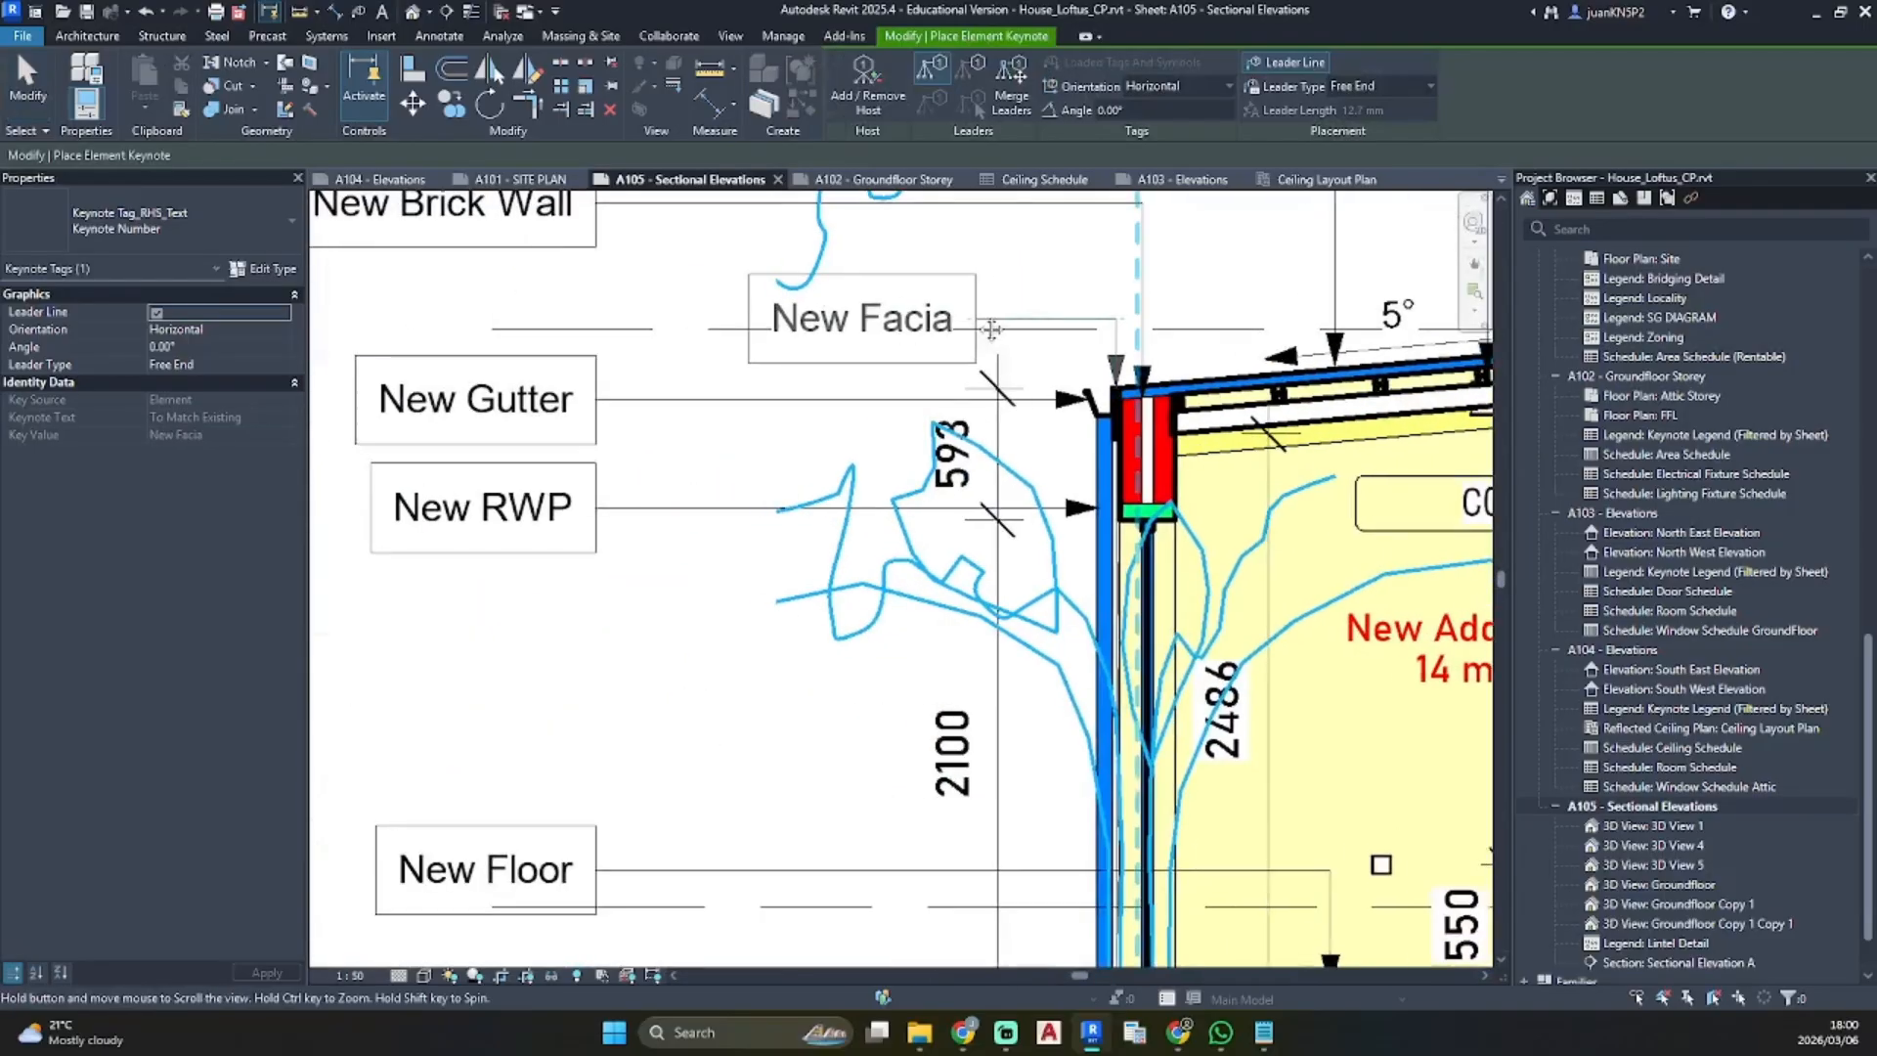
pyautogui.click(592, 329)
pyautogui.press('Escape')
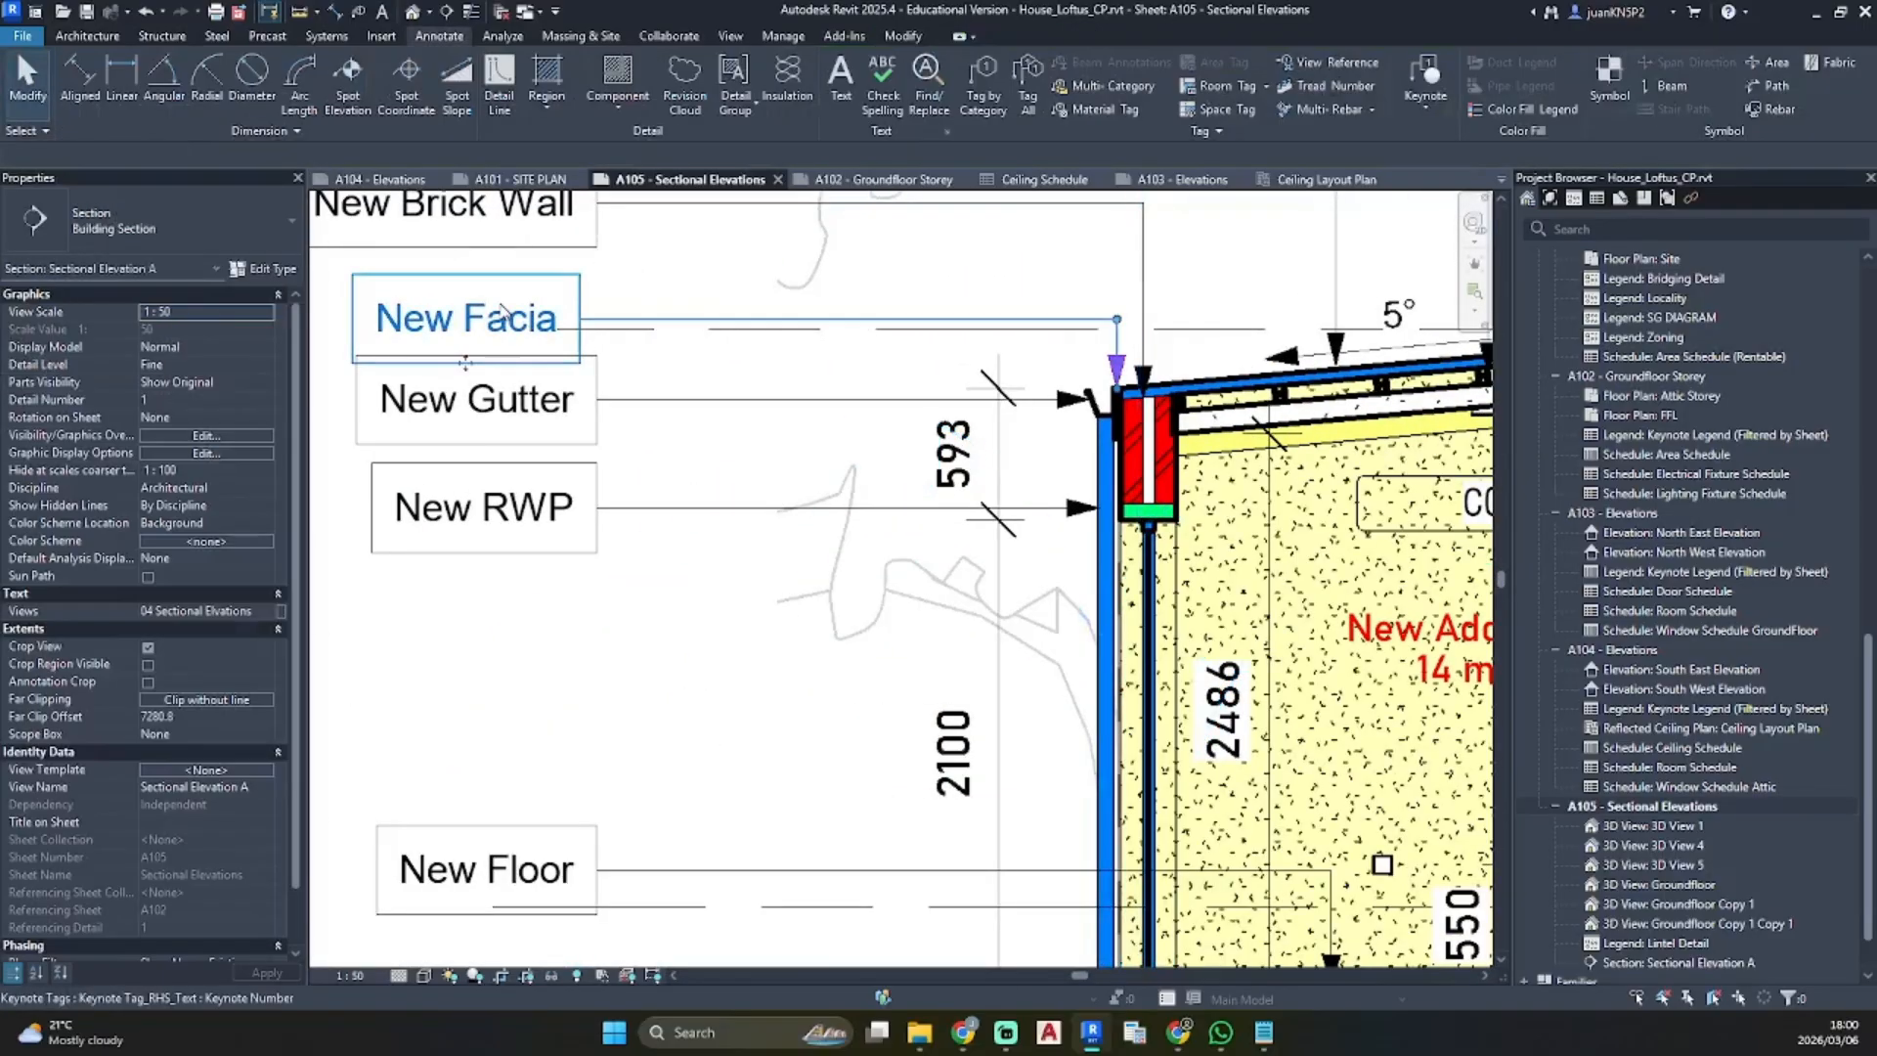
# Align the New Facia tag with the tags above and below, and straighten its leader to drop vertically onto the fascia
pyautogui.click(503, 313)
pyautogui.moveTo(465, 363); pyautogui.dragTo(478, 344)
pyautogui.click(841, 359)
pyautogui.click(1112, 301)
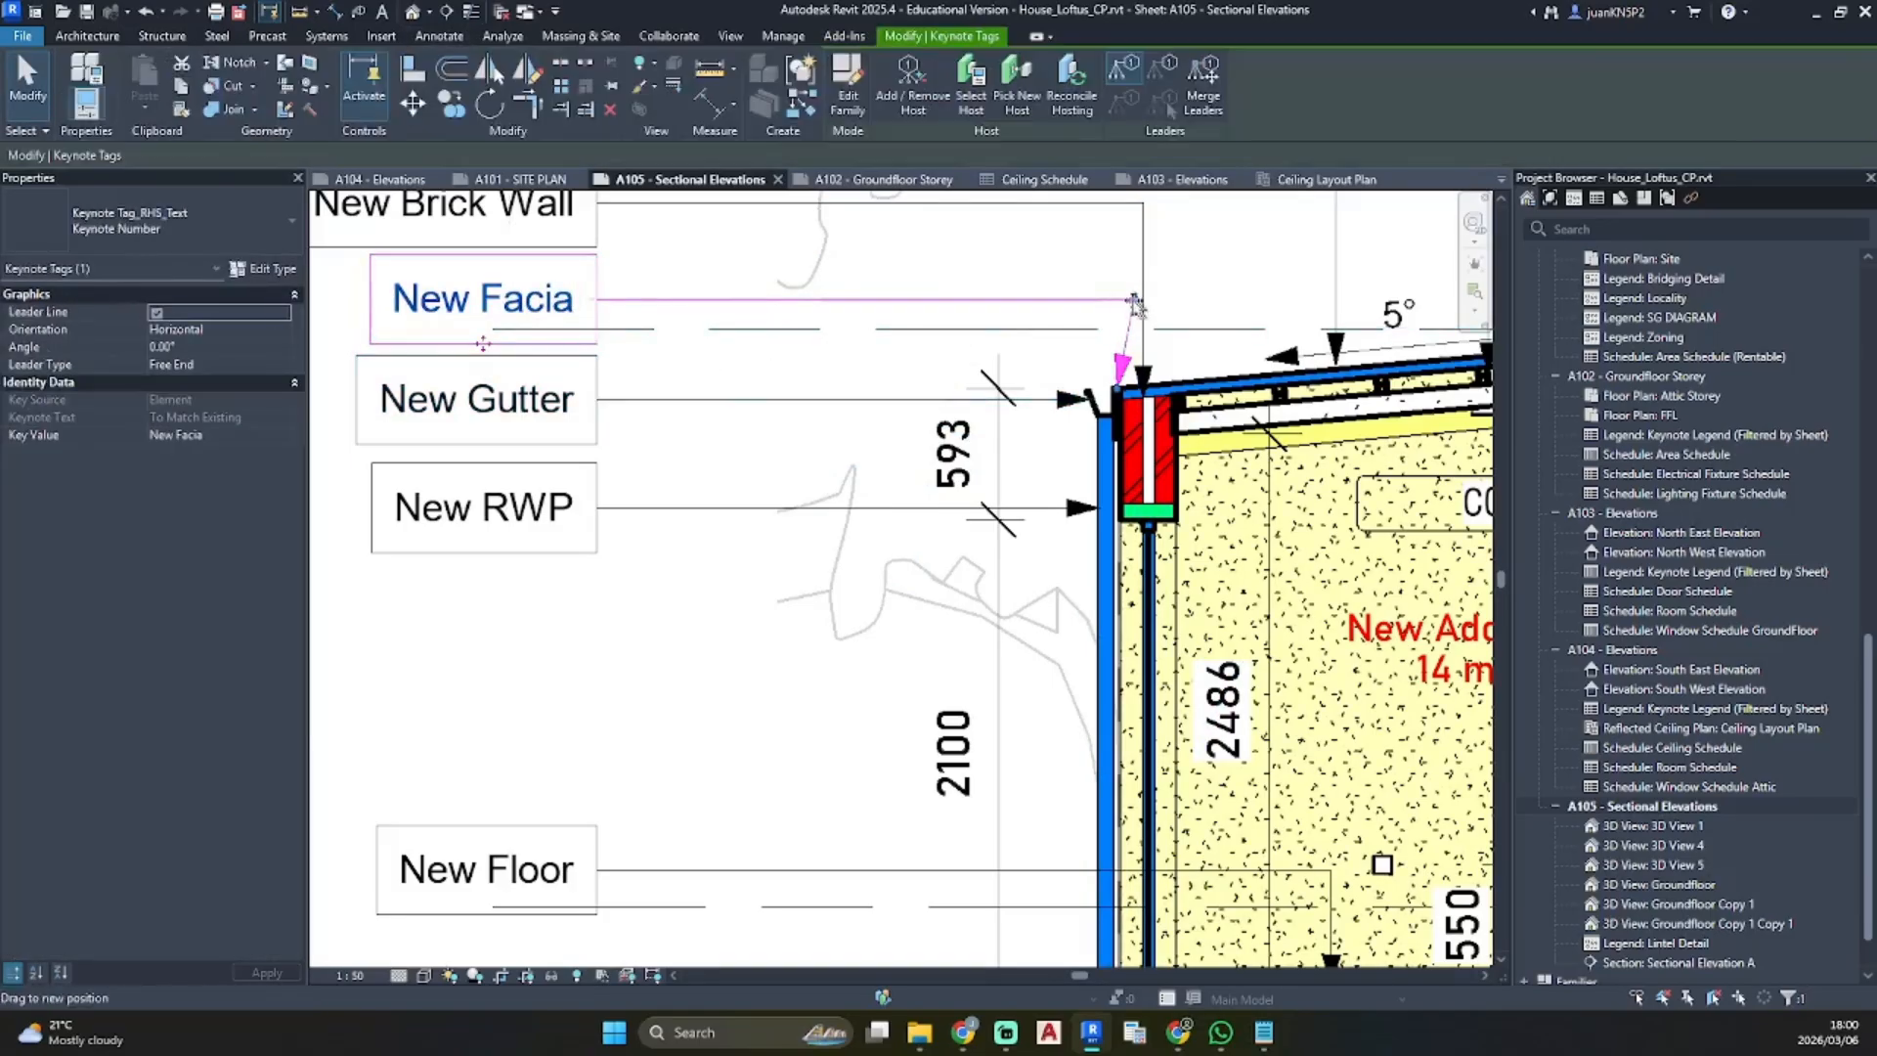
pyautogui.moveTo(1134, 301); pyautogui.dragTo(1118, 301)
pyautogui.click(1016, 340)
pyautogui.scroll(-3, 1014, 340)
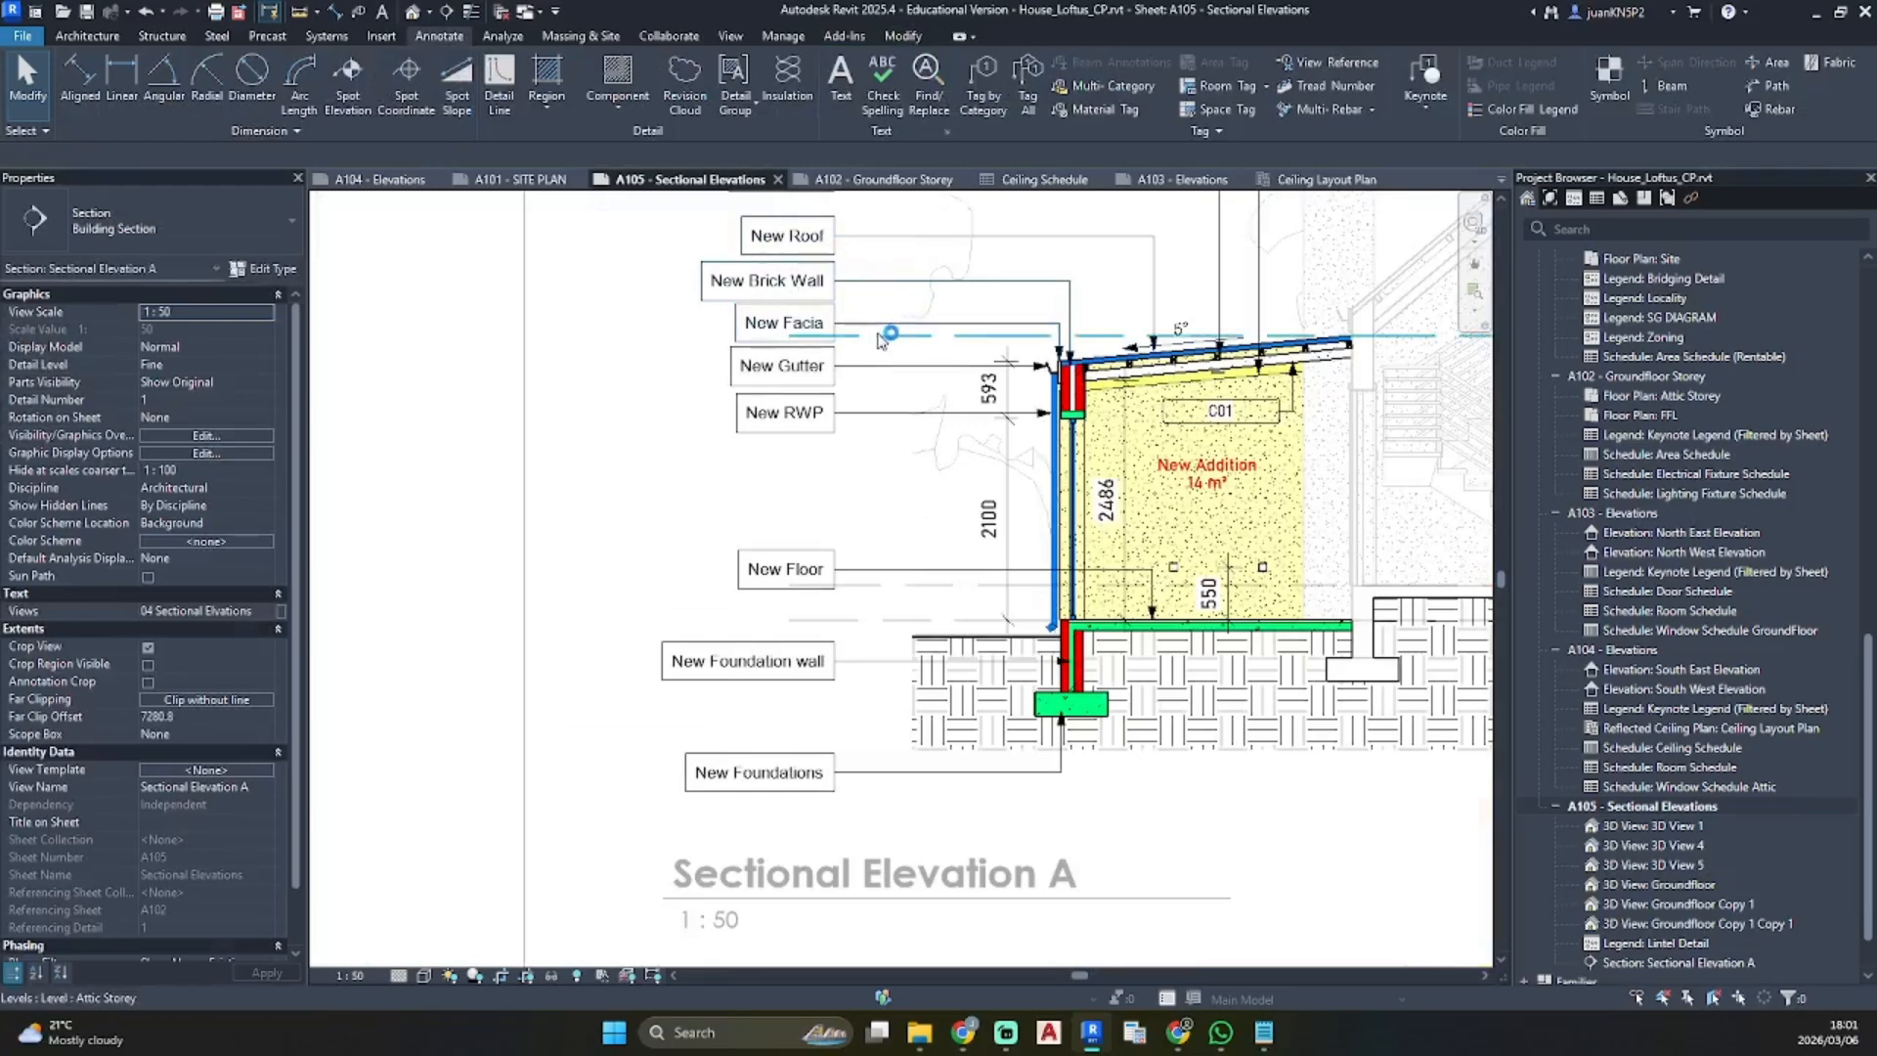
# Pull back the tag-side end of the Attic Storey level line so it clears the keynote tags
pyautogui.click(819, 335)
pyautogui.moveTo(850, 338); pyautogui.dragTo(866, 336)
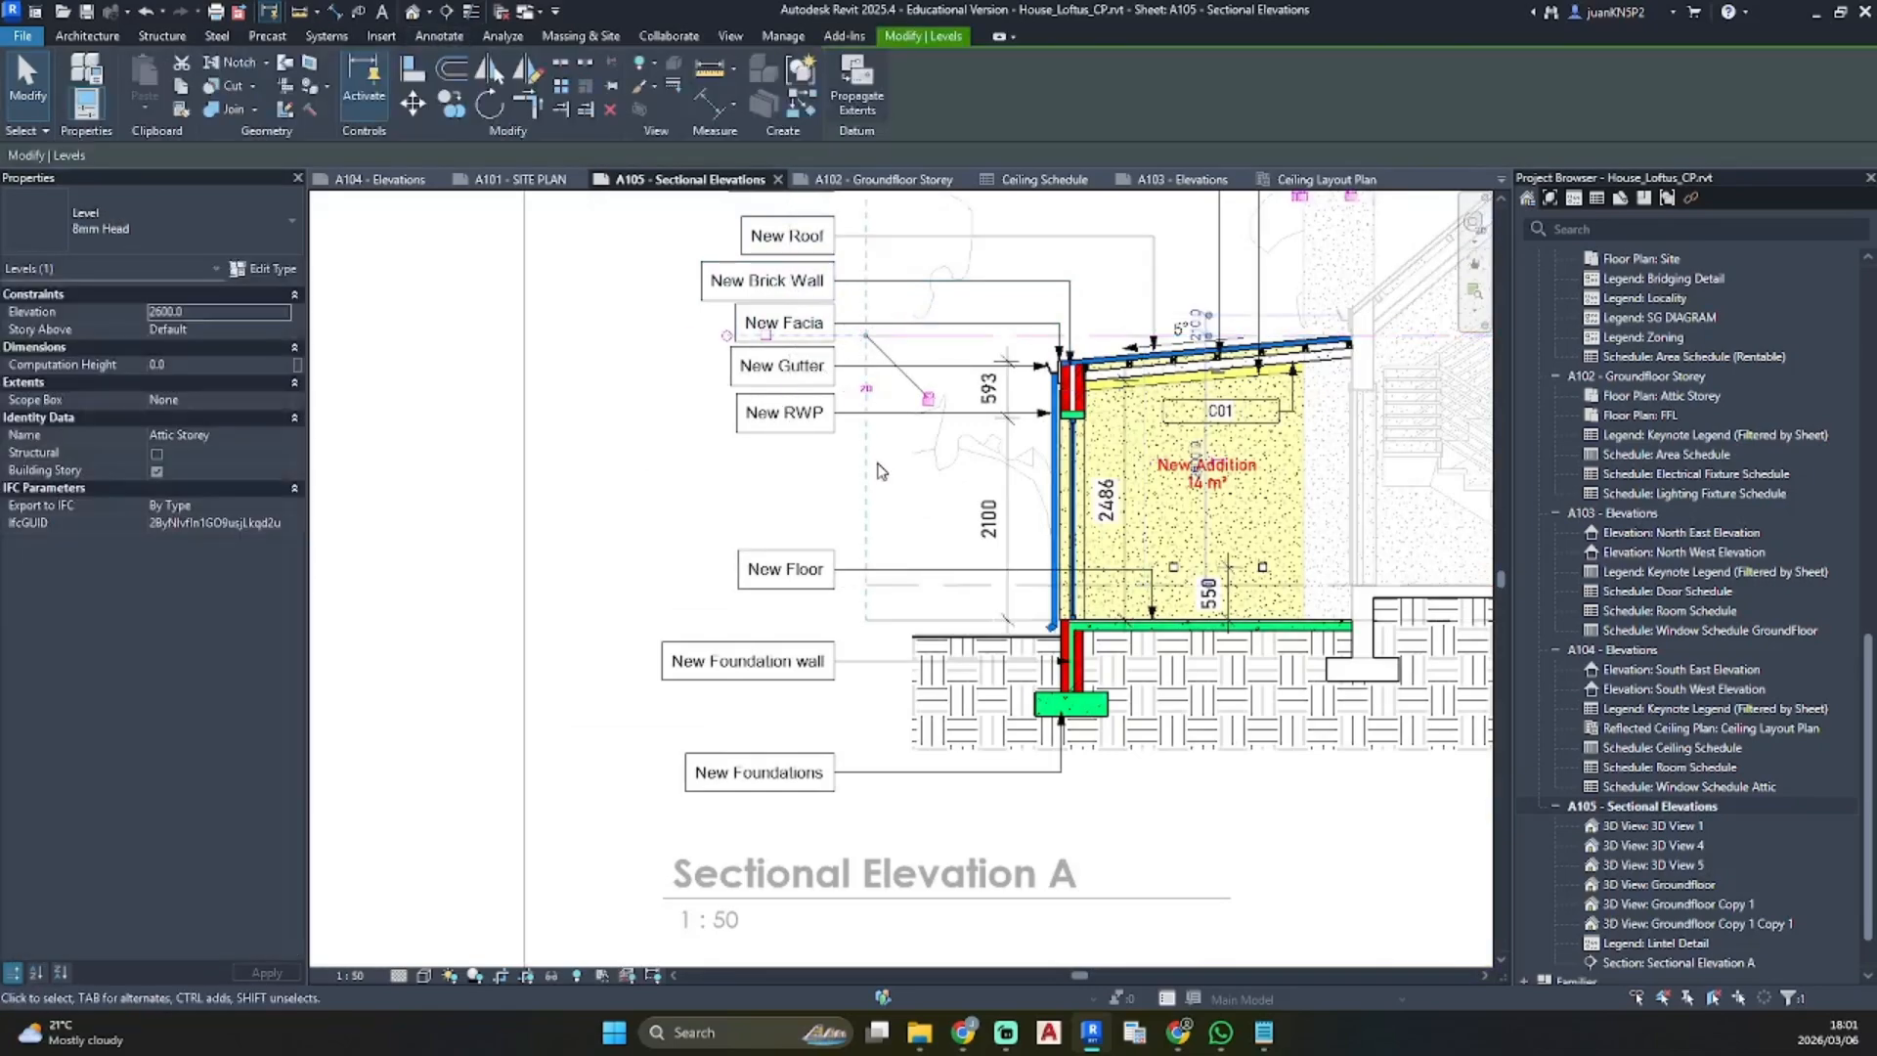
pyautogui.press('Escape')
pyautogui.scroll(-3, 591, 505)
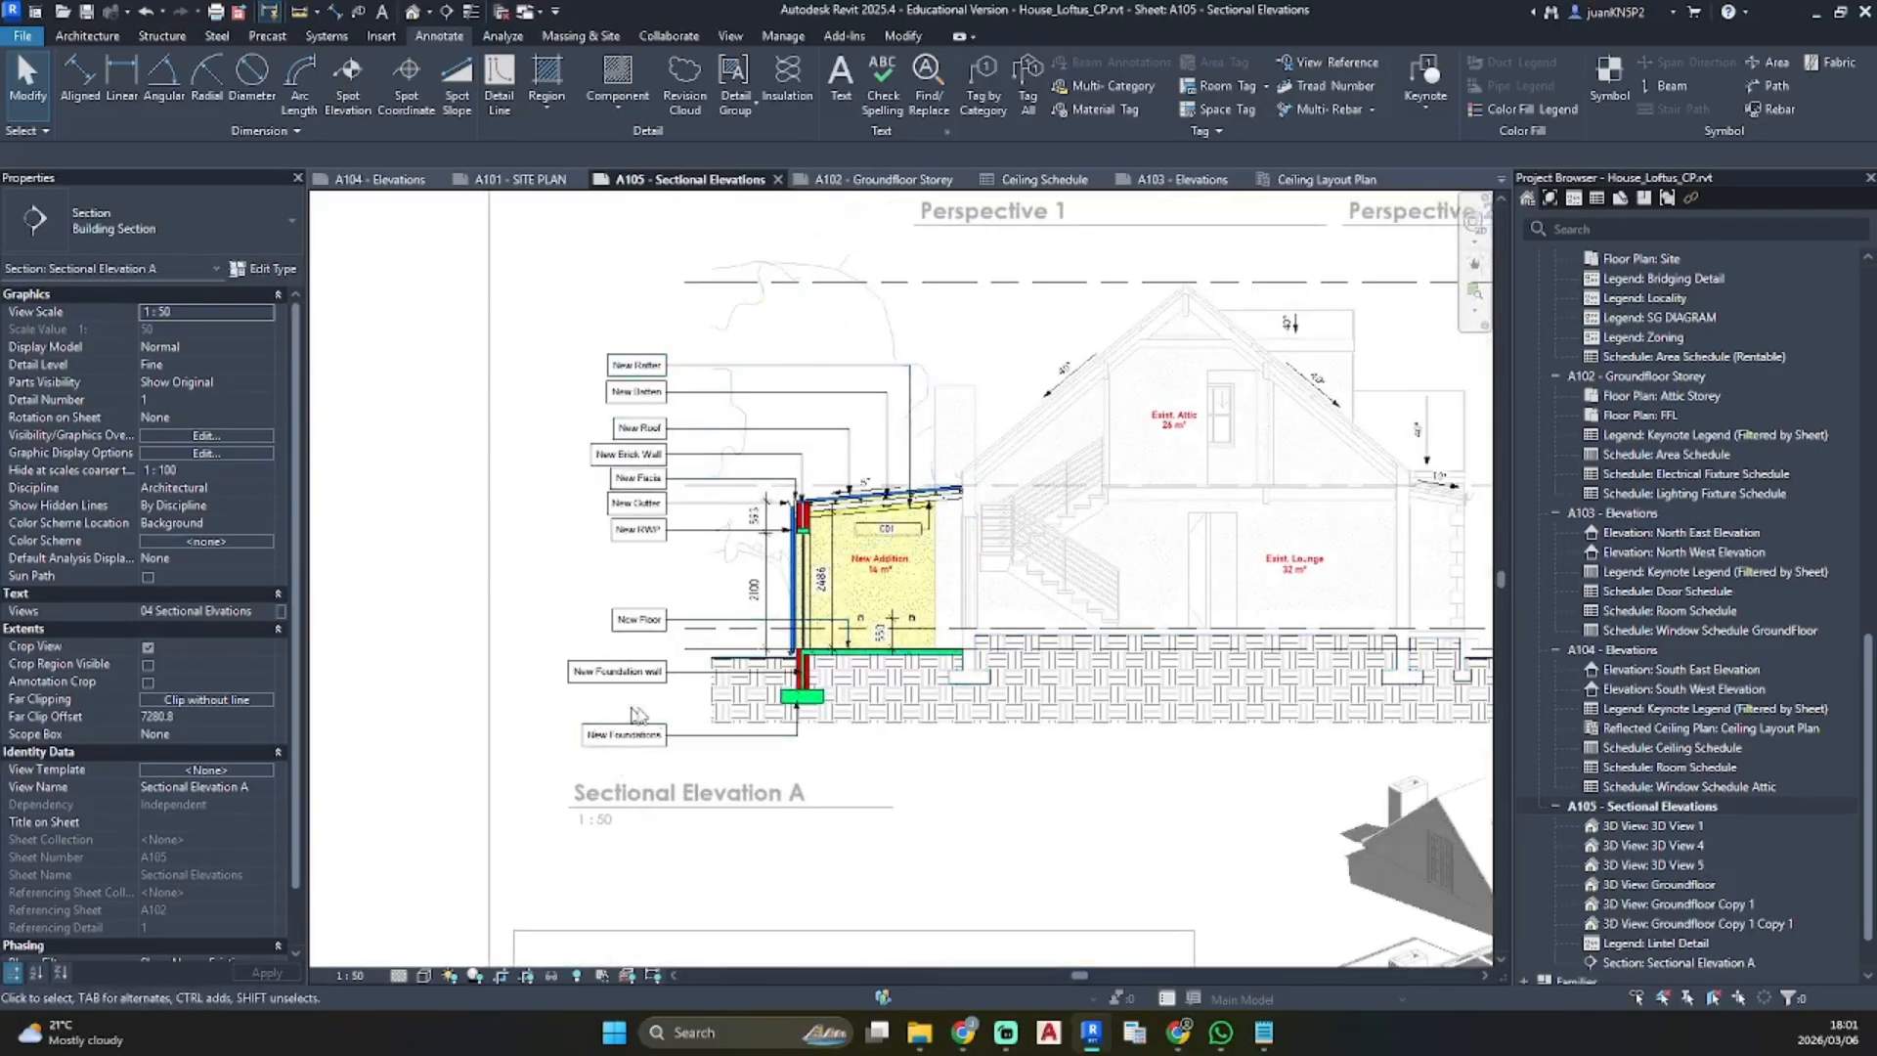
# Return to sheet A105 and place the Keynote Legend schedule outside the sheet border, beside Sectional Elevation A
pyautogui.scroll(-3, 720, 727)
pyautogui.doubleClick(910, 788)
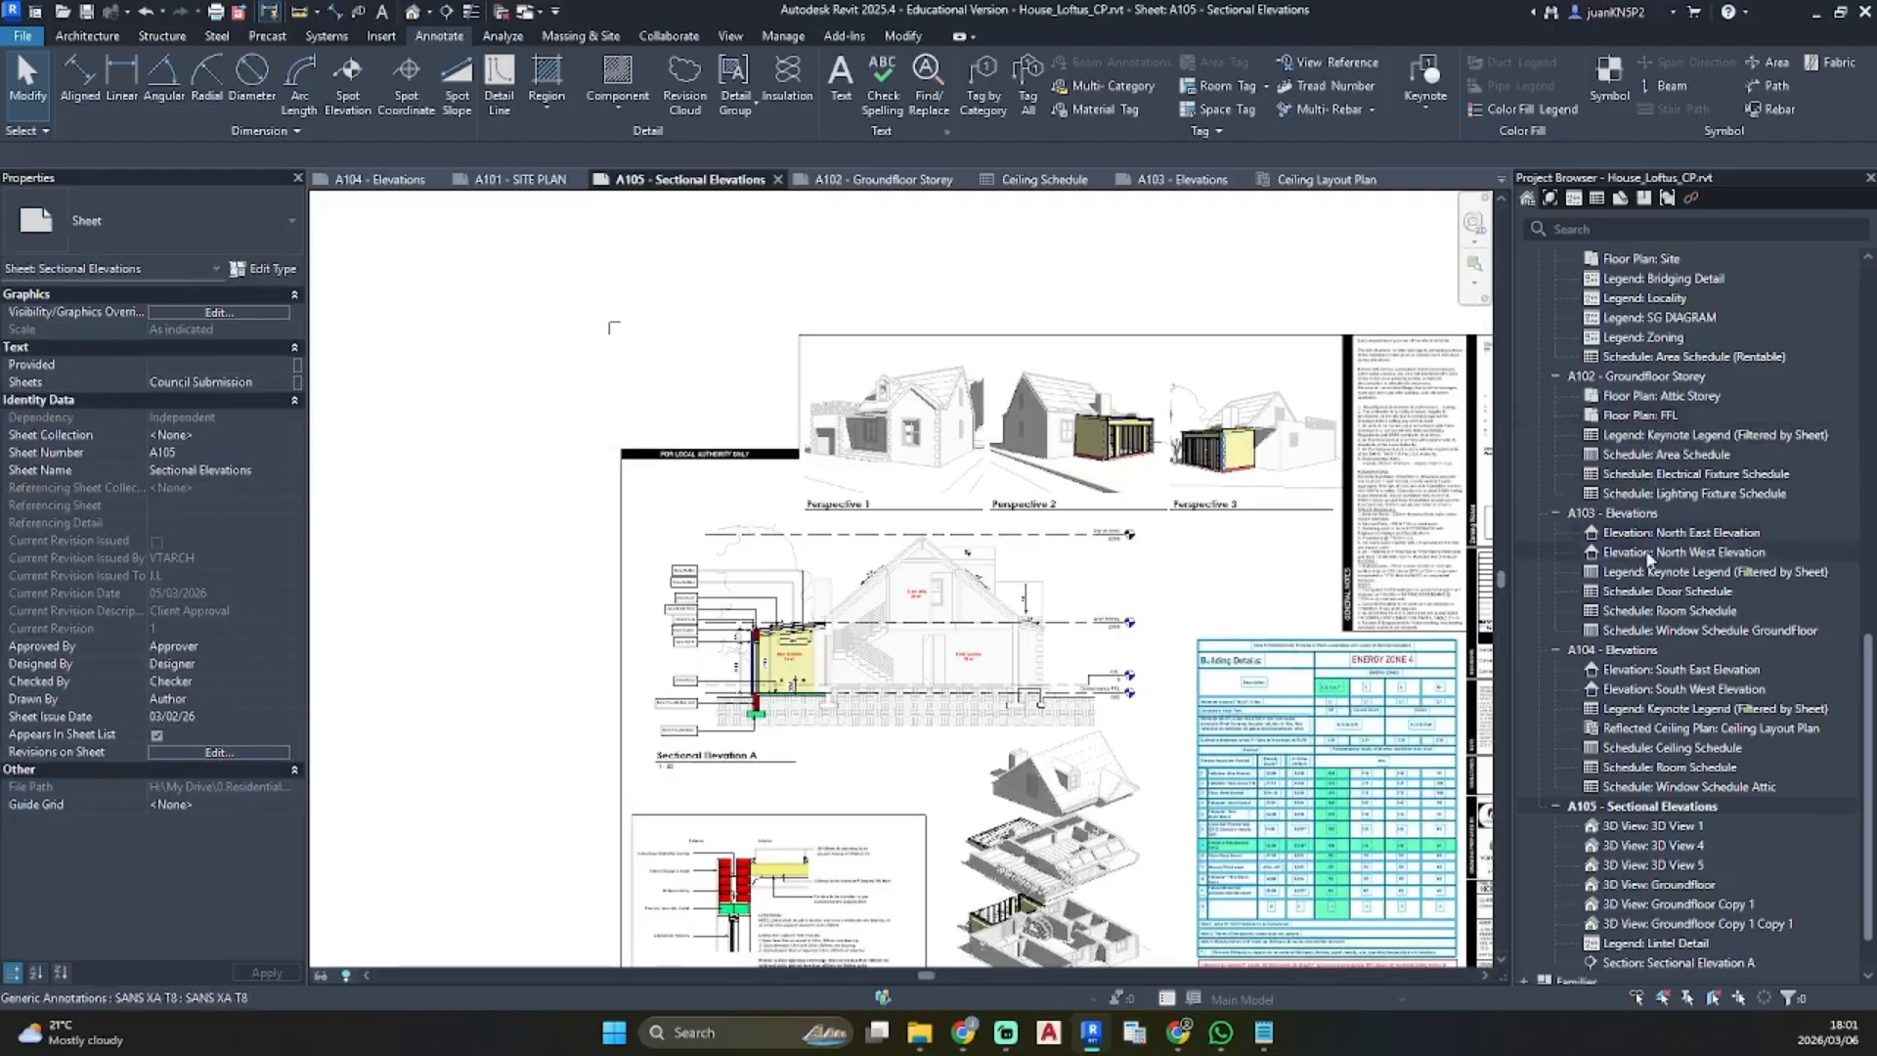
pyautogui.scroll(5, 1645, 552)
pyautogui.click(1642, 377)
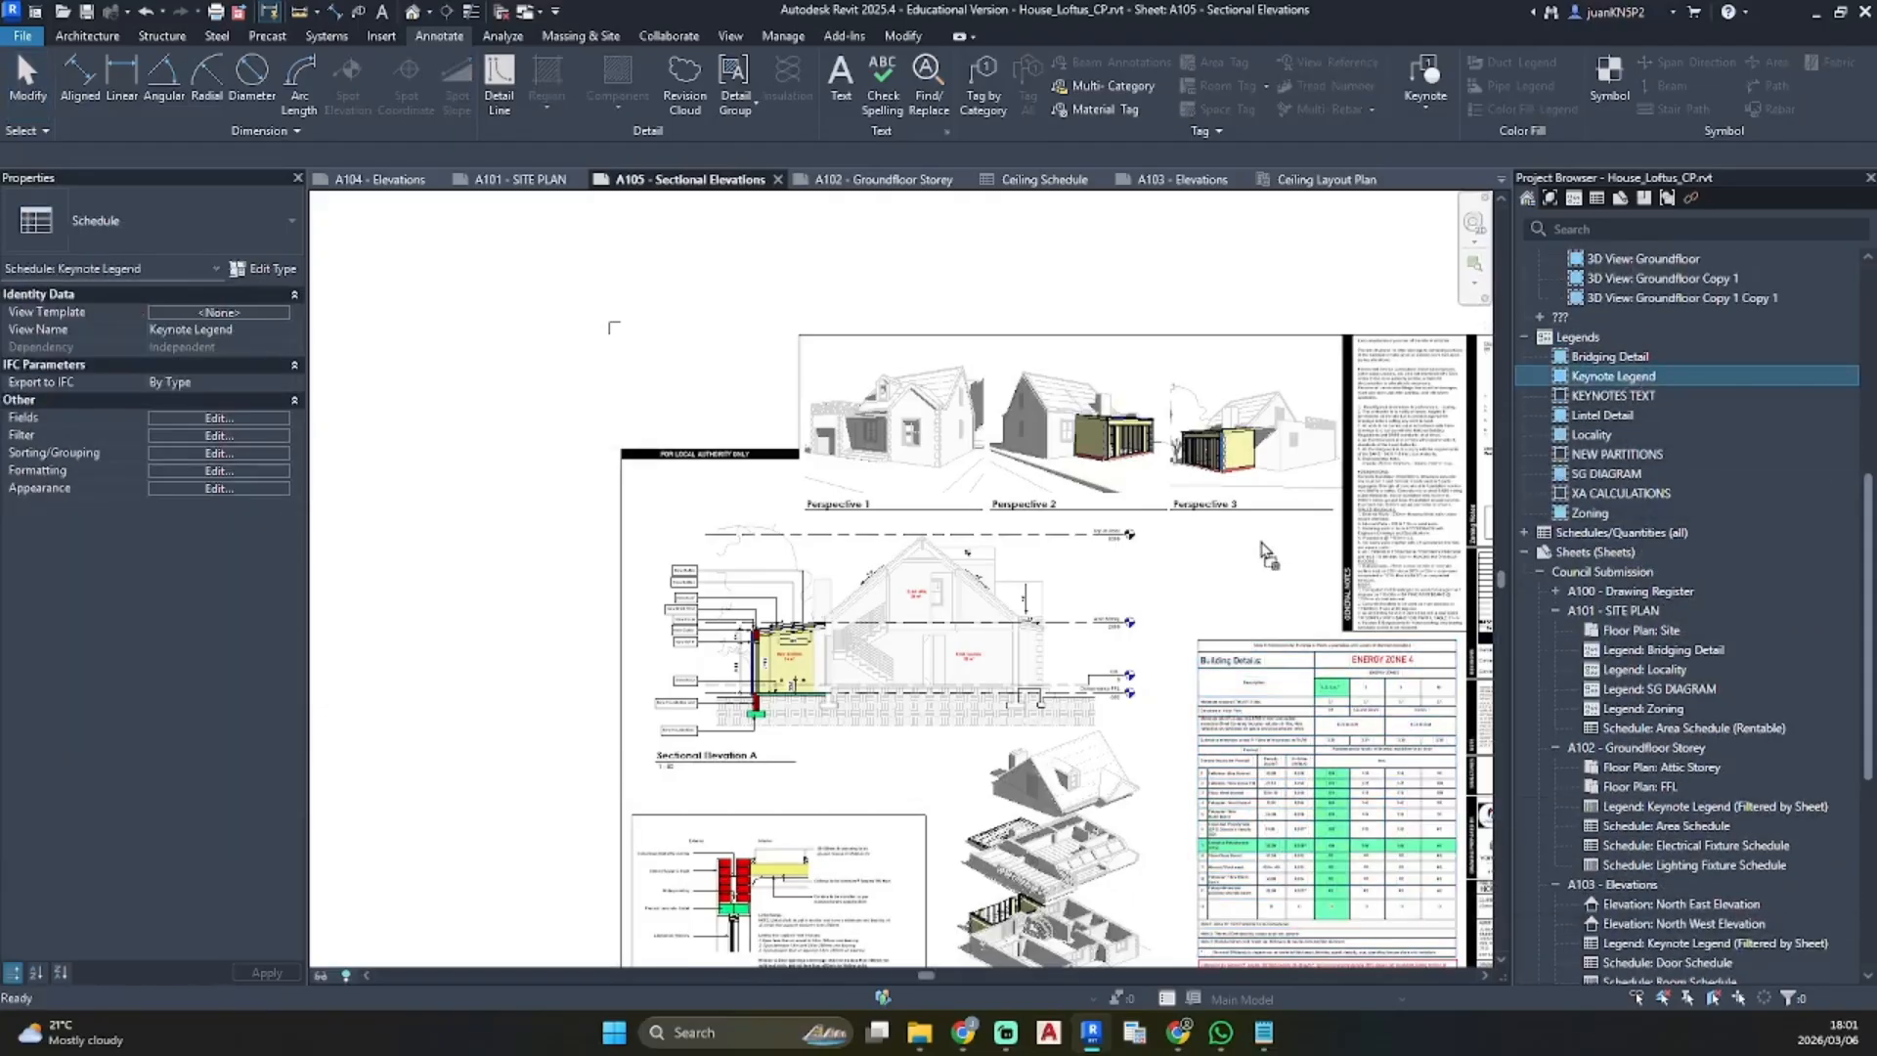
pyautogui.moveTo(1266, 553); pyautogui.dragTo(1266, 562)
pyautogui.scroll(-1, 1266, 562)
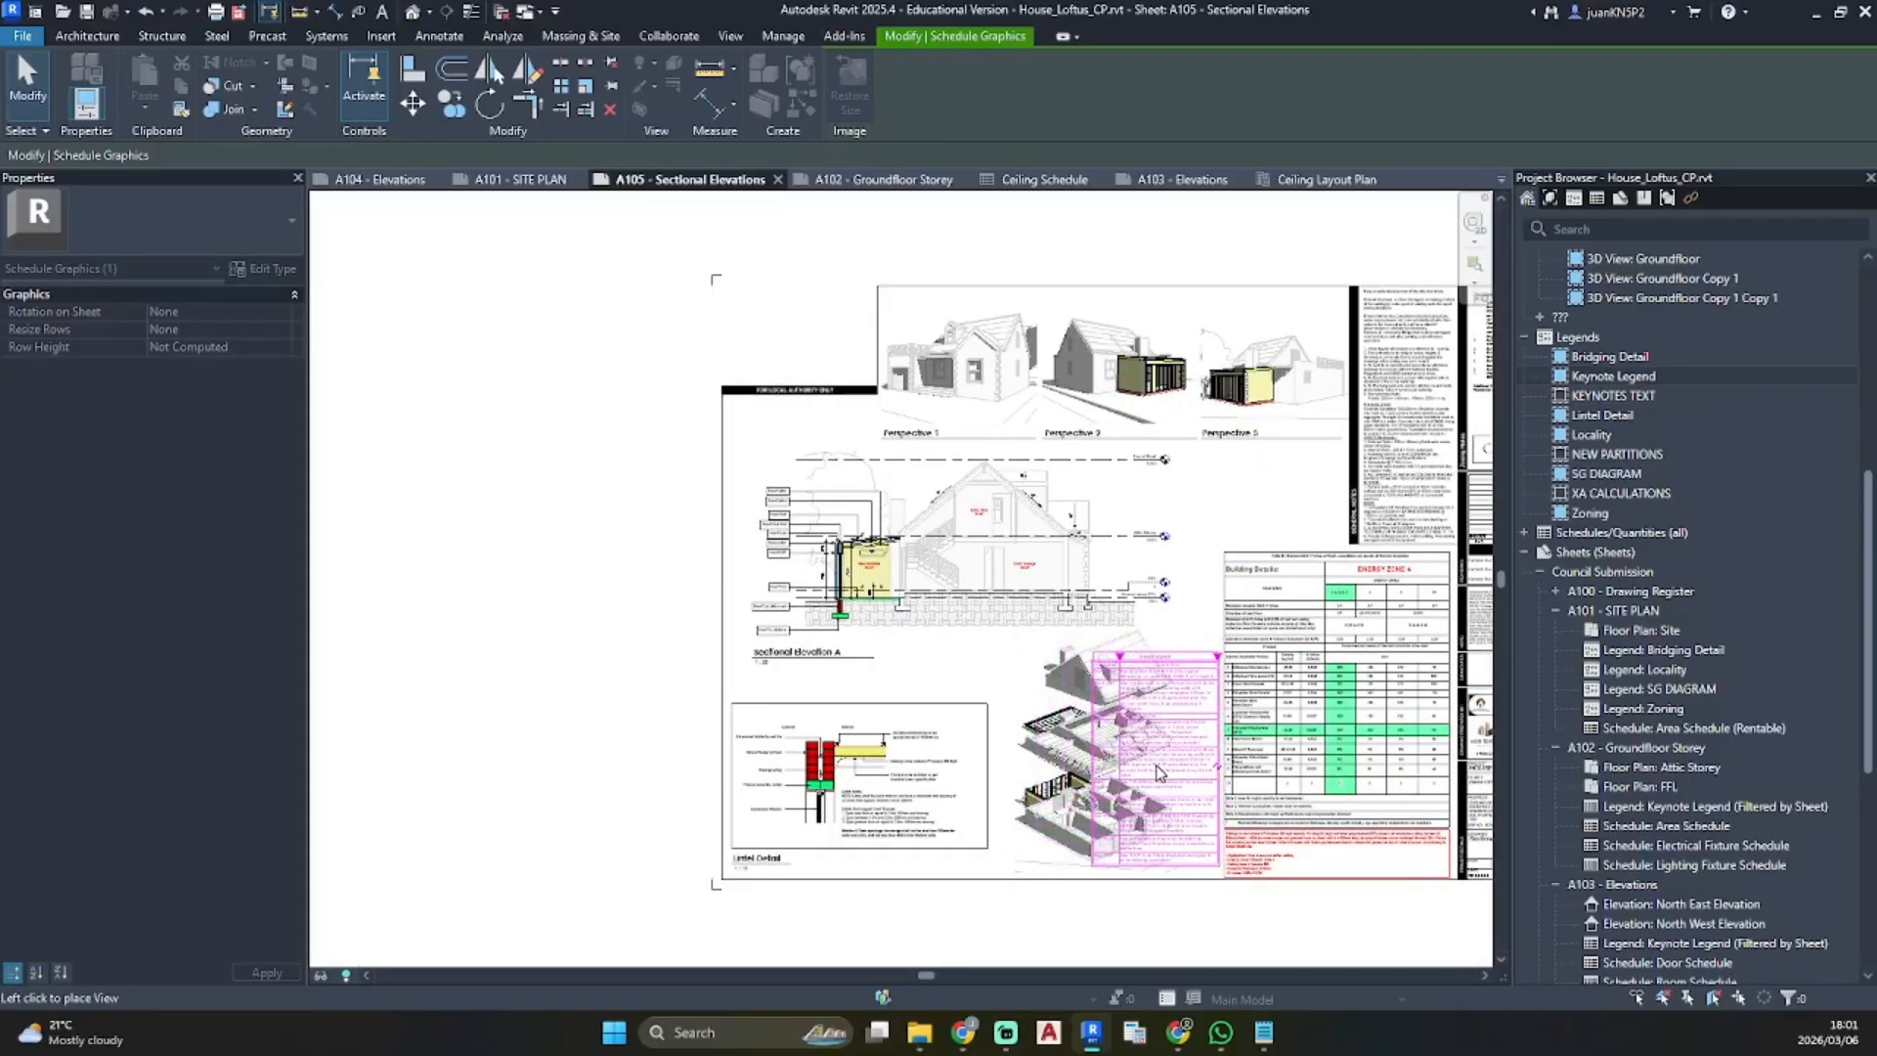
pyautogui.click(626, 579)
# Move the Lintel Detail viewport beside Sectional Elevation A and put the keynote legend in the freed space below the section title
pyautogui.click(929, 789)
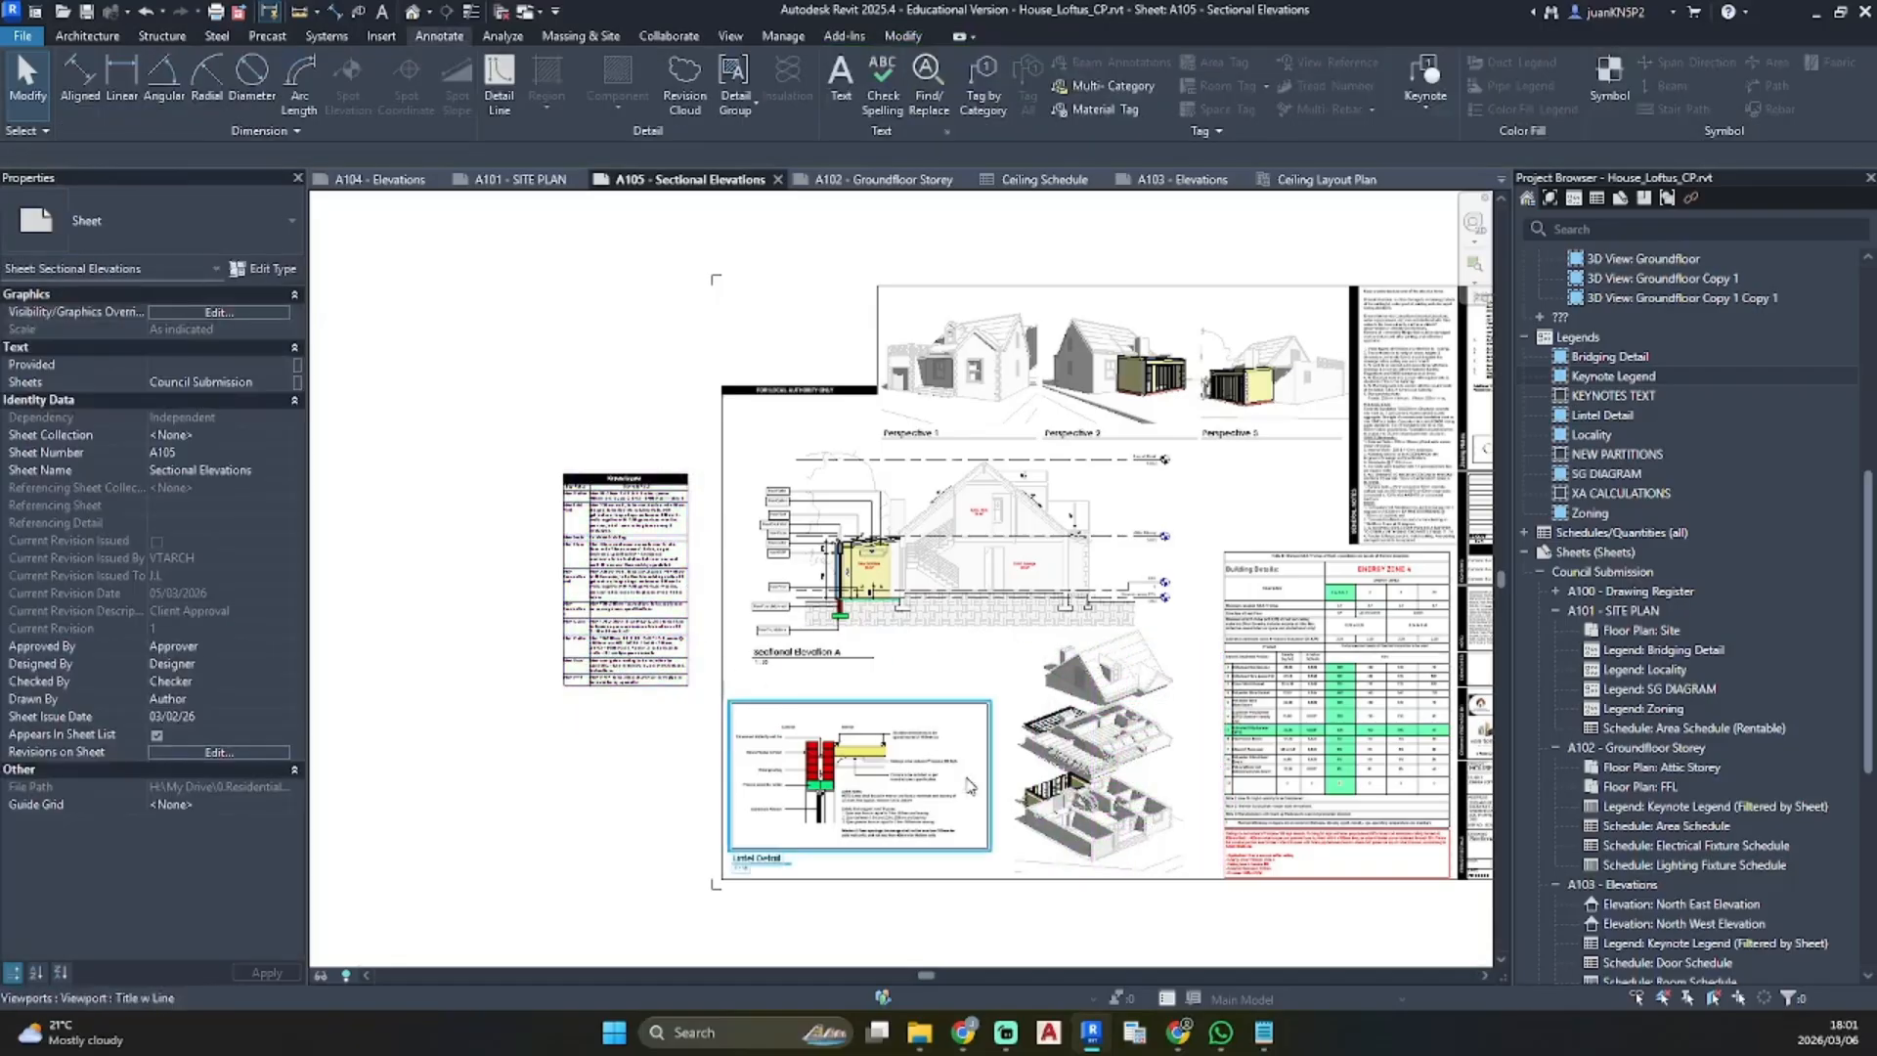
pyautogui.moveTo(929, 790); pyautogui.dragTo(1318, 516)
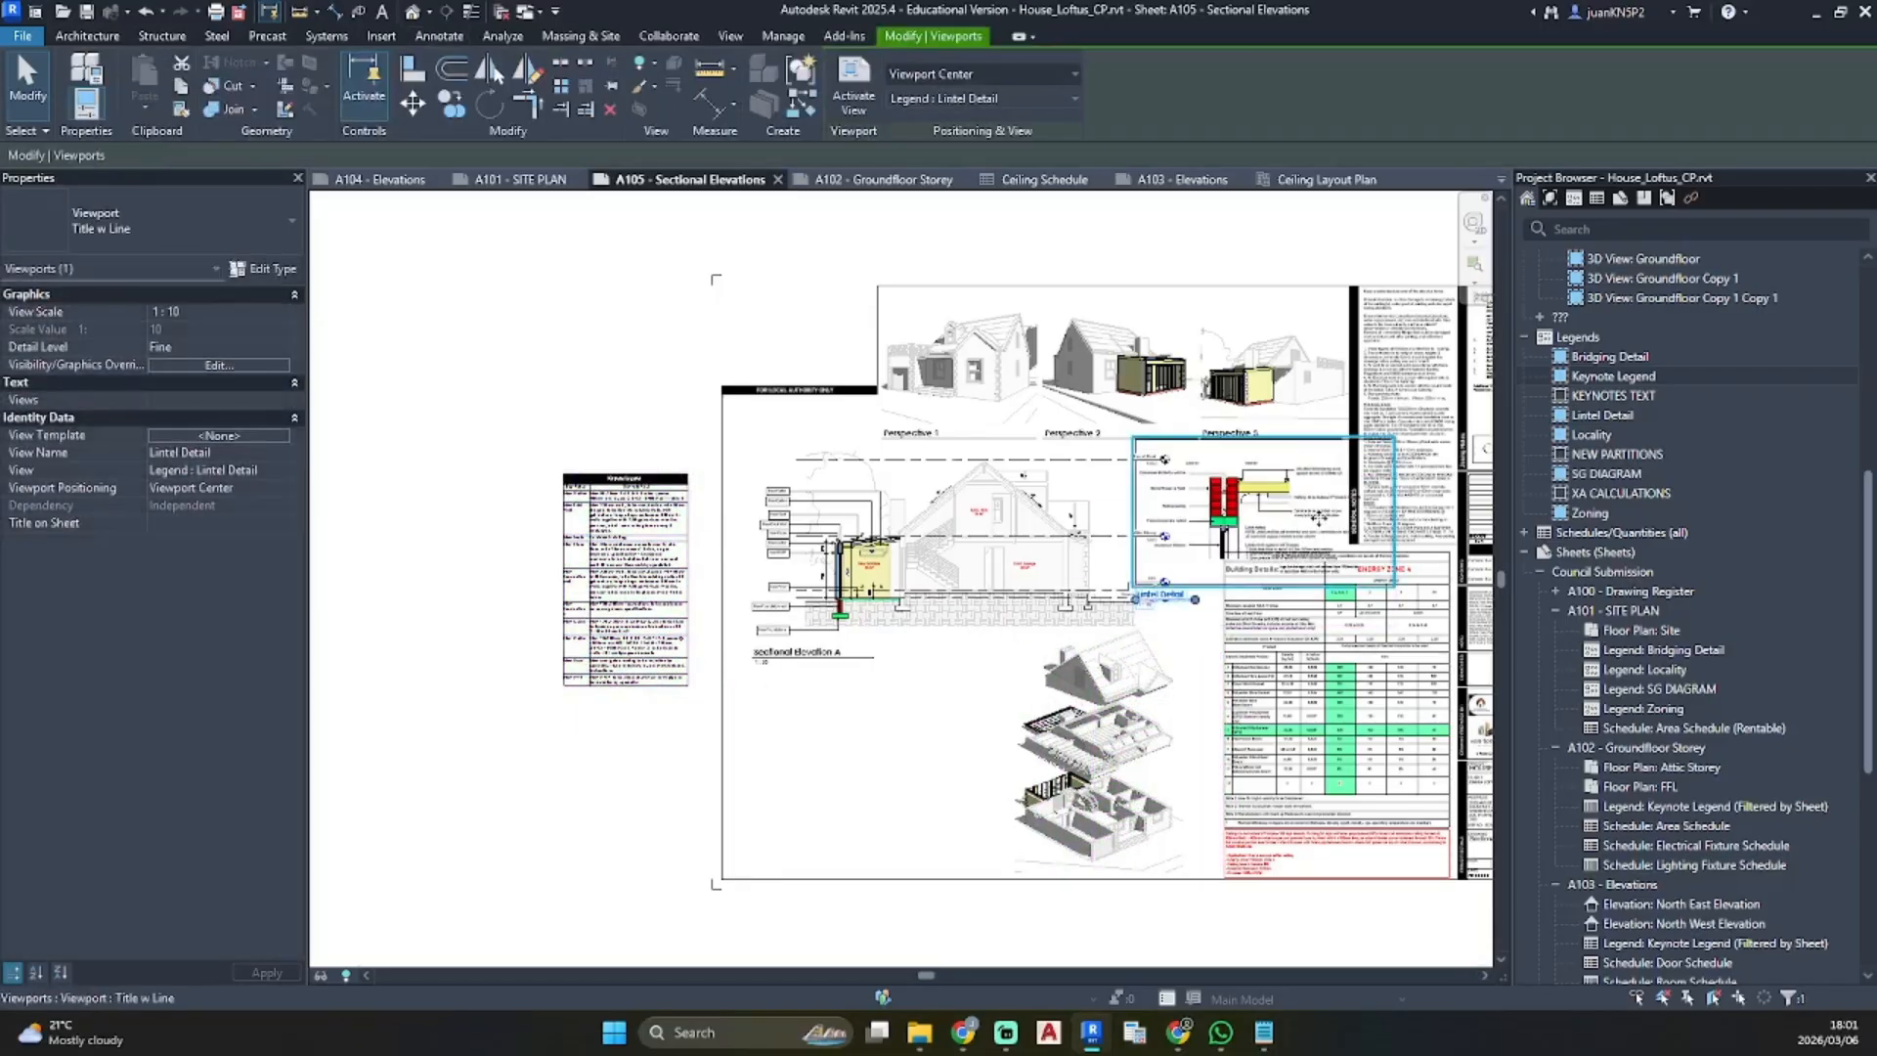
pyautogui.moveTo(816, 775)
pyautogui.mouseDown()
pyautogui.moveTo(944, 769)
pyautogui.moveTo(591, 771)
pyautogui.moveTo(818, 768)
pyautogui.mouseUp()
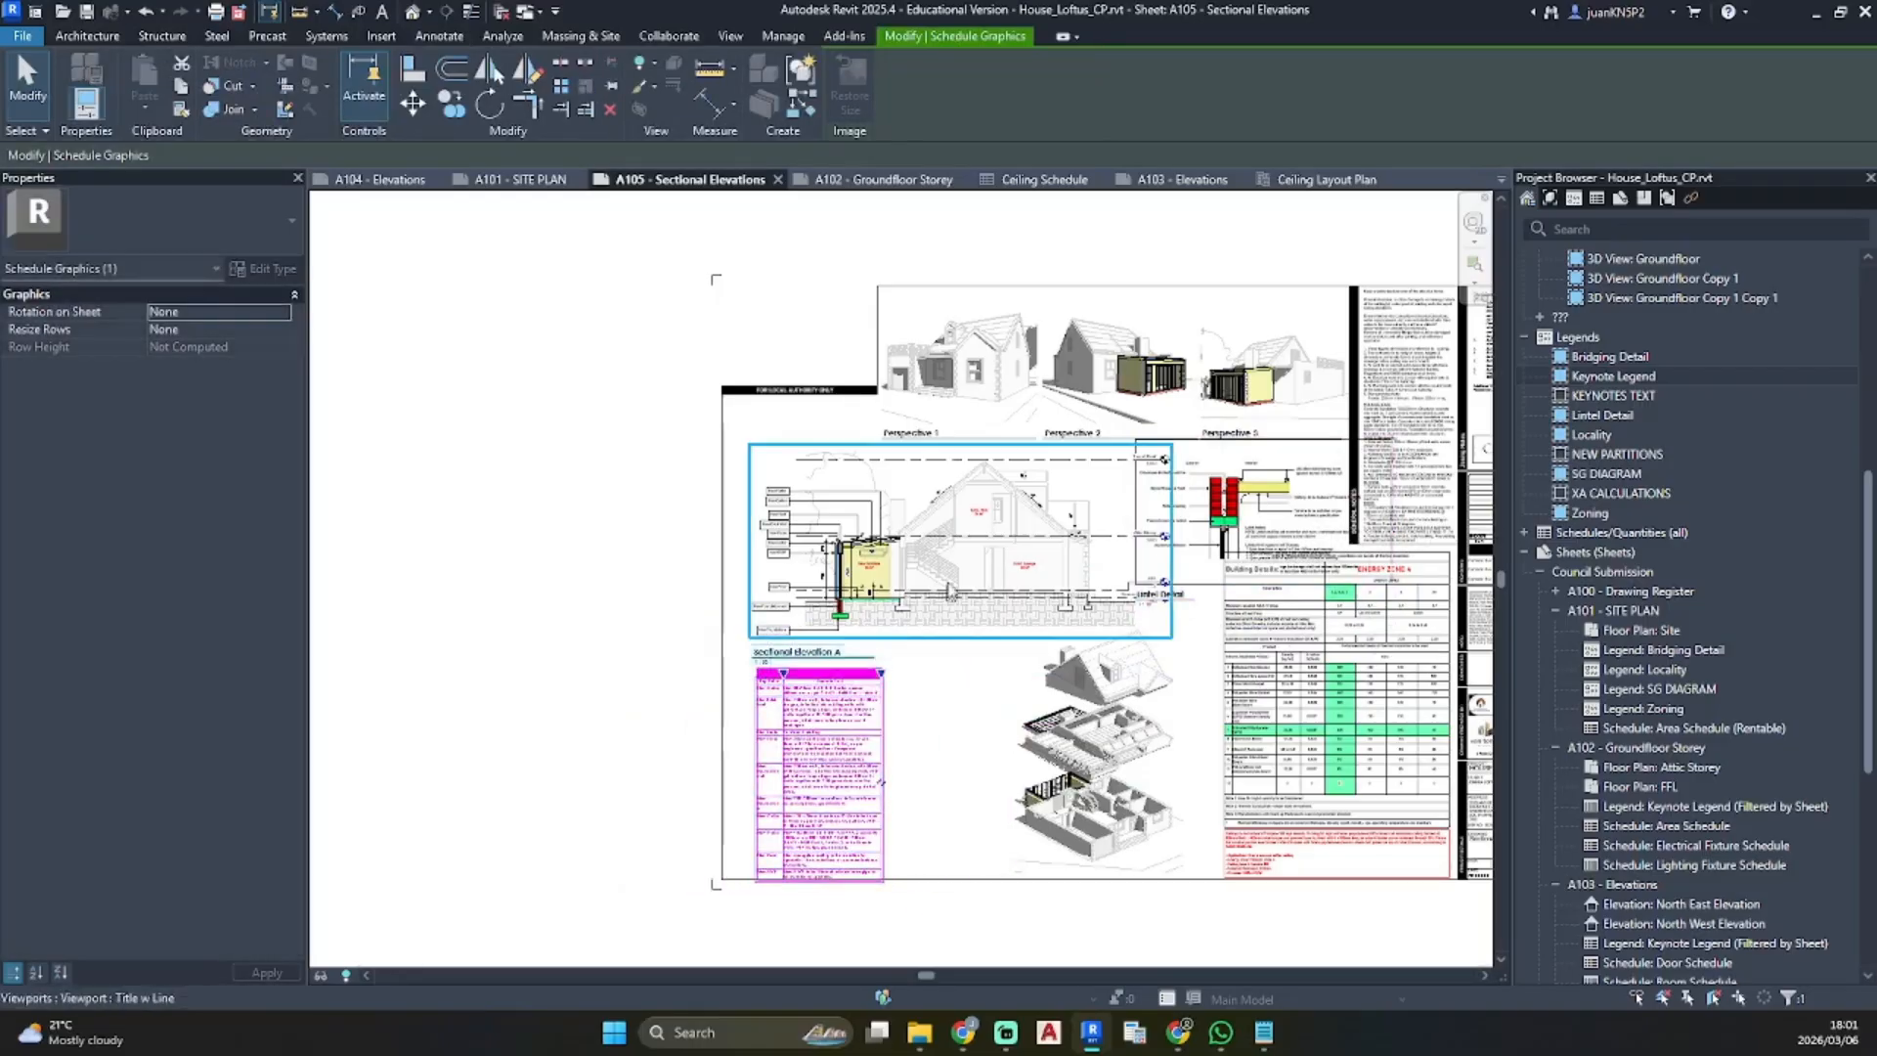
# Nudge Sectional Elevation A up and raise the three perspective viewports on the sheet, keeping them aligned with one another
pyautogui.click(949, 580)
pyautogui.press('Up')
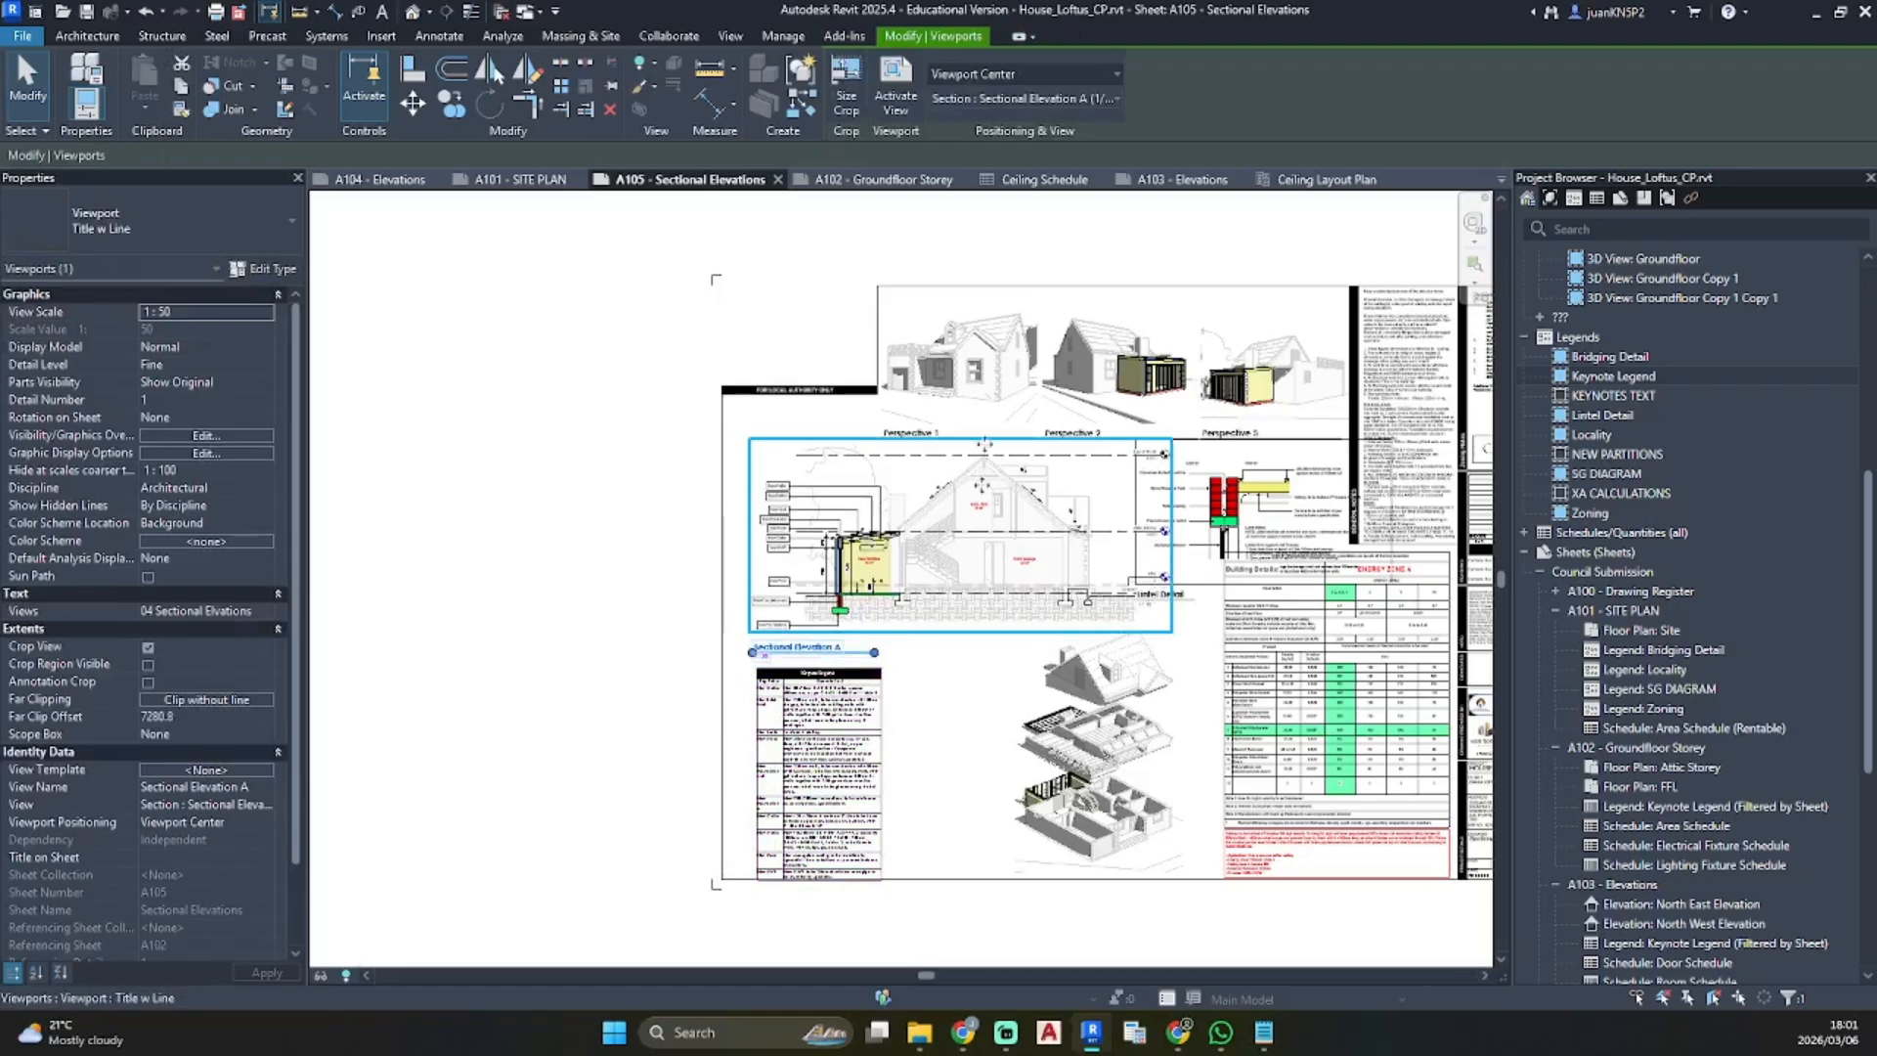
pyautogui.click(958, 347)
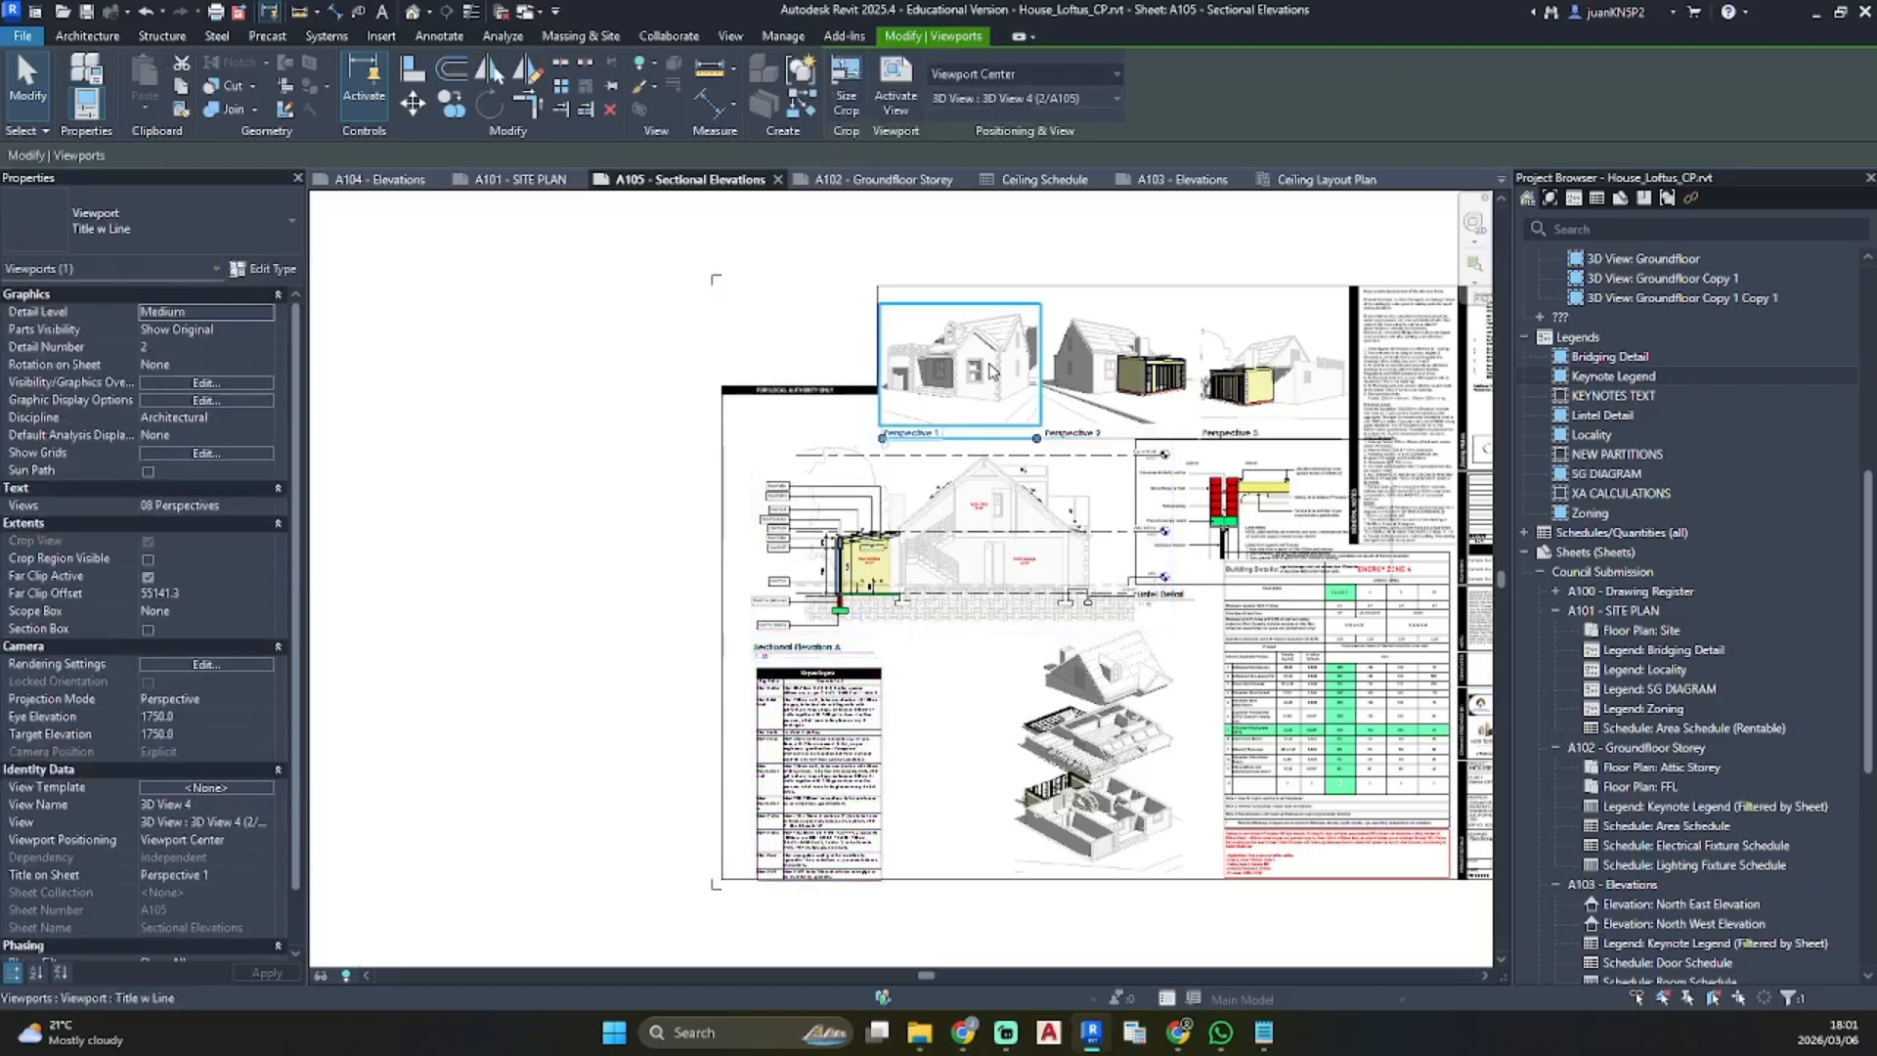
pyautogui.click(1097, 333)
pyautogui.press('Up')
pyautogui.scroll(4, 1153, 357)
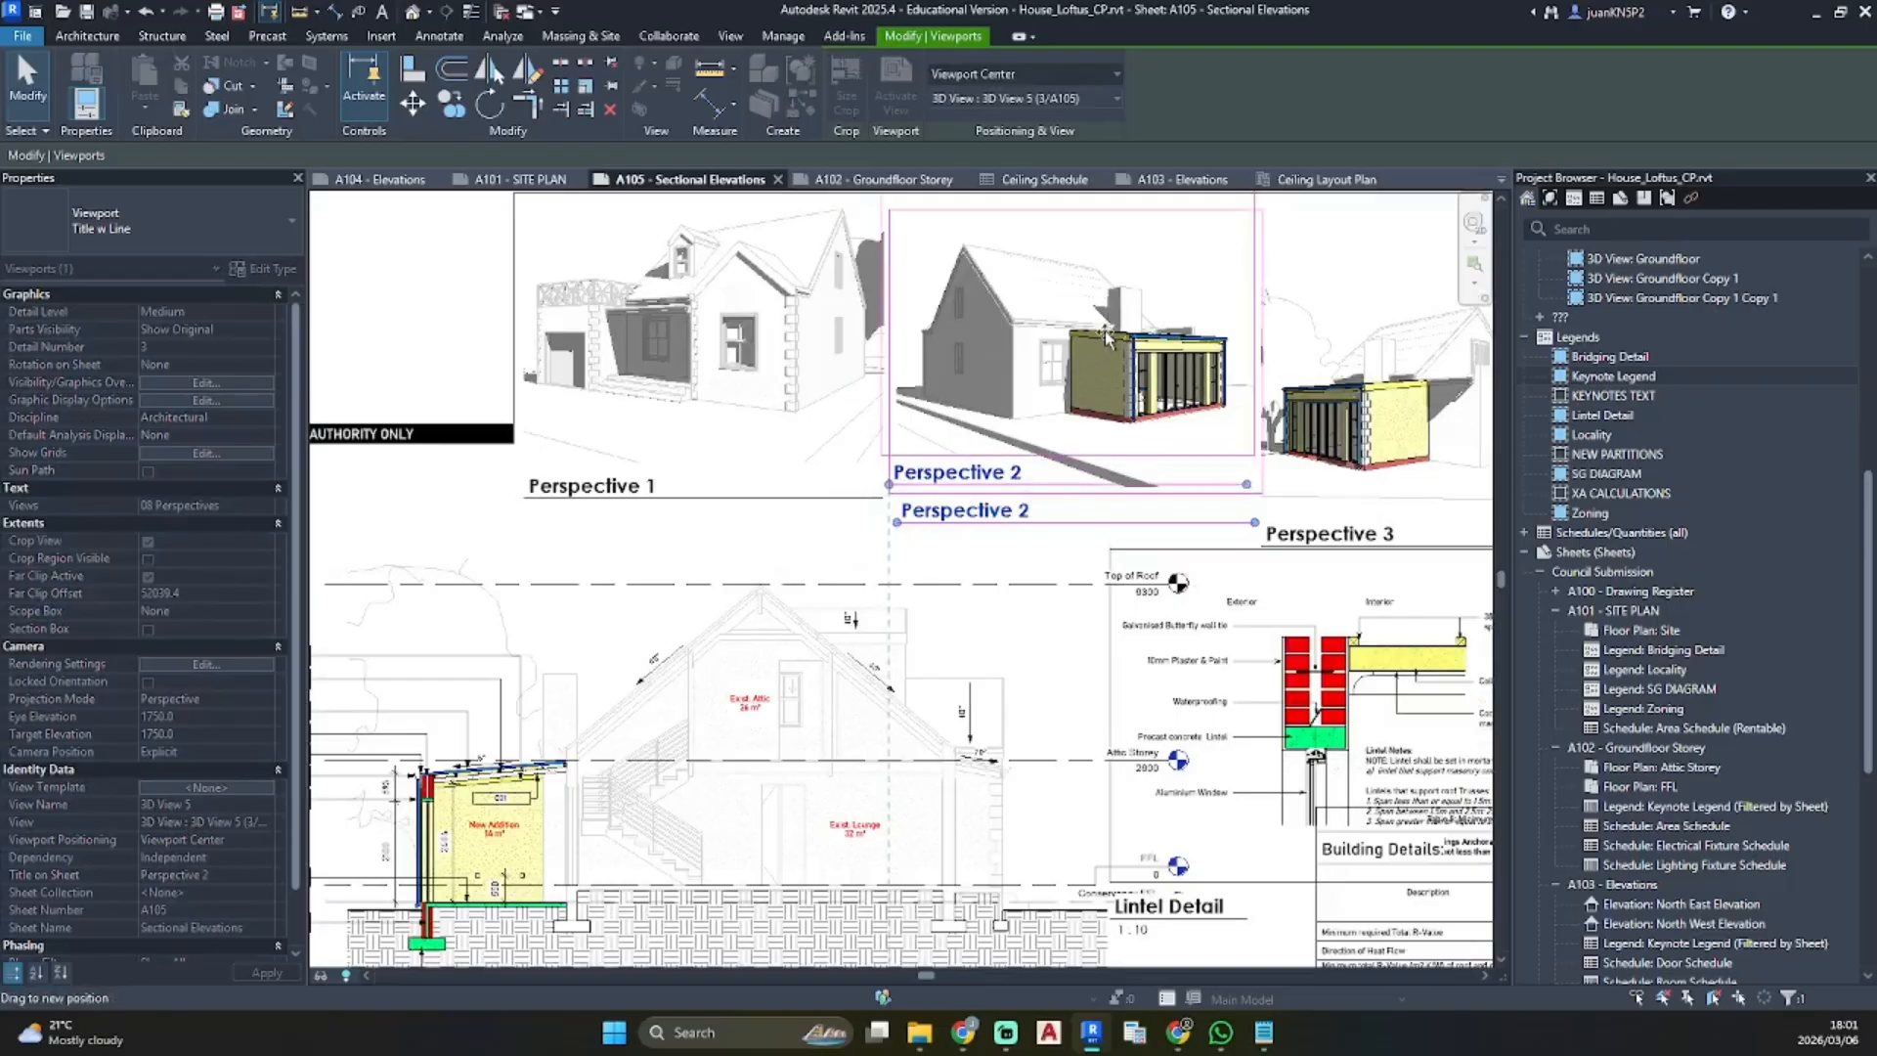
pyautogui.moveTo(949, 510); pyautogui.dragTo(567, 699, button='middle')
pyautogui.scroll(1, 567, 698)
pyautogui.moveTo(1020, 579); pyautogui.dragTo(1017, 522)
pyautogui.click(1034, 251)
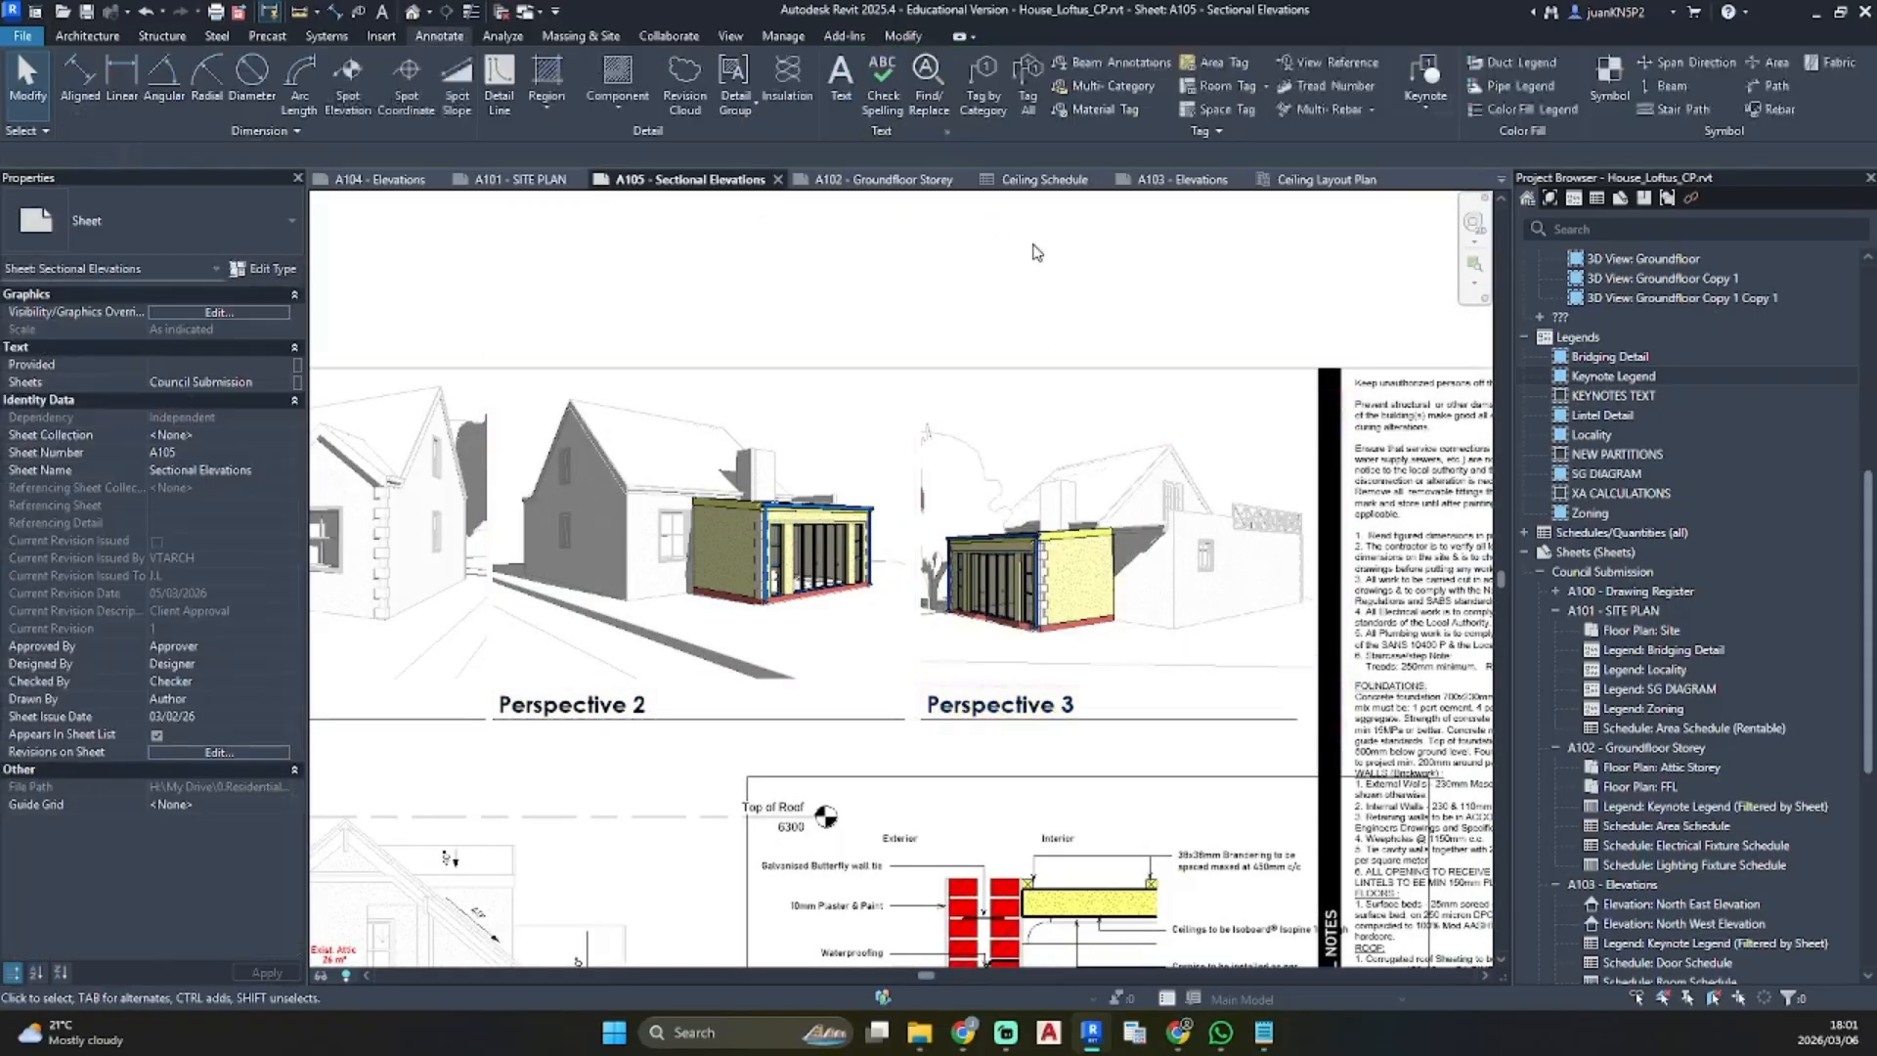
# Nudge the Sectional Elevation A viewport further up towards the perspective views
pyautogui.scroll(-2, 873, 578)
pyautogui.moveTo(880, 578); pyautogui.dragTo(1189, 300, button='middle')
pyautogui.click(983, 558)
pyautogui.press('Up')
pyautogui.press('Up')
pyautogui.press('Up')
pyautogui.press('Up')
pyautogui.press('Up')
pyautogui.press('Up')
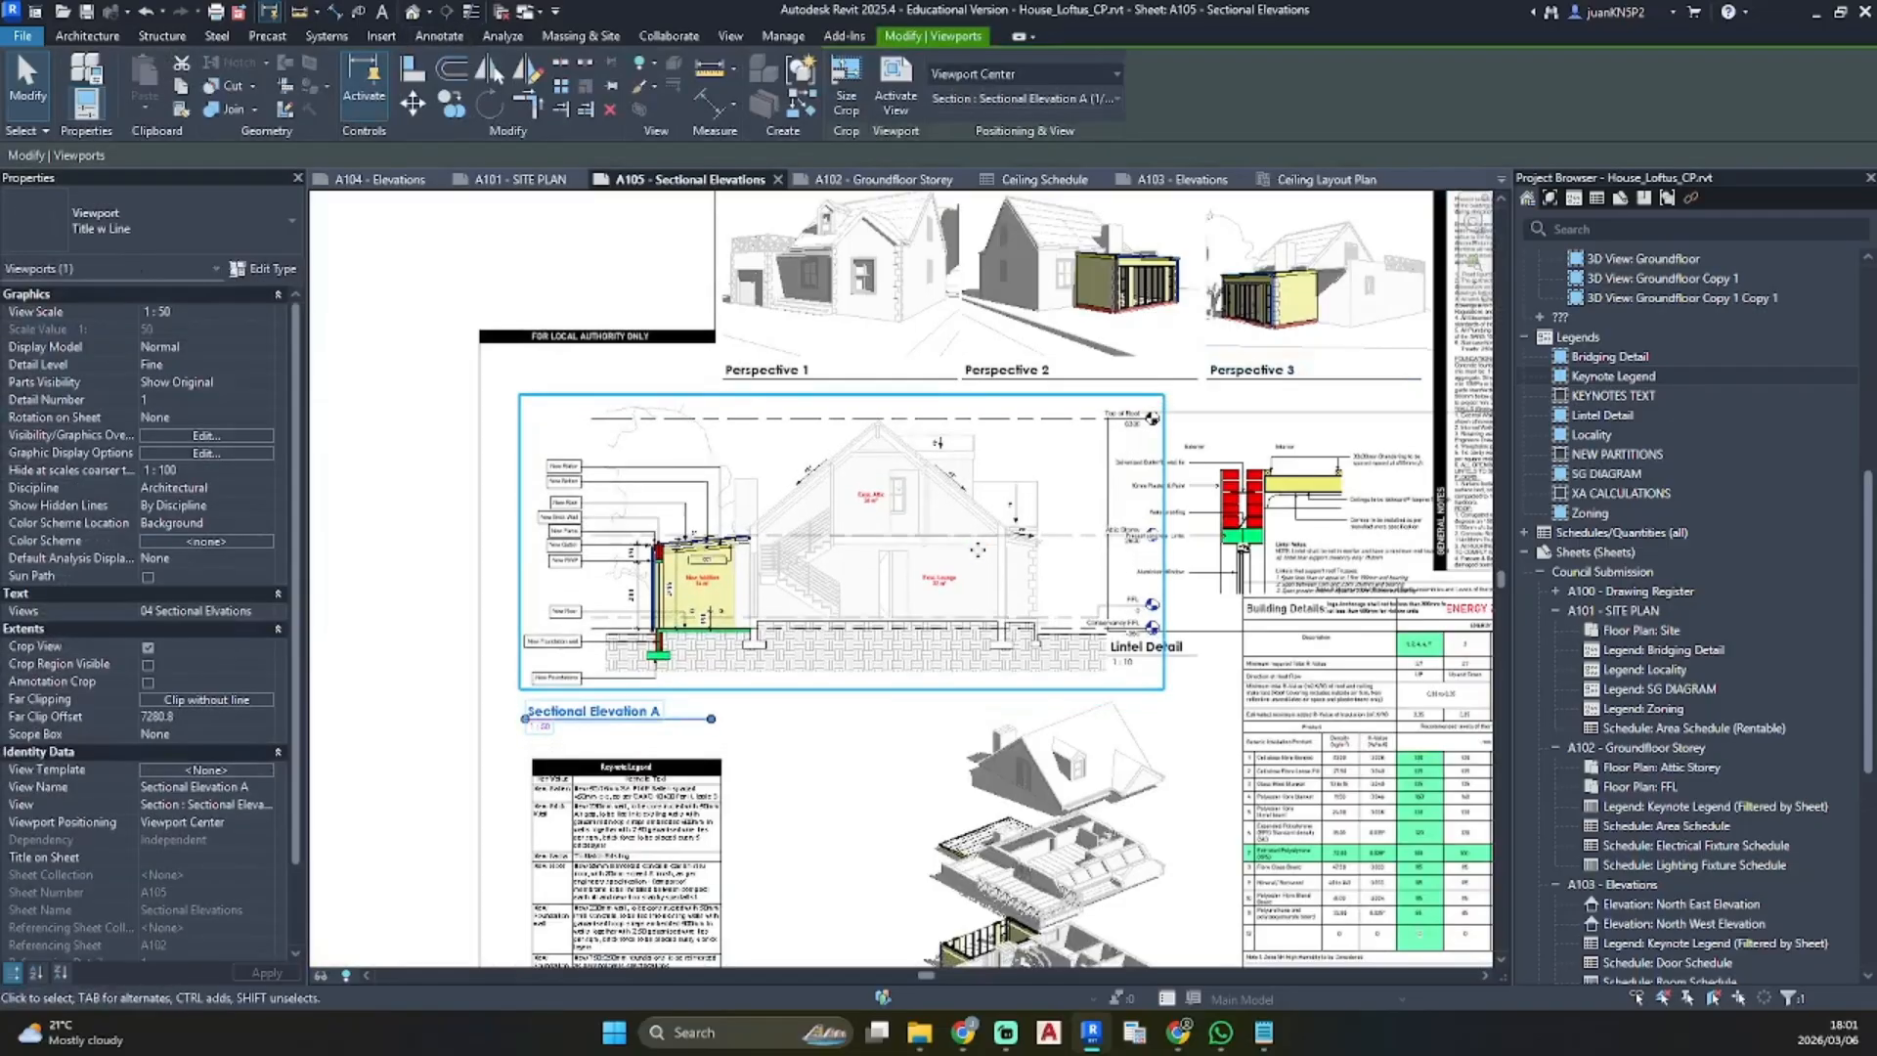
pyautogui.click(907, 721)
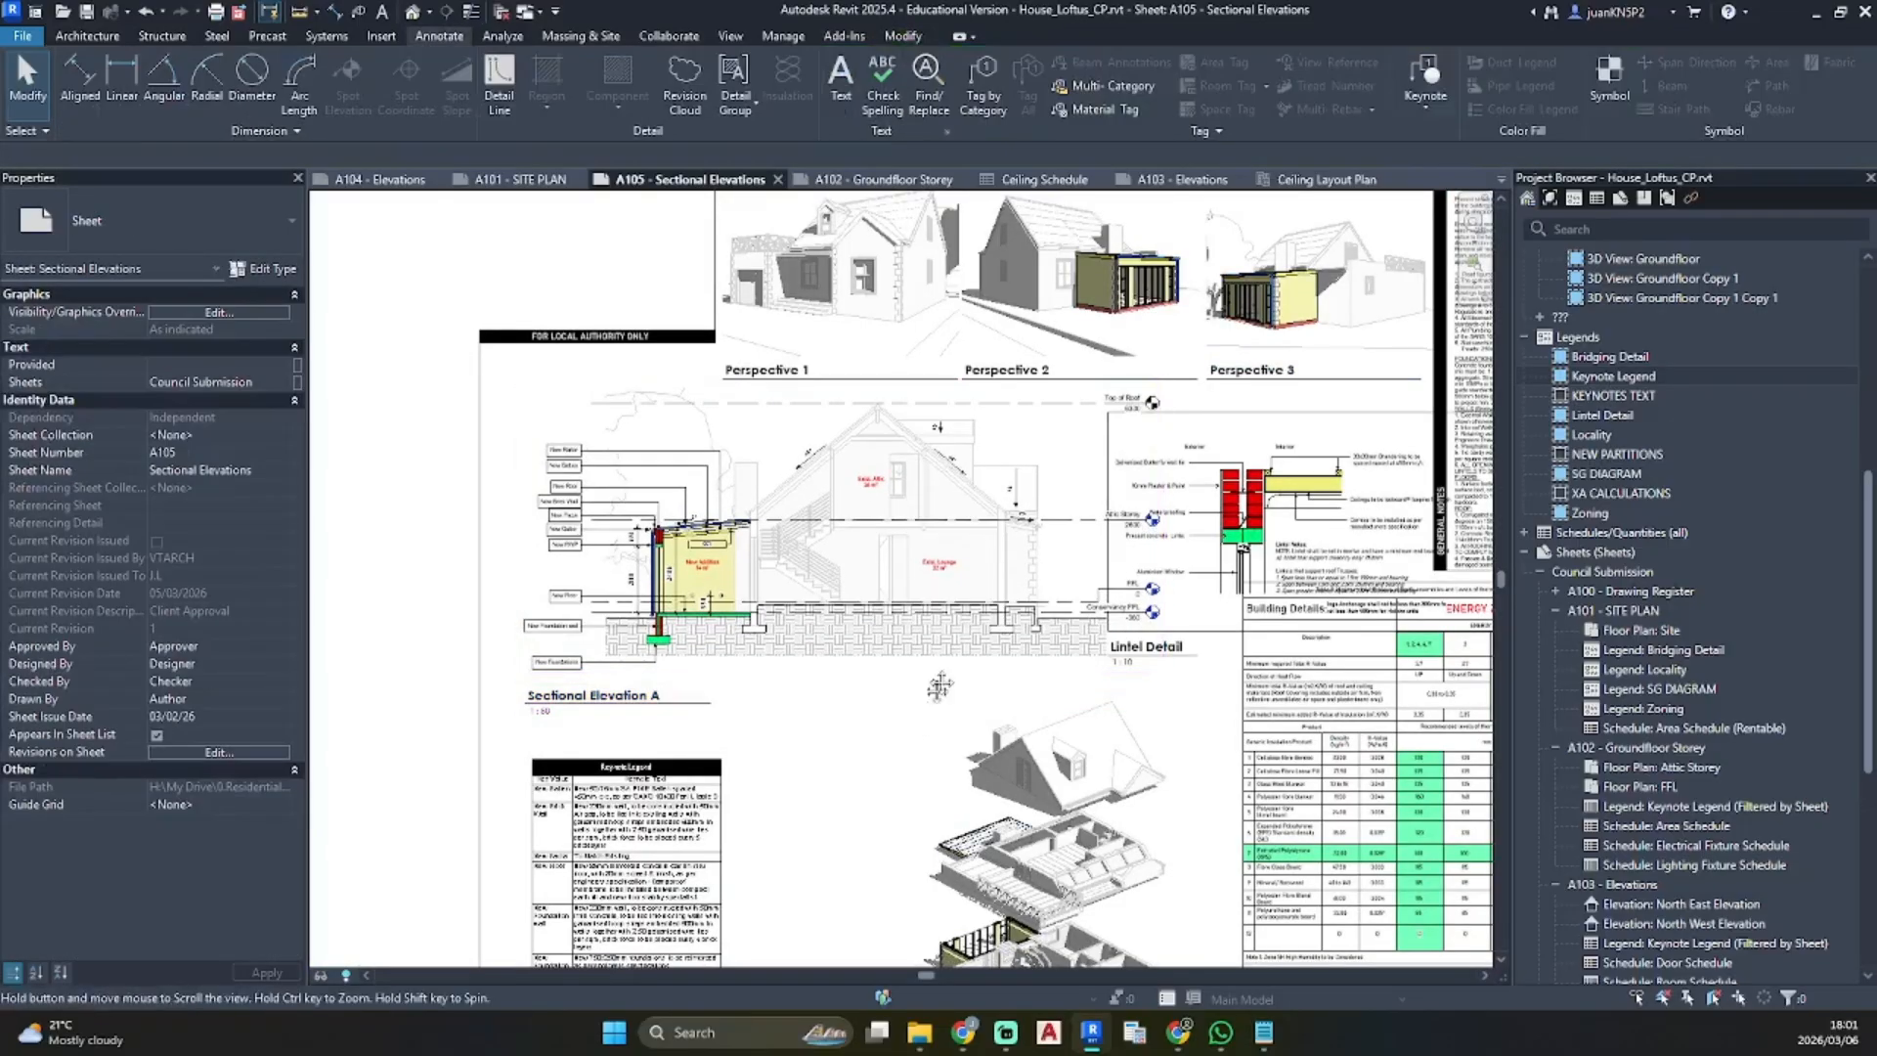
# Move the keynote legend up, closer beneath the Sectional Elevation A title
pyautogui.moveTo(873, 772); pyautogui.dragTo(933, 581, button='middle')
pyautogui.click(719, 677)
pyautogui.moveTo(718, 677)
pyautogui.mouseDown()
pyautogui.moveTo(435, 570)
pyautogui.moveTo(479, 667)
pyautogui.moveTo(733, 646)
pyautogui.moveTo(702, 650)
pyautogui.mouseUp()
pyautogui.click(482, 624)
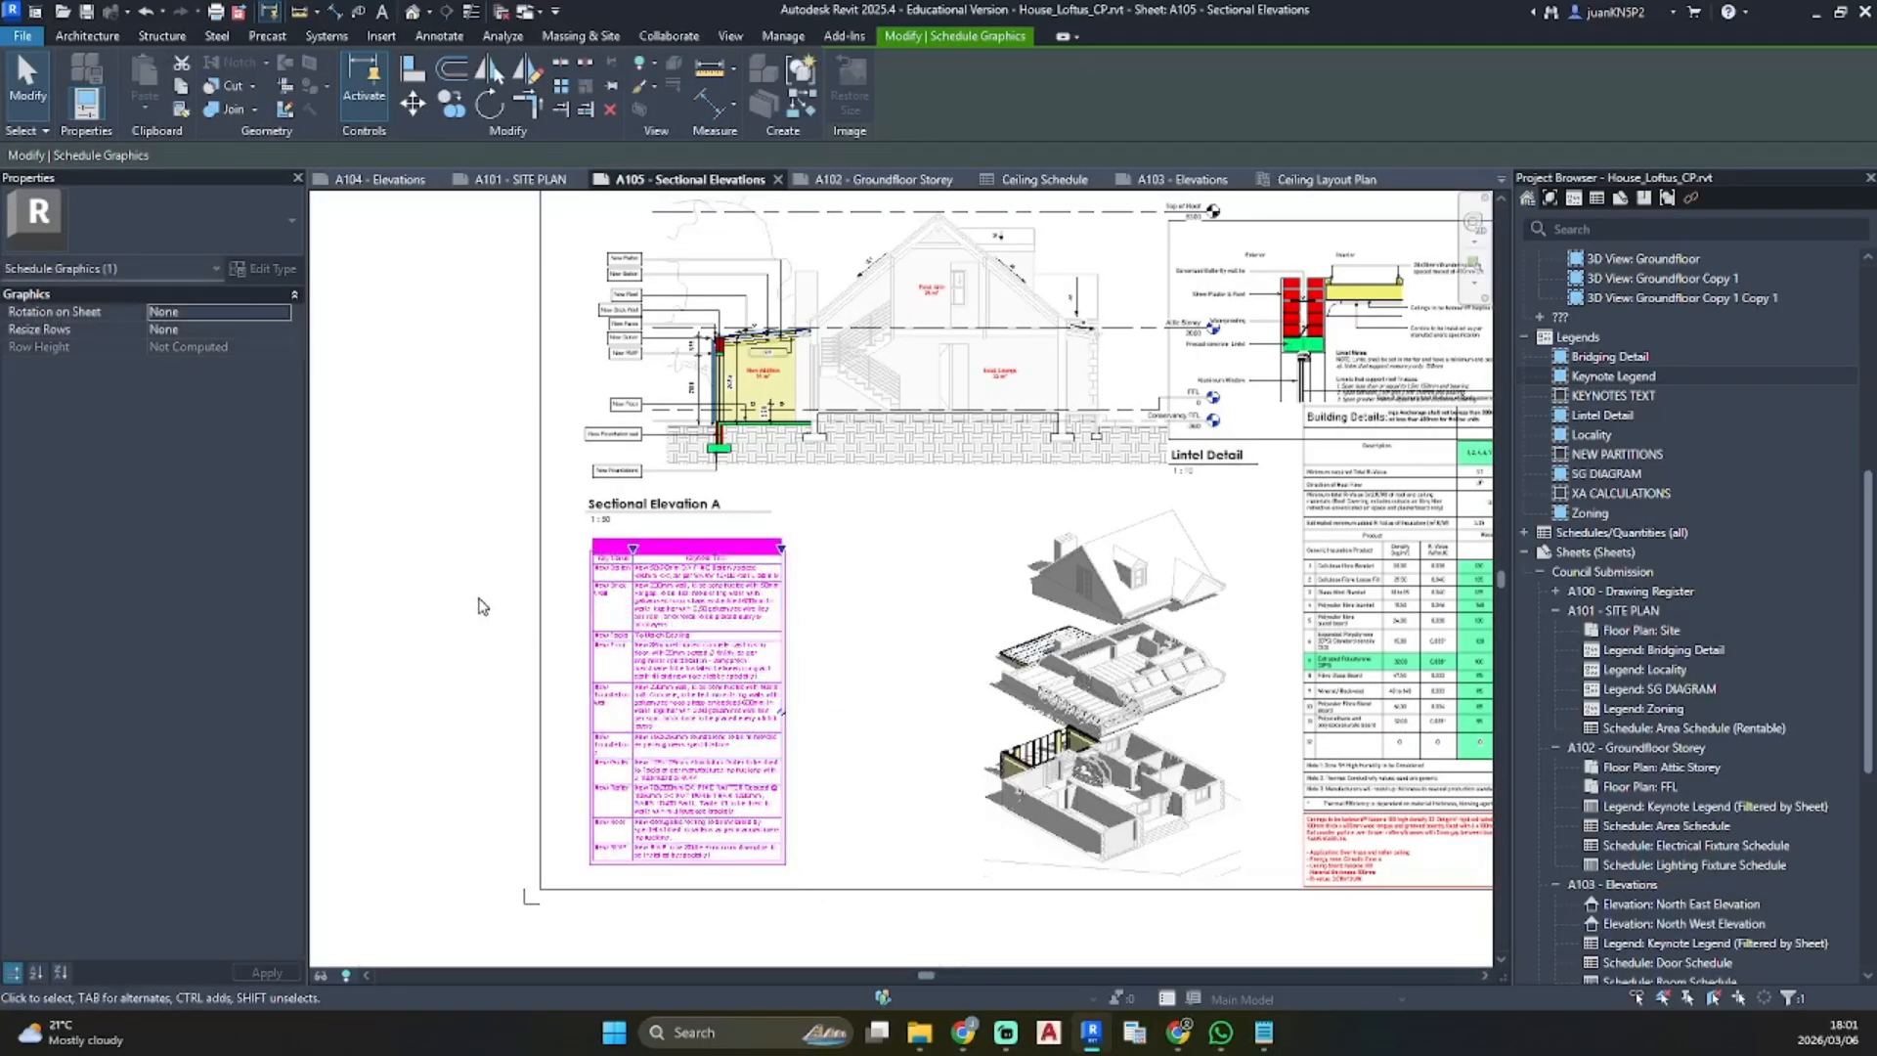
# Move the three stacked exploded 3D viewports together so they sit directly beside the keynote legend
pyautogui.moveTo(1150, 546); pyautogui.dragTo(904, 496, button='middle')
pyautogui.scroll(4, 1181, 797)
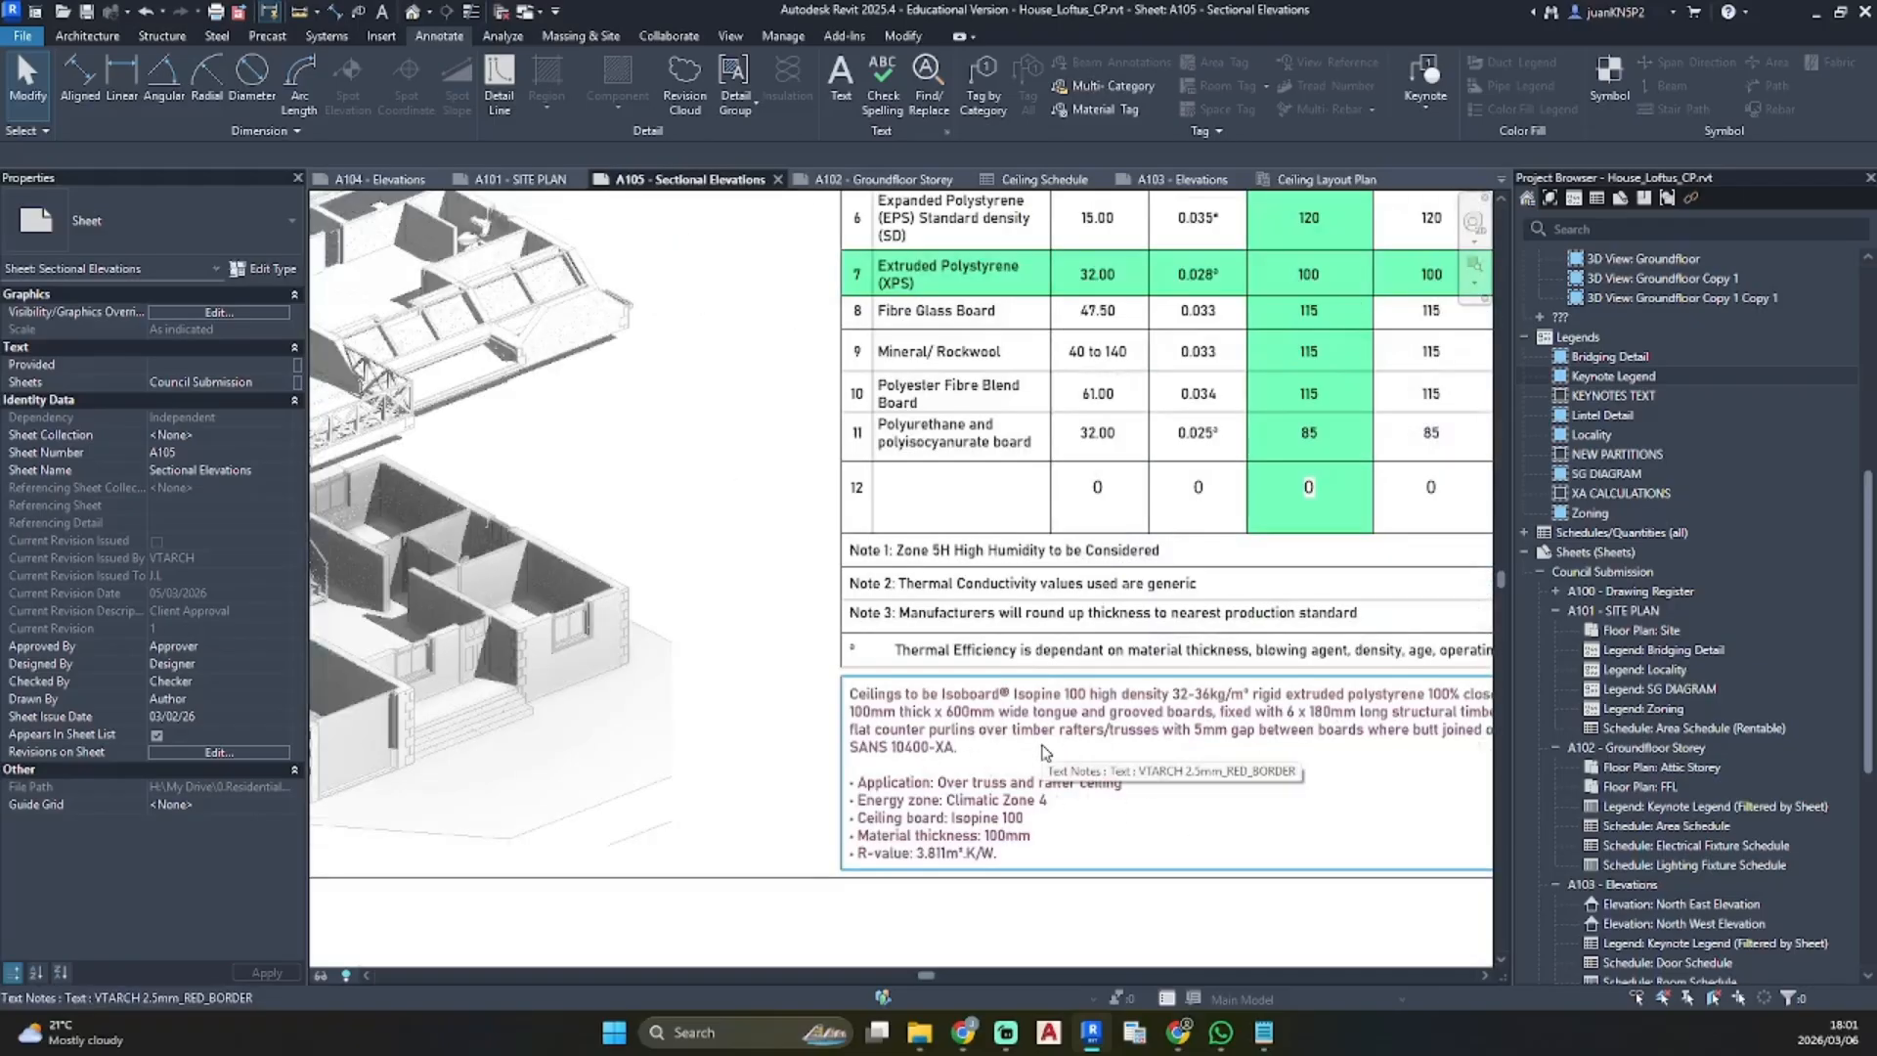
pyautogui.scroll(-6, 1044, 750)
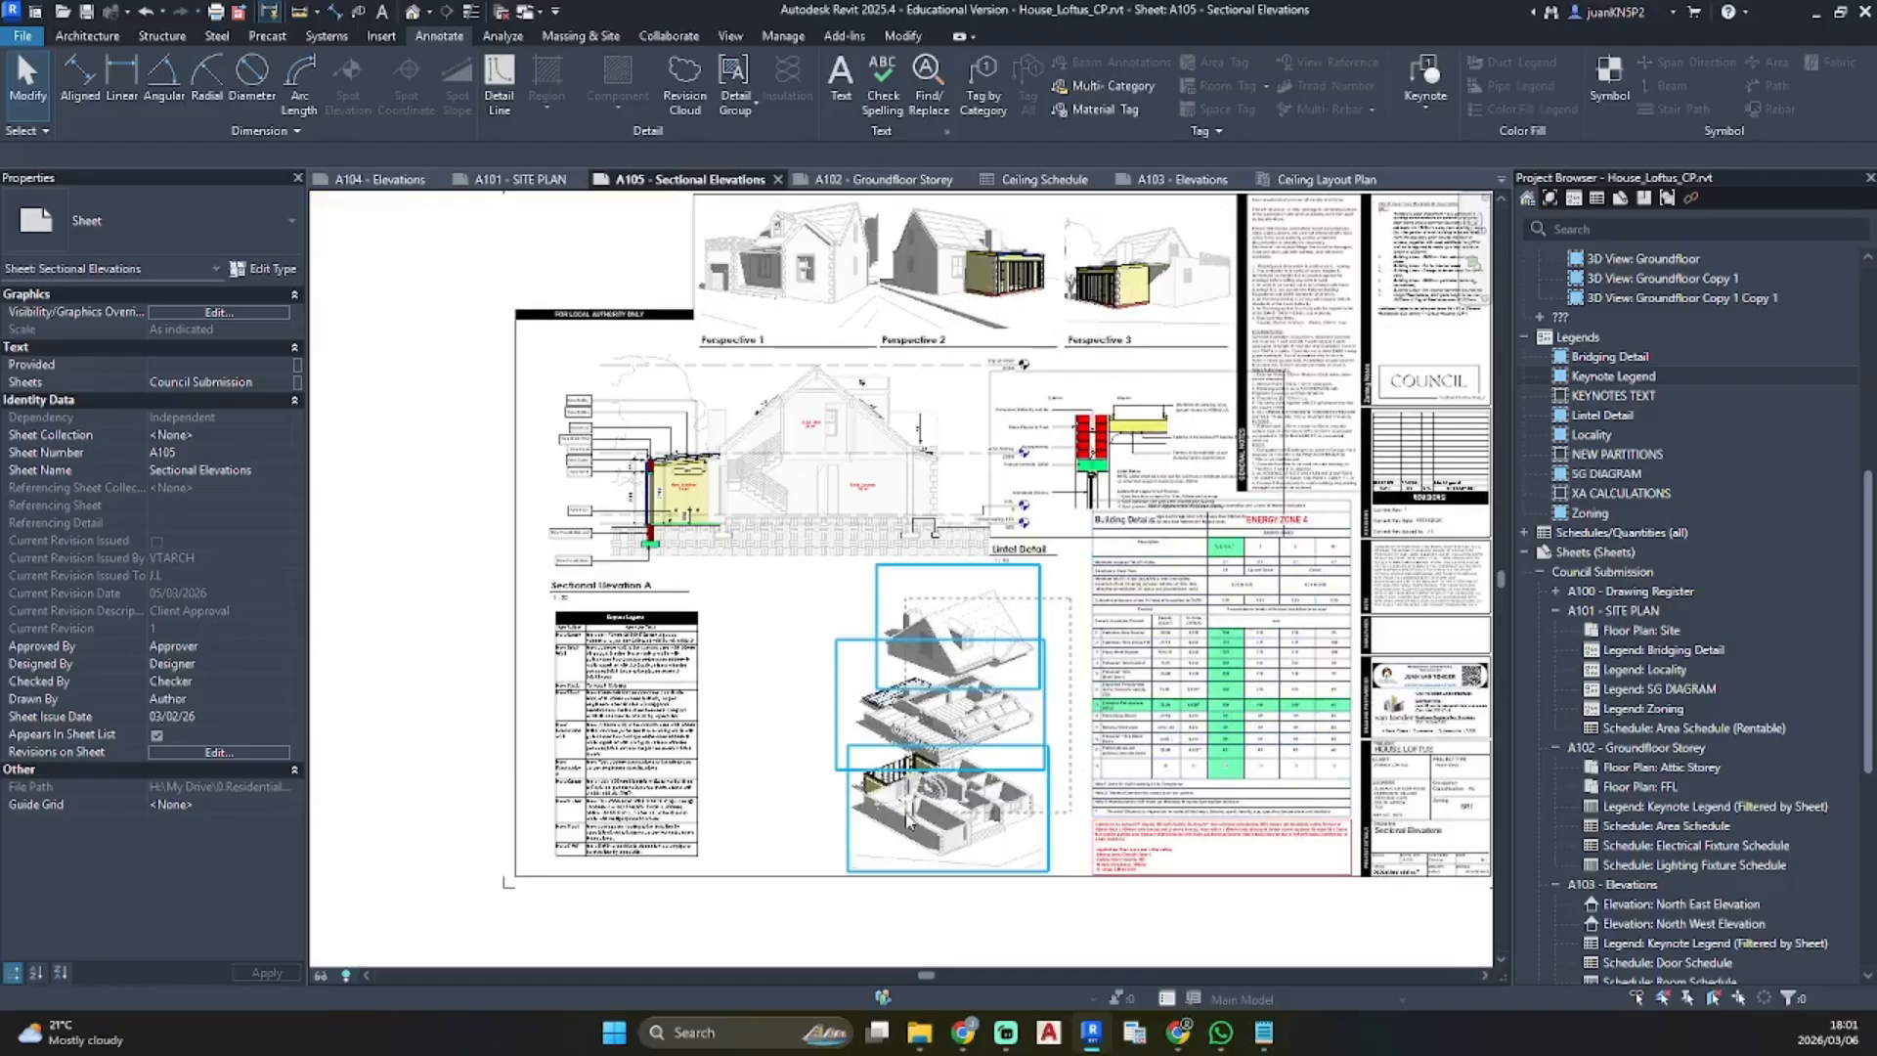
pyautogui.moveTo(906, 814); pyautogui.dragTo(905, 814)
pyautogui.moveTo(968, 651); pyautogui.dragTo(839, 667)
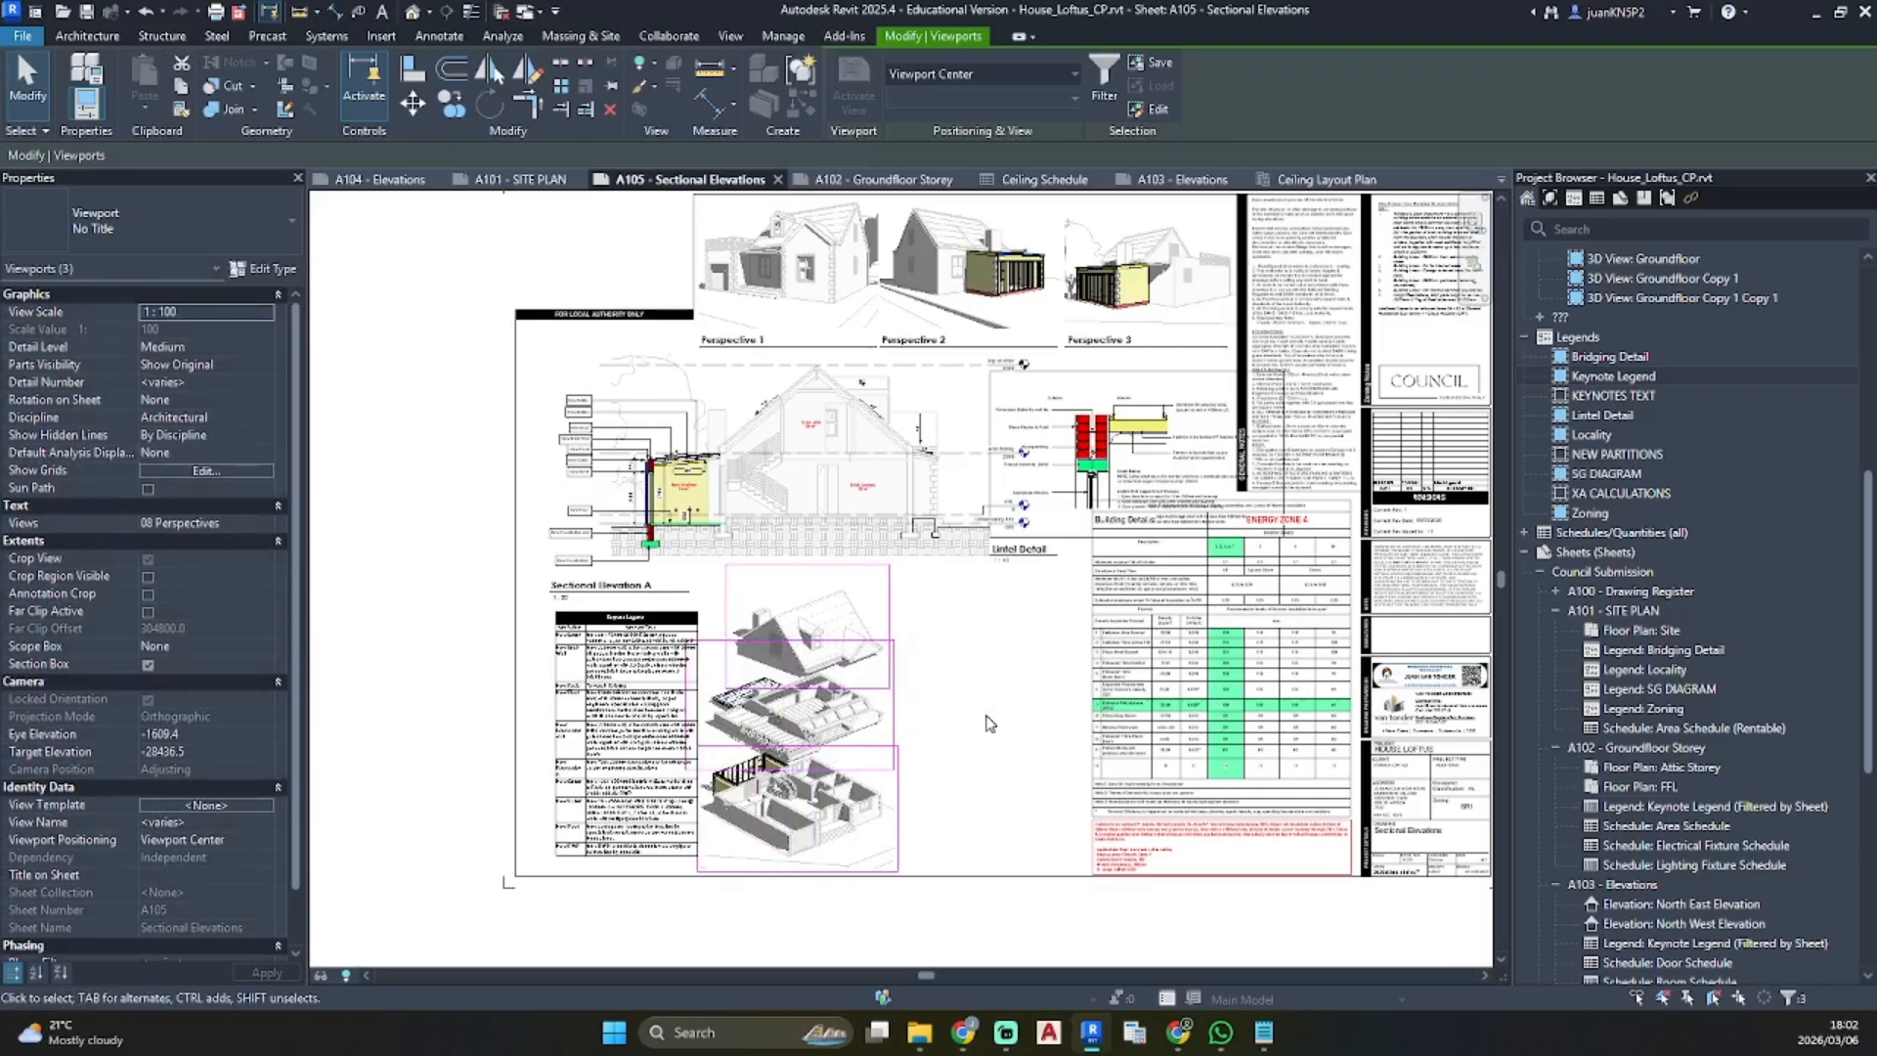
pyautogui.click(1013, 718)
# Shift the Lintel Detail viewport slightly up and away from Sectional Elevation A's level markers
pyautogui.moveTo(1093, 400)
pyautogui.mouseDown()
pyautogui.moveTo(1077, 599)
pyautogui.moveTo(999, 675)
pyautogui.moveTo(1097, 341)
pyautogui.moveTo(1110, 405)
pyautogui.moveTo(1124, 384)
pyautogui.mouseUp()
pyautogui.scroll(3, 1125, 384)
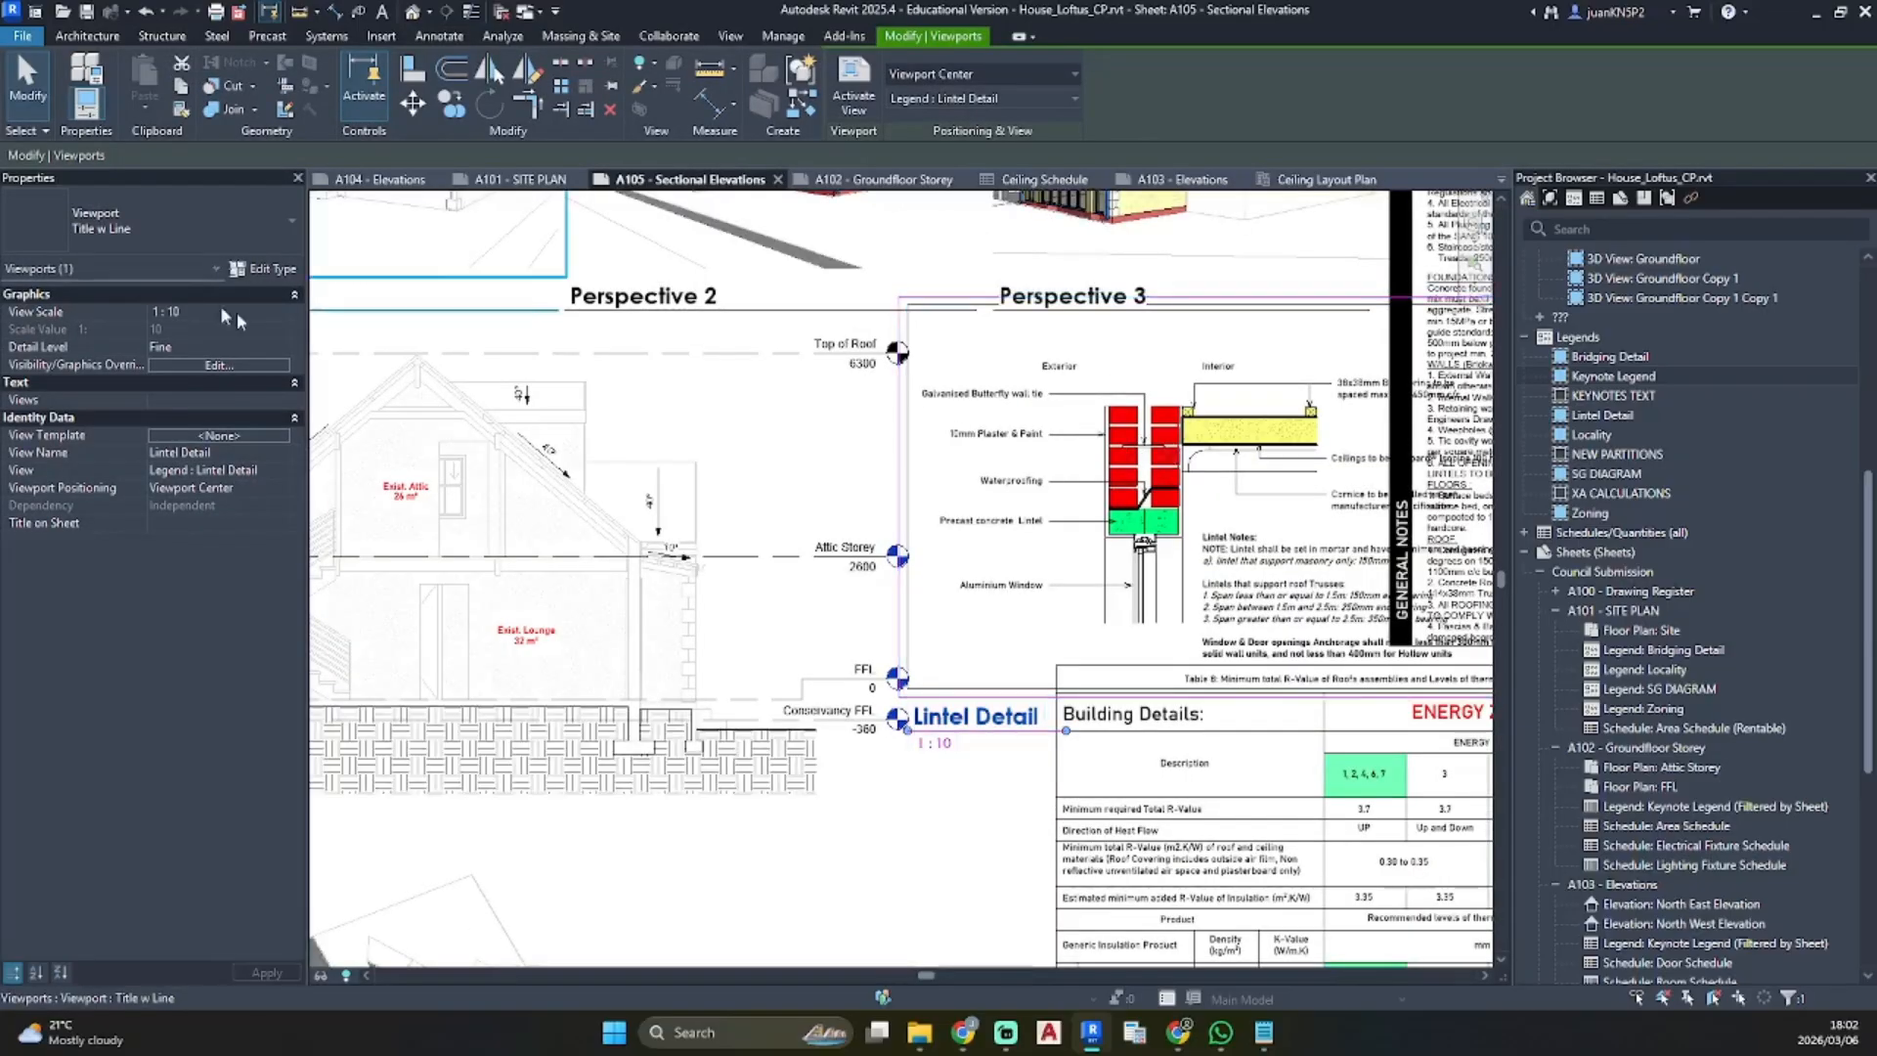
# Set the Lintel Detail legend's view scale to 1:20 and move its viewport up beneath the Perspective 3 title
pyautogui.click(281, 313)
pyautogui.click(167, 403)
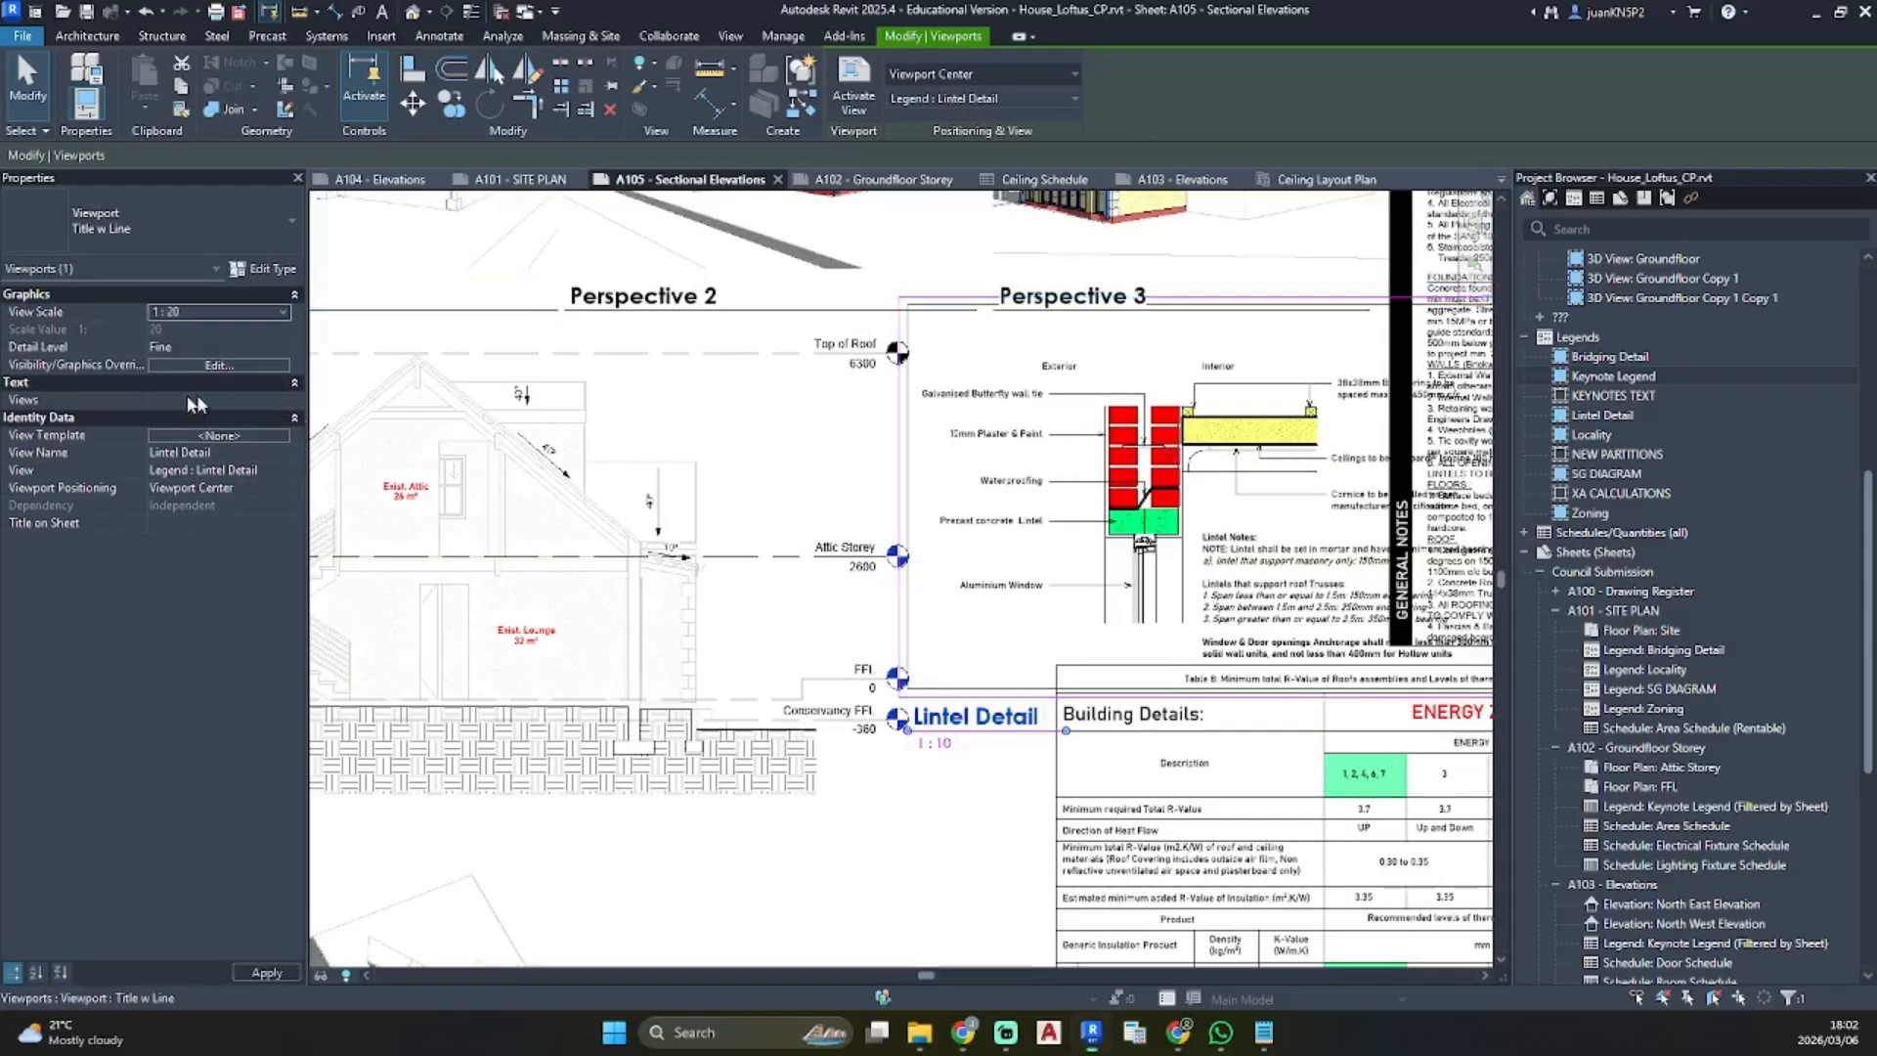
pyautogui.moveTo(1139, 606); pyautogui.dragTo(1209, 453)
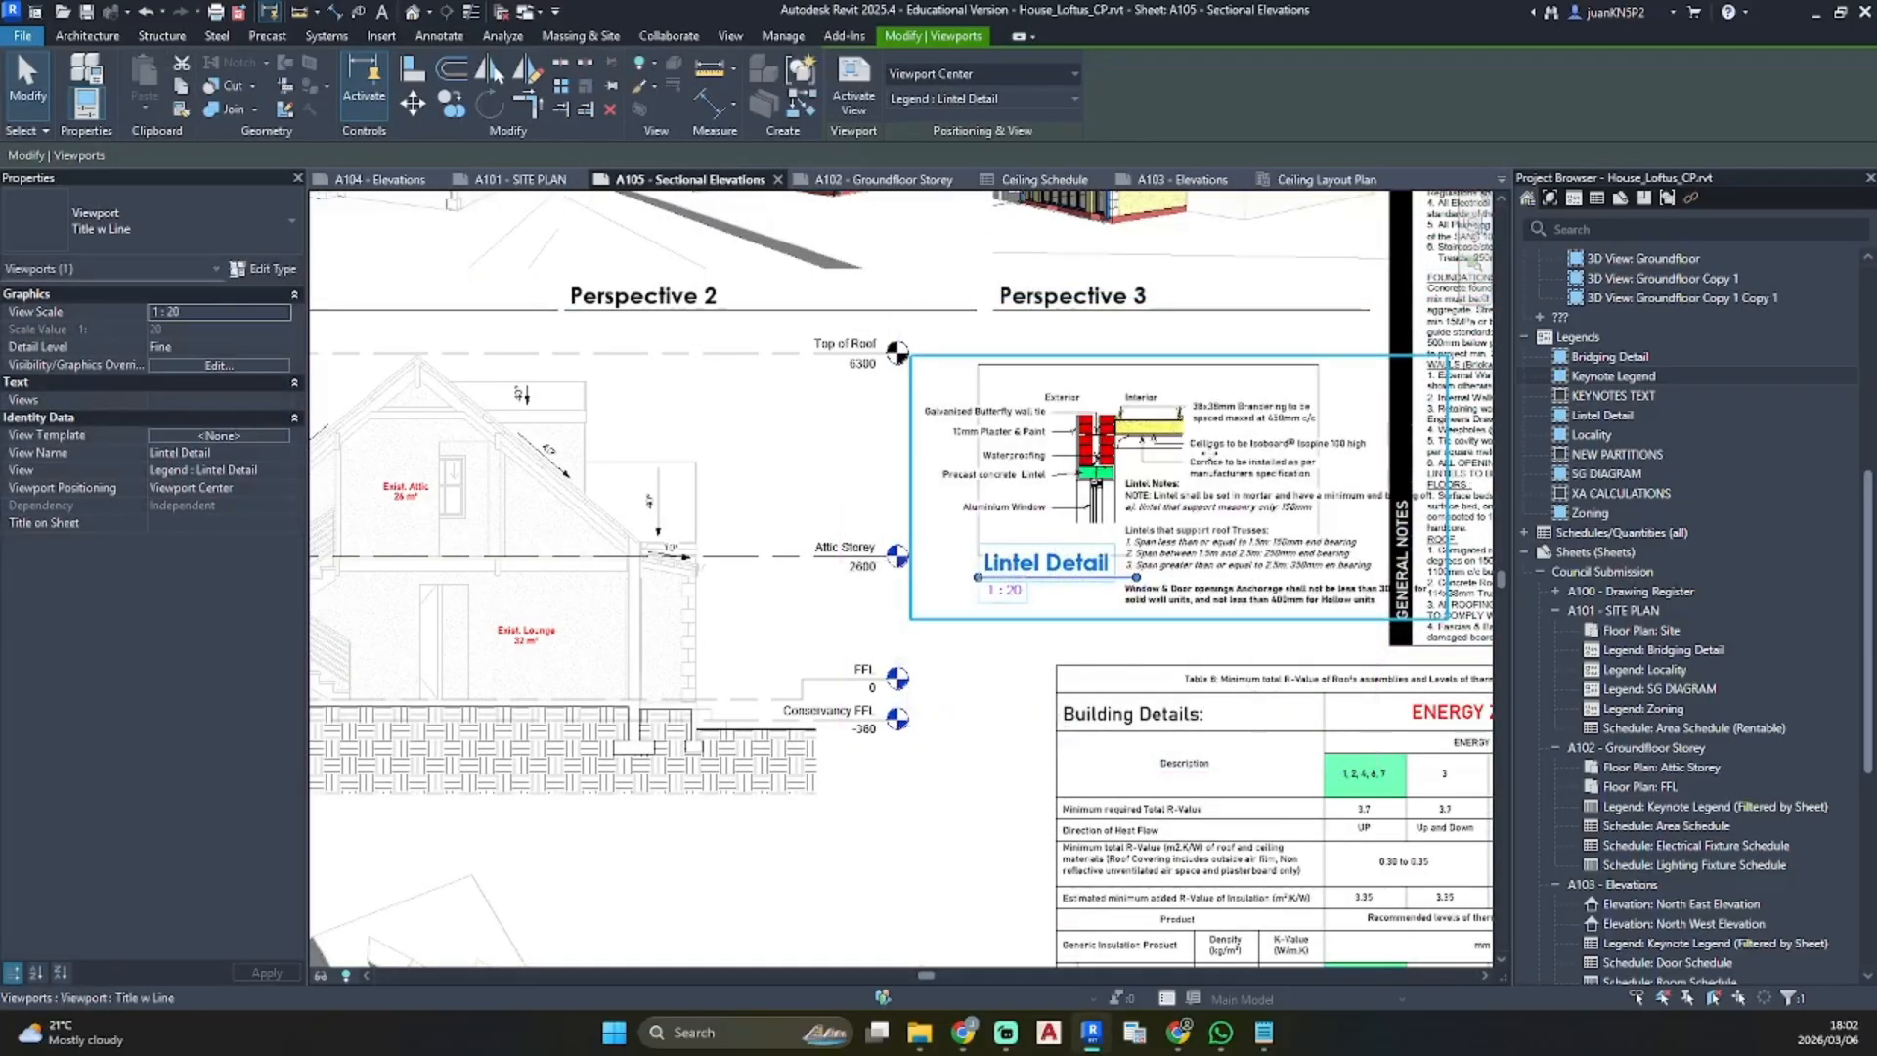
# Activate the Lintel Detail legend and delete the border lines around the detail
pyautogui.doubleClick(1225, 448)
pyautogui.click(1203, 365)
pyautogui.press('Delete')
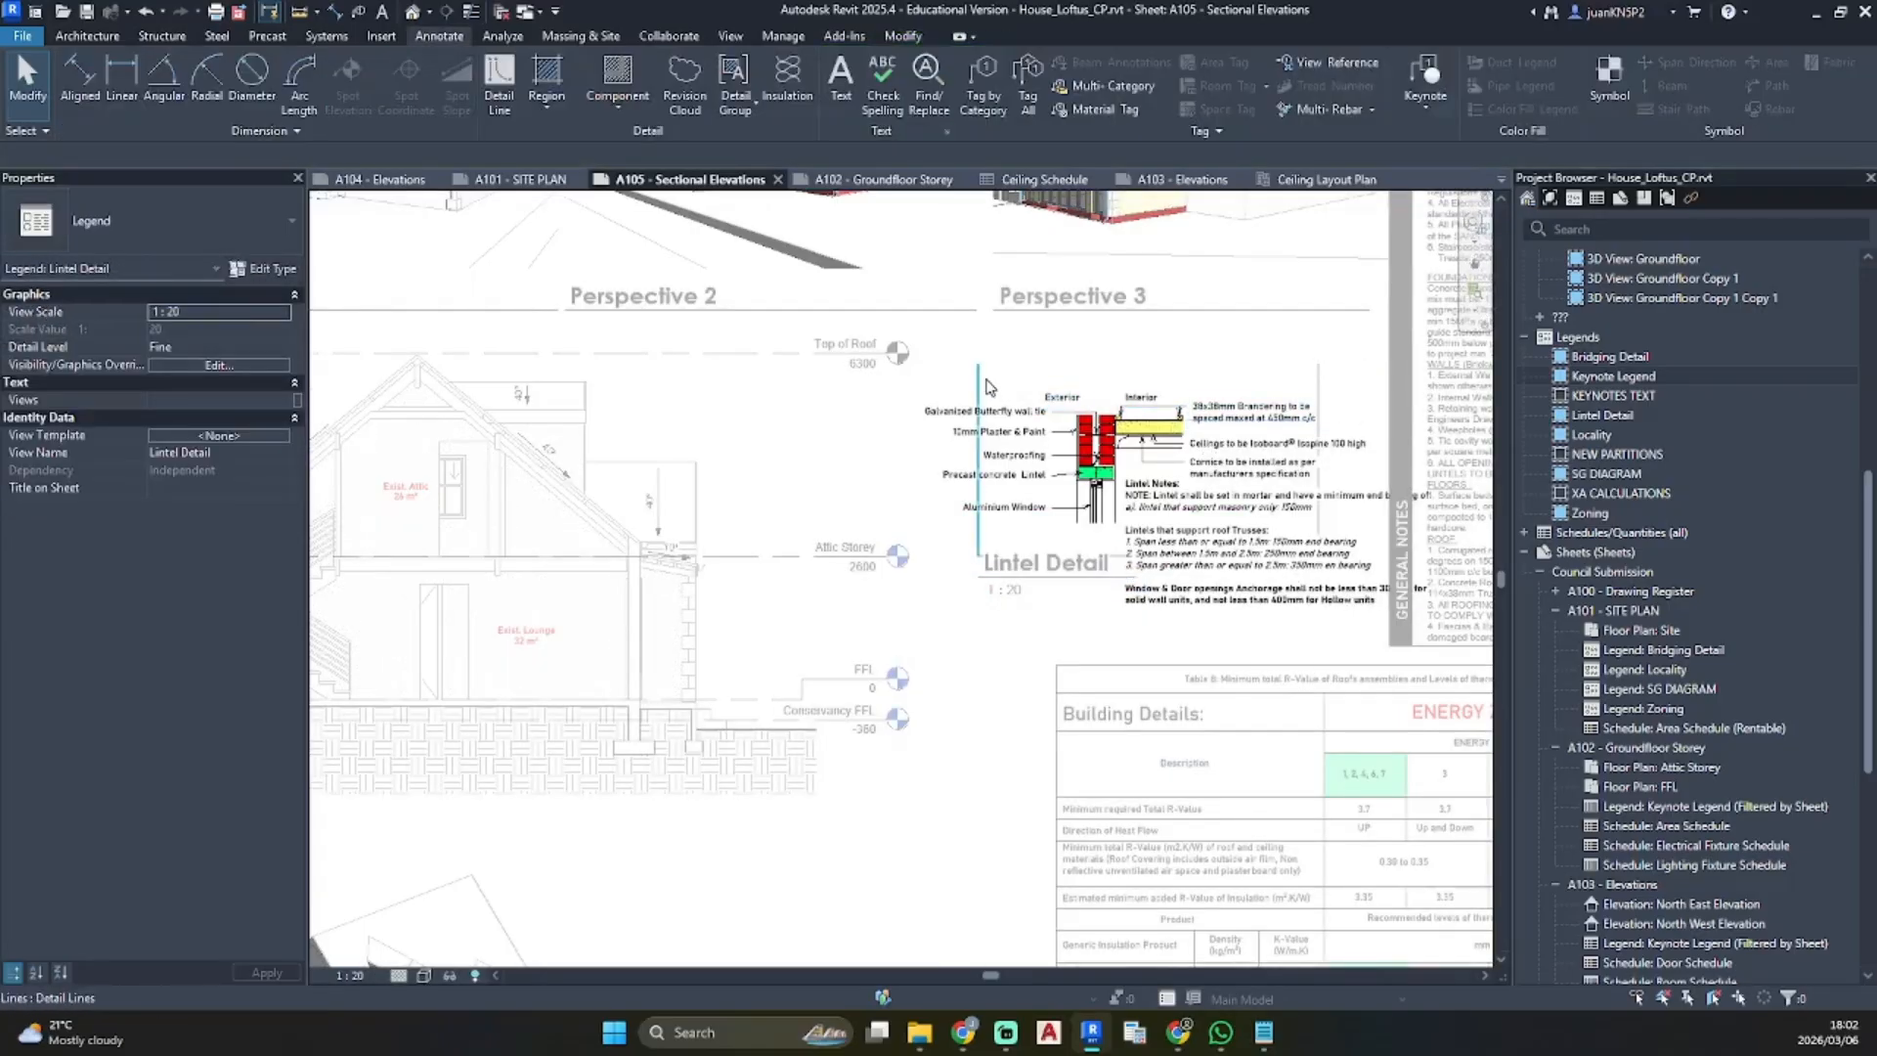
# Examine the Lintel Notes text in the legend and how far it extends over the General Notes column
pyautogui.scroll(3, 1019, 568)
pyautogui.moveTo(780, 627); pyautogui.dragTo(313, 748, button='middle')
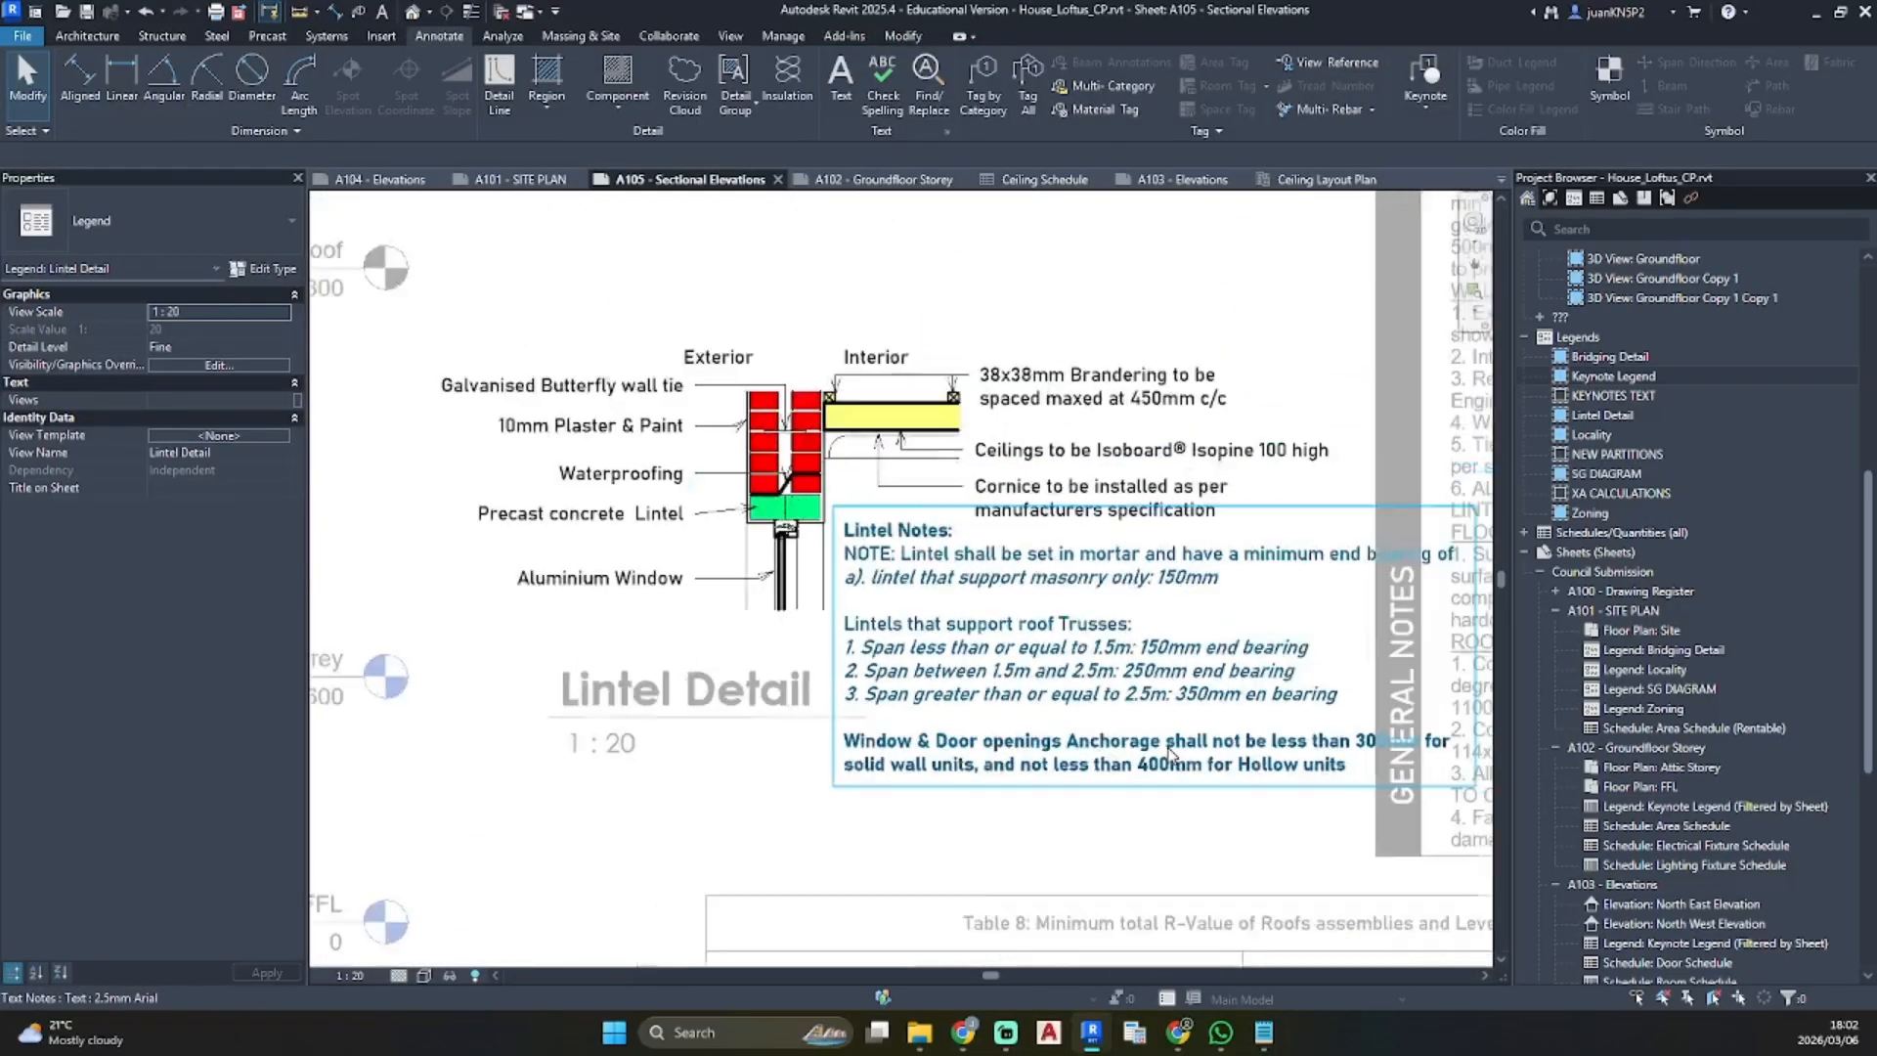
pyautogui.scroll(-2, 1437, 626)
pyautogui.scroll(3, 1437, 625)
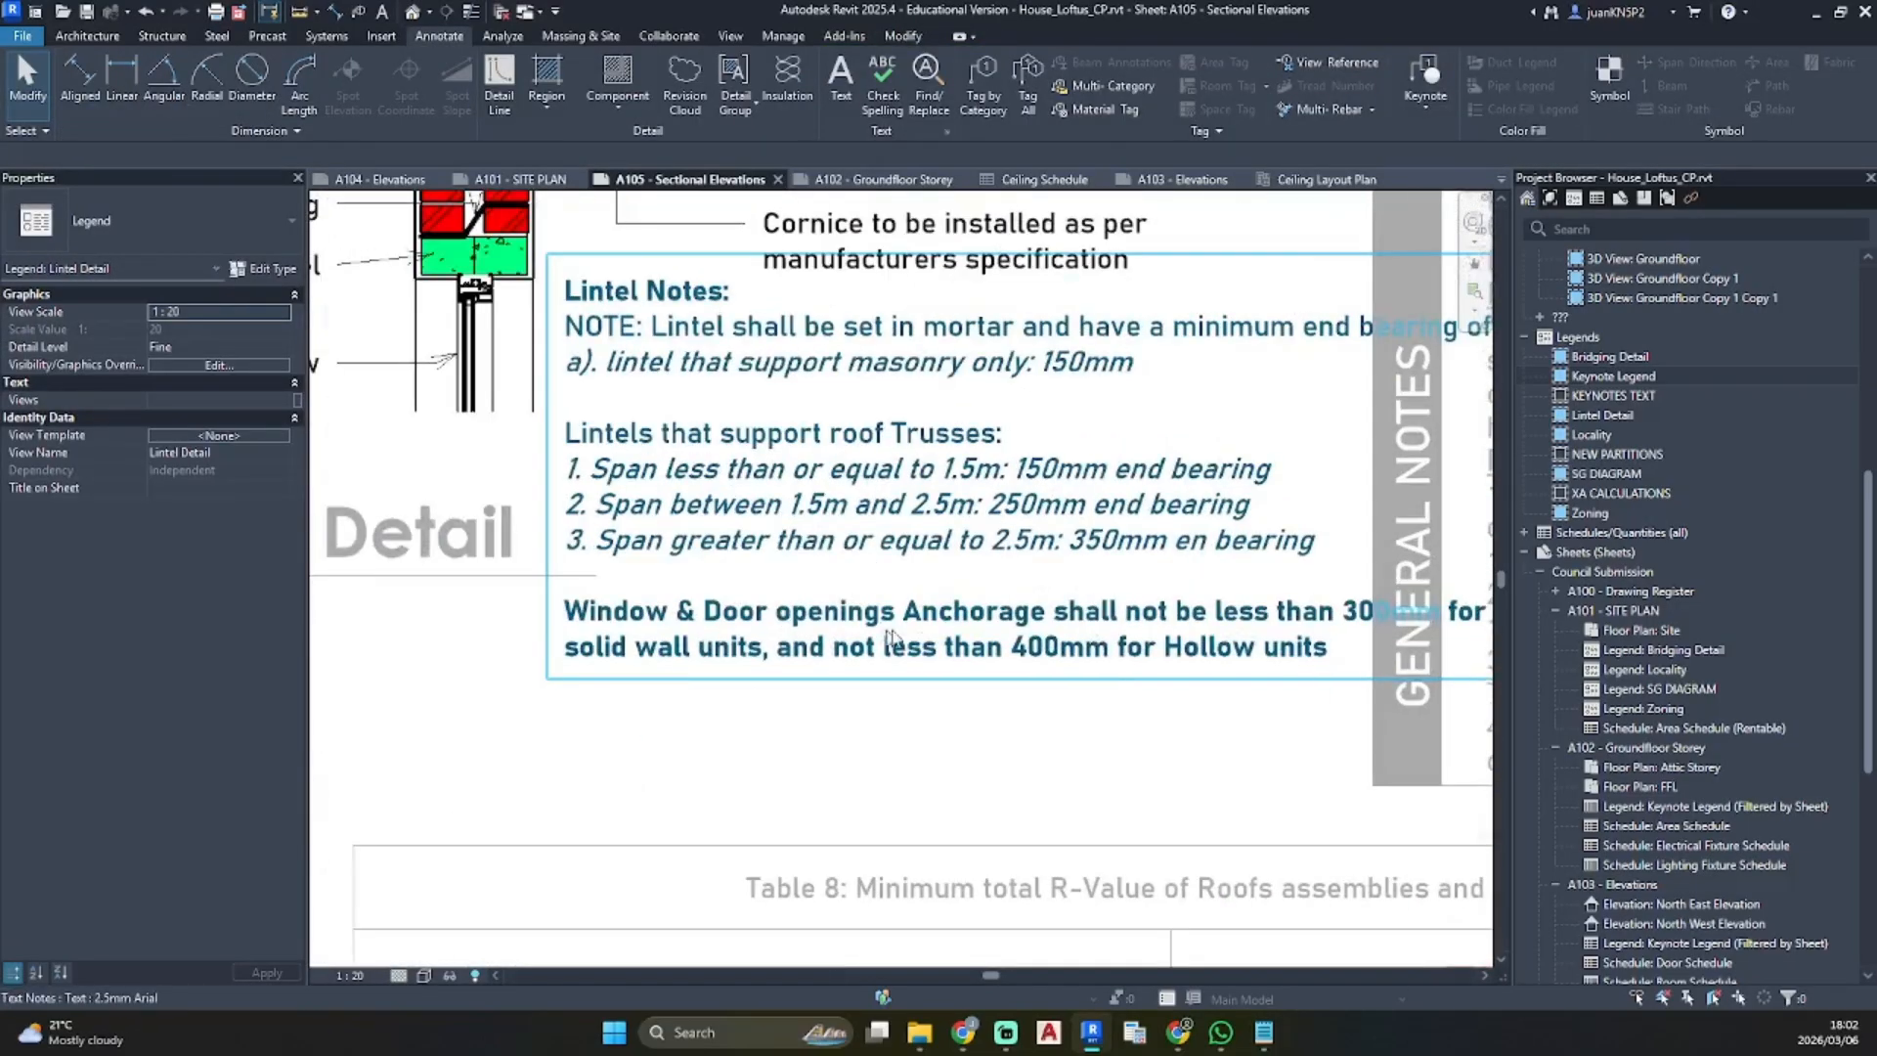
pyautogui.moveTo(1237, 627); pyautogui.dragTo(1126, 616, button='middle')
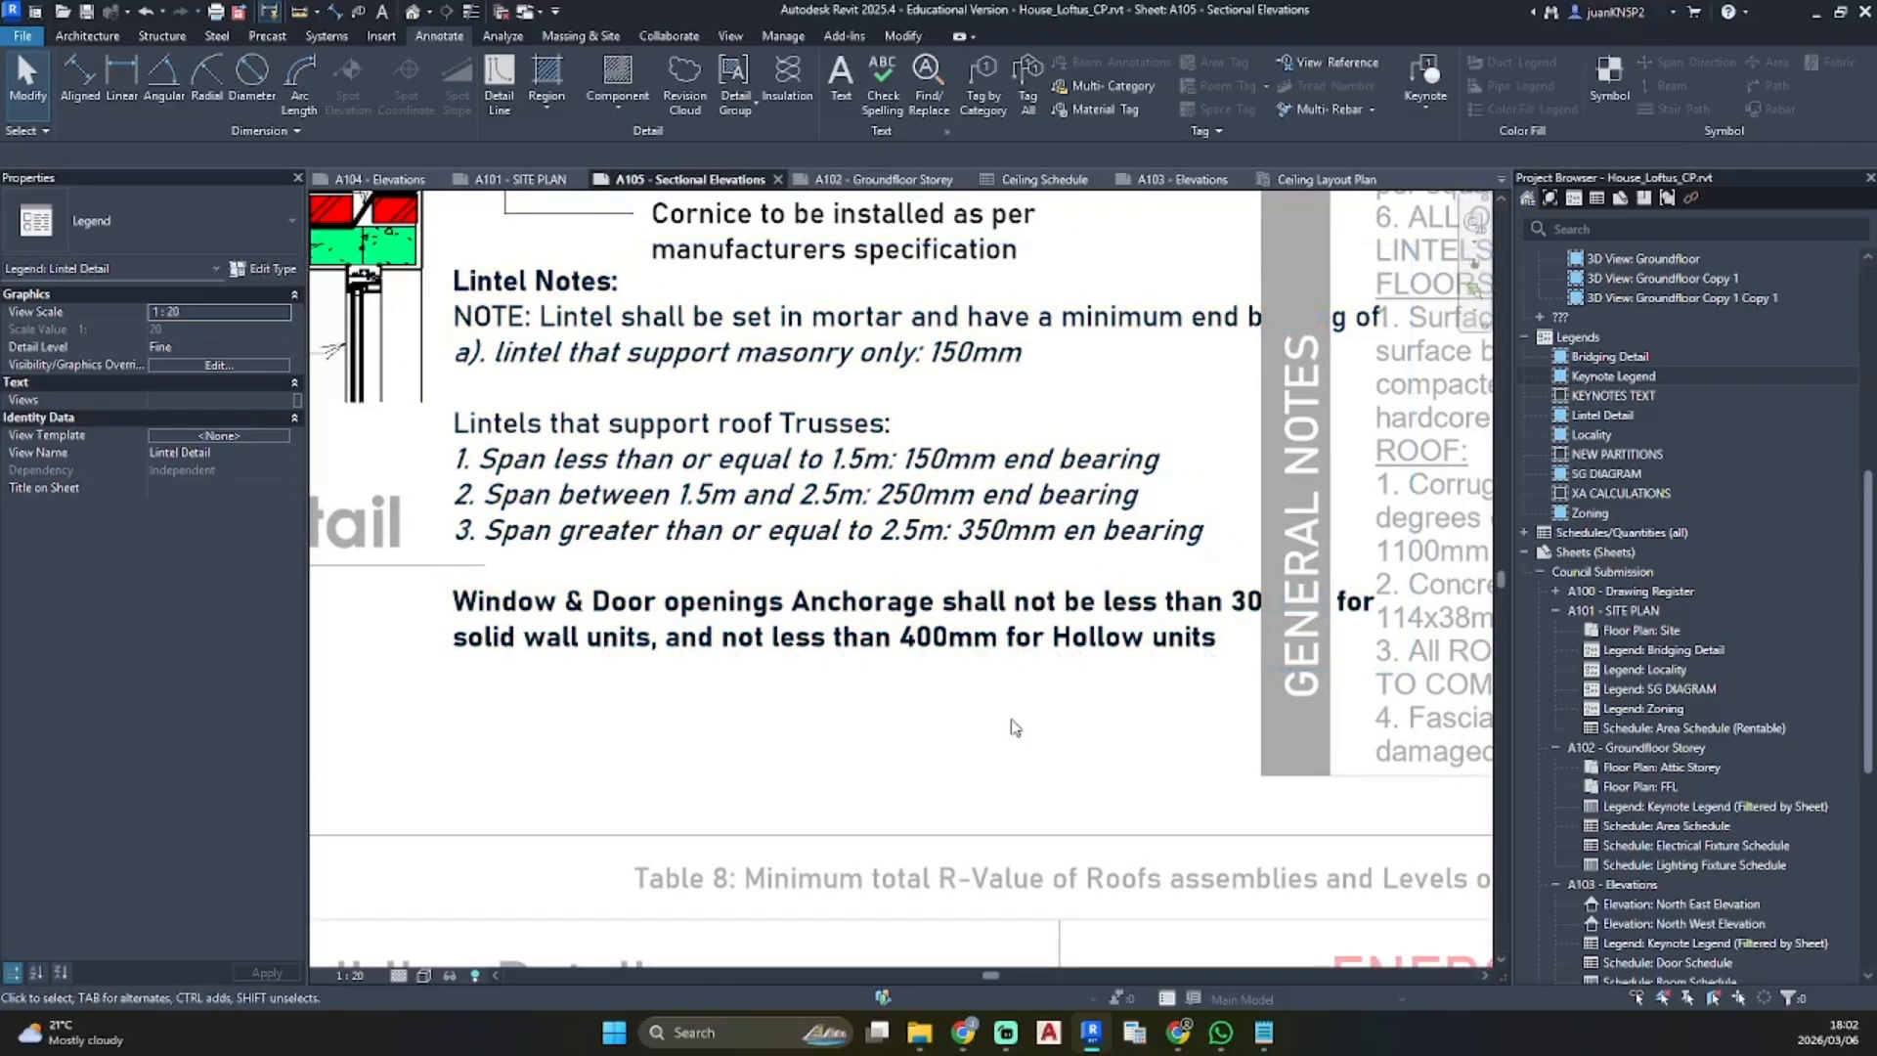
pyautogui.scroll(-5, 1010, 729)
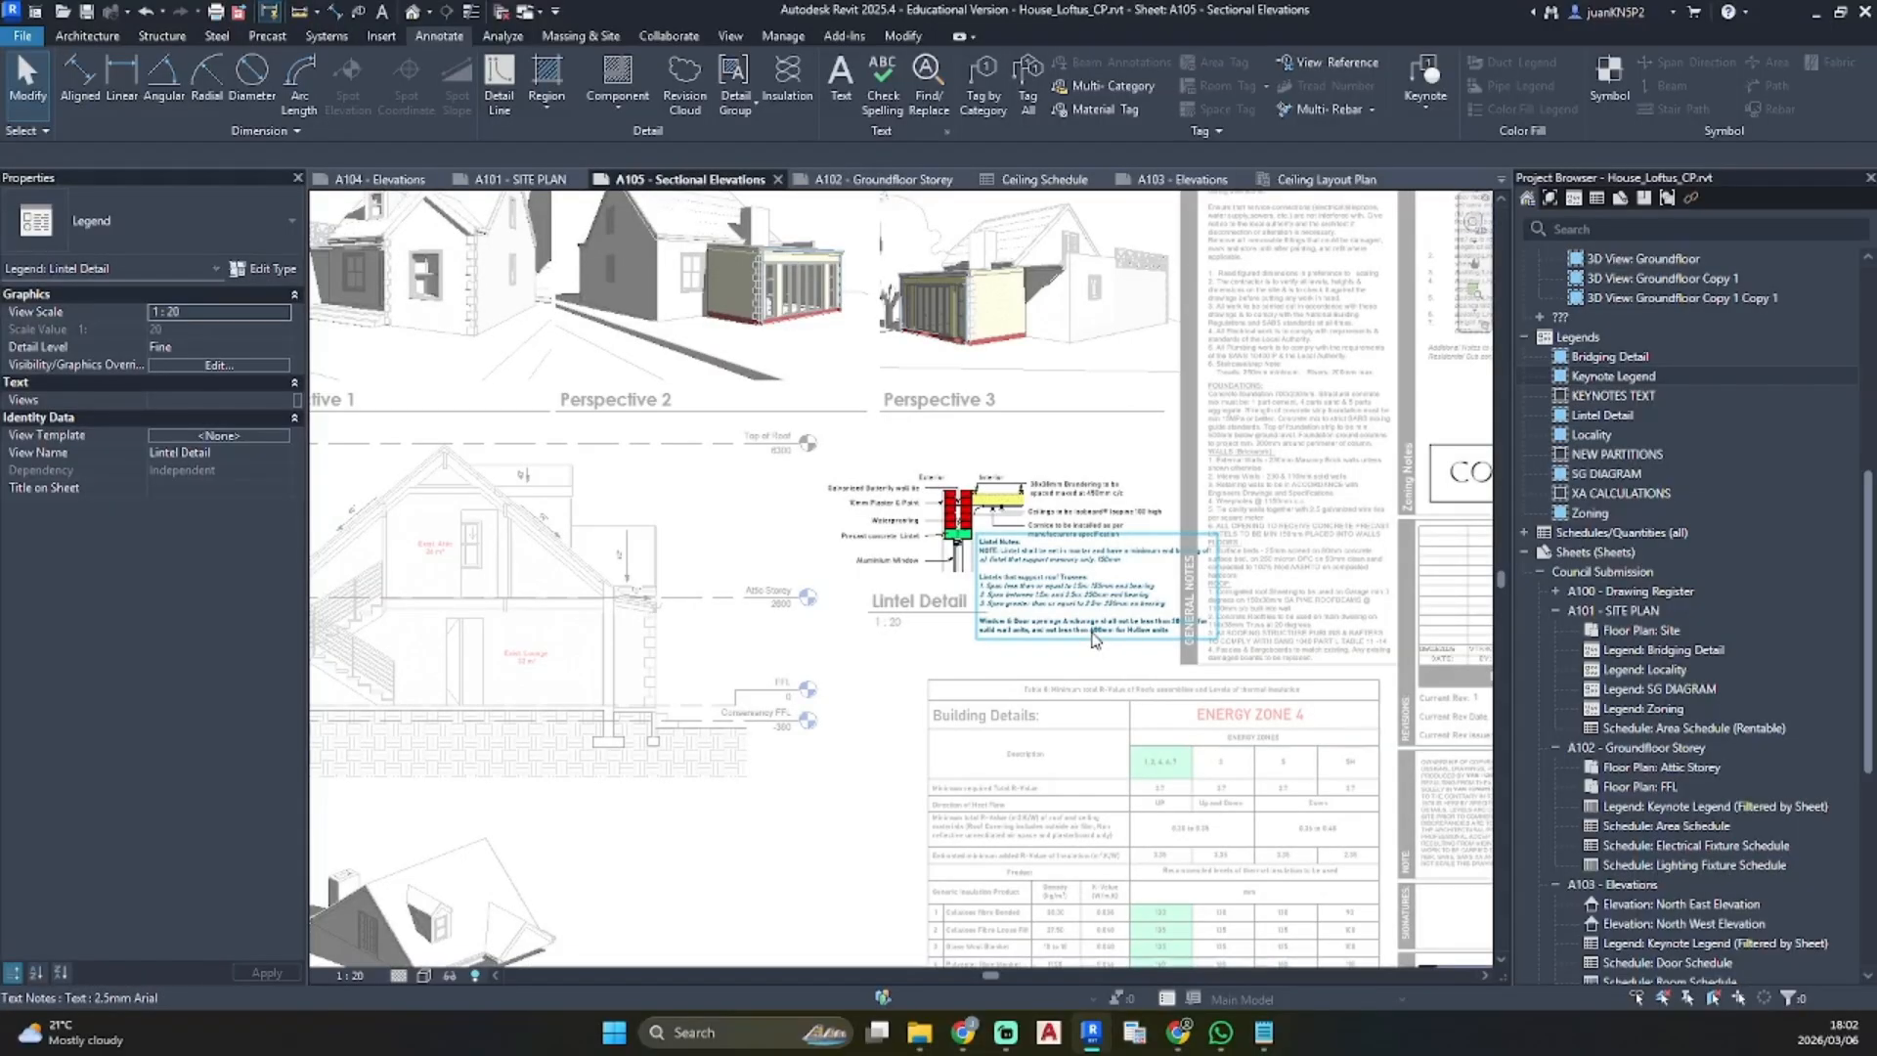
pyautogui.scroll(3, 1093, 638)
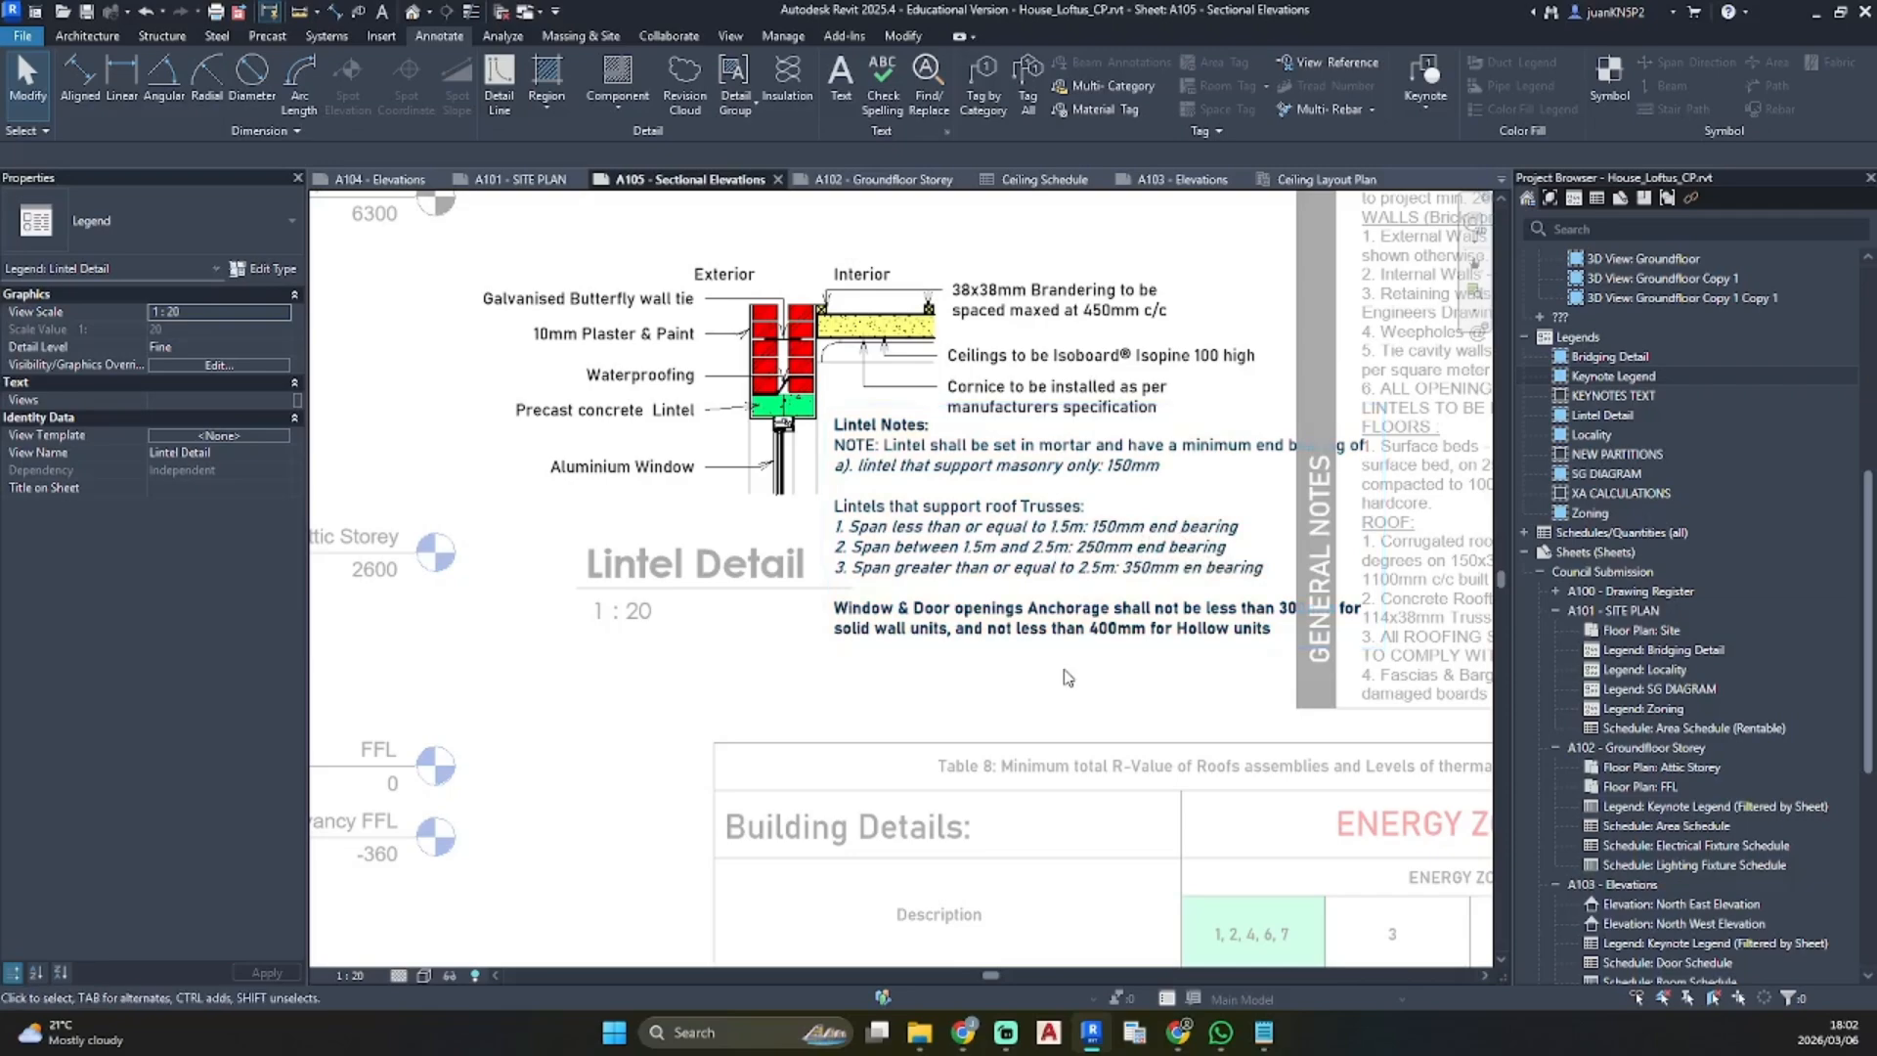
pyautogui.scroll(-3, 1068, 676)
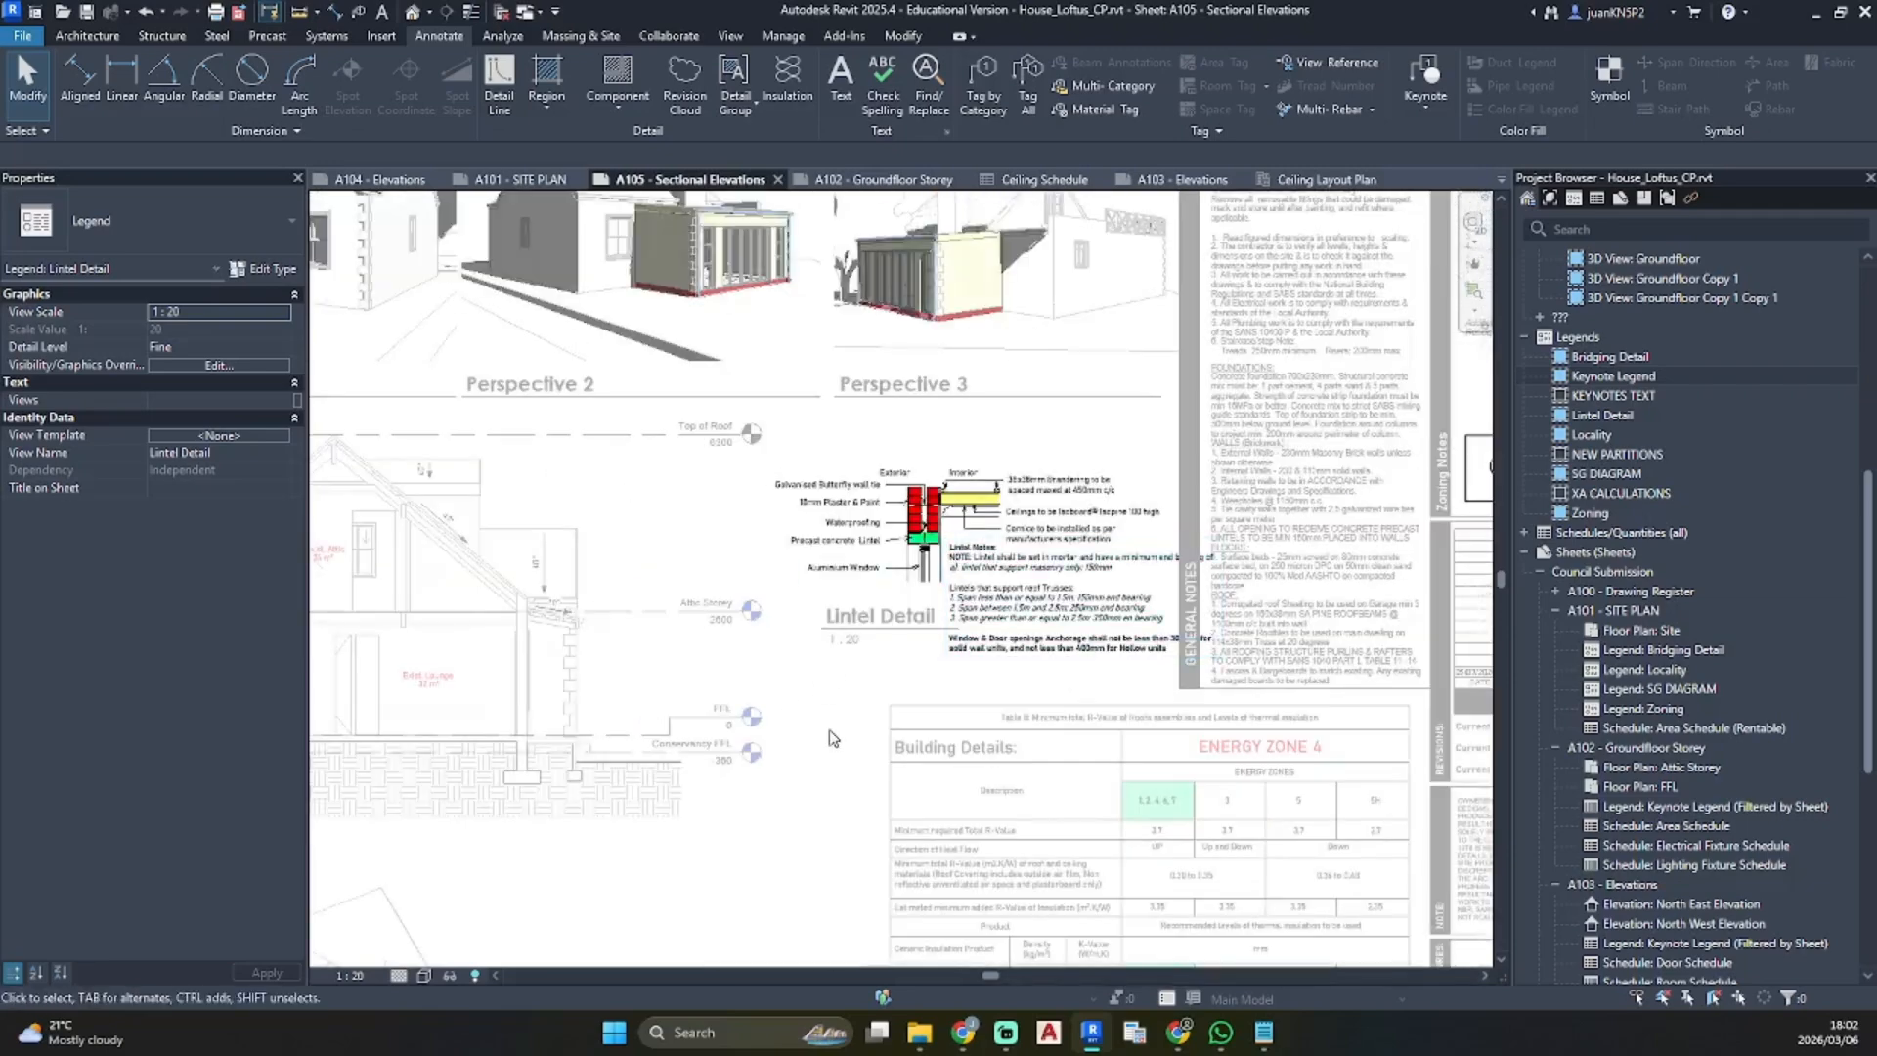
# Deactivate the legend view, place the Lintel Detail title below the drawing, and shift the viewport away from the General Notes column
pyautogui.doubleClick(828, 738)
pyautogui.moveTo(857, 626); pyautogui.dragTo(813, 683)
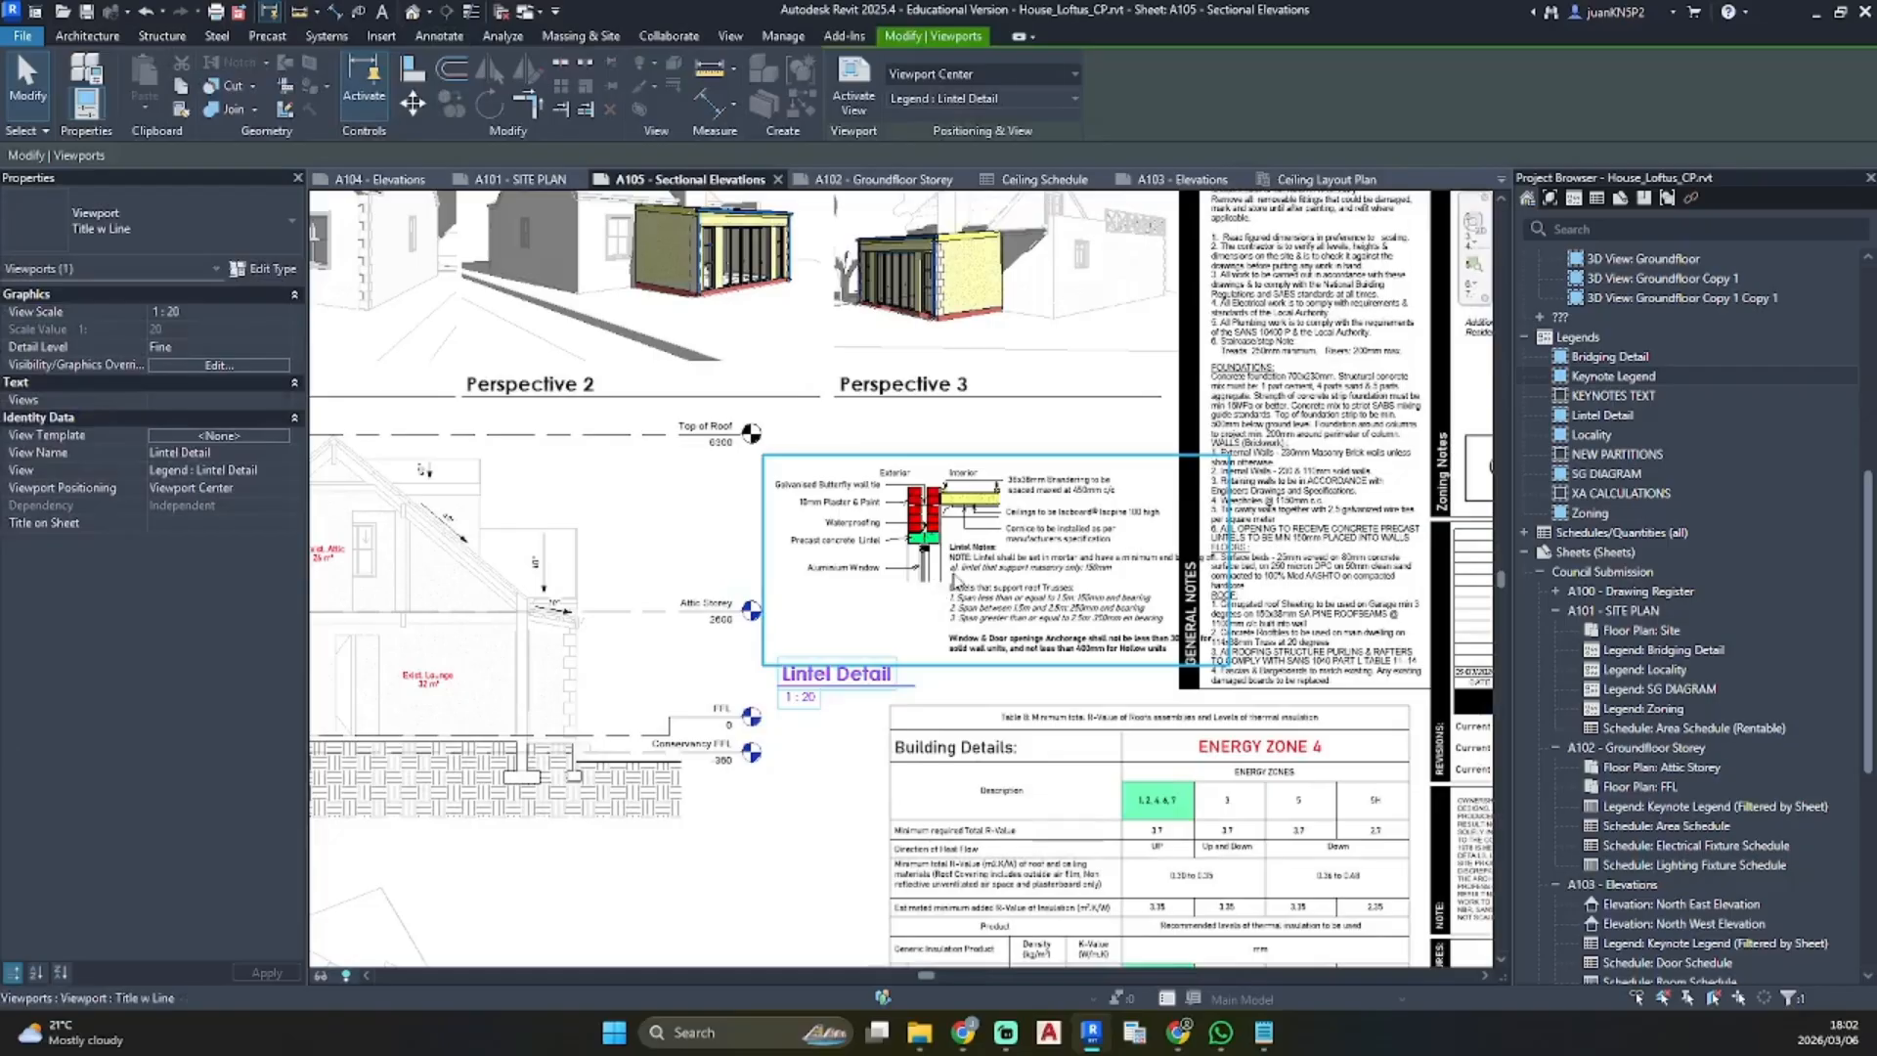
pyautogui.moveTo(955, 579); pyautogui.dragTo(924, 566)
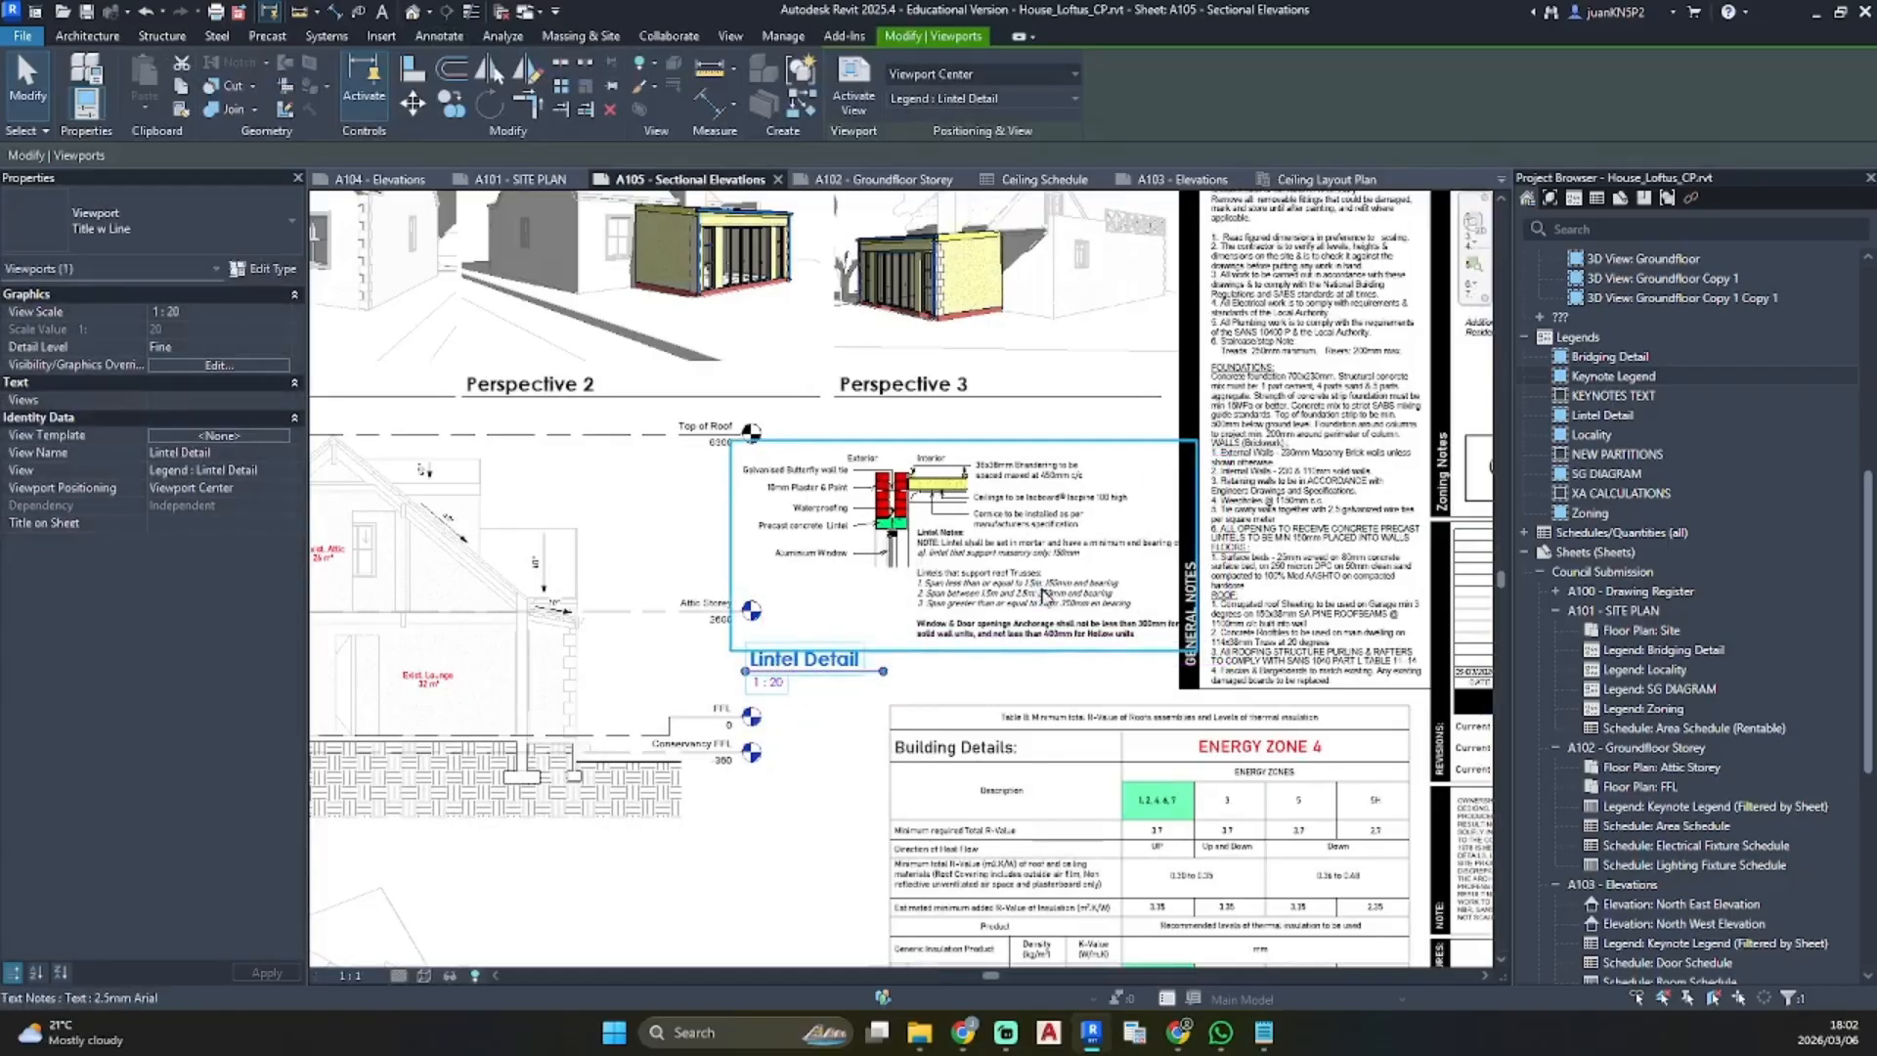
# Narrow the Lintel Notes text box inside the legend so its text wraps clear of the General Notes column
pyautogui.doubleClick(1044, 593)
pyautogui.click(1168, 591)
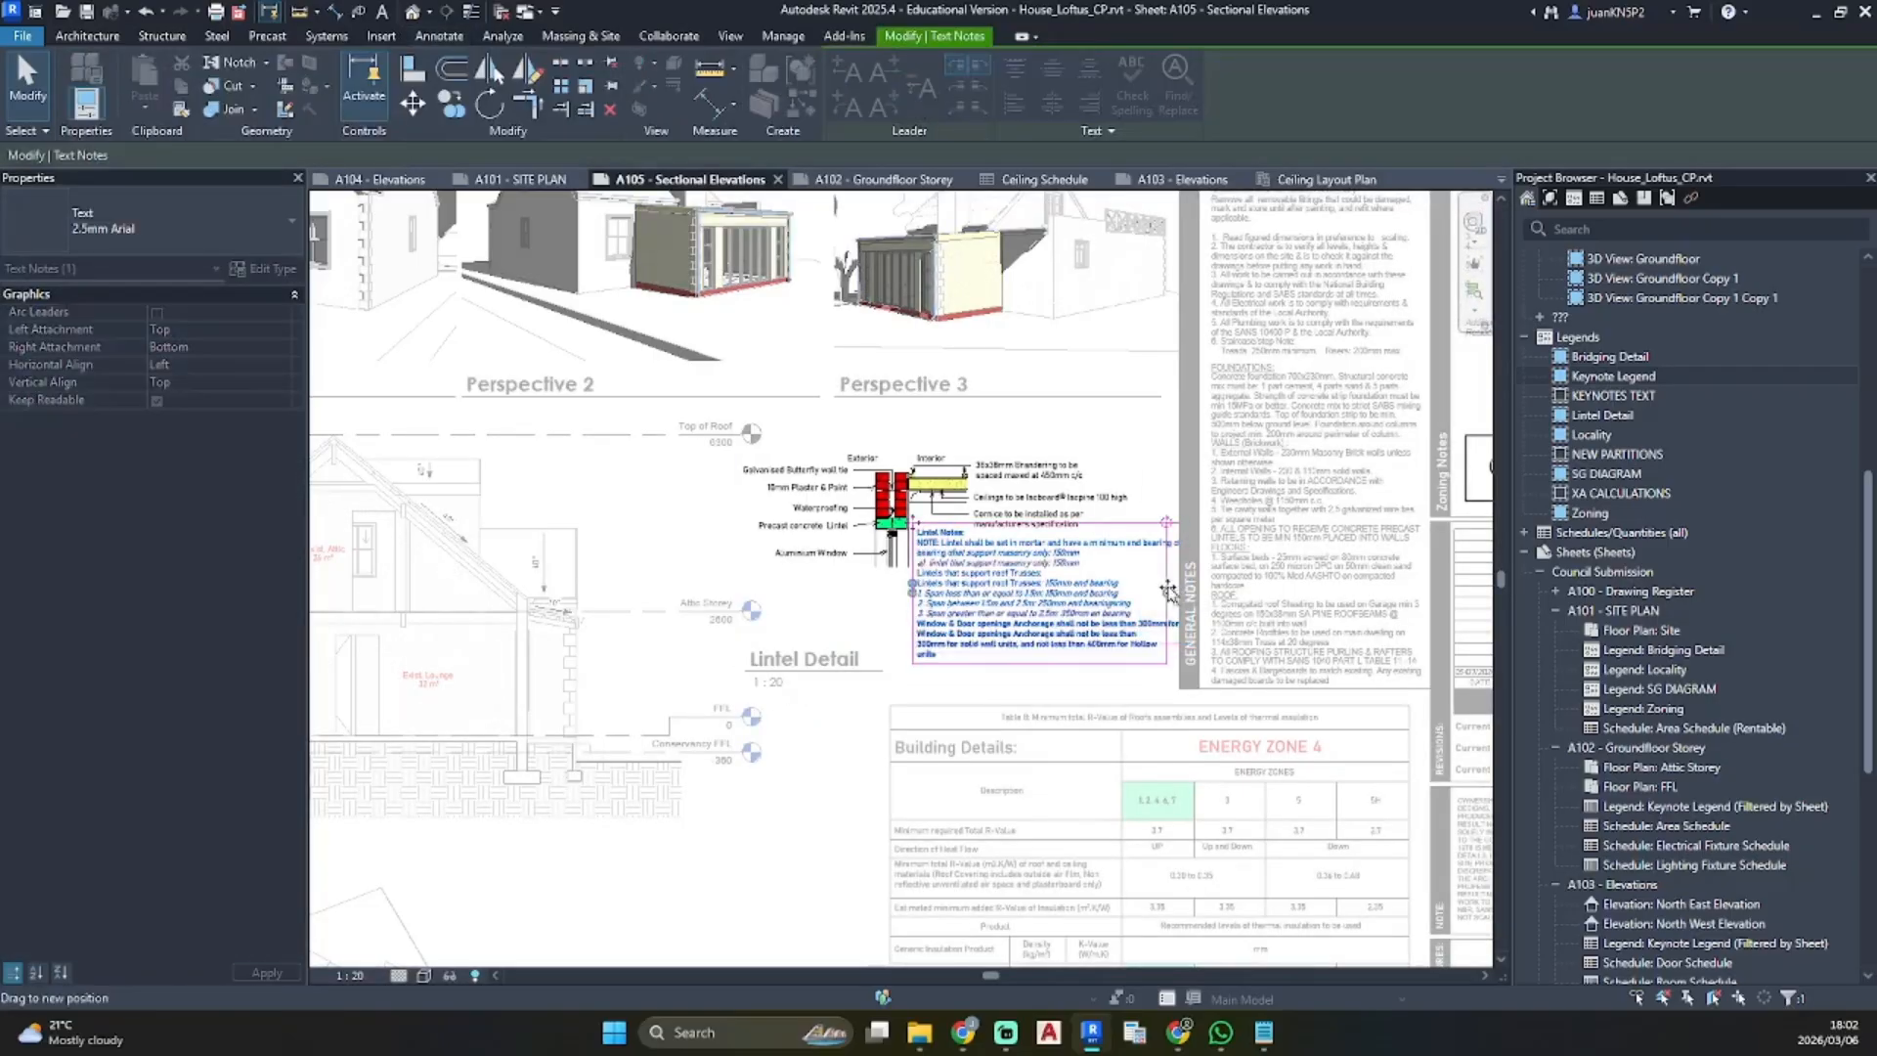
pyautogui.moveTo(1168, 591); pyautogui.dragTo(1168, 591)
pyautogui.click(1166, 504)
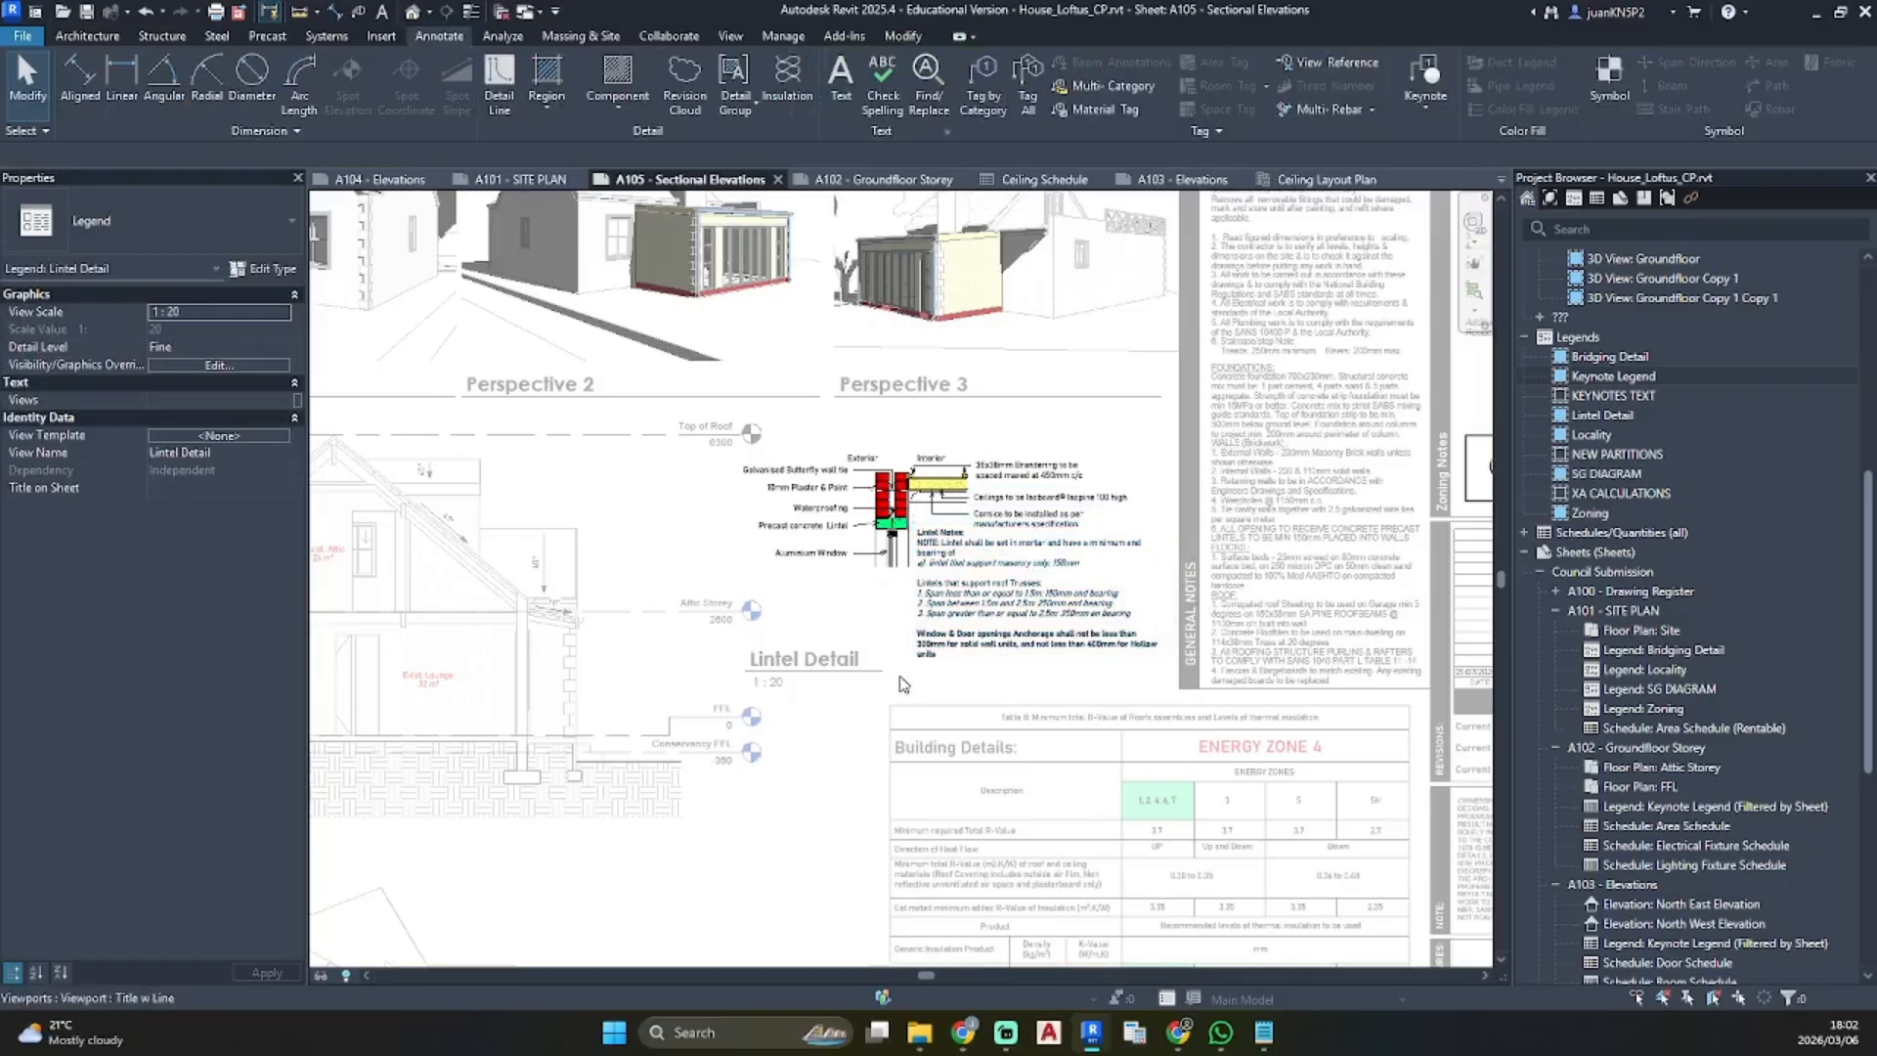
# Adjust the Lintel Detail title's position and move the viewport down between the exploded 3D views and the Energy Zone 4 table
pyautogui.doubleClick(901, 684)
pyautogui.scroll(4, 792, 684)
pyautogui.moveTo(783, 660); pyautogui.dragTo(827, 655)
pyautogui.scroll(-5, 831, 678)
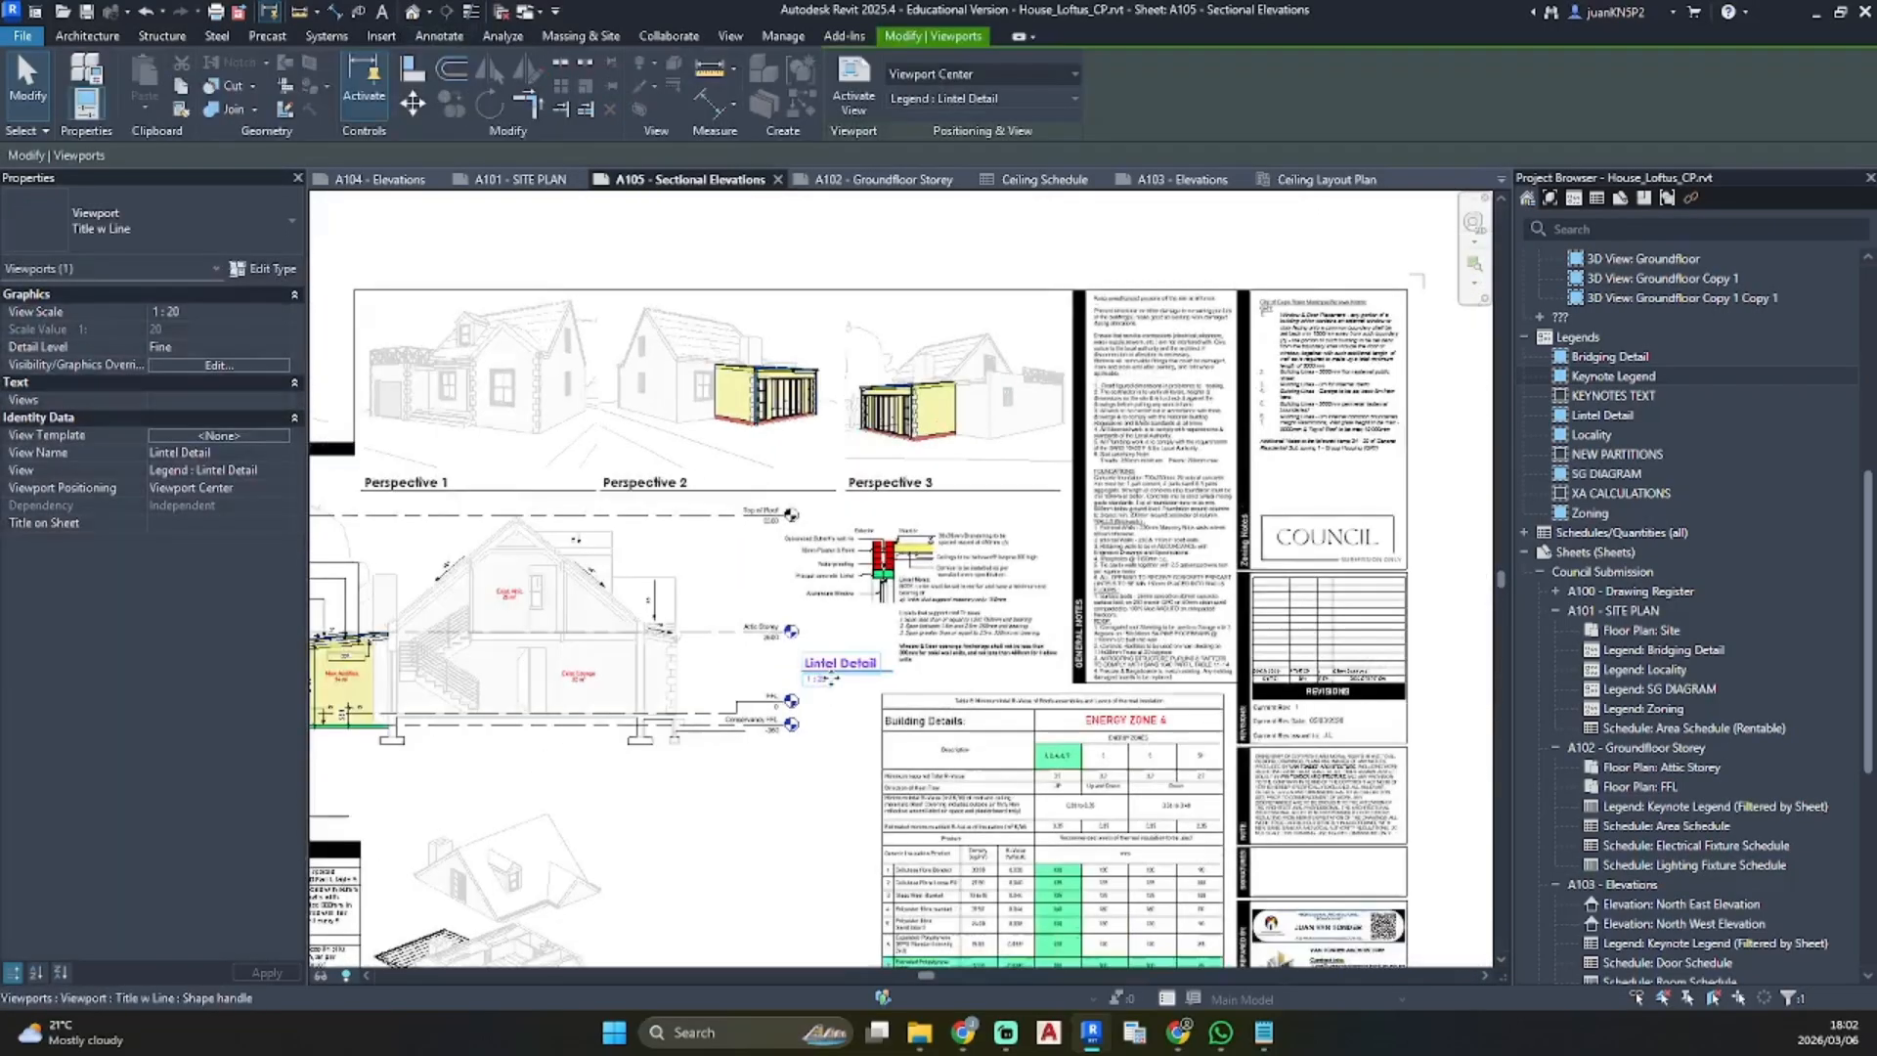
pyautogui.scroll(-3, 831, 677)
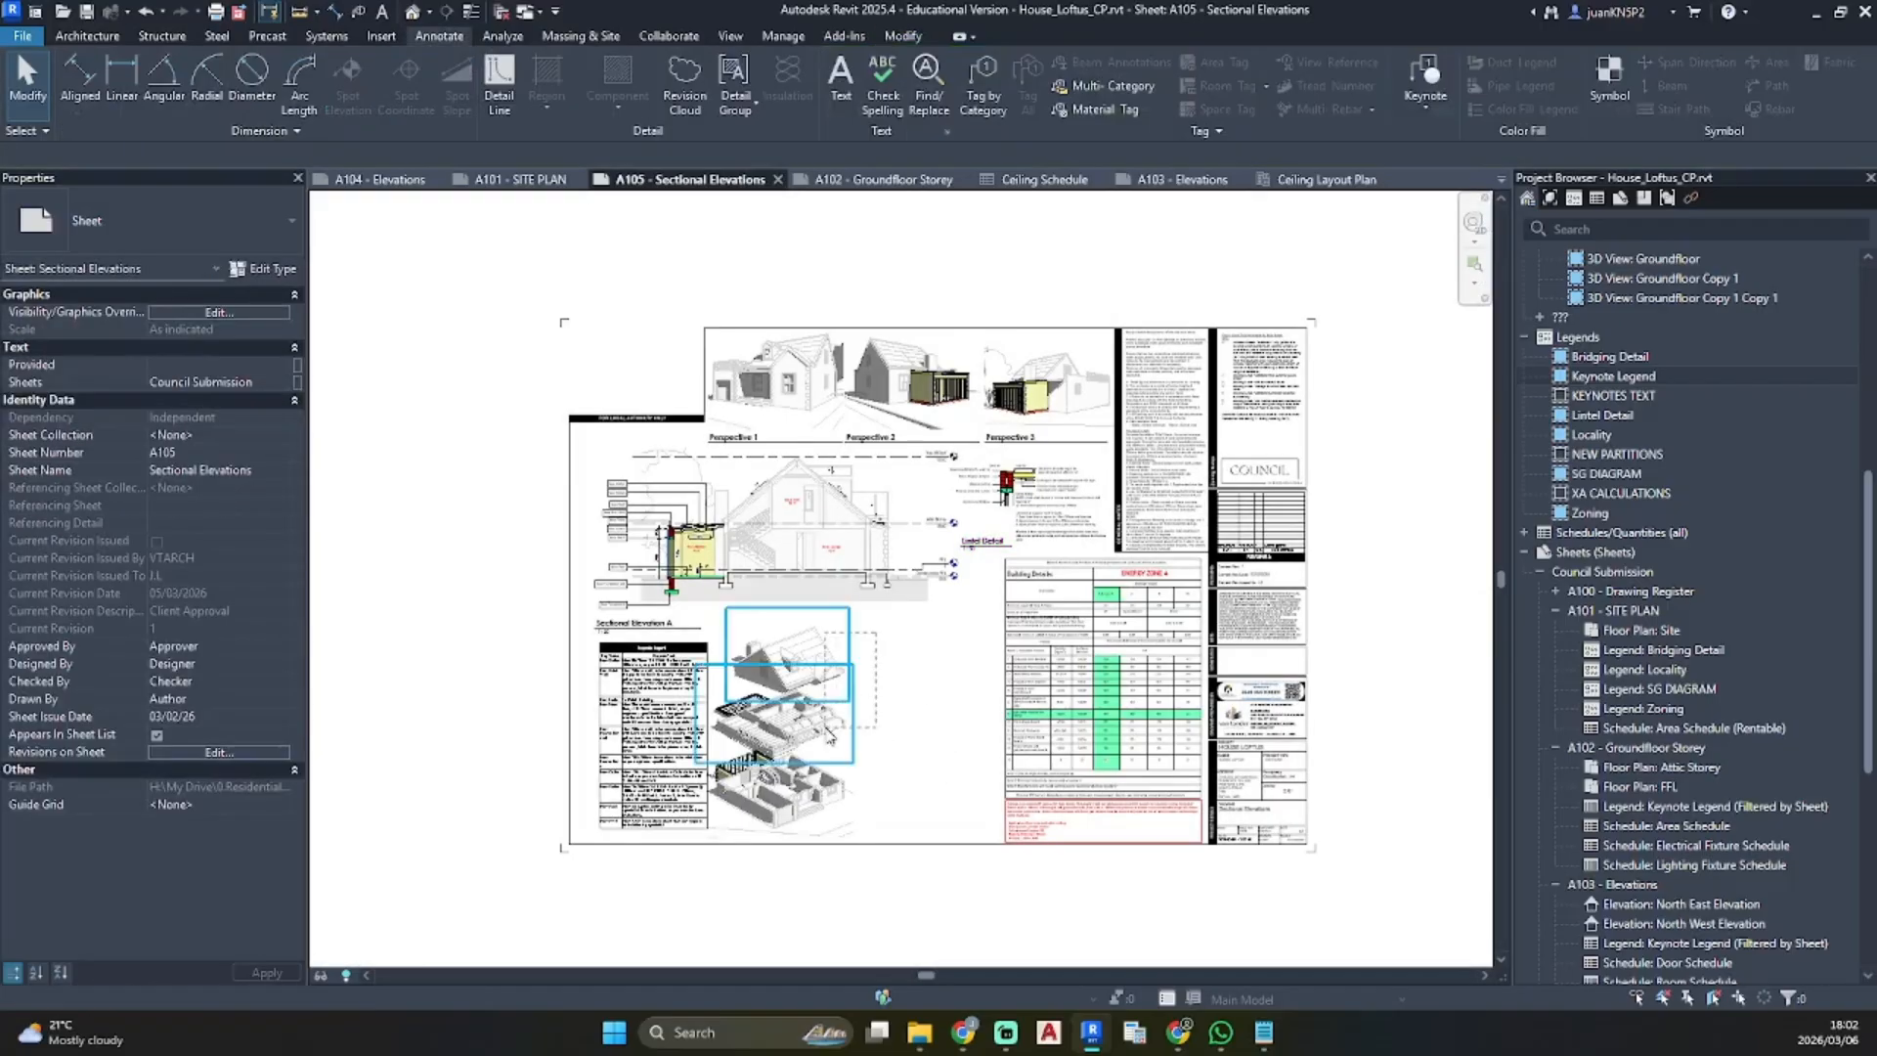
pyautogui.moveTo(1047, 477); pyautogui.dragTo(946, 692)
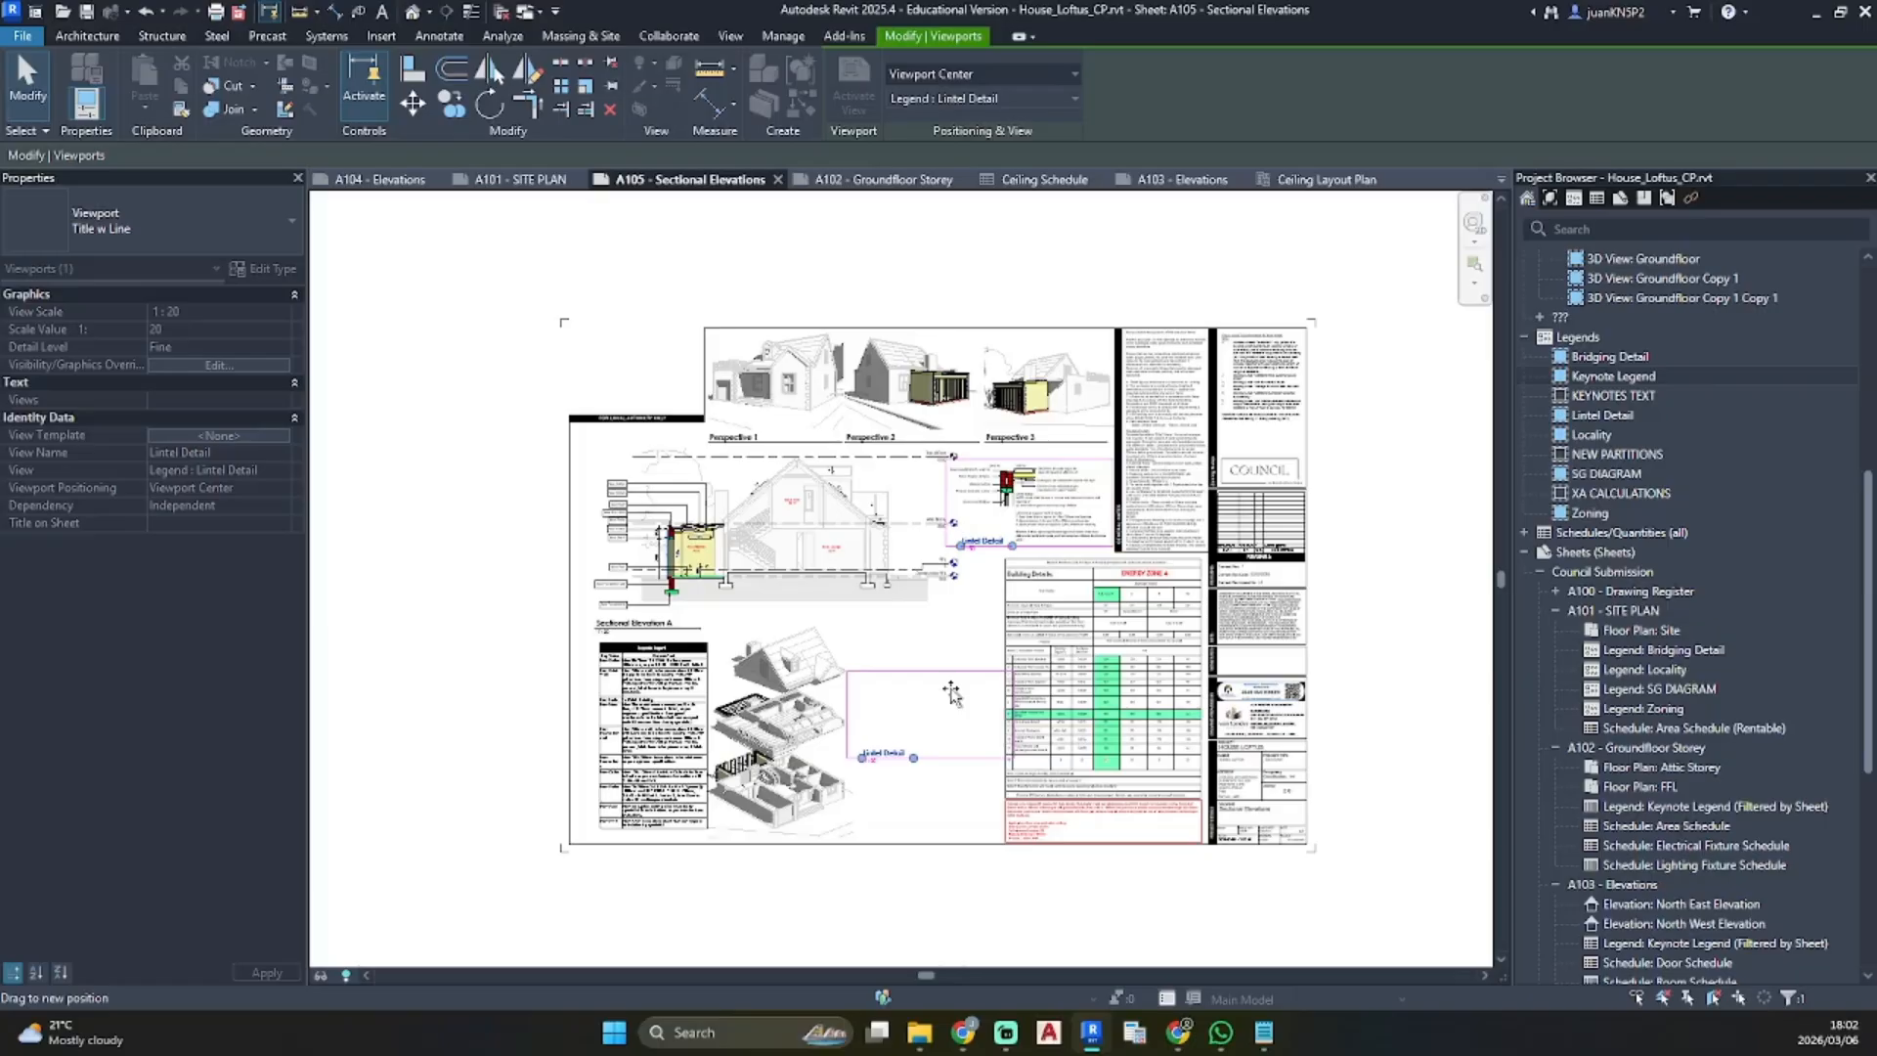
pyautogui.moveTo(951, 692); pyautogui.dragTo(951, 693)
# Open sheet A103 and shift the North East Elevation viewport slightly away from the fenestration table
pyautogui.scroll(-7, 1642, 772)
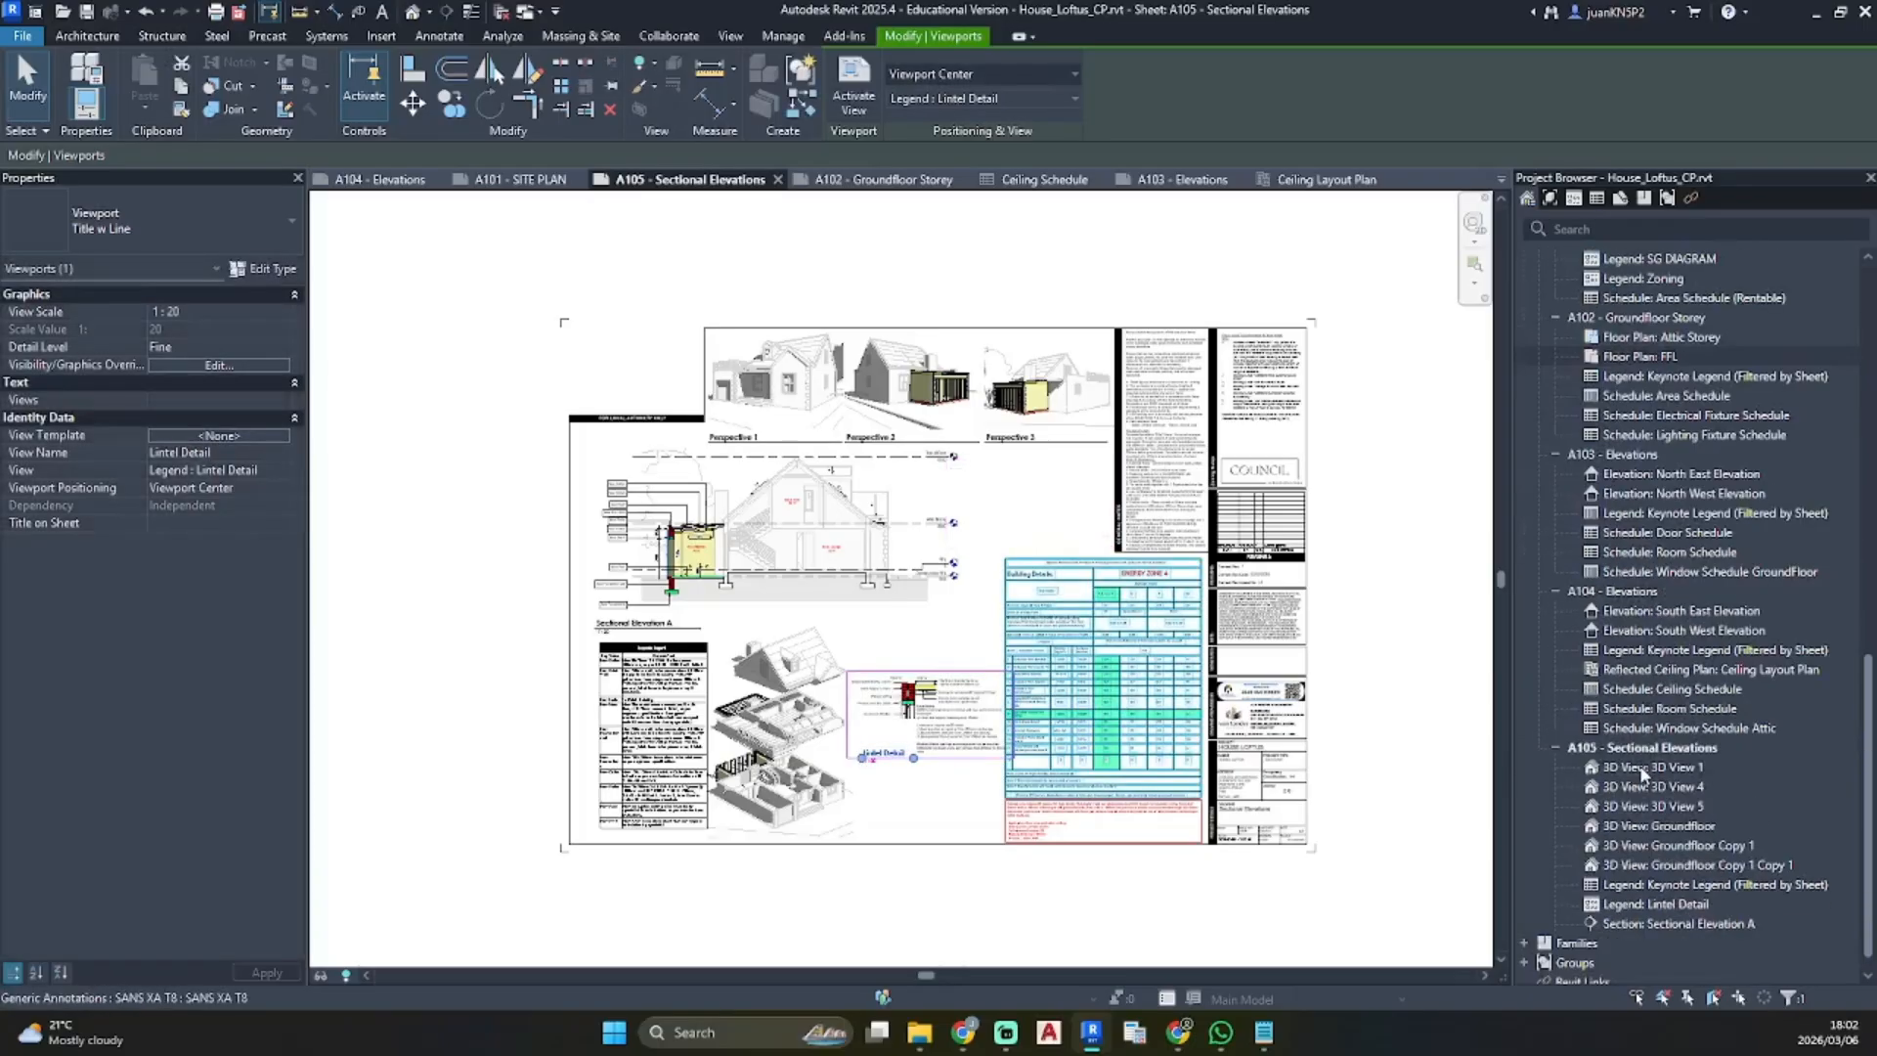
pyautogui.click(1622, 591)
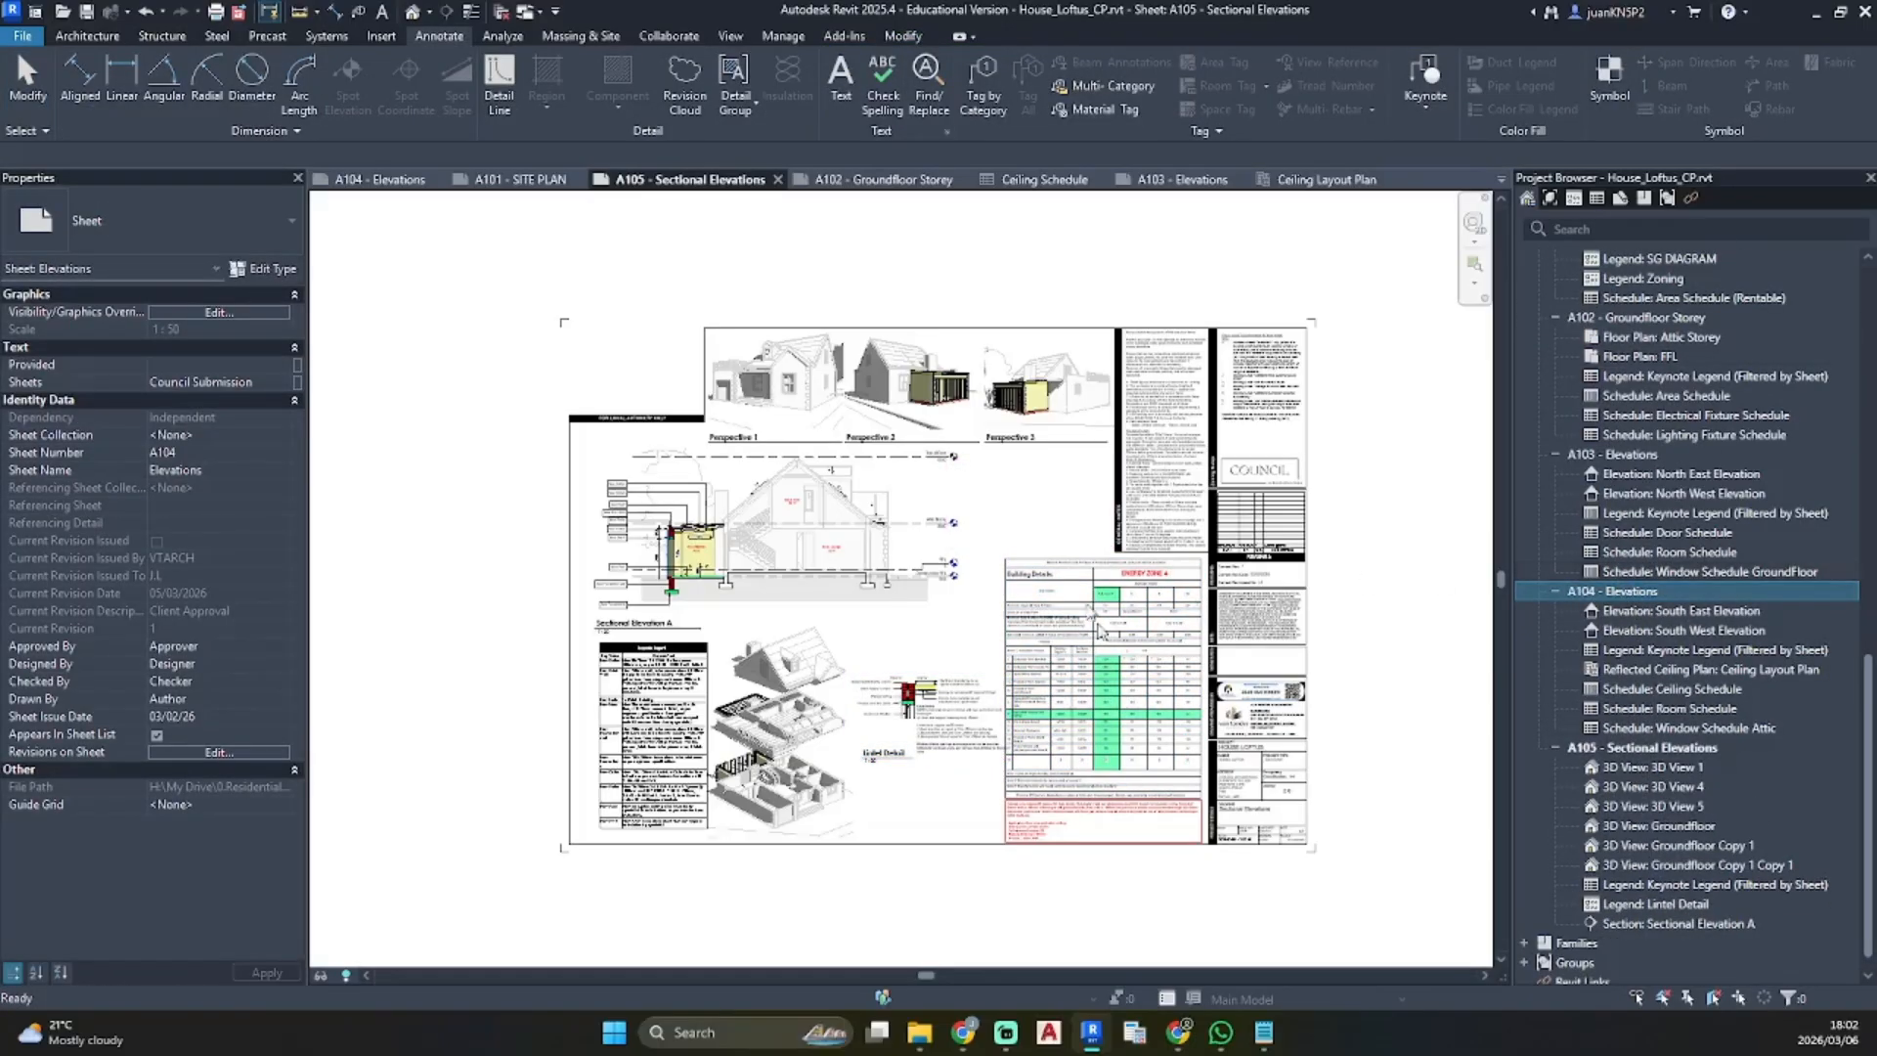
pyautogui.click(1662, 473)
pyautogui.doubleClick(1612, 455)
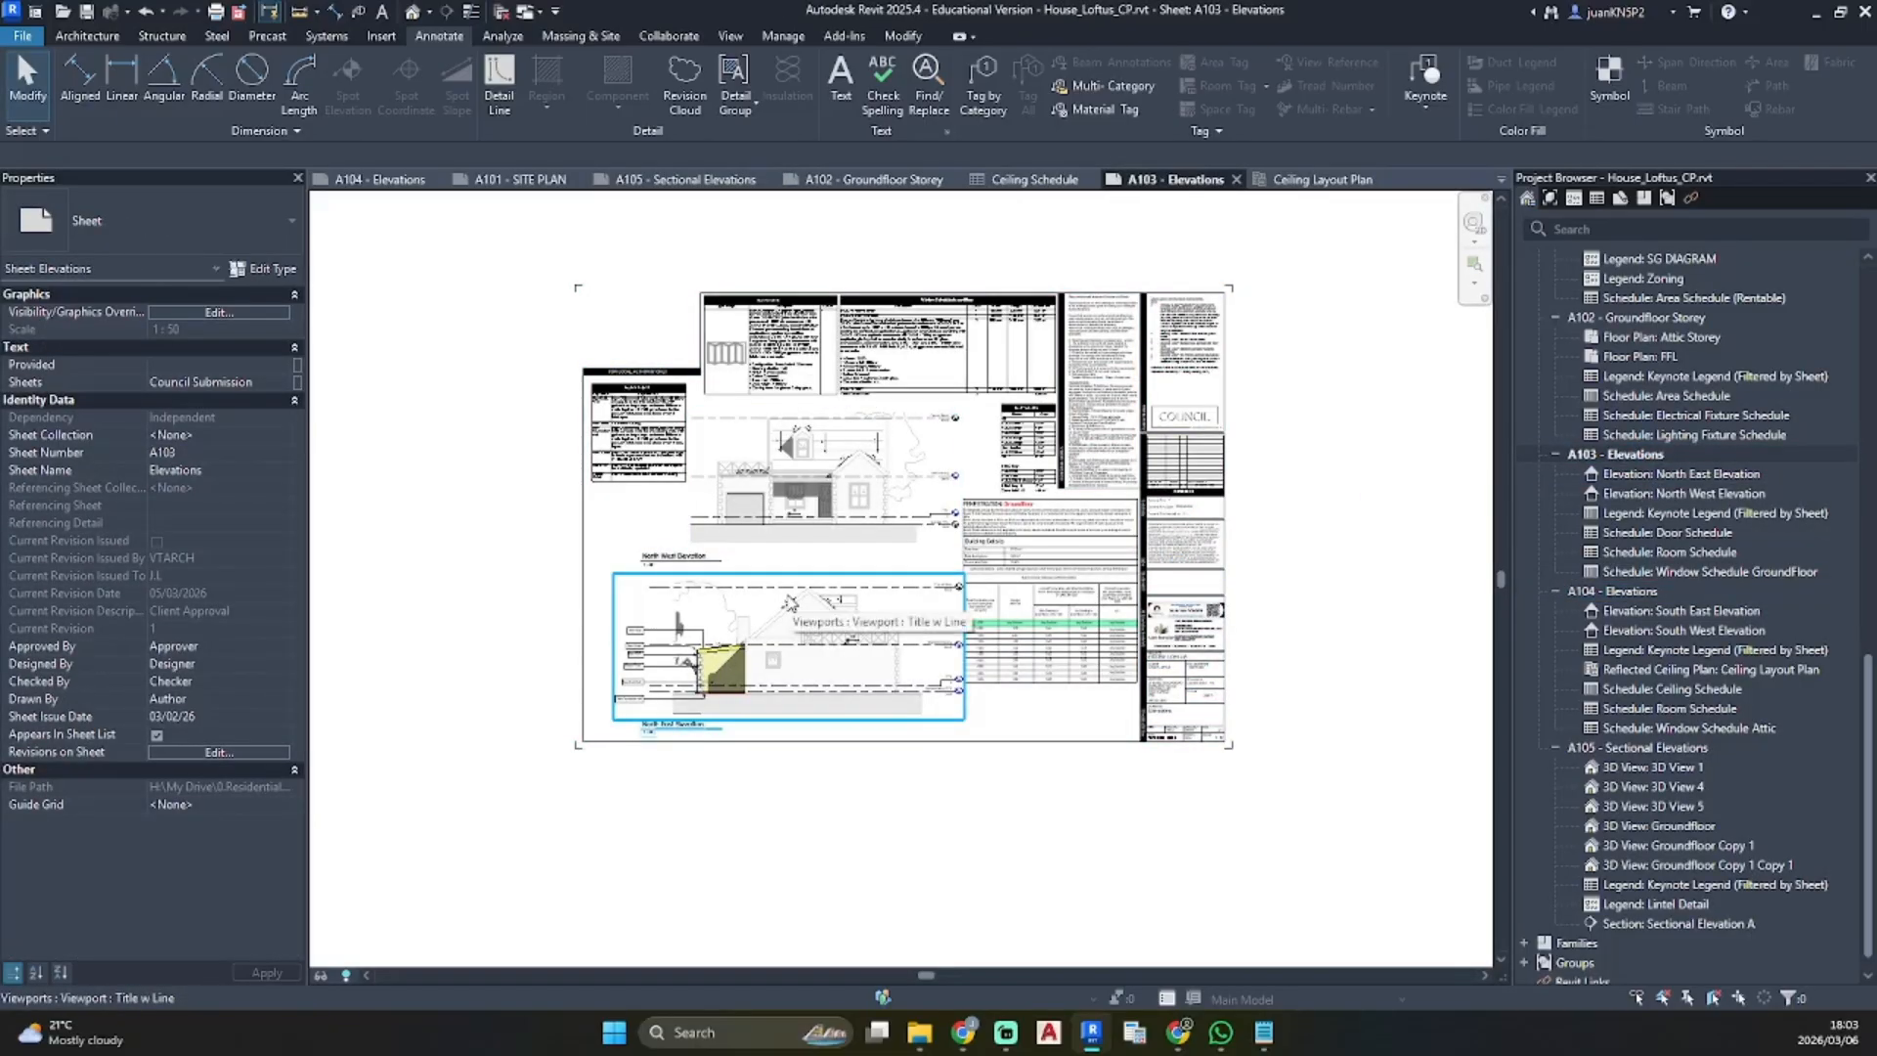
pyautogui.click(785, 633)
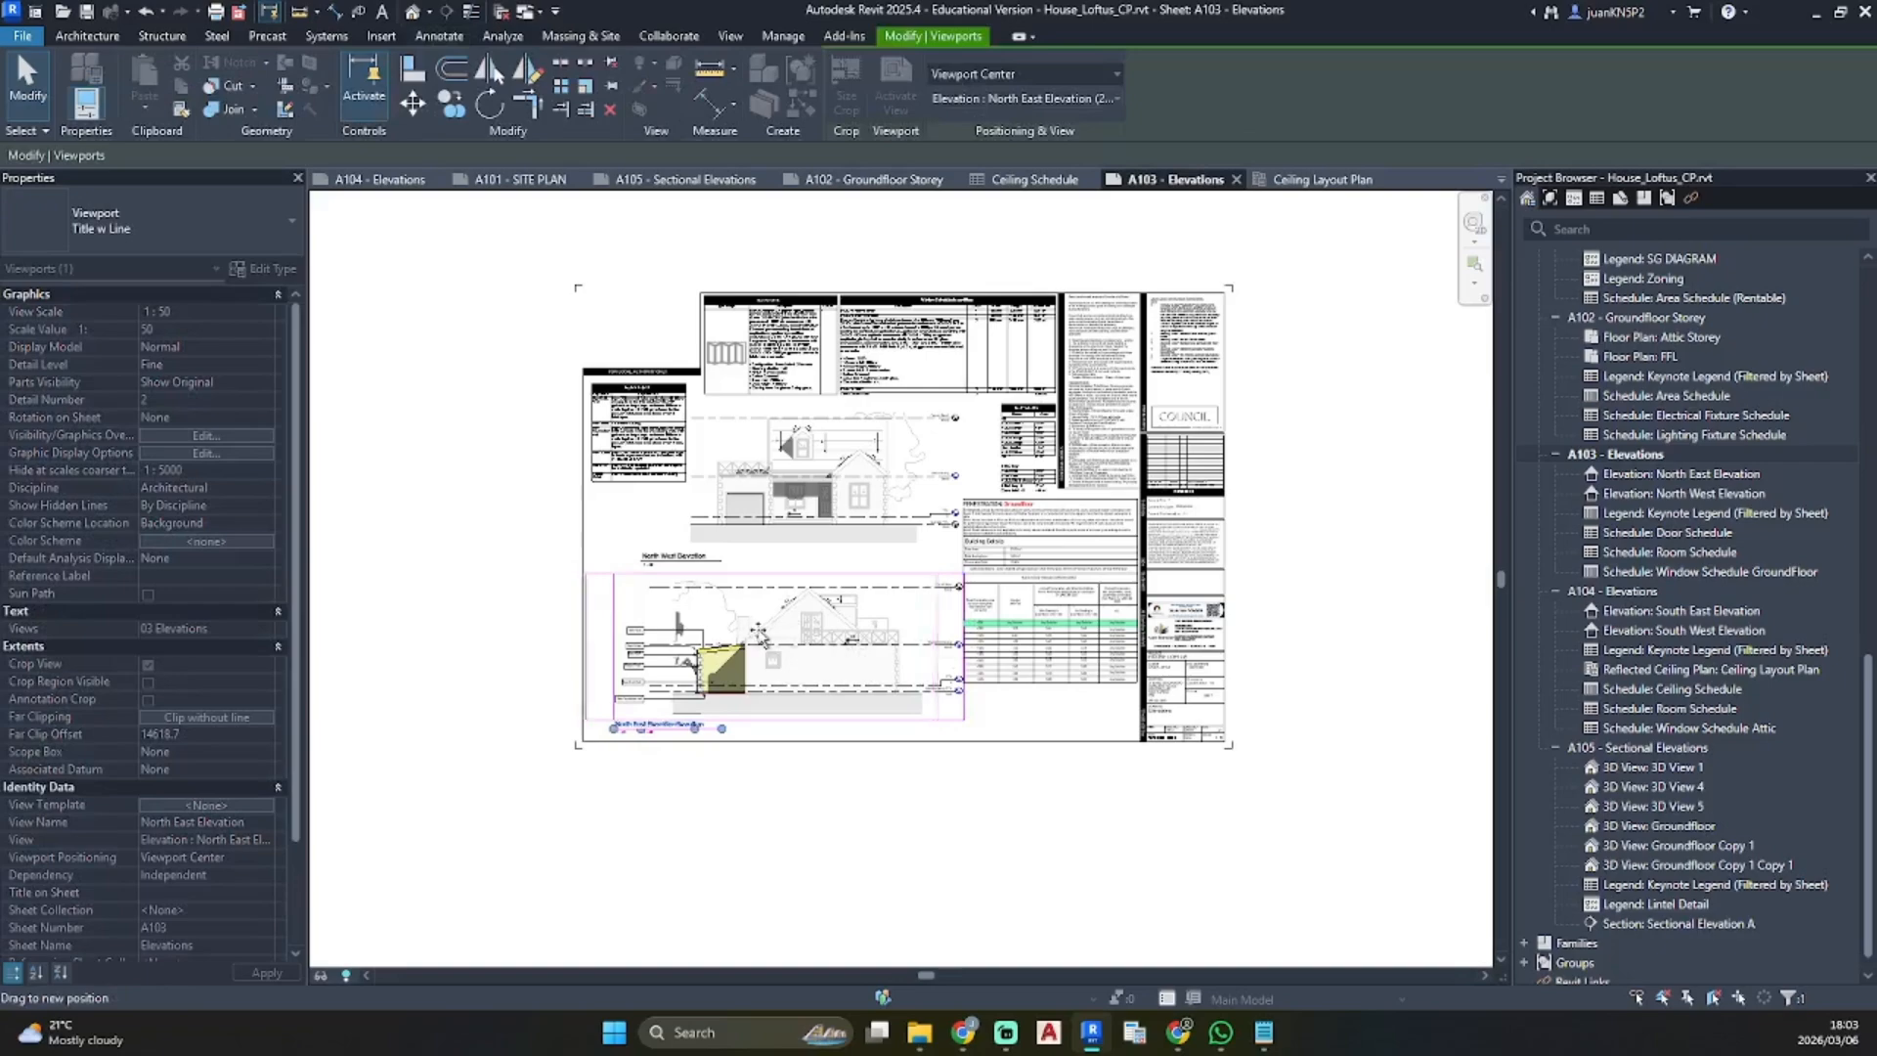
pyautogui.moveTo(757, 628); pyautogui.dragTo(745, 629)
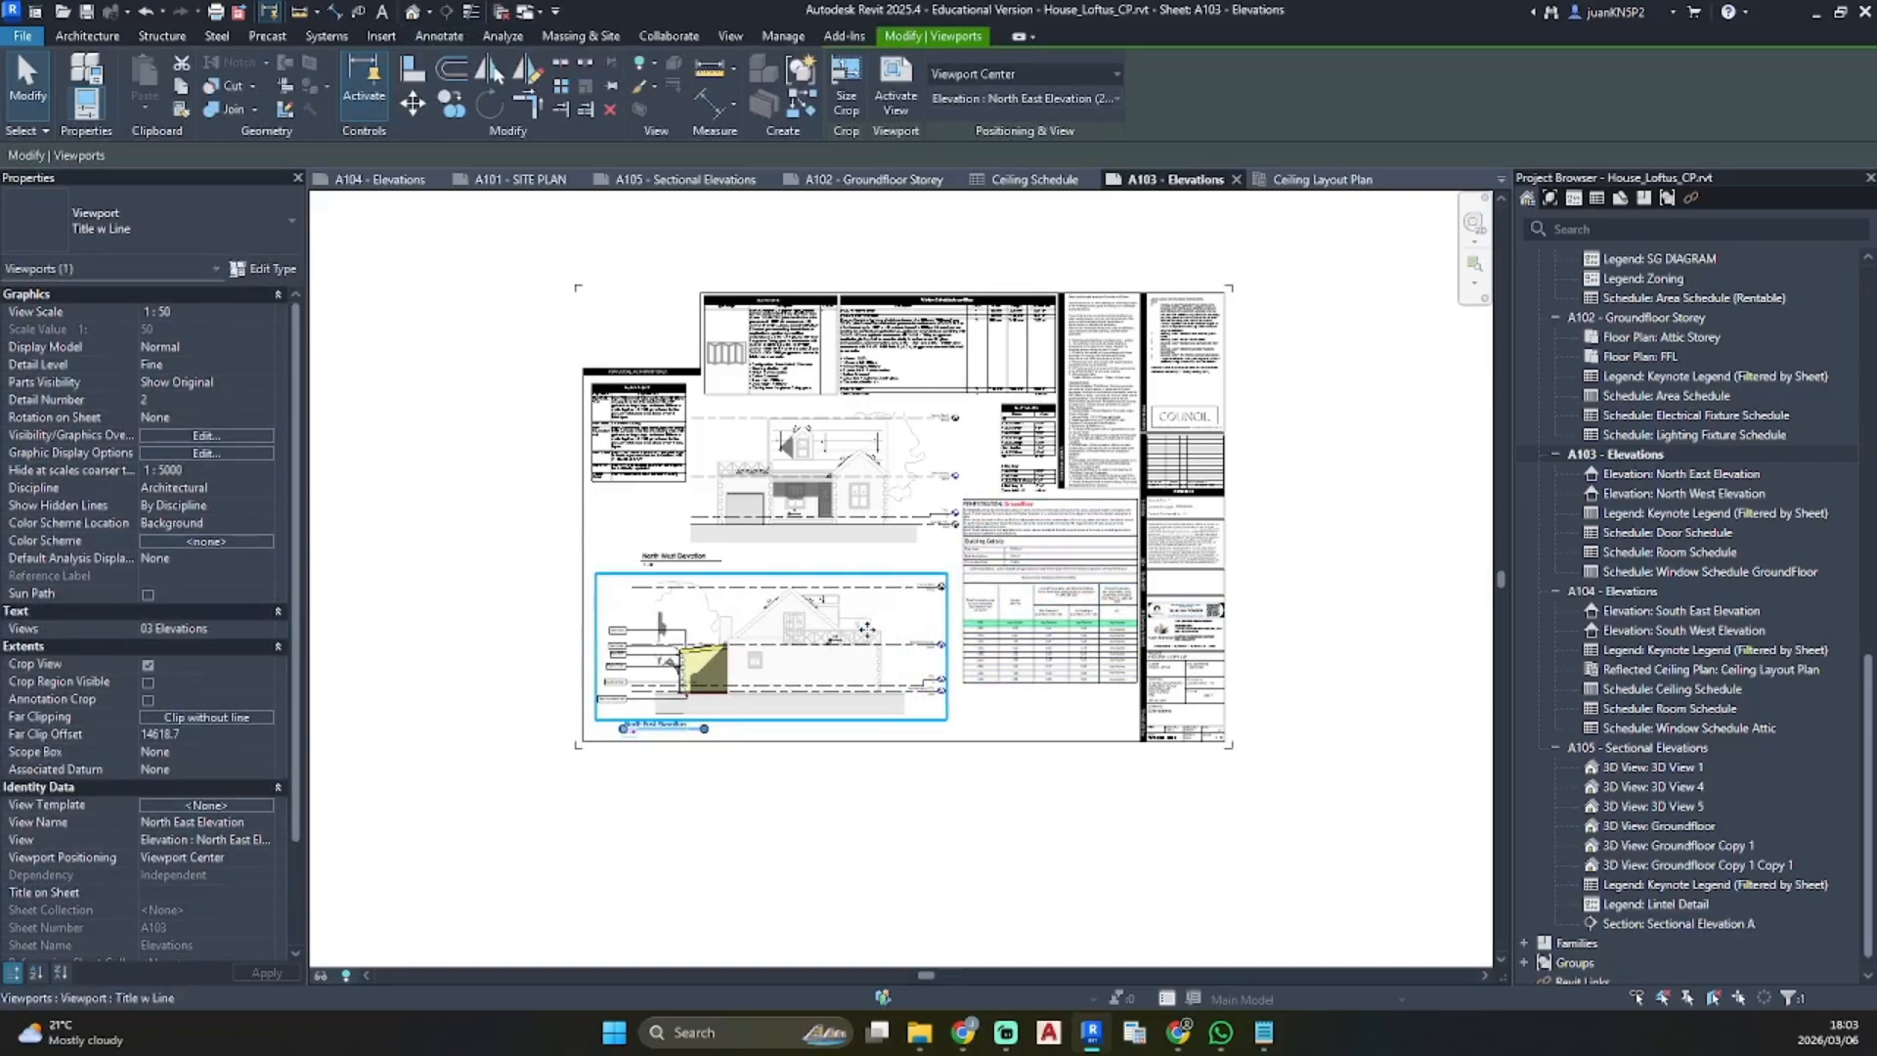
pyautogui.click(922, 846)
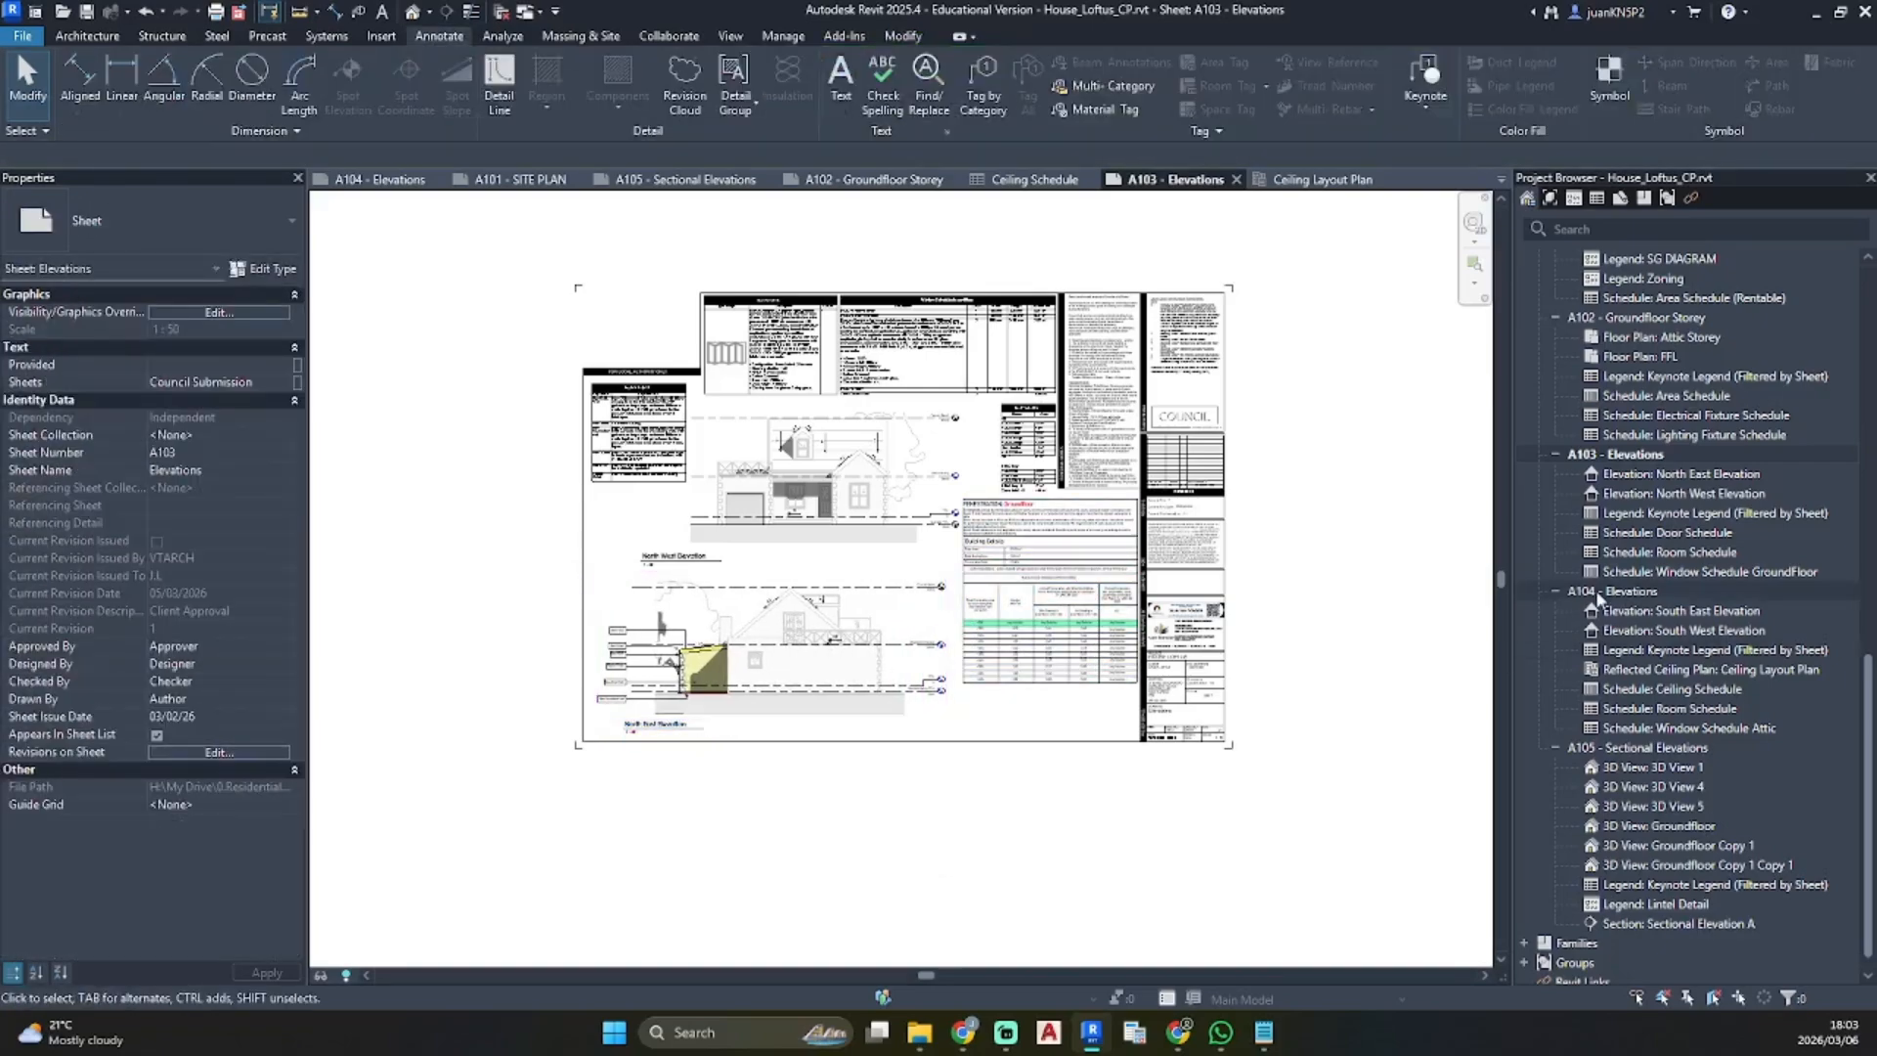
# Check the layout of sheet A102, and on sheet A101 move the Energy Zone Map down next to the site plan
pyautogui.doubleClick(1652, 317)
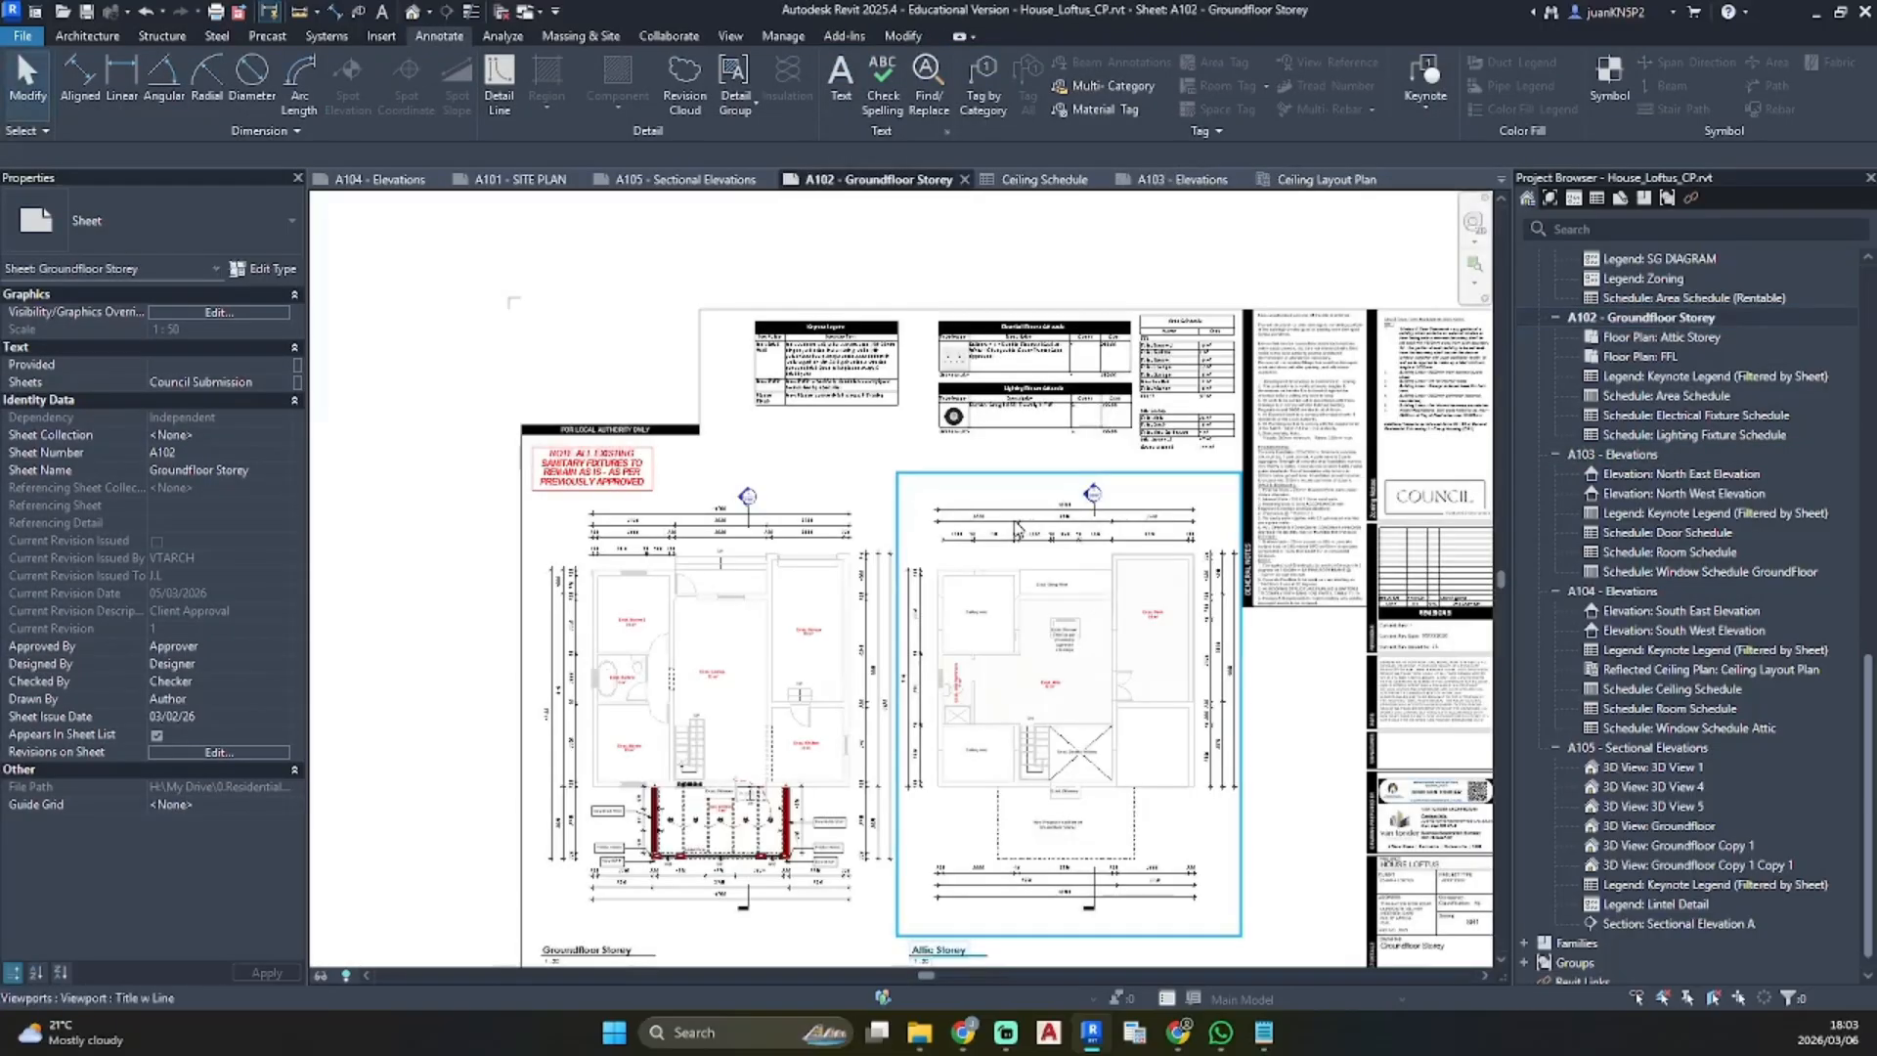
pyautogui.scroll(-3, 1006, 565)
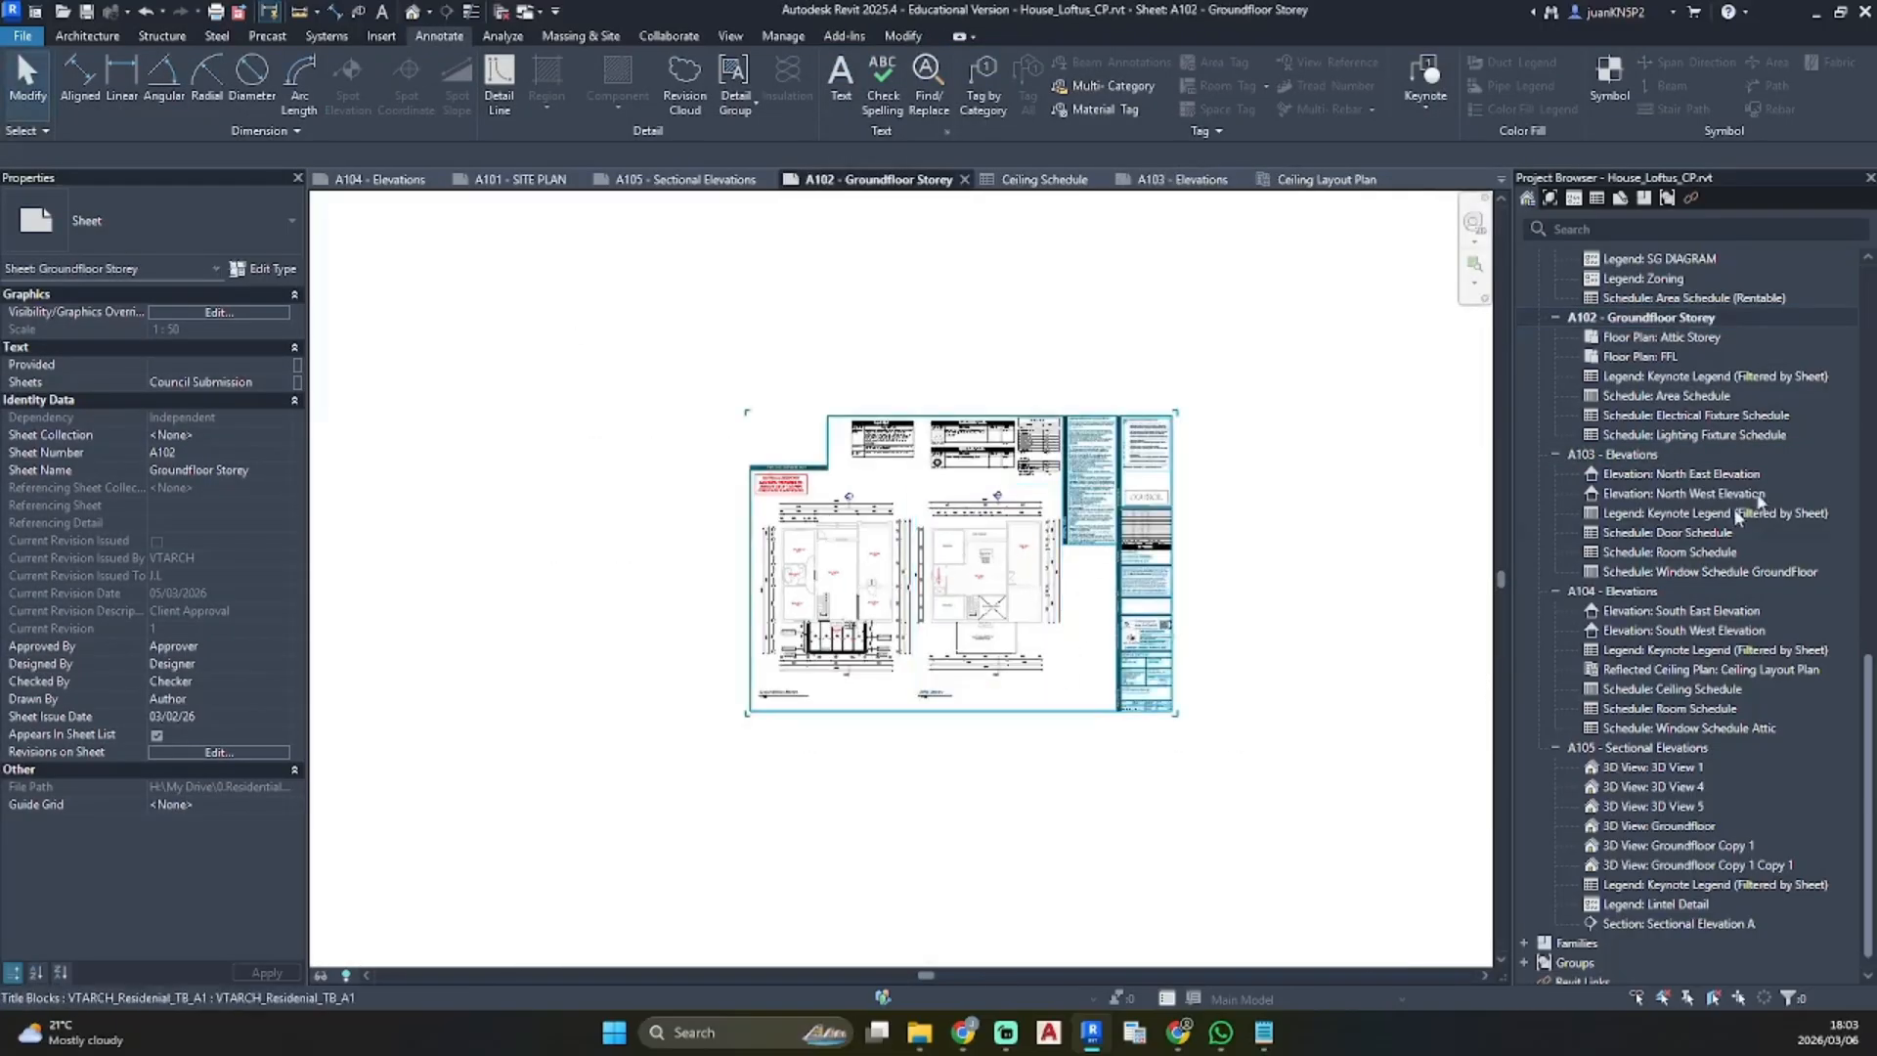
pyautogui.scroll(4, 1748, 459)
pyautogui.doubleClick(1630, 435)
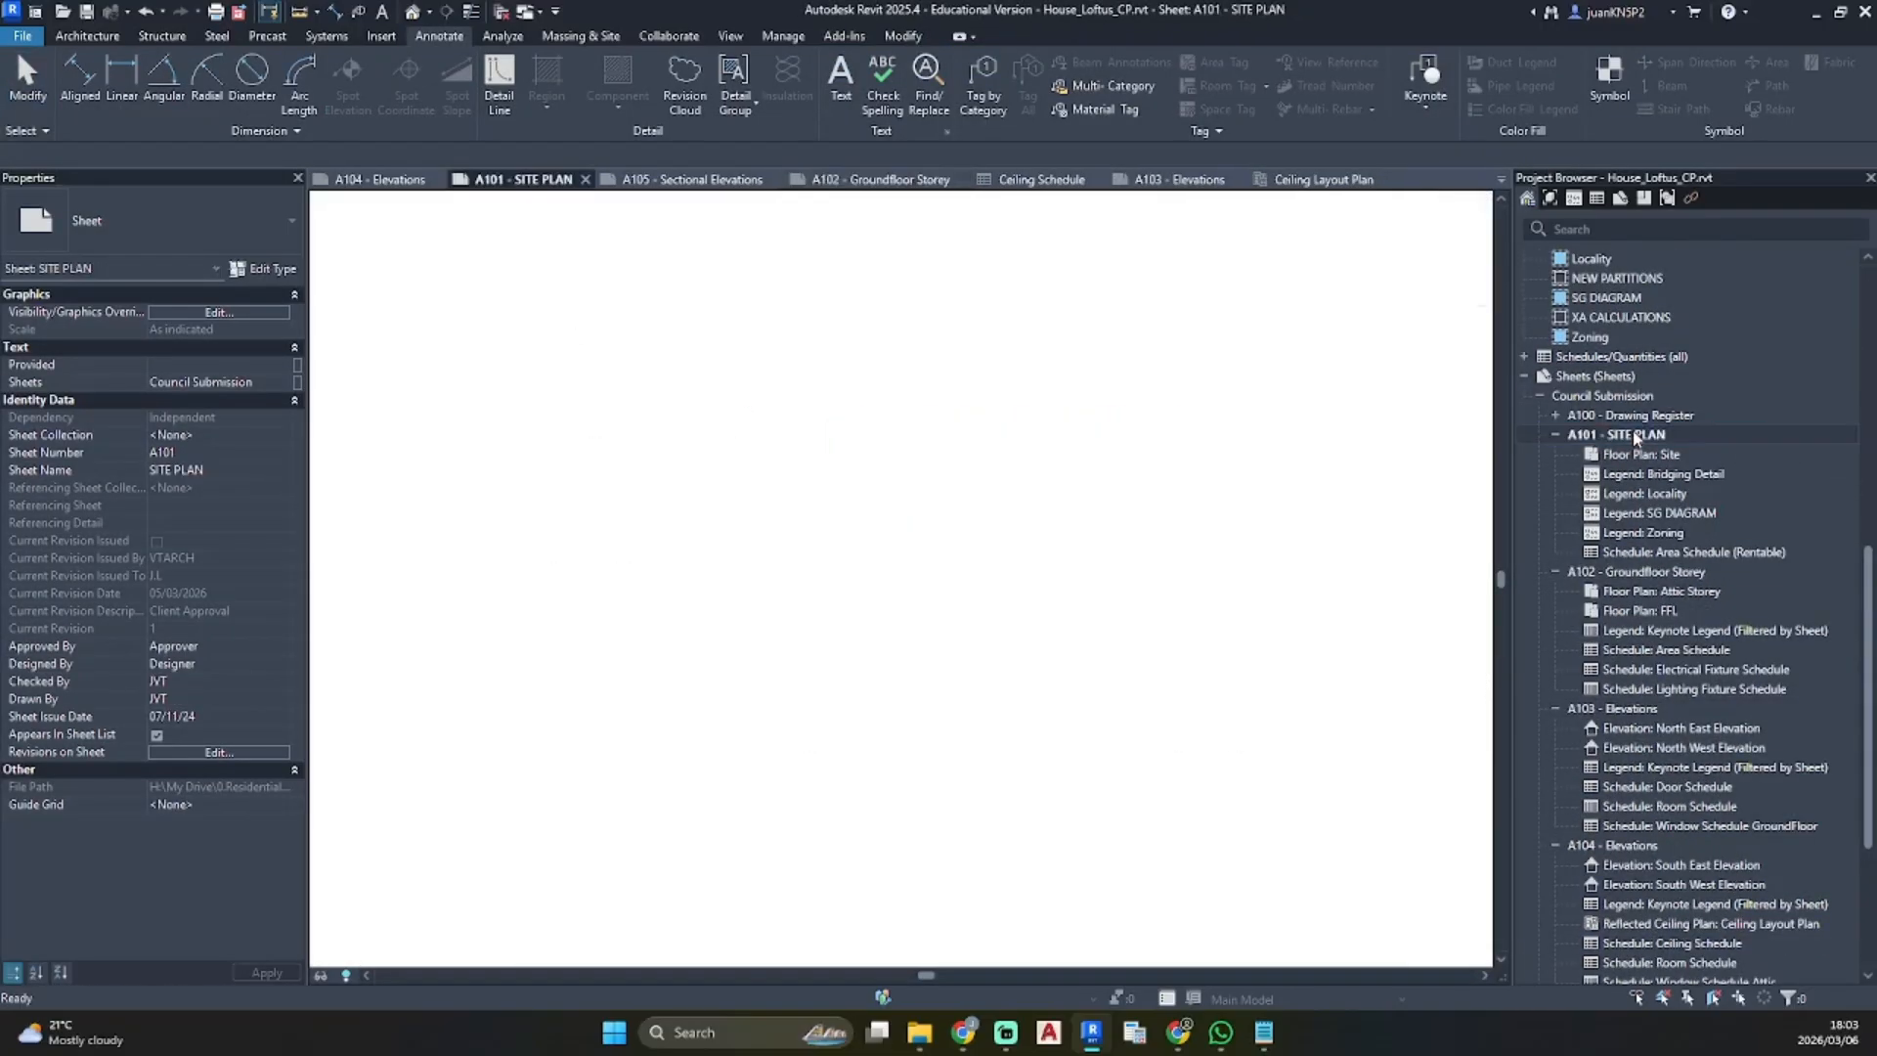
pyautogui.scroll(4, 1063, 577)
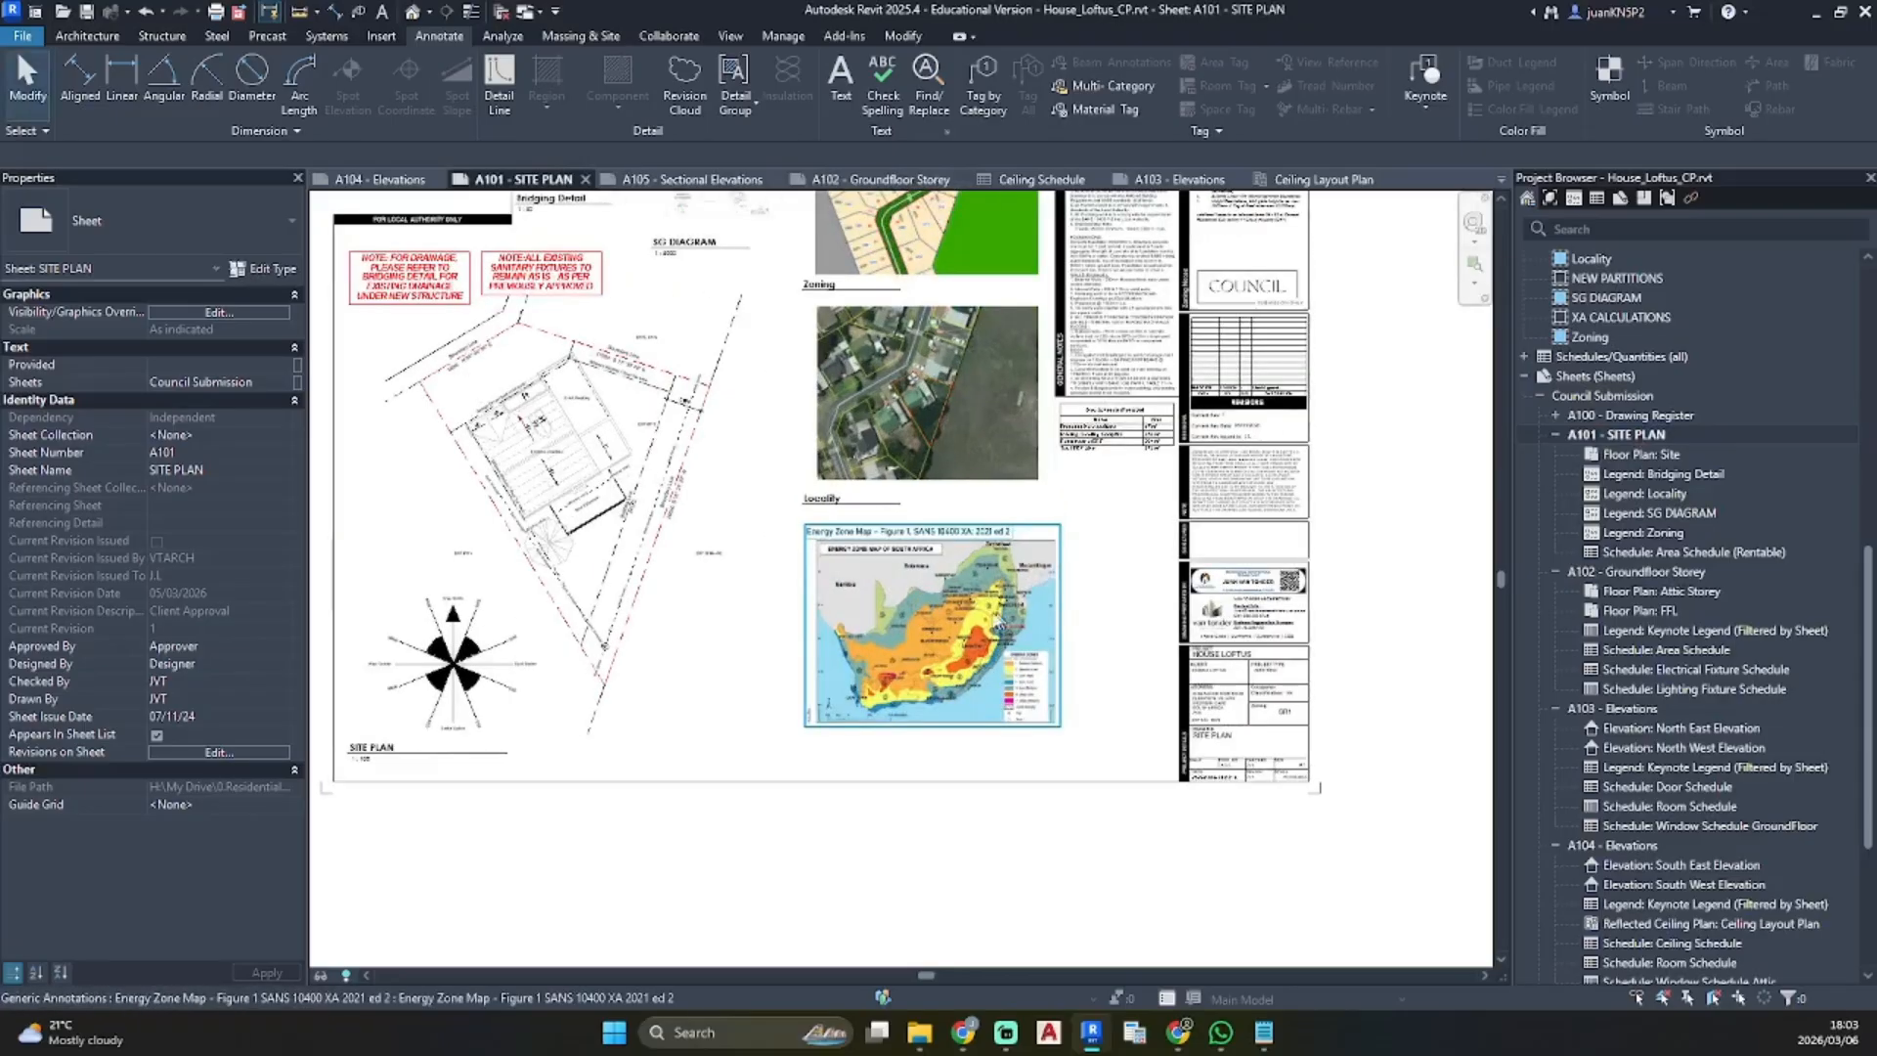
pyautogui.click(846, 662)
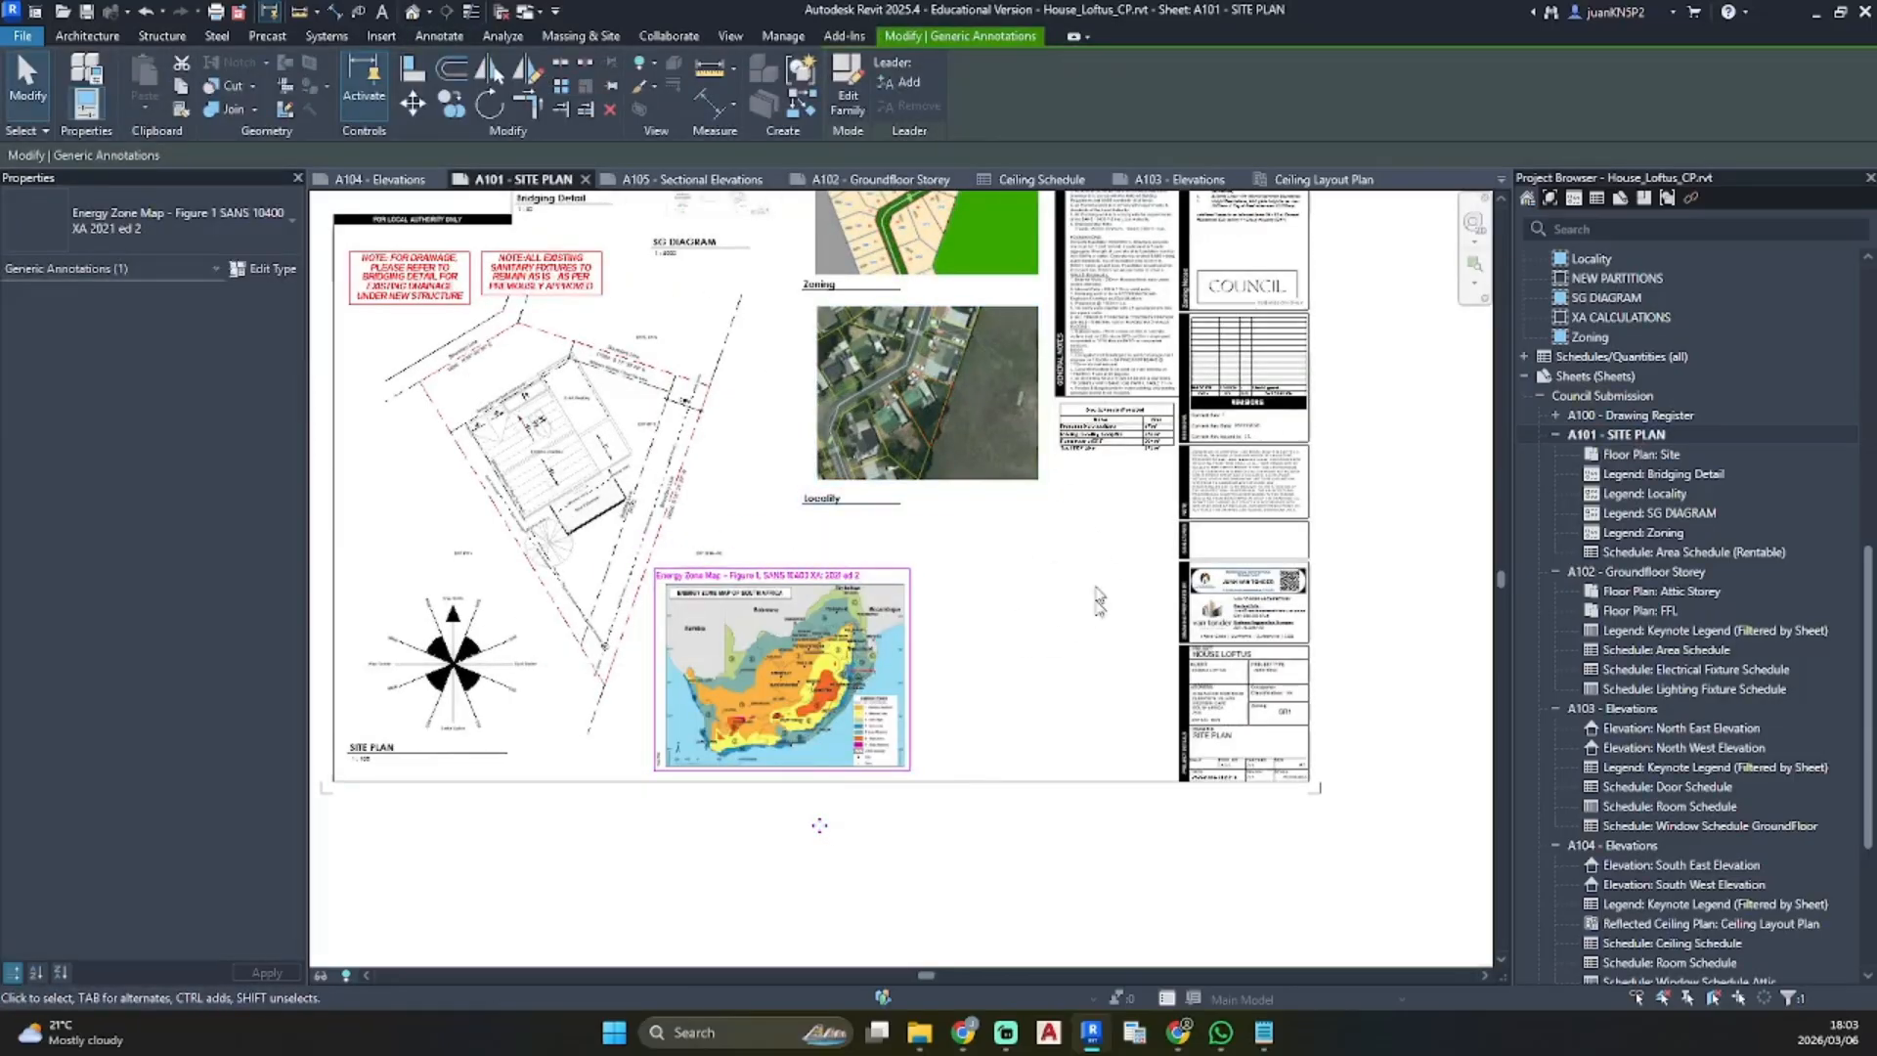
# Copy the SANS XA T8 energy table and its red note from sheet A105 and paste them onto sheet A101
pyautogui.scroll(-4, 1681, 690)
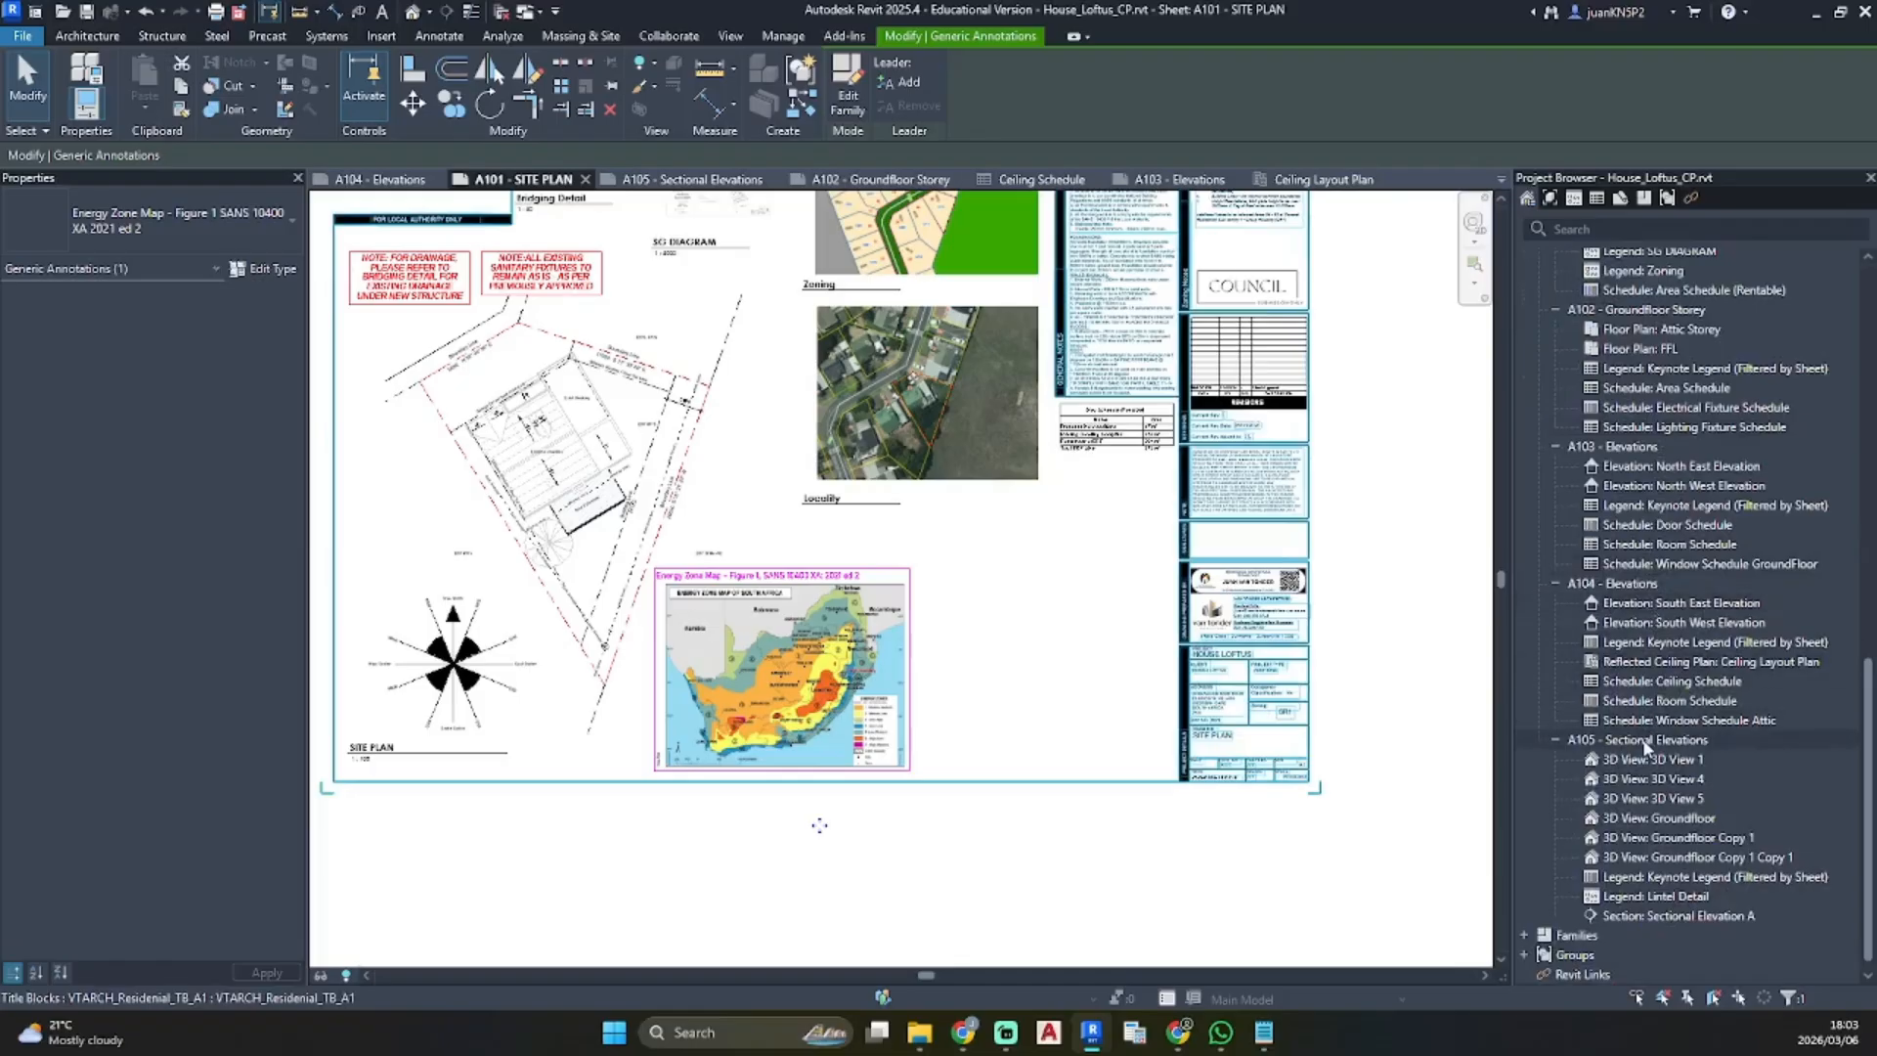
pyautogui.doubleClick(1645, 740)
pyautogui.click(1112, 790)
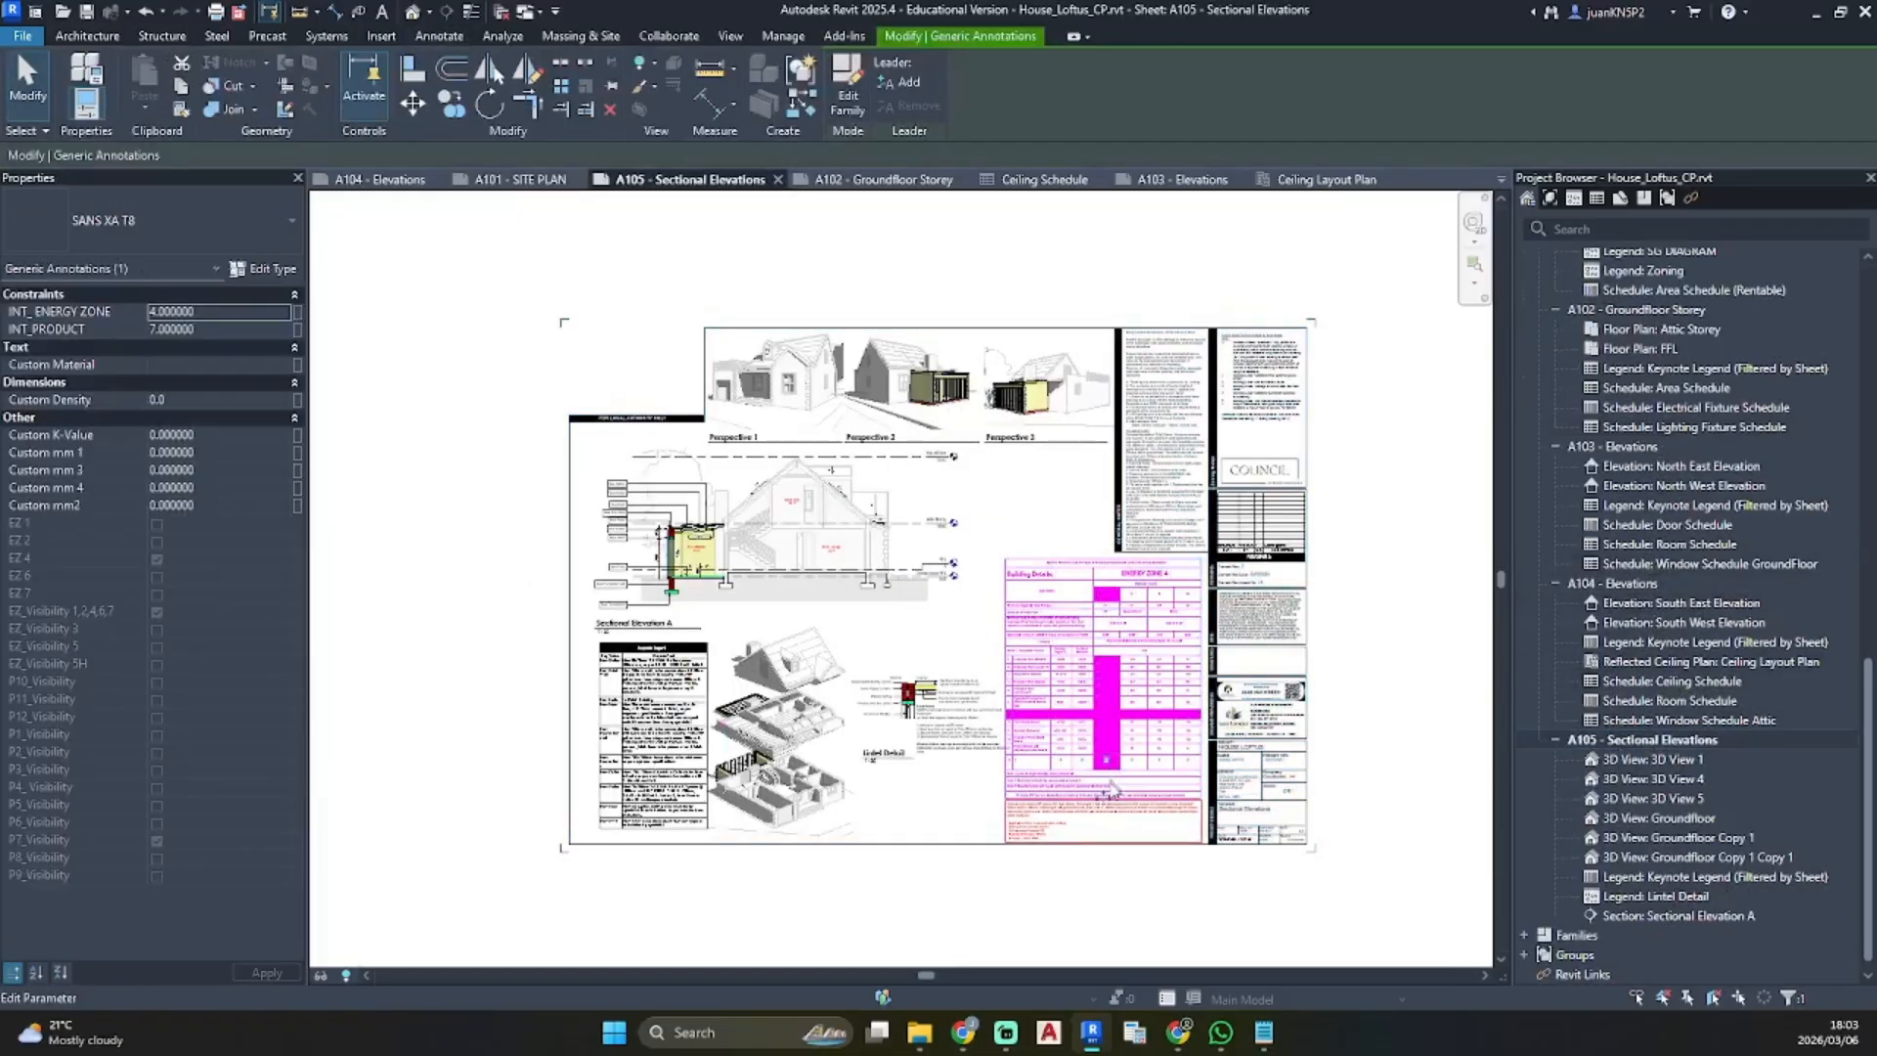
pyautogui.keyDown('ctrl'); pyautogui.click(1124, 833); pyautogui.keyUp('ctrl')
pyautogui.scroll(7, 1691, 611)
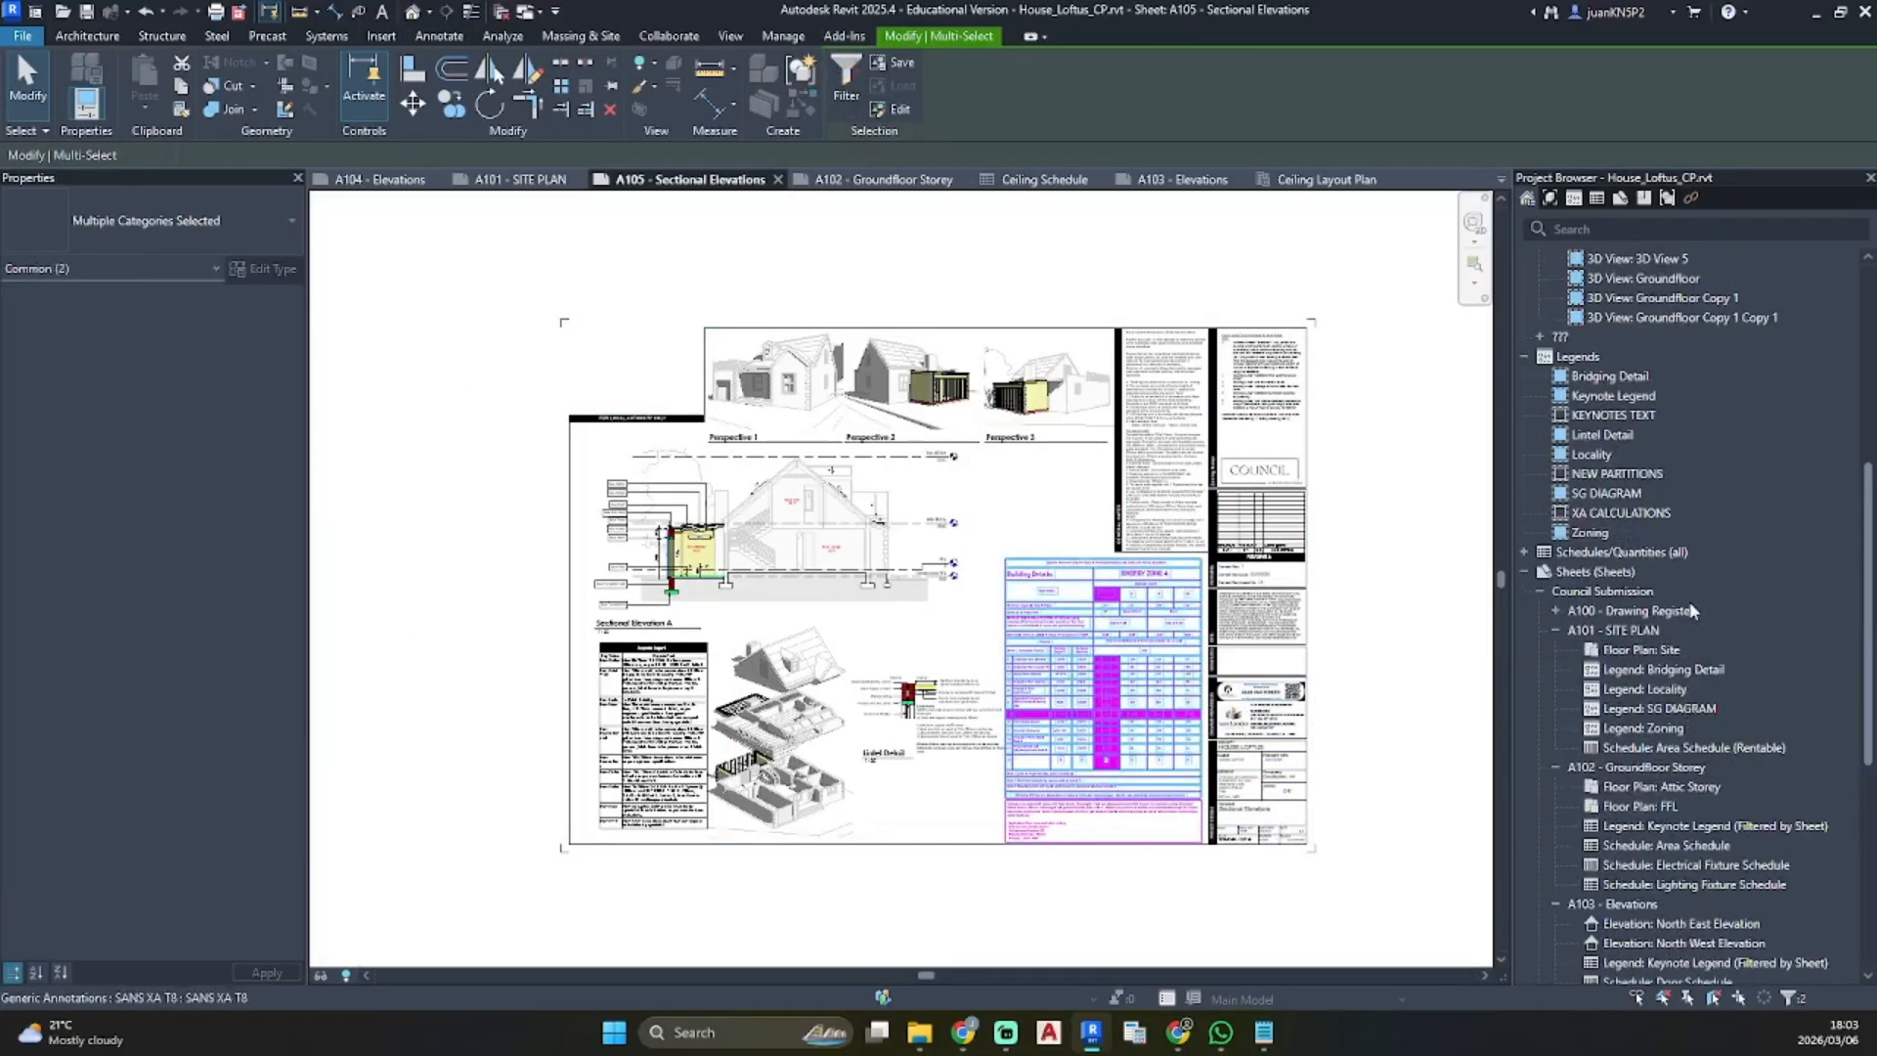
pyautogui.doubleClick(1631, 630)
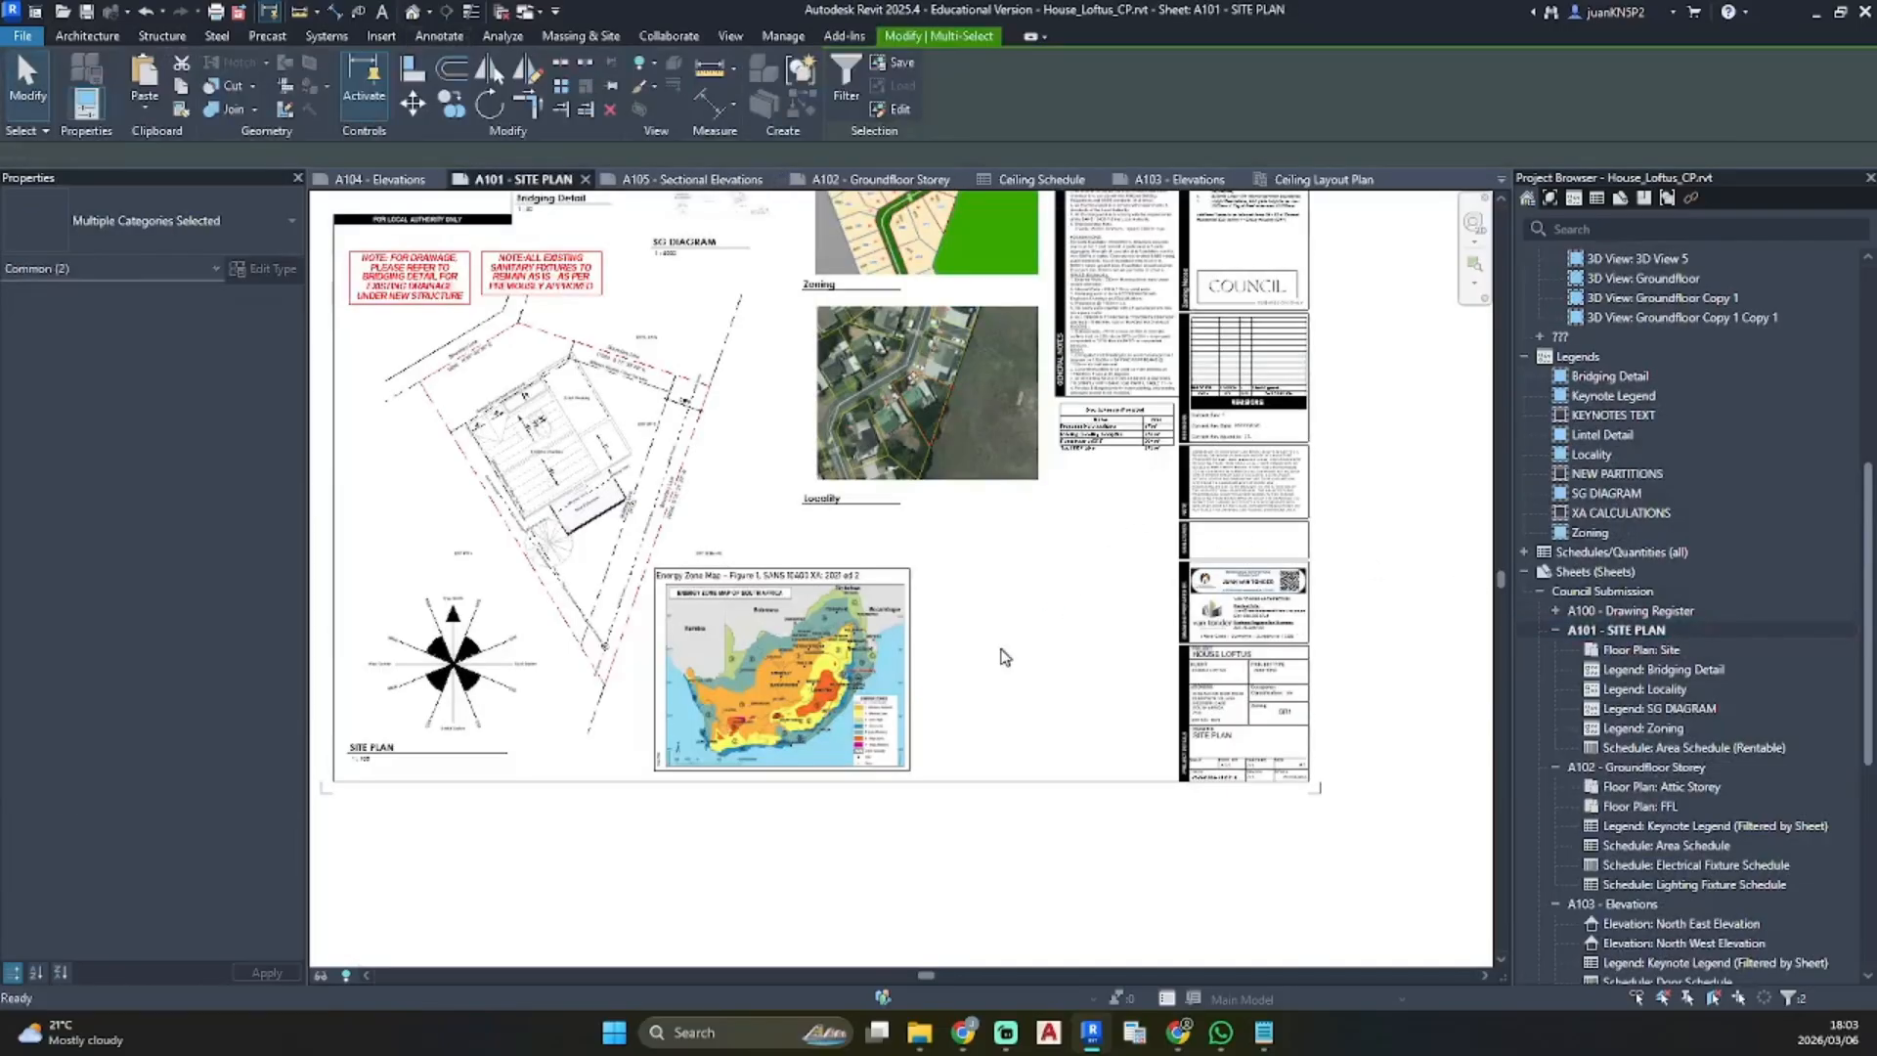
pyautogui.hotkey('ctrl', 'v')
pyautogui.click(940, 865)
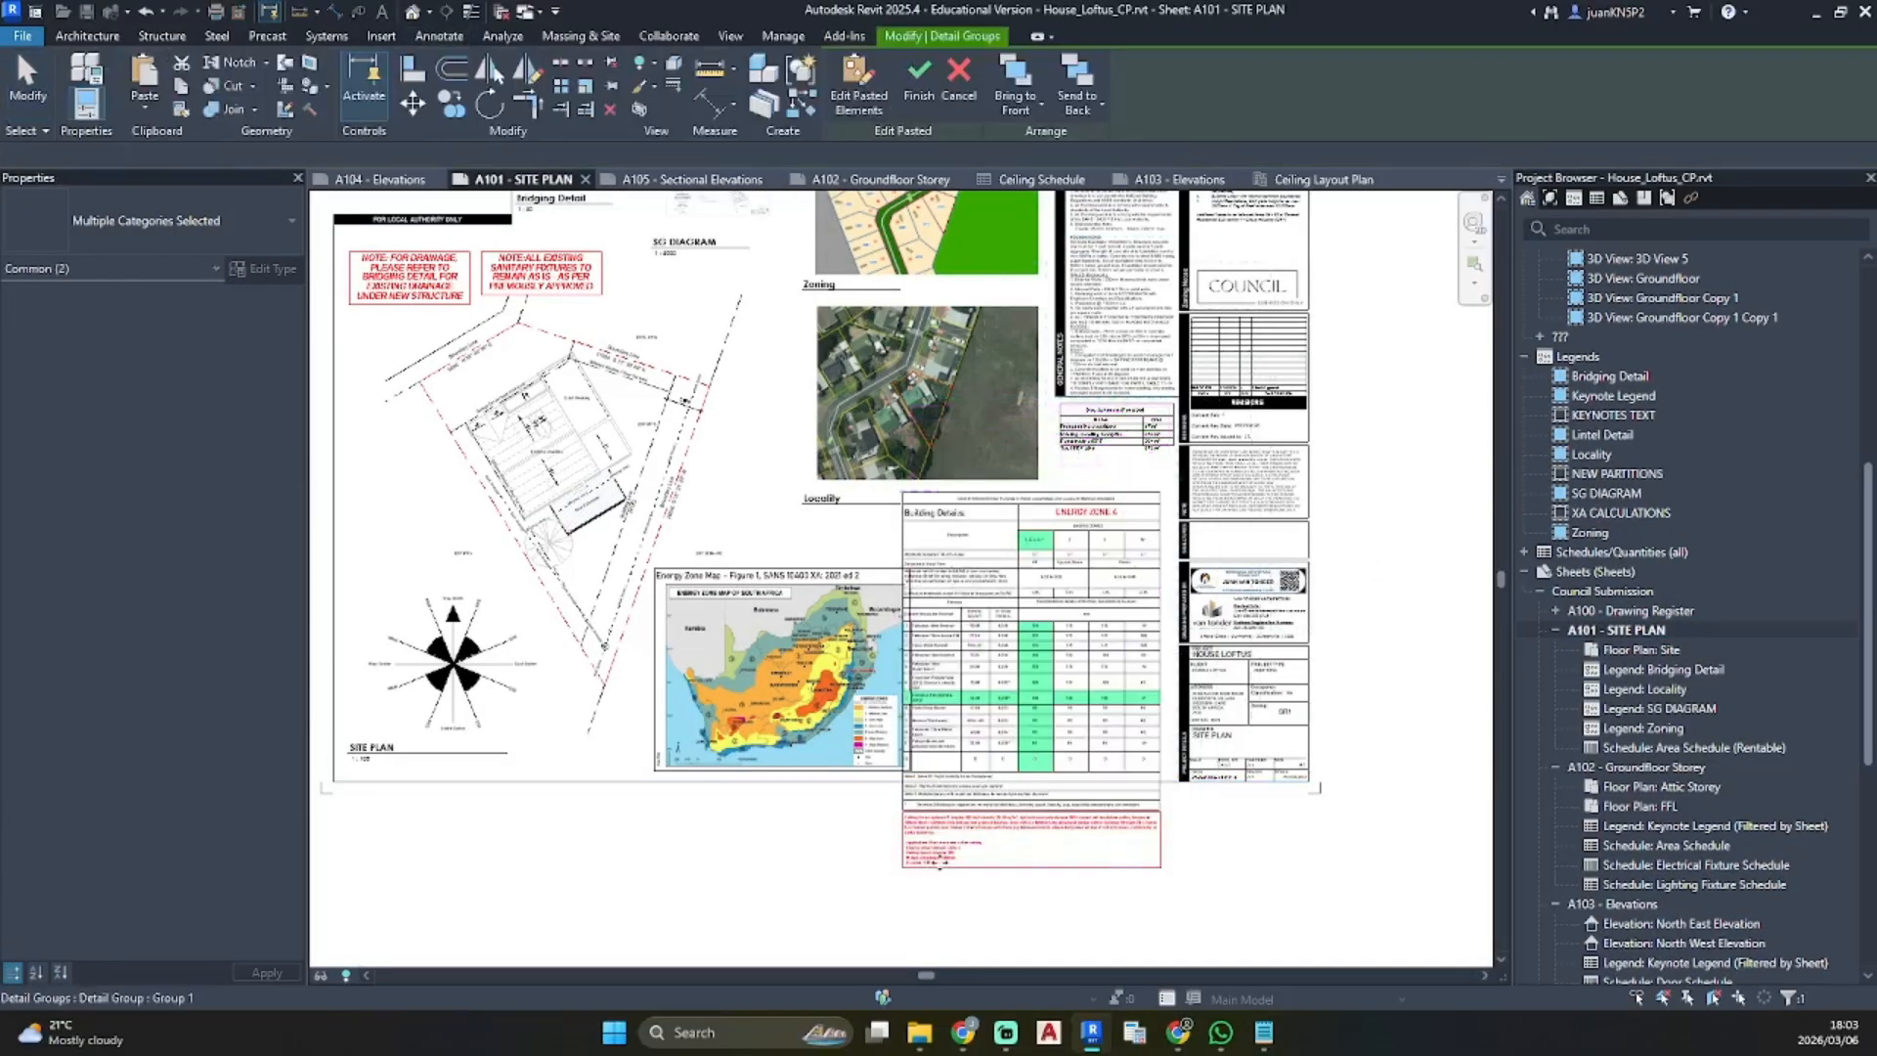
# Move the pasted SANS XA T8 table up into the space between the Energy Zone Map and the title block
pyautogui.press('Escape')
pyautogui.scroll(2, 1013, 673)
pyautogui.moveTo(1012, 658); pyautogui.dragTo(1040, 619)
pyautogui.press('Up')
pyautogui.press('Up')
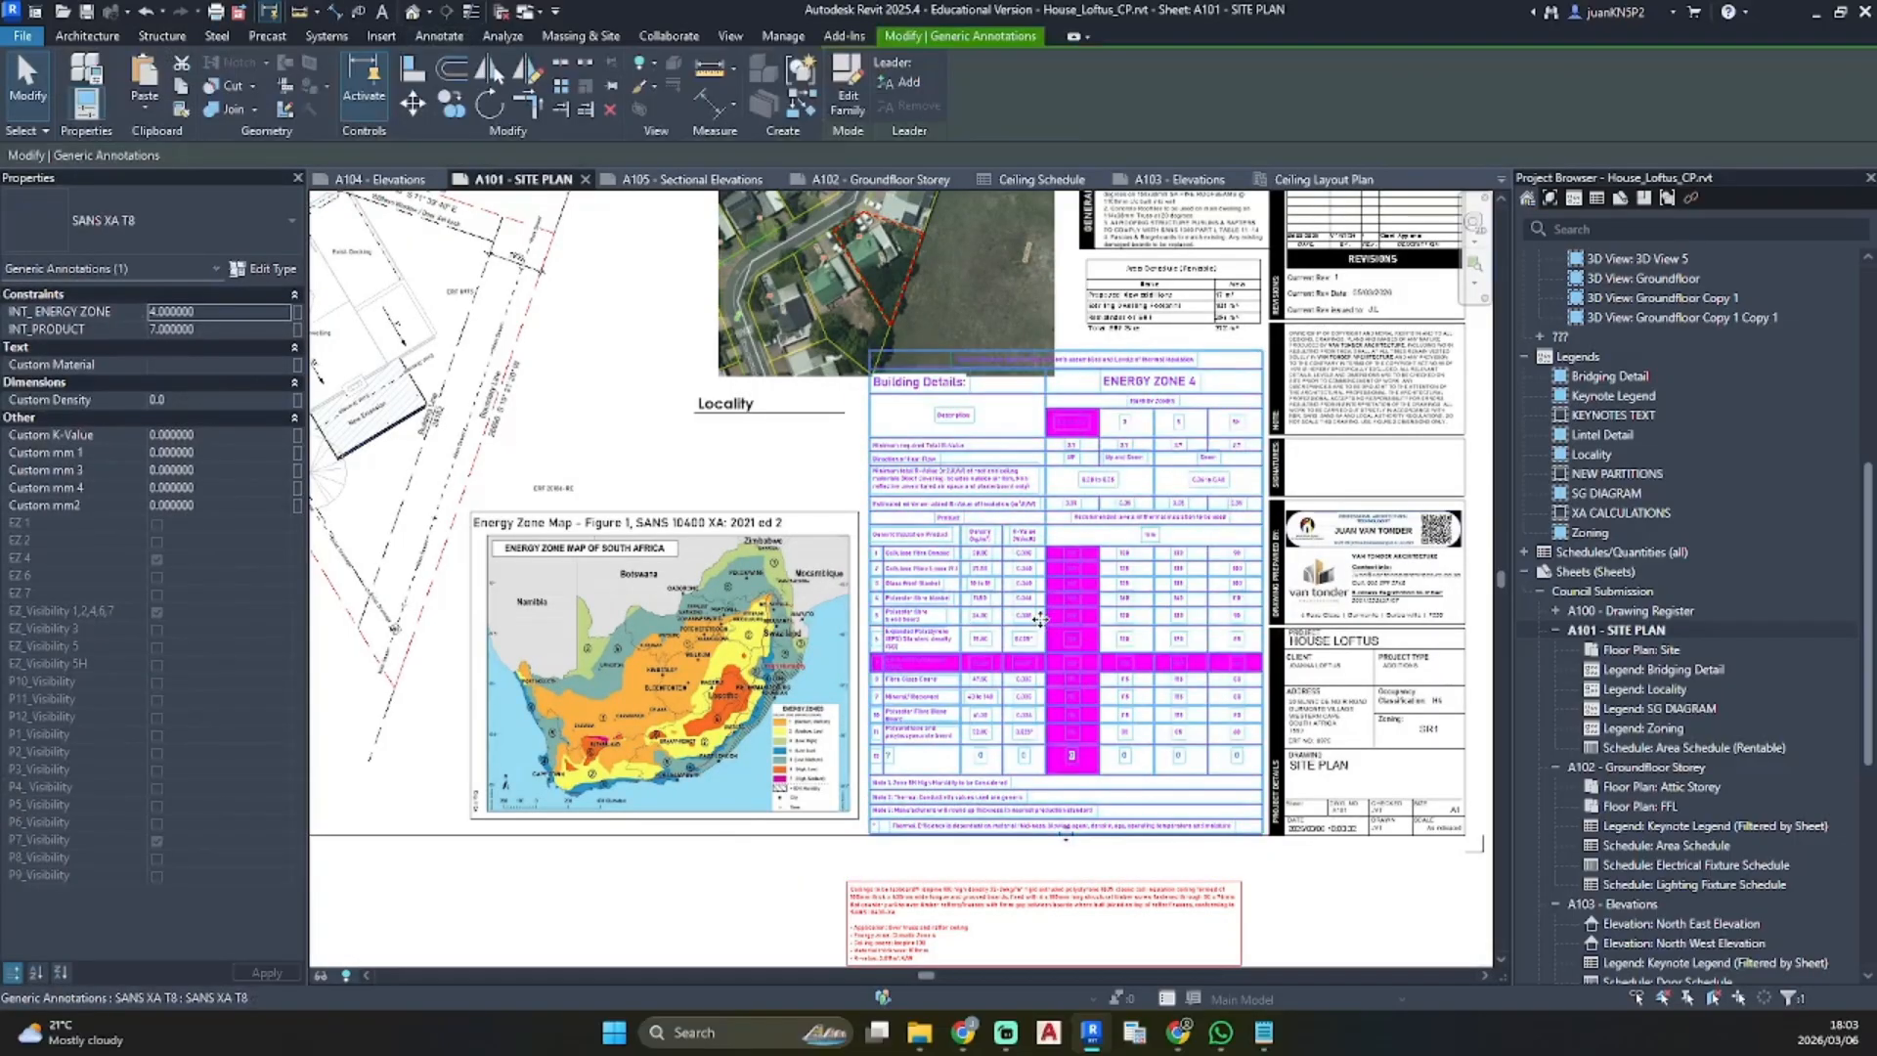
# Move the Locality viewport sideways towards the site plan, away from the area schedule
pyautogui.scroll(-3, 802, 412)
pyautogui.moveTo(801, 412); pyautogui.dragTo(837, 593, button='middle')
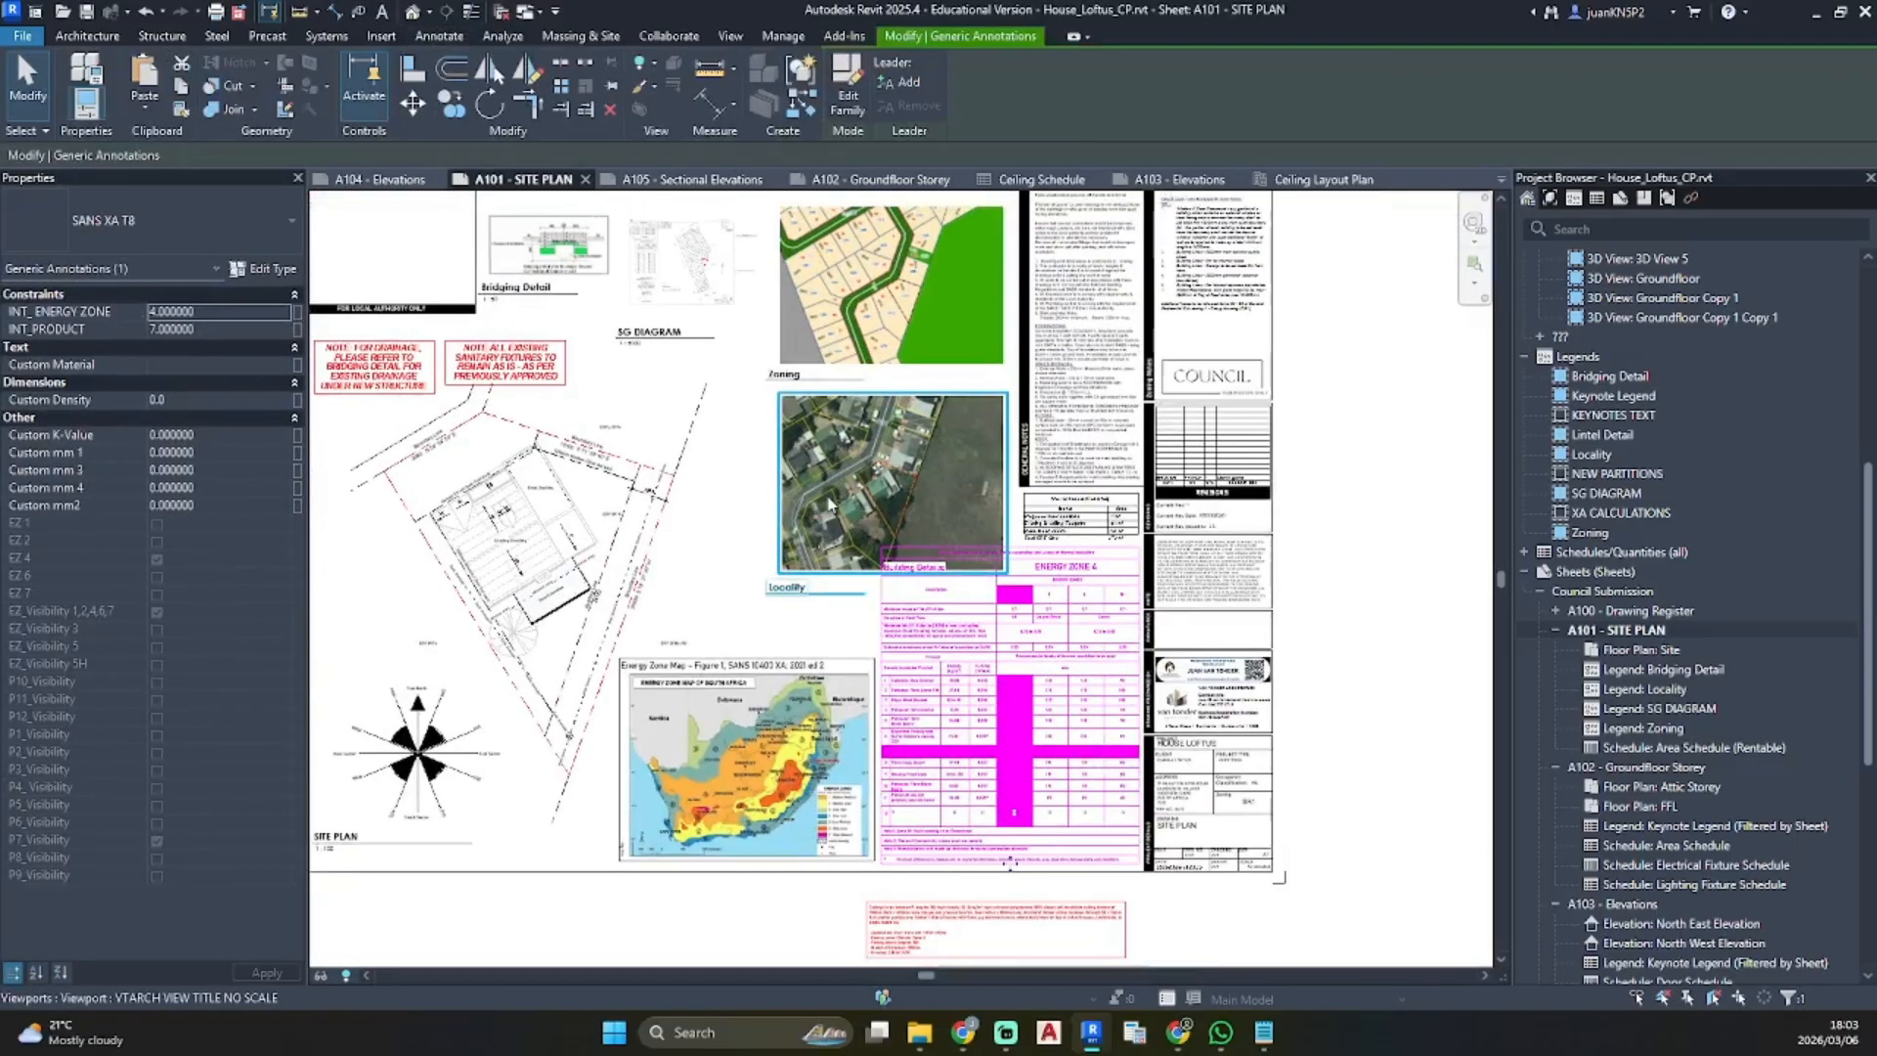
pyautogui.moveTo(831, 501); pyautogui.dragTo(775, 499)
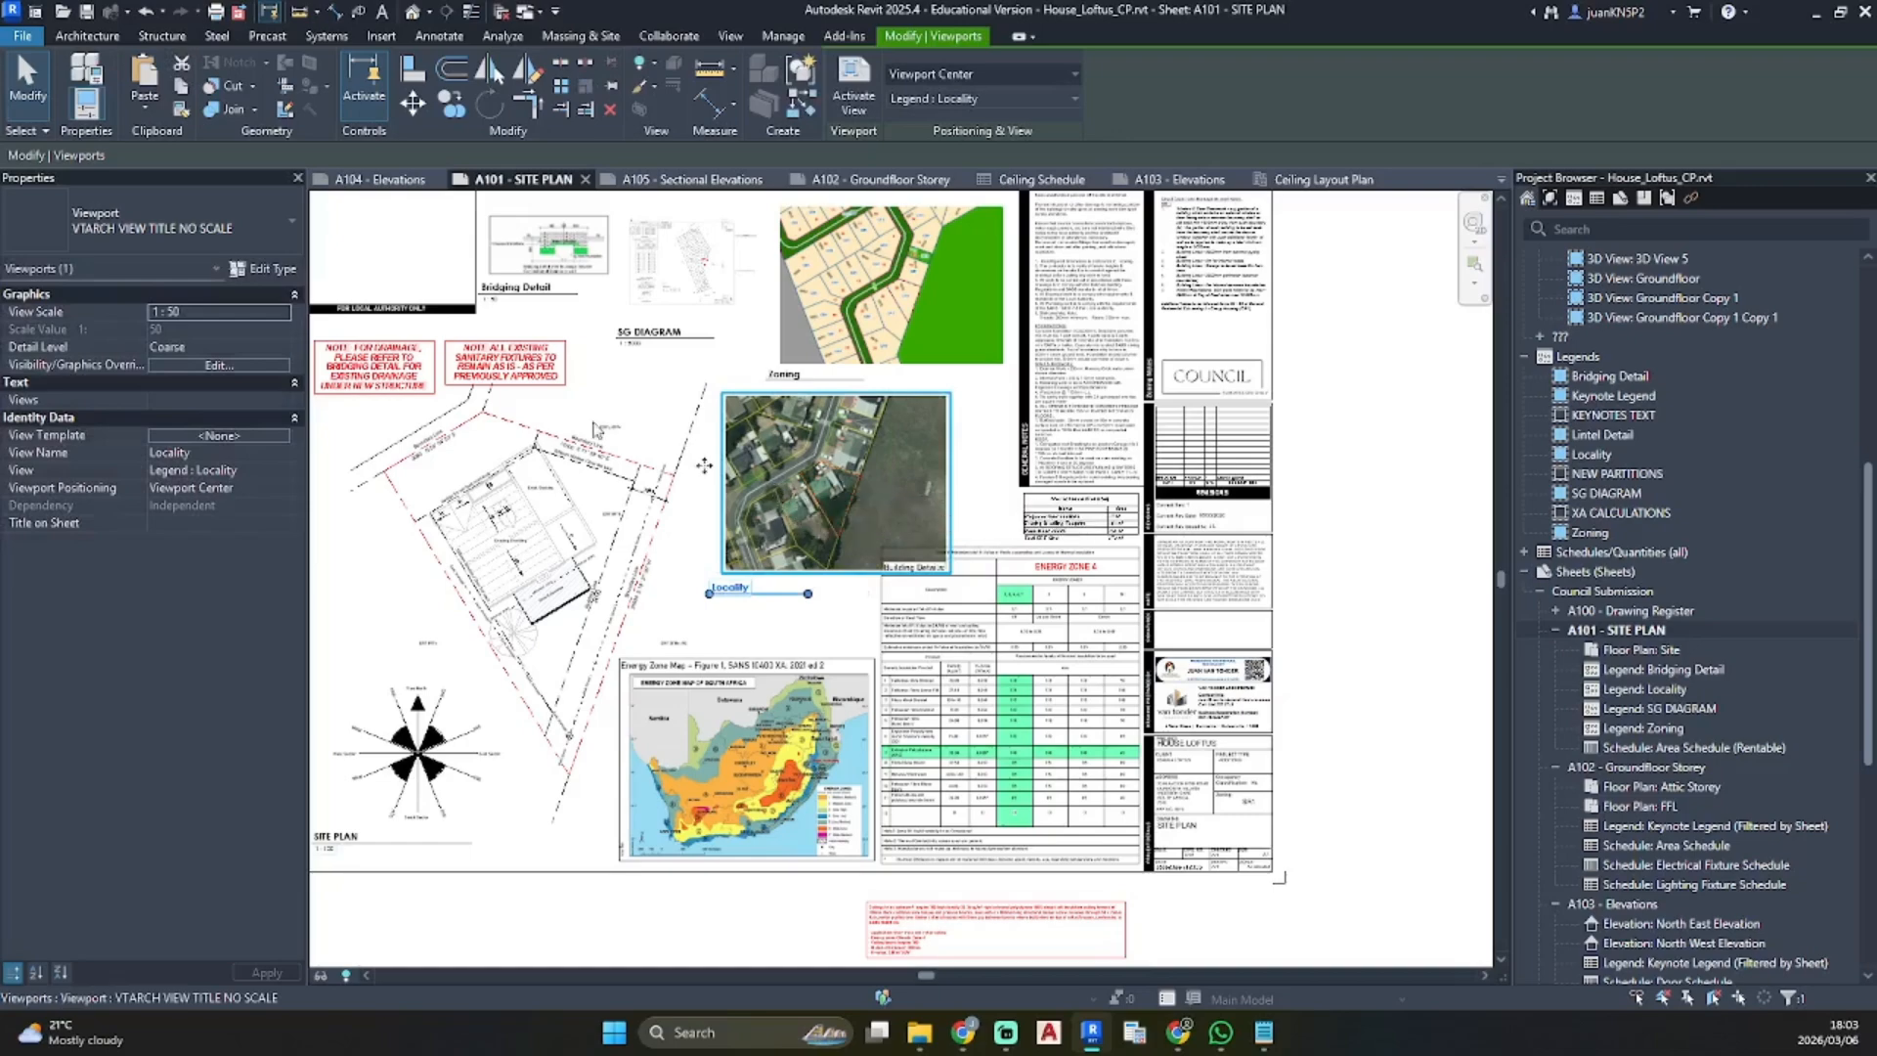
# Try a 1:25 scale for the Locality viewport and return it to 1:50
pyautogui.click(282, 312)
pyautogui.click(178, 388)
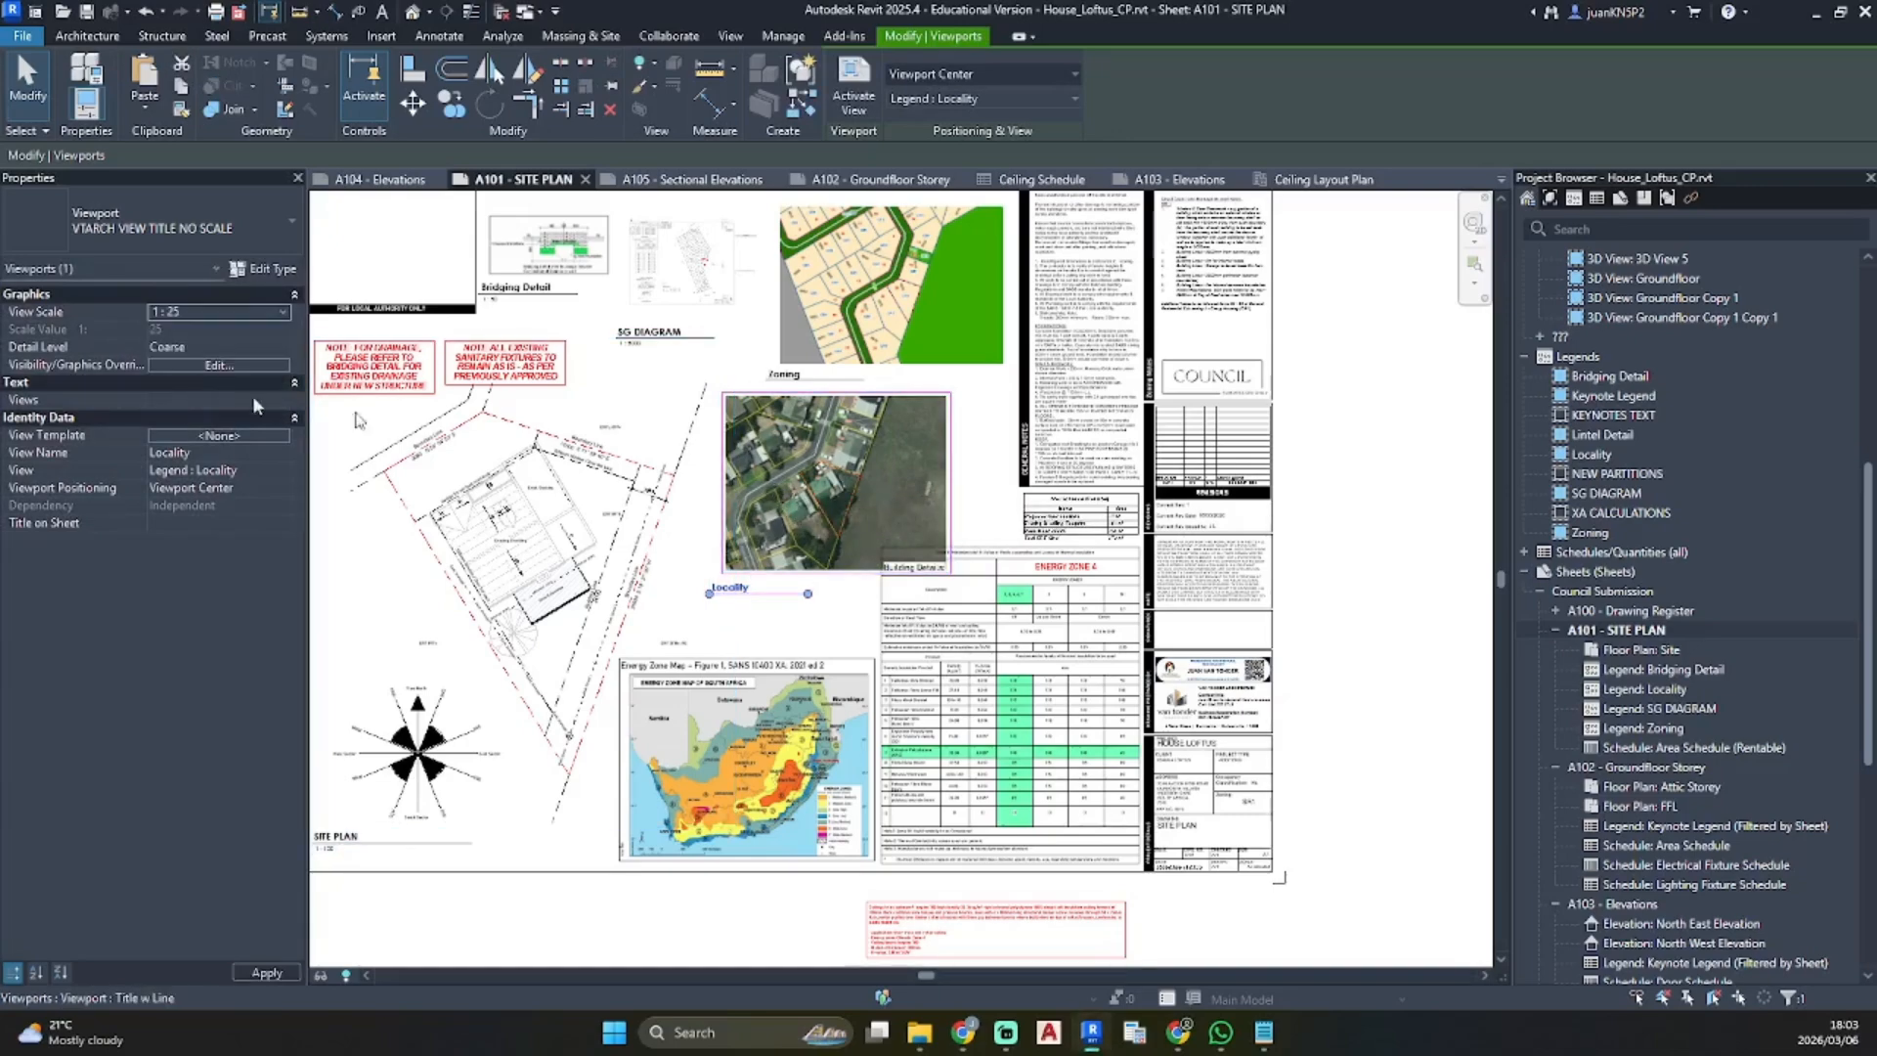
pyautogui.click(276, 312)
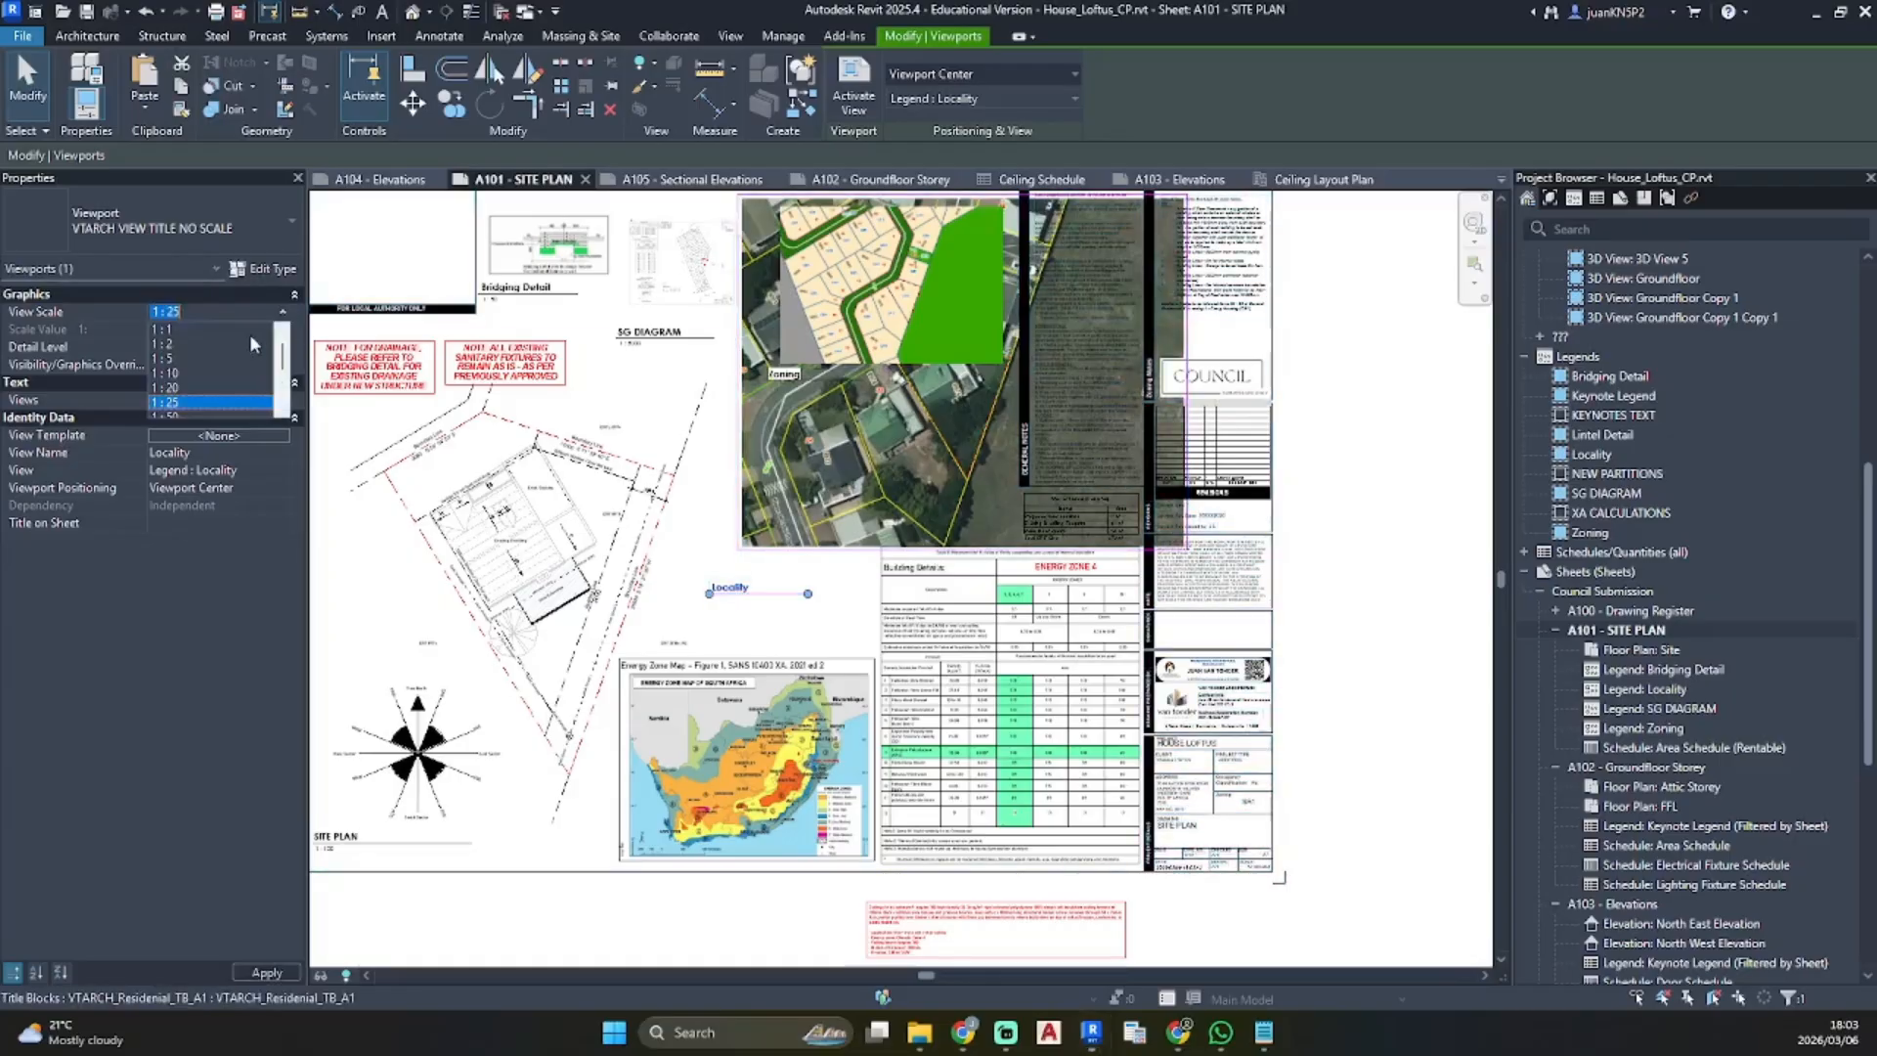
pyautogui.click(179, 330)
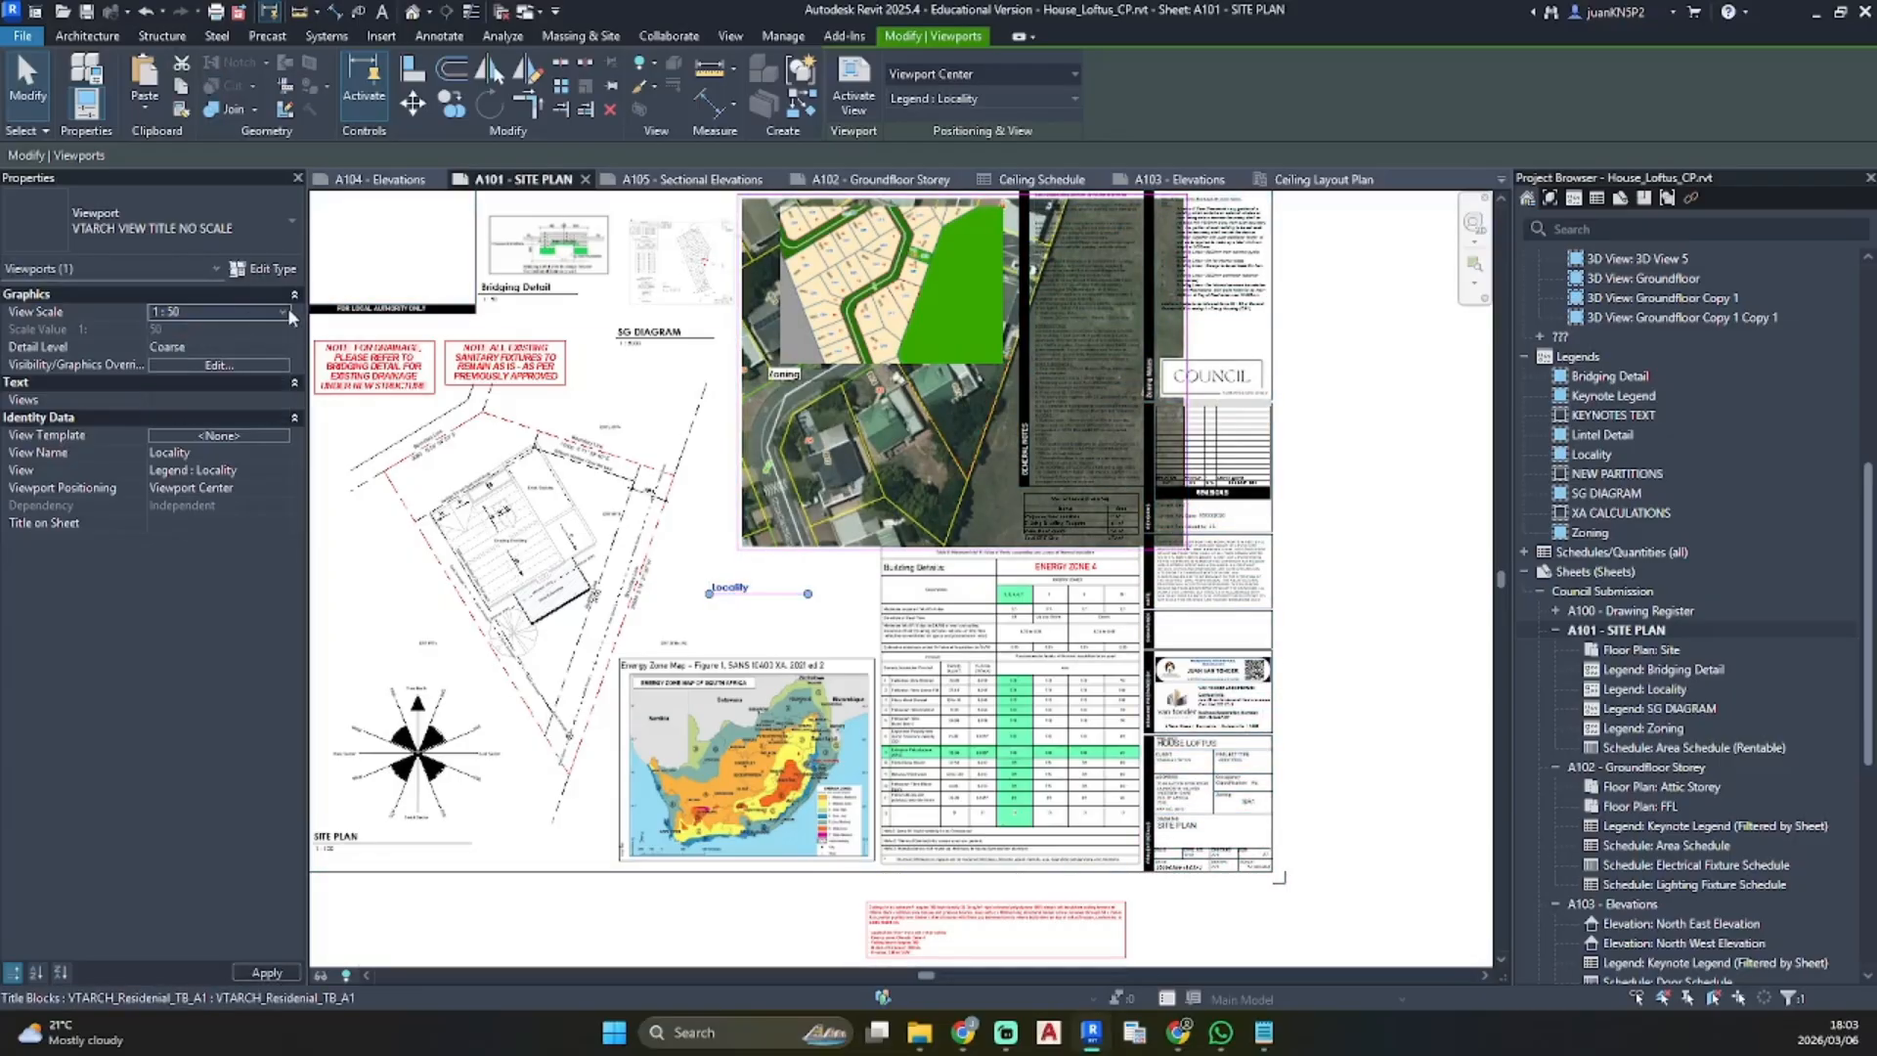
# Give the Locality viewport a custom scale of 1:75 and move it directly below the Zoning map
pyautogui.click(283, 312)
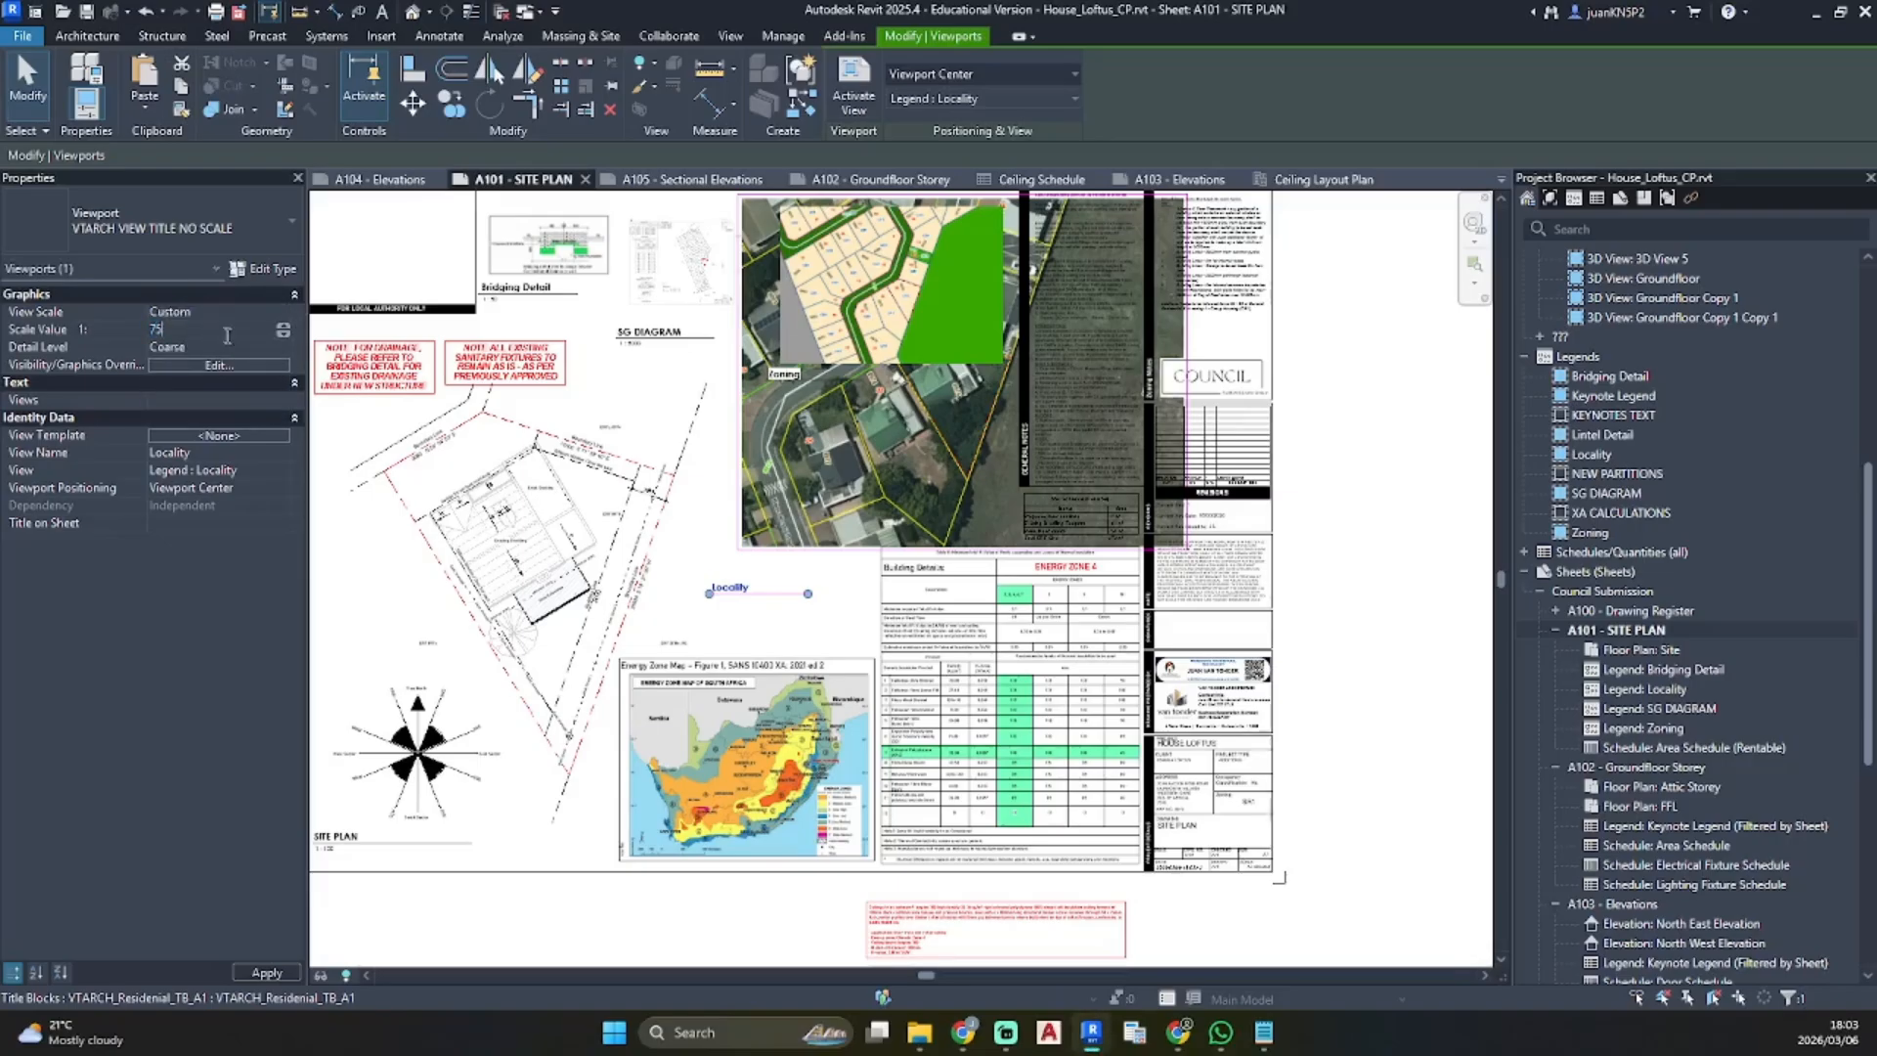
pyautogui.moveTo(837, 503)
pyautogui.mouseDown()
pyautogui.moveTo(879, 455)
pyautogui.moveTo(934, 435)
pyautogui.moveTo(884, 440)
pyautogui.mouseUp()
pyautogui.click(827, 604)
pyautogui.click(774, 731)
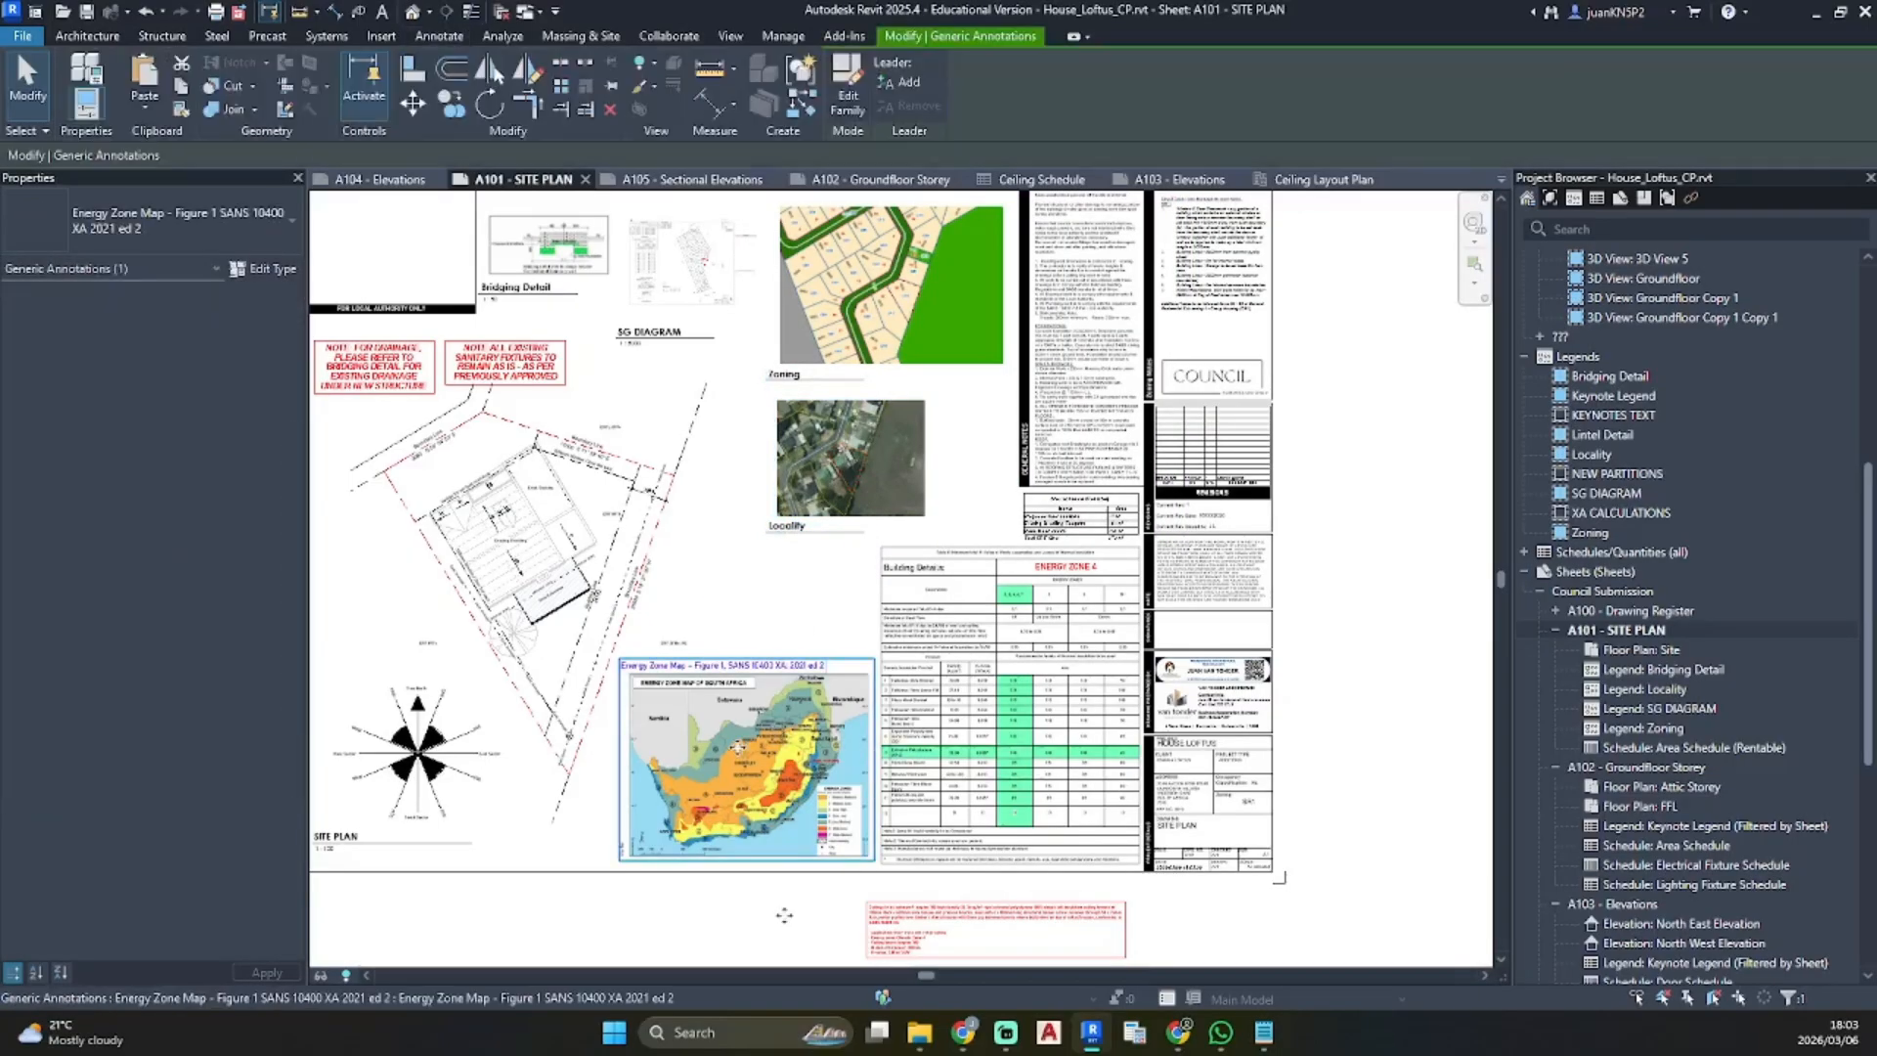
pyautogui.scroll(3, 964, 767)
pyautogui.doubleClick(1082, 462)
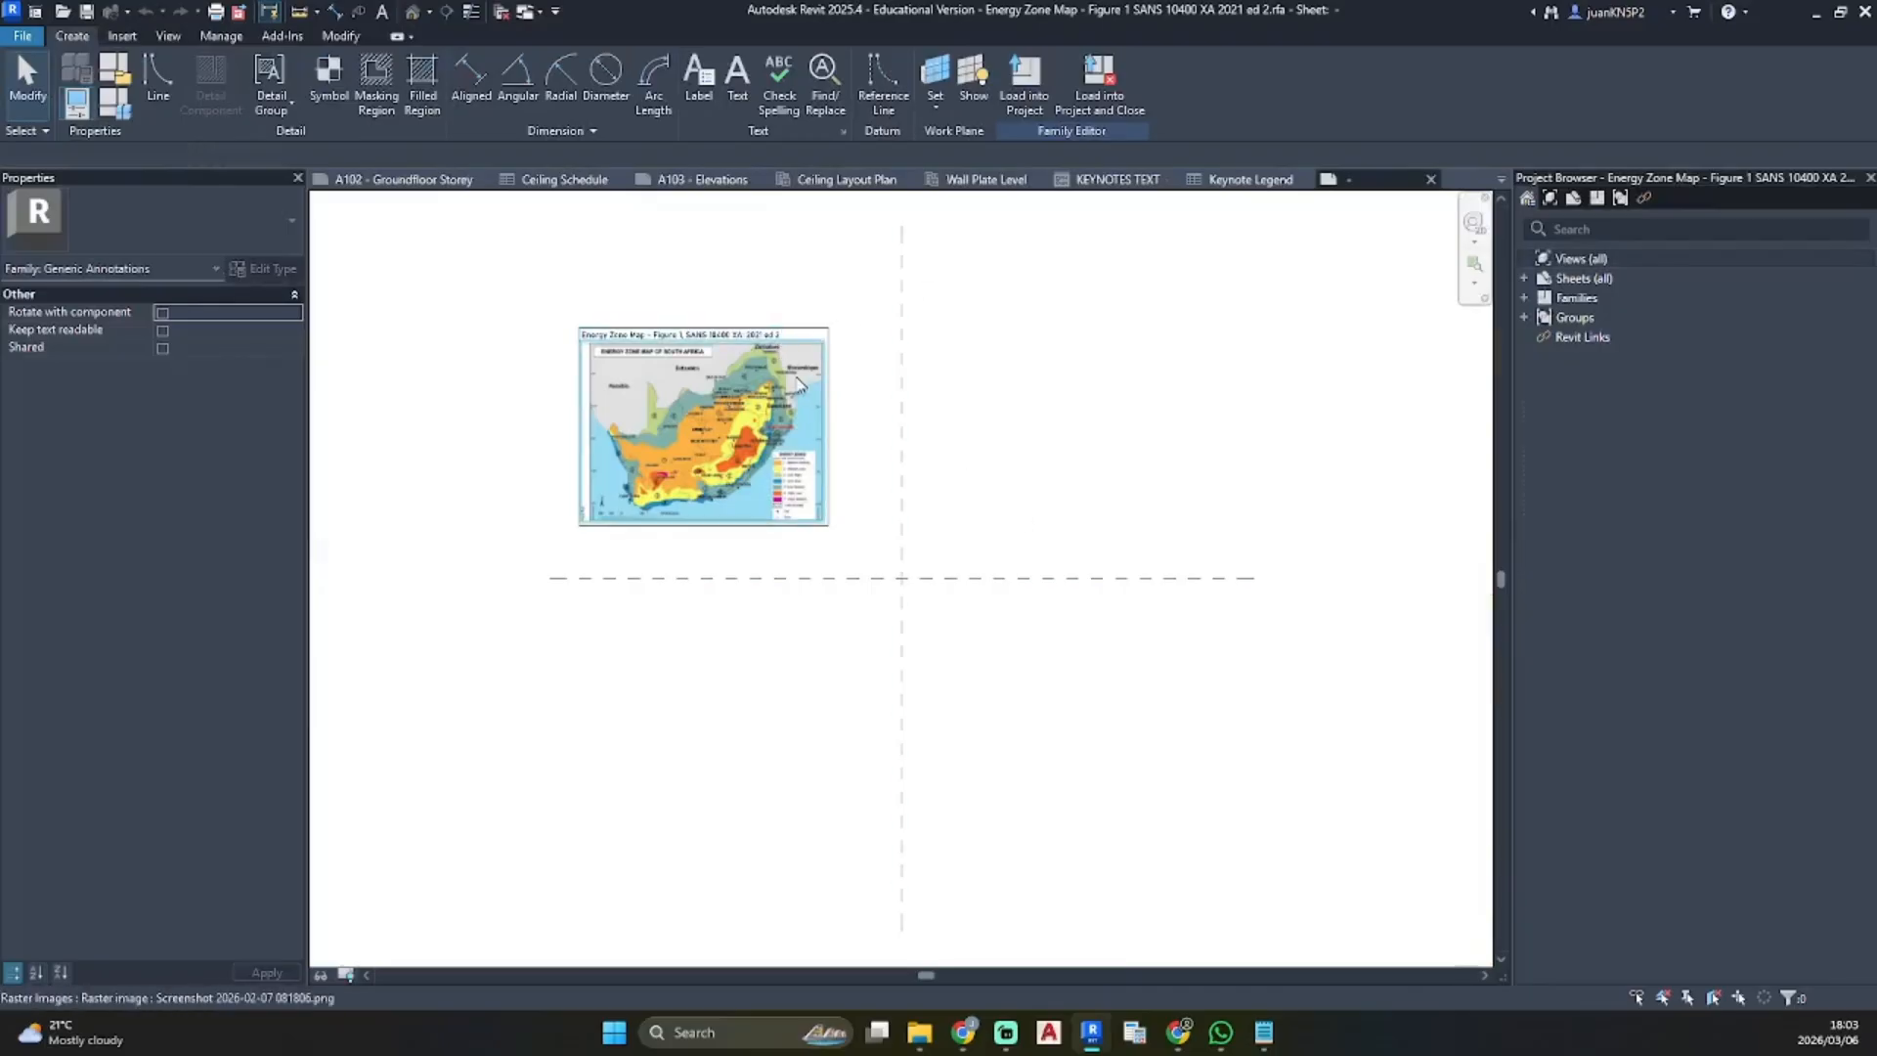
pyautogui.click(1431, 181)
pyautogui.click(978, 526)
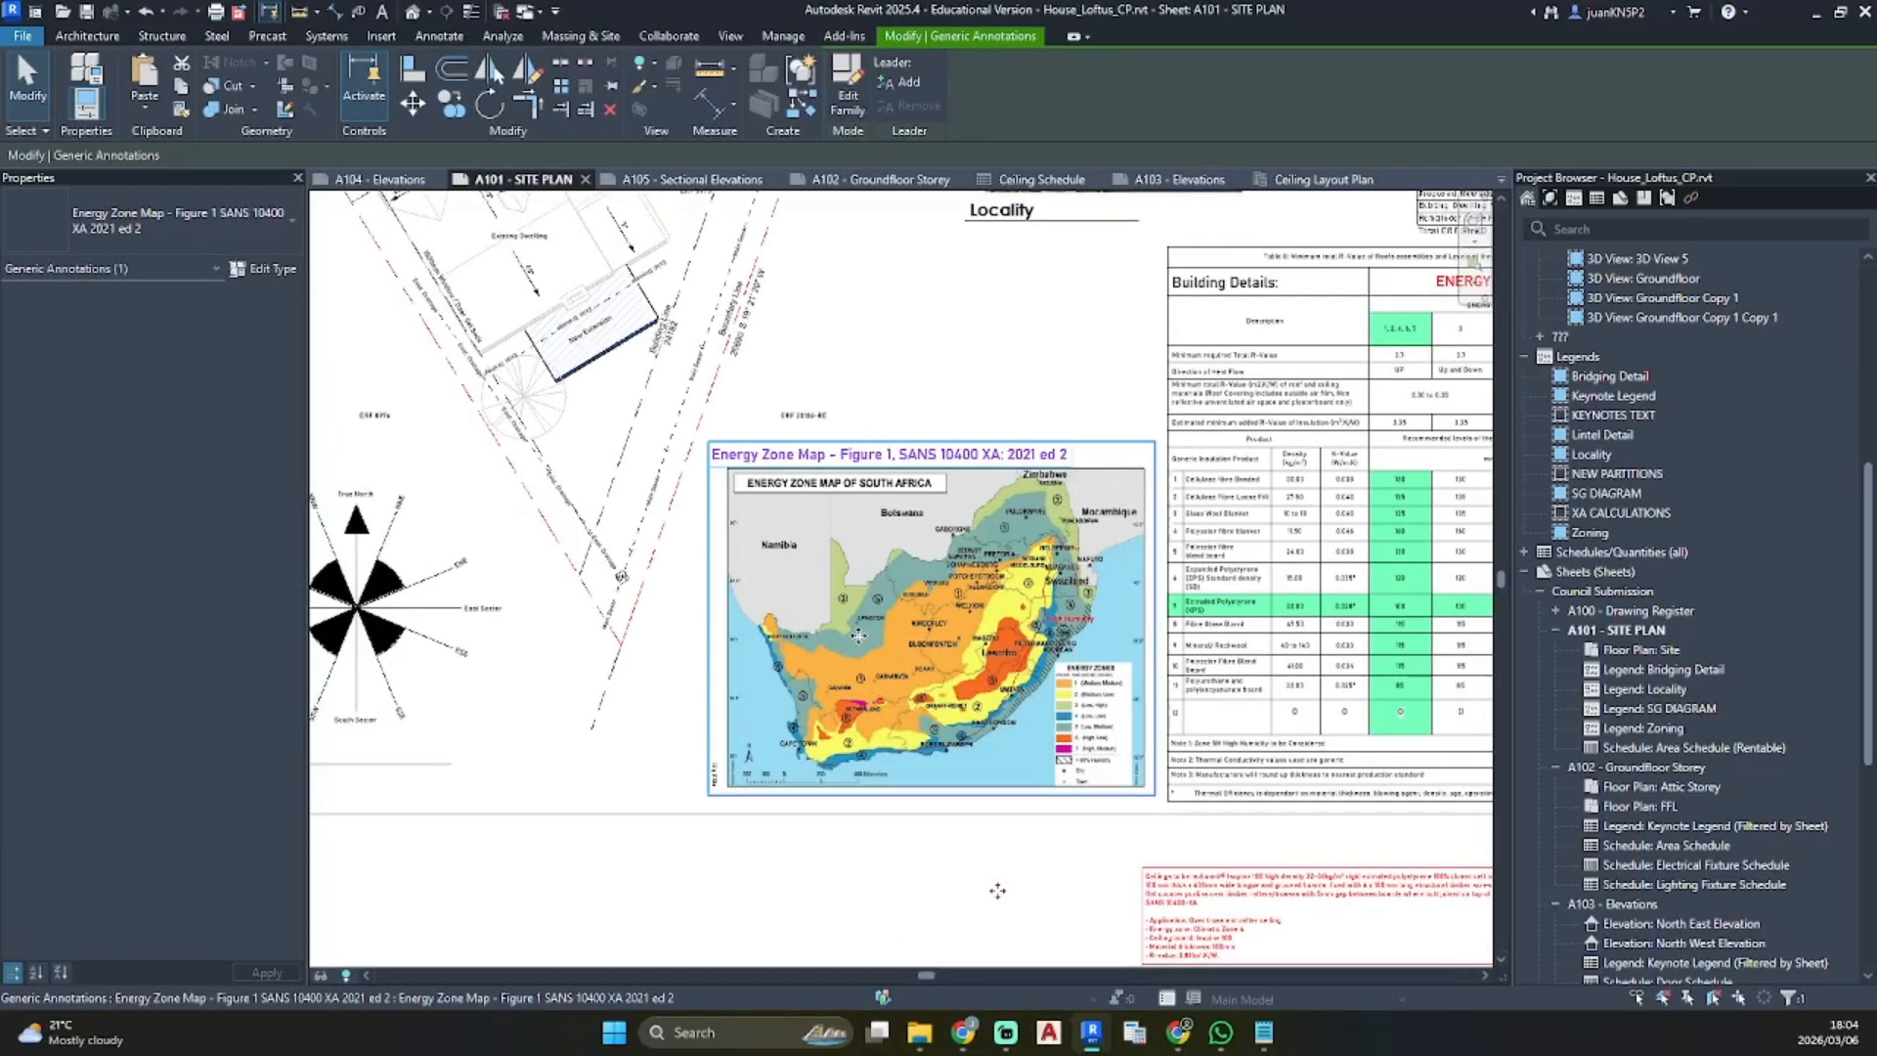
pyautogui.click(840, 865)
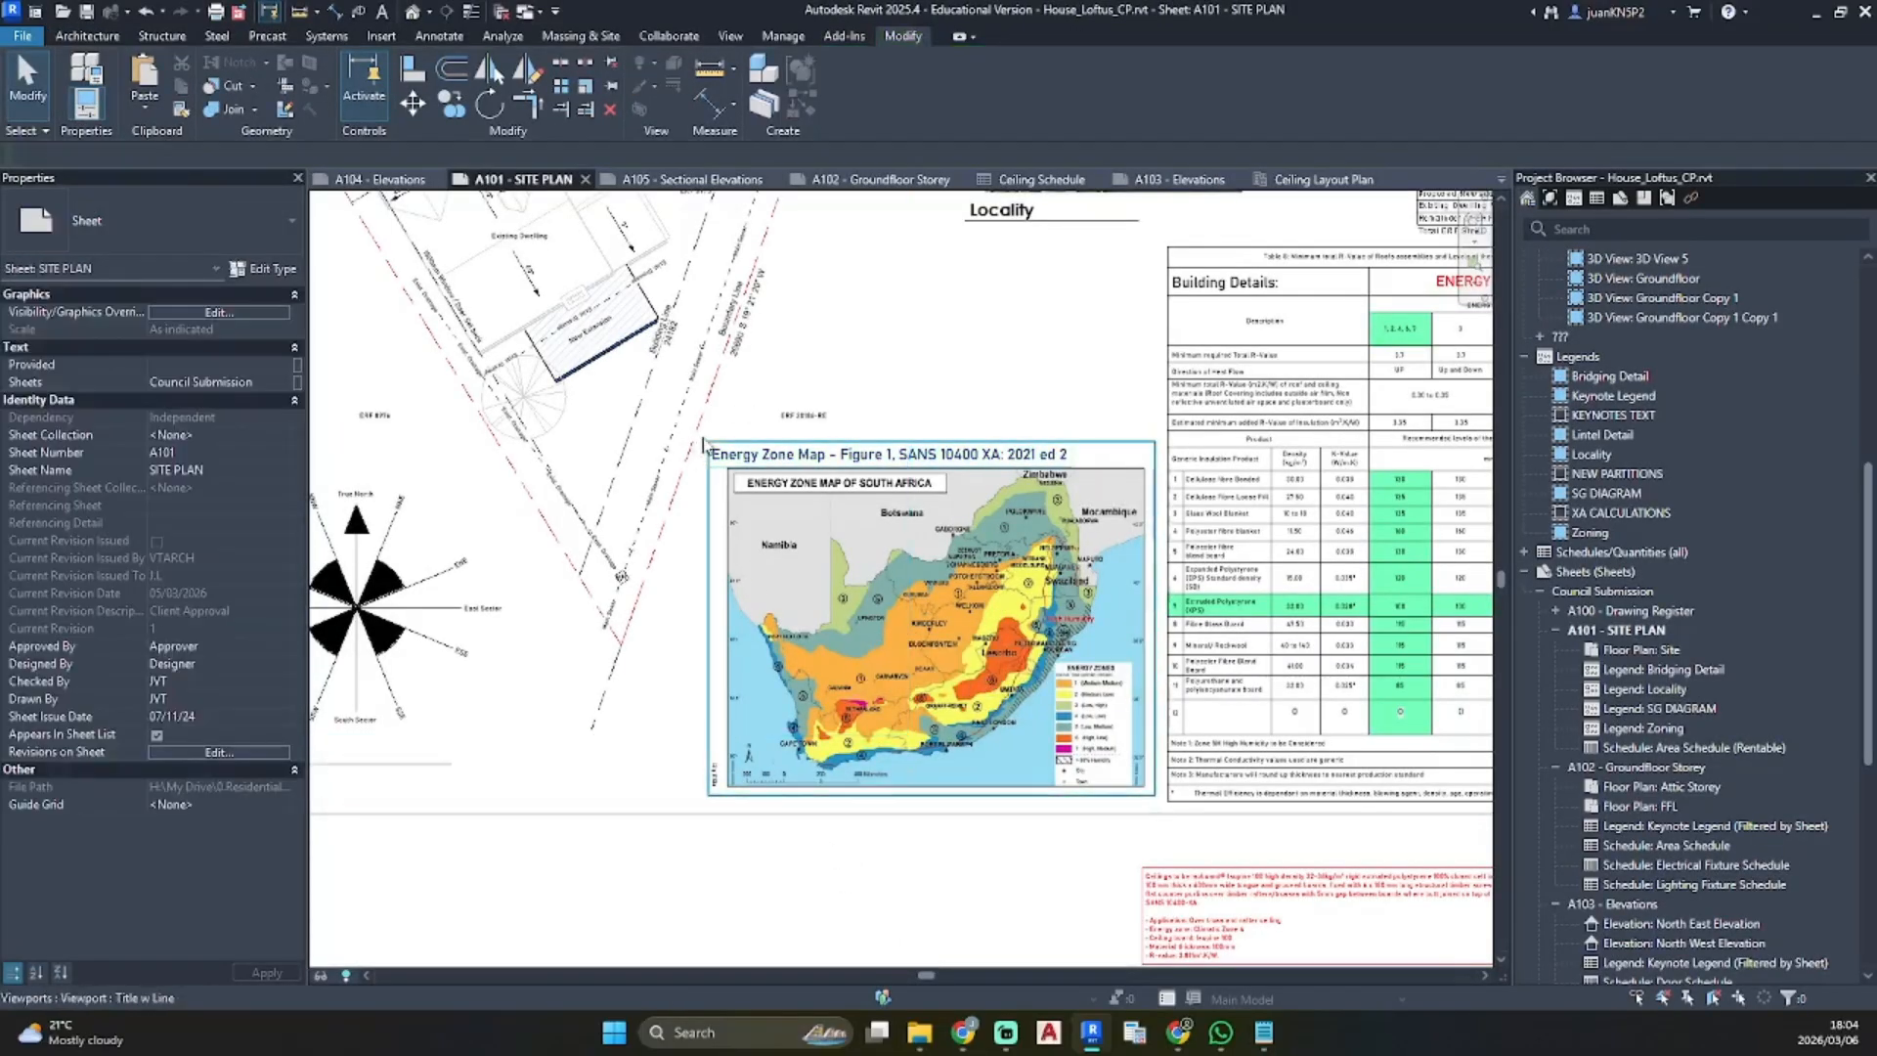
# Move the red ceiling insulation note from below the sheet up near the Locality map and narrow its text box
pyautogui.scroll(-2, 684, 568)
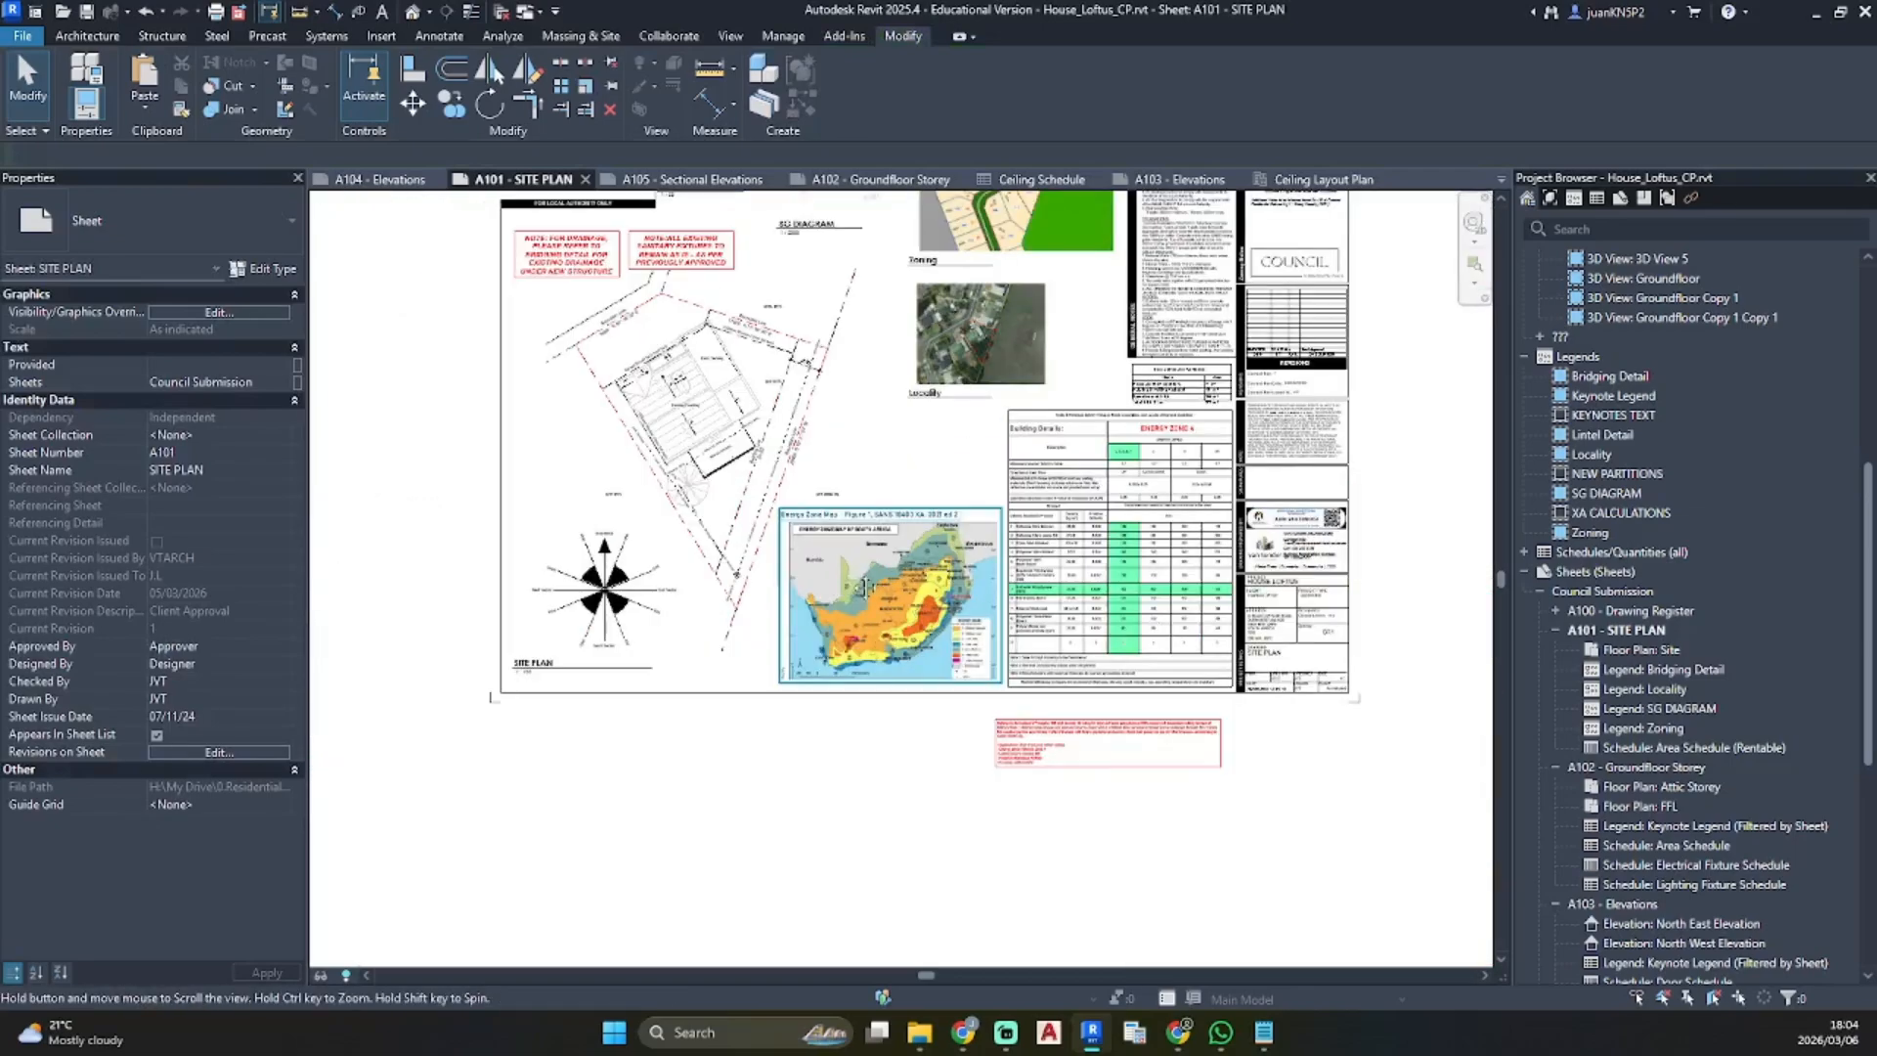
pyautogui.moveTo(953, 743); pyautogui.dragTo(817, 437)
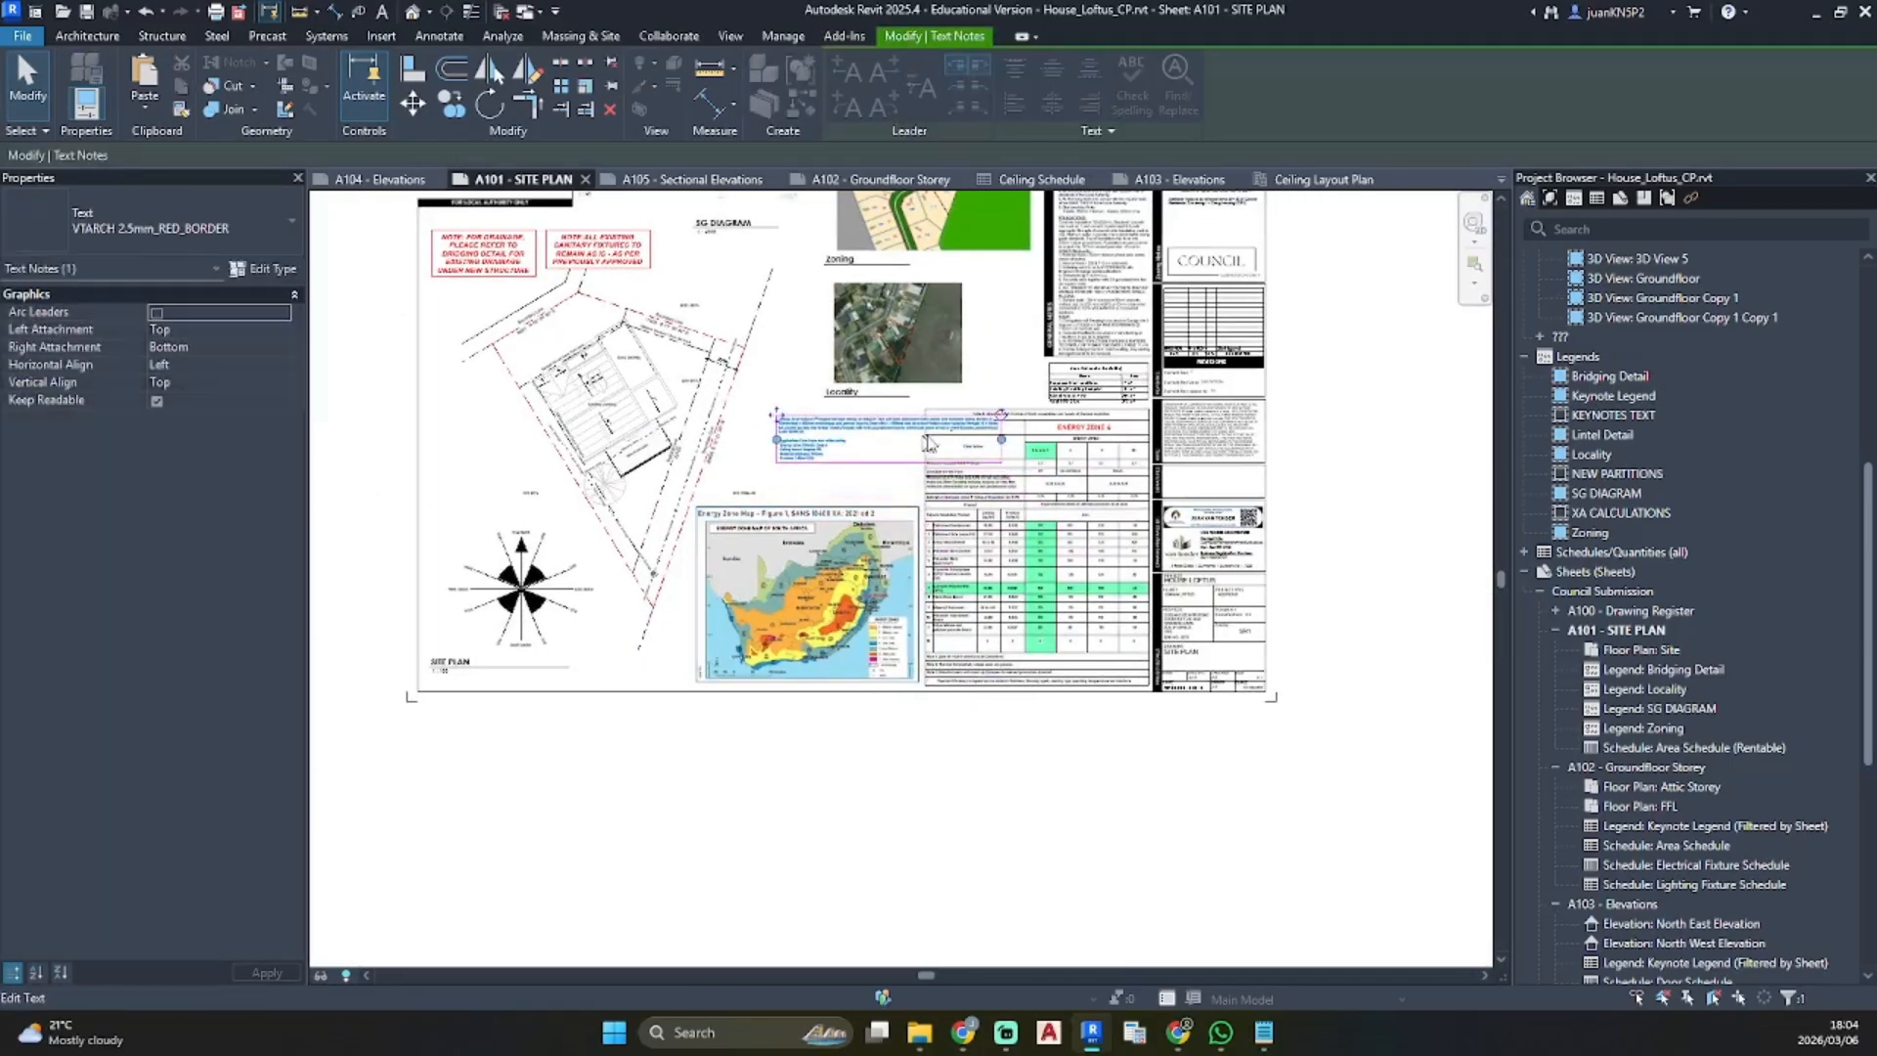
pyautogui.scroll(3, 991, 437)
pyautogui.moveTo(1060, 443); pyautogui.dragTo(773, 430)
# Position the narrowed red note in the gap between the Locality title and the Energy Zone Map, beside the energy table
pyautogui.moveTo(541, 391); pyautogui.dragTo(963, 255)
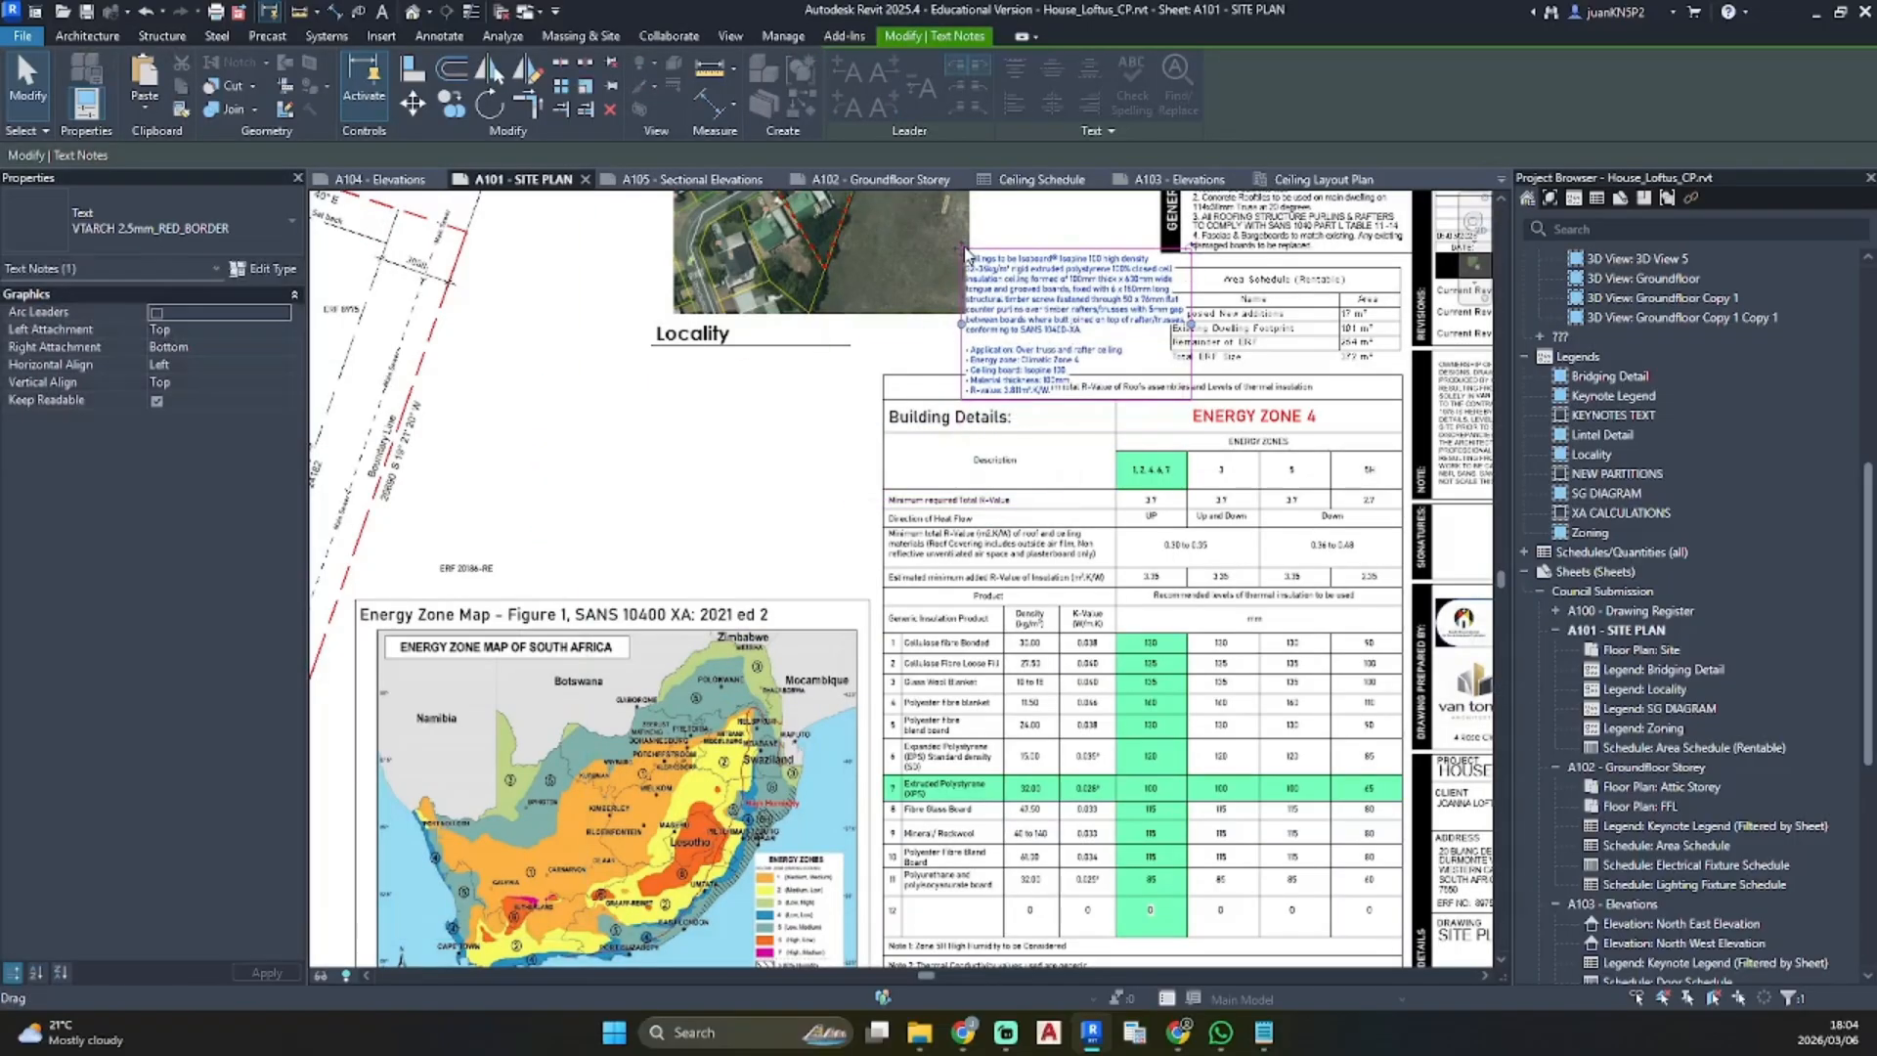
pyautogui.moveTo(962, 257); pyautogui.dragTo(959, 370, button='middle')
pyautogui.scroll(2, 757, 510)
pyautogui.scroll(-2, 756, 511)
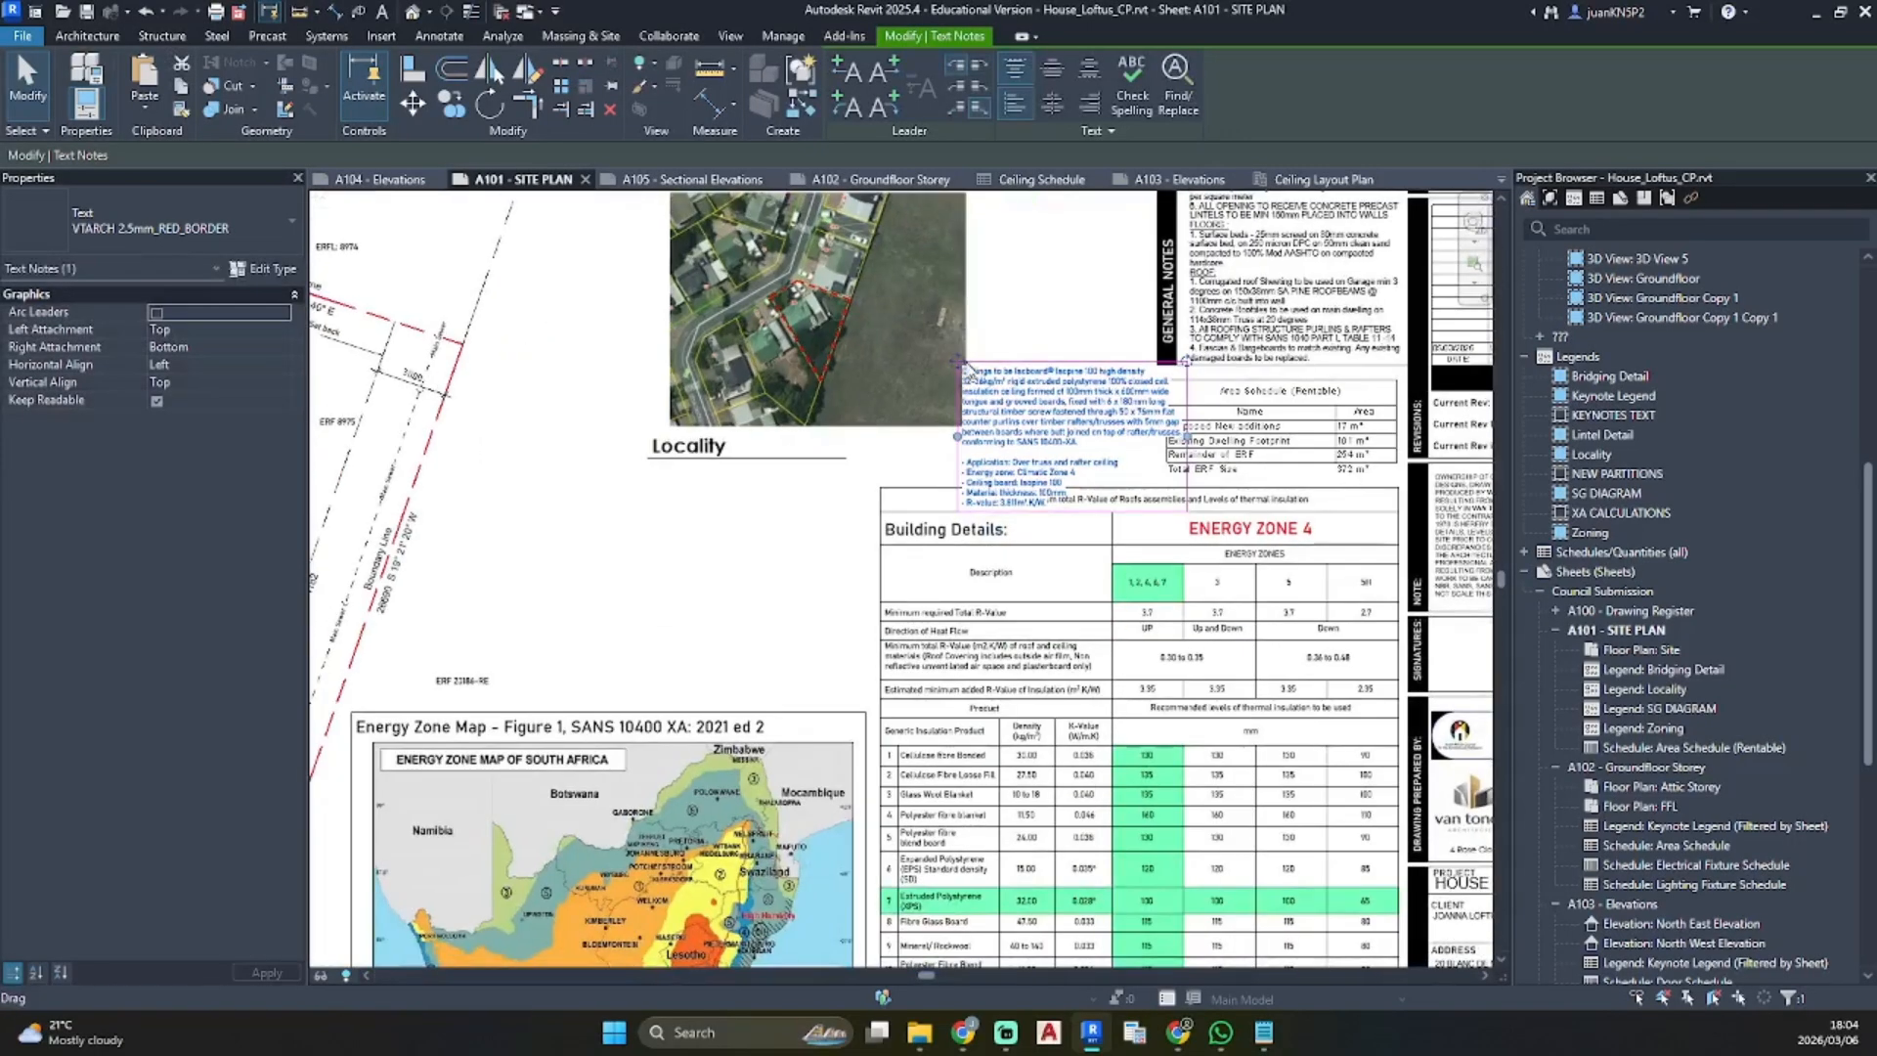
pyautogui.moveTo(961, 364); pyautogui.dragTo(642, 485)
pyautogui.scroll(5, 1173, 518)
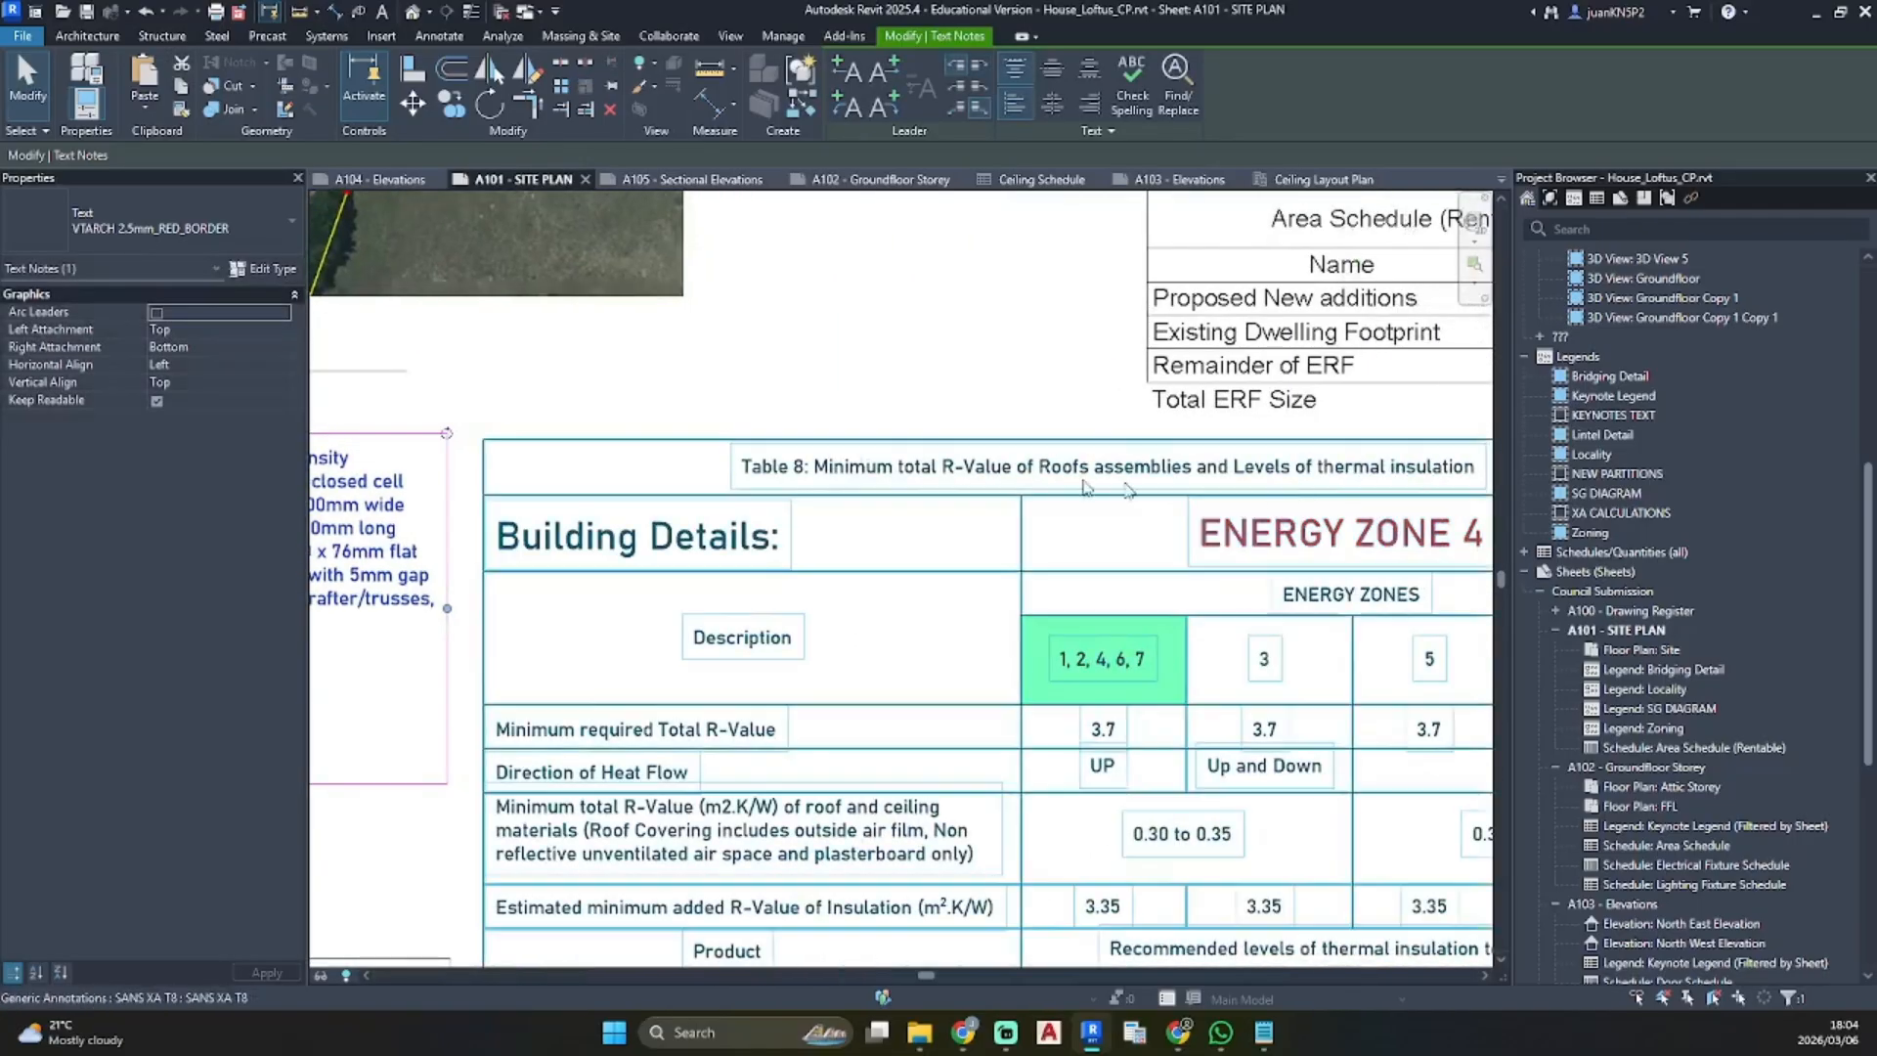
pyautogui.scroll(-5, 1126, 468)
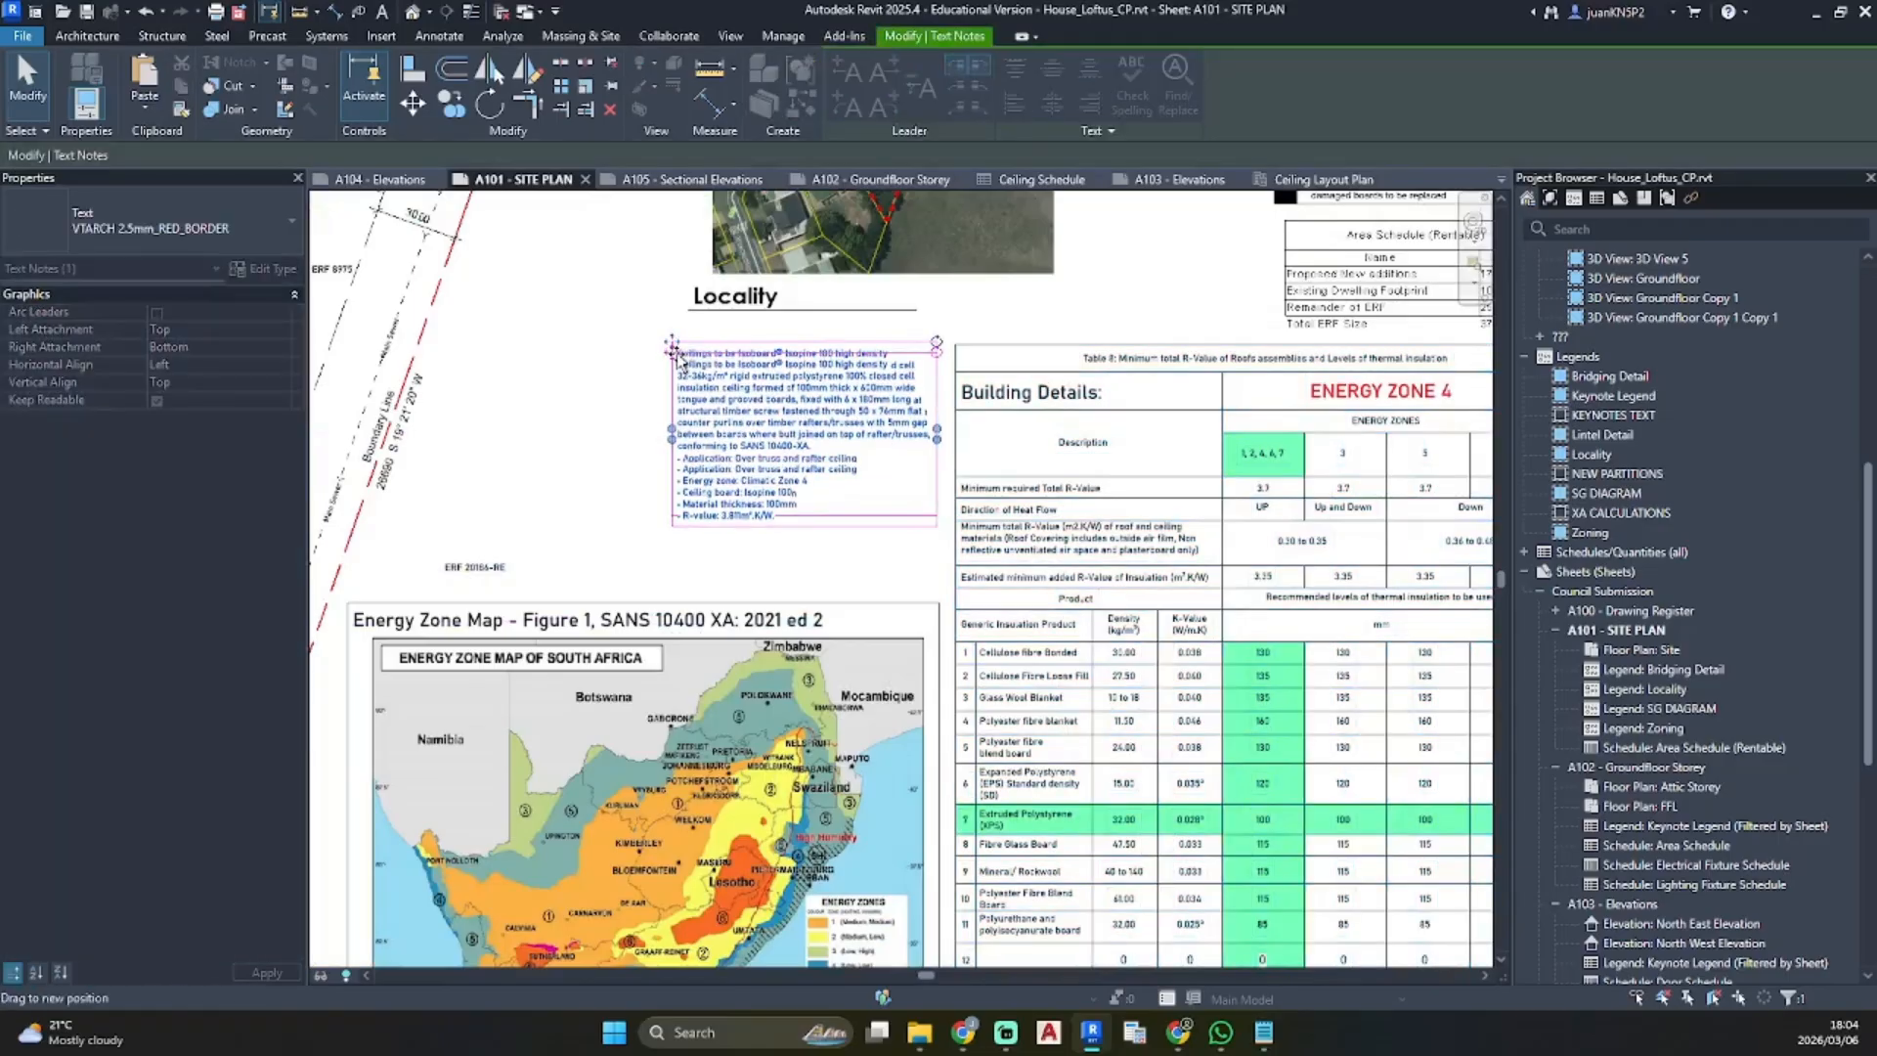
pyautogui.press('Escape')
pyautogui.scroll(-5, 1058, 640)
pyautogui.moveTo(1058, 640); pyautogui.dragTo(1059, 691, button='middle')
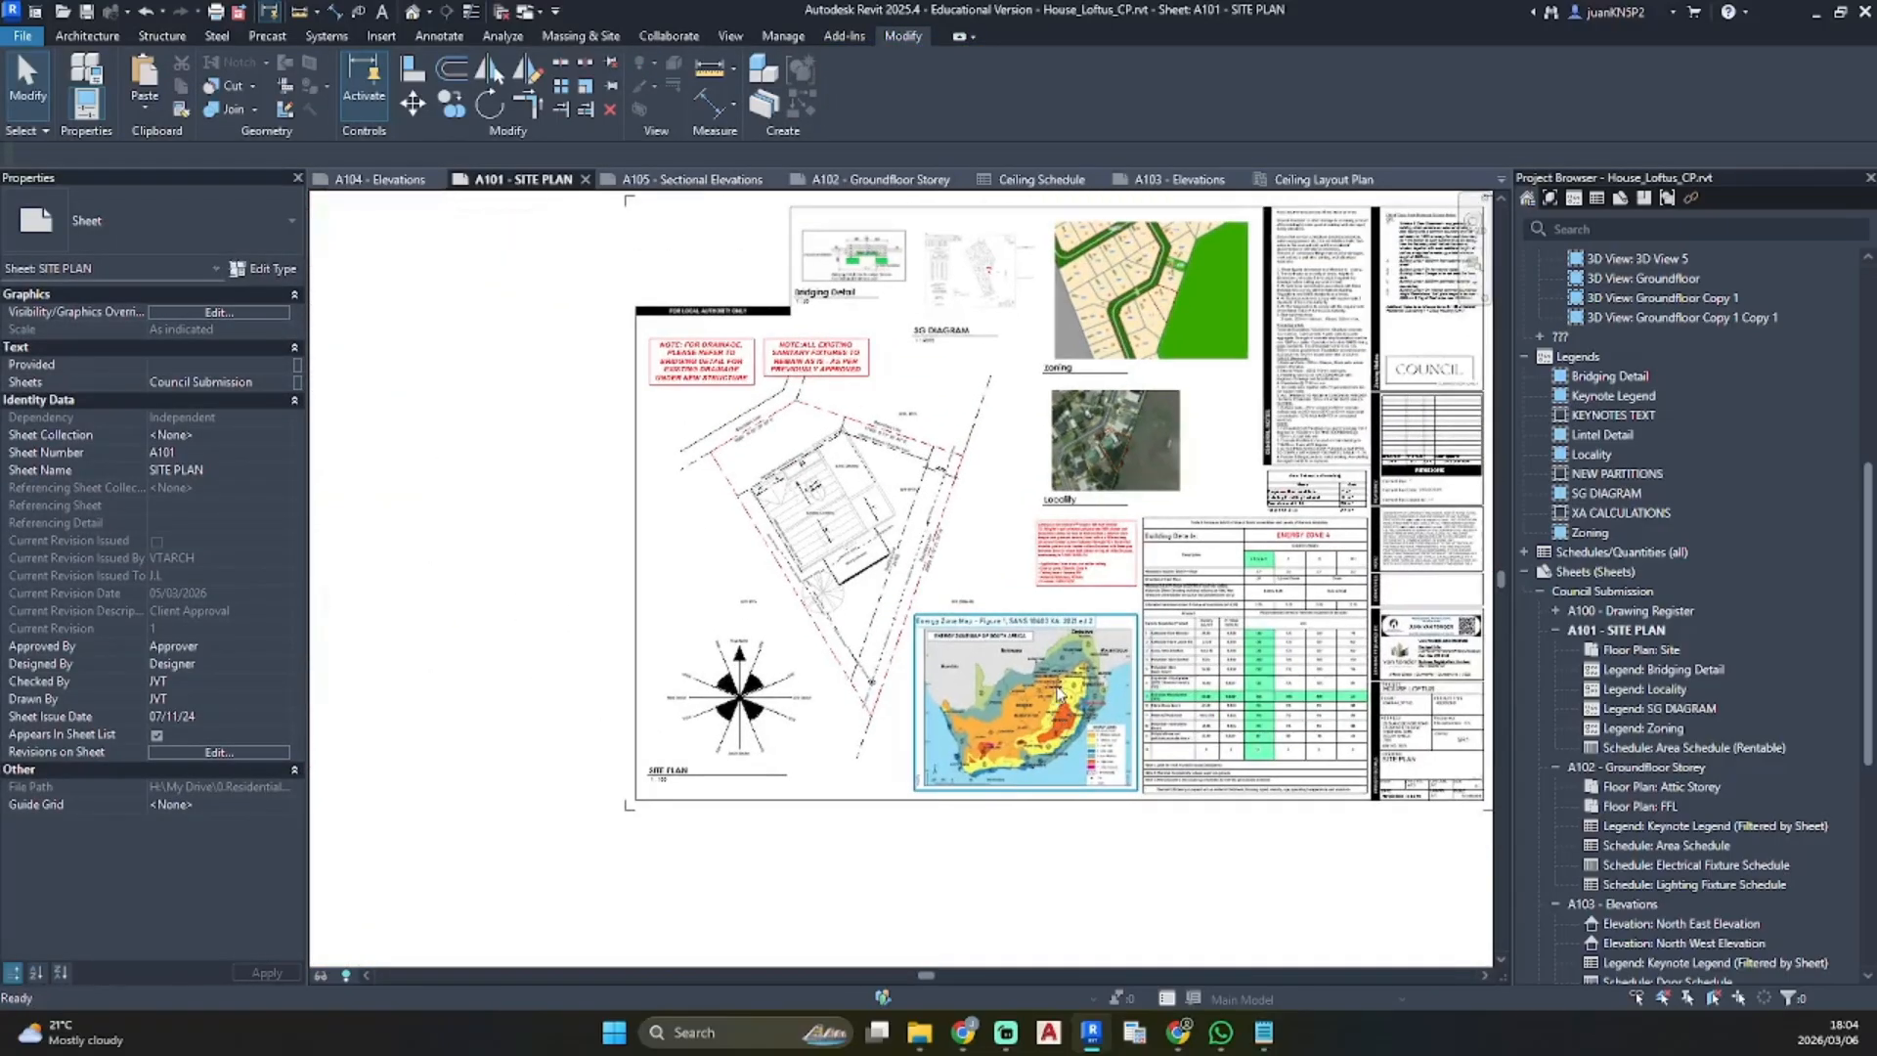
# Open sheet A105 and move its Keynote Legend, three exploded 3D views and Lintel Detail together off the sheet
pyautogui.scroll(-8, 1730, 743)
pyautogui.doubleClick(1642, 739)
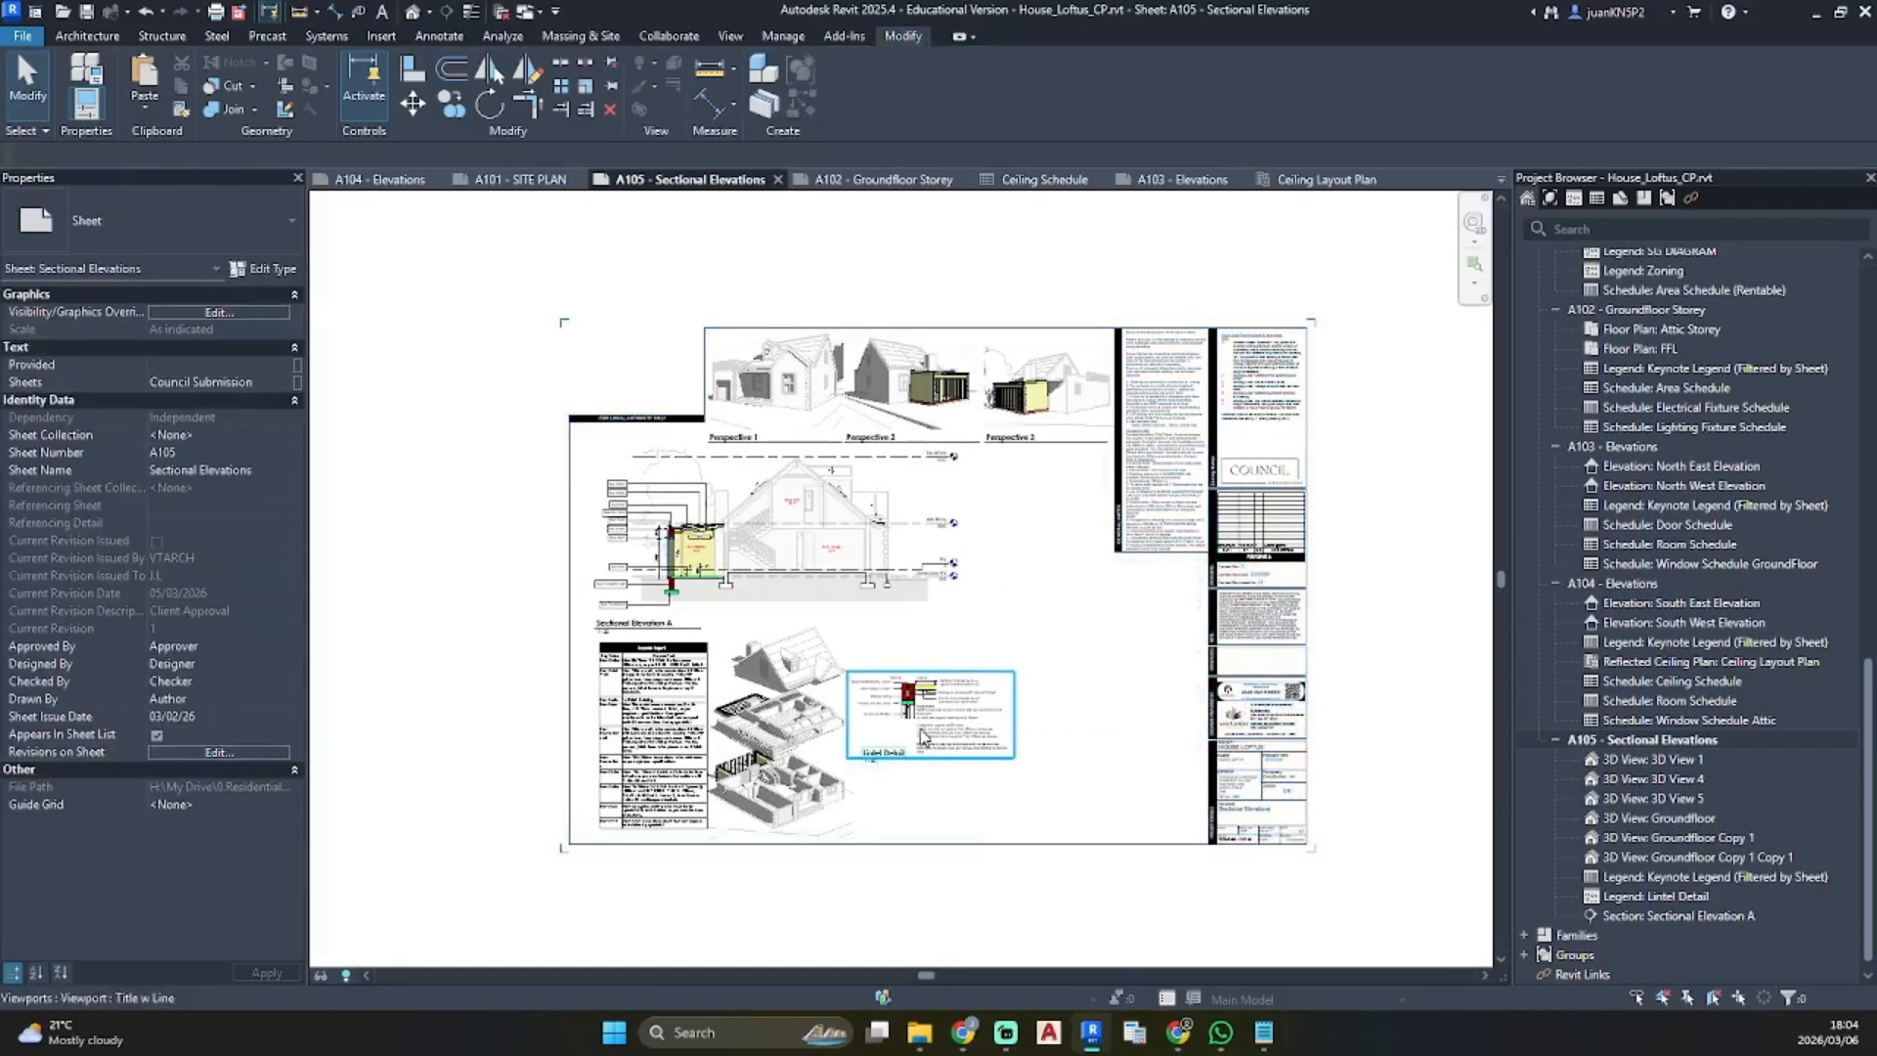
pyautogui.moveTo(1067, 652); pyautogui.dragTo(671, 765)
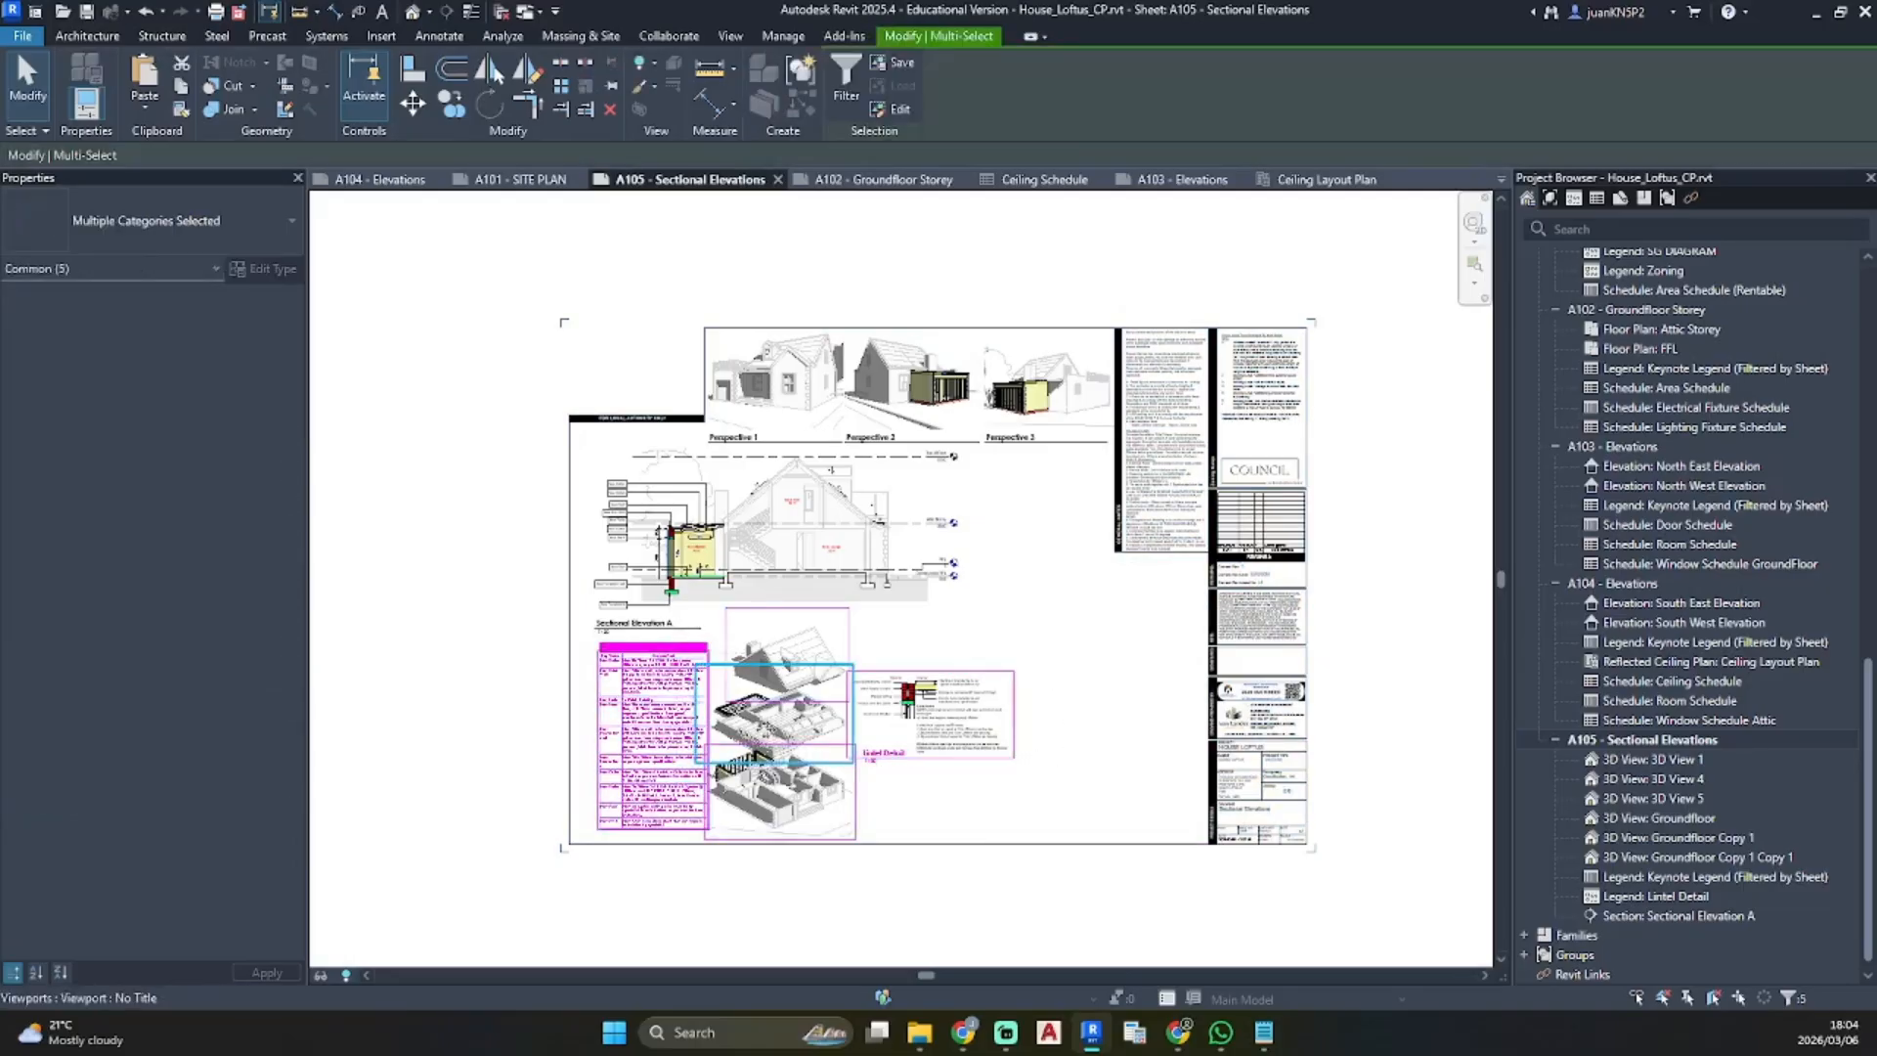
pyautogui.moveTo(786, 712); pyautogui.dragTo(547, 241)
# Move Sectional Elevation A down to the sheet's lower edge and place the Keynote Legend under the local authority strip
pyautogui.moveTo(822, 558); pyautogui.dragTo(934, 749)
pyautogui.moveTo(772, 672); pyautogui.dragTo(772, 771)
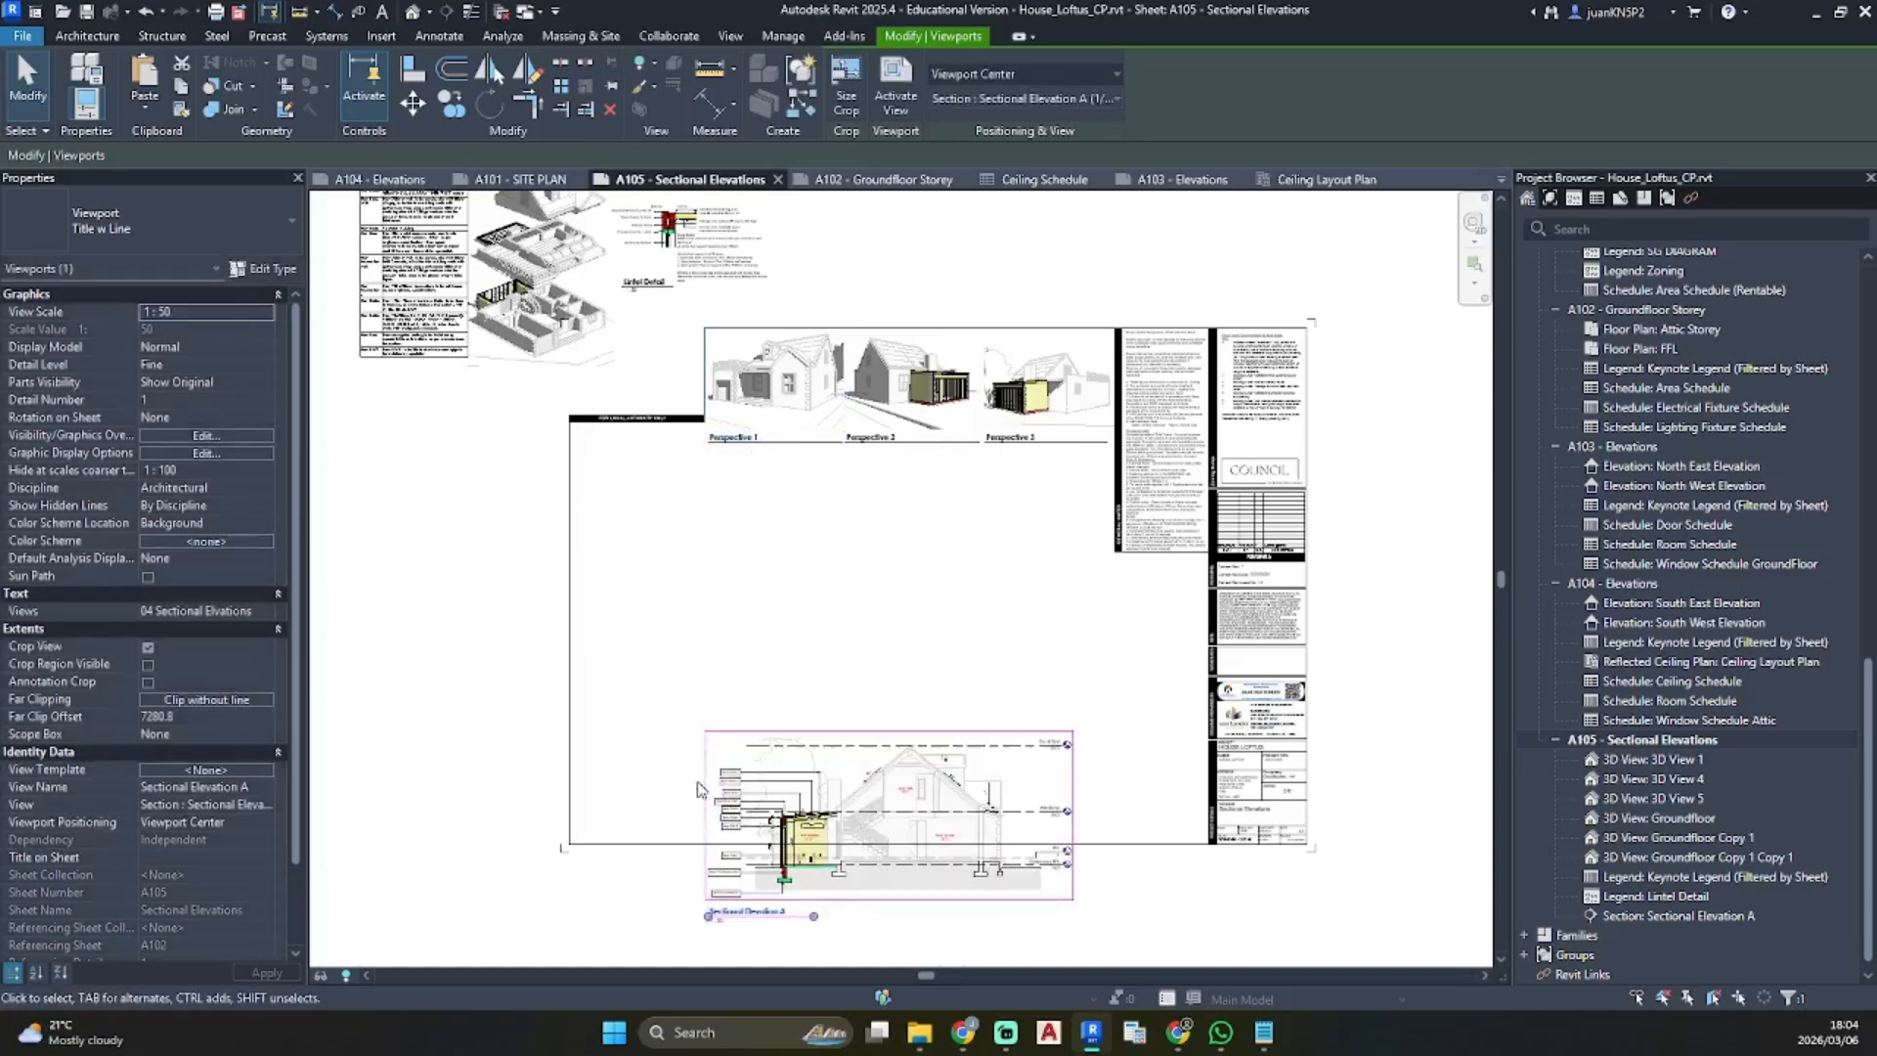
pyautogui.click(830, 657)
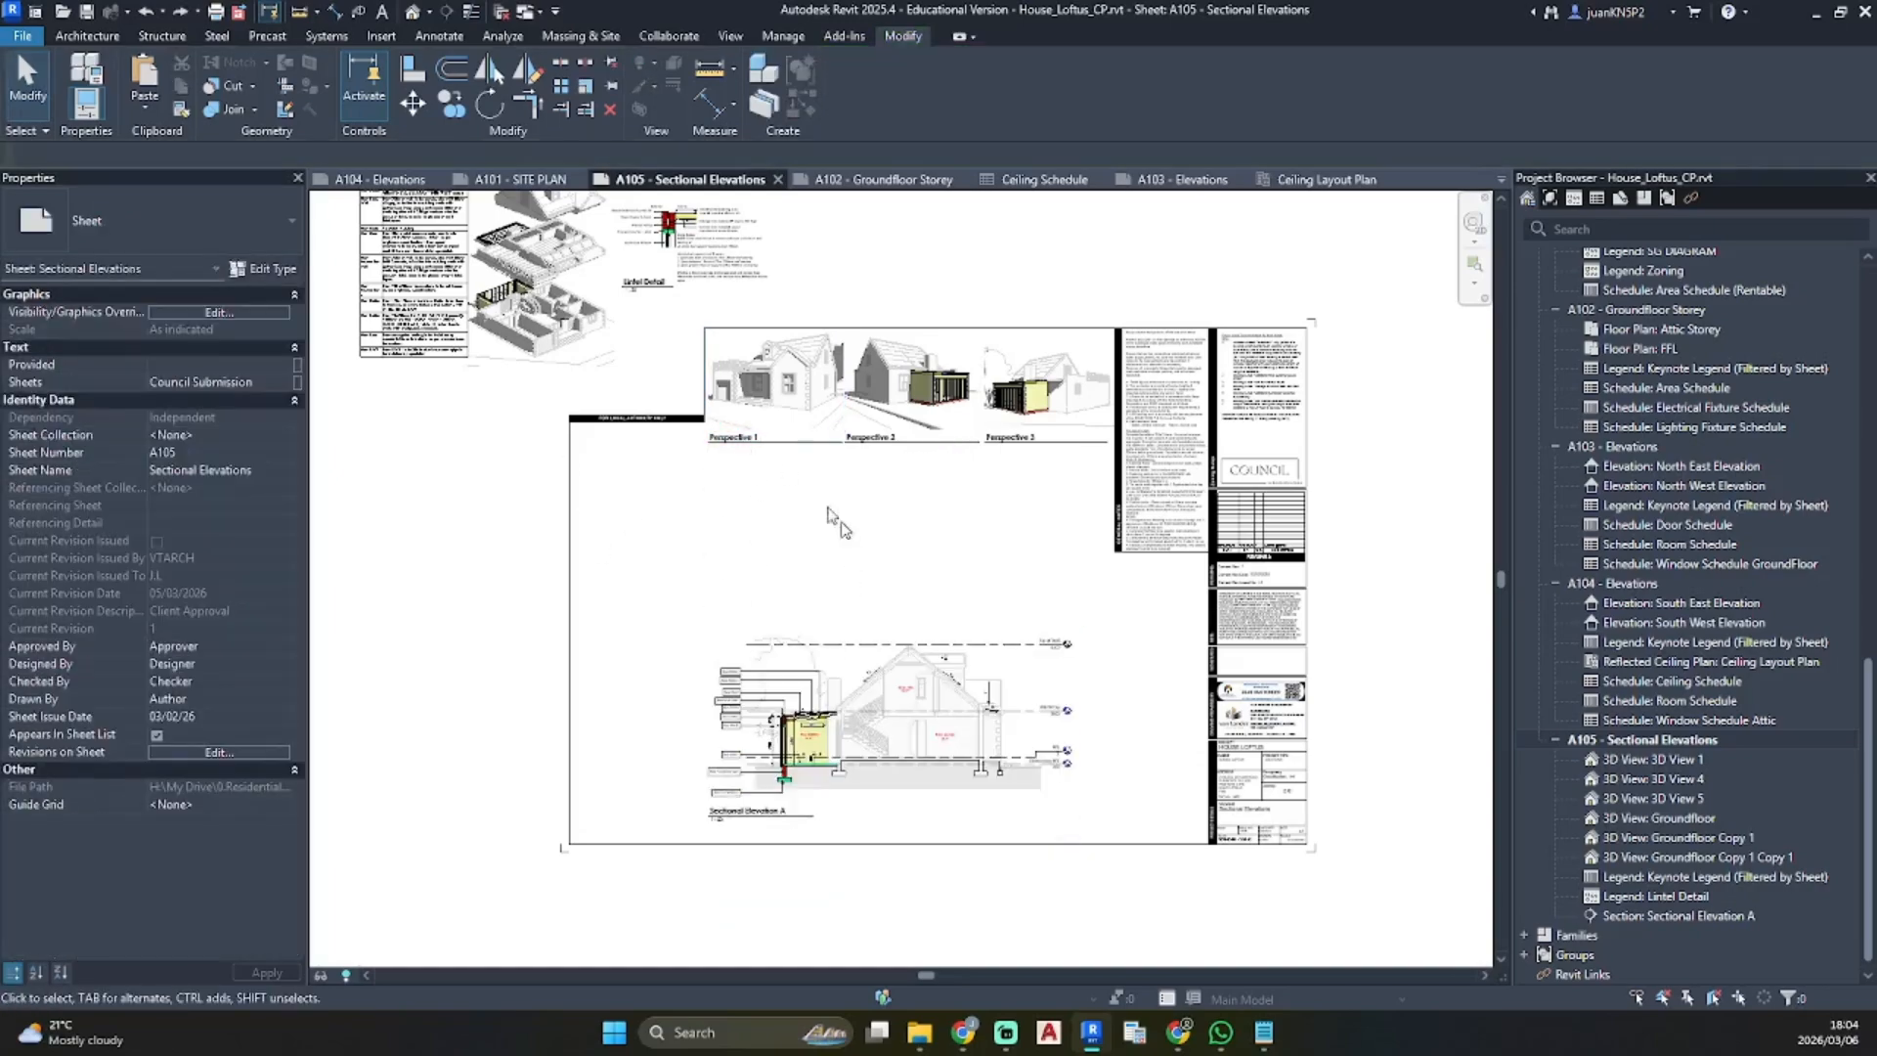
pyautogui.moveTo(426, 304); pyautogui.dragTo(653, 555)
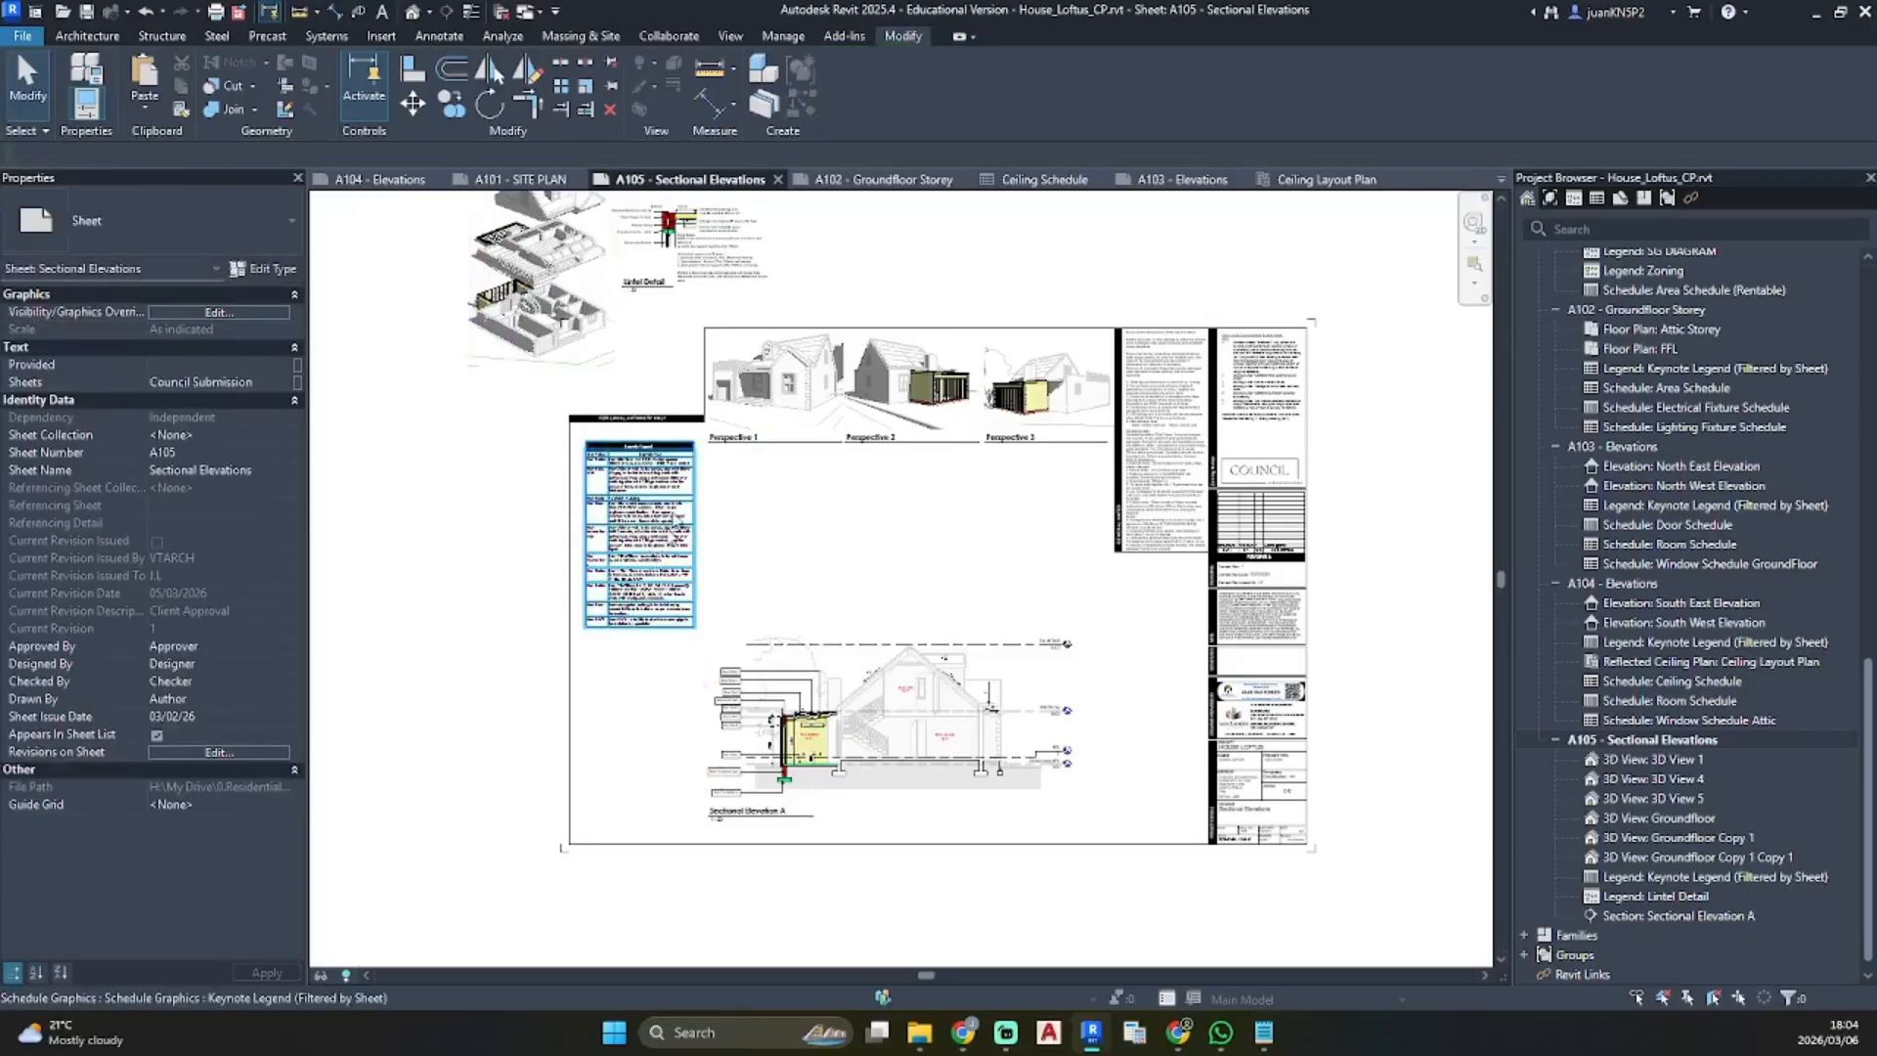
# Move the three exploded 3D views together back onto the sheet, between Perspective 1 and Sectional Elevation A
pyautogui.click(590, 482)
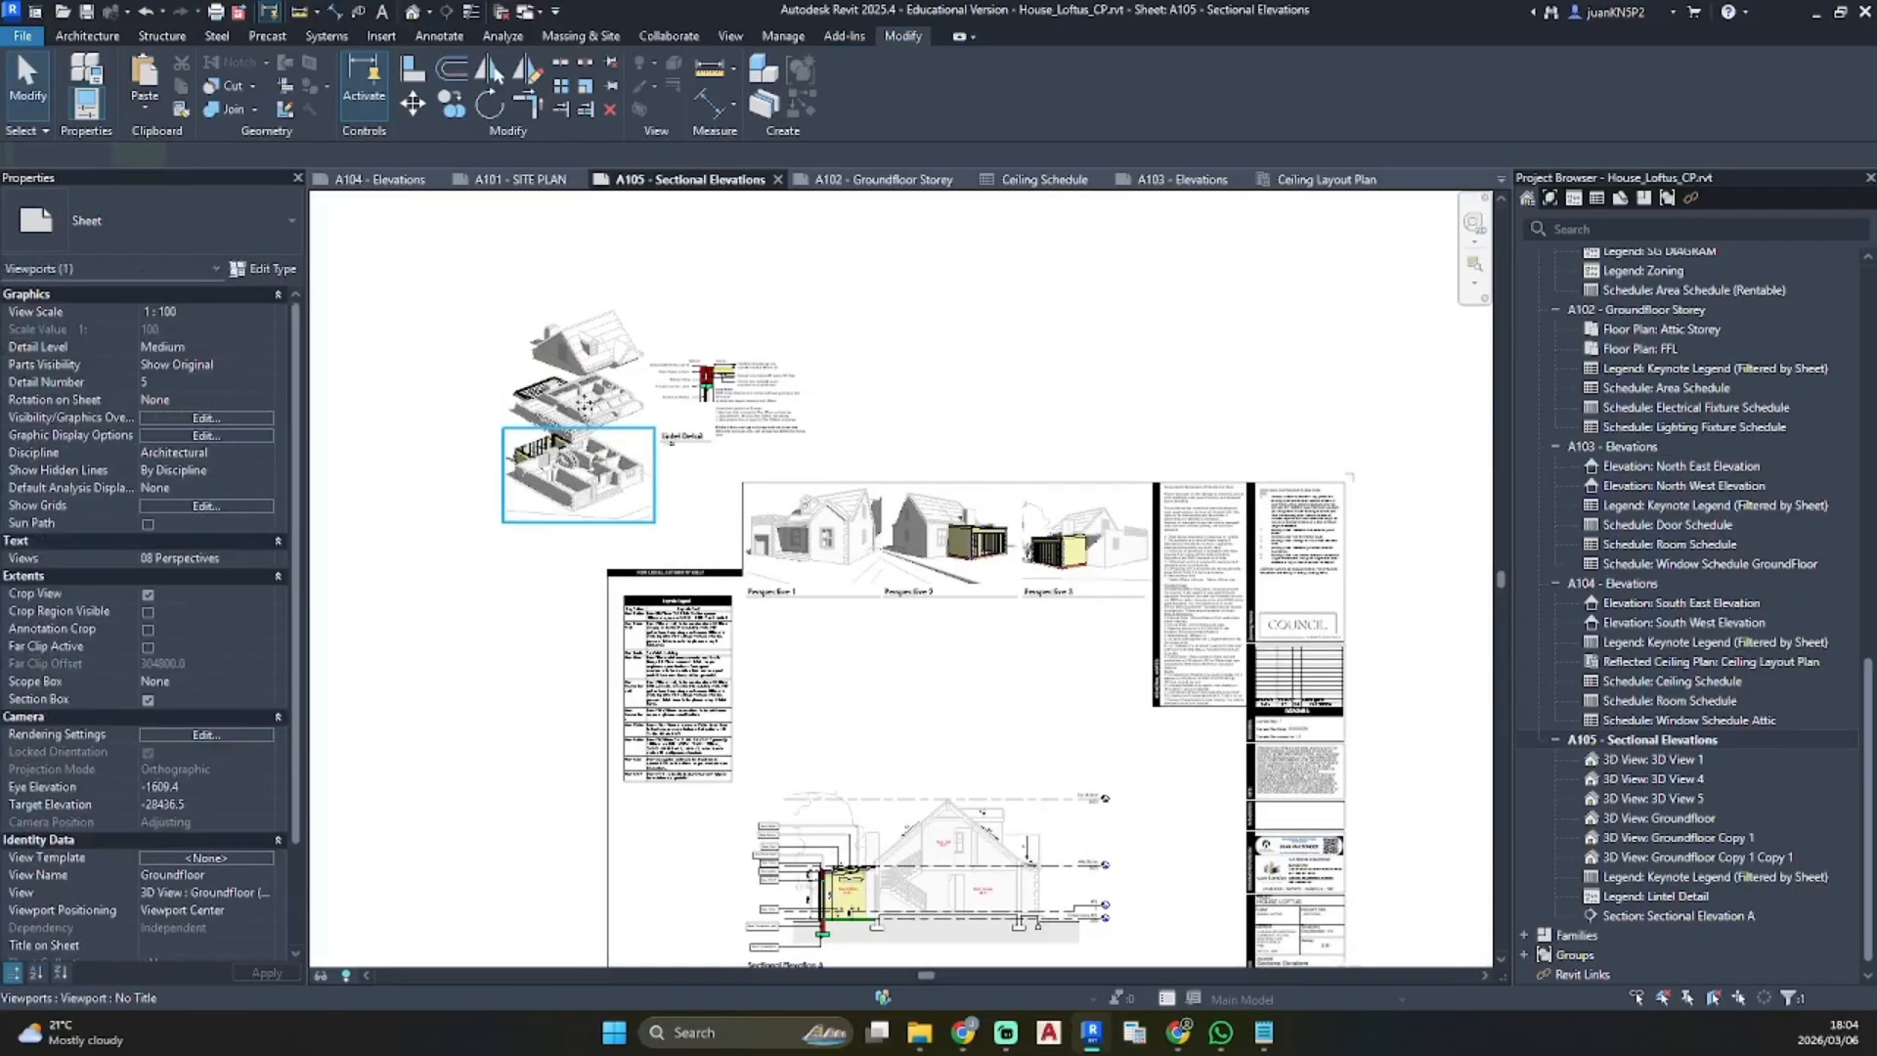
pyautogui.keyDown('ctrl'); pyautogui.click(589, 401); pyautogui.keyUp('ctrl')
pyautogui.keyDown('ctrl'); pyautogui.click(584, 323); pyautogui.keyUp('ctrl')
pyautogui.moveTo(585, 323); pyautogui.dragTo(838, 621)
pyautogui.press('Escape')
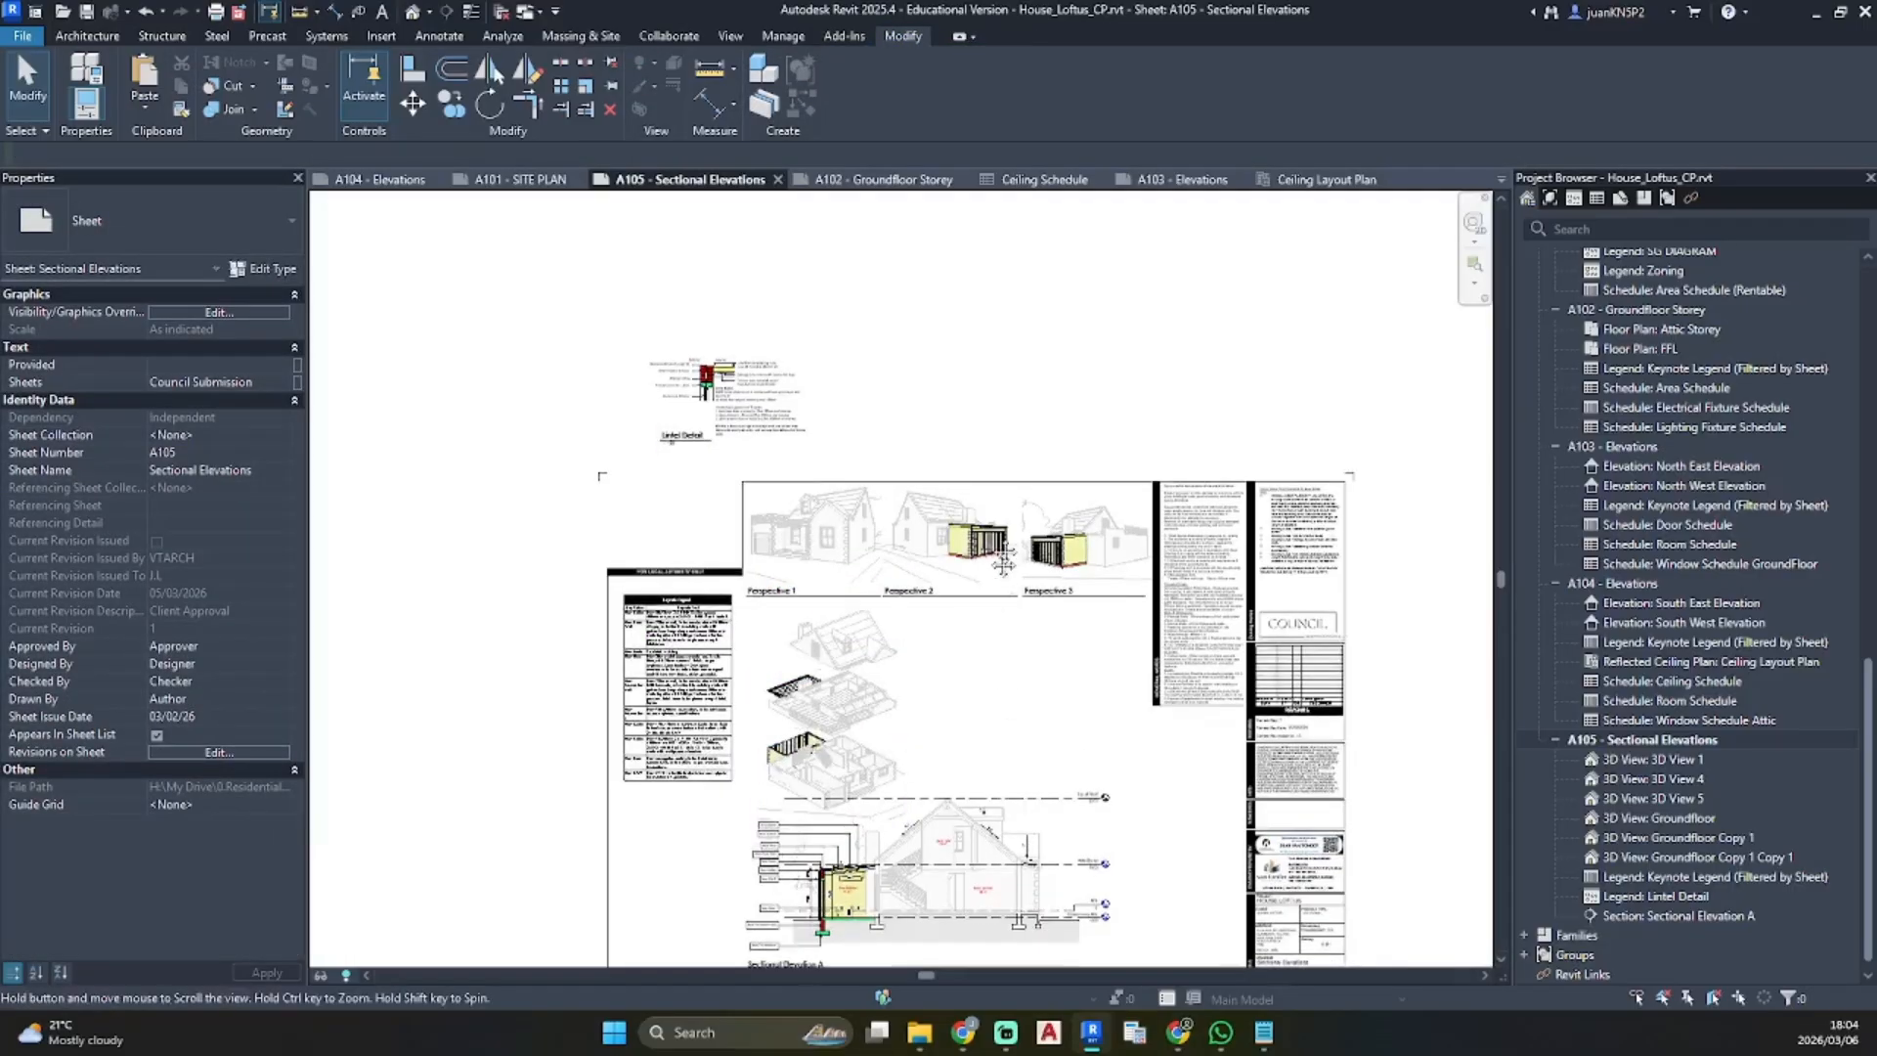
# Nudge the Sectional Elevation A viewport slightly down, away from the ground floor 3D view
pyautogui.scroll(4, 968, 782)
pyautogui.click(968, 708)
pyautogui.press('Down')
pyautogui.press('Down')
pyautogui.press('Down')
pyautogui.press('Down')
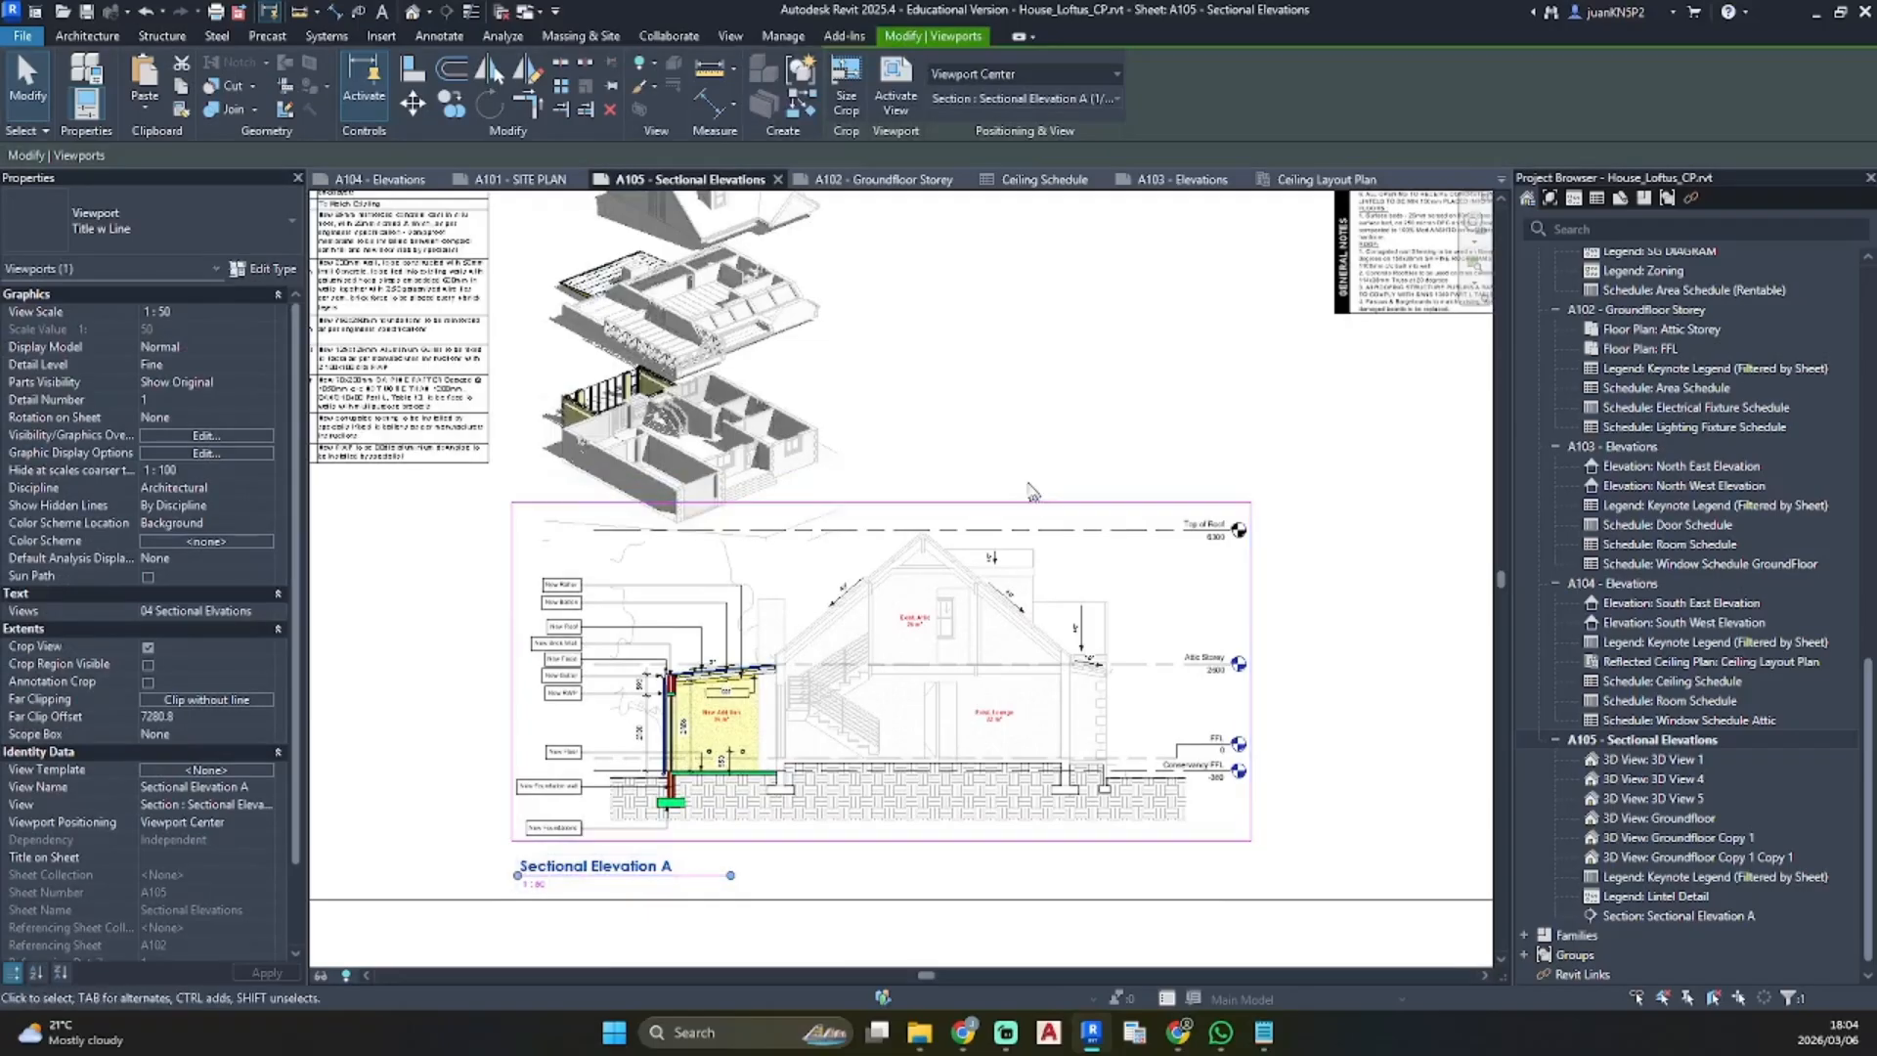
pyautogui.click(992, 428)
# Nudge the three exploded 3D views together slightly up and left, clear of Sectional Elevation A
pyautogui.moveTo(1015, 398); pyautogui.dragTo(1030, 660, button='middle')
pyautogui.moveTo(885, 437); pyautogui.dragTo(691, 684)
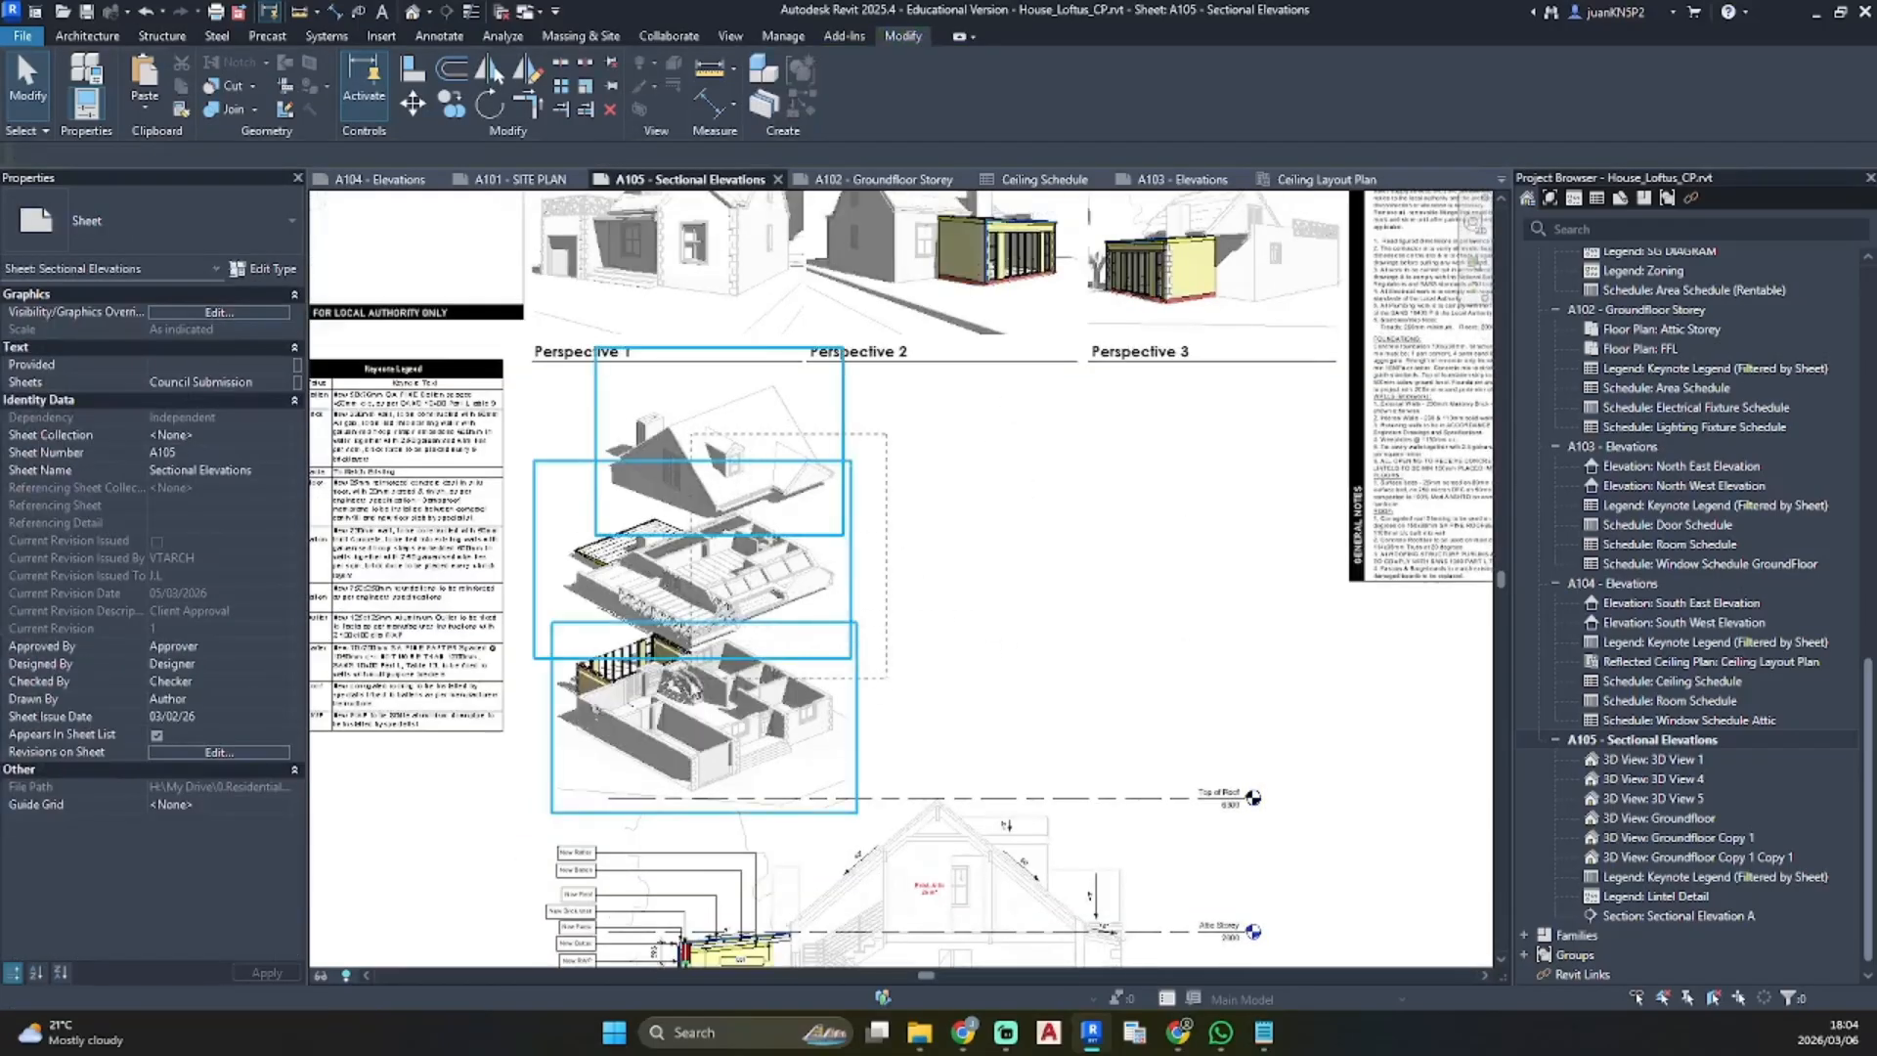
pyautogui.press('Up')
pyautogui.press('Up')
pyautogui.press('Up')
pyautogui.press('Left')
pyautogui.press('Left')
pyautogui.press('Left')
pyautogui.press('Left')
pyautogui.press('Left')
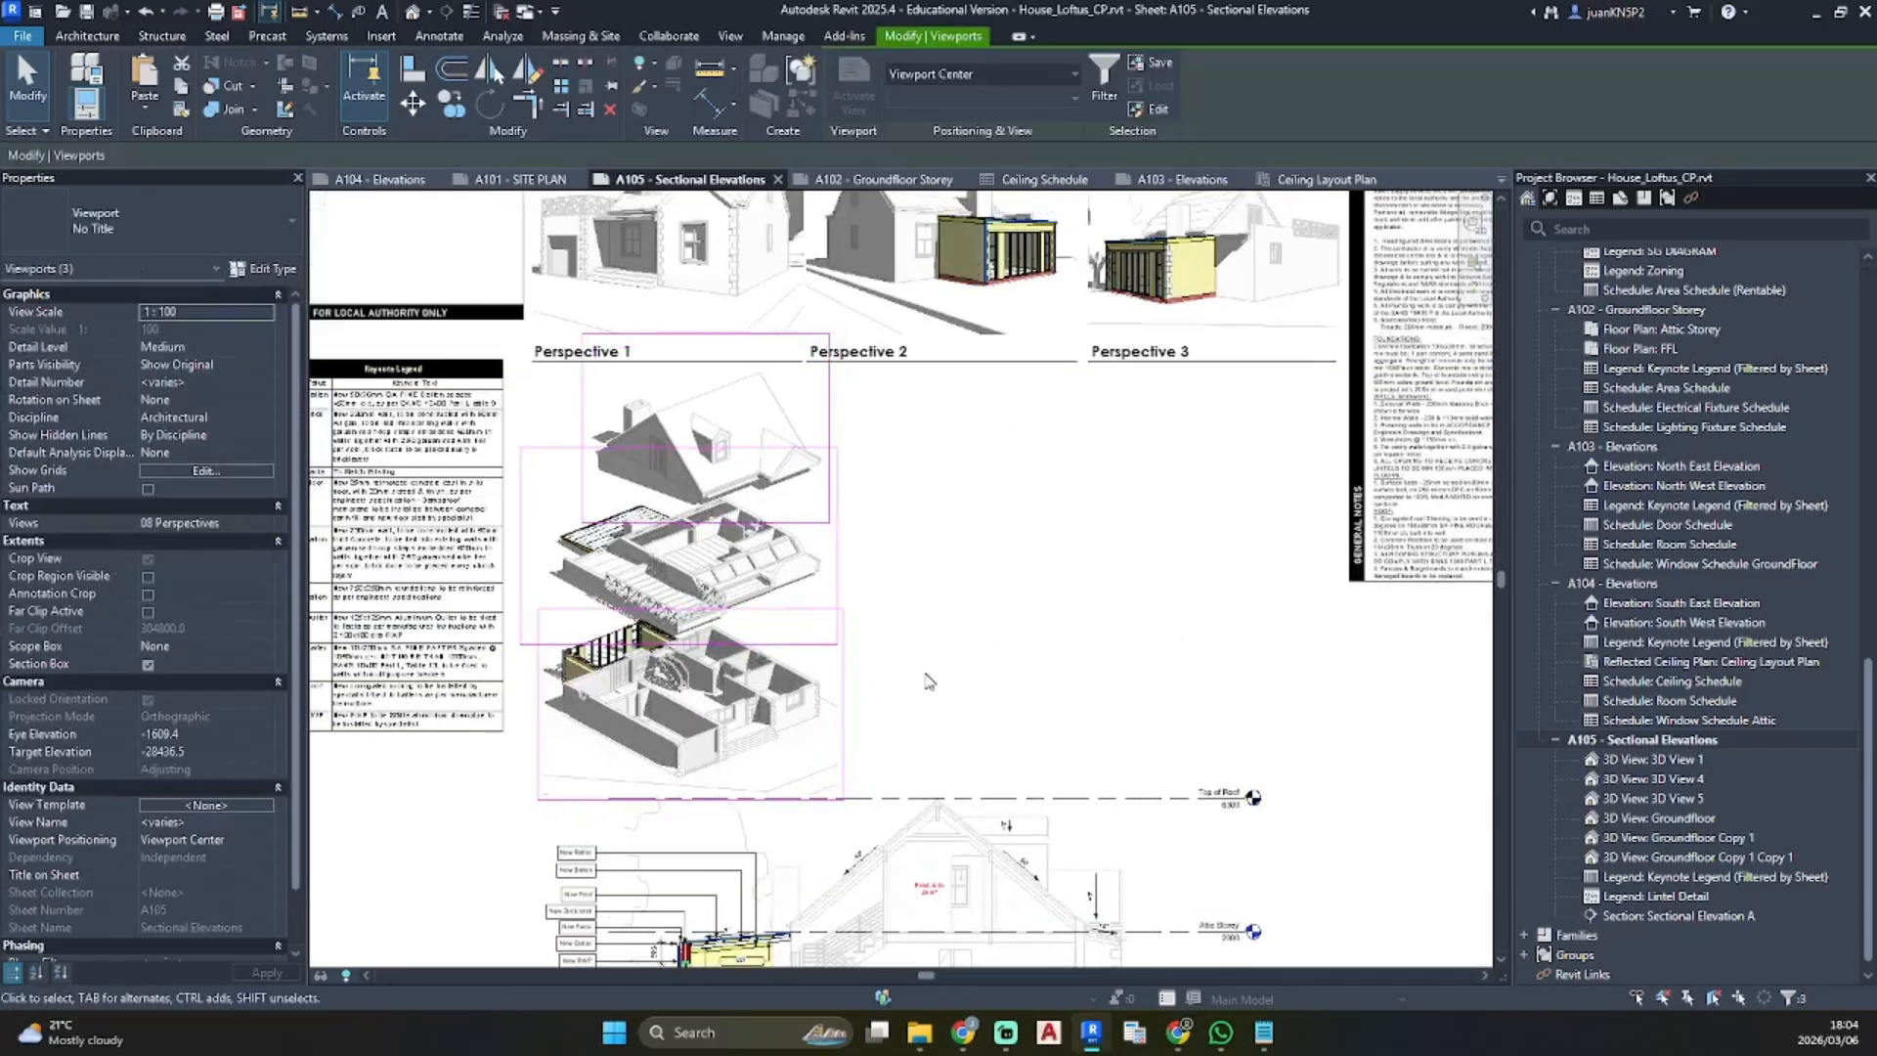
pyautogui.press('Right')
pyautogui.press('Right')
pyautogui.press('Right')
pyautogui.press('Right')
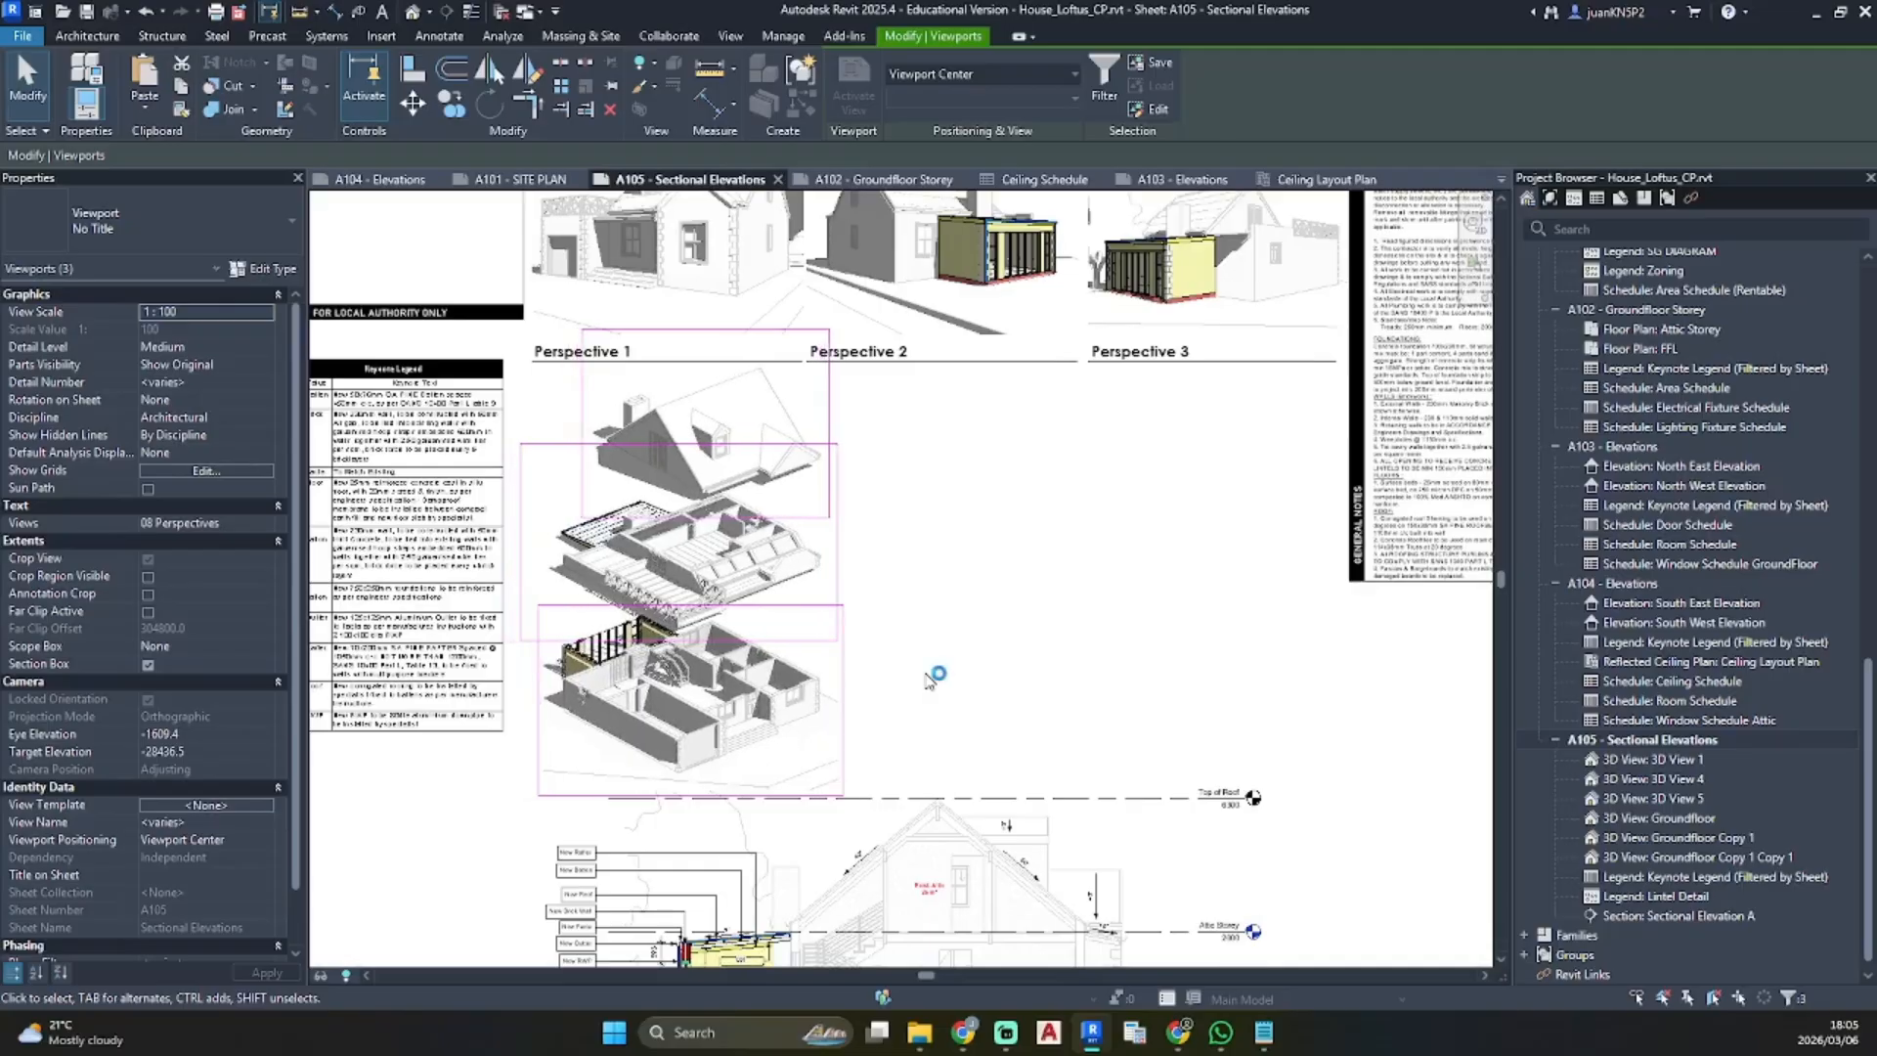
pyautogui.click(1001, 633)
# Set the Lintel Detail scale to 1:10 and move it into the space beside the exploded 3D views
pyautogui.scroll(-3, 1031, 562)
pyautogui.moveTo(1036, 567); pyautogui.dragTo(1022, 647, button='middle')
pyautogui.click(748, 347)
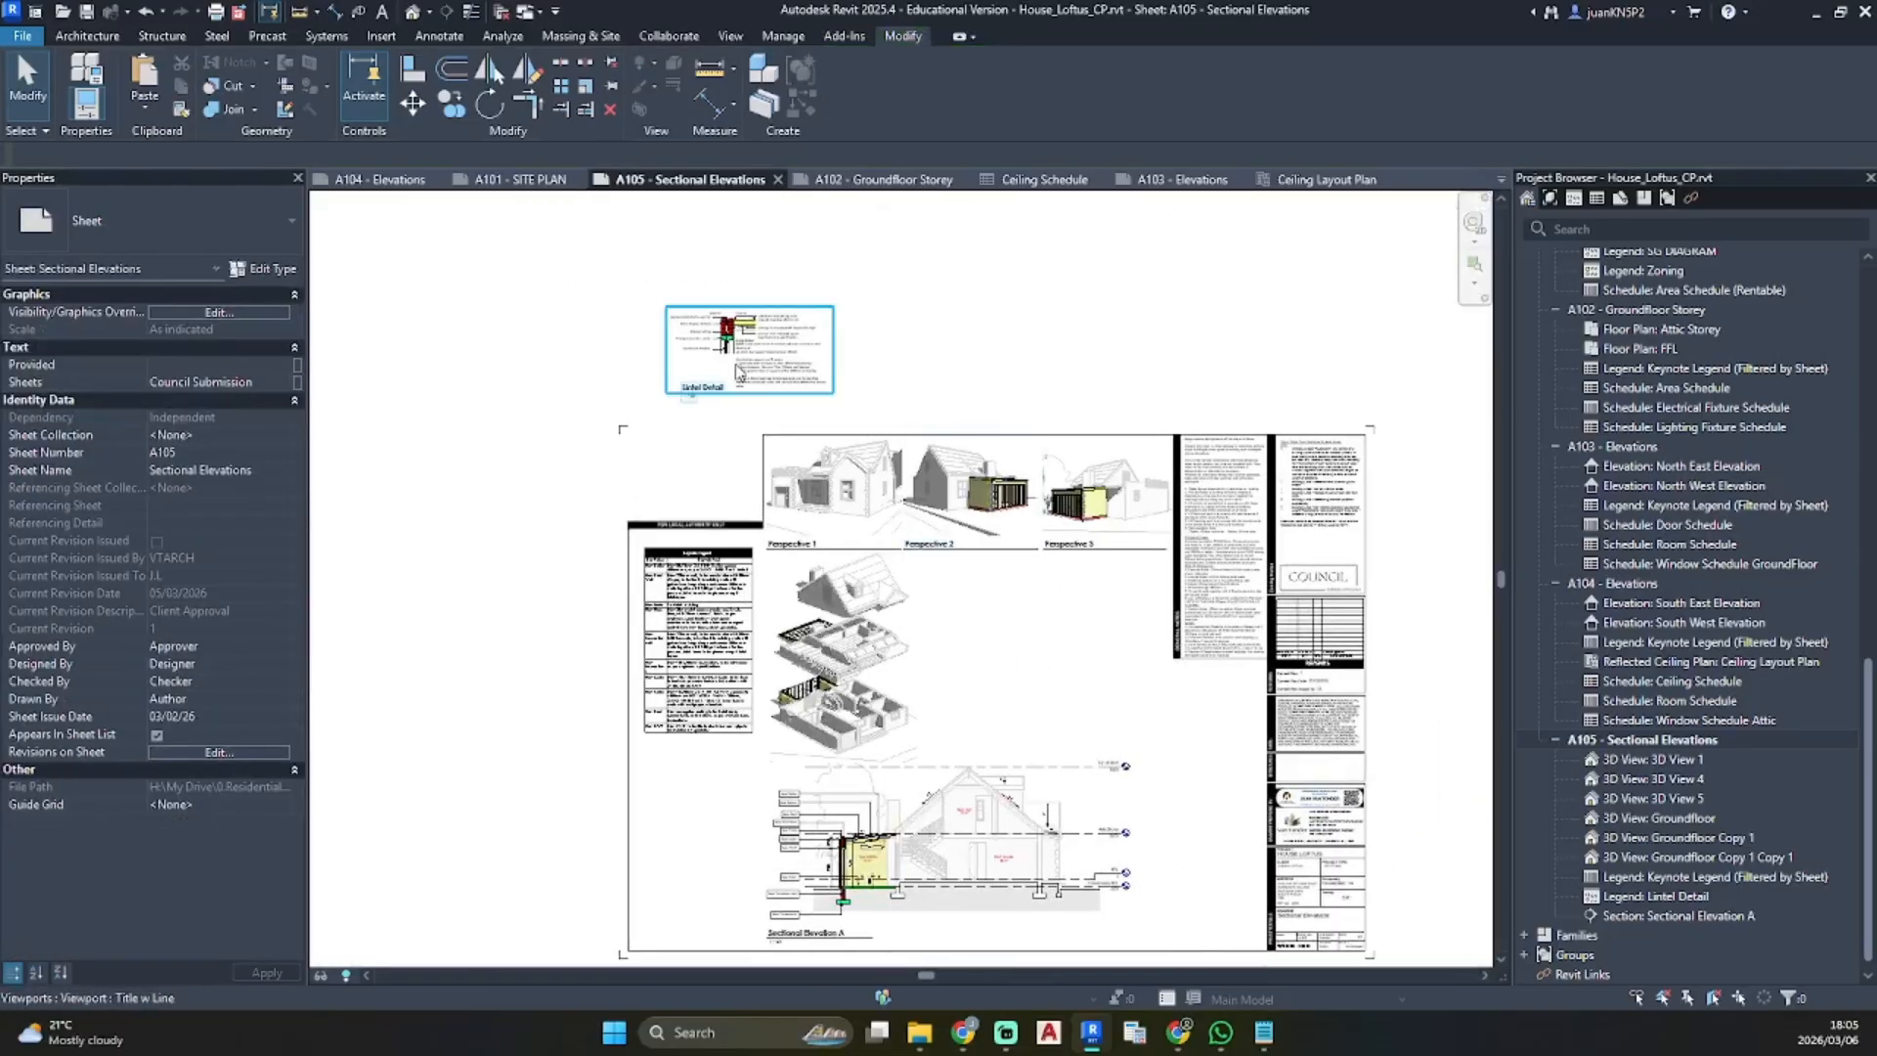
pyautogui.click(286, 316)
pyautogui.click(217, 331)
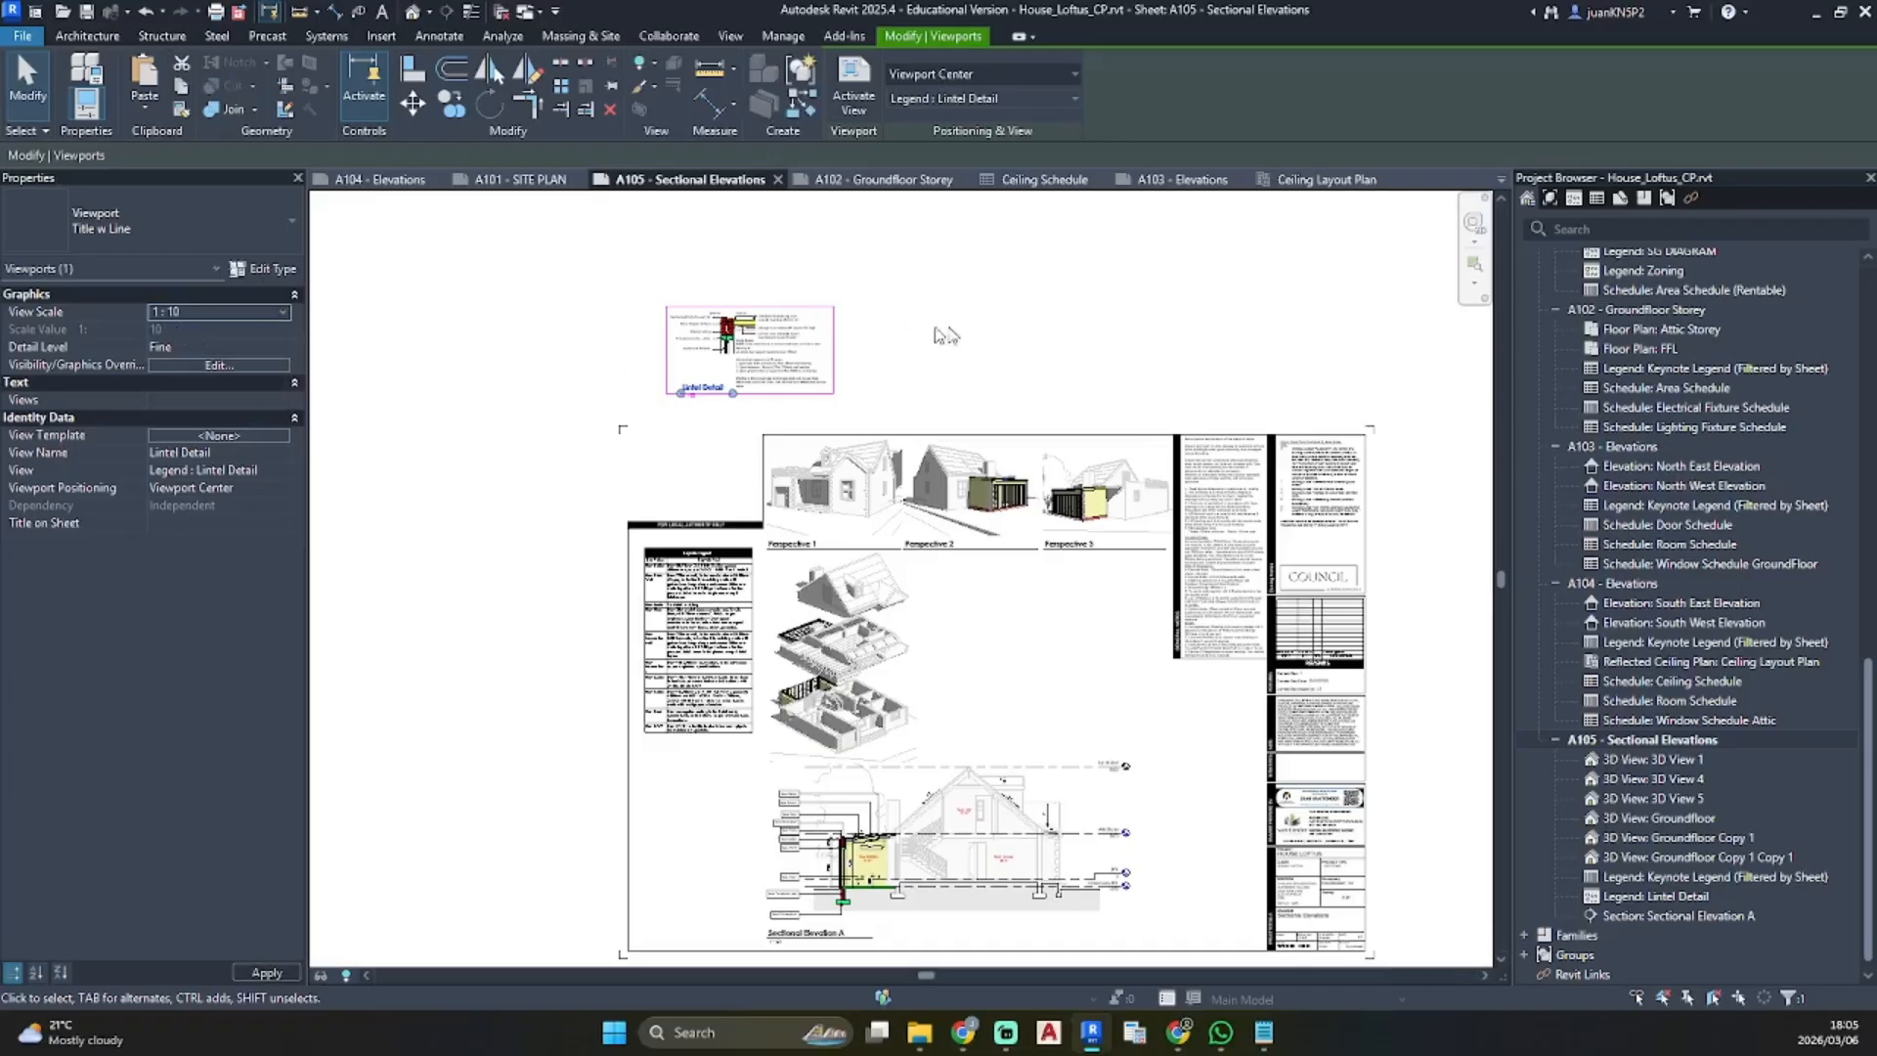
pyautogui.click(1017, 319)
pyautogui.moveTo(894, 401); pyautogui.dragTo(1021, 626)
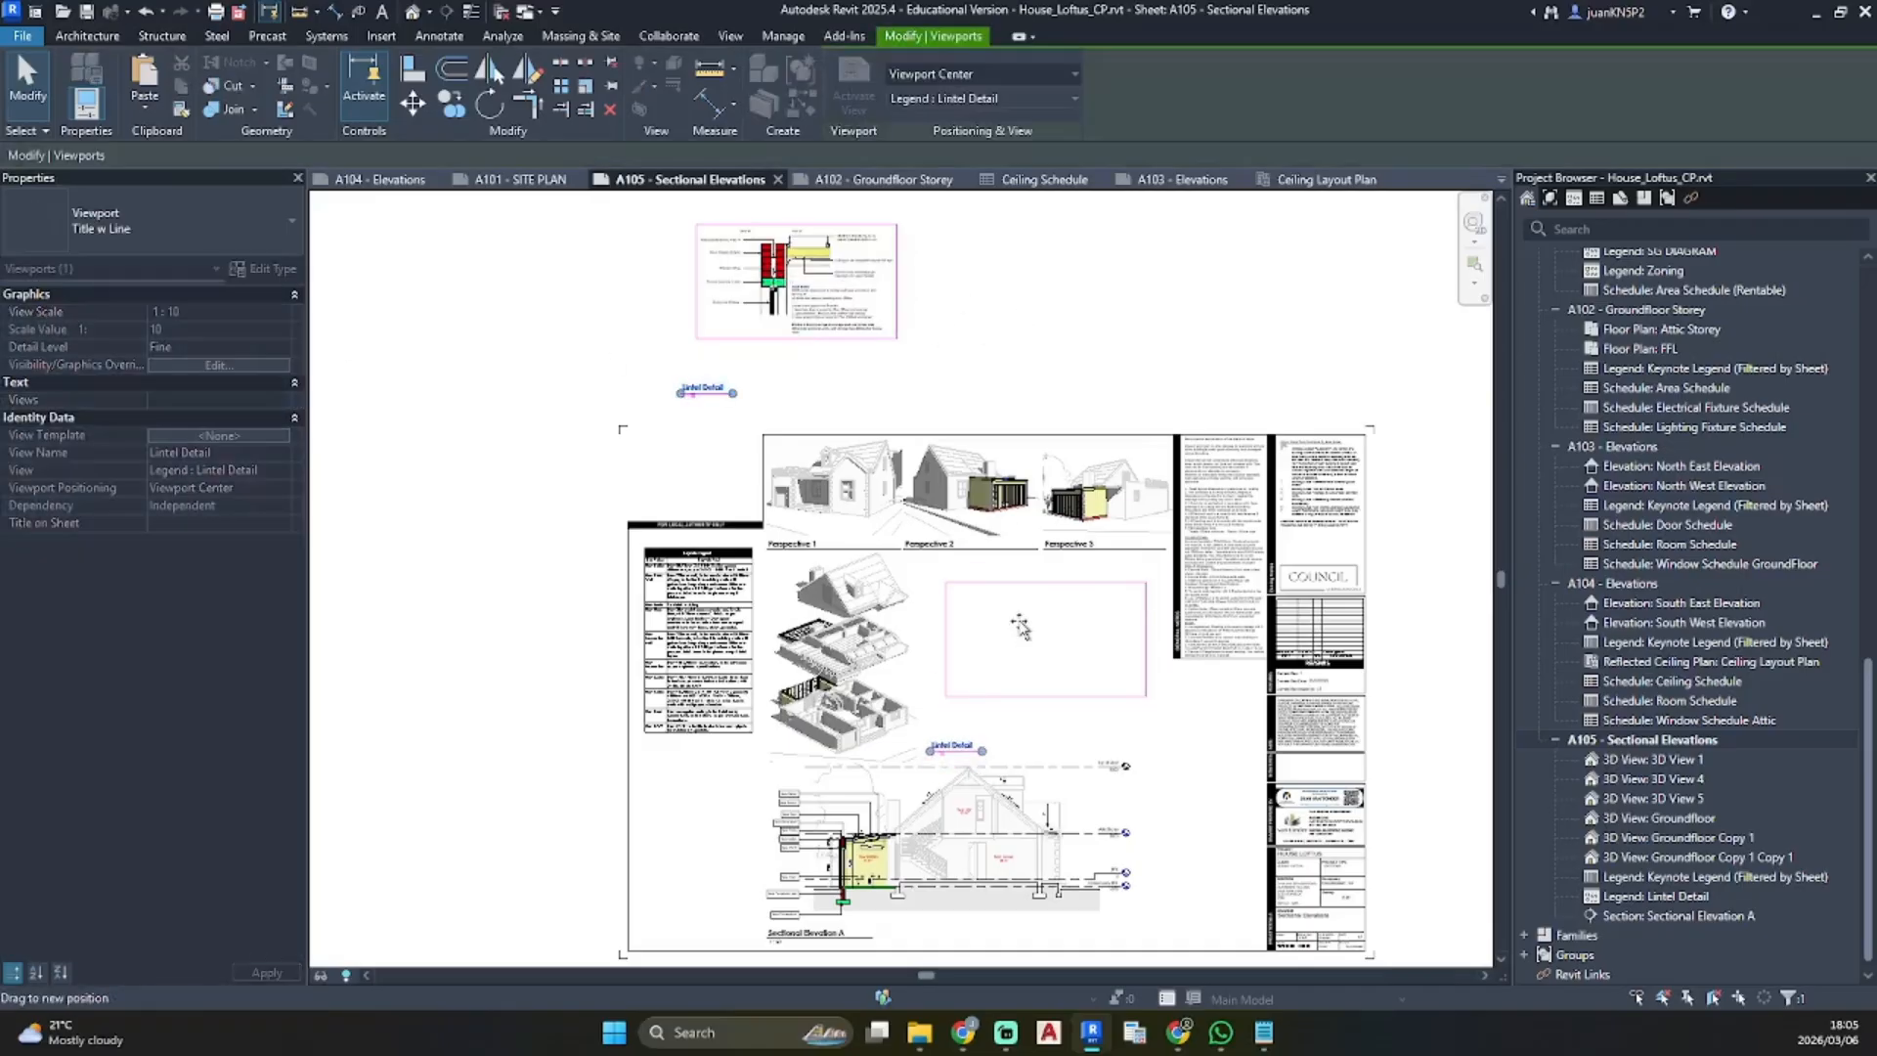
# Move the Lintel Detail view title up so it sits directly beneath the detail drawing
pyautogui.scroll(4, 936, 819)
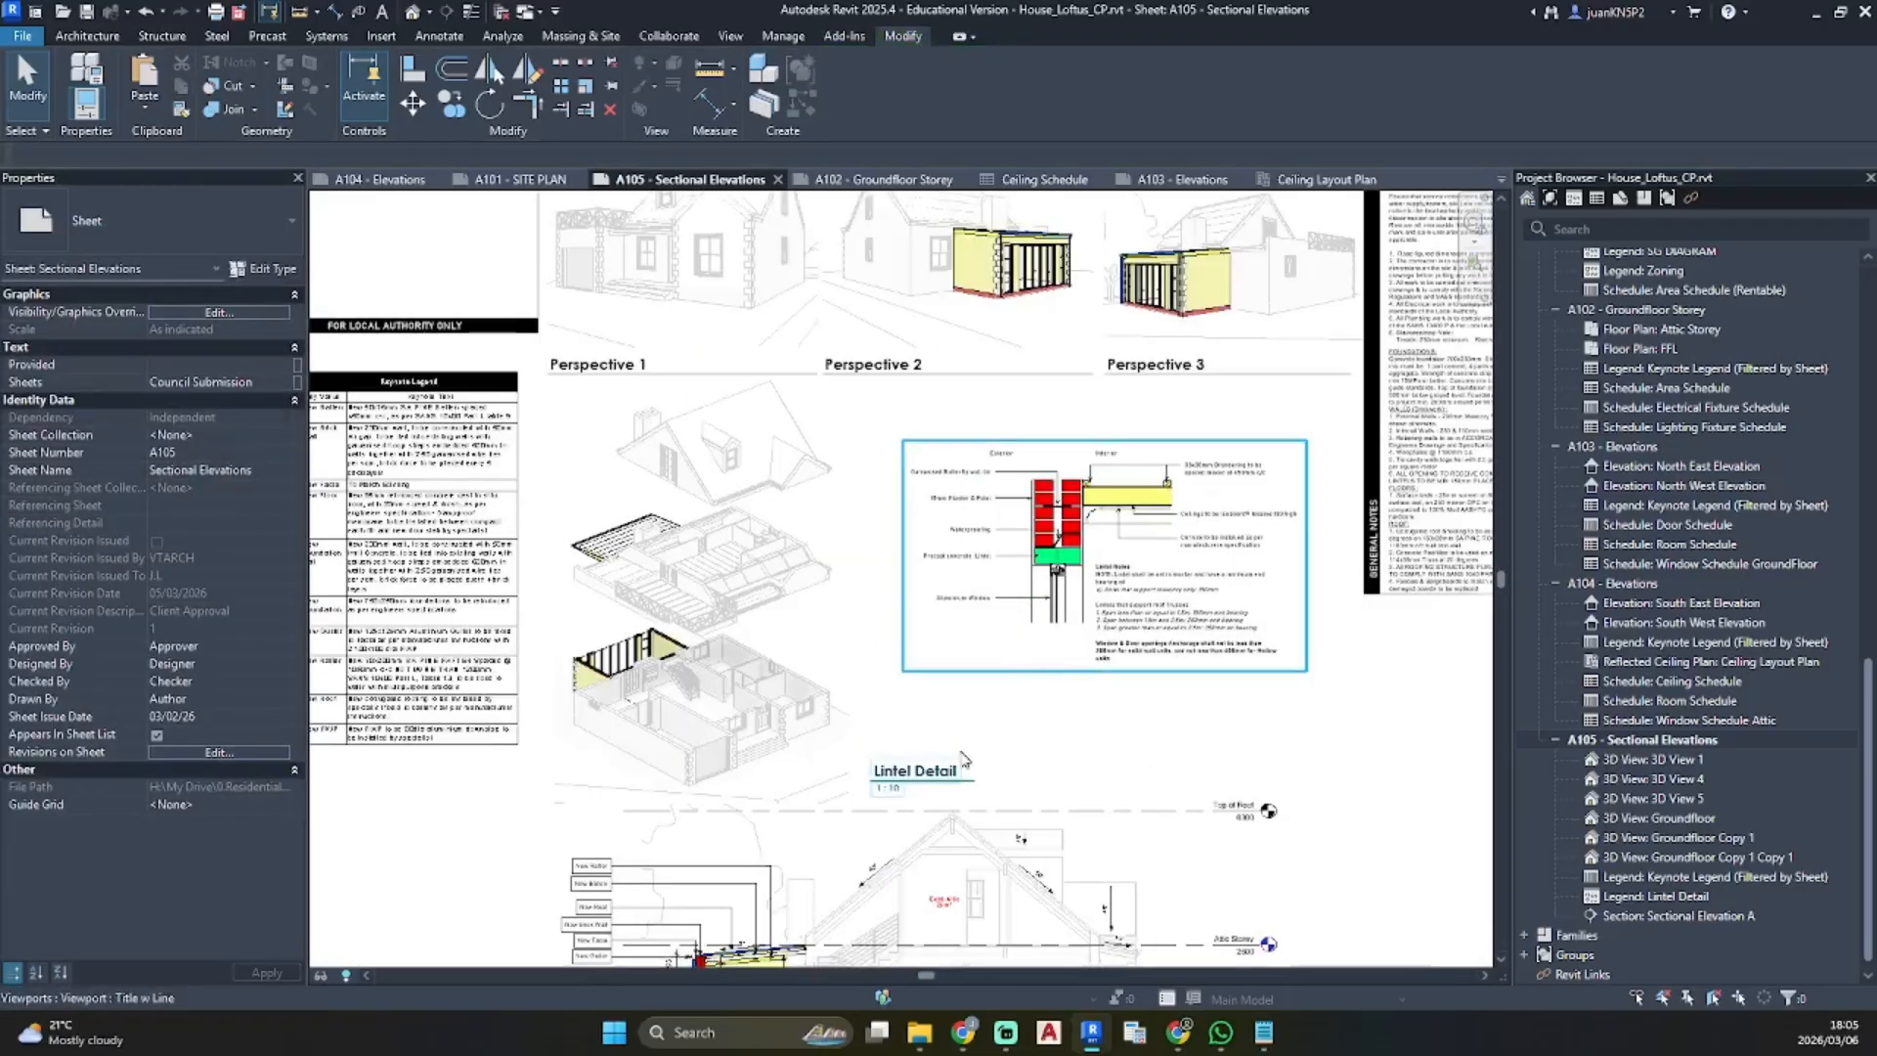
pyautogui.moveTo(947, 779); pyautogui.dragTo(978, 692)
pyautogui.click(1144, 730)
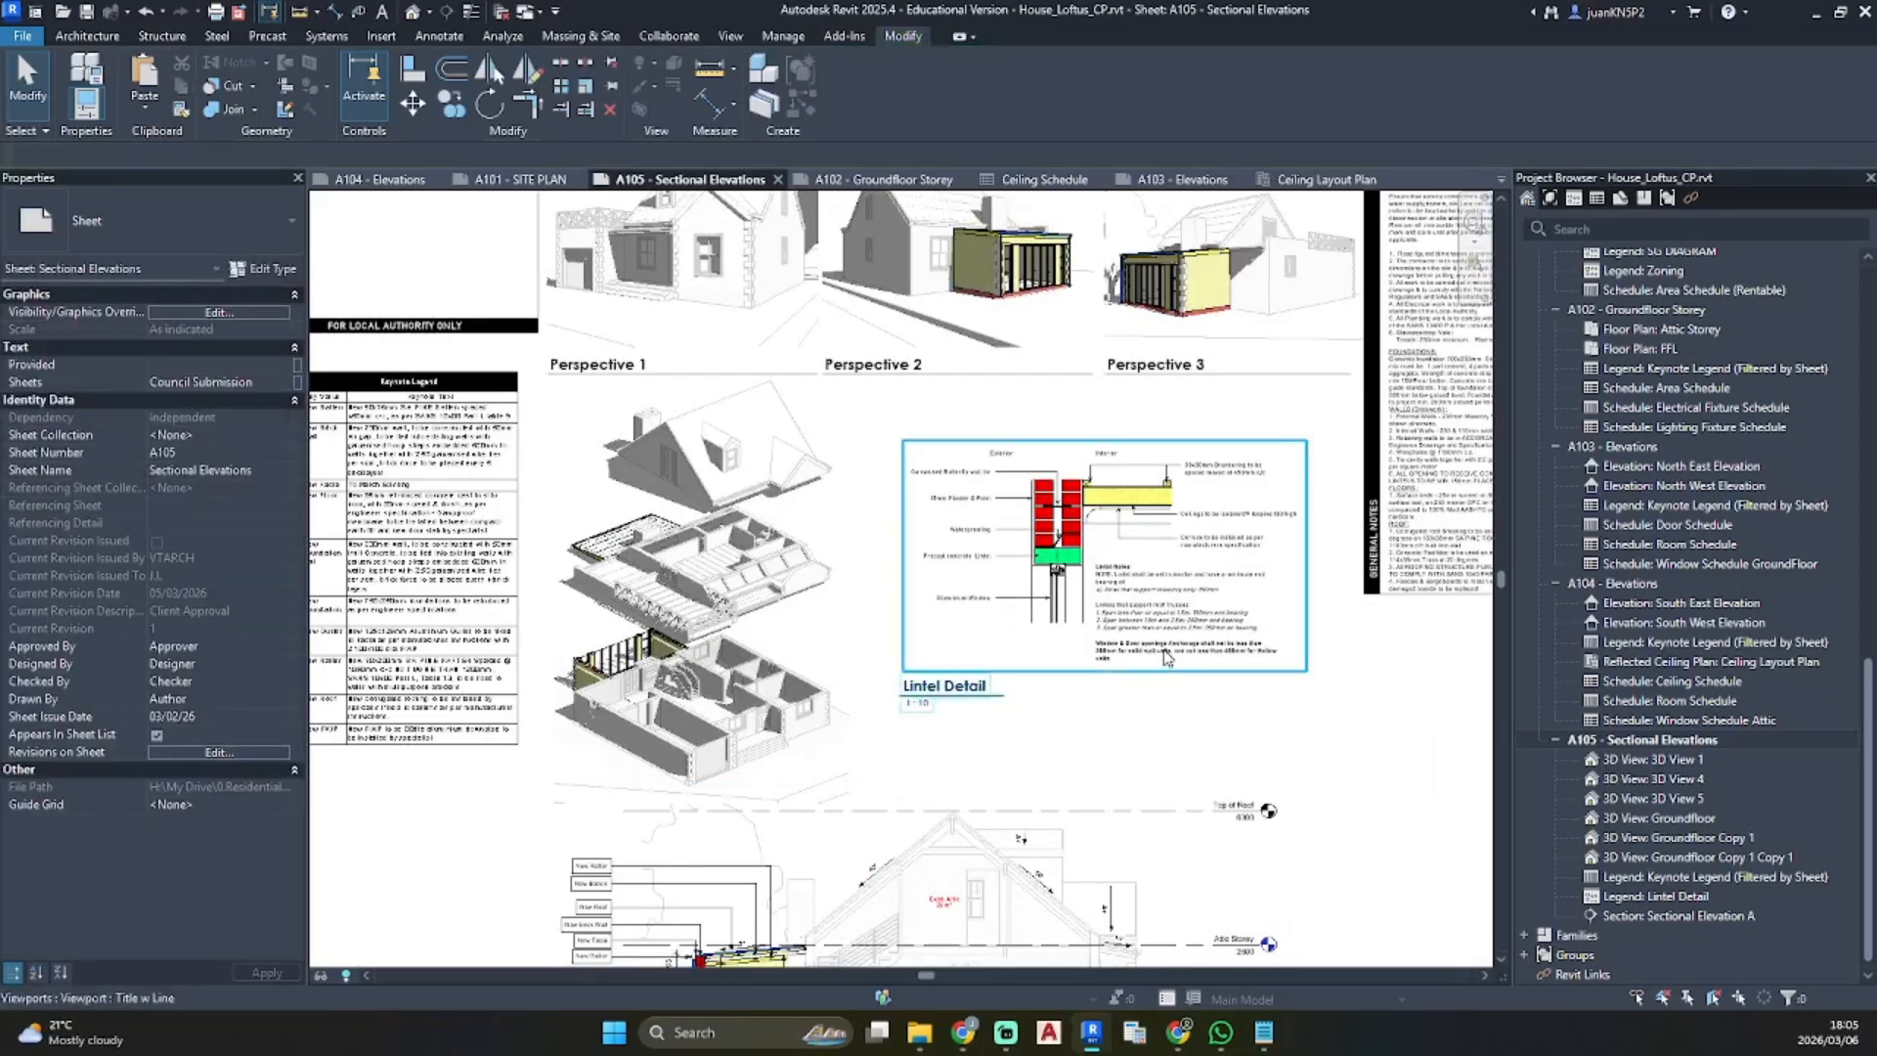
# Check the overall layout of sheet A105 and examine the Keynote Legend entries
pyautogui.scroll(-2, 1170, 658)
pyautogui.moveTo(1170, 659); pyautogui.dragTo(837, 512, button='middle')
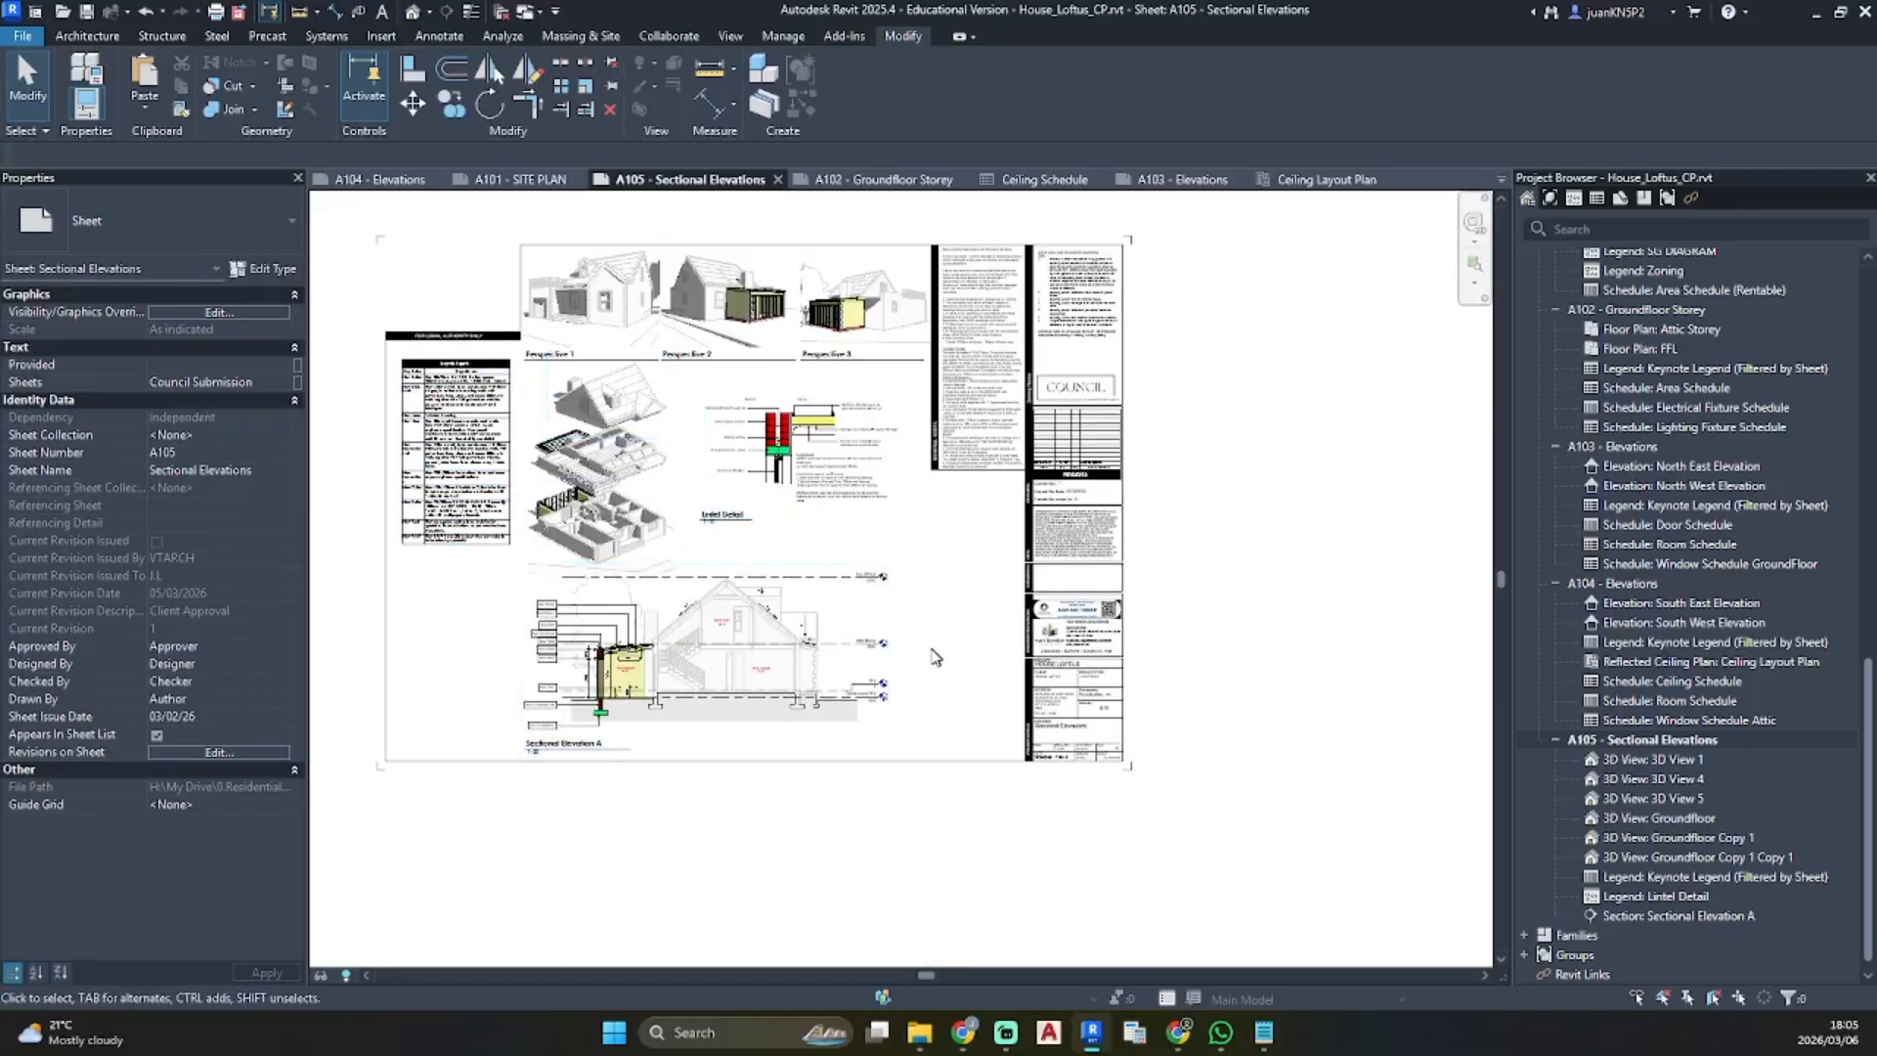
pyautogui.moveTo(948, 669); pyautogui.dragTo(1041, 770, button='middle')
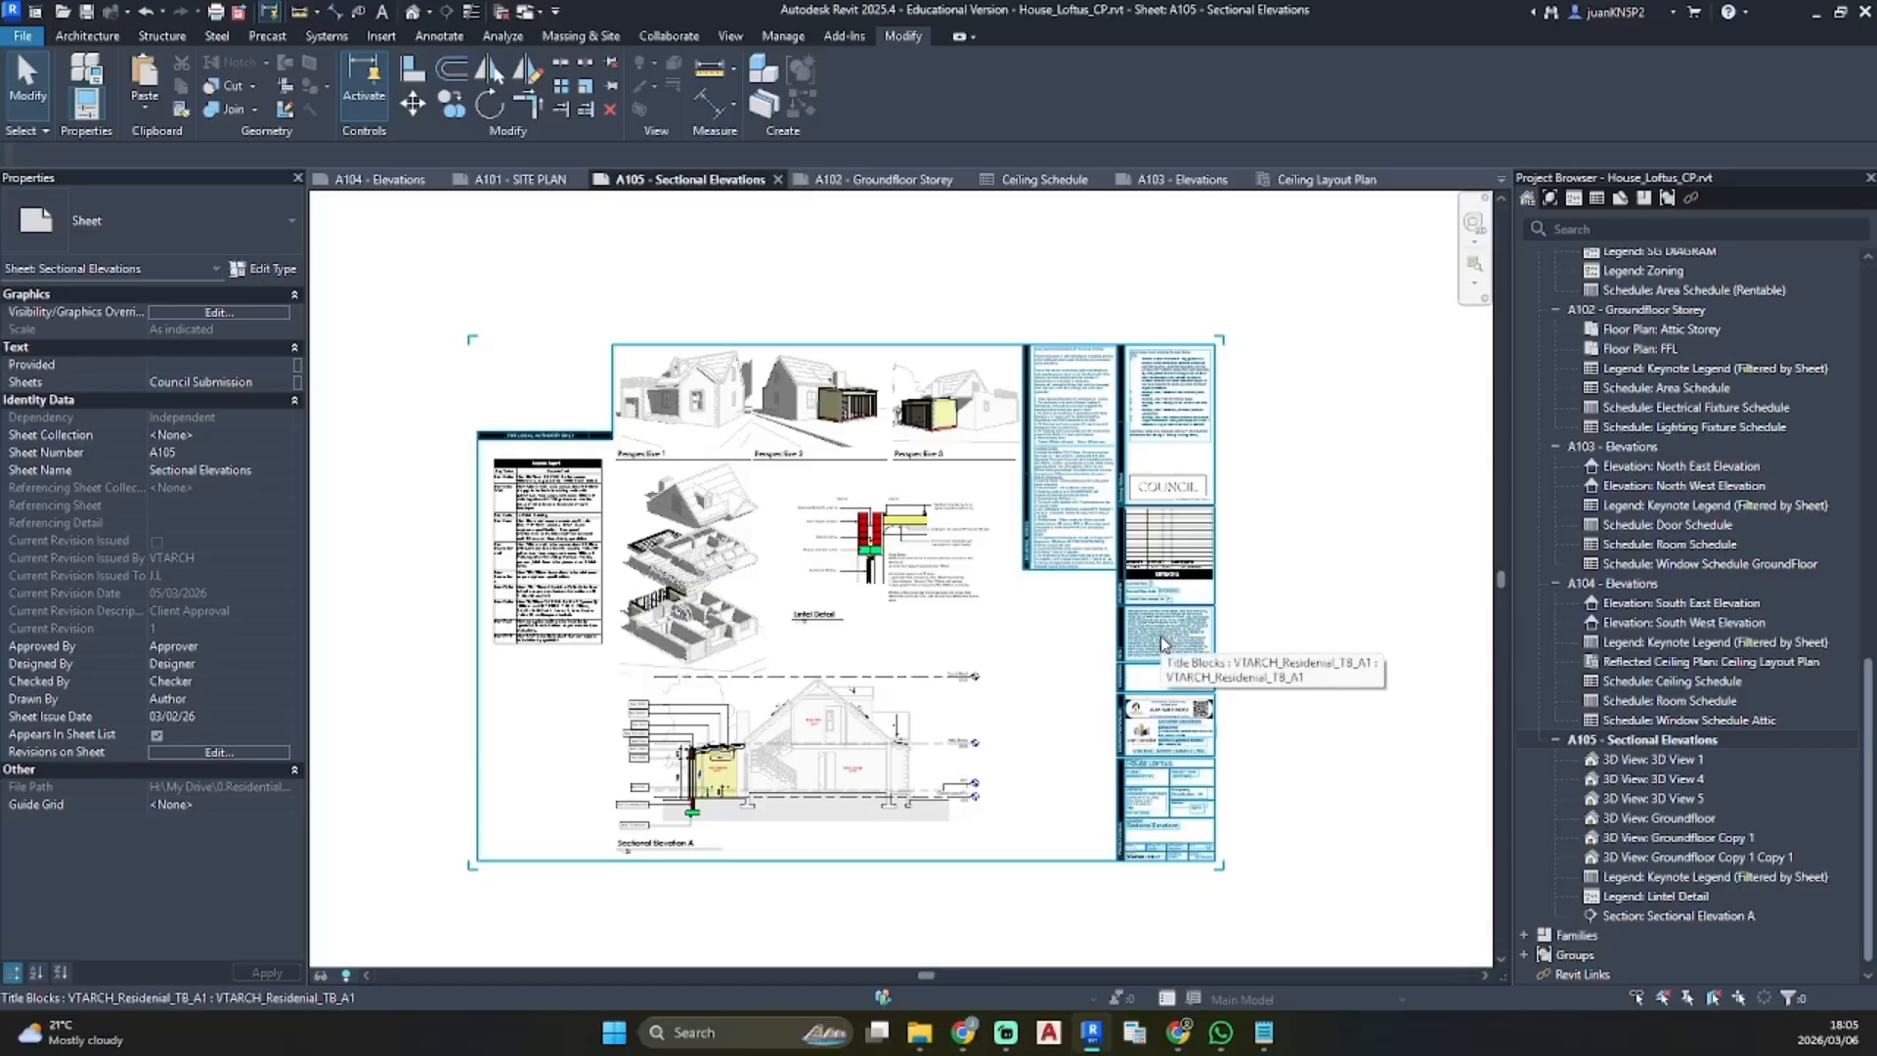
pyautogui.scroll(5, 791, 760)
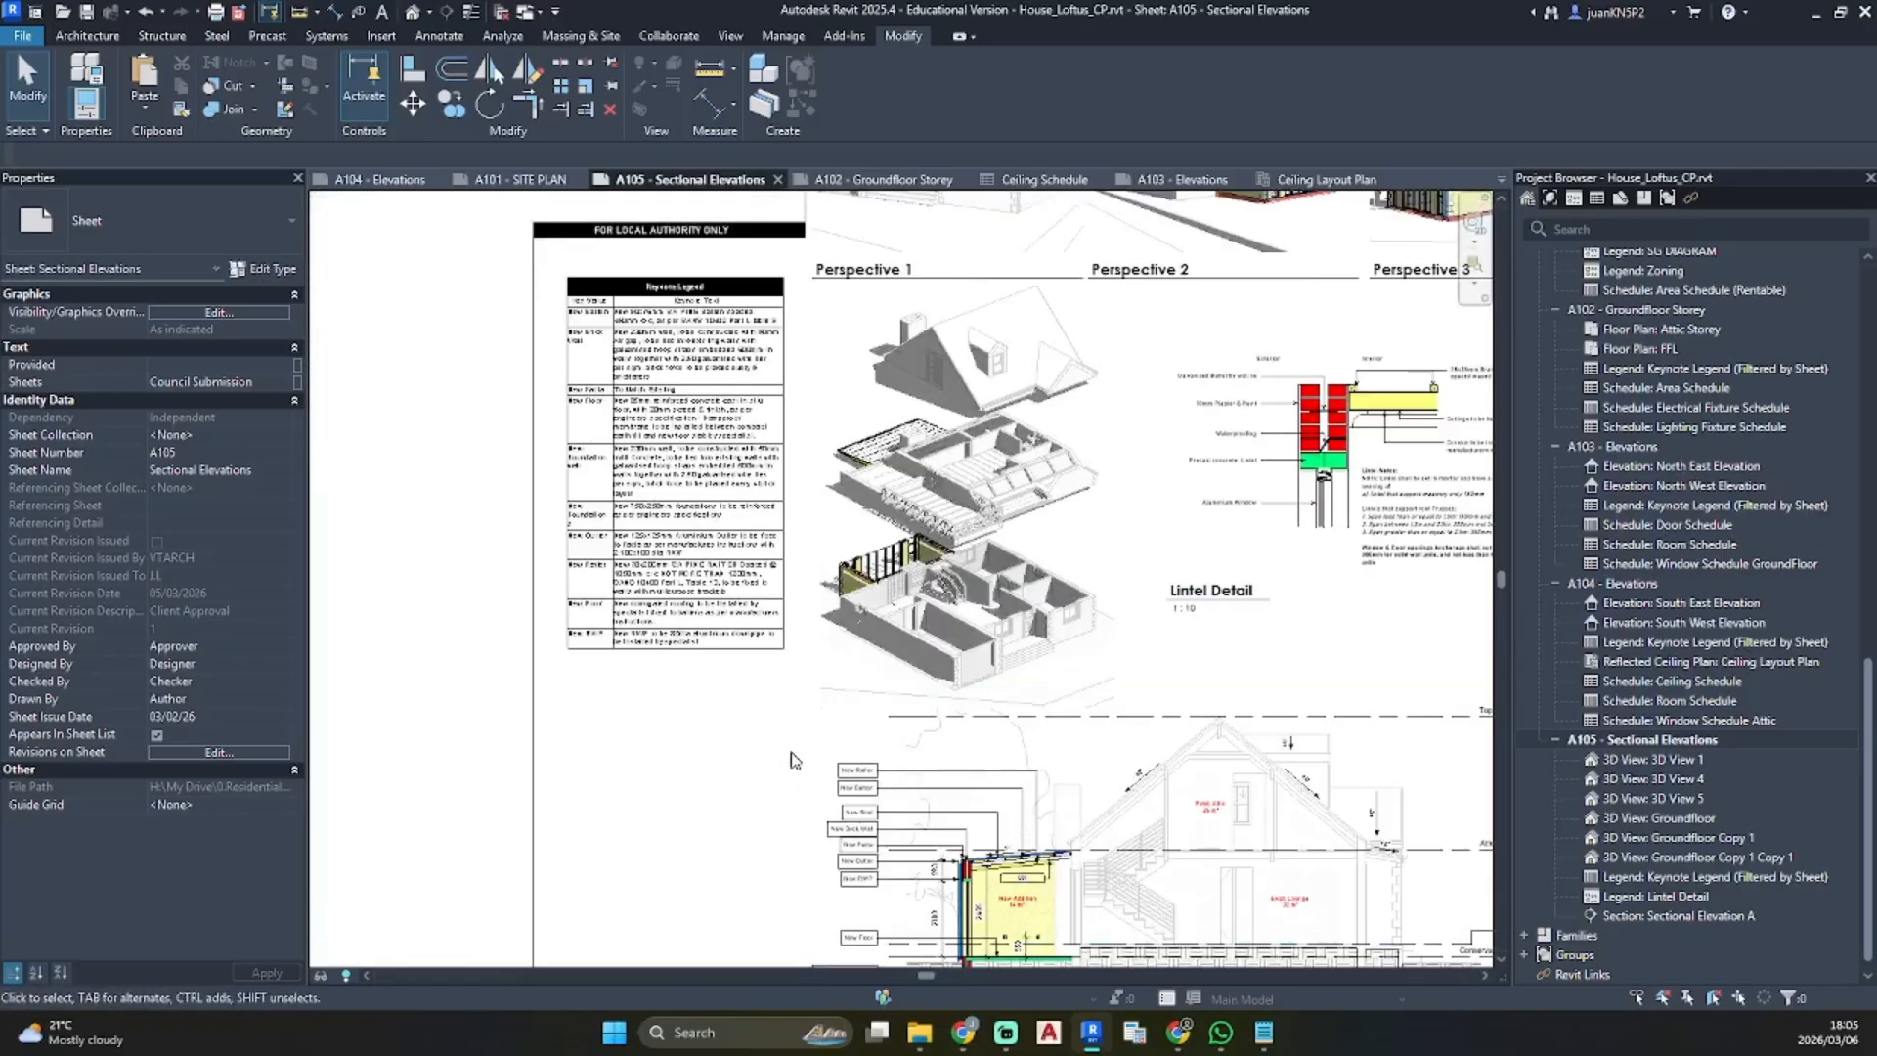
pyautogui.scroll(3, 598, 353)
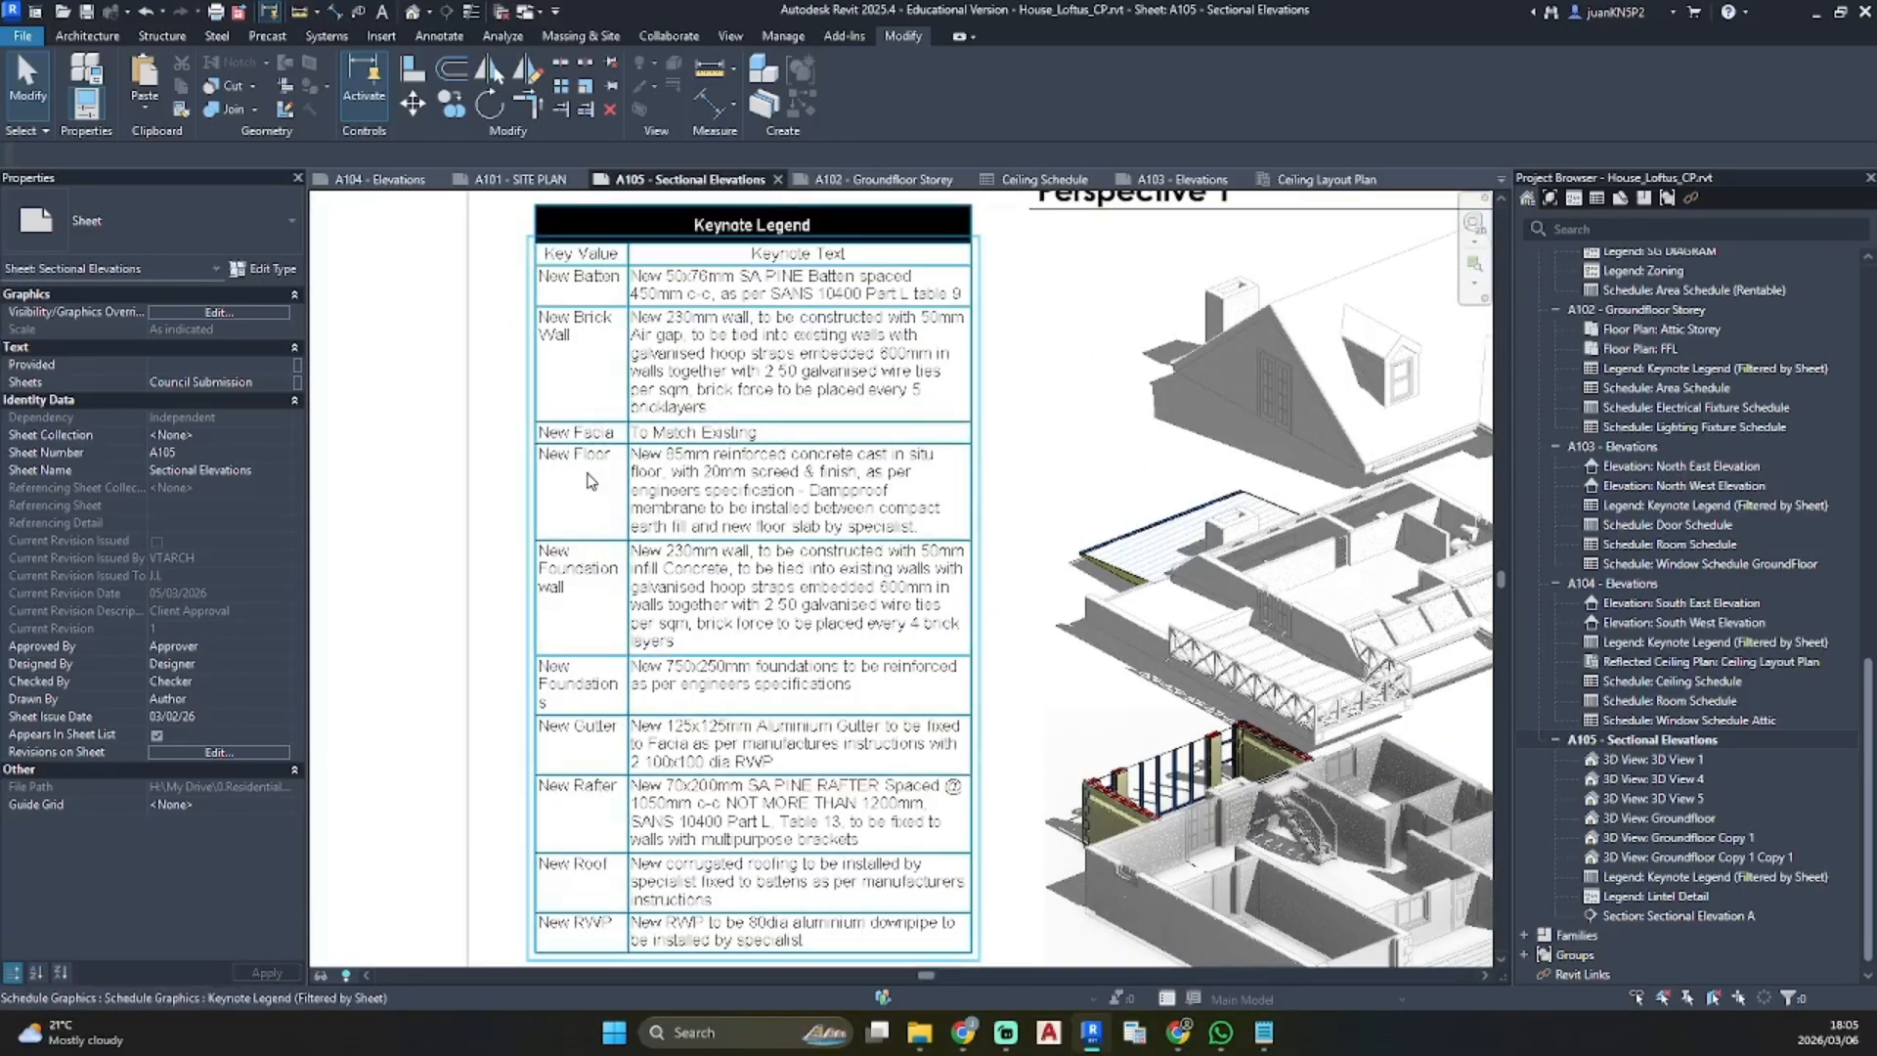
# Widen the Key Value column of the Keynote Legend on sheet A105 so the New Foundations entry wraps without splitting a word
pyautogui.click(618, 354)
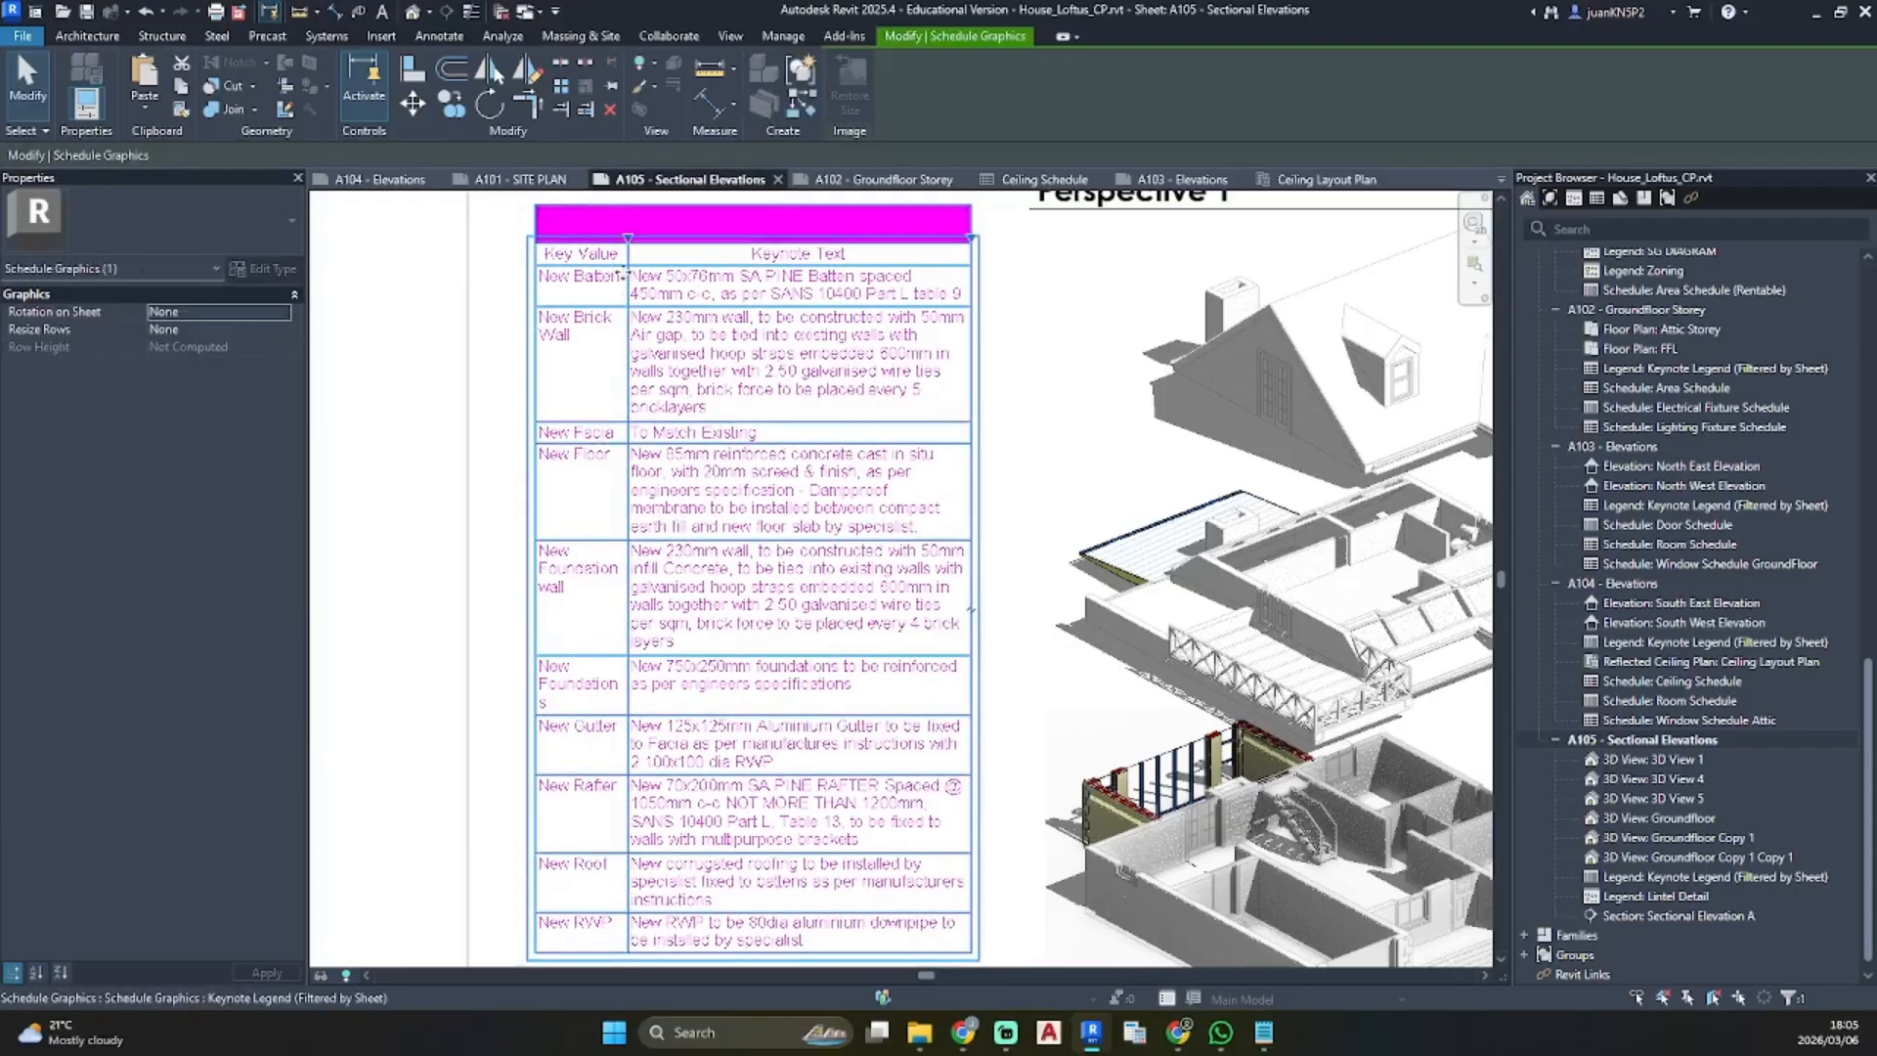
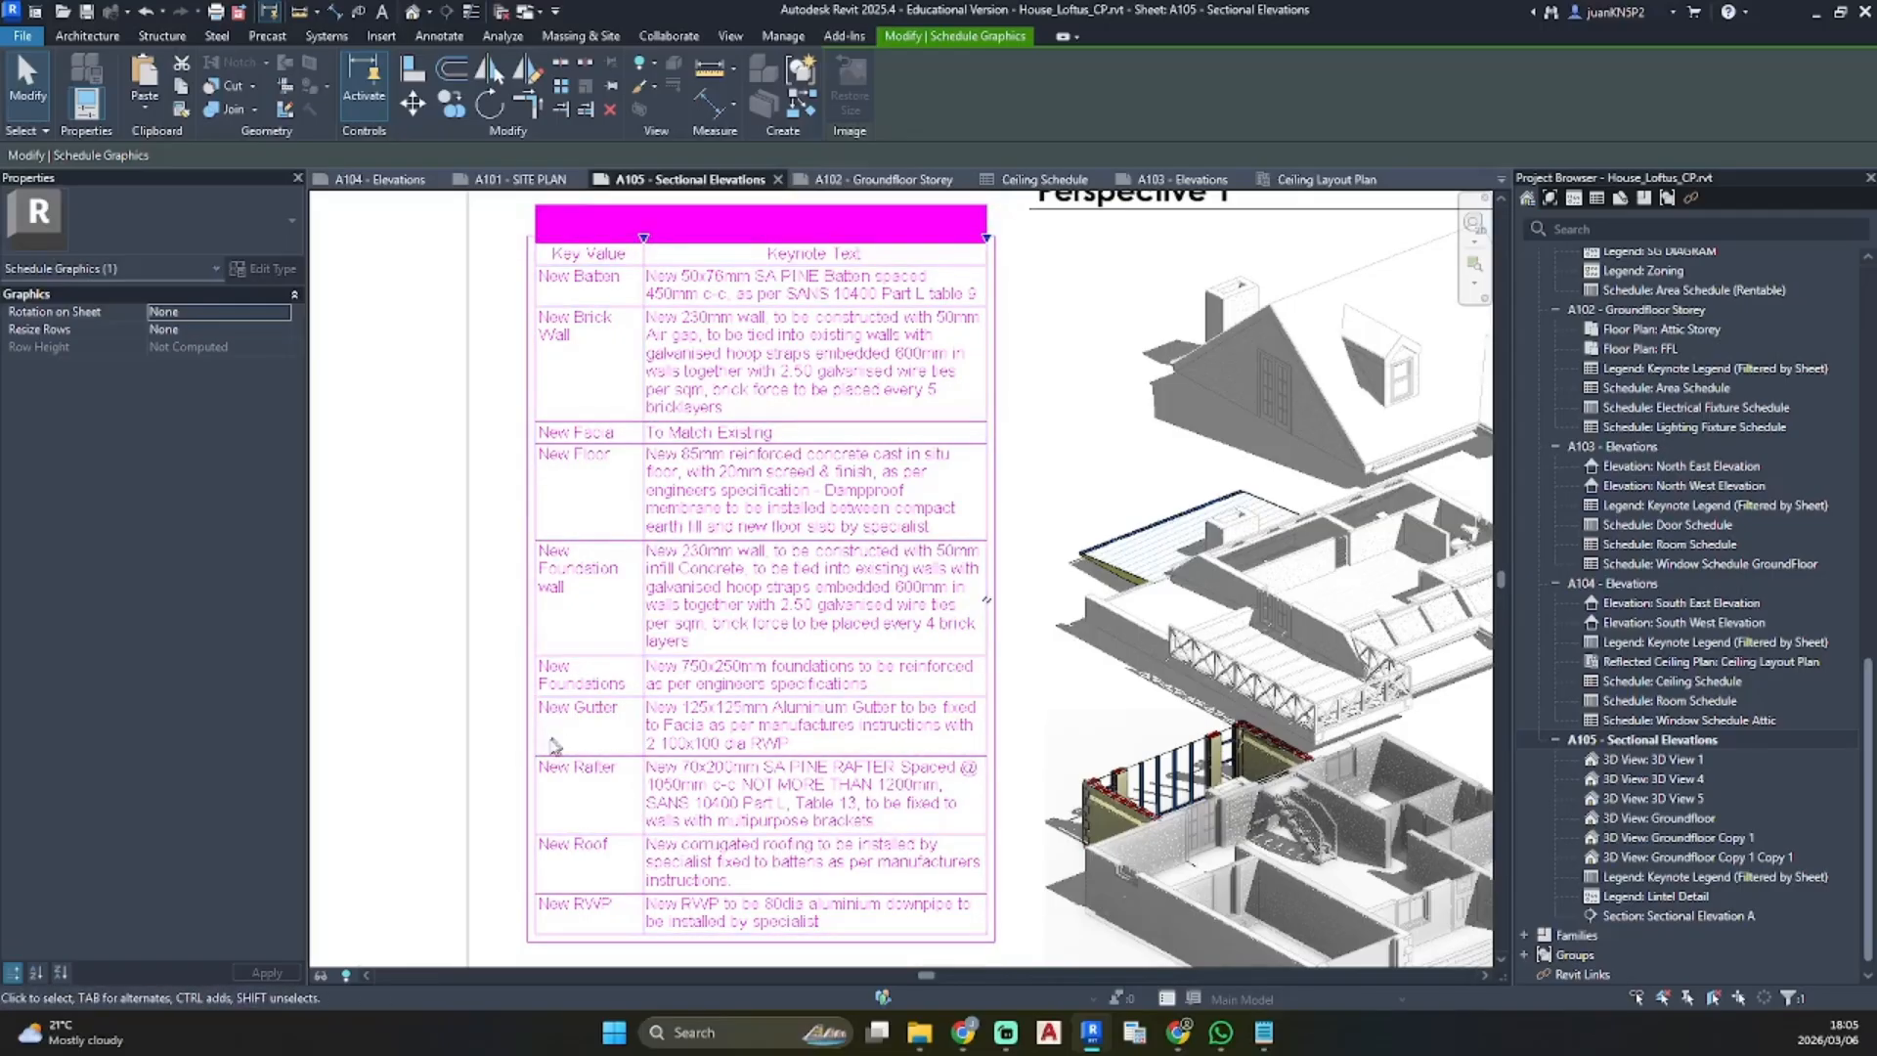
pyautogui.press('Escape')
pyautogui.scroll(-6, 849, 641)
pyautogui.moveTo(849, 640); pyautogui.dragTo(597, 490, button='middle')
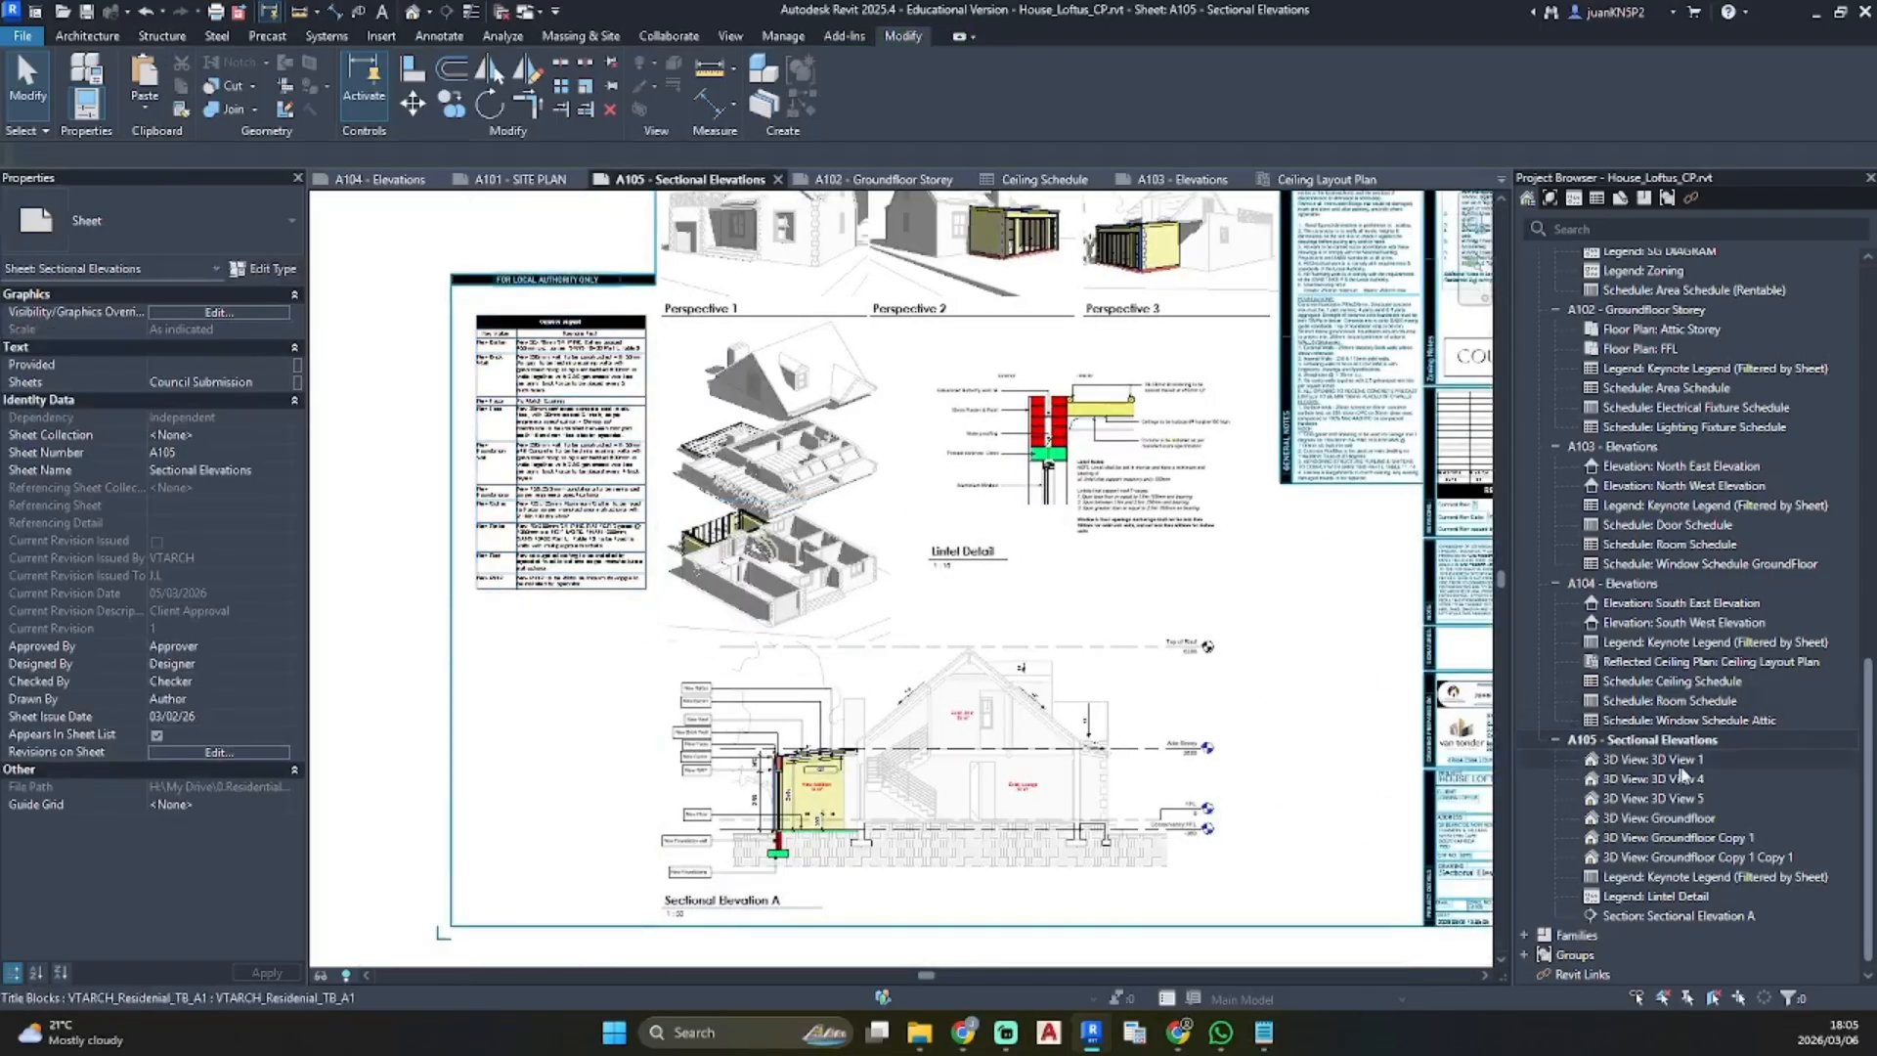
# Check sheets A104 and A103, and activate the FFL floor plan on sheet A102
pyautogui.doubleClick(1613, 583)
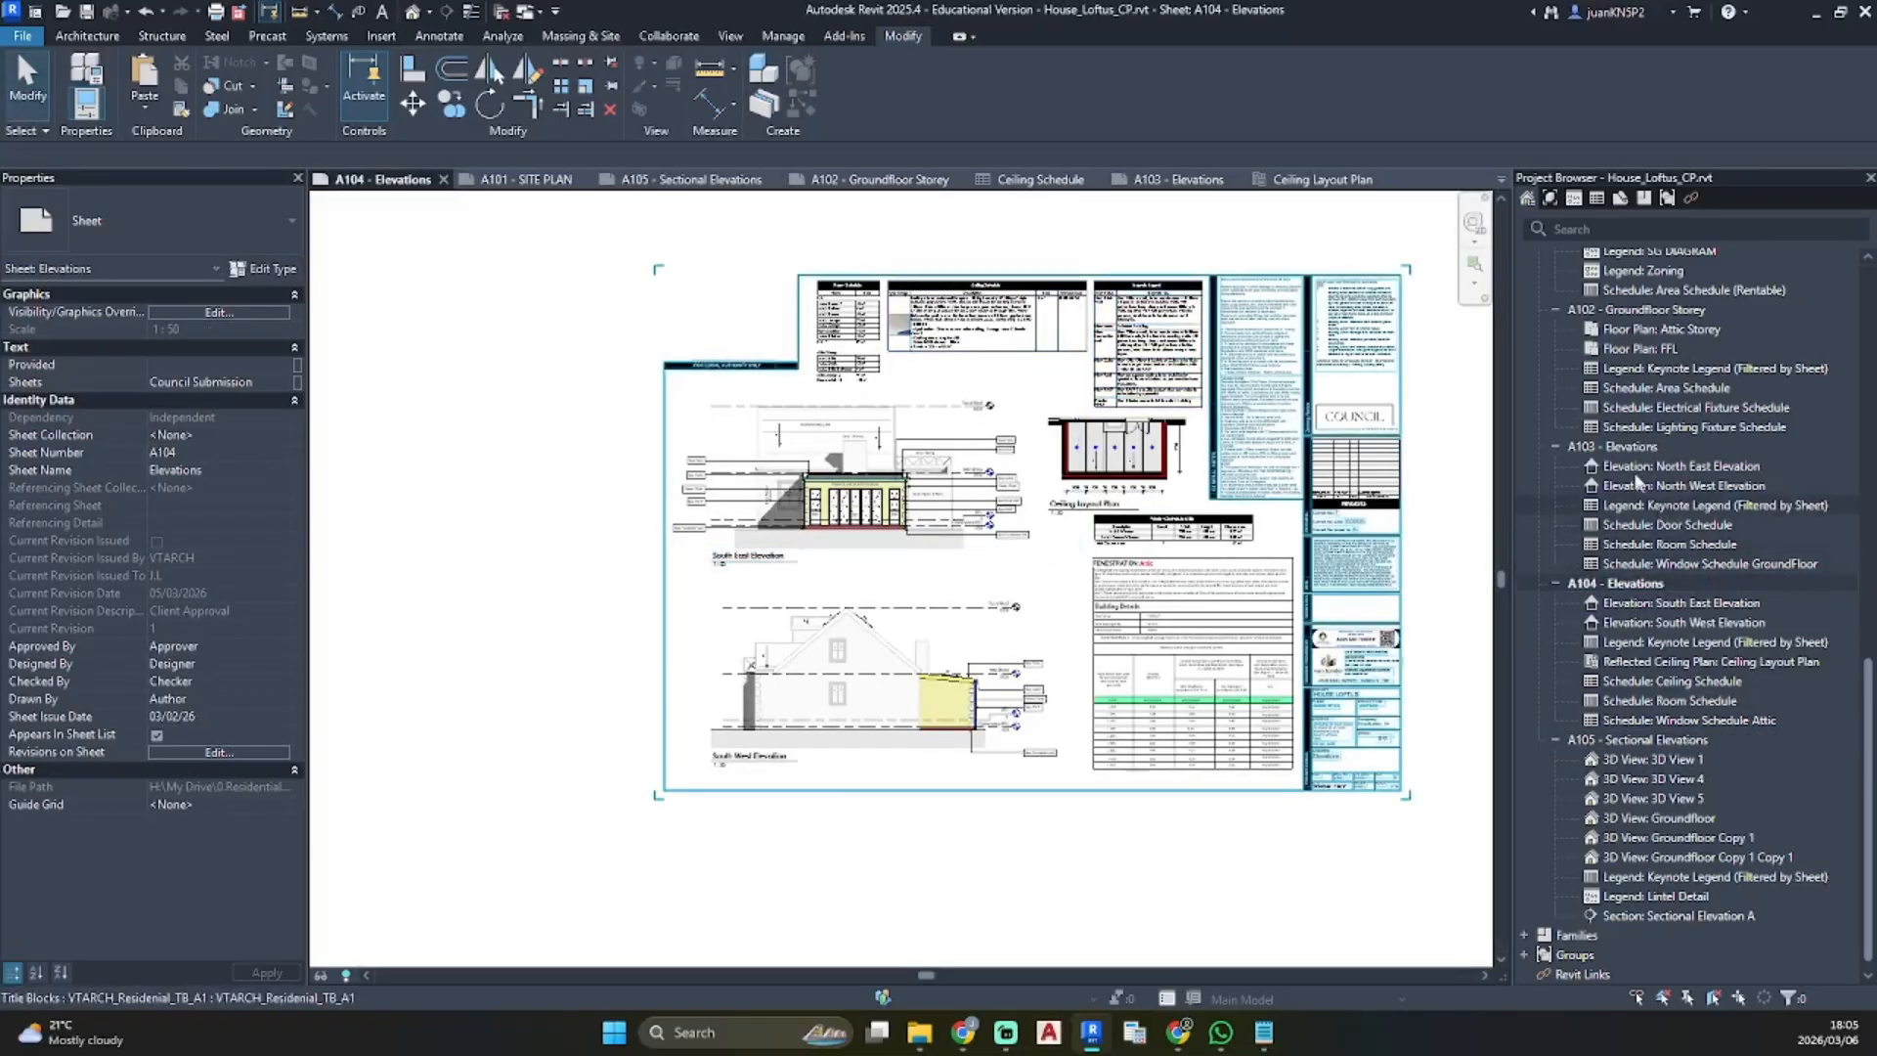
pyautogui.doubleClick(1612, 445)
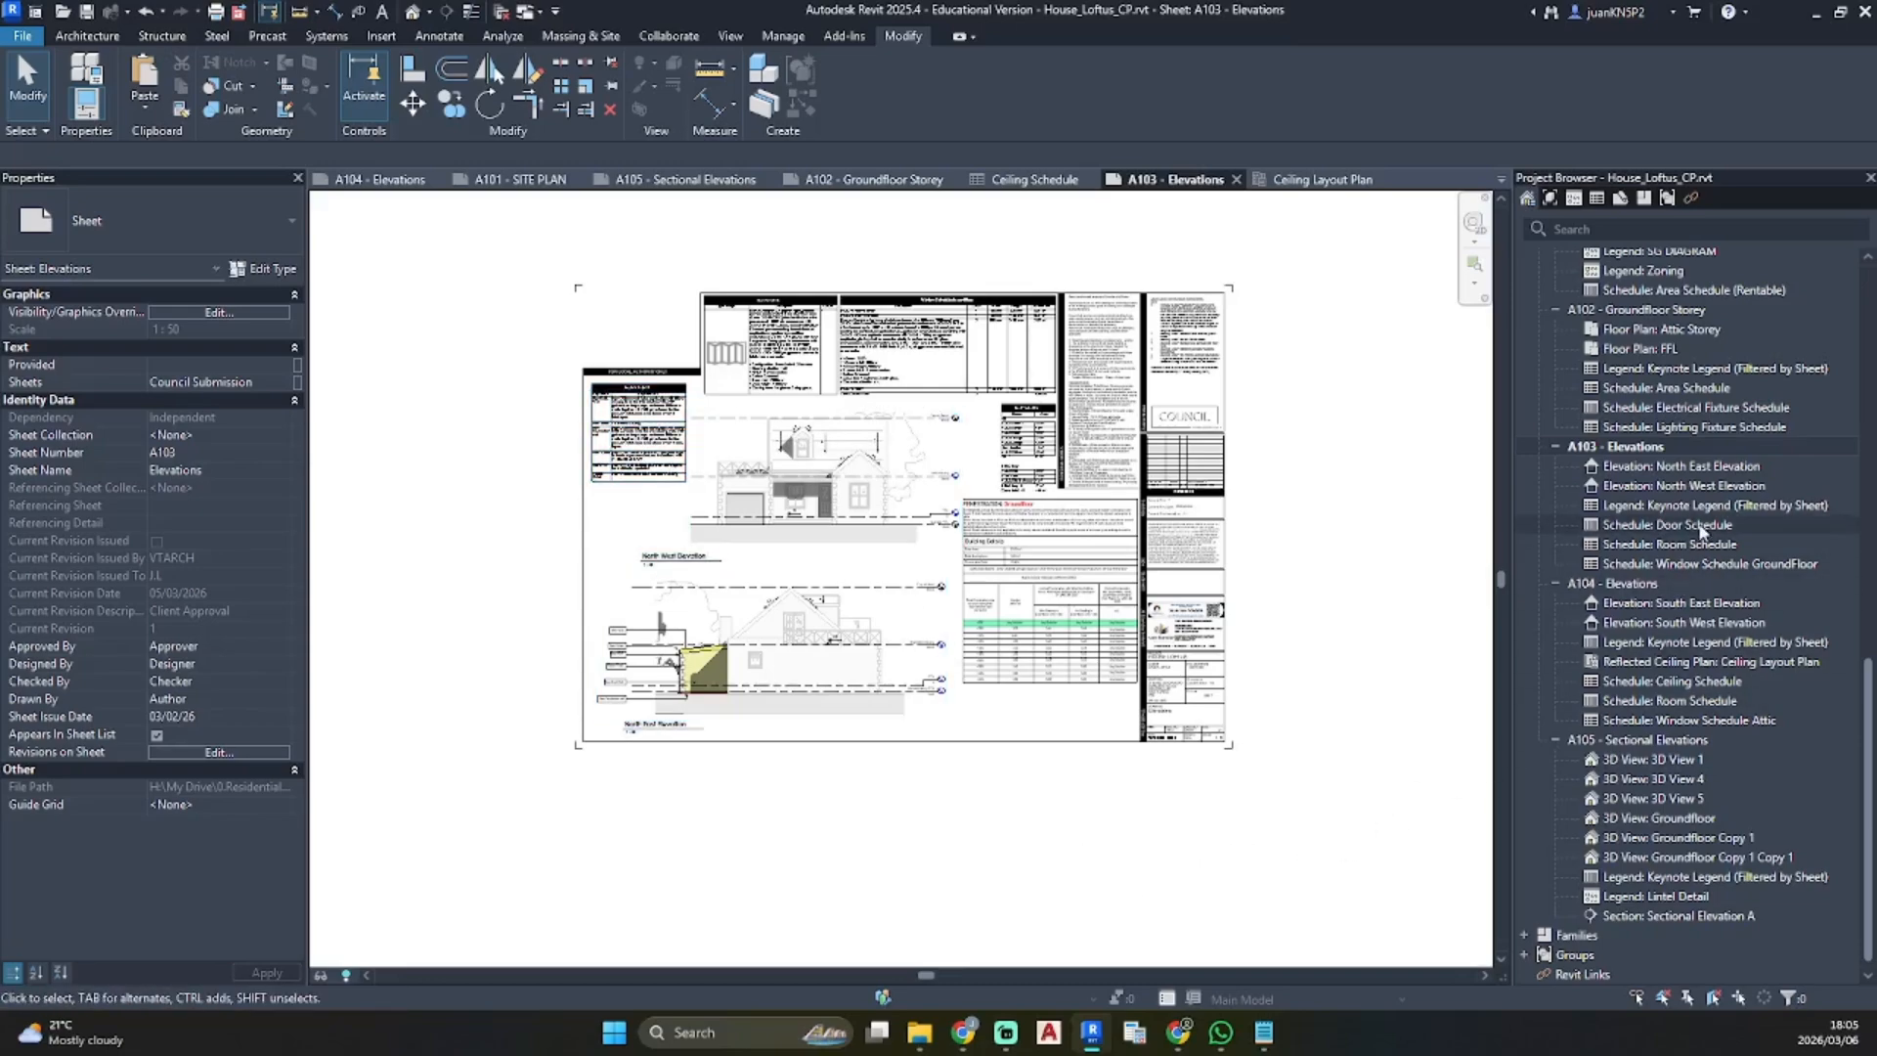
pyautogui.doubleClick(1622, 310)
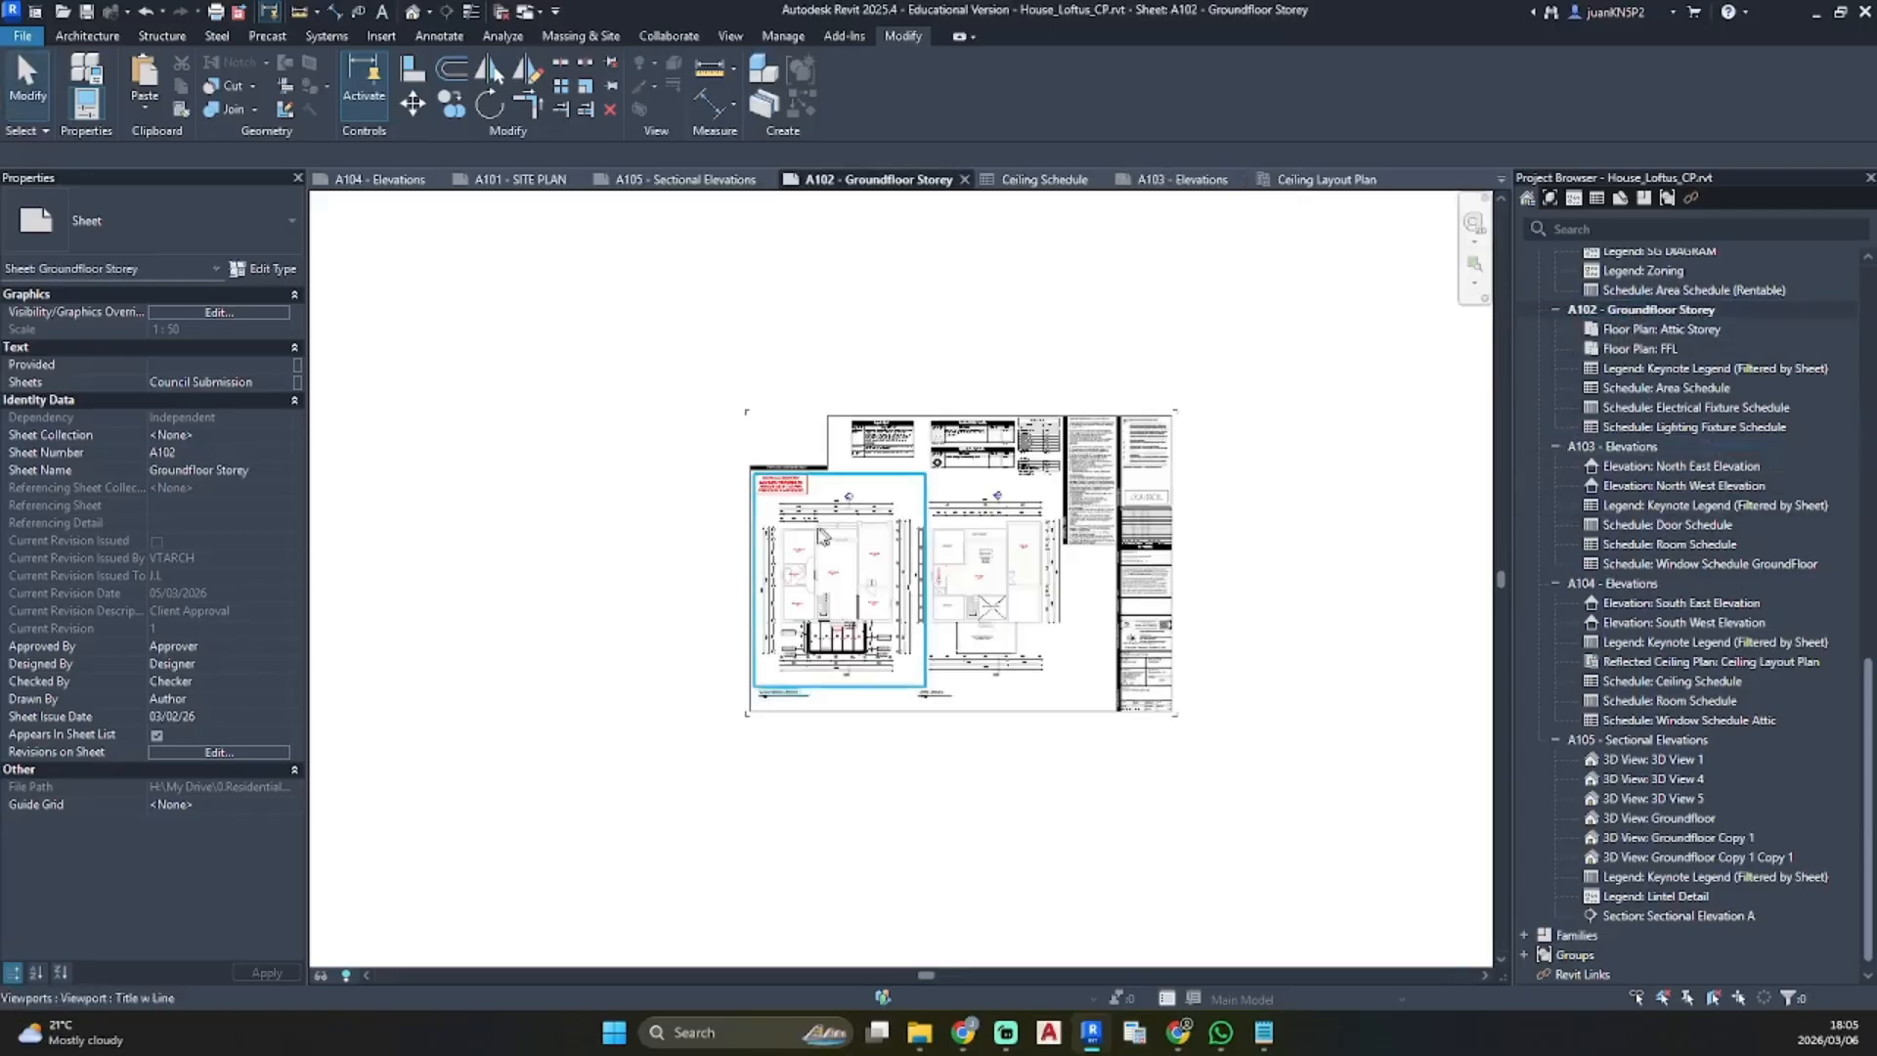
pyautogui.scroll(5, 777, 663)
pyautogui.scroll(3, 777, 662)
pyautogui.doubleClick(912, 479)
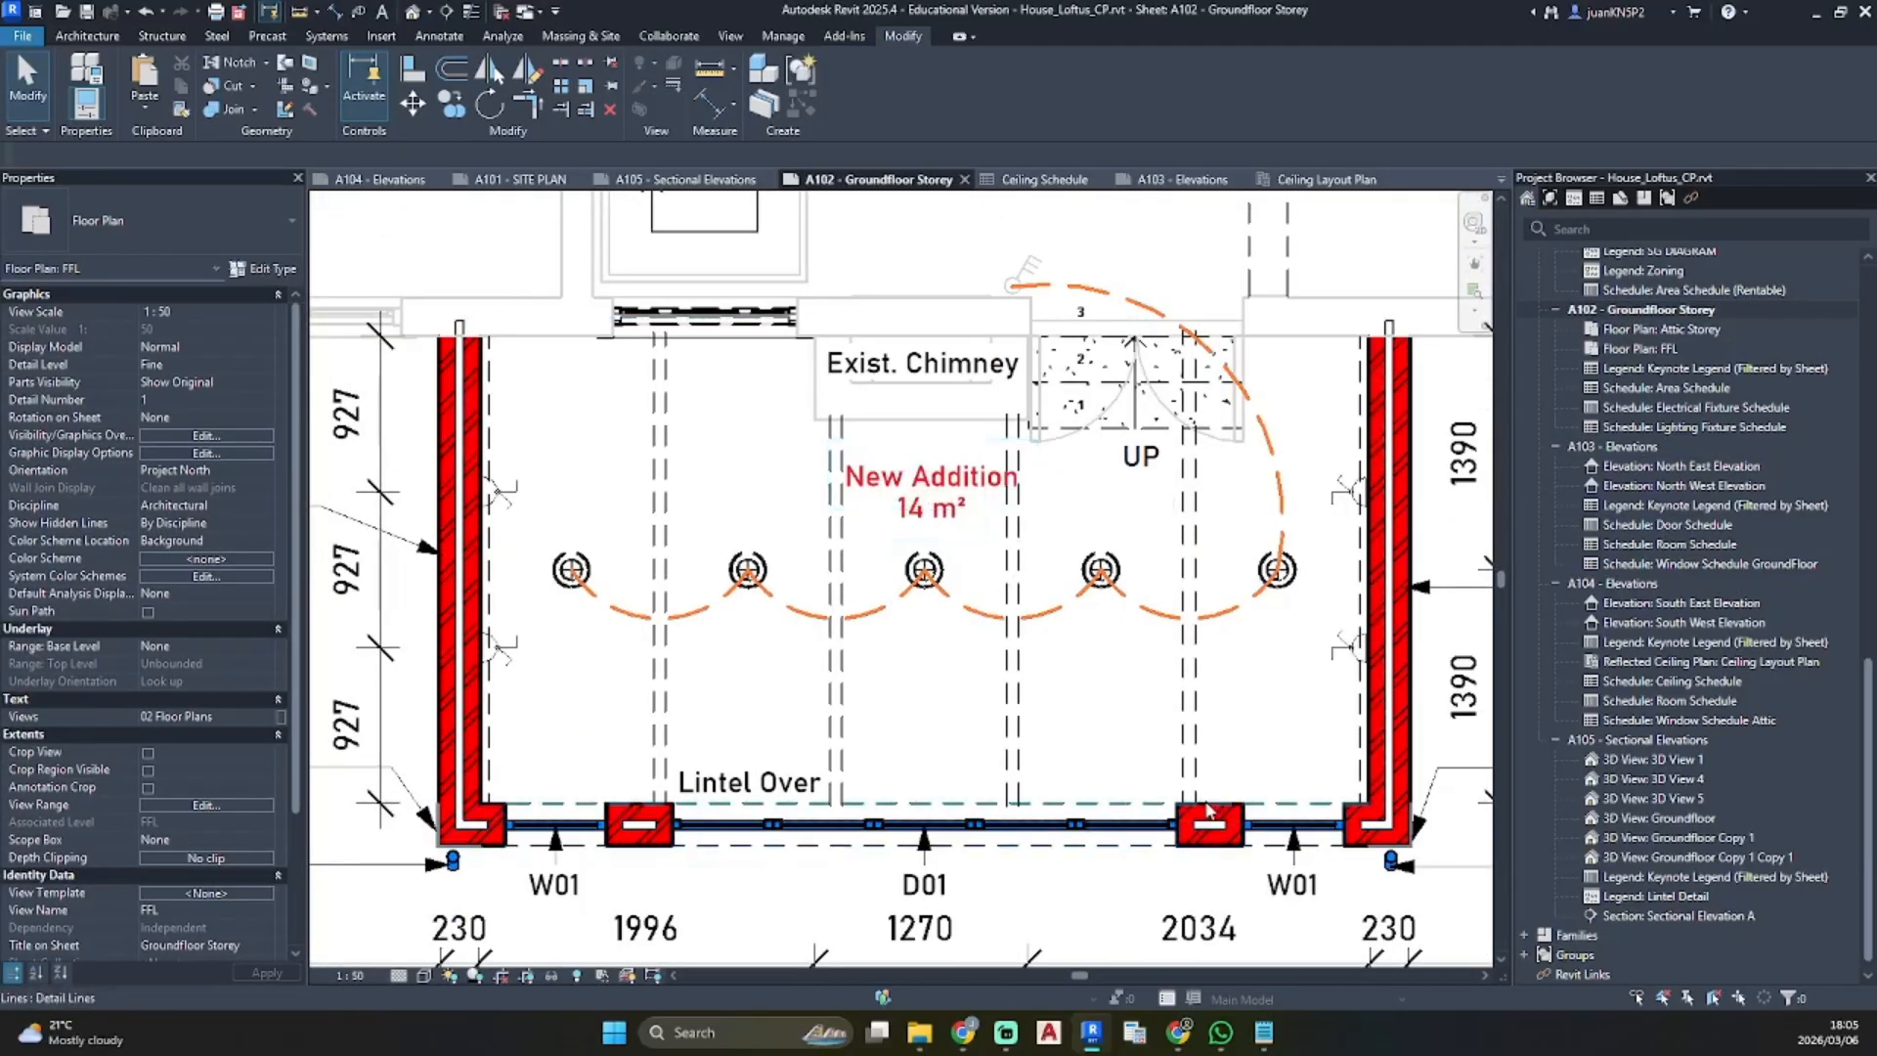
# Cycle through the overlapping elements at the pier beside door D01 to look for the New Addition's floor slab
pyautogui.press('Tab')
pyautogui.press('Tab')
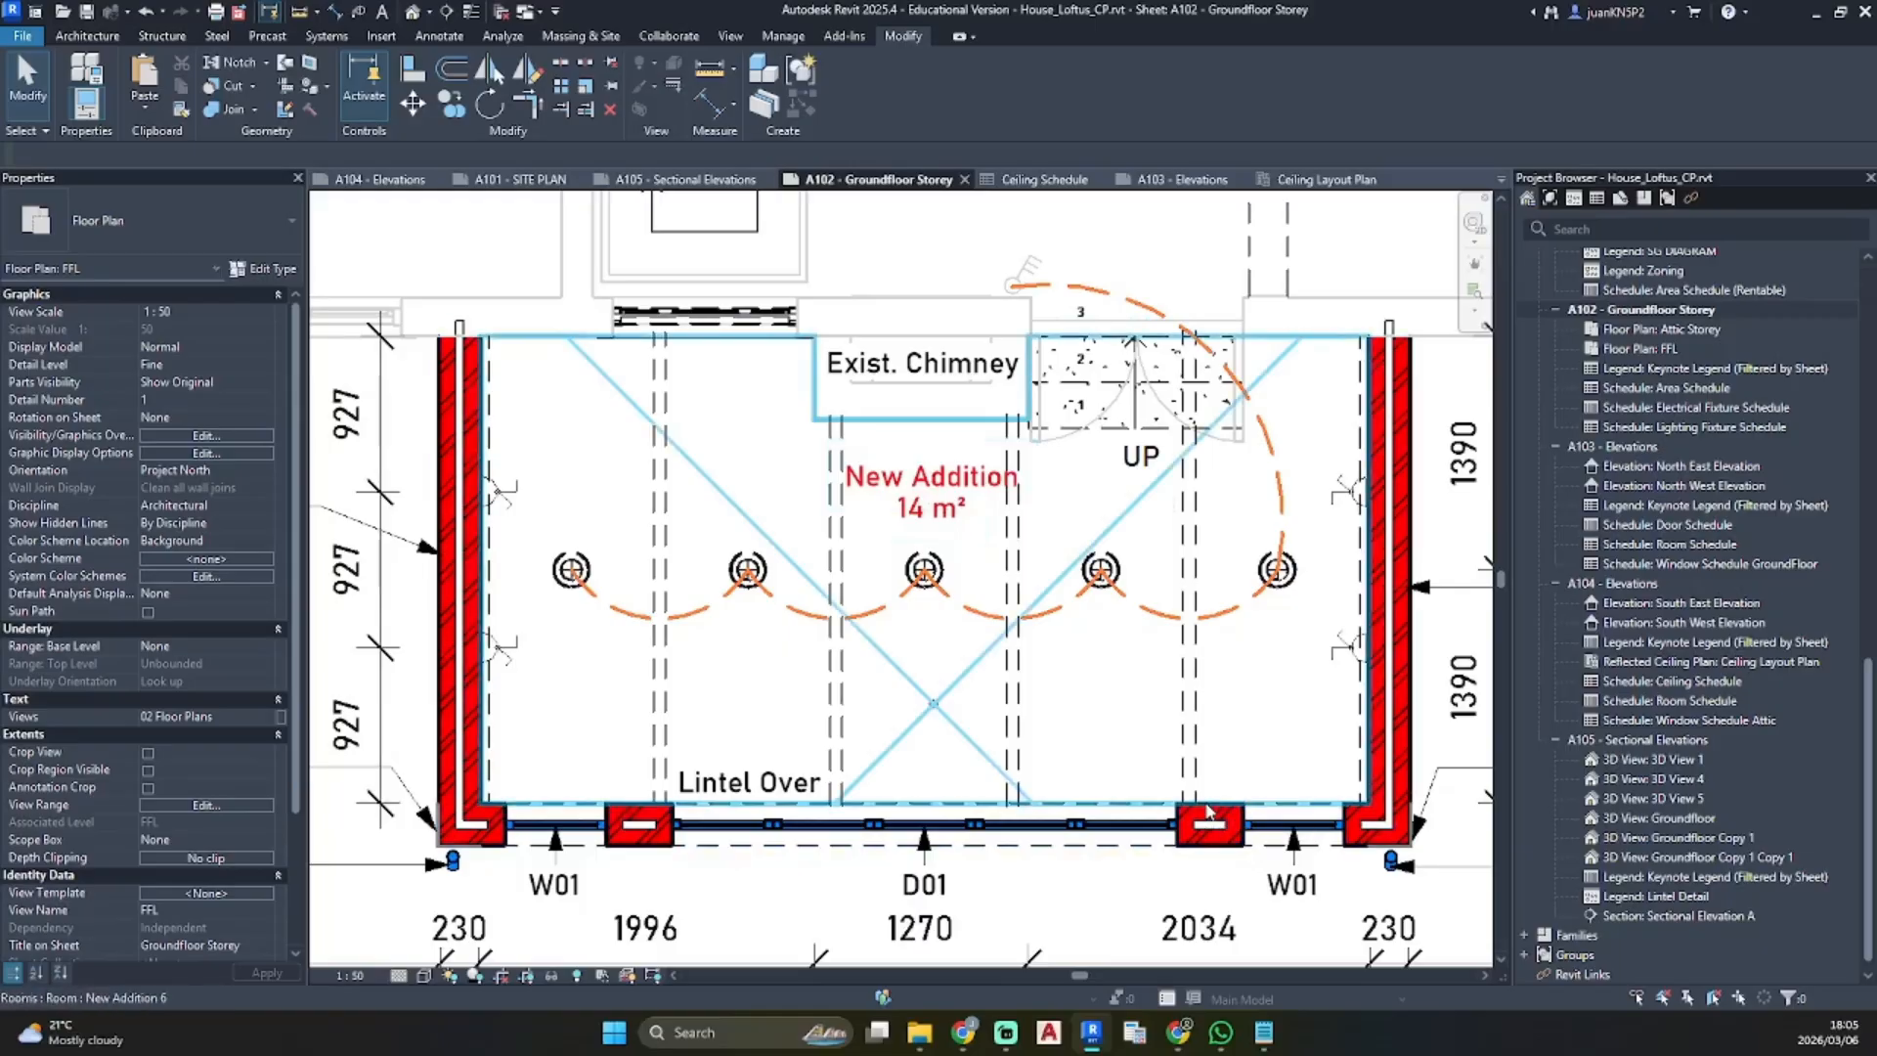
pyautogui.press('Tab')
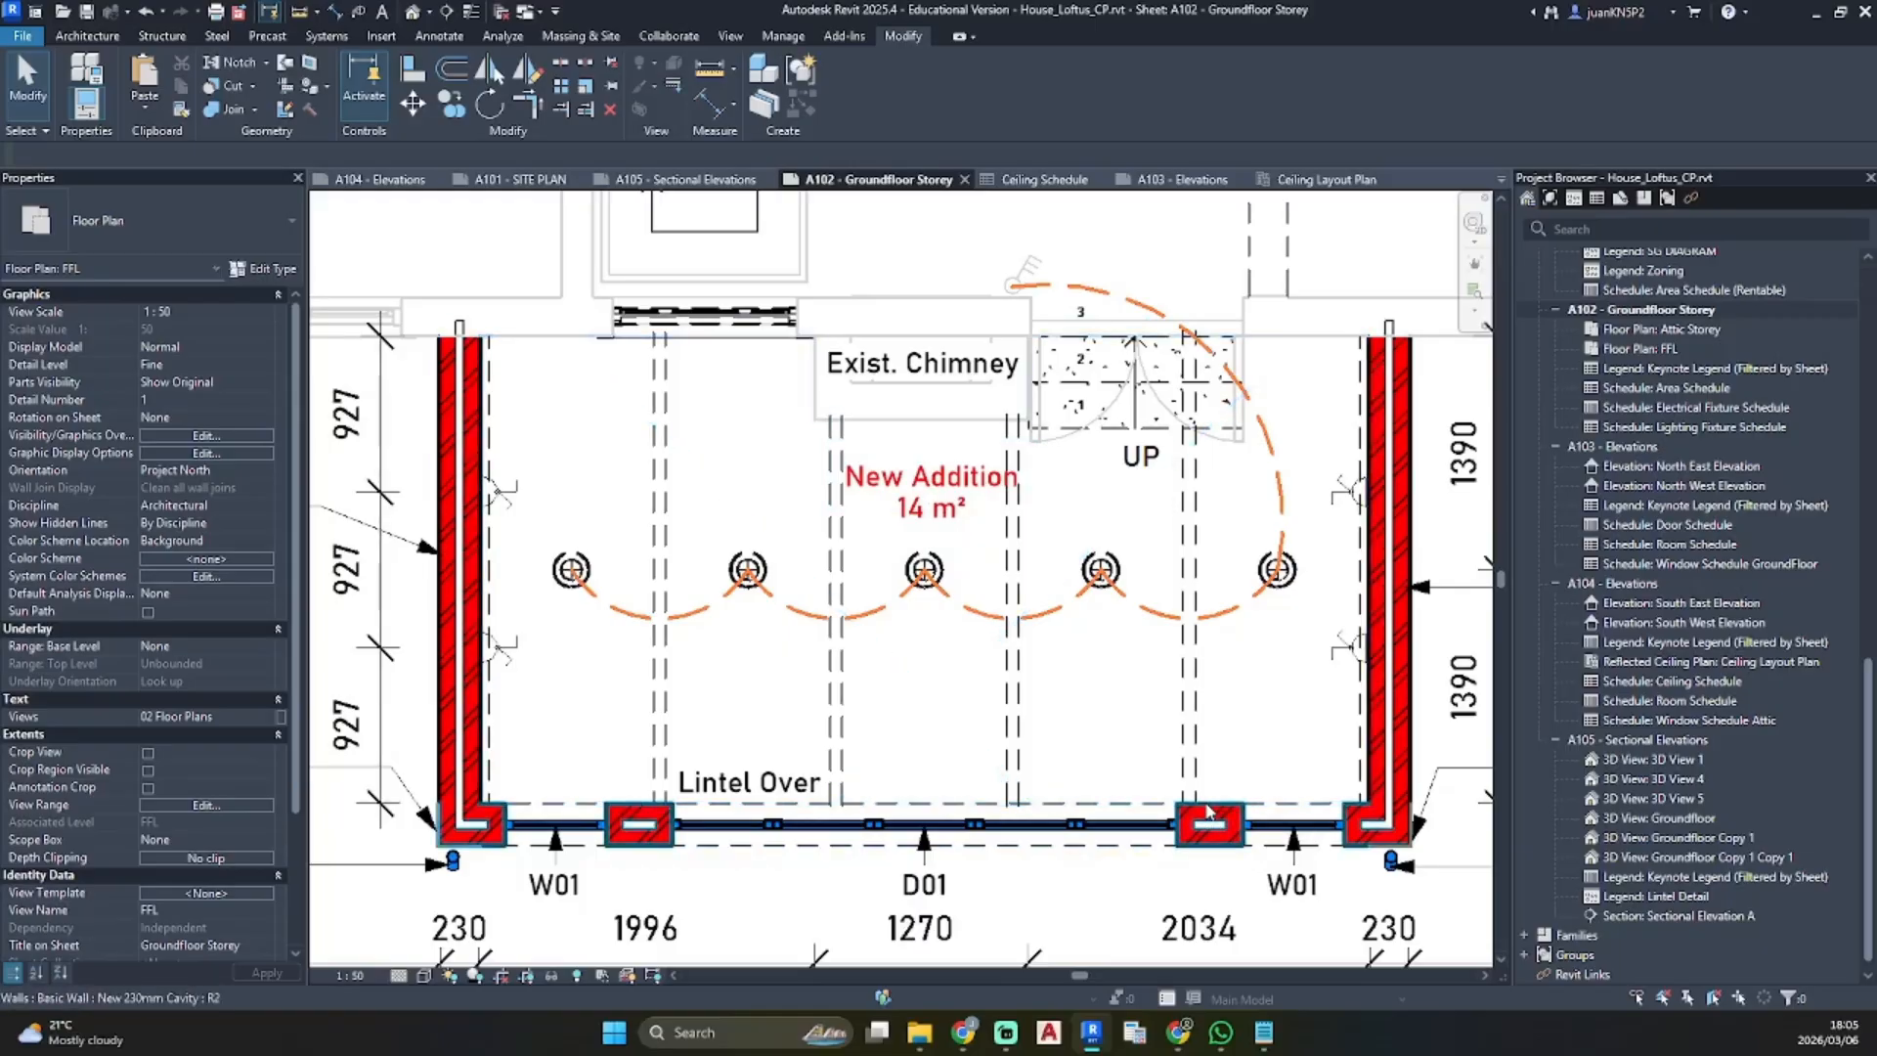
pyautogui.press('Tab')
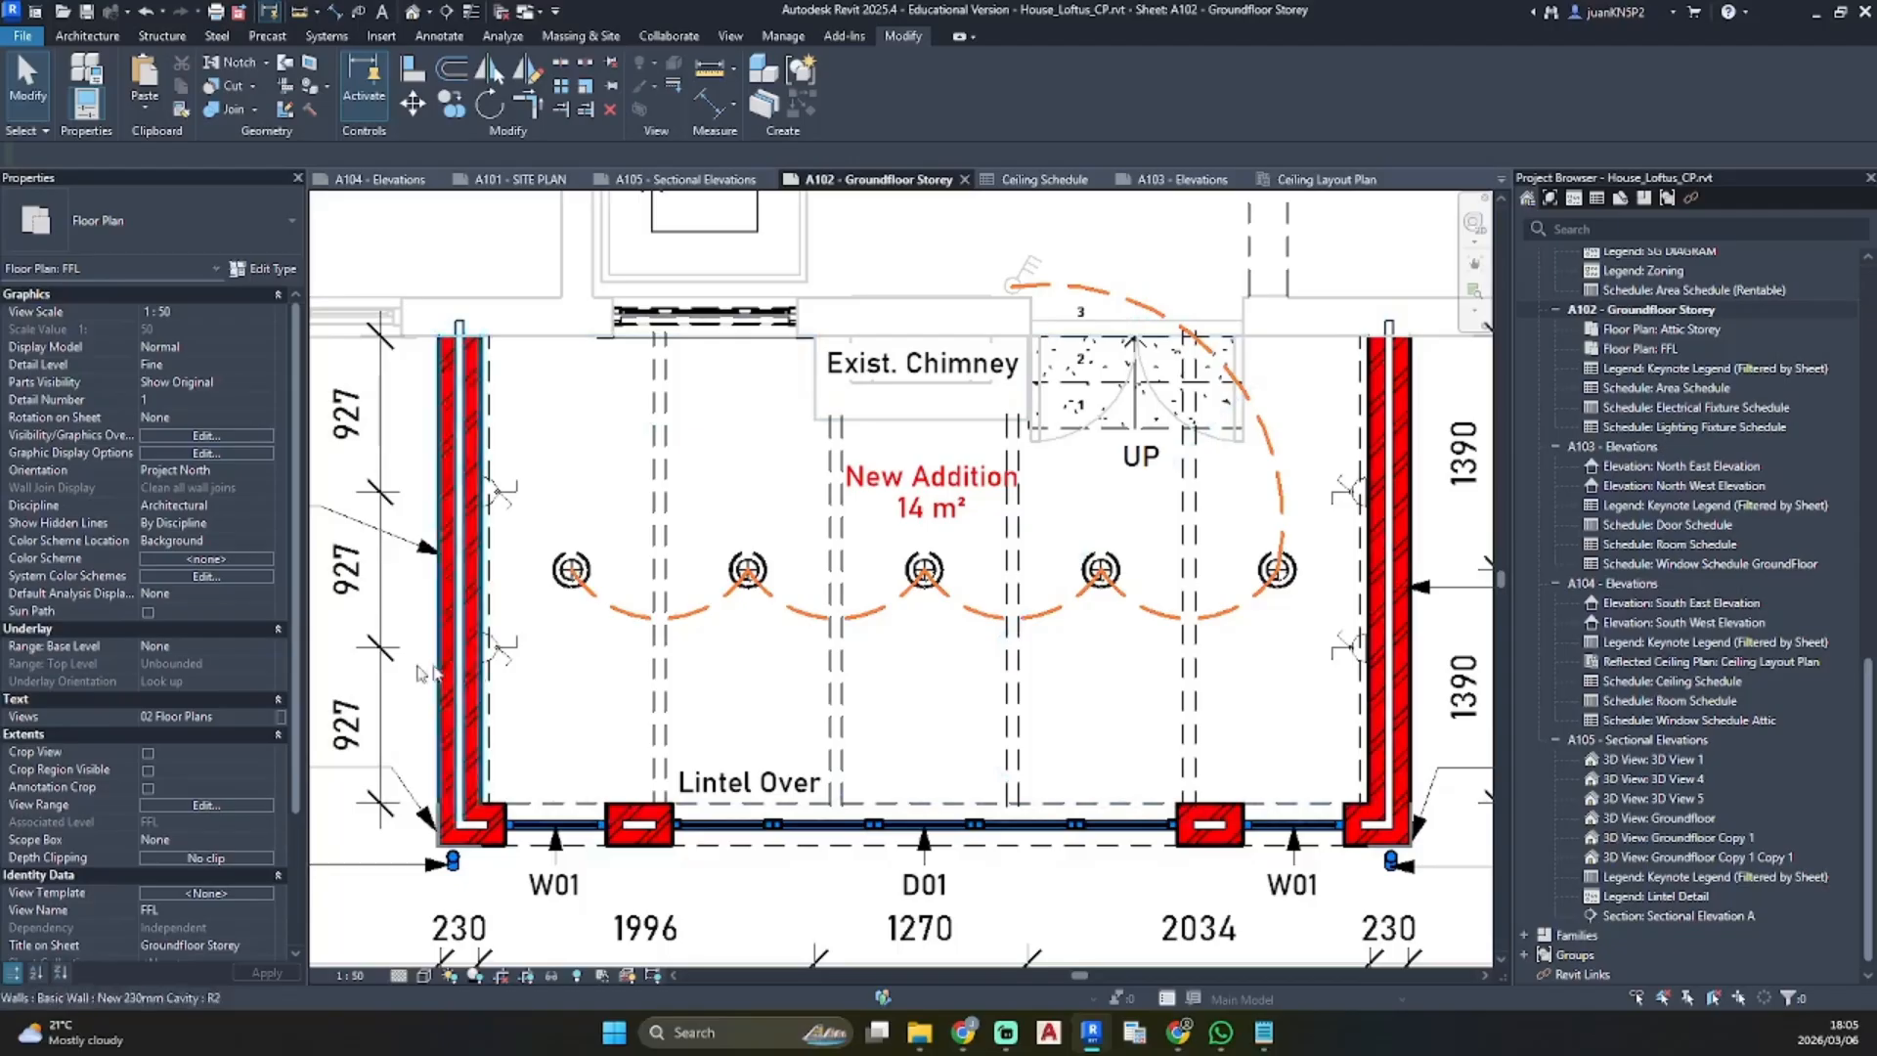
# Try an underlay from FFL and Conservancy FFL with an Unbounded top and Look down orientation, and reset the base level to None
pyautogui.click(206, 646)
pyautogui.click(150, 693)
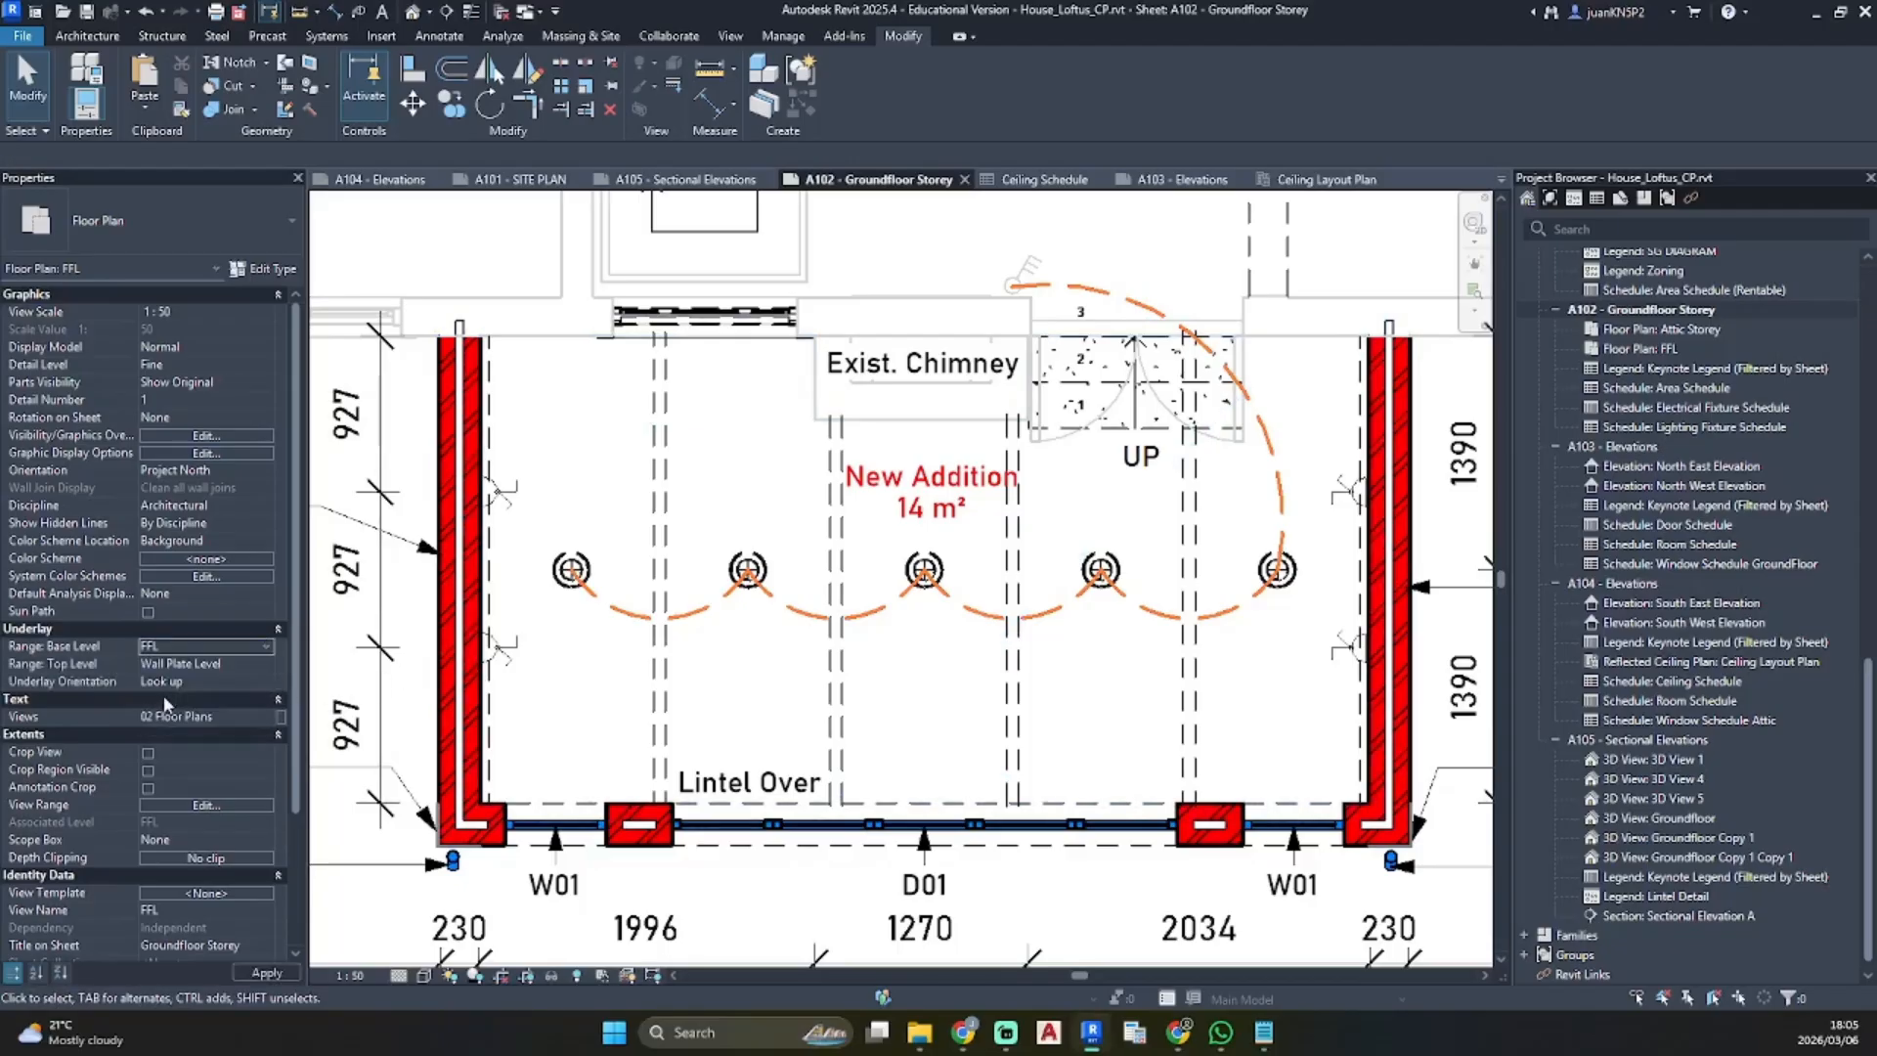
pyautogui.click(258, 669)
pyautogui.click(171, 680)
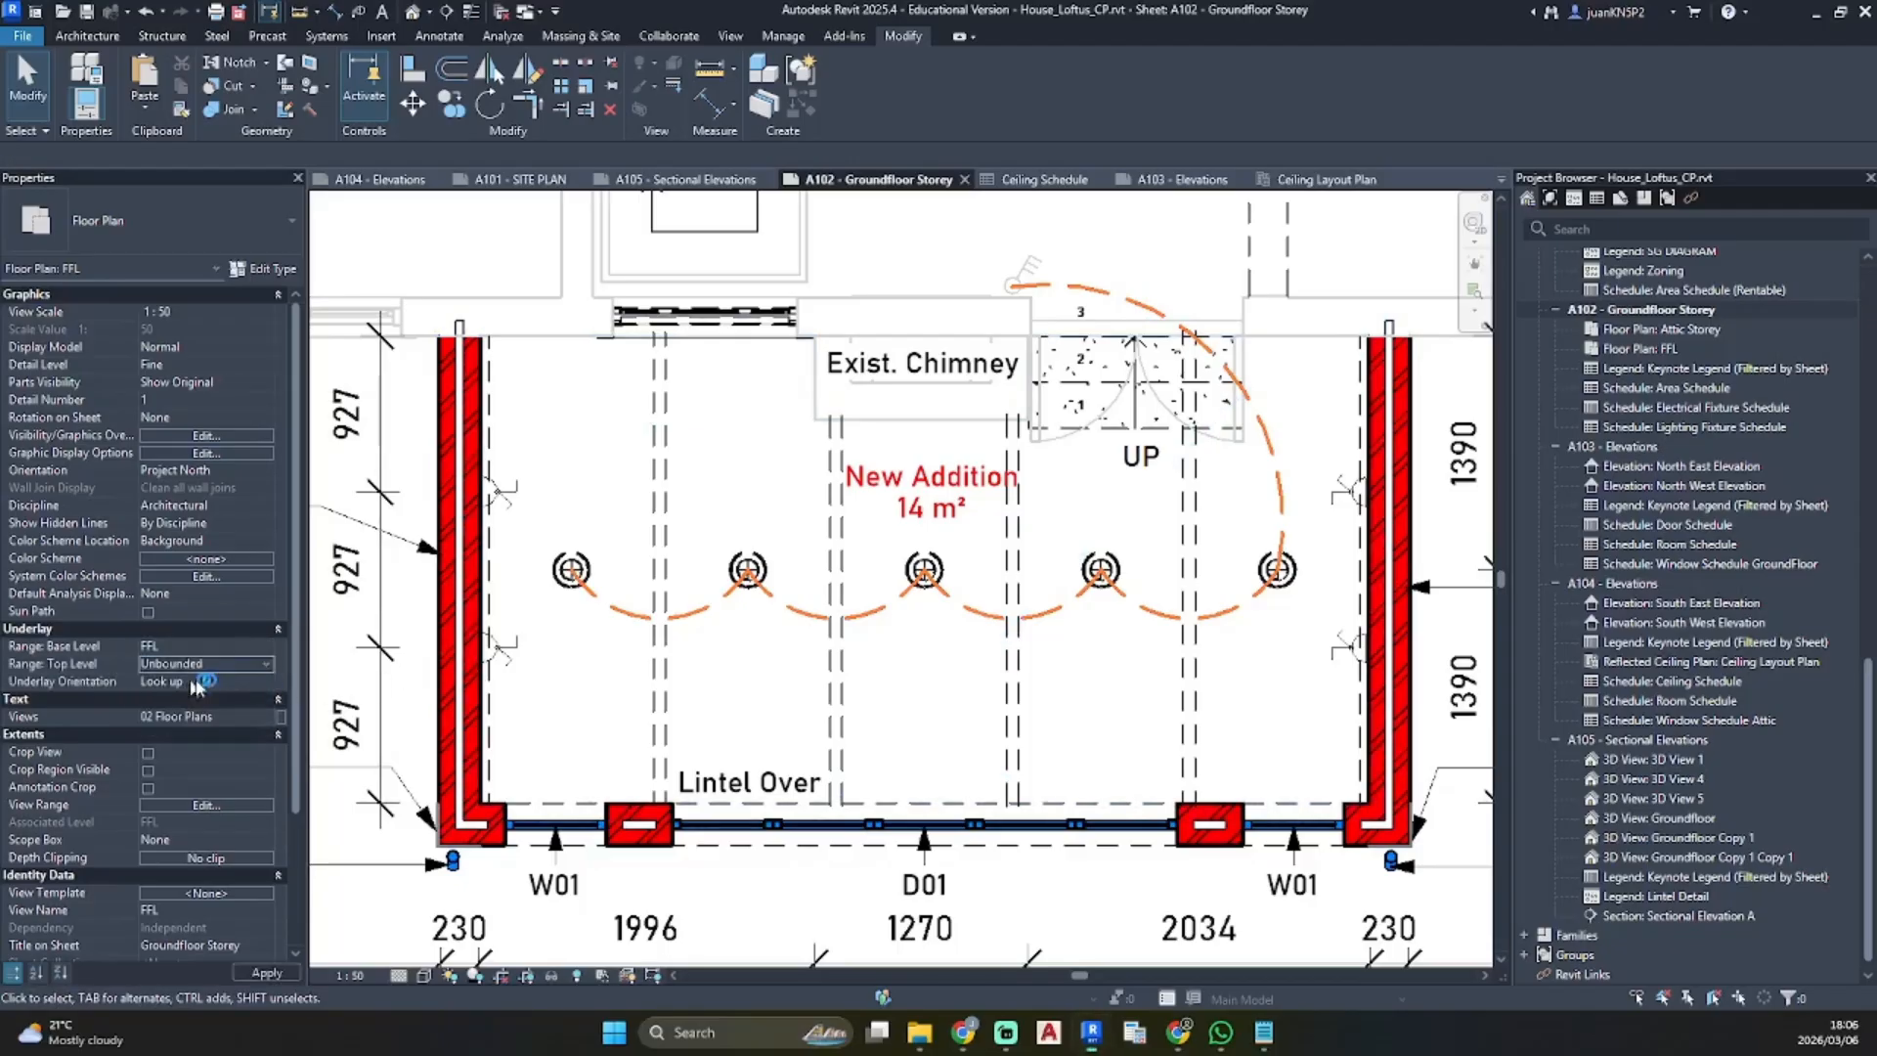
pyautogui.click(257, 646)
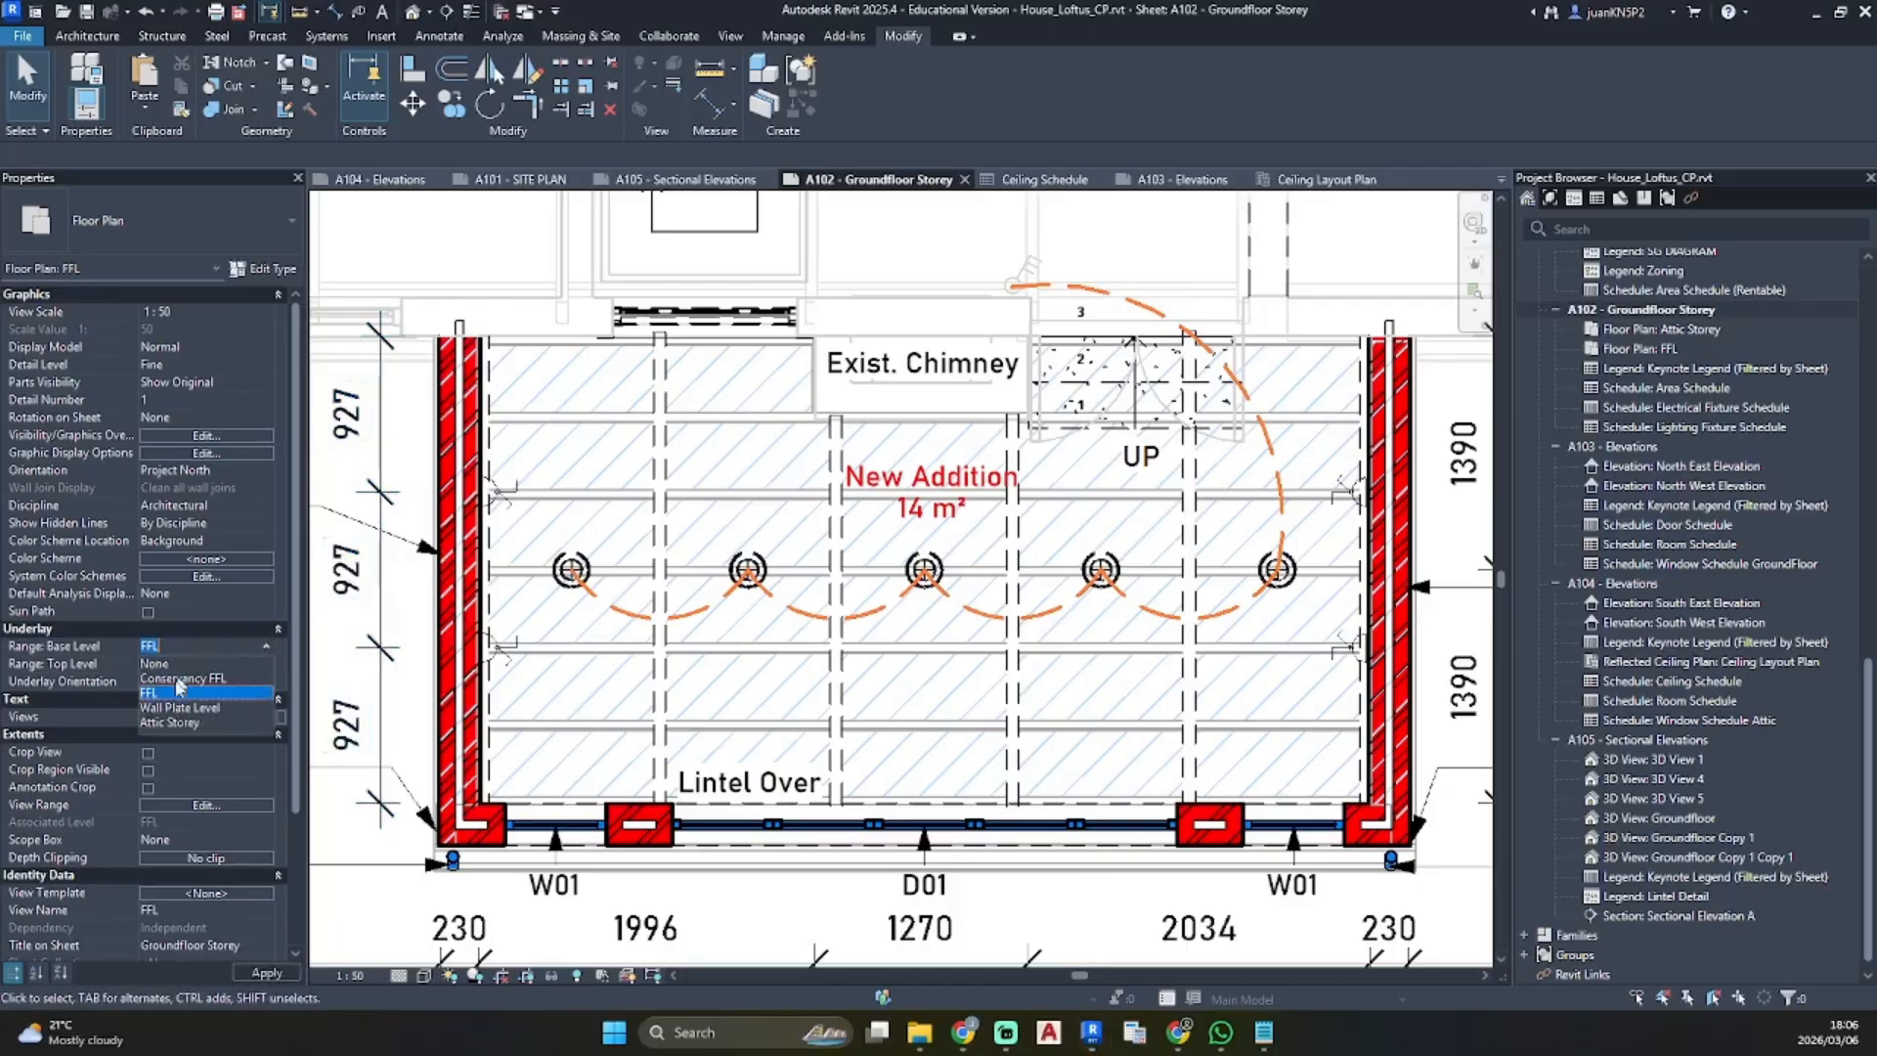
pyautogui.click(176, 696)
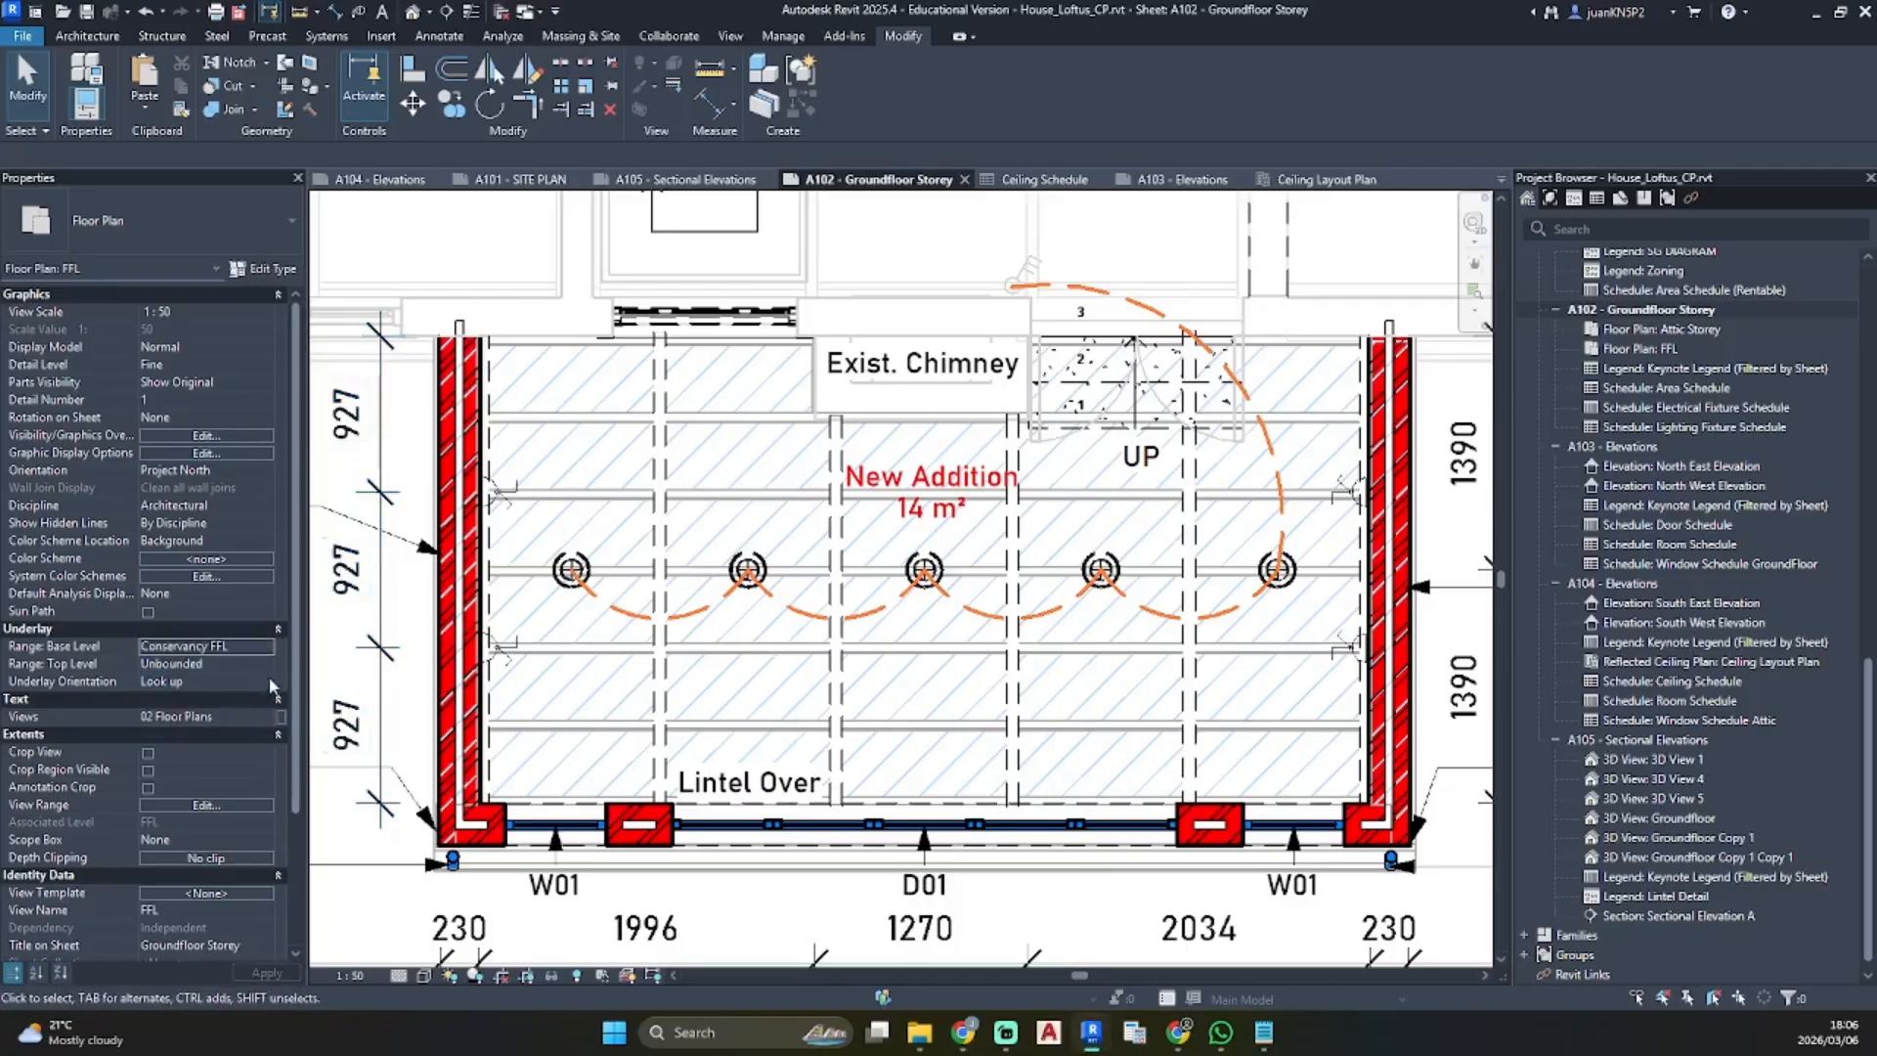
pyautogui.click(261, 682)
pyautogui.click(181, 698)
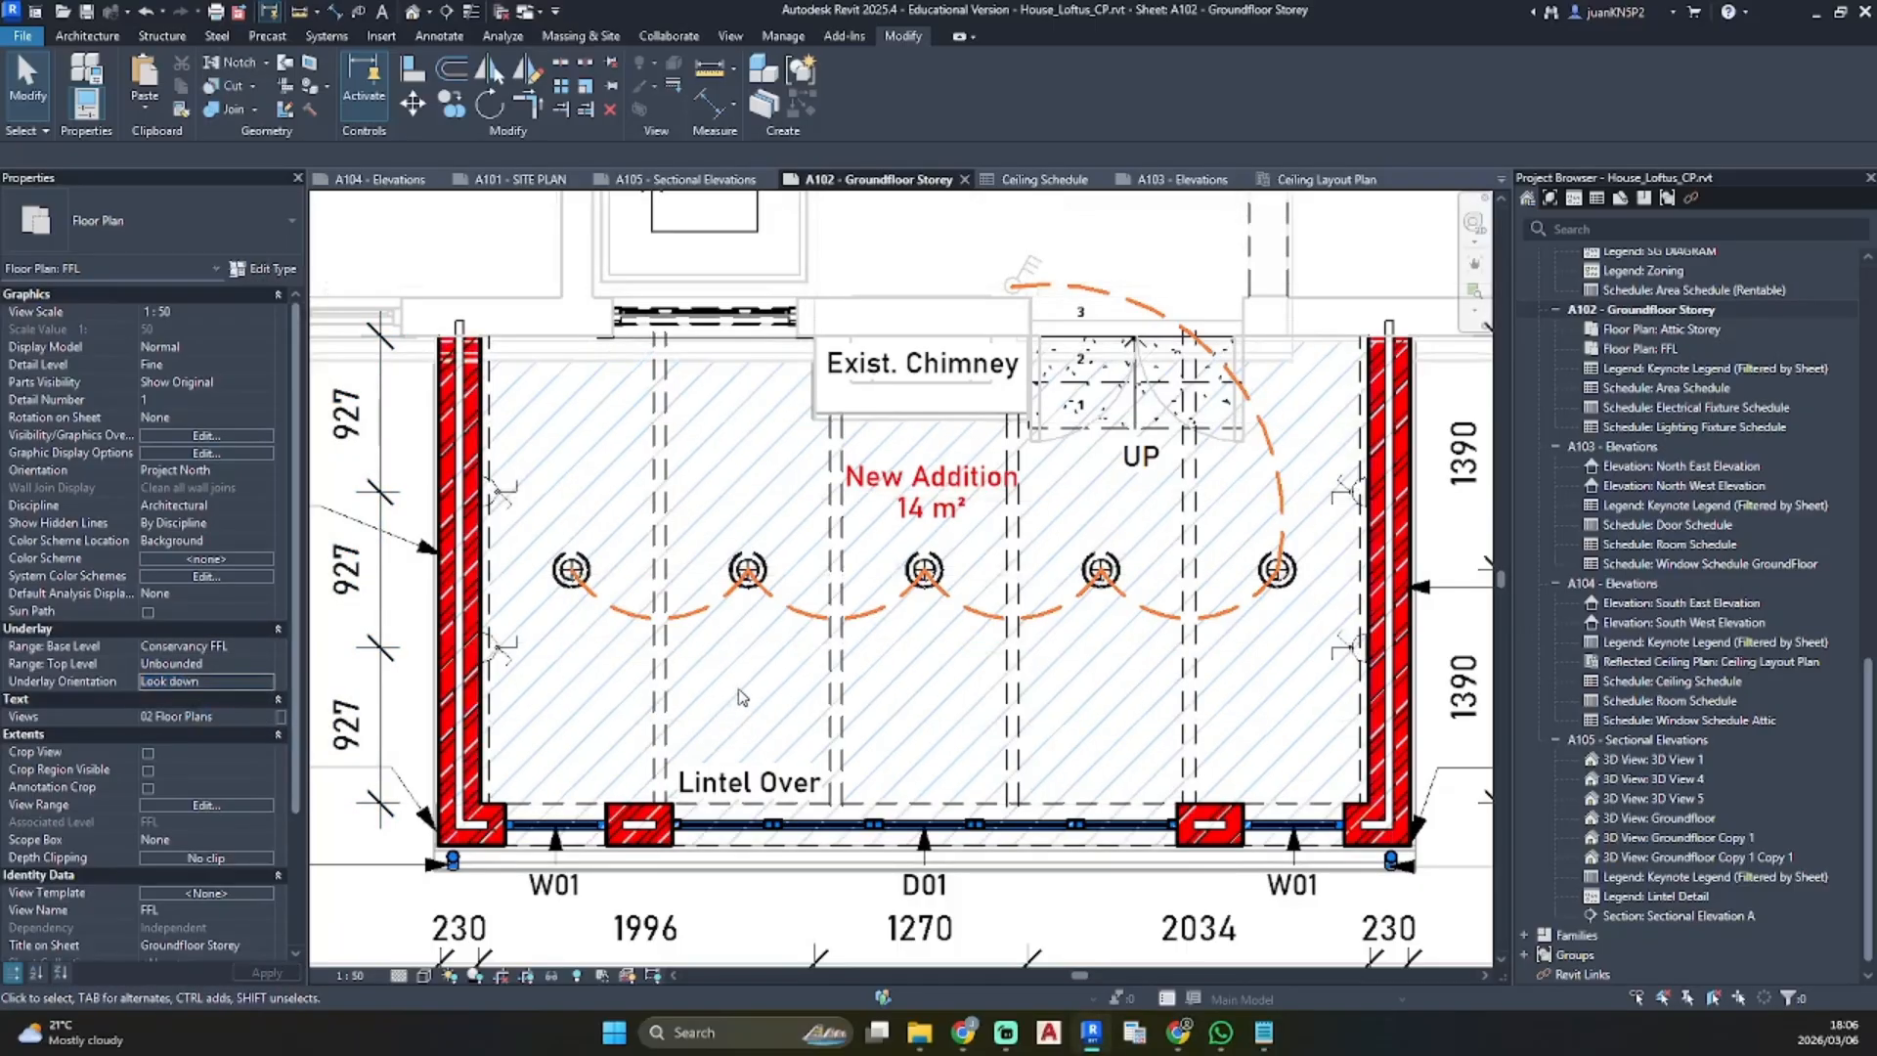
pyautogui.click(258, 646)
pyautogui.click(176, 664)
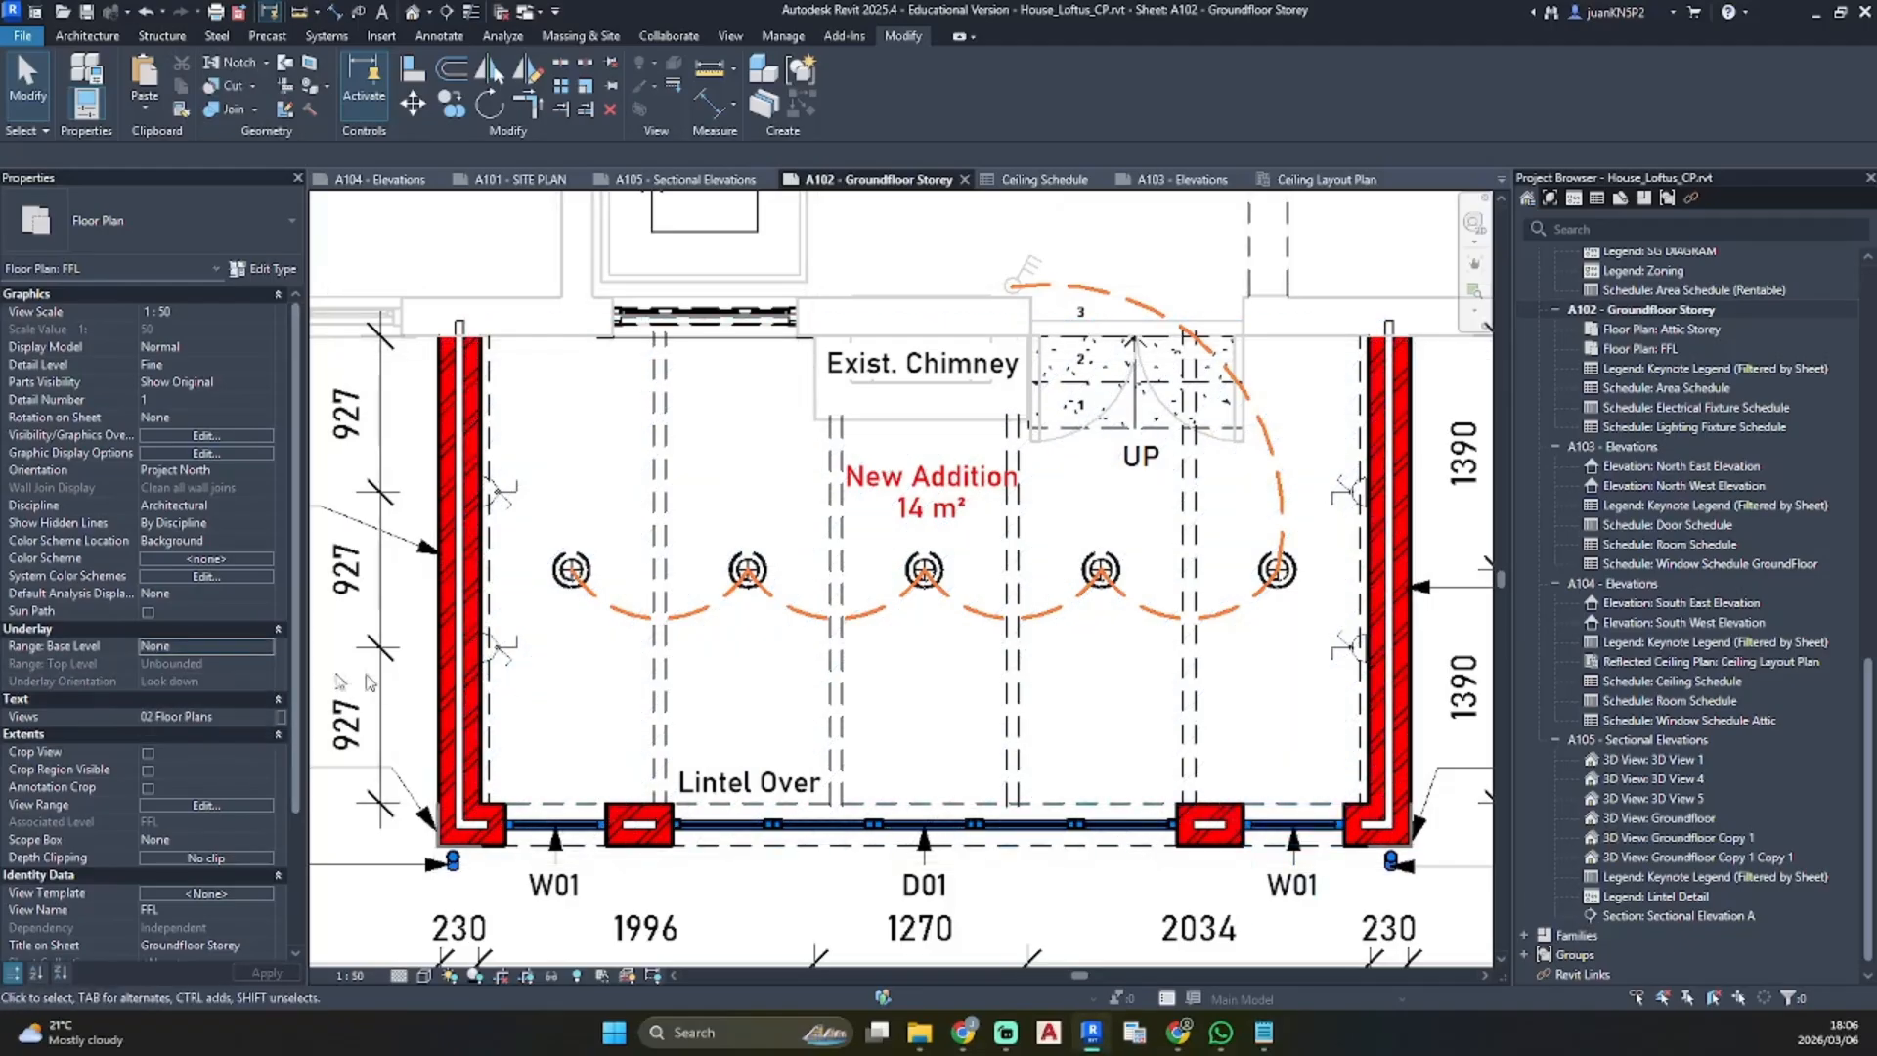
# Set the FFL plan's view range bottom to Level Below (Conservancy FFL) and extend the view depth level below FFL
pyautogui.click(195, 804)
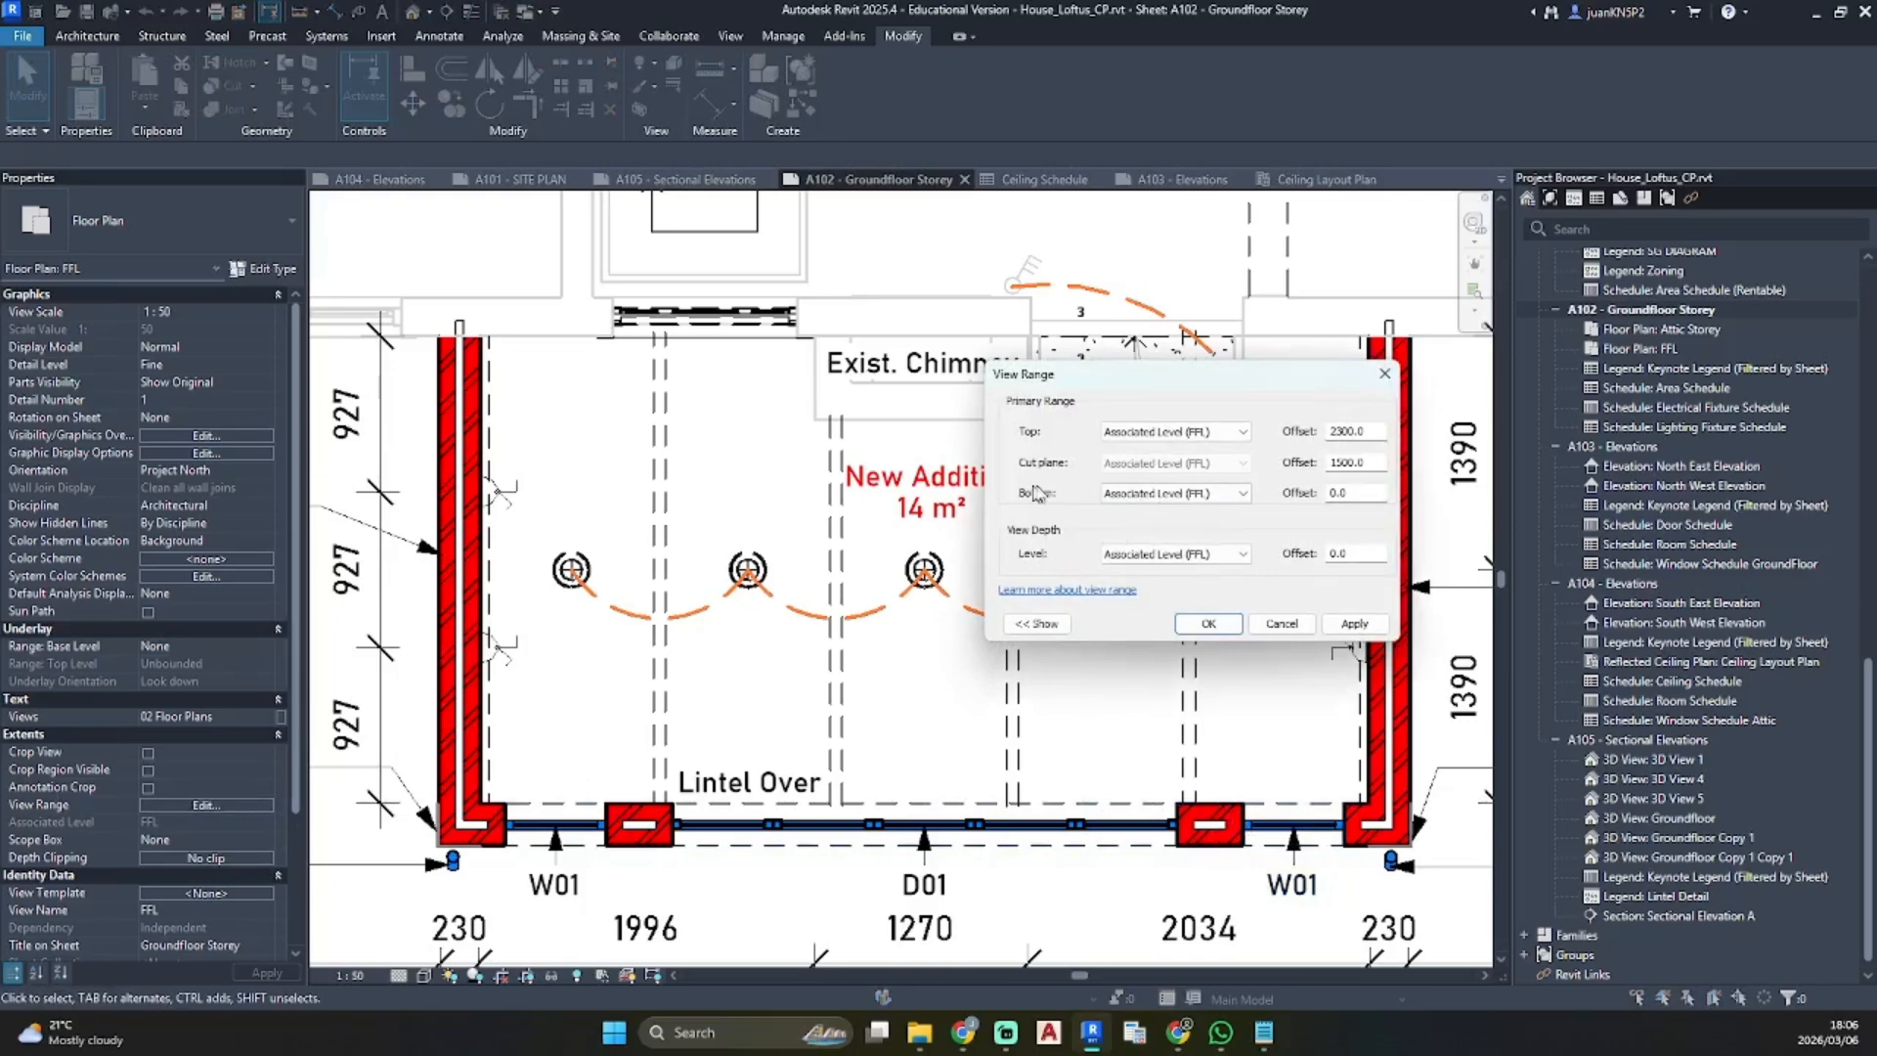
pyautogui.click(1173, 492)
pyautogui.click(1166, 525)
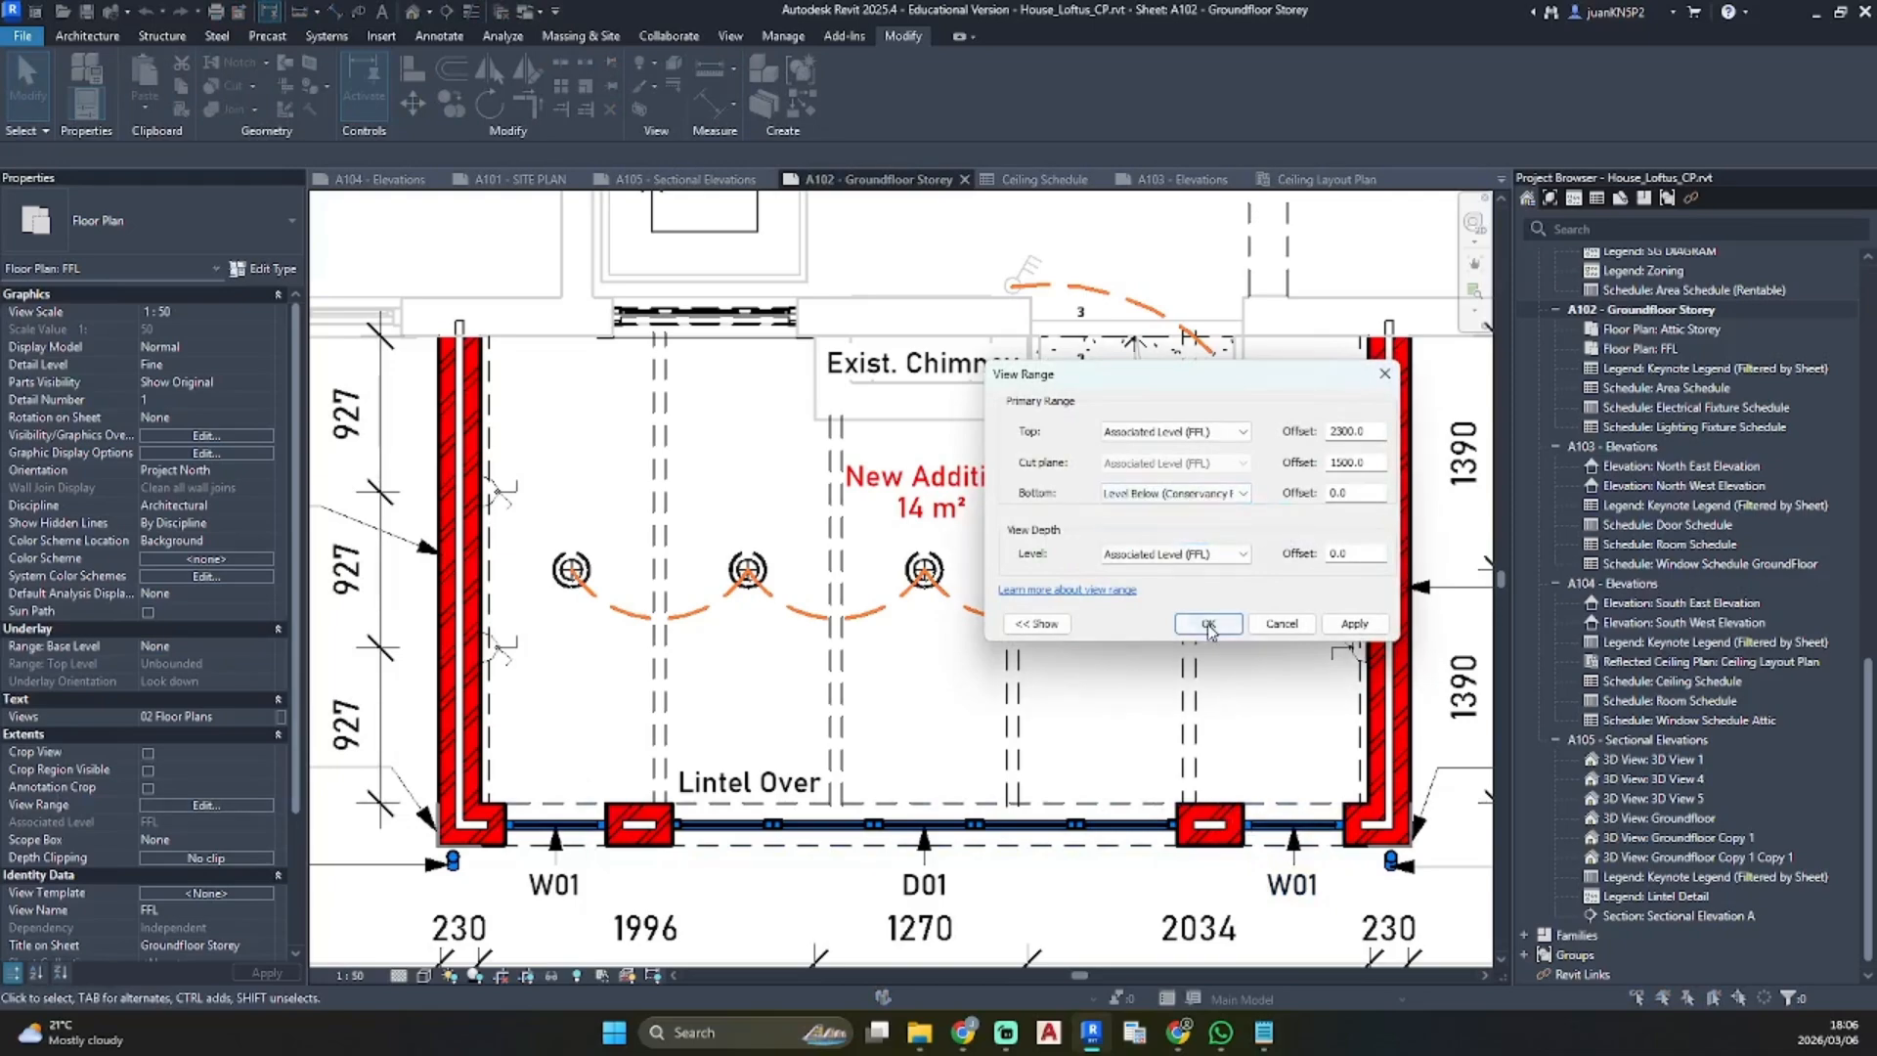
pyautogui.click(1205, 624)
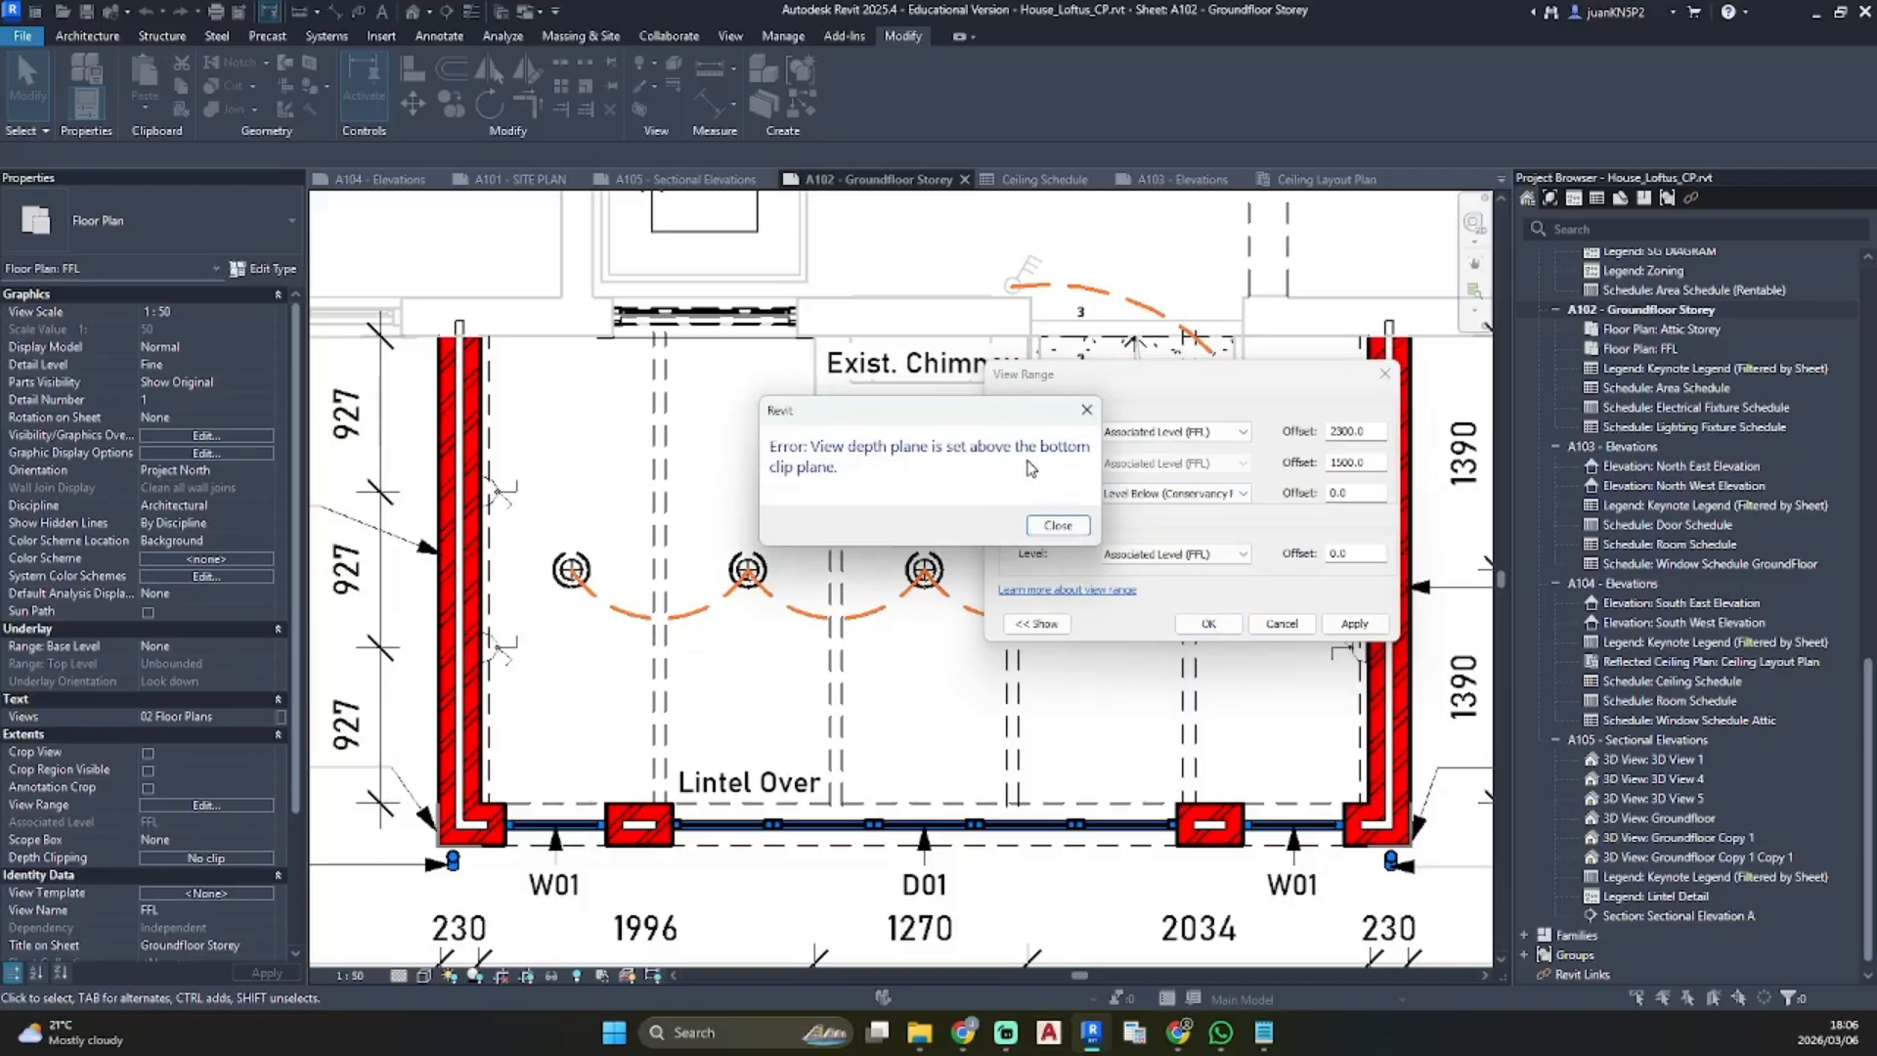
pyautogui.click(1054, 527)
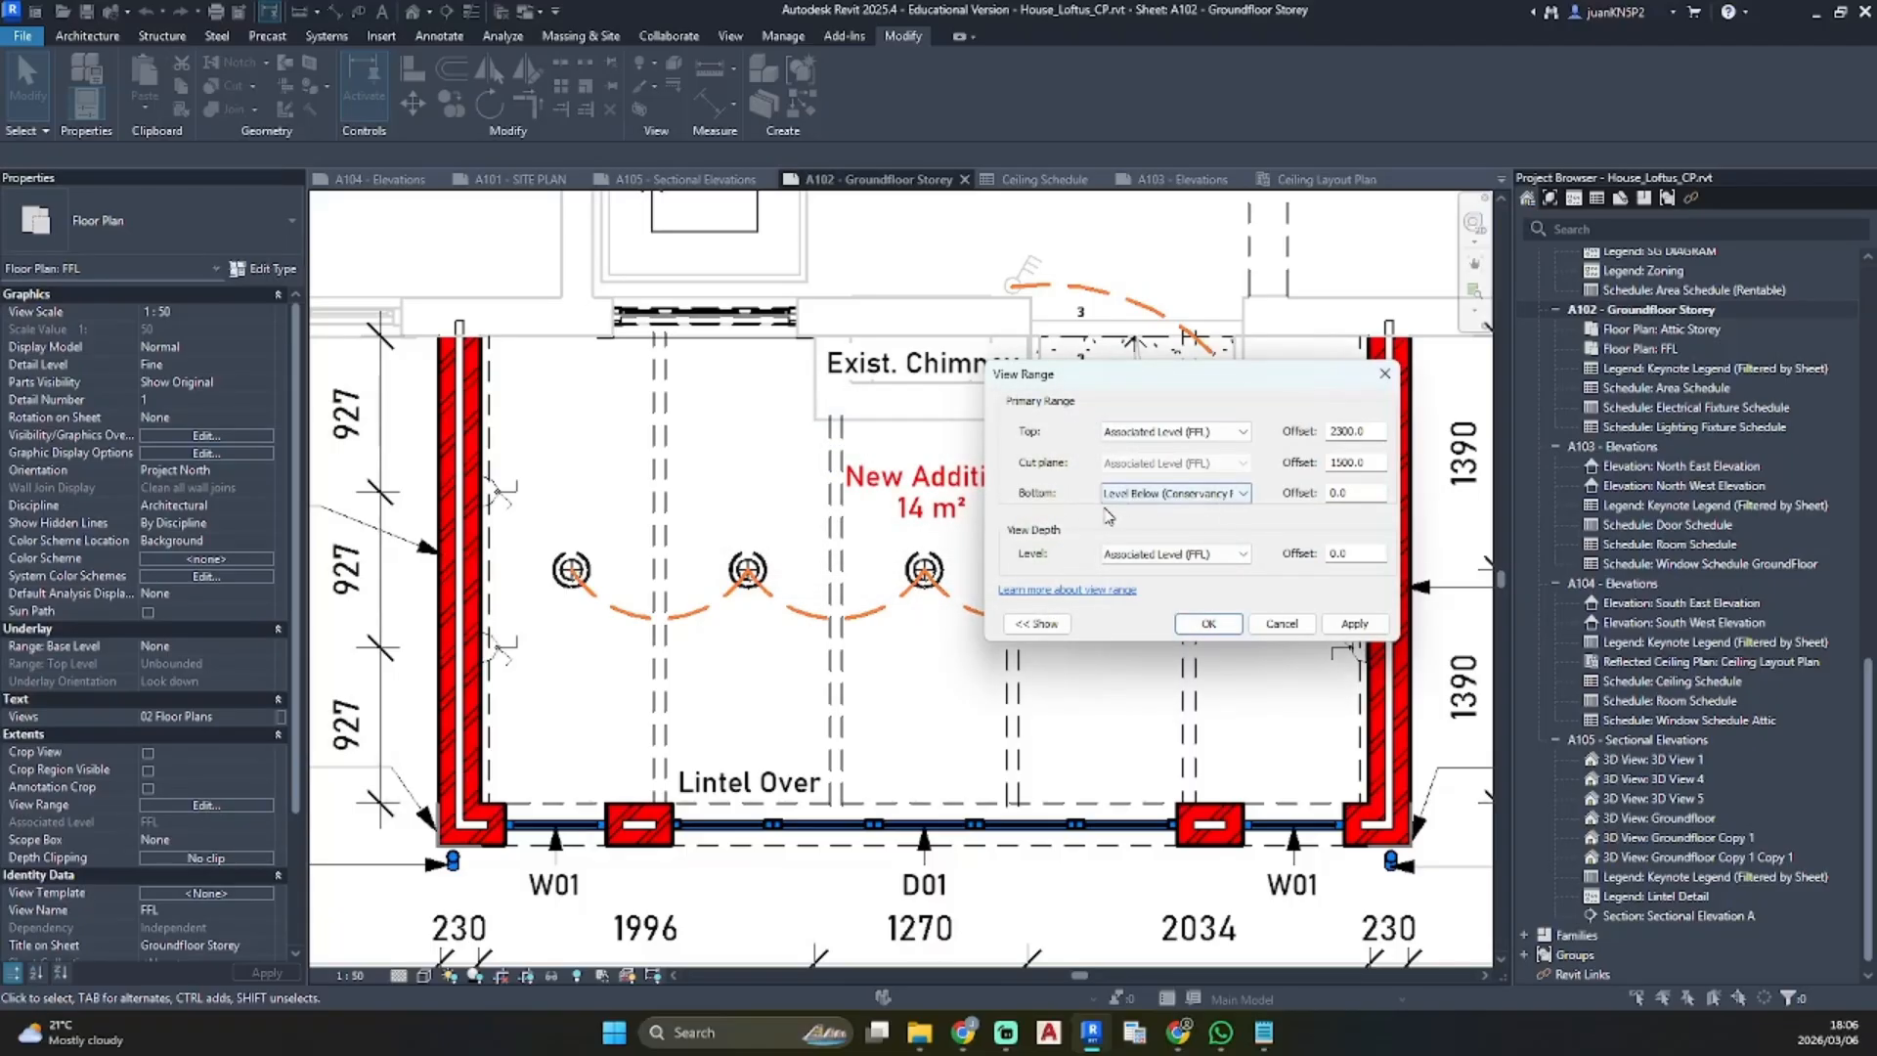
pyautogui.click(1176, 553)
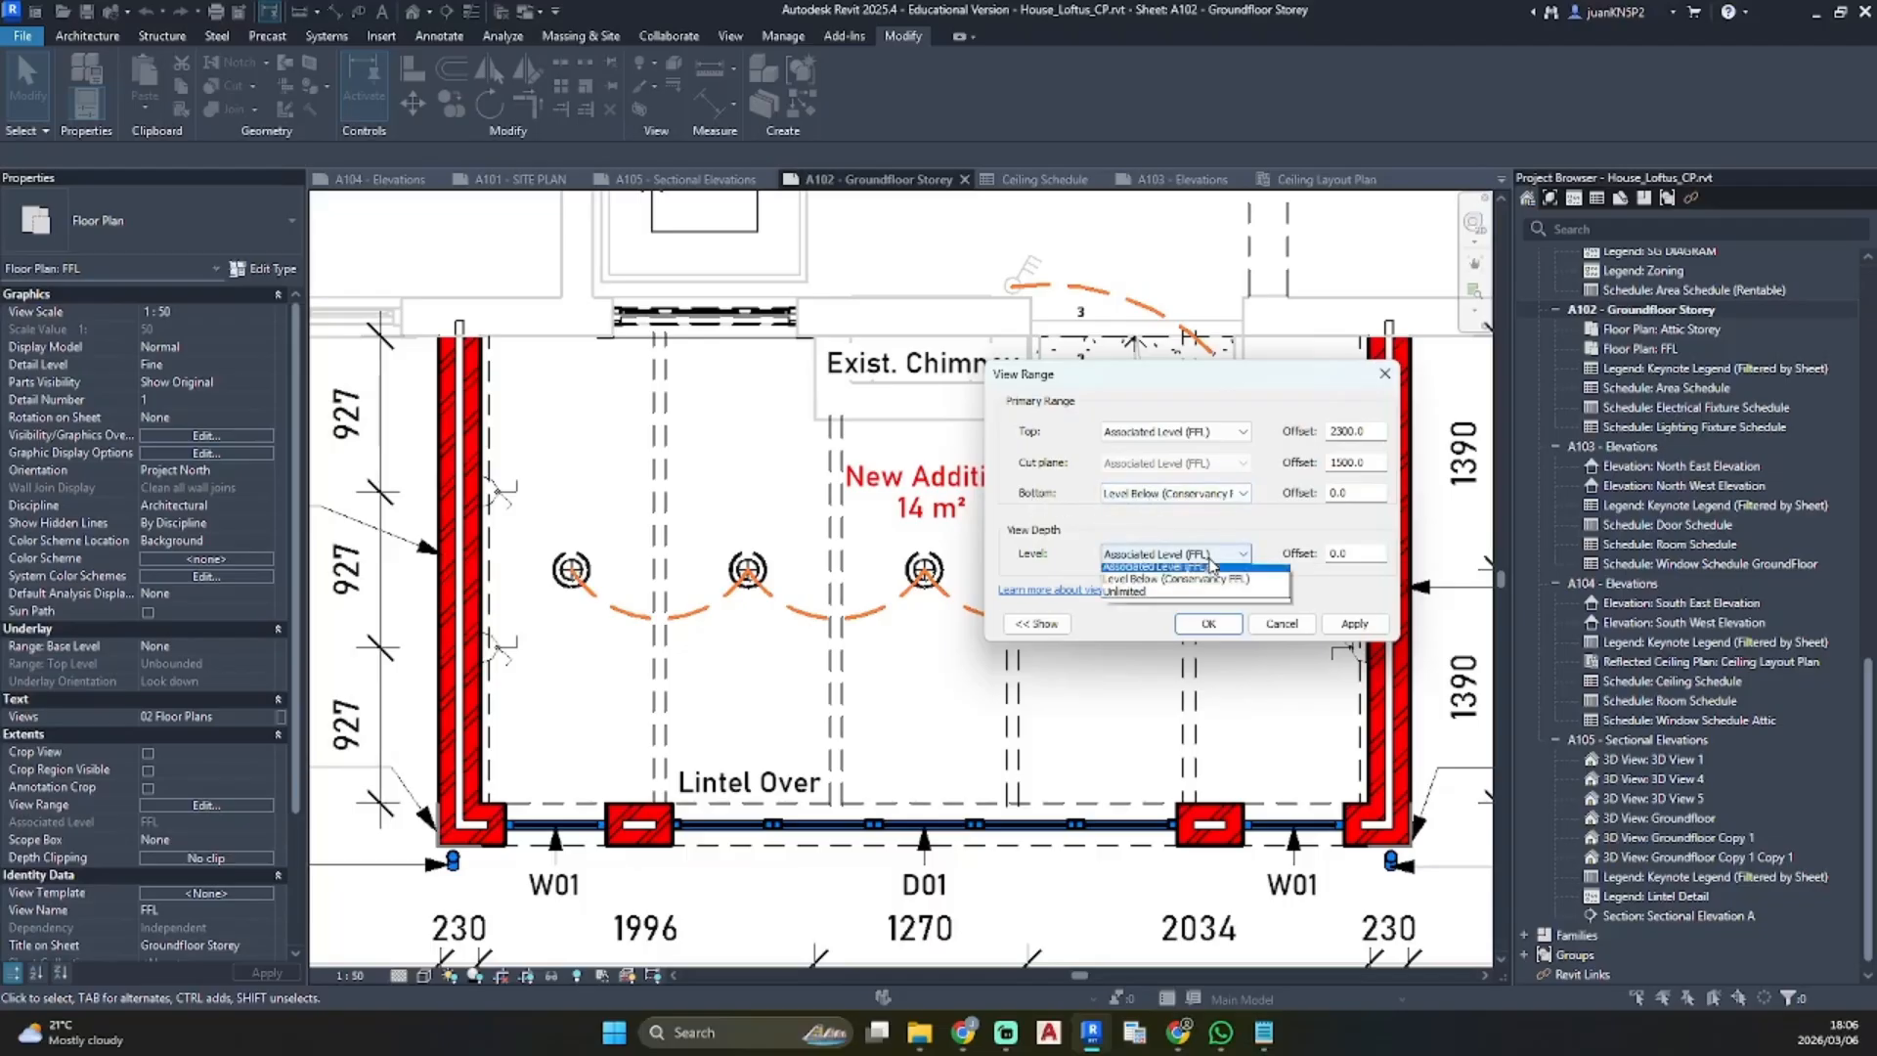
pyautogui.click(1178, 588)
pyautogui.click(1209, 624)
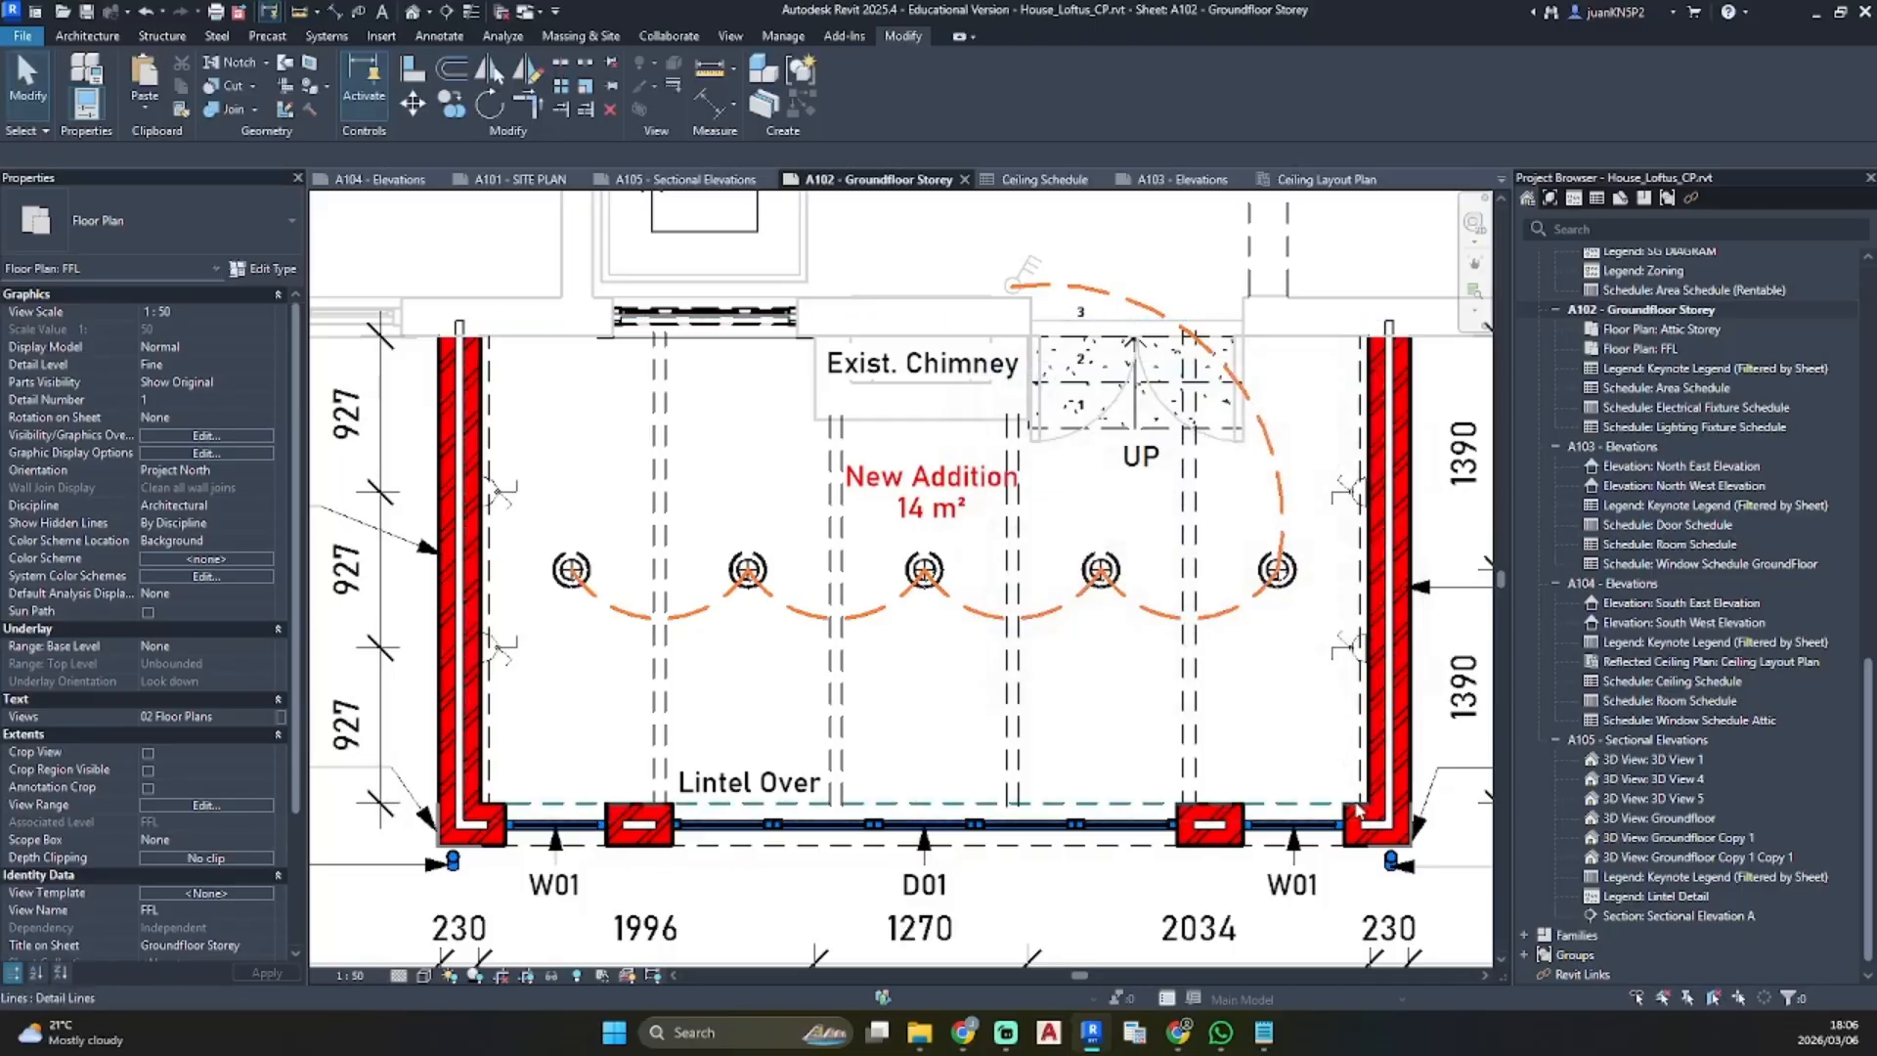
# Check whether the floor slab can be picked at the New Addition's outer corner beside window W01
pyautogui.press('Tab')
pyautogui.press('Tab')
pyautogui.press('Tab')
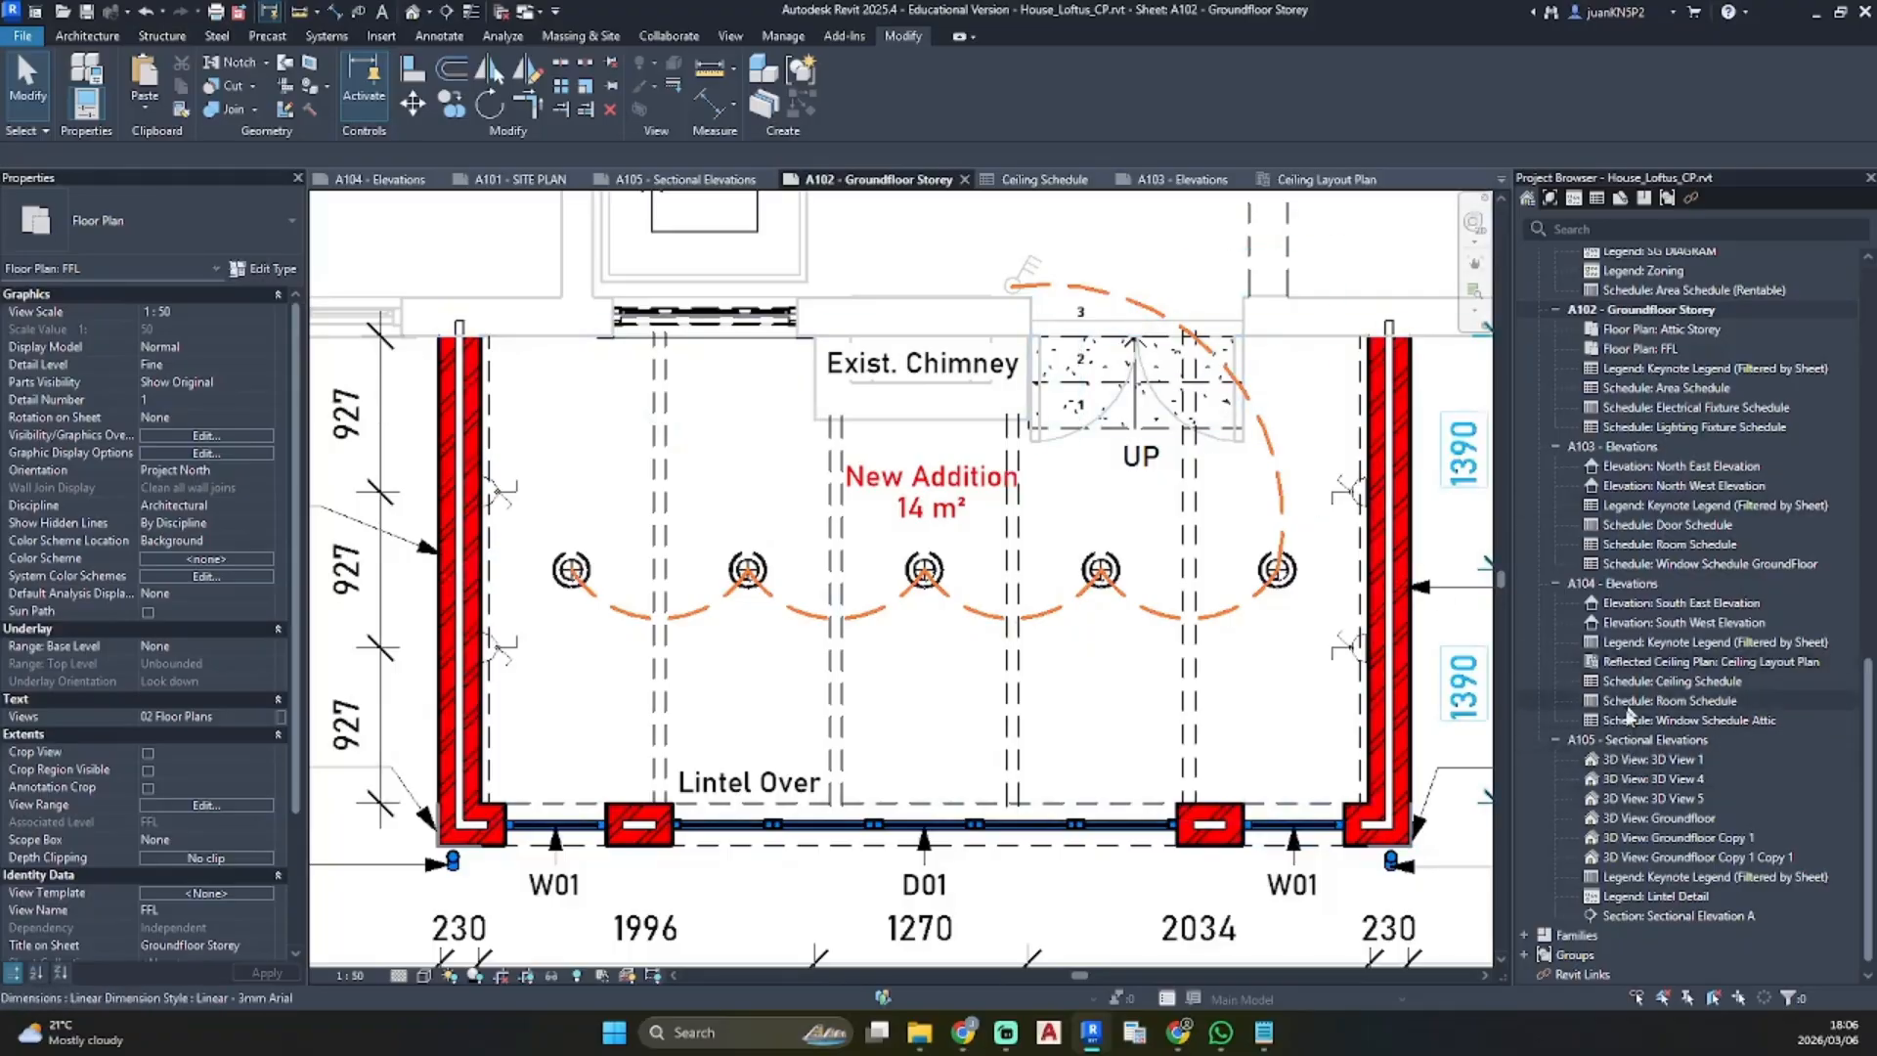
pyautogui.press('Escape')
# Select the New Floor slab in Sectional Elevation A on sheet A105 and open its Existing Screed layer material for editing
pyautogui.doubleClick(1629, 740)
pyautogui.scroll(5, 843, 839)
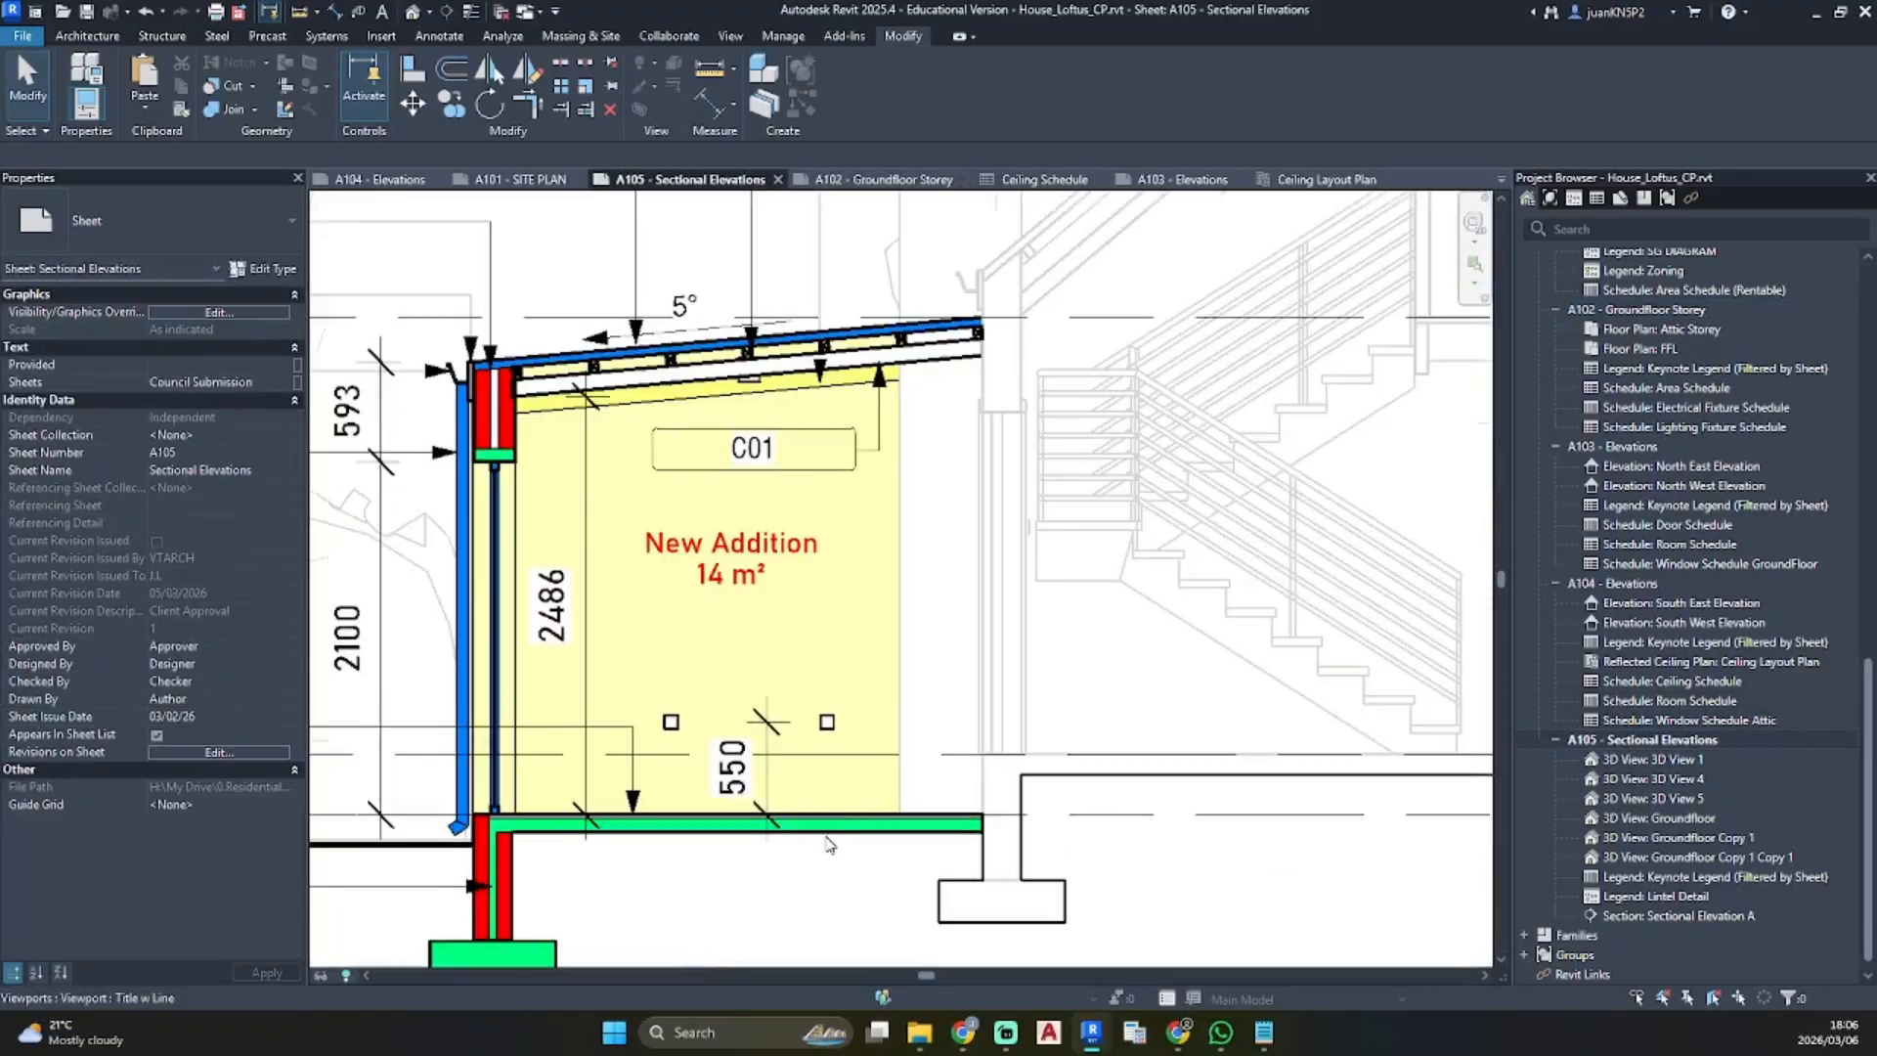
pyautogui.click(846, 812)
pyautogui.doubleClick(847, 814)
pyautogui.click(840, 826)
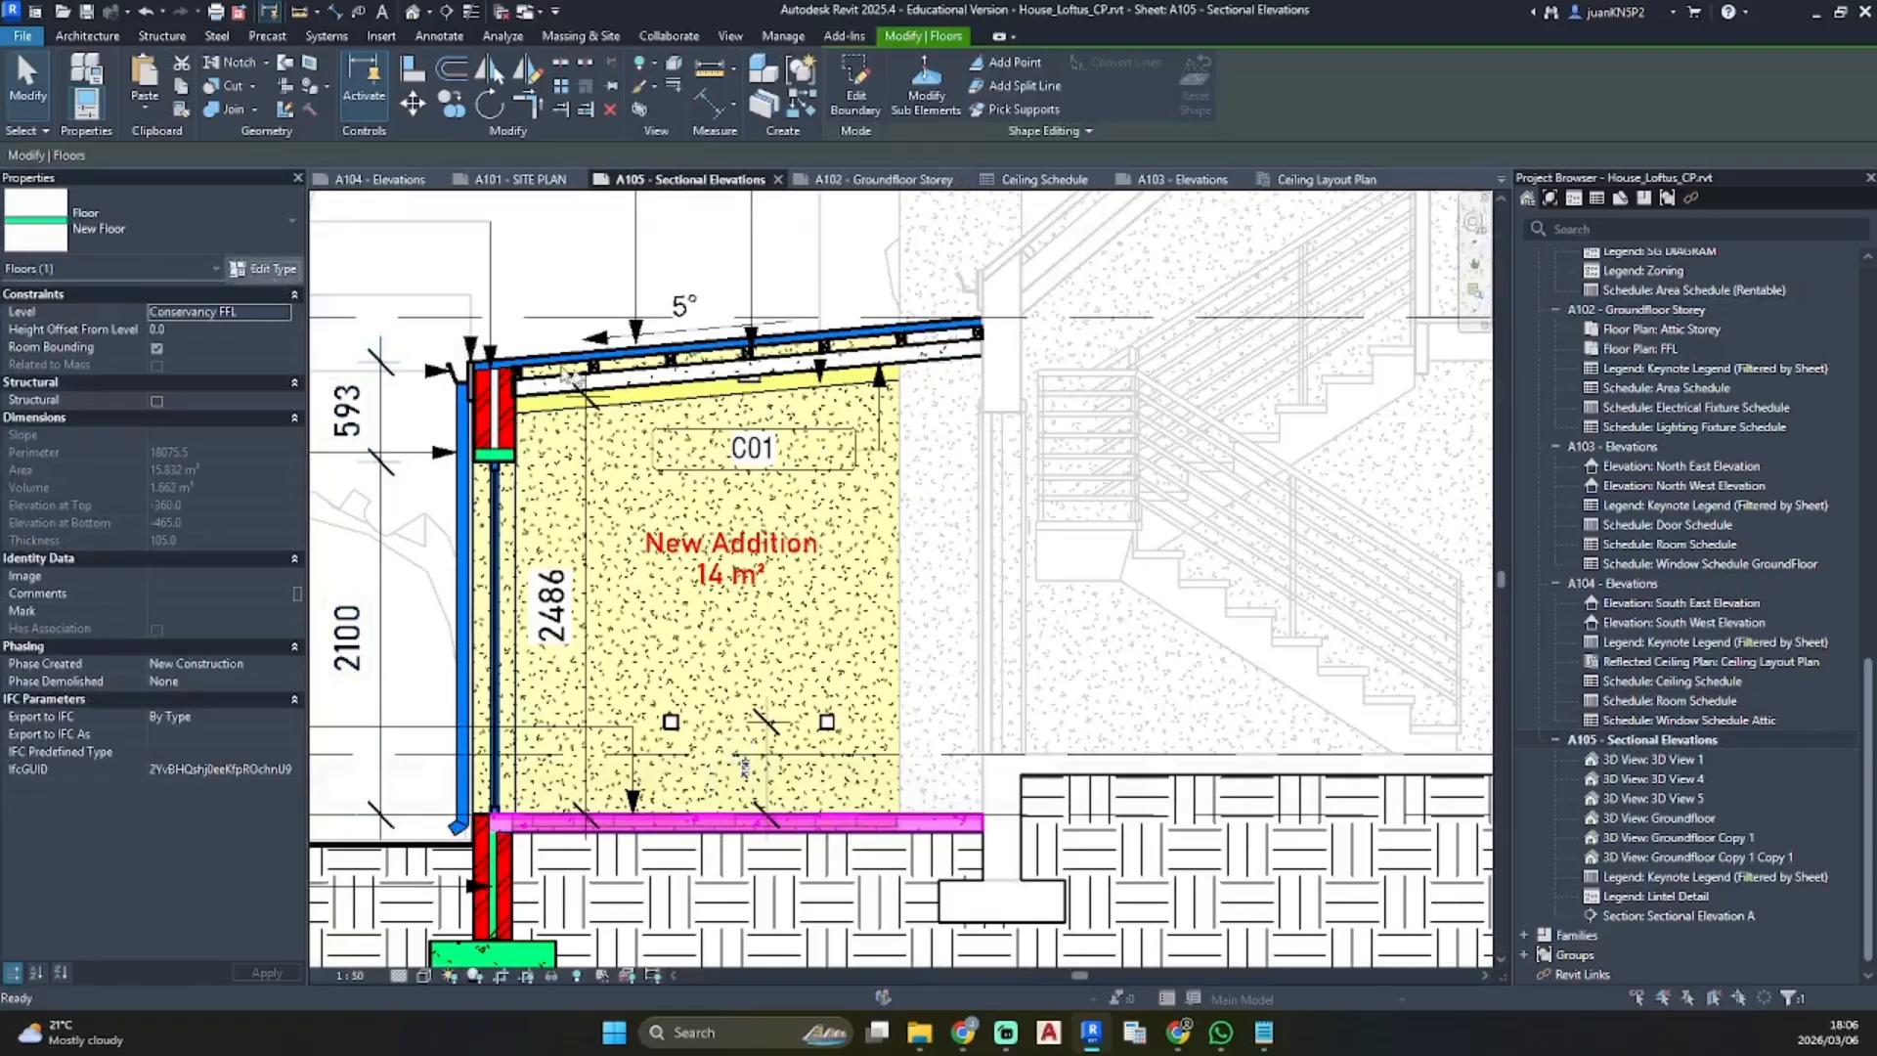
pyautogui.click(273, 269)
pyautogui.click(1258, 378)
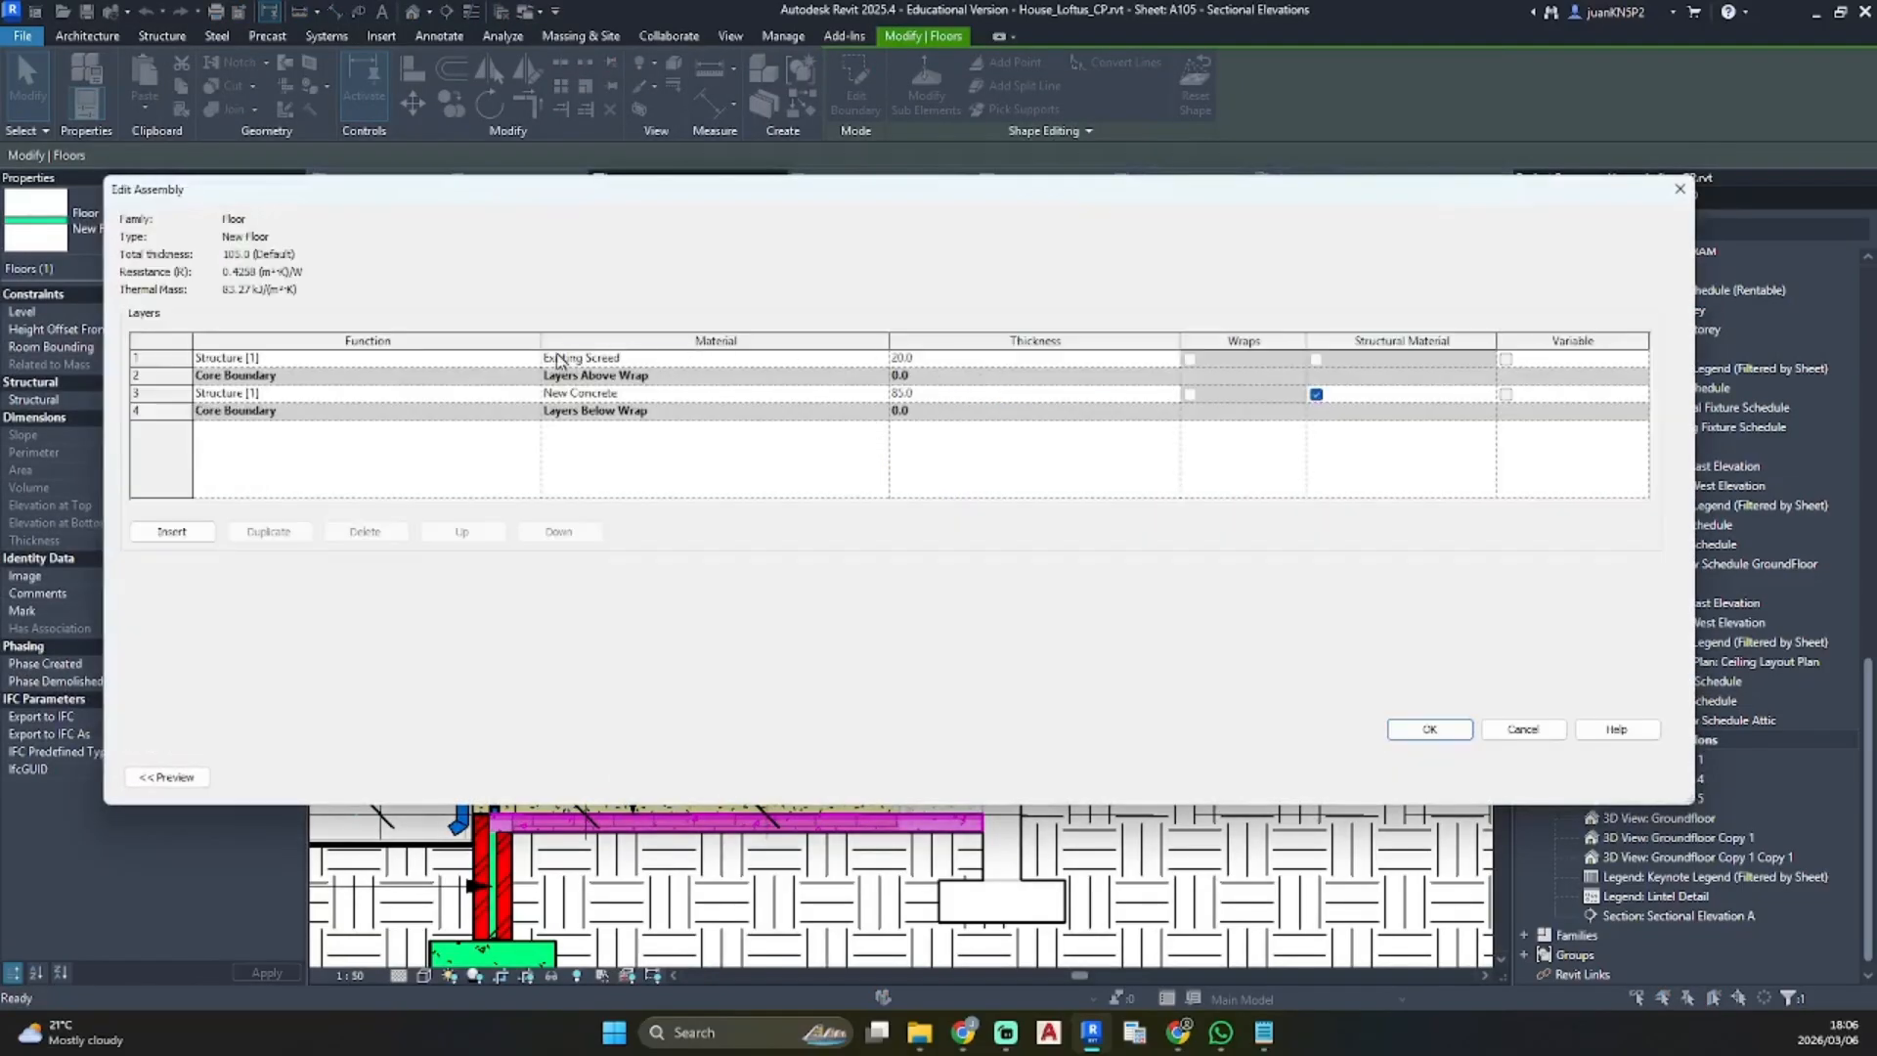
pyautogui.click(880, 358)
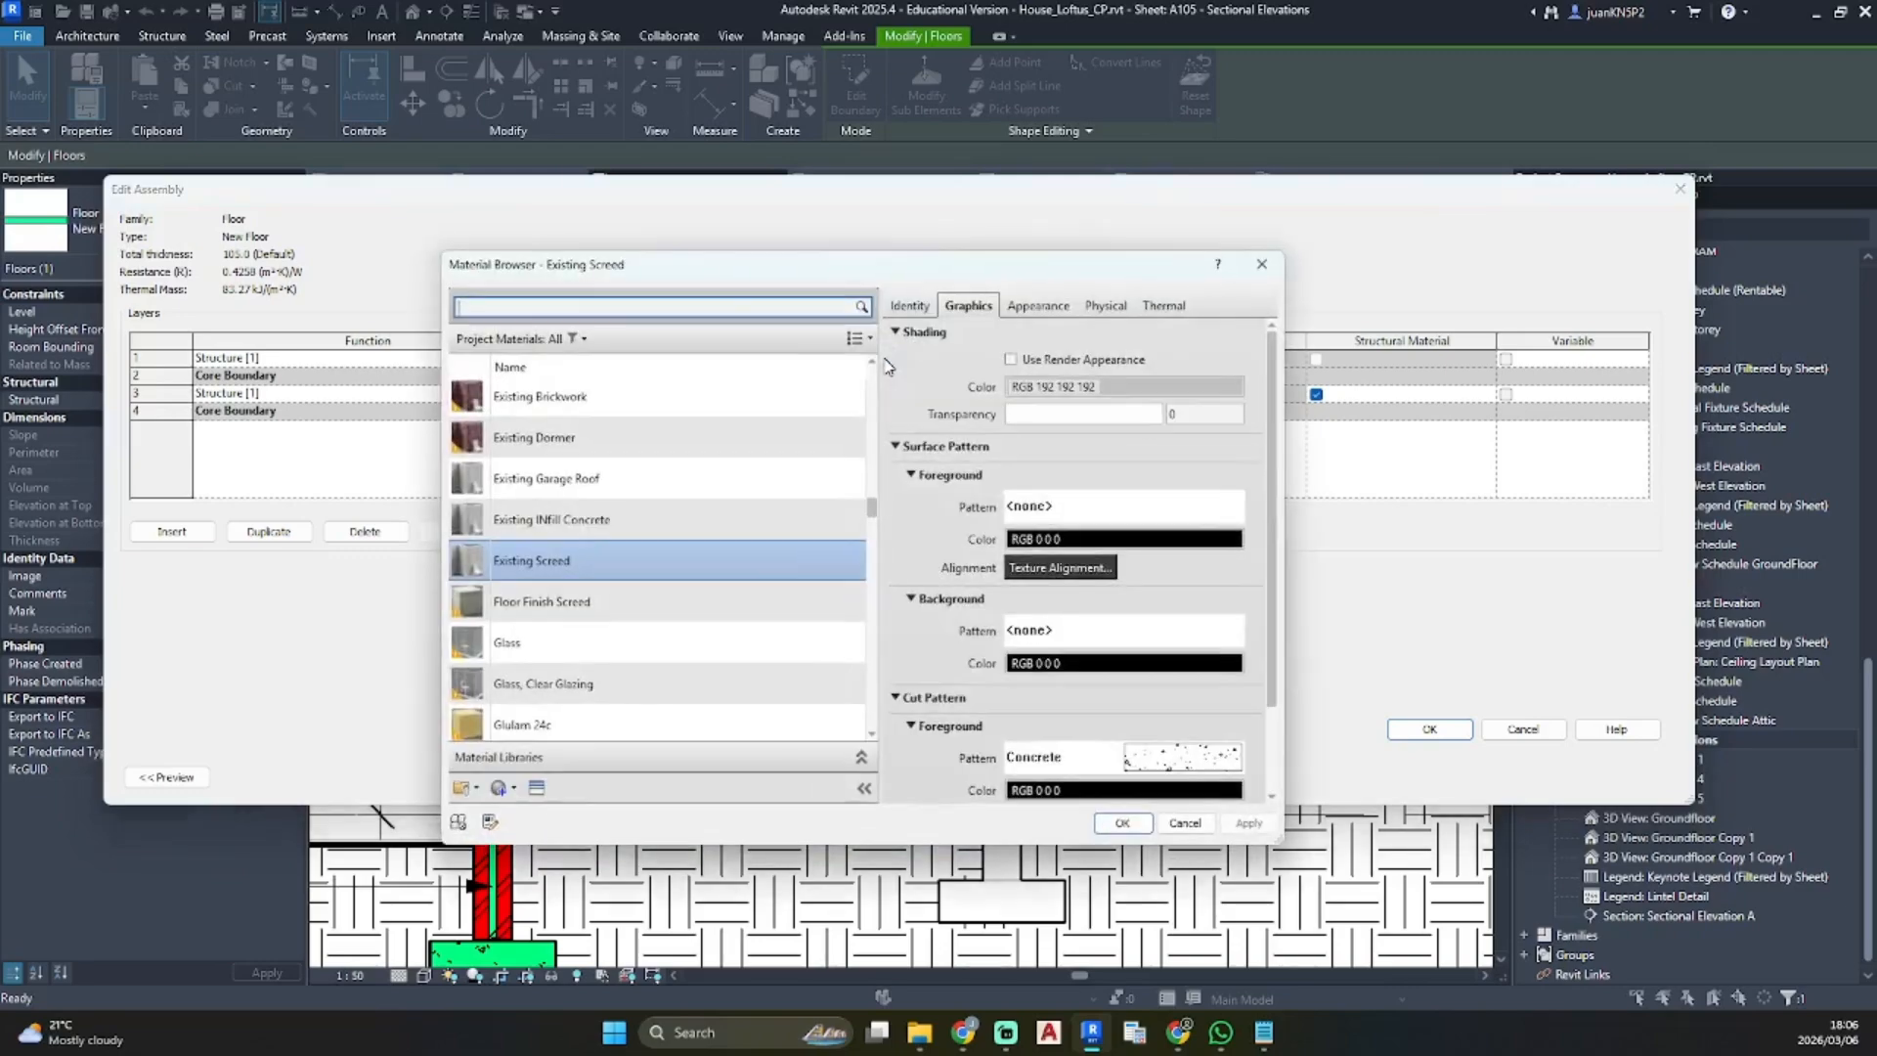
# Give the Existing Screed material a Concrete surface foreground pattern in RGB 0 255 128 and save the floor type
pyautogui.click(1090, 520)
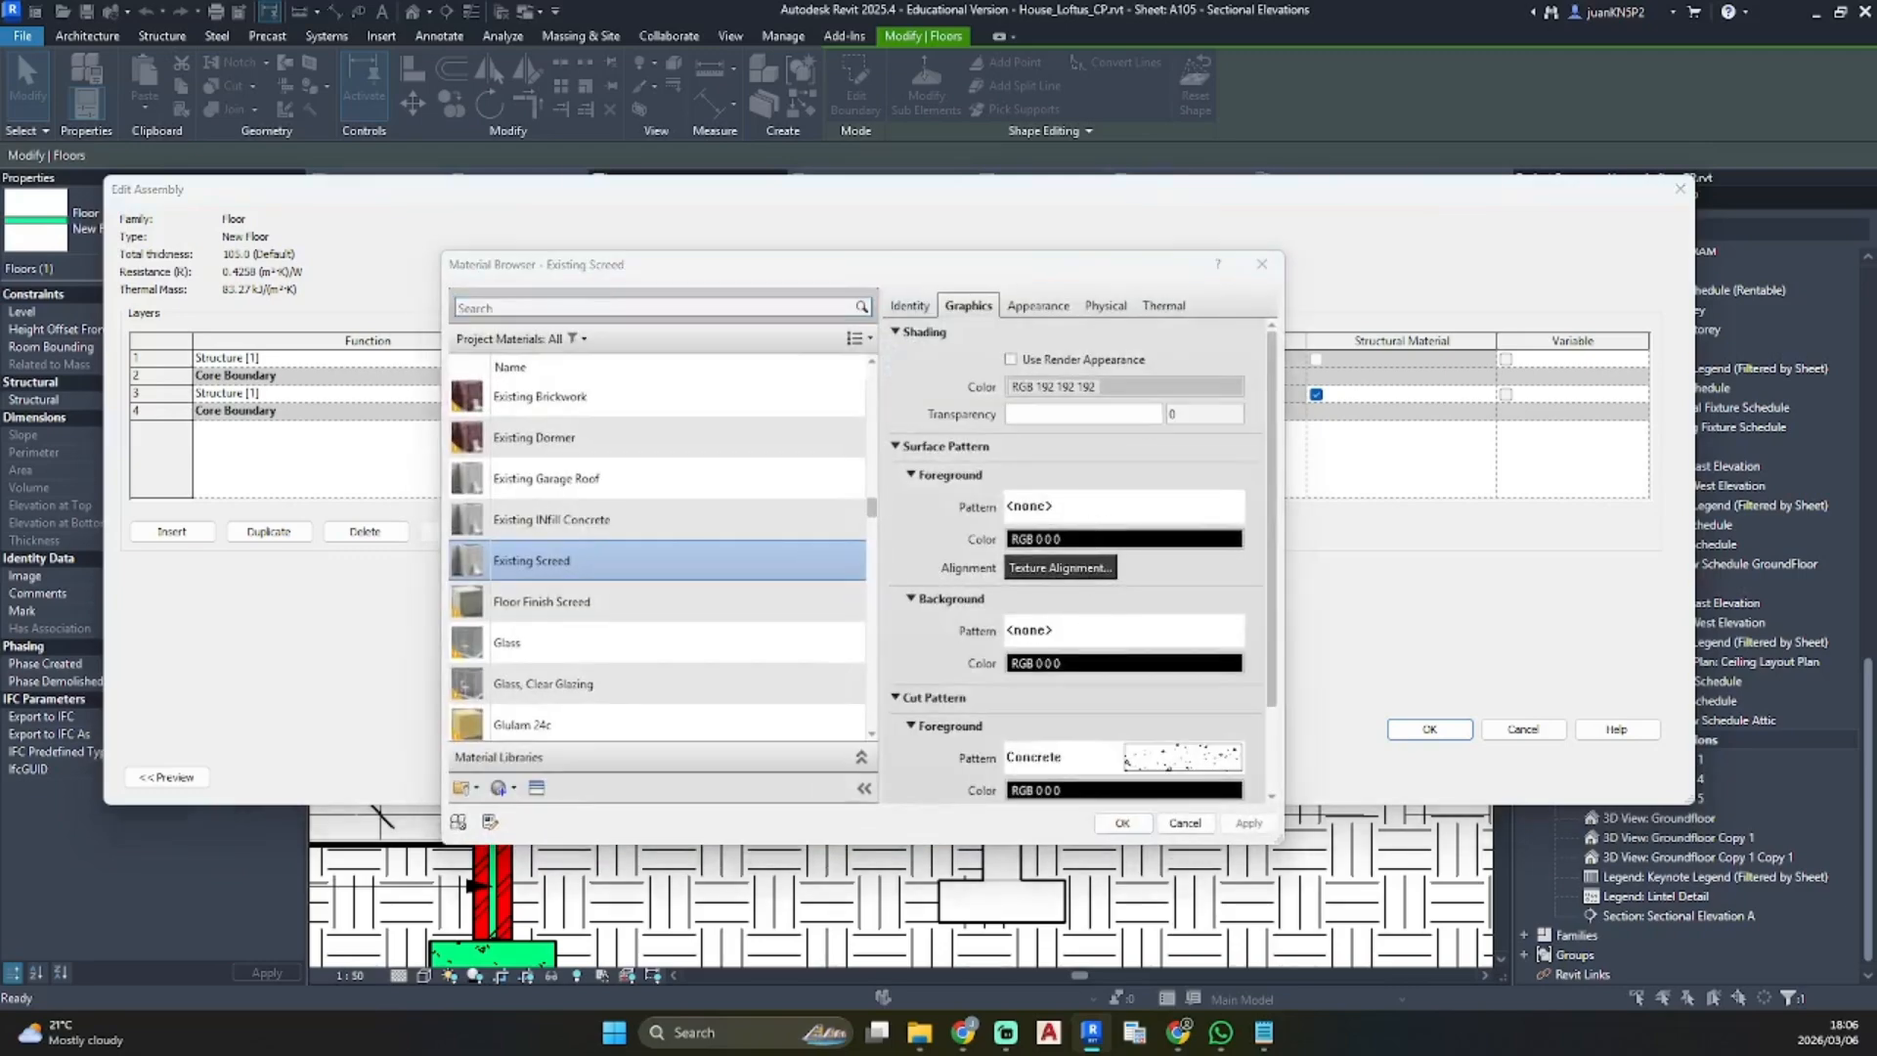
pyautogui.click(684, 640)
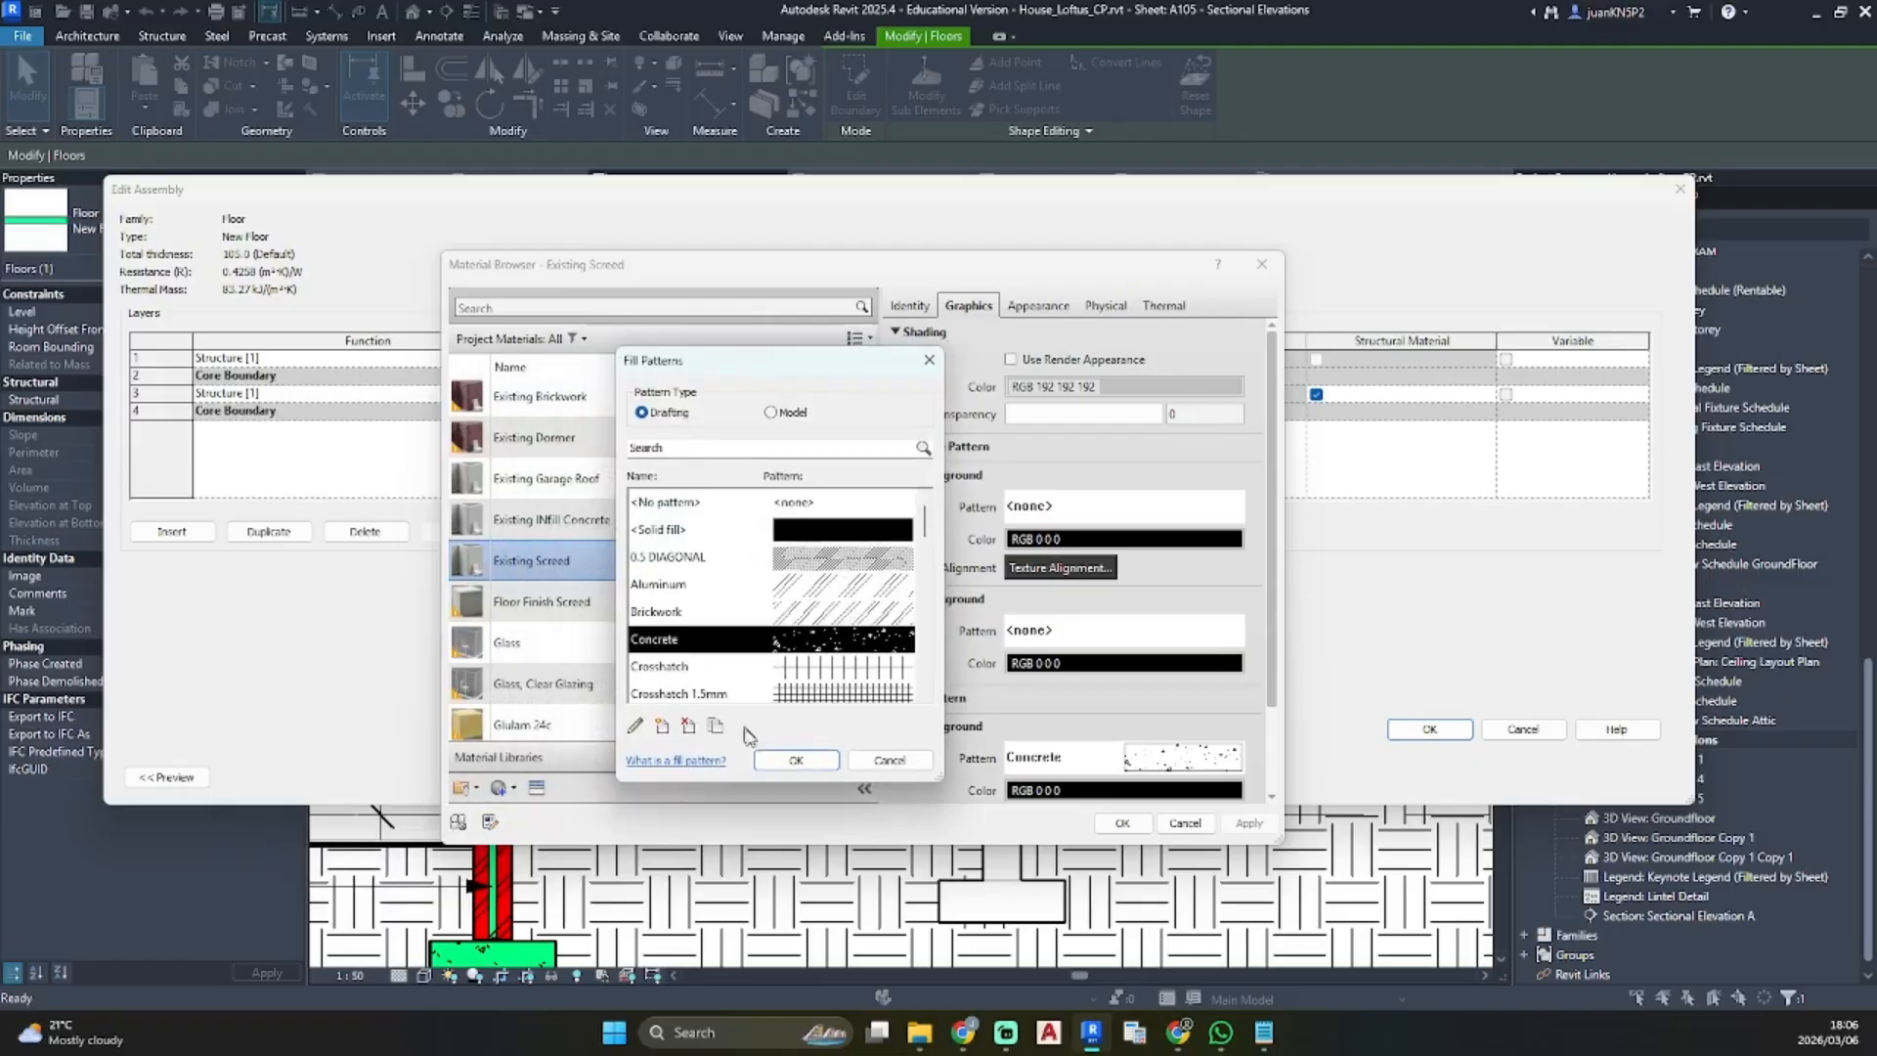
pyautogui.click(790, 761)
pyautogui.click(1087, 541)
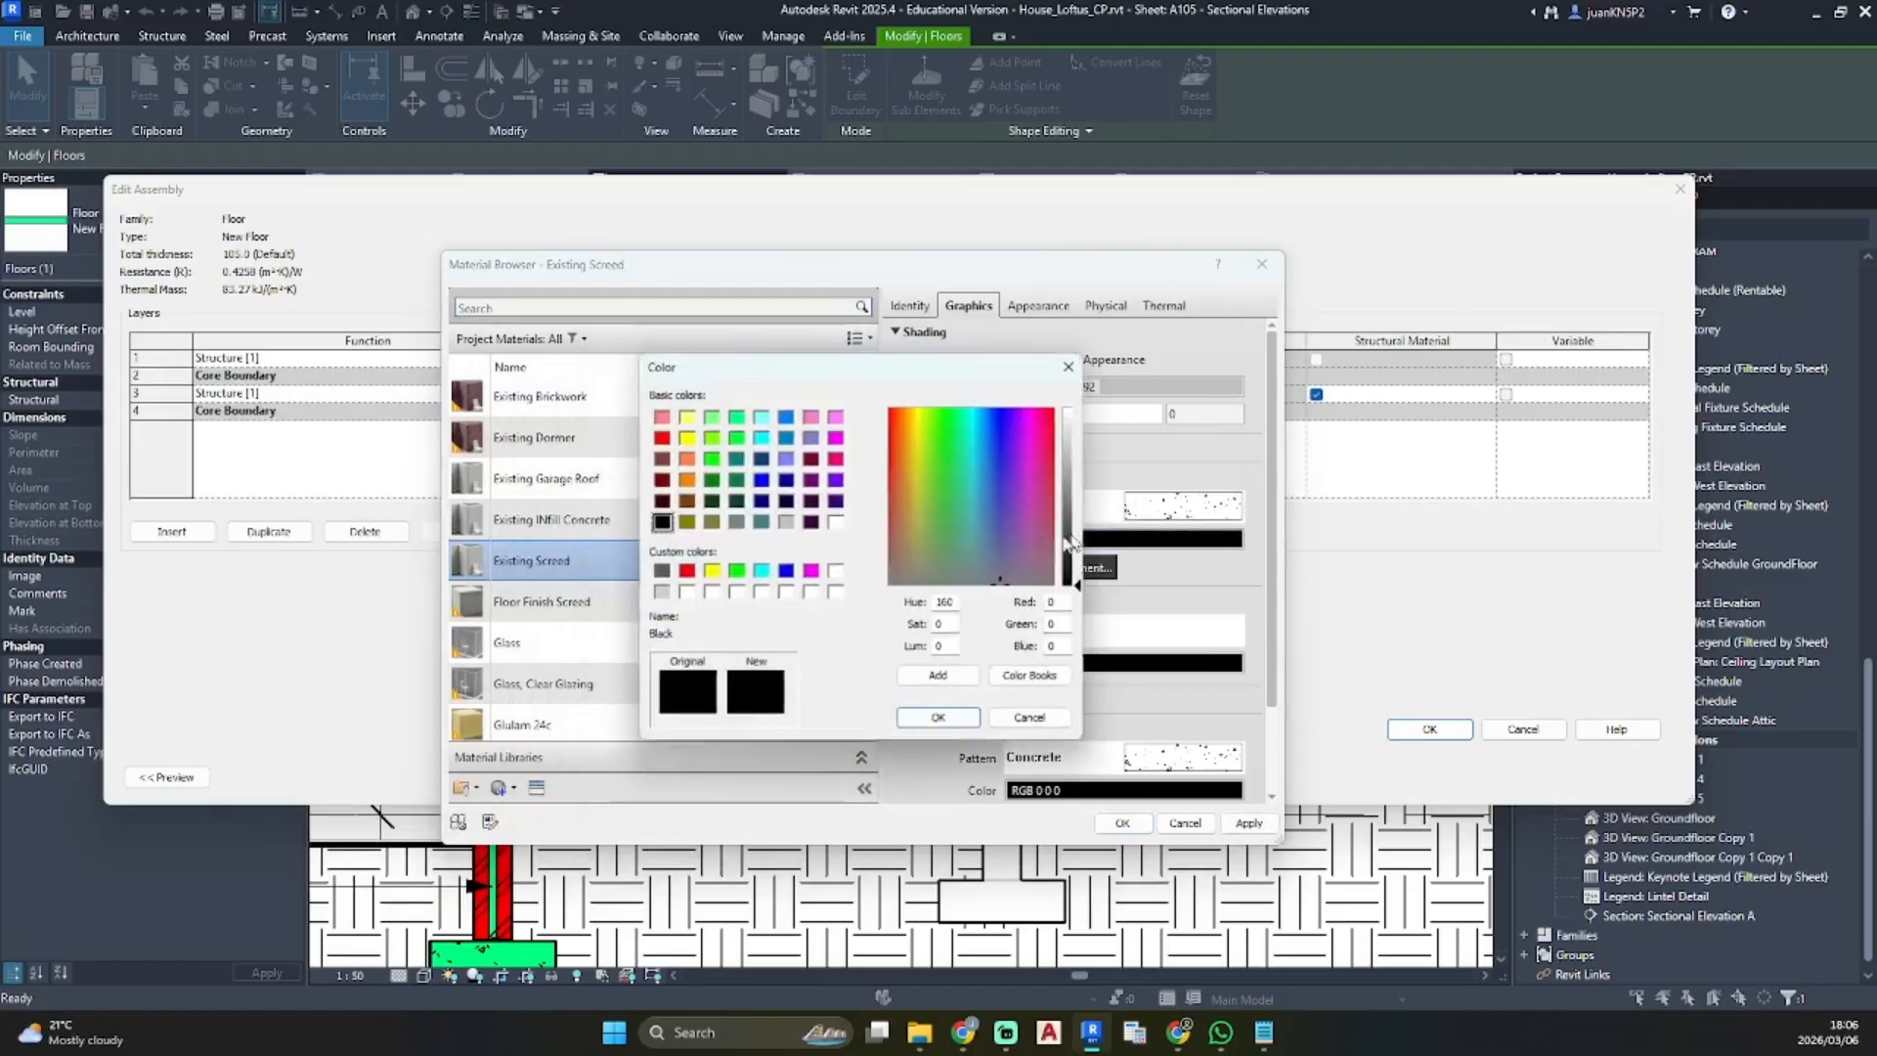
pyautogui.click(735, 415)
pyautogui.click(938, 723)
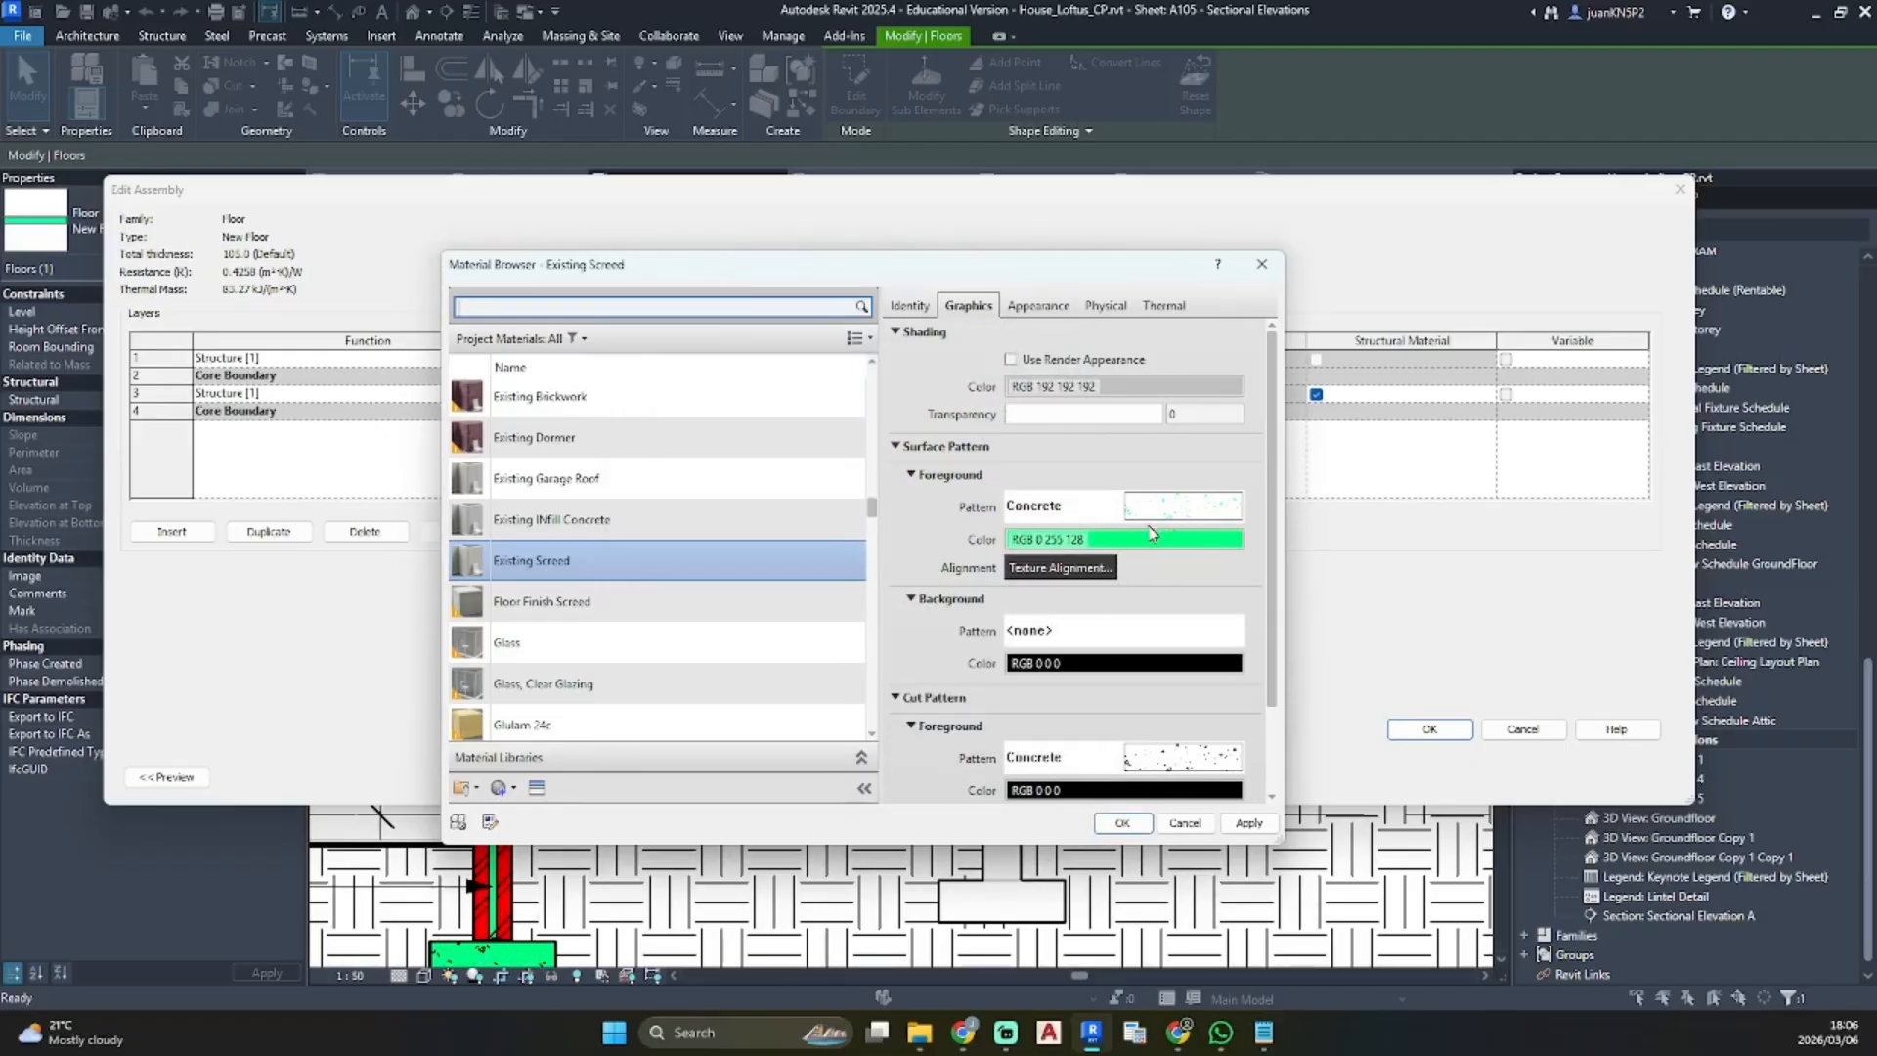
pyautogui.click(1122, 823)
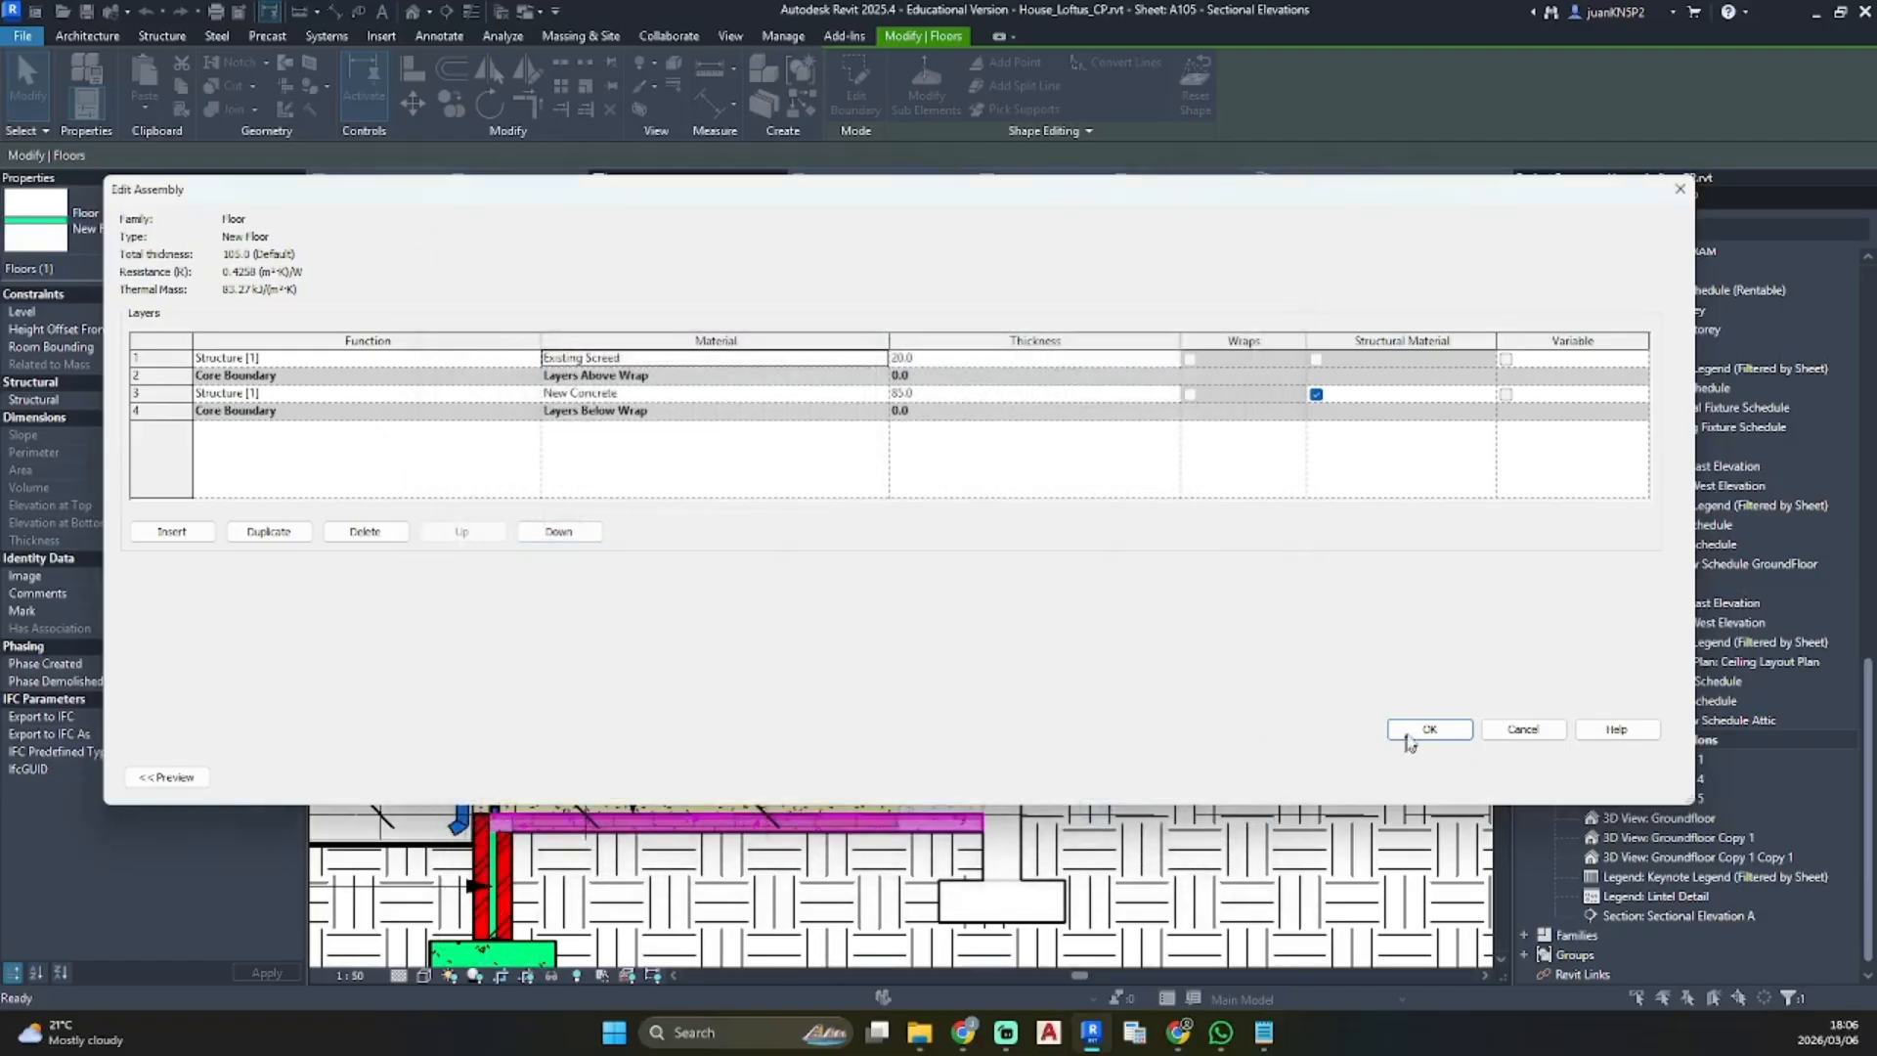
pyautogui.click(1429, 729)
pyautogui.click(1446, 777)
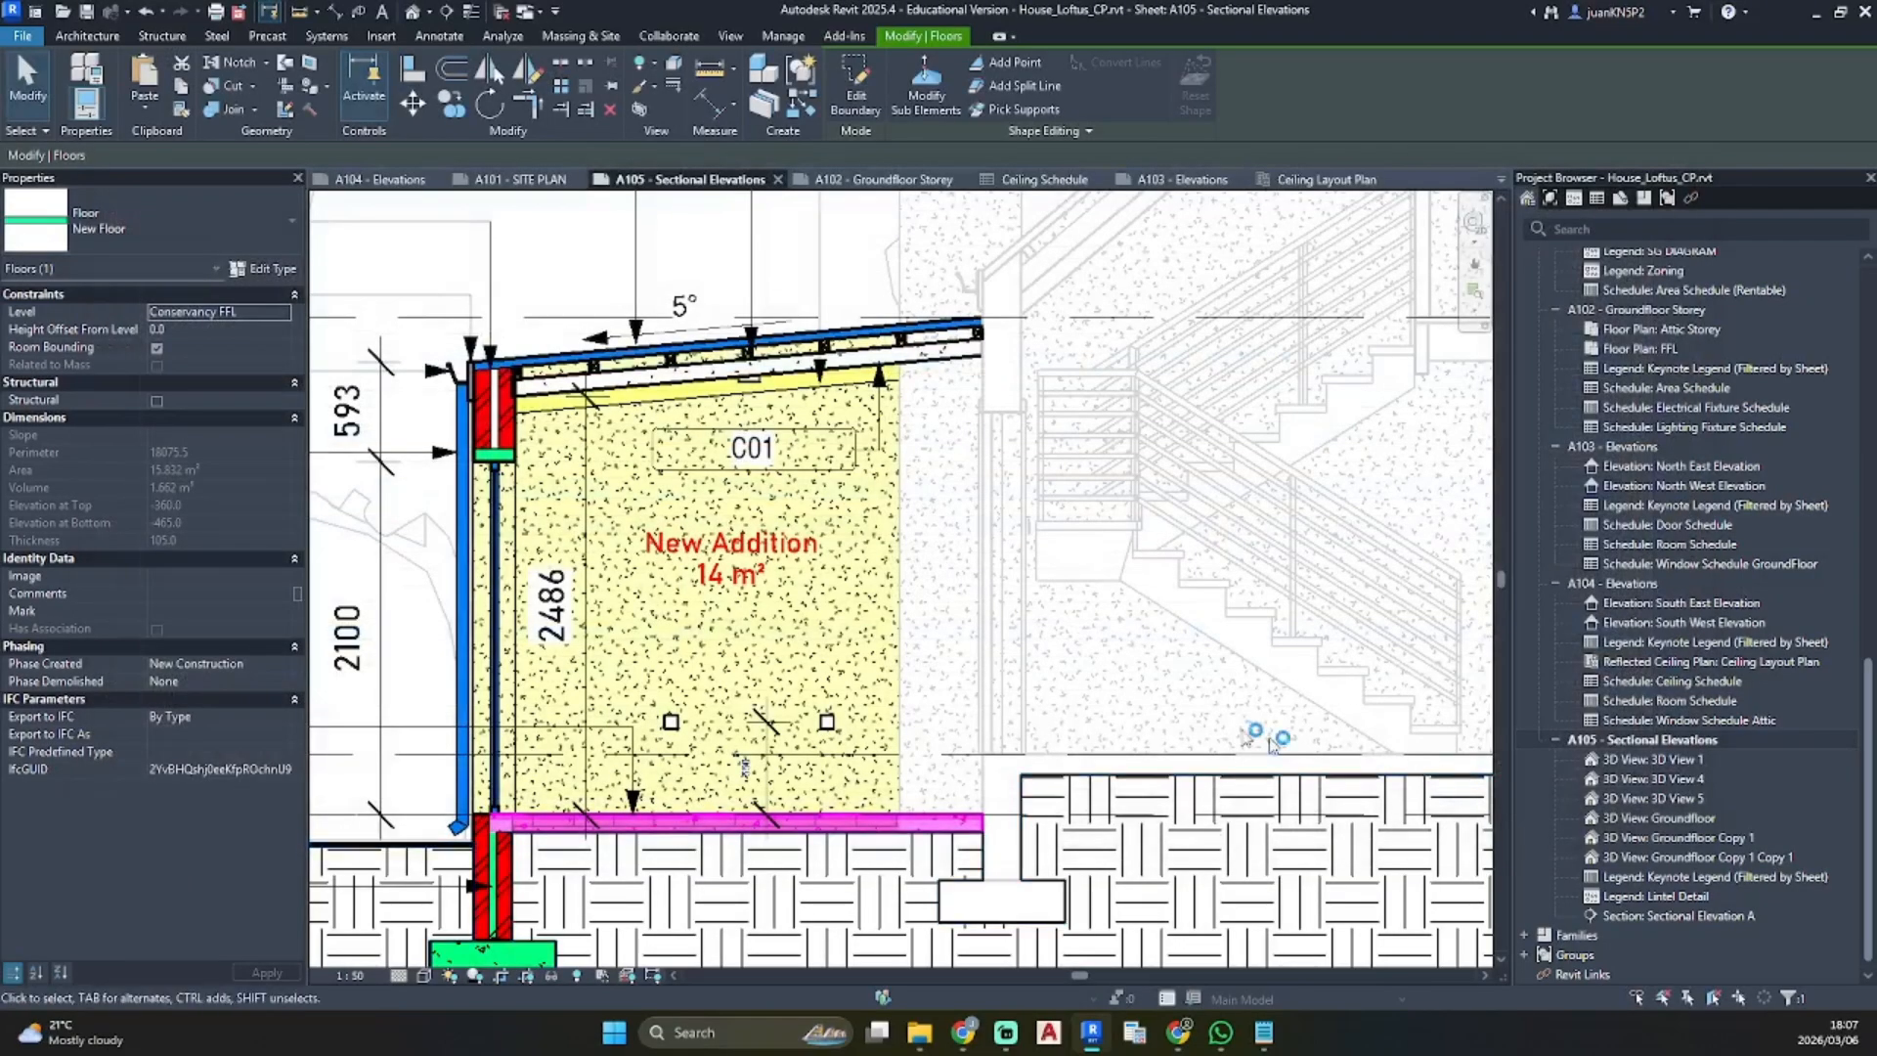
# Return to sheet A102 and activate its FFL floor plan viewport
pyautogui.doubleClick(1662, 309)
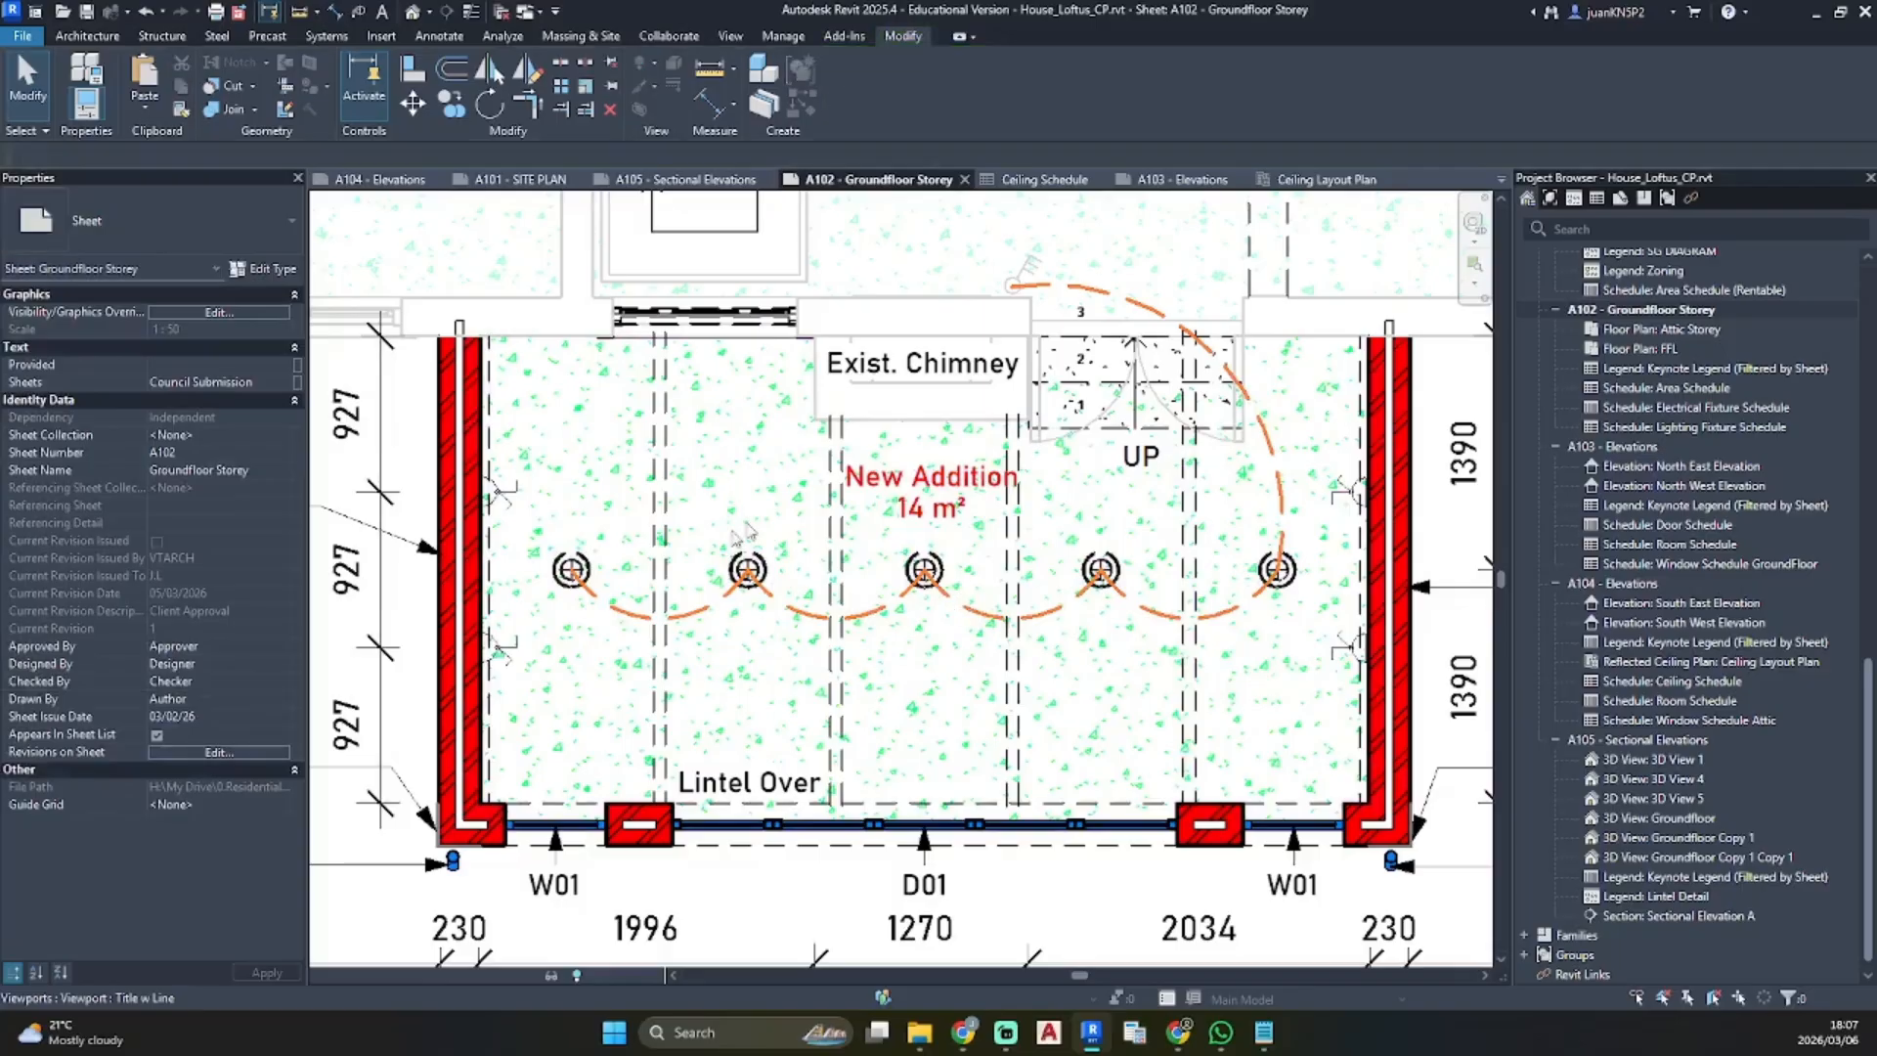
pyautogui.doubleClick(922, 485)
pyautogui.doubleClick(950, 510)
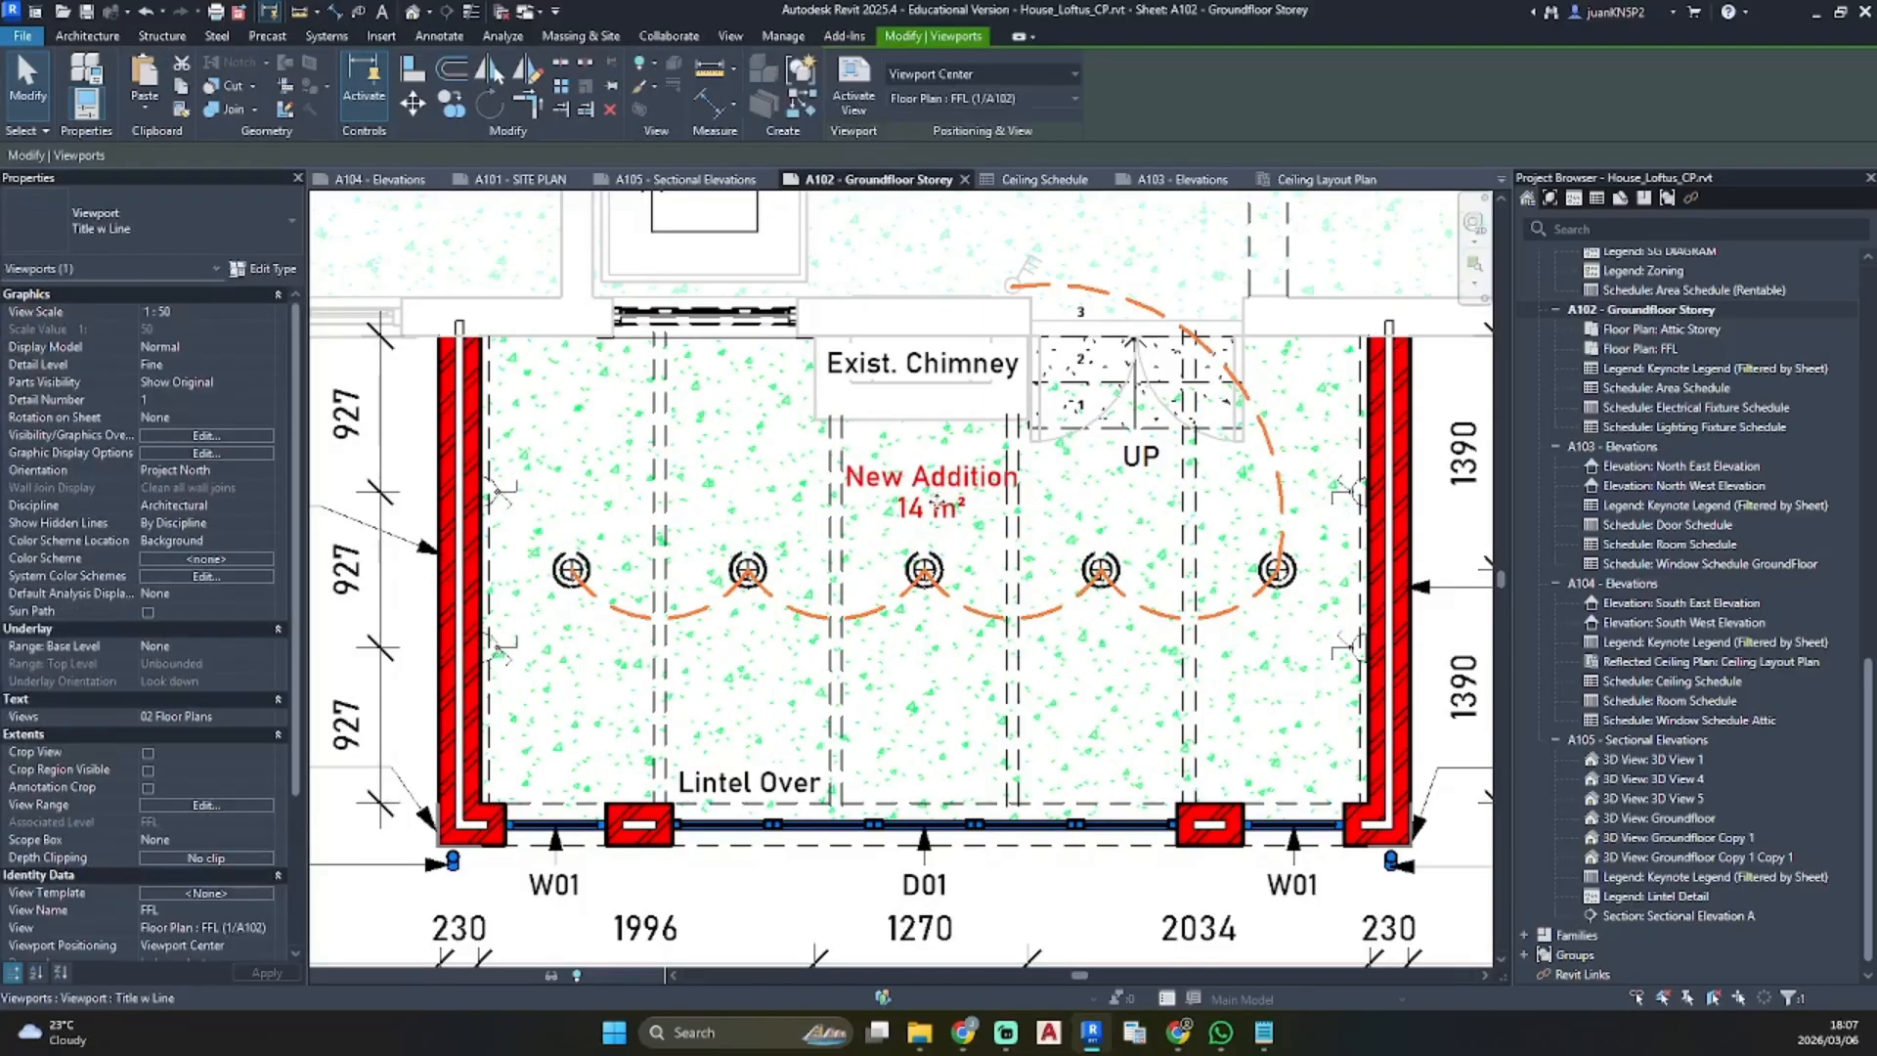
pyautogui.click(937, 499)
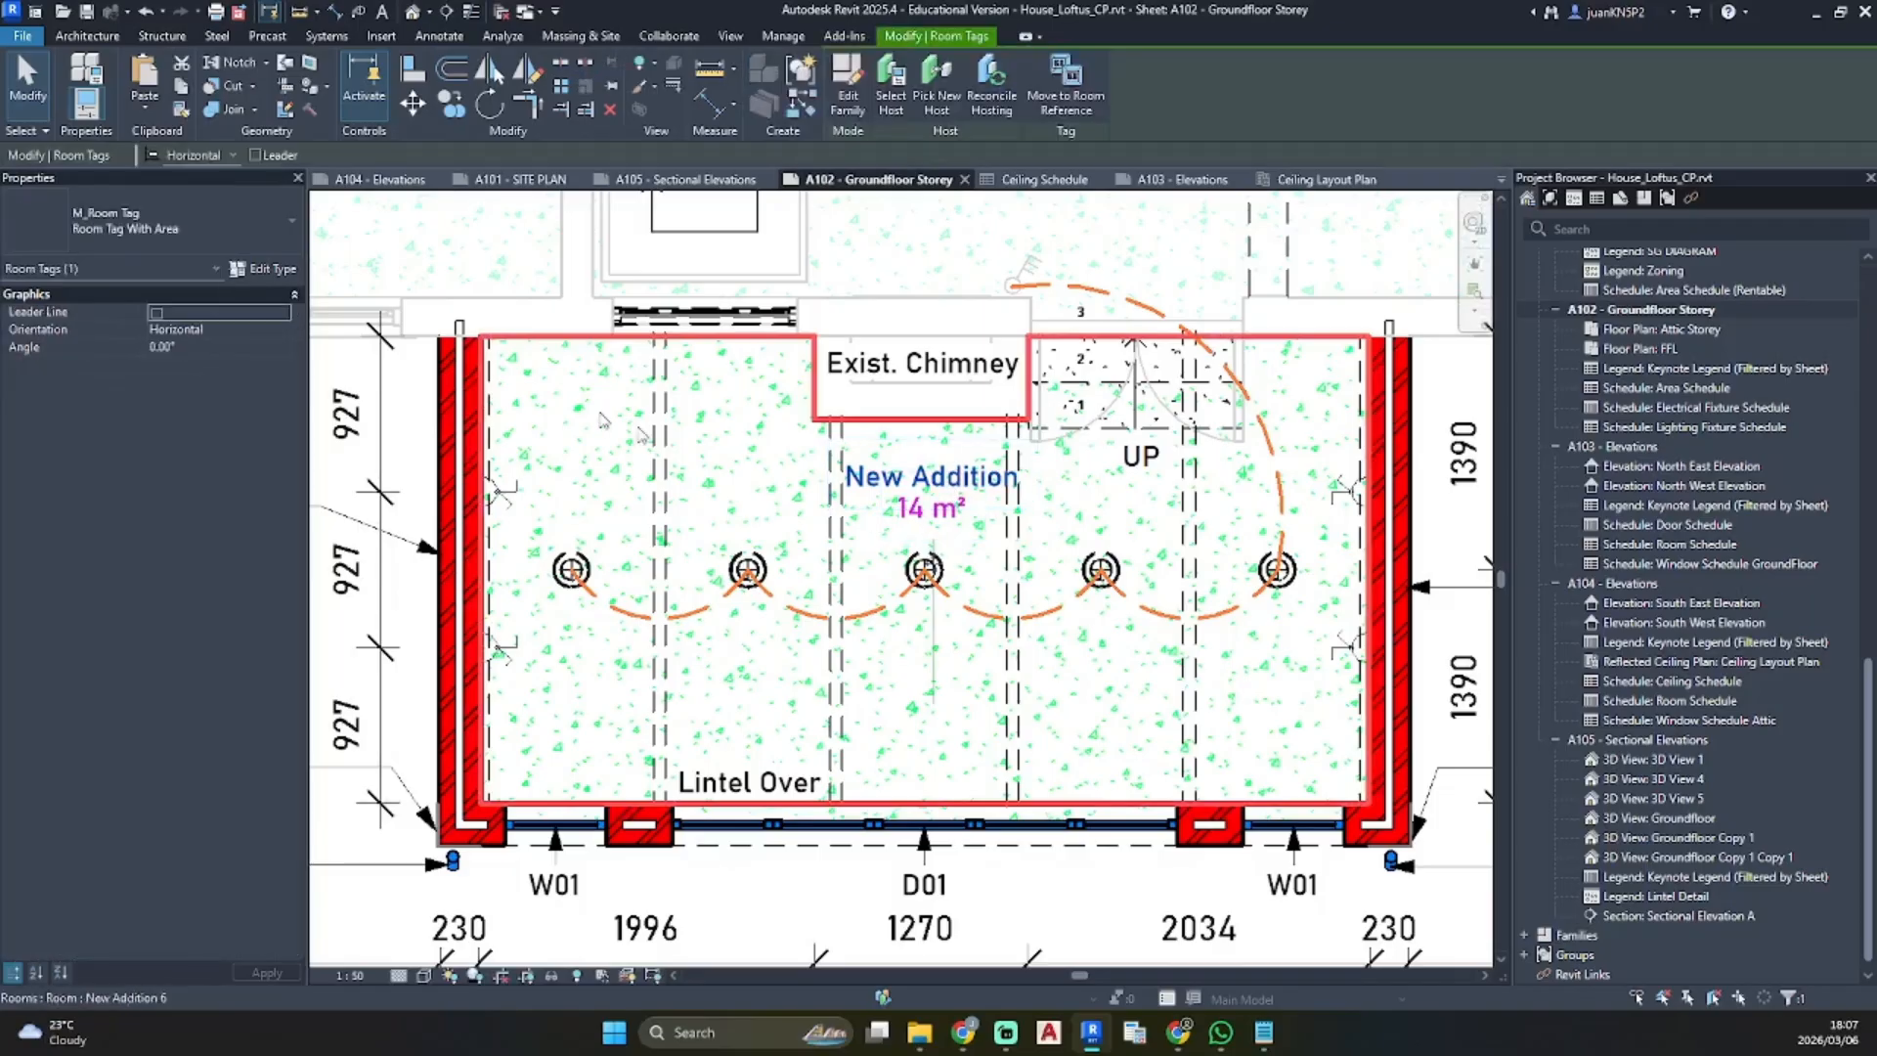
pyautogui.click(260, 268)
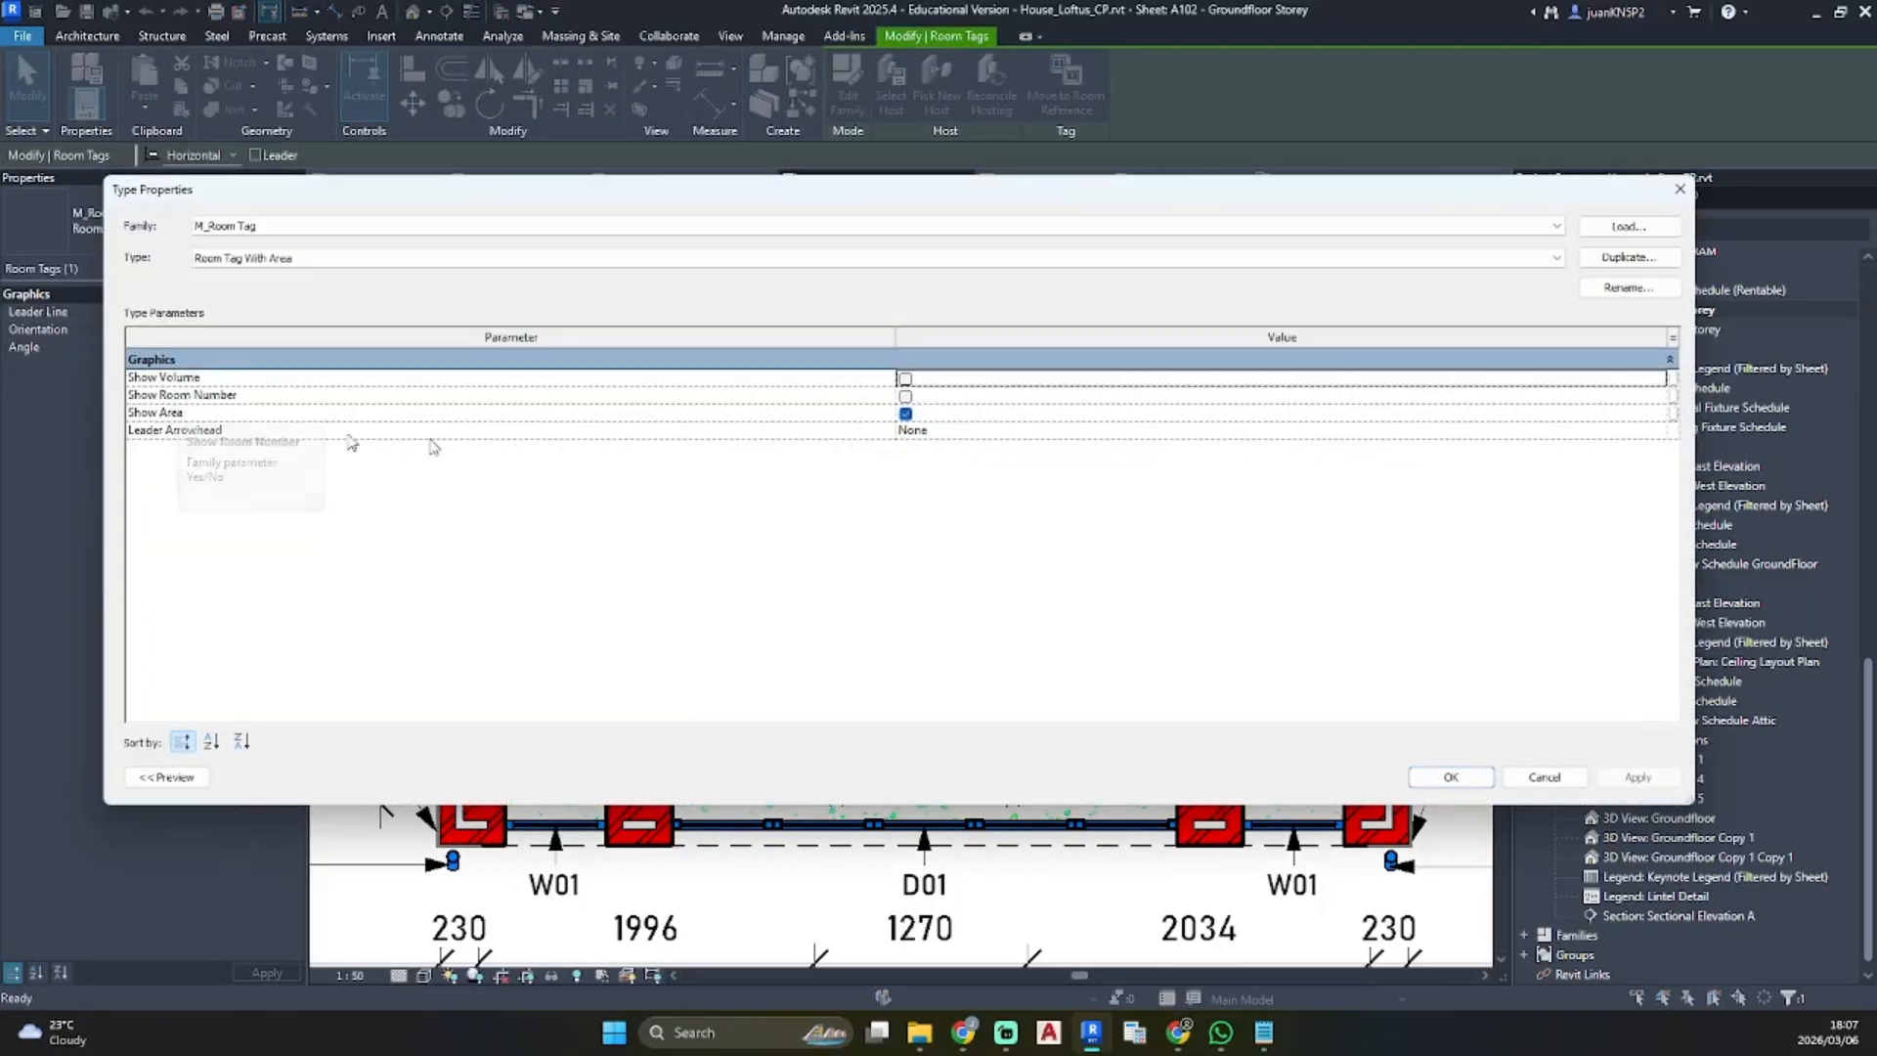
pyautogui.click(1545, 777)
# Move the New Addition room tag slightly up towards the Exist. Chimney label on the ground floor plan
pyautogui.click(944, 544)
pyautogui.click(929, 506)
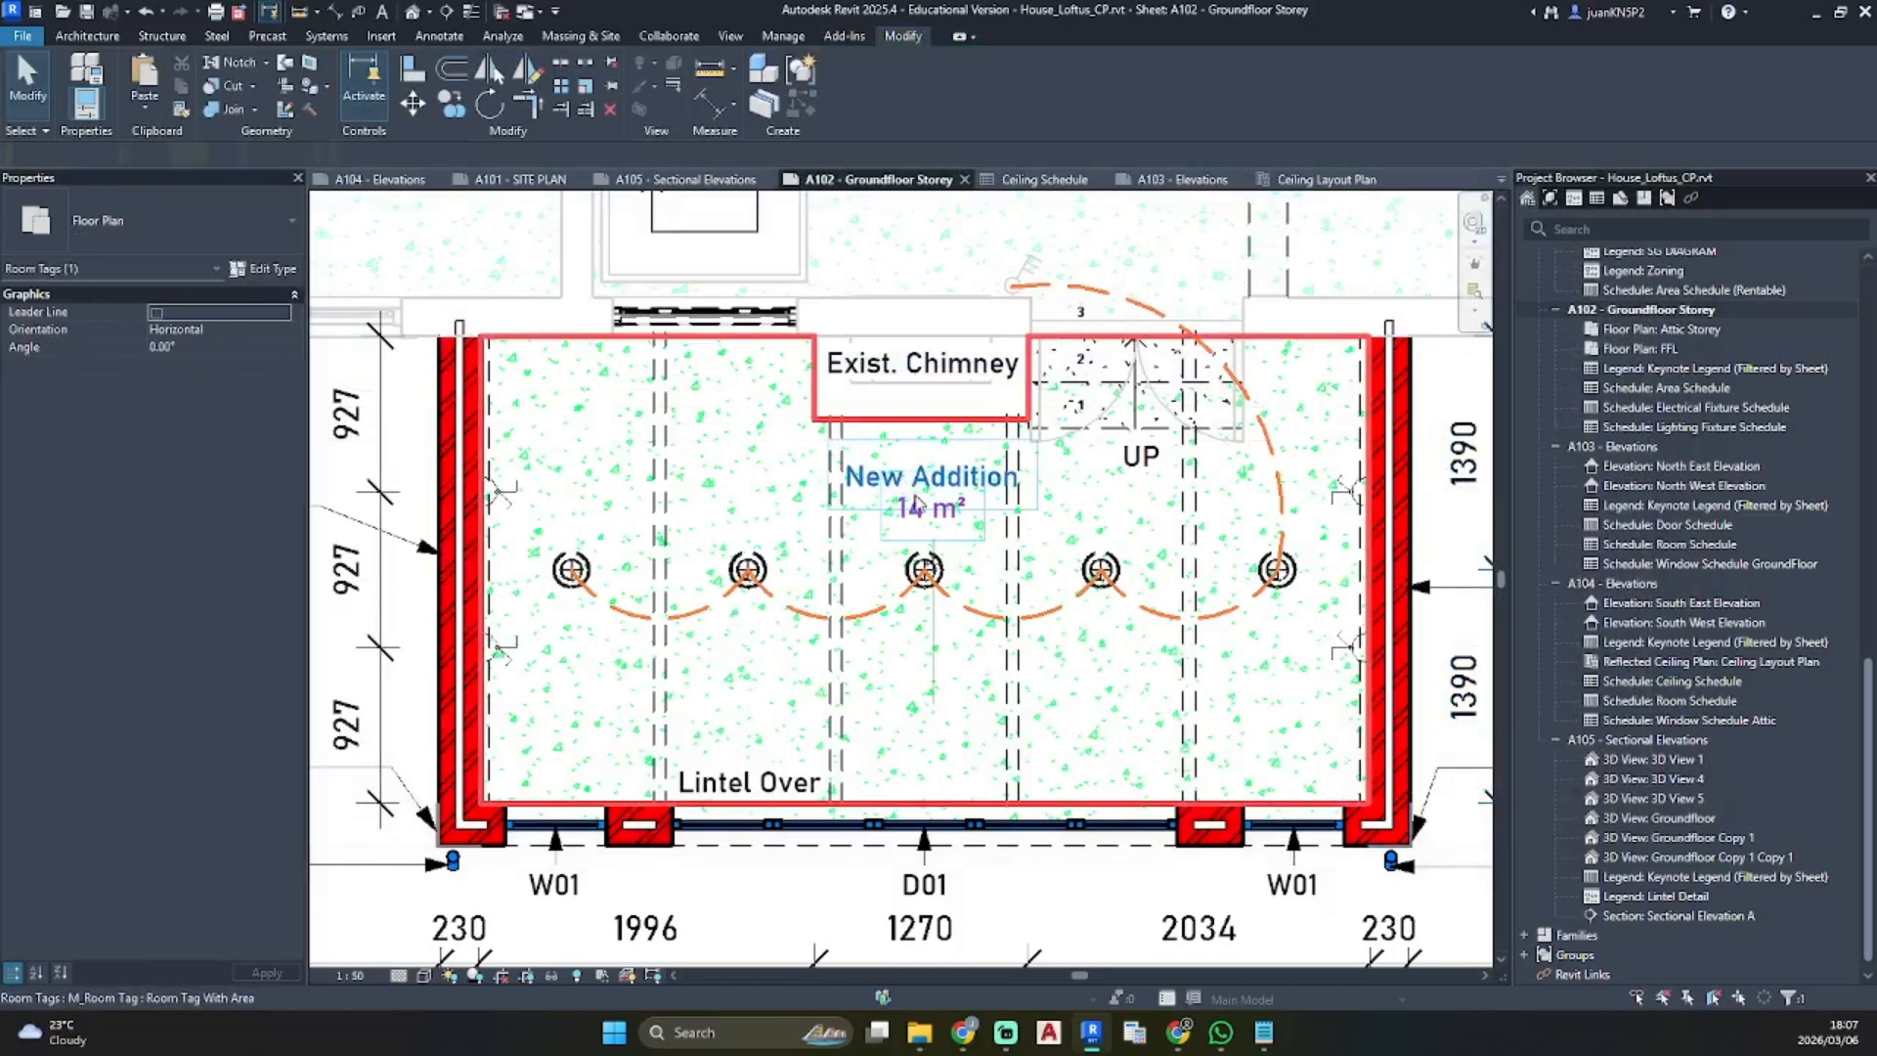
pyautogui.moveTo(929, 506); pyautogui.dragTo(918, 479)
pyautogui.click(912, 540)
# Place a text note reading "Screed" below the New Addition room tag, using the VTARCH 2.5mm_RED_BORDER text type
pyautogui.press('x')
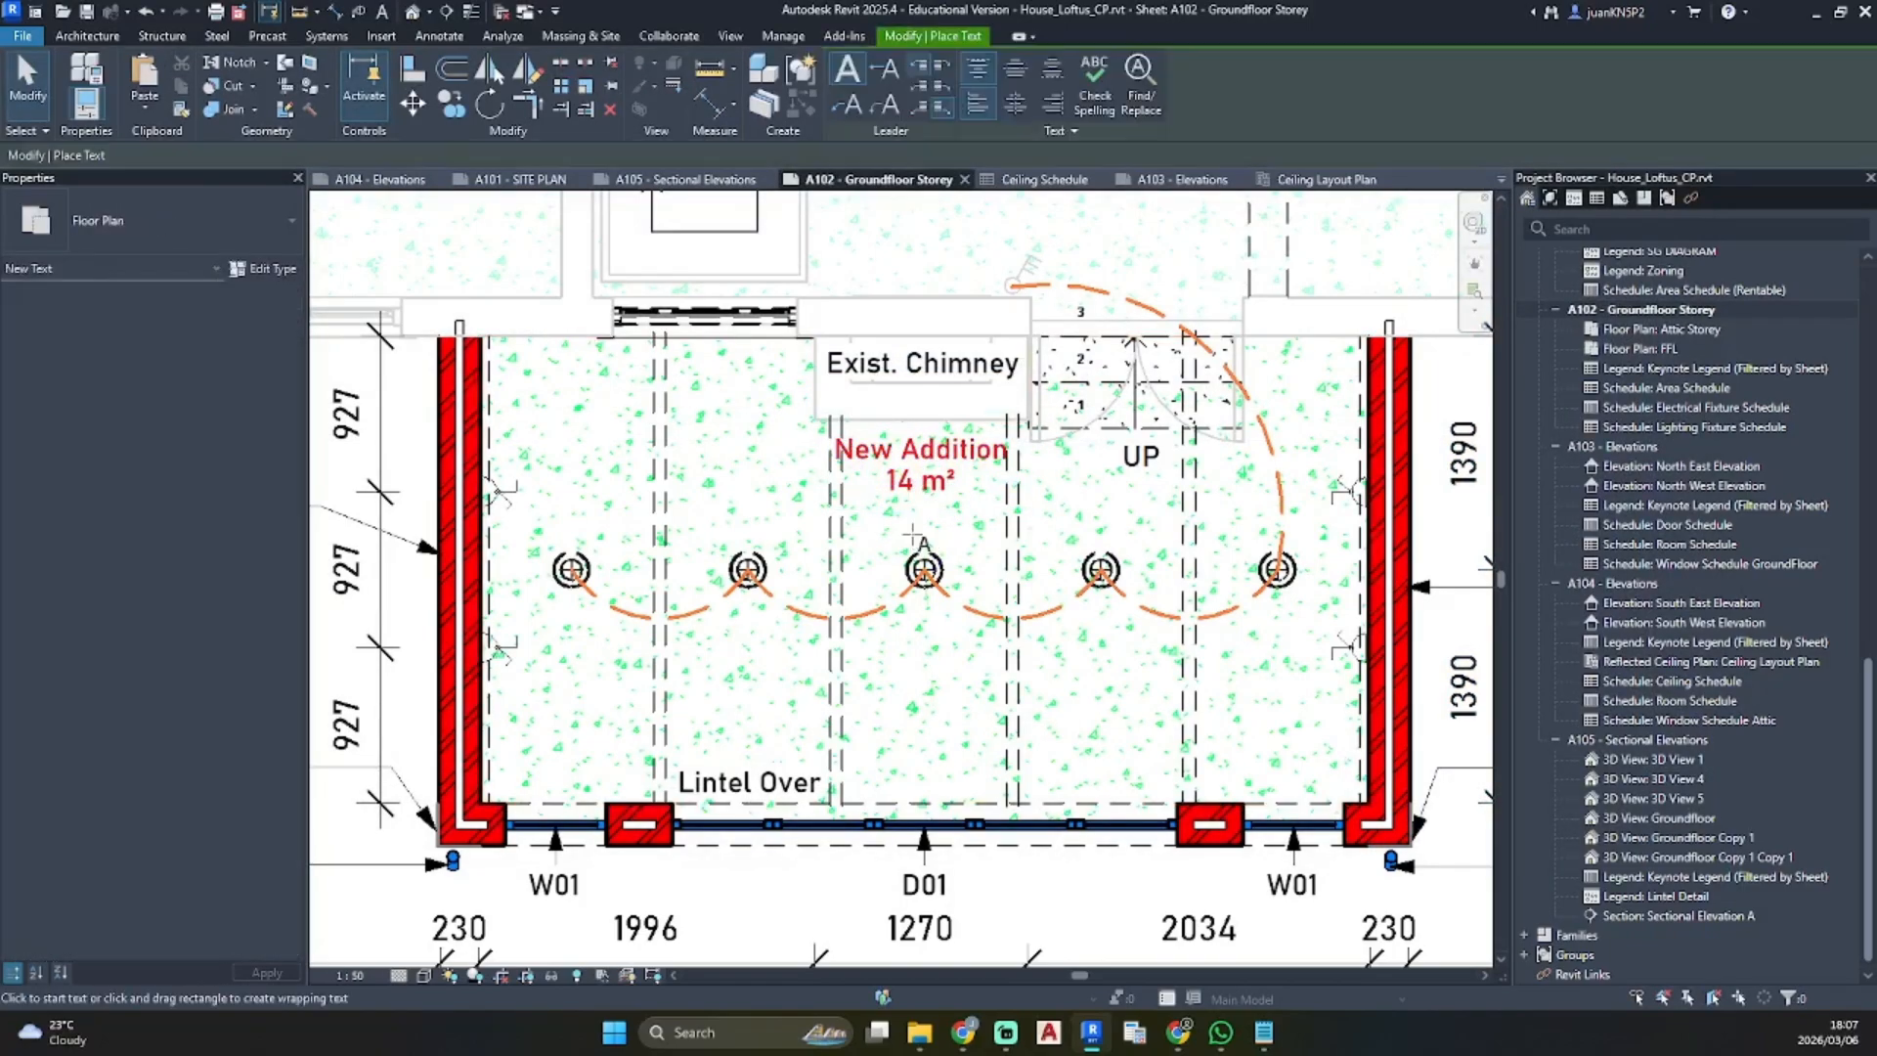
pyautogui.click(151, 221)
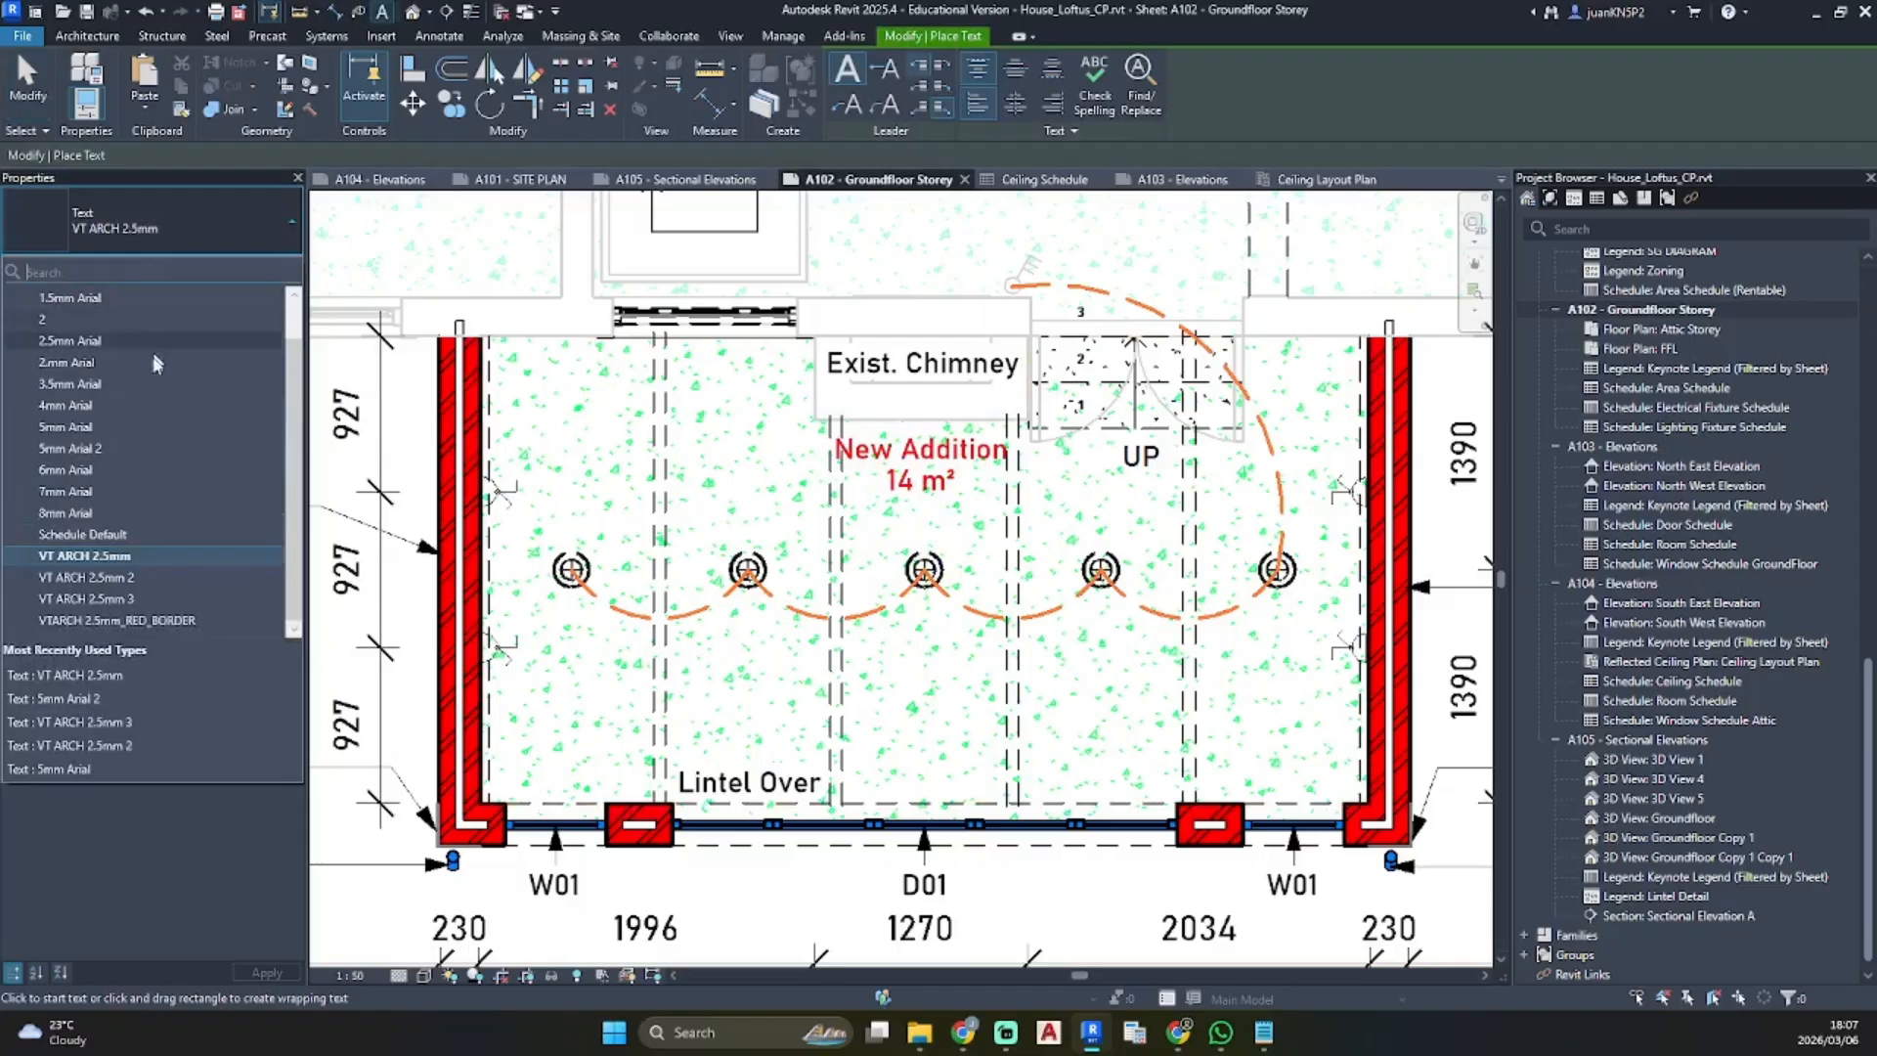
pyautogui.click(173, 618)
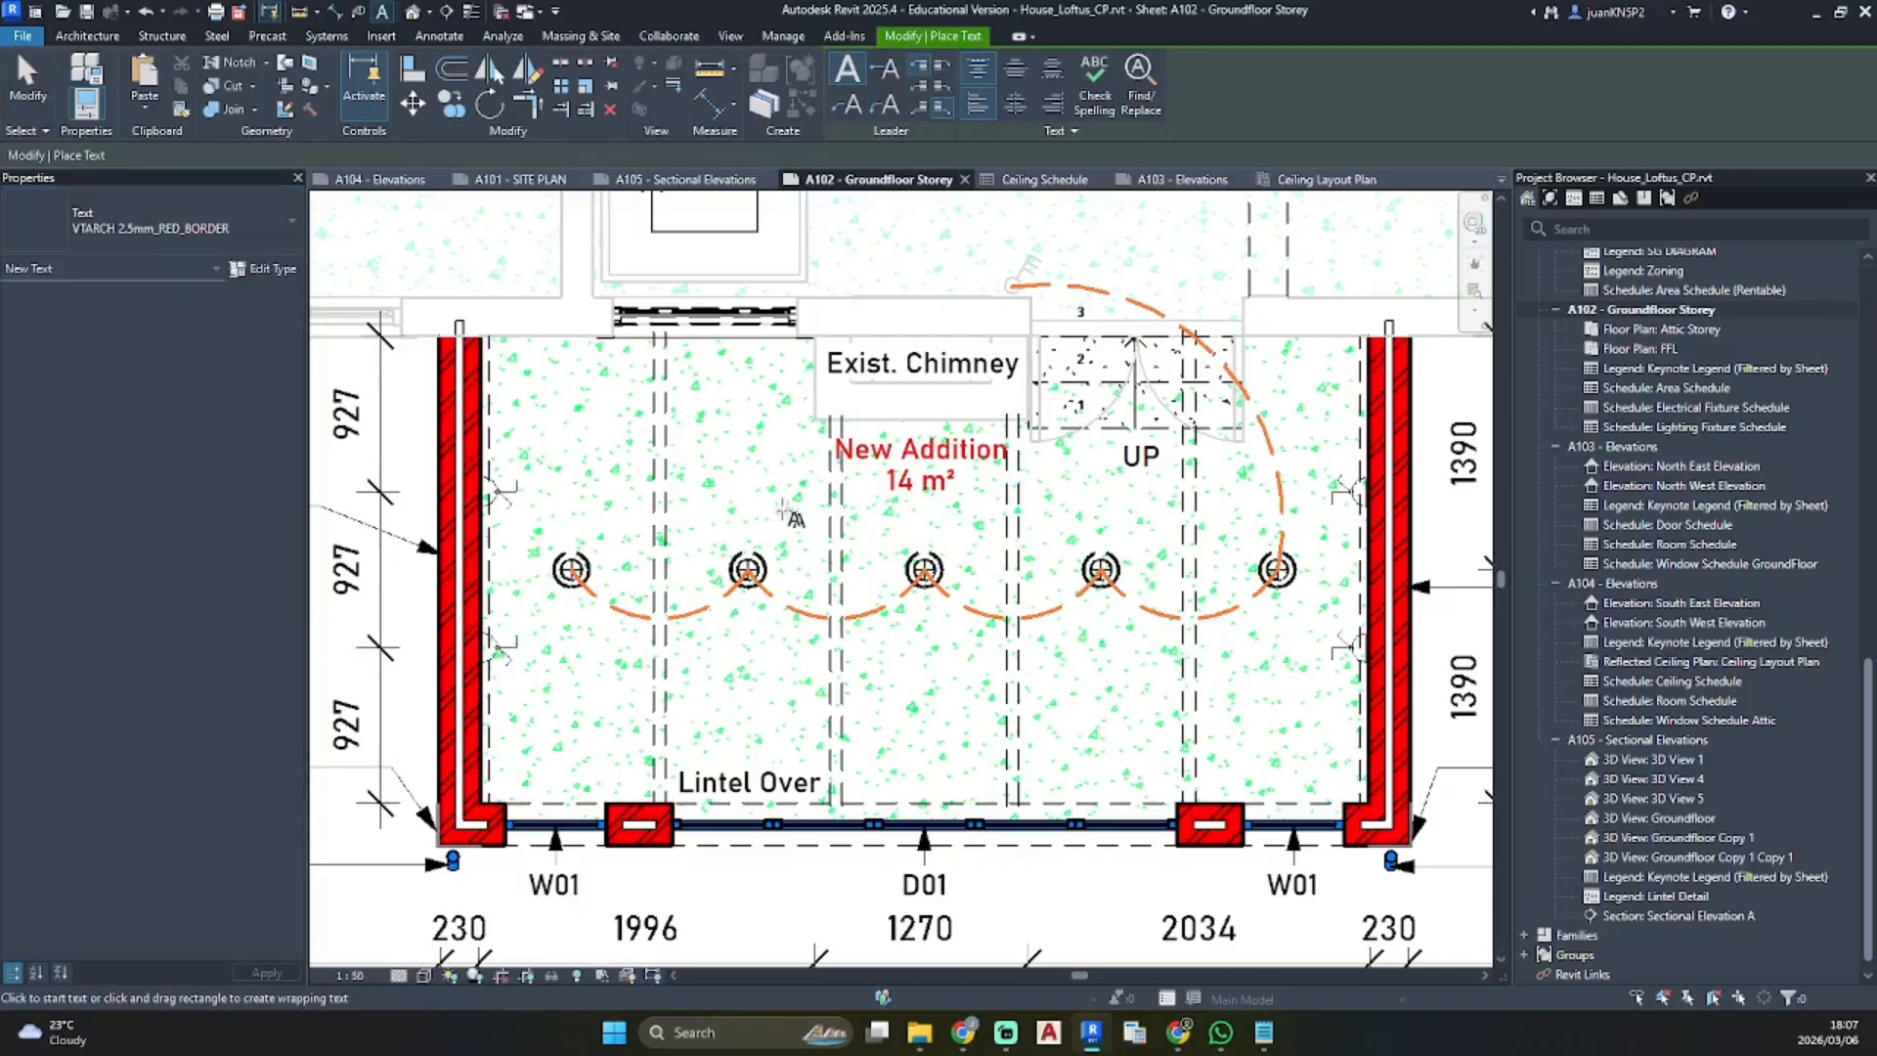
pyautogui.click(867, 493)
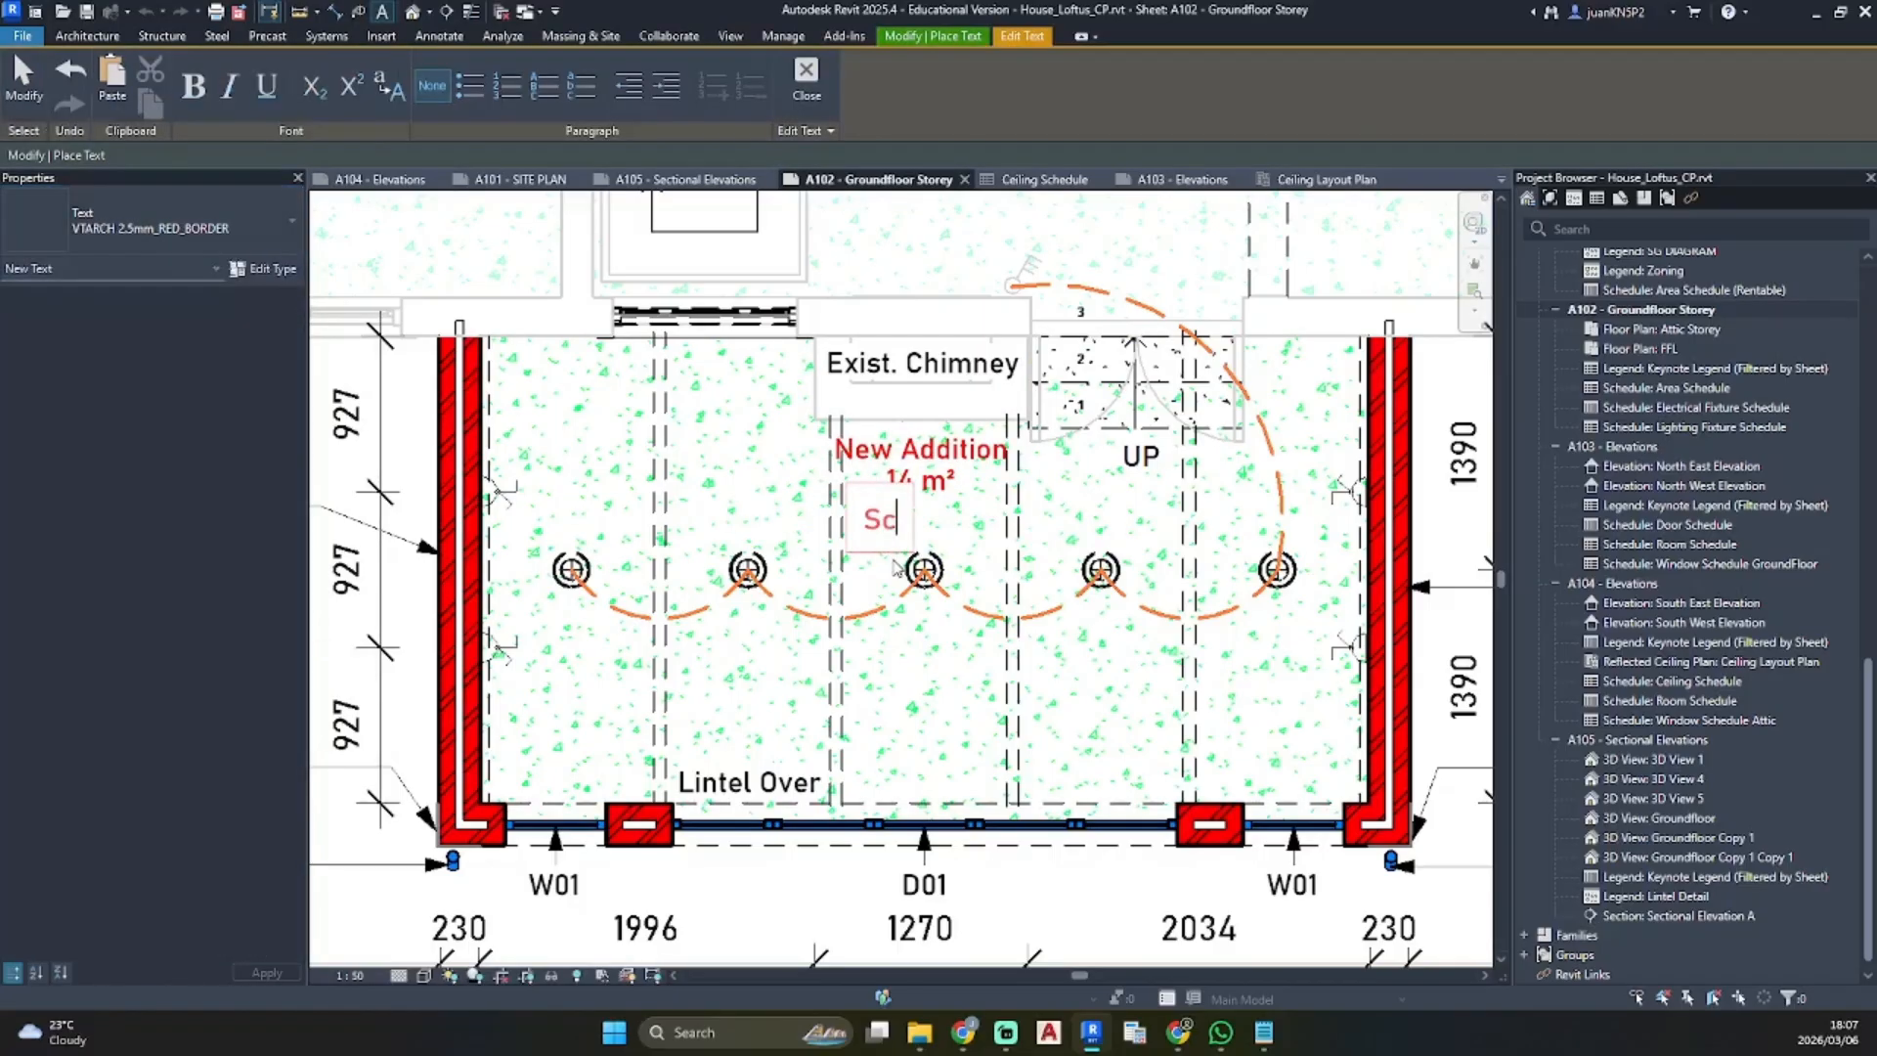
pyautogui.click(896, 594)
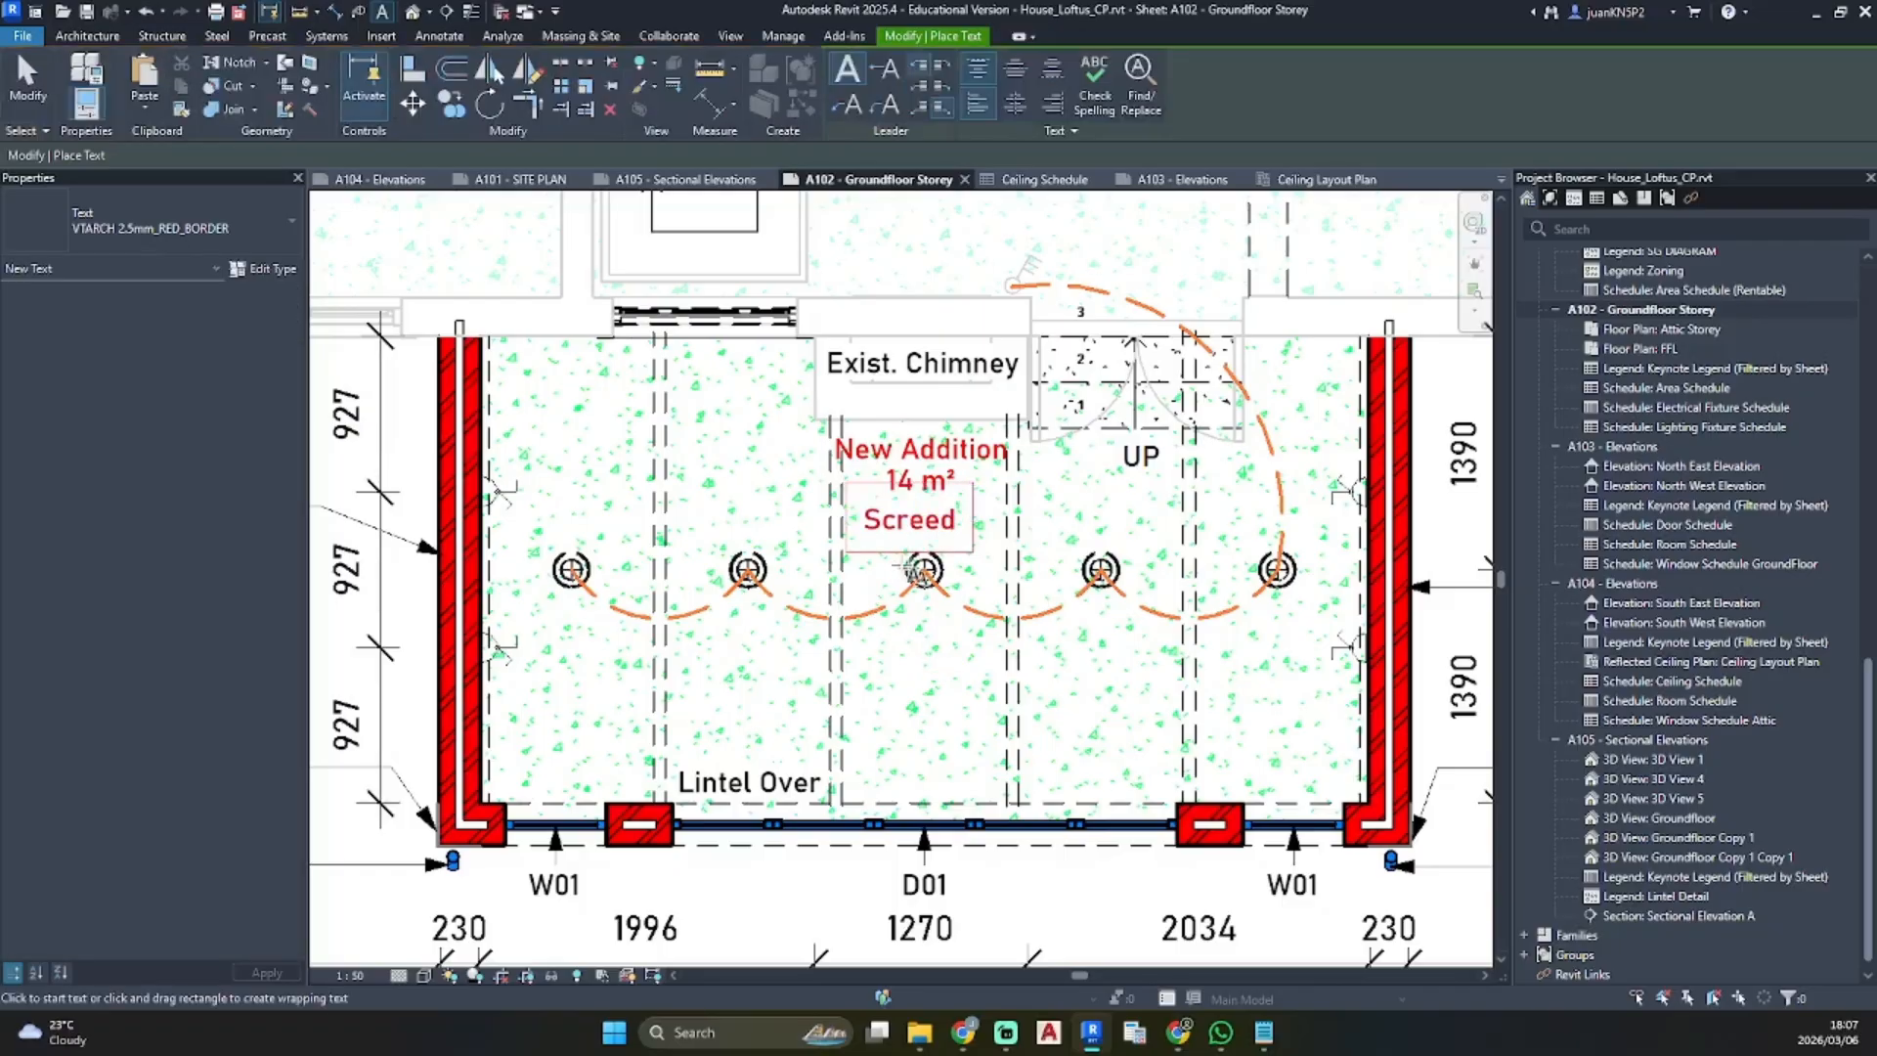
# Duplicate the Screed note's text type as VTARCH 2.5mm_RED_BORDER 2 and turn off its border
pyautogui.scroll(4, 891, 576)
pyautogui.click(263, 268)
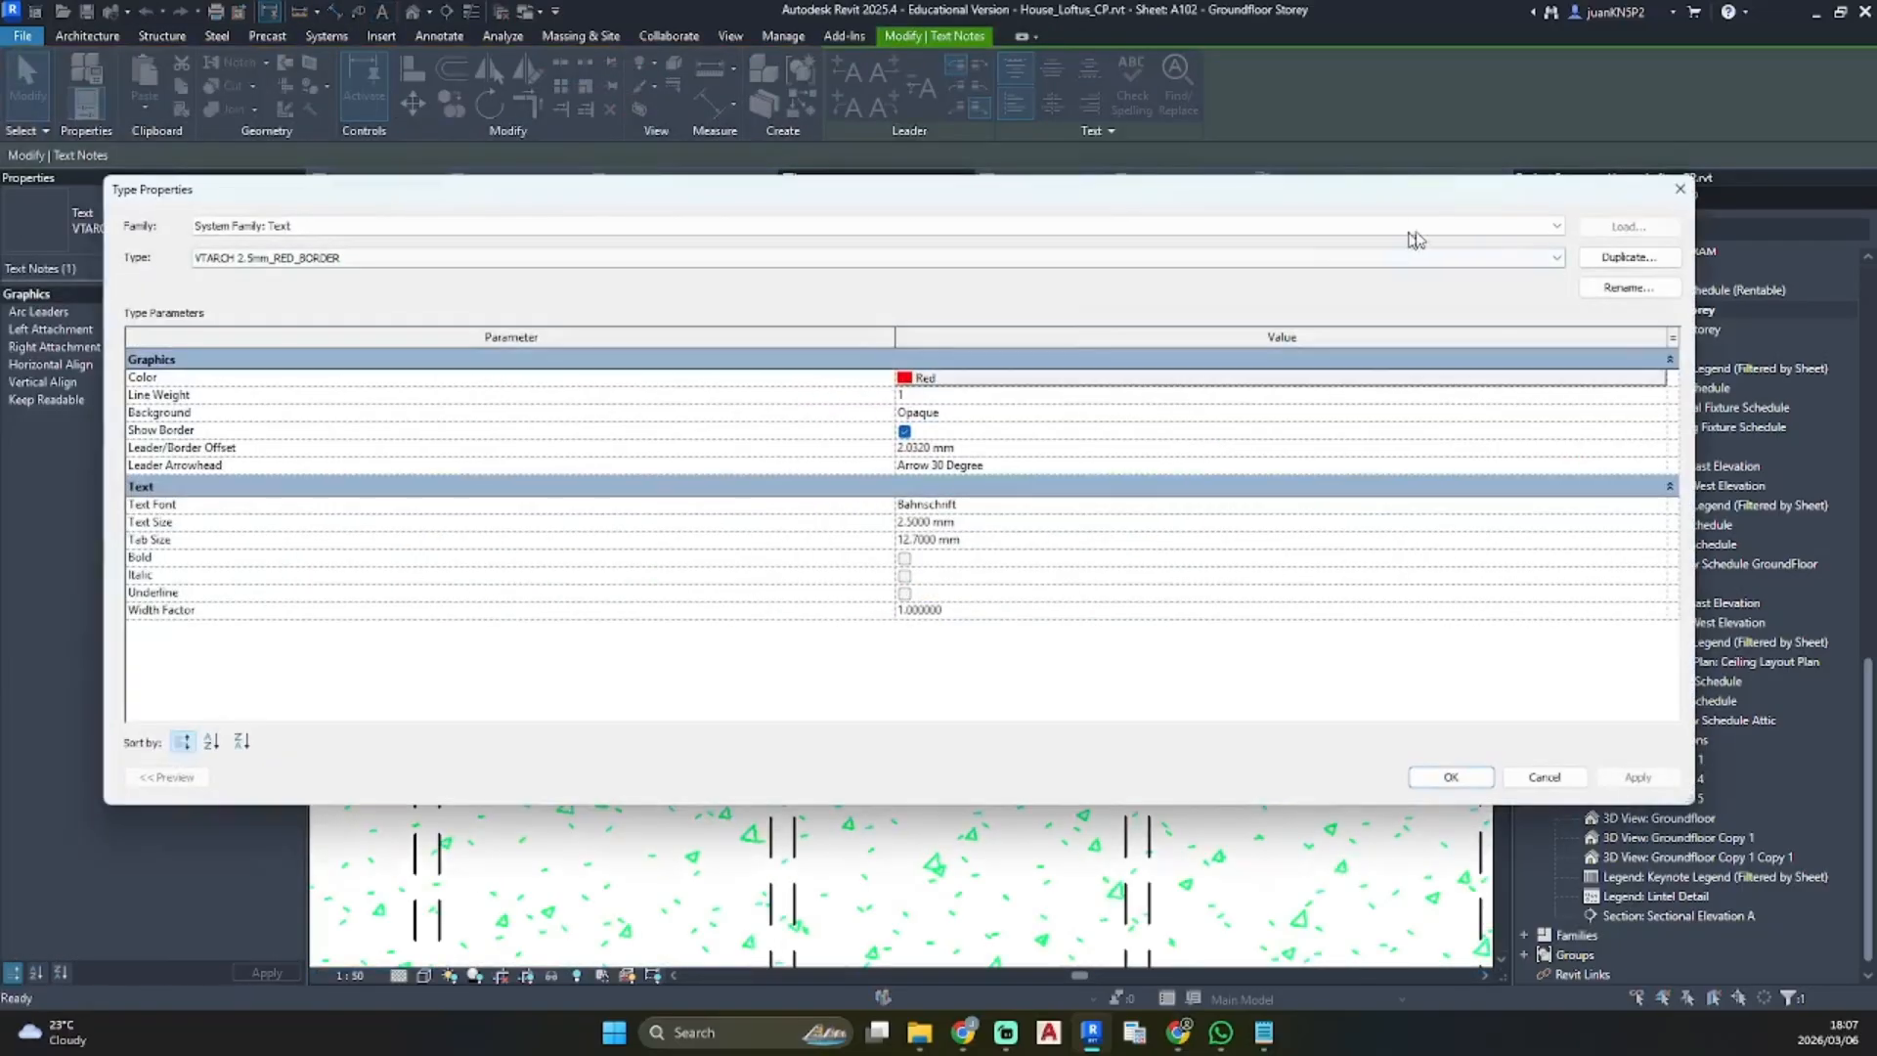
pyautogui.click(1630, 256)
pyautogui.press('Return')
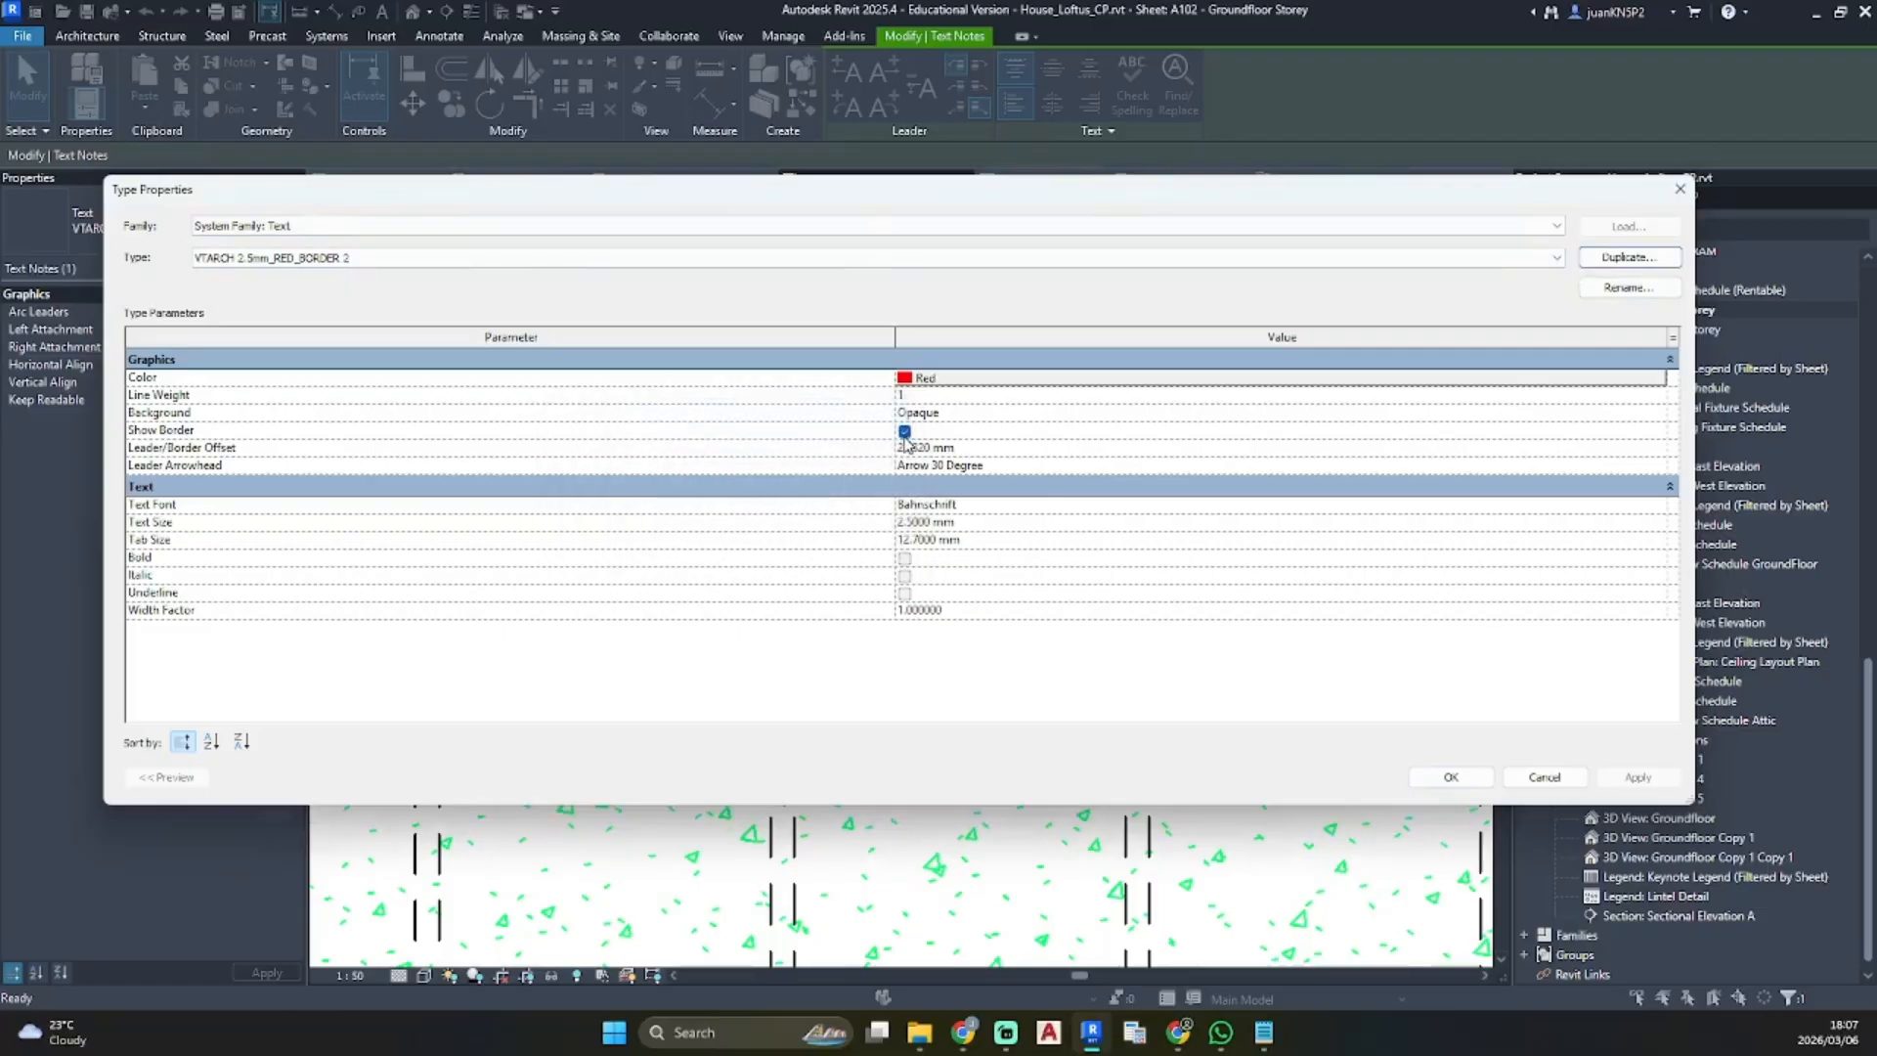
pyautogui.click(905, 431)
pyautogui.click(1444, 784)
pyautogui.press('Escape')
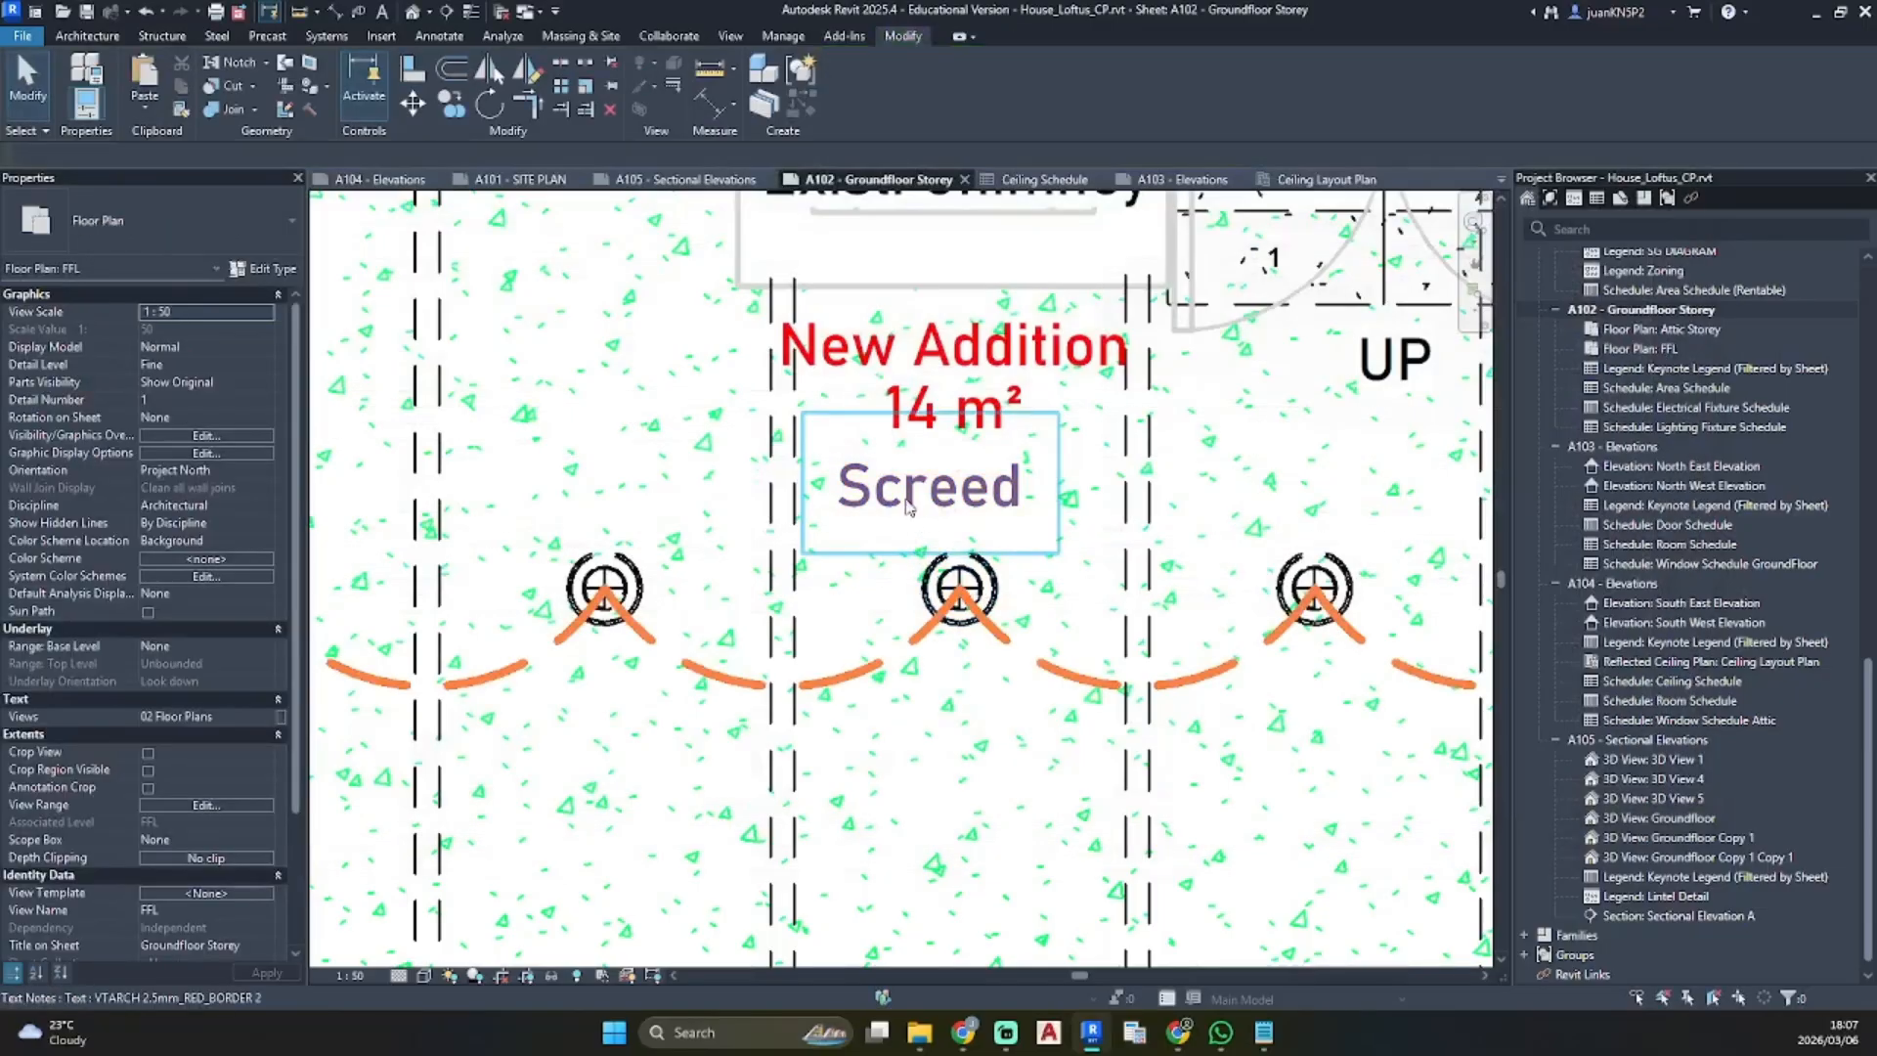
# Move the Screed note so it sits centred directly under the New Addition area value
pyautogui.click(865, 469)
pyautogui.moveTo(809, 410); pyautogui.dragTo(829, 398)
pyautogui.press('Escape')
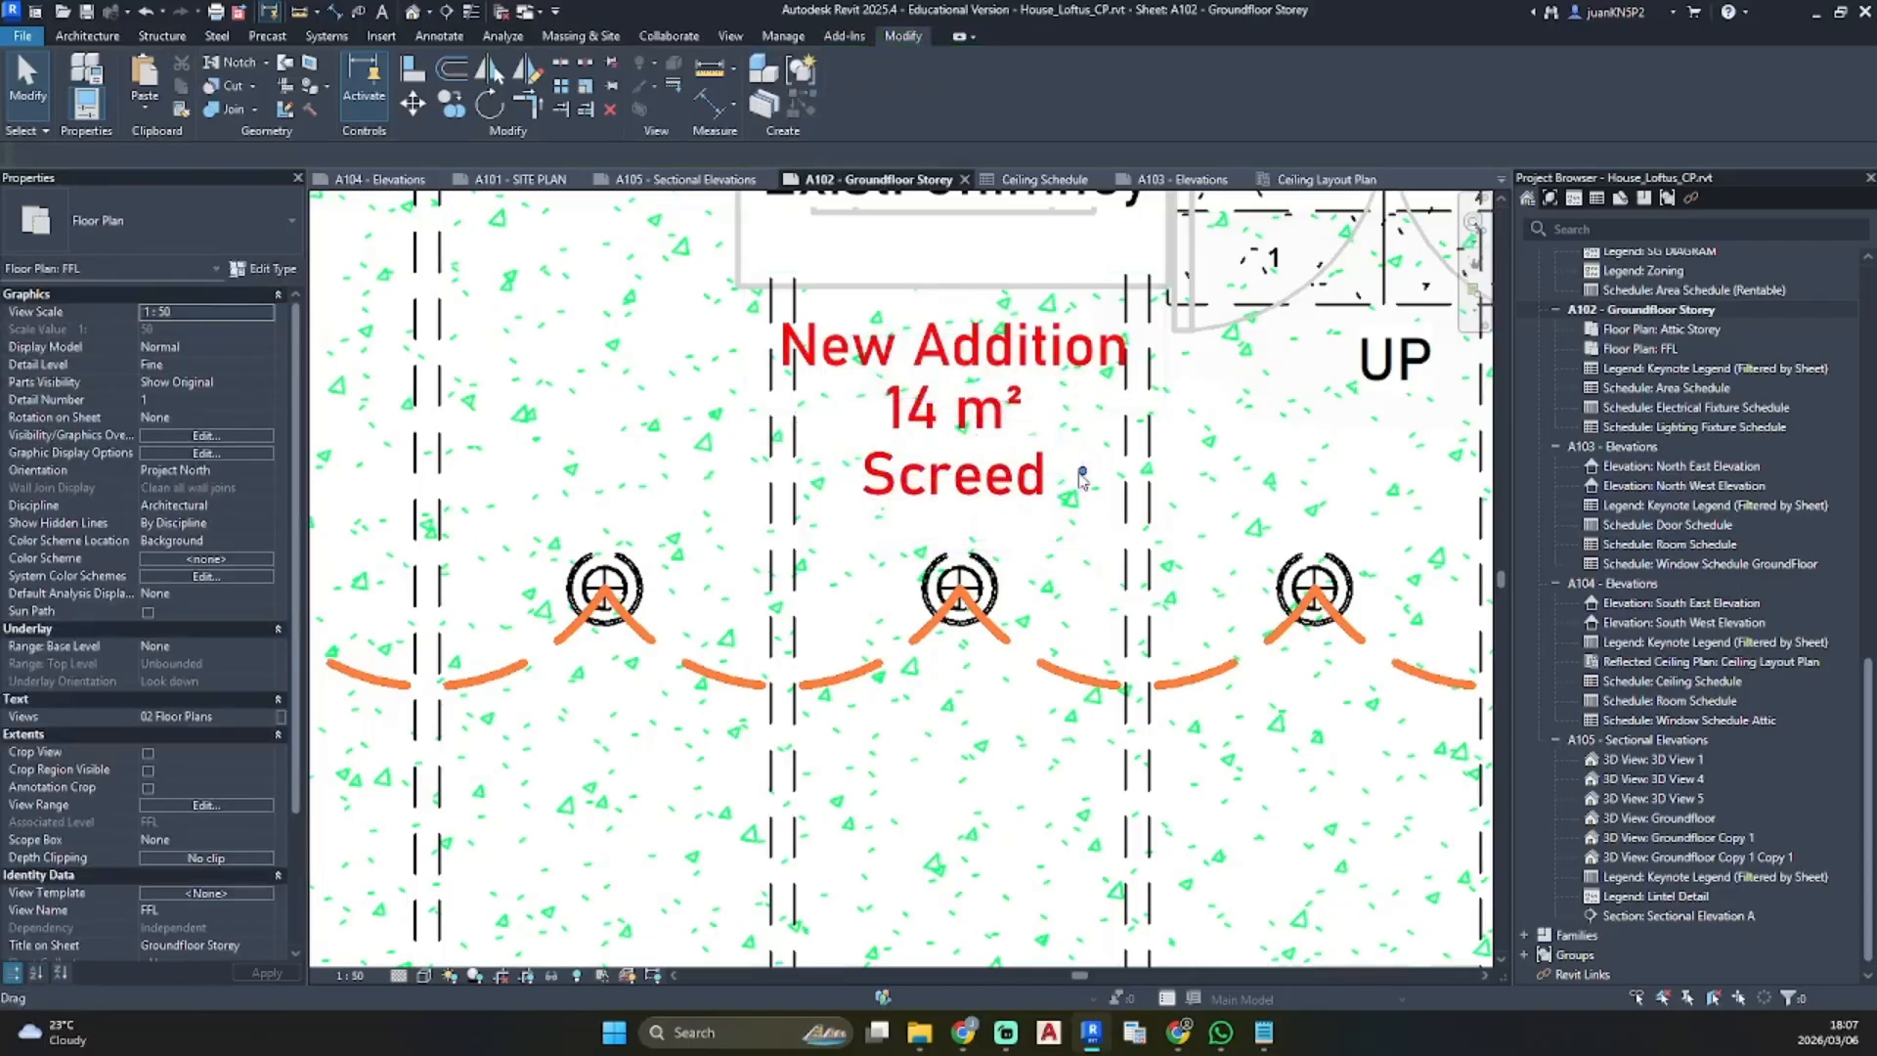
# Place a Target (Project) spot elevation on the New Addition floor below the middle light fitting
pyautogui.scroll(-4, 1076, 494)
pyautogui.scroll(-3, 1073, 493)
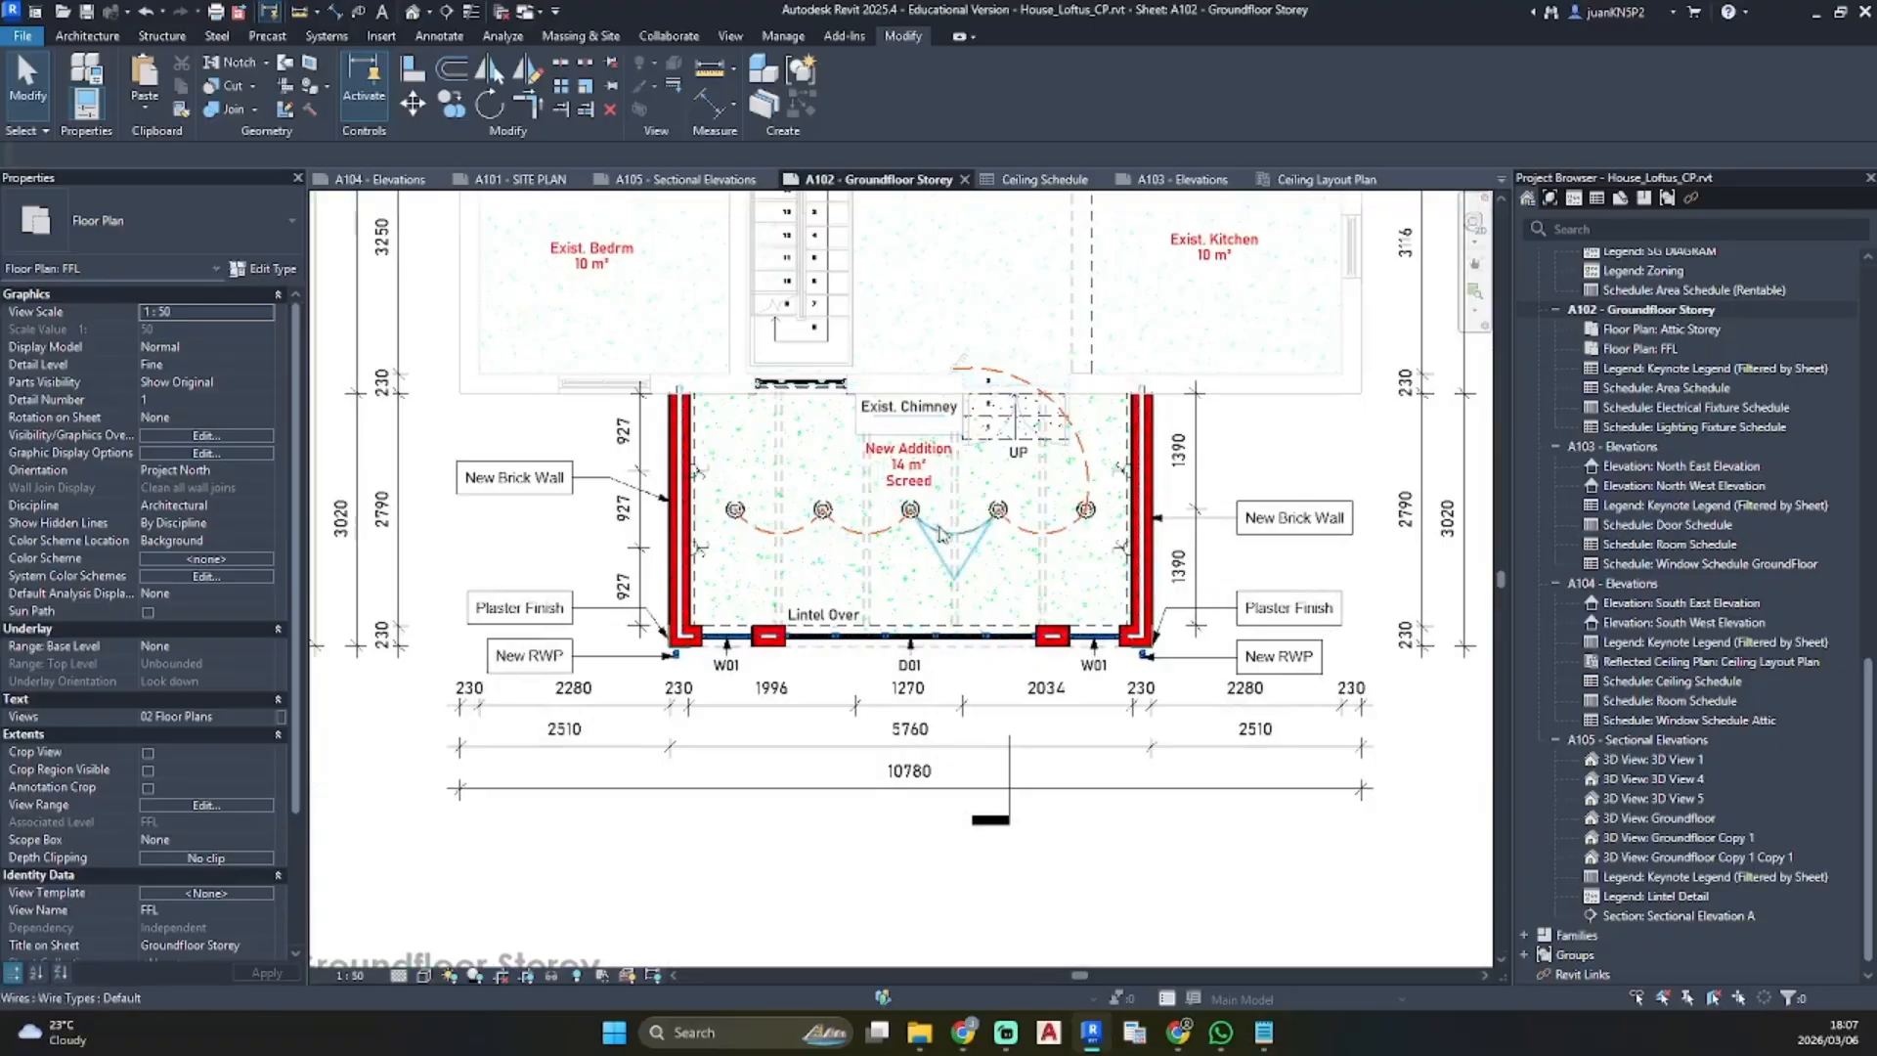
pyautogui.click(442, 37)
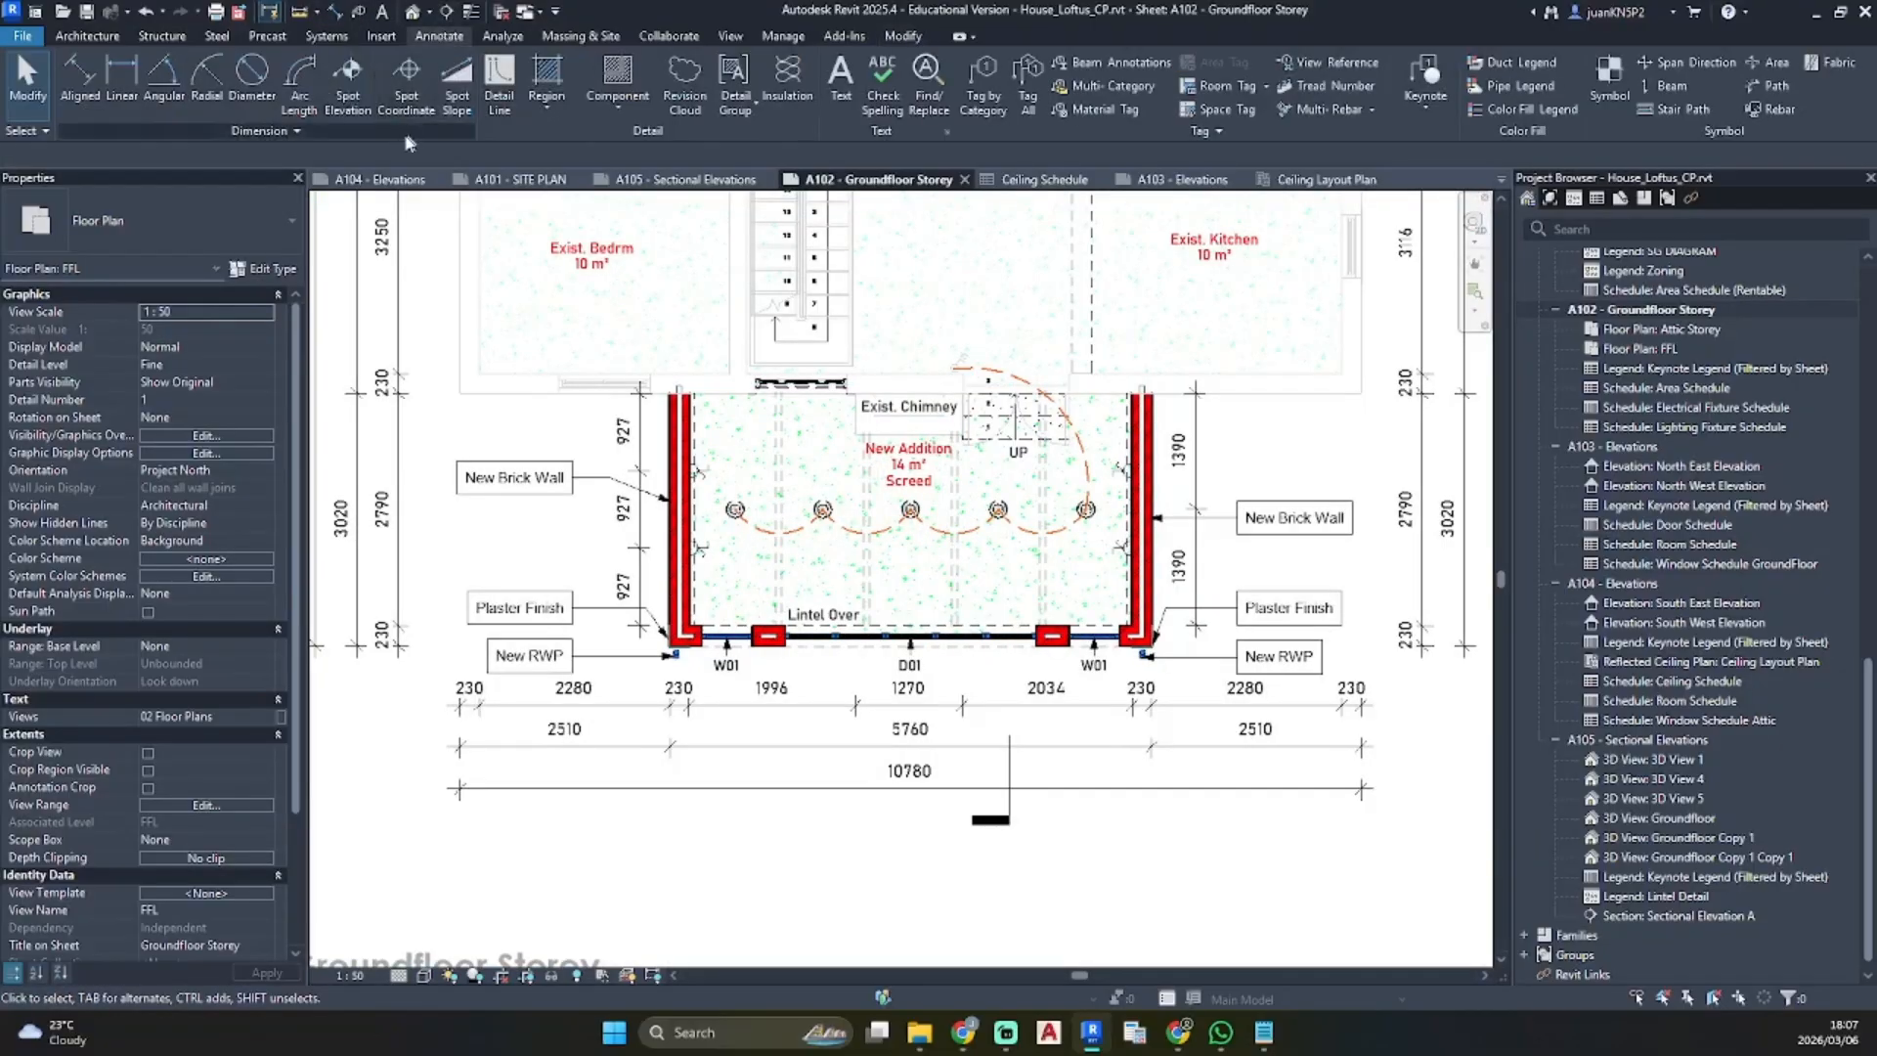
pyautogui.click(406, 83)
pyautogui.scroll(3, 824, 452)
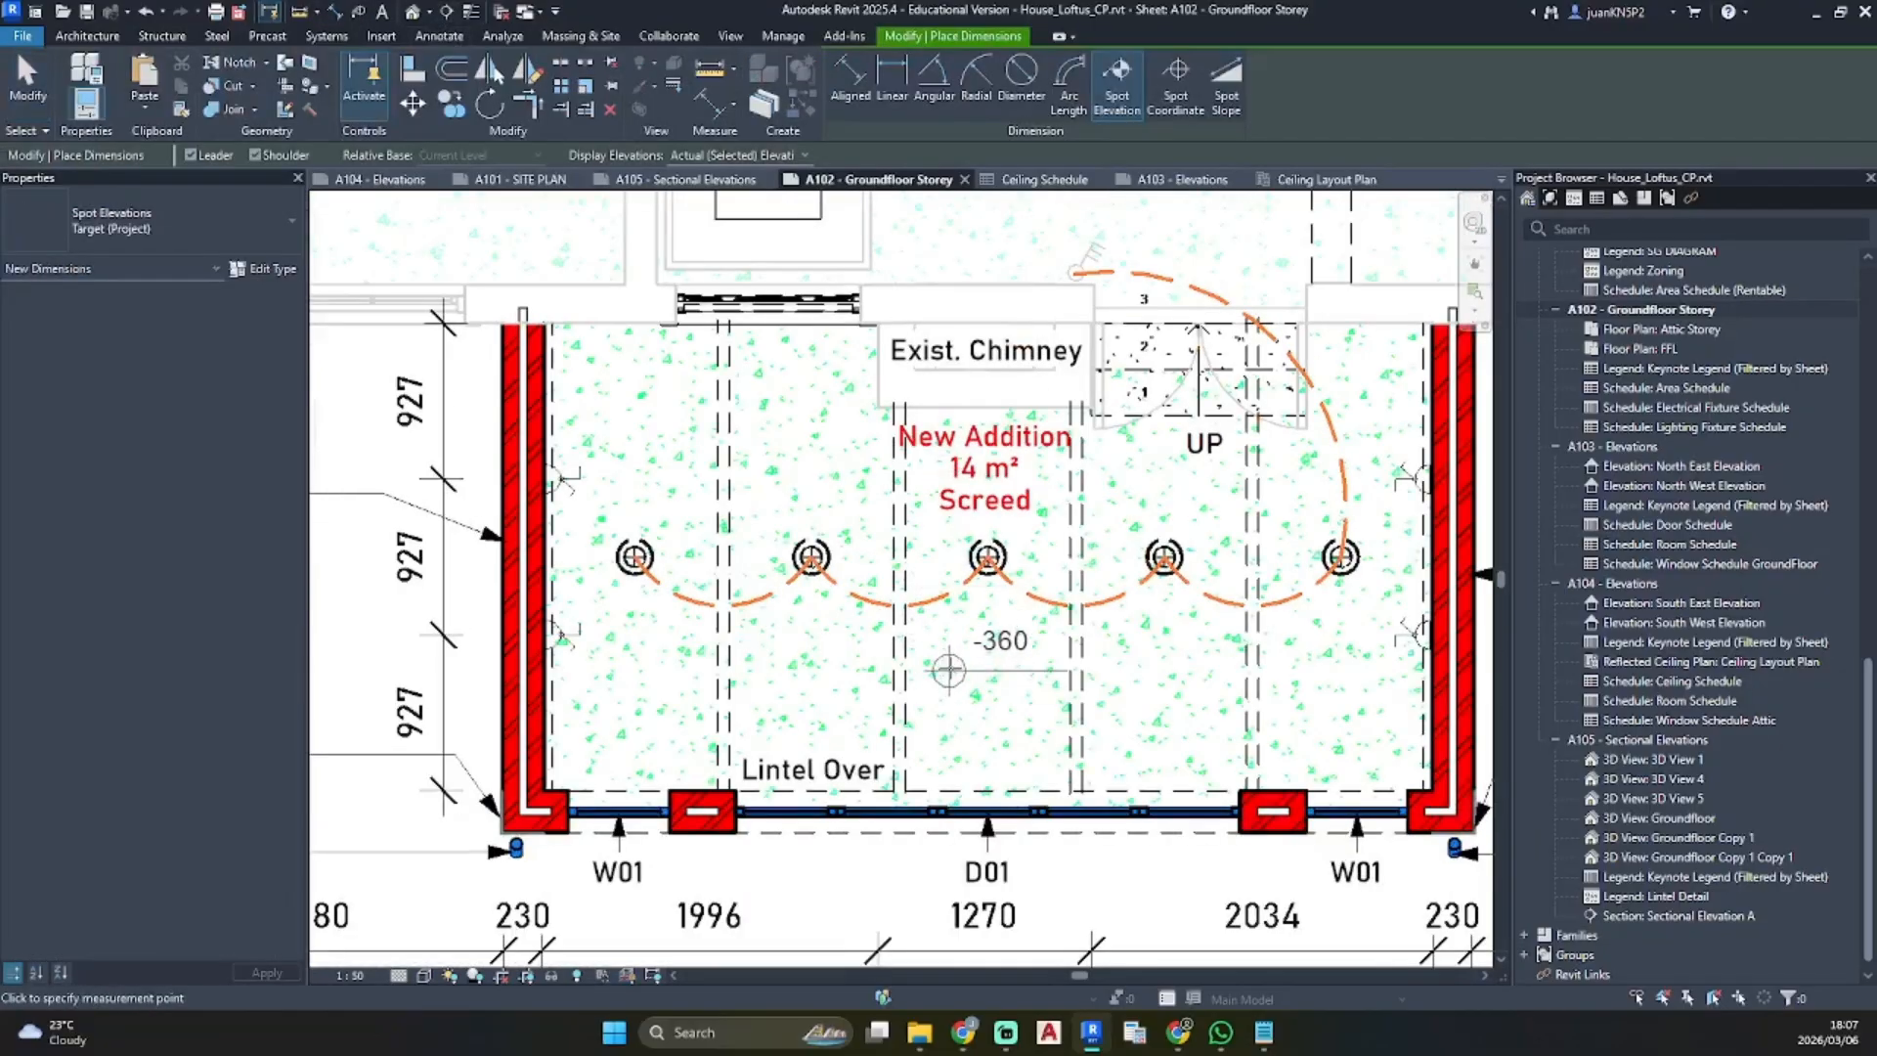
pyautogui.click(995, 641)
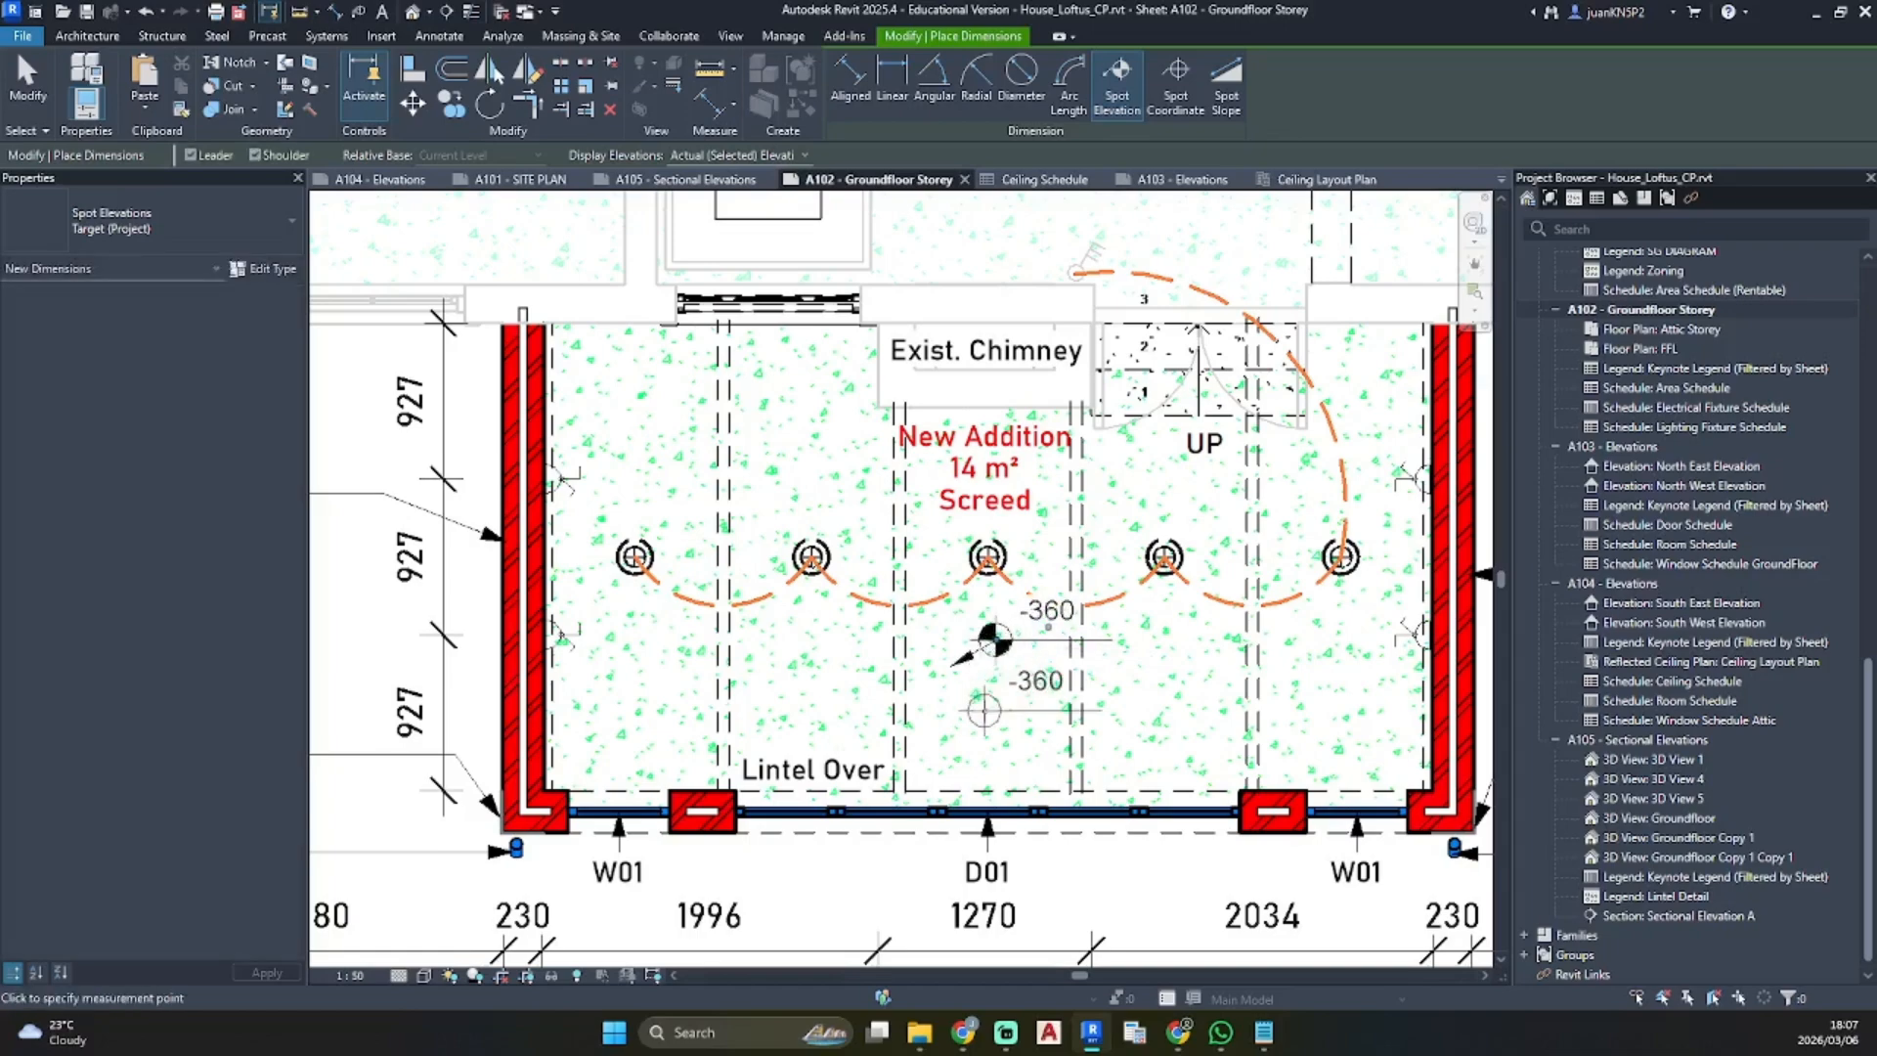
pyautogui.press('Escape')
# Remove the New Addition spot elevation's leader and reposition it centrally between the lights and door D01
pyautogui.moveTo(995, 641); pyautogui.dragTo(944, 673)
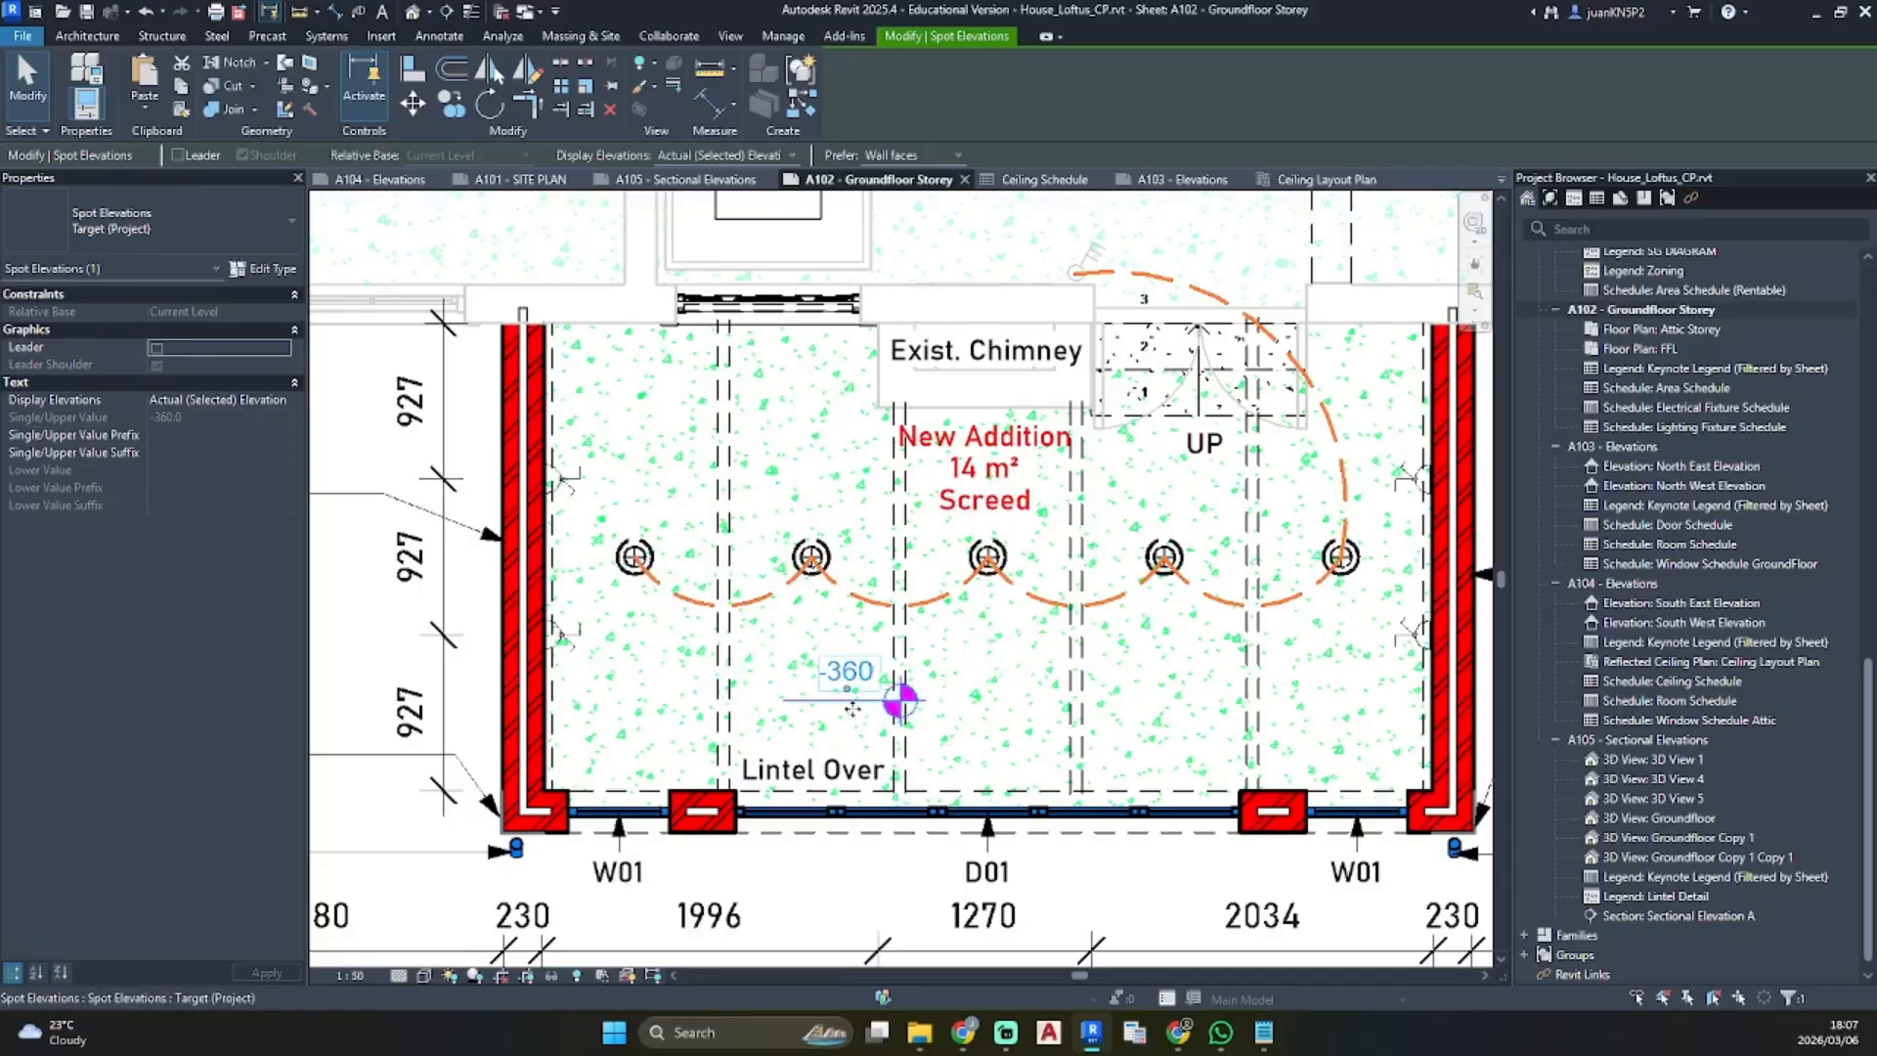
pyautogui.moveTo(854, 705); pyautogui.dragTo(990, 684)
pyautogui.press('Escape')
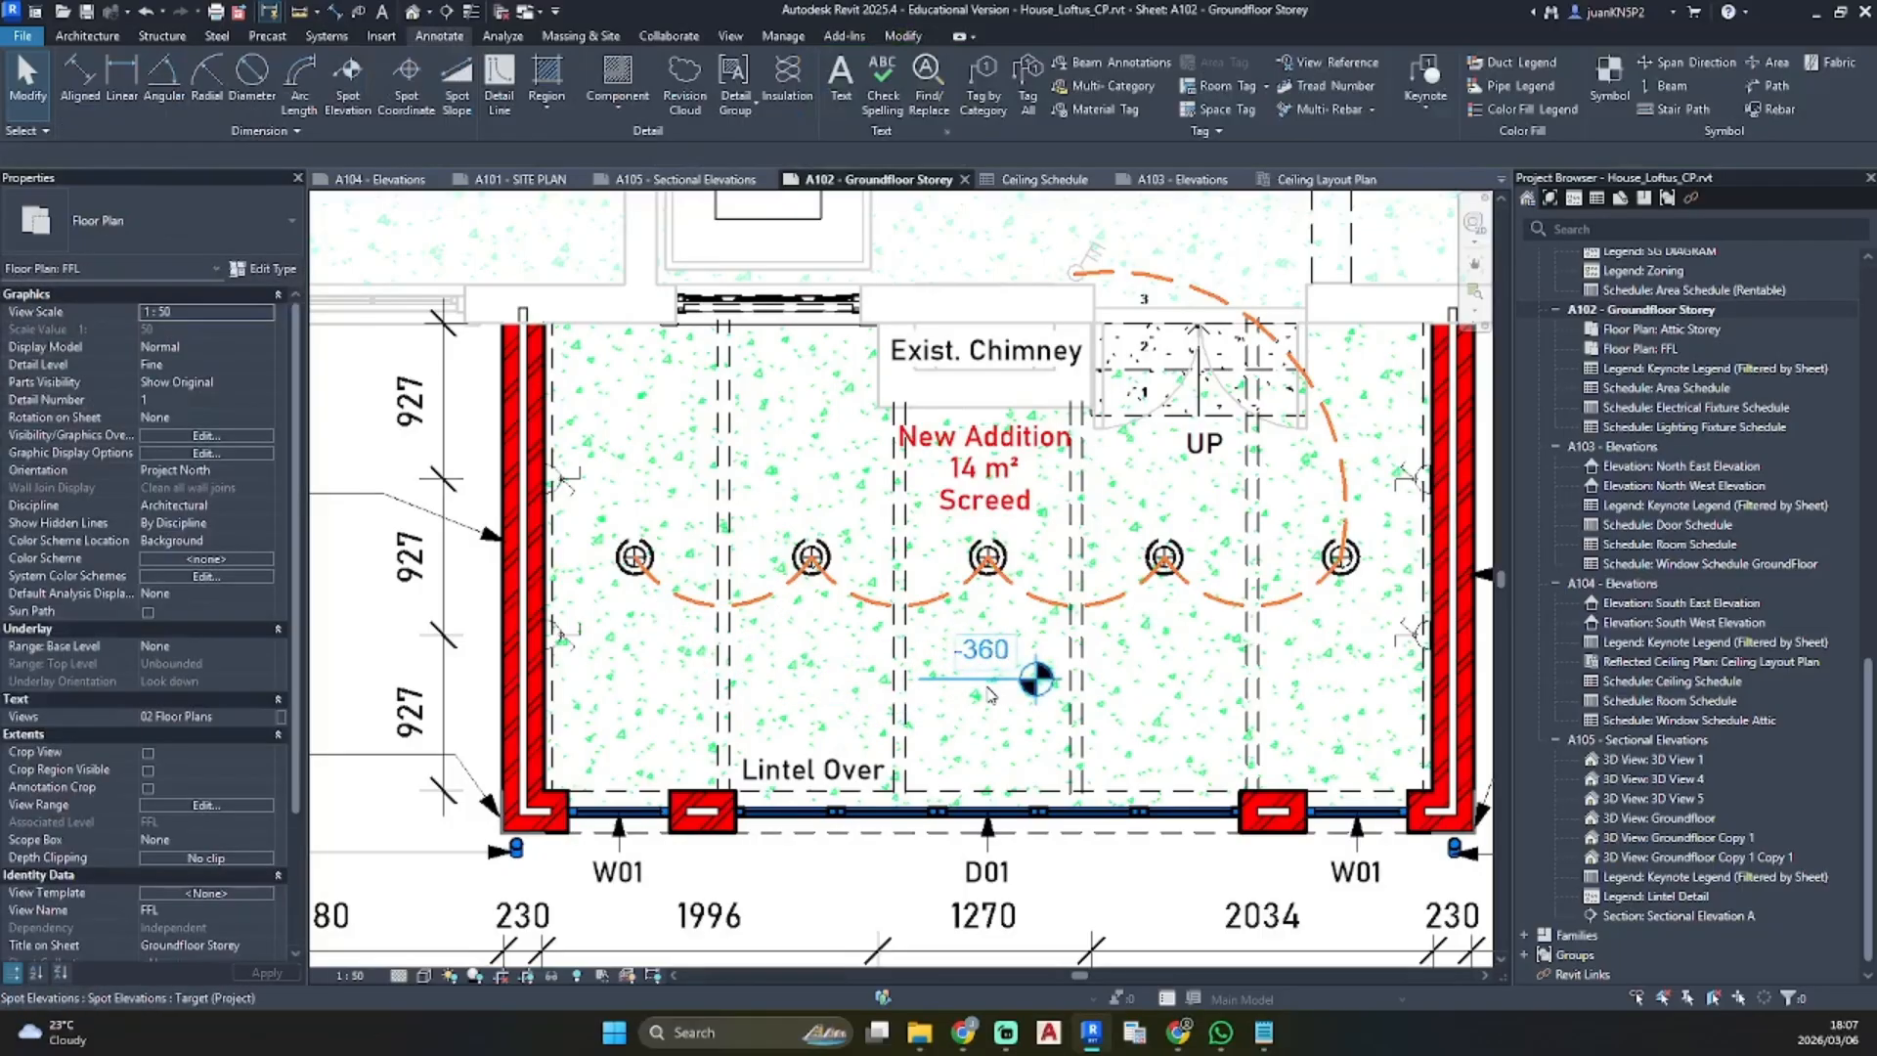
# Place a second spot elevation on the existing floor above the entry steps, next to the existing staircase
pyautogui.click(413, 101)
pyautogui.press('Escape')
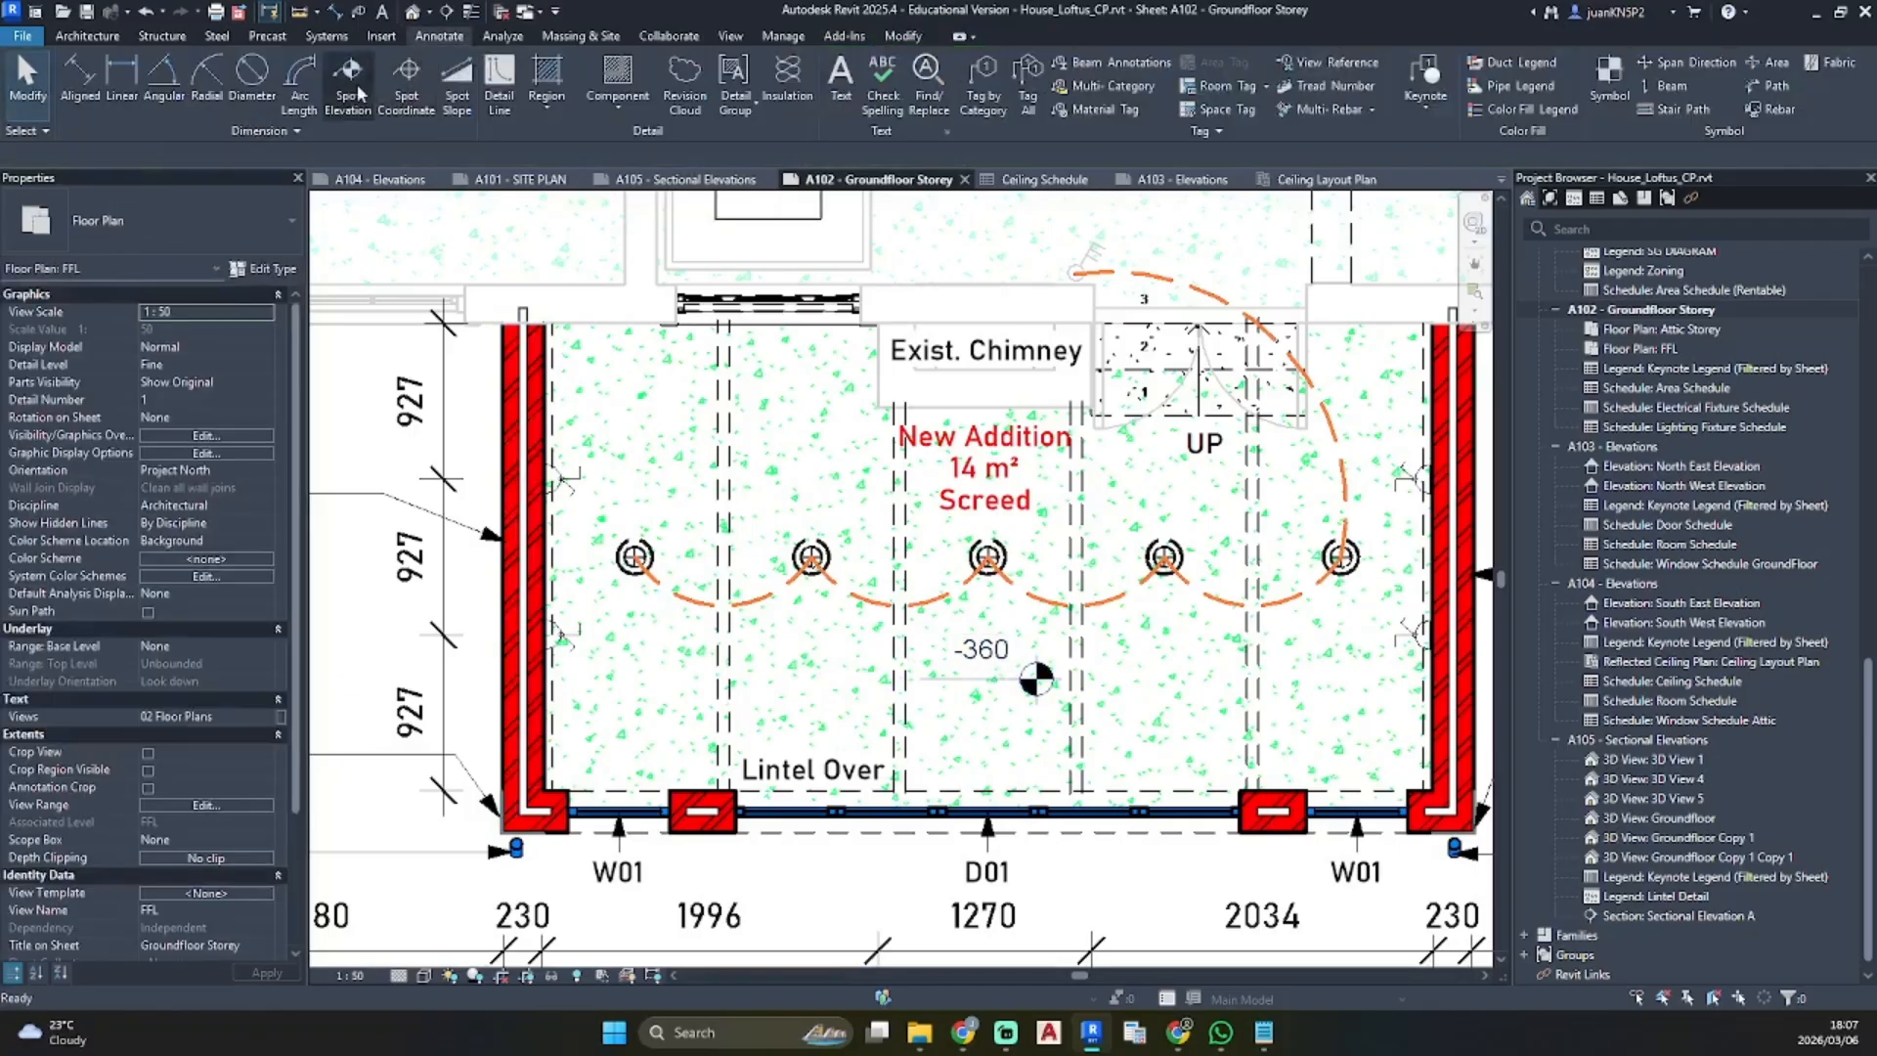
pyautogui.click(359, 91)
pyautogui.moveTo(1189, 262); pyautogui.dragTo(1033, 500, button='middle')
pyautogui.click(924, 416)
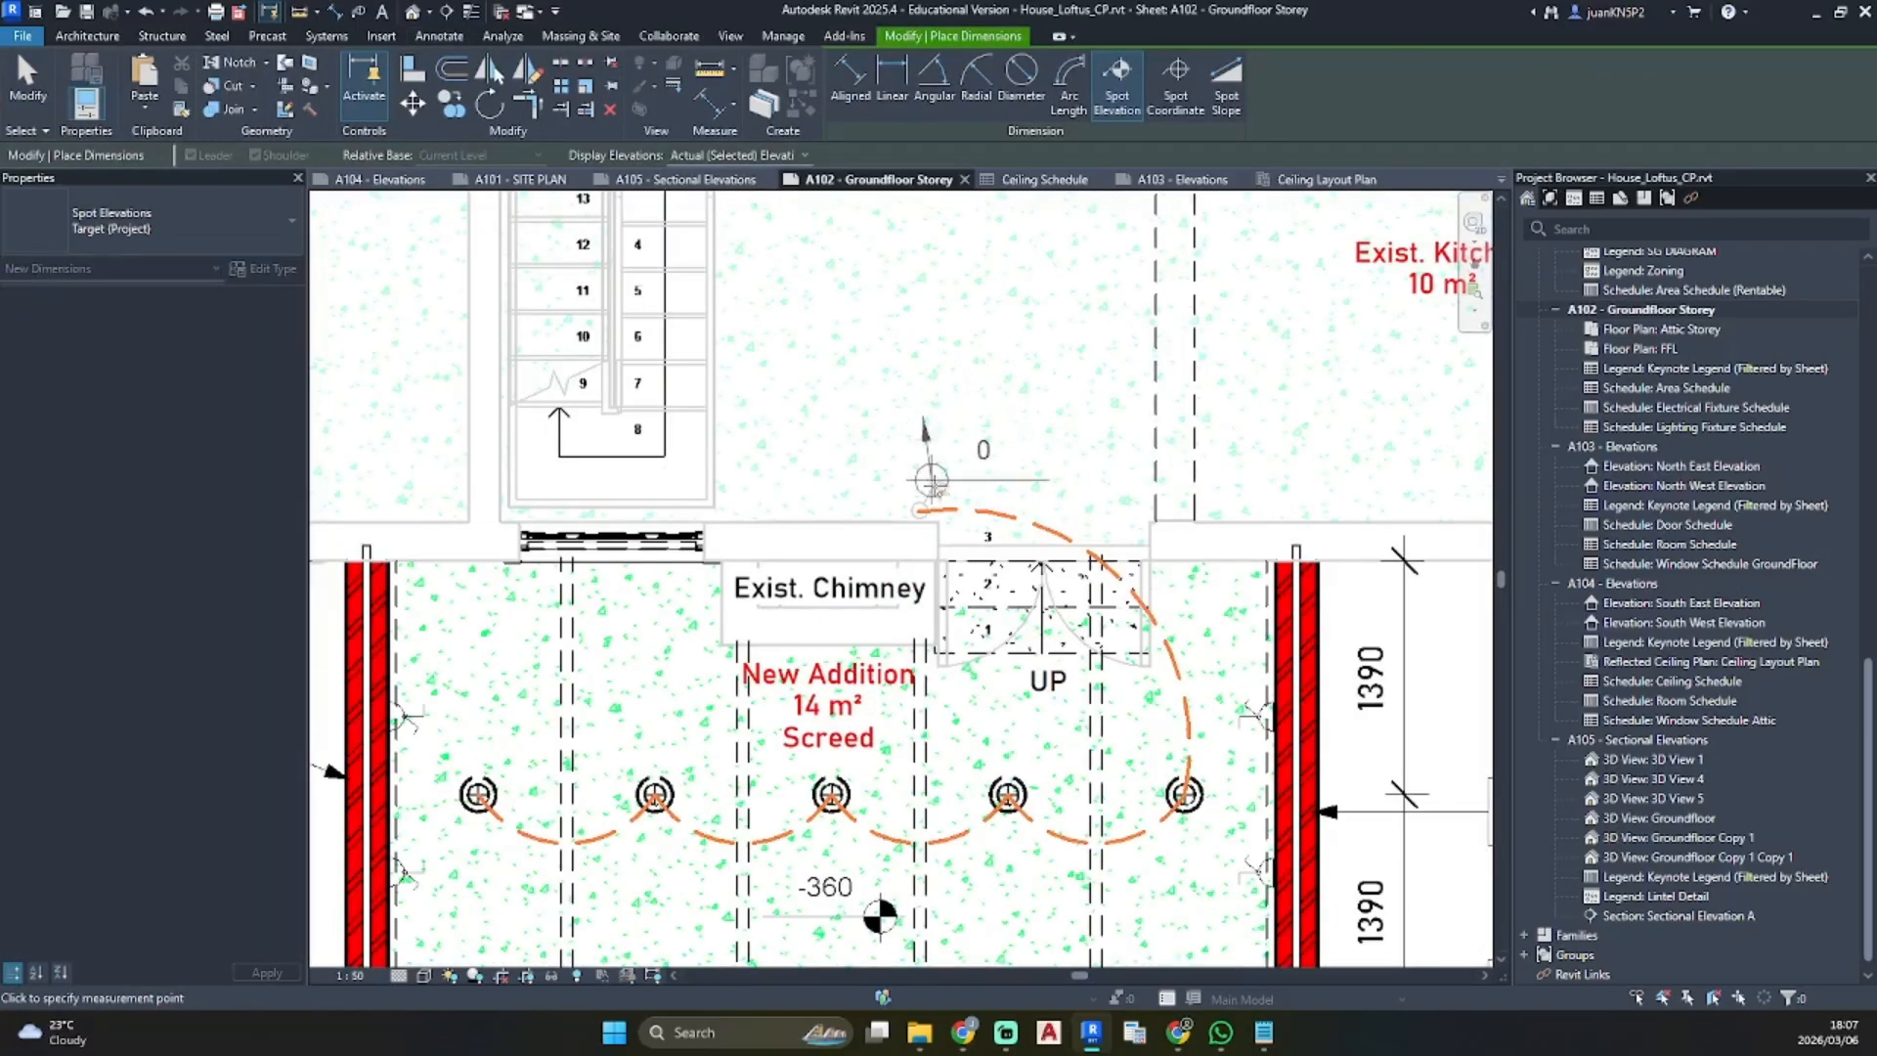
pyautogui.click(966, 376)
pyautogui.click(966, 376)
pyautogui.press('Escape')
pyautogui.press('Escape')
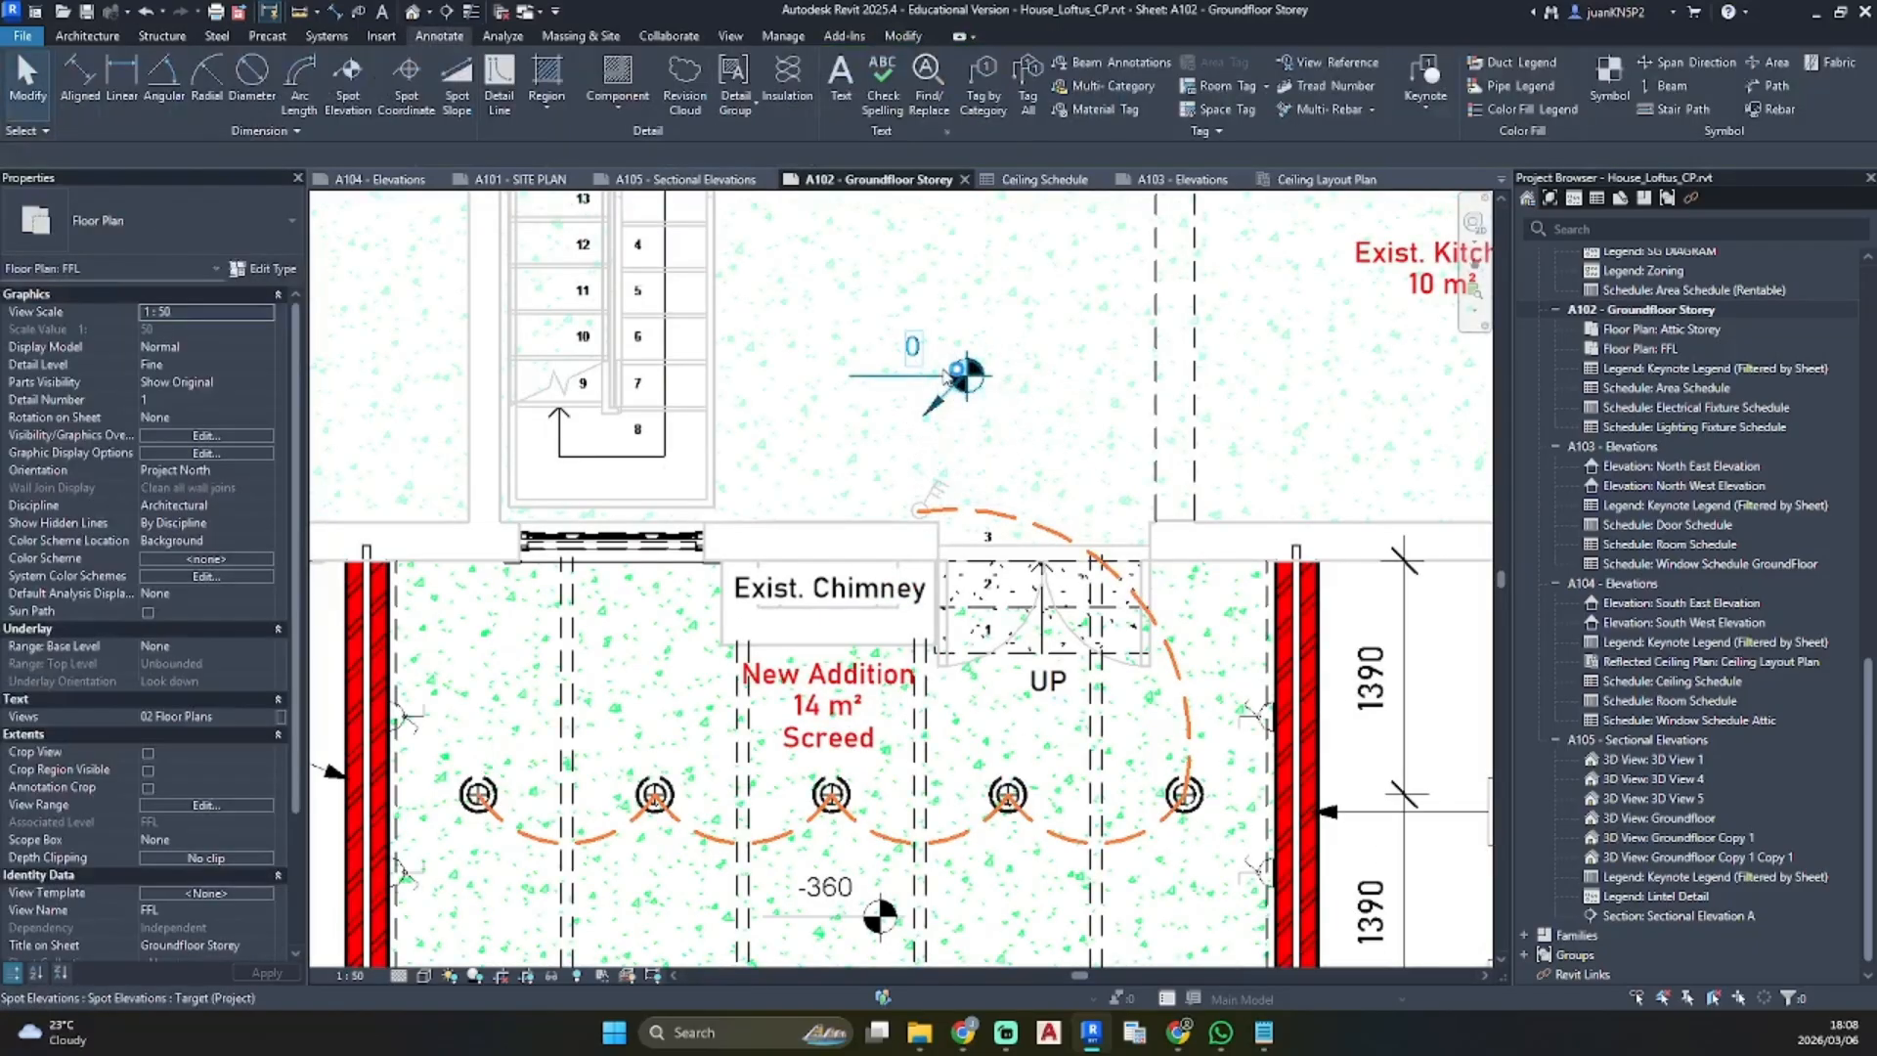
# Turn off the leader of the spot elevation on the existing floor
pyautogui.click(966, 376)
pyautogui.click(157, 349)
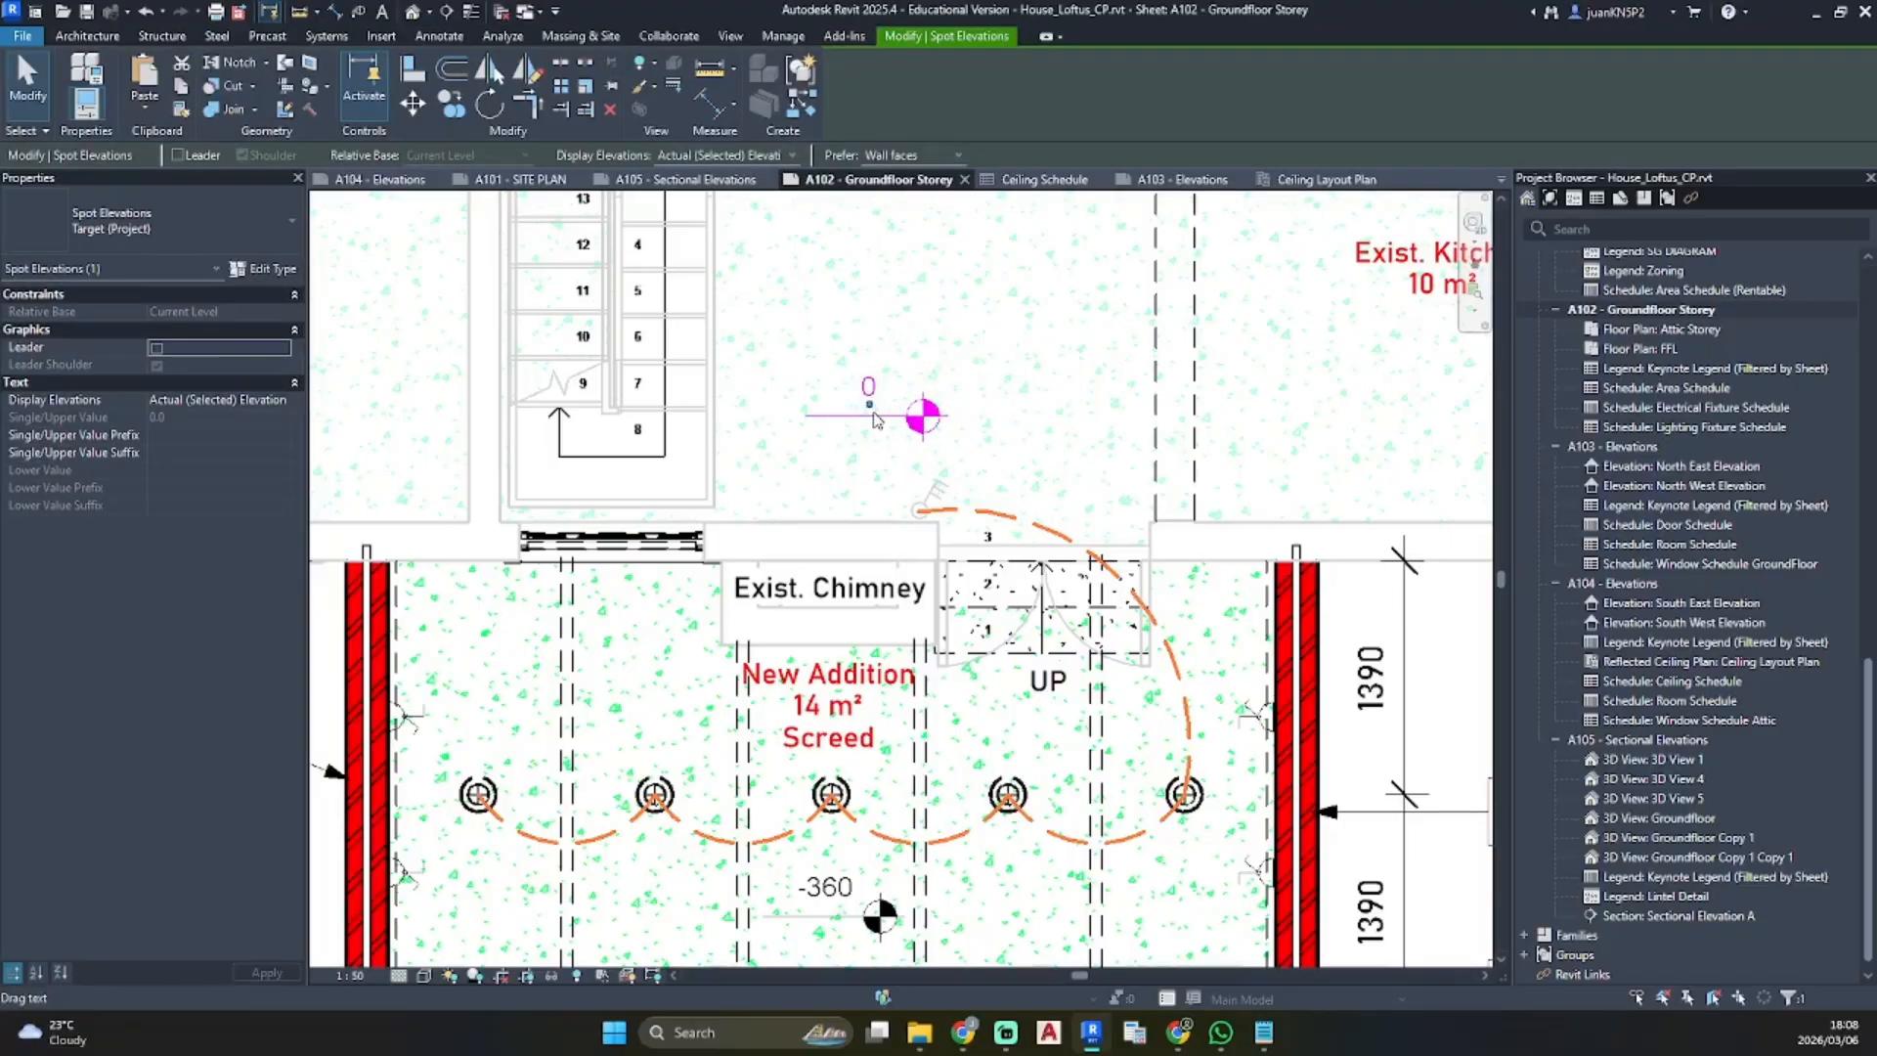
pyautogui.press('Escape')
# Review the floor levels and Screed note on the ground floor plan, deactivate the viewport and look over sheet A102
pyautogui.scroll(-3, 1092, 248)
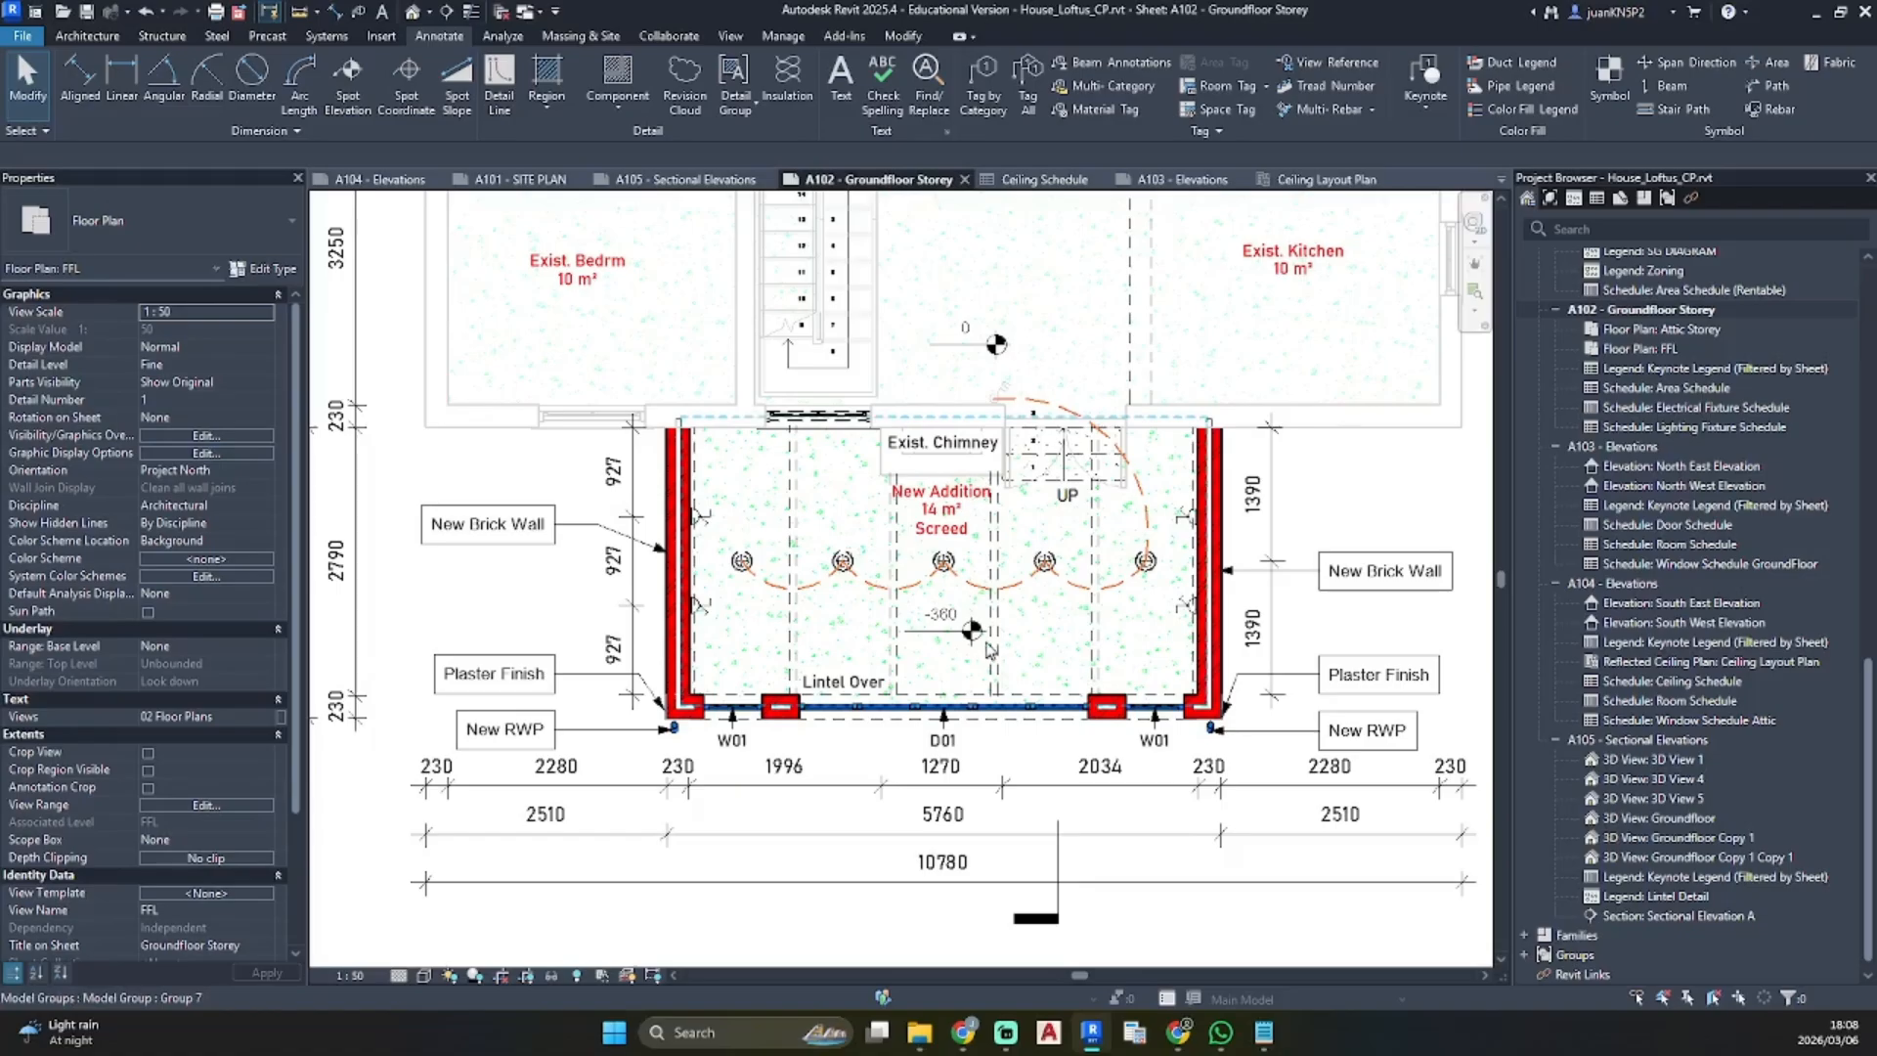
pyautogui.scroll(5, 985, 639)
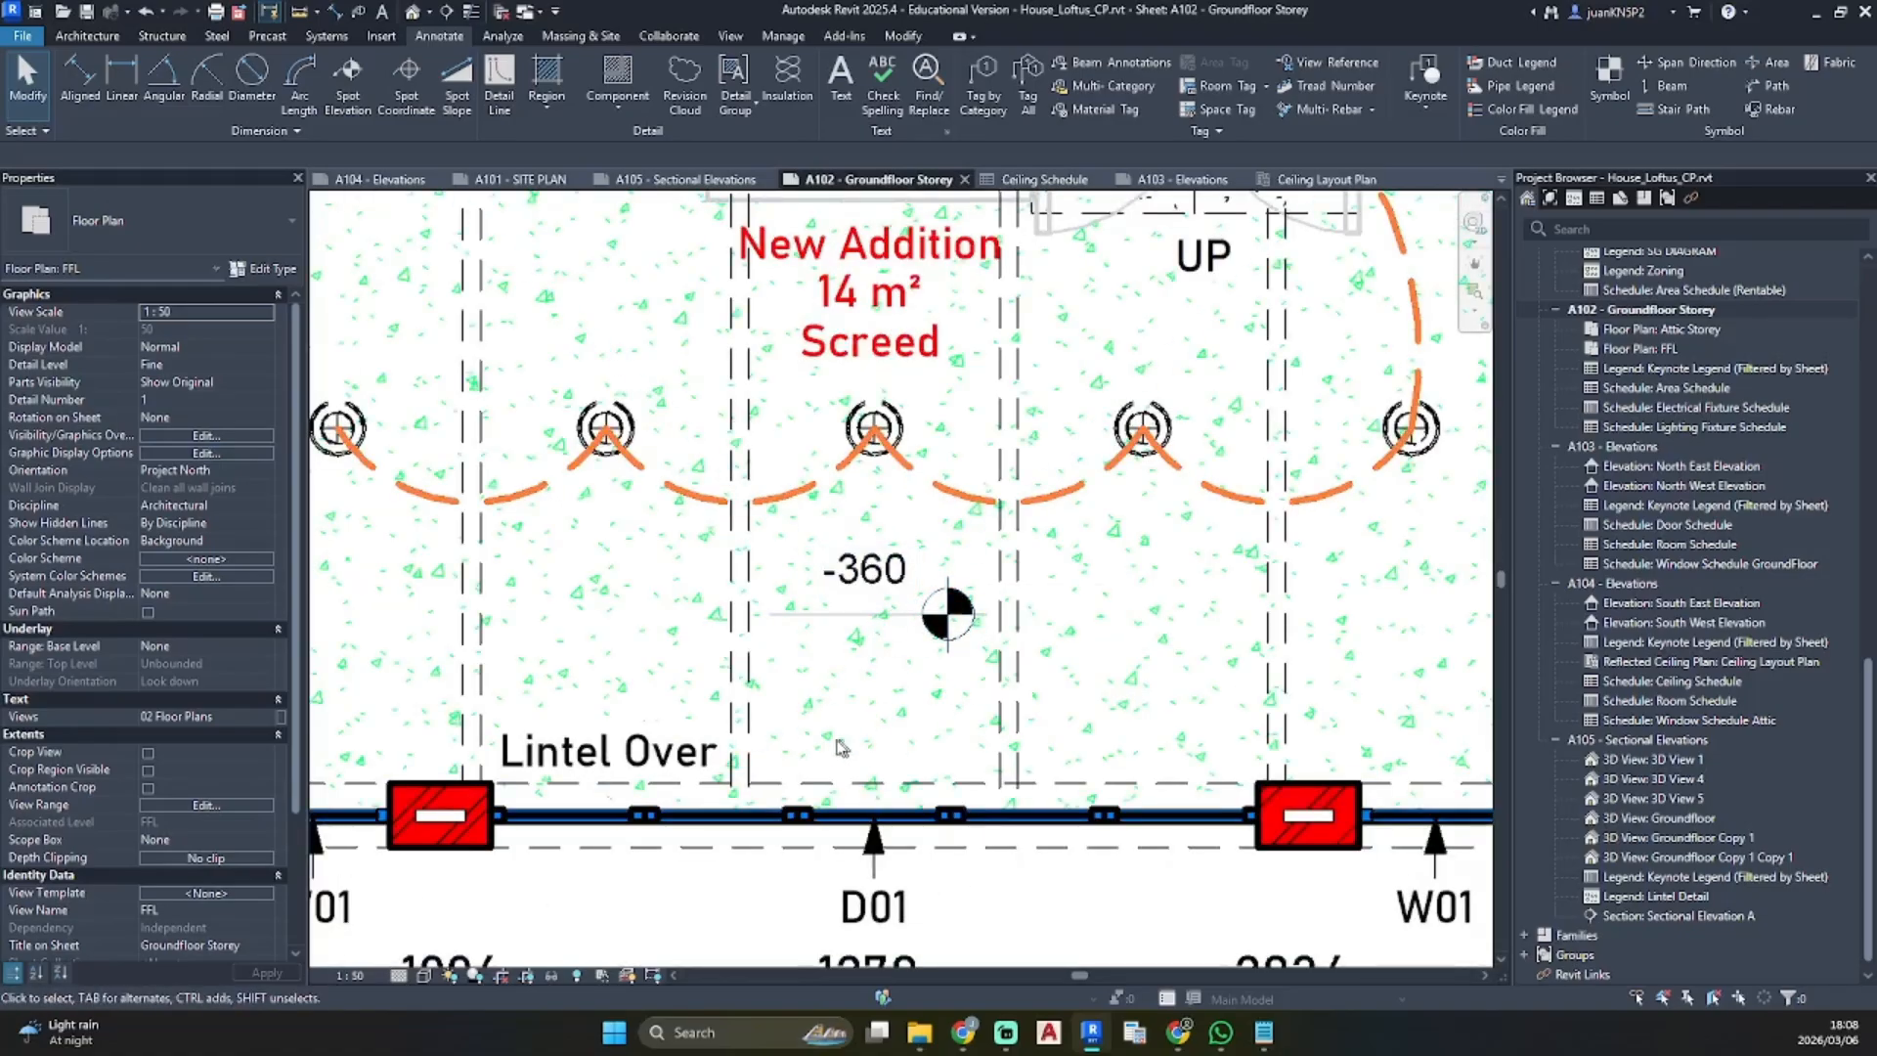
pyautogui.scroll(-5, 904, 587)
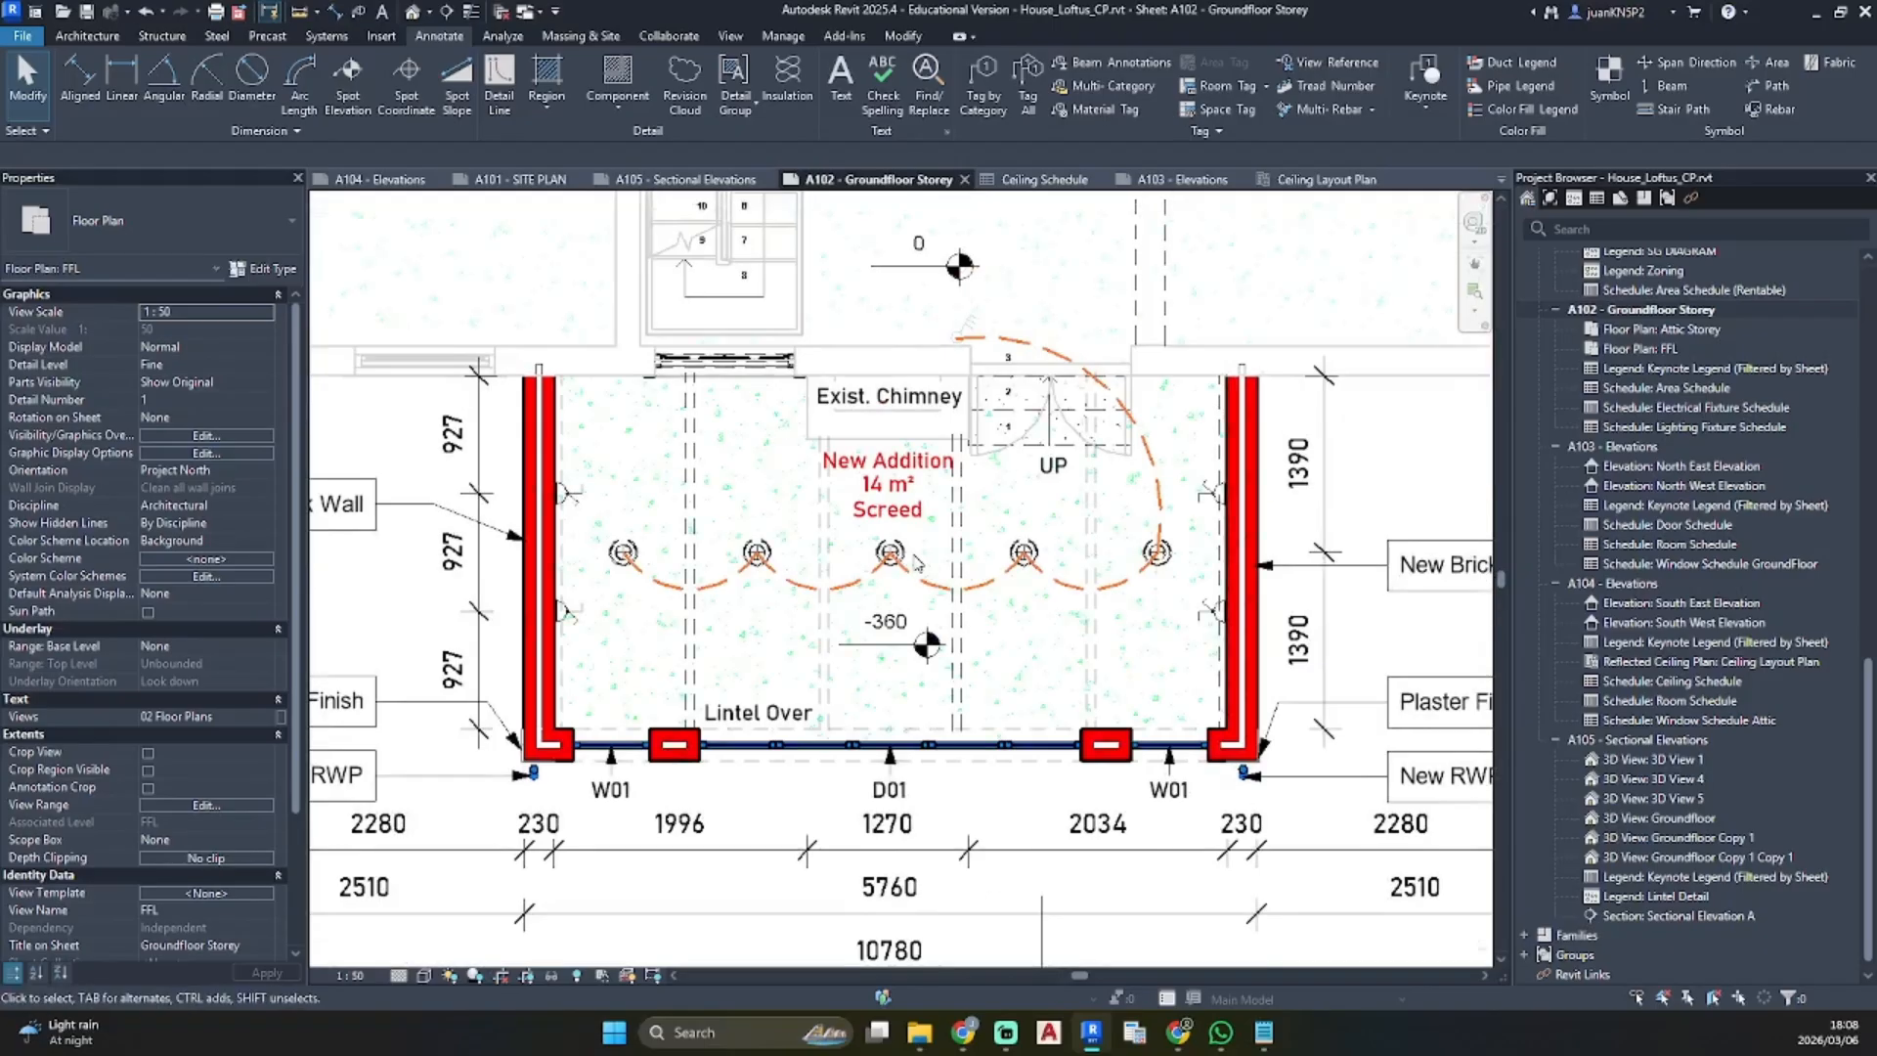
pyautogui.scroll(-3, 972, 606)
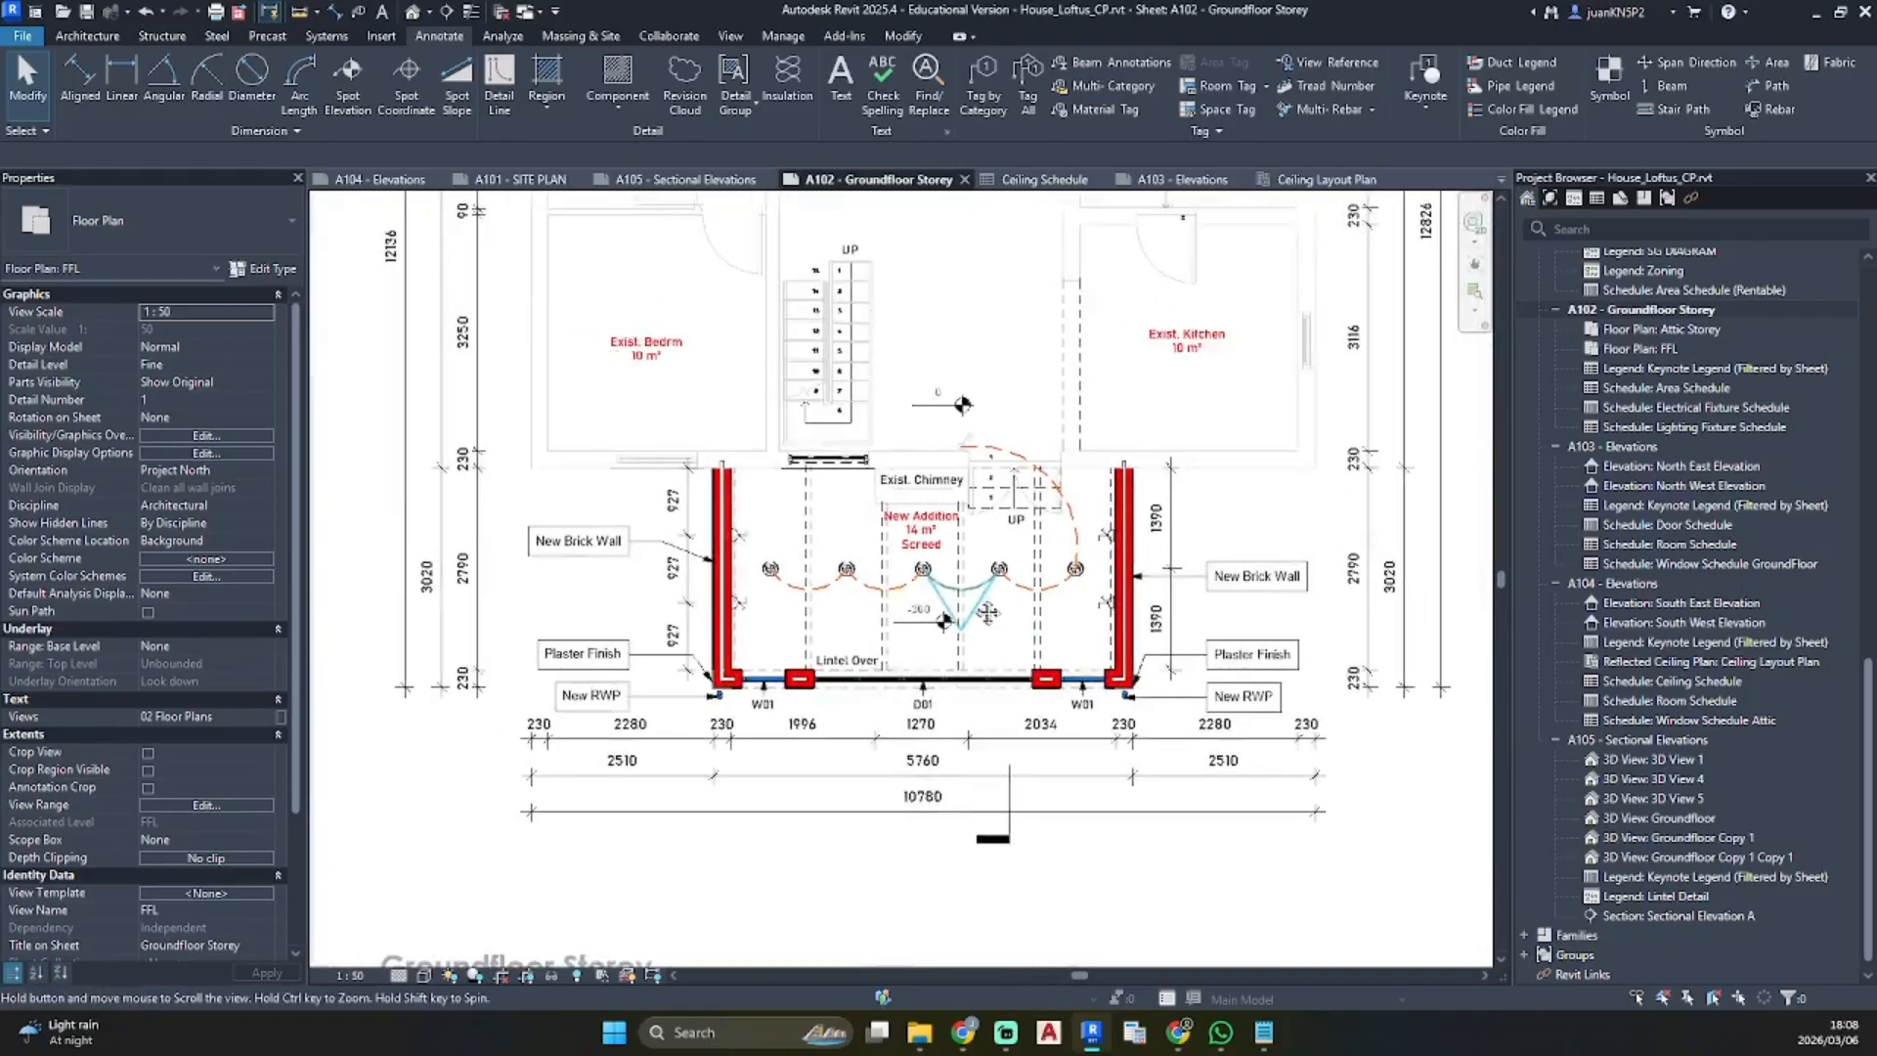
pyautogui.scroll(-5, 979, 608)
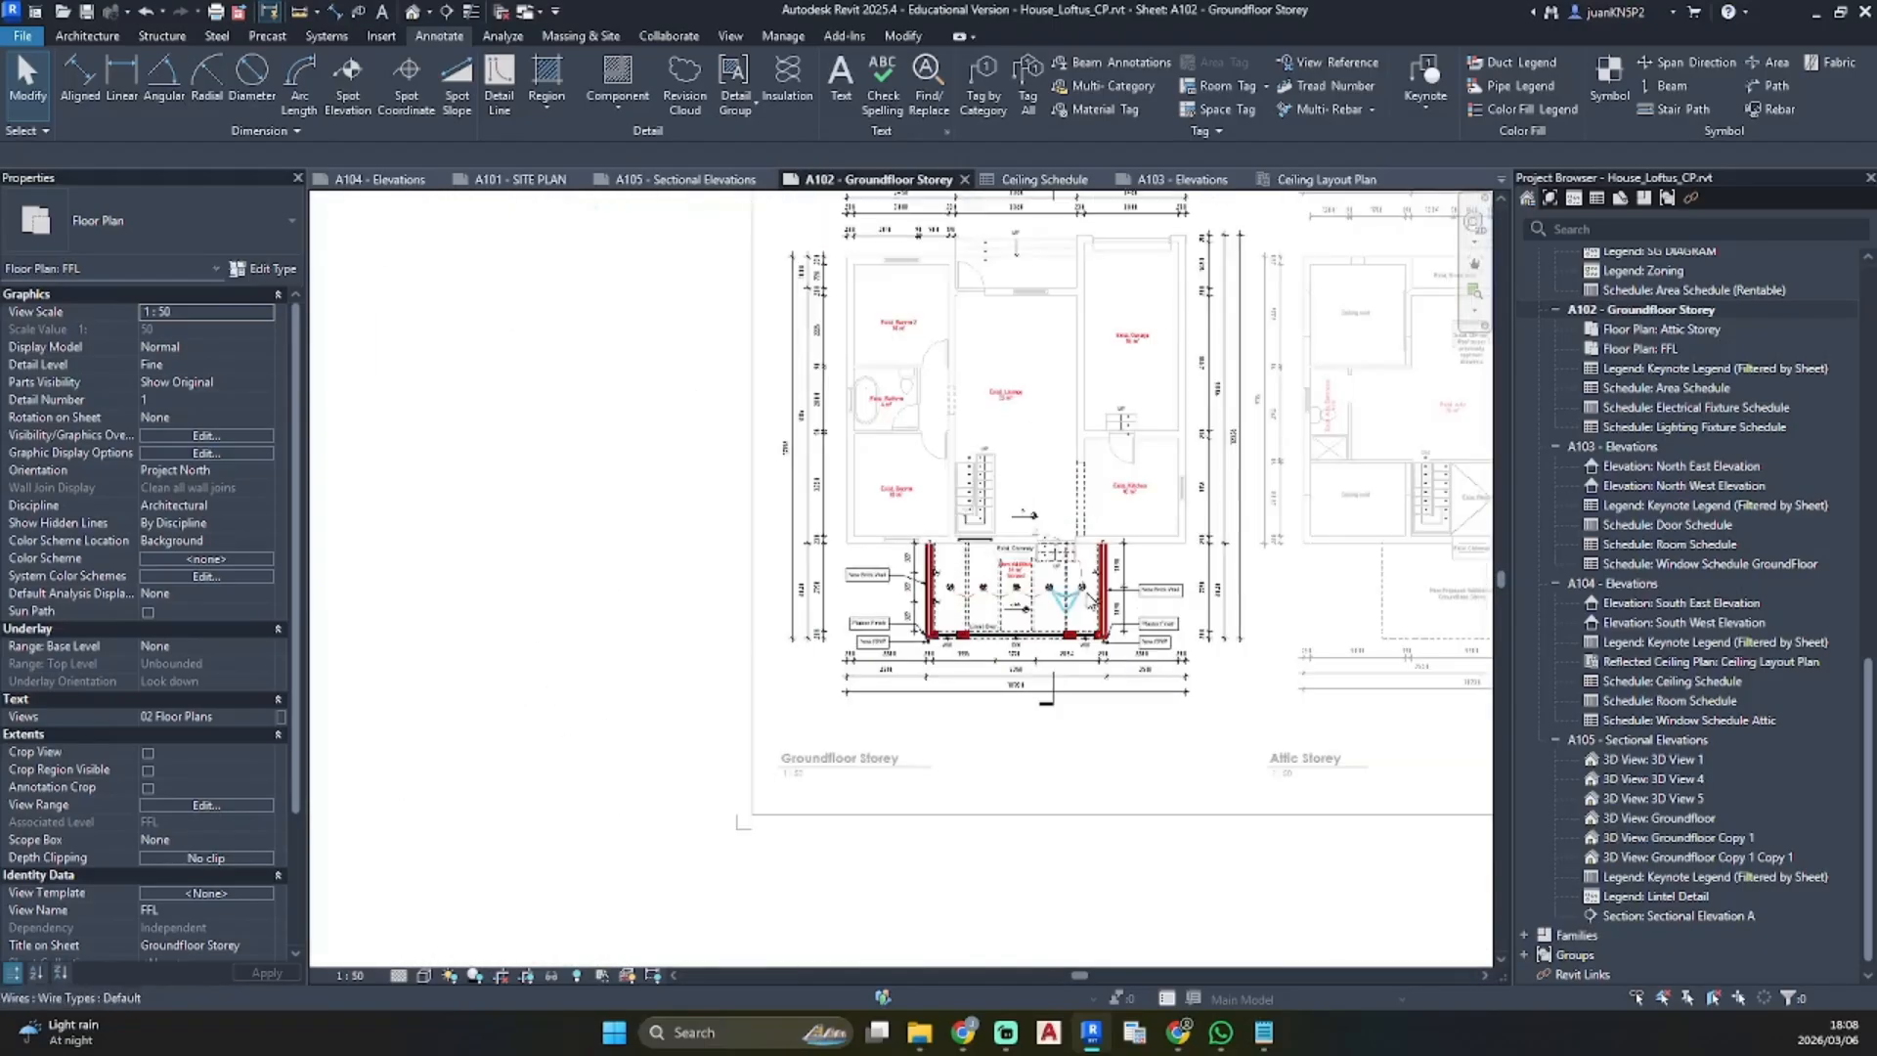
pyautogui.doubleClick(1315, 687)
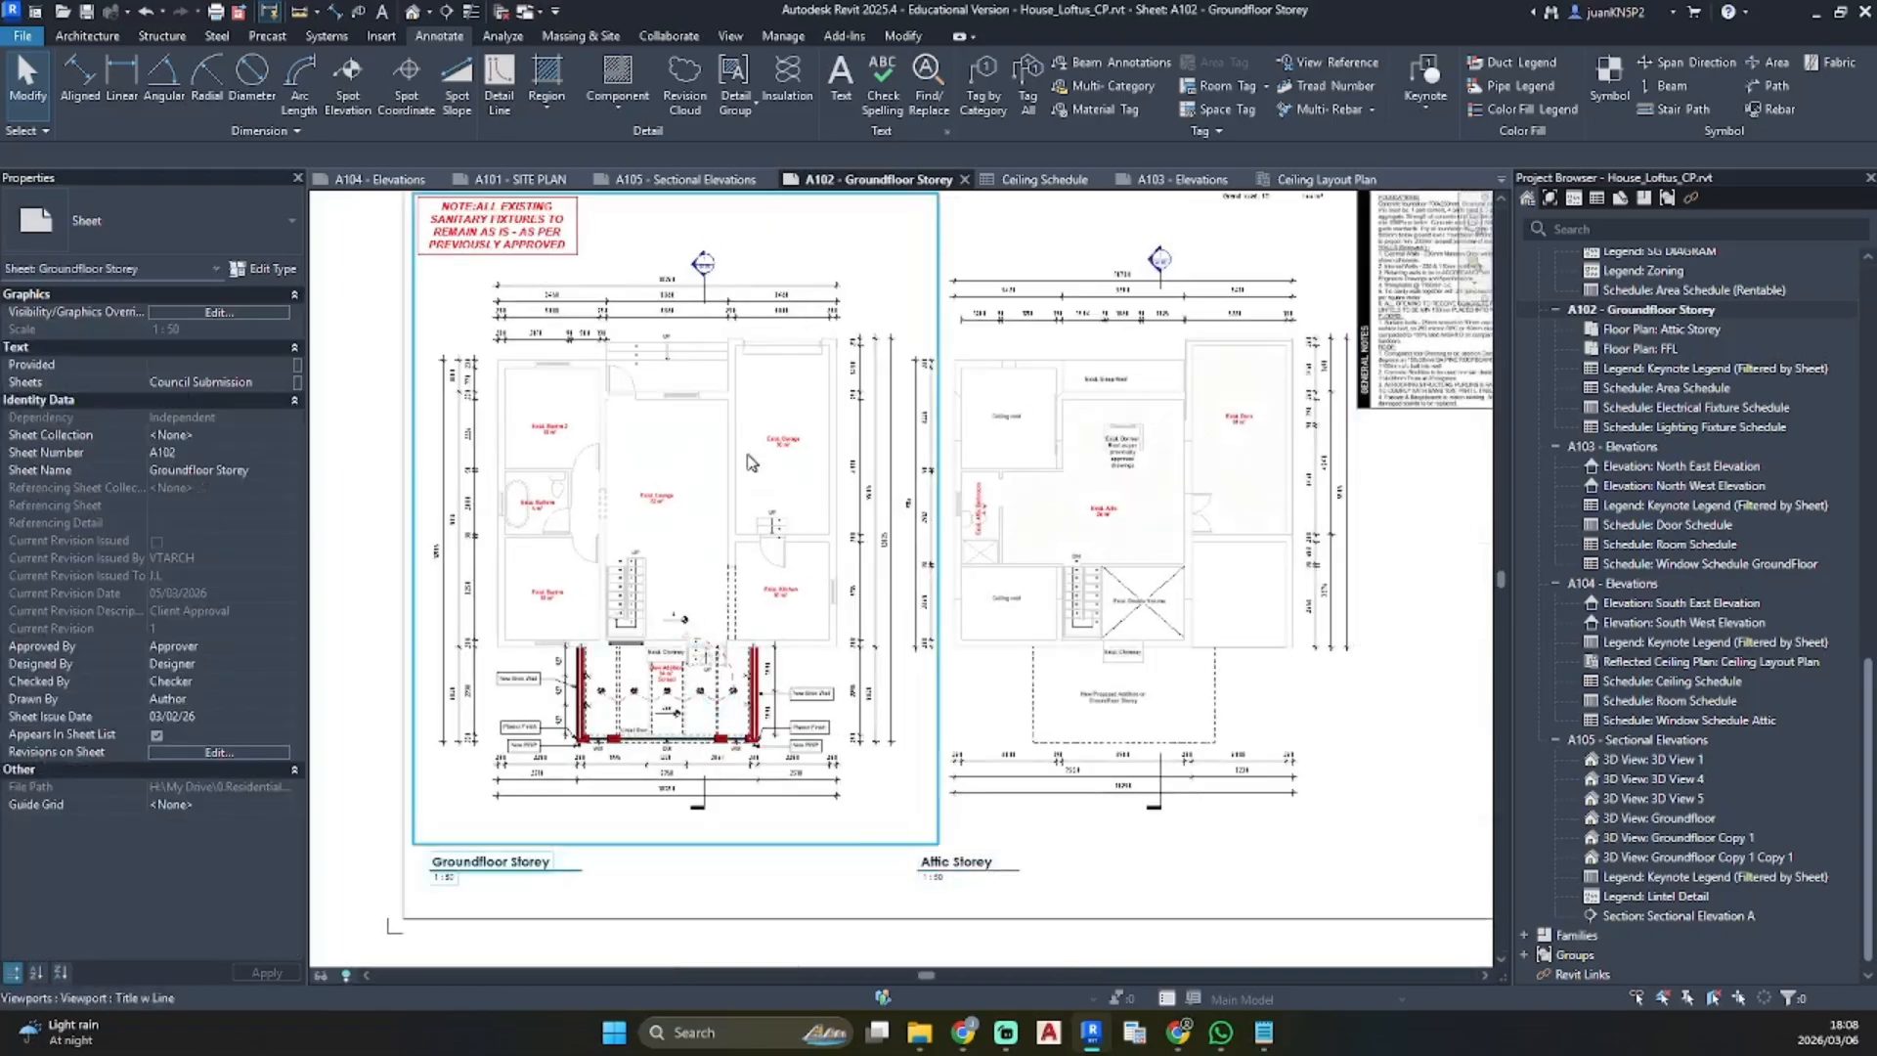
pyautogui.scroll(-4, 811, 528)
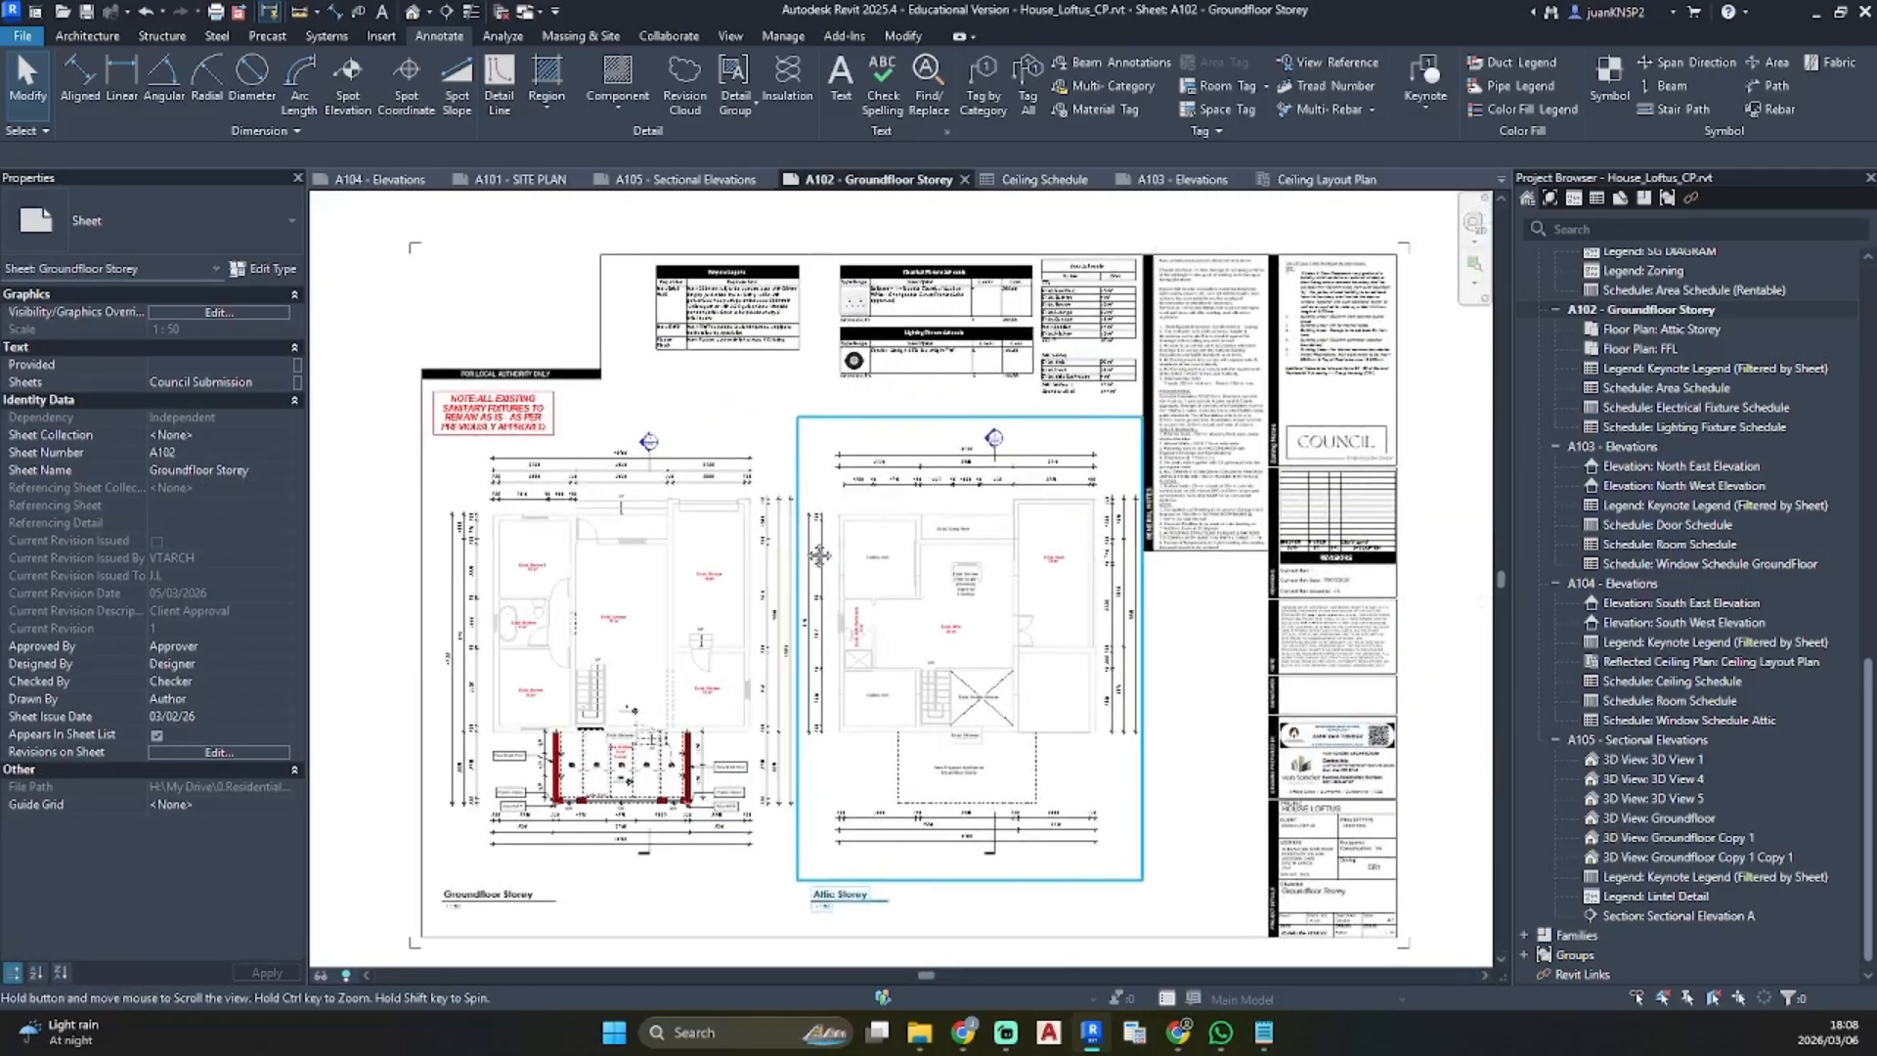
pyautogui.moveTo(809, 547); pyautogui.dragTo(842, 506, button='middle')
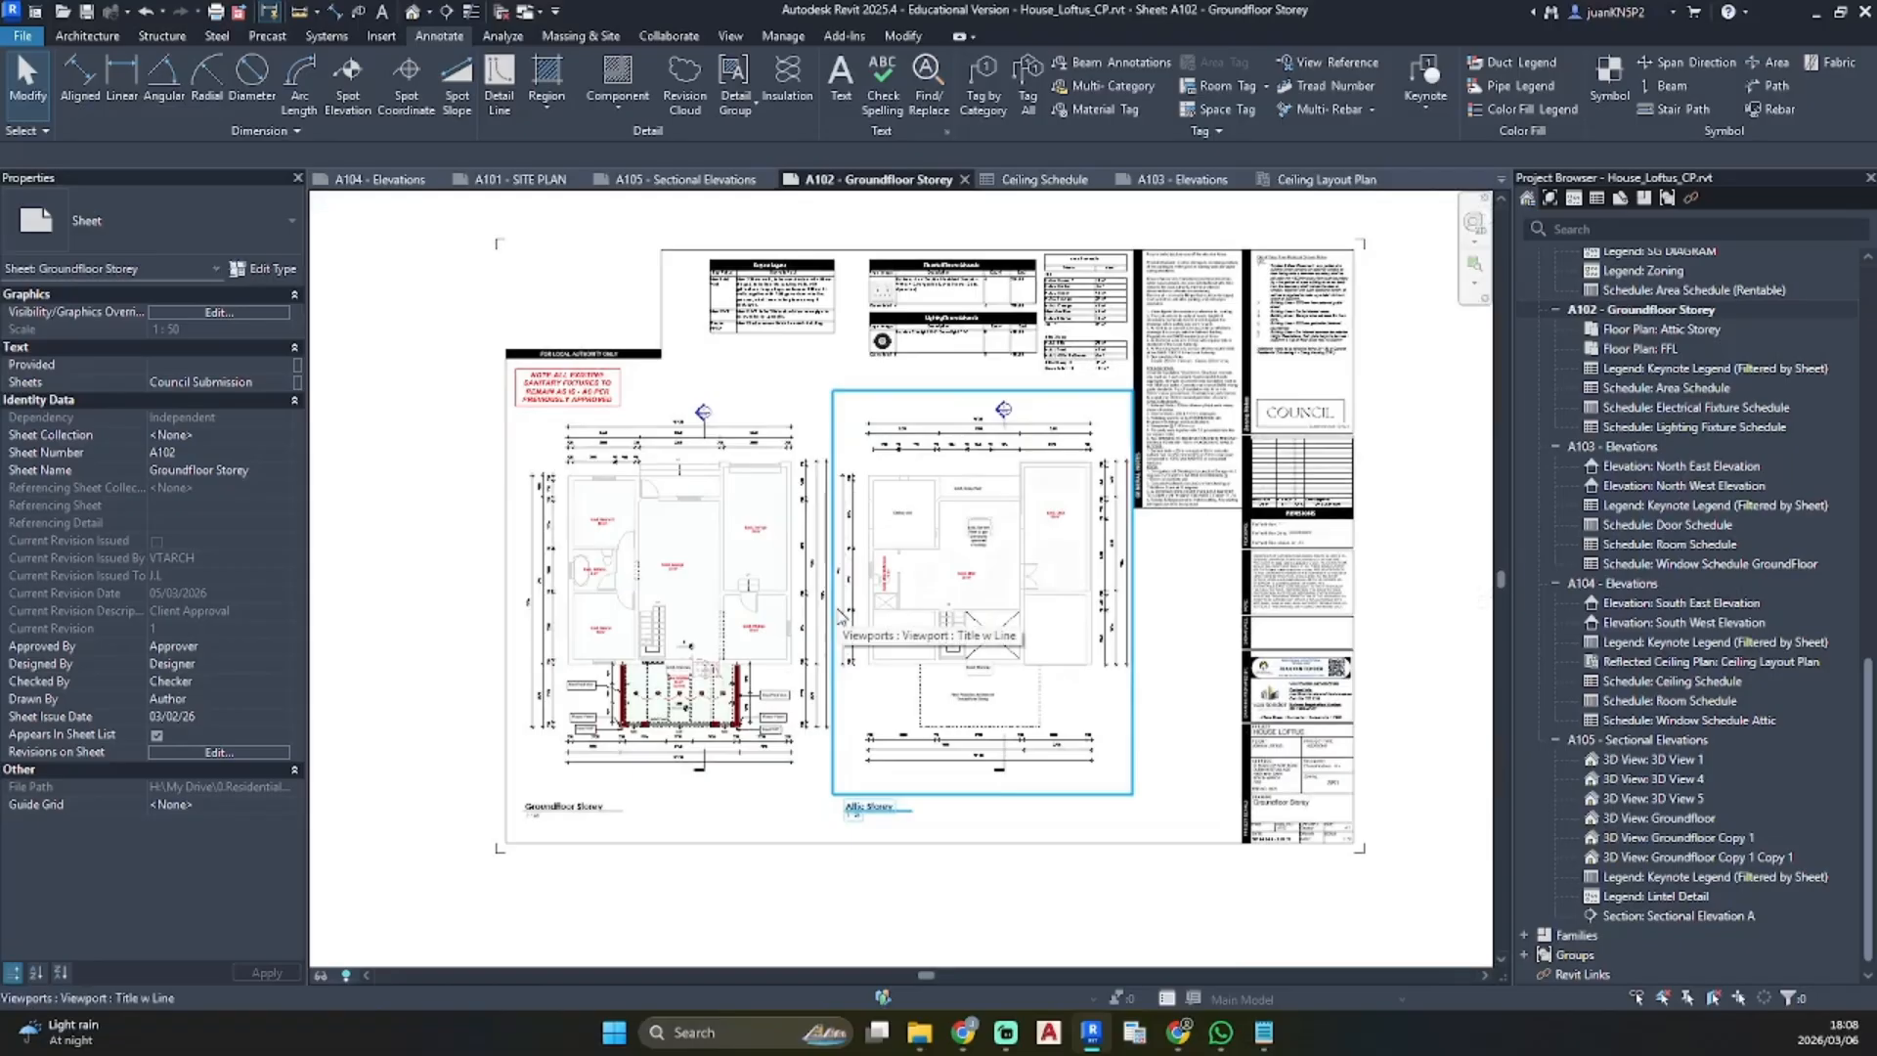
# Open sheet A105, activate the Sectional Elevation A viewport and set its Phase to Existing
pyautogui.doubleClick(1608, 740)
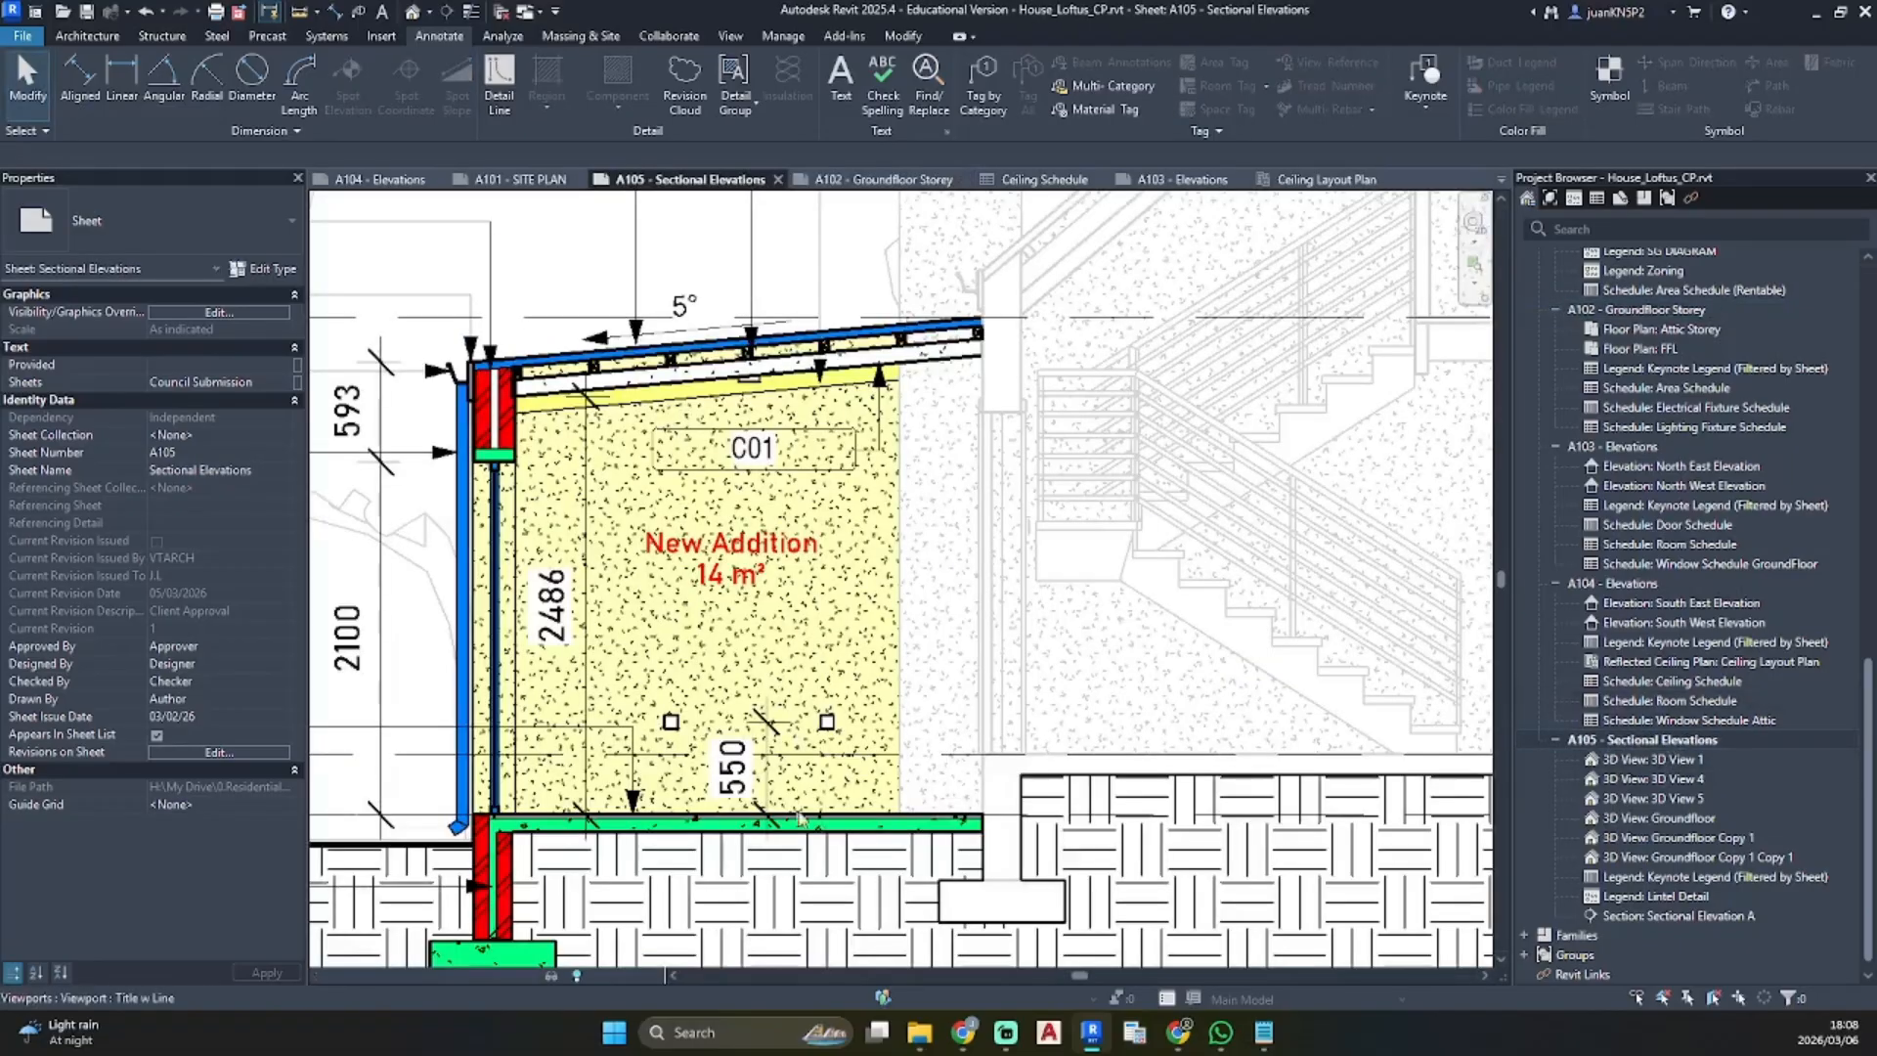
pyautogui.doubleClick(866, 683)
pyautogui.scroll(-1, 237, 820)
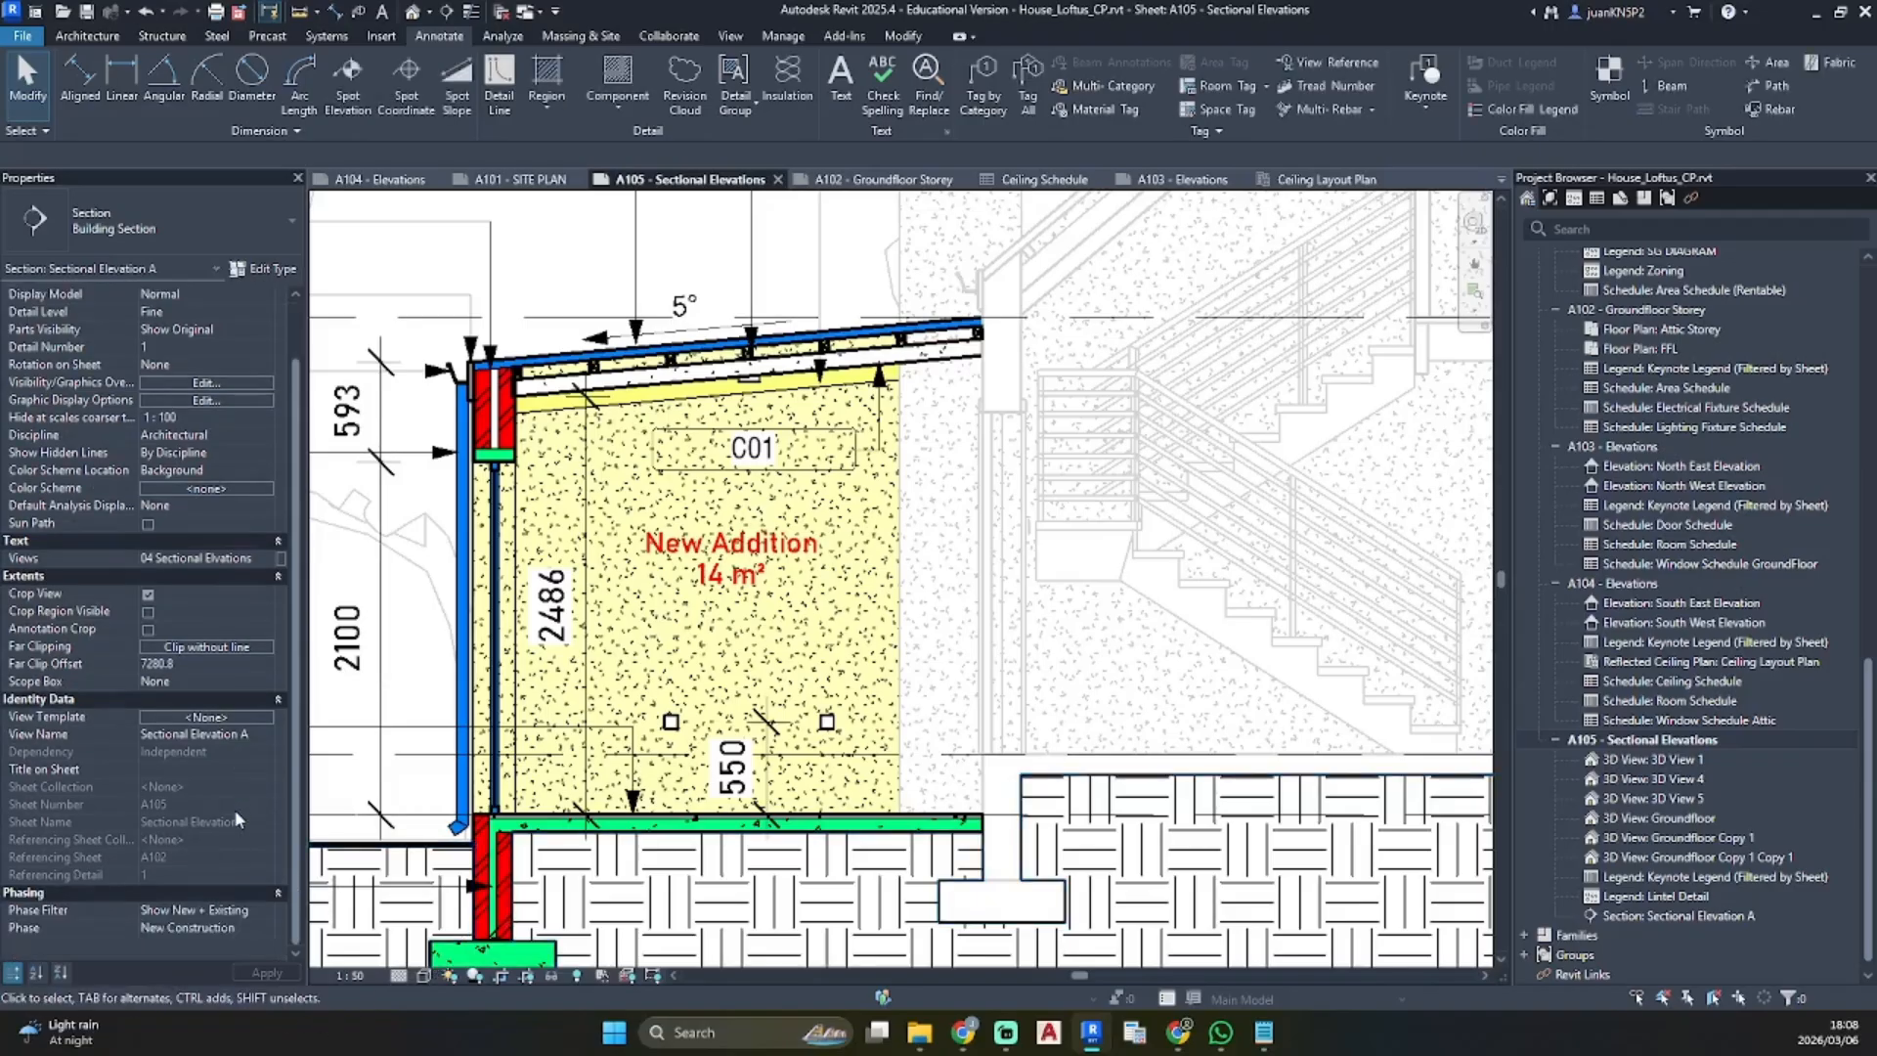
pyautogui.click(274, 927)
pyautogui.click(274, 927)
pyautogui.click(210, 946)
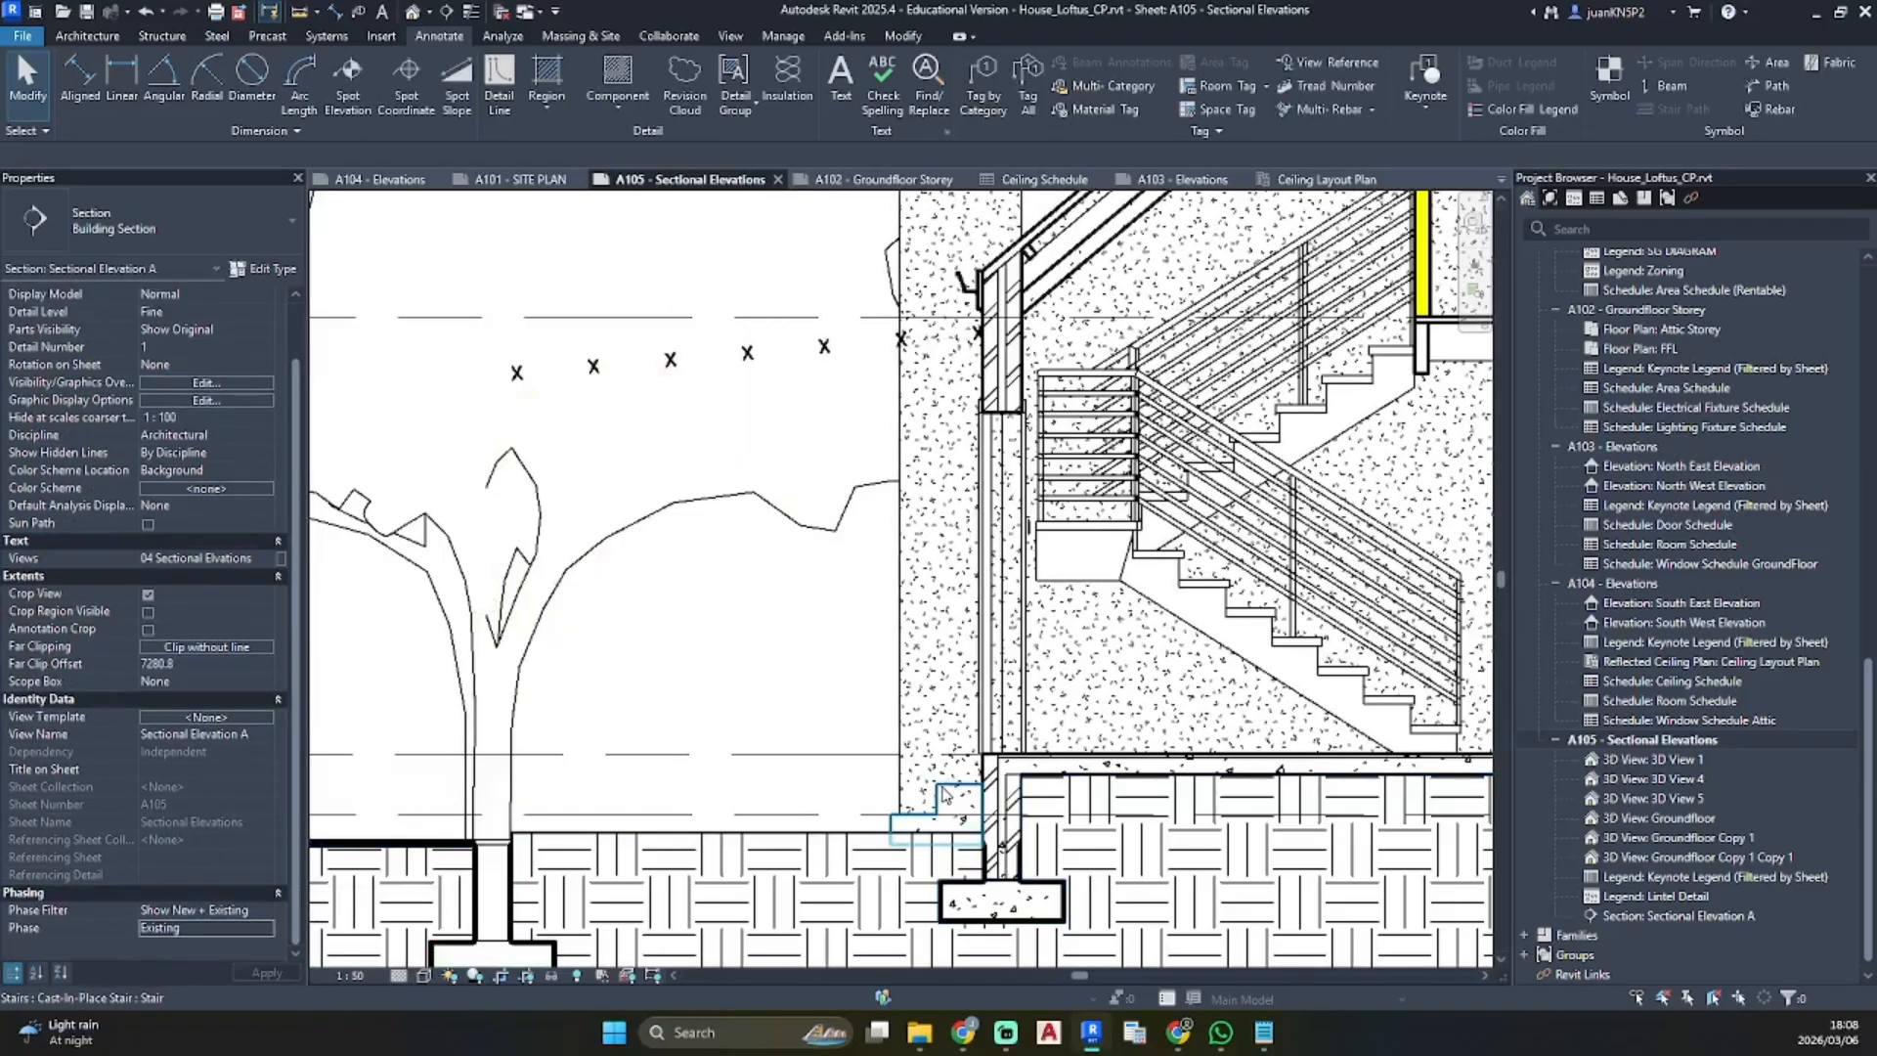
# Set the Phase Demolished of the entry stair in the section to None
pyautogui.click(944, 794)
pyautogui.click(245, 649)
pyautogui.click(242, 650)
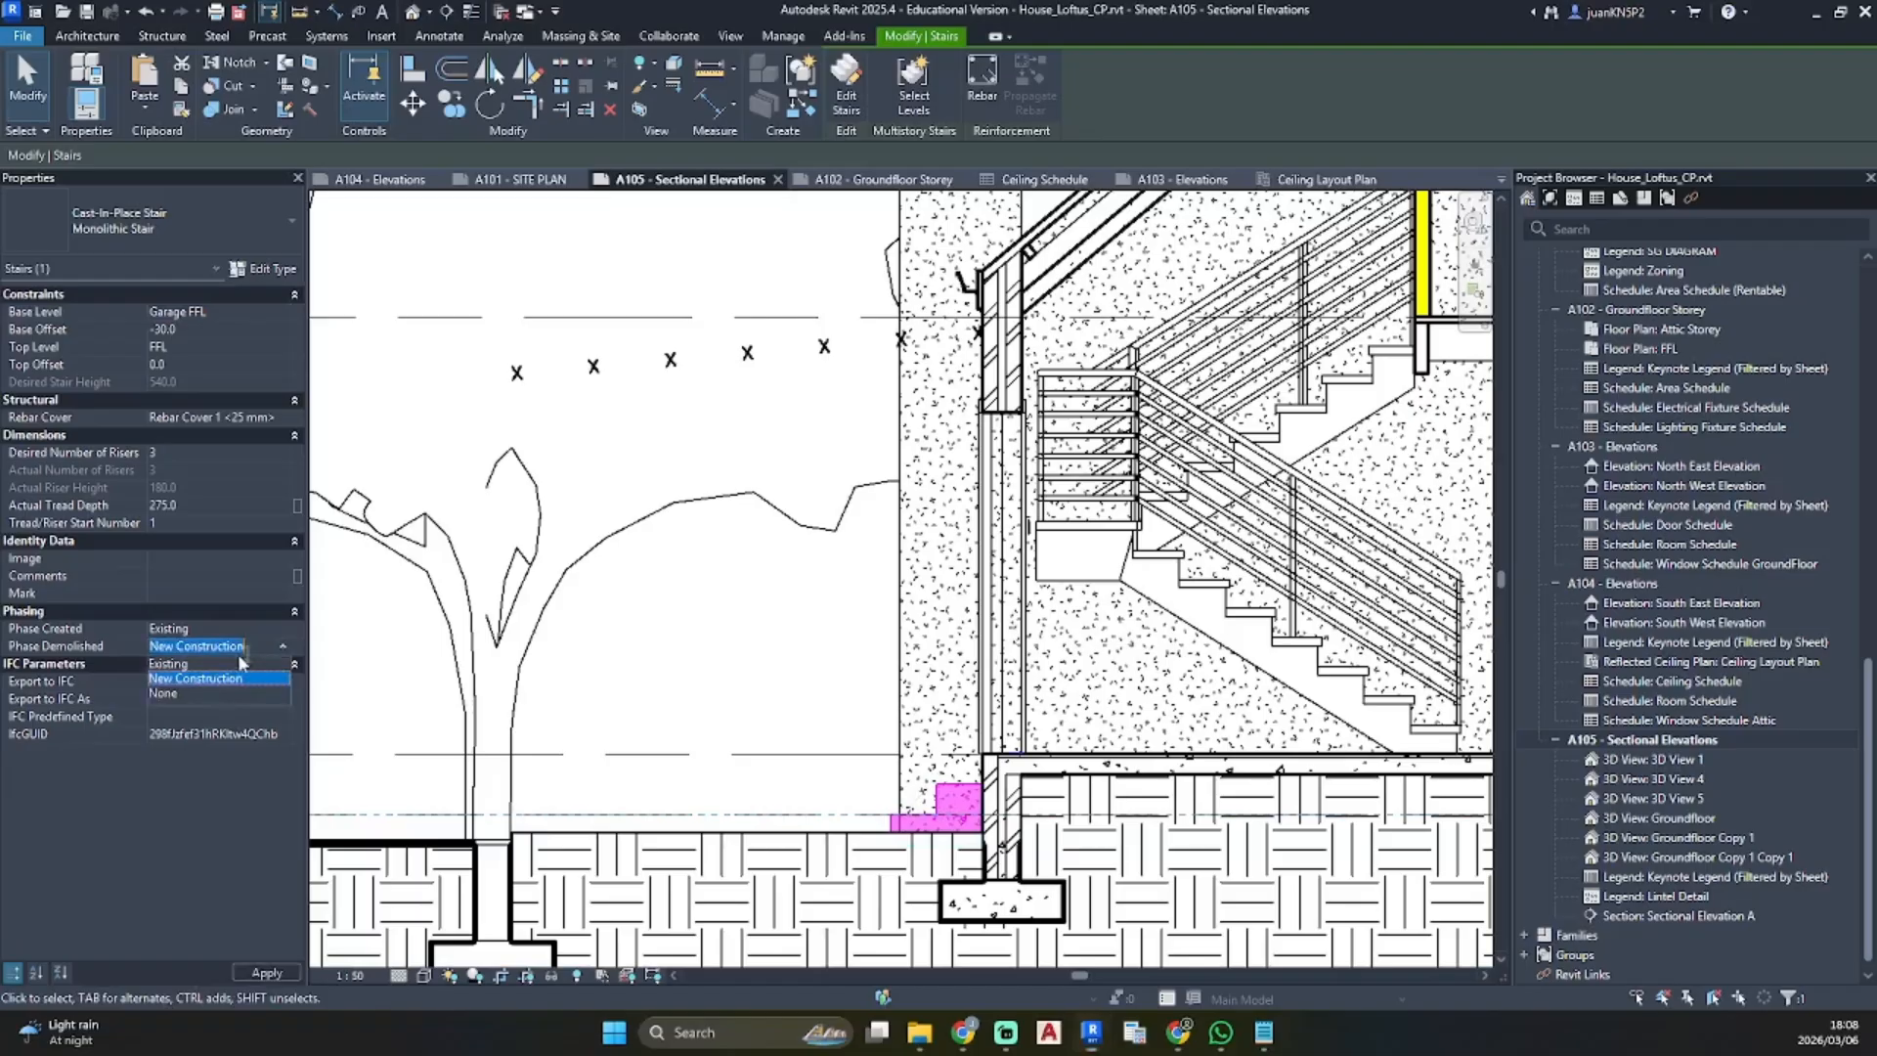
pyautogui.click(214, 664)
pyautogui.click(262, 652)
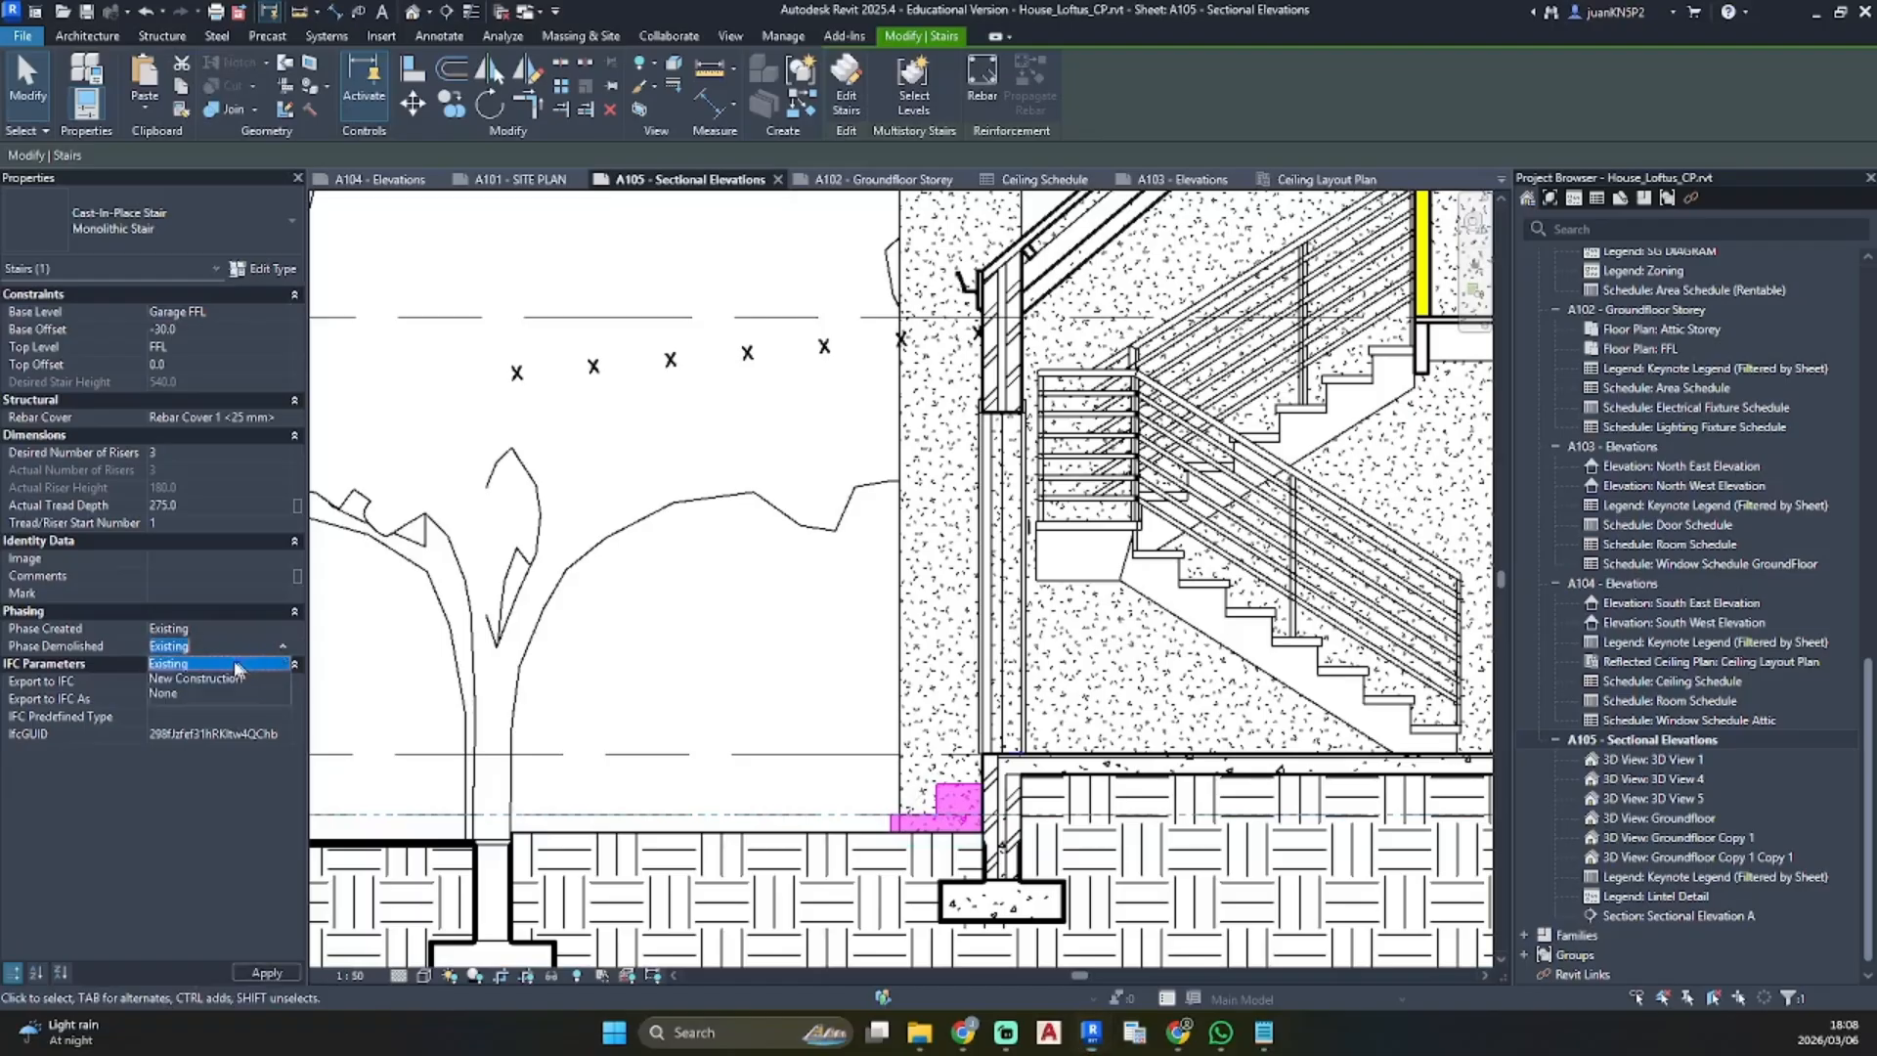
pyautogui.click(163, 694)
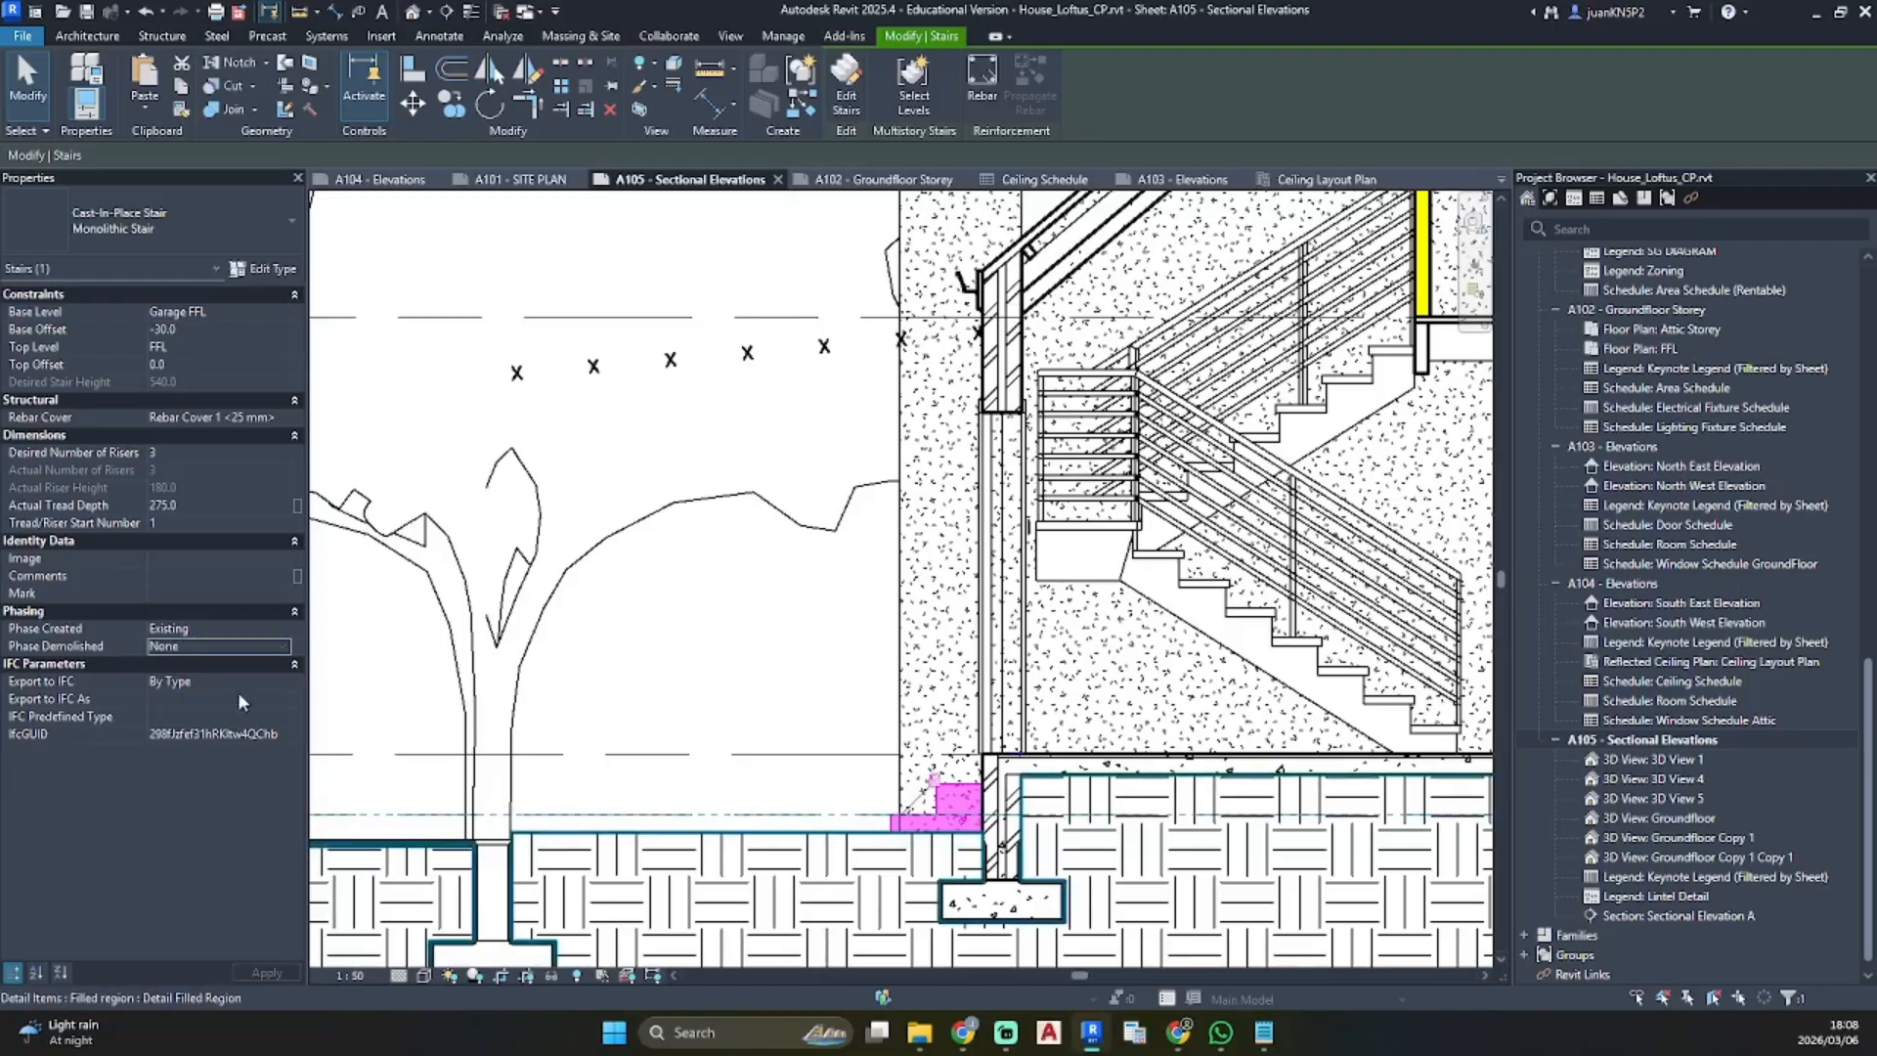
pyautogui.press('Escape')
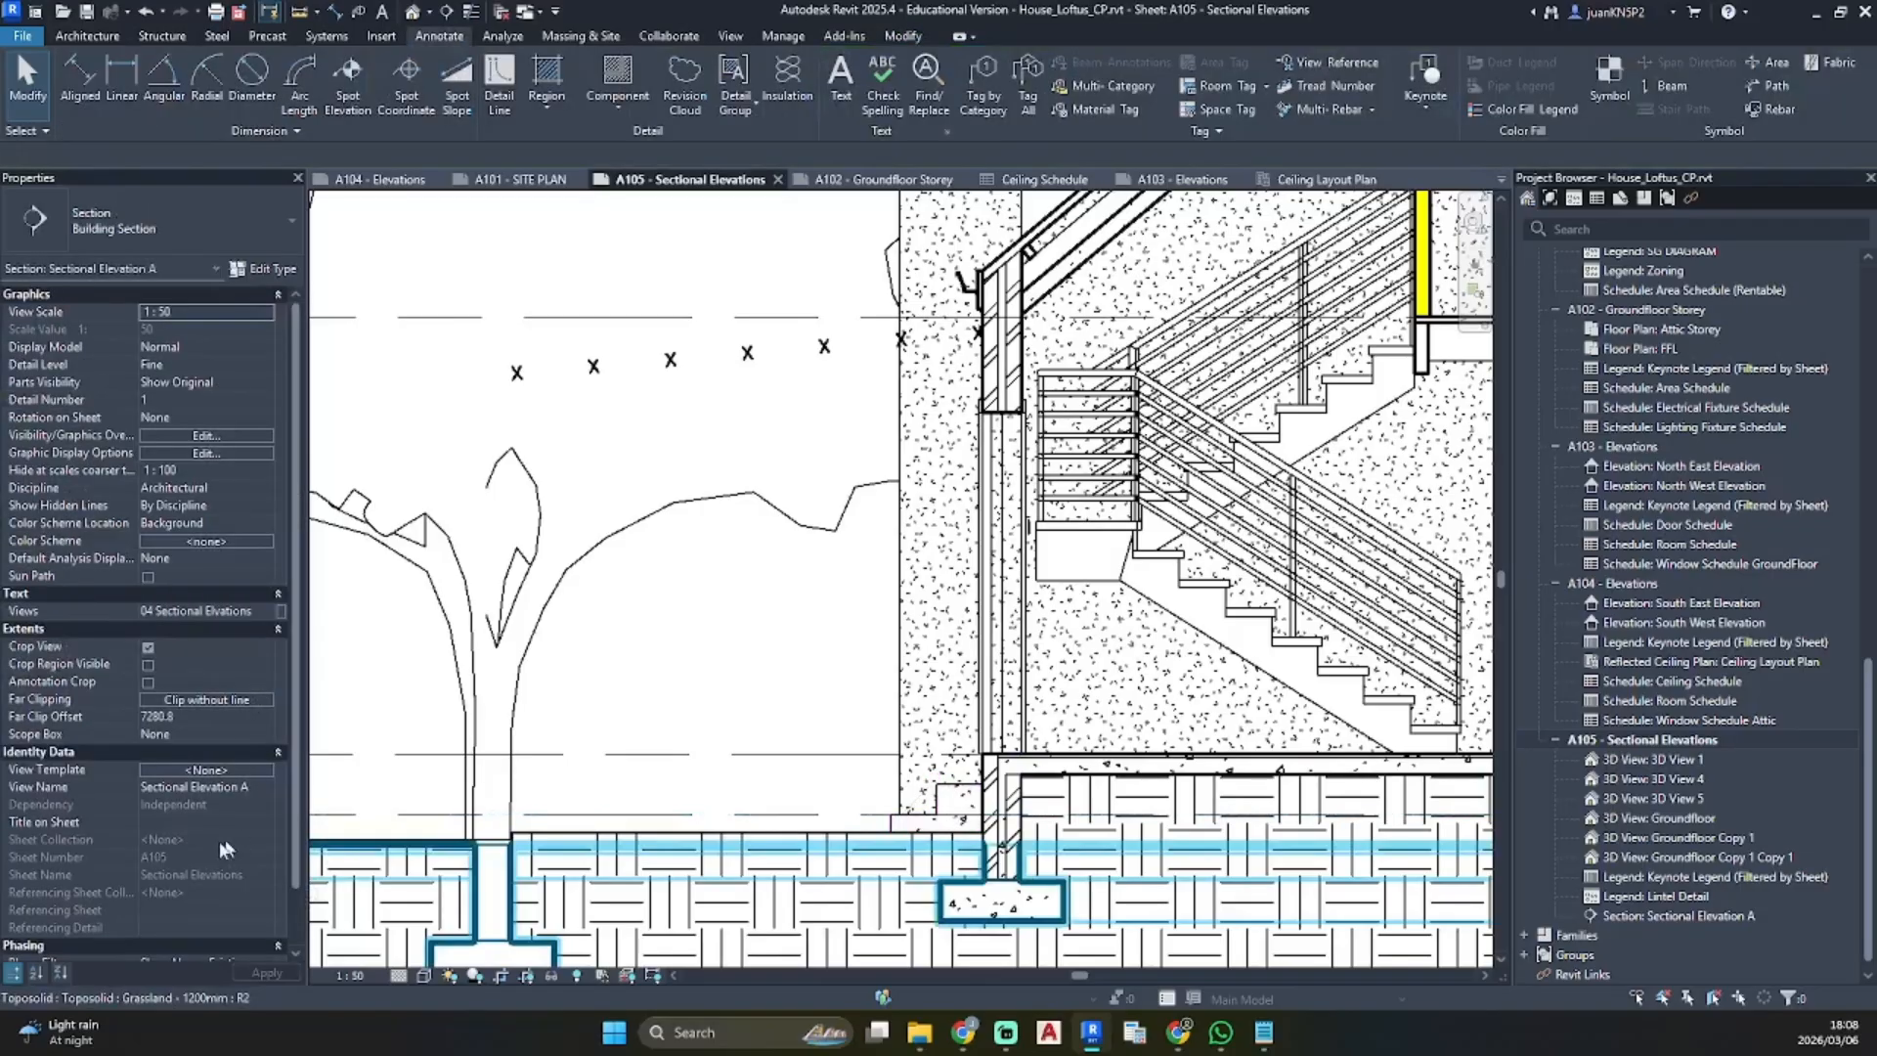
# Set the Phase of the Sectional Elevation A view to New Construction and check the entry stair
pyautogui.scroll(-1, 225, 850)
pyautogui.click(262, 927)
pyautogui.click(213, 960)
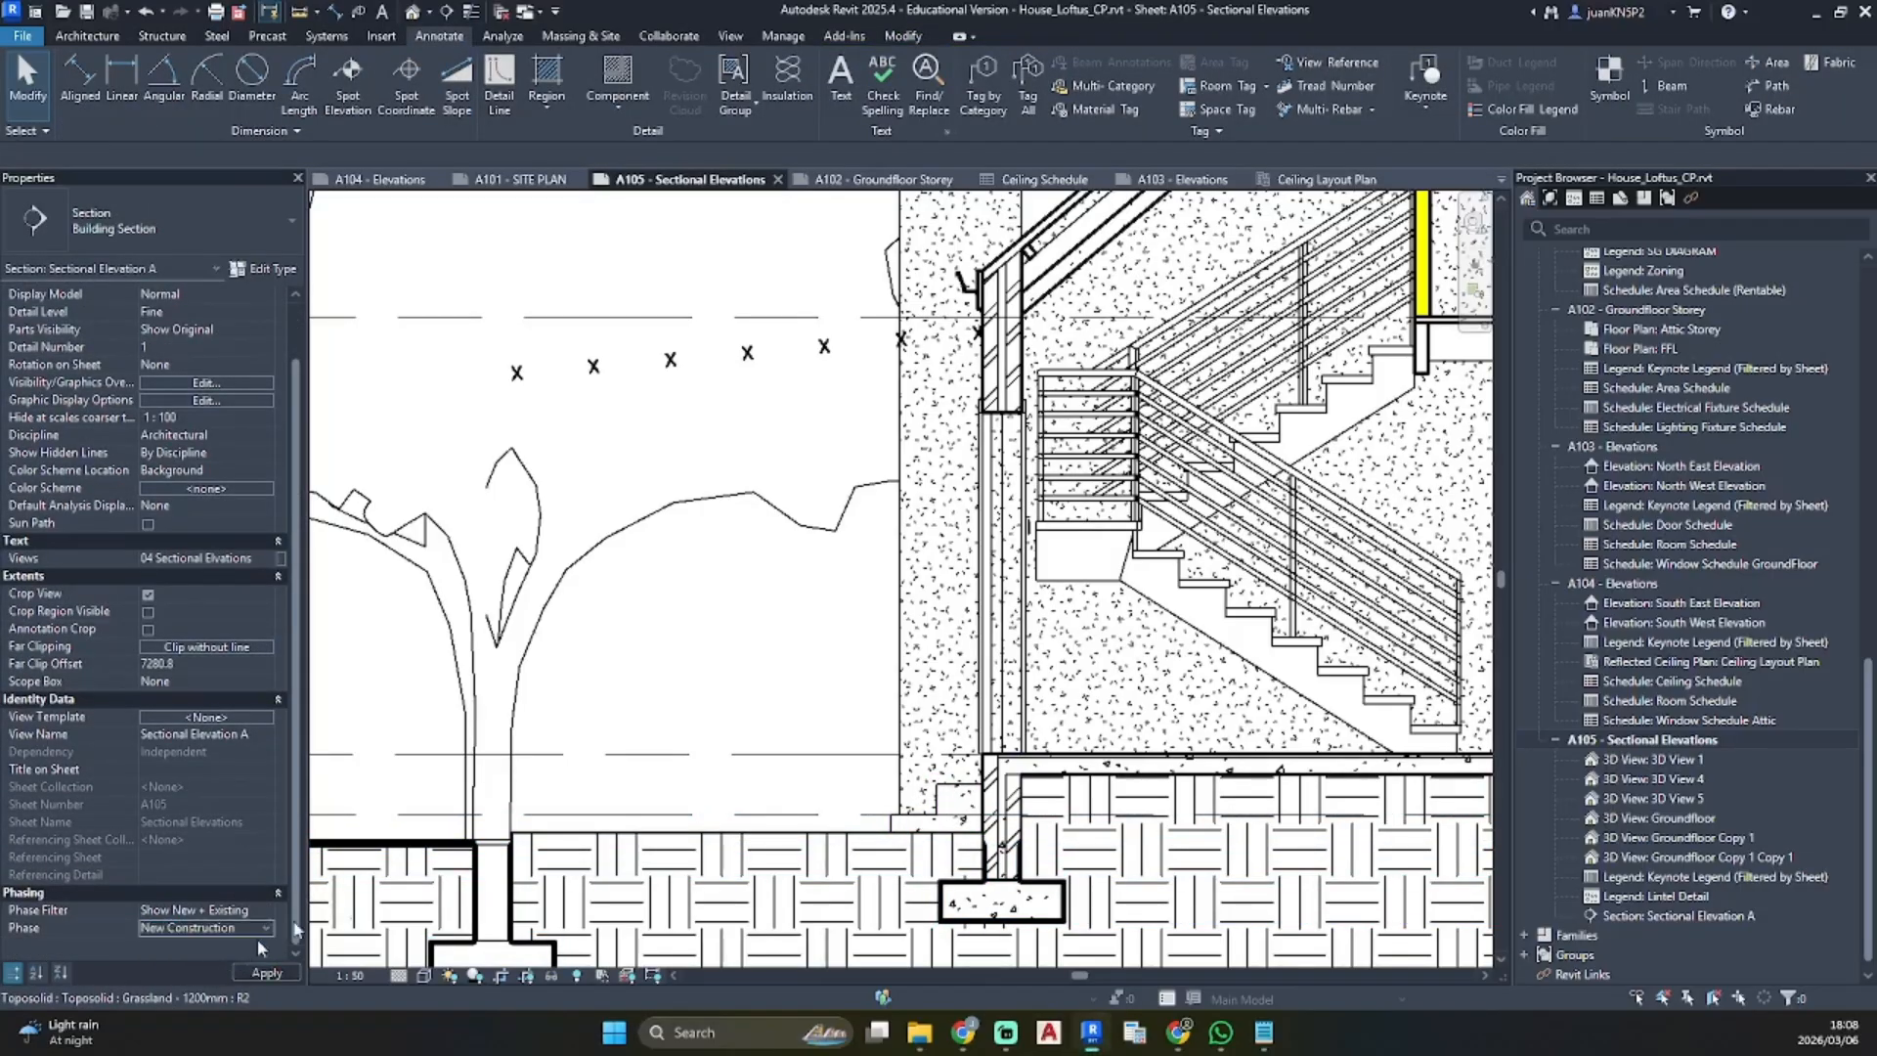
pyautogui.scroll(3, 958, 797)
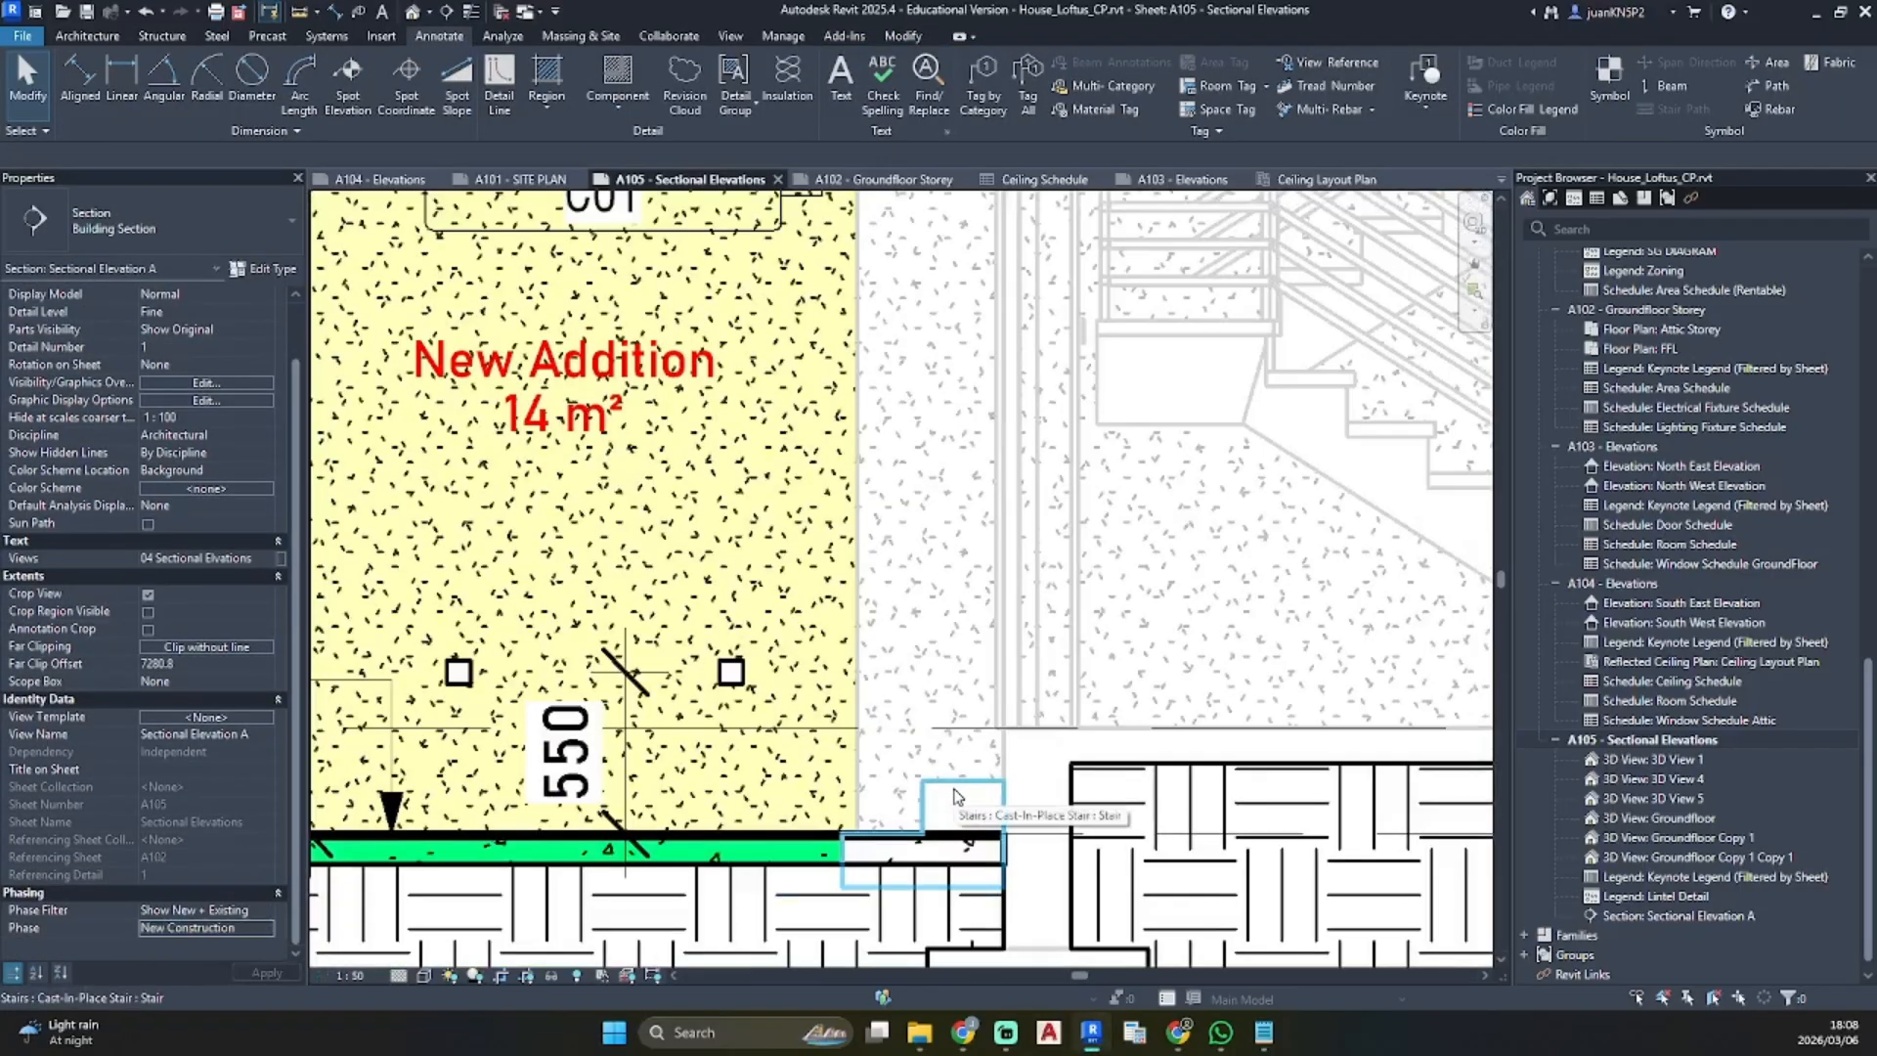
pyautogui.click(957, 796)
pyautogui.press('Escape')
# Look over Sectional Elevation A, deactivate its viewport and return to the full A105 sheet
pyautogui.scroll(-4, 760, 732)
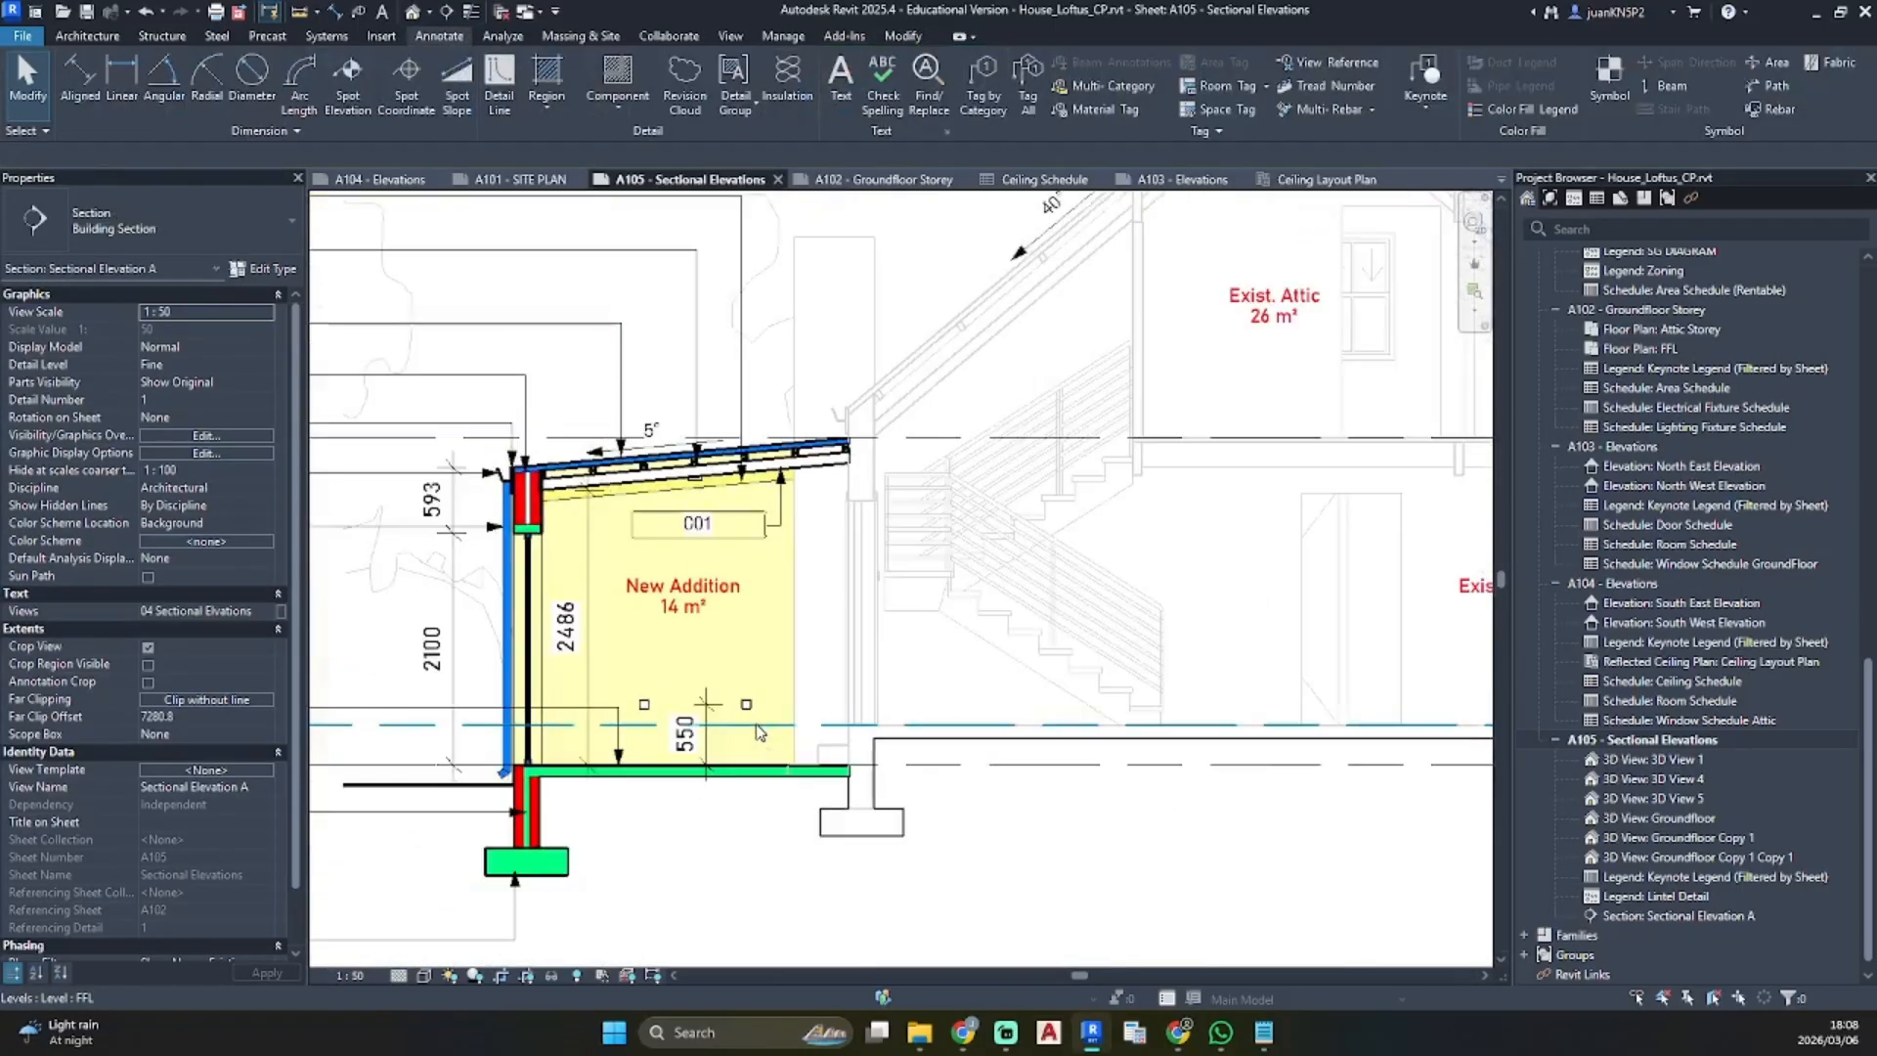
pyautogui.moveTo(650, 749); pyautogui.dragTo(796, 613, button='middle')
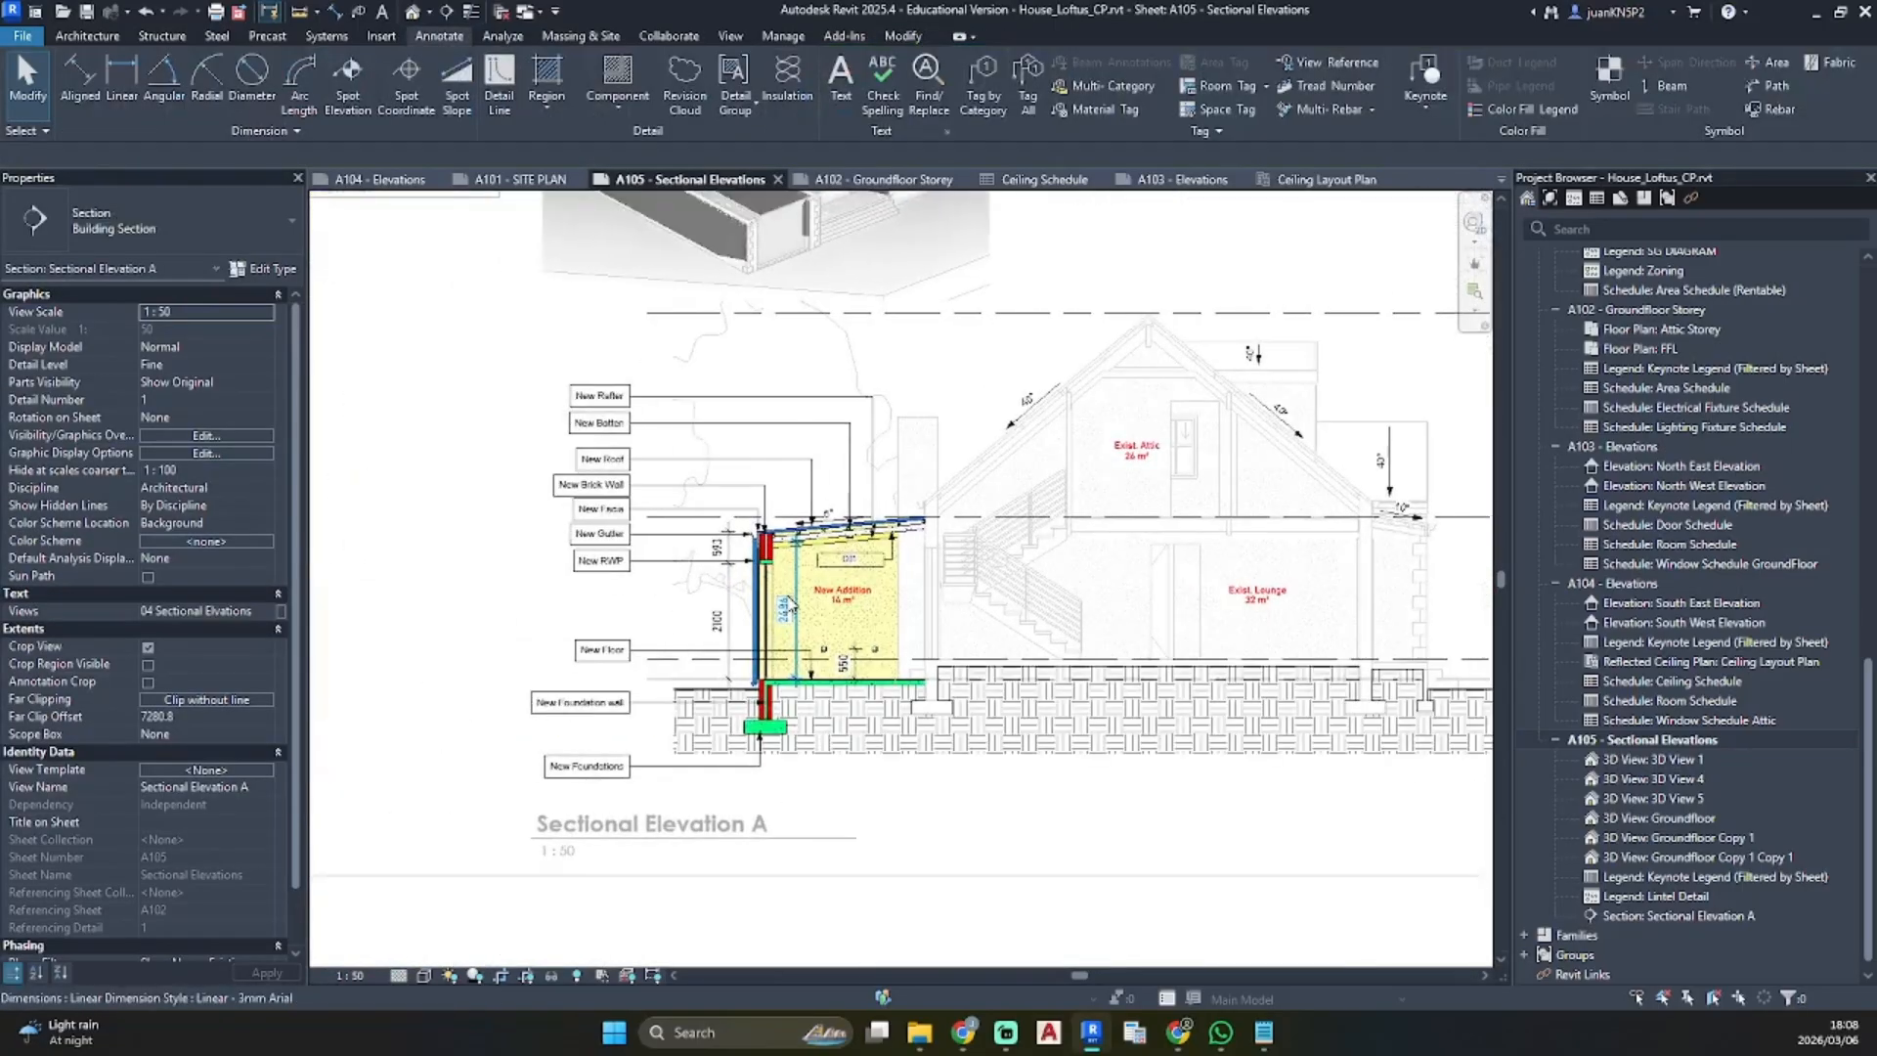
pyautogui.scroll(-3, 973, 811)
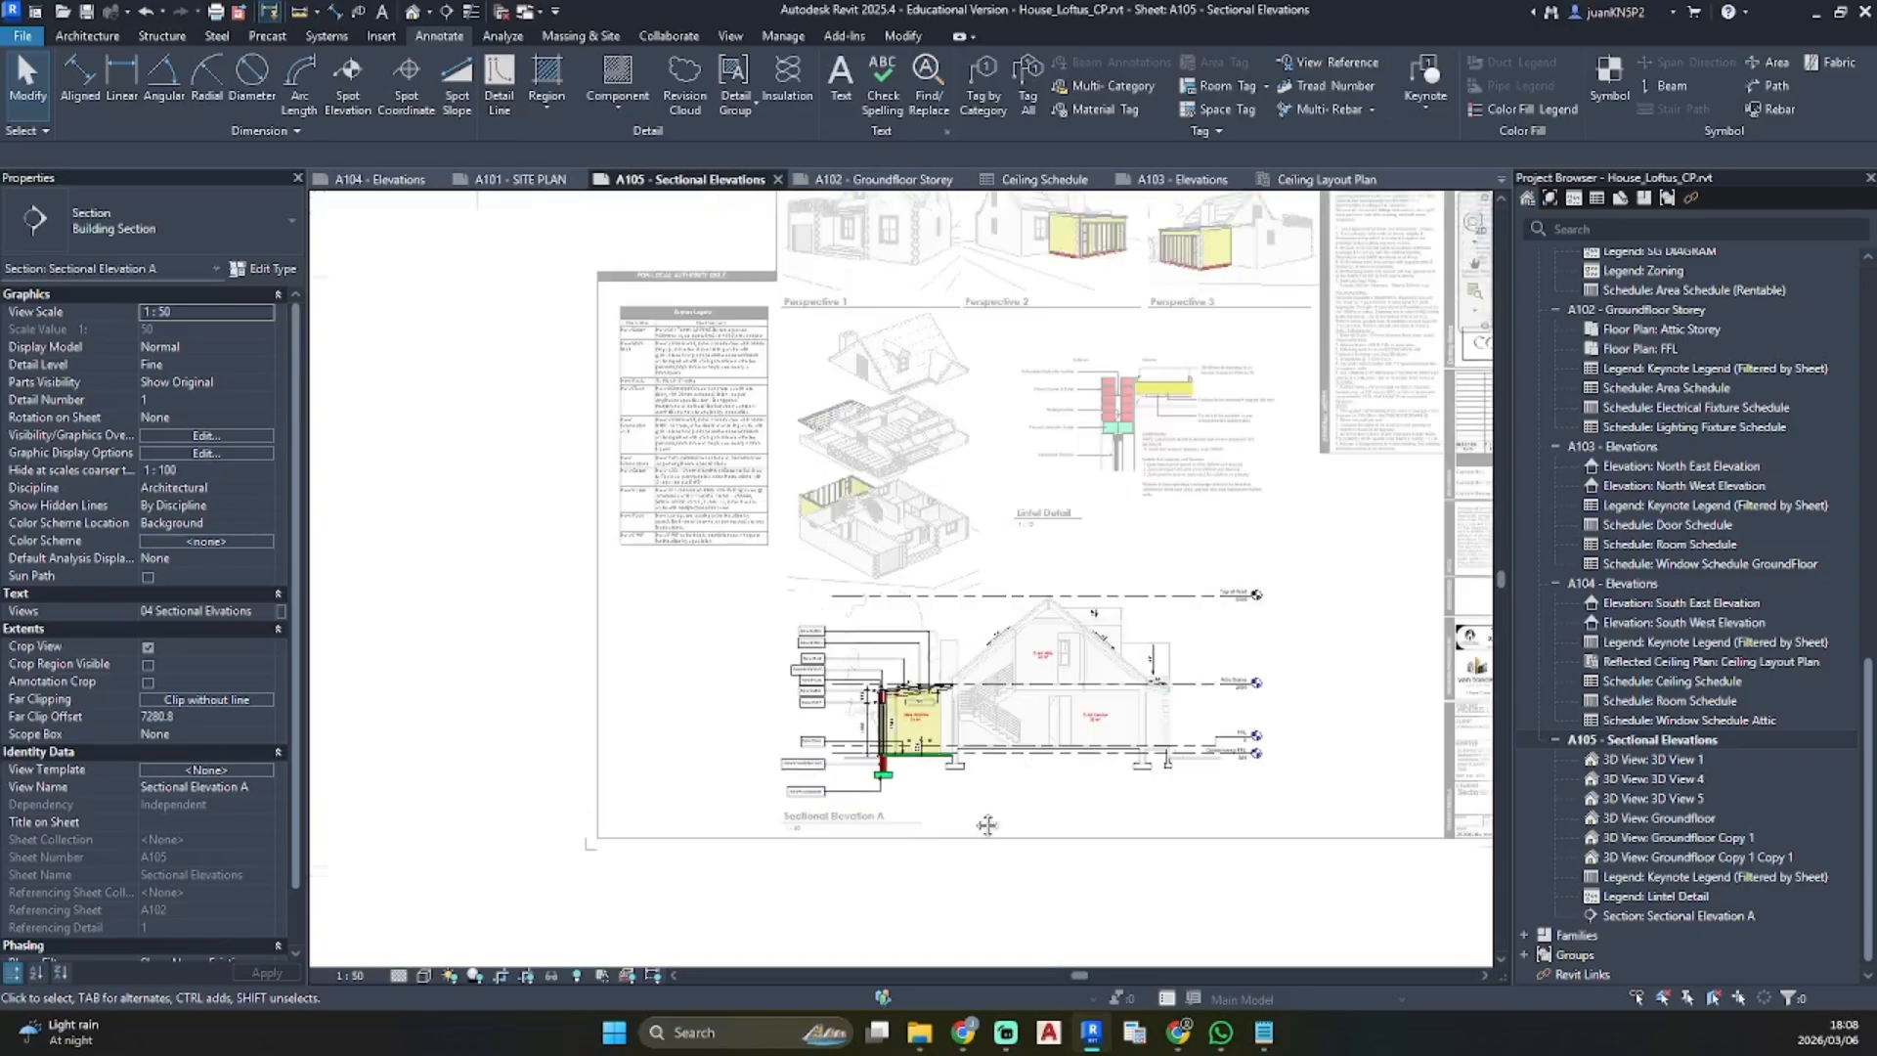
pyautogui.moveTo(987, 824); pyautogui.dragTo(630, 768, button='middle')
pyautogui.doubleClick(999, 606)
pyautogui.scroll(-2, 982, 622)
pyautogui.moveTo(991, 626); pyautogui.dragTo(1014, 705, button='middle')
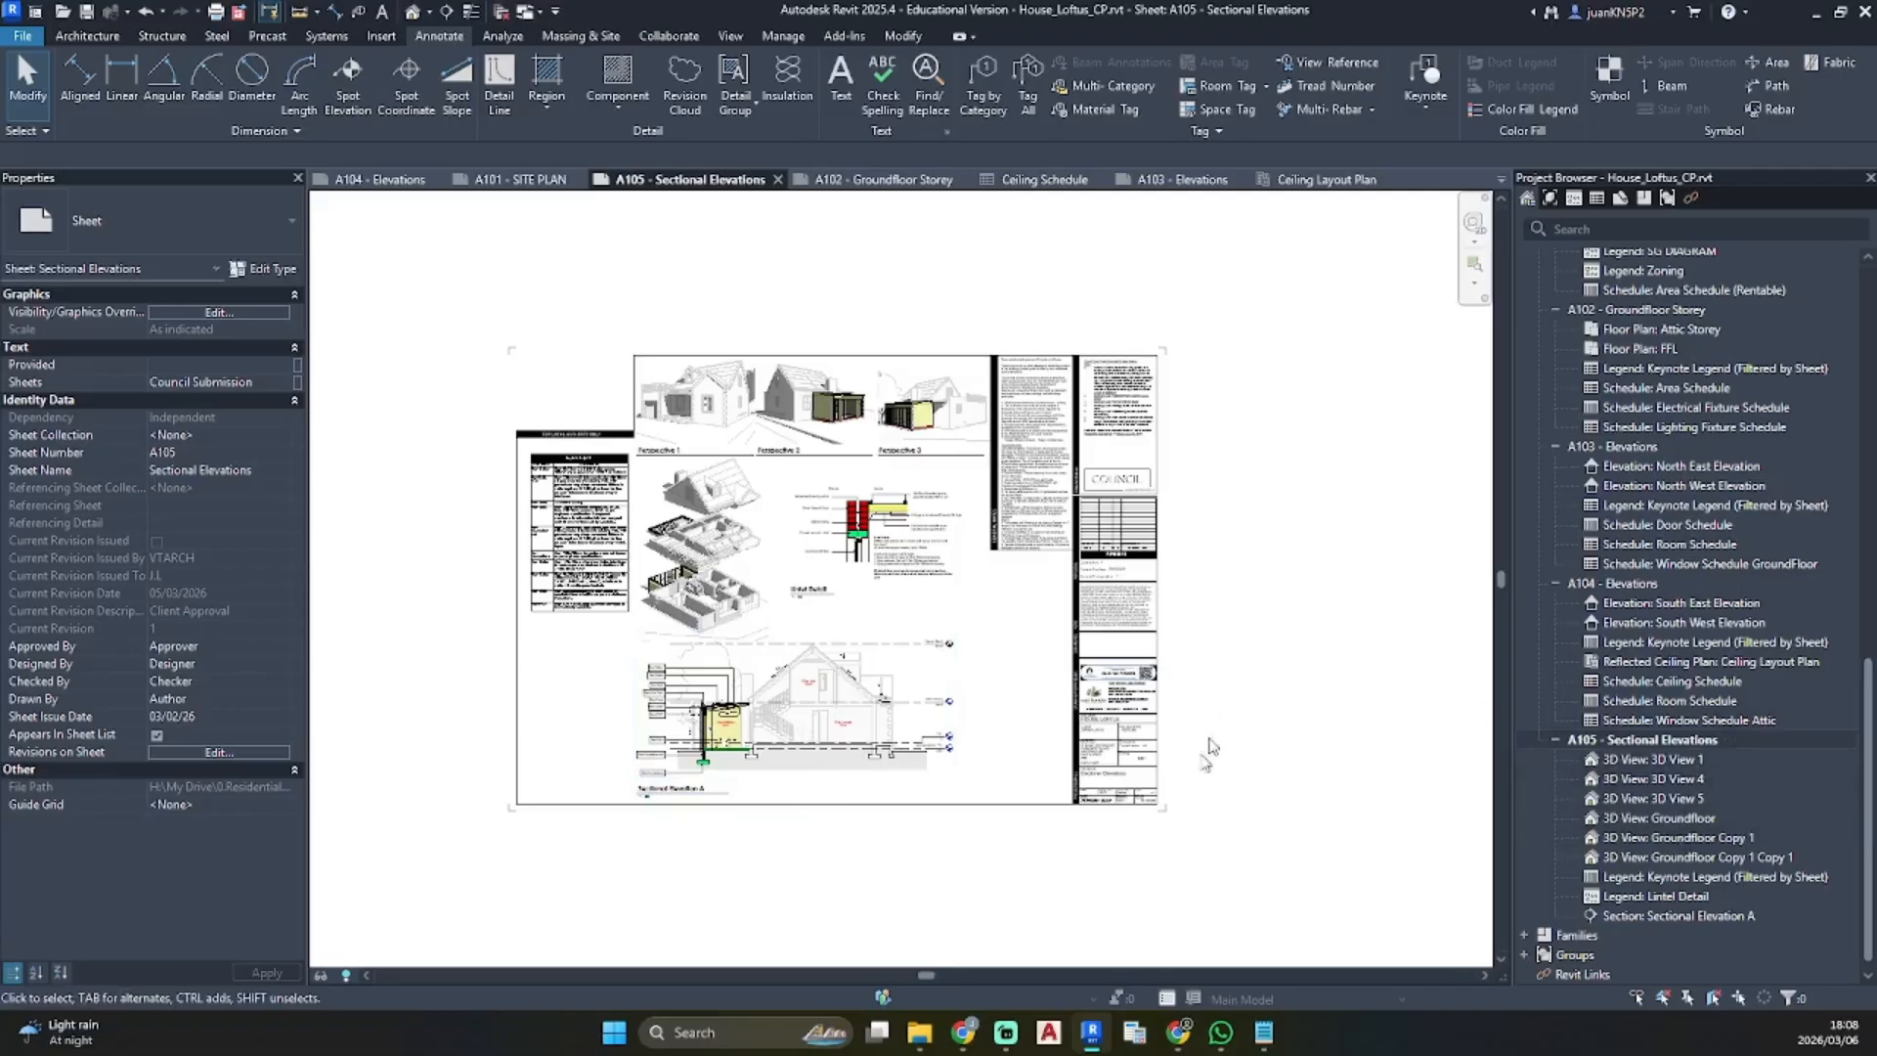
# Select sheets A101 to A105 together and enter the checker's initials as their Checked By value
pyautogui.click(1660, 740)
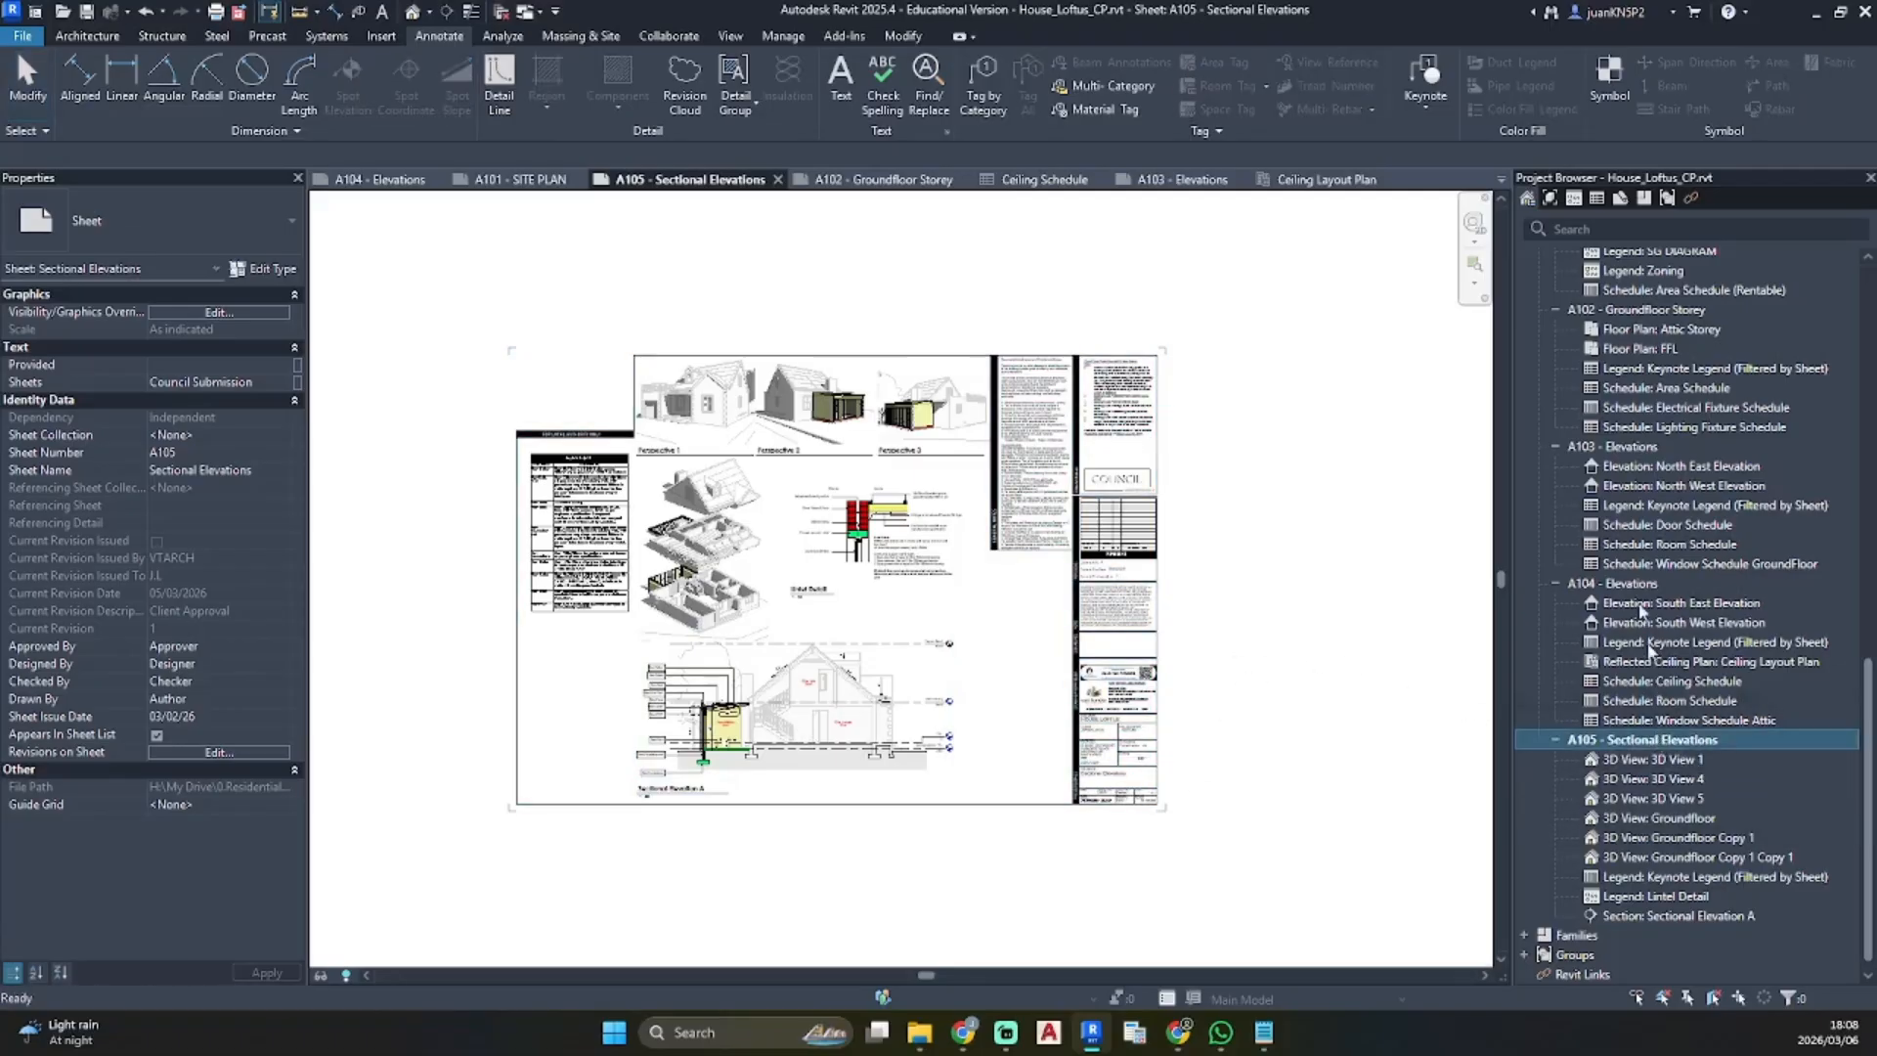
pyautogui.keyDown('ctrl'); pyautogui.click(1625, 584); pyautogui.keyUp('ctrl')
pyautogui.keyDown('ctrl'); pyautogui.click(1625, 446); pyautogui.keyUp('ctrl')
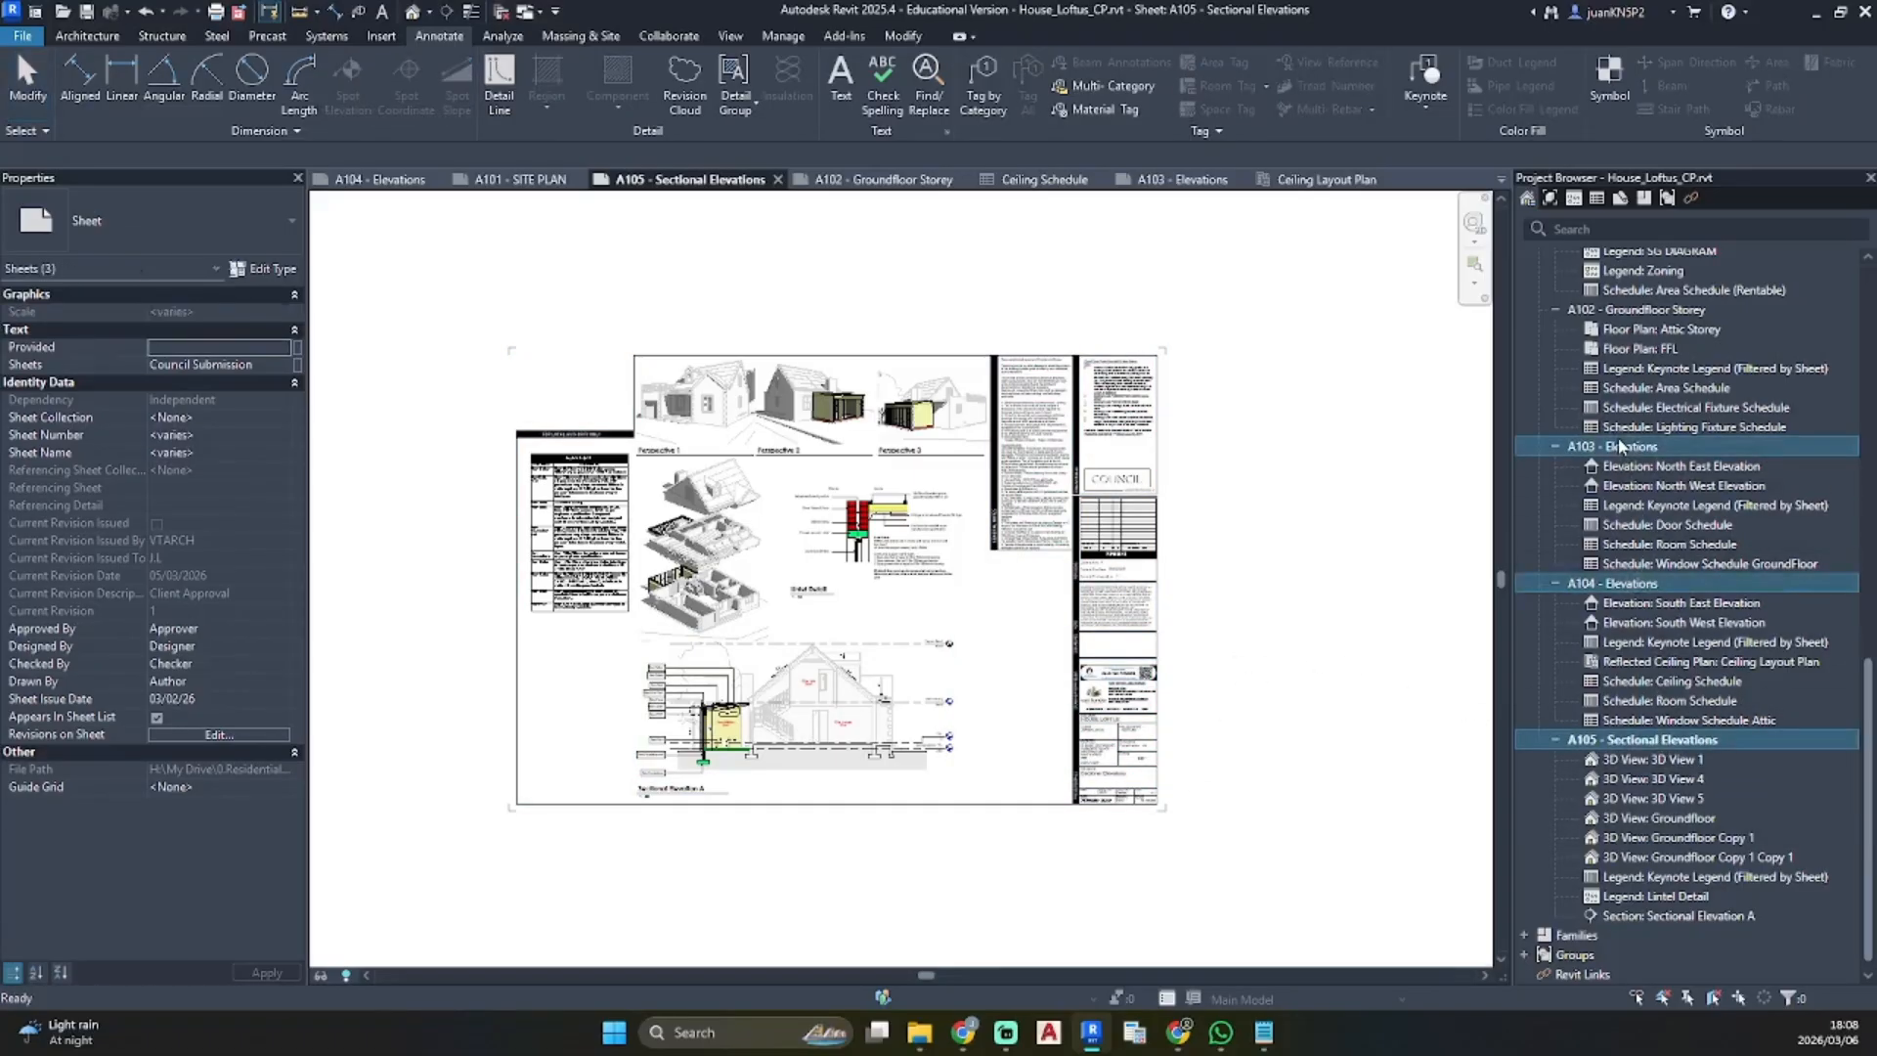
pyautogui.keyDown('ctrl'); pyautogui.click(1627, 310); pyautogui.keyUp('ctrl')
pyautogui.scroll(5, 1627, 360)
pyautogui.keyDown('ctrl'); pyautogui.click(1642, 512); pyautogui.keyUp('ctrl')
pyautogui.scroll(-3, 1642, 512)
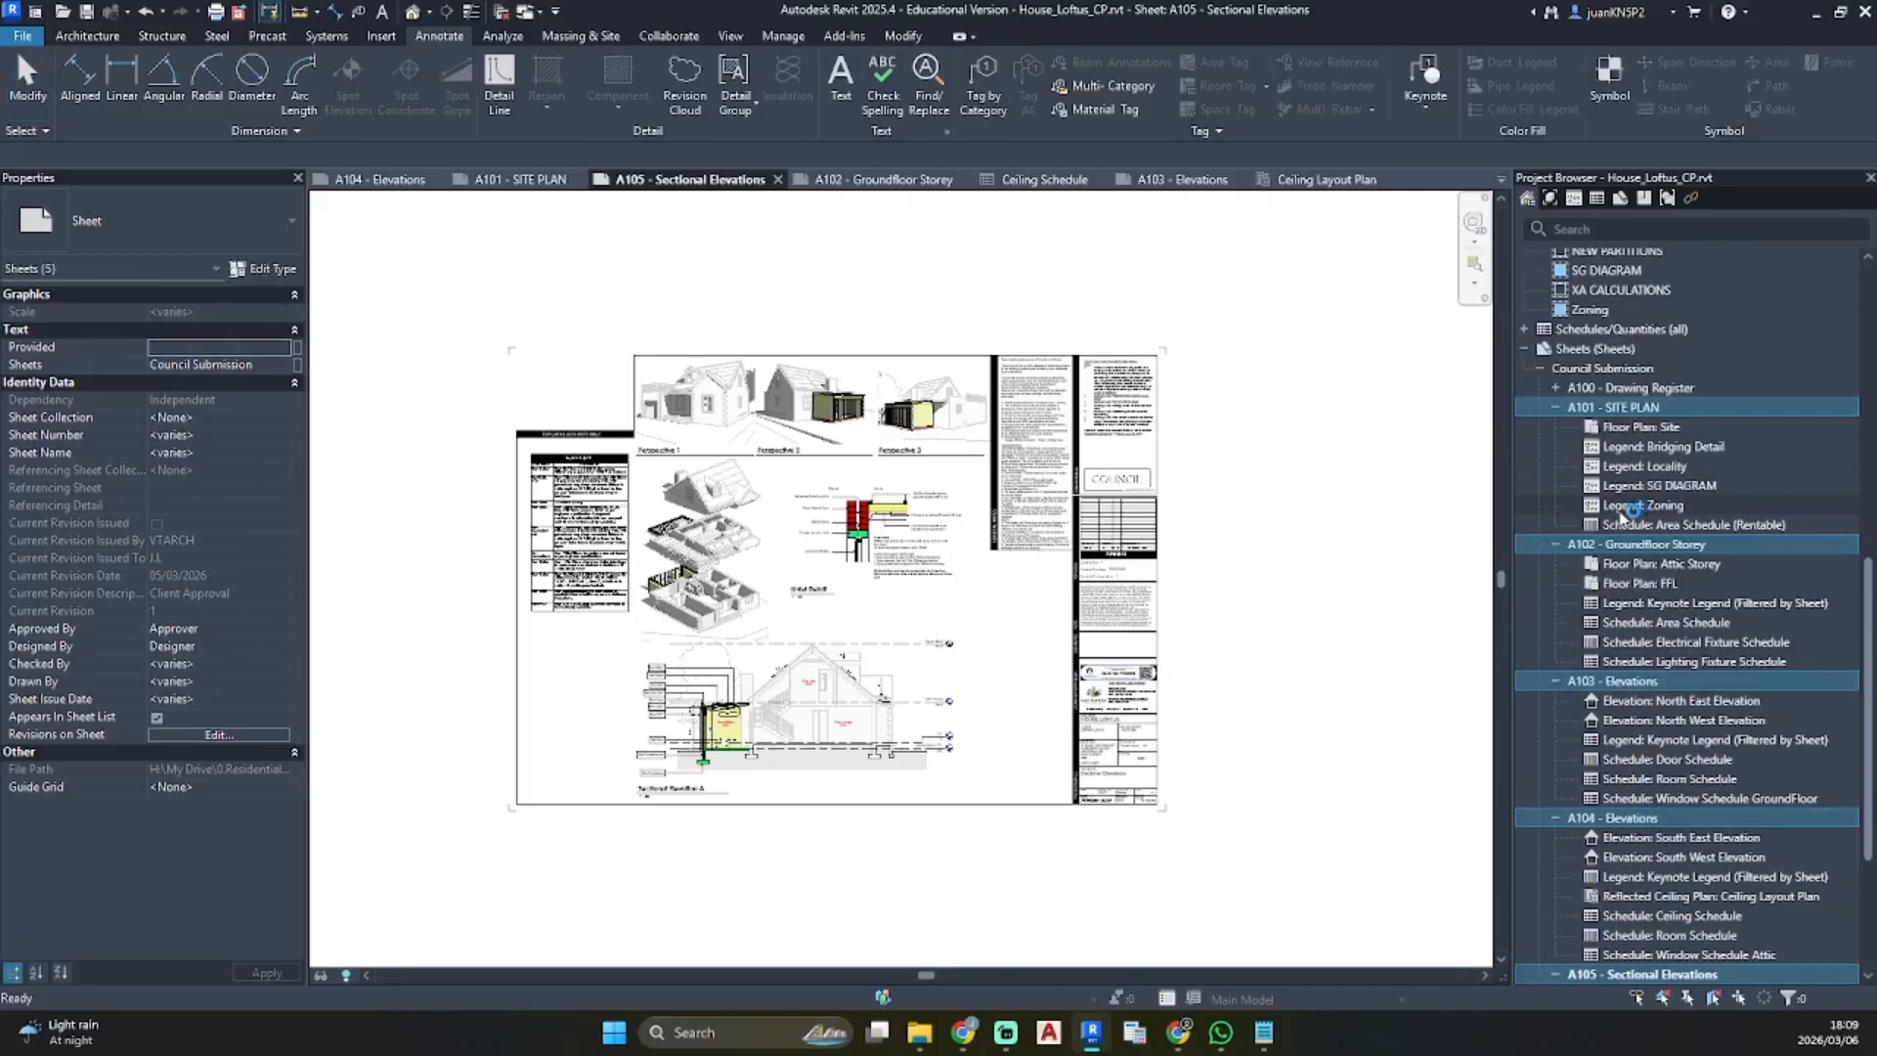
pyautogui.click(222, 665)
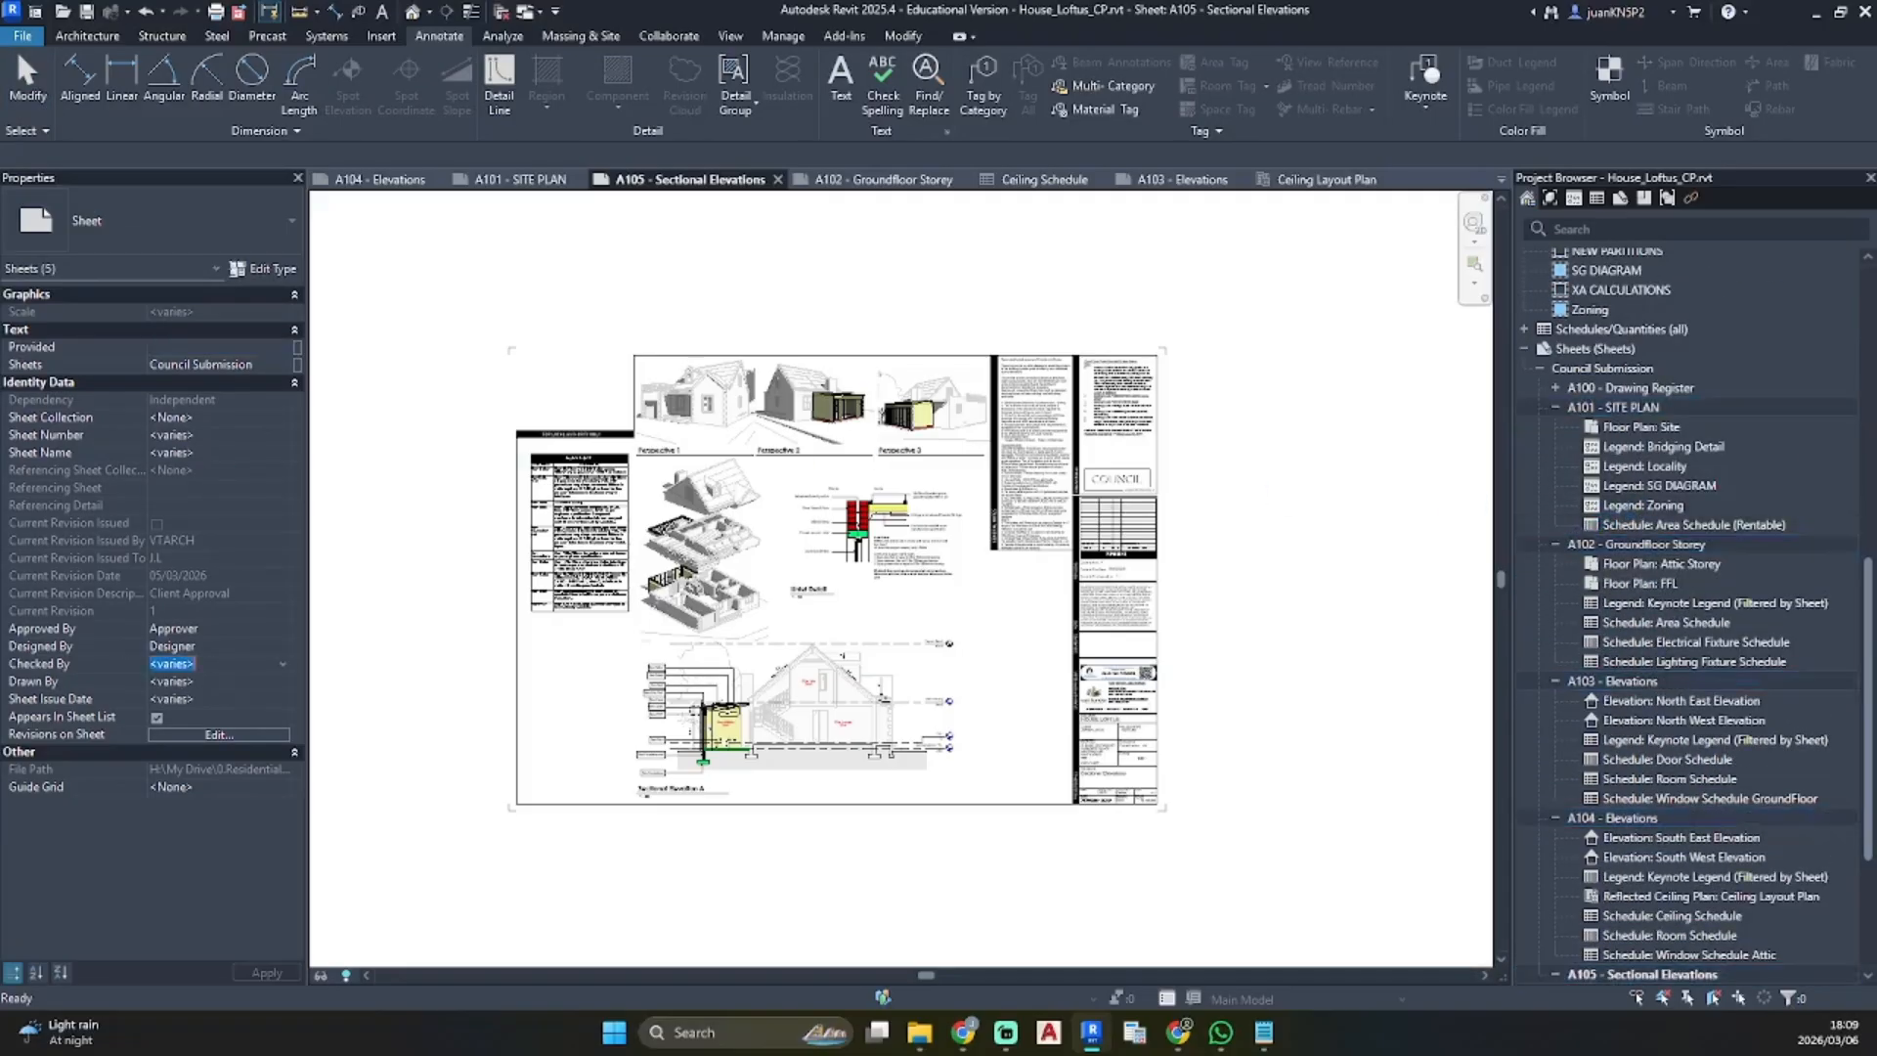
pyautogui.write('JVT')
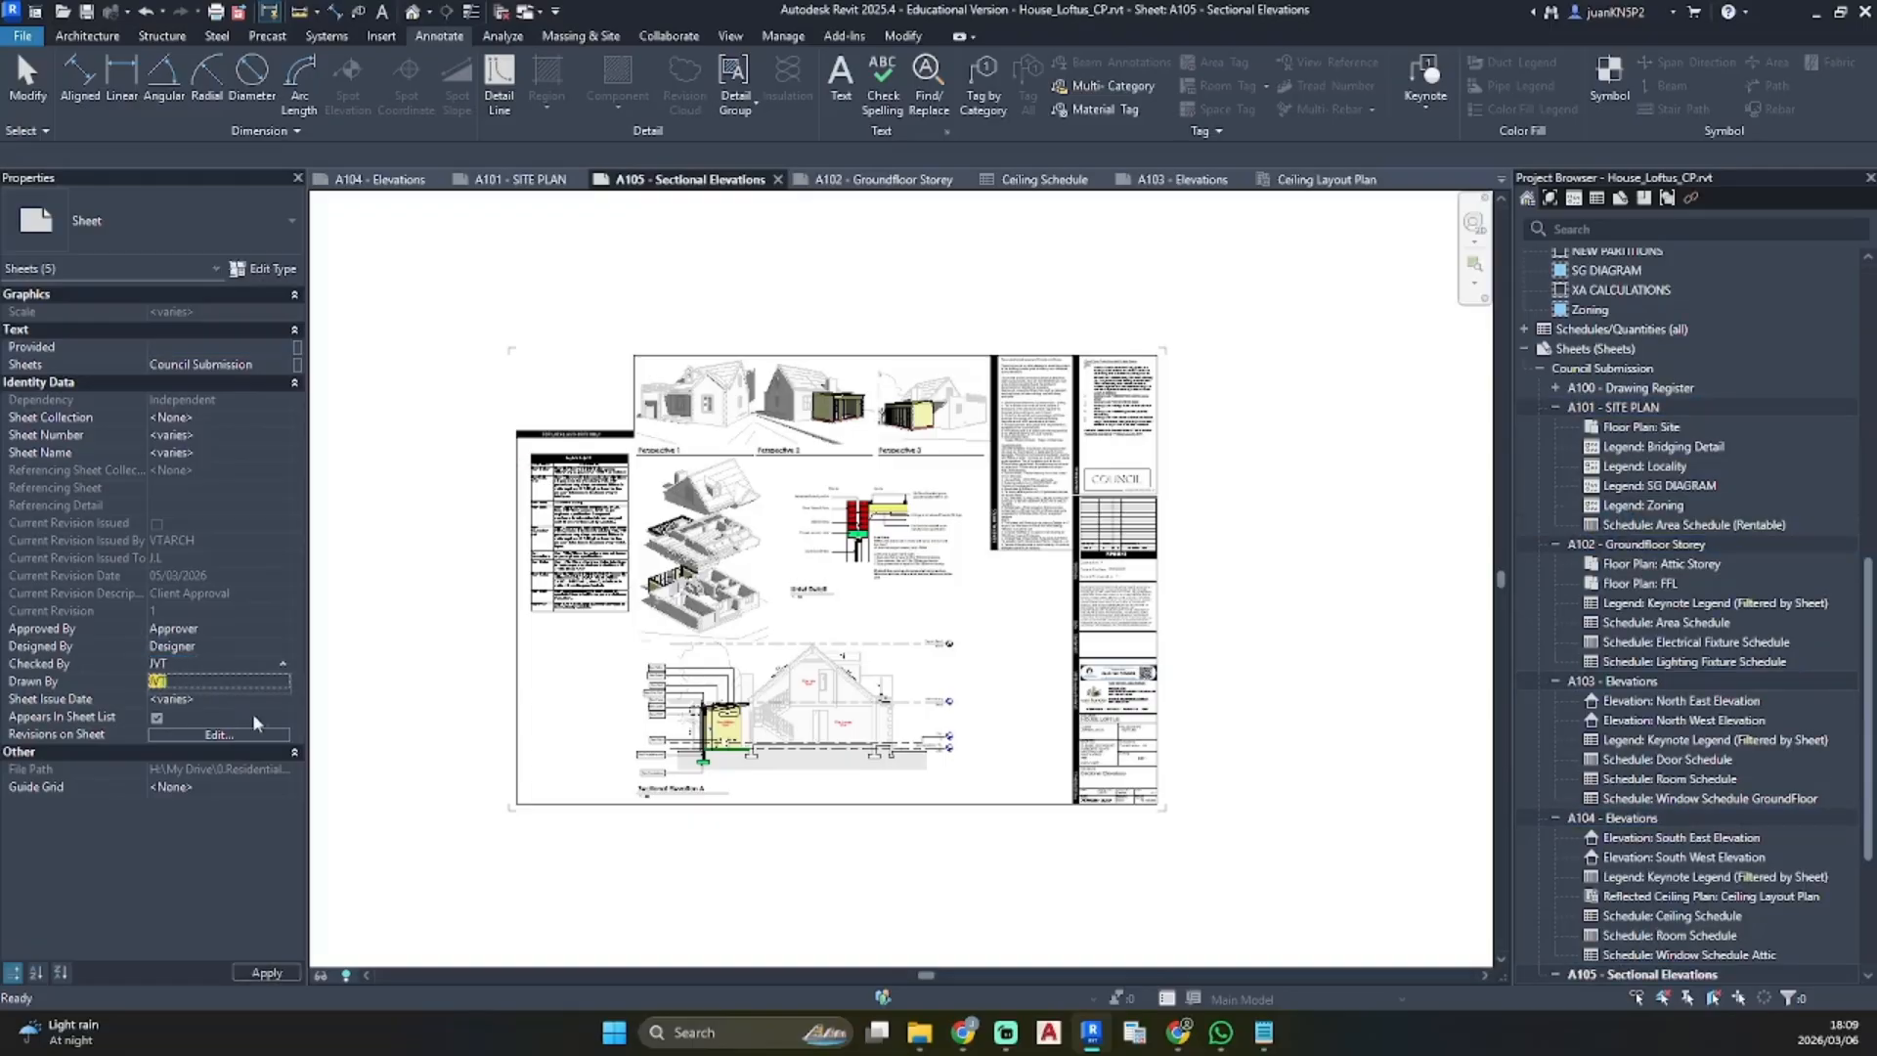
pyautogui.click(240, 683)
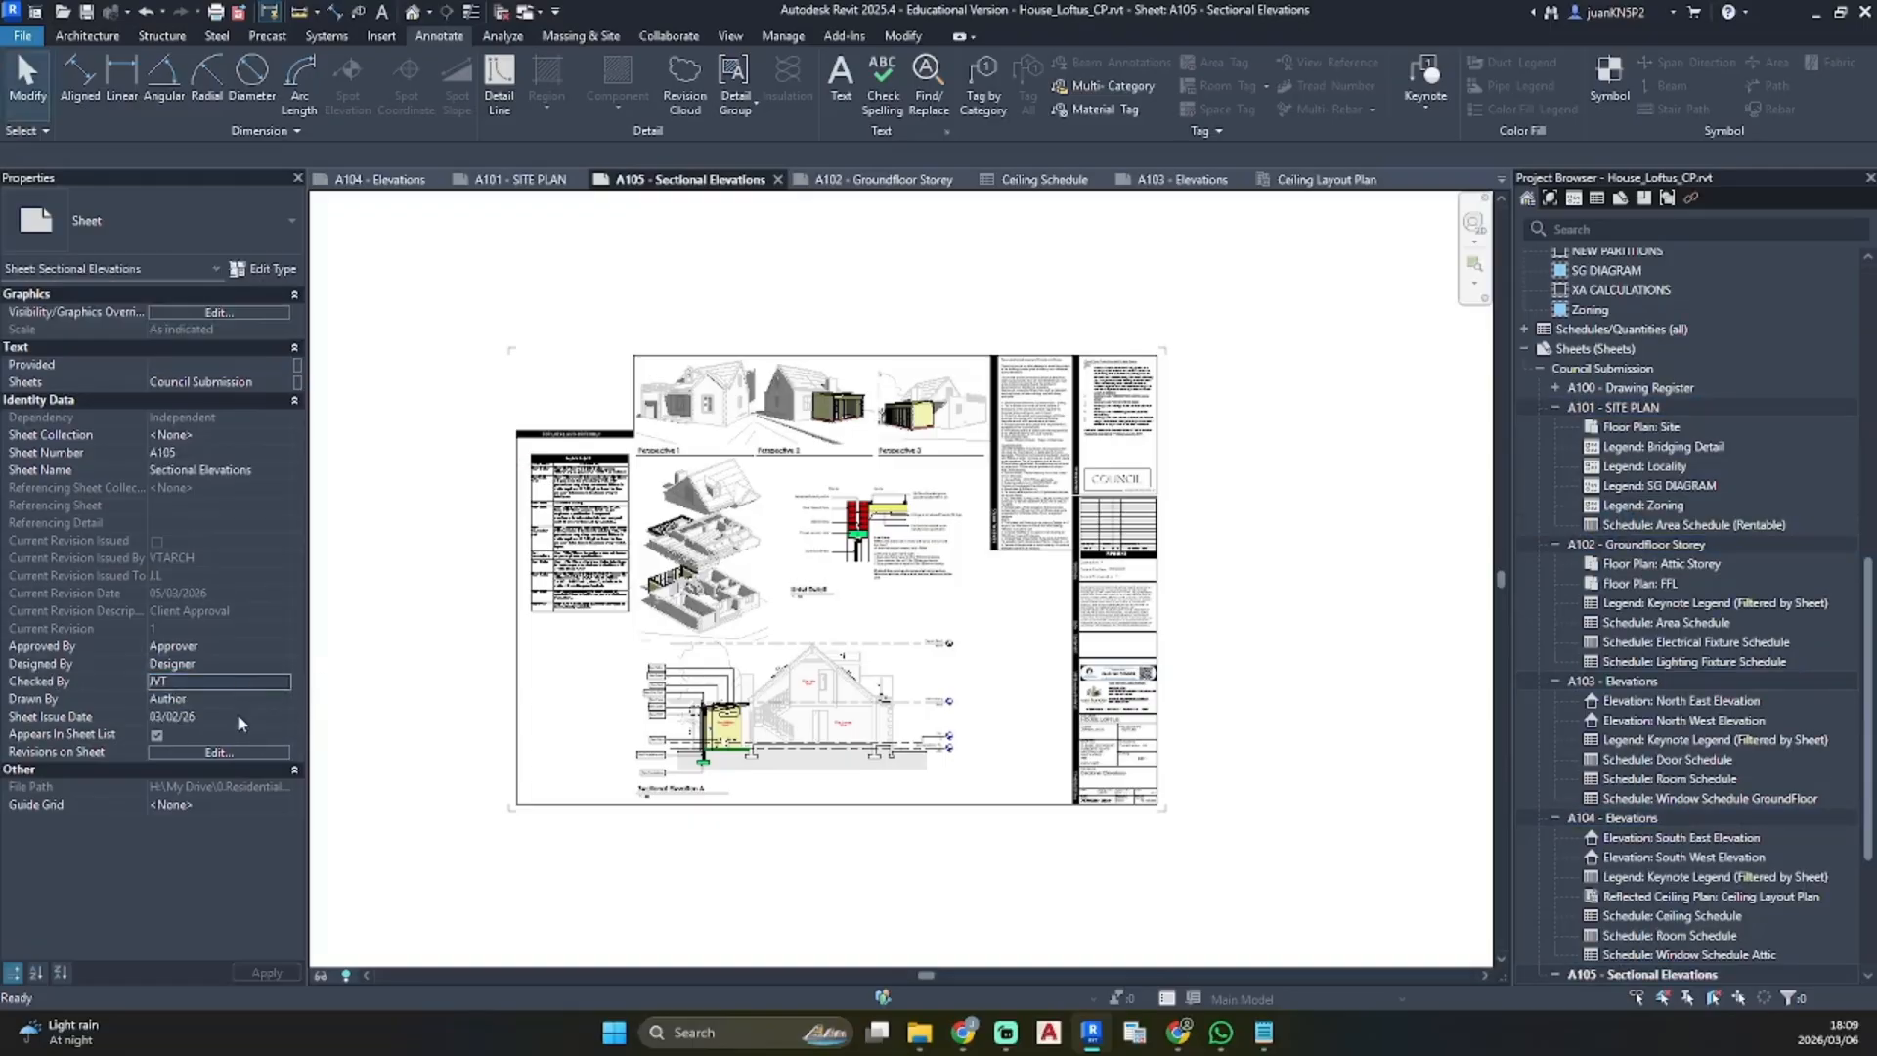
# Set both Drawn By and Checked By of sheet A105 to VTARCH
pyautogui.press('Tab')
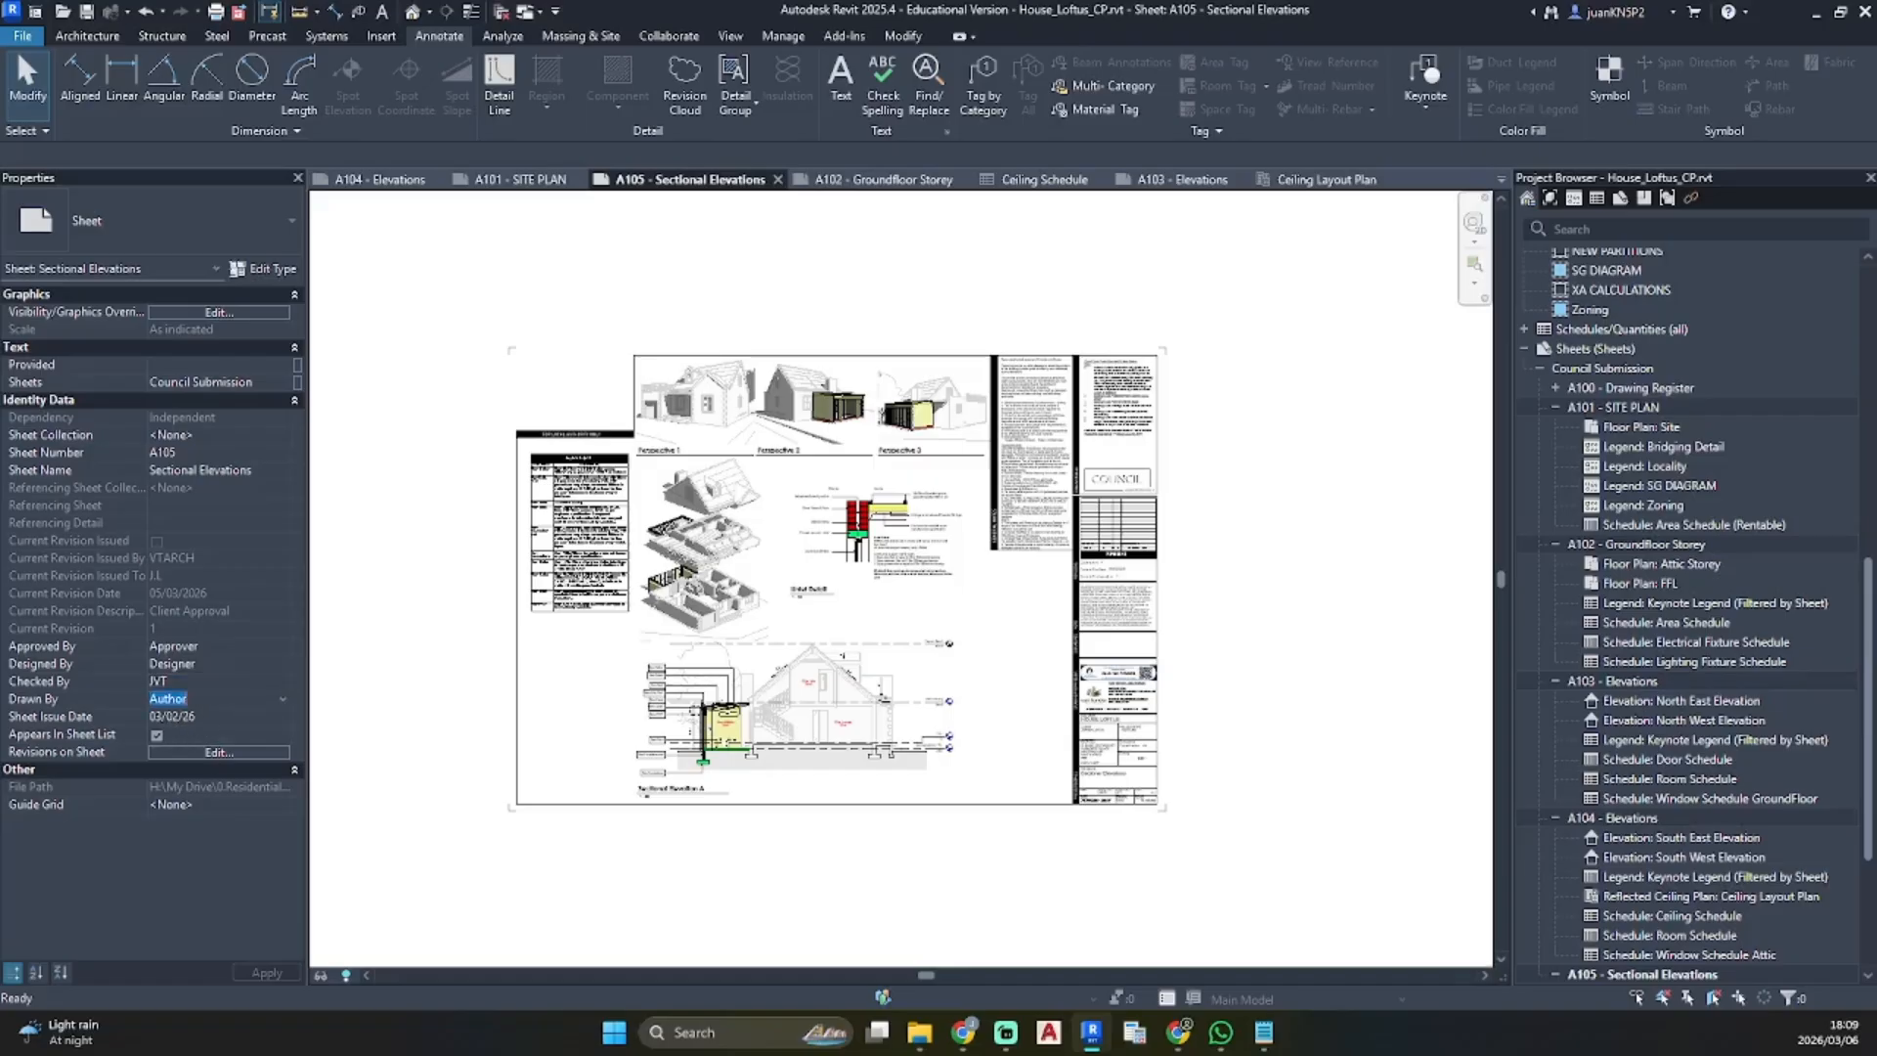
pyautogui.write('VTARCH')
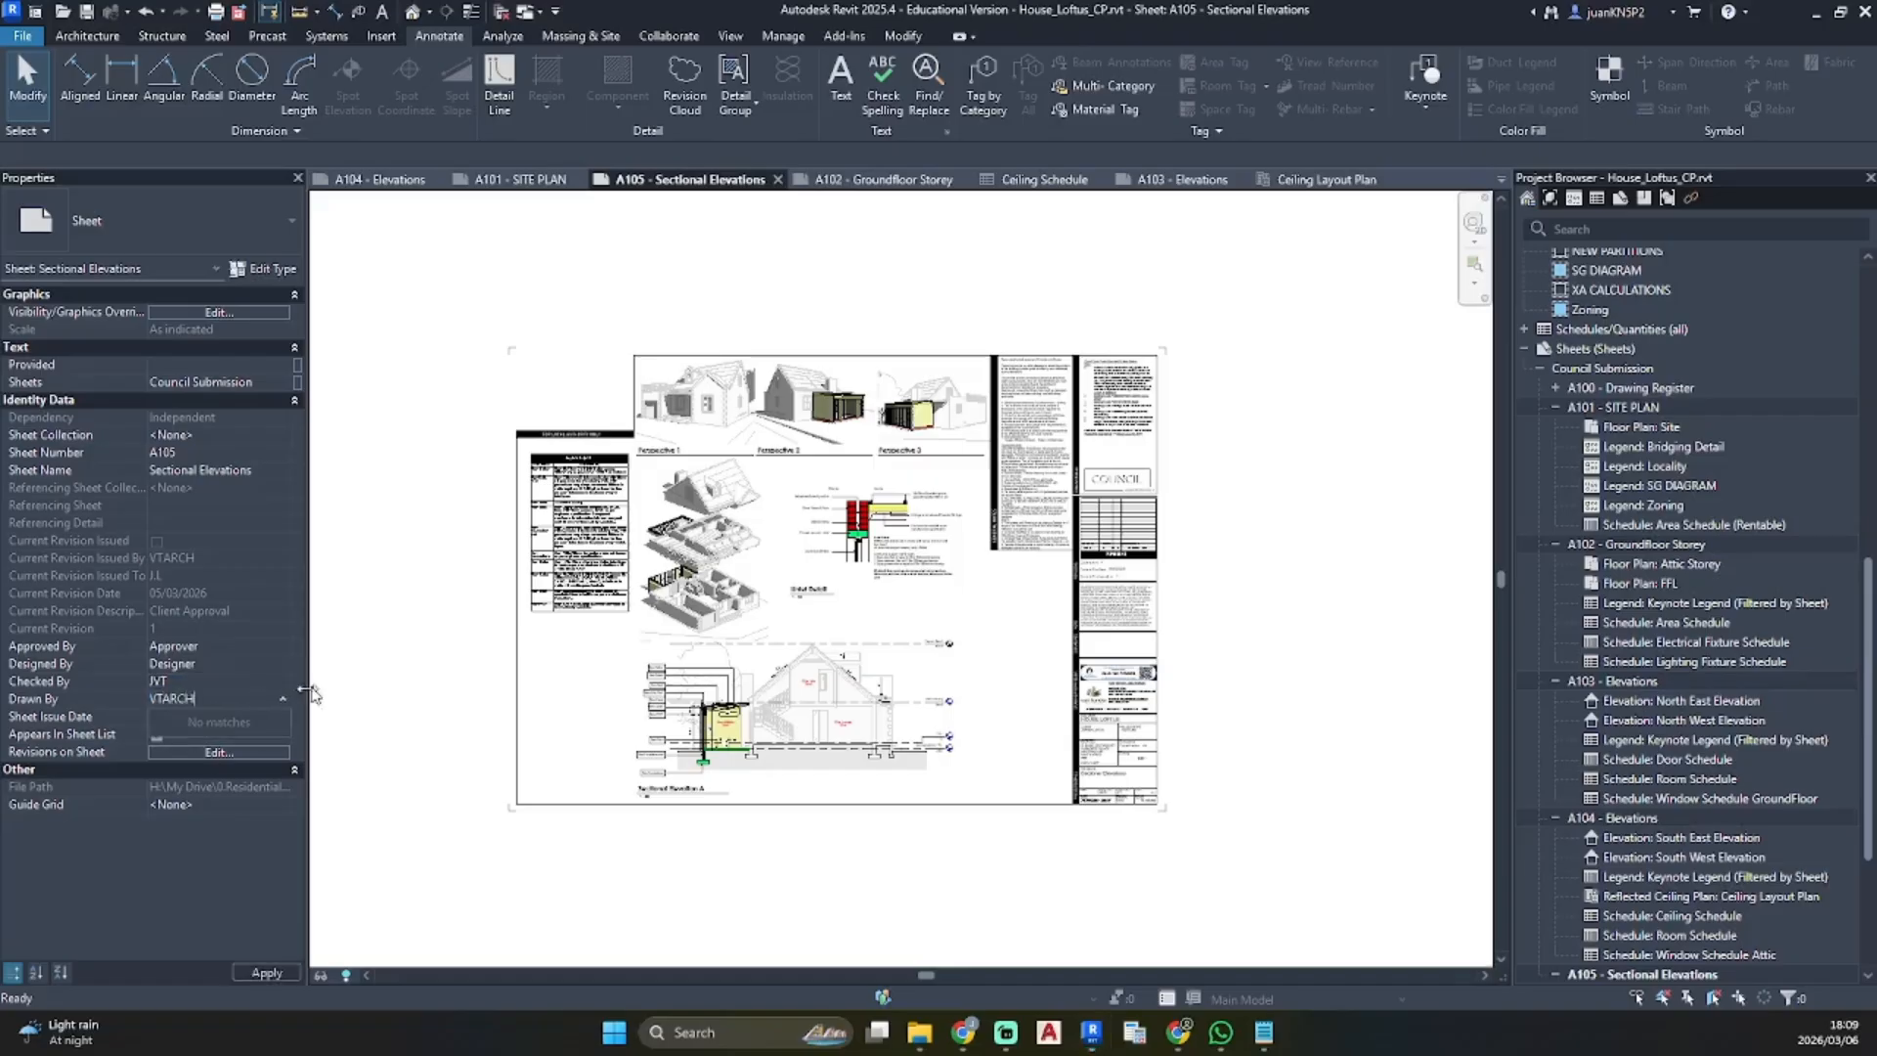
pyautogui.click(252, 682)
pyautogui.write('CTARCH')
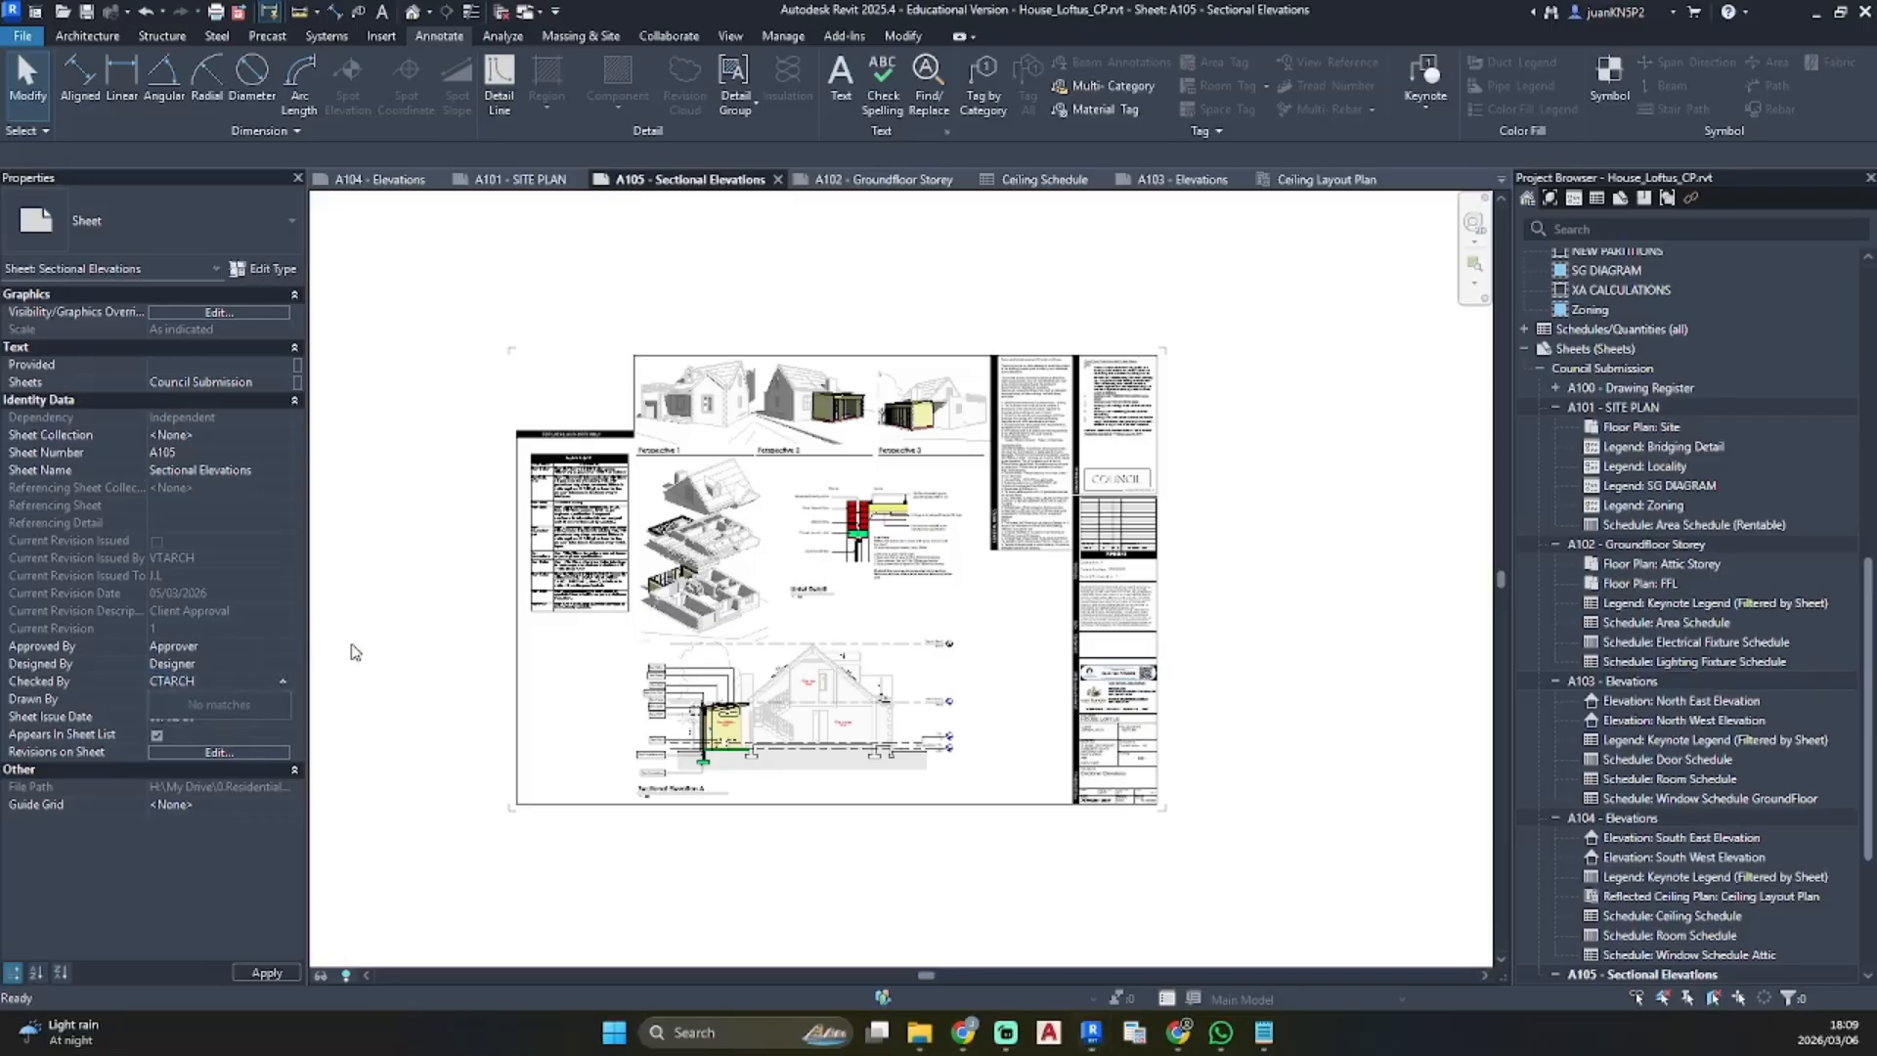
pyautogui.click(160, 676)
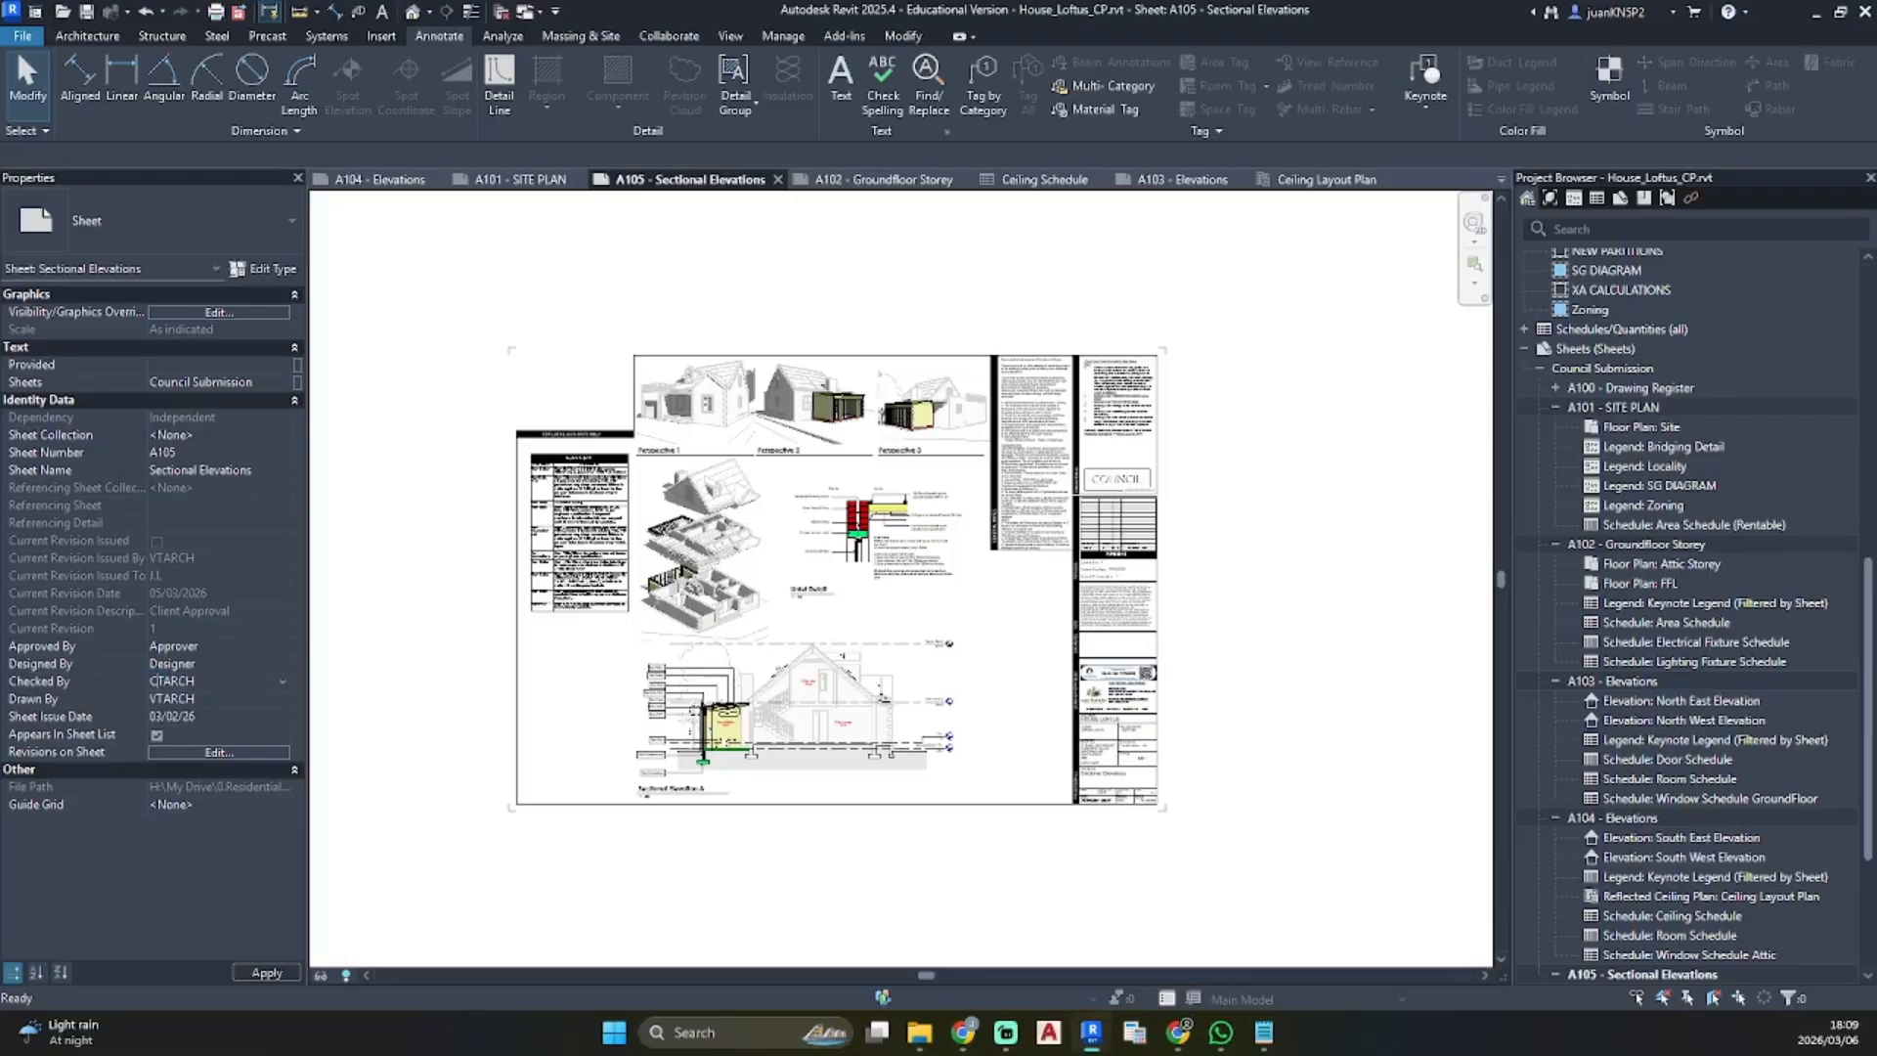
pyautogui.press('BackSpace')
pyautogui.click(147, 852)
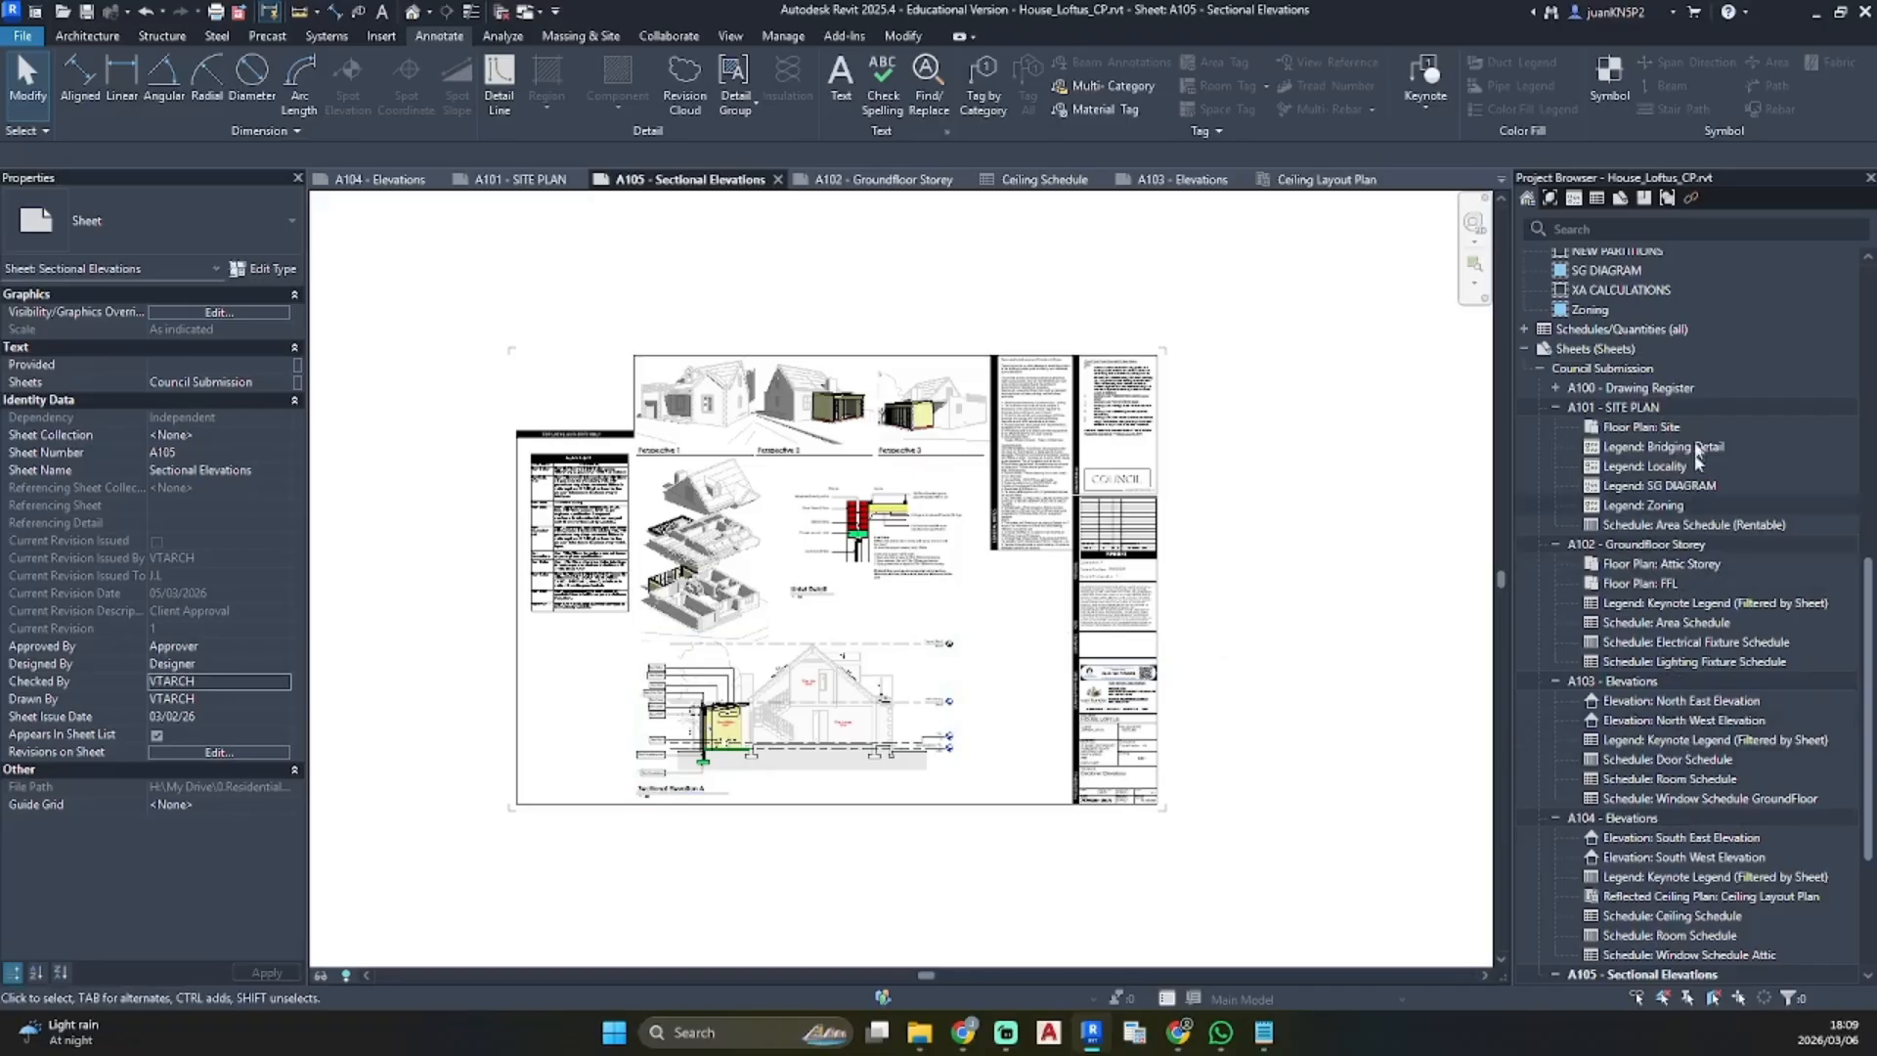
# Turn off the SR1 parameter in the type properties of the A105 title block
pyautogui.click(1048, 479)
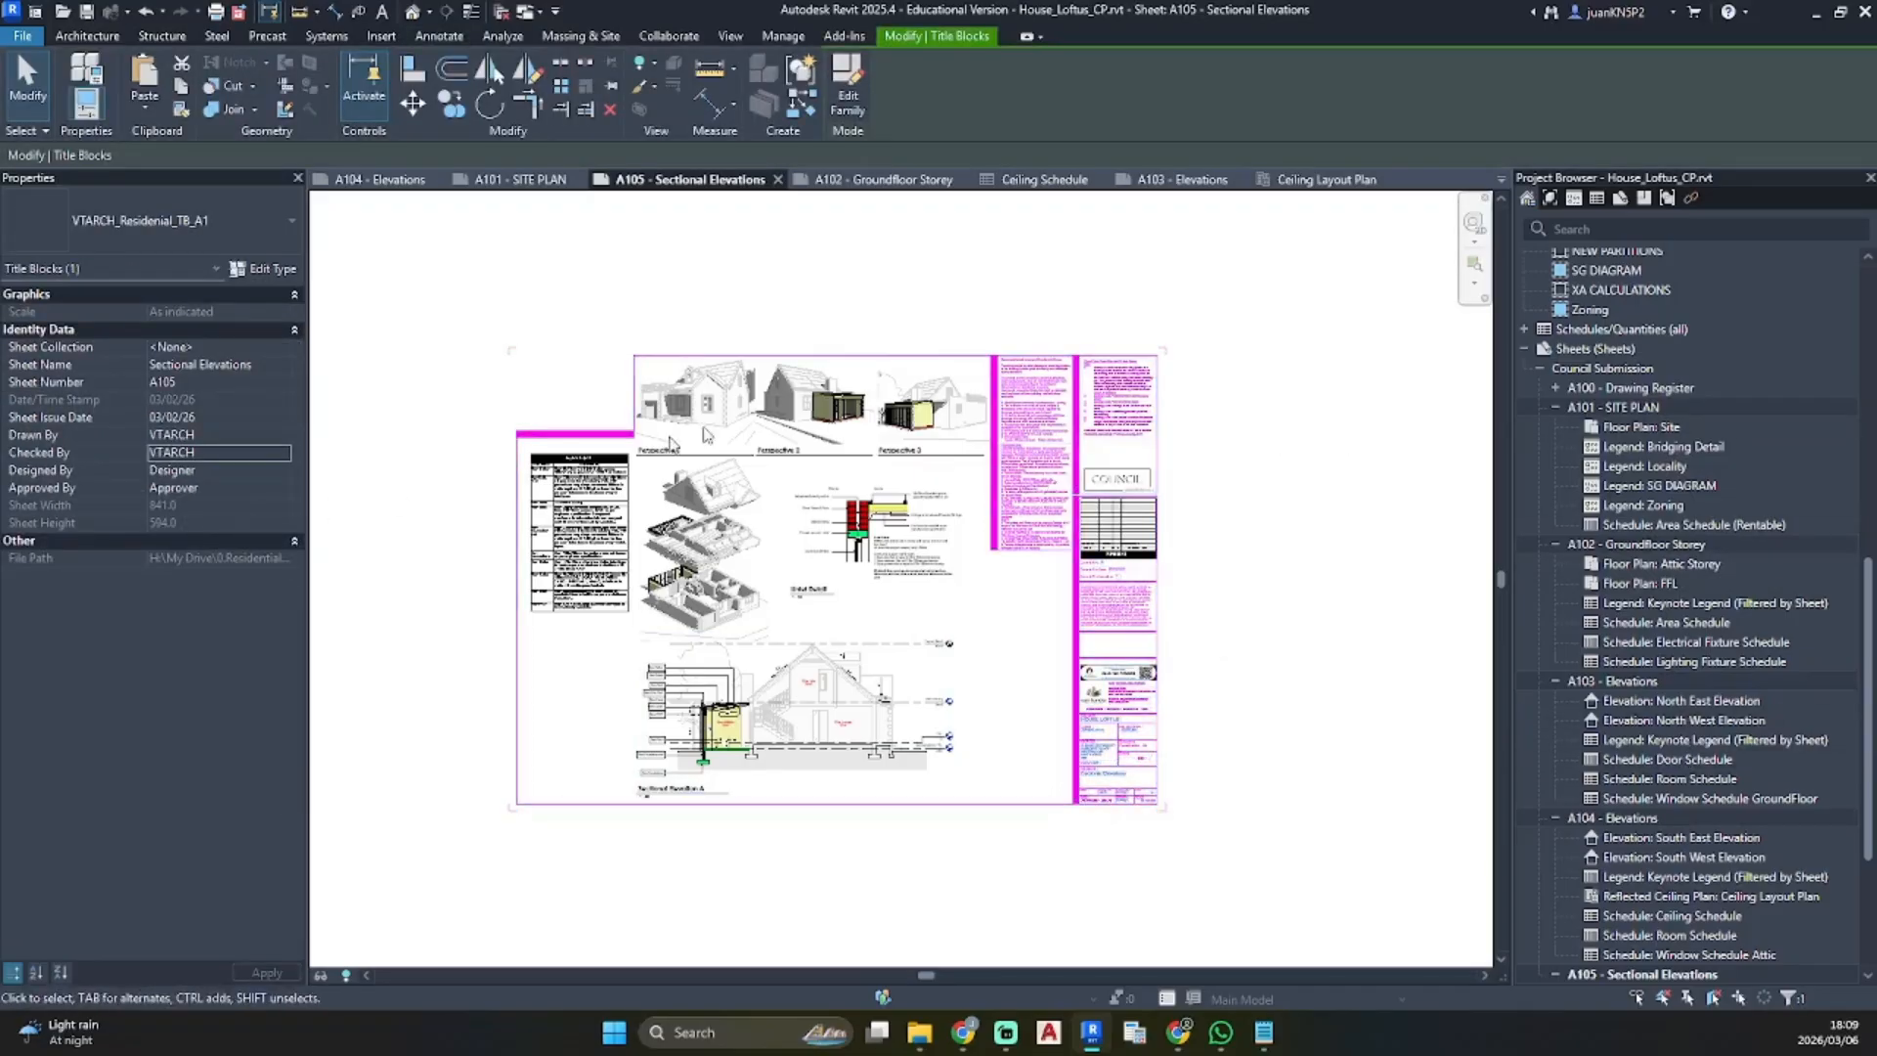
pyautogui.click(1021, 305)
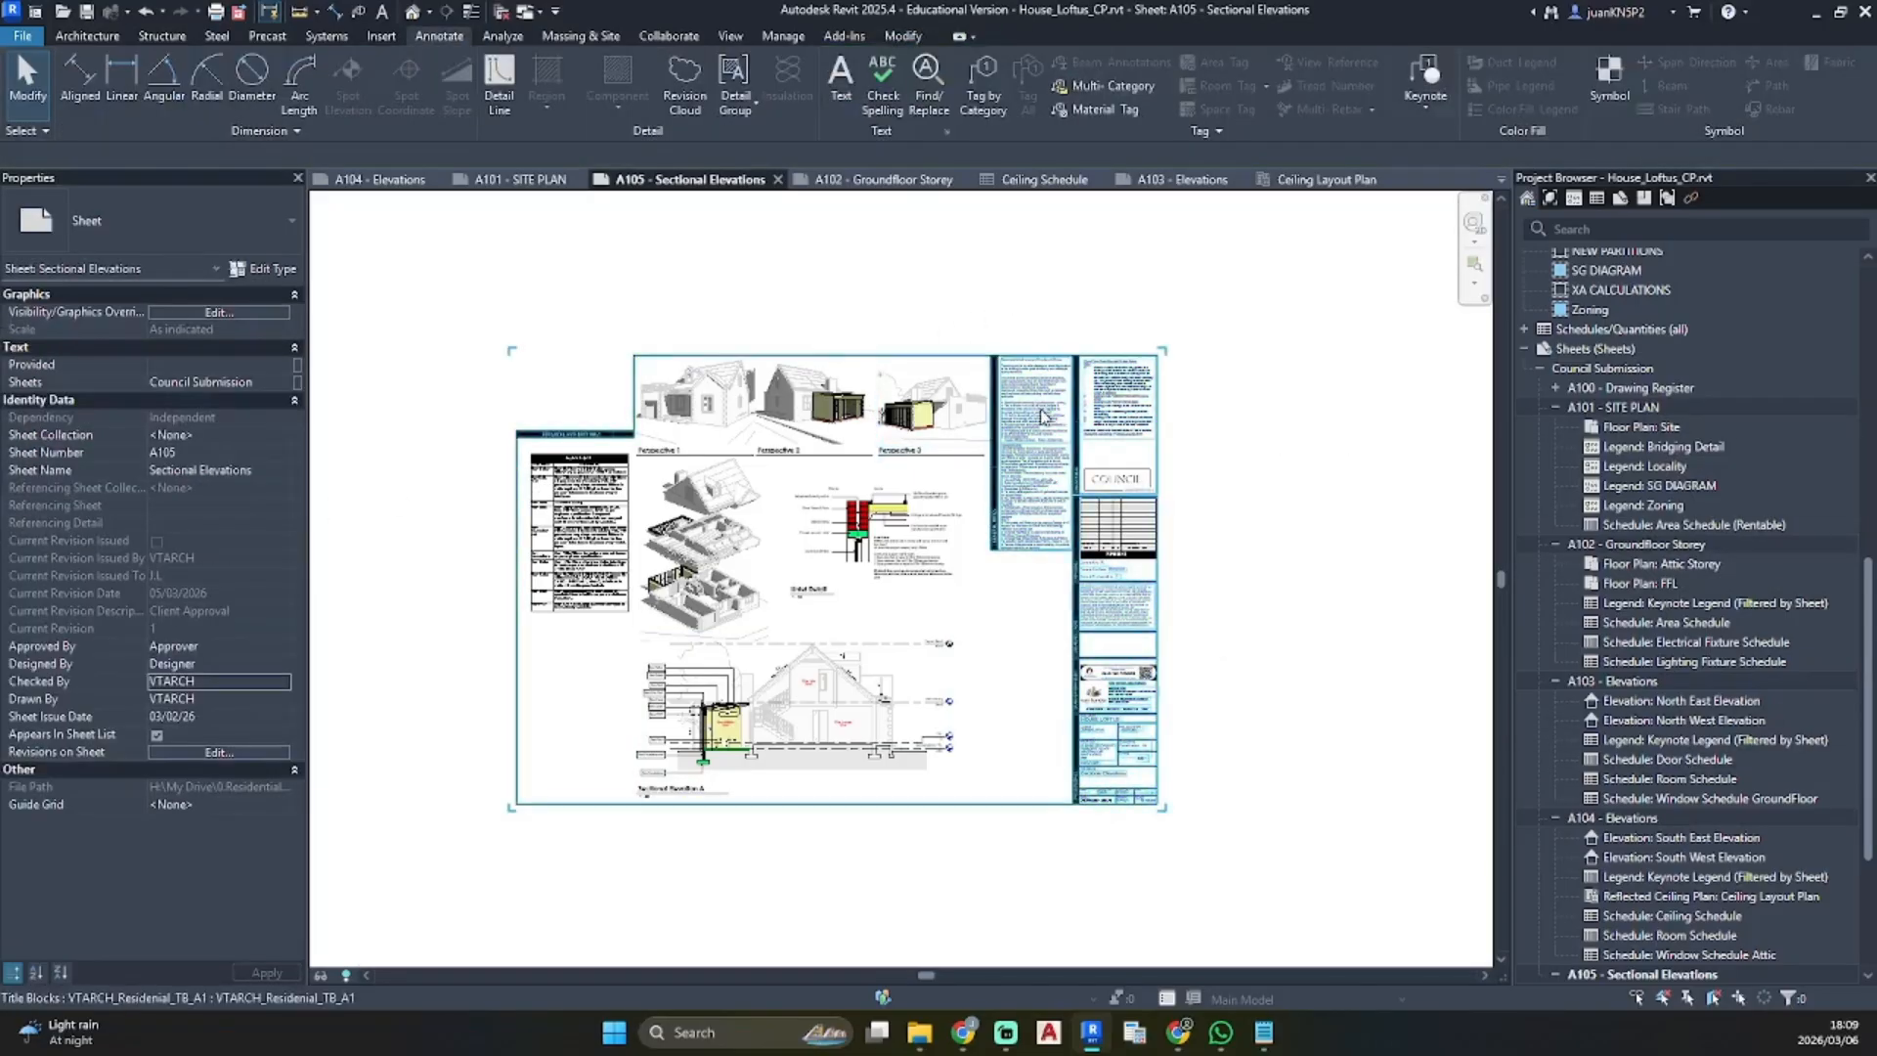
pyautogui.click(1021, 369)
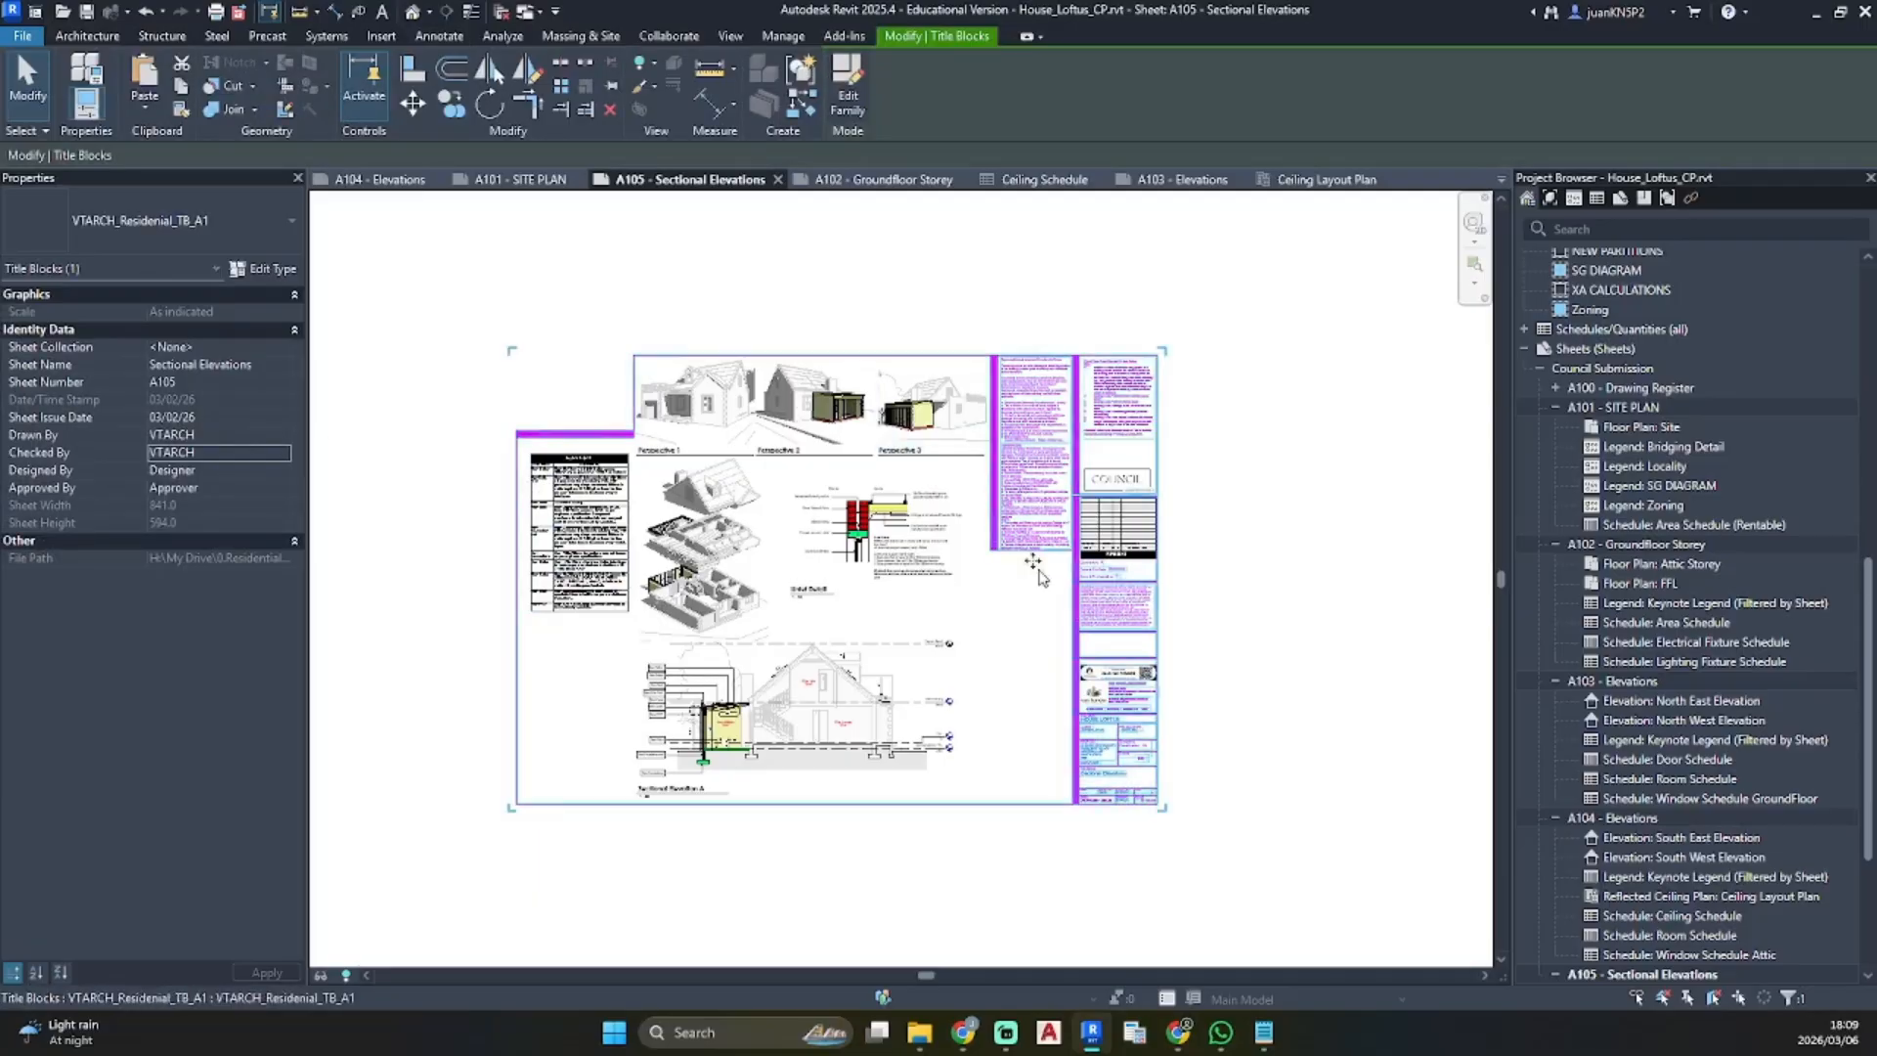
pyautogui.scroll(3, 1129, 758)
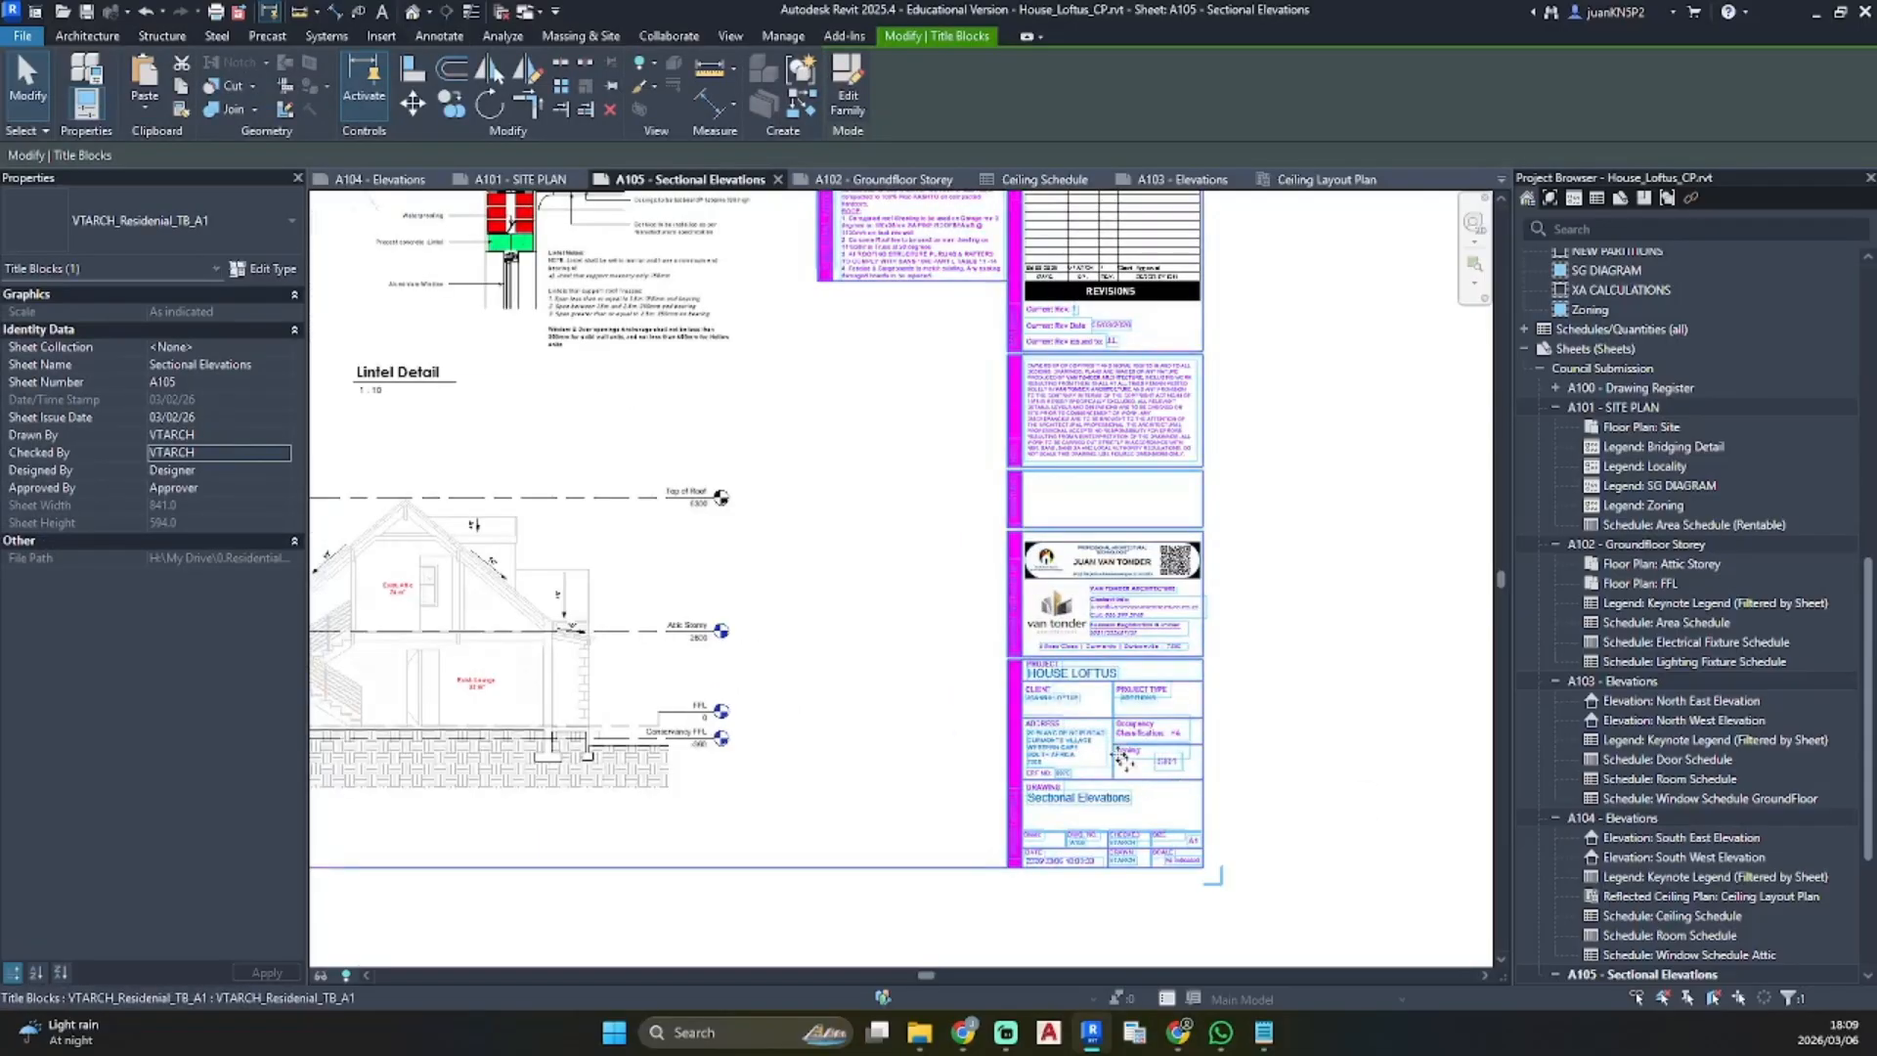
pyautogui.click(269, 269)
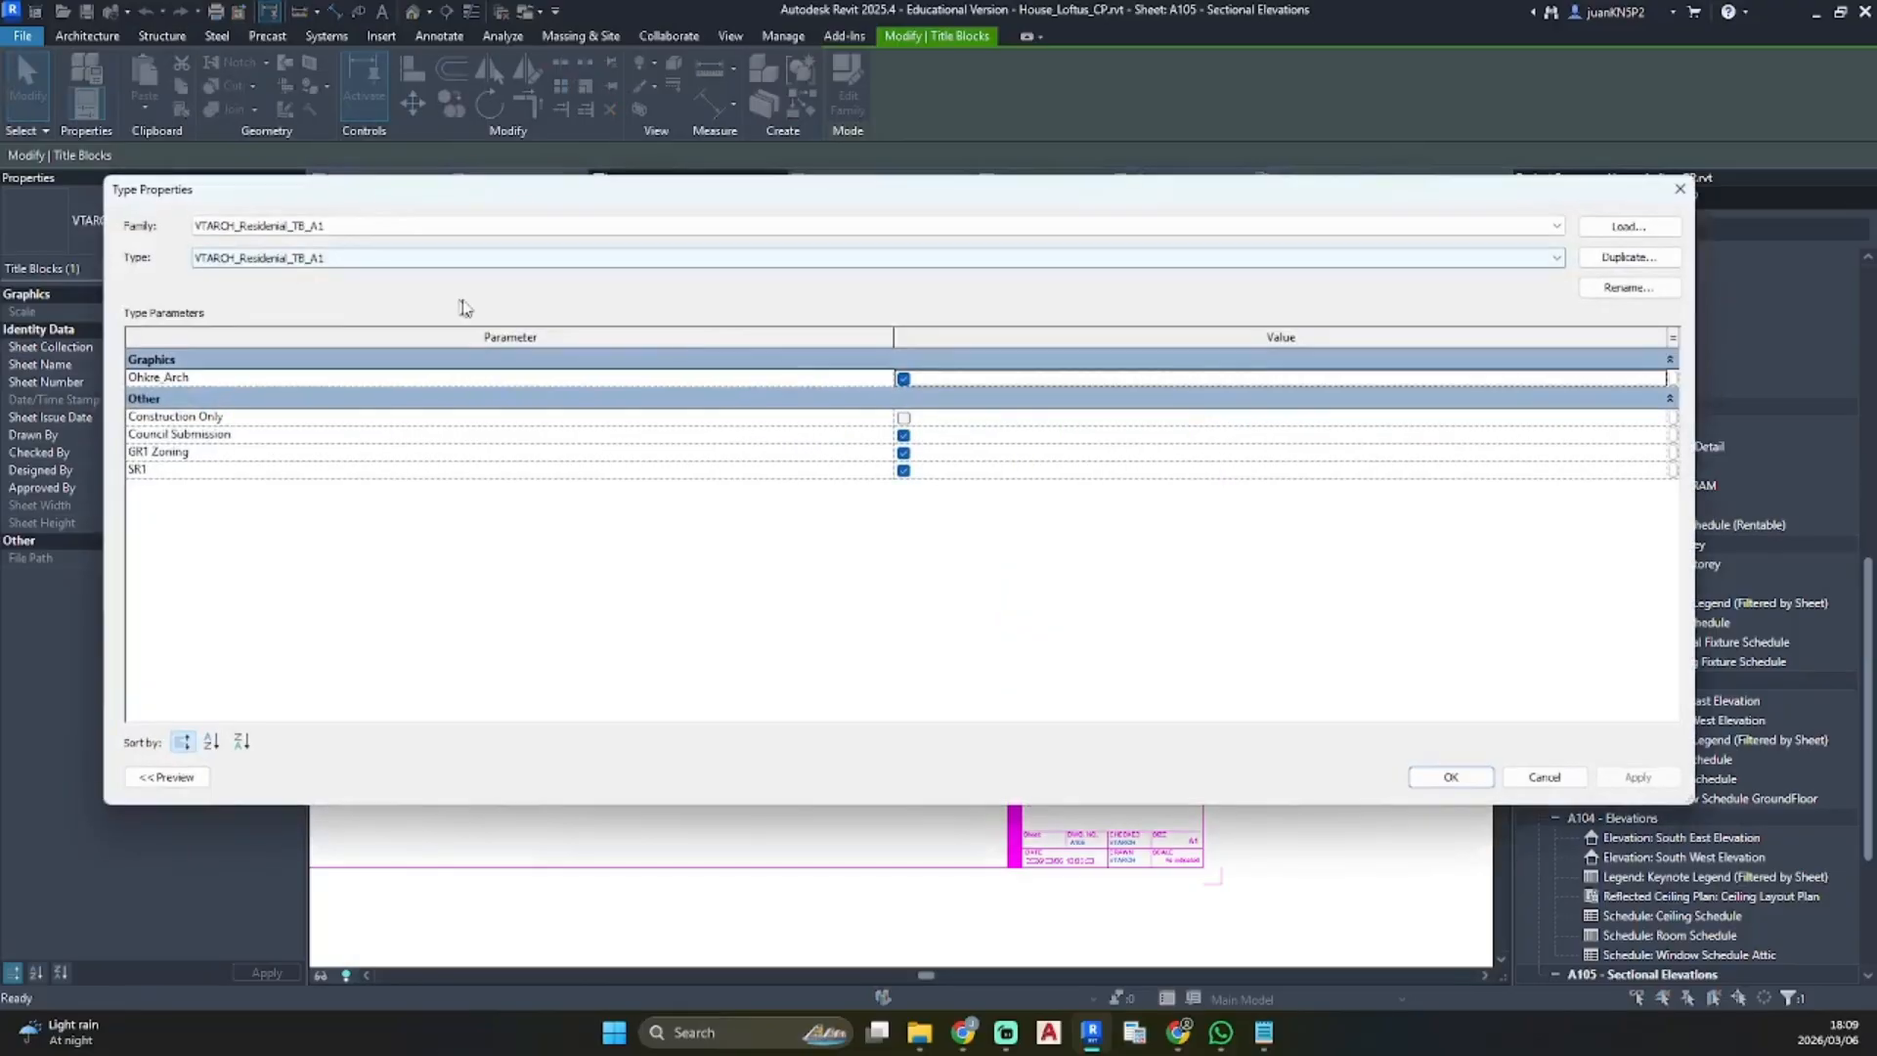
pyautogui.click(901, 470)
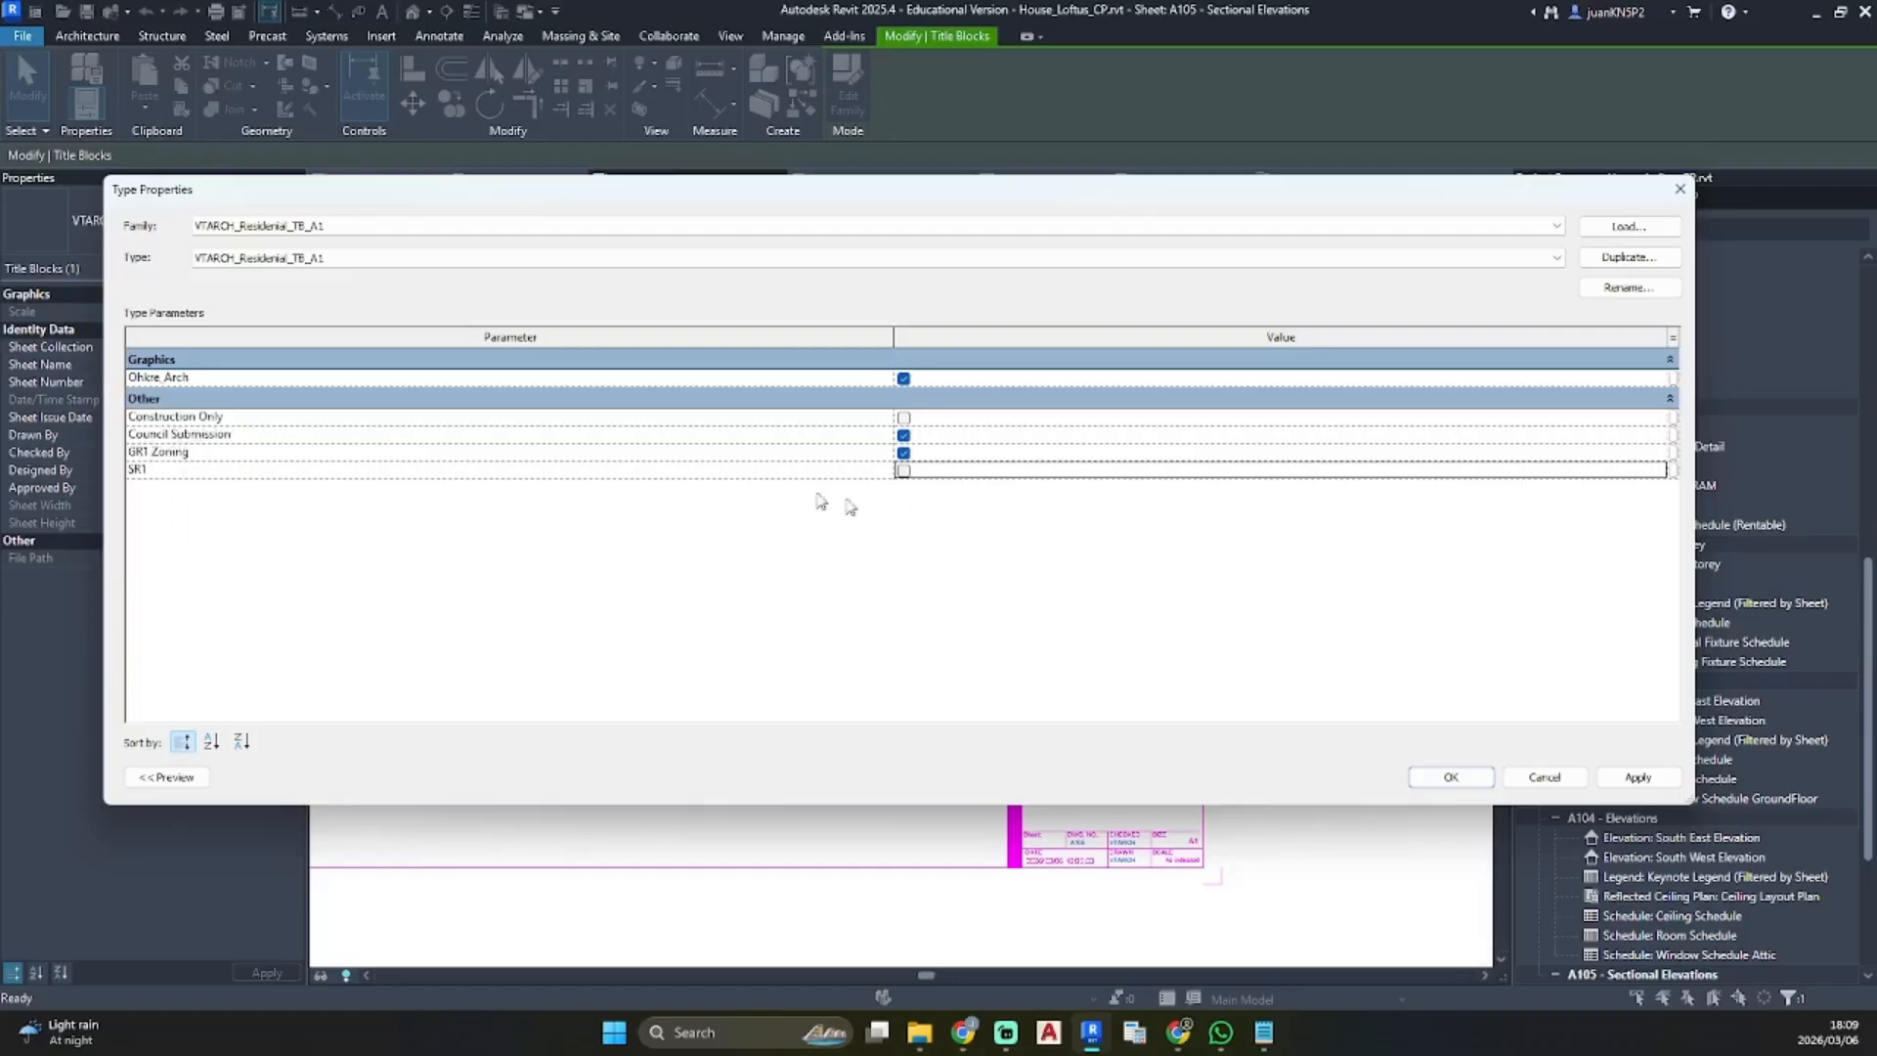
pyautogui.click(1450, 778)
pyautogui.click(1341, 756)
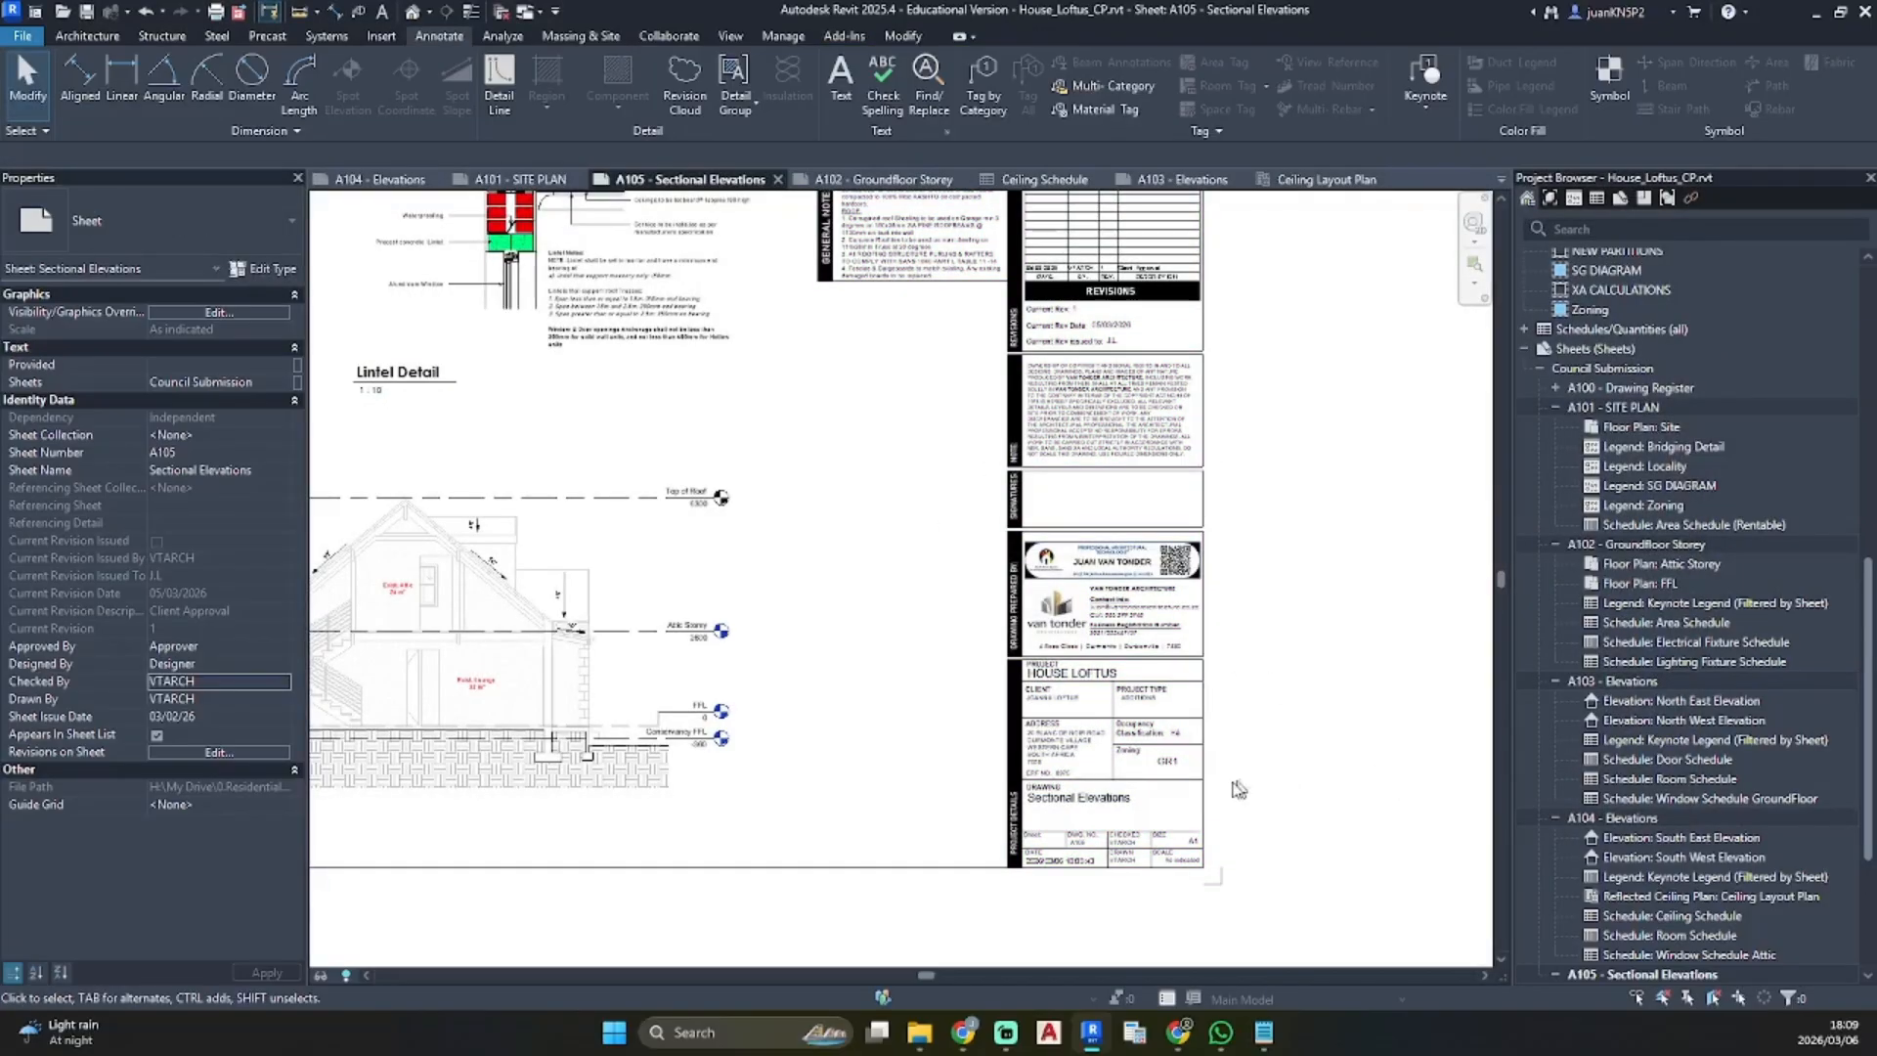
# Add a second revision to the project's sheet revisions and date it 06/03/2026
pyautogui.scroll(3, 1191, 792)
pyautogui.scroll(-6, 1038, 775)
pyautogui.scroll(5, 779, 674)
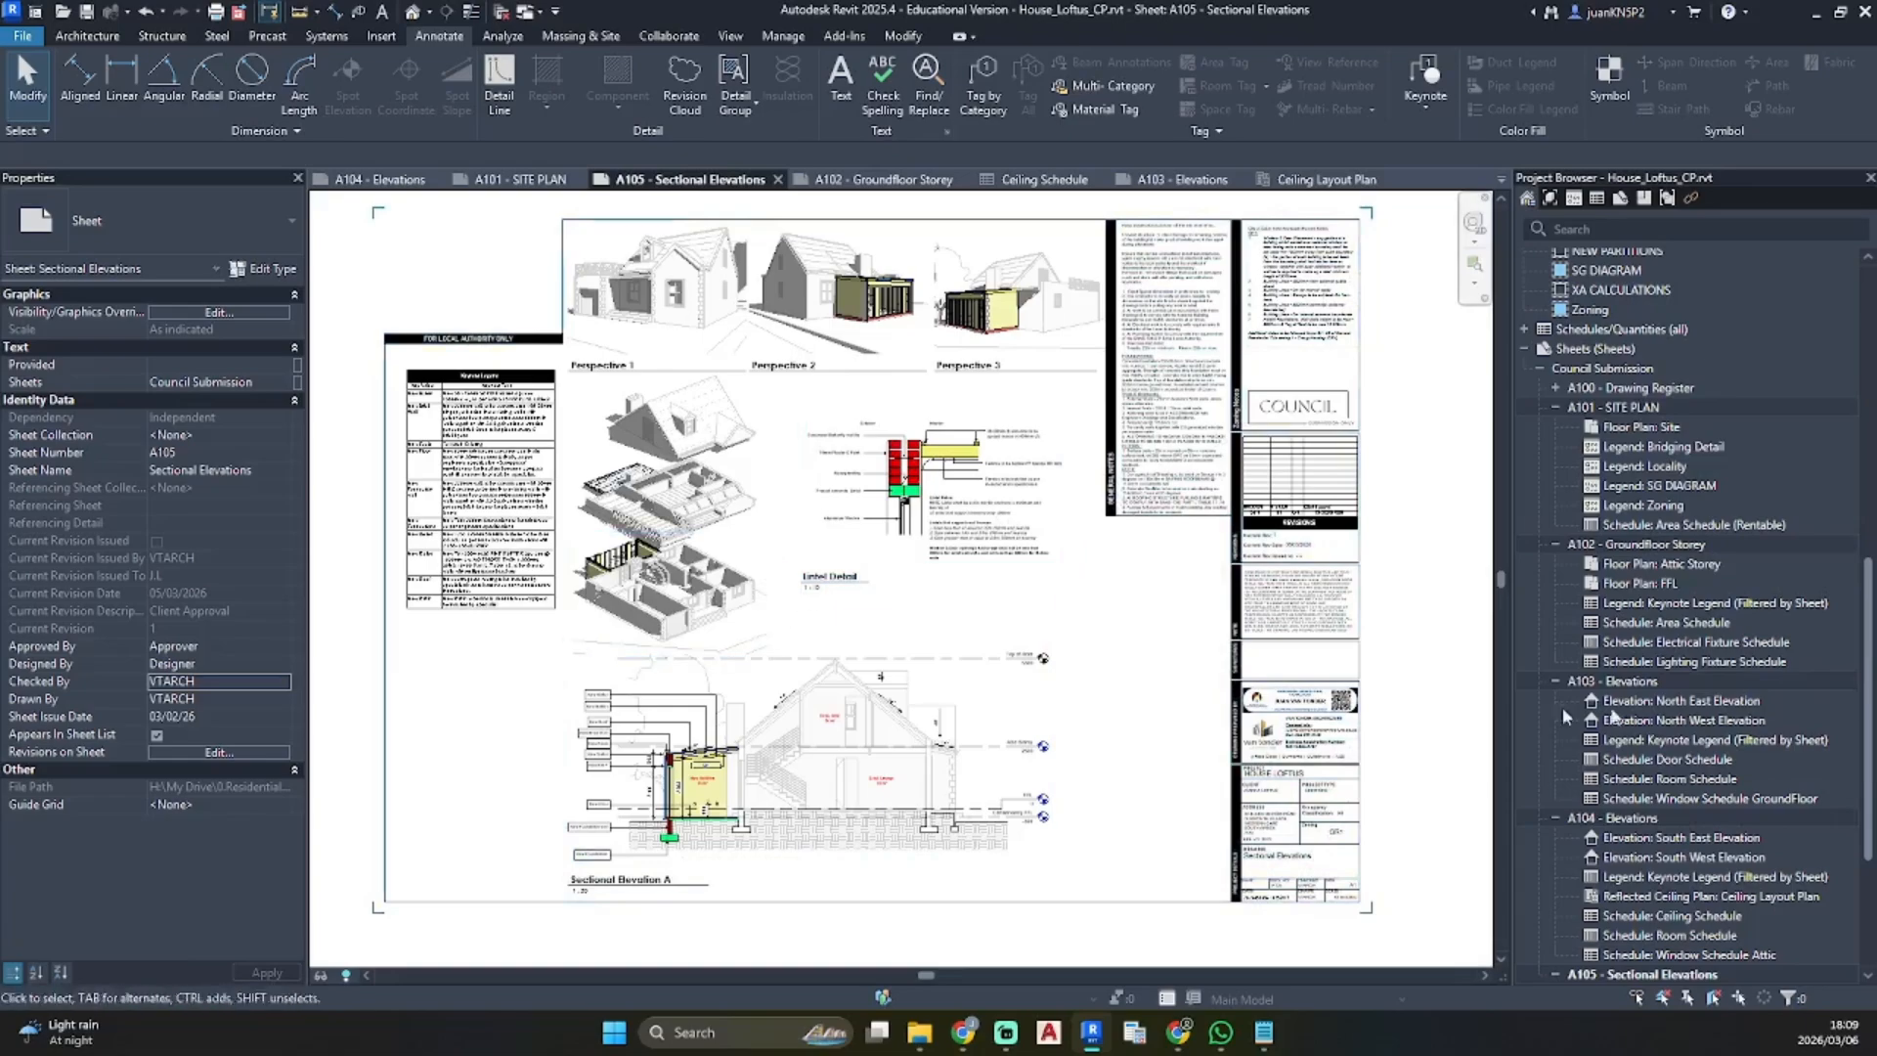
pyautogui.scroll(-3, 1613, 802)
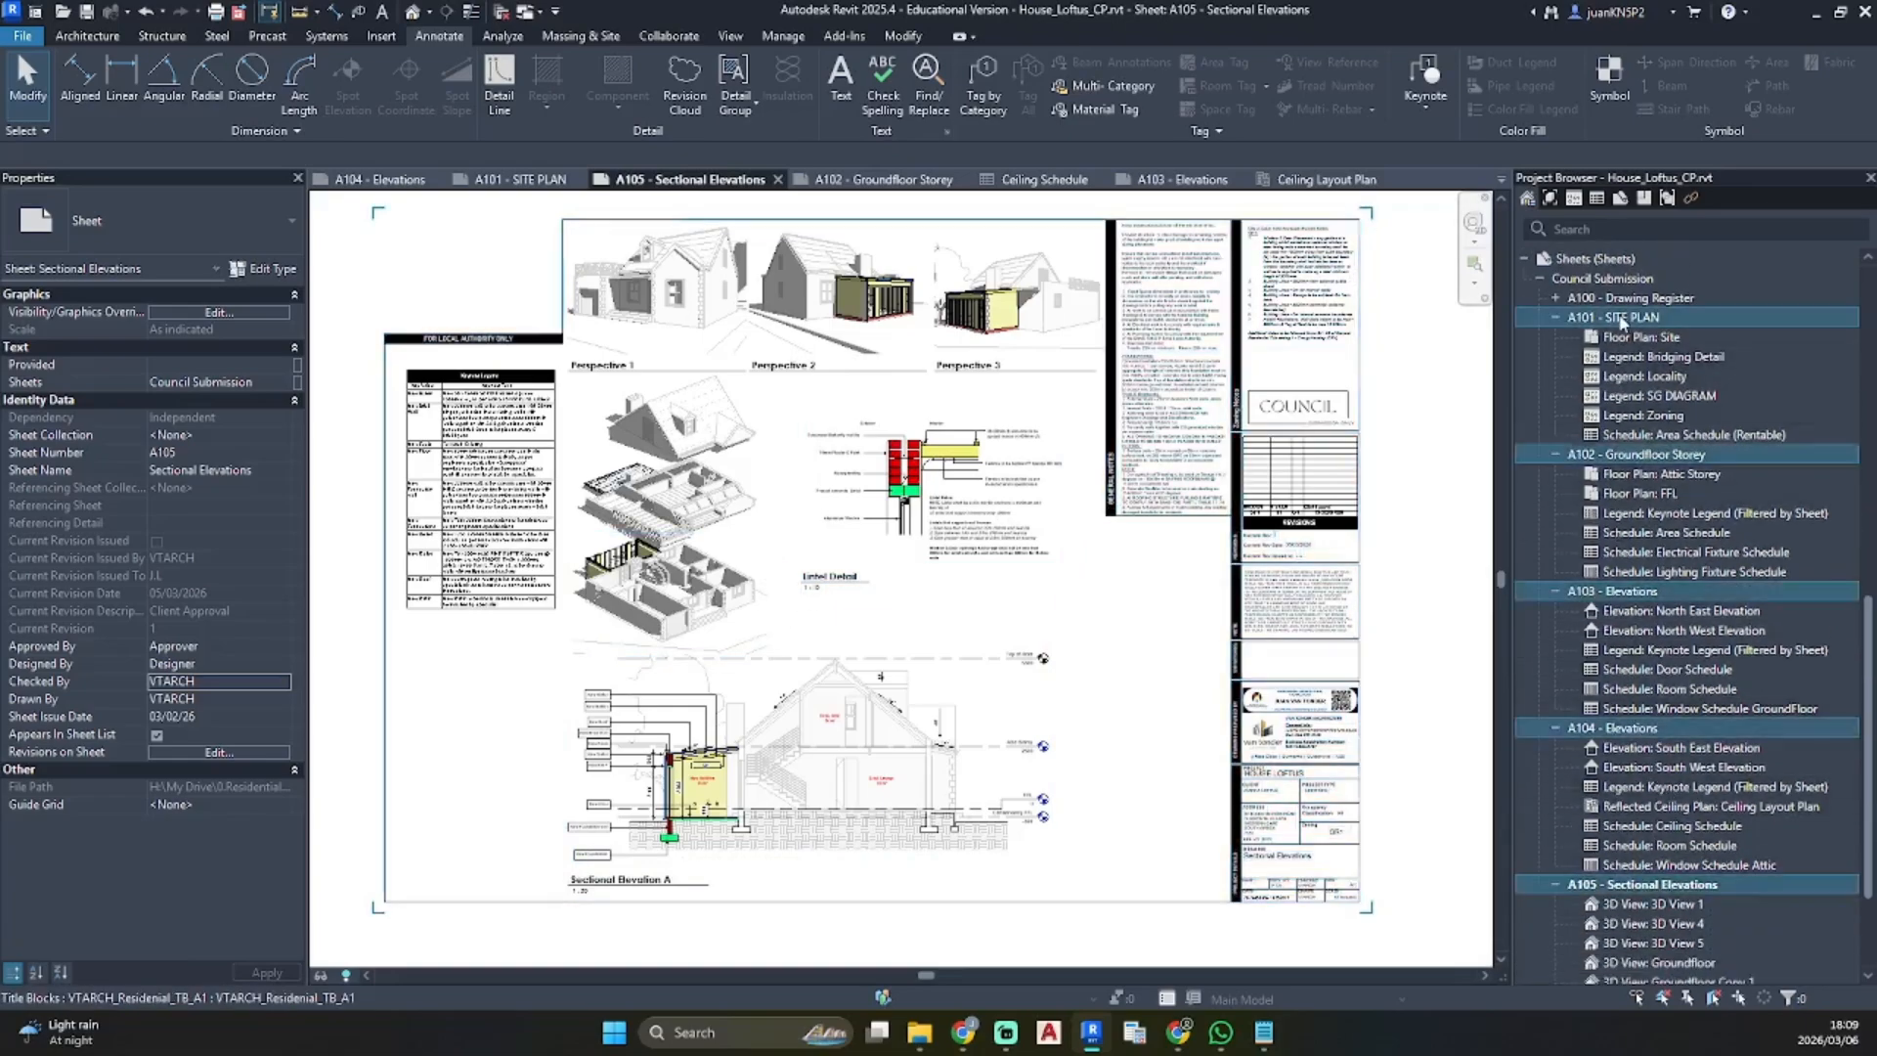
pyautogui.scroll(5, 1325, 499)
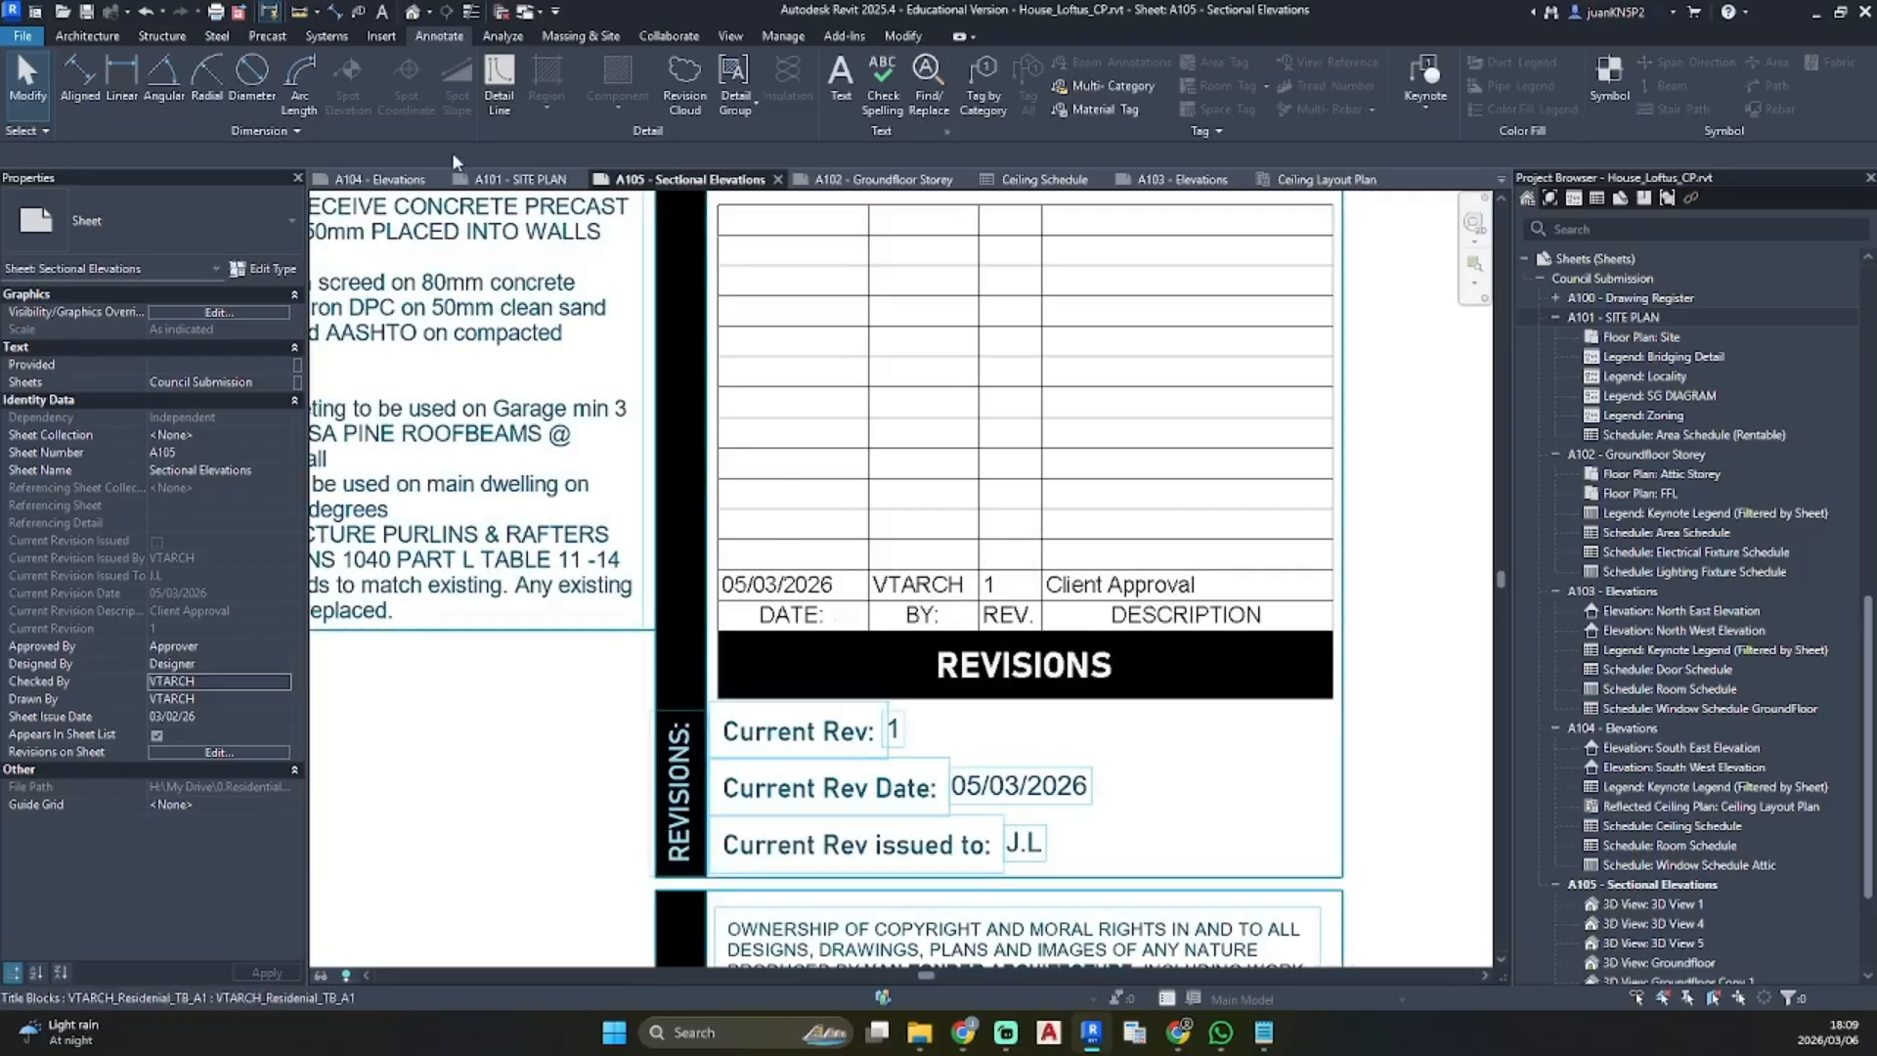
pyautogui.click(731, 35)
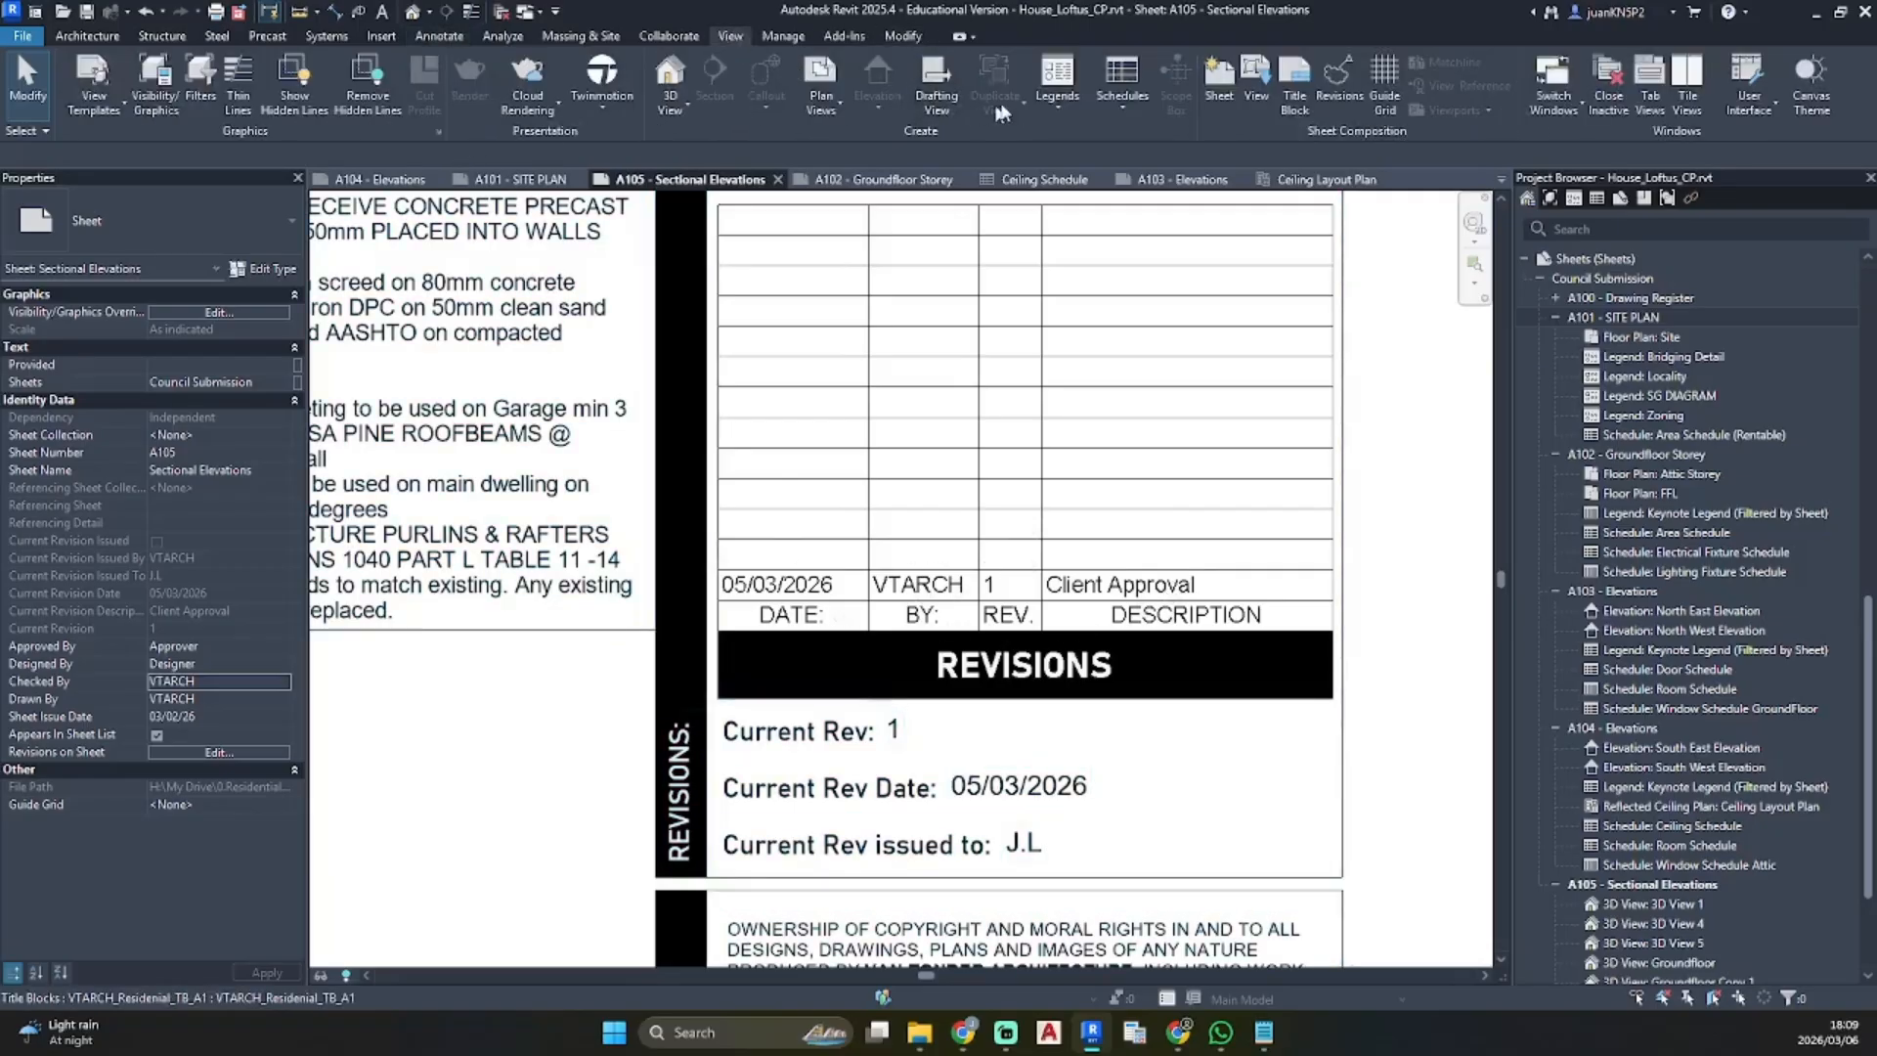
pyautogui.click(1338, 83)
pyautogui.click(1281, 303)
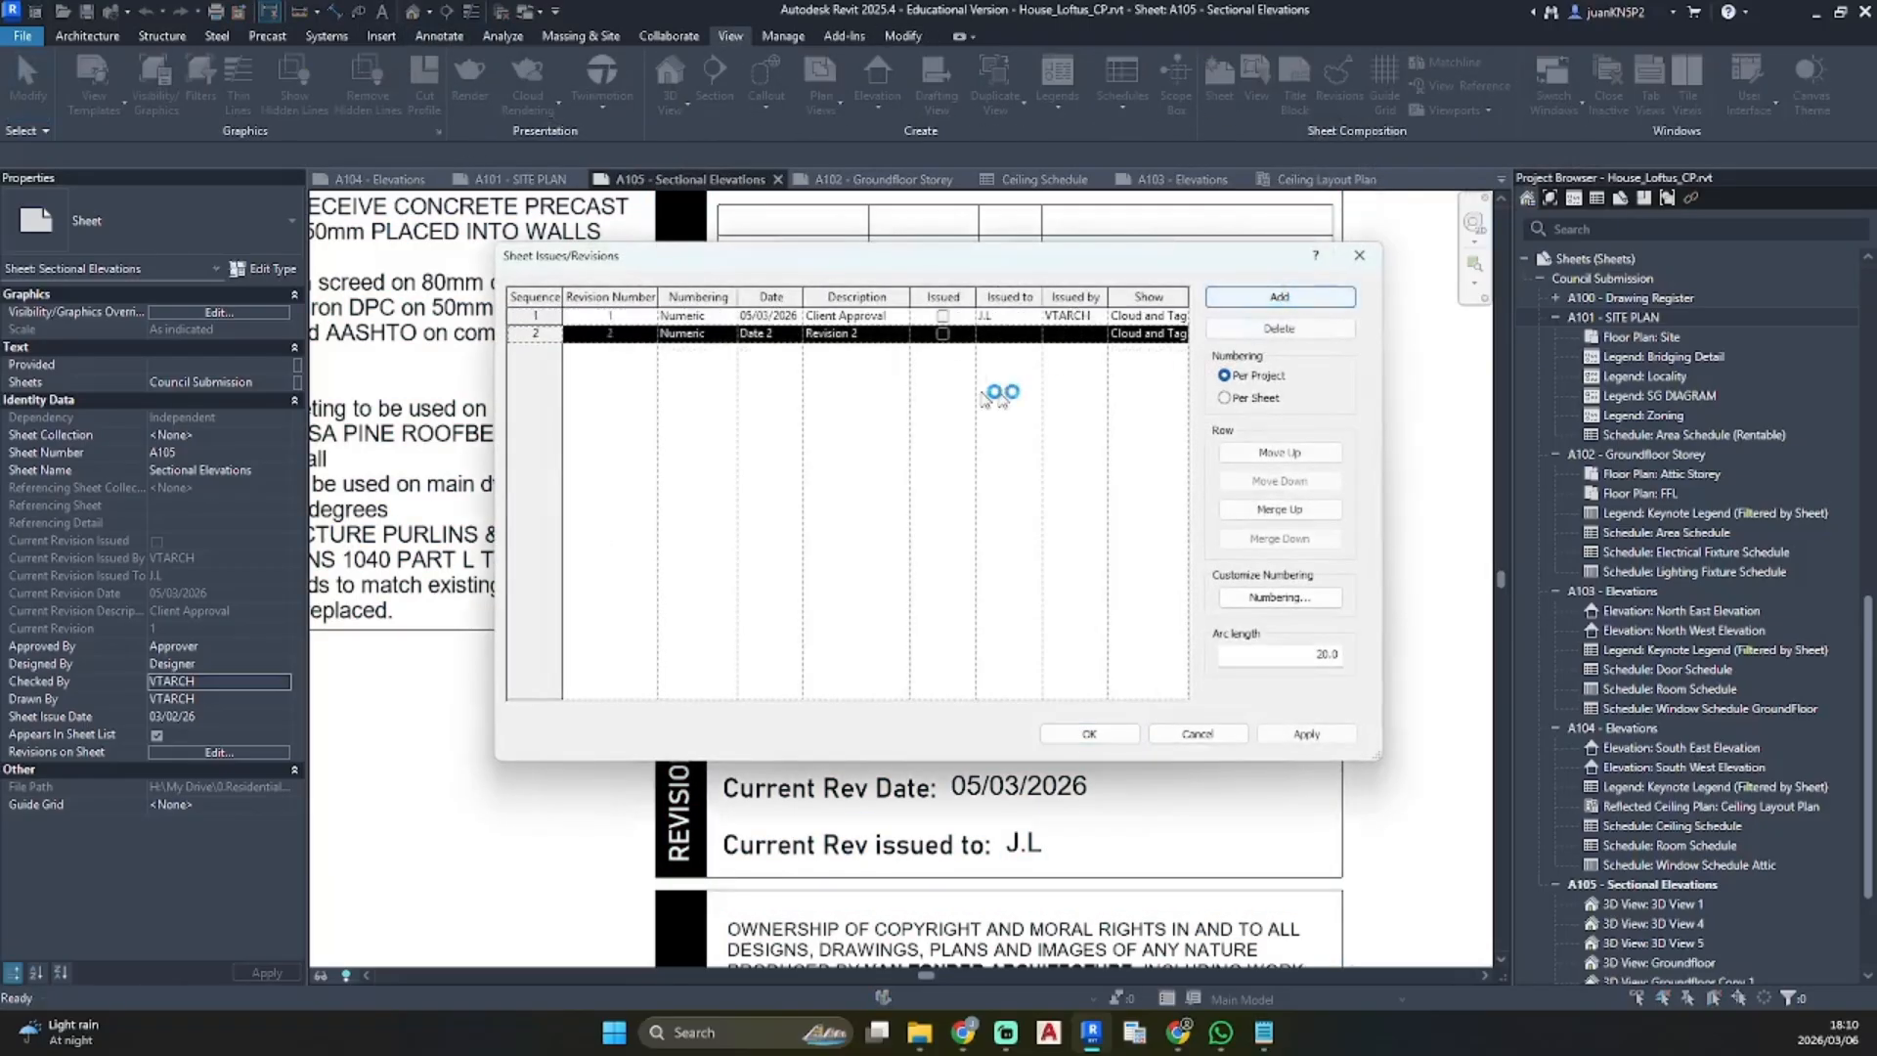
pyautogui.click(771, 333)
pyautogui.write('06/03/2026')
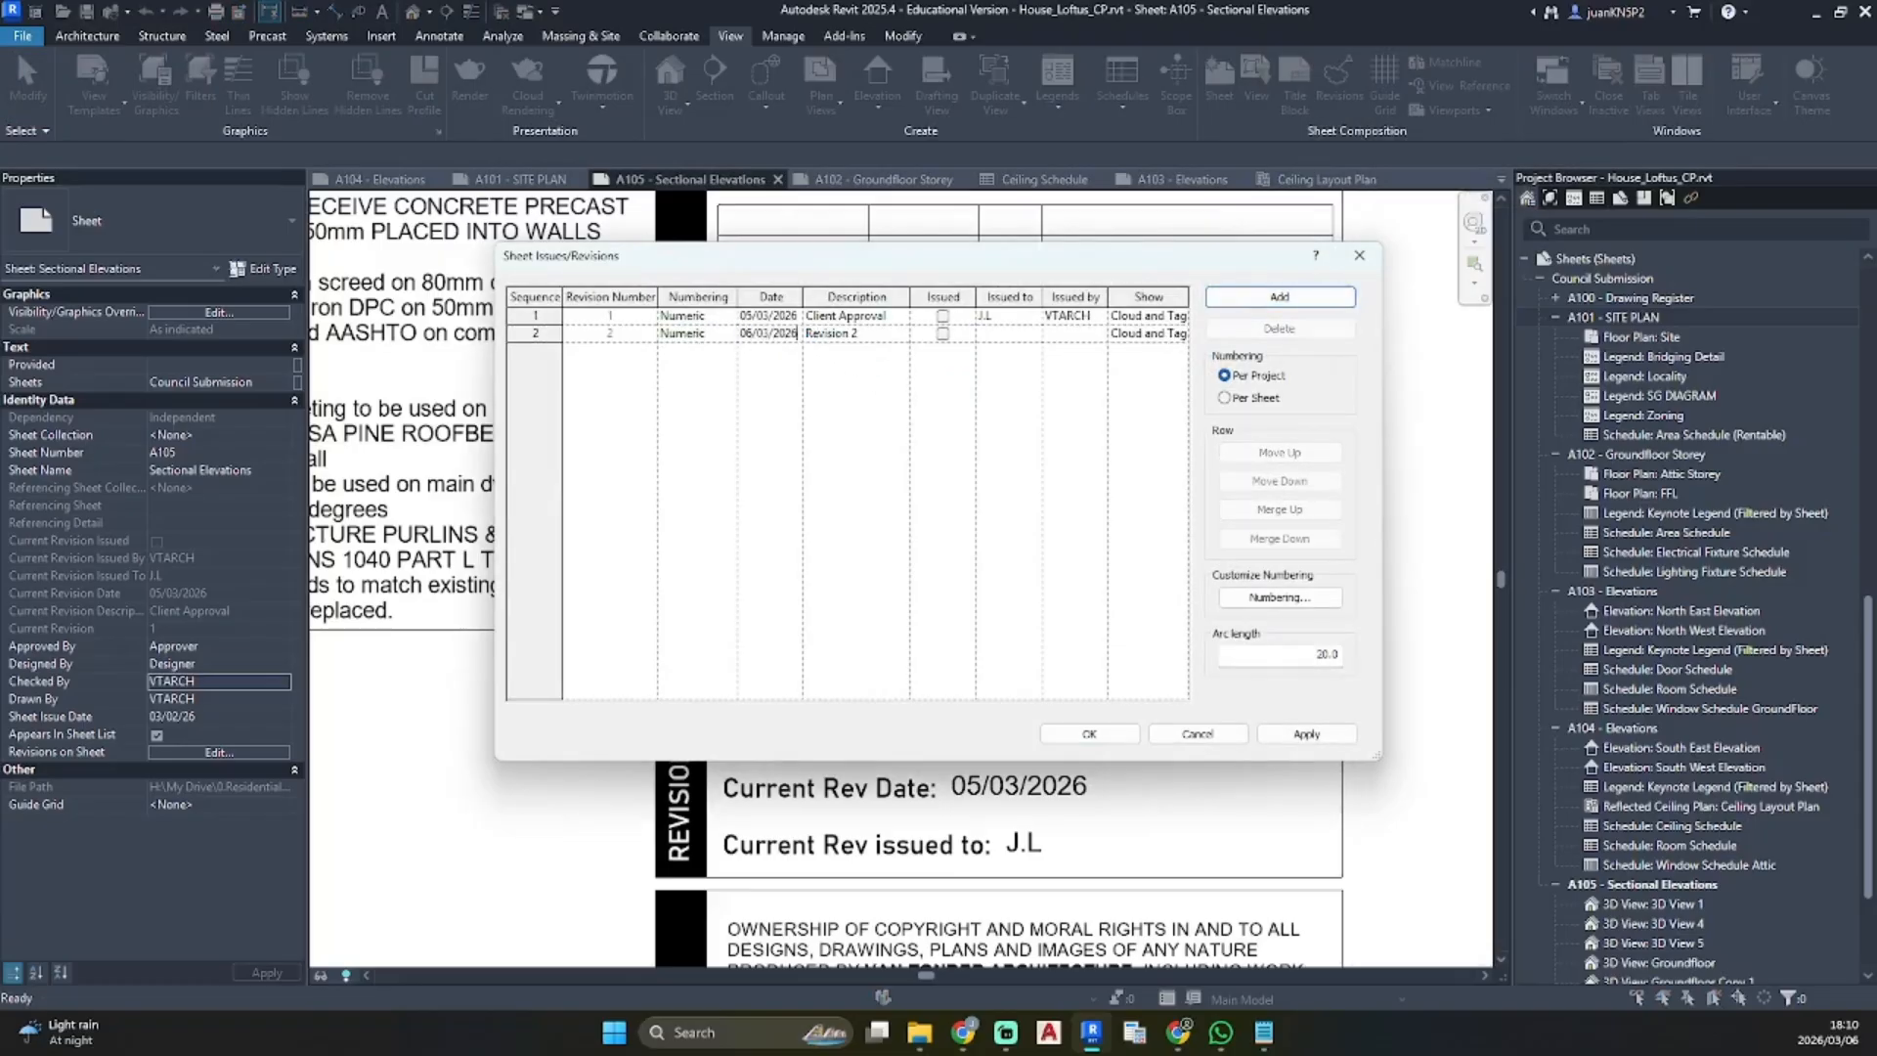
# Describe the second revision as Issued For Costing, issued to J.L by VTARCH, and accept the revisions
pyautogui.click(888, 338)
pyautogui.click(881, 338)
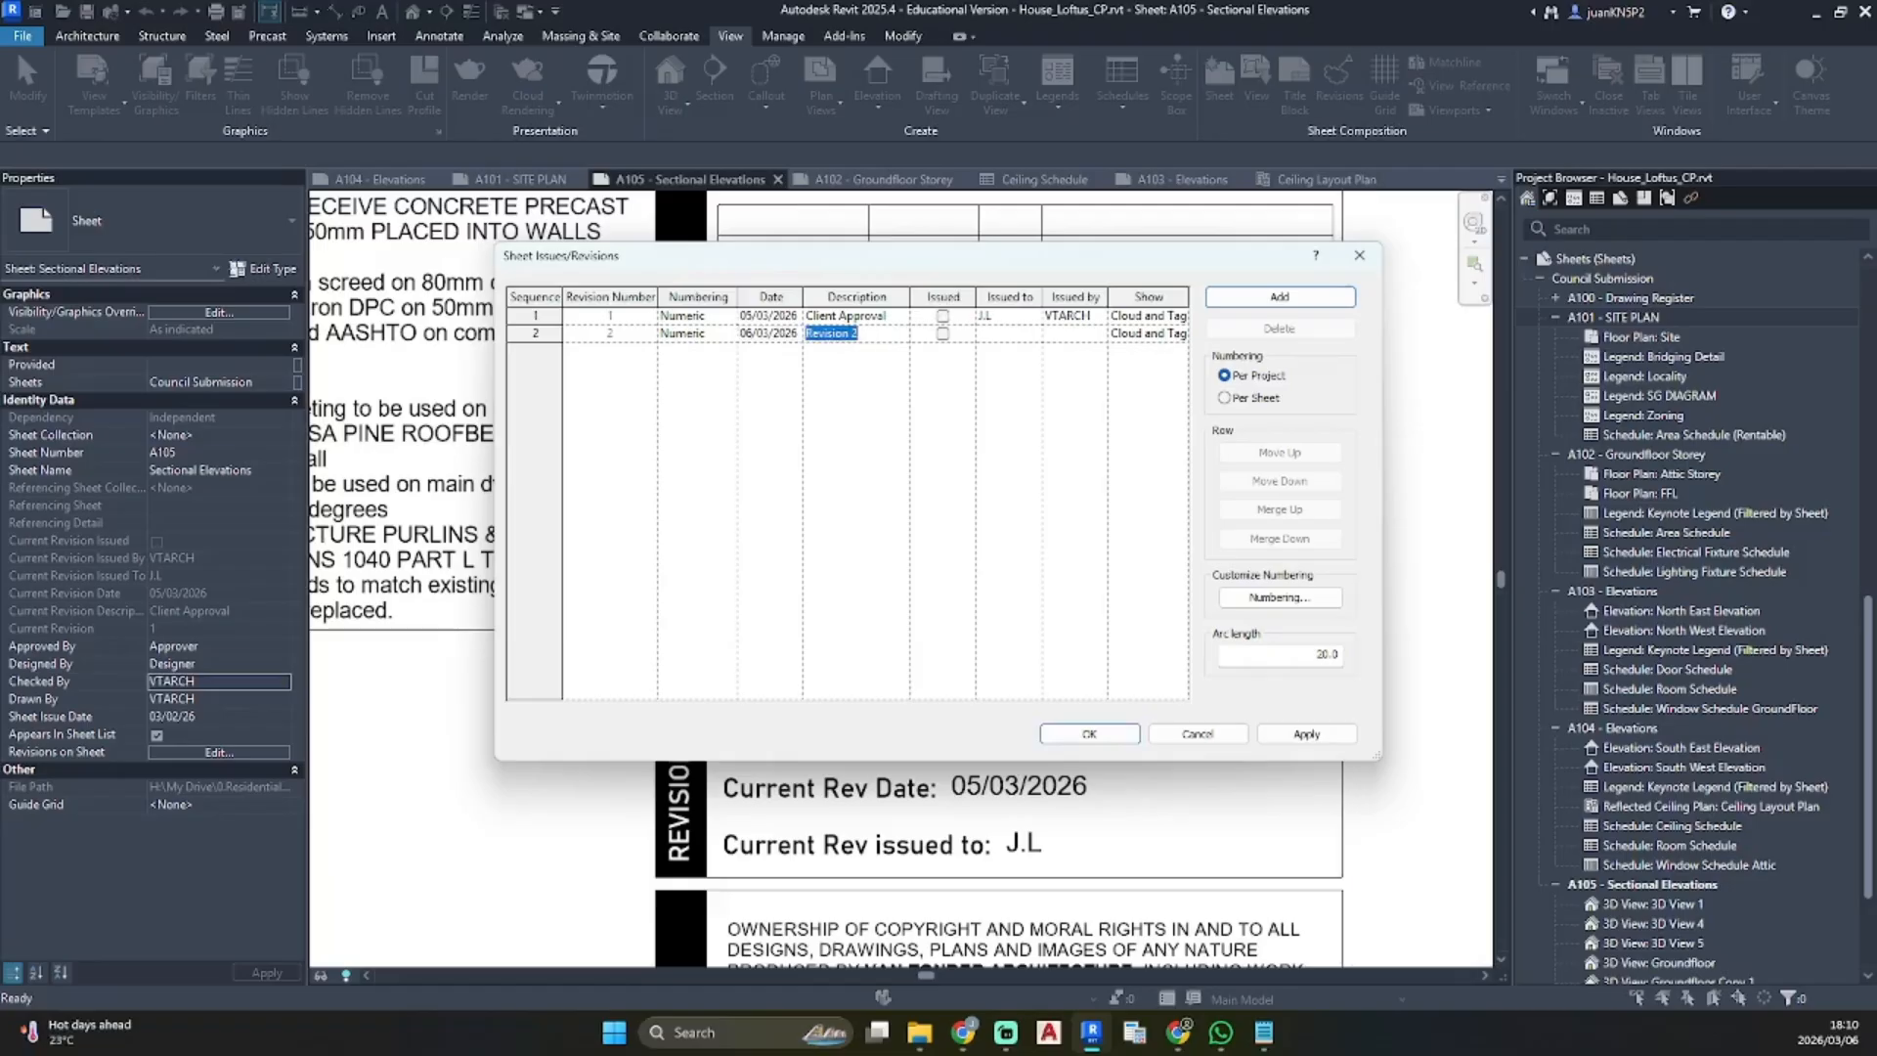
pyautogui.press('BackSpace')
pyautogui.click(1005, 337)
pyautogui.click(1086, 734)
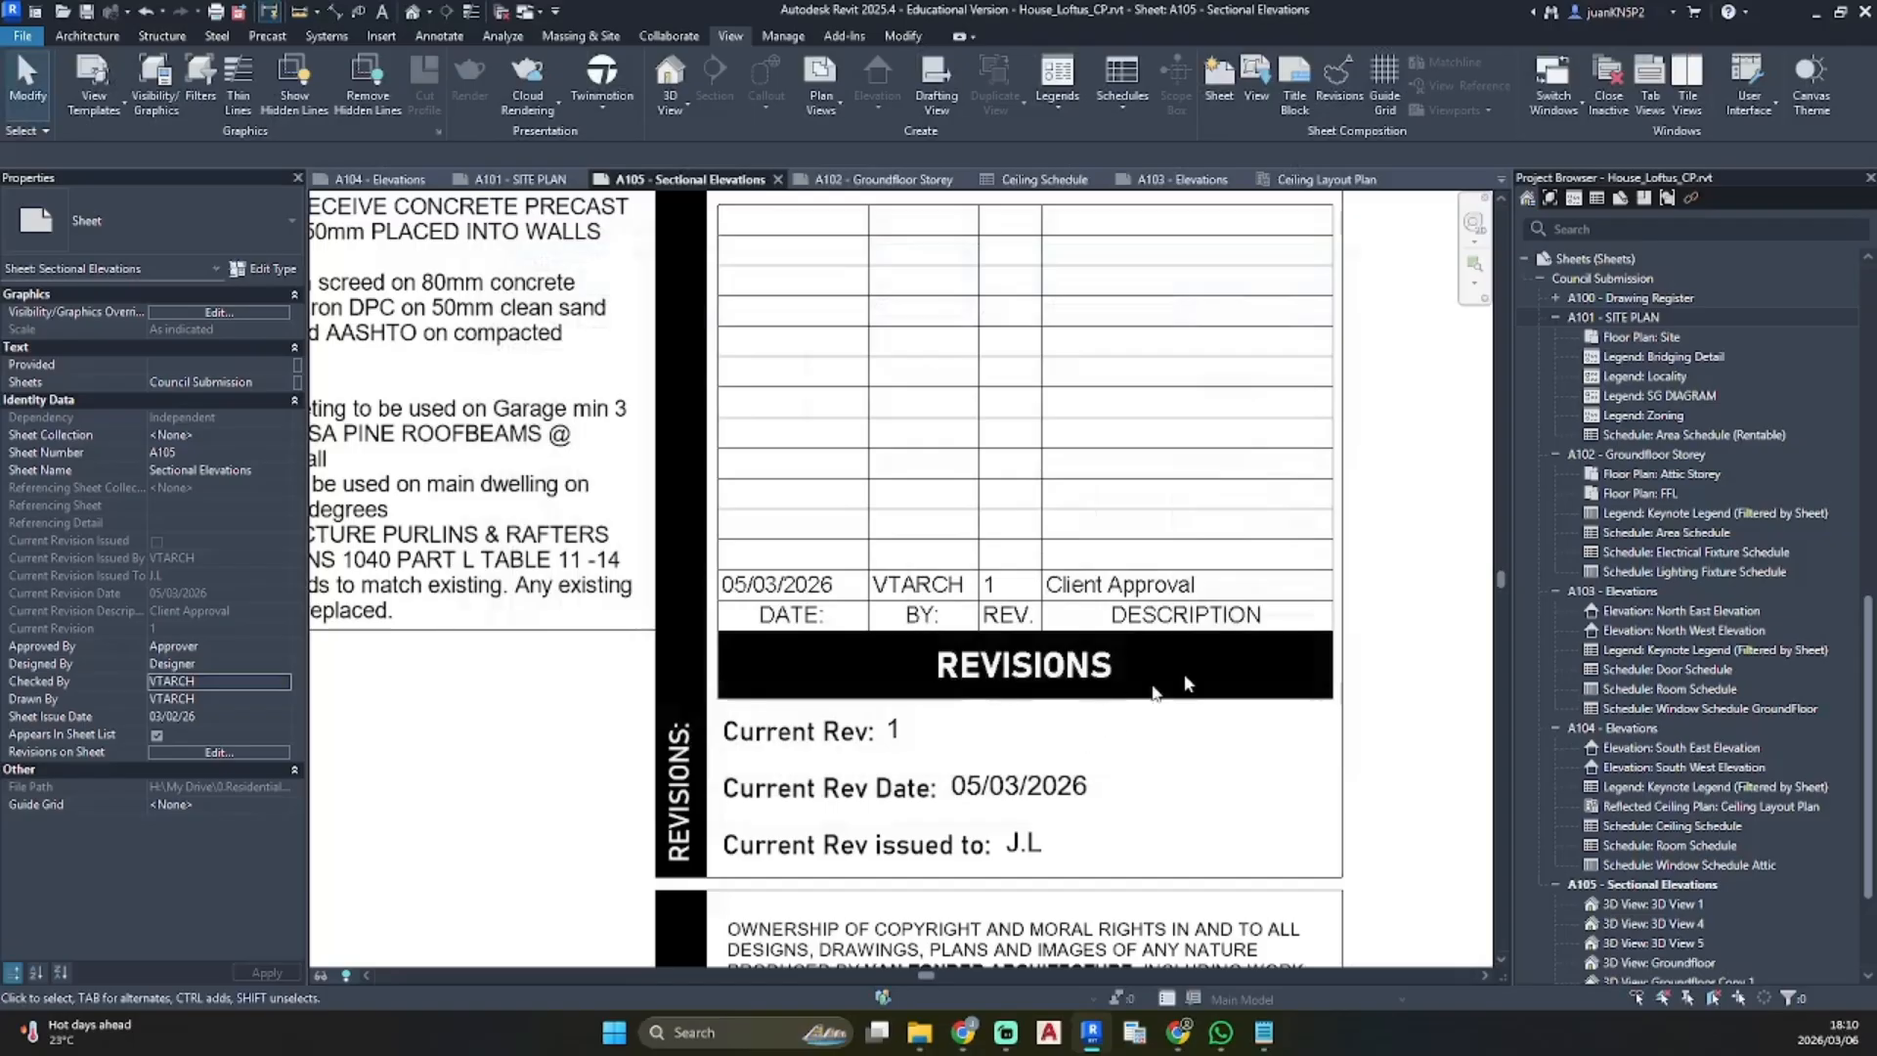
# Select sheets A101 to A105 together and include revision Seq. 2 - Issued For Costing in their revision schedules
pyautogui.scroll(-5, 1066, 626)
pyautogui.click(1618, 318)
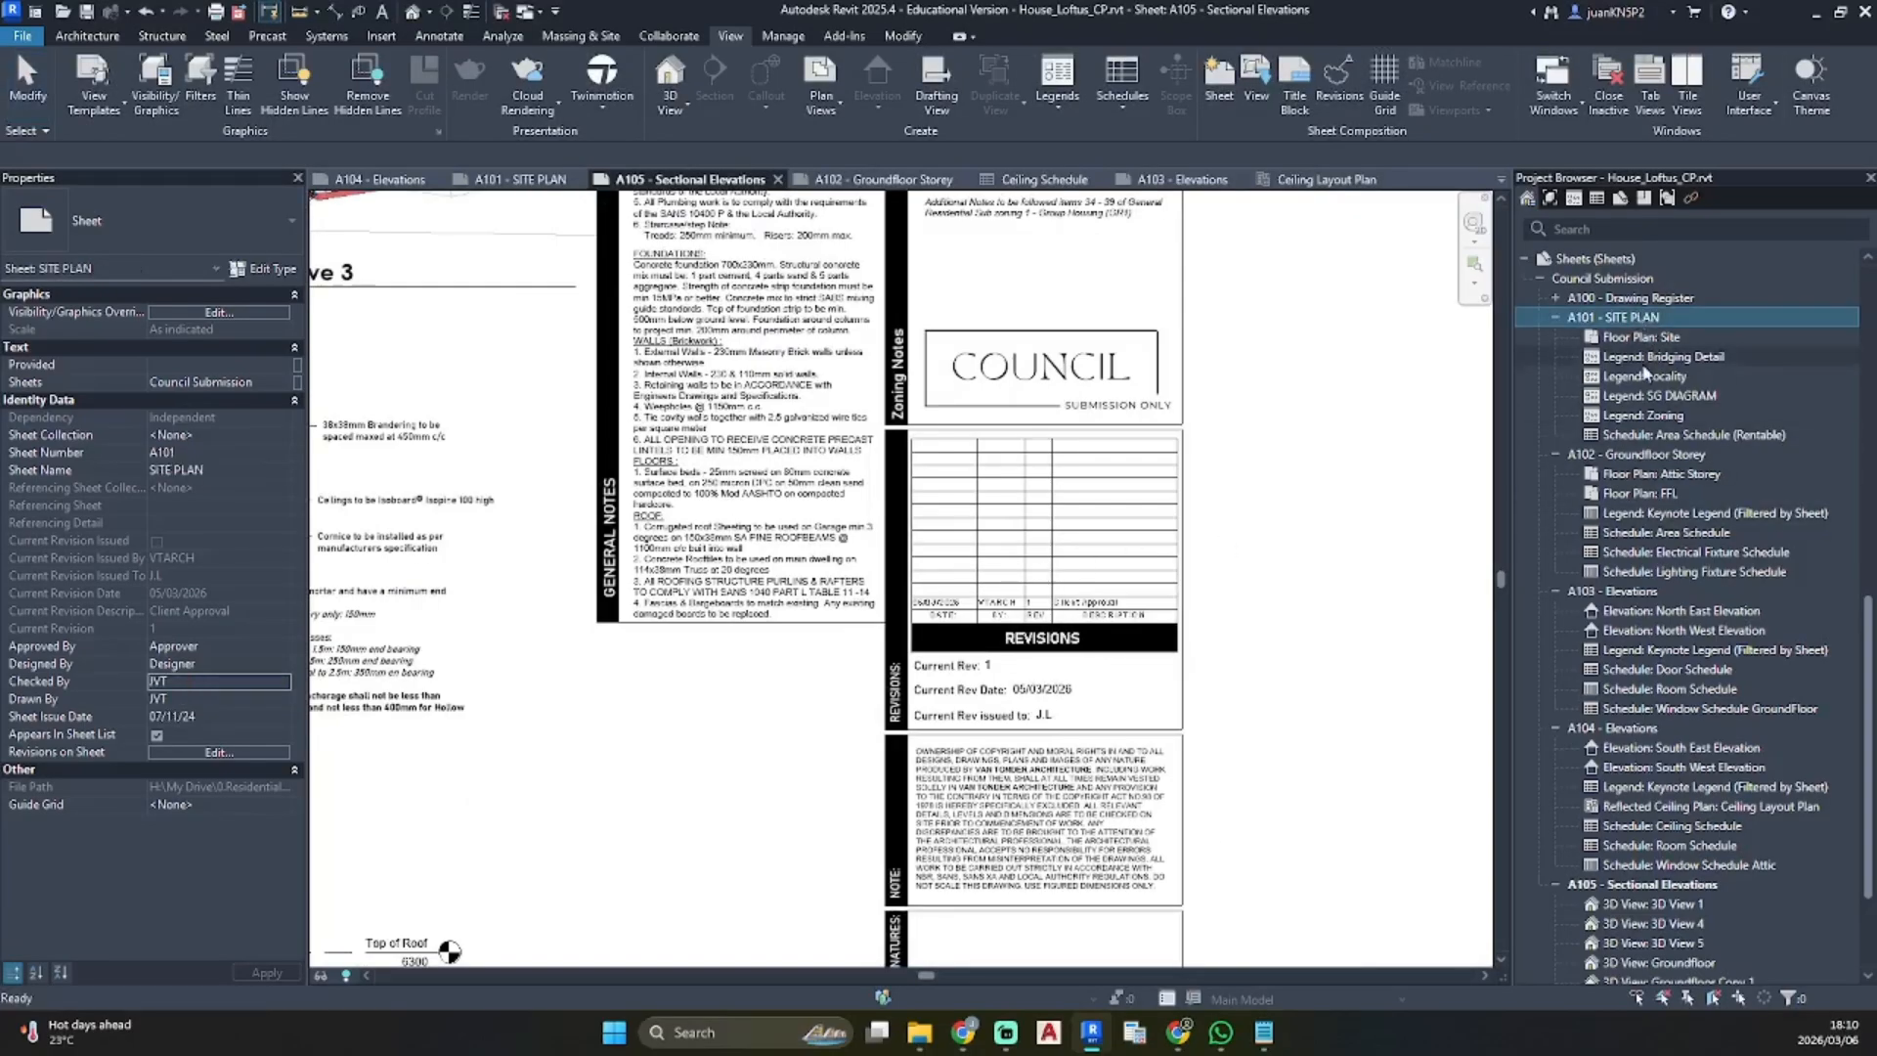
pyautogui.keyDown('ctrl'); pyautogui.click(1652, 455); pyautogui.keyUp('ctrl')
pyautogui.keyDown('ctrl'); pyautogui.click(1636, 591); pyautogui.keyUp('ctrl')
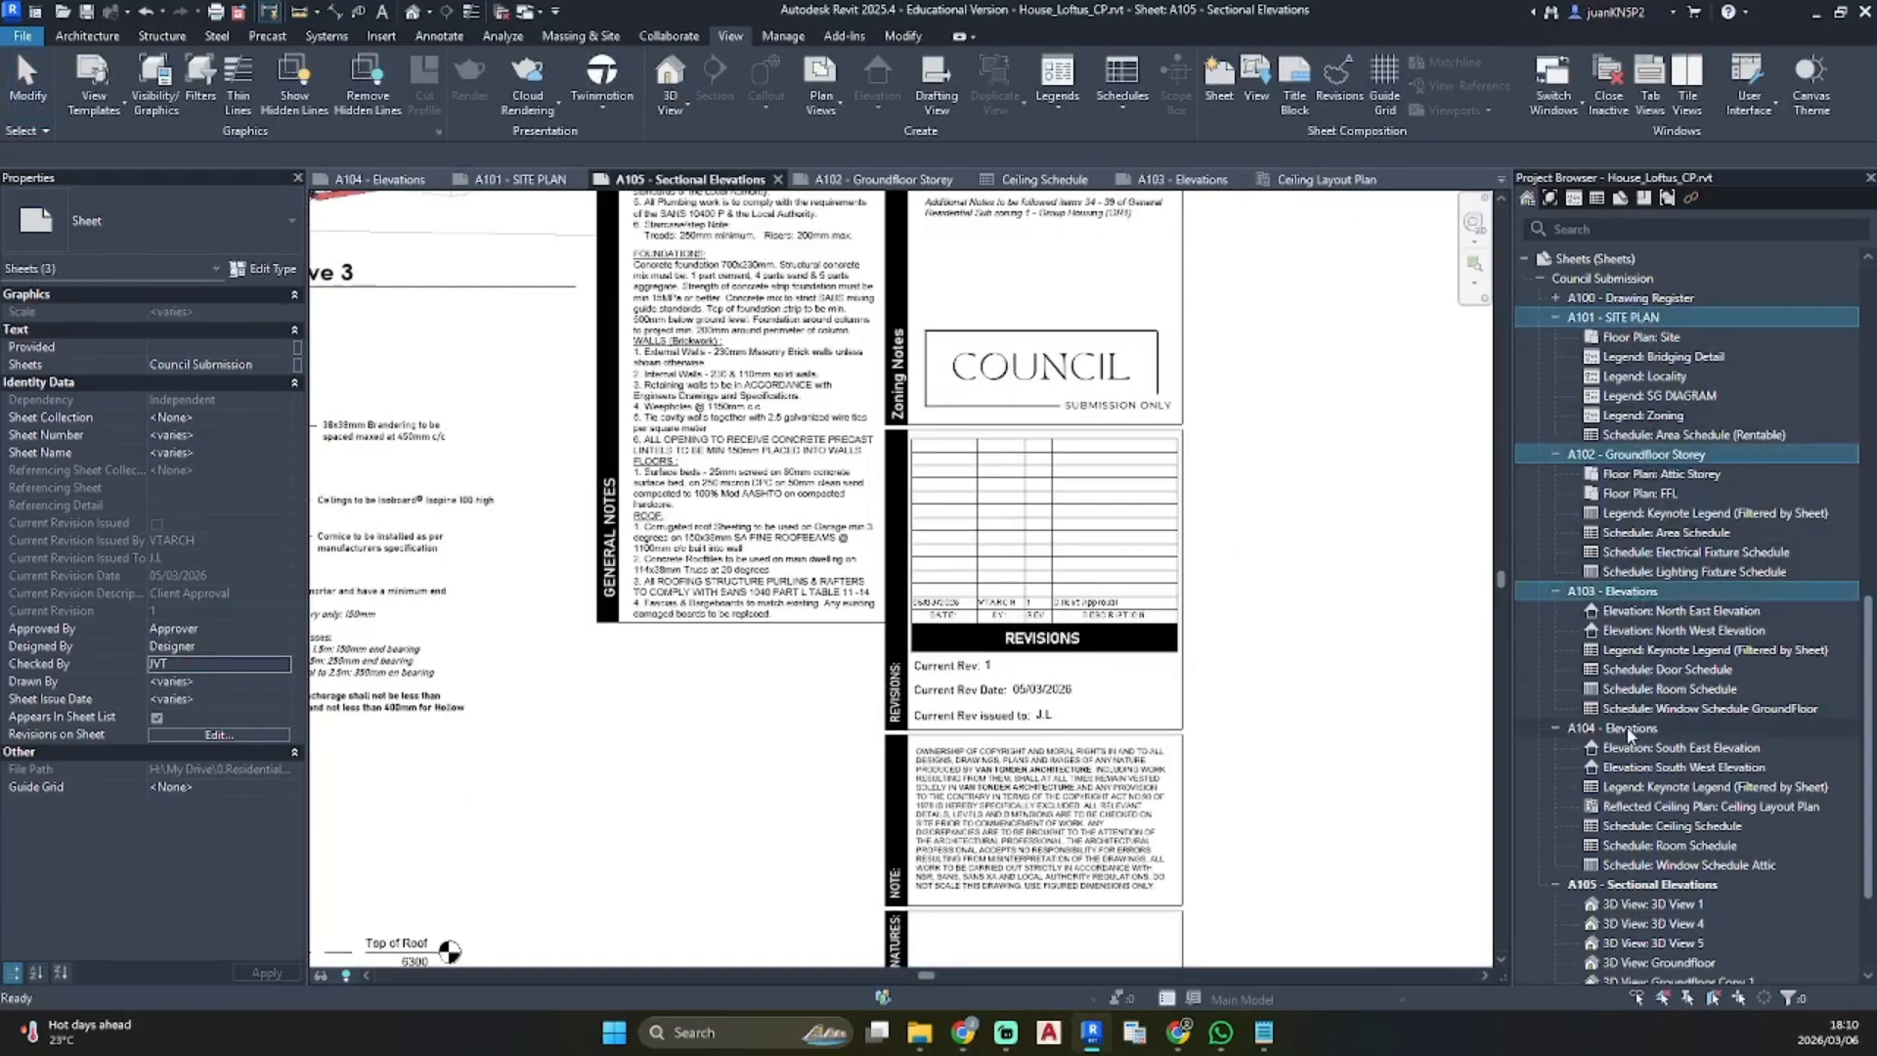
pyautogui.keyDown('ctrl'); pyautogui.click(1613, 728); pyautogui.keyUp('ctrl')
pyautogui.keyDown('ctrl'); pyautogui.click(1639, 884); pyautogui.keyUp('ctrl')
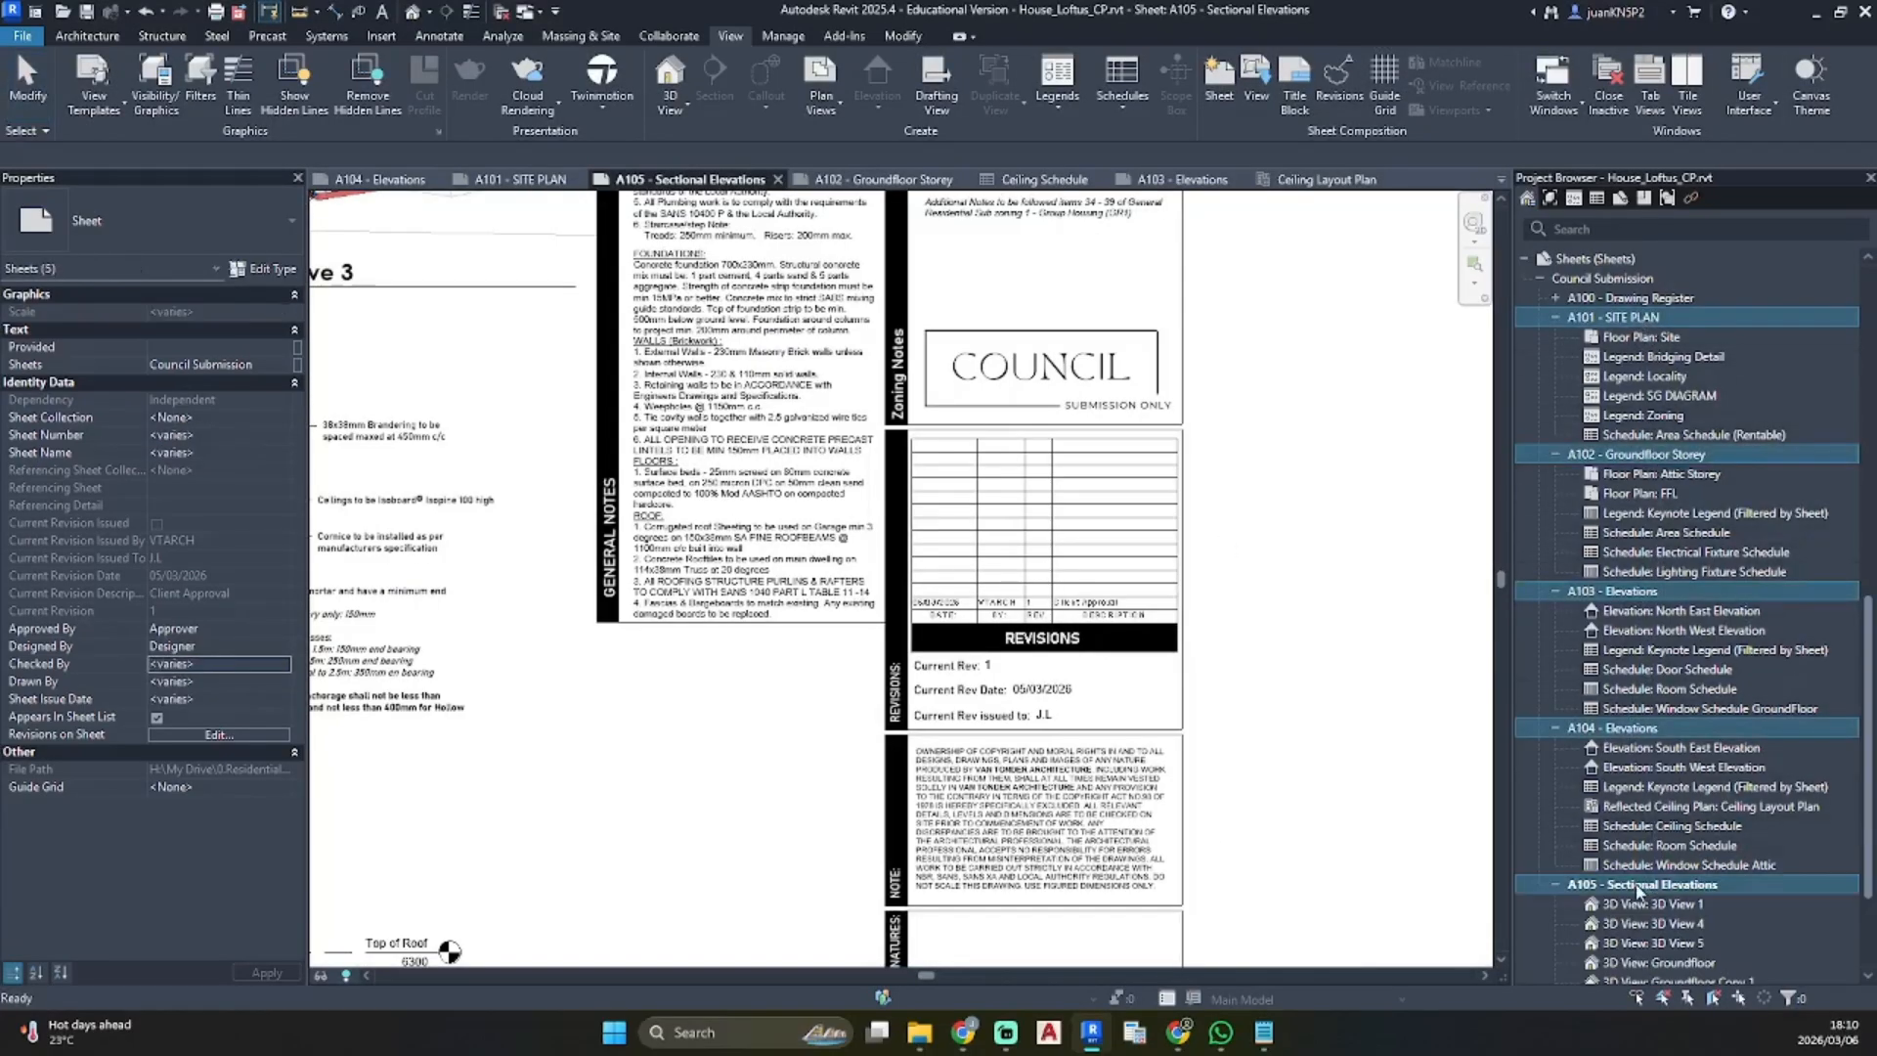
pyautogui.click(216, 735)
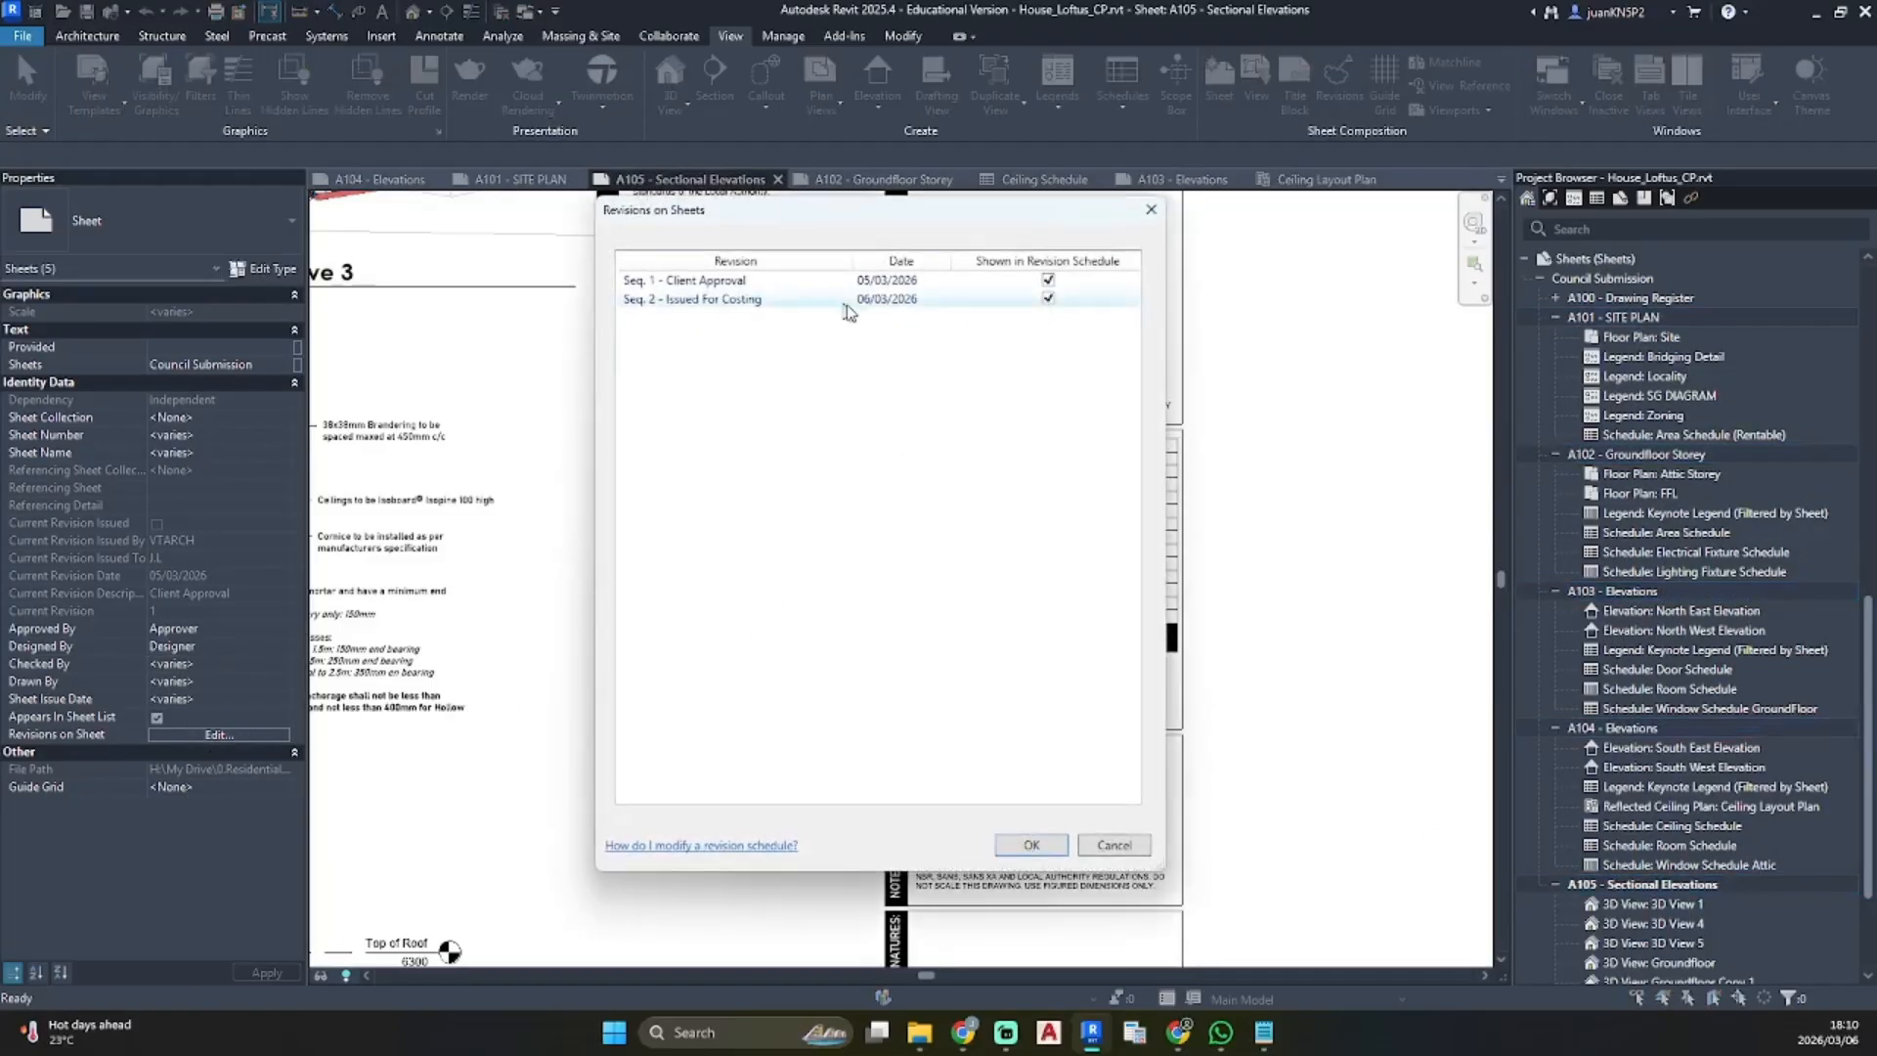
pyautogui.click(1031, 844)
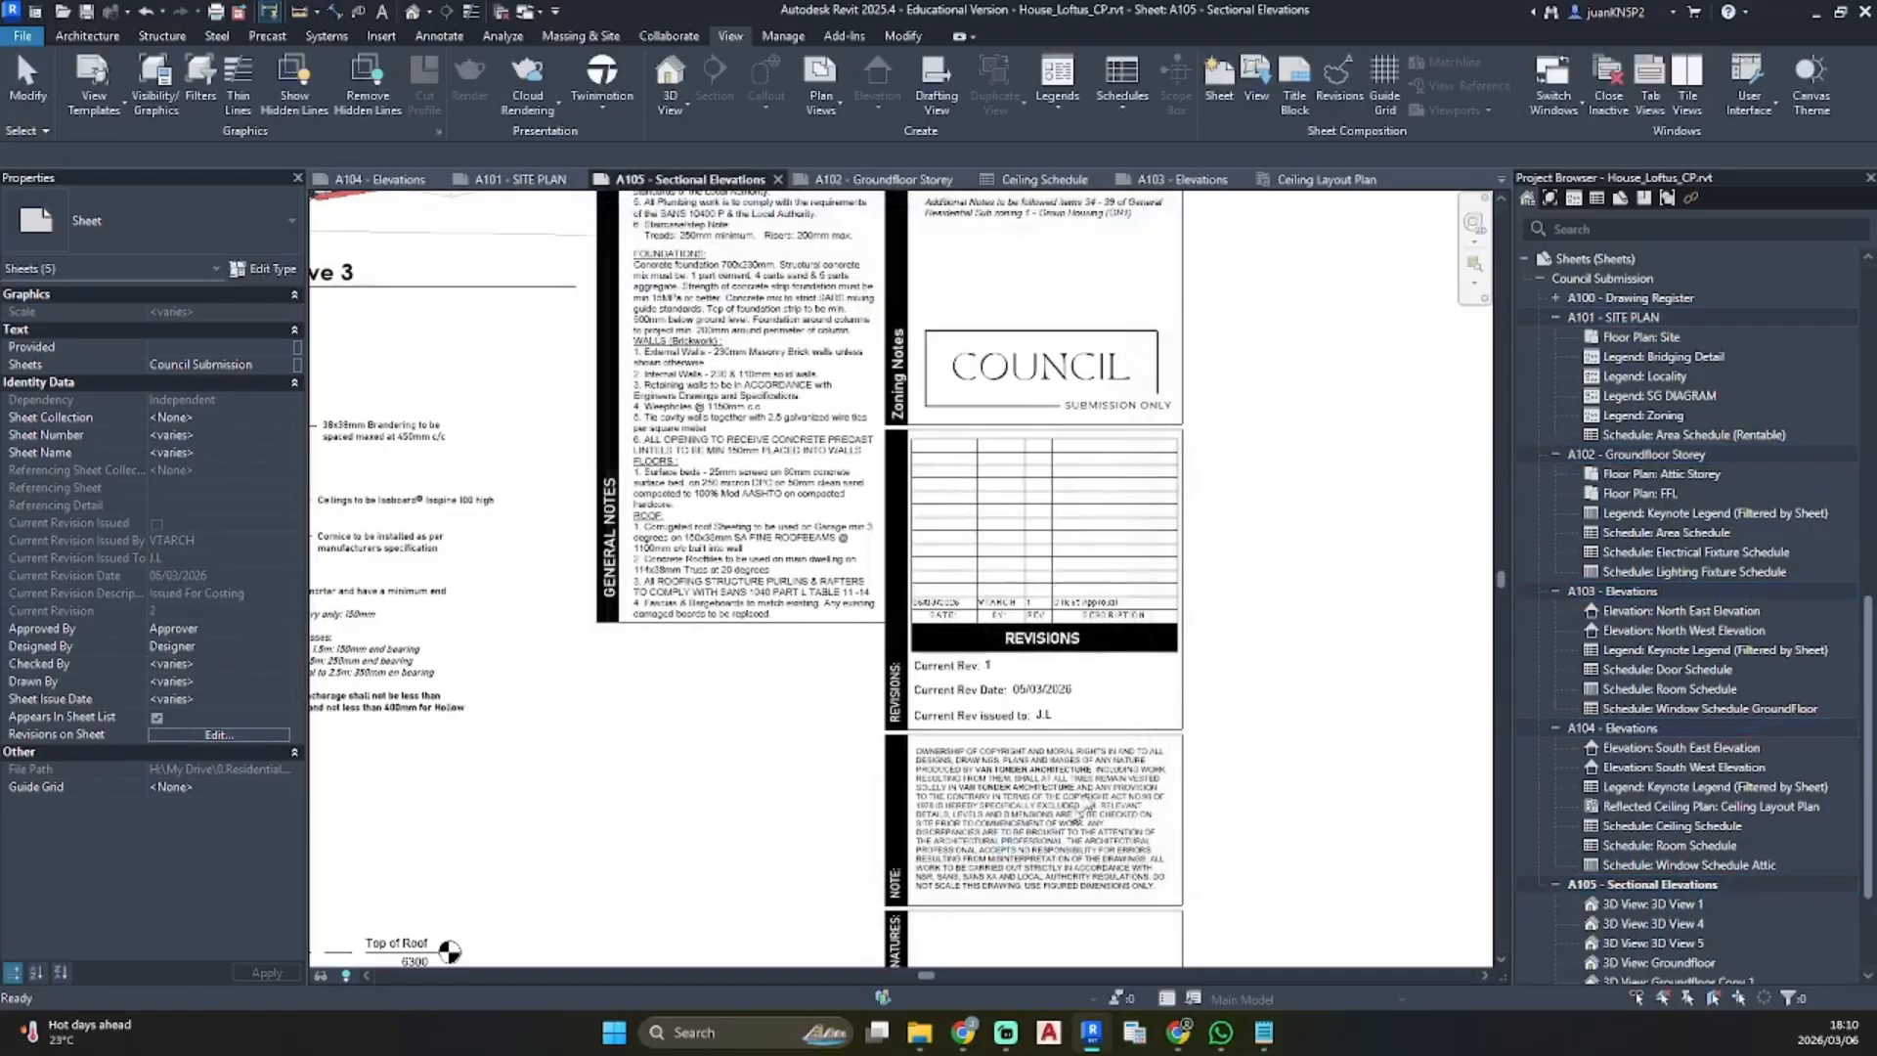
pyautogui.click(1327, 479)
pyautogui.scroll(3, 1169, 565)
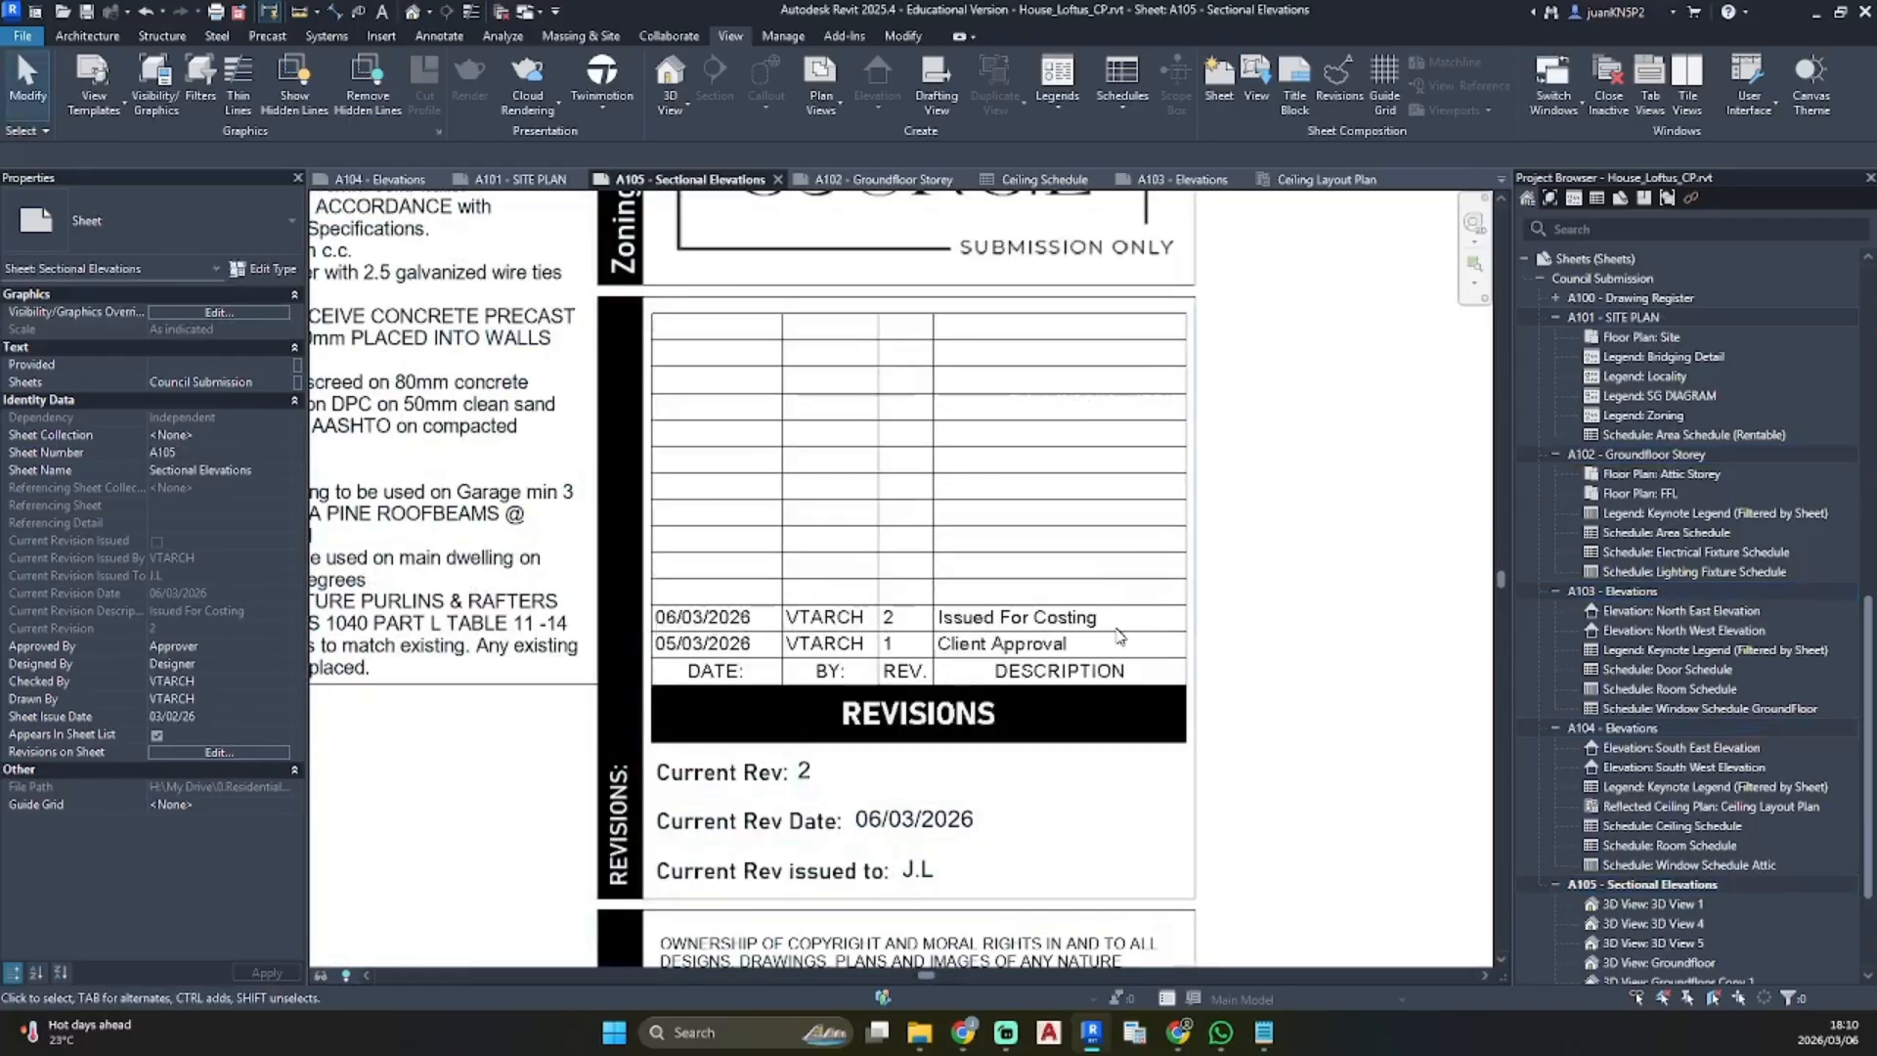
# Open the VTARCH_Residenial_TB_A1 title block family for editing from sheet A105
pyautogui.scroll(-6, 800, 553)
pyautogui.moveTo(733, 519); pyautogui.dragTo(1403, 431, button='middle')
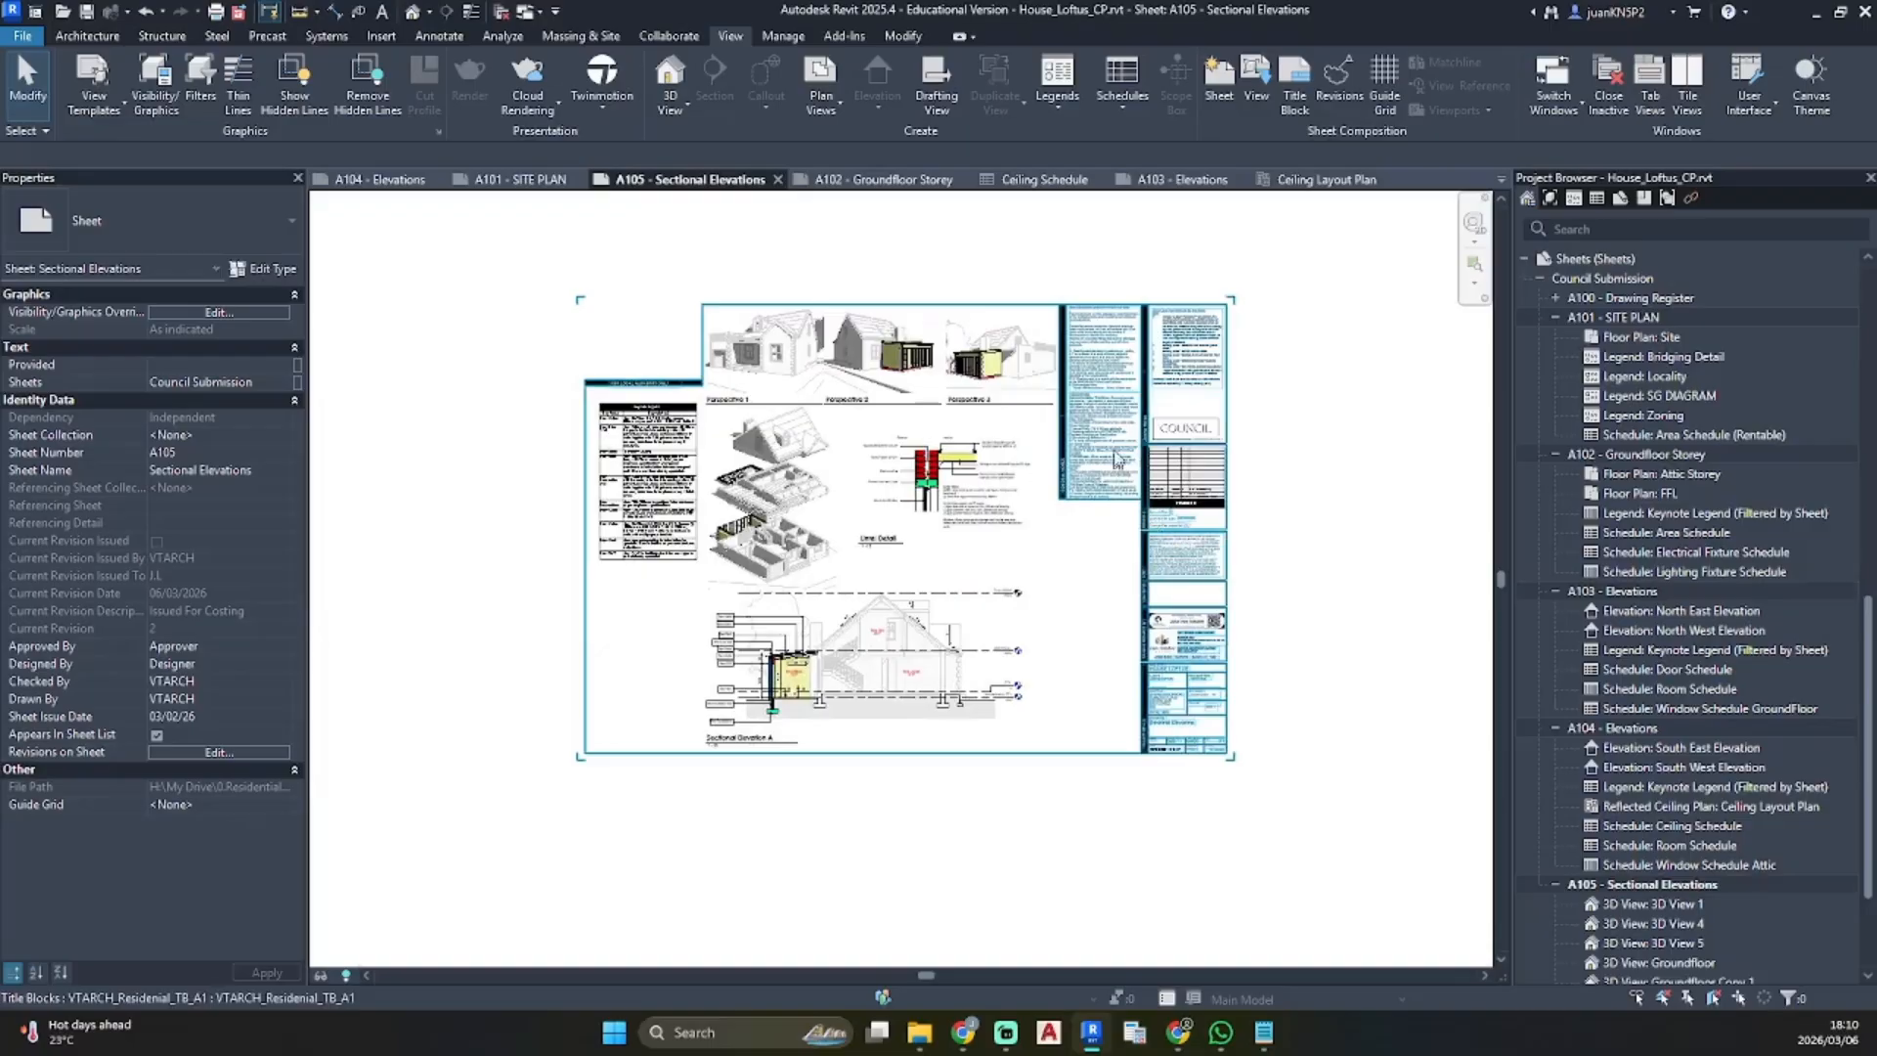
pyautogui.doubleClick(1119, 457)
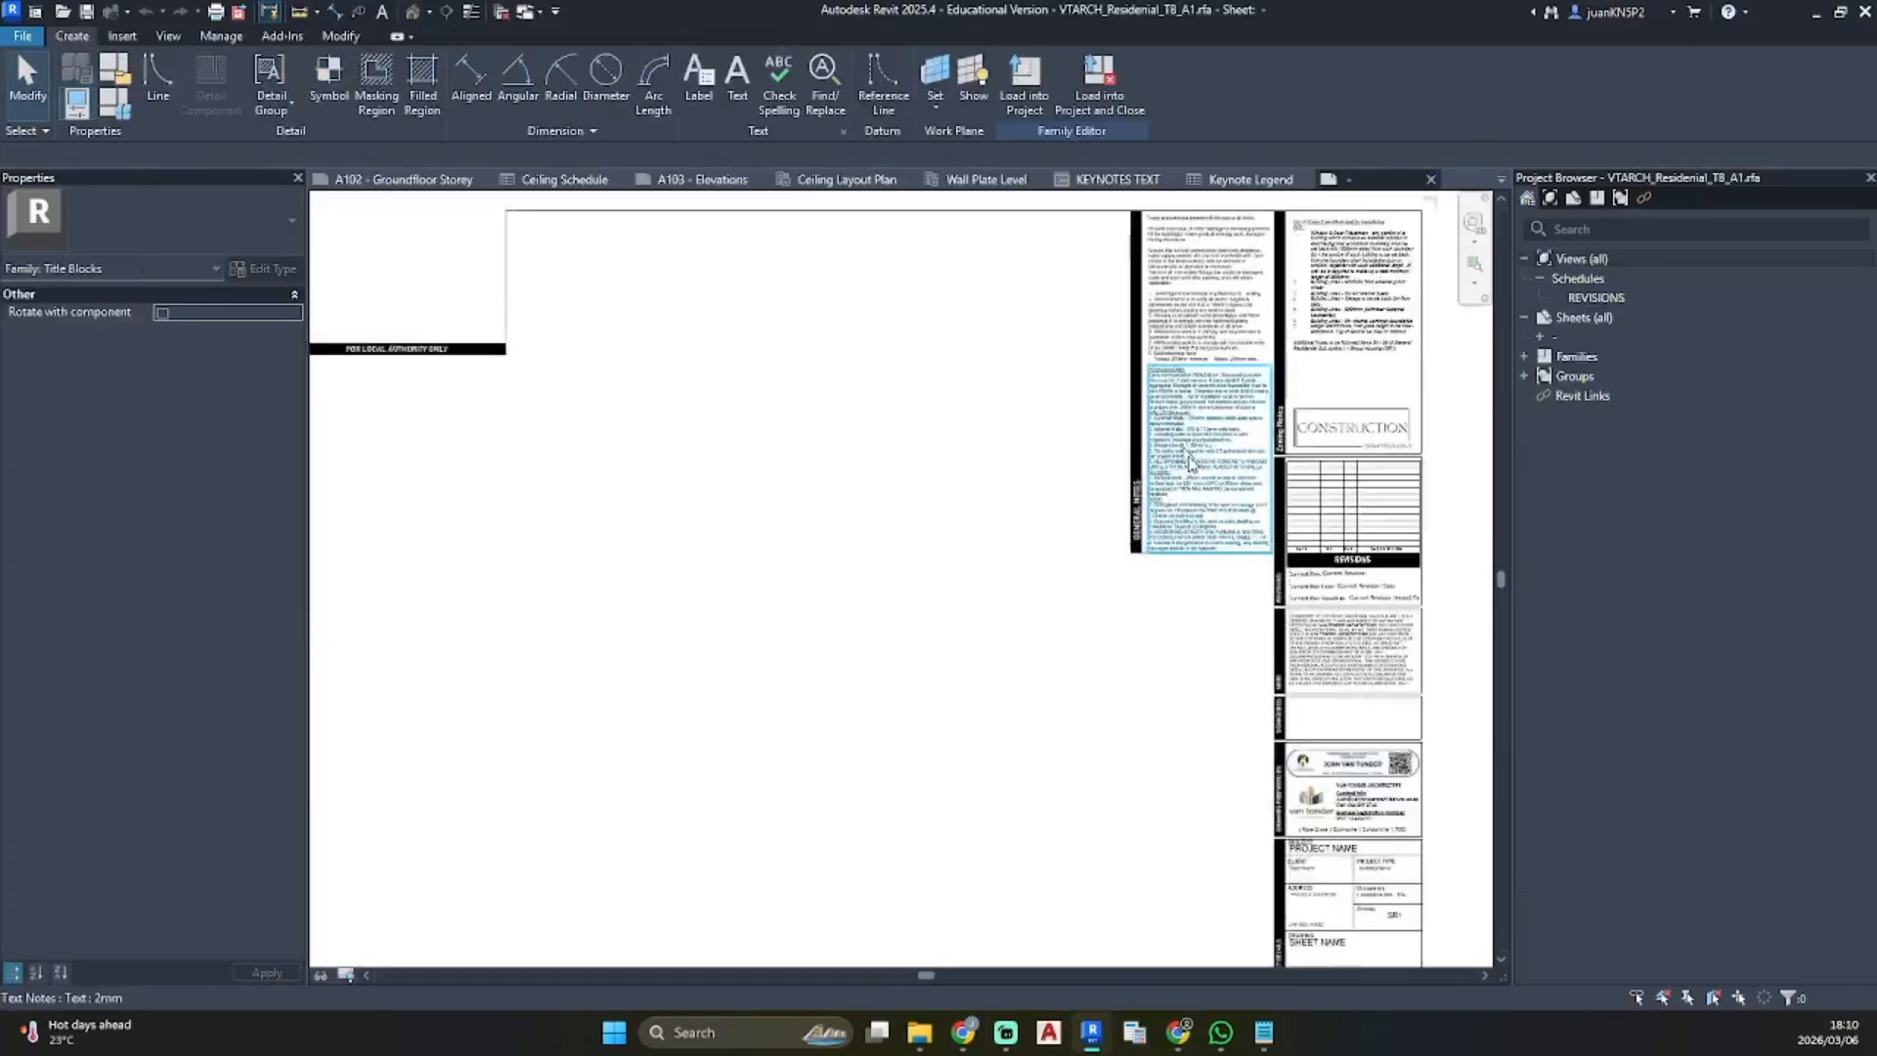
pyautogui.scroll(3, 1190, 458)
# In the FLOORS section of the general notes, change the surface bed concrete thickness to 85mm
pyautogui.click(1189, 458)
pyautogui.scroll(3, 1273, 328)
pyautogui.moveTo(1273, 327); pyautogui.dragTo(1009, 248, button='middle')
pyautogui.scroll(-2, 934, 386)
pyautogui.scroll(2, 856, 406)
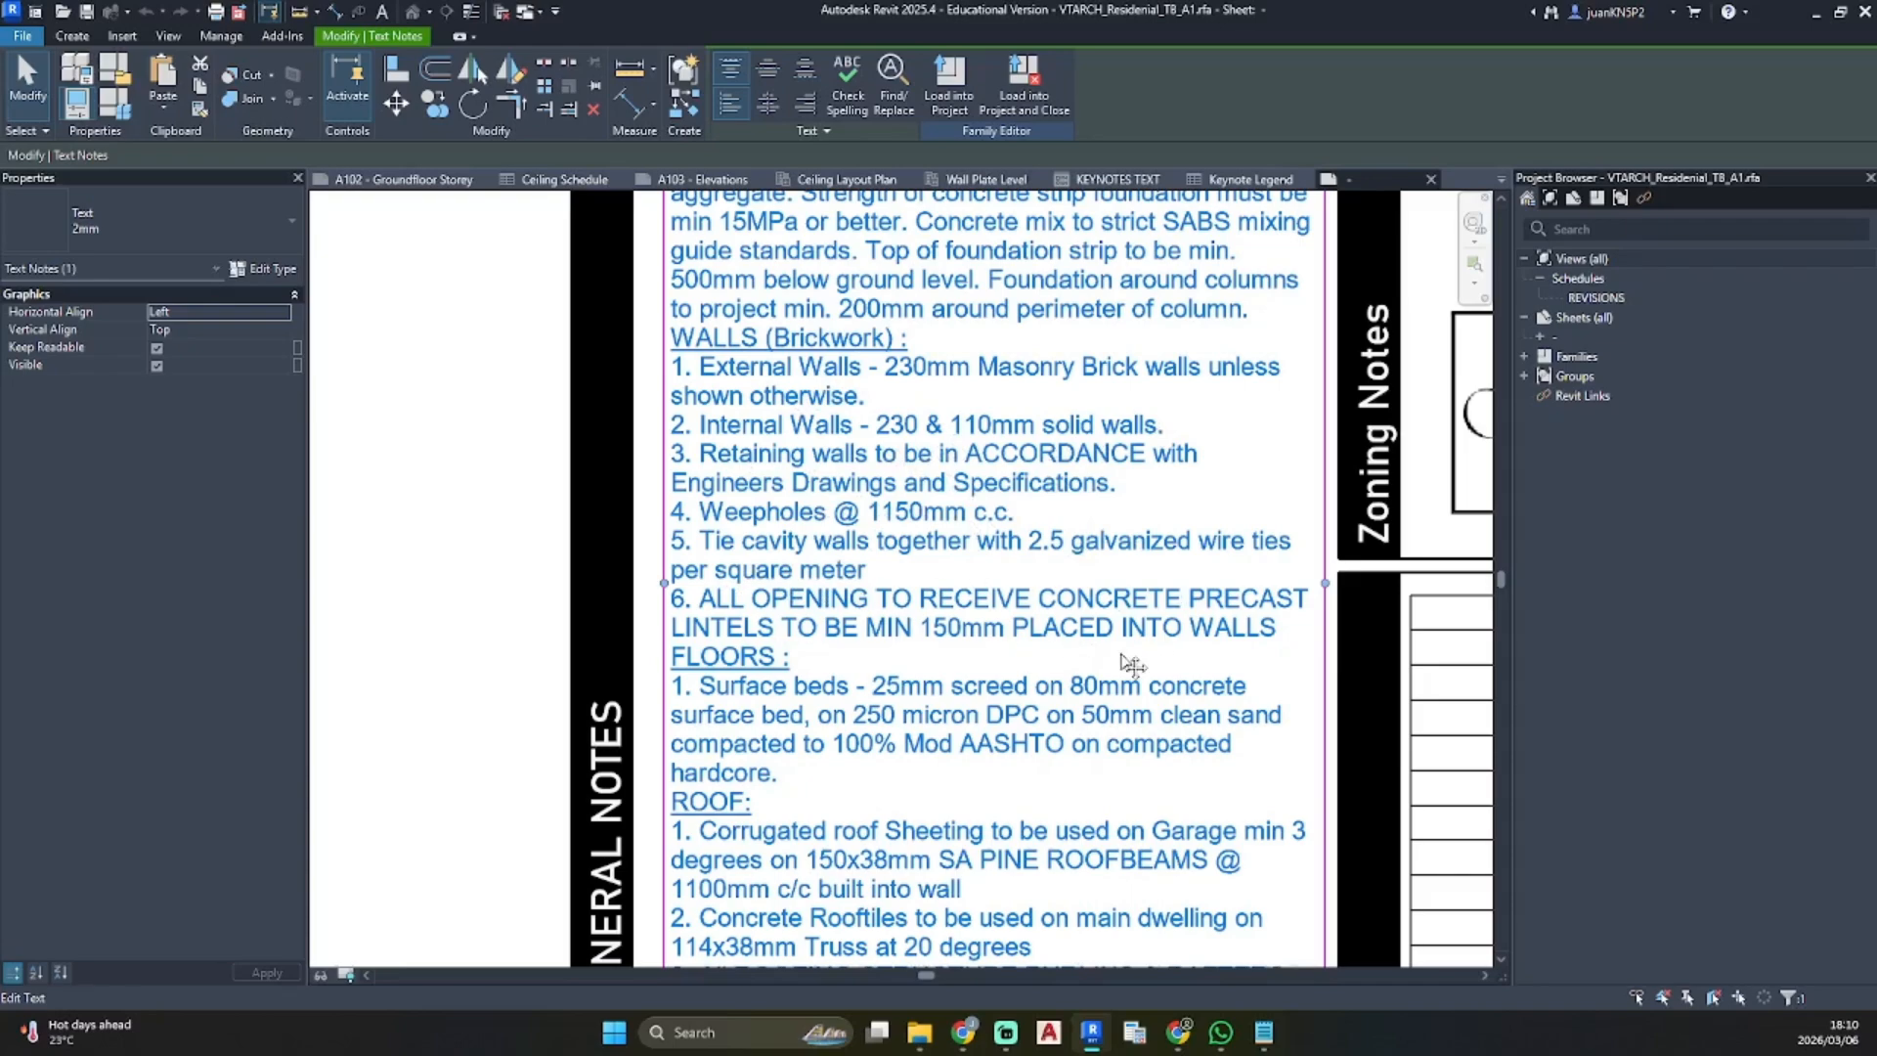
pyautogui.moveTo(1121, 656); pyautogui.dragTo(1114, 593, button='middle')
pyautogui.doubleClick(1091, 624)
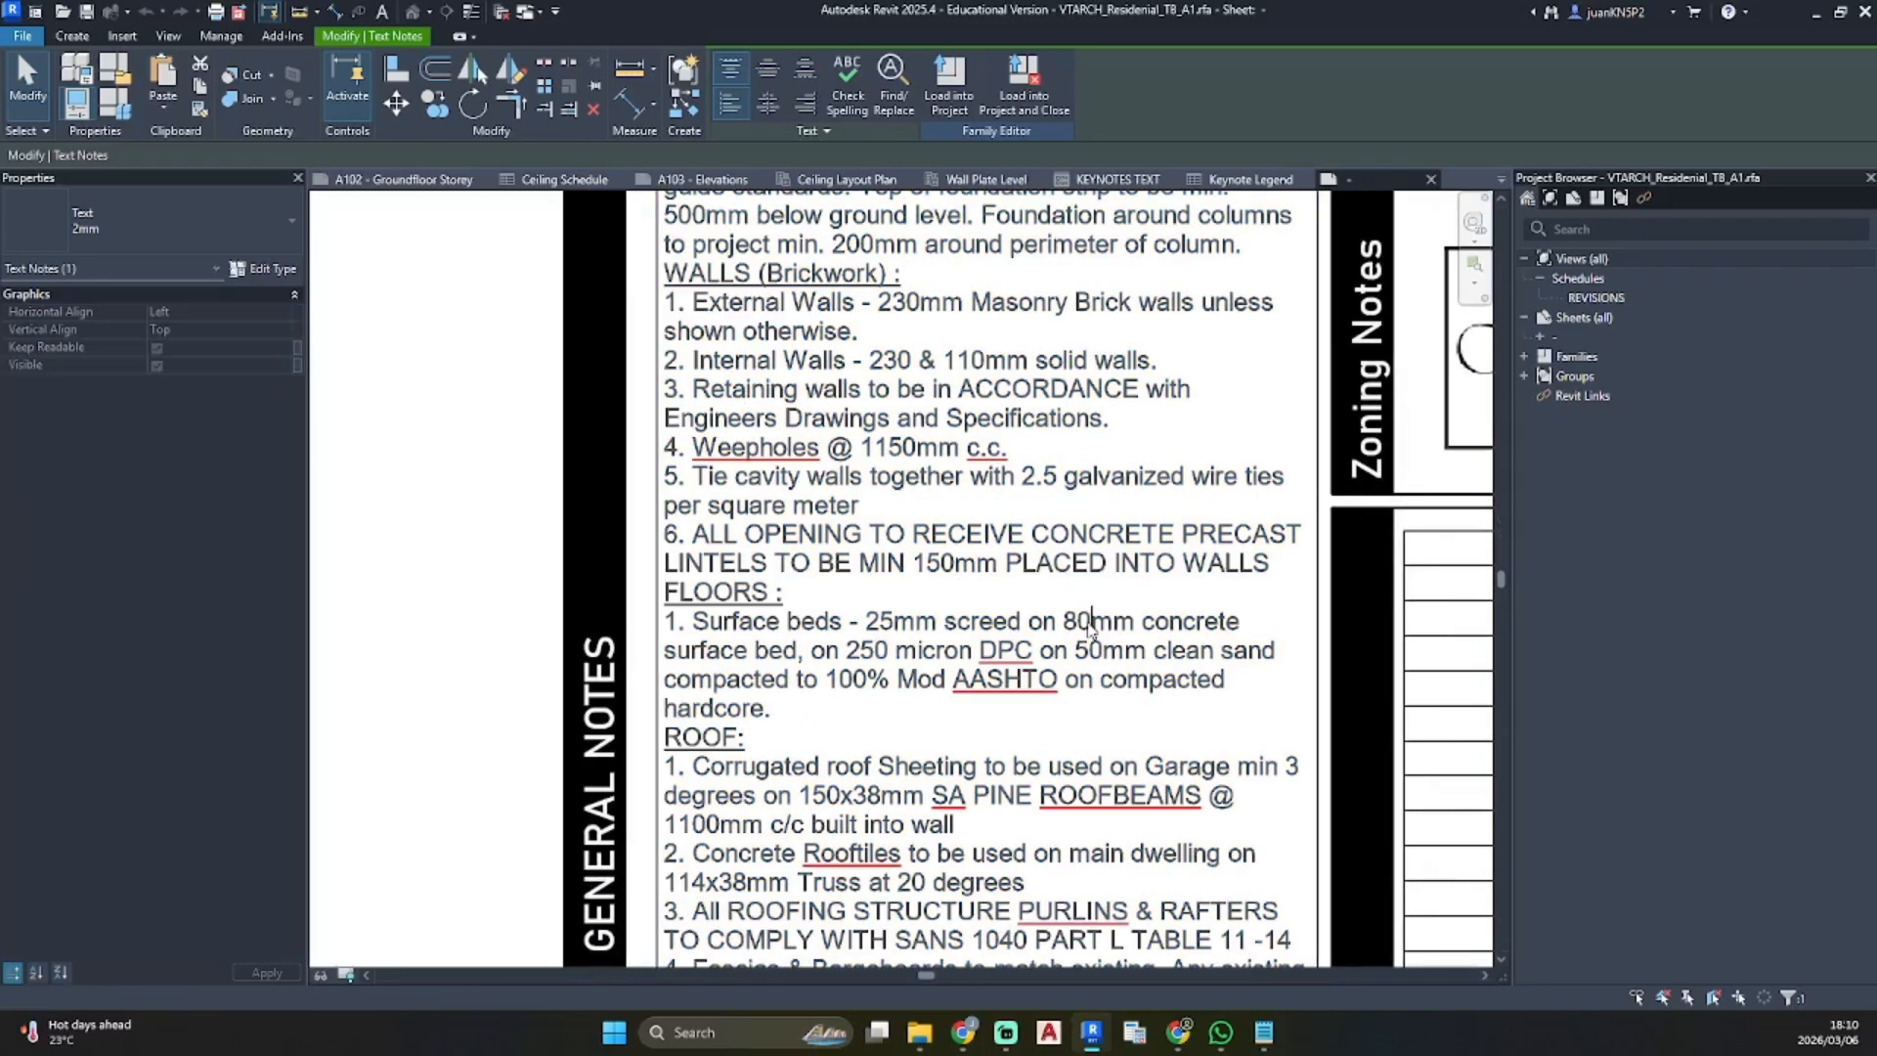
pyautogui.press('BackSpace')
pyautogui.write('5')
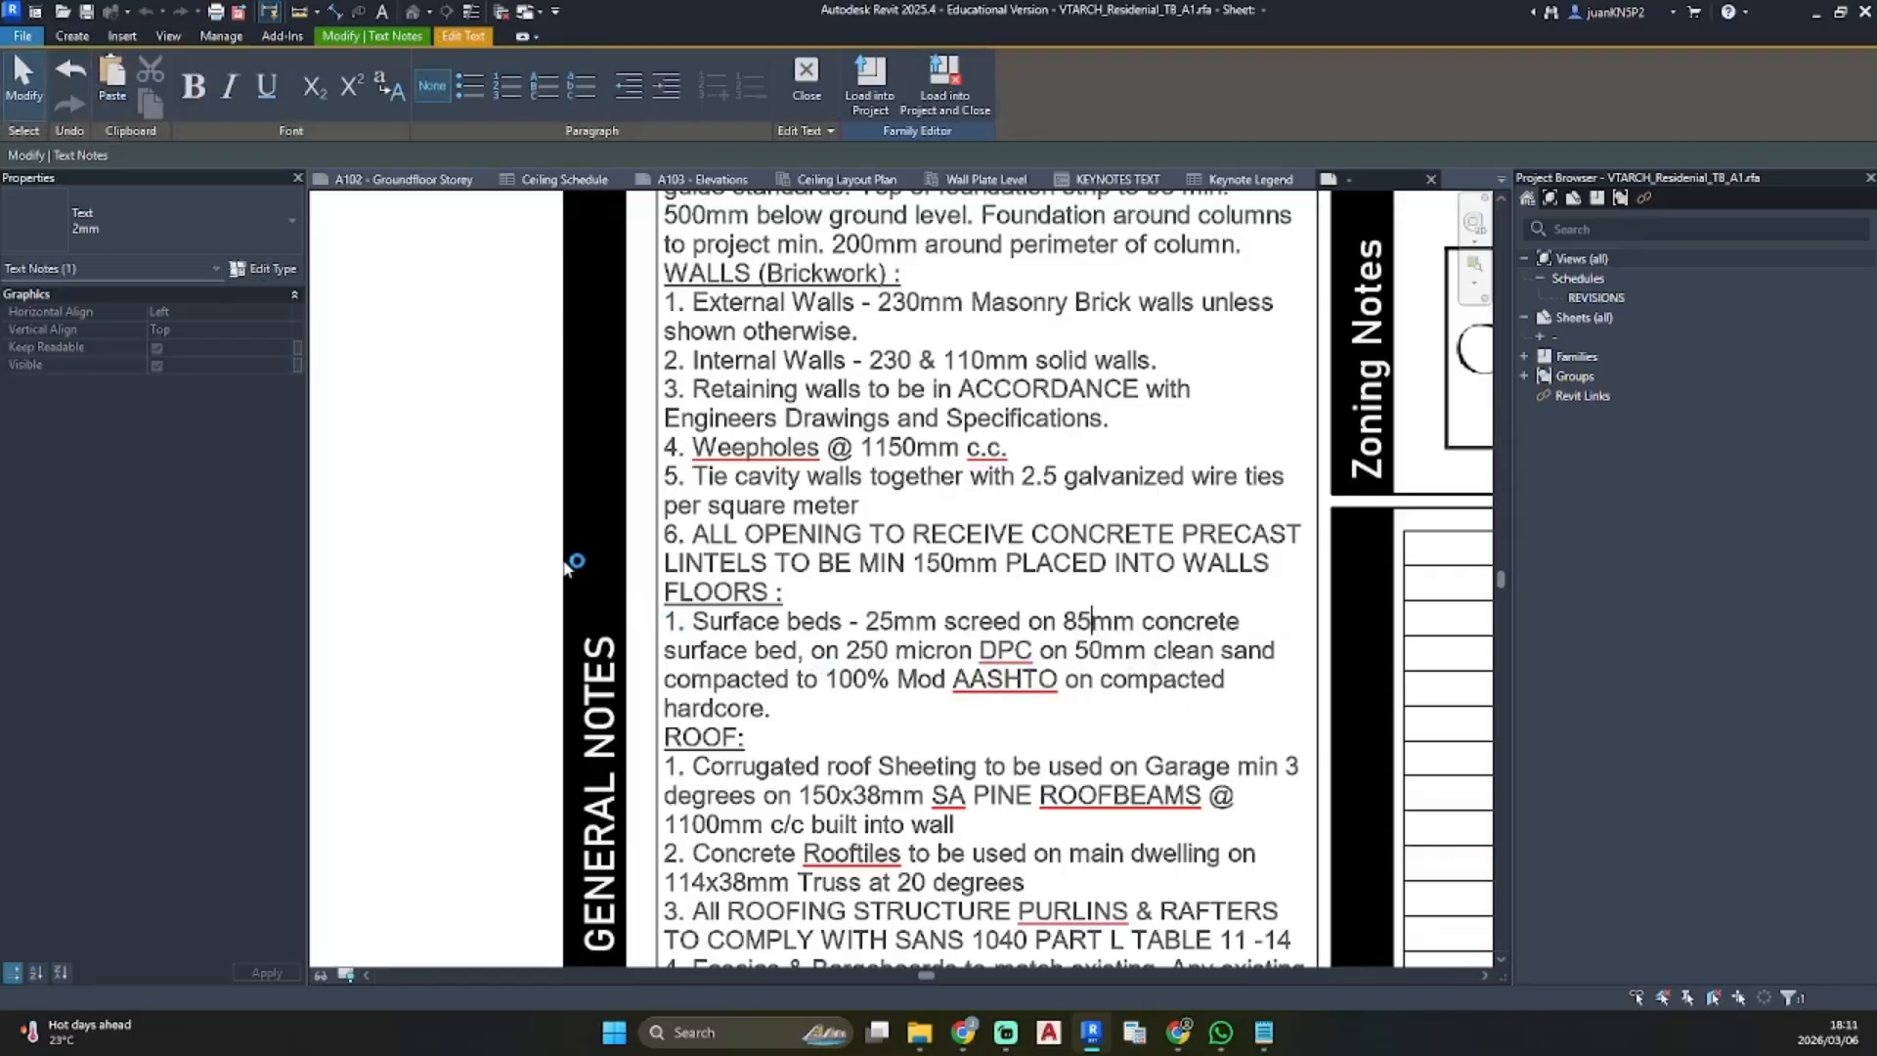
# Replace the garage roof beam wording in ROOF note 1 with the 70x200mm SA PINE RAFTER specification copied from keynotes.txt
pyautogui.moveTo(888, 765); pyautogui.dragTo(859, 658, button='middle')
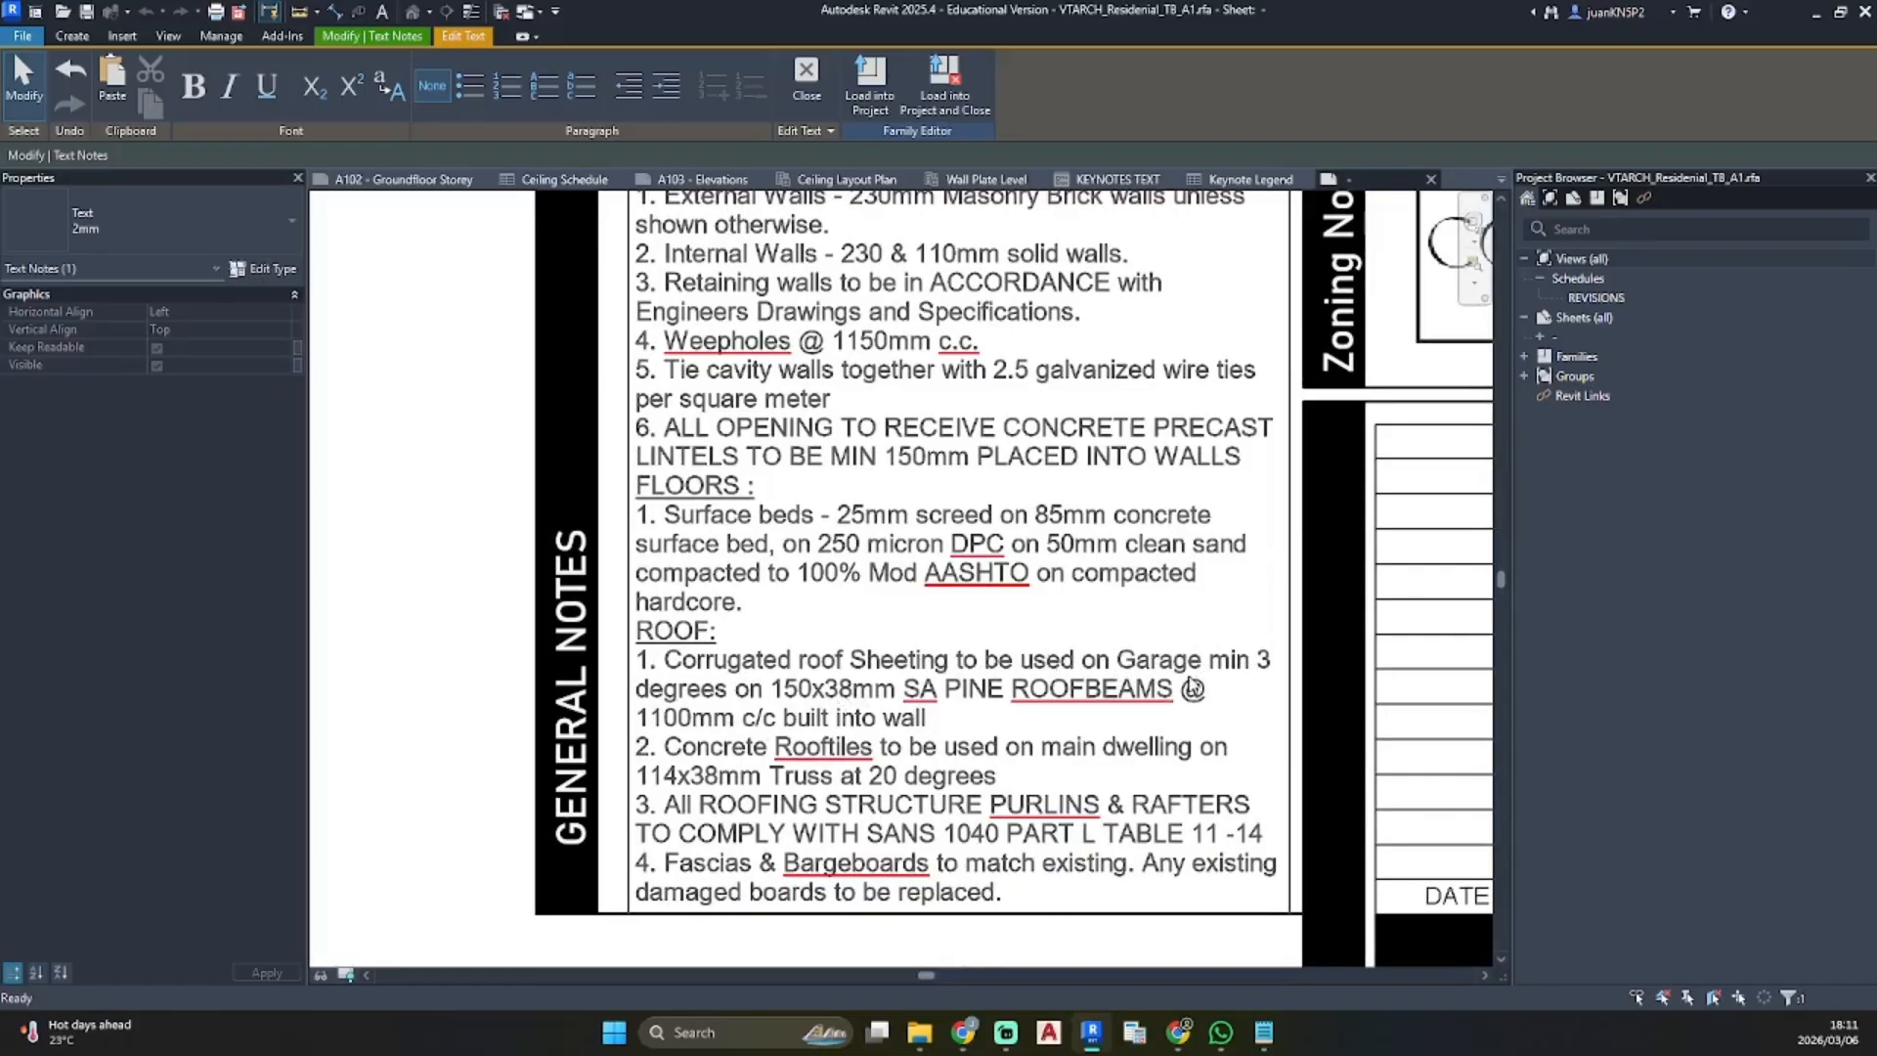
pyautogui.moveTo(936, 726); pyautogui.dragTo(964, 660)
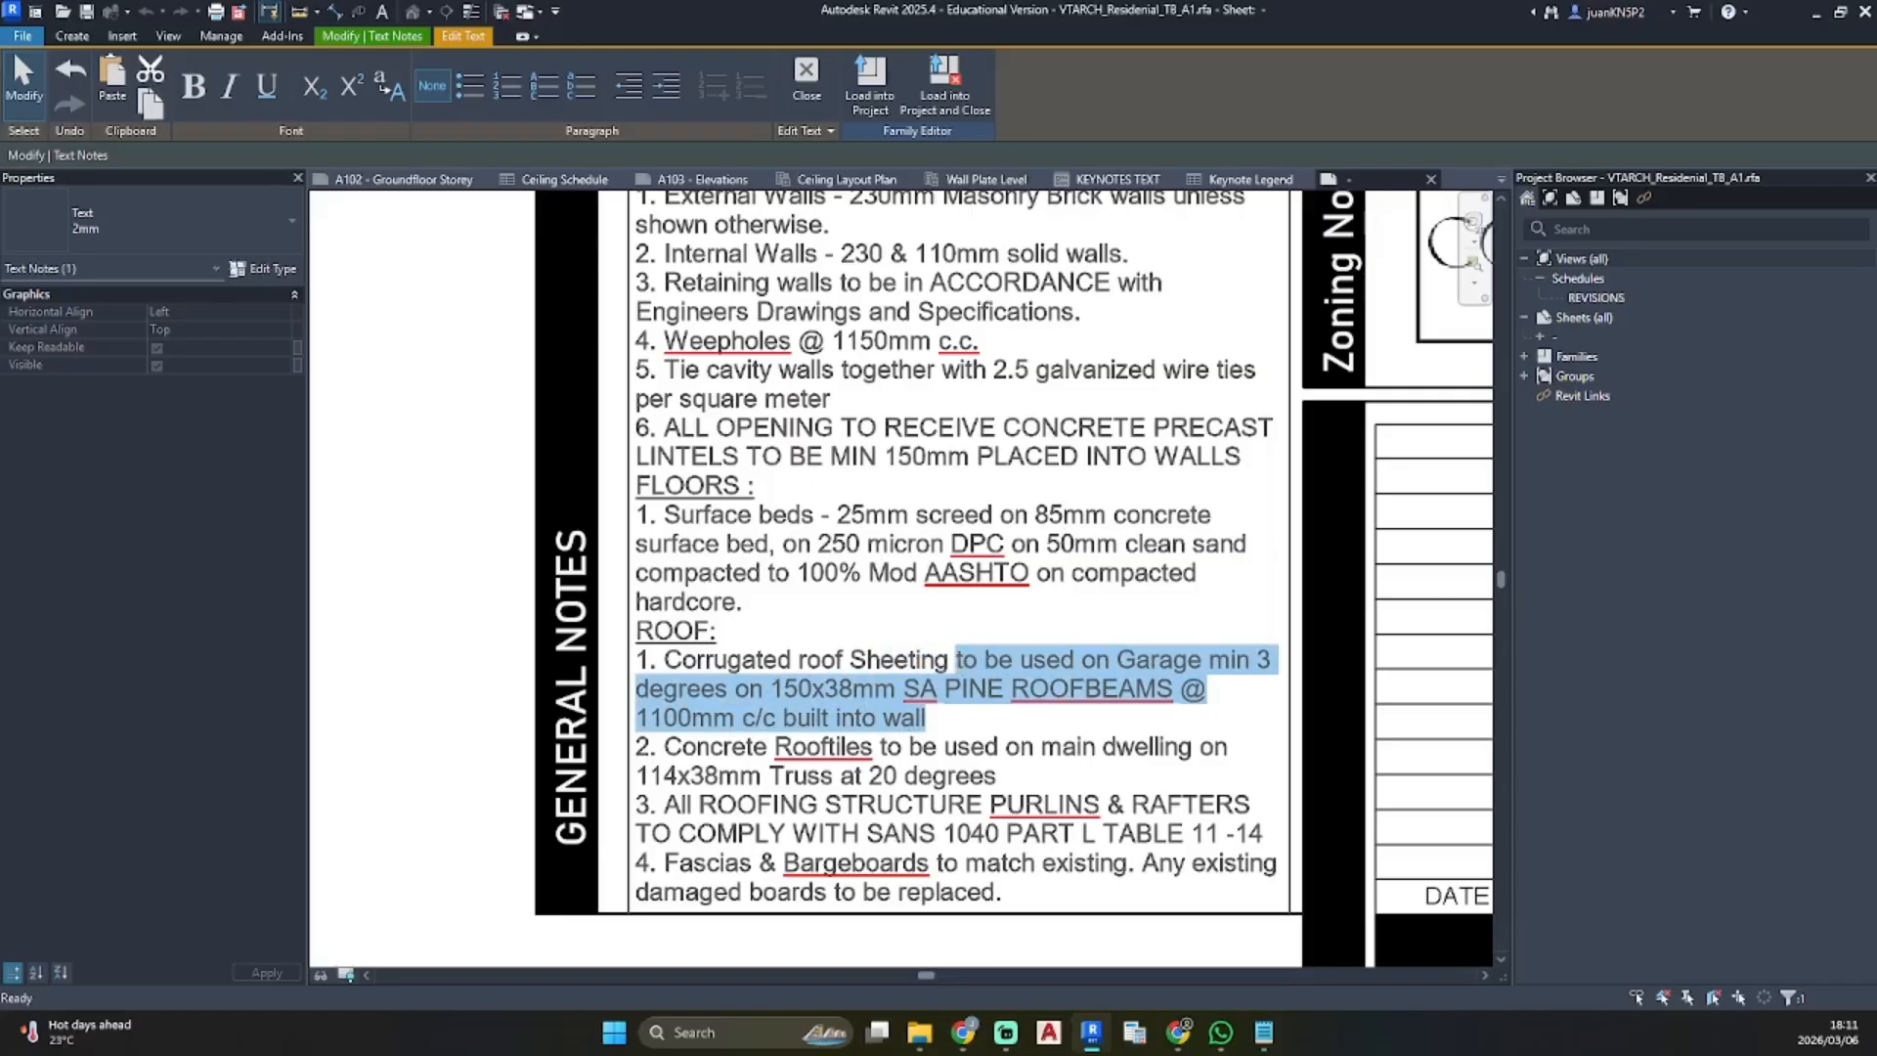
pyautogui.hotkey('alt', 'Tab')
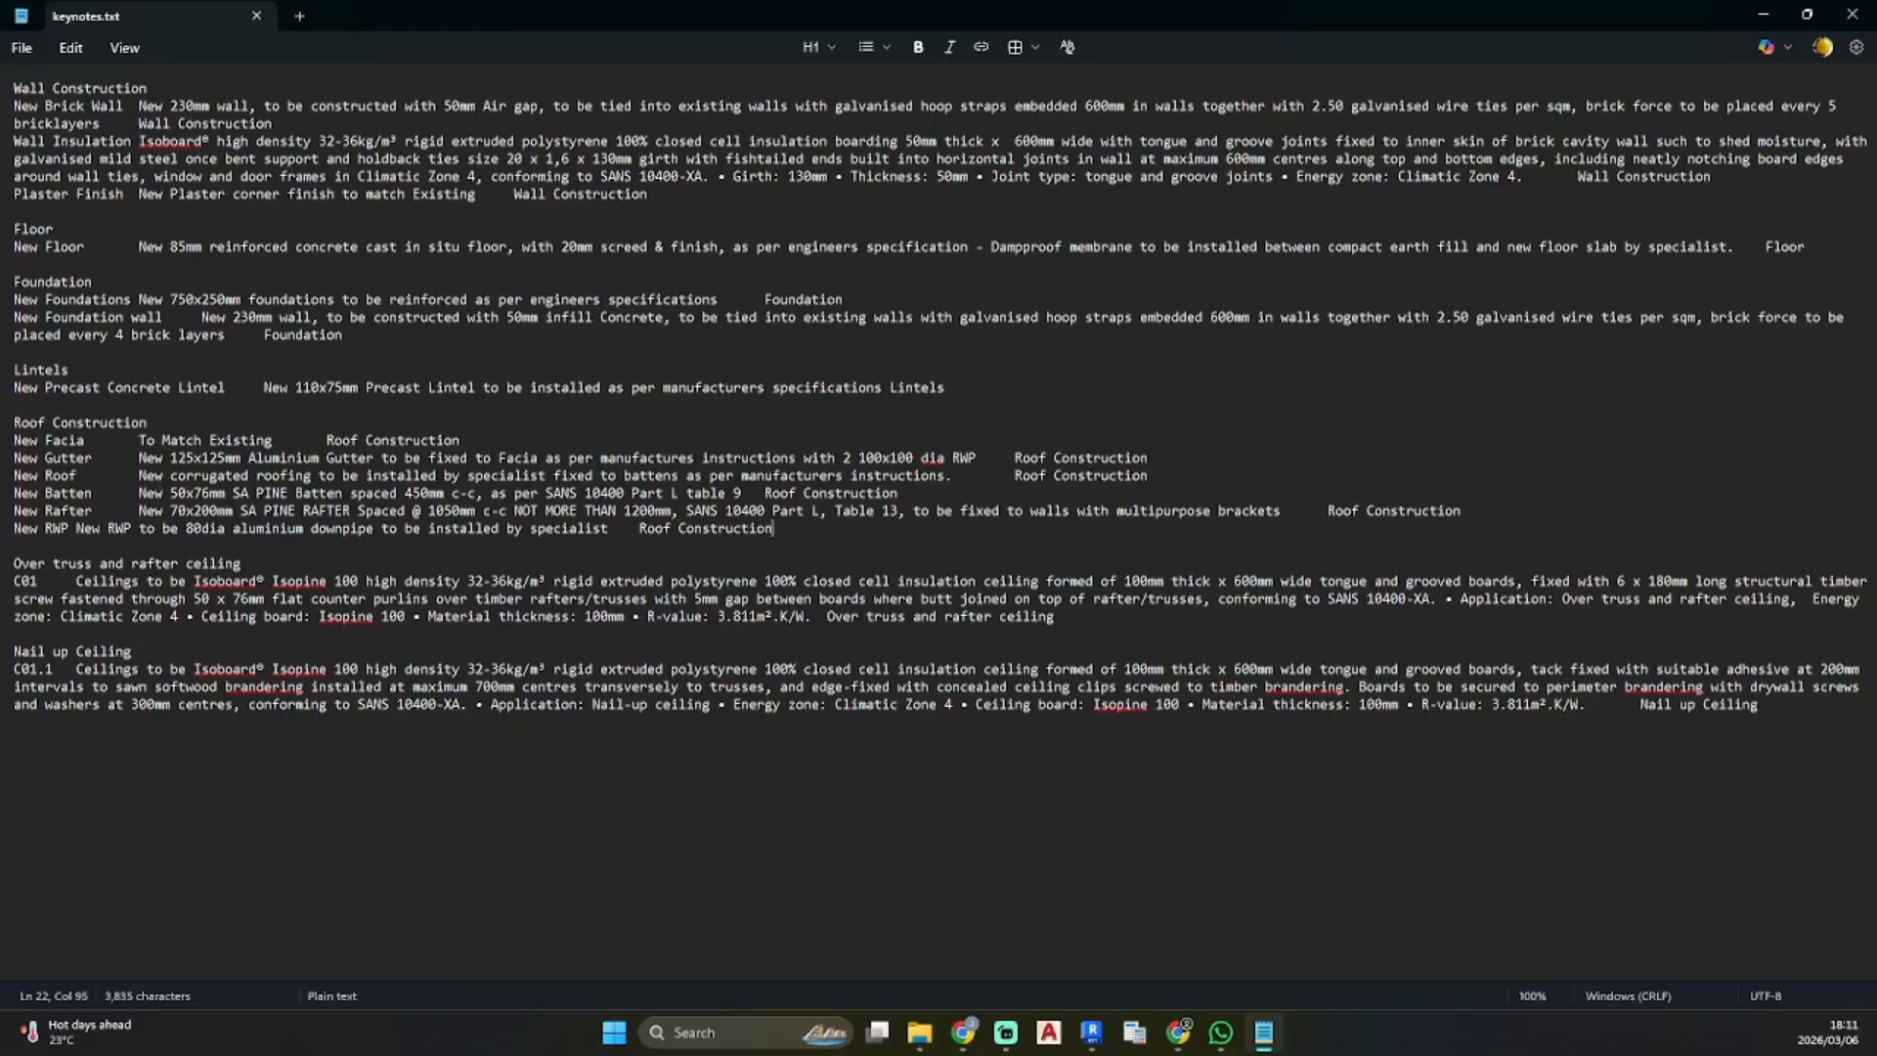
pyautogui.moveTo(170, 510); pyautogui.dragTo(1283, 519)
pyautogui.hotkey('ctrl', 'c')
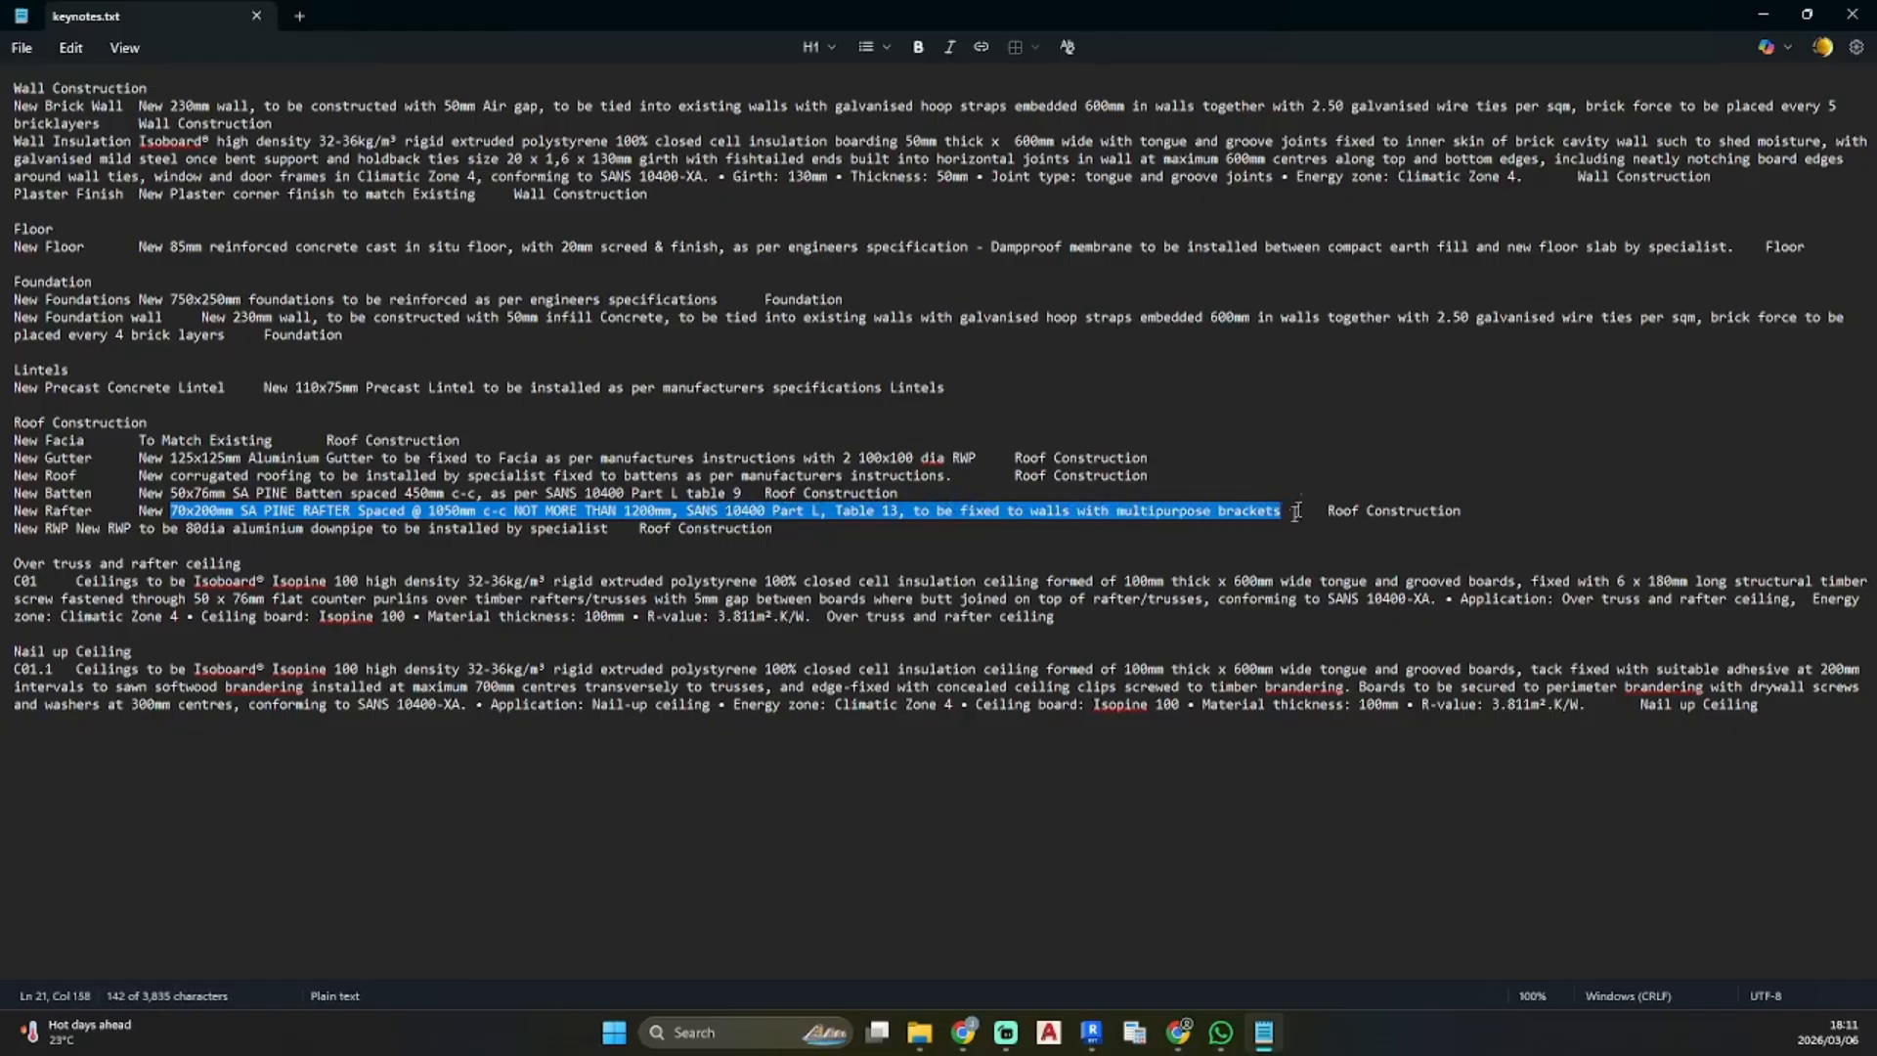
pyautogui.click(1763, 15)
pyautogui.click(950, 731)
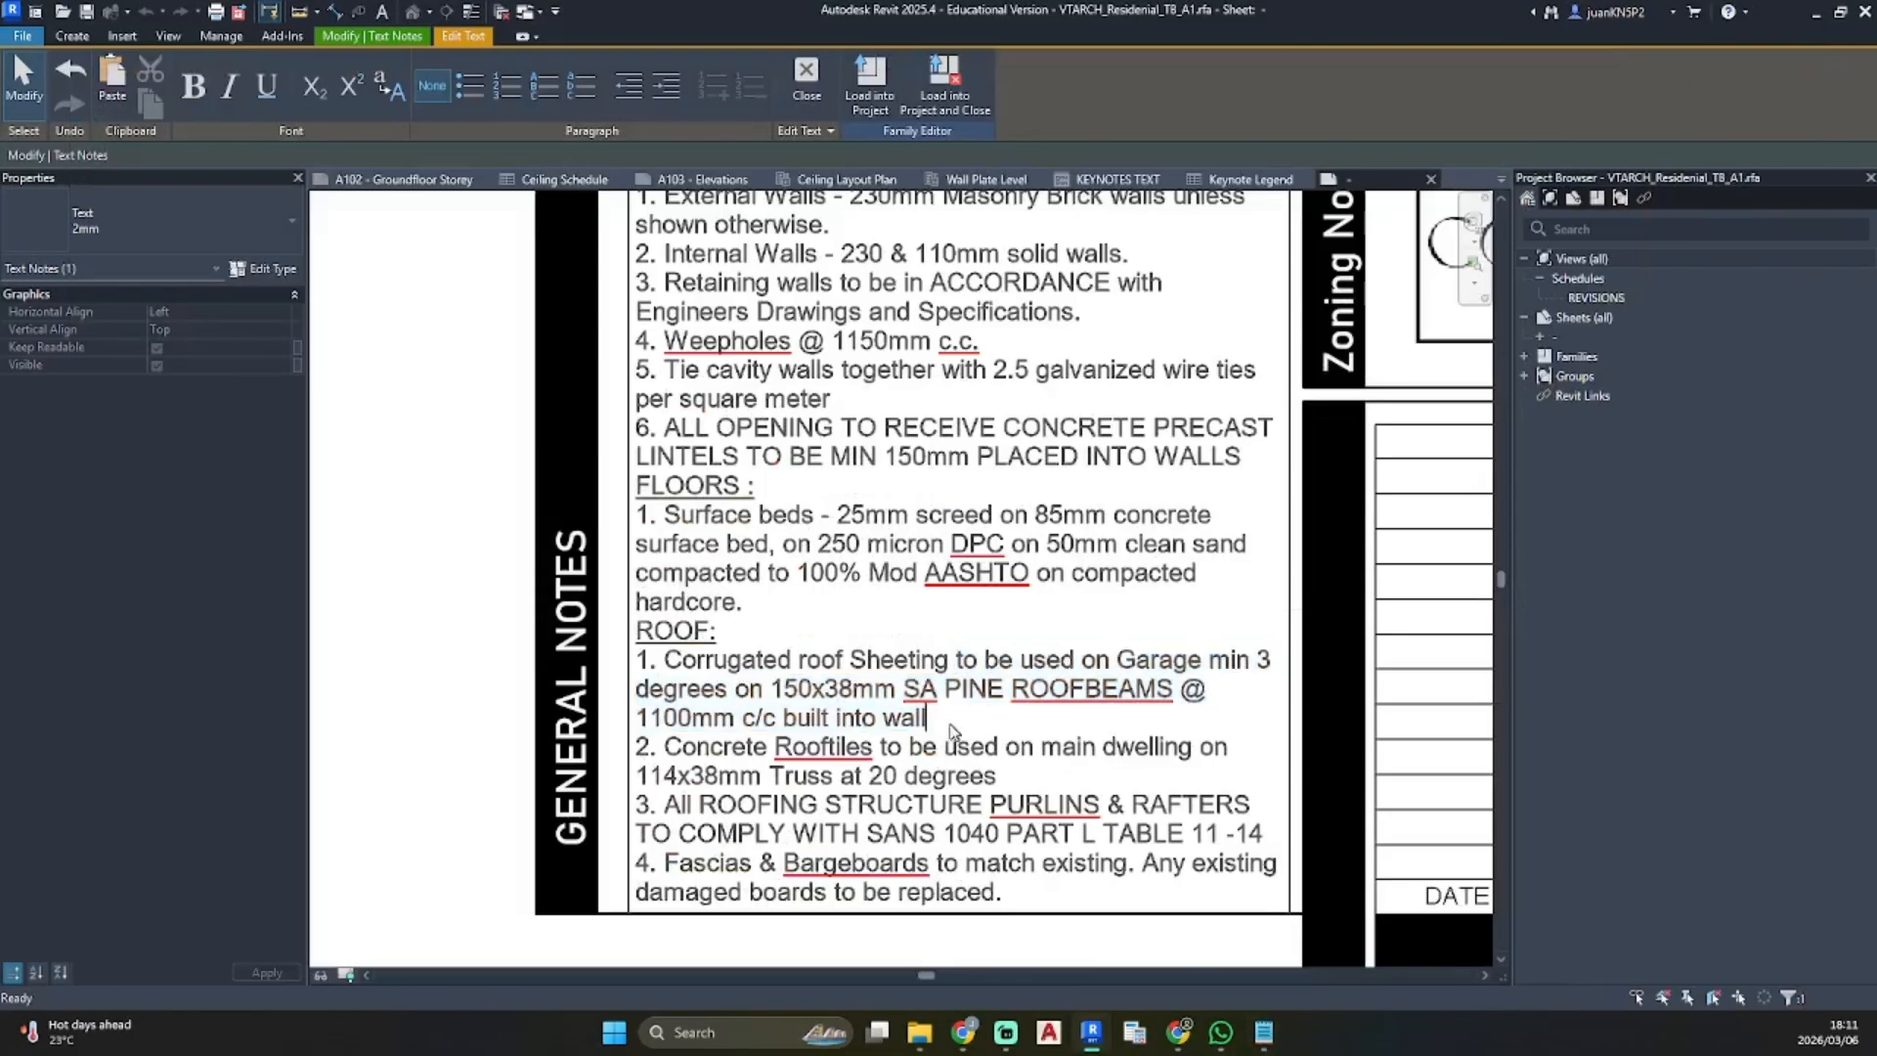
pyautogui.moveTo(935, 729); pyautogui.dragTo(1087, 658)
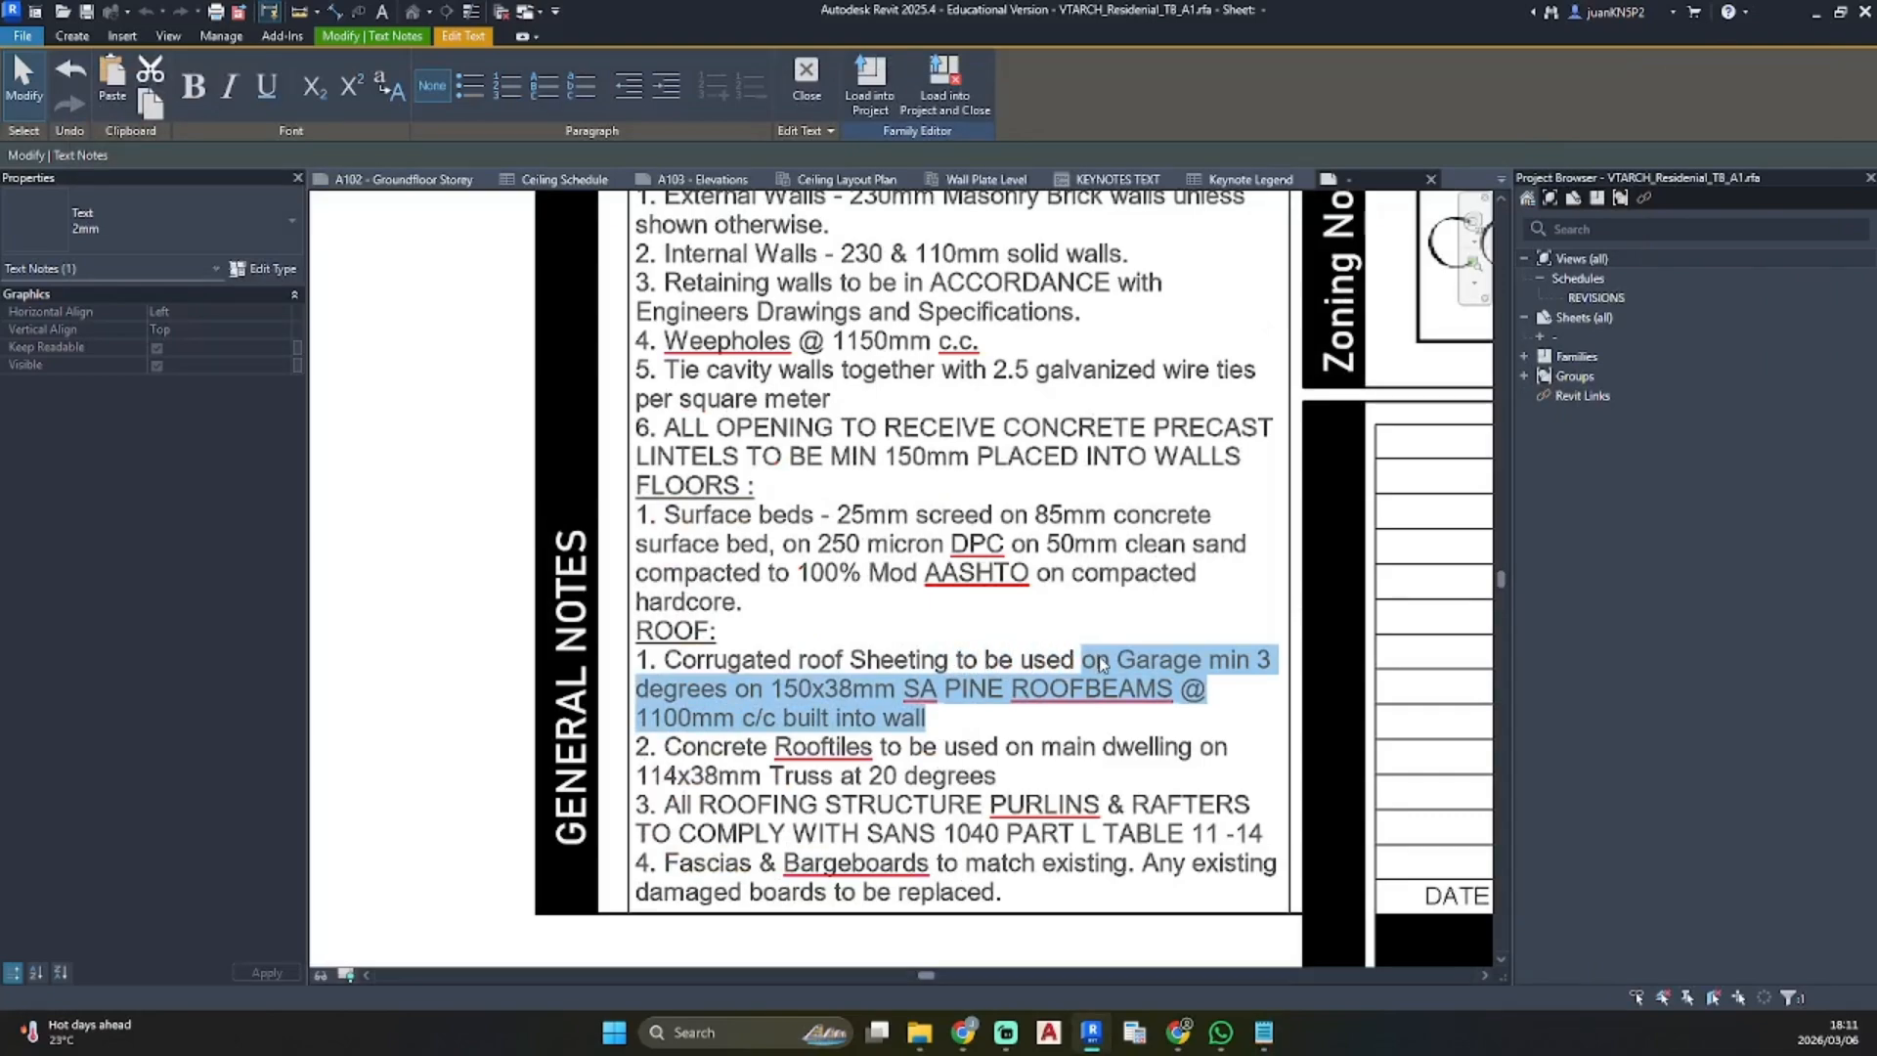
pyautogui.hotkey('ctrl', 'v')
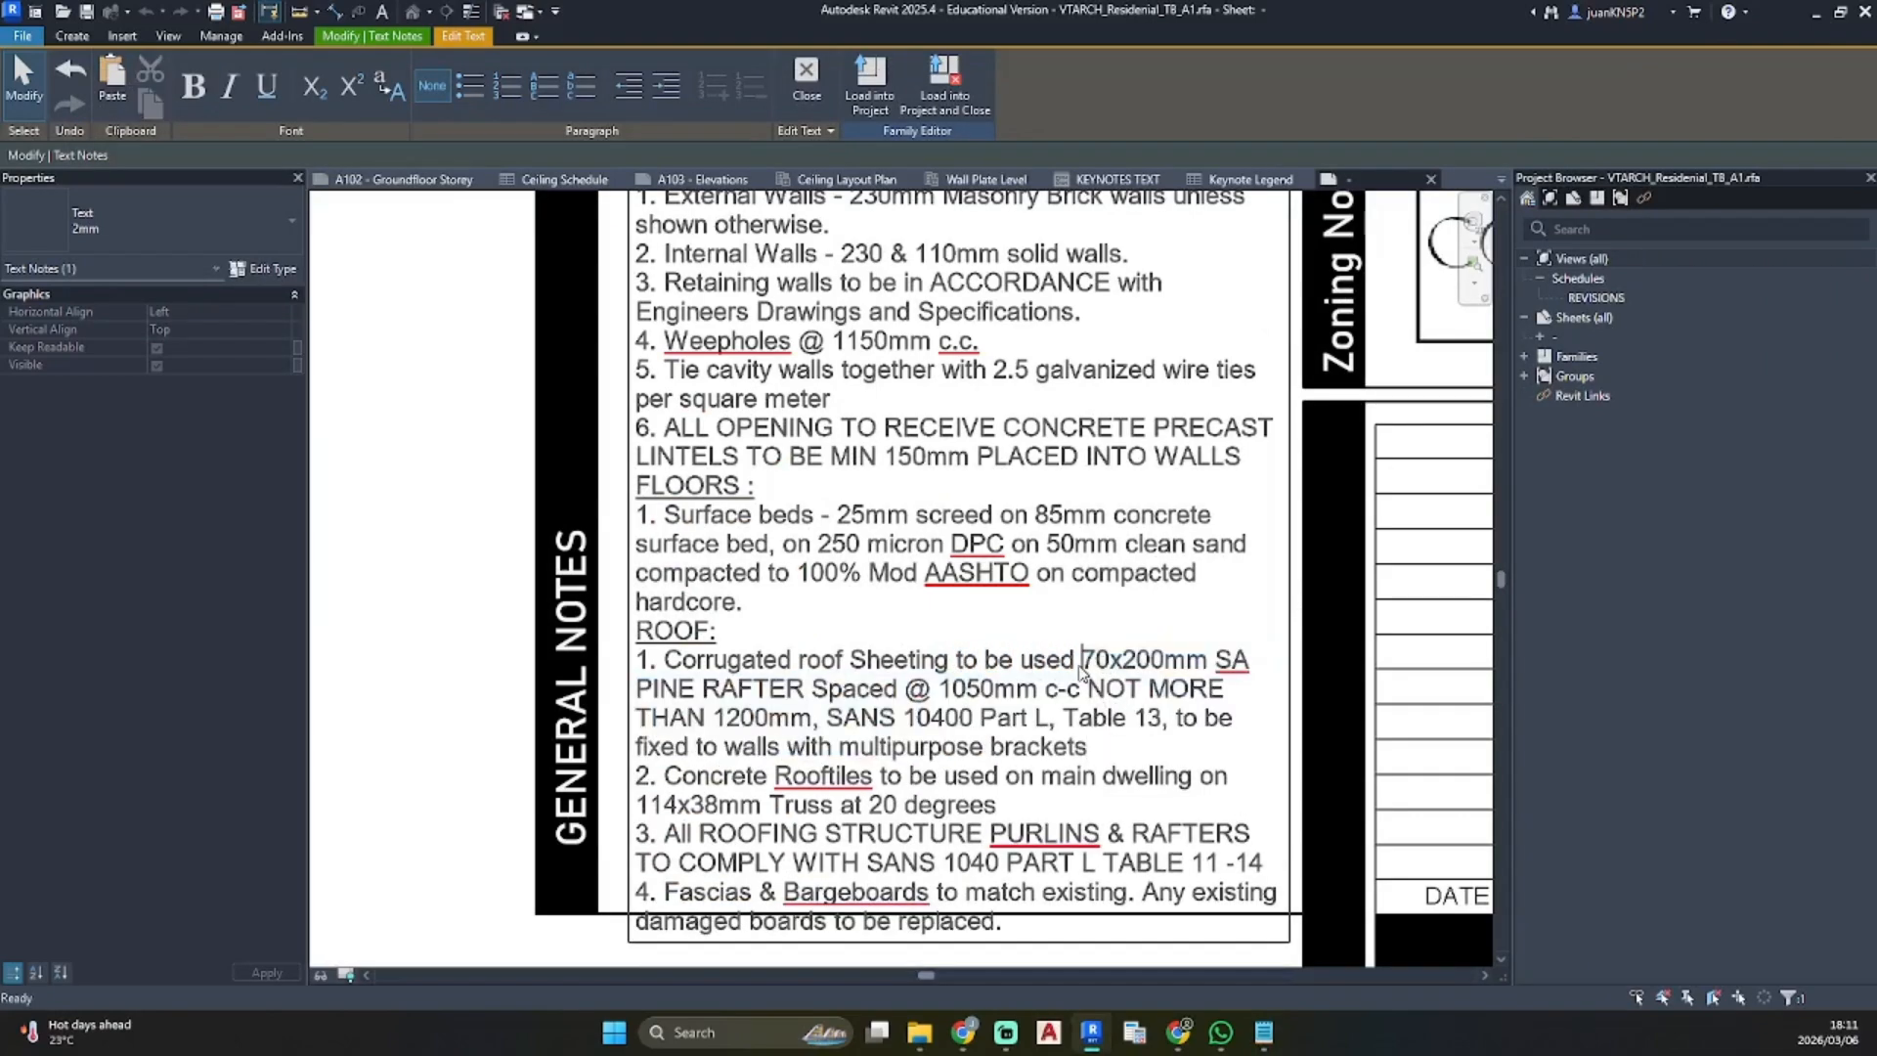
# Reword ROOF note 1 so that "to be fixed to" precedes the rafter specification instead of "to be used"
pyautogui.write('o')
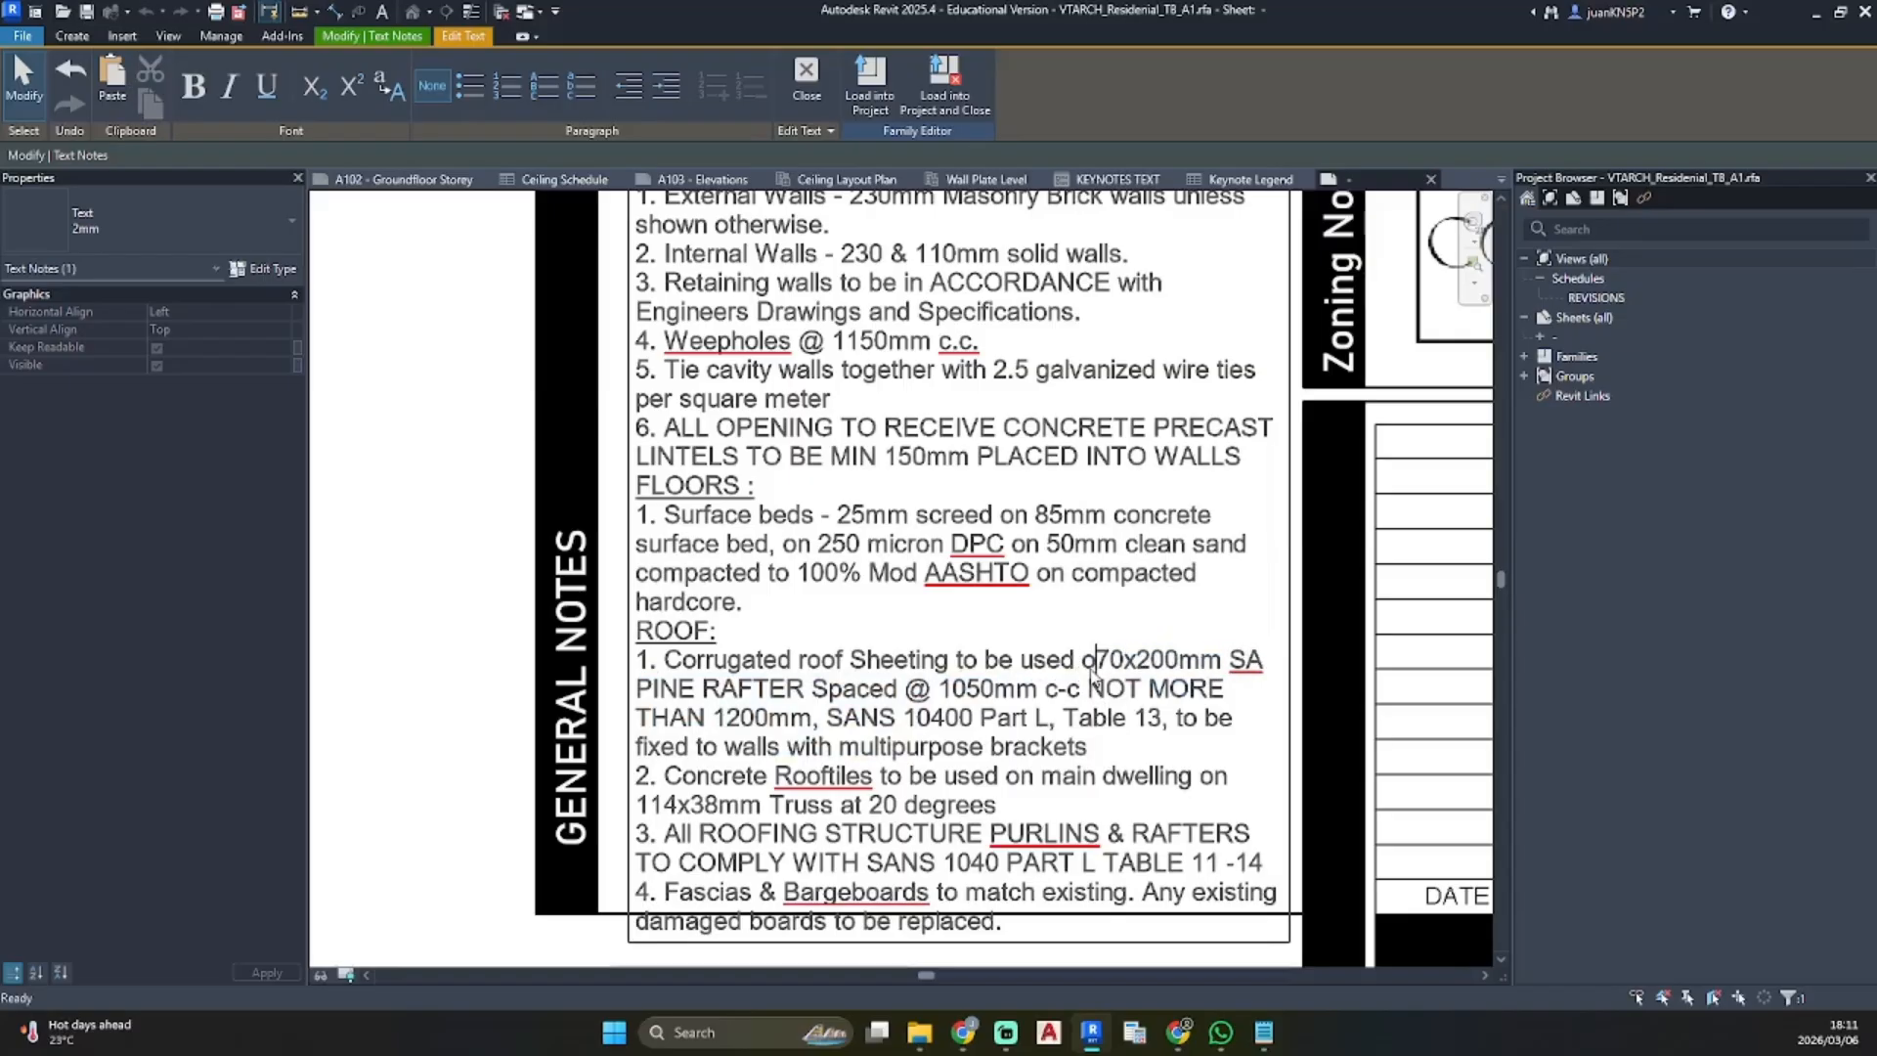
pyautogui.press('BackSpace')
pyautogui.press('BackSpace')
pyautogui.press('BackSpace')
pyautogui.press('BackSpace')
pyautogui.press('BackSpace')
pyautogui.press('BackSpace')
pyautogui.write('fixed ')
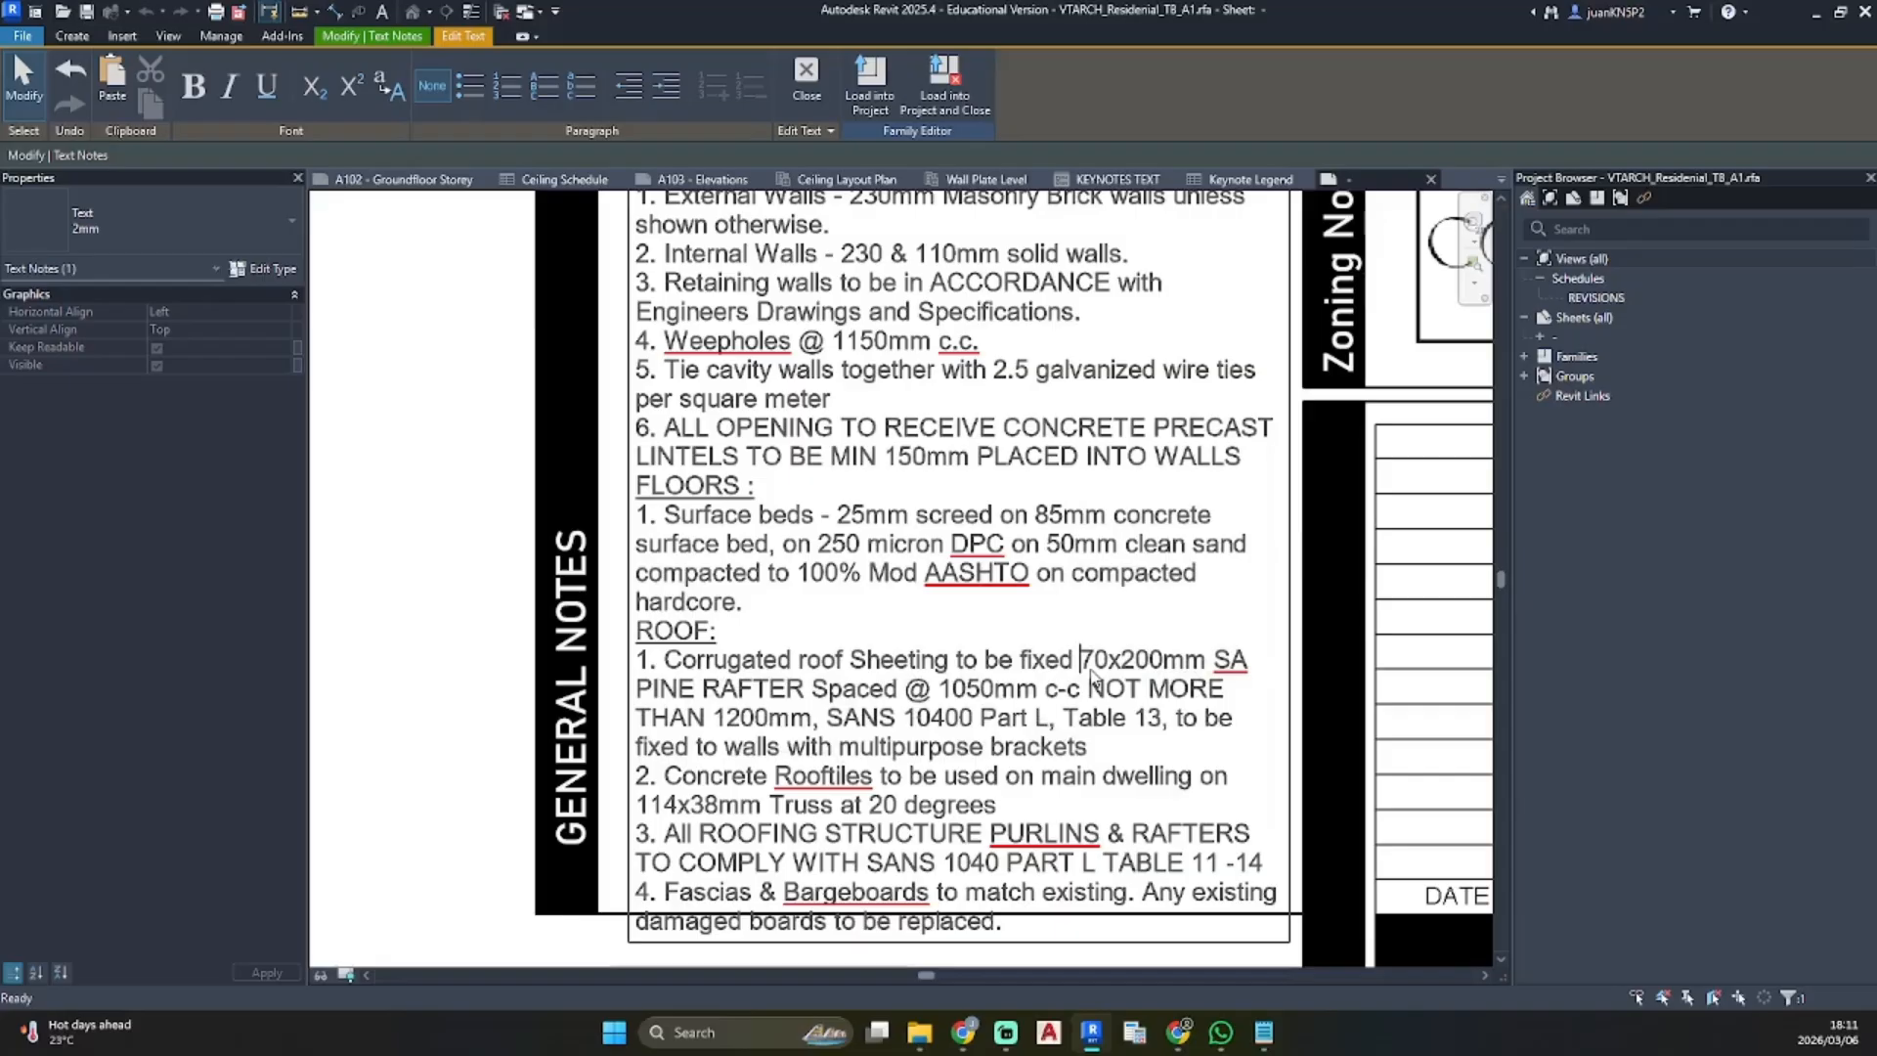
pyautogui.write('to')
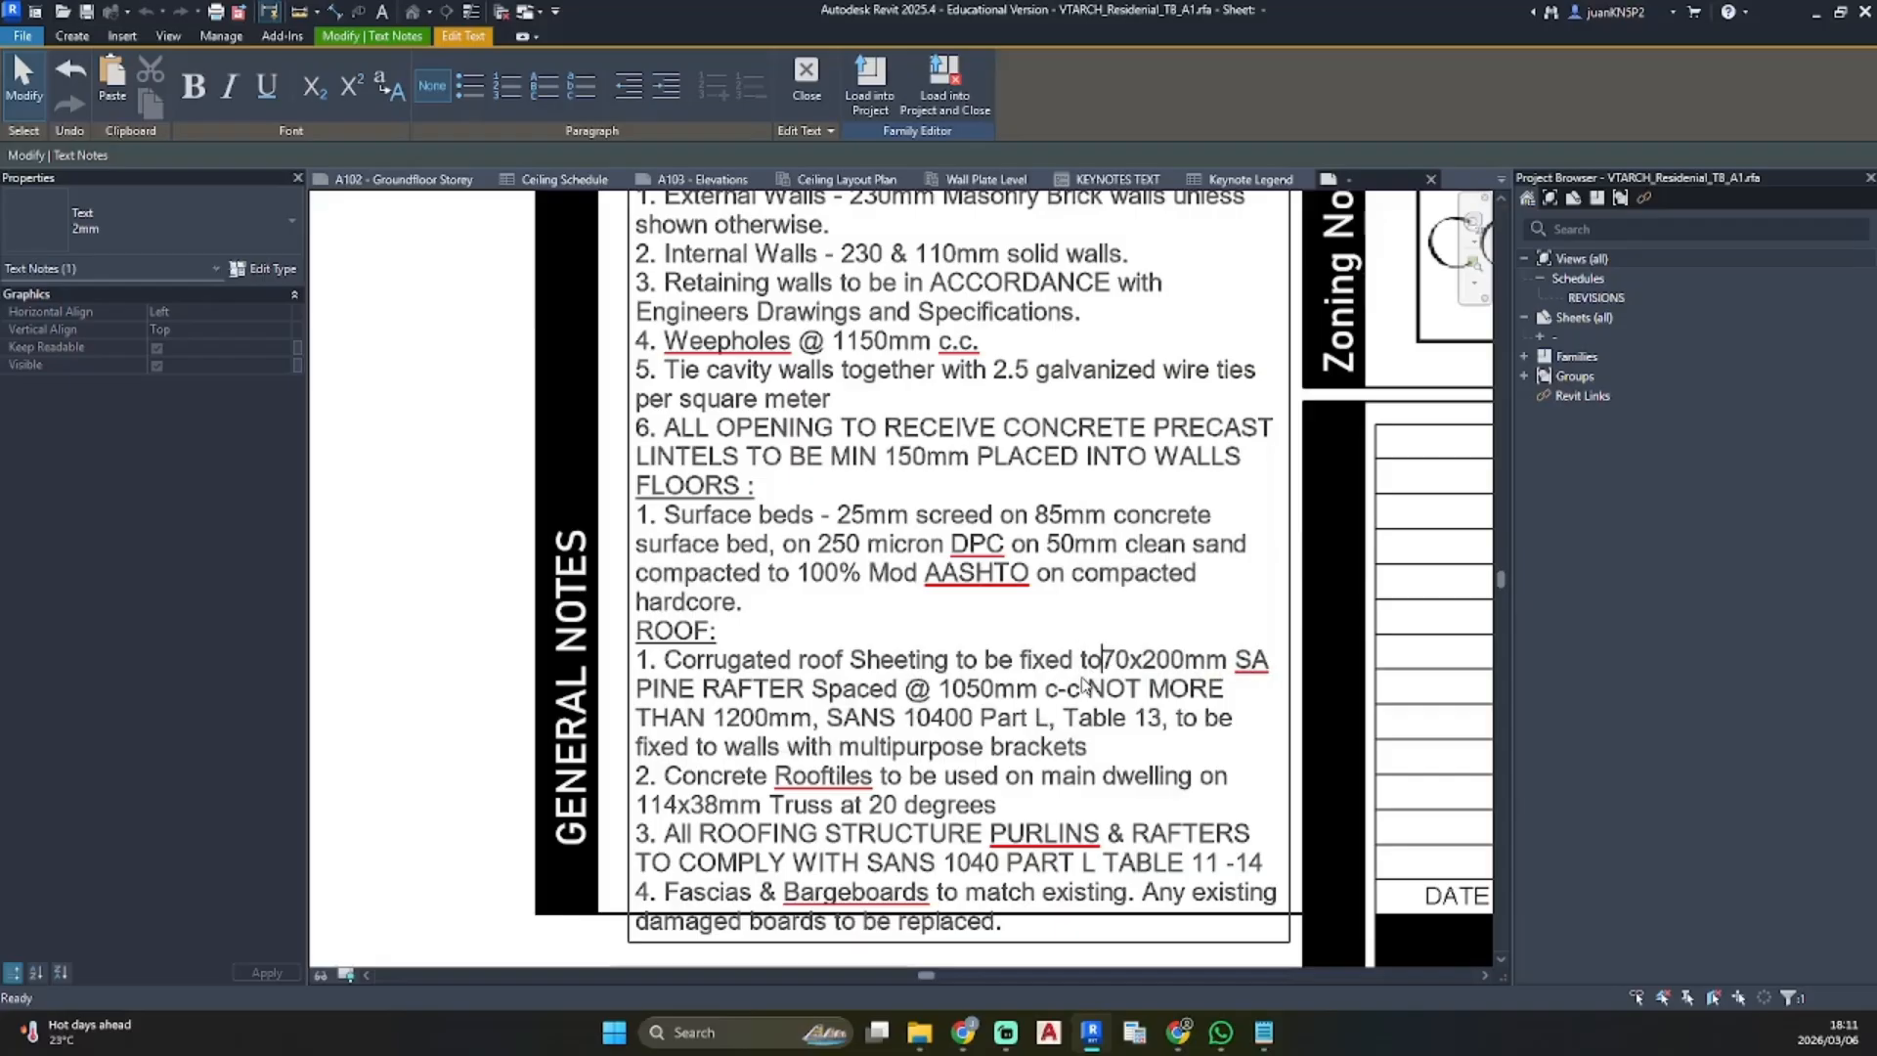
# Insert the New 50x76mm SA PINE Batten specification from keynotes.txt after "fixed to" in ROOF note 1 and change Batten to Purlin
pyautogui.click(1258, 1040)
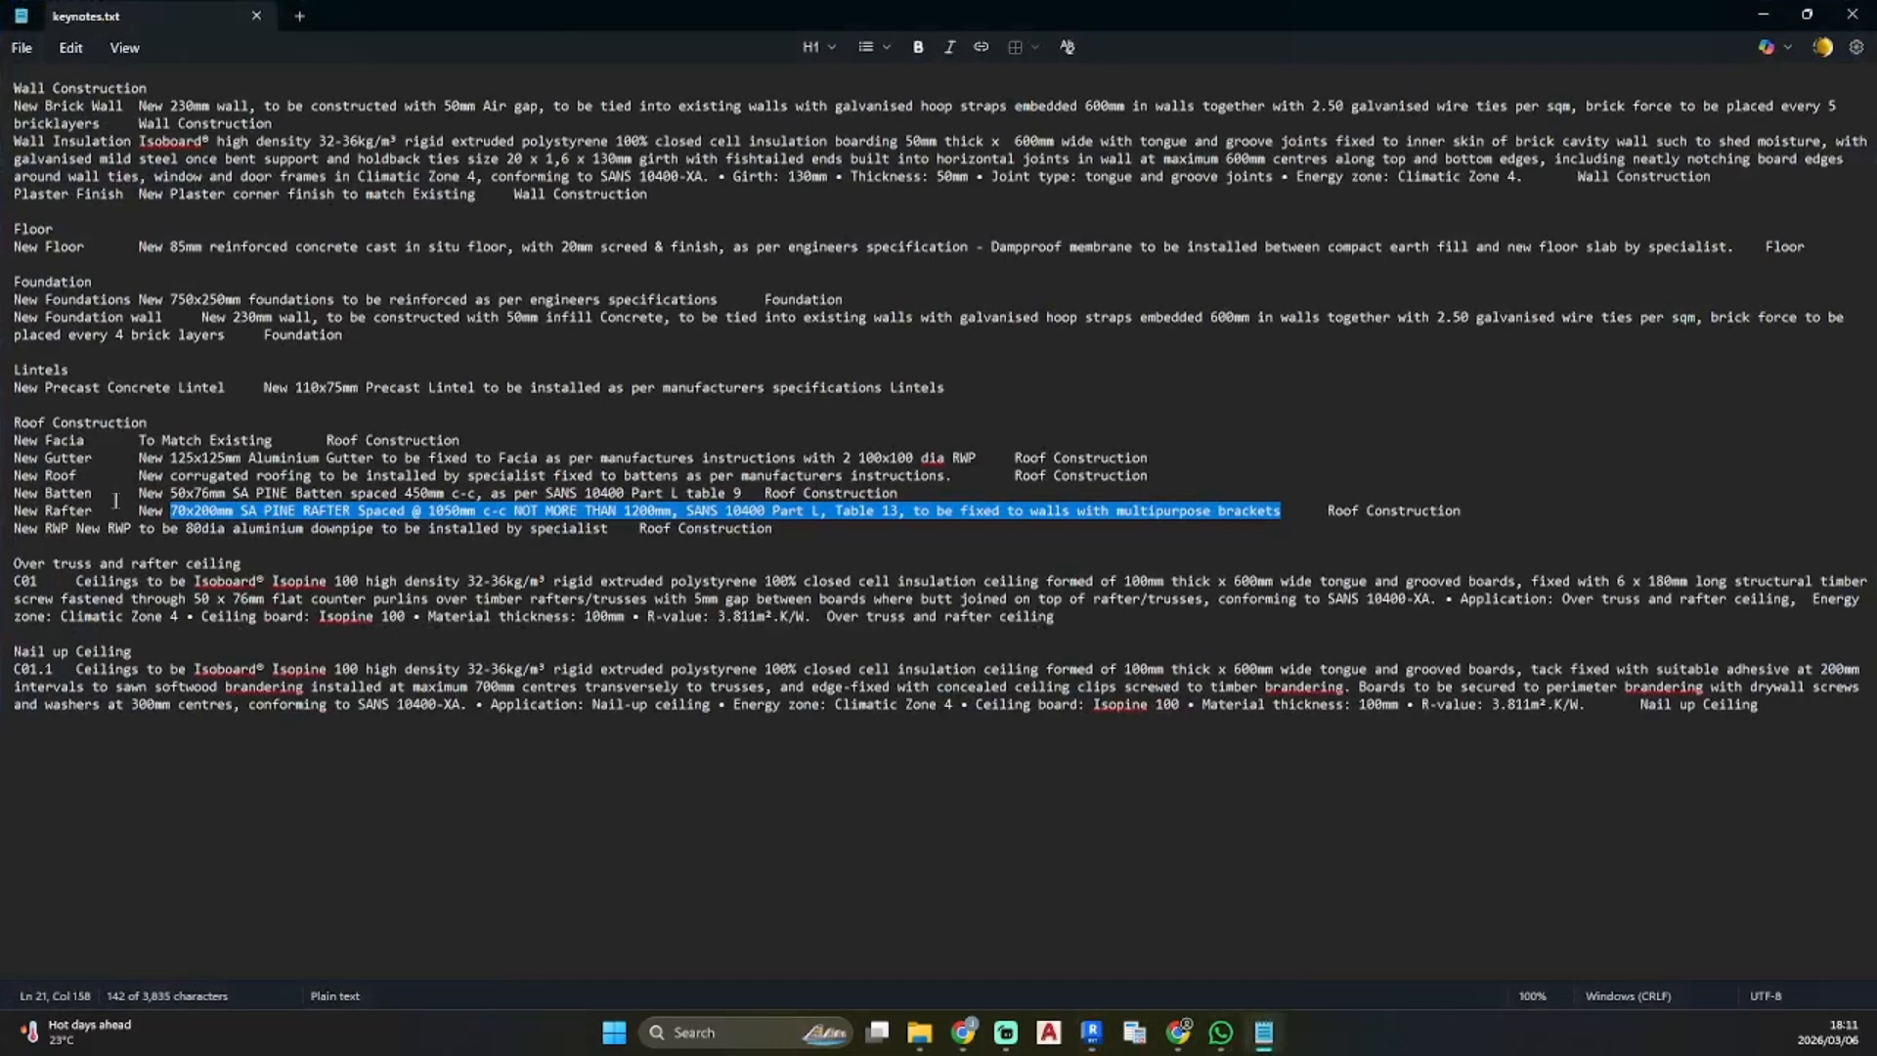
pyautogui.moveTo(139, 494); pyautogui.dragTo(741, 495)
pyautogui.hotkey('ctrl', 'c')
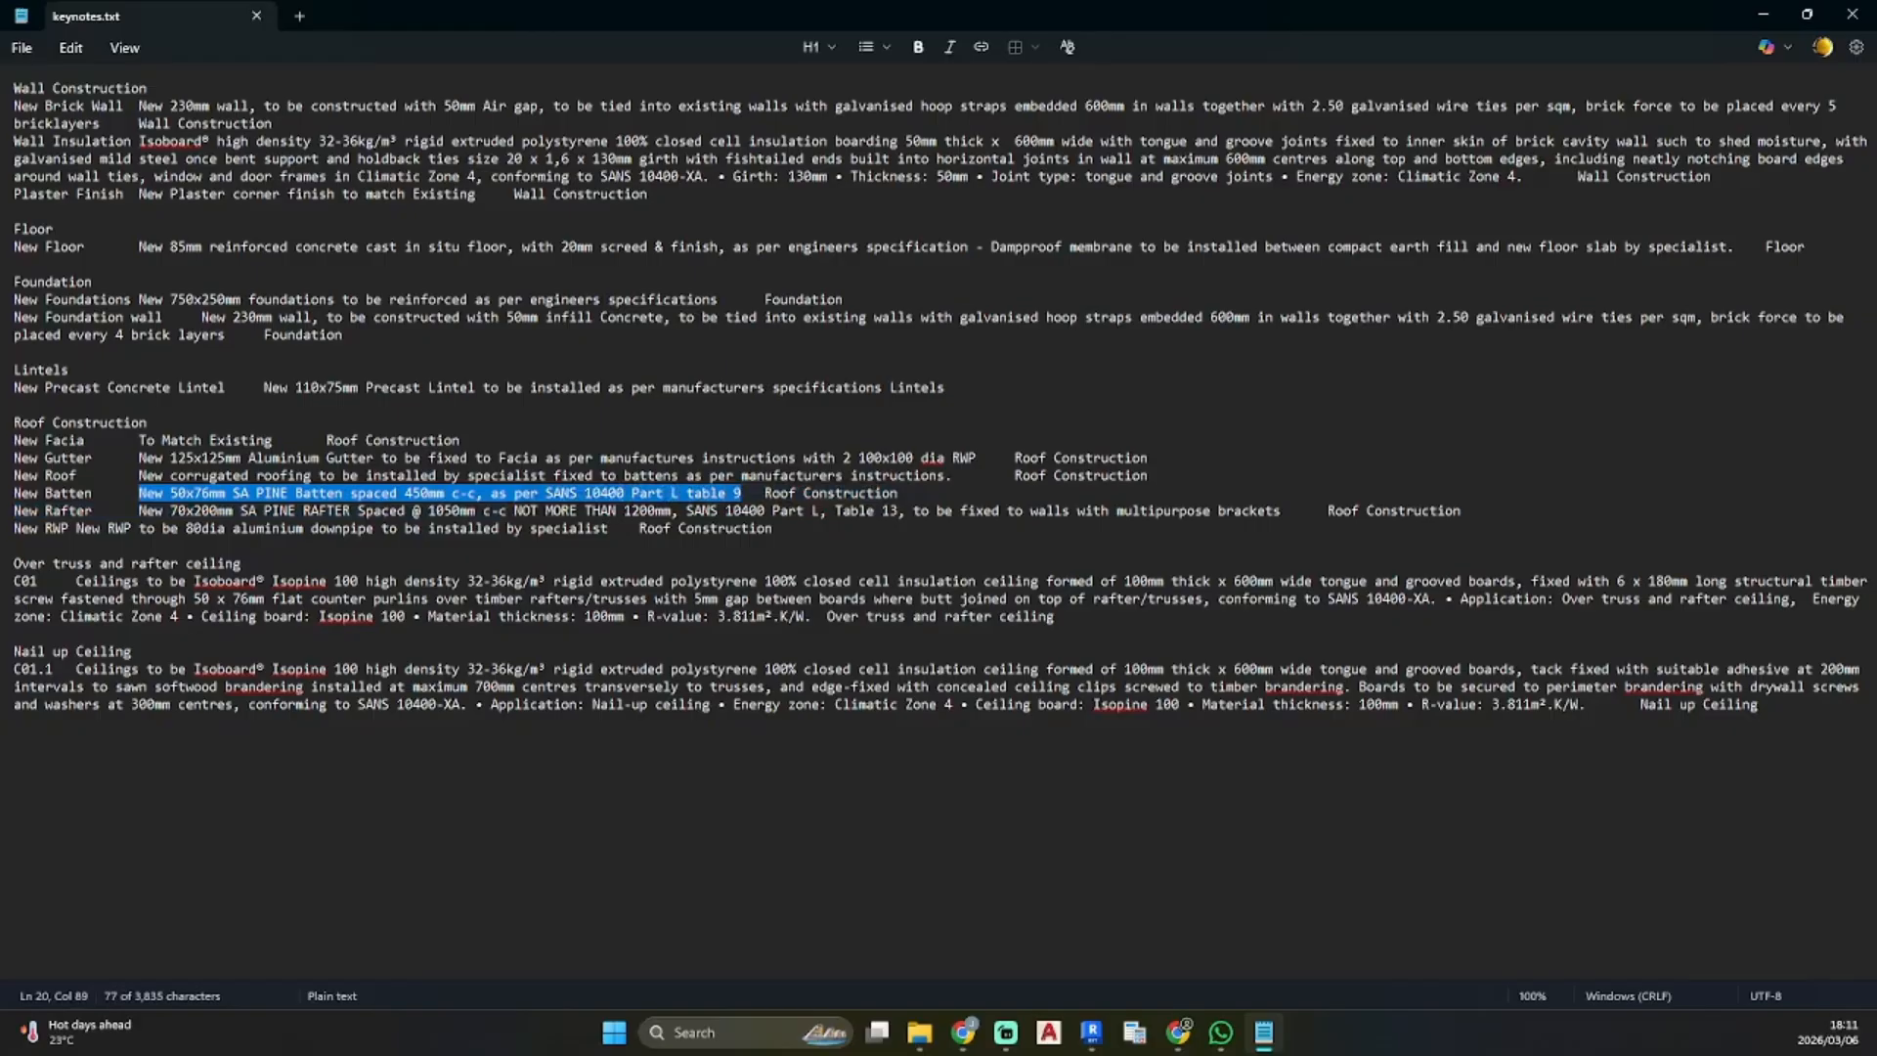
pyautogui.click(1758, 12)
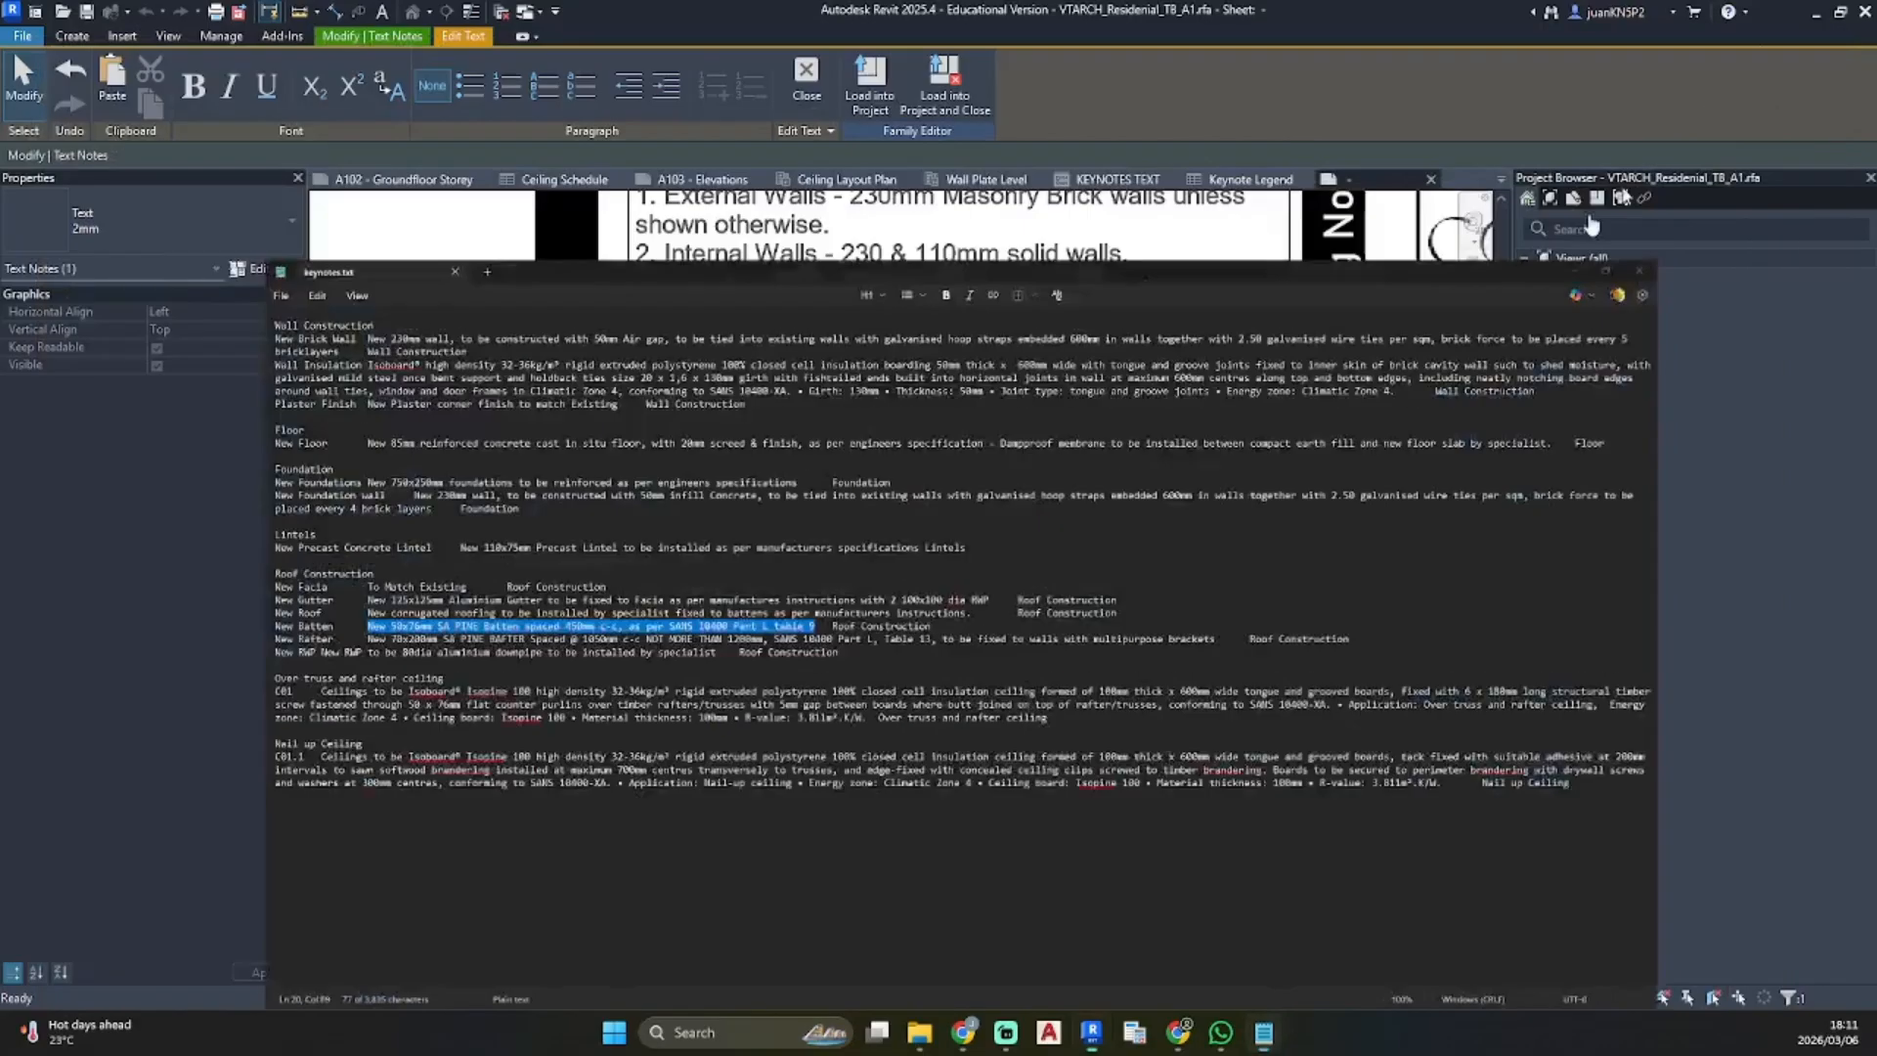
pyautogui.click(1022, 663)
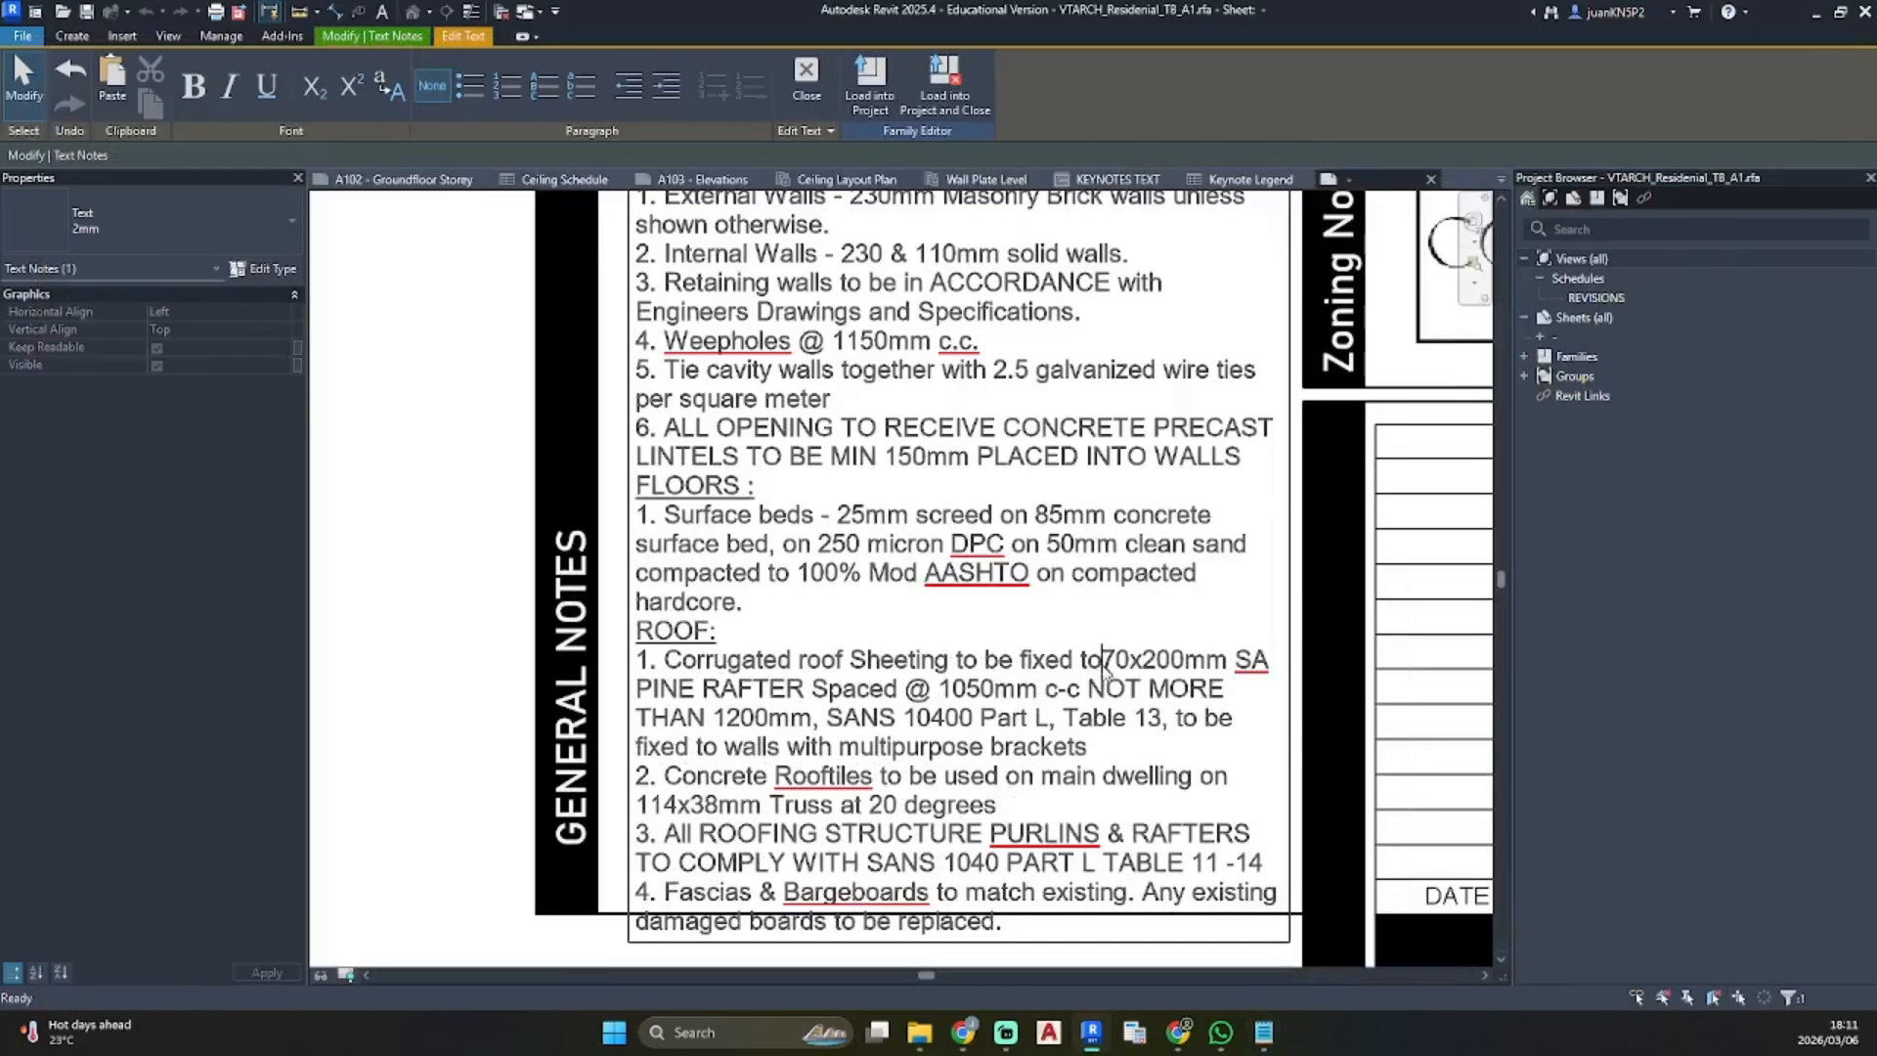
pyautogui.hotkey('ctrl', 'v')
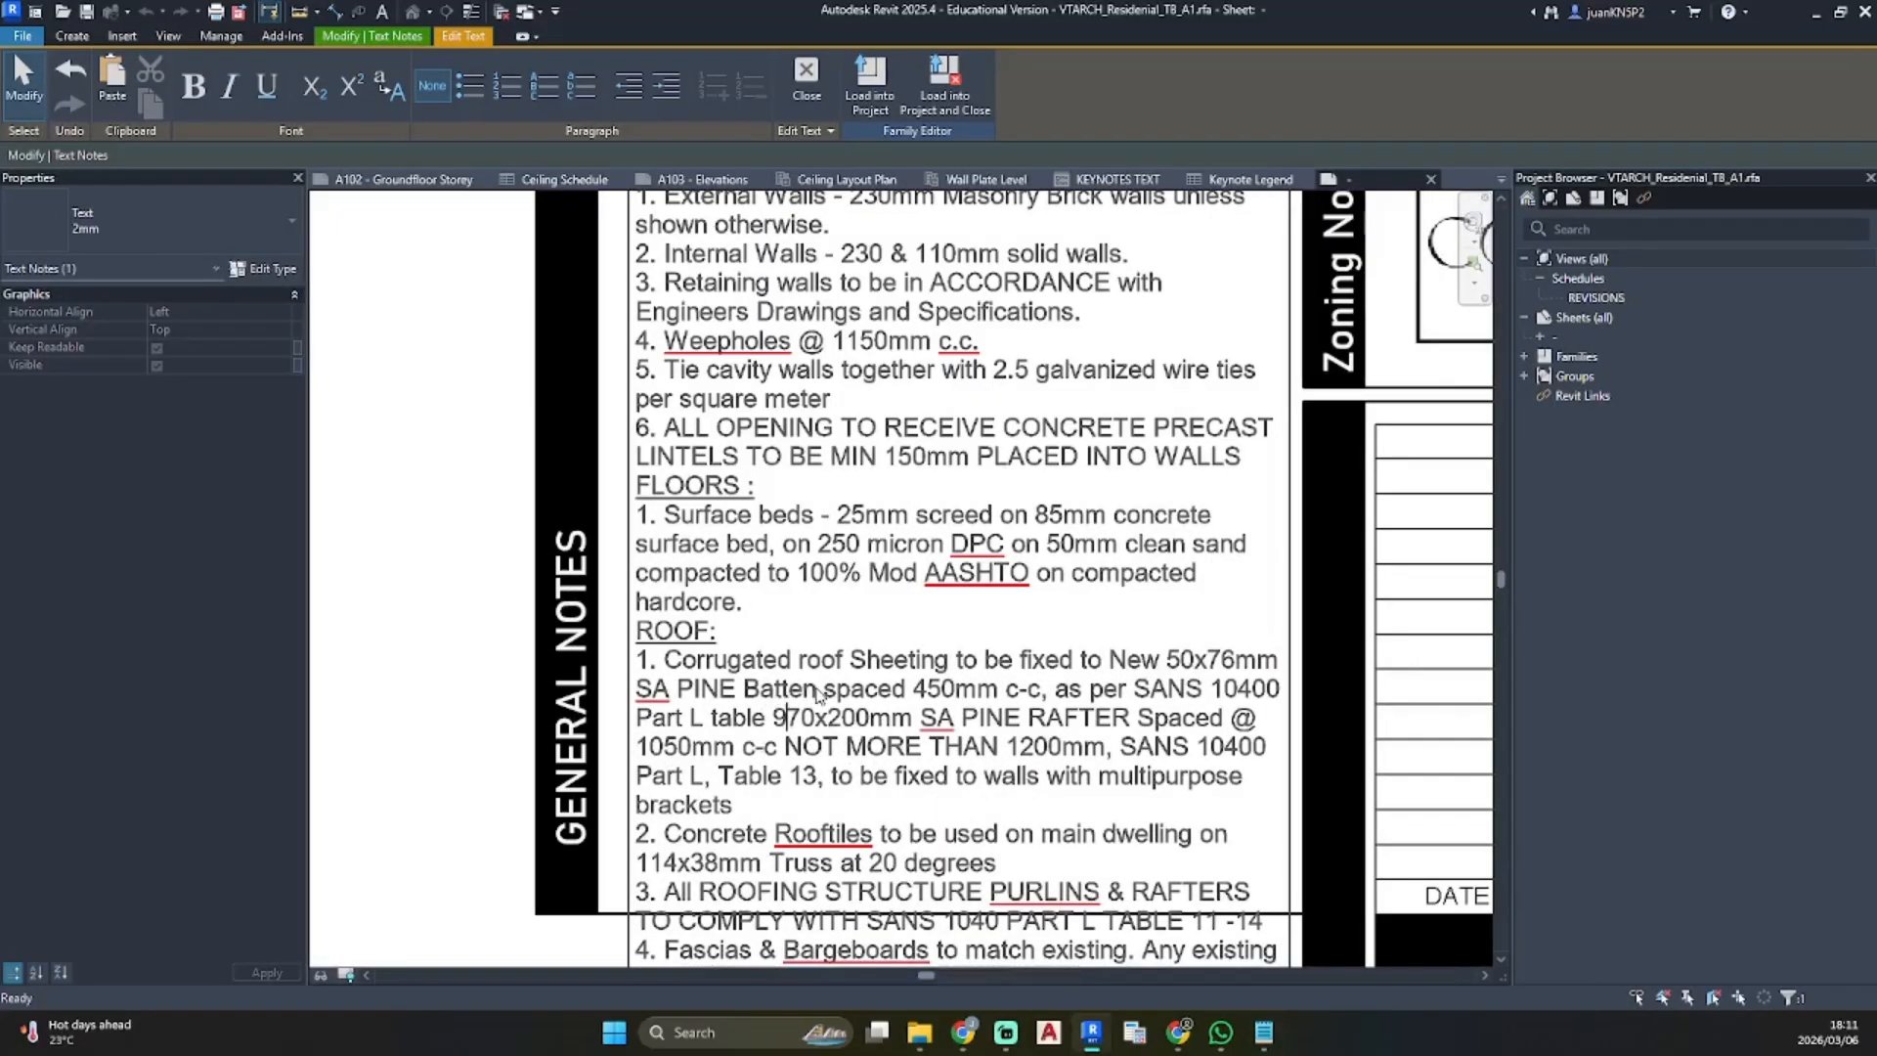
pyautogui.moveTo(819, 692); pyautogui.dragTo(751, 696)
pyautogui.write('Purlin')
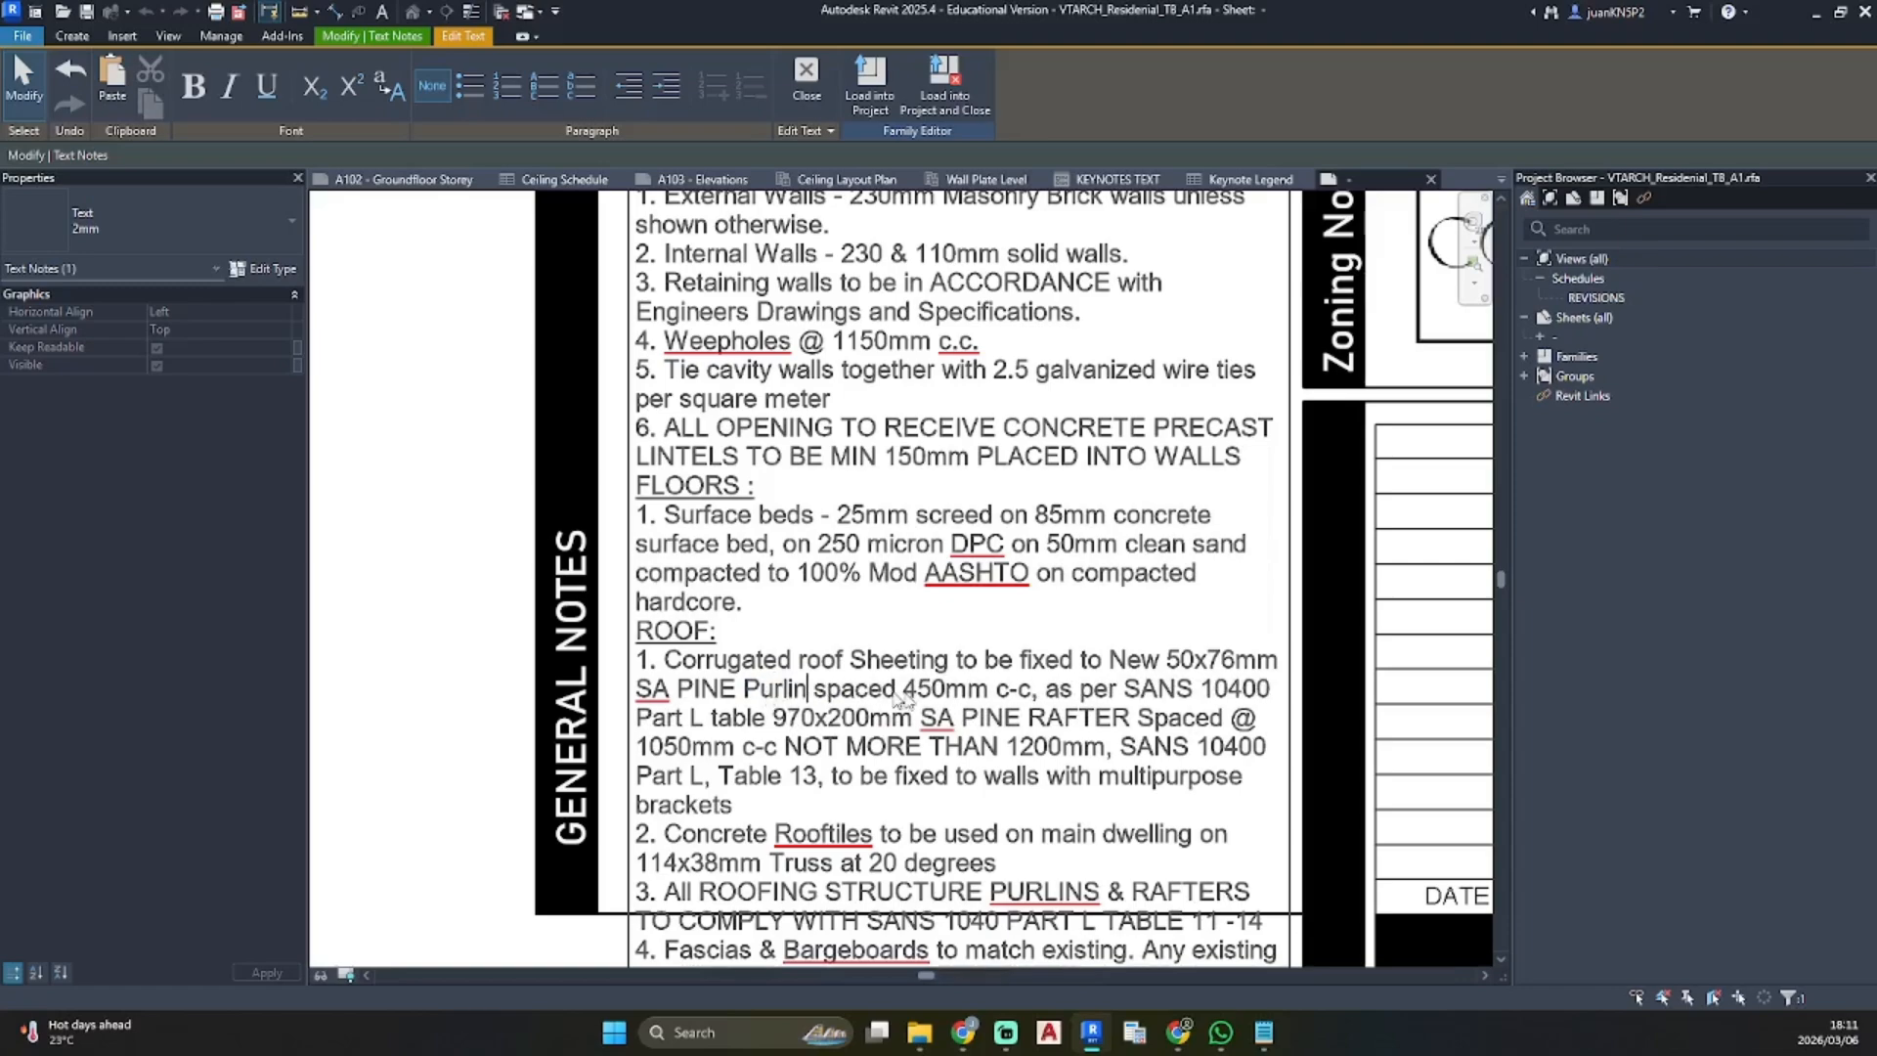
# Insert a comma and space between "table 9" and "70x200mm" in ROOF note 1
pyautogui.click(923, 729)
pyautogui.click(788, 723)
pyautogui.write(',')
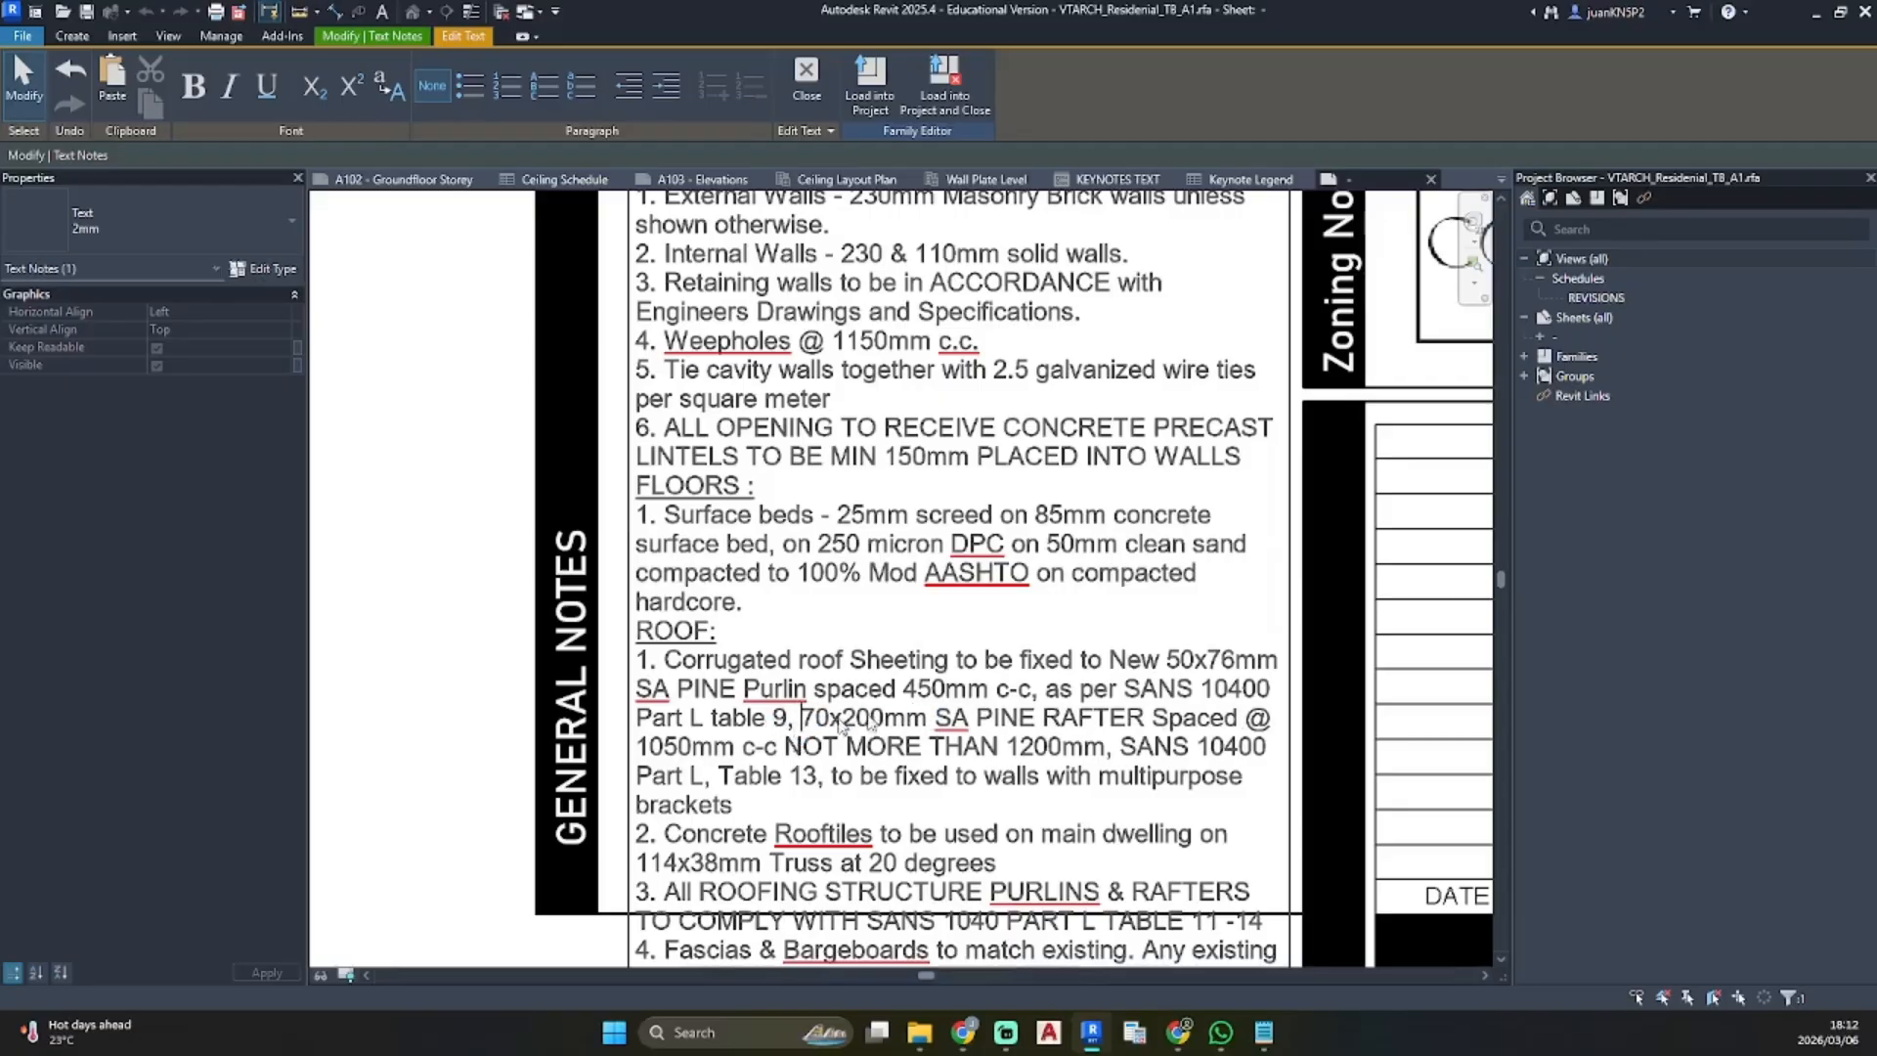
# Delete the Concrete Rooftiles note from the ROOF section and renumber the two notes below it as 2 and 3
pyautogui.scroll(-2, 968, 722)
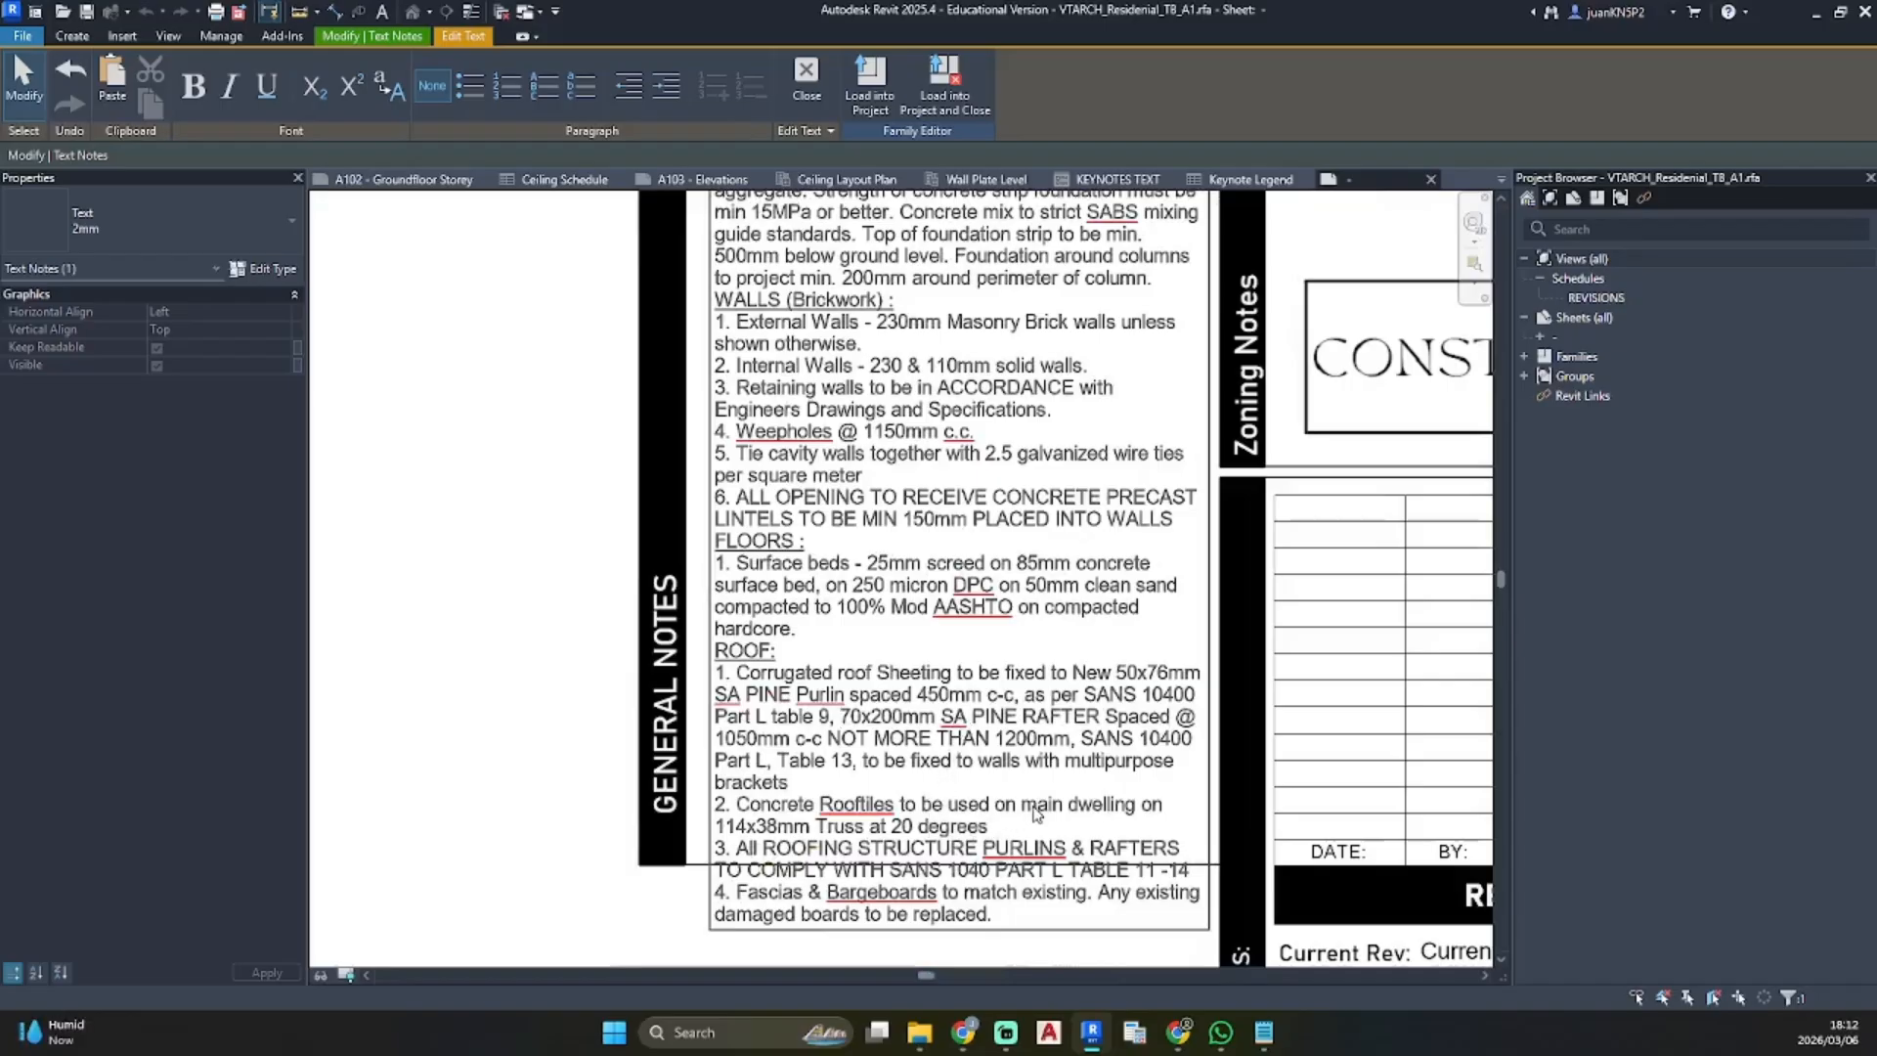
pyautogui.moveTo(991, 831); pyautogui.dragTo(715, 804)
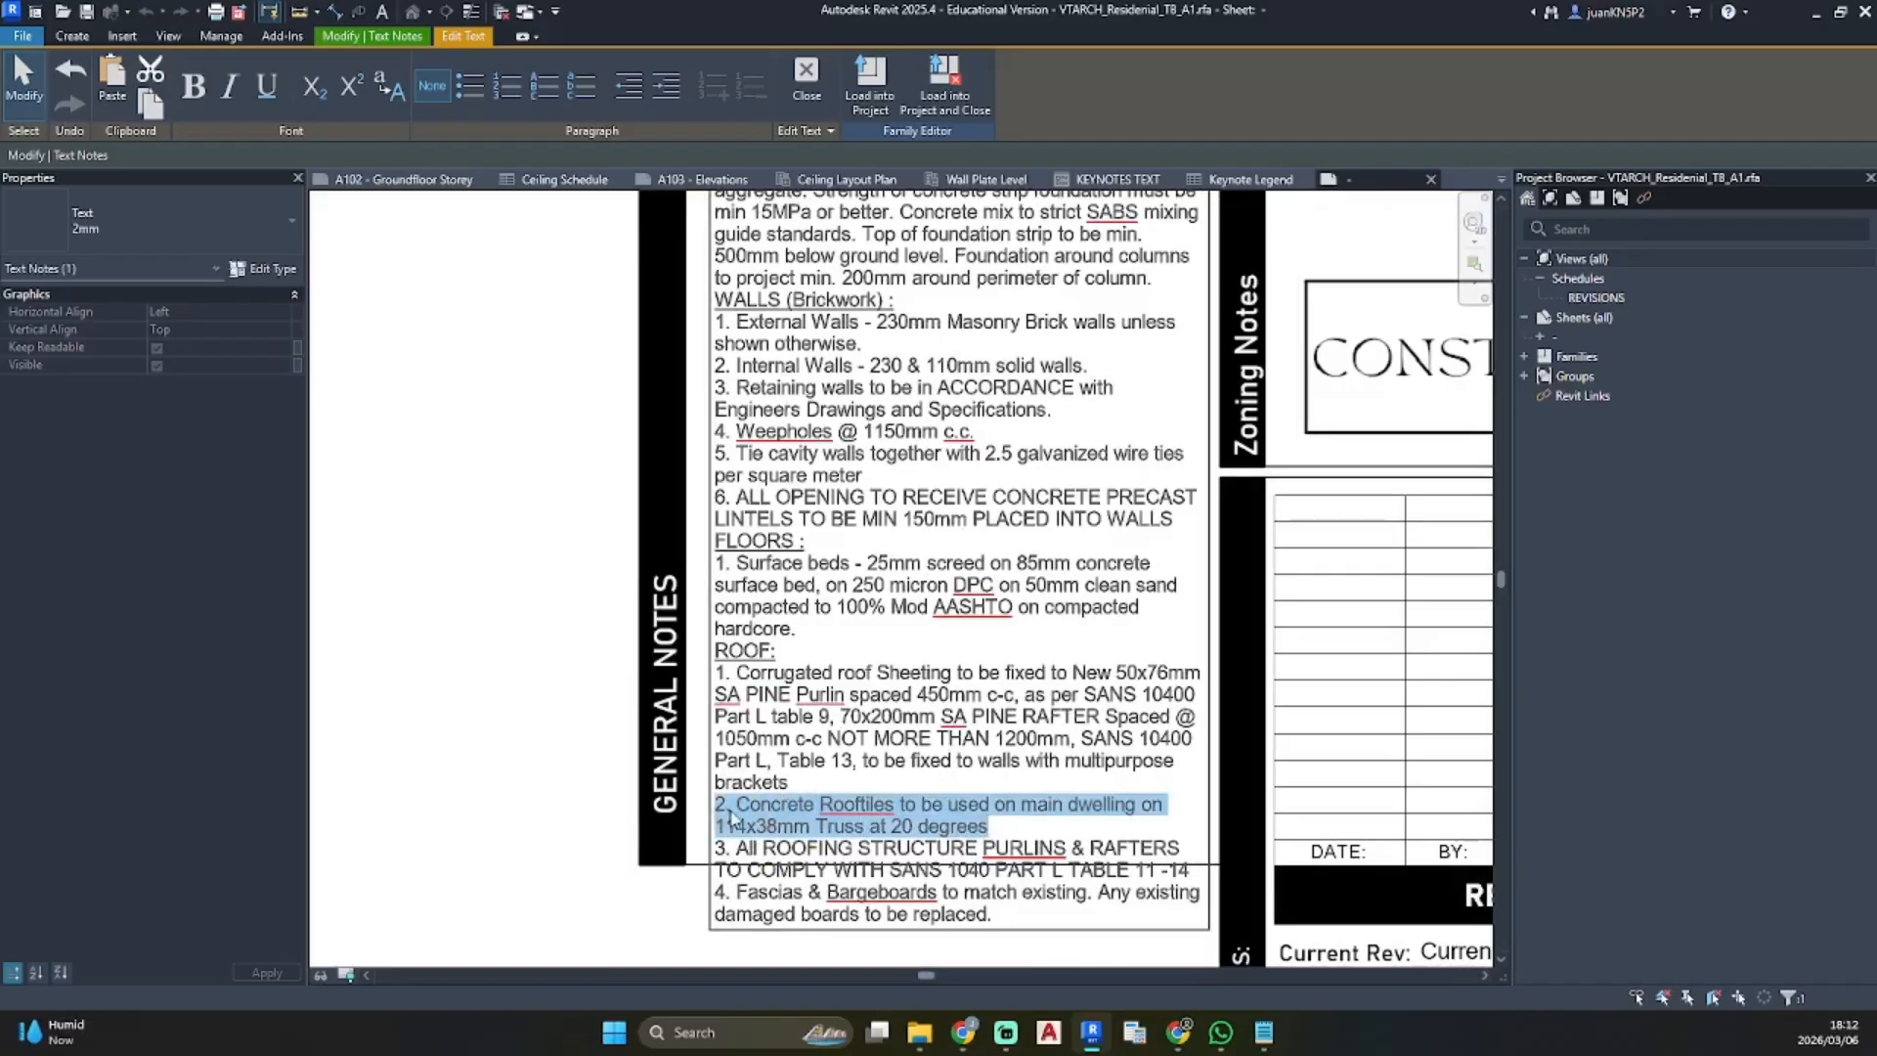
pyautogui.press('BackSpace')
pyautogui.press('BackSpace')
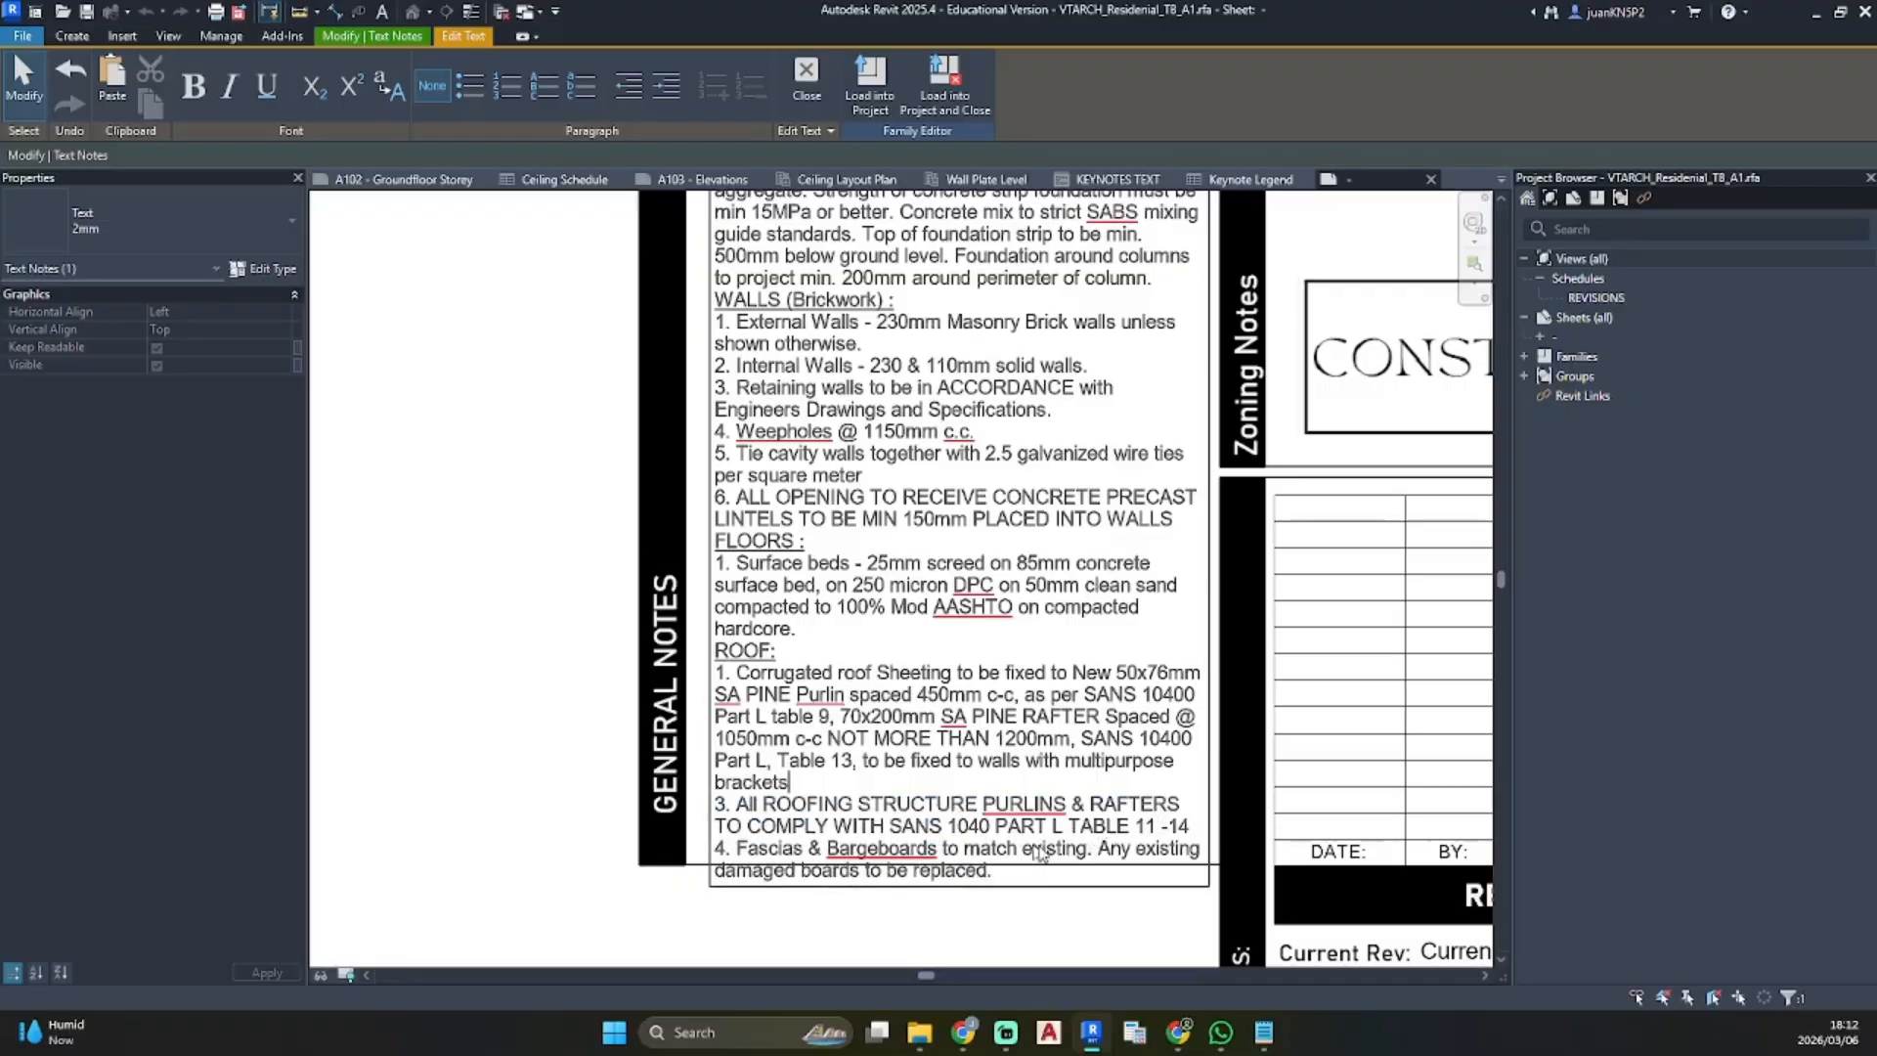
pyautogui.click(728, 810)
pyautogui.press('BackSpace')
pyautogui.write('2')
pyautogui.click(728, 853)
pyautogui.press('BackSpace')
pyautogui.write('3')
pyautogui.click(630, 829)
# Replace the concrete foundation size in the FOUNDATIONS section with 750x250, copied from keynotes.txt
pyautogui.moveTo(901, 345); pyautogui.dragTo(934, 536, button='middle')
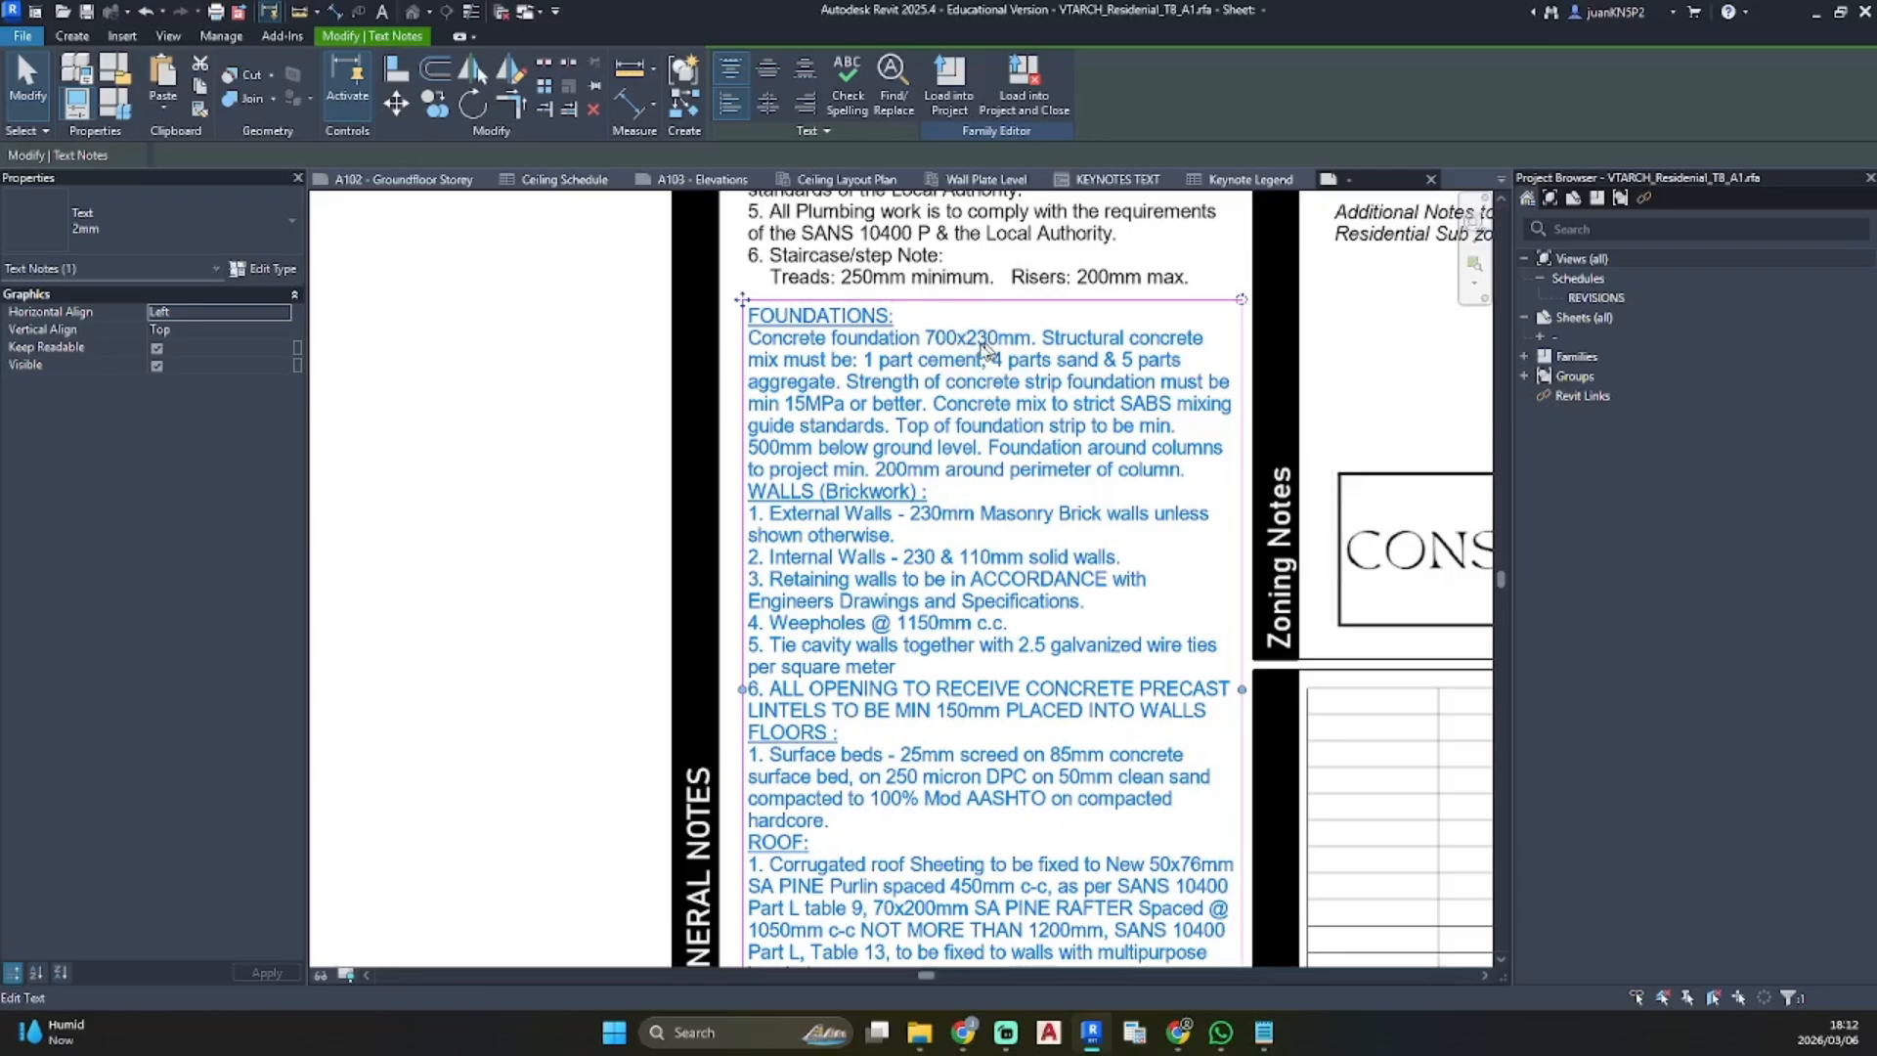
pyautogui.click(1263, 1032)
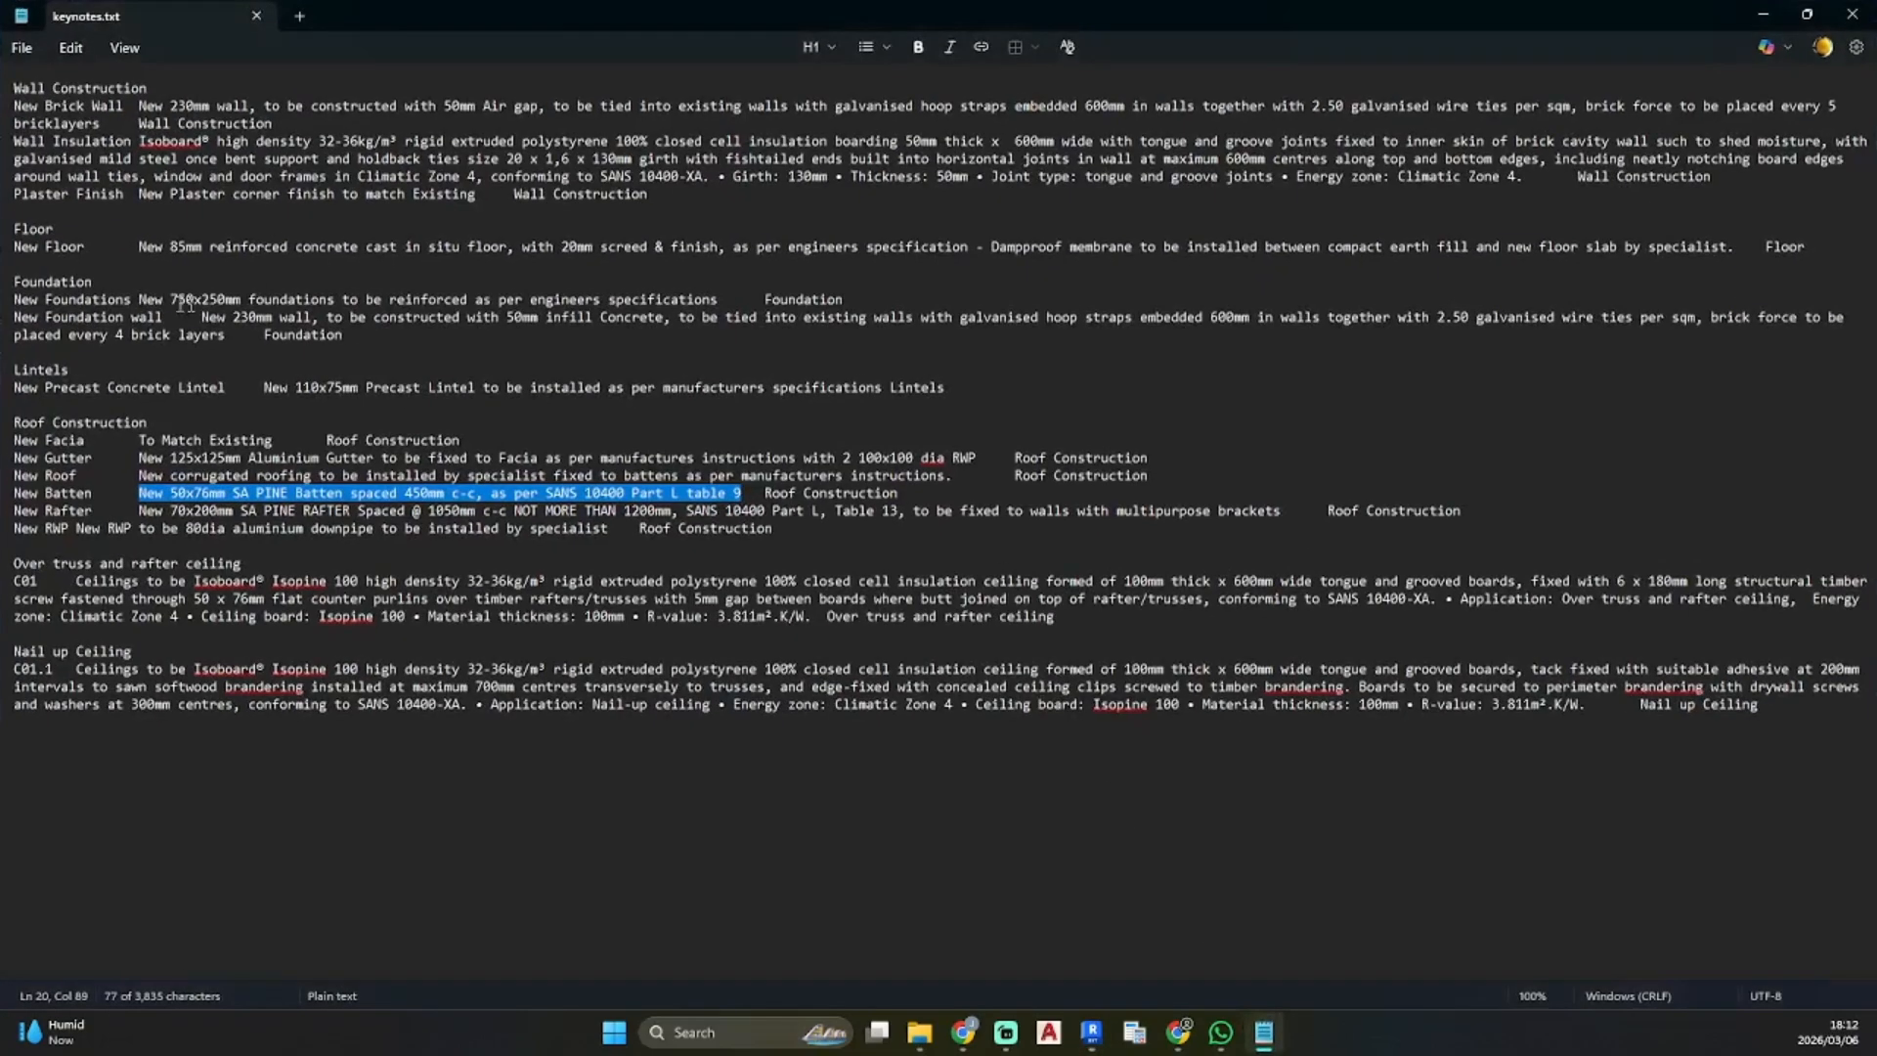
pyautogui.moveTo(170, 300); pyautogui.dragTo(226, 300)
pyautogui.hotkey('ctrl', 'c')
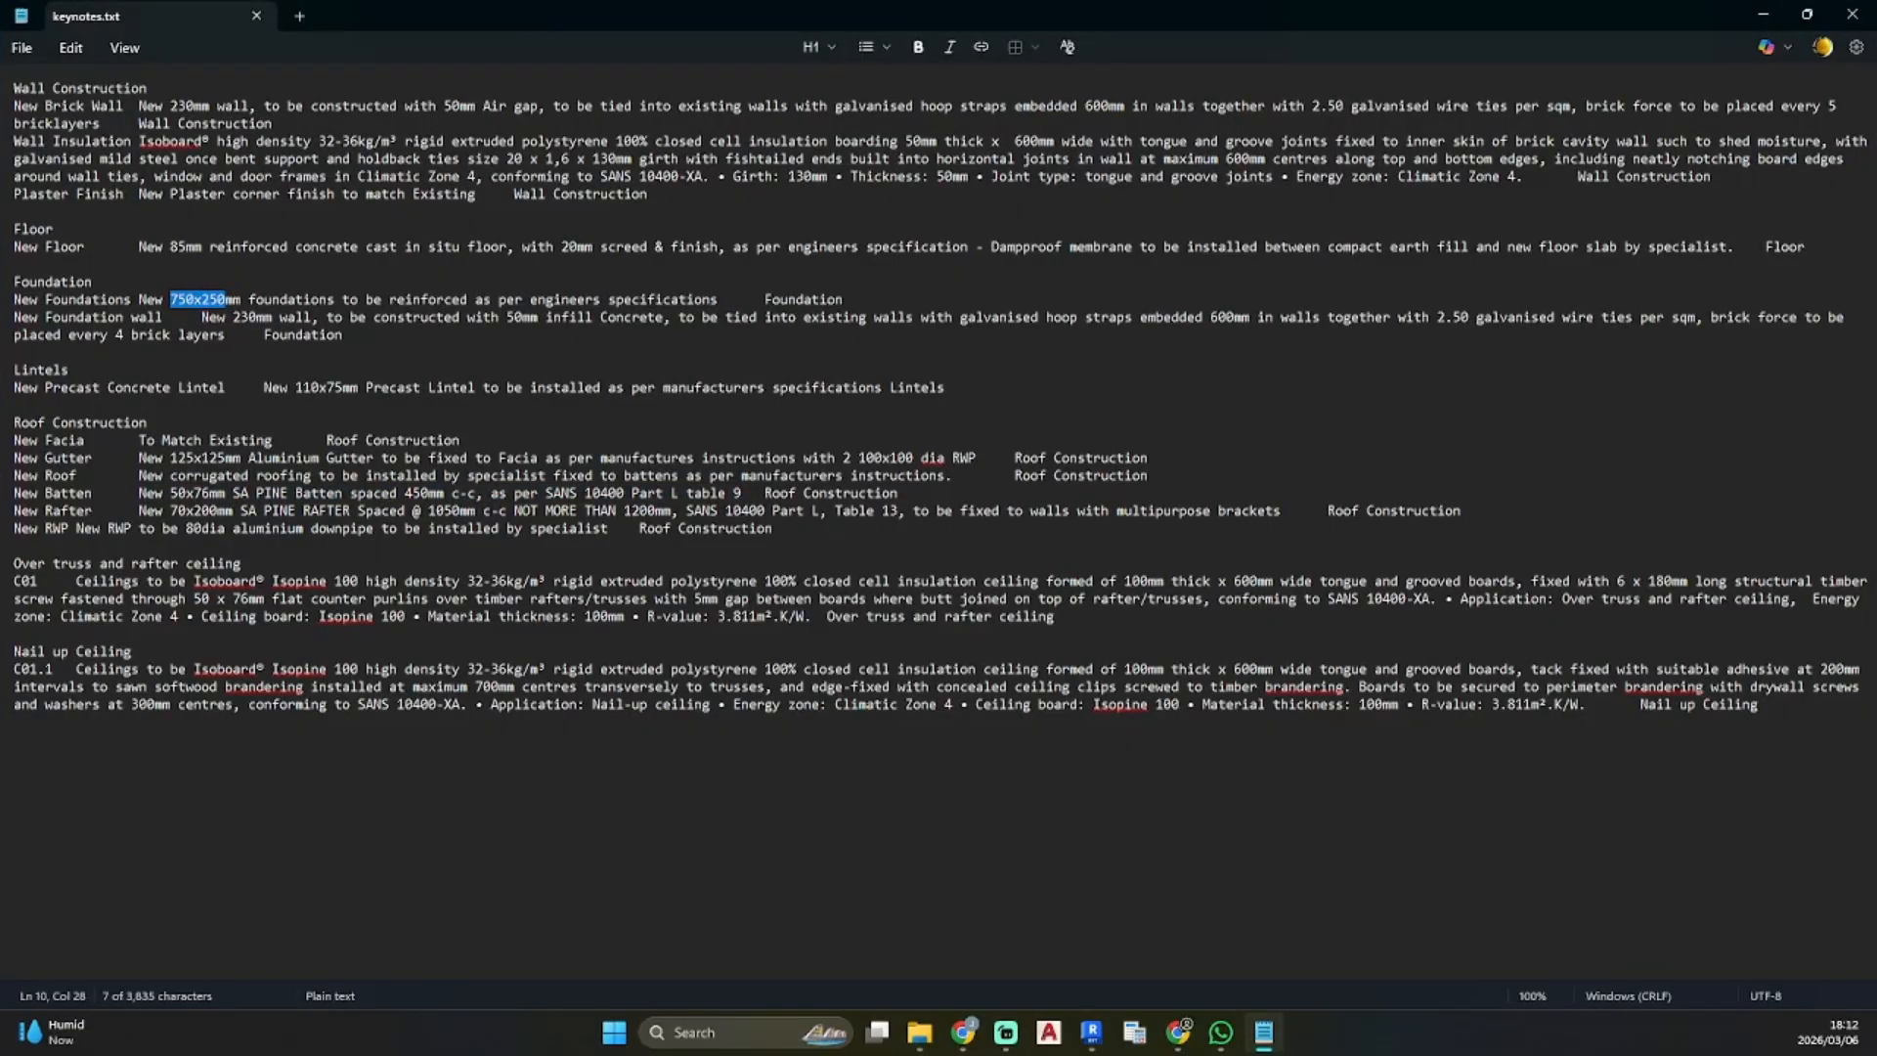
pyautogui.click(1763, 13)
pyautogui.doubleClick(988, 342)
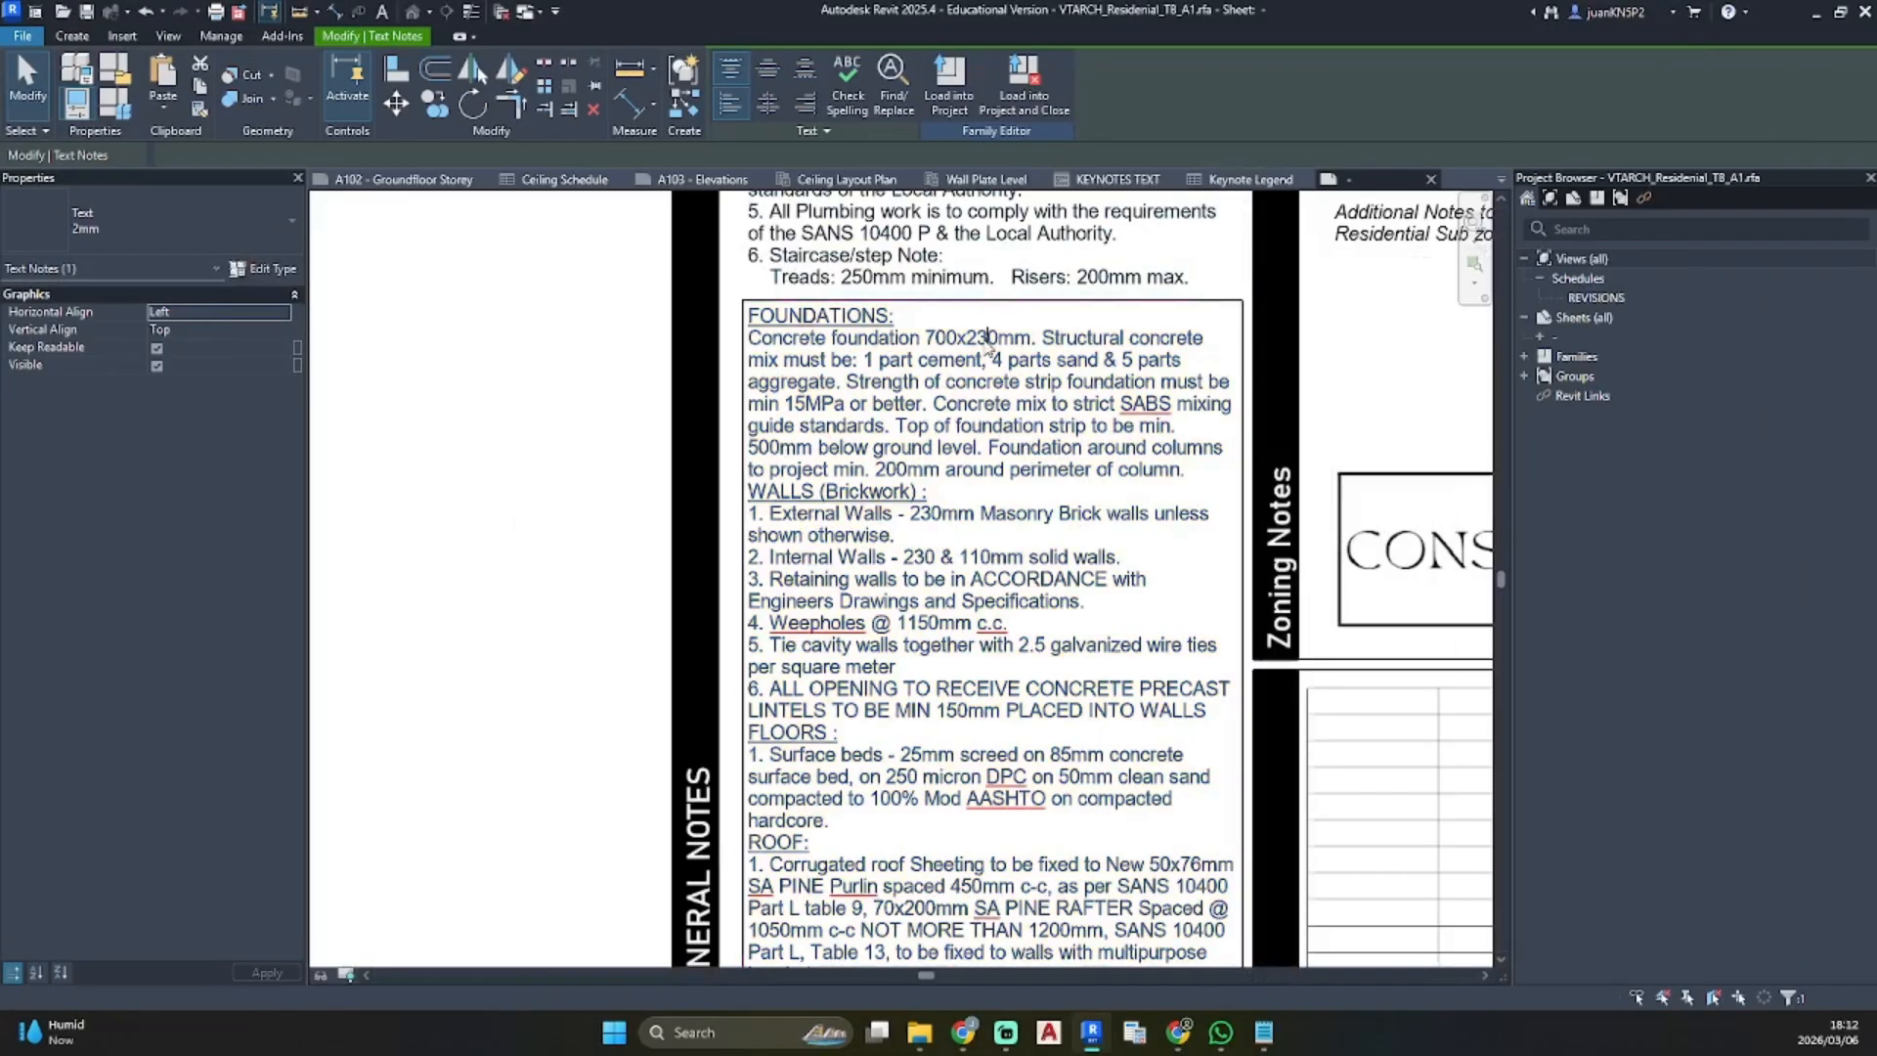
pyautogui.moveTo(998, 342); pyautogui.dragTo(918, 344)
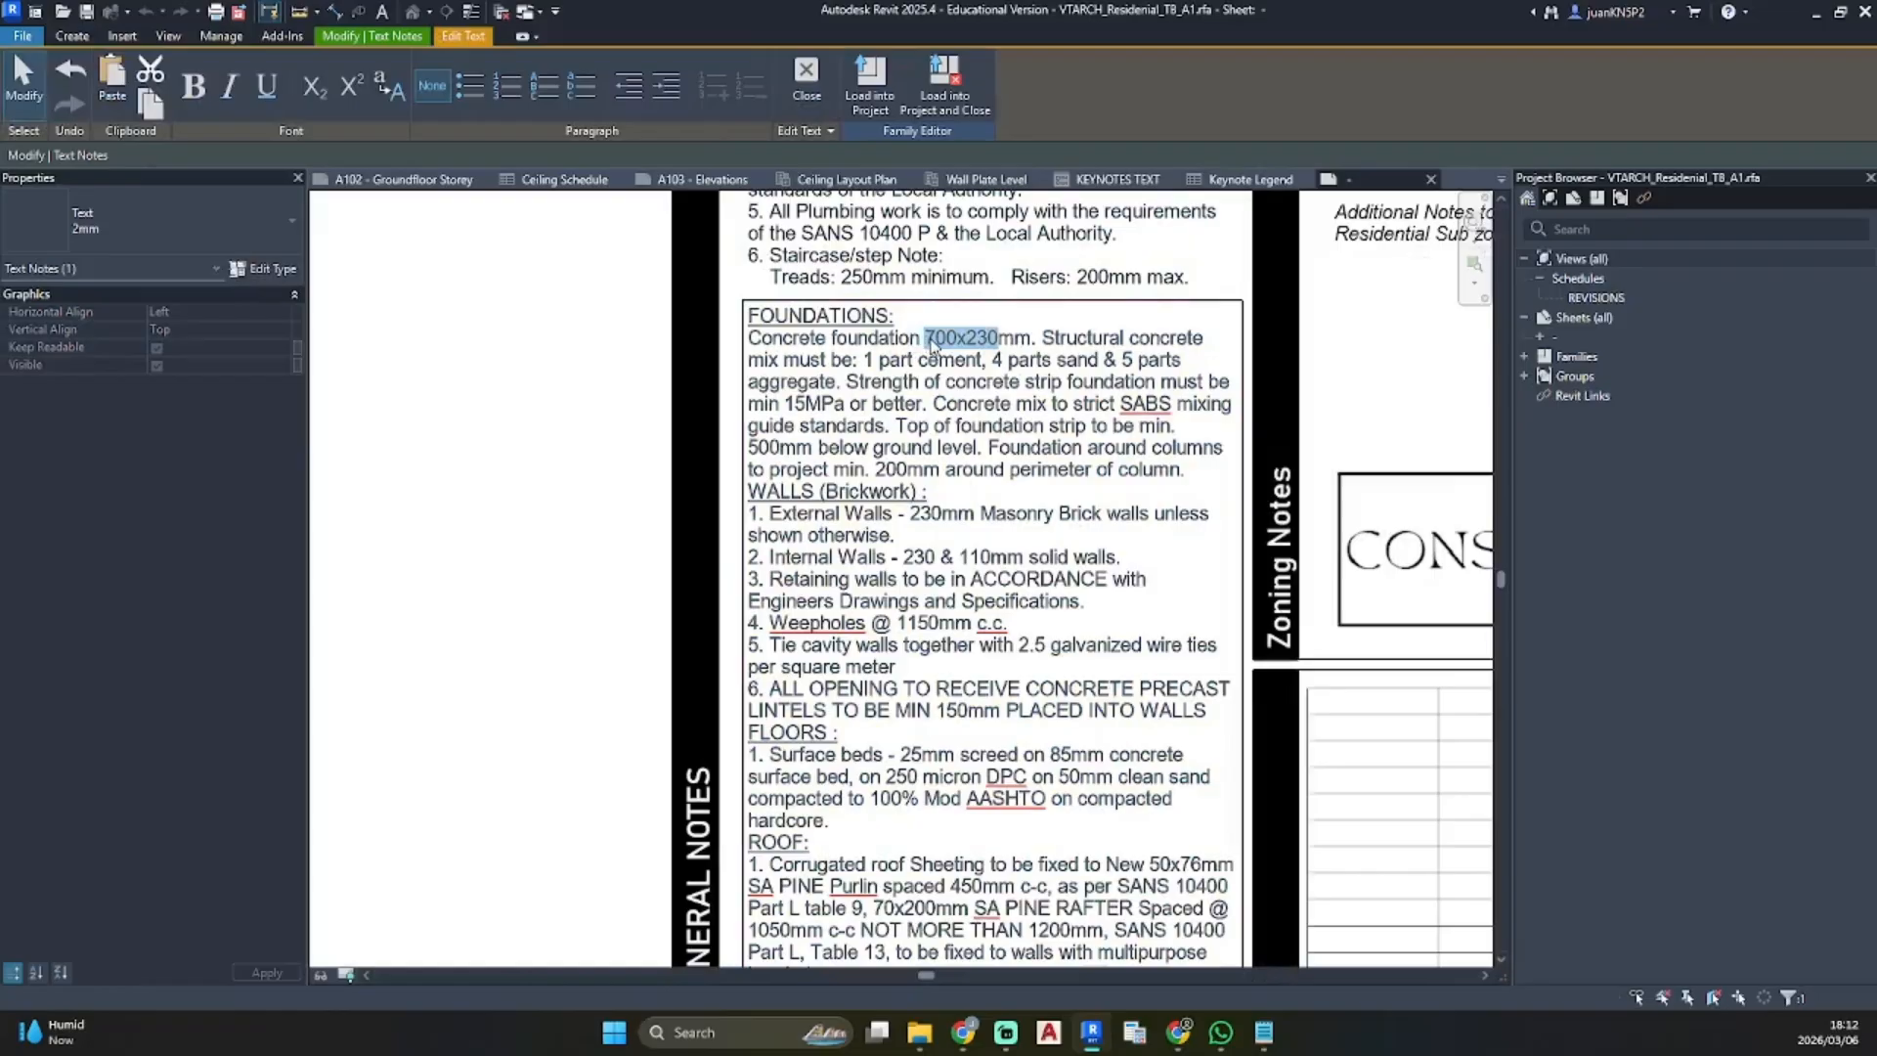
pyautogui.hotkey('ctrl', 'v')
pyautogui.click(522, 389)
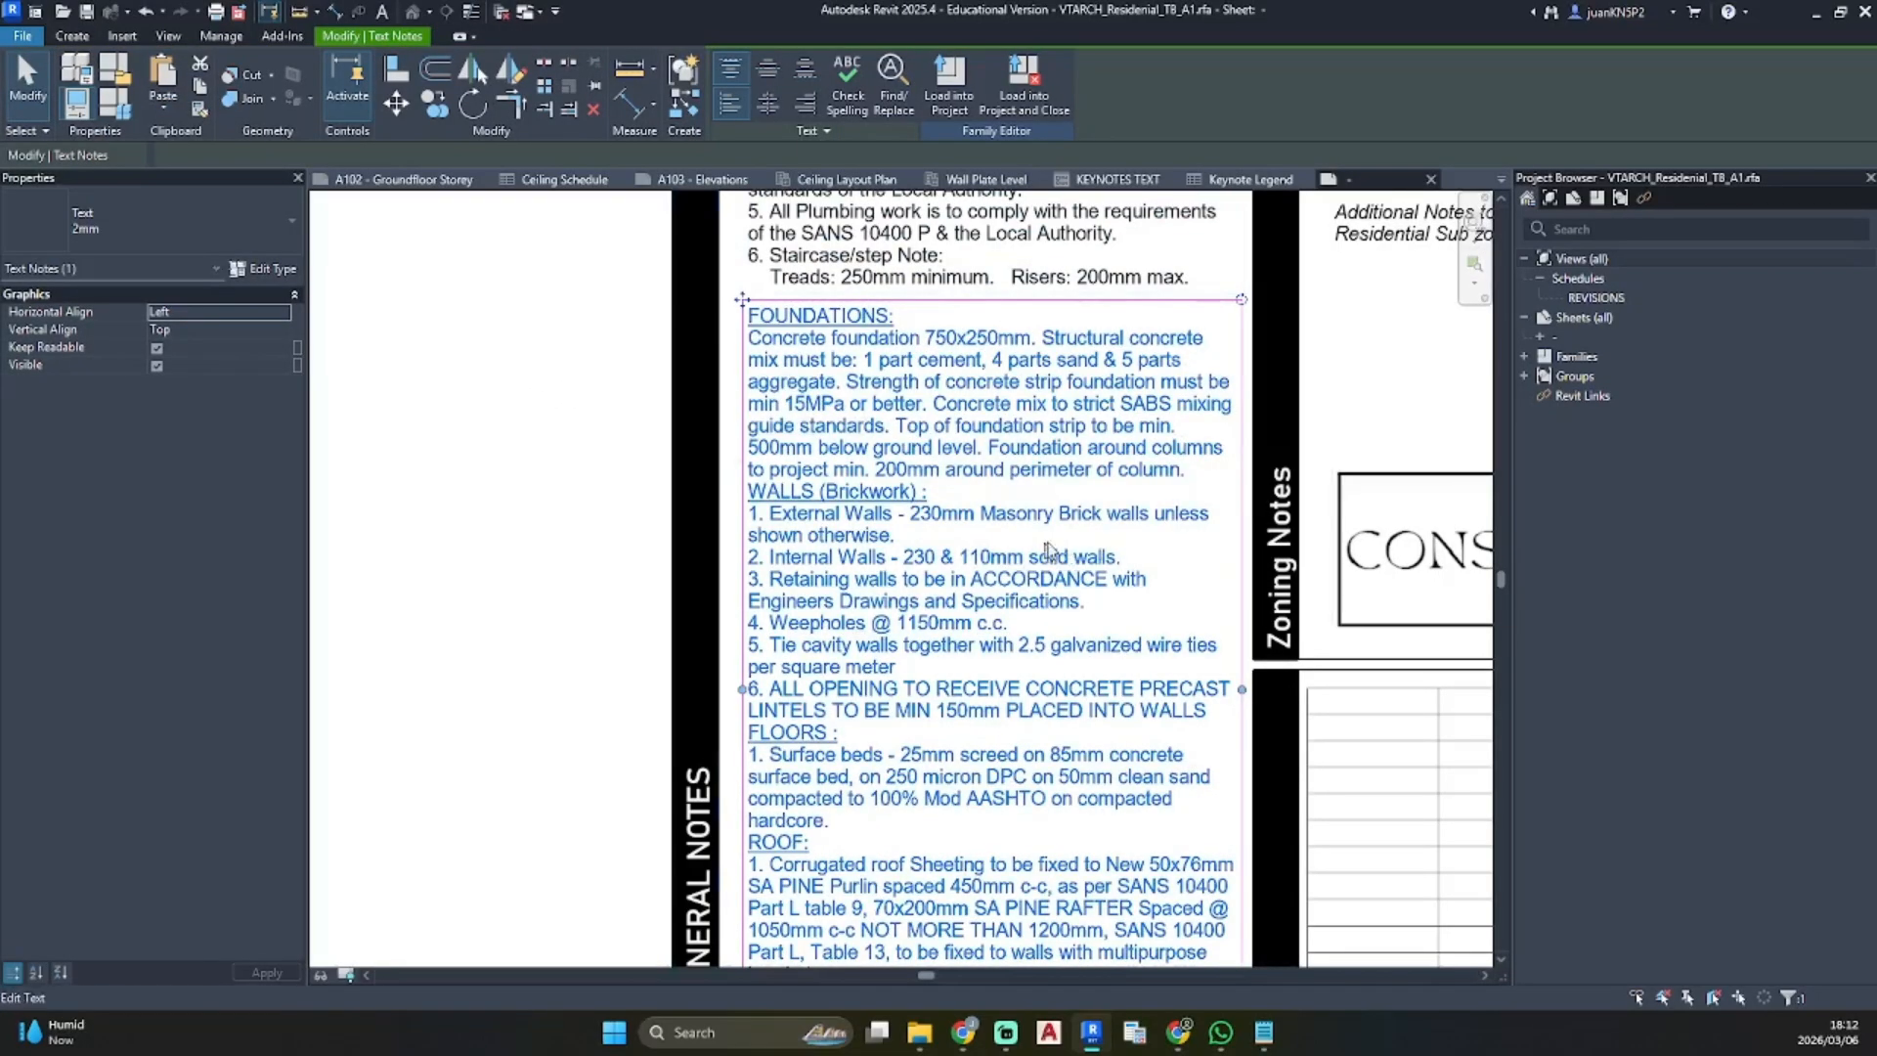
# Move the General Notes lower border line below the last ROOF note and extend the black filled region down to it
pyautogui.scroll(-3, 922, 518)
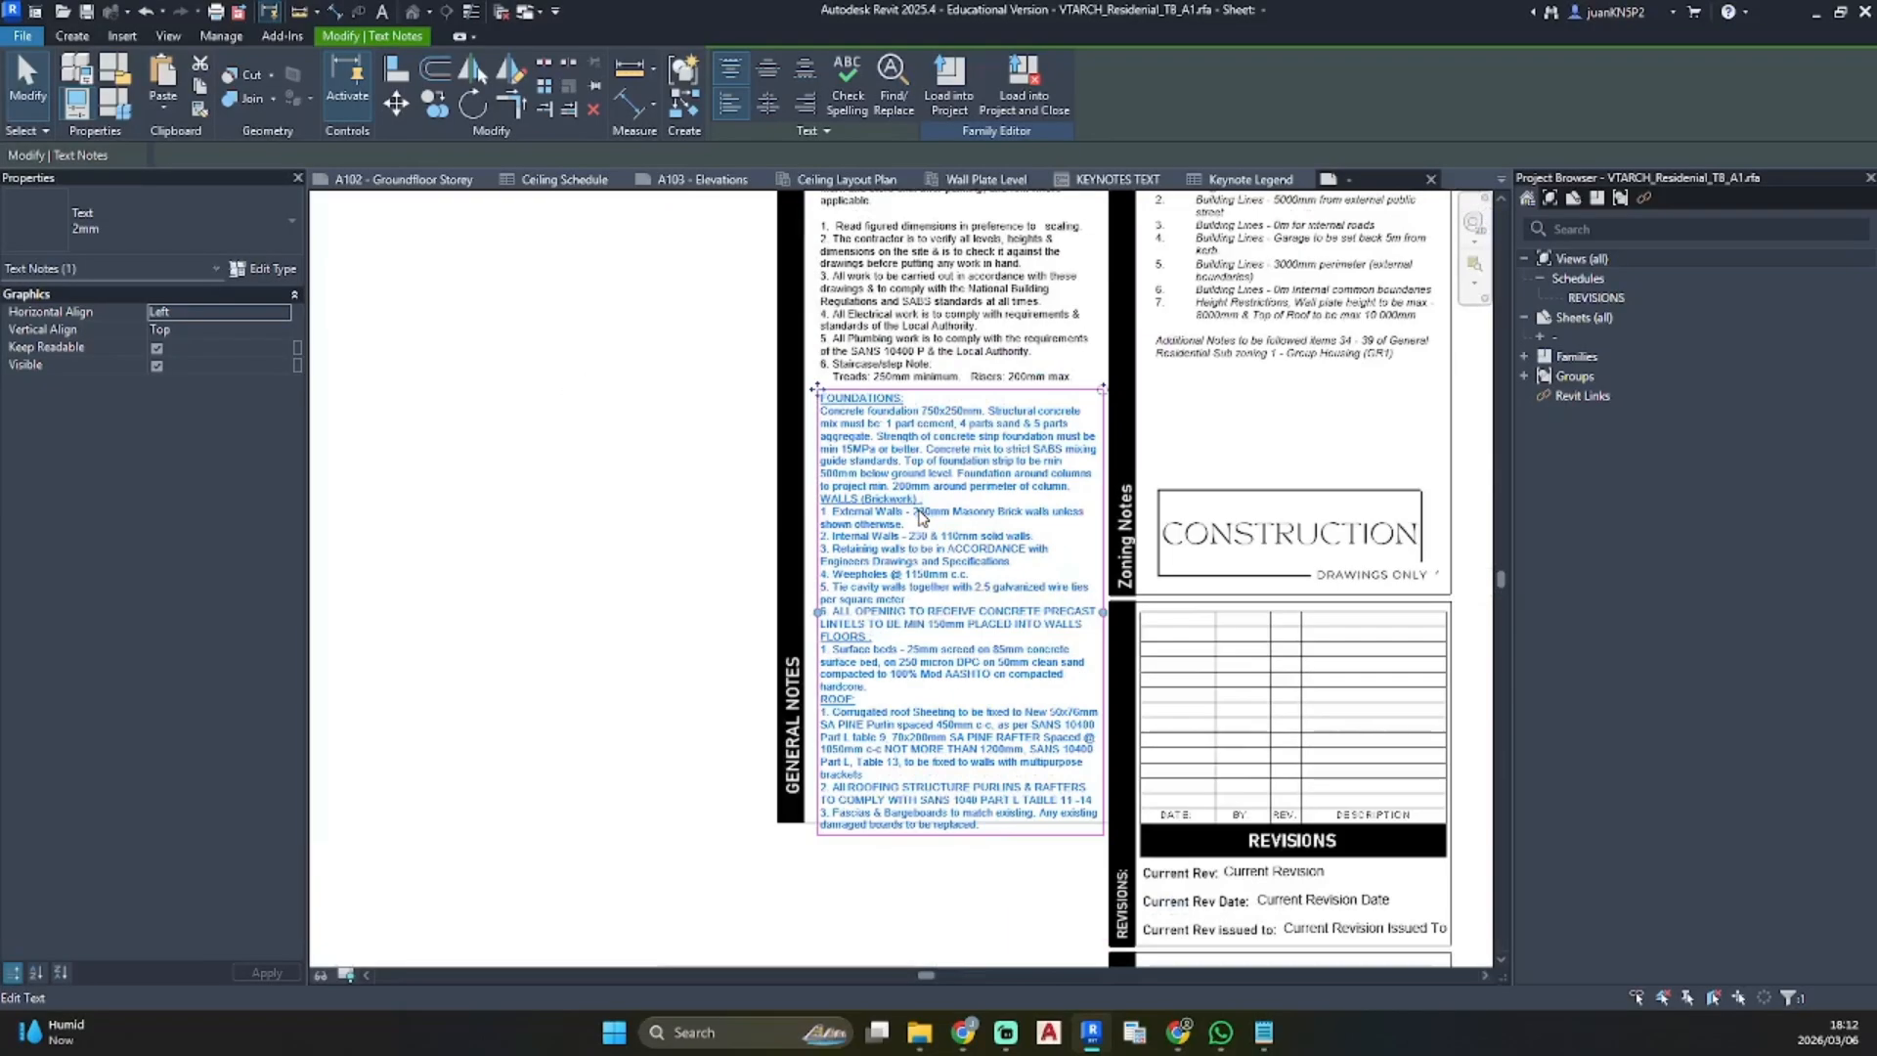
pyautogui.click(772, 532)
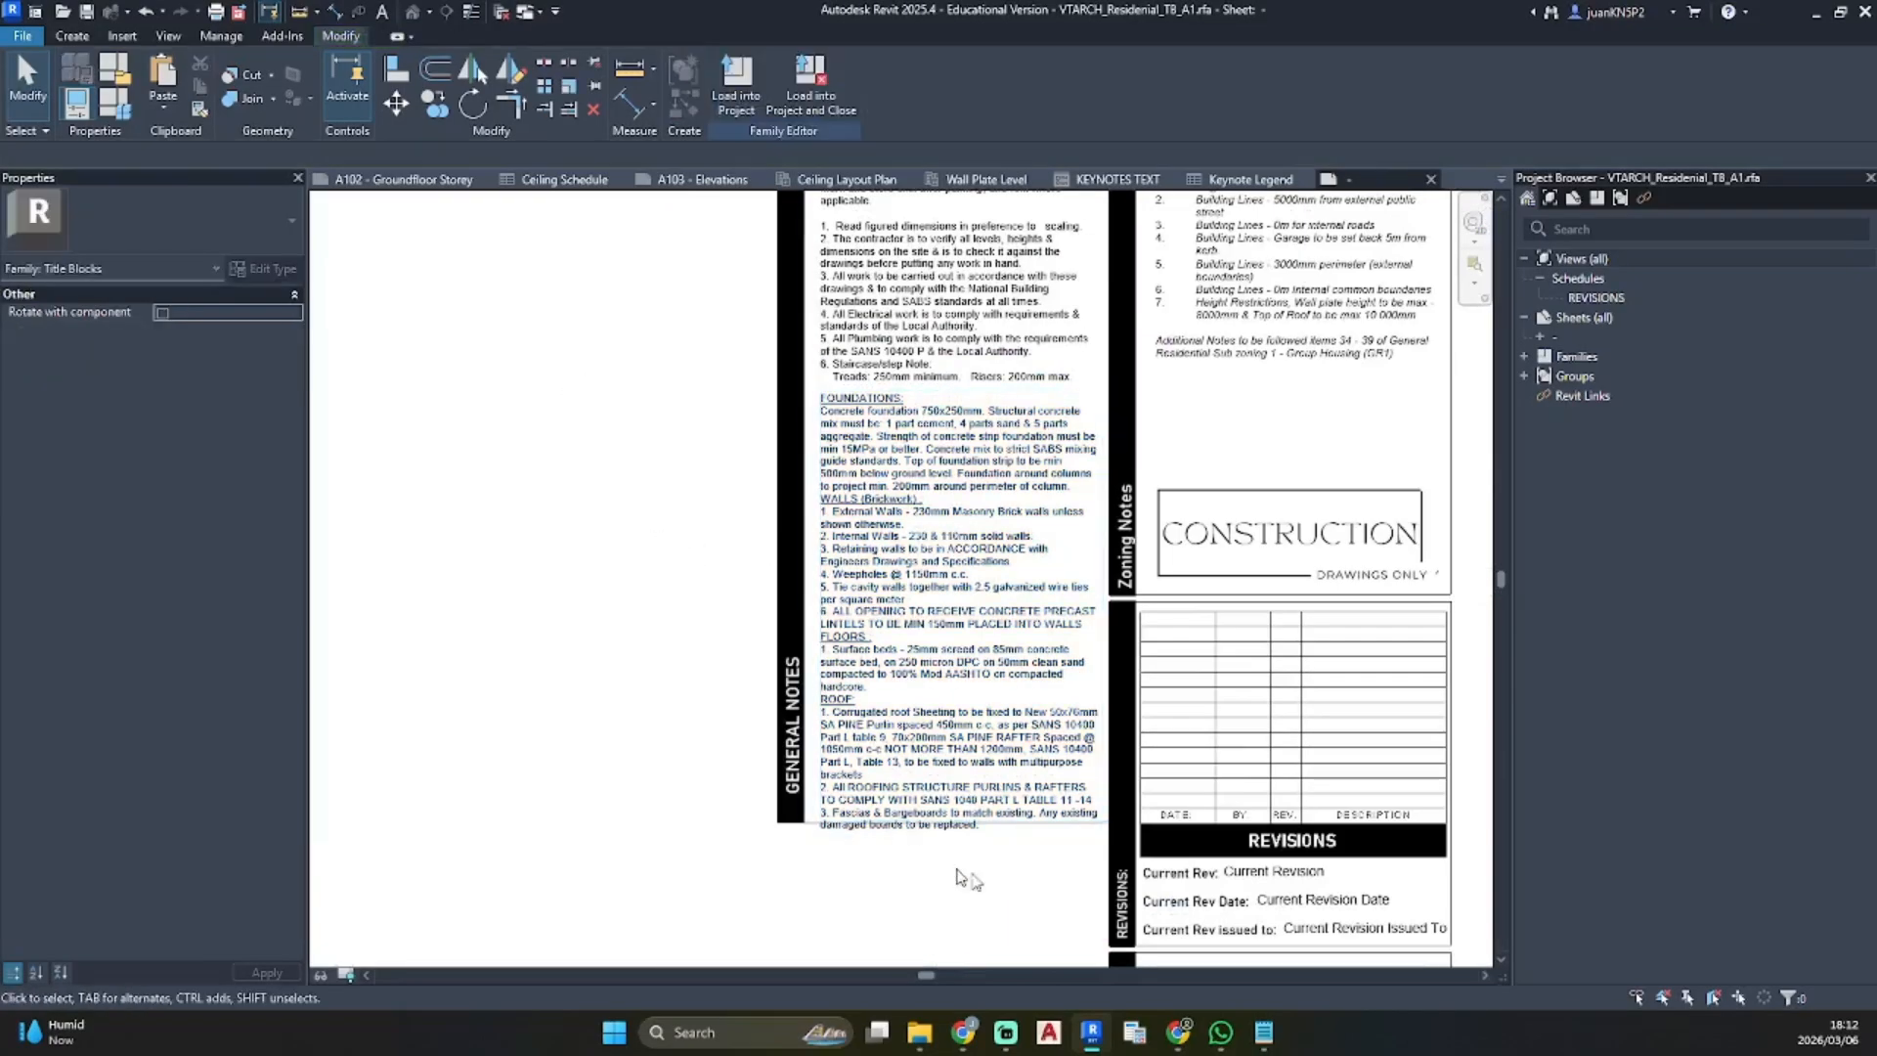
pyautogui.scroll(3, 962, 878)
pyautogui.click(1065, 777)
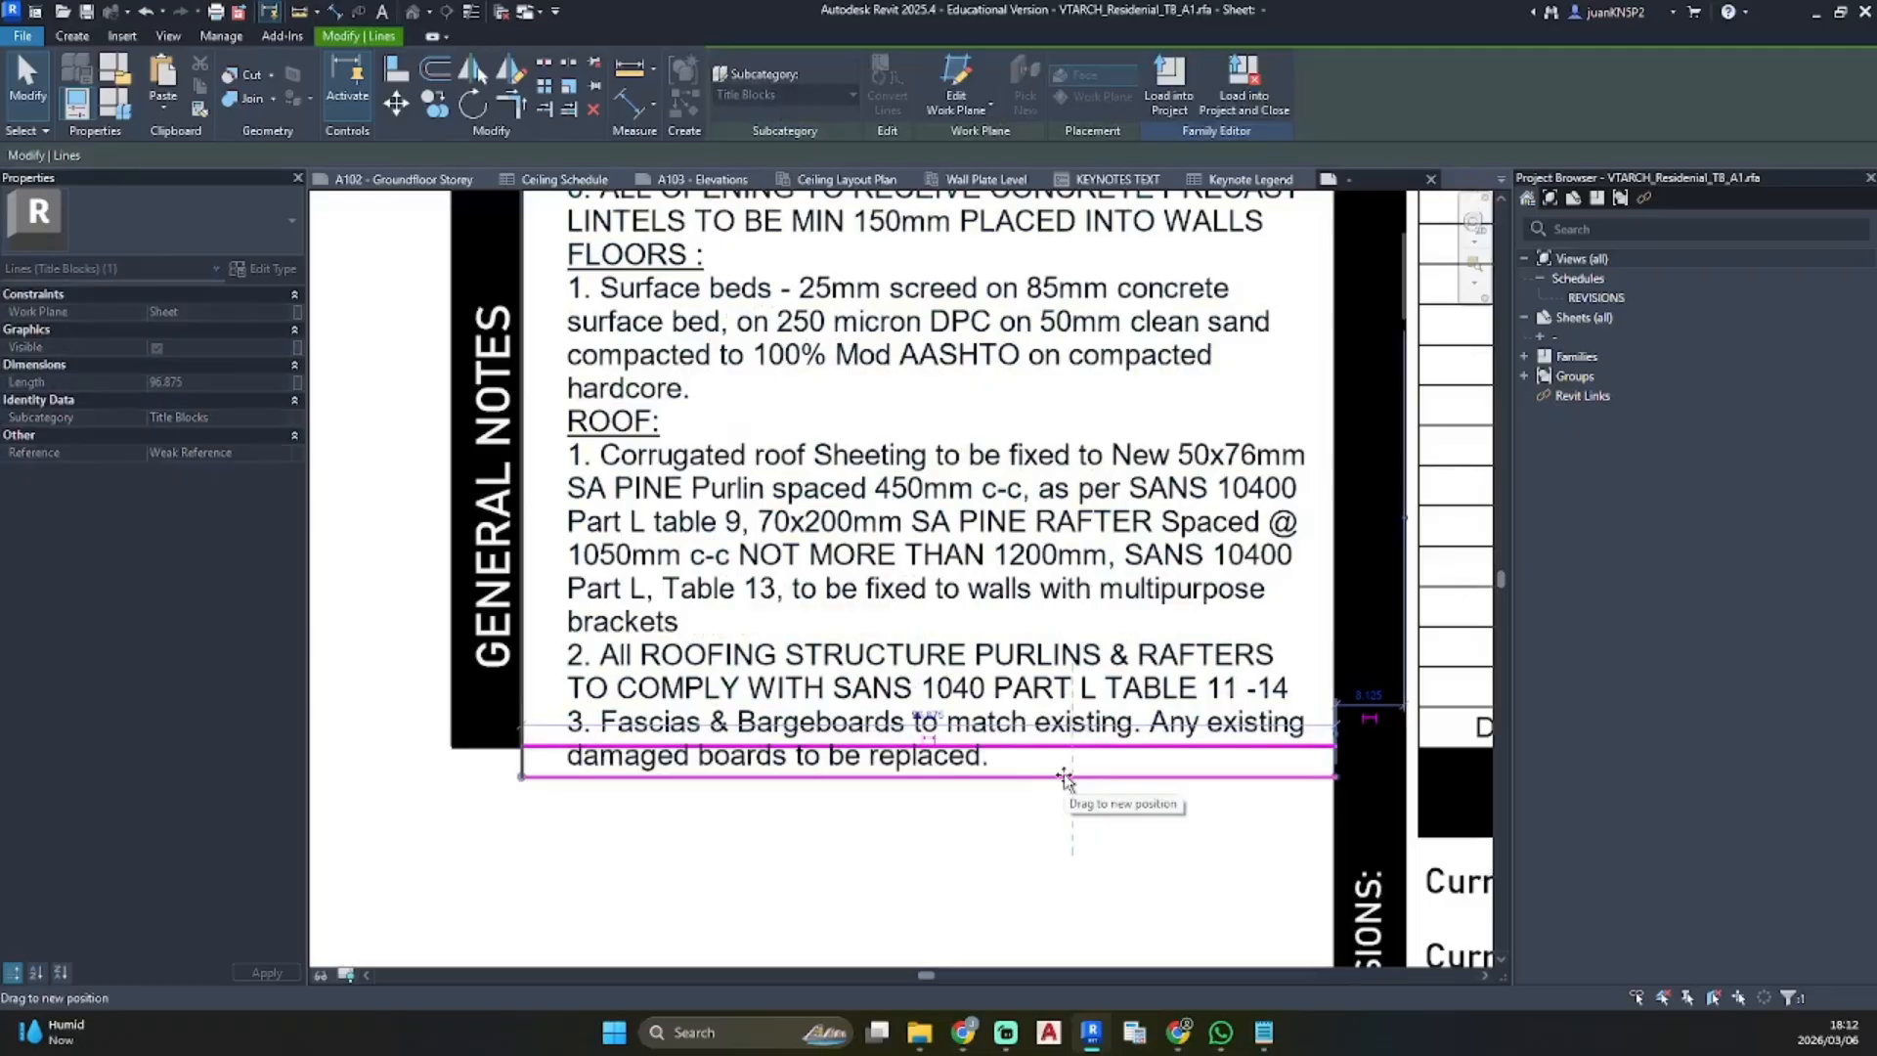
pyautogui.moveTo(1064, 777); pyautogui.dragTo(1064, 777)
pyautogui.click(963, 833)
pyautogui.click(489, 744)
pyautogui.moveTo(488, 749); pyautogui.dragTo(493, 778)
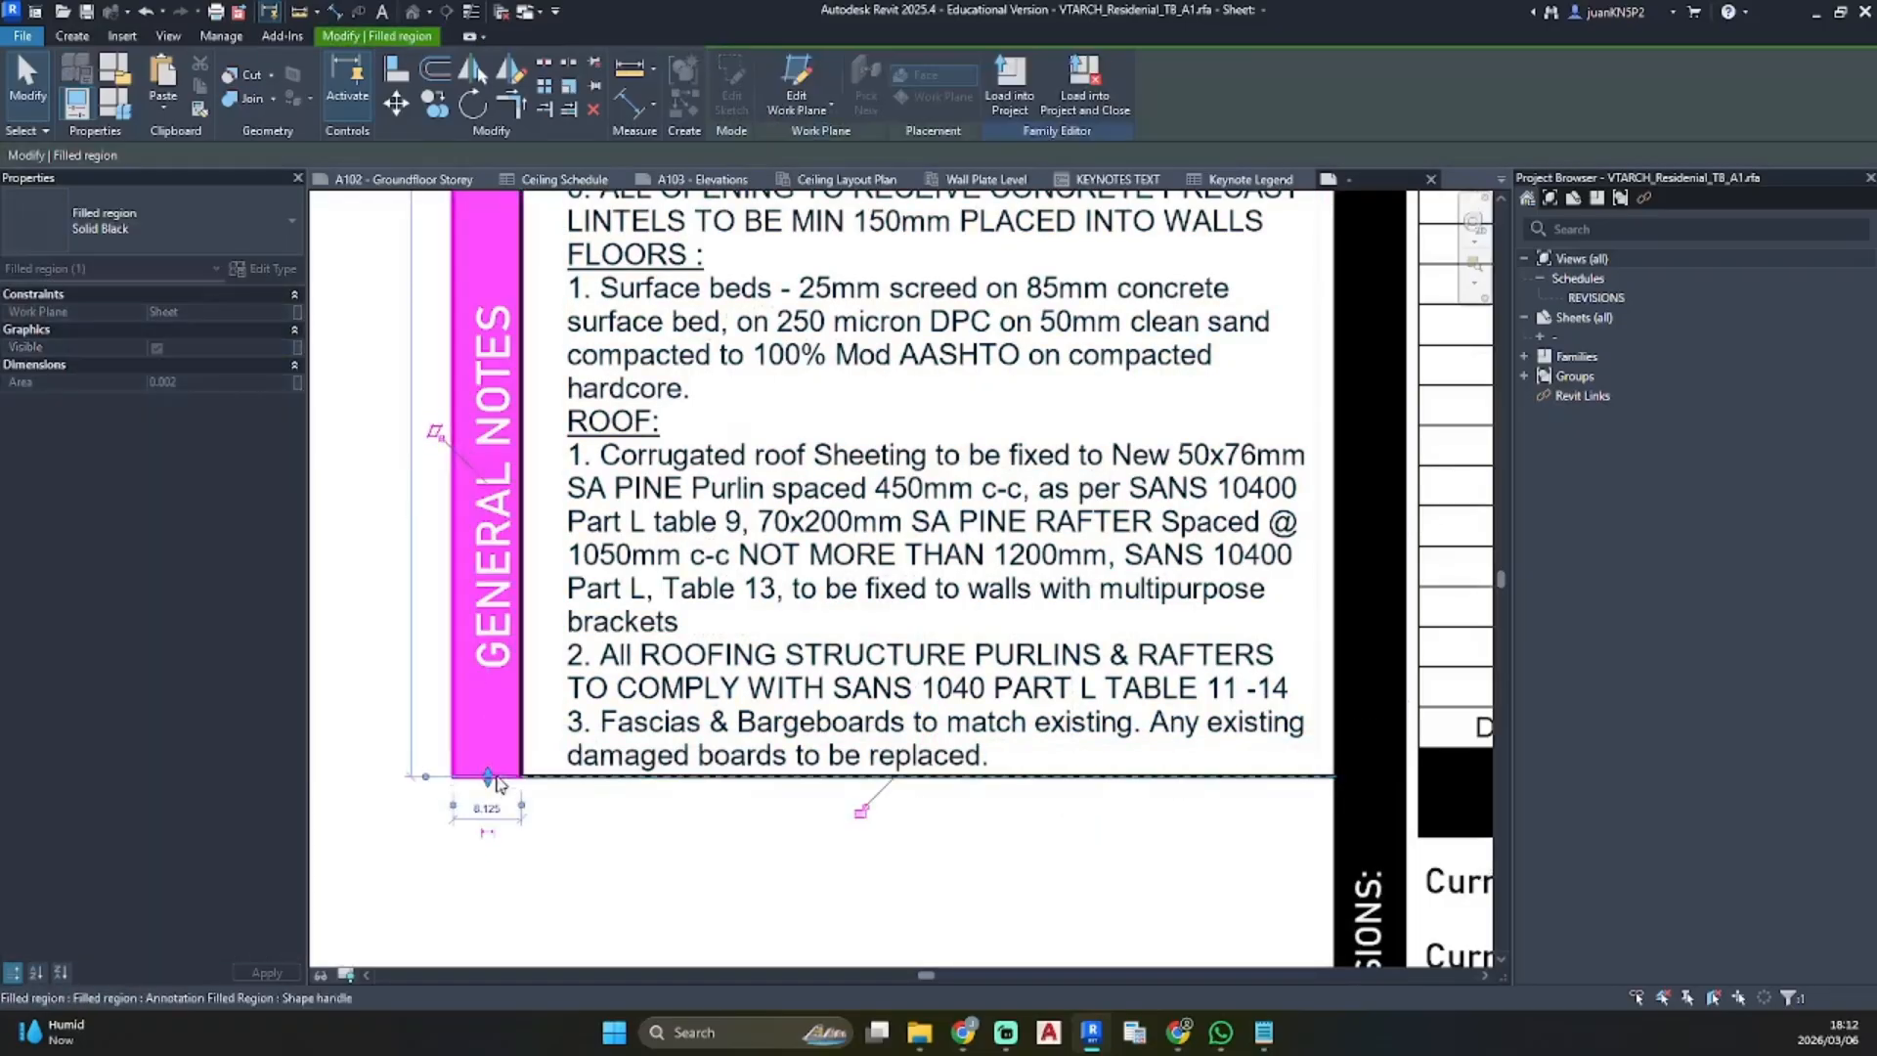
pyautogui.click(592, 824)
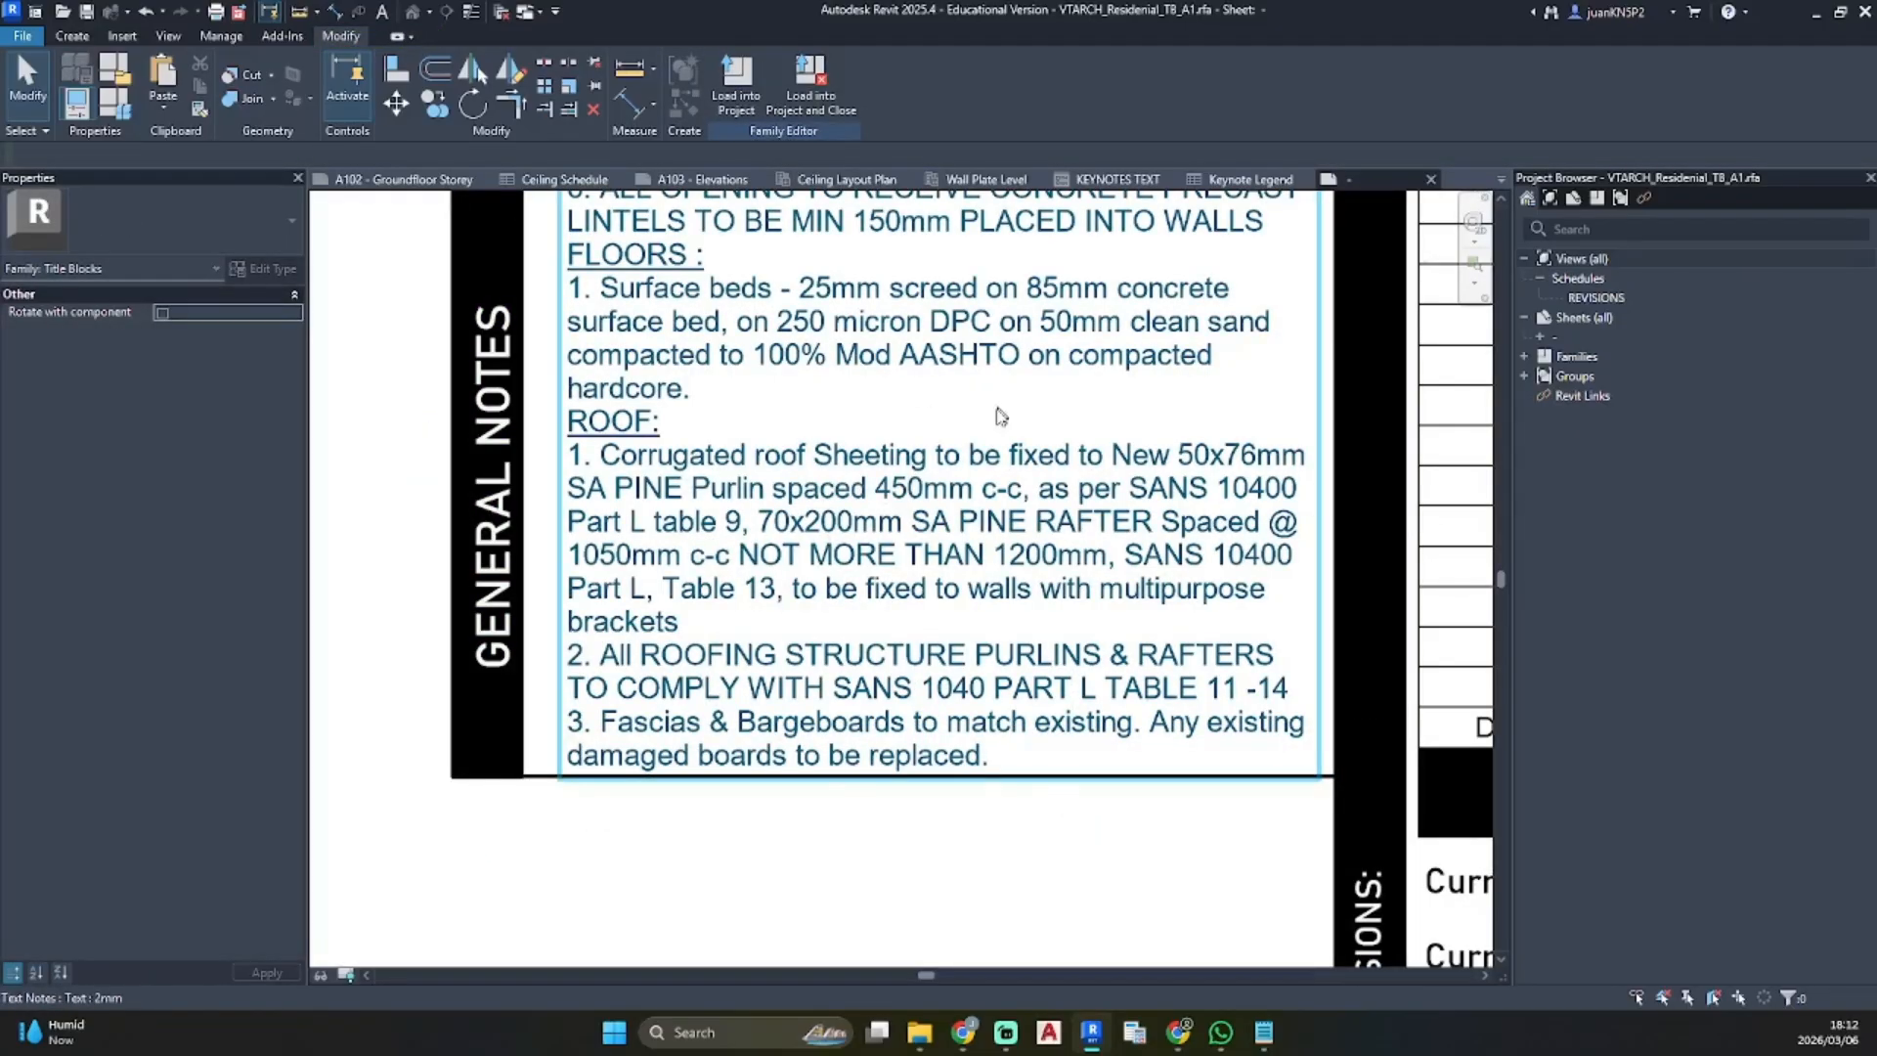
# Load the revised VTARCH_Residenial_TB_A1 title block into the House_Loftus_CP project
pyautogui.scroll(-3, 997, 409)
pyautogui.moveTo(999, 298); pyautogui.dragTo(985, 796, button='middle')
pyautogui.moveTo(958, 368); pyautogui.dragTo(929, 545, button='middle')
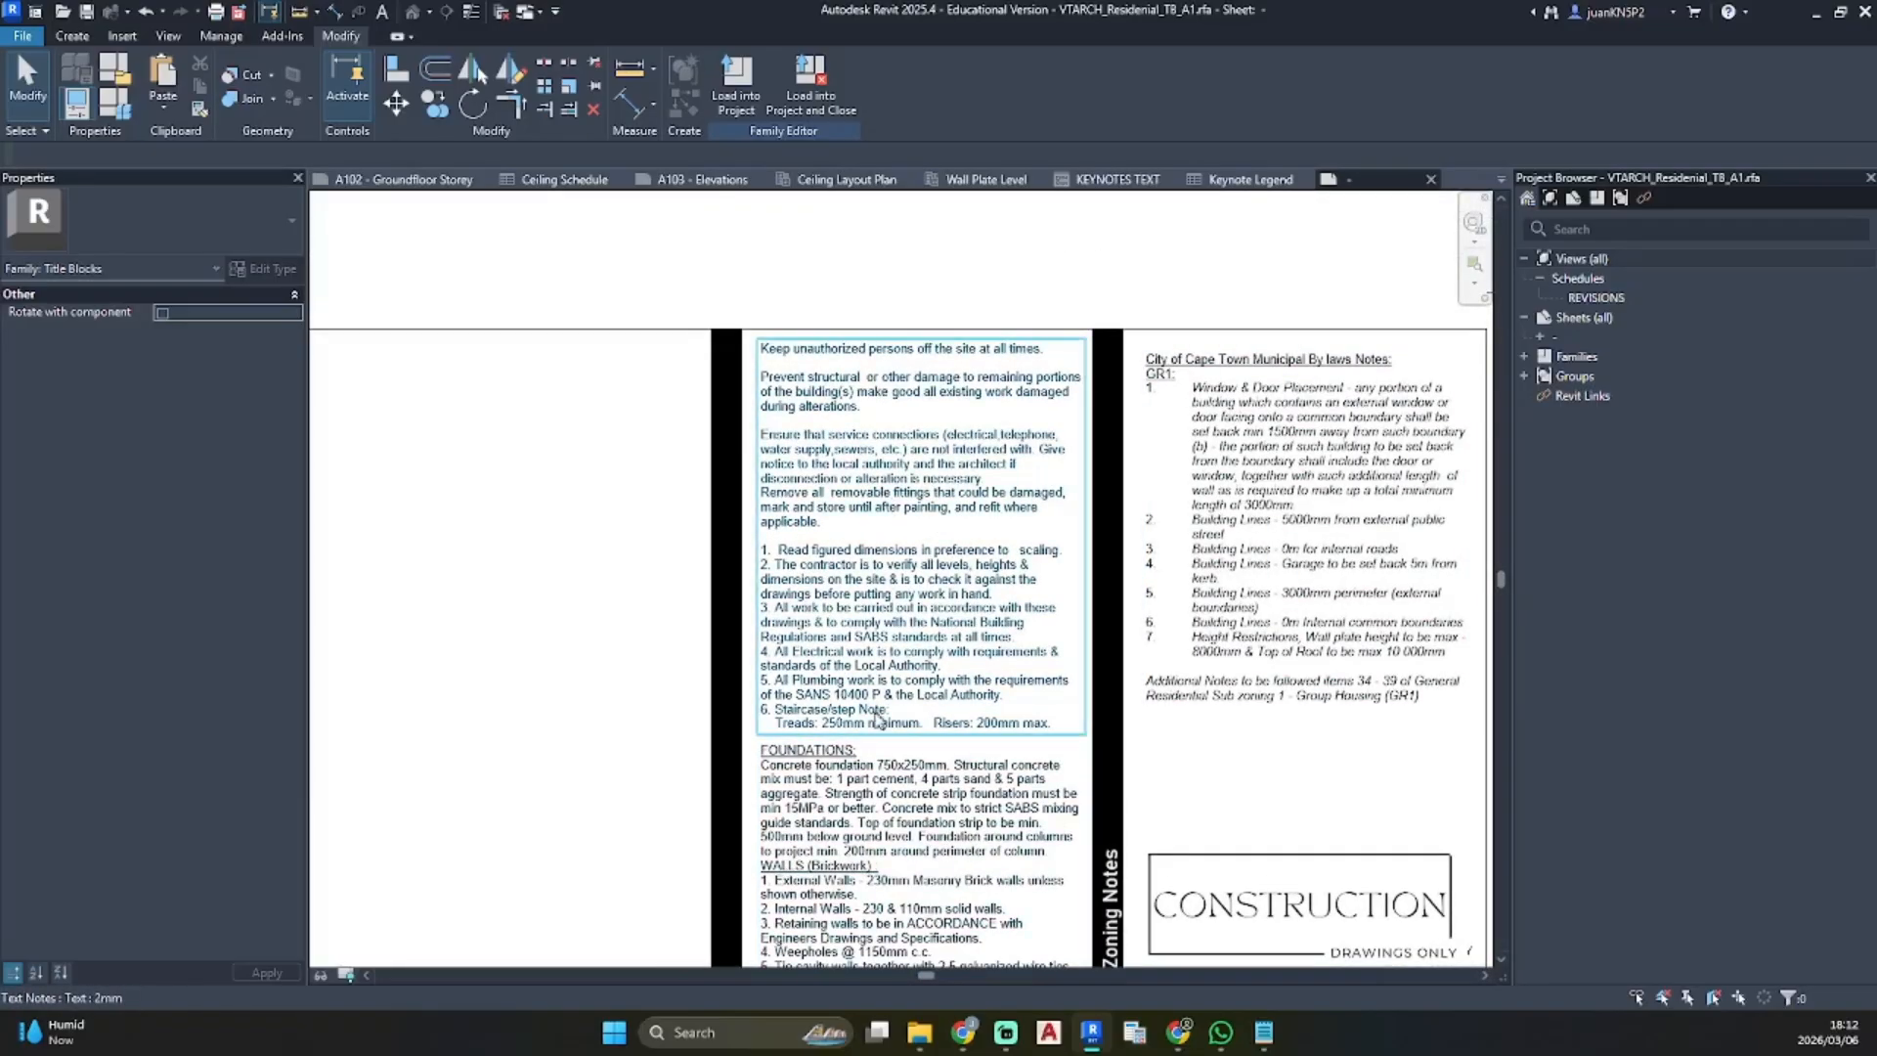
pyautogui.click(745, 95)
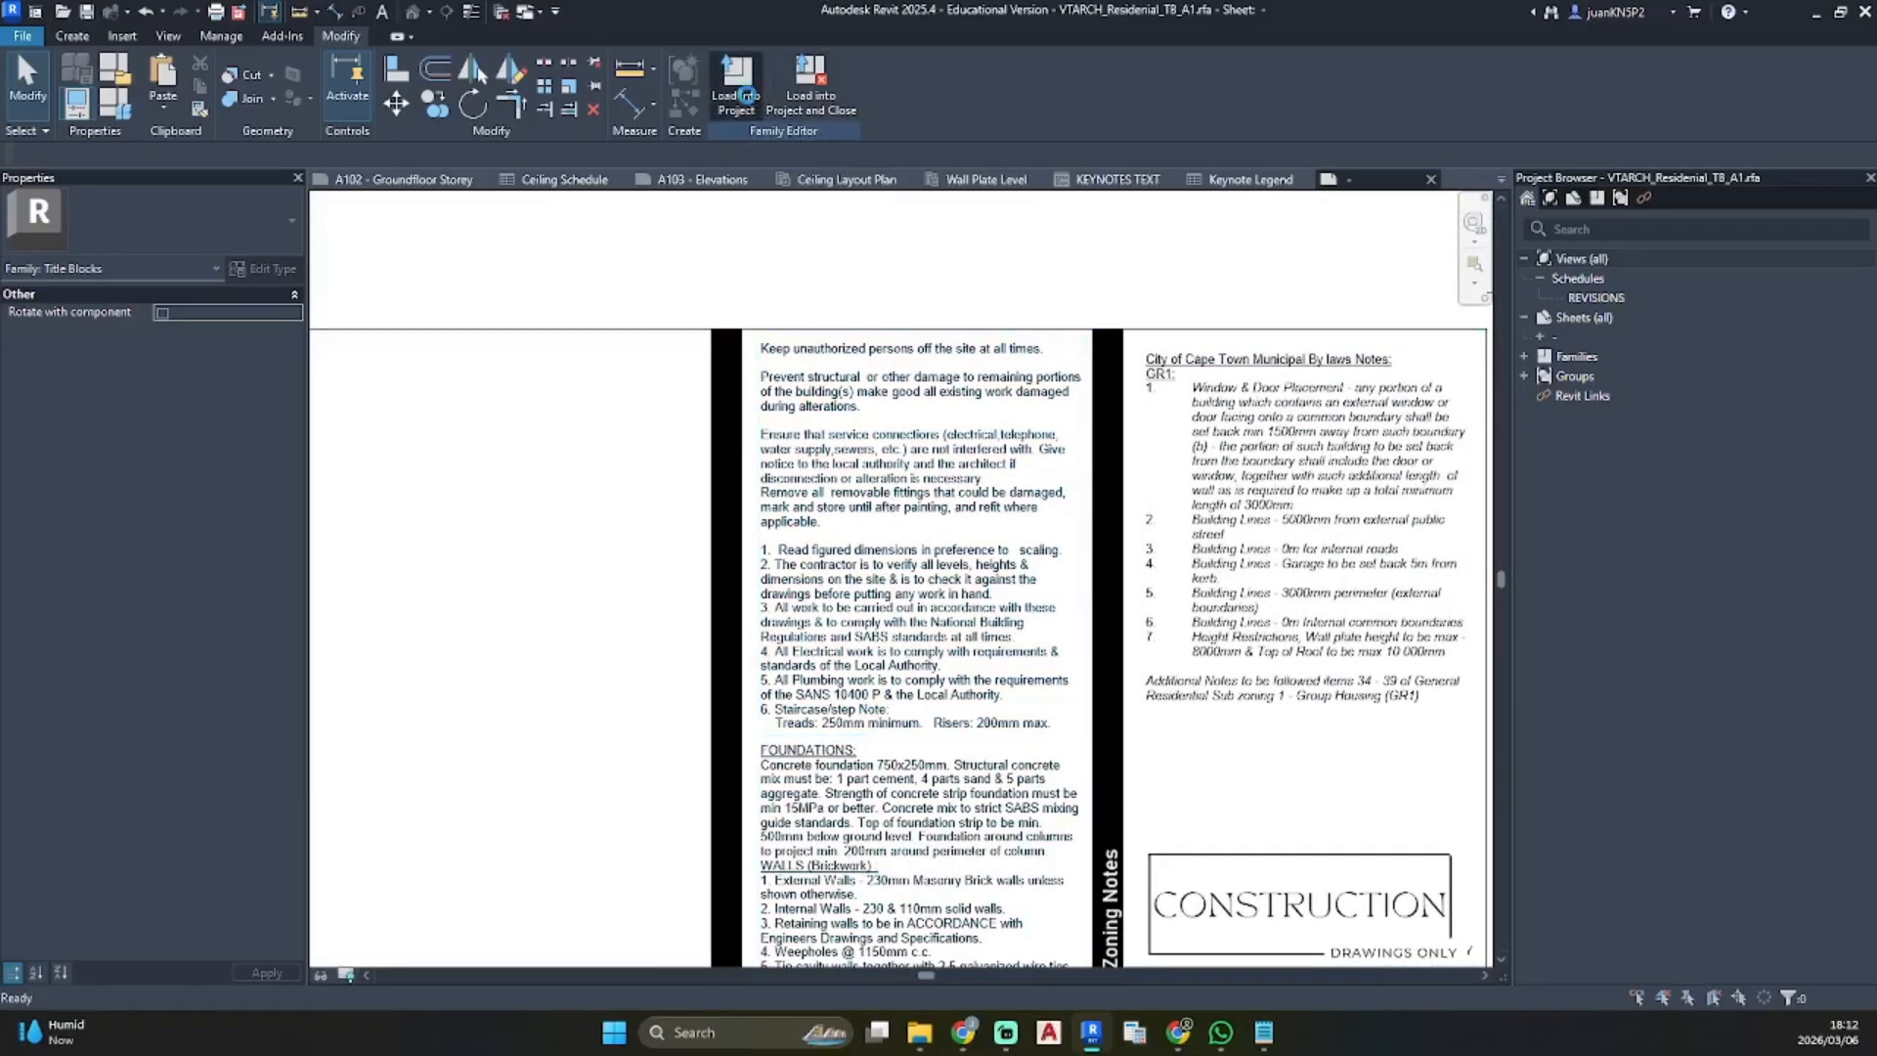
pyautogui.click(924, 497)
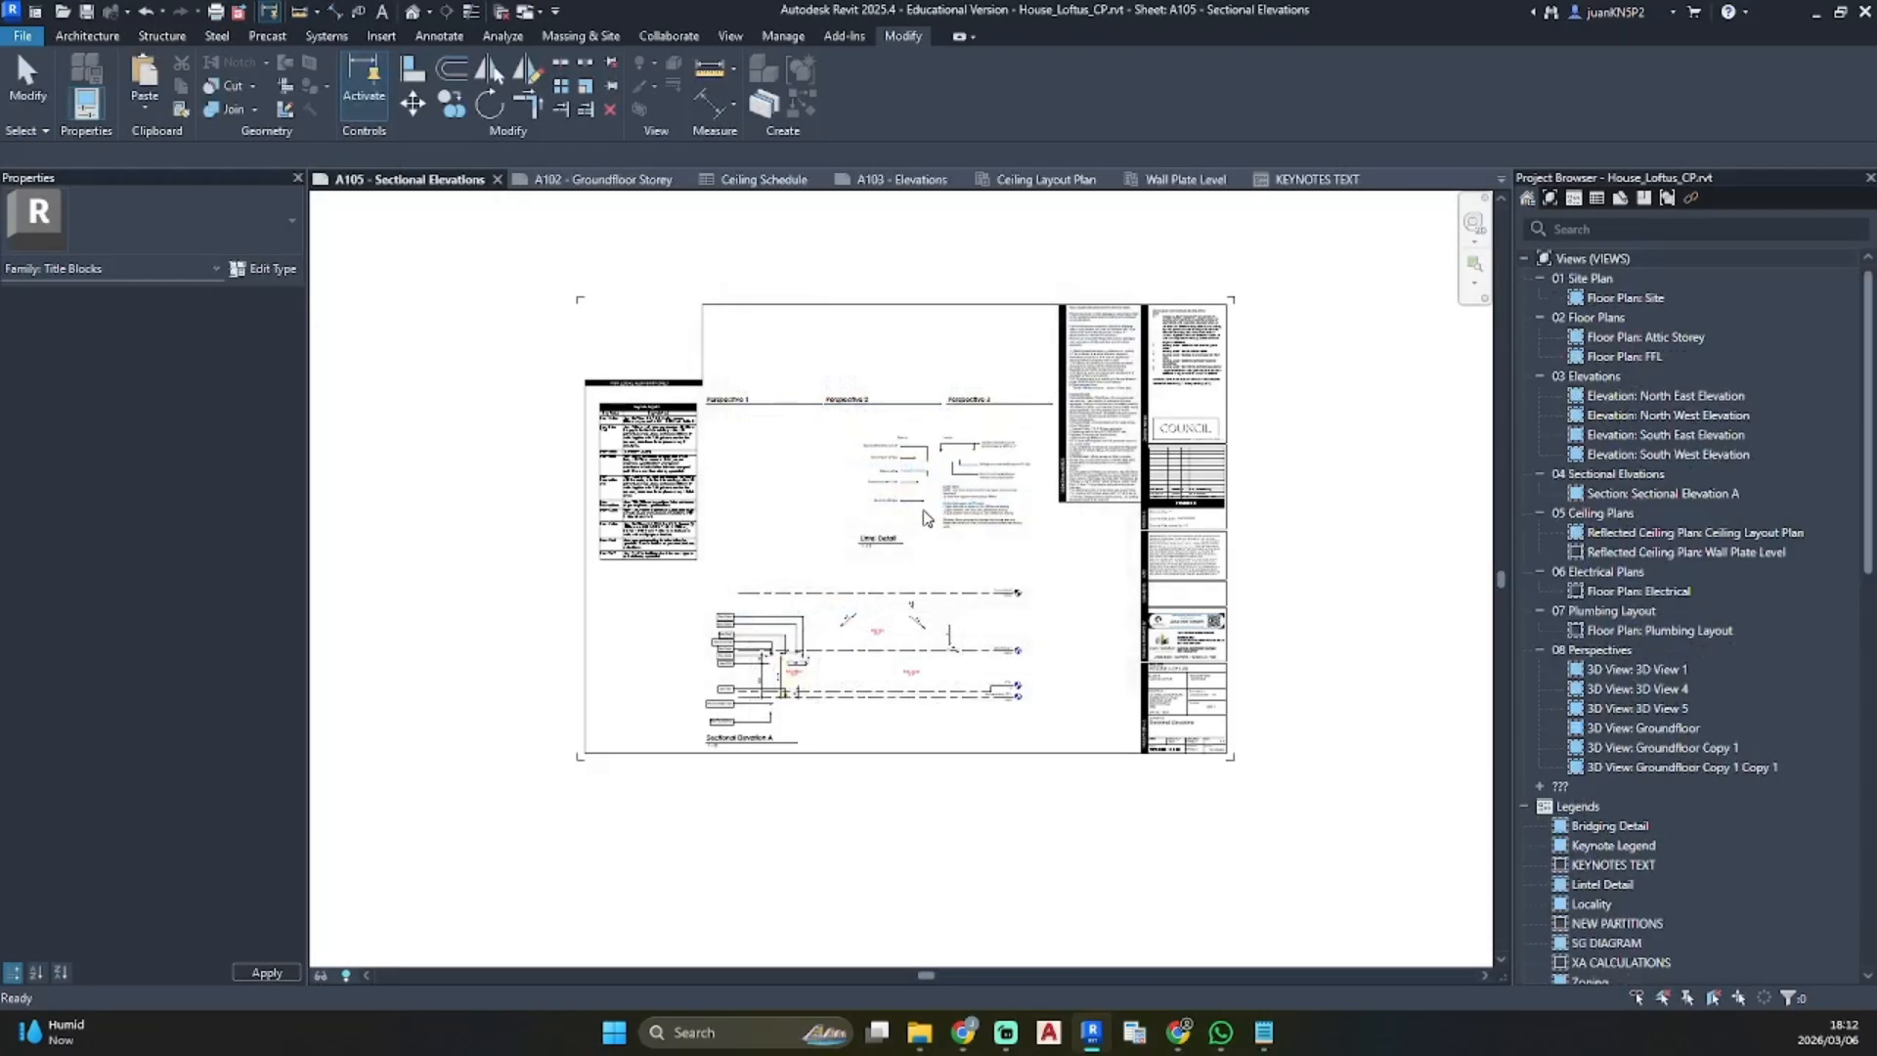
pyautogui.click(919, 461)
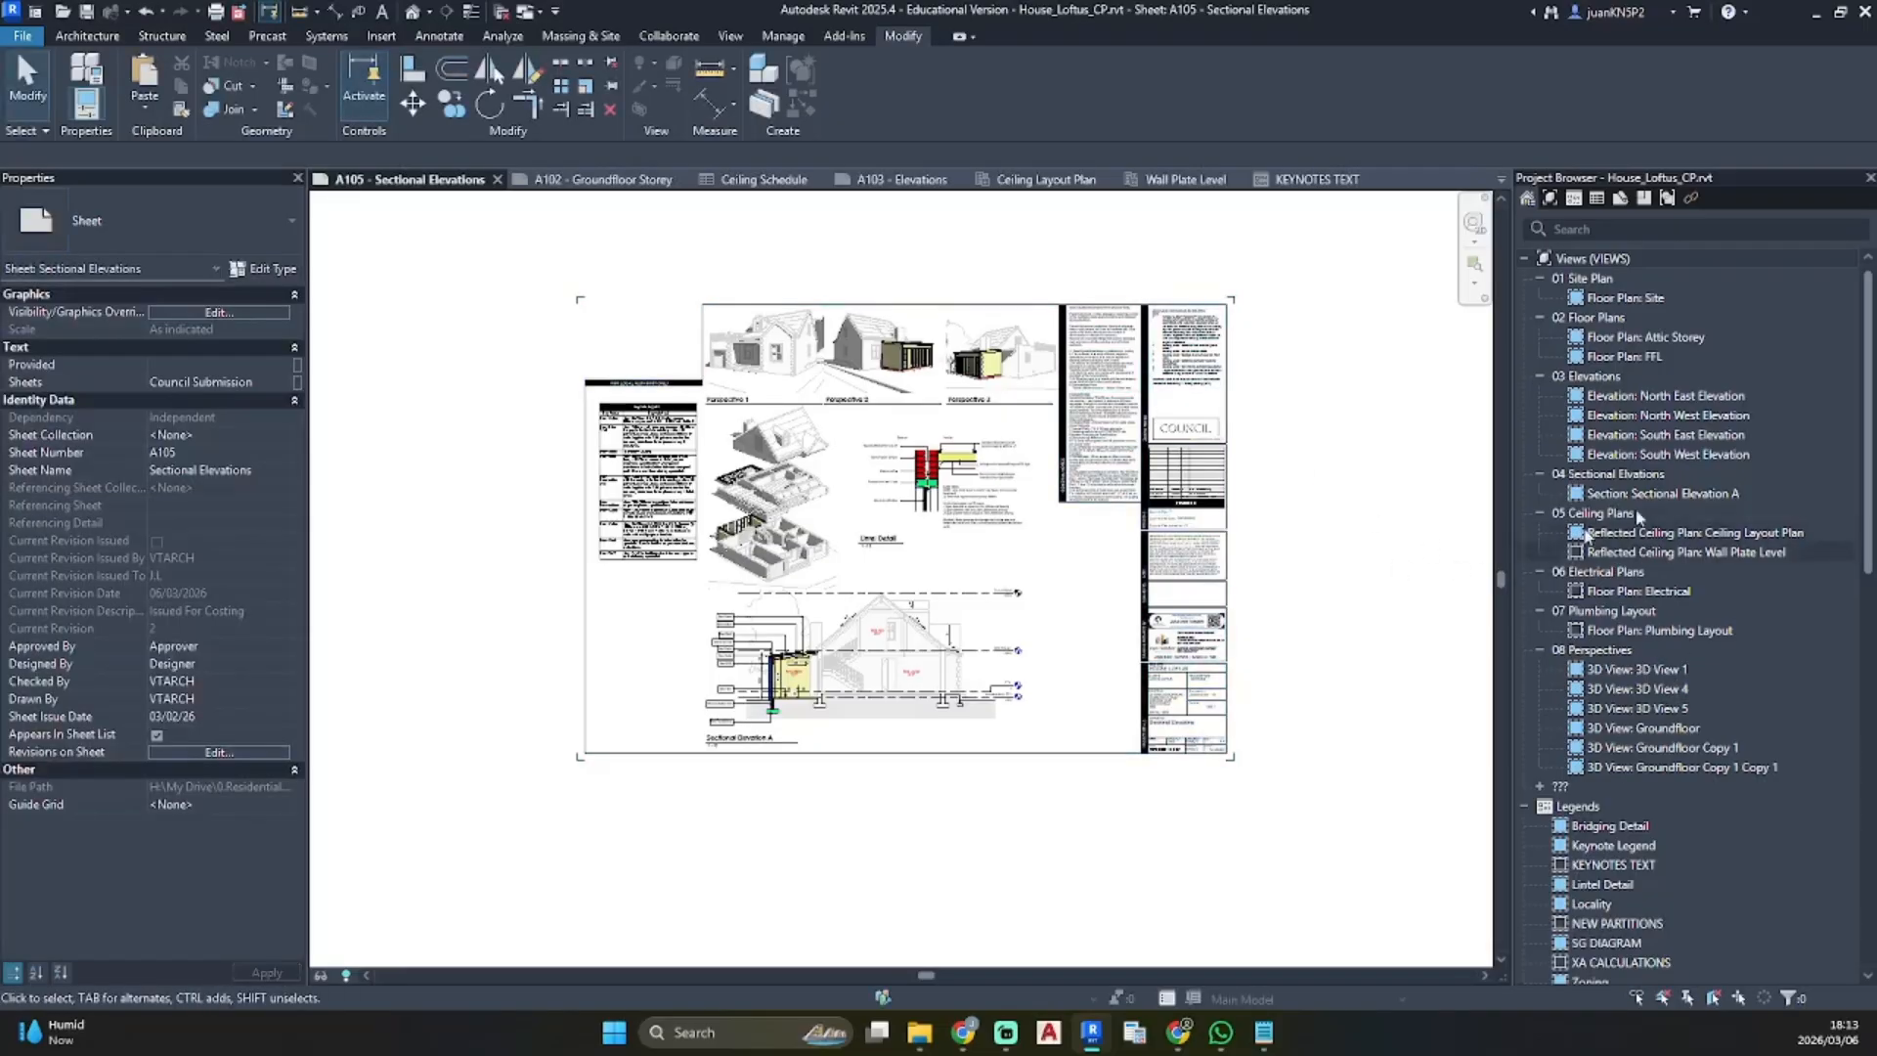
# Check the fit of the revised general notes block on sheets A104, A103 and A102
pyautogui.scroll(-15, 1638, 704)
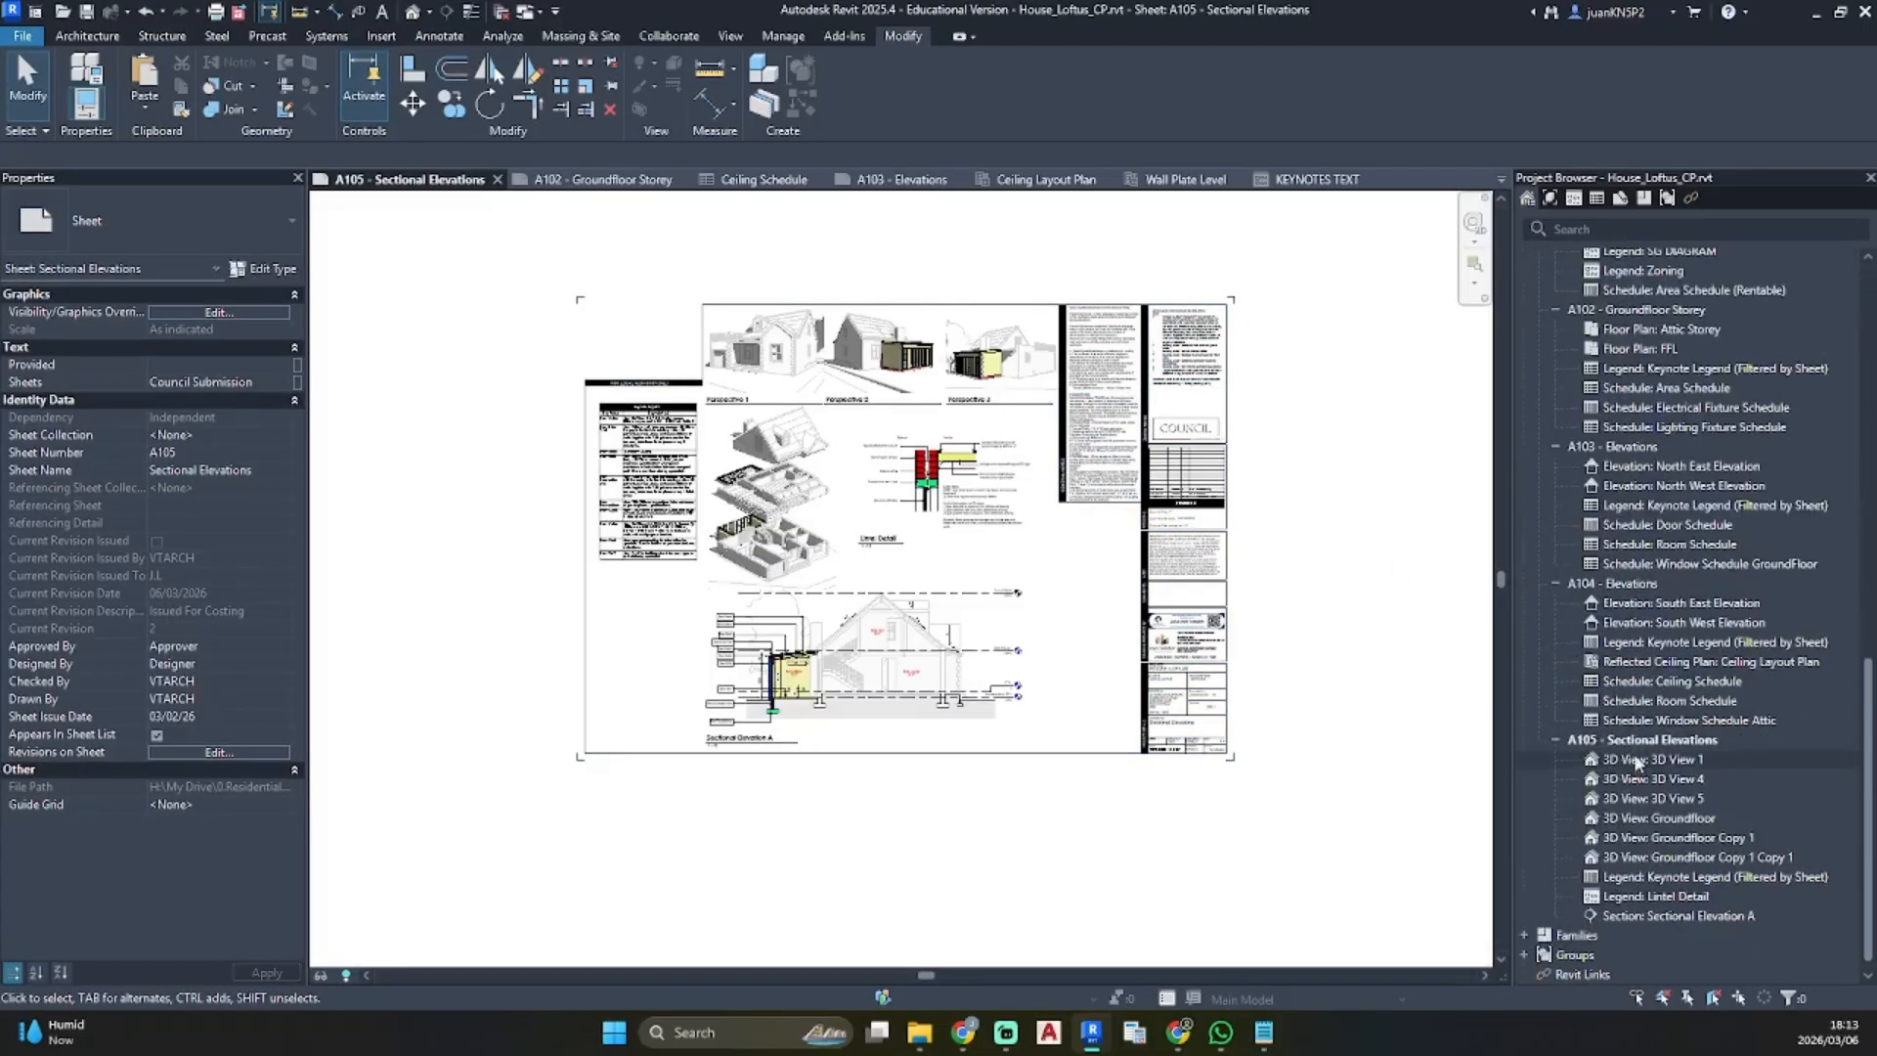
pyautogui.click(1645, 584)
pyautogui.doubleClick(1646, 585)
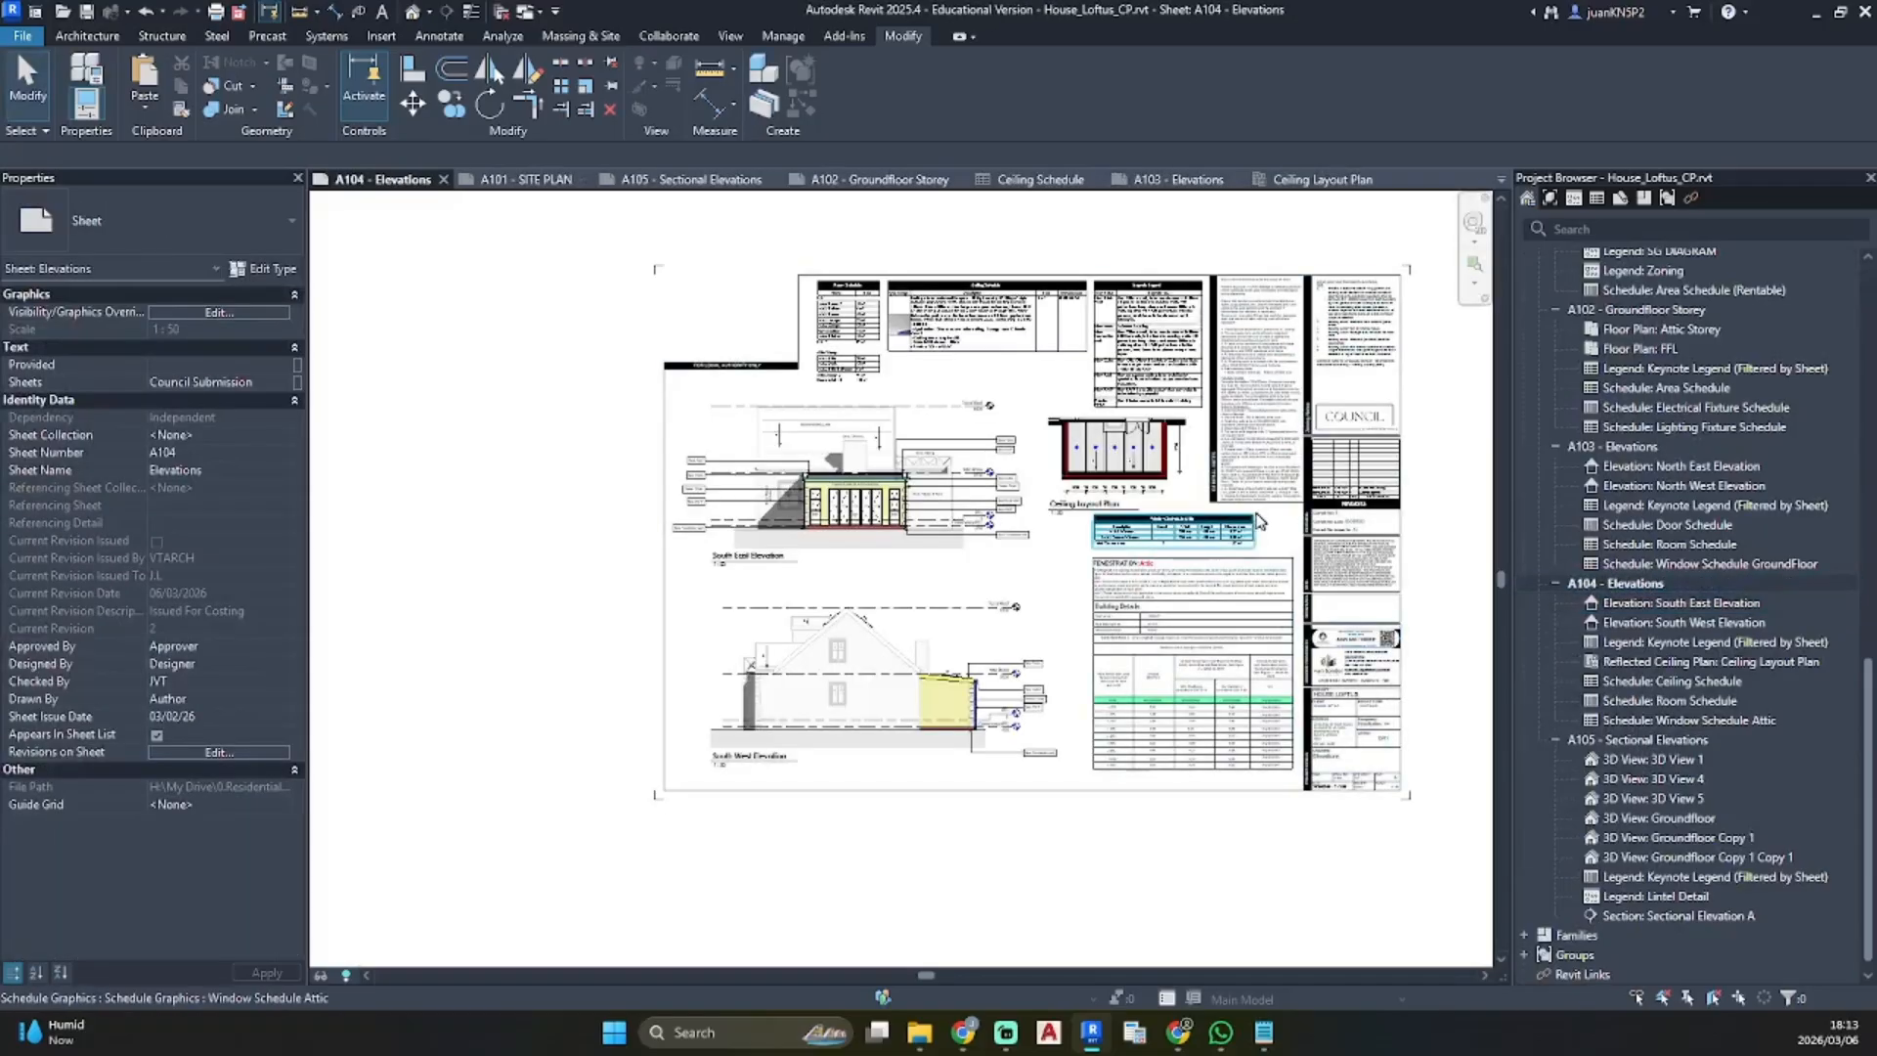
pyautogui.doubleClick(1634, 449)
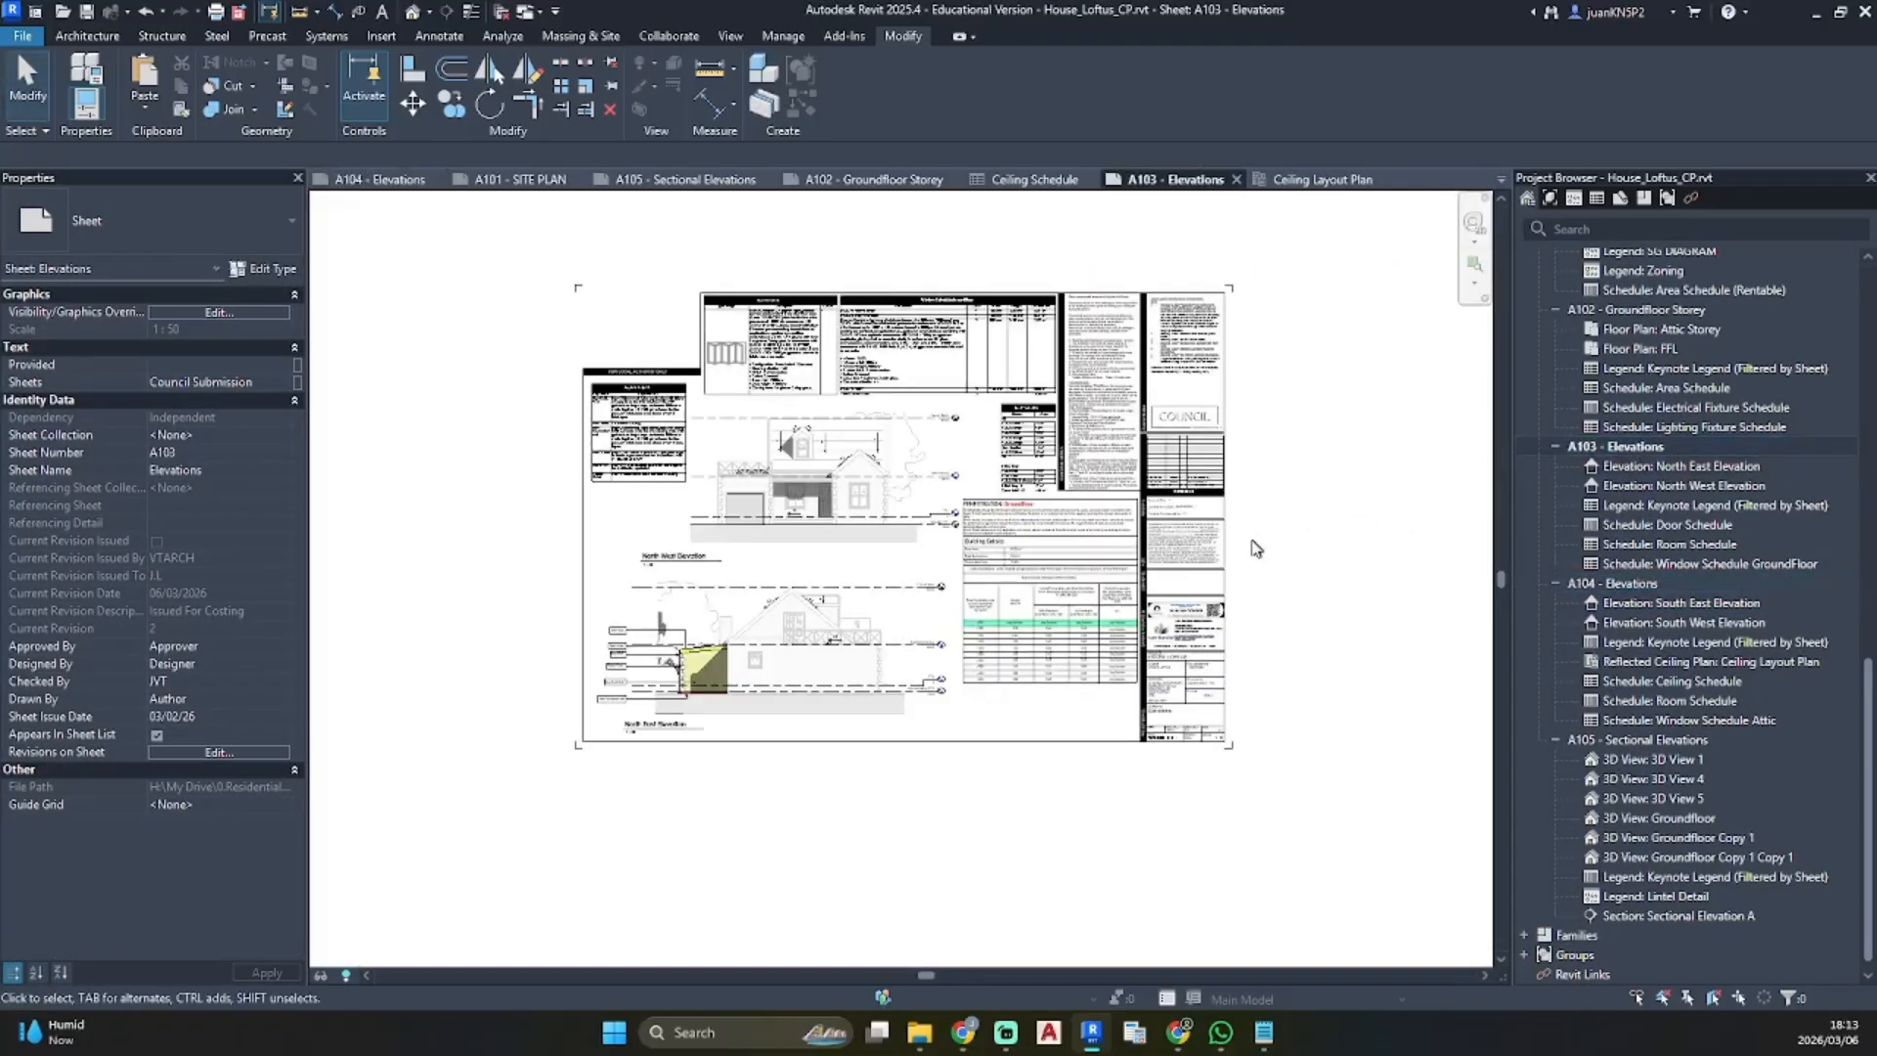
pyautogui.doubleClick(1623, 310)
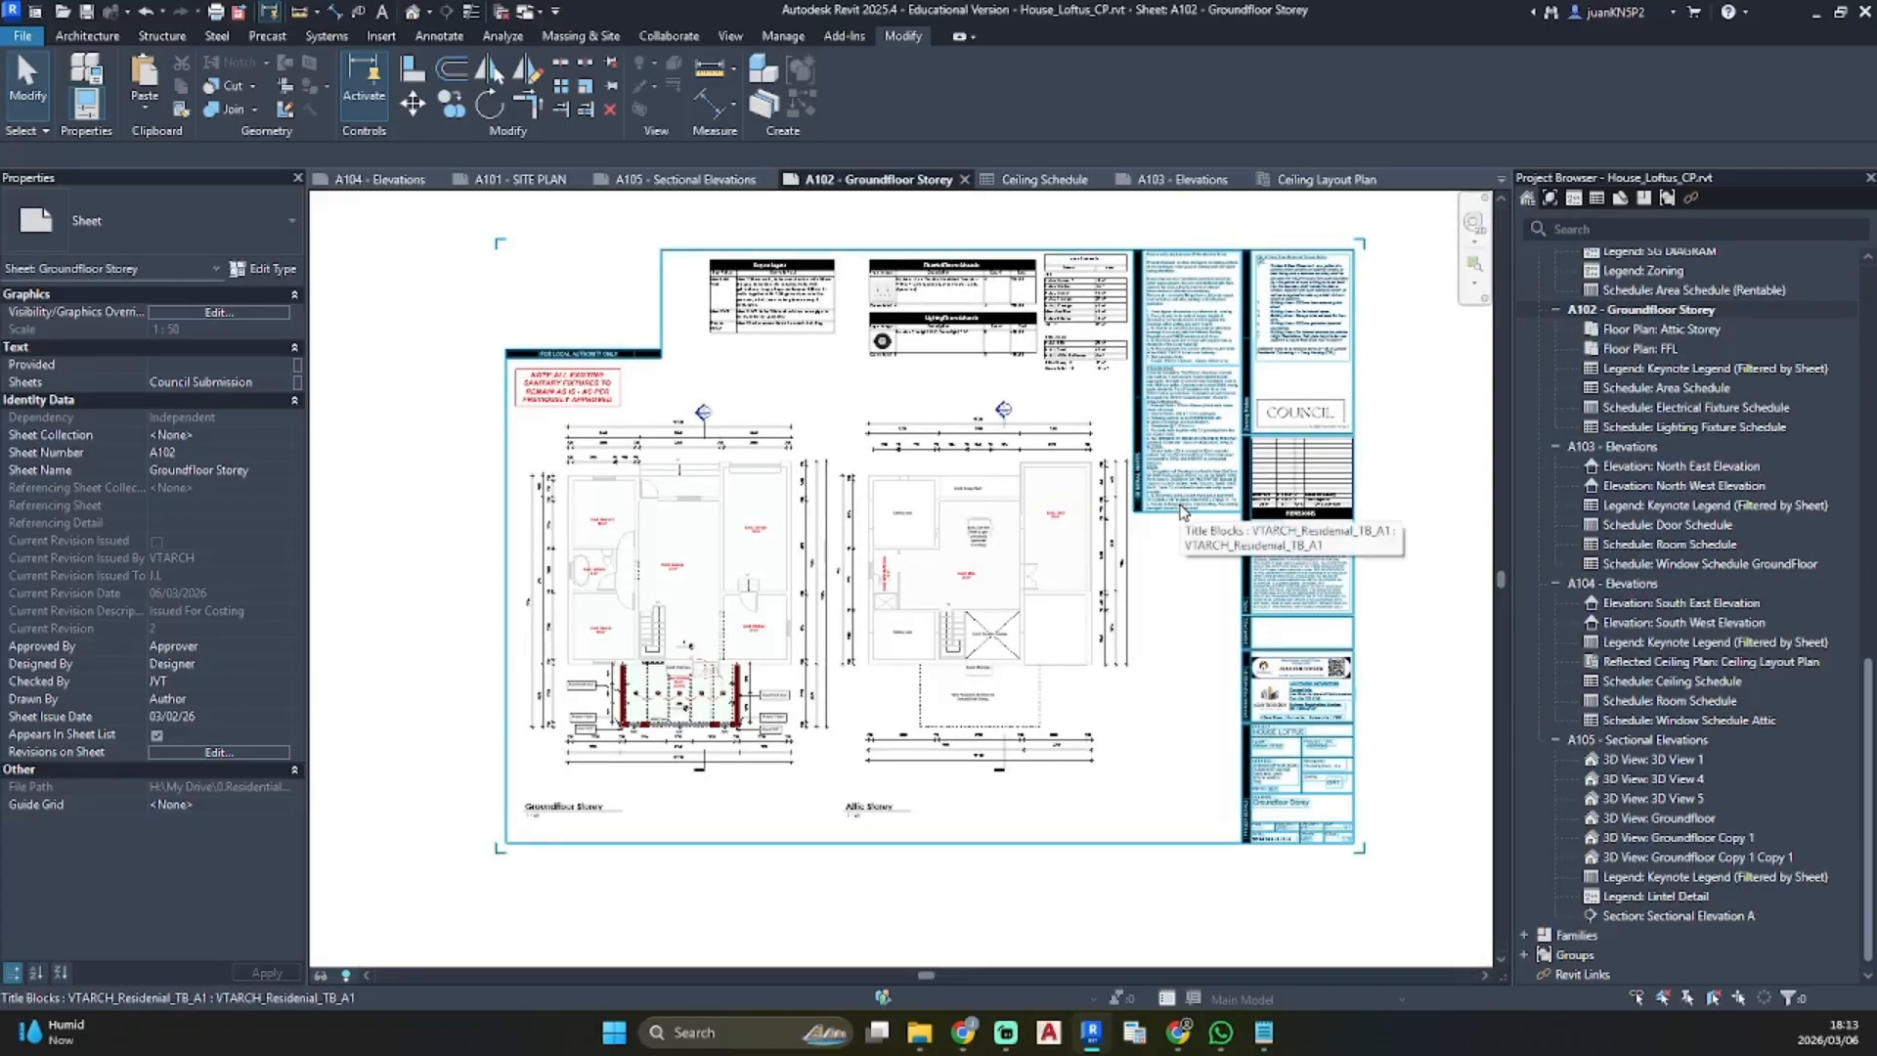
pyautogui.click(604, 408)
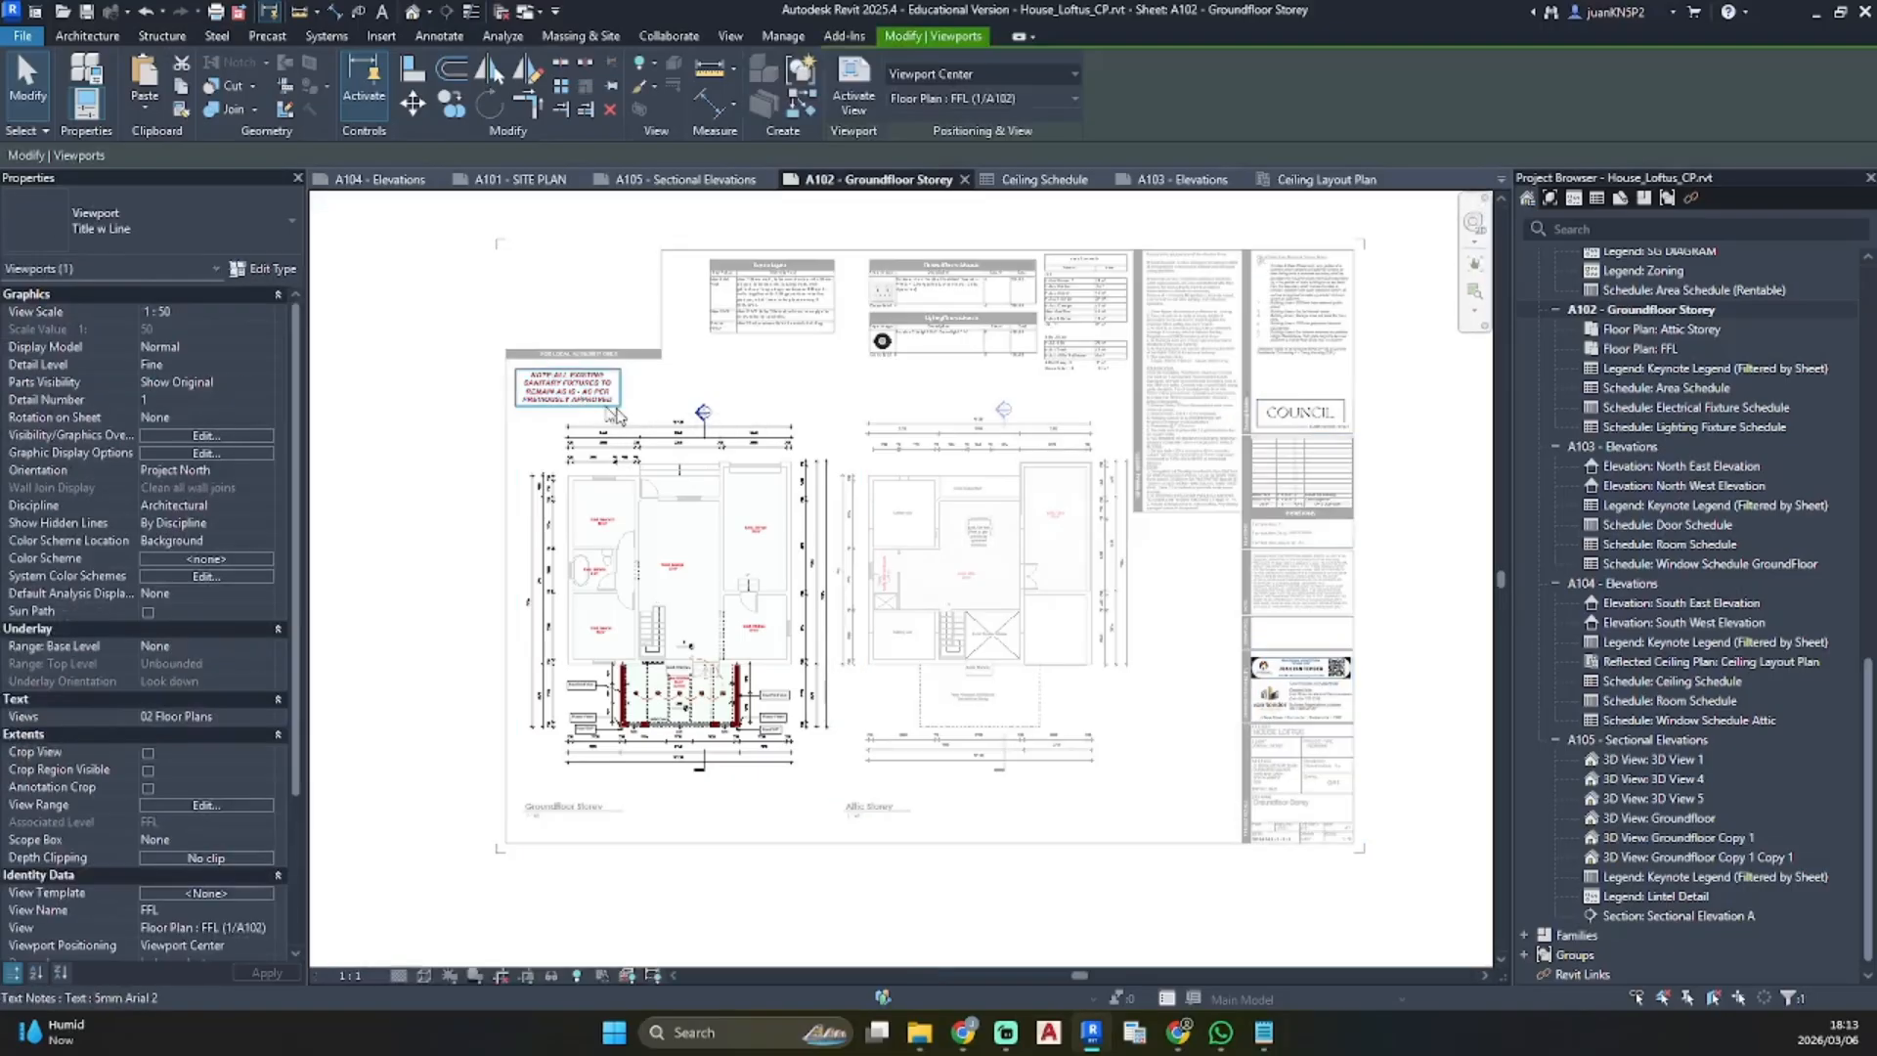
pyautogui.doubleClick(1383, 590)
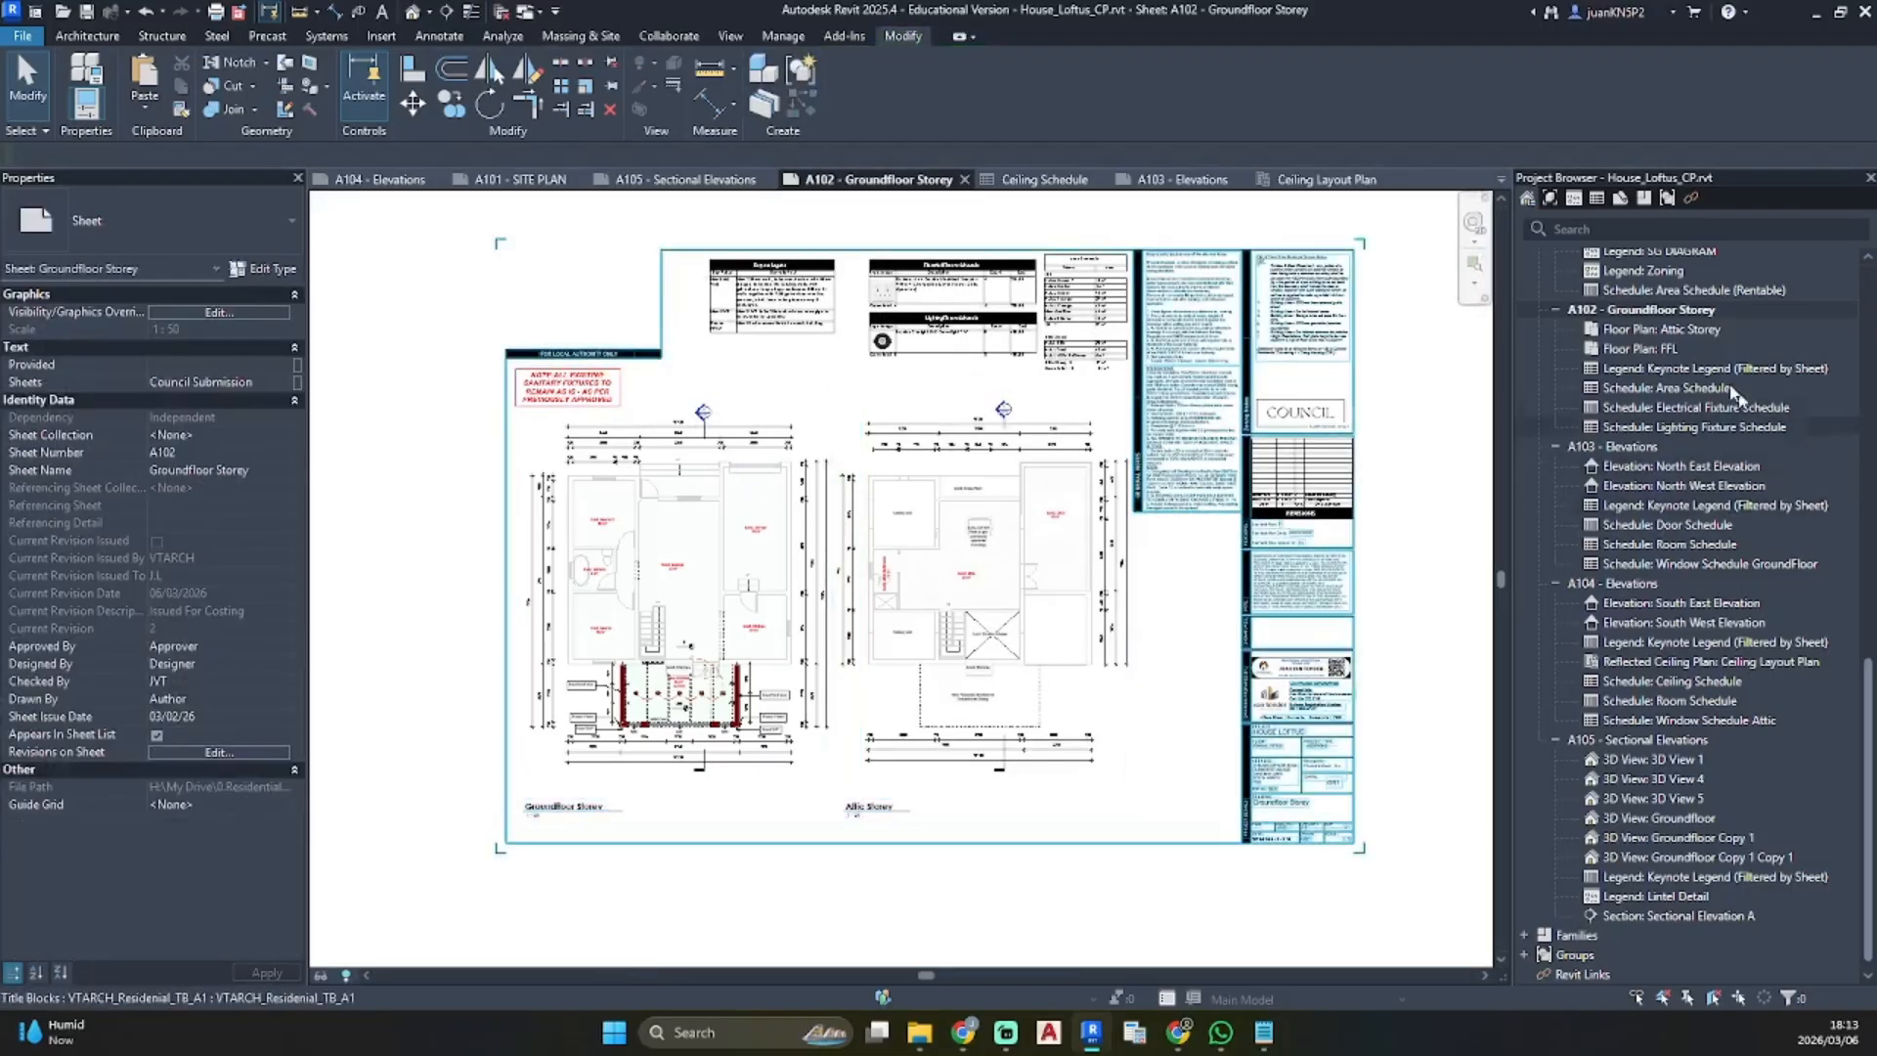
pyautogui.scroll(7, 1732, 395)
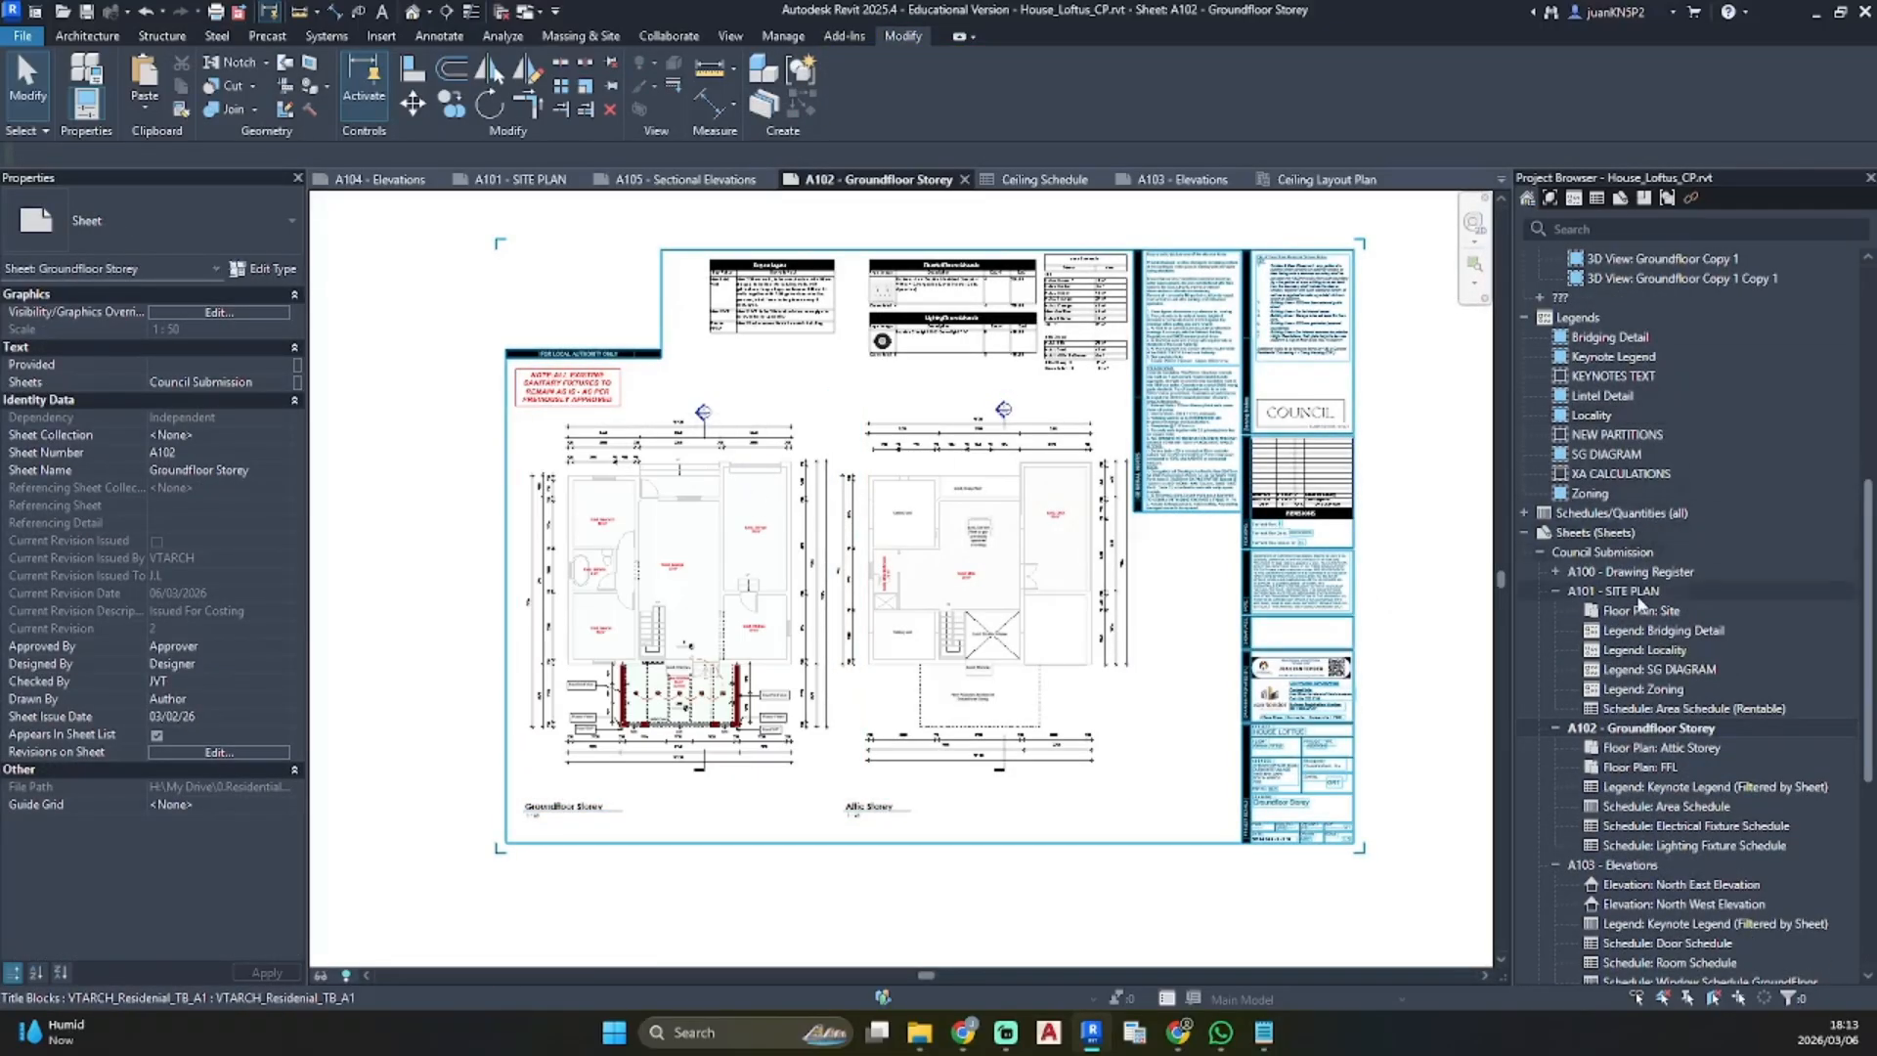
# Open sheet A101 - SITE PLAN and activate its site plan viewport for editing
pyautogui.doubleClick(1635, 591)
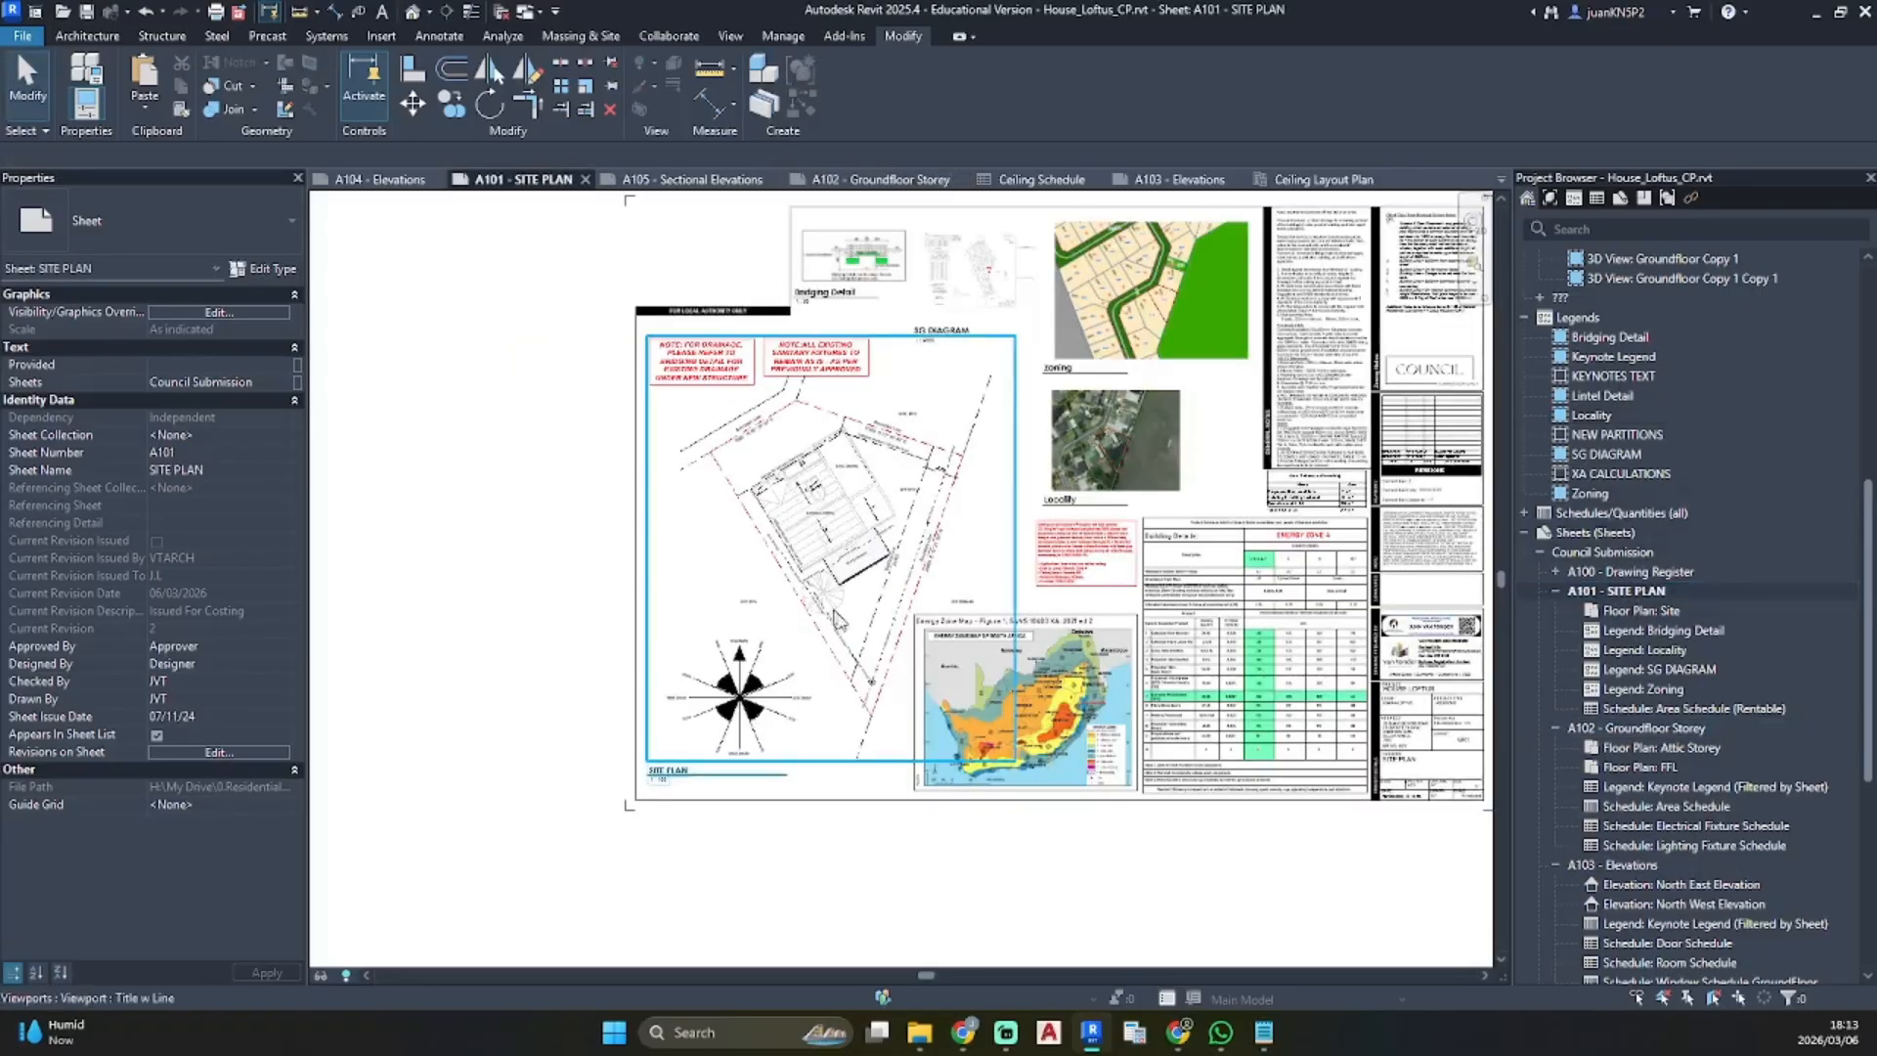
pyautogui.scroll(3, 767, 617)
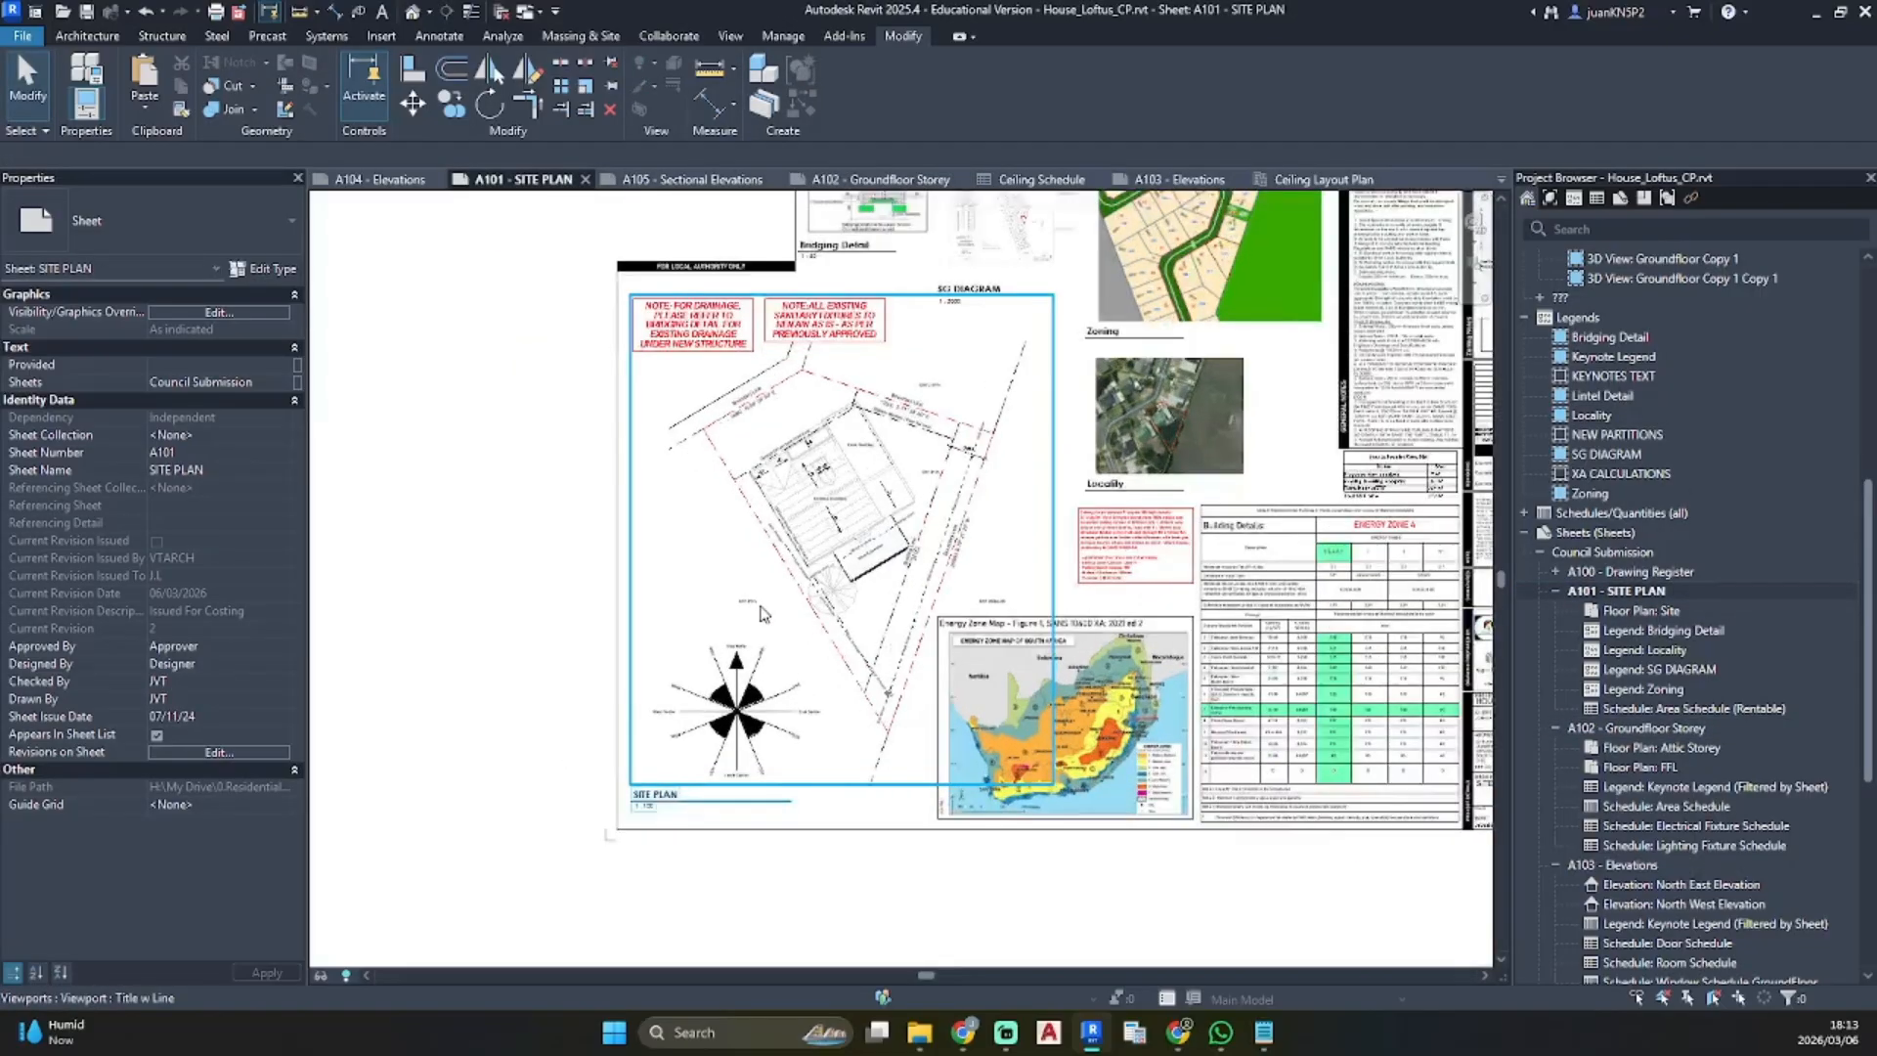
pyautogui.doubleClick(762, 567)
pyautogui.scroll(5, 1001, 497)
pyautogui.click(1042, 500)
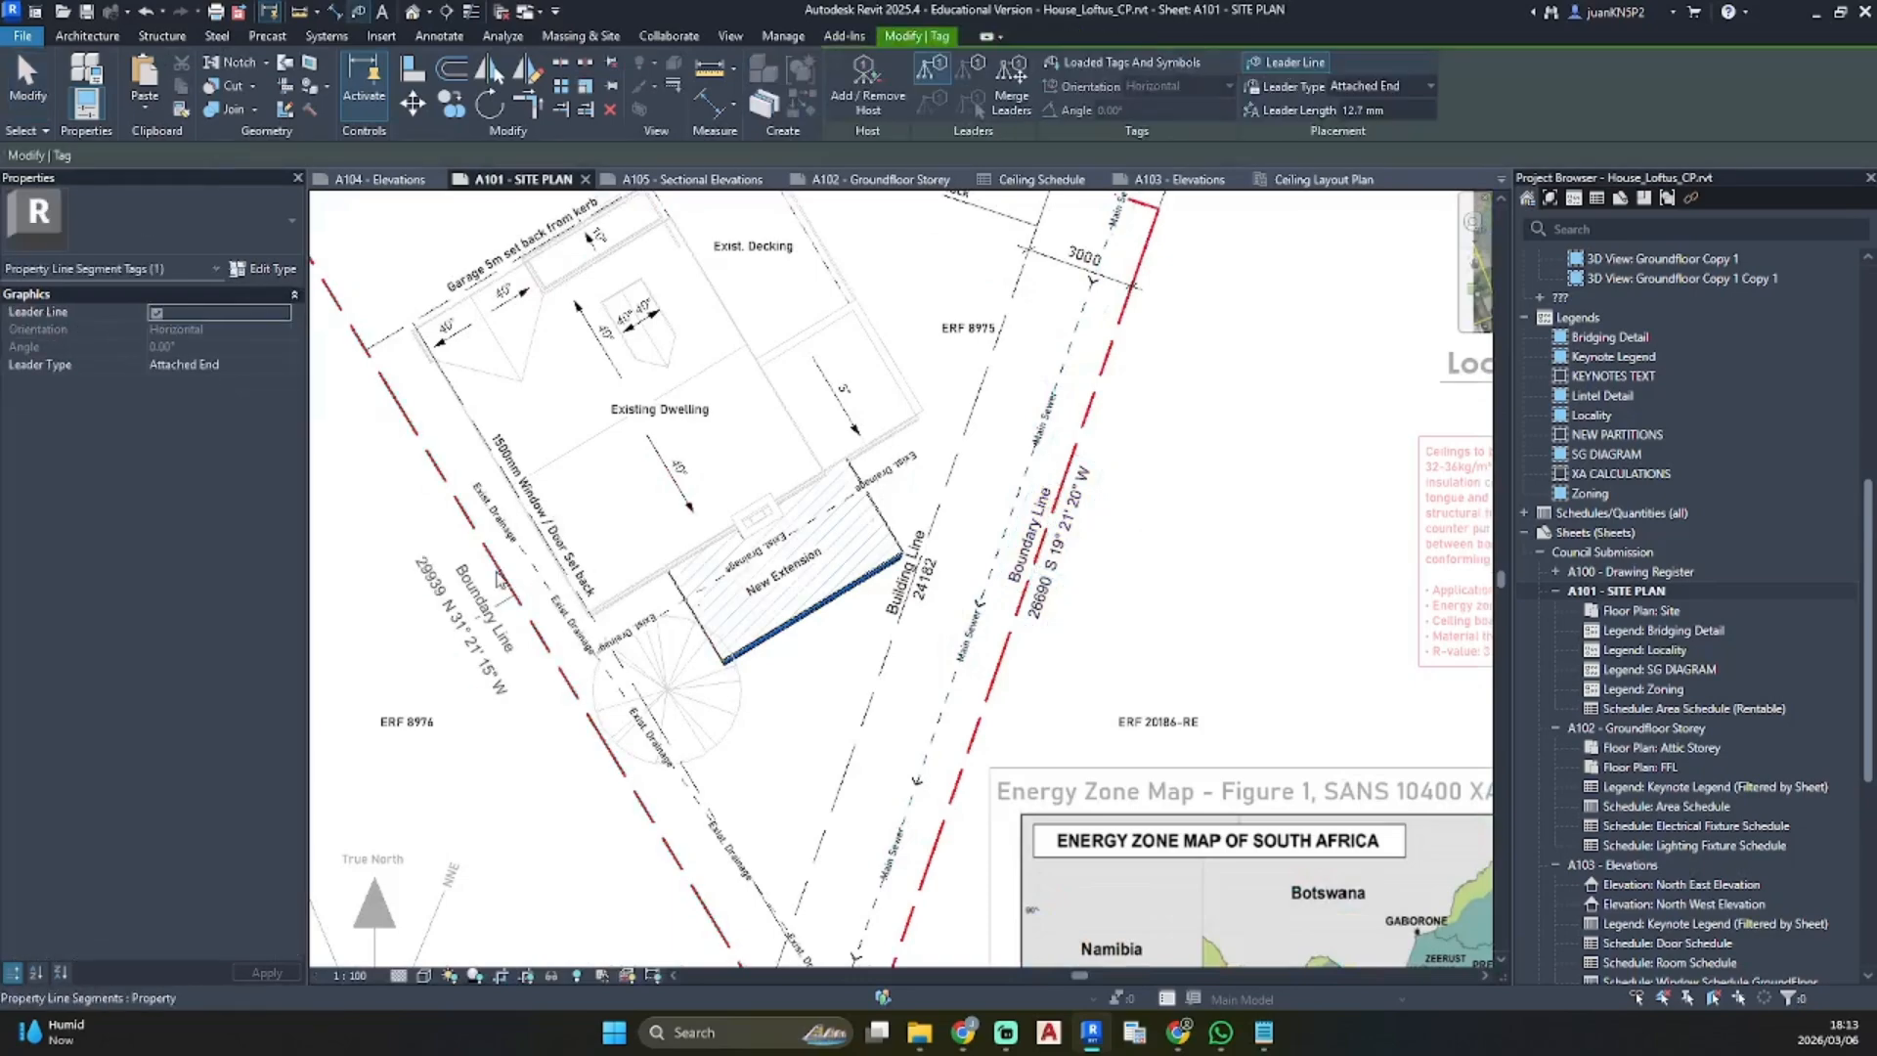
pyautogui.press('Escape')
pyautogui.scroll(-4, 727, 700)
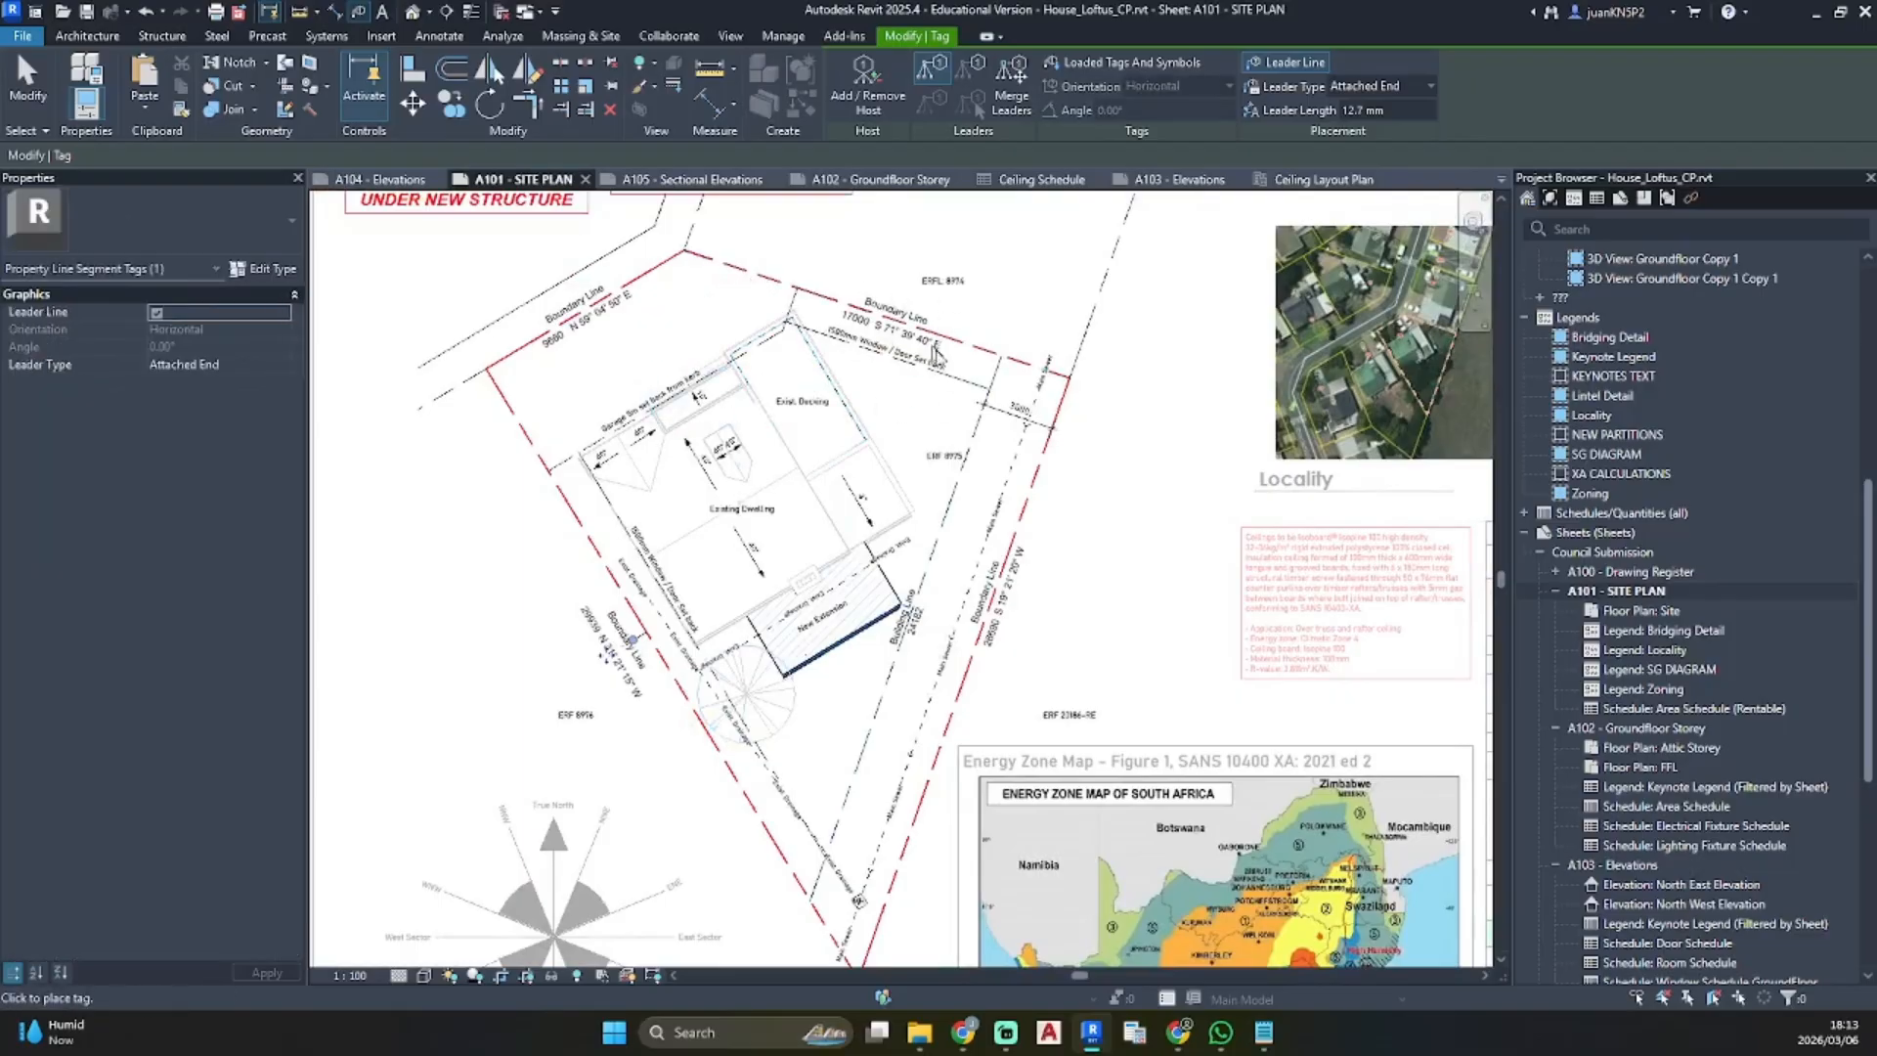
pyautogui.press('Escape')
pyautogui.press('Escape')
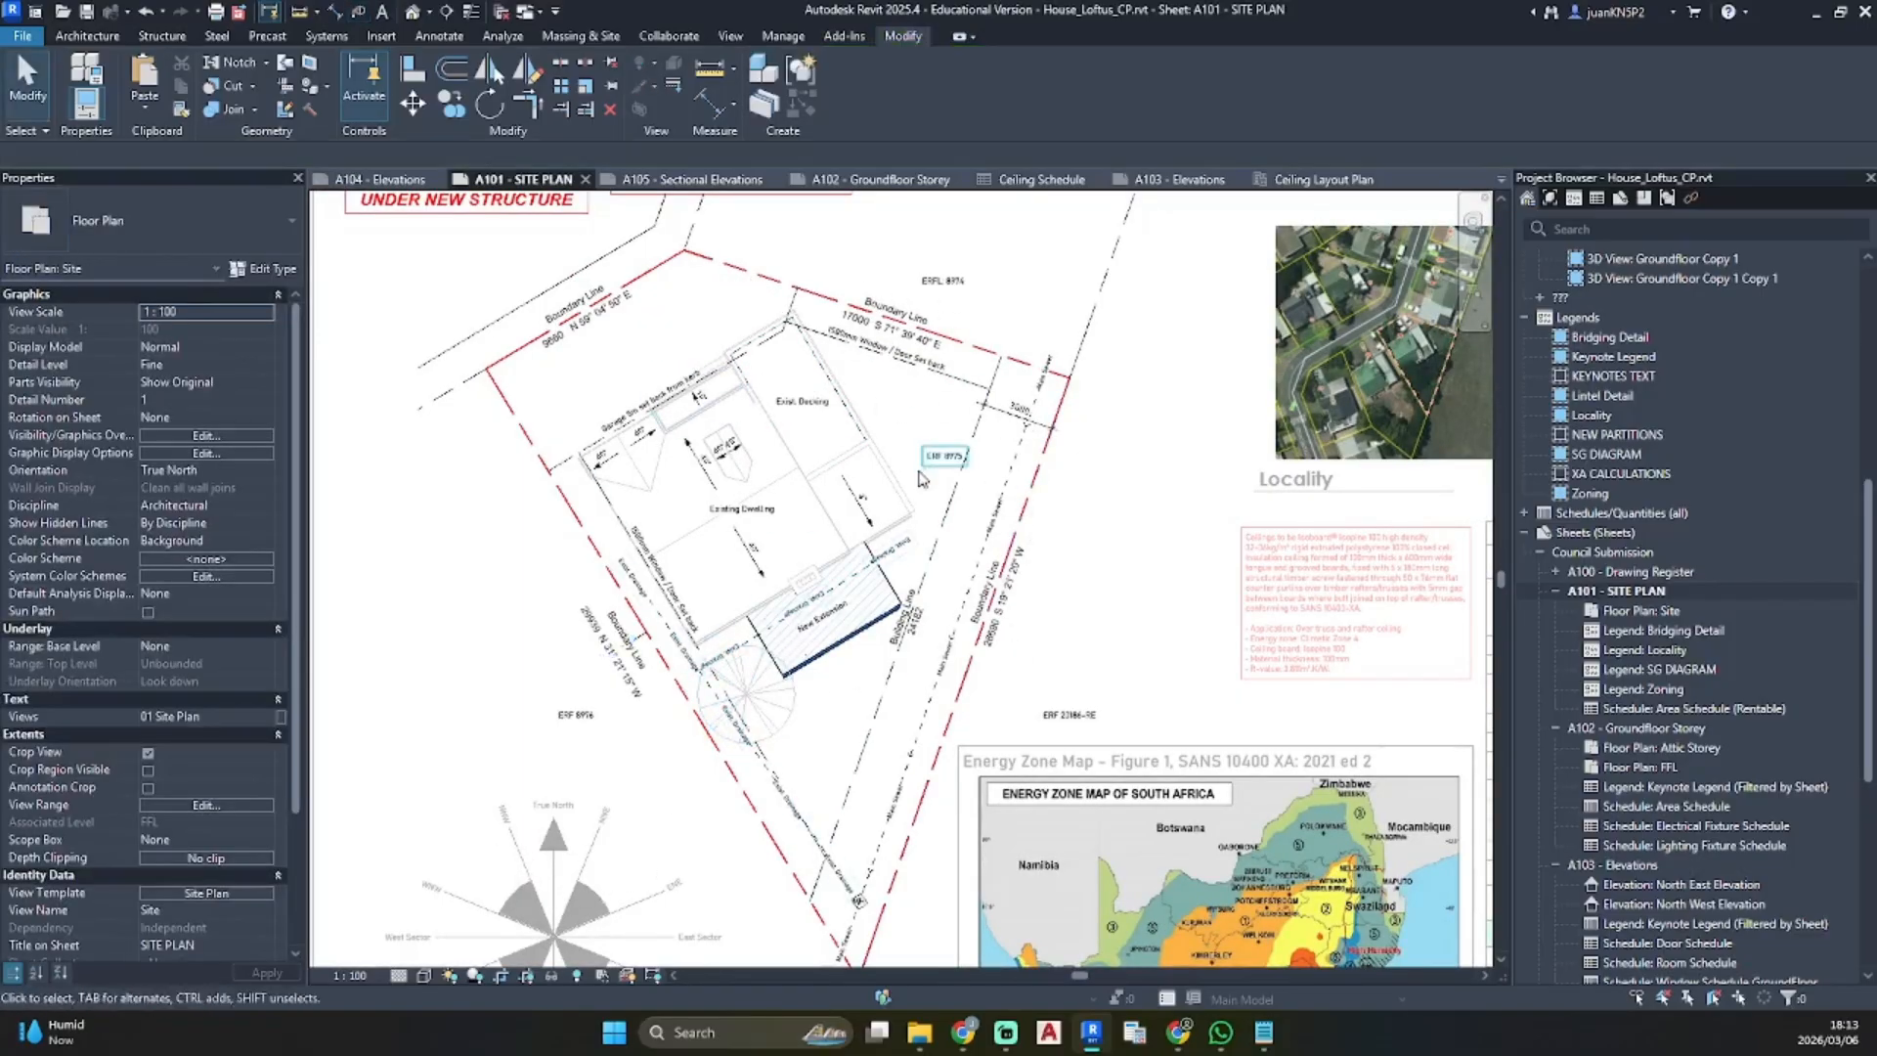
# Change the ERF label between the existing decking and building line to 5mm Arial and move it up beside the decking
pyautogui.click(922, 474)
pyautogui.click(156, 221)
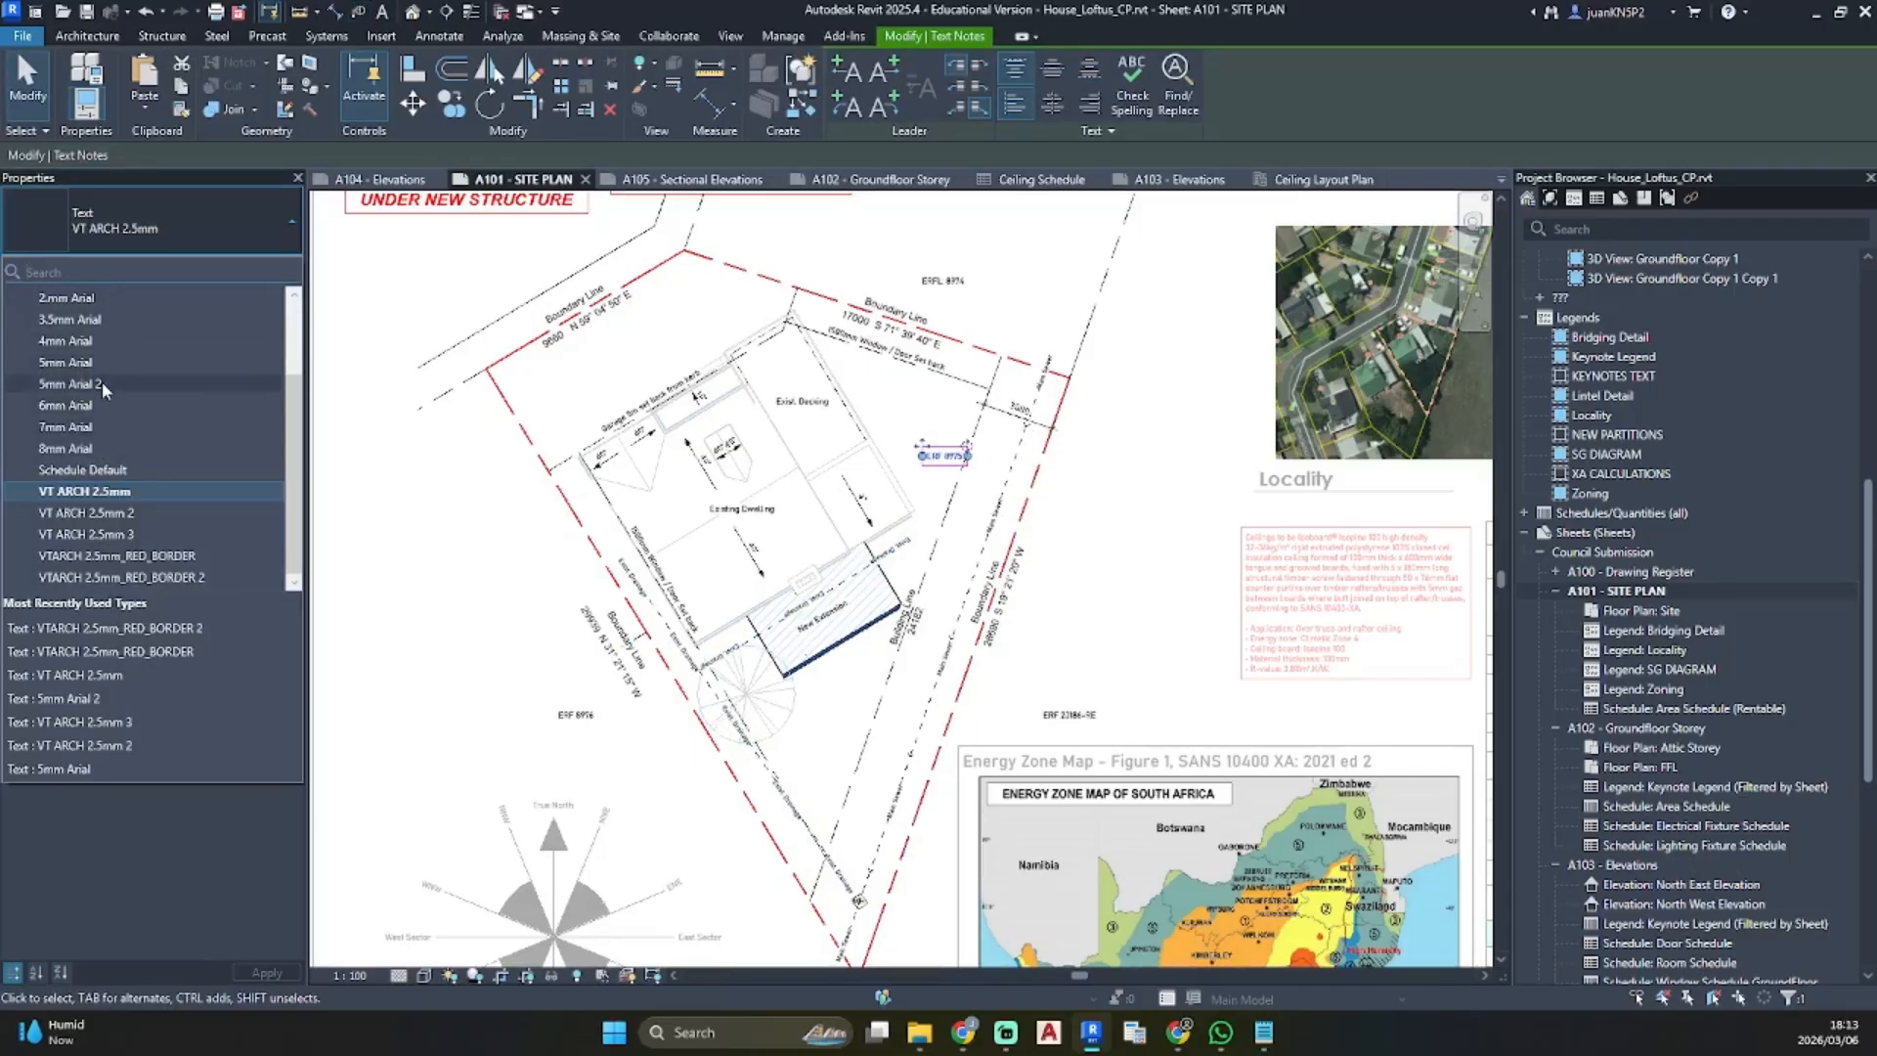
pyautogui.click(65, 362)
pyautogui.scroll(2, 968, 467)
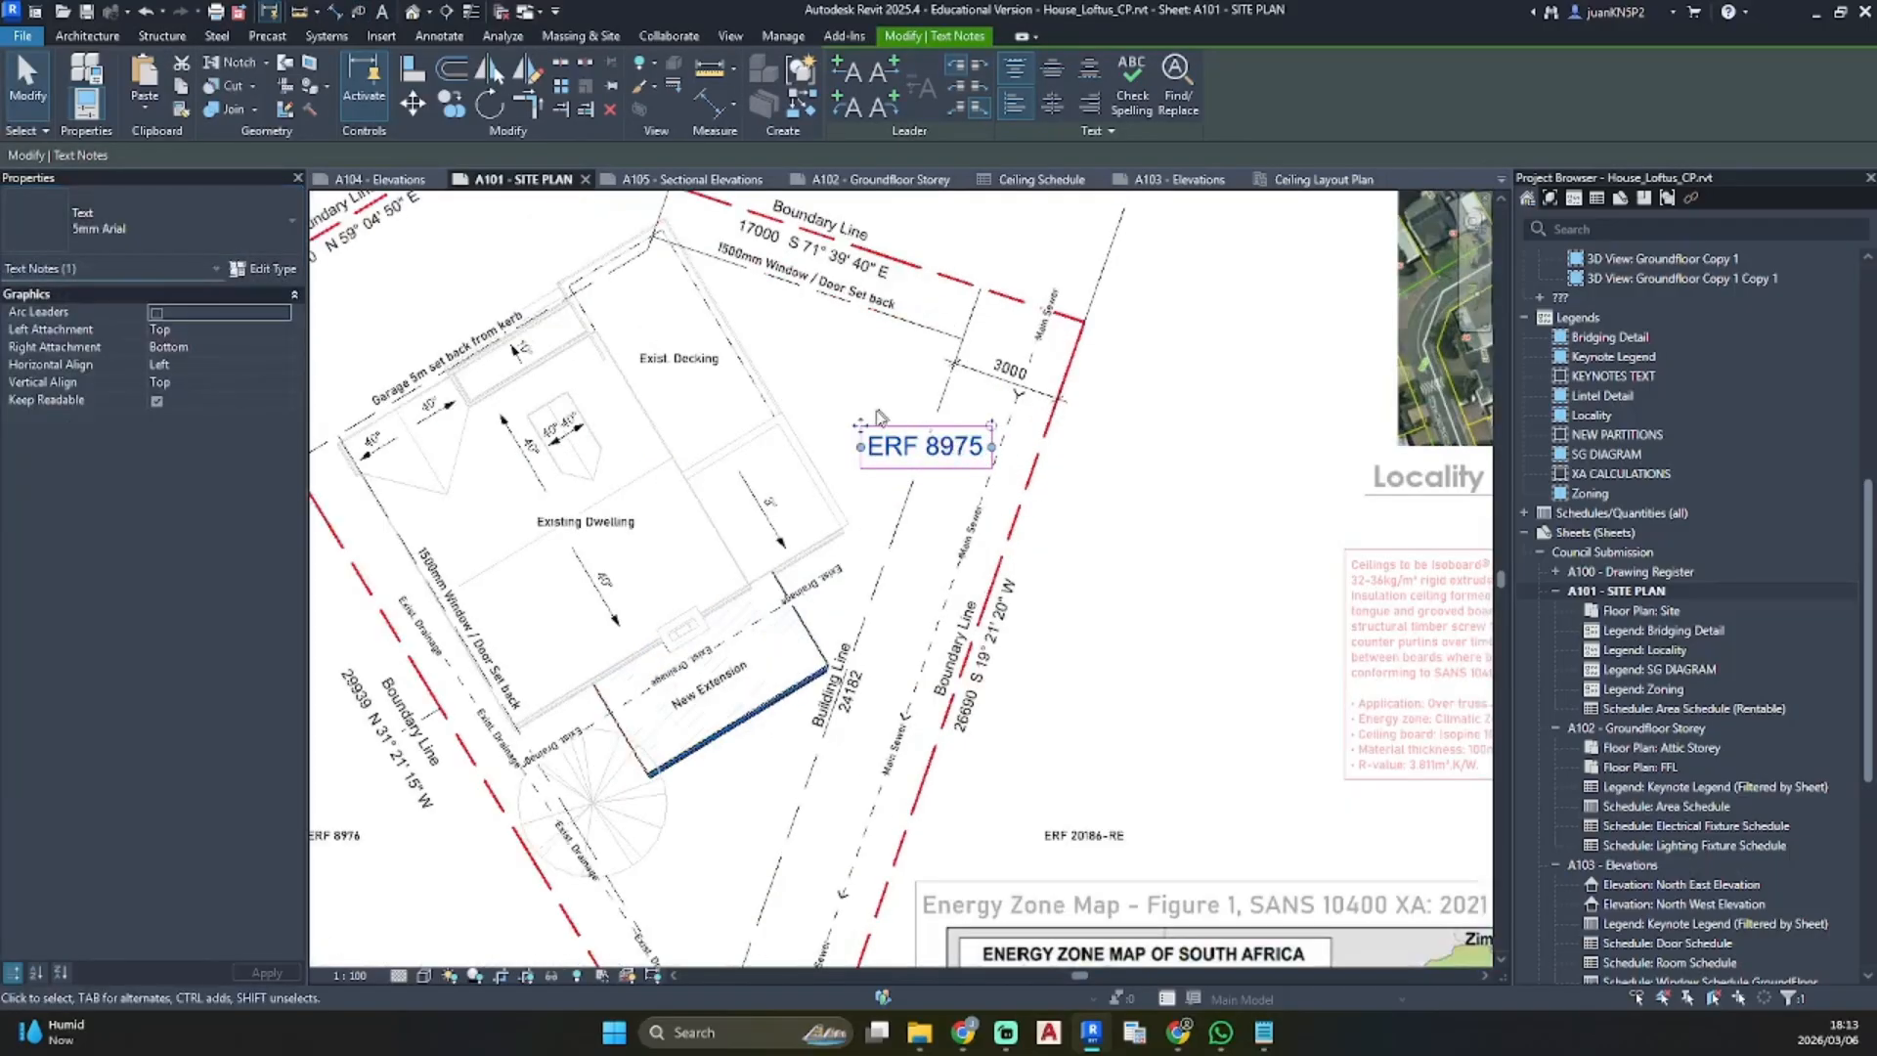
pyautogui.moveTo(877, 418); pyautogui.dragTo(817, 335)
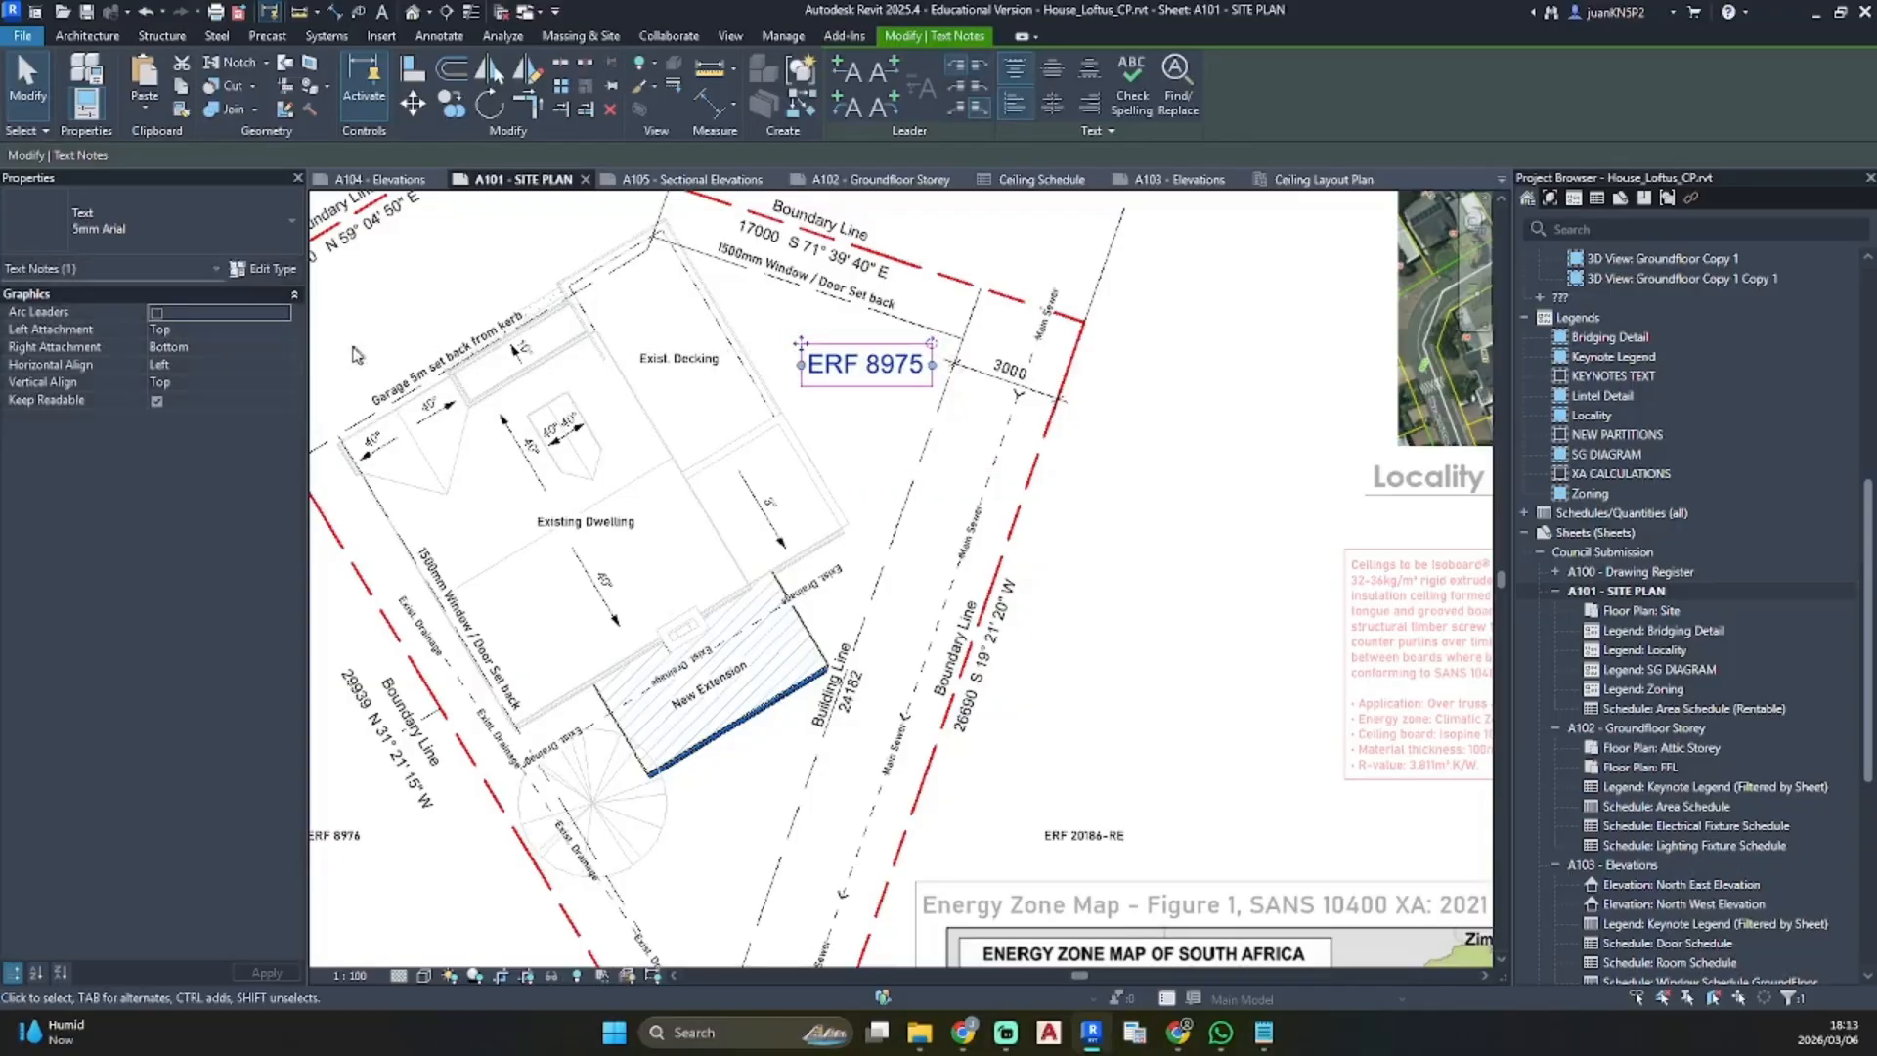
# Change the font of the ERF label's 5mm Arial text type to match the other site plan labels
pyautogui.click(262, 268)
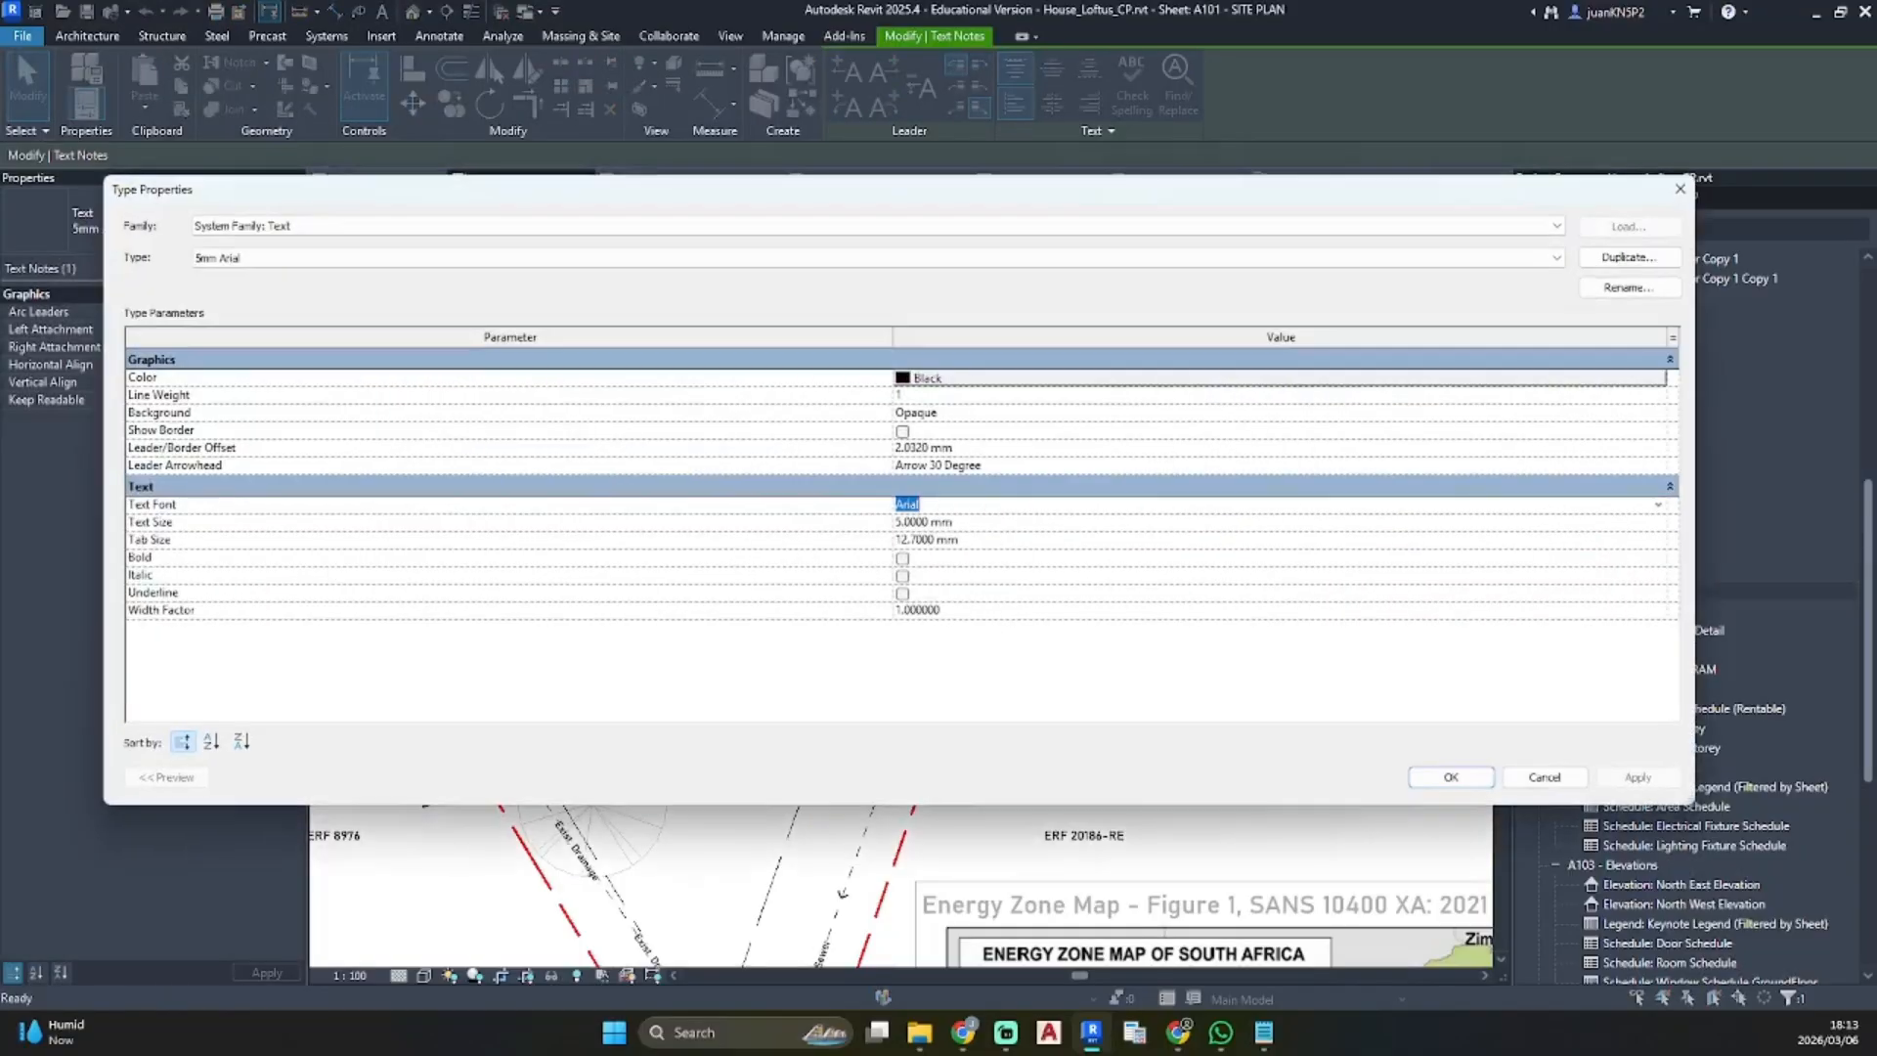
pyautogui.write('b')
pyautogui.click(984, 539)
pyautogui.click(1452, 776)
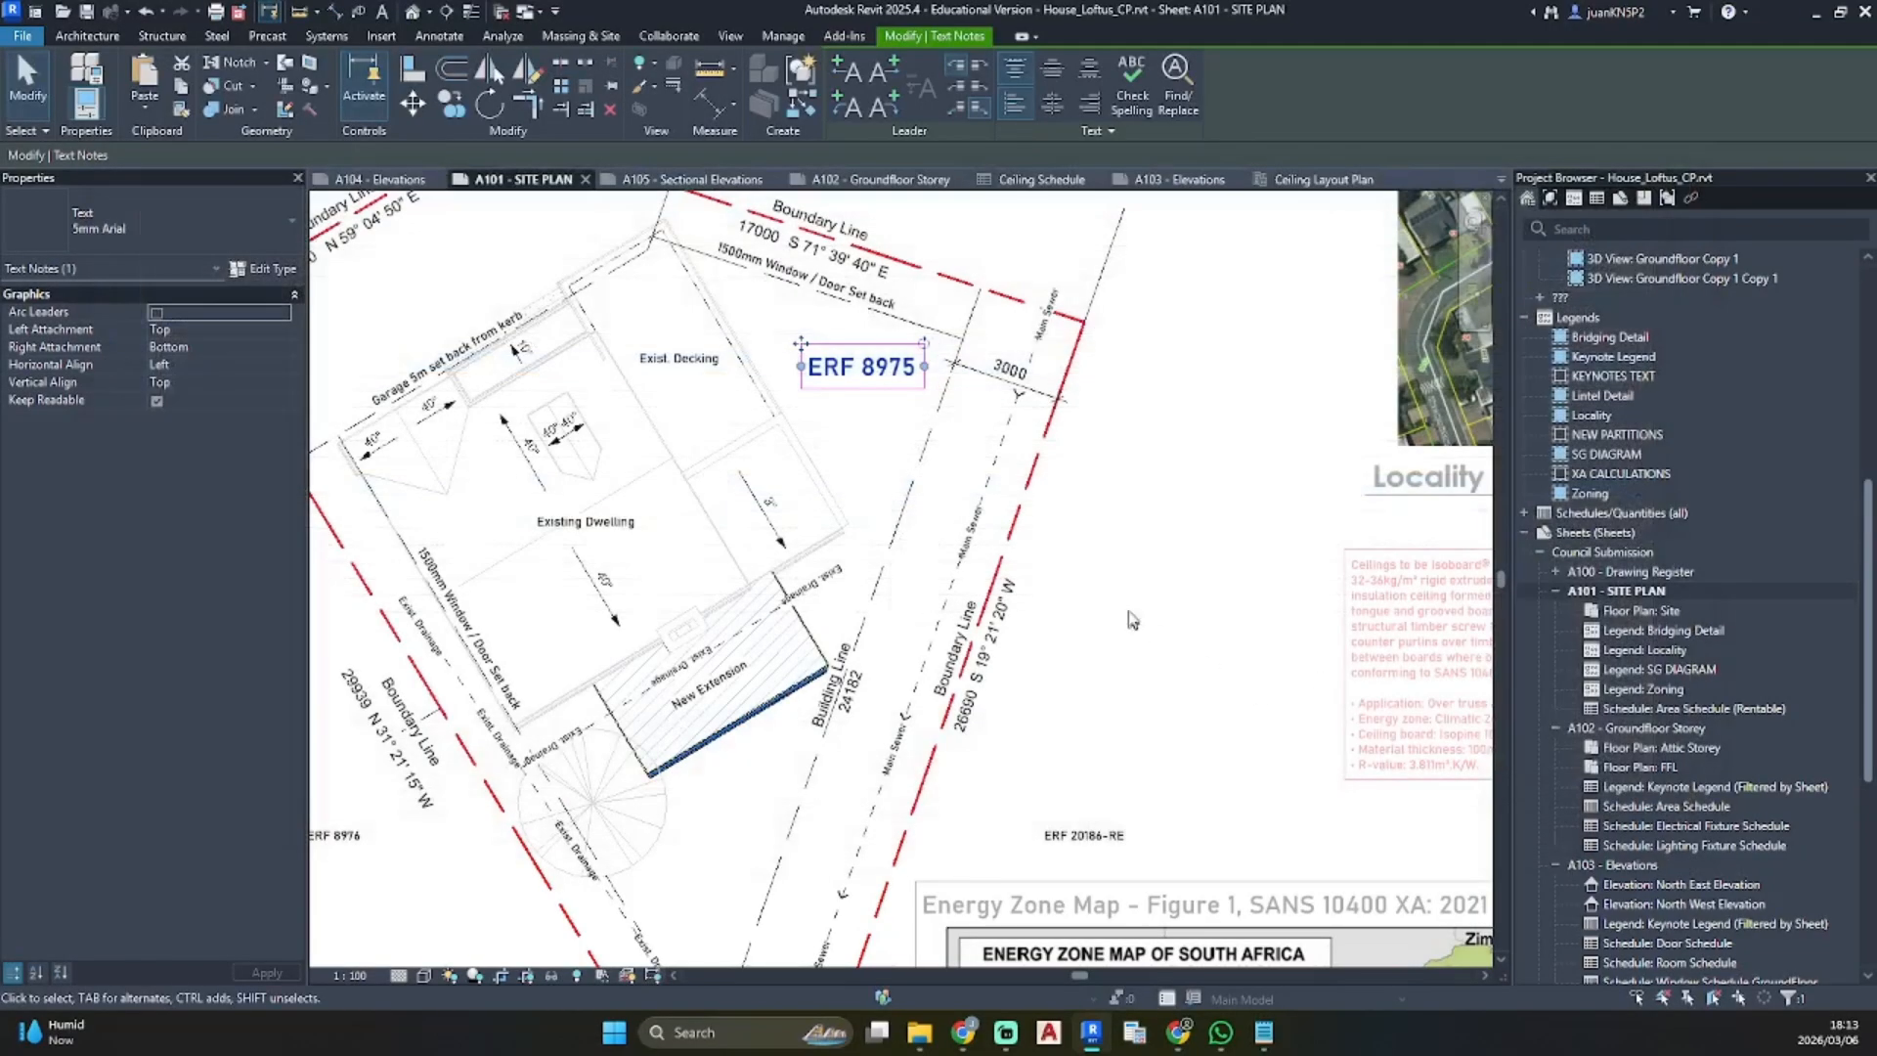
pyautogui.click(1131, 618)
# Override the new extension roof's foreground surface pattern in this view with a solid fill
pyautogui.scroll(-5, 1119, 626)
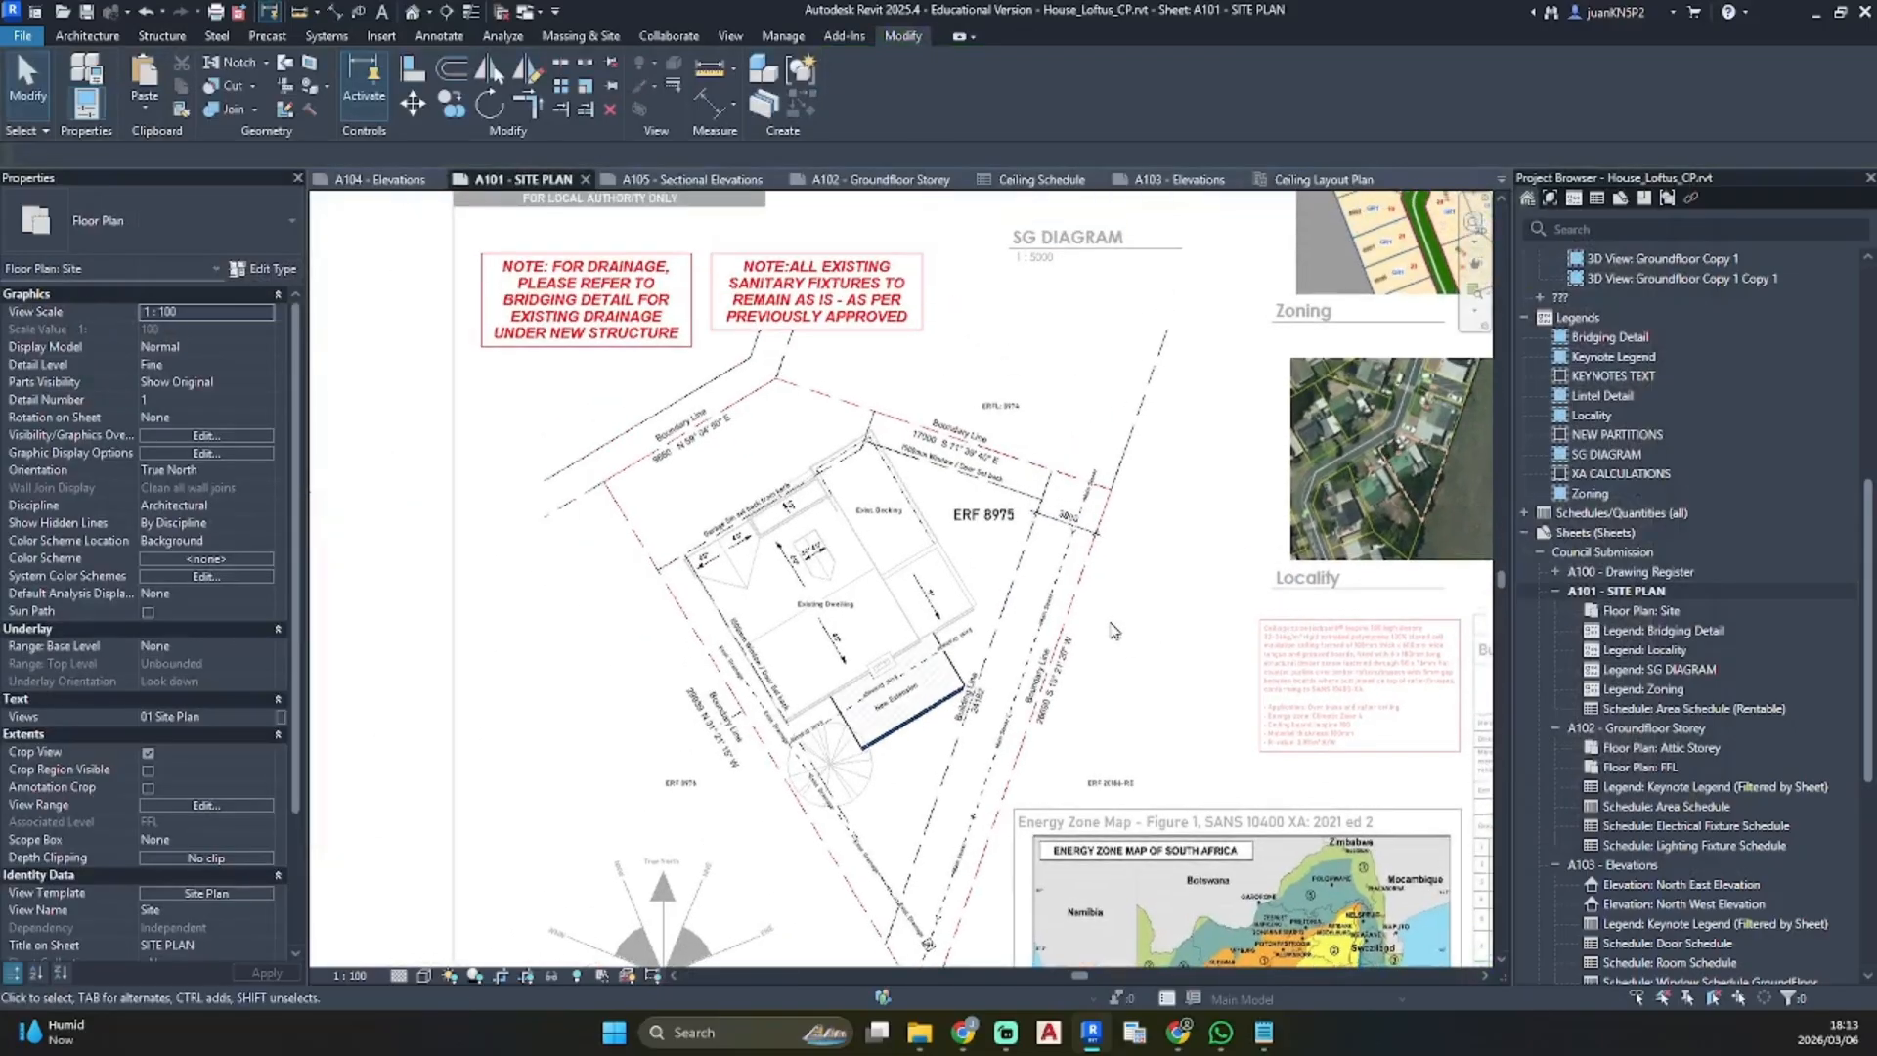
pyautogui.scroll(4, 897, 693)
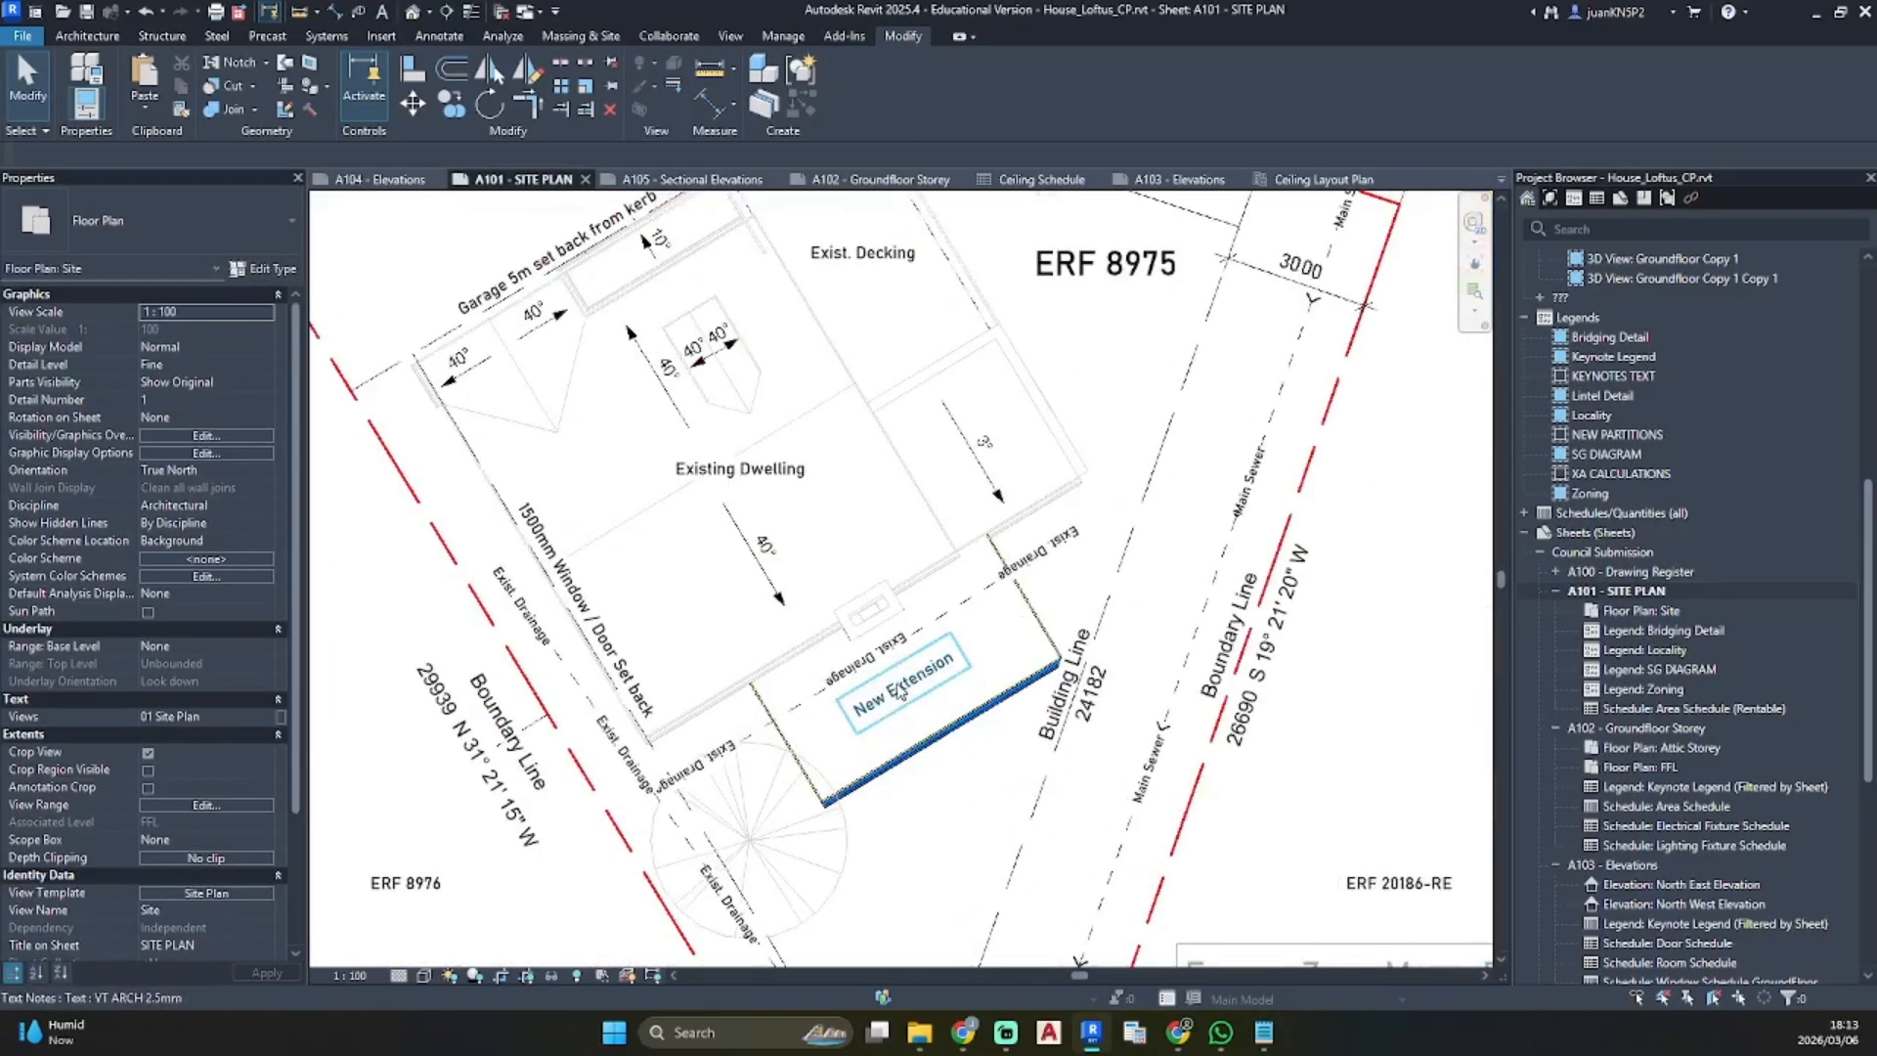
pyautogui.click(900, 692)
pyautogui.press('Escape')
pyautogui.scroll(3, 1042, 636)
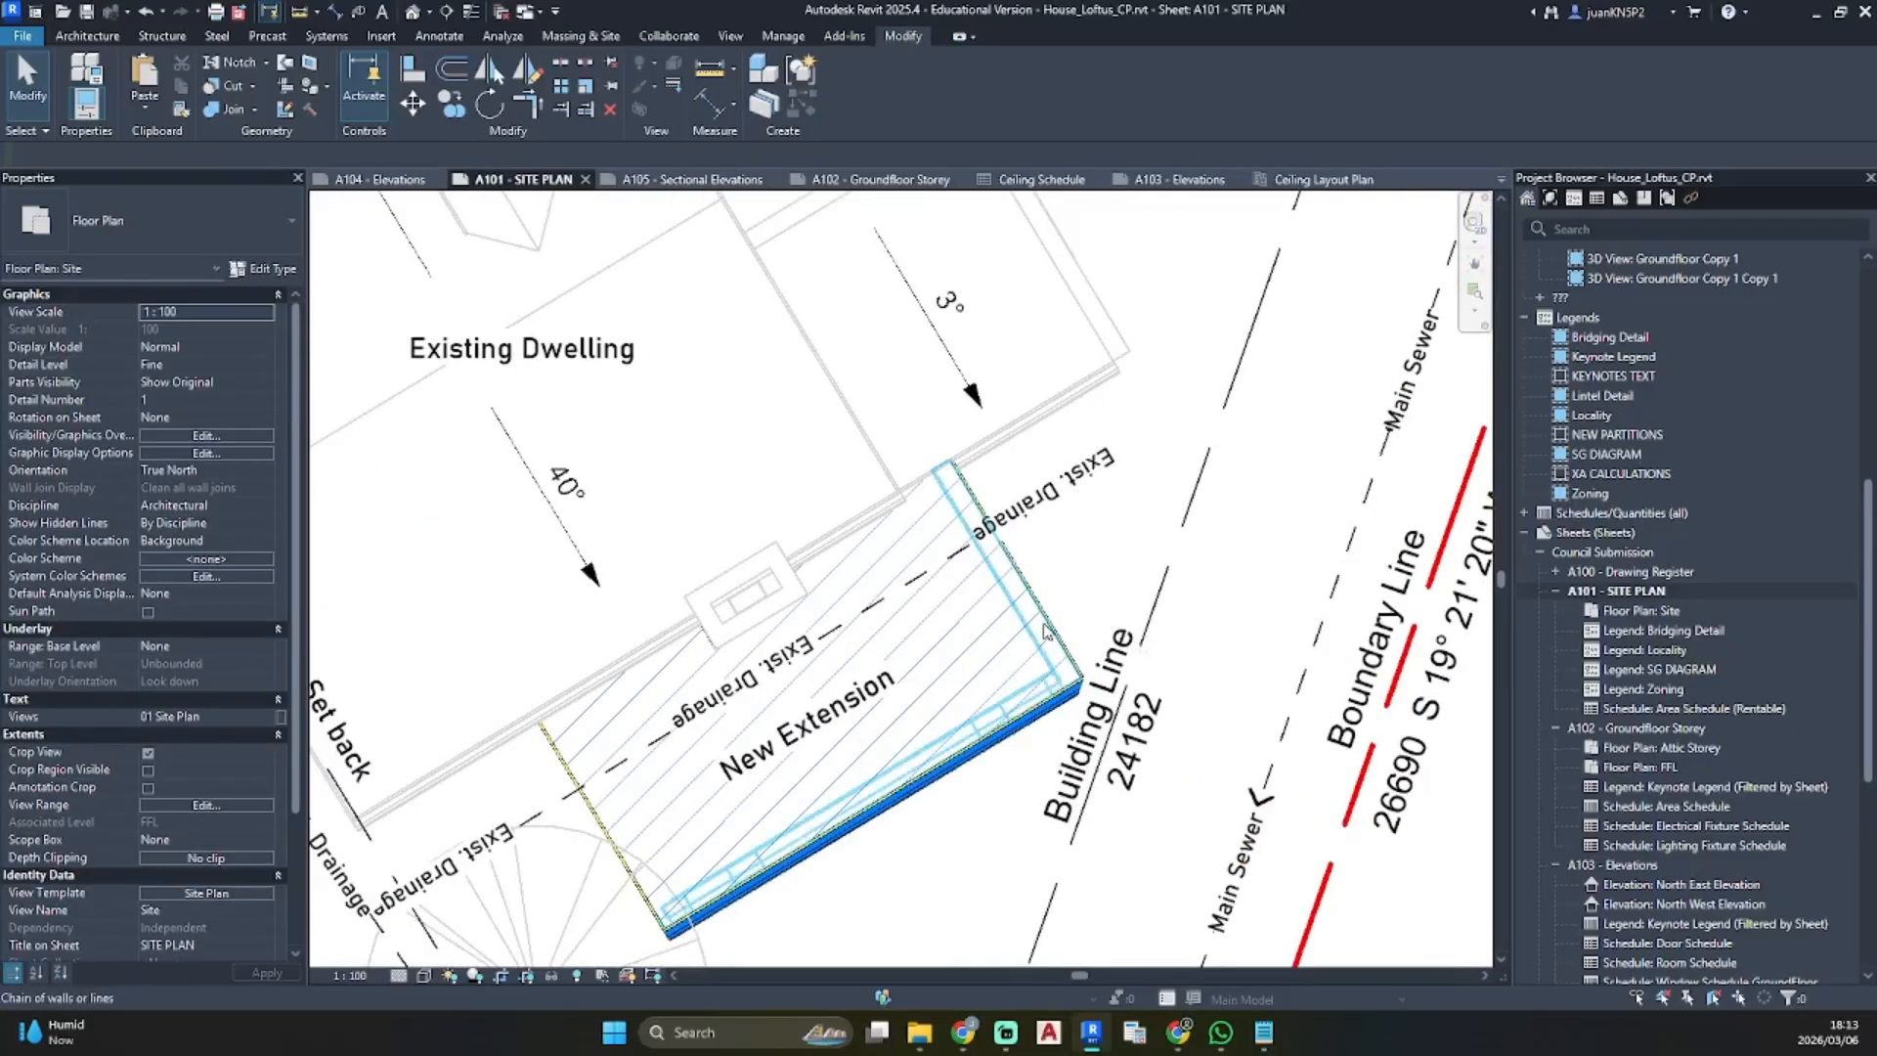
pyautogui.click(1044, 632)
pyautogui.press('Tab')
pyautogui.click(1044, 632)
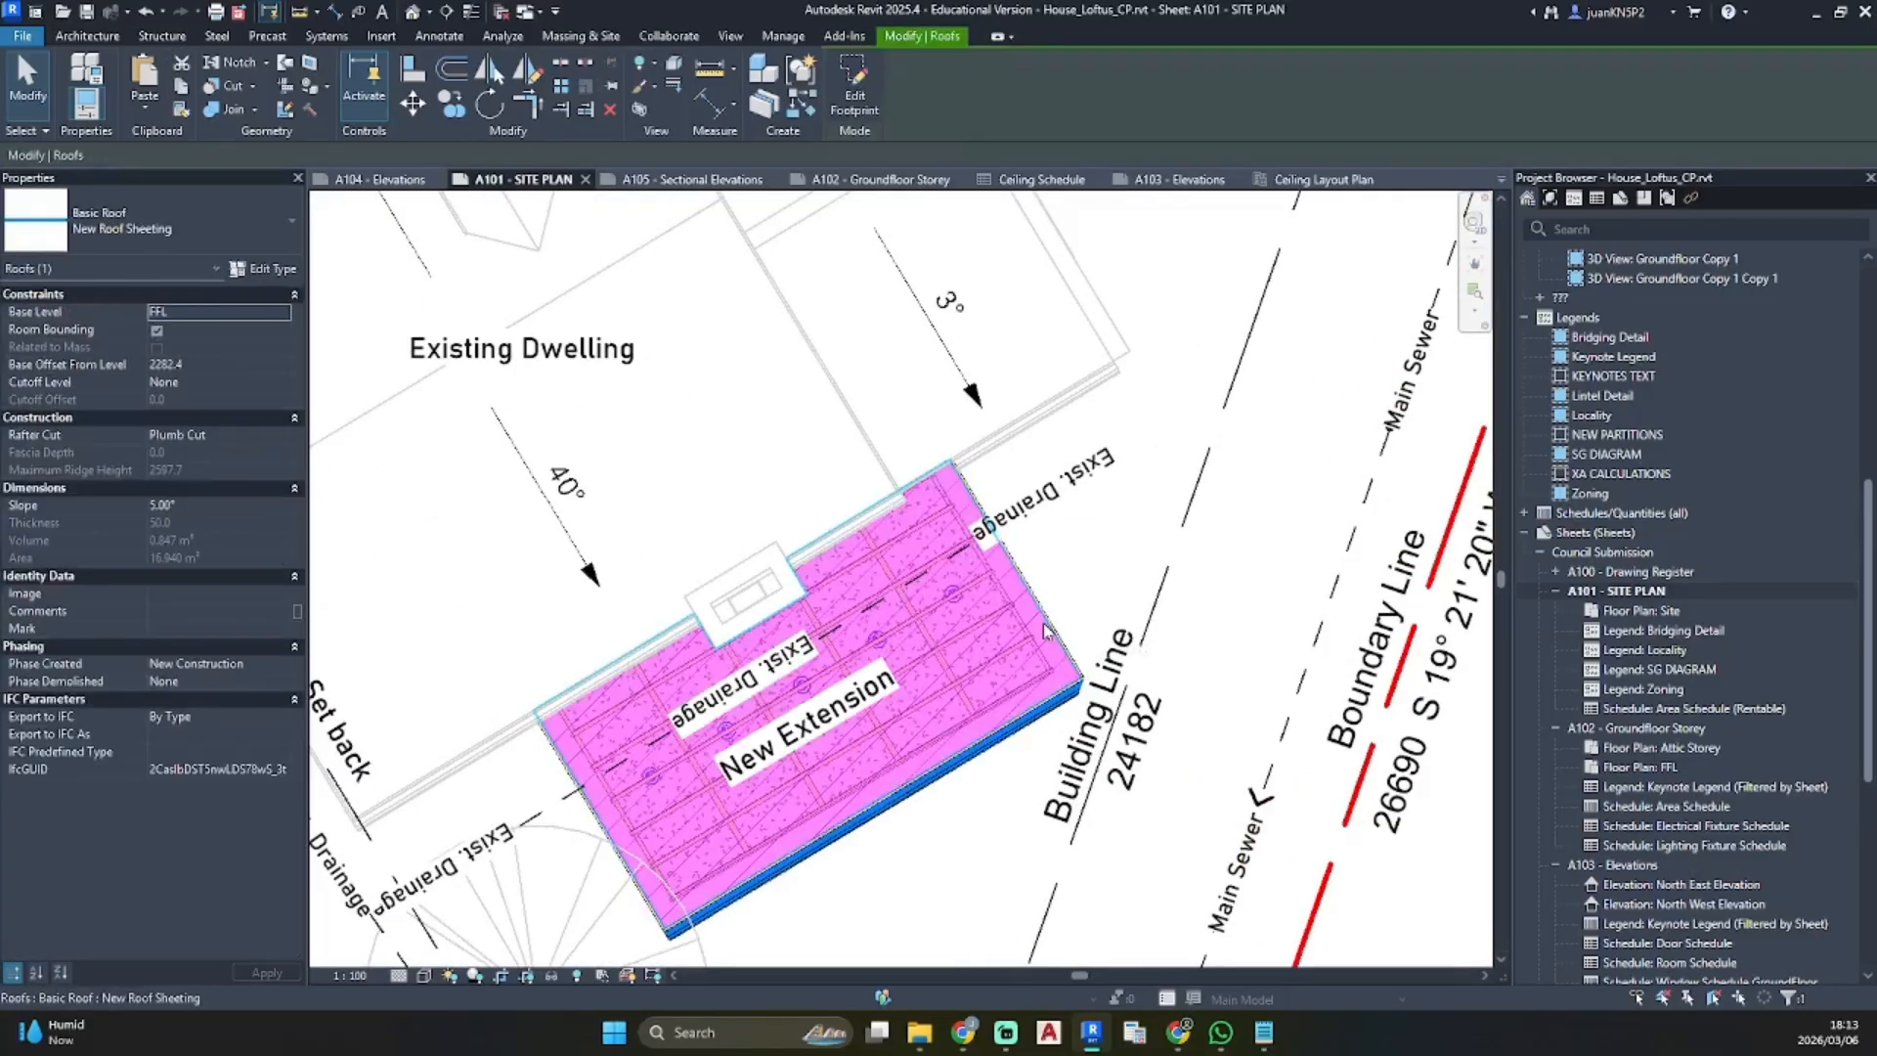
pyautogui.rightClick(1044, 631)
pyautogui.moveTo(1215, 202)
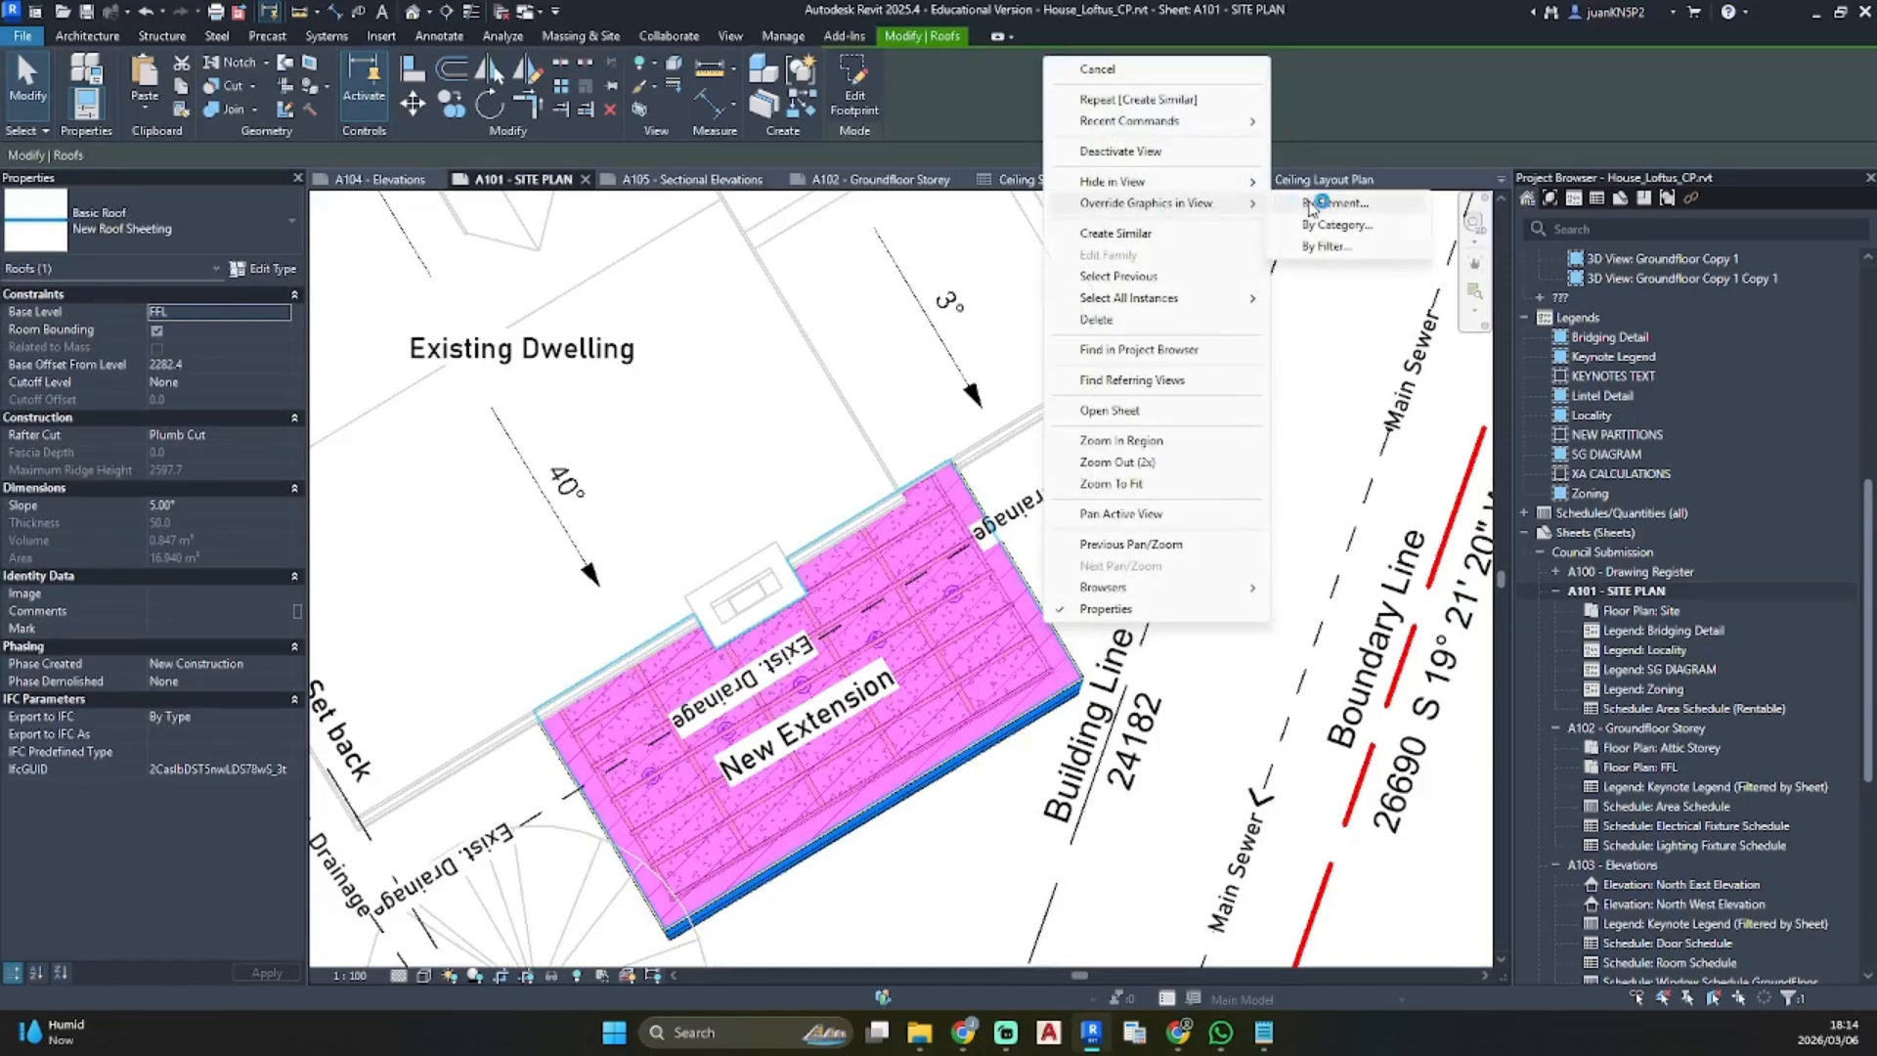
pyautogui.click(1325, 203)
pyautogui.click(968, 340)
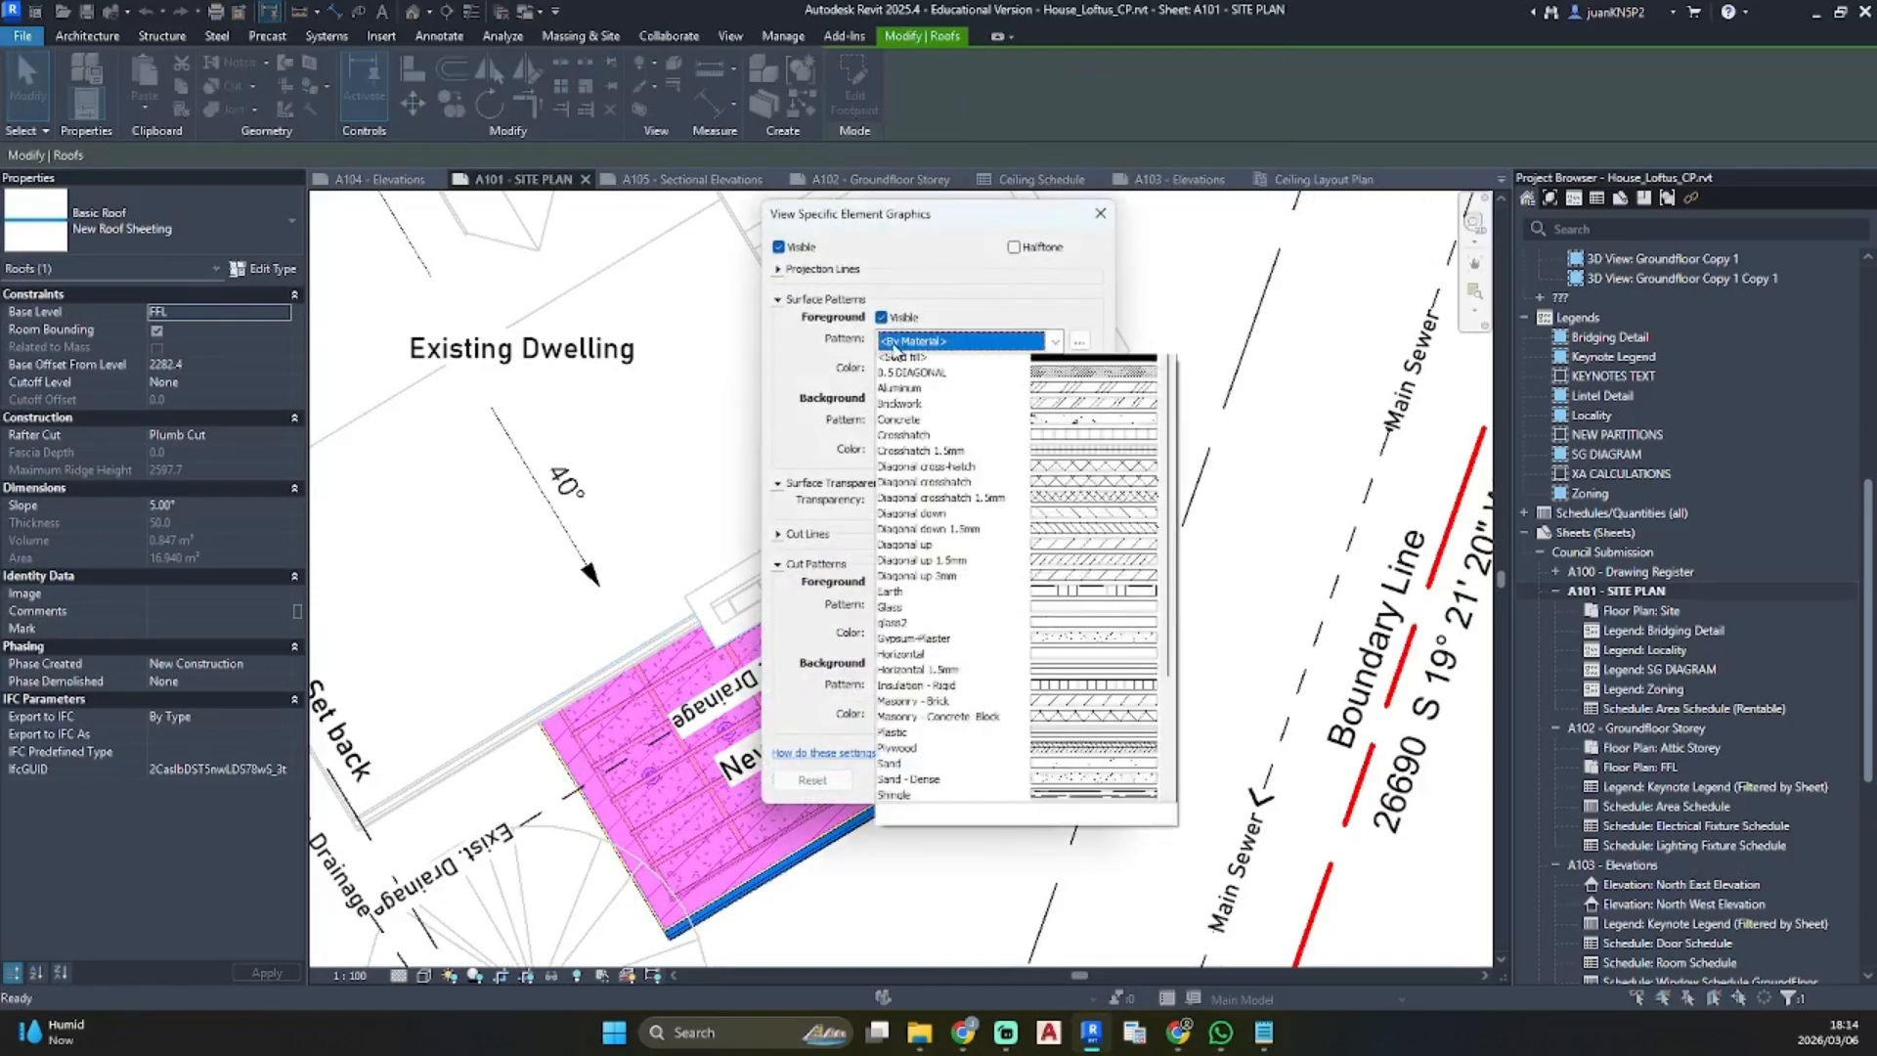
pyautogui.click(938, 375)
# Set the roof's foreground pattern colour to light red, RGB 255-128-128, and apply the graphics override
pyautogui.click(888, 368)
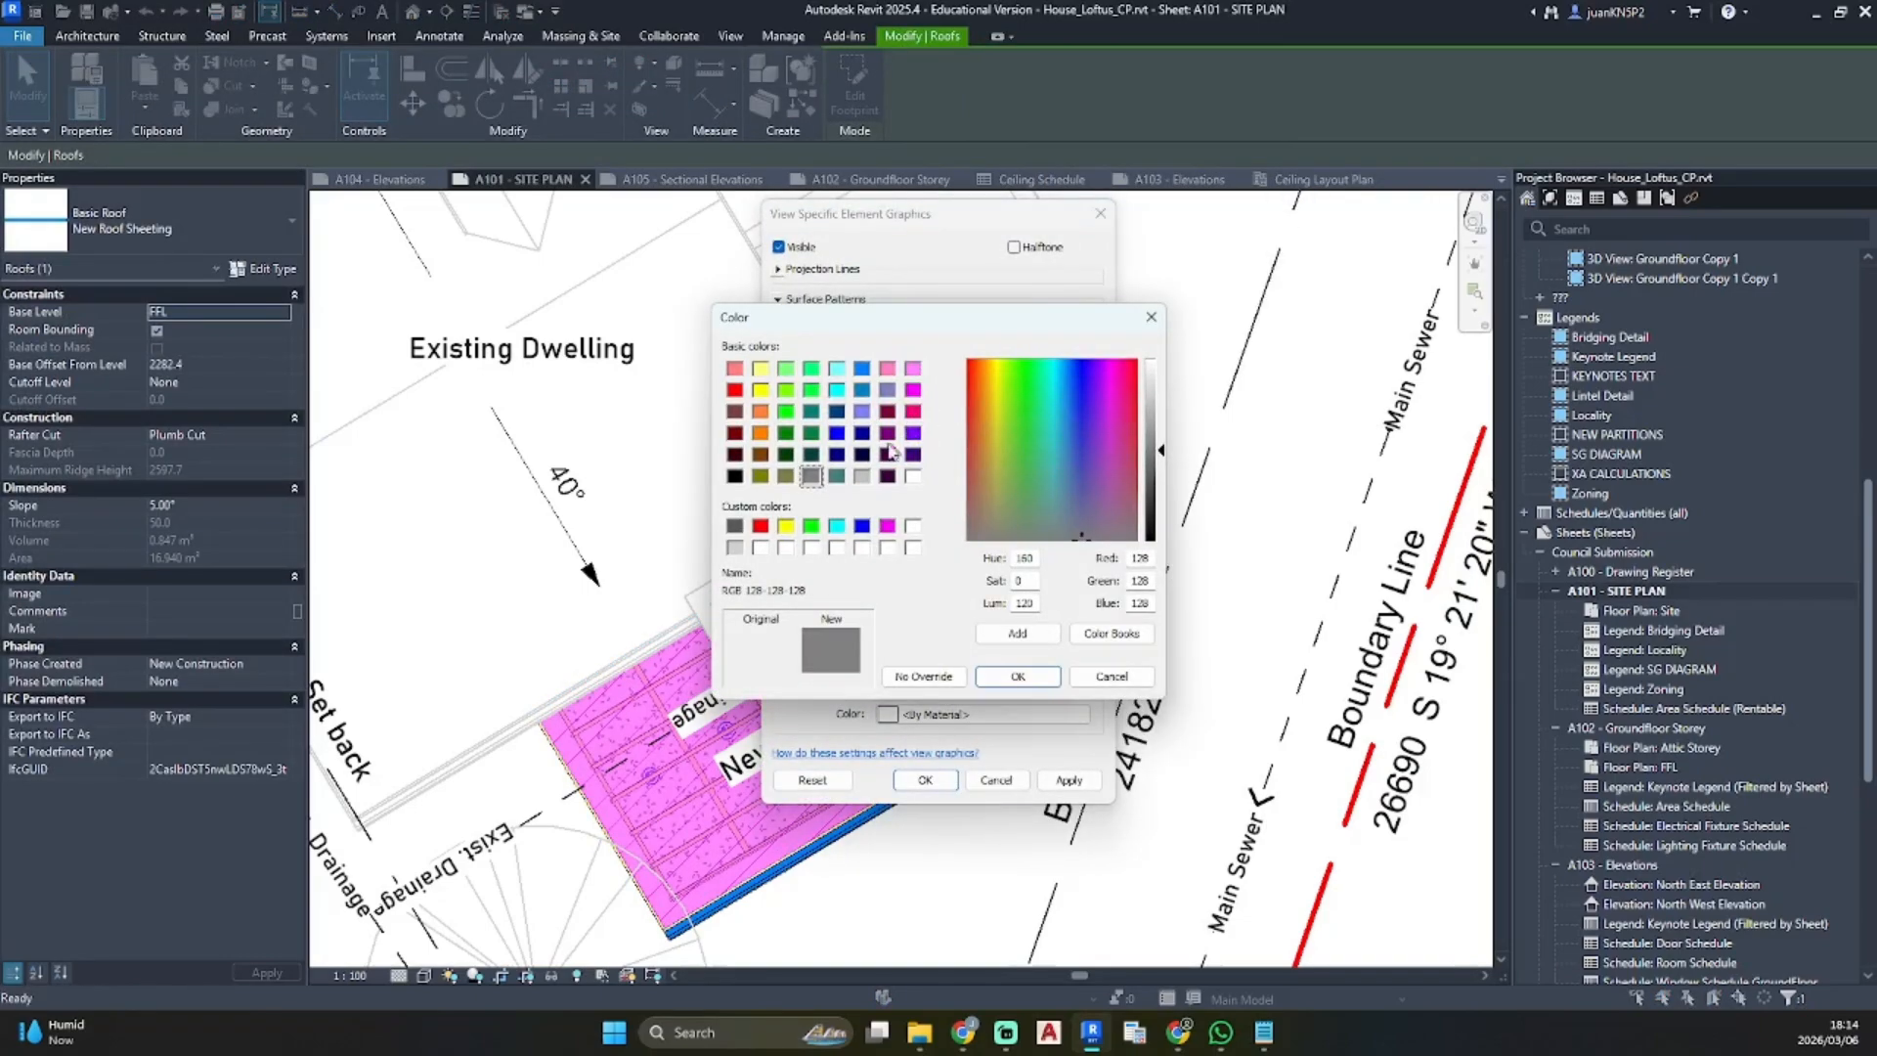
pyautogui.click(734, 369)
pyautogui.click(1017, 676)
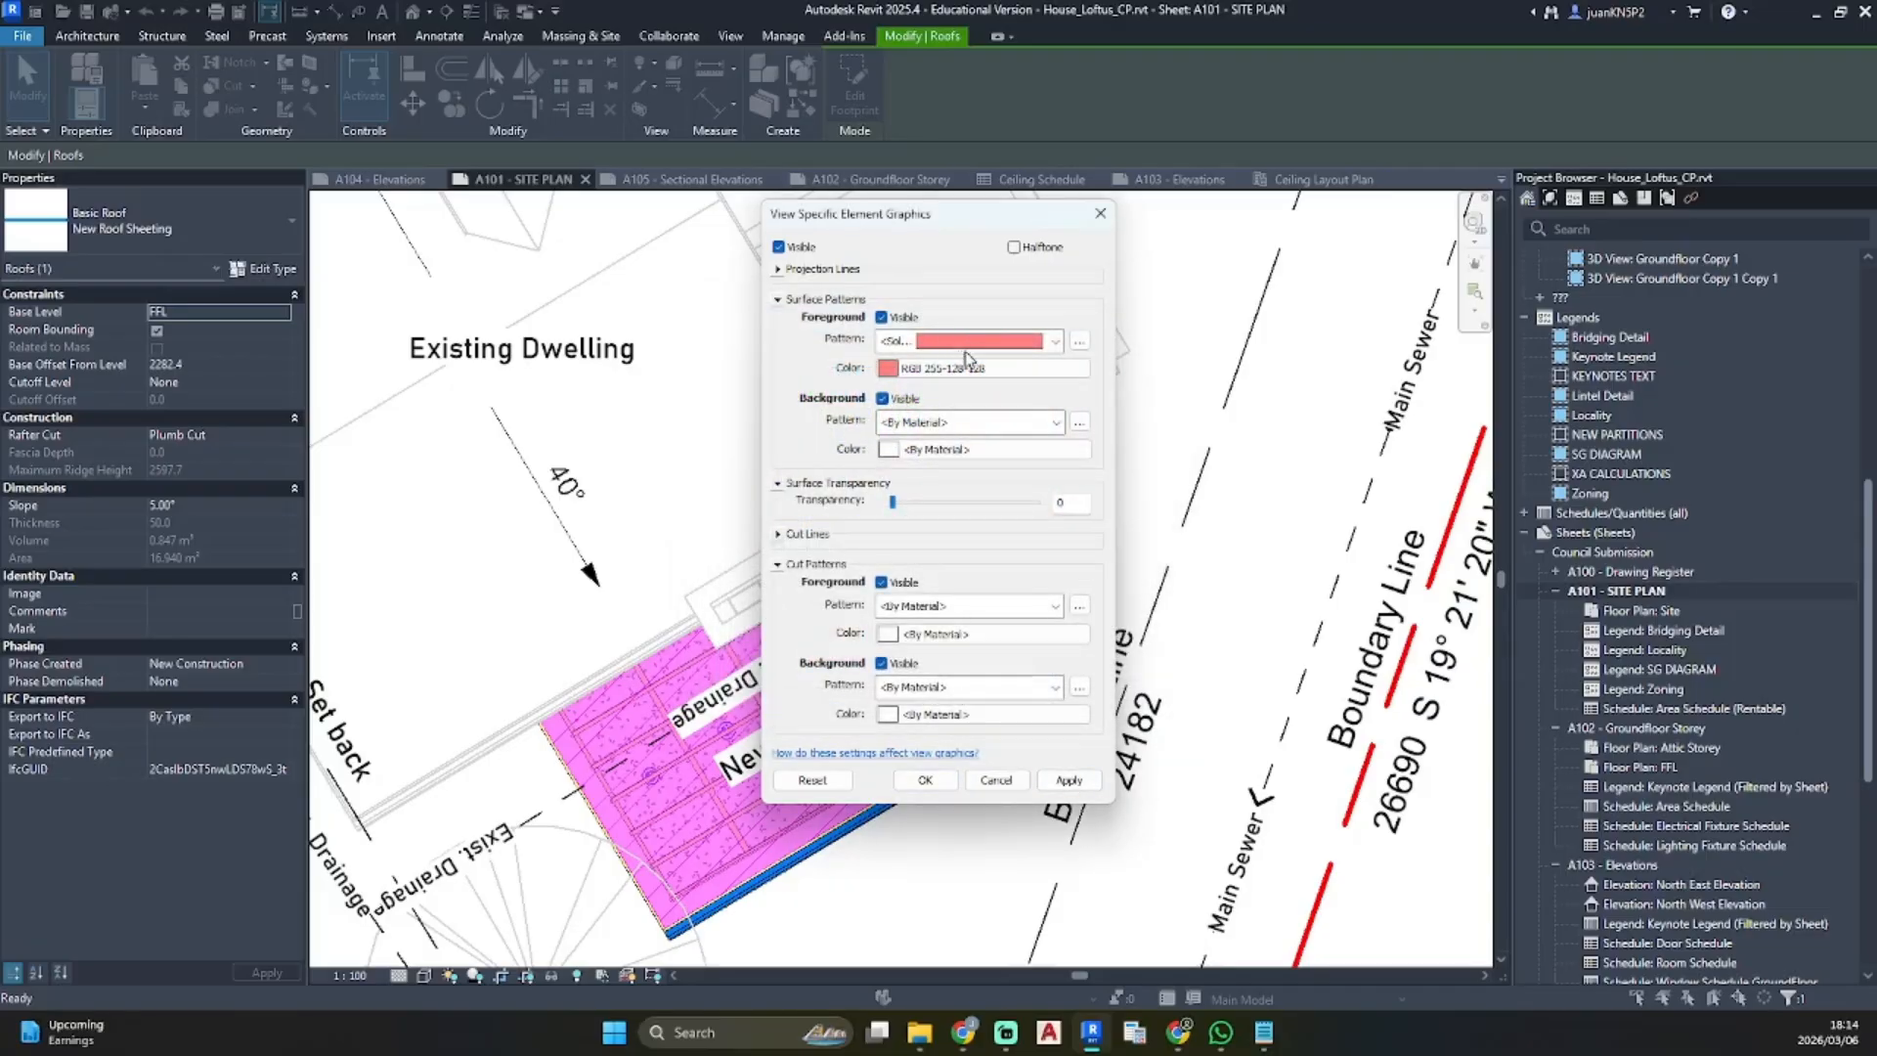
pyautogui.click(1068, 779)
pyautogui.click(925, 780)
pyautogui.click(939, 842)
pyautogui.scroll(-5, 938, 843)
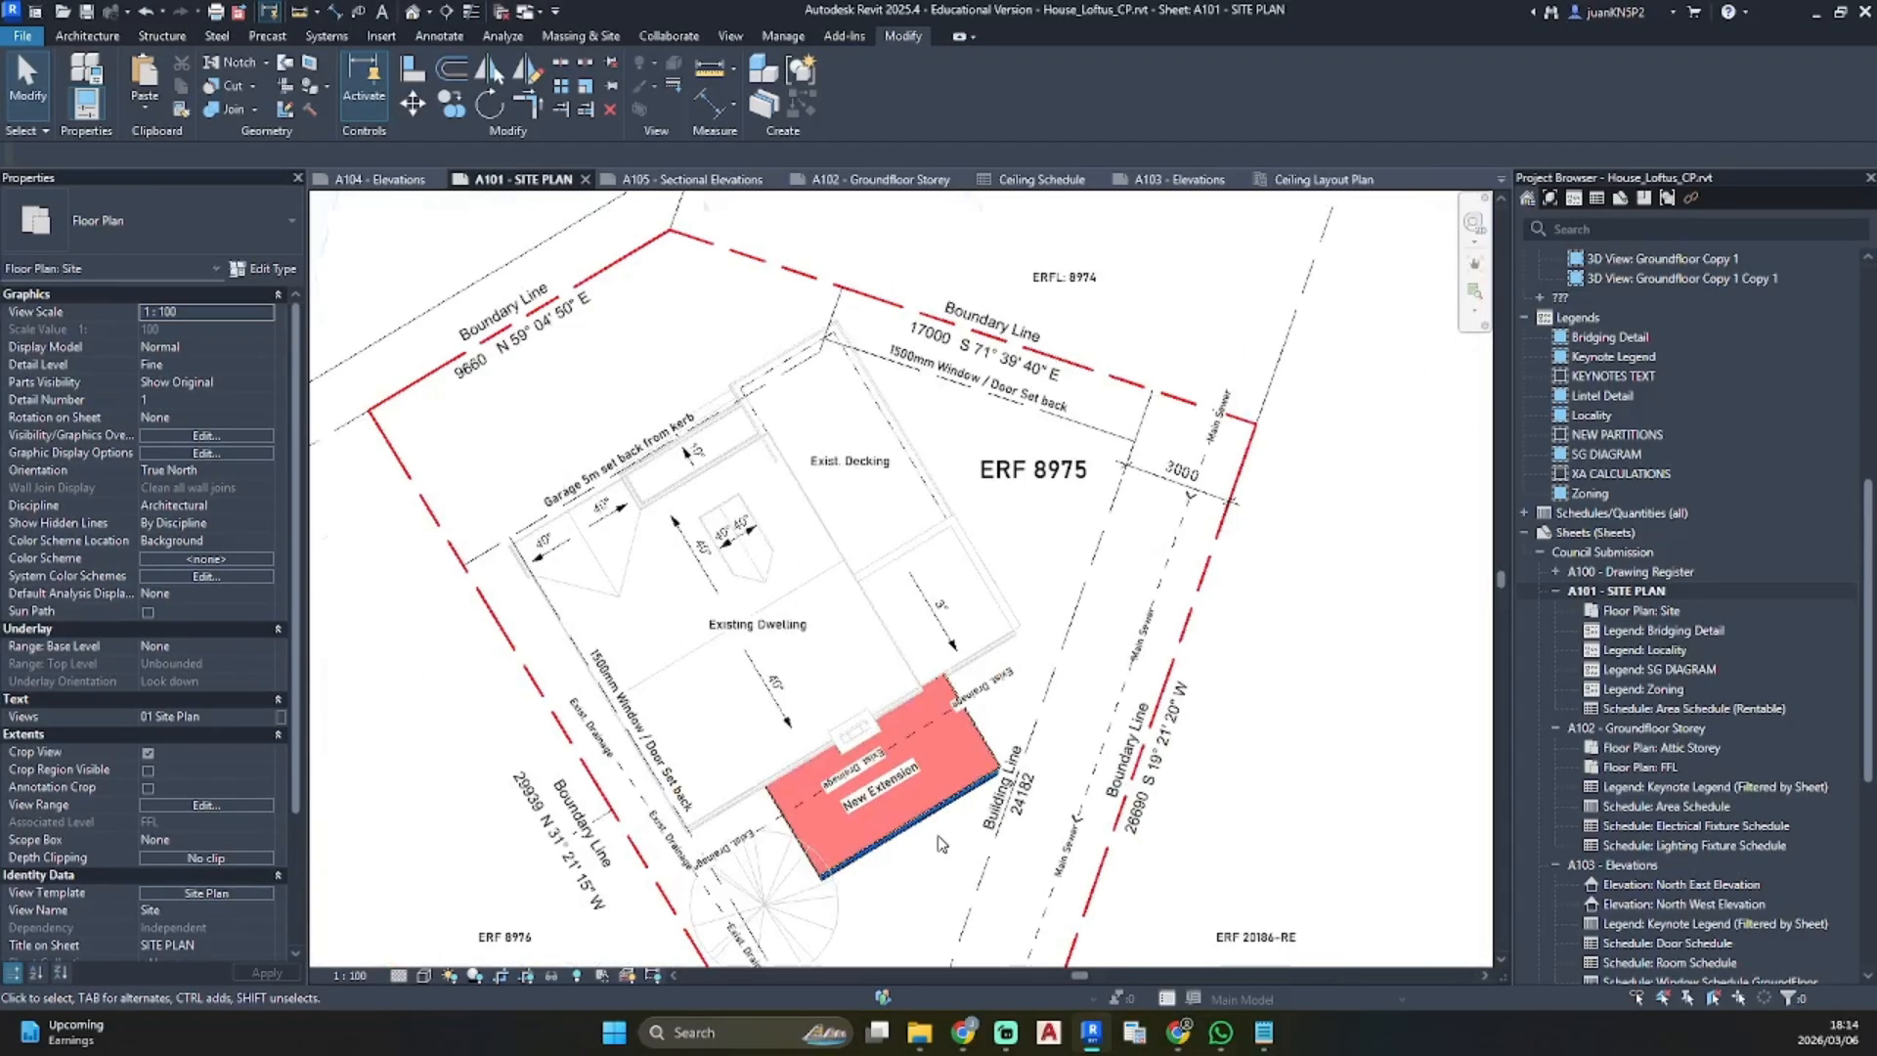
# Replace the New Extension label text with "Proposed New Addition"
pyautogui.scroll(6, 884, 787)
pyautogui.doubleClick(885, 787)
pyautogui.tripleClick(885, 789)
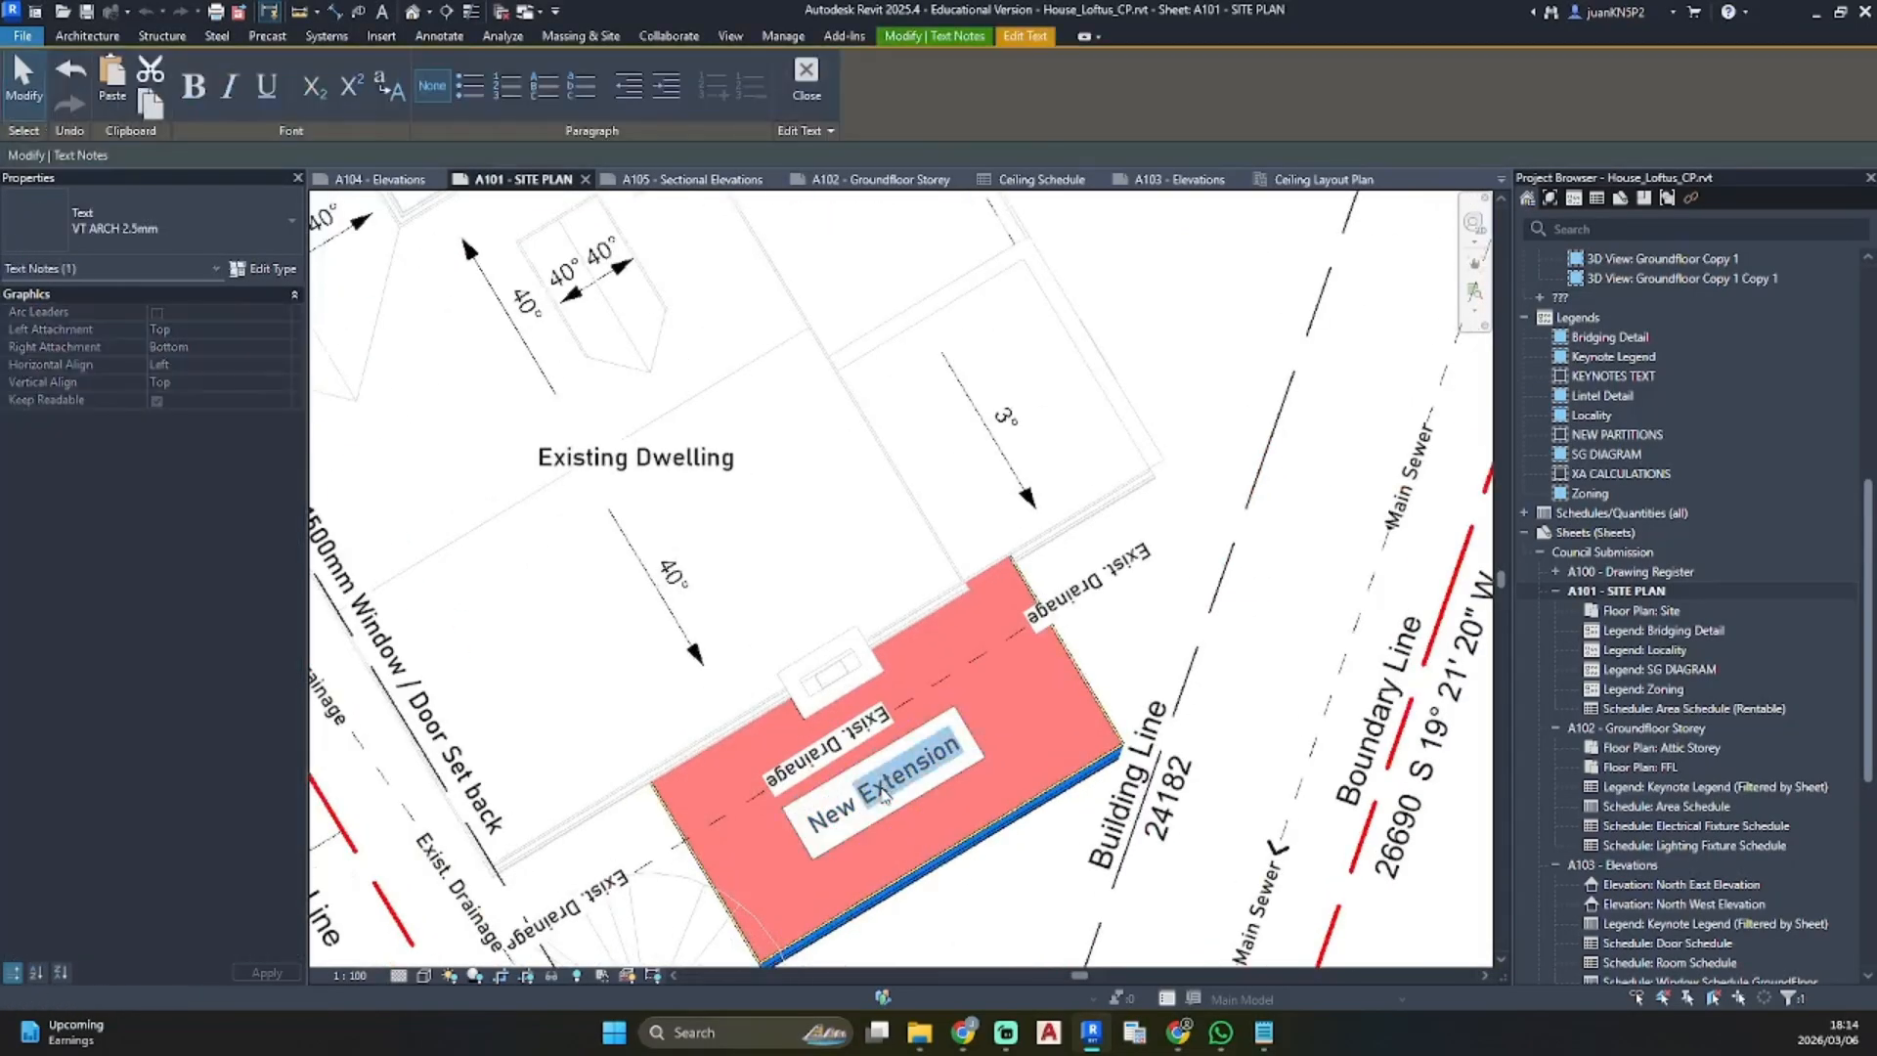
pyautogui.write('Propose')
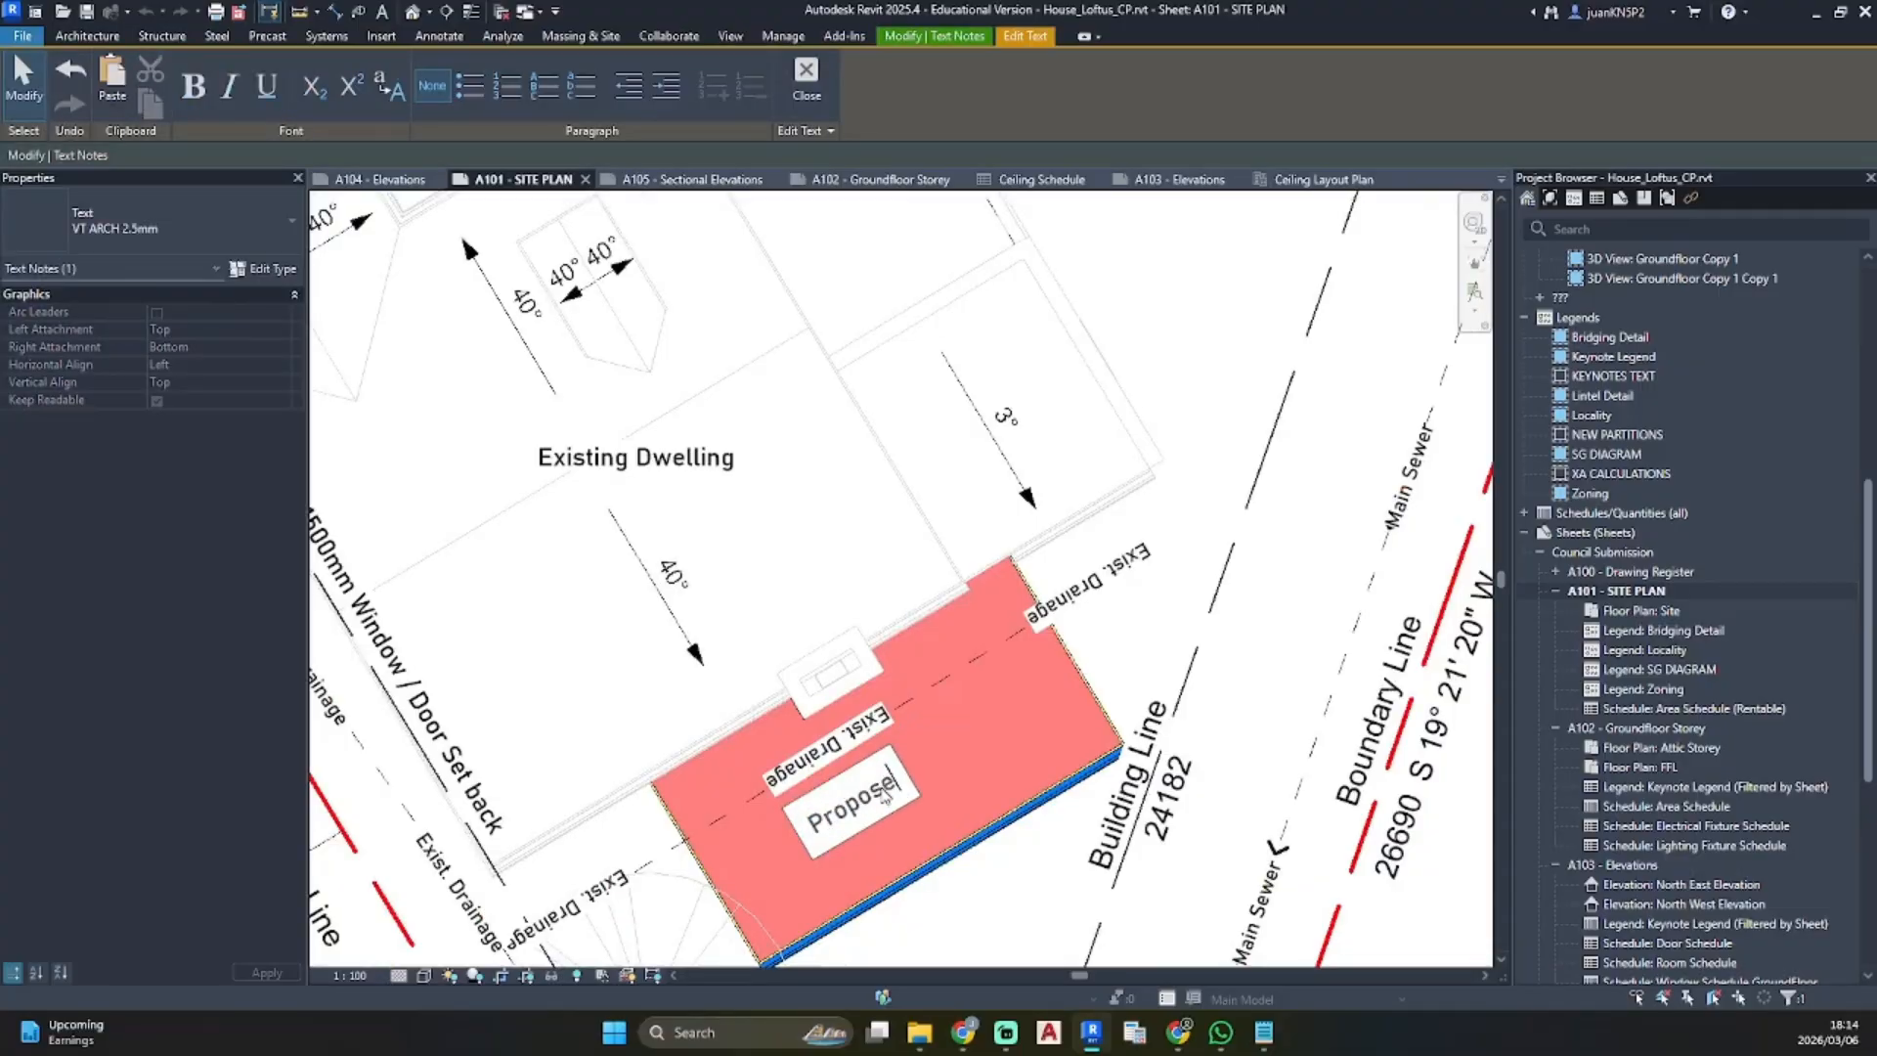
pyautogui.write('d New')
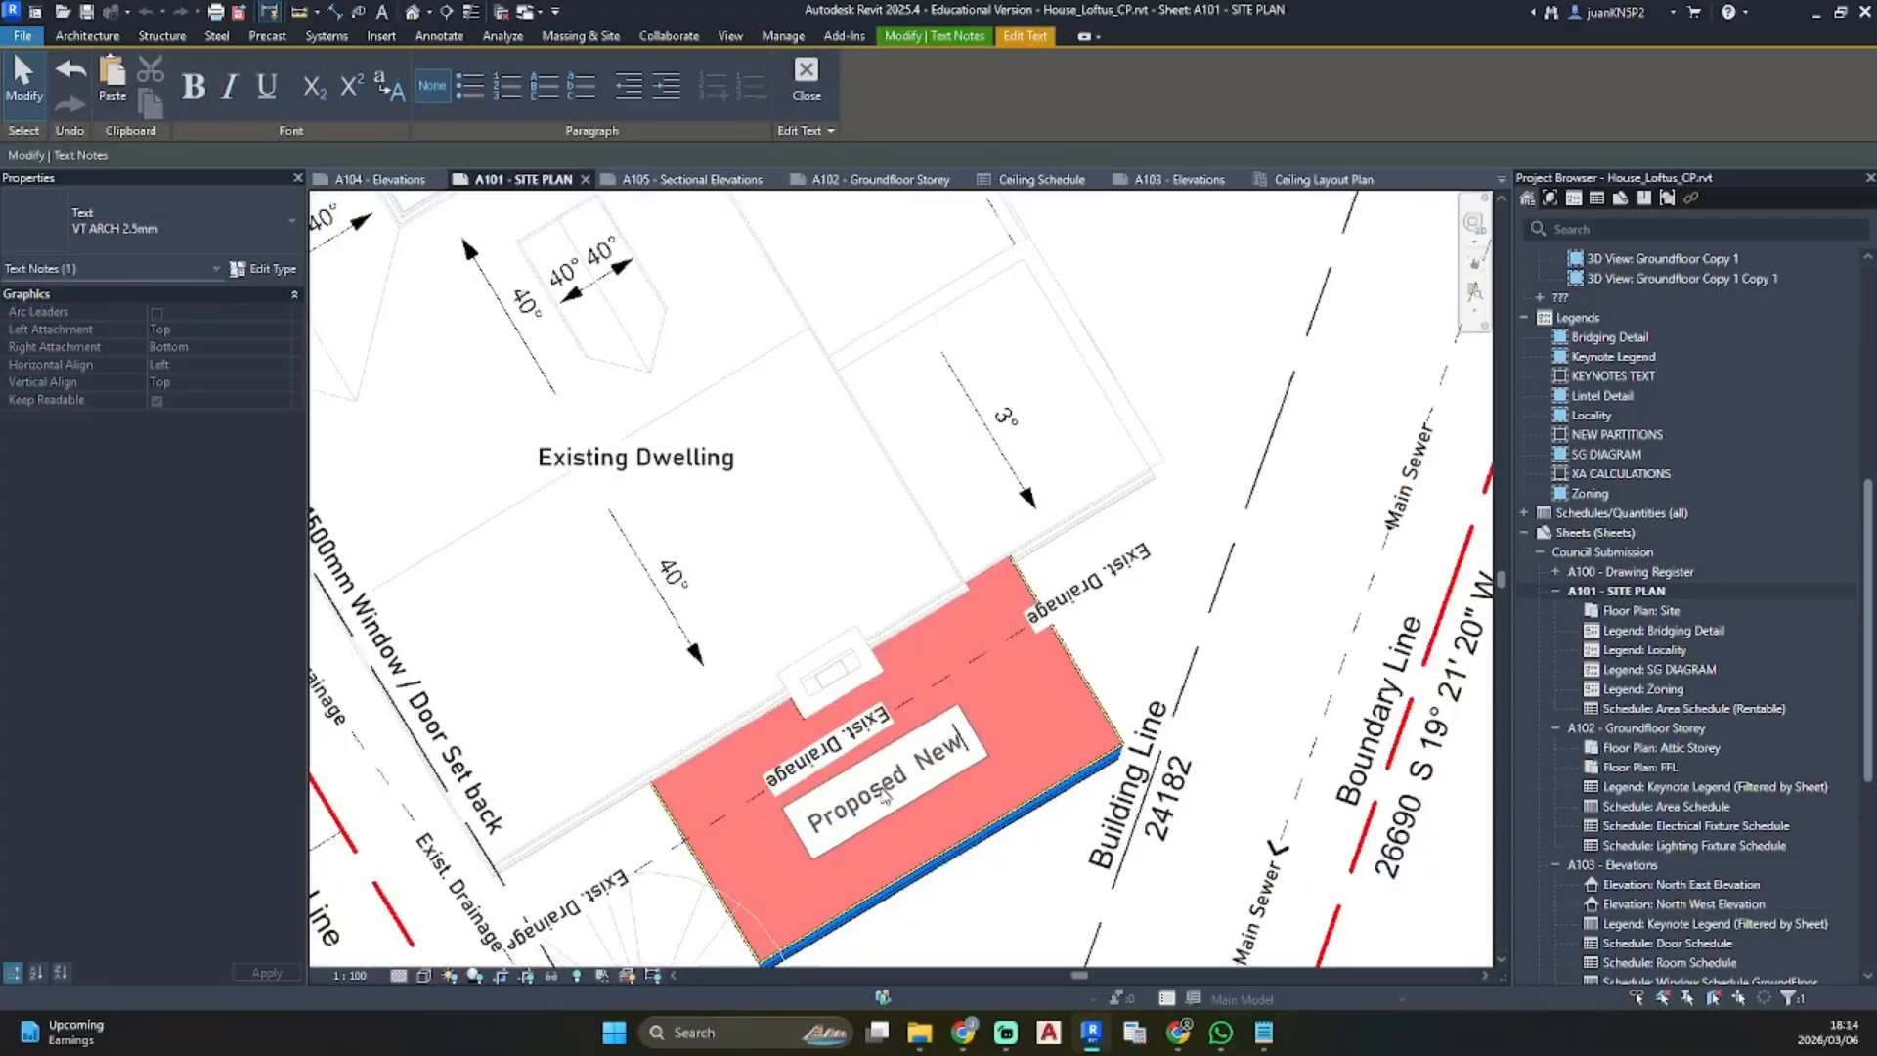
pyautogui.write(' Addition')
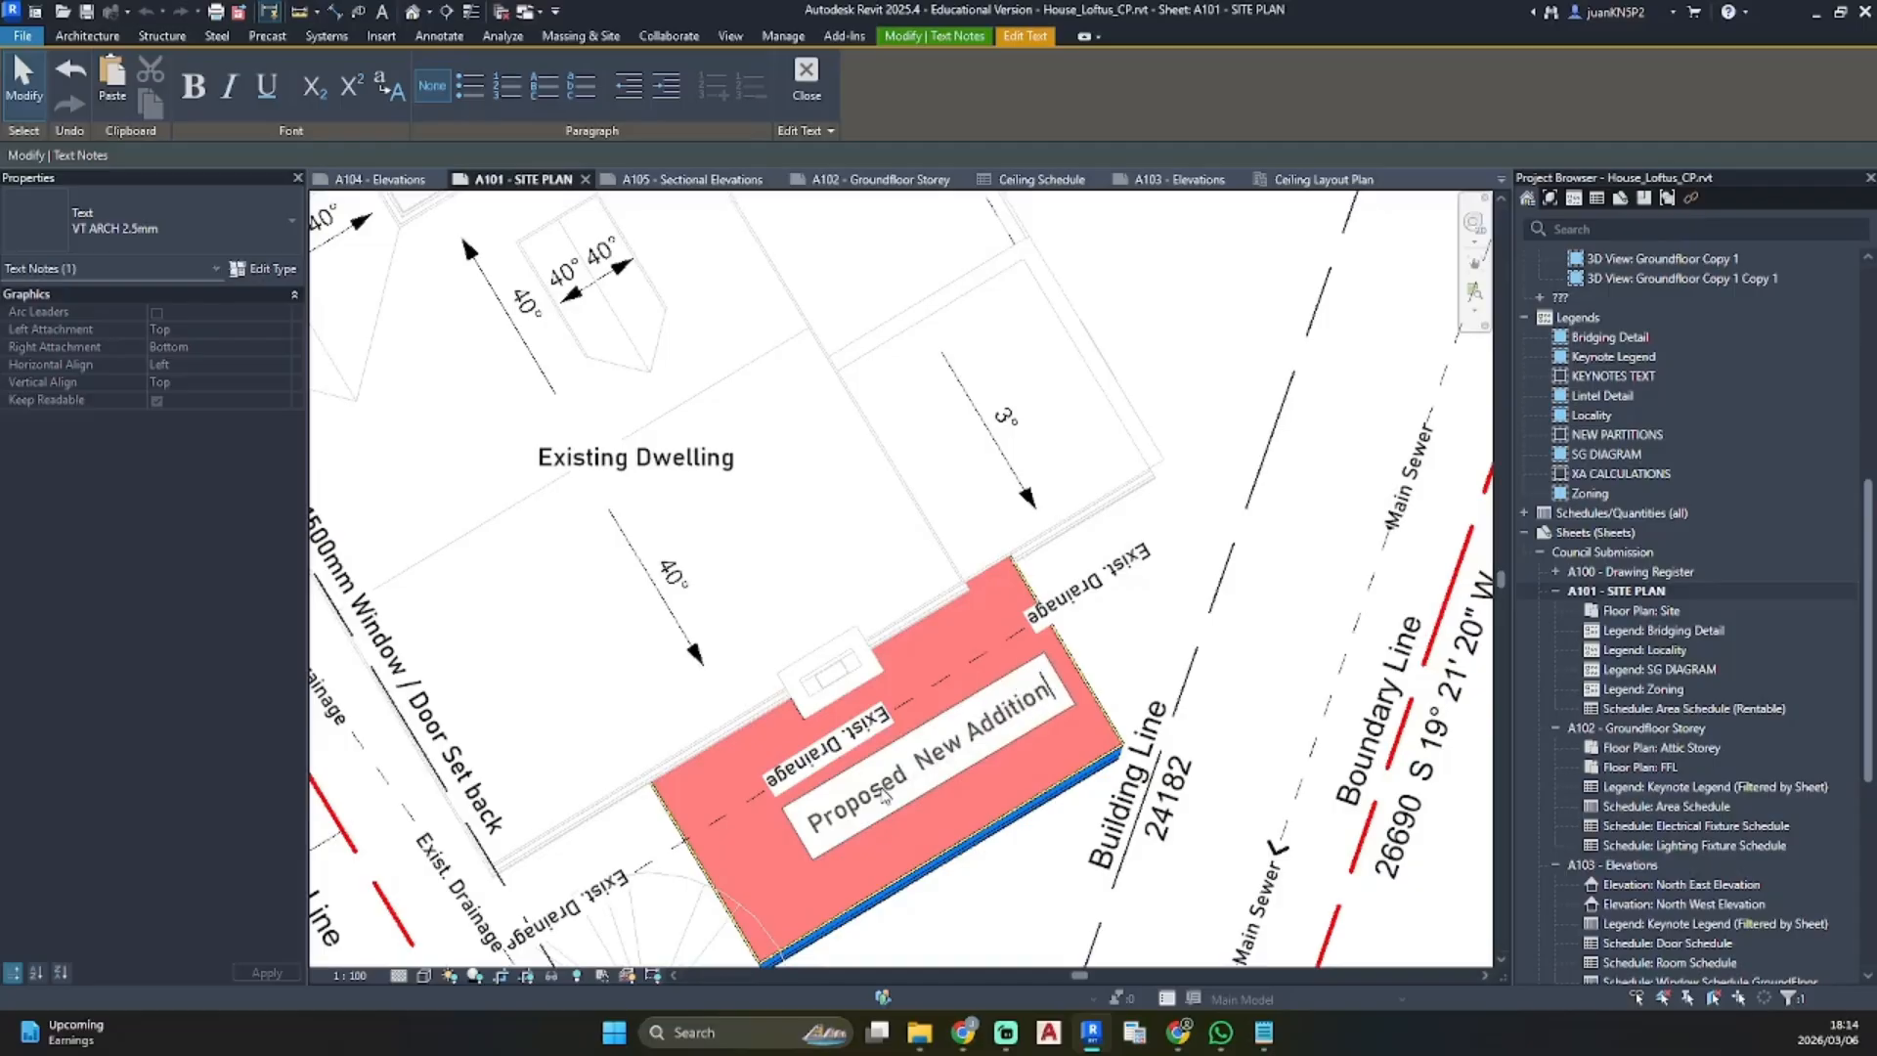
pyautogui.click(1031, 912)
# Make the Proposed New Addition label horizontal and position it inside the red roof area below the drainage line
pyautogui.click(1026, 703)
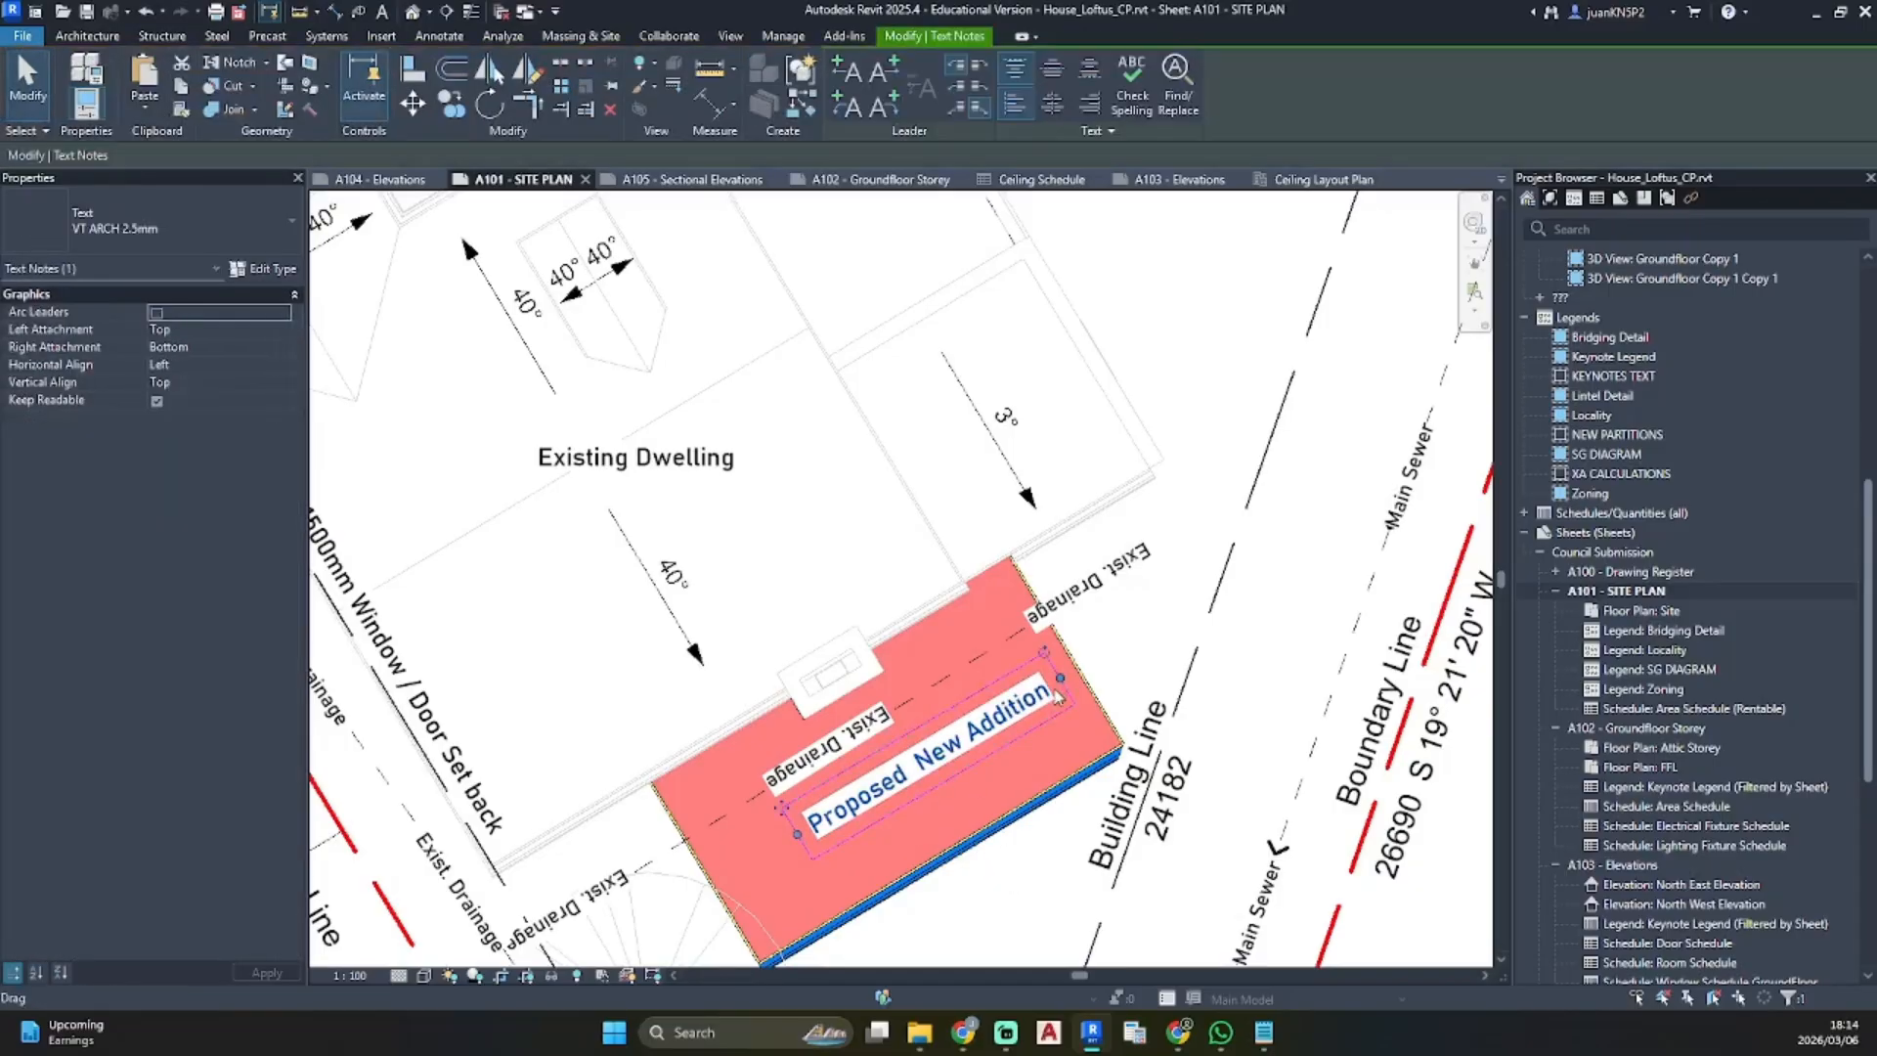
pyautogui.moveTo(1059, 683); pyautogui.dragTo(1061, 734)
pyautogui.moveTo(796, 730)
pyautogui.mouseDown()
pyautogui.moveTo(819, 748)
pyautogui.moveTo(807, 763)
pyautogui.mouseUp()
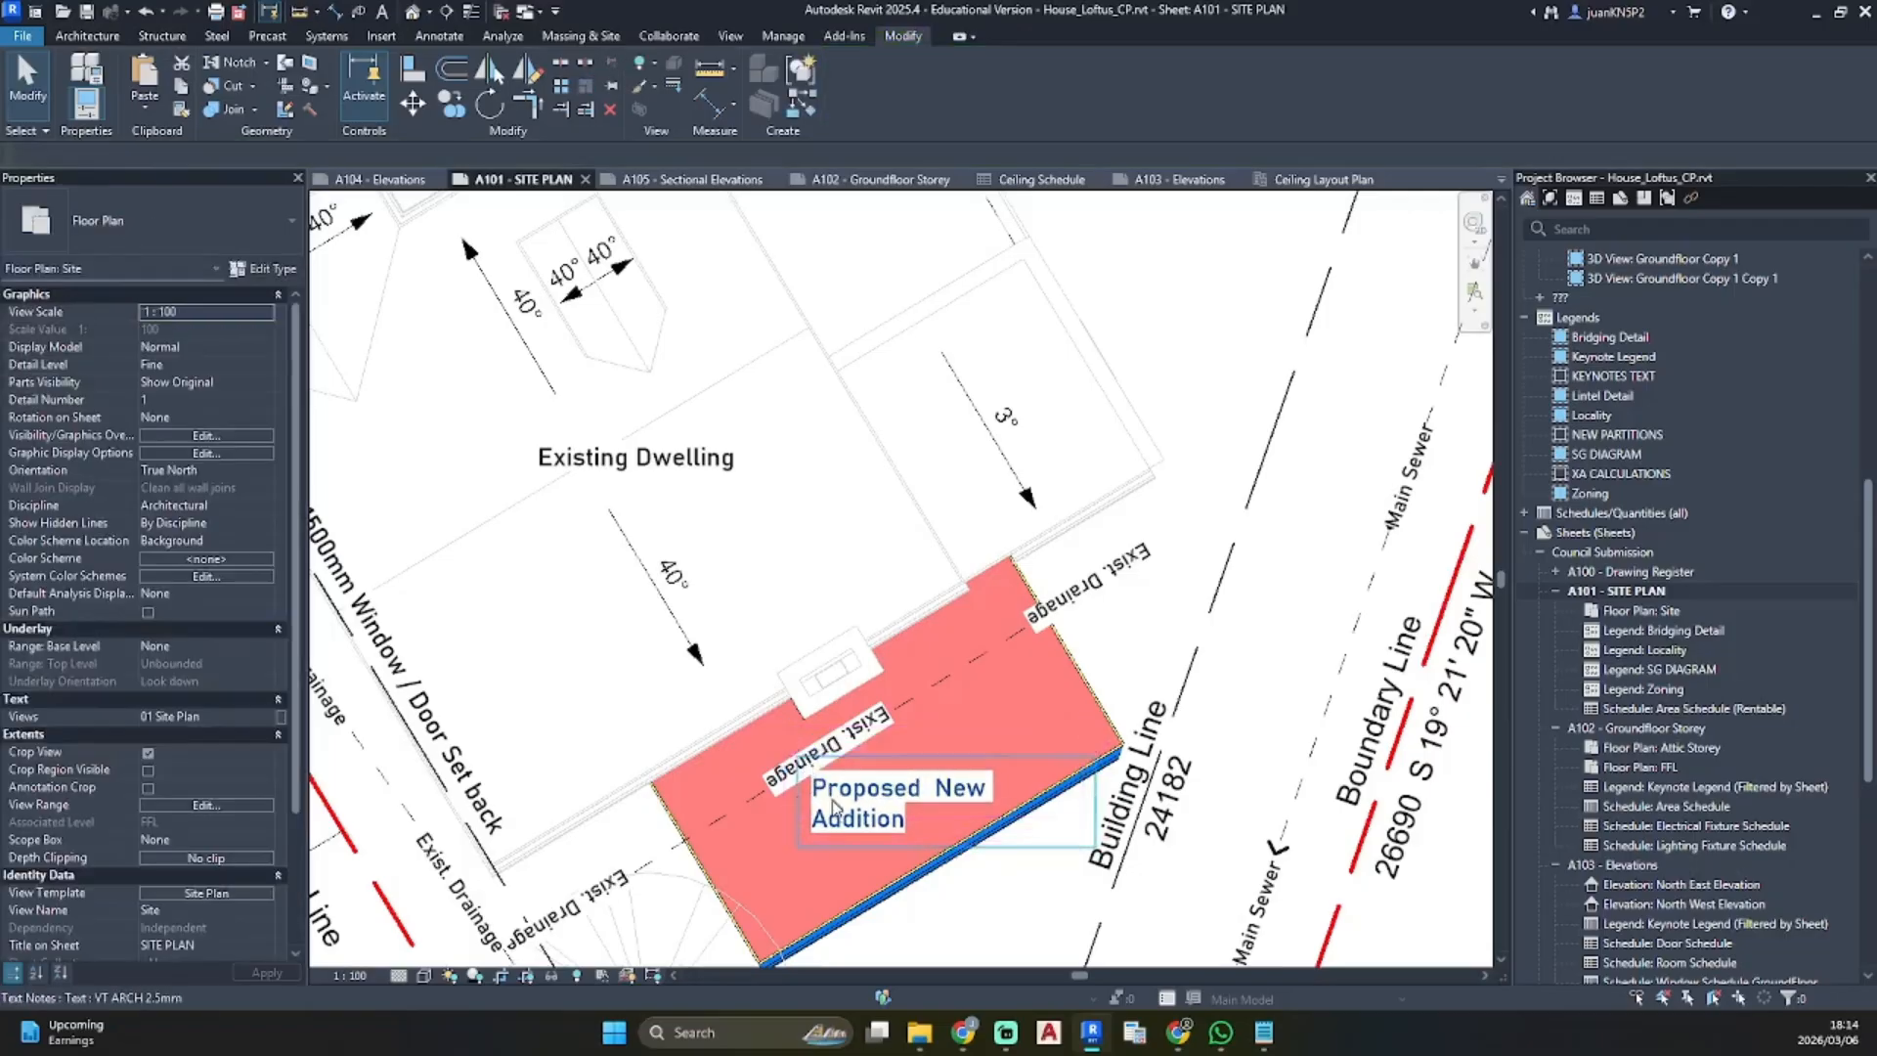
pyautogui.scroll(3, 801, 803)
pyautogui.moveTo(791, 683); pyautogui.dragTo(792, 709)
pyautogui.press('Escape')
pyautogui.scroll(-2, 794, 714)
pyautogui.moveTo(794, 715); pyautogui.dragTo(765, 627, button='middle')
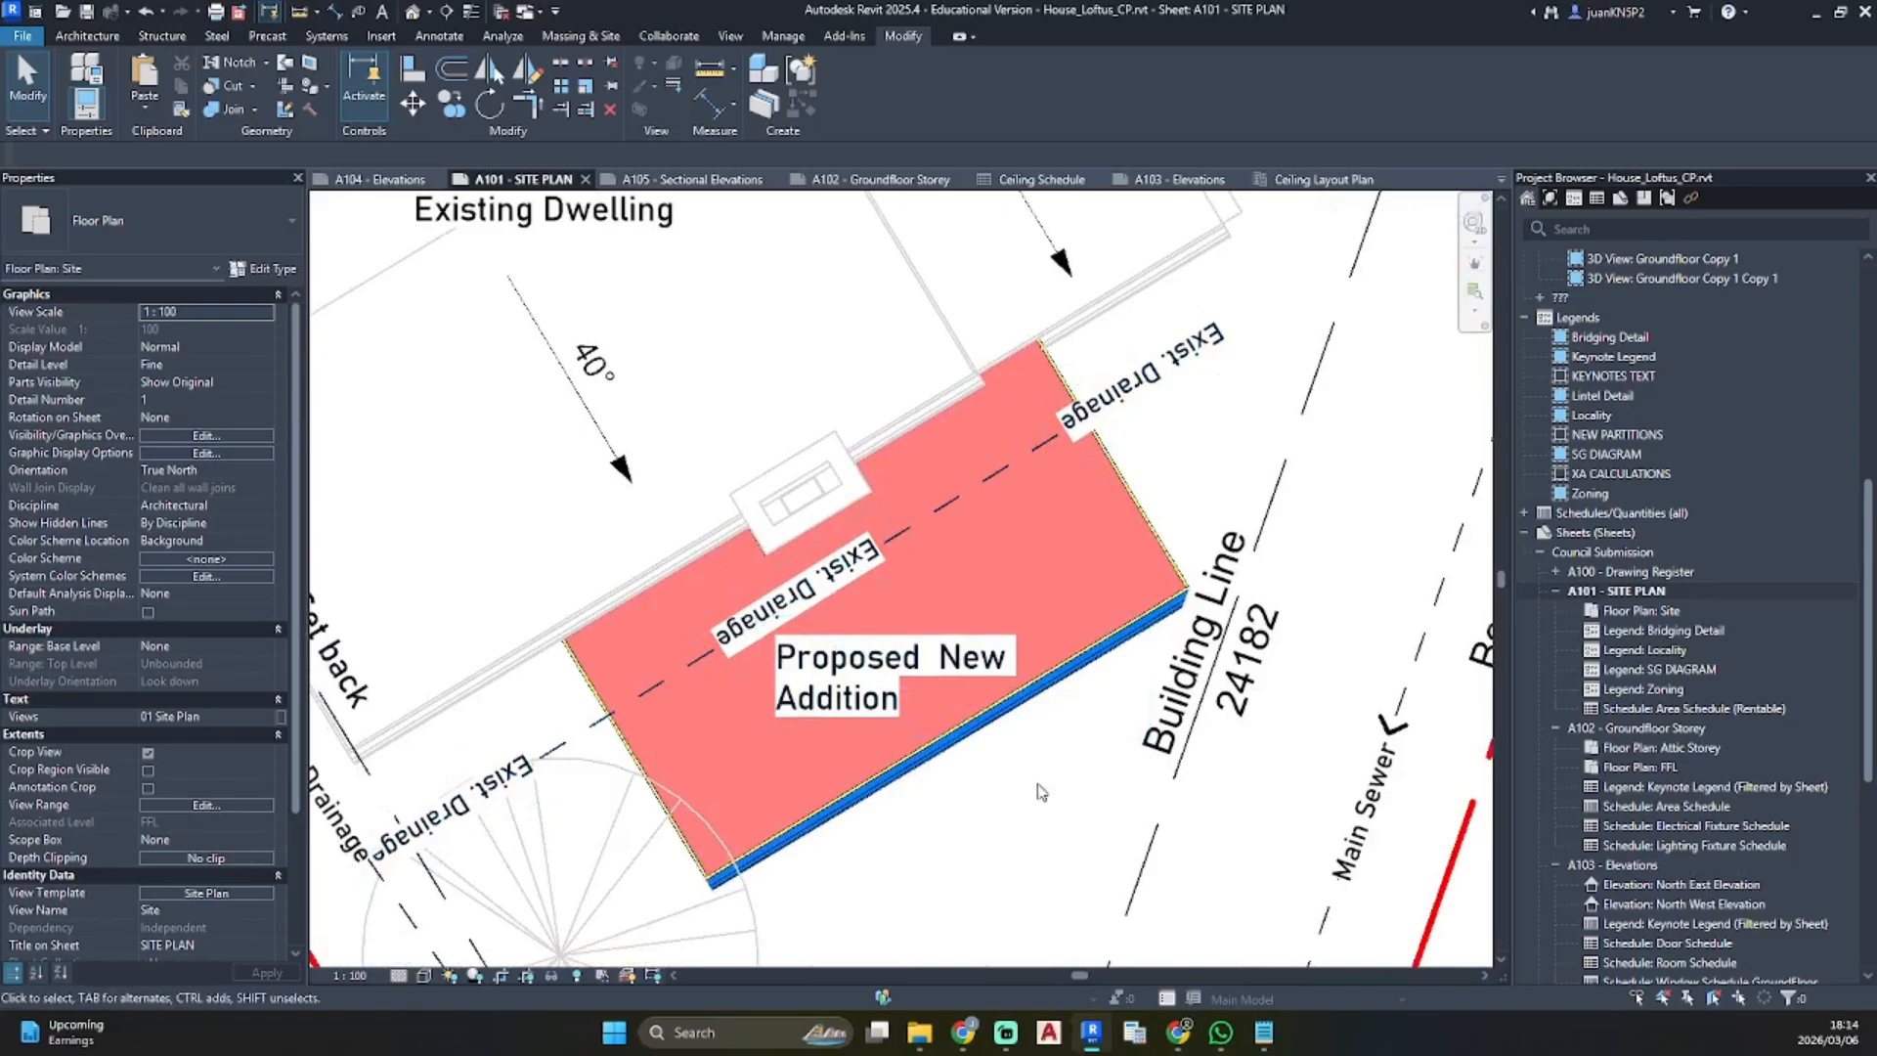
# Export the sheets of the CP print set as one combined PDF named House_Loftus_CP
pyautogui.scroll(-3, 1039, 788)
pyautogui.scroll(-3, 1080, 552)
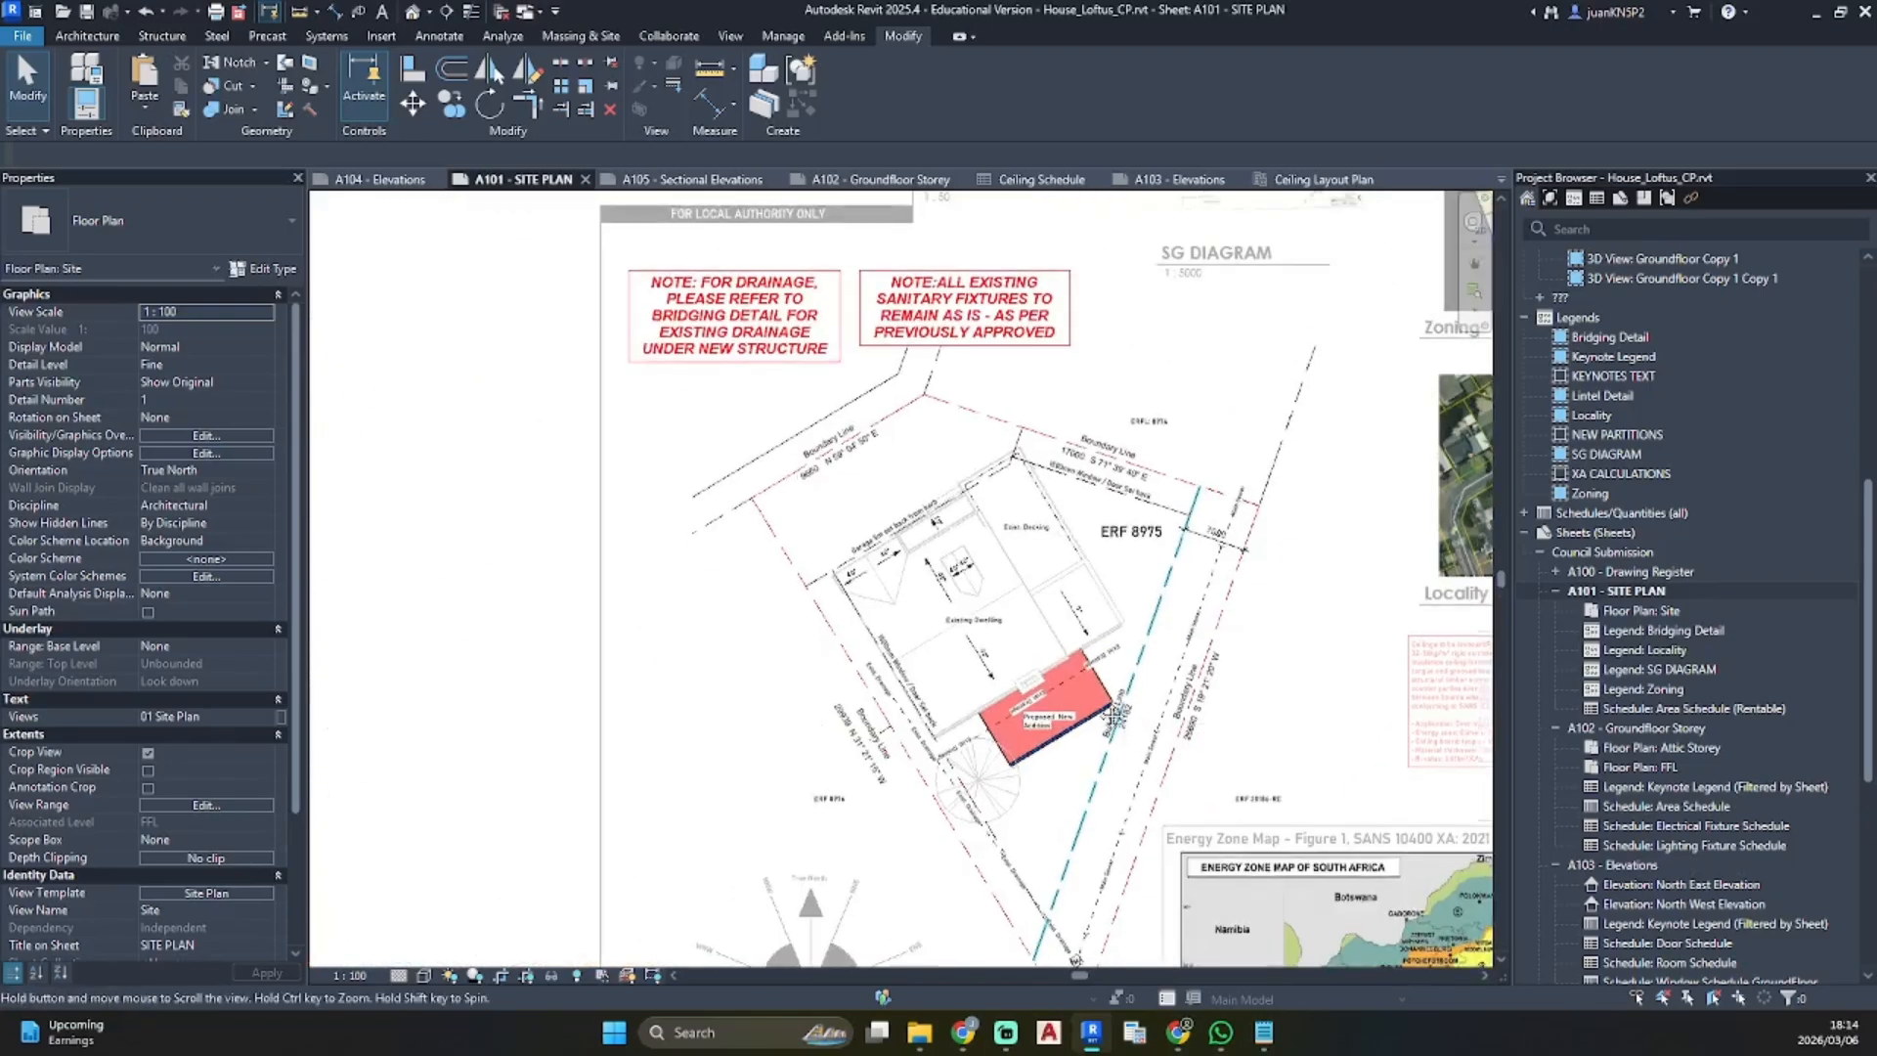
pyautogui.scroll(-2, 1081, 552)
pyautogui.scroll(-4, 1080, 553)
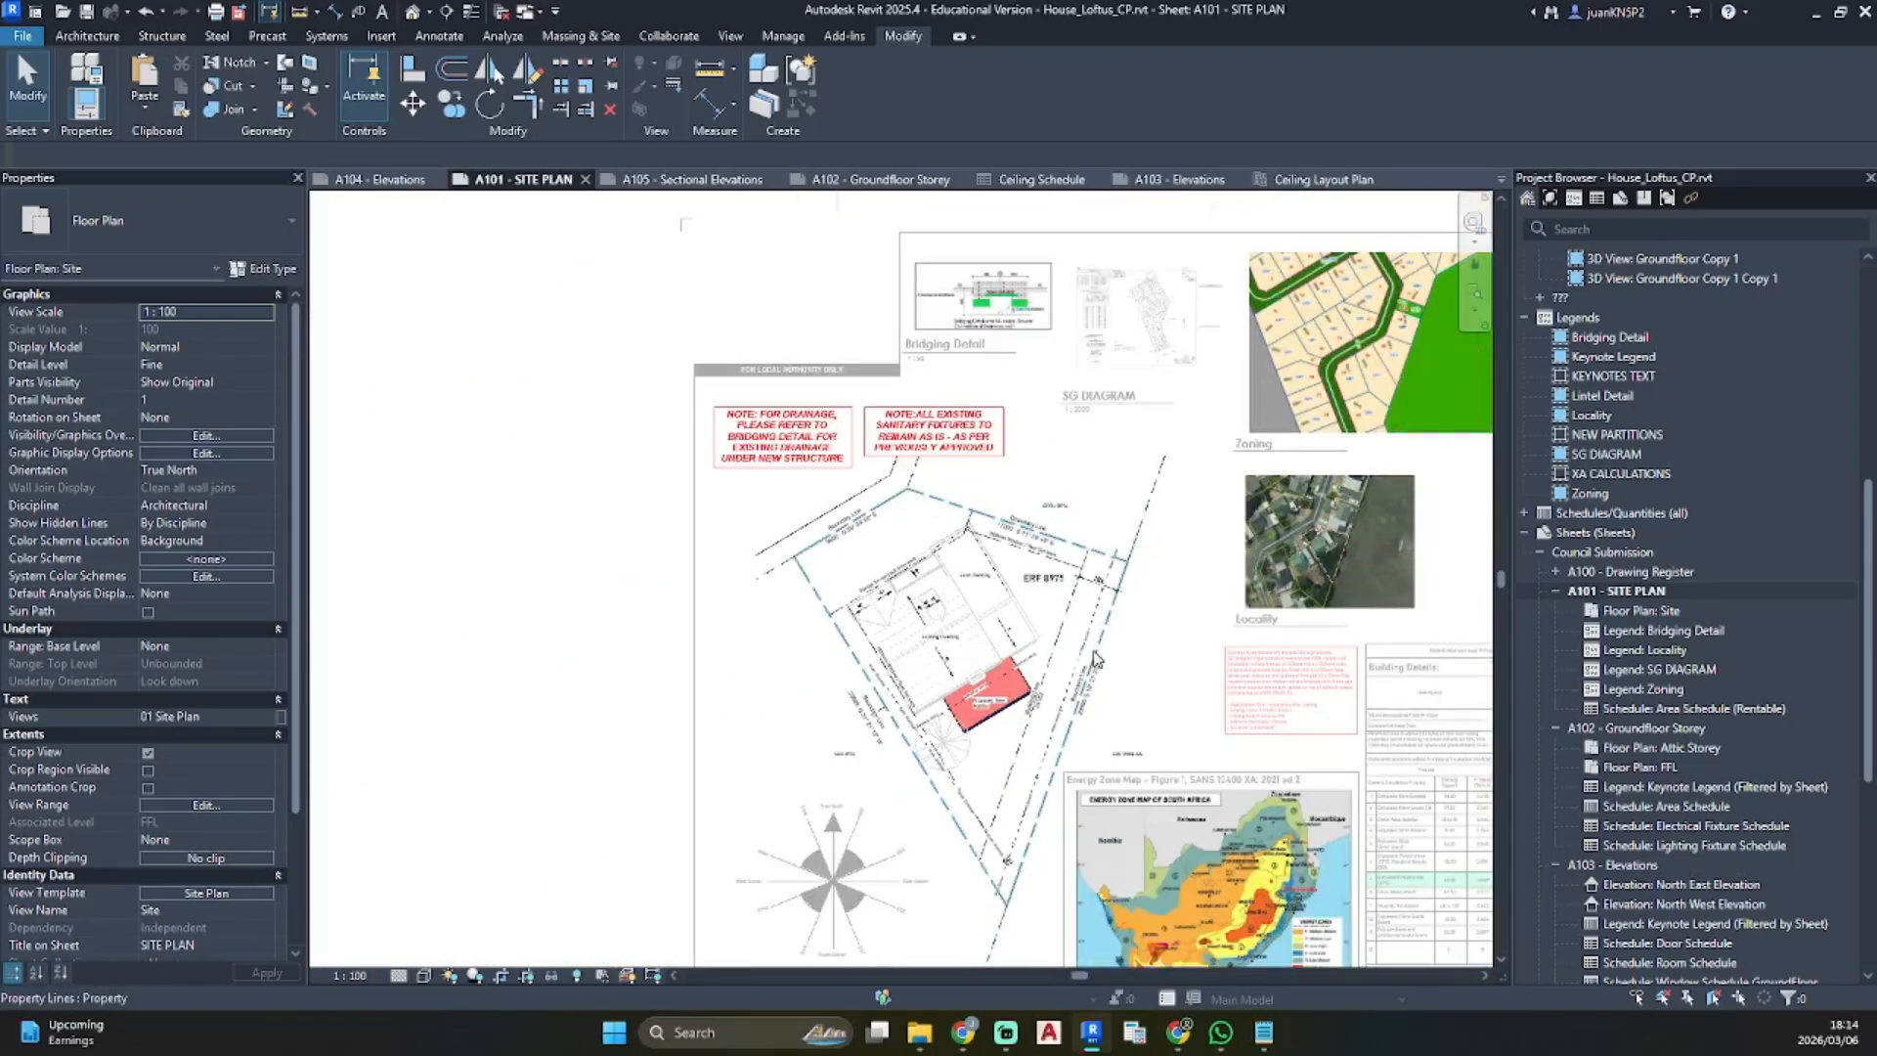
pyautogui.scroll(-2, 1100, 660)
pyautogui.moveTo(1100, 660); pyautogui.dragTo(857, 596, button='middle')
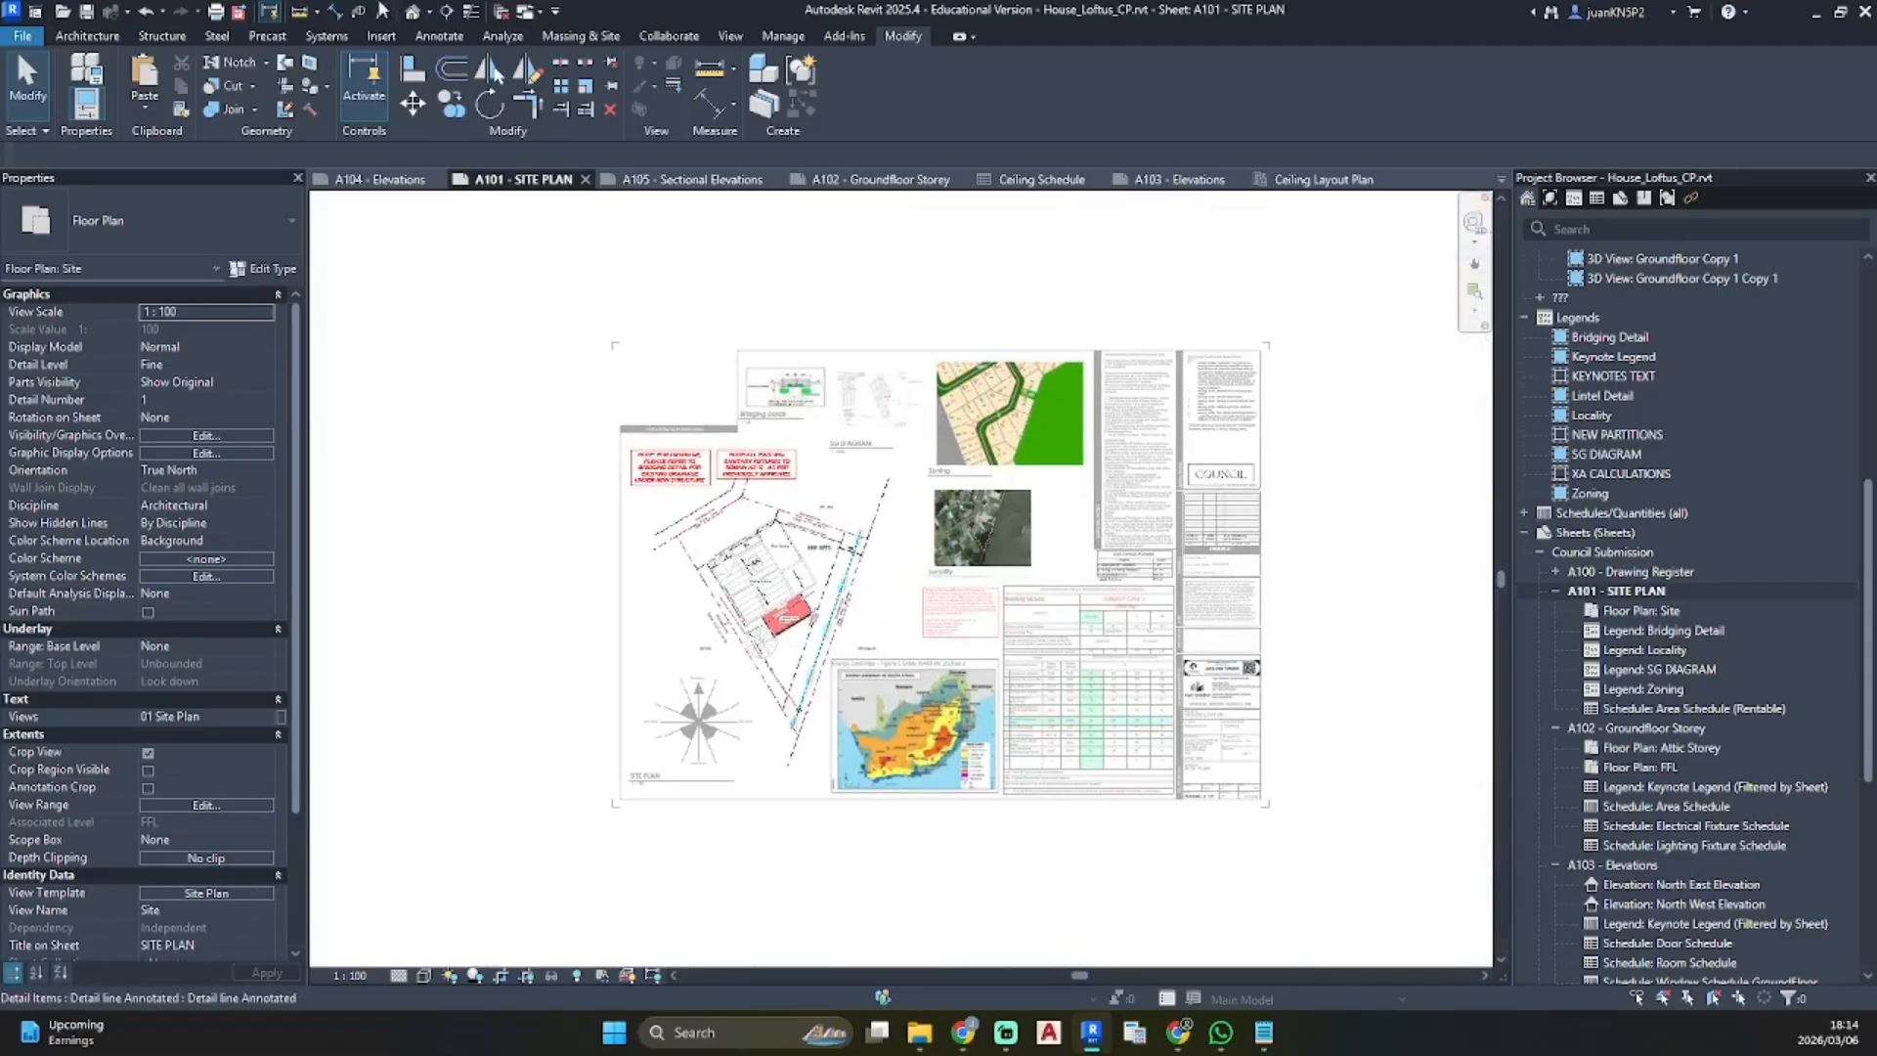
pyautogui.click(241, 14)
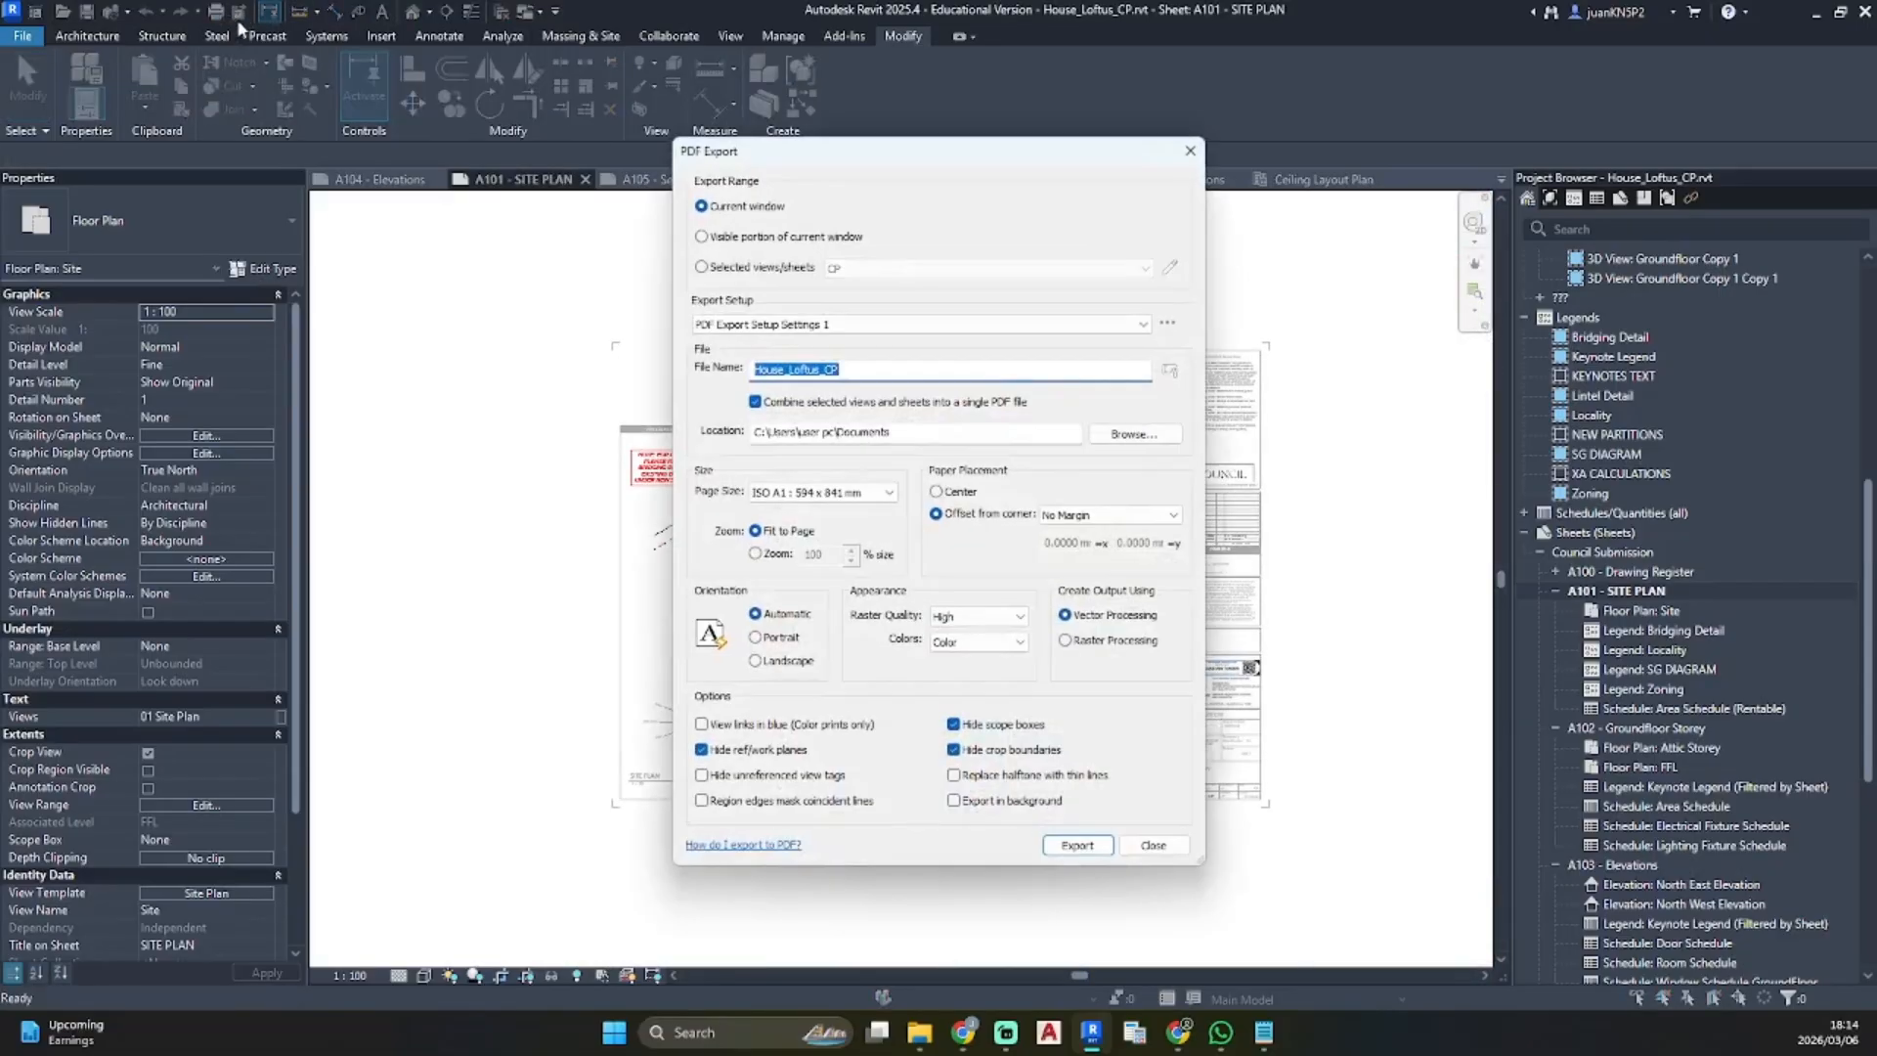
pyautogui.click(713, 267)
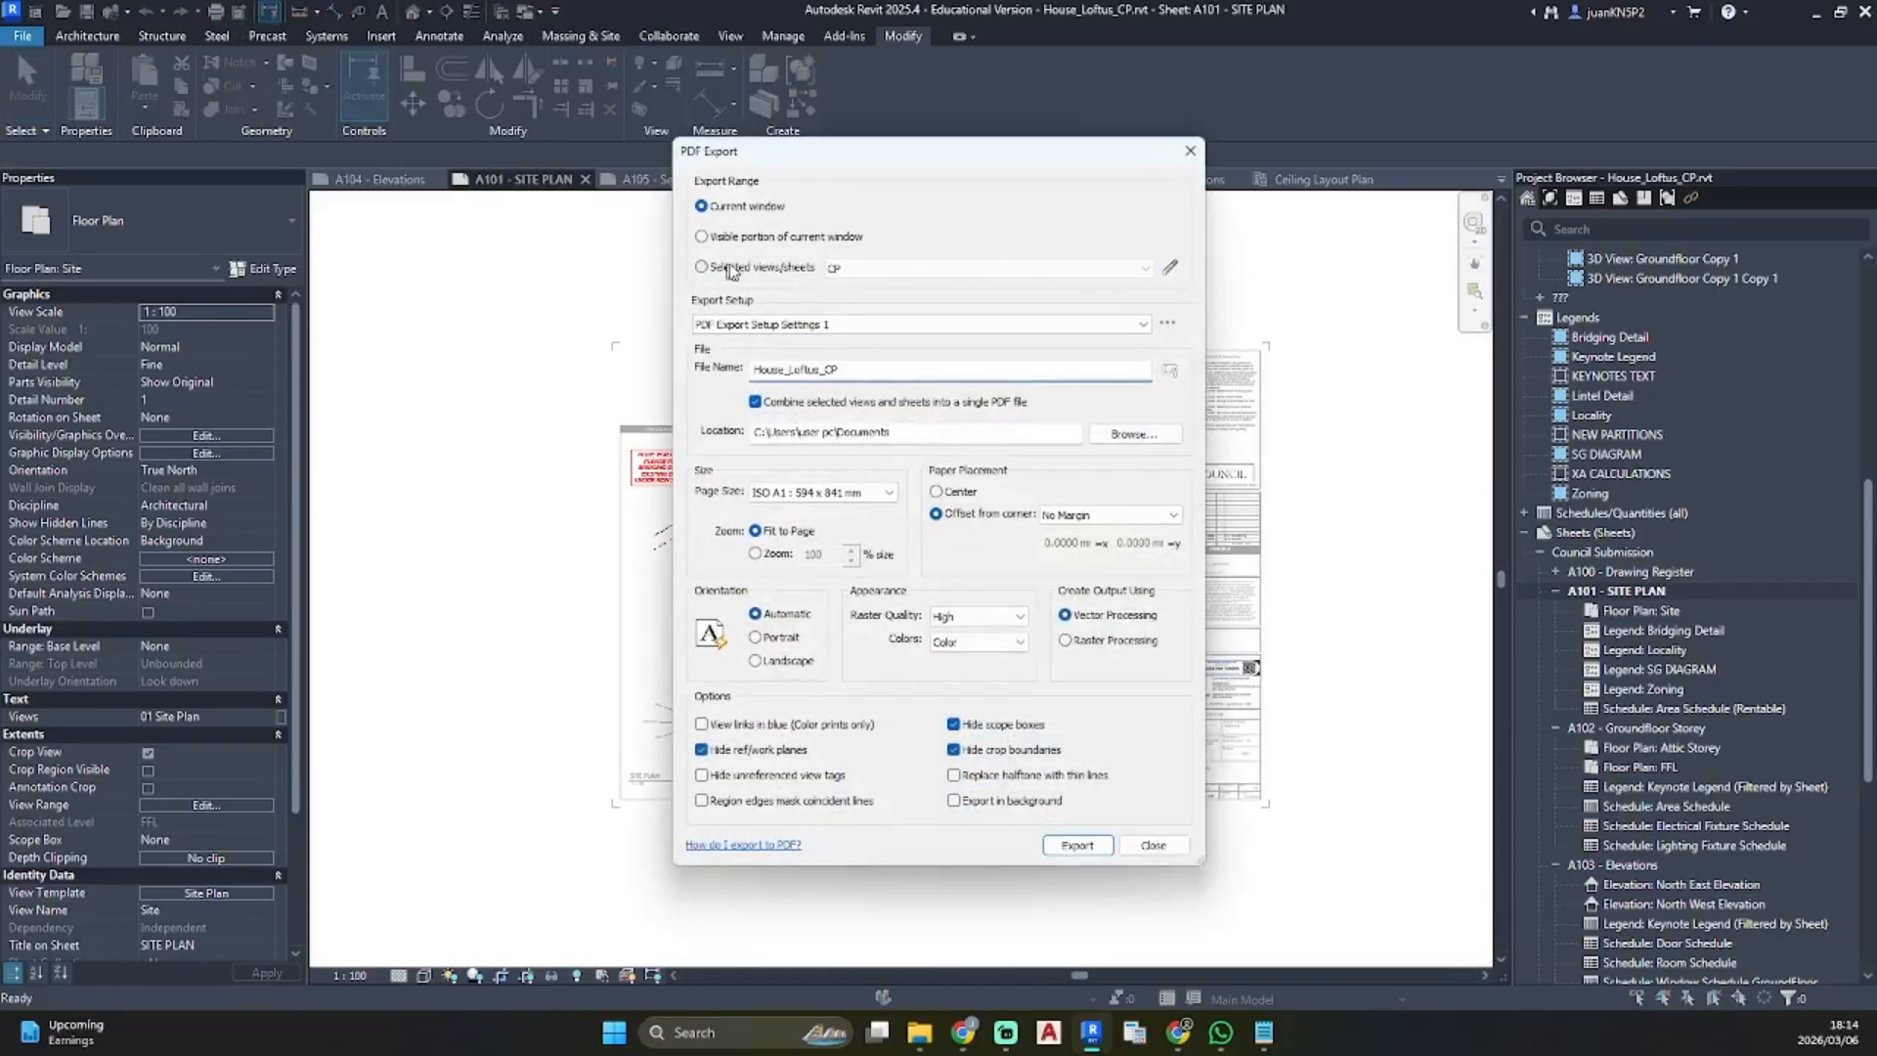
pyautogui.click(1172, 268)
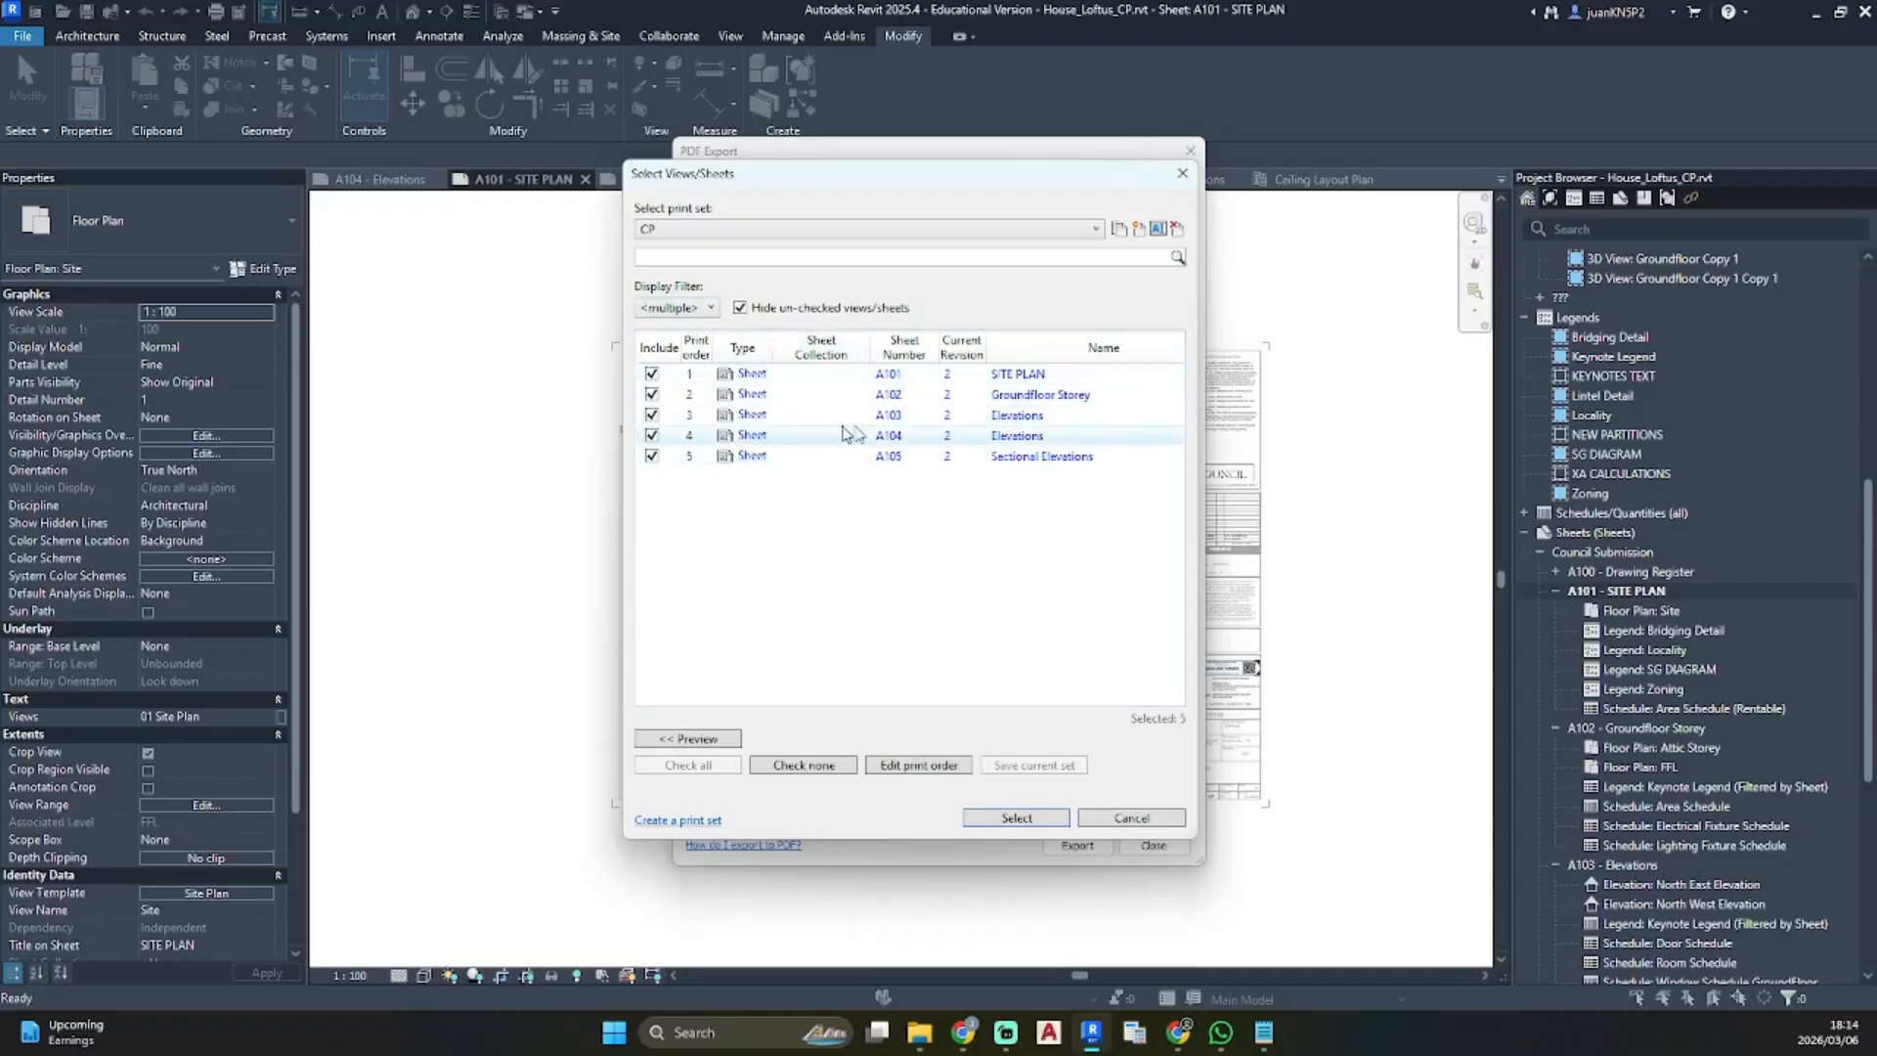
pyautogui.click(1141, 229)
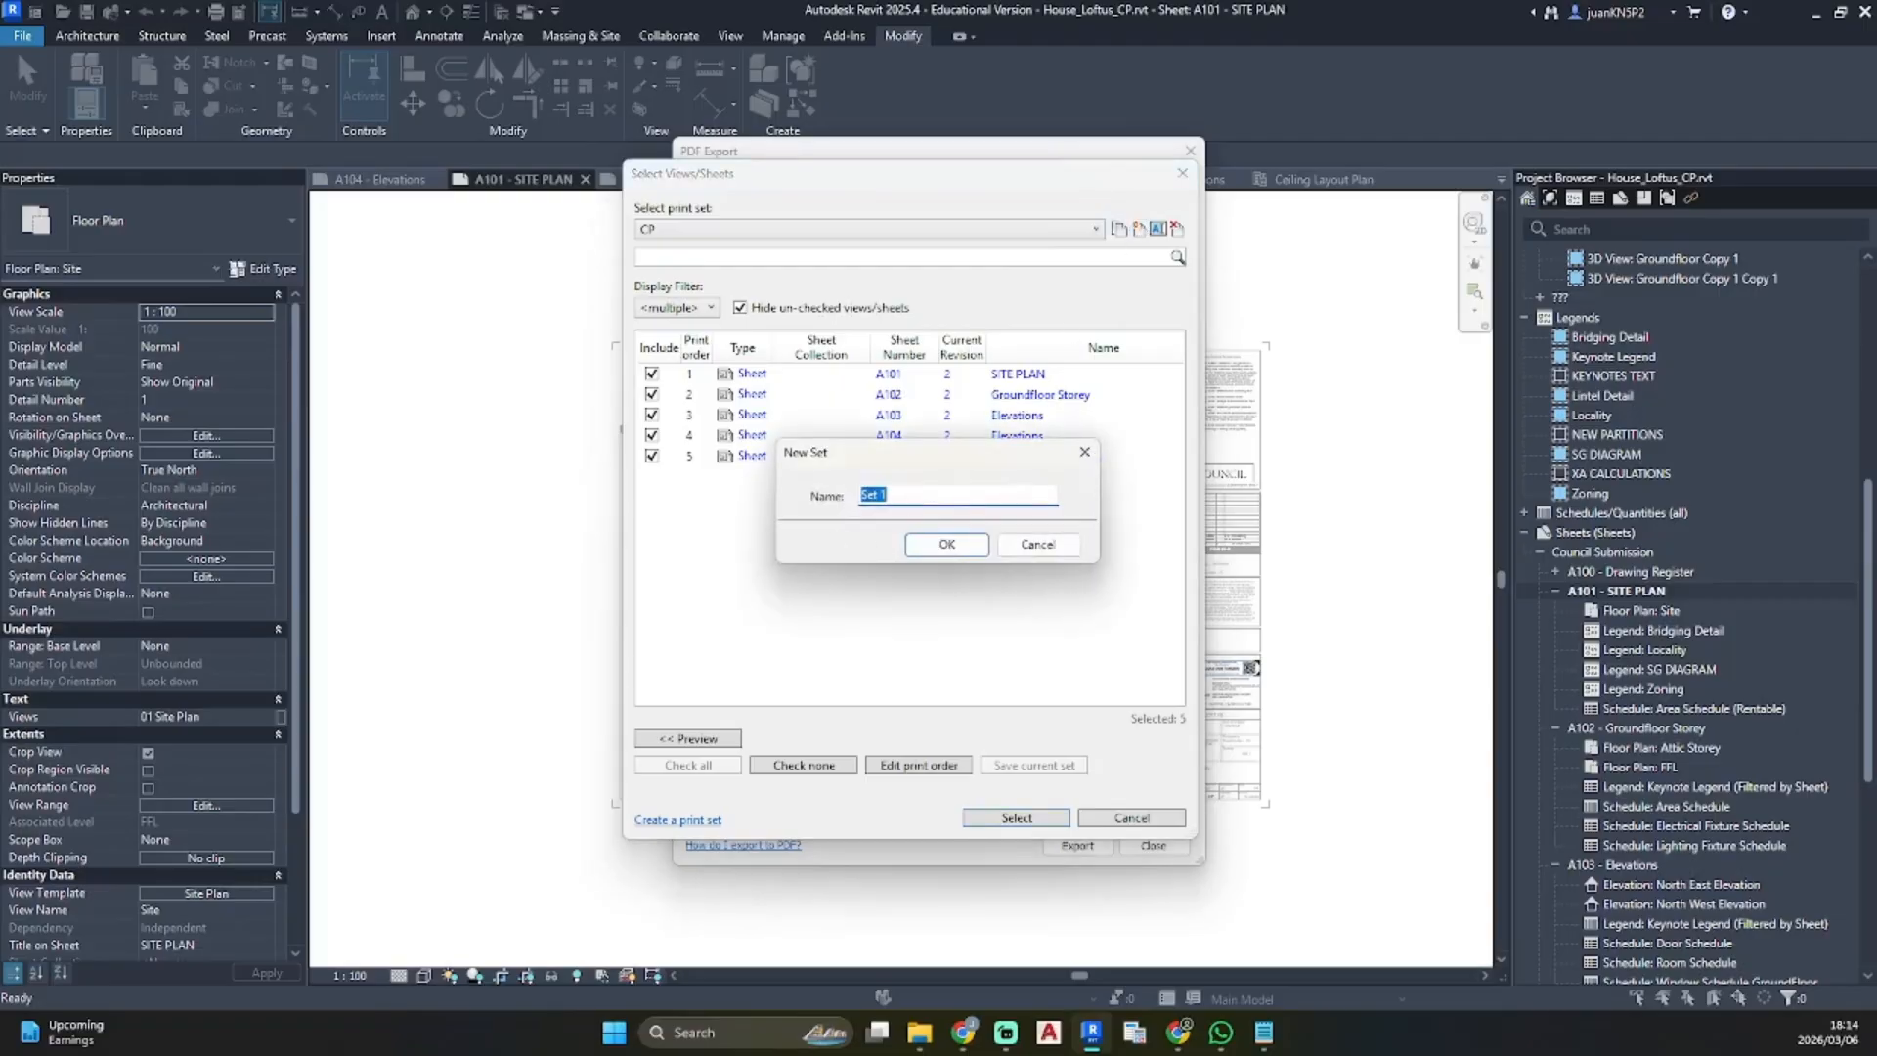
pyautogui.click(1084, 452)
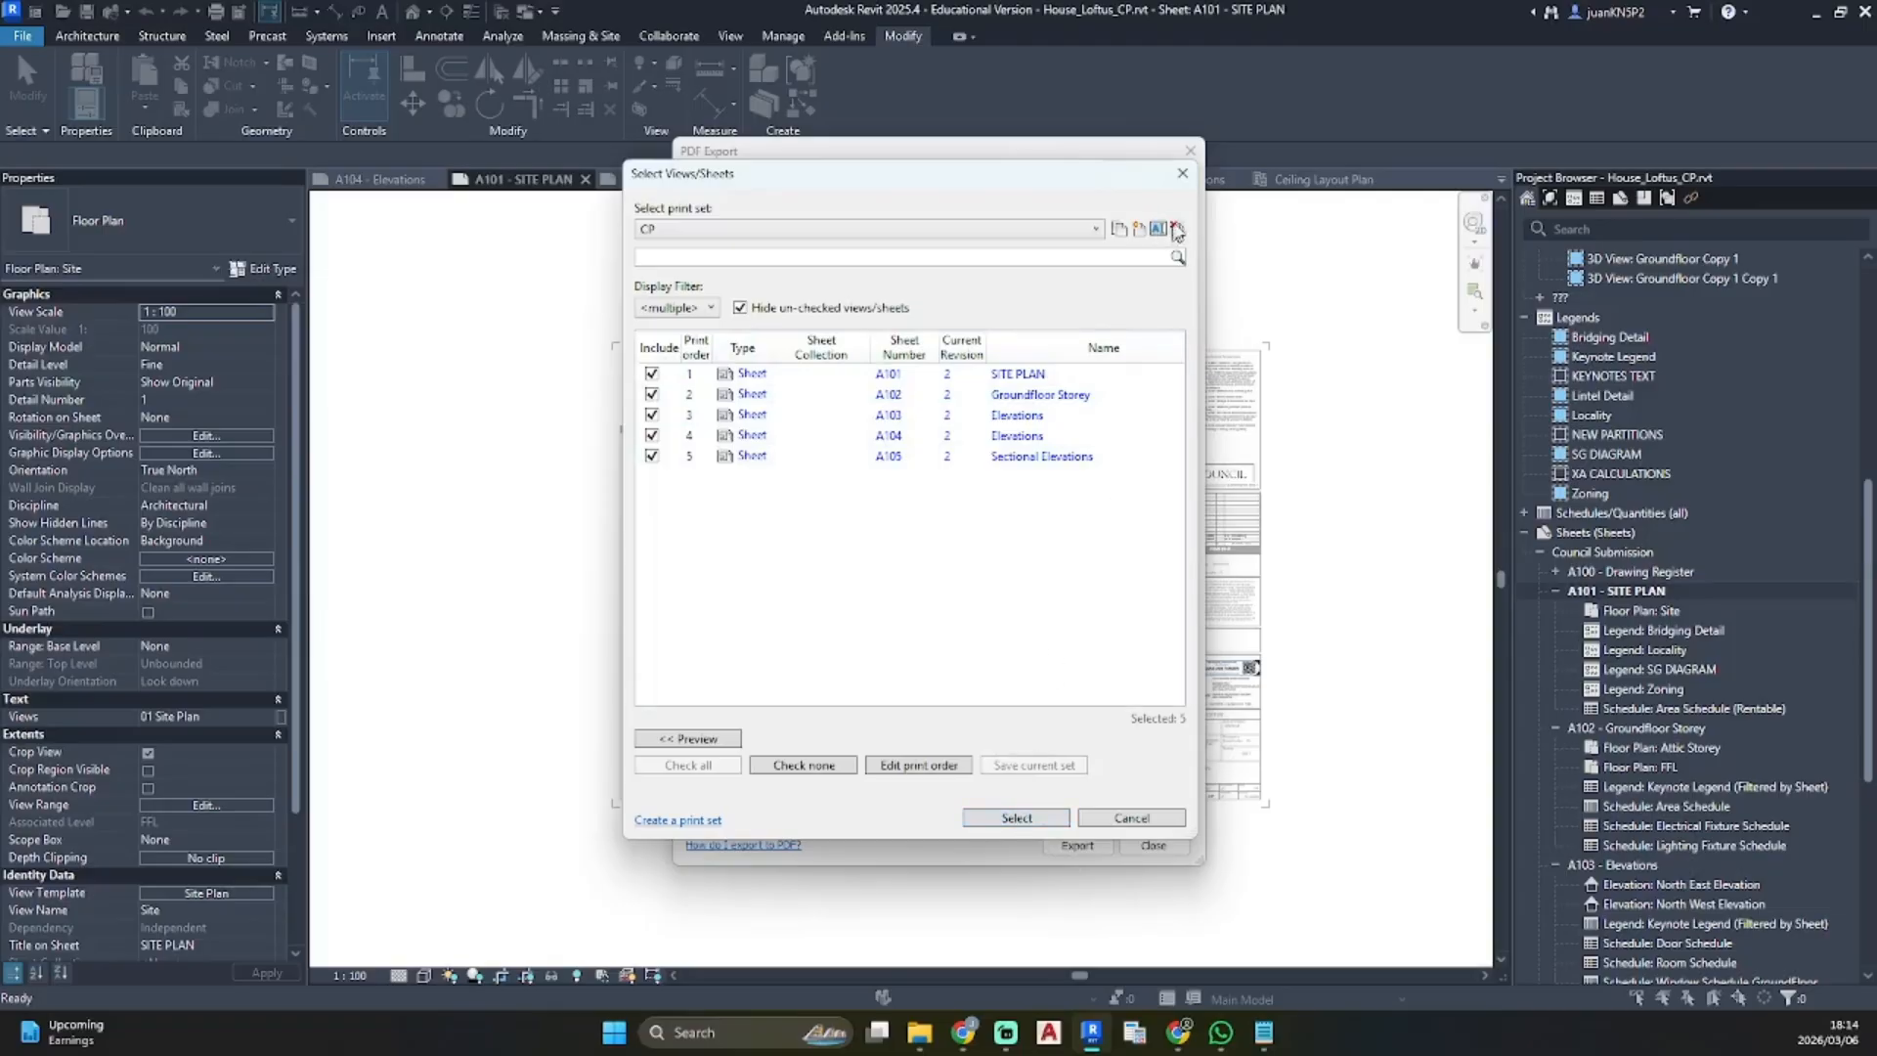
pyautogui.click(1183, 173)
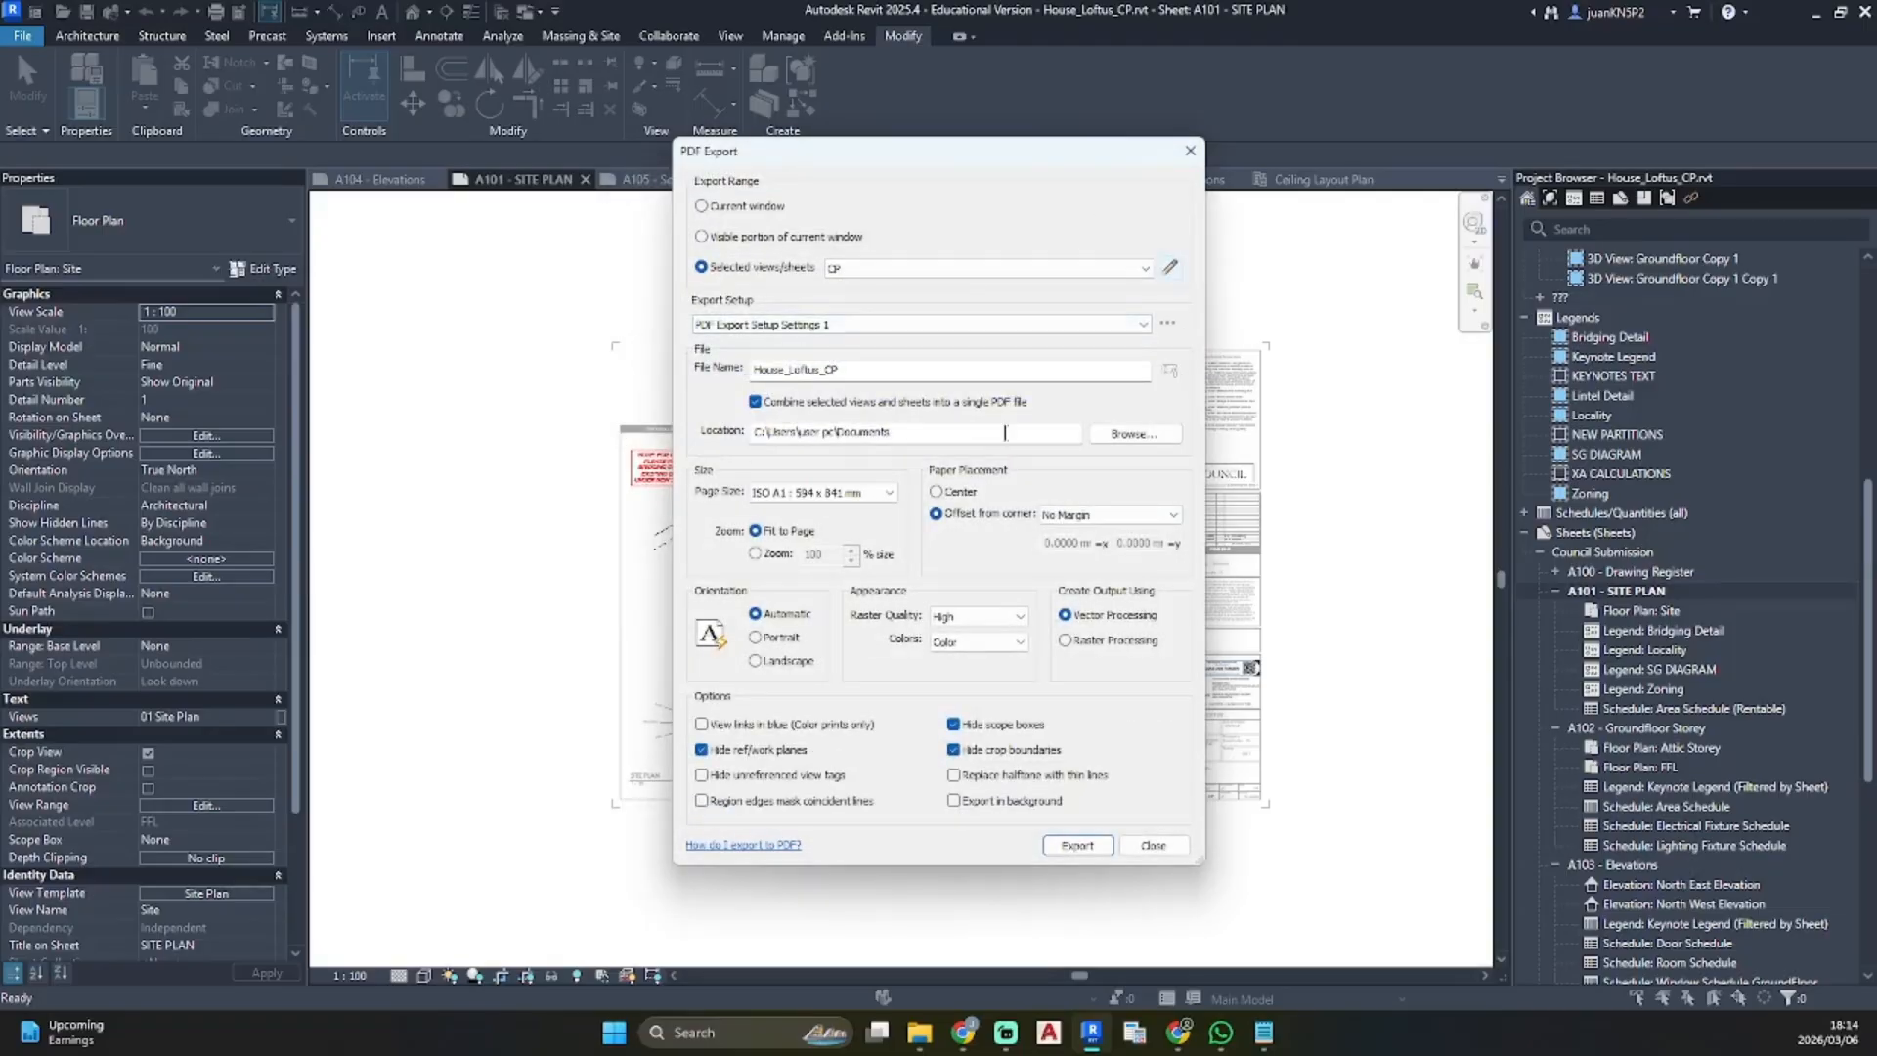
pyautogui.click(1124, 433)
pyautogui.click(1083, 847)
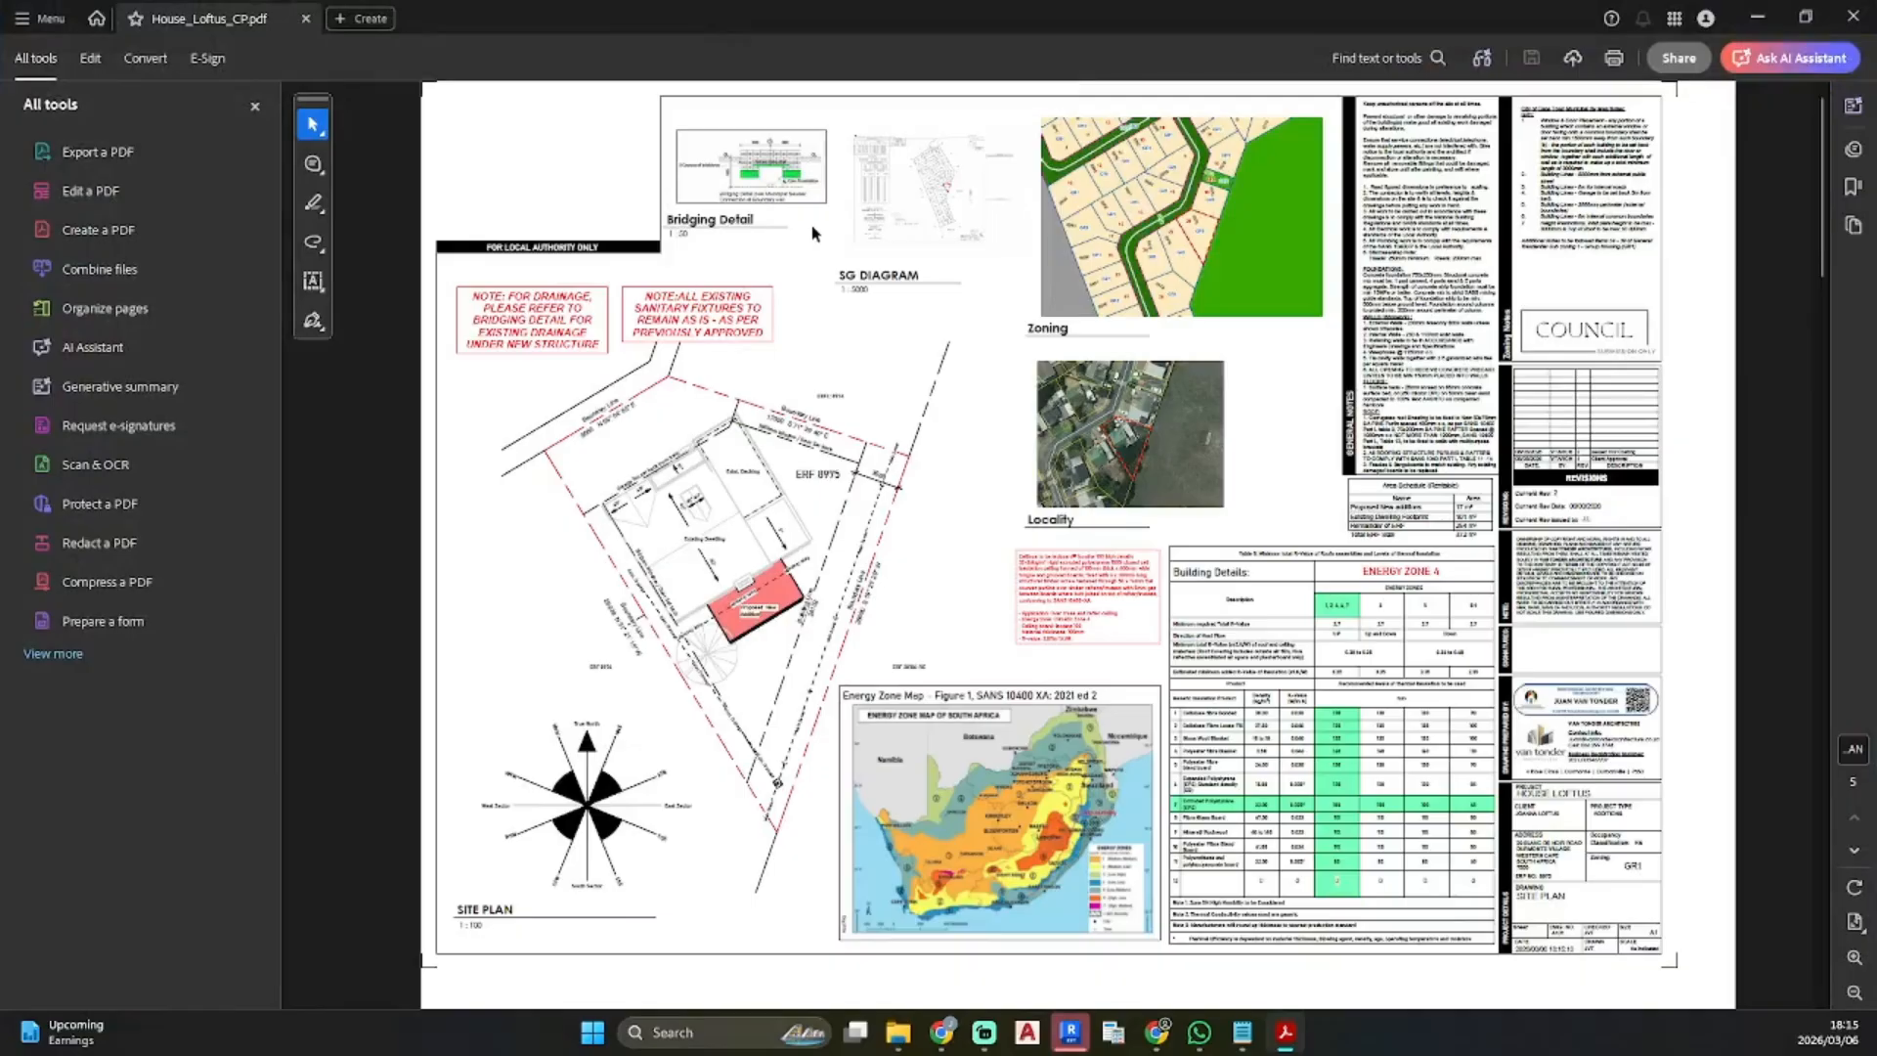
# Look through the sheets of the exported House_Loftus_CP PDF, close it and deactivate the site plan viewport
pyautogui.scroll(-3, 813, 233)
pyautogui.scroll(4, 813, 233)
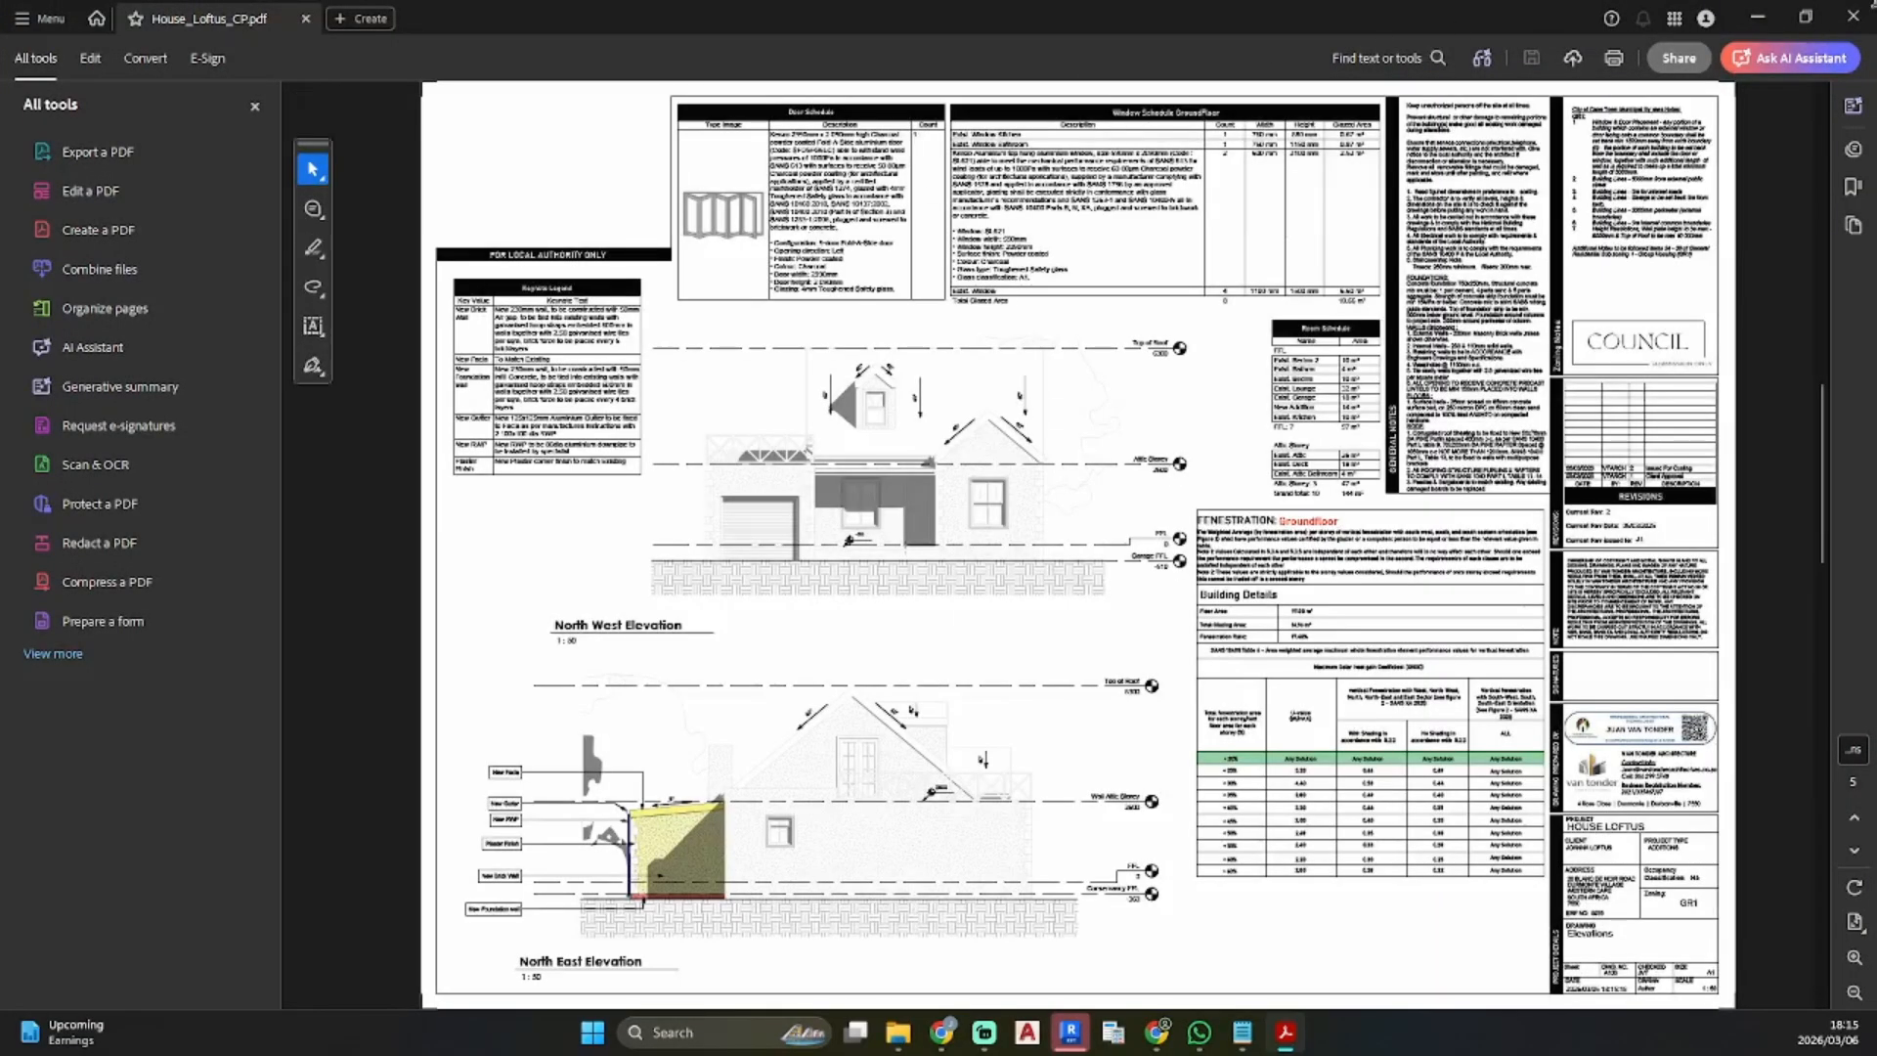
pyautogui.click(1859, 17)
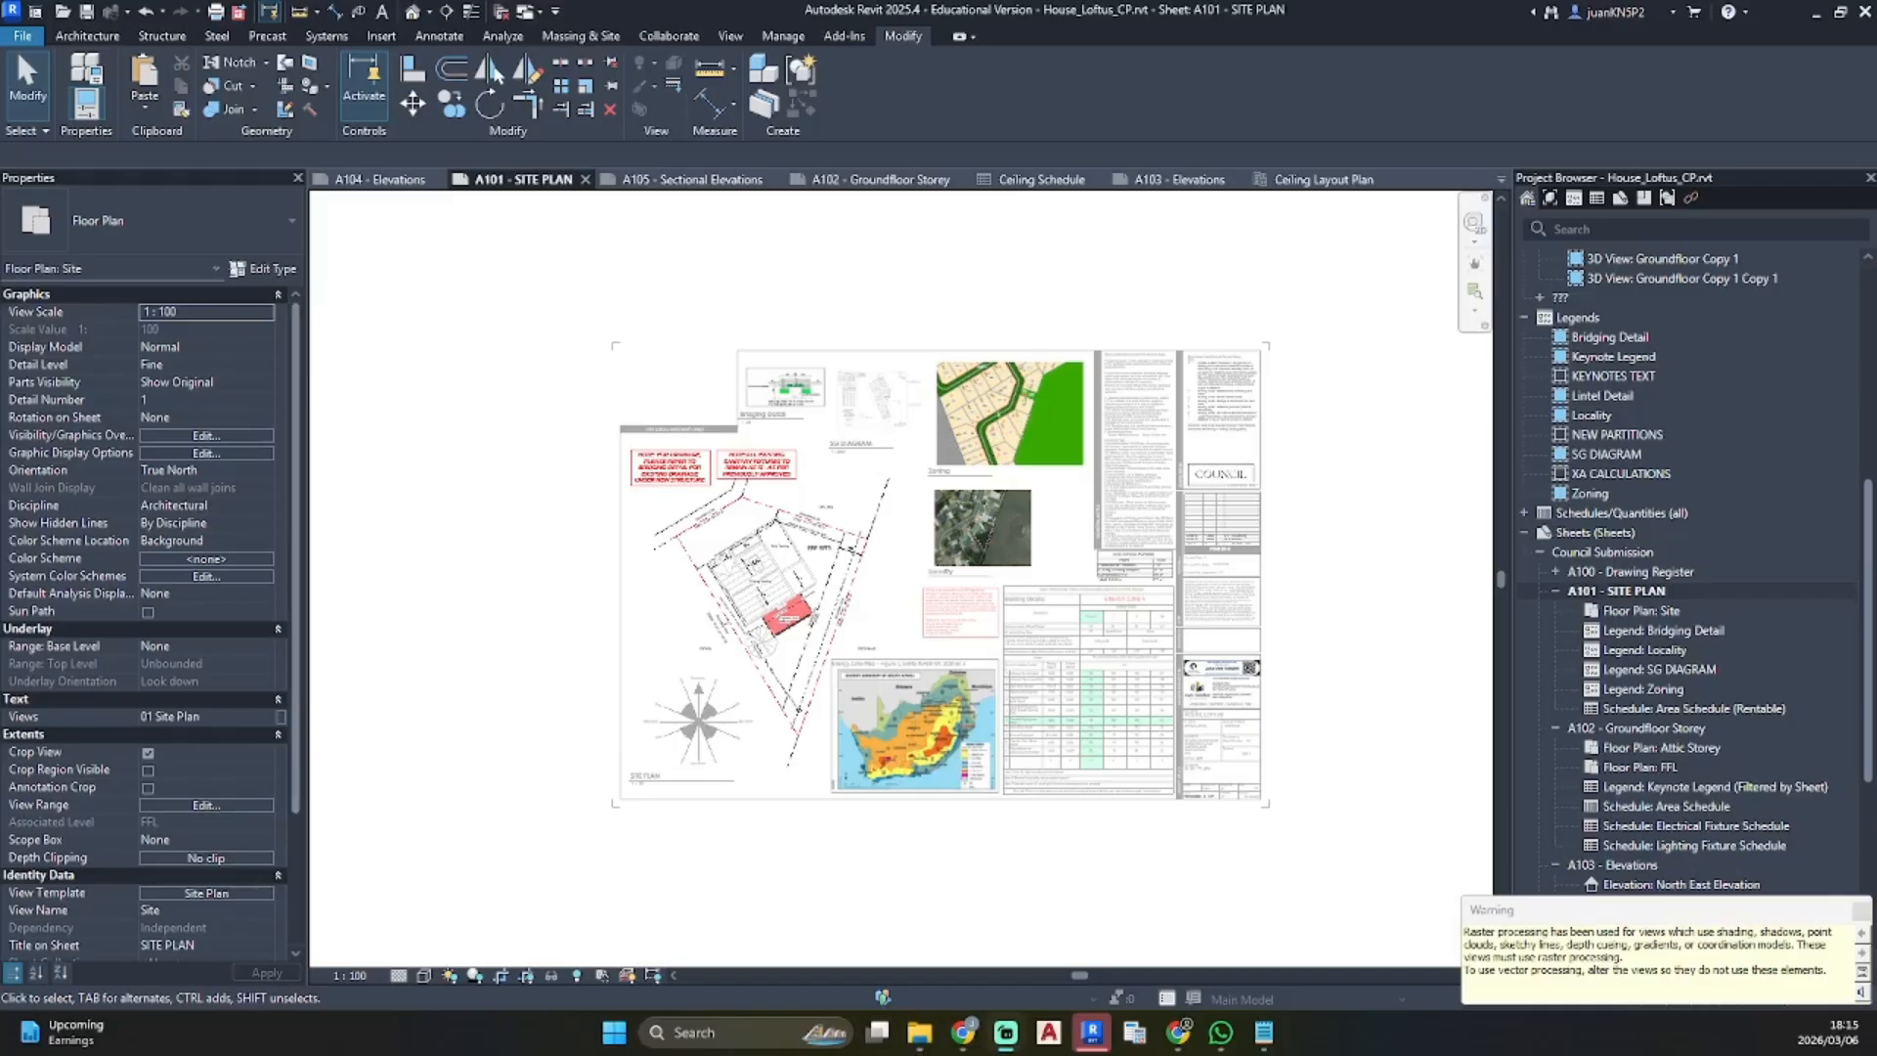
pyautogui.click(1360, 306)
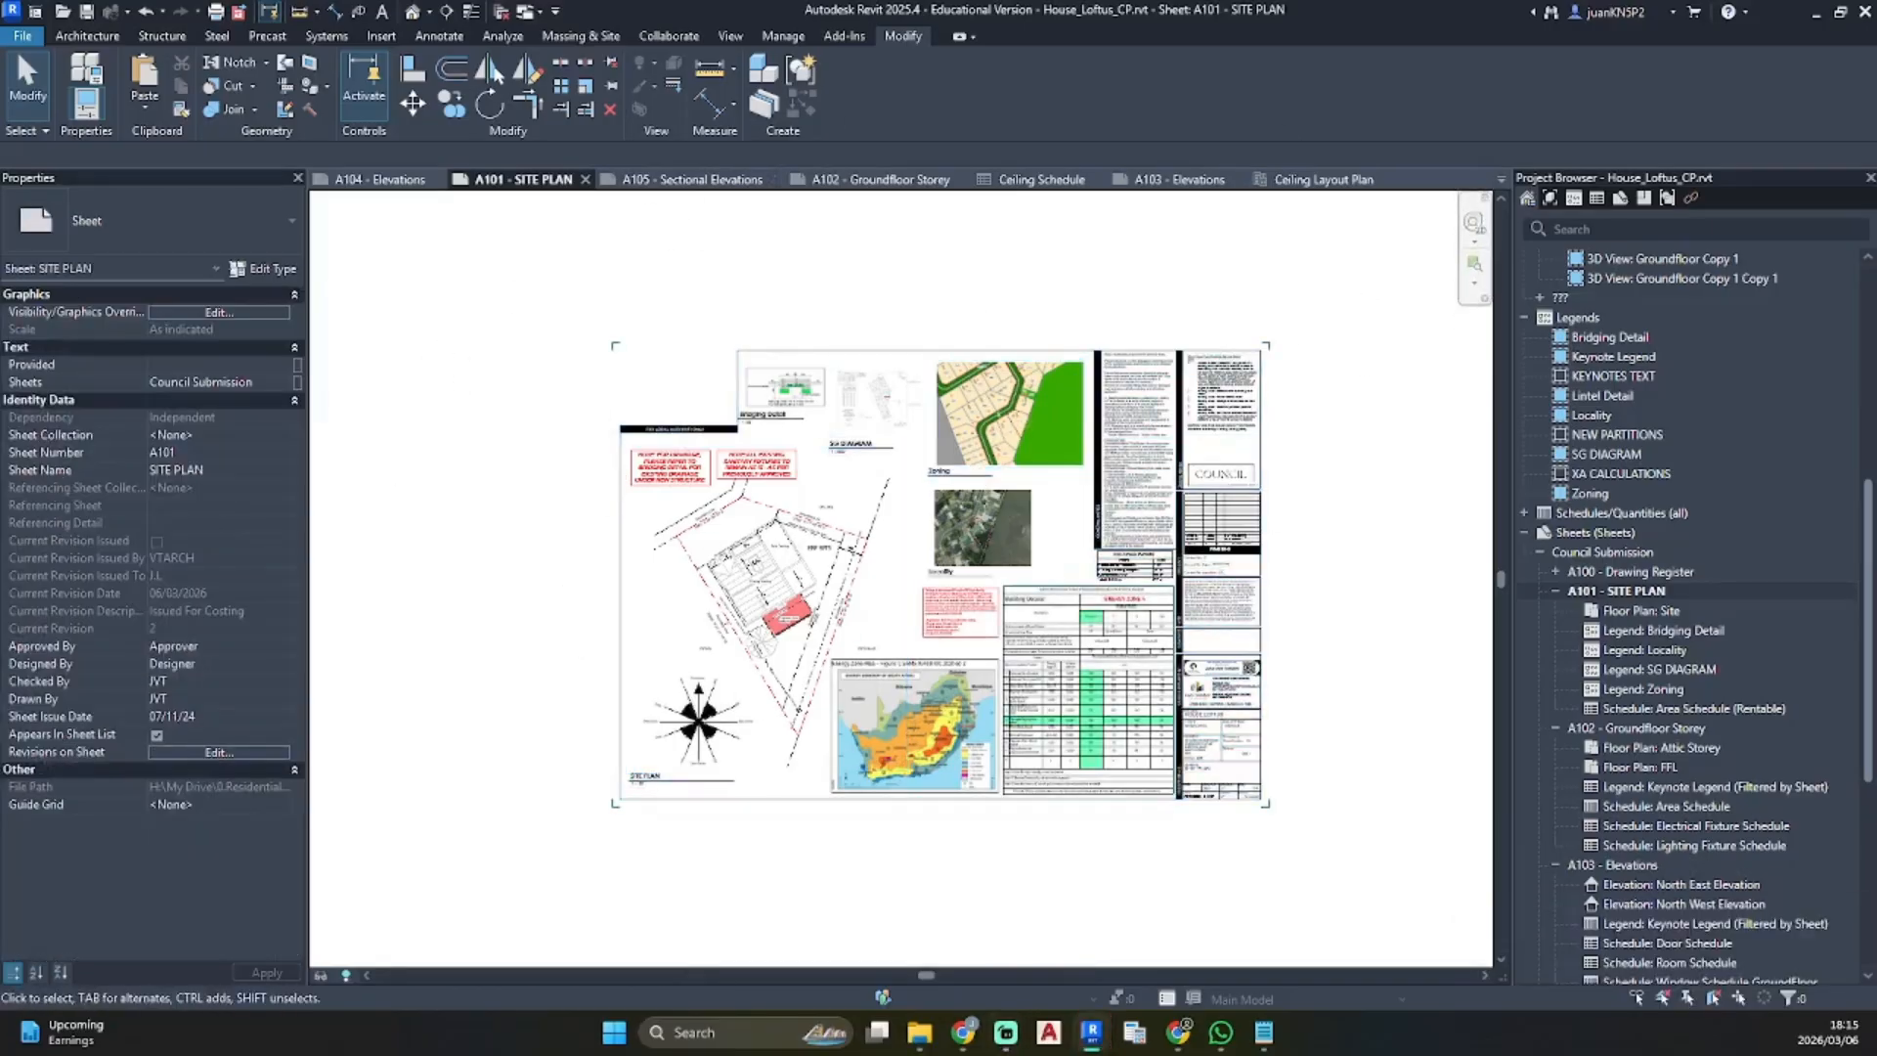